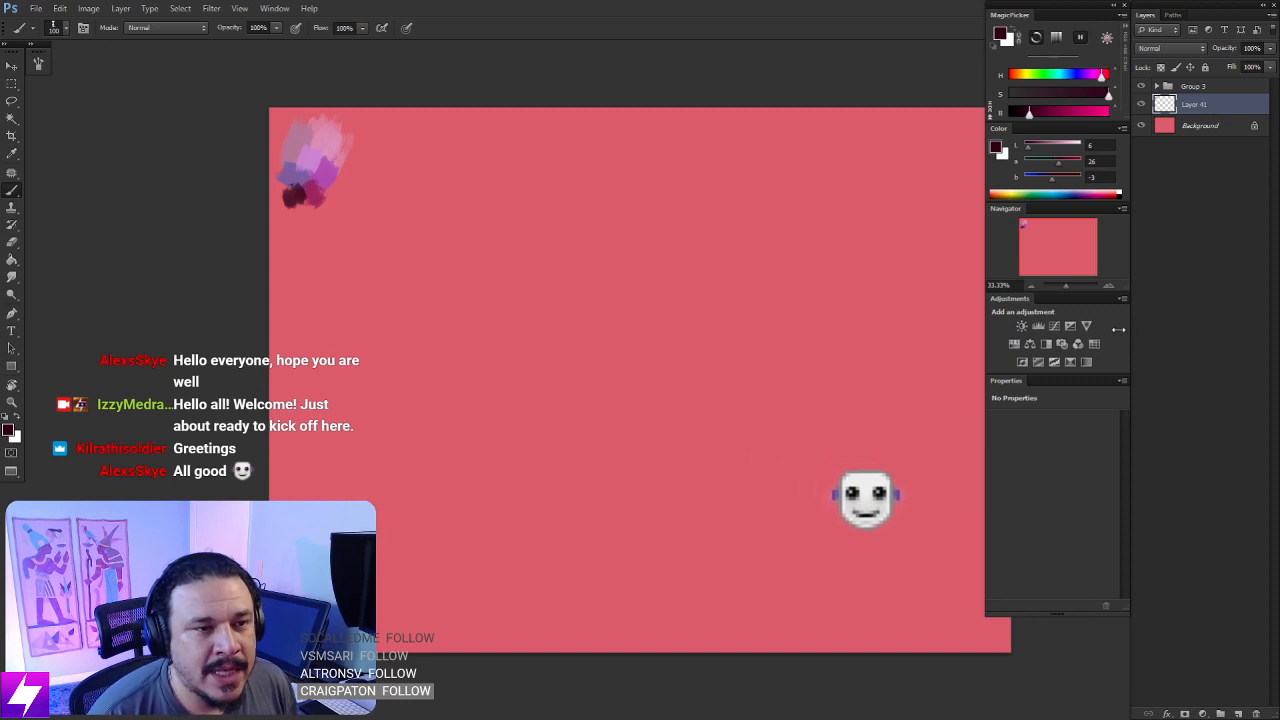
left_click(1142, 105)
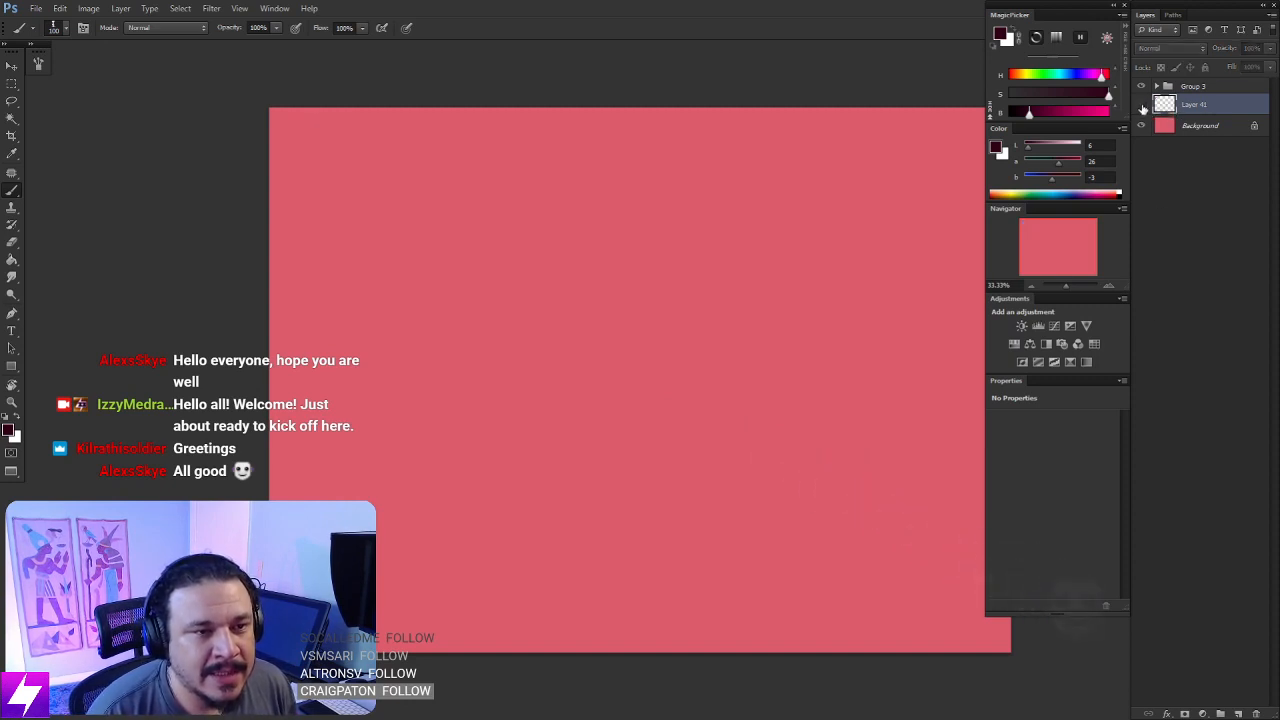
left_click(1142, 105)
left_click(1143, 105)
left_click(1143, 106)
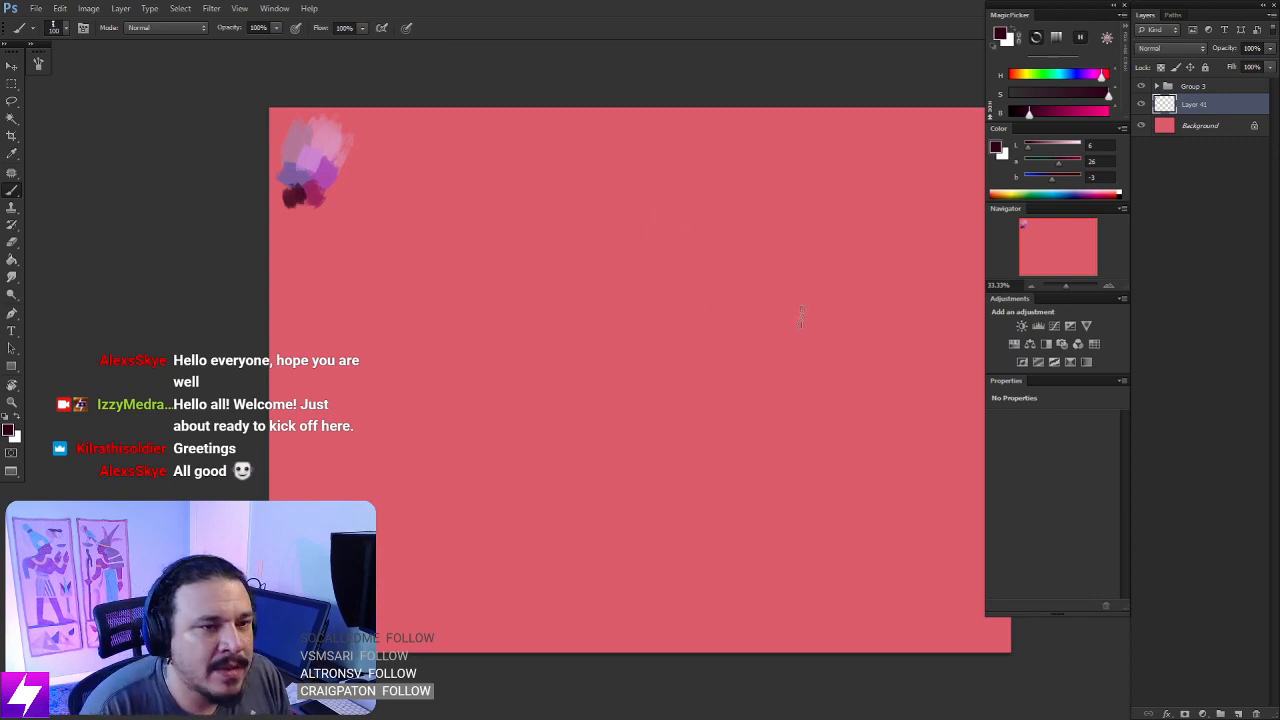
left_click_drag(812, 298, 795, 304)
left_click_drag(687, 331, 701, 328)
mouse_move(816, 302)
left_mouse_down()
mouse_move(798, 293)
mouse_move(811, 311)
left_mouse_up()
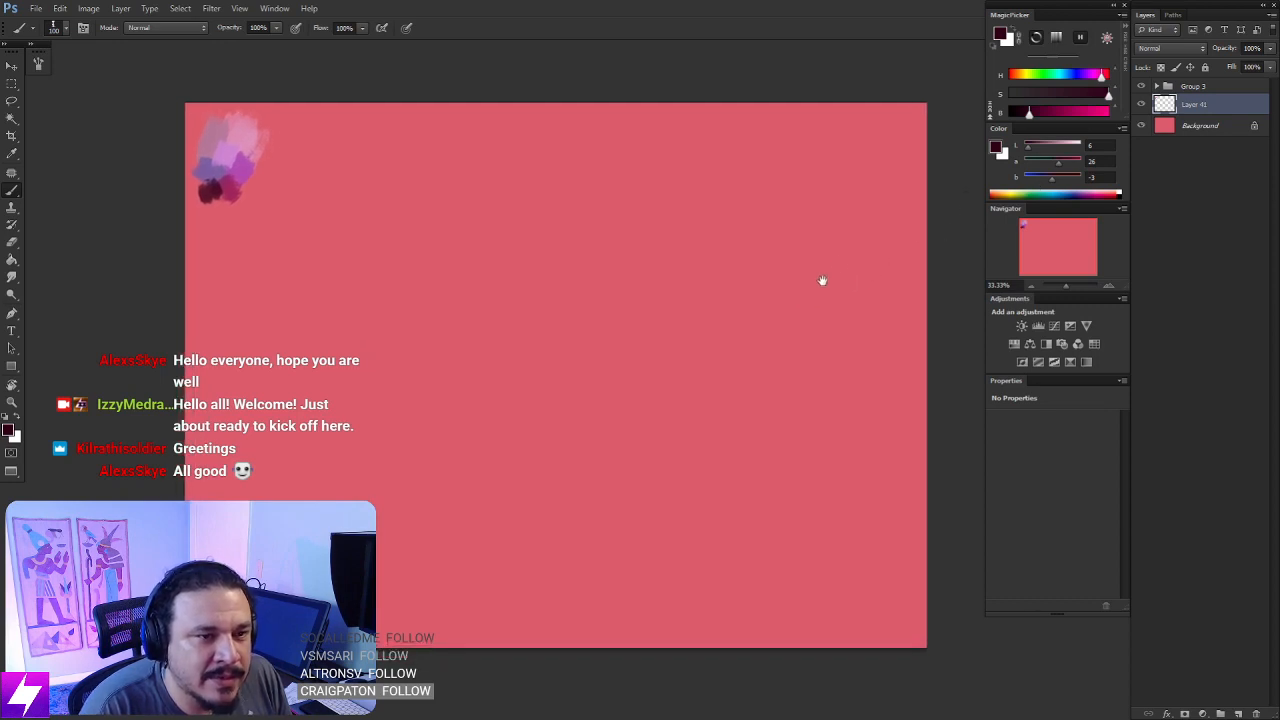
- Add a new empty layer and place it directly beneath the color swatch layer
key("ctrl+alt+shift+n")
left_click_drag(1166, 123, 1168, 104)
left_click(1141, 104)
left_click(1141, 104)
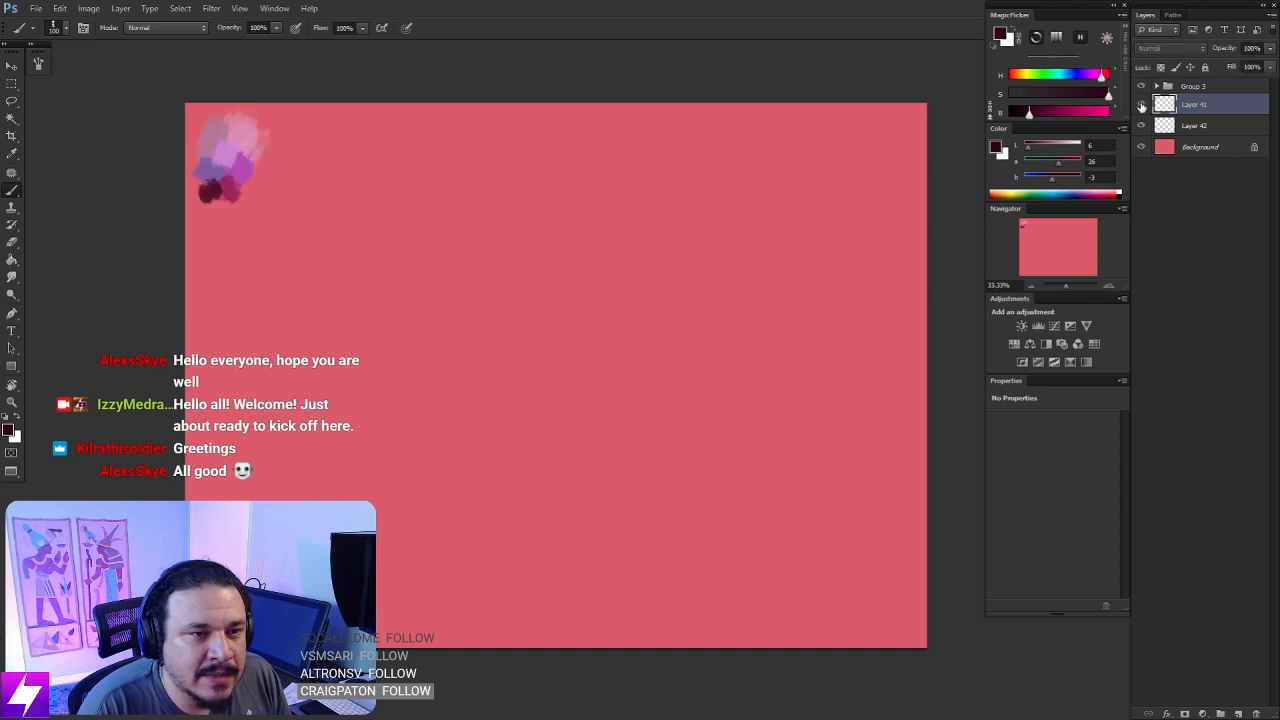
left_click(1141, 104)
left_click(1141, 104)
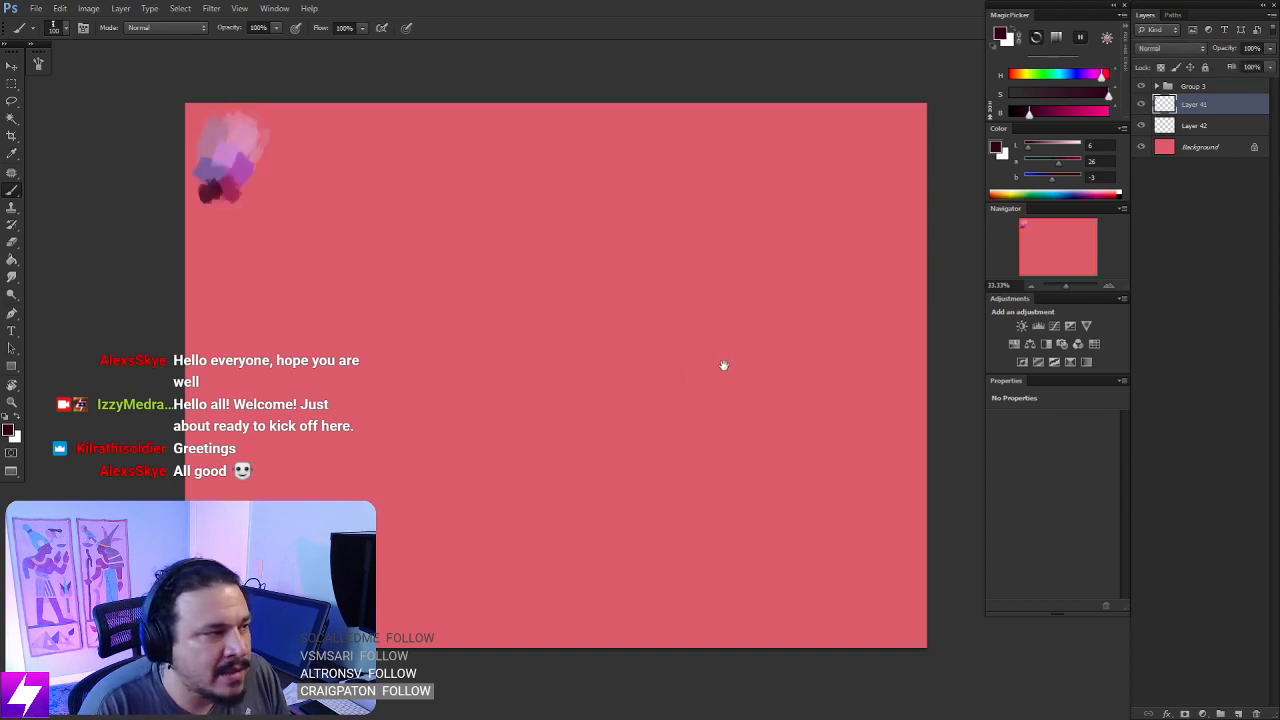
left_click_drag(723, 363, 719, 385)
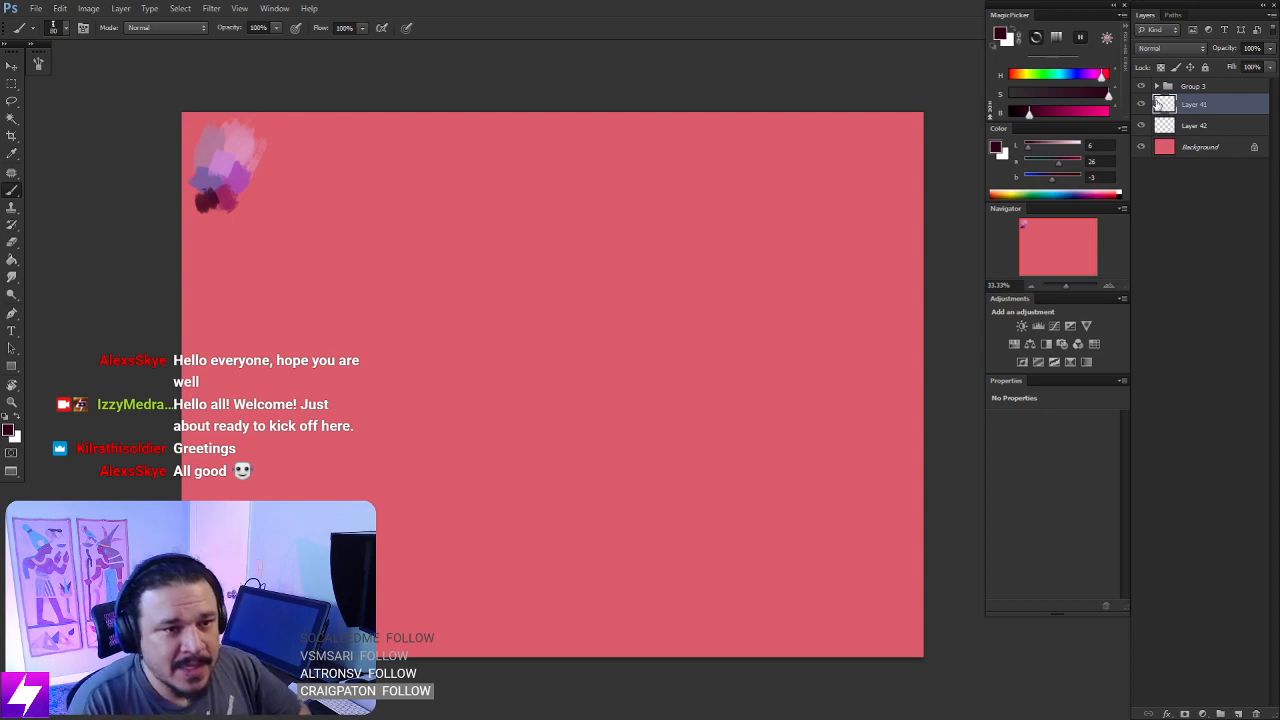
left_click(1175, 125)
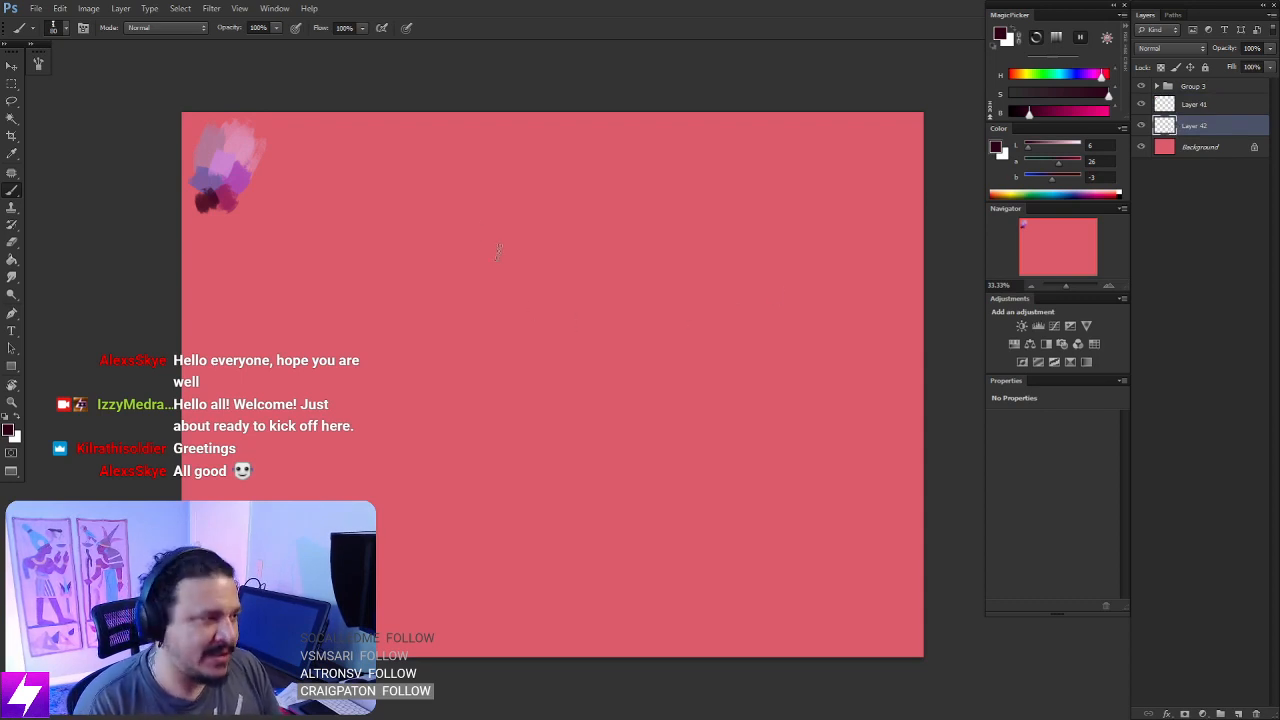
left_click(240, 178, "alt")
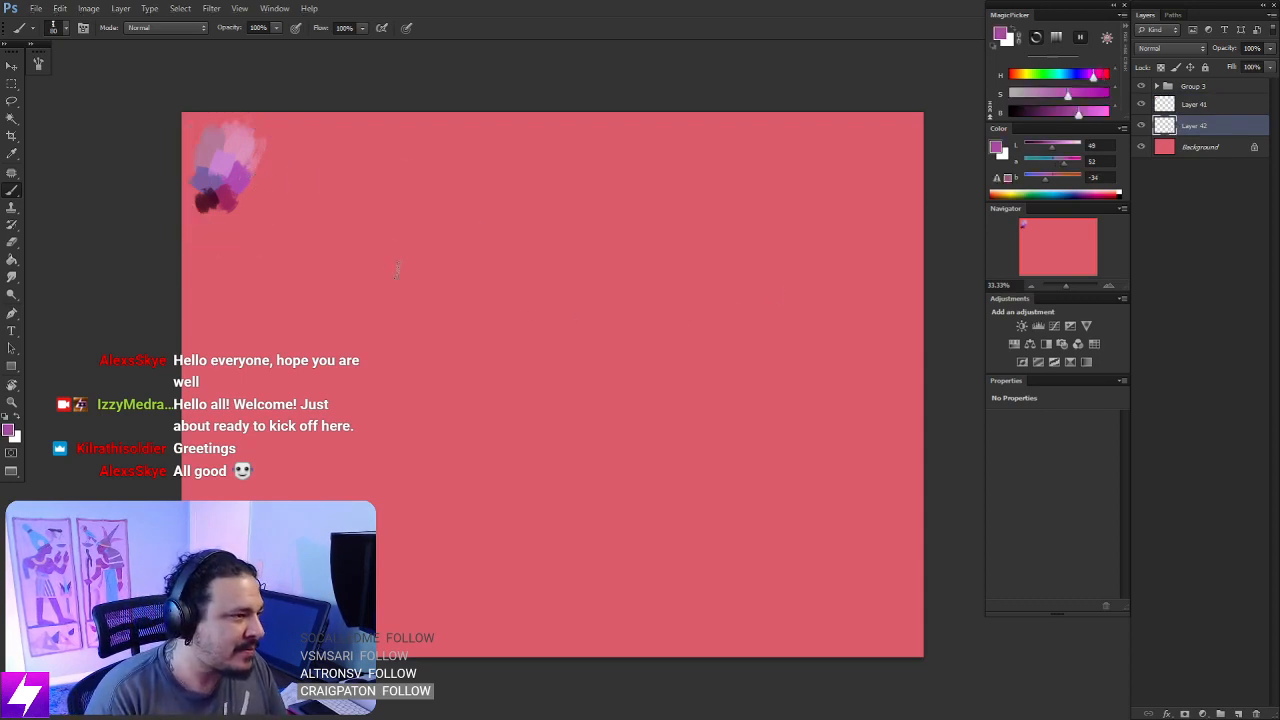
left_click_drag(360, 298, 412, 268)
key("ctrl+z")
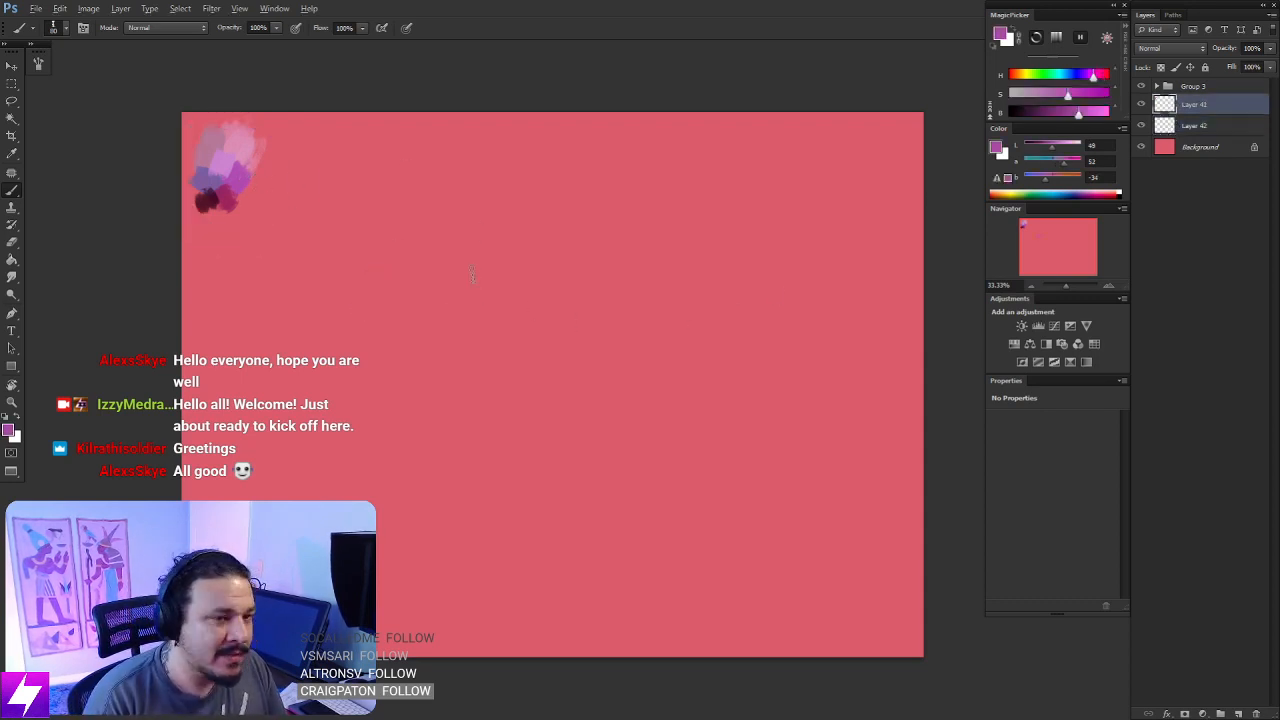
- Sample the light pink swatch and rough in the outline of a head at the canvas center on Layer 42
left_click(240, 140, "alt")
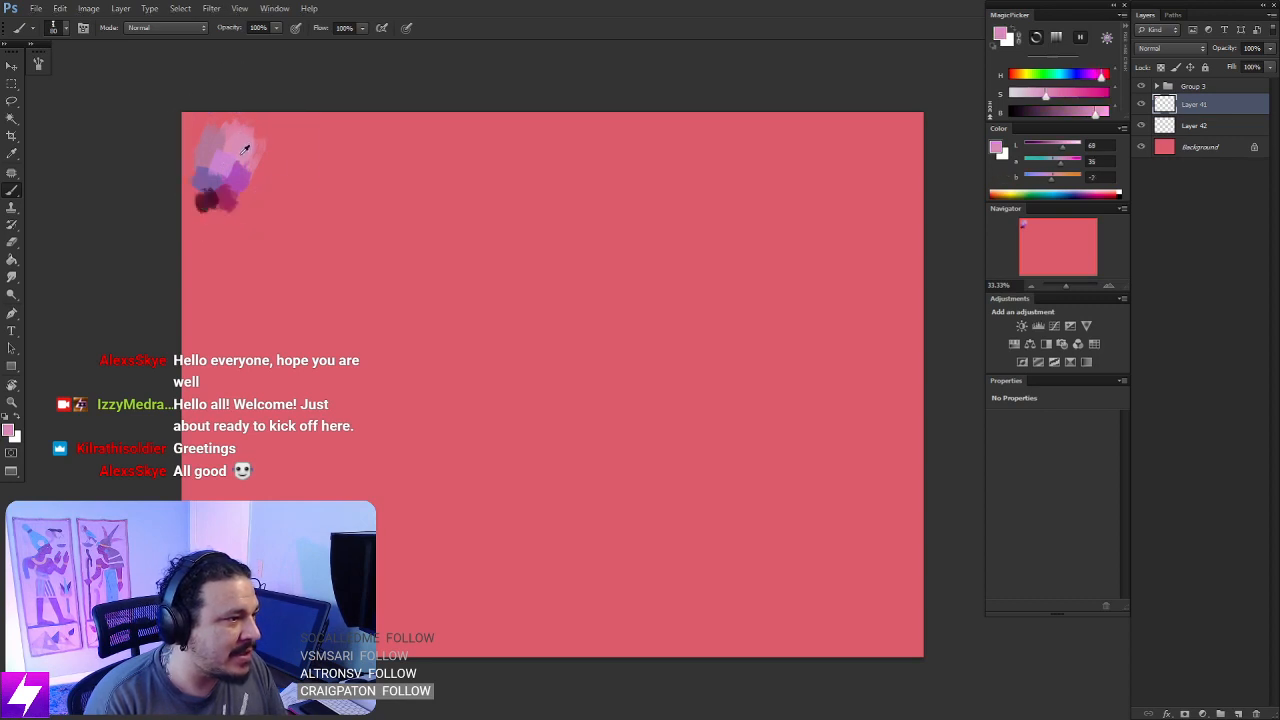
left_click(245, 147, "alt")
left_click(240, 135, "alt")
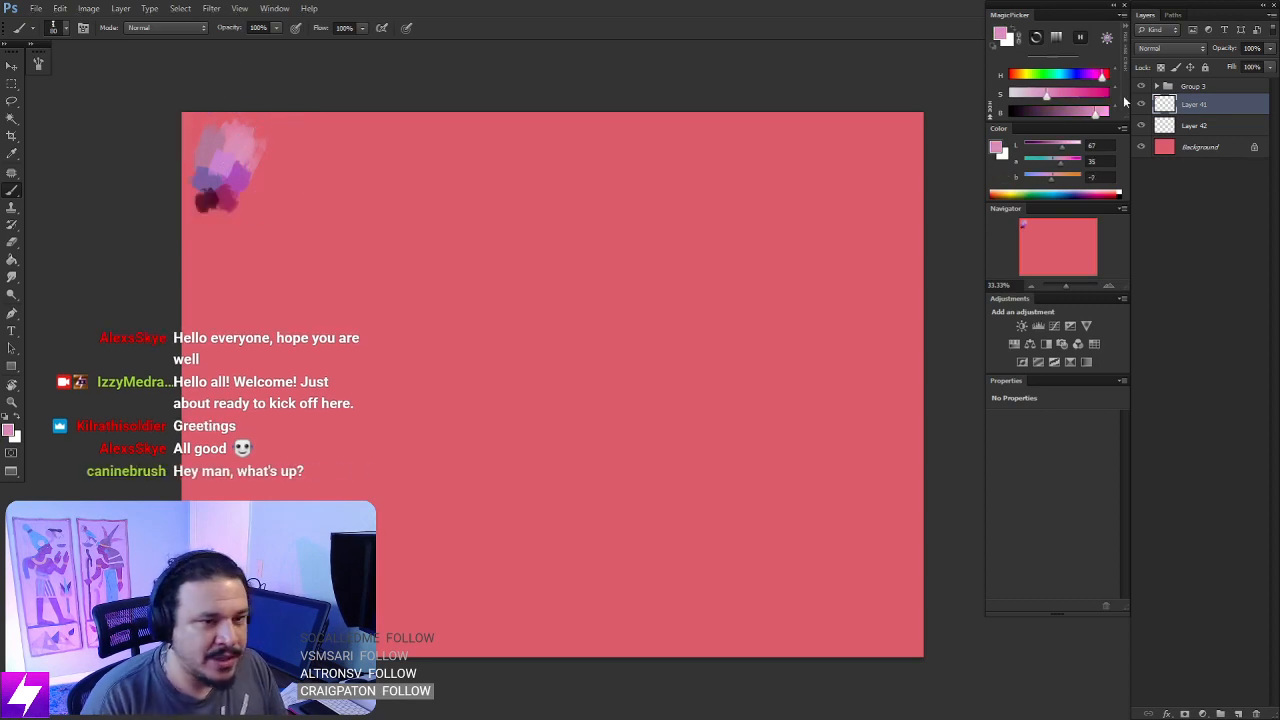
left_click(1172, 127)
left_click_drag(696, 343, 691, 343)
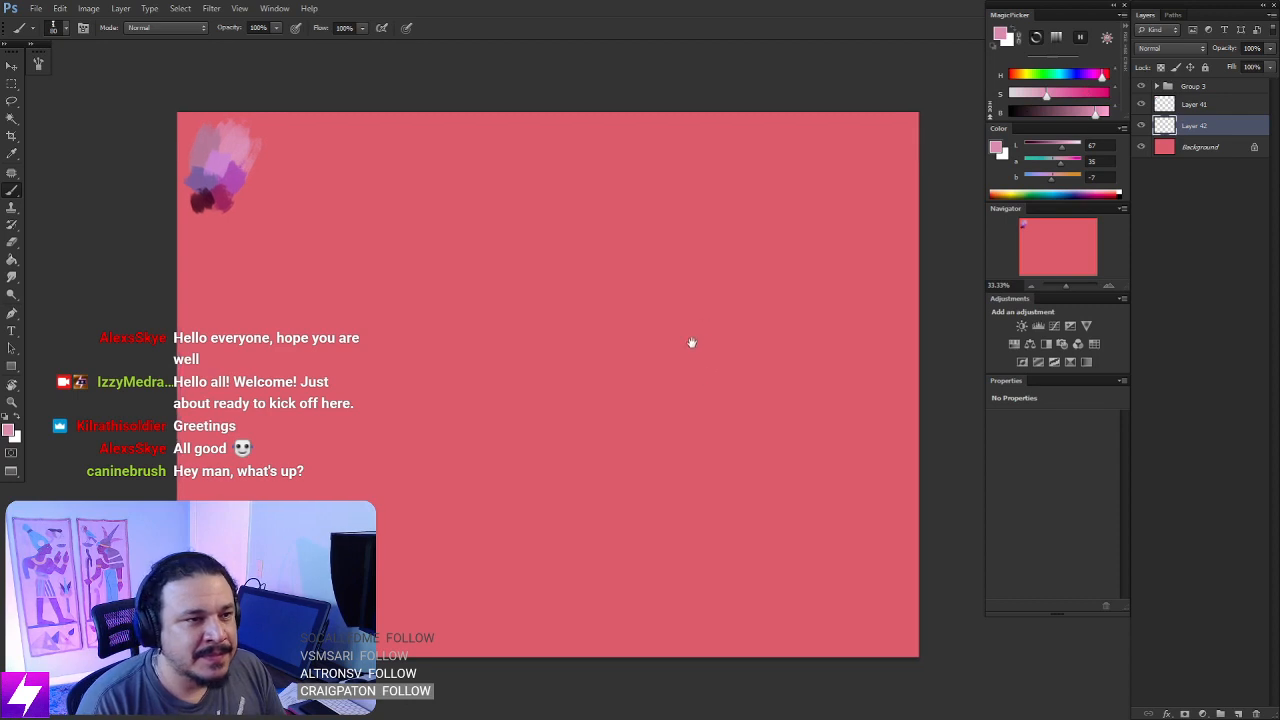
mouse_move(565, 256)
left_mouse_down()
mouse_move(585, 245)
mouse_move(555, 285)
mouse_move(532, 420)
left_mouse_up()
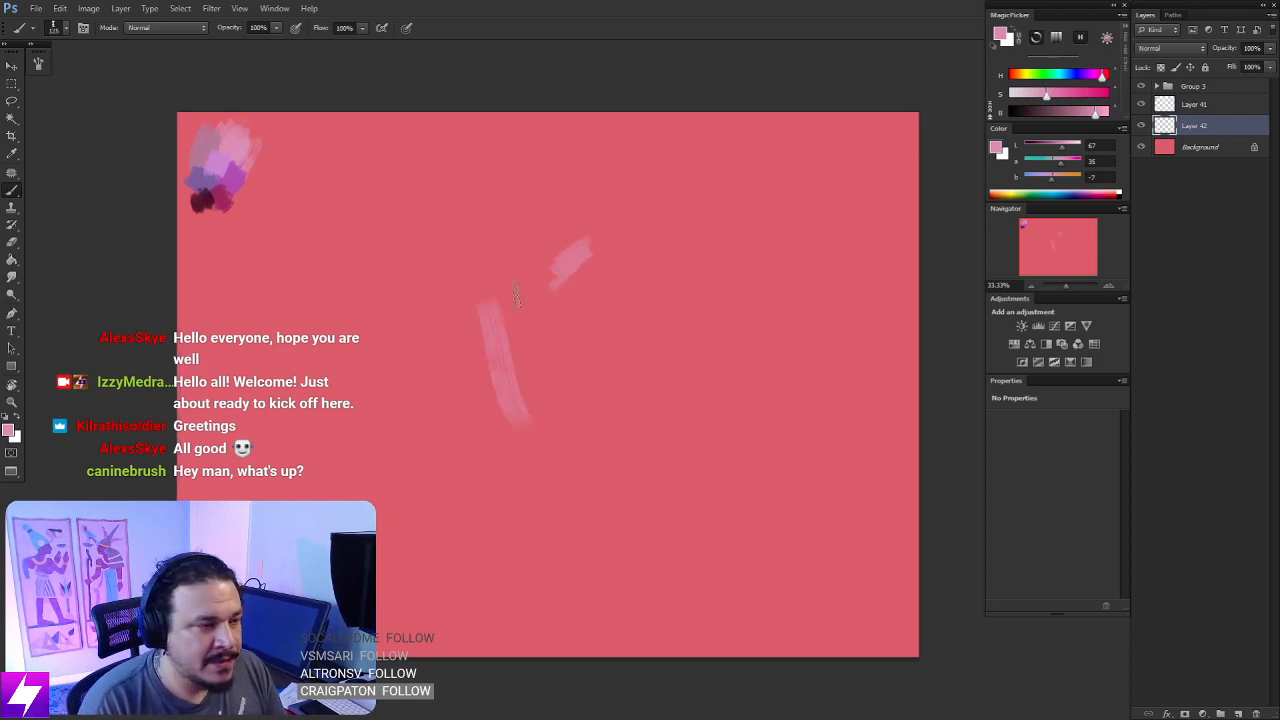
left_click_drag(500, 356, 528, 278)
mouse_move(598, 242)
left_mouse_down()
mouse_move(670, 360)
mouse_move(600, 440)
left_mouse_up()
left_click_drag(625, 370, 590, 410)
left_click_drag(530, 350, 595, 275)
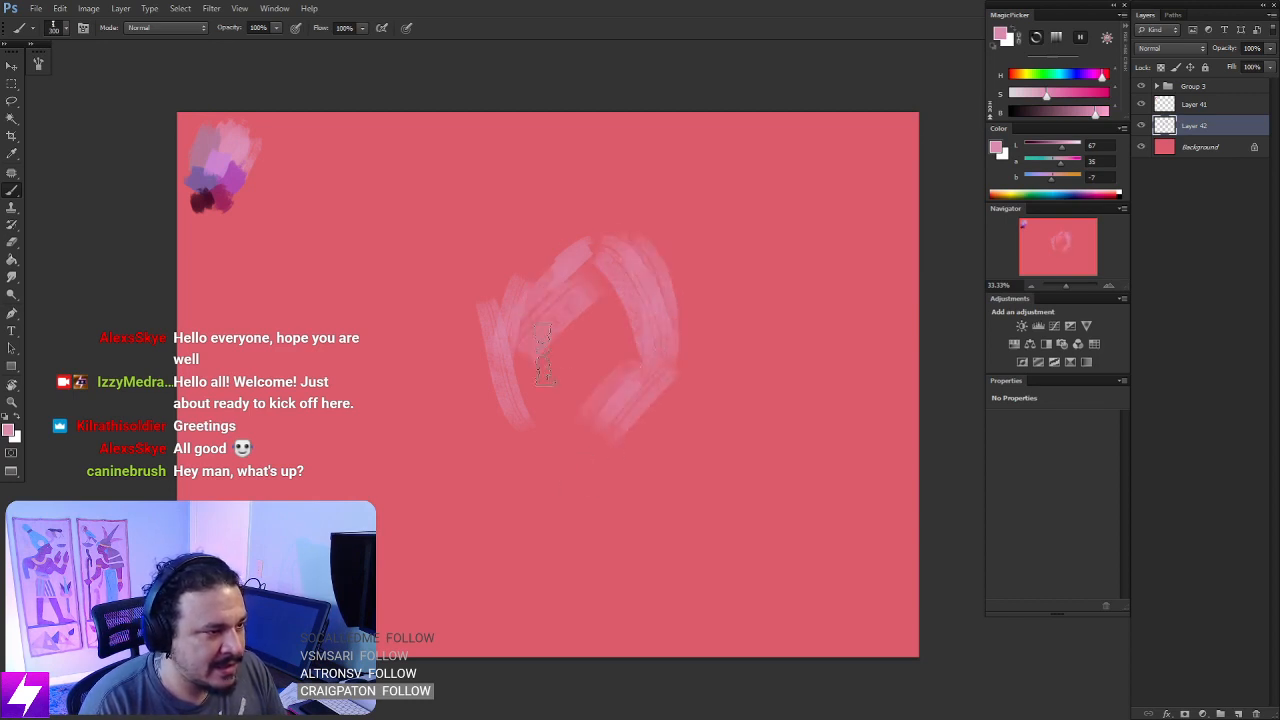
- Block in the head's interior and extend it down into a narrow jaw and chin with broad light pink strokes
left_click_drag(520, 405, 605, 310)
left_click_drag(545, 445, 625, 335)
mouse_move(540, 445)
left_mouse_down()
mouse_move(548, 505)
mouse_move(604, 540)
left_mouse_up()
left_click_drag(592, 492, 598, 420)
left_click_drag(535, 490, 536, 370)
left_click_drag(529, 312, 532, 368)
left_click_drag(594, 285, 574, 440)
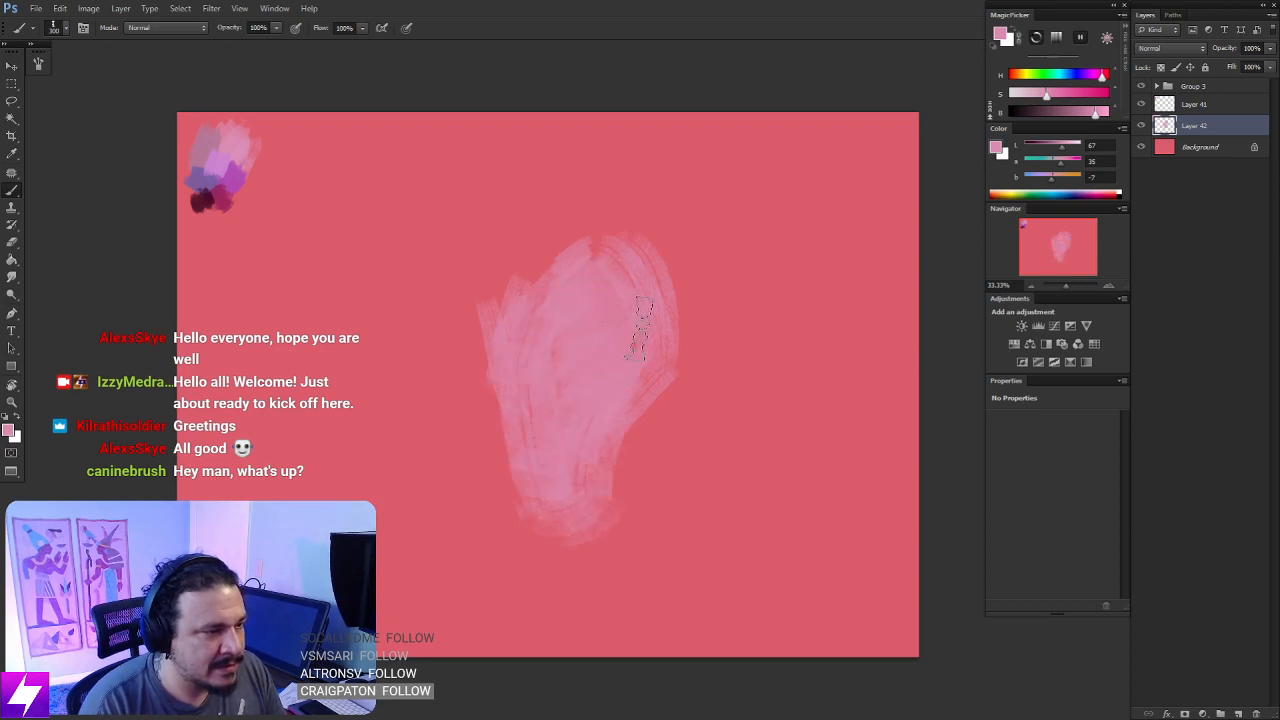
- Reduce the brush size to 150 and smooth the contour of the cranium, back of the head and face side
key("[")
key("[")
key("[")
key("[")
mouse_move(568, 258)
left_mouse_down()
mouse_move(520, 298)
mouse_move(594, 238)
mouse_move(512, 308)
left_mouse_up()
mouse_move(592, 238)
left_mouse_down()
mouse_move(590, 270)
mouse_move(644, 264)
left_mouse_up()
mouse_move(658, 366)
left_mouse_down()
mouse_move(614, 404)
mouse_move(604, 438)
left_mouse_up()
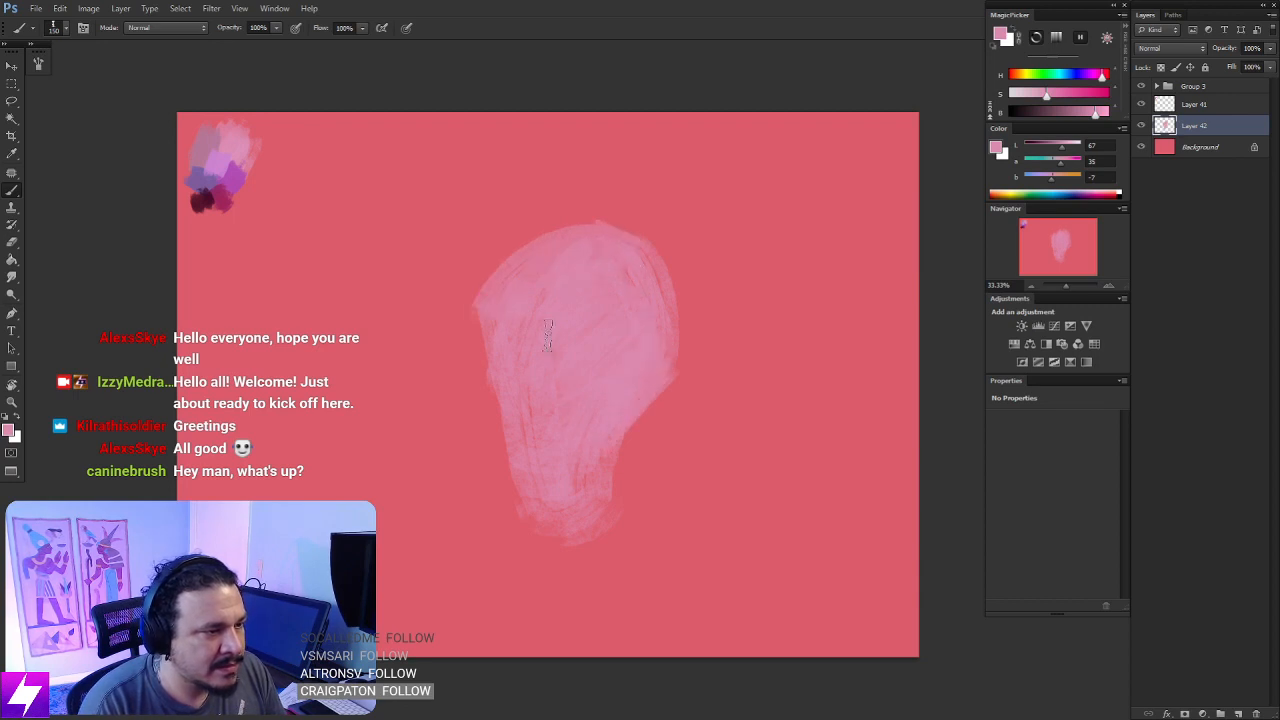
left_click_drag(515, 375, 510, 444)
mouse_move(480, 318)
left_mouse_down()
mouse_move(513, 460)
mouse_move(548, 528)
left_mouse_up()
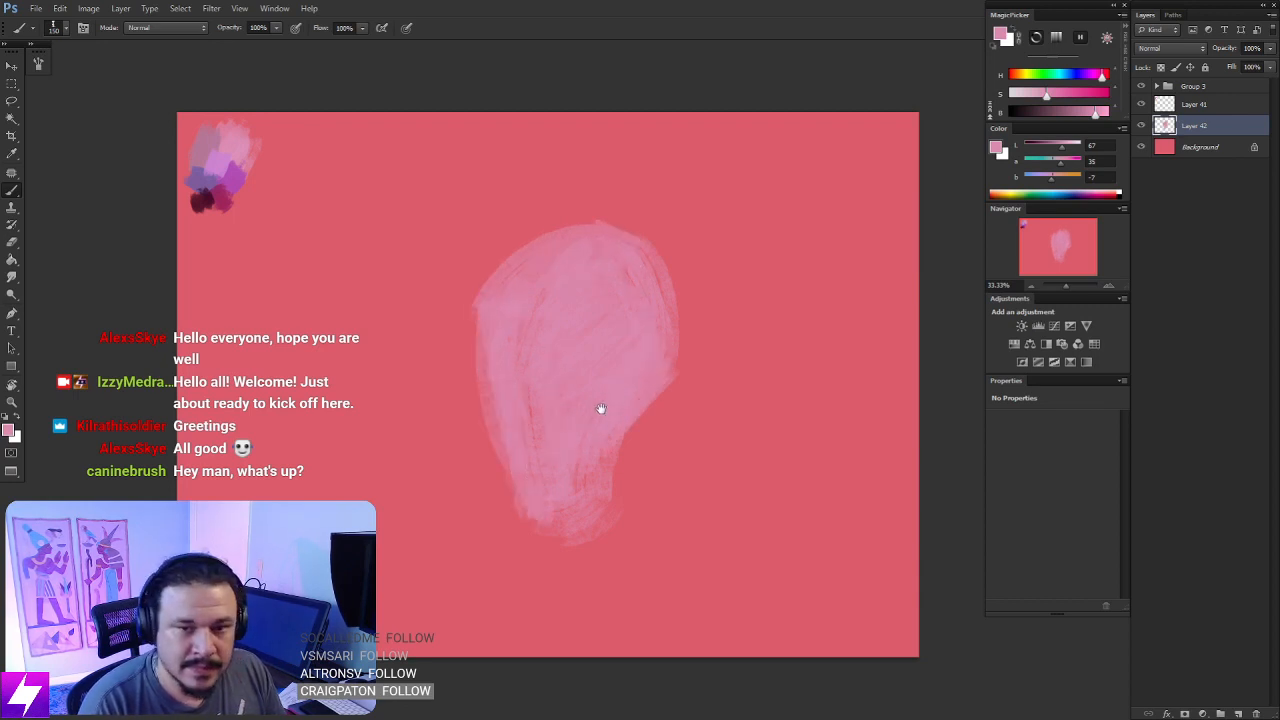
- Cover the remaining gaps inside the head silhouette with more light pink to make the fill more even
mouse_move(606, 442)
left_mouse_down()
mouse_move(614, 422)
mouse_move(586, 374)
mouse_move(614, 374)
mouse_move(605, 366)
left_mouse_up()
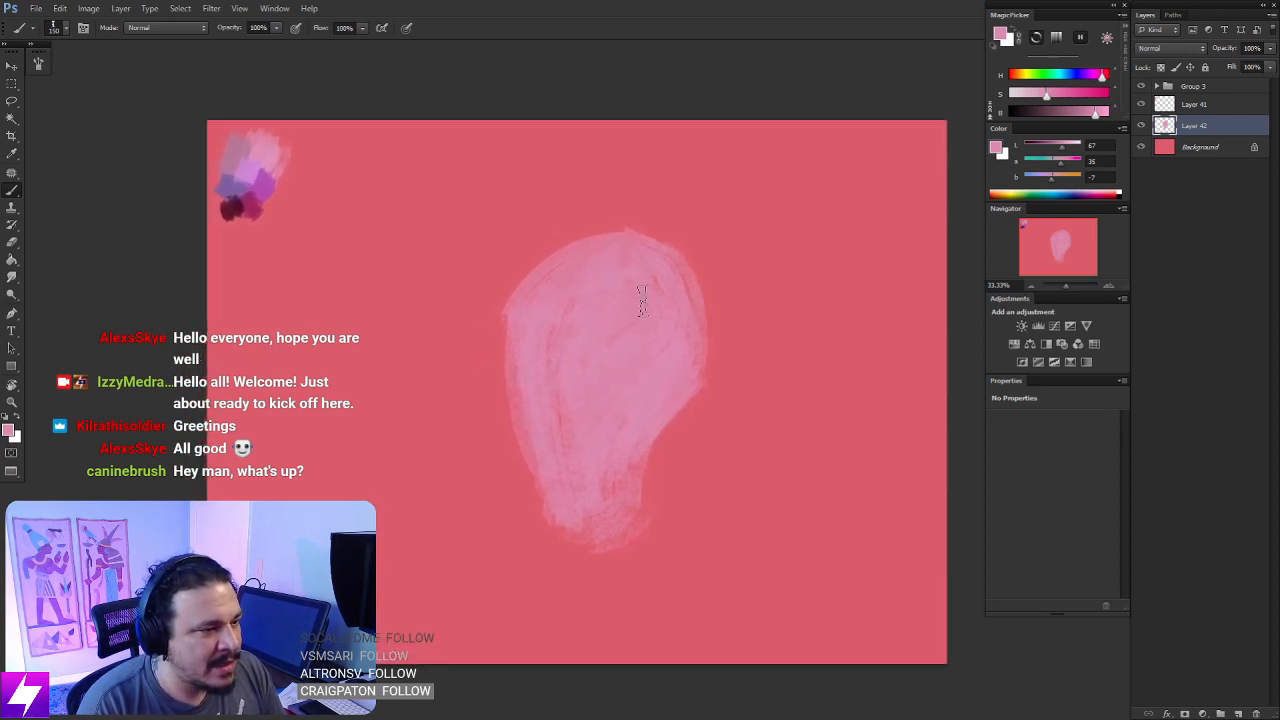
key("ctrl+minus")
key("ctrl+plus")
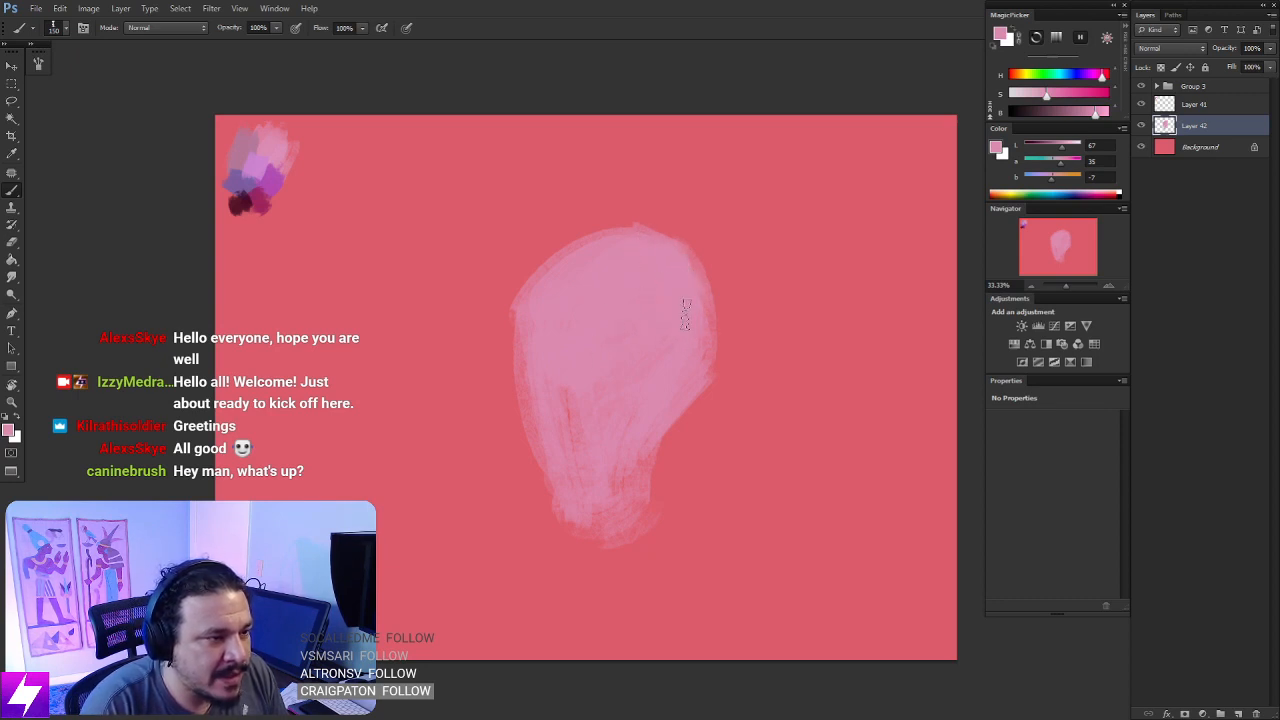
key("]")
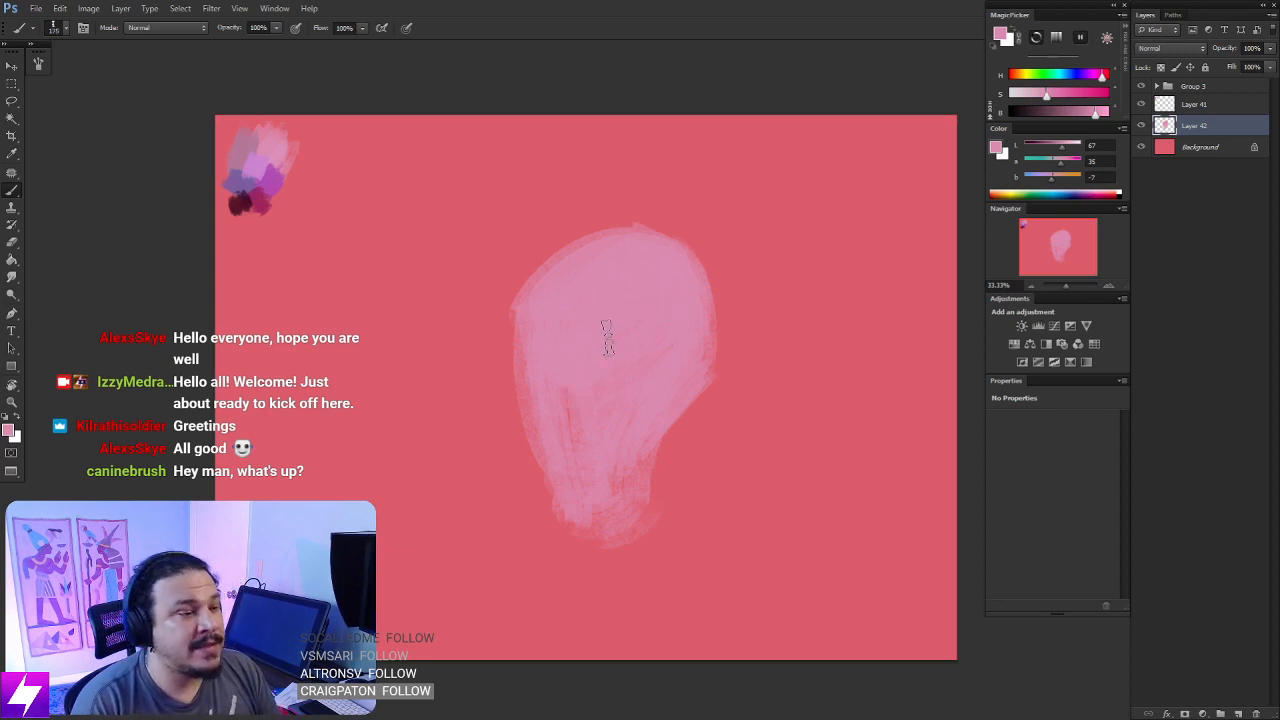
left_click_drag(597, 360, 637, 324)
left_click_drag(665, 368, 665, 355)
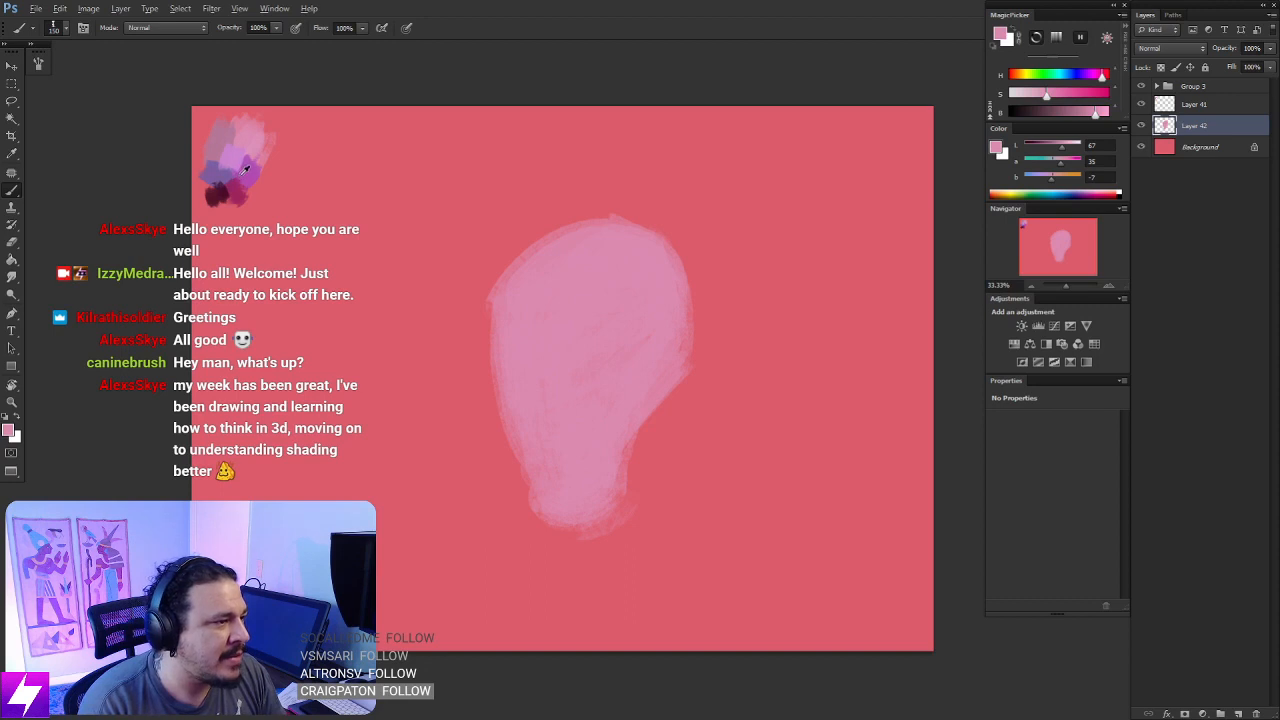
- Sample the dark plum swatch, set the brush size to 90, and paint the cheekbone and jaw shadow strokes on the head's side
mouse_move(244, 170)
left_mouse_down()
mouse_move(226, 160)
mouse_move(228, 183)
left_mouse_up()
key("bracketleft")
key("bracketleft")
key("bracketleft")
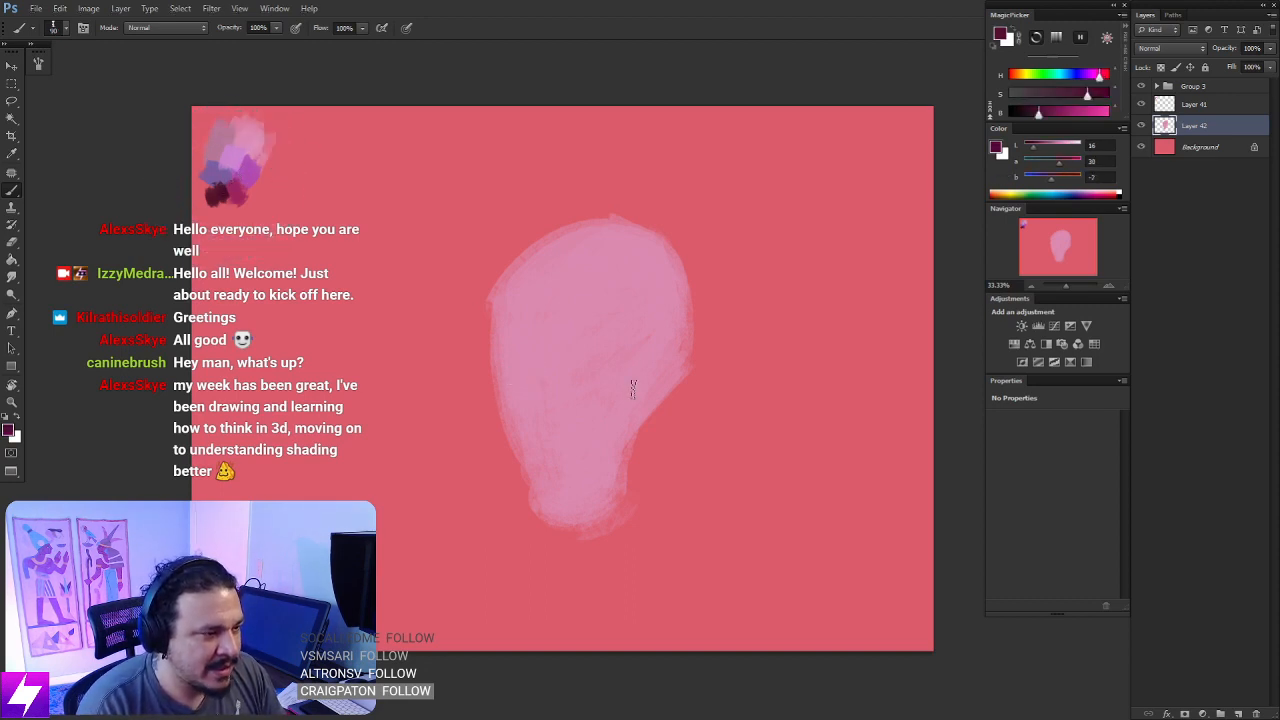
mouse_move(676, 322)
left_mouse_down()
mouse_move(619, 389)
mouse_move(612, 446)
left_mouse_up()
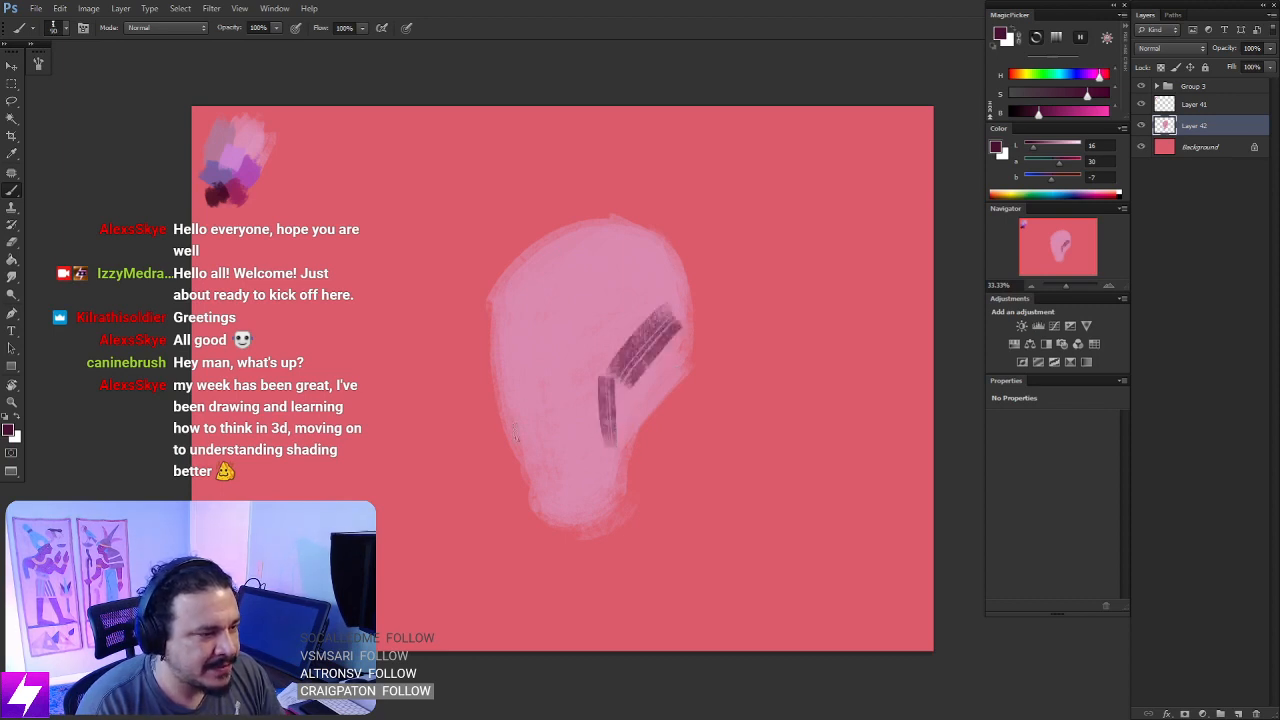
- Paint a dark stroke along the far cheek and a curved line across the lower face, redoing strokes until they fit
left_click_drag(500, 398, 530, 464)
key("ctrl+z")
left_click_drag(501, 380, 532, 464)
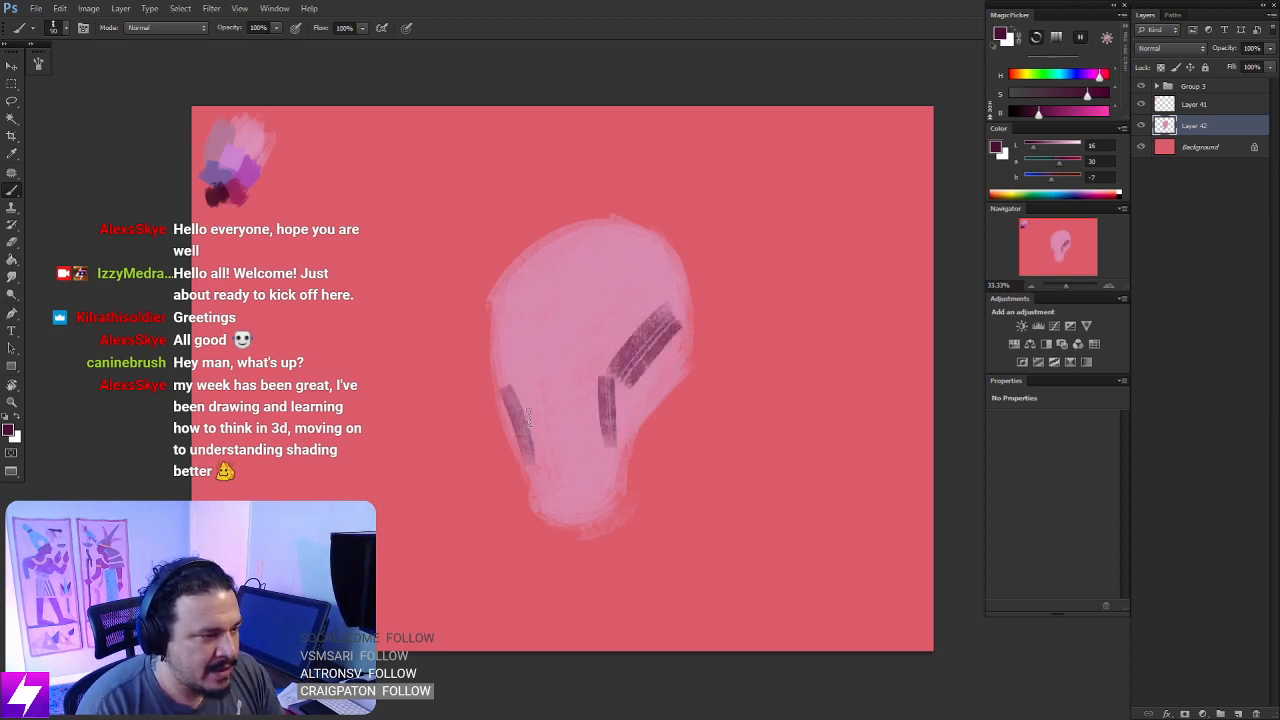
key("ctrl+z")
left_click_drag(502, 378, 534, 476)
key("ctrl+z")
mouse_move(500, 382)
left_mouse_down()
mouse_move(530, 466)
mouse_move(522, 454)
mouse_move(604, 455)
left_mouse_up()
key("ctrl+z")
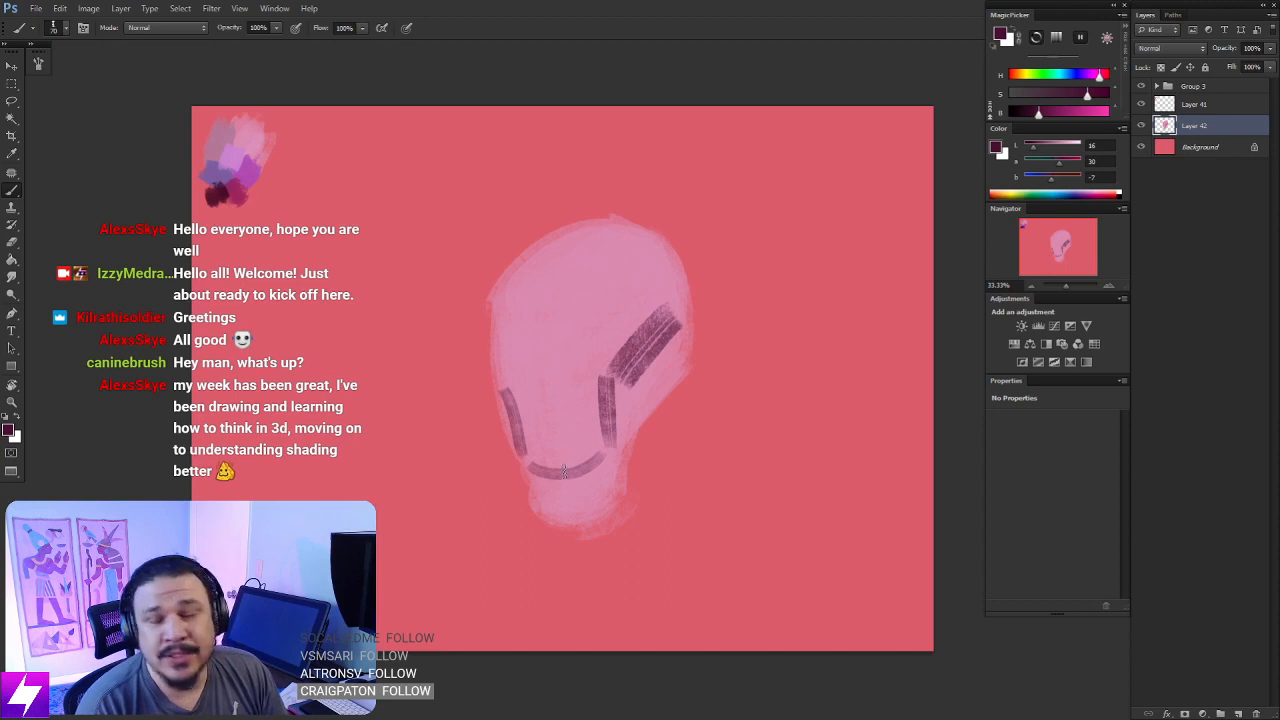
left_click_drag(603, 438, 593, 441)
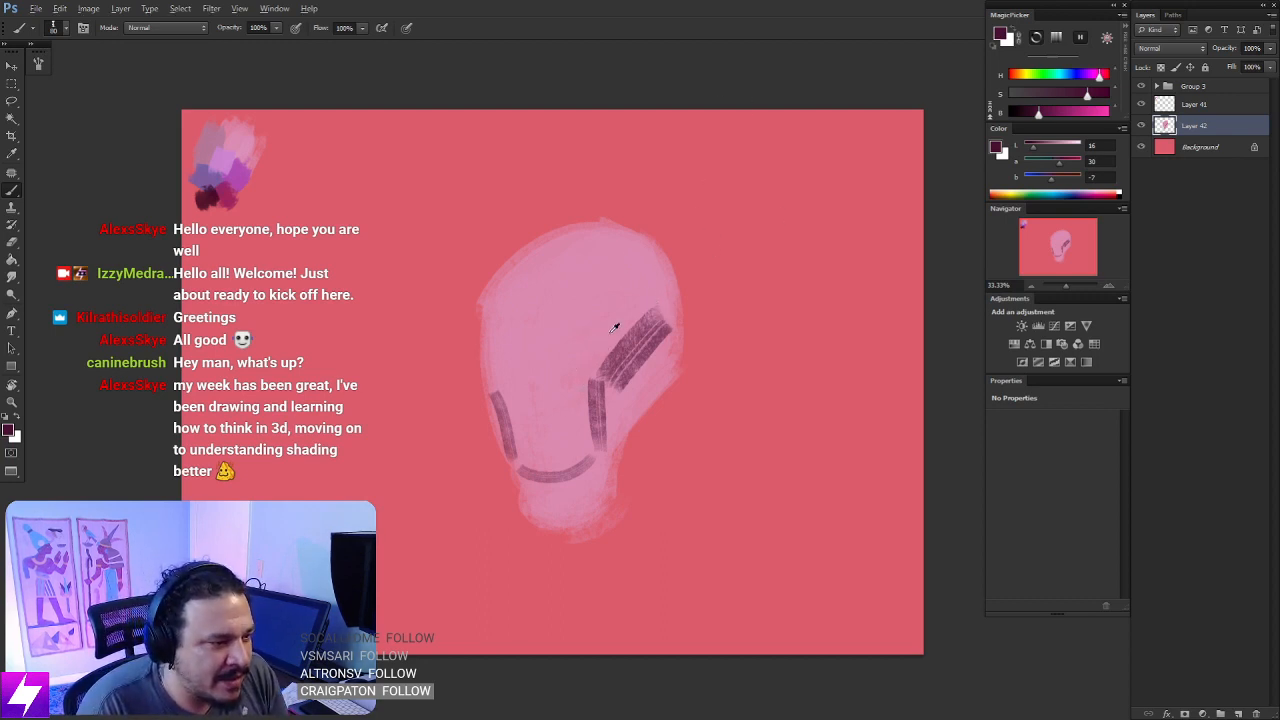
- Trim the dark strokes with the head's pink, and shade the jaw side and chin with a sampled mauve
left_click(614, 330, "alt")
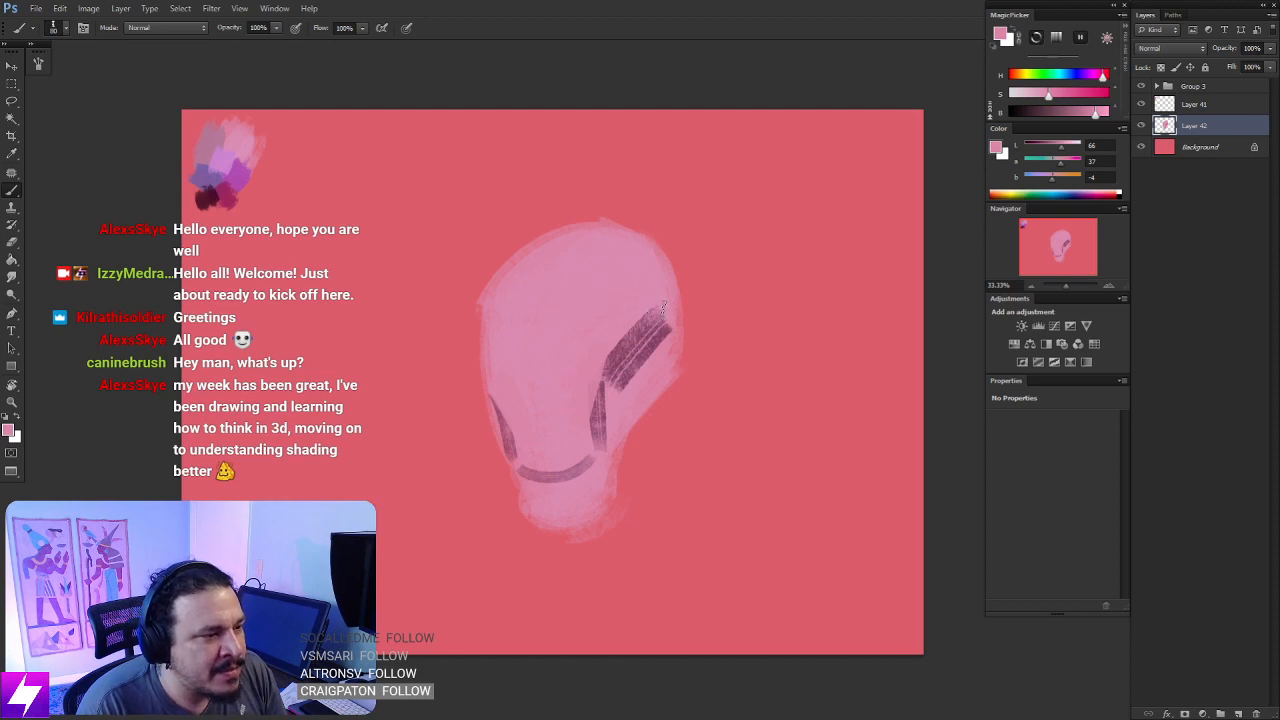
left_click(623, 376, "alt")
left_click_drag(612, 388, 604, 468)
left_click_drag(544, 502, 588, 480)
left_click_drag(563, 535, 602, 490)
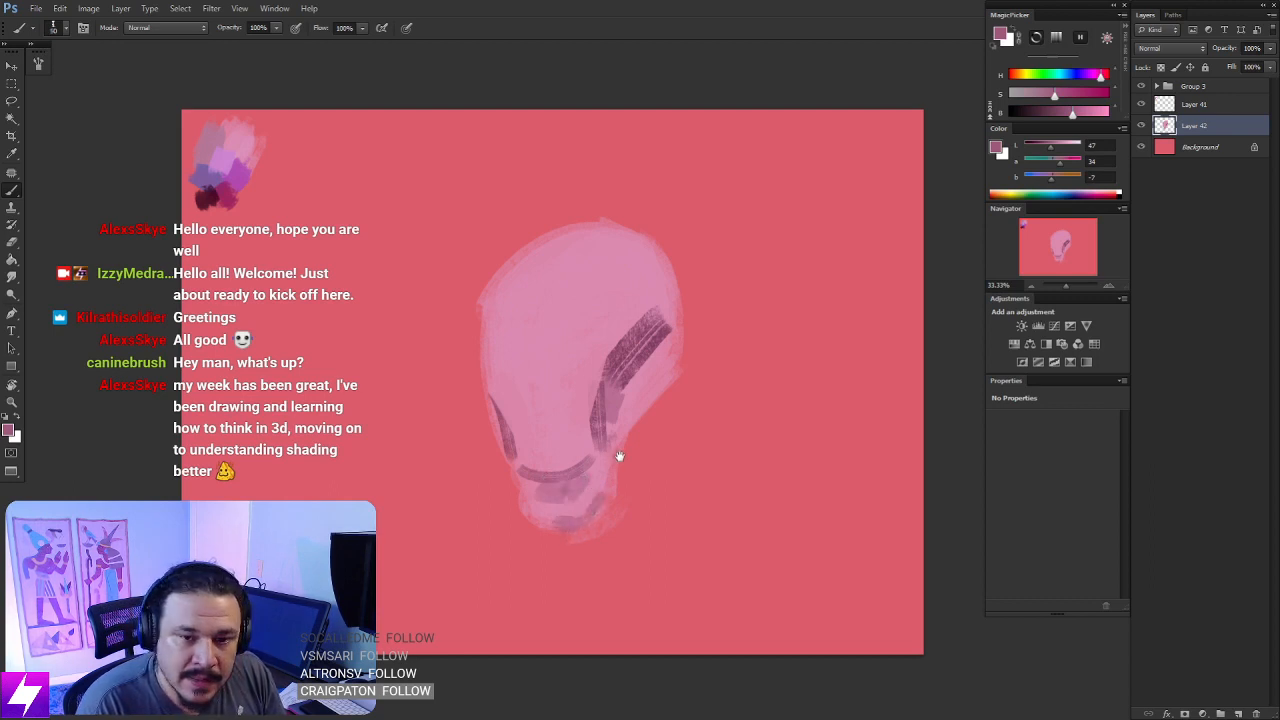
left_click_drag(632, 443, 592, 503)
key("bracketright")
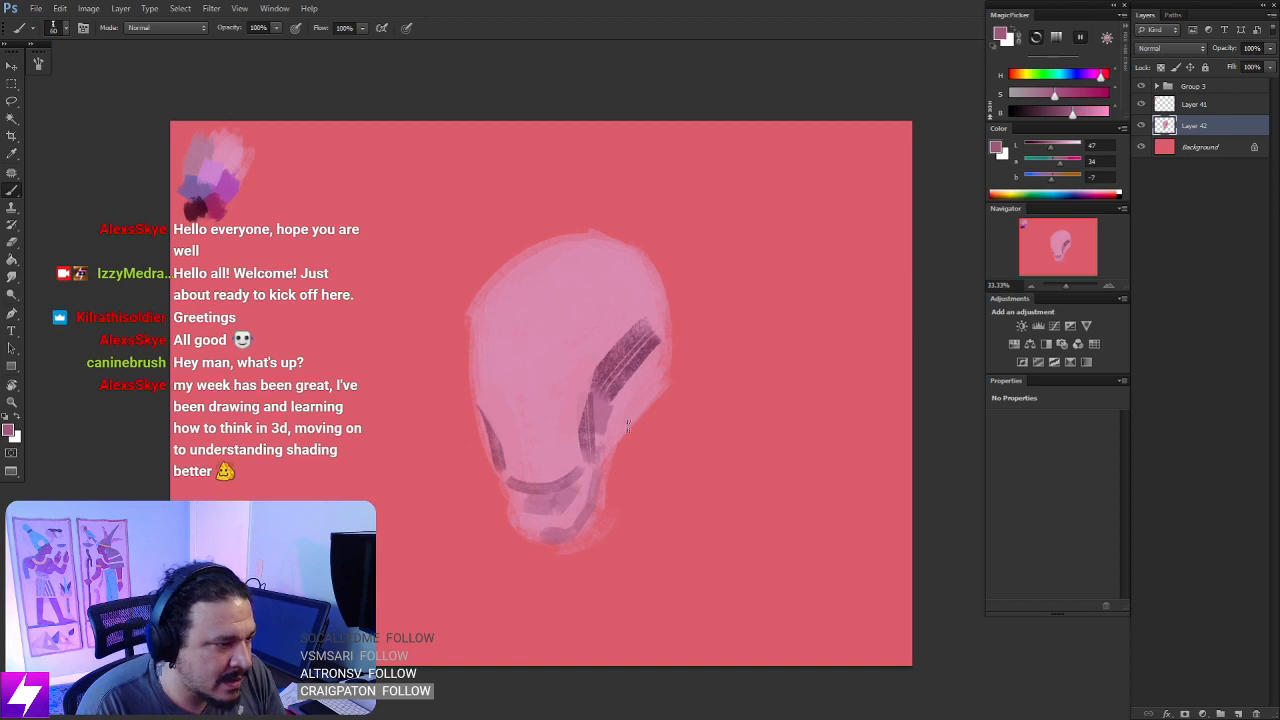
left_click_drag(604, 456, 660, 354)
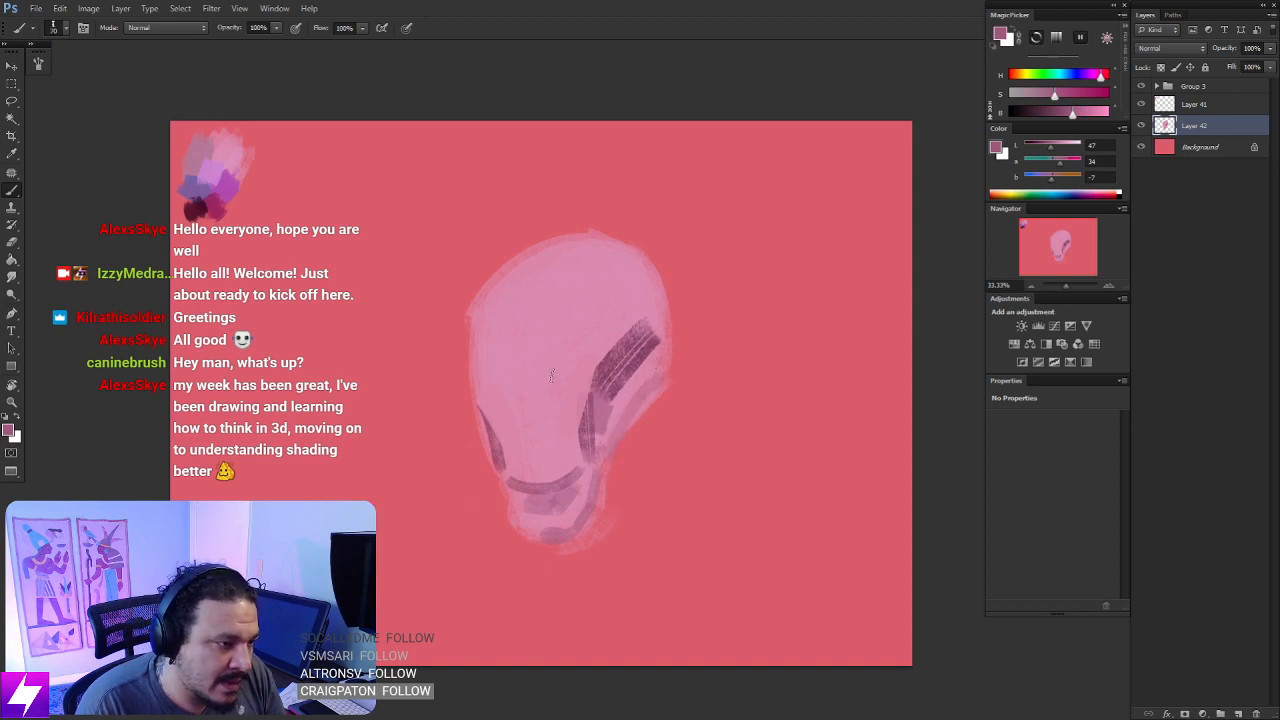
- Paint soft mauve shadows for both eye sockets and resample the head's light pink
mouse_move(553, 397)
left_mouse_down()
mouse_move(560, 410)
mouse_move(580, 378)
left_mouse_up()
mouse_move(497, 383)
left_mouse_down()
mouse_move(485, 385)
mouse_move(495, 405)
mouse_move(557, 390)
left_mouse_up()
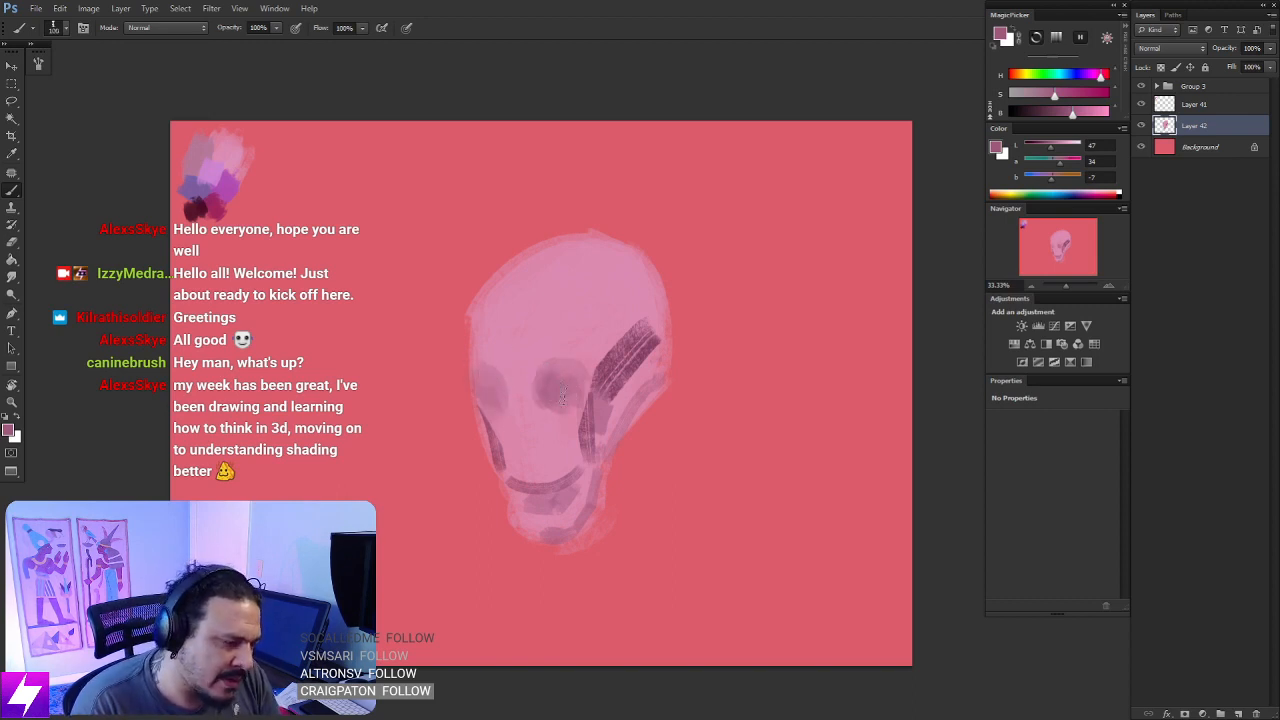
left_click(505, 363, "alt")
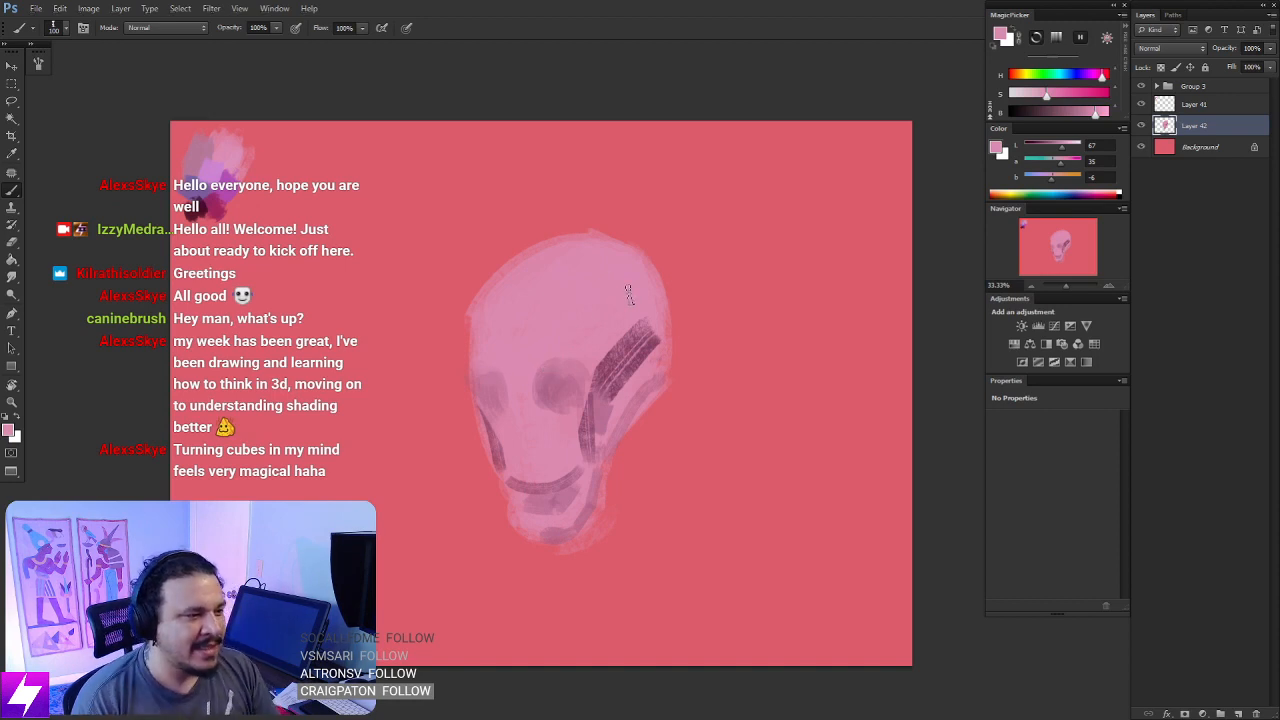
mouse_move(562, 402)
left_mouse_down()
mouse_move(619, 418)
mouse_move(580, 426)
mouse_move(558, 378)
mouse_move(608, 376)
mouse_move(571, 384)
mouse_move(586, 404)
left_mouse_up()
- Shade the temple and side plane of the head with mid-tone mauve sampled from the painting, blending over the dark cheekbone stroke
left_click(607, 335, "alt")
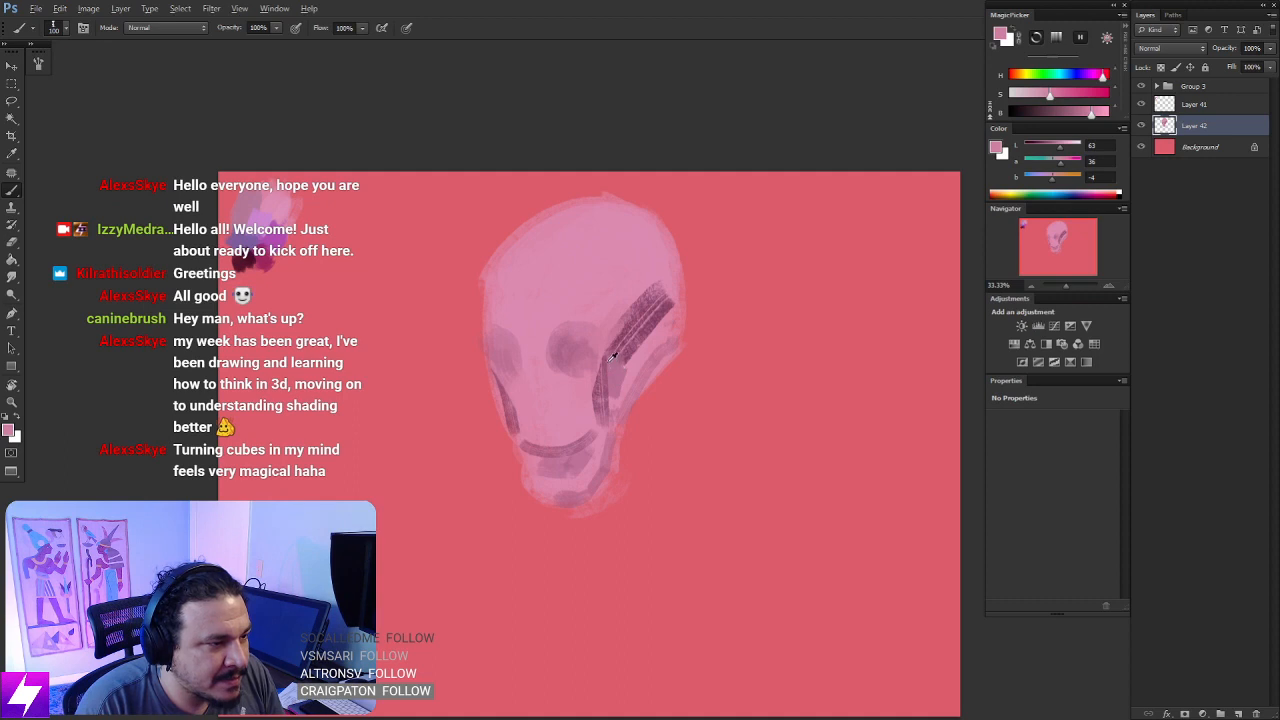
left_click(612, 357, "alt")
mouse_move(605, 338)
left_mouse_down()
mouse_move(663, 275)
mouse_move(652, 288)
mouse_move(663, 264)
mouse_move(636, 305)
mouse_move(639, 266)
mouse_move(616, 263)
mouse_move(650, 246)
mouse_move(604, 320)
mouse_move(604, 284)
mouse_move(632, 245)
mouse_move(652, 258)
mouse_move(661, 307)
mouse_move(669, 282)
mouse_move(662, 333)
mouse_move(622, 382)
mouse_move(657, 290)
left_mouse_up()
mouse_move(643, 362)
left_mouse_down()
mouse_move(632, 383)
mouse_move(653, 411)
mouse_move(641, 410)
mouse_move(648, 385)
left_mouse_up()
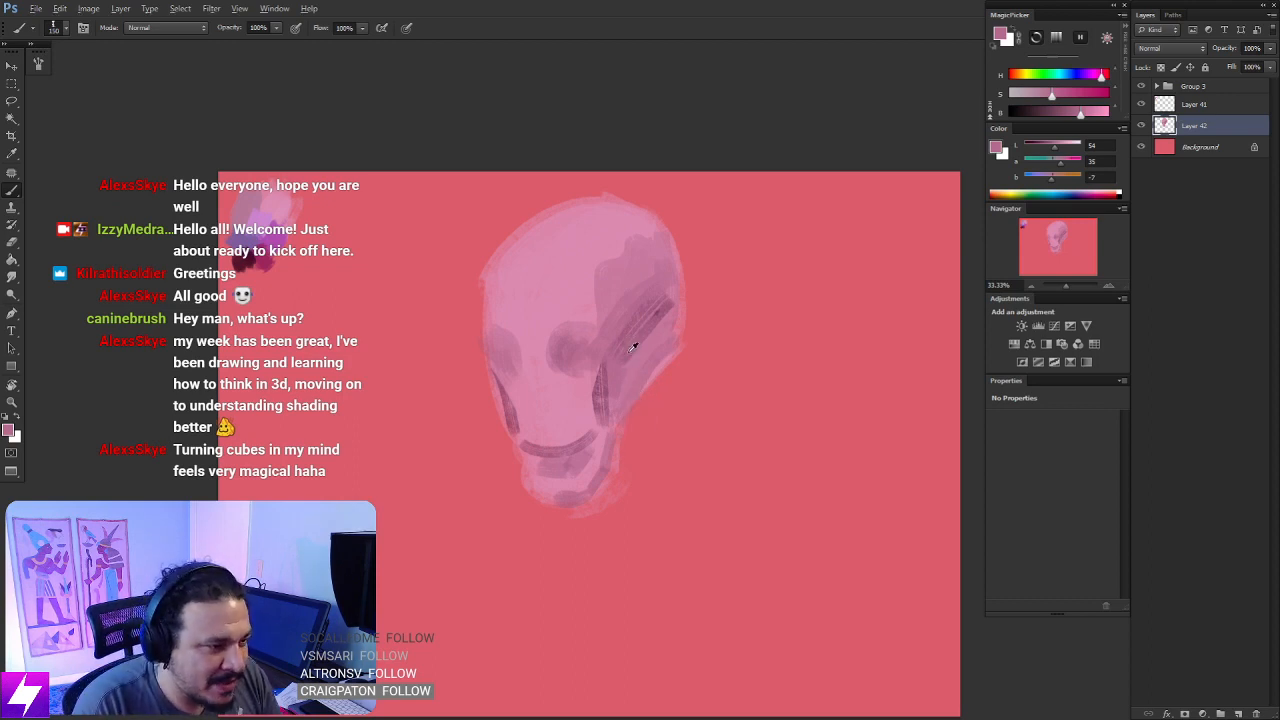
left_click(631, 344, "alt")
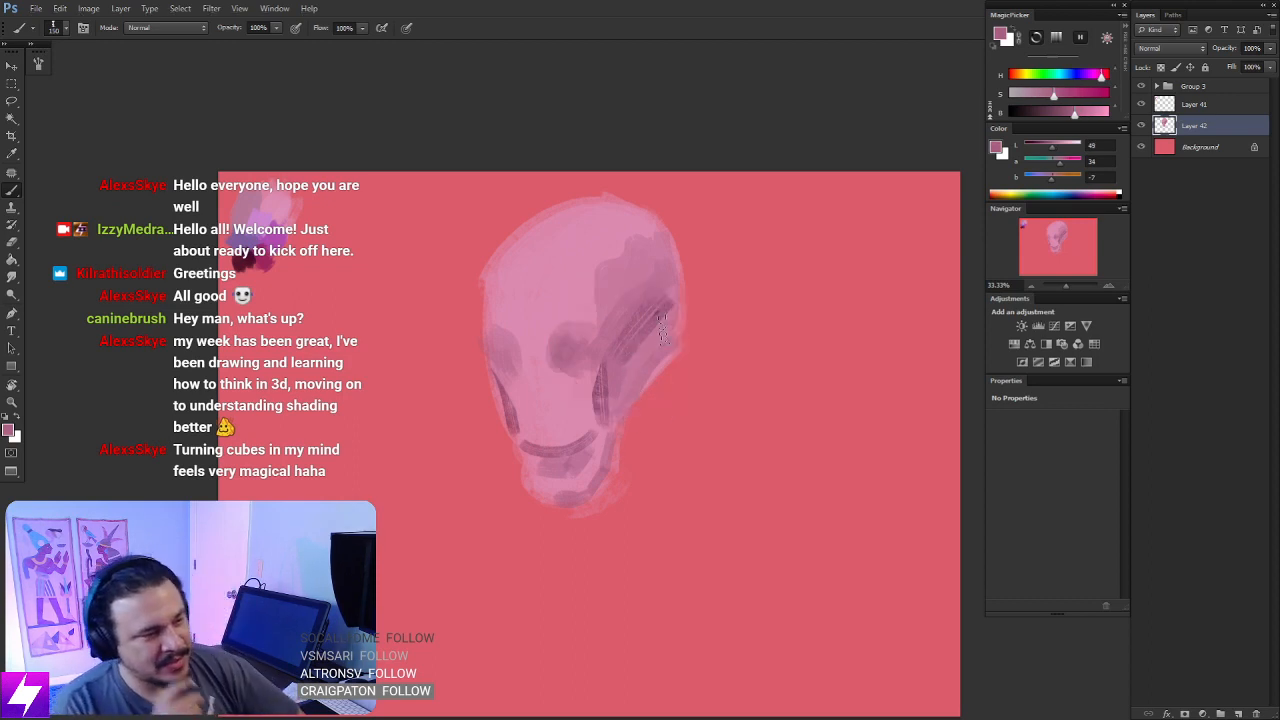
- Block in the neck below the back of the head and jaw with mid-tone mauve strokes, using a smaller brush
mouse_move(648, 413)
left_mouse_down()
mouse_move(626, 447)
mouse_move(662, 378)
left_mouse_up()
key("bracketleft")
key("bracketleft")
key("bracketleft")
key("bracketleft")
key("bracketleft")
left_click_drag(628, 490, 625, 448)
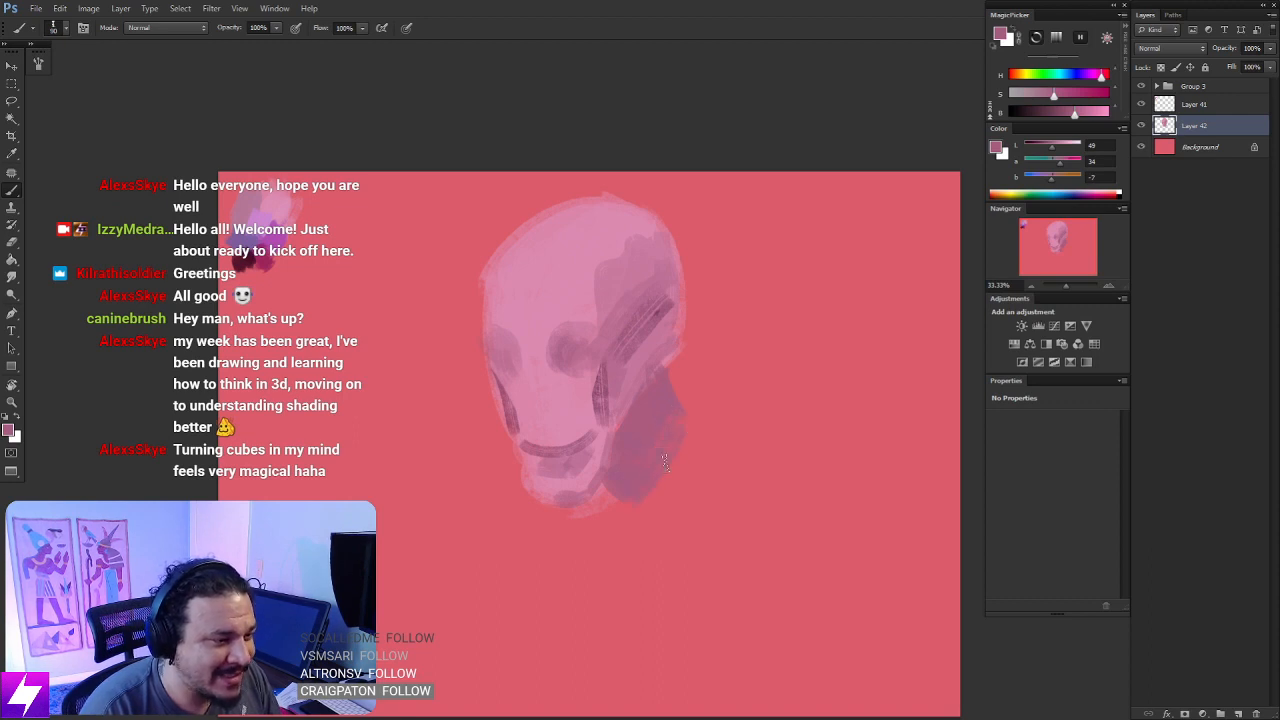
mouse_move(640, 516)
left_mouse_down()
mouse_move(642, 530)
mouse_move(660, 503)
left_mouse_up()
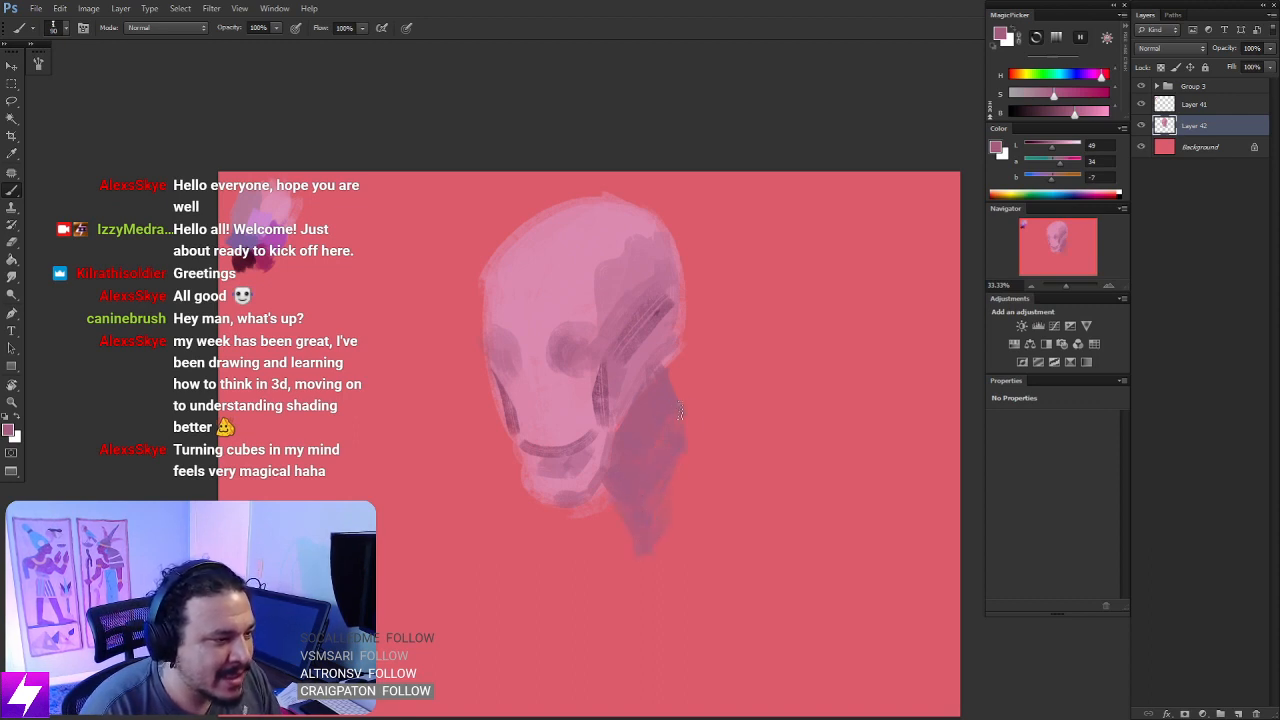
- Paint both sides of the open collar around the neck in light pink sampled from the face, and mirror the canvas to check it
left_click(584, 386, "alt")
mouse_move(712, 406)
left_mouse_down()
mouse_move(691, 463)
mouse_move(729, 446)
mouse_move(696, 517)
mouse_move(728, 407)
mouse_move(690, 508)
left_mouse_up()
mouse_move(612, 532)
left_mouse_down()
mouse_move(632, 572)
mouse_move(628, 602)
left_mouse_up()
left_click_drag(645, 610, 700, 530)
mouse_move(672, 592)
left_mouse_down()
mouse_move(704, 491)
mouse_move(618, 541)
mouse_move(612, 513)
mouse_move(572, 576)
mouse_move(591, 576)
mouse_move(589, 561)
mouse_move(612, 610)
left_mouse_up()
left_click_drag(692, 390, 749, 404)
mouse_move(711, 521)
left_mouse_down()
mouse_move(714, 458)
mouse_move(693, 476)
mouse_move(716, 446)
mouse_move(698, 460)
left_mouse_up()
key("ctrl+minus")
key("ctrl+shift+h")
key("ctrl+plus")
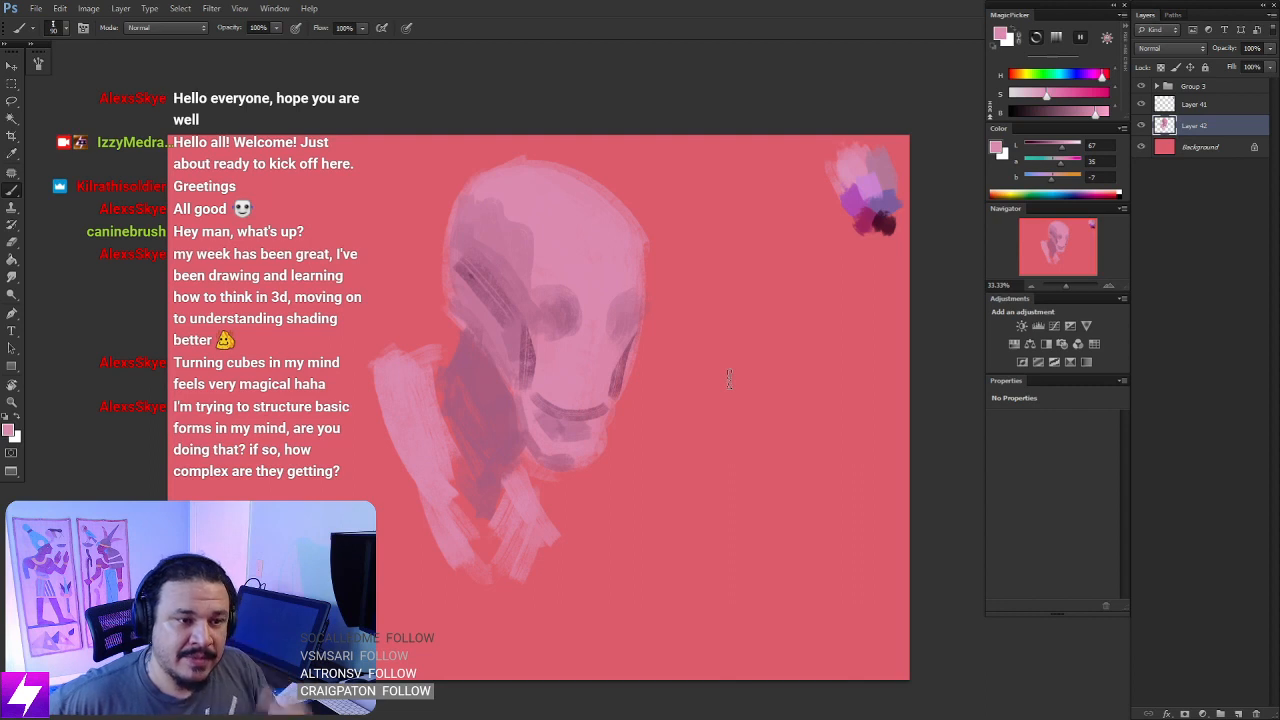
- Soften the temple's shading edge and reinforce both eye sockets with intermediate pinks and mauves sampled from the head
left_click(515, 230, "alt")
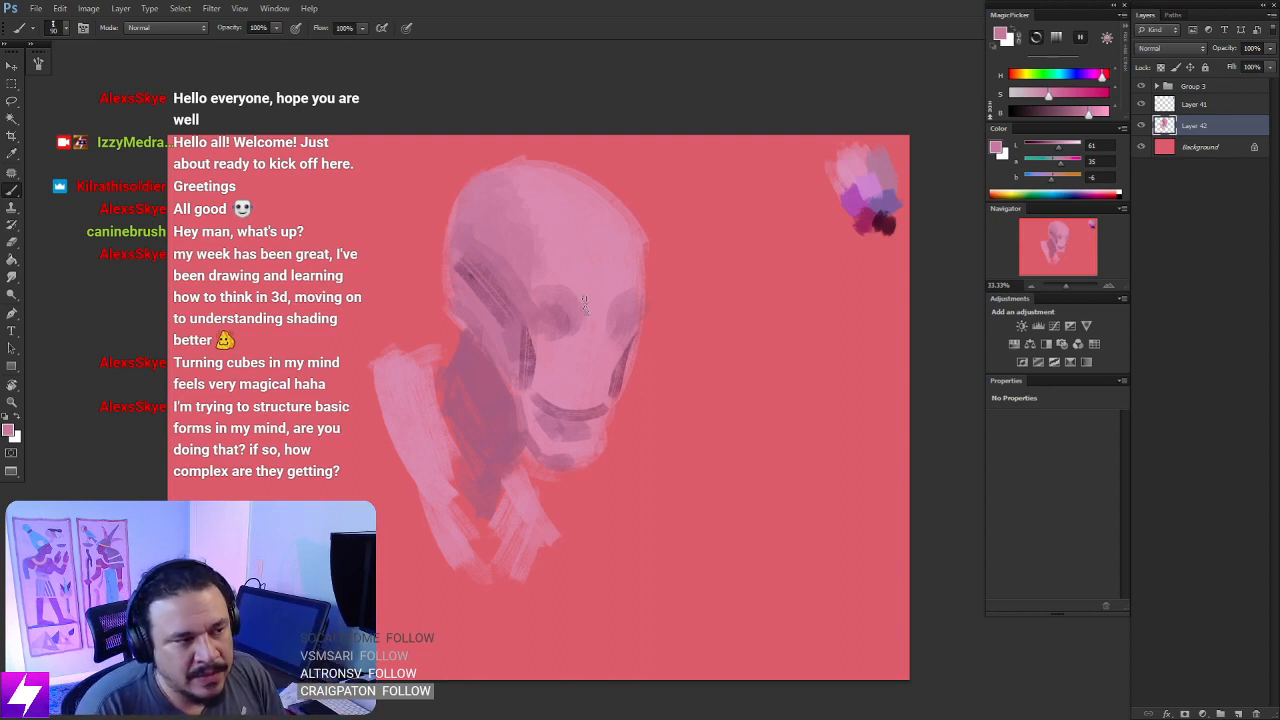
left_click(552, 308, "alt")
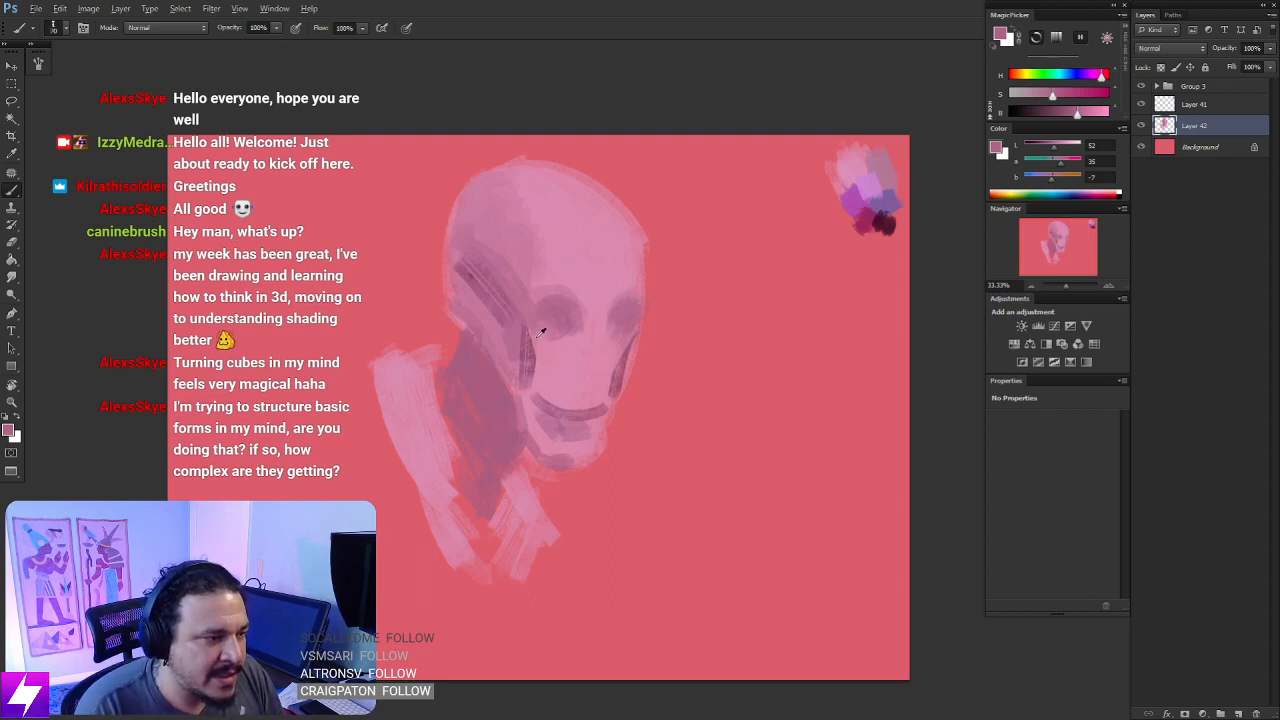
left_click(530, 270, "alt")
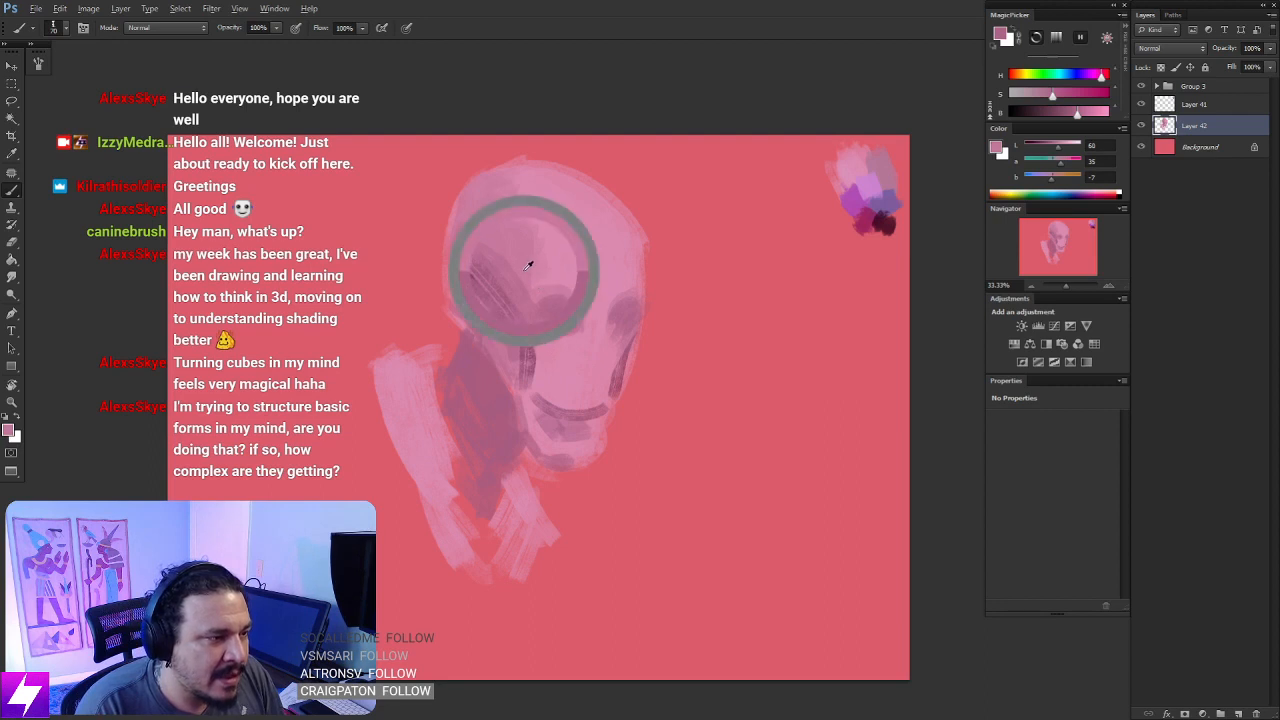
left_click(530, 334, "alt")
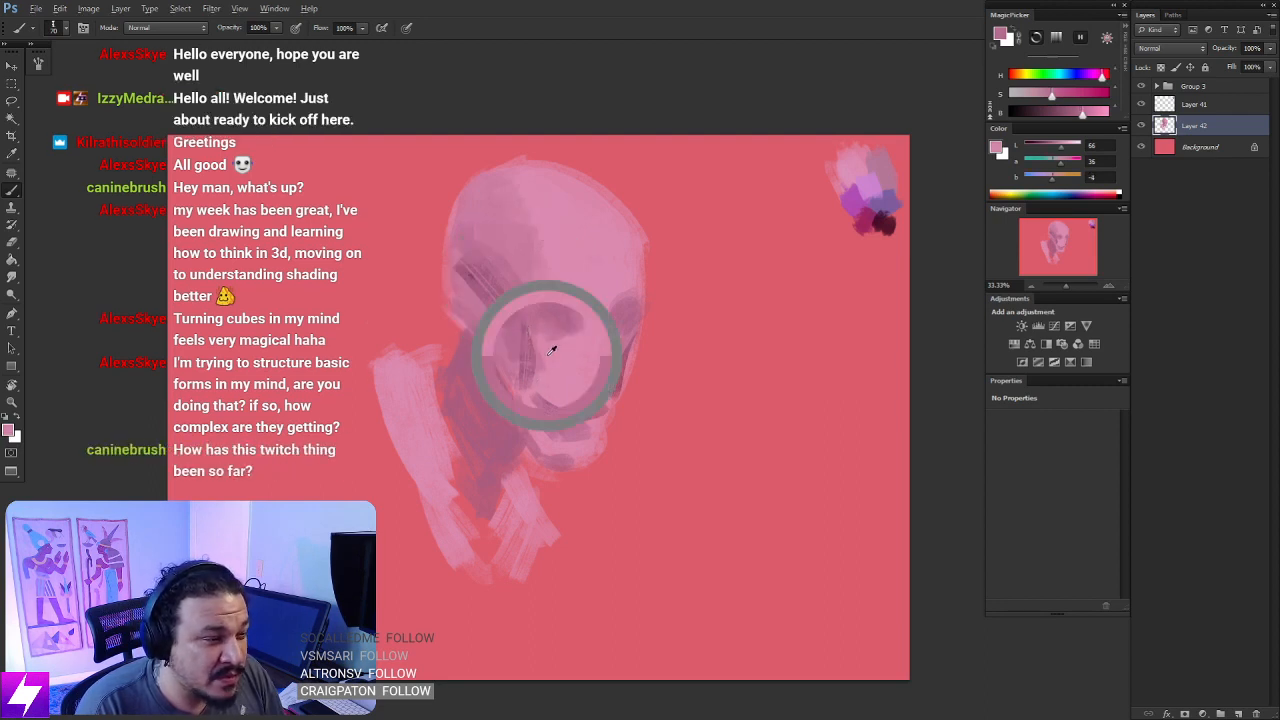
- Trim the dark cheek strokes on both sides of the face with sampled light pink, using a smaller brush
mouse_move(530, 334)
left_mouse_down()
mouse_move(548, 394)
mouse_move(525, 330)
mouse_move(551, 388)
mouse_move(543, 358)
left_mouse_up()
left_click_drag(623, 354, 610, 393)
key("[")
key("[")
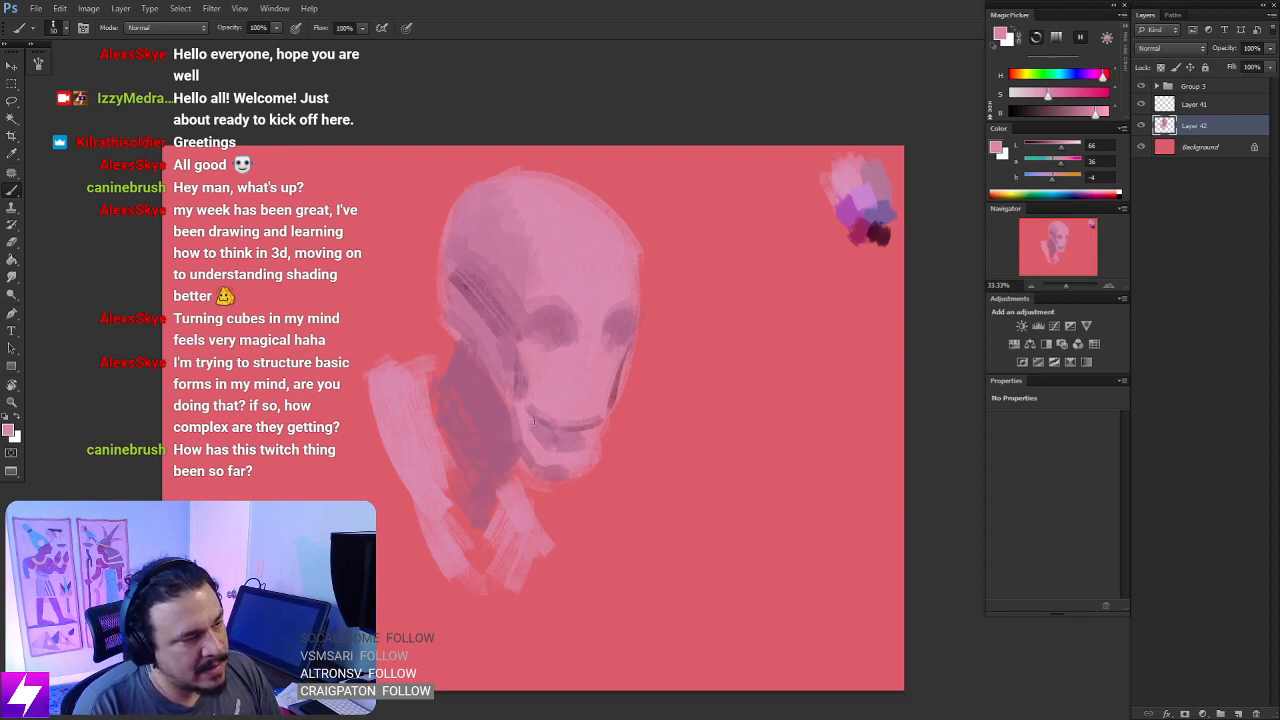
- Sample darker mauve from the cheekbone and paint a dark accent from it down the near cheek, redoing strokes until they fit
left_click(492, 350, "alt")
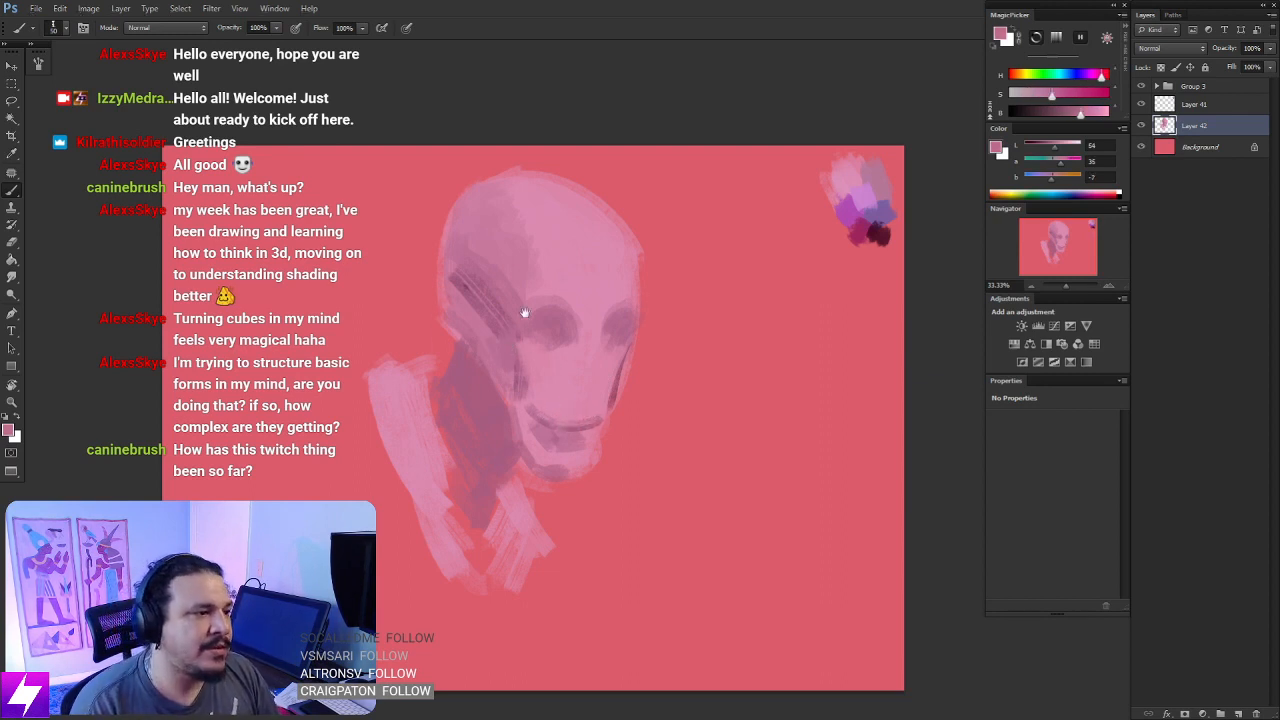
left_click_drag(524, 313, 520, 384)
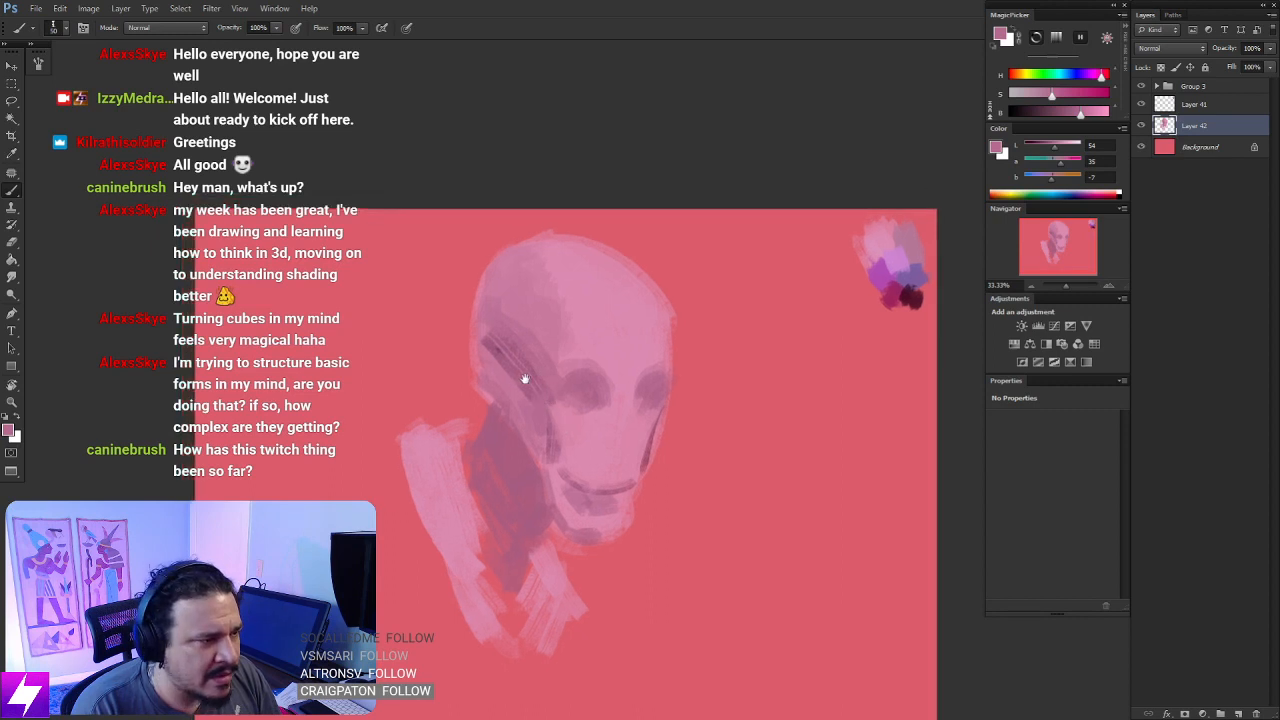
left_click(538, 383, "alt")
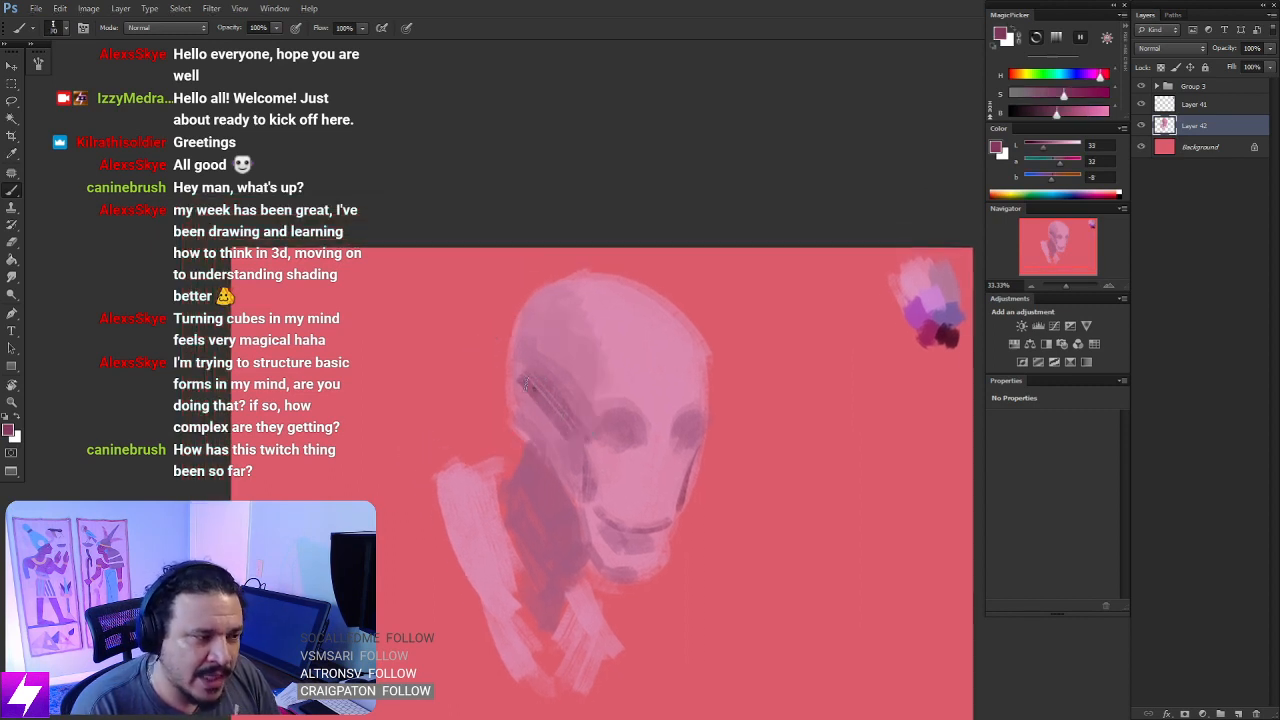
left_click_drag(521, 344, 534, 387)
key("ctrl+z")
key("bracketright")
key("bracketright")
key("bracketright")
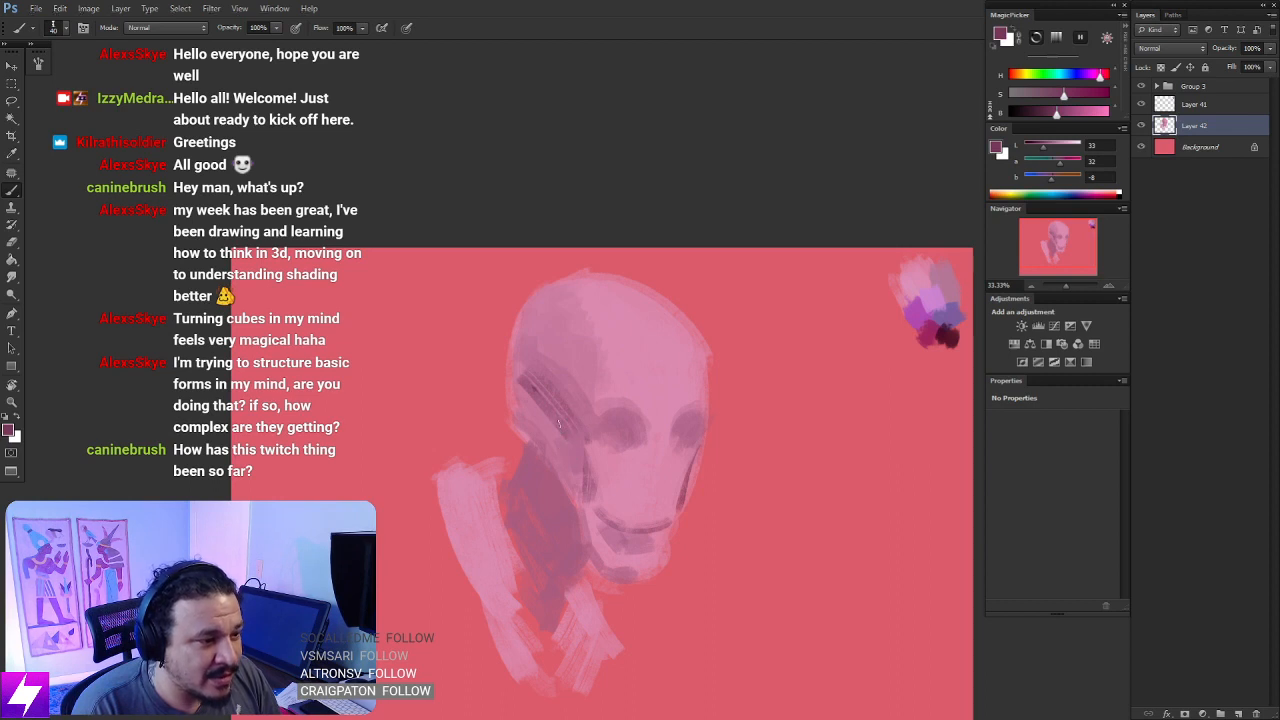
left_click_drag(558, 412, 573, 461)
key("ctrl+z")
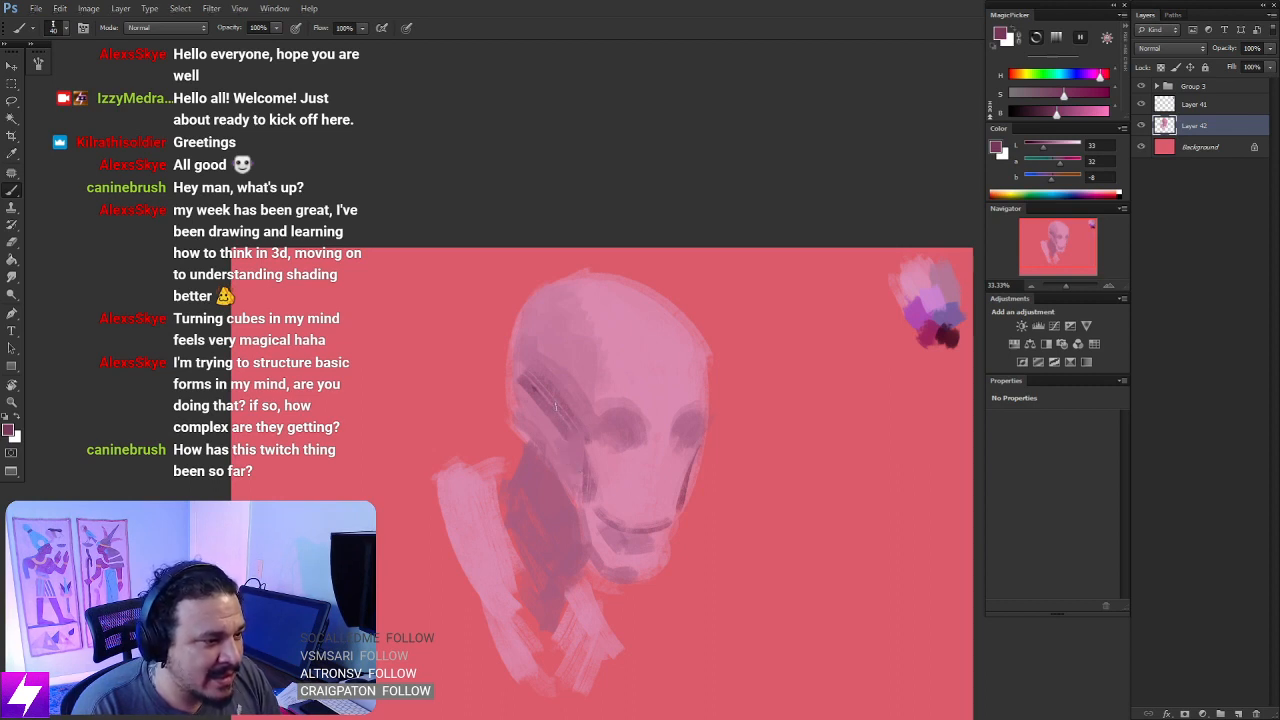
left_click_drag(559, 410, 588, 484)
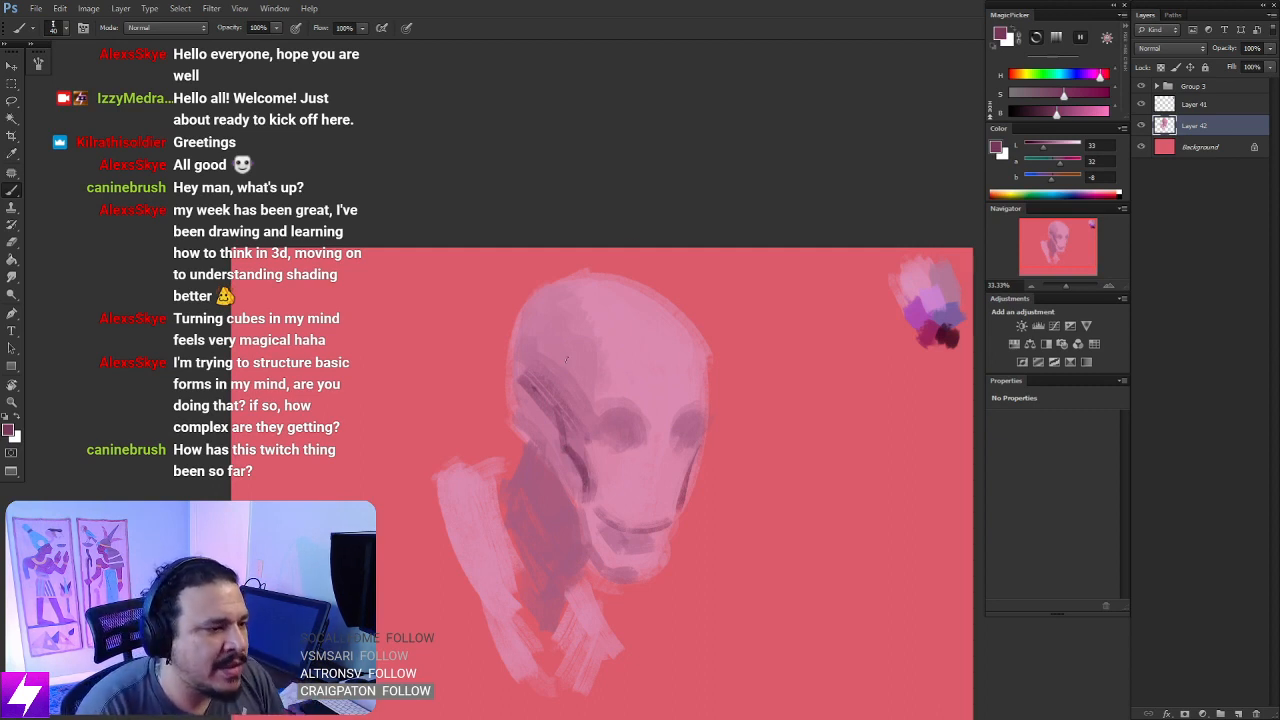
- Paint over the curved mouth line with light pink sampled from the face, and mirror the canvas to check the head
mouse_move(562, 452)
left_mouse_down()
mouse_move(586, 515)
mouse_move(616, 550)
mouse_move(630, 538)
mouse_move(603, 528)
mouse_move(616, 500)
mouse_move(647, 545)
left_mouse_up()
left_click(610, 489, "alt")
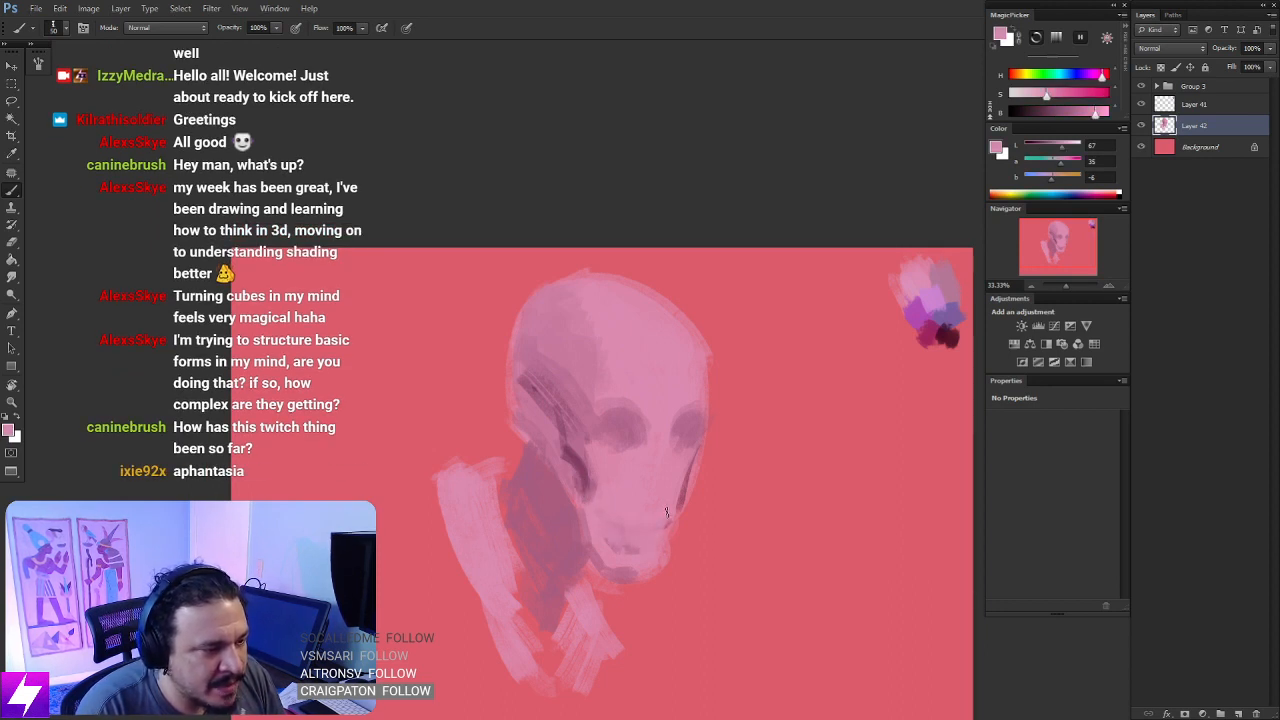
scroll(664, 367, "down", 1)
scroll(664, 367, "down", 1)
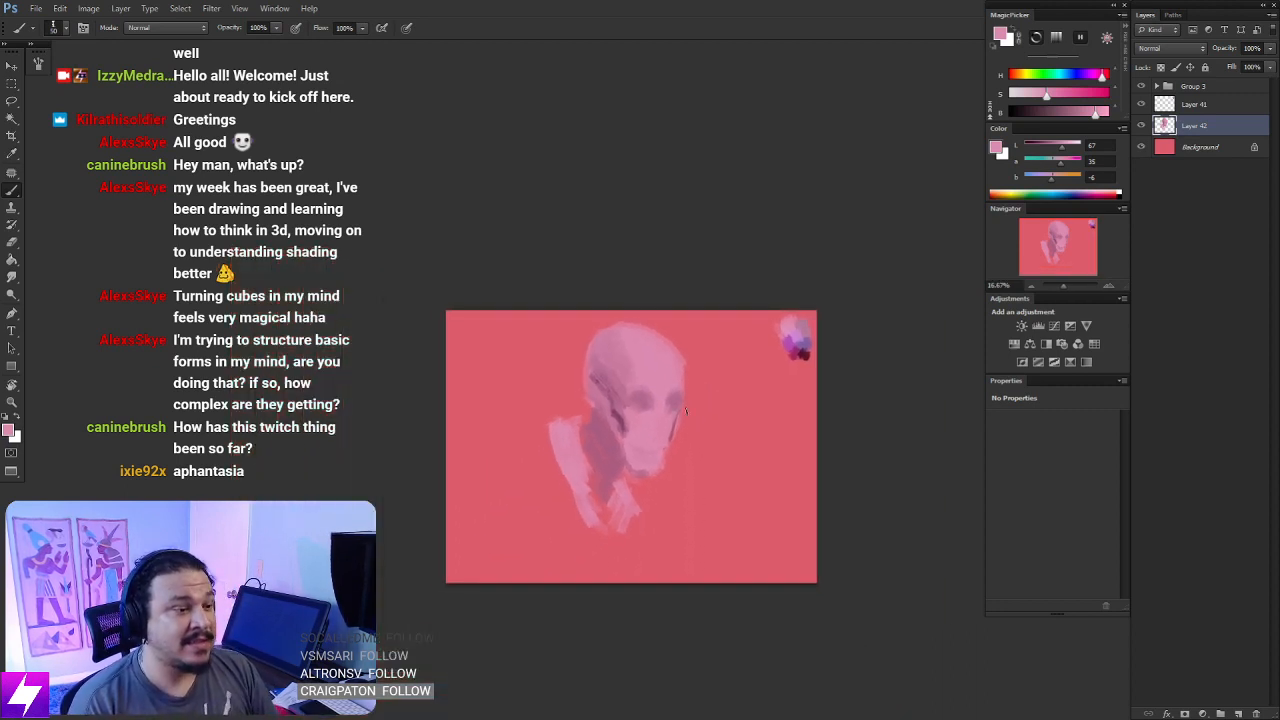
key("ctrl+shift+h")
scroll(630, 383, "up", 2)
mouse_move(628, 521)
left_mouse_down()
mouse_move(647, 469)
mouse_move(659, 474)
mouse_move(647, 500)
left_mouse_up()
- Deepen the centres of both eye sockets with sampled dark mauve, redoing the first stroke, and resample the lighter socket mauve
left_click(678, 403, "alt")
mouse_move(650, 387)
left_mouse_down()
mouse_move(678, 385)
mouse_move(670, 396)
left_mouse_up()
key("ctrl+z")
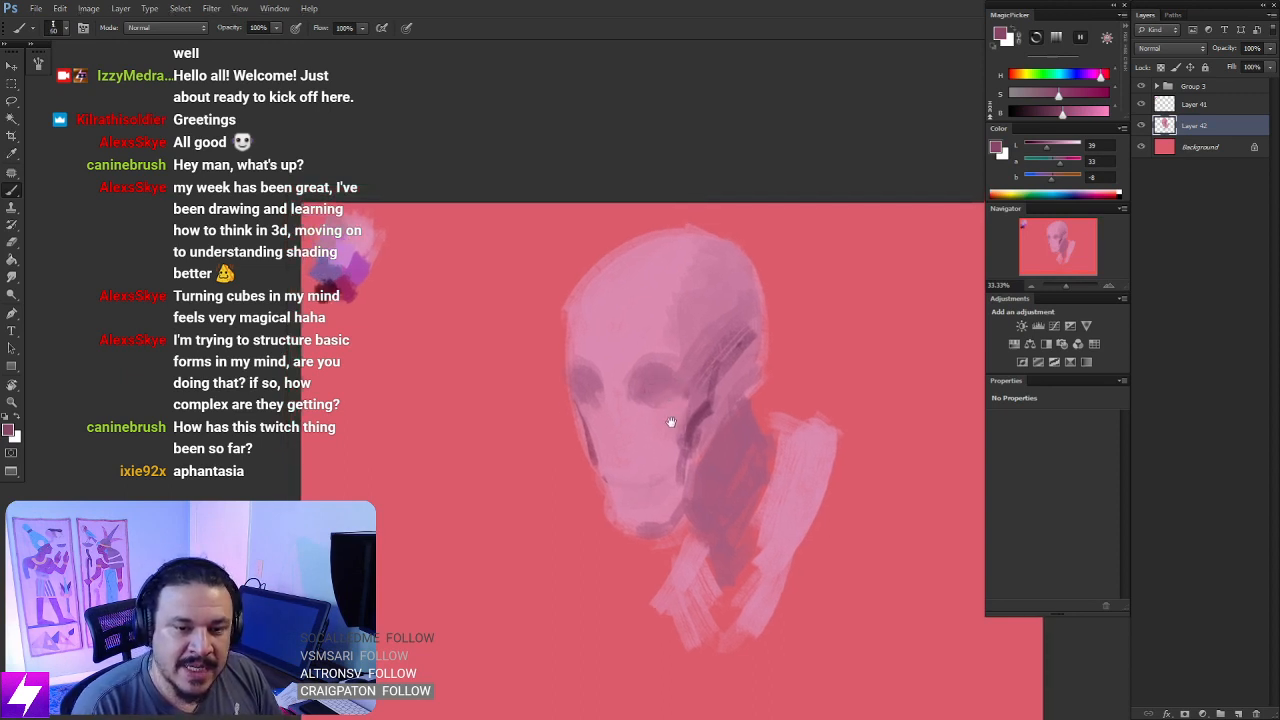
left_click_drag(669, 440, 673, 413)
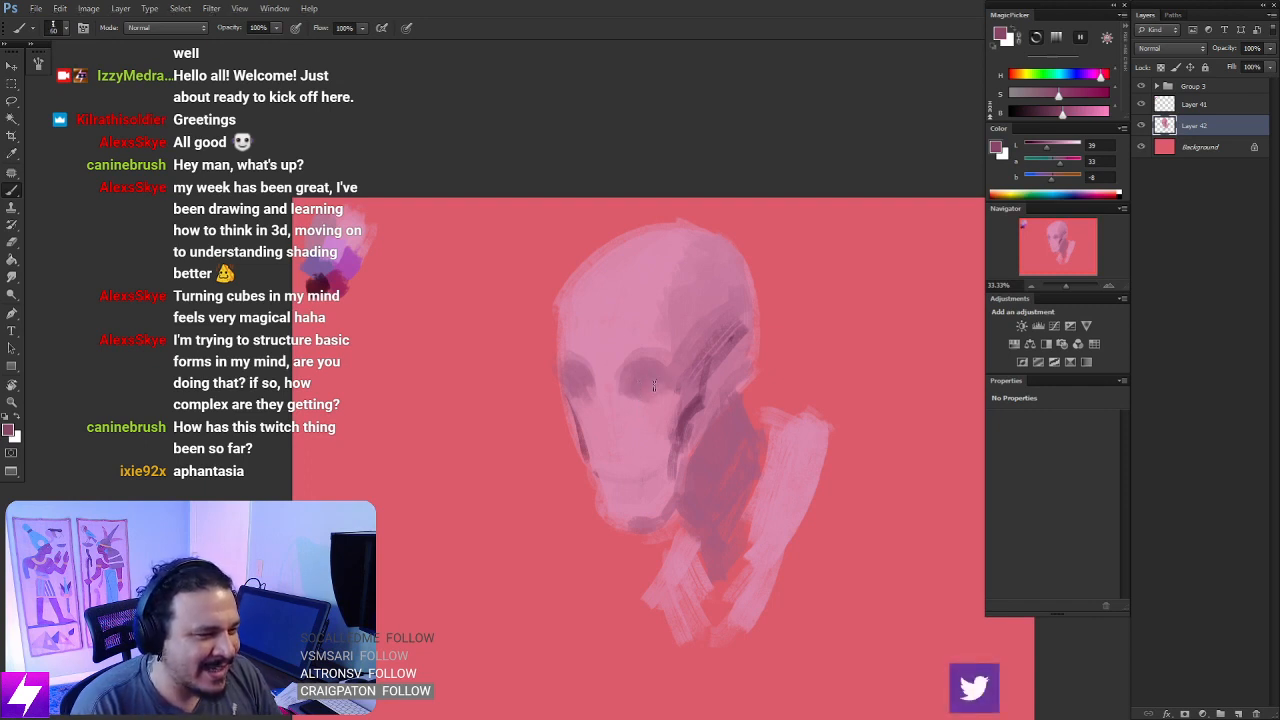
left_click_drag(638, 382, 662, 389)
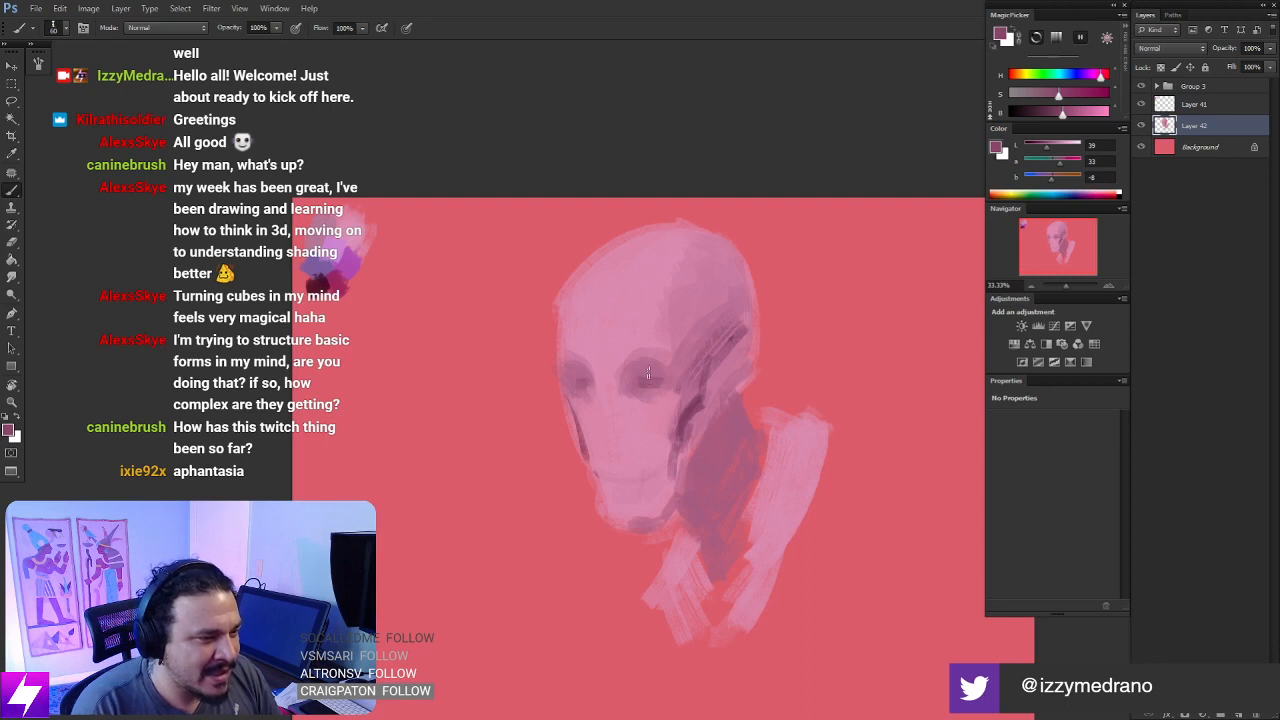
left_click(649, 376, "alt")
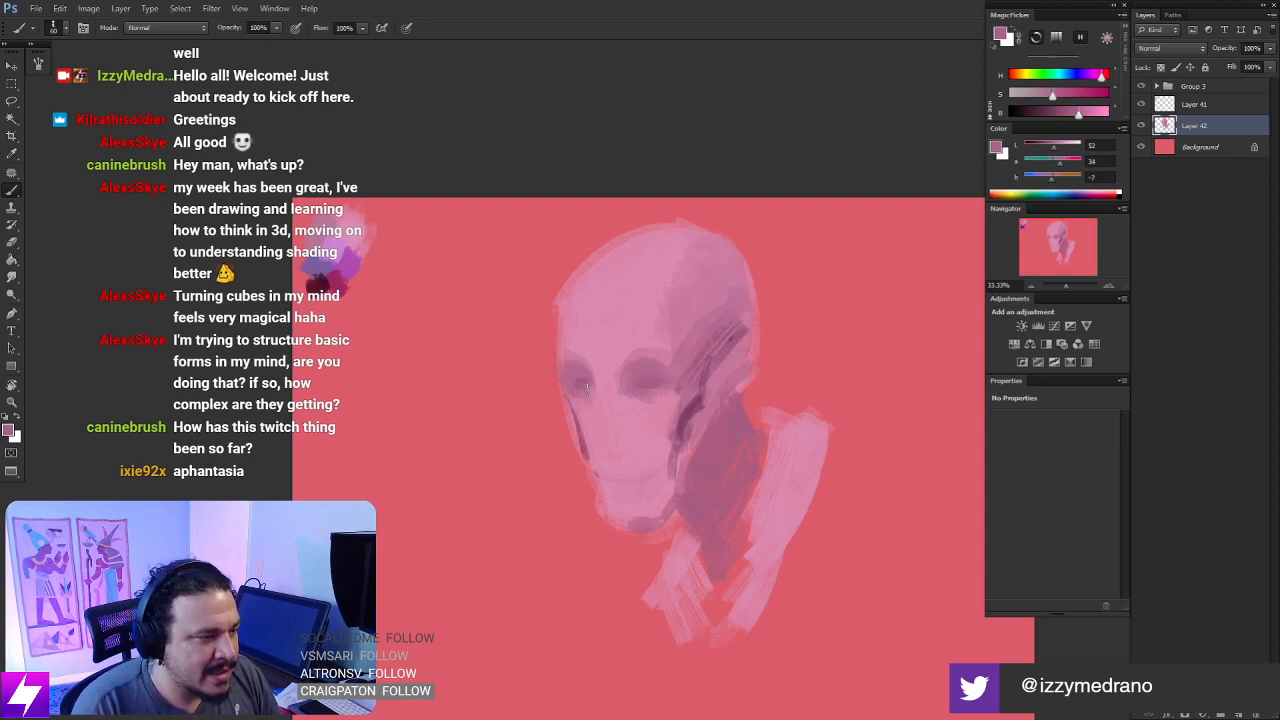
- Sample the dark cheek mauve and scale the painted head and collar down with Free Transform
key("ctrl+minus")
key("ctrl+plus")
mouse_move(684, 451)
left_mouse_down()
mouse_move(623, 403)
mouse_move(637, 443)
mouse_move(629, 429)
mouse_move(644, 411)
left_mouse_up()
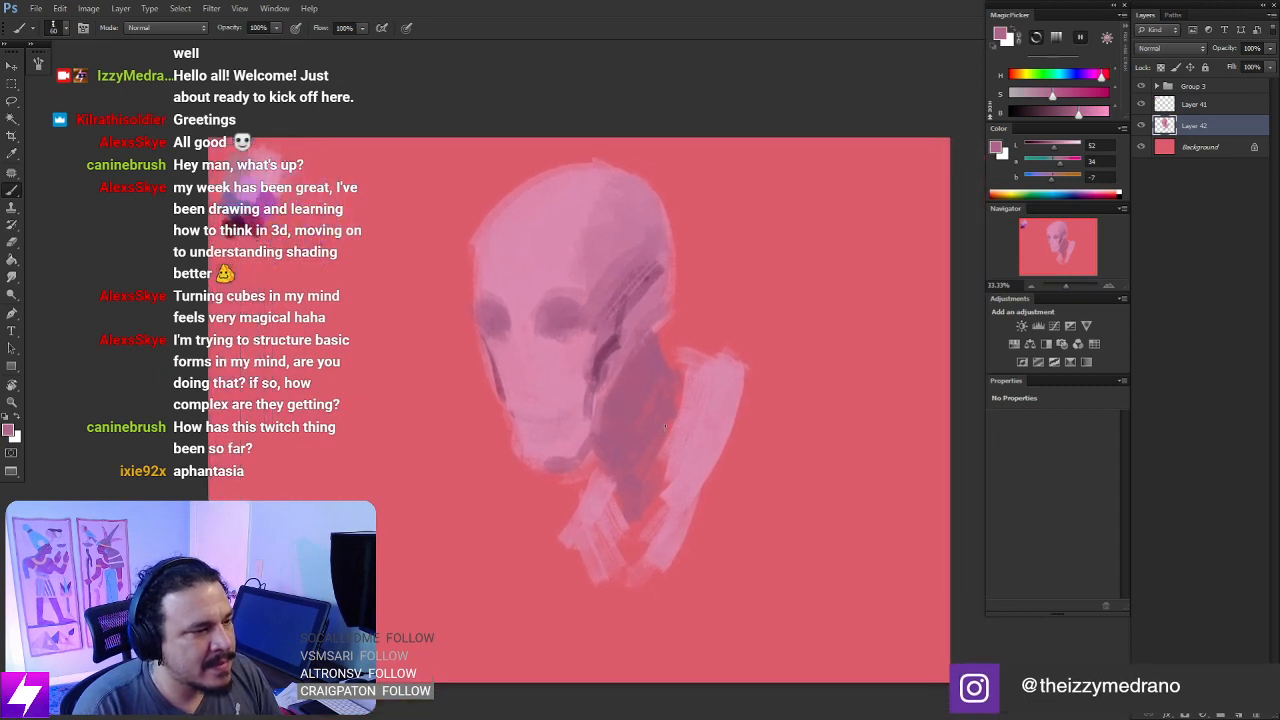
left_click_drag(718, 485, 695, 461)
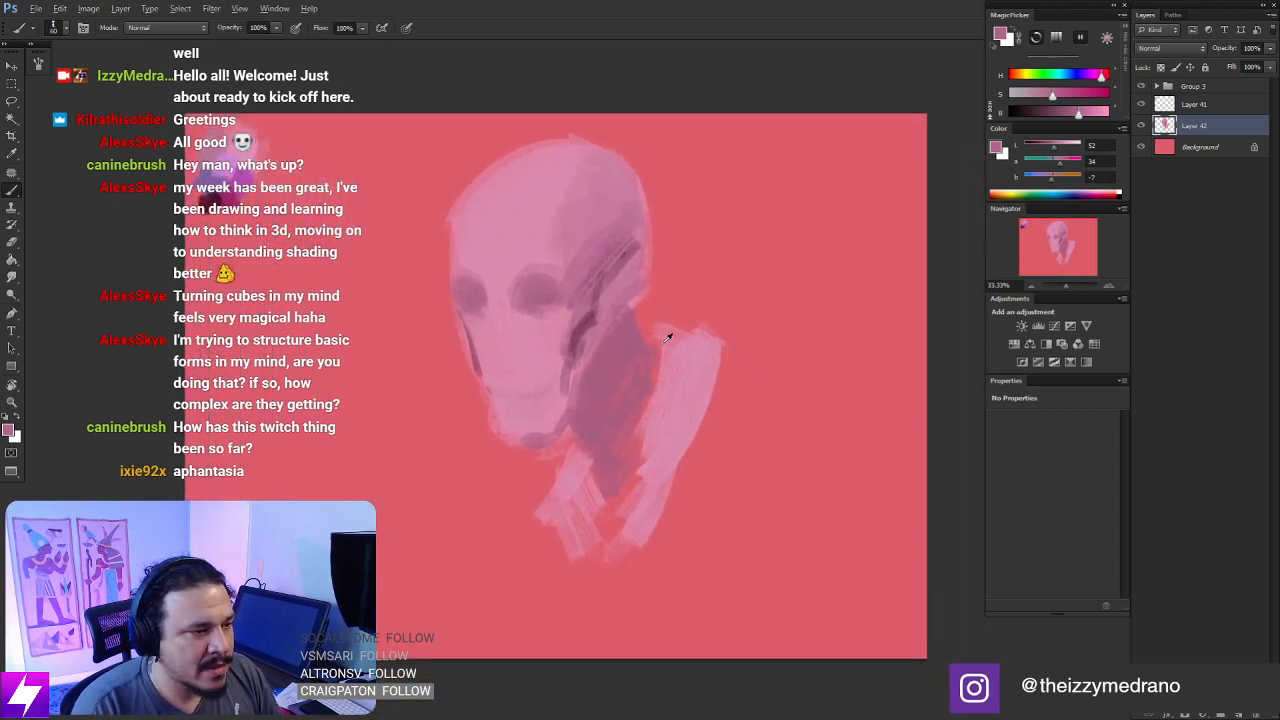
left_click(577, 325, "alt")
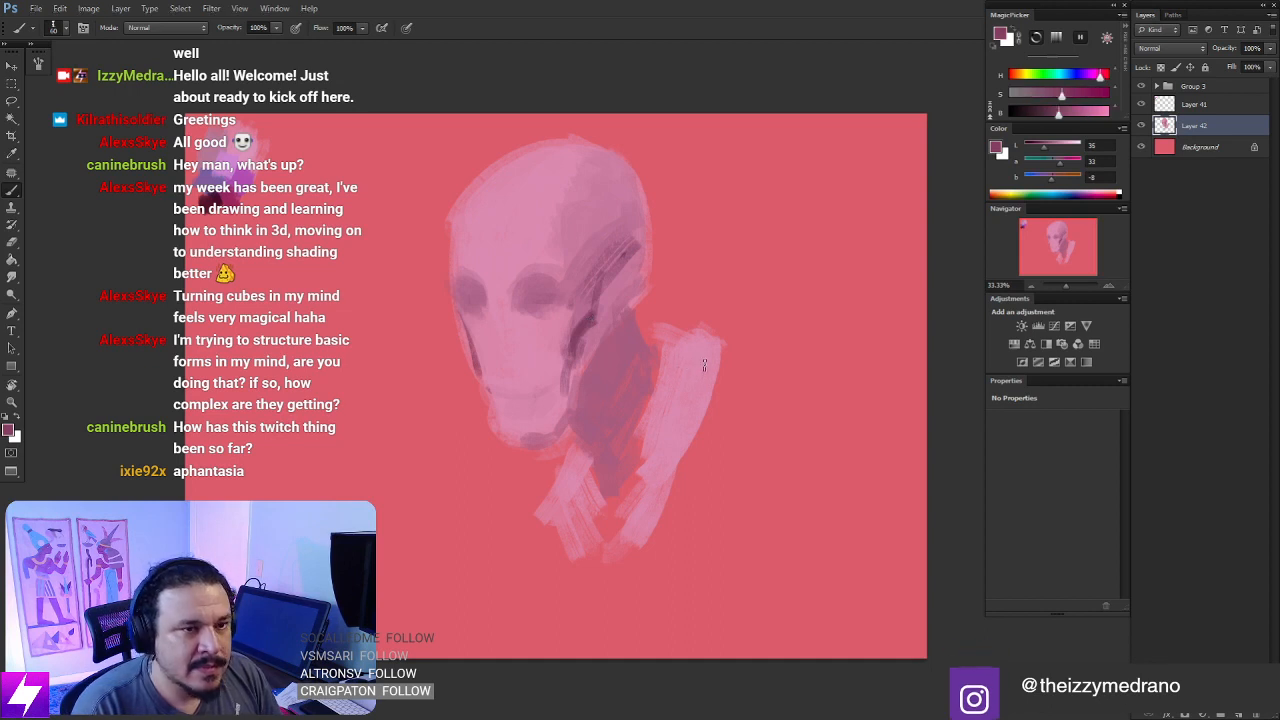
key("ctrl+t")
mouse_move(731, 130)
left_mouse_down()
mouse_move(709, 136)
mouse_move(686, 177)
left_mouse_up()
key("Return")
- Sketch the back, rounded torso and waist lines below the collar with dark mauve strokes
mouse_move(658, 379)
left_mouse_down()
mouse_move(695, 345)
mouse_move(768, 378)
mouse_move(780, 398)
left_mouse_up()
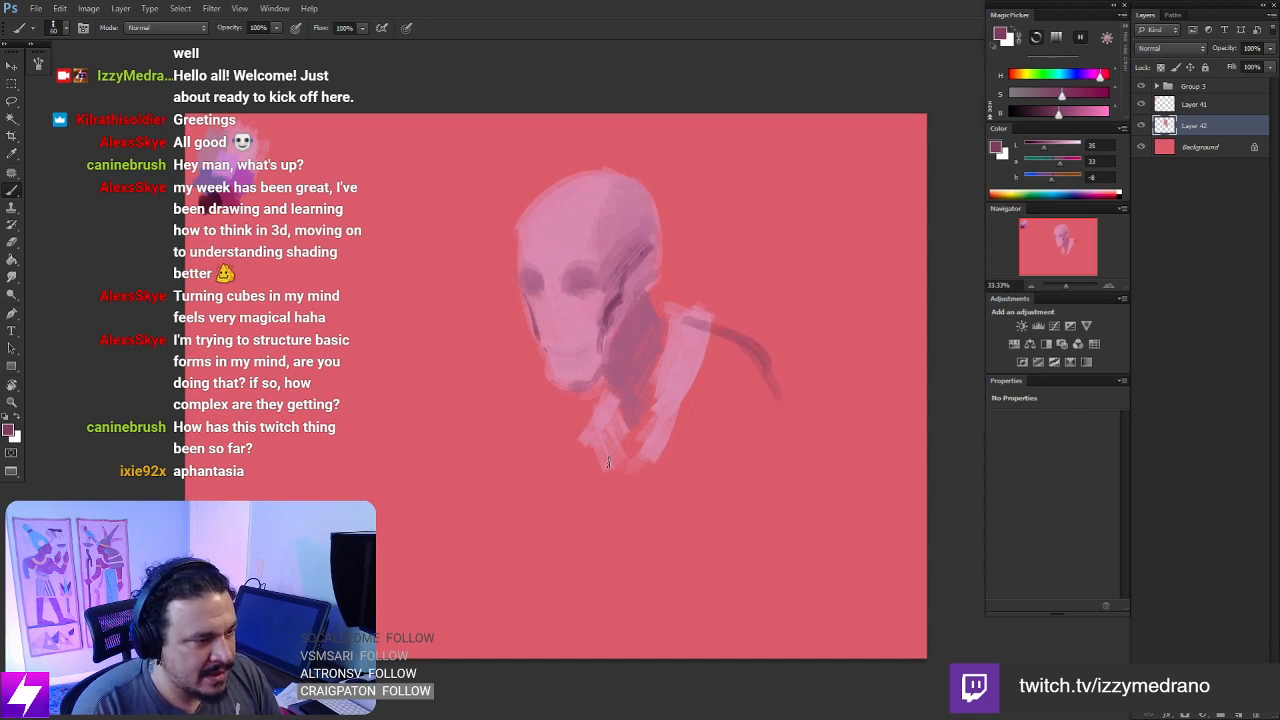
mouse_move(590, 452)
left_mouse_down()
mouse_move(594, 577)
mouse_move(581, 533)
mouse_move(638, 592)
mouse_move(719, 578)
mouse_move(768, 488)
left_mouse_up()
left_click_drag(765, 420, 774, 497)
left_click_drag(773, 390, 782, 464)
left_click_drag(594, 583, 630, 652)
left_click_drag(720, 595, 718, 648)
left_click_drag(742, 572, 740, 624)
- Sketch the bent arm in front of the torso, with its upper arm, raised forearm and hand
left_click_drag(576, 392, 566, 466)
left_click_drag(568, 420, 491, 515)
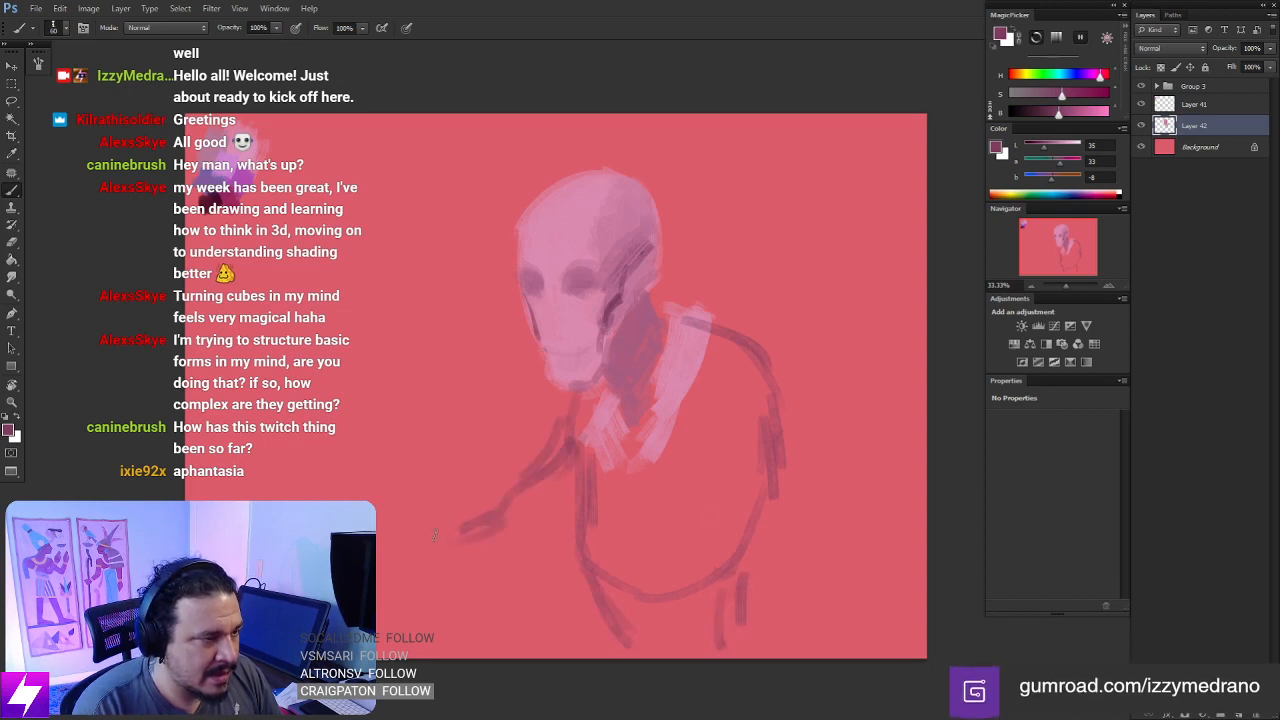
left_click_drag(394, 406, 454, 542)
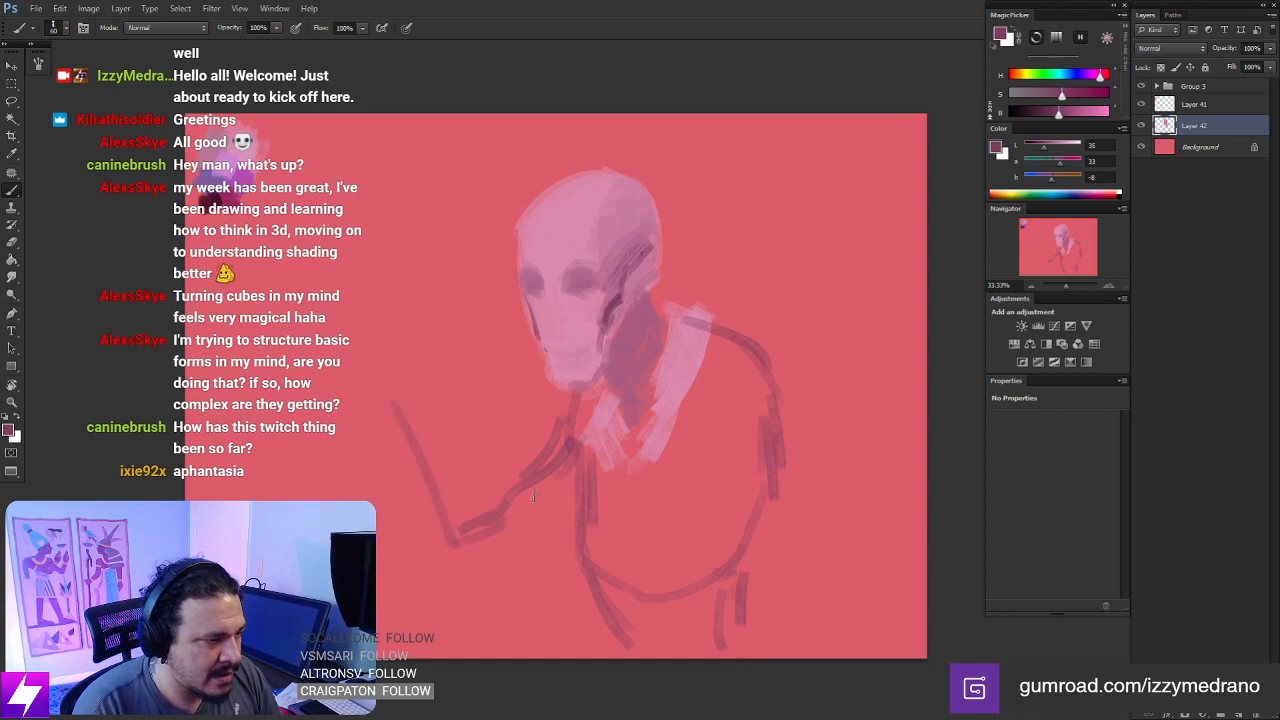
left_click_drag(574, 478, 518, 548)
left_click_drag(562, 510, 518, 594)
left_click_drag(555, 478, 486, 598)
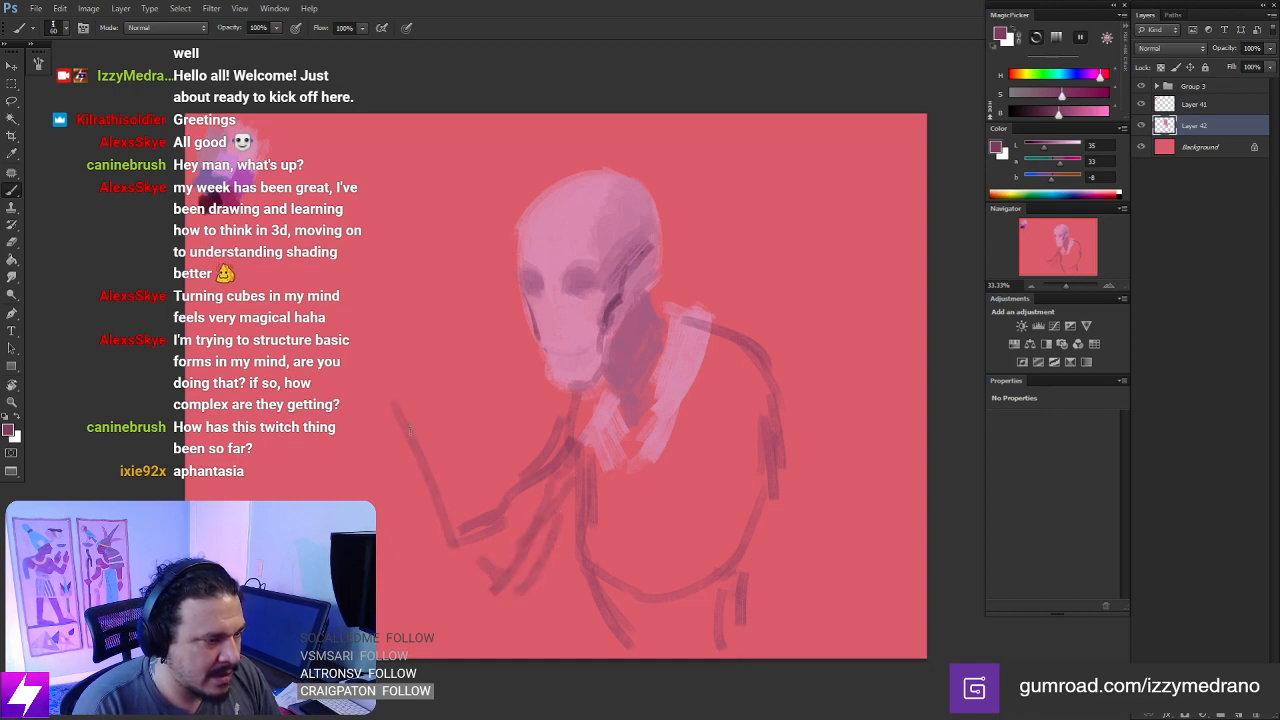
left_click_drag(411, 429, 488, 593)
mouse_move(424, 444)
left_mouse_down()
mouse_move(400, 416)
mouse_move(417, 388)
mouse_move(393, 367)
mouse_move(386, 398)
mouse_move(420, 356)
left_mouse_up()
mouse_move(420, 402)
left_mouse_down()
mouse_move(403, 374)
mouse_move(382, 380)
mouse_move(393, 337)
left_mouse_up()
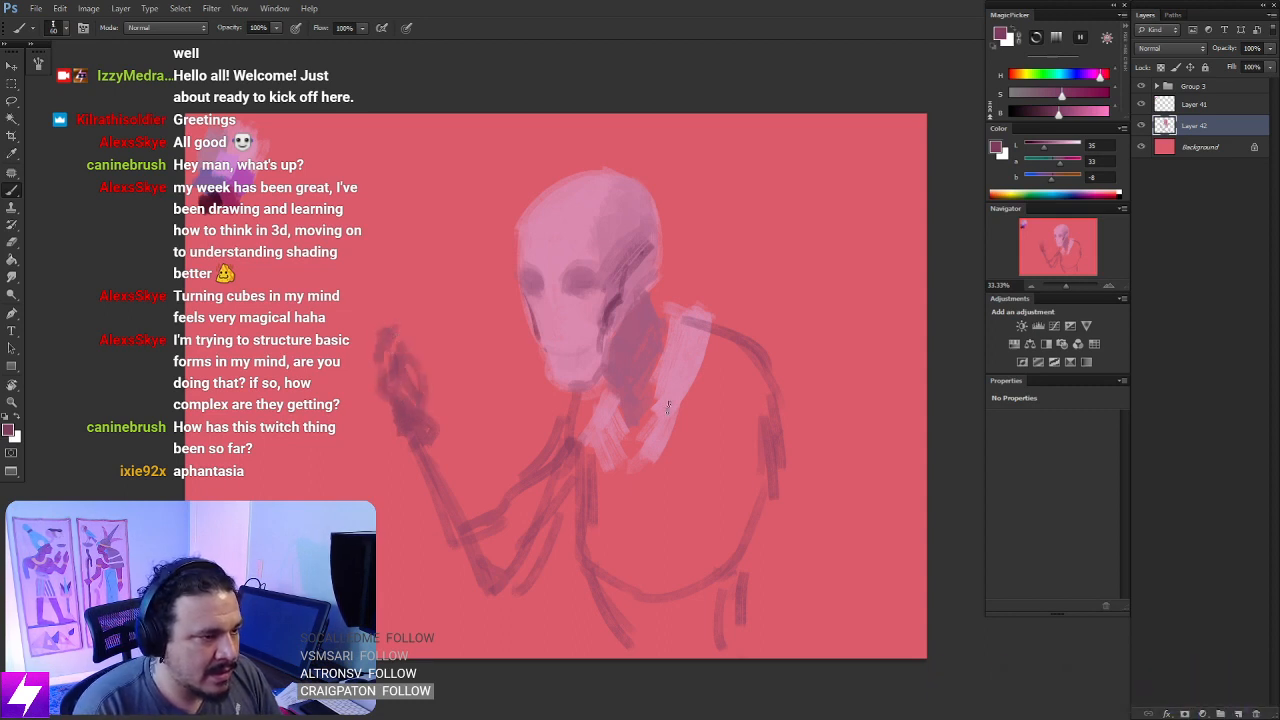
- Sketch the rounded near shoulder and the upper arm hanging beside the torso
left_click_drag(782, 352, 716, 440)
mouse_move(806, 378)
left_mouse_down()
mouse_move(736, 456)
mouse_move(818, 542)
left_mouse_up()
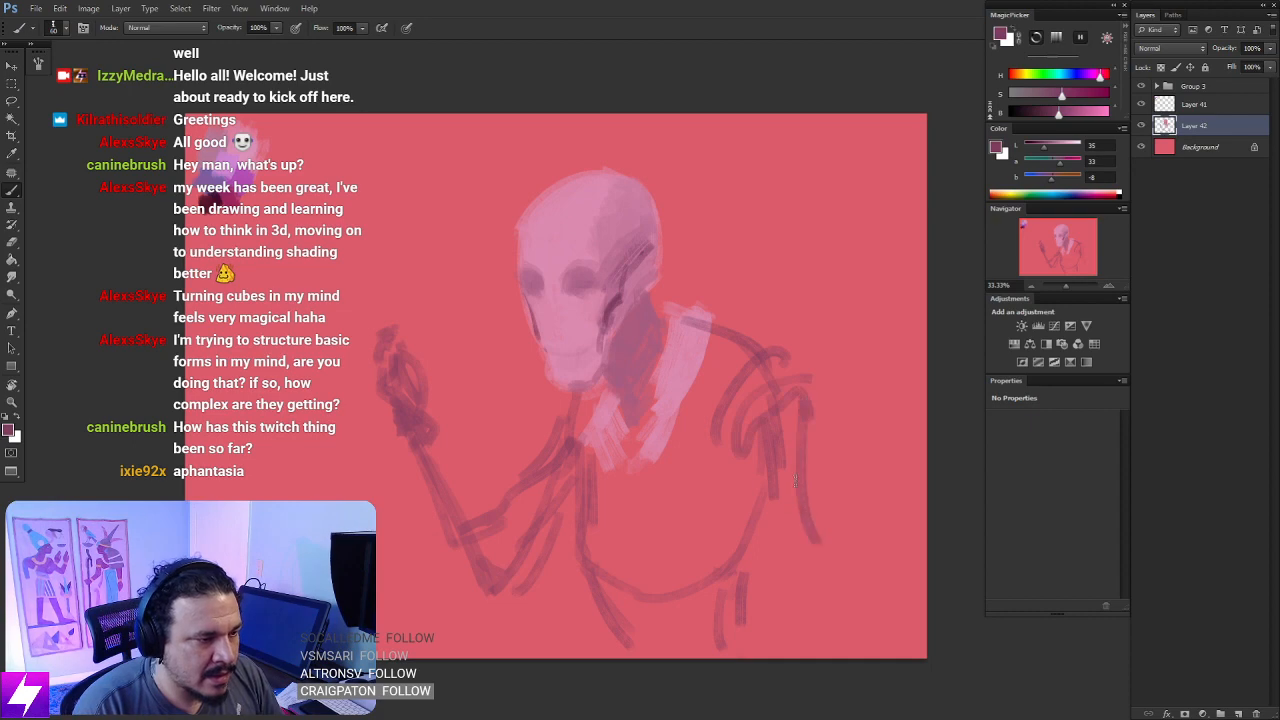
mouse_move(786, 452)
left_mouse_down()
mouse_move(820, 556)
mouse_move(810, 533)
left_mouse_up()
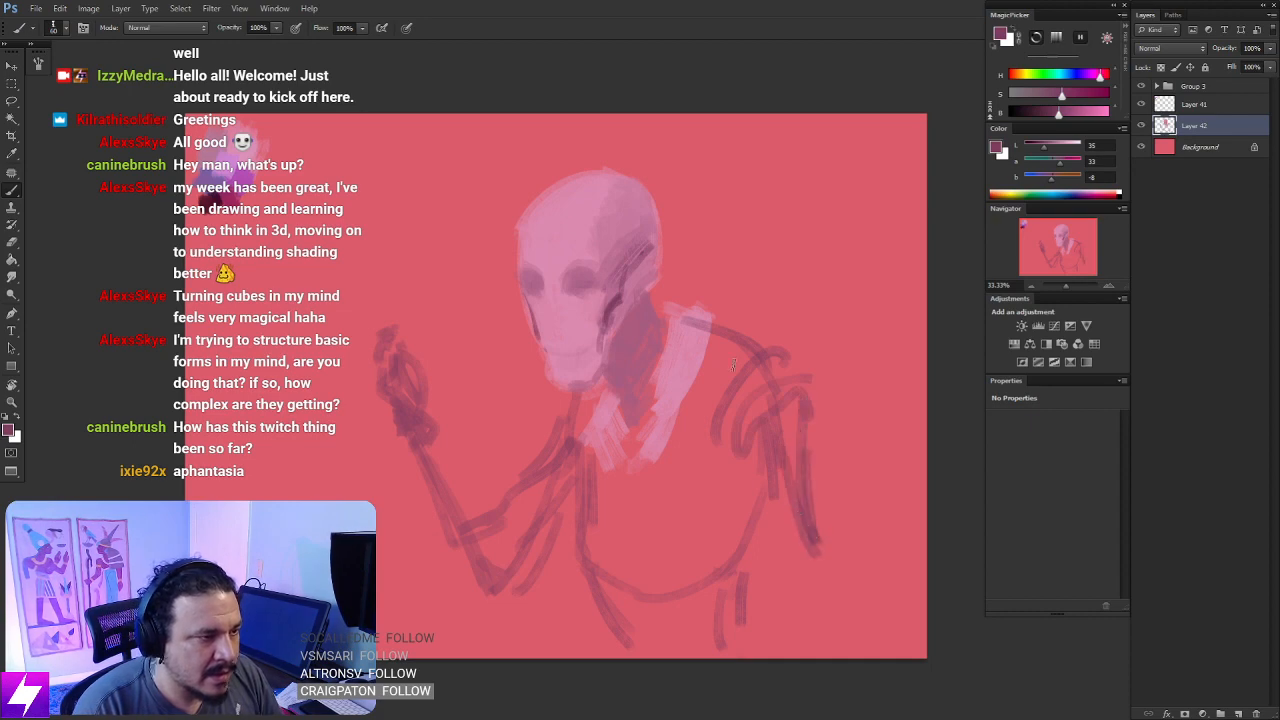
- Flip the canvas horizontally and smudge the shading edge across the skull's temple and forehead with a brush enlarged to about 175 px
key("ctrl+shift+h")
key("ctrl+plus")
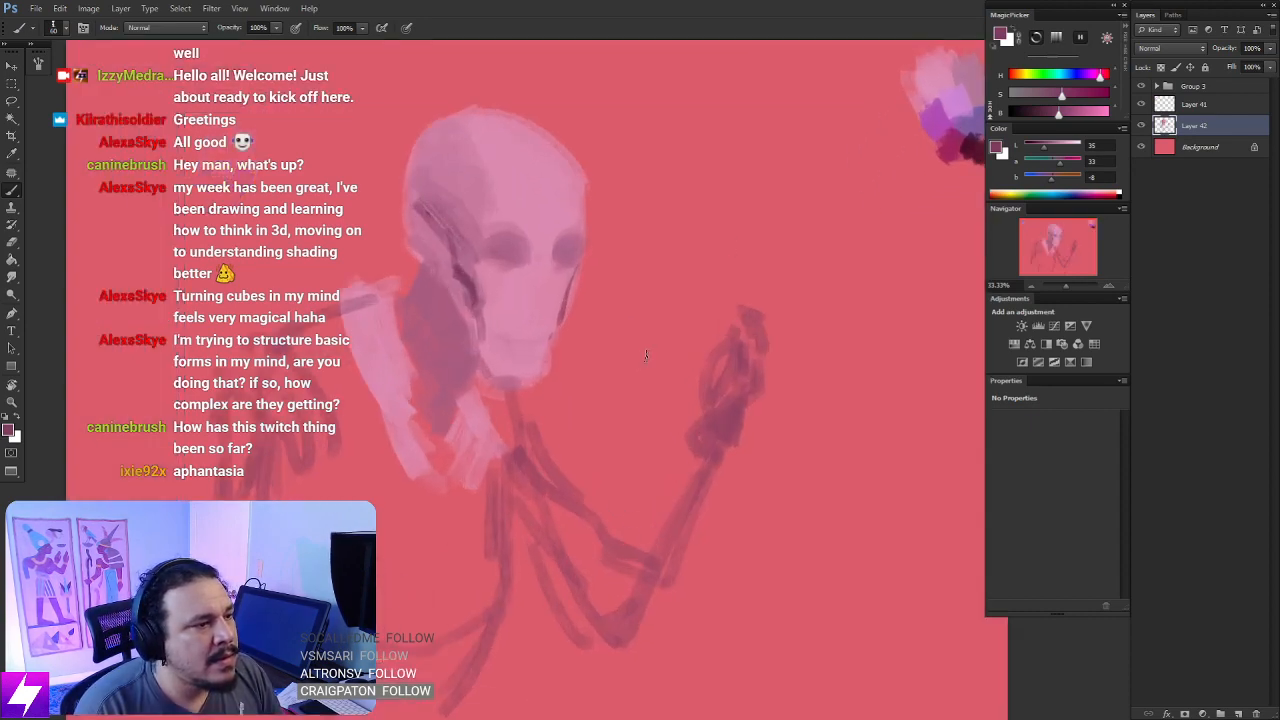
mouse_move(612, 366)
left_mouse_down()
mouse_move(631, 352)
mouse_move(660, 388)
left_mouse_up()
left_click_drag(606, 321, 665, 380)
left_click(584, 291, "alt")
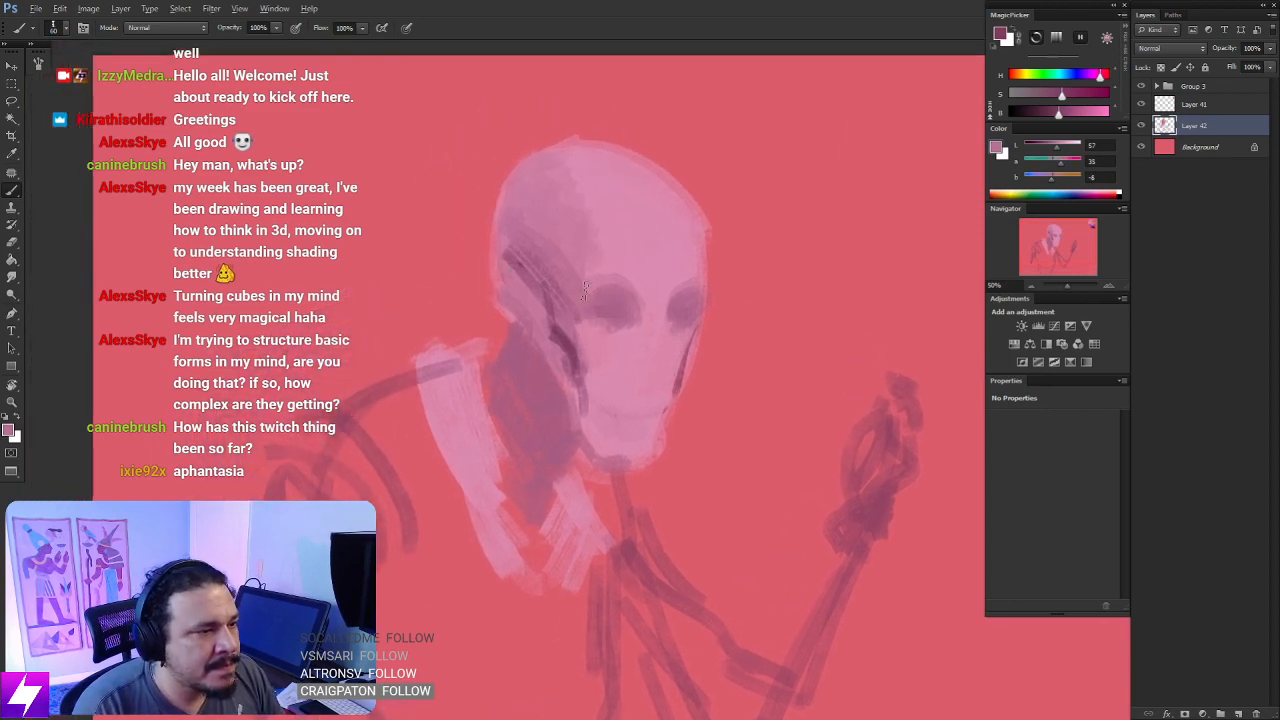
key("r")
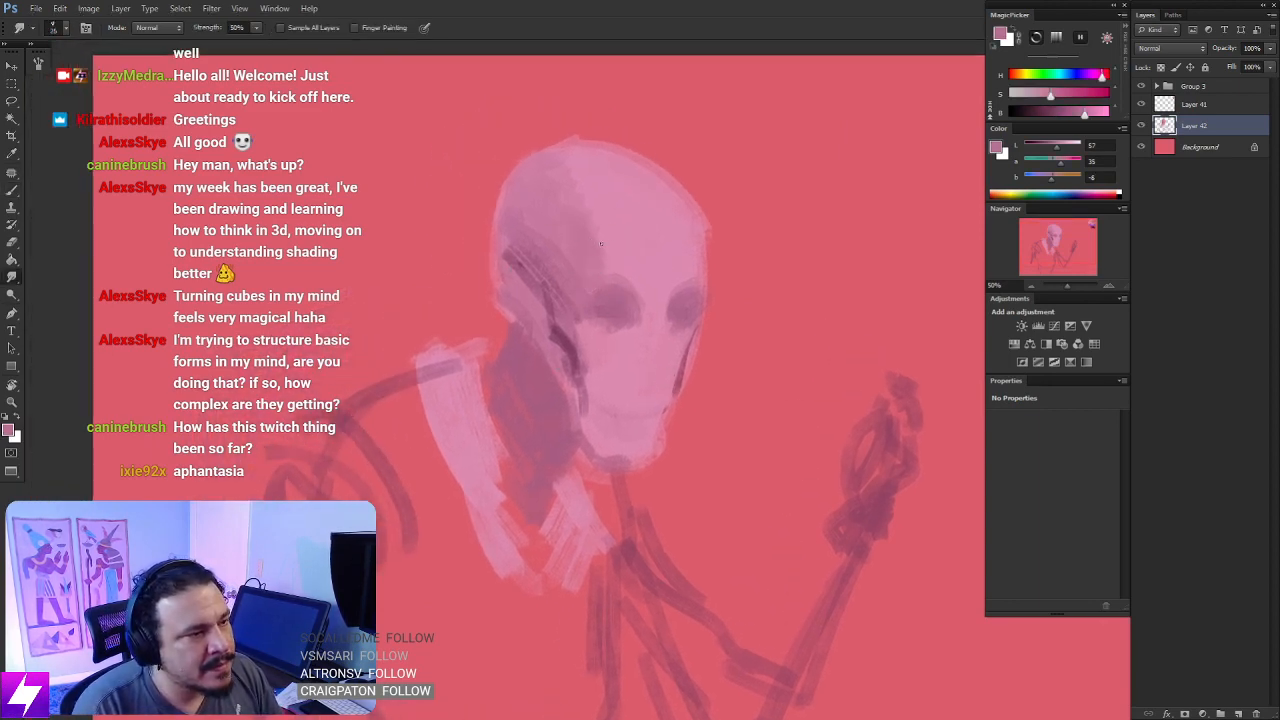
key("bracketright")
key("bracketright")
key("bracketright")
key("bracketright")
key("bracketright")
key("bracketright")
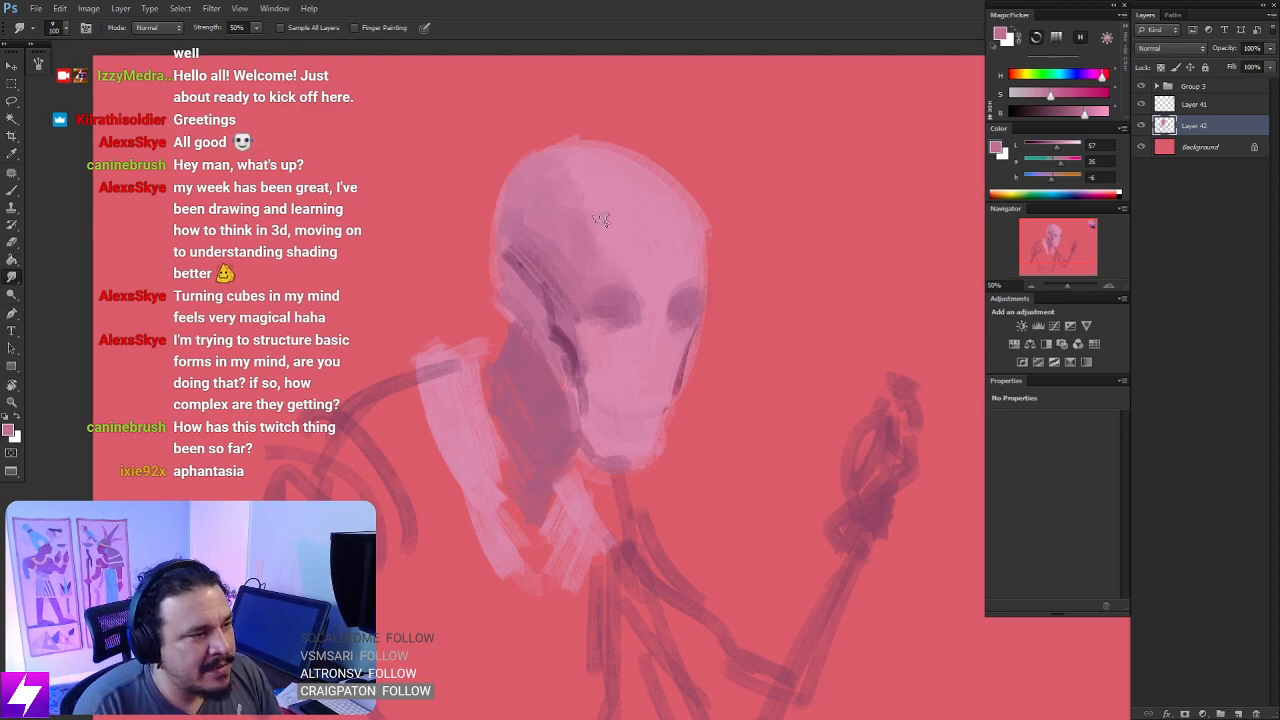
key("bracketright")
key("bracketright")
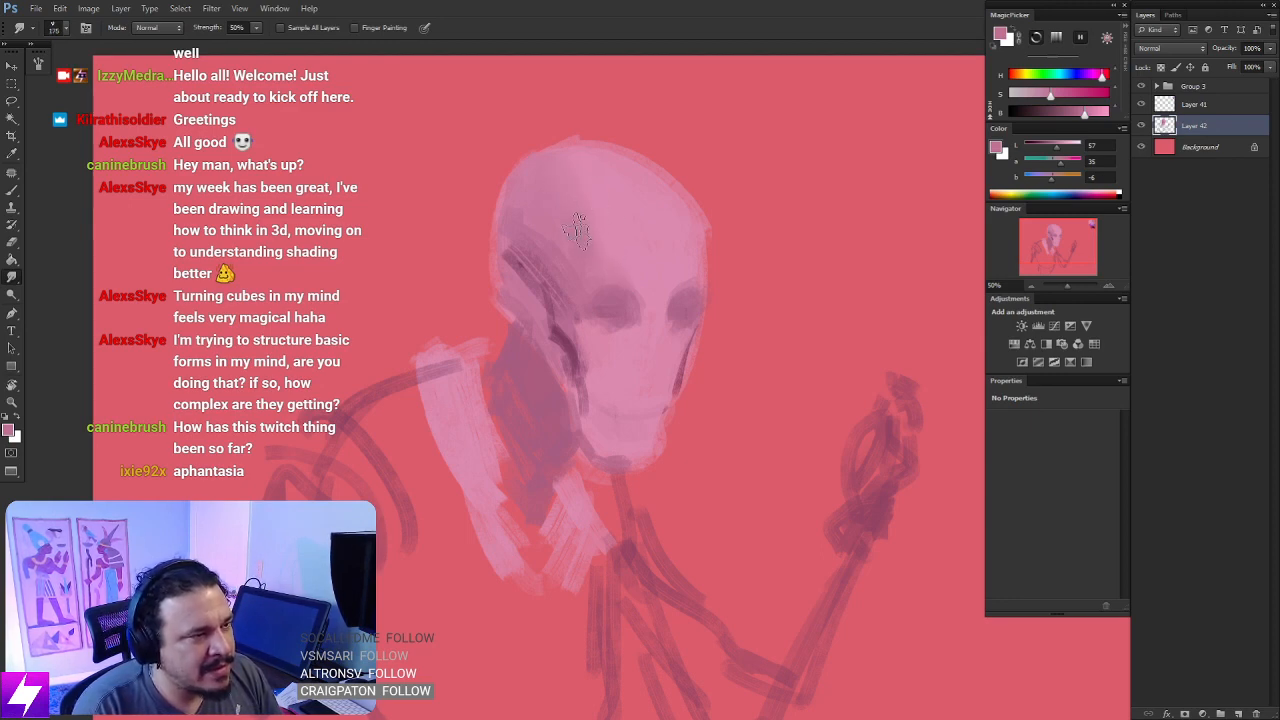
- Sample the dark cheek mauve and paint a short shadow accent along the skull's back edge, behind the cheek line
key("b")
left_click(574, 337, "alt")
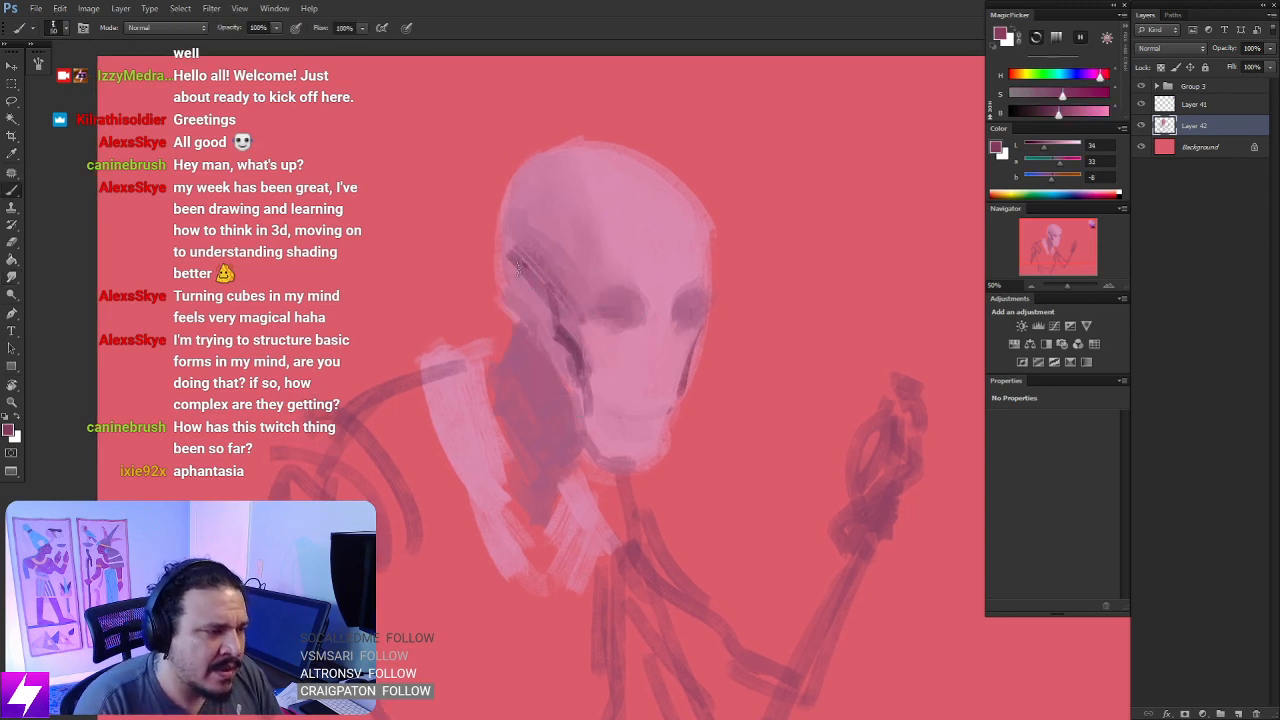
mouse_move(543, 275)
left_mouse_down()
mouse_move(554, 323)
mouse_move(571, 302)
mouse_move(579, 341)
mouse_move(551, 306)
left_mouse_up()
key("bracketright")
key("ctrl+z")
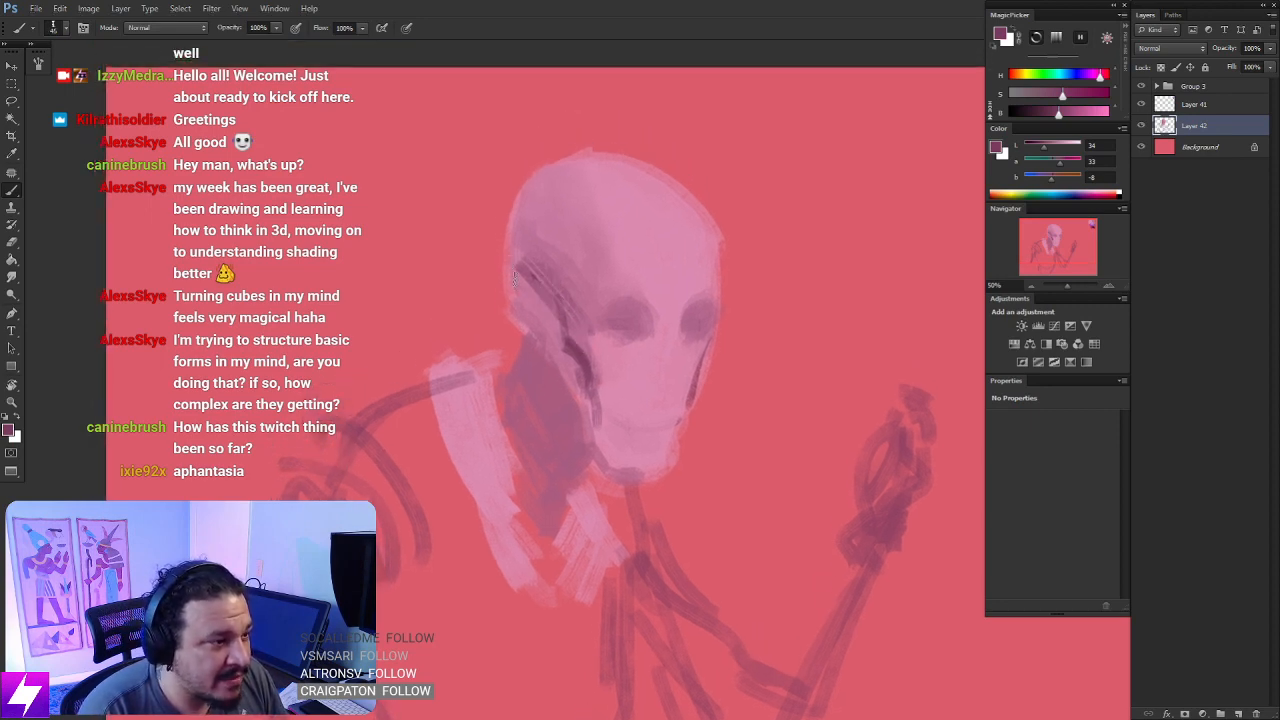
left_click_drag(513, 266, 529, 302)
key("ctrl+z")
left_click_drag(512, 254, 532, 296)
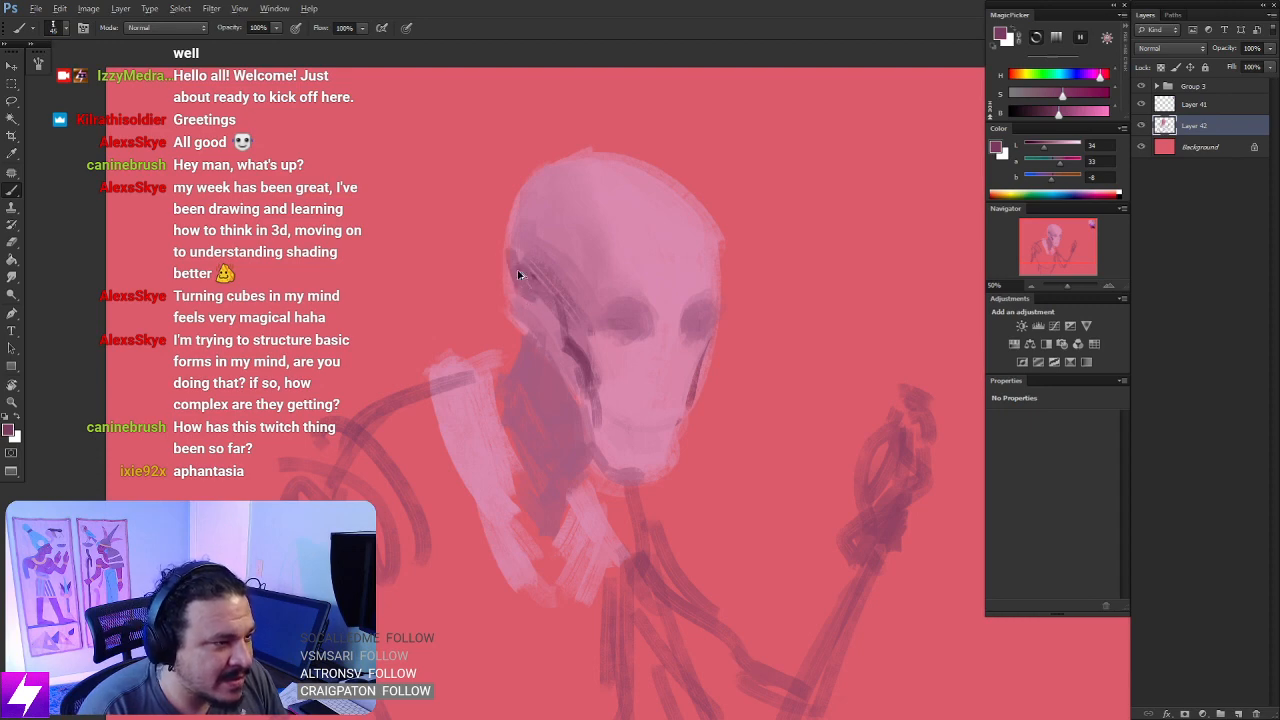
key("ctrl+z")
left_click_drag(512, 254, 534, 305)
key("e")
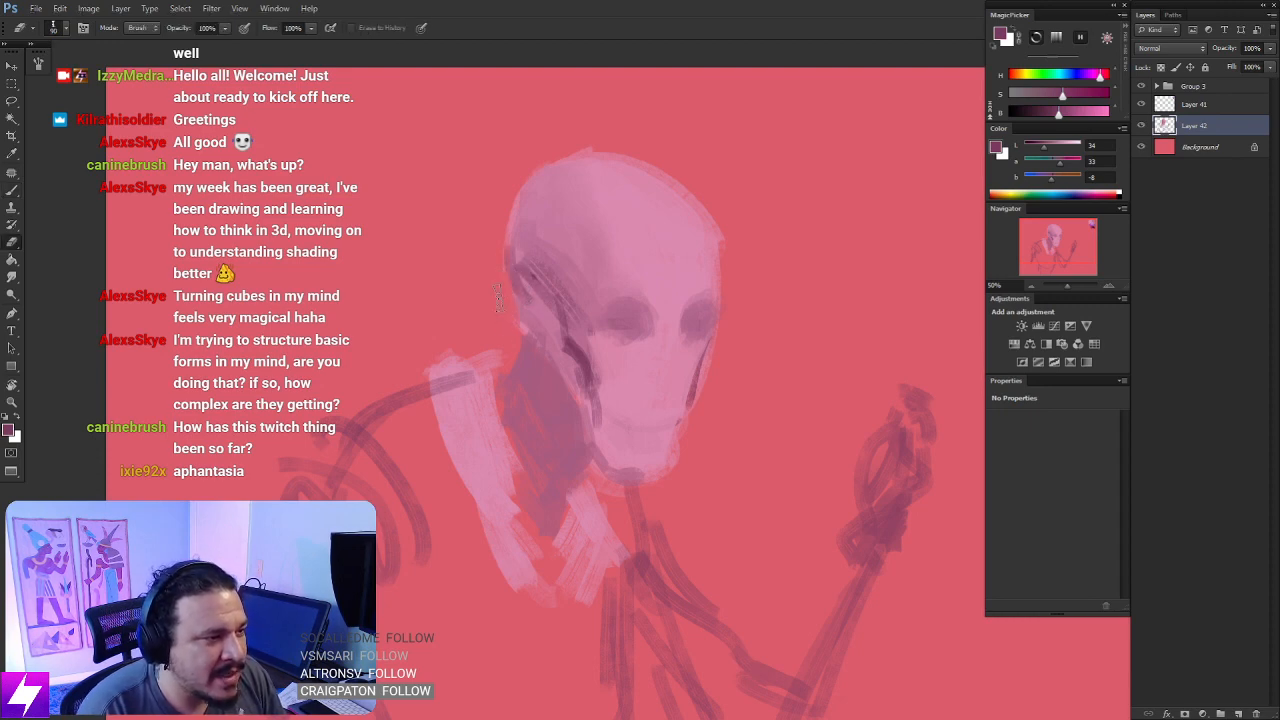
key("b")
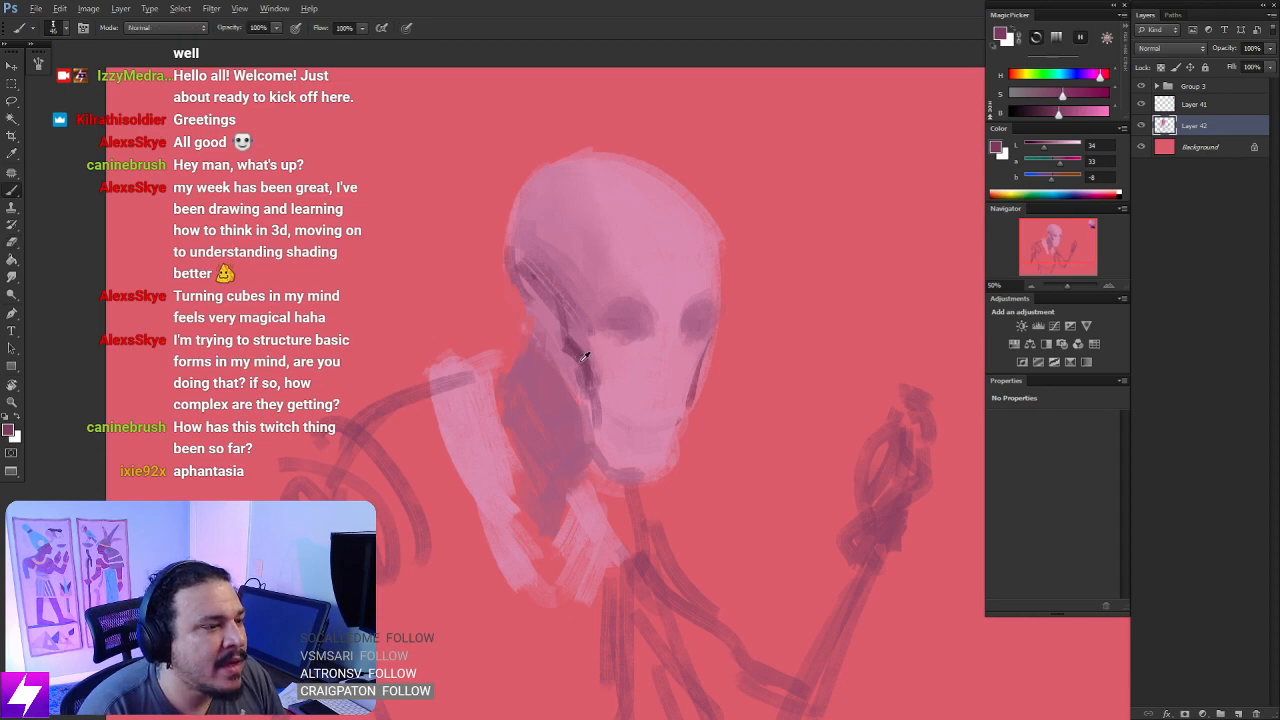
- Paint the neck shadow and the inner edges of both collar sides in dark mauve
mouse_move(568, 345)
left_mouse_down()
mouse_move(546, 362)
mouse_move(536, 310)
mouse_move(560, 440)
mouse_move(520, 400)
mouse_move(510, 450)
mouse_move(543, 512)
mouse_move(537, 410)
left_mouse_up()
mouse_move(506, 254)
left_mouse_down()
mouse_move(474, 266)
mouse_move(474, 309)
mouse_move(490, 346)
mouse_move(464, 296)
mouse_move(507, 389)
left_mouse_up()
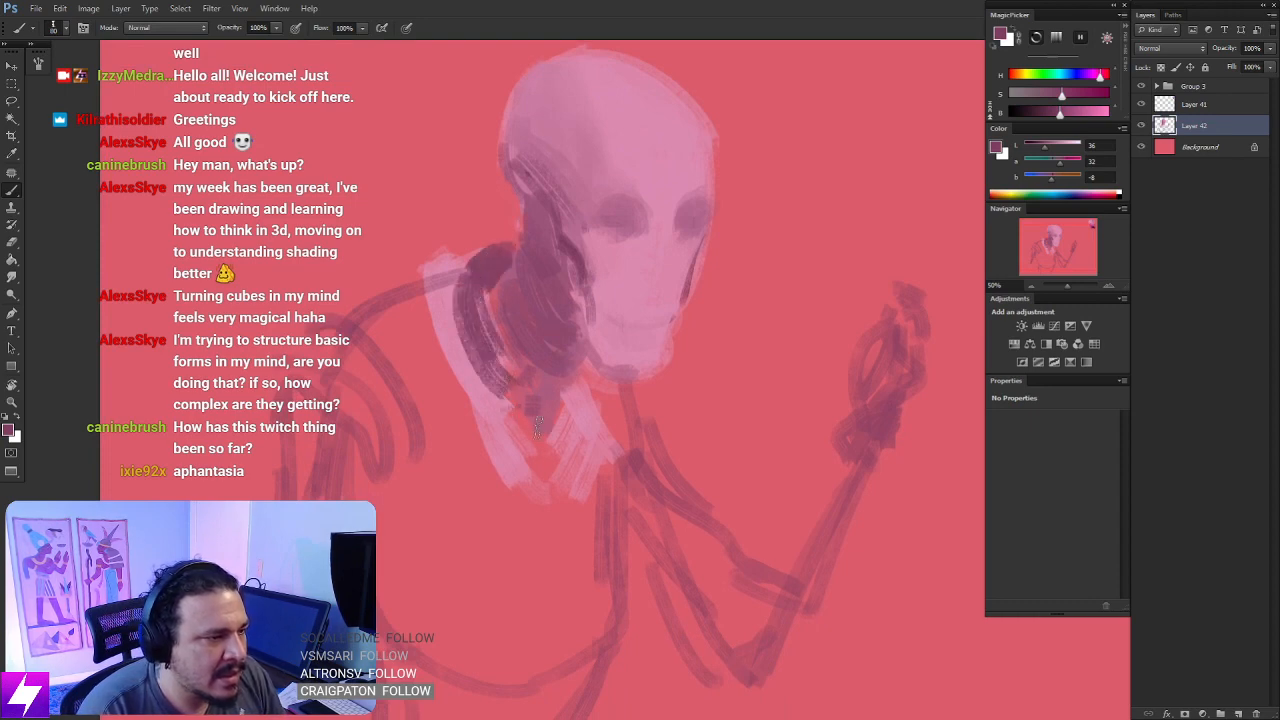
left_click_drag(538, 430, 520, 446)
mouse_move(588, 380)
left_mouse_down()
mouse_move(556, 446)
mouse_move(570, 446)
mouse_move(558, 446)
left_mouse_up()
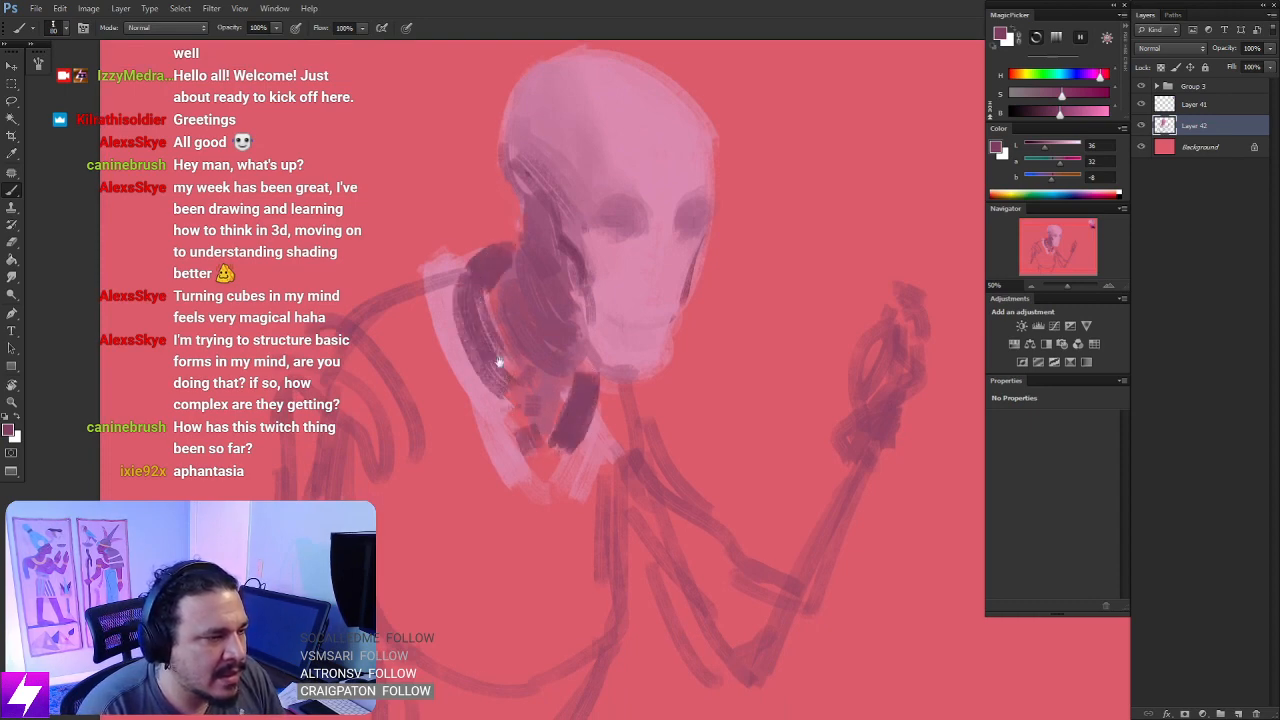
- Sample the light pink of the forehead and block in the near shoulder beside the collar with a 175 px brush
left_click_drag(498, 362, 553, 367)
left_click(643, 160, "alt")
key("]")
key("]")
key("]")
key("]")
key("]")
left_click_drag(412, 305, 474, 415)
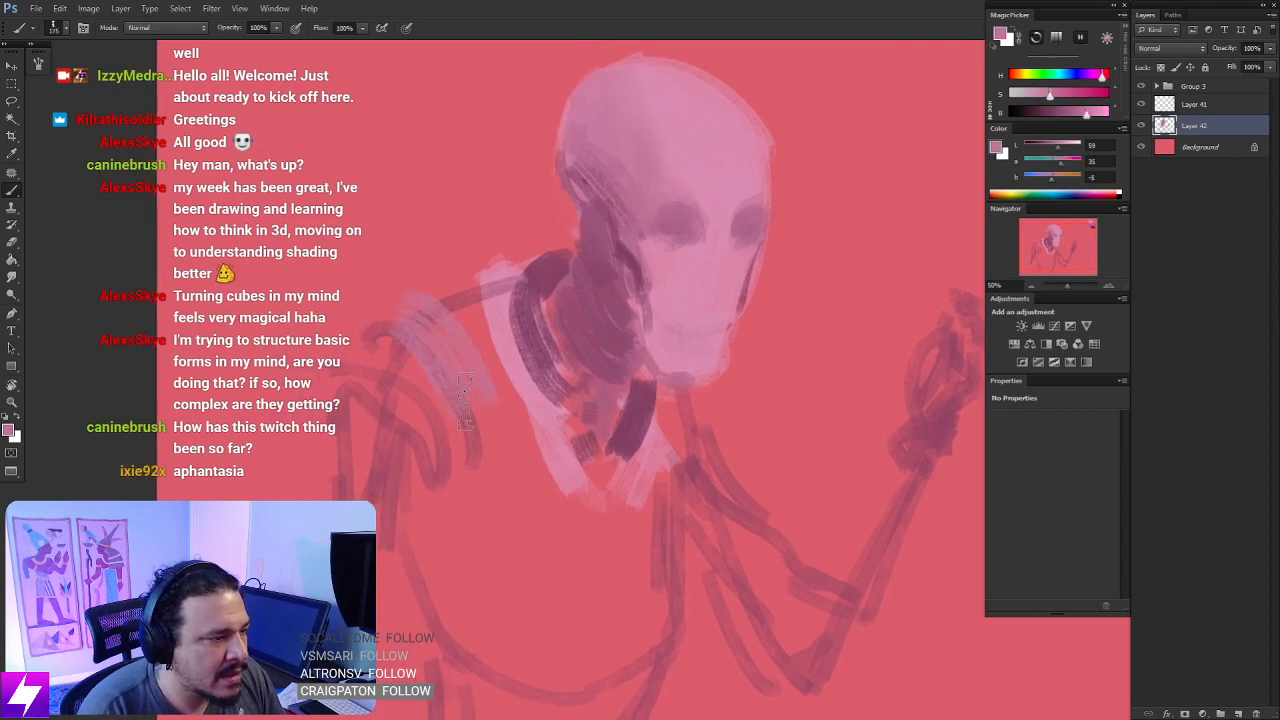
left_click_drag(382, 328, 462, 436)
left_click(510, 347, "alt")
left_click_drag(468, 312, 504, 408)
mouse_move(400, 306)
left_mouse_down()
mouse_move(445, 360)
mouse_move(487, 375)
mouse_move(520, 434)
left_mouse_up()
left_click_drag(514, 384, 518, 422)
- Sample the neck's mid mauve and shade the area between the collar and the near shoulder, leaving a light shoulder rim
left_click(580, 288, "alt")
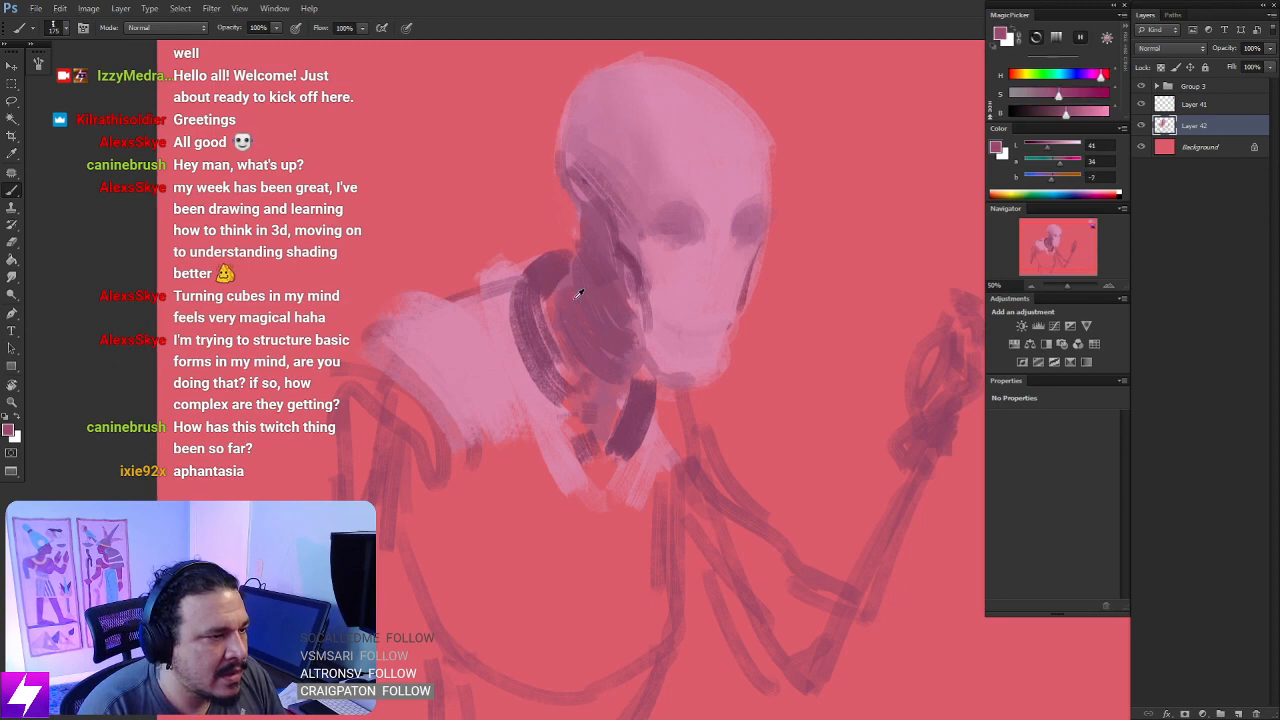
left_click(536, 245, "alt")
left_click_drag(527, 265, 468, 338)
left_click_drag(512, 300, 482, 385)
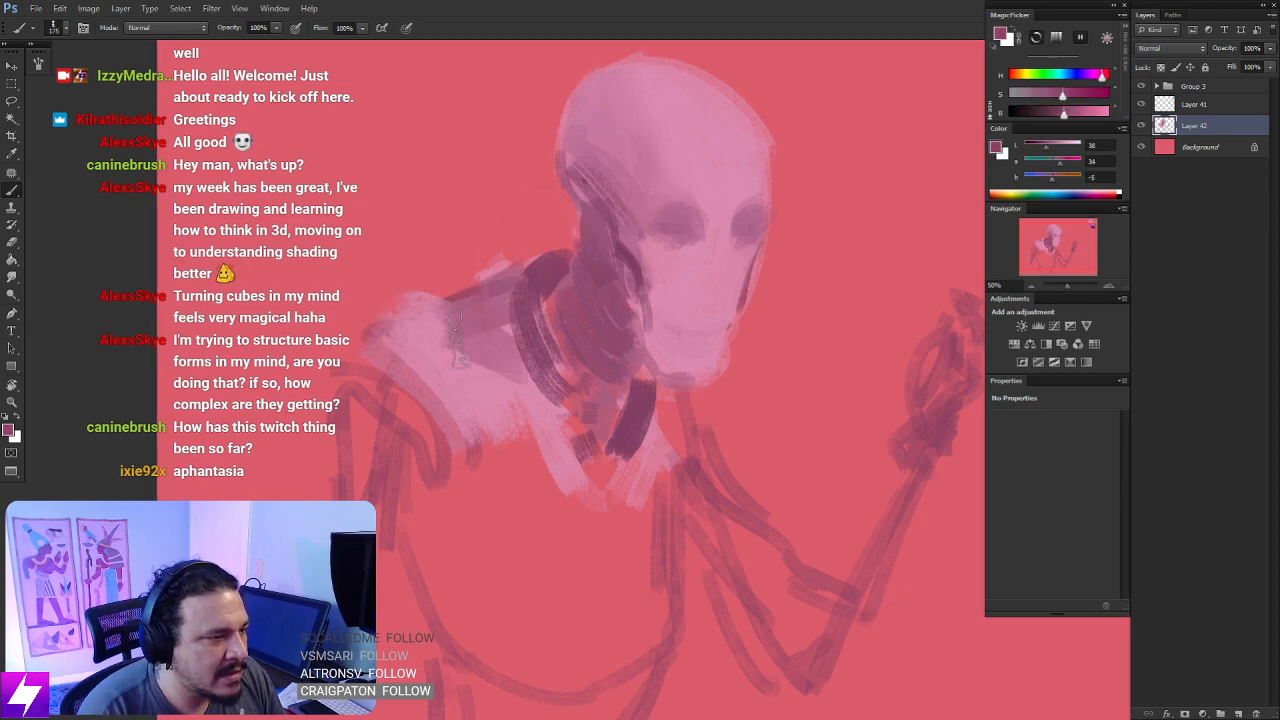
left_click_drag(466, 312, 405, 358)
mouse_move(495, 362)
left_mouse_down()
mouse_move(560, 405)
mouse_move(562, 430)
left_mouse_up()
left_click_drag(502, 390, 596, 428)
left_click_drag(444, 318, 406, 342)
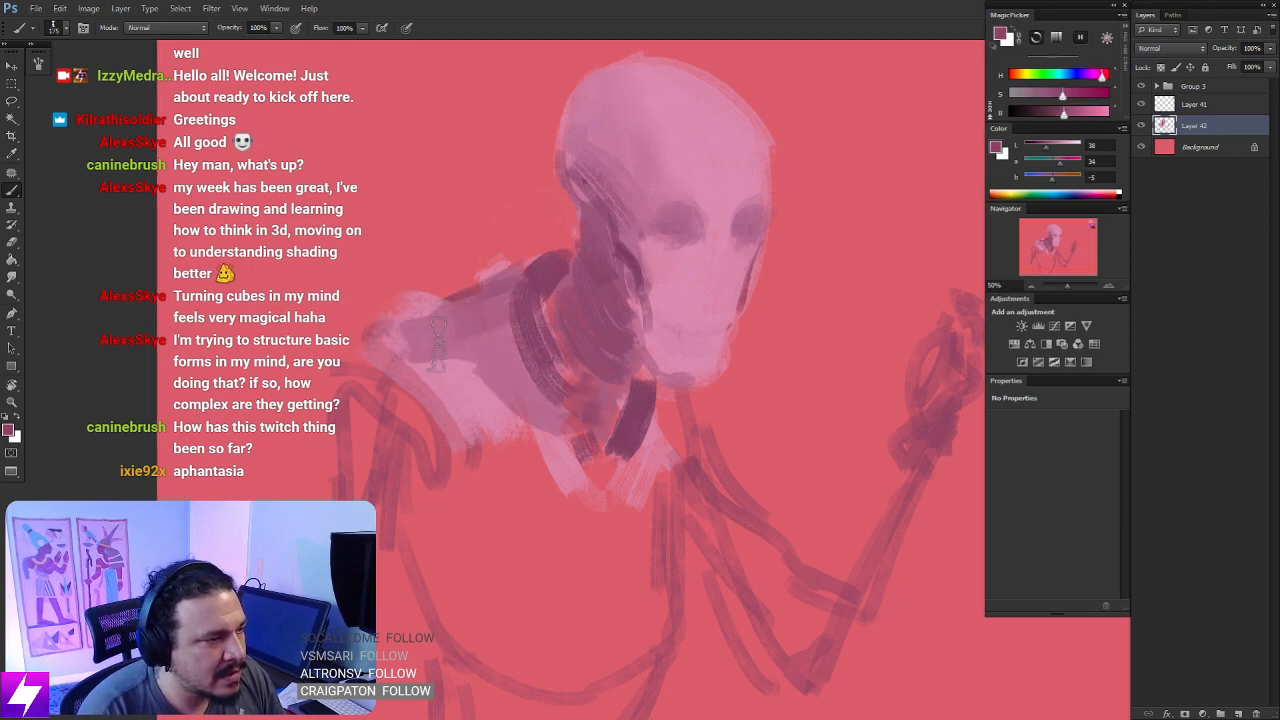
- Flip the canvas horizontally and paint the torso's near side below the shoulder with the darkest plum sampled from the palette
key("ctrl+minus")
left_click_drag(671, 313, 507, 295)
key("ctrl+shift+h")
key("ctrl+plus")
key("ctrl+minus")
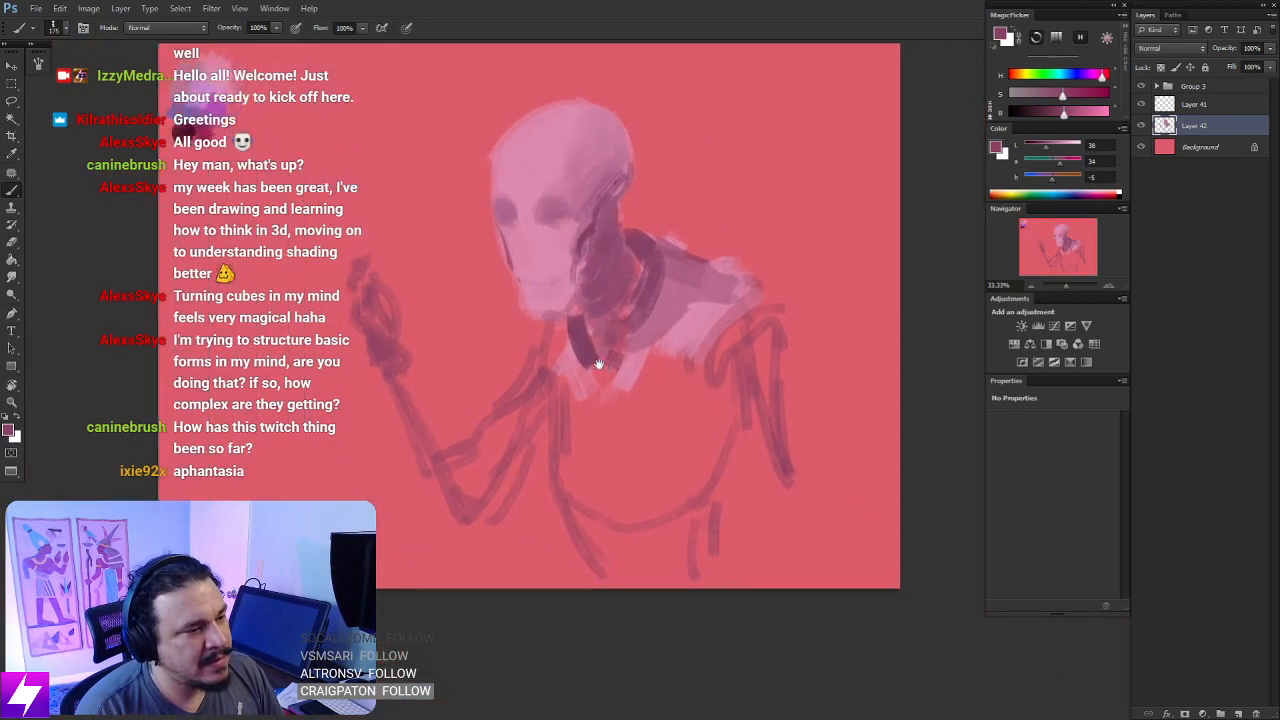
left_click_drag(607, 352, 626, 386)
key("ctrl+z")
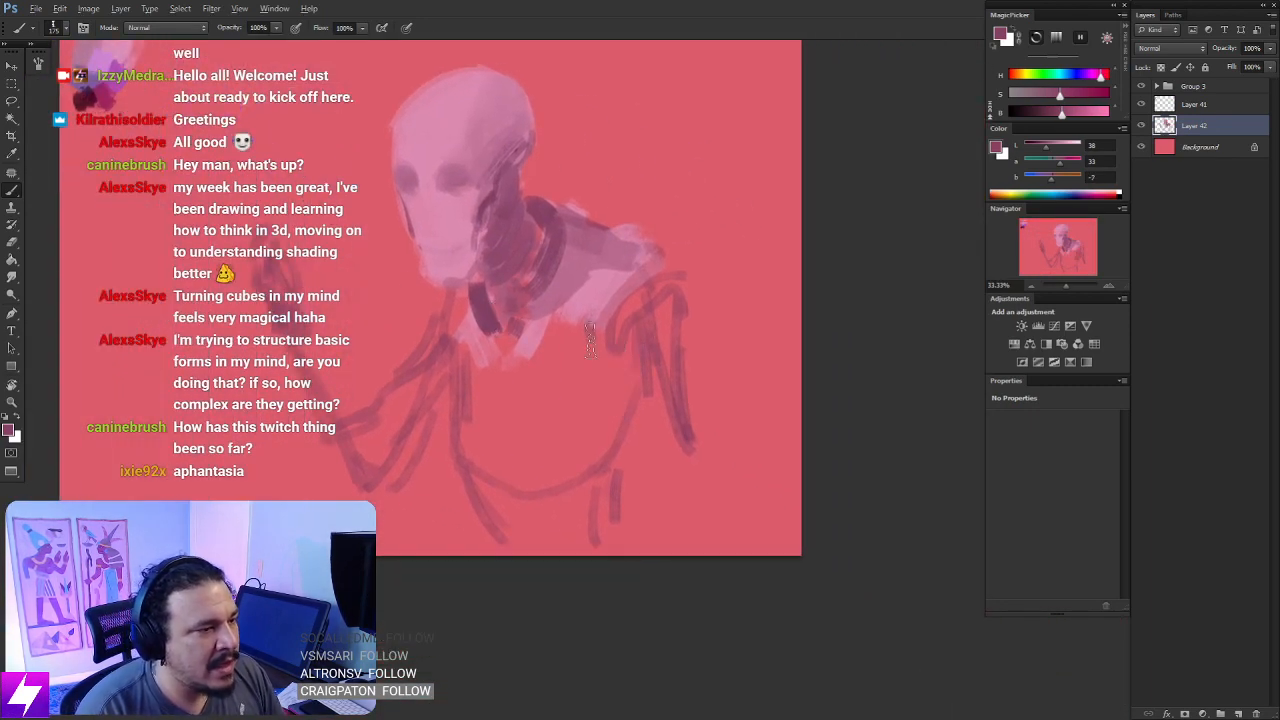
left_click(90, 88, "alt")
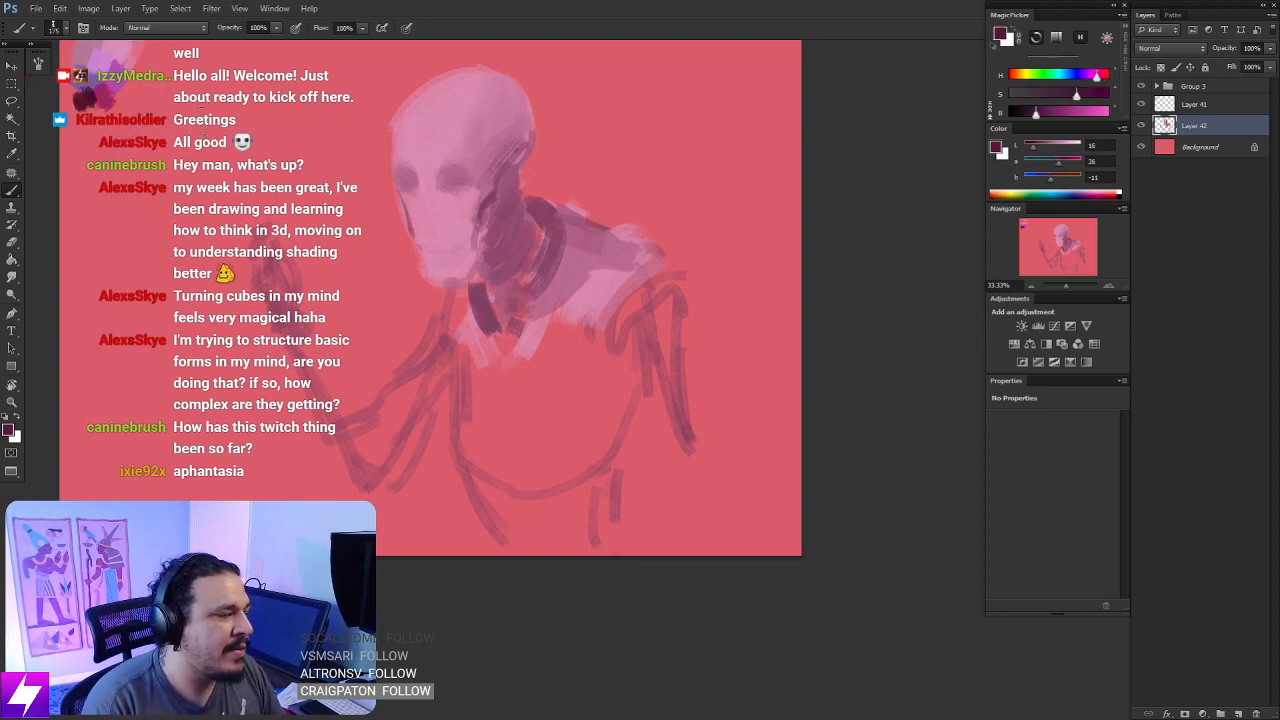
mouse_move(619, 362)
left_mouse_down()
mouse_move(628, 405)
mouse_move(632, 380)
mouse_move(605, 390)
mouse_move(626, 360)
mouse_move(602, 490)
left_mouse_up()
mouse_move(609, 408)
left_mouse_down()
mouse_move(595, 461)
mouse_move(616, 380)
mouse_move(573, 487)
mouse_move(620, 393)
left_mouse_up()
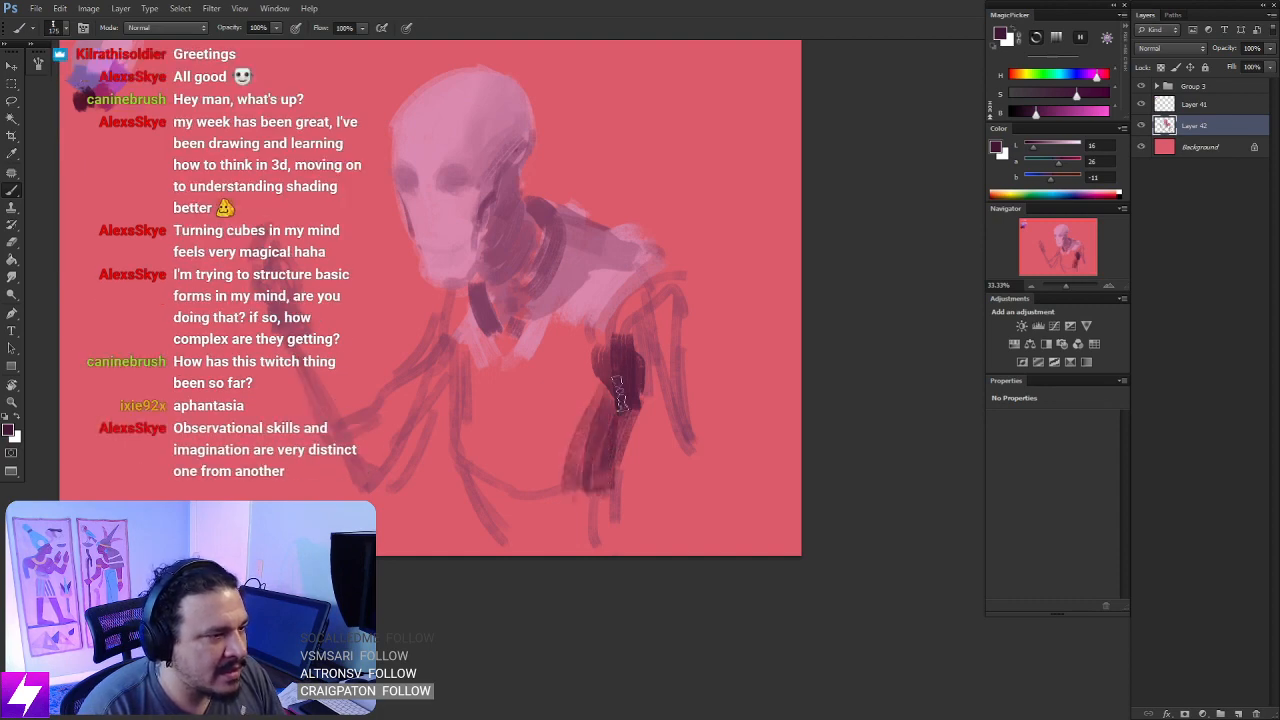
- Paint the curved shoulder seam and the outer edge of the hanging upper arm in dark plum
left_click_drag(675, 286, 682, 350)
key("ctrl+z")
left_click_drag(677, 286, 682, 348)
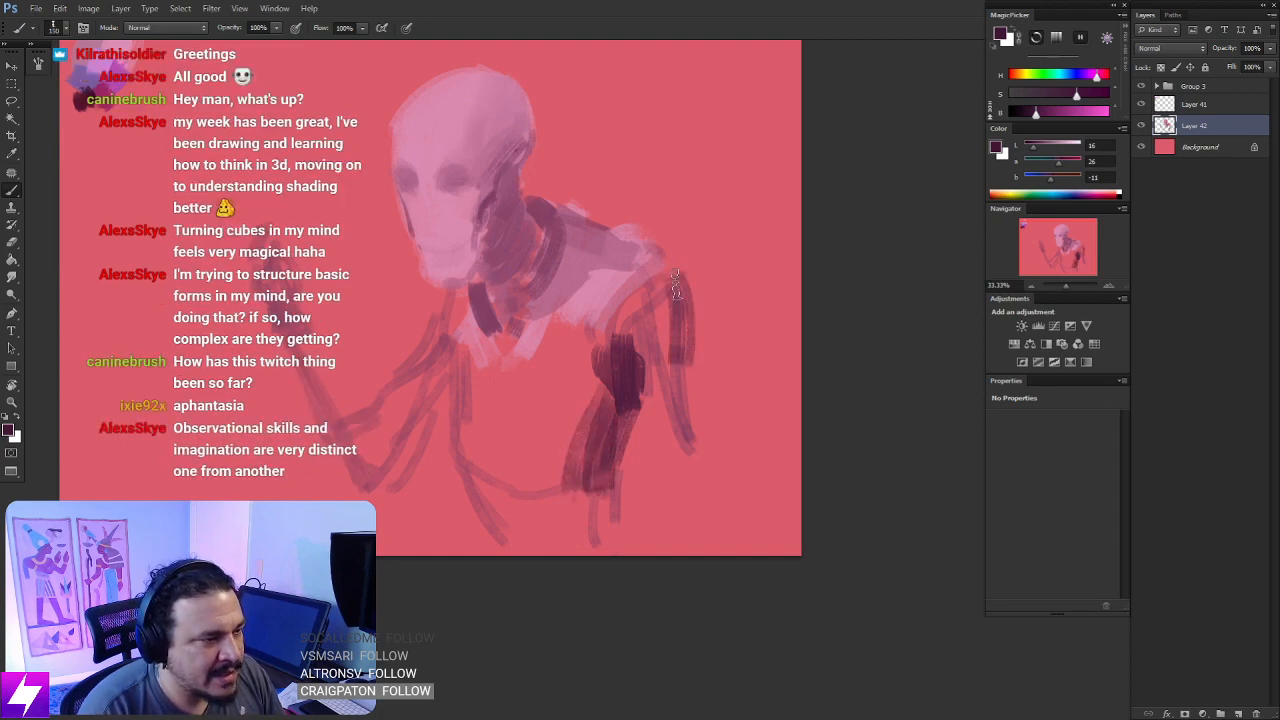
mouse_move(687, 274)
left_mouse_down()
mouse_move(627, 343)
mouse_move(682, 275)
mouse_move(619, 320)
mouse_move(640, 305)
mouse_move(618, 347)
left_mouse_up()
key("ctrl+z")
key("ctrl+z")
left_click_drag(672, 262, 612, 338)
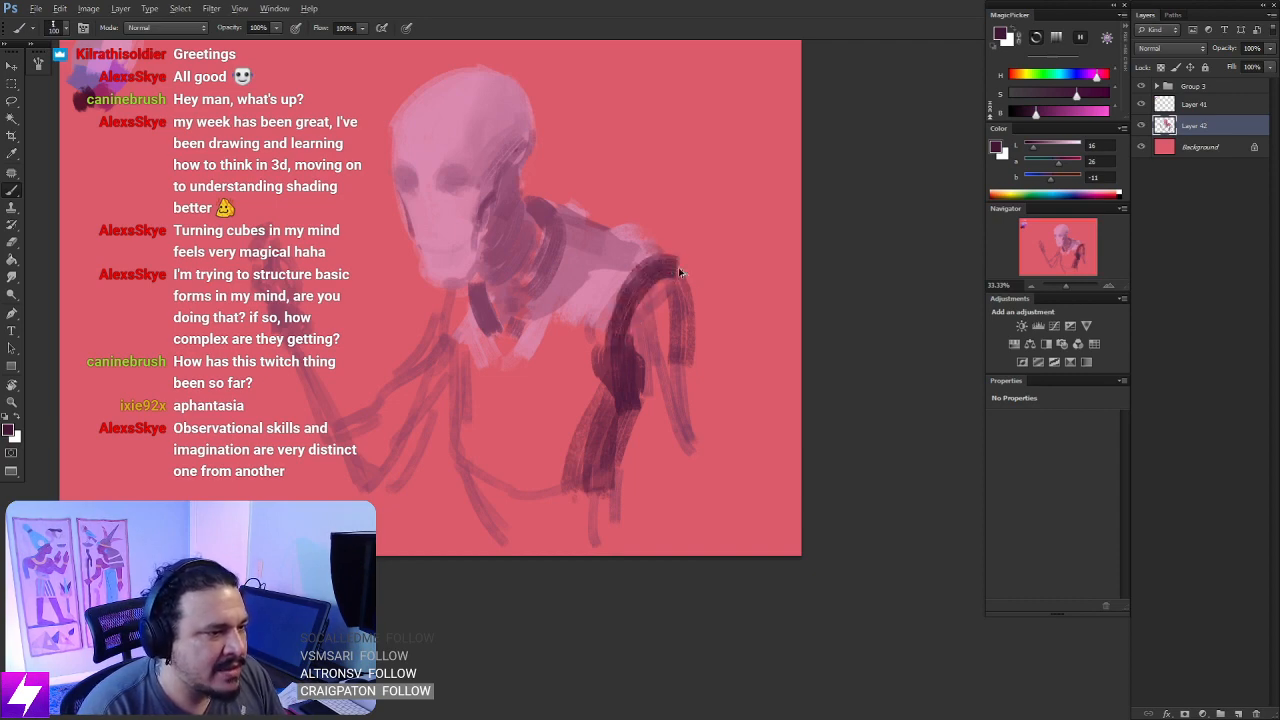
key("ctrl+z")
left_click_drag(686, 264, 620, 316)
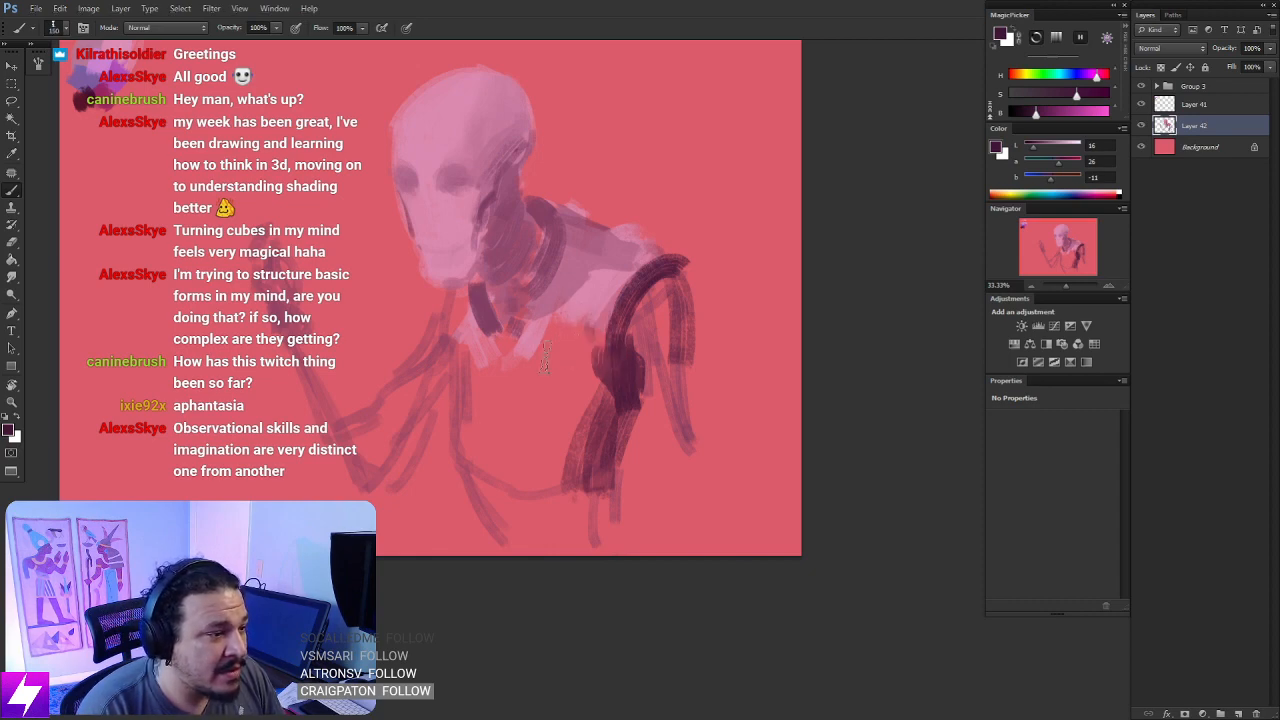
- Paint short dark plum bands under the light chest area and at the front of the collar with a smaller brush
left_click_drag(547, 343, 583, 341)
key("ctrl+z")
key("bracketleft")
key("bracketleft")
mouse_move(476, 328)
left_mouse_down()
mouse_move(461, 329)
mouse_move(486, 332)
left_mouse_up()
key("ctrl+z")
- Paint a curved dark plum form at the waist's front and extend the dark shading down the hanging arm
left_click_drag(571, 424, 581, 372)
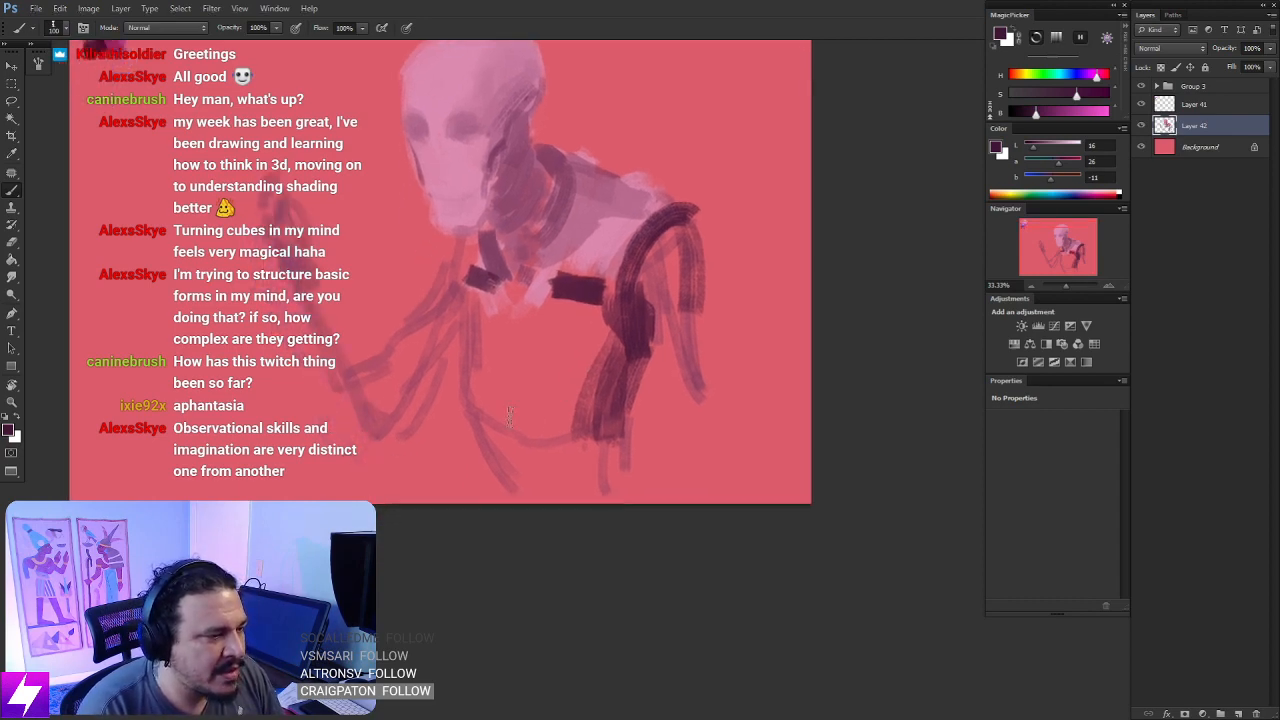
key("bracketright")
key("bracketright")
left_click_drag(473, 423, 552, 443)
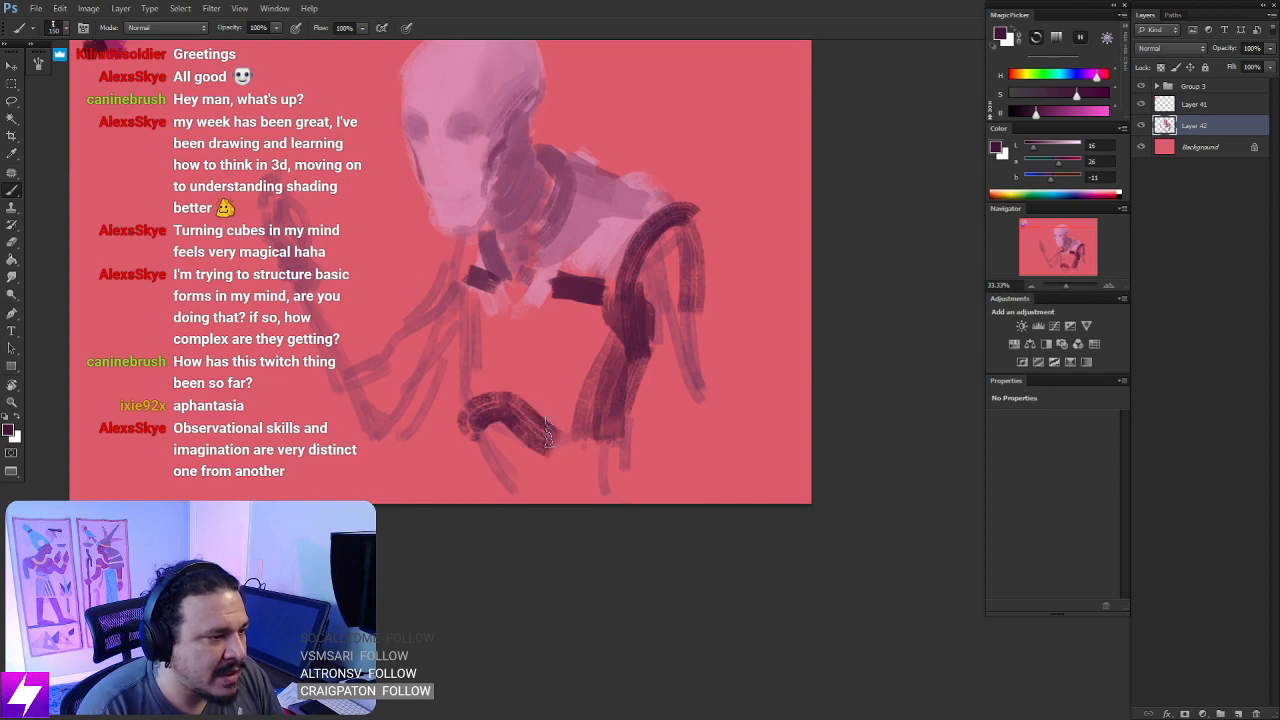
key("ctrl+z")
key("bracketleft")
mouse_move(512, 405)
left_mouse_down()
mouse_move(558, 450)
mouse_move(623, 434)
left_mouse_up()
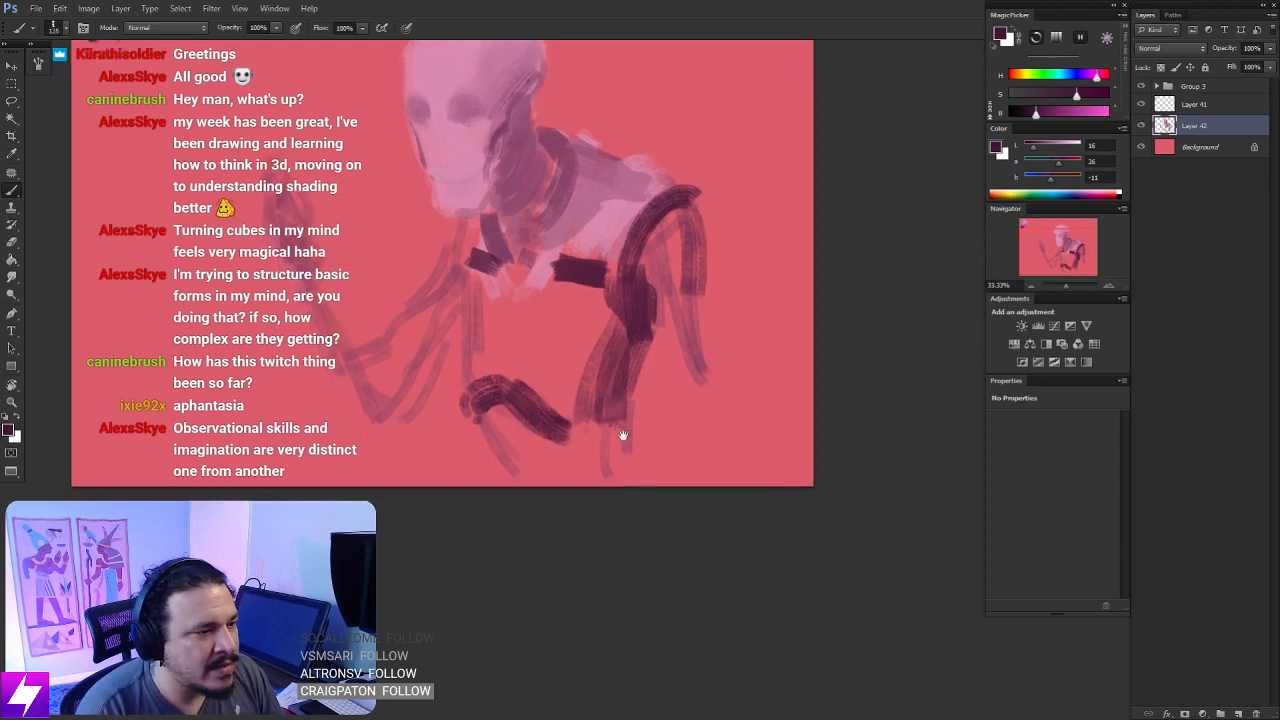
mouse_move(666, 309)
left_mouse_down()
mouse_move(641, 362)
mouse_move(687, 430)
left_mouse_up()
key("bracketright")
key("bracketright")
left_click_drag(518, 431, 591, 465)
- Reduce the brush size and add dark plum accents to the front upper arm, the back of the neck and the throat
key("bracketleft")
key("bracketleft")
key("bracketleft")
mouse_move(507, 385)
left_mouse_down()
mouse_move(485, 446)
mouse_move(515, 415)
left_mouse_up()
left_click_drag(616, 206, 622, 332)
left_click_drag(593, 288, 625, 320)
mouse_move(542, 378)
left_mouse_down()
mouse_move(556, 420)
mouse_move(563, 411)
left_mouse_up()
key("ctrl+z")
- Flip the canvas horizontally to check the whole figure mirrored
key("ctrl+minus")
key("ctrl+minus")
key("ctrl+minus")
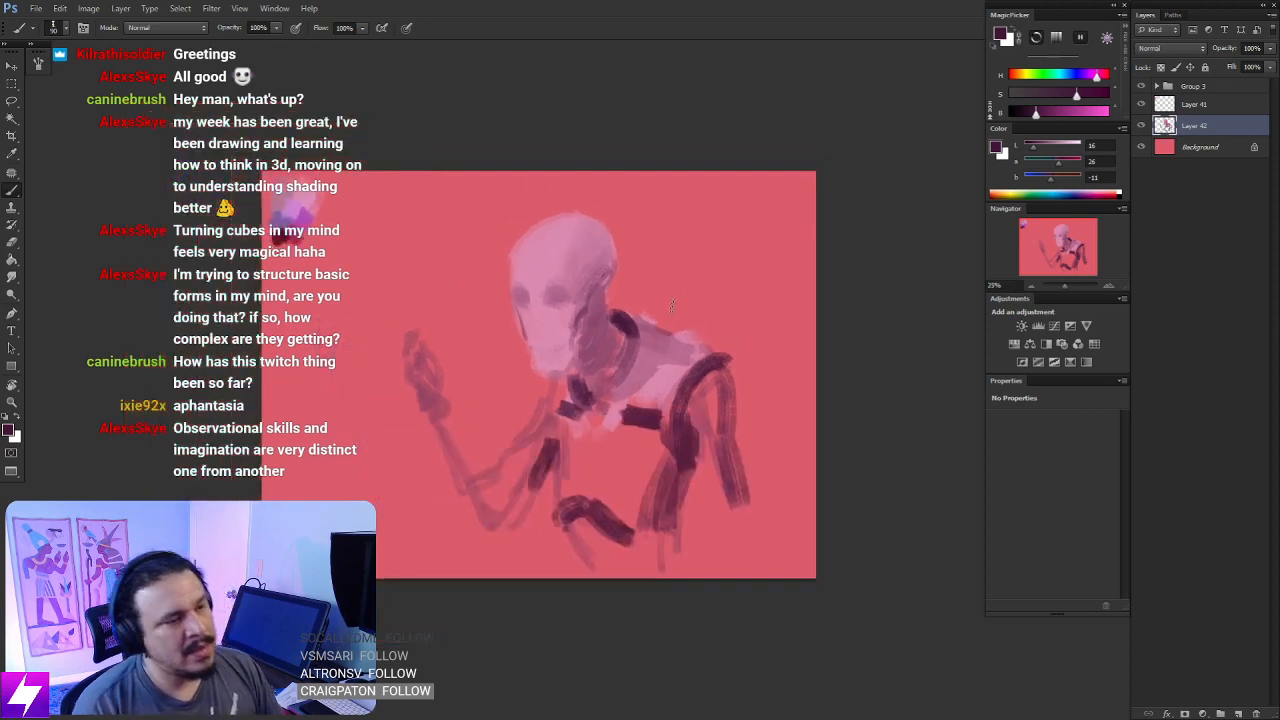
key("ctrl+shift+h")
key("ctrl+plus")
key("ctrl+plus")
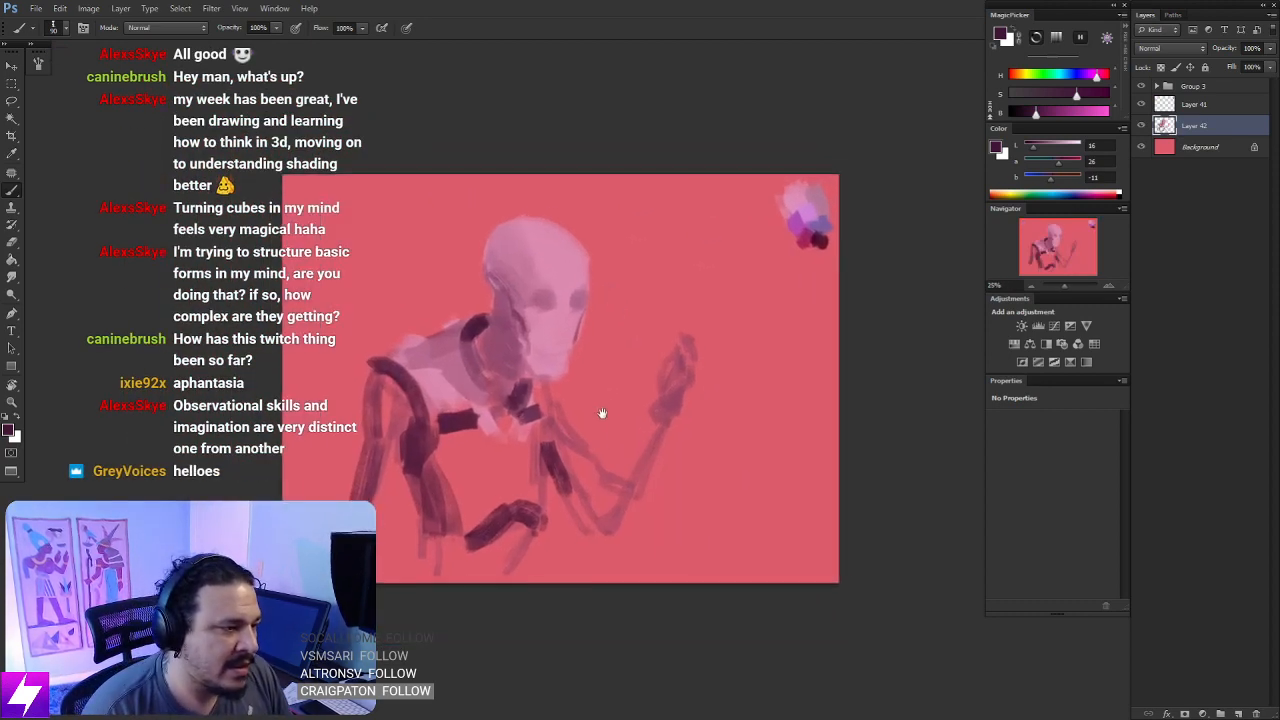
left_click_drag(600, 414, 610, 393)
- Try a dark plum patch above the raised hand and a short stroke above the near shoulder
mouse_move(722, 248)
left_mouse_down()
mouse_move(676, 308)
mouse_move(728, 280)
left_mouse_up()
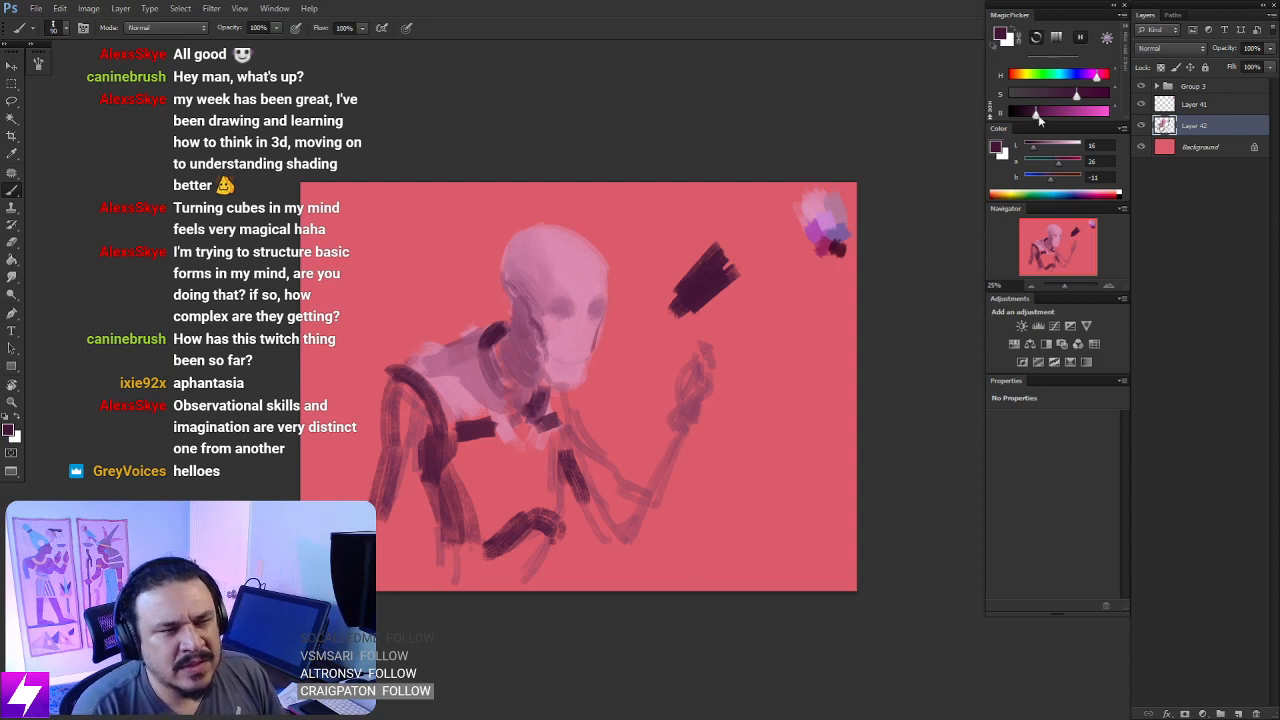
key("ctrl+z")
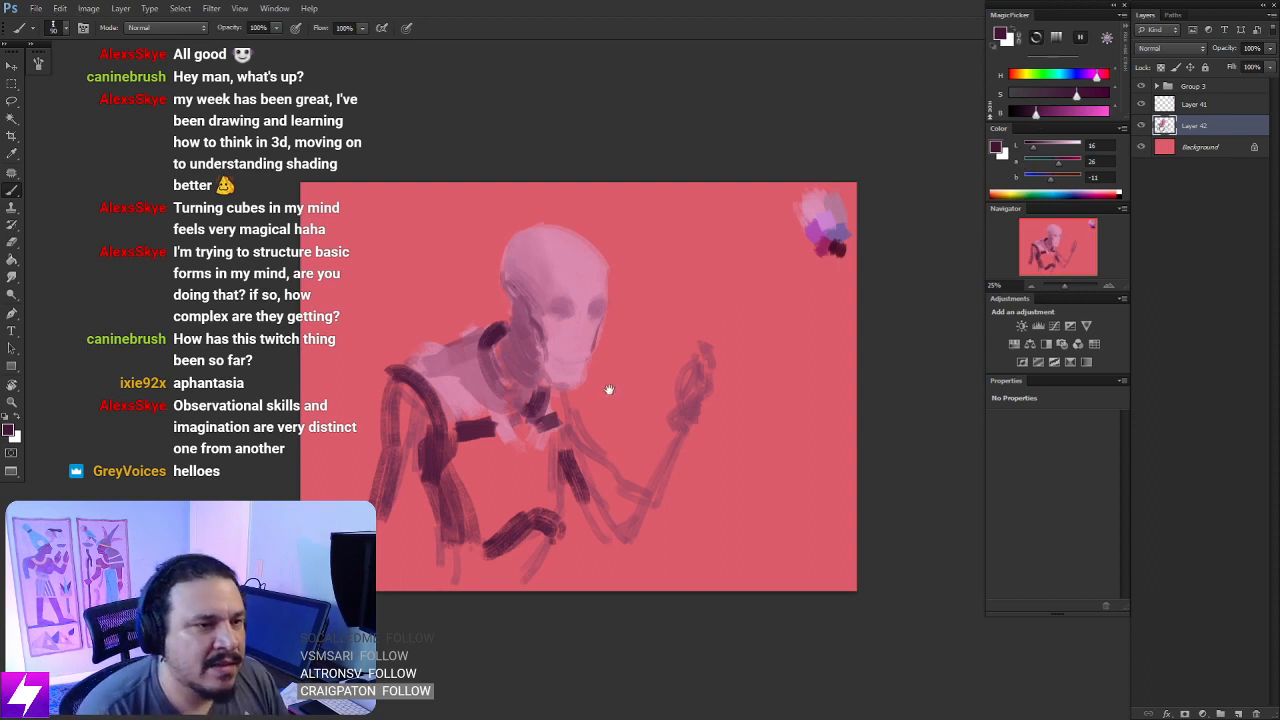
left_click_drag(563, 473, 617, 391)
left_click_drag(567, 309, 598, 342)
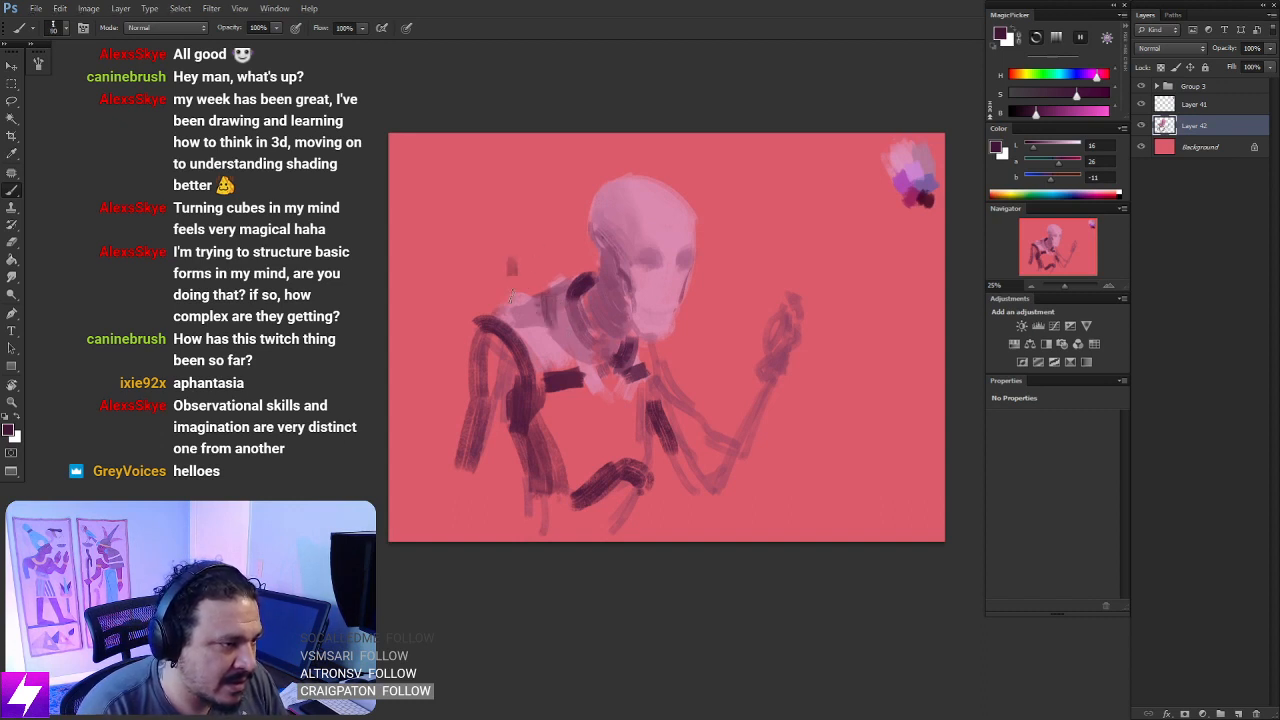
mouse_move(511, 297)
left_mouse_down()
mouse_move(547, 234)
mouse_move(571, 277)
left_mouse_up()
key("ctrl+z")
- Enlarge the brush and thicken the hanging arm and the bent arm down to its elbow in dark plum
mouse_move(577, 469)
left_mouse_down()
mouse_move(576, 405)
mouse_move(596, 378)
left_mouse_up()
key("bracketright")
left_click_drag(516, 274, 494, 424)
mouse_move(682, 312)
left_mouse_down()
mouse_move(712, 398)
mouse_move(738, 382)
mouse_move(722, 386)
mouse_move(726, 376)
left_mouse_up()
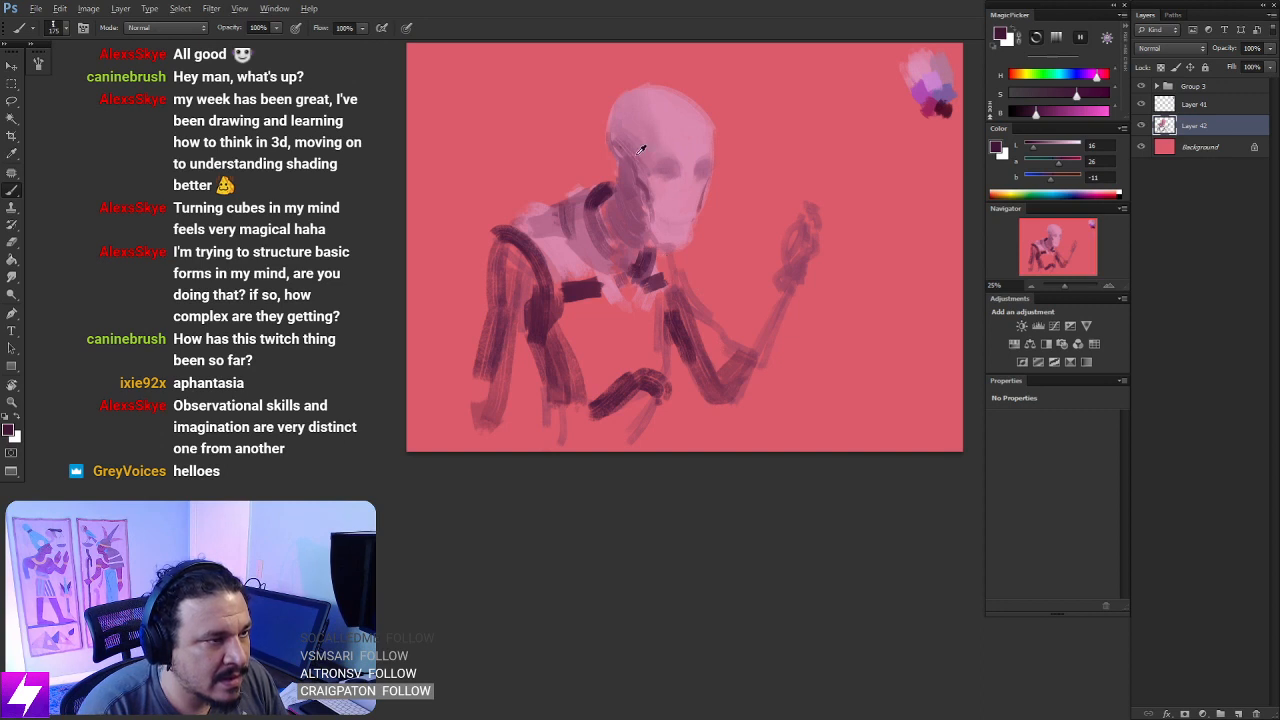
- Sample a mid mauve from the head's shaded side and shade the cheek and jaw beside the eye socket
left_click(634, 186, "alt")
left_click_drag(646, 155, 660, 245)
left_click_drag(645, 185, 671, 244)
left_click_drag(674, 200, 680, 220)
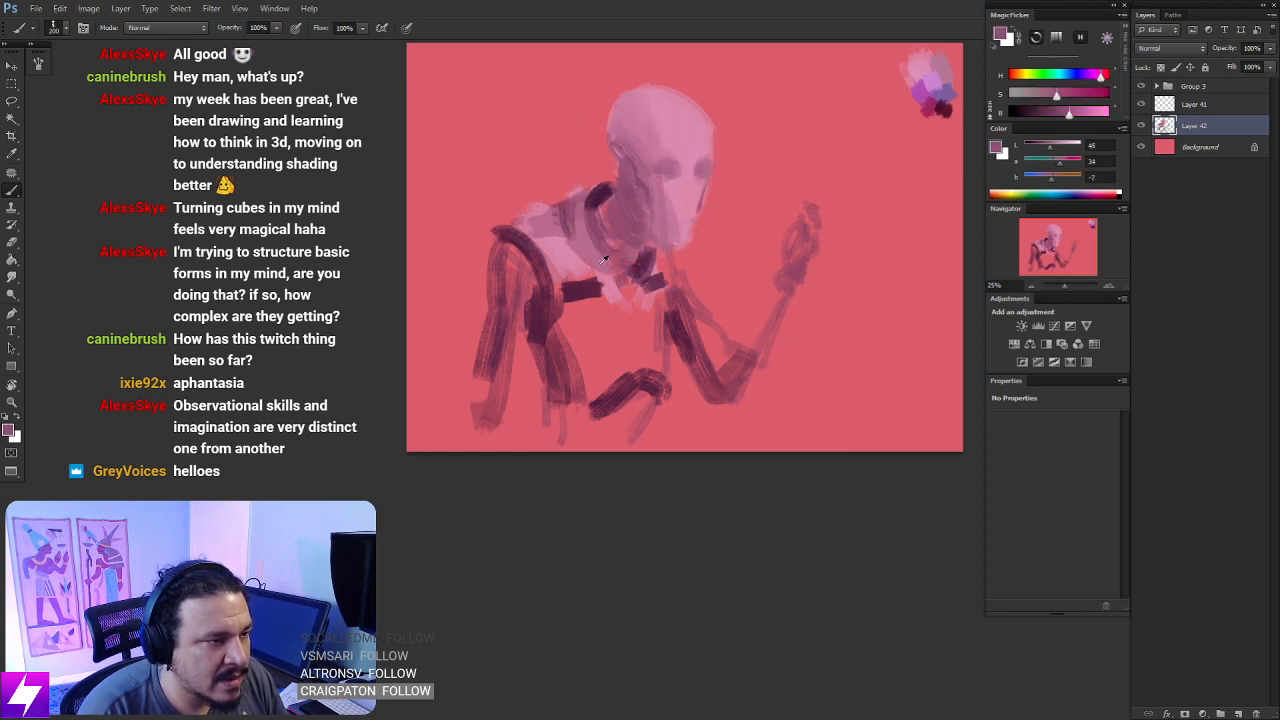
- Sample the mauve beside the jaw and glaze it over the light chest and near shoulder area
left_click(630, 194, "alt")
mouse_move(562, 242)
left_mouse_down()
mouse_move(588, 270)
mouse_move(558, 266)
mouse_move(619, 287)
left_mouse_up()
mouse_move(544, 230)
left_mouse_down()
mouse_move(566, 264)
mouse_move(596, 276)
mouse_move(580, 290)
mouse_move(612, 322)
mouse_move(640, 300)
mouse_move(638, 342)
mouse_move(604, 243)
left_mouse_up()
- Sample the light pink from the head and block in a light abdomen plate between the chest band and the waist
left_click(670, 162, "alt")
left_click_drag(624, 357, 637, 360)
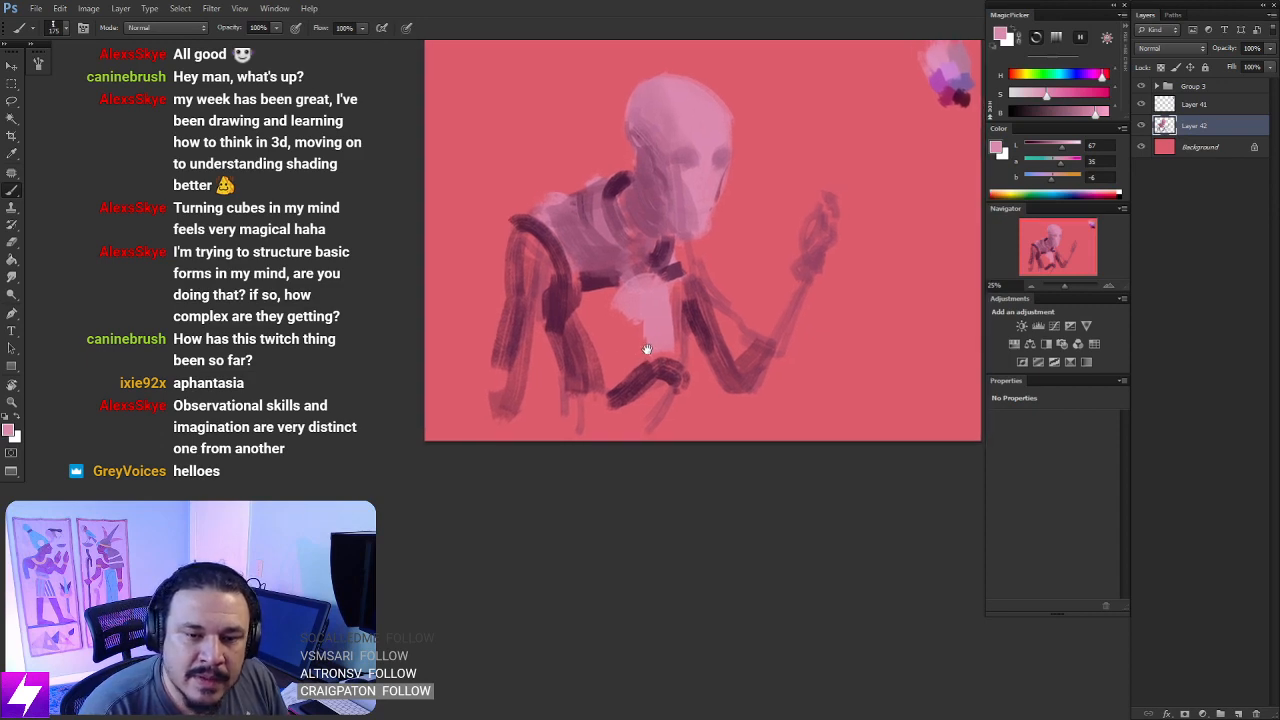
left_click_drag(677, 323, 638, 327)
key("]")
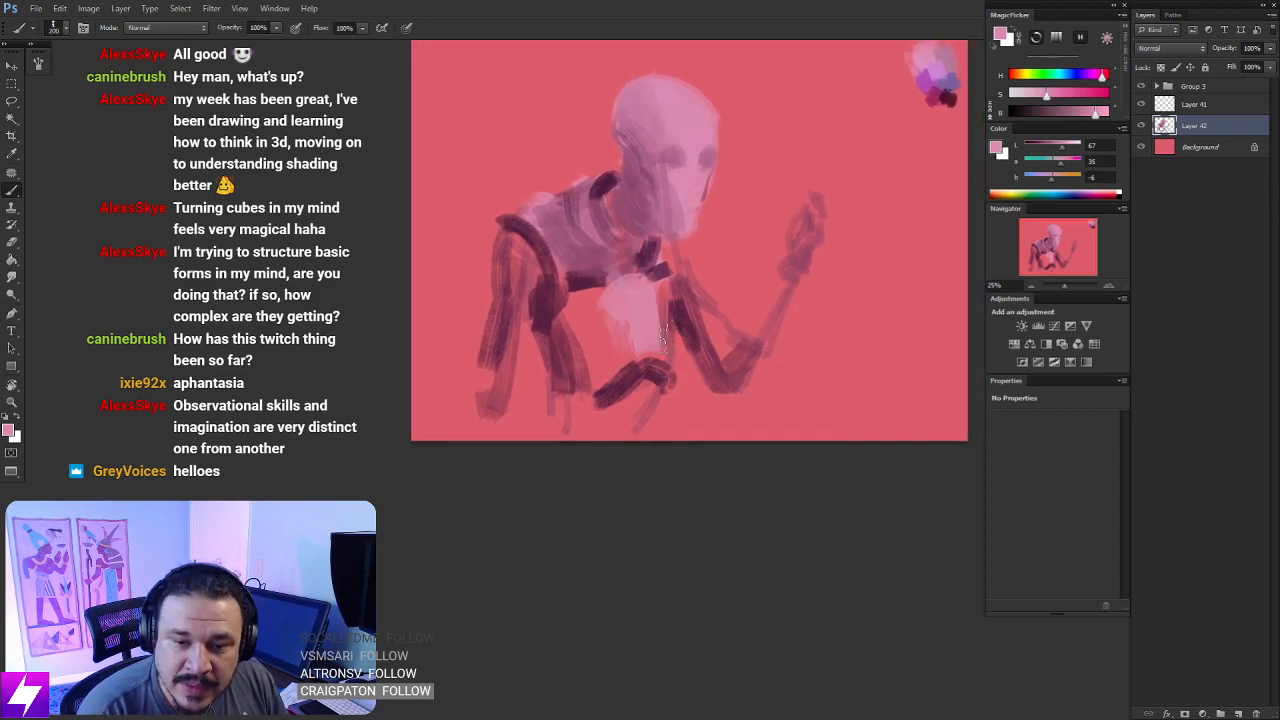
mouse_move(642, 345)
left_mouse_down()
mouse_move(660, 323)
mouse_move(674, 336)
mouse_move(691, 311)
mouse_move(695, 325)
mouse_move(638, 339)
mouse_move(631, 356)
mouse_move(679, 264)
left_mouse_up()
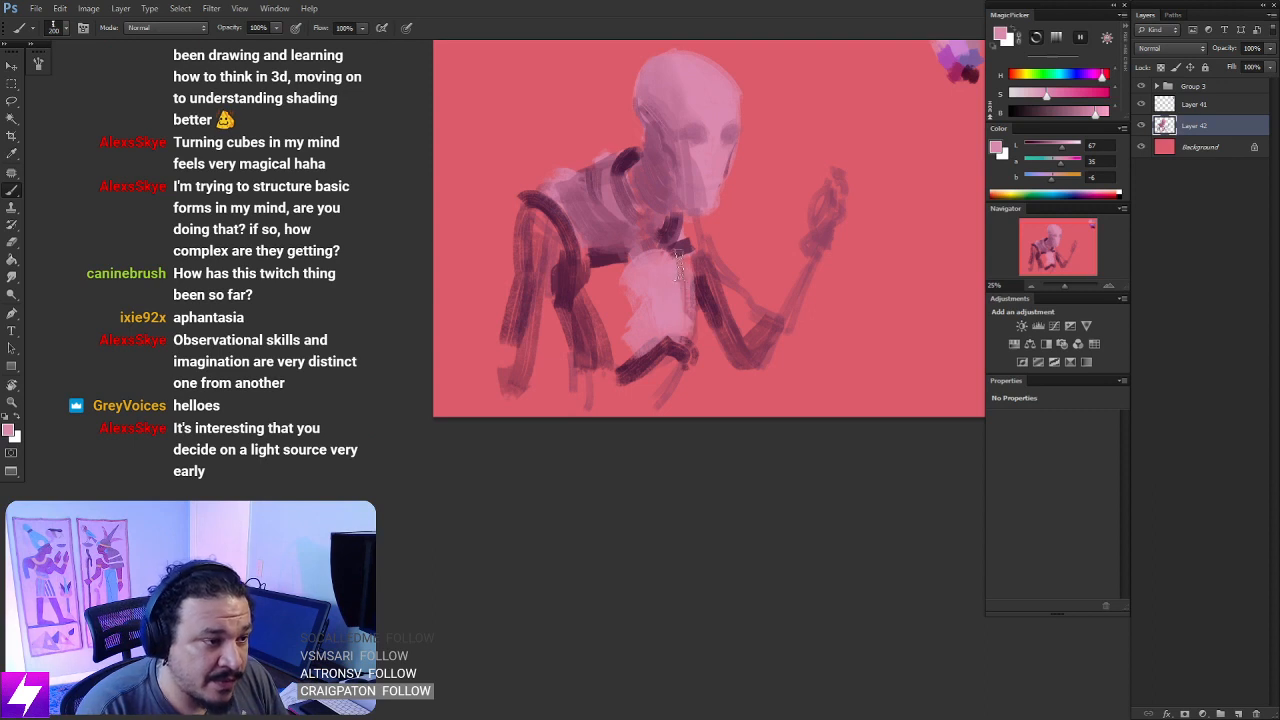
mouse_move(685, 320)
left_mouse_down()
mouse_move(680, 258)
mouse_move(684, 280)
left_mouse_up()
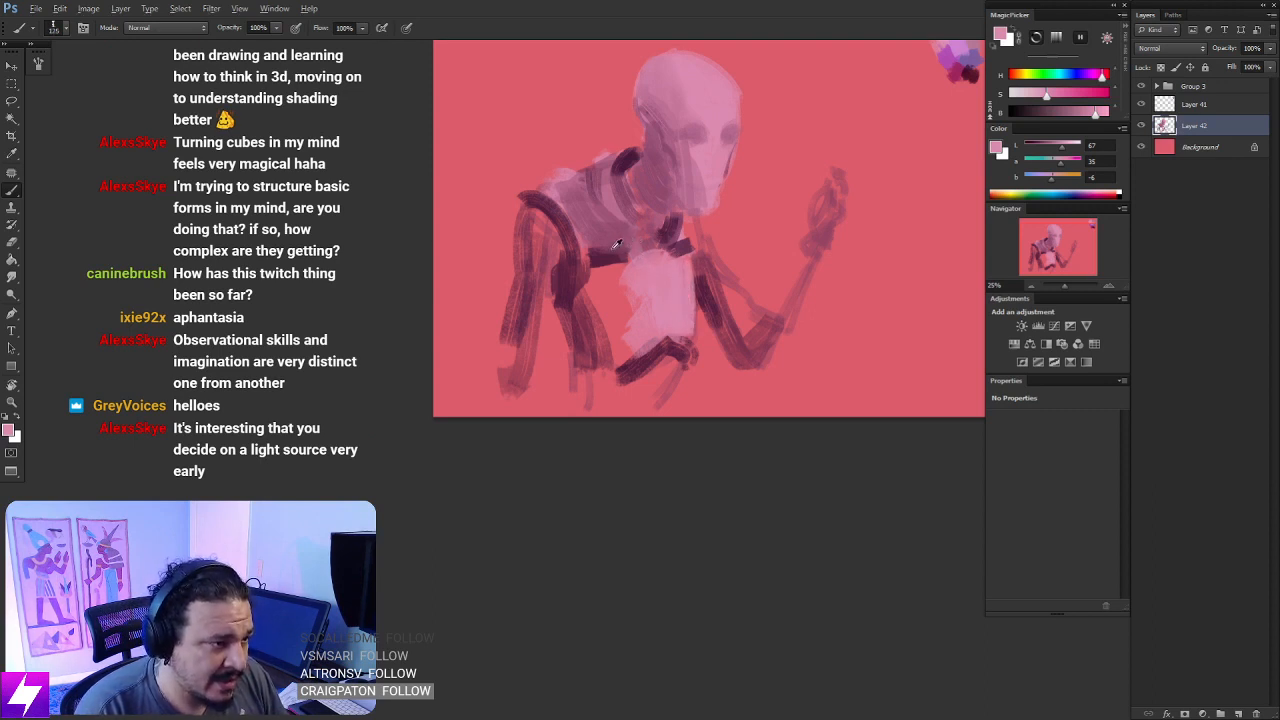
- Shade the abdomen's side beside the near arm with sampled mauve and blend its edge with a mid pink
left_click(613, 253, "alt")
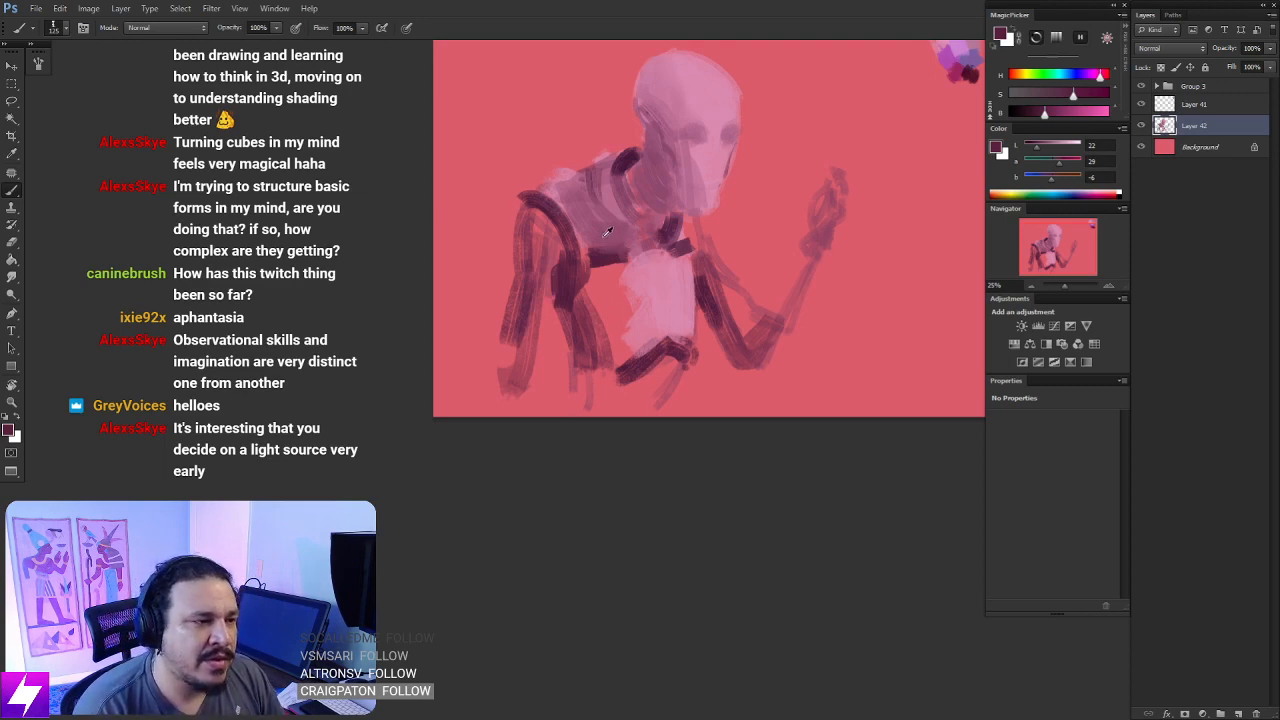
left_click(623, 220, "alt")
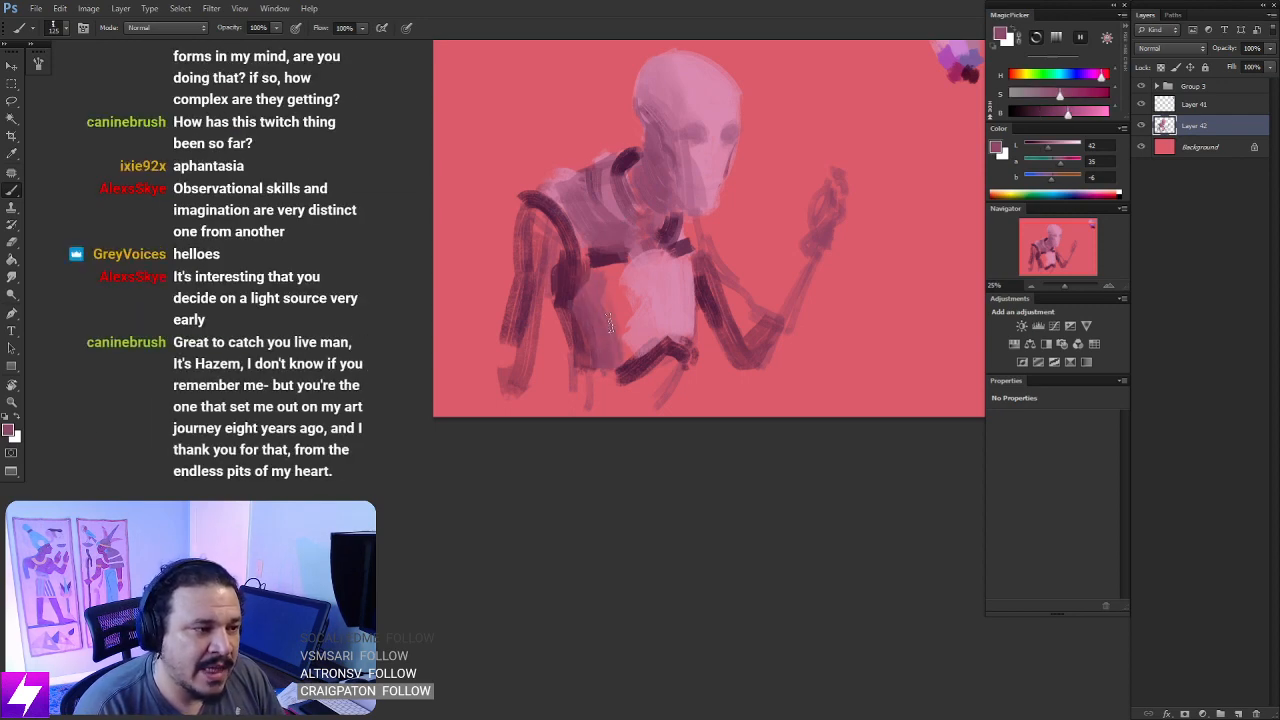
mouse_move(611, 318)
left_mouse_down()
mouse_move(628, 364)
mouse_move(630, 347)
left_mouse_up()
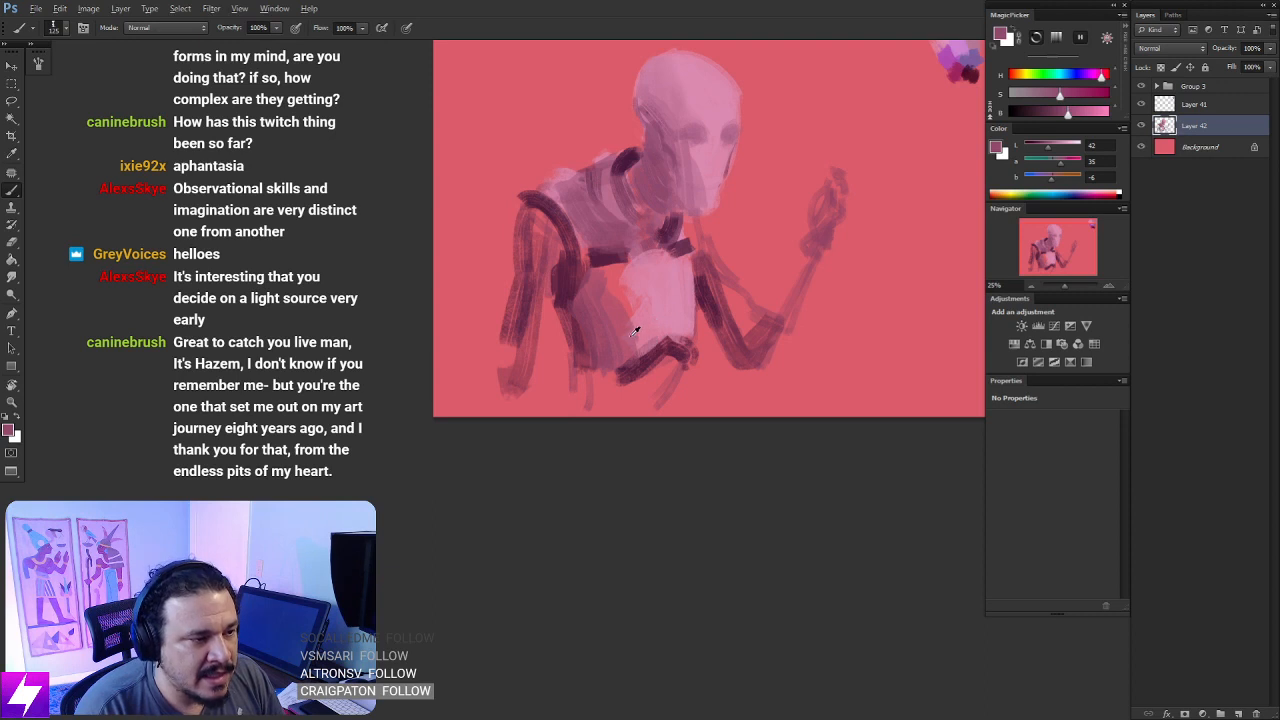
left_click(631, 336, "alt")
left_click_drag(627, 298, 650, 345)
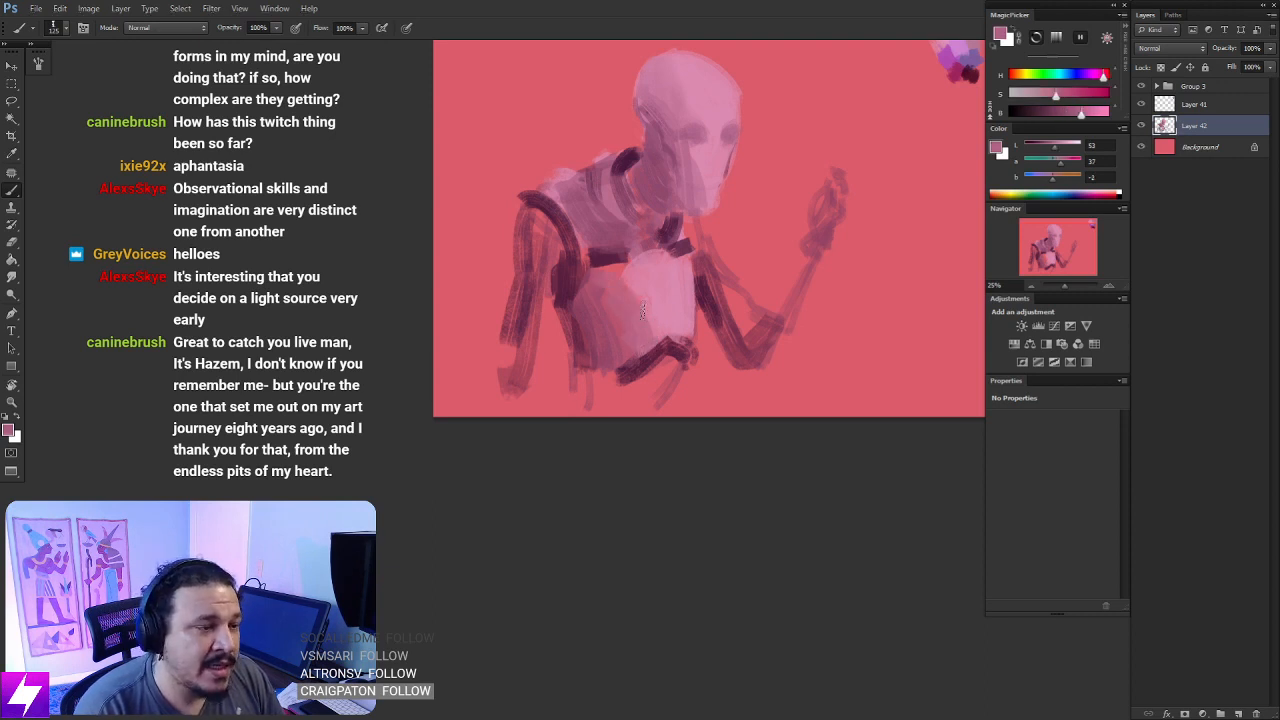
- Blend sampled light pink over the abdomen's shading and add a sampled mauve shadow under the chest band
left_click(640, 278, "alt")
mouse_move(620, 268)
left_mouse_down()
mouse_move(654, 314)
mouse_move(650, 345)
mouse_move(651, 316)
left_mouse_up()
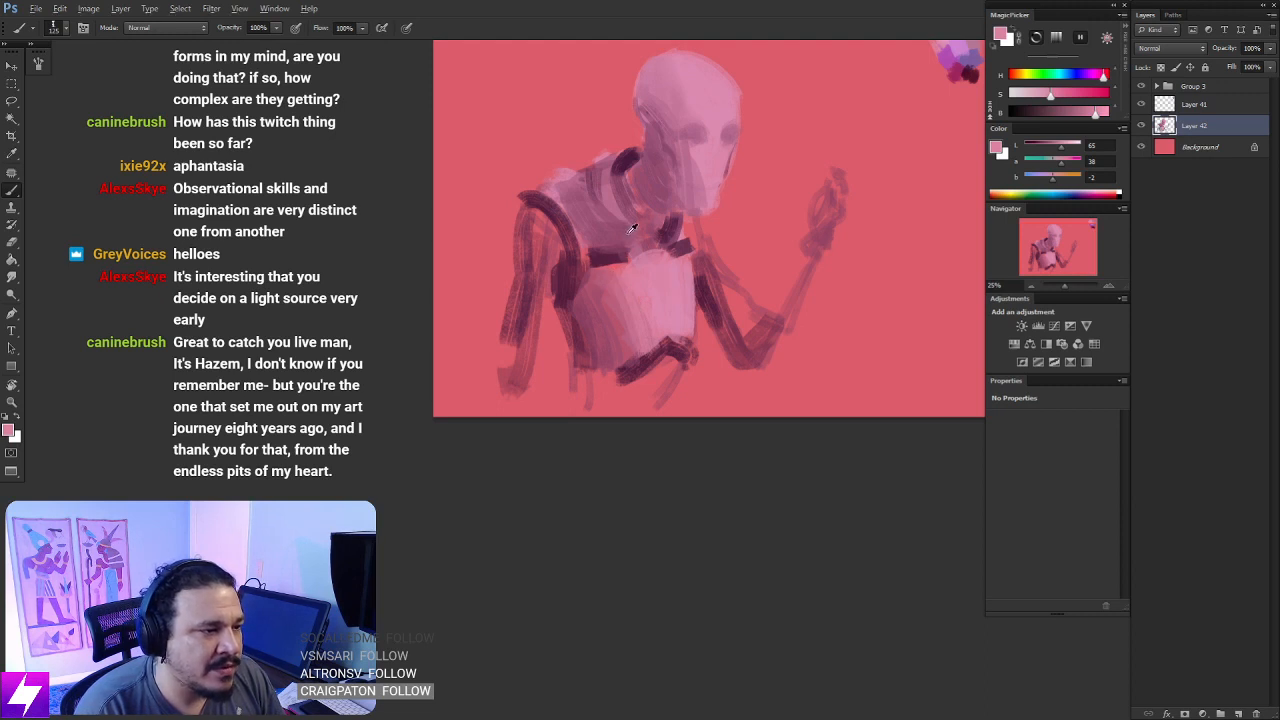
left_click(631, 229, "alt")
mouse_move(628, 265)
left_mouse_down()
mouse_move(608, 282)
mouse_move(620, 264)
mouse_move(662, 257)
left_mouse_up()
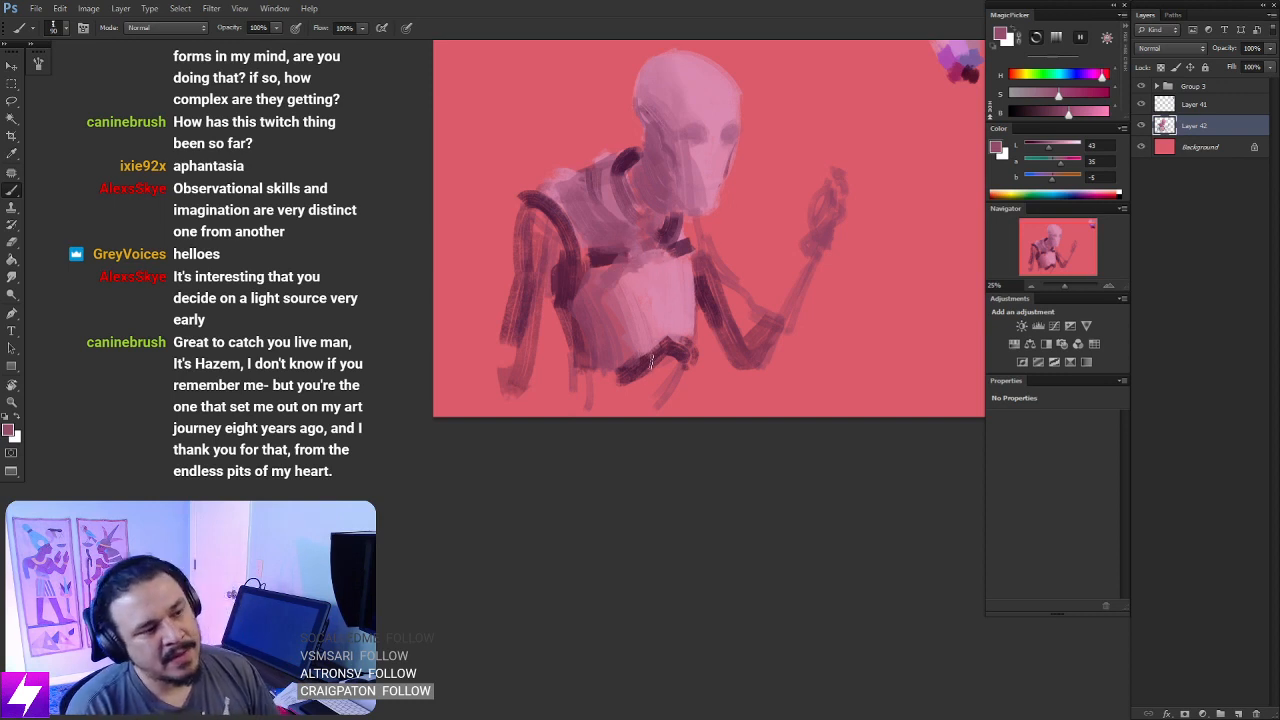
- Reduce the brush and draw thin mauve contour lines across the abdomen plate, undoing a stray short stroke
key("bracketleft")
key("bracketleft")
mouse_move(615, 297)
left_mouse_down()
mouse_move(656, 332)
mouse_move(616, 304)
left_mouse_up()
key("ctrl+z")
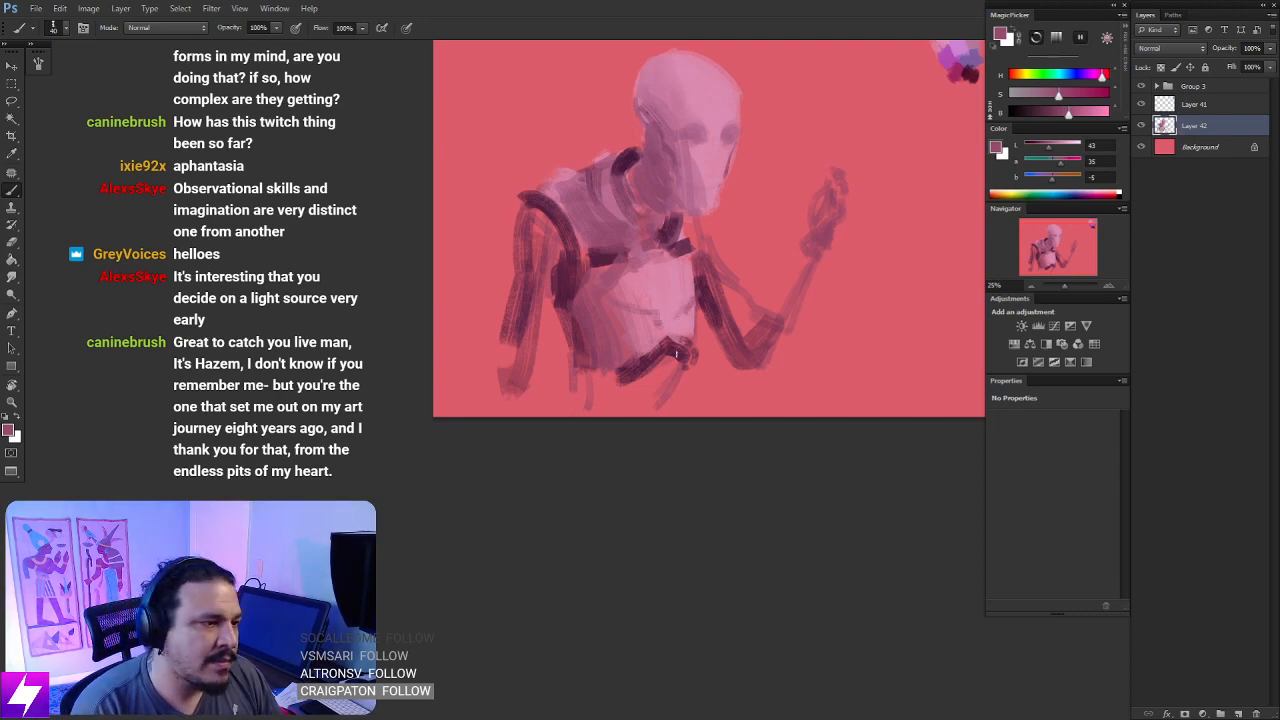
- Flip the canvas horizontally to check the figure mirrored
key("ctrl+minus")
key("ctrl+shift+h")
key("ctrl+plus")
key("ctrl+plus")
mouse_move(893, 275)
left_mouse_down()
mouse_move(806, 314)
mouse_move(766, 312)
mouse_move(783, 412)
left_mouse_up()
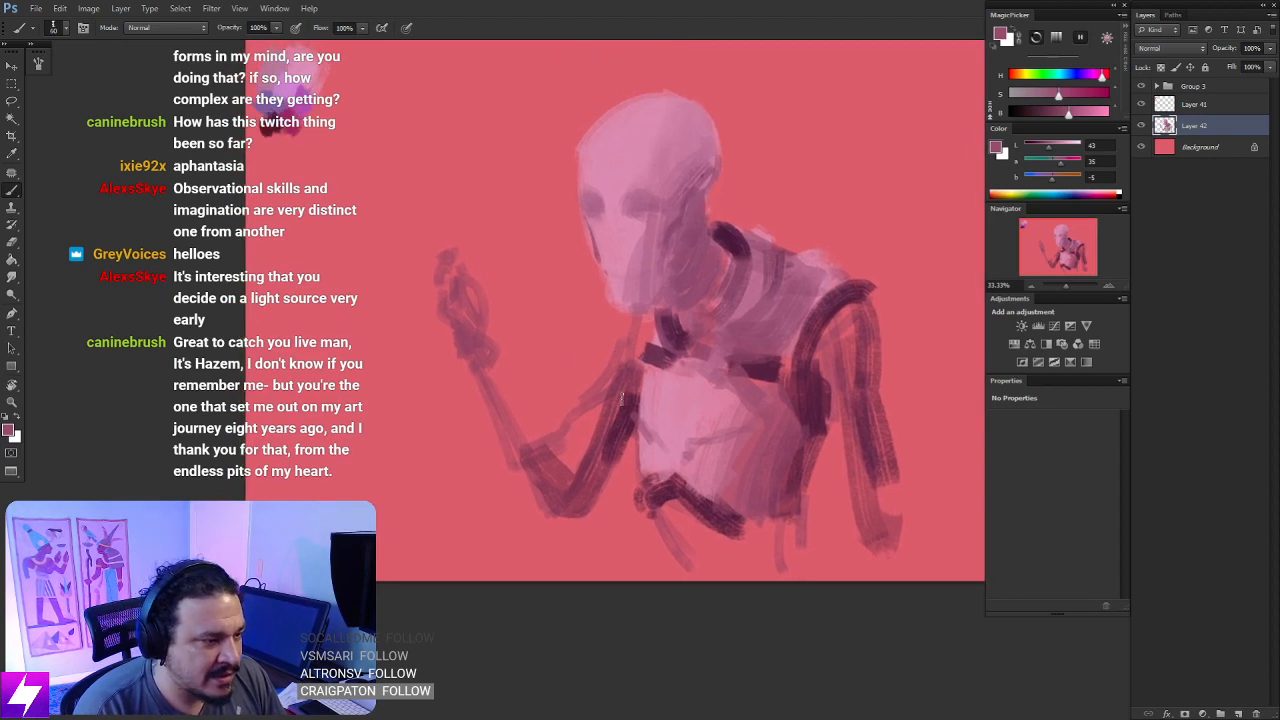
- Enlarge the brush and paint light pink plating down the bent arm's upper arm from the shoulder to the elbow
key("bracketright")
key("bracketright")
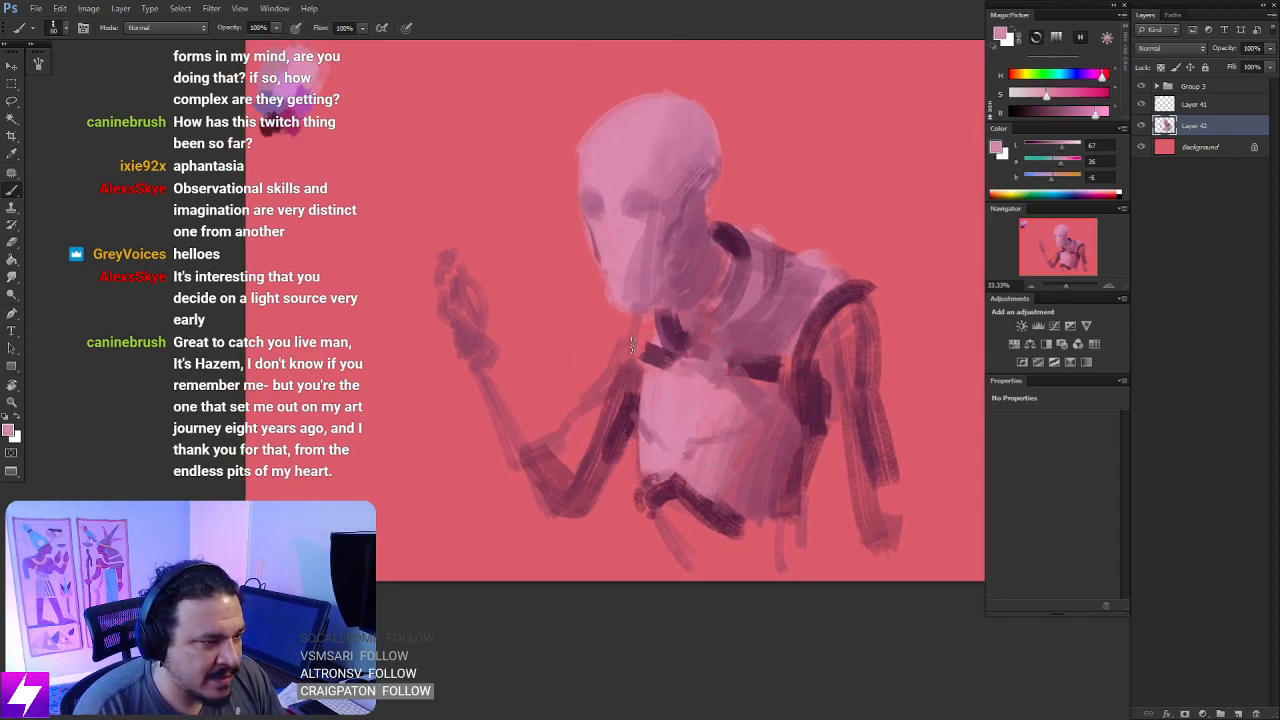
left_click_drag(634, 340, 601, 444)
left_click_drag(628, 368, 587, 461)
left_click_drag(632, 356, 596, 468)
mouse_move(626, 388)
left_mouse_down()
mouse_move(578, 476)
mouse_move(590, 476)
left_mouse_up()
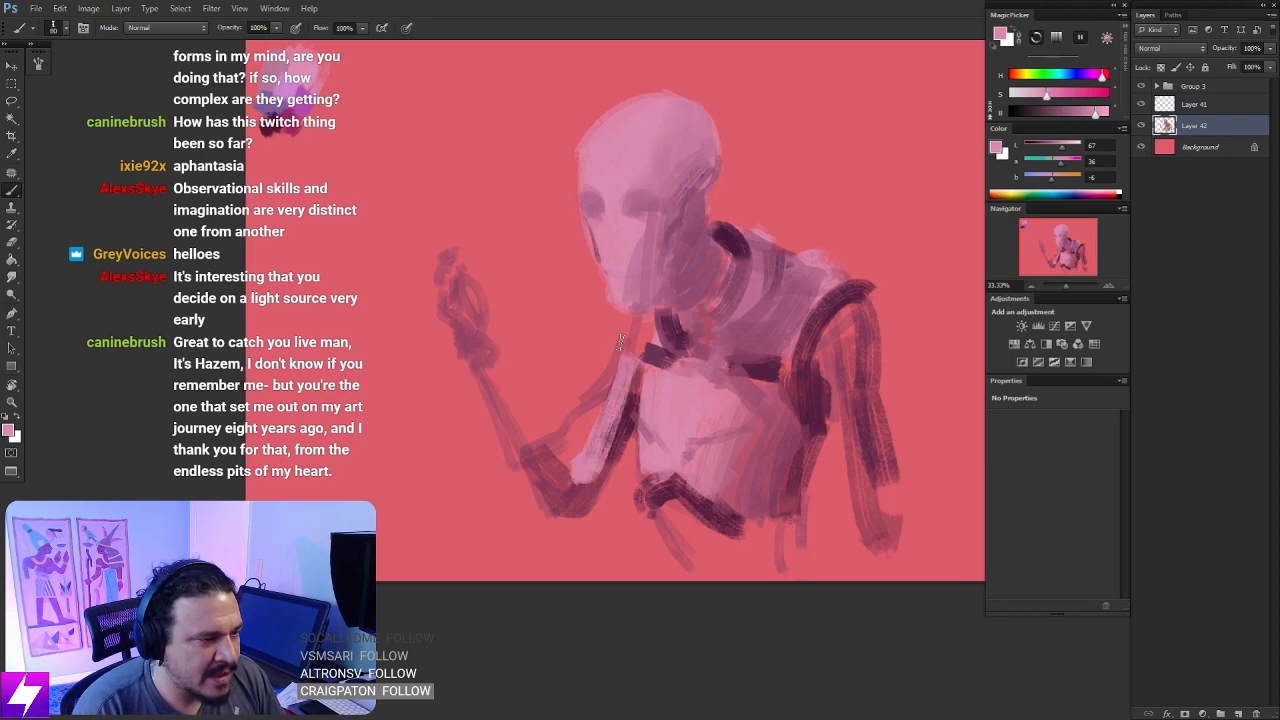
left_click_drag(632, 324, 613, 384)
left_click_drag(637, 324, 625, 362)
- Paint long light pink strokes down the hanging arm from the shoulder to the wrist
left_click_drag(779, 368, 724, 318)
mouse_move(790, 274)
left_mouse_down()
mouse_move(772, 342)
mouse_move(786, 300)
mouse_move(798, 430)
left_mouse_up()
left_click_drag(796, 318, 814, 452)
mouse_move(792, 346)
left_mouse_down()
mouse_move(778, 470)
mouse_move(812, 405)
left_mouse_up()
left_click_drag(806, 402, 808, 488)
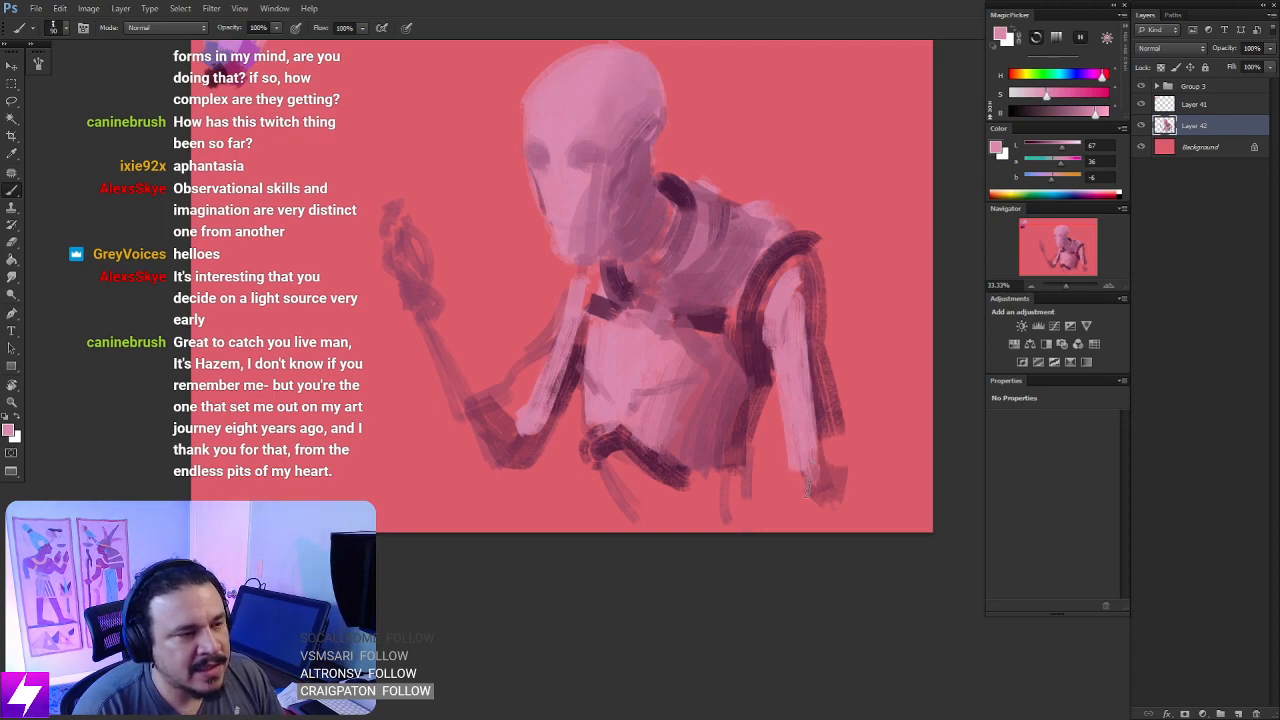
- Sample a mid pink from the figure and flip the canvas horizontally back to its original orientation
mouse_move(702, 336)
left_mouse_down()
mouse_move(749, 354)
mouse_move(734, 388)
left_mouse_up()
left_click(695, 343, "alt")
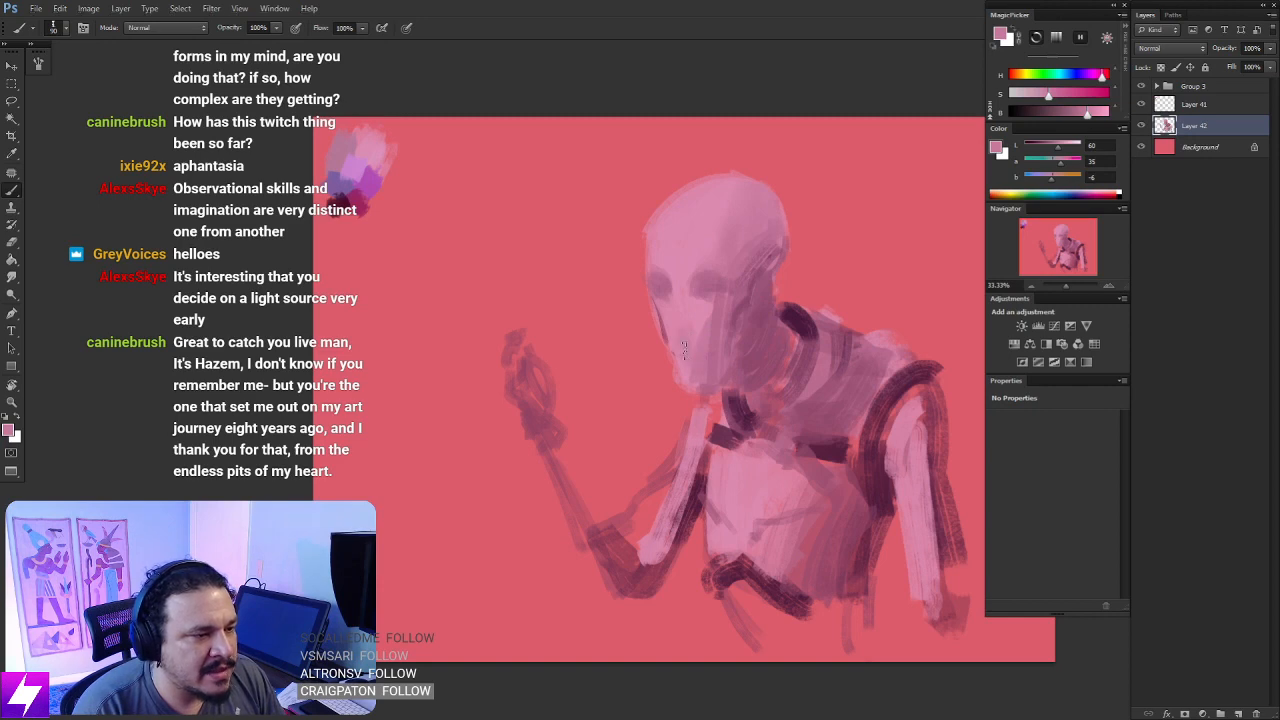
key("ctrl+minus")
key("ctrl+minus")
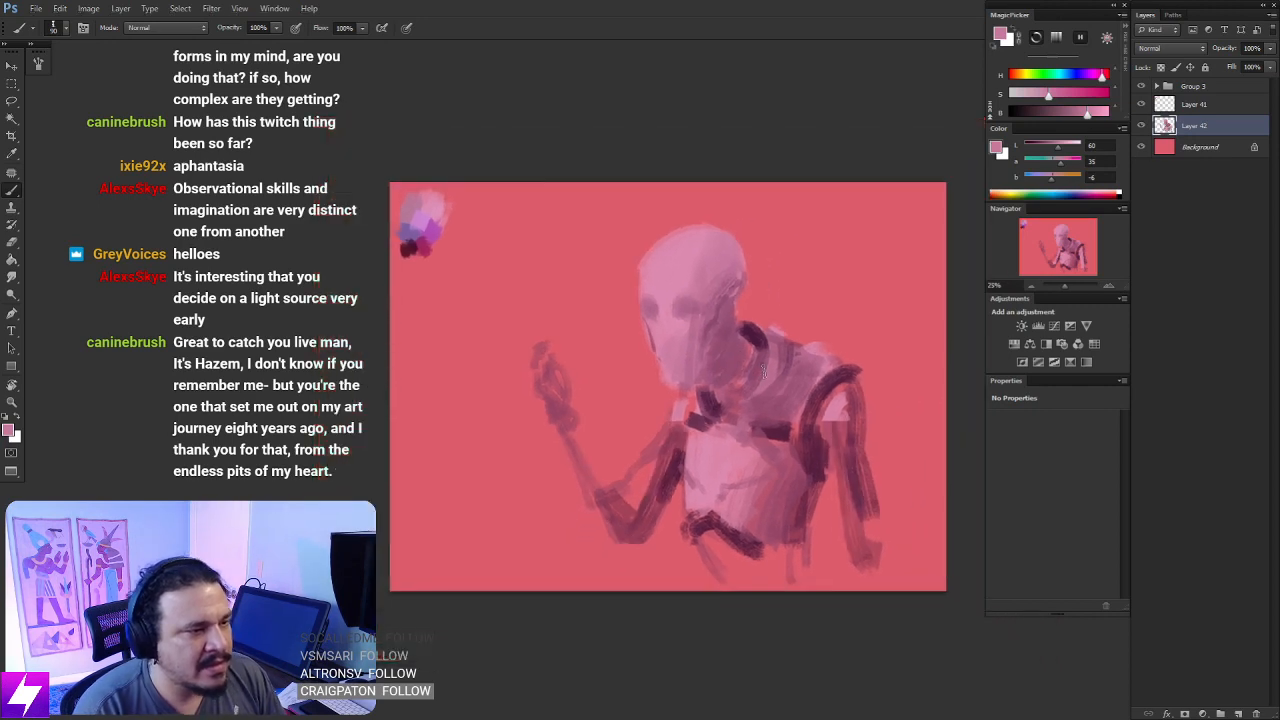
key("ctrl+shift+h")
key("ctrl+plus")
key("ctrl+plus")
mouse_move(790, 400)
left_mouse_down()
mouse_move(755, 303)
mouse_move(737, 484)
mouse_move(760, 338)
mouse_move(705, 470)
left_mouse_up()
- Lasso a tapered forearm below the raised hand, fill it with mid and light pink strokes, and deselect it
key("l")
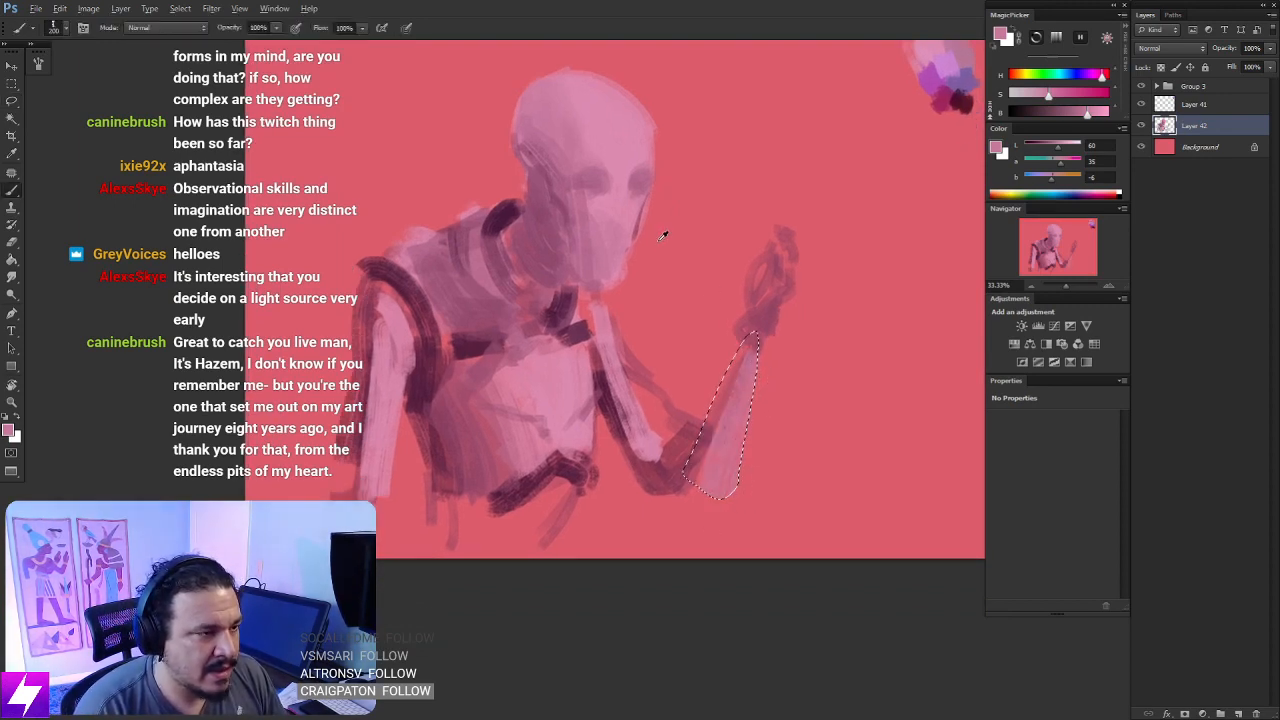
left_click(600, 205, "alt")
left_click_drag(752, 412, 724, 482)
key("l")
left_click(788, 332)
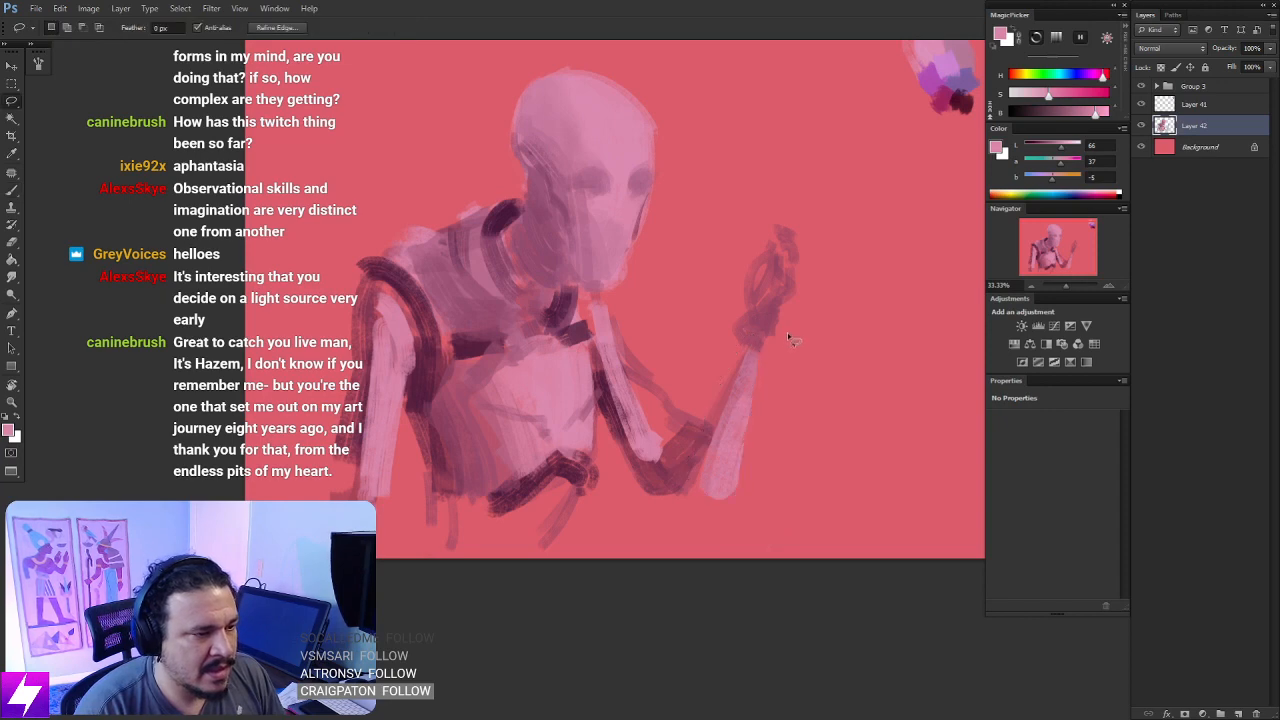
- Sample dark plum from the neck and, with a smaller brush, add a dark band at the bent arm's elbow
key("ctrl+minus")
mouse_move(747, 402)
left_mouse_down()
mouse_move(771, 354)
mouse_move(793, 366)
left_mouse_up()
key("b")
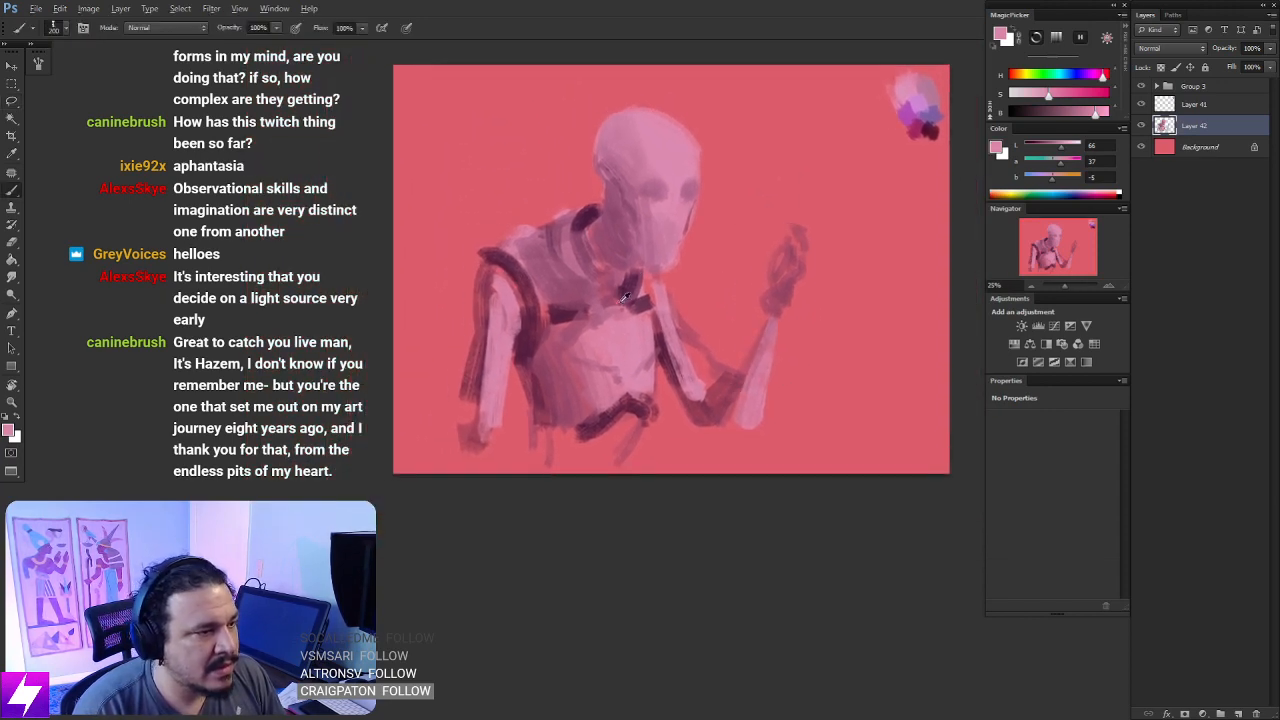
left_click(619, 291, "alt")
key("bracketleft")
key("bracketleft")
key("bracketleft")
key("bracketleft")
key("bracketleft")
key("bracketleft")
key("bracketleft")
key("bracketleft")
key("bracketleft")
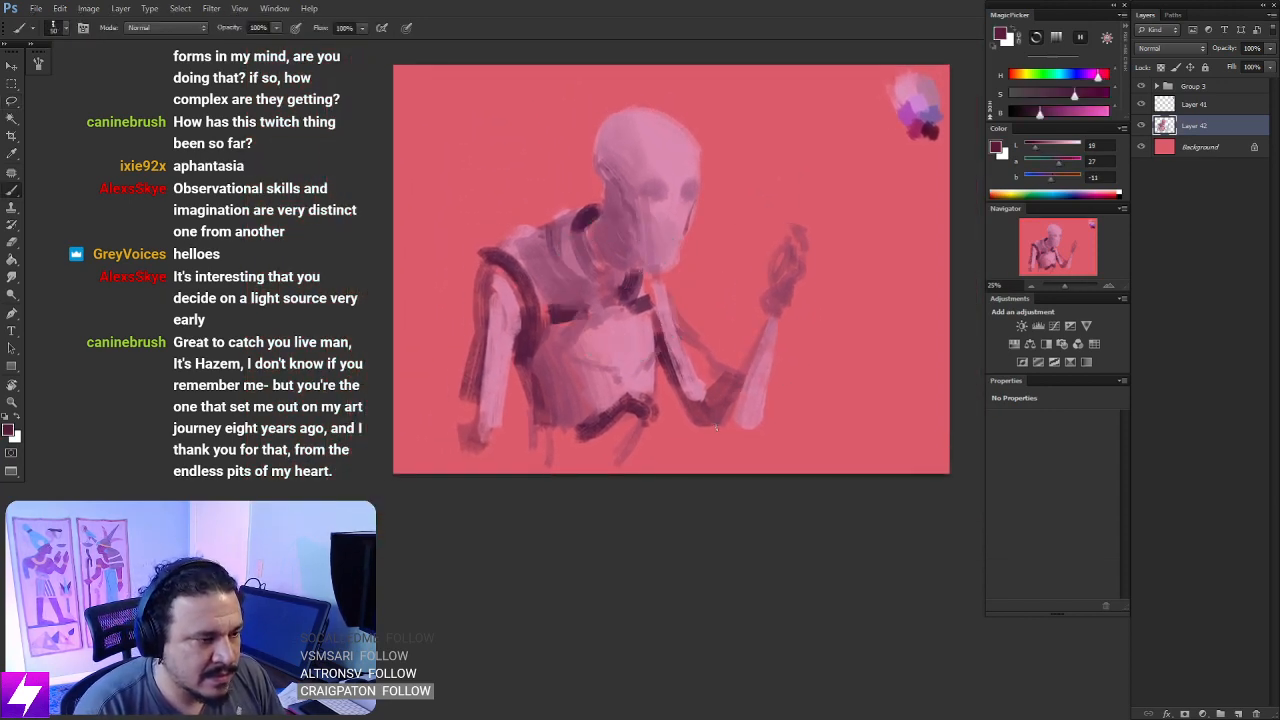
key("l")
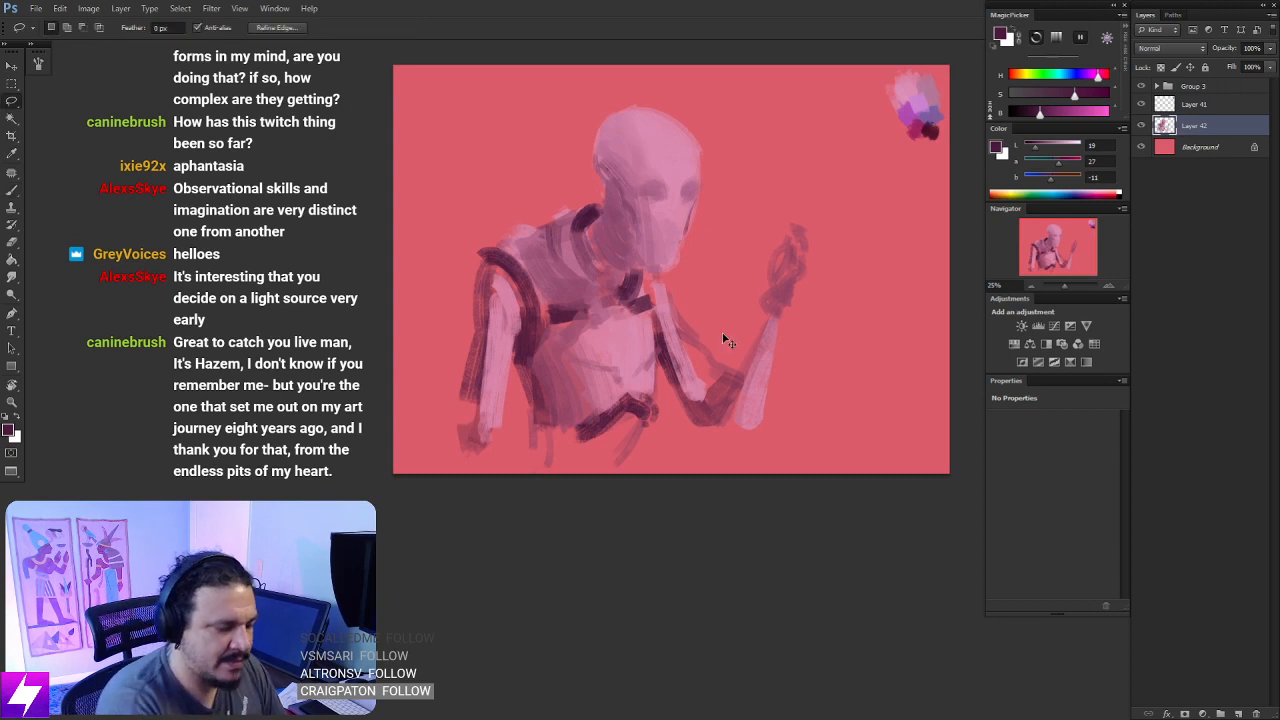
key("b")
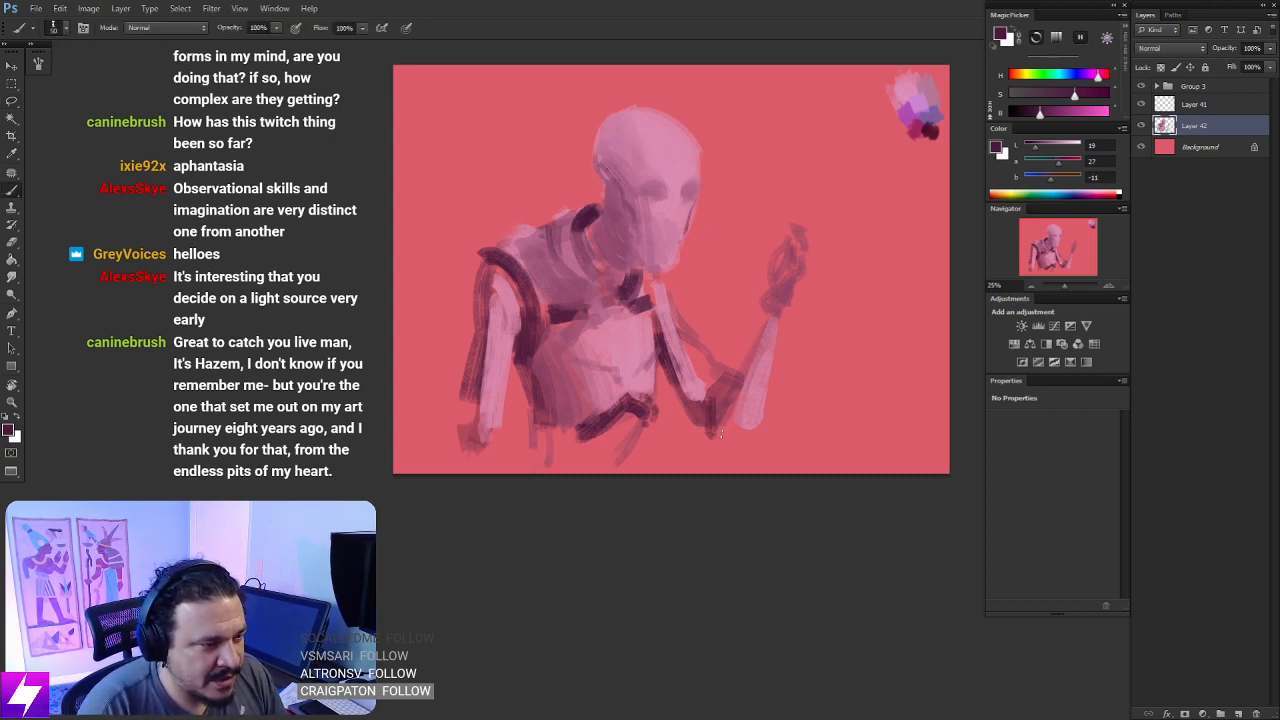
- Enlarge the brush slightly and darken the underside of the bent arm's upper arm in dark plum
key("ctrl+plus")
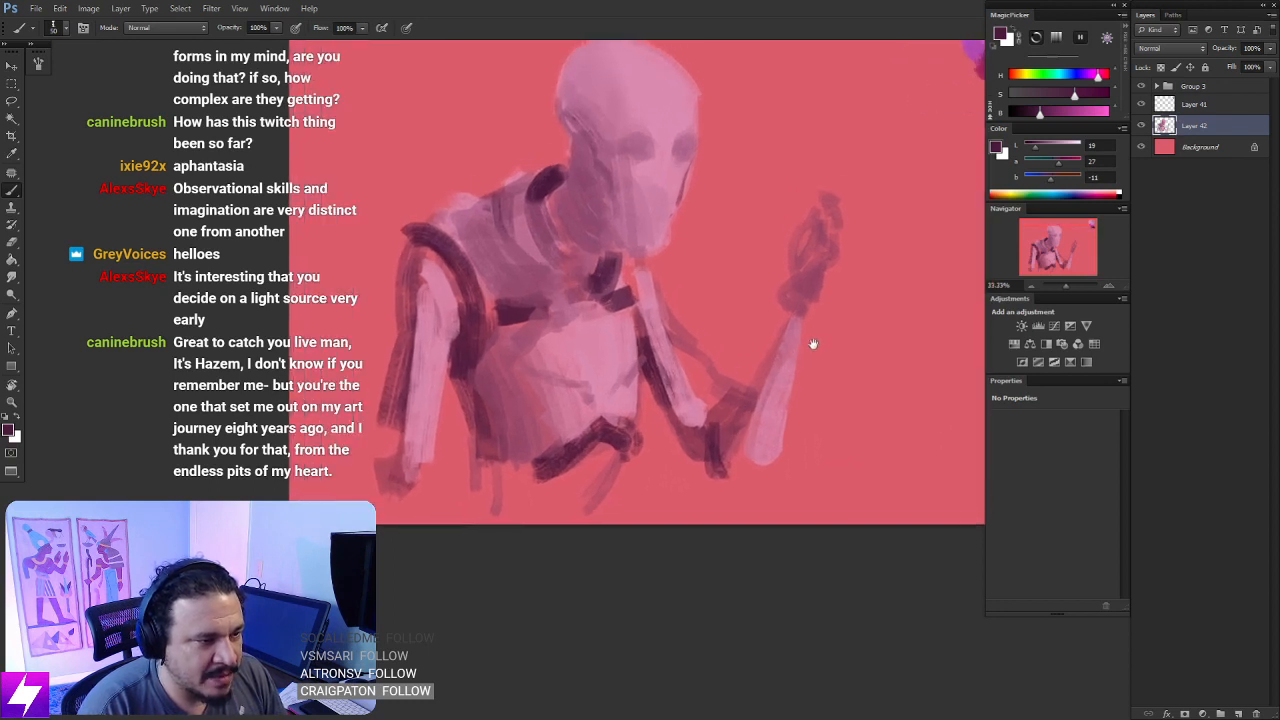
key("]")
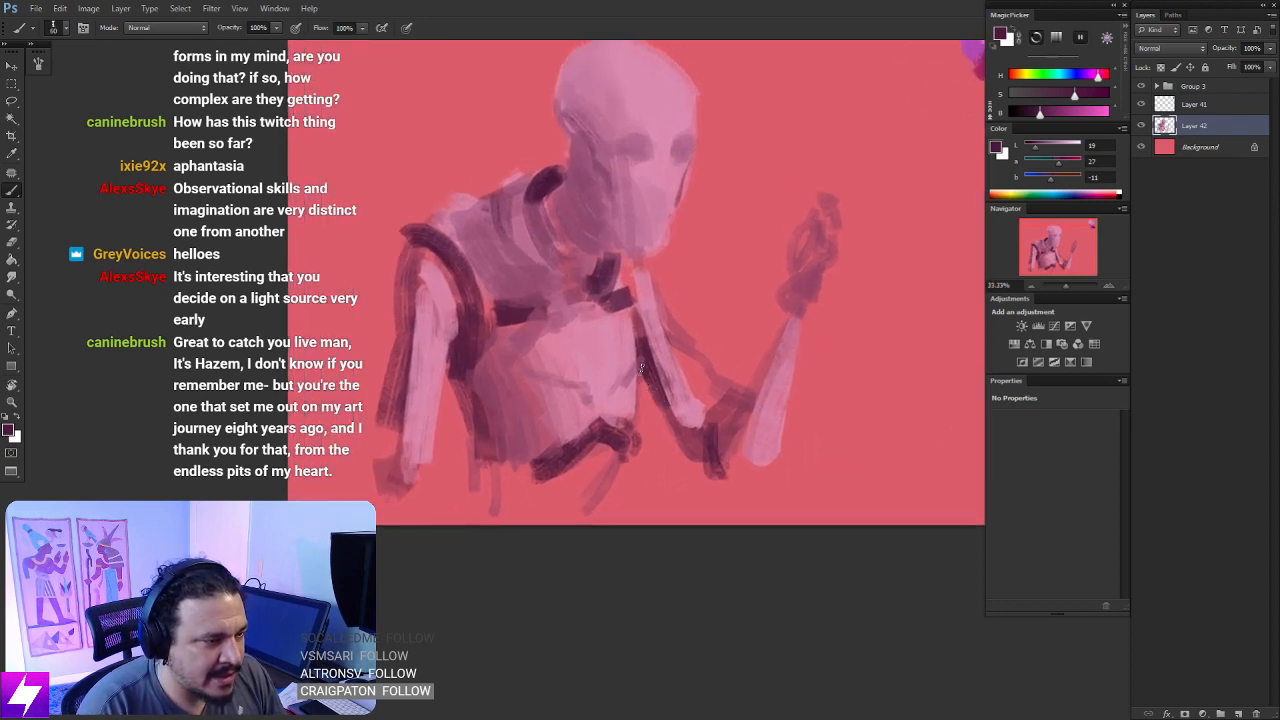
left_click_drag(642, 368, 679, 444)
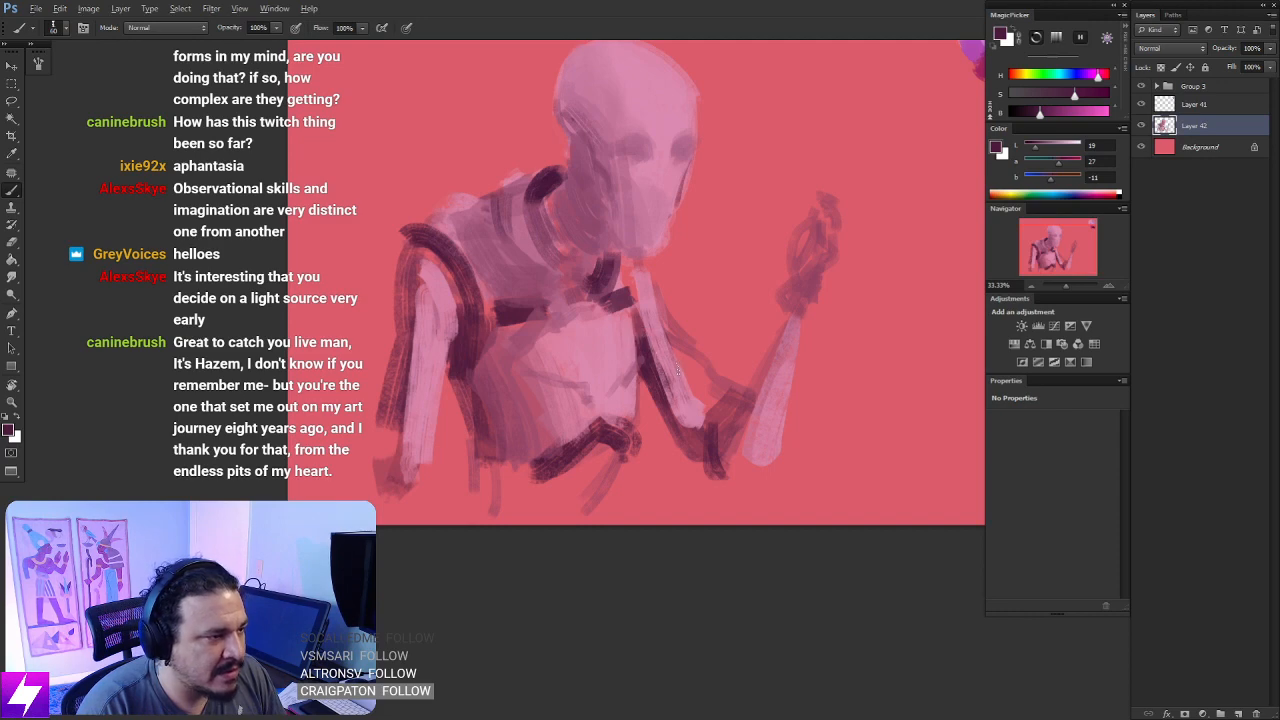
left_click_drag(615, 363, 658, 397)
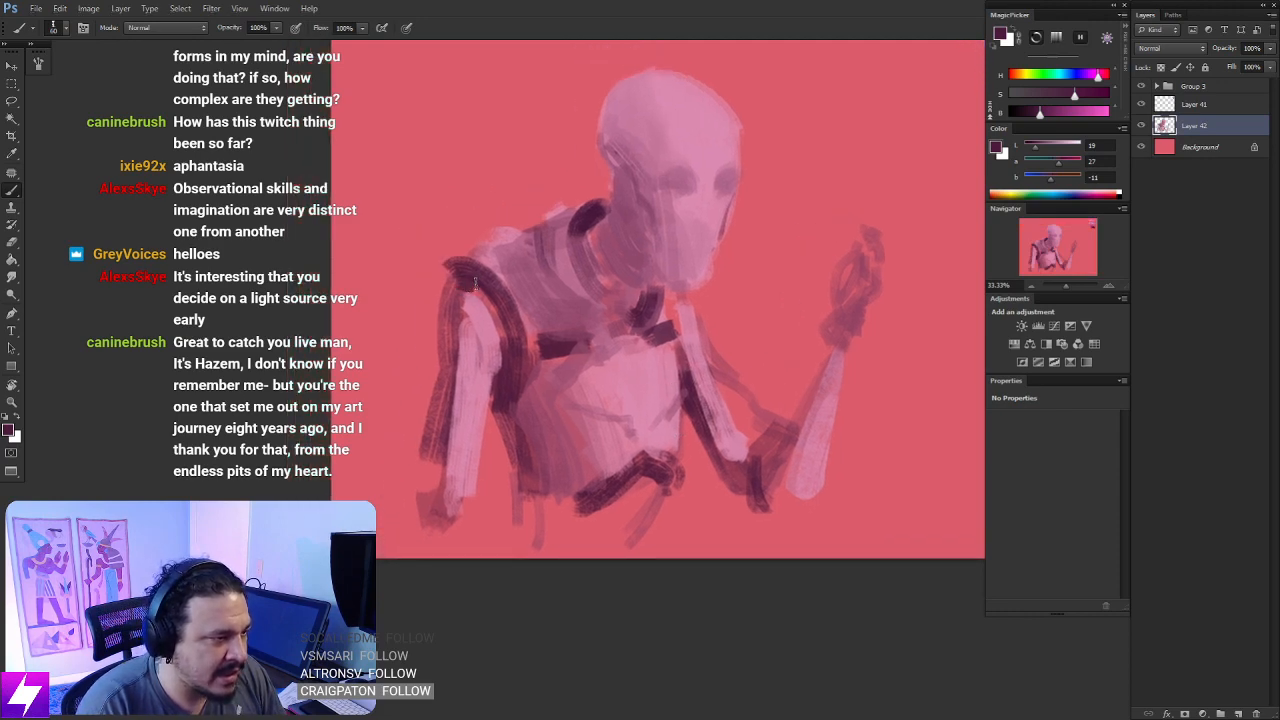
- Paint a thick rounded dark plum cap over the near shoulder, adjusting the brush size as needed
mouse_move(453, 268)
left_mouse_down()
mouse_move(428, 314)
mouse_move(432, 301)
mouse_move(443, 357)
left_mouse_up()
key("]")
key("]")
key("]")
key("]")
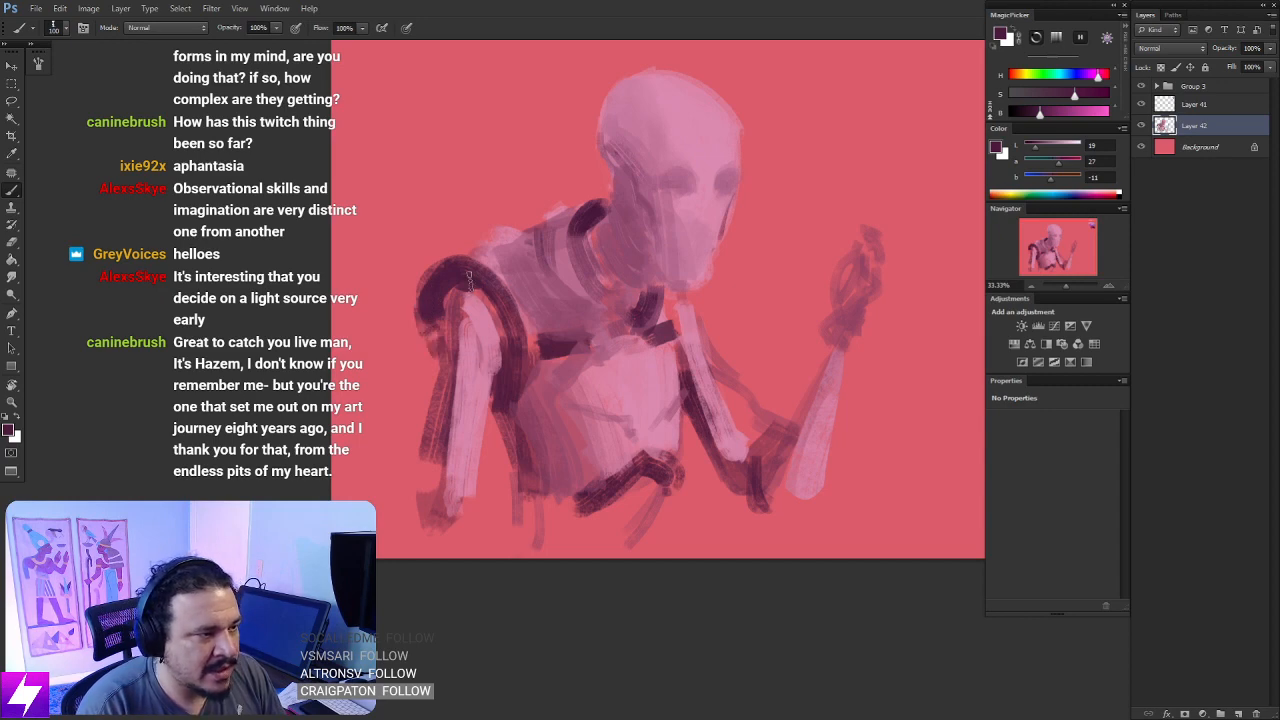
key("[")
key("[")
key("[")
key("[")
key("[")
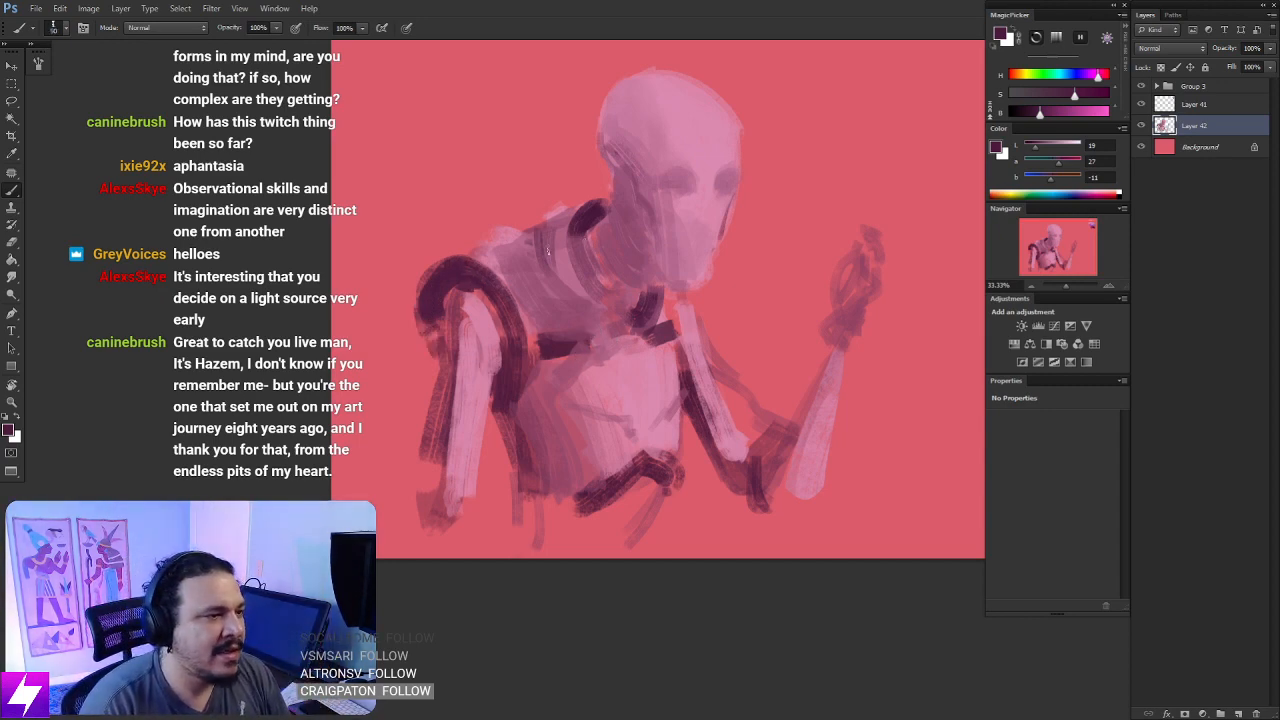
- Switch to a larger eraser and trim the outer edge of the cheek and jaw
key("e")
key("bracketright")
key("bracketright")
key("bracketright")
key("bracketright")
key("bracketright")
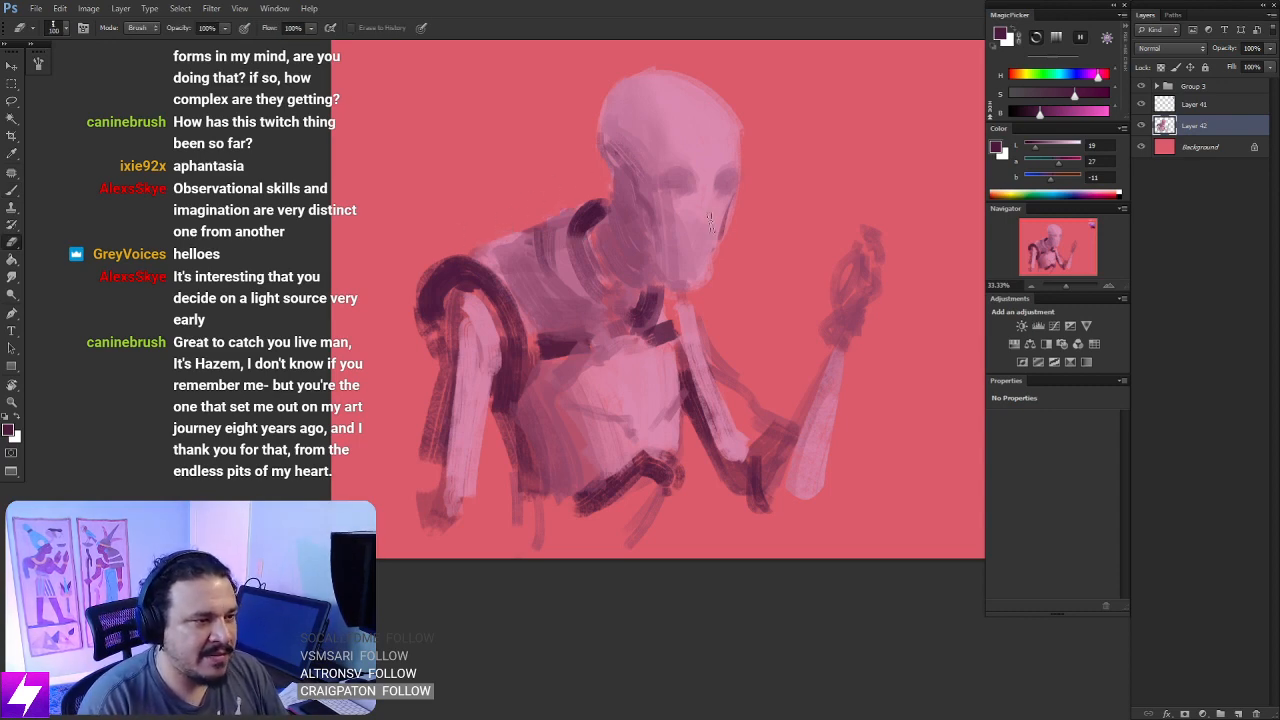
left_click_drag(727, 213, 699, 270)
left_click_drag(697, 318, 682, 344)
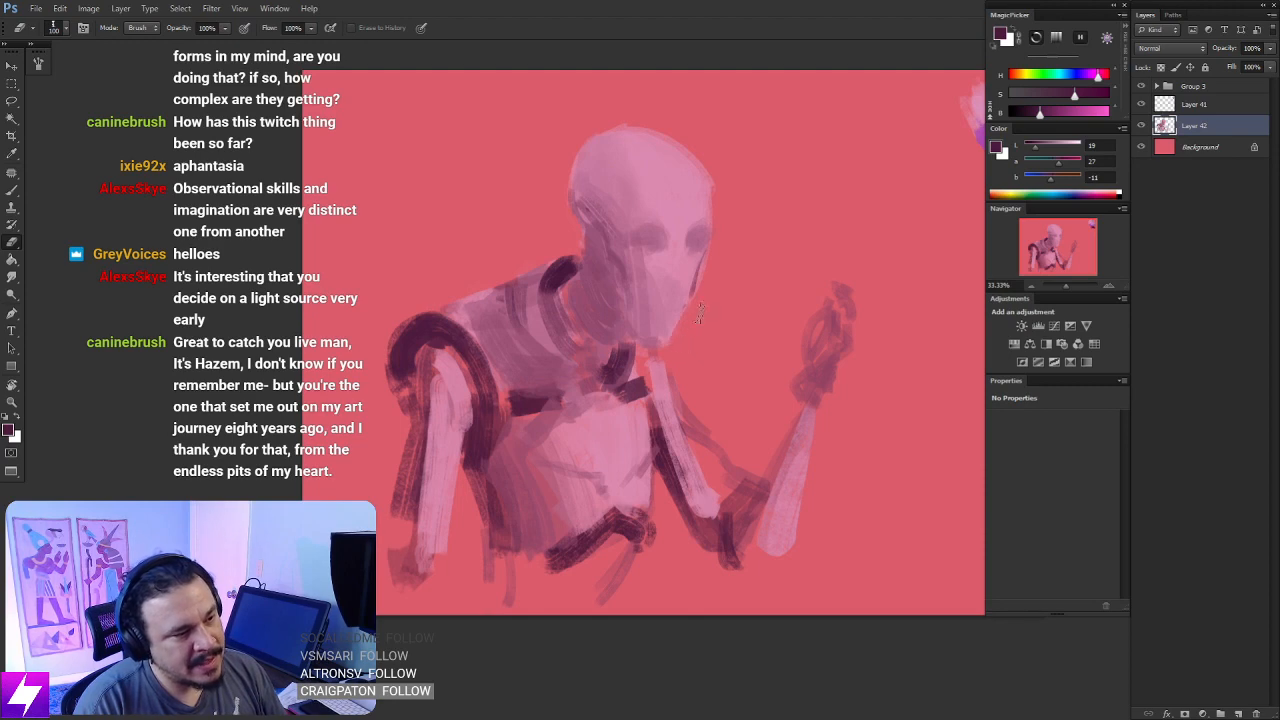
- Sample light pink from the head and brush it over the face to soften the eye sockets and cheek
mouse_move(709, 252)
left_mouse_down()
mouse_move(724, 300)
mouse_move(722, 264)
mouse_move(710, 268)
mouse_move(662, 217)
mouse_move(647, 246)
mouse_move(650, 262)
mouse_move(684, 258)
left_mouse_up()
key("b")
left_click(666, 242, "alt")
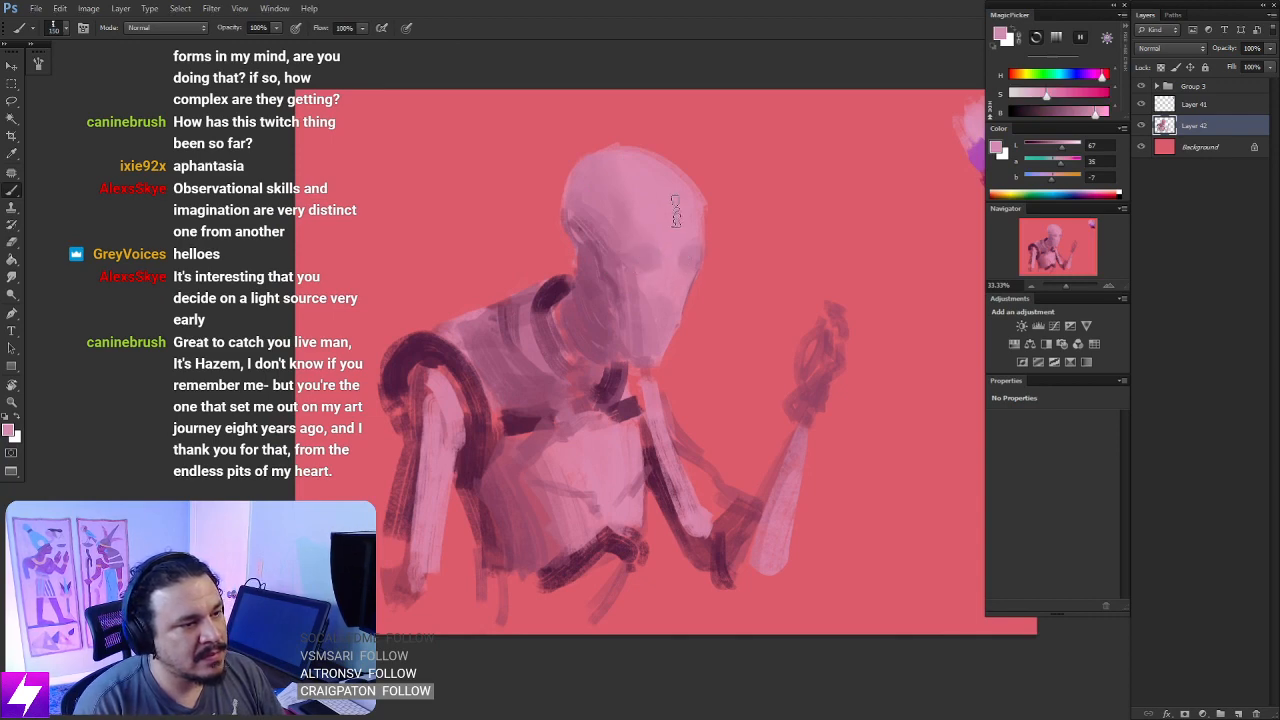
mouse_move(733, 334)
left_mouse_down()
mouse_move(738, 303)
mouse_move(692, 274)
mouse_move(681, 282)
left_mouse_up()
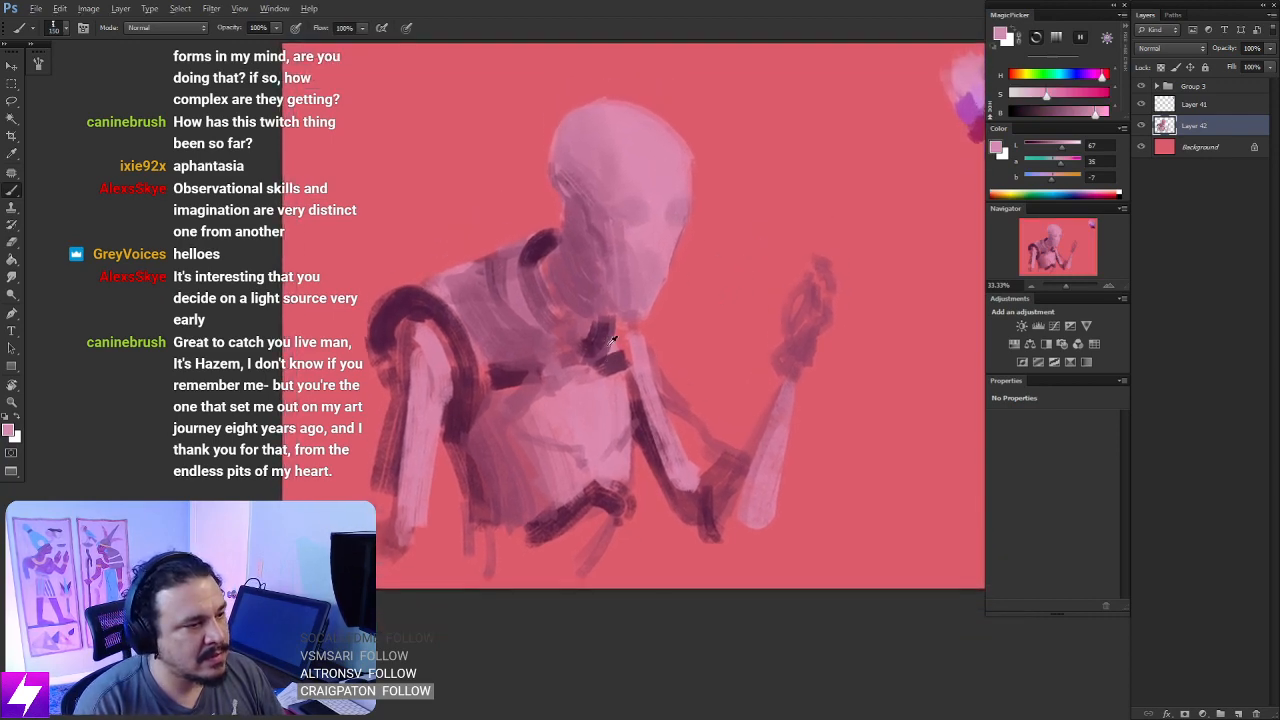
- Sample a dark plum from the neck and paint shadowed recesses along the side of the jaw and neck
left_click(614, 340, "alt")
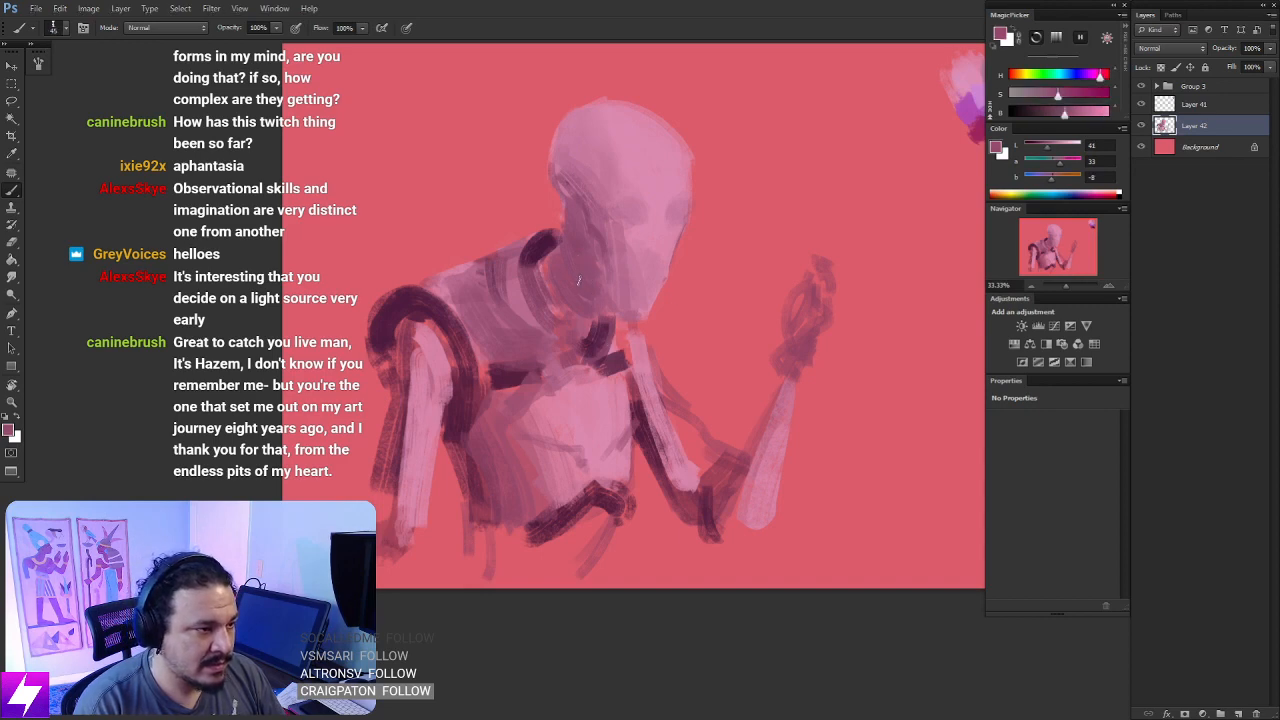
left_click(588, 340, "alt")
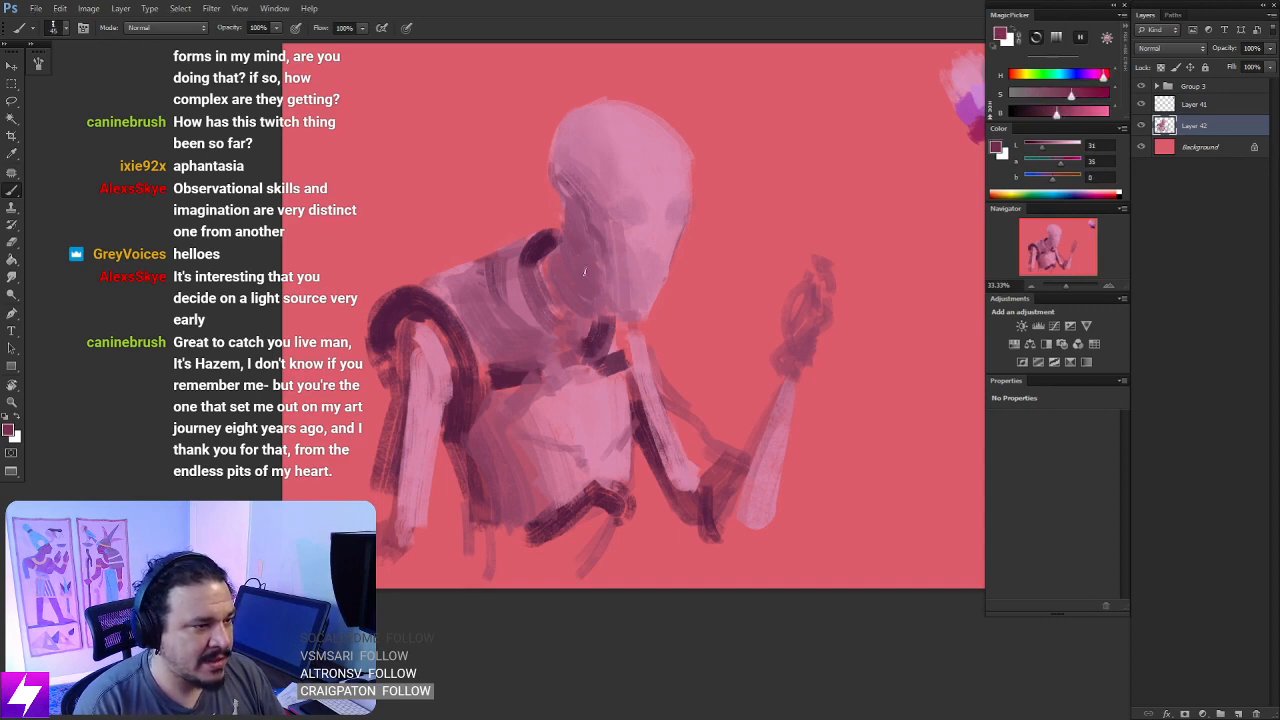
left_click(592, 336, "alt")
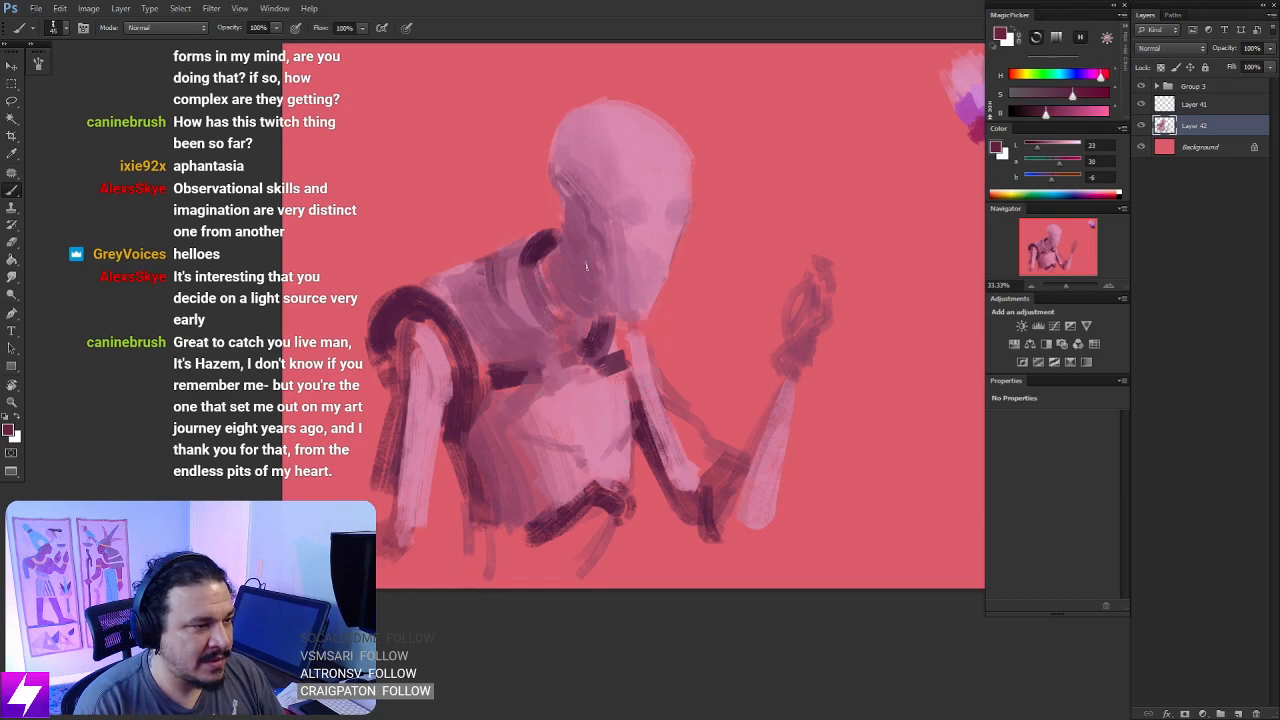
mouse_move(586, 263)
left_mouse_down()
mouse_move(571, 313)
mouse_move(561, 296)
mouse_move(582, 255)
mouse_move(552, 281)
mouse_move(577, 221)
mouse_move(539, 263)
mouse_move(566, 226)
left_mouse_up()
left_click_drag(652, 286, 637, 283)
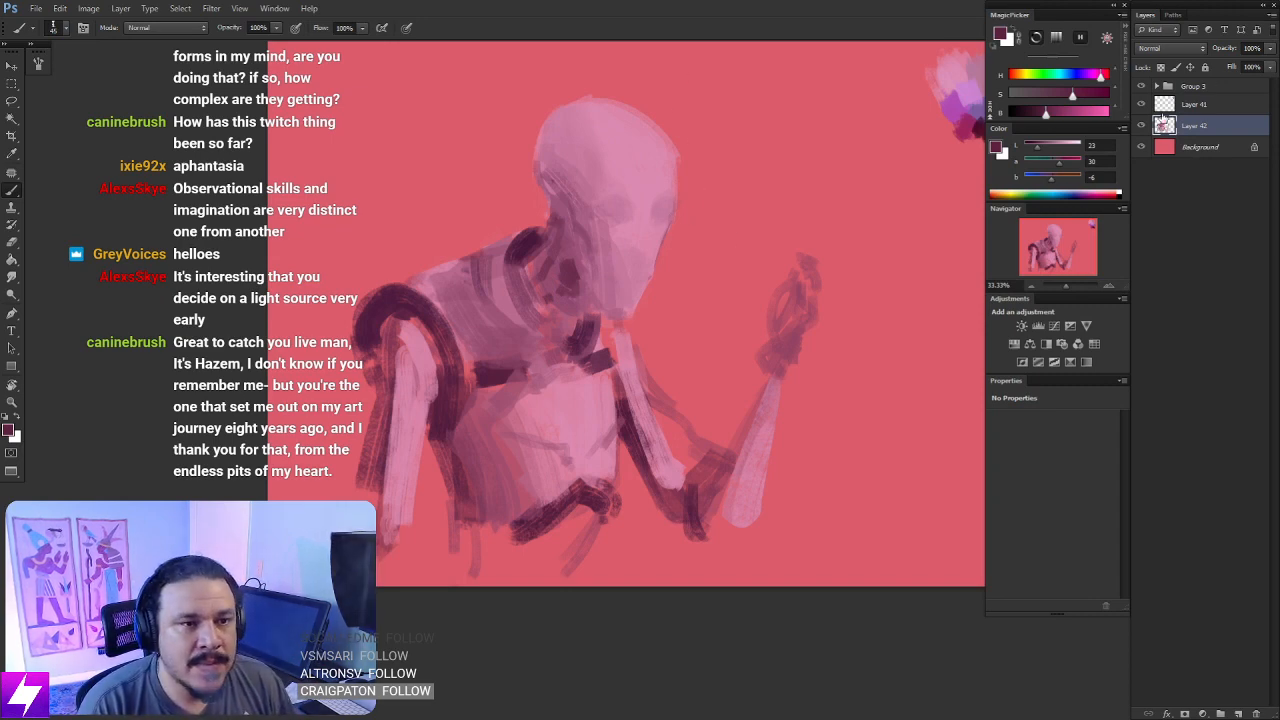
- Create a new layer above the figure, sample light pink from the chest, and brush it over the upper chest plate
key("ctrl+shift+alt+n")
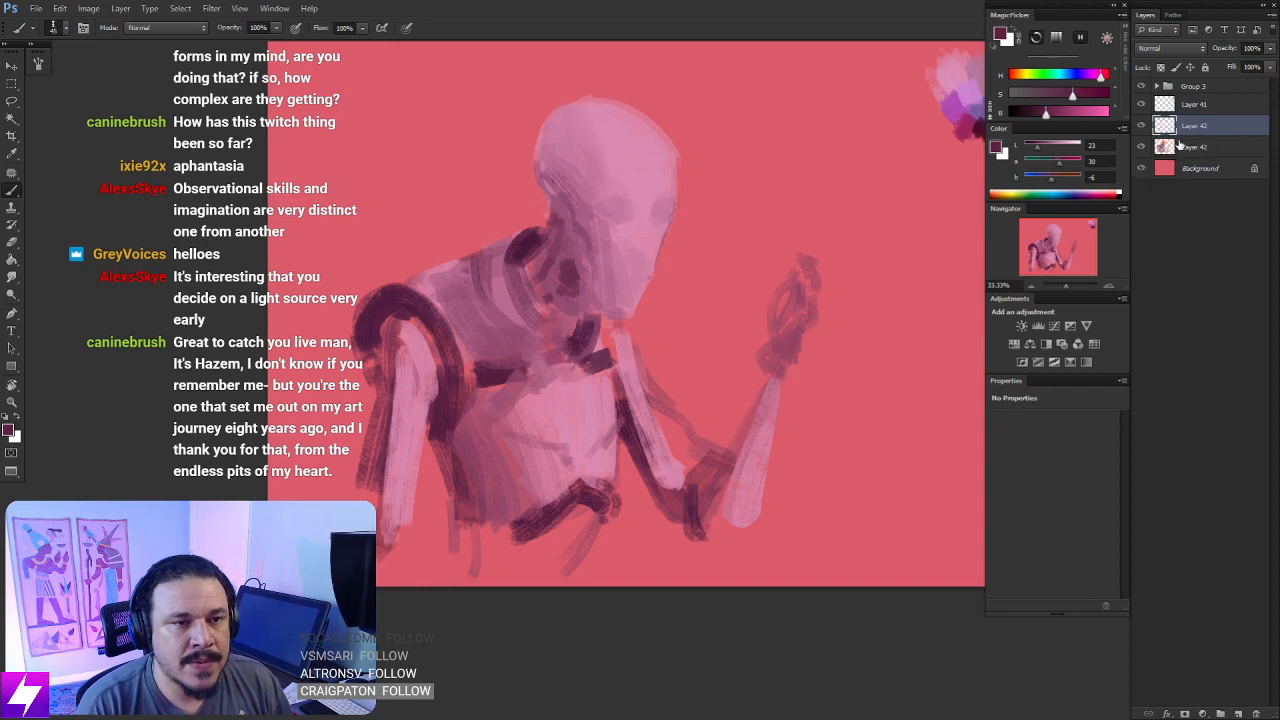
mouse_move(825, 327)
left_mouse_down()
mouse_move(803, 322)
mouse_move(817, 300)
mouse_move(851, 328)
mouse_move(866, 288)
left_mouse_up()
key("ctrl+plus")
left_click(543, 459, "alt")
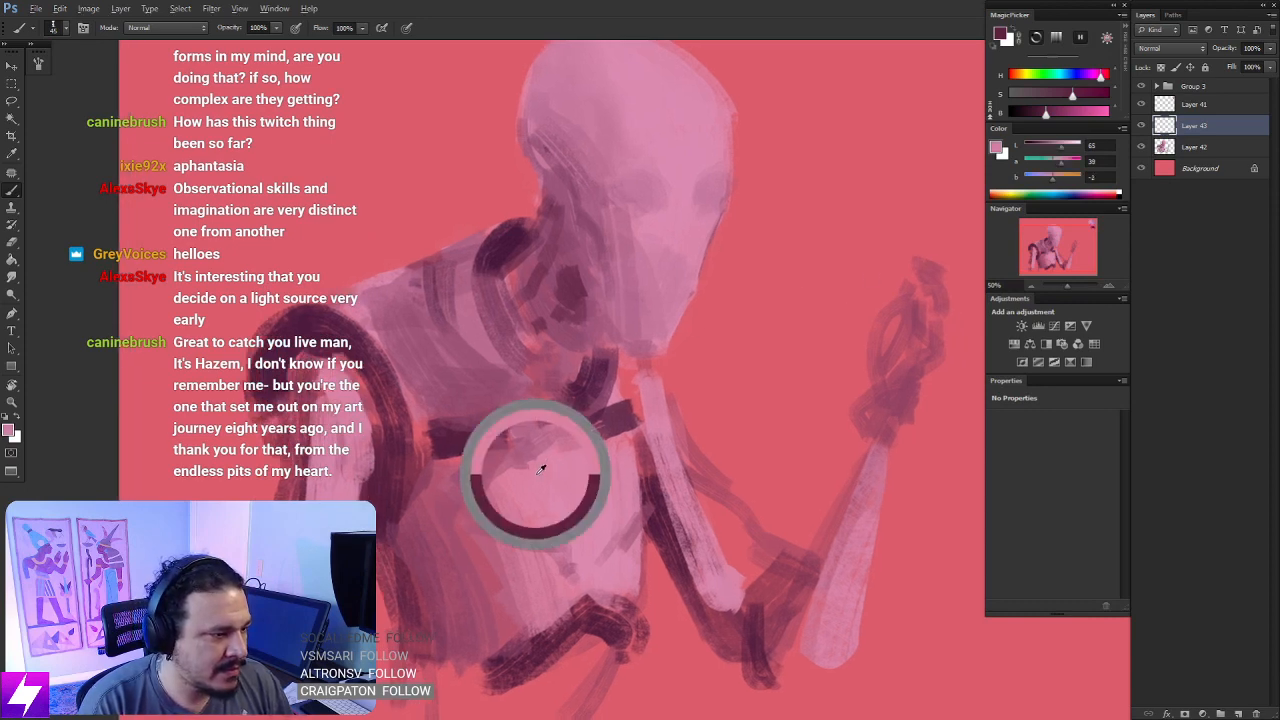
mouse_move(502, 476)
left_mouse_down()
mouse_move(480, 496)
mouse_move(525, 452)
left_mouse_up()
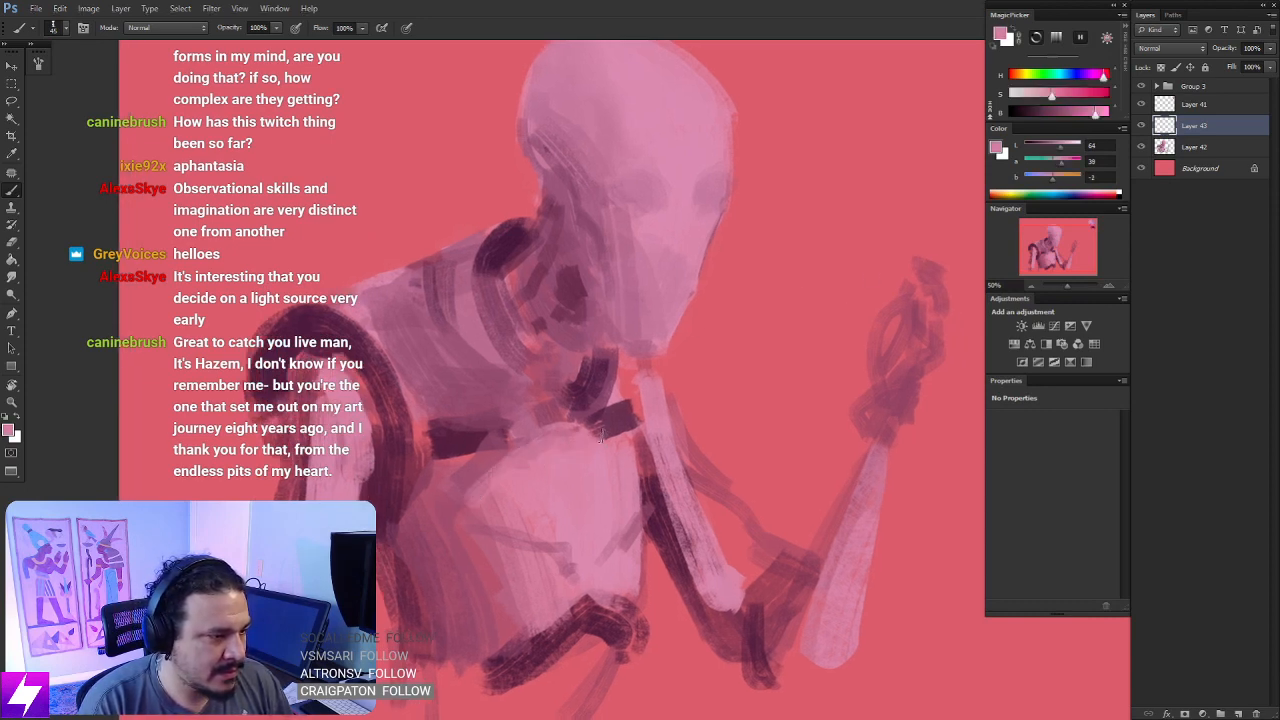
mouse_move(600, 432)
left_mouse_down()
mouse_move(628, 420)
mouse_move(612, 392)
mouse_move(642, 500)
left_mouse_up()
key("ctrl+minus")
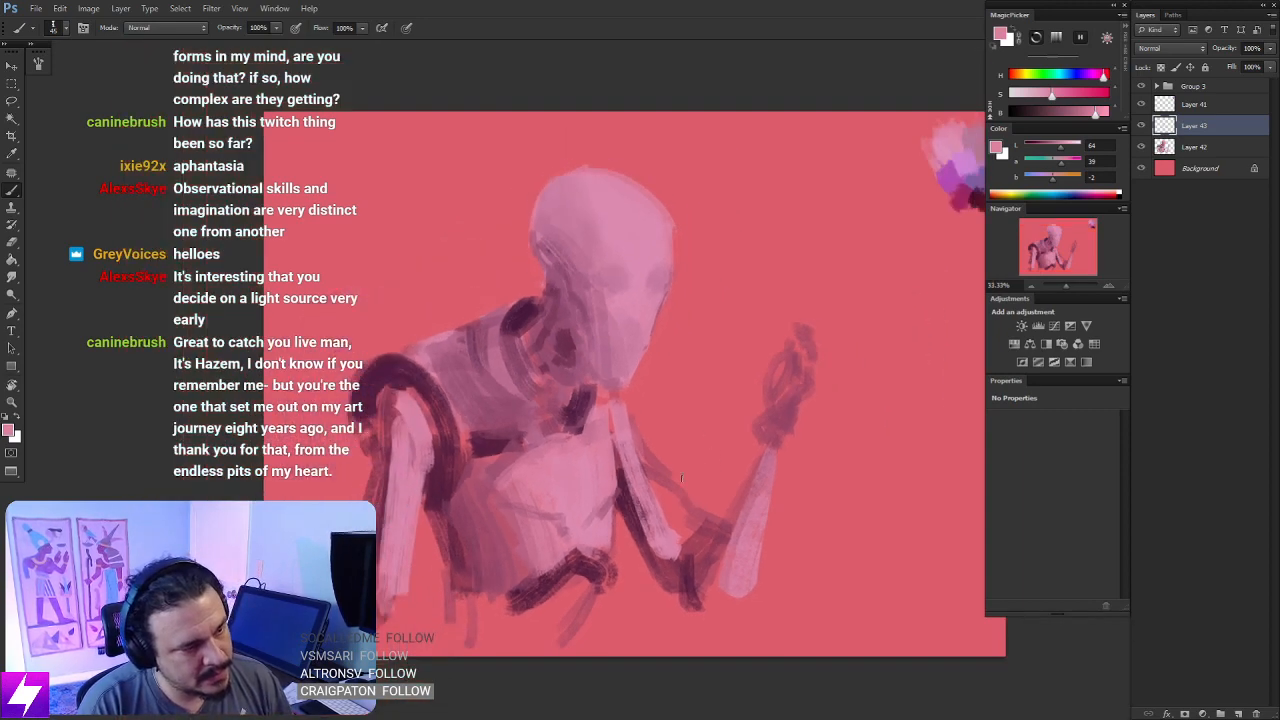
- Sample dark plum and draw angular rib lines across the shaded side of the torso and abdomen
key("ctrl+minus")
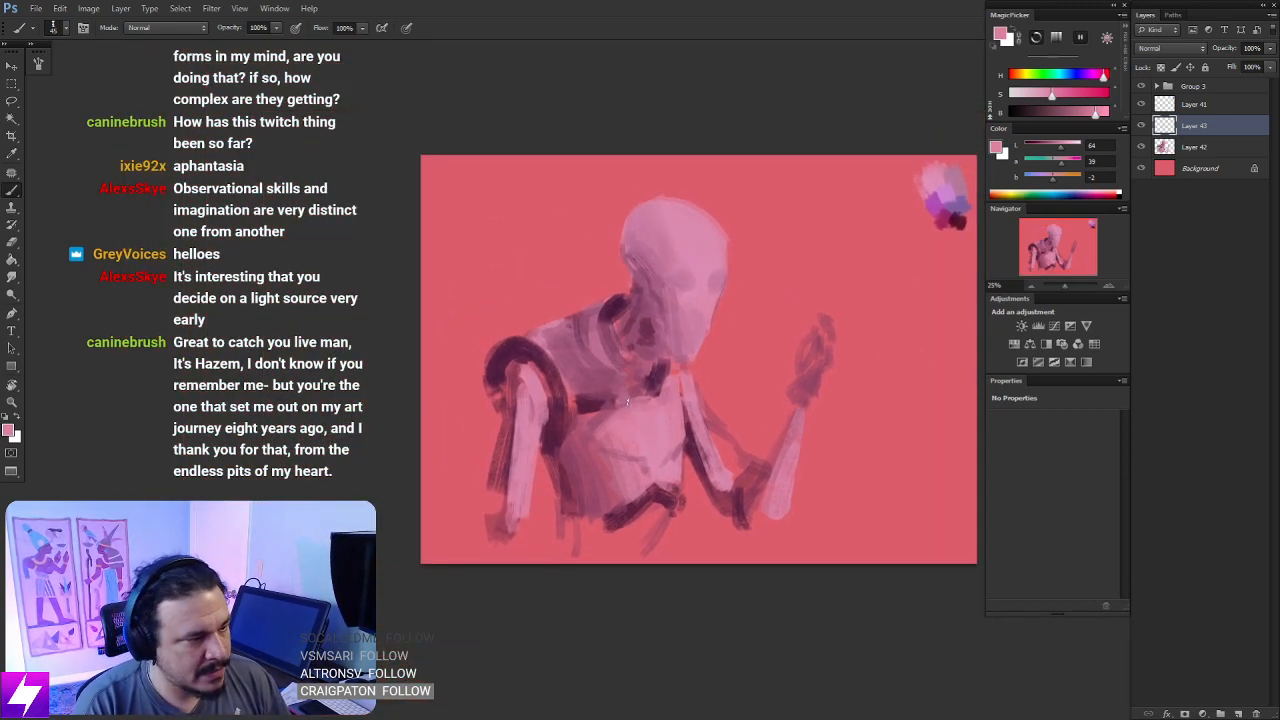
left_click(595, 396, "alt")
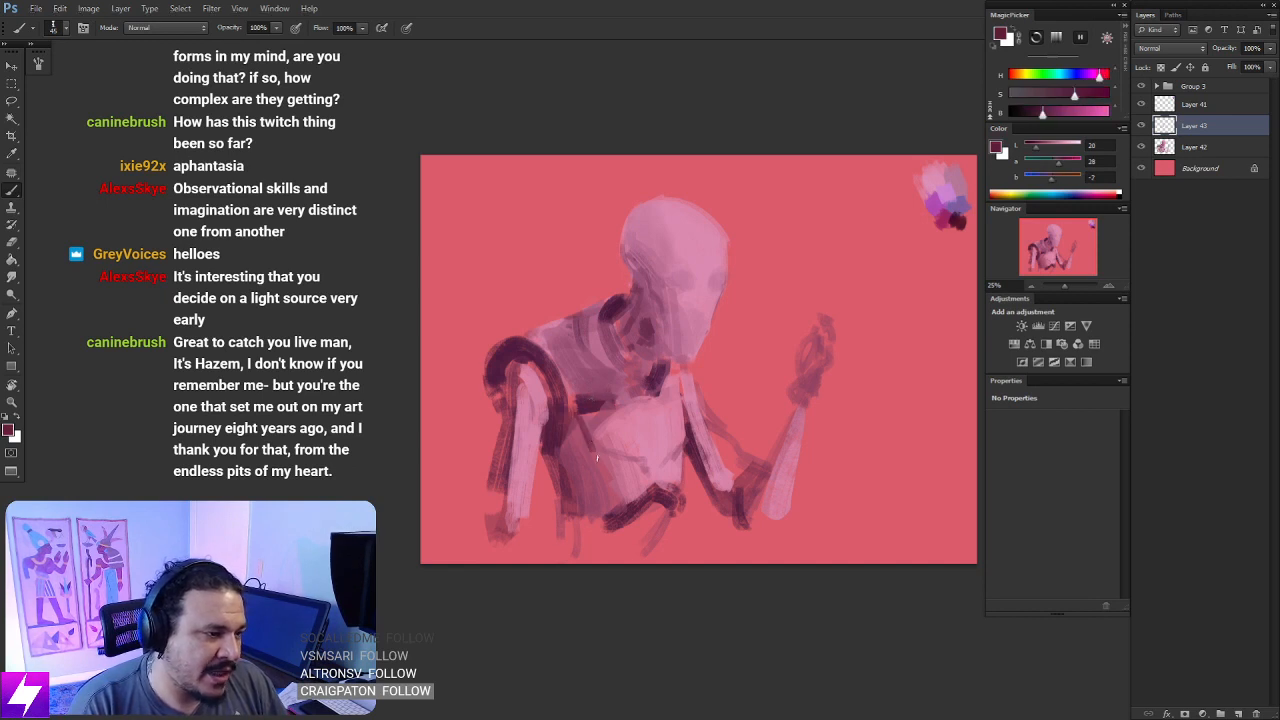
mouse_move(566, 413)
left_mouse_down()
mouse_move(588, 456)
mouse_move(563, 478)
mouse_move(619, 489)
mouse_move(610, 458)
mouse_move(640, 462)
left_mouse_up()
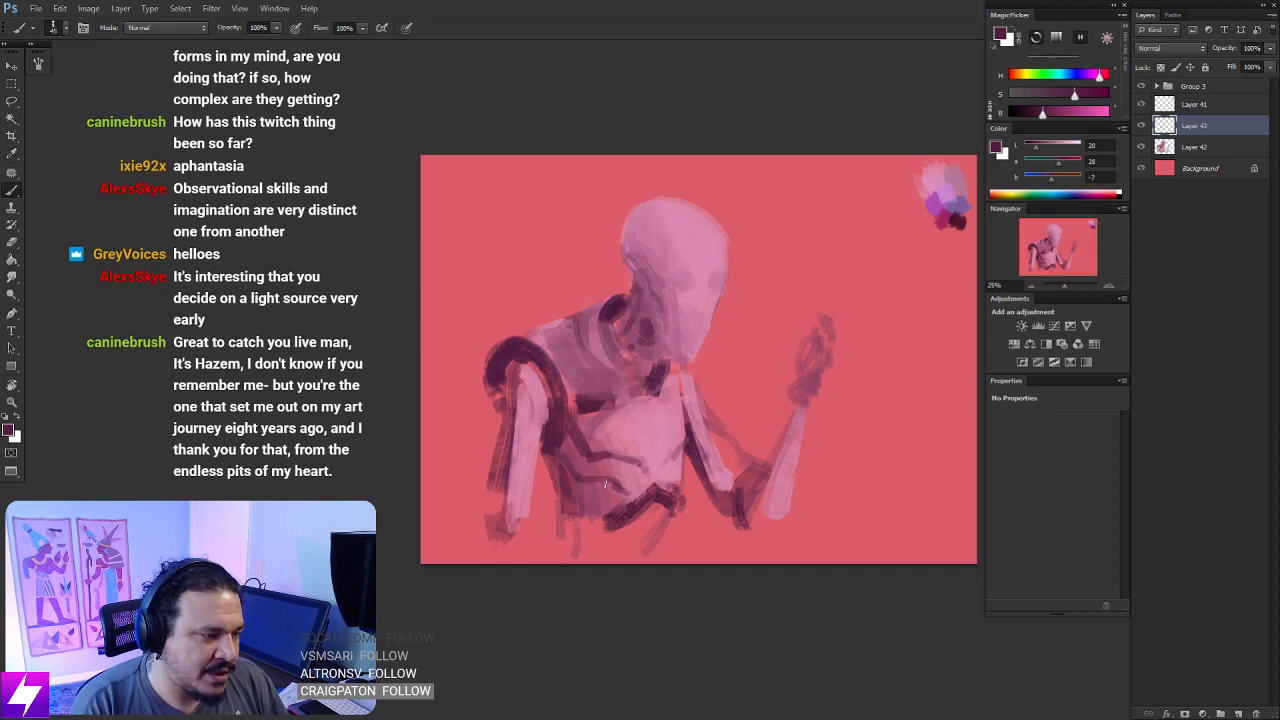
left_click_drag(565, 493, 595, 507)
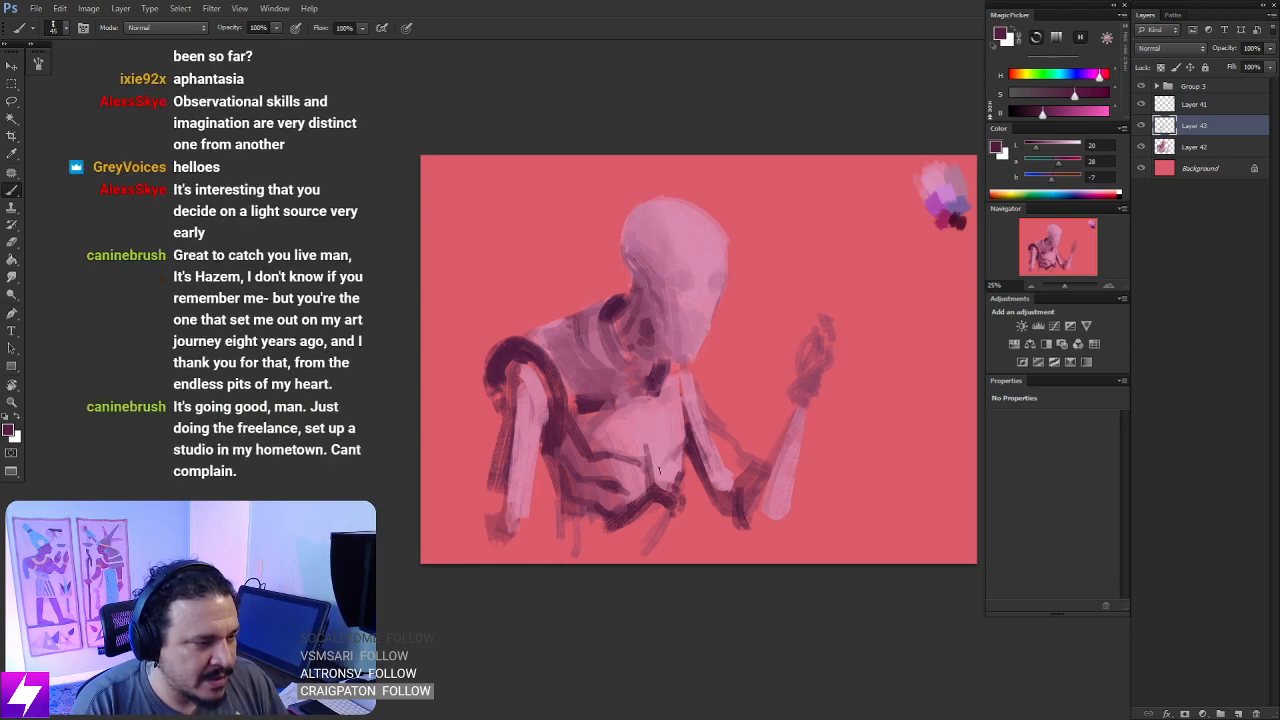
- Sample light pink from the torso and flip the canvas horizontally to check the figure mirrored
left_click(657, 464, "alt")
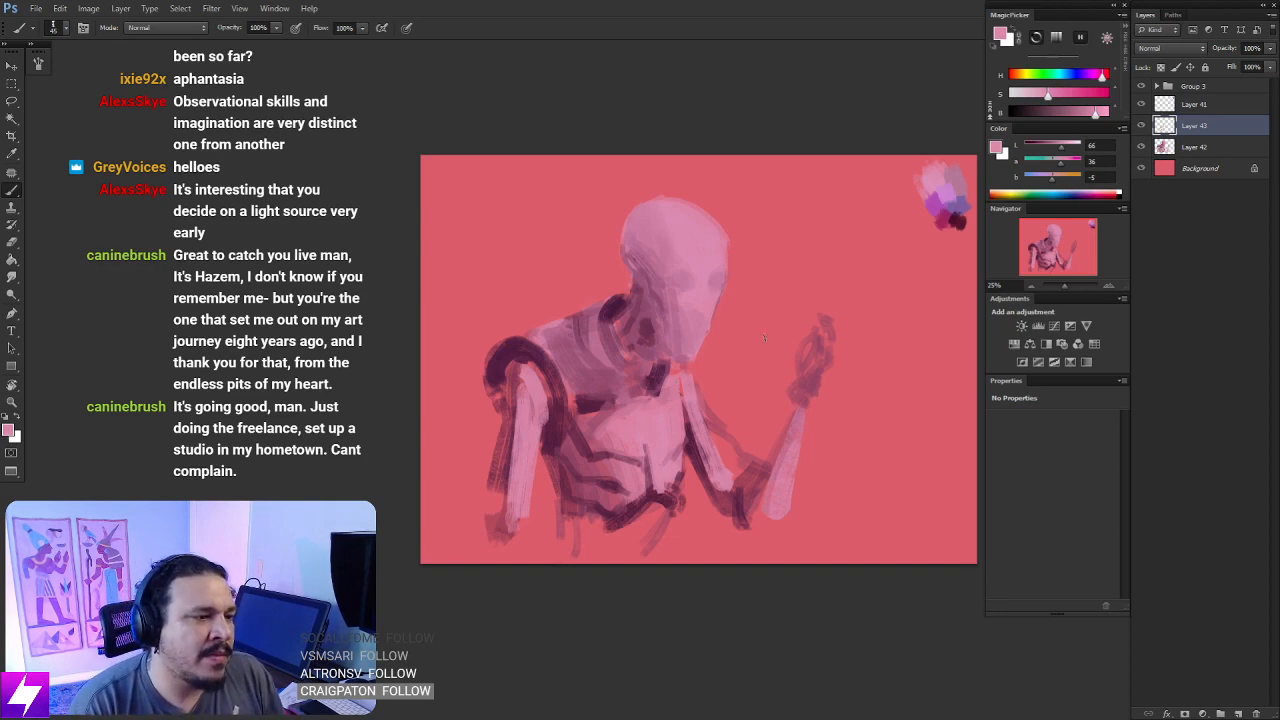
key("ctrl+minus")
key("ctrl+shift+h")
key("ctrl+plus")
mouse_move(774, 416)
left_mouse_down()
mouse_move(721, 388)
mouse_move(771, 357)
left_mouse_up()
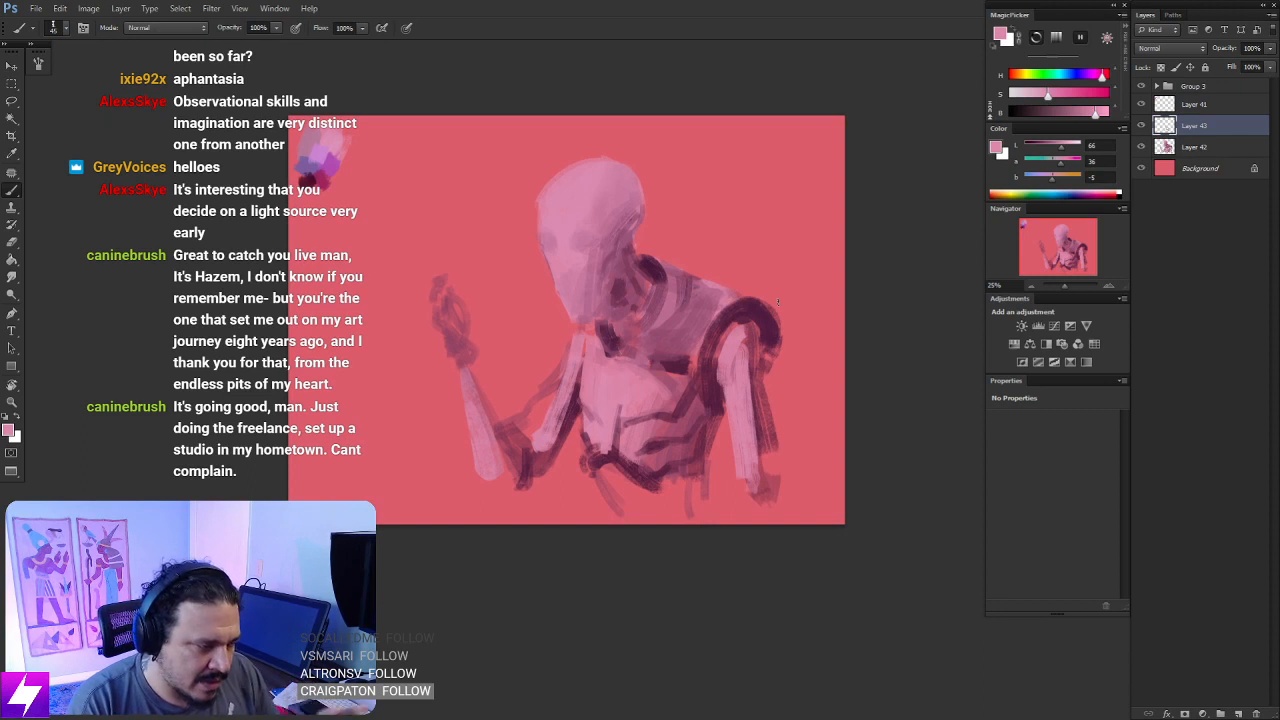
mouse_move(567, 468)
left_mouse_down()
mouse_move(598, 457)
mouse_move(628, 490)
left_mouse_up()
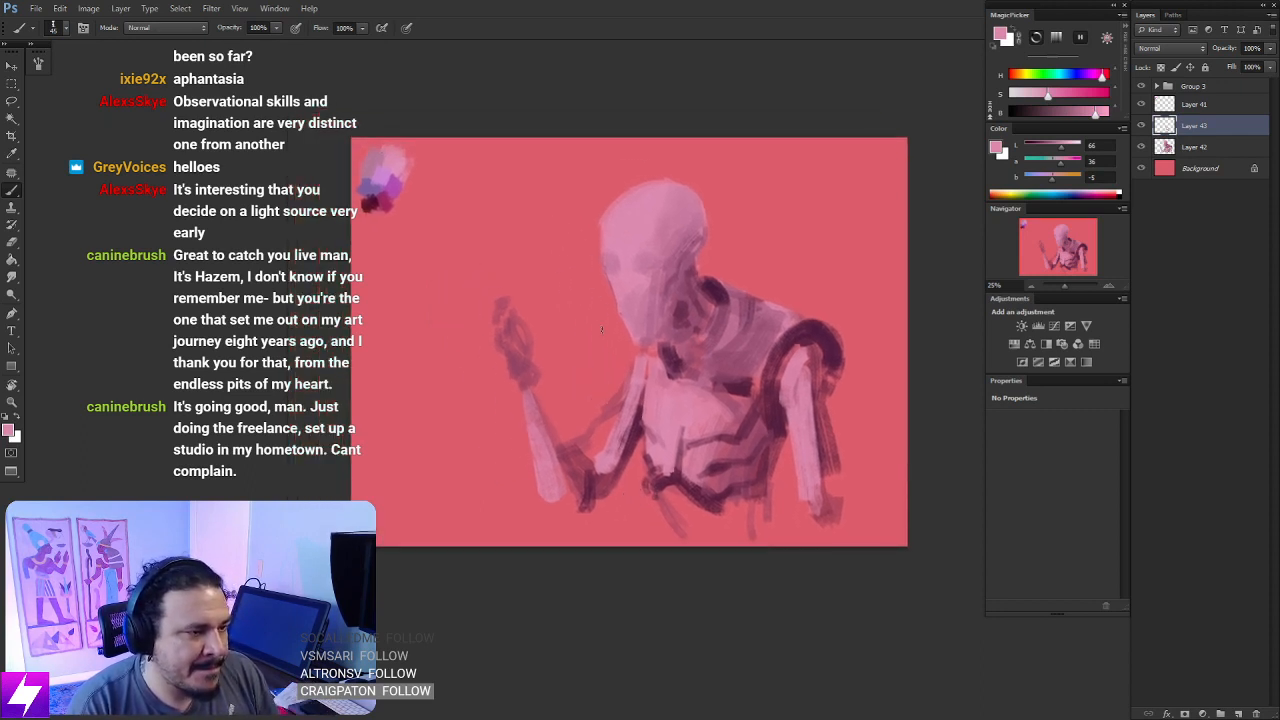
- Merge the new layer down into Layer 42 and erase the stray strokes beside the bent arm's upper arm
key("e")
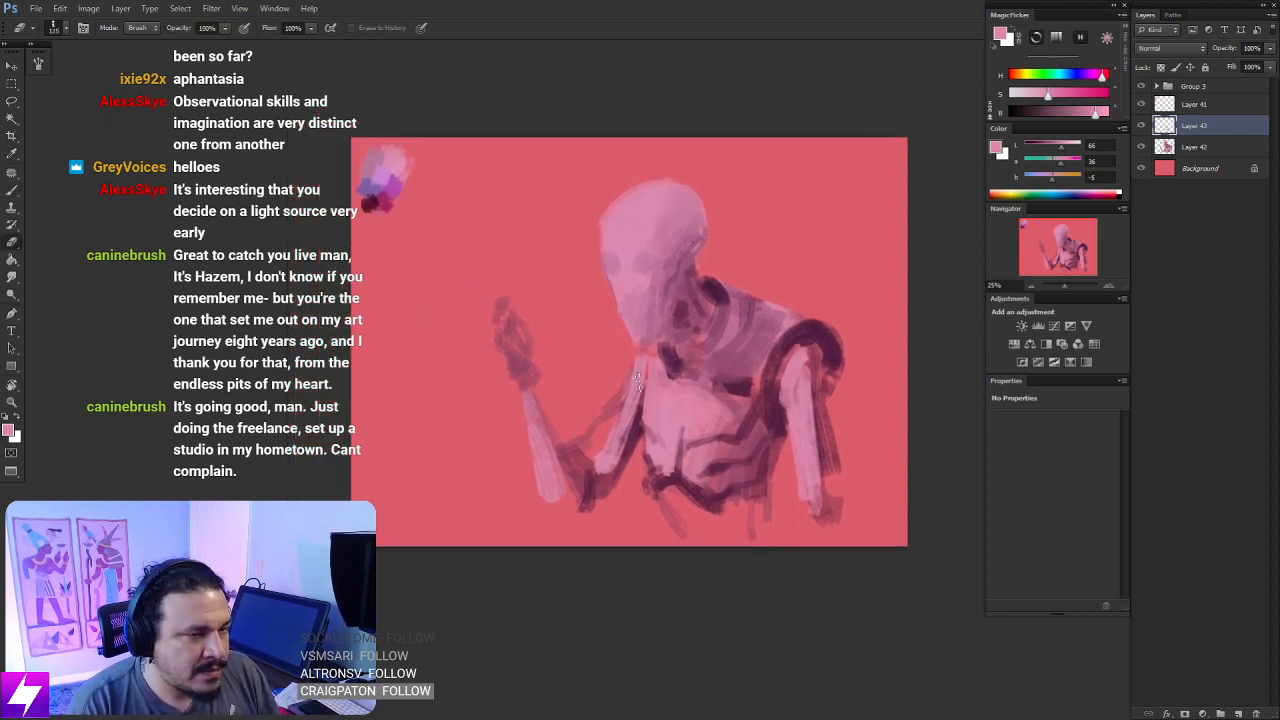
key("ctrl+e")
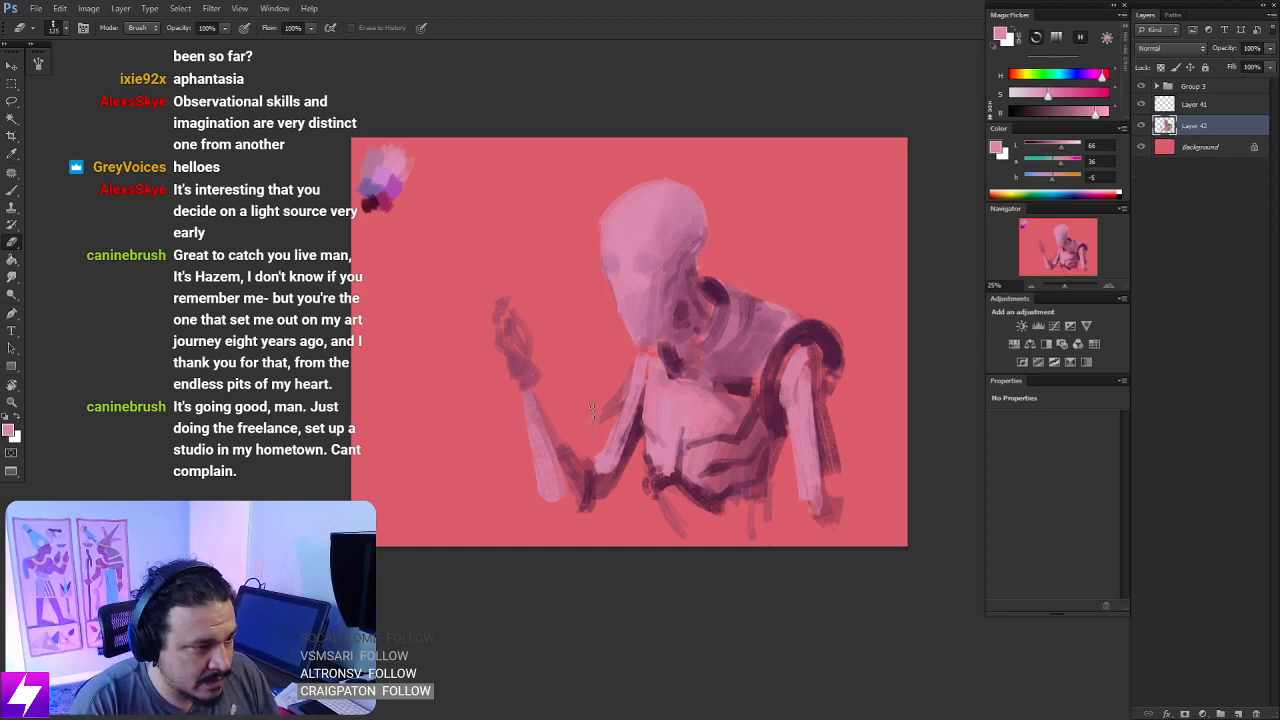
left_click_drag(614, 385, 635, 408)
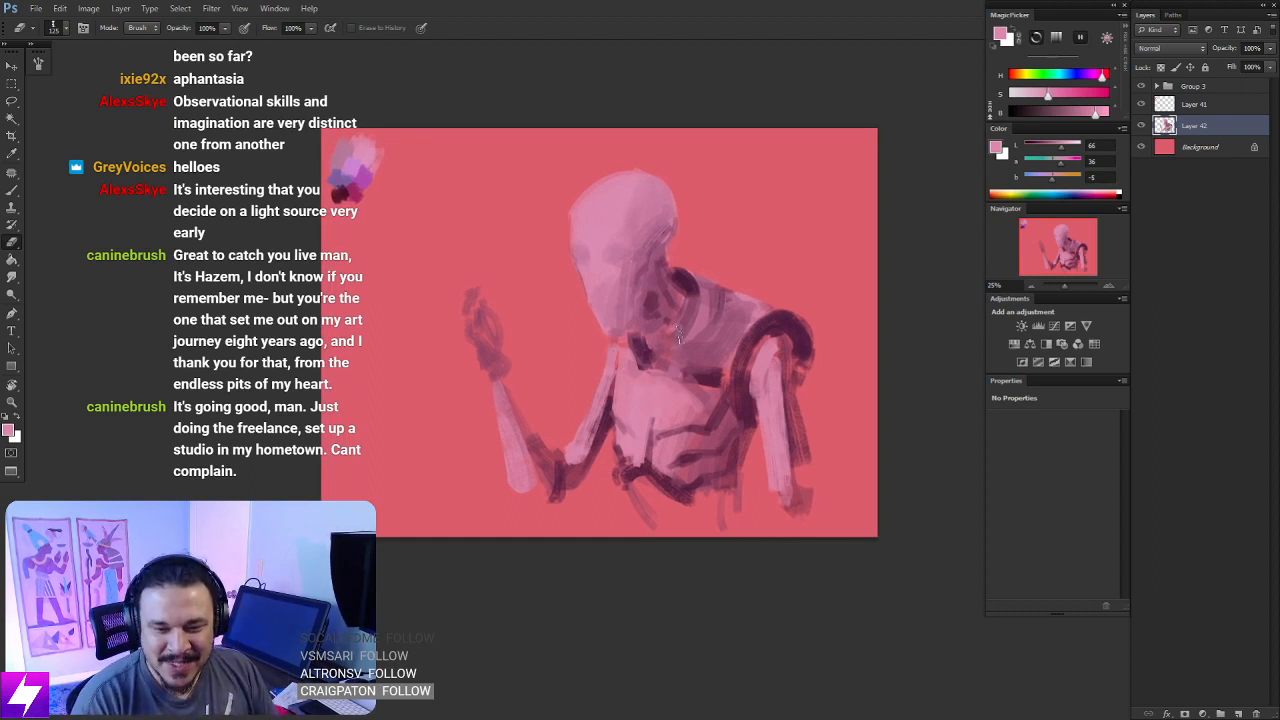
- Sample dark plum and brush the inner edge of the raised forearm, the elbow bands and the upper arm's shadow edge
key("b")
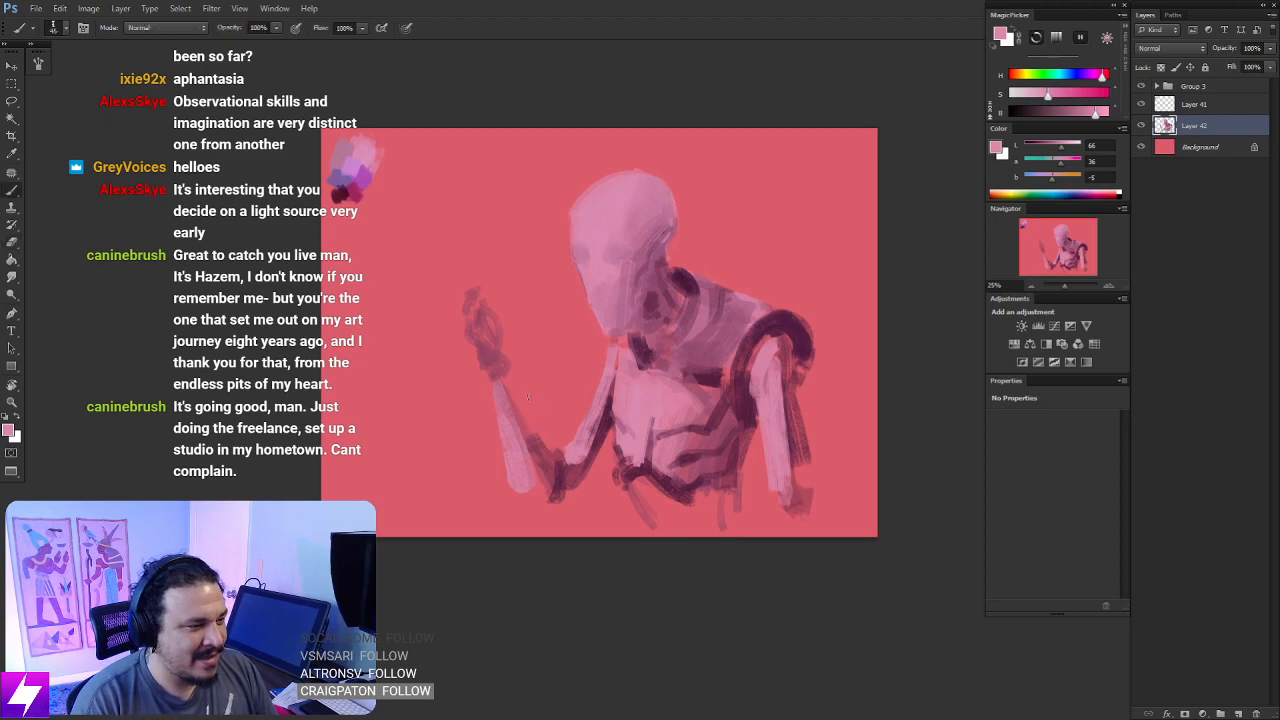
left_click(612, 418, "alt")
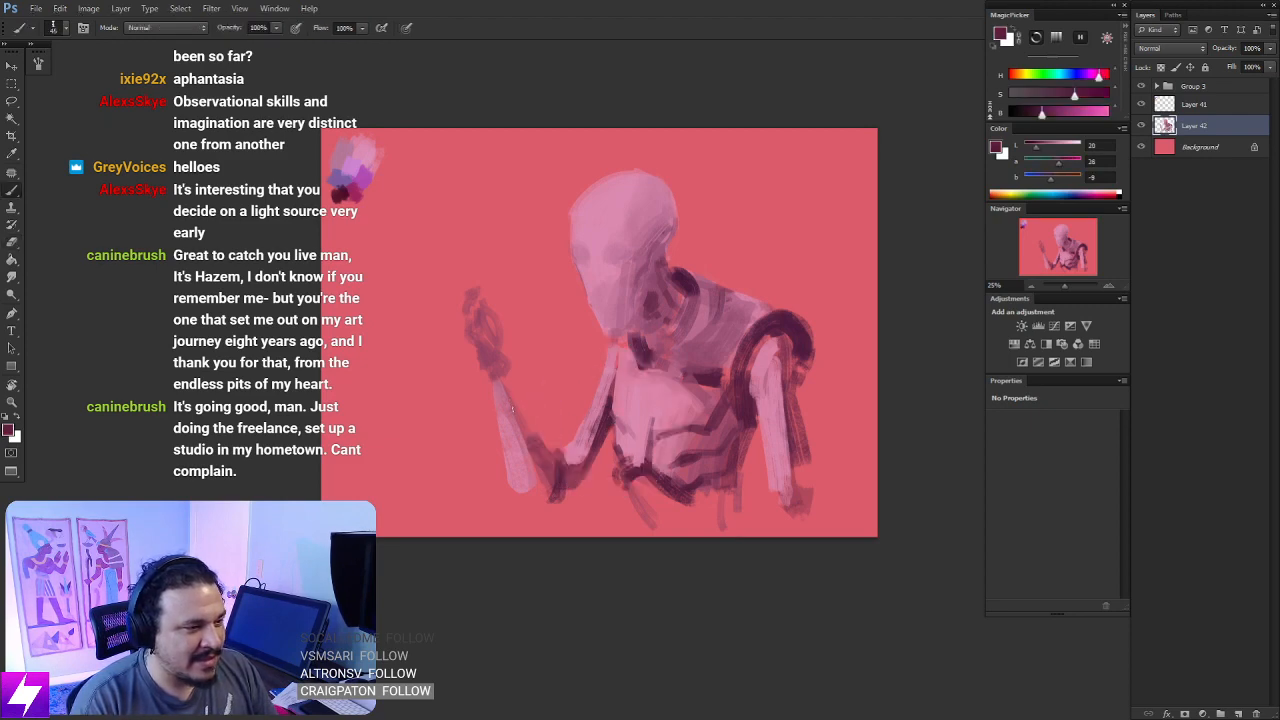
mouse_move(503, 379)
left_mouse_down()
mouse_move(526, 456)
mouse_move(506, 373)
mouse_move(532, 449)
mouse_move(546, 446)
mouse_move(541, 484)
left_mouse_up()
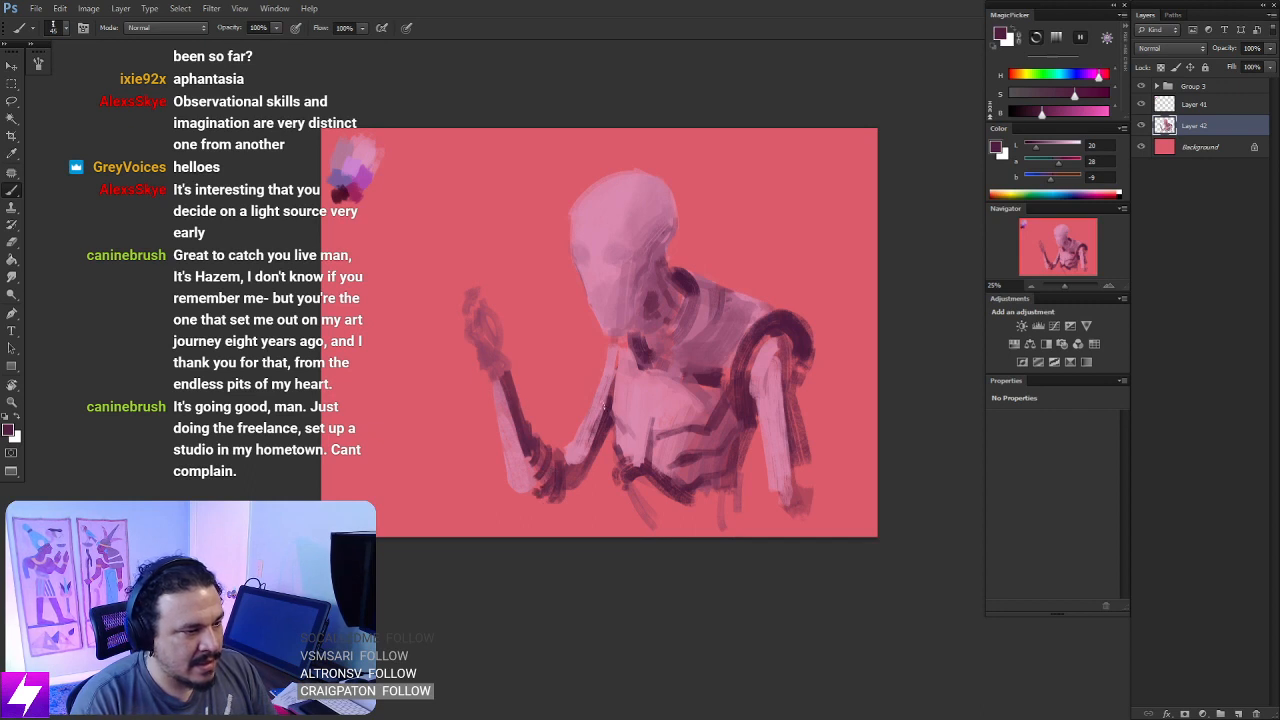
left_click_drag(556, 417, 603, 436)
- Enlarge the brush and paint the raised hand's palm and curled fingers in dark plum, redoing an unsatisfactory finger stroke
key("]")
mouse_move(526, 356)
left_mouse_down()
mouse_move(553, 378)
mouse_move(523, 364)
mouse_move(553, 378)
mouse_move(550, 393)
mouse_move(542, 358)
left_mouse_up()
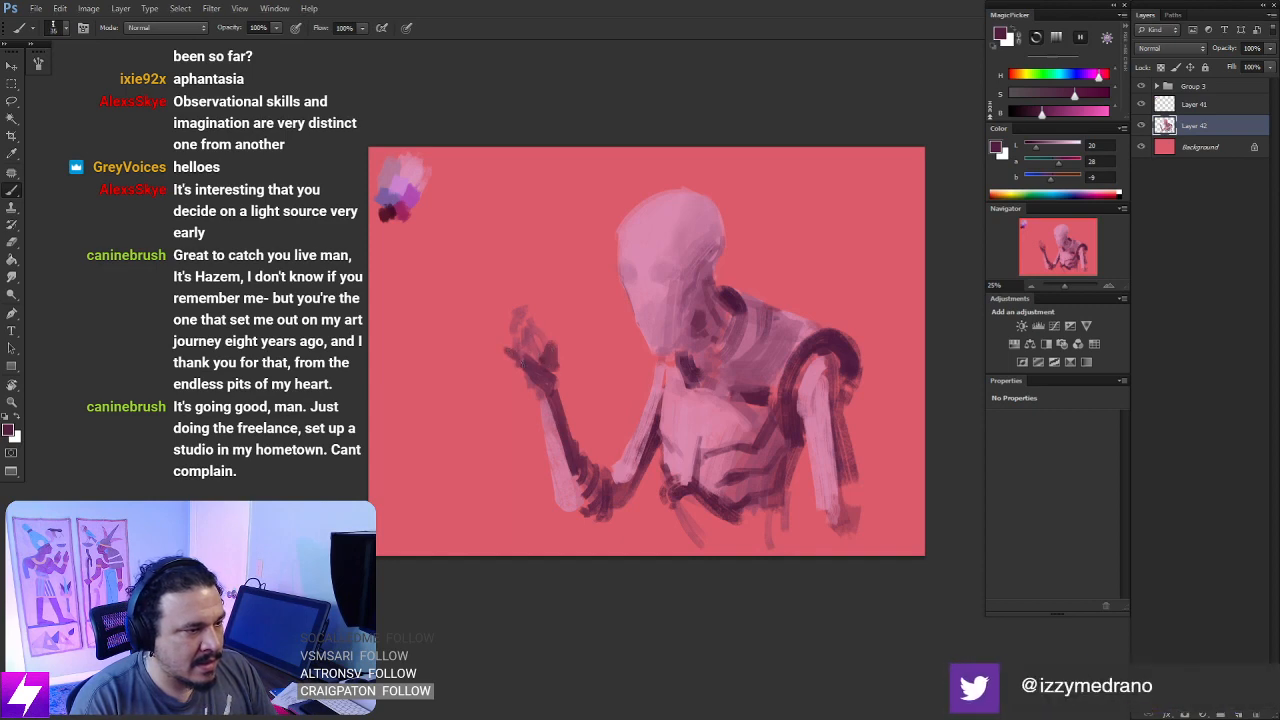
mouse_move(504, 328)
left_mouse_down()
mouse_move(518, 357)
mouse_move(535, 315)
mouse_move(525, 344)
left_mouse_up()
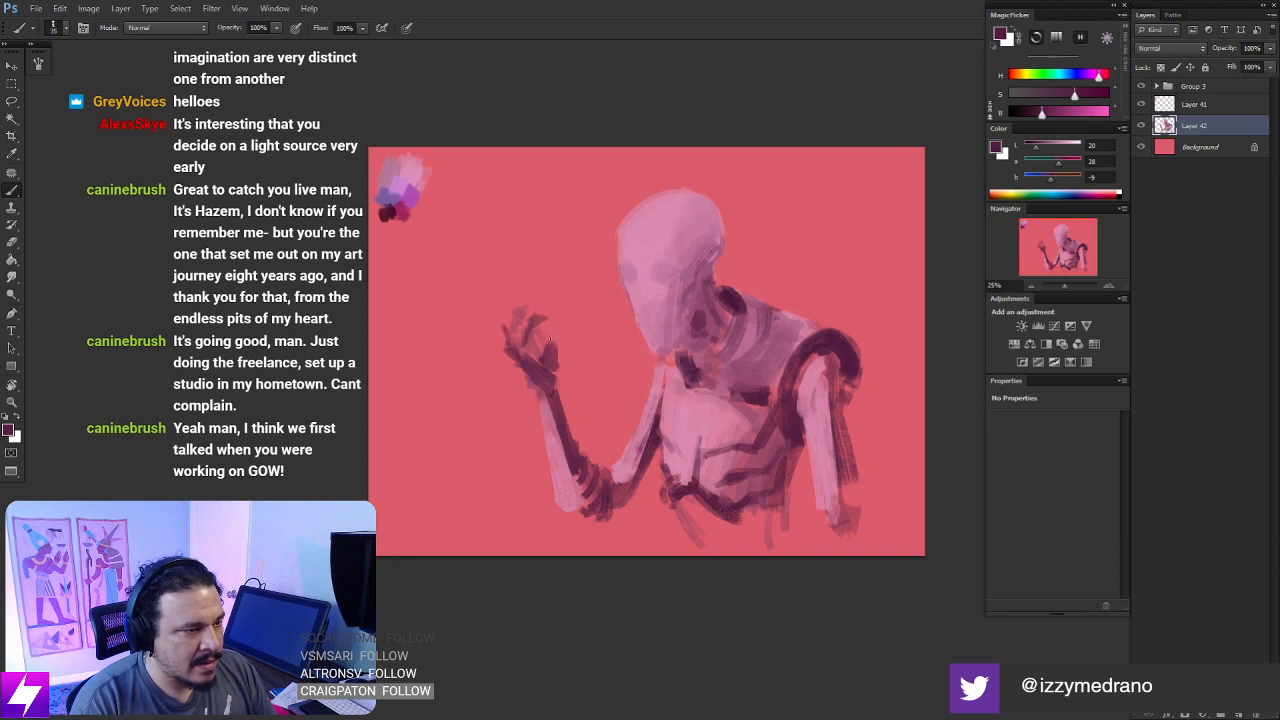
key("ctrl+z")
mouse_move(532, 326)
left_mouse_down()
mouse_move(520, 351)
mouse_move(538, 323)
mouse_move(570, 346)
mouse_move(586, 341)
mouse_move(551, 342)
mouse_move(565, 334)
mouse_move(551, 368)
left_mouse_up()
left_click_drag(606, 328, 604, 337)
- Shrink the brush and draw a thin dark line rising from the raised hand's fingertips, undoing rejected strokes
key("[")
mouse_move(606, 289)
left_mouse_down()
mouse_move(580, 356)
mouse_move(591, 312)
left_mouse_up()
key("ctrl+z")
key("ctrl+z")
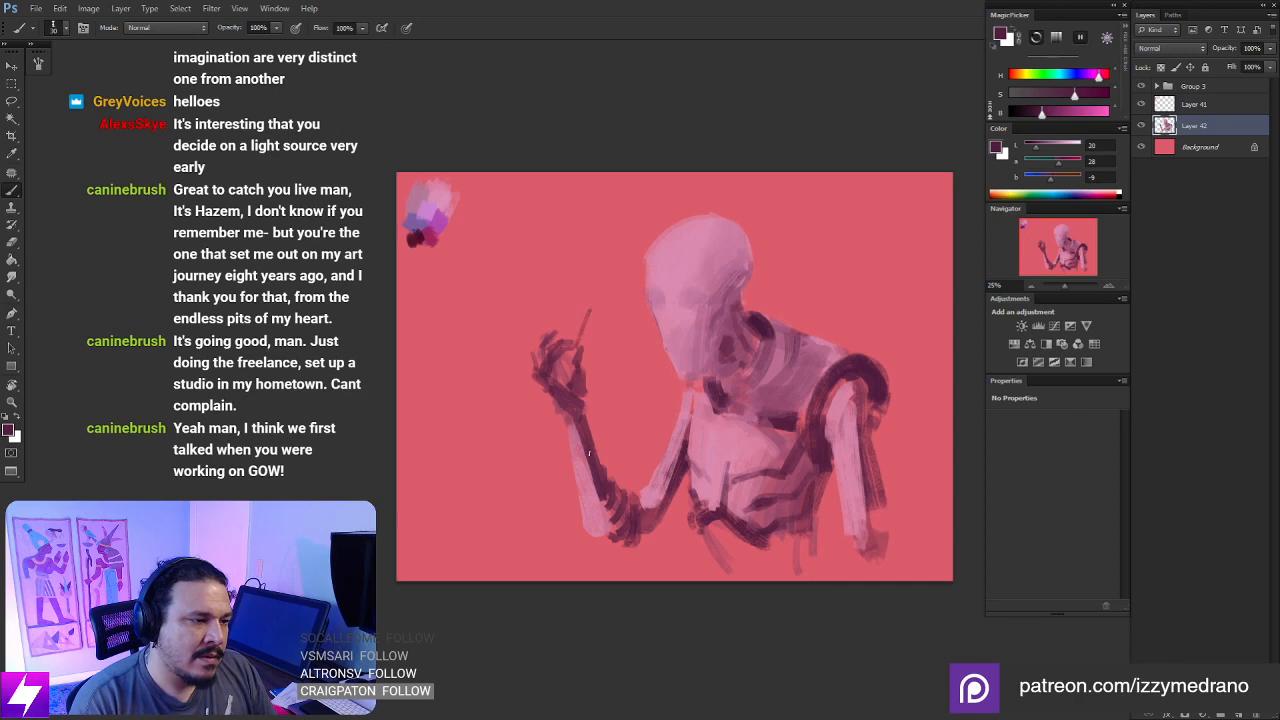
left_click_drag(607, 472, 587, 448)
- Darken the back edge and elbow of the hanging arm with dark plum, using a larger brush
key("ctrl+plus")
mouse_move(819, 435)
left_mouse_down()
mouse_move(677, 359)
mouse_move(802, 437)
mouse_move(815, 497)
left_mouse_up()
key("bracketright")
key("bracketright")
key("bracketright")
mouse_move(791, 364)
left_mouse_down()
mouse_move(766, 346)
mouse_move(764, 455)
mouse_move(751, 426)
left_mouse_up()
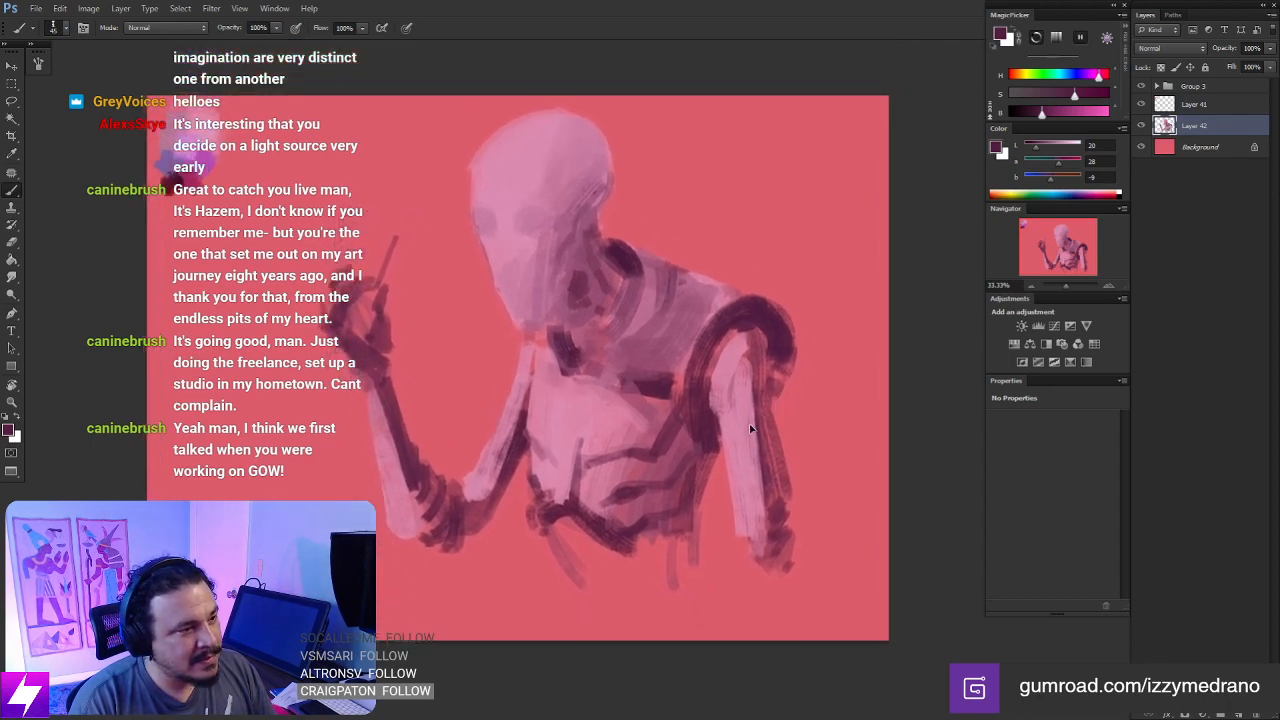
- Transform the whole figure, scaling its width to about 111% and skewing it horizontally by about -3.5°
key("ctrl+t")
left_click_drag(797, 104, 821, 113, "ctrl")
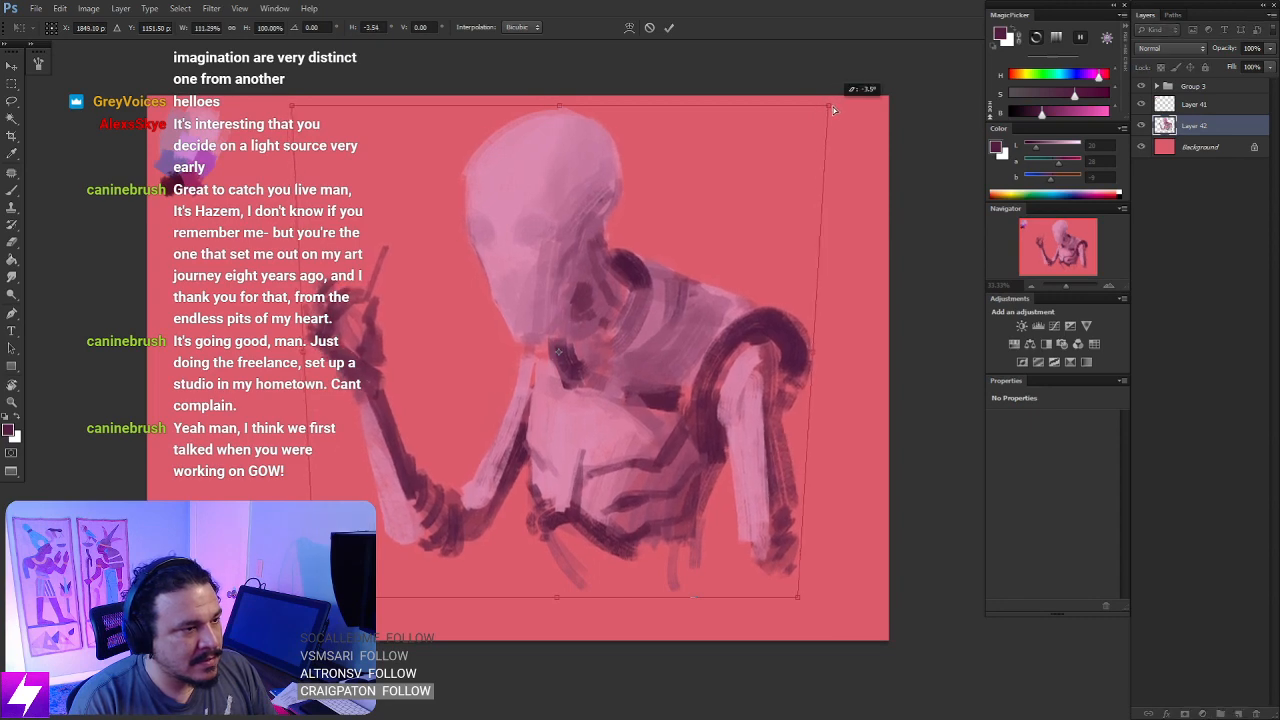
key("Return")
- Warp the figure layer so the lower torso and bent elbow shift outward toward the raised hand's side
key("ctrl+t")
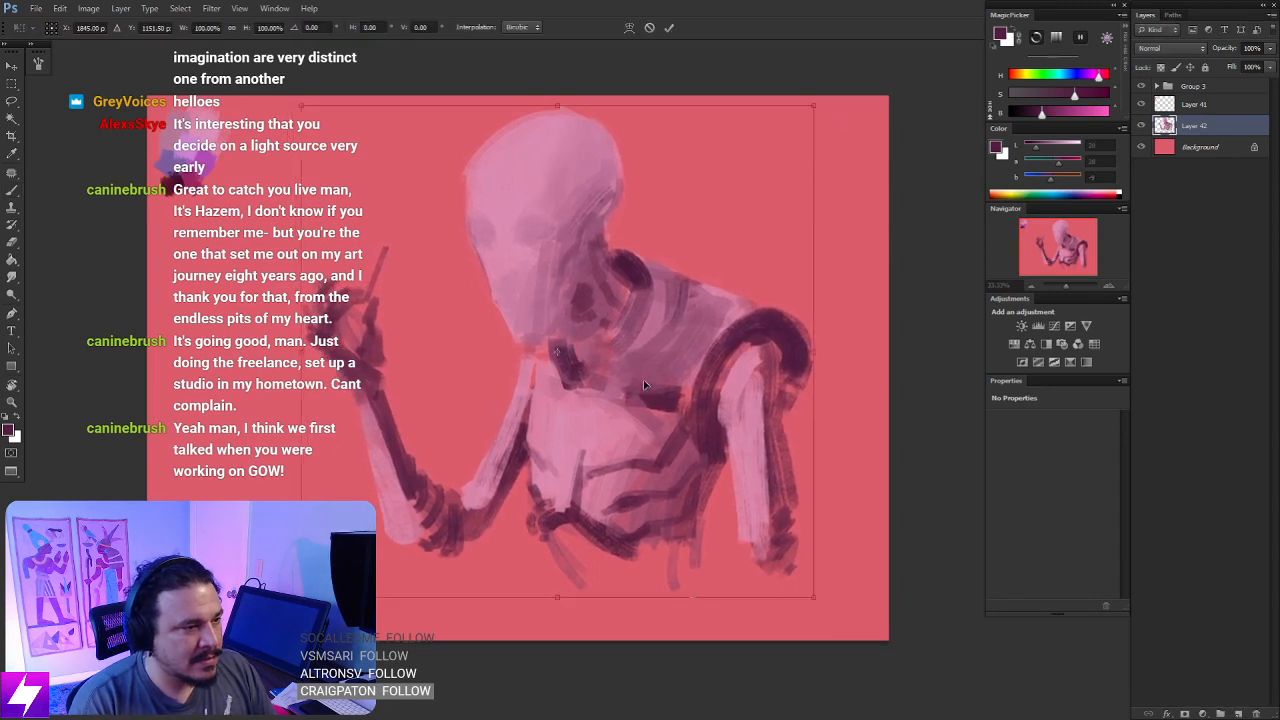
right_click(643, 381)
left_click(700, 488)
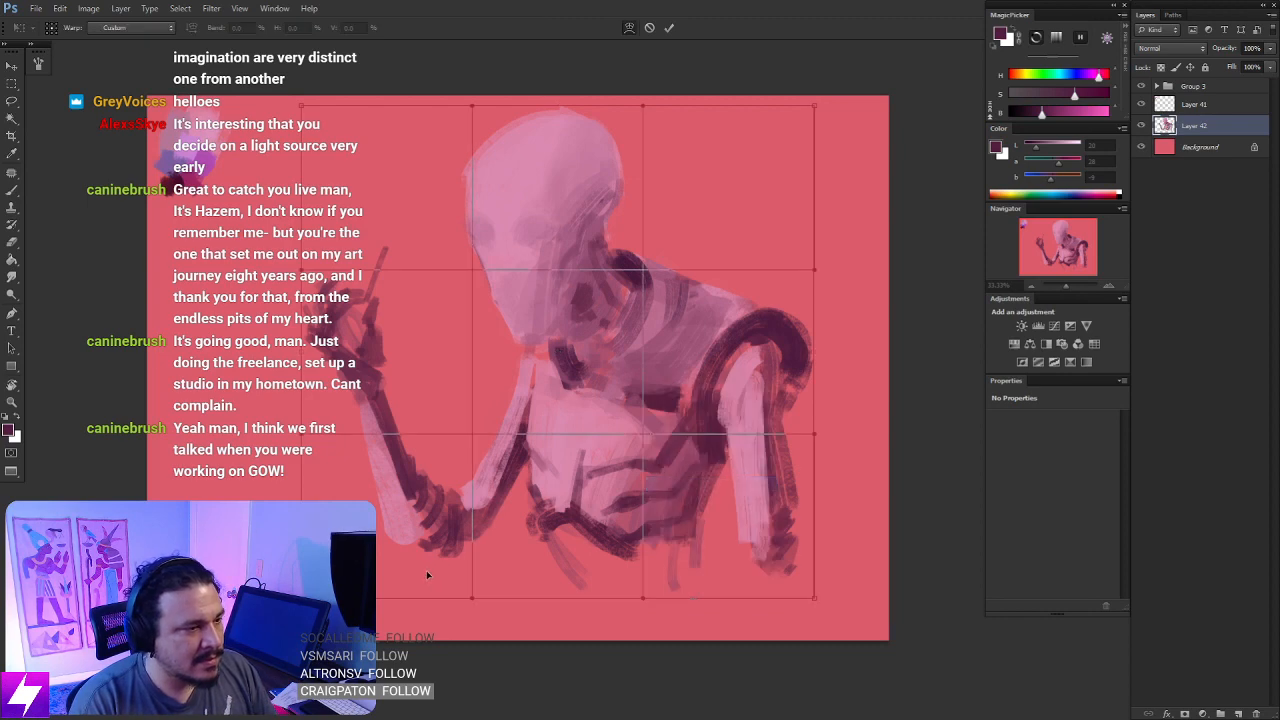
left_click_drag(426, 570, 408, 575)
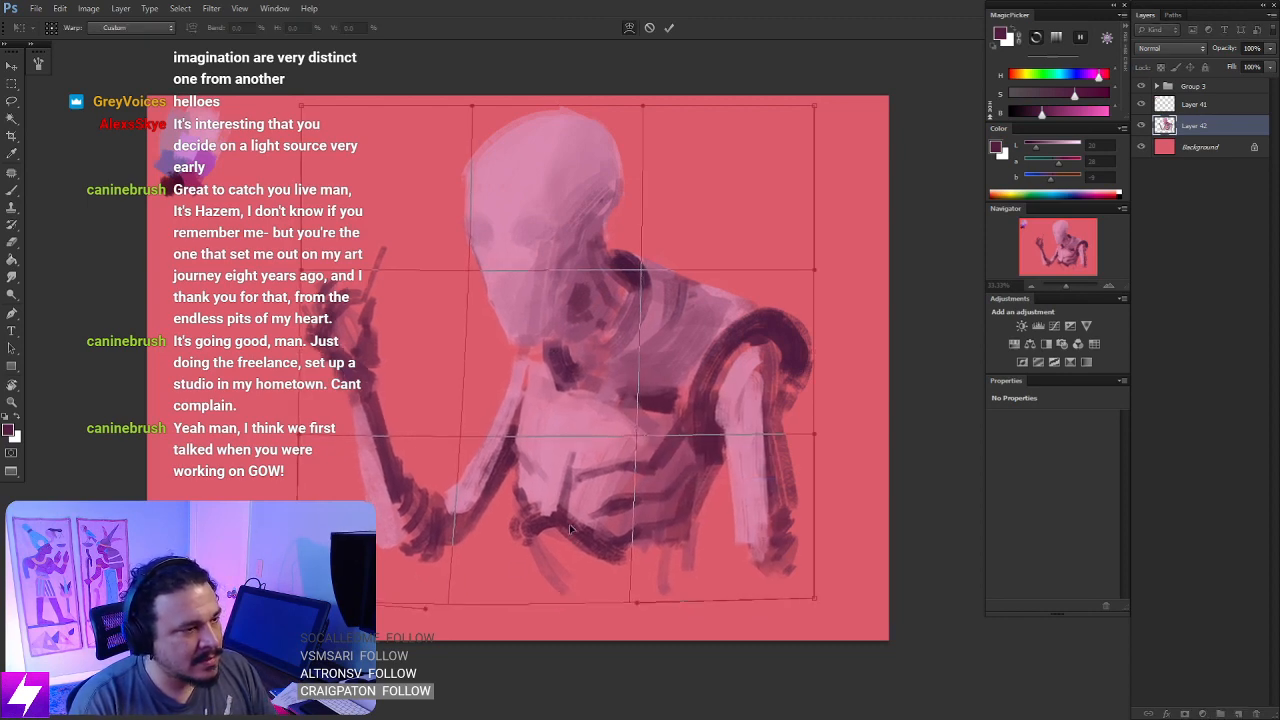
key("Return")
left_click_drag(558, 304, 581, 390)
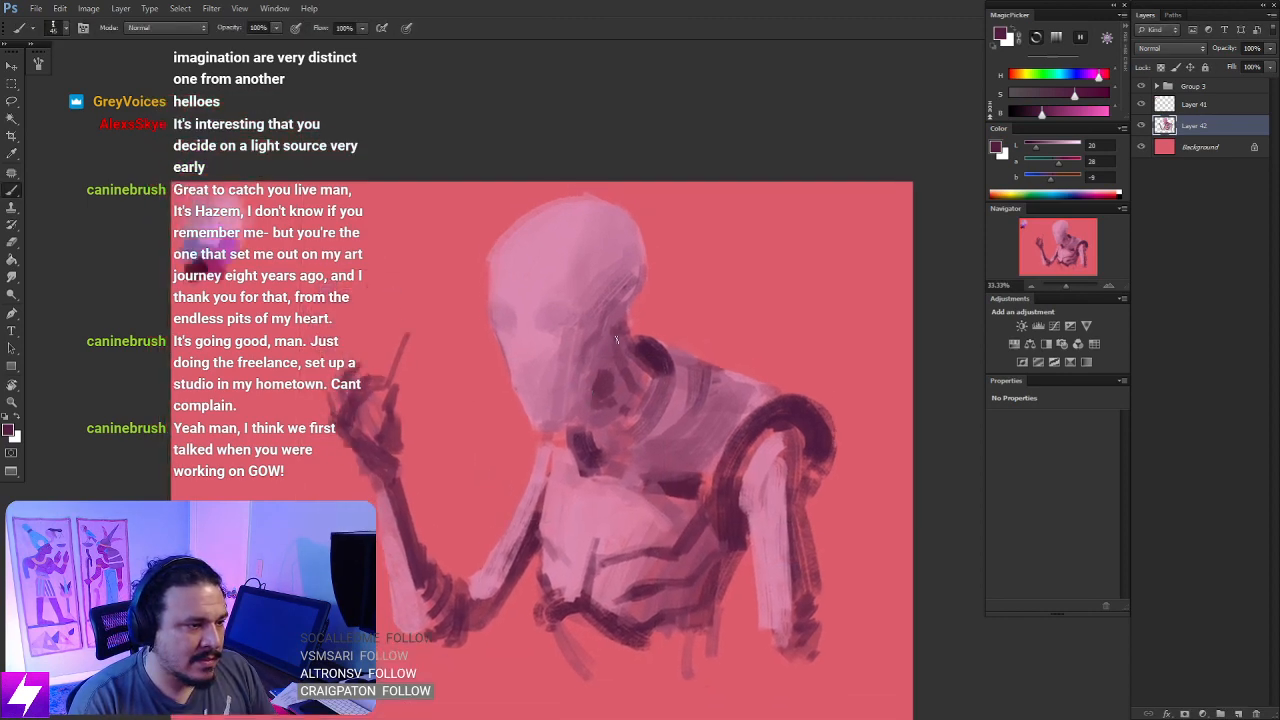
- Lasso the head and rotate it slightly counterclockwise on the neck
key("l")
mouse_move(642, 318)
left_mouse_down()
mouse_move(589, 407)
mouse_move(531, 435)
mouse_move(480, 388)
mouse_move(452, 247)
mouse_move(570, 177)
mouse_move(668, 257)
mouse_move(656, 300)
mouse_move(635, 316)
mouse_move(577, 293)
mouse_move(600, 371)
left_mouse_up()
key("ctrl+t")
left_click_drag(731, 301, 727, 266)
key("Return")
left_click_drag(740, 334, 747, 328)
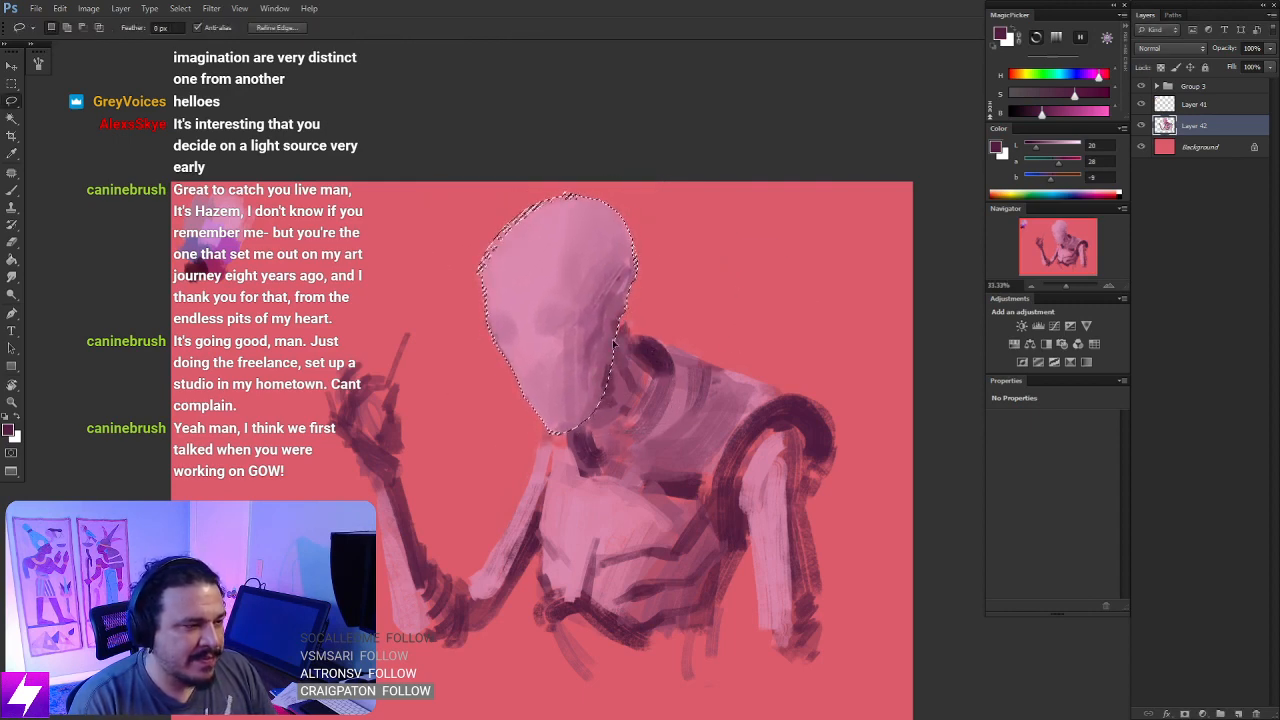
- Warp the selected head to push the brow outward and widen the back of the jaw
key("ctrl+t")
right_click(575, 356)
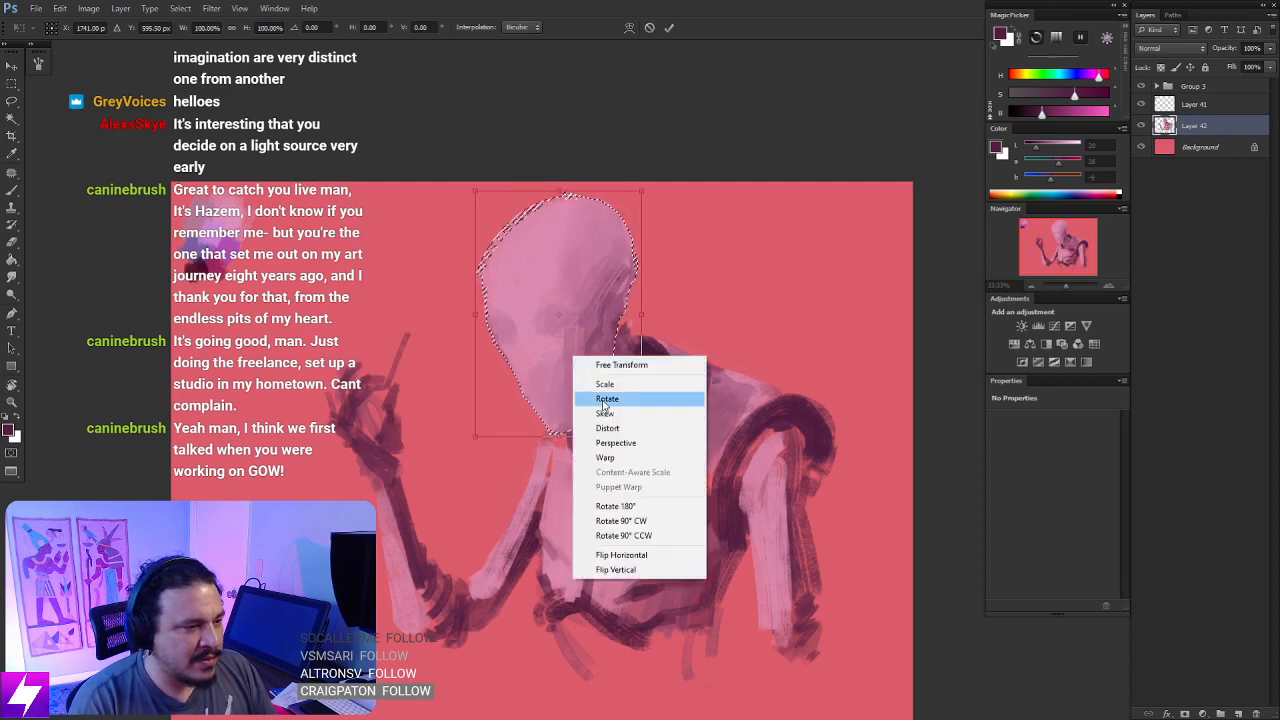
left_click(612, 458)
left_click_drag(585, 305, 491, 369)
left_click_drag(611, 362, 645, 362)
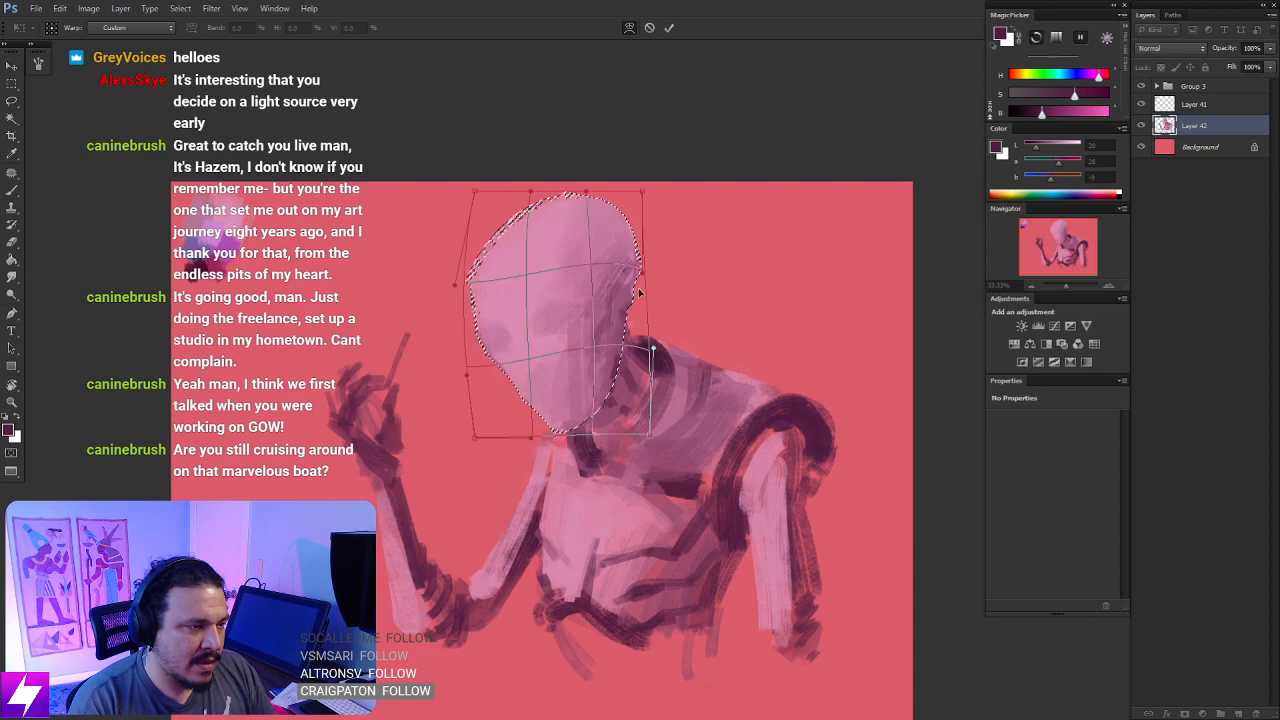
key("Return")
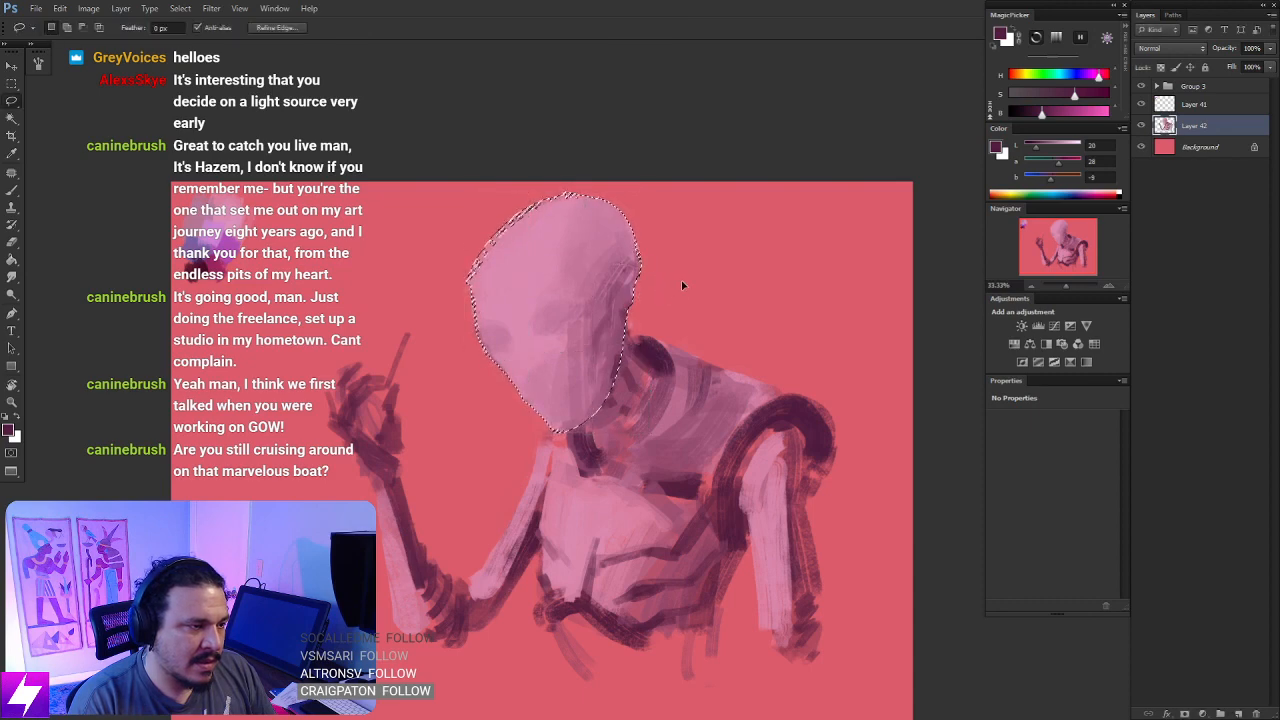
- Tilt the selected head slightly further counterclockwise and clear the selection
key("ctrl+t")
left_click_drag(716, 320, 718, 305)
key("Return")
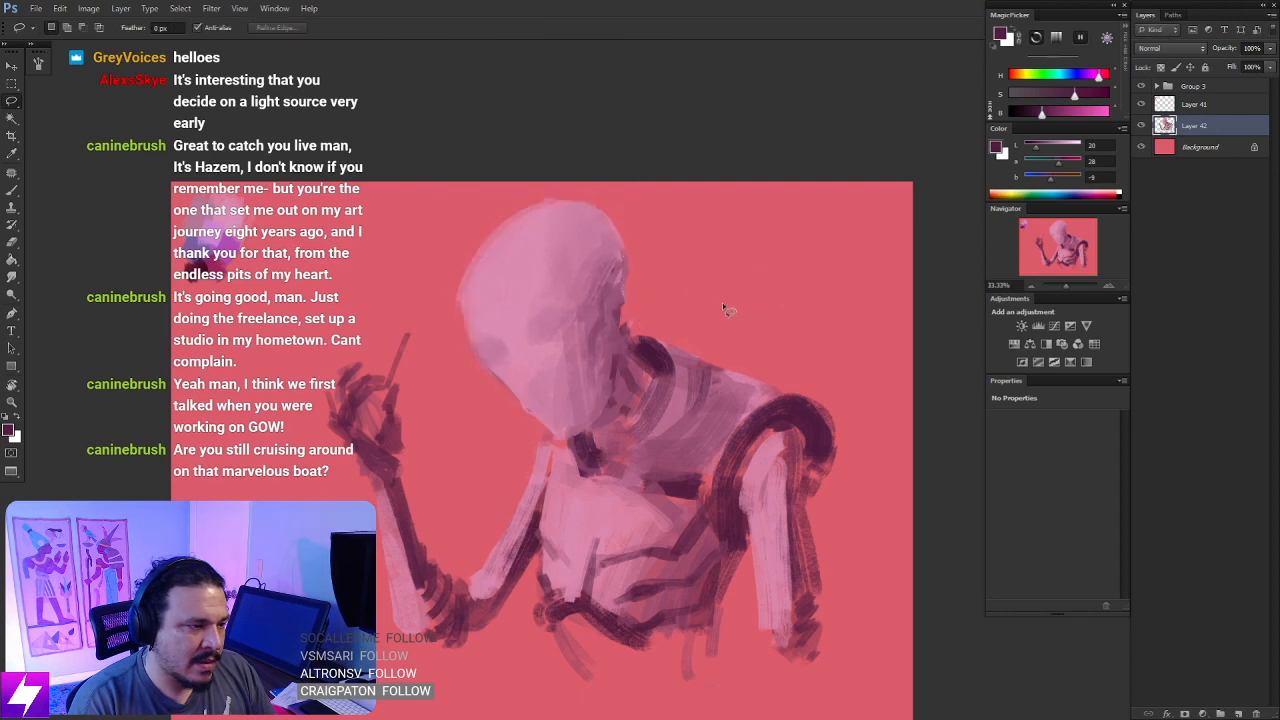
- Scale the selected head down slightly, then use the Lasso to cut openings into the skull's back, cheek and mouth
key("ctrl+t")
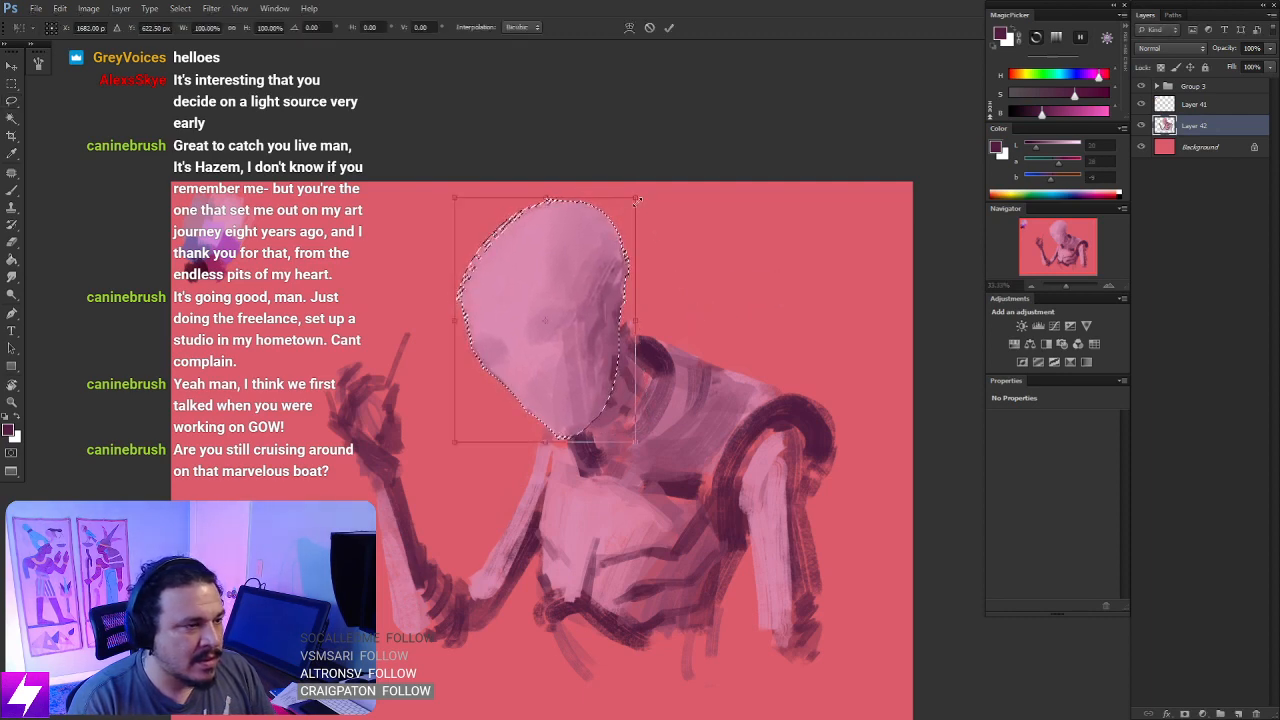
left_click_drag(652, 213, 647, 219)
key("Return")
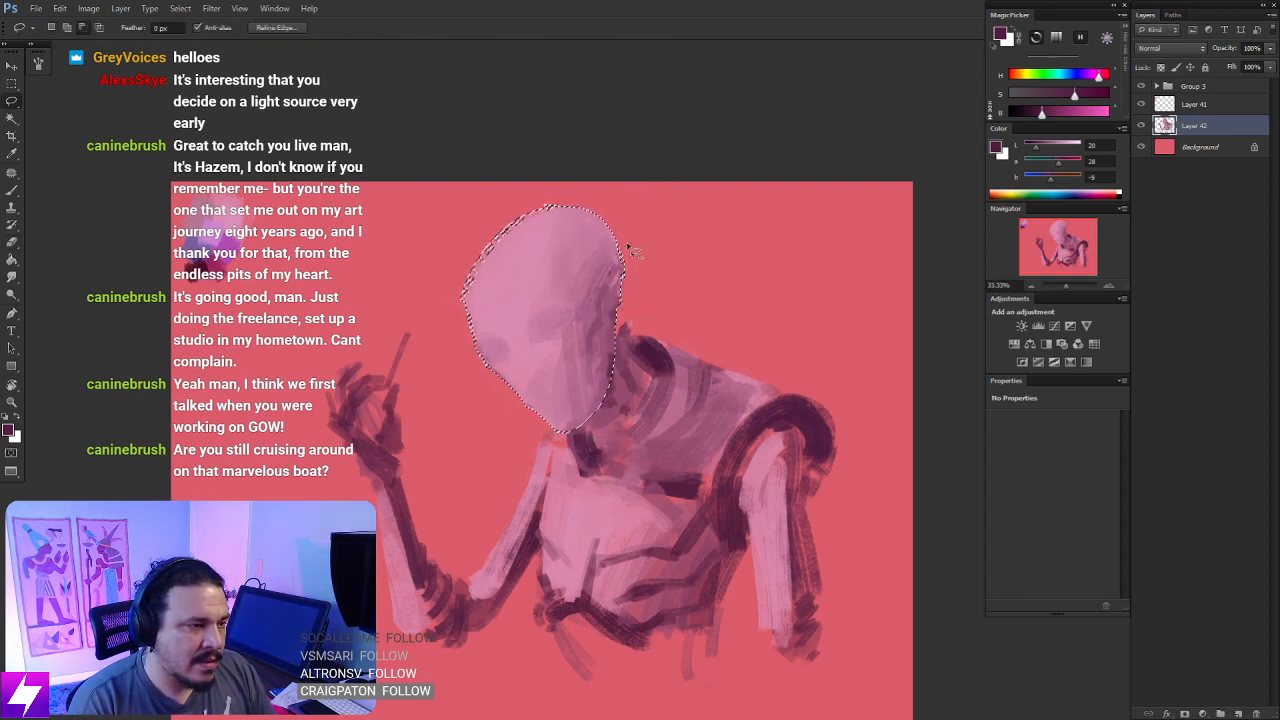
mouse_move(632, 248)
left_mouse_down()
mouse_move(610, 288)
mouse_move(636, 267)
mouse_move(588, 266)
mouse_move(596, 286)
left_mouse_up()
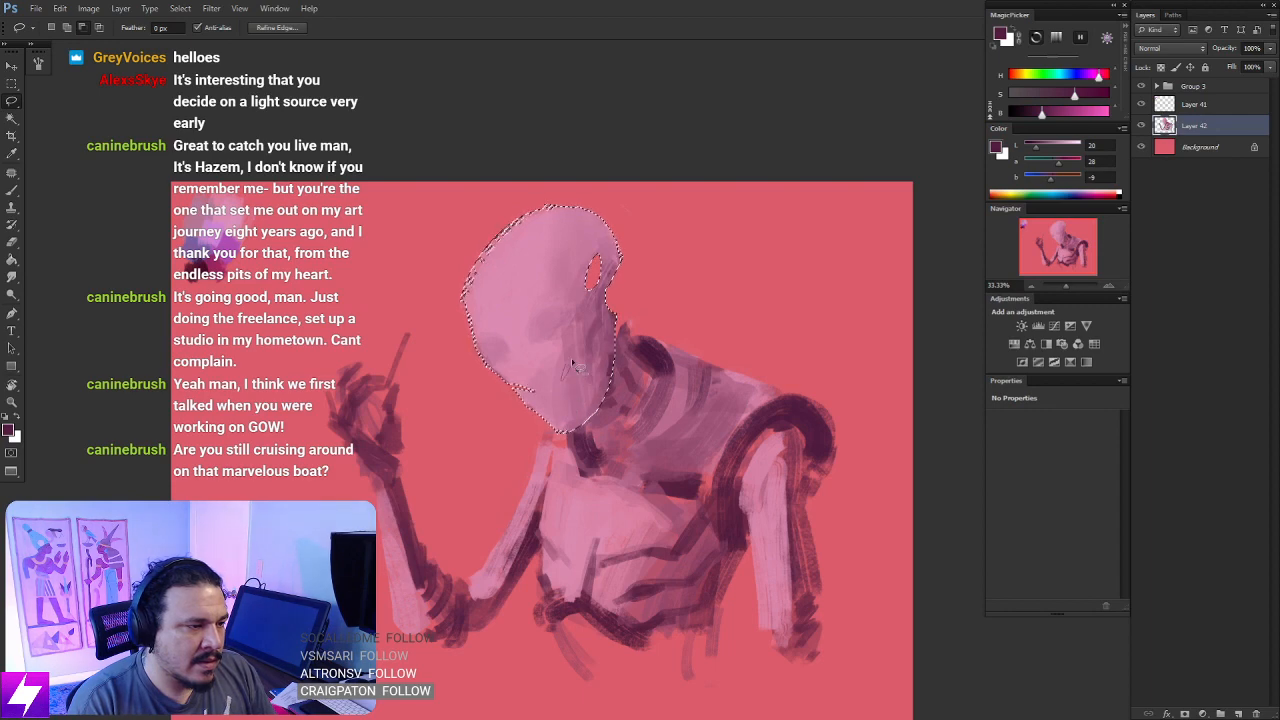
key("ctrl+d")
- Mirror the canvas, sample a dark plum from the figure and dot in both eyes on the skull
scroll(655, 323, "down", 1)
mouse_move(655, 323)
left_mouse_down()
mouse_move(661, 282)
mouse_move(670, 305)
left_mouse_up()
key("F2")
key("ctrl+plus")
mouse_move(643, 368)
left_mouse_down()
mouse_move(681, 388)
mouse_move(649, 350)
mouse_move(656, 364)
left_mouse_up()
key("ctrl+plus")
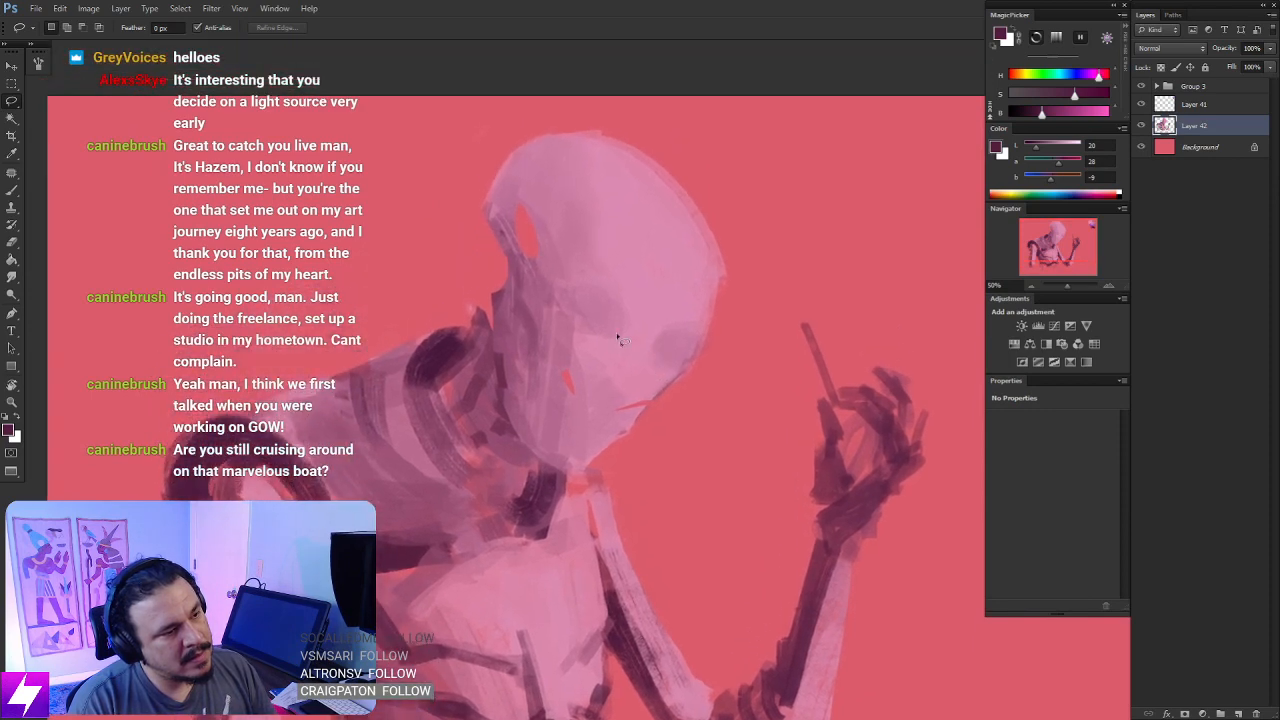
key("b")
left_click(497, 369, "alt")
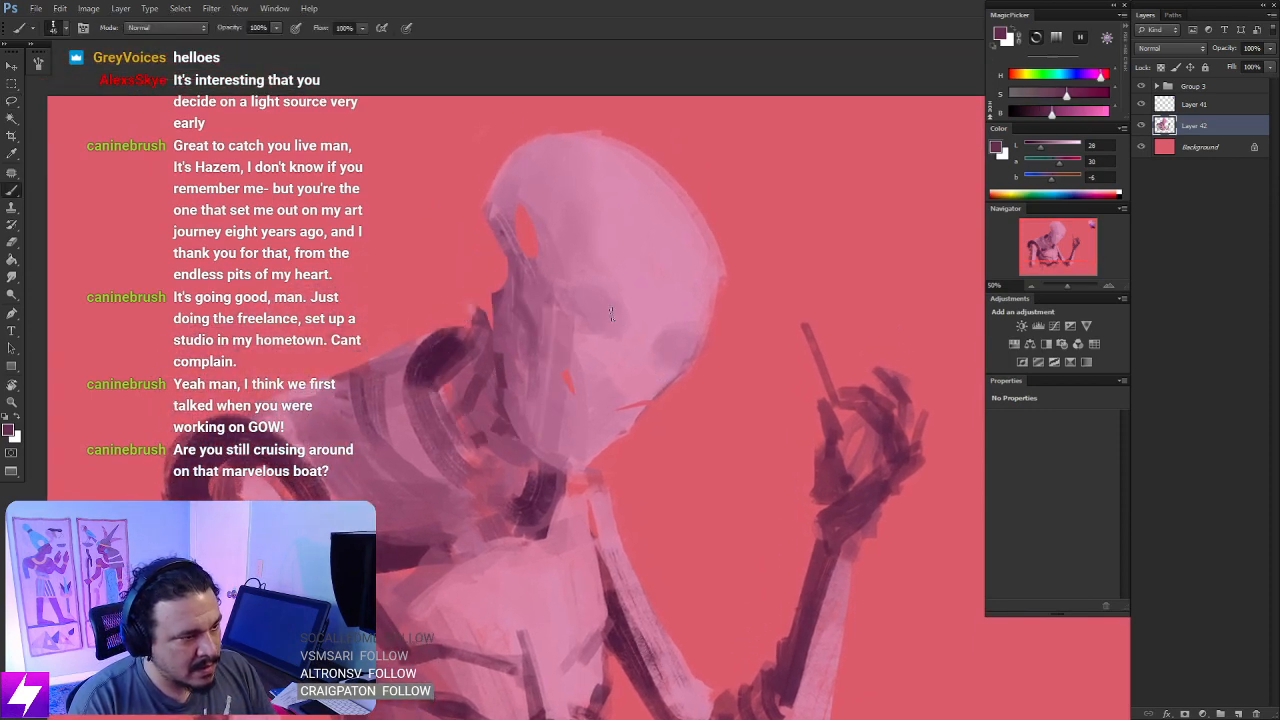
left_click(602, 313)
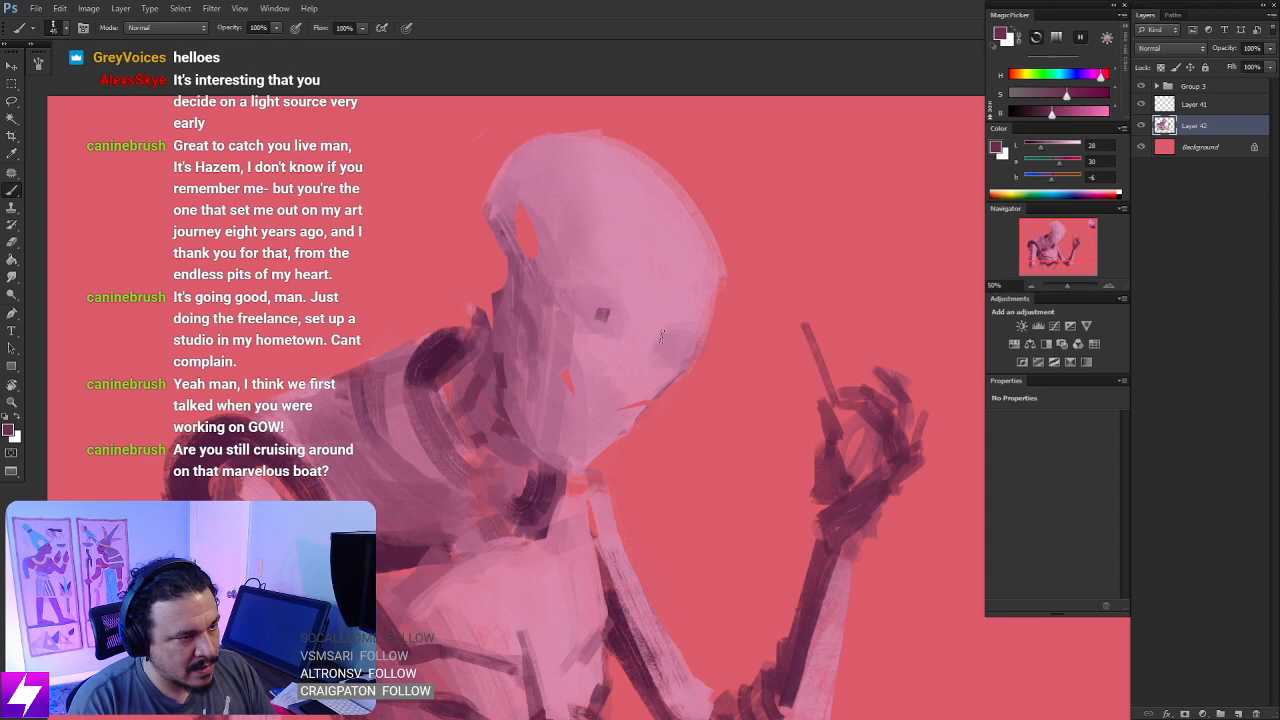
left_click(675, 346)
key("ctrl+minus")
key("ctrl+minus")
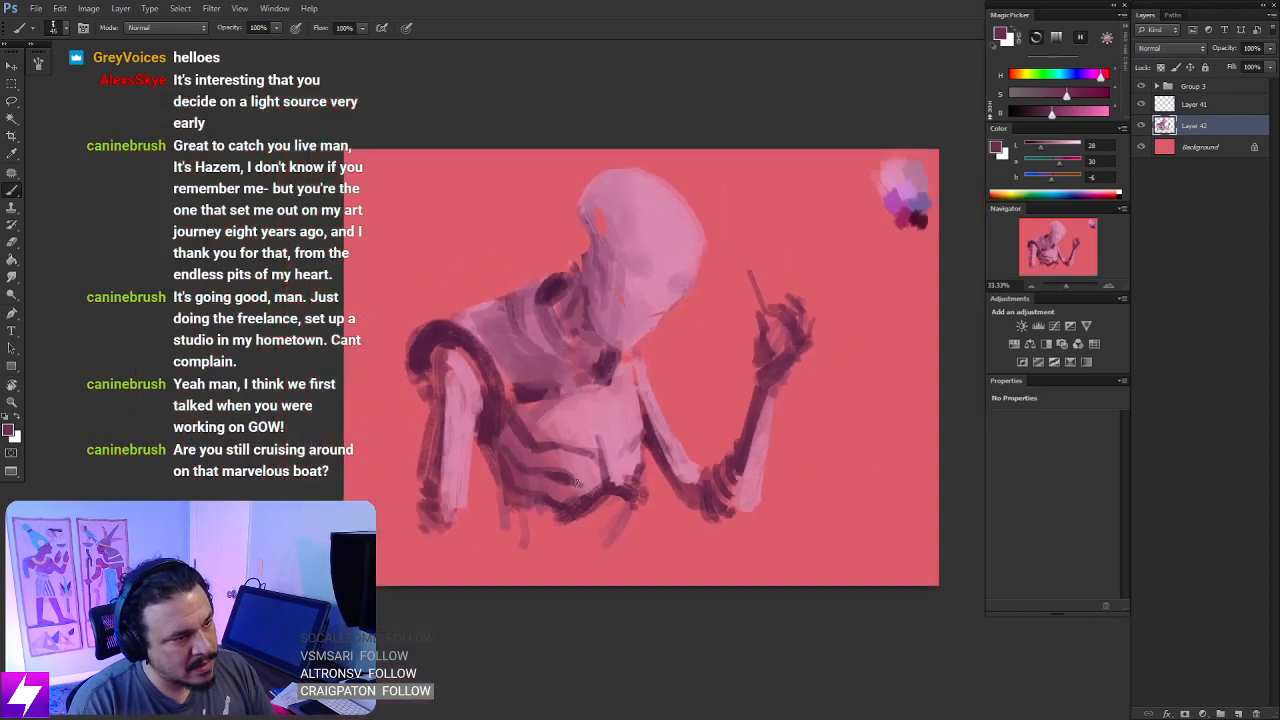
- Mirror the canvas back and lock the transparent pixels of the figure layer, Layer 42
key("ctrl+plus")
left_click_drag(625, 394, 654, 419)
key("ctrl+shift+h")
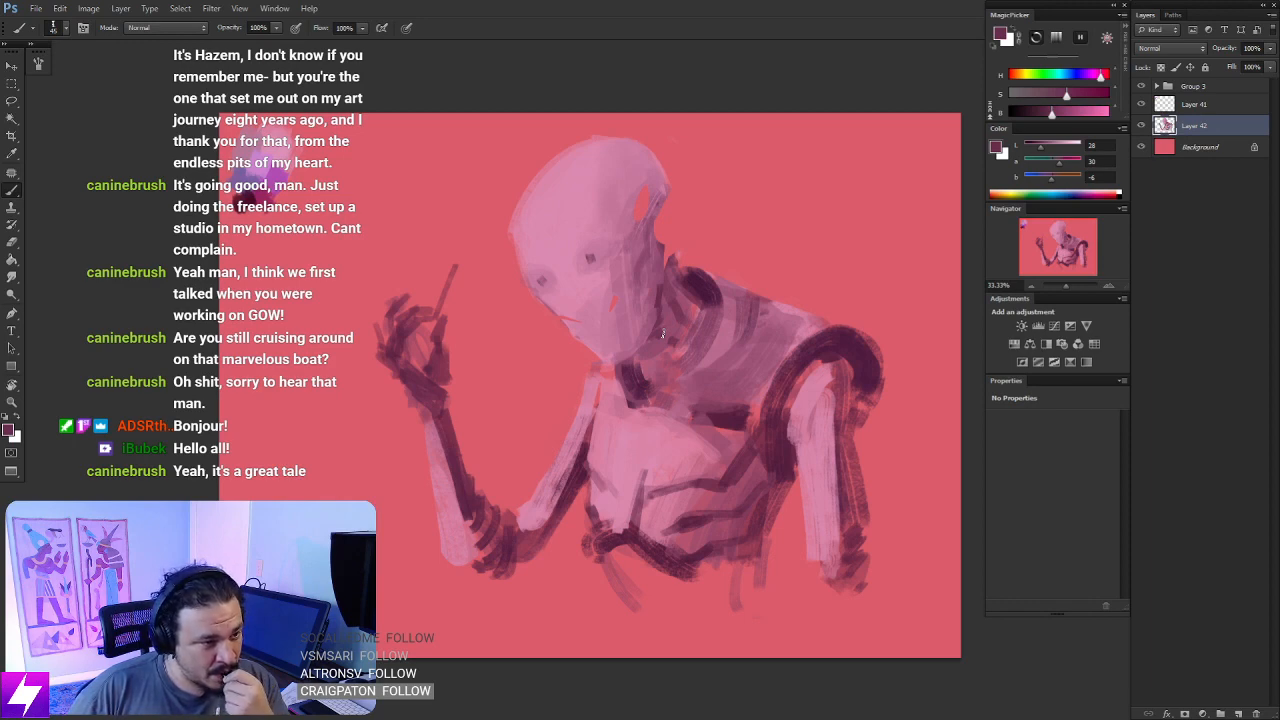
left_click(1142, 128)
left_click(1142, 128)
left_click_drag(685, 283, 725, 294)
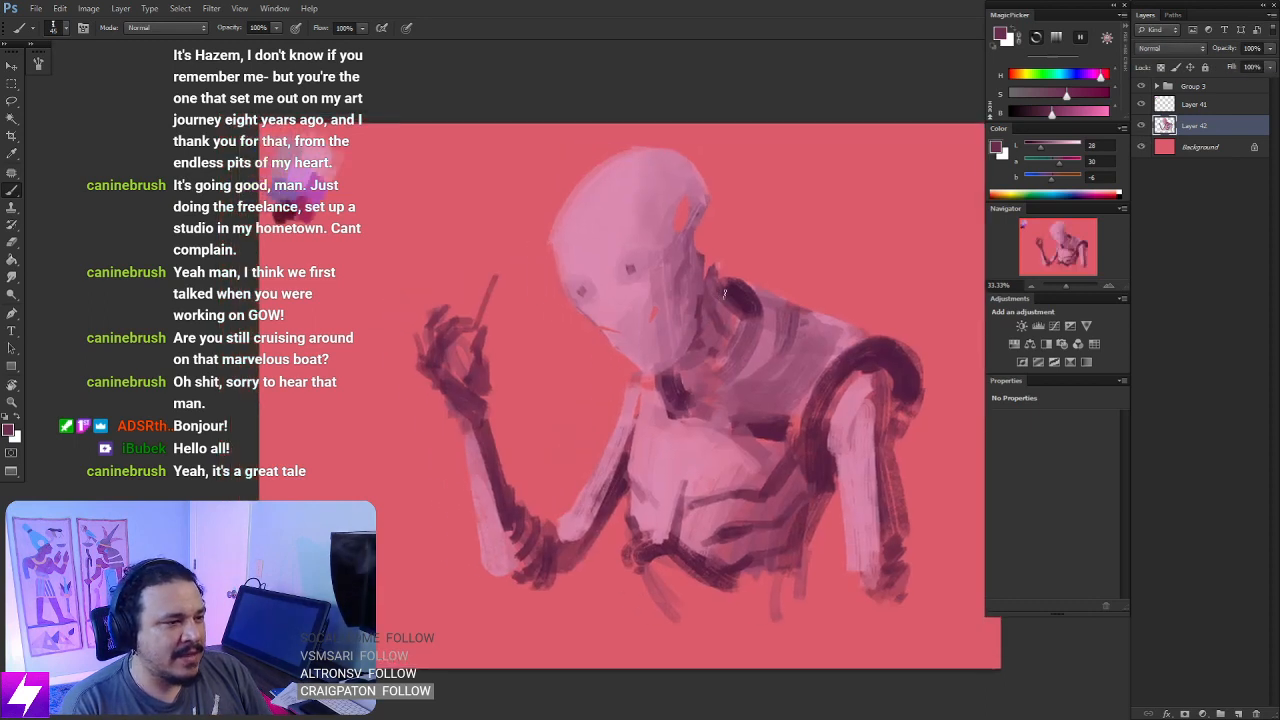
key("slash")
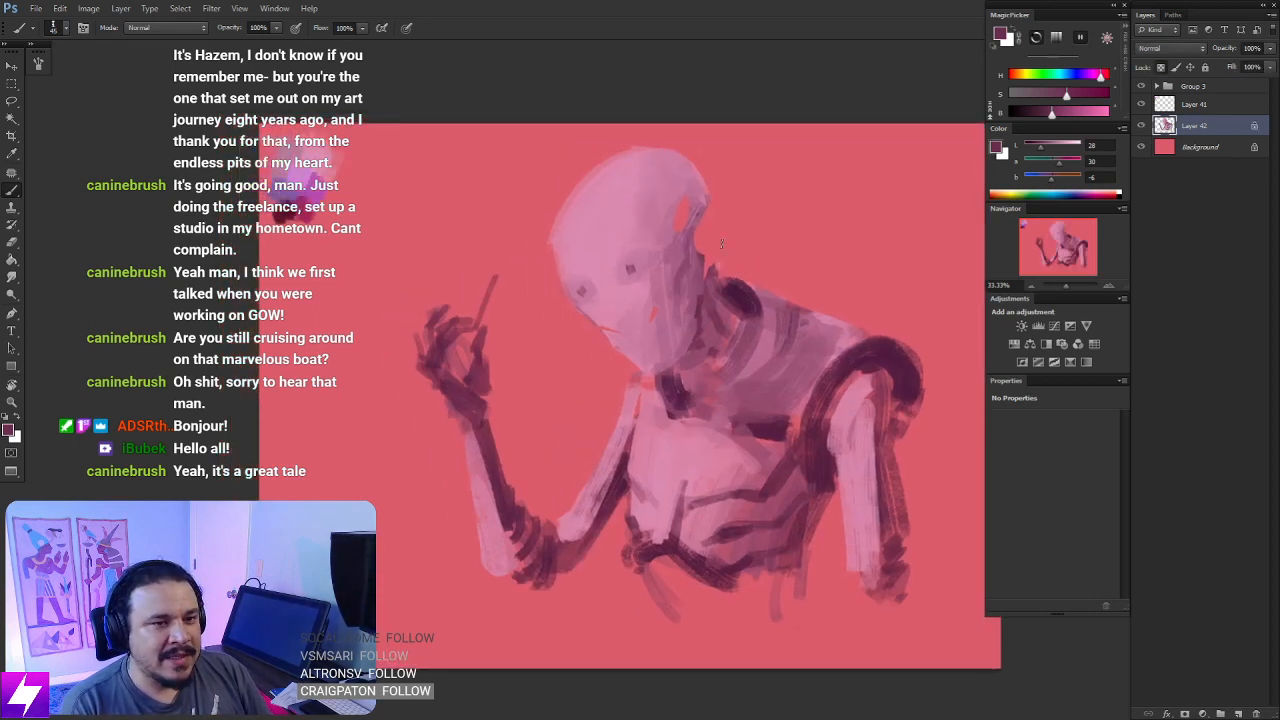
- Sample the darkest plum from the collar and shade the rim of the skull opening and the back of the jaw
left_click(738, 293, "alt")
key("bracketright")
key("bracketright")
key("bracketright")
key("bracketright")
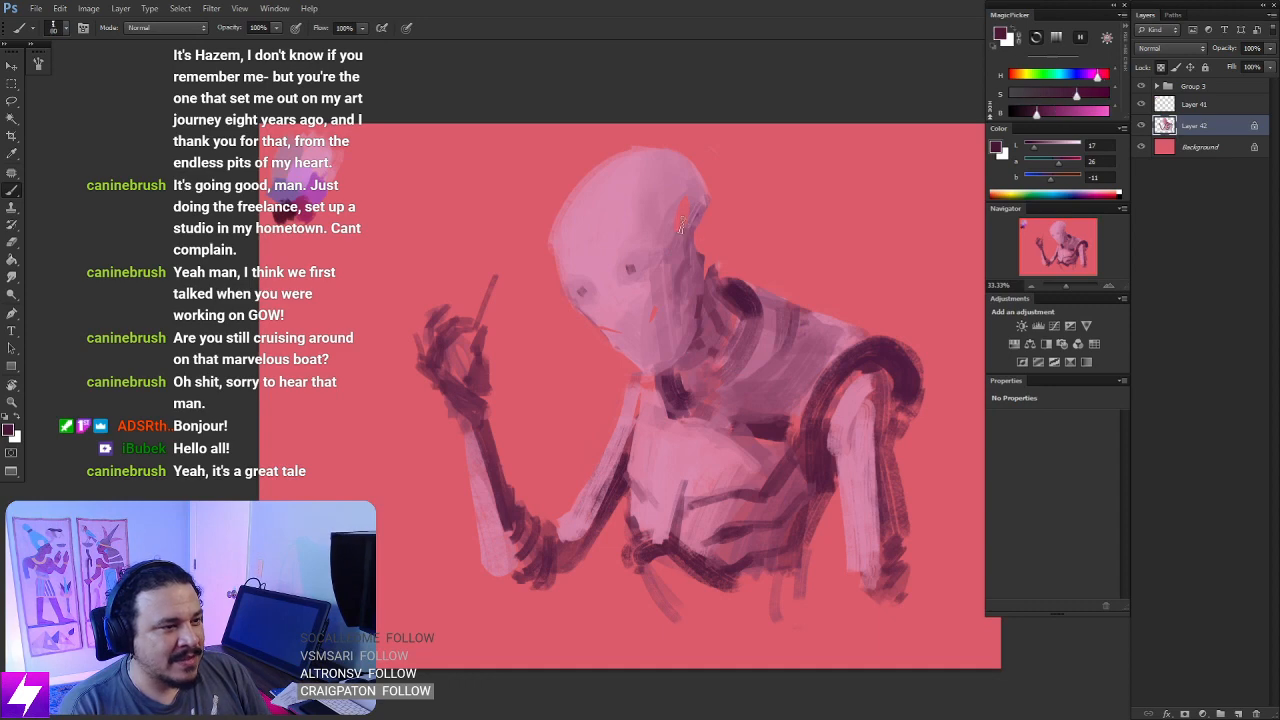
mouse_move(688, 220)
left_mouse_down()
mouse_move(682, 232)
mouse_move(698, 200)
mouse_move(674, 231)
mouse_move(687, 232)
mouse_move(702, 188)
left_mouse_up()
key("ctrl+z")
key("ctrl+z")
key("bracketright")
key("bracketright")
key("bracketright")
mouse_move(712, 261)
left_mouse_down()
mouse_move(718, 249)
mouse_move(737, 267)
left_mouse_up()
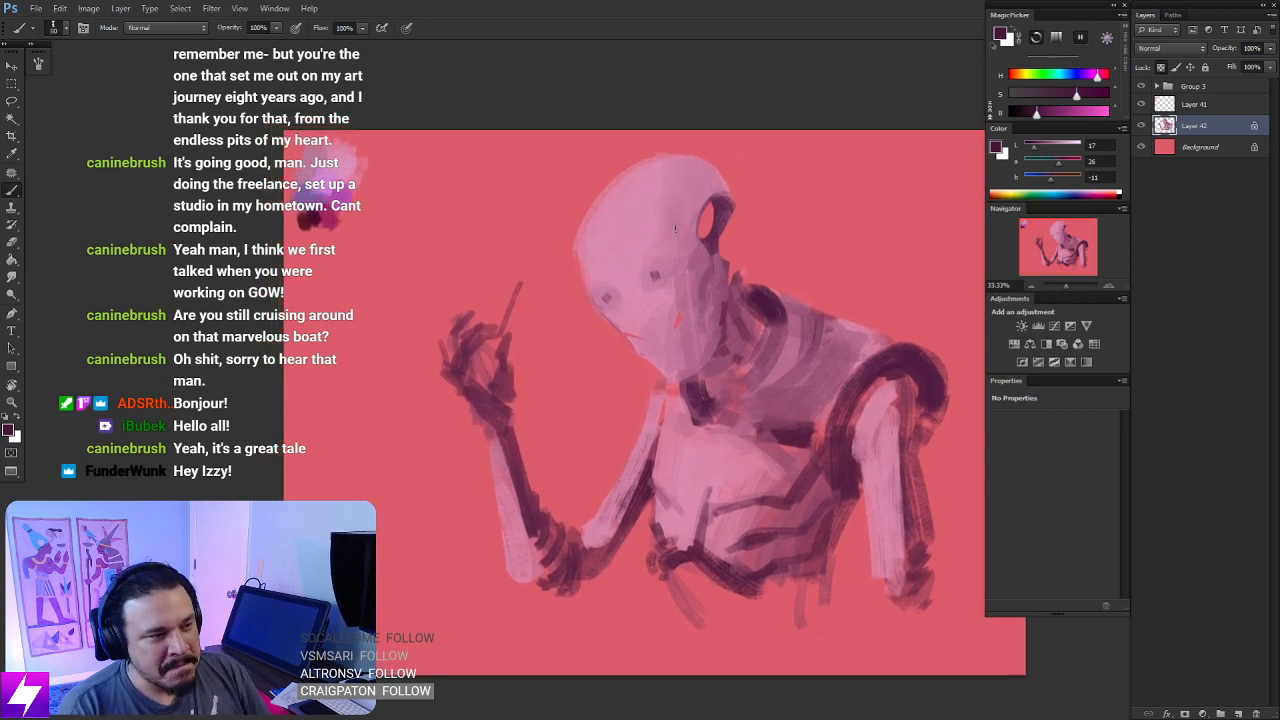
left_click_drag(714, 276, 716, 262)
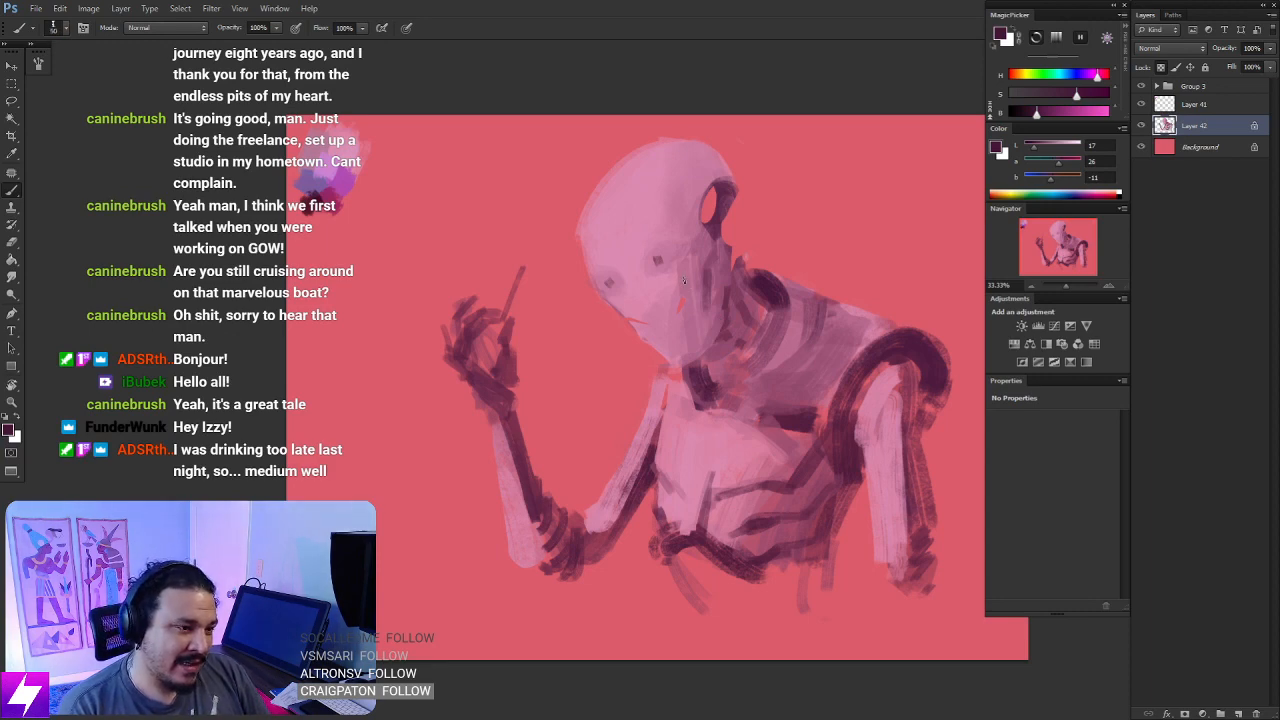
- Paint narrow plum strokes down the cheek and back of the jaw, and darken the small mouth slit
left_click_drag(683, 276, 704, 320)
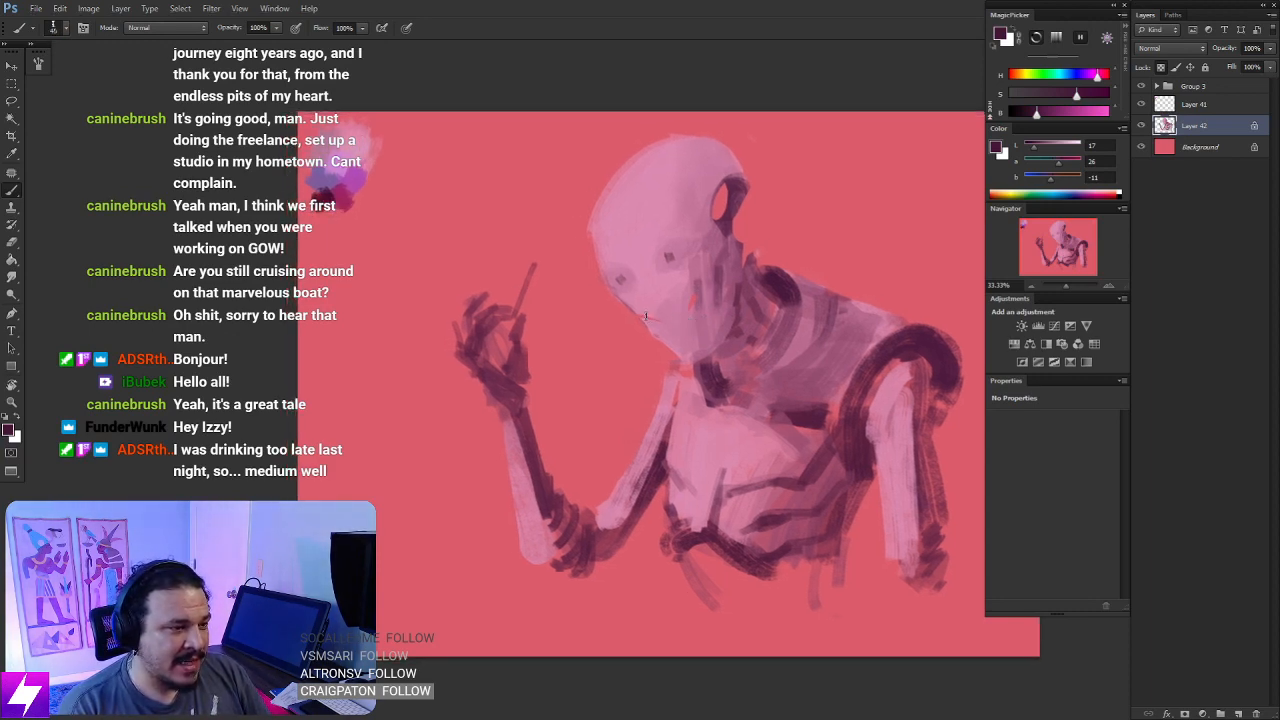
key("bracketleft")
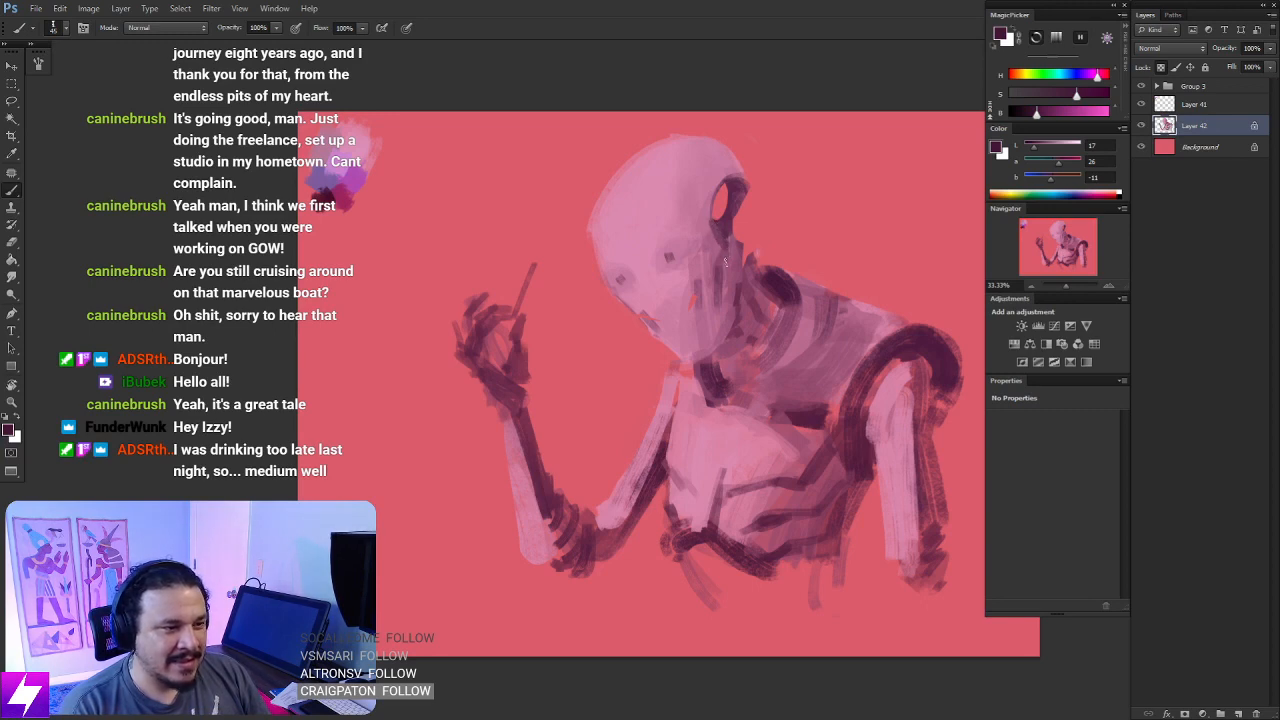
left_click_drag(727, 244, 731, 286)
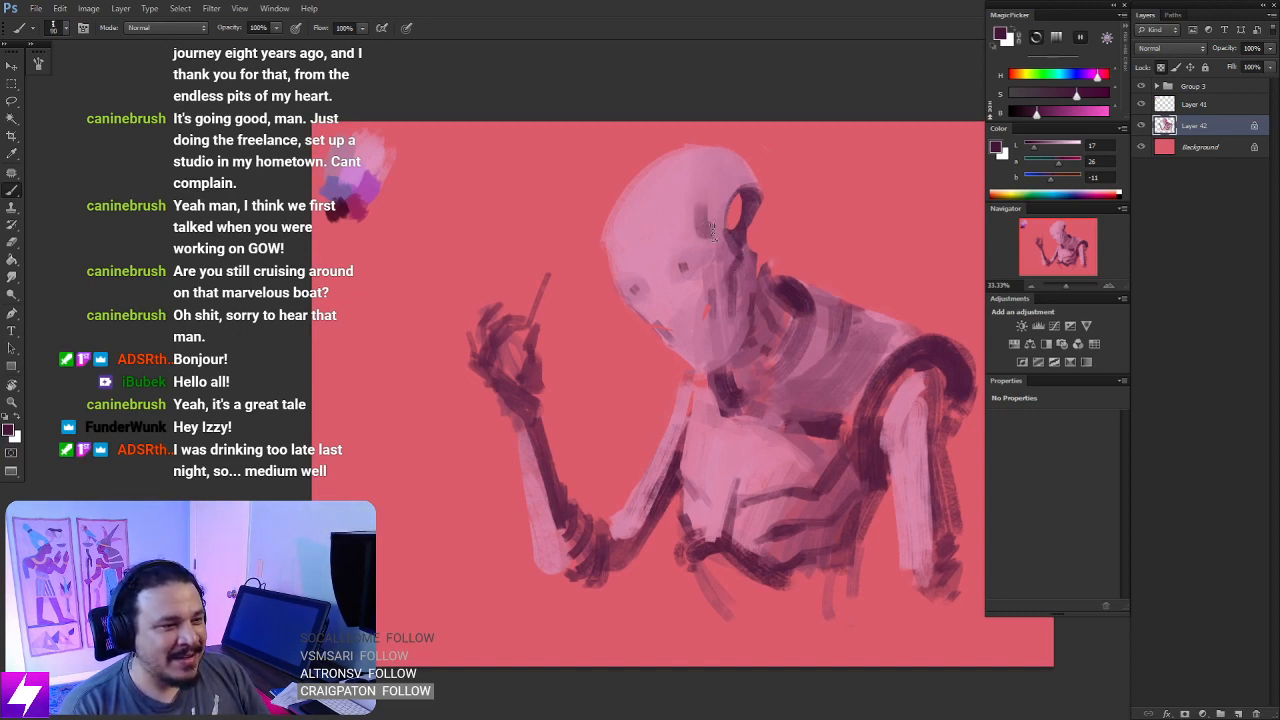
- Paint a broad curved plum panel on the side of the skull around the opening
mouse_move(715, 167)
left_mouse_down()
mouse_move(697, 228)
mouse_move(726, 205)
mouse_move(732, 186)
mouse_move(717, 178)
mouse_move(755, 178)
mouse_move(737, 156)
mouse_move(711, 186)
left_mouse_up()
mouse_move(746, 305)
left_mouse_down()
mouse_move(729, 291)
mouse_move(727, 309)
left_mouse_up()
key("]")
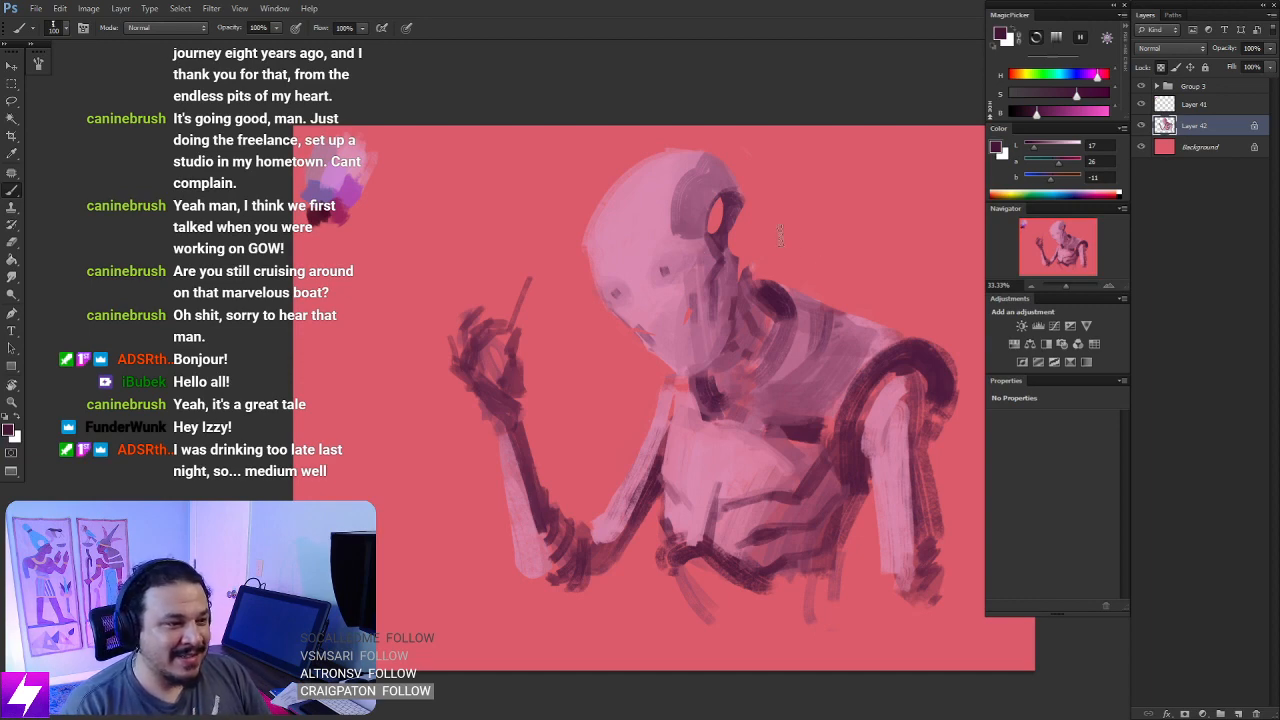
- Widen and darken the eye sockets with a smaller plum brush
key("bracketleft")
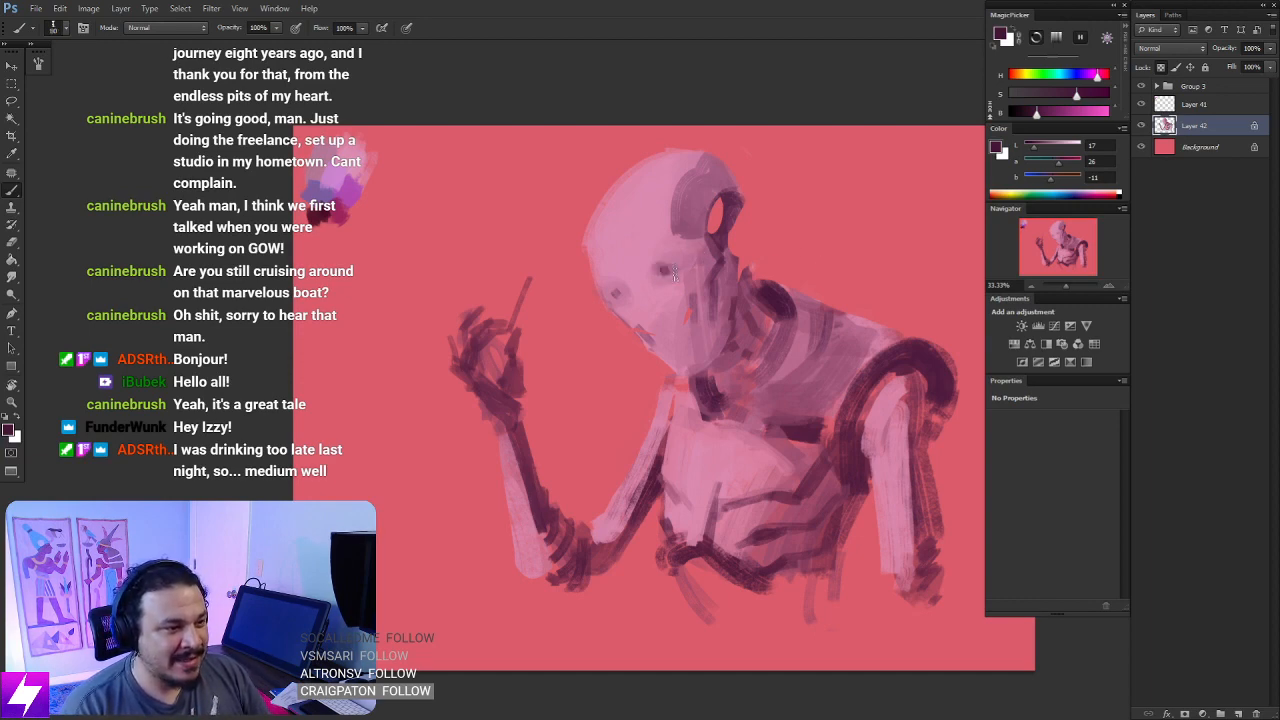
key("bracketleft")
mouse_move(662, 264)
left_mouse_down()
mouse_move(656, 281)
mouse_move(658, 263)
left_mouse_up()
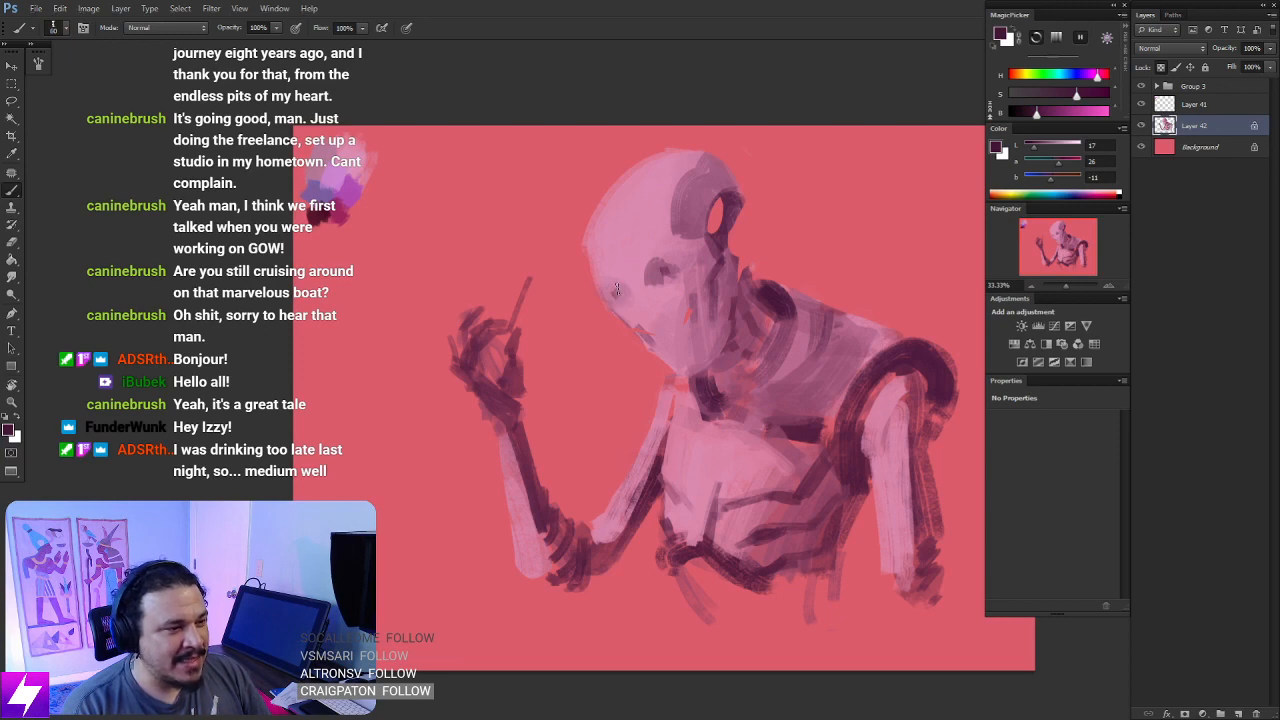
key("ctrl+minus")
key("ctrl+minus")
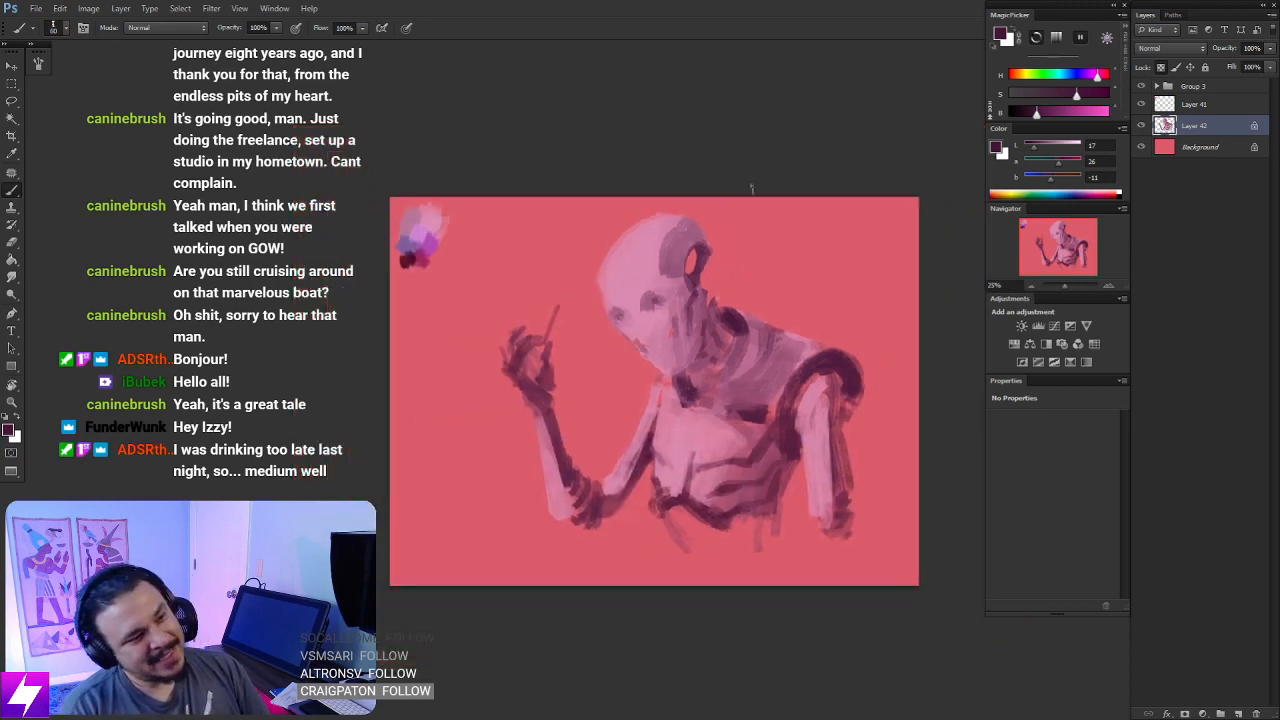
- Brush a plum shadow down the side of the face from the temple to the jaw
key("ctrl+plus")
scroll(678, 285, "up", 1)
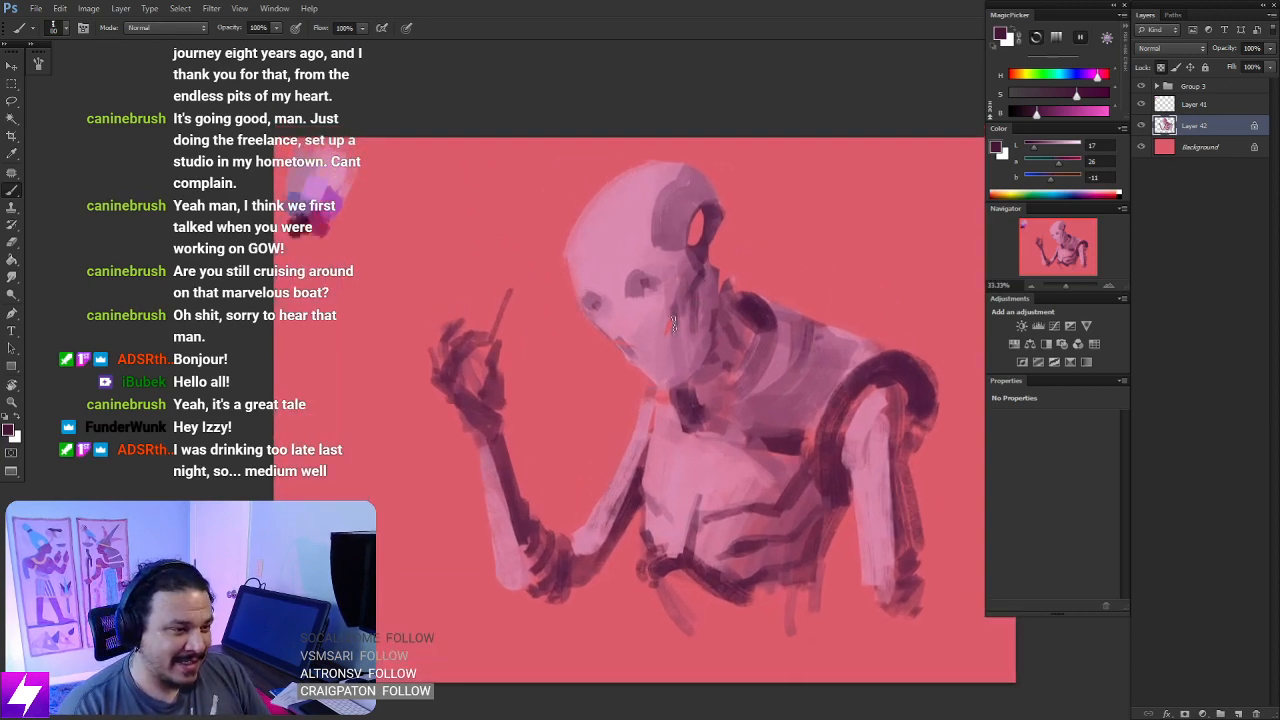
mouse_move(688, 312)
left_mouse_down()
mouse_move(686, 372)
mouse_move(705, 343)
left_mouse_up()
left_click_drag(707, 273, 713, 303)
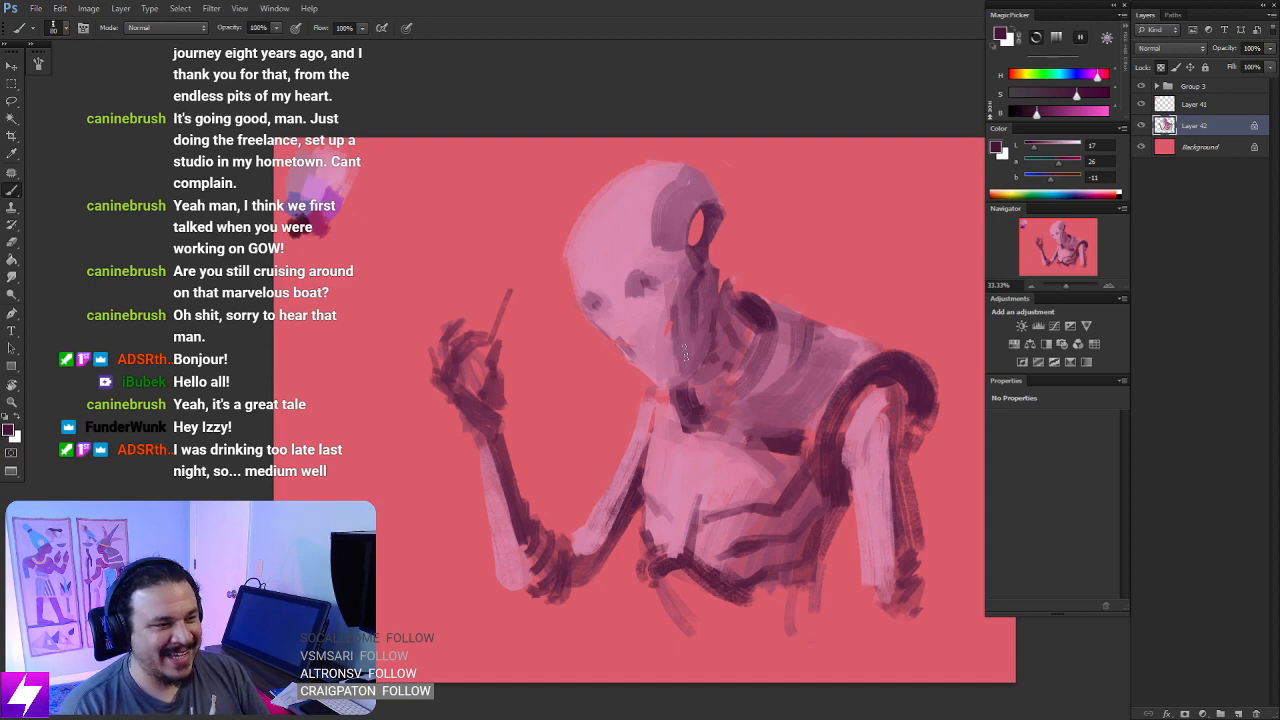
key("]")
key("ctrl+minus")
key("ctrl+minus")
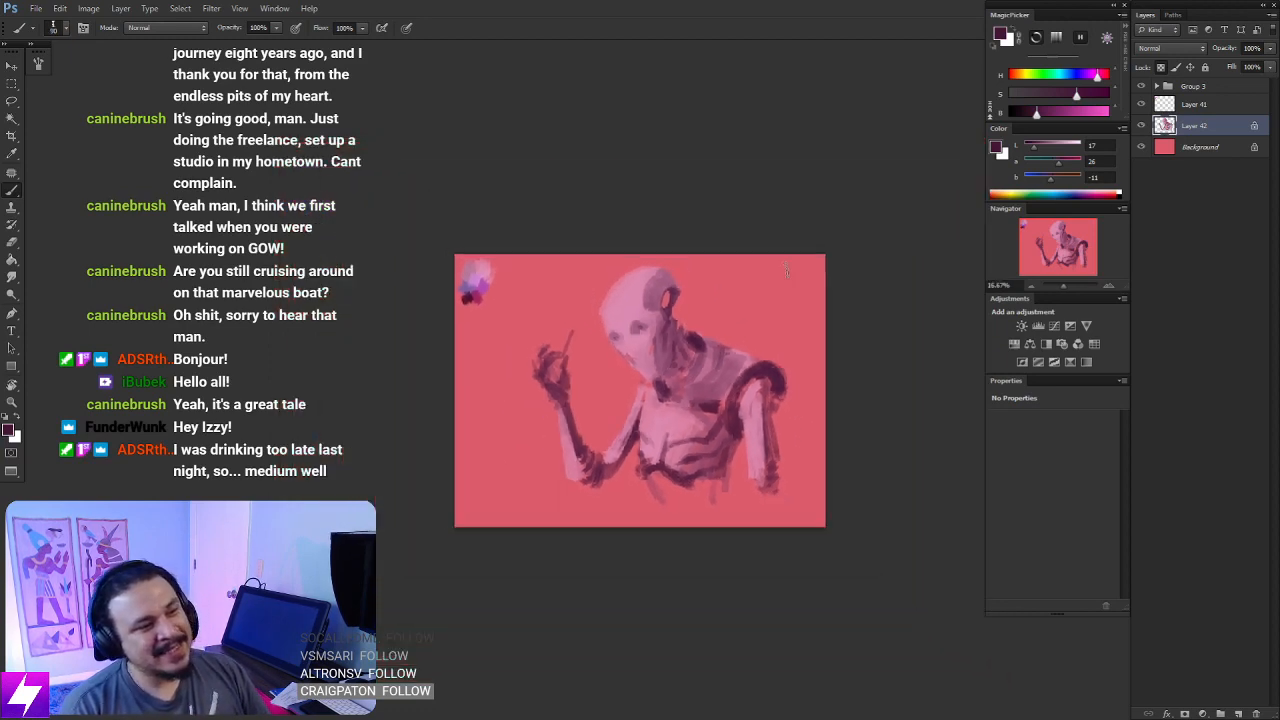
- Mirror the canvas, sample the mid plum from the skull panel and refine the shading on the head
key("ctrl+shift+h")
key("ctrl+plus")
key("ctrl+plus")
left_click_drag(727, 338, 713, 288)
left_click(655, 222, "alt")
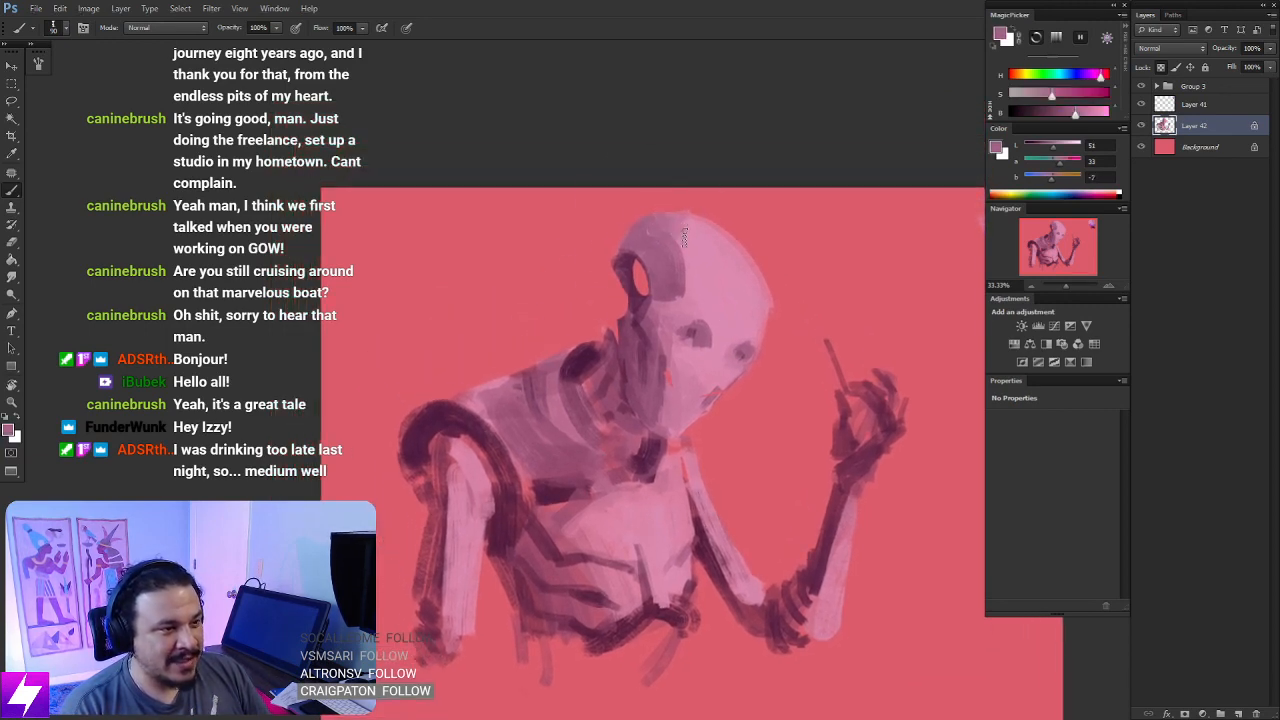
left_click_drag(754, 377, 756, 328)
left_click_drag(737, 292, 755, 338)
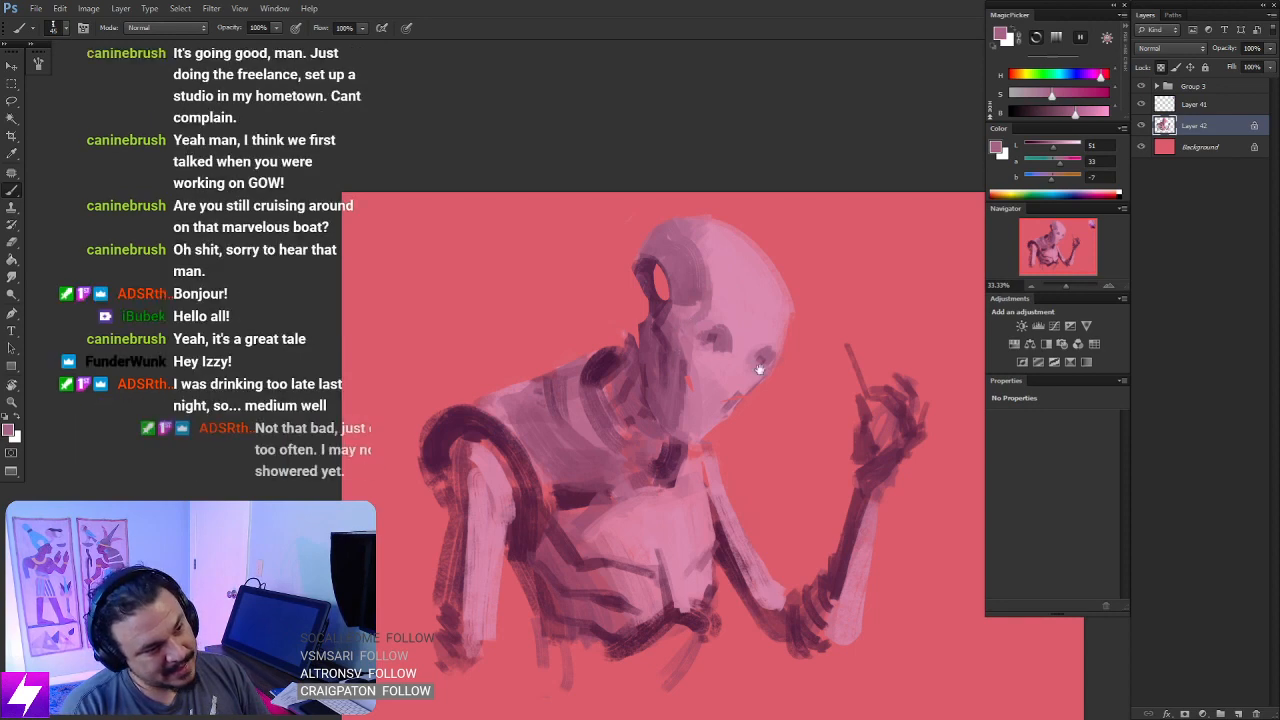
- Sample the face's light pink, unlock Layer 42's transparent pixels and extend the cheekbone outward beneath the far eye
left_click_drag(757, 369, 822, 351)
key("r")
left_click_drag(800, 398, 745, 276)
left_click_drag(745, 276, 747, 324)
key("b")
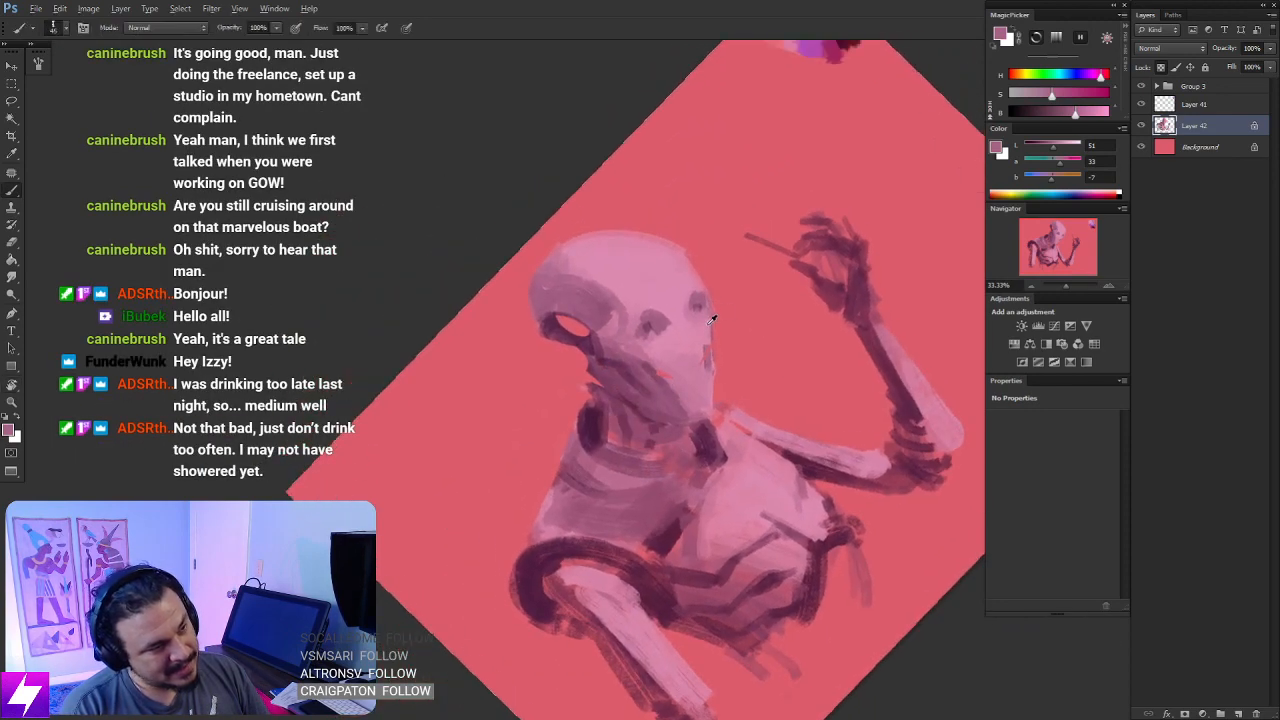
left_click(701, 331, "alt")
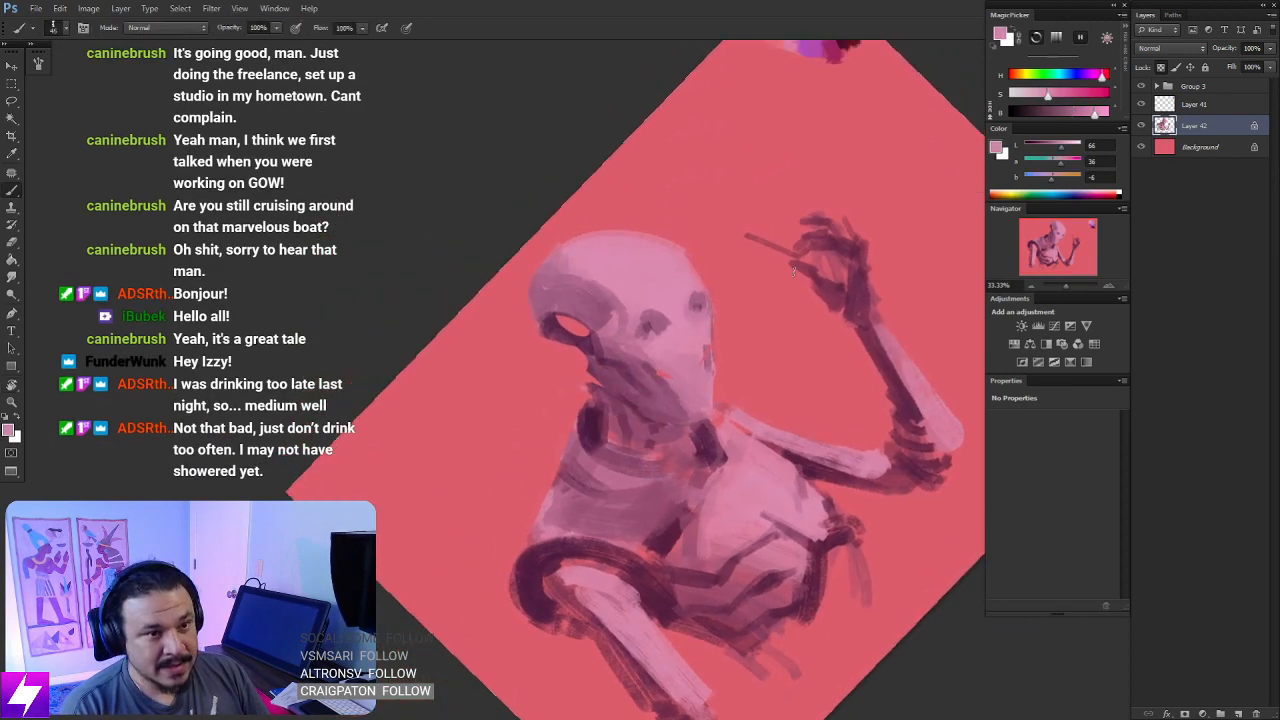
key("Escape")
key("slash")
left_click_drag(726, 303, 741, 323)
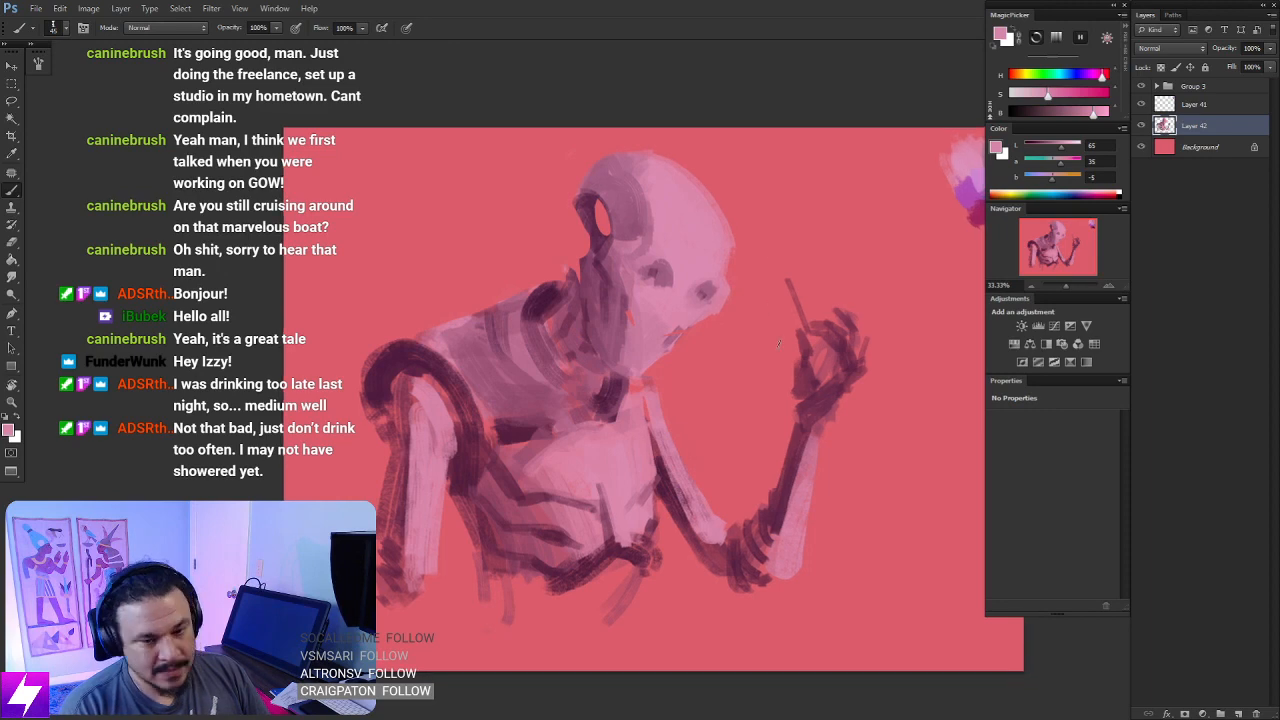
- Mirror the canvas back and erase along the head's outline to sharpen the far brow, cheekbone and jaw
key("ctrl+minus")
left_click_drag(800, 367, 776, 335)
key("ctrl+minus")
key("ctrl+shift+h")
key("ctrl+plus")
key("ctrl+plus")
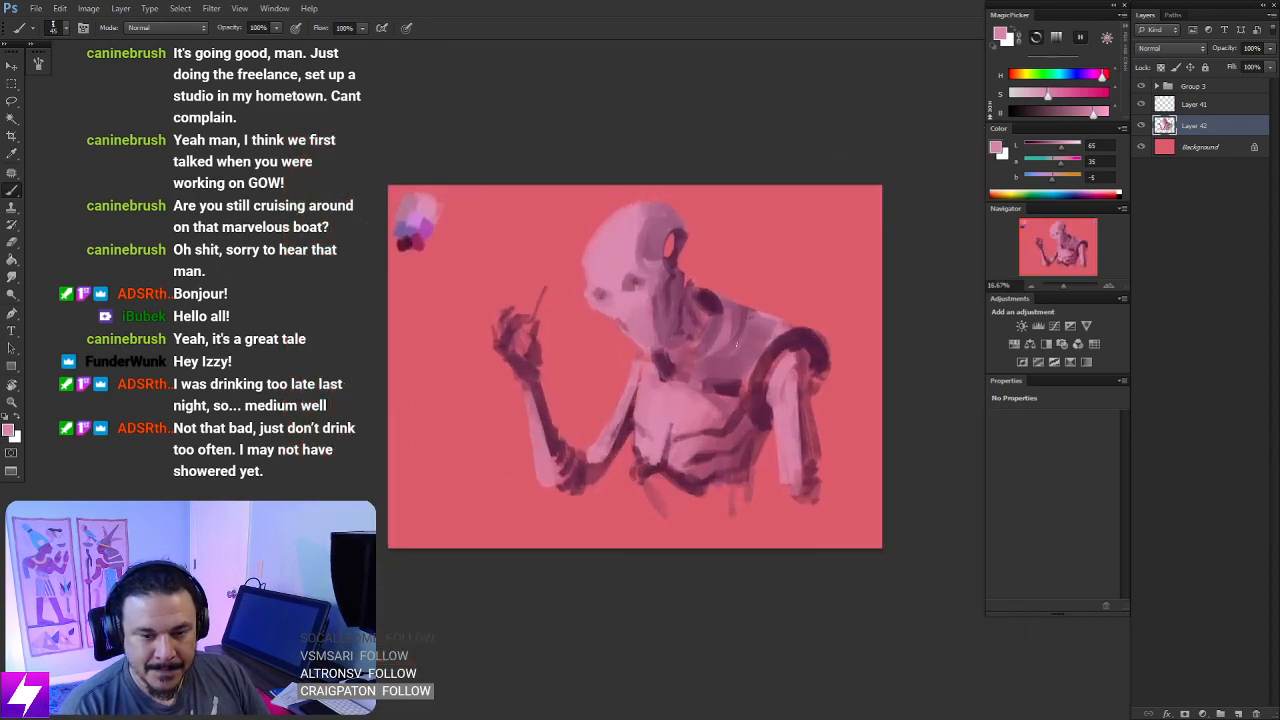
left_click_drag(651, 191, 683, 331)
key("ctrl+plus")
key("e")
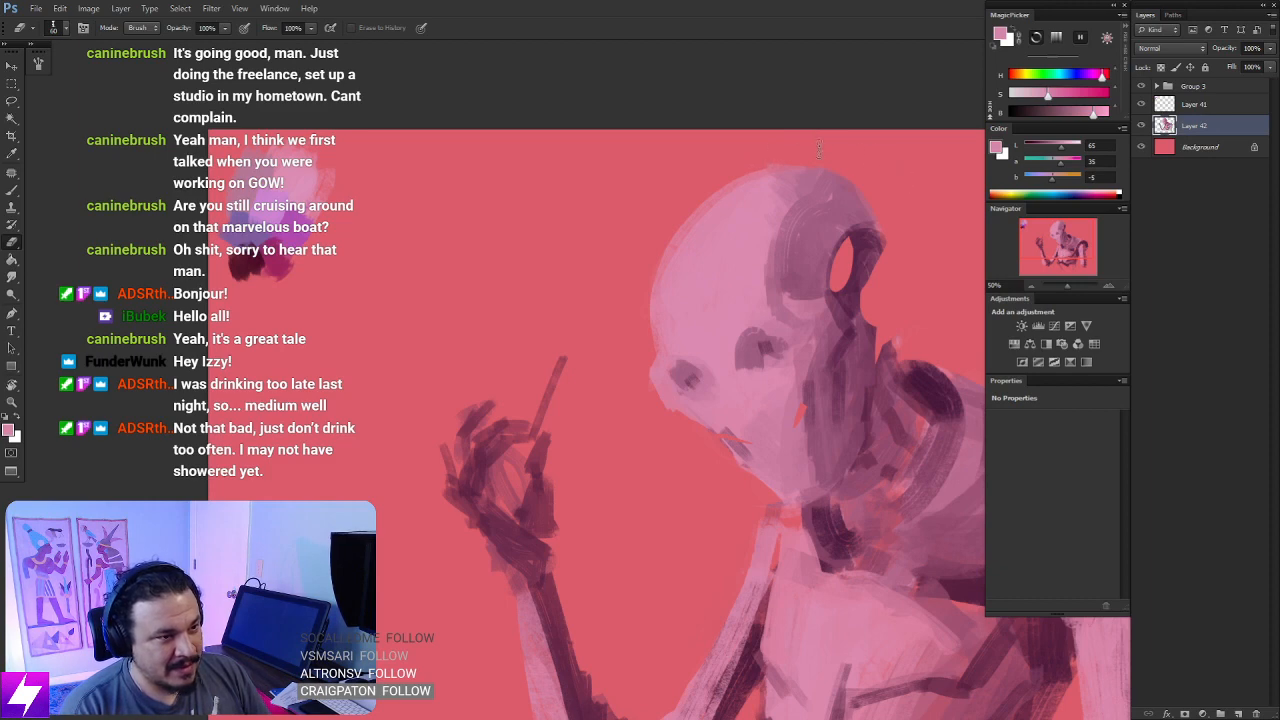
left_click_drag(805, 329, 774, 274)
left_click_drag(683, 361, 650, 337)
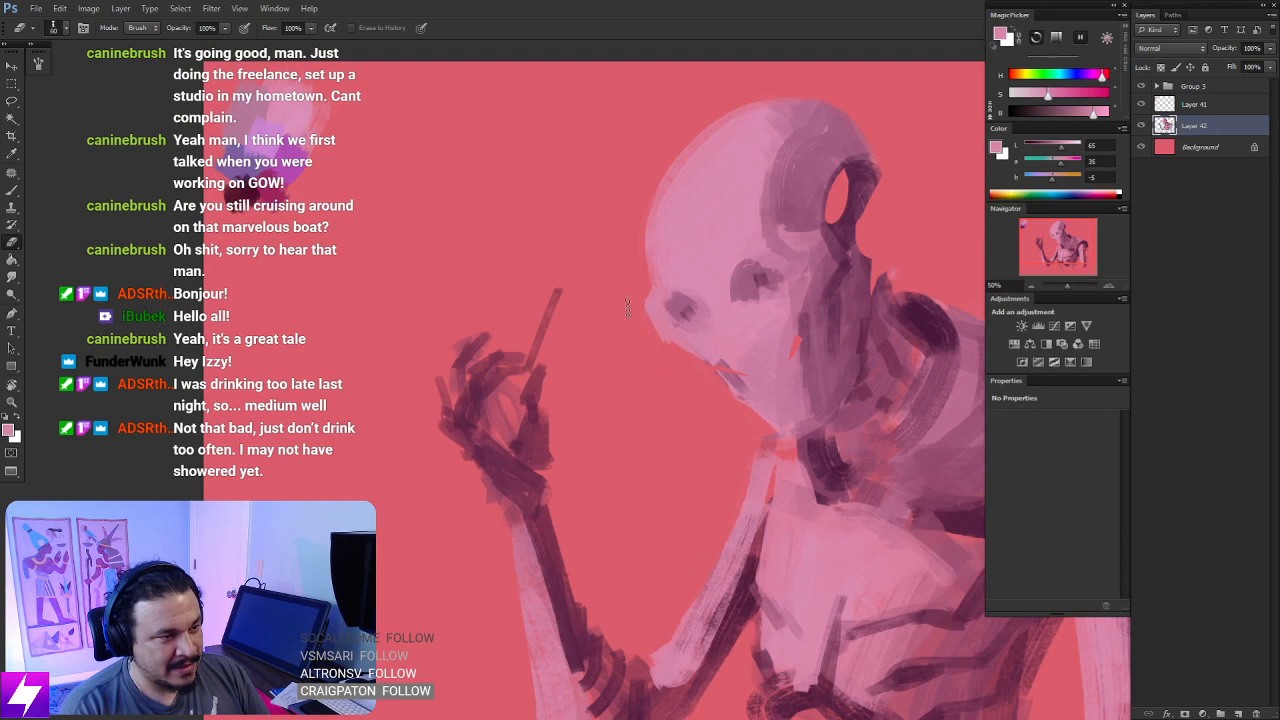
left_click_drag(713, 394, 698, 384)
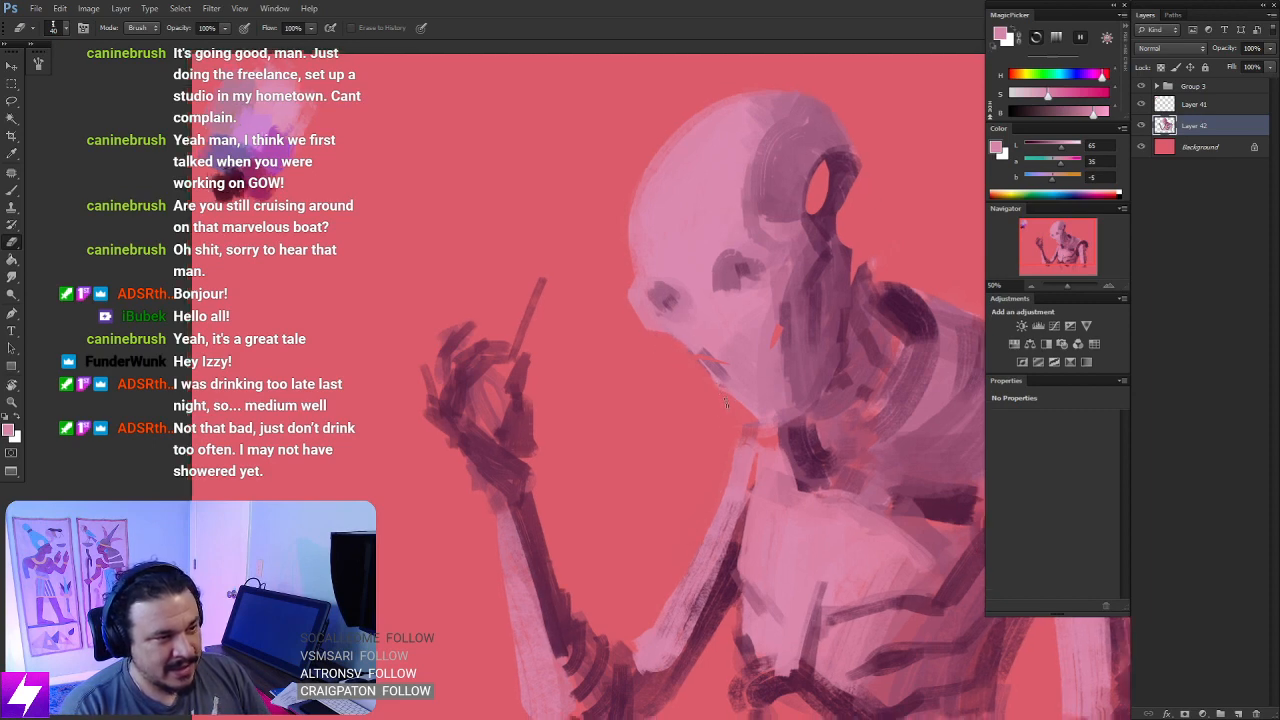
- Sample the mid plum from the far eye socket and repaint the sockets as smoother rounded shapes
key("ctrl+minus")
key("ctrl+minus")
left_click_drag(722, 388, 687, 321)
key("ctrl+plus")
key("ctrl+plus")
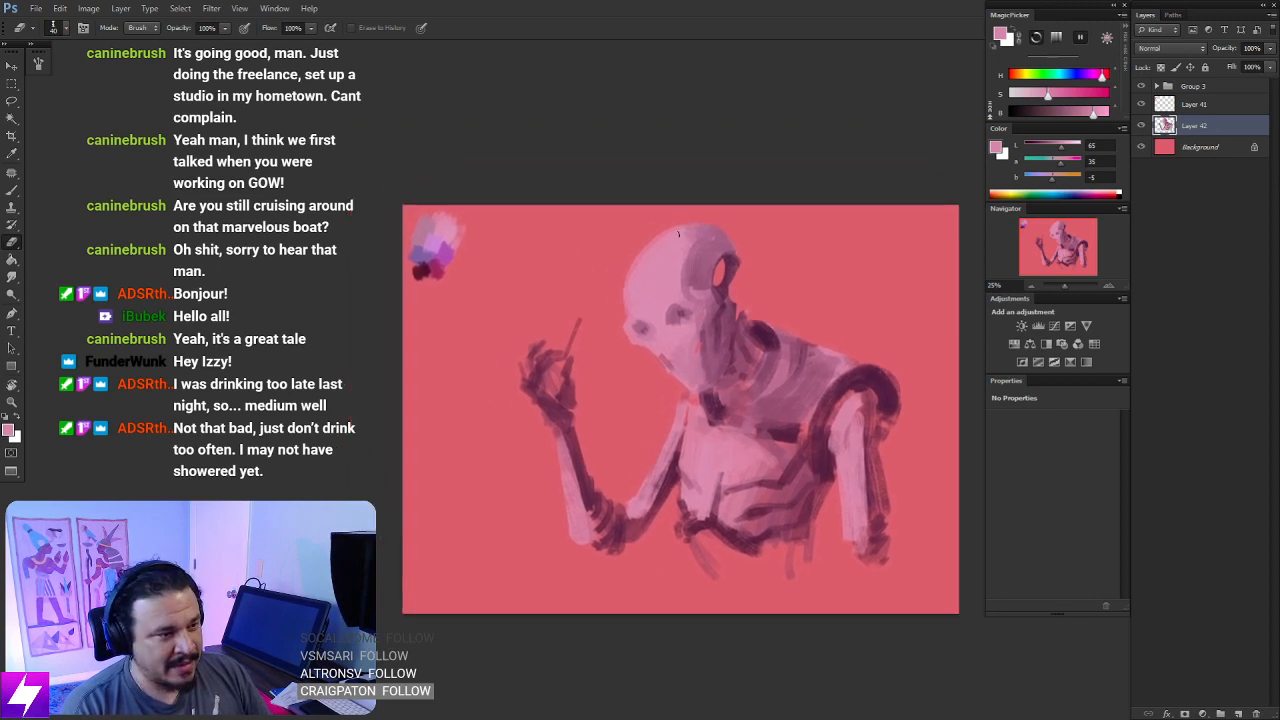
key("b")
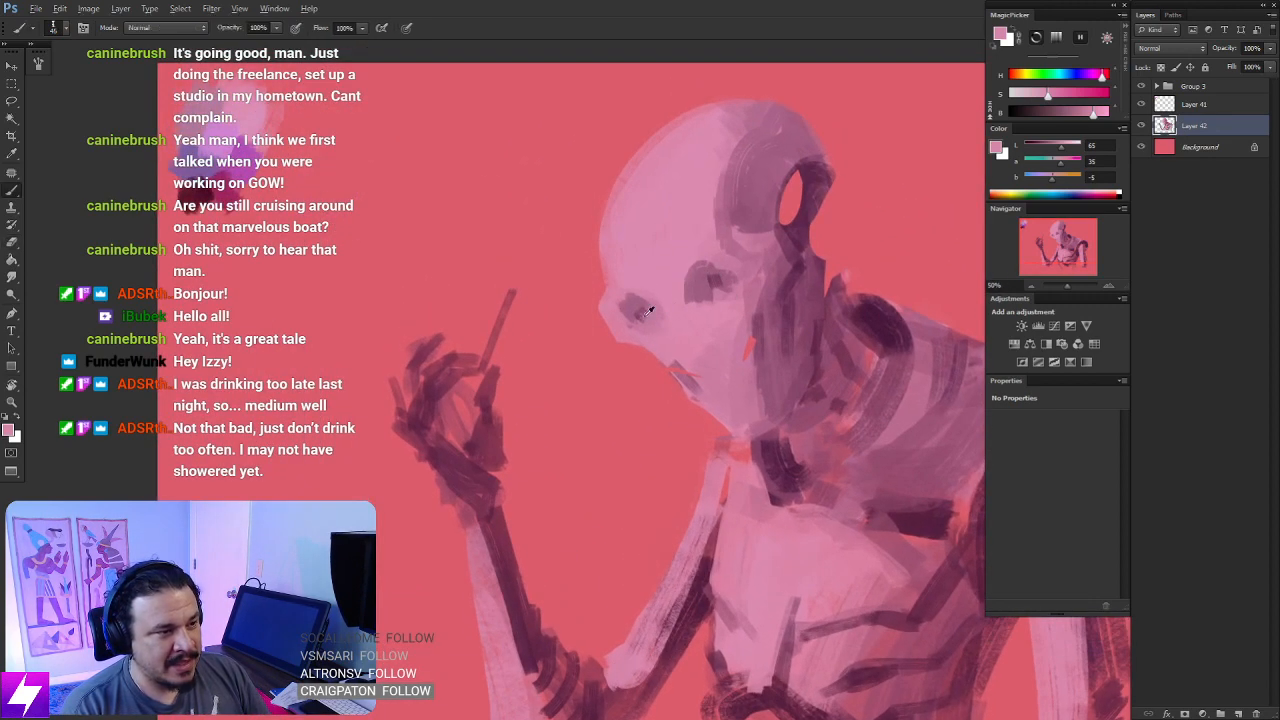
left_click(645, 310, "alt")
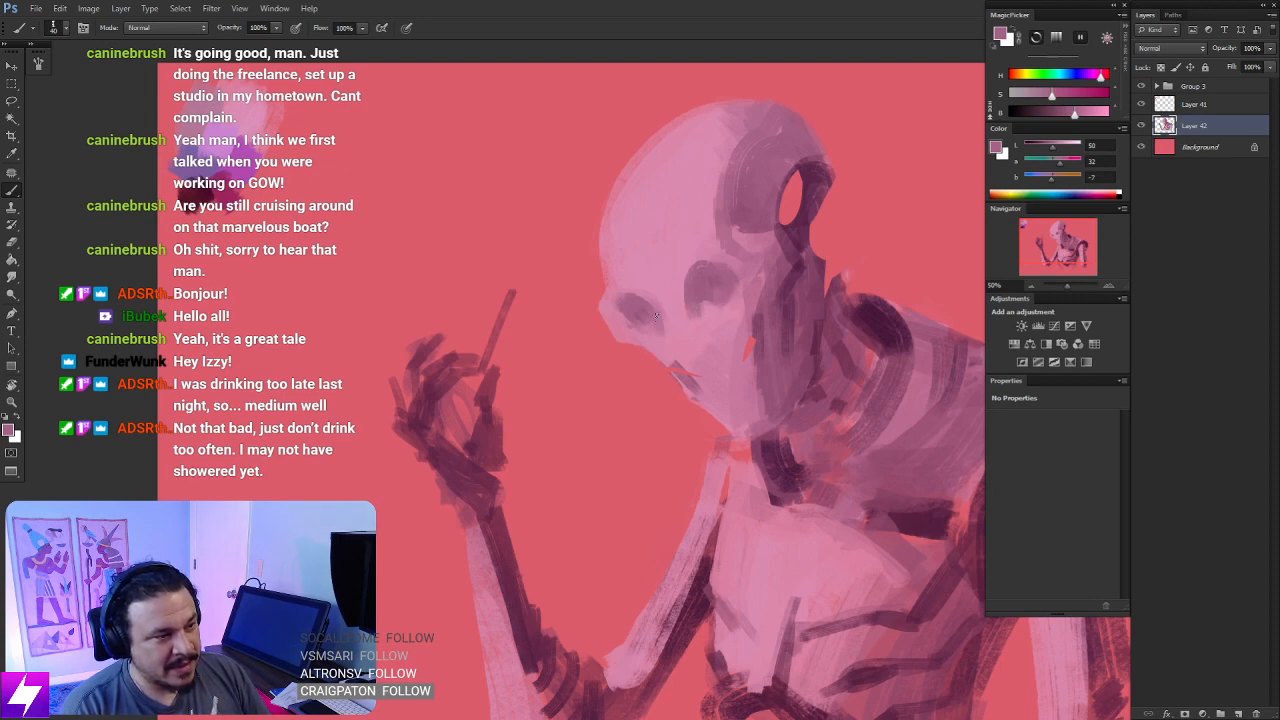
- Mirror the canvas, sample the face's light pink and paint over both eye sockets with a larger brush
key("ctrl+minus")
key("ctrl+minus")
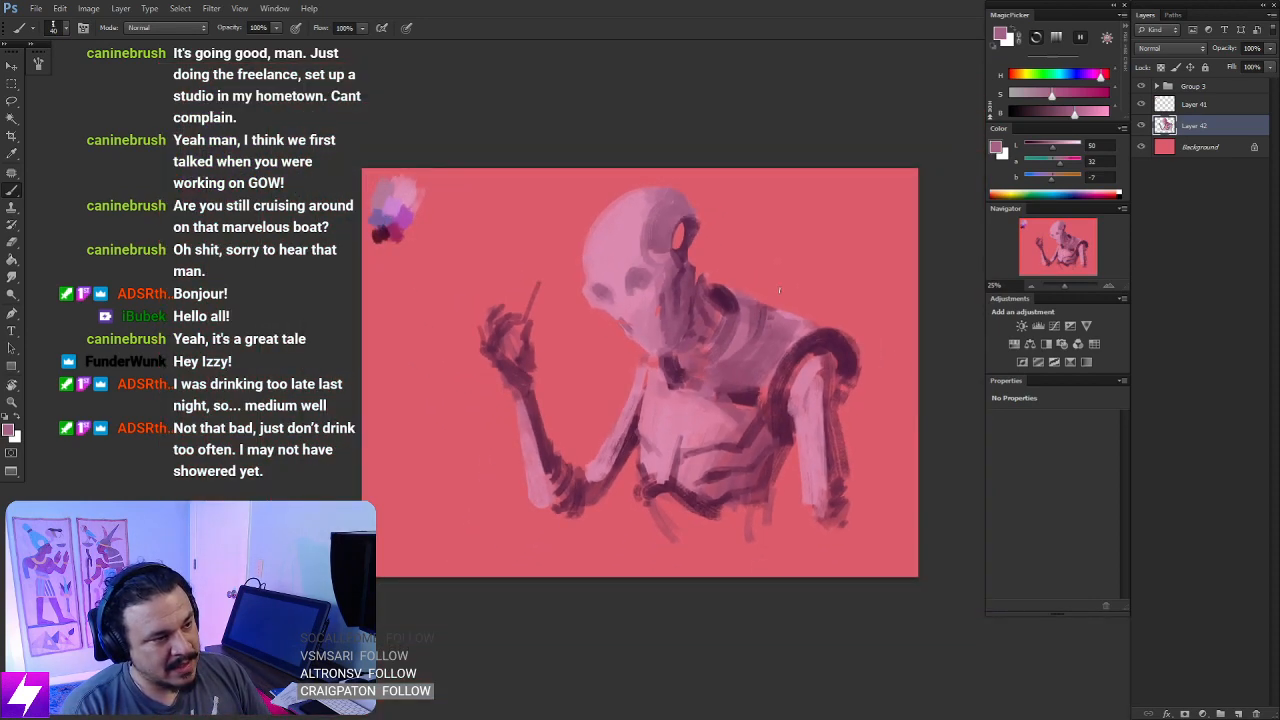
key("F2")
key("ctrl+plus")
left_click_drag(702, 260, 724, 296)
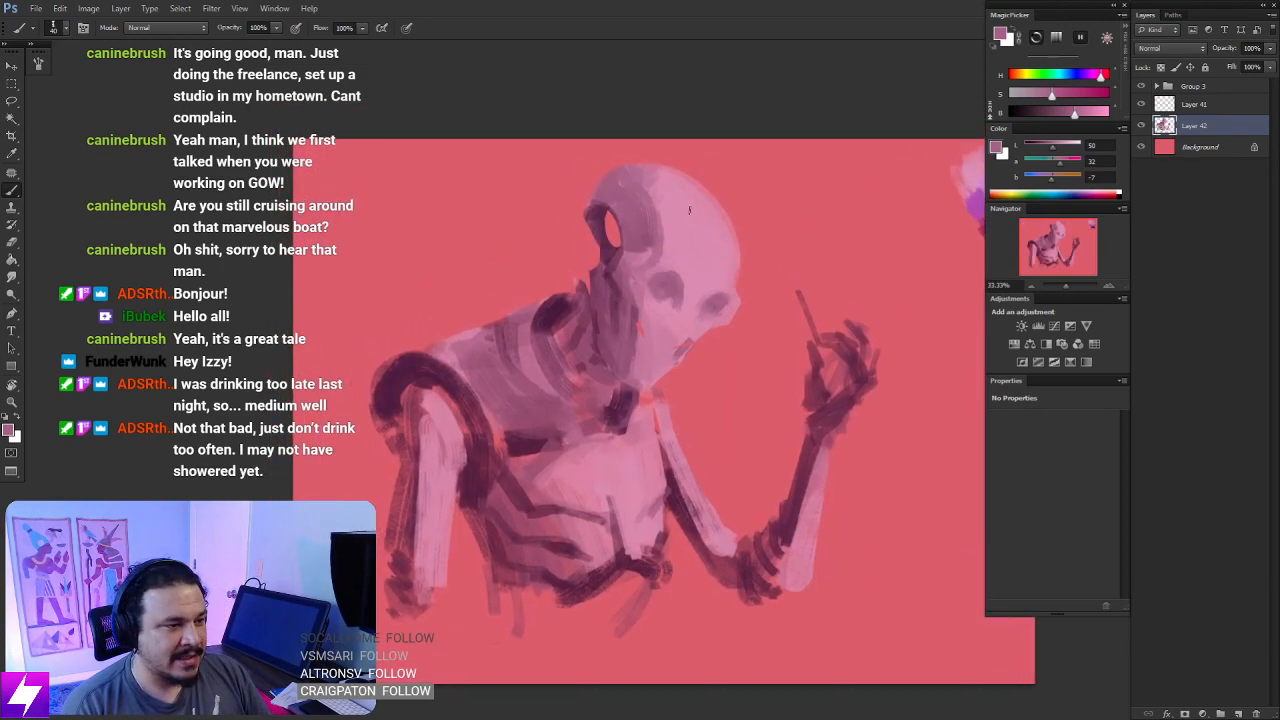
key("ctrl+plus")
left_click_drag(694, 174, 699, 225)
left_click(711, 261, "alt")
key("bracketright")
key("bracketright")
mouse_move(684, 272)
left_mouse_down()
mouse_move(662, 296)
mouse_move(664, 276)
mouse_move(691, 259)
mouse_move(702, 261)
mouse_move(698, 305)
left_mouse_up()
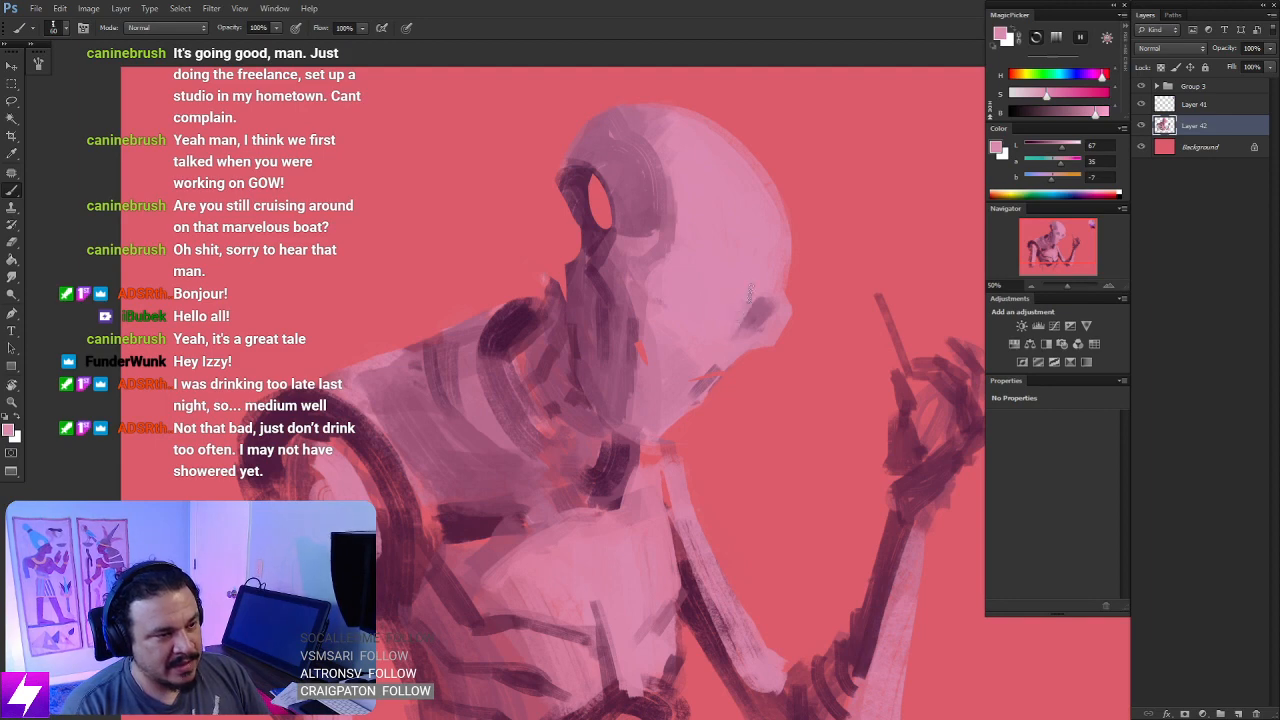
- Erase along the front of the face to smooth the contour of the far brow and cheek
key("e")
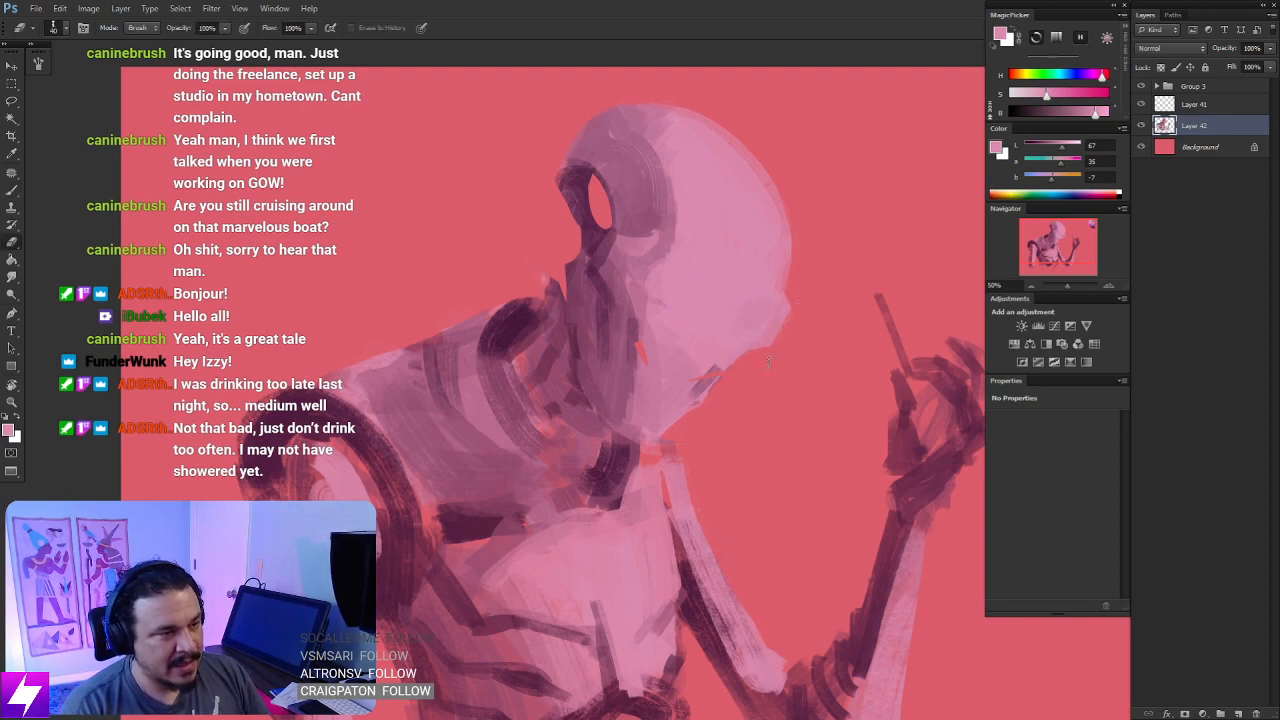
left_click_drag(769, 361, 796, 291)
left_click_drag(708, 321, 747, 369)
- Sample plum tones below and beside the ear opening and repaint the head's side panel as a broader, more even shadow
key("b")
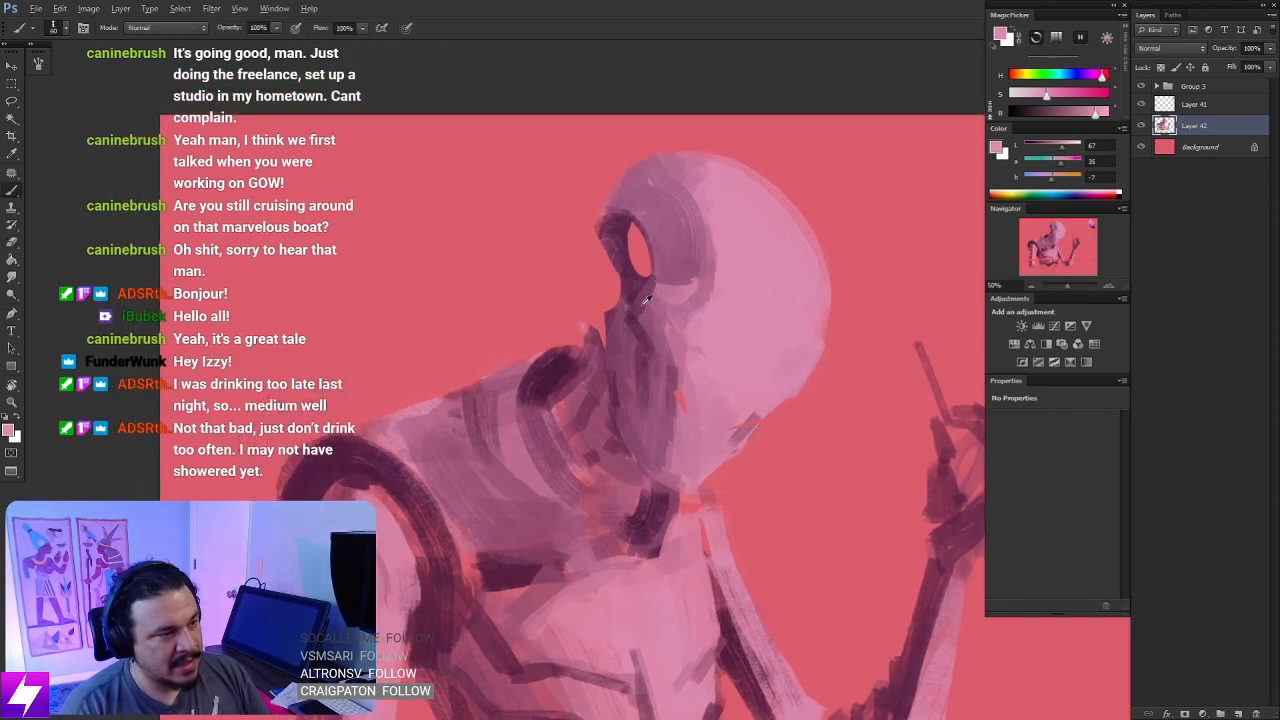
left_click(648, 303, "alt")
left_click_drag(662, 300, 652, 352)
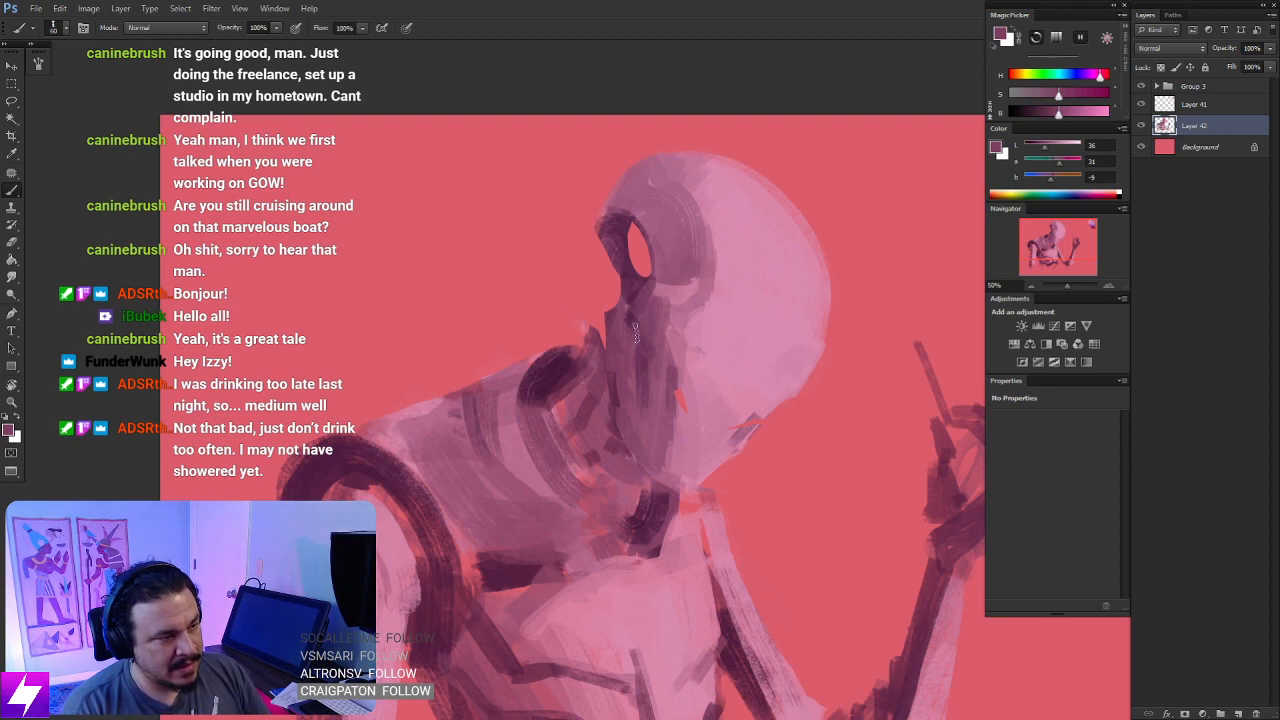
left_click_drag(667, 278, 664, 350)
left_click(685, 274, "alt")
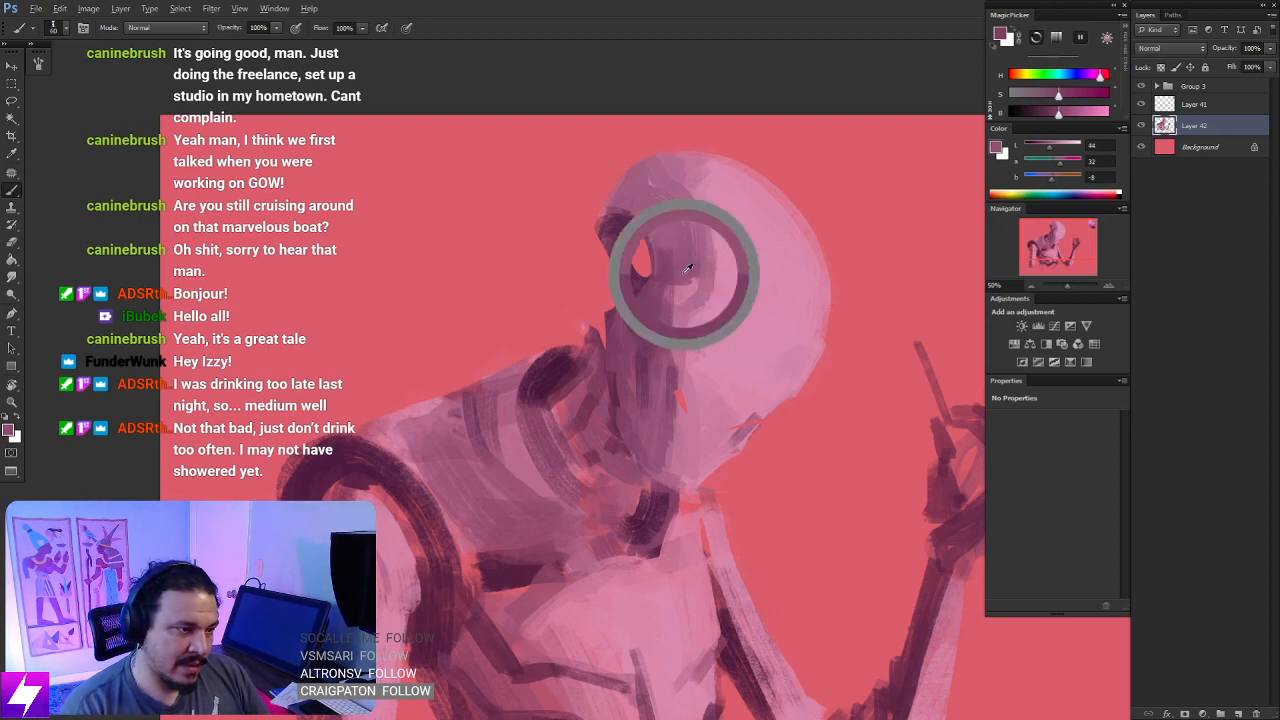
left_click_drag(676, 252, 656, 373)
key("bracketright")
key("bracketright")
key("bracketright")
mouse_move(675, 310)
left_mouse_down()
mouse_move(676, 266)
mouse_move(693, 297)
left_mouse_up()
left_click_drag(719, 410, 695, 387)
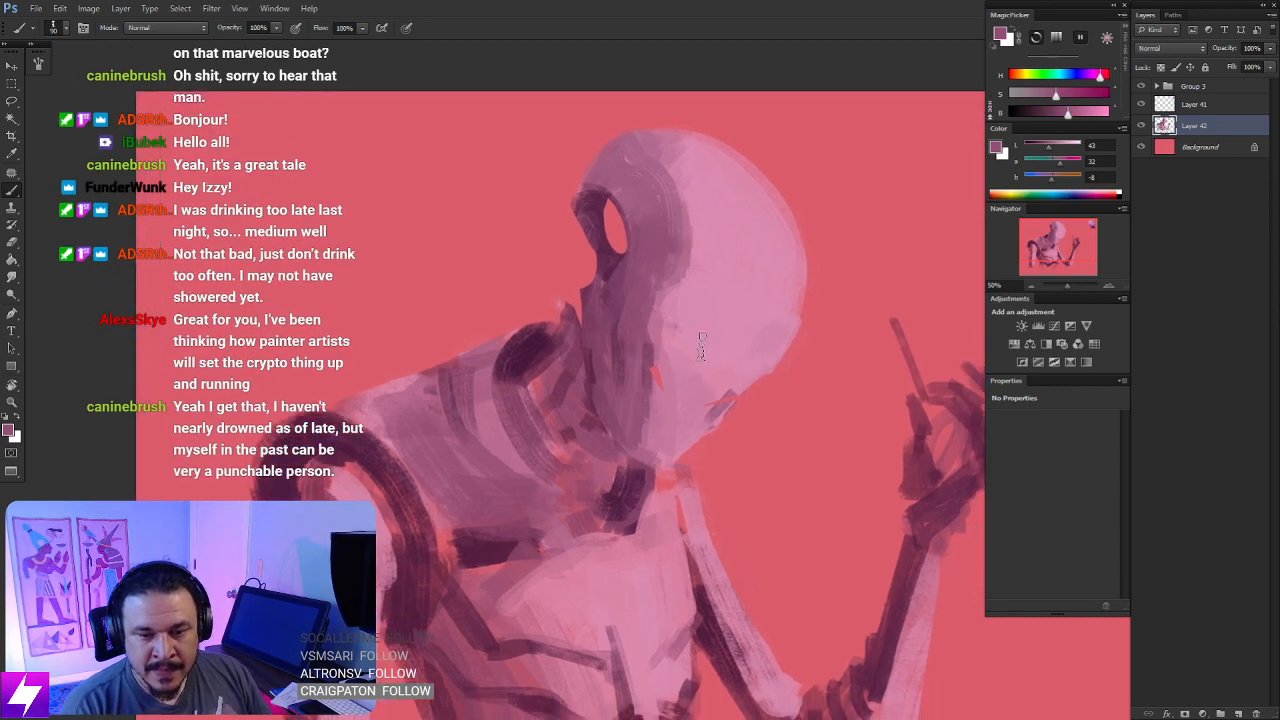
- Mirror the canvas back, soften the side panel's edge in mid pink and cover the mouth mark in light pink
key("ctrl+shift+h")
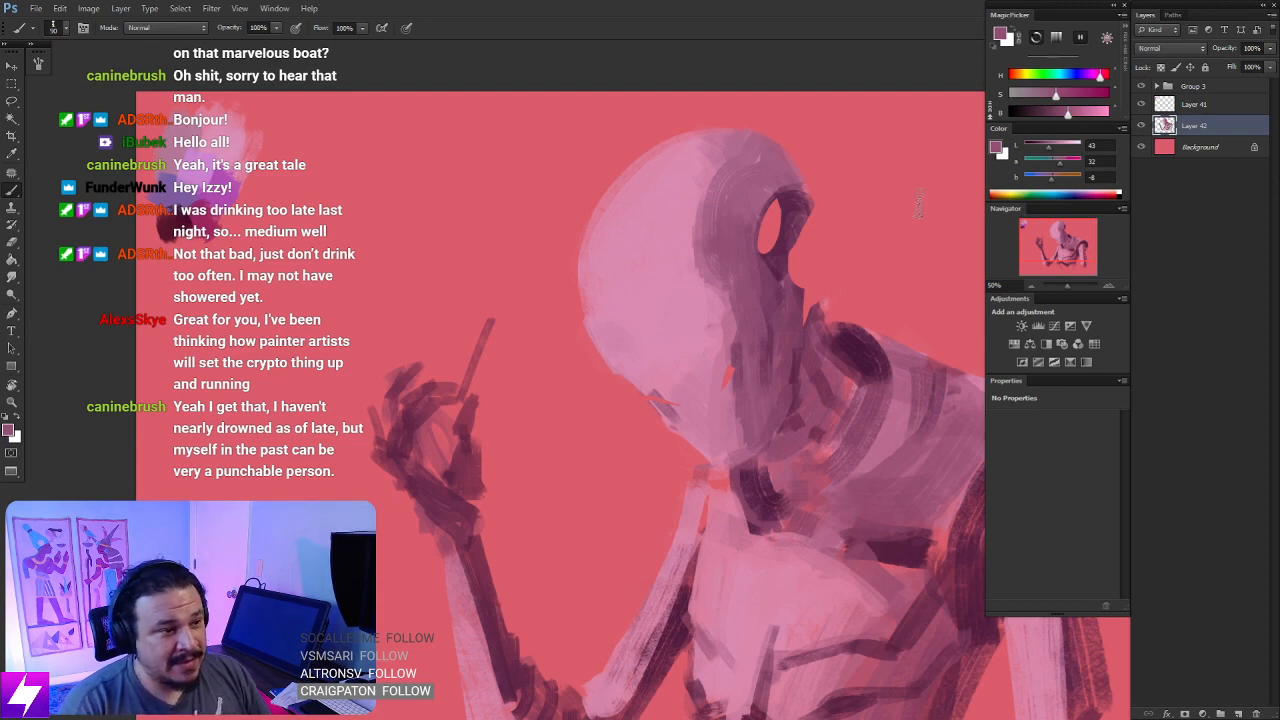
left_click(735, 150, "alt")
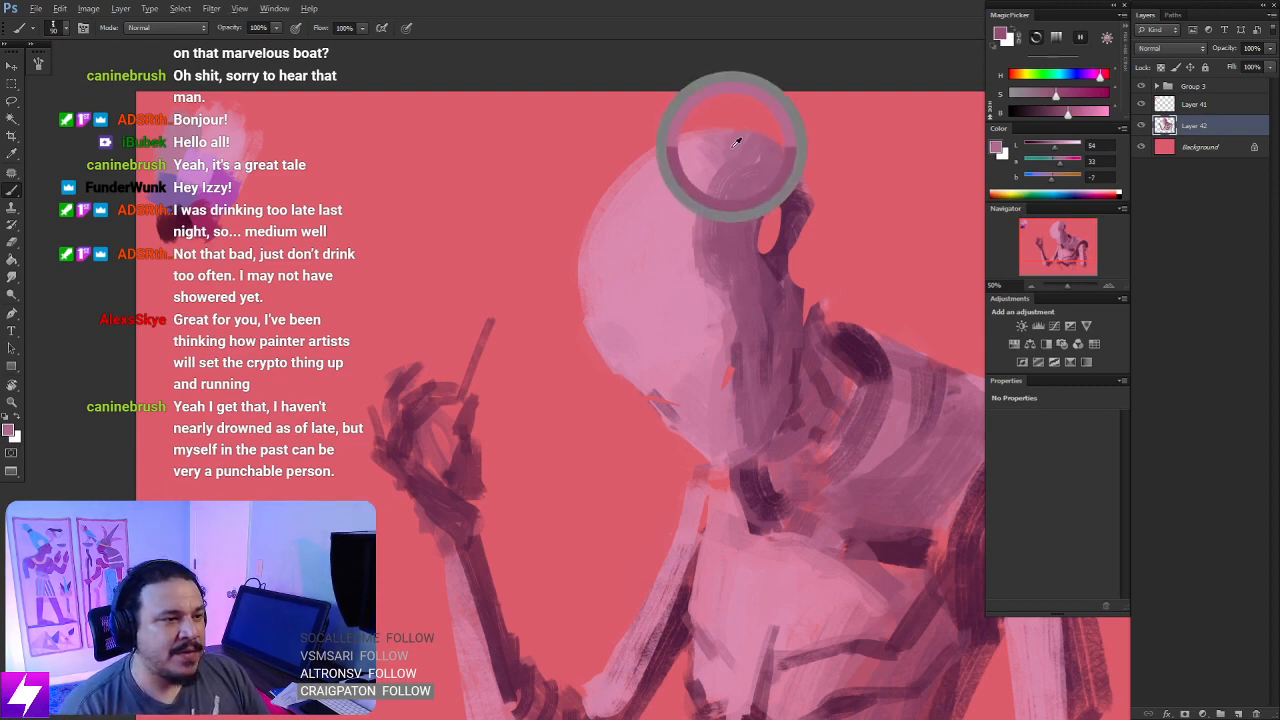
left_click_drag(693, 207, 700, 284)
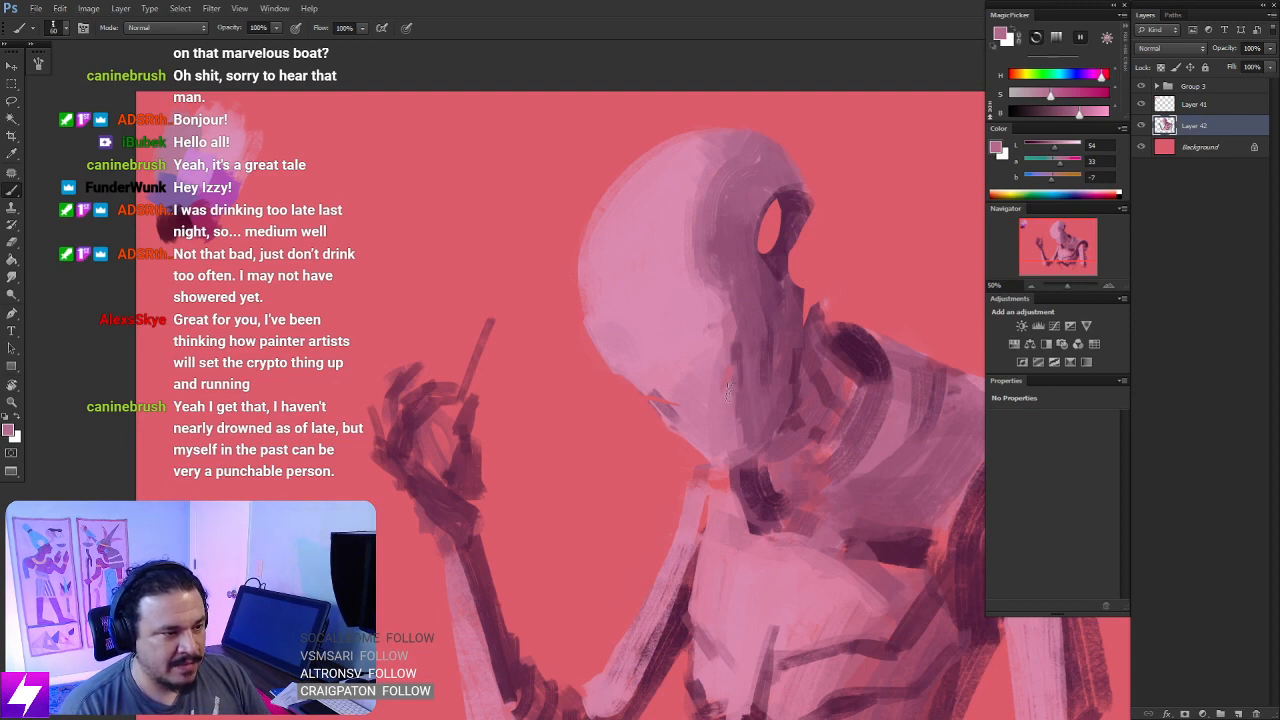
left_click(658, 385, "alt")
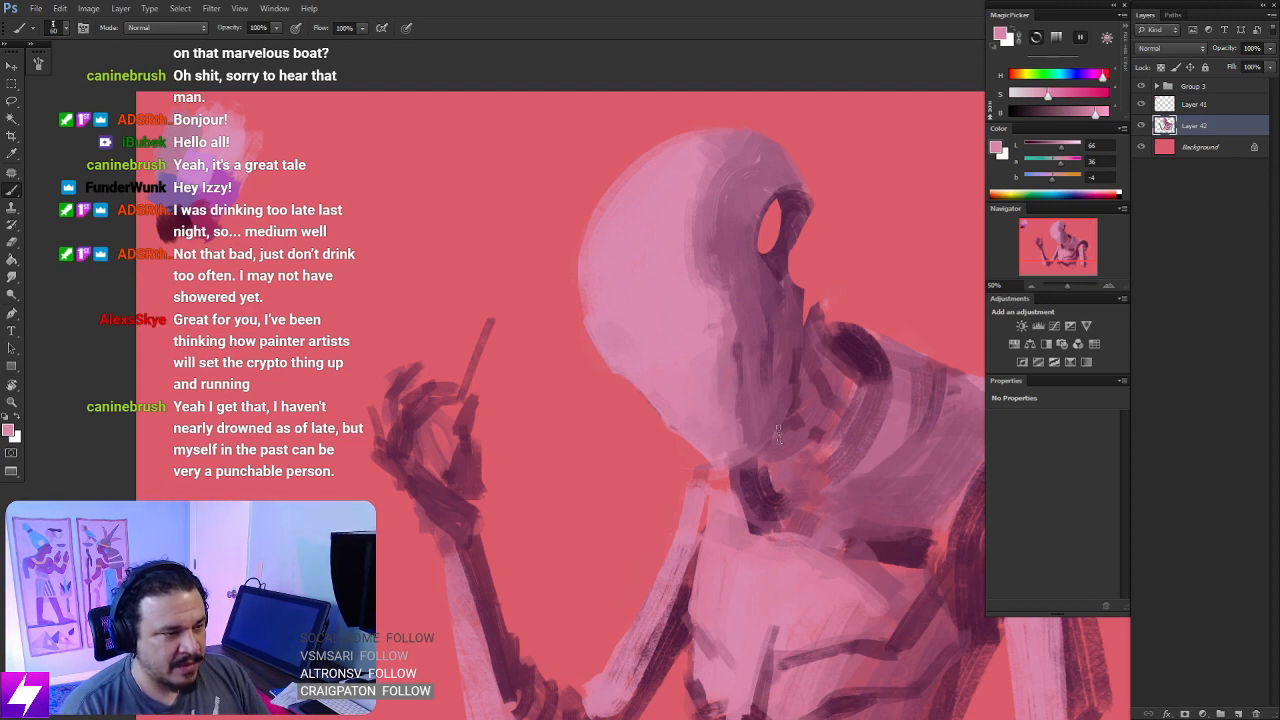
- Sample the mid pink beside the jaw and block in two soft rounded eye sockets, undoing the stray strokes
key("ctrl+minus")
left_click_drag(779, 435, 789, 474)
key("ctrl+plus")
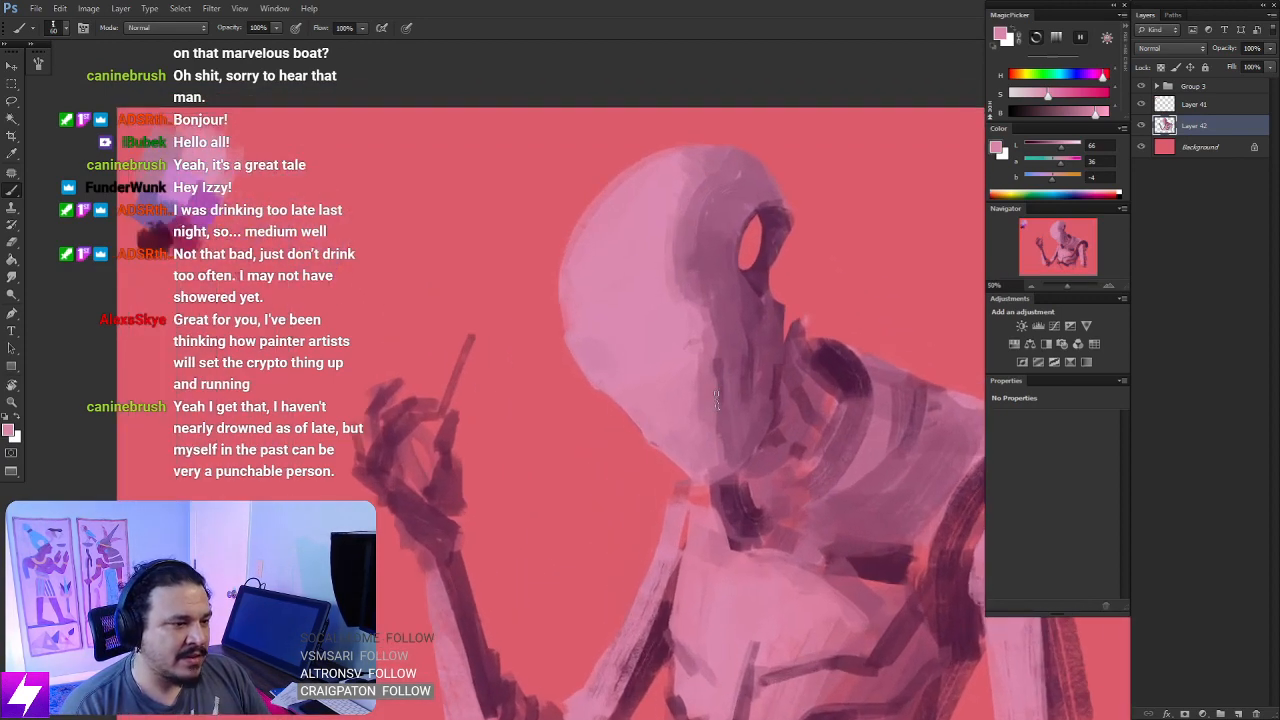
left_click(721, 408, "alt")
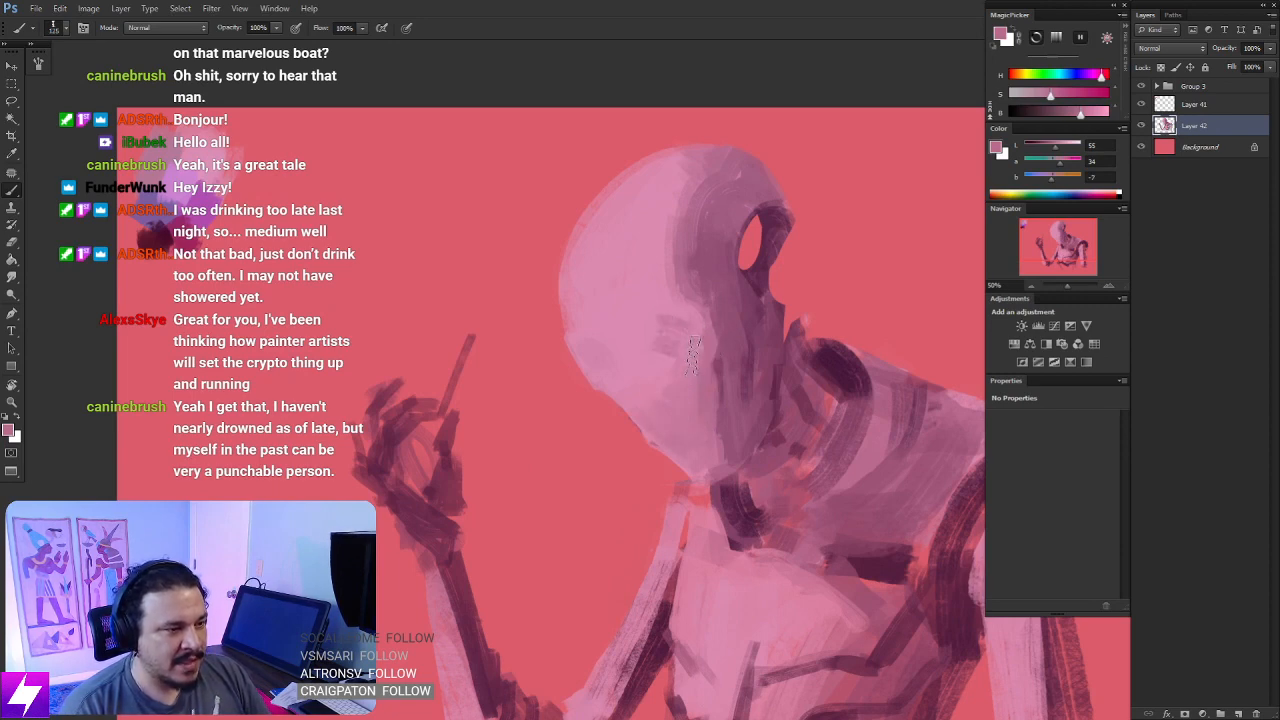
key("bracketleft")
key("bracketleft")
mouse_move(665, 327)
left_mouse_down()
mouse_move(684, 354)
mouse_move(662, 337)
mouse_move(613, 354)
mouse_move(678, 328)
mouse_move(684, 350)
mouse_move(662, 347)
mouse_move(676, 327)
mouse_move(692, 349)
mouse_move(626, 342)
mouse_move(691, 334)
mouse_move(672, 354)
mouse_move(667, 332)
mouse_move(686, 337)
mouse_move(678, 353)
mouse_move(658, 341)
mouse_move(674, 329)
mouse_move(620, 359)
mouse_move(660, 350)
left_mouse_up()
key("ctrl+z")
key("ctrl+z")
key("ctrl+z")
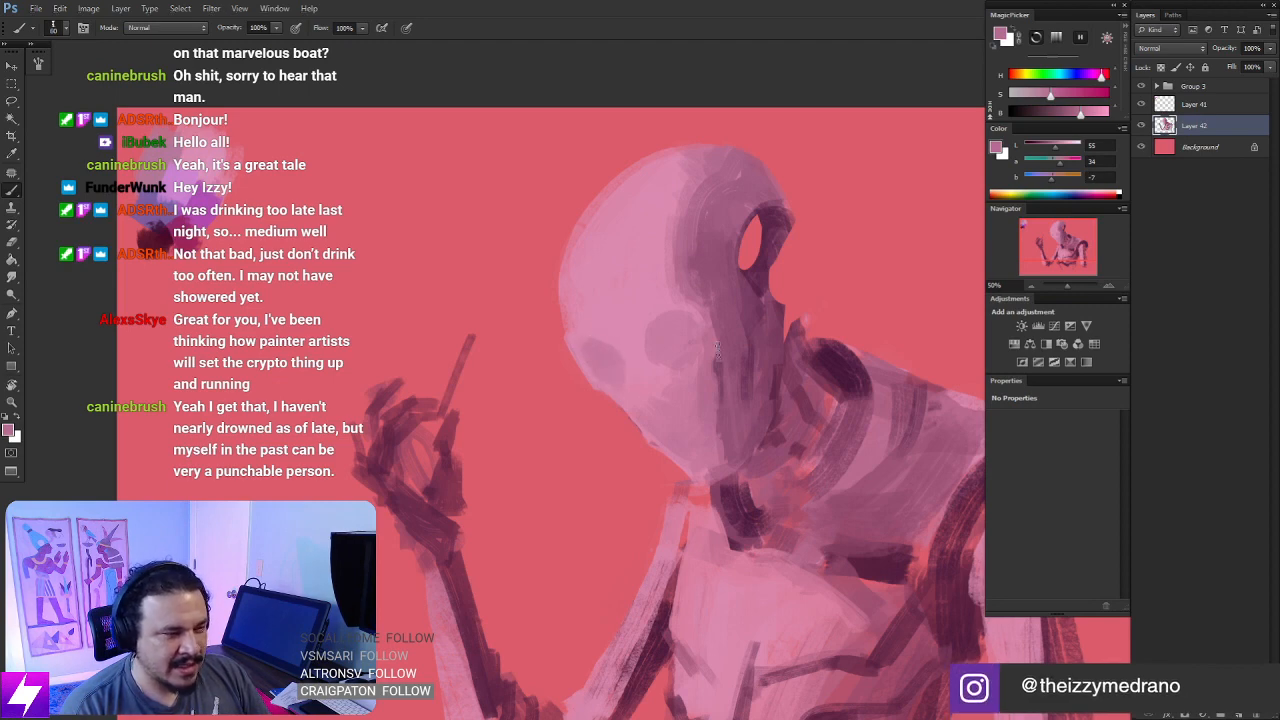
- Sample the face's light pink and paint the cheekbones beside the near eye socket and beneath the far one
key("ctrl+minus")
key("ctrl+minus")
key("ctrl+plus")
key("ctrl+plus")
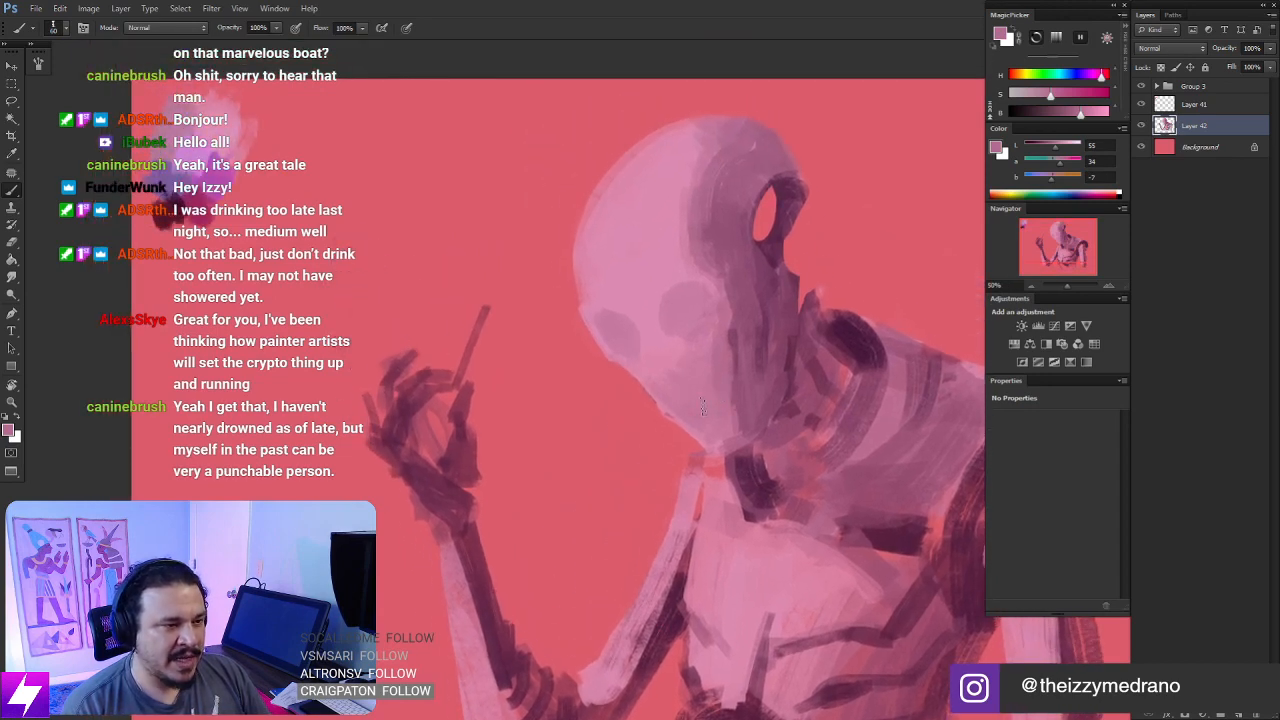
mouse_move(757, 425)
left_mouse_down()
mouse_move(740, 418)
mouse_move(756, 446)
left_mouse_up()
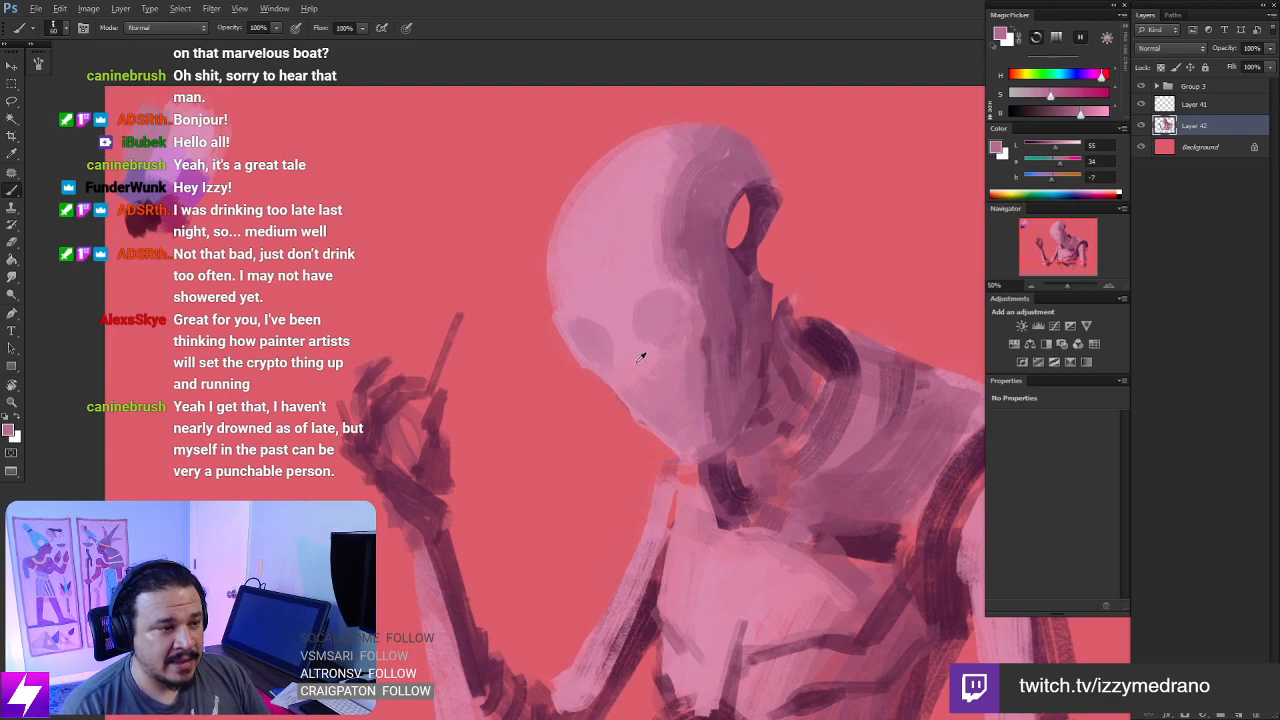
left_click(641, 357, "alt")
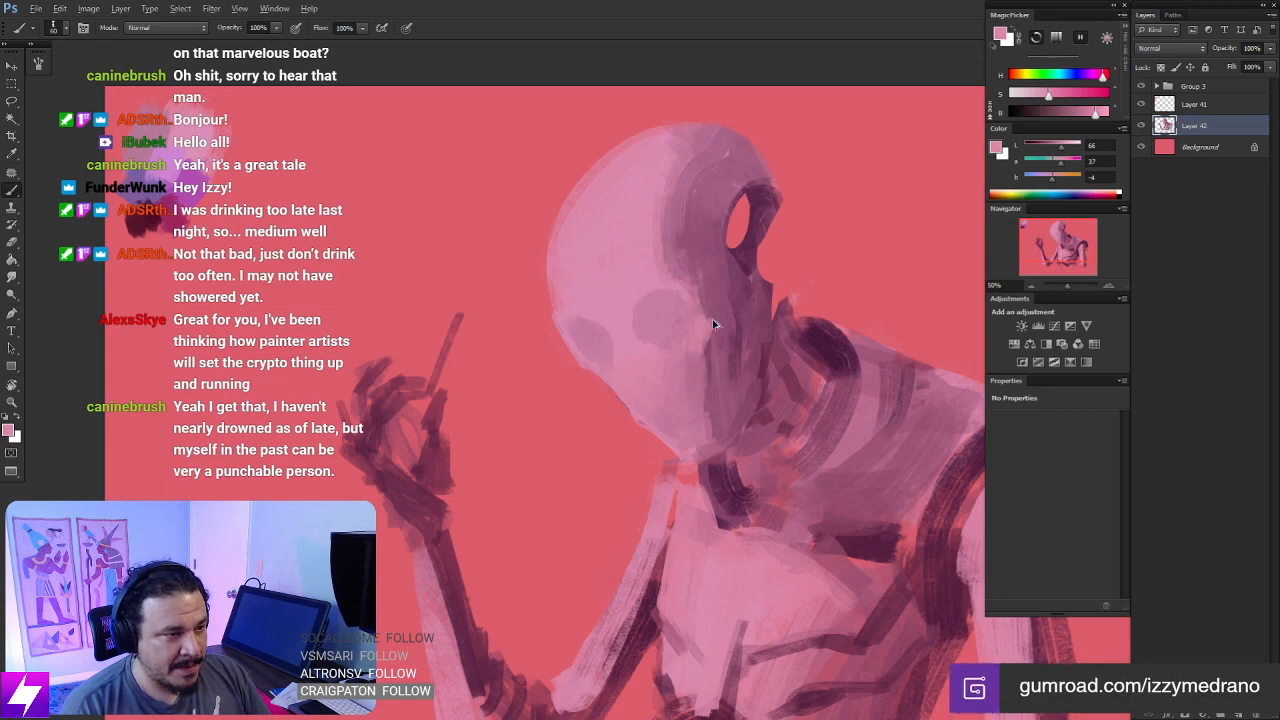
left_click(649, 274, "alt")
left_click_drag(703, 327, 700, 332)
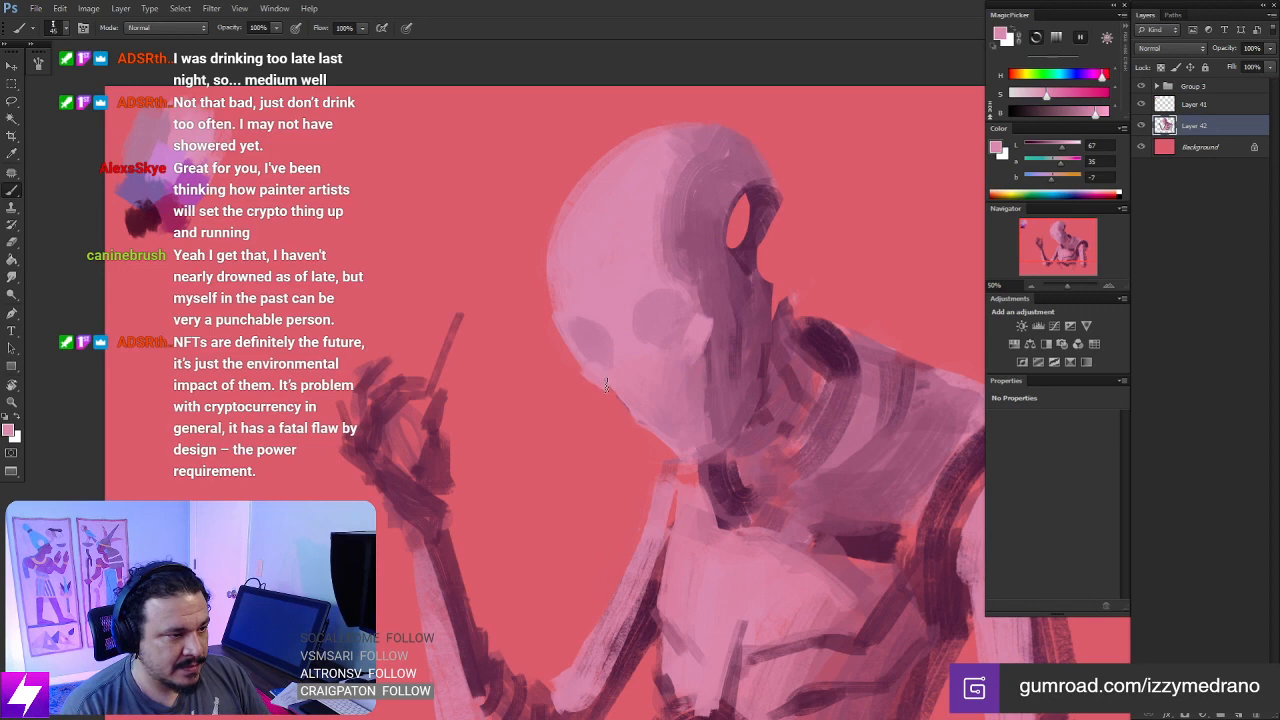
- Sample the mauve at the side panel's edge and paint a band joining the two eye sockets
key("ctrl+minus")
key("ctrl+minus")
key("ctrl+plus")
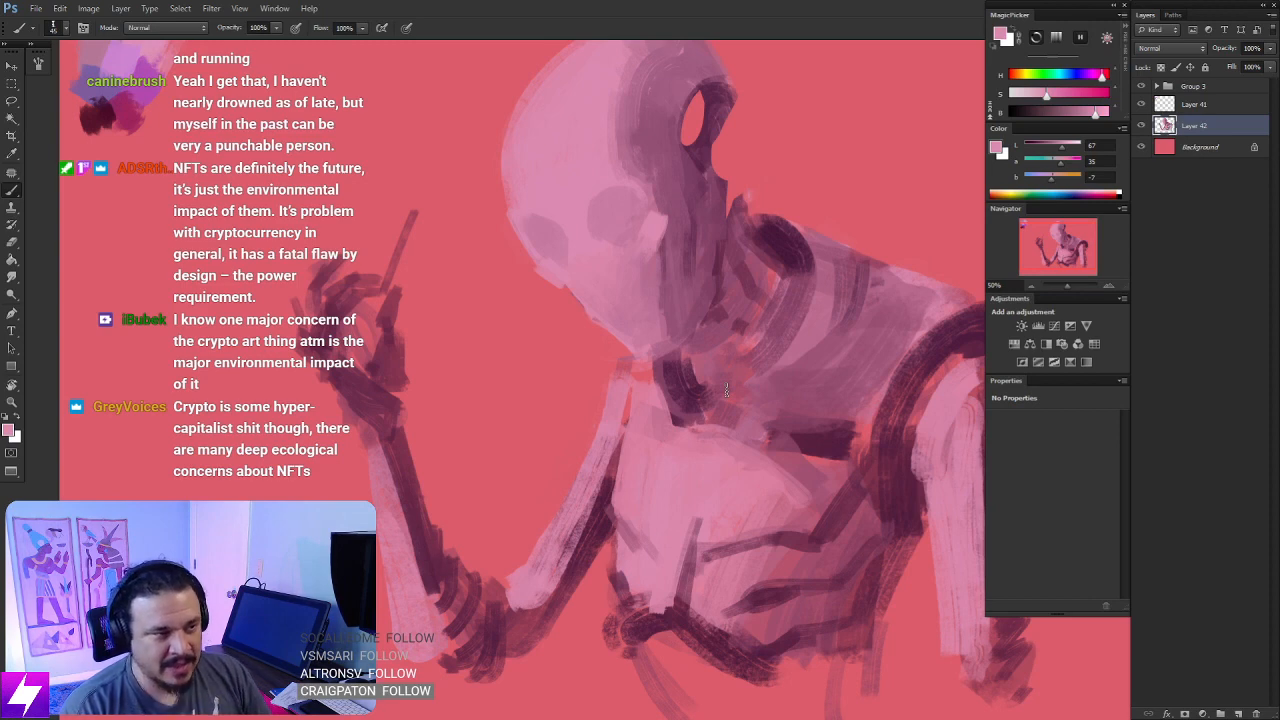
left_click_drag(689, 235, 712, 324)
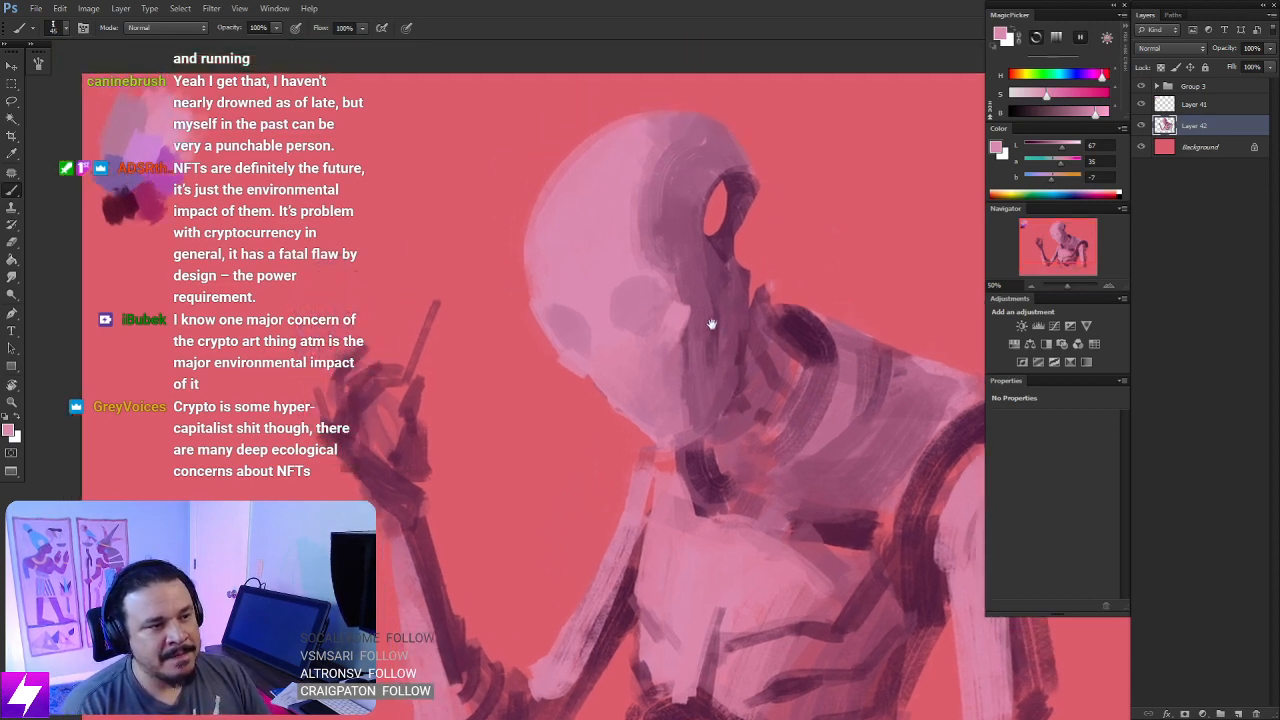
left_click_drag(667, 281, 715, 316)
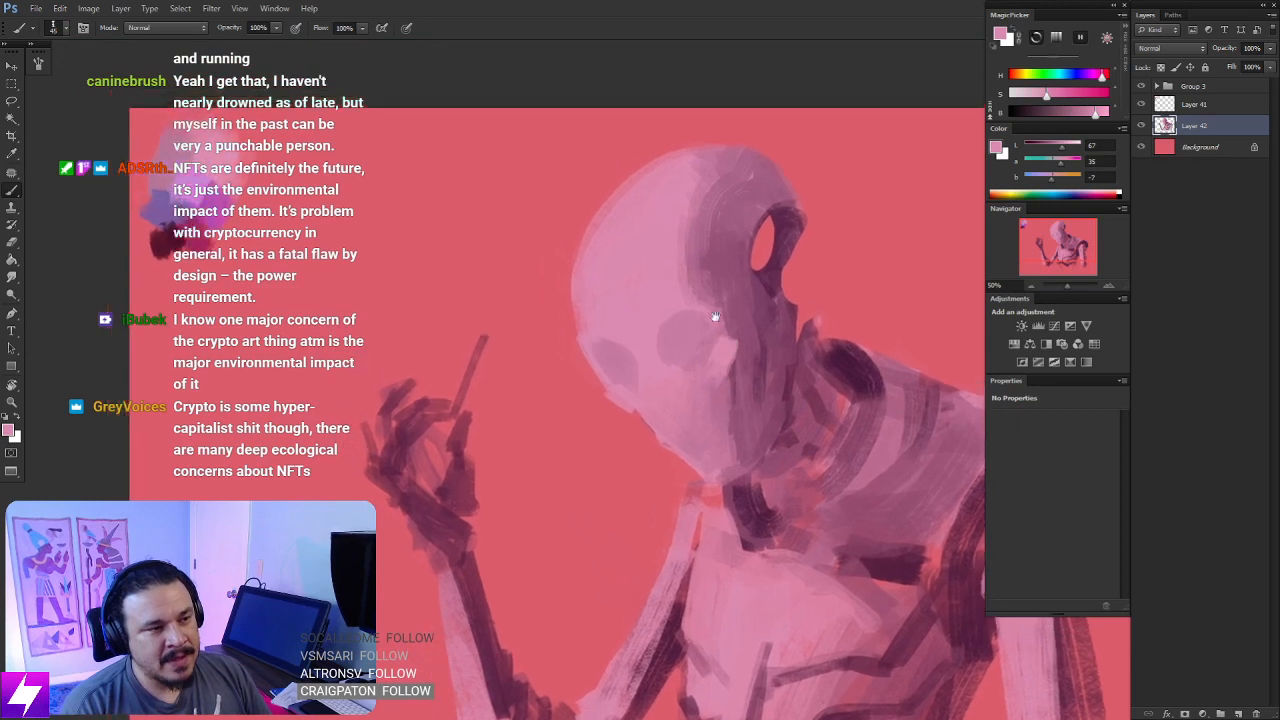
left_click(699, 252, "alt")
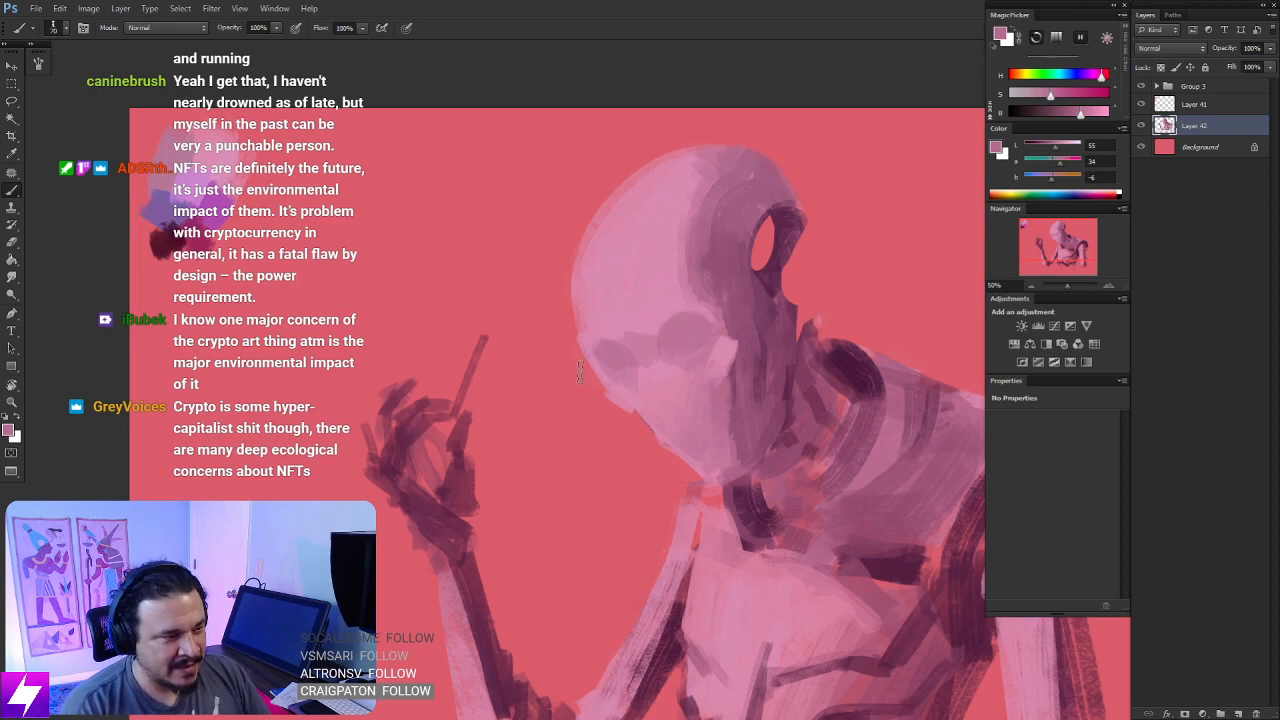
- Erase along the front of the face to sharpen the far cheek and jaw outline
key("e")
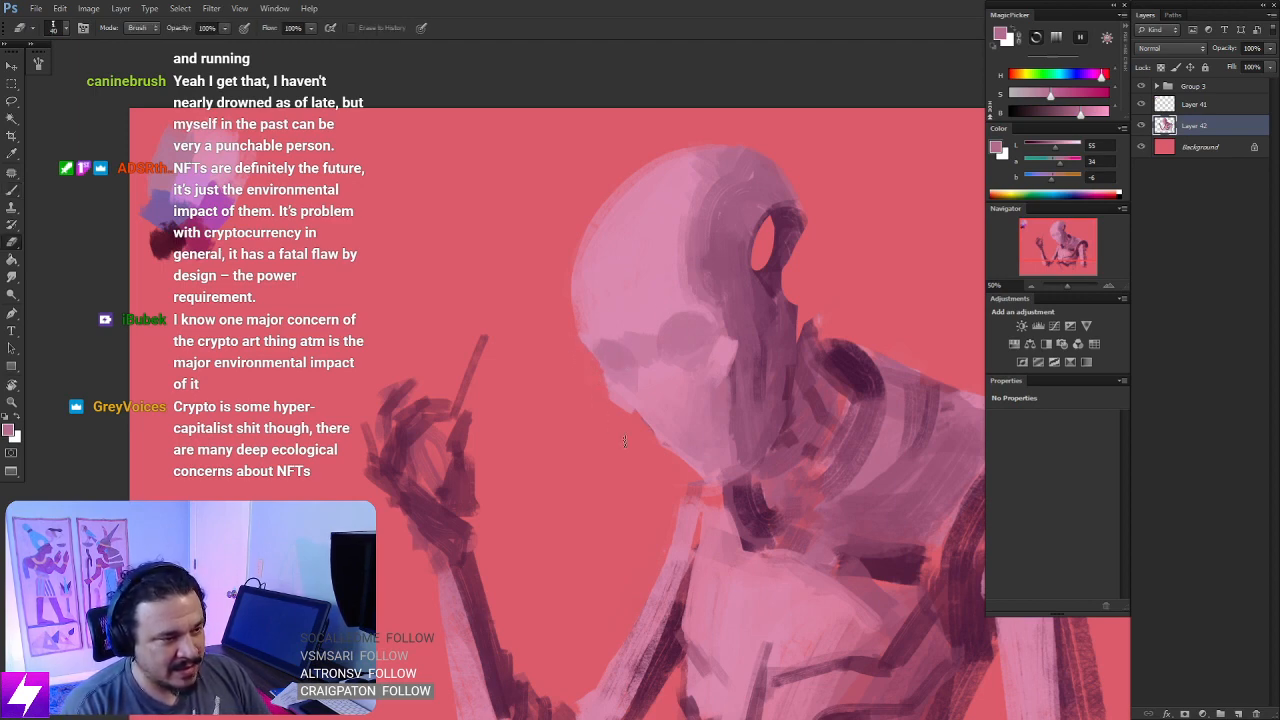
left_click_drag(667, 472, 634, 434)
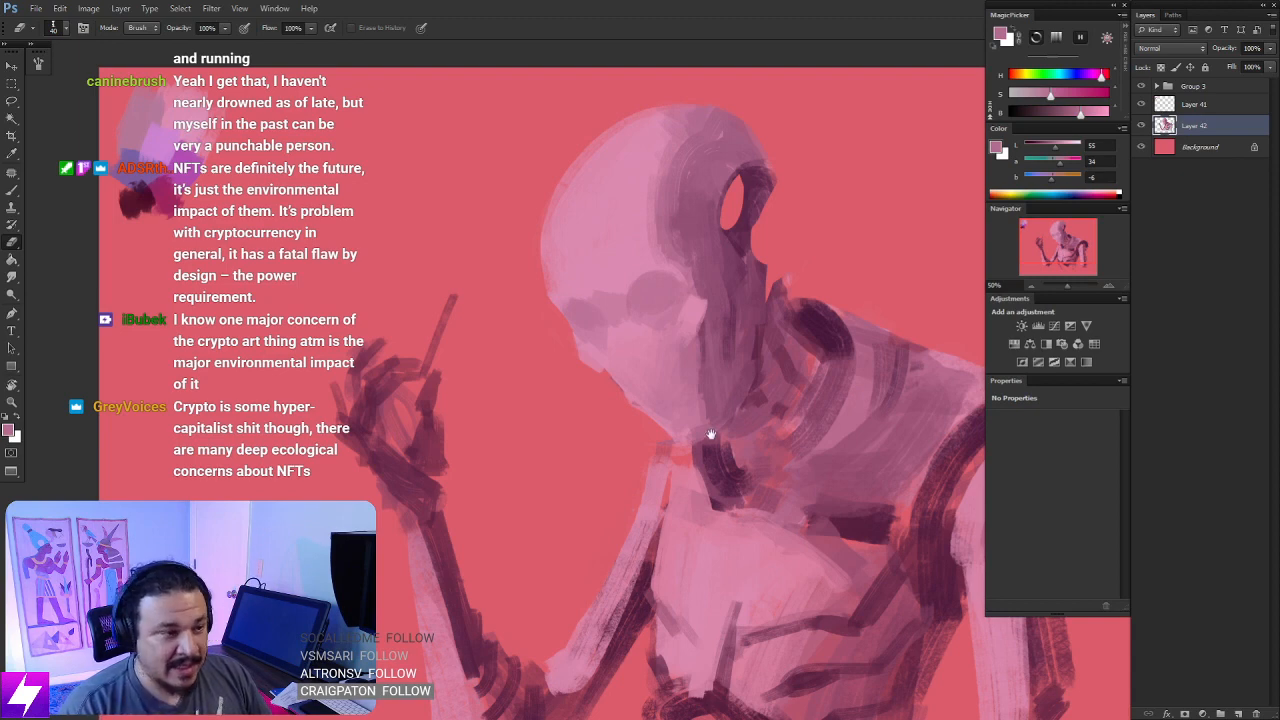
left_click_drag(710, 434, 762, 487)
- Sample the side panel's plum and deepen the shading behind the cheekbone, undoing the oversized stroke and reducing the brush size
key("b")
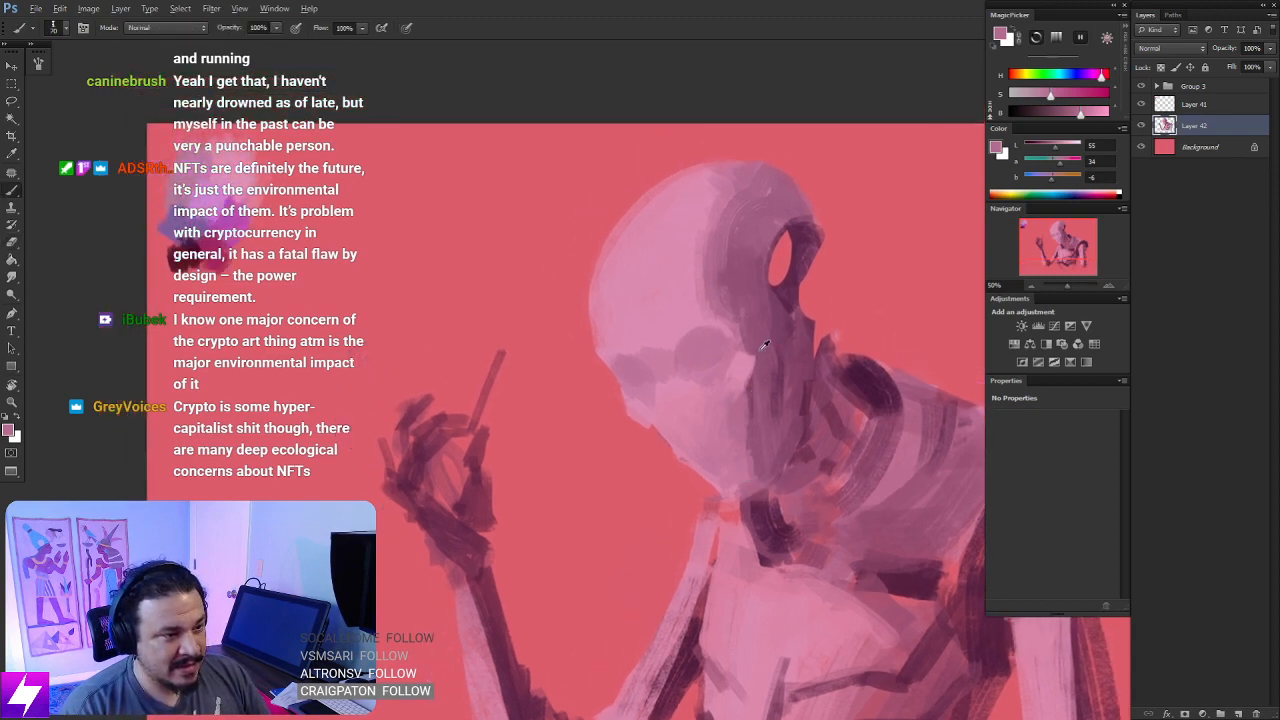
left_click(762, 346, "alt")
key("bracketright")
key("bracketright")
key("bracketright")
mouse_move(750, 370)
left_mouse_down()
mouse_move(748, 430)
mouse_move(754, 418)
mouse_move(736, 446)
left_mouse_up()
key("ctrl+z")
key("bracketleft")
key("bracketleft")
key("bracketleft")
key("bracketleft")
key("bracketleft")
- Mirror the canvas, sample the skull's light pink and paint a crisper edge where the temple meets the side panel
key("ctrl+minus")
key("ctrl+minus")
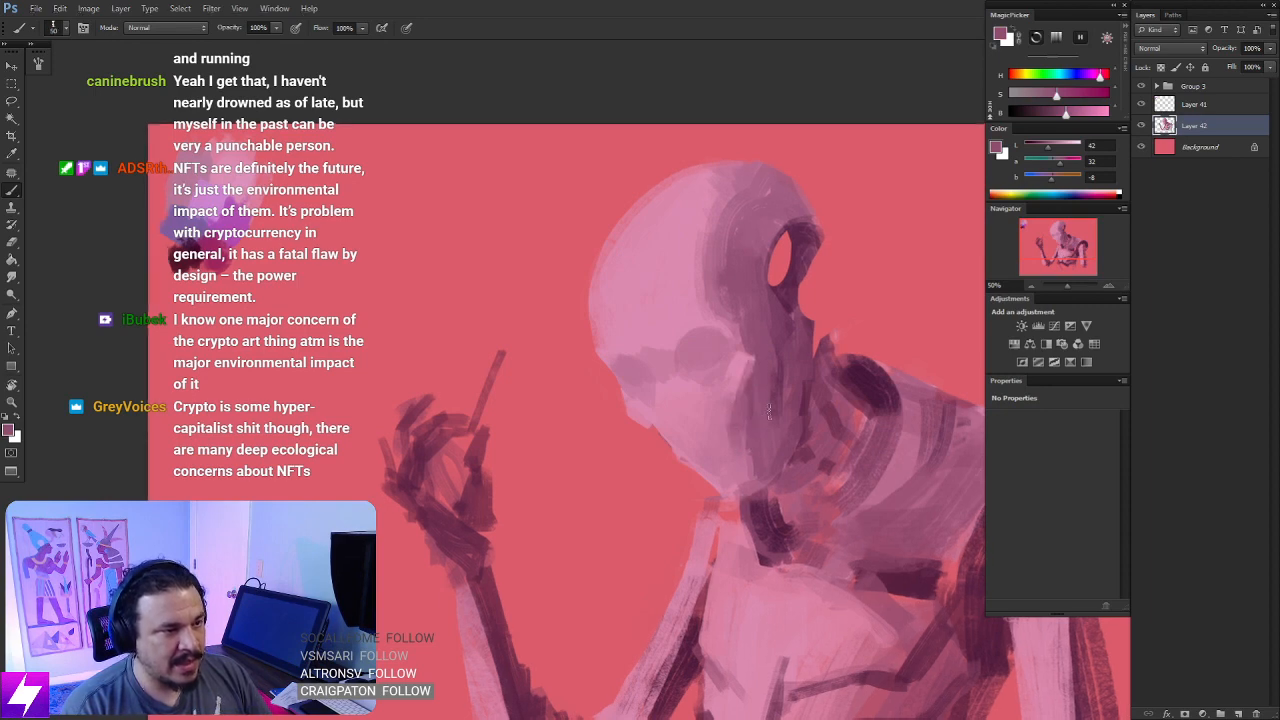
key("ctrl+shift+h")
key("ctrl+plus")
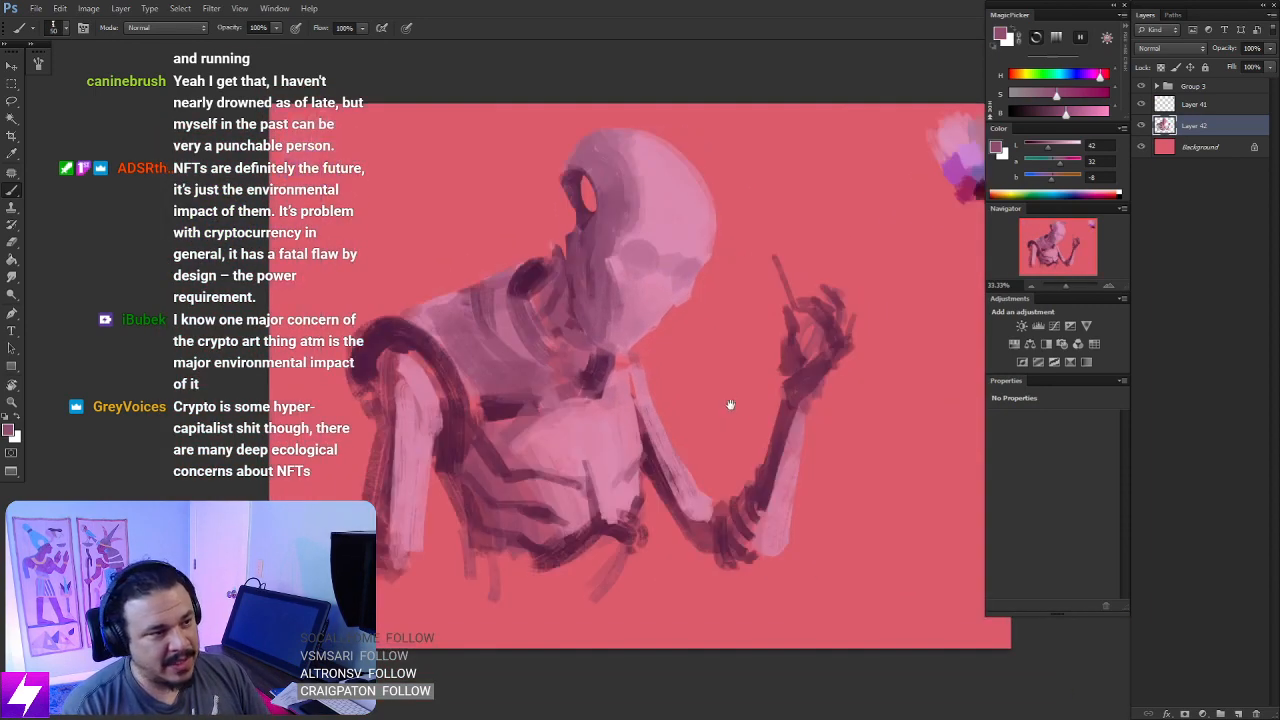
key("r")
left_click_drag(760, 405, 748, 305)
key("ctrl+plus")
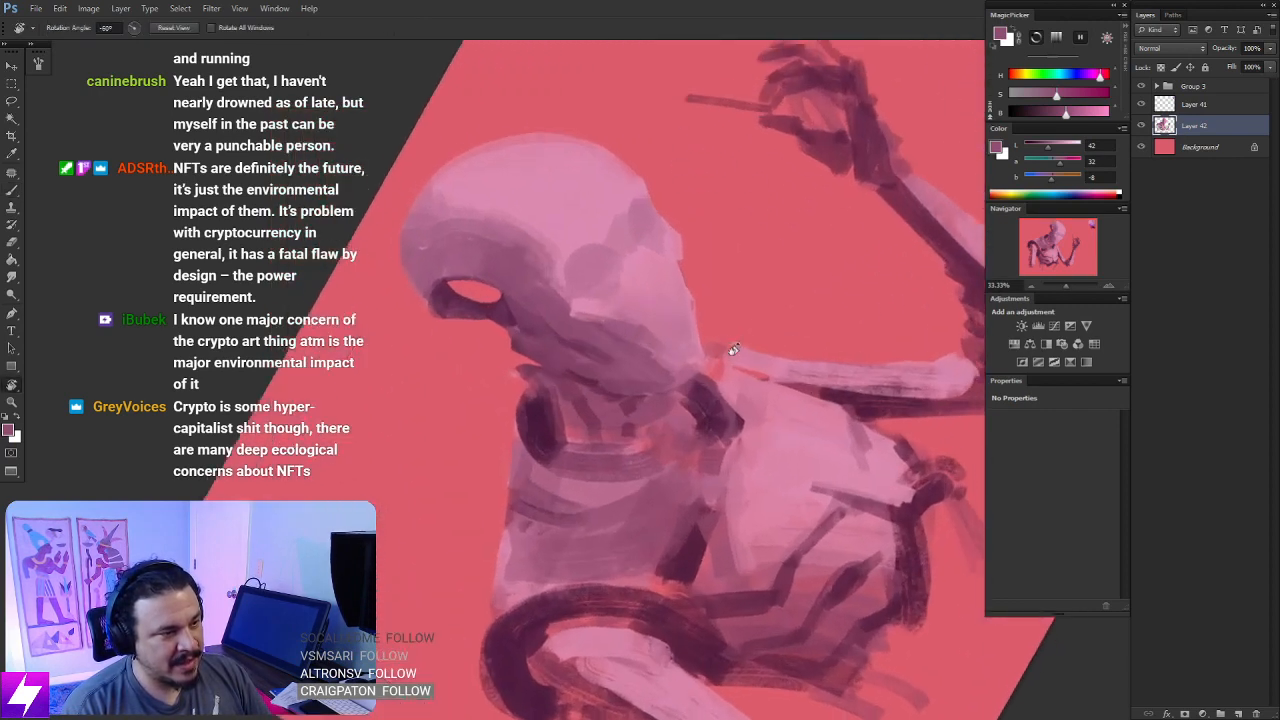
mouse_move(658, 288)
left_mouse_down()
mouse_move(708, 334)
mouse_move(720, 366)
left_mouse_up()
key("b")
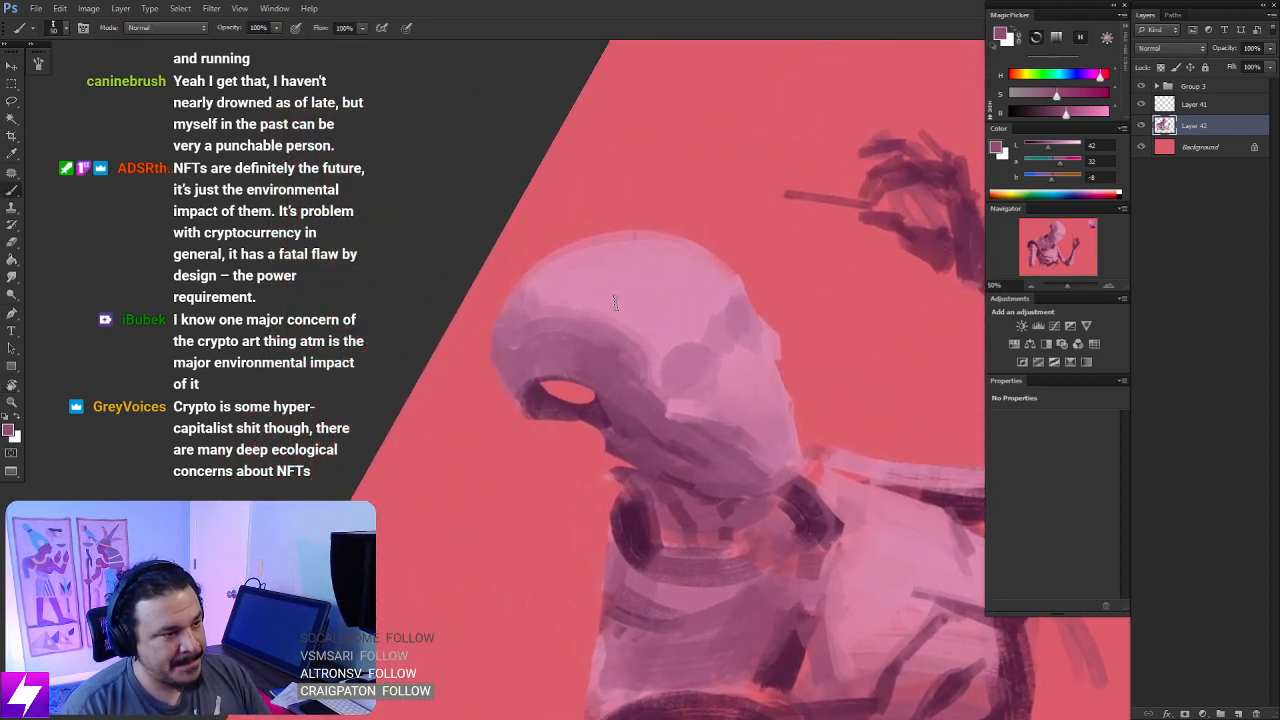
left_click(643, 330, "alt")
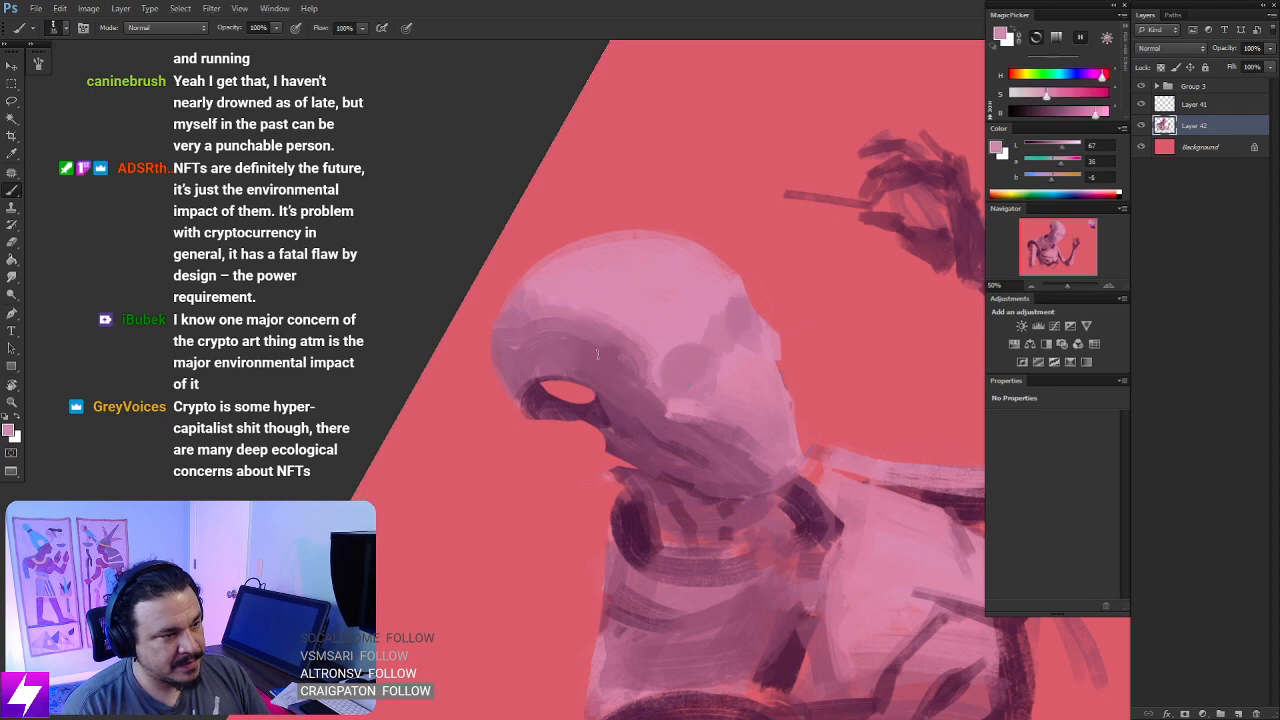
left_click_drag(588, 363, 645, 390)
key("ctrl+z")
mouse_move(599, 354)
left_mouse_down()
mouse_move(645, 380)
mouse_move(608, 366)
left_mouse_up()
key("Escape")
- Mirror the canvas back, sample the dark plum from the neck and fill in the shadows under the jaw and behind the head
key("ctrl+minus")
key("ctrl+minus")
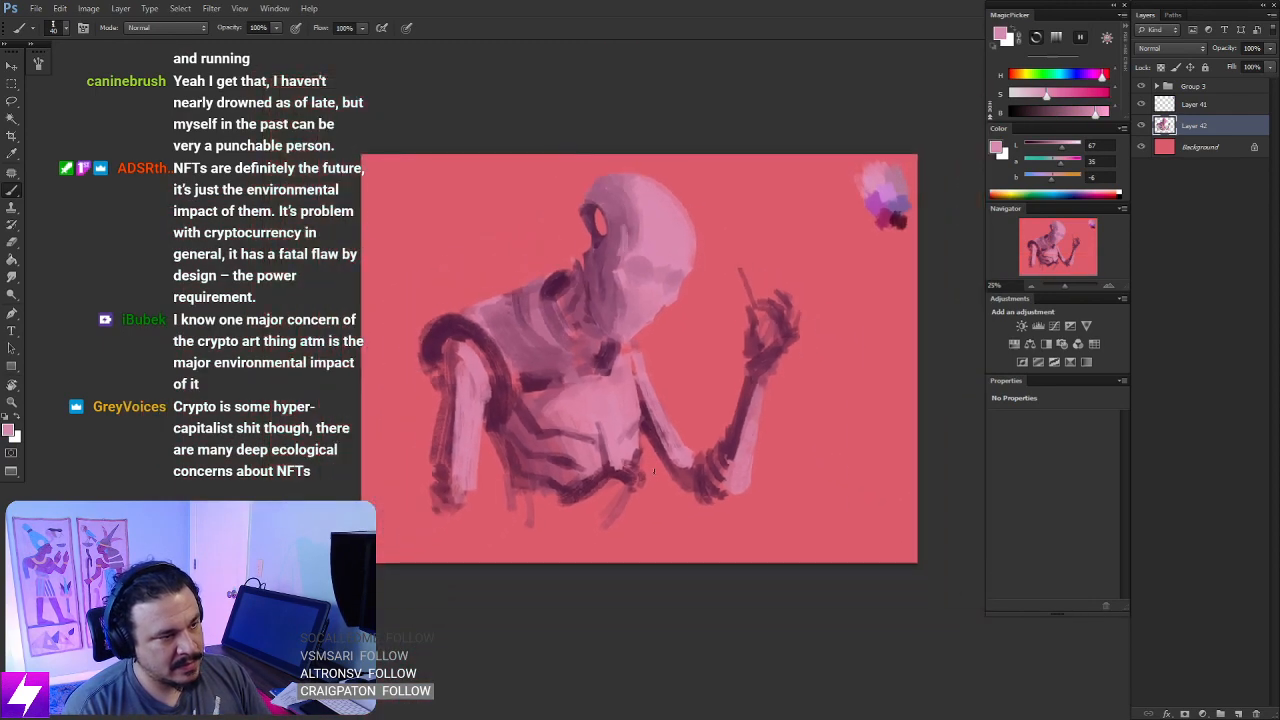
key("ctrl+shift+h")
key("ctrl+plus")
key("ctrl+plus")
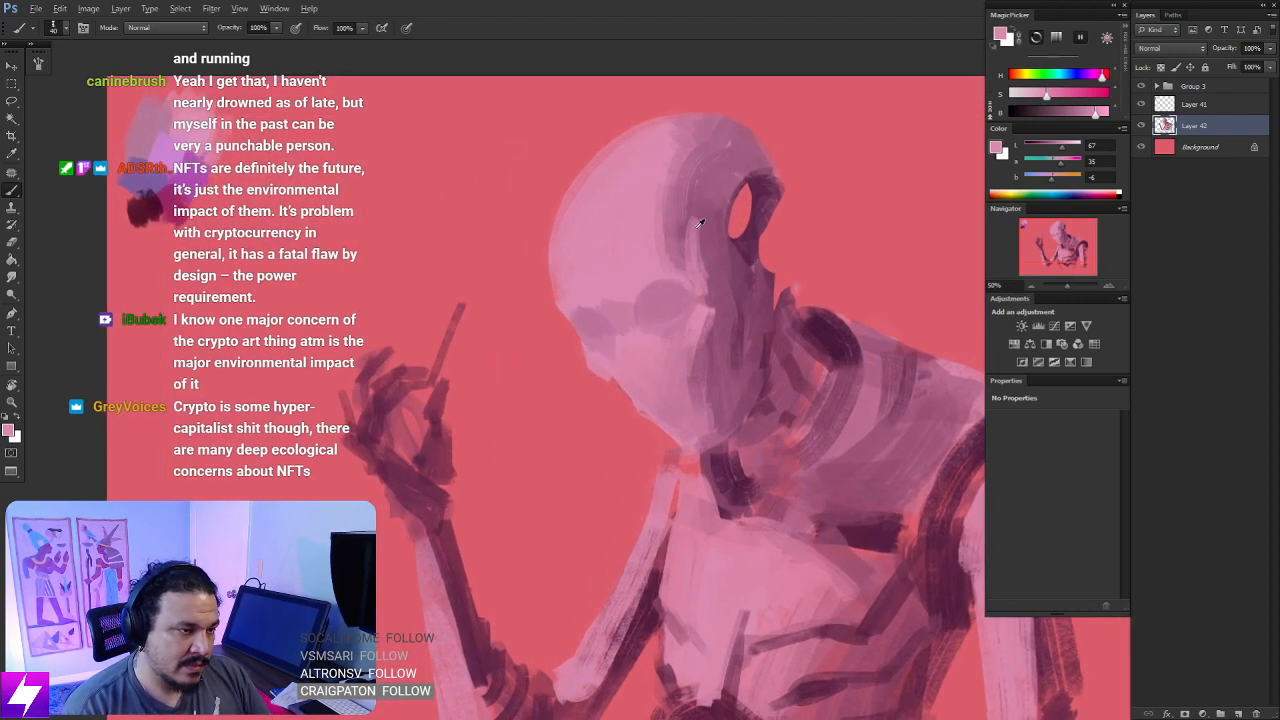
left_click(702, 224, "alt")
left_click_drag(697, 436, 679, 373)
left_click(615, 401, "alt")
key("bracketright")
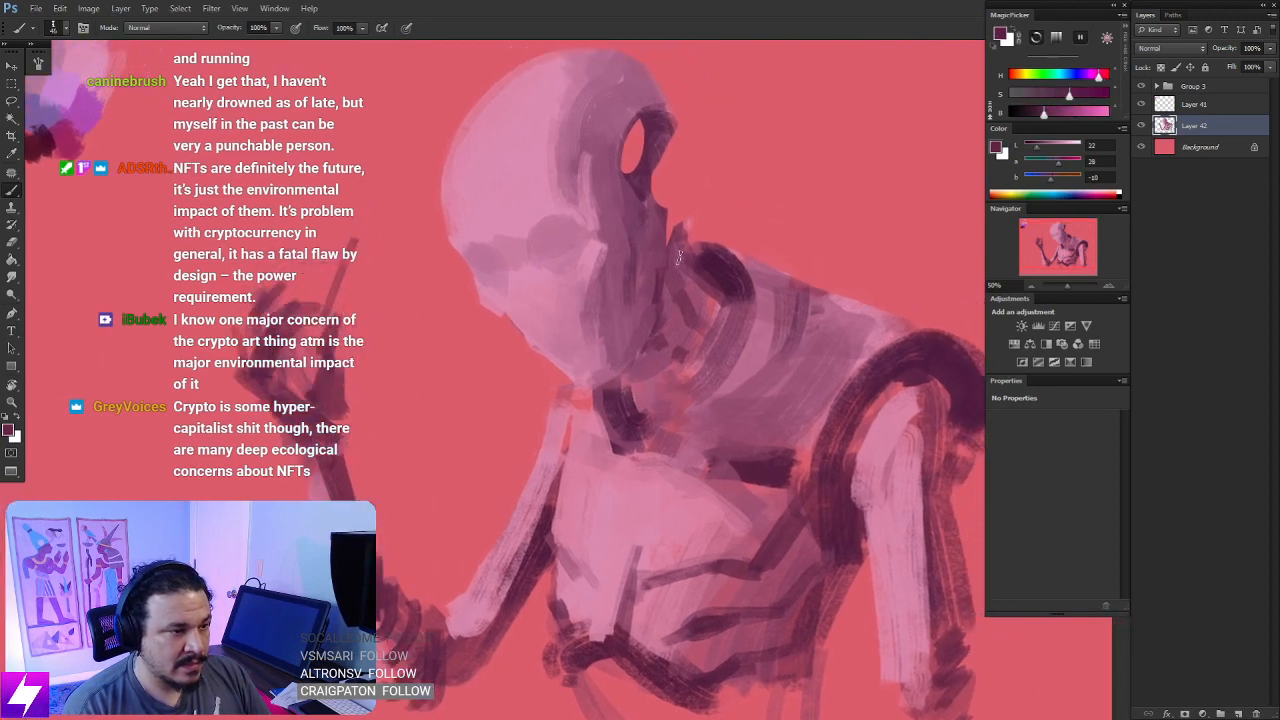
mouse_move(681, 258)
left_mouse_down()
mouse_move(664, 393)
mouse_move(645, 370)
mouse_move(625, 406)
mouse_move(646, 393)
mouse_move(648, 417)
mouse_move(672, 381)
mouse_move(714, 293)
mouse_move(693, 270)
mouse_move(660, 376)
mouse_move(643, 366)
mouse_move(663, 416)
left_mouse_up()
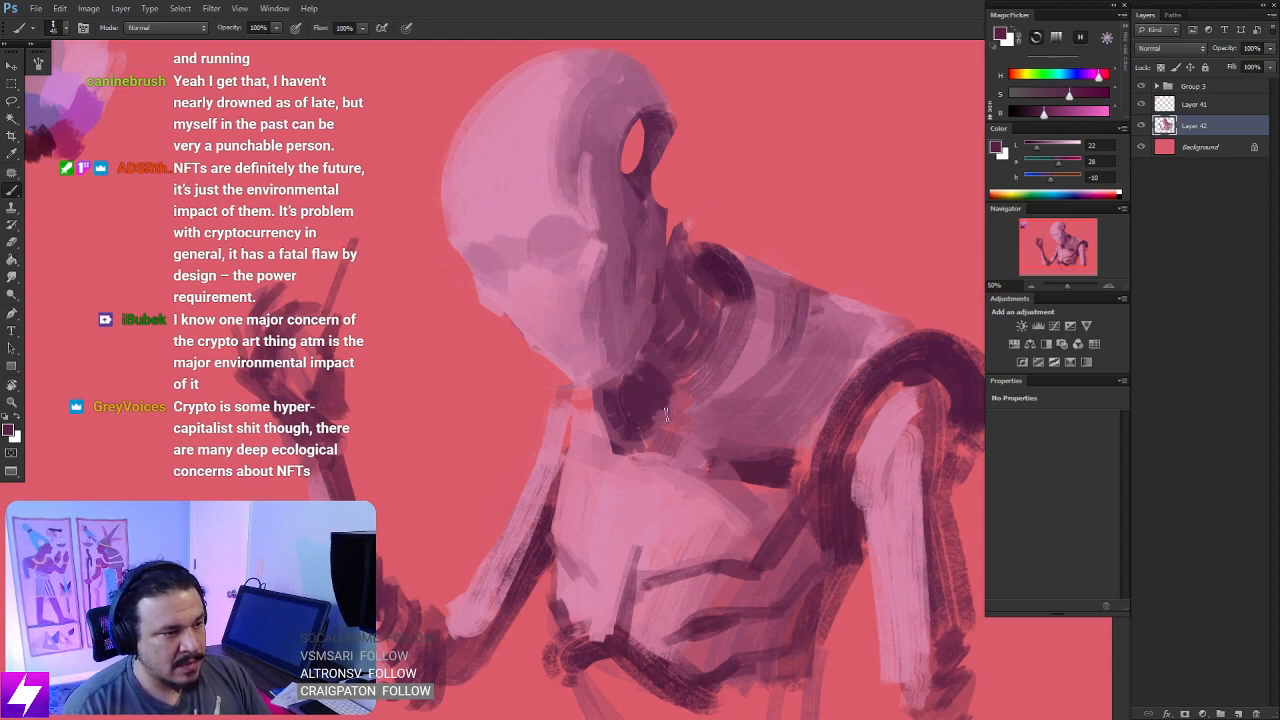
- Sample darker plums from behind the neck and deepen the shadows at the nape and under the jaw
left_click_drag(699, 268, 697, 282)
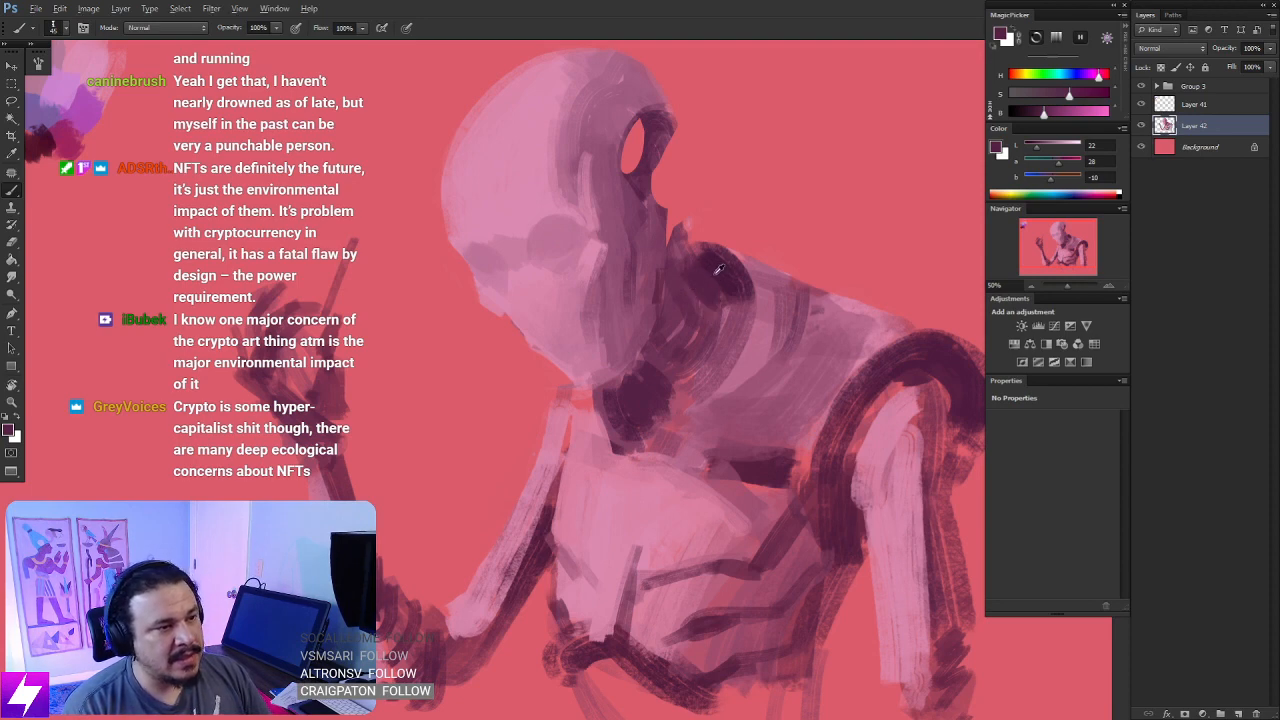
left_click(704, 262, "alt")
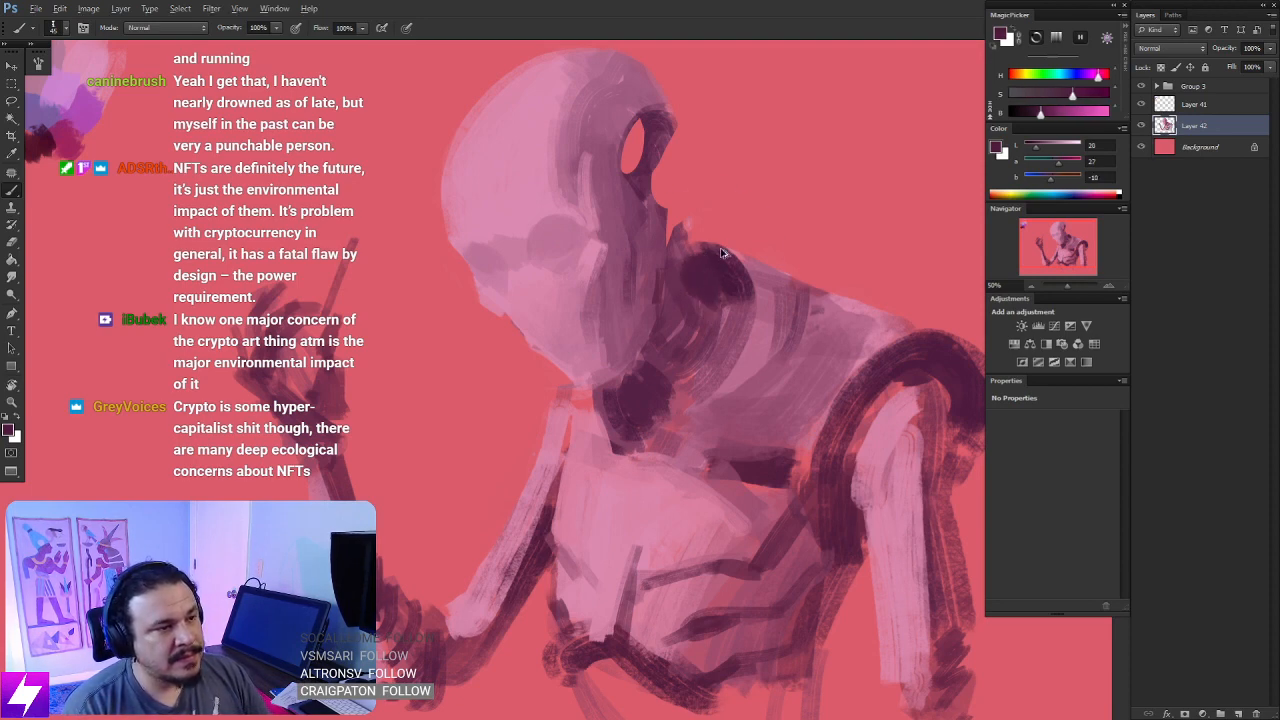
left_click(714, 252, "alt")
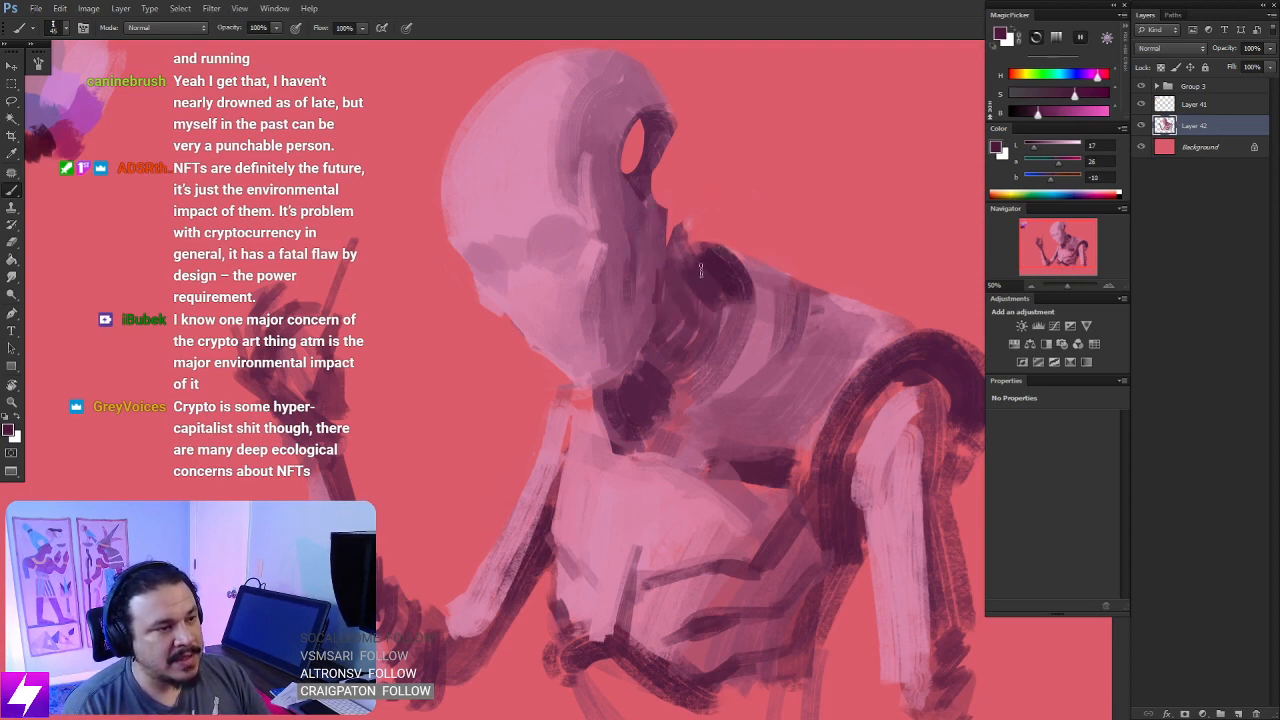
mouse_move(701, 268)
left_mouse_down()
mouse_move(730, 323)
mouse_move(736, 294)
mouse_move(746, 314)
mouse_move(729, 317)
mouse_move(708, 380)
mouse_move(716, 346)
mouse_move(687, 398)
mouse_move(727, 330)
mouse_move(674, 406)
mouse_move(721, 341)
mouse_move(654, 396)
mouse_move(655, 408)
mouse_move(702, 407)
mouse_move(690, 400)
mouse_move(646, 446)
mouse_move(636, 439)
mouse_move(652, 442)
mouse_move(642, 431)
mouse_move(718, 348)
left_mouse_up()
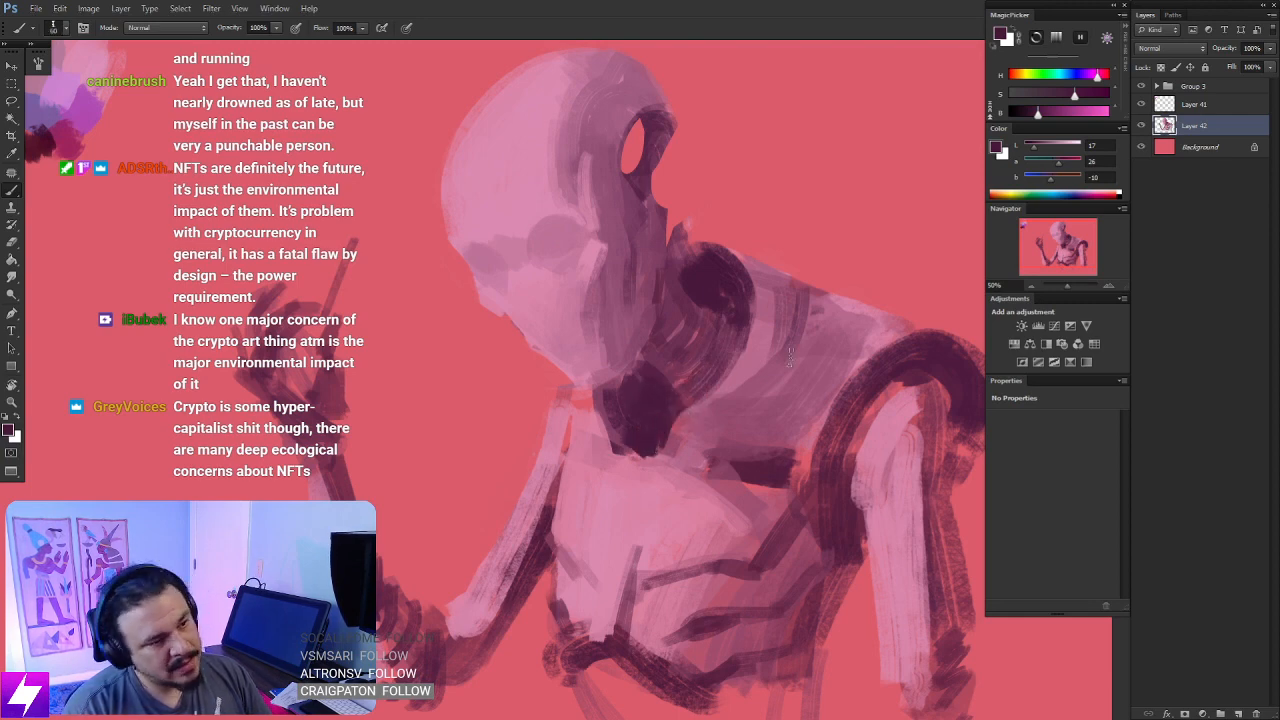
- Reduce the brush size and paint thin dark seam lines from the collar down the center and far side of the chest
key("[")
key("[")
key("[")
key("[")
key("[")
key("[")
mouse_move(804, 306)
left_mouse_down()
mouse_move(750, 420)
mouse_move(675, 480)
left_mouse_up()
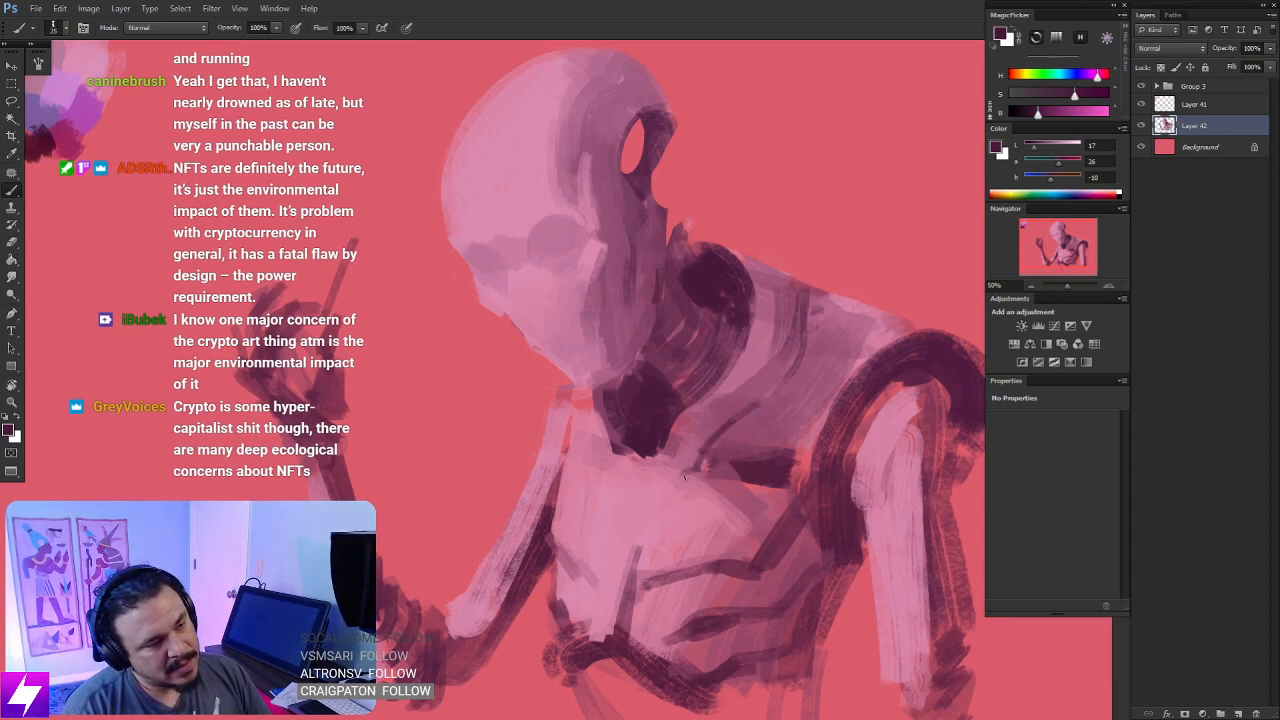
left_click_drag(685, 478, 640, 548)
left_click_drag(597, 462, 615, 548)
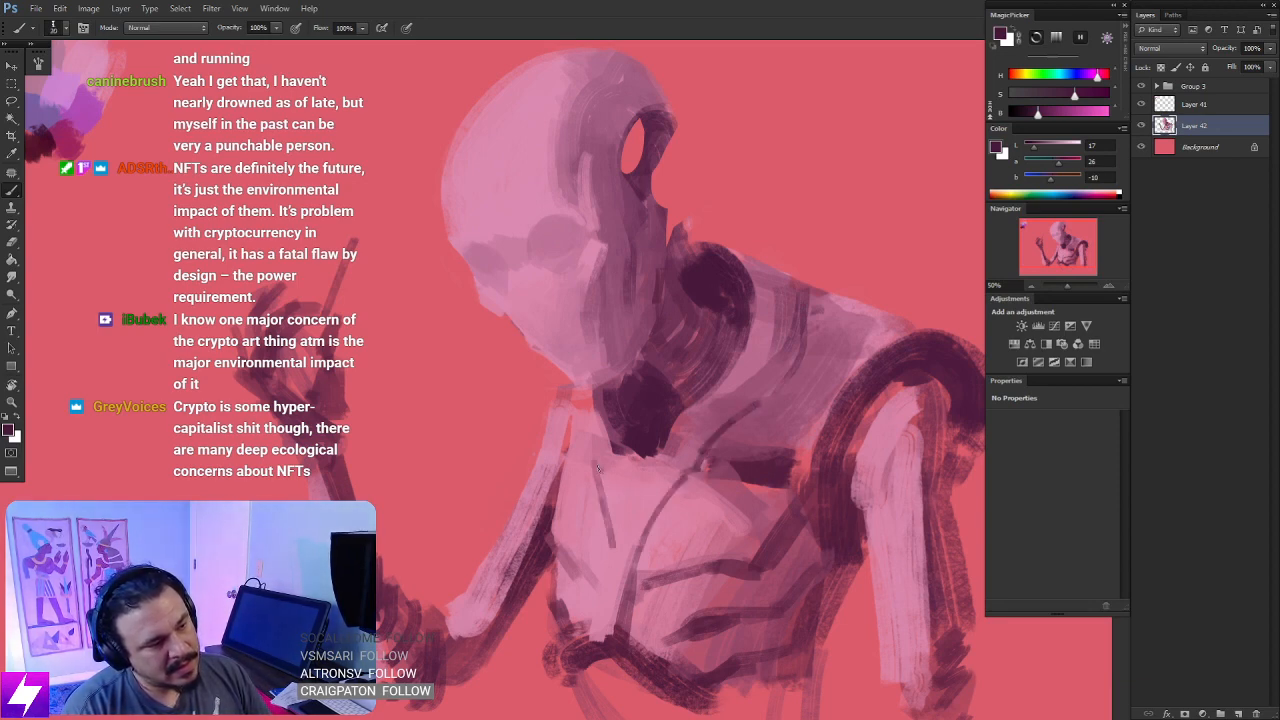
- Rotate the canvas, paint a dark plum seam across the top of the near shoulder, and restore the upright view
key("ctrl+0")
key("ctrl+minus")
key("ctrl+minus")
key("r")
mouse_move(749, 451)
left_mouse_down()
mouse_move(727, 450)
mouse_move(781, 300)
mouse_move(757, 272)
mouse_move(731, 311)
mouse_move(736, 362)
left_mouse_up()
key("ctrl+plus")
key("ctrl+plus")
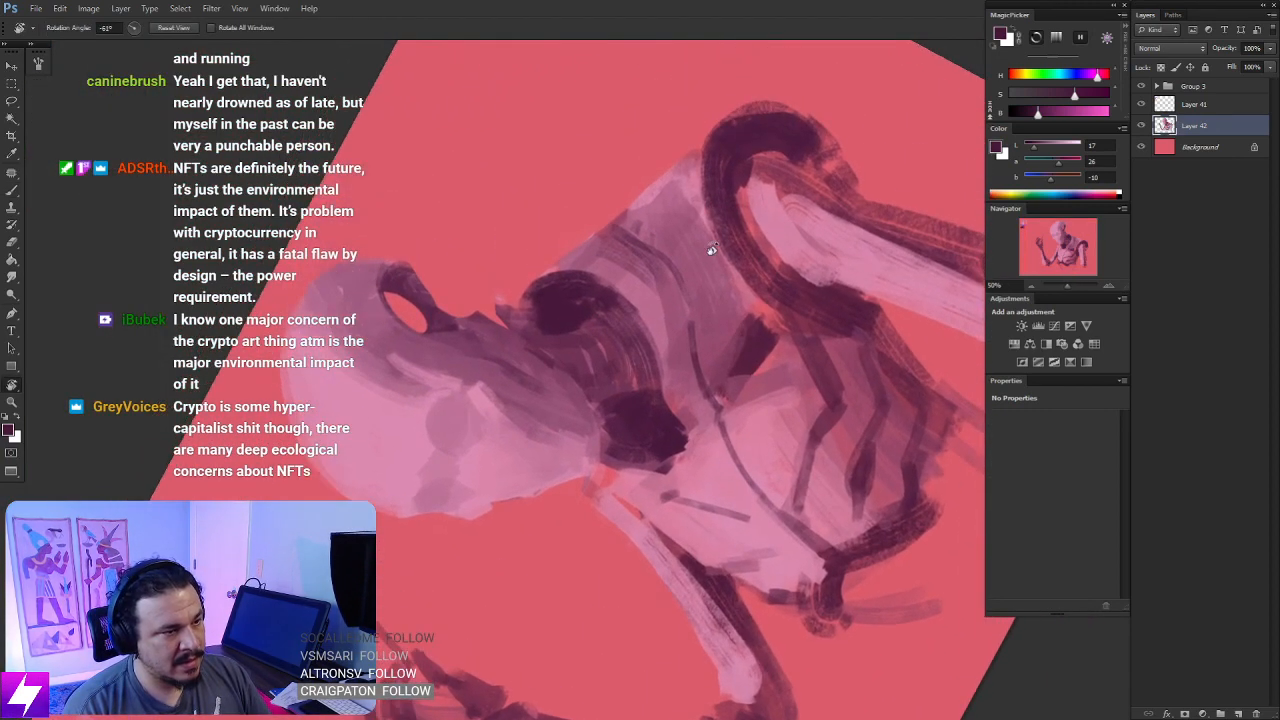
key("b")
mouse_move(692, 226)
left_mouse_down()
mouse_move(674, 254)
mouse_move(688, 215)
left_mouse_up()
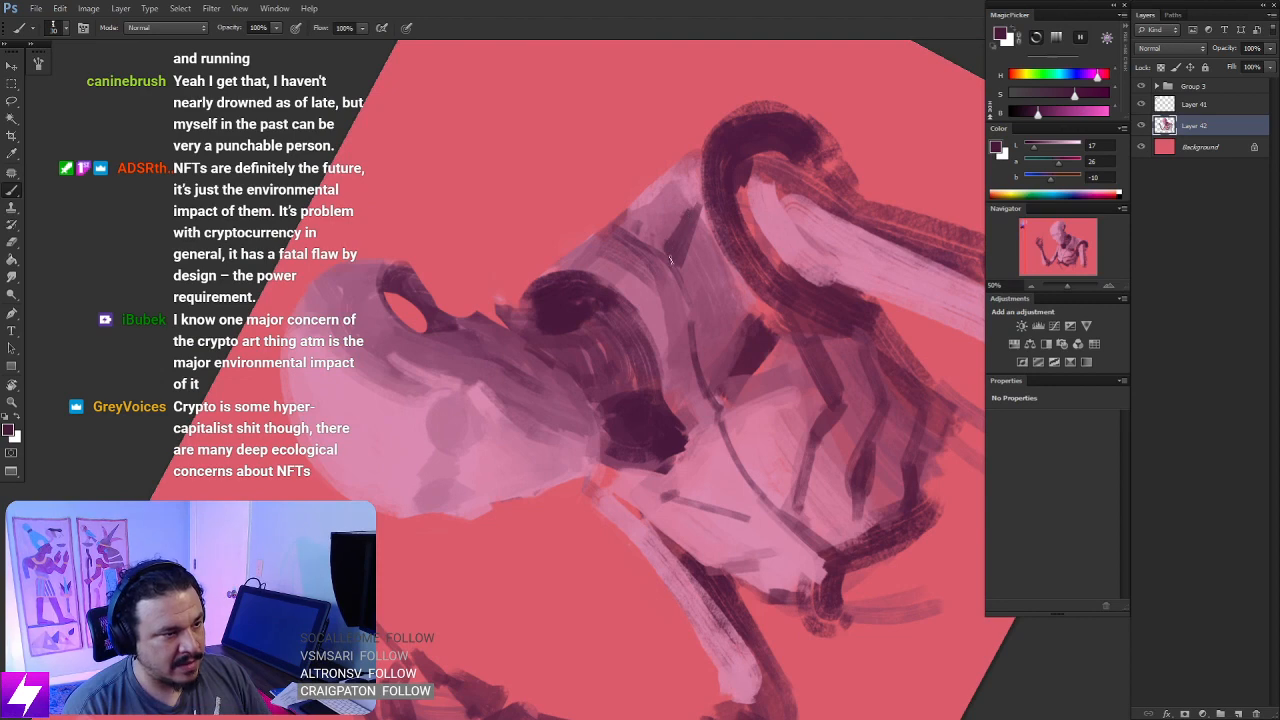
key("Escape")
- Darken the shadow beneath the near collar and refine the upper chest and far collarbone with sampled plums and pinks
mouse_move(763, 405)
left_mouse_down()
mouse_move(757, 357)
mouse_move(738, 353)
mouse_move(662, 384)
left_mouse_up()
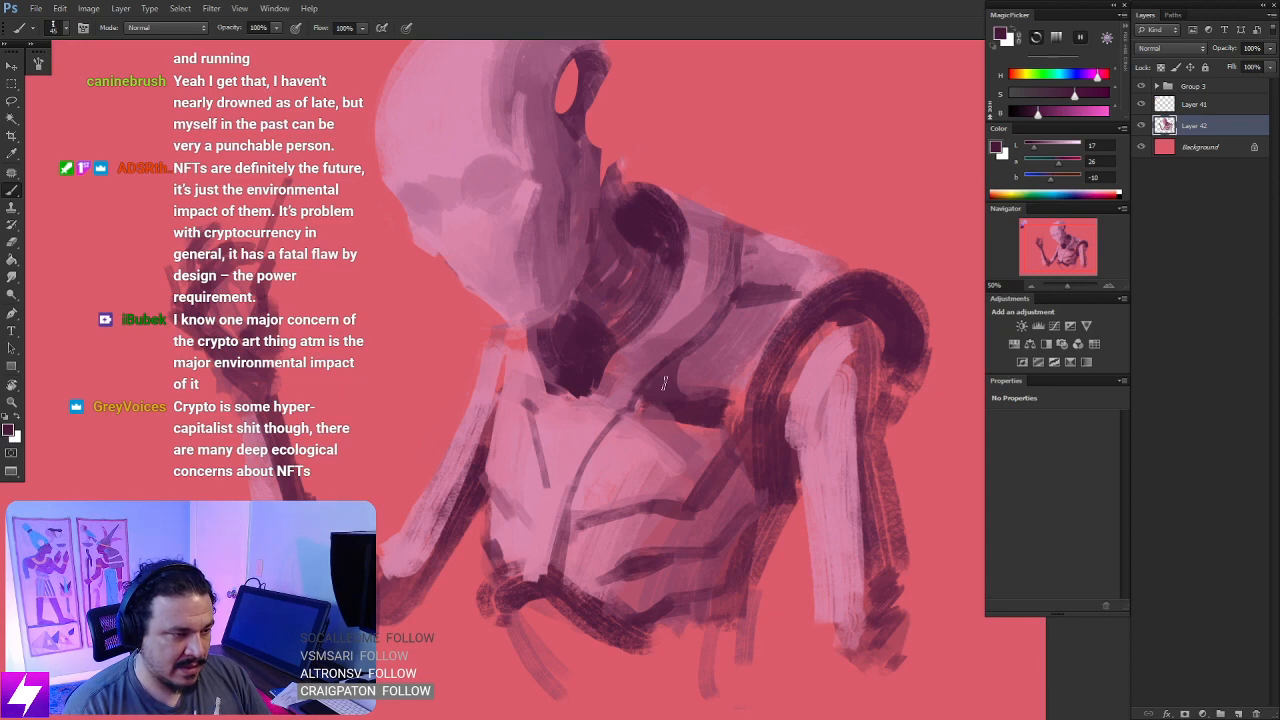
left_click(659, 423, "alt")
mouse_move(648, 385)
left_mouse_down()
mouse_move(639, 418)
mouse_move(670, 440)
left_mouse_up()
left_click(694, 444, "alt")
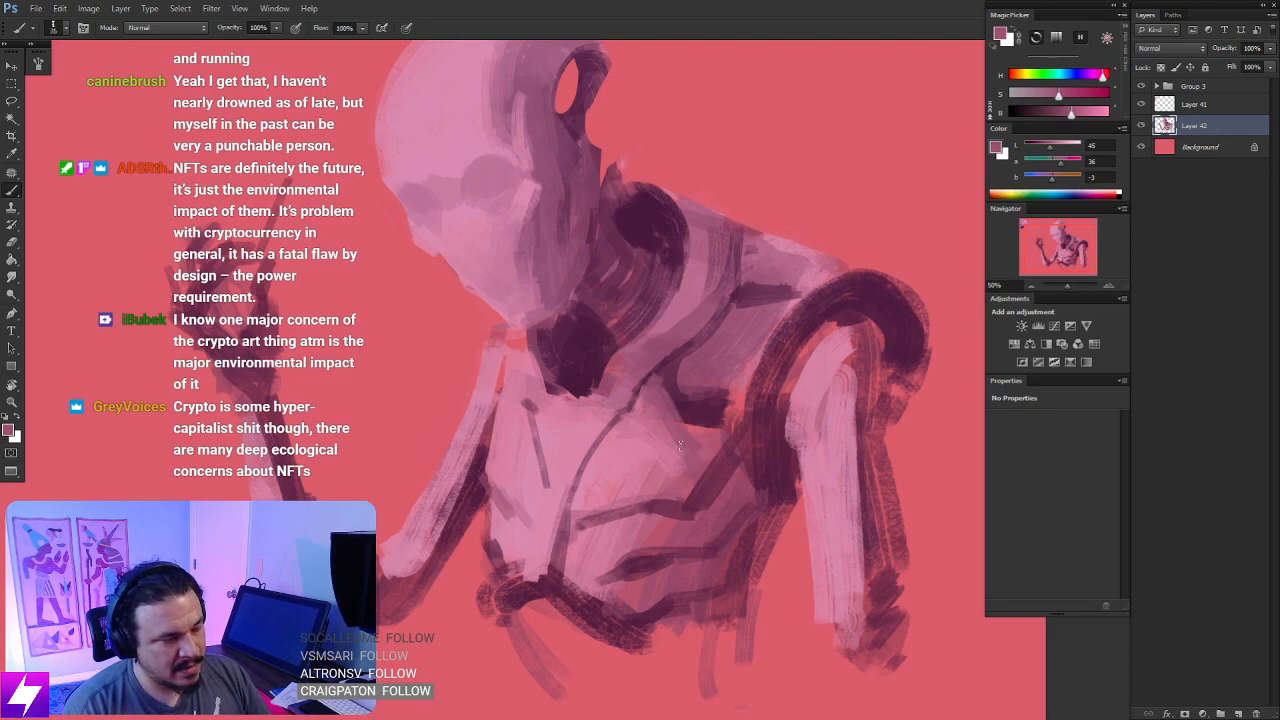
mouse_move(600, 418)
left_mouse_down()
mouse_move(620, 422)
mouse_move(603, 422)
left_mouse_up()
left_click(597, 380, "alt")
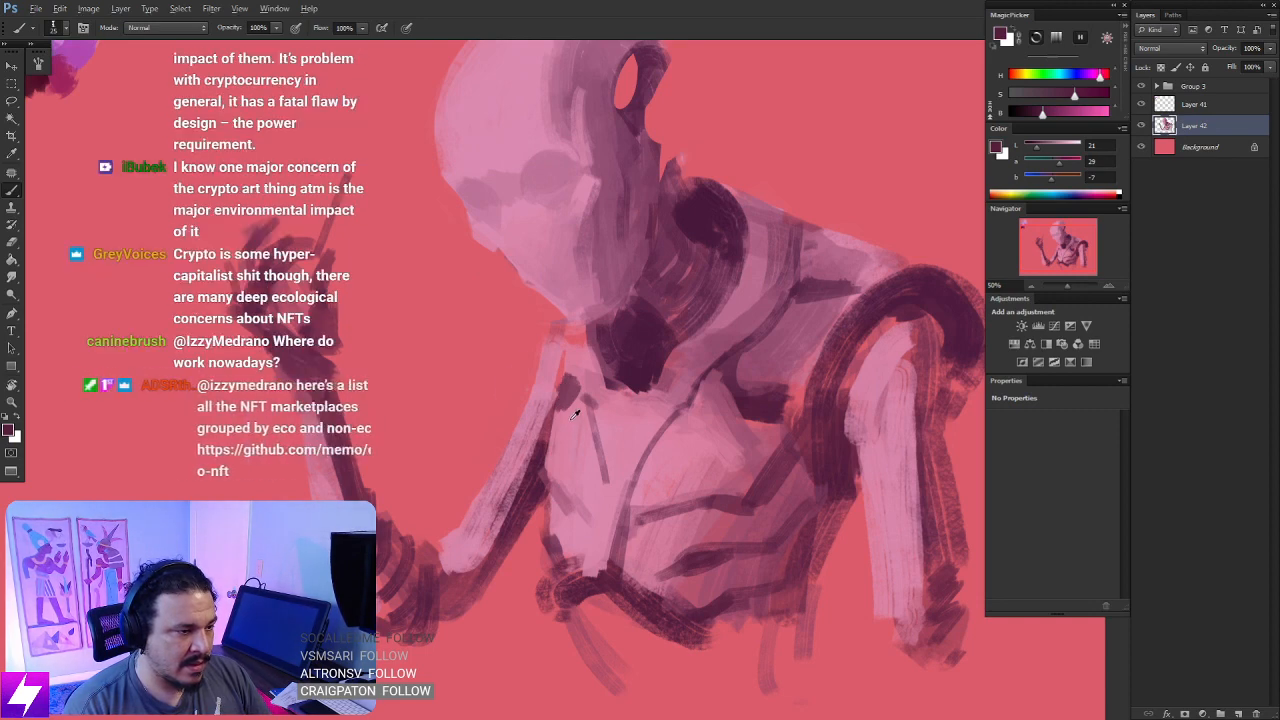
left_click(641, 403, "alt")
- Mirror the canvas, select the Background layer and paint a test patch in the upper corner behind the figure with sampled dark plum
scroll(641, 403, "down", 4)
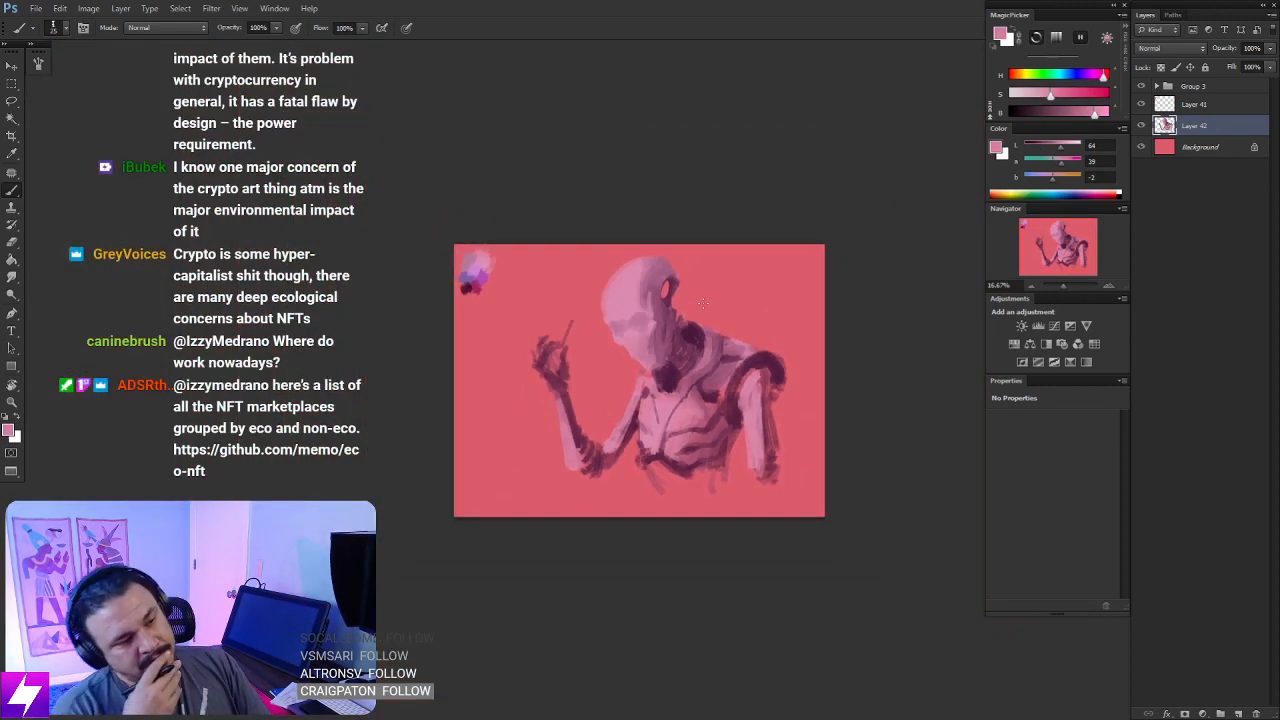
key("ctrl+shift+h")
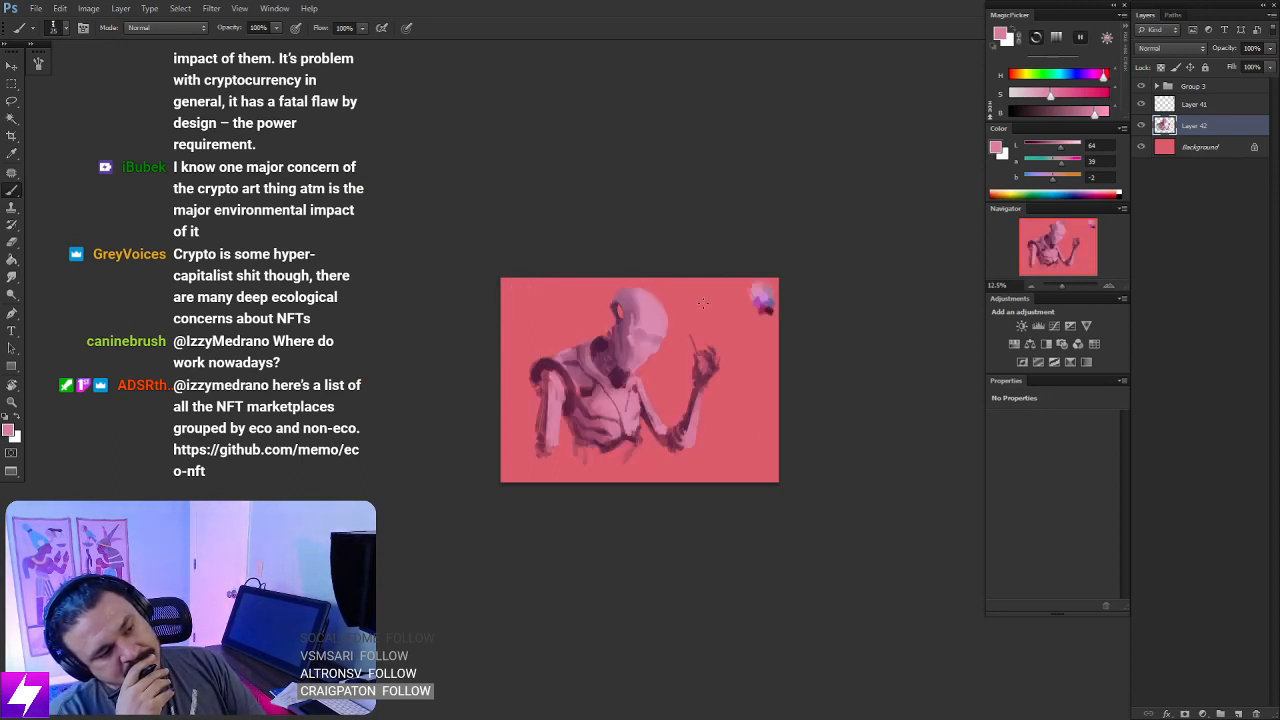
key("ctrl+plus")
key("ctrl+plus")
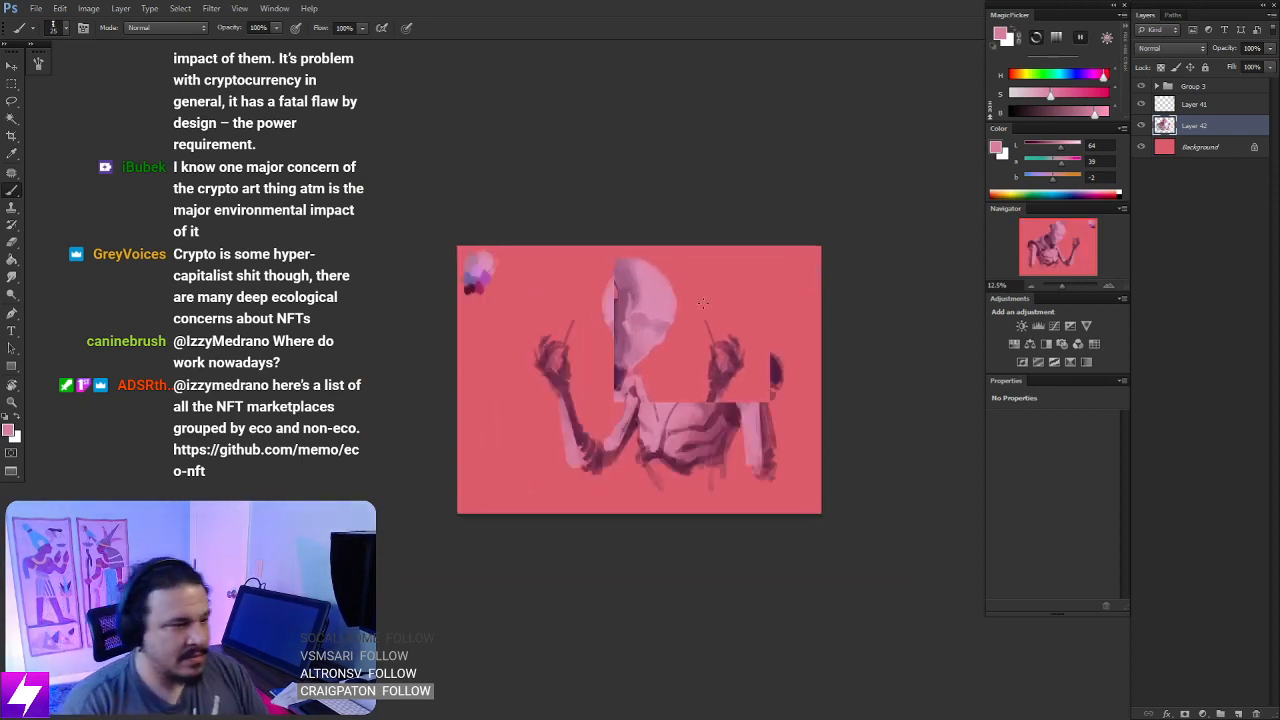
left_click(1192, 147)
left_click_drag(820, 393, 800, 407)
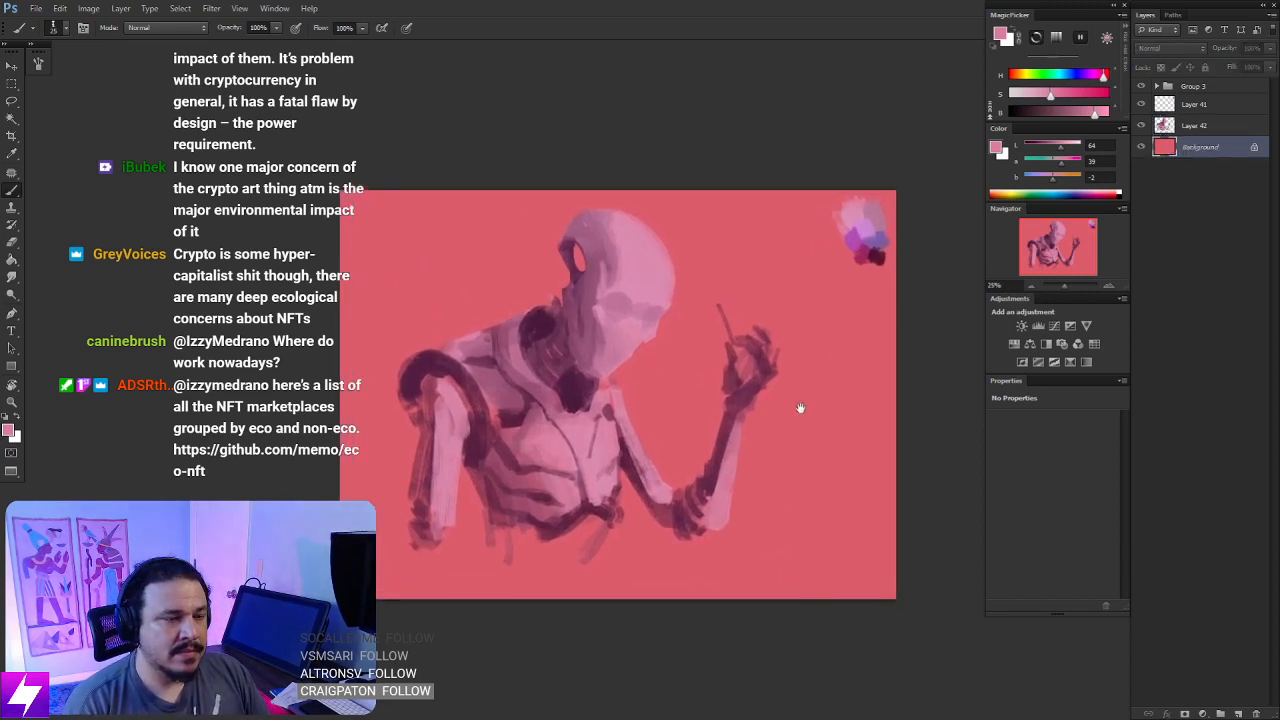
left_click(869, 220, "alt")
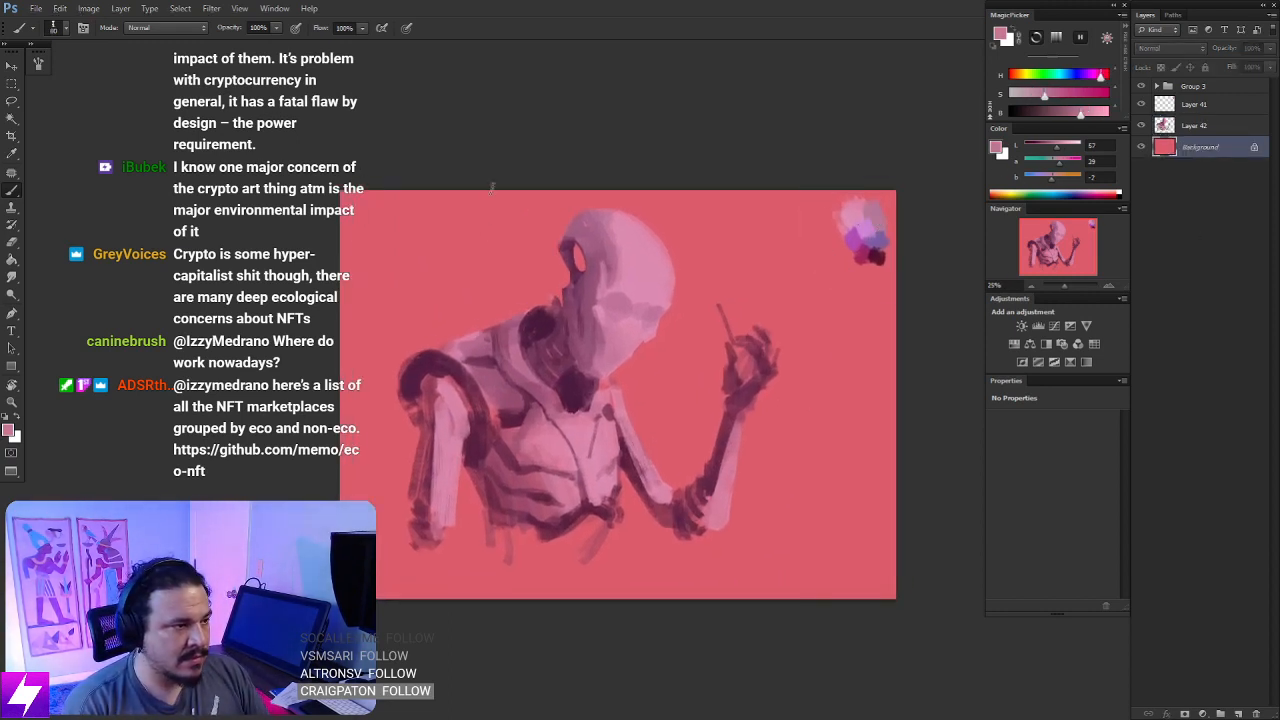
left_click(882, 251, "alt")
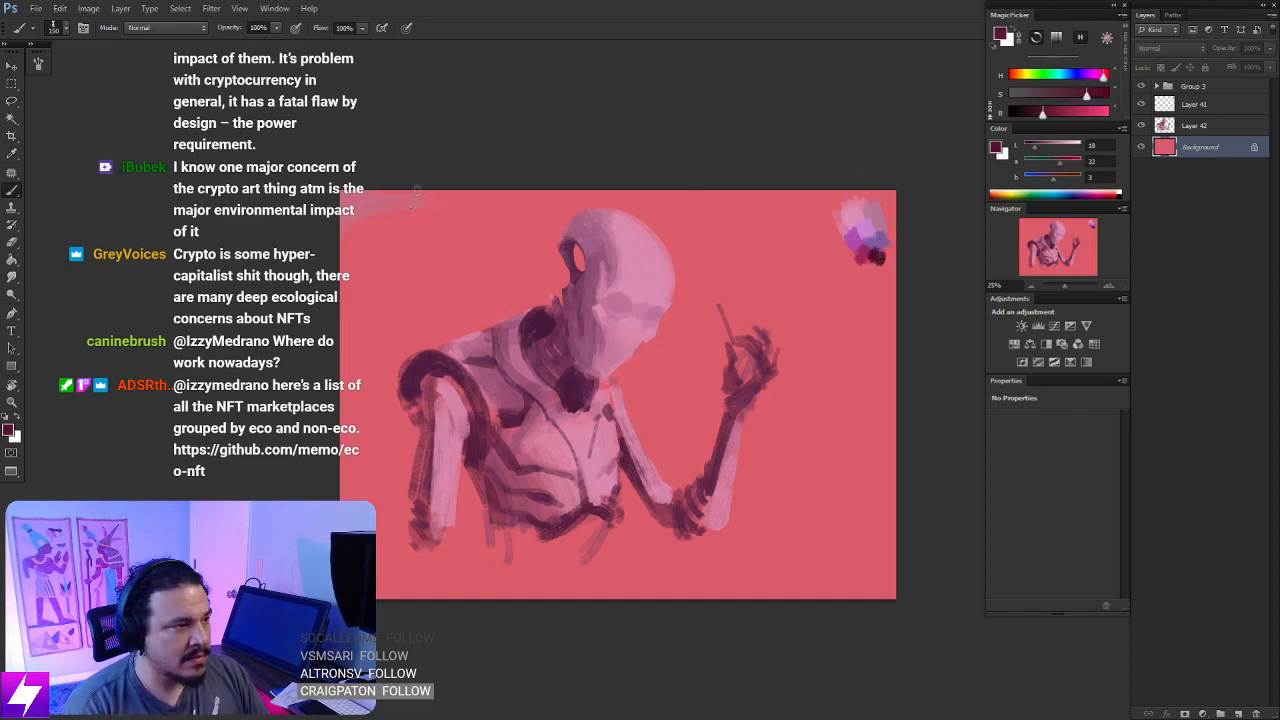
mouse_move(416, 196)
left_mouse_down()
mouse_move(381, 180)
mouse_move(325, 226)
left_mouse_up()
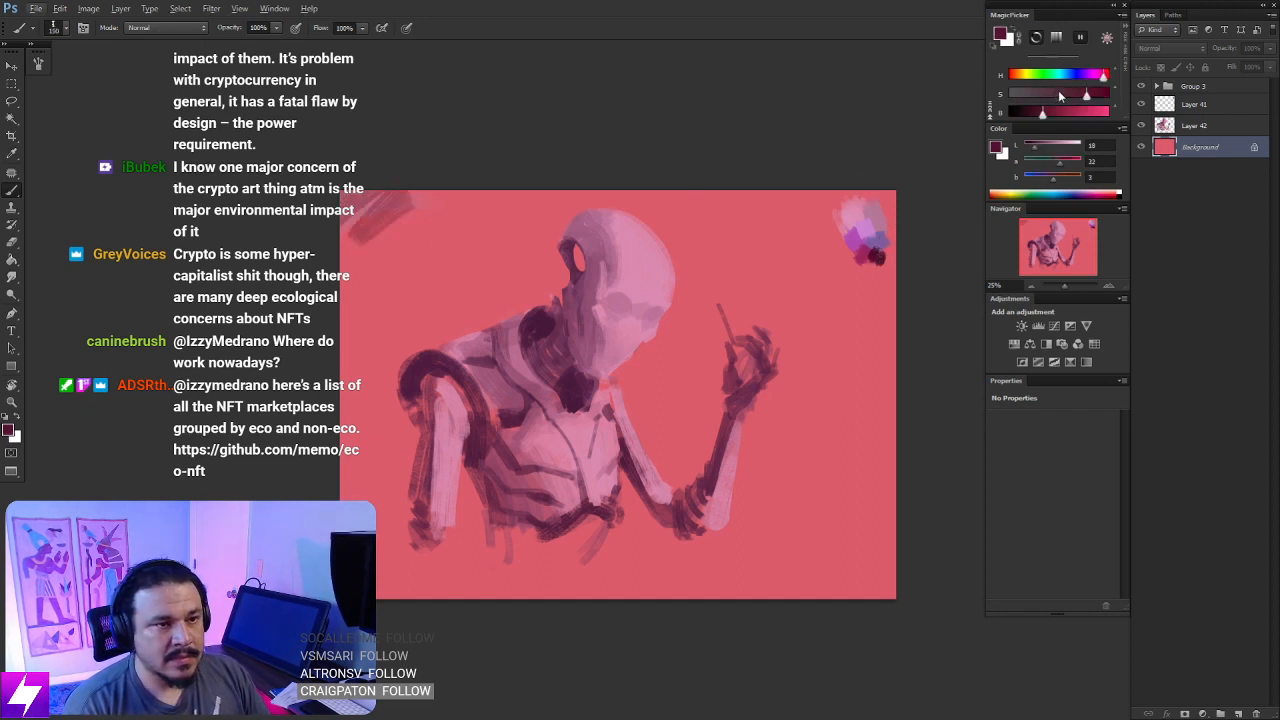
- Desaturate the dark plum, shift its hue toward blue, test it on the background corner patch and sample the blended tone
left_click_drag(1060, 96, 1037, 96)
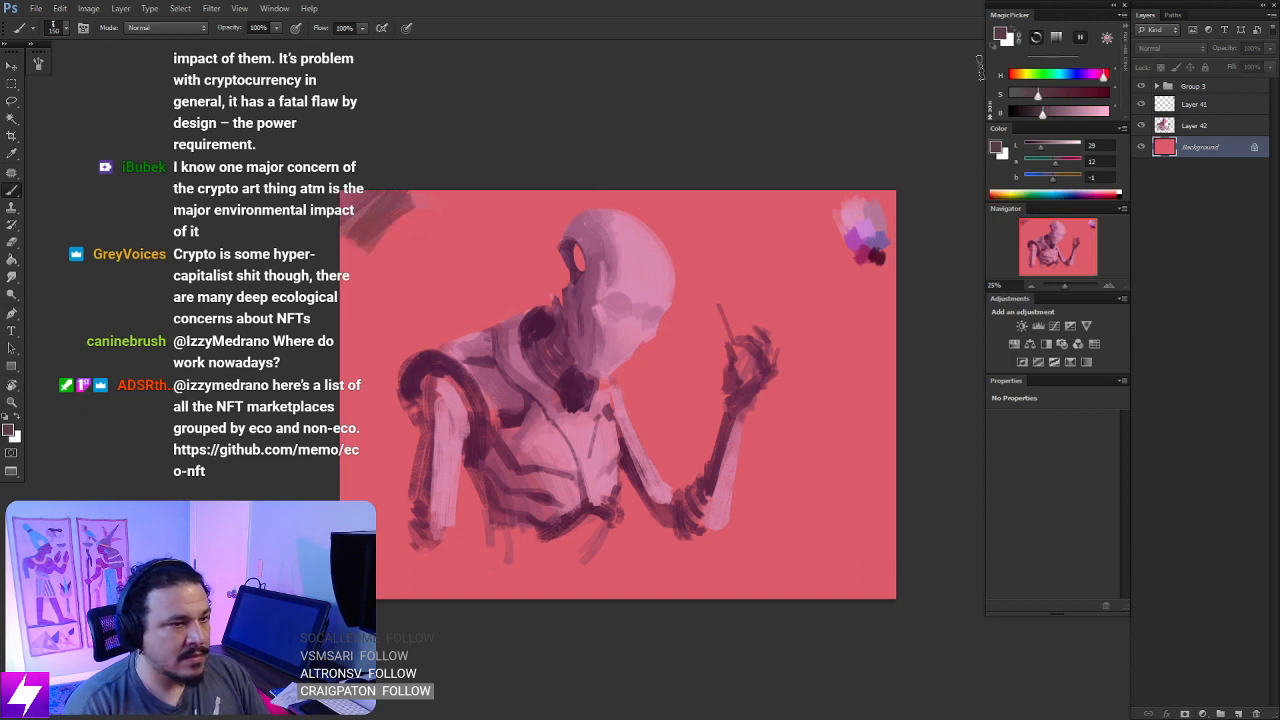
left_click(1072, 74)
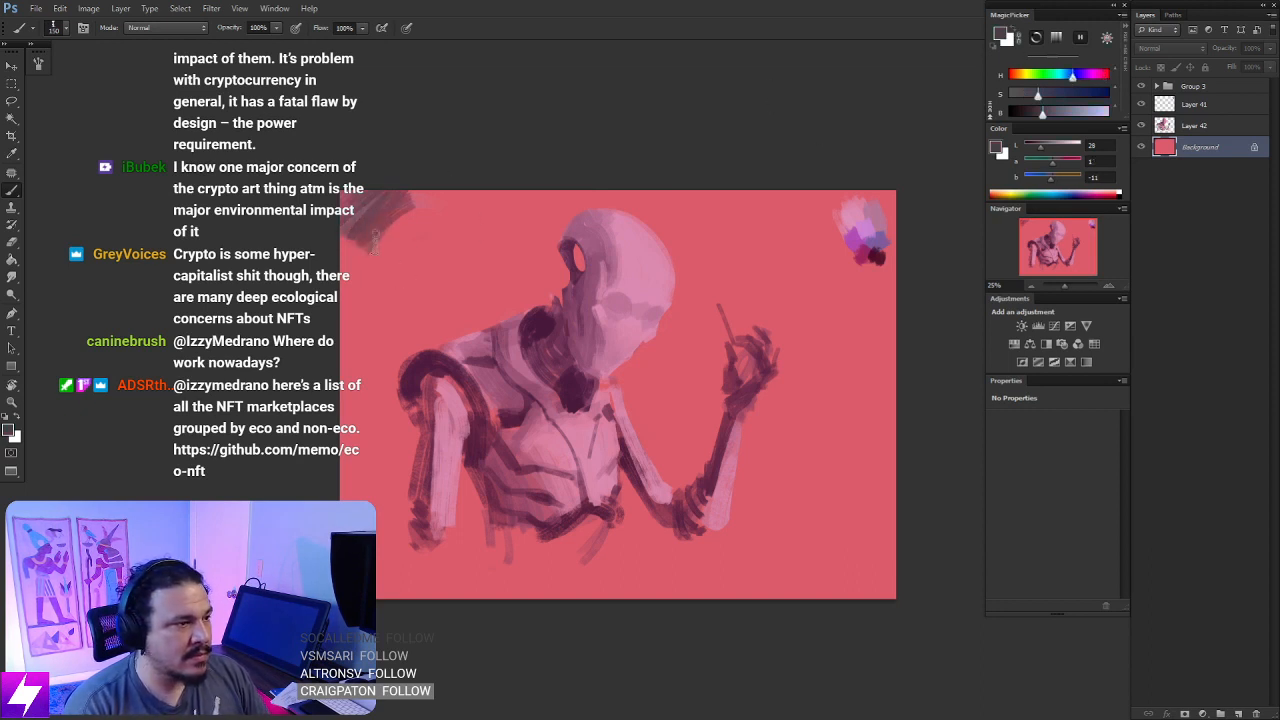
key("r")
key("b")
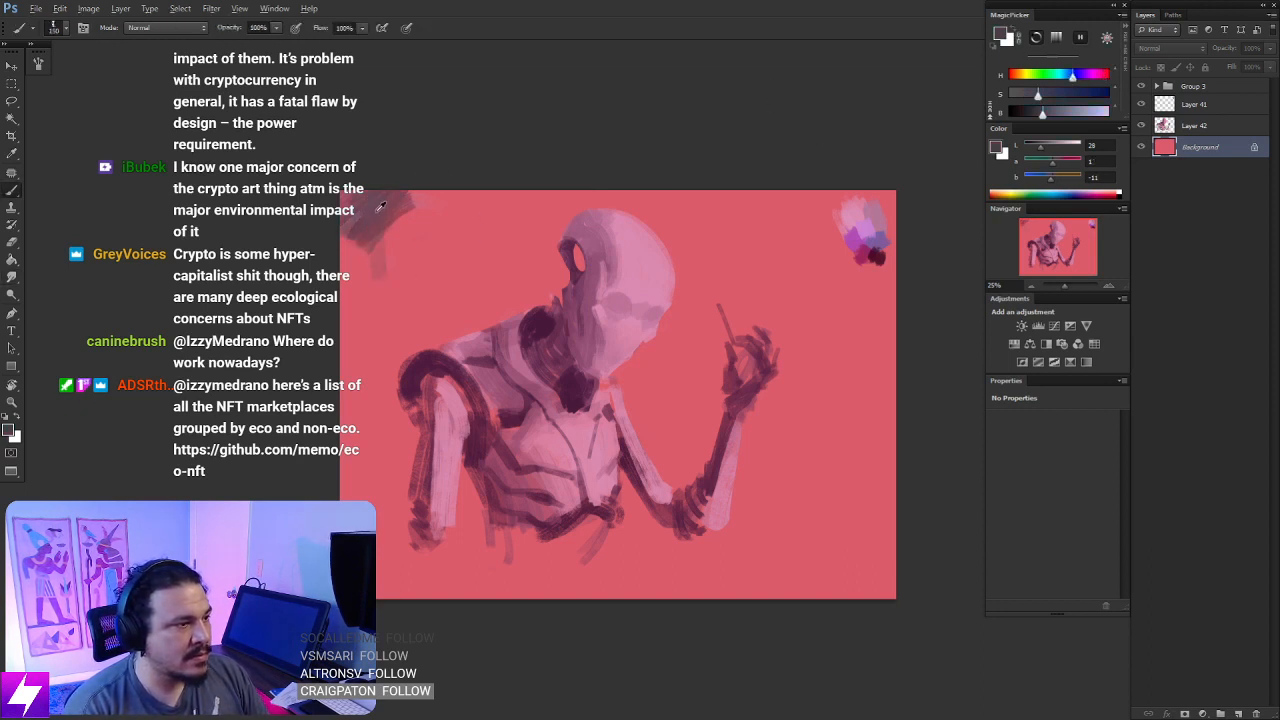
left_click(382, 205, "alt")
- Paint broad muted plum strokes over the background's outer areas with an enlarged brush, leaving a coral glow around the figure
mouse_move(374, 205)
left_mouse_down()
mouse_move(358, 256)
mouse_move(444, 188)
mouse_move(356, 318)
mouse_move(474, 182)
mouse_move(446, 262)
mouse_move(352, 408)
mouse_move(526, 240)
mouse_move(520, 166)
mouse_move(466, 286)
mouse_move(482, 305)
mouse_move(370, 410)
mouse_move(340, 465)
left_mouse_up()
mouse_move(785, 305)
left_mouse_down()
mouse_move(676, 185)
mouse_move(637, 165)
mouse_move(854, 336)
left_mouse_up()
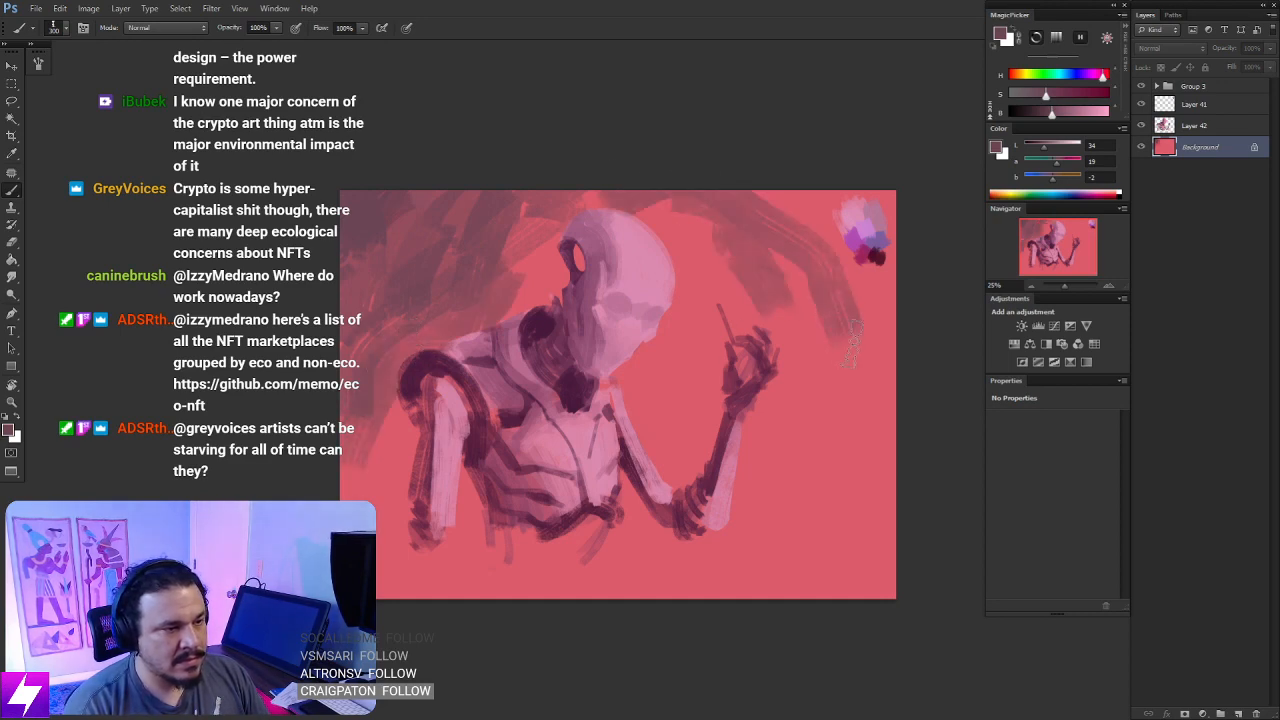
key("bracketright")
key("bracketright")
key("bracketright")
key("bracketright")
mouse_move(854, 185)
left_mouse_down()
mouse_move(907, 362)
mouse_move(885, 436)
mouse_move(817, 478)
mouse_move(845, 576)
mouse_move(777, 596)
mouse_move(781, 521)
mouse_move(808, 542)
mouse_move(826, 462)
mouse_move(807, 489)
left_mouse_up()
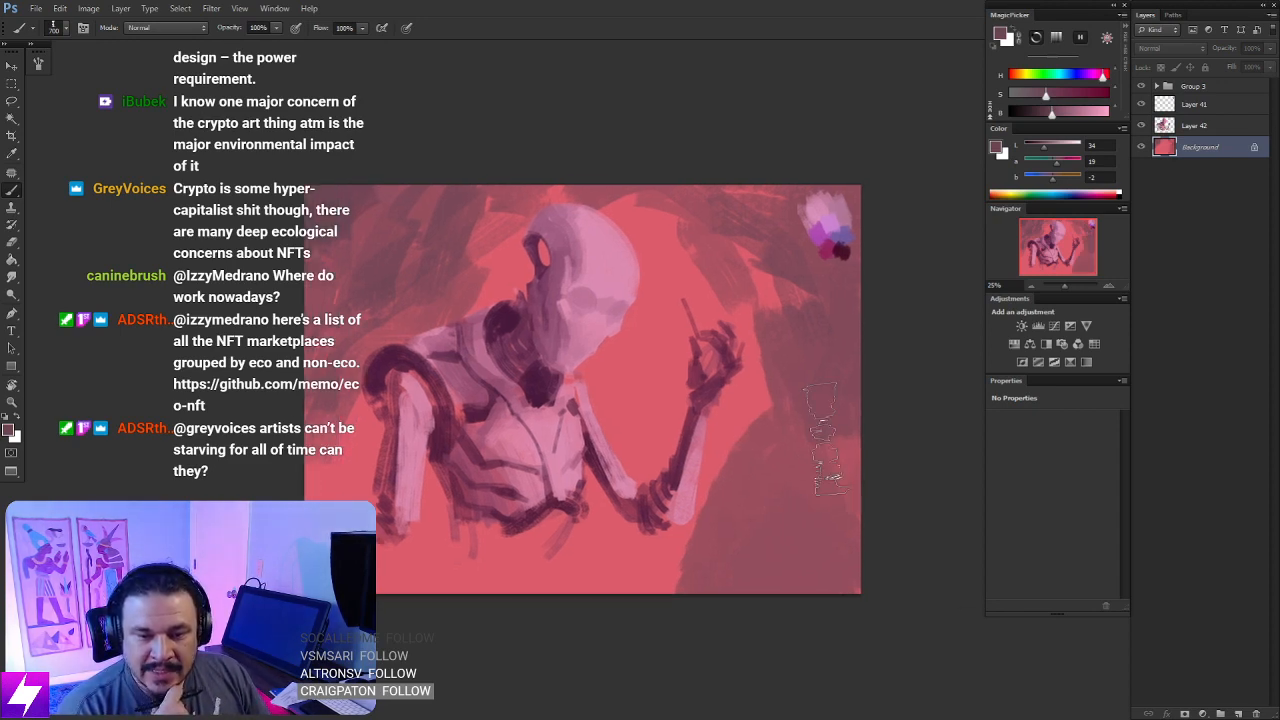
left_click_drag(779, 492, 801, 453, "space")
key("e")
key("]")
key("]")
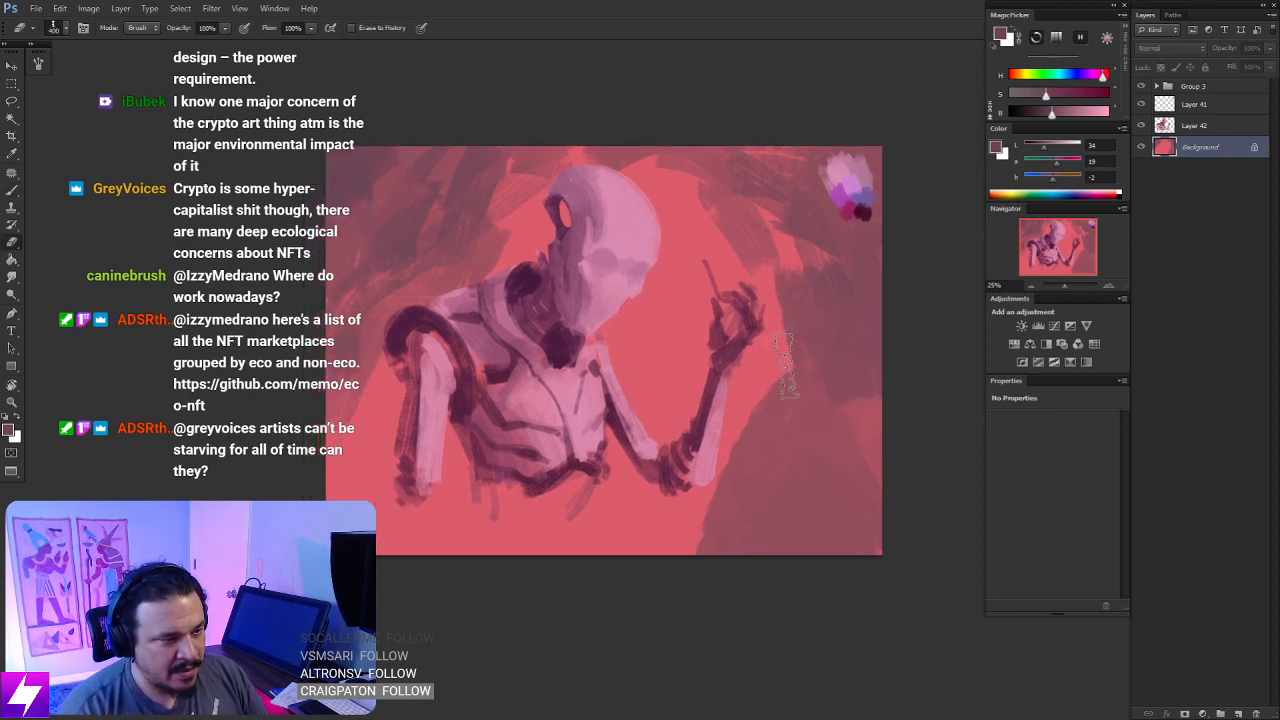
mouse_move(796, 350)
left_mouse_down()
mouse_move(760, 415)
mouse_move(745, 415)
left_mouse_up()
key("ctrl+z")
- Sample intermediate corals and plums from the background and paint softer transitions across the dark area beside and below the raised hand
key("b")
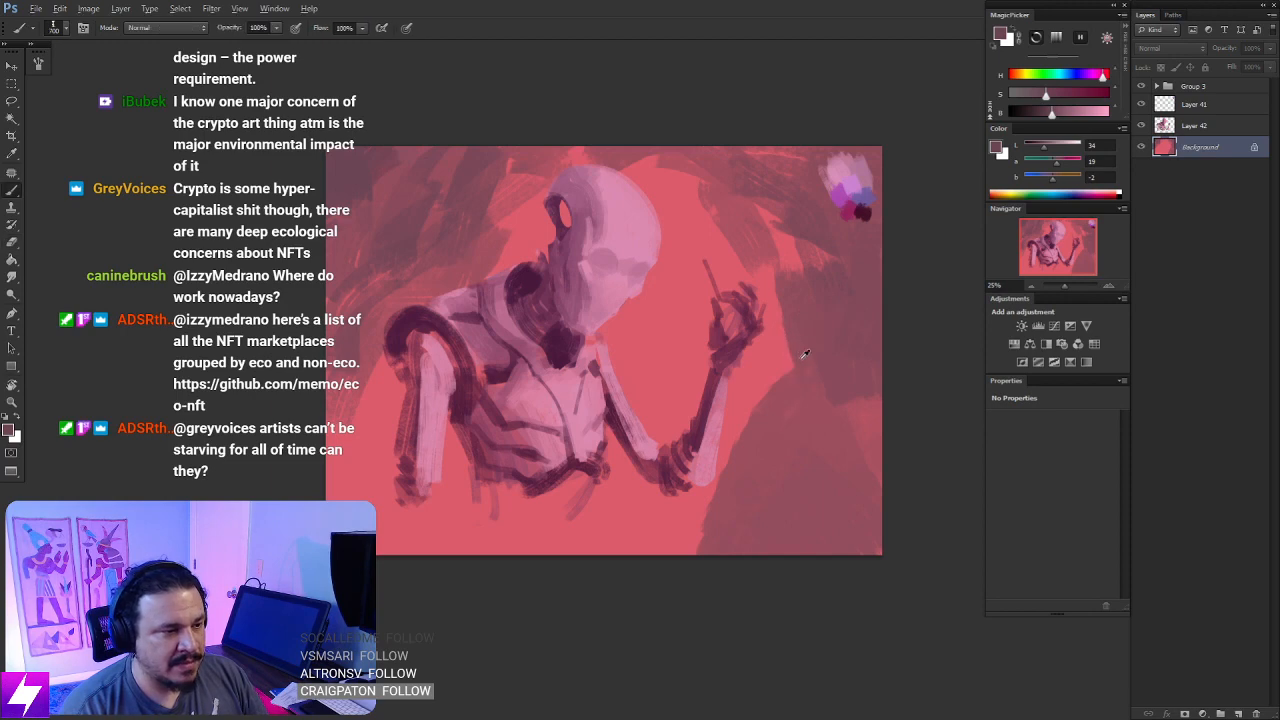
left_click(800, 357, "alt")
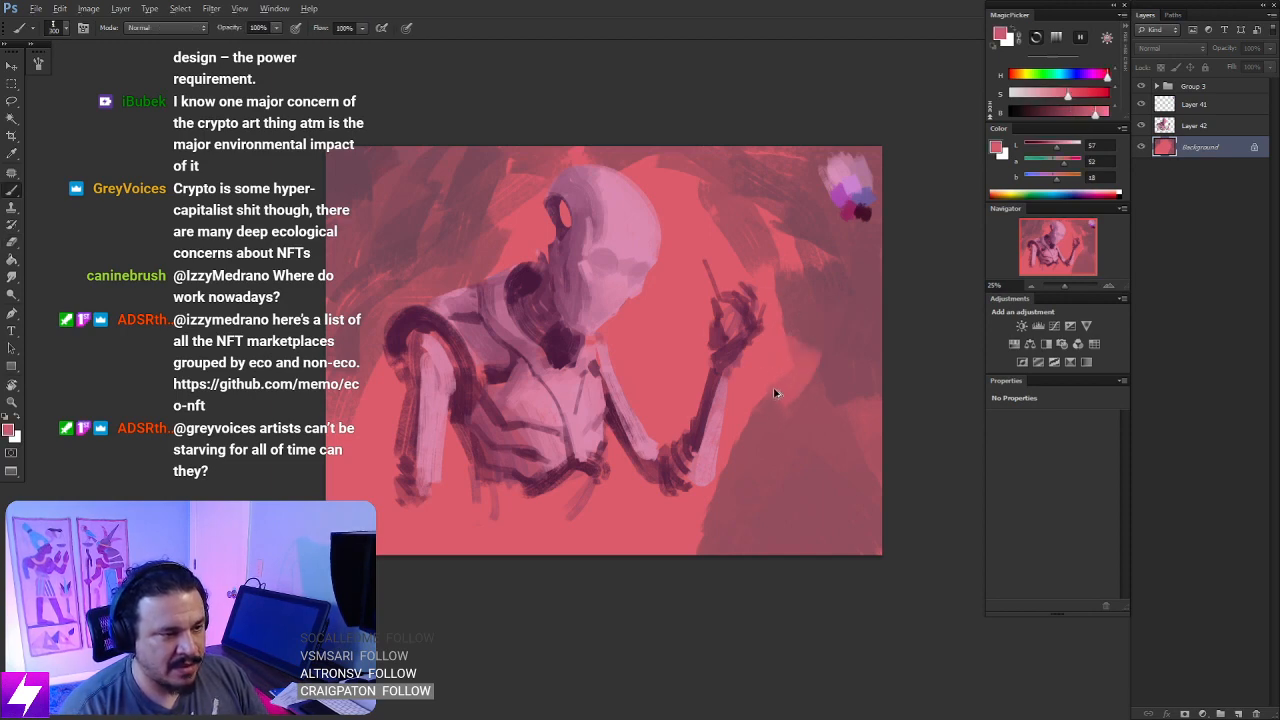
left_click_drag(762, 402, 712, 560)
left_click(827, 355, "alt")
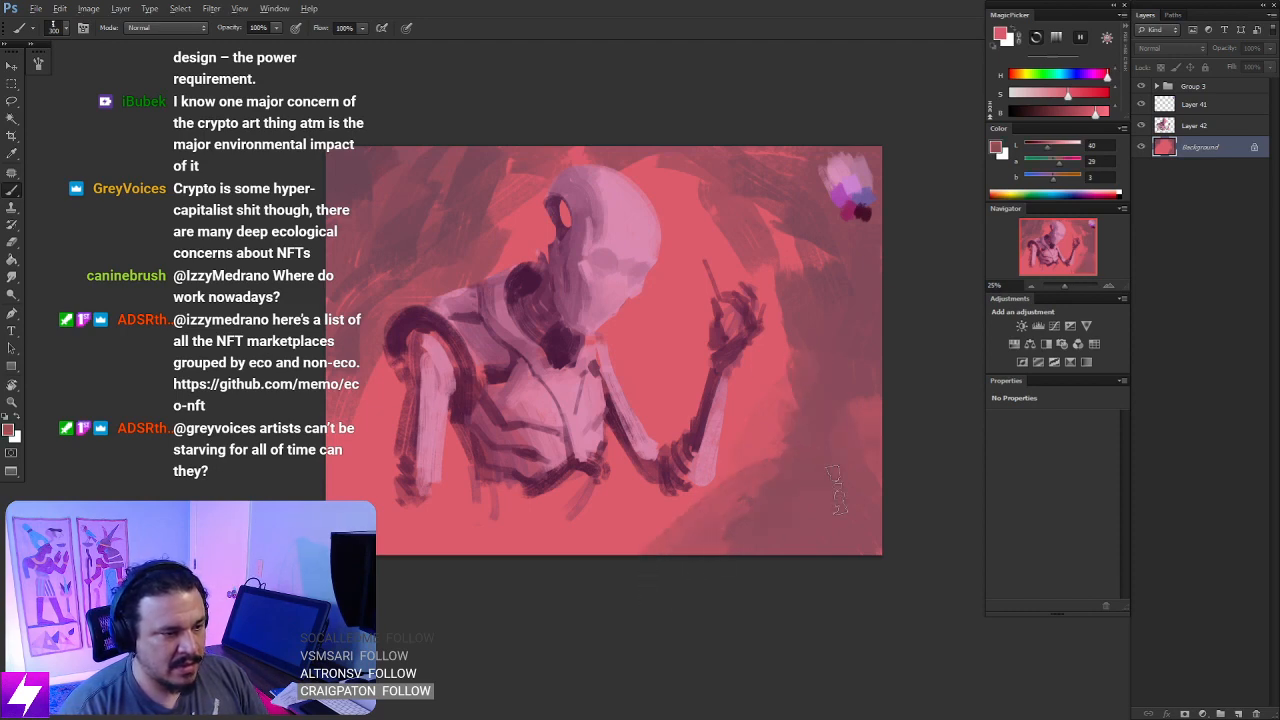
left_click(869, 411, "alt")
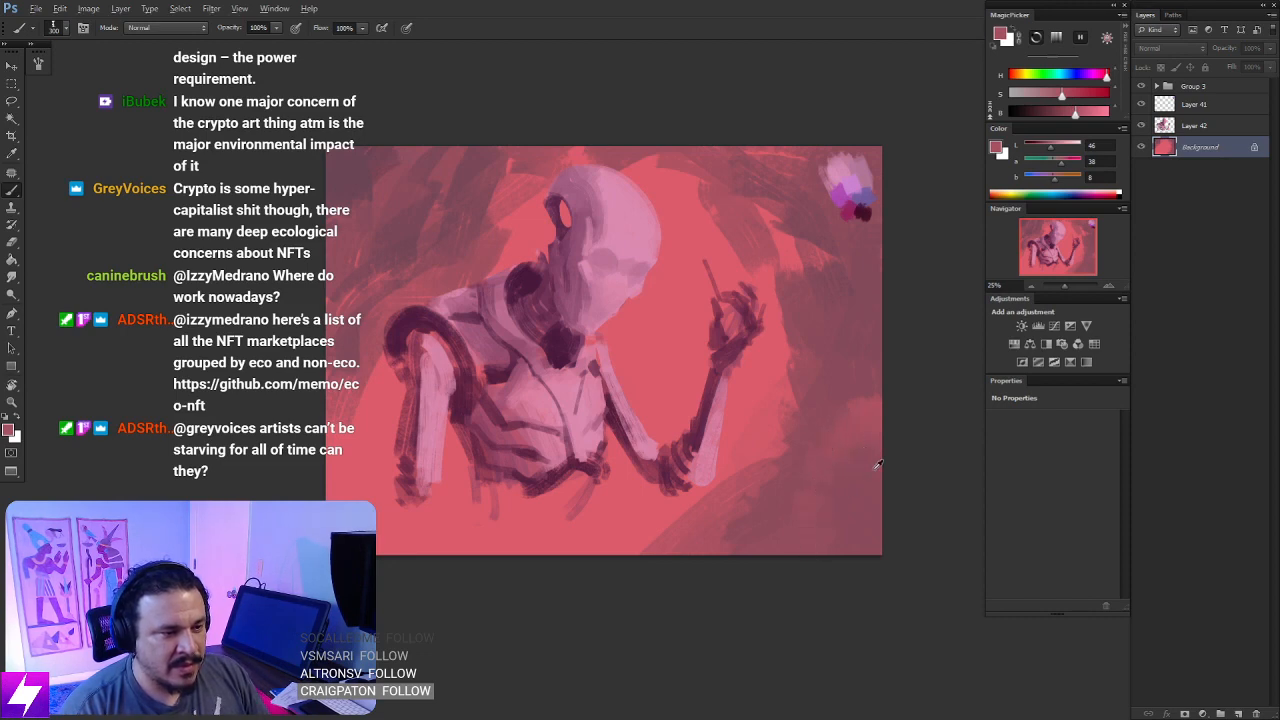
left_click(857, 475, "alt")
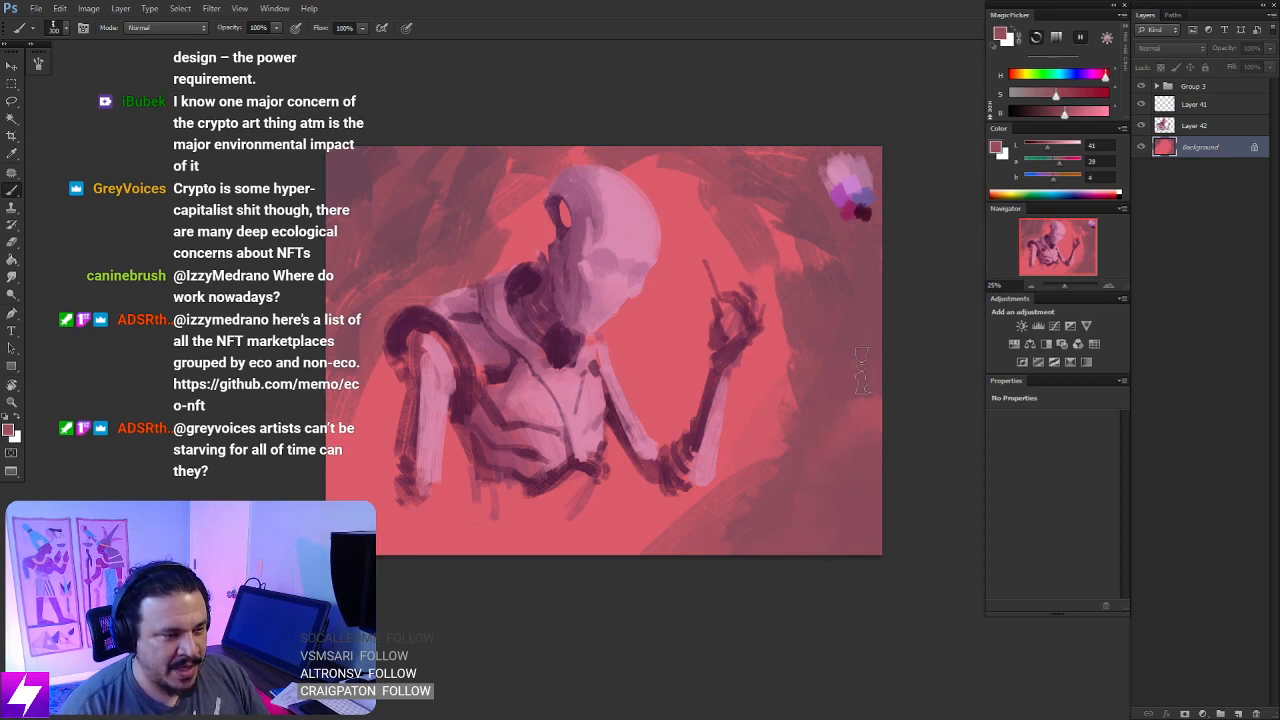
left_click(818, 228, "alt")
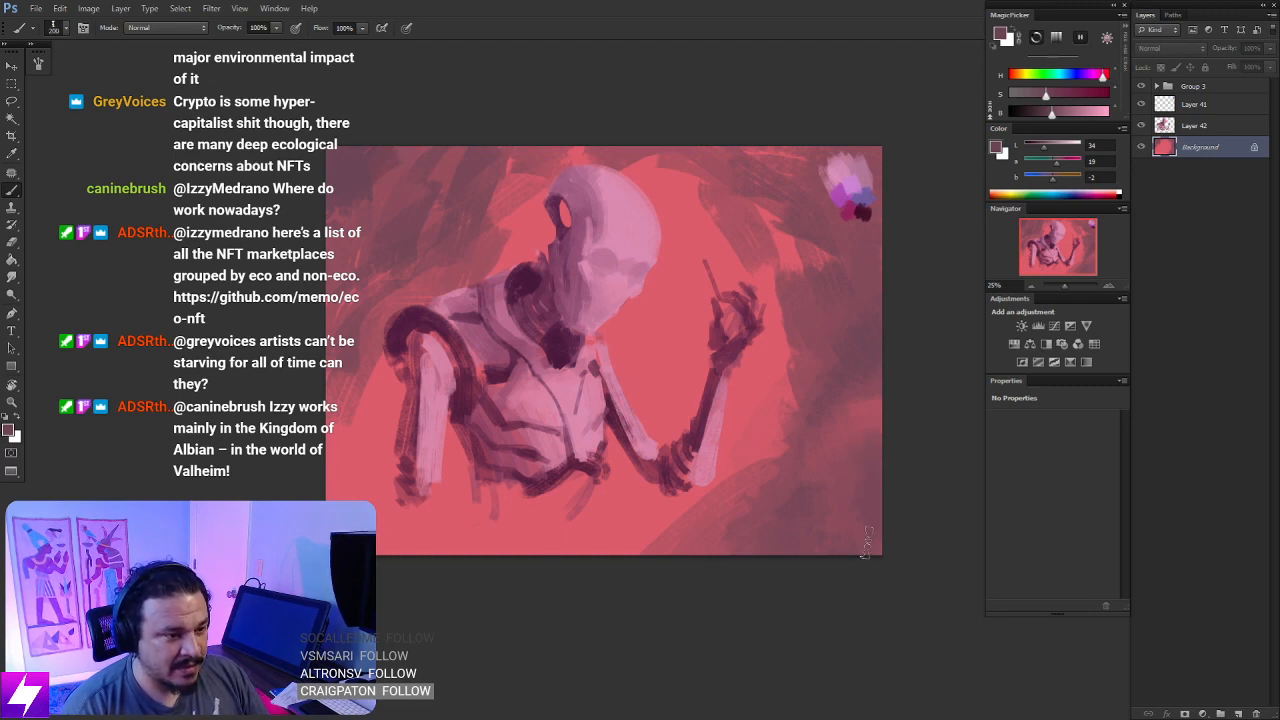
- Smudge the Background layer's rough plum strokes beside, below and above the raised hand into the coral glow, enlarging the Smudge tip
key("r")
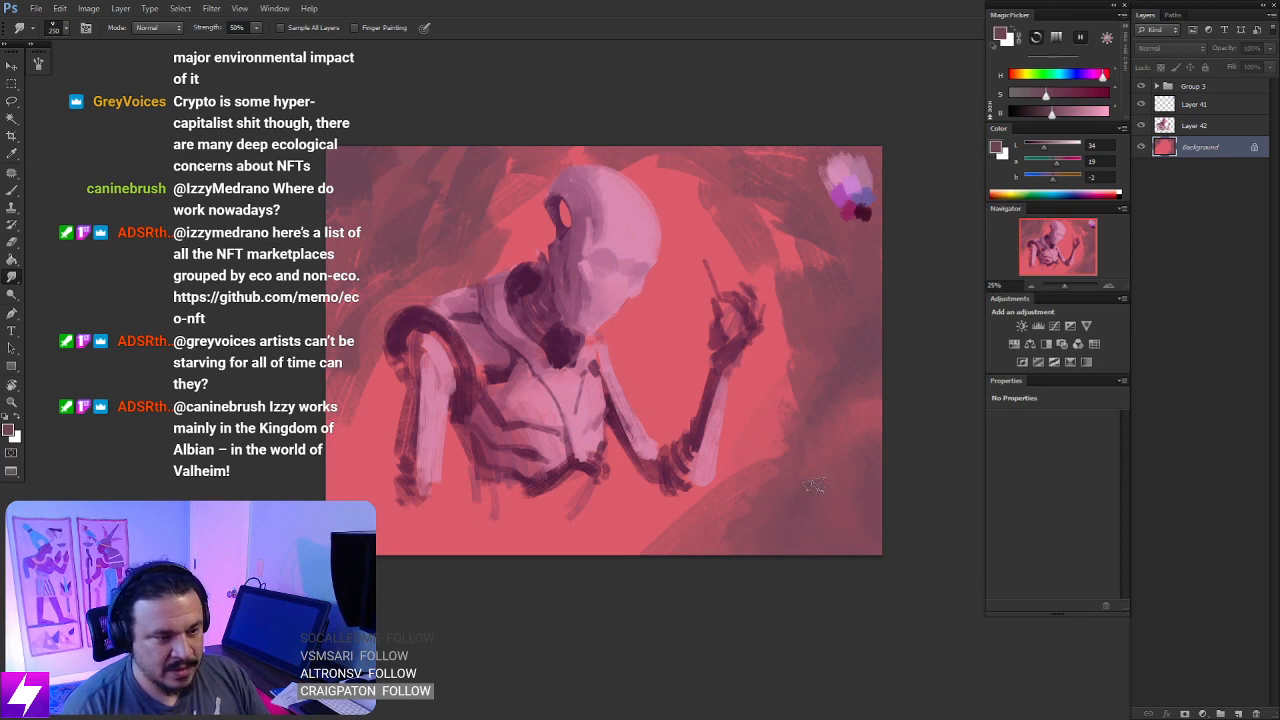
left_click_drag(741, 491, 756, 469)
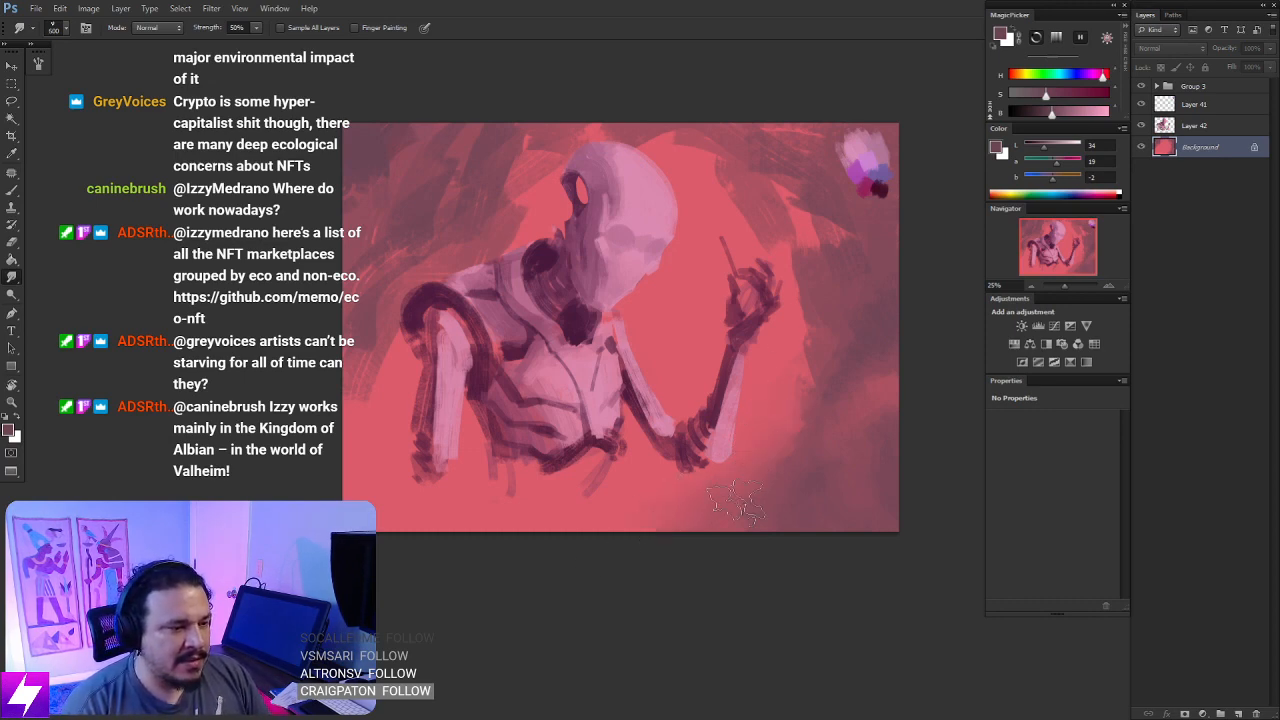
left_click_drag(534, 411, 591, 520)
key("bracketright")
key("bracketright")
key("bracketright")
left_click_drag(560, 295, 603, 230)
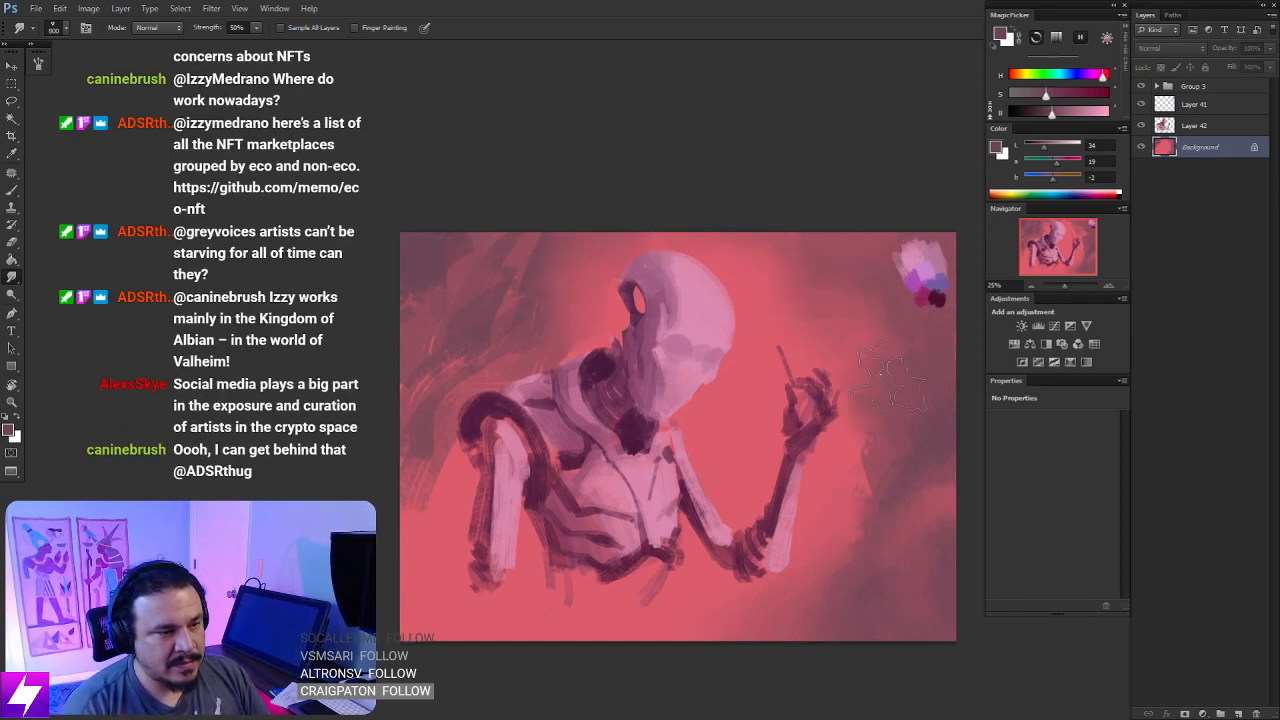
- Blend the streaky plum strokes in the background corner behind the head with a large Smudge tip
left_click_drag(862, 425, 858, 490)
left_click_drag(508, 515, 564, 545)
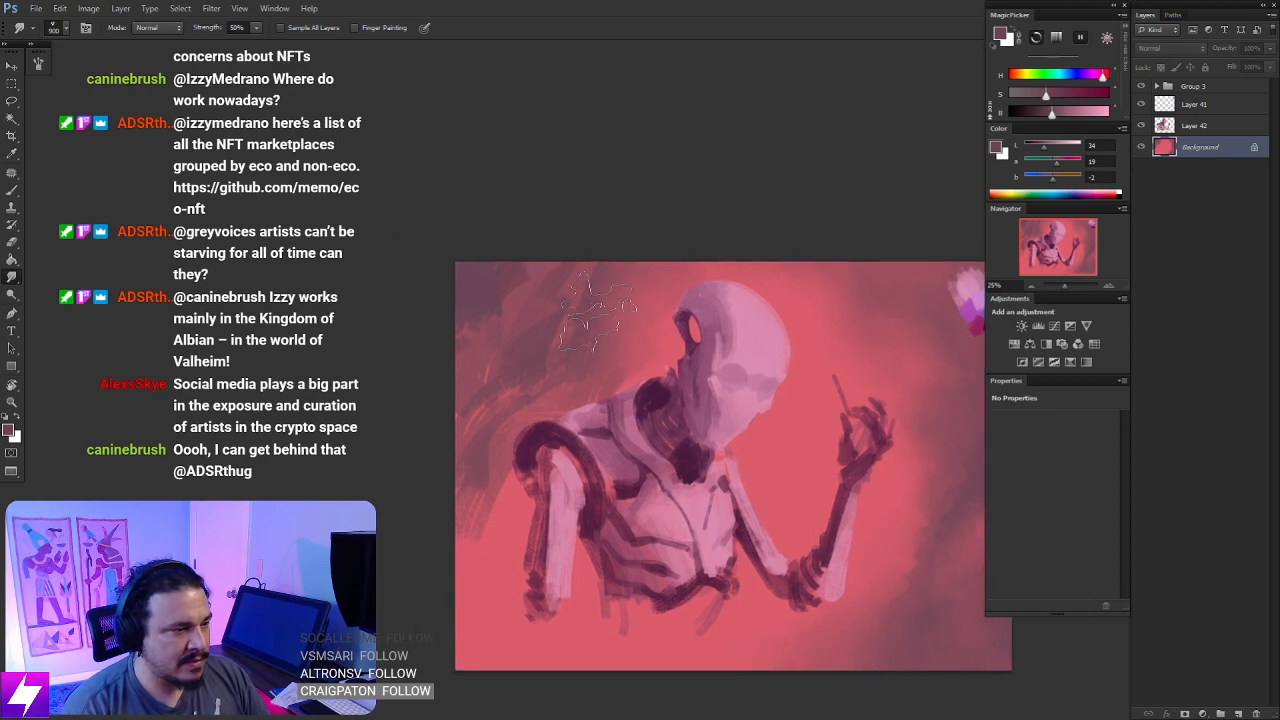
key("bracketright")
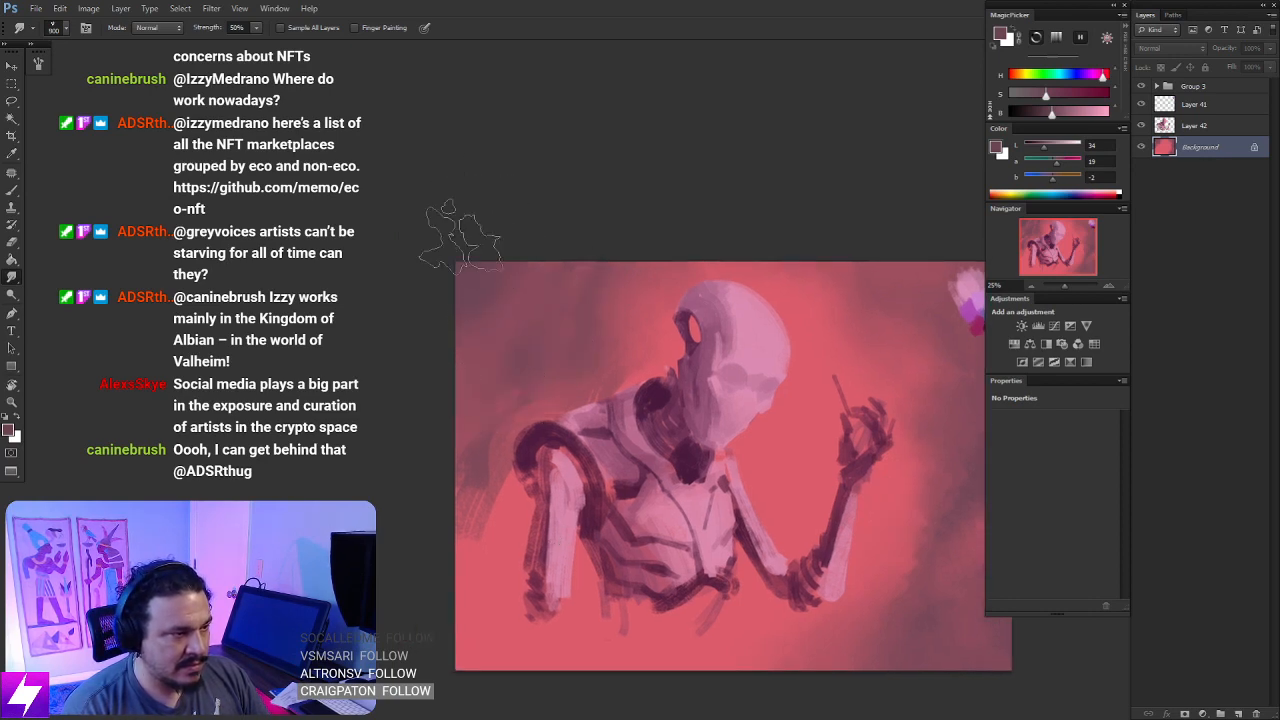
left_click_drag(635, 390, 628, 380)
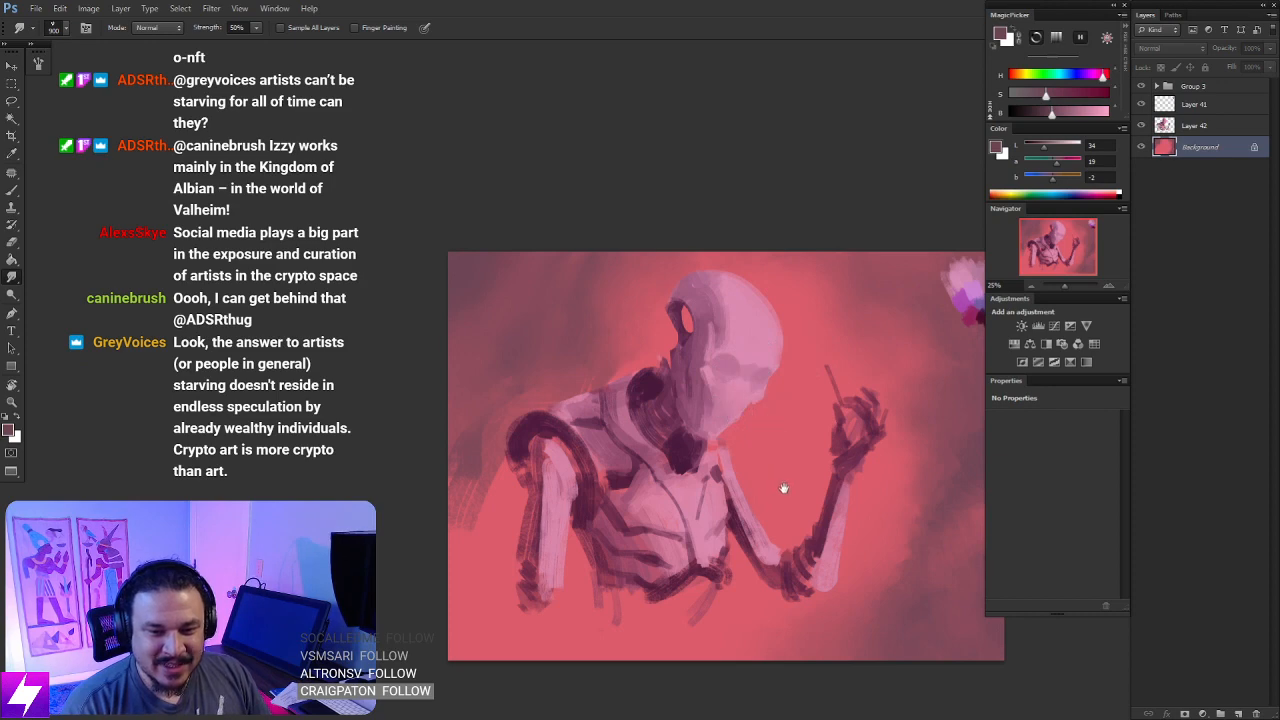
mouse_move(784, 489)
left_mouse_down()
mouse_move(777, 446)
mouse_move(792, 403)
left_mouse_up()
key("e")
left_click_drag(517, 400, 486, 425)
key("ctrl+z")
- Sample the background coral and paint it with an enlarged brush over the plum edge behind the shoulder and neck
key("b")
left_click(776, 421, "alt")
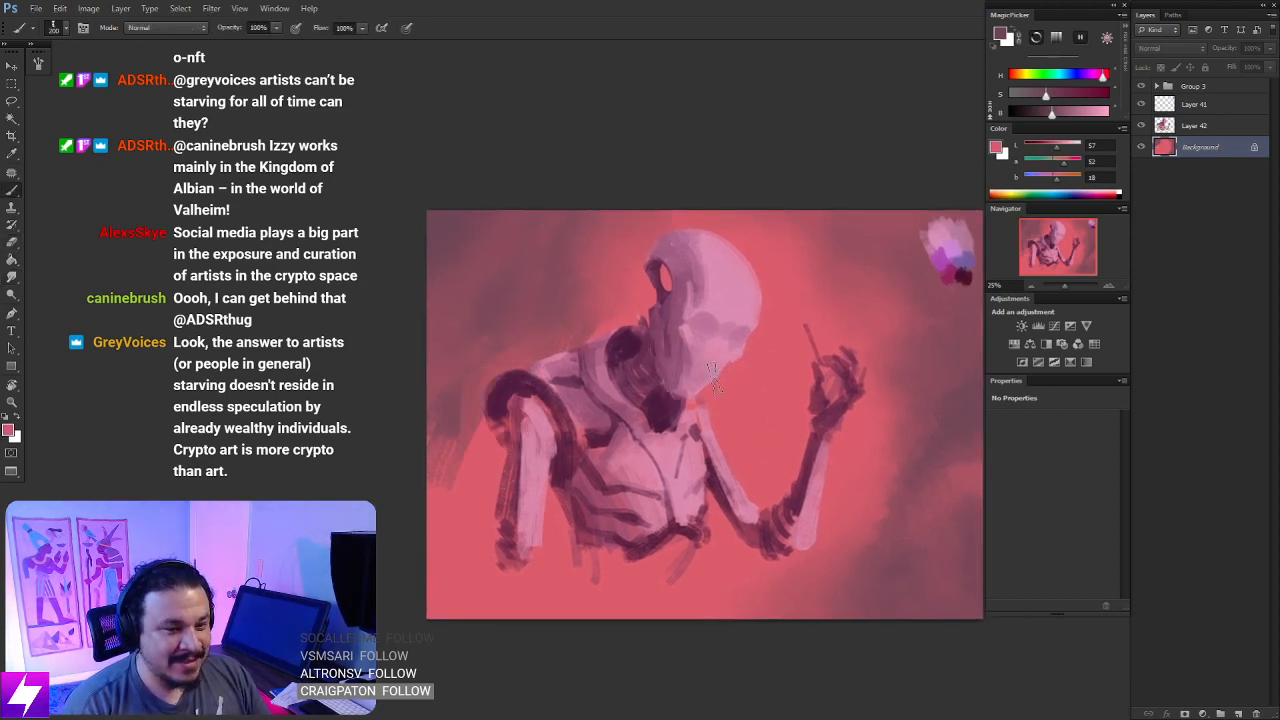
key("]")
key("]")
key("]")
left_click_drag(496, 410, 474, 402)
mouse_move(540, 366)
left_mouse_down()
mouse_move(602, 315)
mouse_move(592, 320)
left_mouse_up()
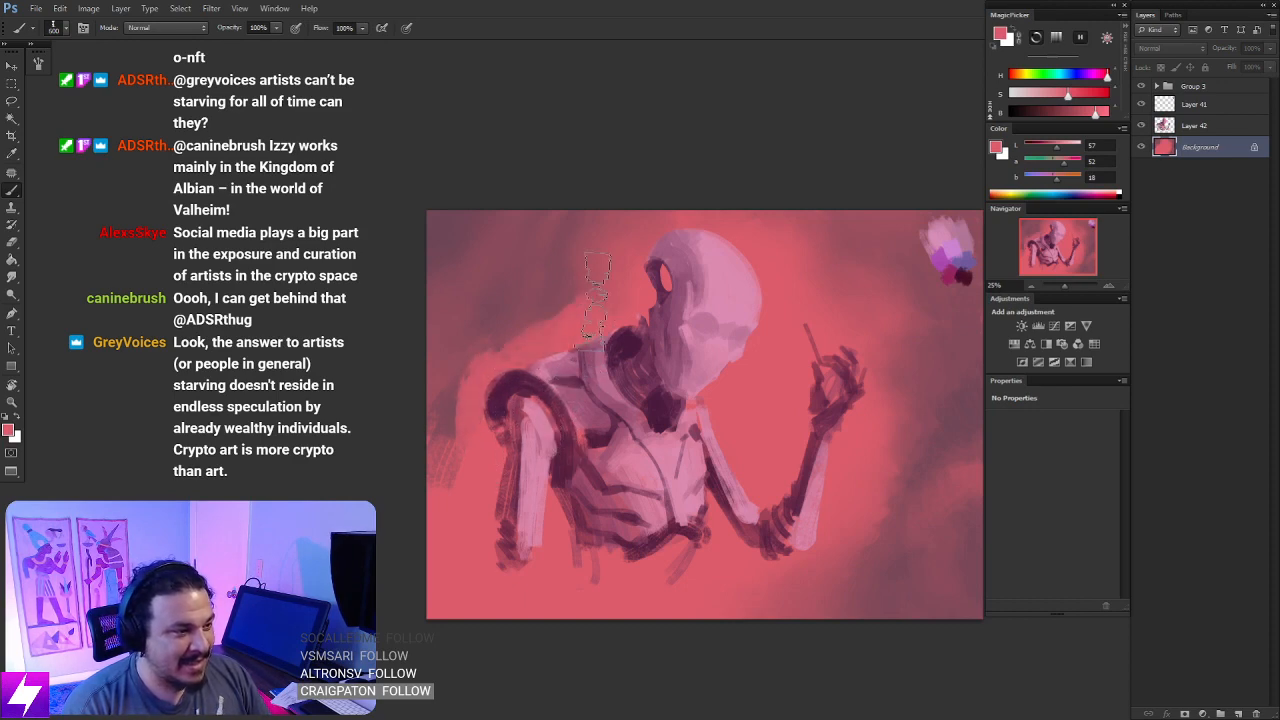
- Smudge the new coral and the leftover plum streaks behind the shoulder into a soft gradient with a larger tip
key("r")
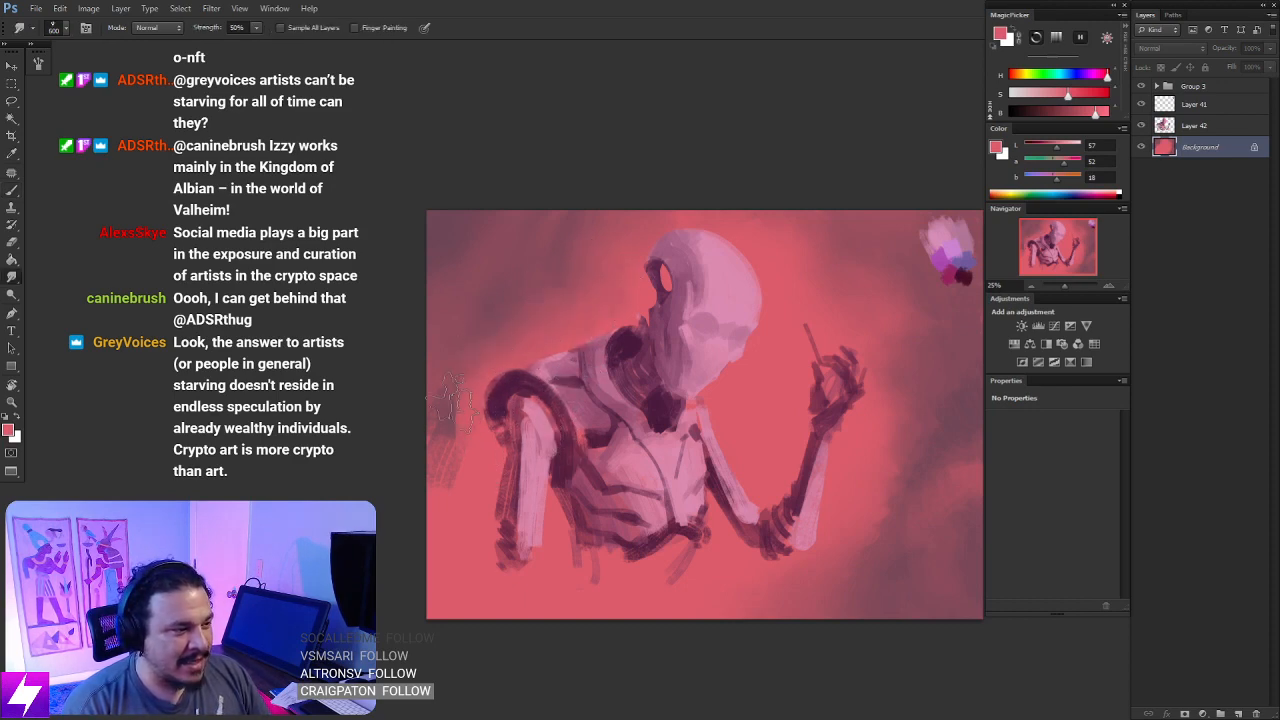
left_click_drag(555, 431, 560, 469)
key("]")
key("]")
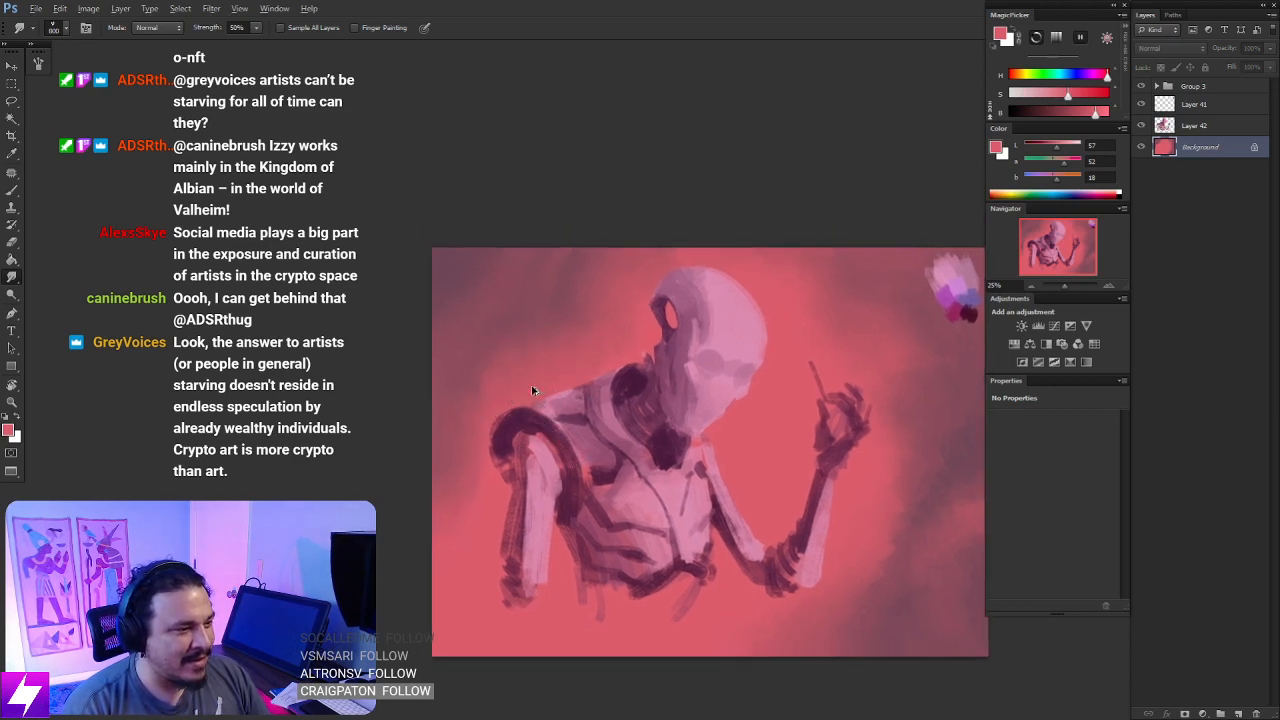
left_click_drag(677, 382, 701, 404)
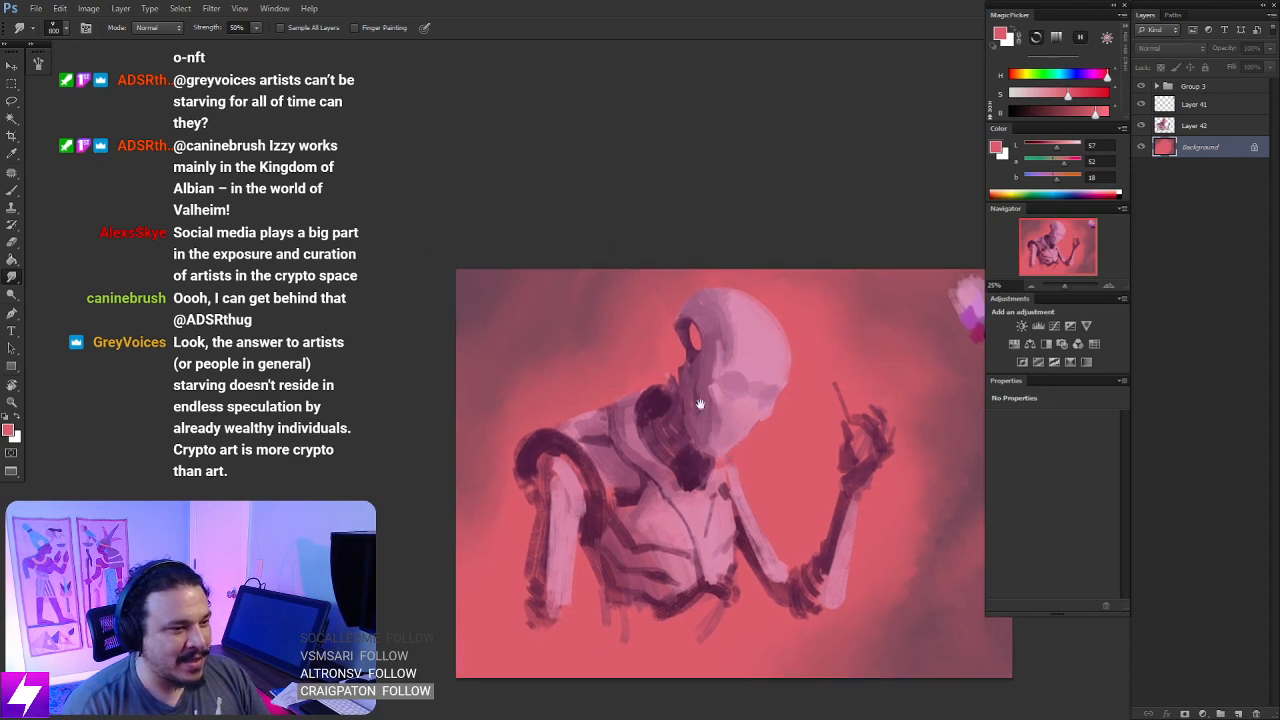
- Sample dark plum, add small strokes to the background edge behind the head and shoulder, and smudge them smooth
key("b")
left_click(493, 273, "alt")
key("bracketleft")
key("bracketleft")
key("bracketleft")
key("bracketleft")
key("bracketleft")
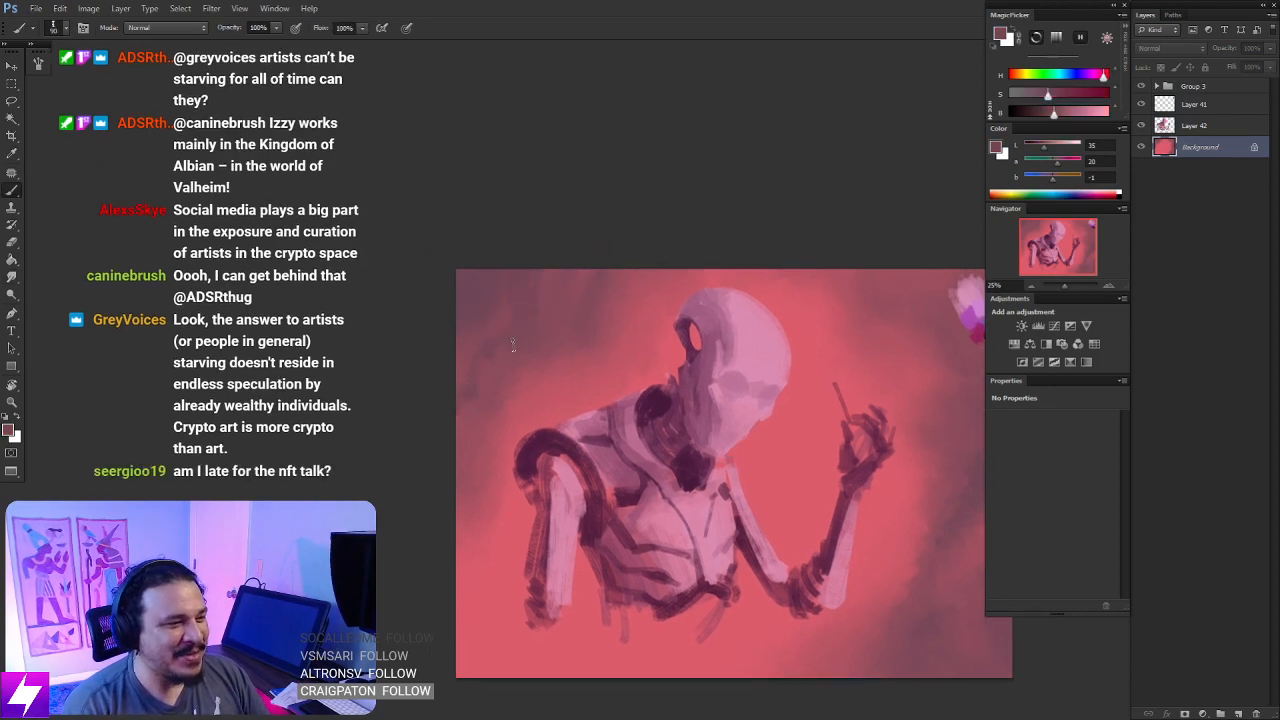
key("r")
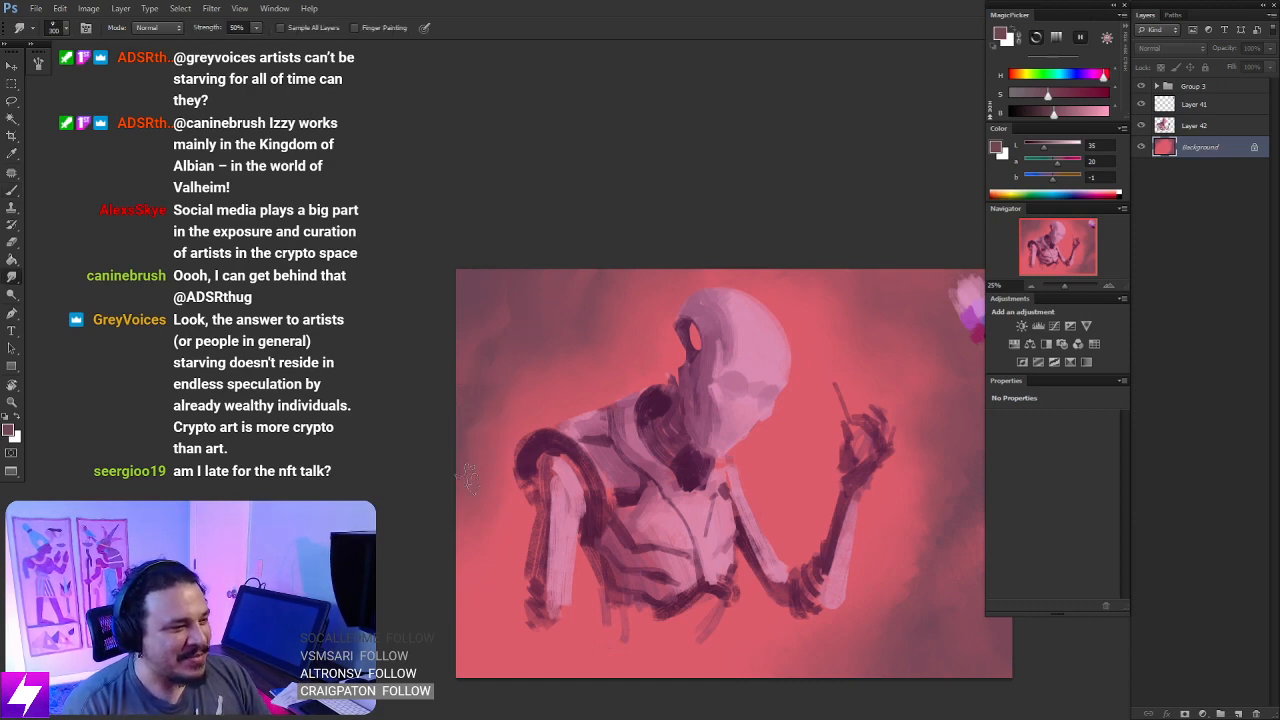
left_click_drag(693, 554, 639, 510)
left_click_drag(621, 460, 573, 440)
- Paint smoky plum wisps in the glow between the face and the raised hand and smudge their edges
key("b")
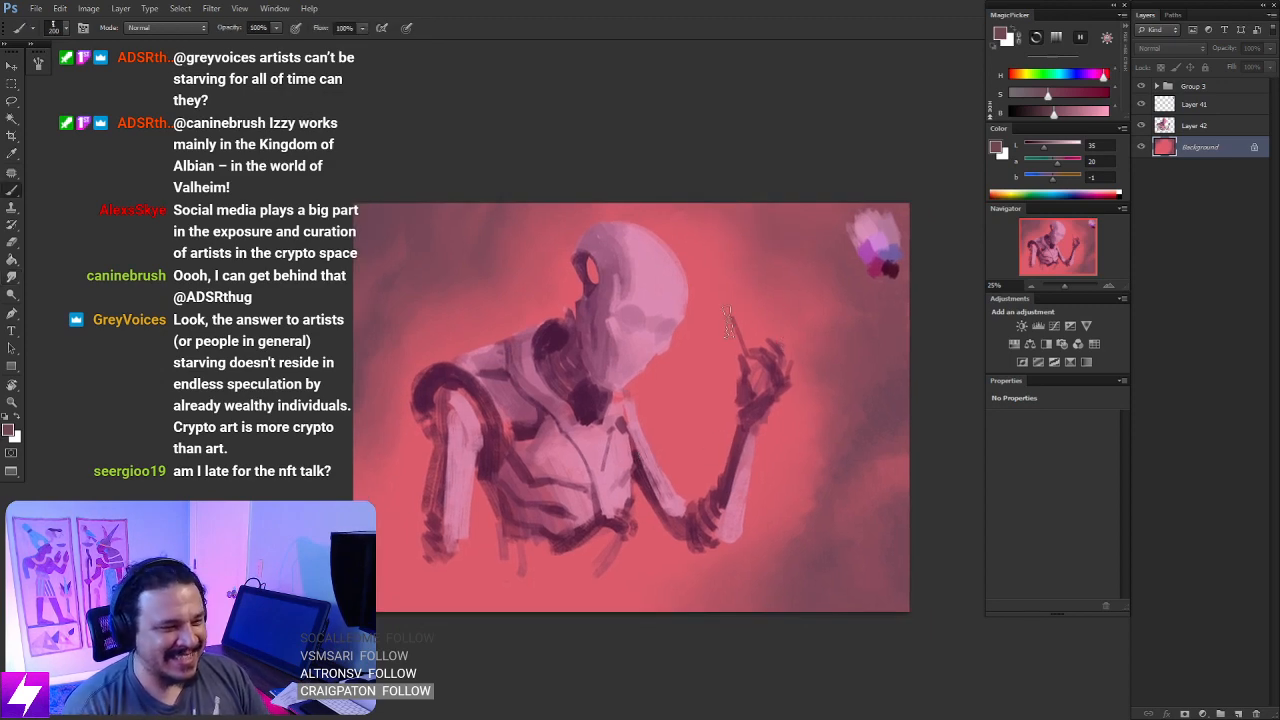
key("bracketleft")
key("bracketleft")
mouse_move(756, 267)
left_mouse_down()
mouse_move(716, 320)
mouse_move(709, 366)
mouse_move(798, 258)
mouse_move(776, 280)
mouse_move(763, 262)
mouse_move(787, 230)
mouse_move(772, 252)
mouse_move(744, 210)
mouse_move(773, 206)
mouse_move(730, 343)
mouse_move(705, 381)
mouse_move(687, 371)
mouse_move(721, 290)
mouse_move(748, 316)
mouse_move(800, 262)
left_mouse_up()
key("r")
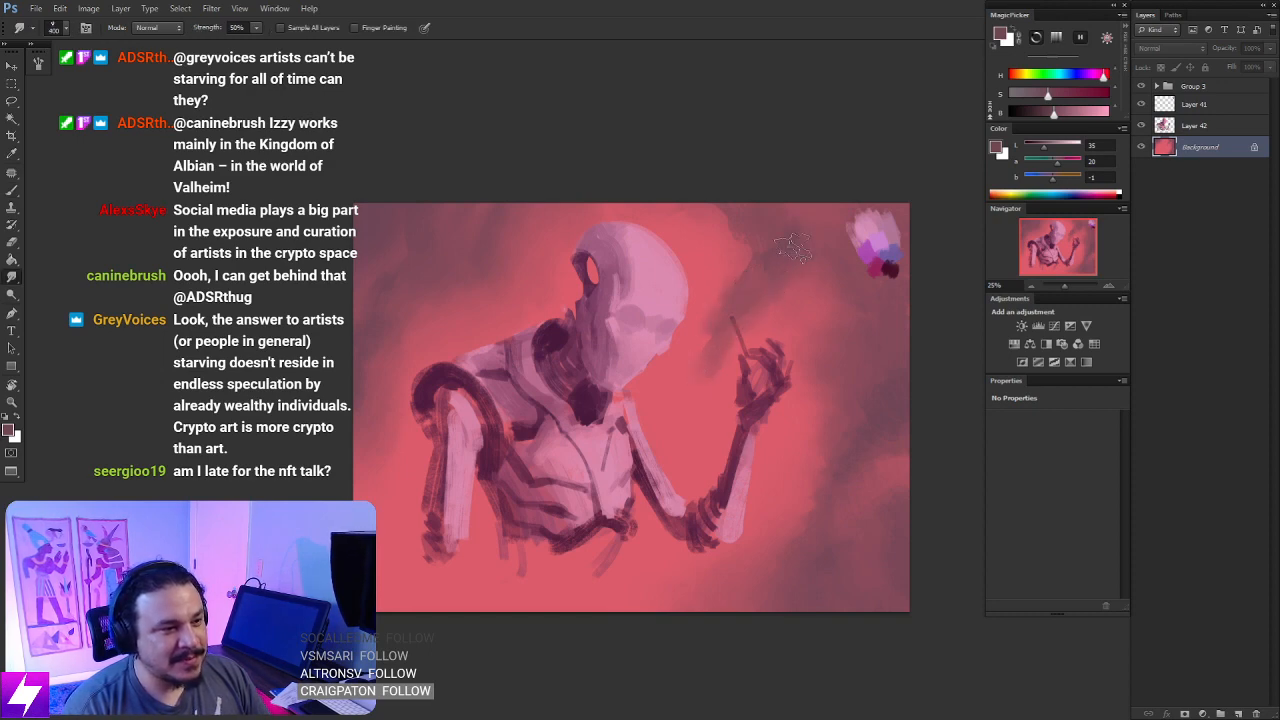
- Sample the glow's coral and paint back the plum wisp nearest the face, returning to the Smudge tool
key("e")
key("b")
left_click(704, 320, "alt")
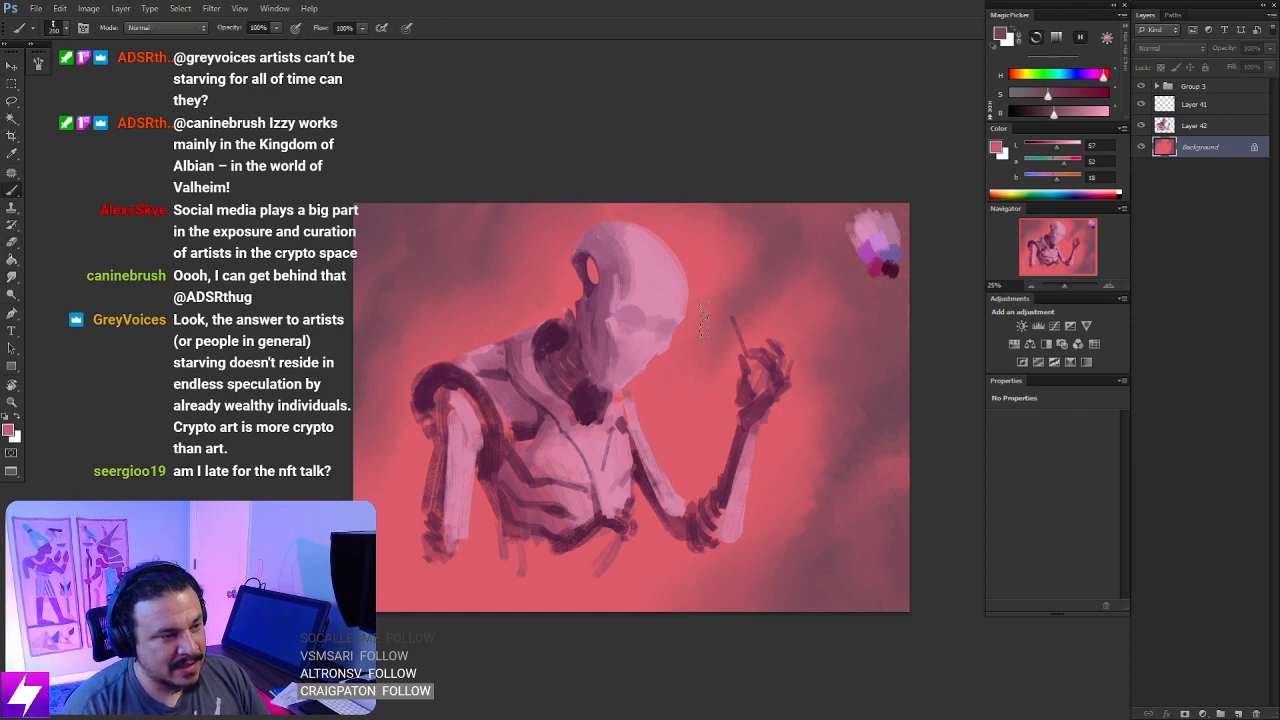
key("r")
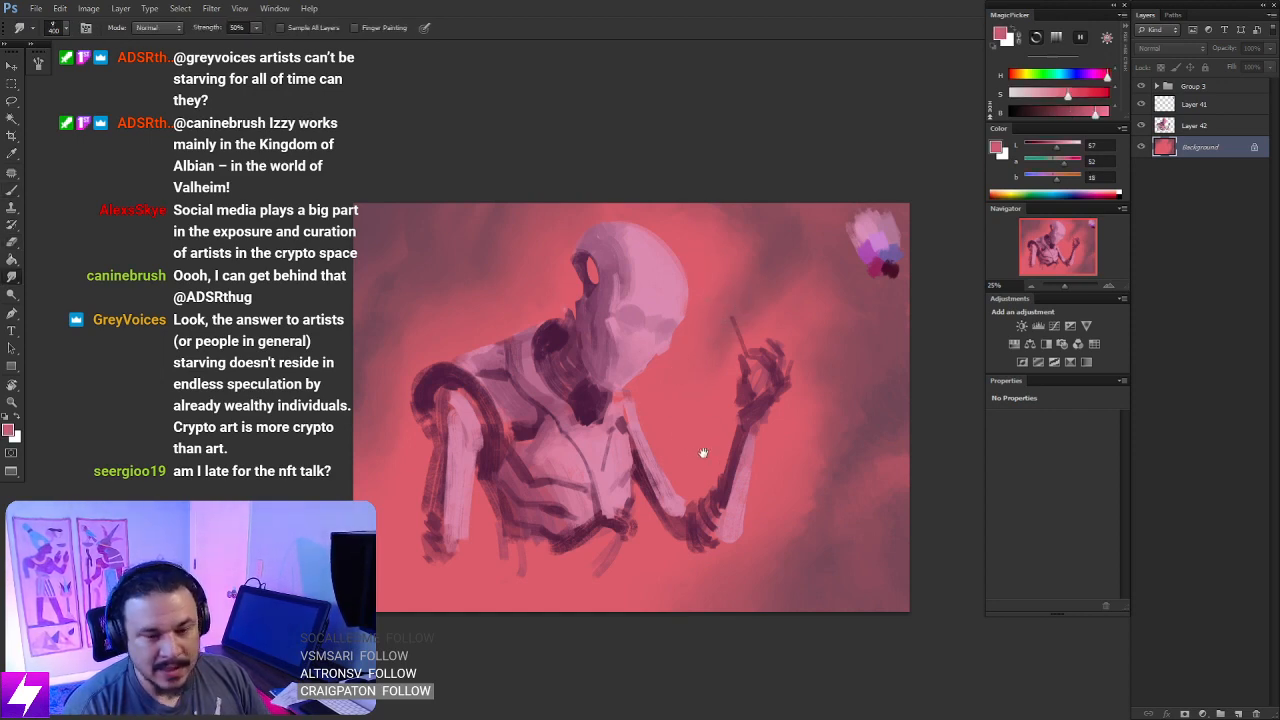
- Soften the plum wisps above the raised hand with an enlarged Smudge tip, then reduce the tip size to 700
left_click_drag(703, 451, 687, 441)
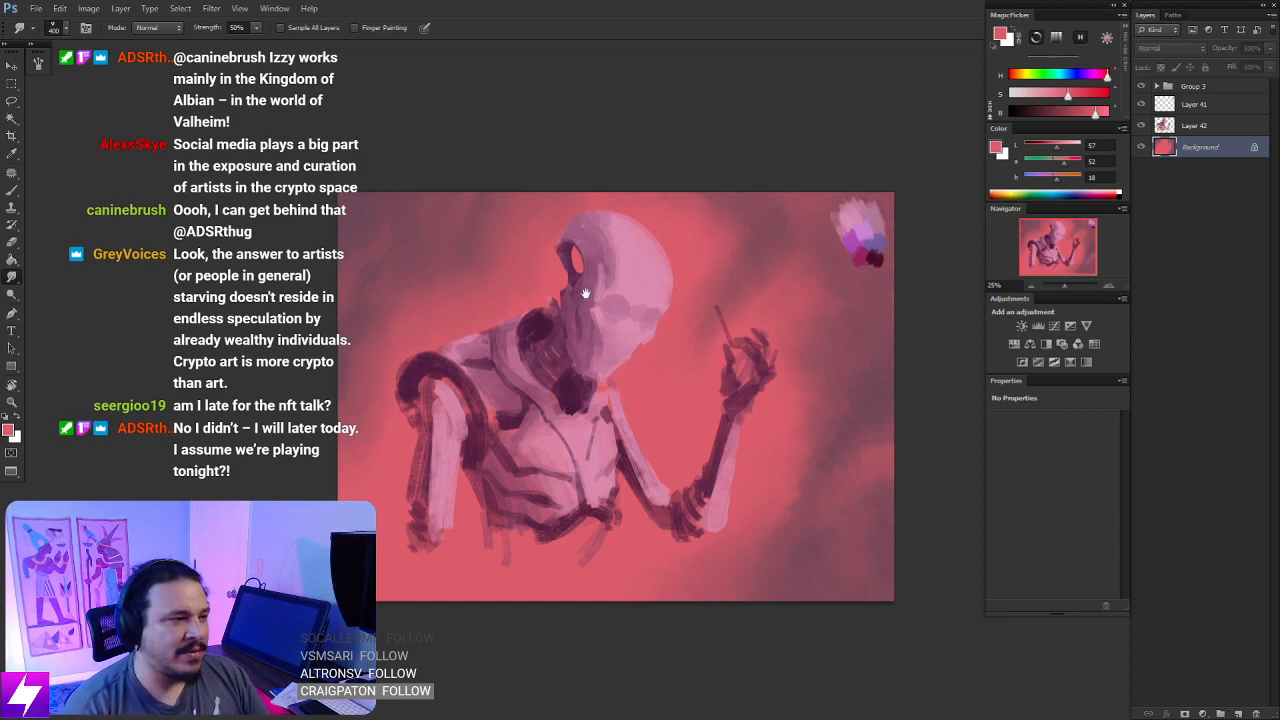
left_click_drag(585, 293, 672, 305)
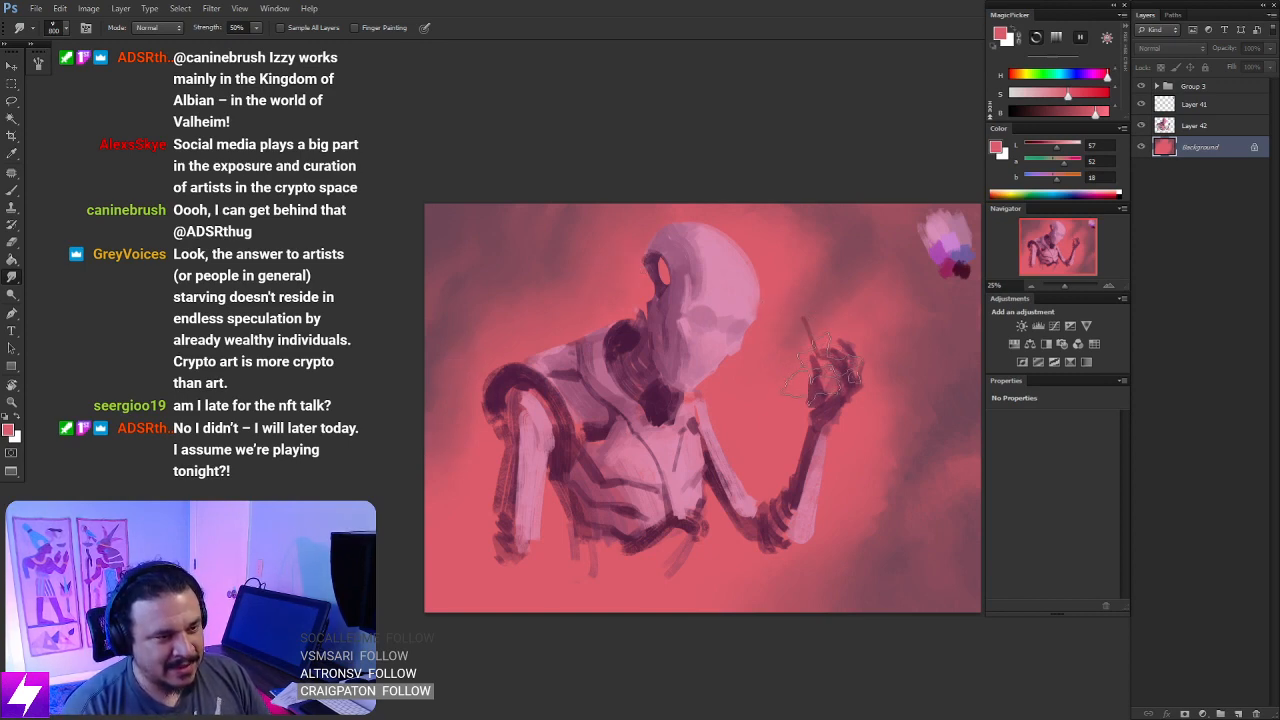
key("bracketright")
key("bracketright")
key("bracketright")
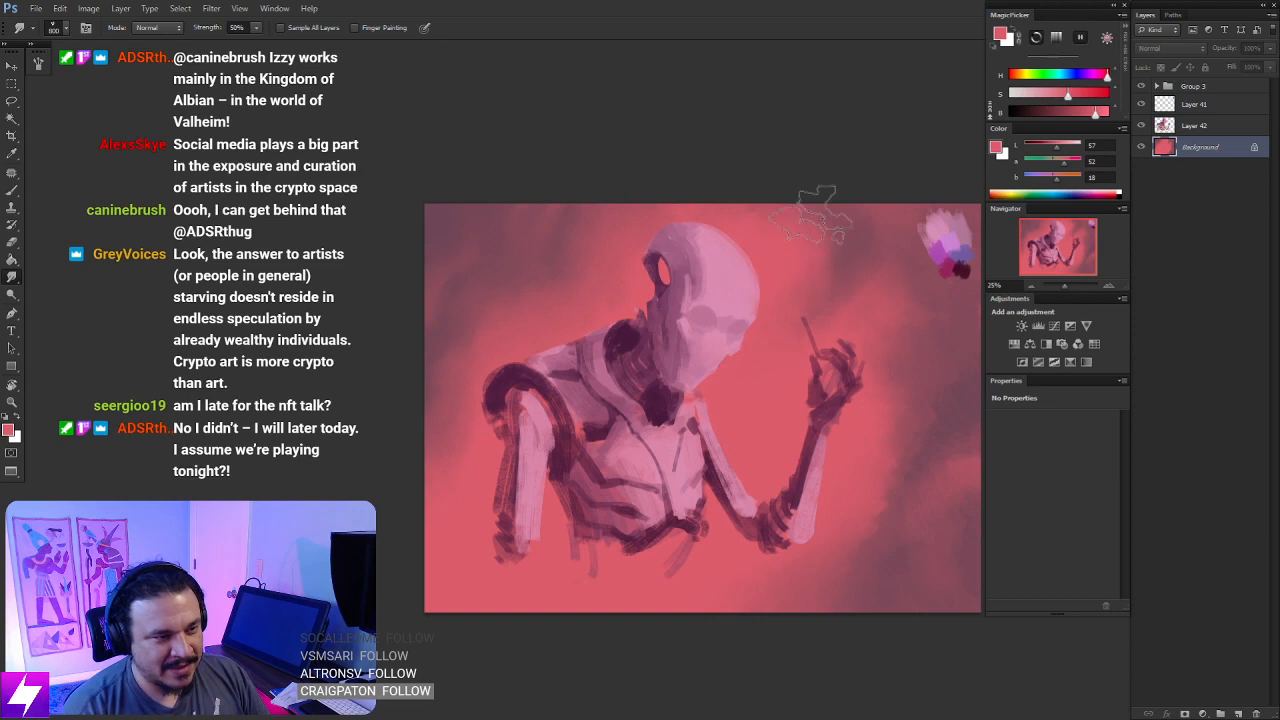
key("bracketleft")
key("bracketleft")
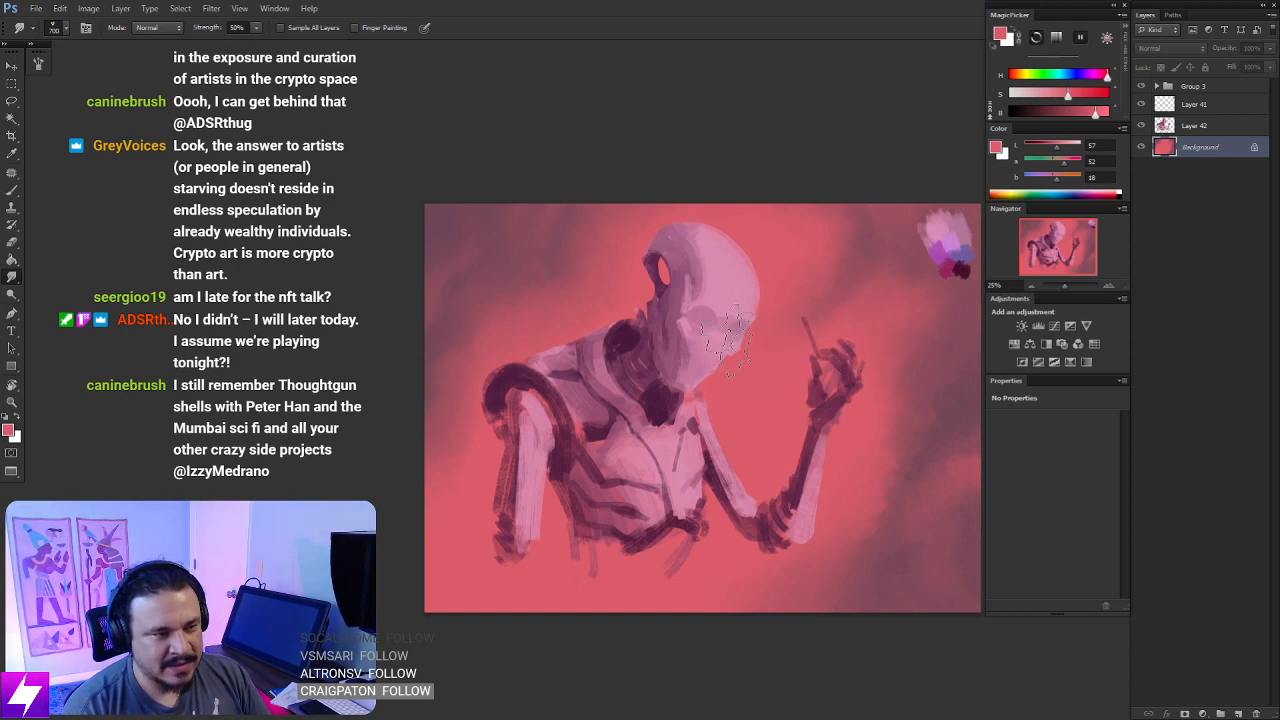
- Smudge the remaining background transitions around the figure with a tip size of up to 900 and mirror the canvas
left_click_drag(790, 446, 792, 392)
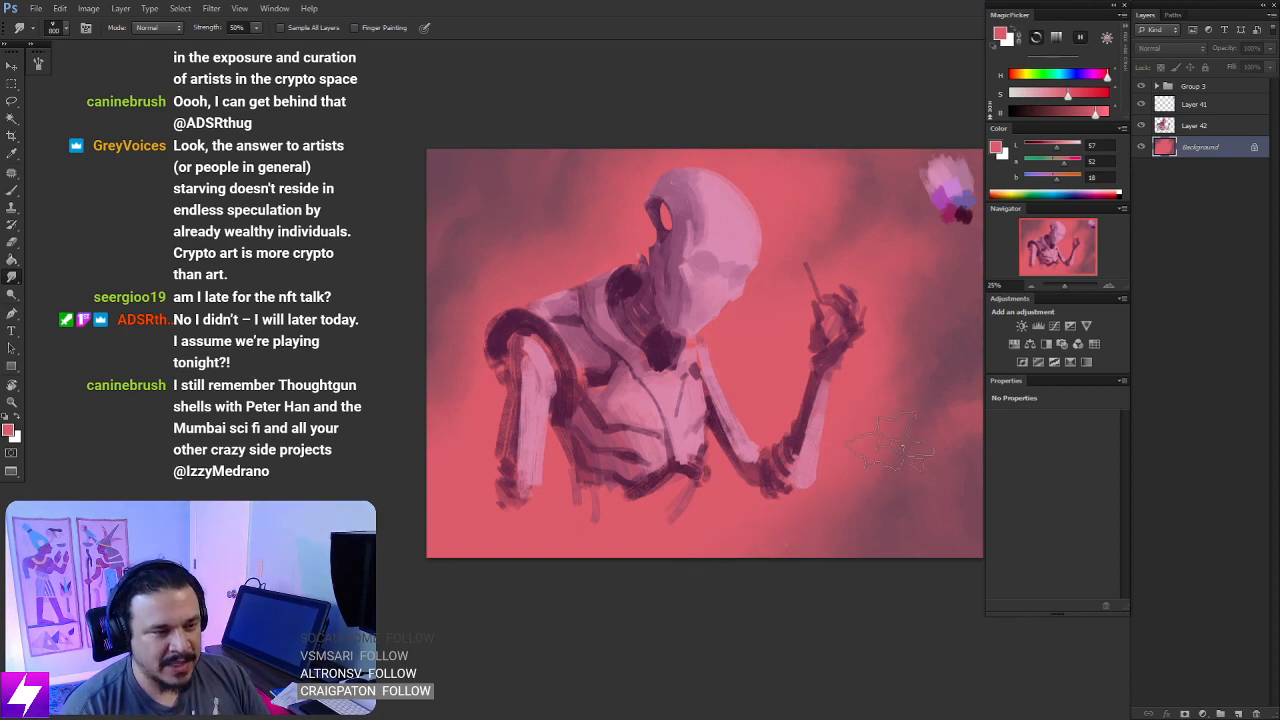
left_click_drag(848, 469, 777, 486)
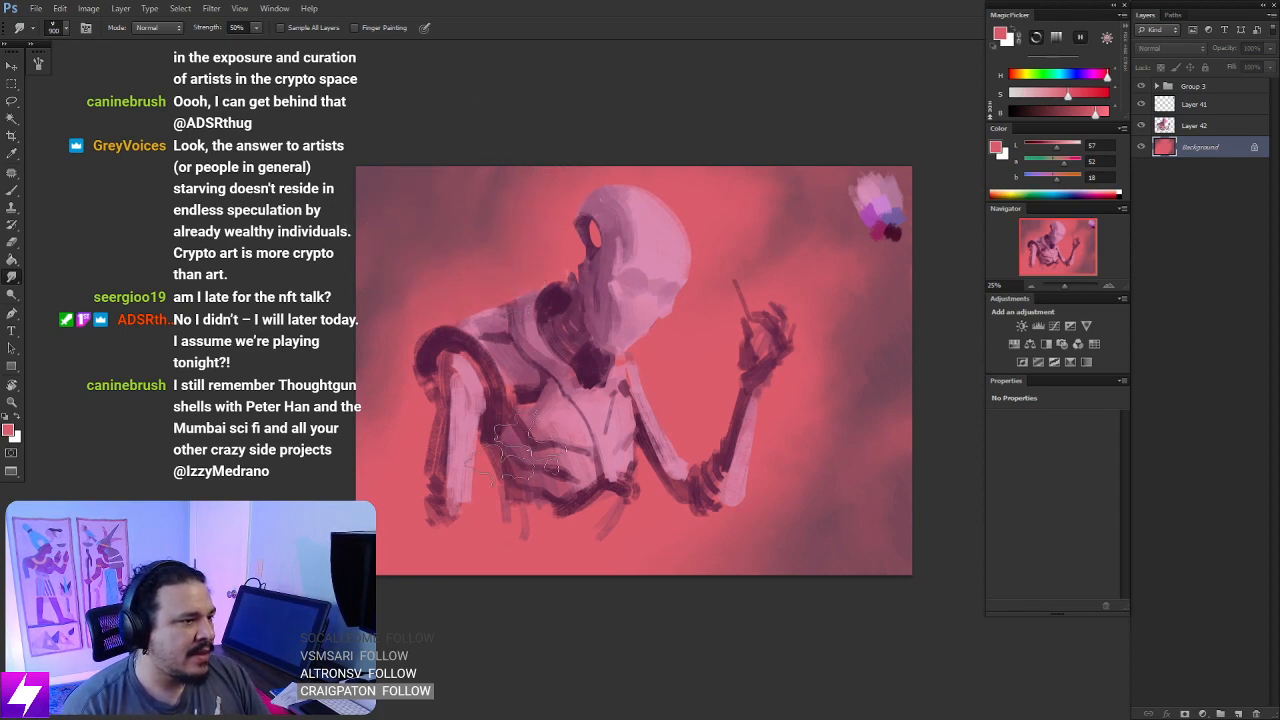
left_click_drag(612, 458, 596, 448)
mouse_move(571, 503)
left_mouse_down()
mouse_move(549, 516)
mouse_move(546, 505)
left_mouse_up()
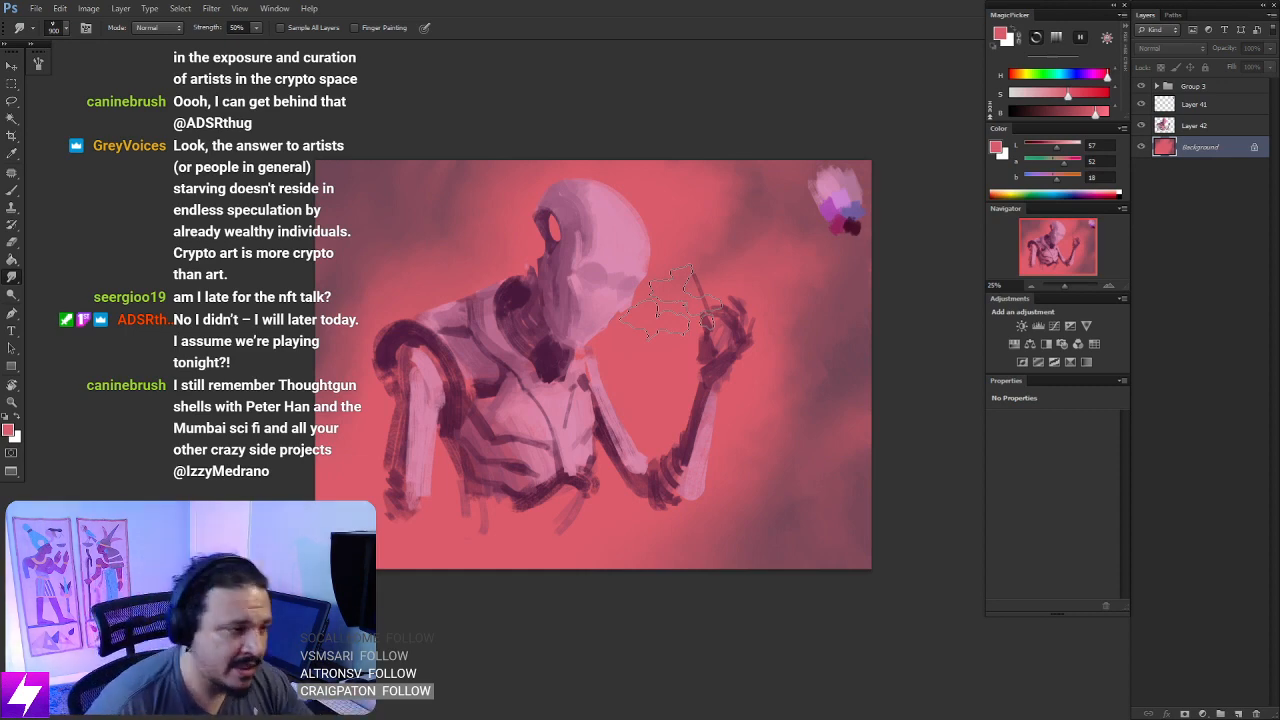
key("ctrl+shift+h")
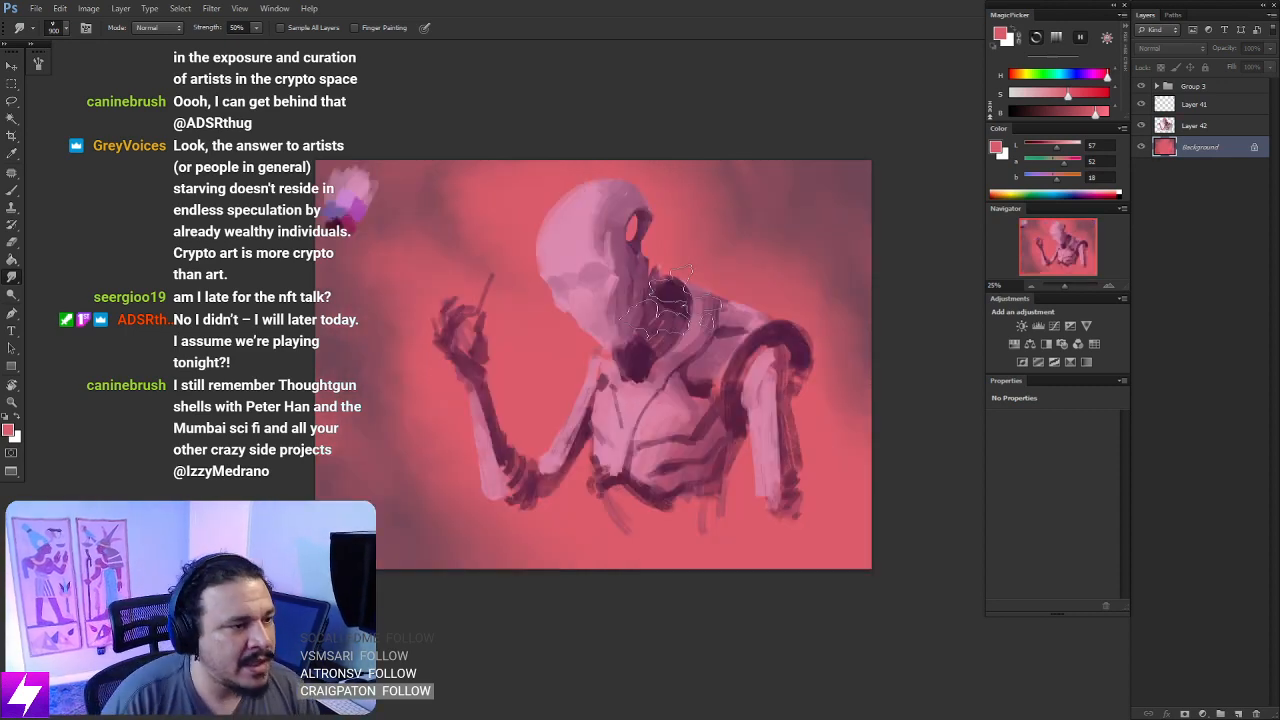
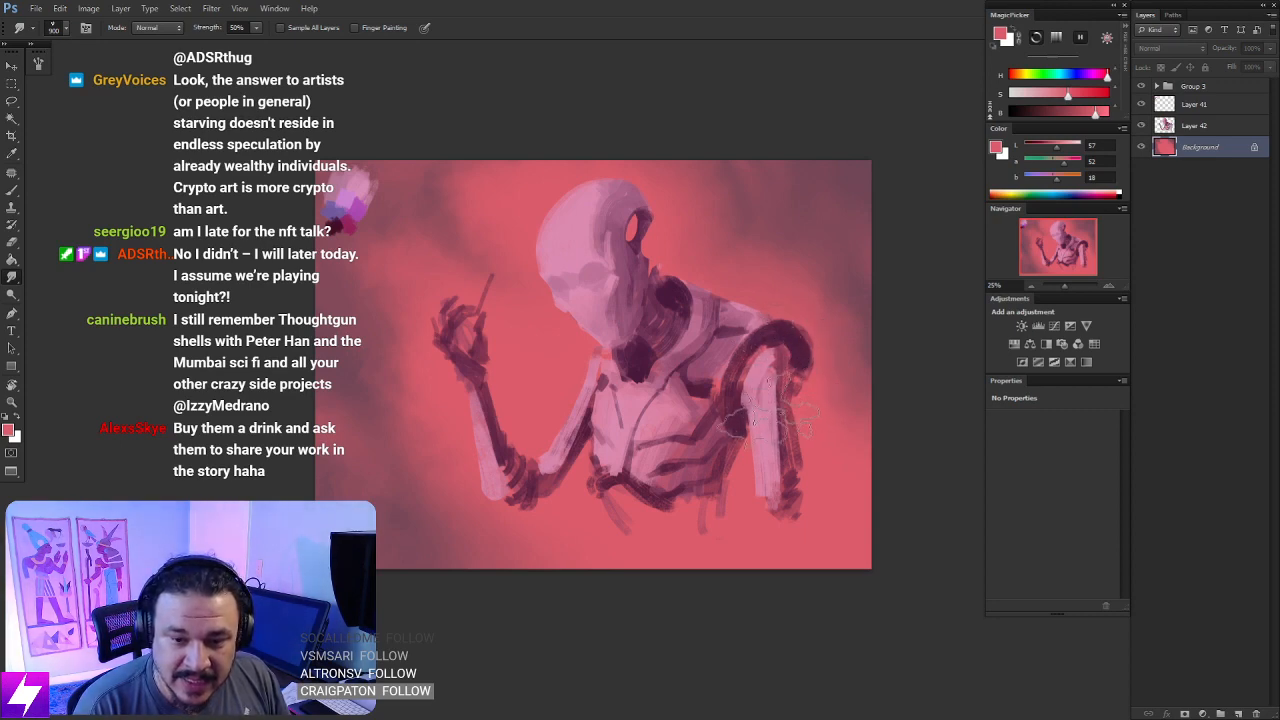
mouse_move(755, 410)
left_mouse_down()
mouse_move(718, 385)
mouse_move(703, 423)
mouse_move(731, 399)
mouse_move(723, 431)
mouse_move(740, 407)
mouse_move(734, 422)
left_mouse_up()
key("ctrl+plus")
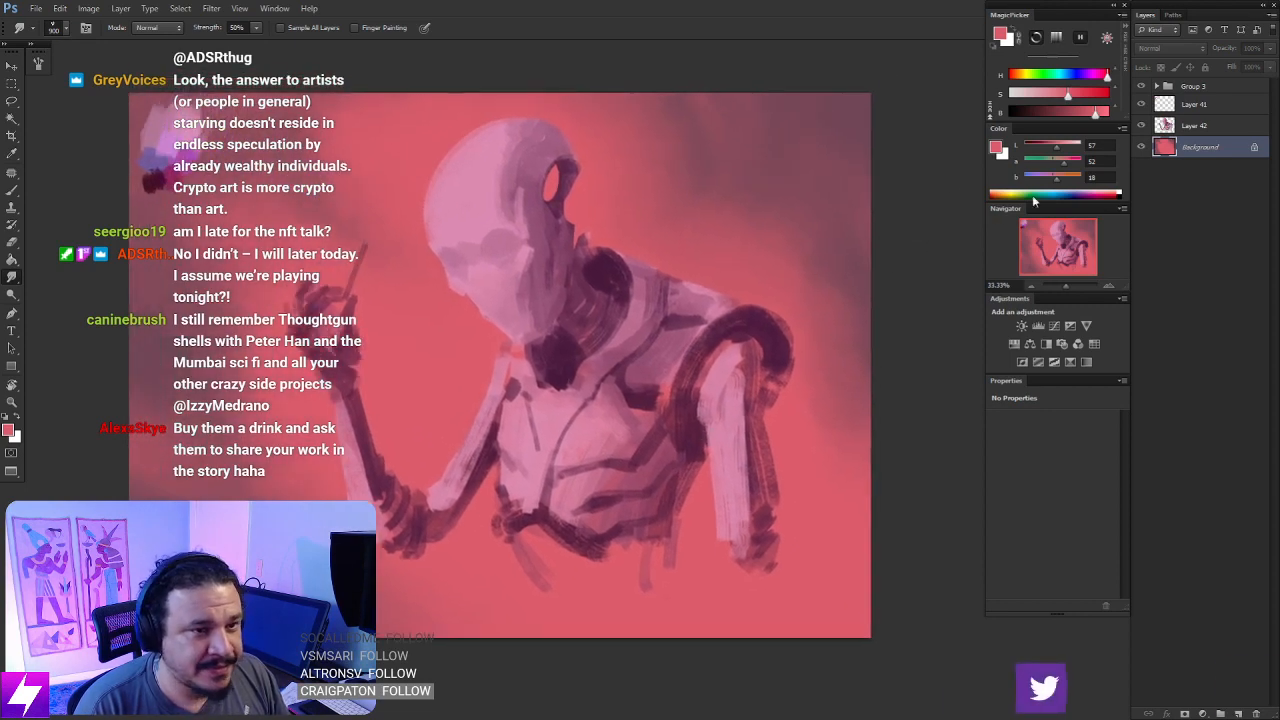
left_click(1141, 125)
left_click(1141, 125)
key("r")
mouse_move(794, 357)
left_mouse_down()
mouse_move(789, 366)
mouse_move(802, 298)
mouse_move(816, 322)
left_mouse_up()
key("b")
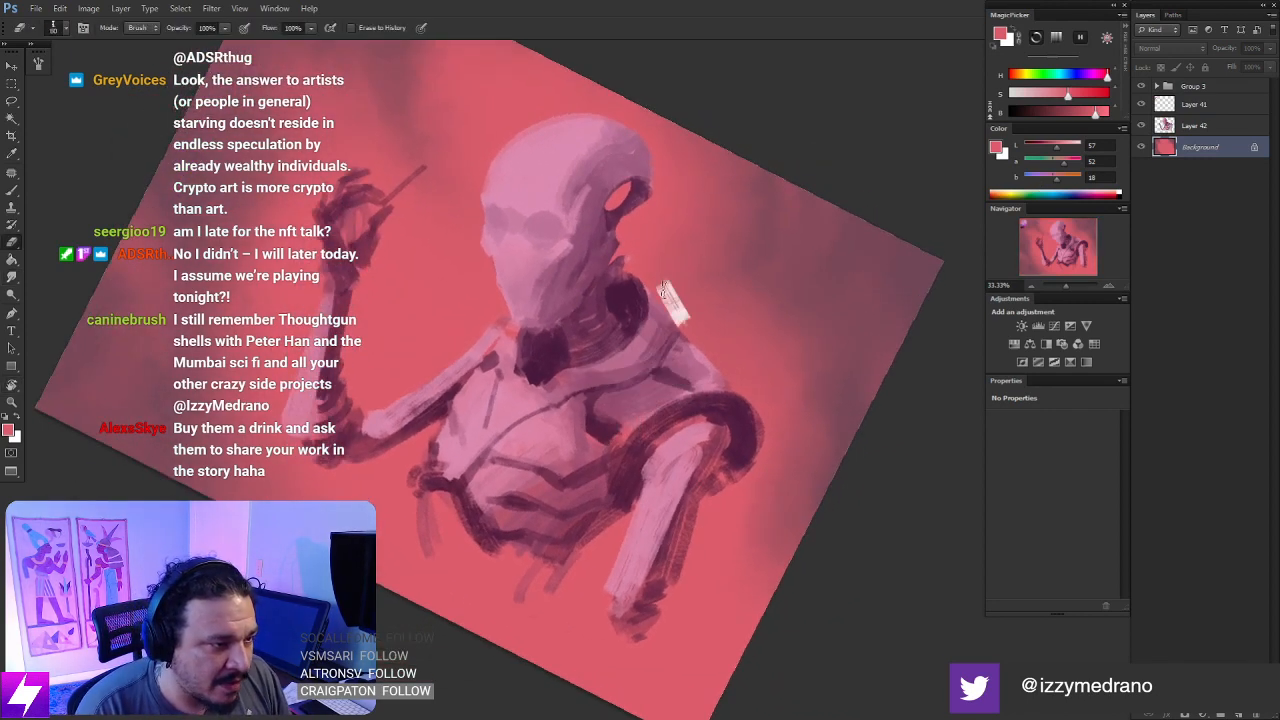
left_click_drag(663, 290, 682, 318)
key("ctrl+z")
key("Escape")
- Select Layer 42, sample the dark plum at the neck and solidify the dark shape behind the neck with a smaller brush
left_click(1190, 126)
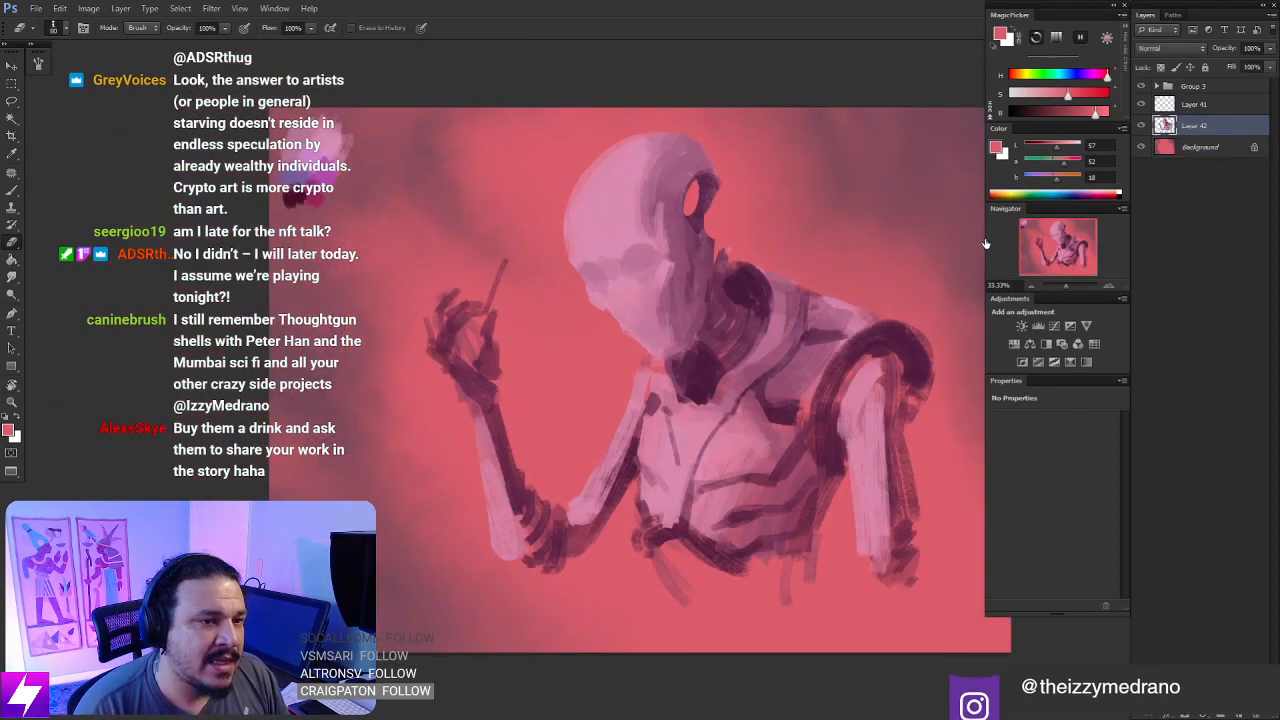
left_click_drag(789, 267, 745, 285)
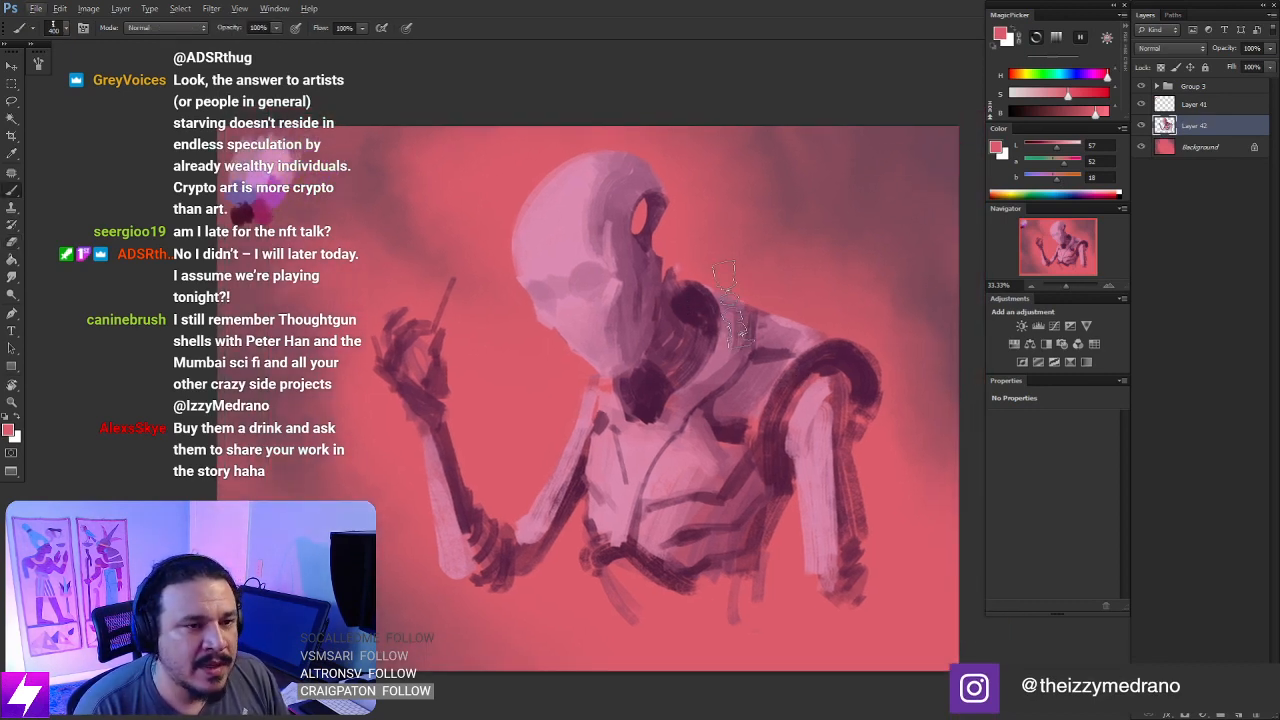
key("b")
left_click(682, 300, "alt")
key("[")
key("[")
key("[")
key("[")
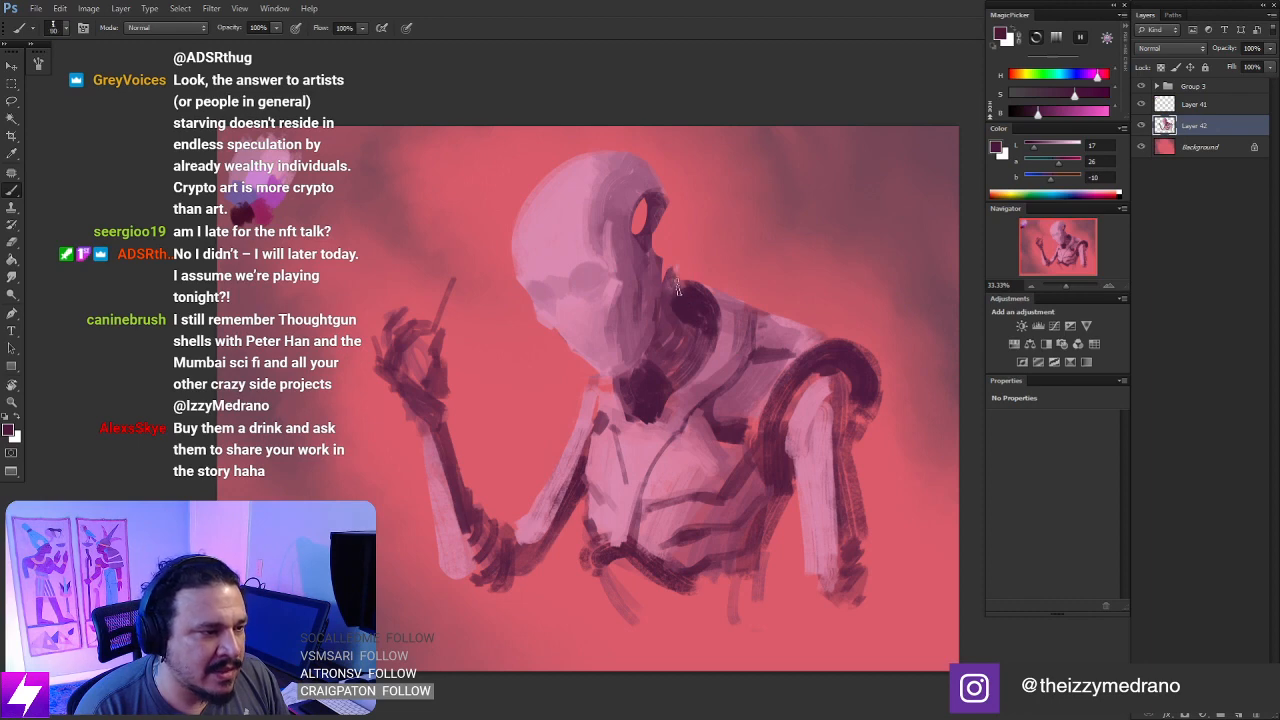
mouse_move(679, 285)
left_mouse_down()
mouse_move(702, 288)
mouse_move(666, 290)
mouse_move(707, 301)
mouse_move(714, 323)
left_mouse_up()
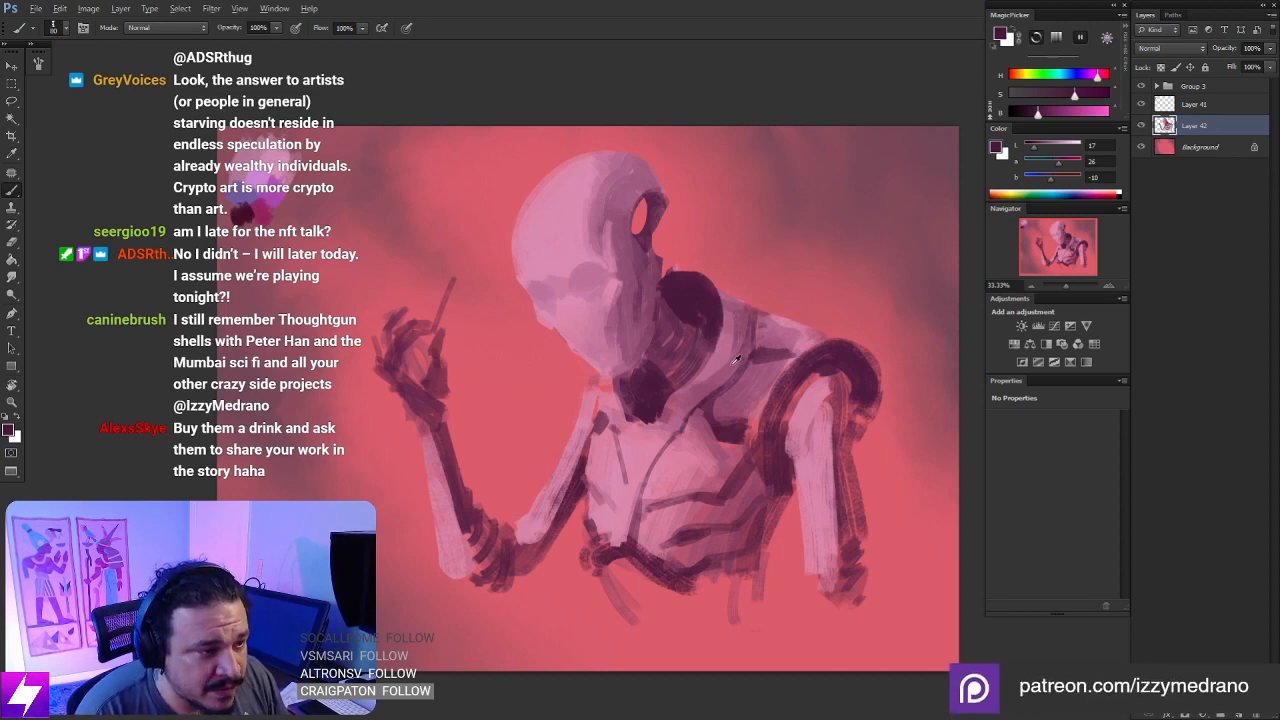
- Lasso the upper back edge behind the dark neck shape, paint it with mauve sampled from the shoulder, and deselect
left_click(727, 367, "alt")
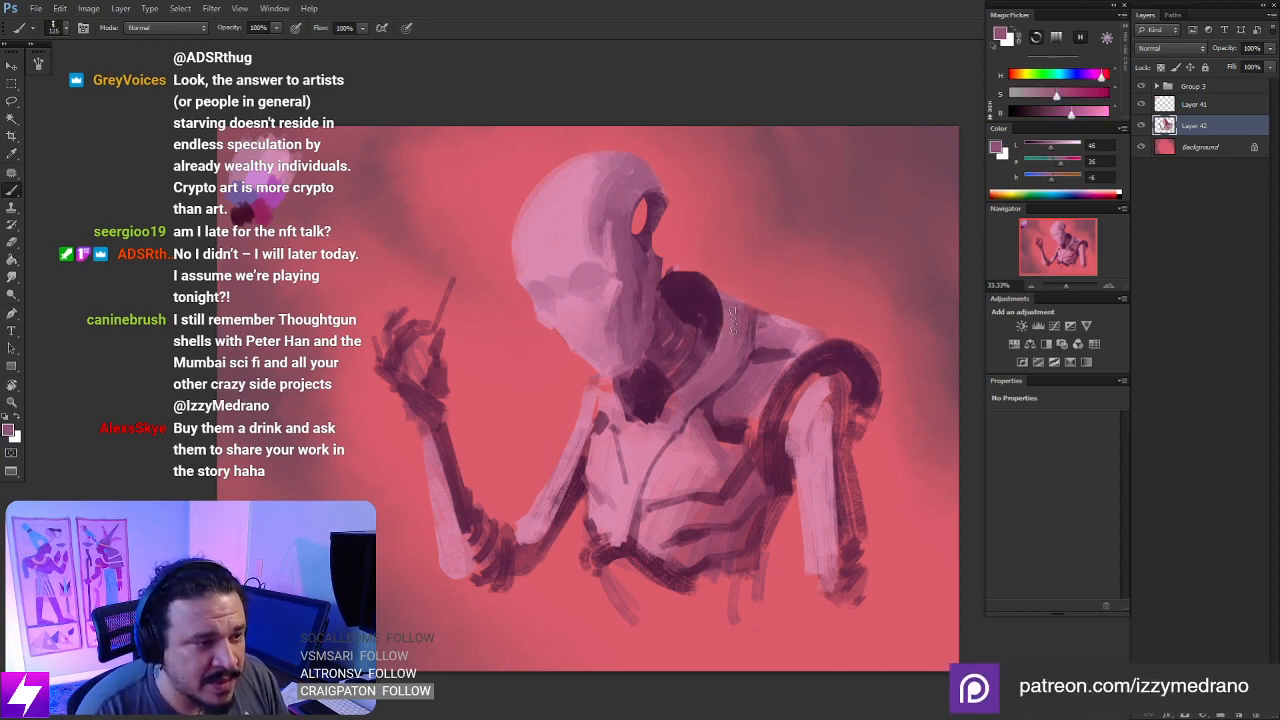
left_click_drag(784, 313, 773, 300)
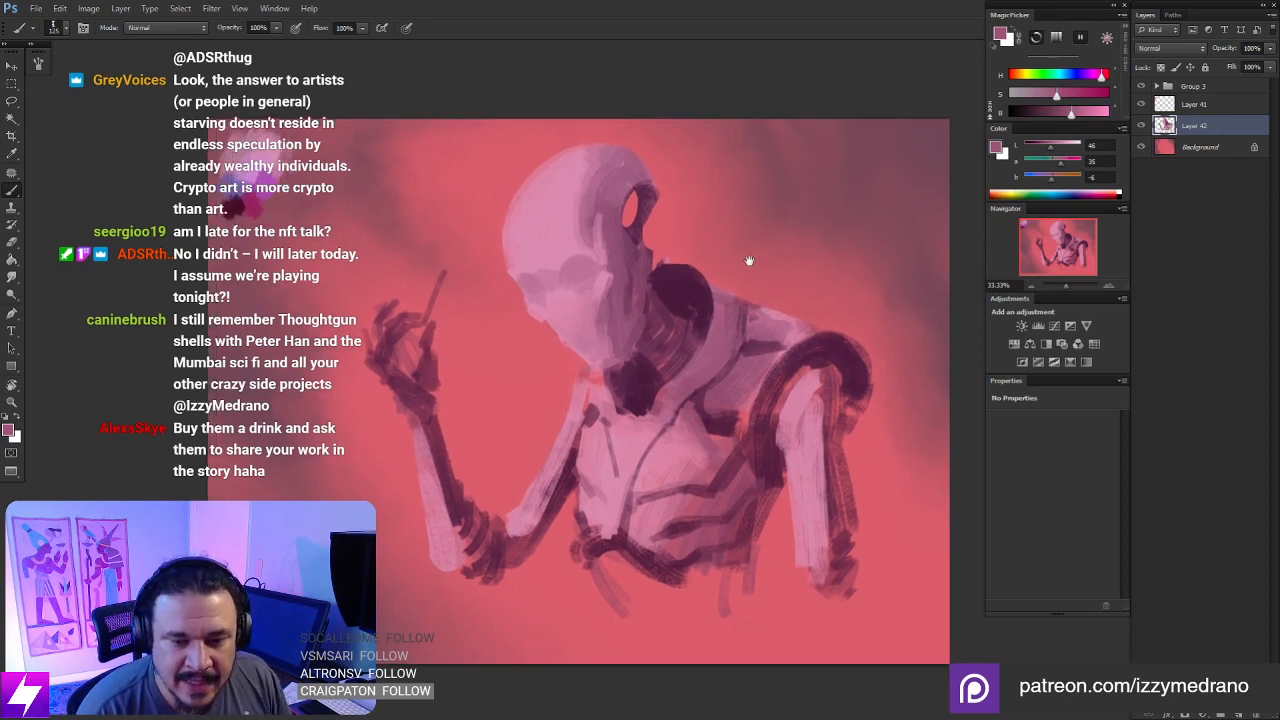
left_click_drag(769, 251, 794, 308)
key("l")
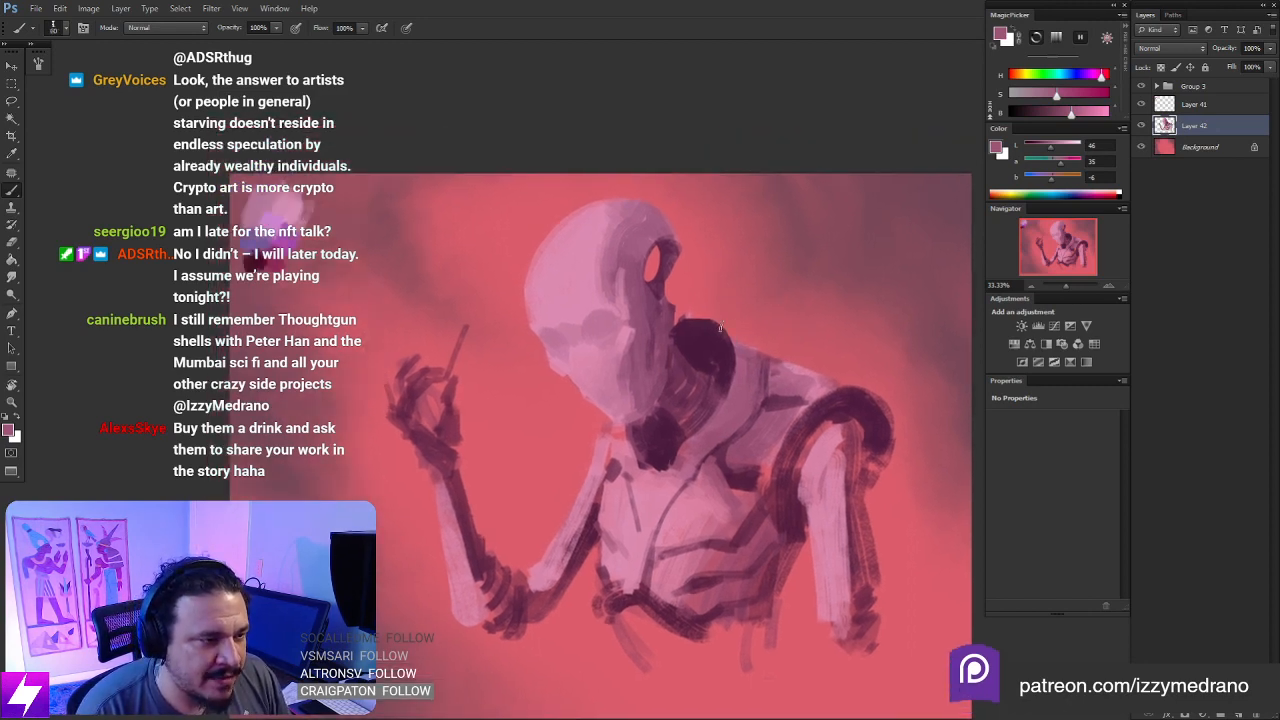
mouse_move(768, 352)
left_mouse_down()
mouse_move(743, 375)
mouse_move(709, 325)
mouse_move(672, 330)
mouse_move(732, 312)
mouse_move(706, 316)
mouse_move(736, 322)
mouse_move(663, 326)
mouse_move(724, 296)
mouse_move(757, 220)
mouse_move(651, 241)
left_mouse_up()
key("ctrl+d")
key("r")
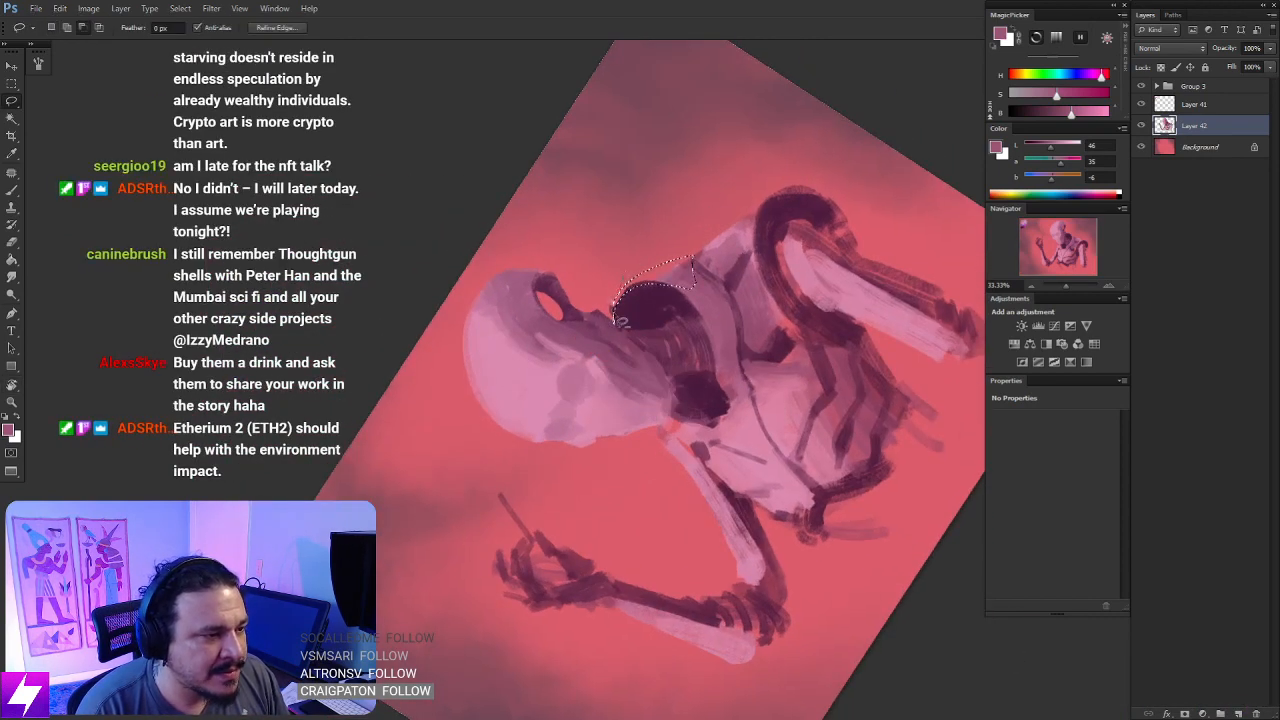
key("b")
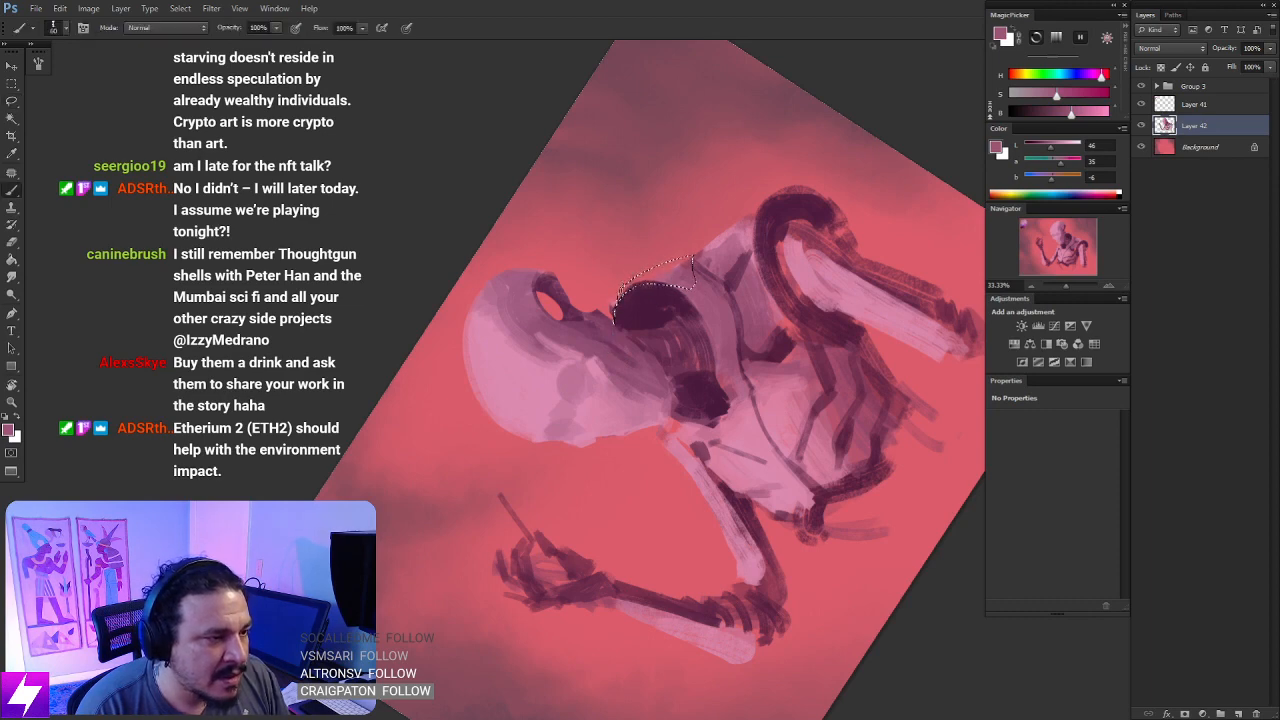
key("Escape")
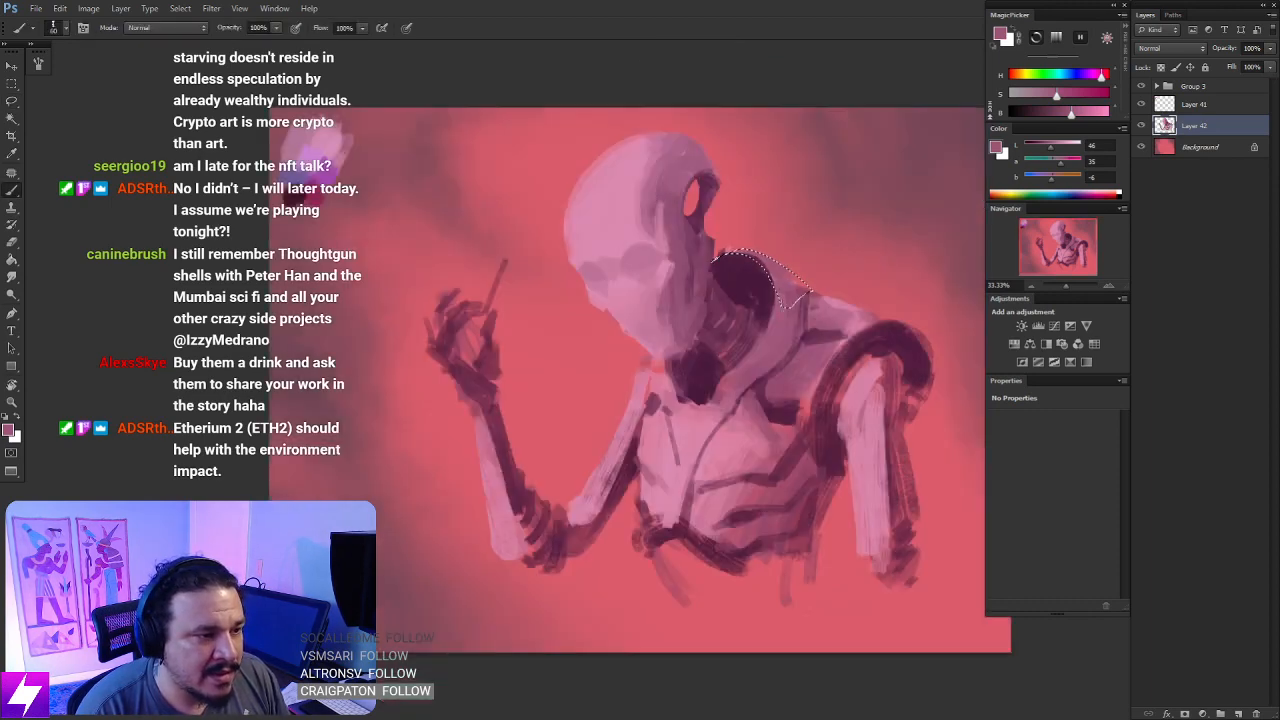
left_click(776, 322, "alt")
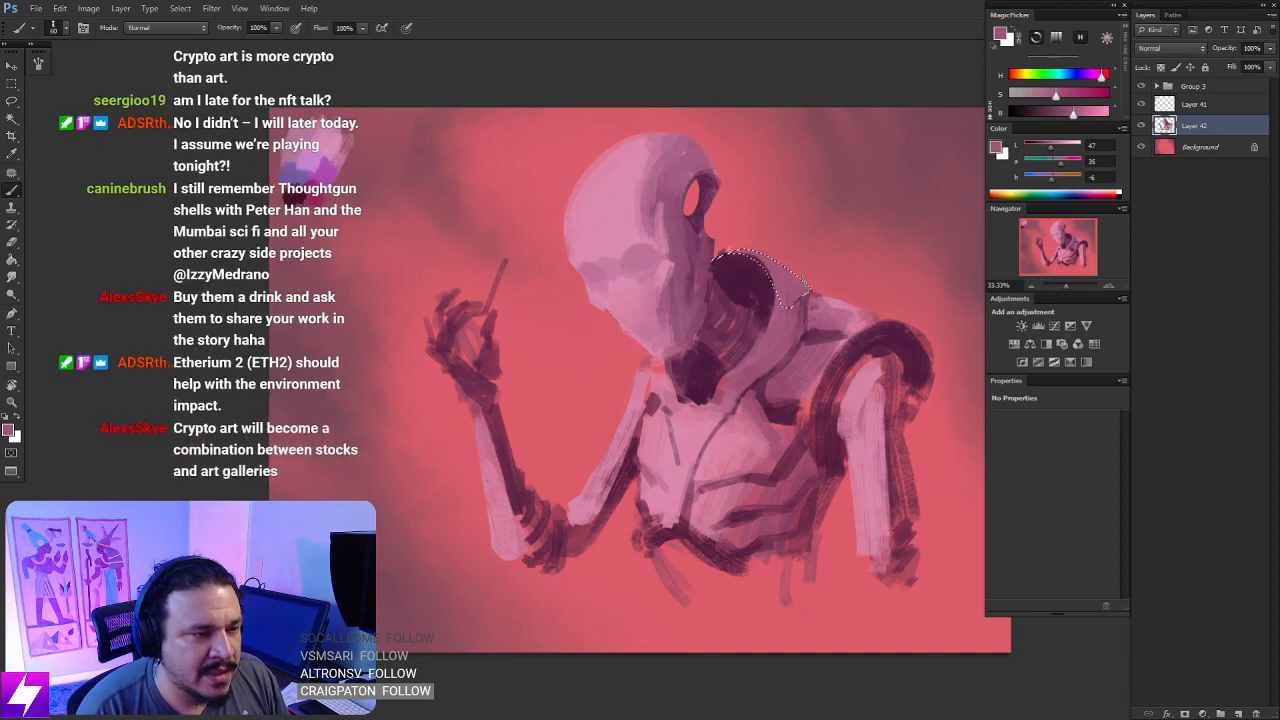
key("l")
mouse_move(814, 326)
left_mouse_down()
mouse_move(806, 314)
mouse_move(743, 341)
left_mouse_up()
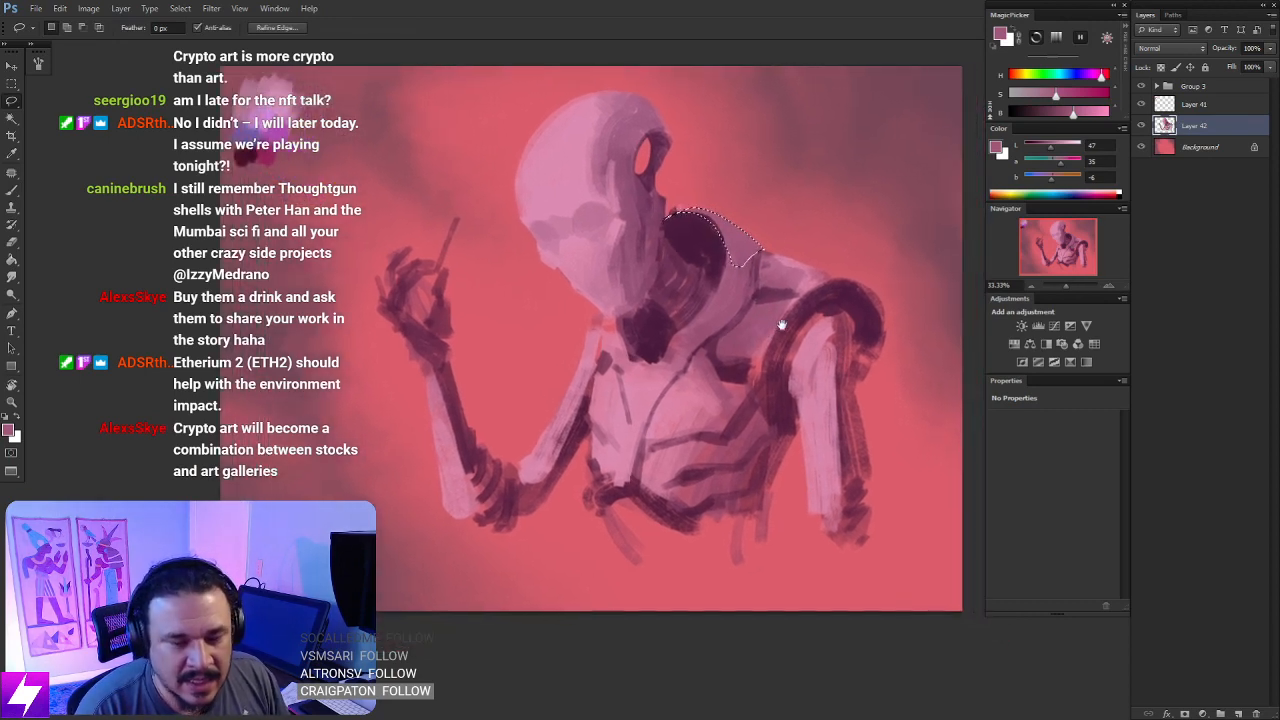
left_click_drag(764, 292, 772, 316)
key("ctrl+d")
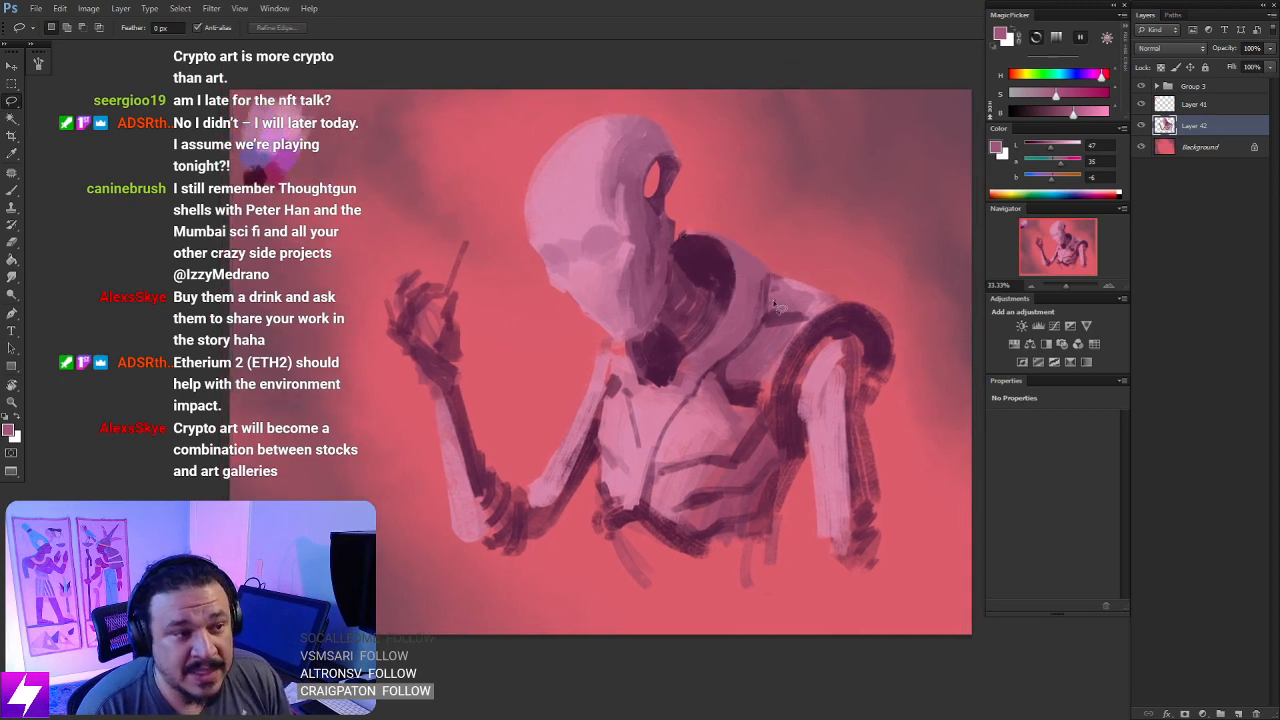
- Lasso a pointed wedge beside the armpit, fill it with dark plum sampled from the shoulder ring, and deselect
scroll(776, 306, "up", 1)
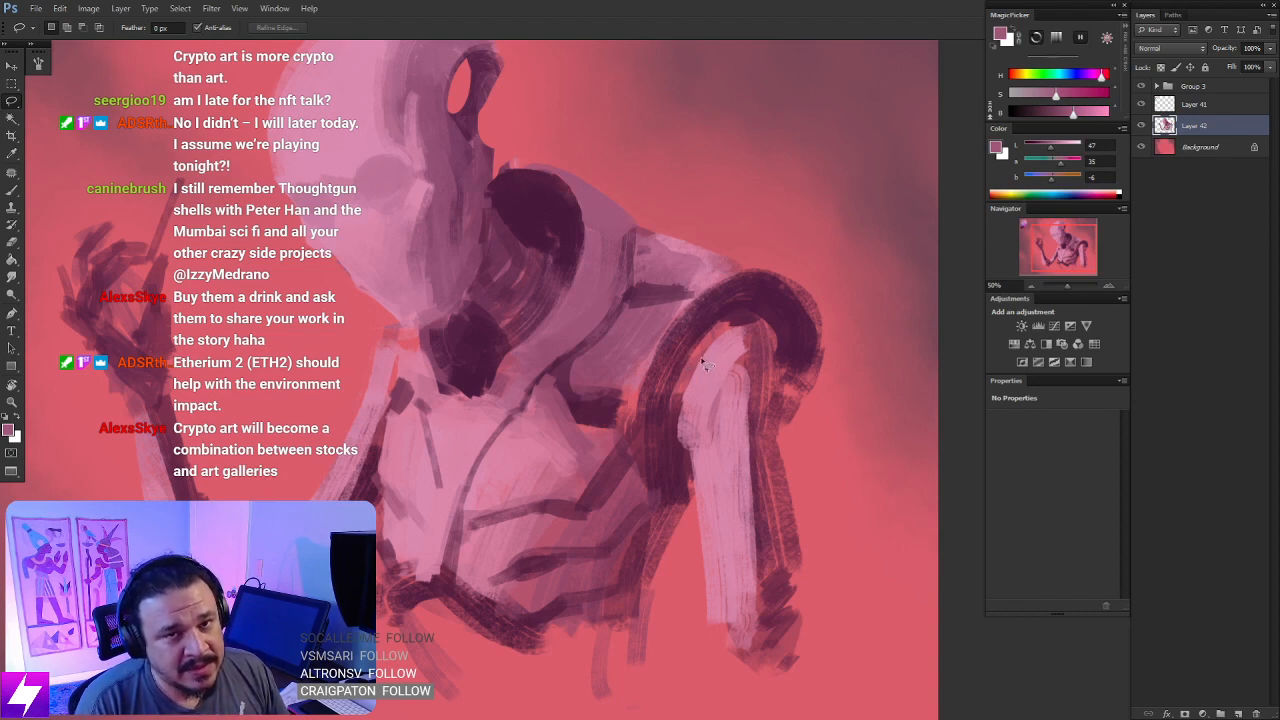
left_click_drag(658, 463, 654, 430)
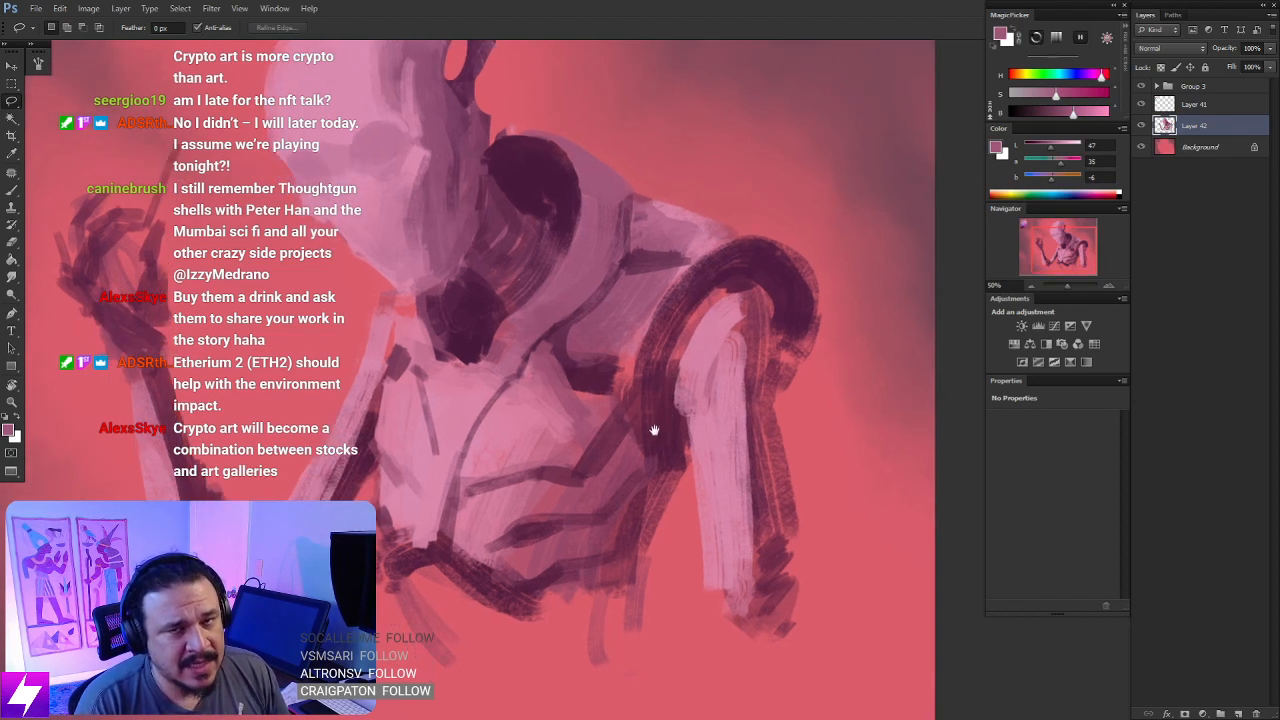
mouse_move(587, 405)
left_mouse_down()
mouse_move(556, 364)
mouse_move(586, 411)
mouse_move(608, 374)
left_mouse_up()
key("b")
left_click(771, 258, "alt")
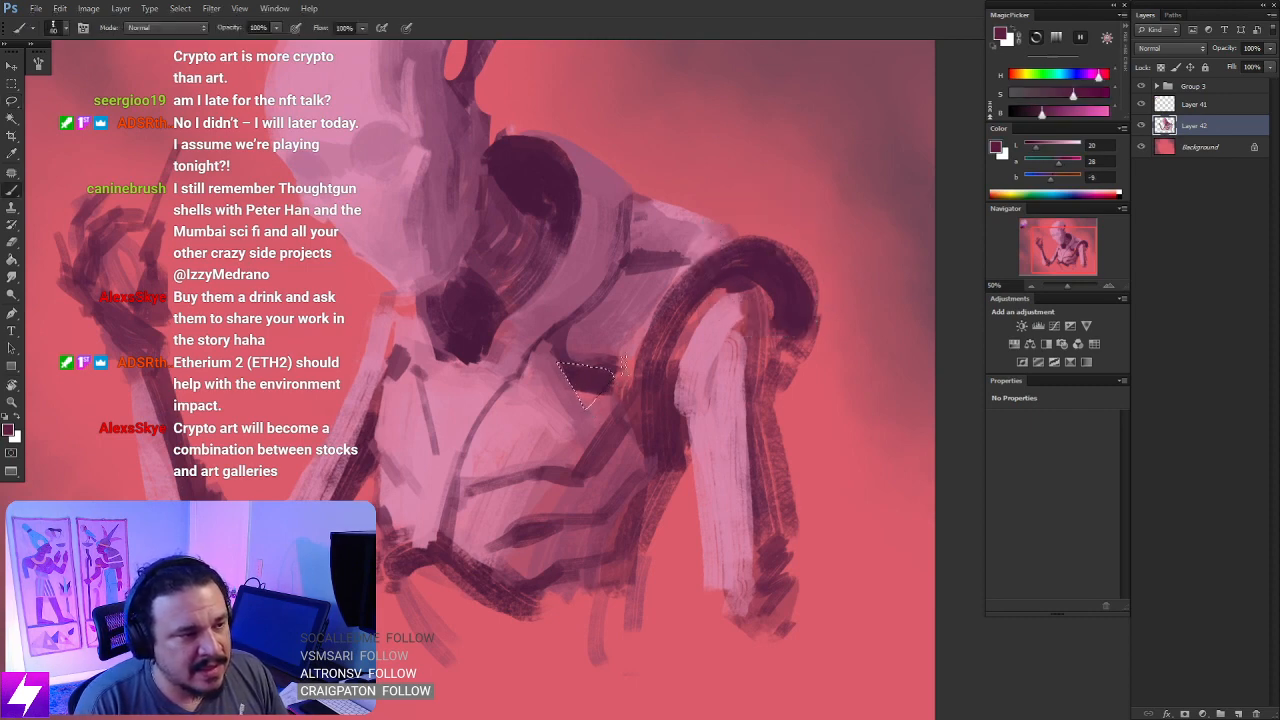
key("l")
key("ctrl+d")
- Lasso a small wedge at the collarbone below the chin, paint it dark plum, and deselect
mouse_move(575, 359)
left_mouse_down()
mouse_move(657, 394)
mouse_move(635, 378)
left_mouse_up()
left_click_drag(538, 385, 604, 380)
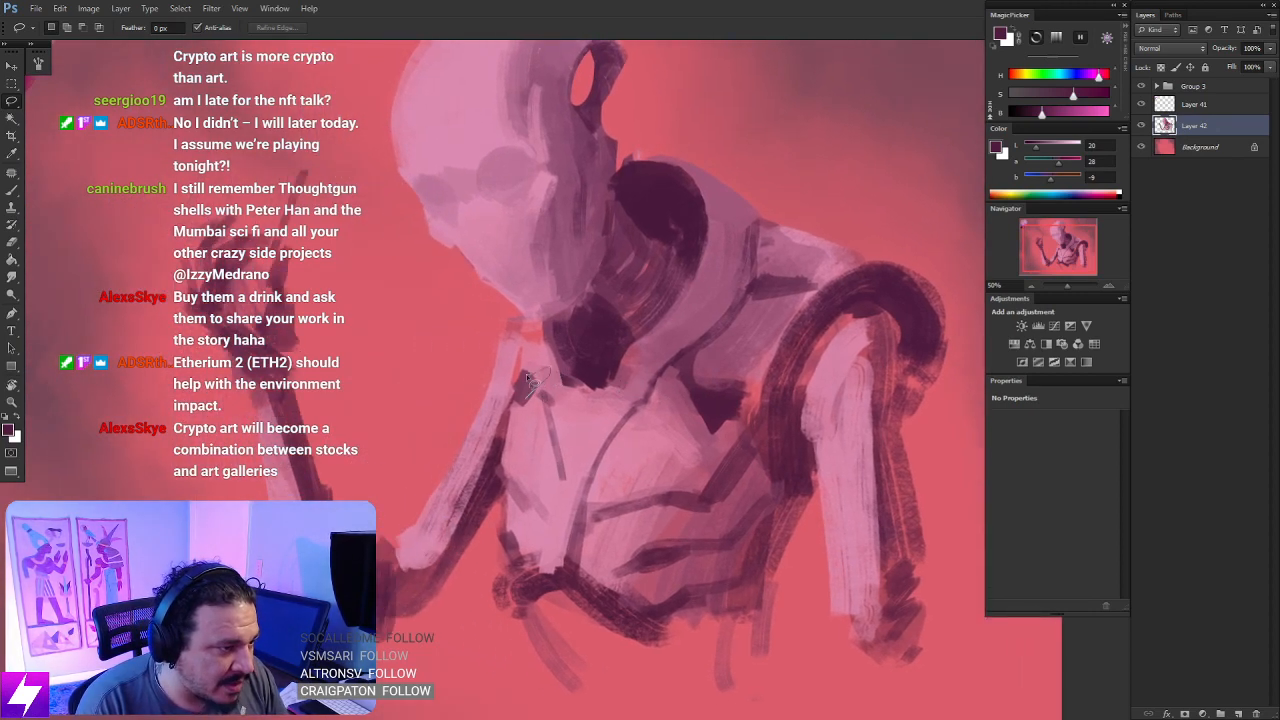
mouse_move(527, 377)
left_mouse_down()
mouse_move(526, 388)
mouse_move(548, 376)
mouse_move(534, 386)
left_mouse_up()
key("b")
key("l")
key("ctrl+d")
key("ctrl+minus")
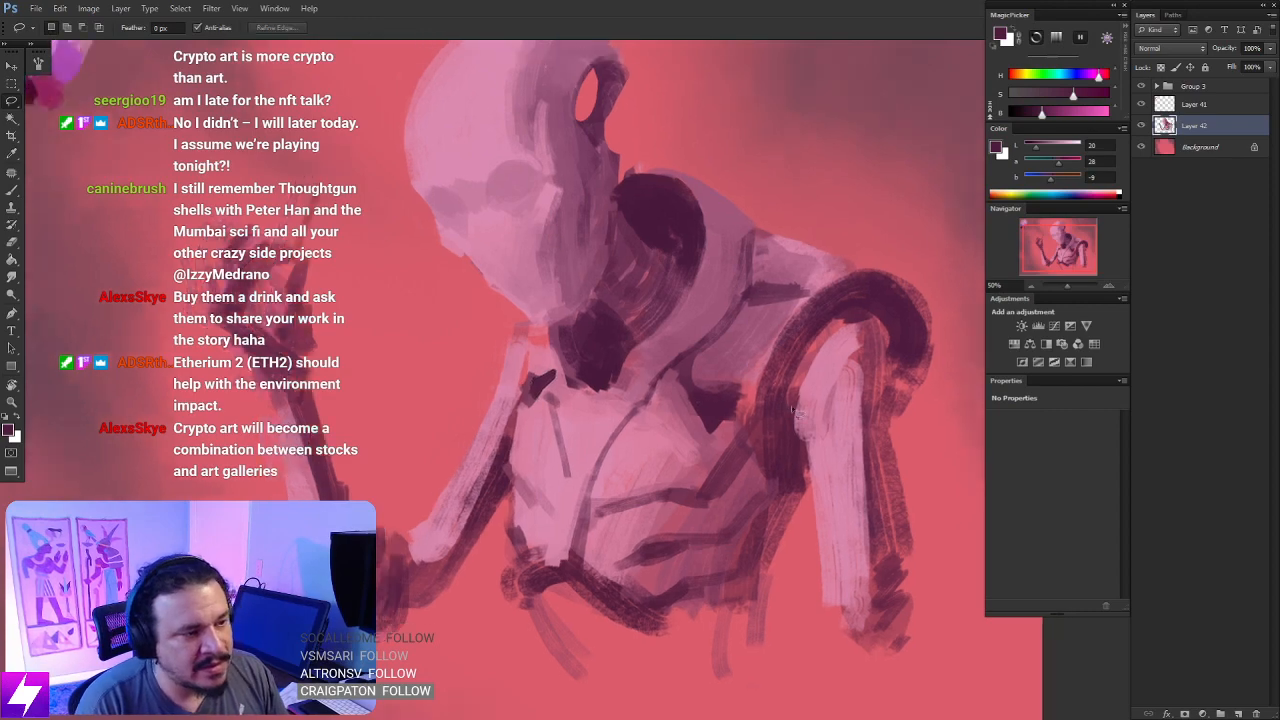
key("ctrl+minus")
left_click_drag(776, 430, 703, 424)
left_click_drag(805, 438, 705, 404)
left_click_drag(783, 418, 745, 393)
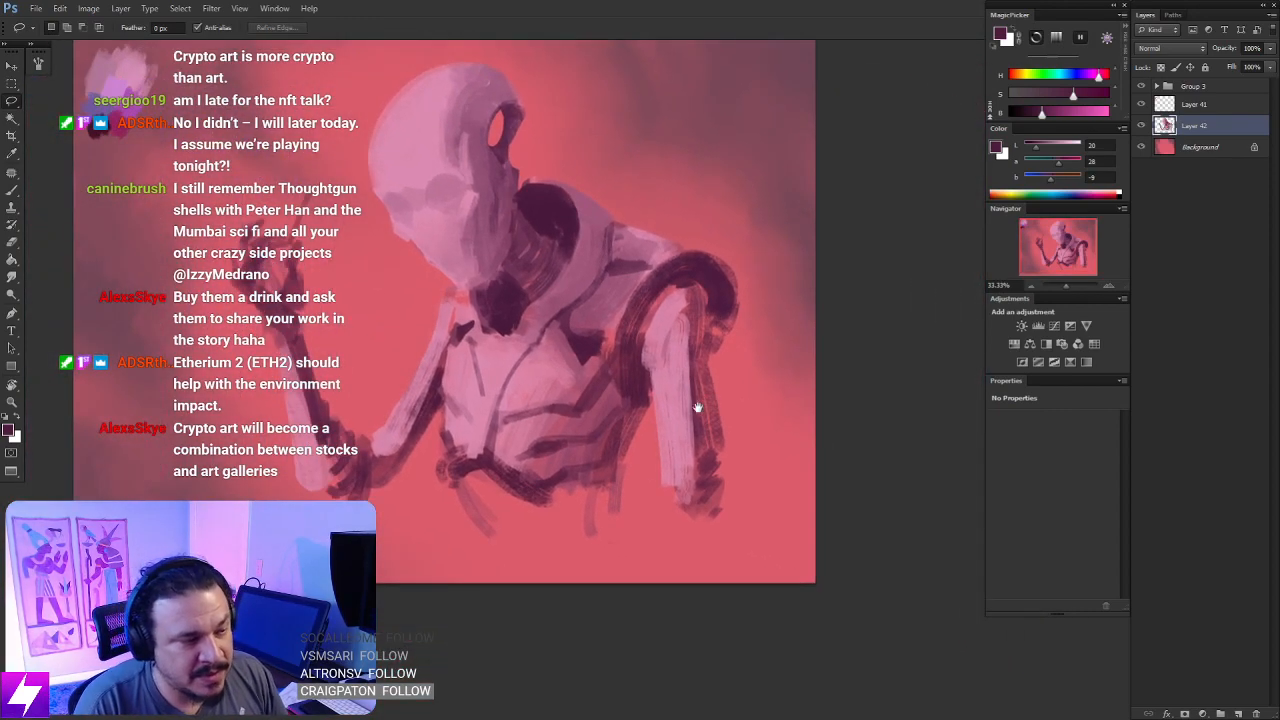
left_click_drag(646, 392, 705, 389)
key("ctrl+plus")
mouse_move(609, 321)
left_mouse_down()
mouse_move(677, 385)
mouse_move(682, 374)
left_mouse_up()
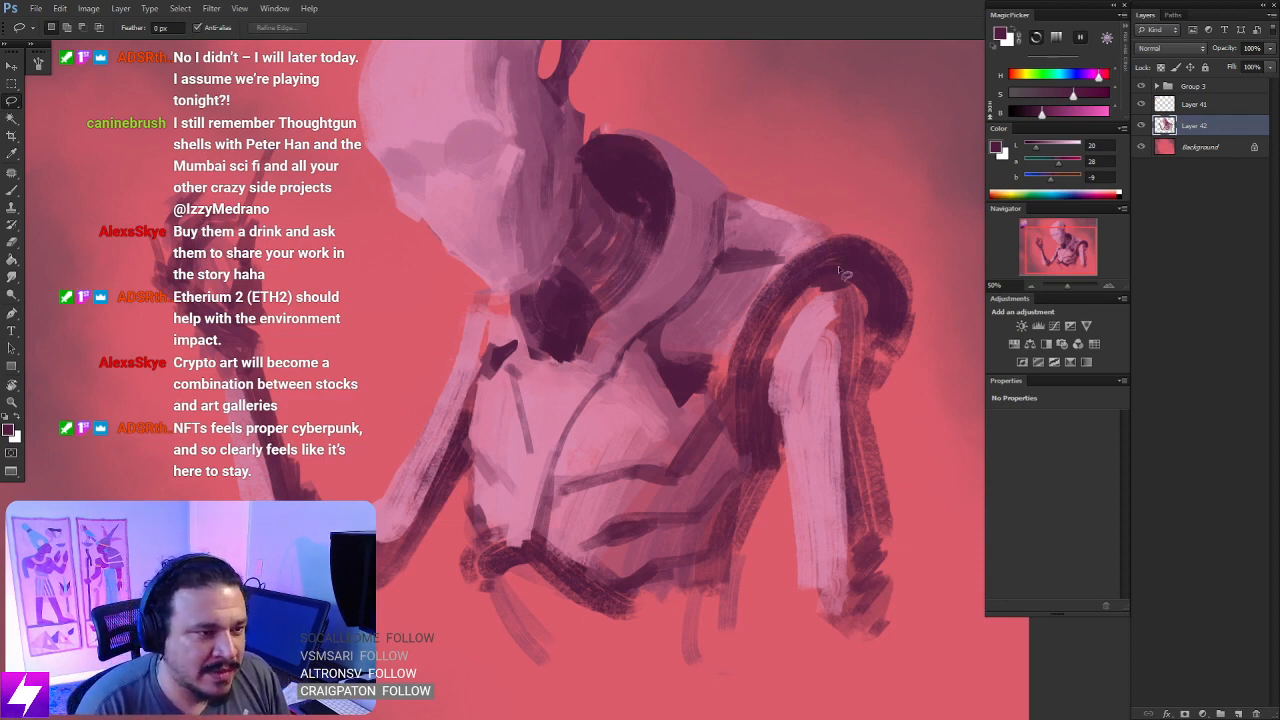
mouse_move(866, 302)
left_mouse_down()
mouse_move(811, 300)
mouse_move(800, 320)
left_mouse_up()
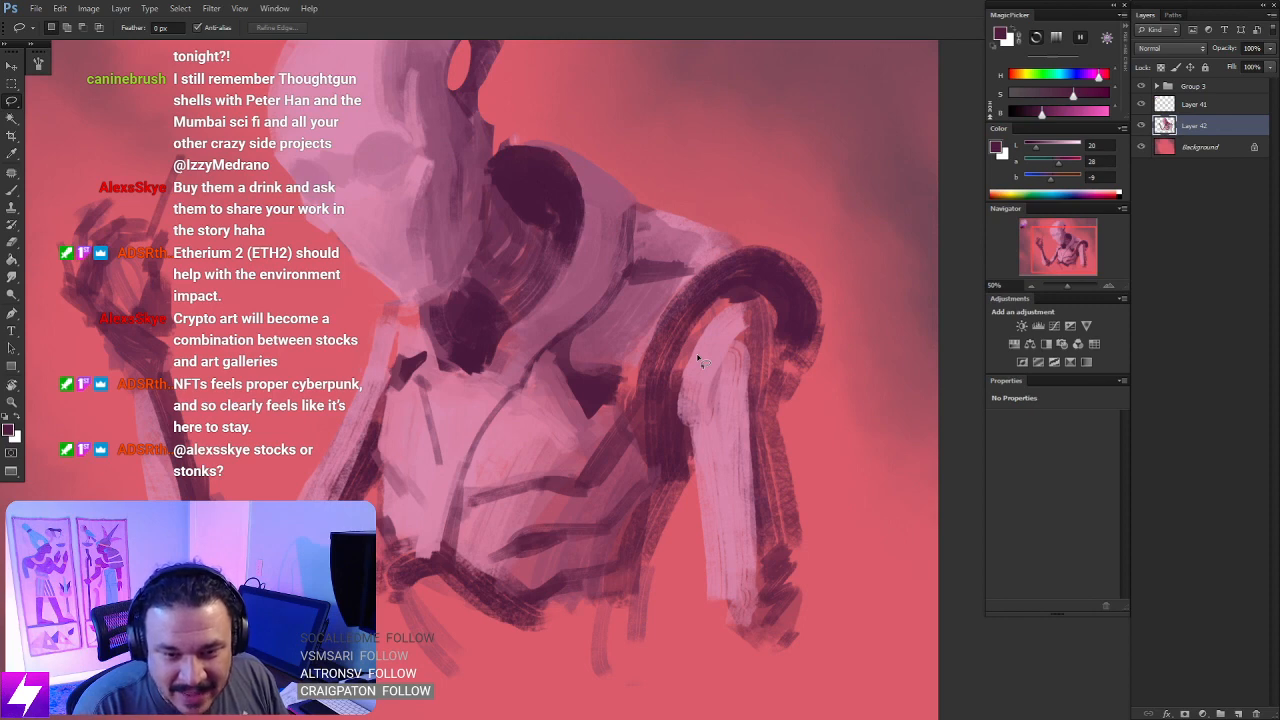
key("space")
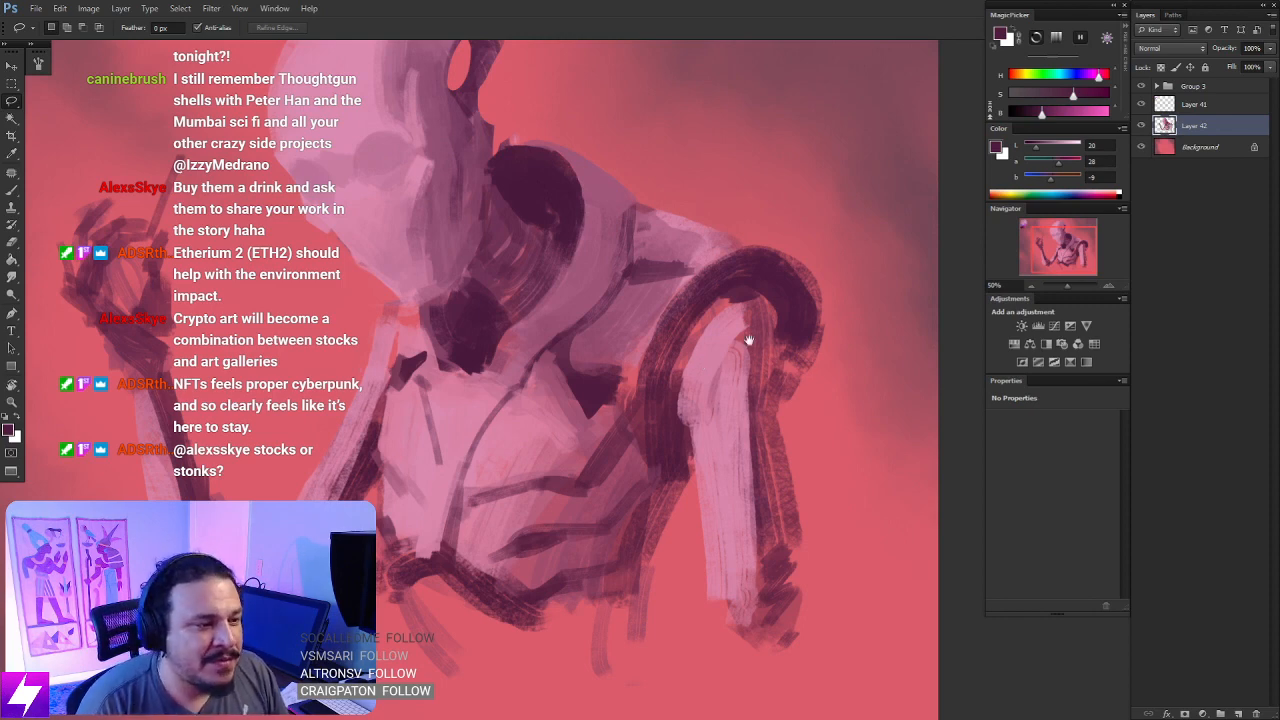
left_click_drag(749, 340, 770, 369)
key("r")
left_click_drag(809, 426, 766, 330)
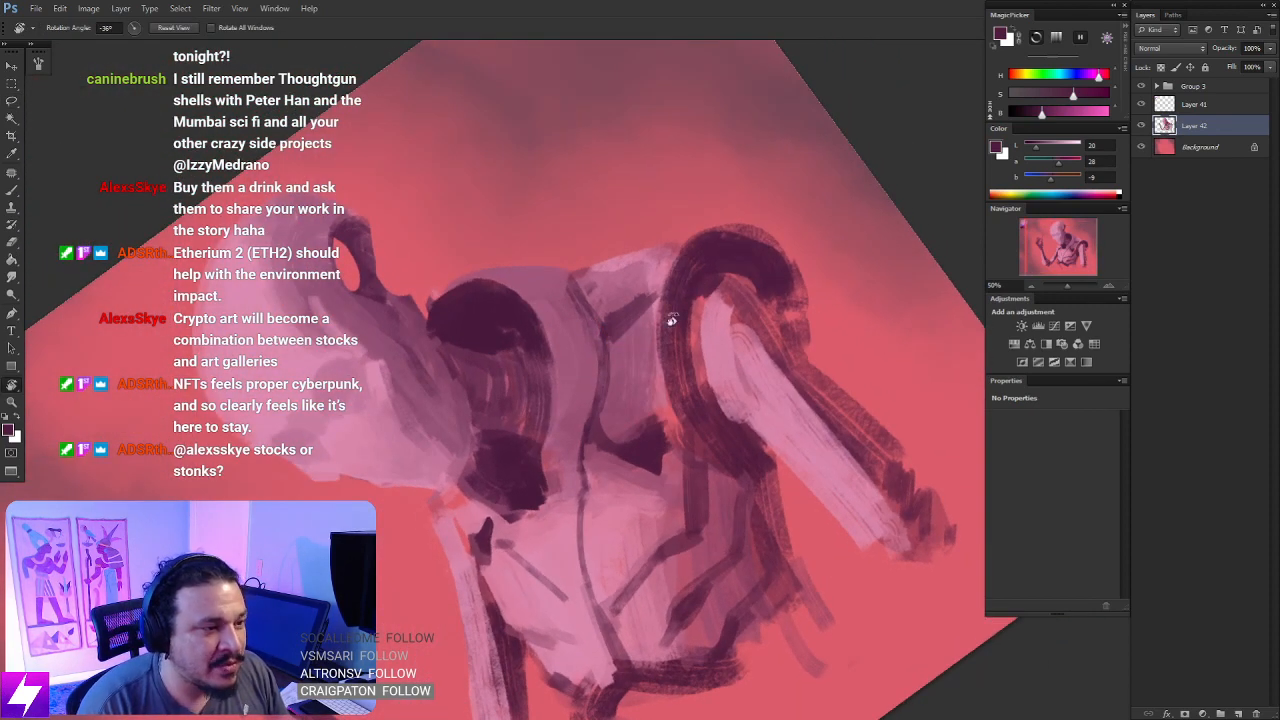
key("l")
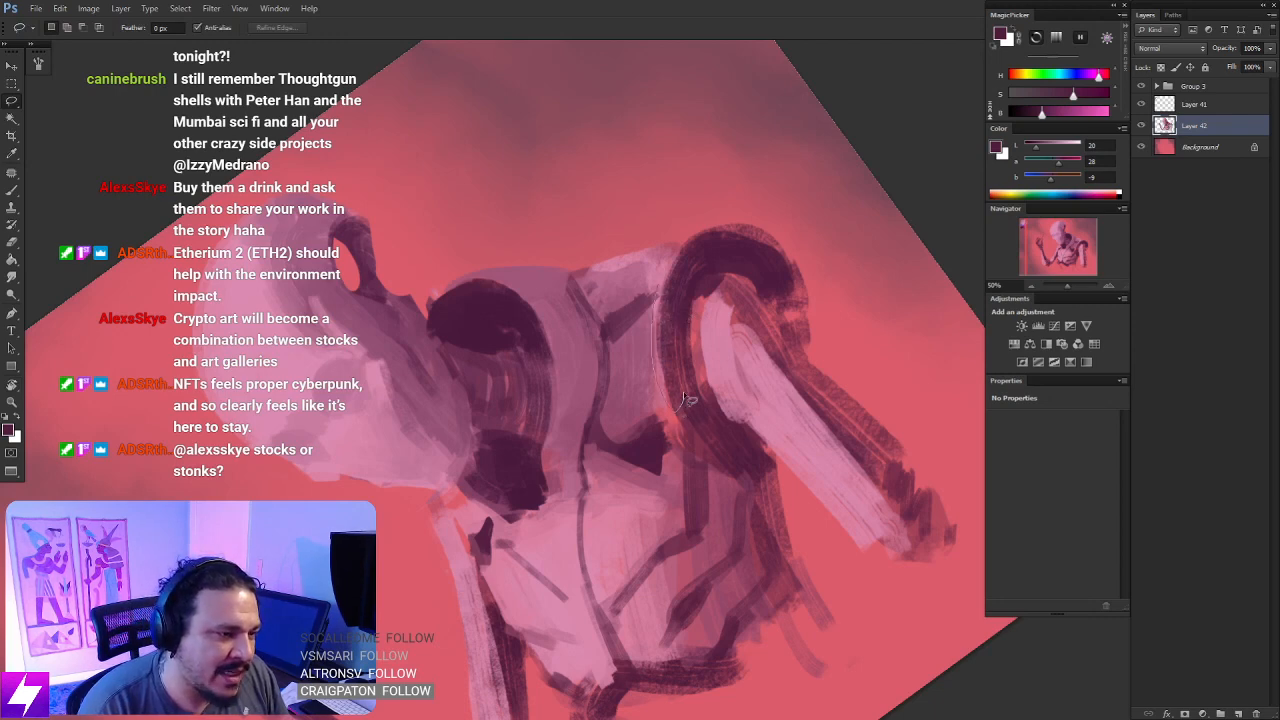
left_click_drag(688, 400, 678, 408)
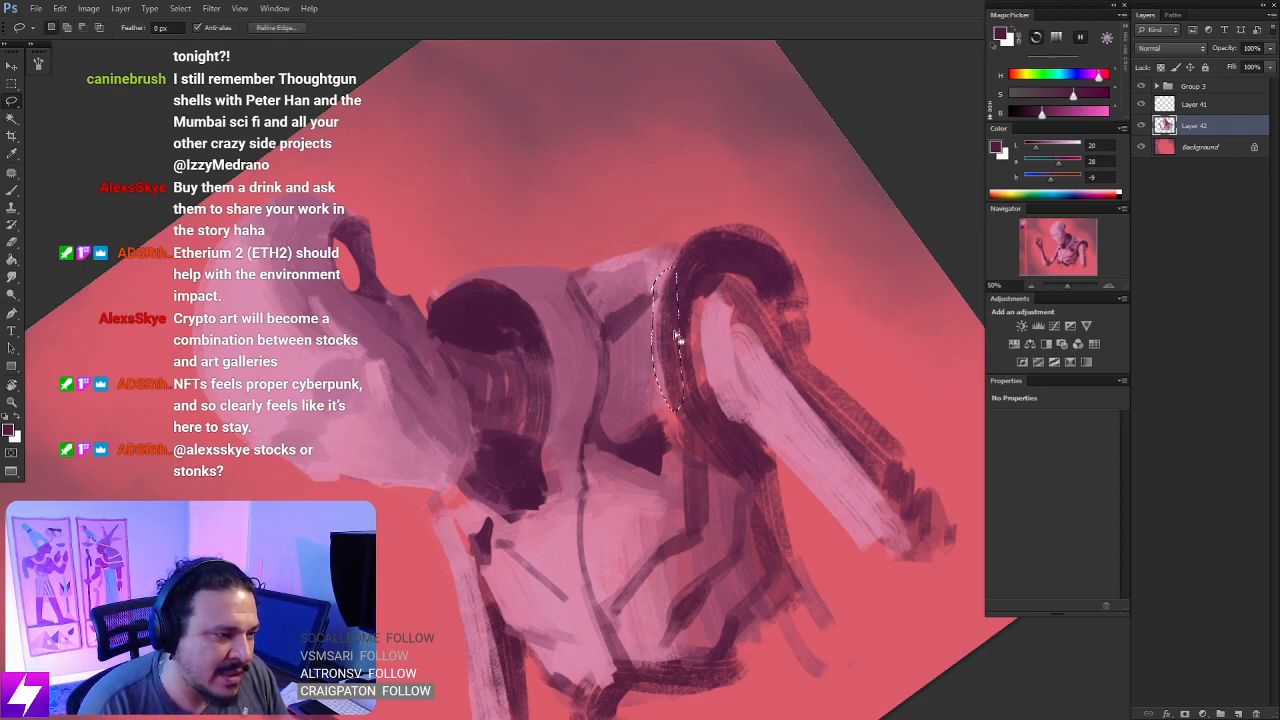
key("Escape")
key("space")
left_click_drag(707, 347, 721, 332)
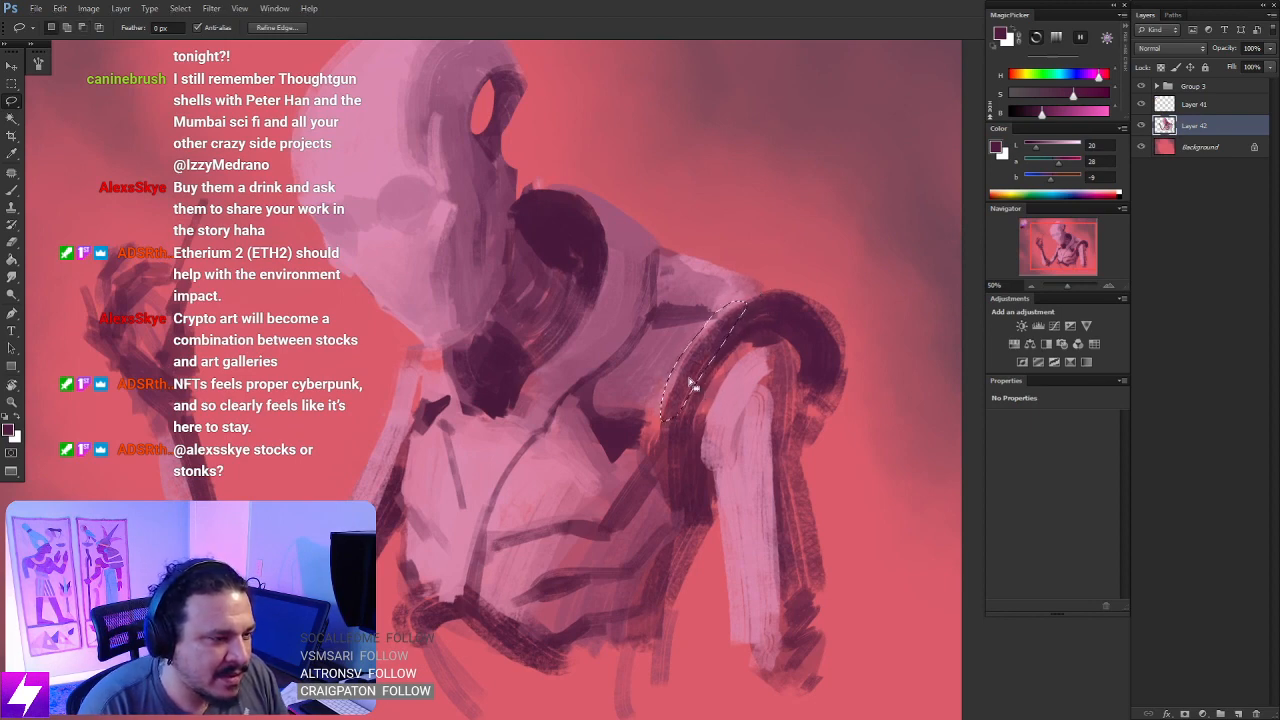
left_click_drag(698, 370, 694, 368)
key("ctrl+d")
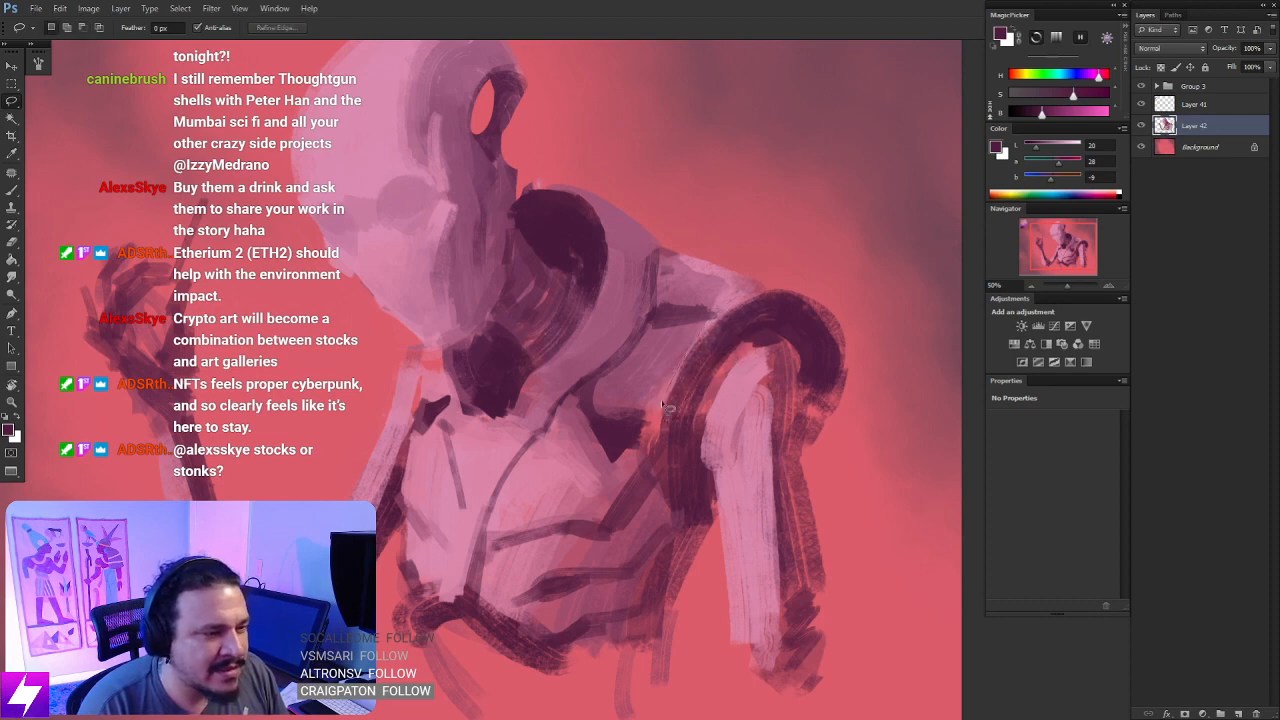
- Lasso the chest-side edge of the dark shoulder ring, paint it light pink, rework it with sampled dark plum, and deselect
mouse_move(668, 428)
left_mouse_down()
mouse_move(744, 330)
mouse_move(732, 392)
mouse_move(681, 401)
mouse_move(707, 320)
left_mouse_up()
key("b")
left_click(731, 410, "alt")
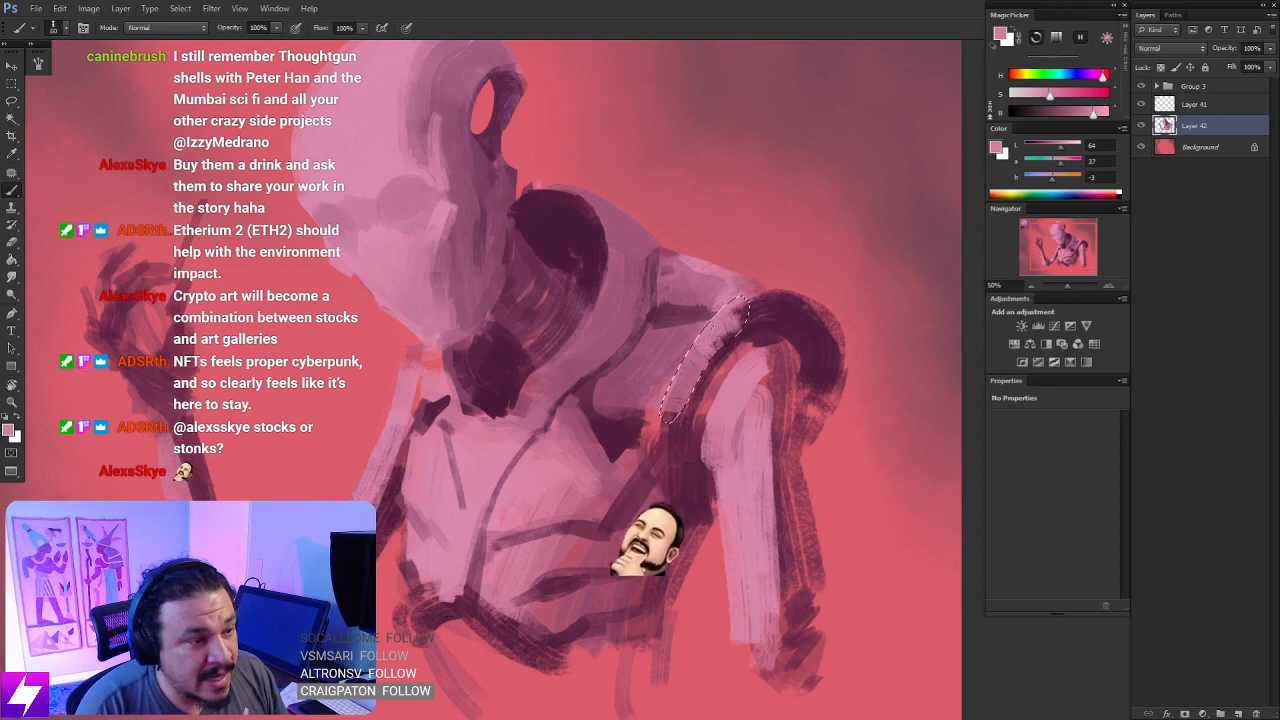
mouse_move(678, 403)
left_mouse_down()
mouse_move(711, 333)
mouse_move(742, 307)
left_mouse_up()
left_click(686, 419, "alt")
left_click_drag(670, 412, 743, 312)
key("ctrl+d")
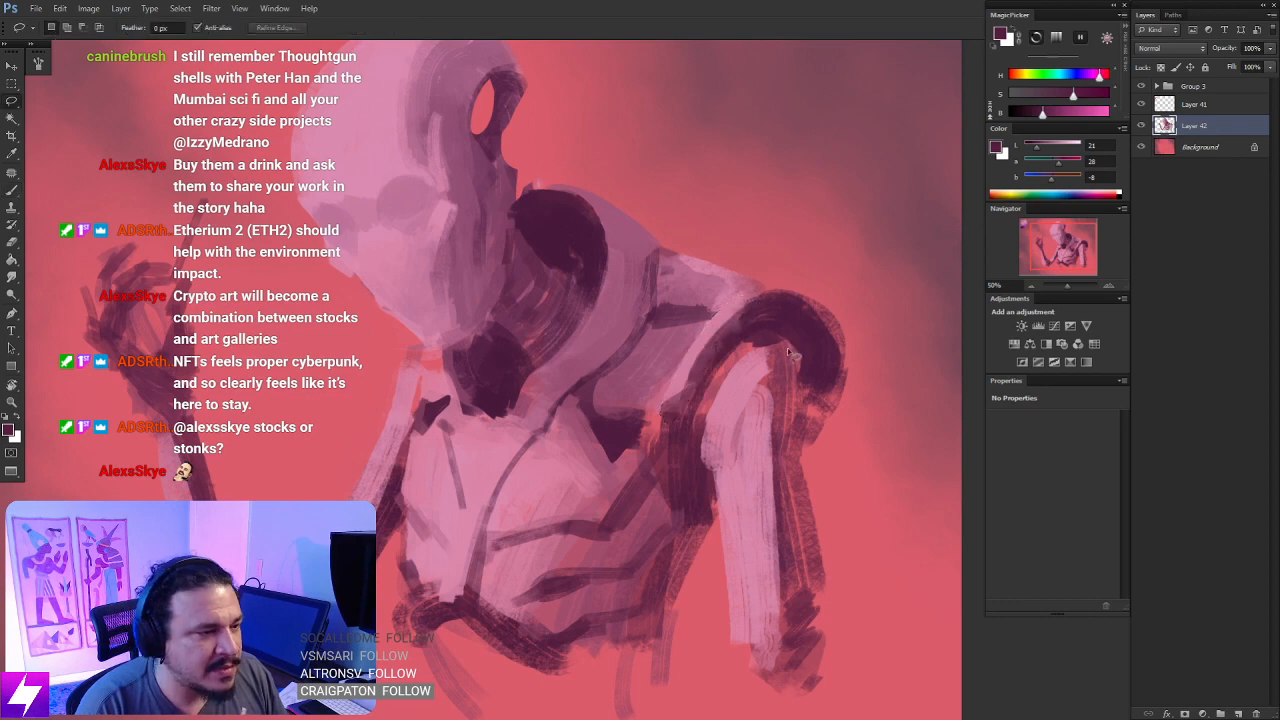
- Lasso a thin sliver of chest along the shoulder ring, paint it with light pink sampled from the head, and deselect
key("ctrl+minus")
key("r")
mouse_move(789, 441)
left_mouse_down()
mouse_move(826, 343)
mouse_move(757, 383)
left_mouse_up()
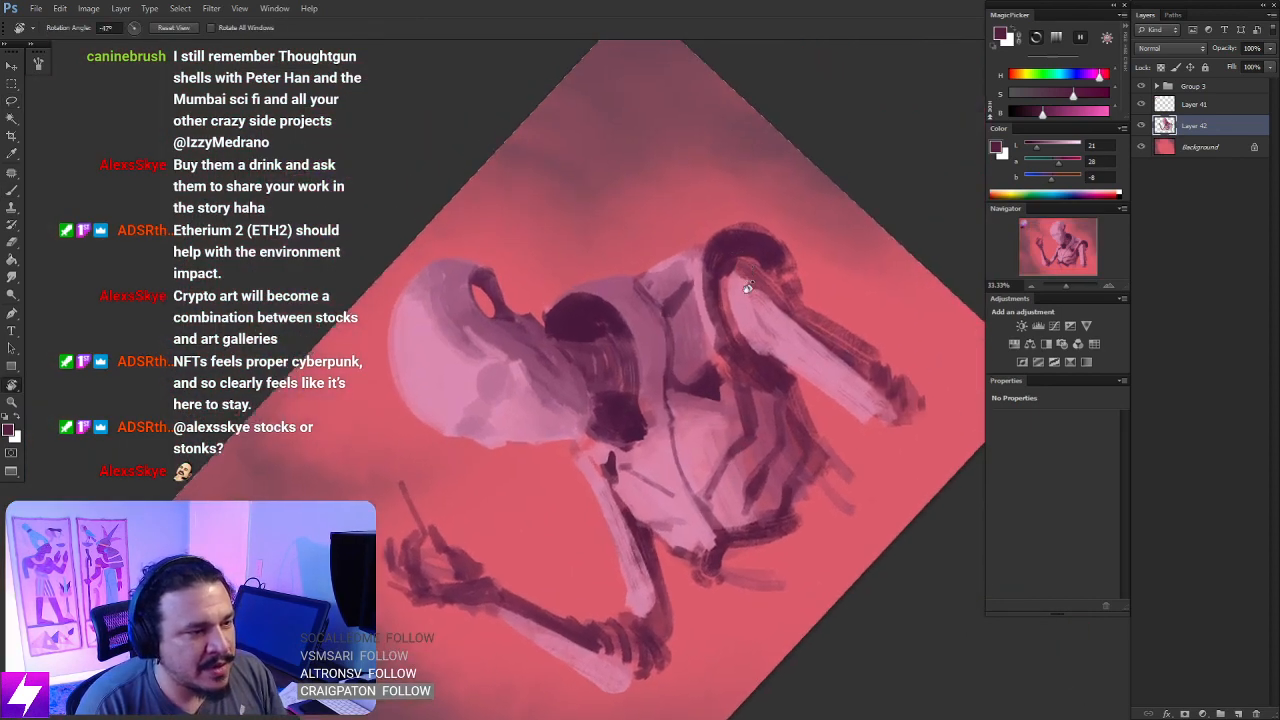
key("ctrl+plus")
key("l")
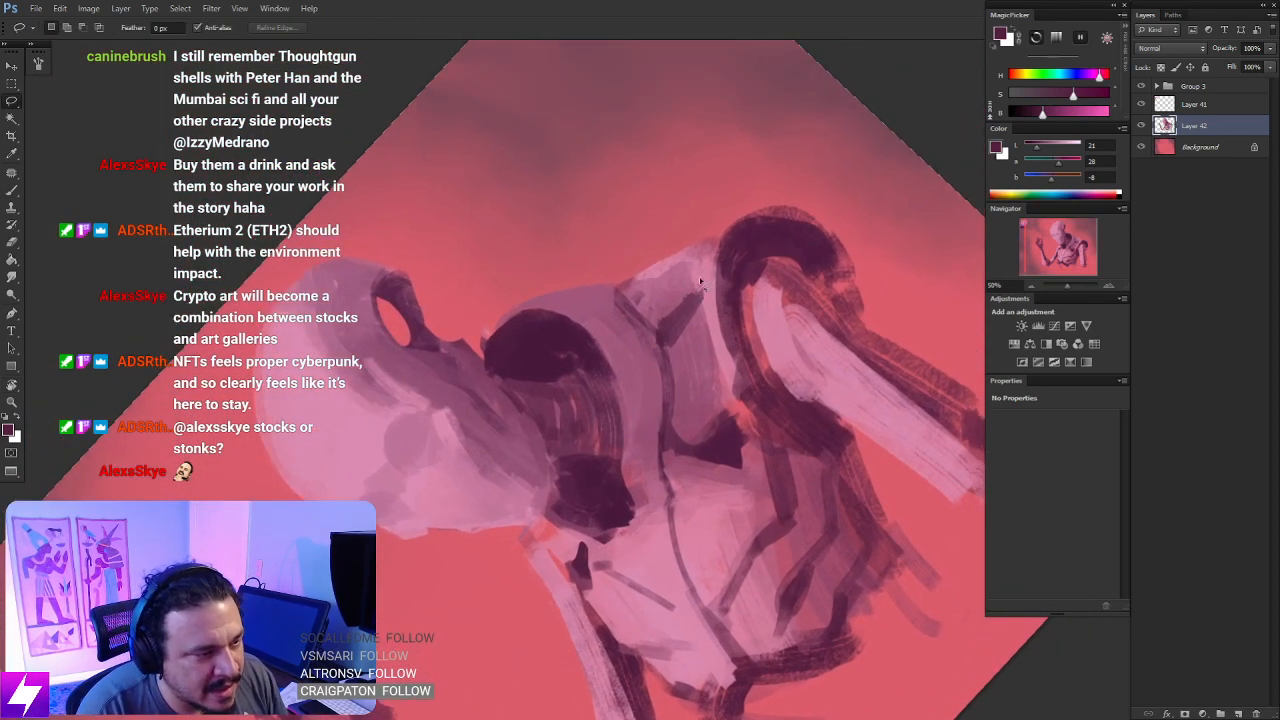
mouse_move(700, 283)
left_mouse_down()
mouse_move(742, 402)
mouse_move(702, 300)
mouse_move(726, 384)
left_mouse_up()
key("b")
left_click(355, 428, "alt")
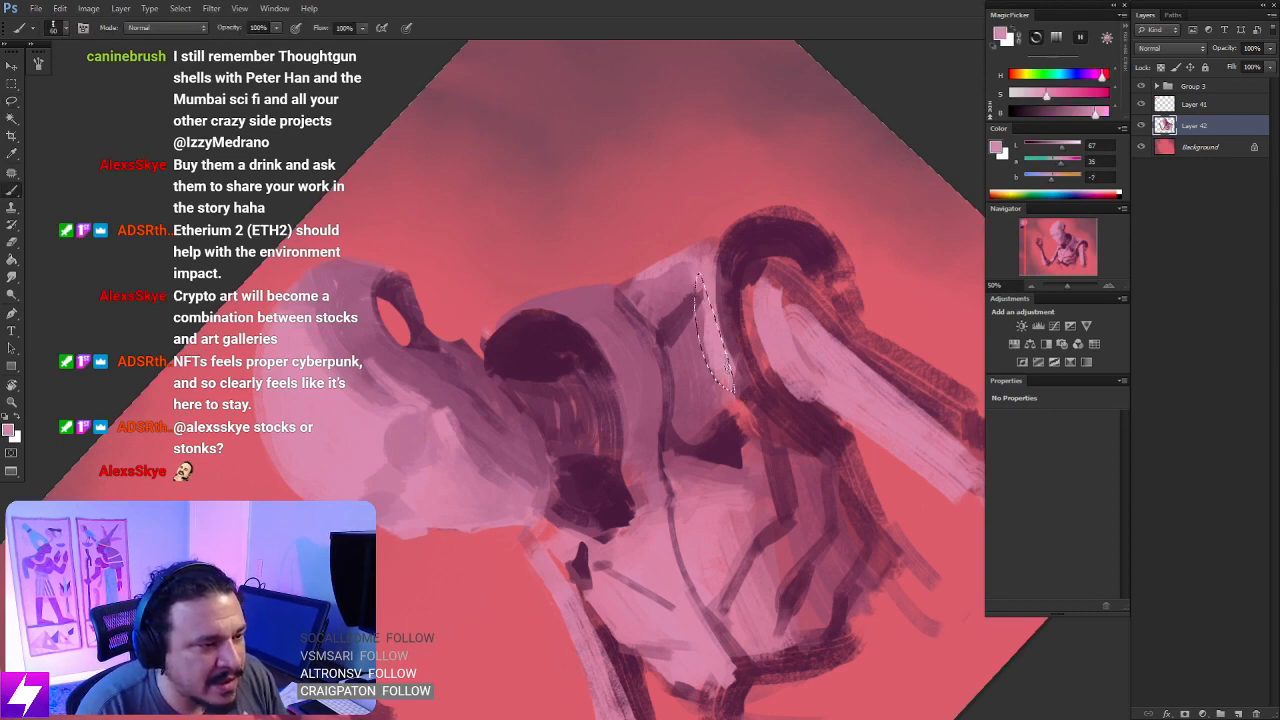
left_click_drag(703, 332, 710, 360)
left_click_drag(703, 290, 707, 342)
key("l")
key("ctrl+d")
key("ctrl+minus")
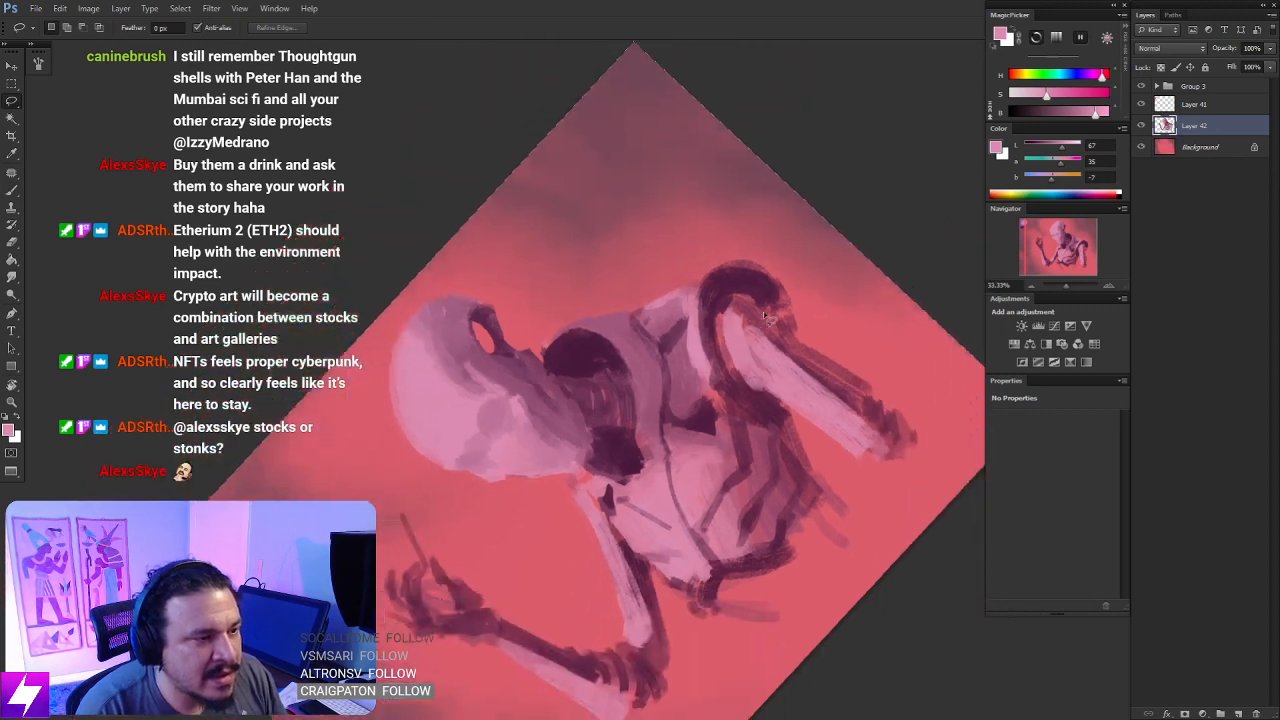
- Reset the rotated canvas to level and flip the painting horizontally to check the whole figure
key("Escape")
key("ctrl+minus")
key("ctrl+minus")
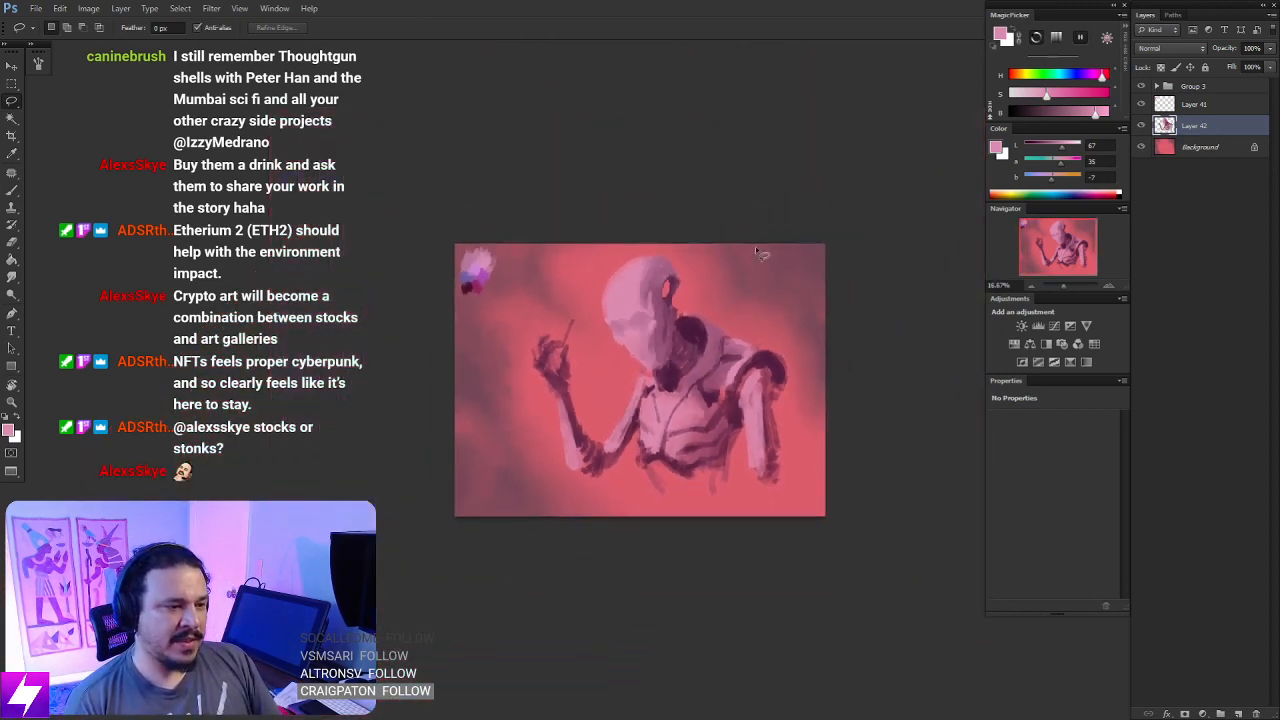
key("ctrl+shift+h")
key("ctrl+plus")
mouse_move(760, 386)
left_mouse_down()
mouse_move(706, 377)
mouse_move(728, 368)
mouse_move(738, 379)
left_mouse_up()
key("ctrl+plus")
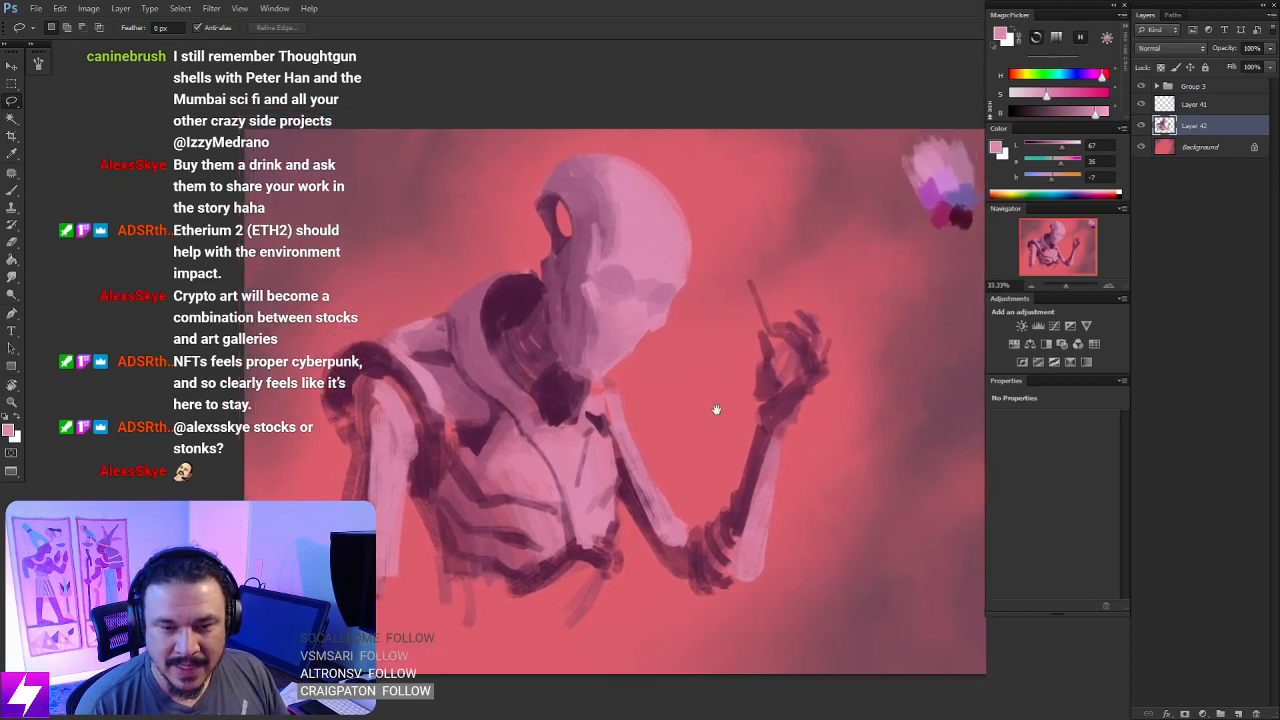
left_click_drag(701, 451, 684, 441)
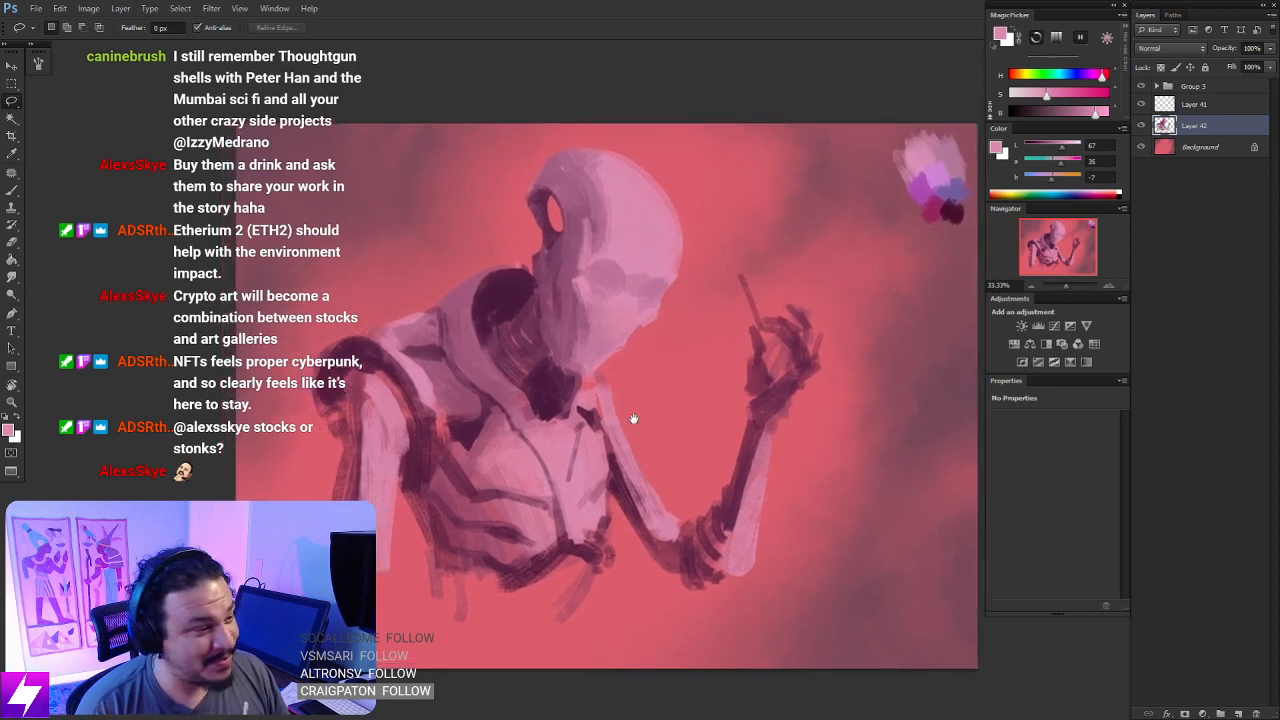
- Lasso small patches on top of the shoulder between collar and shoulder ring, paint them light pink, and deselect
left_click_drag(546, 388, 667, 431)
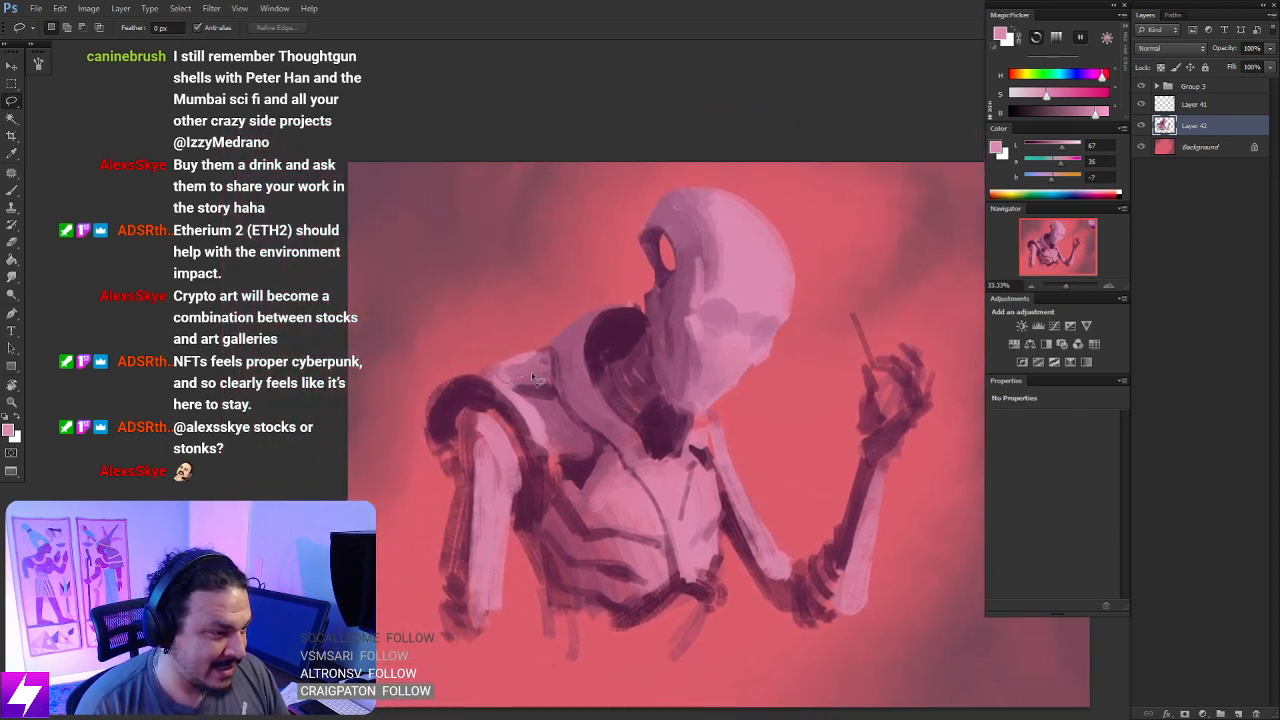
key("b")
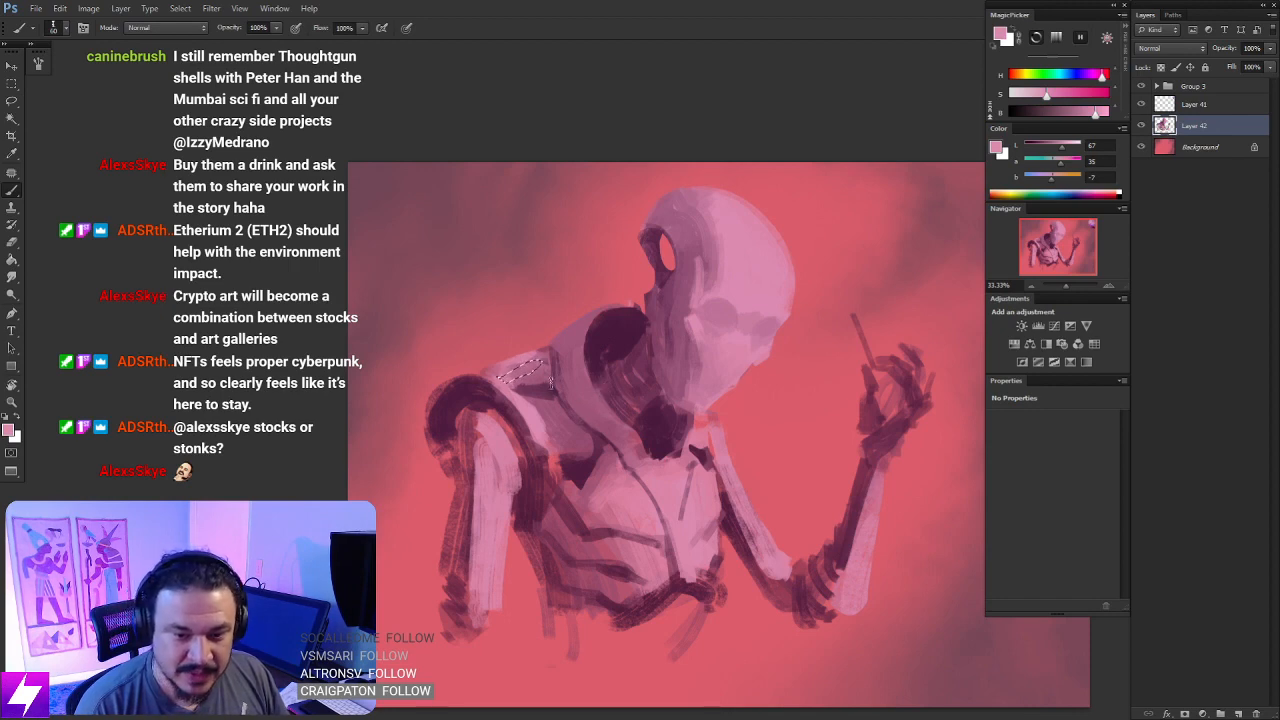
key("l")
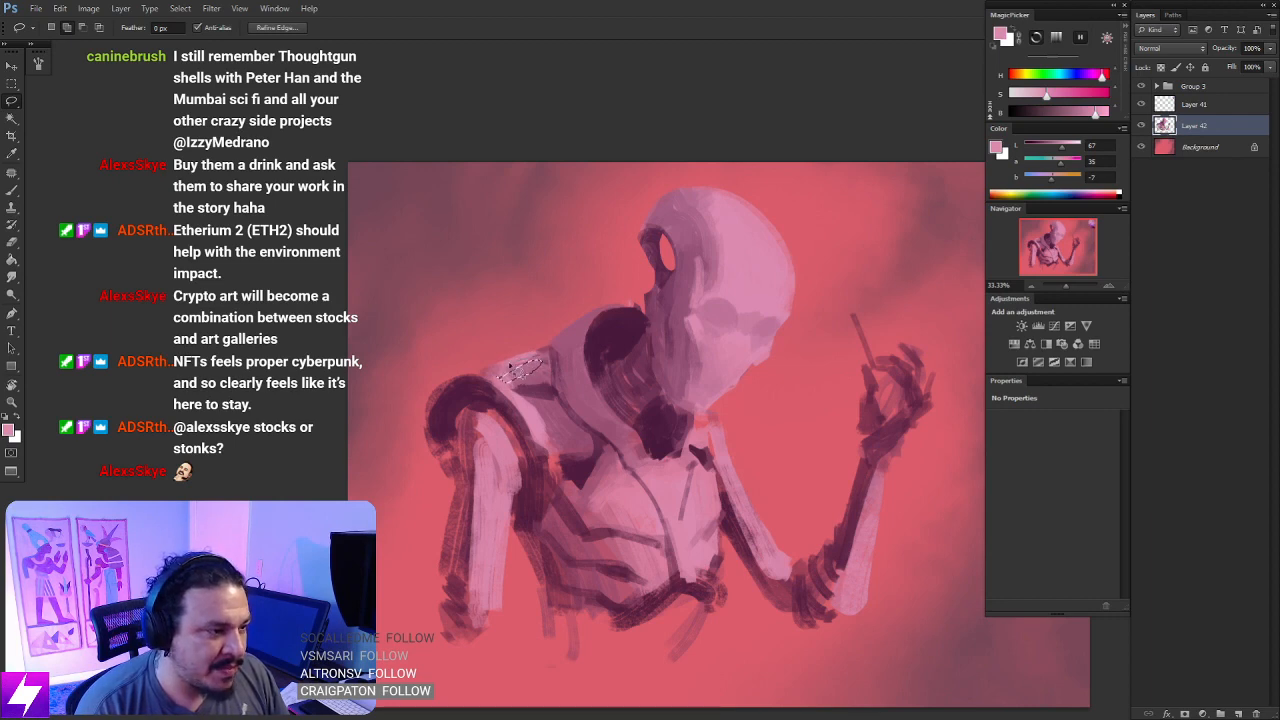
key("b")
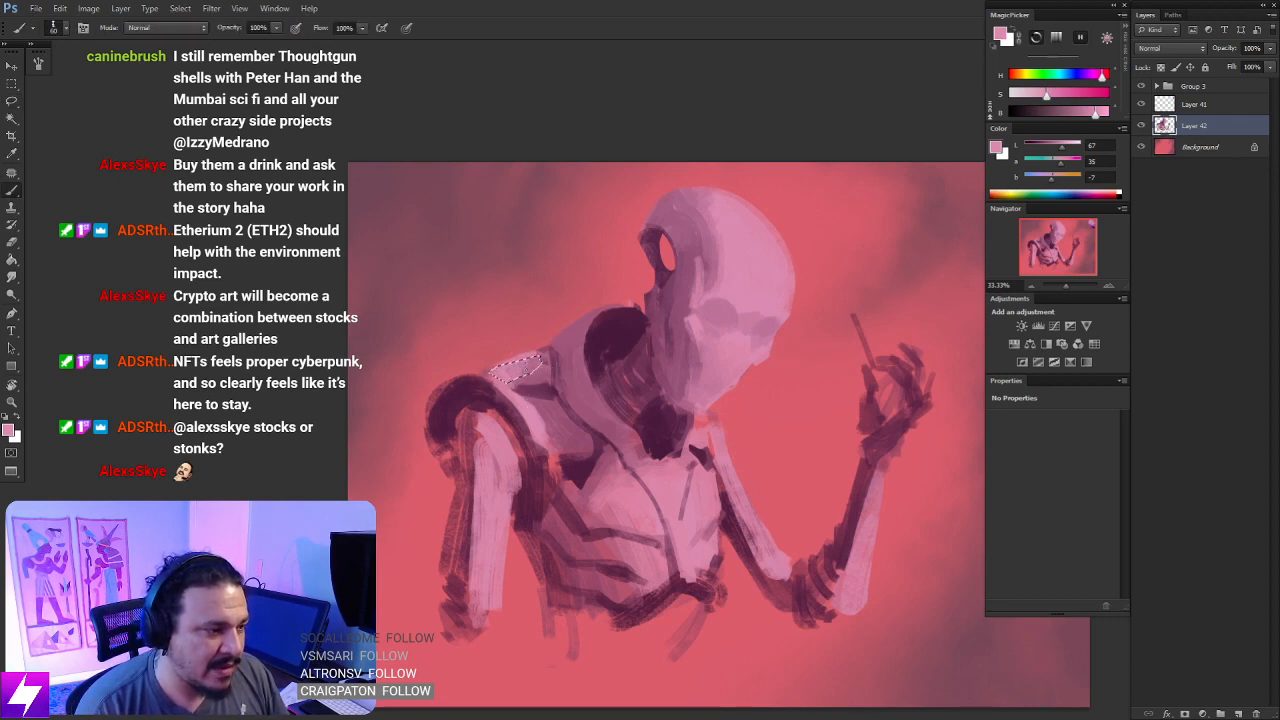
key("ctrl+d")
key("l")
- Sample dark plum from the neck hollow and paint a thin curved seam line along the collar, reworking the stroke
key("ctrl+minus")
mouse_move(705, 580)
left_mouse_down()
mouse_move(631, 479)
mouse_move(657, 485)
mouse_move(682, 558)
mouse_move(672, 528)
left_mouse_up()
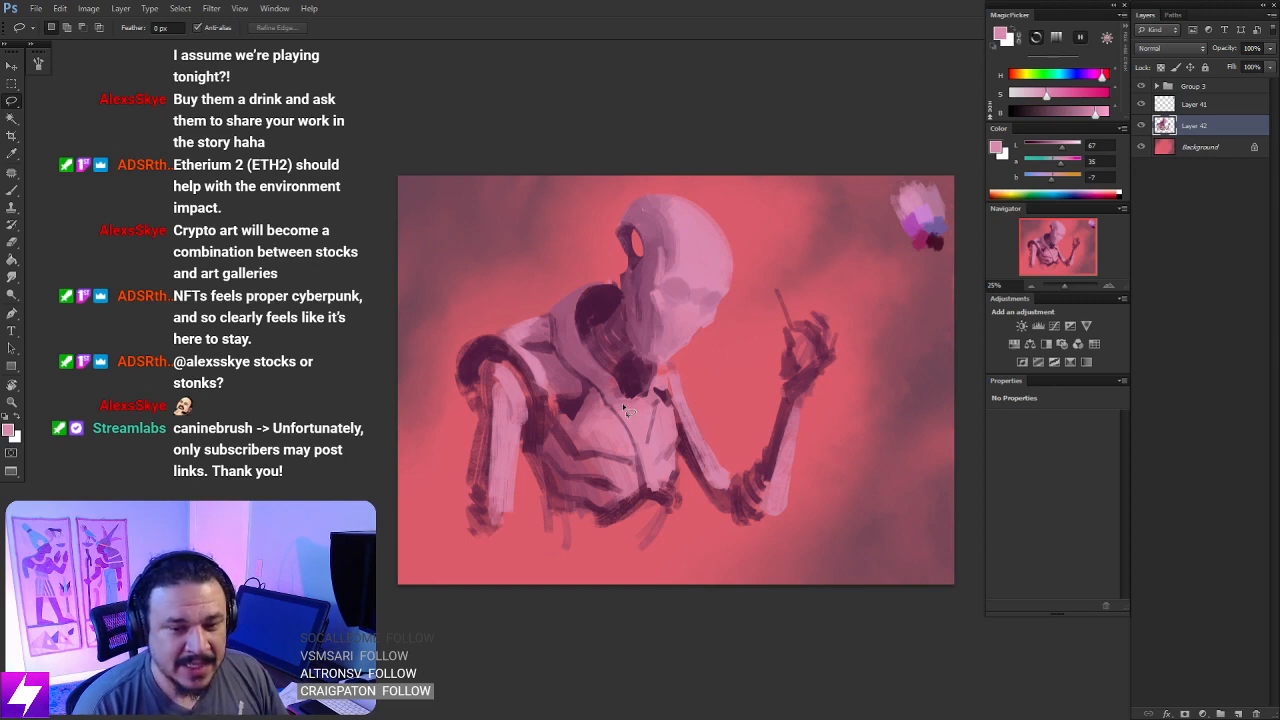
key("ctrl+plus")
left_click_drag(597, 457, 651, 477)
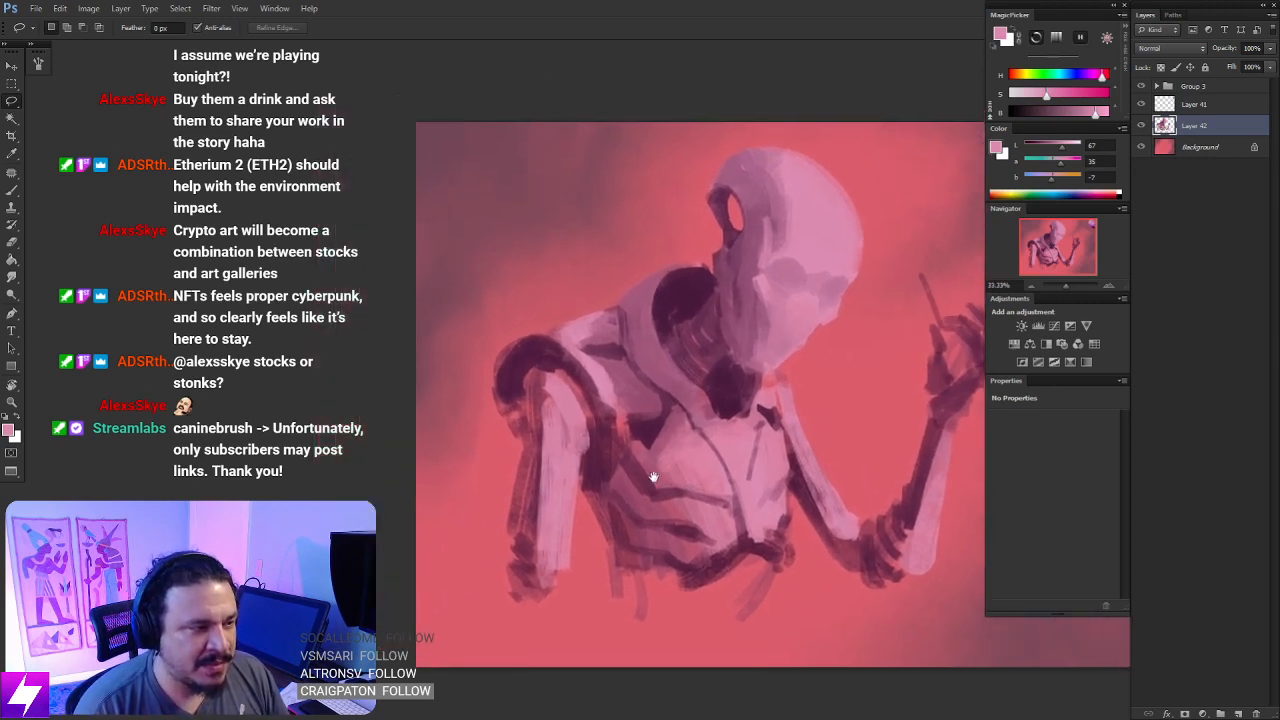
key("b")
left_click(691, 289, "alt")
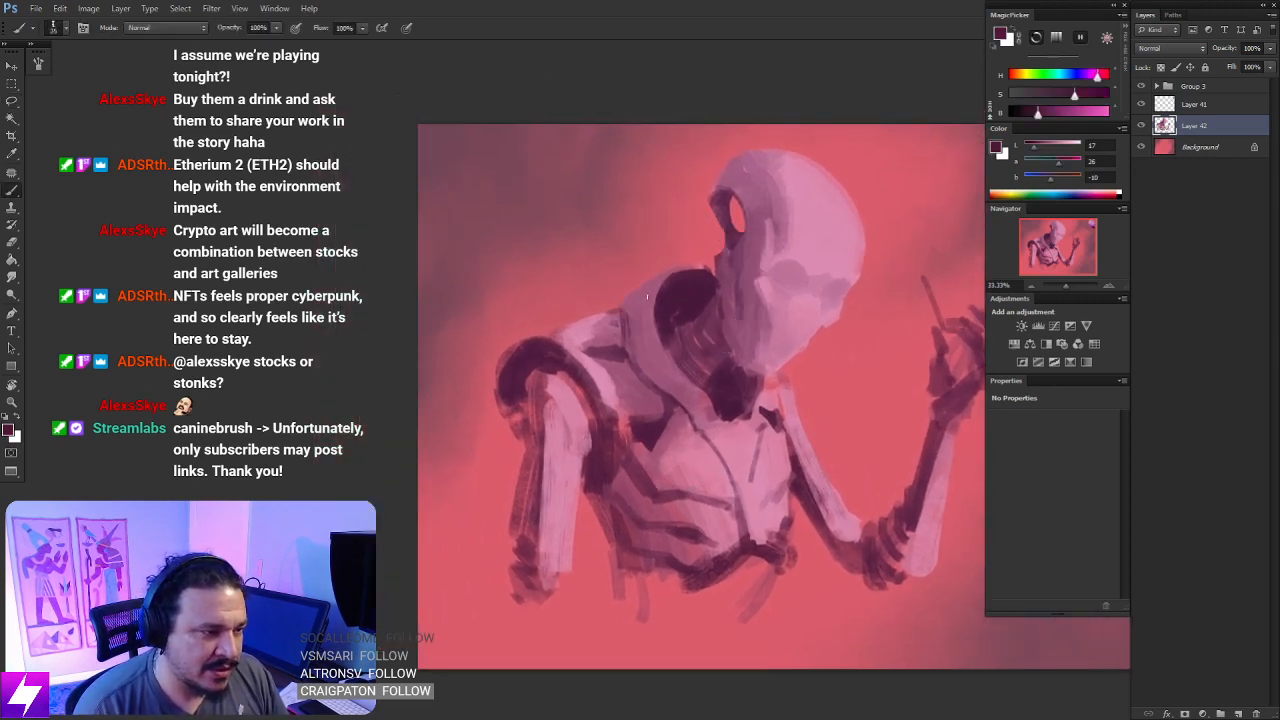
left_click_drag(647, 296, 663, 362)
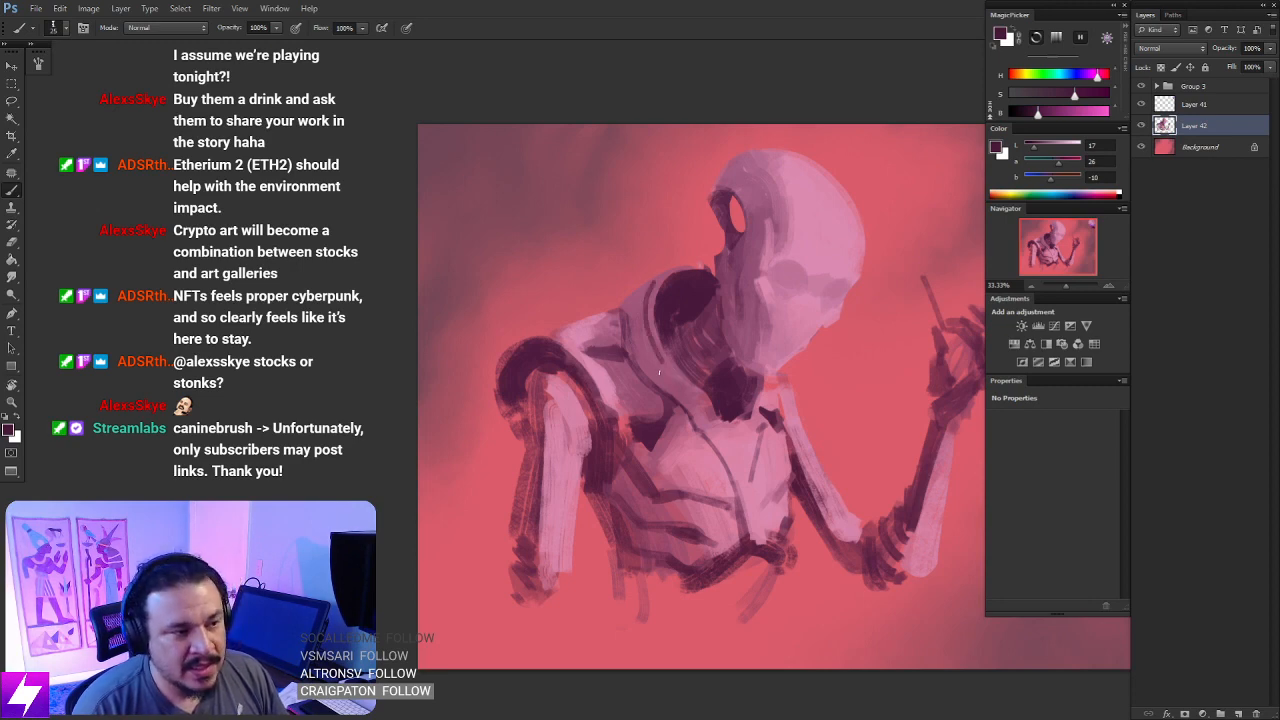
key("ctrl+z")
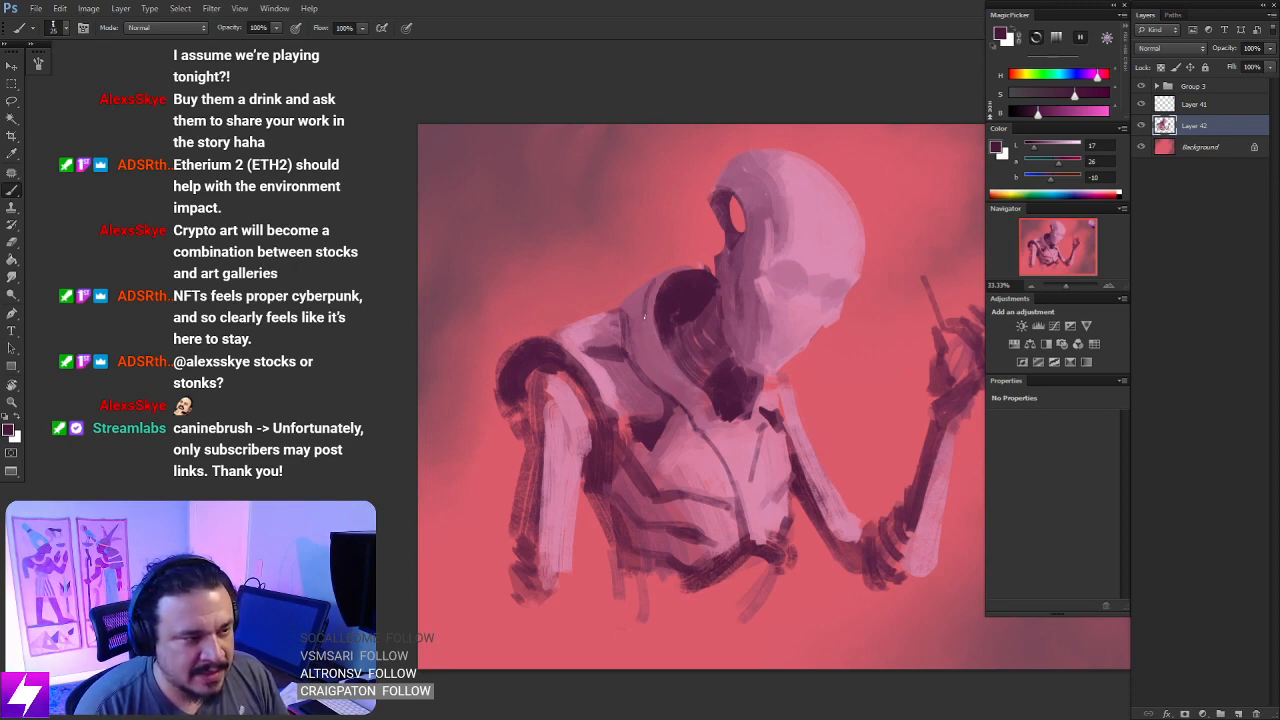
left_click_drag(645, 318, 663, 366)
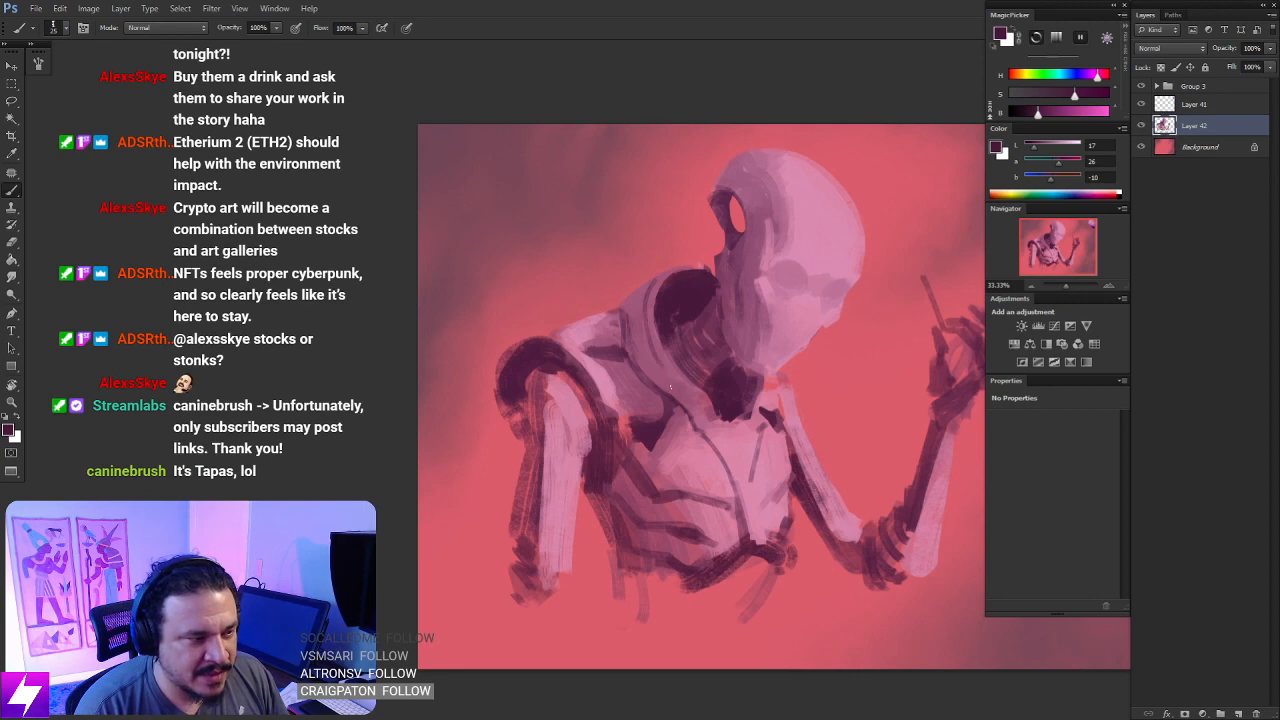
left_click_drag(645, 320, 661, 364)
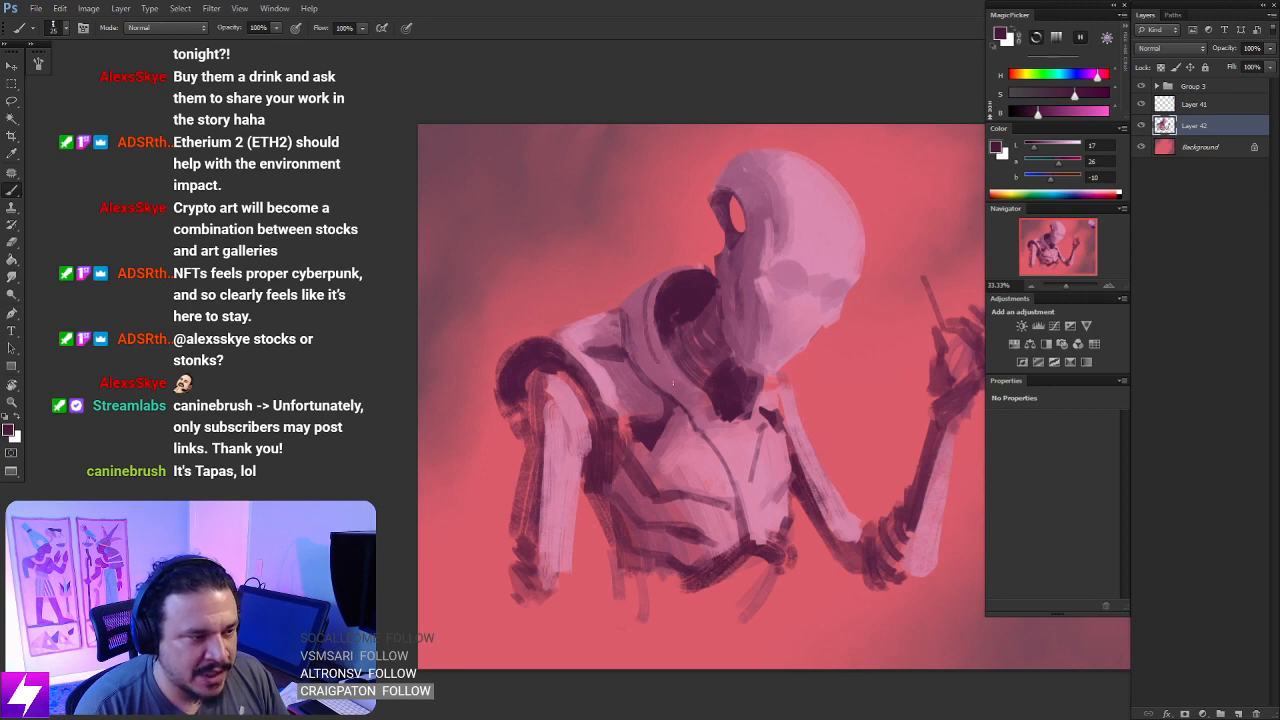
left_click_drag(646, 312, 662, 368)
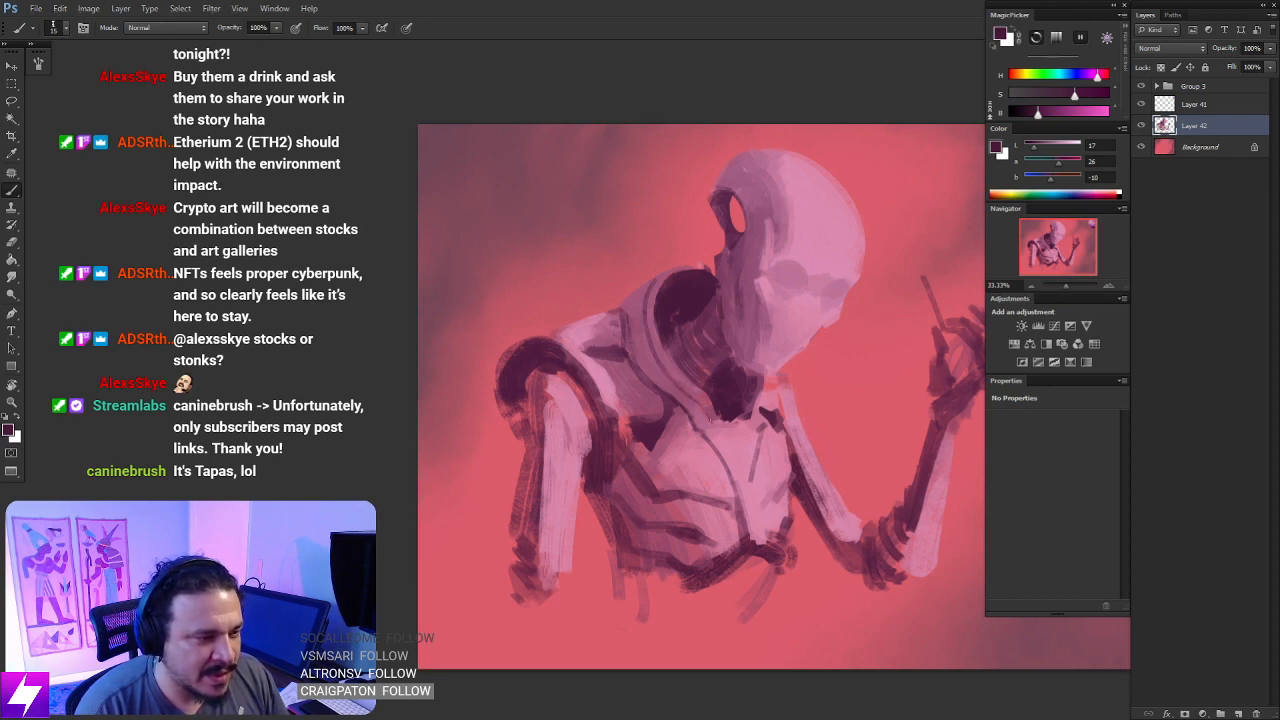
- Compare Layer 42 hidden and shown, then paint the shoulder ring solid with dark plum sampled from the neck hollow
left_click_drag(738, 488, 723, 447)
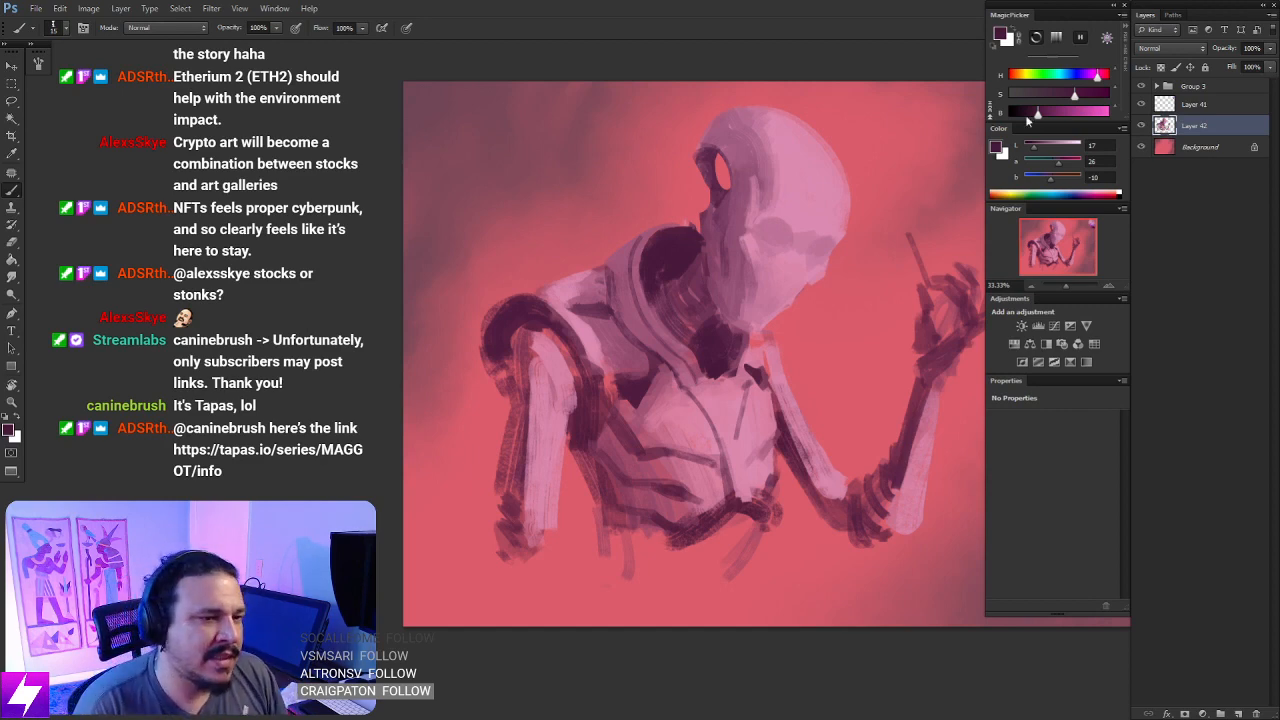
left_click(1142, 126)
left_click(1142, 126)
left_click_drag(648, 424, 702, 432)
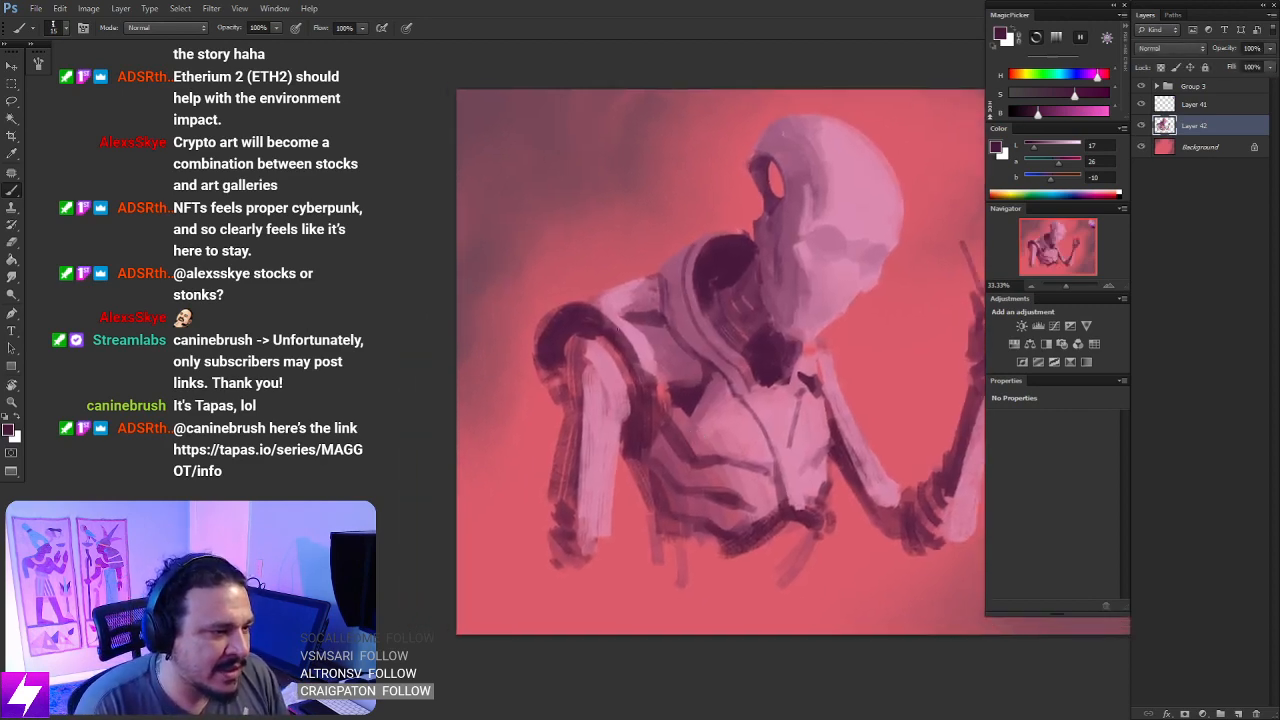
left_click(726, 257, "alt")
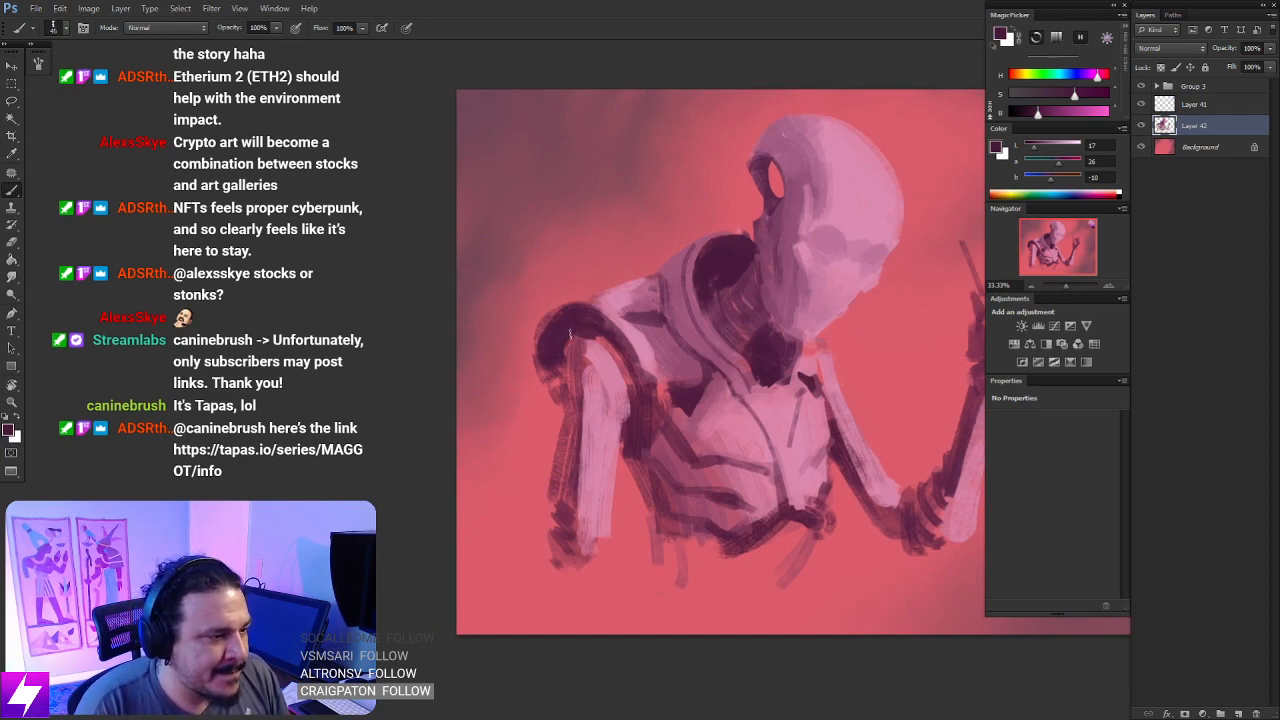
left_click_drag(598, 328, 631, 368)
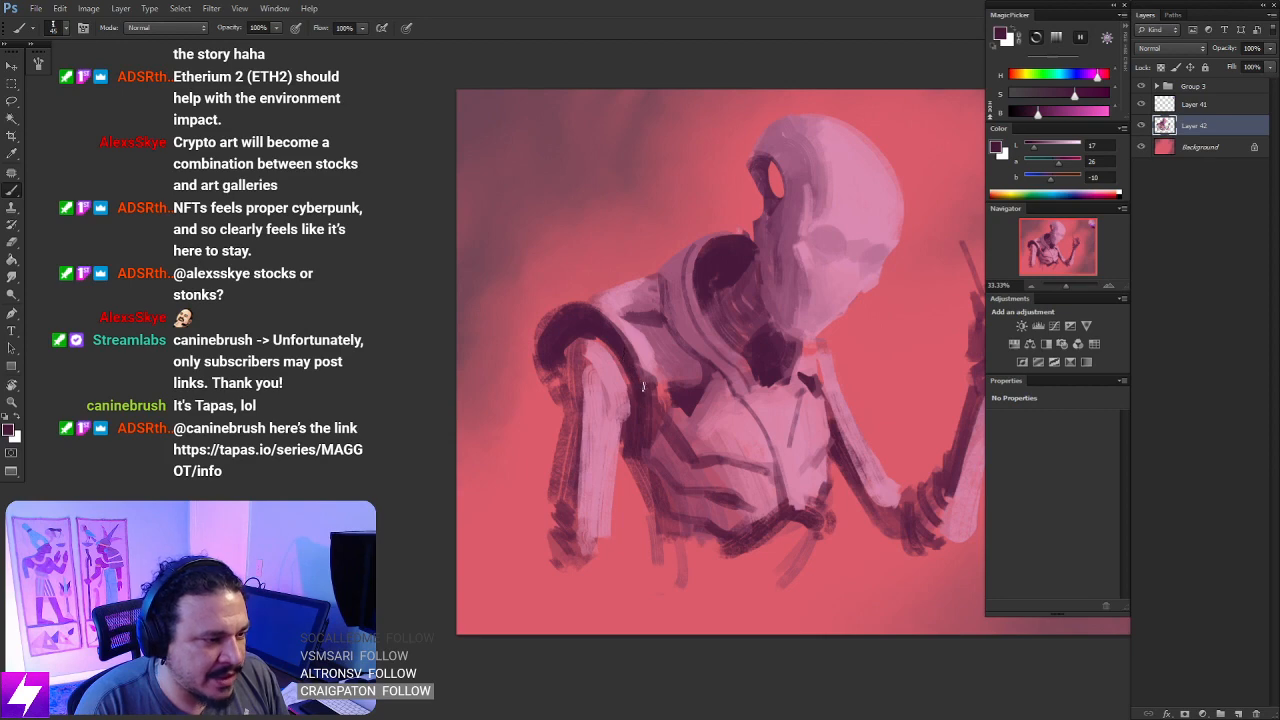
- Lasso a curved strip along the chest-side edge of the shoulder ring, paint it with sampled light pink, and deselect
mouse_move(658, 376)
left_mouse_down()
mouse_move(674, 391)
mouse_move(706, 386)
left_mouse_up()
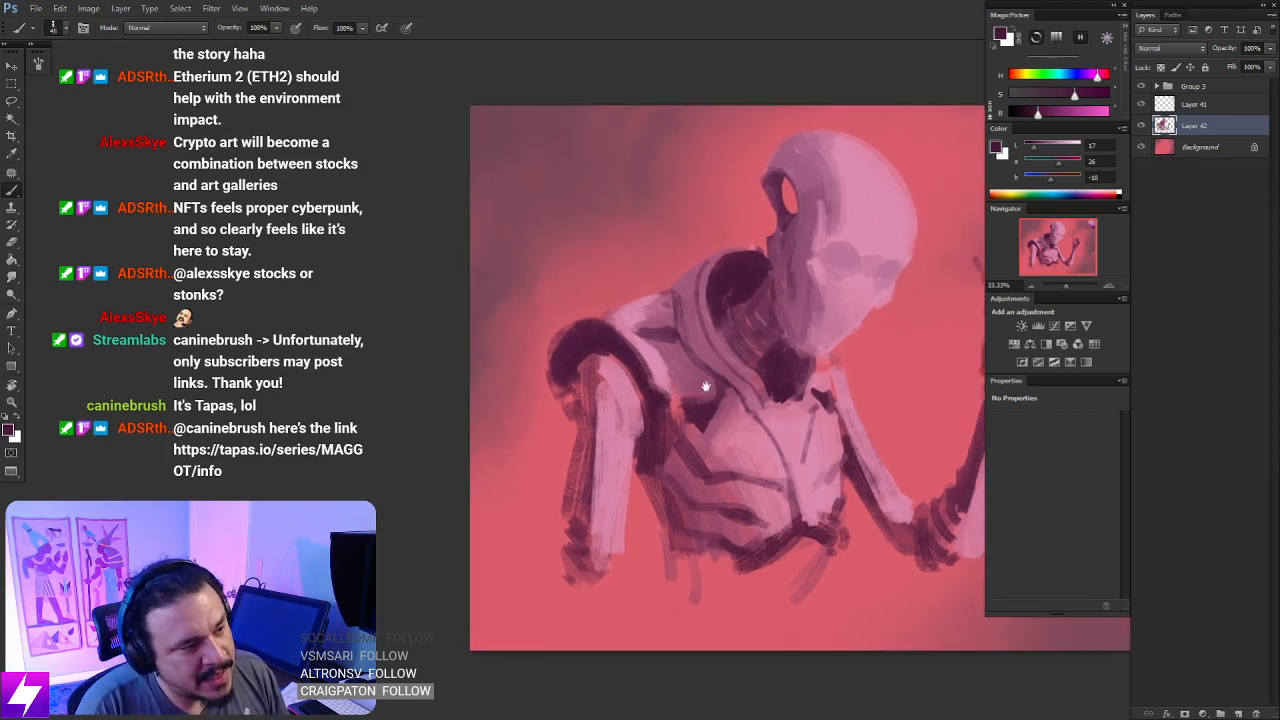
scroll(648, 337, "up", 1)
key("l")
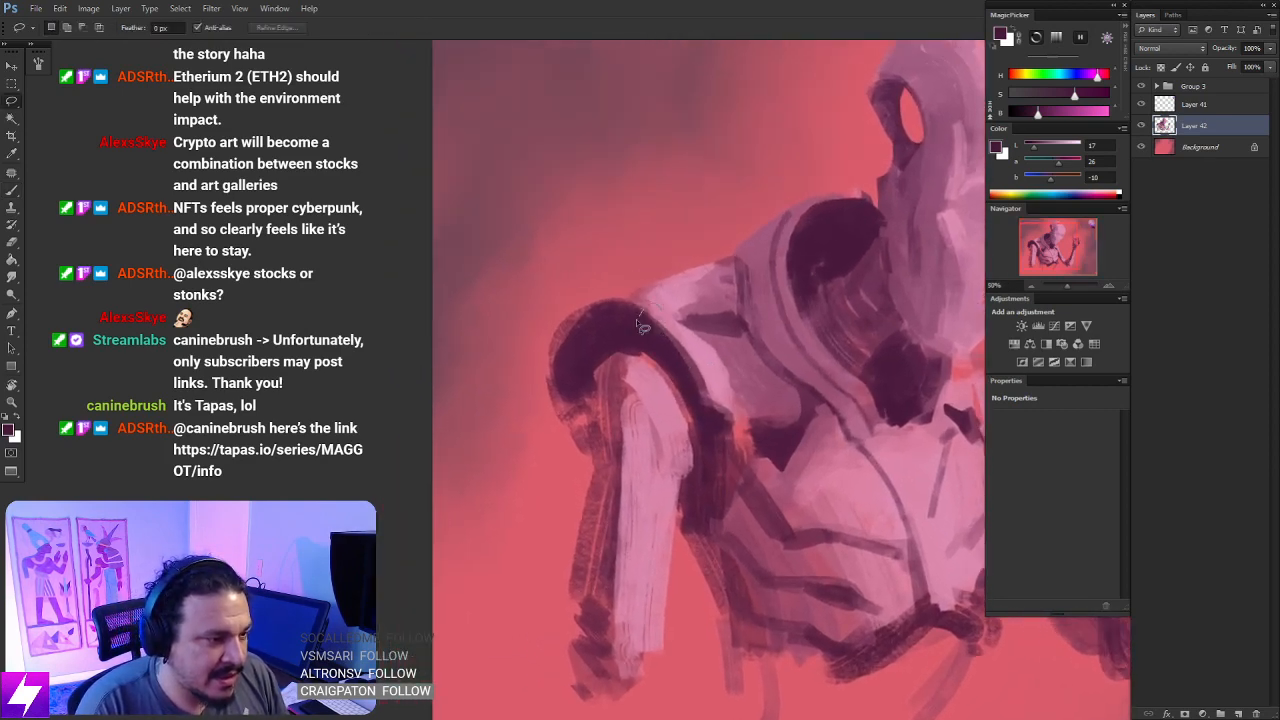
mouse_move(689, 410)
left_mouse_down()
mouse_move(721, 408)
mouse_move(680, 335)
left_mouse_up()
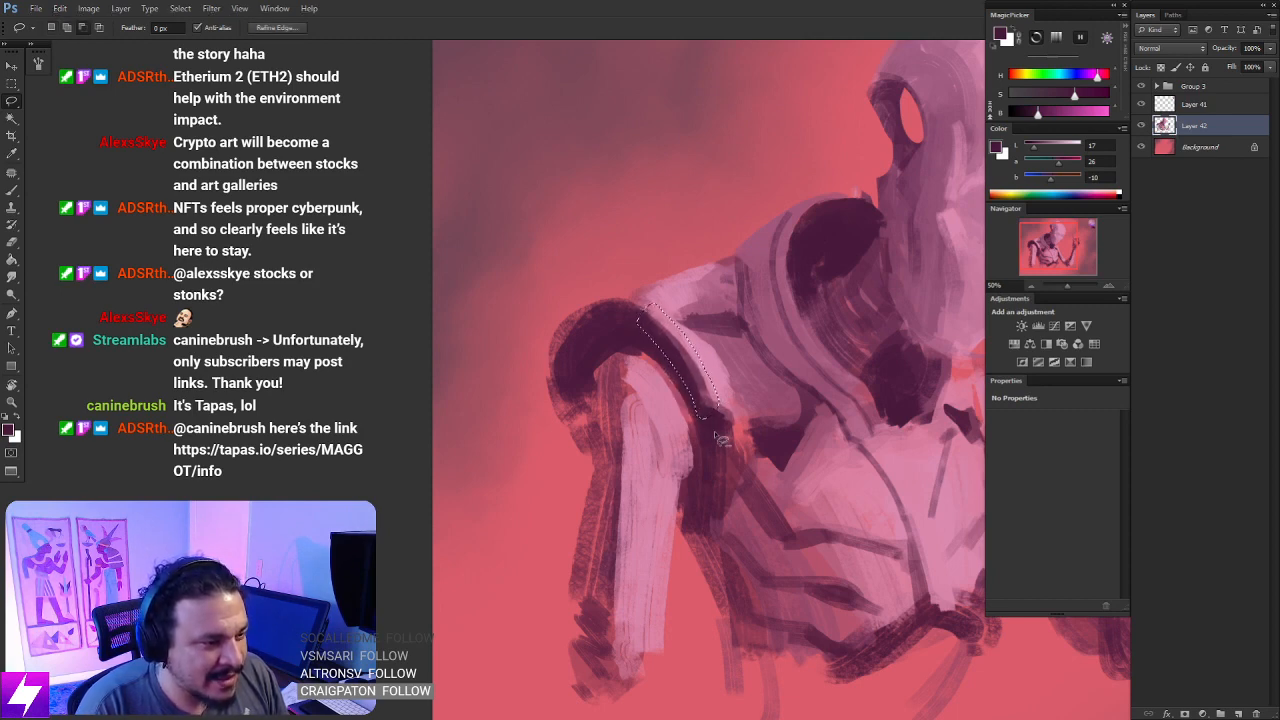
key("b")
left_click(710, 361, "alt")
key("bracketright")
key("bracketright")
mouse_move(712, 392)
left_mouse_down()
mouse_move(690, 400)
mouse_move(710, 392)
mouse_move(682, 390)
mouse_move(686, 365)
mouse_move(652, 320)
left_mouse_up()
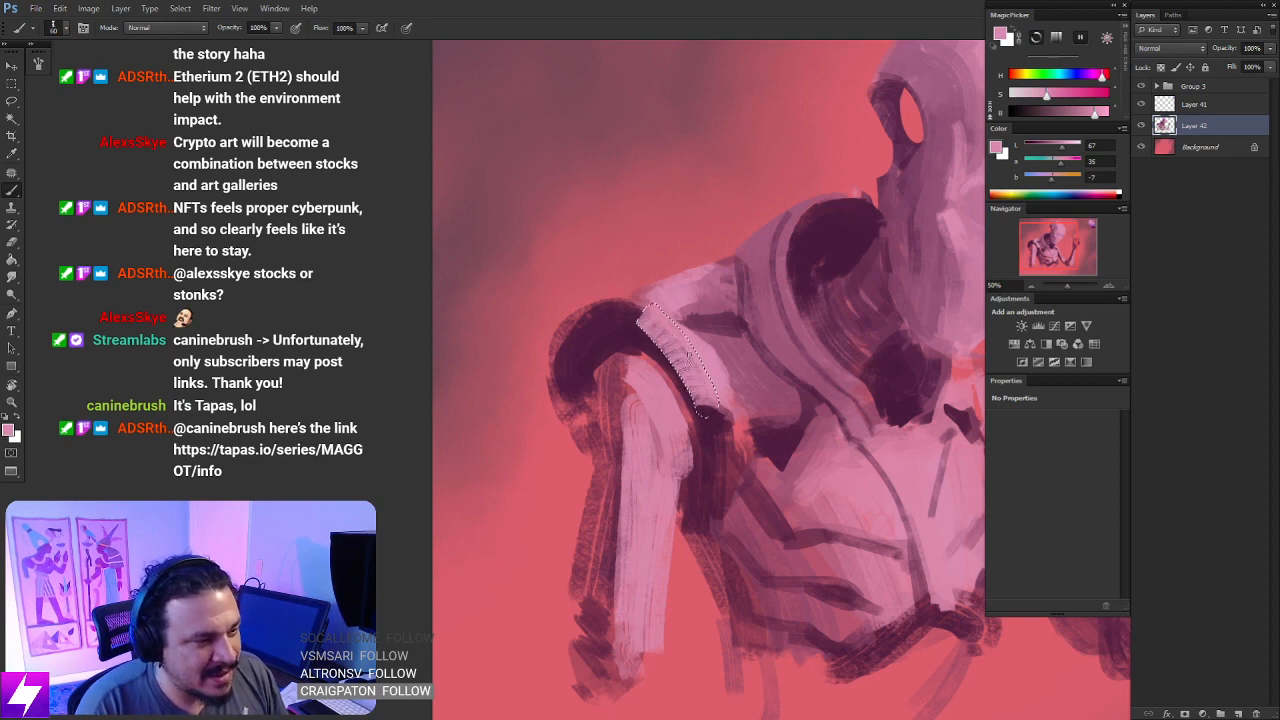
key("l")
key("ctrl+d")
- Rotate the canvas, lasso a small oval at the top of the shoulder ring, paint it light pink, and deselect
key("ctrl+minus")
key("ctrl+minus")
mouse_move(606, 412)
left_mouse_down()
mouse_move(646, 406)
mouse_move(658, 376)
mouse_move(626, 380)
mouse_move(706, 390)
mouse_move(715, 300)
left_mouse_up()
key("b")
key("ctrl+plus")
key("r")
key("ctrl+plus")
mouse_move(600, 330)
left_mouse_down()
mouse_move(615, 355)
mouse_move(598, 368)
mouse_move(612, 334)
mouse_move(617, 352)
left_mouse_up()
key("l")
key("b")
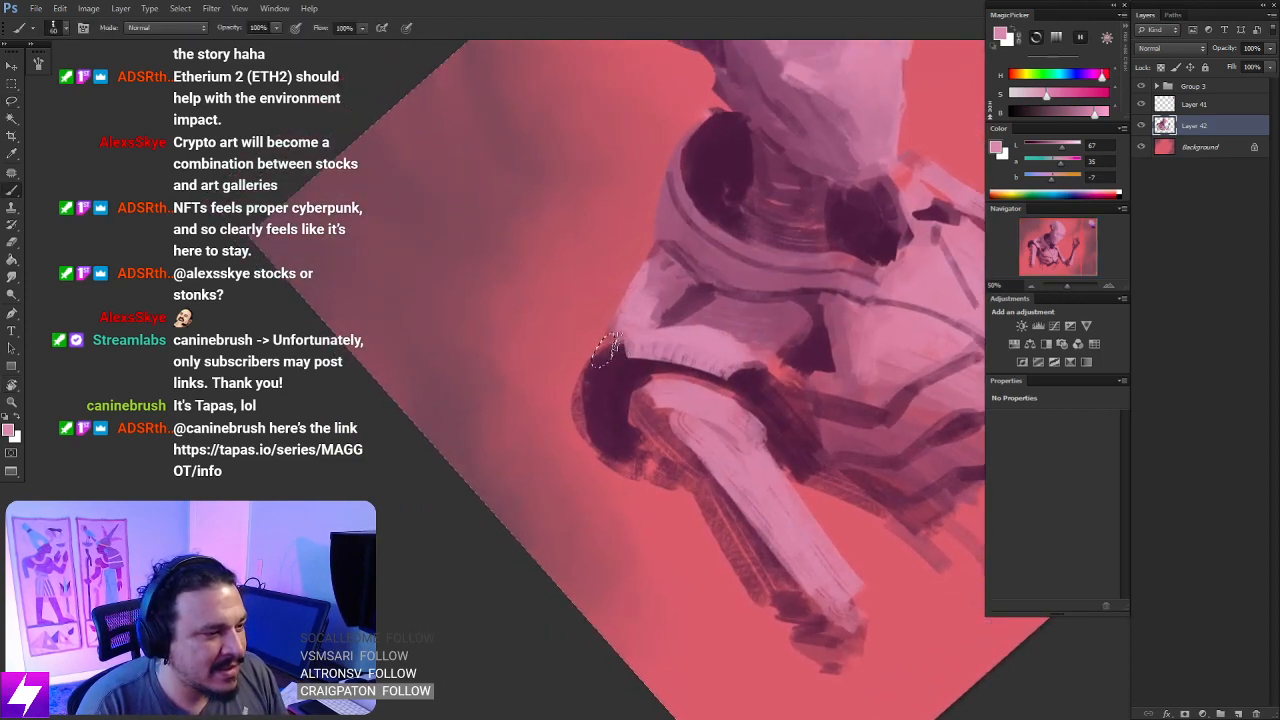
key("l")
key("ctrl+d")
- Level the canvas, lasso an oval over the upper arm below the shoulder ring, shade it with sampled plum, and deselect
key("ctrl+minus")
key("Escape")
left_click_drag(830, 562, 689, 477)
mouse_move(617, 530)
left_mouse_down()
mouse_move(637, 434)
mouse_move(625, 439)
left_mouse_up()
left_click_drag(543, 419, 578, 432)
left_click_drag(619, 354, 631, 409)
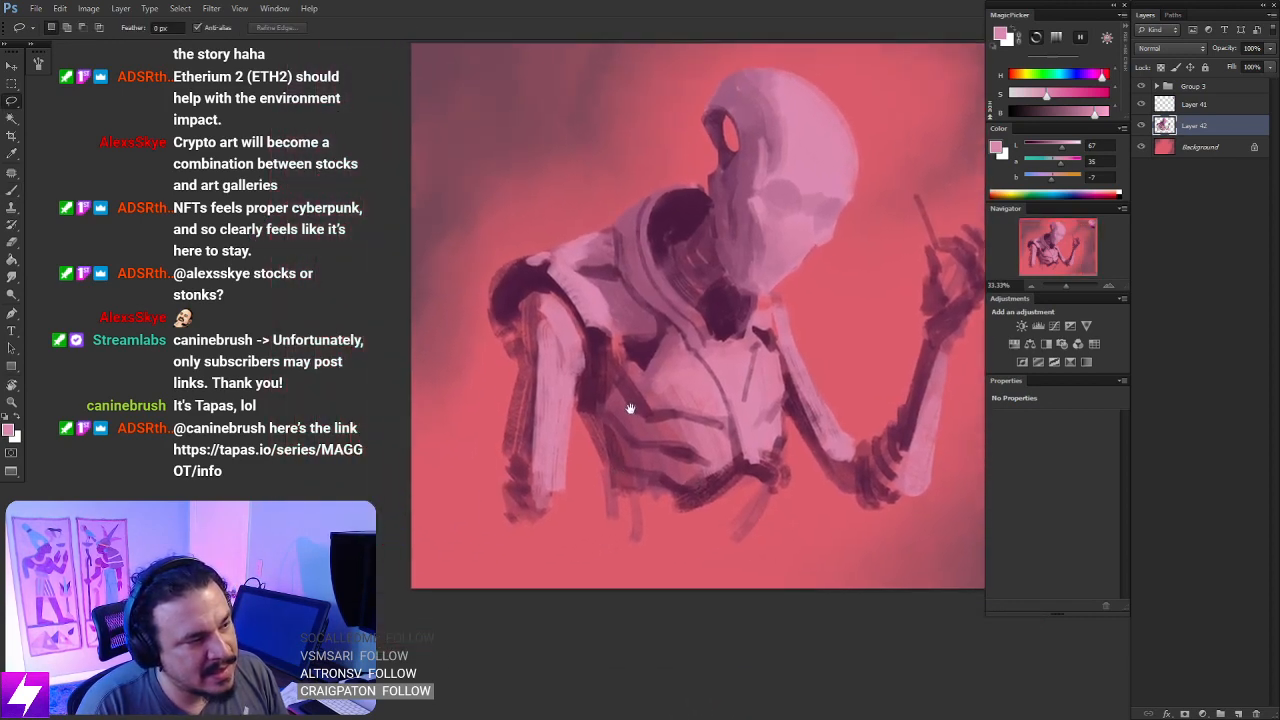
left_click_drag(573, 371, 601, 378)
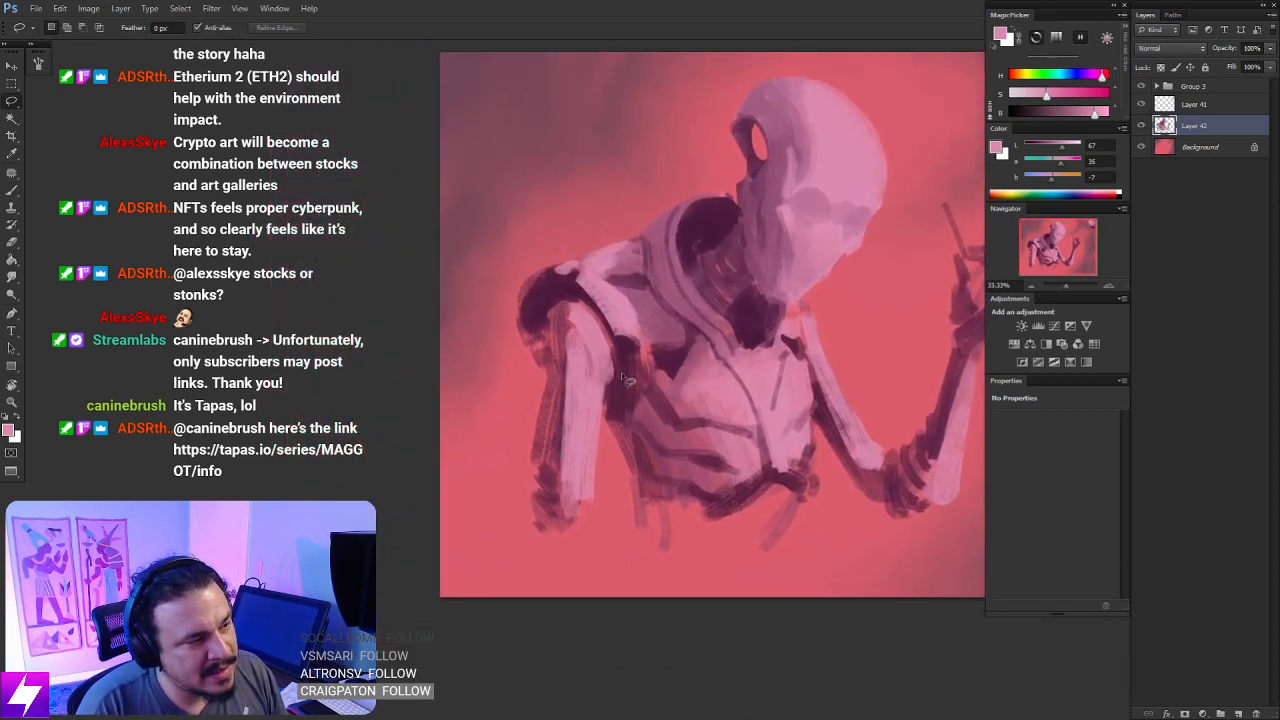
mouse_move(560, 297)
left_mouse_down()
mouse_move(606, 414)
mouse_move(562, 296)
mouse_move(544, 350)
mouse_move(554, 416)
mouse_move(558, 368)
left_mouse_up()
key("b")
left_click(553, 312, "alt")
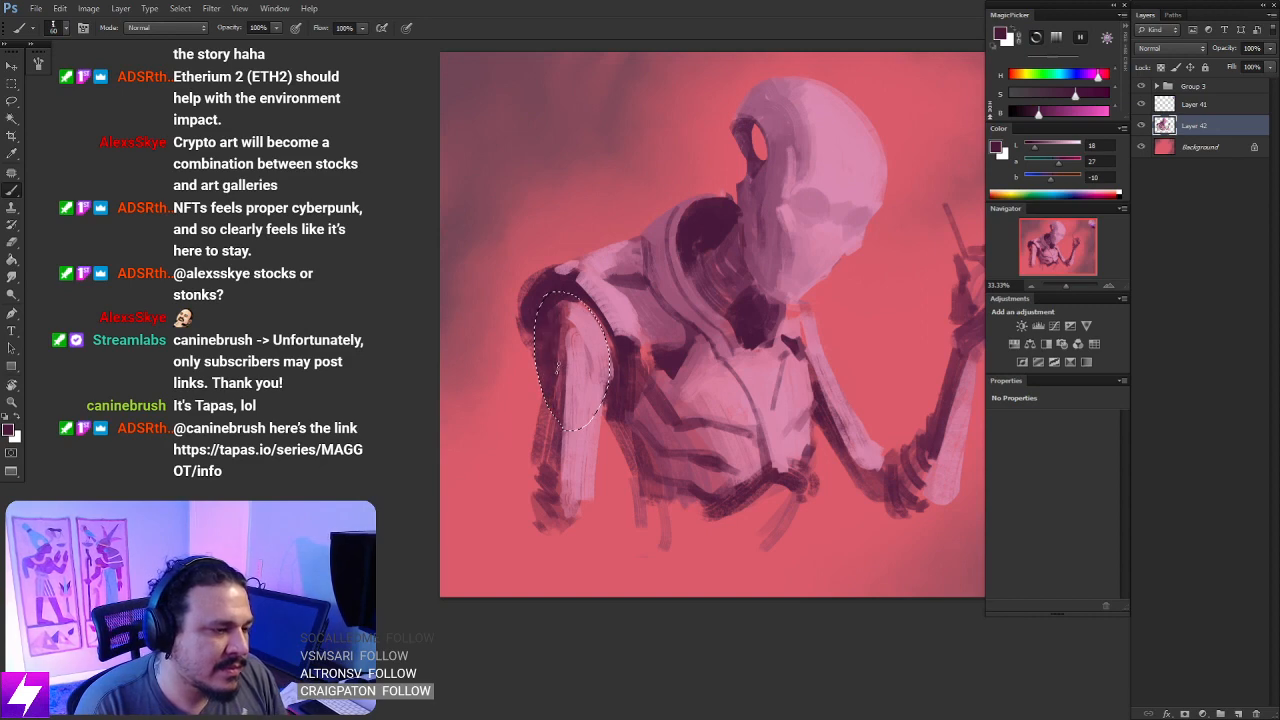
left_click(560, 308, "alt")
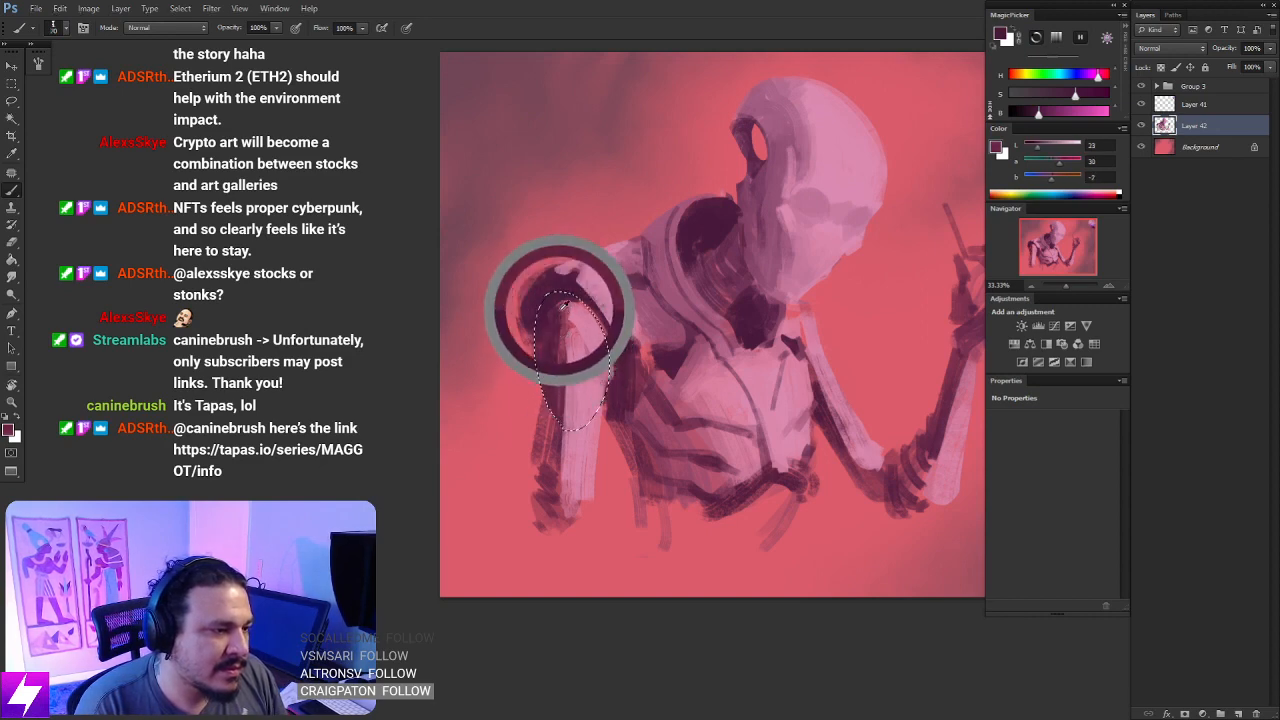
key("bracketright")
key("bracketright")
left_click_drag(566, 309, 569, 428)
mouse_move(576, 322)
left_mouse_down()
mouse_move(593, 378)
mouse_move(581, 398)
left_mouse_up()
key("l")
key("ctrl+d")
- Flip the painting horizontally again and review the figure at a reduced size
key("ctrl+minus")
key("ctrl+minus")
key("ctrl+minus")
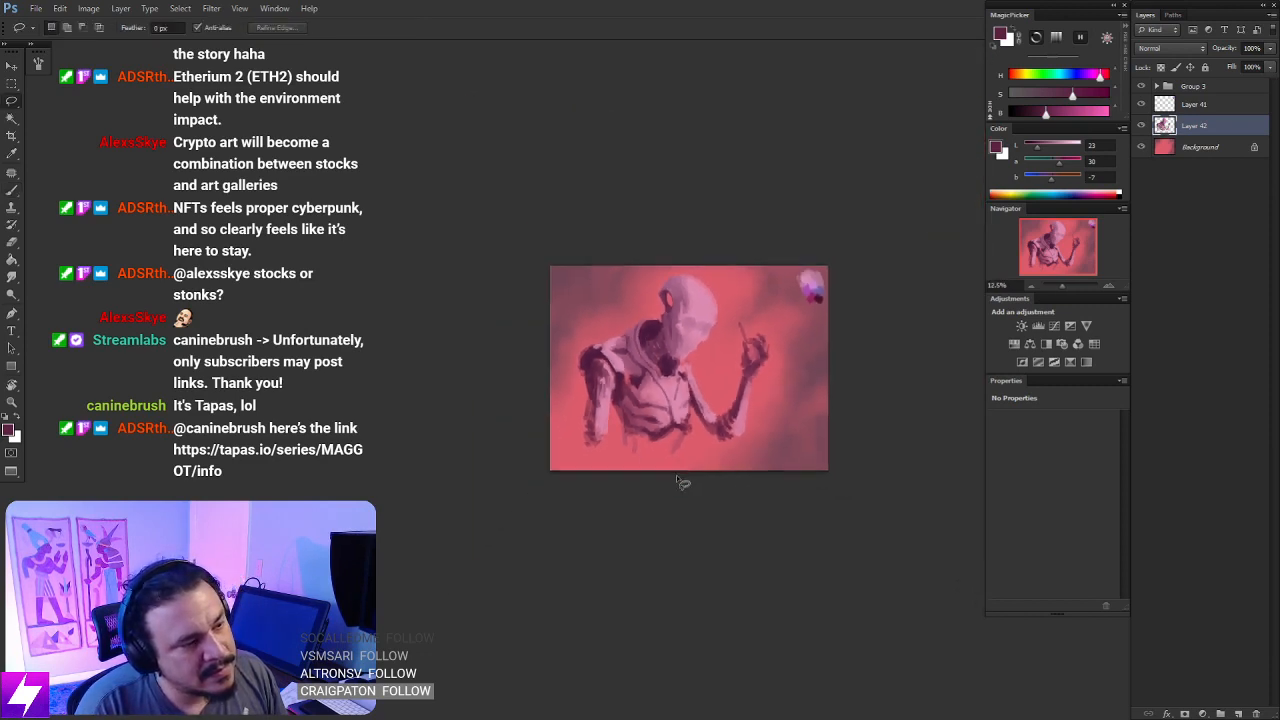
key("ctrl+shift+h")
key("ctrl+plus")
left_click_drag(721, 450, 628, 358)
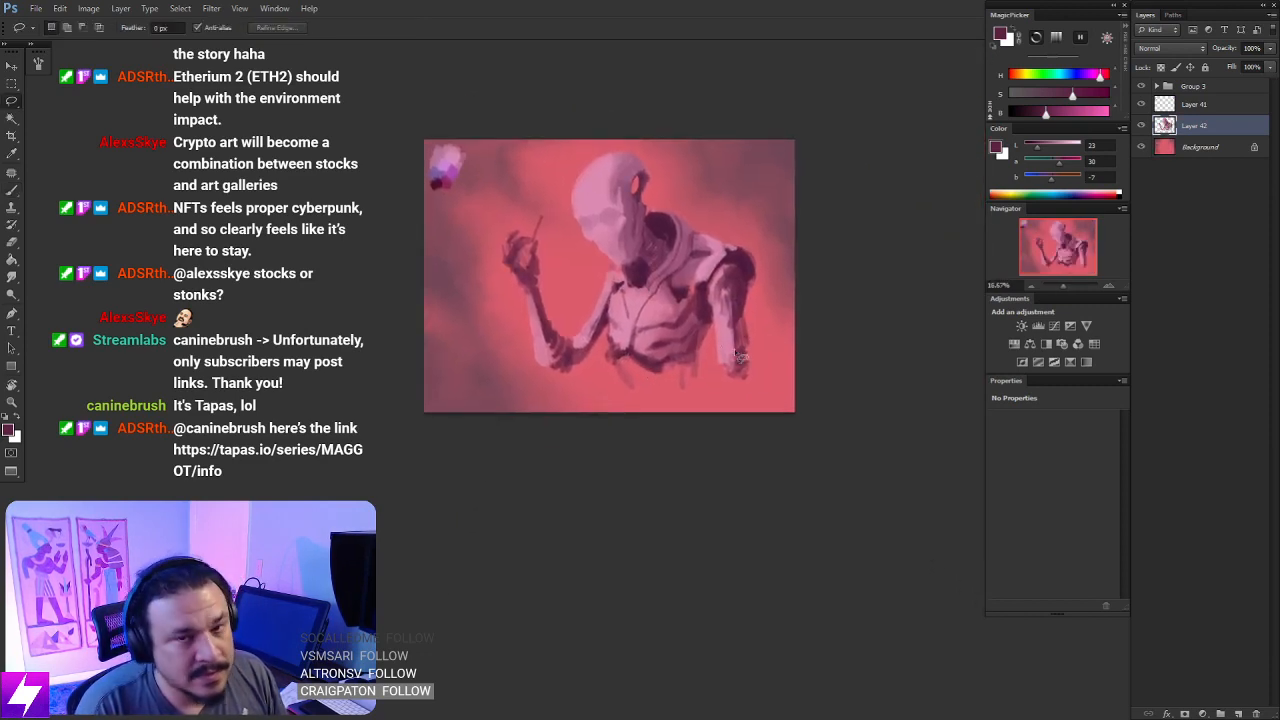
key("ctrl+plus")
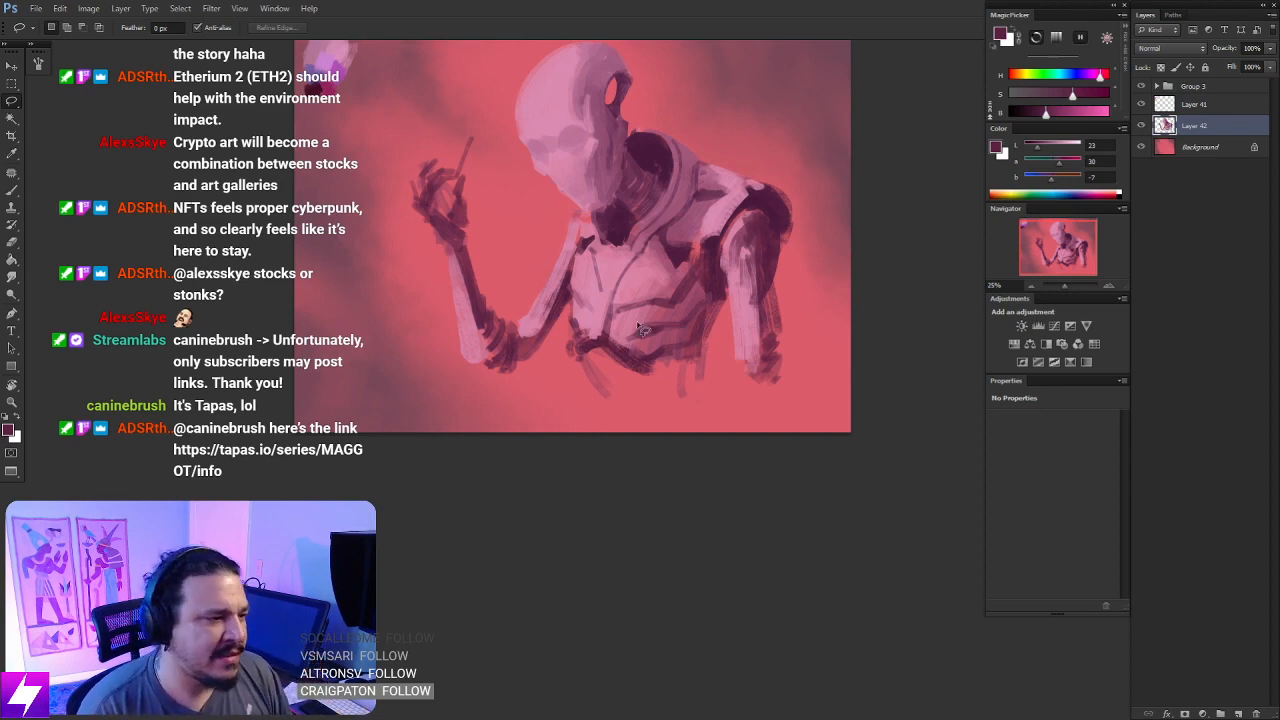
- Lasso a narrow wedge along the short dark line on the chest, paint it with sampled light pink, and deselect
scroll(636, 355, "up", 2)
left_click_drag(596, 228, 647, 362)
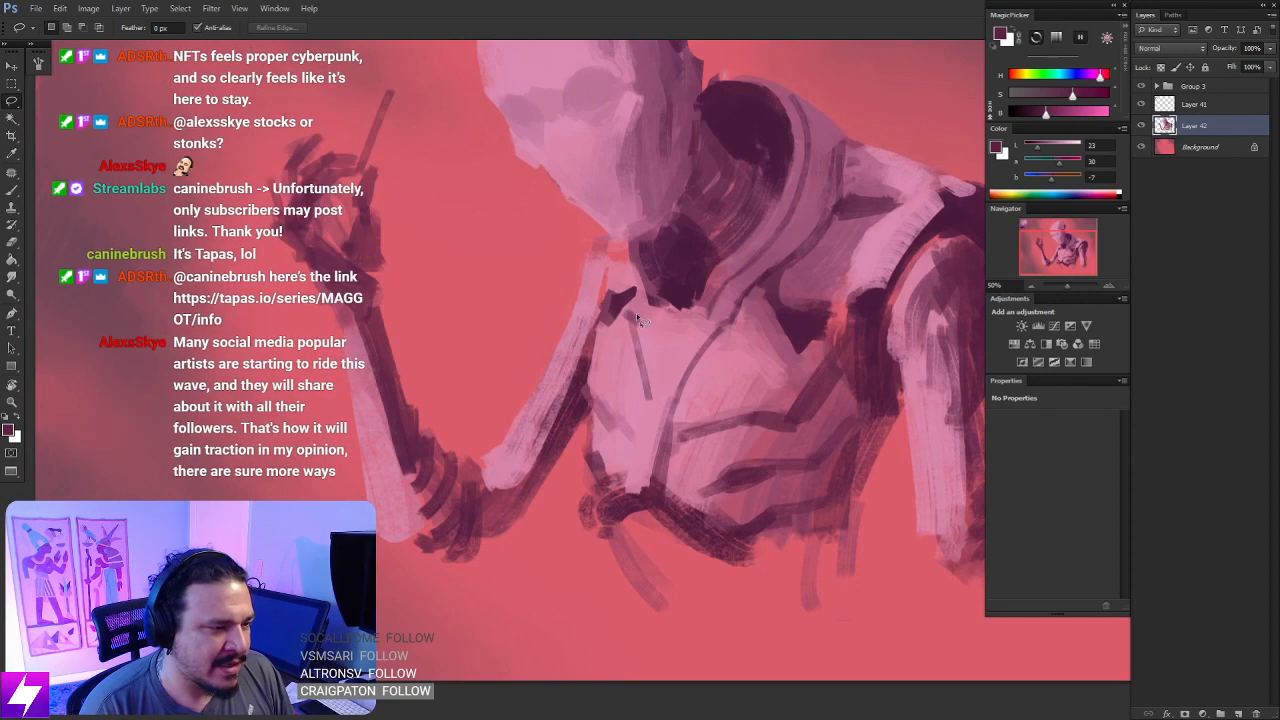
mouse_move(638, 318)
left_mouse_down()
mouse_move(652, 419)
mouse_move(660, 331)
mouse_move(662, 385)
left_mouse_up()
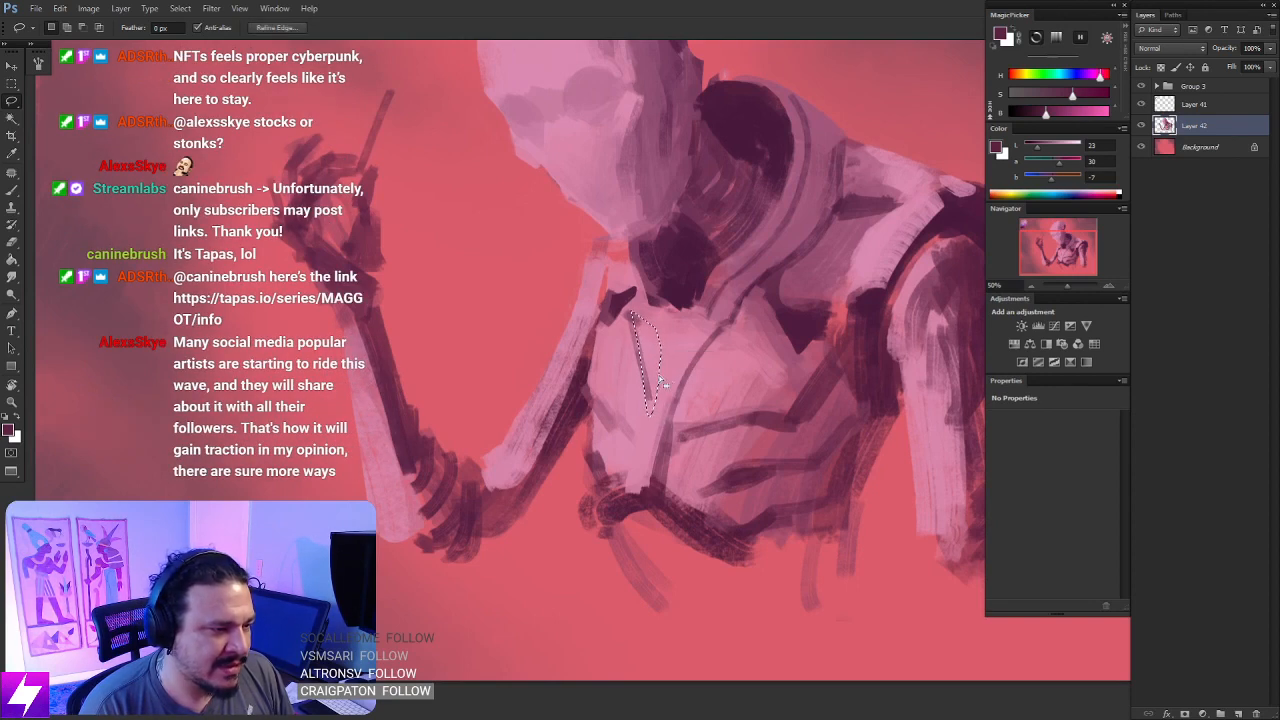
key("b")
left_click(652, 362, "alt")
key("l")
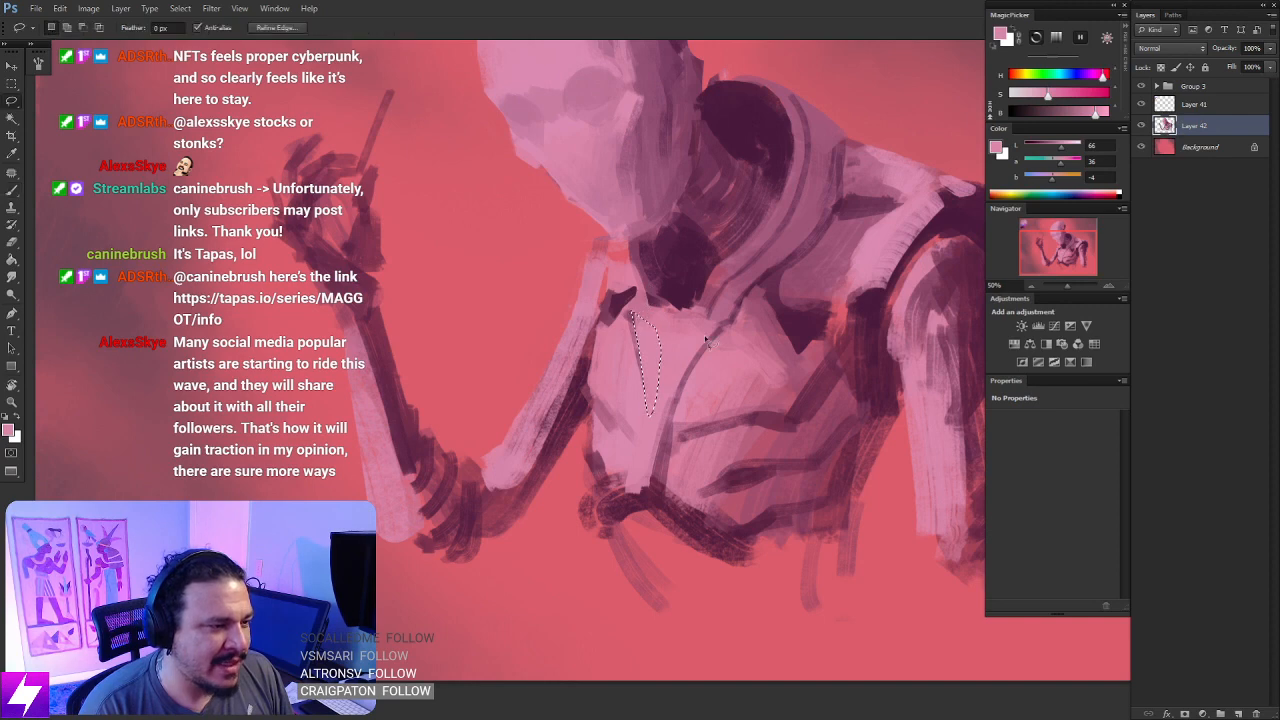
key("ctrl+minus")
key("ctrl+minus")
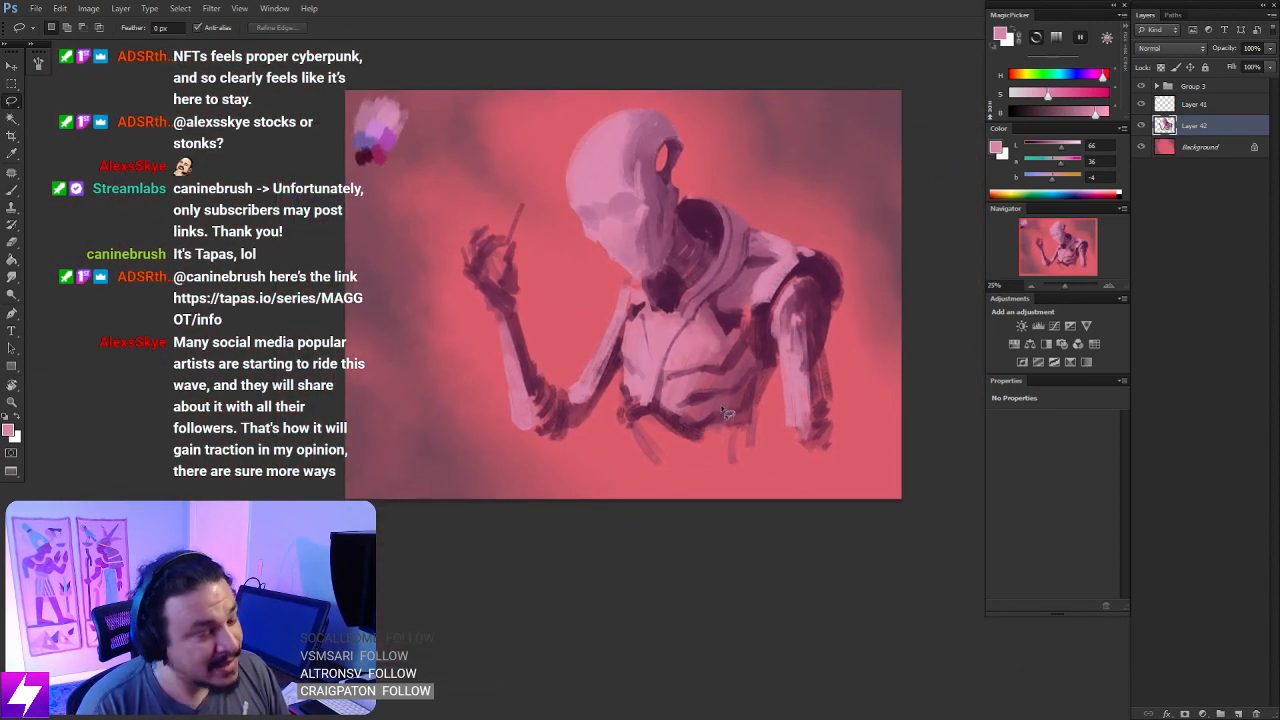
- Brush sampled light pink over the chest plate and the upper rib lines to soften them
scroll(582, 376, "up", 1)
scroll(669, 403, "up", 1)
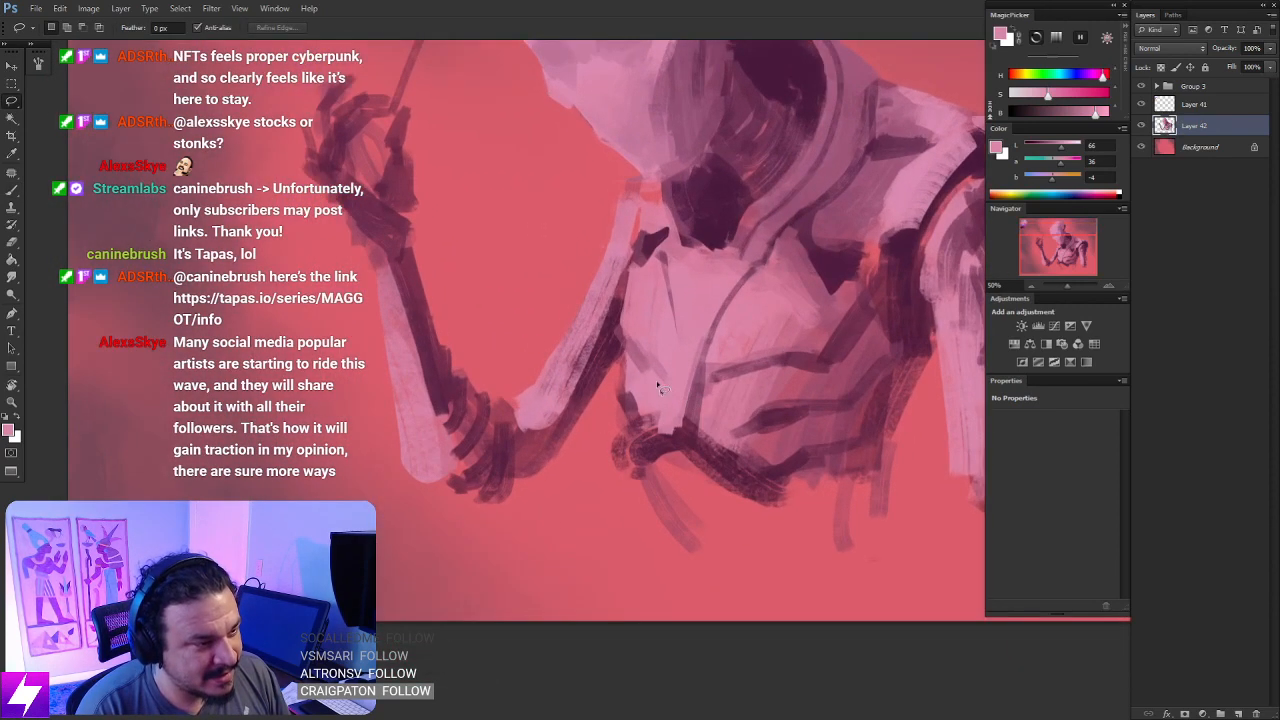
key("b")
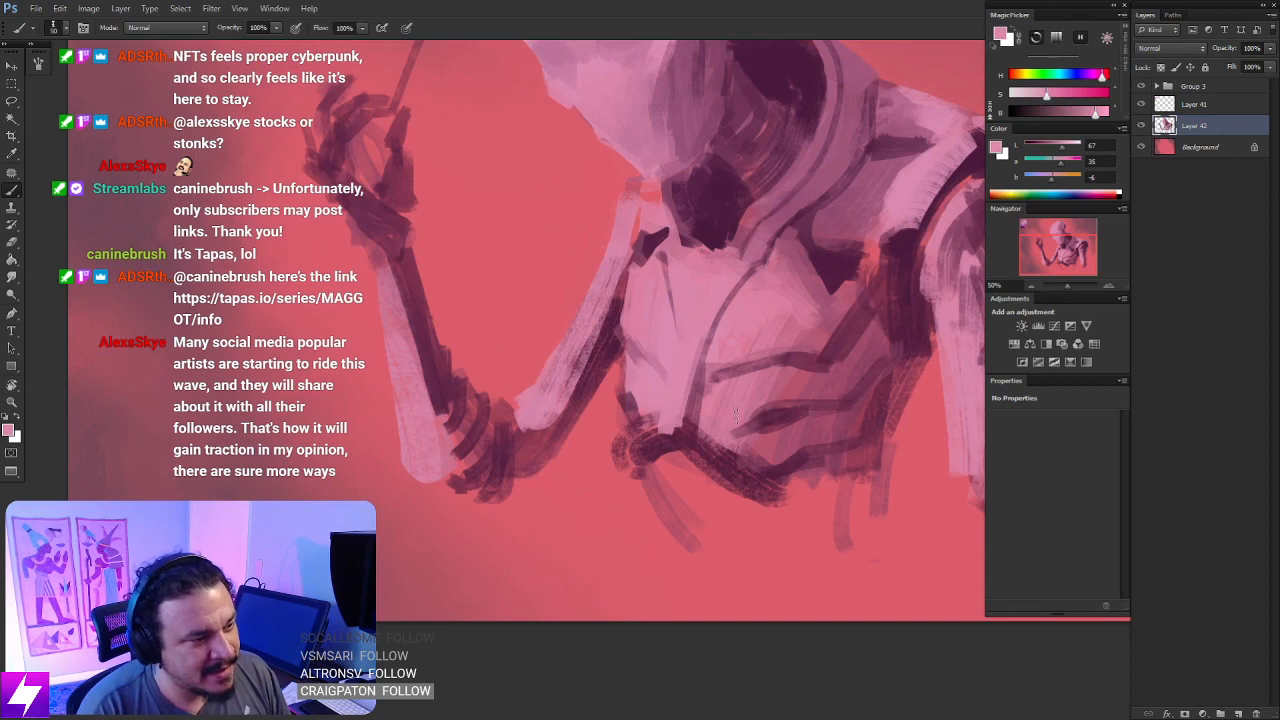
left_click_drag(748, 406, 733, 382)
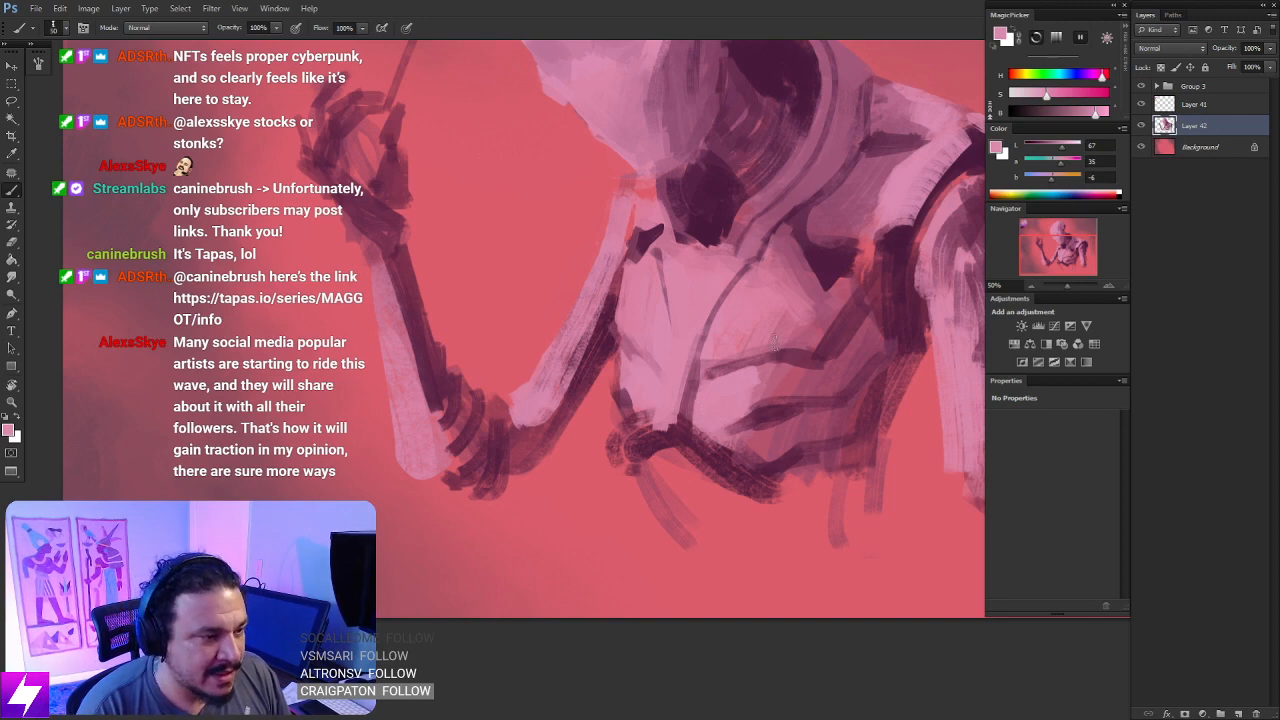
left_click(765, 290, "alt")
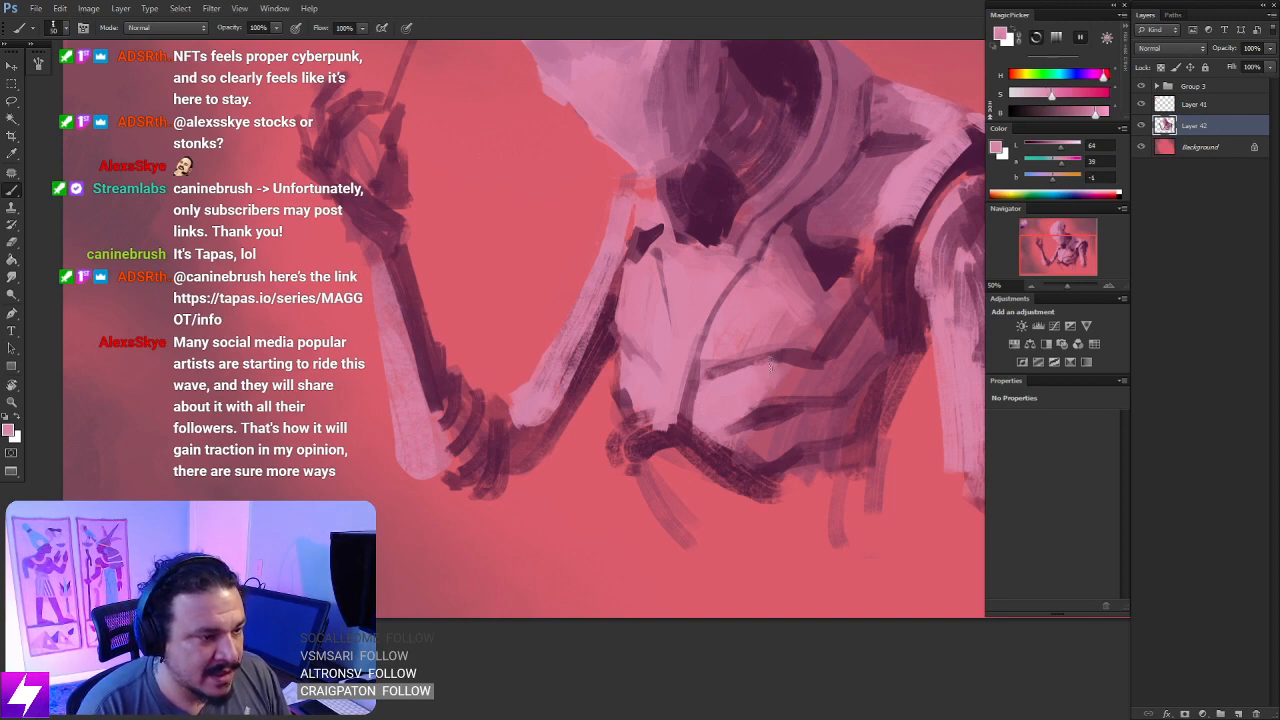
- Repaint the lower edge of the rib cage in sampled light pink to give the plates a cleaner contour
key("ctrl+minus")
key("ctrl+minus")
key("r")
left_click_drag(756, 528, 822, 356)
key("Escape")
left_click_drag(770, 515, 745, 413)
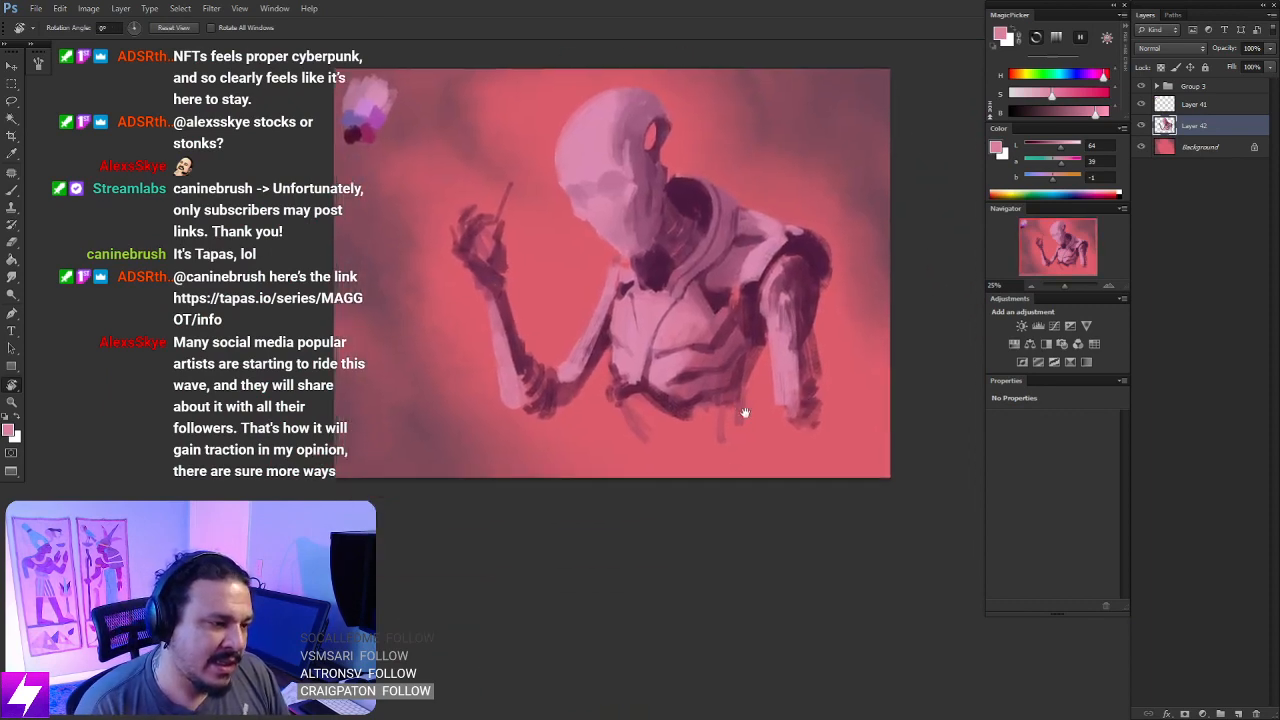
key("ctrl+plus")
key("ctrl+plus")
key("b")
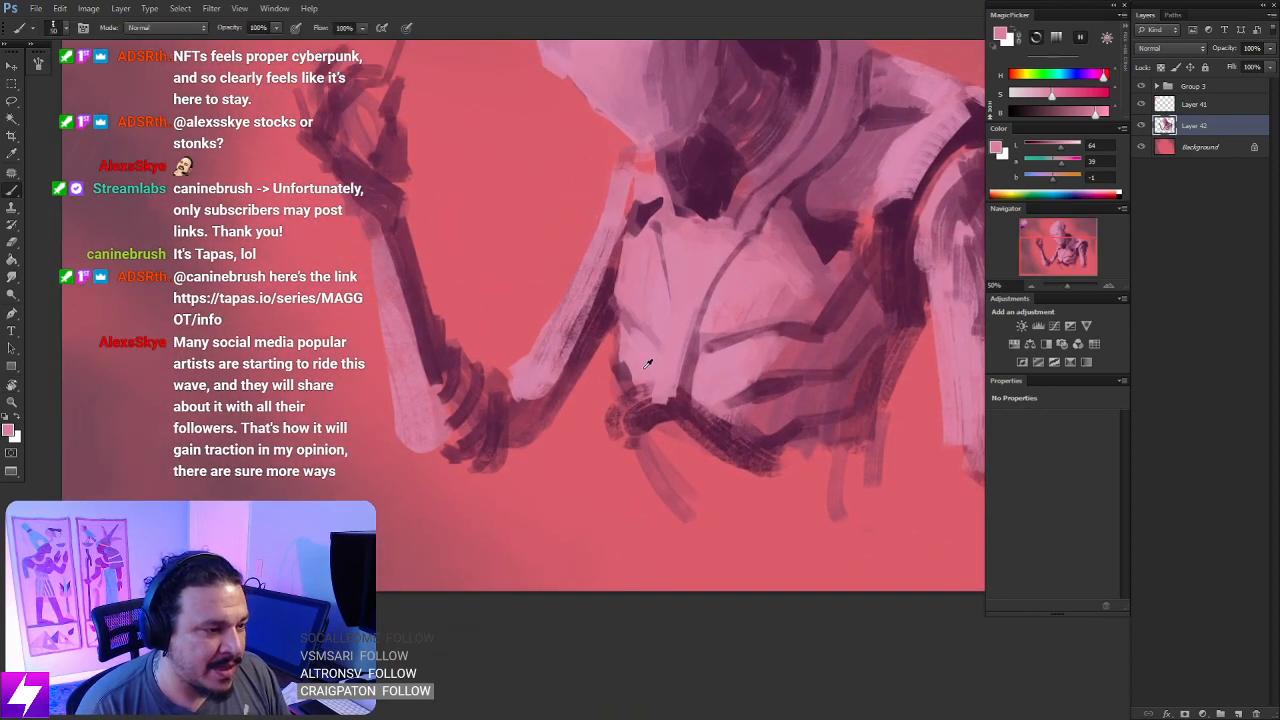
mouse_move(627, 362)
left_mouse_down()
mouse_move(638, 397)
mouse_move(629, 370)
mouse_move(643, 397)
mouse_move(645, 386)
mouse_move(687, 391)
mouse_move(661, 384)
mouse_move(640, 399)
mouse_move(653, 397)
mouse_move(644, 387)
mouse_move(639, 411)
mouse_move(655, 397)
mouse_move(717, 418)
mouse_move(701, 396)
mouse_move(739, 428)
mouse_move(705, 391)
mouse_move(699, 406)
mouse_move(754, 422)
mouse_move(727, 431)
mouse_move(736, 446)
mouse_move(791, 408)
left_mouse_up()
key("ctrl+z")
left_click(776, 406, "alt")
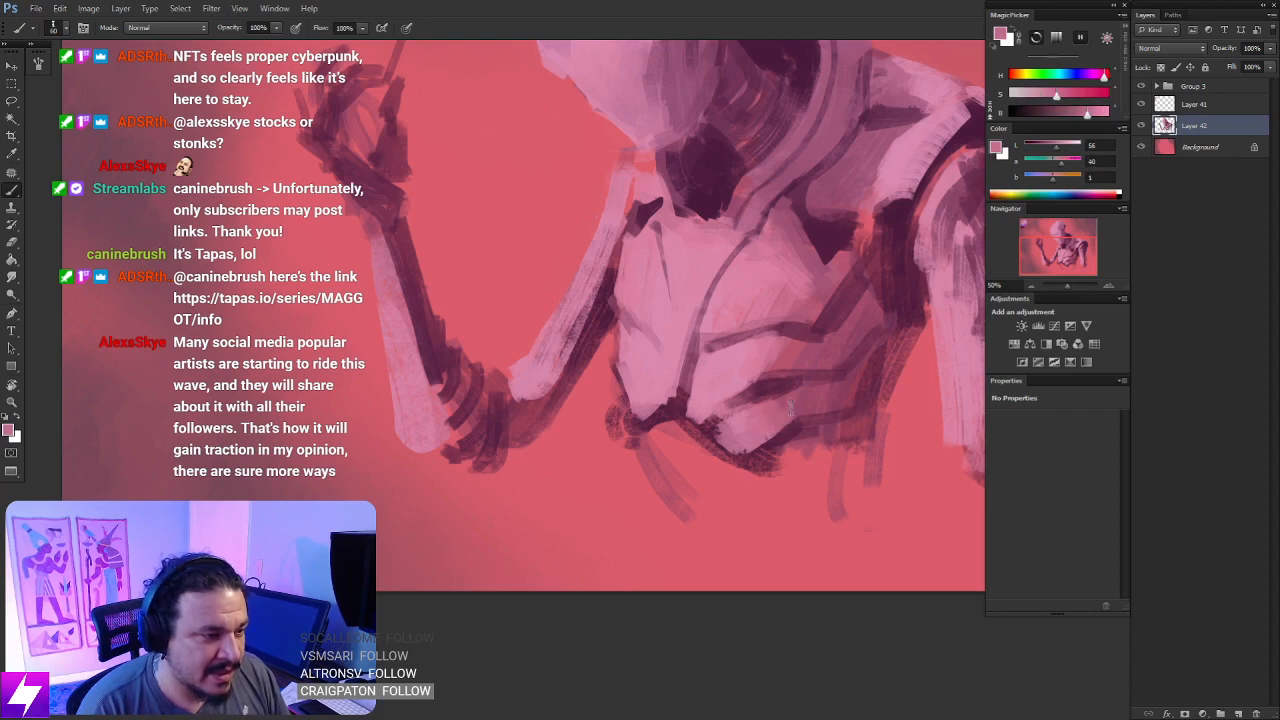
- Paint light pink on the small plate at the rib cage's lower front corner and erase the dark scribbles beside it
key("ctrl+minus")
key("r")
left_click_drag(742, 508, 842, 414)
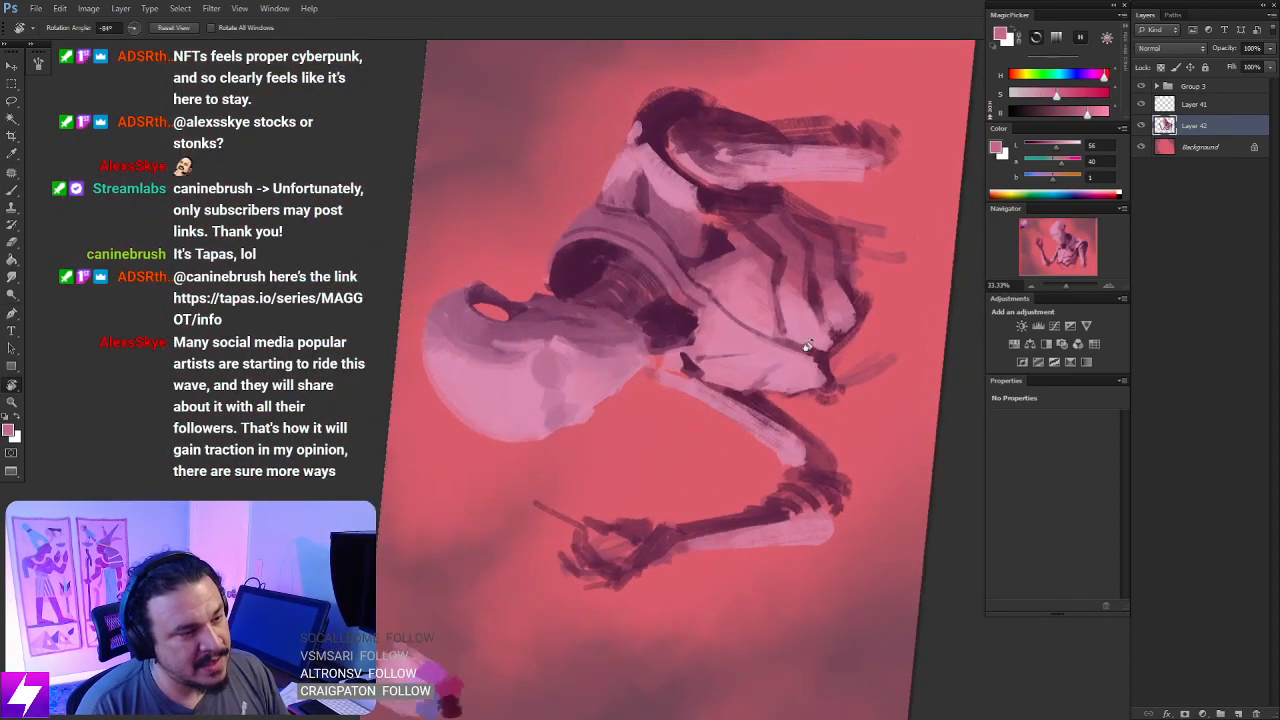
key("Escape")
key("ctrl+plus")
key("b")
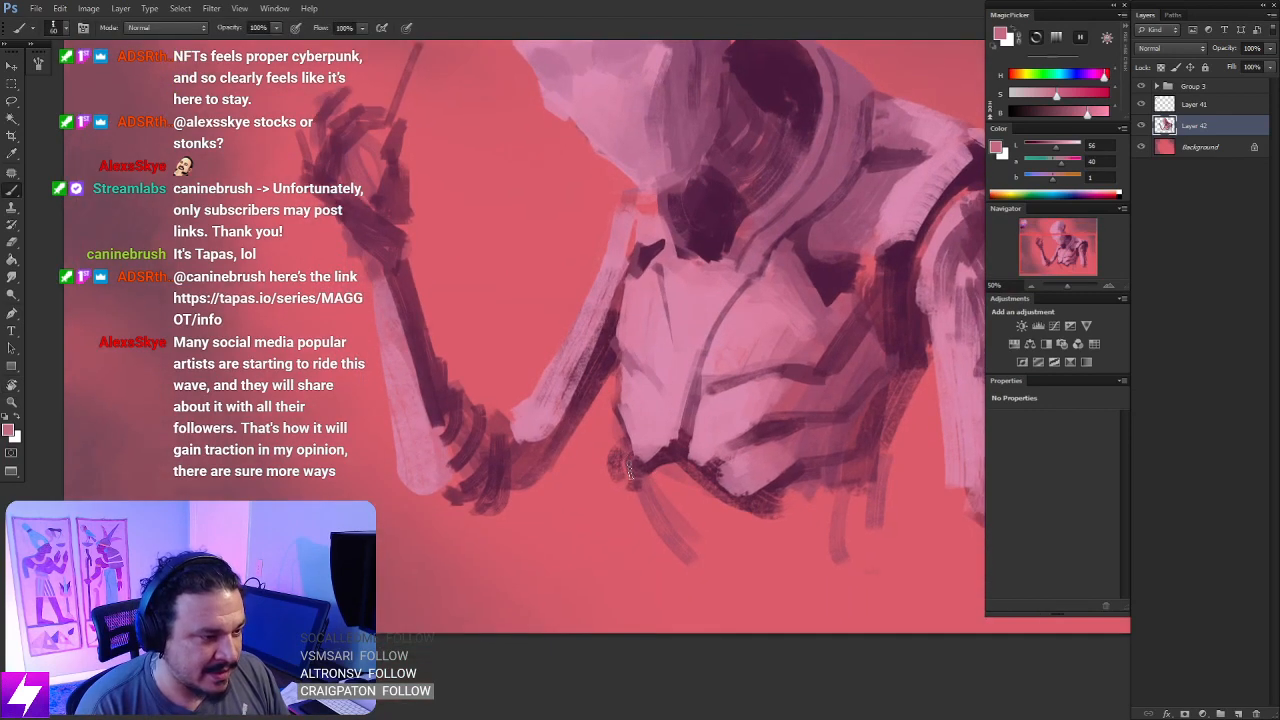
left_click(628, 447, "alt")
left_click_drag(628, 447, 631, 474)
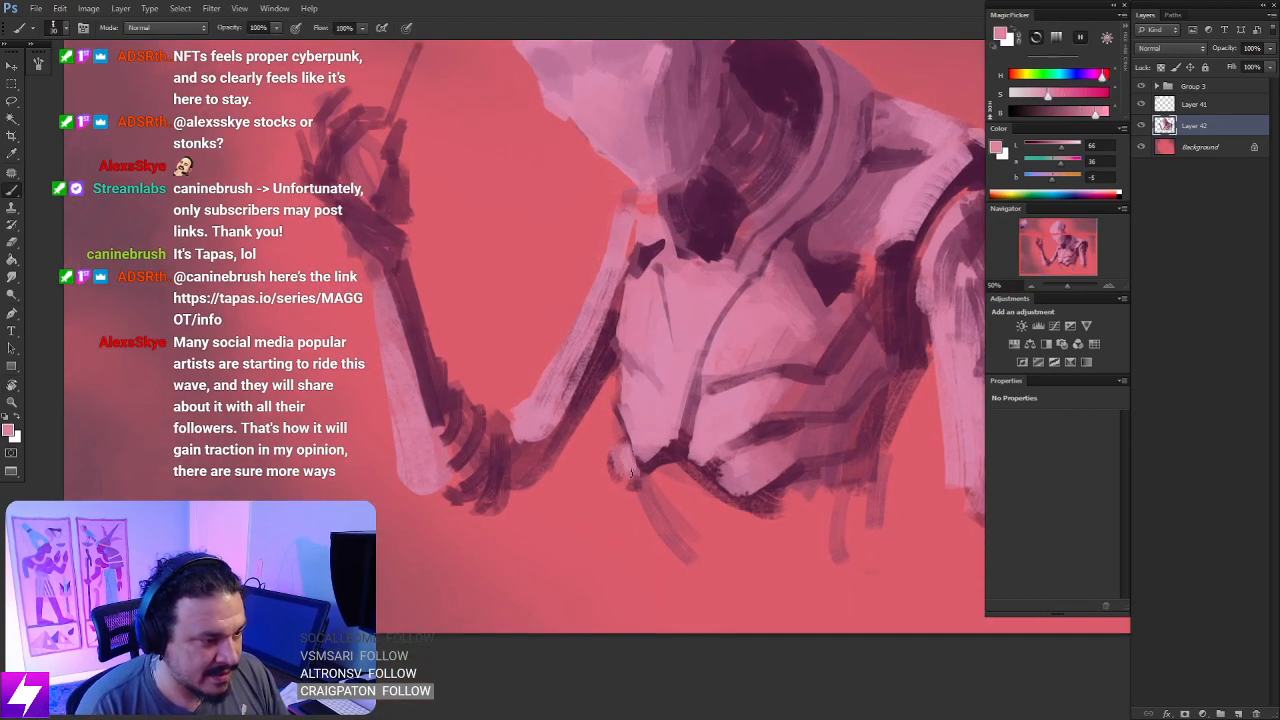
left_click(620, 446, "alt")
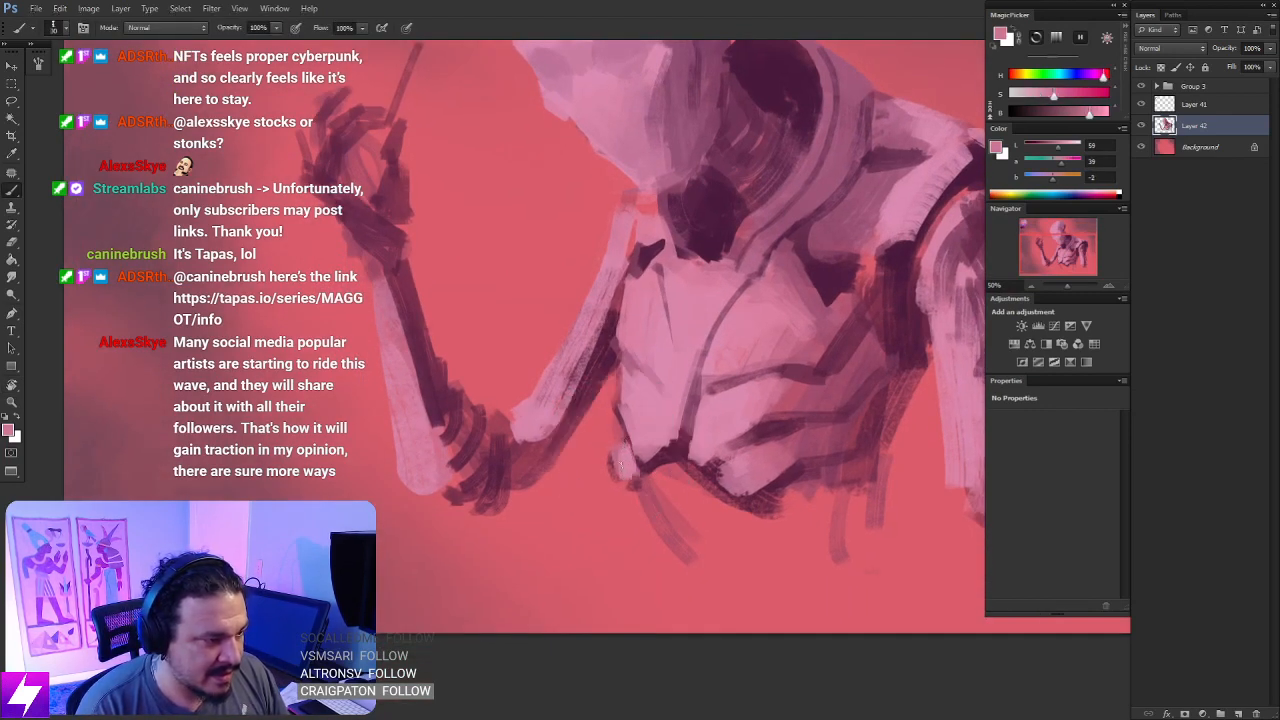
key("e")
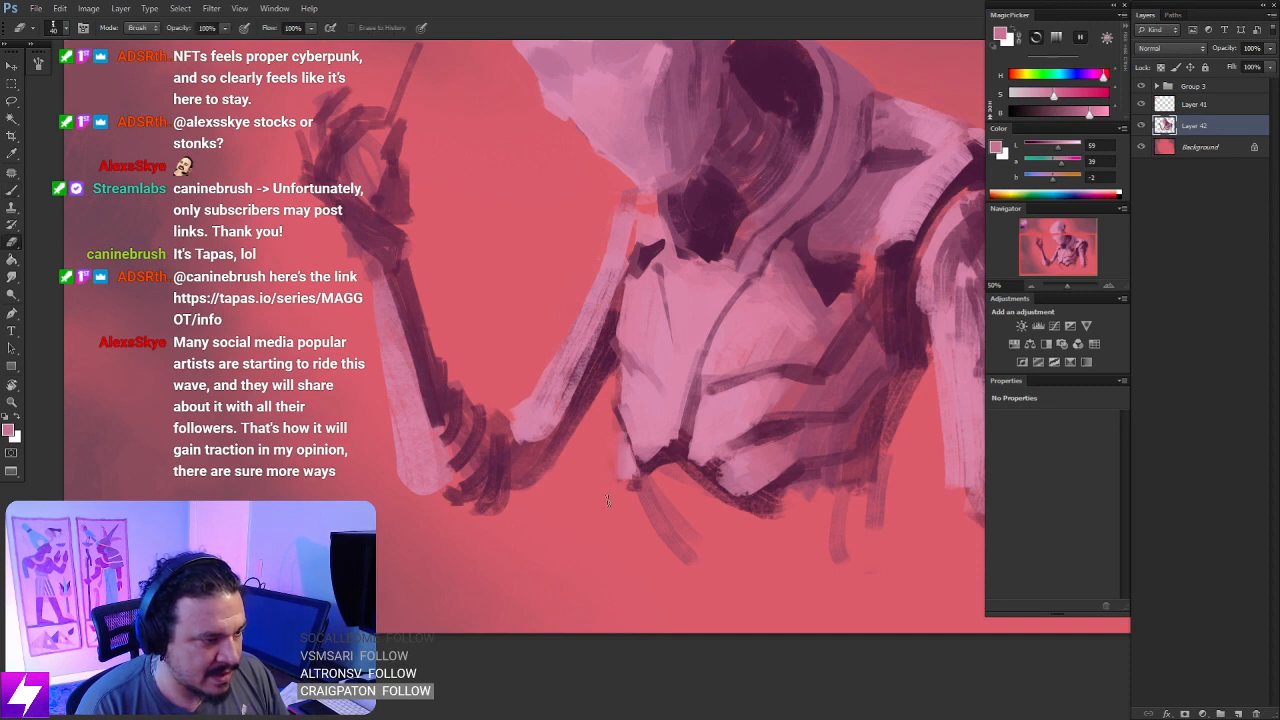
mouse_move(772, 545)
left_mouse_down()
mouse_move(671, 469)
mouse_move(653, 480)
left_mouse_up()
- Sample dark plum and sketch looping hip-side shapes under the rear end of the rib cage
key("b")
left_click(670, 390, "alt")
mouse_move(680, 384)
left_mouse_down()
mouse_move(741, 370)
mouse_move(660, 422)
mouse_move(704, 473)
mouse_move(743, 463)
mouse_move(766, 419)
mouse_move(756, 404)
mouse_move(707, 470)
mouse_move(773, 399)
left_mouse_up()
mouse_move(747, 468)
left_mouse_down()
mouse_move(716, 505)
mouse_move(737, 508)
mouse_move(742, 474)
left_mouse_up()
left_click_drag(769, 389, 762, 350)
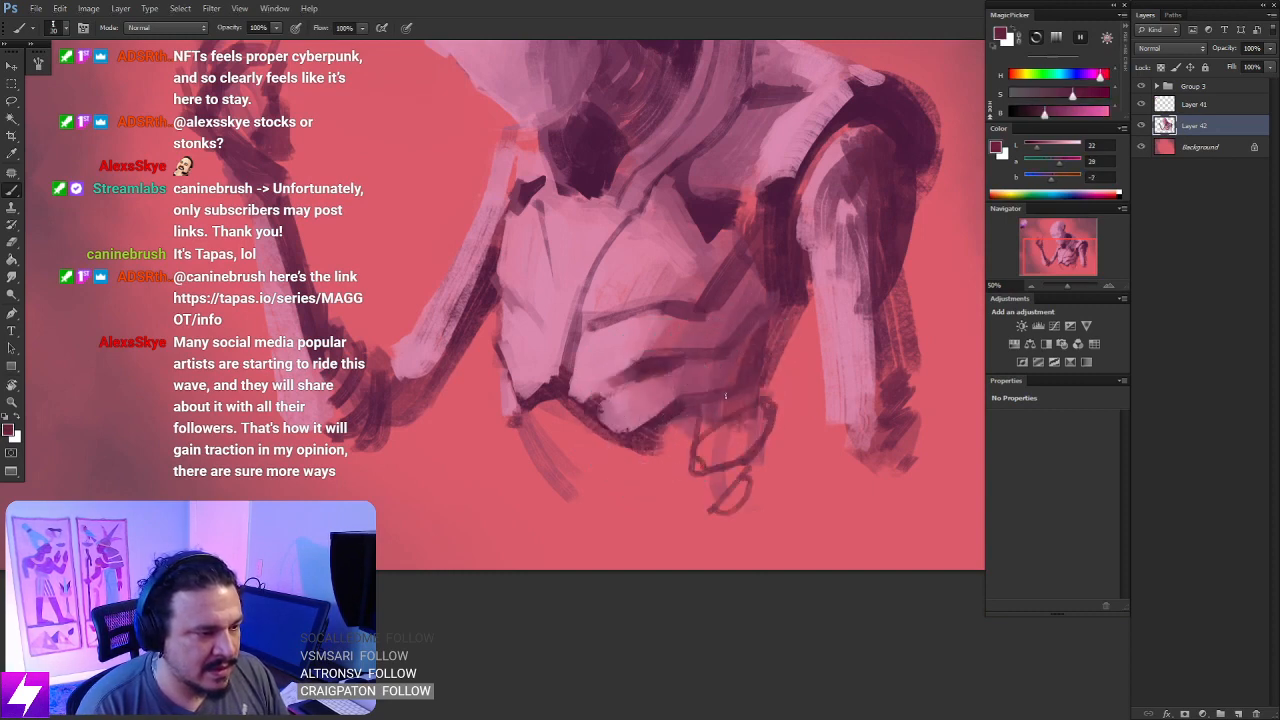
- Outline the mechanical abdomen below the ribs with a thin dark plum brush, adding the front loops and the central spine block
left_click_drag(680, 410, 719, 422)
key("[")
mouse_move(572, 450)
left_mouse_down()
mouse_move(561, 491)
mouse_move(564, 466)
mouse_move(542, 470)
mouse_move(584, 519)
left_mouse_up()
mouse_move(651, 464)
left_mouse_down()
mouse_move(654, 535)
mouse_move(681, 557)
mouse_move(721, 512)
left_mouse_up()
mouse_move(732, 456)
left_mouse_down()
mouse_move(732, 543)
mouse_move(718, 545)
left_mouse_up()
mouse_move(651, 474)
left_mouse_down()
mouse_move(714, 475)
mouse_move(690, 510)
left_mouse_up()
mouse_move(722, 508)
left_mouse_down()
mouse_move(698, 567)
mouse_move(664, 563)
left_mouse_up()
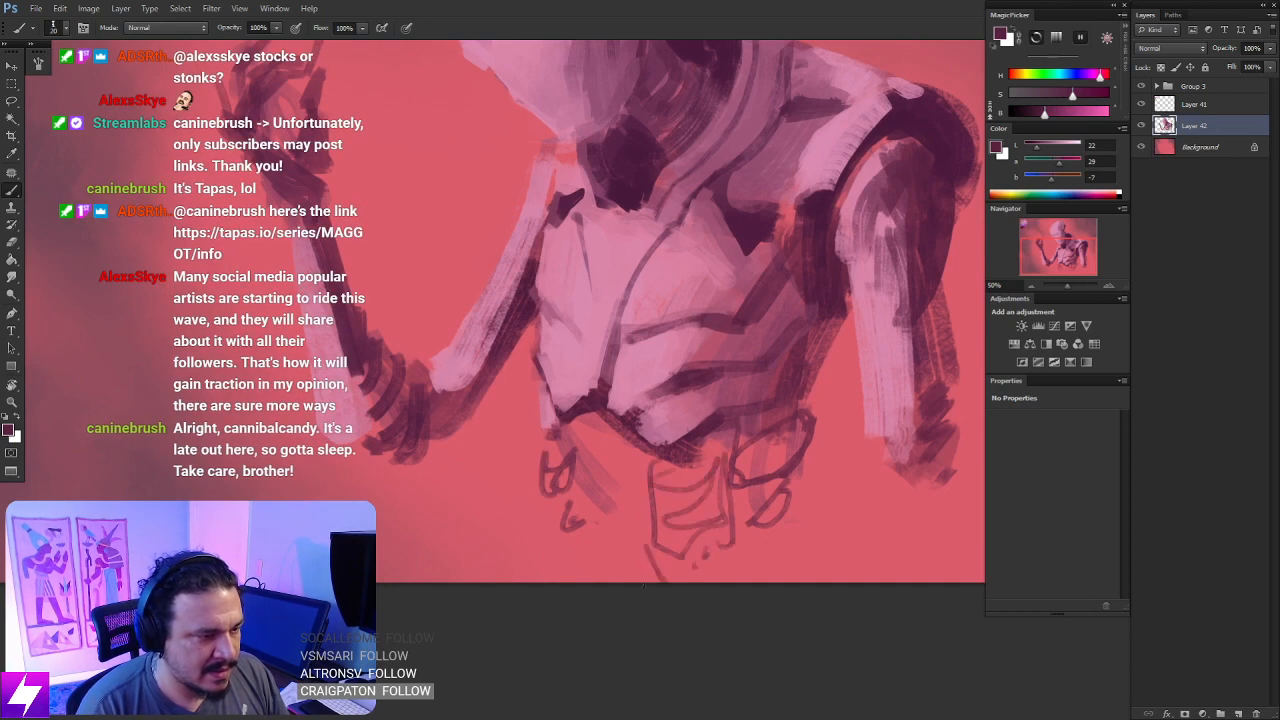
- Sketch two curved hip outlines in dark plum along the canvas's lower edge
mouse_move(544, 582)
left_mouse_down()
mouse_move(577, 560)
mouse_move(620, 566)
left_mouse_up()
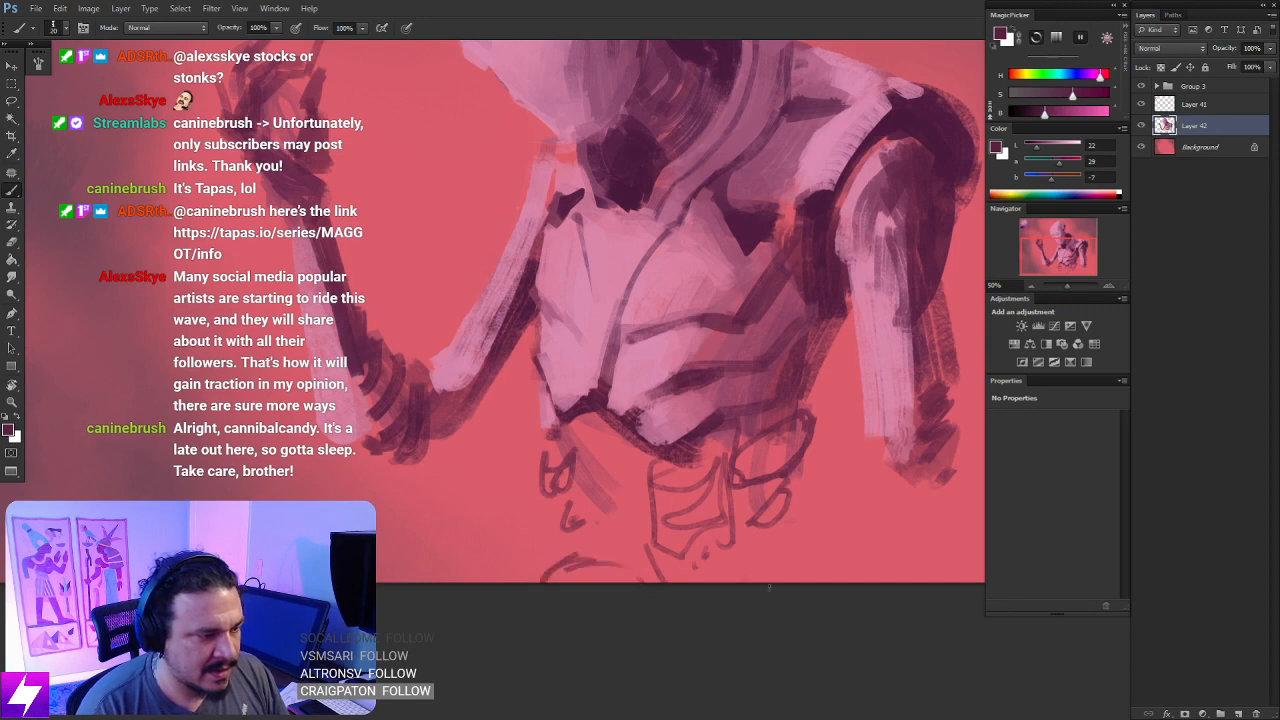
left_click_drag(759, 563, 812, 581)
key("ctrl+0")
scroll(640, 462, "down", 1)
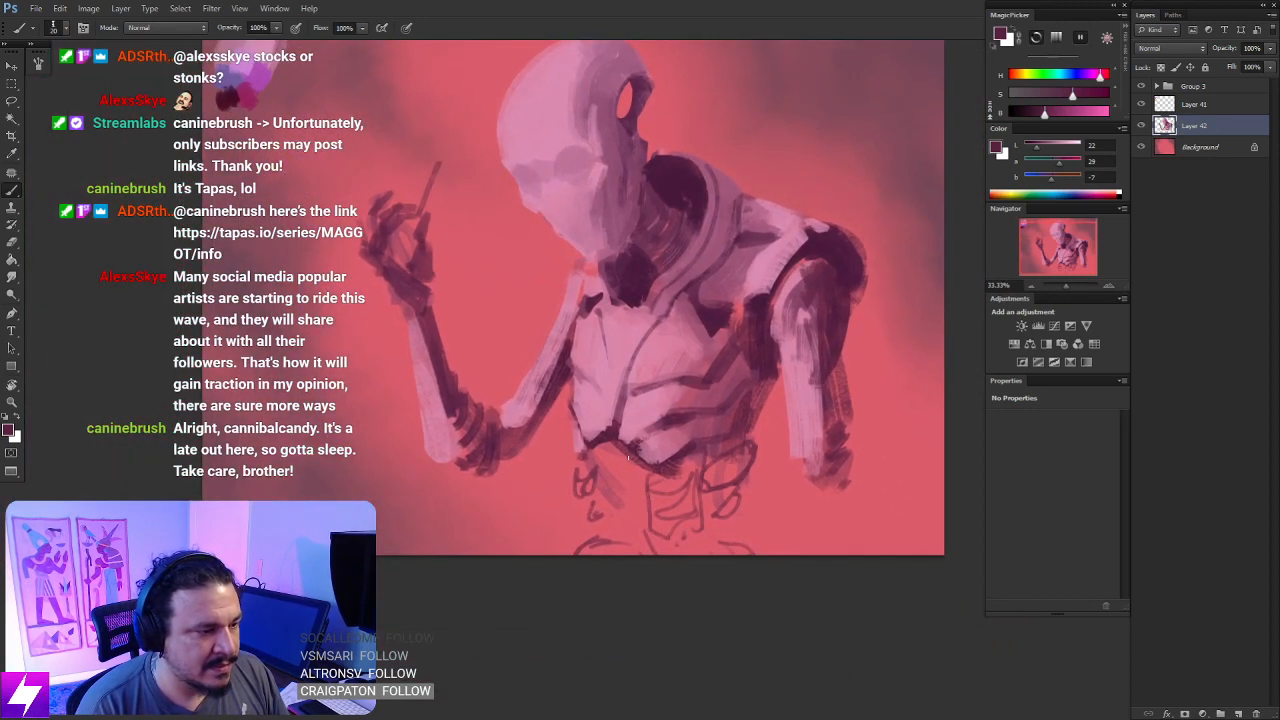
- Sample darker plum from inside the collar and block in the abdomen and central spine below the rib cage
mouse_move(580, 483)
left_mouse_down()
mouse_move(611, 458)
mouse_move(585, 481)
mouse_move(619, 469)
mouse_move(611, 499)
mouse_move(617, 458)
mouse_move(603, 451)
mouse_move(619, 485)
mouse_move(645, 472)
mouse_move(666, 498)
left_mouse_up()
left_click(686, 180, "alt")
mouse_move(616, 448)
left_mouse_down()
mouse_move(636, 477)
mouse_move(605, 442)
mouse_move(628, 480)
mouse_move(704, 483)
mouse_move(717, 443)
mouse_move(709, 468)
mouse_move(735, 458)
mouse_move(728, 497)
mouse_move(689, 455)
mouse_move(679, 469)
mouse_move(691, 486)
mouse_move(658, 505)
mouse_move(689, 535)
mouse_move(660, 554)
left_mouse_up()
key("bracketleft")
key("bracketleft")
key("bracketleft")
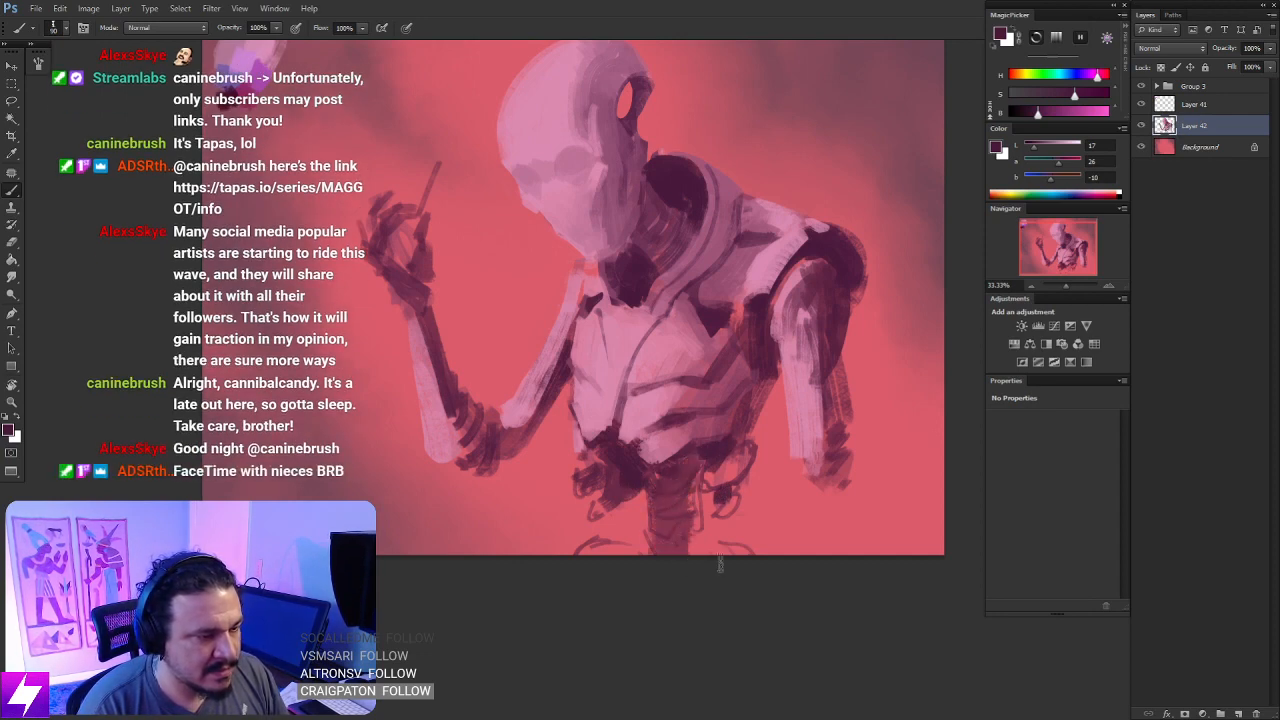
left_click_drag(736, 568, 724, 557)
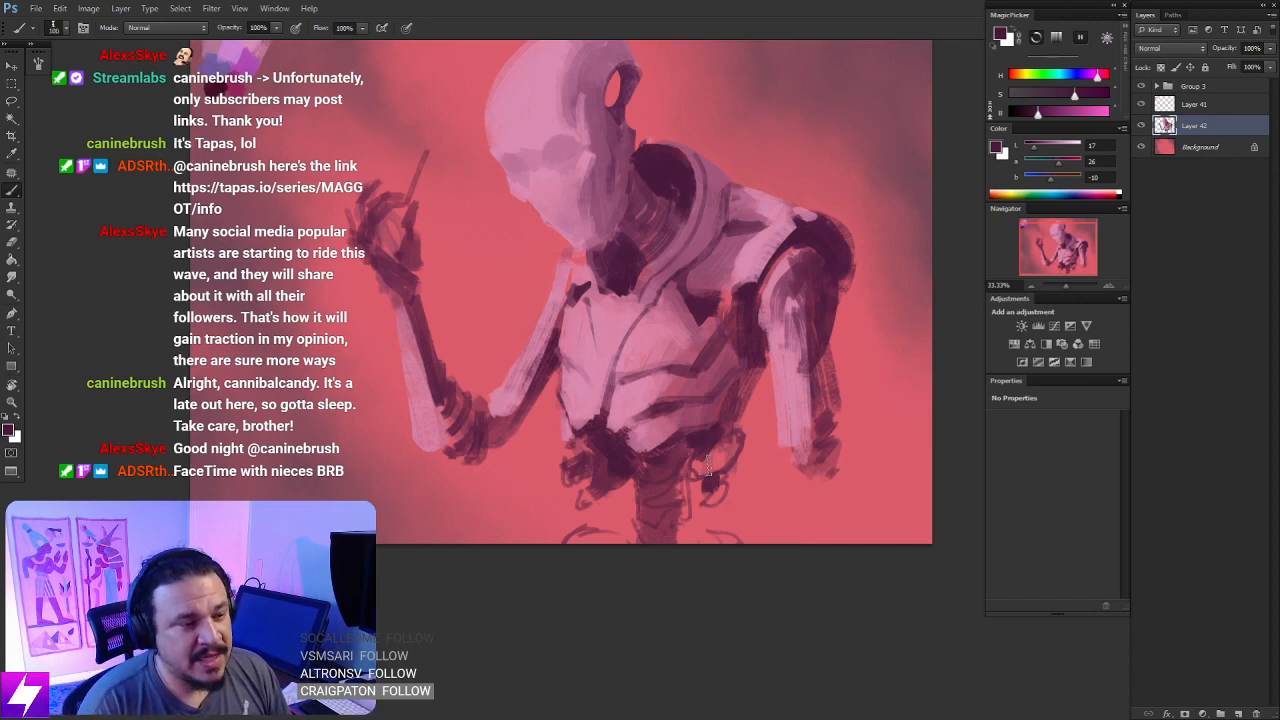
- Undo the last stroke and darken the side of the spine and the nearby joints with a size 60 brush
mouse_move(717, 486)
left_mouse_down()
mouse_move(710, 503)
mouse_move(714, 490)
mouse_move(731, 497)
mouse_move(661, 473)
mouse_move(660, 492)
left_mouse_up()
key("ctrl+z")
key("bracketleft")
key("bracketleft")
key("bracketleft")
key("bracketleft")
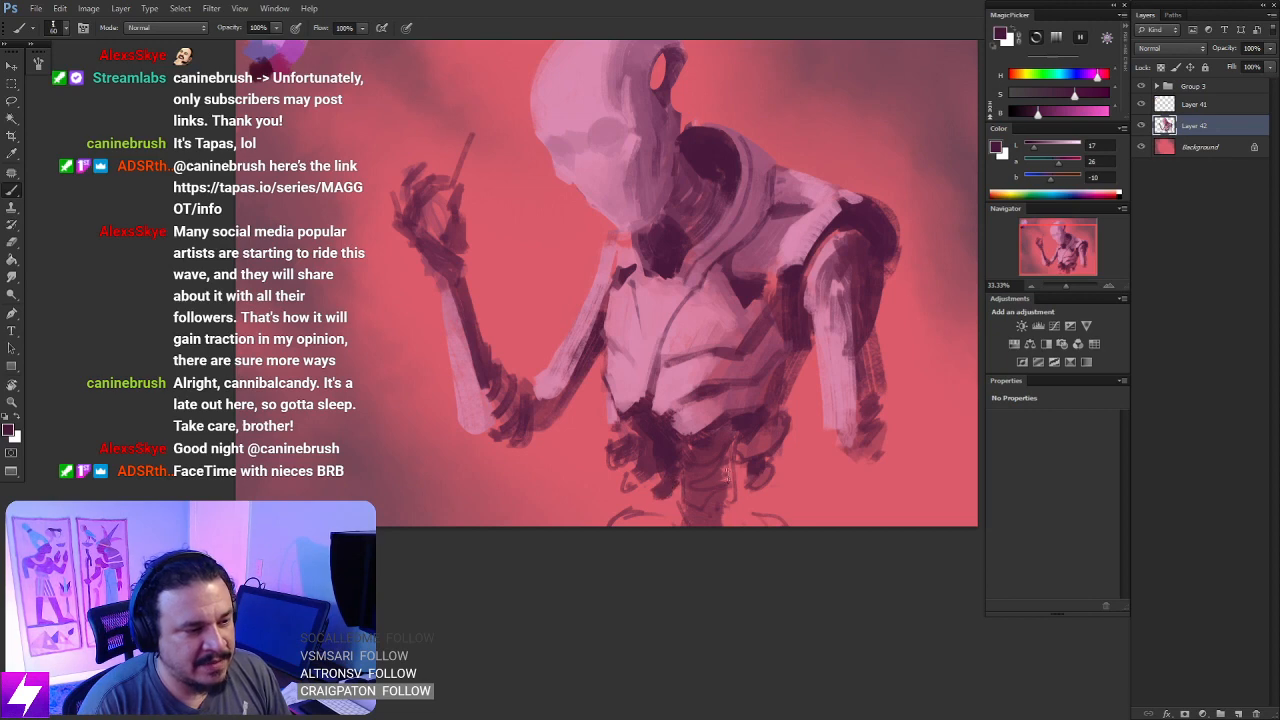
mouse_move(735, 462)
left_mouse_down()
mouse_move(728, 440)
mouse_move(726, 521)
left_mouse_up()
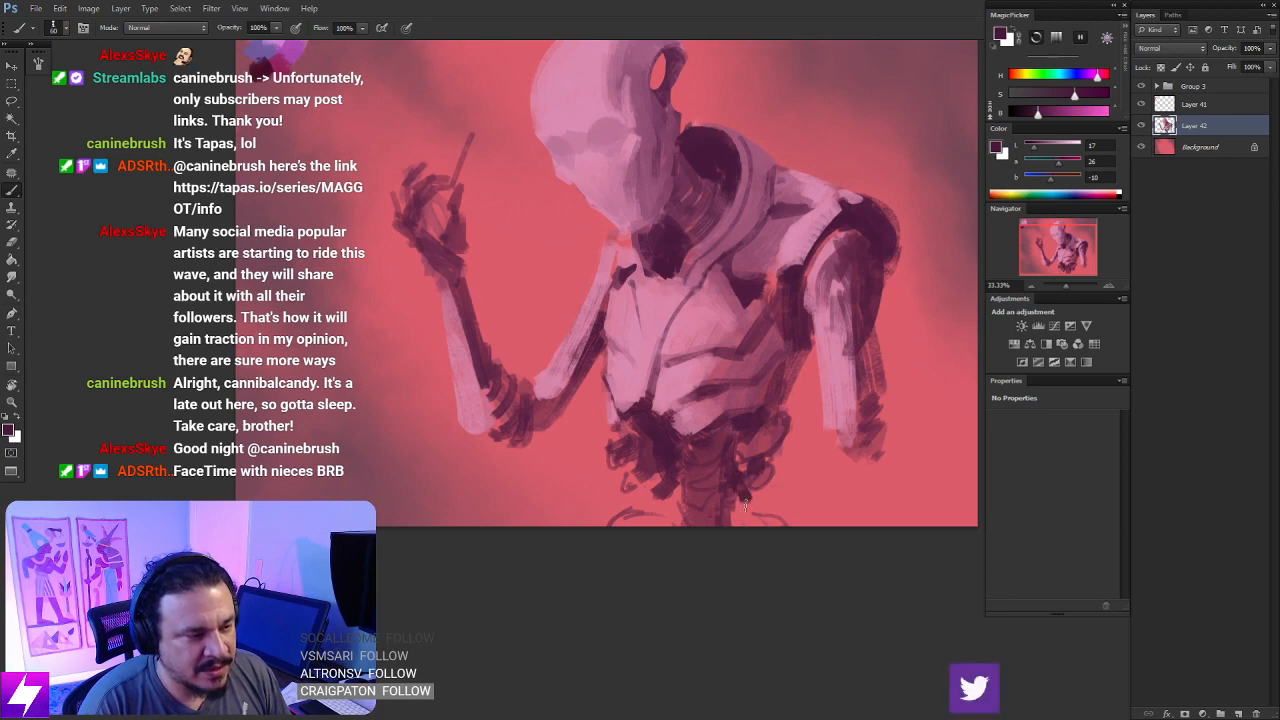
- Fill the hip shapes and reinforce the waist mechanics in dark plum with a size 100 brush
mouse_move(672, 536)
left_mouse_down()
mouse_move(696, 497)
mouse_move(635, 500)
mouse_move(668, 488)
left_mouse_up()
key("bracketright")
key("bracketright")
key("bracketright")
key("bracketright")
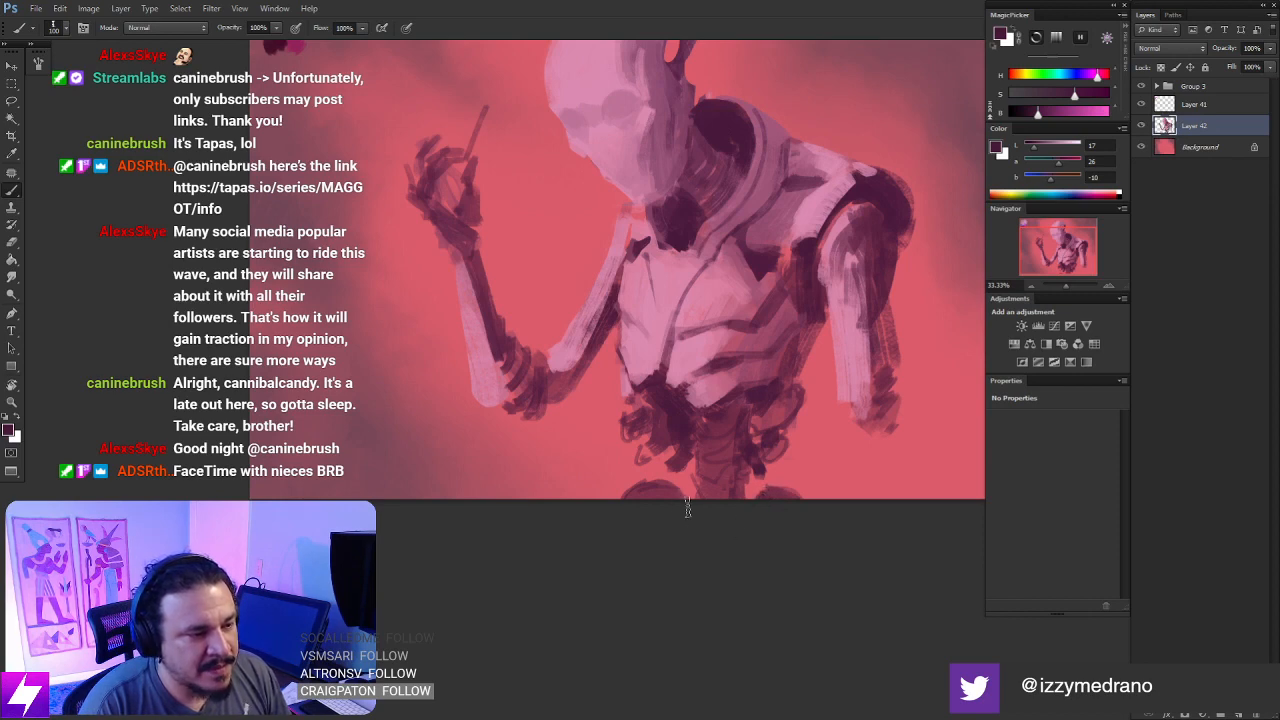
left_click_drag(764, 447, 741, 477)
left_click_drag(675, 398, 692, 437)
left_click_drag(716, 416, 682, 422)
left_click_drag(772, 475, 753, 454)
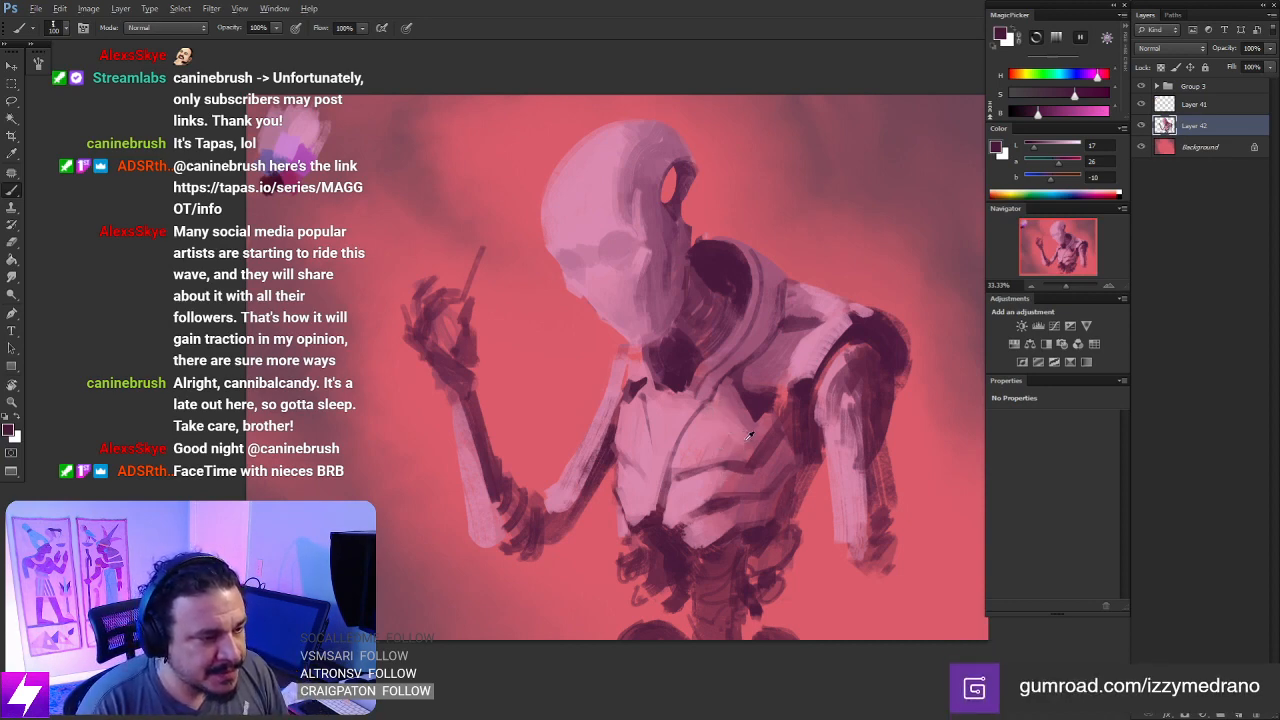
- Sample a muted mauve from the chest and brush it over the lower ribs
left_click(748, 430, "alt")
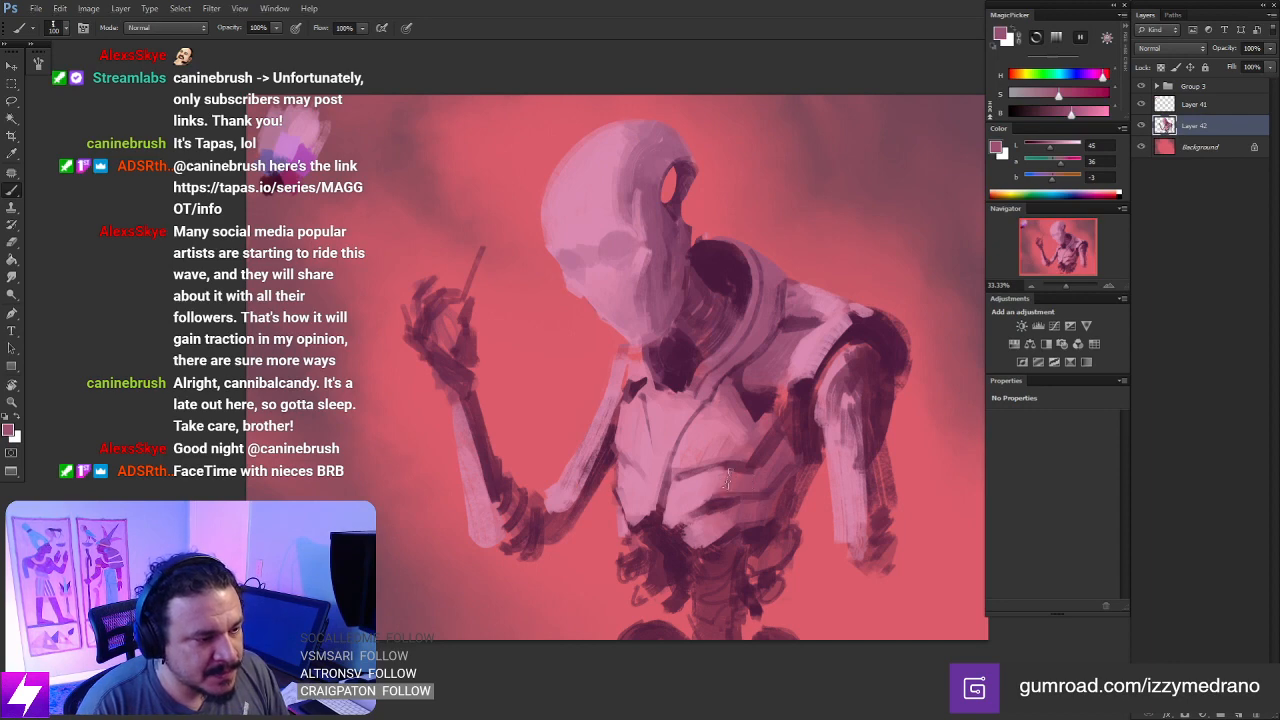
mouse_move(723, 514)
left_mouse_down()
mouse_move(713, 528)
mouse_move(689, 511)
mouse_move(689, 472)
left_mouse_up()
left_click_drag(762, 531, 682, 530)
key("ctrl+minus")
left_click_drag(773, 468, 770, 486)
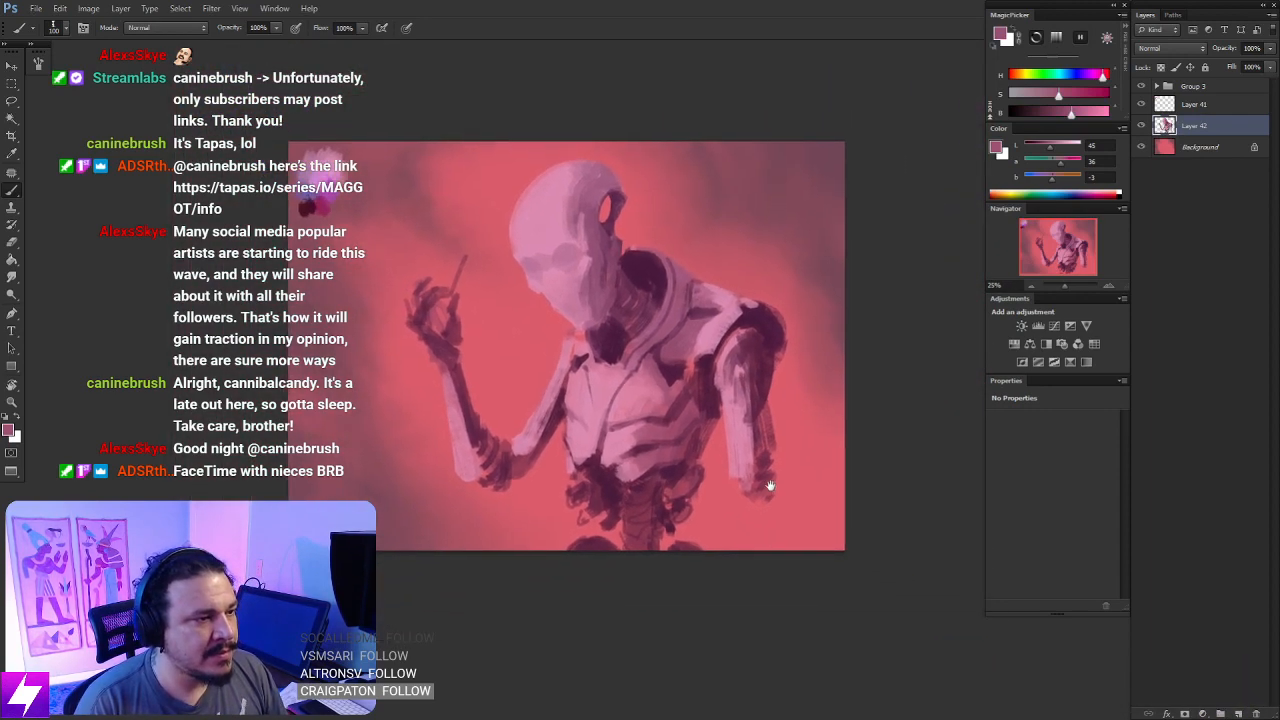
- Scale the figure layer down proportionally to about 88.5% toward the rear shoulder side and apply the transform
key("ctrl+t")
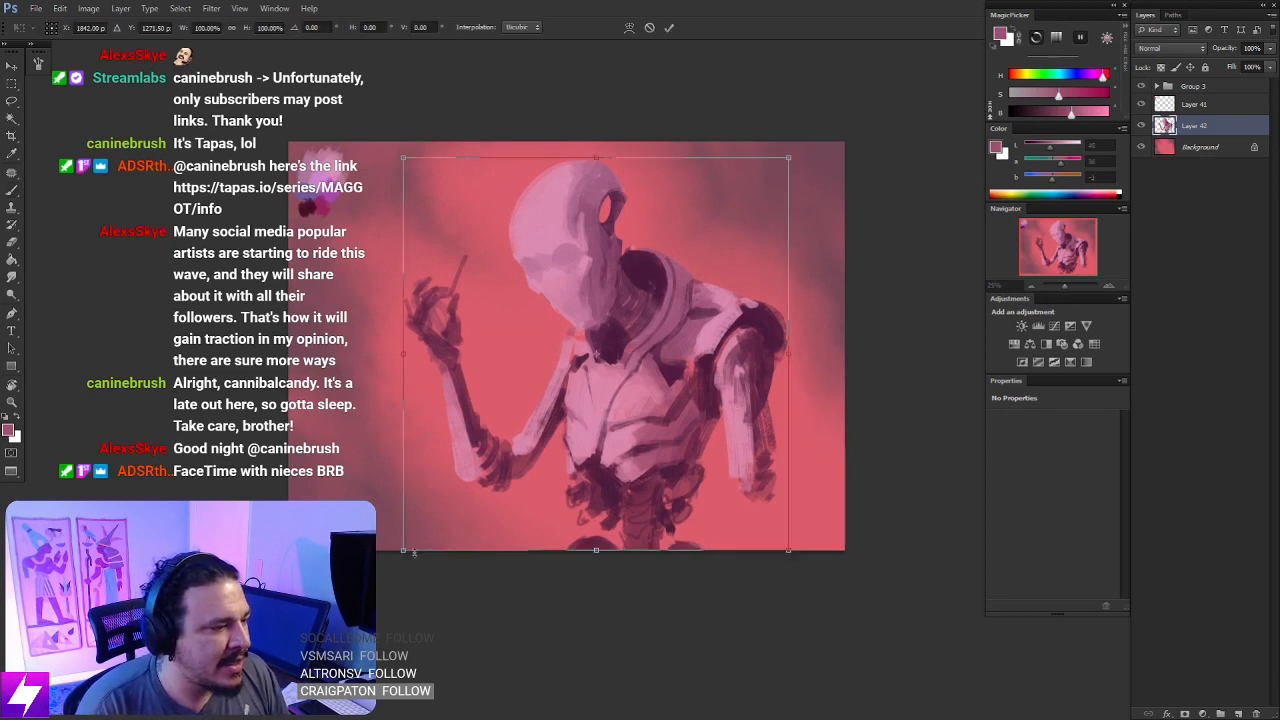
left_click_drag(413, 552, 511, 507)
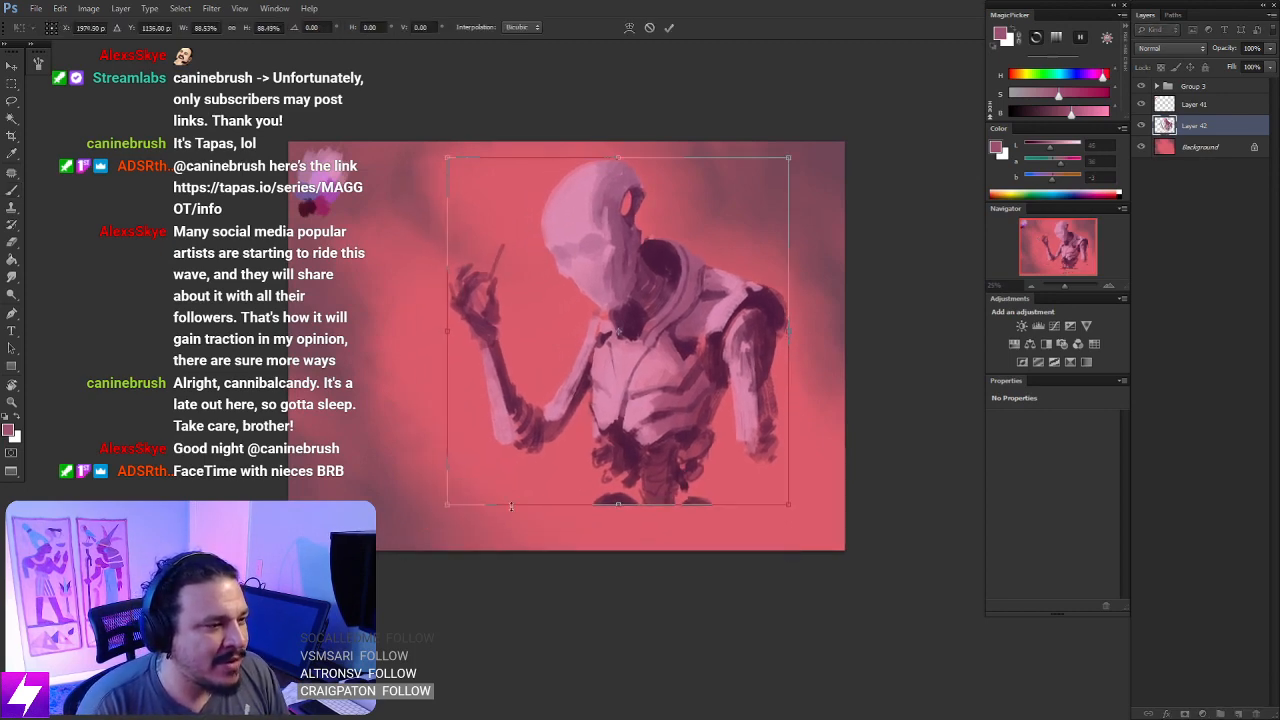
key("Return")
- Flip the painting horizontally and review the resized figure
mouse_move(586, 486)
left_mouse_down()
mouse_move(574, 471)
mouse_move(616, 473)
left_mouse_up()
key("ctrl+minus")
key("ctrl+shift+h")
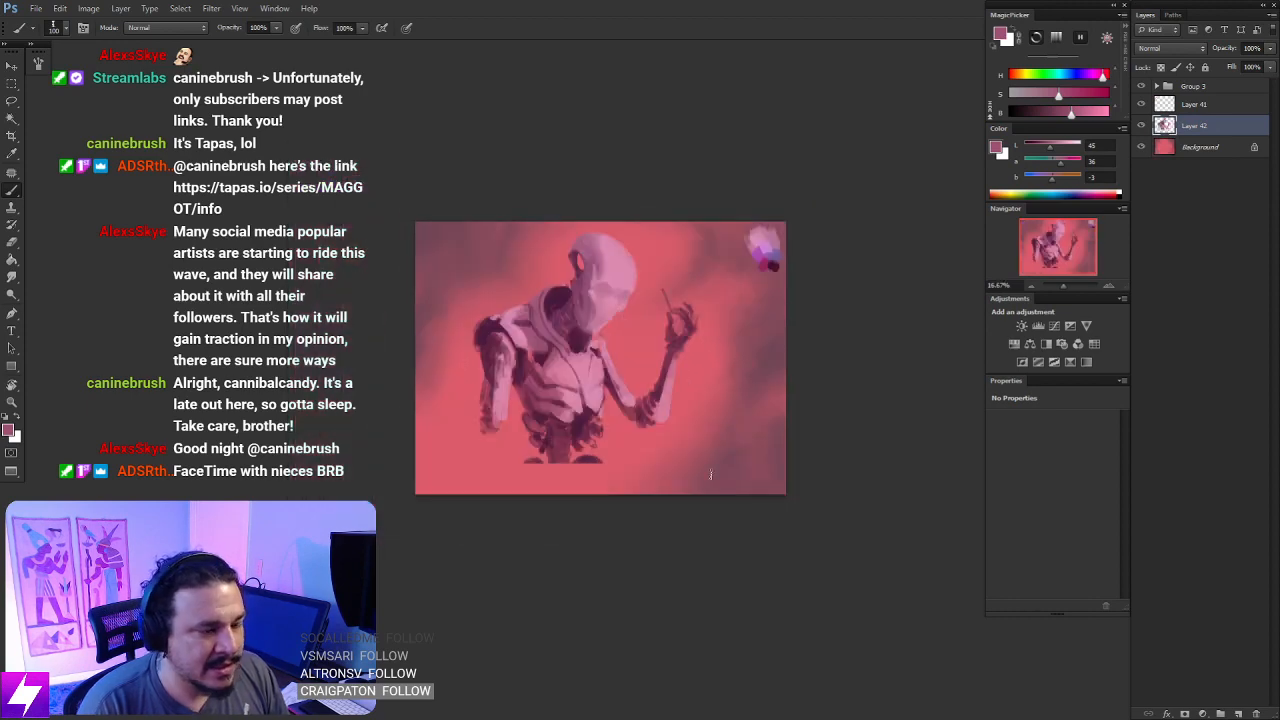
key("ctrl+plus")
key("ctrl+plus")
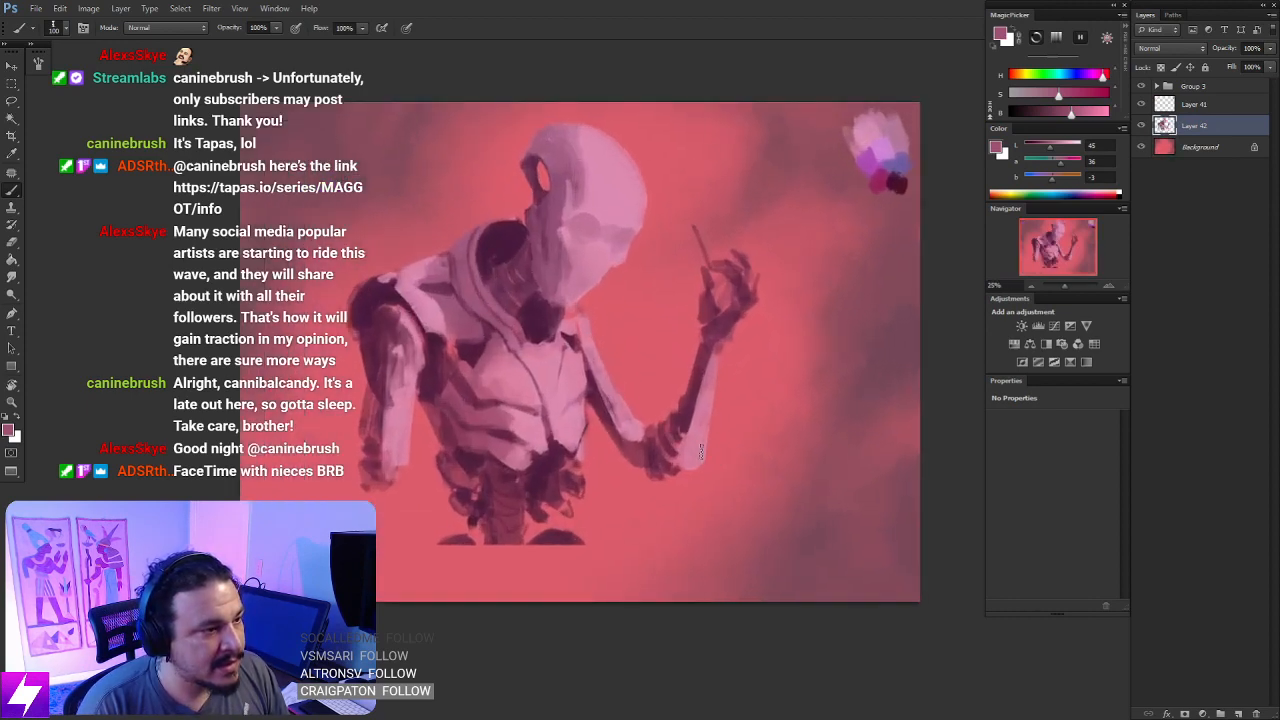
mouse_move(637, 457)
left_mouse_down()
mouse_move(660, 474)
mouse_move(692, 466)
mouse_move(678, 487)
mouse_move(602, 509)
left_mouse_up()
- Make the Background layer active and mix a hot pink from the sampled coral
left_click(1164, 150)
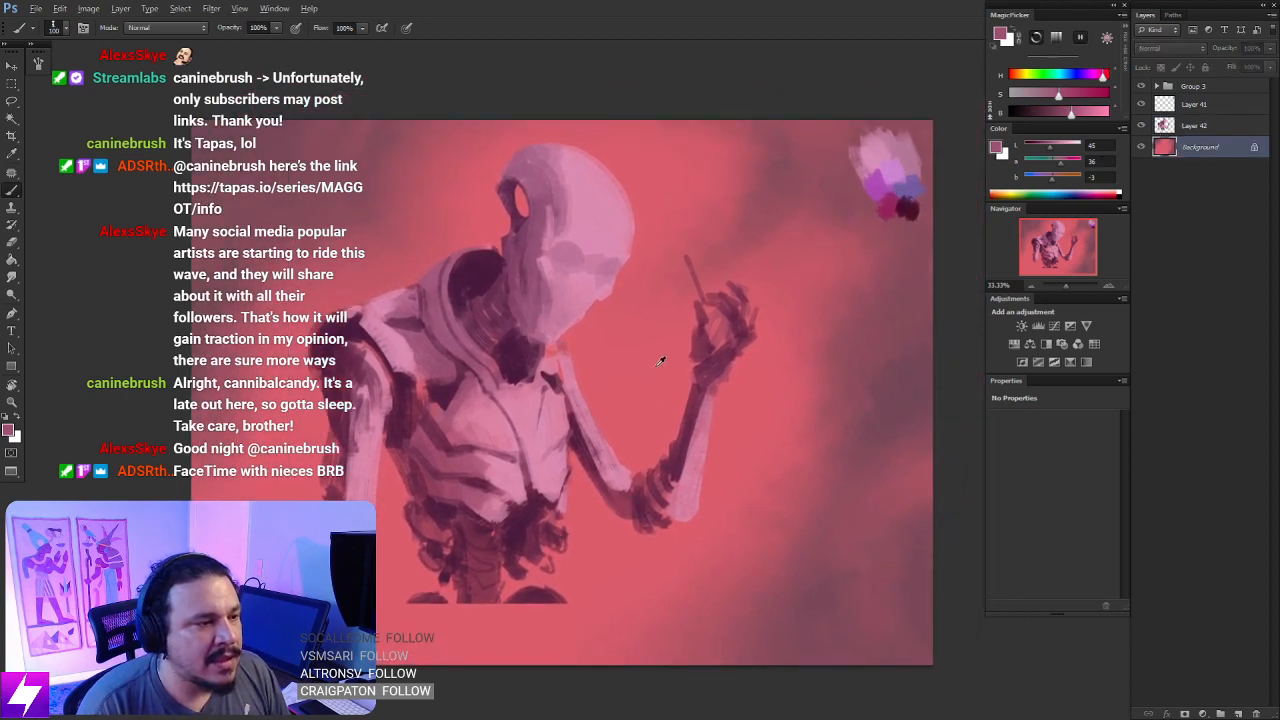
left_click(1101, 117)
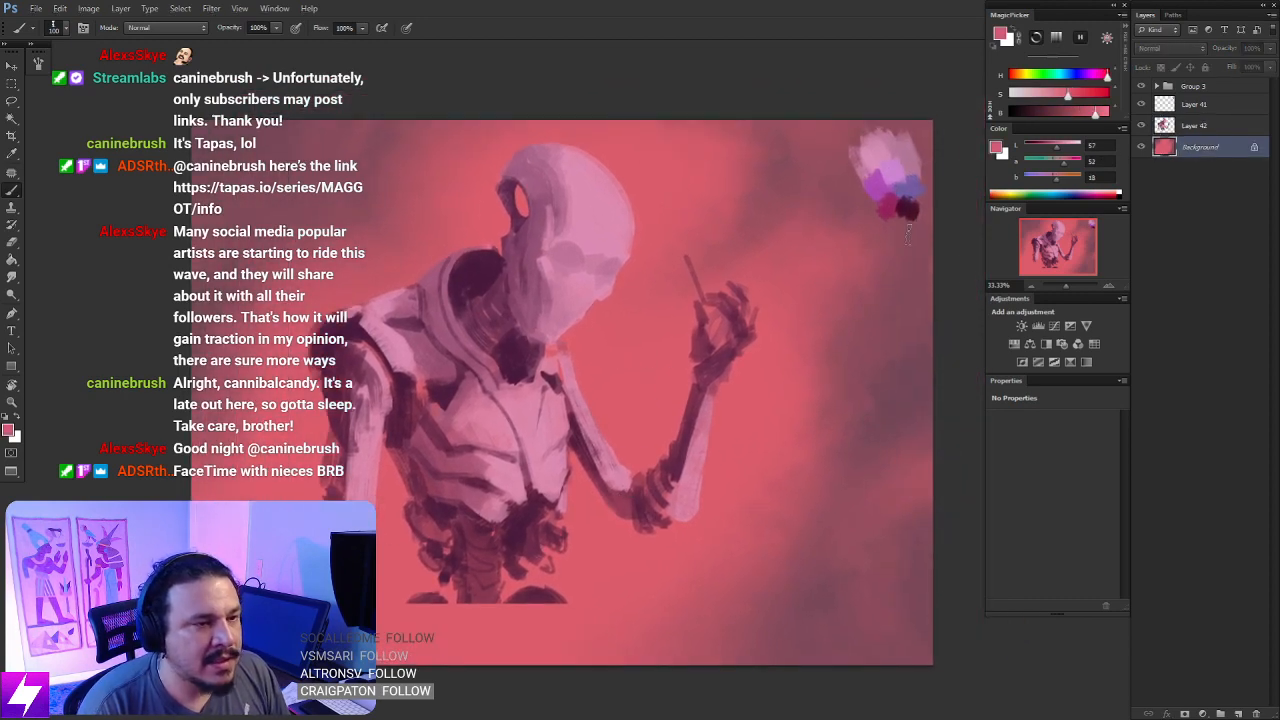
left_click(1072, 94)
left_click(1100, 75)
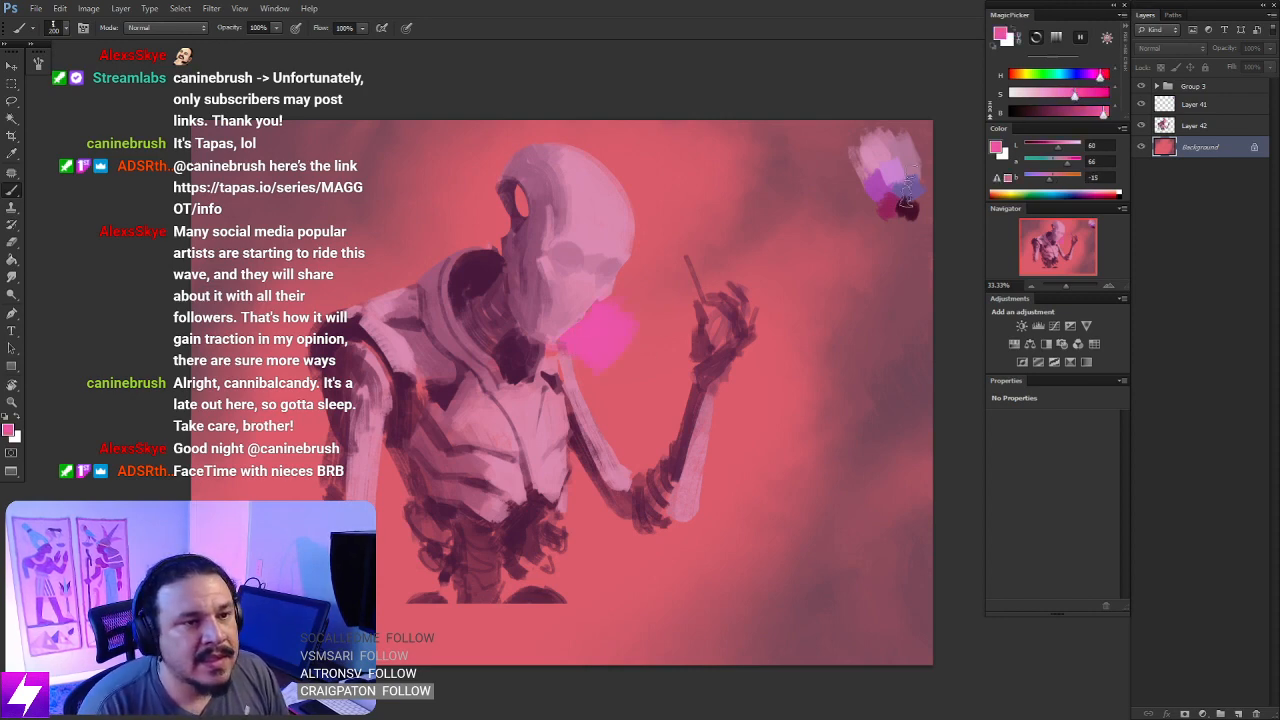
- Paint a hot pink glow on the background around the head, shoulders and bent arm with a size 300 brush
key("bracketright")
key("bracketright")
mouse_move(565, 388)
left_mouse_down()
mouse_move(543, 312)
mouse_move(555, 218)
mouse_move(610, 290)
mouse_move(626, 186)
mouse_move(500, 225)
mouse_move(531, 150)
mouse_move(489, 288)
mouse_move(502, 165)
left_mouse_up()
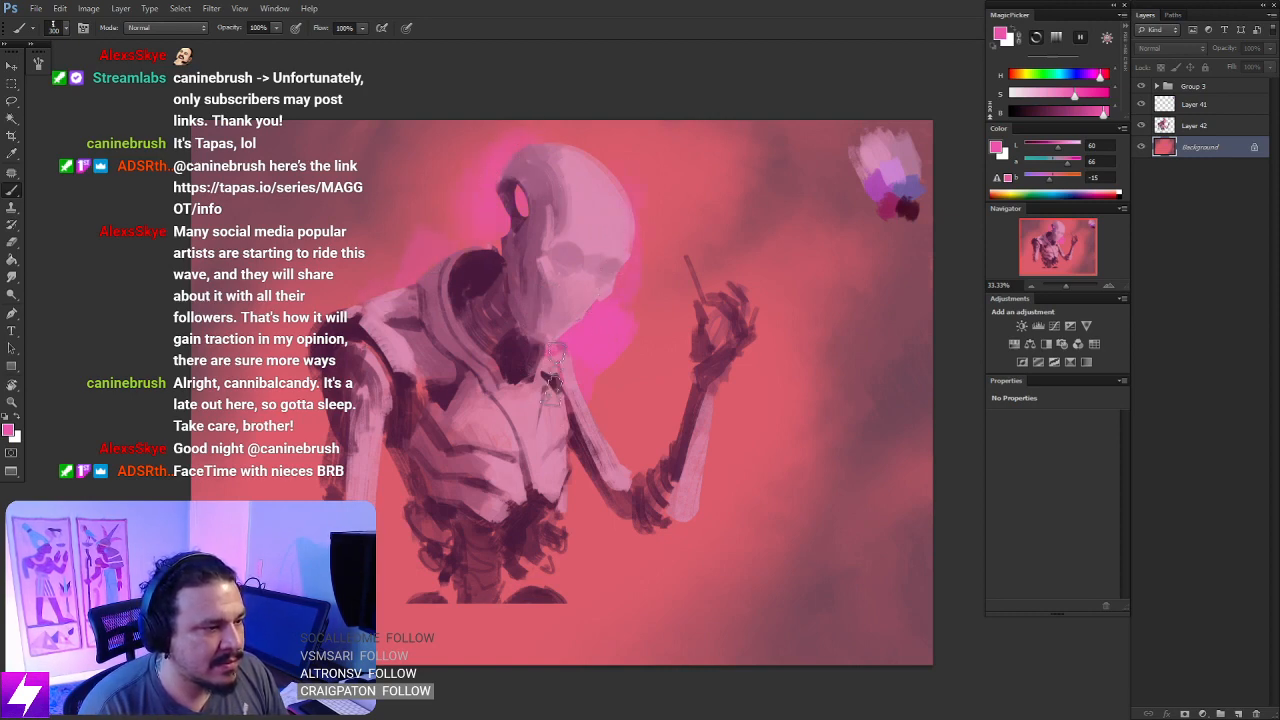
mouse_move(570, 440)
left_mouse_down()
mouse_move(582, 488)
mouse_move(640, 540)
mouse_move(652, 528)
mouse_move(628, 543)
mouse_move(575, 392)
left_mouse_up()
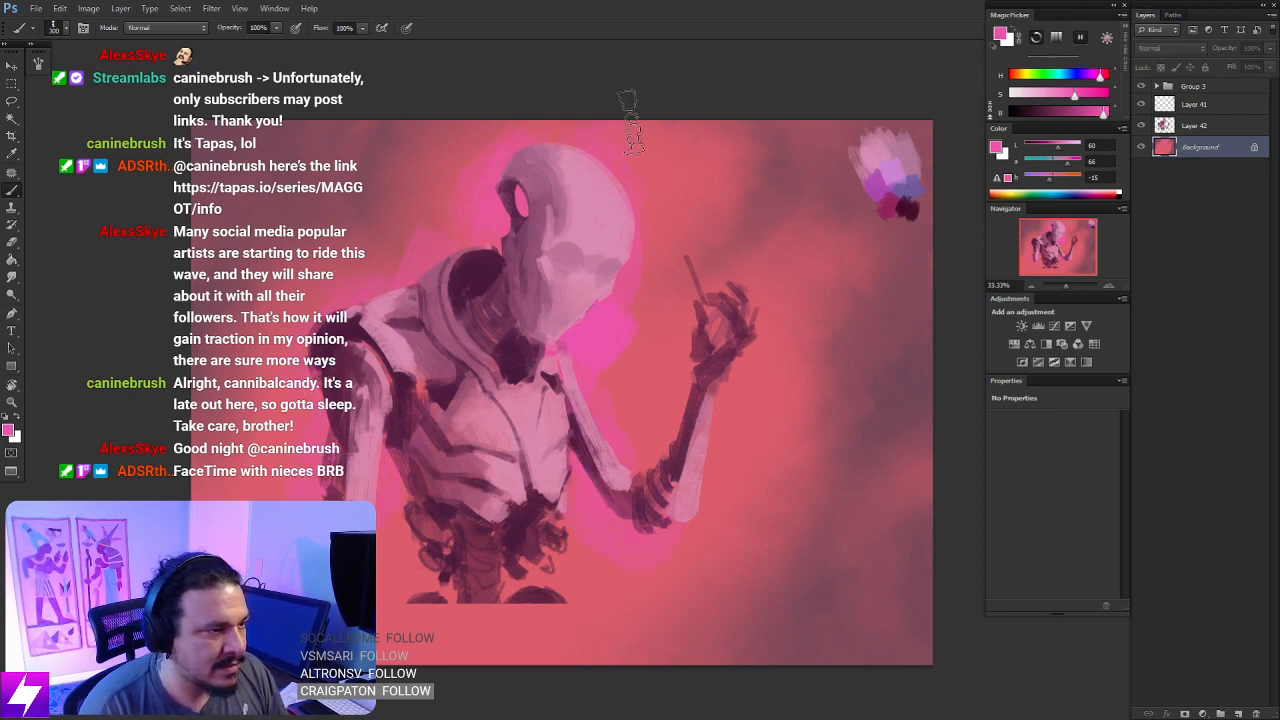
mouse_move(630, 116)
left_mouse_down()
mouse_move(637, 240)
mouse_move(621, 336)
left_mouse_up()
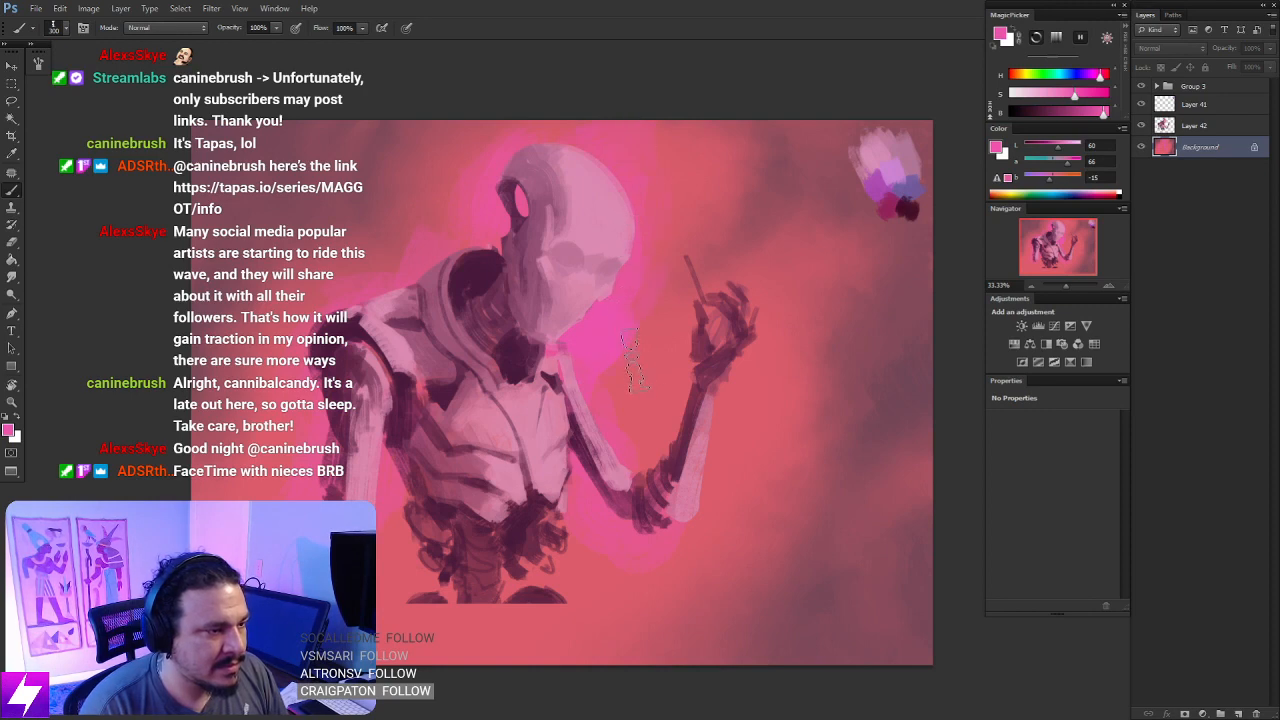
- Smudge the hot pink glow around the head, shoulders and bent arm into the coral background at 50% strength
key("r")
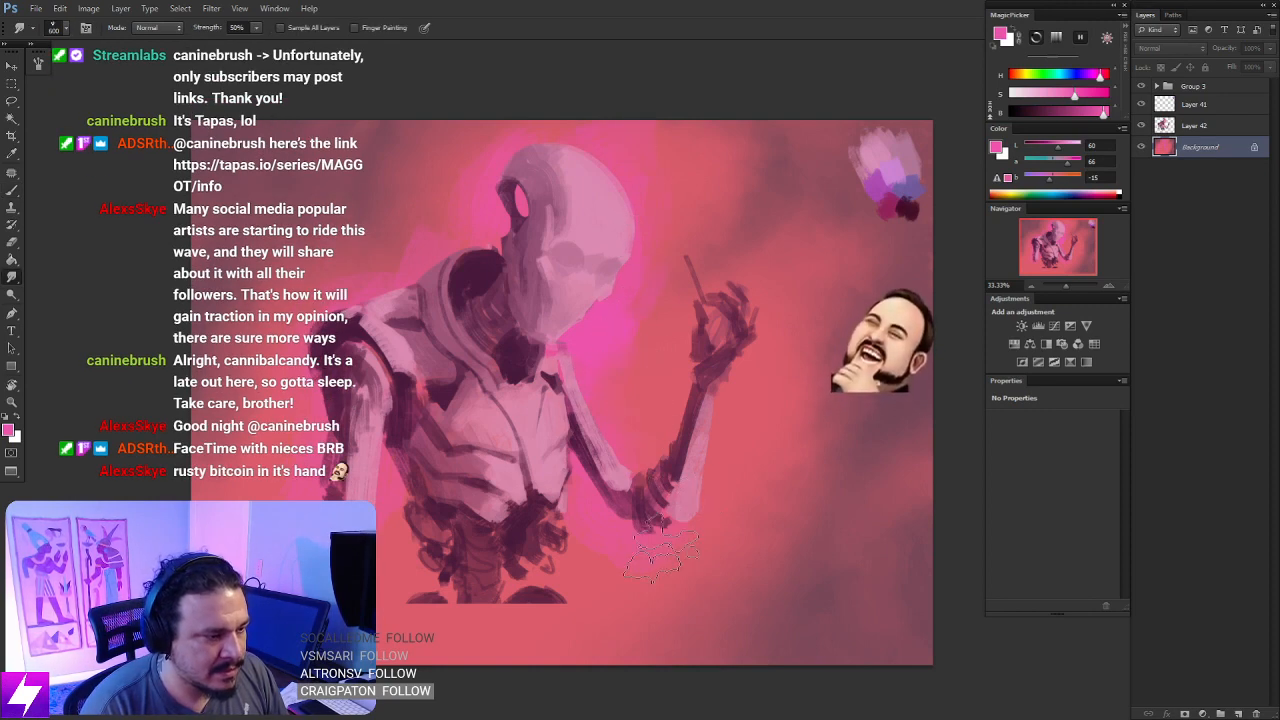
key("b")
mouse_move(628, 502)
left_mouse_down()
mouse_move(668, 482)
mouse_move(668, 462)
mouse_move(613, 462)
left_mouse_up()
key("r")
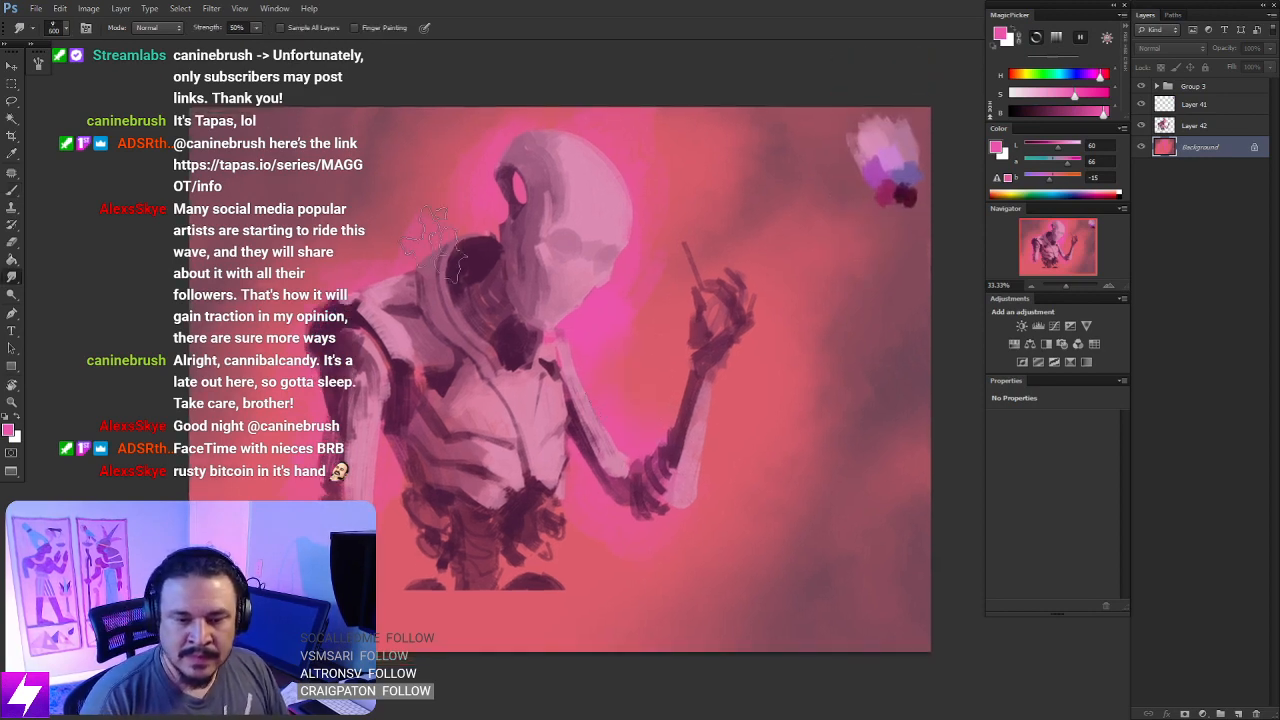
left_click_drag(437, 280, 459, 312)
mouse_move(546, 310)
left_mouse_down()
mouse_move(523, 301)
mouse_move(540, 303)
left_mouse_up()
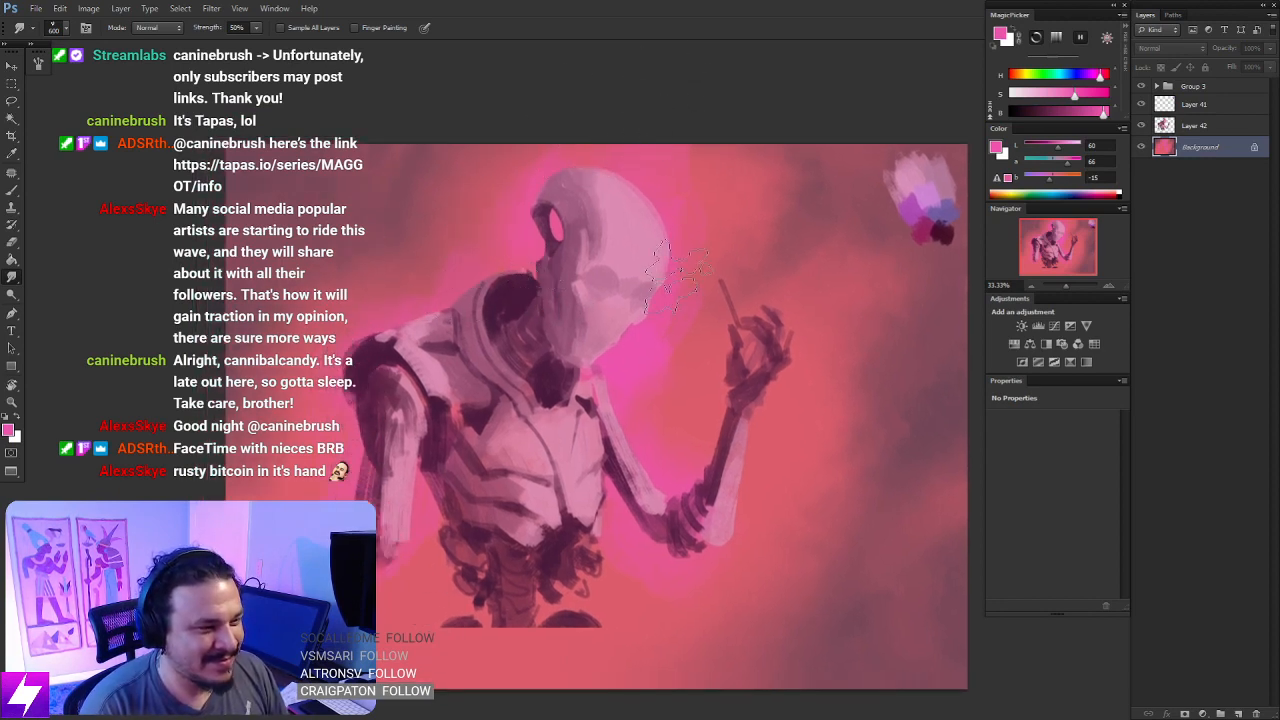
left_click_drag(575, 481, 596, 346)
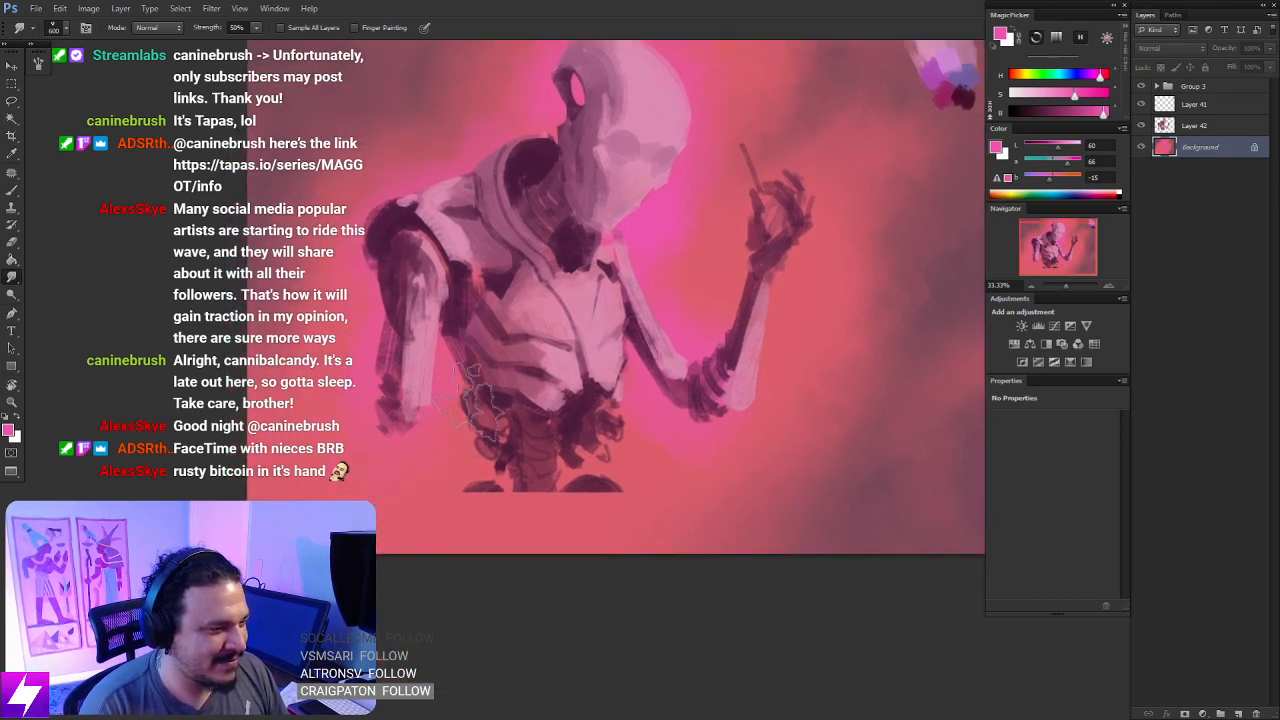
- Brush hot pink around the waist and blend its lower edge back into the background with sampled coral at brush size 700
key("b")
mouse_move(483, 421)
left_mouse_down()
mouse_move(558, 441)
mouse_move(605, 488)
mouse_move(468, 436)
mouse_move(427, 367)
left_mouse_up()
key("e")
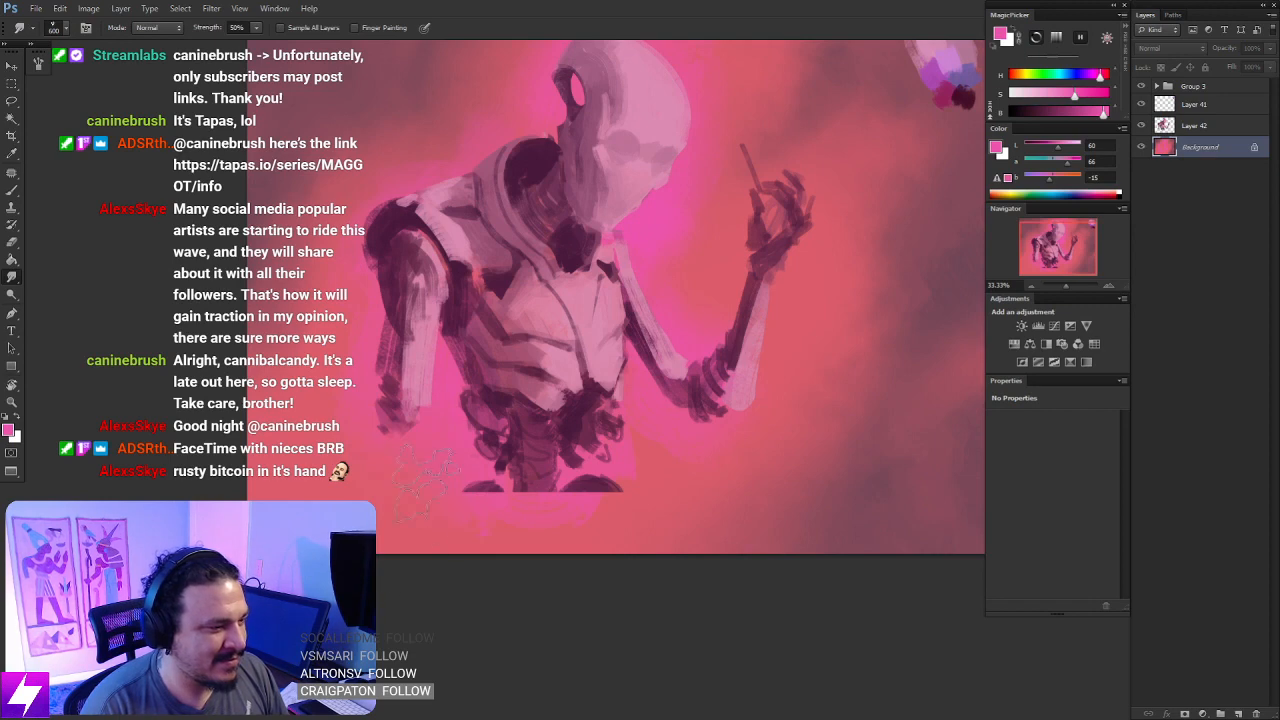
key("b")
left_click(350, 476, "alt")
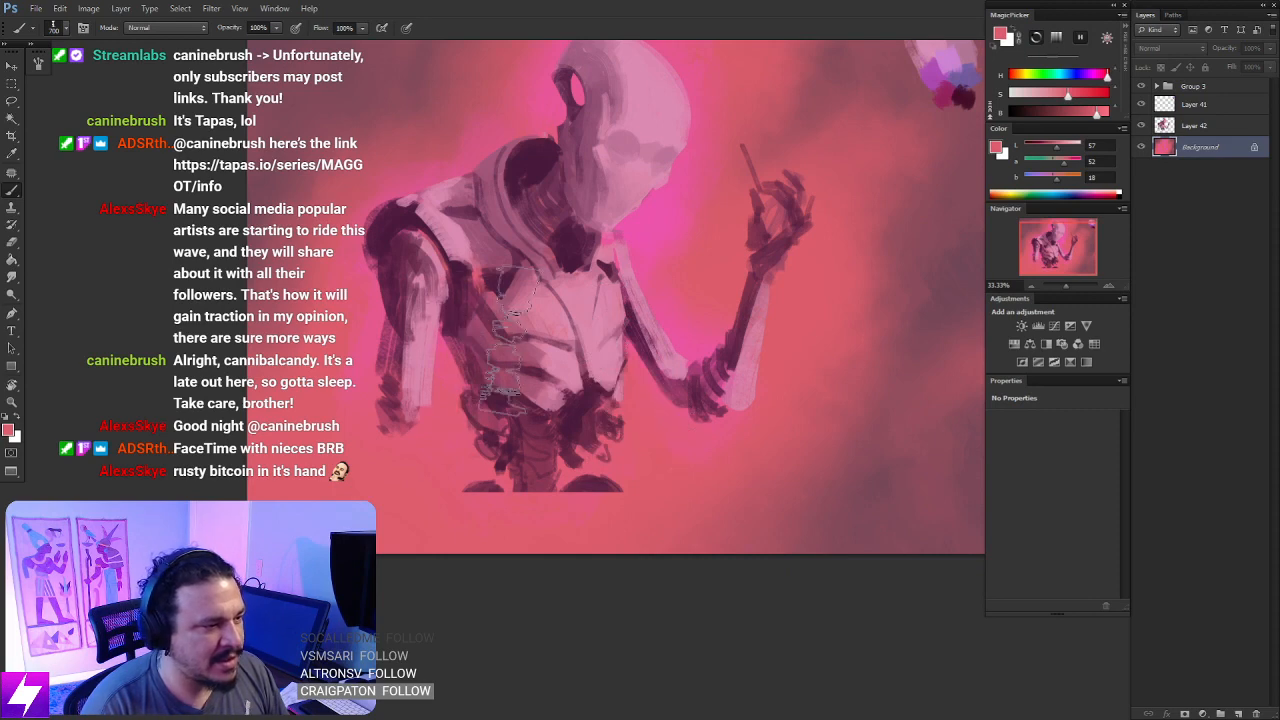
left_click_drag(572, 370, 544, 482)
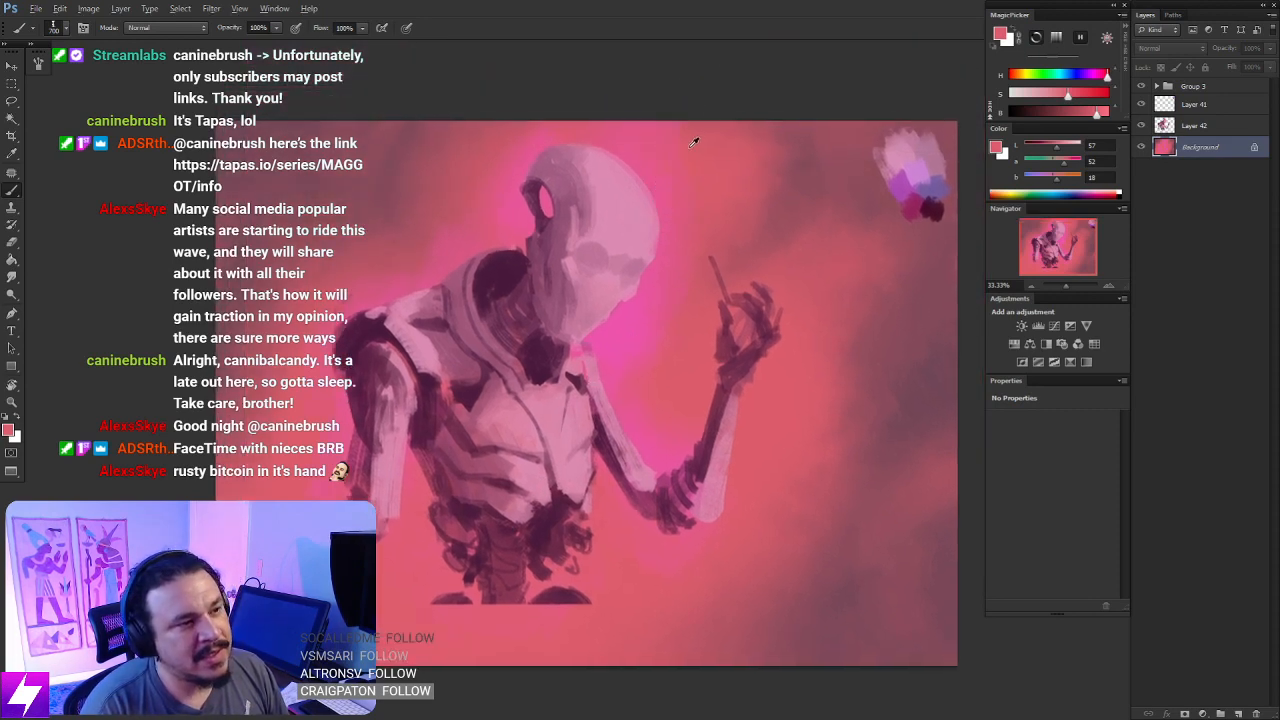
left_click_drag(555, 439, 553, 386)
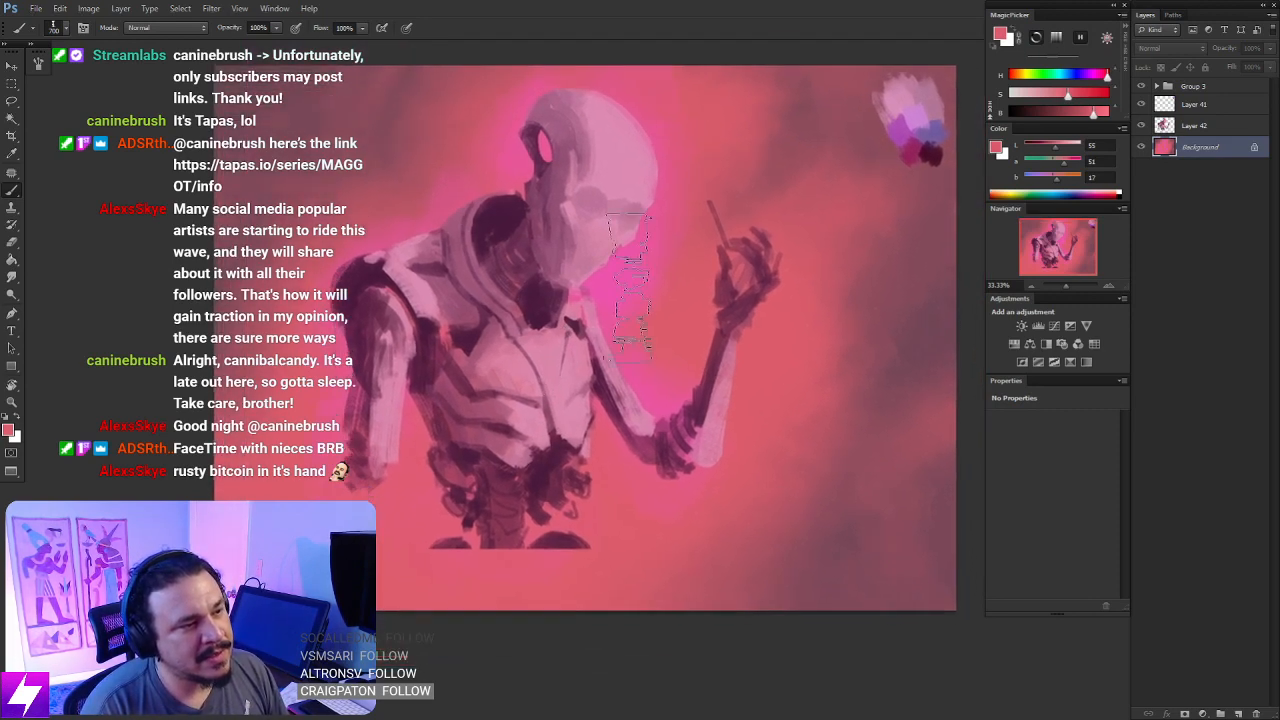
- Flip the painting horizontally and add a new layer directly above Layer 42
key("ctrl+minus")
key("ctrl+minus")
key("ctrl+shift+h")
key("ctrl+plus")
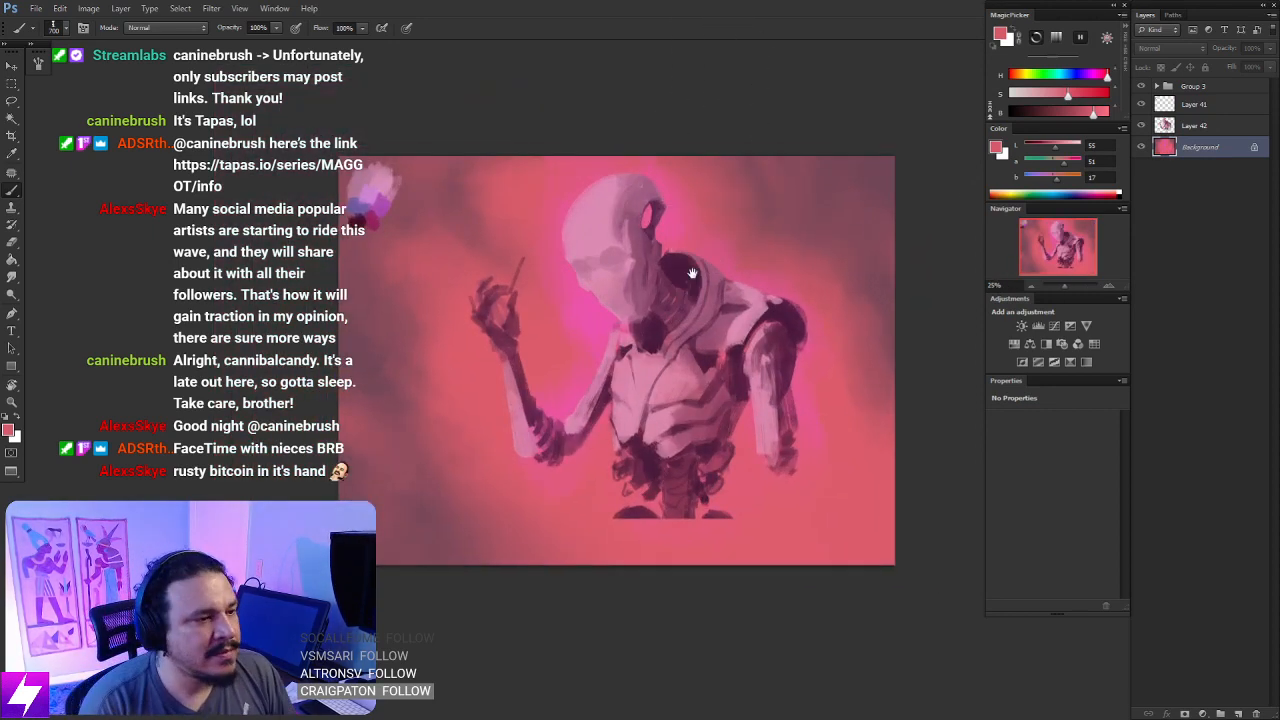
left_click_drag(691, 274, 680, 283)
left_click(1192, 126)
key("ctrl+shift+alt+n")
- Sample a background pink and paint small glow accents along the back of the head and inside the dark neck collar
left_click_drag(666, 364, 635, 336)
left_click_drag(524, 348, 599, 379)
key("ctrl+plus")
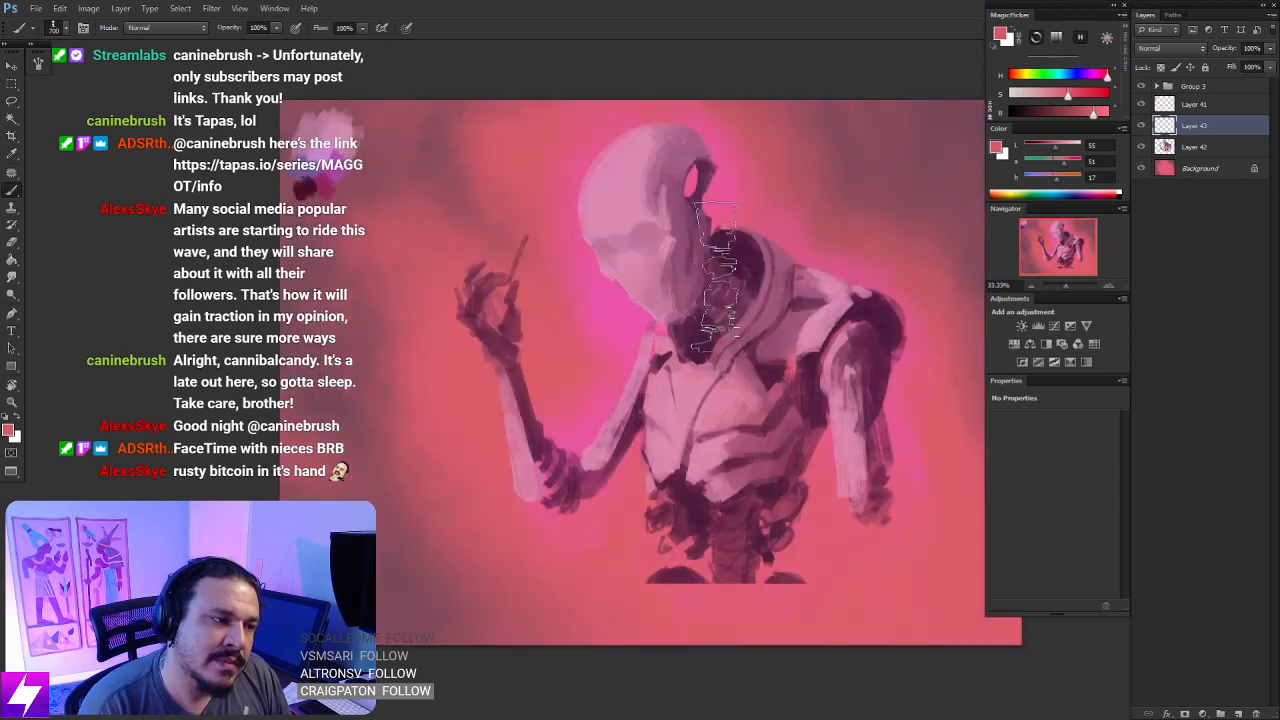
left_click_drag(740, 248, 724, 277)
left_click(707, 214, "alt")
key("bracketleft")
key("bracketleft")
key("bracketleft")
key("bracketleft")
key("bracketleft")
key("bracketleft")
key("bracketleft")
key("bracketleft")
key("bracketleft")
key("bracketleft")
key("bracketleft")
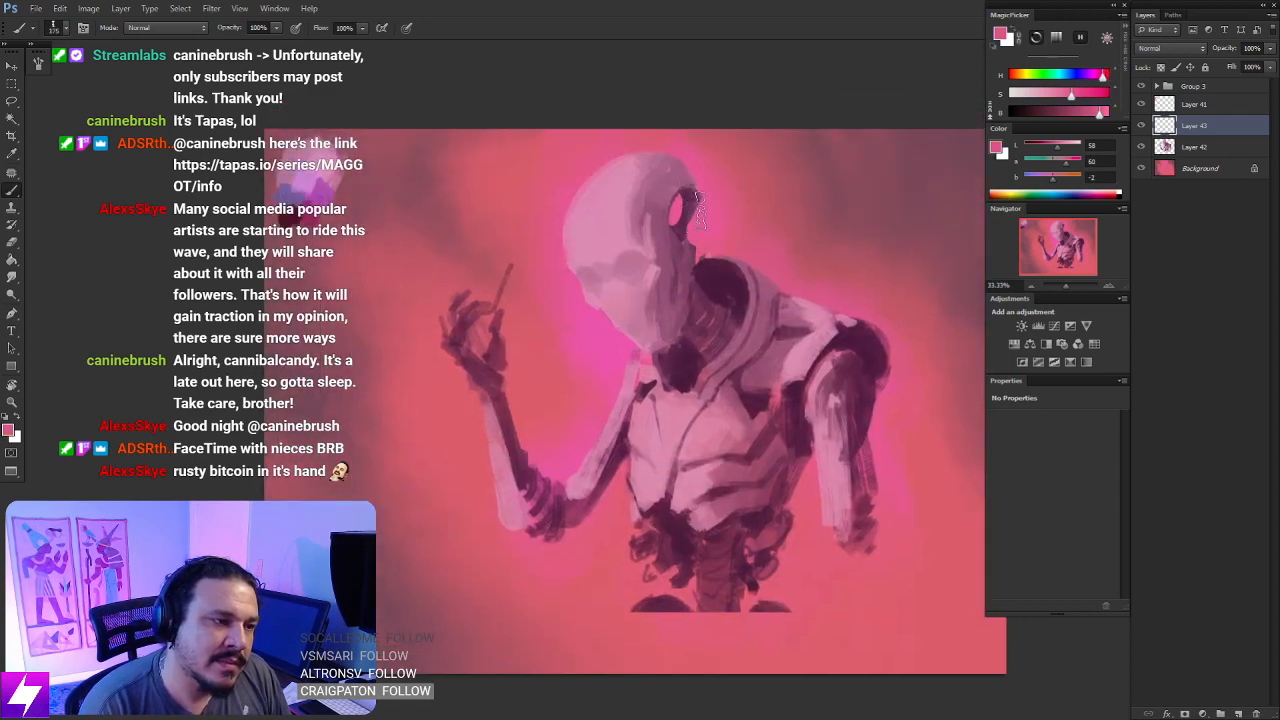
mouse_move(697, 203)
left_mouse_down()
mouse_move(682, 228)
mouse_move(685, 195)
mouse_move(674, 228)
mouse_move(697, 222)
left_mouse_up()
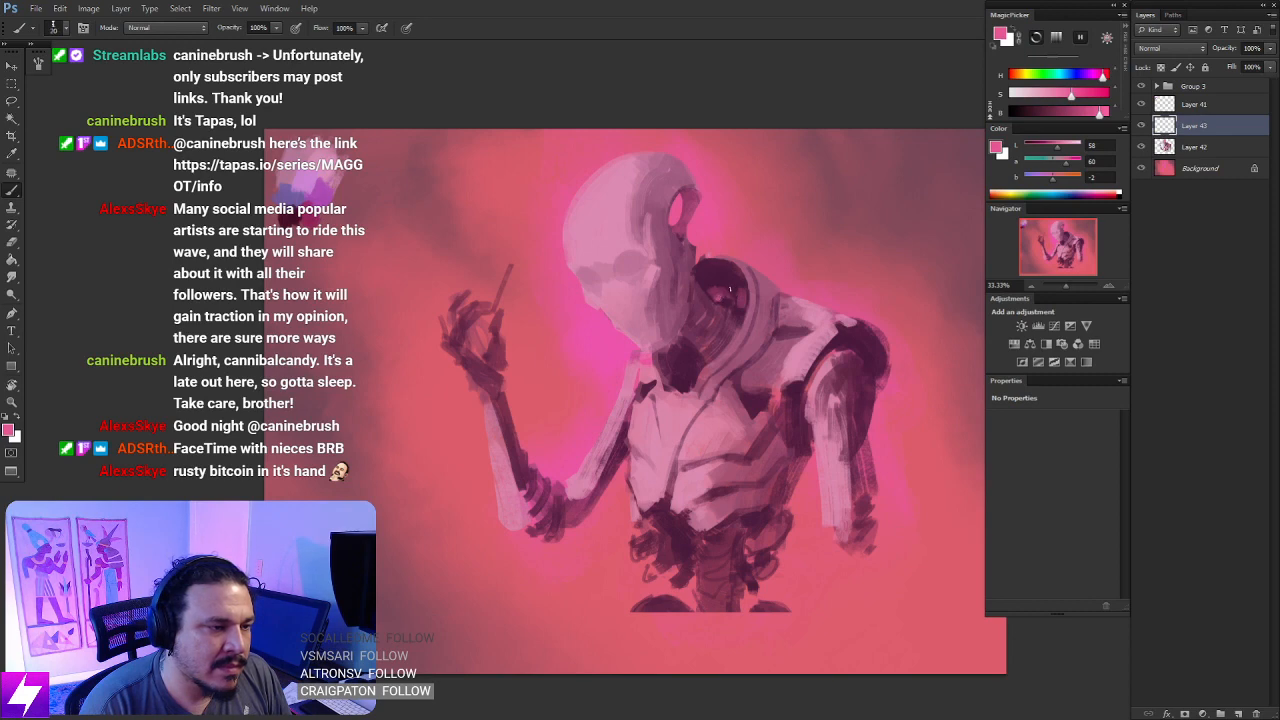
key("r")
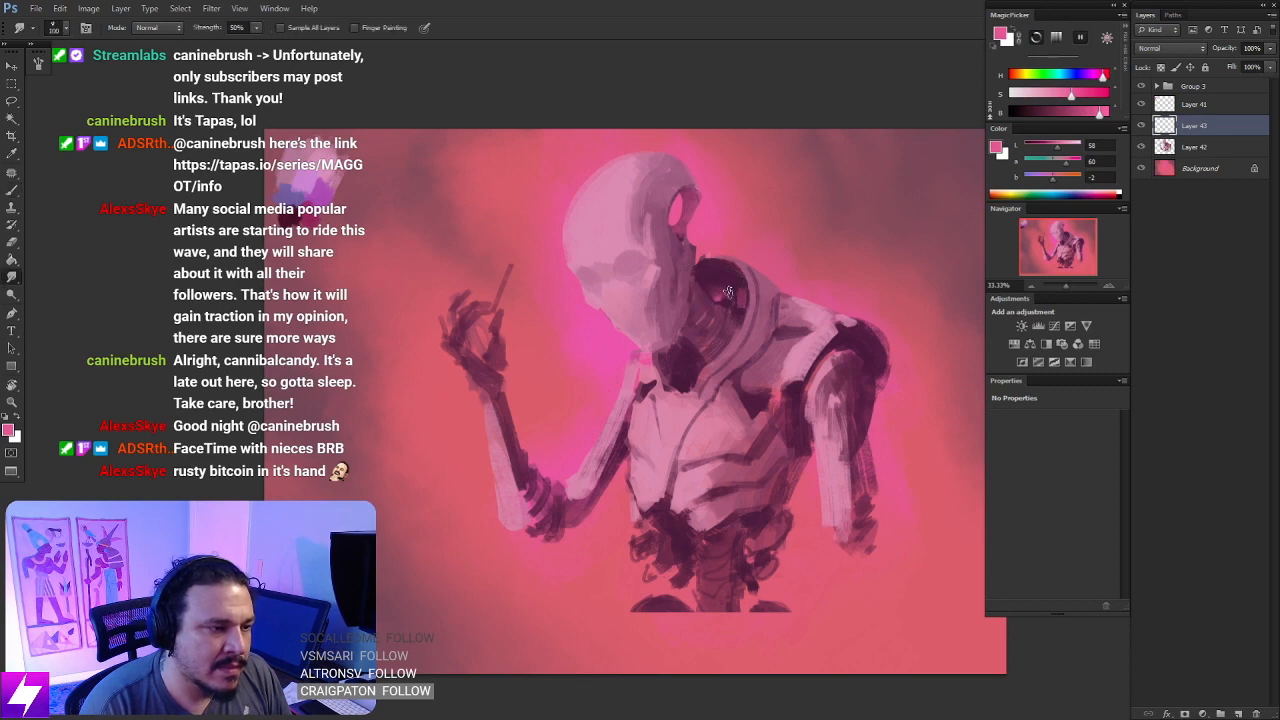
- Paint pink accents in the dark throat and on the rear shoulder joint, and smudge them into the plum shadows
left_click_drag(731, 382, 714, 358)
key("b")
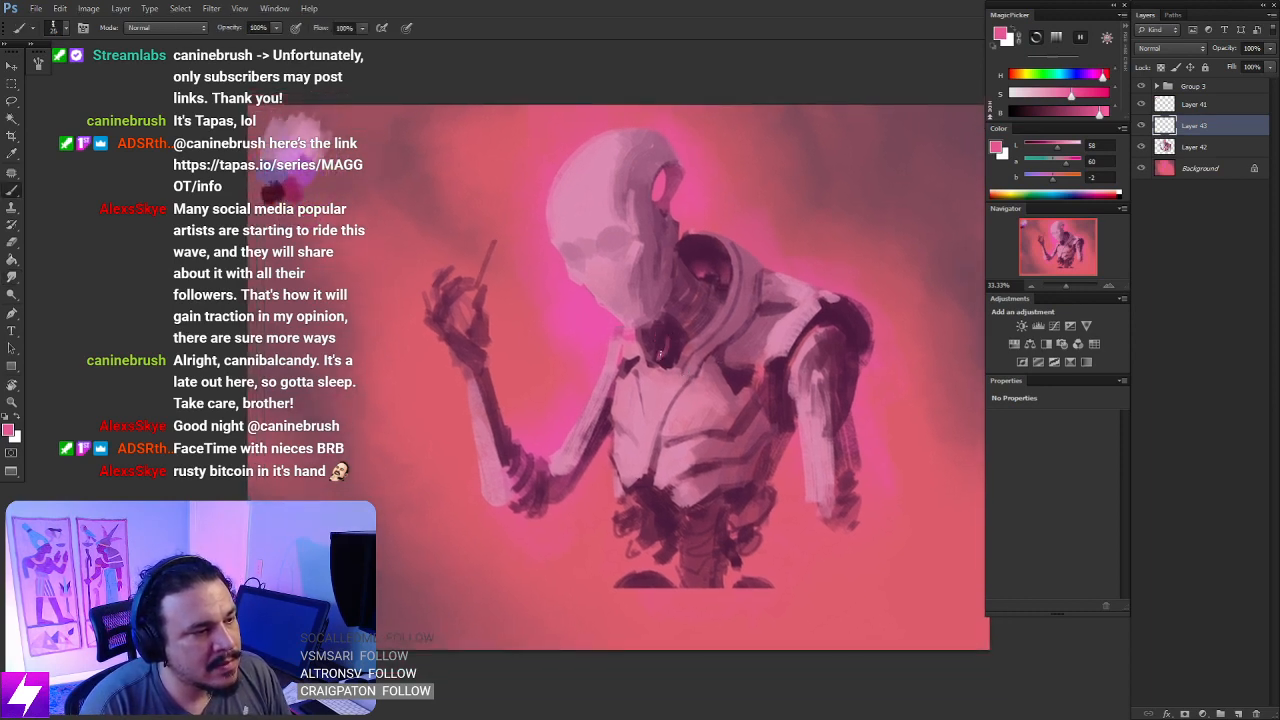
key("r")
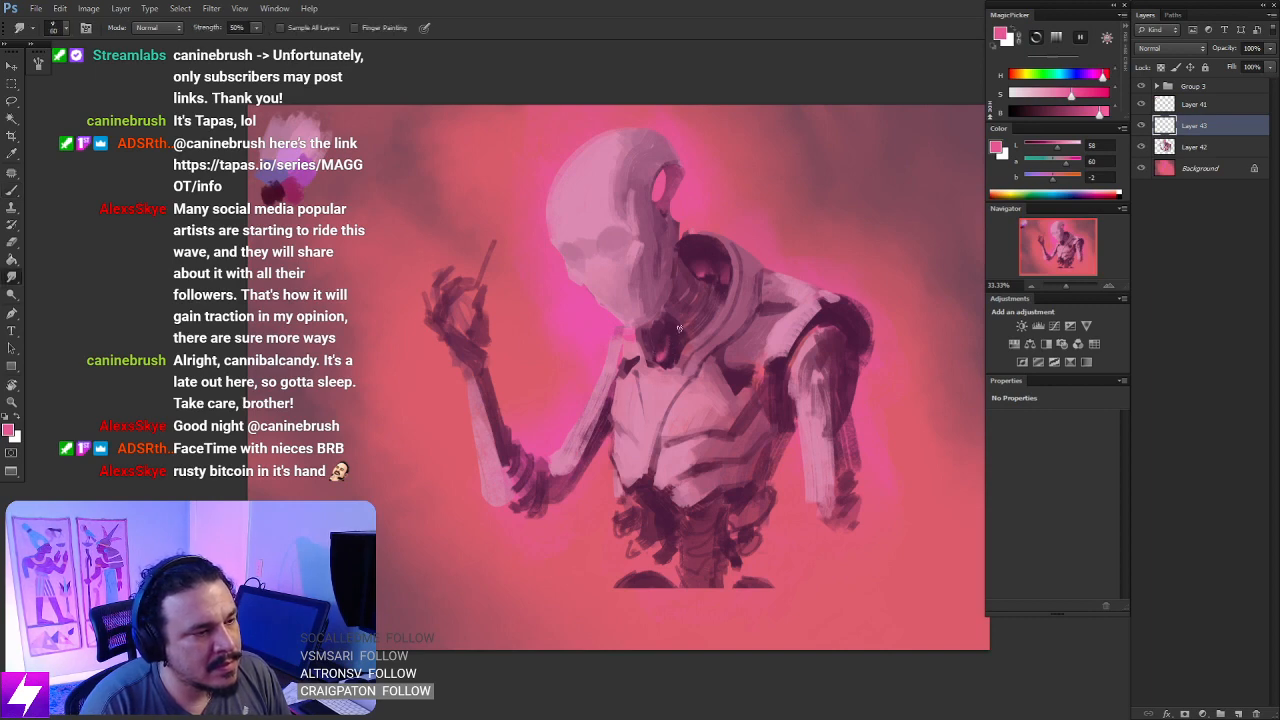
left_click_drag(777, 355, 723, 342)
key("b")
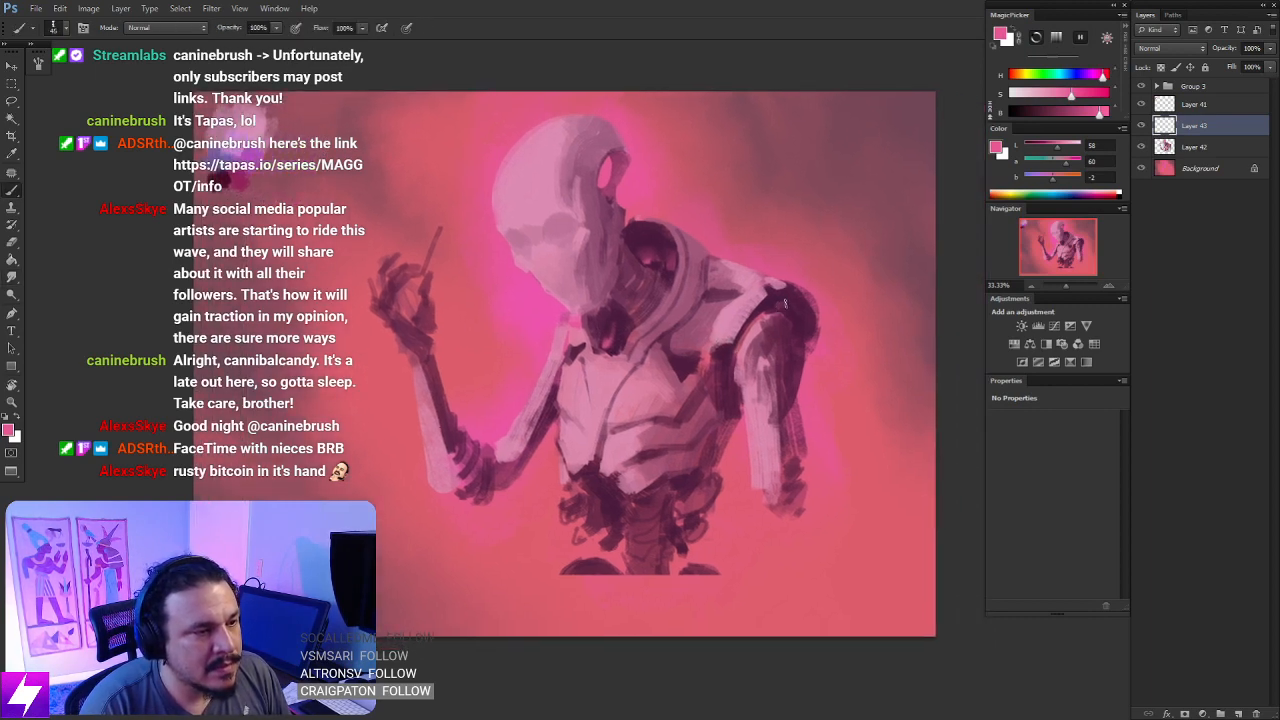
key("r")
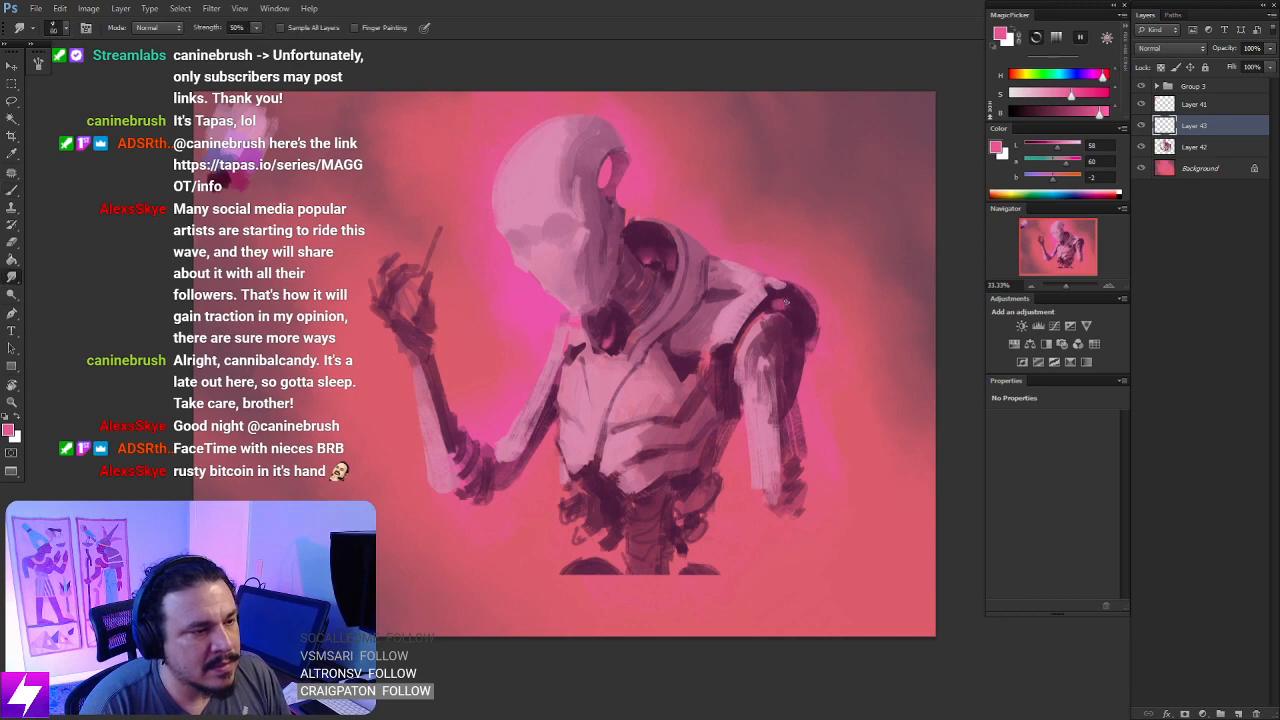
key("ctrl+minus")
left_click_drag(772, 451, 749, 403)
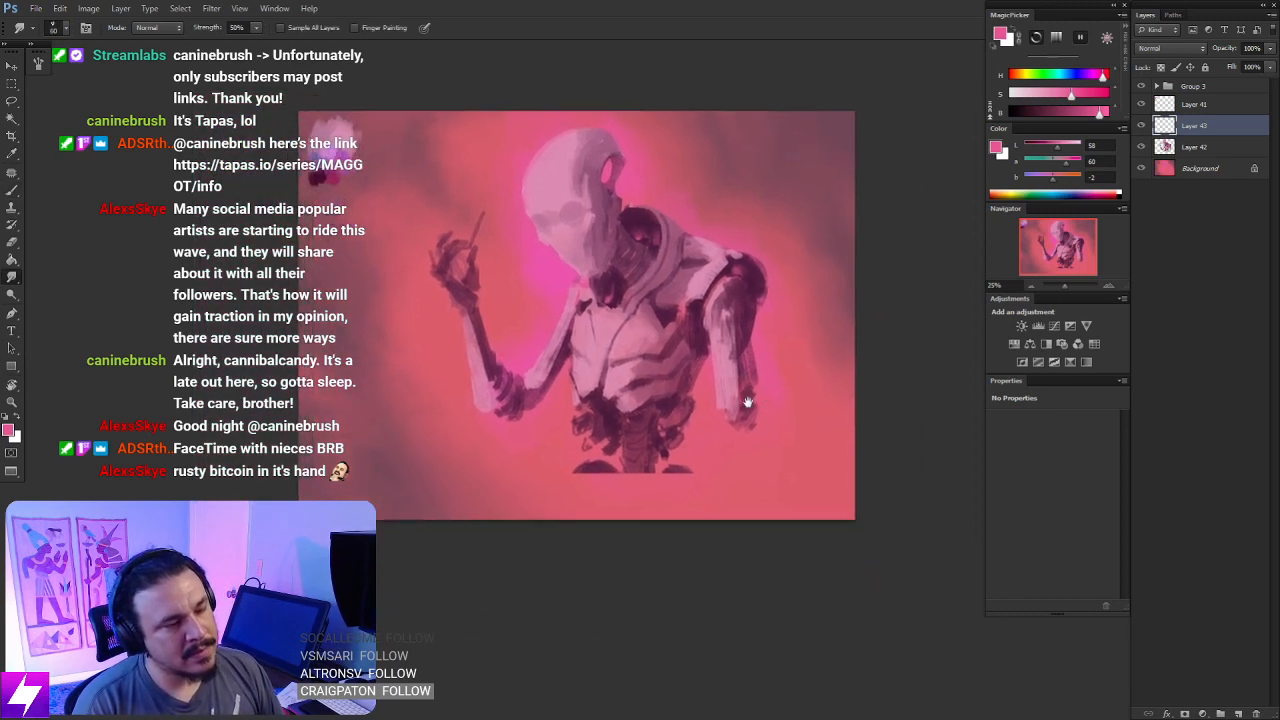
- Lasso the underside of the bent arm near the elbow, fill it out with sampled dark plum, and deselect
key("b")
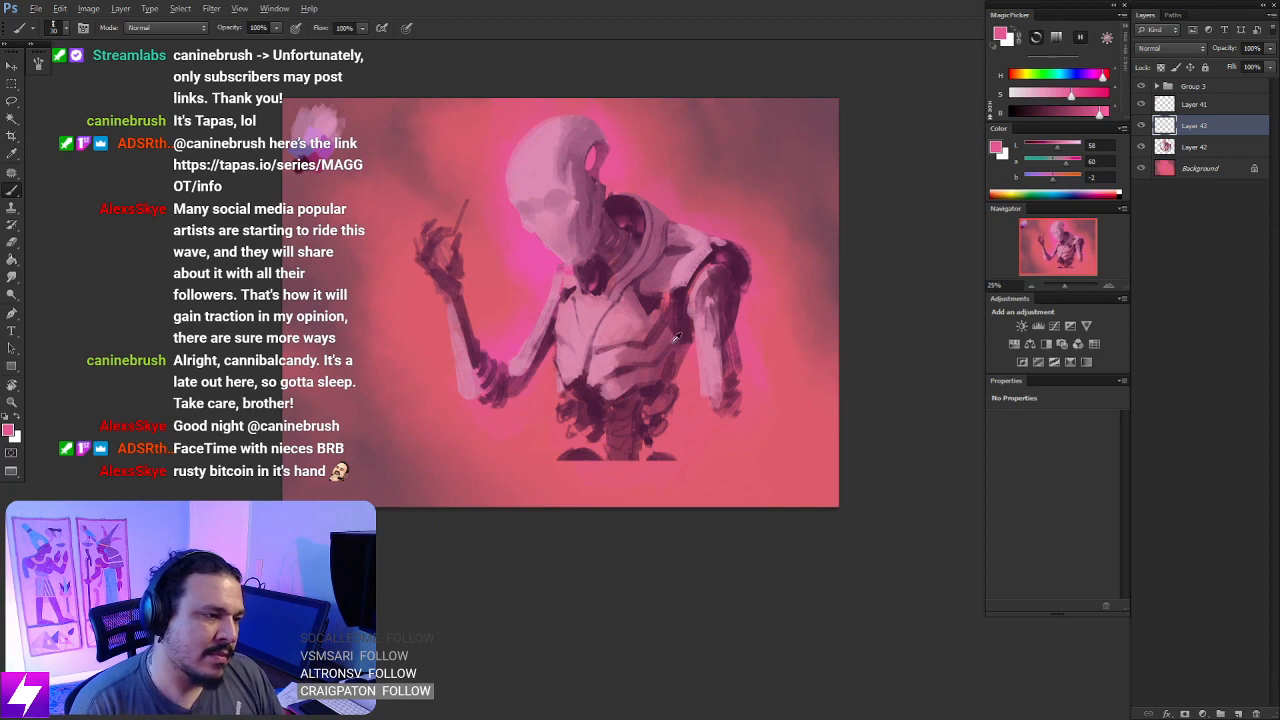
key("l")
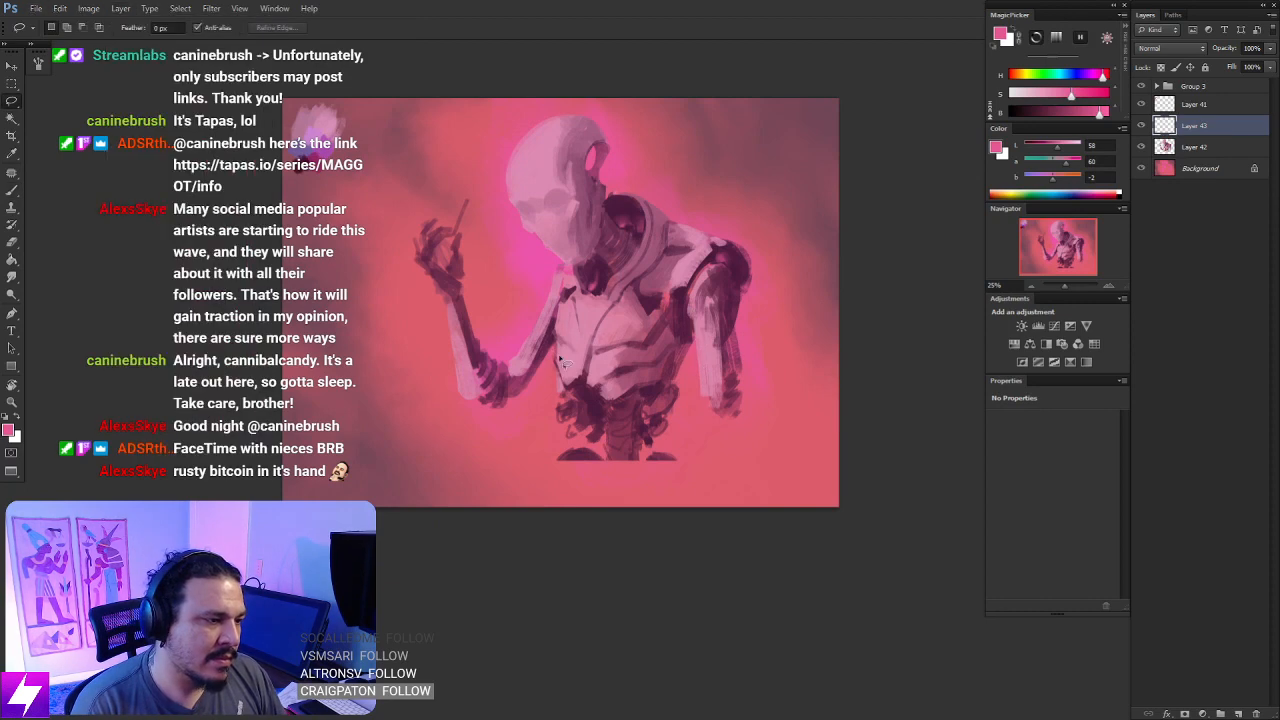
mouse_move(523, 408)
left_mouse_down()
mouse_move(555, 348)
mouse_move(518, 406)
mouse_move(517, 392)
mouse_move(507, 400)
mouse_move(518, 402)
left_mouse_up()
key("b")
left_click(543, 364, "alt")
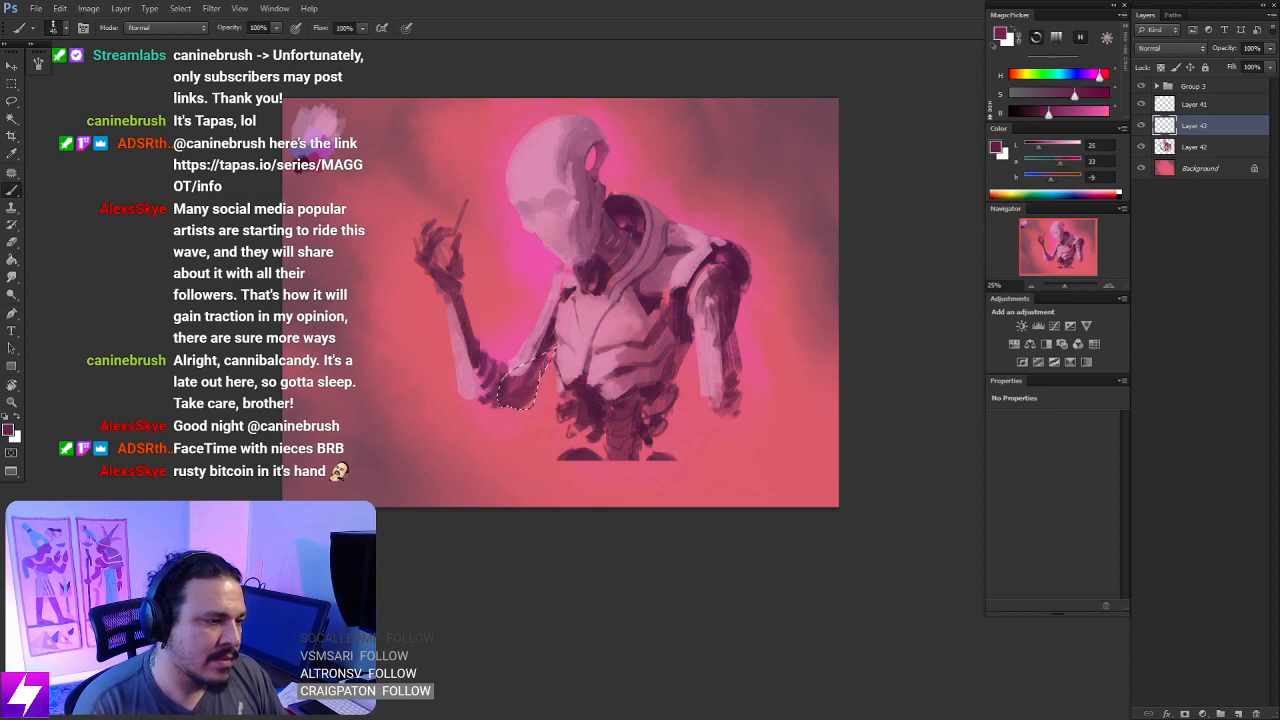
key("ctrl+d")
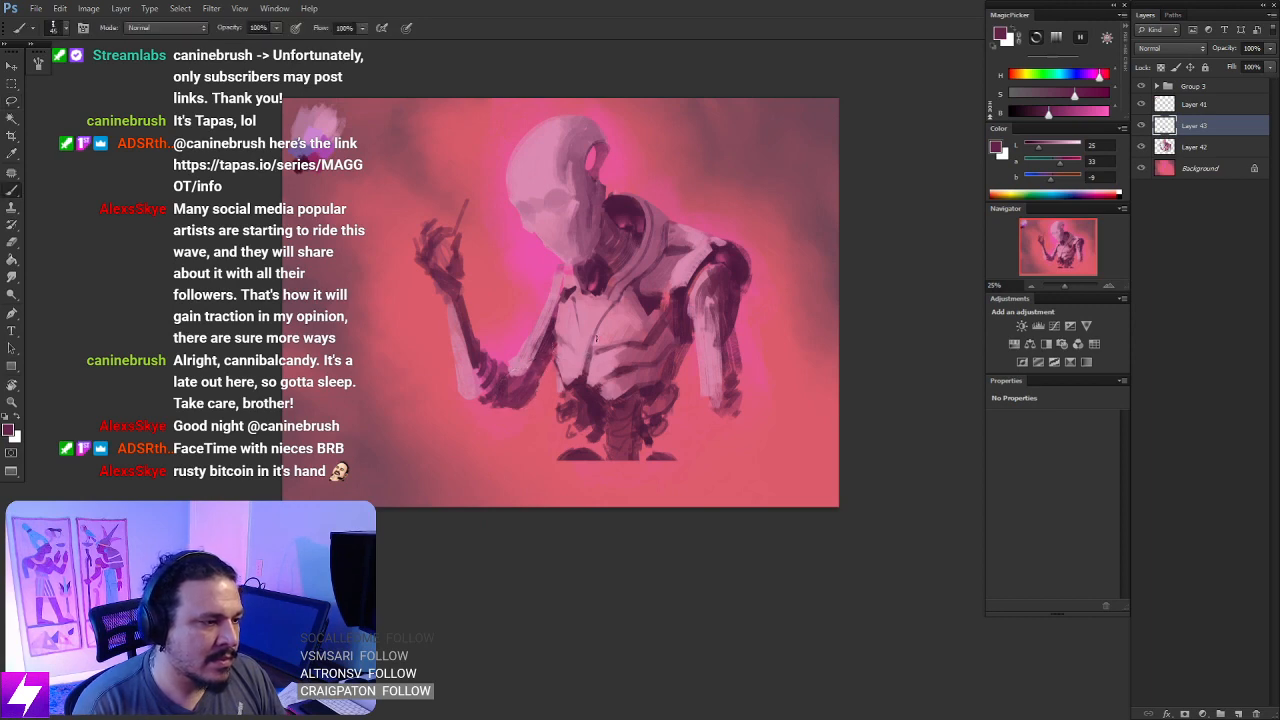
- Flip the canvas horizontally and check the whole composition at a small size
key("ctrl+minus")
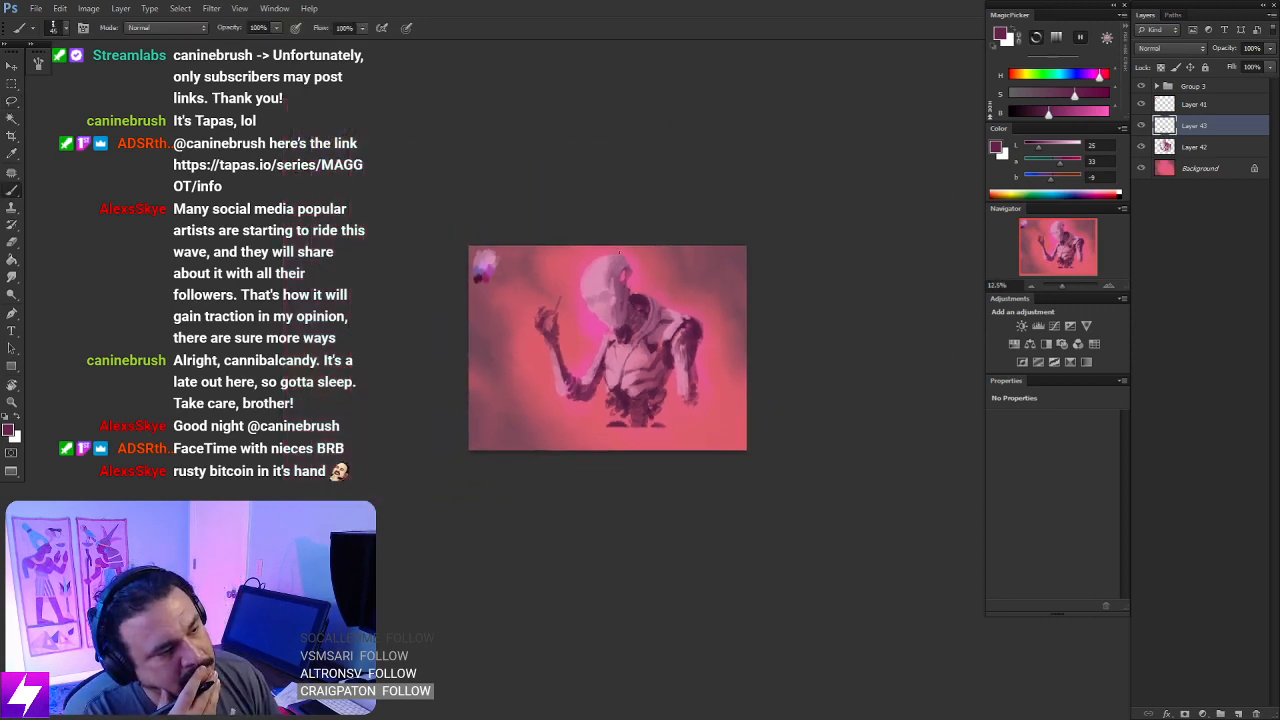
key("ctrl+minus")
key("ctrl+shift+h")
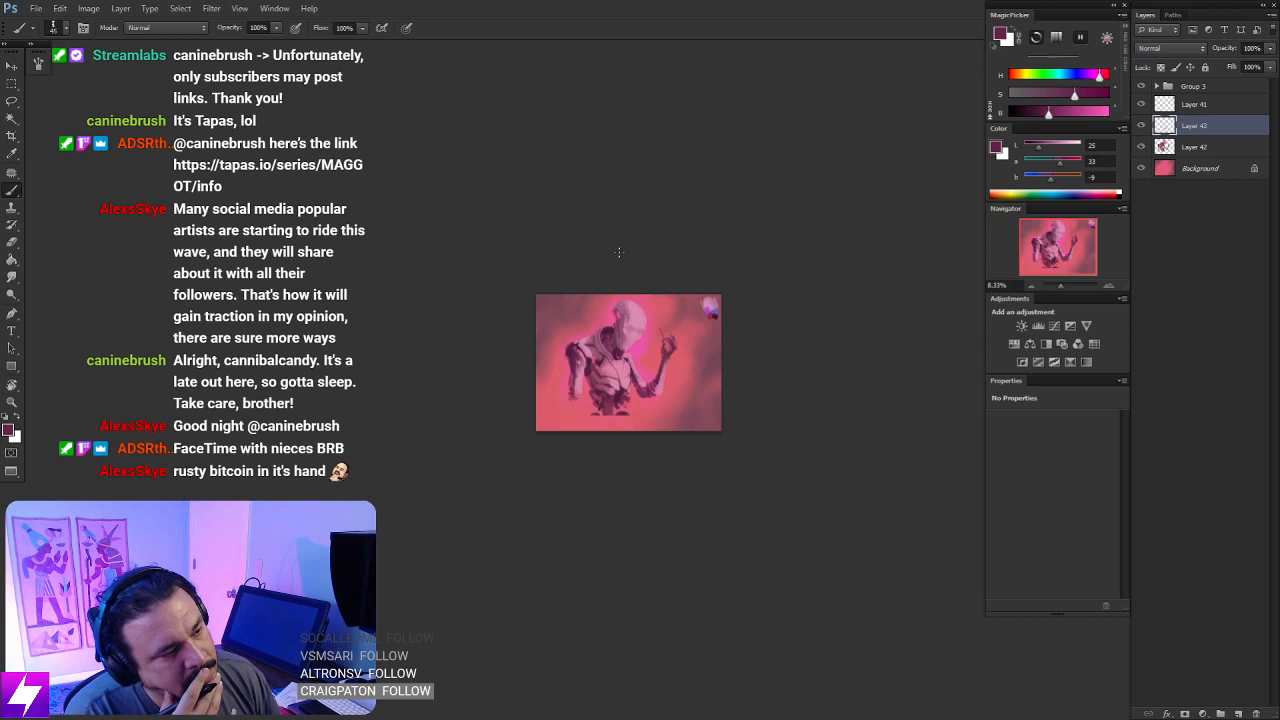
key("ctrl+plus")
key("ctrl+plus")
key("ctrl+plus")
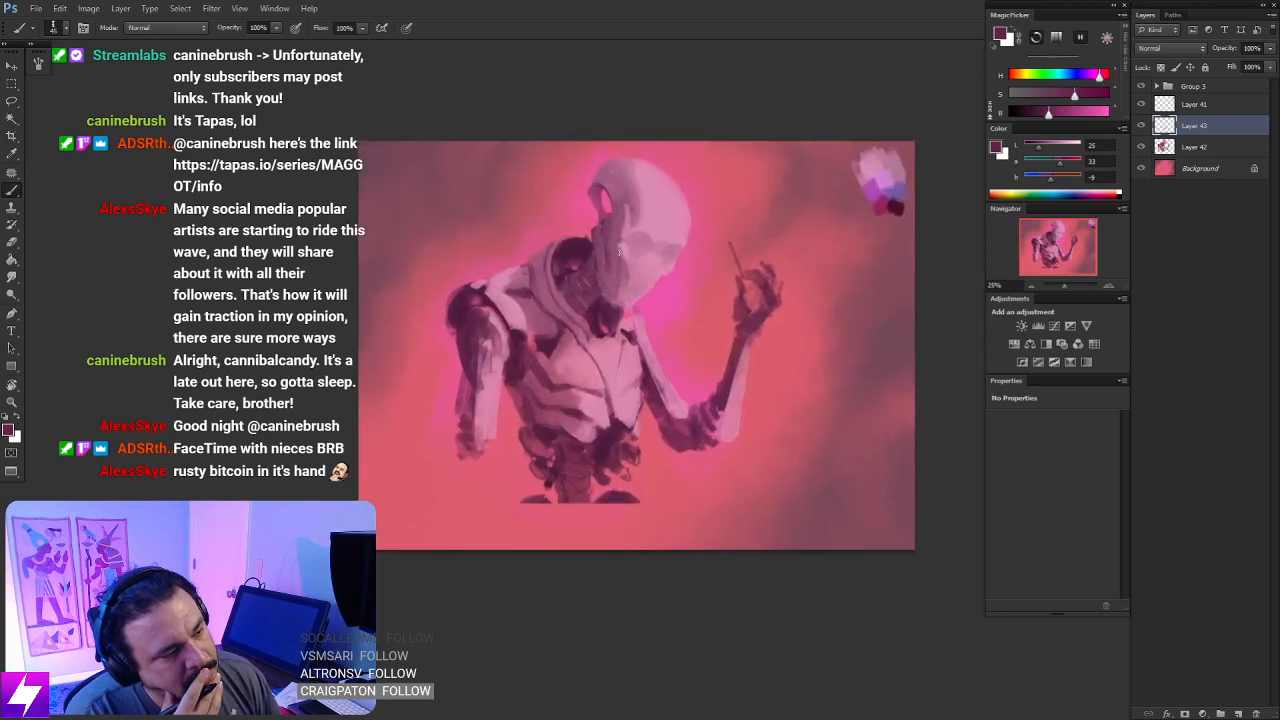
- Paint the hips and upper thighs below the abdomen down to the canvas edge in sampled mauve and dark plum
left_click(543, 455, "alt")
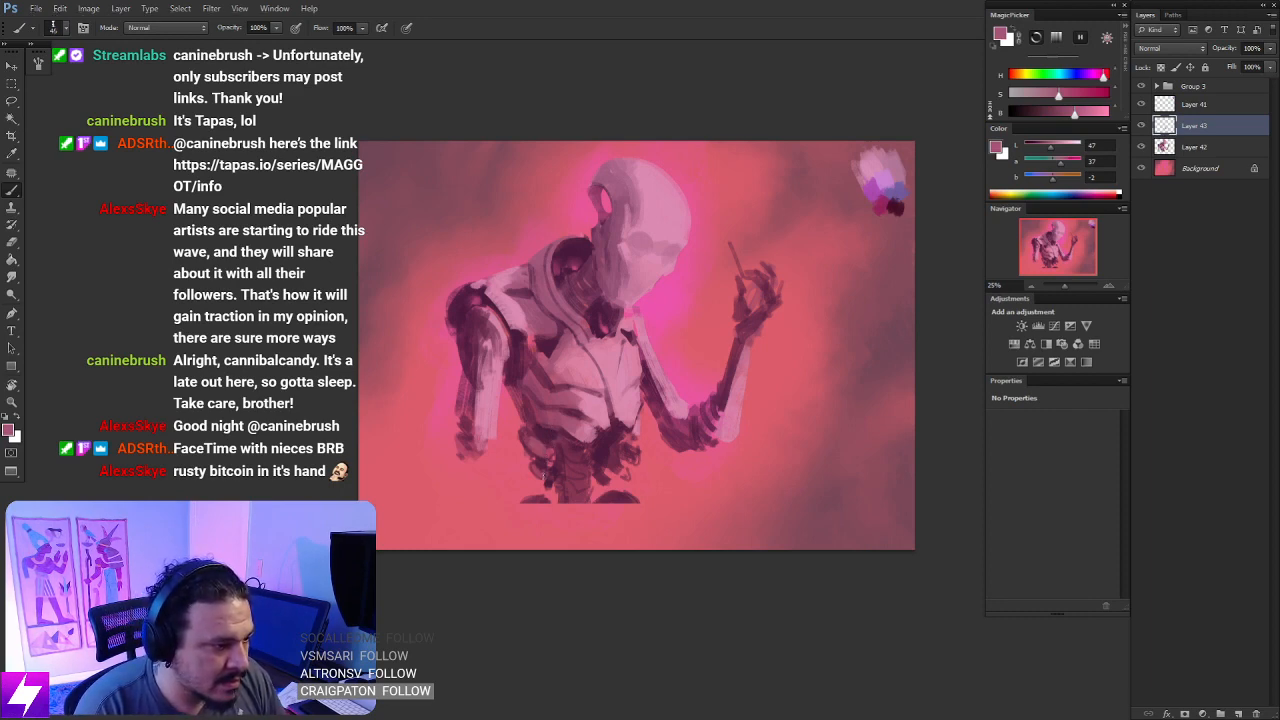
left_click_drag(622, 515, 606, 421)
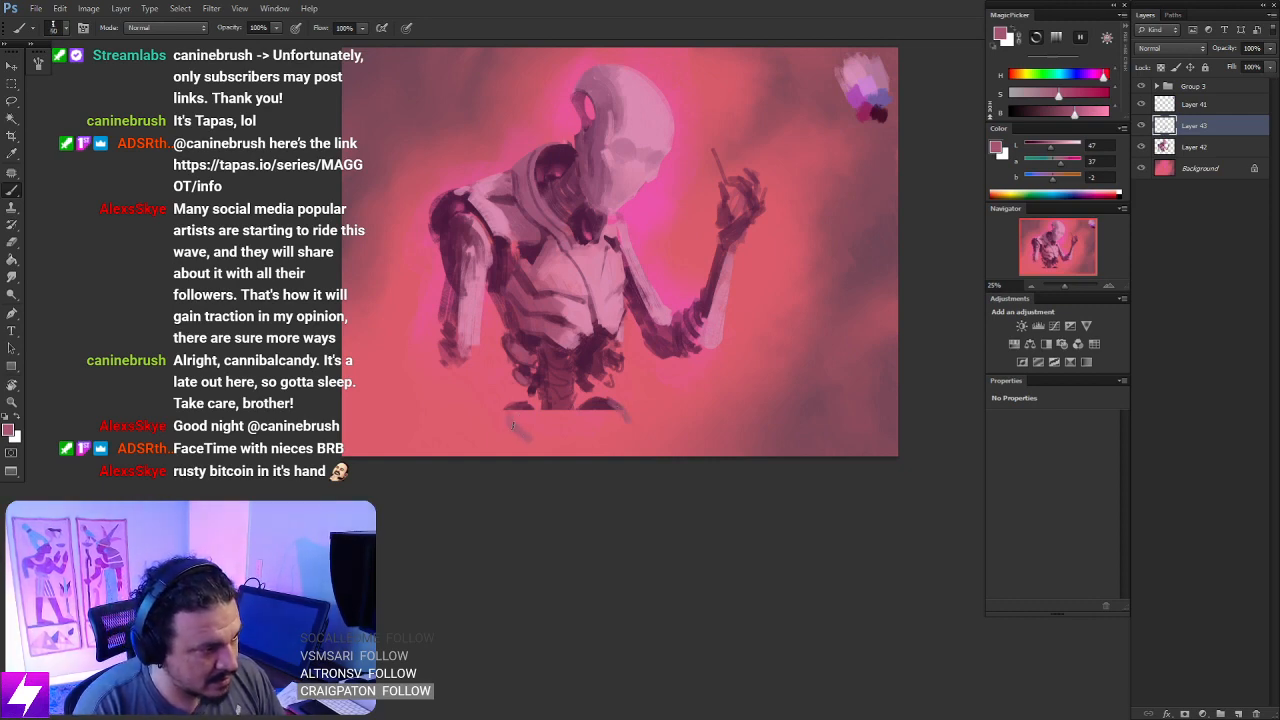
left_click(601, 401, "alt")
key("]")
mouse_move(588, 405)
left_mouse_down()
mouse_move(544, 417)
mouse_move(556, 406)
mouse_move(540, 436)
mouse_move(566, 434)
mouse_move(563, 446)
mouse_move(567, 411)
mouse_move(555, 440)
mouse_move(534, 429)
mouse_move(549, 440)
mouse_move(553, 396)
mouse_move(521, 411)
mouse_move(544, 434)
mouse_move(591, 442)
mouse_move(592, 407)
mouse_move(619, 431)
mouse_move(613, 415)
mouse_move(621, 444)
mouse_move(587, 436)
mouse_move(575, 445)
mouse_move(599, 449)
mouse_move(558, 463)
mouse_move(504, 439)
mouse_move(510, 430)
mouse_move(487, 461)
left_mouse_up()
mouse_move(589, 458)
left_mouse_down()
mouse_move(593, 448)
mouse_move(558, 456)
left_mouse_up()
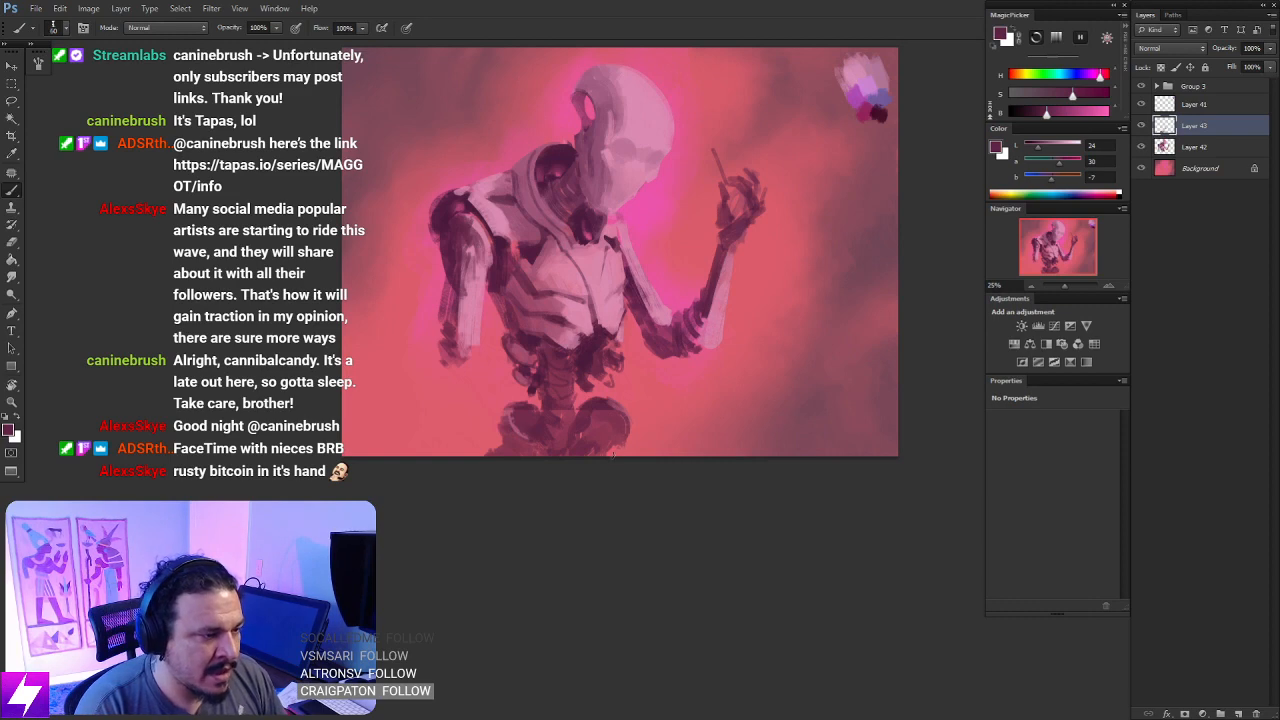
left_click_drag(610, 460, 618, 446)
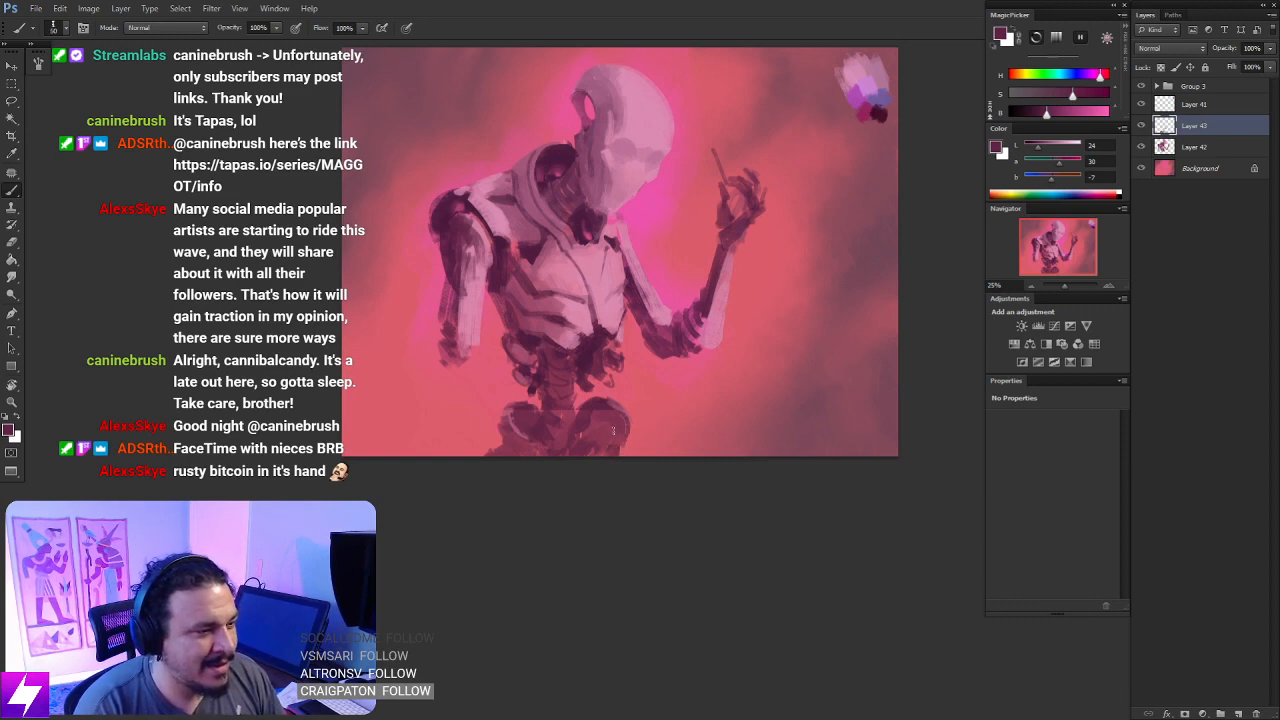
left_click_drag(669, 296, 655, 370)
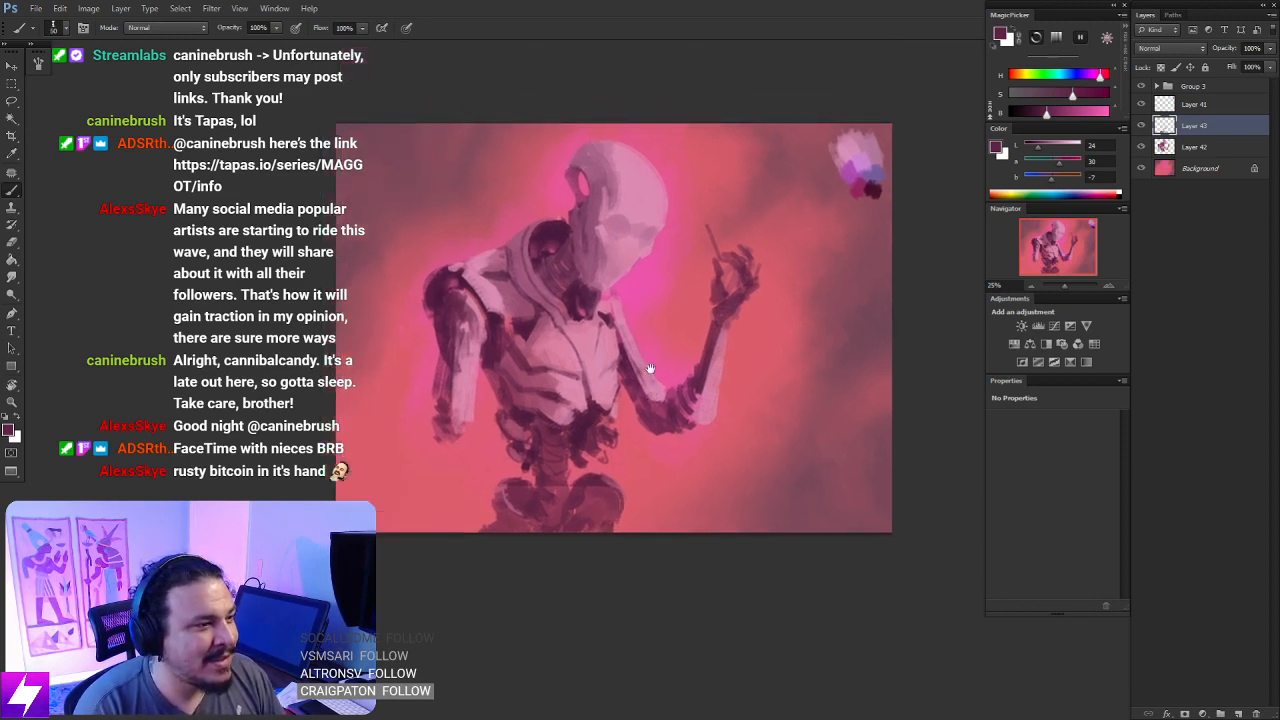
key("ctrl+t")
key("Return")
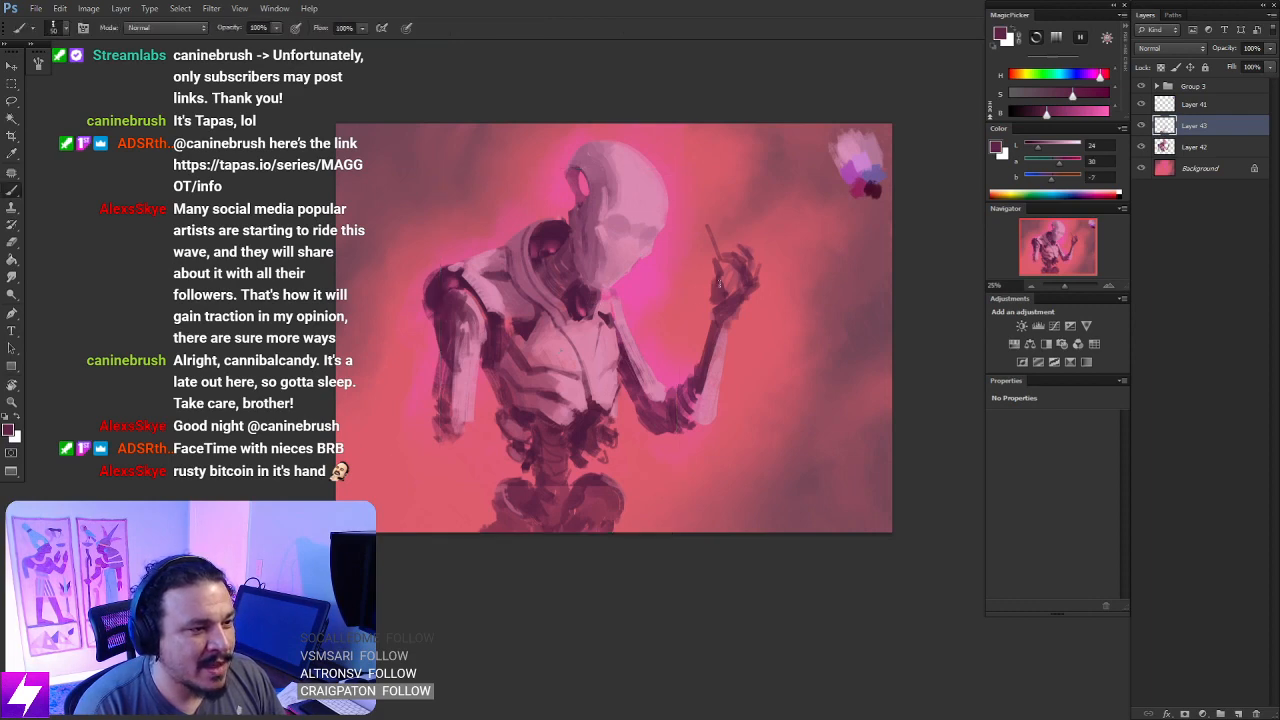
- Paint a dark plum hand with thin, hanging fingers on the lowered arm and darken its forearm with a sampled plum
left_click_drag(673, 320, 705, 279)
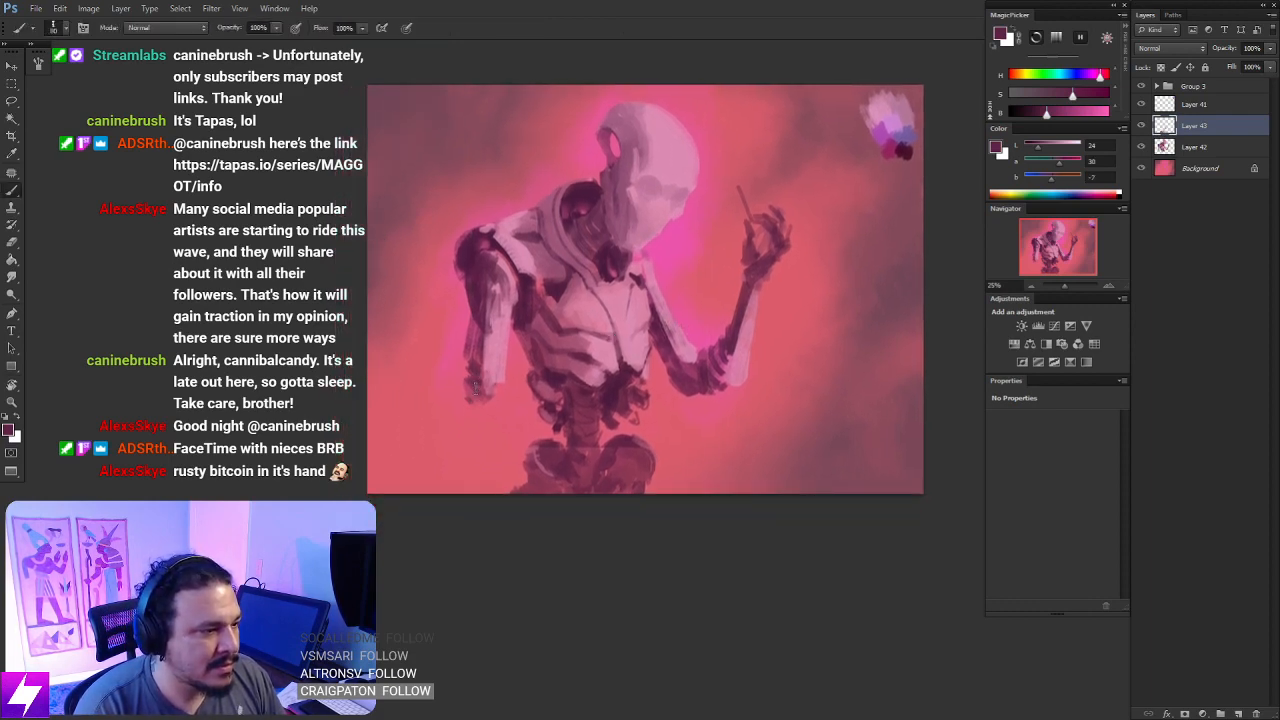
left_click_drag(469, 386, 475, 470)
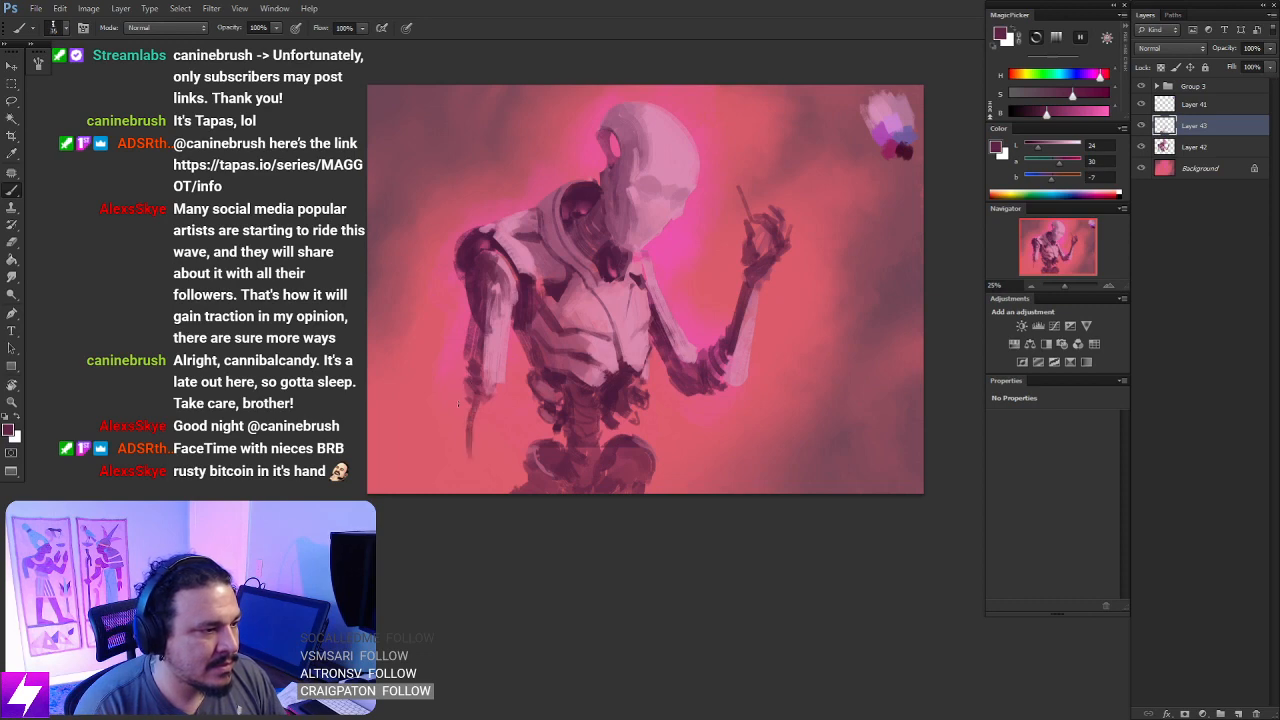
left_click_drag(465, 398, 455, 423)
mouse_move(467, 376)
left_mouse_down()
mouse_move(455, 399)
mouse_move(494, 447)
mouse_move(497, 478)
left_mouse_up()
left_click(486, 355, "alt")
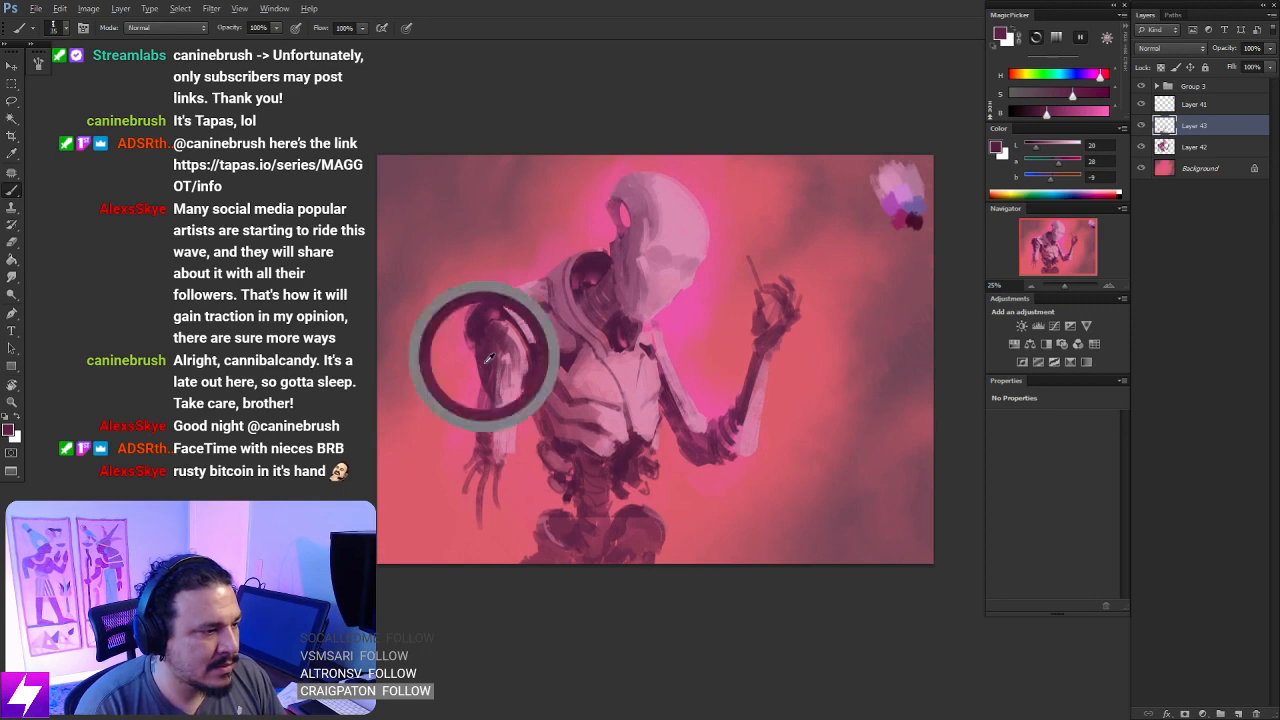
left_click_drag(487, 383, 482, 437)
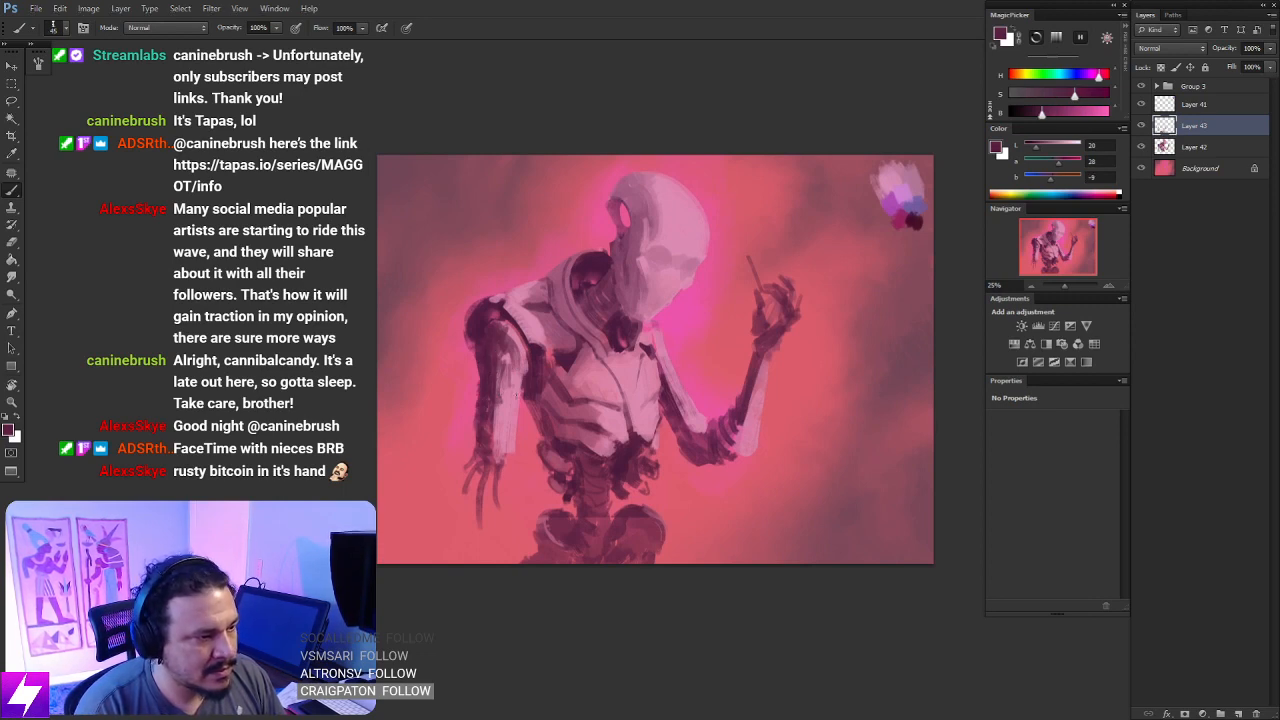
- Refine the lowered arm's inner edge and the shoulder joint above it with sampled dark plum strokes
left_click(508, 400, "alt")
left_click(494, 395, "alt")
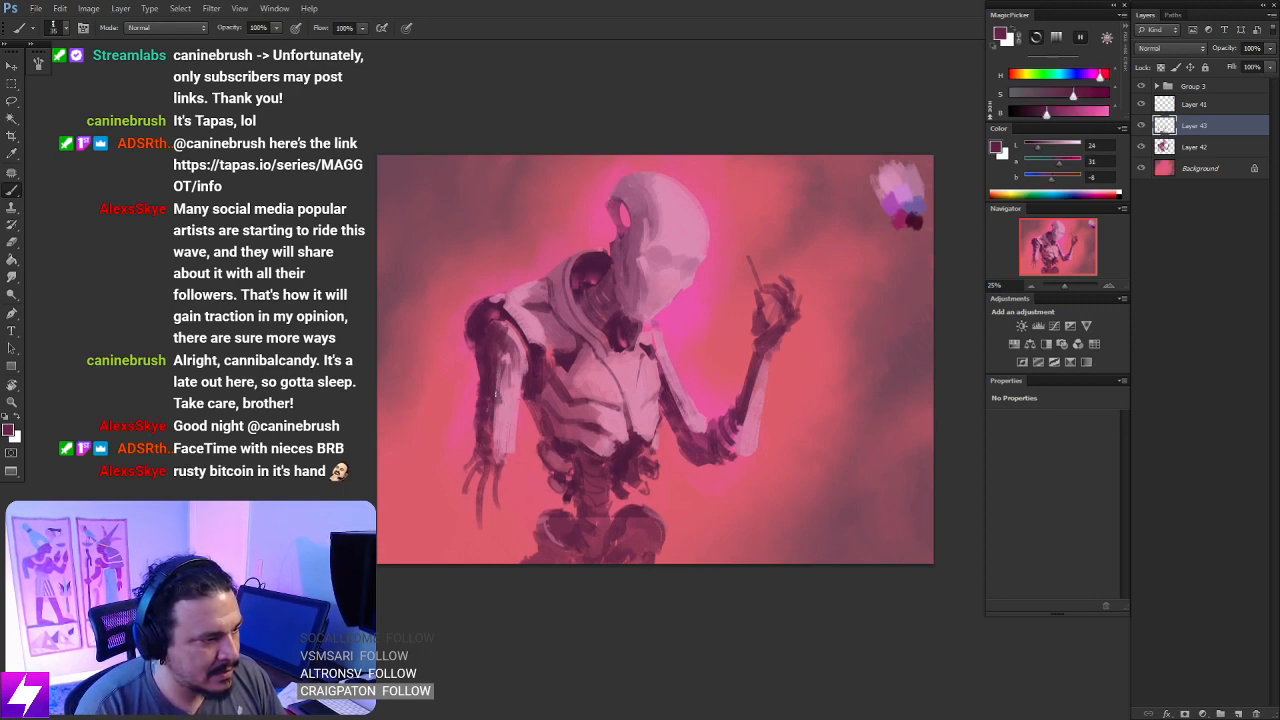
left_click_drag(514, 378, 514, 423)
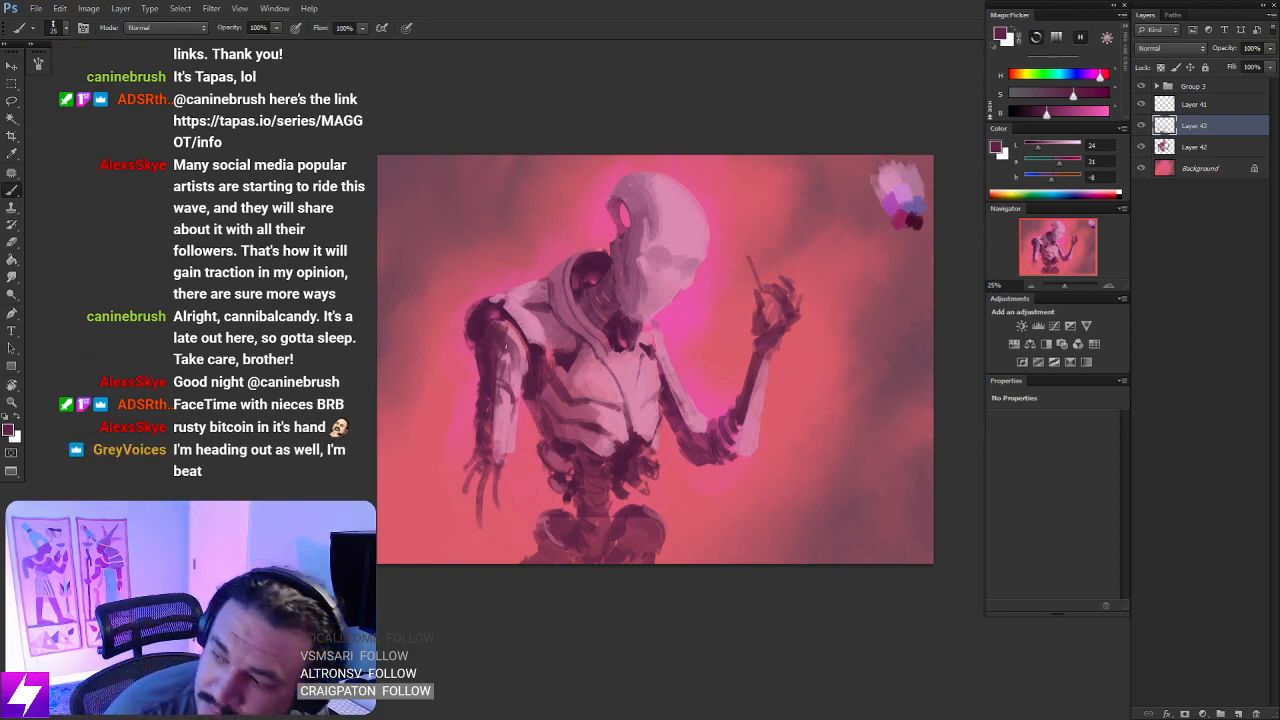
left_click_drag(539, 449, 525, 435)
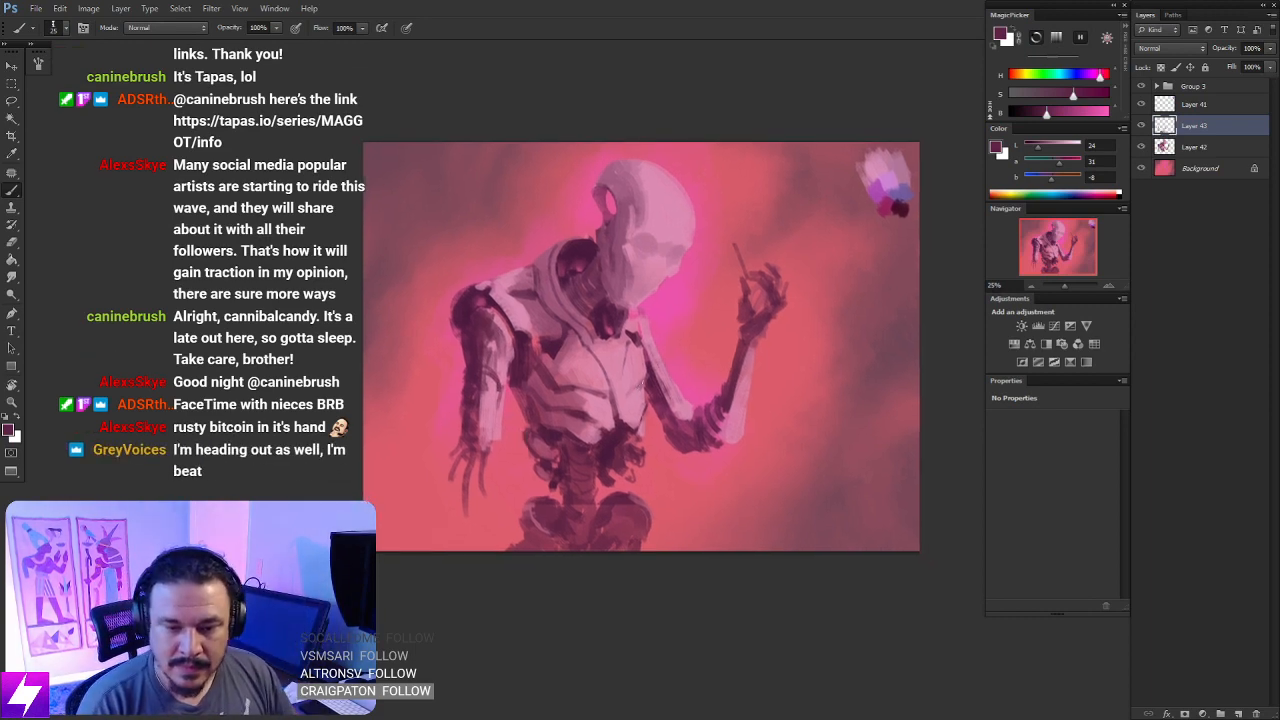
left_click_drag(473, 493, 451, 457)
left_click_drag(587, 380, 668, 450)
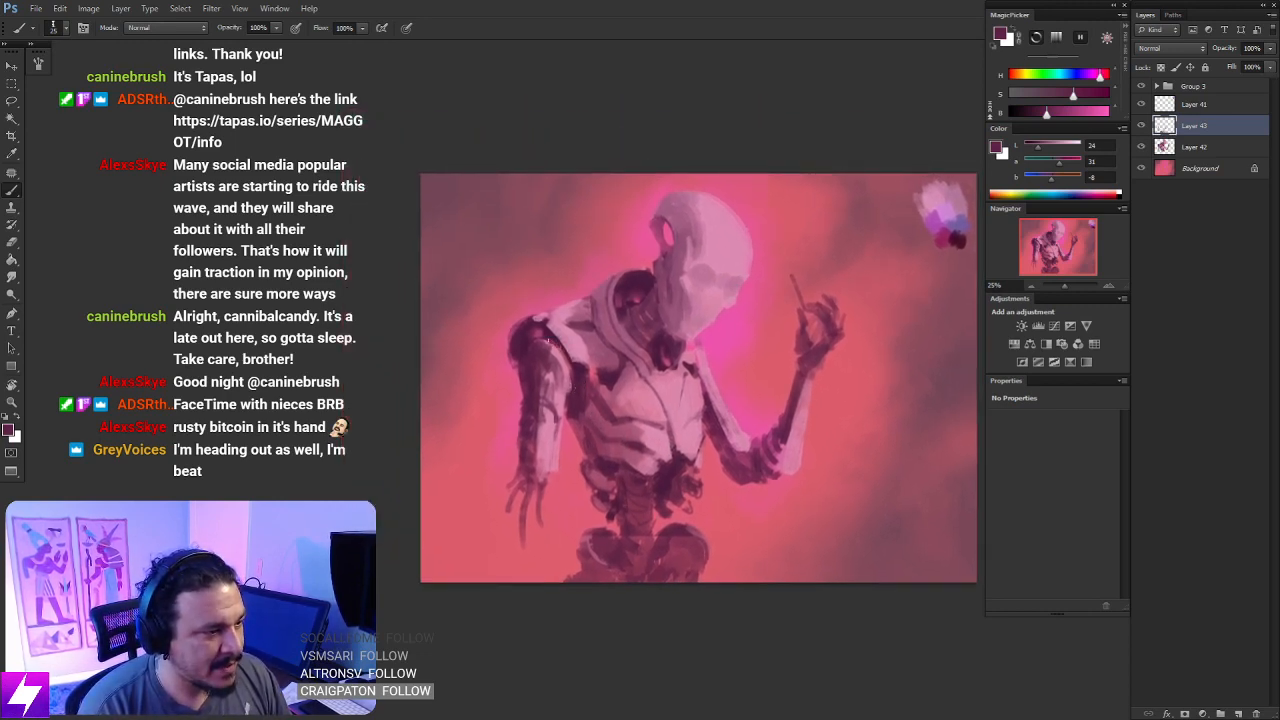
left_click(556, 324, "alt")
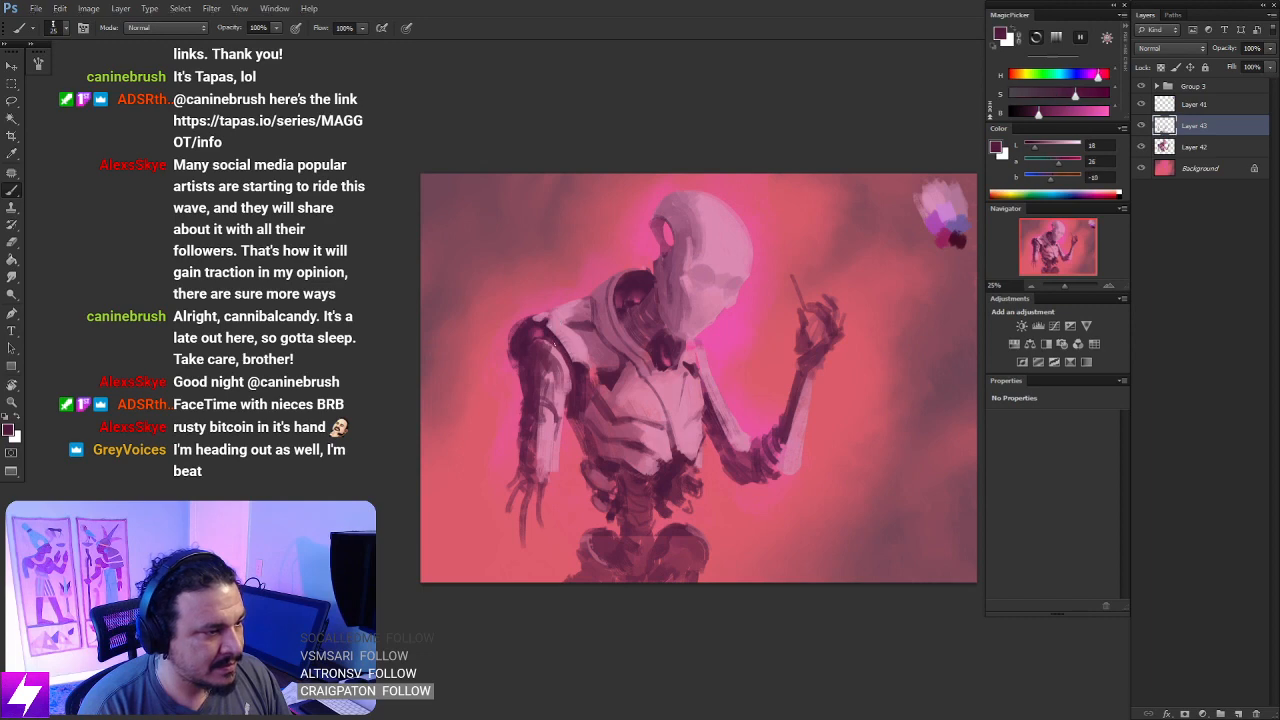
left_click_drag(613, 382, 638, 317)
- Paint the skull's two eye sockets and nose cavity with sampled dusty pinks and a darker mauve
key("ctrl+minus")
key("ctrl+shift+h")
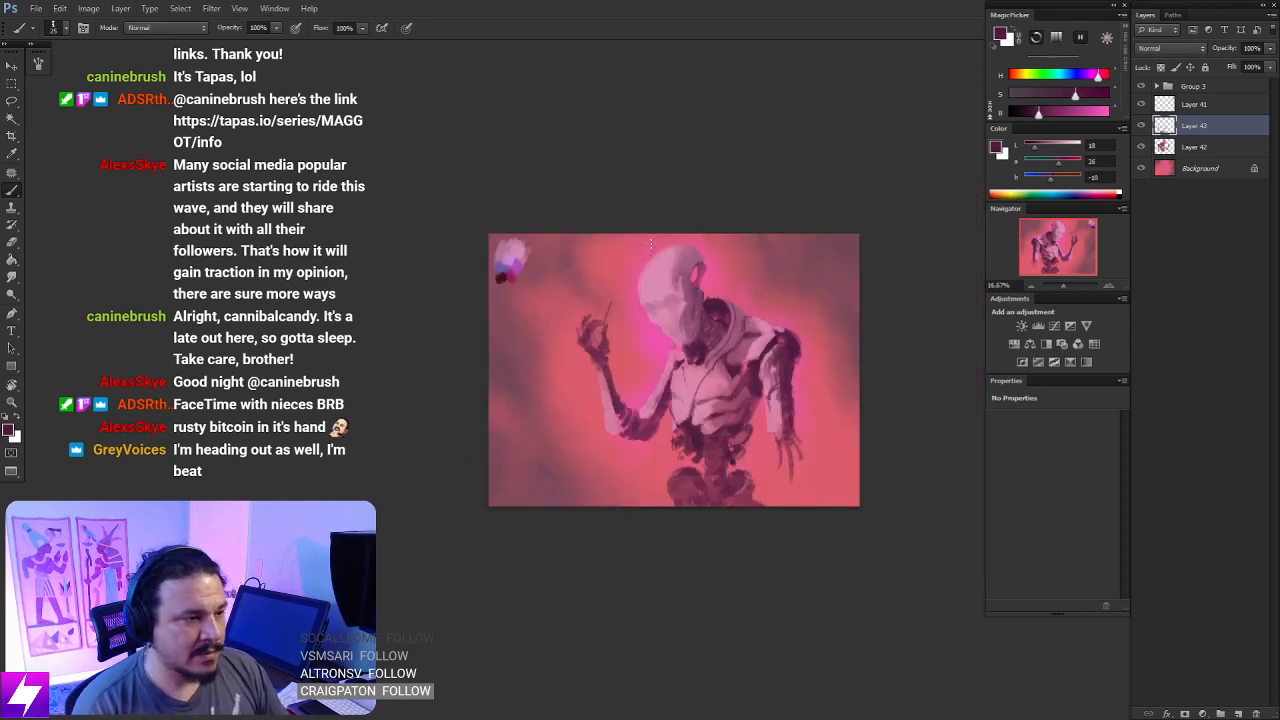
key("ctrl+plus")
key("ctrl+plus")
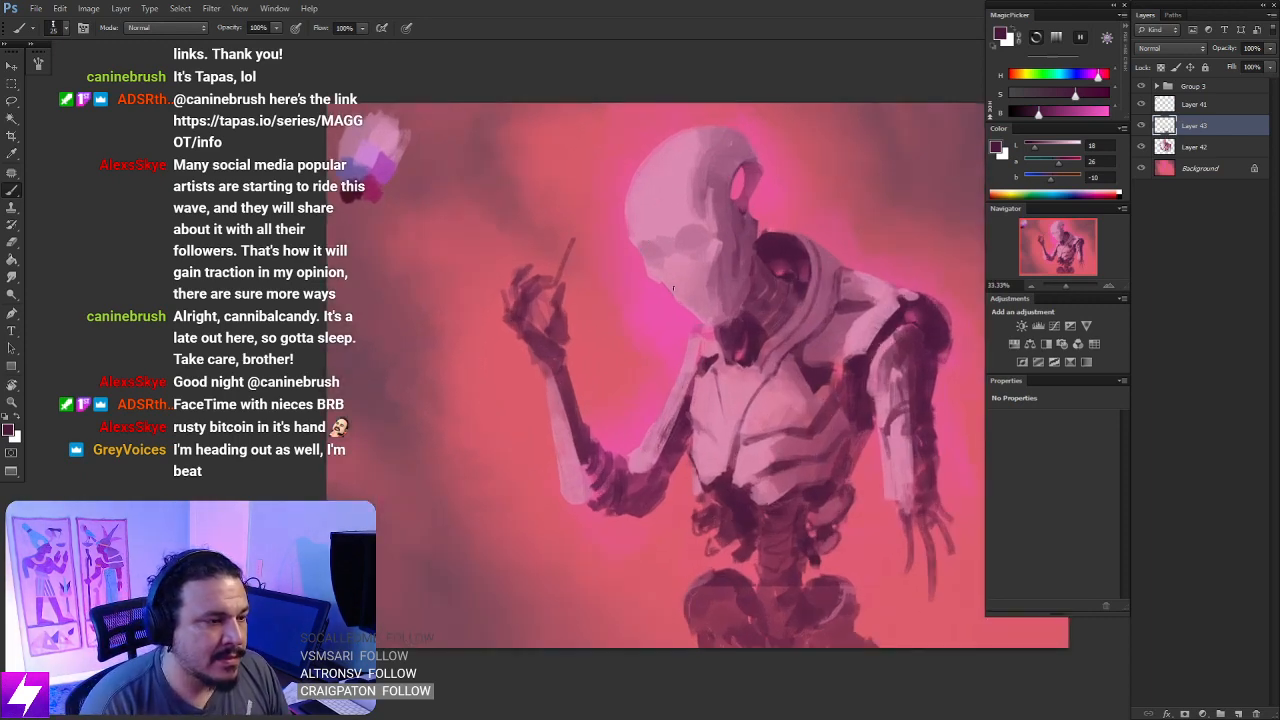
left_click(667, 226, "alt")
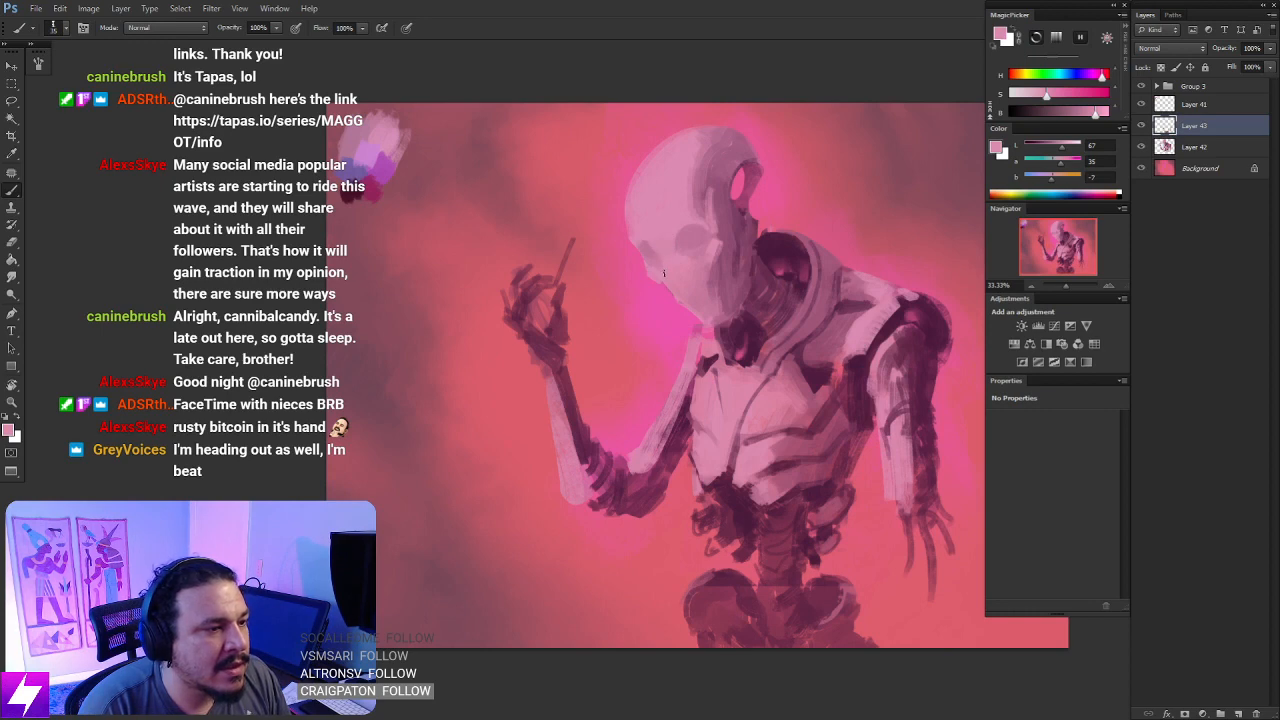
left_click(782, 386, "alt")
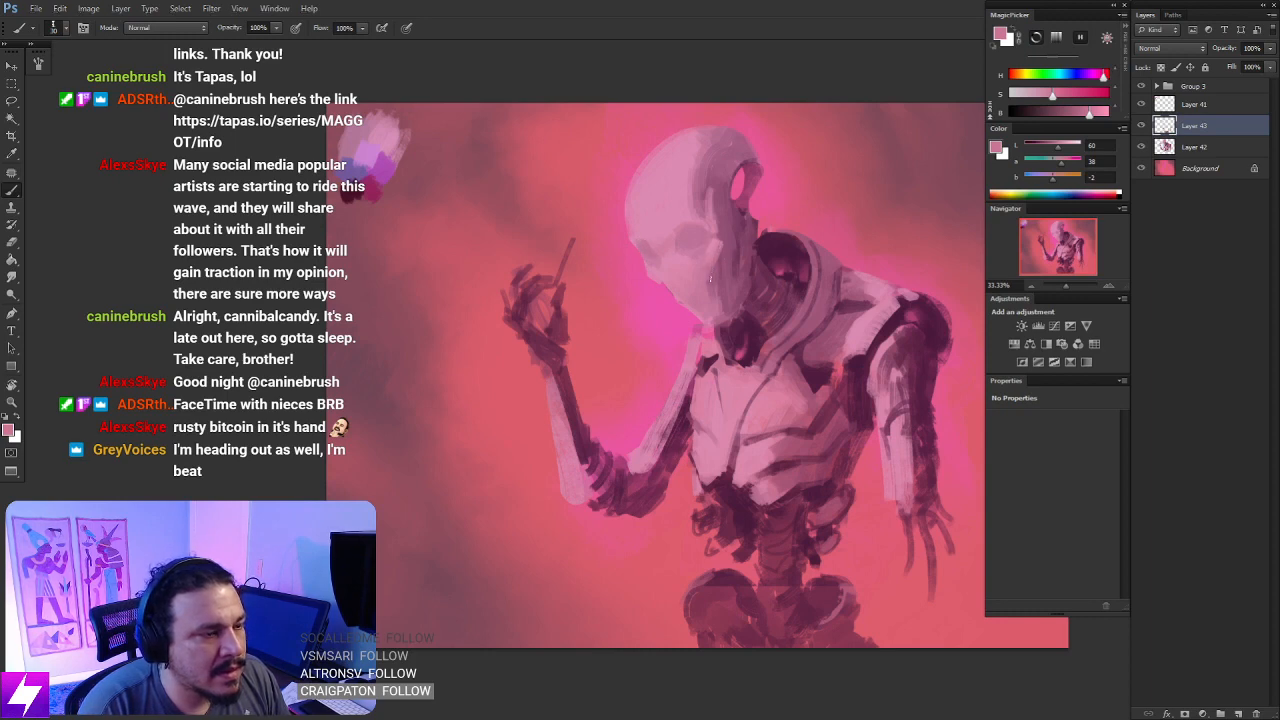
left_click_drag(693, 293, 677, 292)
left_click(675, 239, "alt")
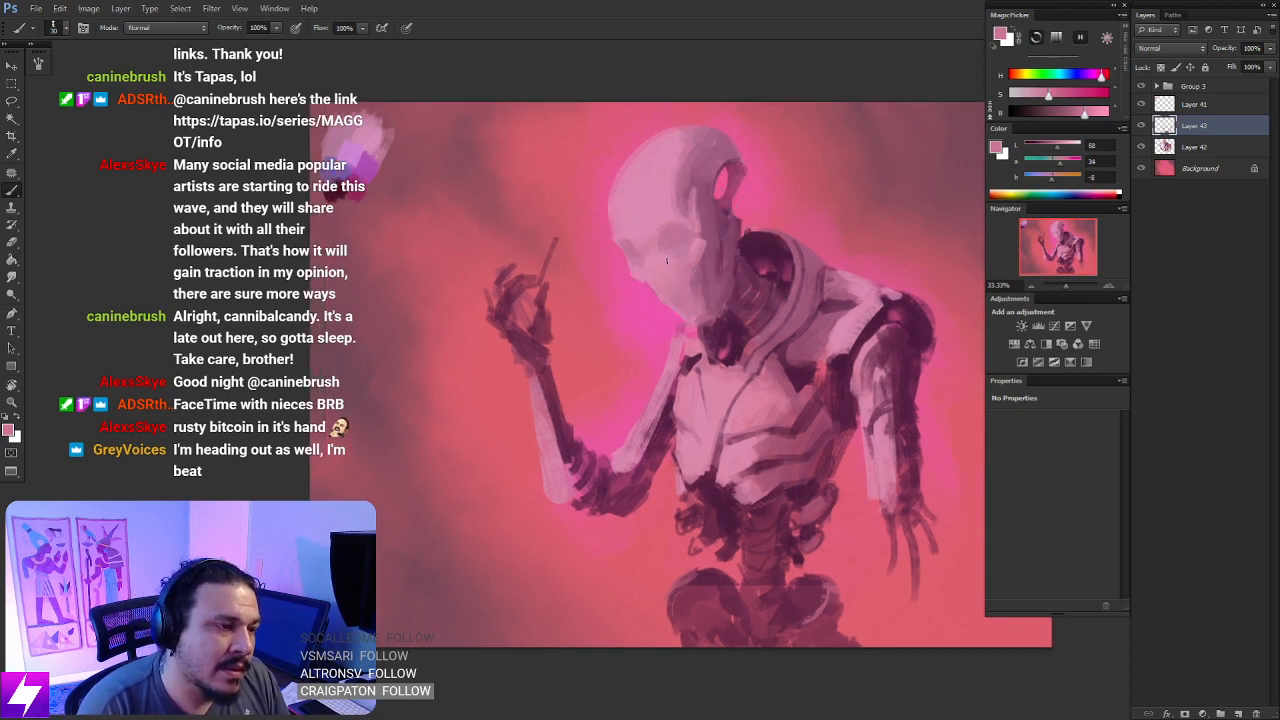
key("]")
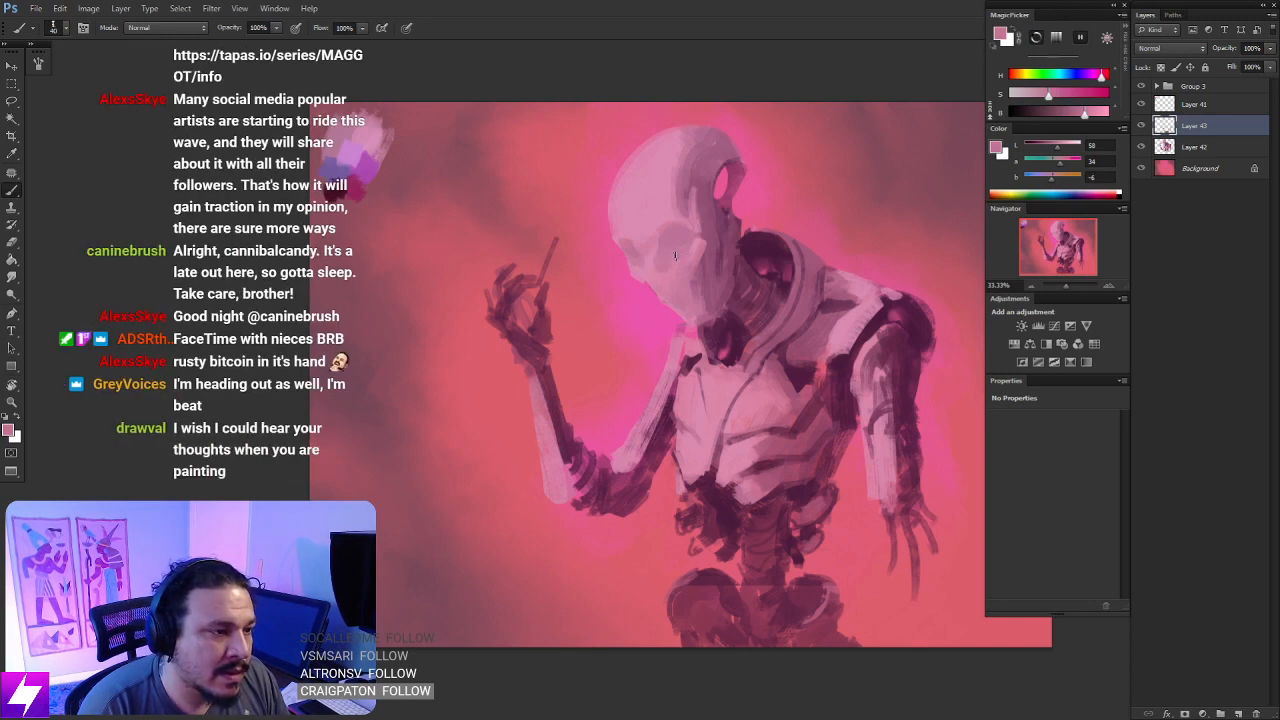
left_click(704, 274, "alt")
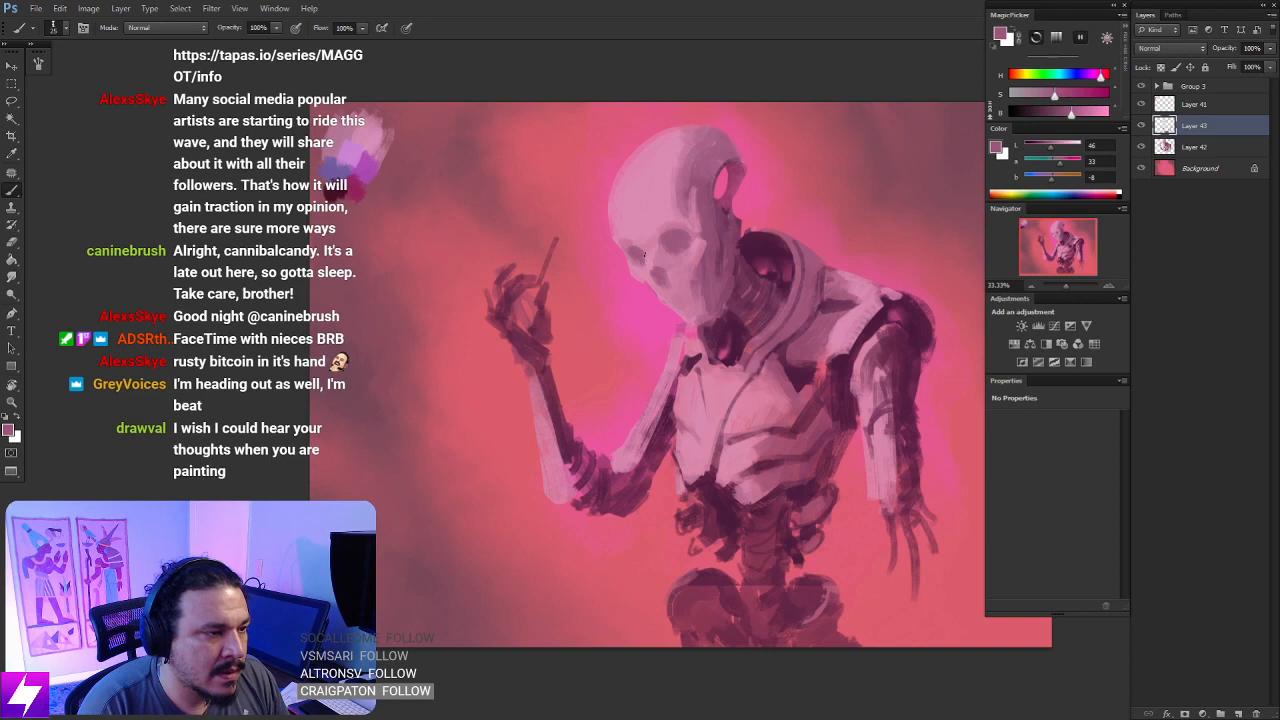
- Flip the canvas horizontally and check how the skull's face reads at a small size
key("ctrl+minus")
key("ctrl+minus")
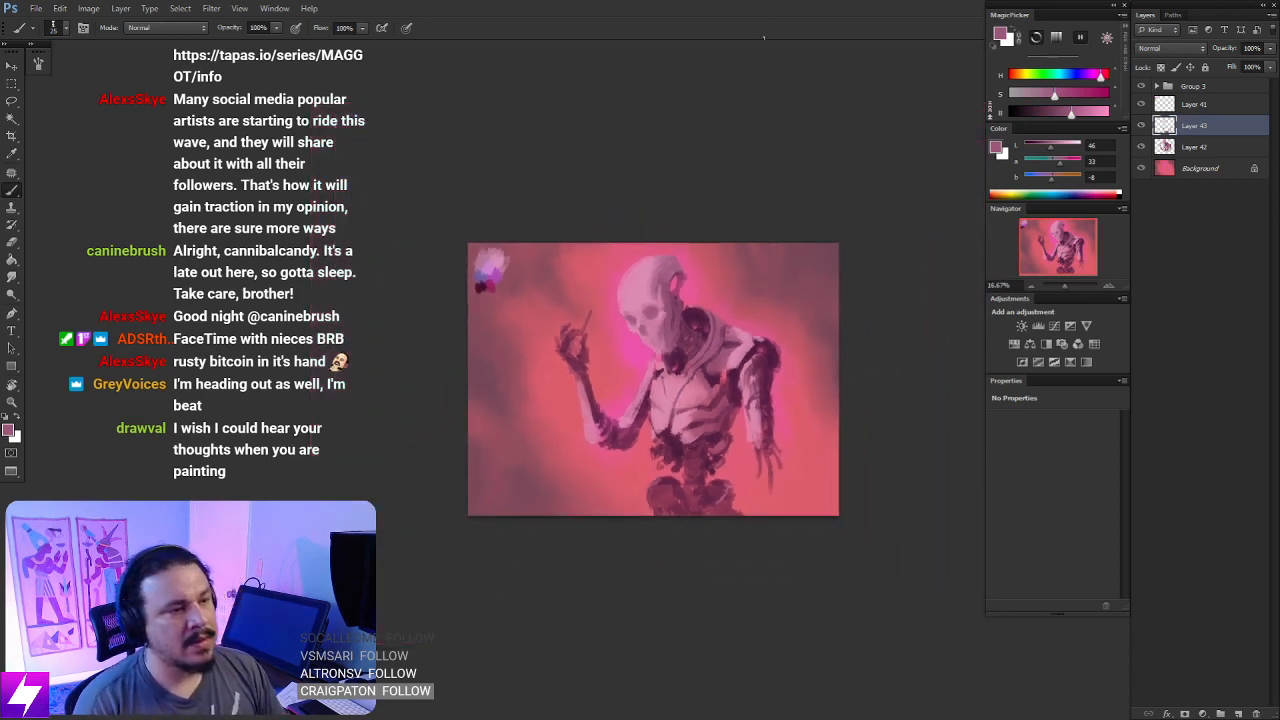
key("ctrl+shift+h")
key("ctrl+plus")
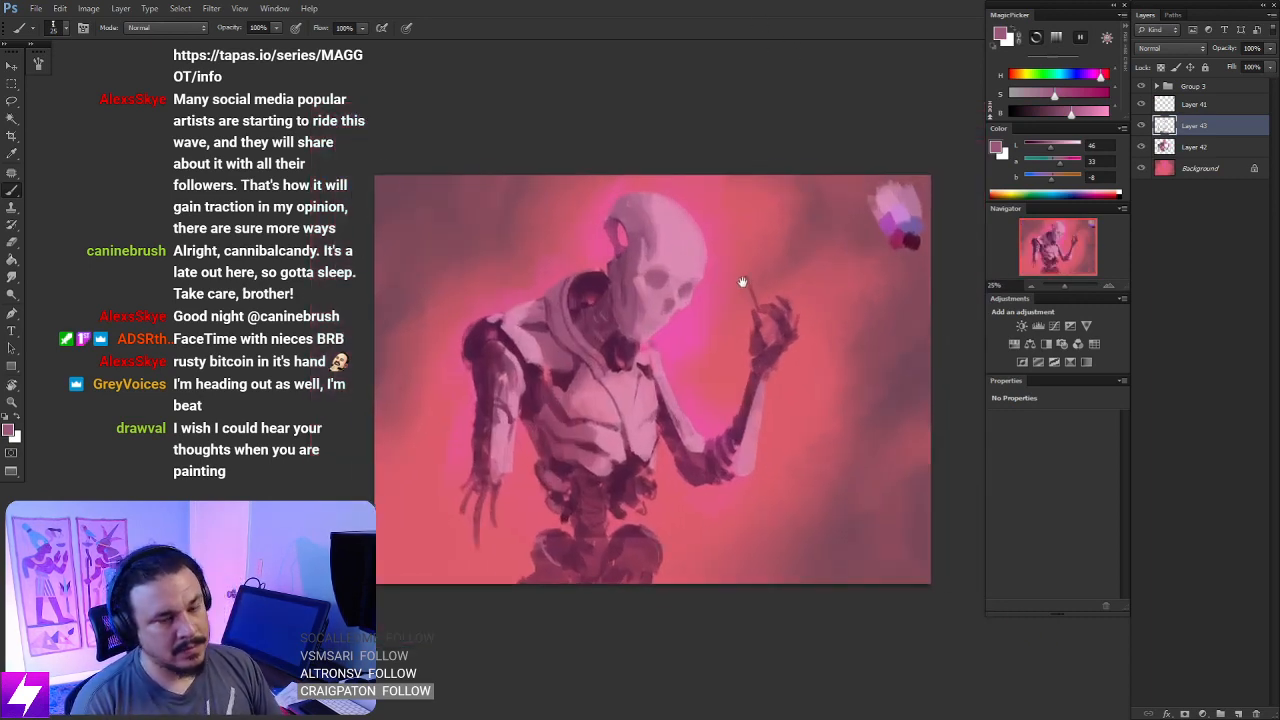
left_click_drag(743, 283, 703, 262)
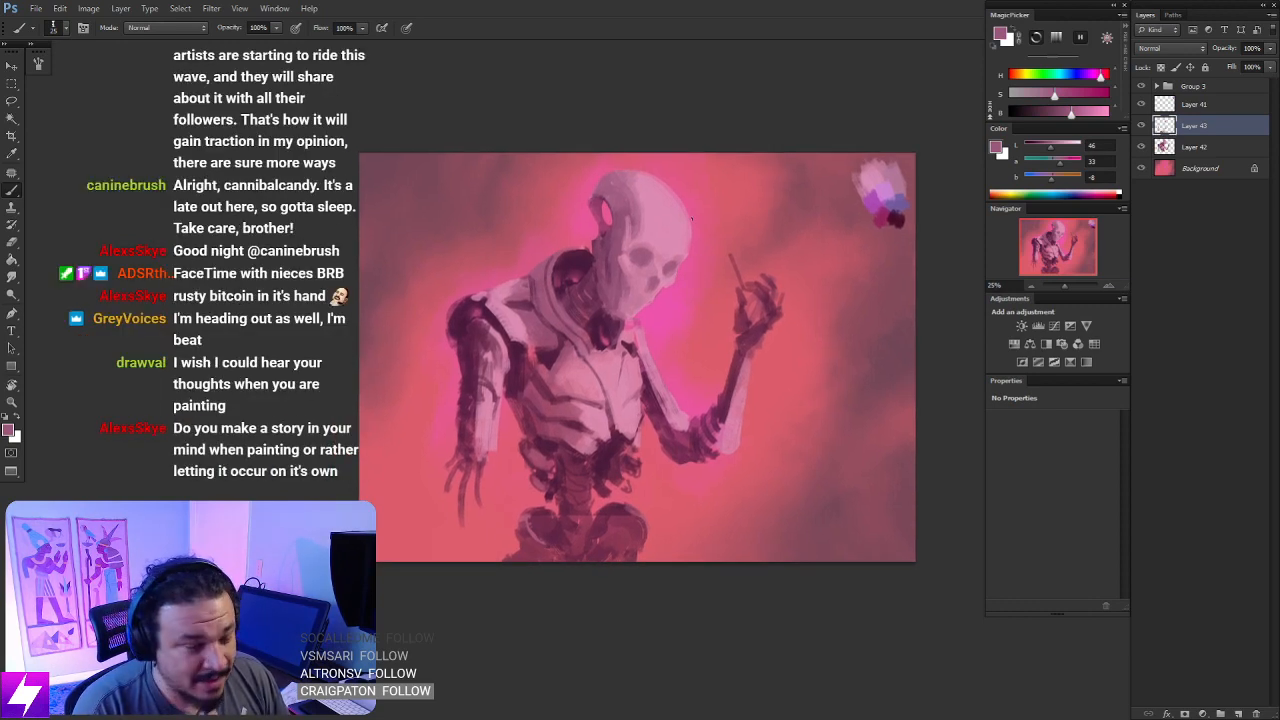
key("ctrl+shift+h")
key("ctrl+plus")
key("ctrl+shift+h")
- Refine the eye sockets' shapes with mauve in a rotated view, and check them with the canvas flipped and upright
left_click_drag(678, 276, 683, 354)
key("r")
left_click_drag(767, 303, 705, 239)
key("ctrl+plus")
left_click_drag(682, 333, 673, 306)
key("b")
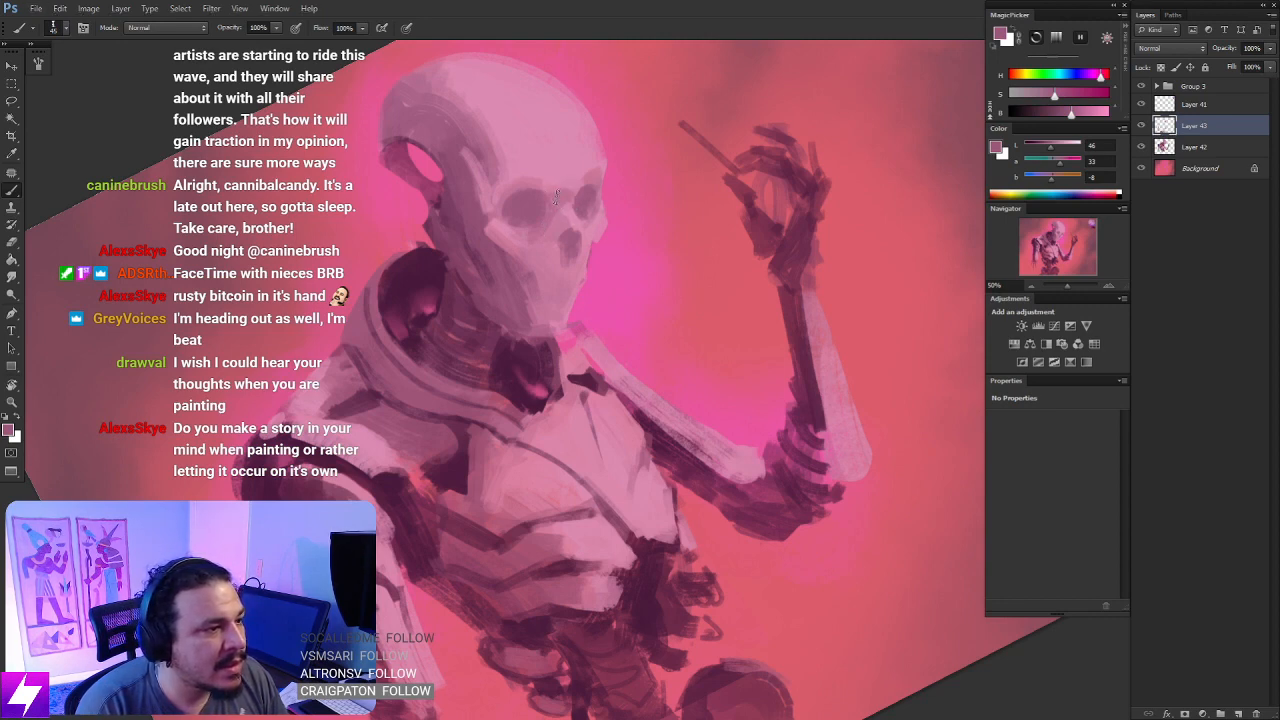
key("ctrl+minus")
key("ctrl+shift+h")
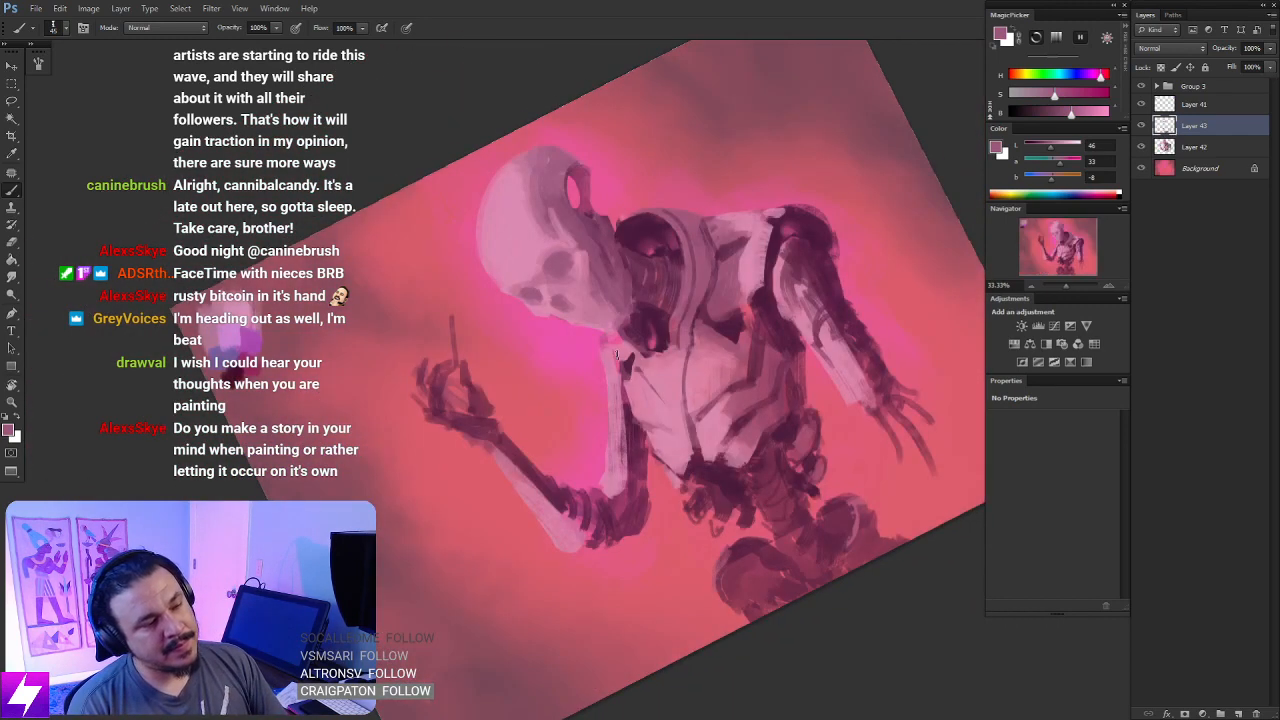
key("Escape")
left_click_drag(583, 318, 552, 312)
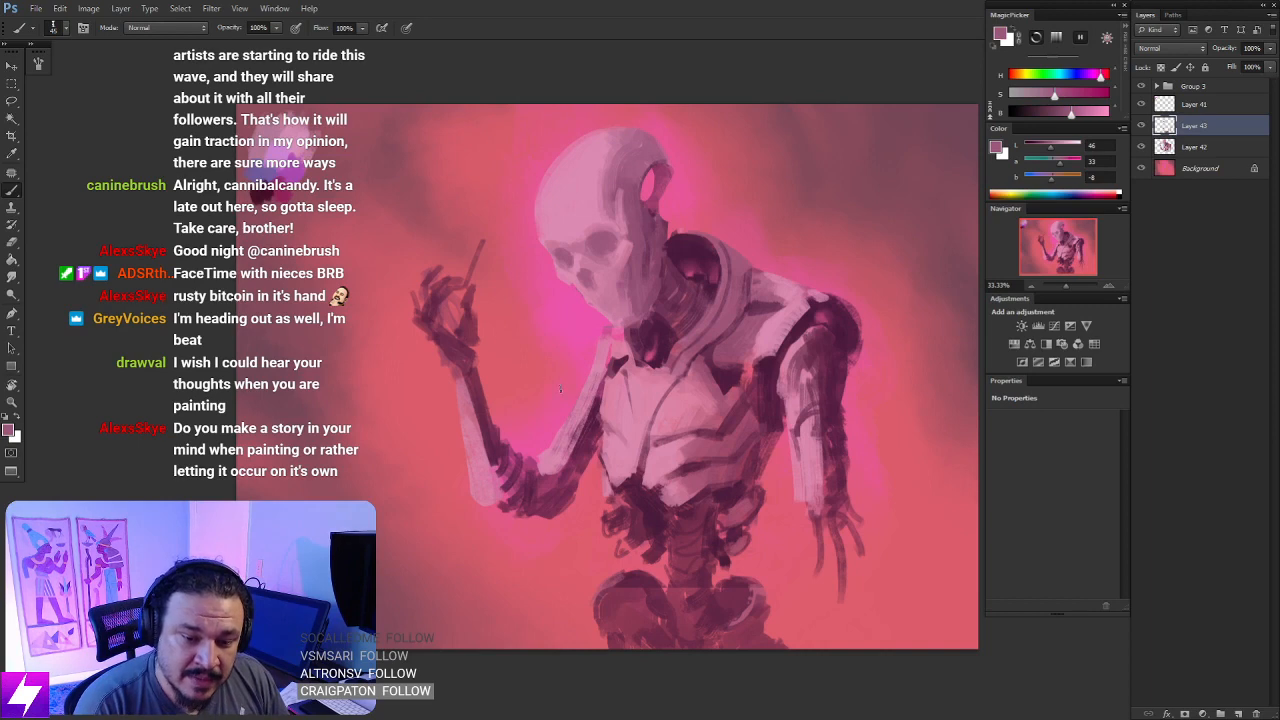
- Soften the skull's nose cavity with the Smudge tool at 50% strength
key("ctrl+plus")
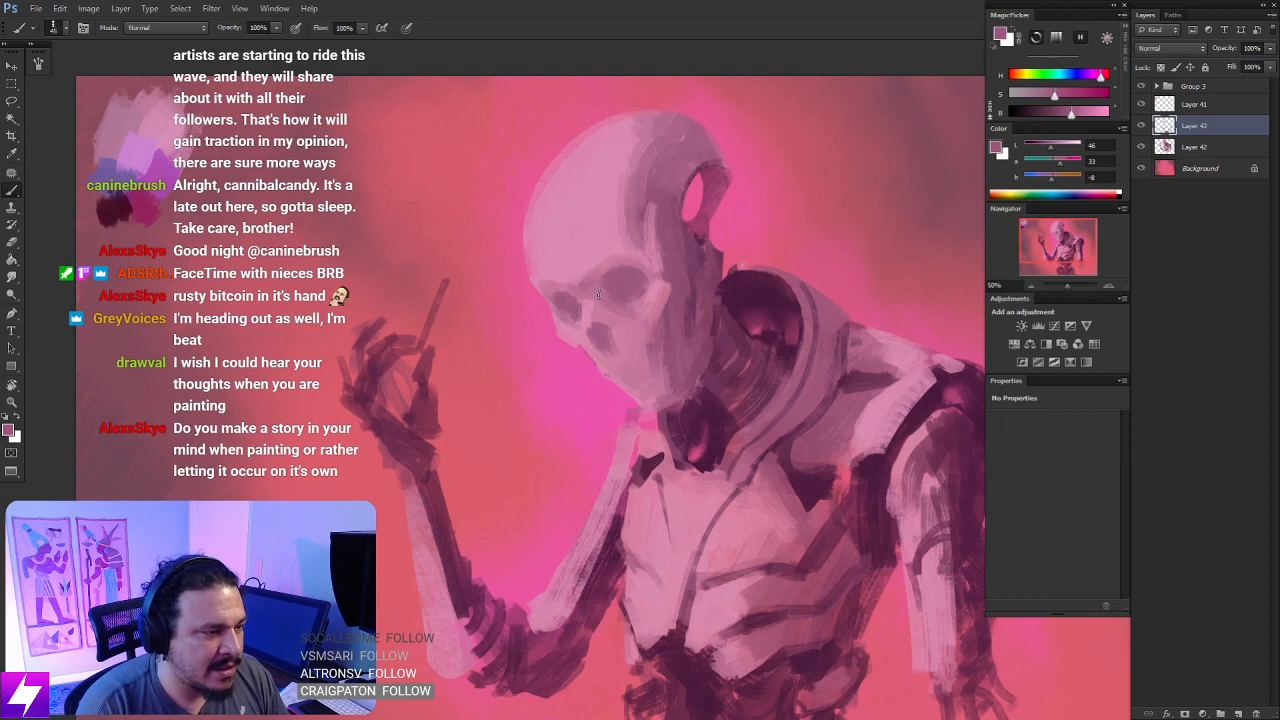
key("r")
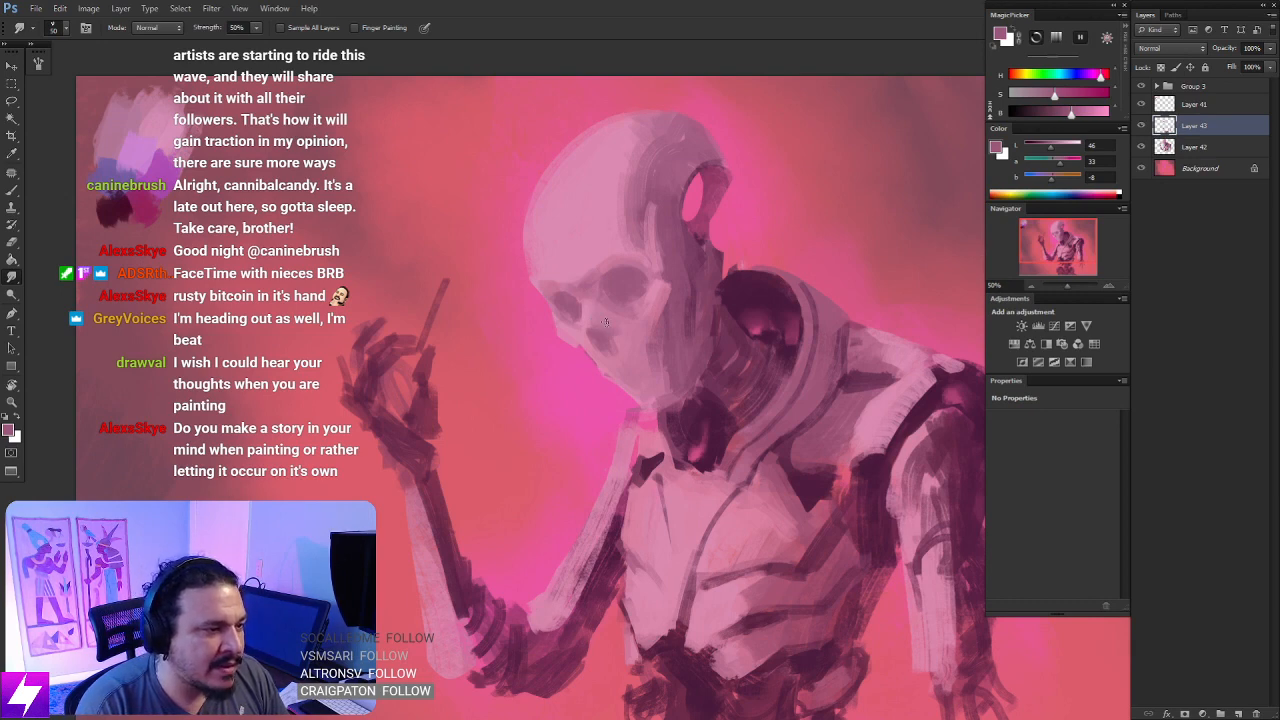
key("ctrl+minus")
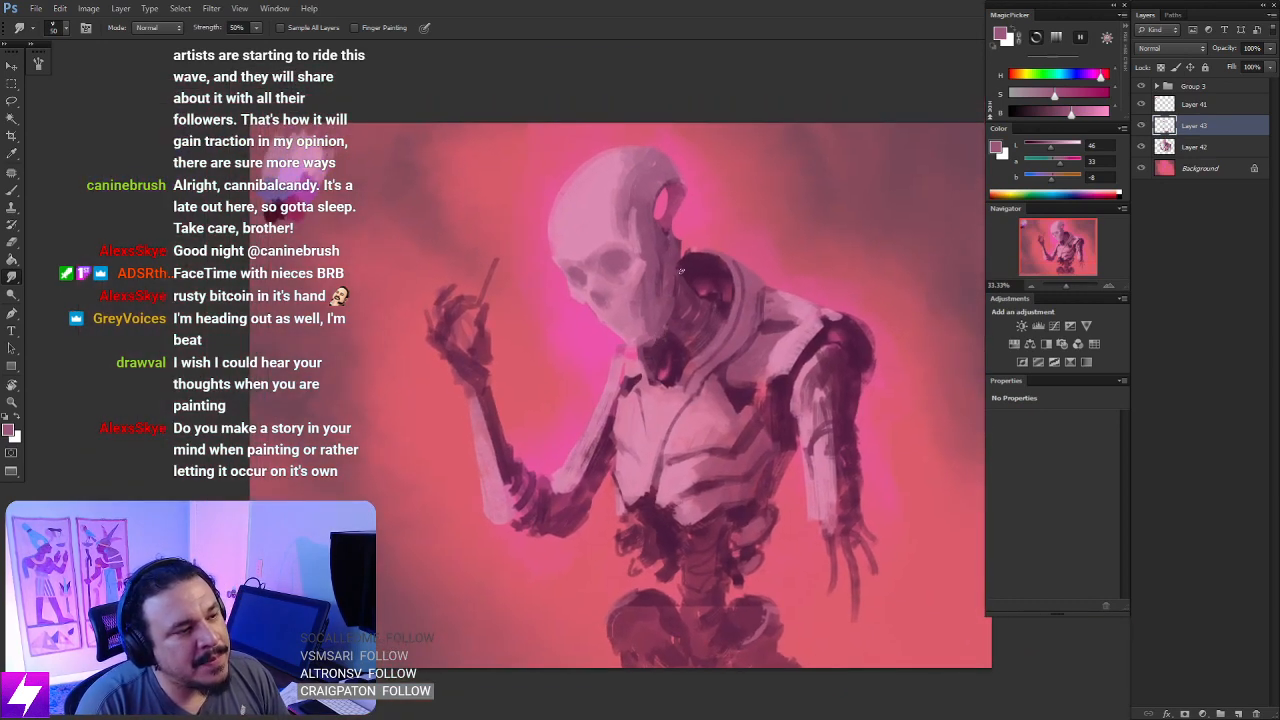
key("ctrl+shift+h")
key("ctrl+plus")
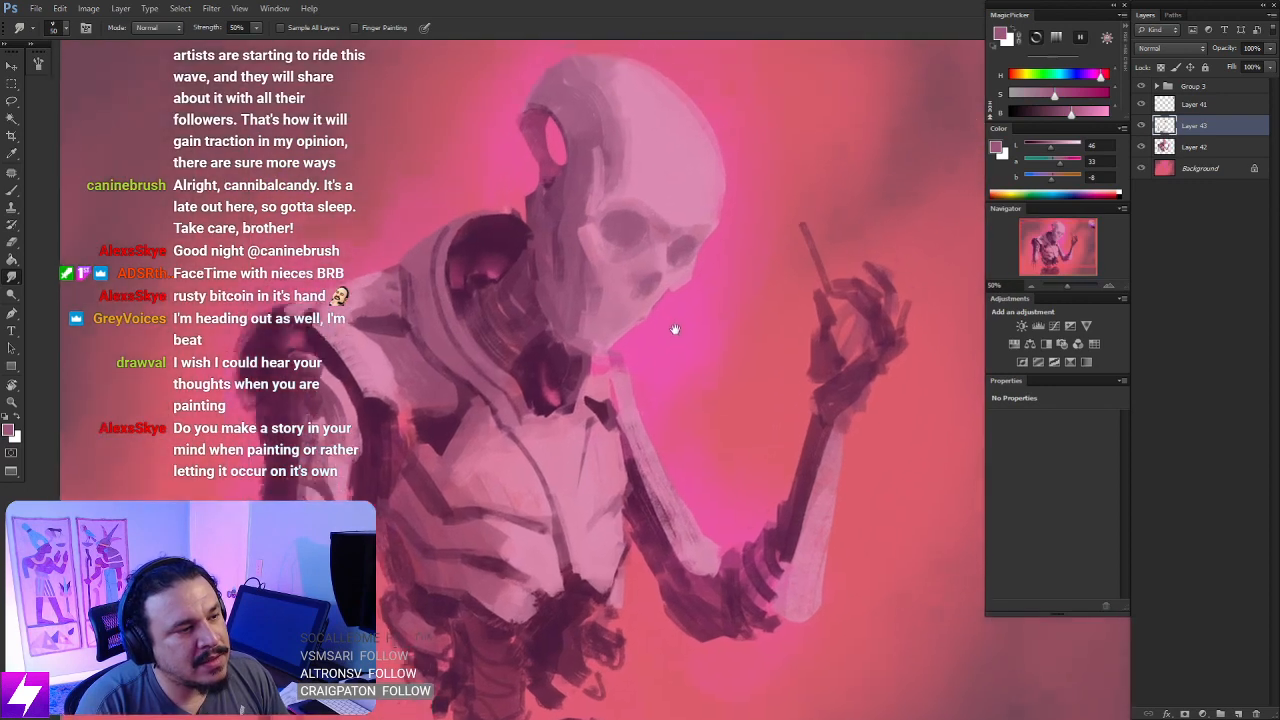
- Rotate the view and refine the brow above the larger eye socket with a sampled dusty pink
left_click_drag(692, 218, 636, 366)
key("r")
mouse_move(655, 398)
left_mouse_down()
mouse_move(682, 283)
mouse_move(662, 298)
left_mouse_up()
left_click_drag(596, 333, 650, 314)
key("b")
left_click(643, 312, "alt")
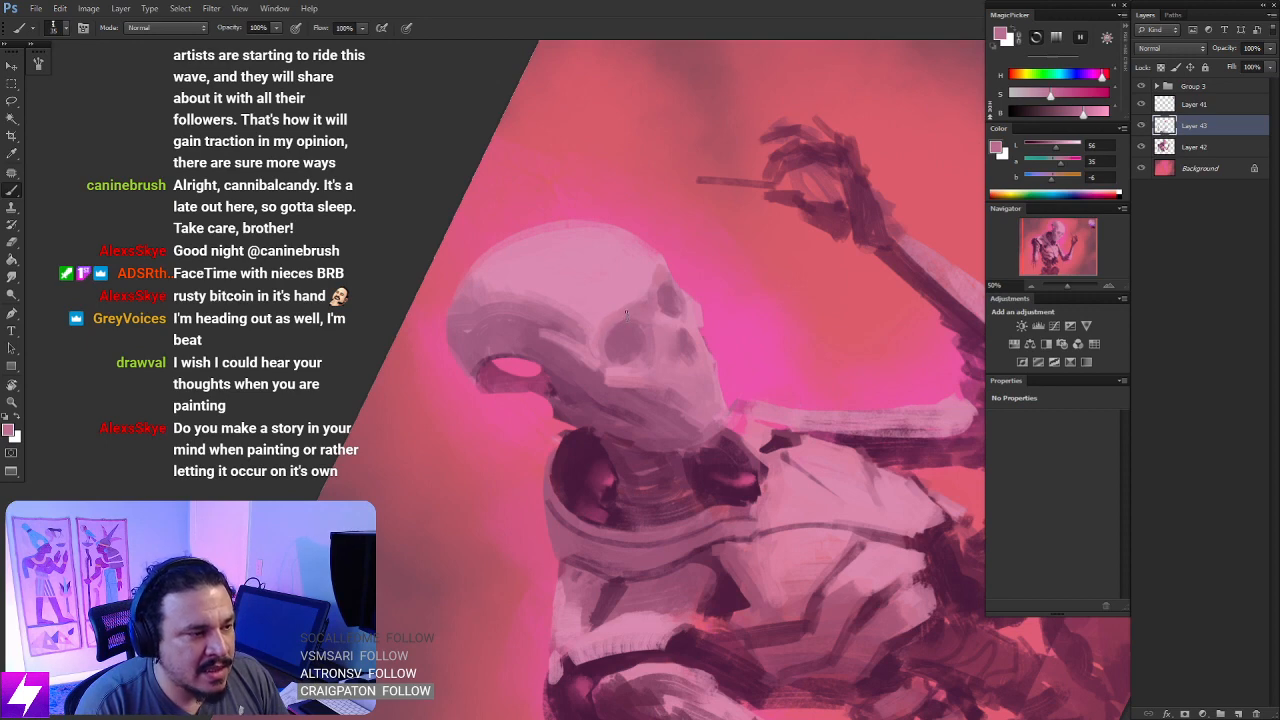
key("r")
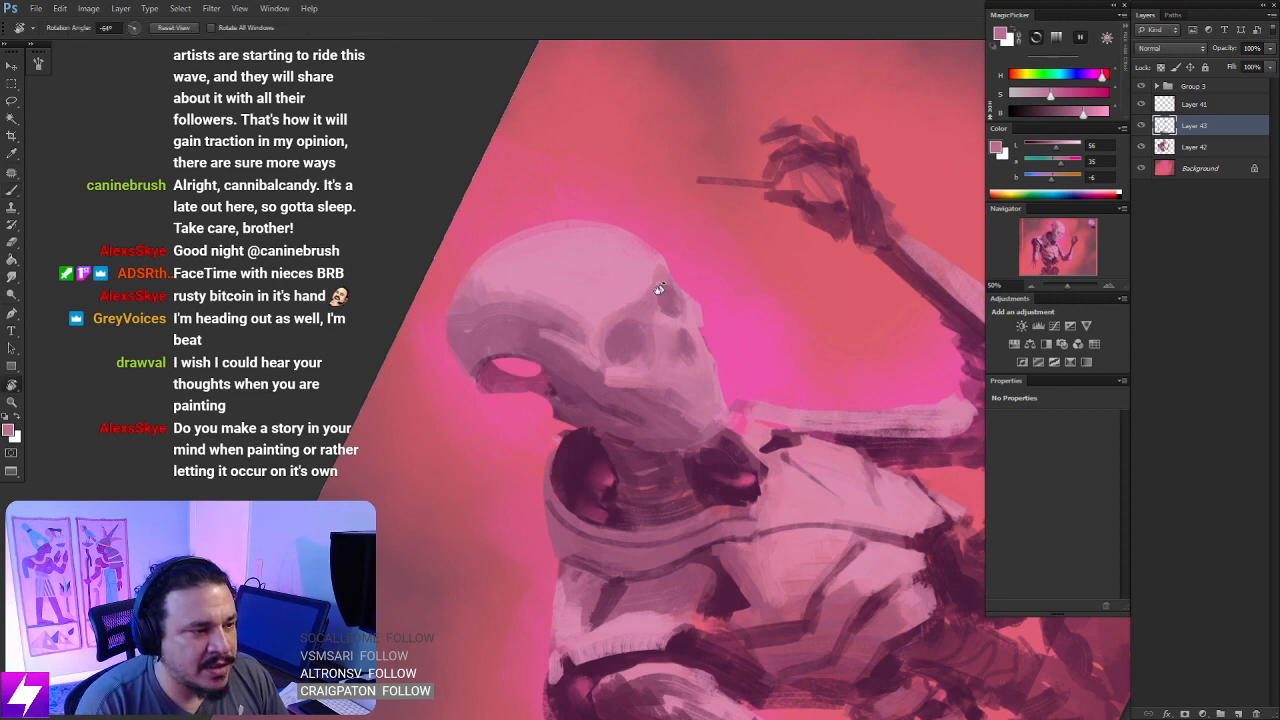
key("Escape")
key("b")
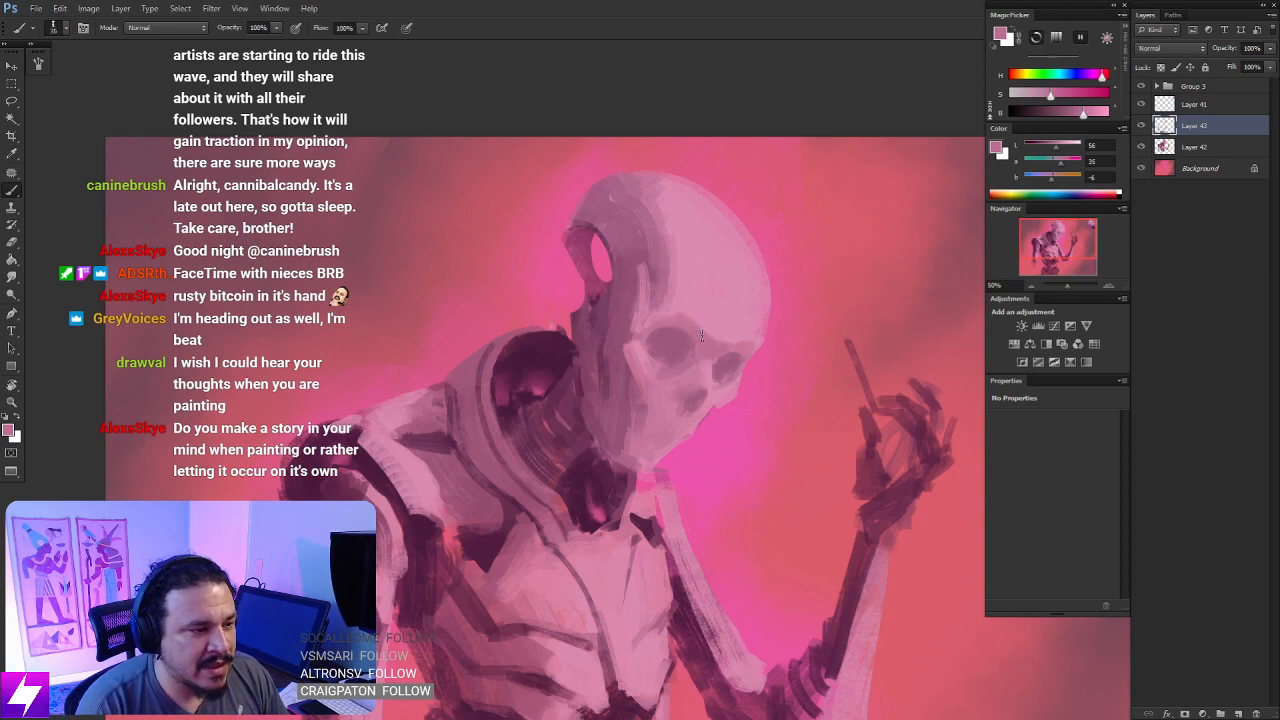
- Shape the rim of the larger eye socket toward the temple and cheekbone with the same dusty pink
key("ctrl+minus")
key("r")
left_click_drag(737, 408, 700, 300)
left_click_drag(650, 360, 722, 345)
key("ctrl+plus")
key("b")
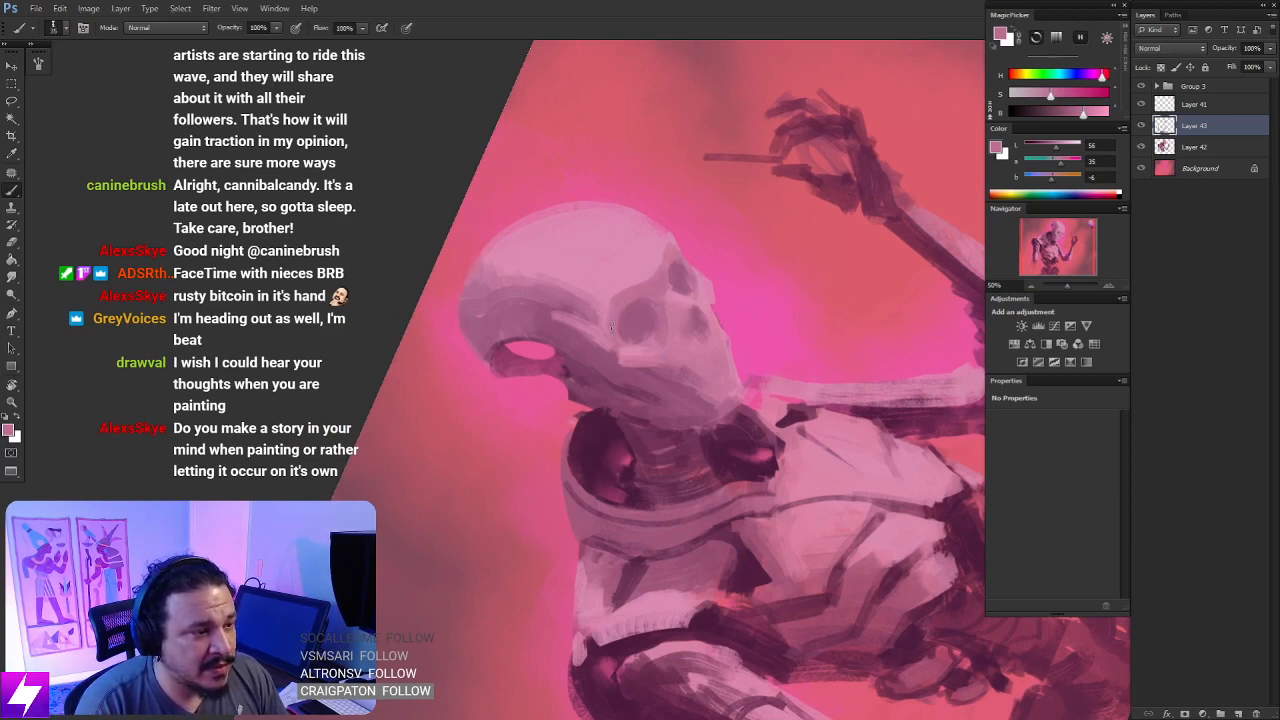
key("Escape")
left_click_drag(715, 384, 683, 321)
- Tilt the view and touch up the brow and nose bridge between the eye sockets, keeping the dusty pink
key("r")
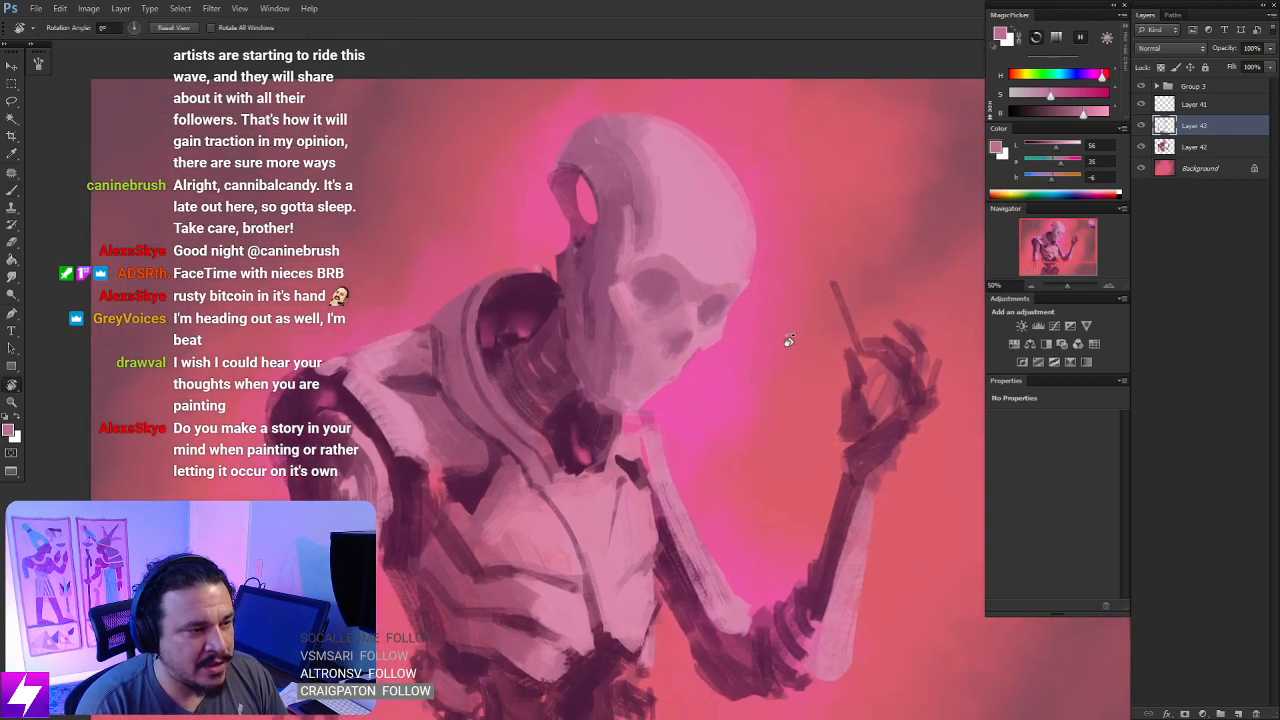
left_click_drag(790, 368, 769, 264)
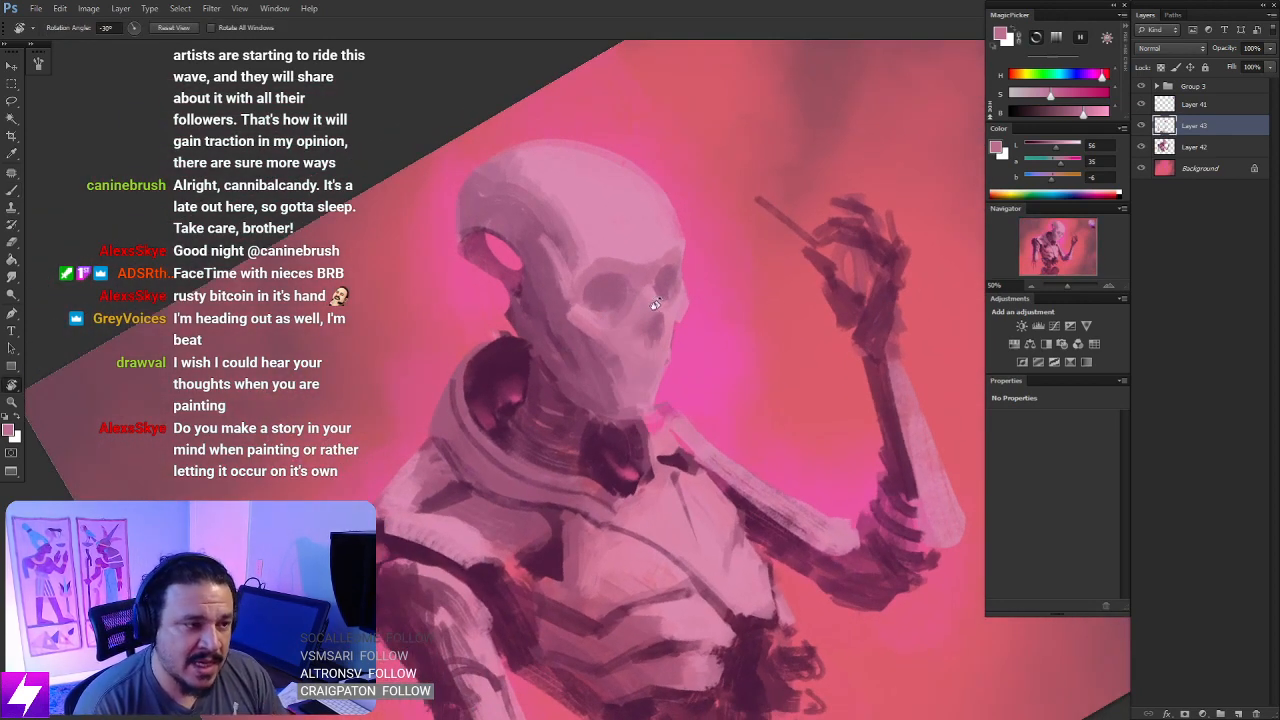
key("b")
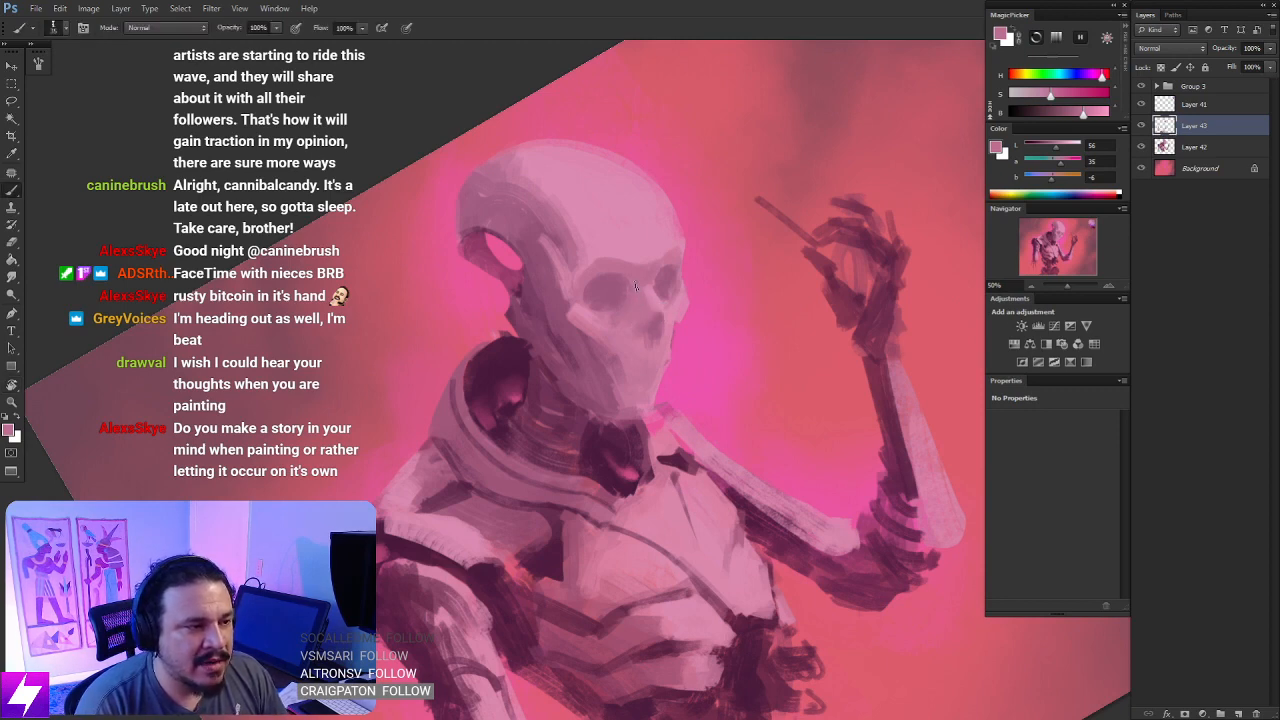
key("ctrl+minus")
key("Escape")
left_click_drag(718, 350, 698, 368)
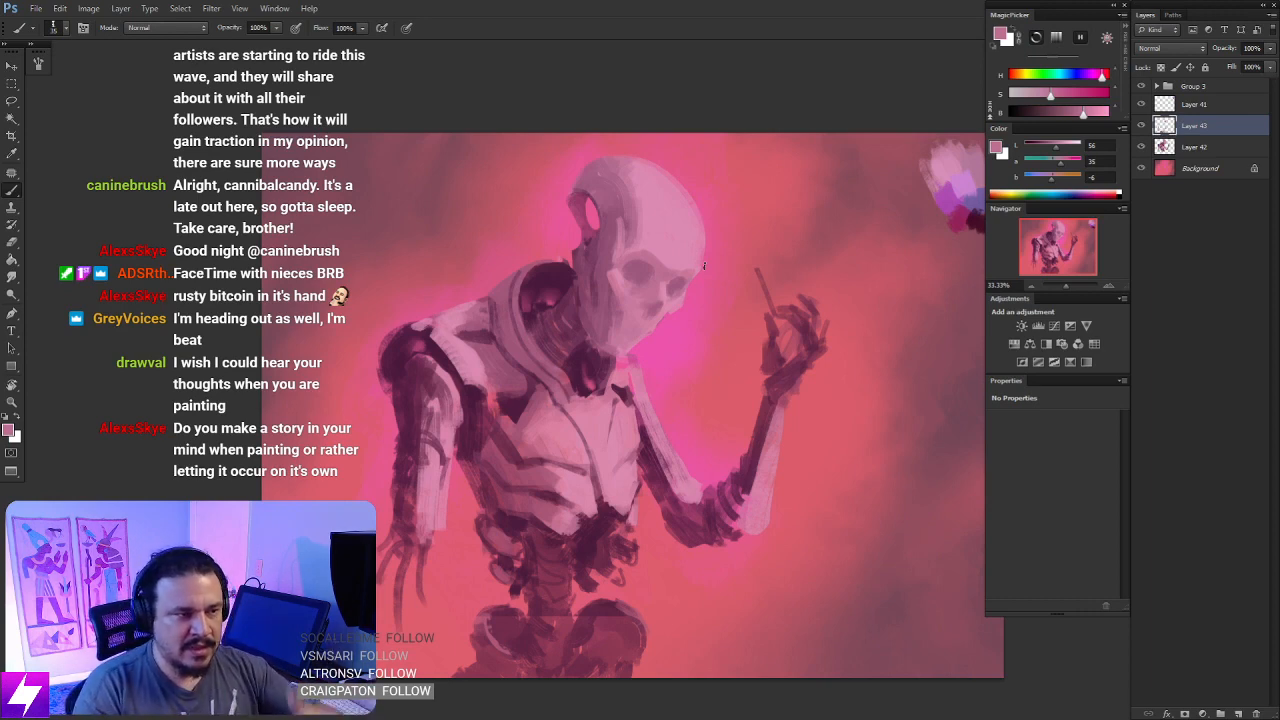
- Mirror the canvas horizontally and refine the jaw's back and lower edge with sampled dark plum, mauve and dusty pink
key("ctrl+minus")
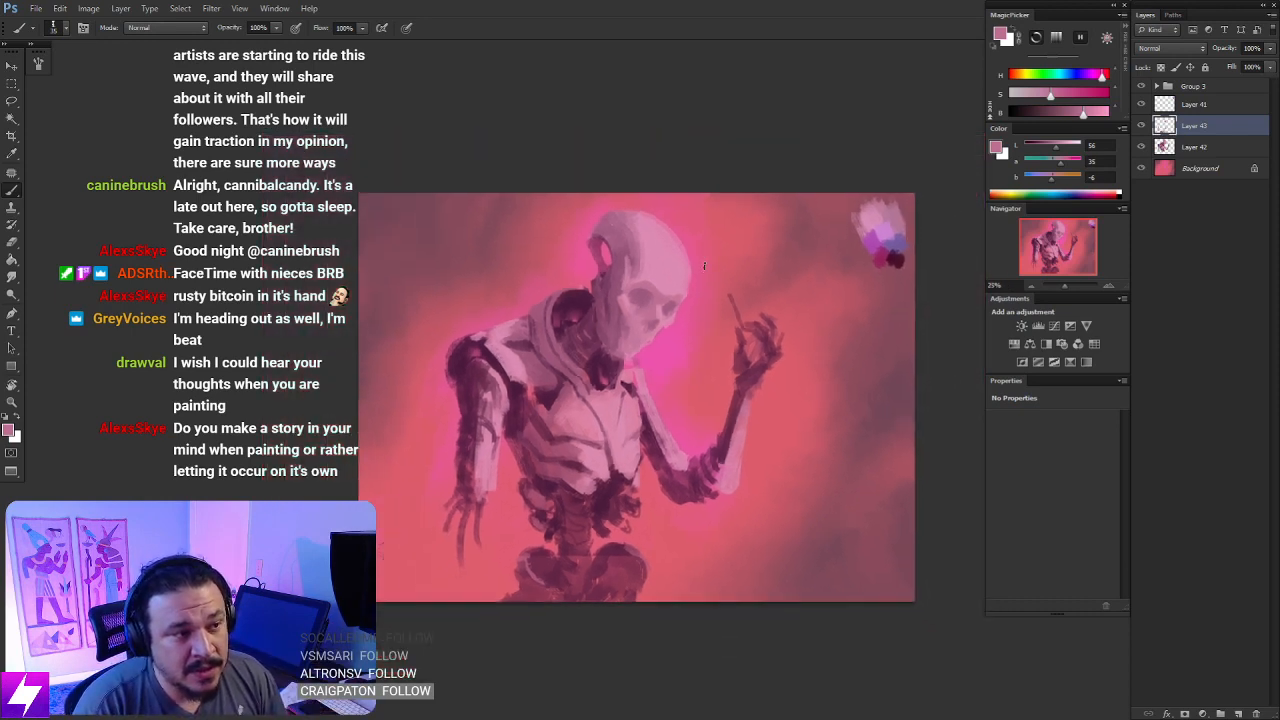
key("ctrl+shift+h")
key("ctrl+plus")
left_click_drag(754, 502, 805, 524)
mouse_move(720, 277)
left_mouse_down()
mouse_move(730, 282)
mouse_move(711, 280)
mouse_move(703, 260)
left_mouse_up()
left_click_drag(731, 303, 735, 307)
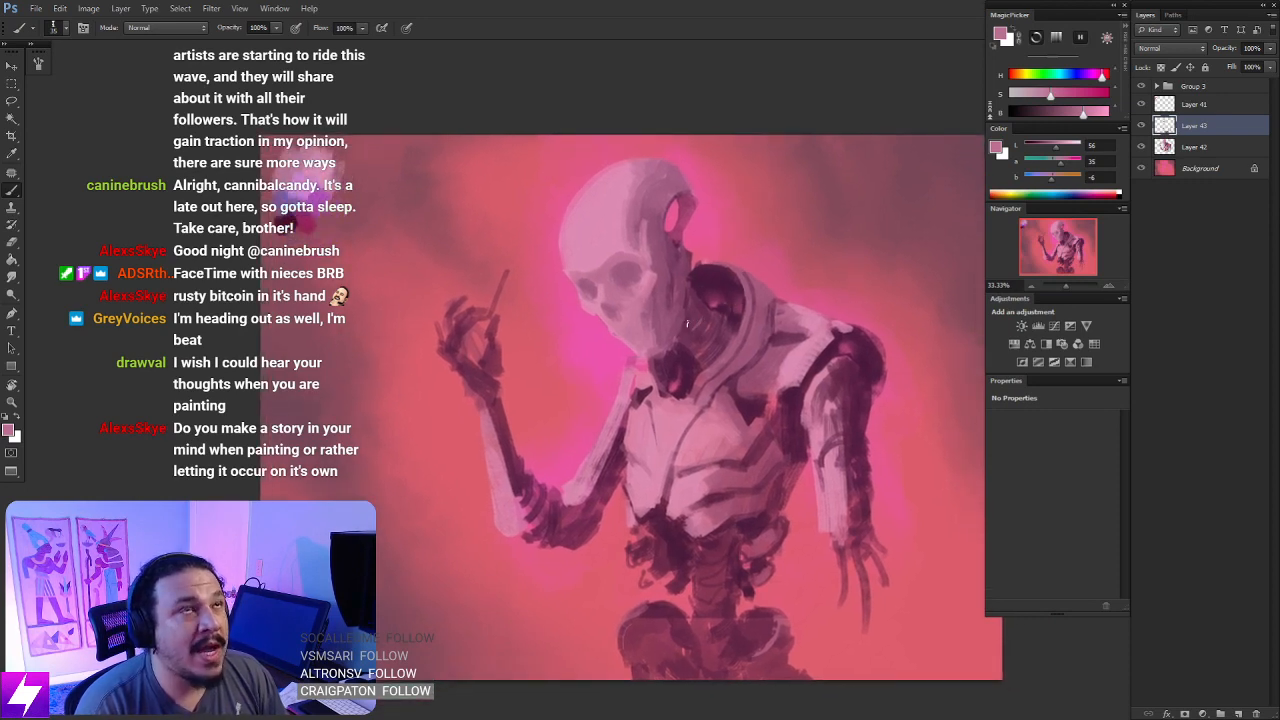
scroll(698, 322, "up", 2)
left_click(683, 333, "alt")
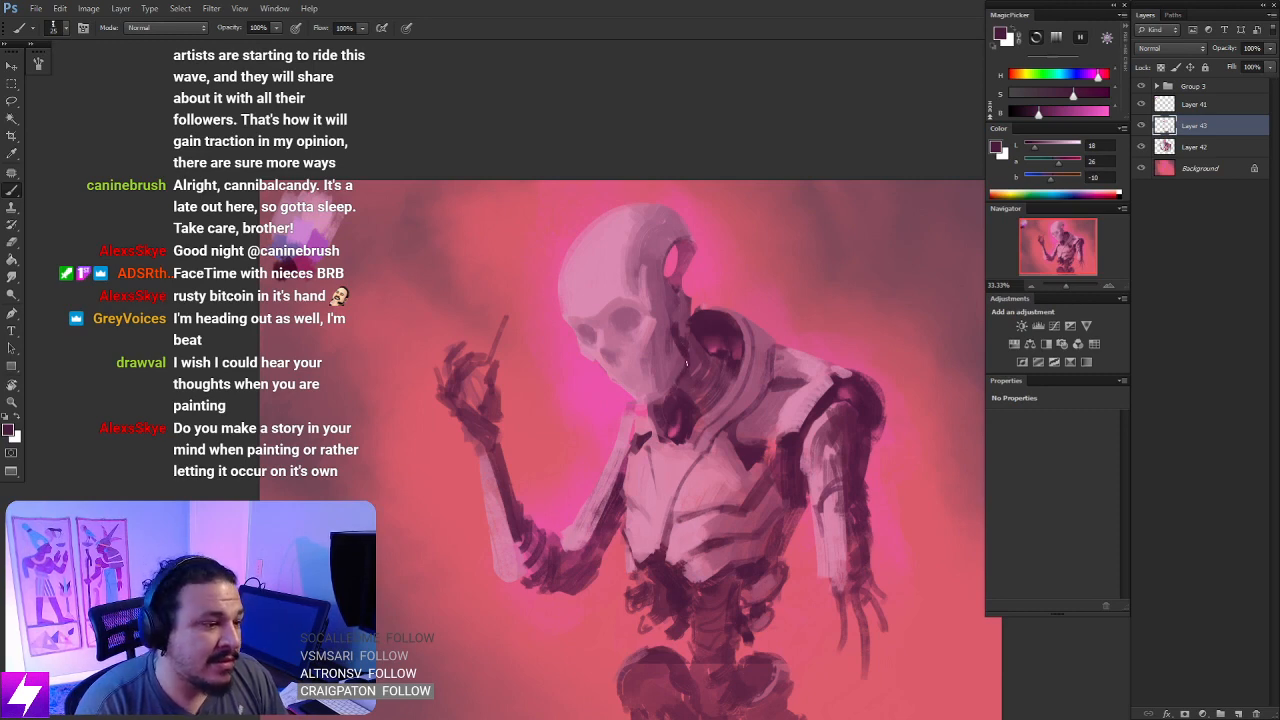
left_click_drag(668, 411, 670, 392)
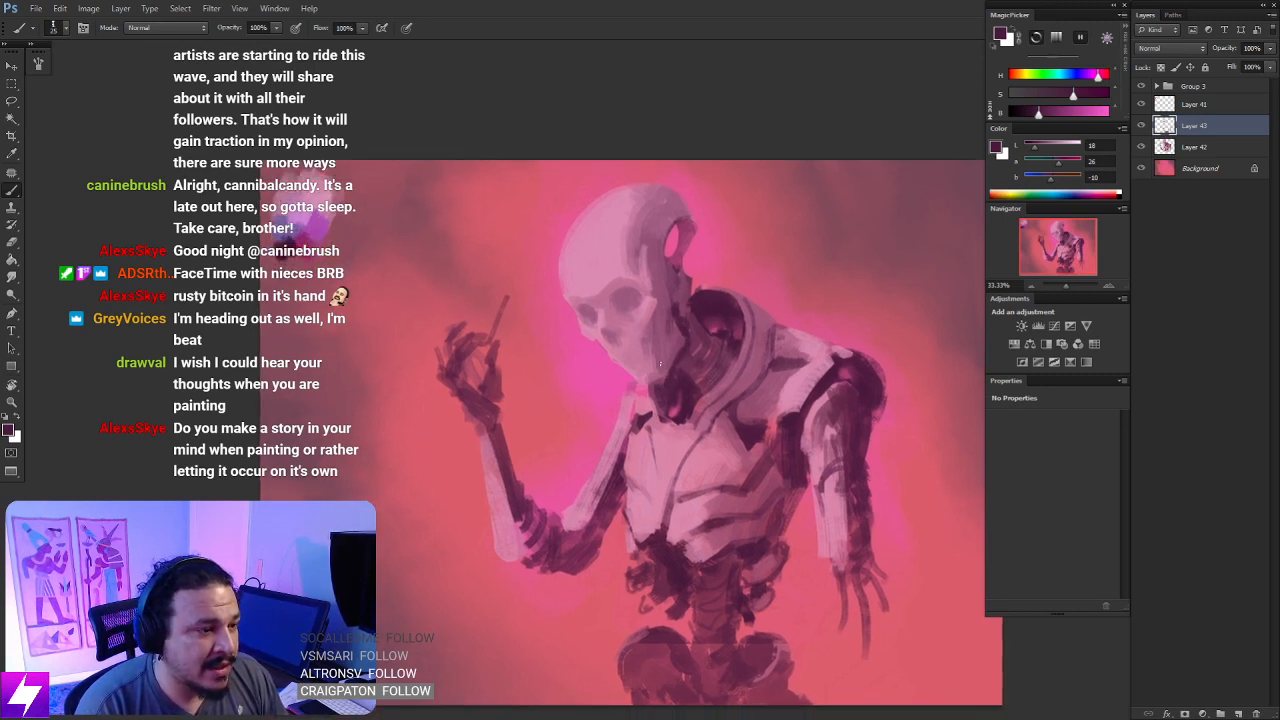
left_click(664, 363, "alt")
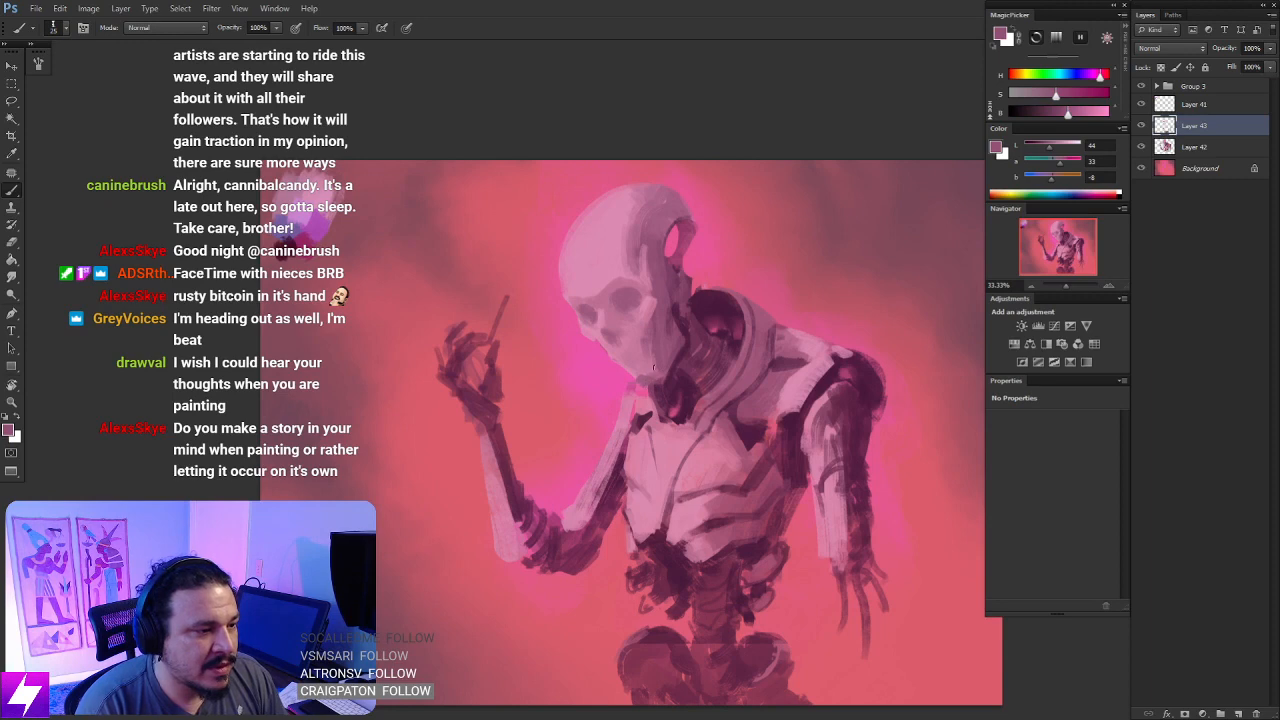
left_click(648, 364, "alt")
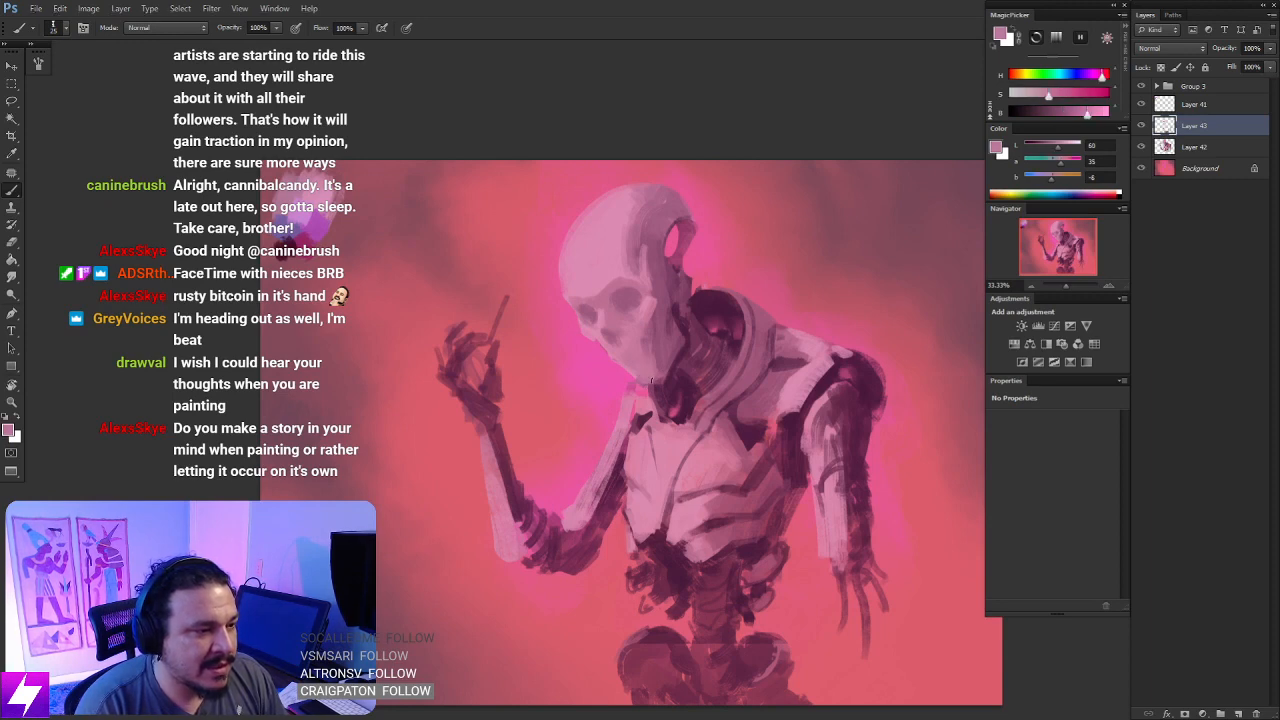
- Touch up the back of the skull and neck around the opening with sampled dark plum and hot pink
mouse_move(713, 309)
left_mouse_down()
mouse_move(694, 334)
mouse_move(670, 316)
mouse_move(672, 333)
left_mouse_up()
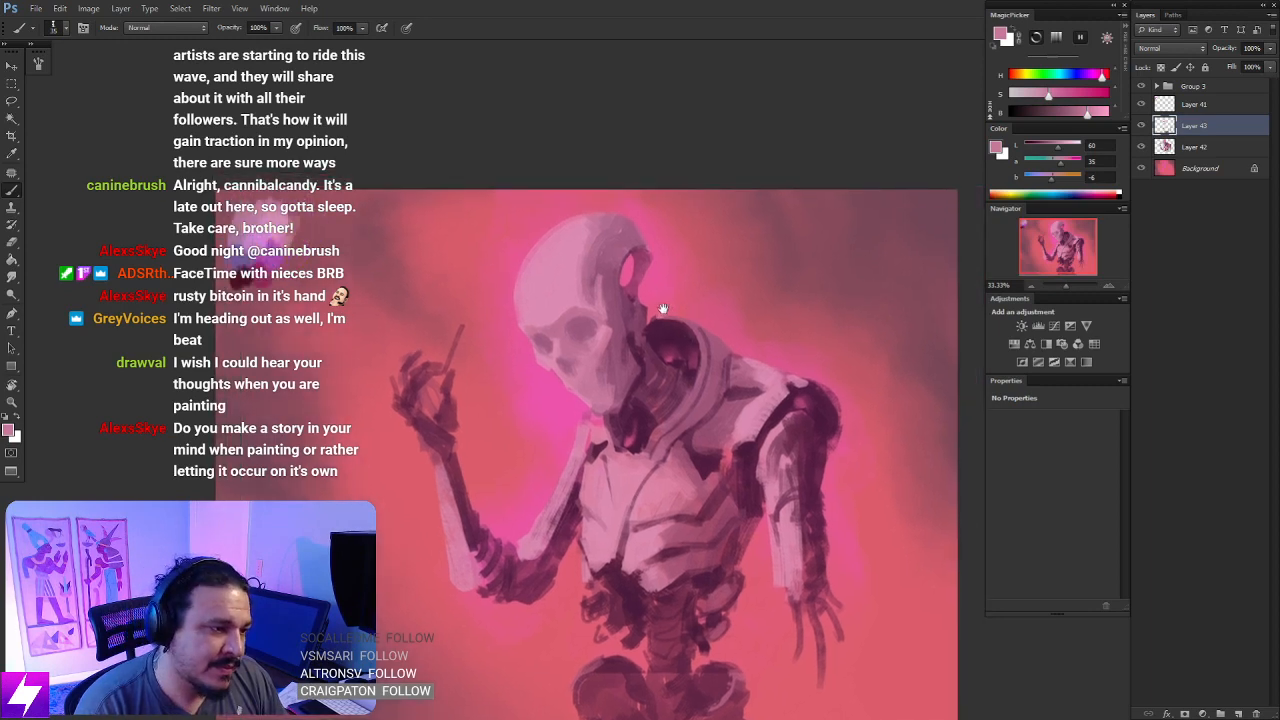
left_click(634, 319, "alt")
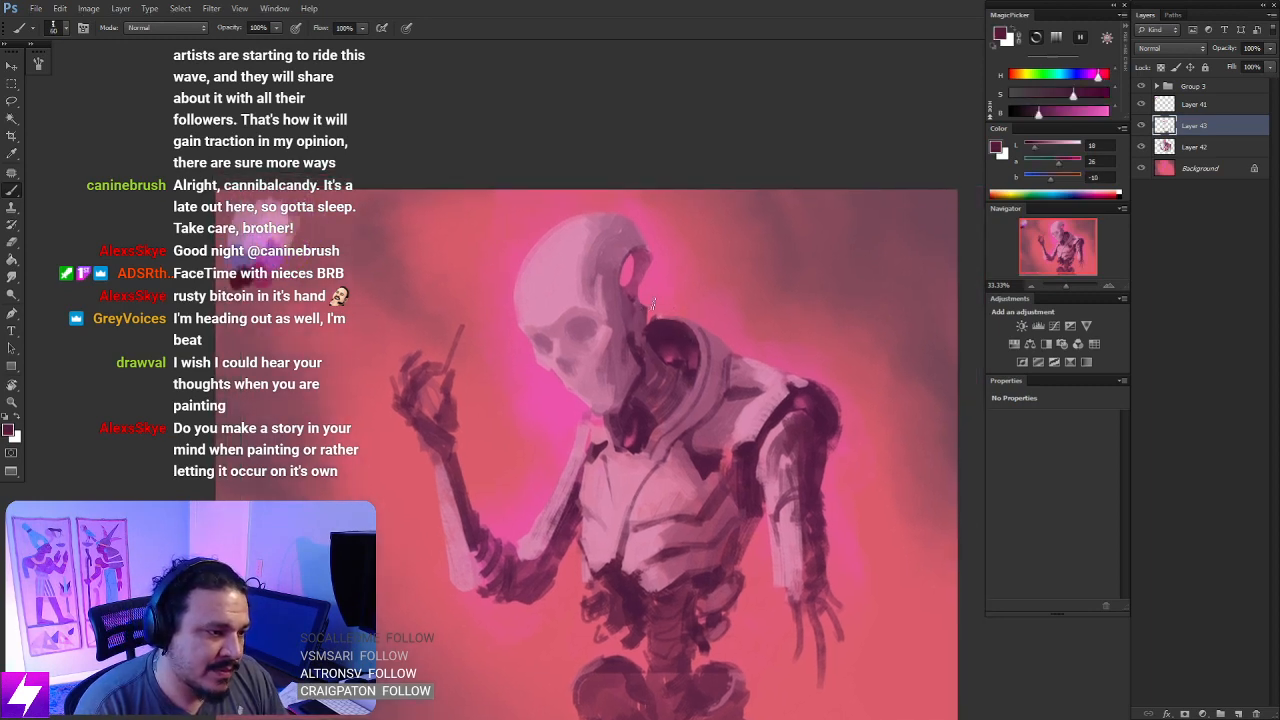
left_click(617, 263, "alt")
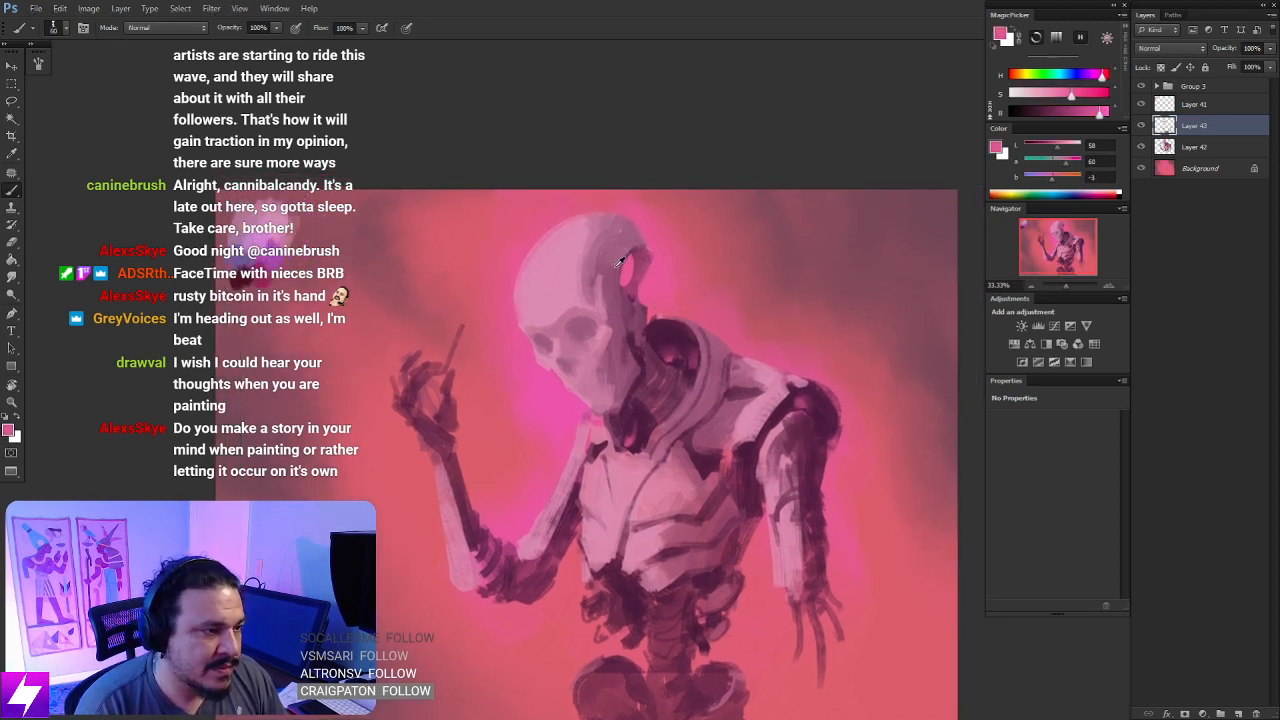
left_click_drag(628, 301, 651, 337)
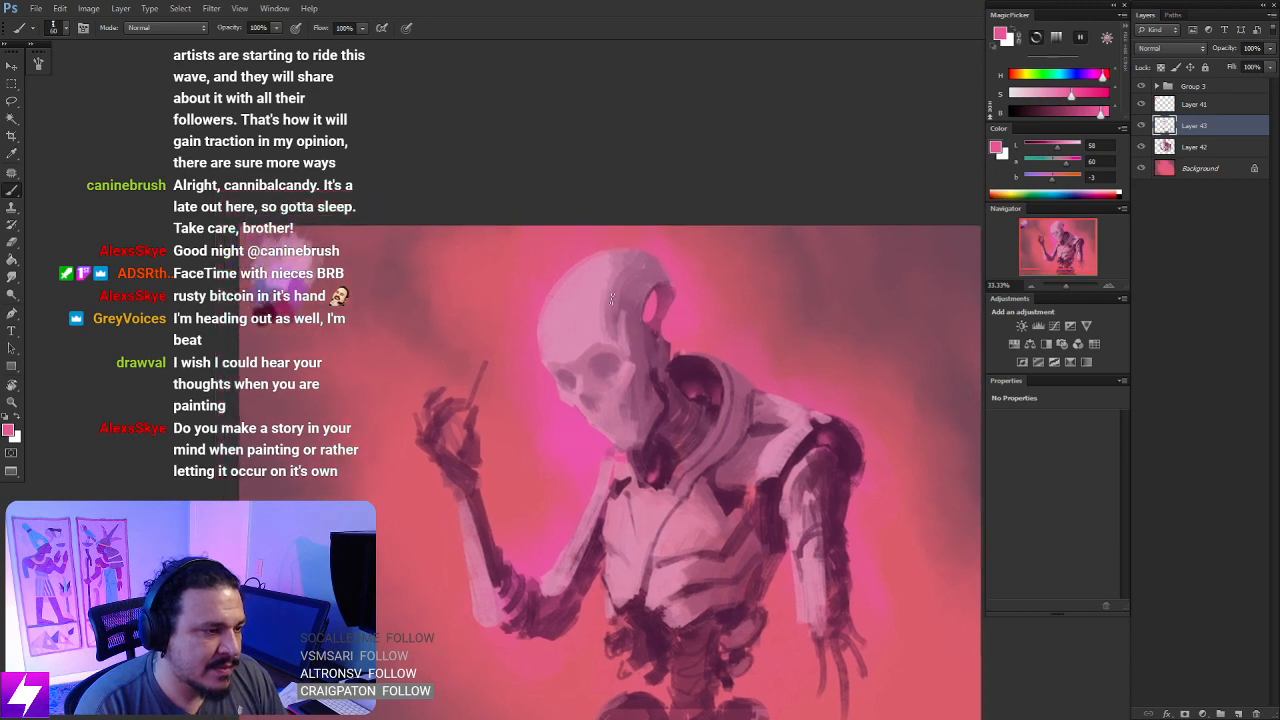
- Even out the forehead, brow and temple planes with pinks and mauve sampled from the skull
left_click(607, 322, "alt")
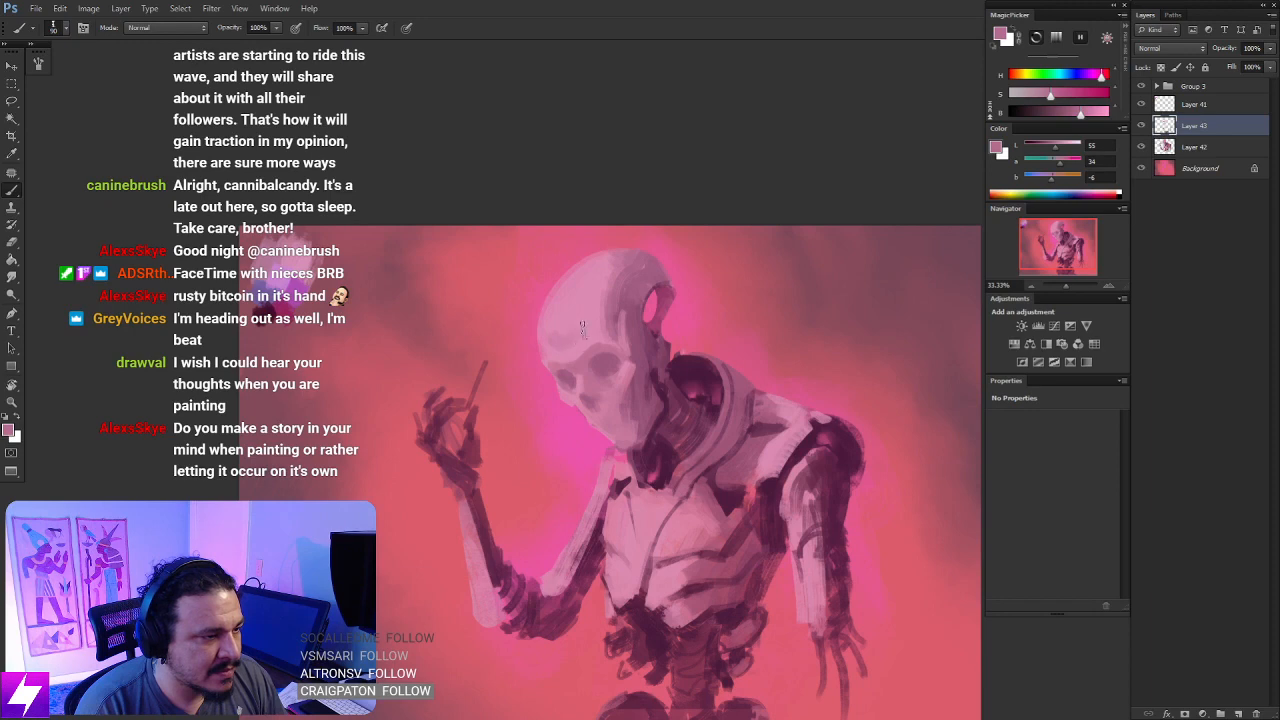
left_click(580, 330, "alt")
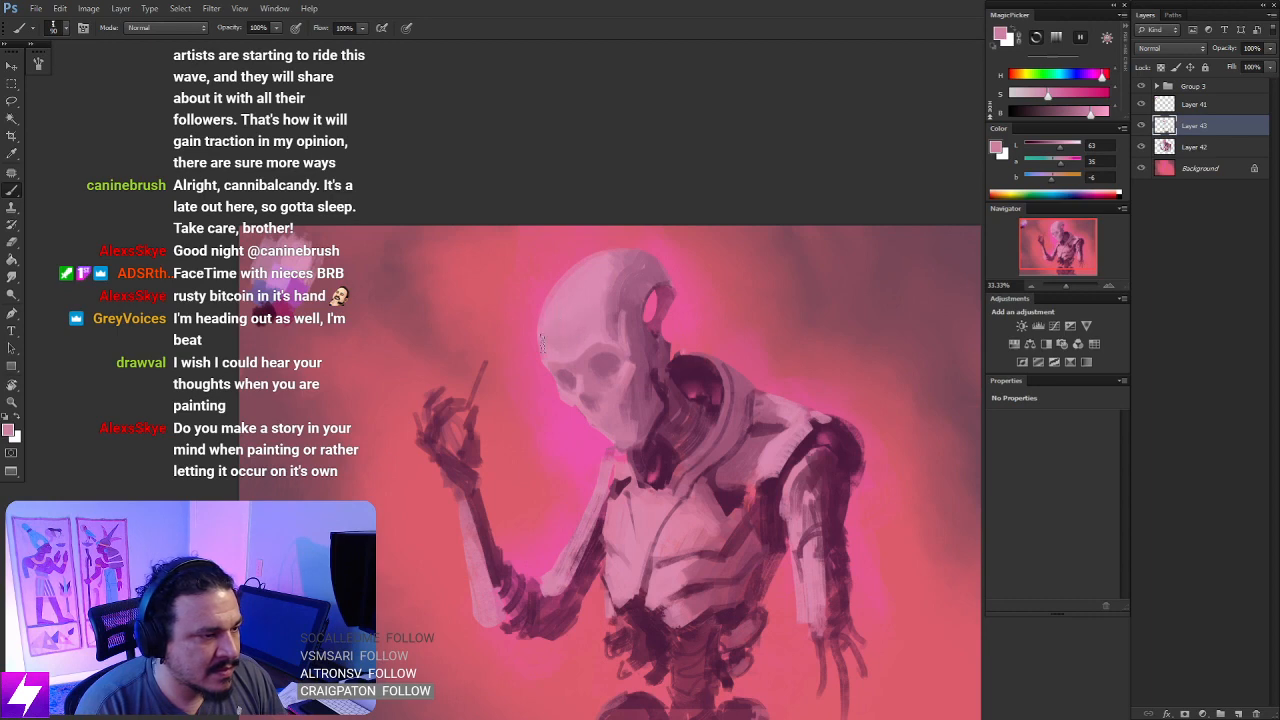
left_click(615, 302, "alt")
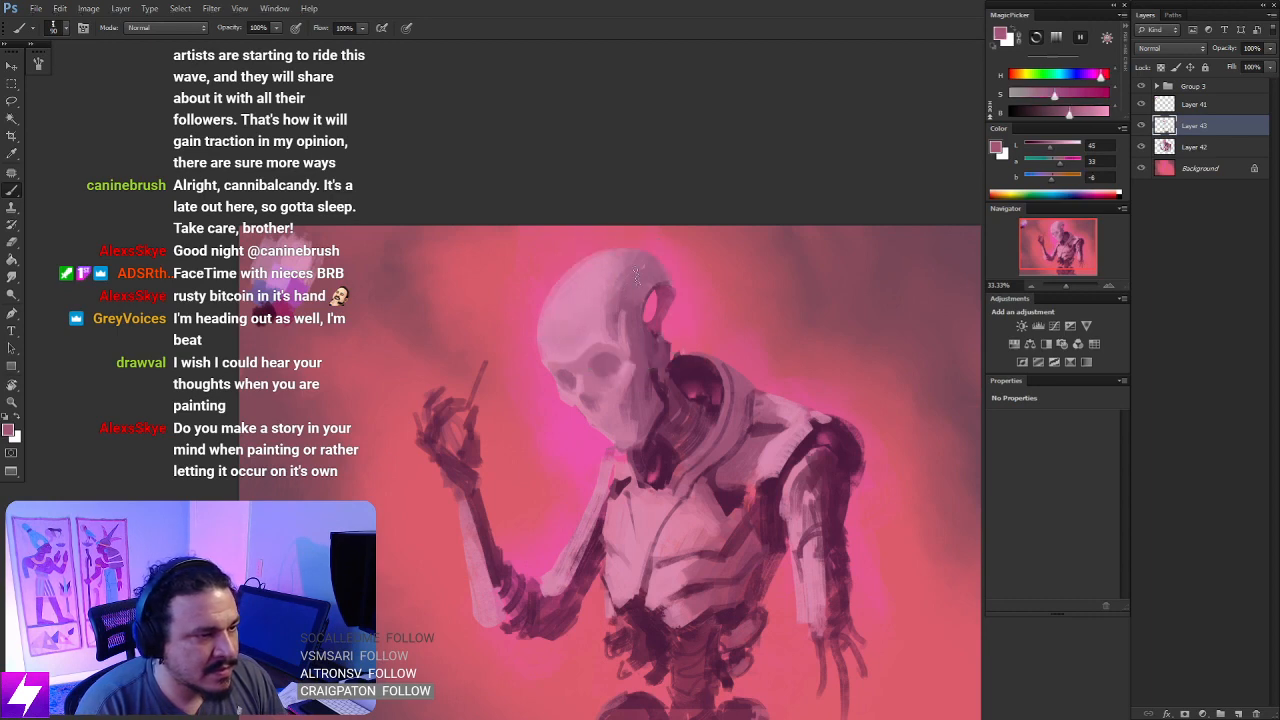
- Mirror the canvas back and examine the whole figure's silhouette and balance at reduced size
key("ctrl+minus")
key("ctrl+minus")
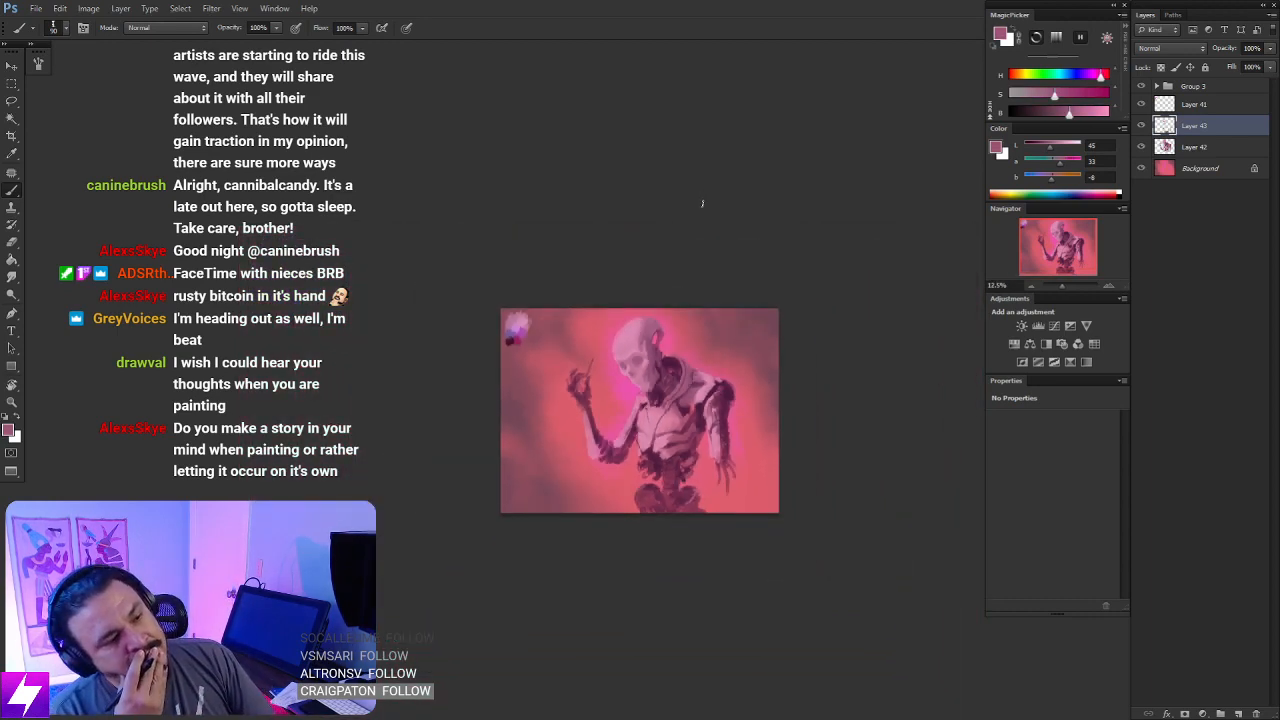
key("ctrl+shift+h")
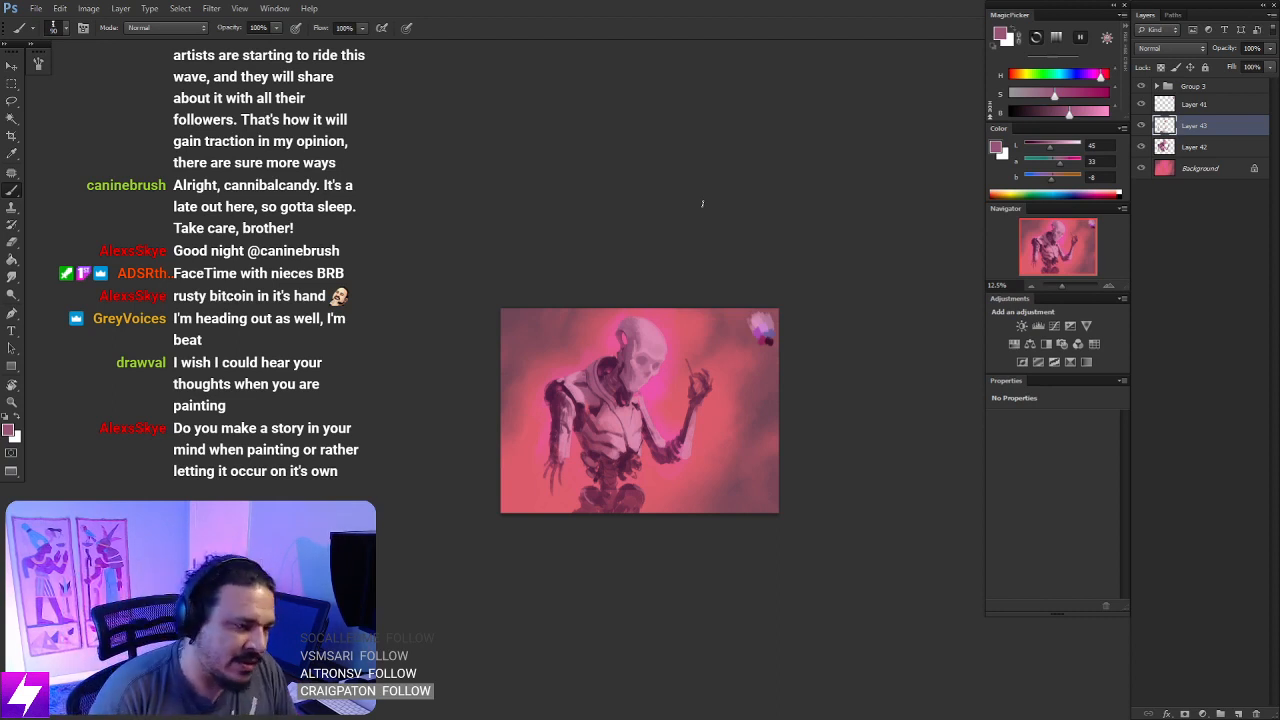
key("ctrl+plus")
key("ctrl+plus")
left_click_drag(589, 474, 637, 432)
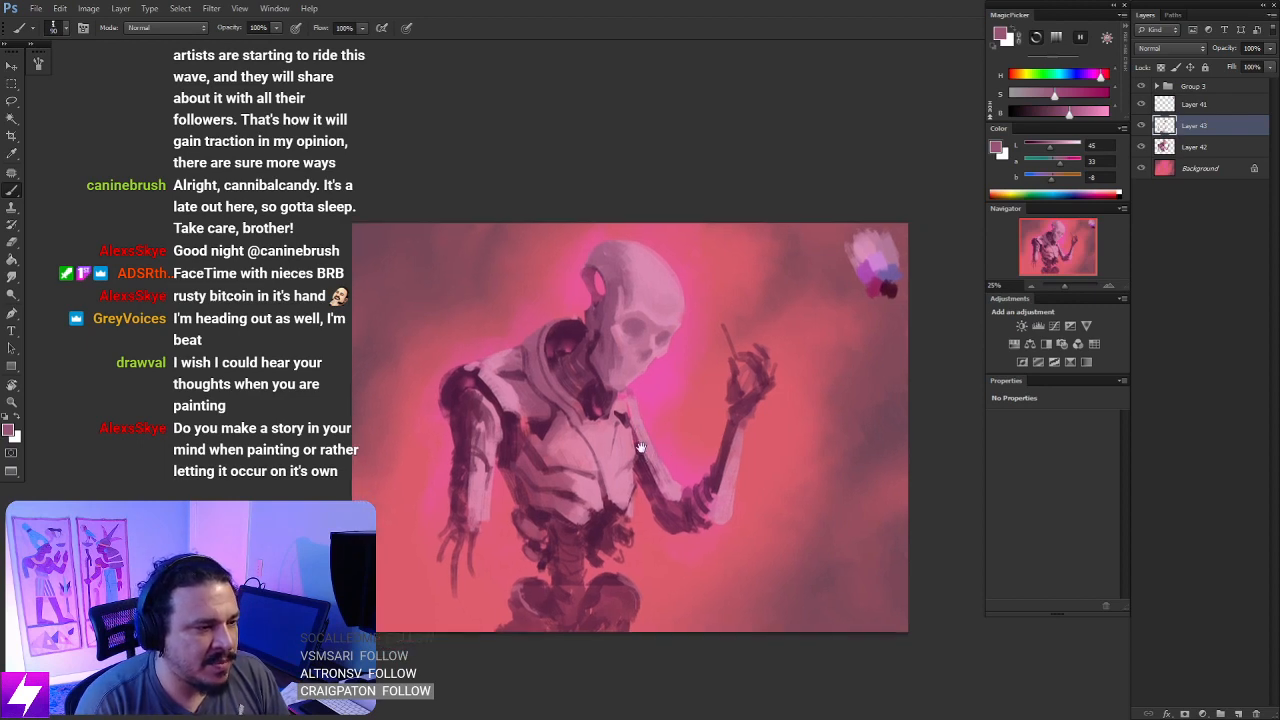
left_click_drag(580, 508, 590, 494)
left_click_drag(654, 453, 640, 468)
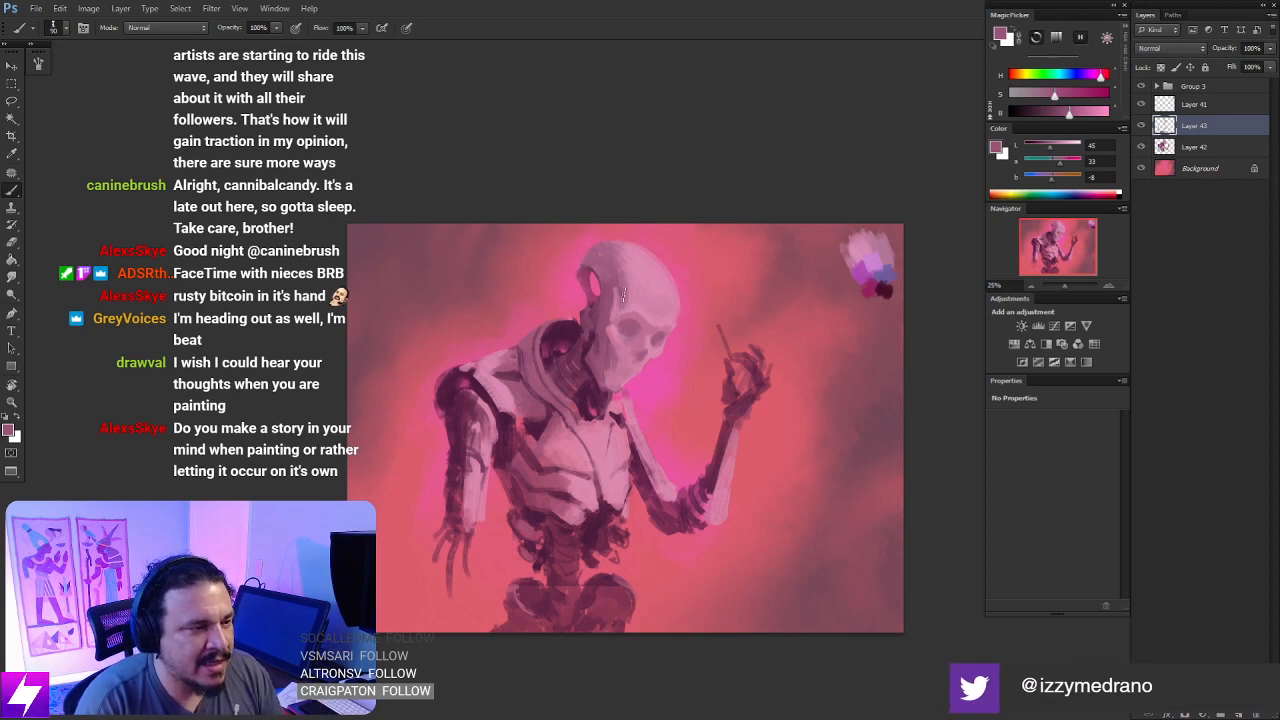
- Shade the side of the skull beside the larger eye socket with a sampled mauve
scroll(624, 292, "up", 1)
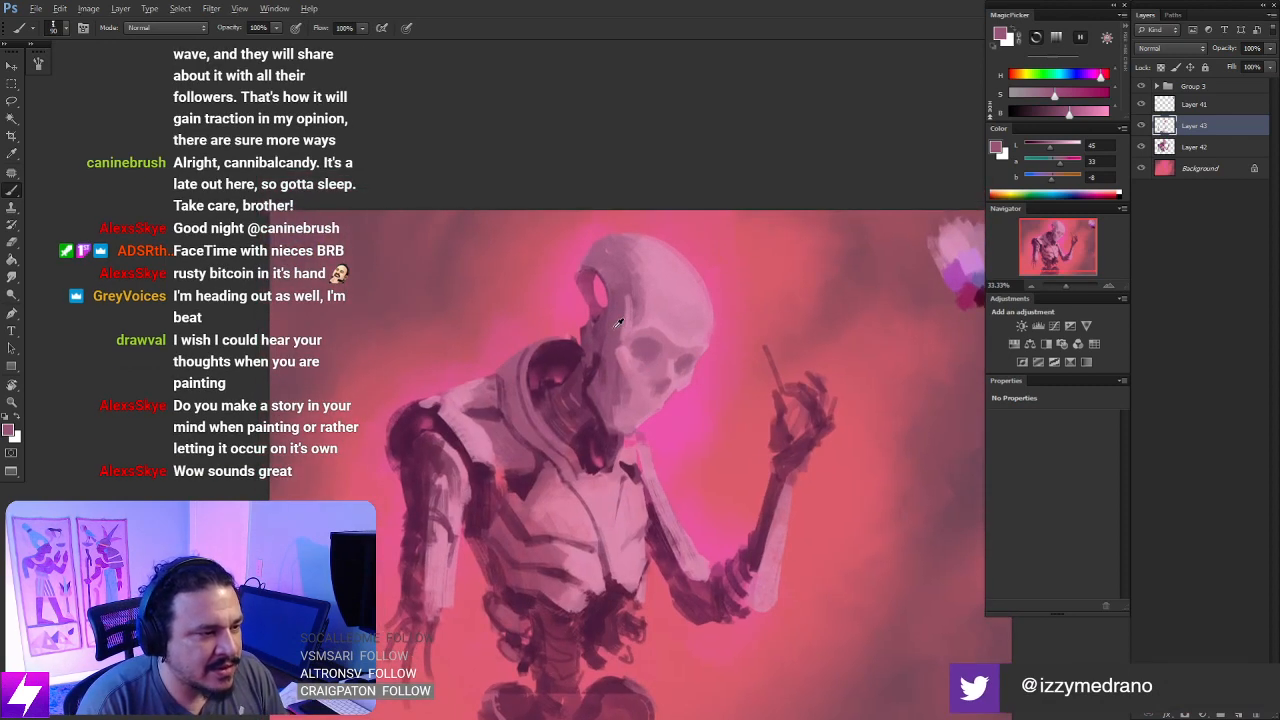
left_click(619, 320, "alt")
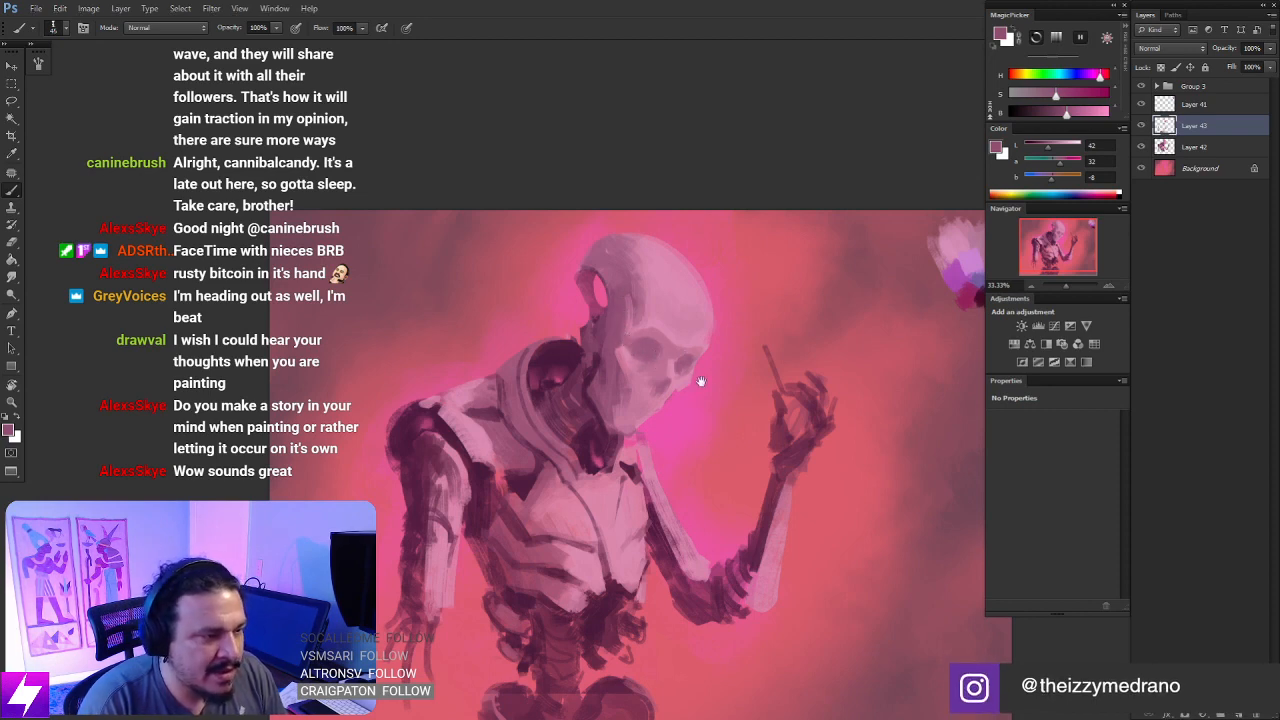
left_click_drag(701, 381, 693, 345)
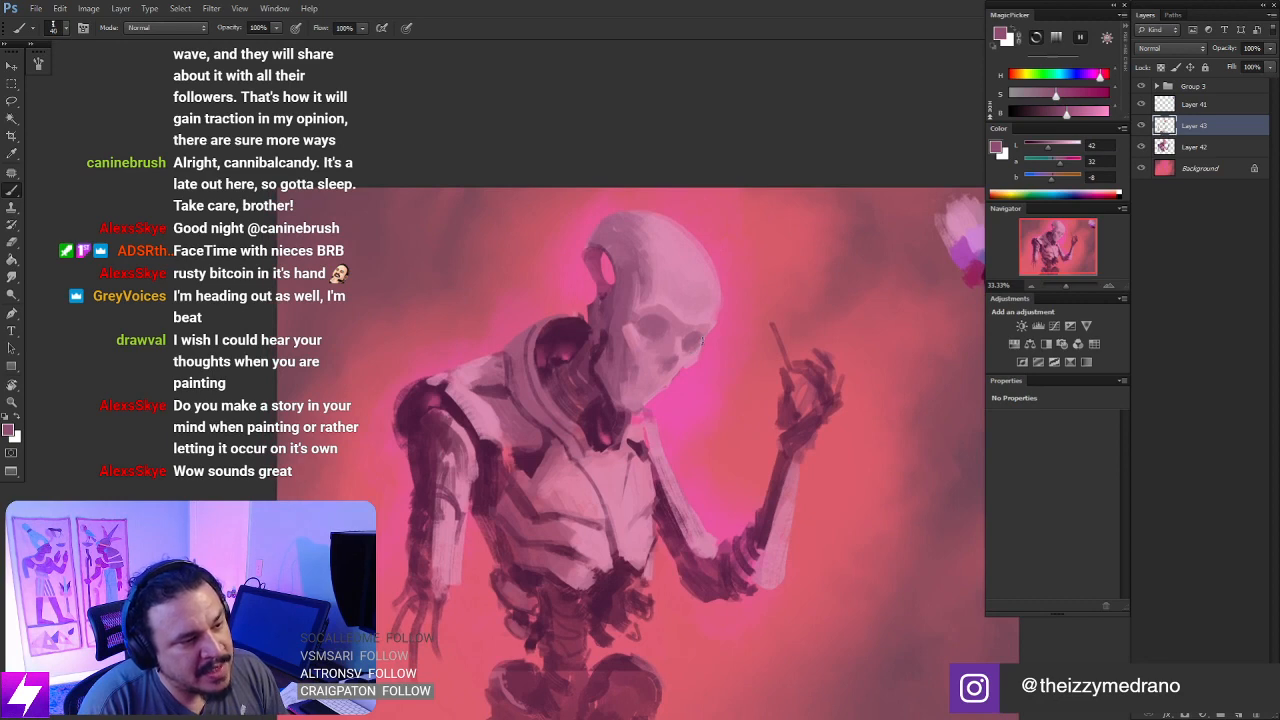
- Refine the cheek and the area below the larger eye socket with sampled mauve and dusty pink
key("ctrl+minus")
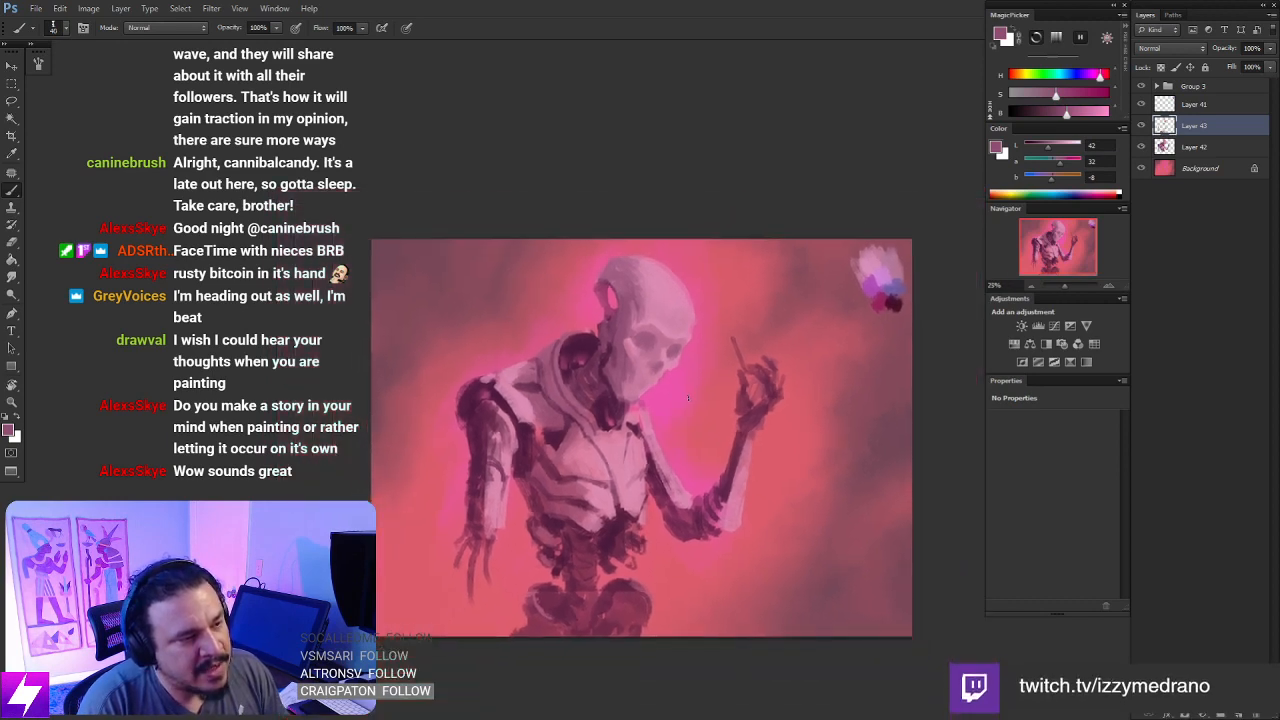
key("ctrl+minus")
key("r")
left_click_drag(676, 434, 715, 368)
key("Escape")
key("ctrl+plus")
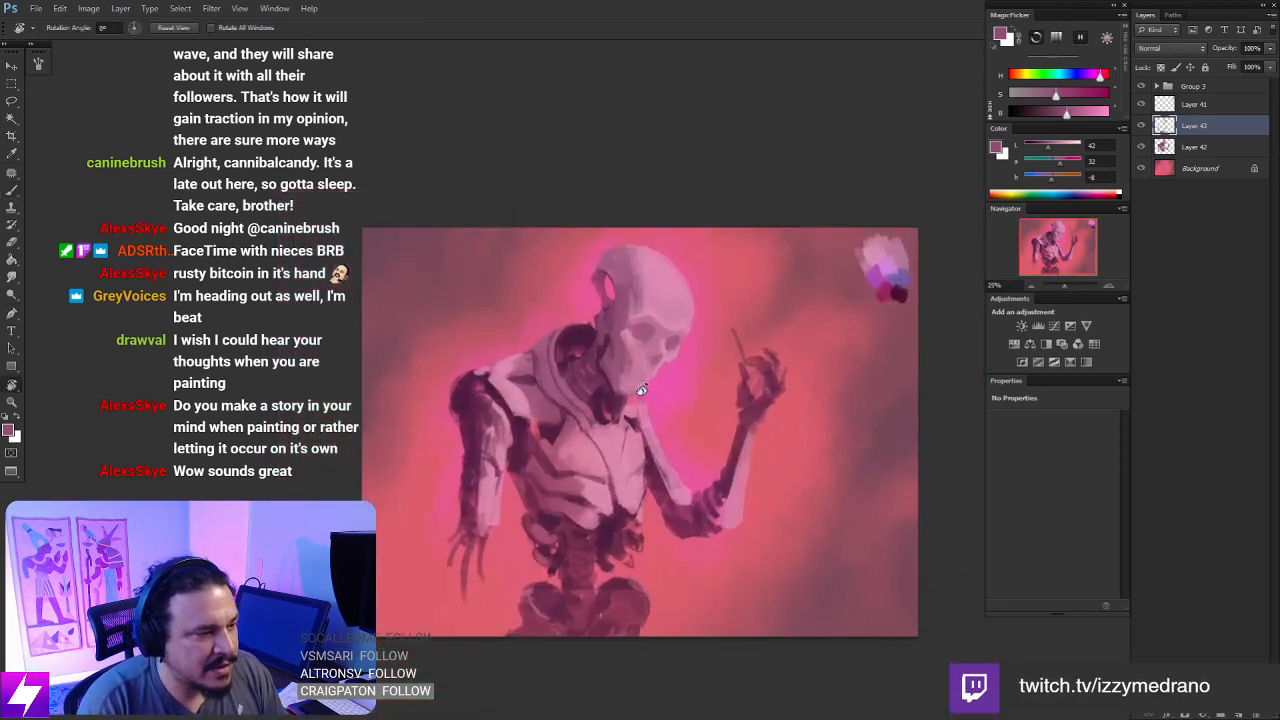
key("ctrl+plus")
key("b")
left_click(619, 368, "alt")
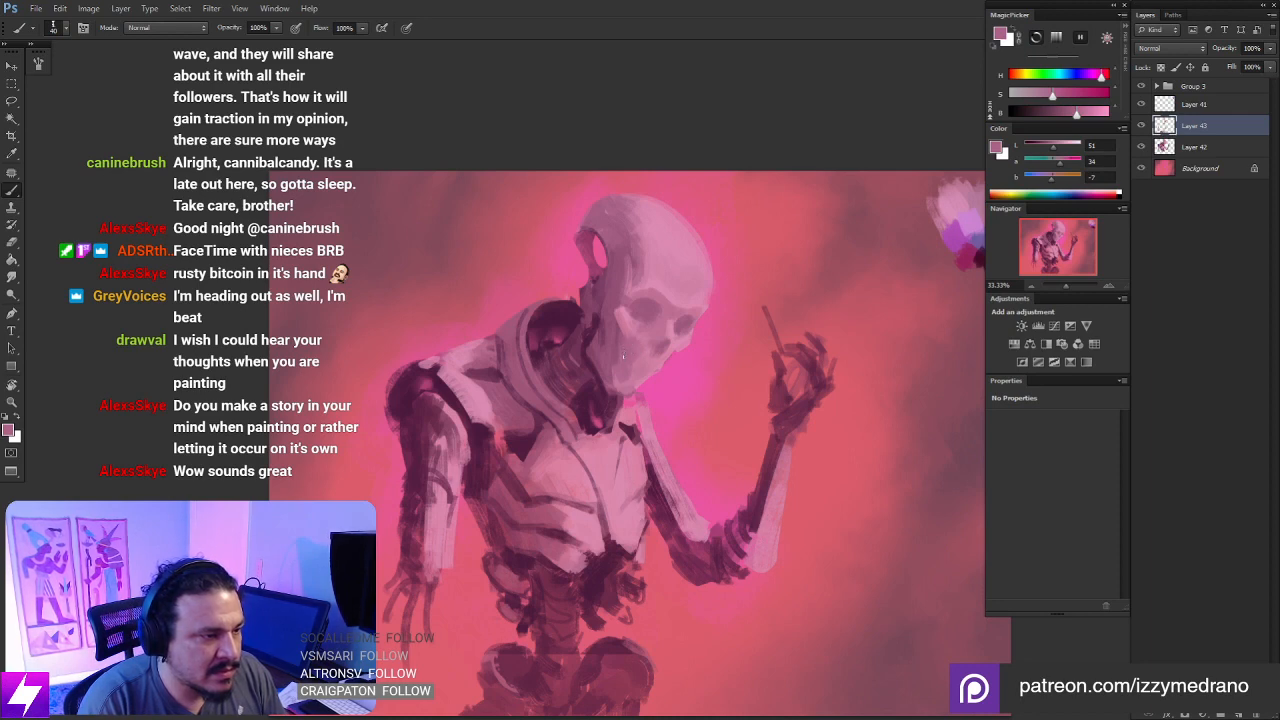
left_click(643, 352, "alt")
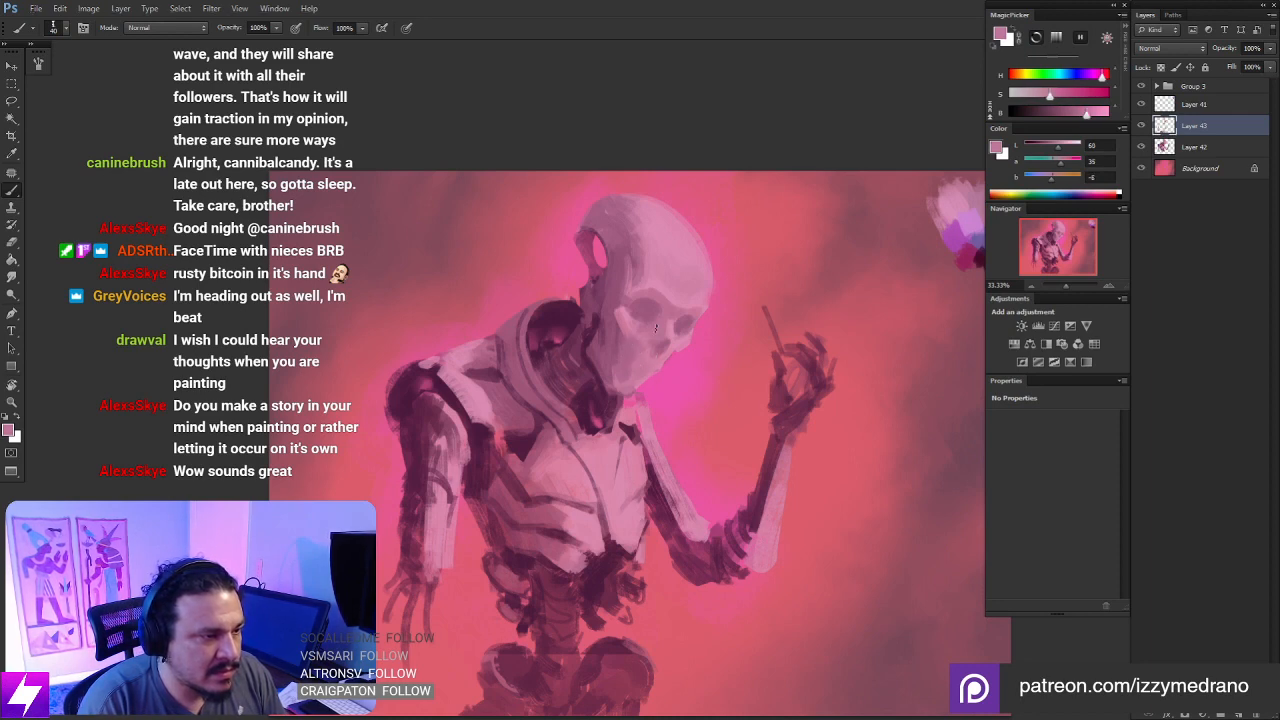
- Highlight the skull's forehead with a light pink sampled from the palette swatches and brightened slightly
left_click(665, 295, "alt")
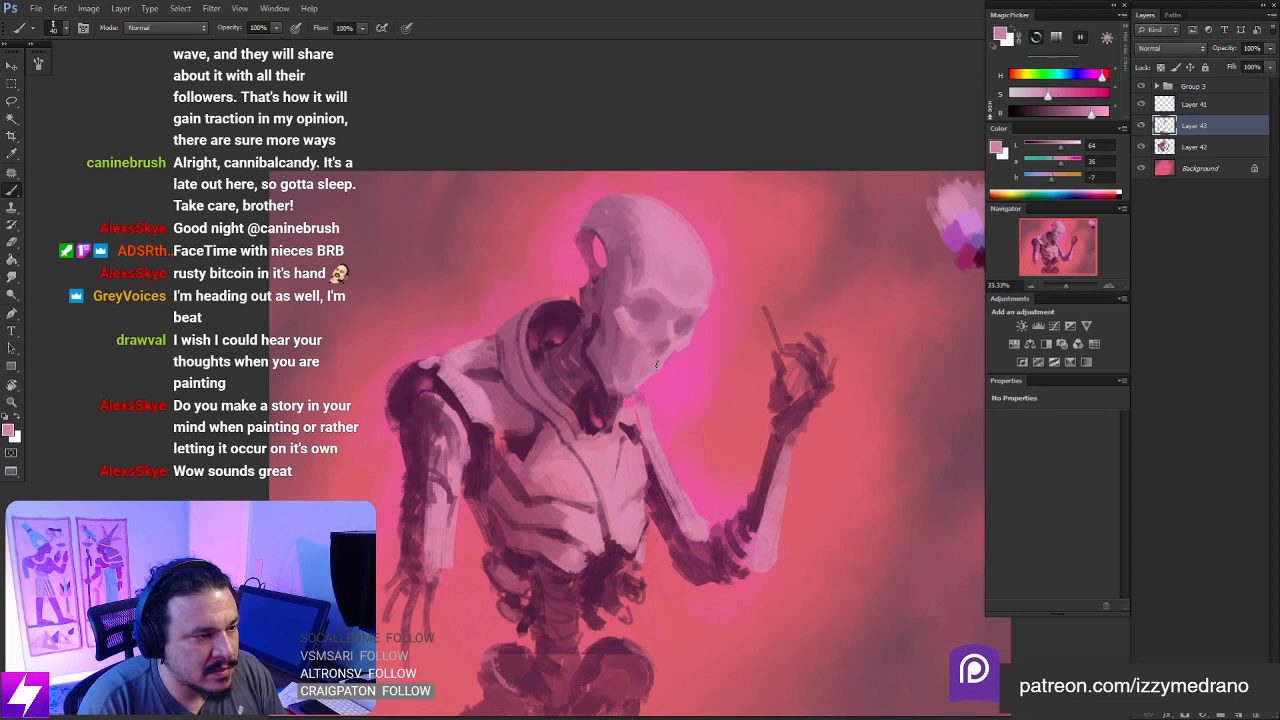
left_click(962, 200, "alt")
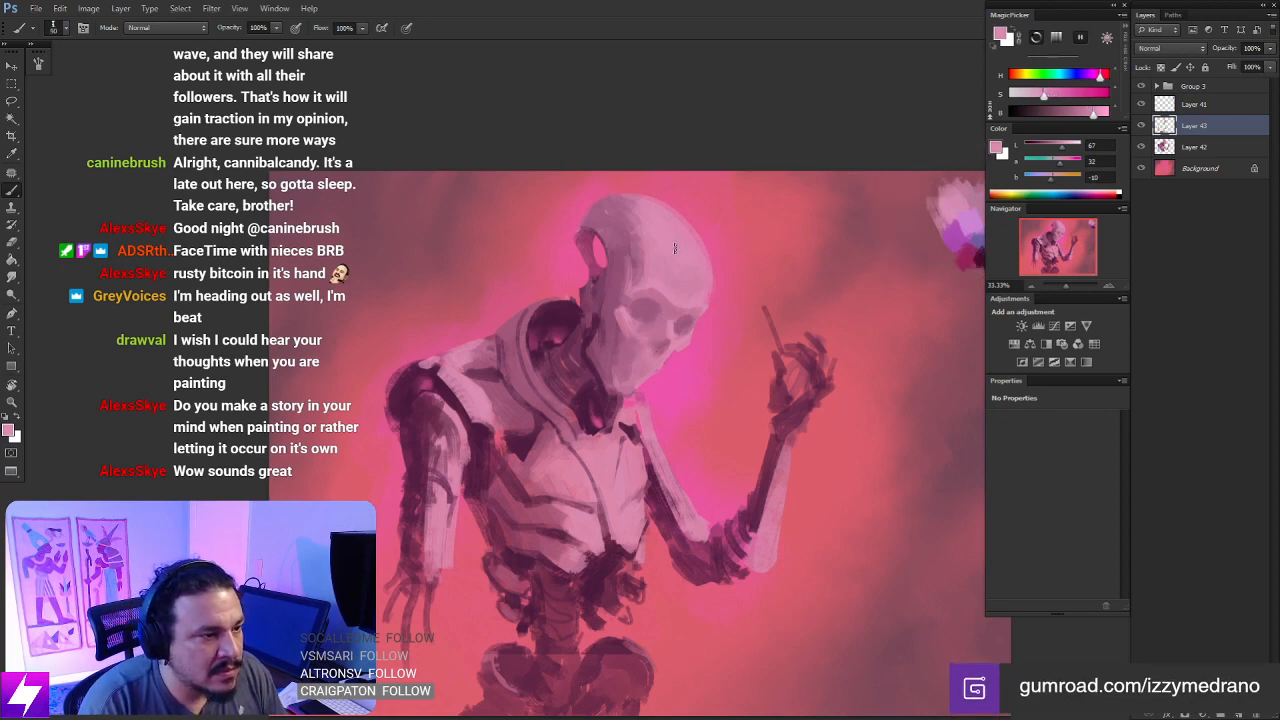
left_click_drag(742, 342, 627, 340)
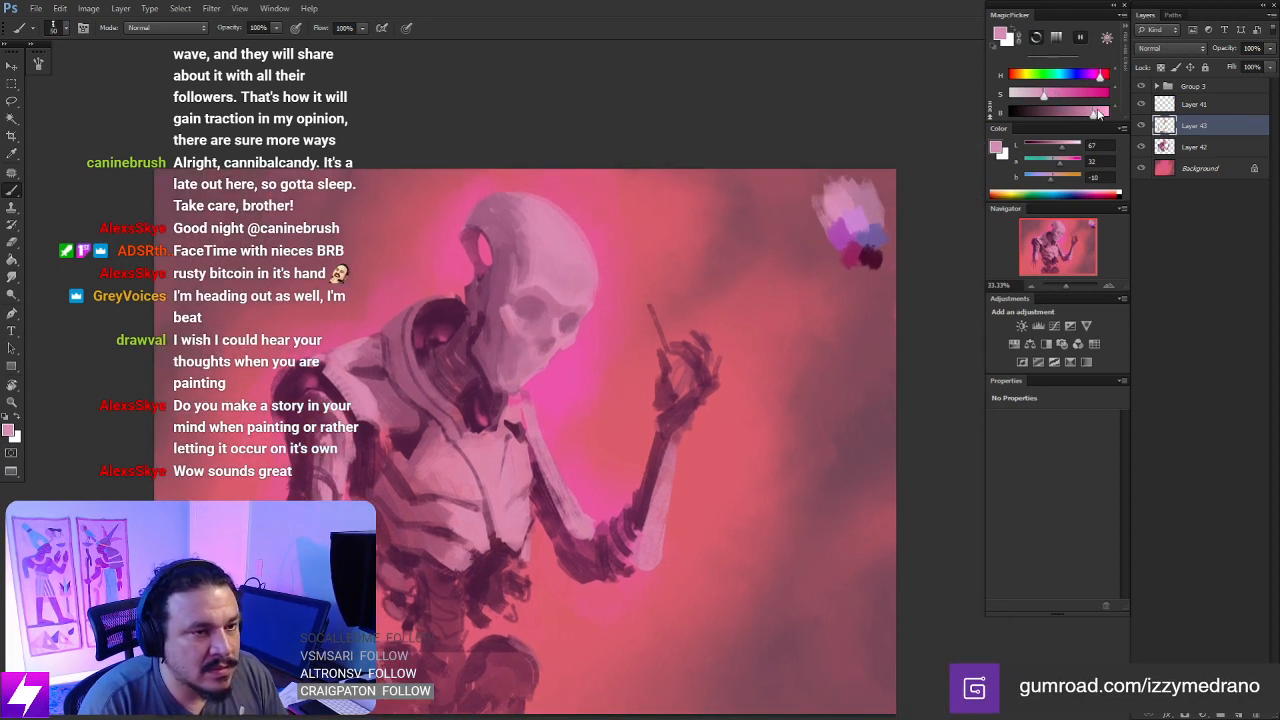
left_click_drag(1097, 113, 1085, 117)
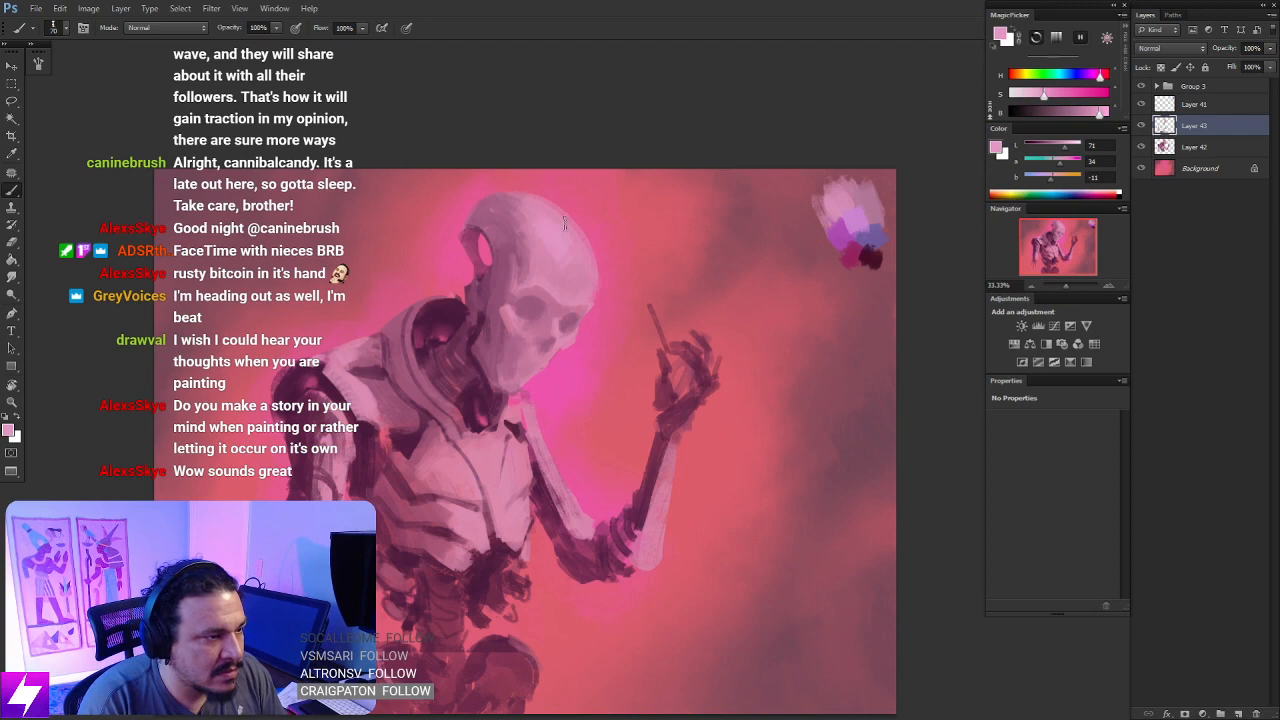
- Mirror the canvas and deepen both eye sockets with a sampled dark plum
key("ctrl+minus")
key("ctrl+minus")
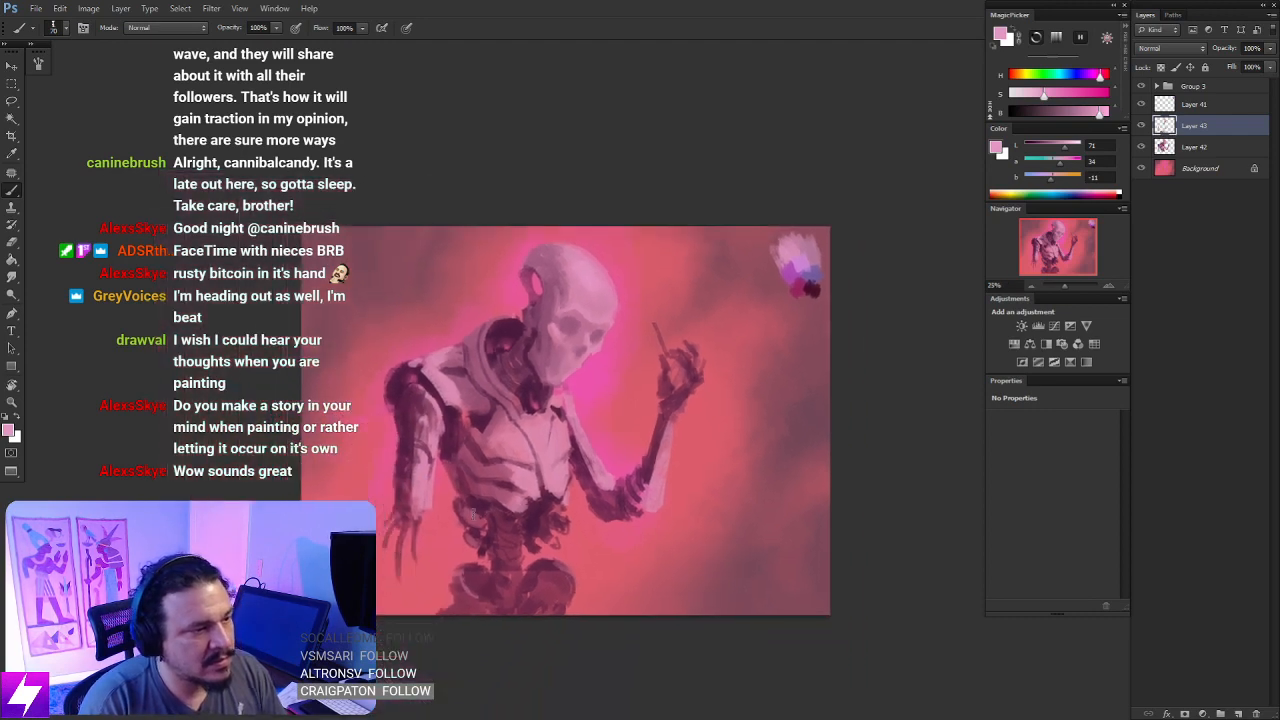
key("ctrl+shift+h")
key("ctrl+plus")
key("ctrl+plus")
left_click_drag(649, 358, 651, 383)
left_click(518, 400, "alt")
key("ctrl+plus")
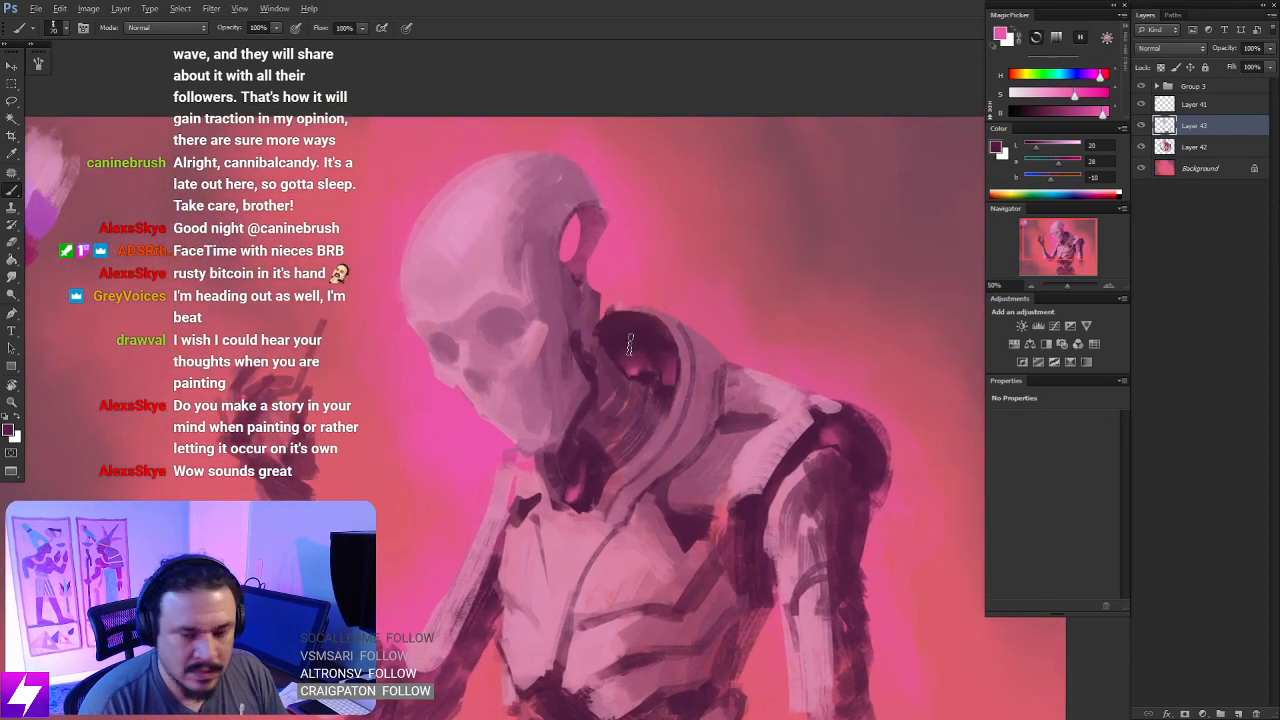
left_click_drag(594, 359, 590, 366)
mouse_move(507, 395)
left_mouse_down()
mouse_move(526, 363)
mouse_move(565, 413)
left_mouse_up()
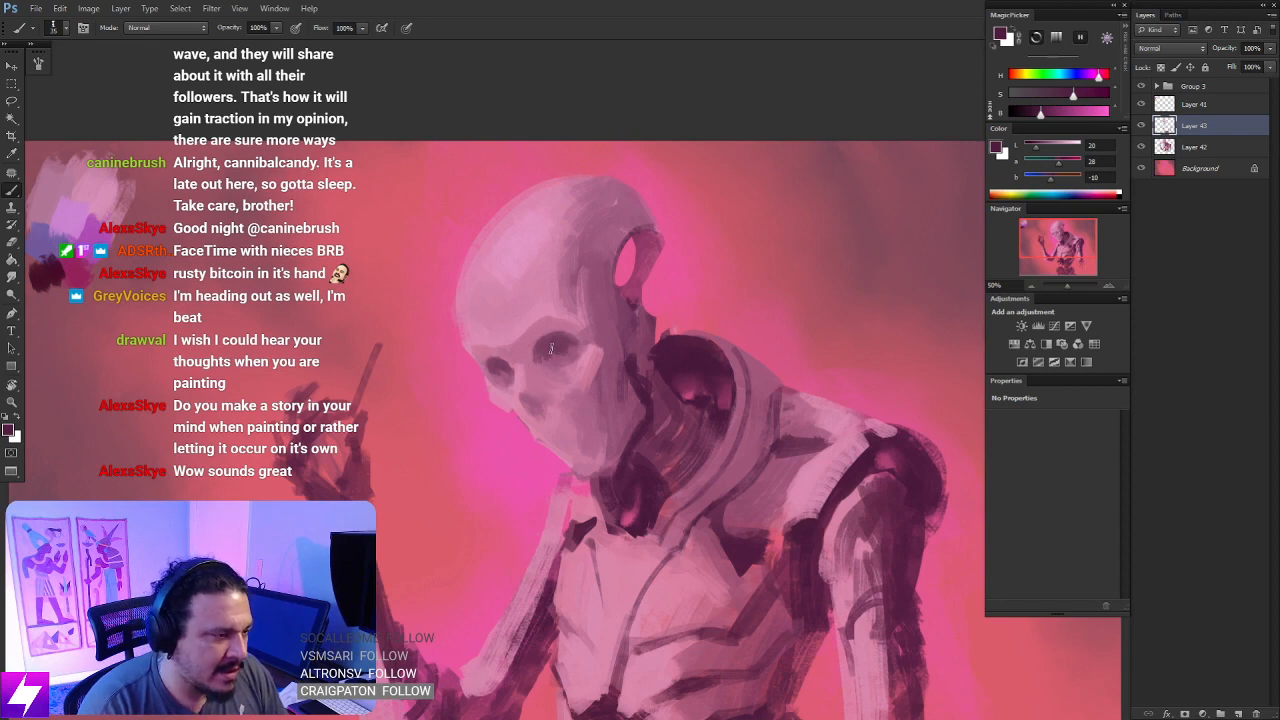
- Mirror the canvas back and examine the eye sockets up close with the view rotated to -29°
key("ctrl+minus")
key("ctrl+minus")
key("ctrl+shift+h")
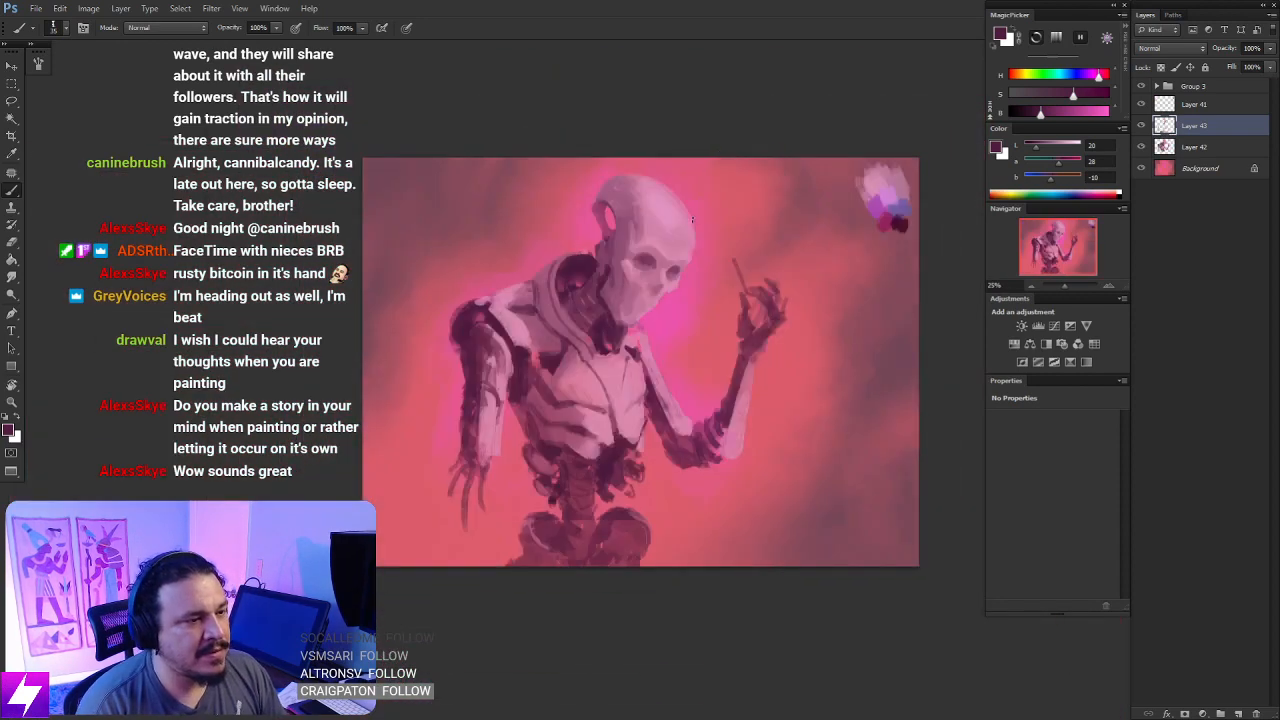
key("ctrl+plus")
key("ctrl+plus")
key("r")
left_click_drag(686, 238, 660, 220)
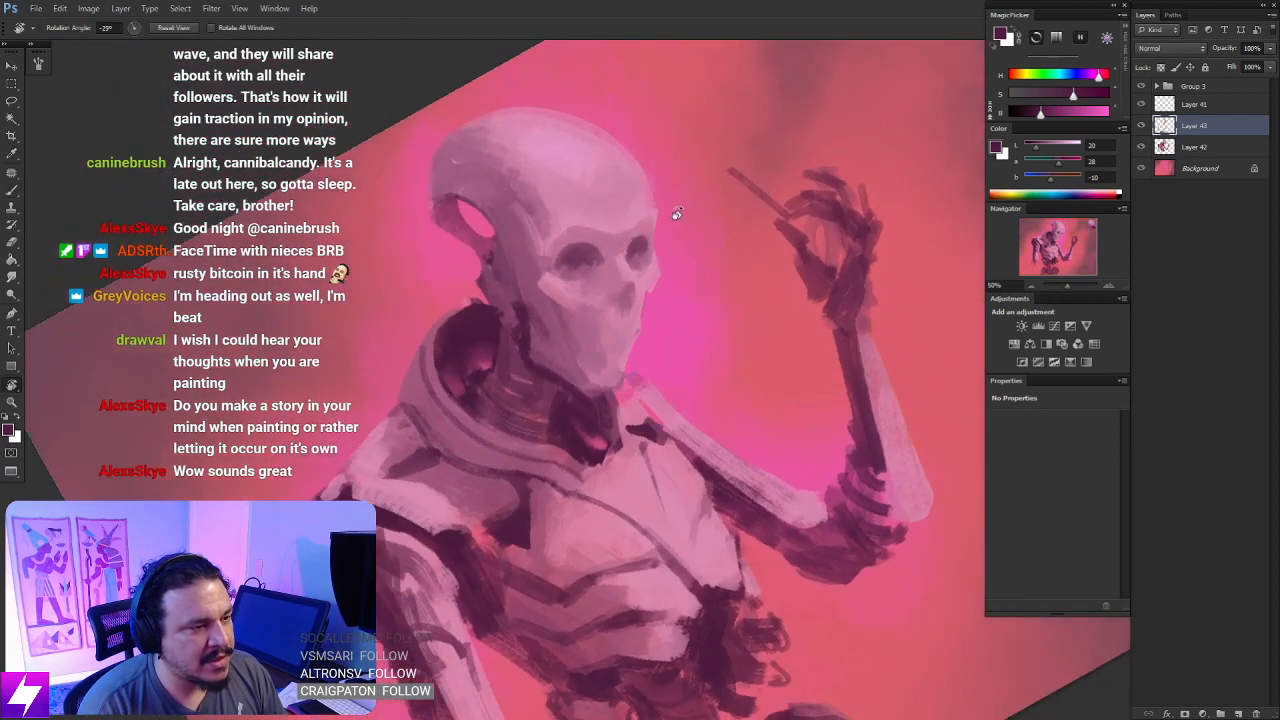
key("ctrl+plus")
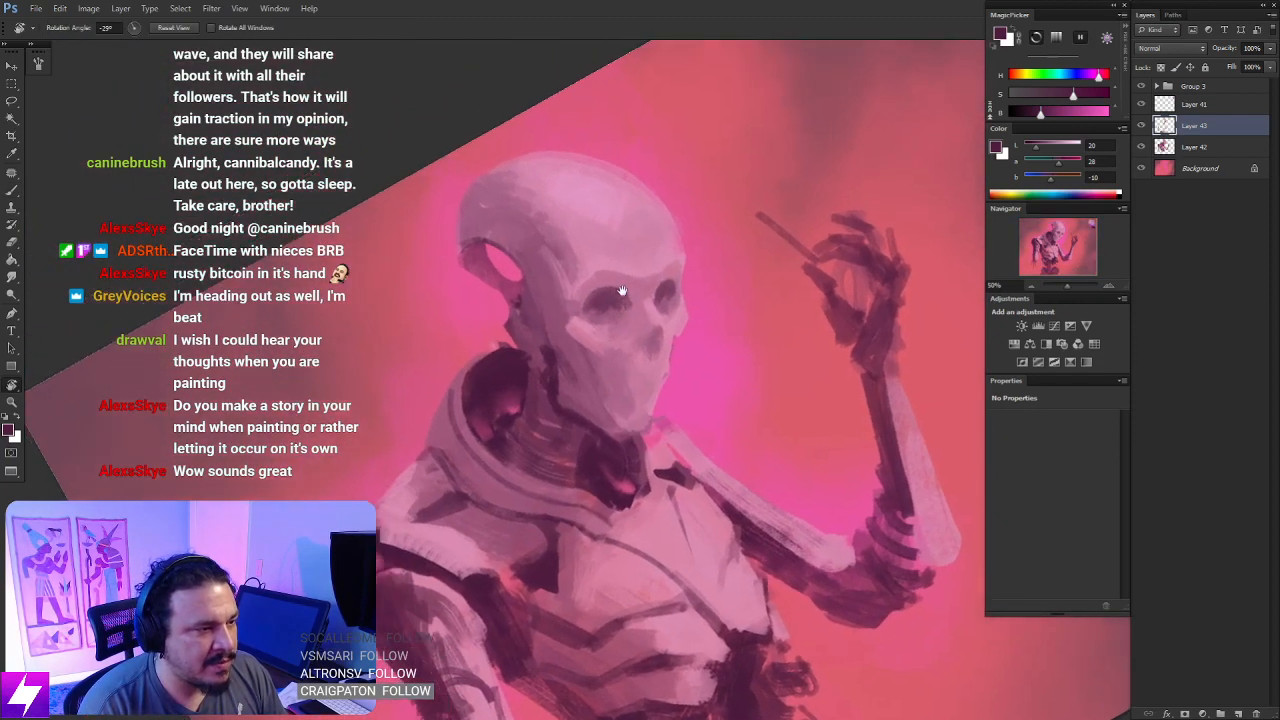
left_click_drag(612, 294, 618, 308)
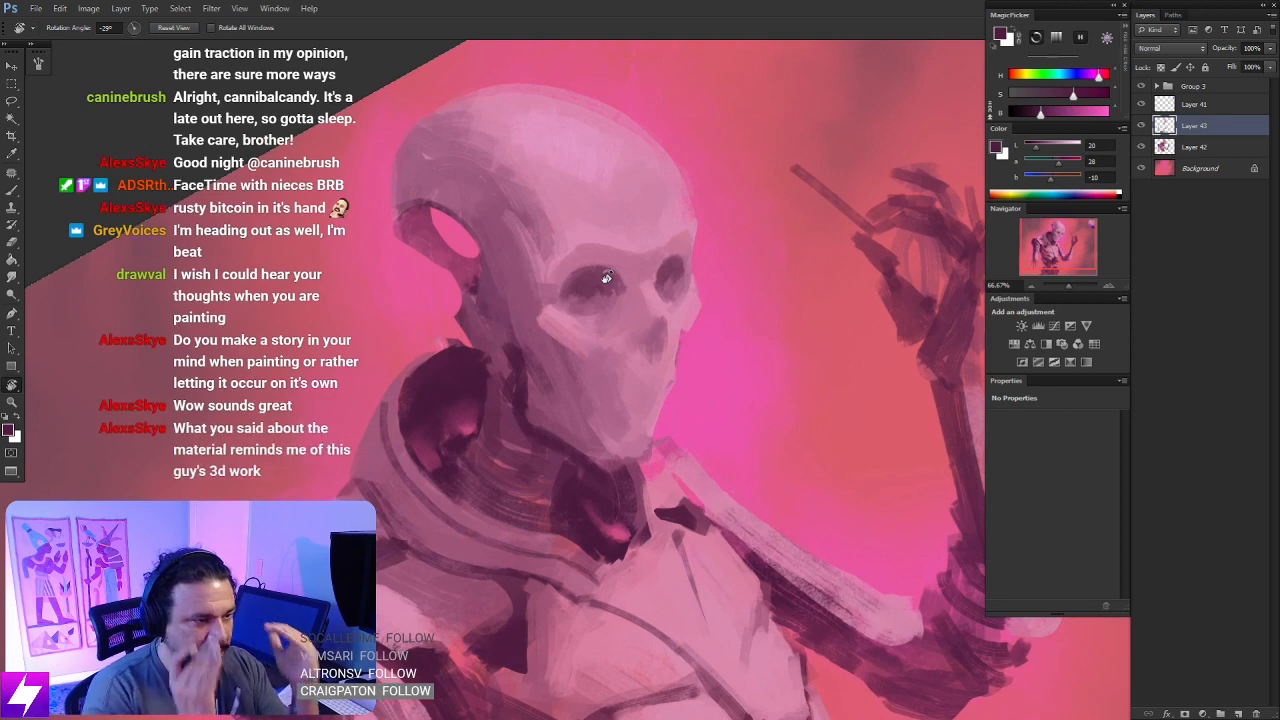
- Mirror the canvas and darken the nose cavity and the edge of the mouth and chin with dark plum
key("b")
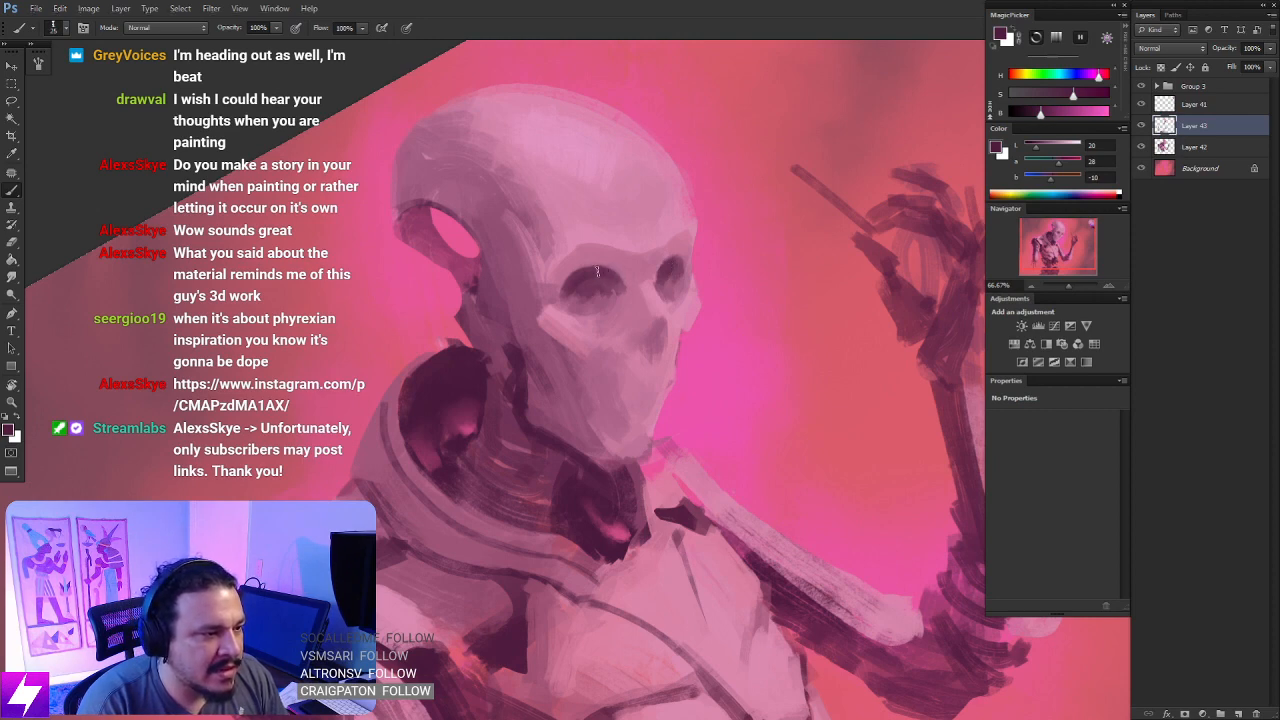
key("Escape")
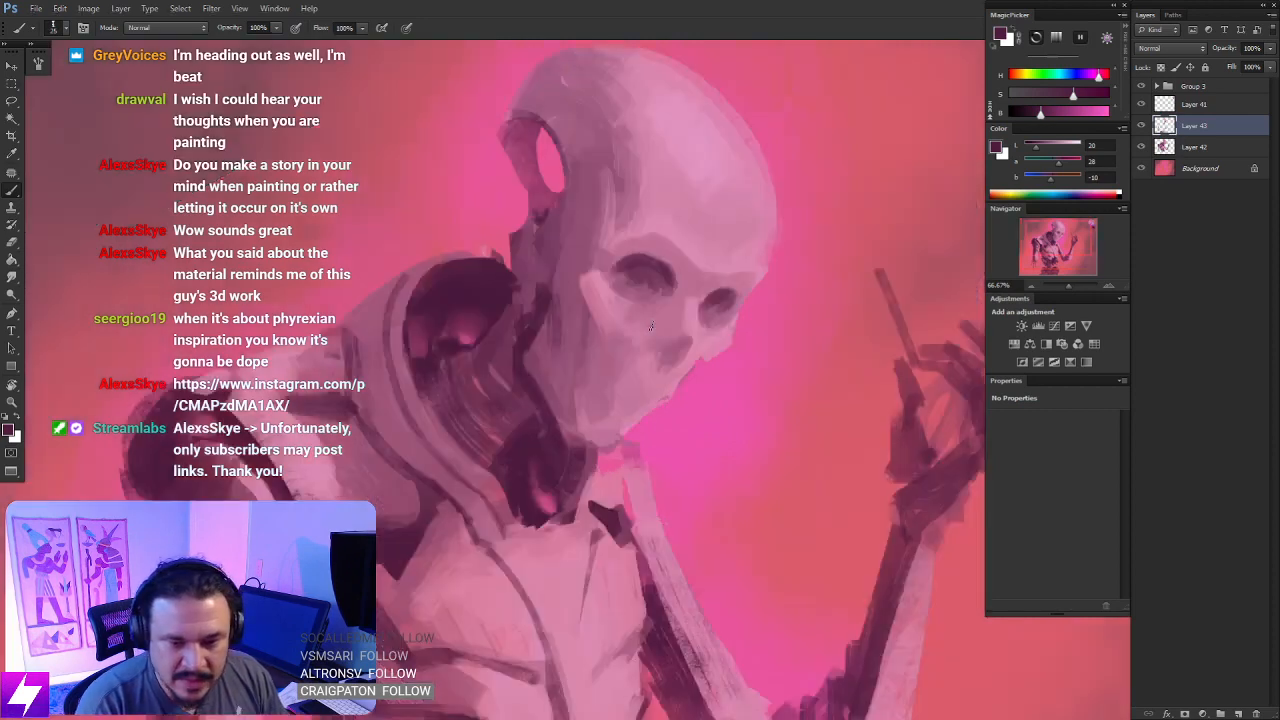
key("ctrl+minus")
left_click_drag(638, 337, 596, 343)
key("ctrl+shift+h")
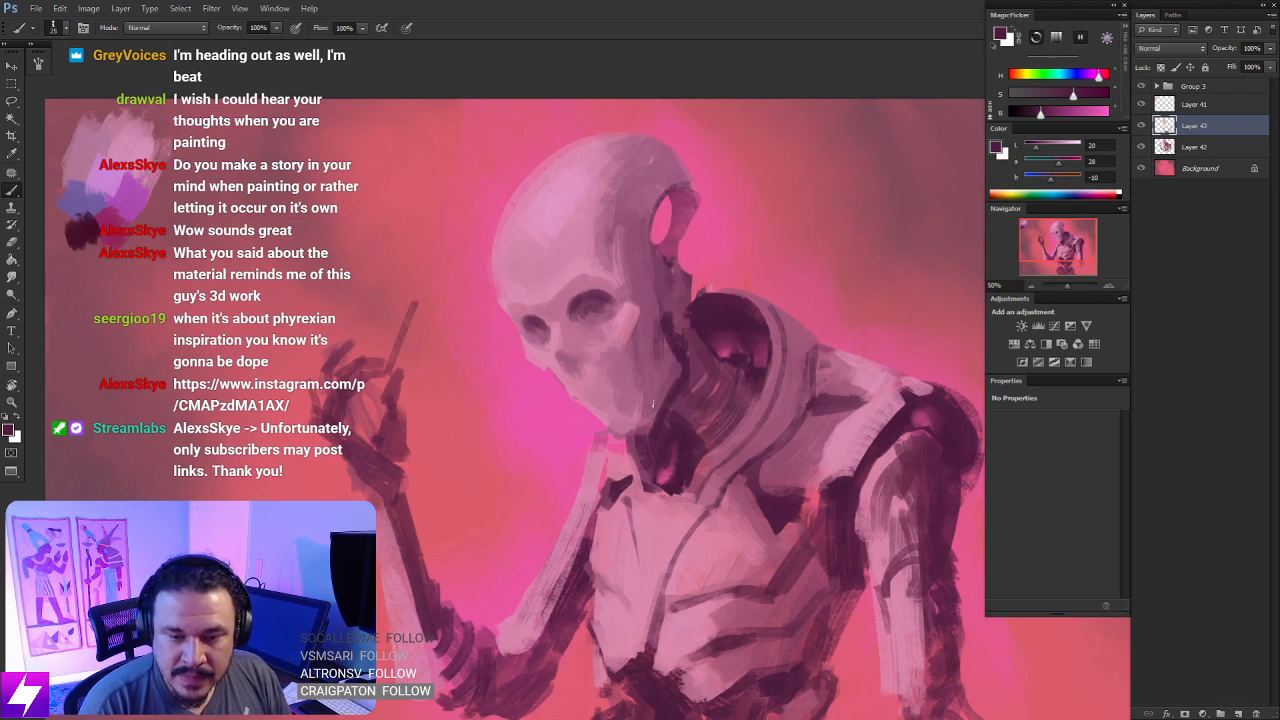
left_click_drag(665, 407, 643, 417)
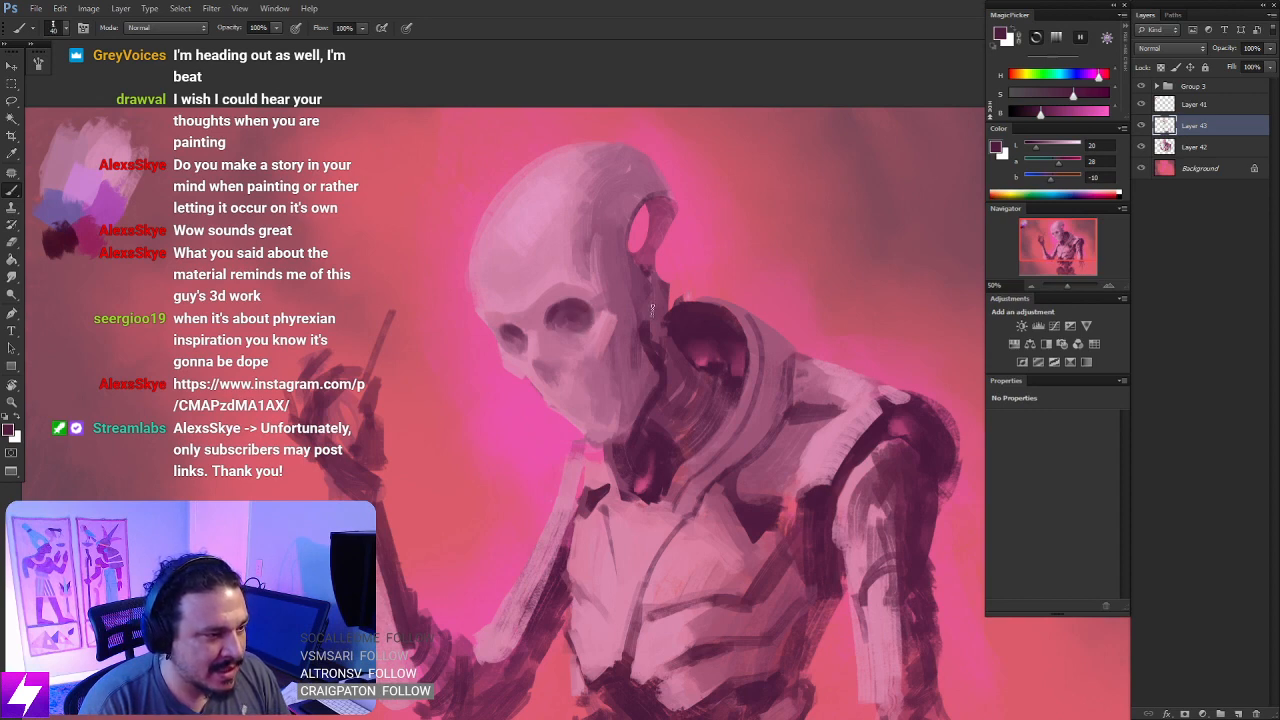
left_click_drag(606, 361, 627, 369)
key("bracketleft")
key("bracketleft")
key("bracketleft")
key("bracketleft")
key("bracketleft")
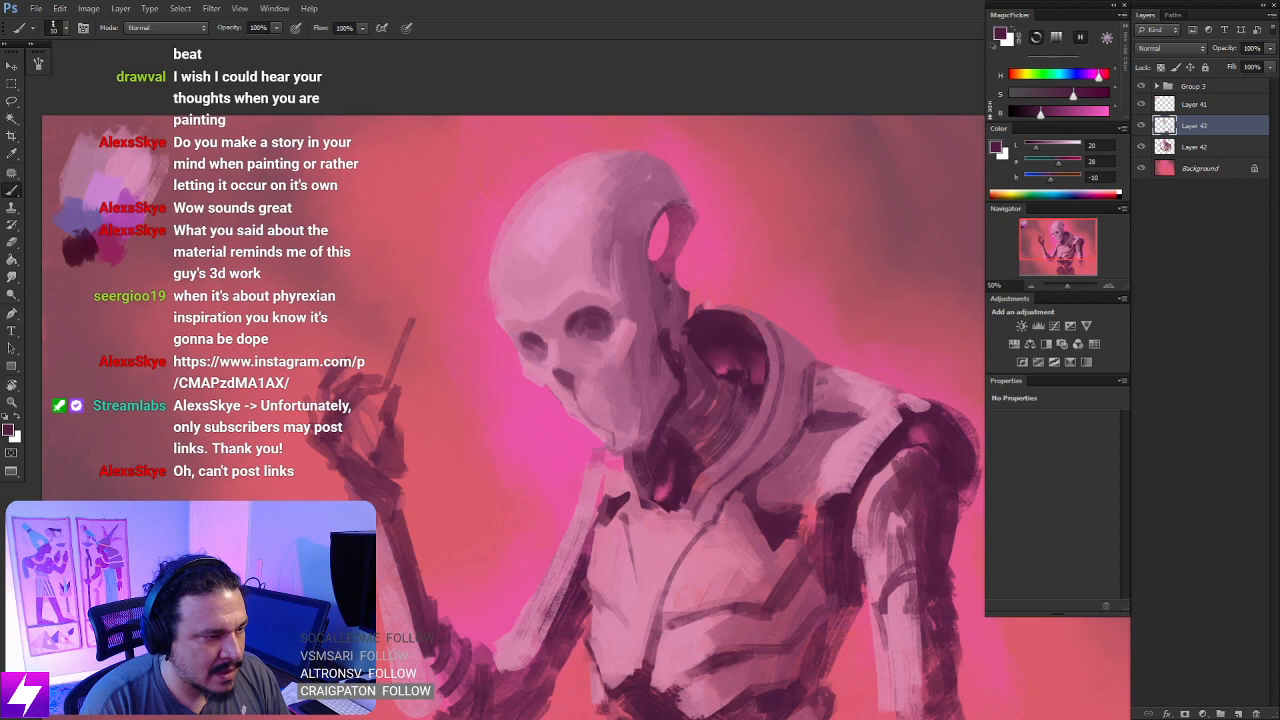
left_click_drag(616, 446, 672, 474)
- Review the skull against the whole figure in both canvas orientations
key("ctrl+minus")
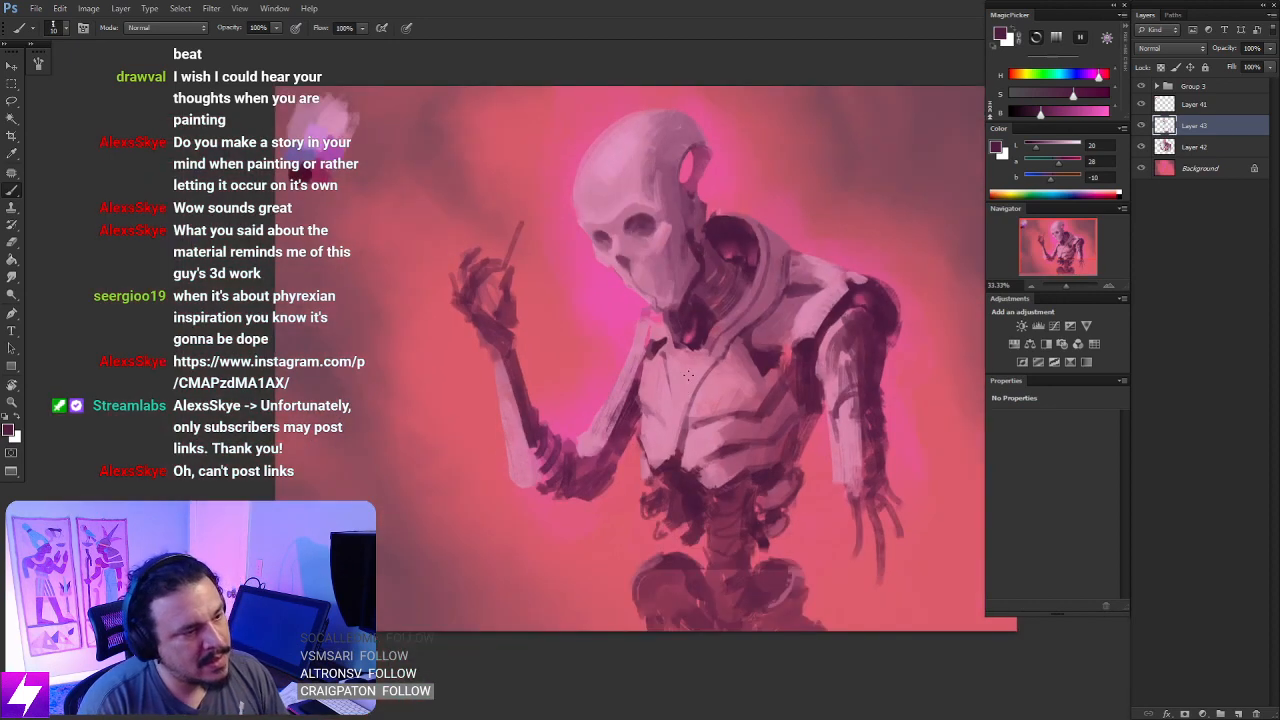
key("ctrl+plus")
left_click_drag(726, 289, 712, 370)
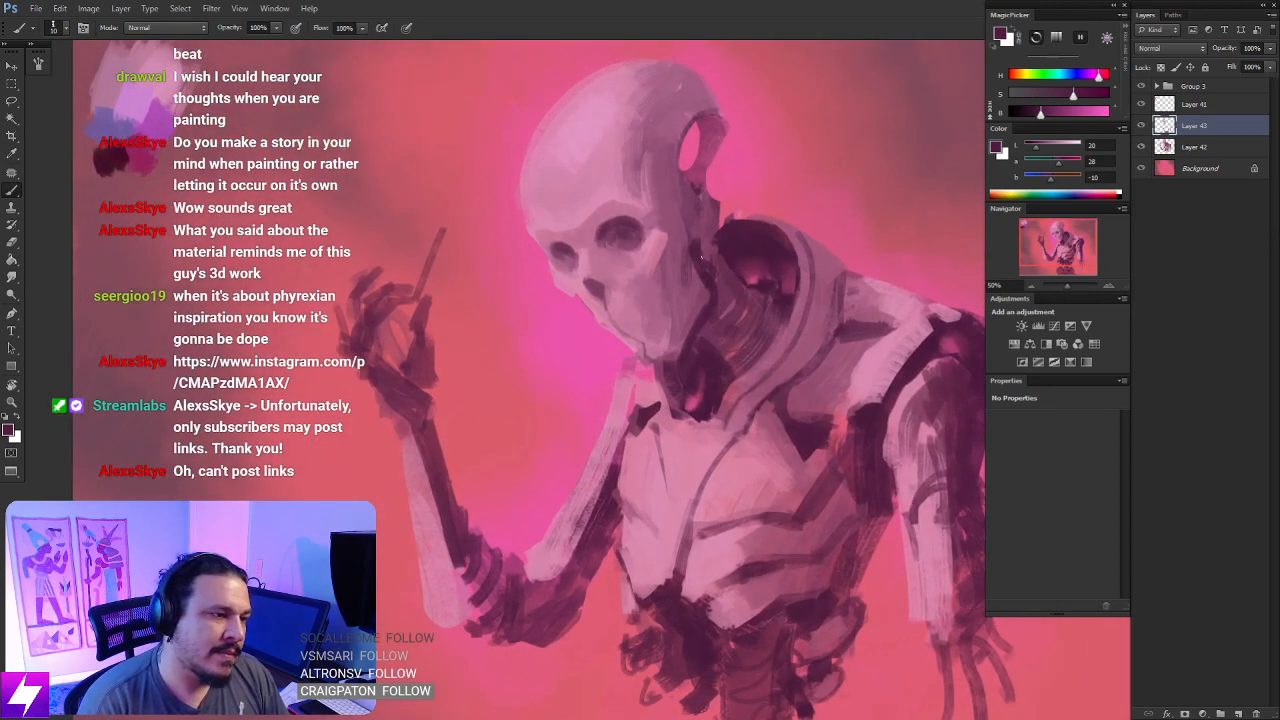
key("ctrl+minus")
key("ctrl+shift+h")
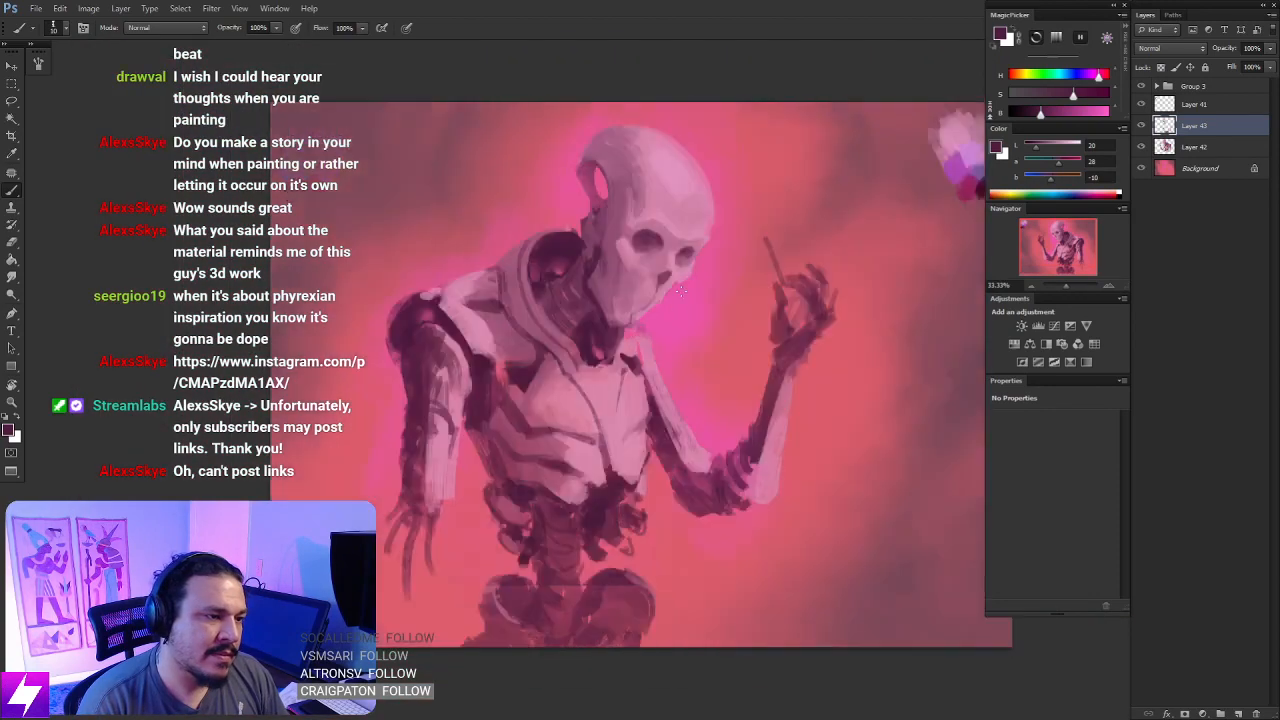
key("ctrl+plus")
left_click_drag(667, 274, 673, 337)
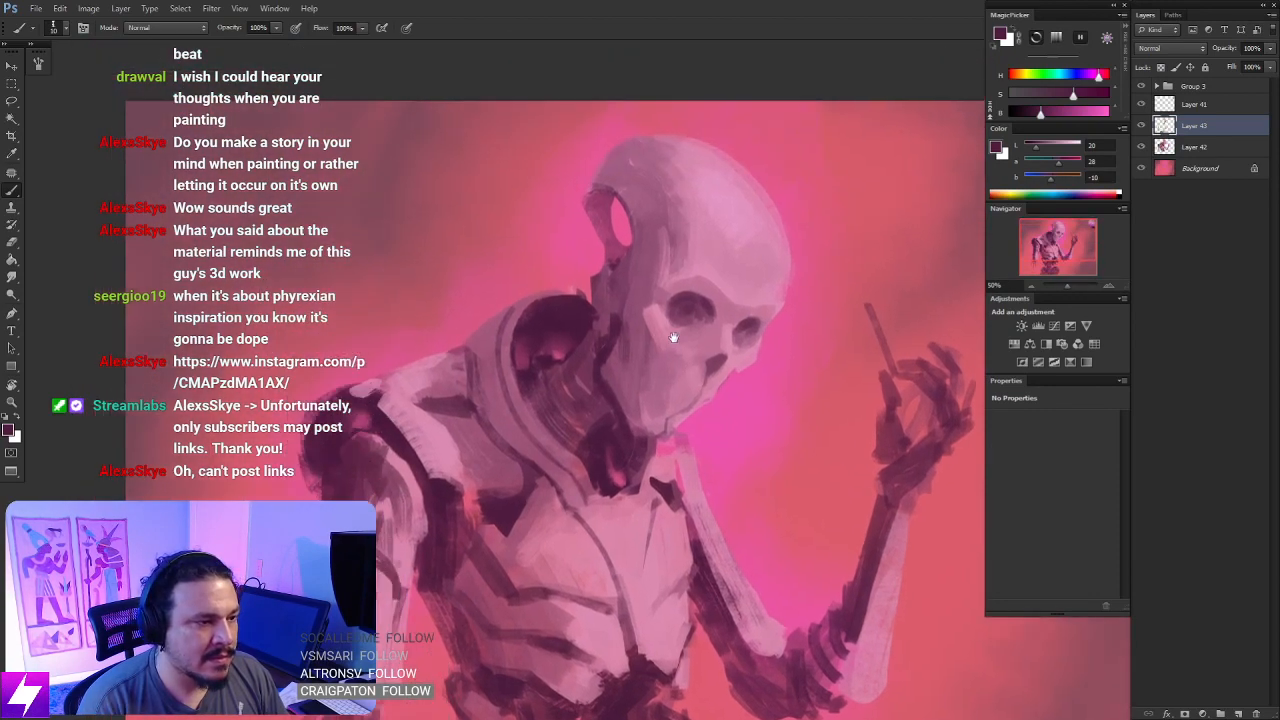
- Refine the cheek, the mouth edge and the front of the jaw with sampled mauve and magenta-plum
left_click(650, 330, "alt")
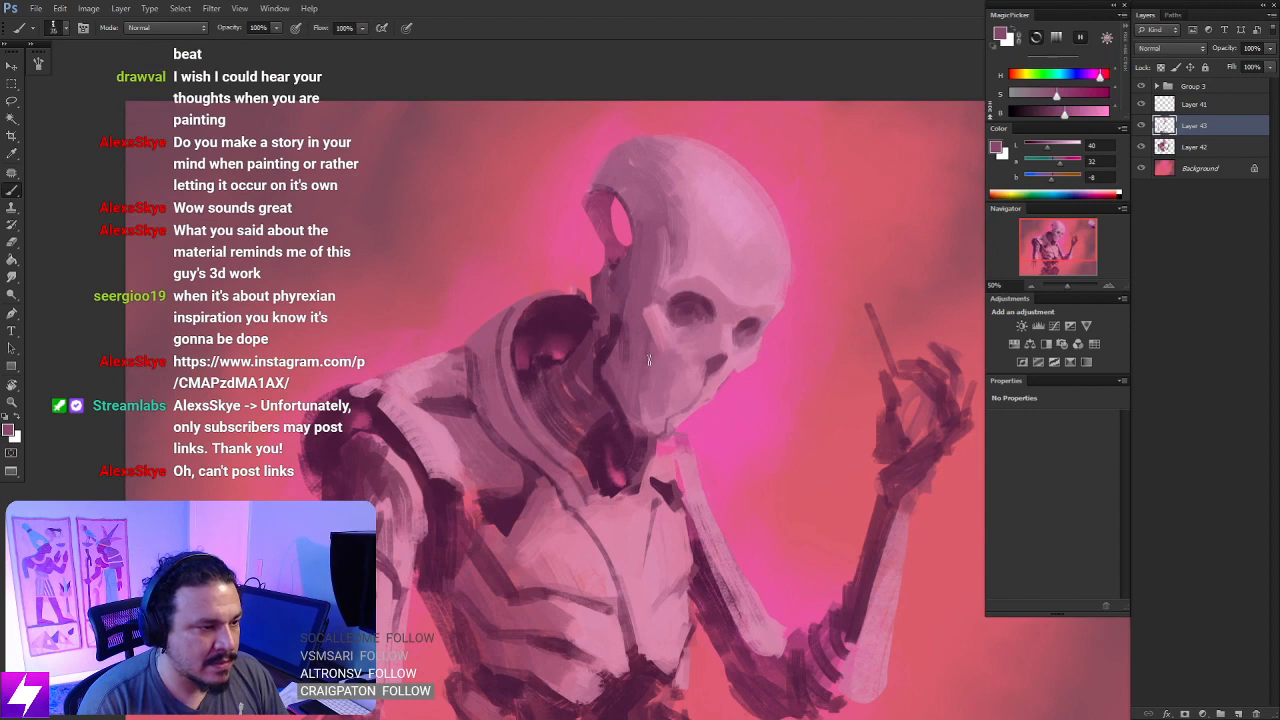
left_click(618, 262, "alt")
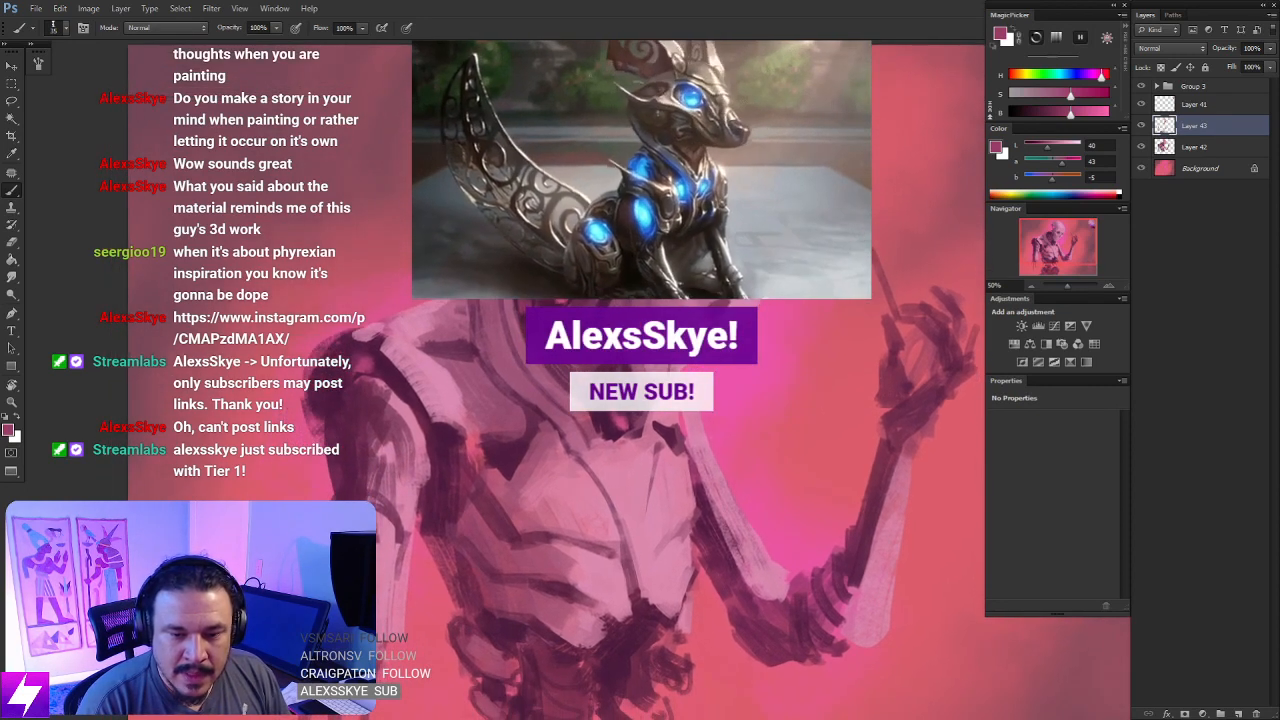
mouse_move(660, 500)
left_mouse_down()
mouse_move(642, 502)
mouse_move(646, 525)
left_mouse_up()
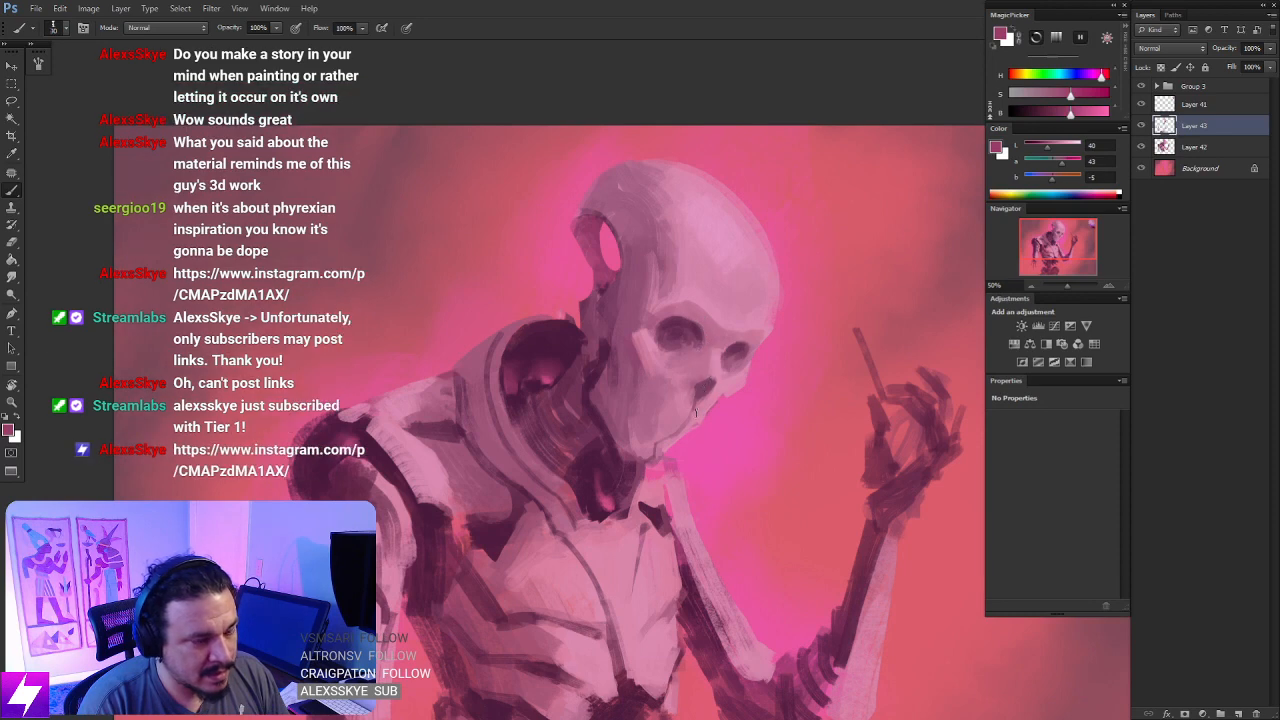
scroll(697, 410, "down", 2)
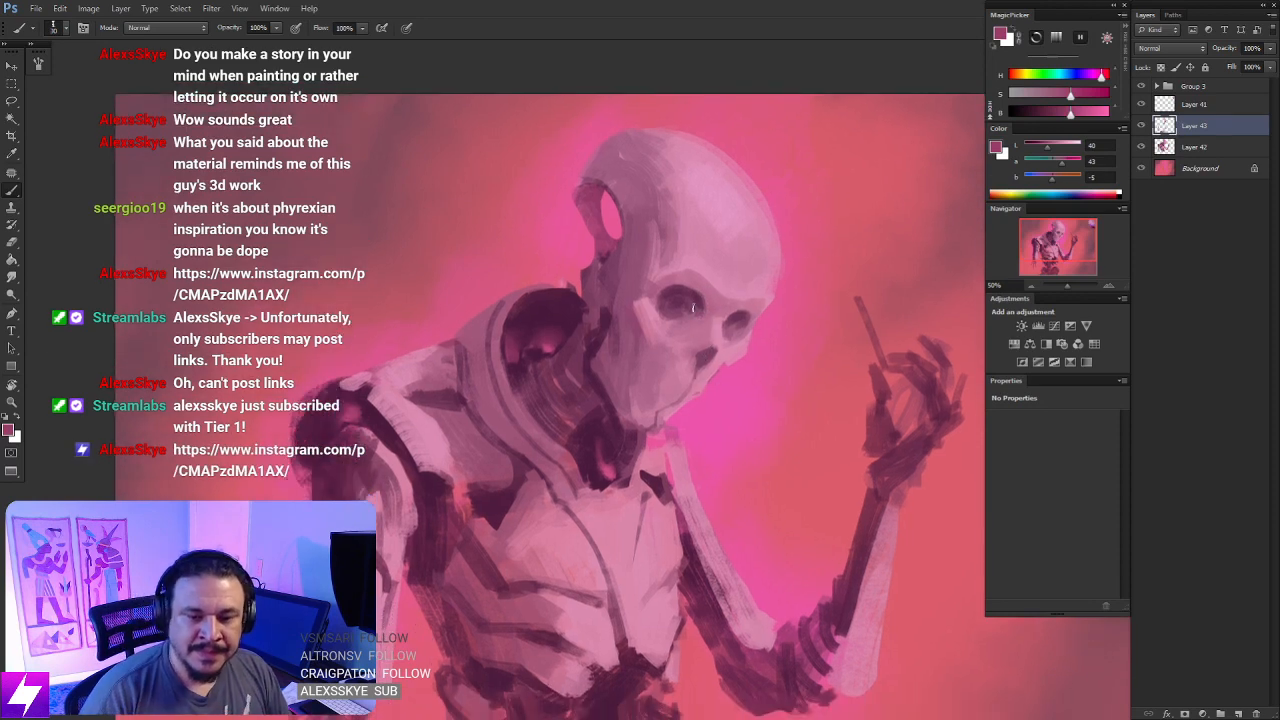
key("ctrl+plus")
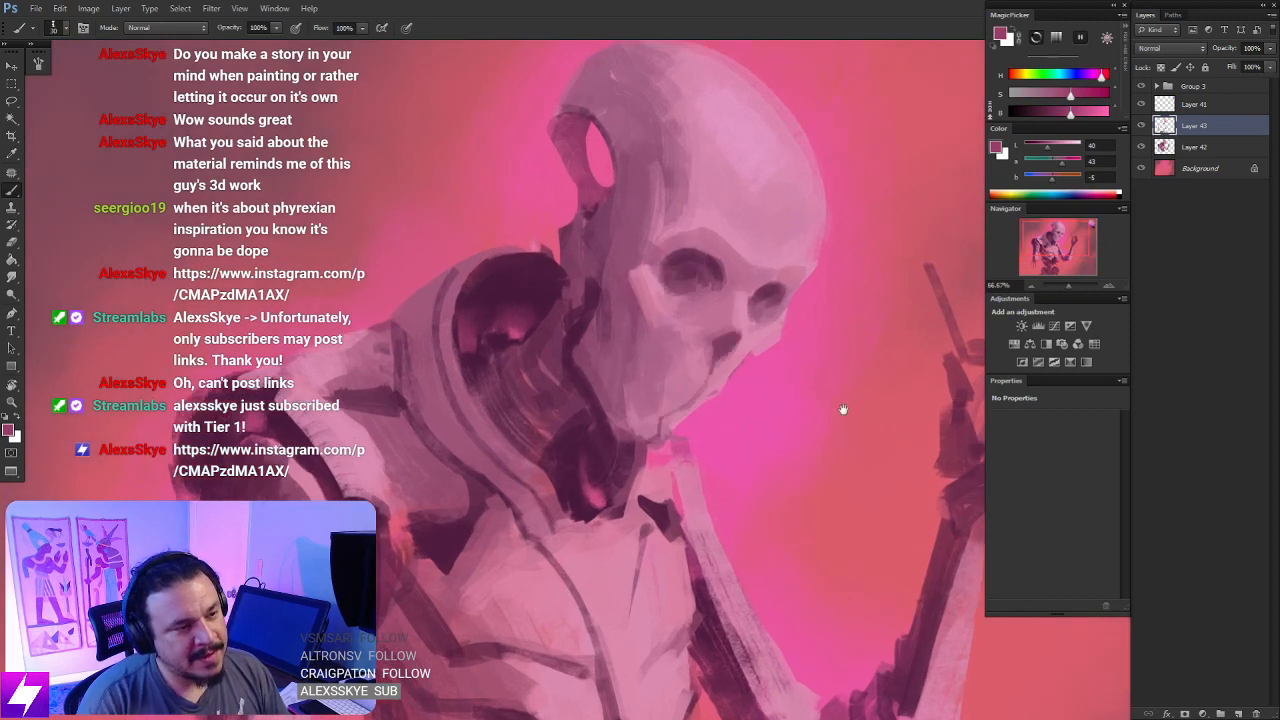
left_click_drag(843, 409, 821, 439)
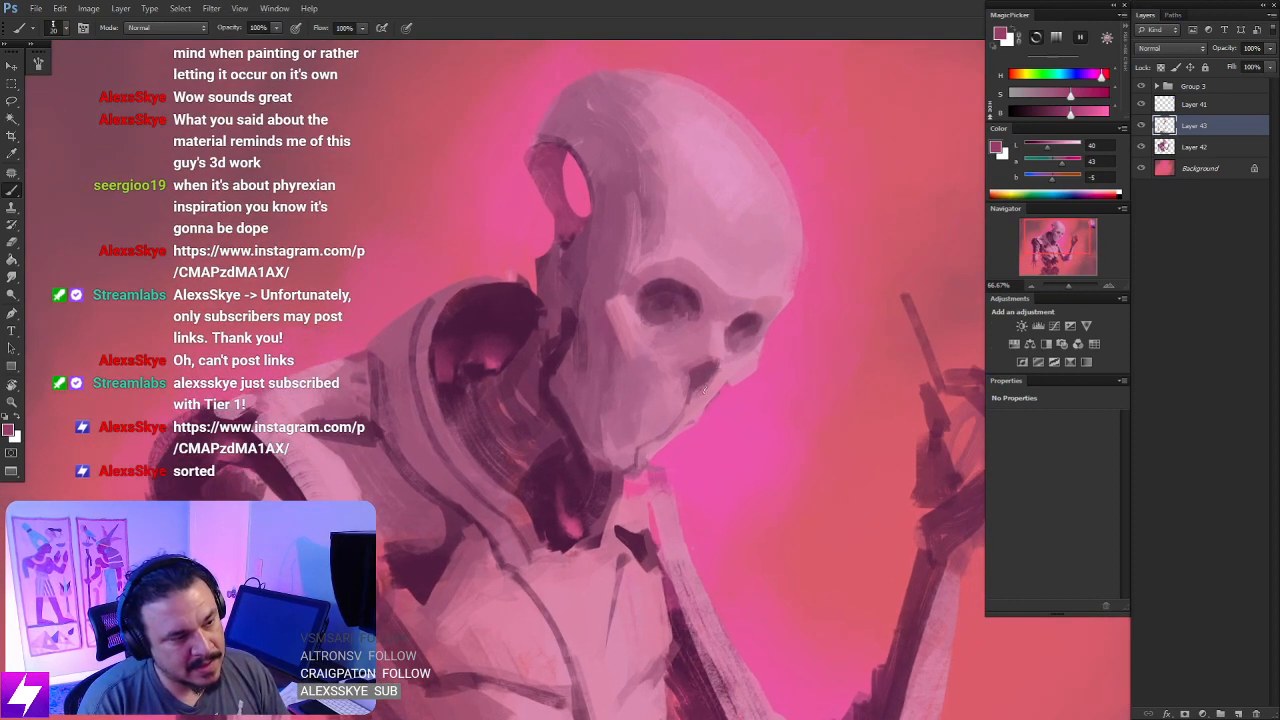
left_click_drag(686, 421, 714, 397)
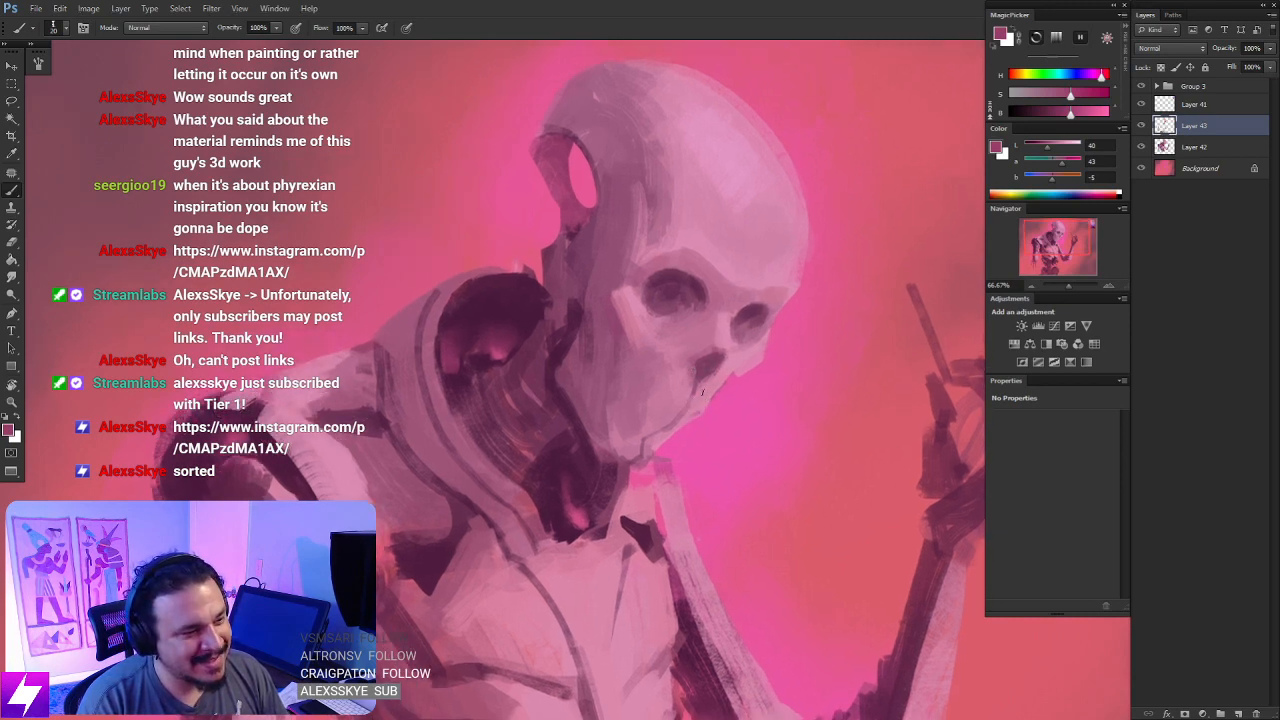
left_click_drag(764, 353, 749, 391)
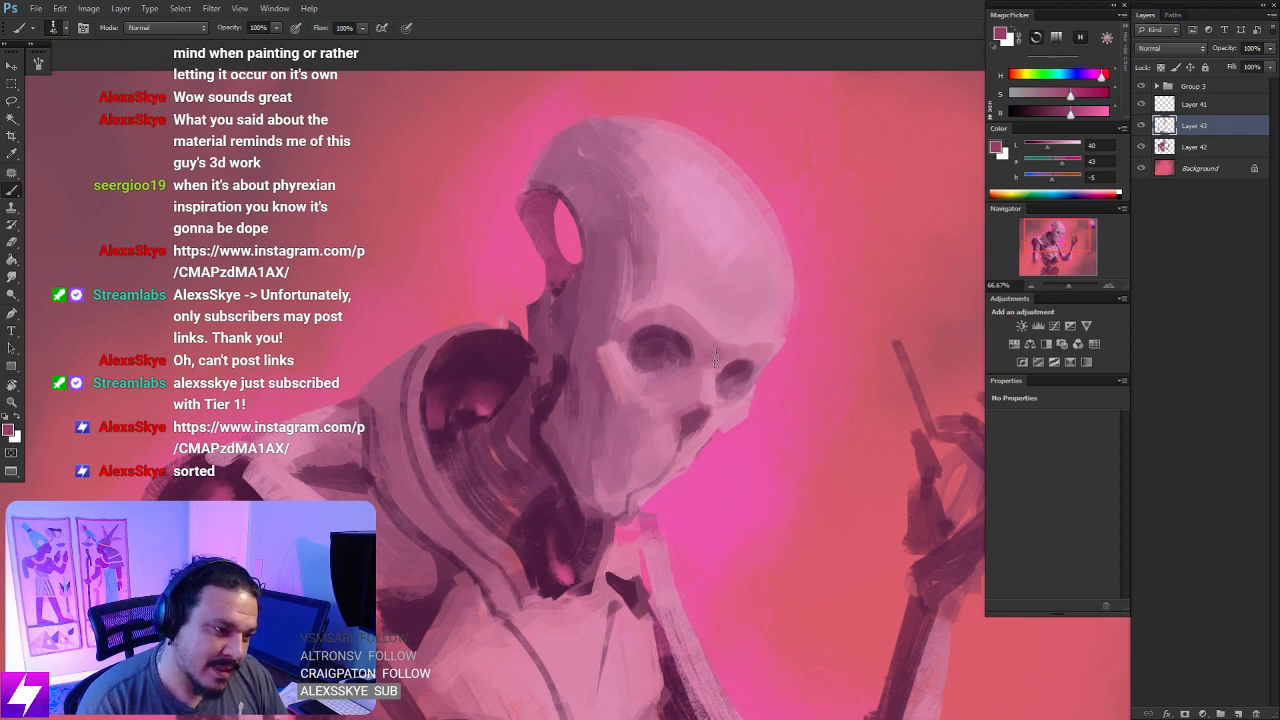
- Examine the full composition from a distance, mirroring the canvas to check the figure's proportions
key("ctrl+minus")
key("ctrl+minus")
key("ctrl+minus")
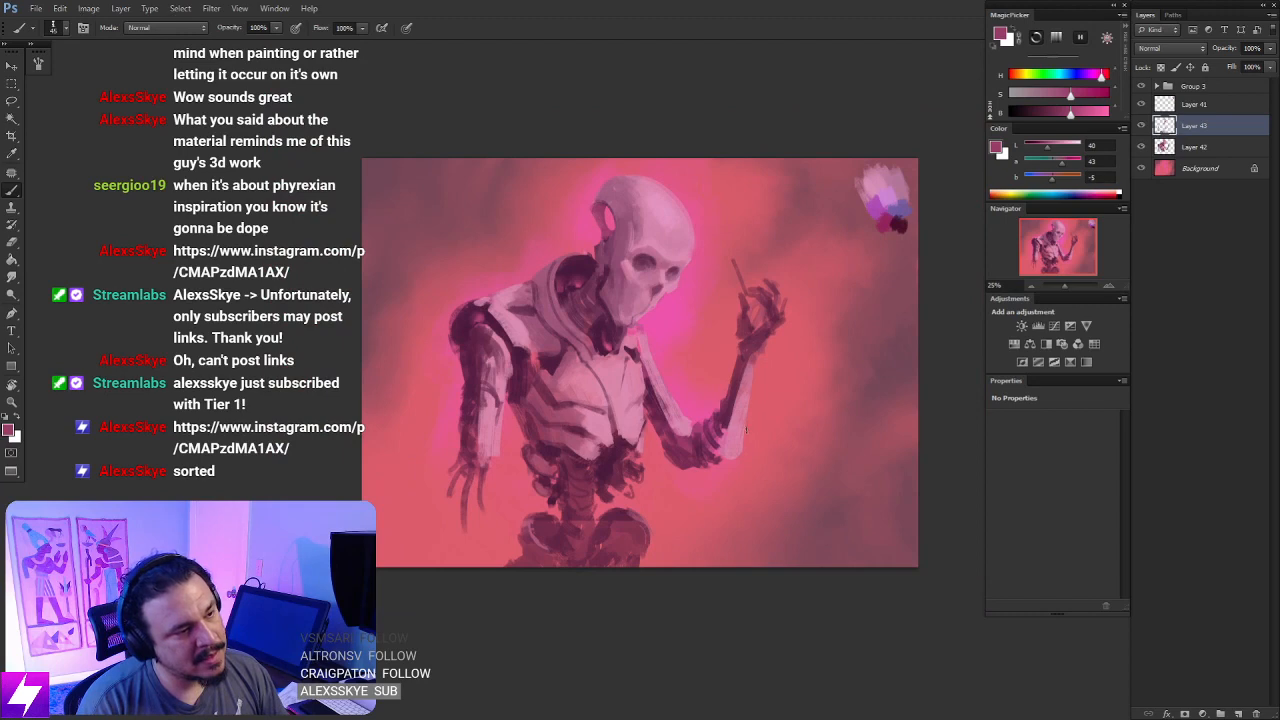
key("ctrl+plus")
left_click_drag(713, 361, 727, 381)
left_click_drag(759, 338, 771, 348)
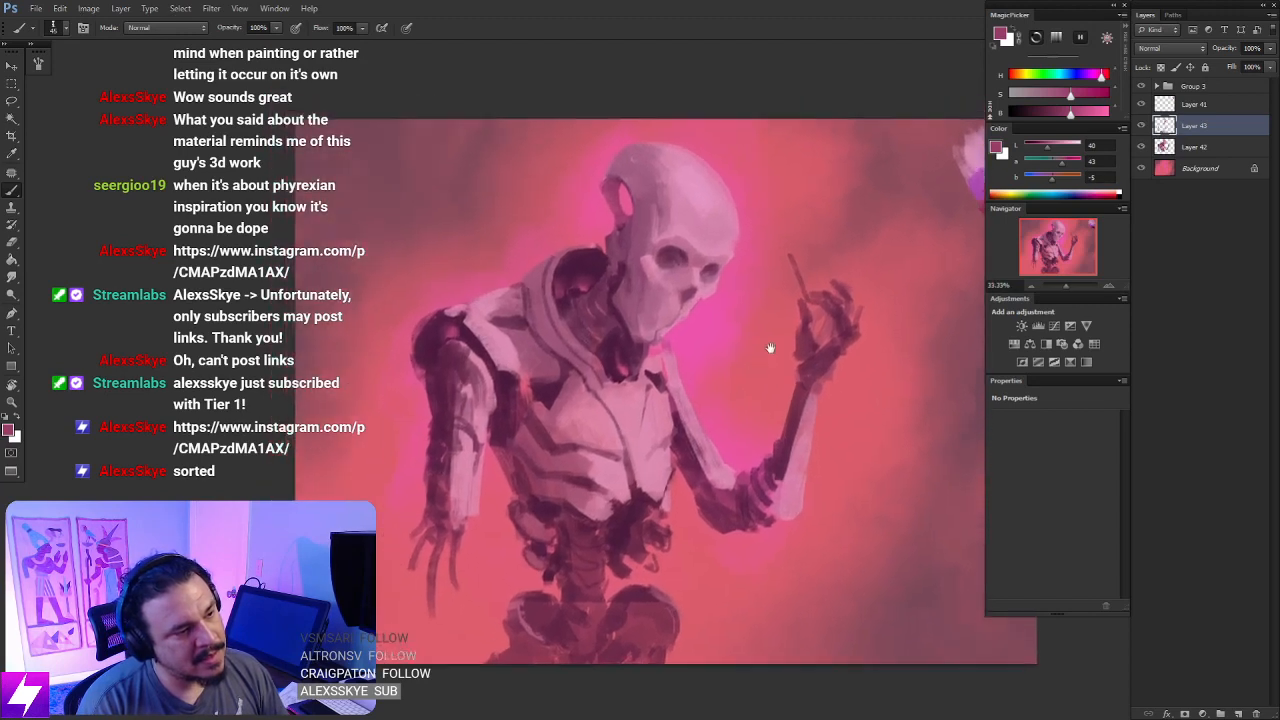
key("ctrl+minus")
key("ctrl+shift+h")
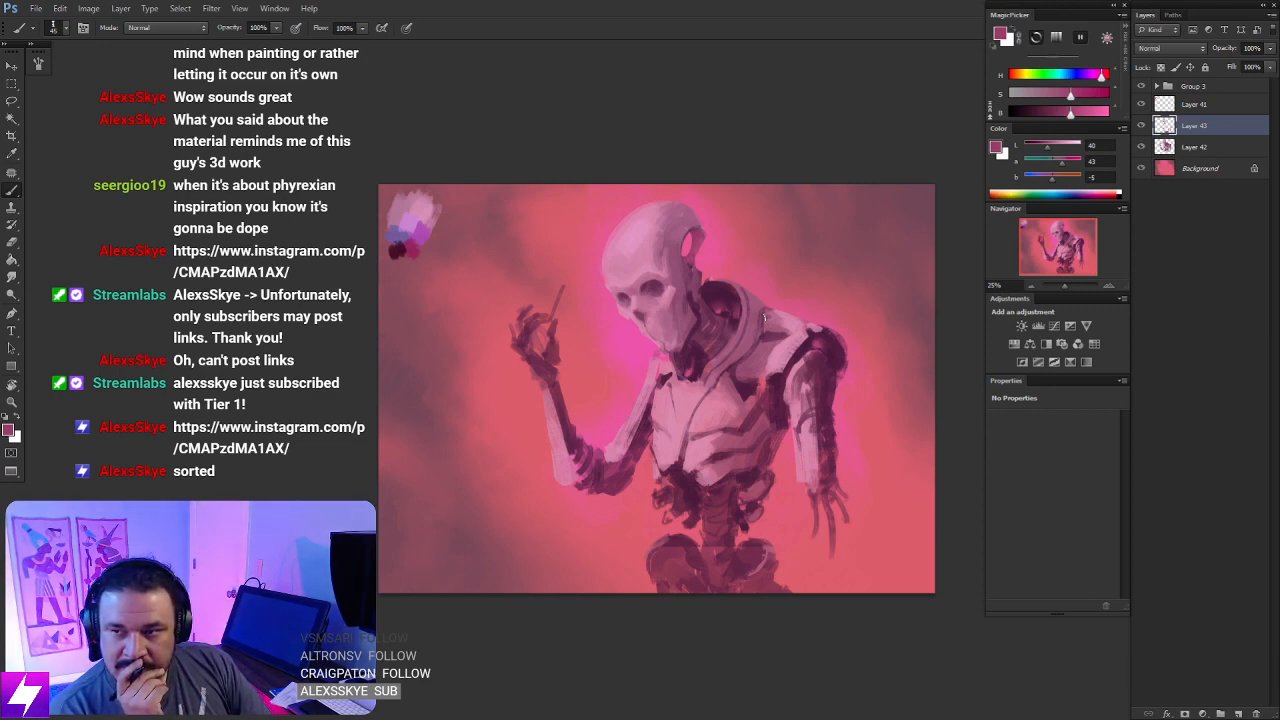
key("ctrl+plus")
key("ctrl+plus")
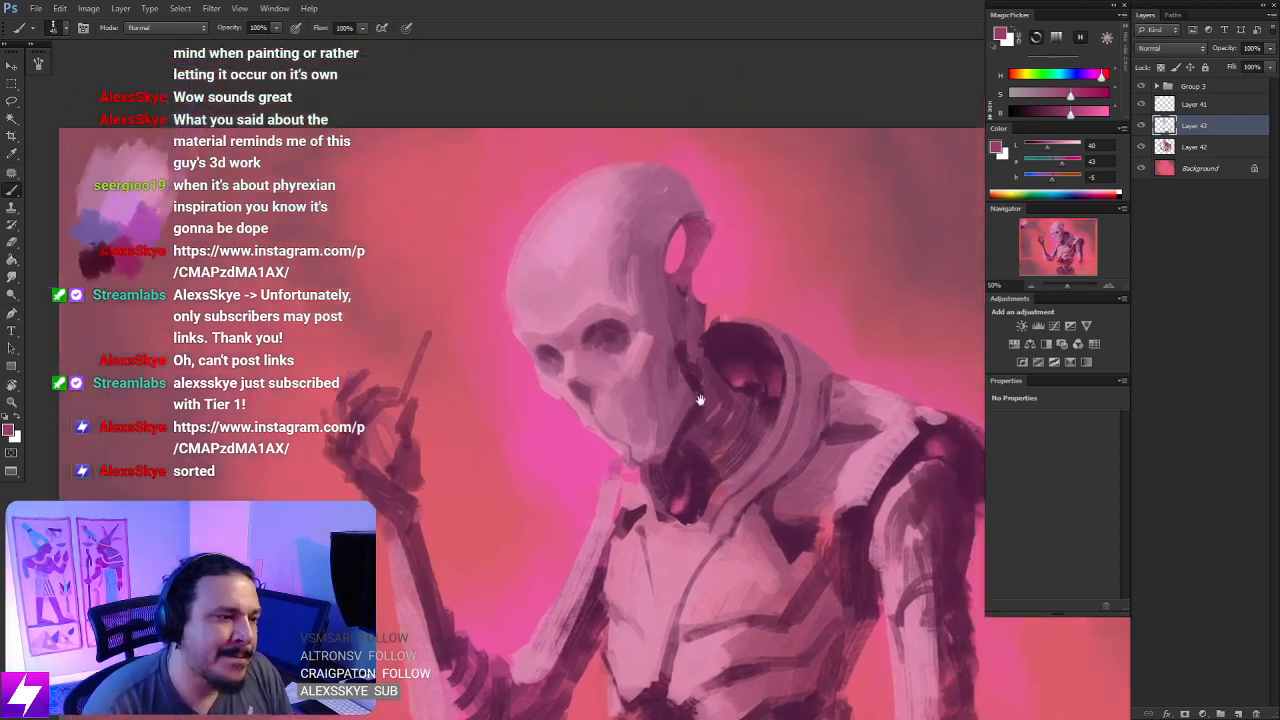
- Check the contents of Layer 41 by toggling its visibility, and merge Layer 43 down into Layer 42
left_click(1142, 104)
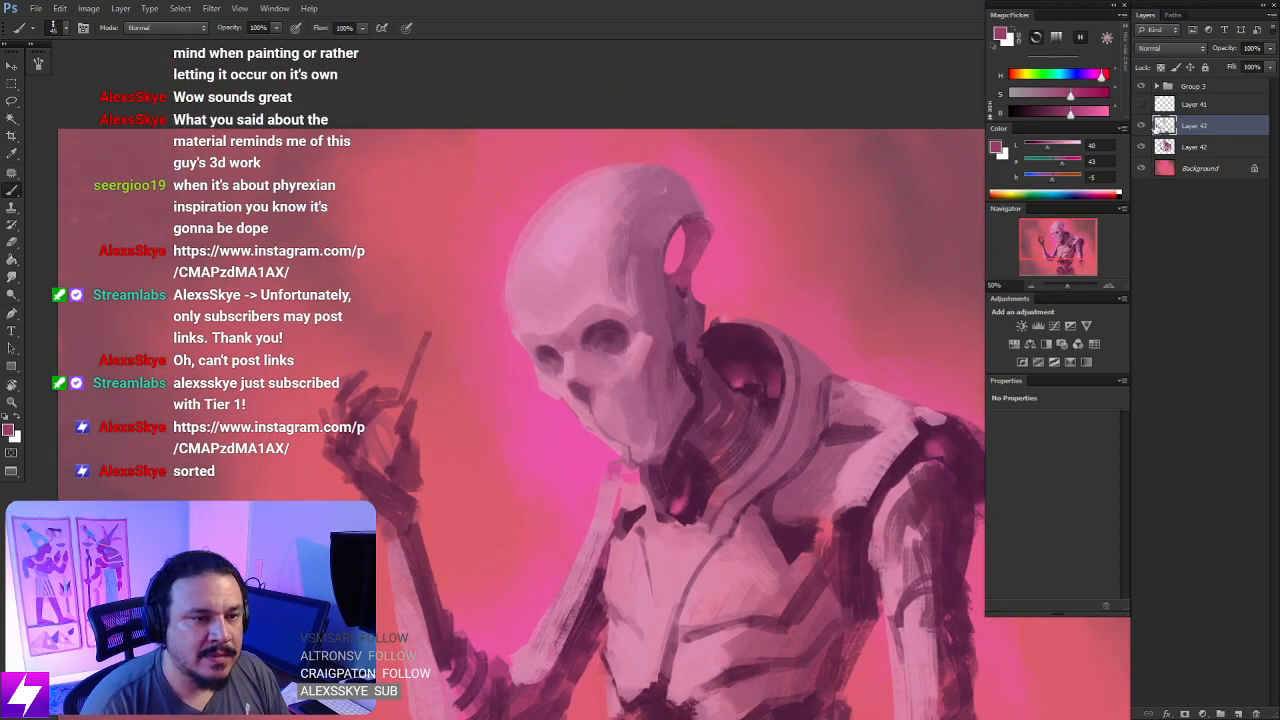
left_click(1142, 104)
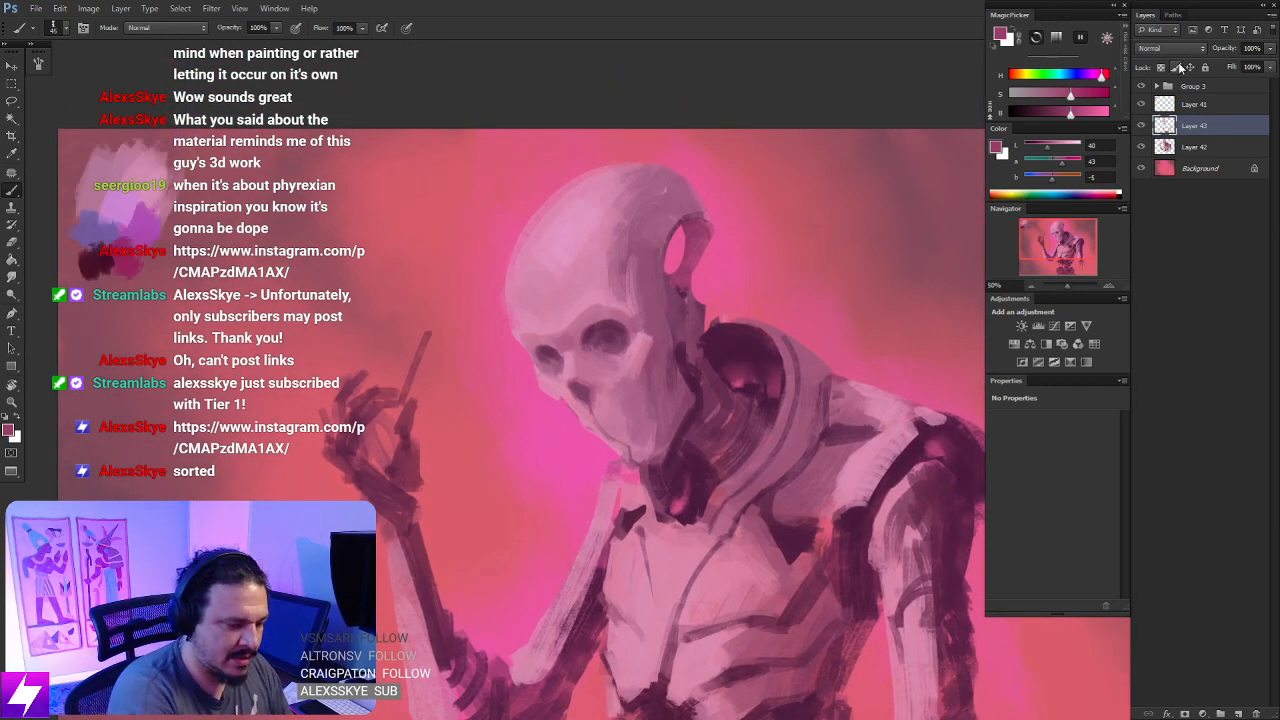
key("ctrl+e")
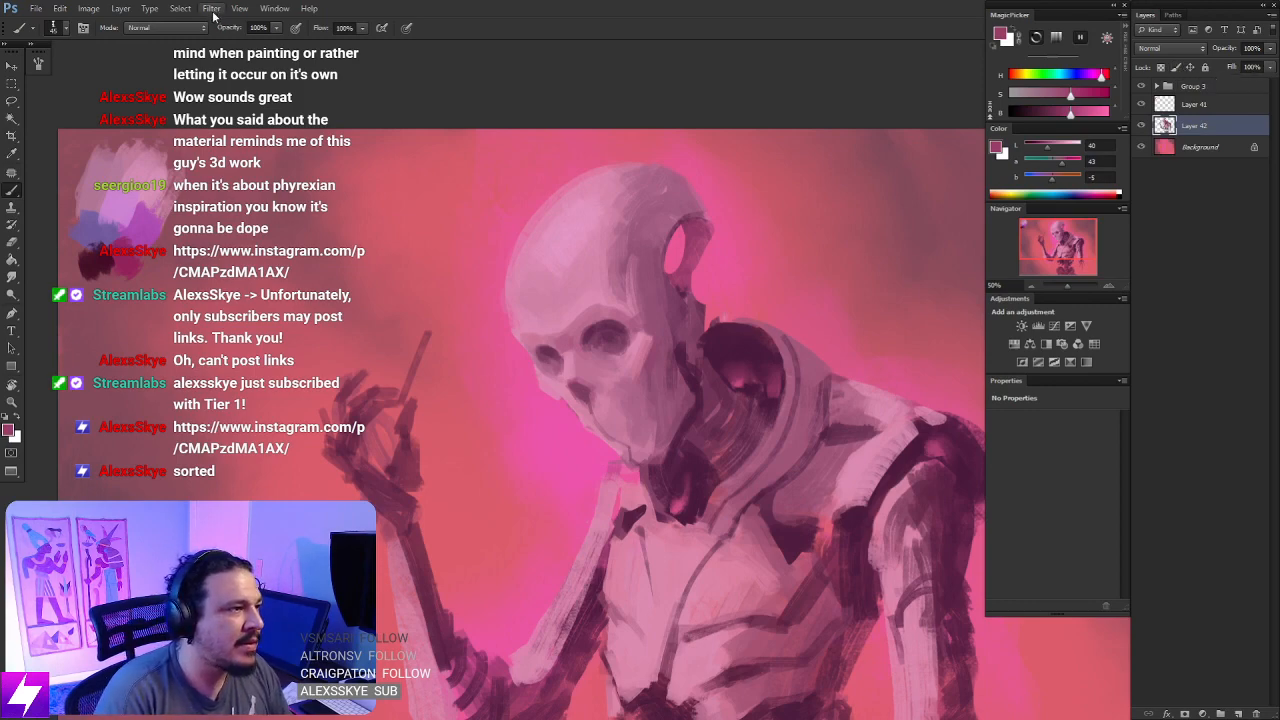
- Open Layer 42 in Liquify and reshape the eye sockets and temple with a 400 px warp brush
left_click(212, 10)
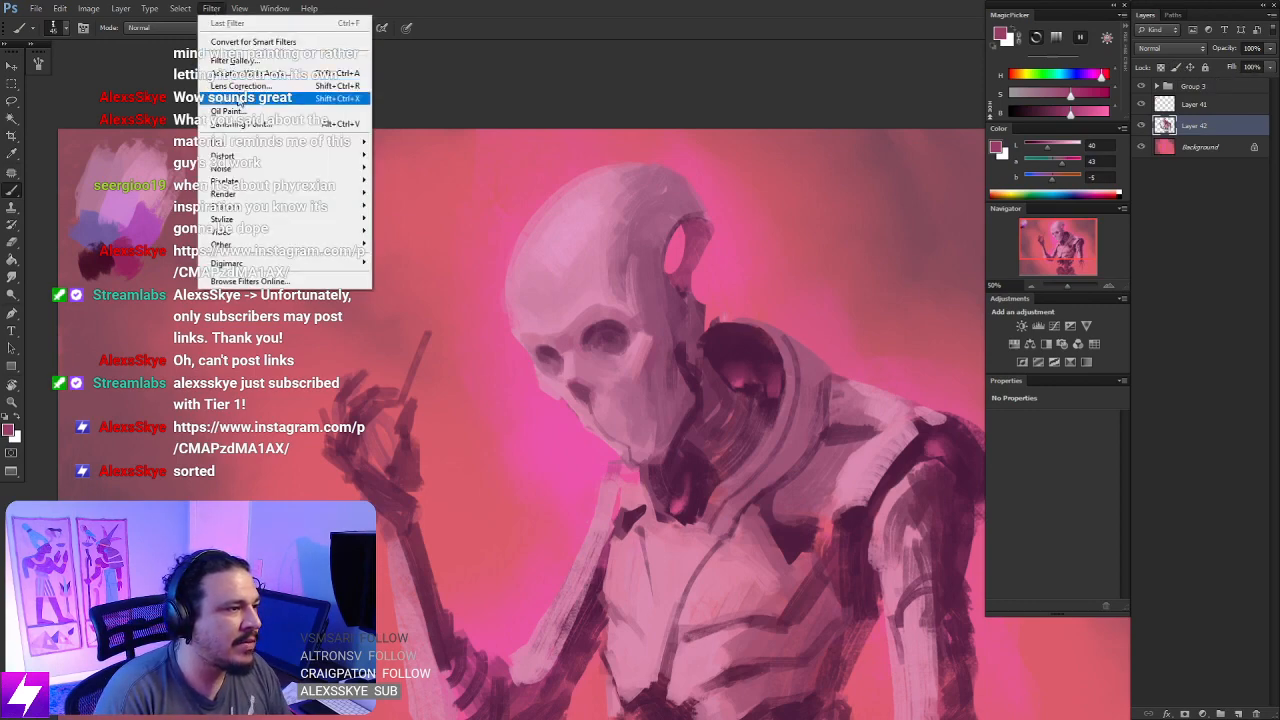
left_click(240, 98)
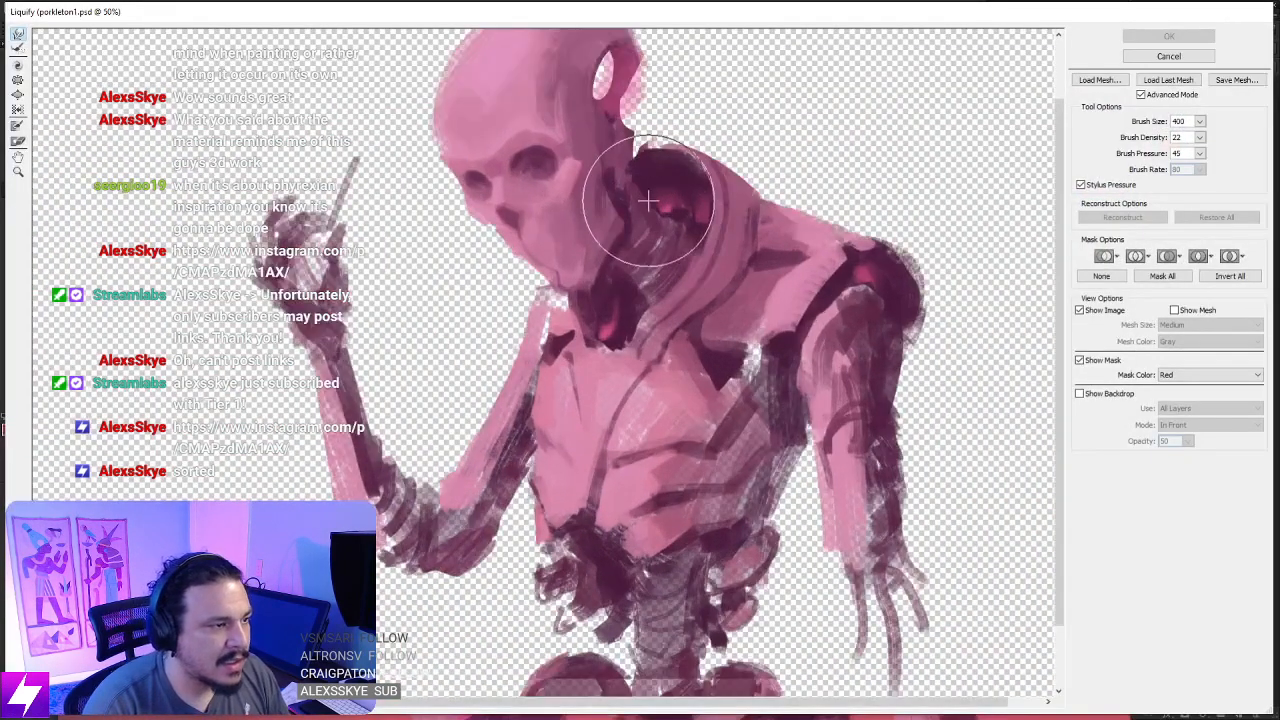
key("ctrl+plus")
left_click_drag(649, 216, 671, 364)
key("bracketleft")
key("bracketleft")
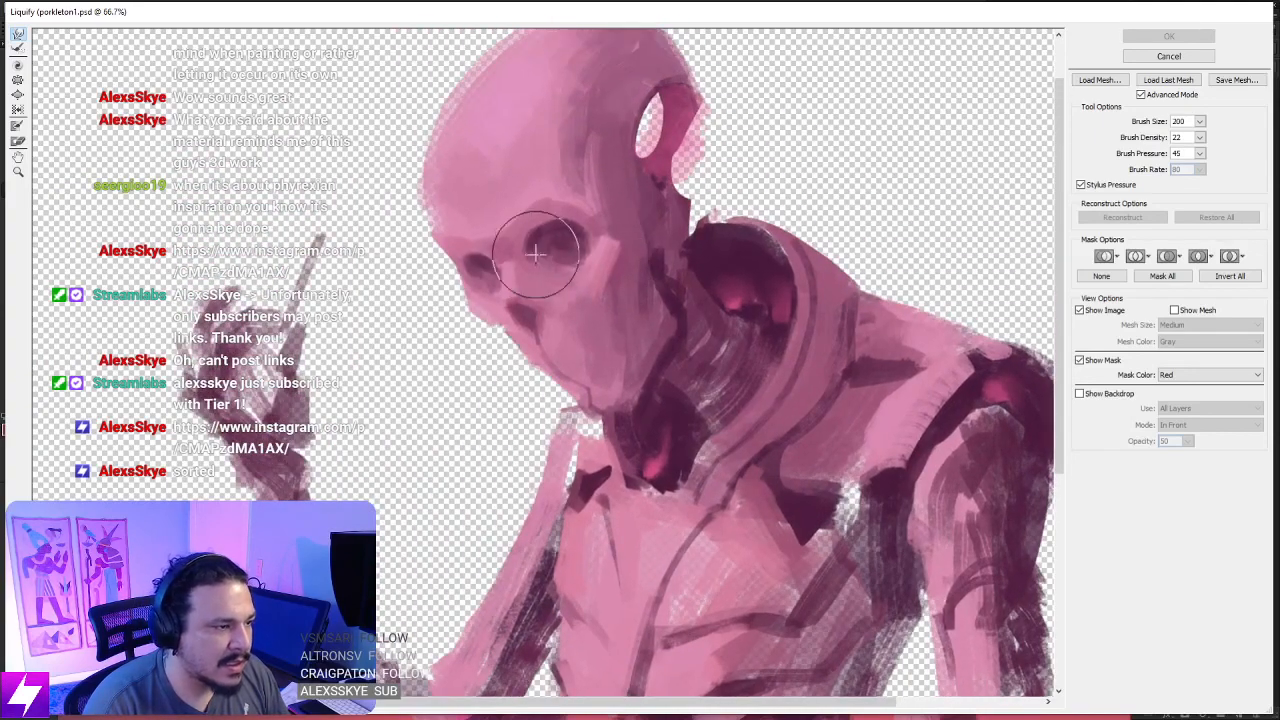
key("bracketright")
key("bracketright")
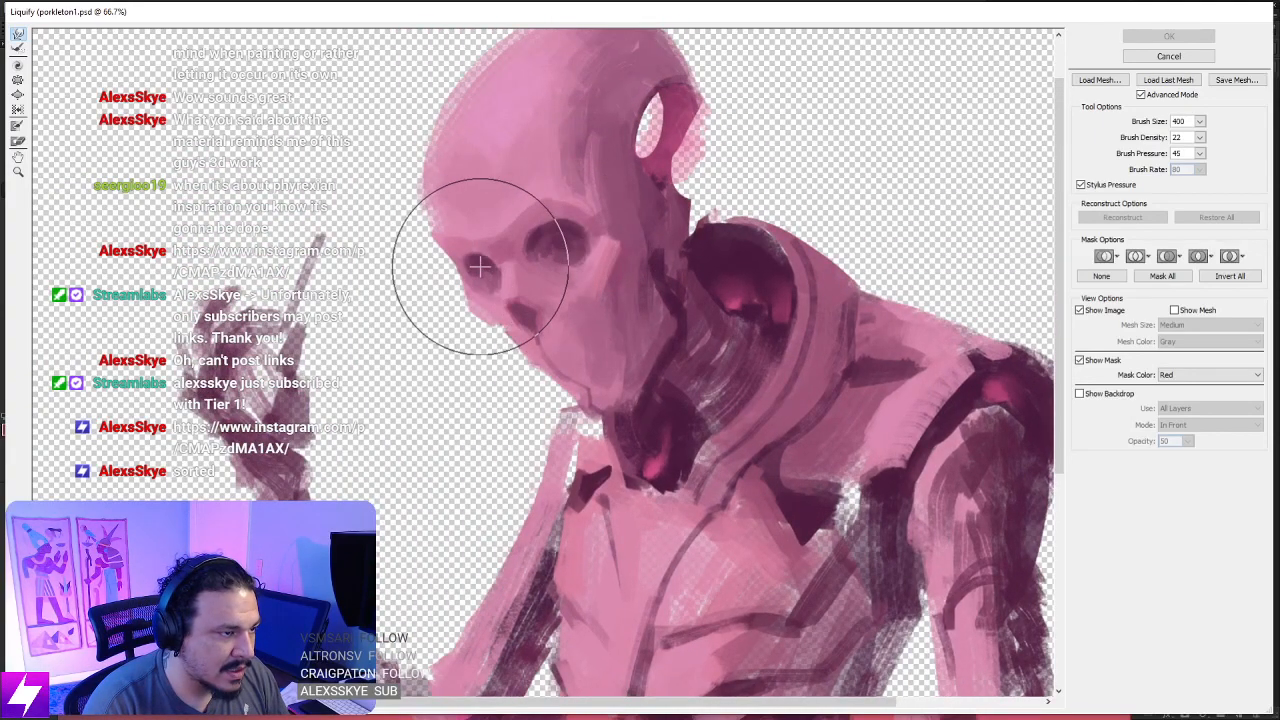
left_click_drag(480, 265, 481, 263)
mouse_move(558, 249)
left_mouse_down()
mouse_move(566, 241)
mouse_move(543, 214)
mouse_move(623, 206)
left_mouse_up()
key("bracketright")
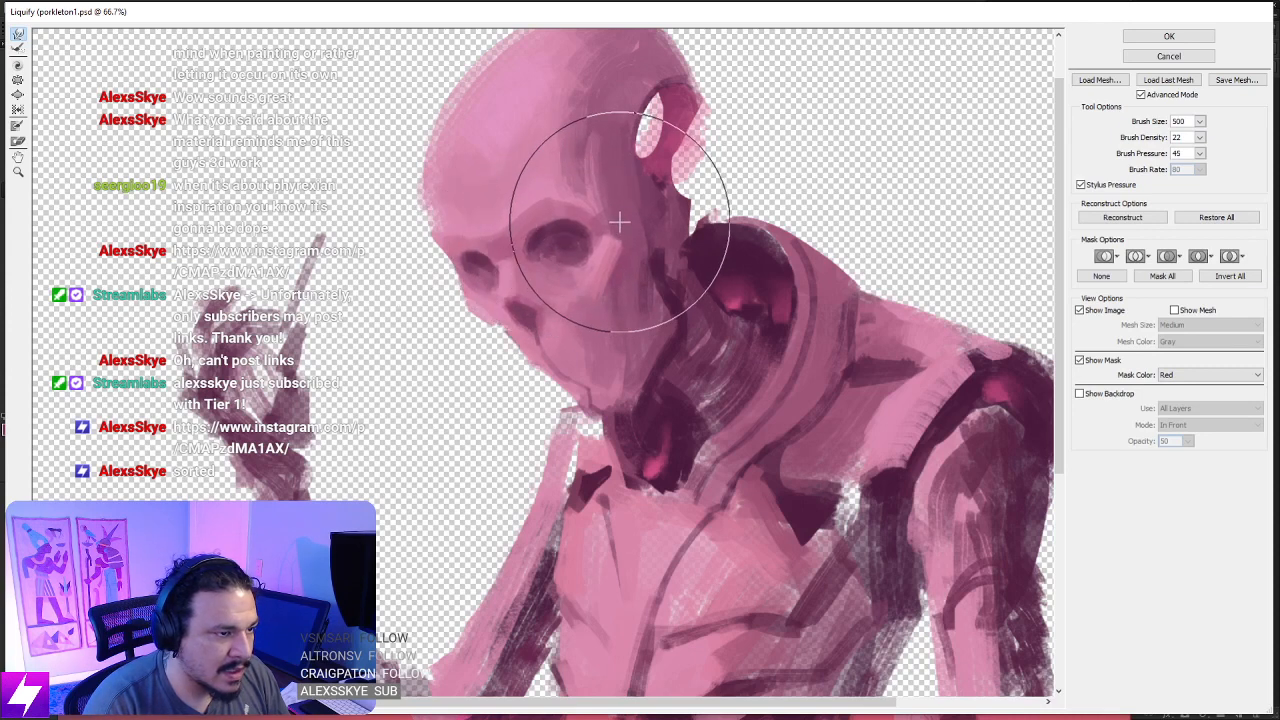
- Warp the front of the skull's jaw and chin with a 400 px Liquify brush
key("bracketleft")
key("bracketleft")
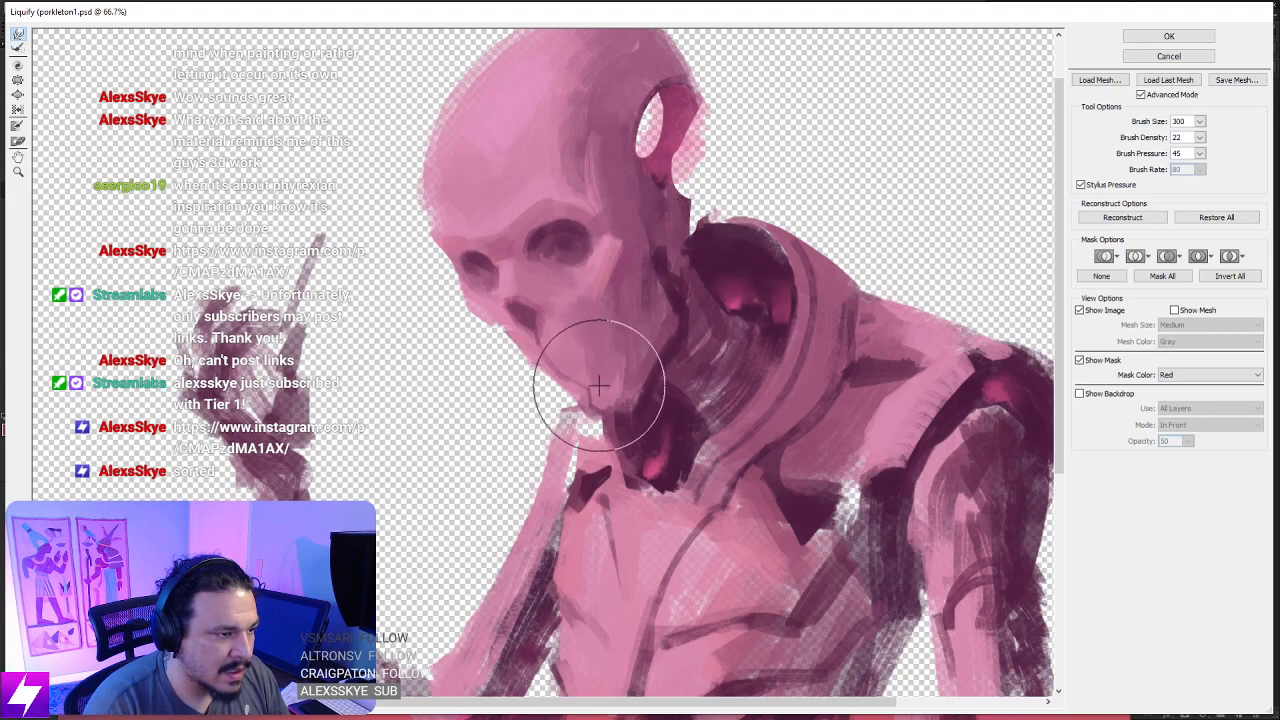
key("bracketright")
mouse_move(544, 353)
left_mouse_down()
mouse_move(534, 360)
mouse_move(560, 391)
left_mouse_up()
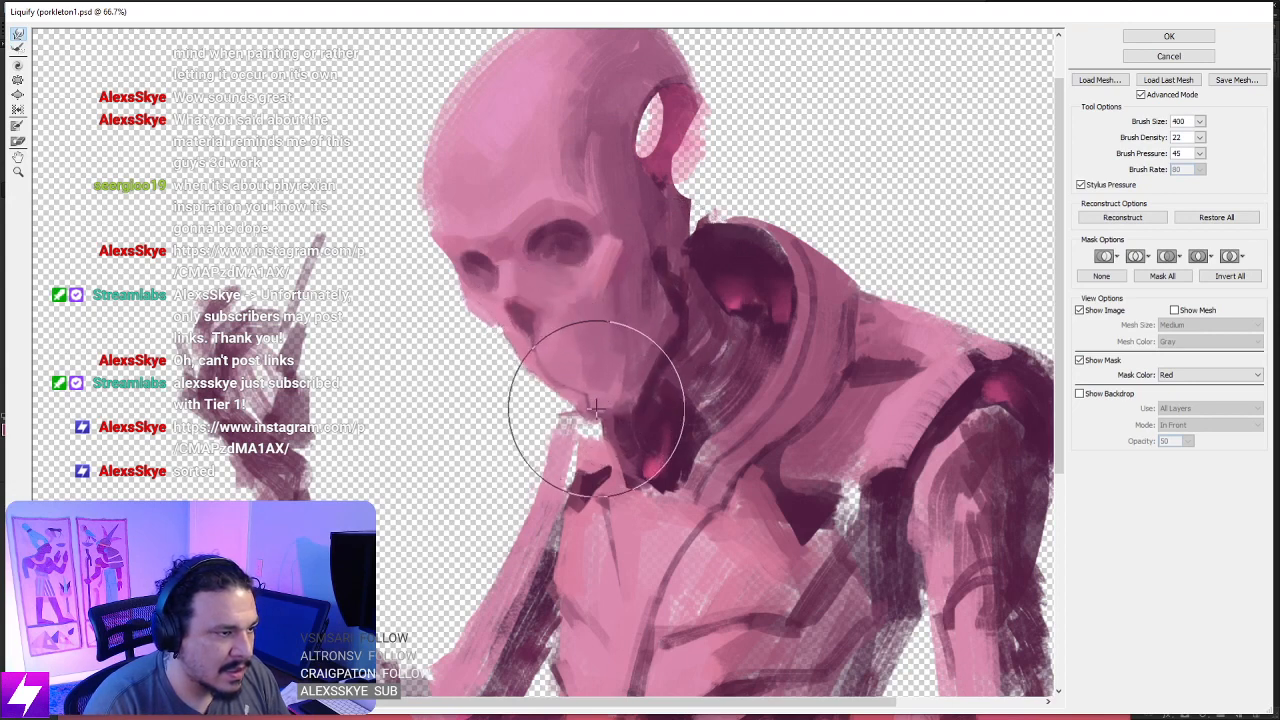
- Push the skull's forehead and crown outward with an 800 px Liquify brush to enlarge the cranium
scroll(600, 305, "up", 3)
key("bracketright")
key("bracketright")
key("bracketright")
key("bracketright")
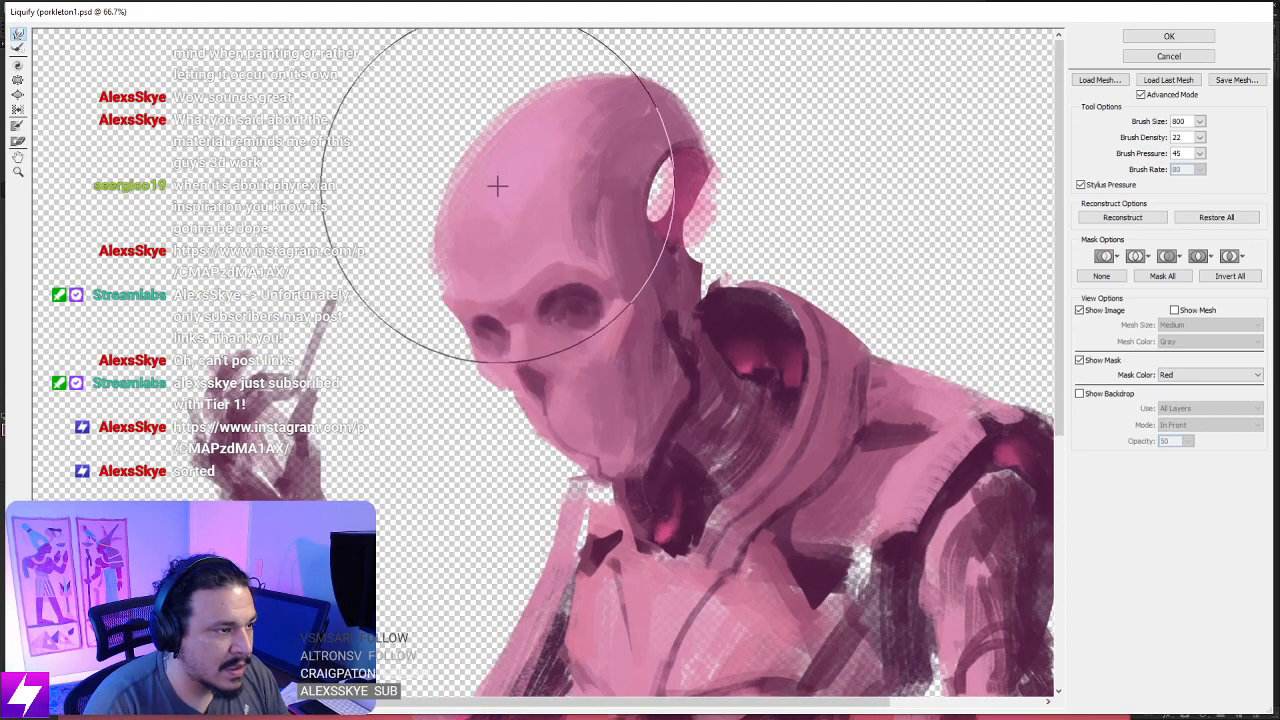
mouse_move(497, 185)
left_mouse_down()
mouse_move(498, 145)
mouse_move(605, 101)
left_mouse_up()
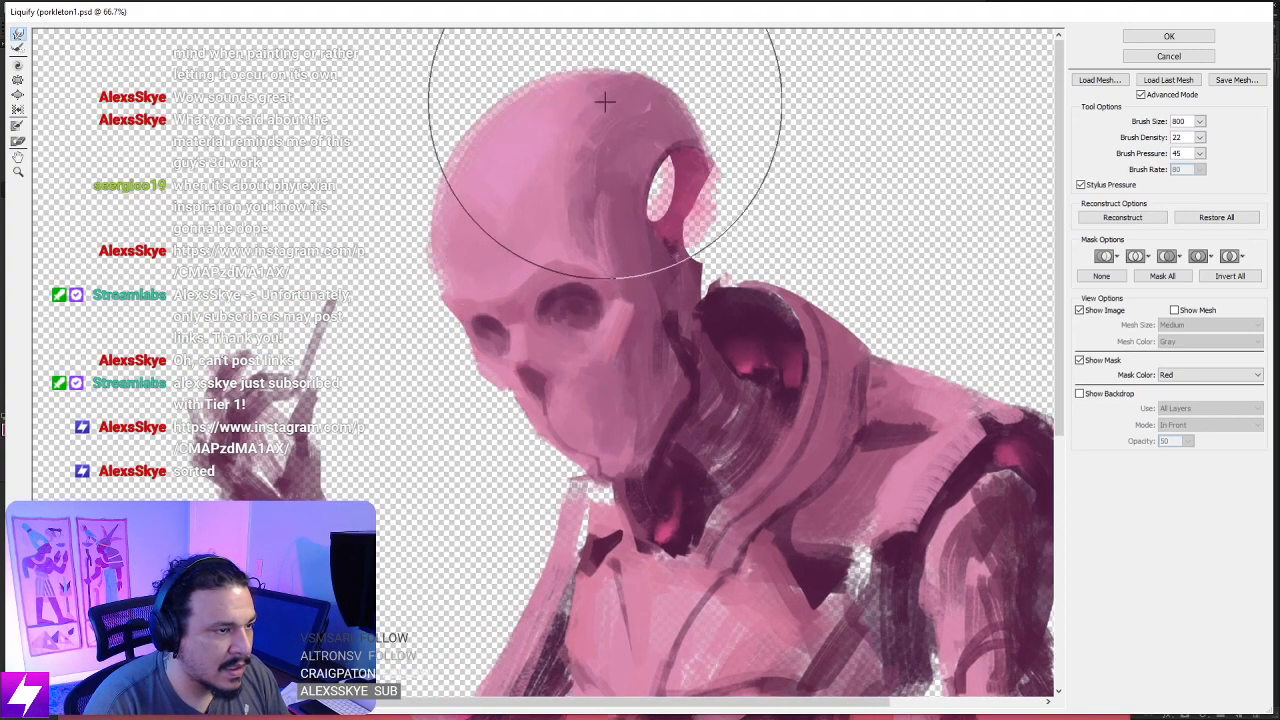
mouse_move(500, 186)
left_mouse_down()
mouse_move(474, 177)
mouse_move(608, 106)
left_mouse_up()
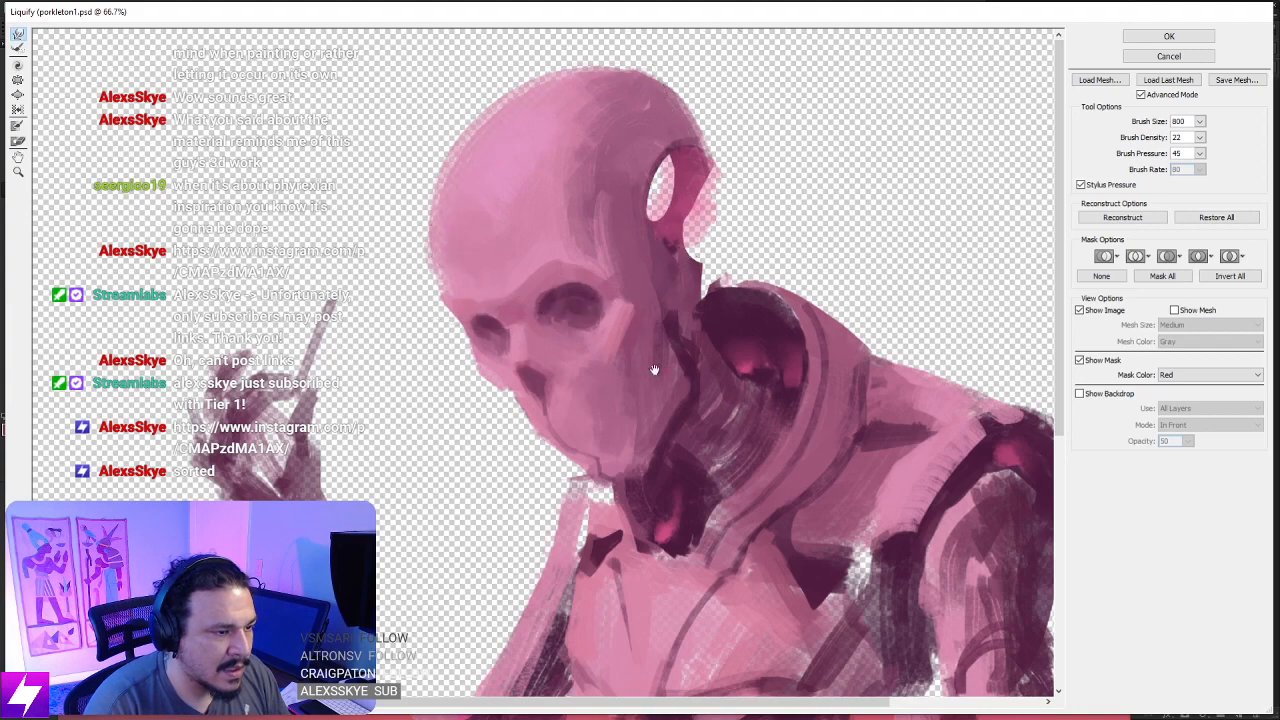
left_click_drag(648, 485, 607, 395)
key("ctrl+minus")
key("ctrl+minus")
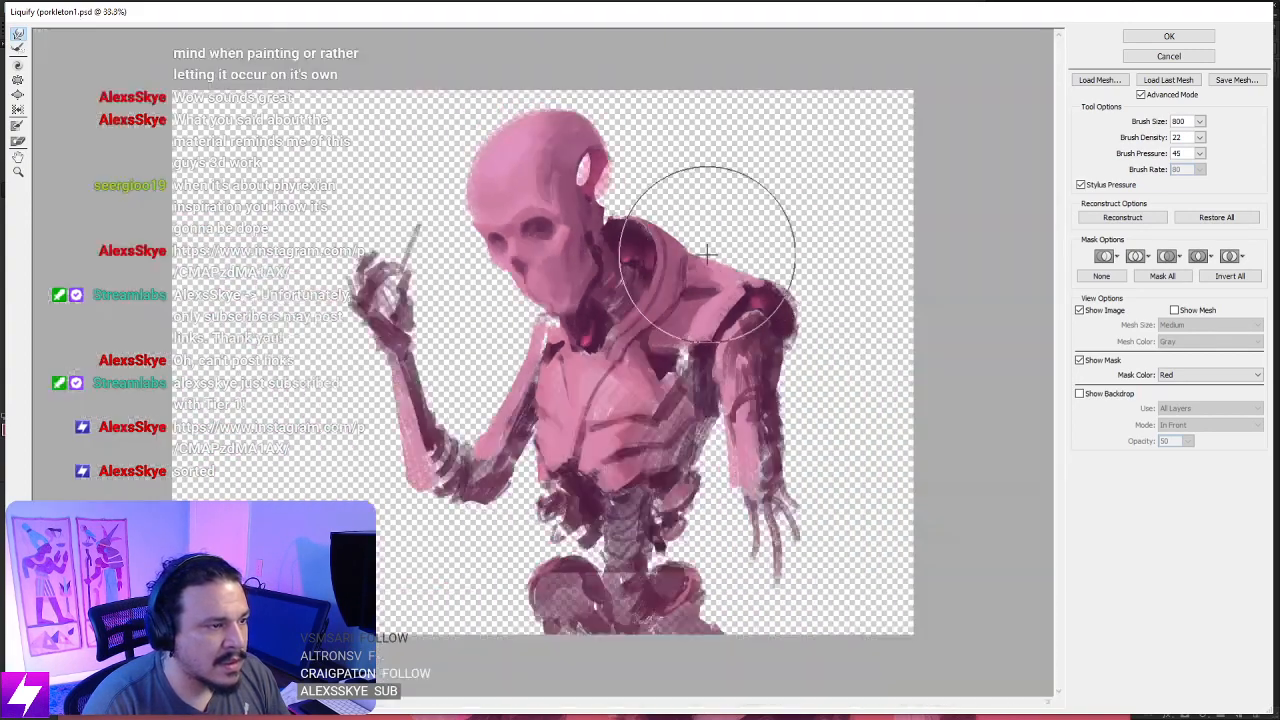
- Refine the brow and eye sockets with a 200 to 300 px Liquify brush and apply the warp to Layer 42
key("bracketleft")
key("bracketleft")
key("bracketleft")
key("bracketleft")
key("bracketleft")
key("bracketleft")
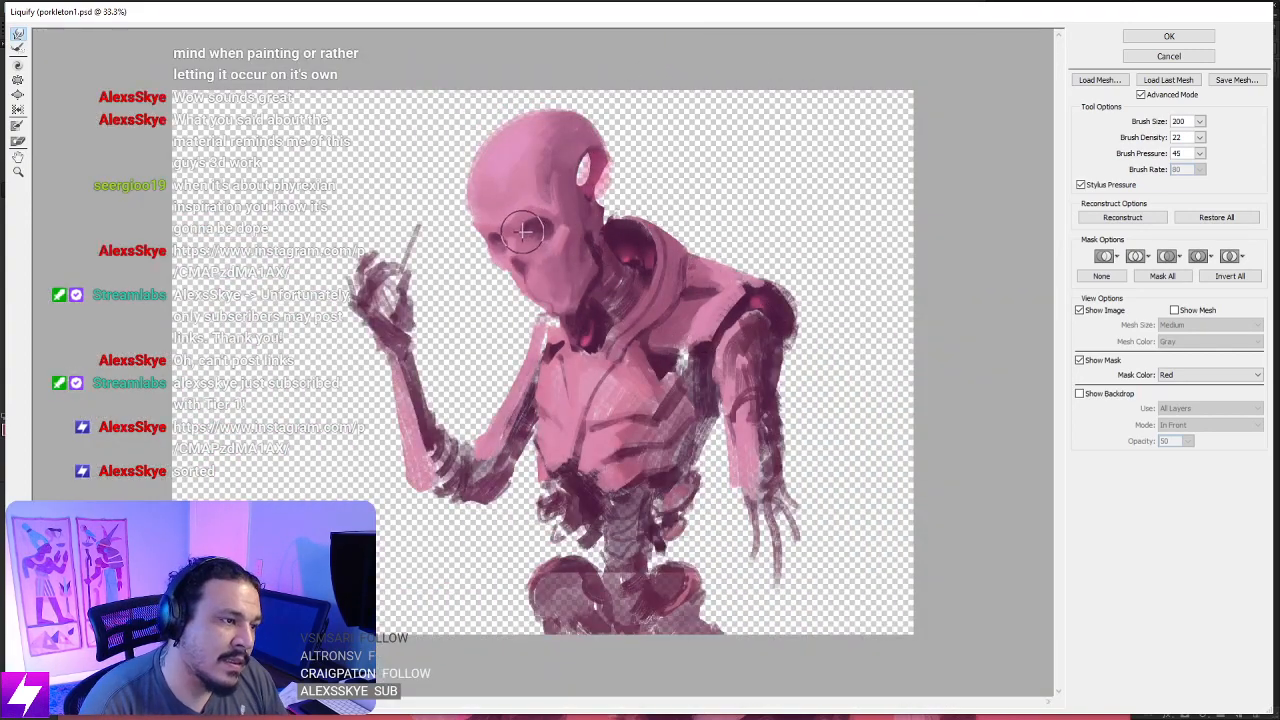
key("bracketright")
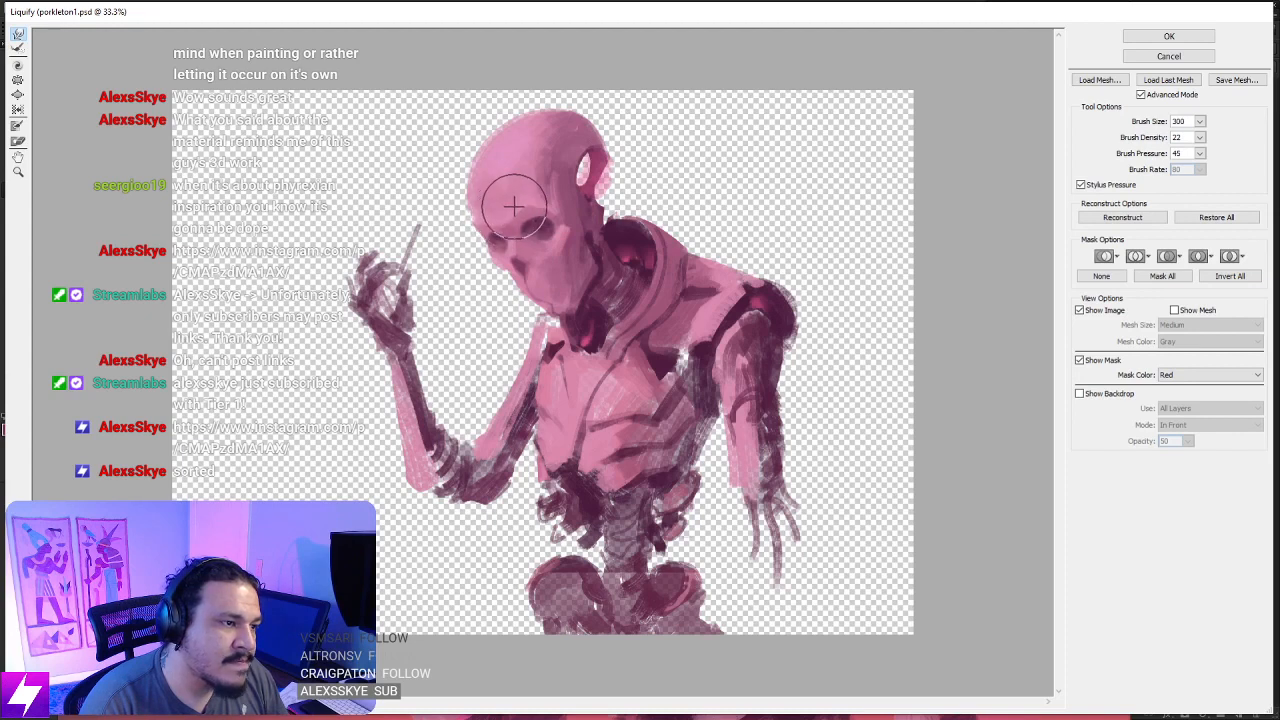
key("bracketleft")
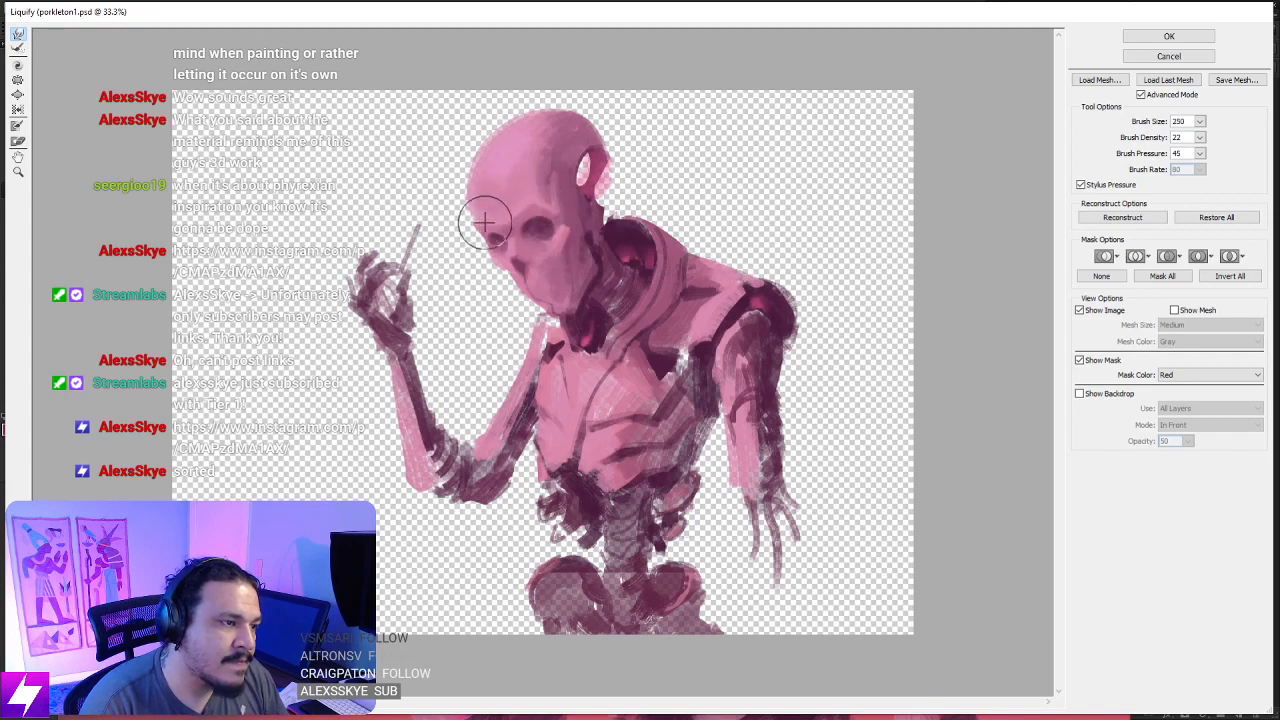
left_click(1168, 37)
key("ctrl+minus")
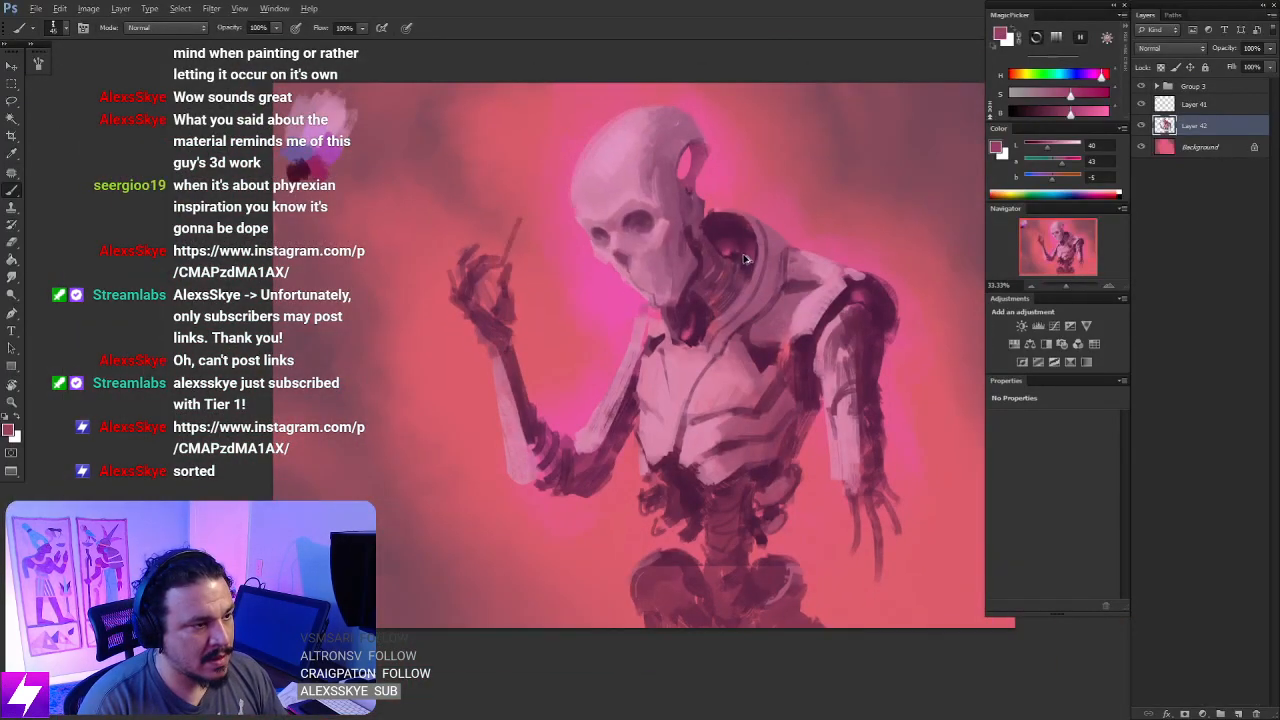
- Compare the figure before and after the Liquify warp by toggling the last change
key("ctrl+z")
key("ctrl+z")
key("ctrl+z")
key("ctrl+z")
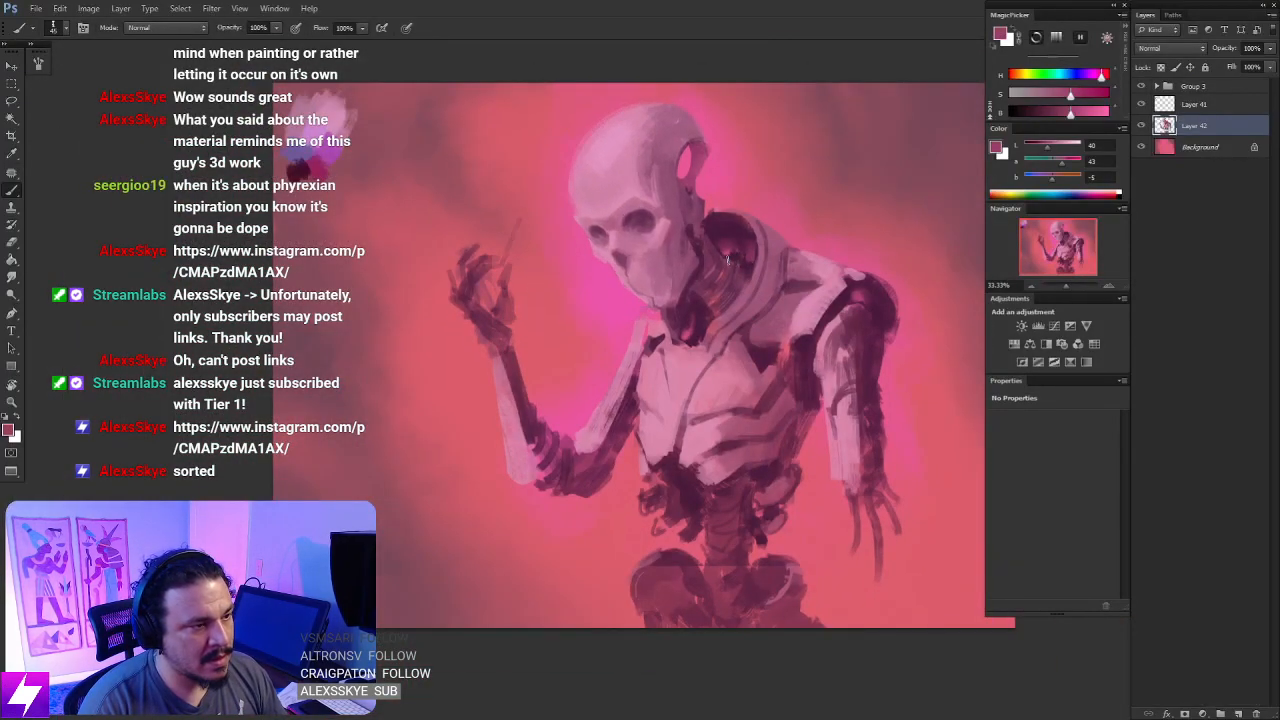
key("ctrl+z")
key("ctrl+z")
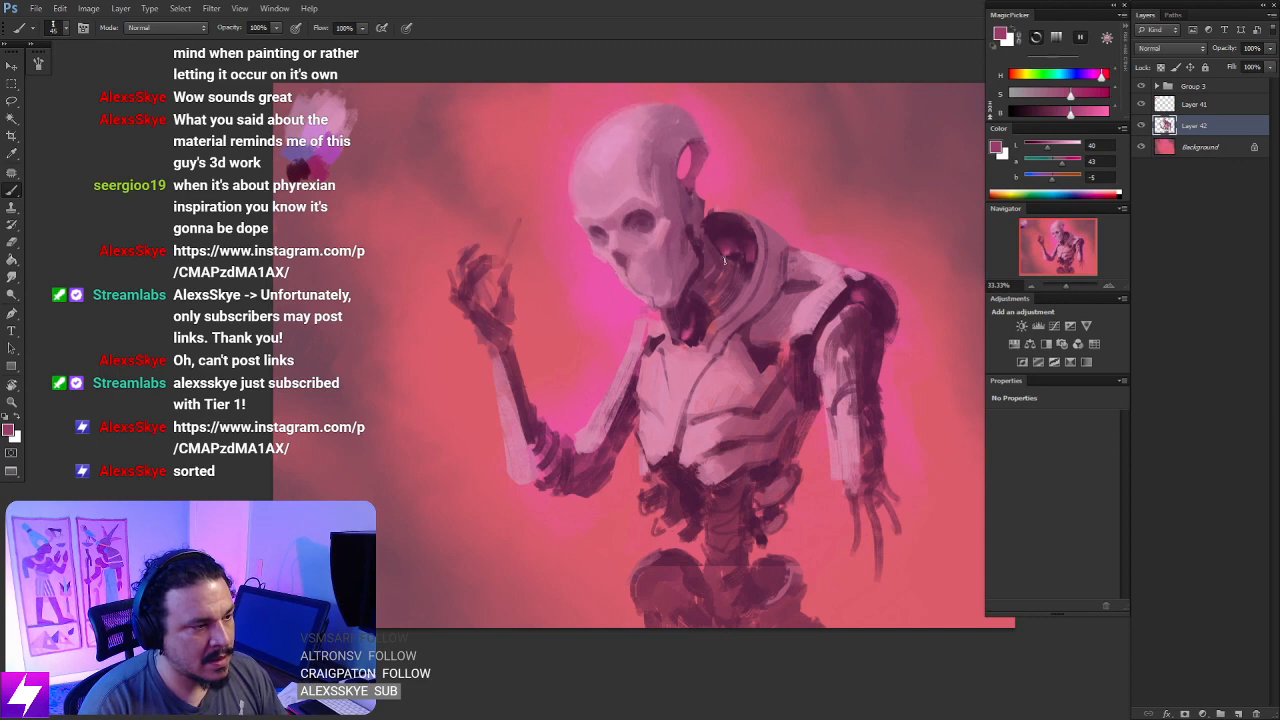
key("ctrl+z")
key("ctrl+z")
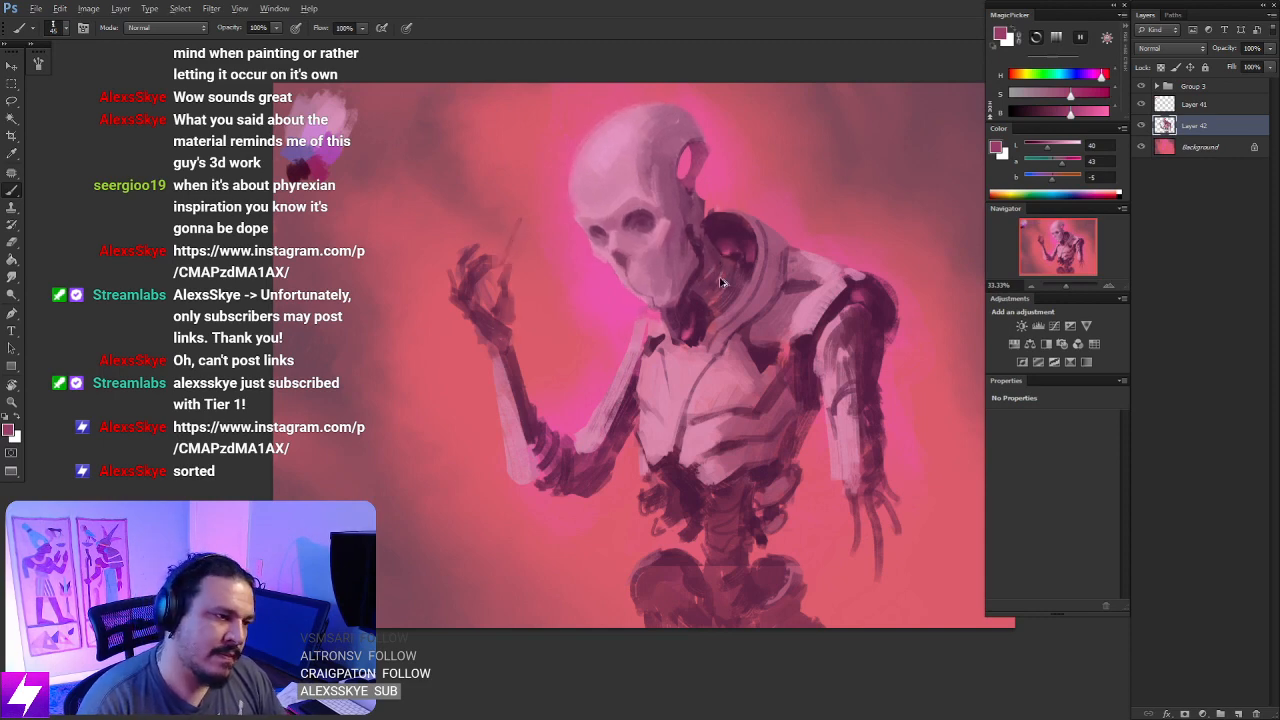
key("ctrl+z")
- Flip the canvas horizontally, tilt the view toward the skull, and add a new layer above Layer 42 for brush work
mouse_move(720, 288)
left_mouse_down()
mouse_move(697, 298)
mouse_move(686, 342)
left_mouse_up()
key("ctrl+shift+h")
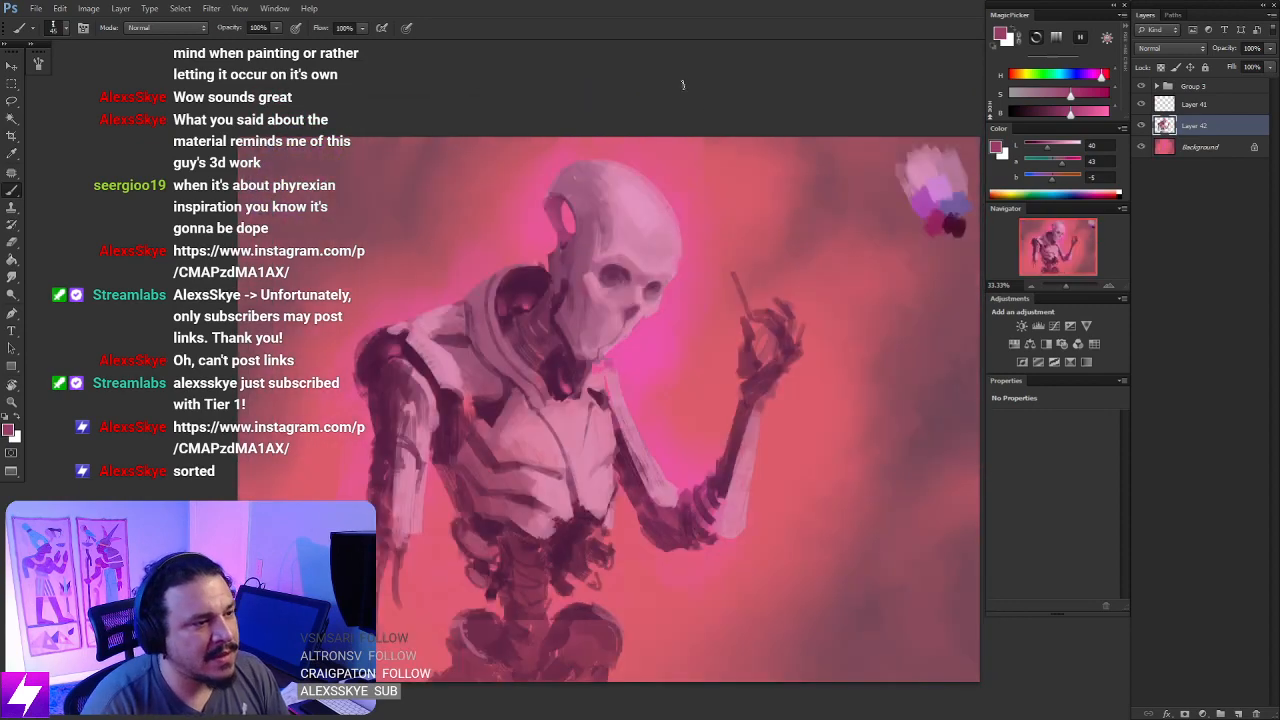
key("ctrl+plus")
left_click_drag(703, 295, 708, 317)
key("r")
left_click_drag(775, 340, 715, 240)
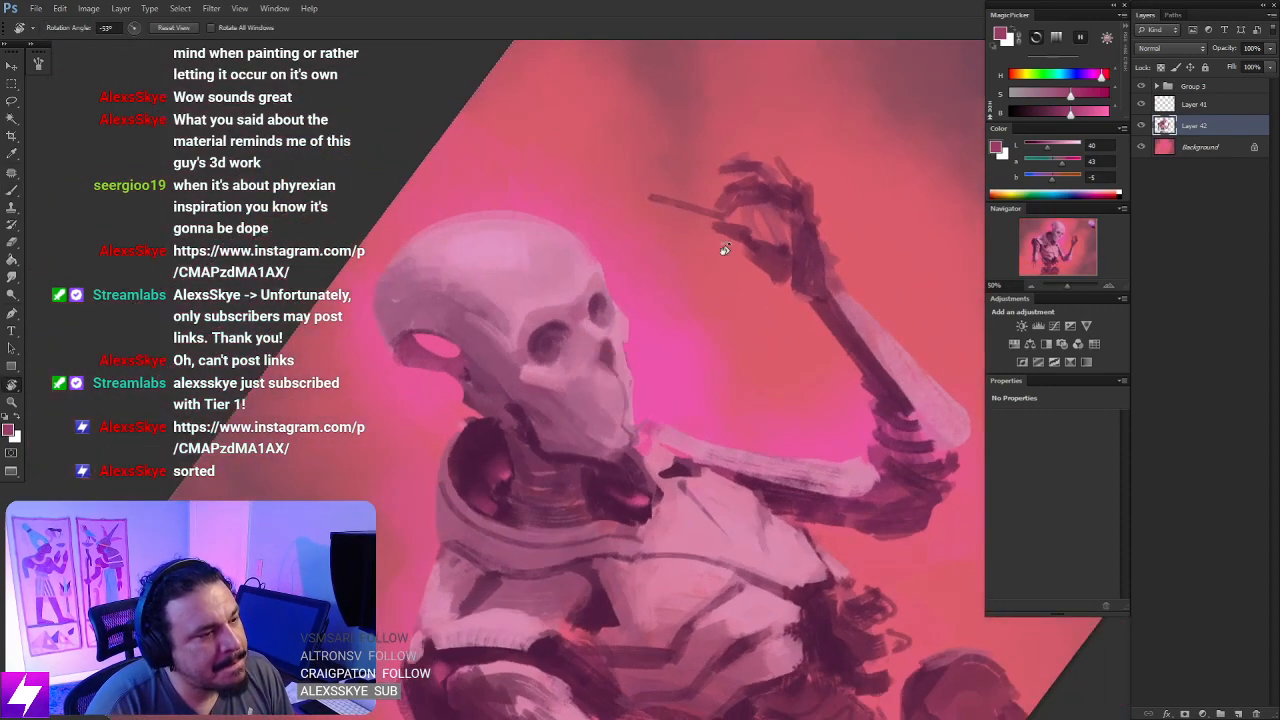
key("ctrl+plus")
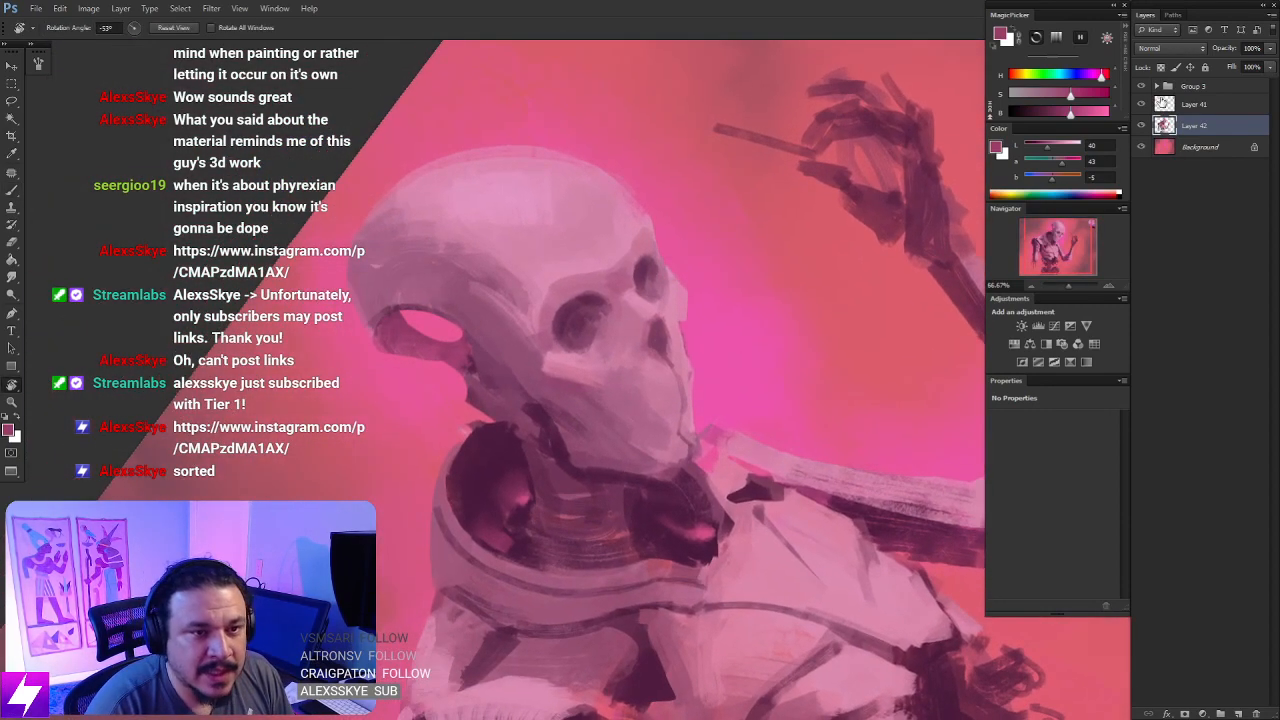
left_click(1238, 713)
mouse_move(643, 338)
left_mouse_down()
mouse_move(663, 331)
mouse_move(695, 347)
left_mouse_up()
key("b")
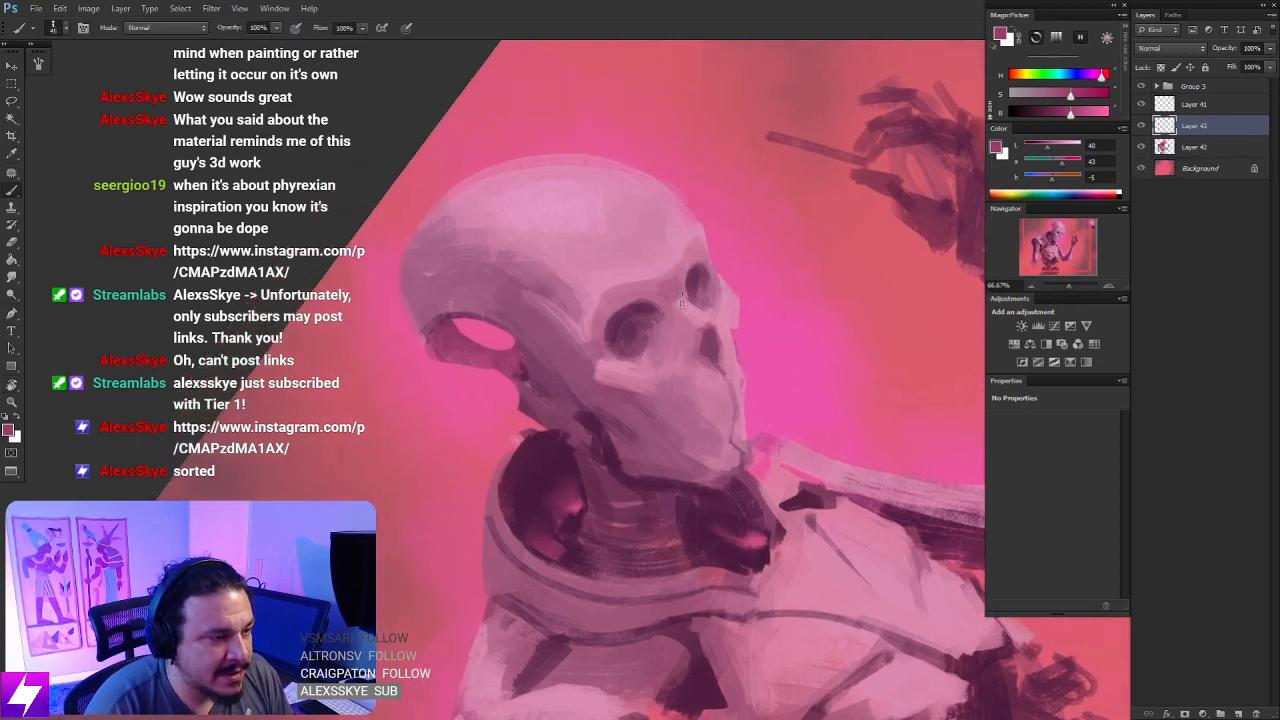
- Cover both dark eye sockets on Layer 43 with a sampled mid-tone pink, and straighten the canvas view
left_click(622, 287, "alt")
mouse_move(612, 310)
left_mouse_down()
mouse_move(636, 341)
mouse_move(619, 351)
mouse_move(650, 353)
left_mouse_up()
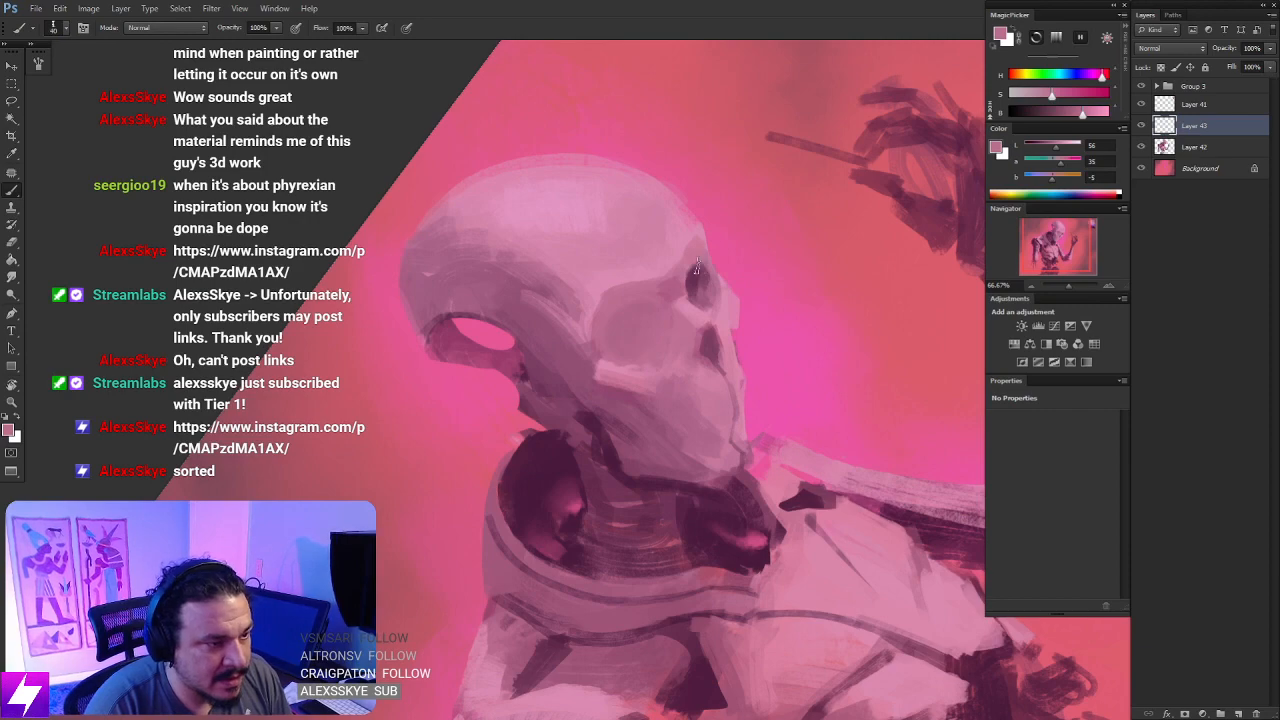
left_click_drag(697, 268, 706, 302)
key("Escape")
key("ctrl+minus")
key("ctrl+minus")
key("r")
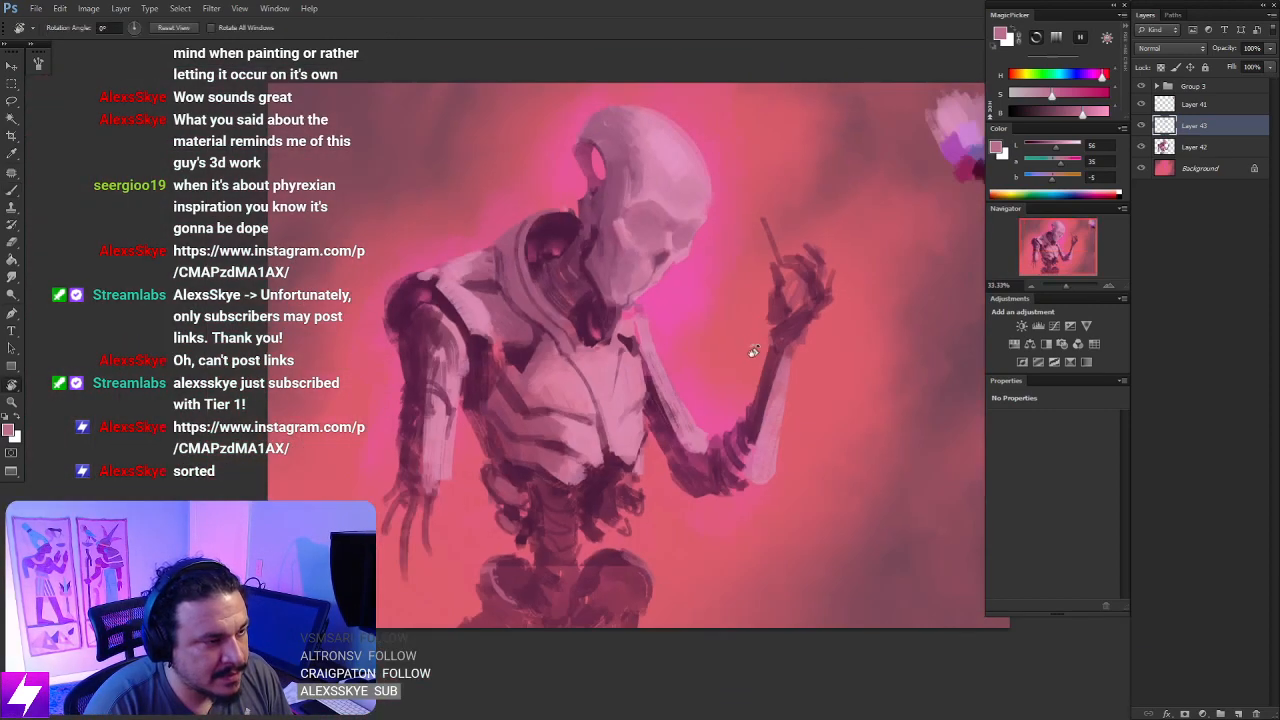
- Paint light pink highlights on the skull's cheekbone and nose bridge with a small brush
left_click_drag(752, 353, 731, 271)
key("ctrl+plus")
mouse_move(652, 287)
left_mouse_down()
mouse_move(694, 294)
mouse_move(623, 277)
mouse_move(737, 314)
mouse_move(741, 303)
left_mouse_up()
key("b")
left_click(718, 229, "alt")
key("bracketleft")
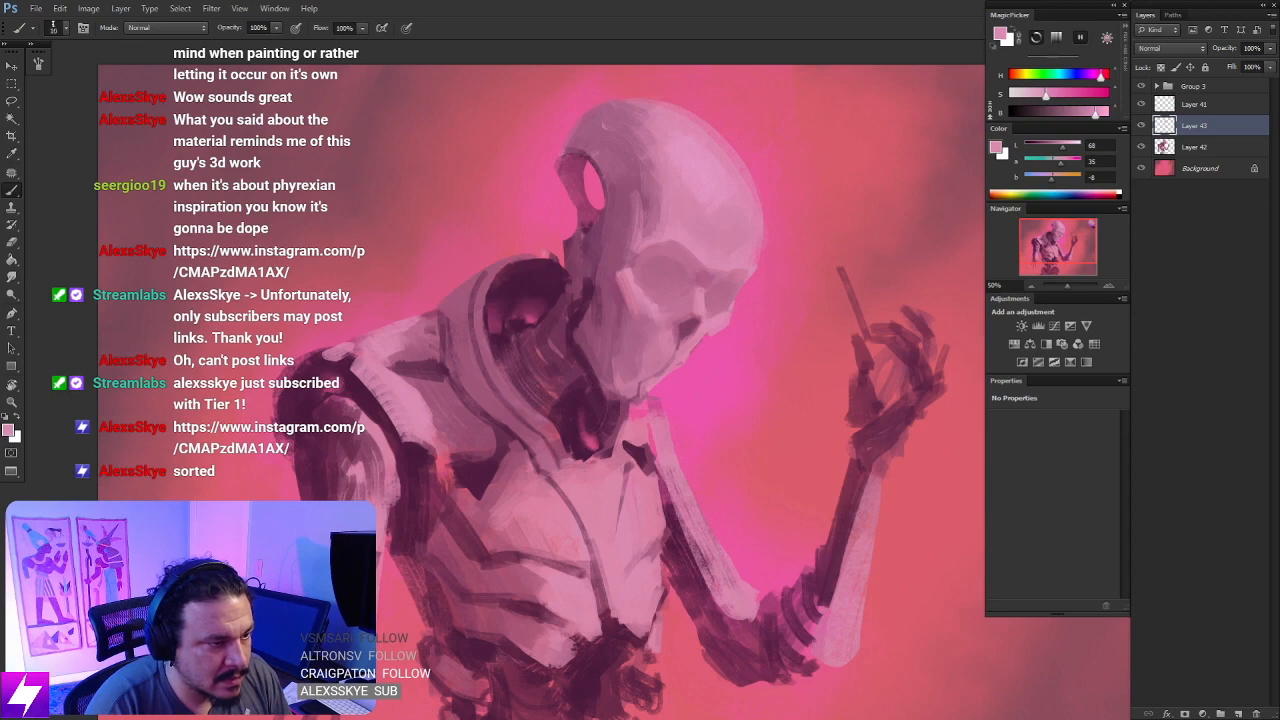
- Flip the canvas horizontally and block in the recessed planes of both eye sockets with sampled mid-tone pinks
key("ctrl+minus")
key("ctrl+minus")
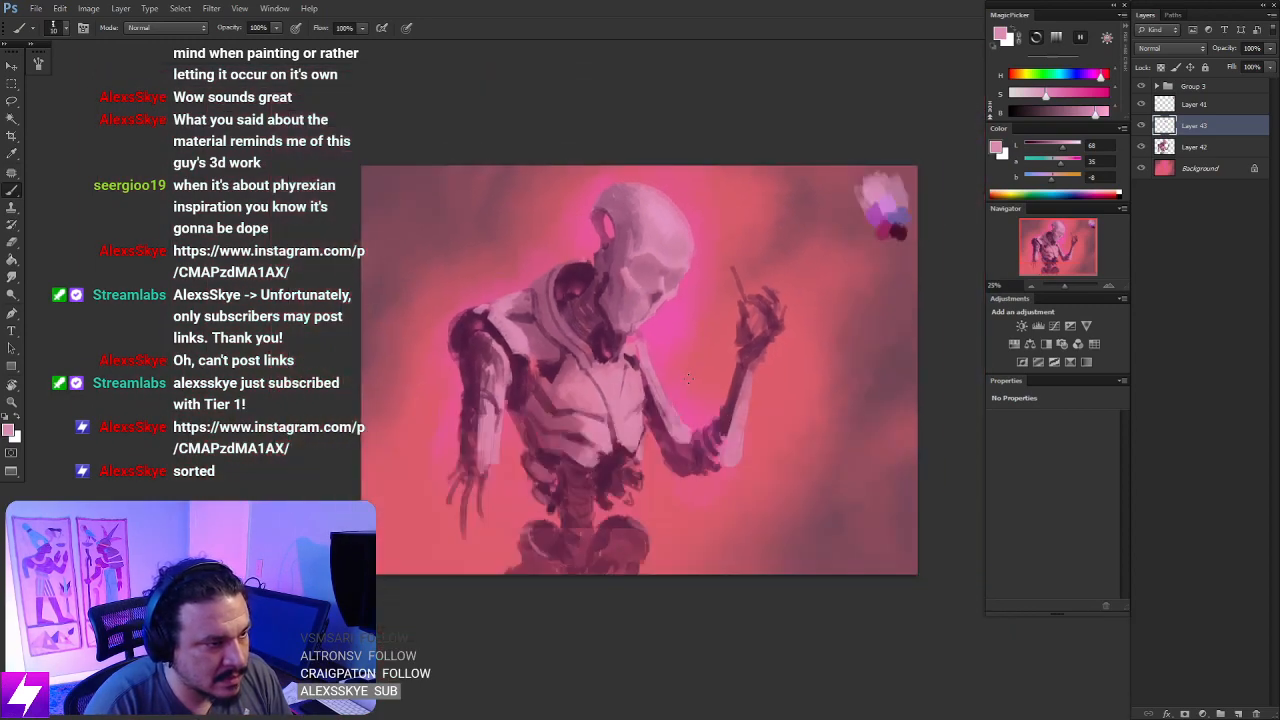
key("F2")
key("ctrl+plus")
key("ctrl+plus")
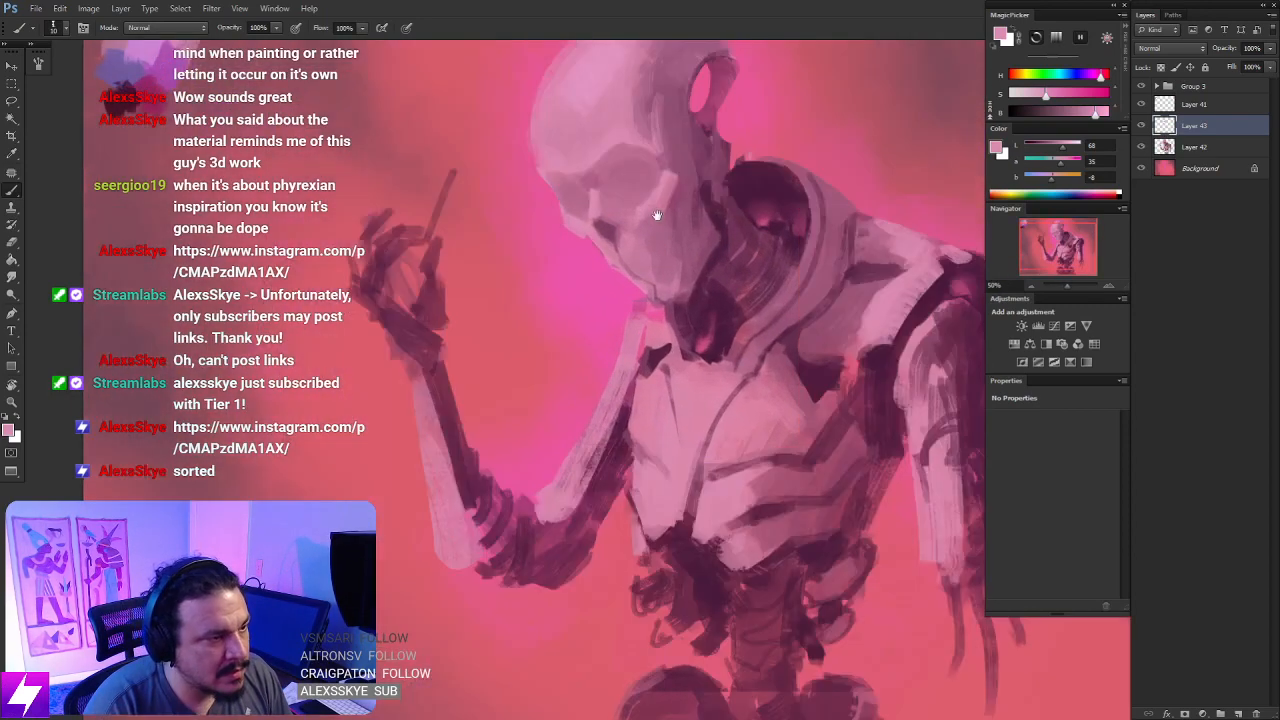
left_click_drag(657, 176, 708, 272)
left_click(653, 257, "alt")
key("bracketright")
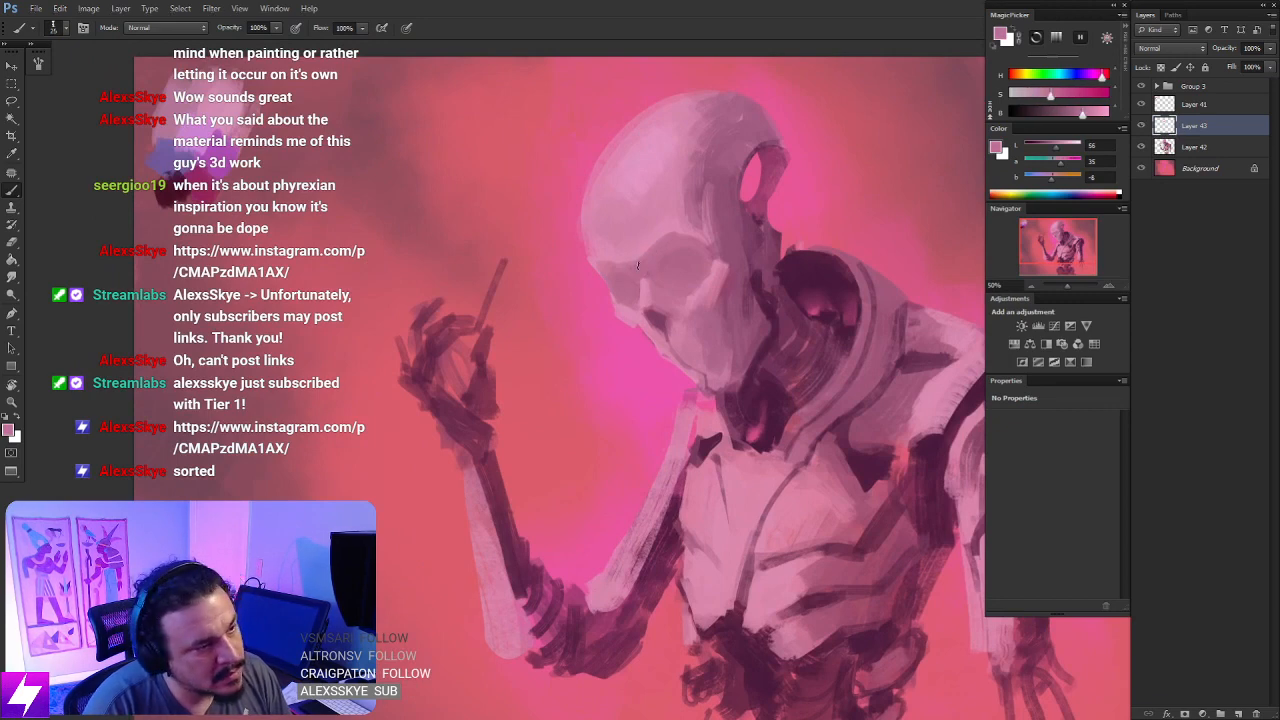
left_click(610, 280, "alt")
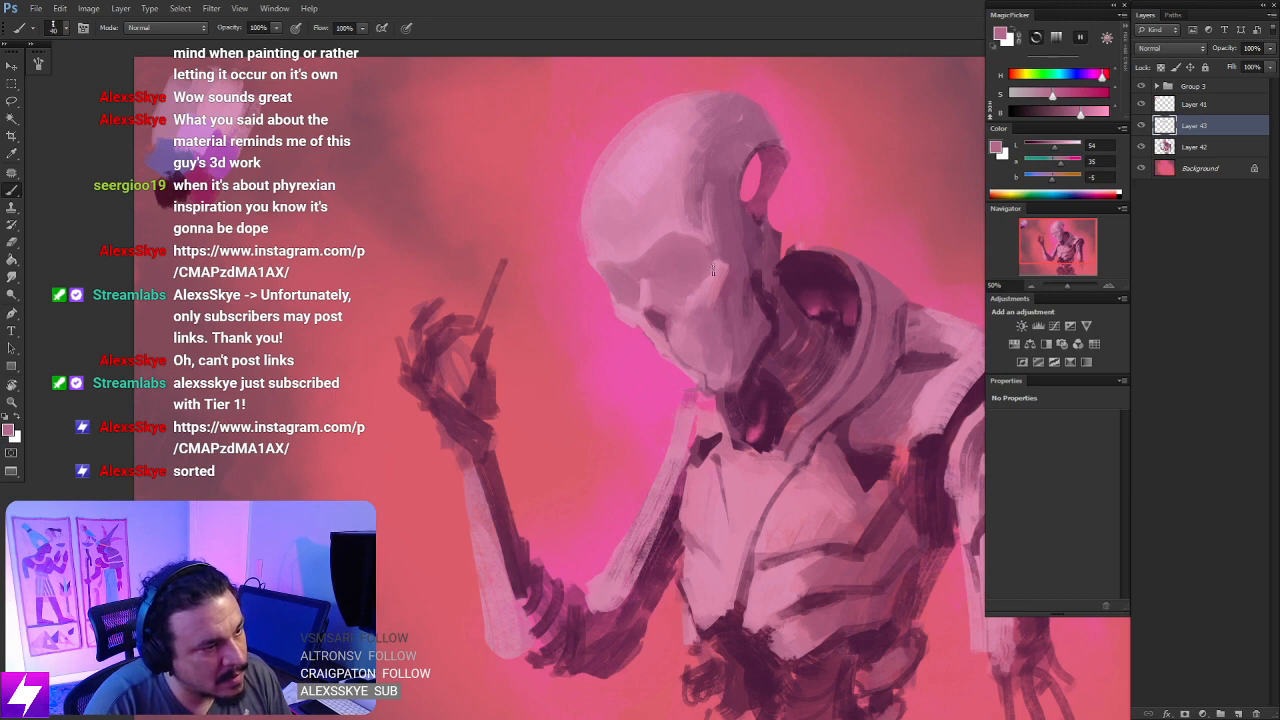
- Paint dark plum hollows inside both eye sockets
left_click(668, 290, "alt")
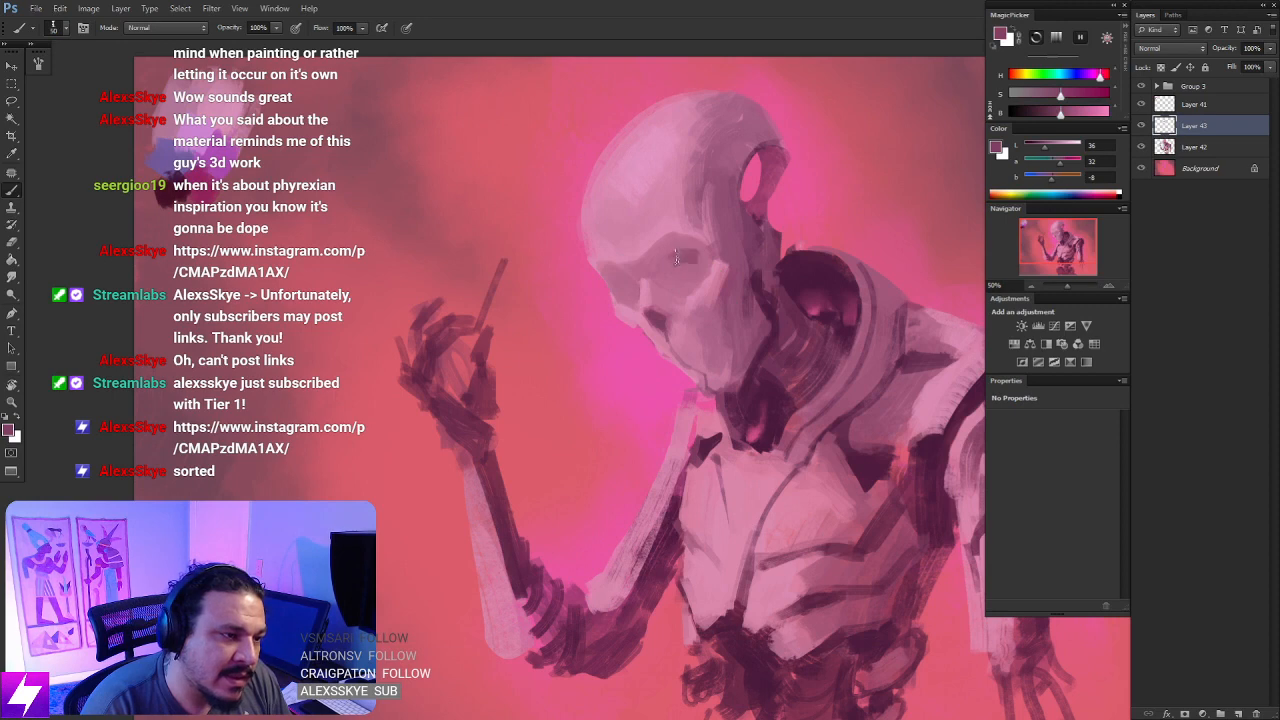
mouse_move(675, 250)
left_mouse_down()
mouse_move(708, 262)
mouse_move(670, 252)
mouse_move(661, 267)
mouse_move(699, 261)
mouse_move(688, 274)
mouse_move(663, 268)
mouse_move(678, 253)
mouse_move(701, 272)
left_mouse_up()
key("ctrl+z")
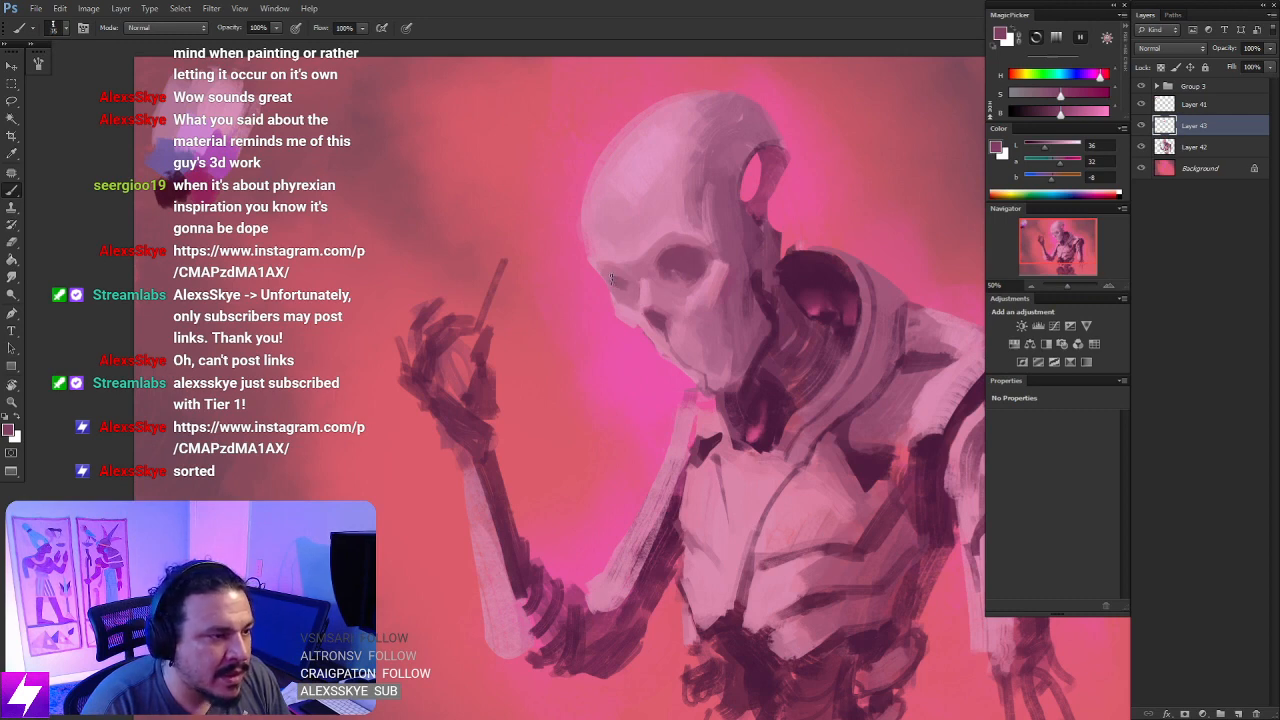
left_click_drag(615, 272, 628, 279)
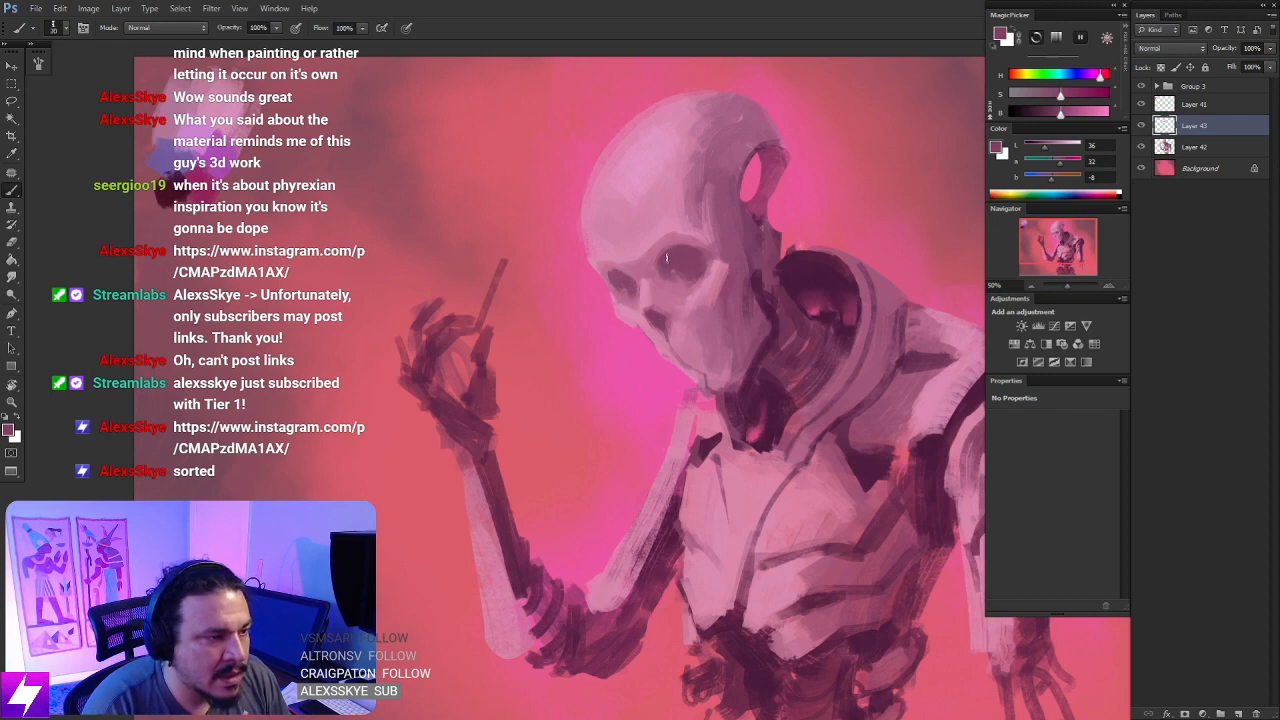
- Flip the canvas horizontally and paint a dark plum hollow beneath the cheekbone and along the back of the jaw
key("ctrl+minus")
key("ctrl+minus")
key("ctrl+minus")
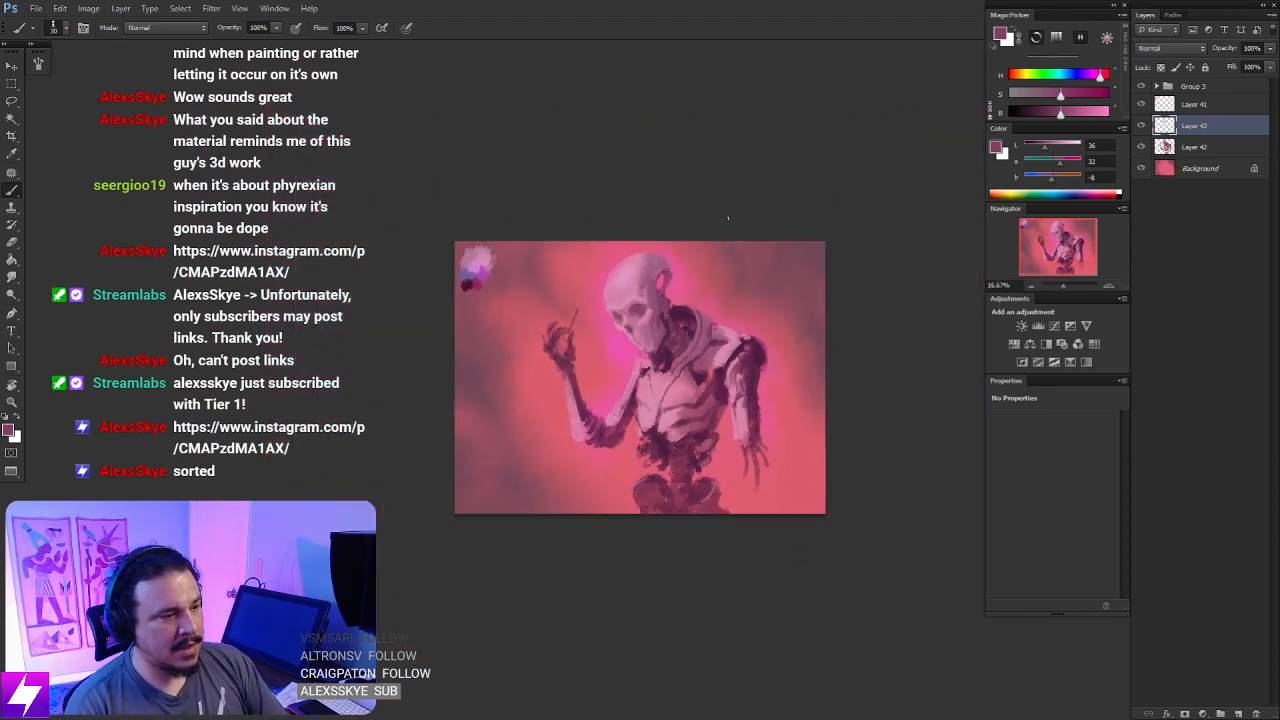
key("ctrl+shift+h")
key("ctrl+plus")
key("ctrl+plus")
key("ctrl+plus")
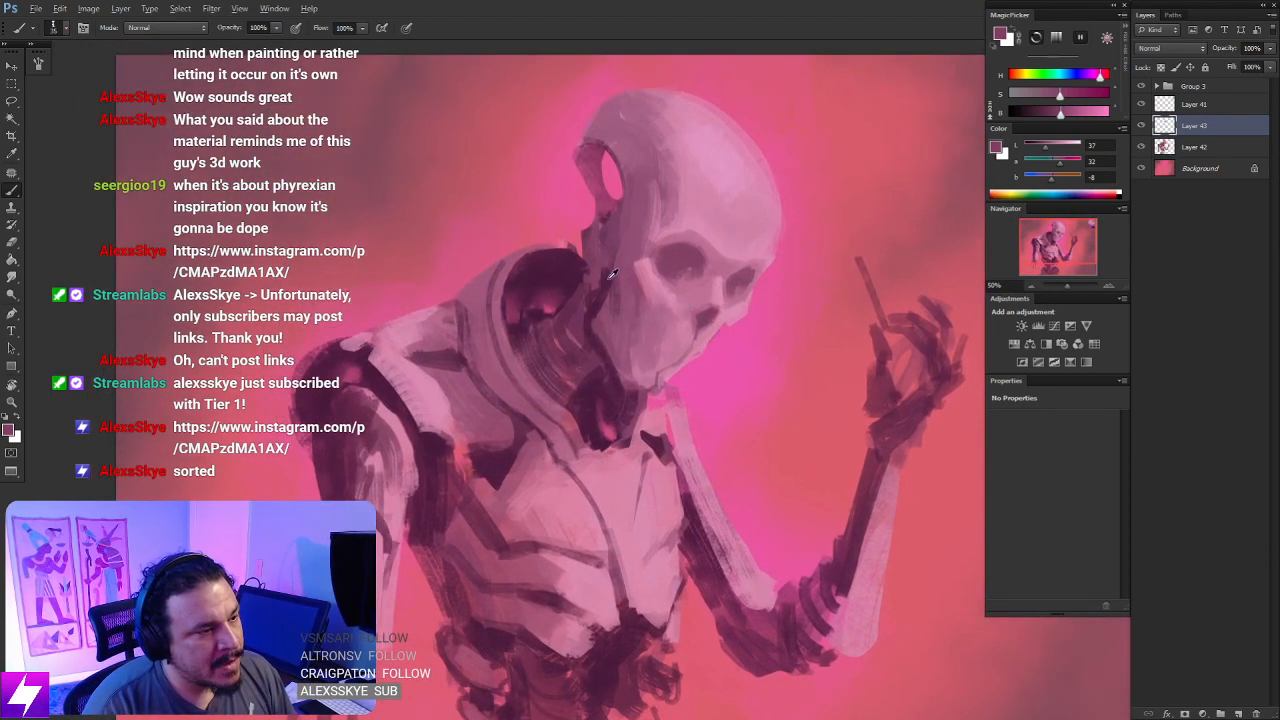
left_click(620, 318, "alt")
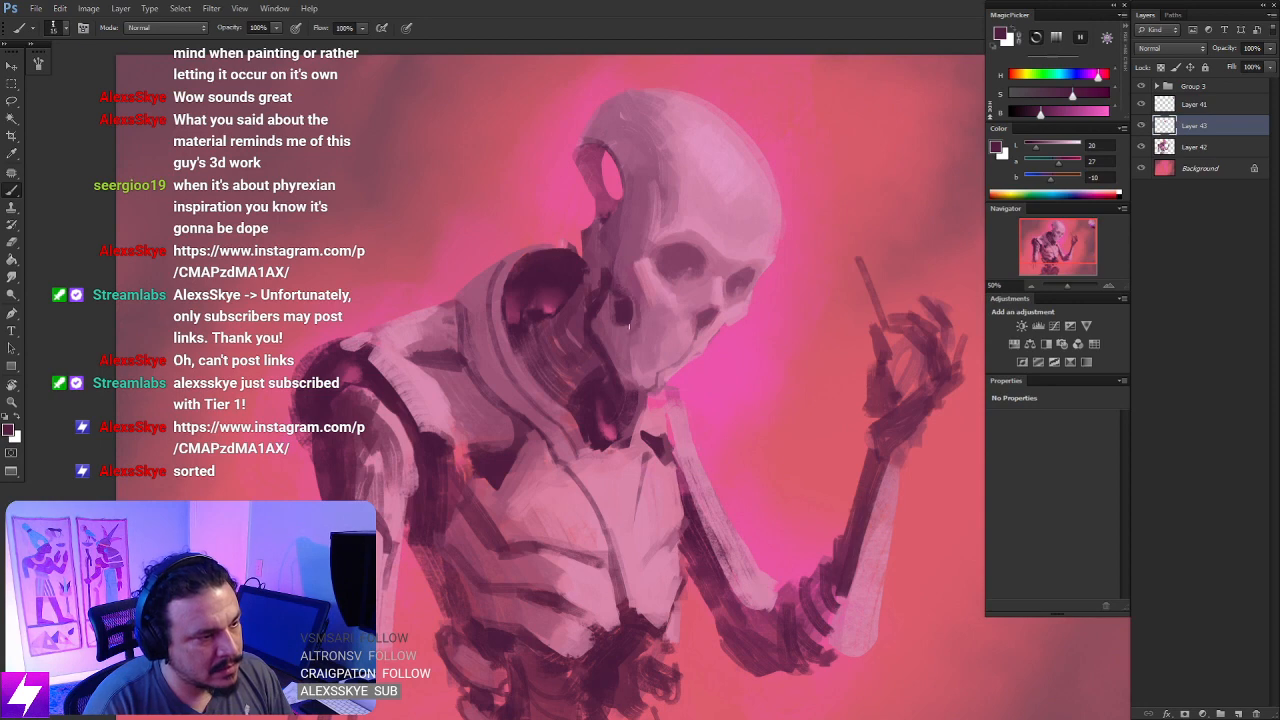
left_click_drag(659, 253, 677, 305)
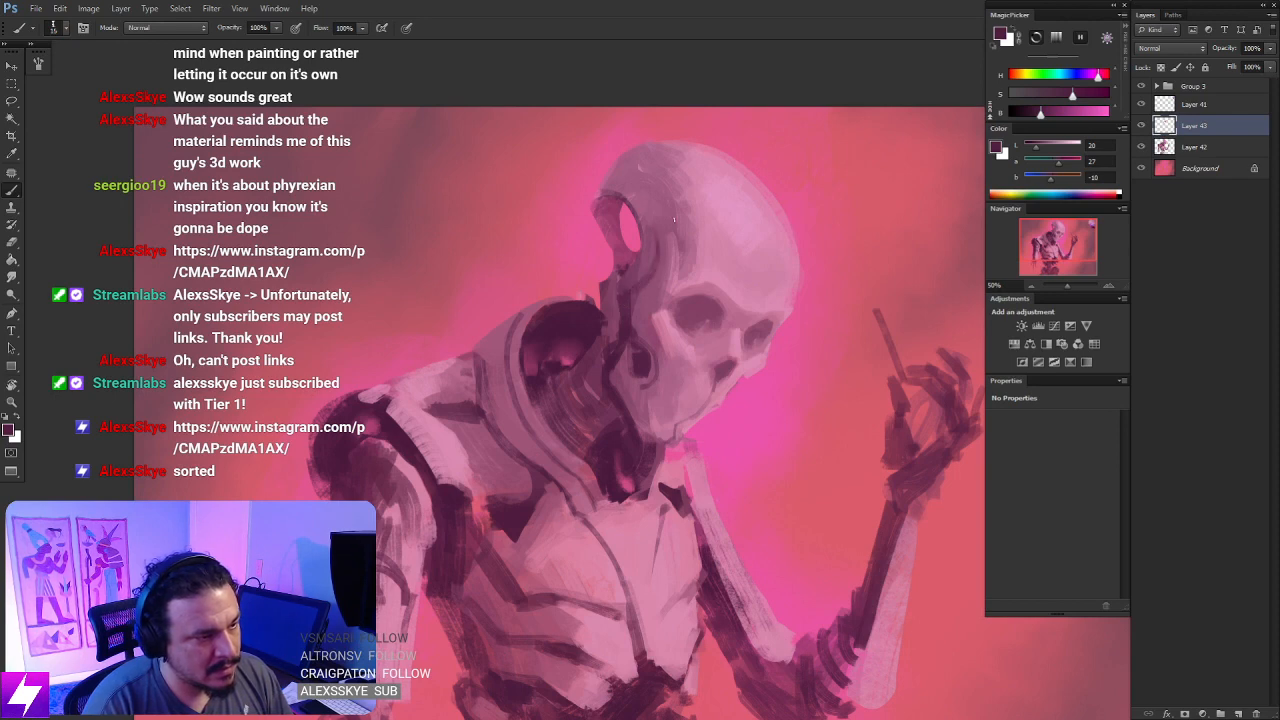
- Flip the canvas back and rework the shading around the temple, cheek hollow and nose with sampled plum and light pink
key("ctrl+minus")
key("ctrl+minus")
key("ctrl+shift+h")
key("ctrl+plus")
mouse_move(728, 222)
left_mouse_down()
mouse_move(724, 233)
mouse_move(712, 212)
left_mouse_up()
key("ctrl+plus")
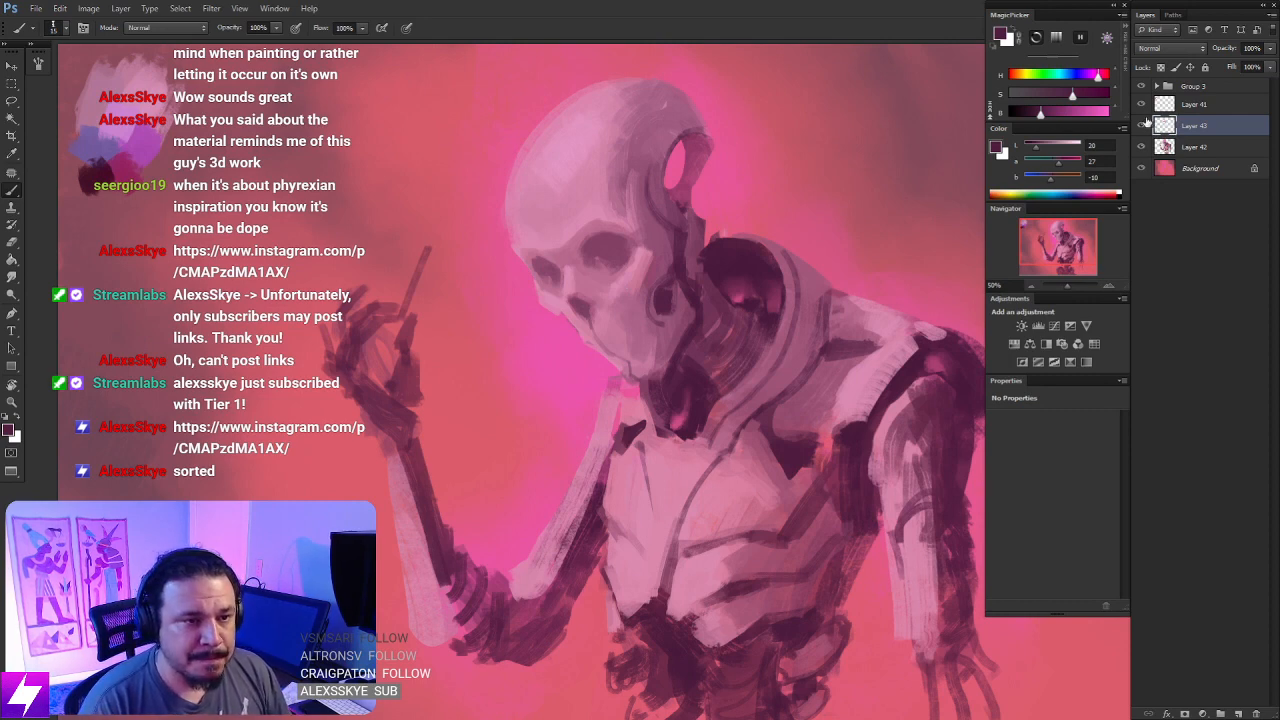
left_click_drag(654, 286, 668, 314)
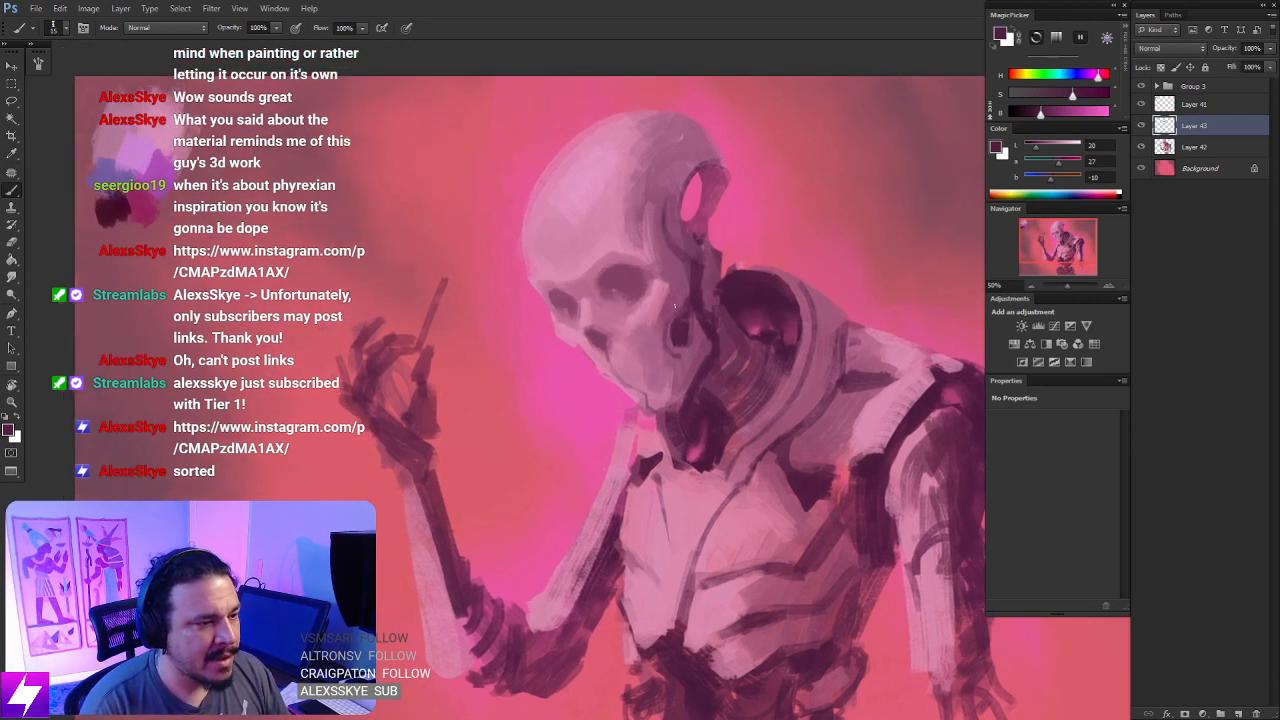
left_click(676, 300, "alt")
left_click(683, 297, "alt")
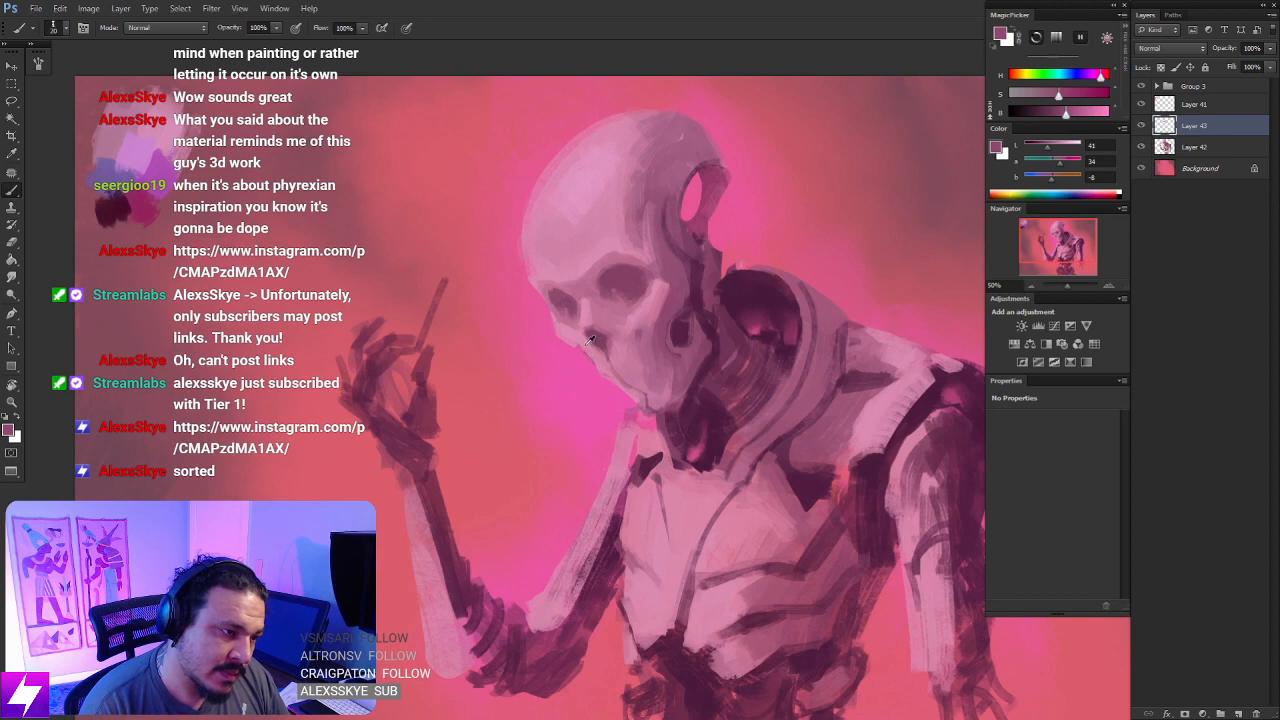
left_click(589, 340, "alt")
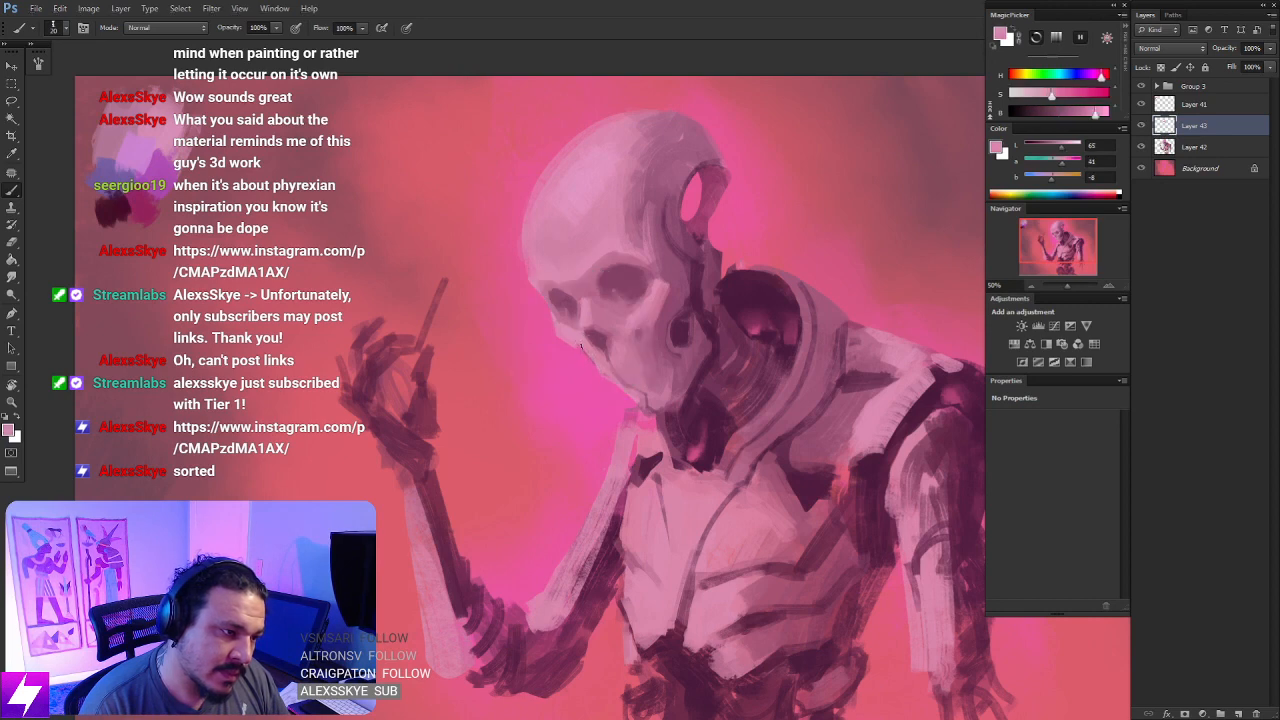
- Refine the outer end of the cheekbone and the side of the jaw with sampled pink and plum tones
key("ctrl+minus")
key("ctrl+minus")
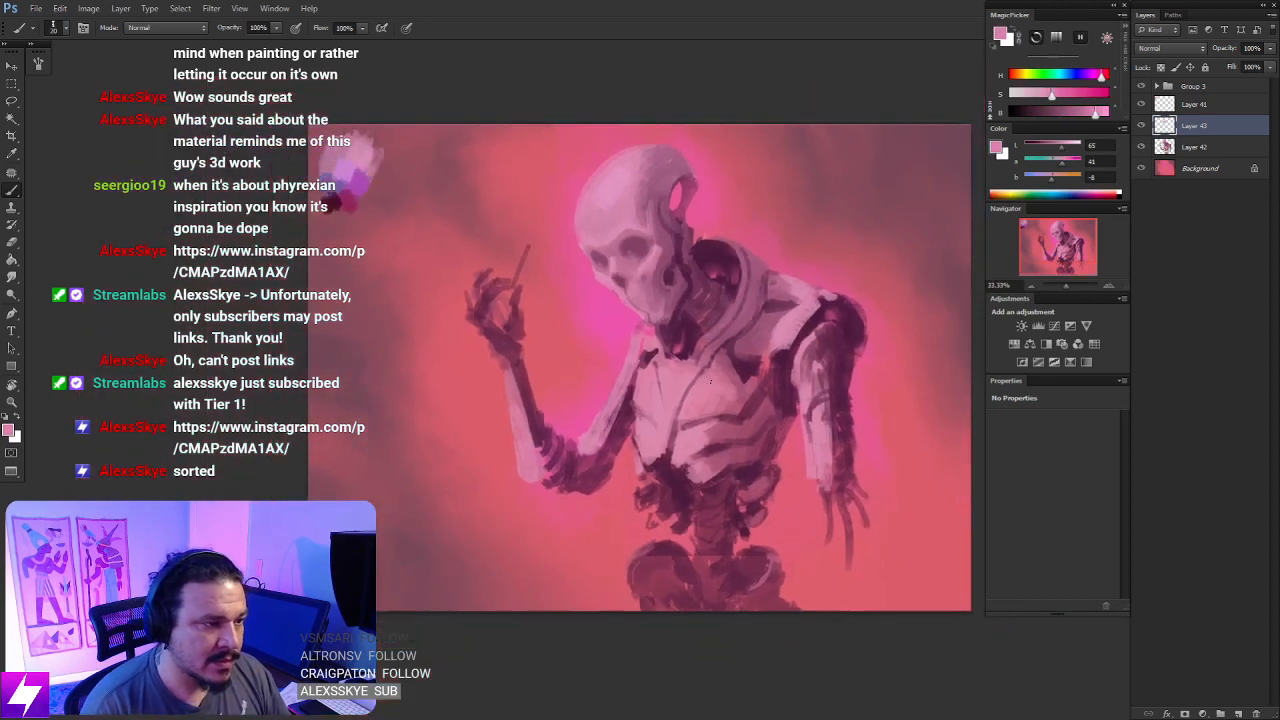
key("ctrl+plus")
key("ctrl+plus")
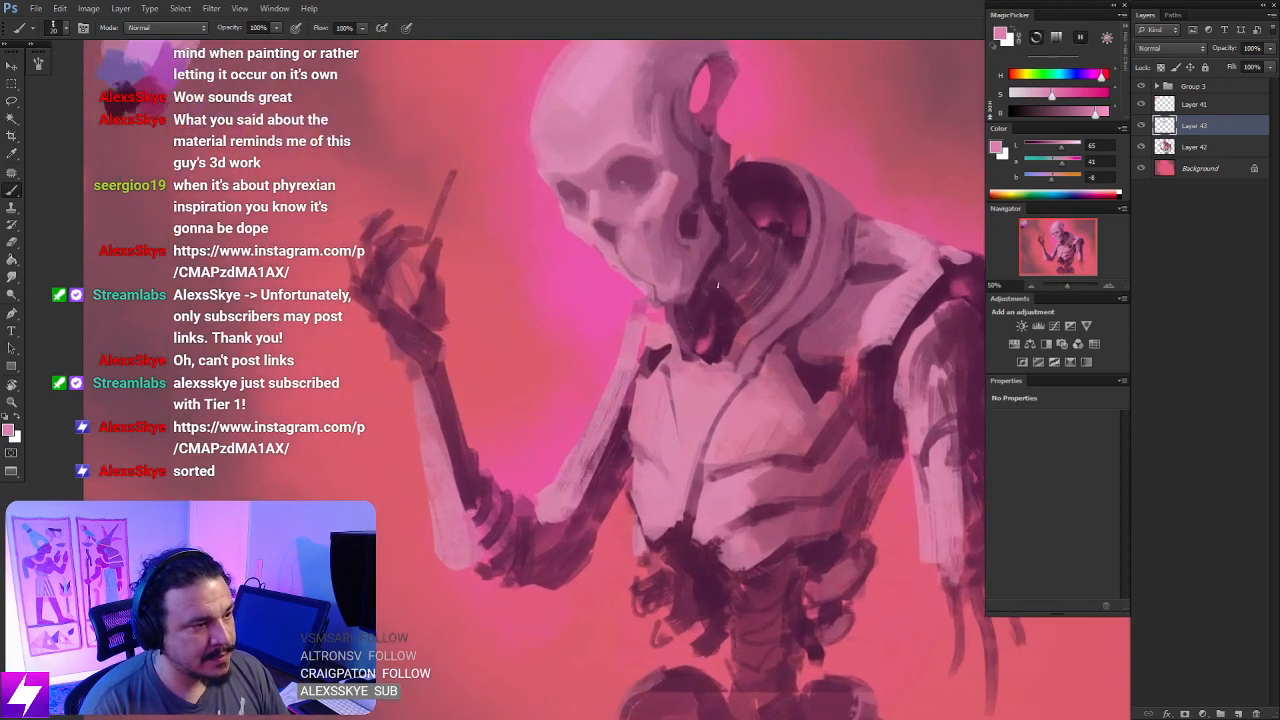
left_click_drag(696, 223, 717, 378)
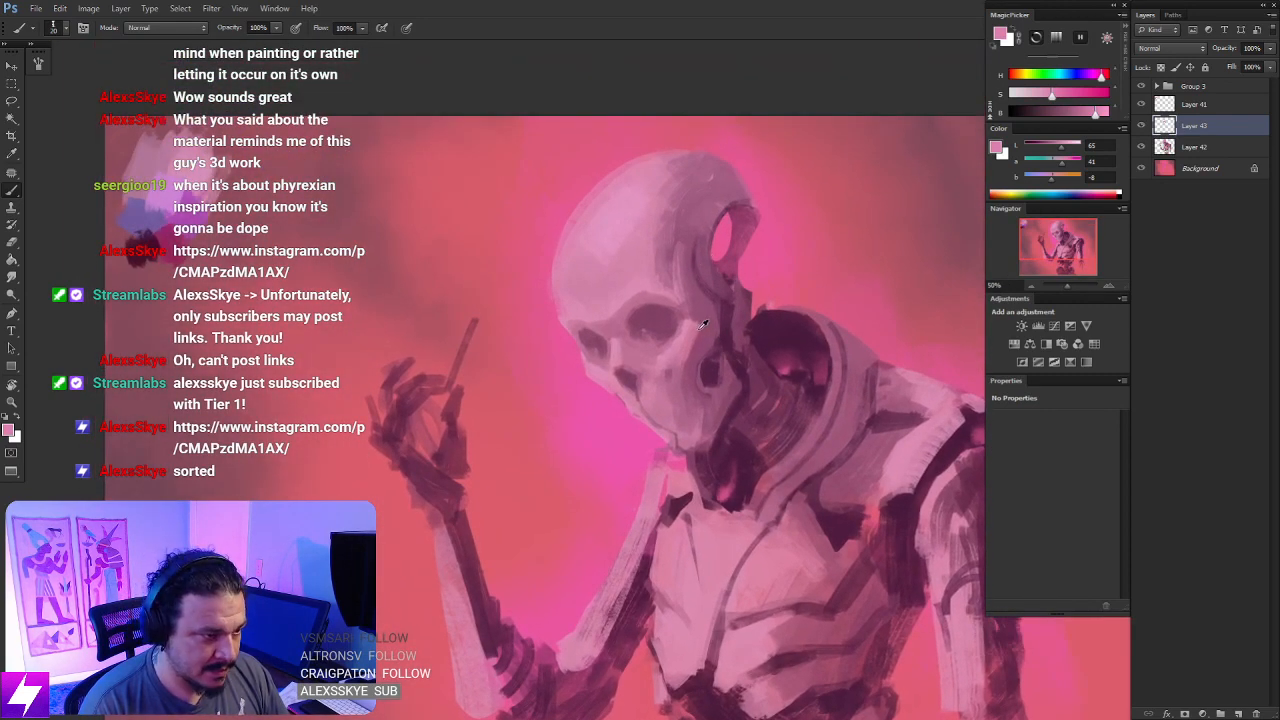
left_click(703, 324, "alt")
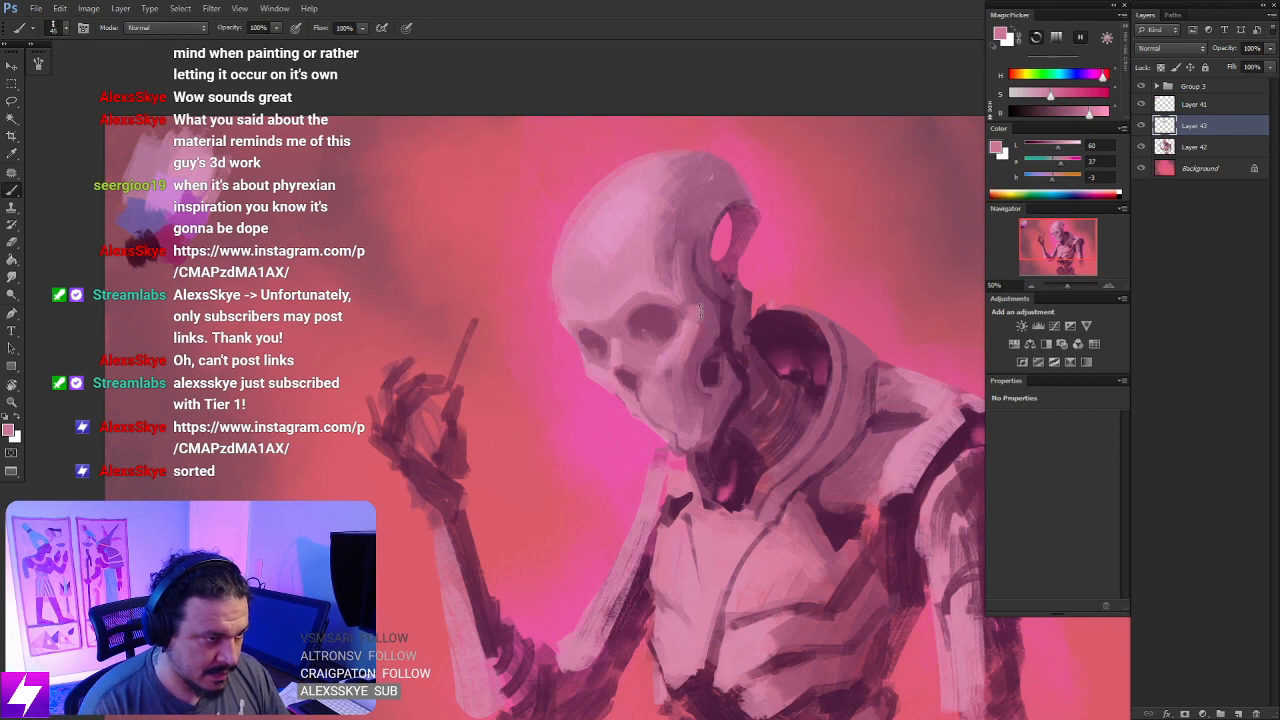
left_click(706, 323, "alt")
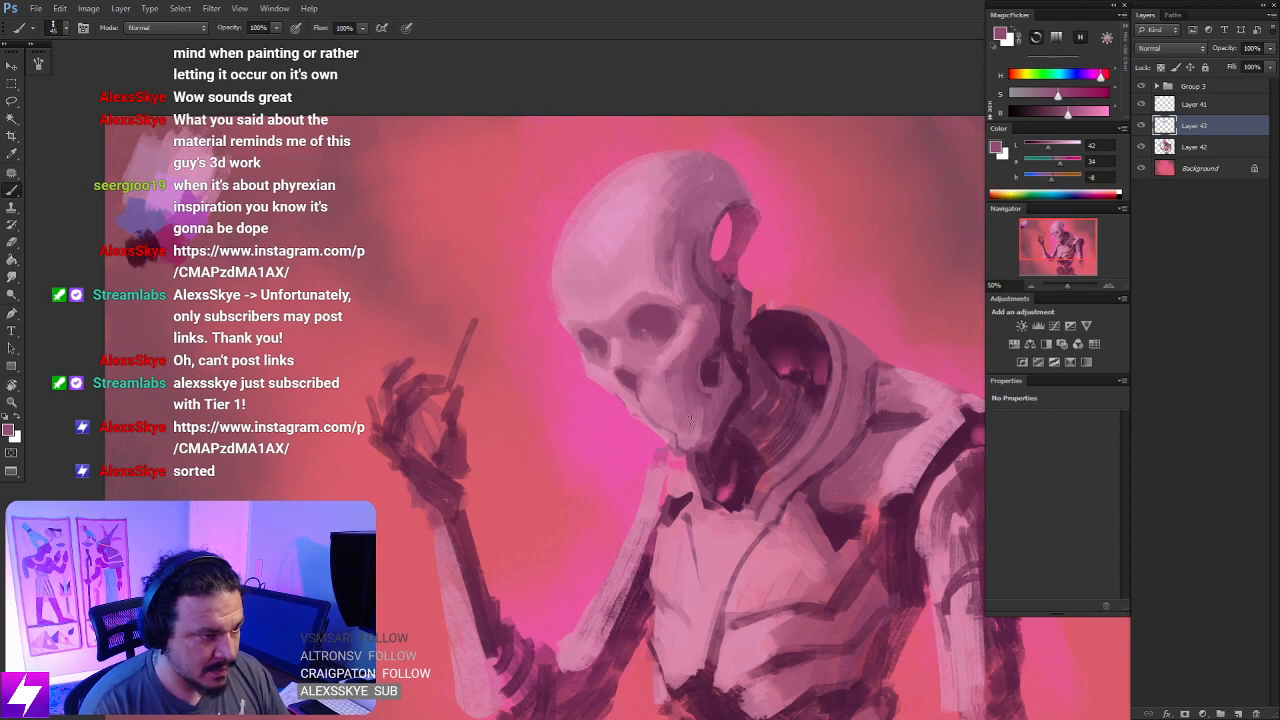
- Flip the canvas horizontally at zero rotation and sample a dark plum from the shadow beside the neck
key("ctrl+minus")
key("r")
left_click_drag(740, 449, 753, 298)
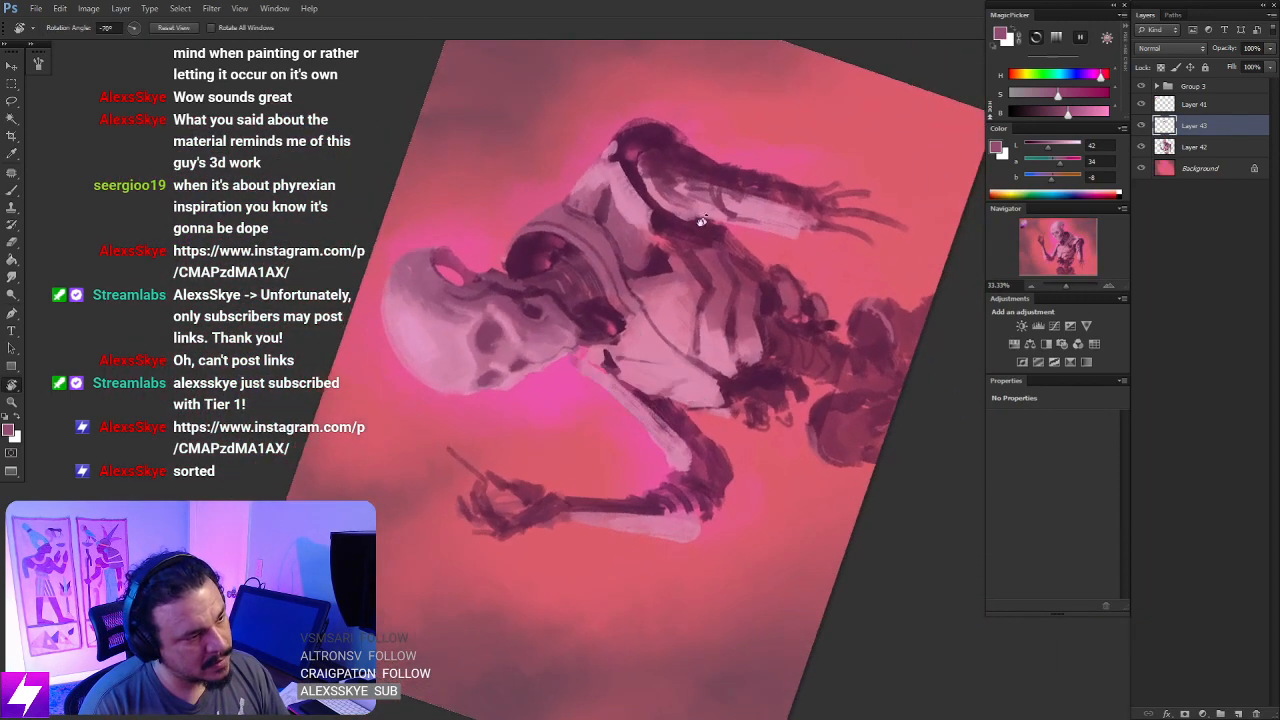
key("Escape")
key("ctrl+minus")
key("ctrl+minus")
key("ctrl+shift+h")
key("ctrl+plus")
key("ctrl+plus")
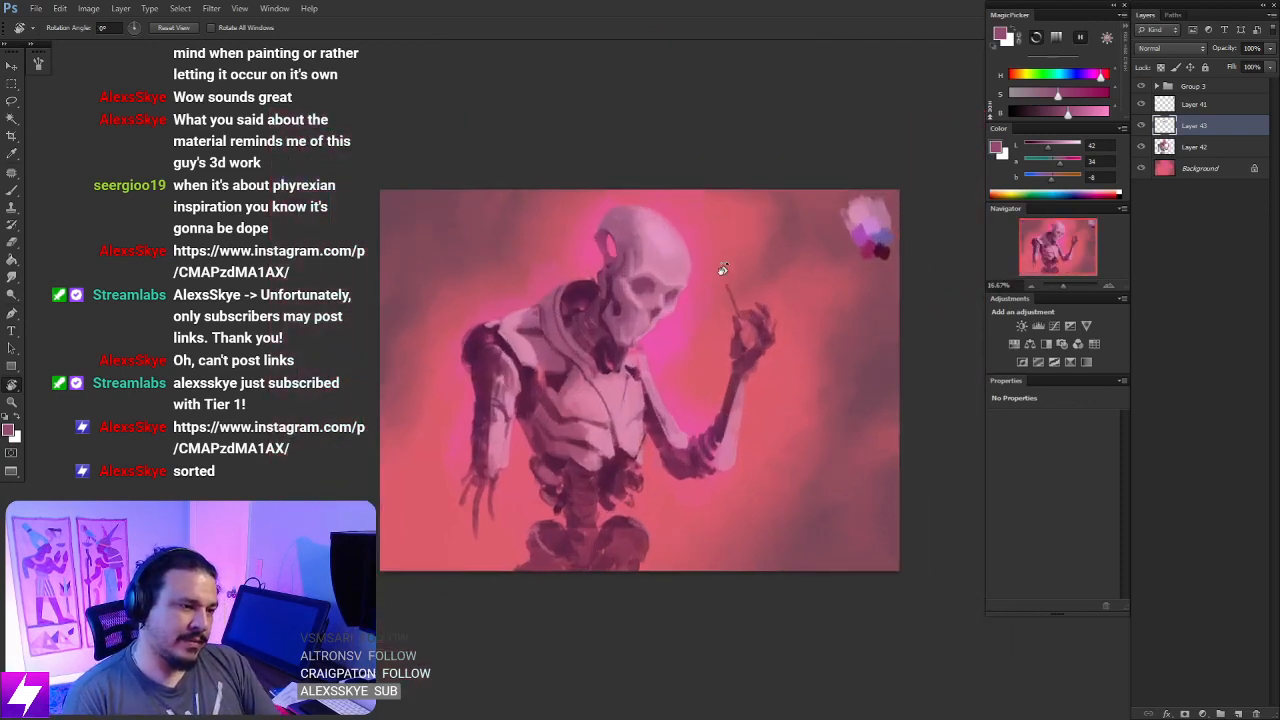
key("b")
left_click(592, 324, "alt")
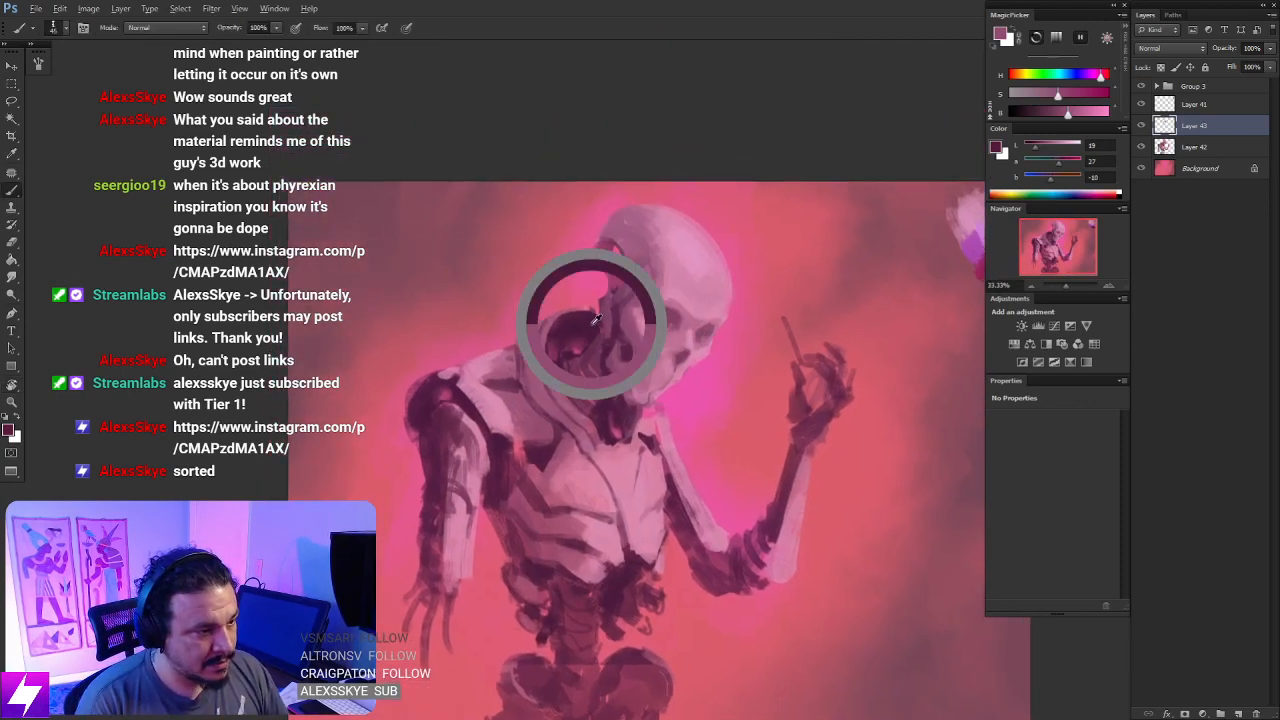
- Deepen the insides of both eye sockets with the sampled dark plum, tilting the canvas for the strokes
key("ctrl+plus")
mouse_move(822, 242)
left_mouse_down()
mouse_move(798, 286)
mouse_move(808, 280)
left_mouse_up()
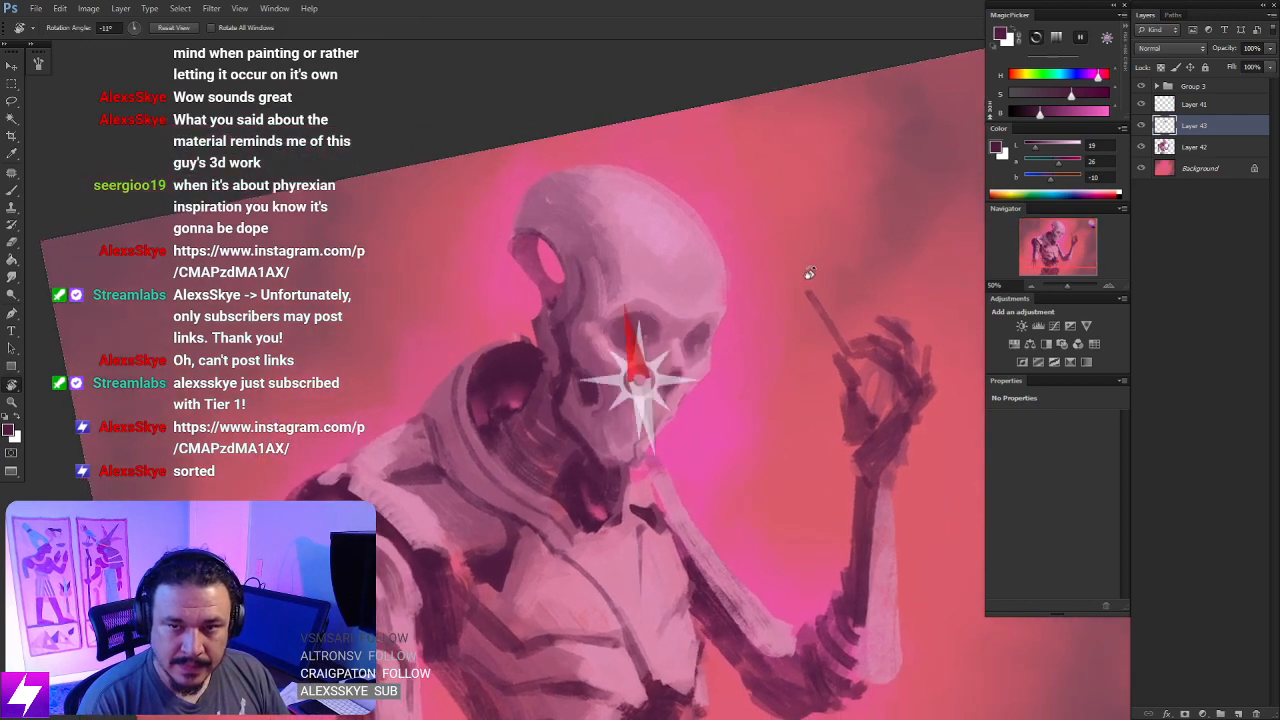
key("ctrl+plus")
key("b")
mouse_move(638, 325)
left_mouse_down()
mouse_move(620, 330)
mouse_move(646, 314)
mouse_move(668, 331)
left_mouse_up()
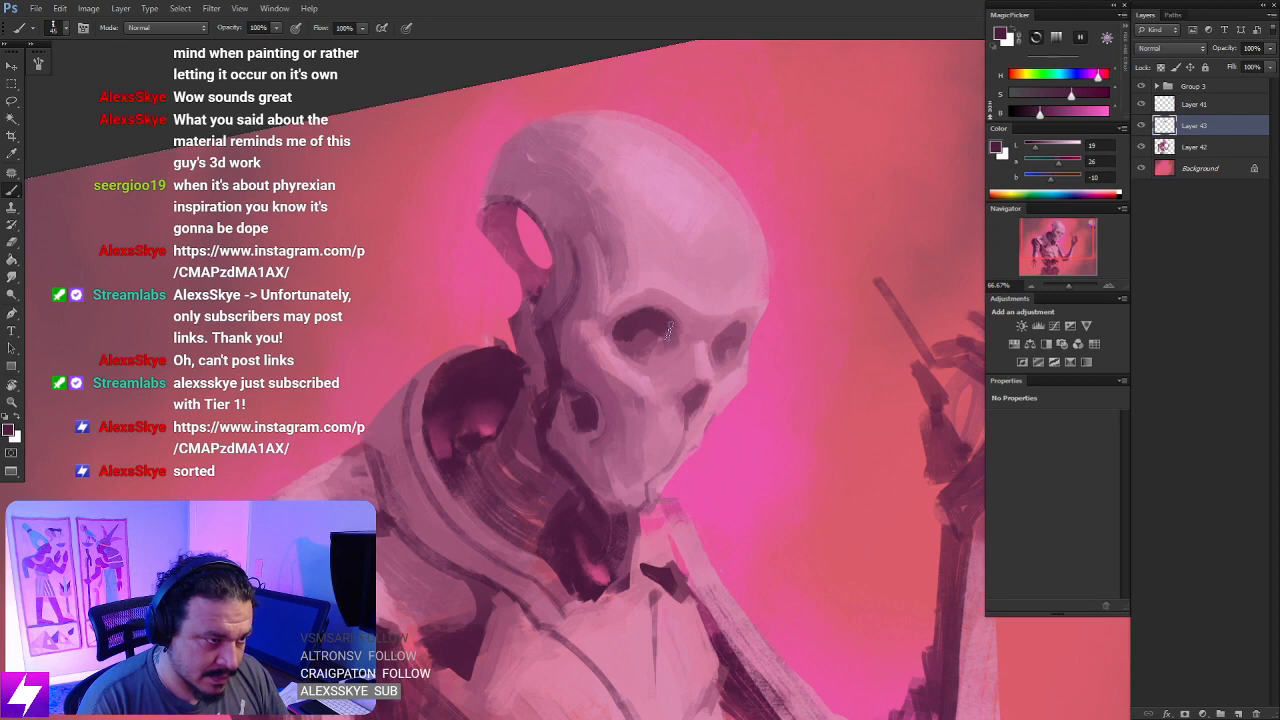
left_click_drag(668, 376, 660, 352)
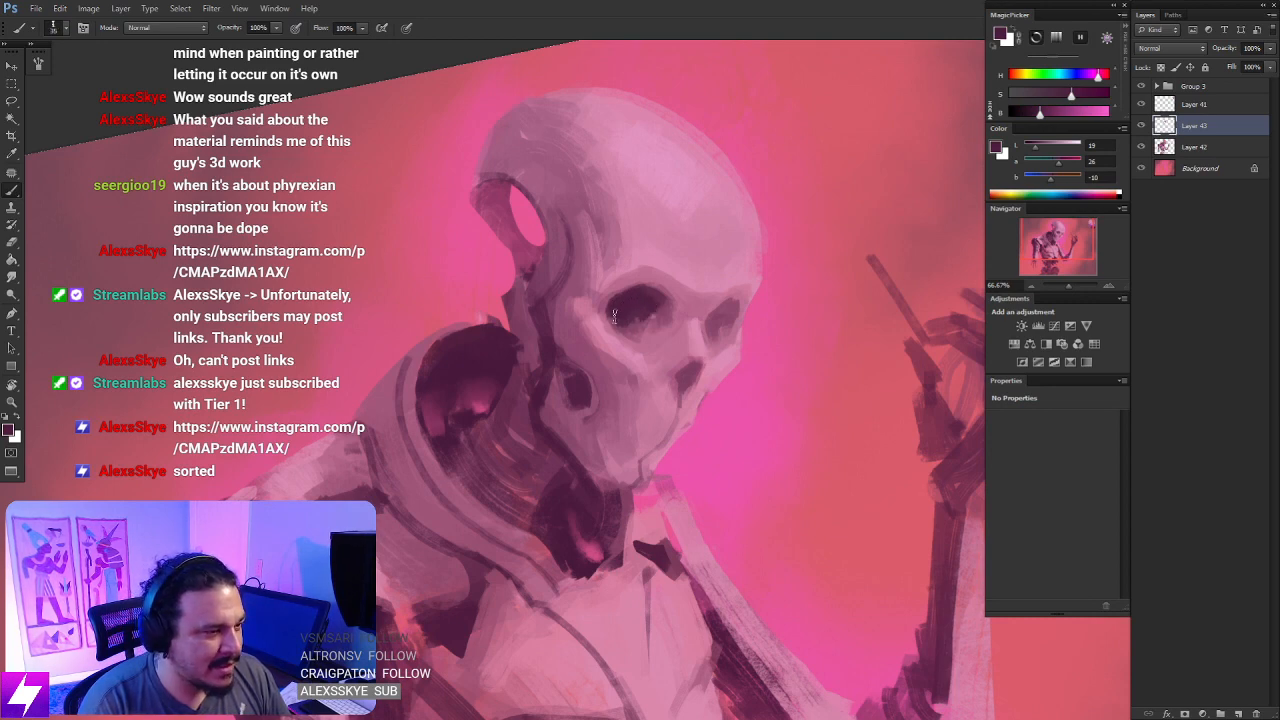
mouse_move(614, 310)
left_mouse_down()
mouse_move(644, 297)
mouse_move(668, 315)
mouse_move(718, 310)
mouse_move(702, 326)
left_mouse_up()
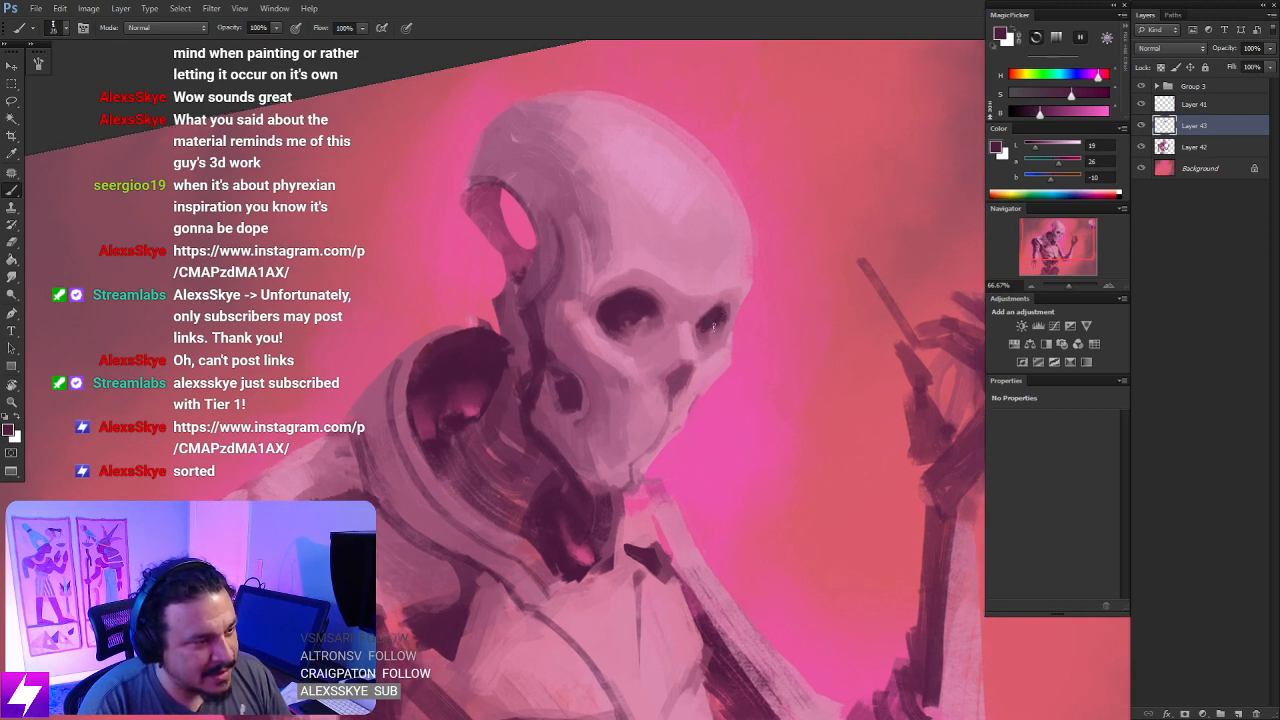
left_click_drag(721, 318, 703, 332)
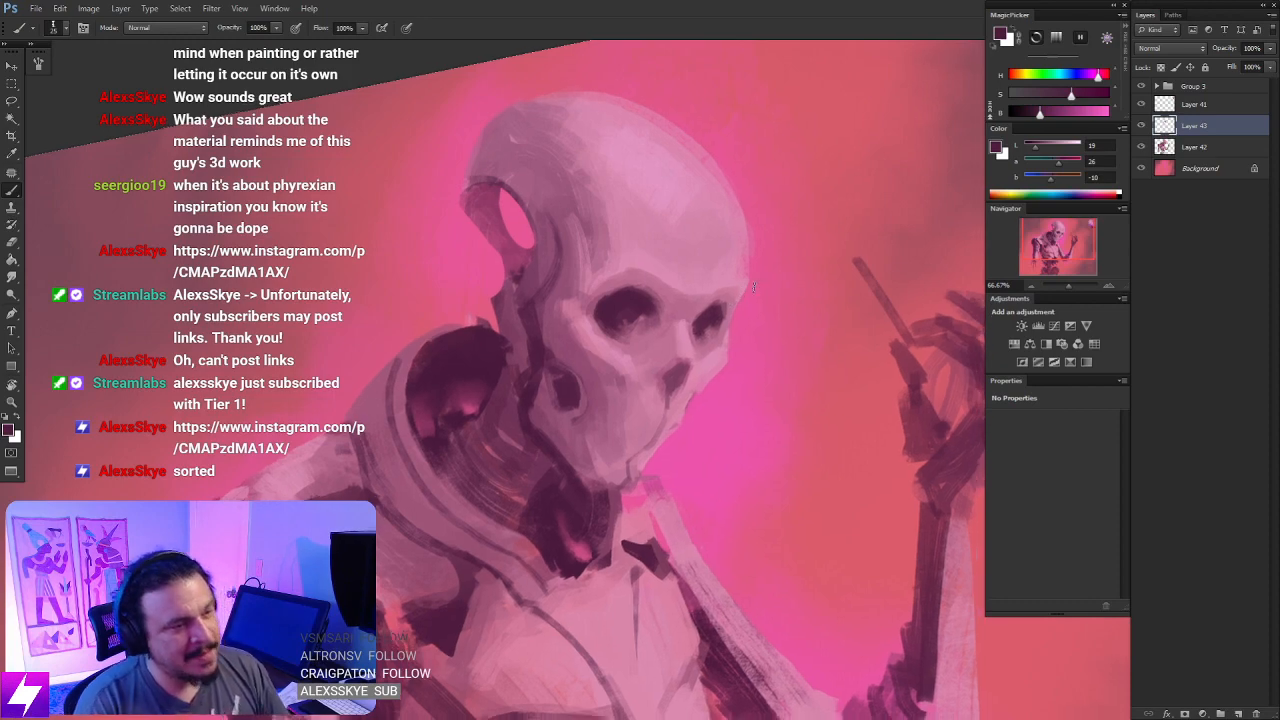
- Flip the canvas back horizontally and reset its rotation to bring the skull upright
key("ctrl+minus")
key("ctrl+minus")
key("ctrl+minus")
key("ctrl+shift+h")
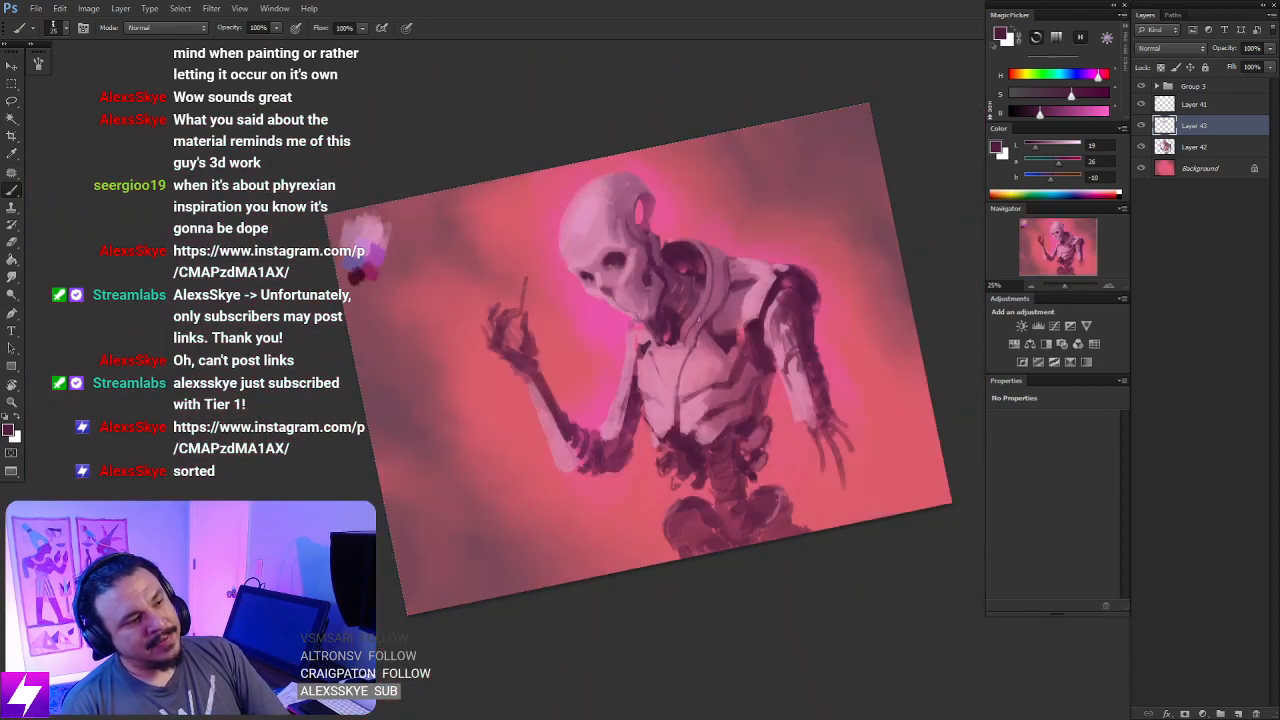
key("ctrl+plus")
key("ctrl+plus")
key("ctrl+plus")
key("Escape")
left_click_drag(660, 288, 686, 384)
left_click_drag(666, 262, 650, 366)
key("ctrl+plus")
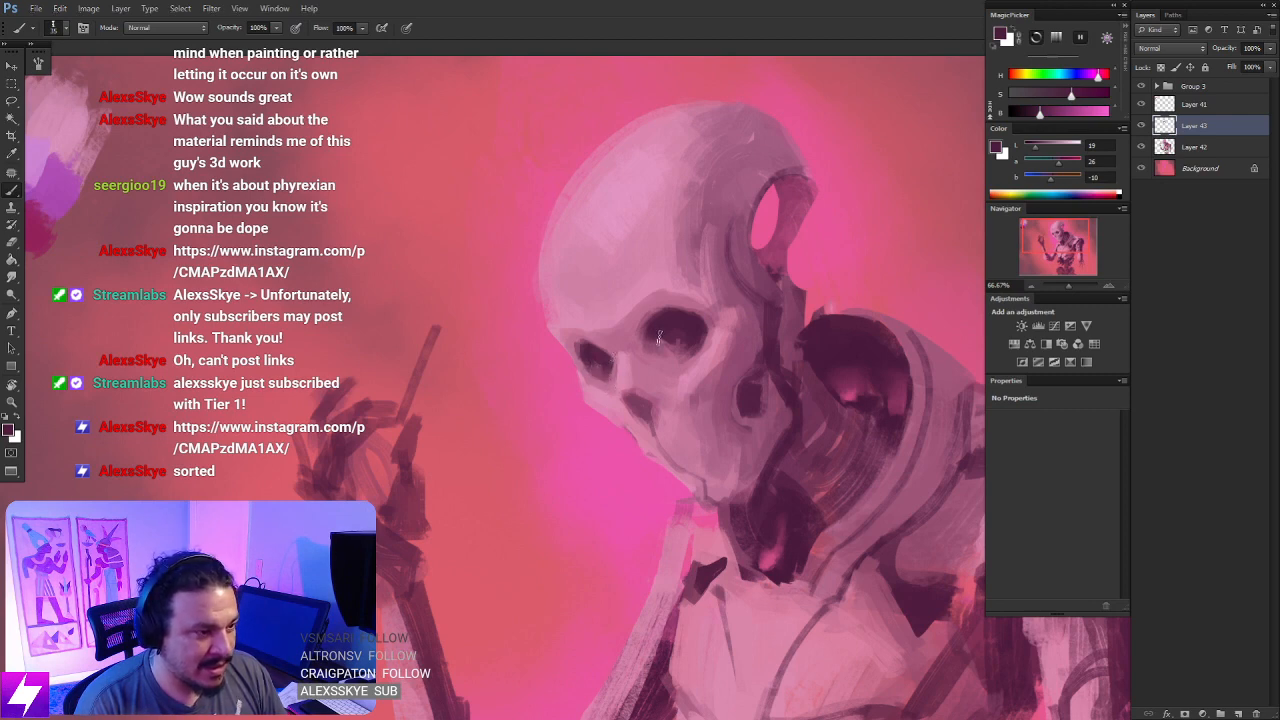
- Enlarge the brush to 40 px and darken the lower inner part of the larger eye socket
key("bracketright")
key("bracketright")
key("bracketright")
key("bracketright")
key("bracketright")
mouse_move(653, 332)
left_mouse_down()
mouse_move(655, 350)
mouse_move(675, 354)
mouse_move(663, 358)
left_mouse_up()
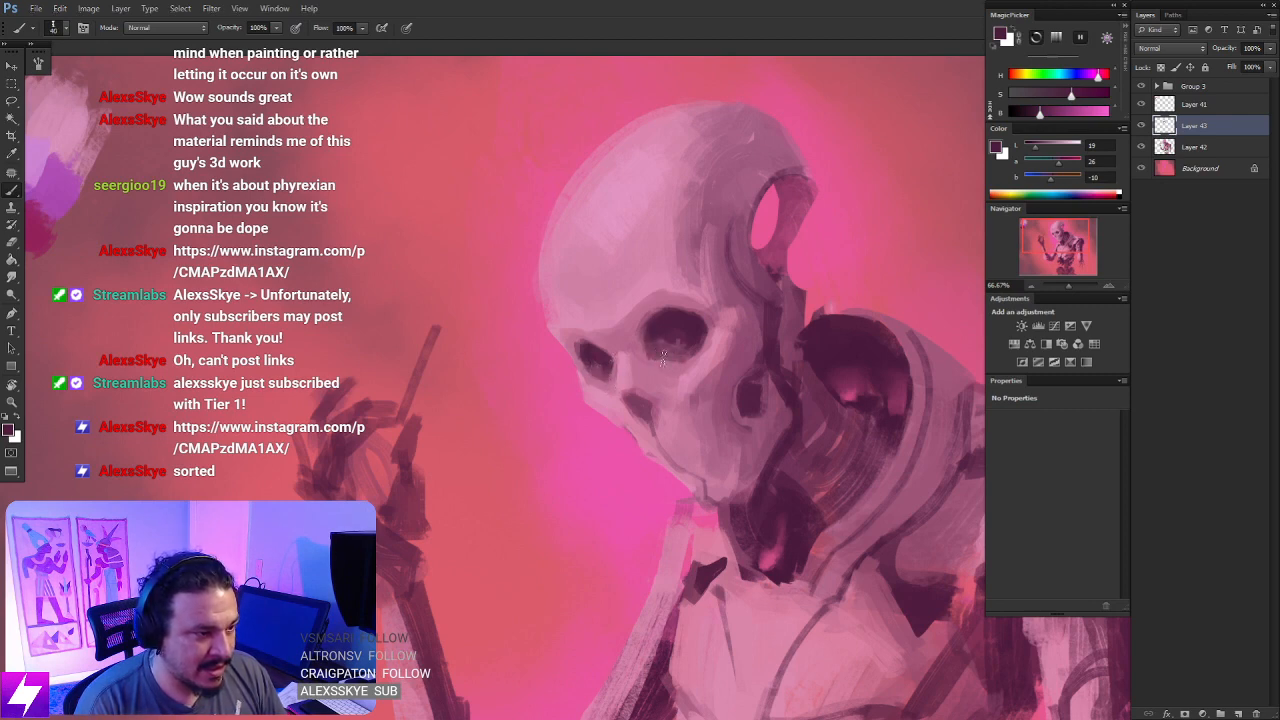
- Soften the lower edge of the larger eye socket with the Smudge tool at 50% strength
key("ctrl+minus")
key("ctrl+minus")
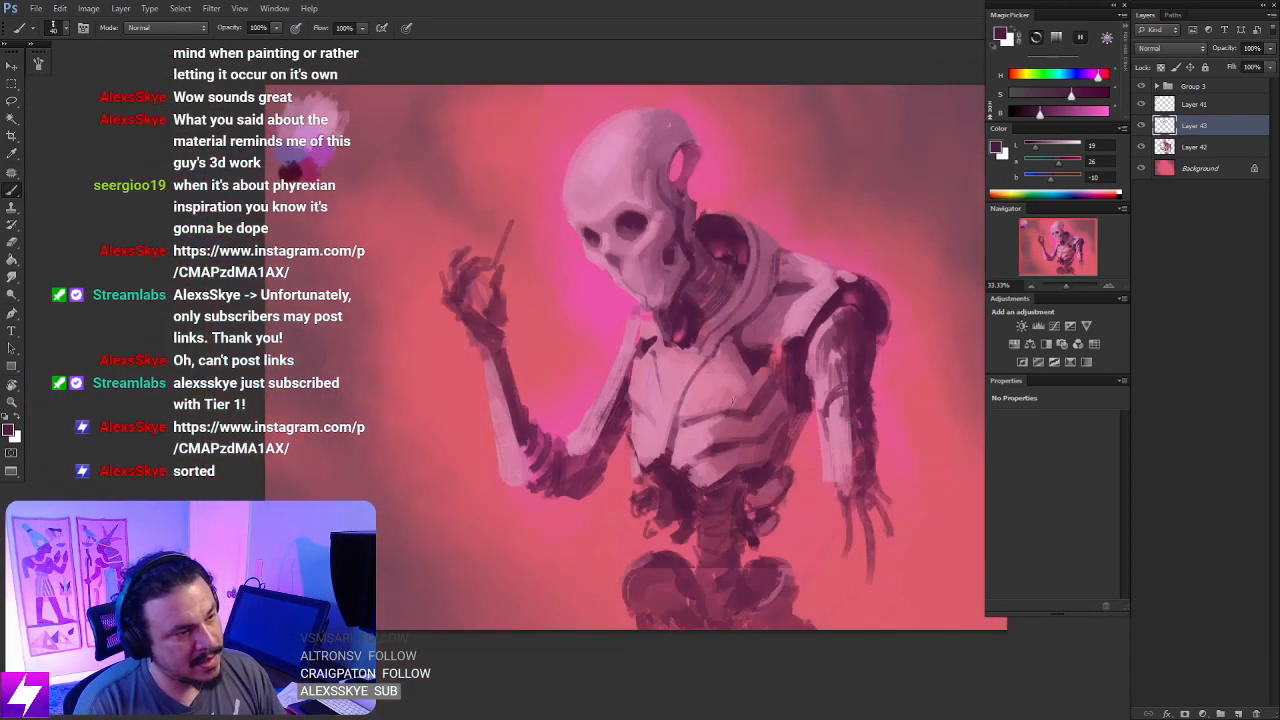
key("r")
left_click_drag(690, 449, 733, 364)
key("Escape")
left_click_drag(662, 211, 673, 271)
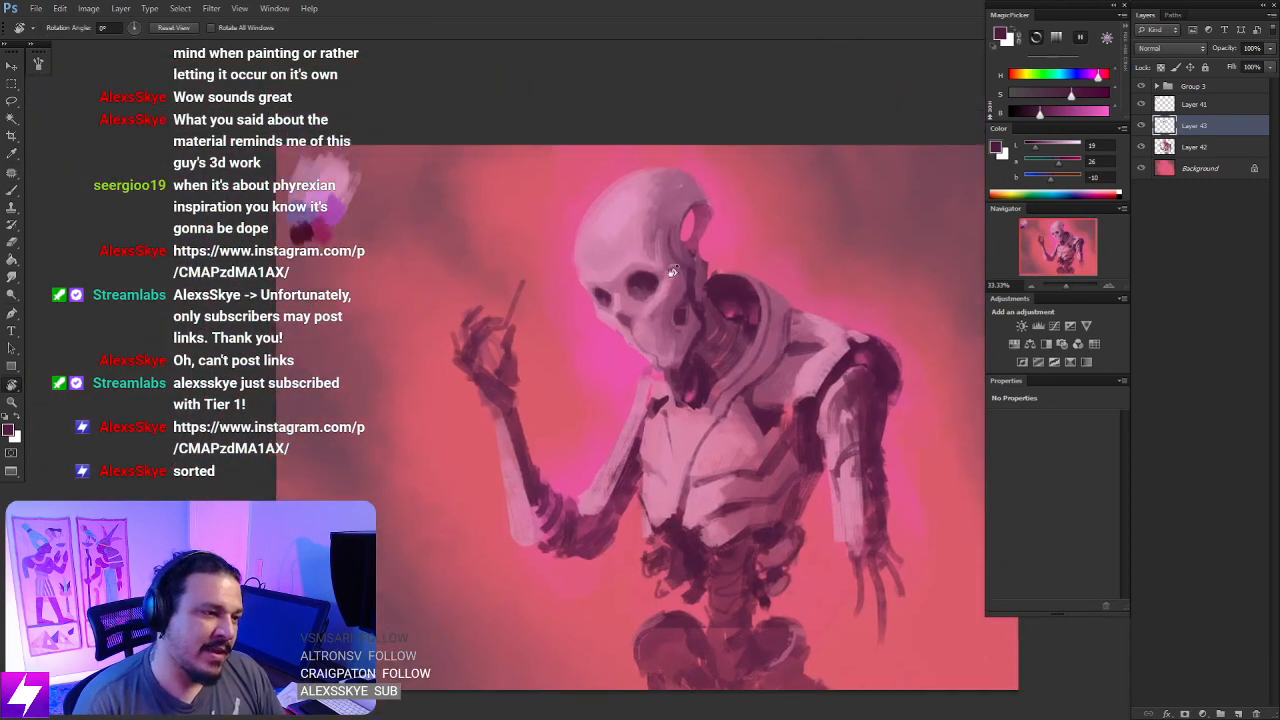
key("ctrl+plus")
key("ctrl+plus")
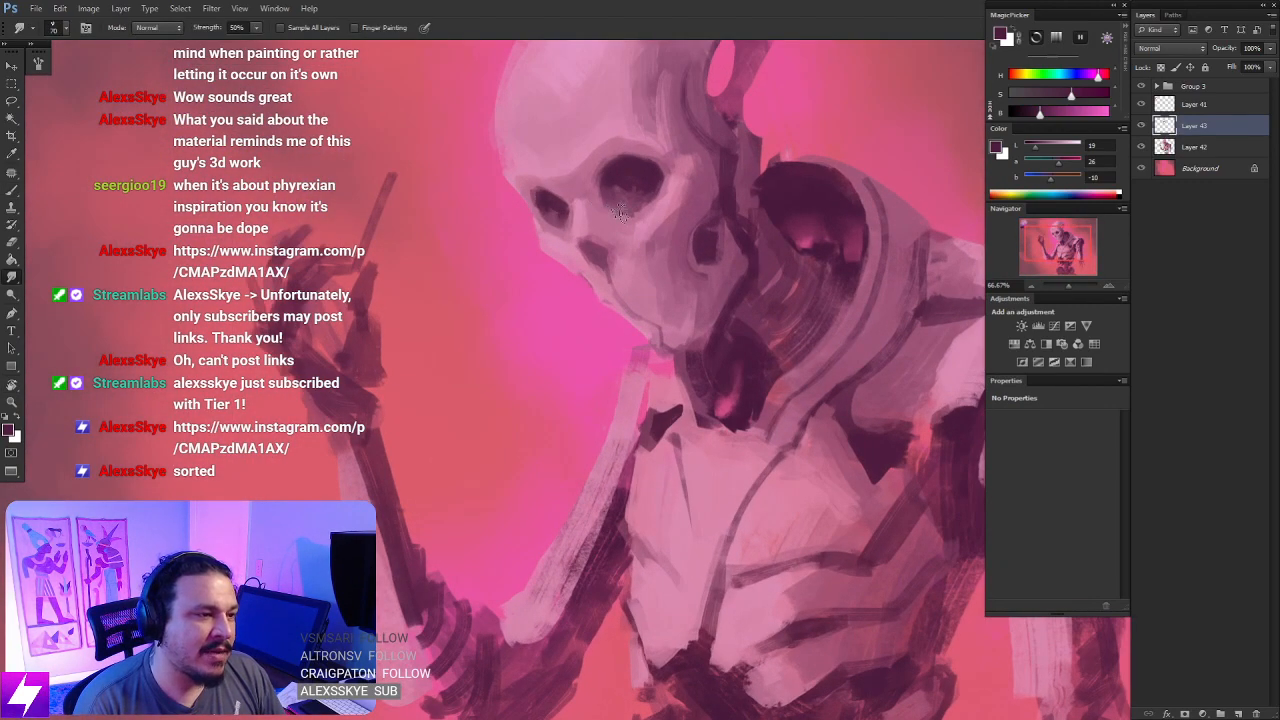
mouse_move(657, 194)
left_mouse_down()
mouse_move(655, 216)
mouse_move(676, 218)
left_mouse_up()
key("b")
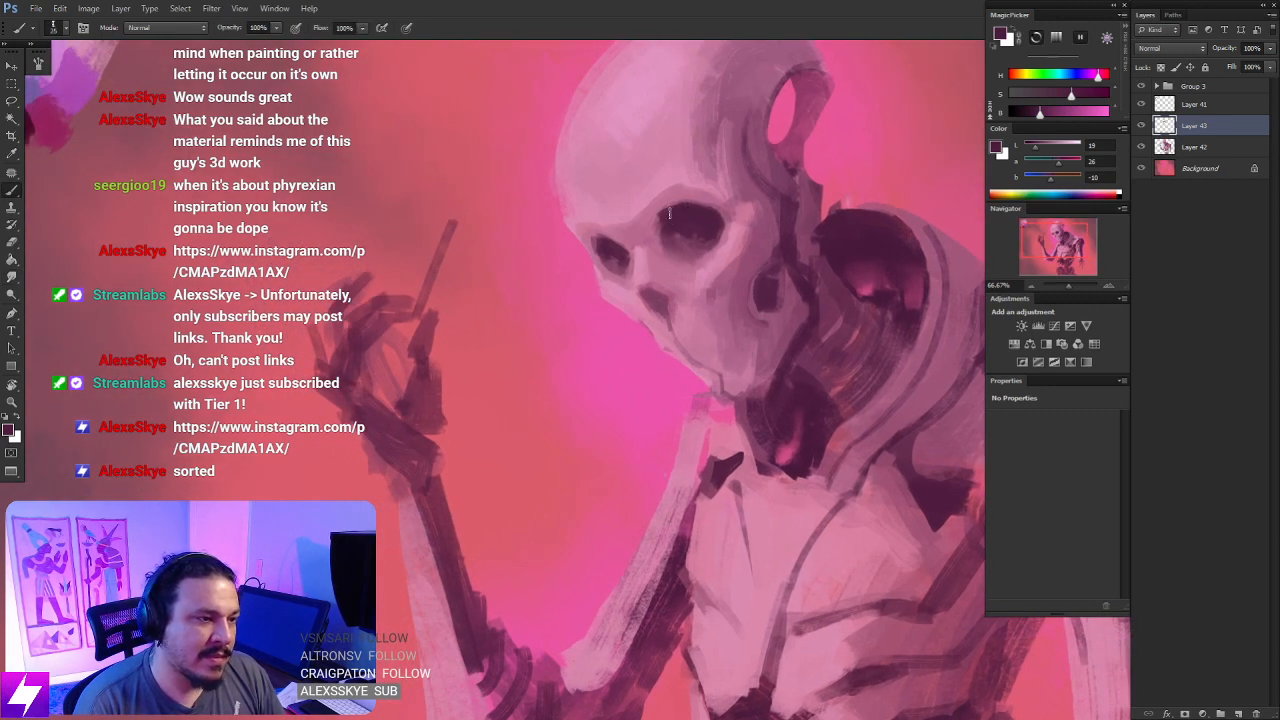
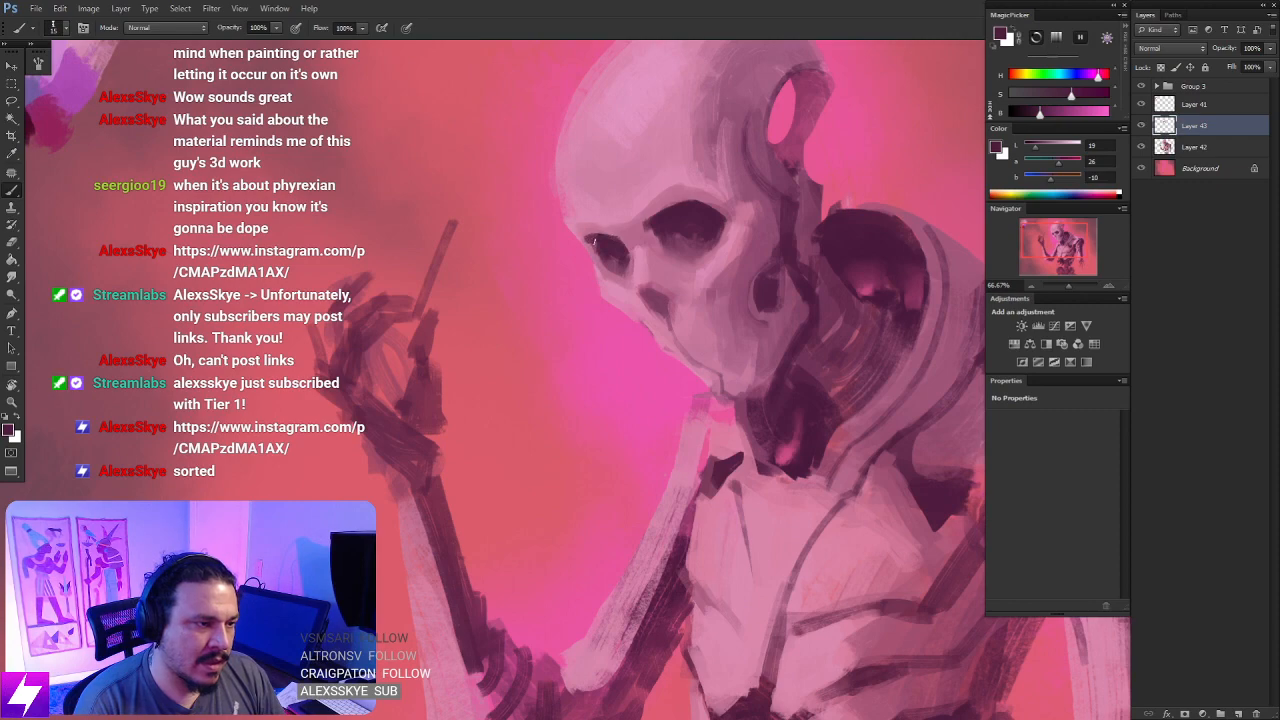
- Flip the canvas horizontally and tilt it so the skull lies at a comfortable angle for brush strokes
key("ctrl+minus")
key("ctrl+minus")
key("ctrl+minus")
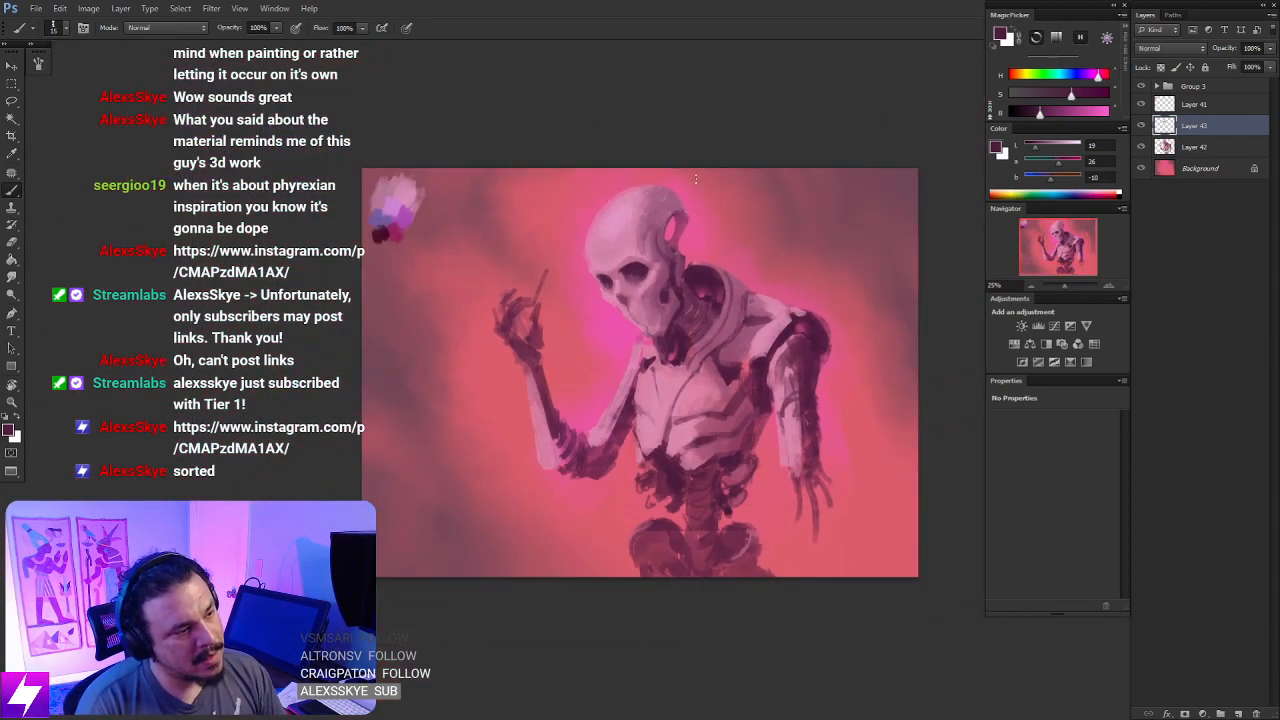
key("F2")
key("ctrl+plus")
key("ctrl+plus")
key("r")
left_click_drag(780, 275, 660, 241)
key("ctrl+plus")
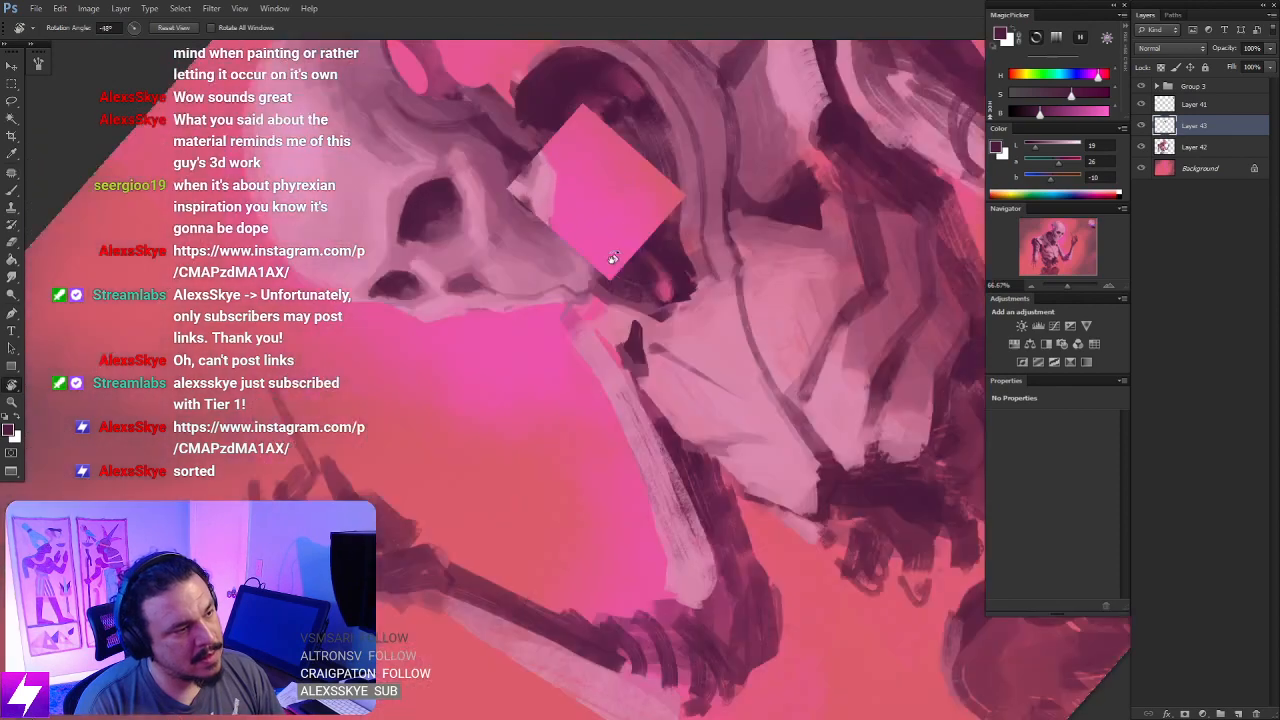
left_click_drag(480, 192, 623, 291)
key("b")
- Tint the nose cavity and the inner corner of the larger eye socket with sampled magenta-plum and mauve-pink tones
left_click(616, 286, "alt")
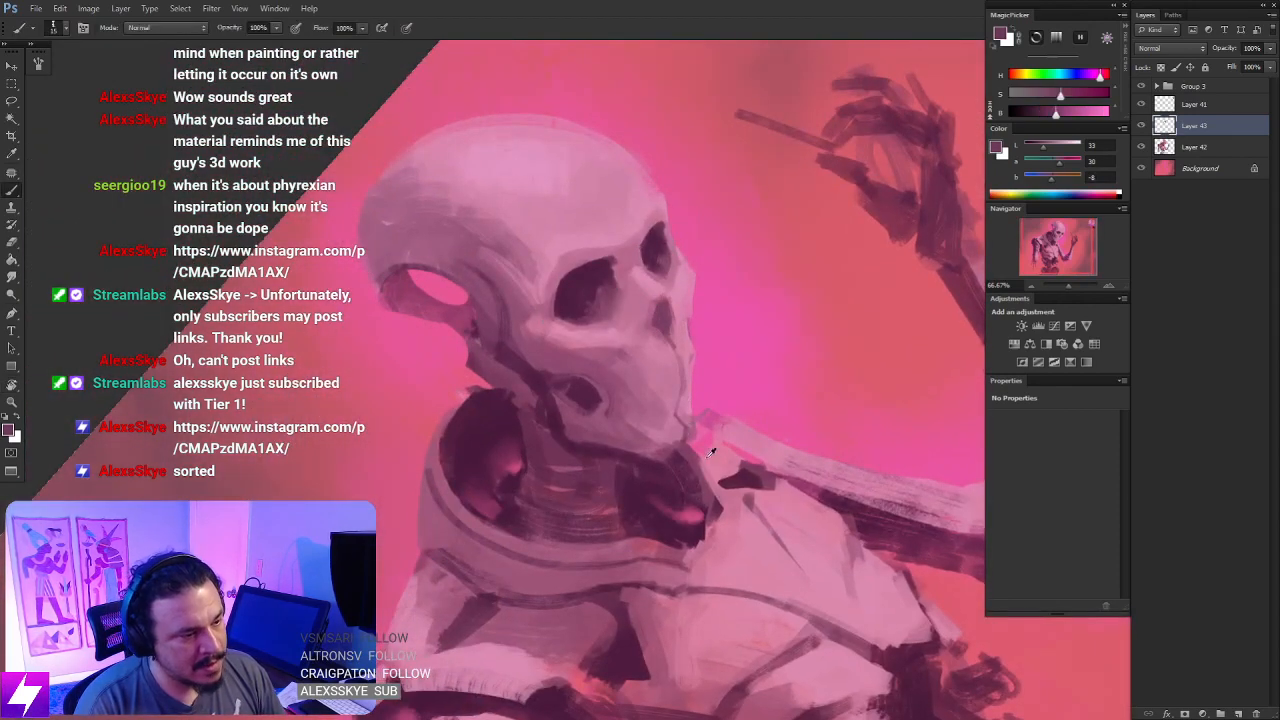
left_click(817, 488, "alt")
key("ctrl+minus")
key("ctrl+minus")
key("ctrl+minus")
key("ctrl+plus")
key("ctrl+plus")
key("ctrl+plus")
key("r")
left_click_drag(424, 170, 677, 377)
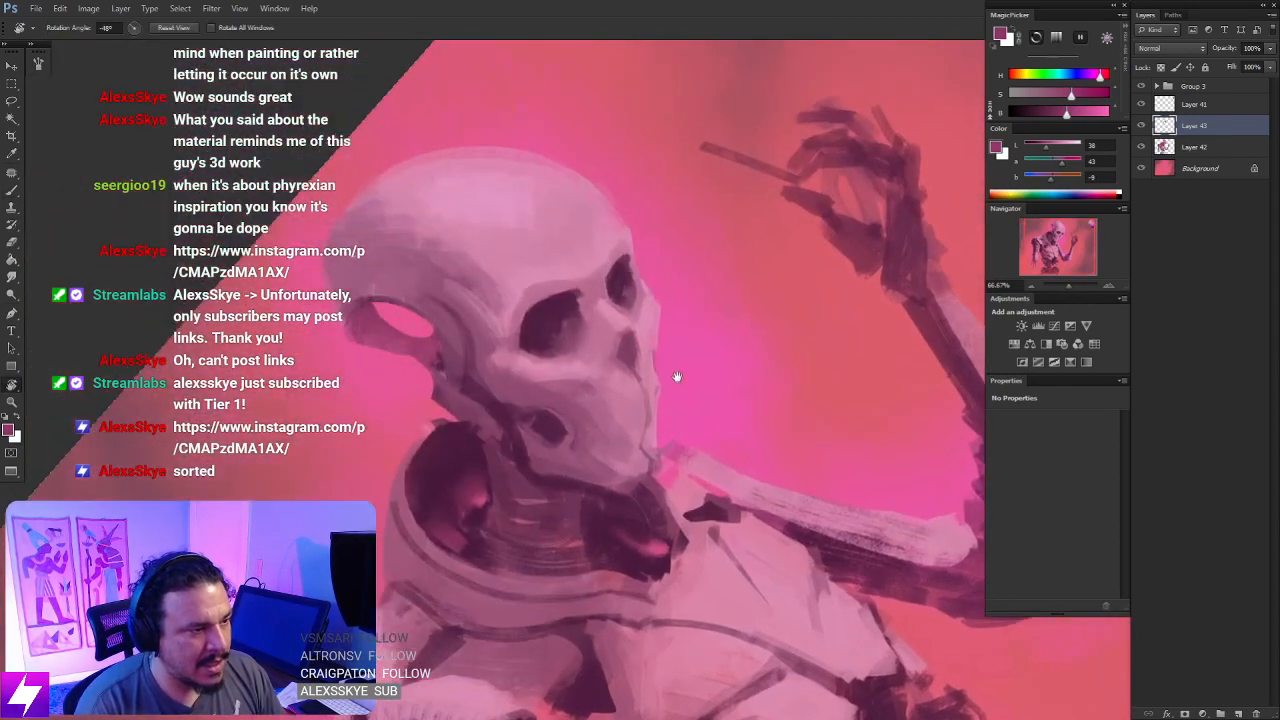
key("b")
key("bracketright")
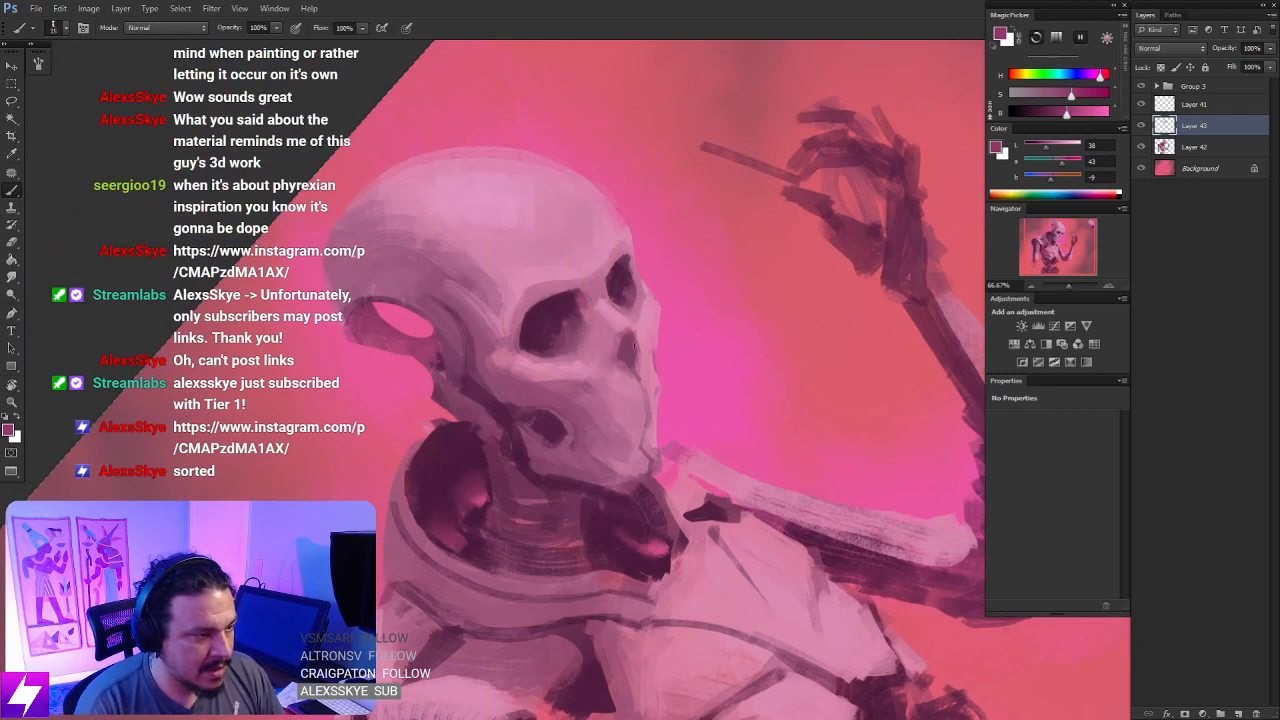
left_click_drag(634, 347, 630, 334)
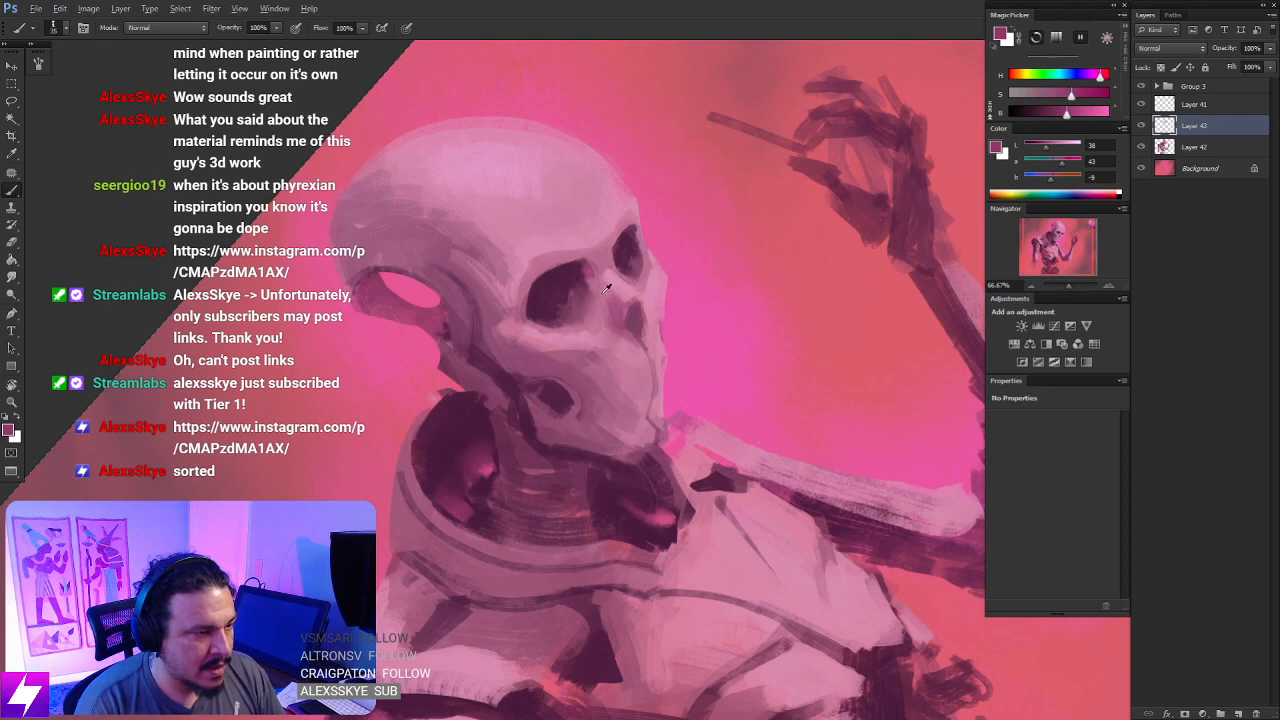
left_click(604, 287, "alt")
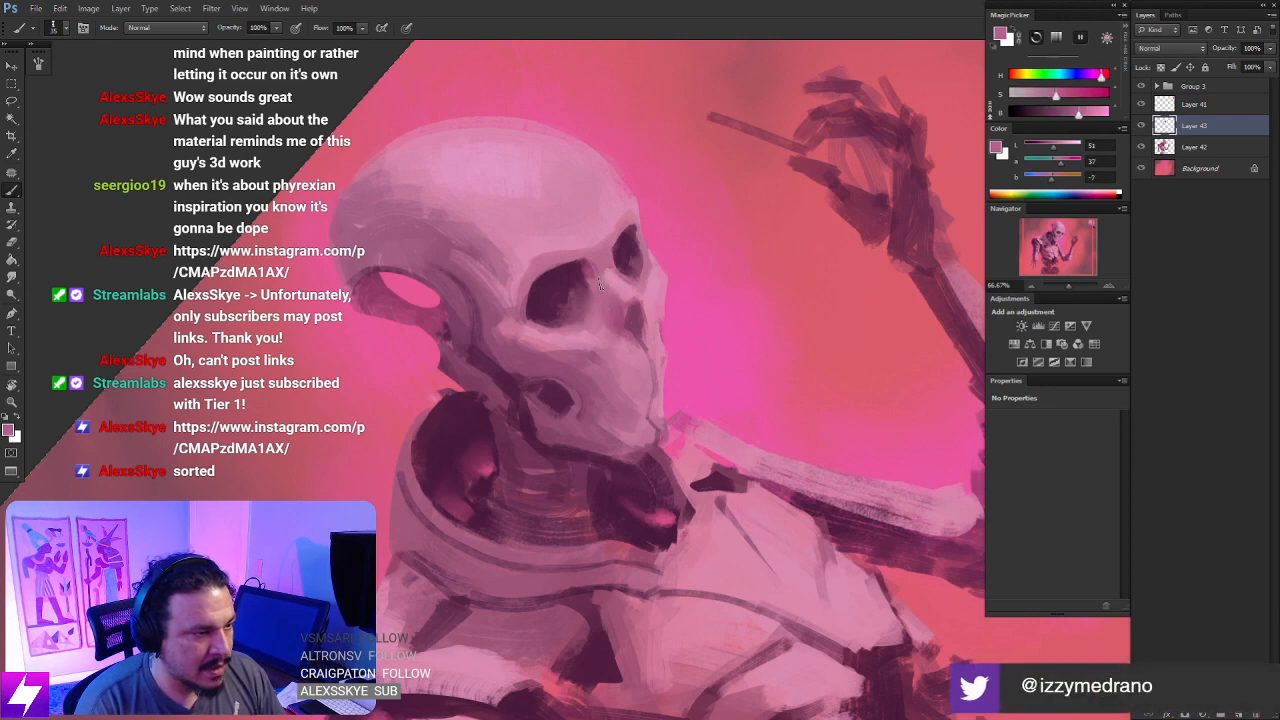
mouse_move(657, 387)
left_mouse_down()
mouse_move(640, 374)
mouse_move(663, 249)
mouse_move(651, 246)
mouse_move(647, 266)
left_mouse_up()
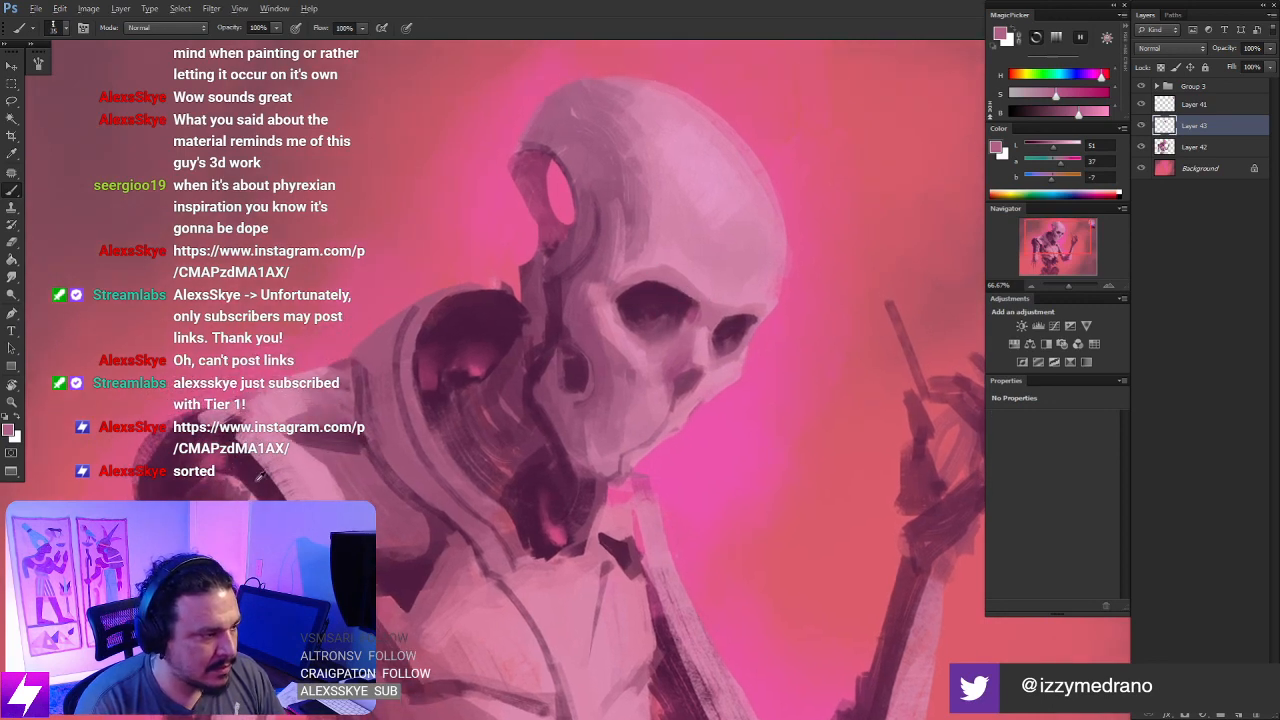
- Sample dark plum from the collar opening, darken it to Lab 10, 26, -6, and deepen both eye sockets
left_click(466, 375, "alt")
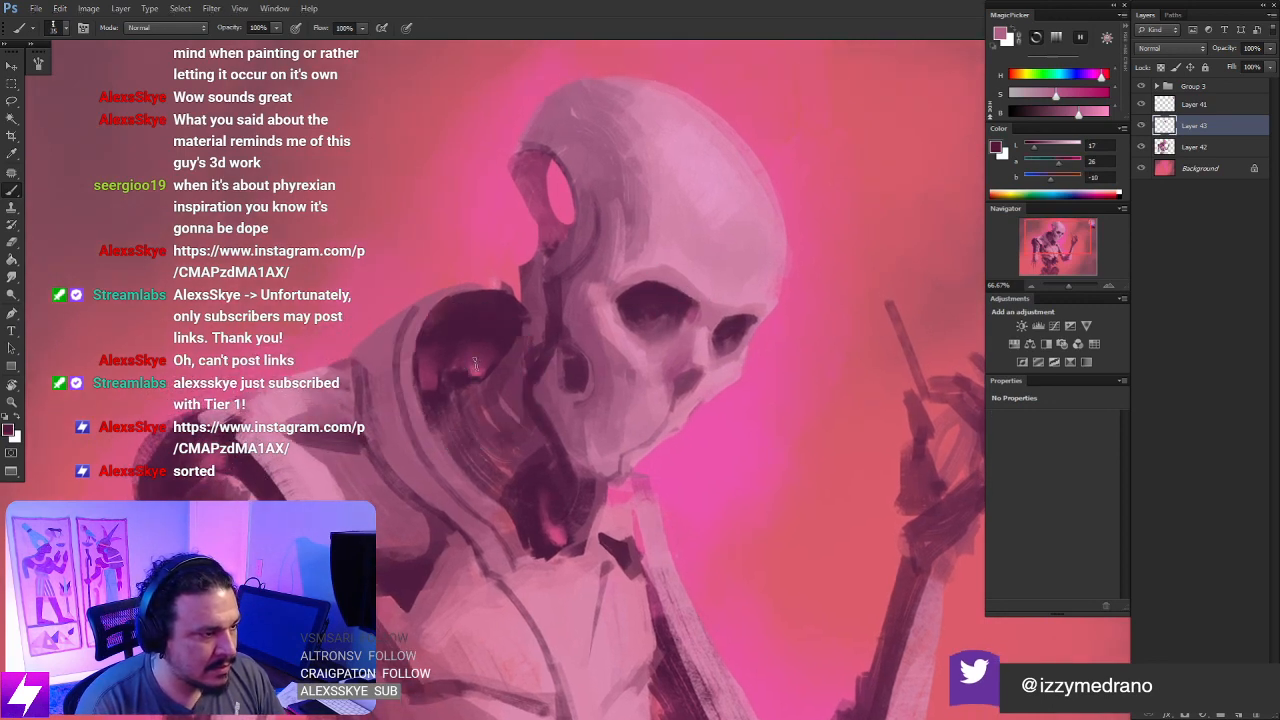
key("ctrl+minus")
left_click_drag(832, 291, 610, 307)
left_click_drag(451, 409, 597, 336)
key("ctrl+plus")
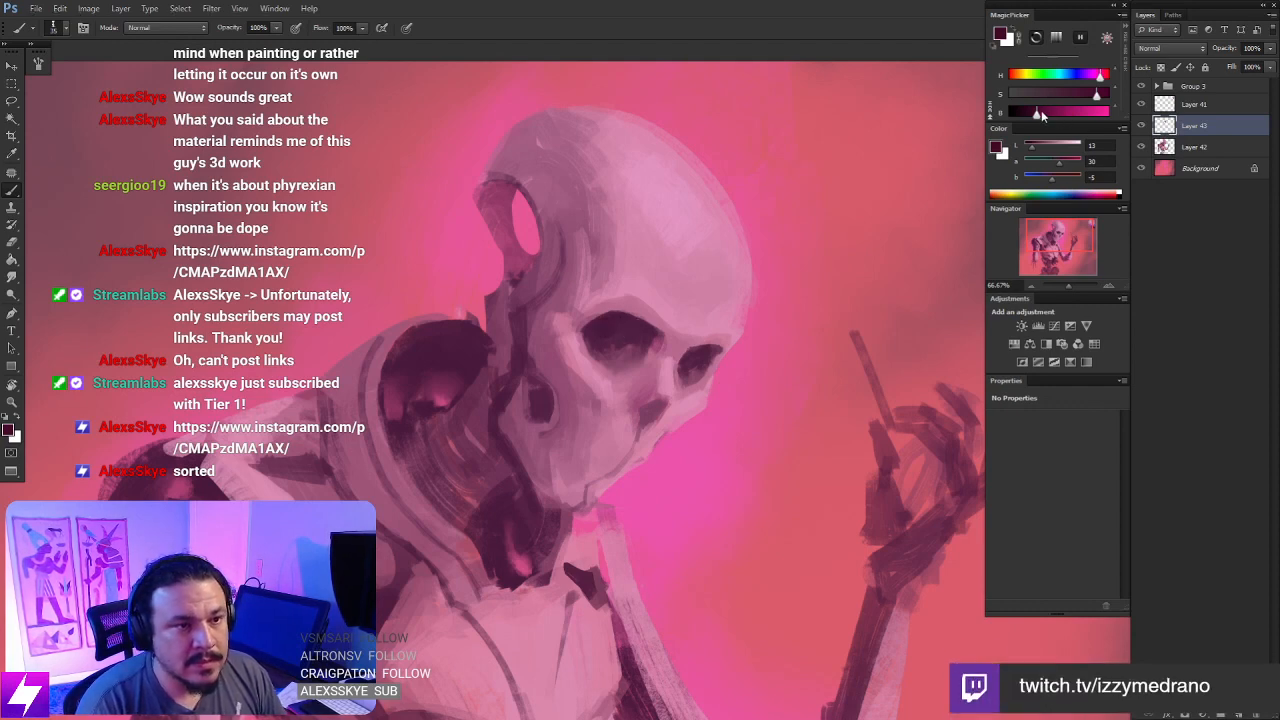
left_click_drag(1038, 122, 1032, 120)
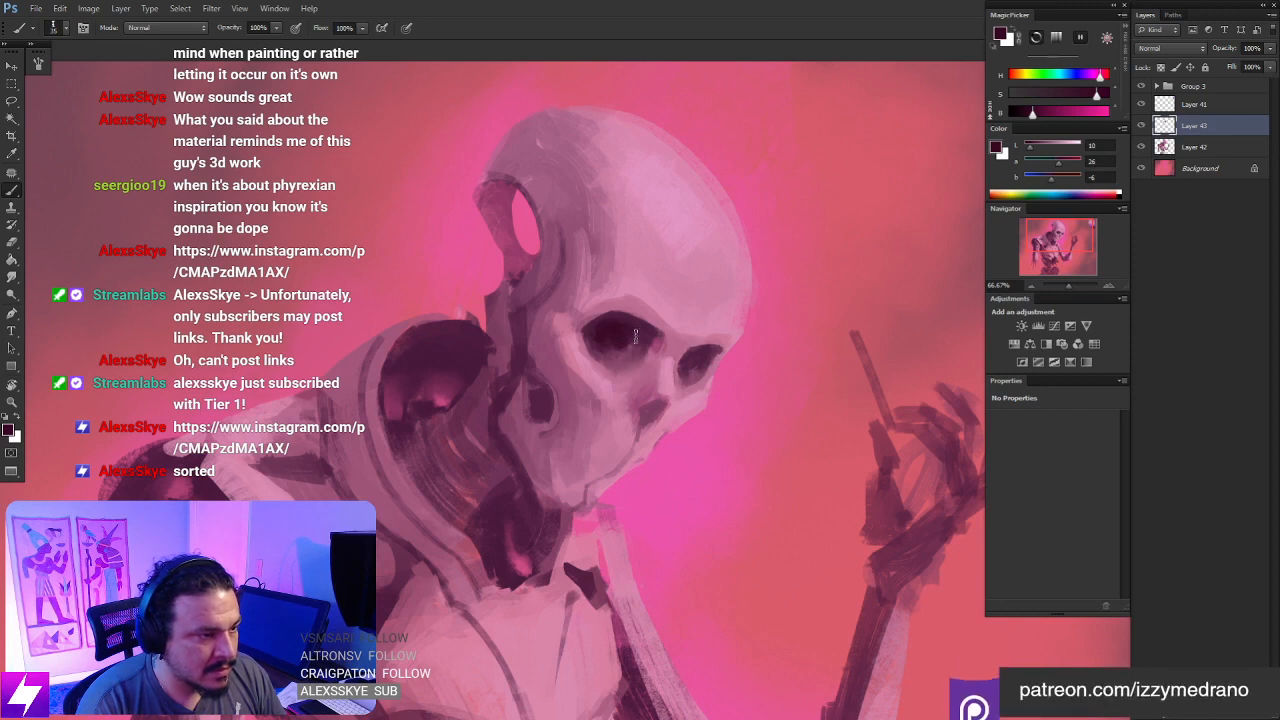
left_click_drag(716, 370, 701, 345)
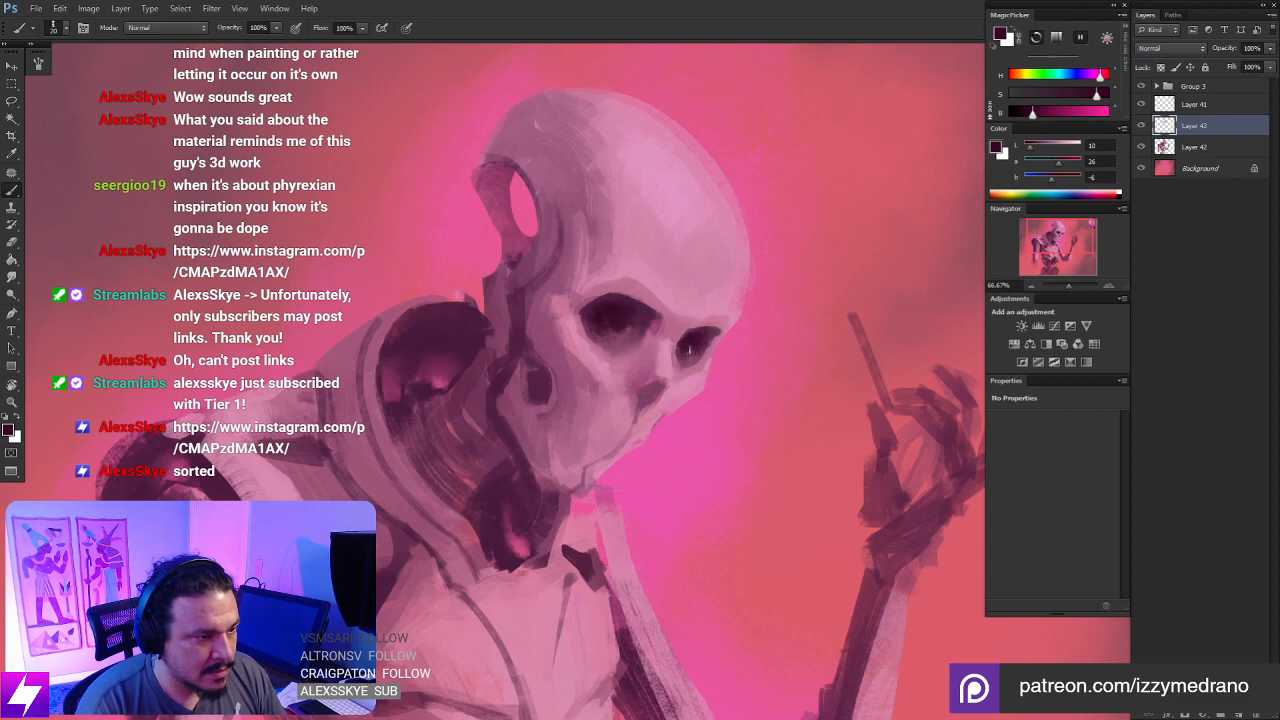
- Tilt the canvas again and sample plum from the larger eye socket, making it more saturated at Lab 21, 33, -11
key("ctrl+minus")
key("ctrl+minus")
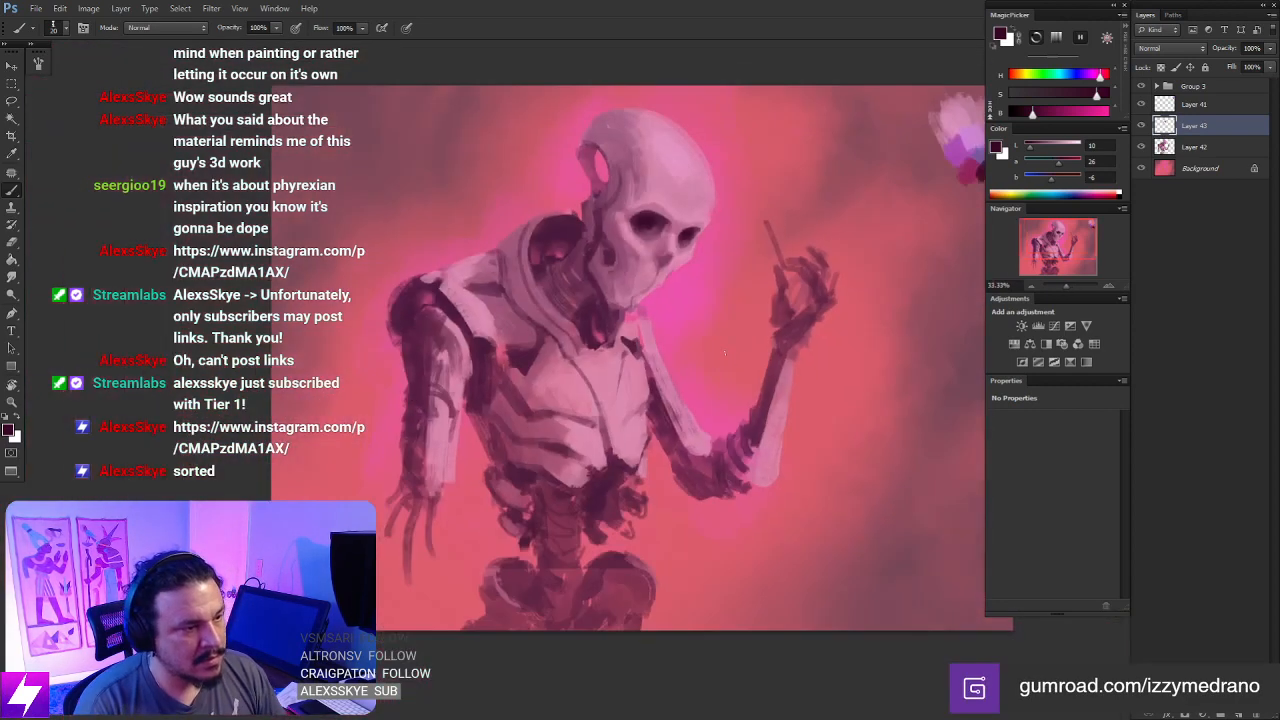
key("r")
left_click_drag(728, 375, 526, 343)
key("ctrl+plus")
key("ctrl+plus")
mouse_move(690, 335)
left_mouse_down()
mouse_move(634, 335)
mouse_move(522, 372)
mouse_move(560, 350)
left_mouse_up()
key("b")
left_click(447, 416, "alt")
left_click(443, 419, "alt")
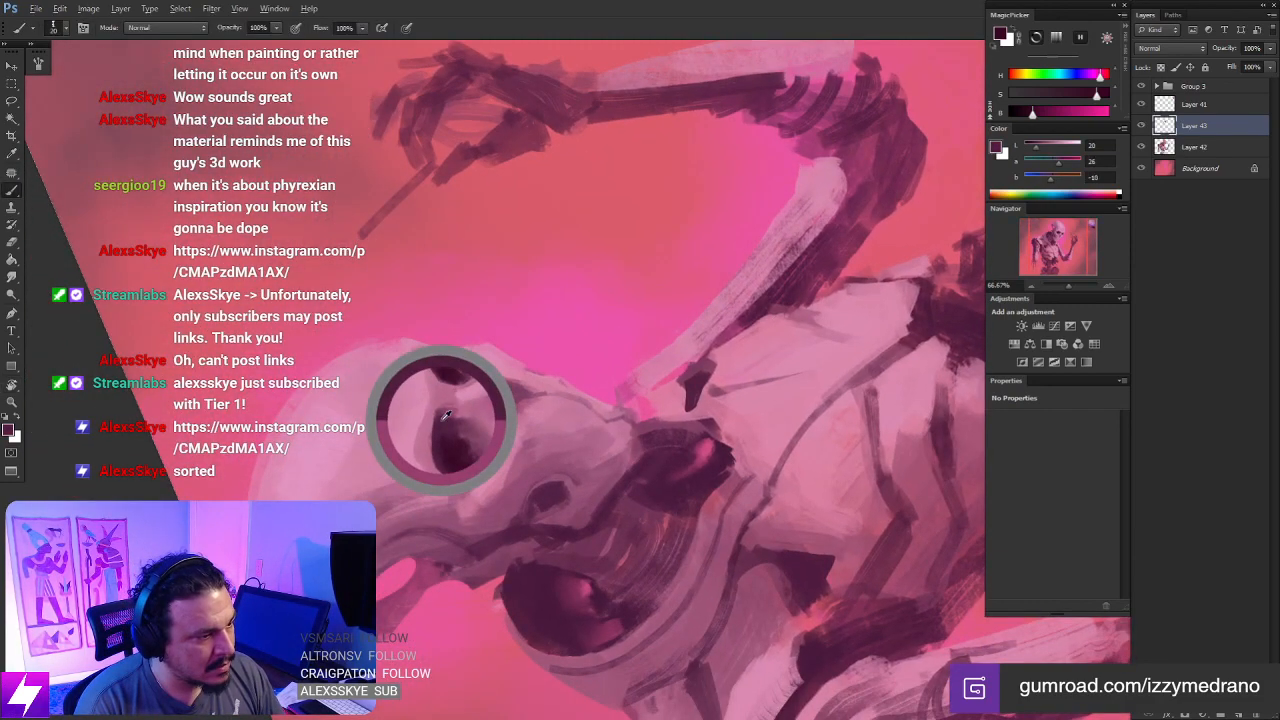
left_click_drag(1039, 112, 1082, 93)
- Redo the stroke defining the brow-side edge of the larger eye socket, and return the canvas upright
left_click_drag(620, 409, 616, 350)
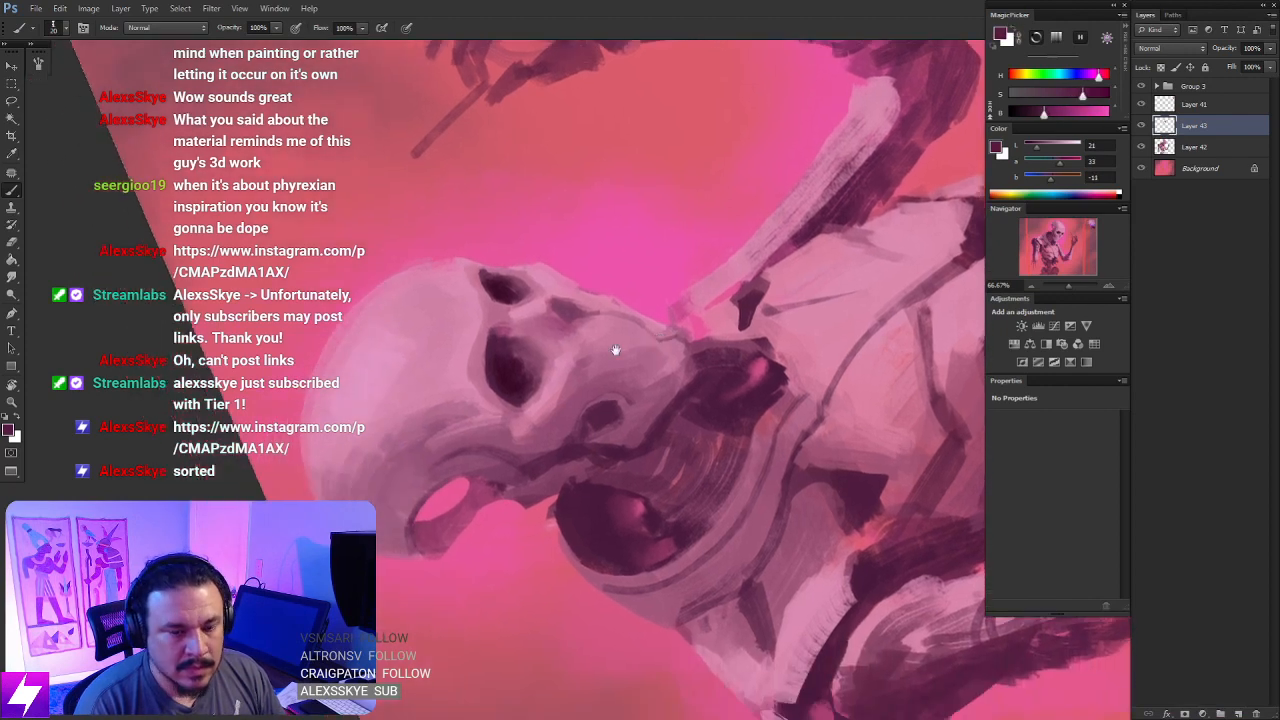
key("ctrl+plus")
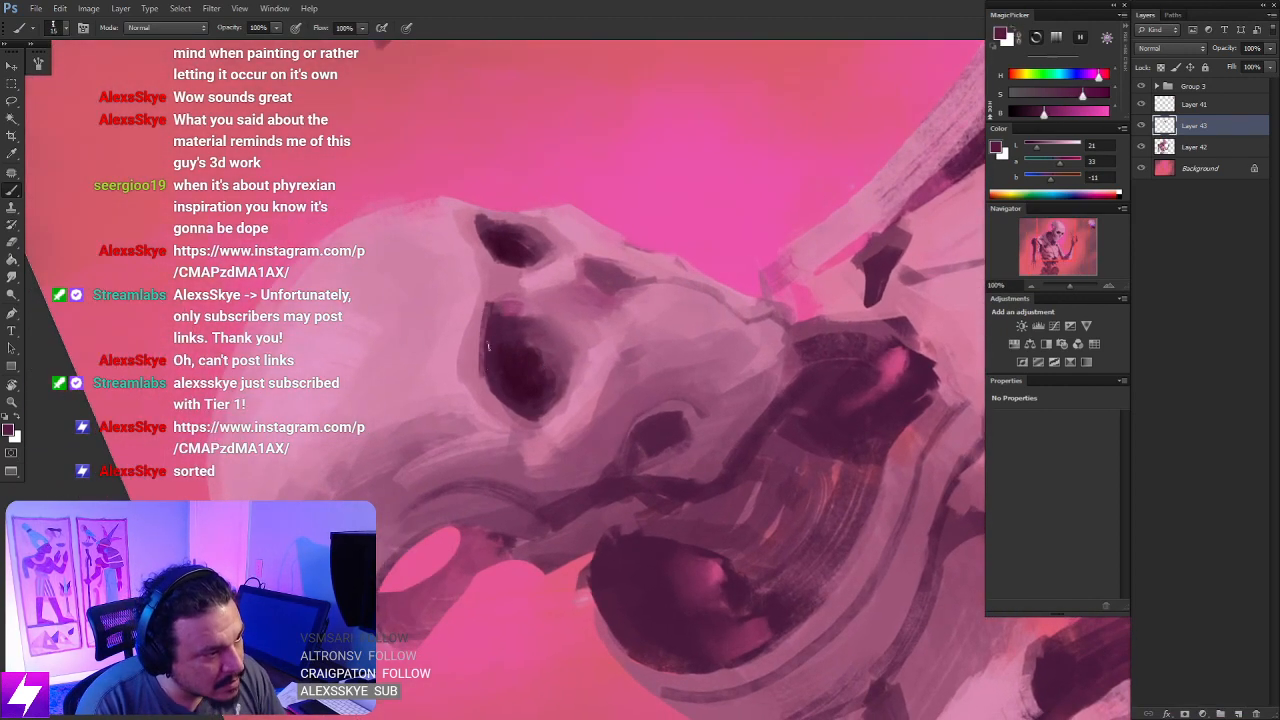
key("ctrl+z")
left_click_drag(486, 319, 483, 378)
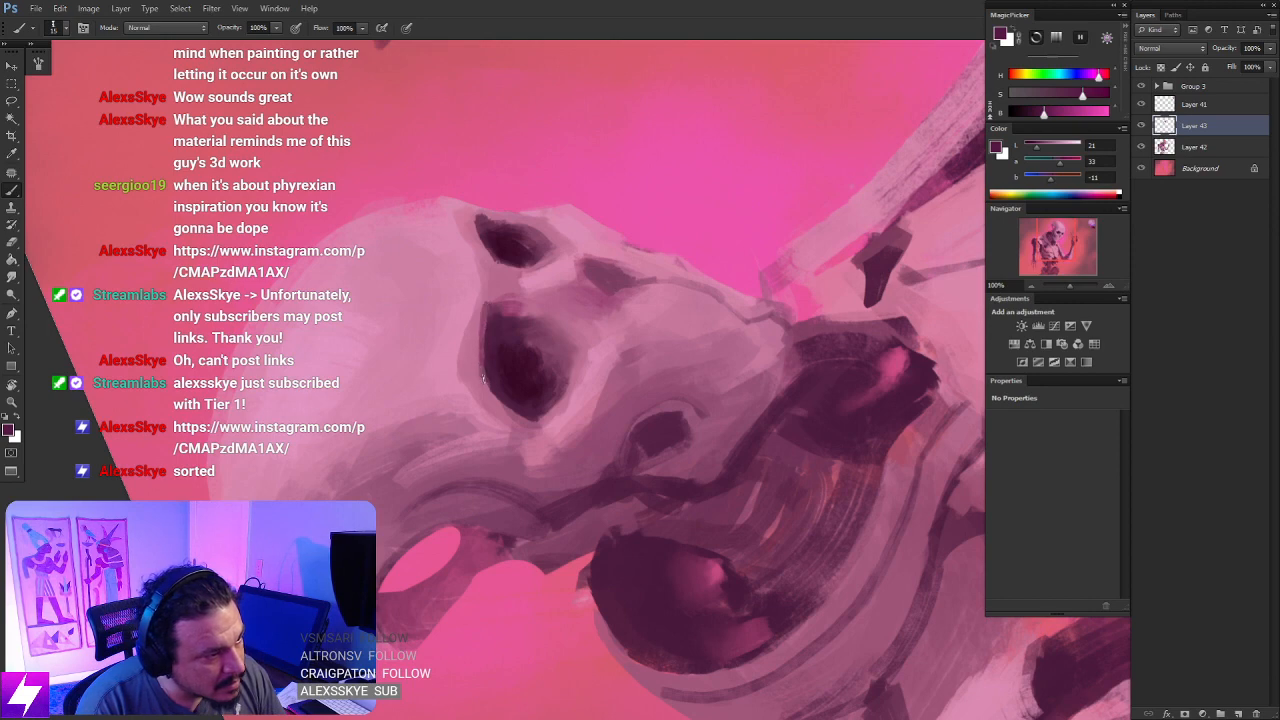
mouse_move(521, 276)
left_mouse_down()
mouse_move(530, 339)
mouse_move(515, 308)
left_mouse_up()
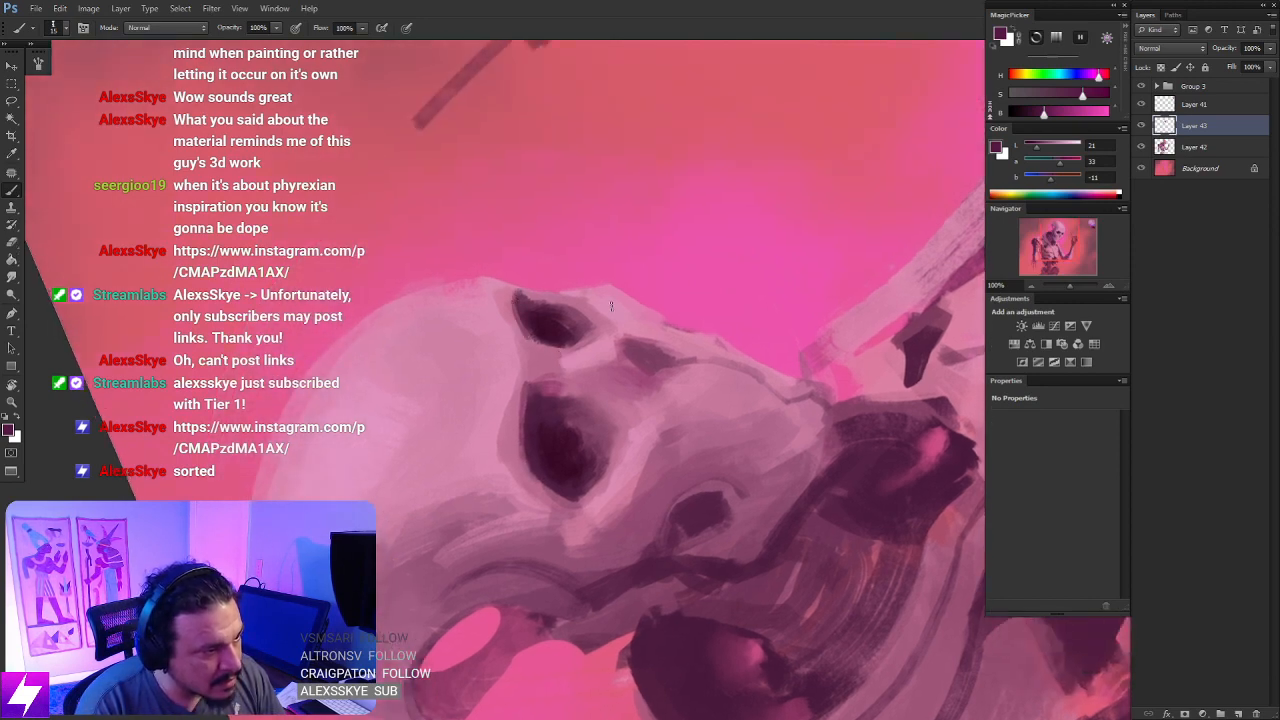
mouse_move(656, 384)
left_mouse_down()
mouse_move(640, 377)
mouse_move(668, 368)
left_mouse_up()
key("Escape")
- Sample the darkest eye-socket plum, adjust it to Lab 12, 31, -7, and fill in the nose cavity
left_click(627, 264, "alt")
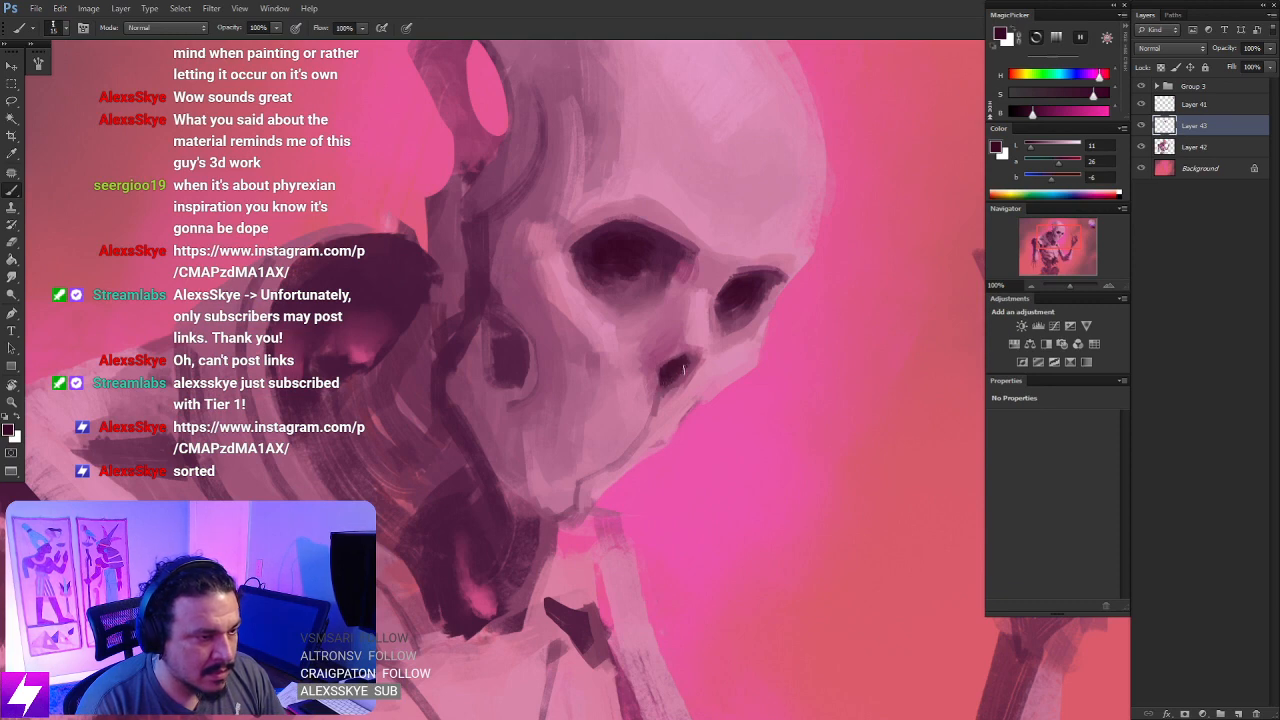
left_click(1037, 113)
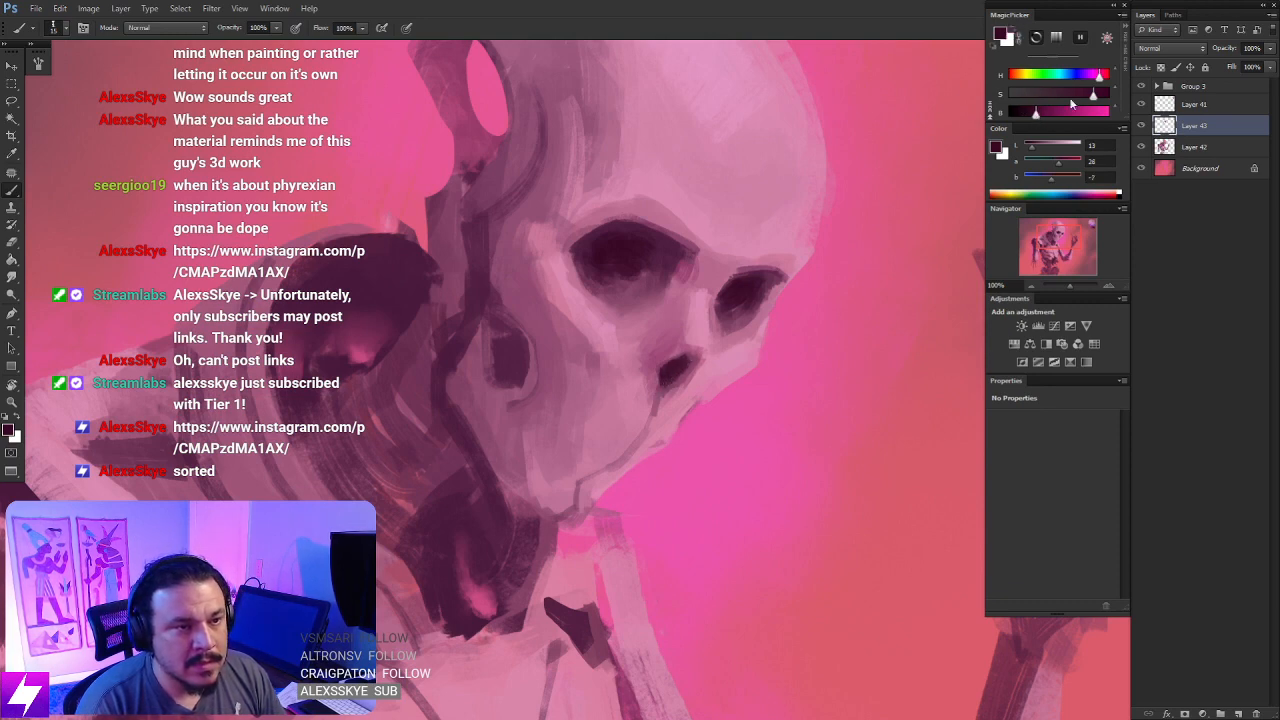
left_click(1100, 97)
left_click_drag(1100, 98, 1103, 97)
left_click_drag(685, 368, 676, 380)
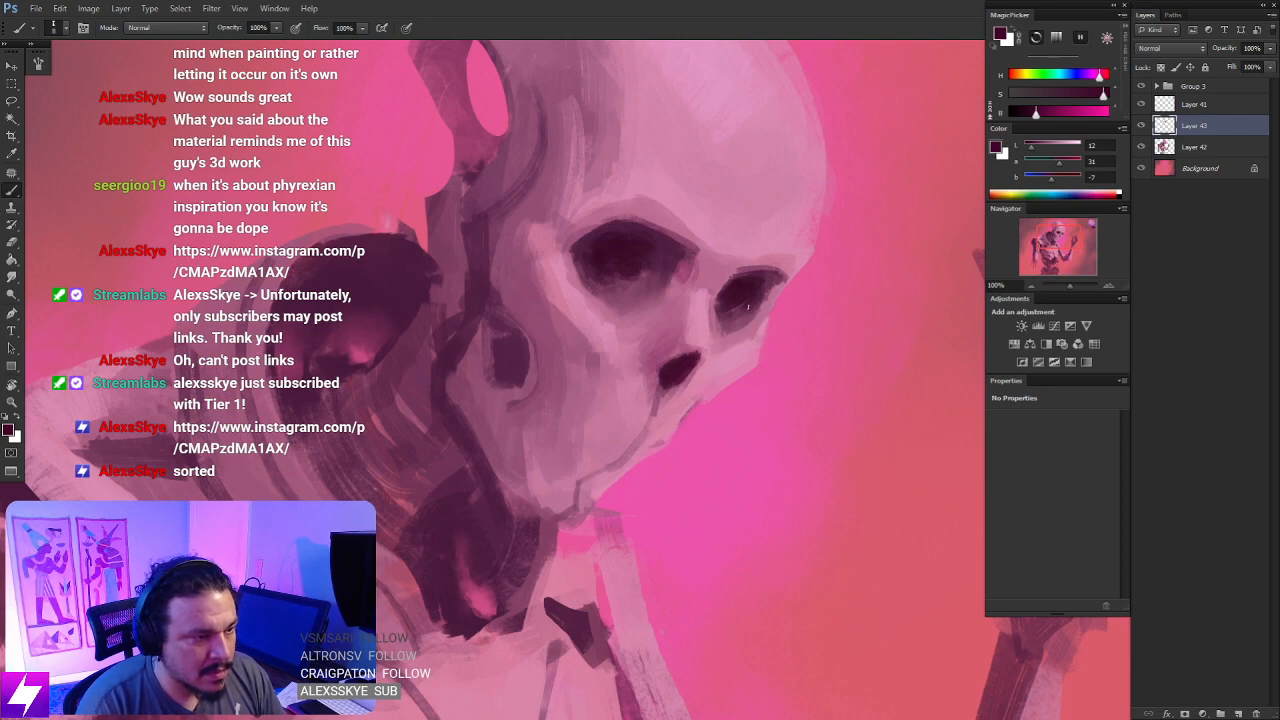
- Enlarge the brush and deepen the shadows inside both eye sockets with the same dark plum
key("]")
key("]")
key("]")
mouse_move(767, 279)
left_mouse_down()
mouse_move(780, 280)
mouse_move(748, 314)
mouse_move(691, 334)
mouse_move(706, 332)
left_mouse_up()
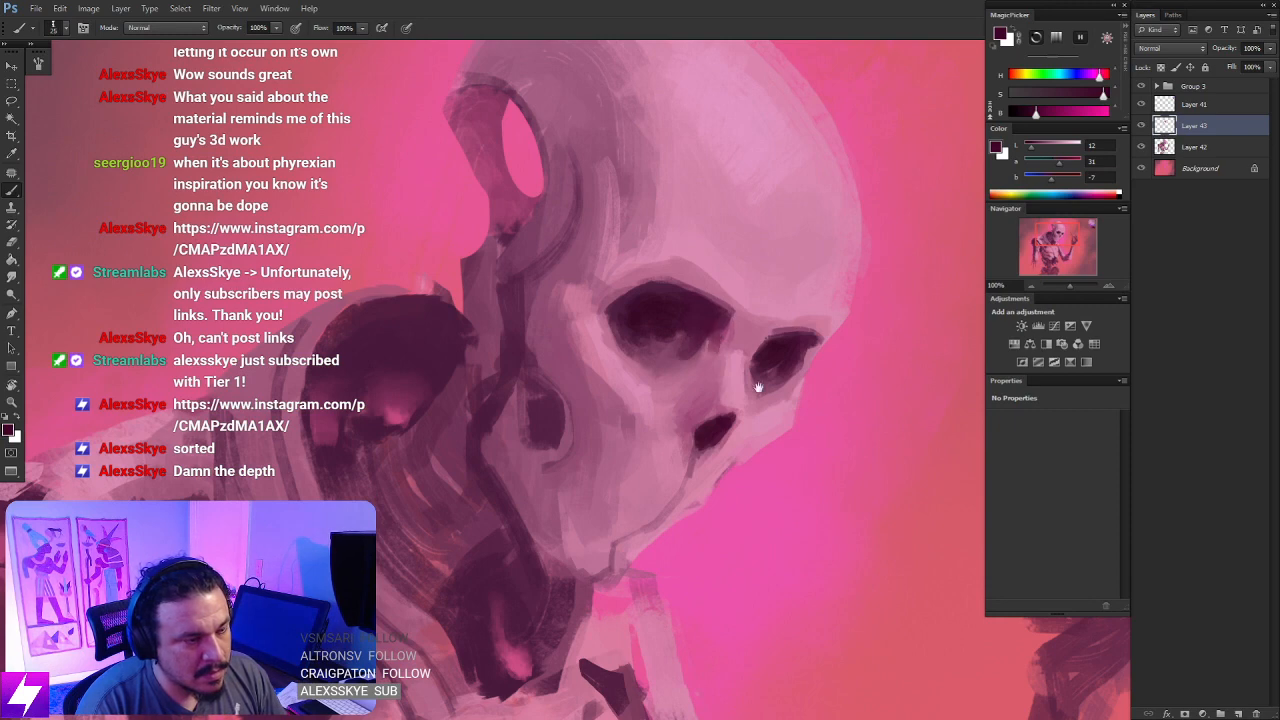
left_click_drag(764, 390, 764, 318)
key("bracketright")
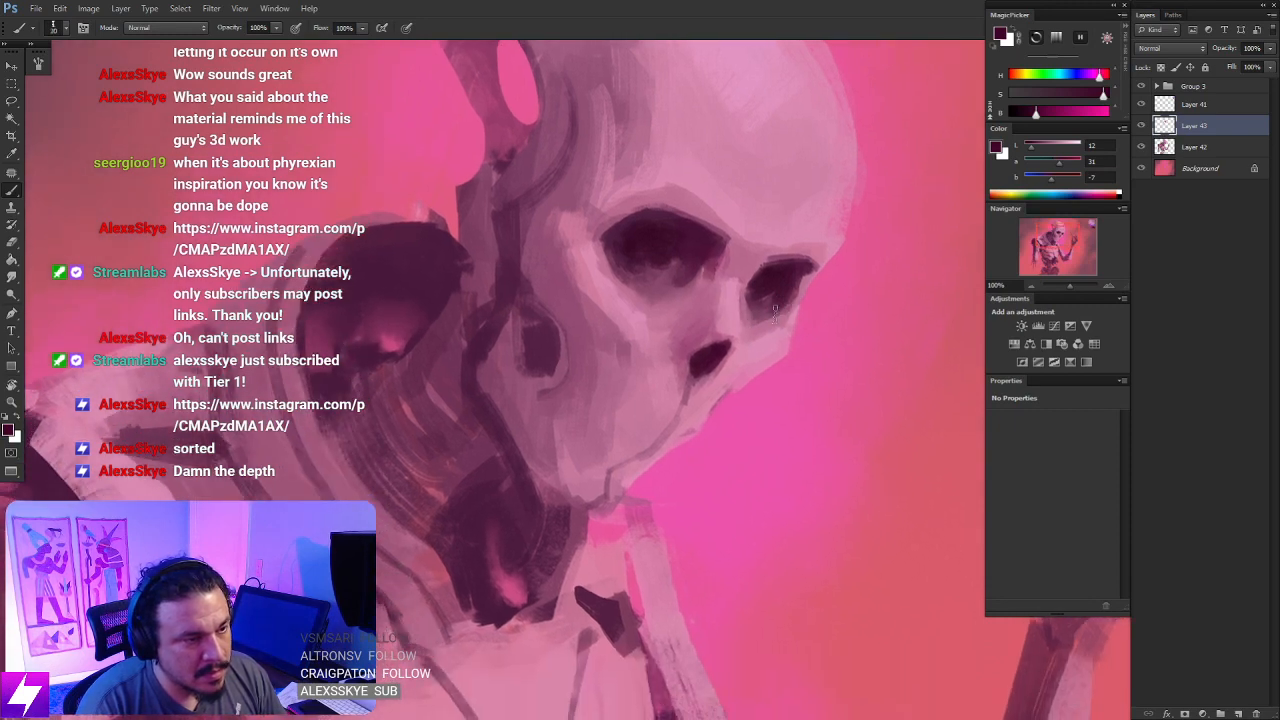
- Flip the canvas horizontally and darken the hollow in the cheek and the seam behind it
key("ctrl+minus")
key("ctrl+minus")
key("ctrl+minus")
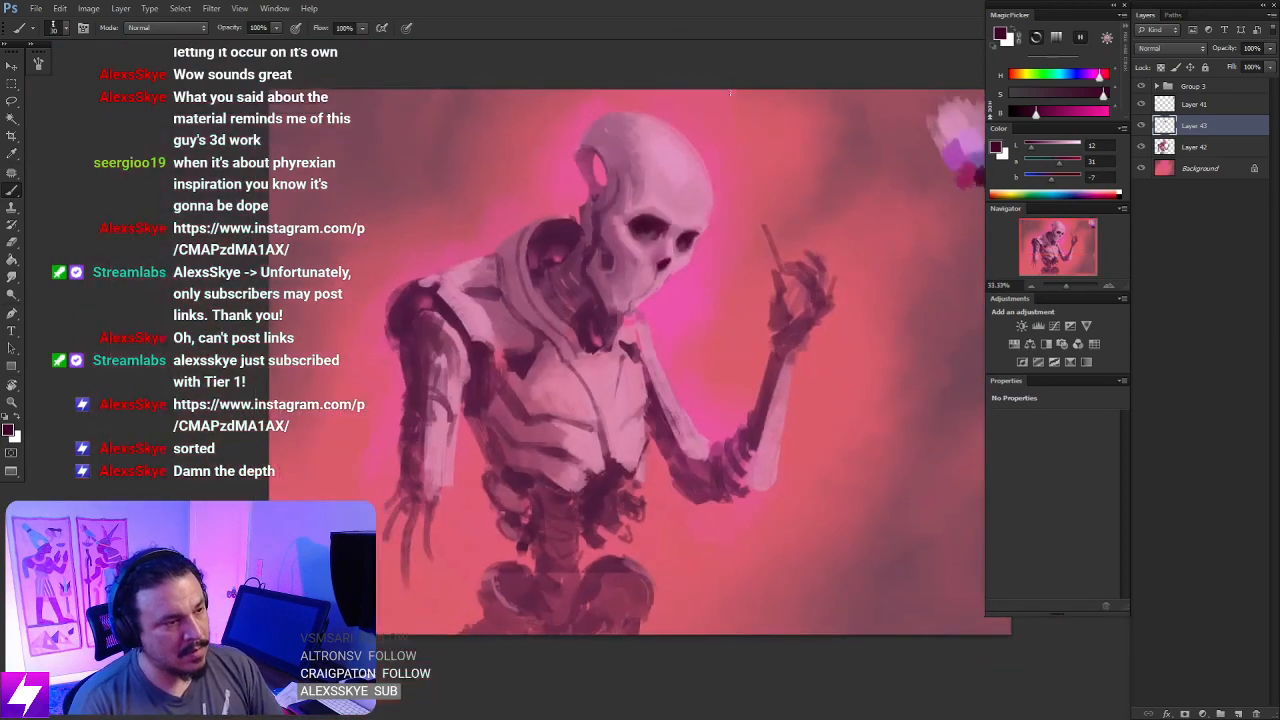
key("F2")
left_click_drag(740, 293, 734, 289)
key("ctrl+plus")
key("ctrl+plus")
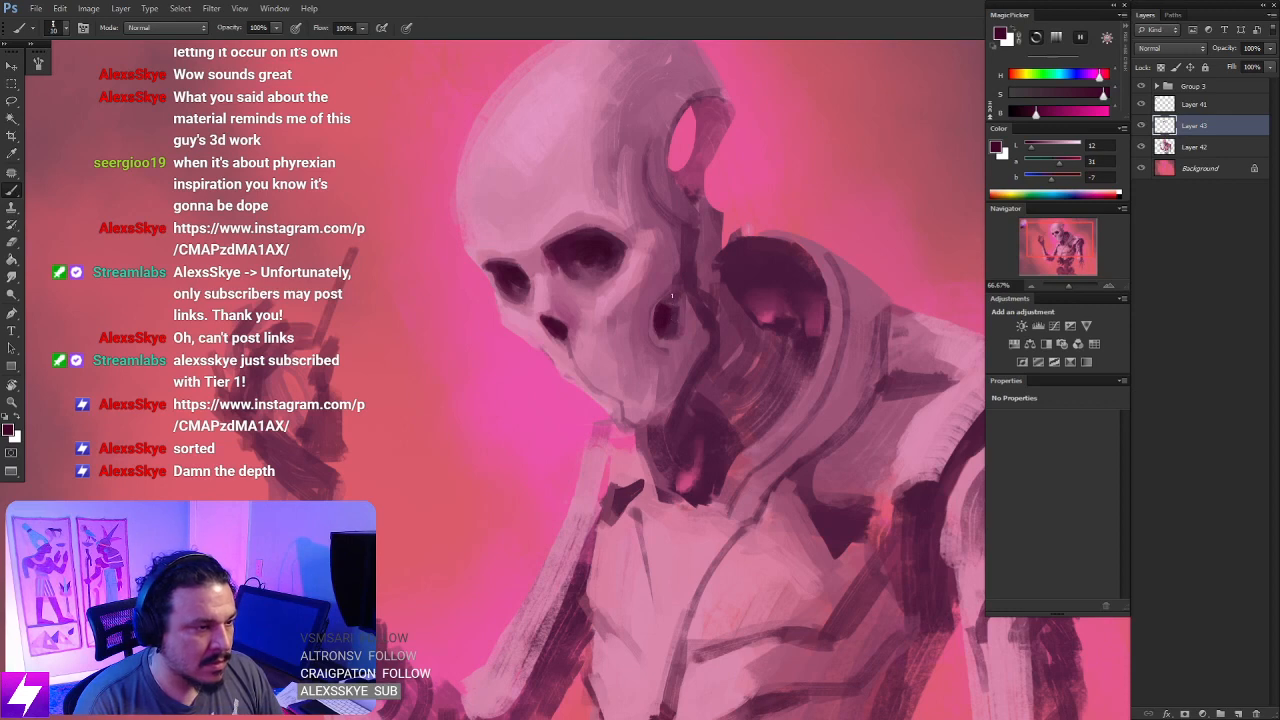
left_click_drag(661, 222, 701, 287)
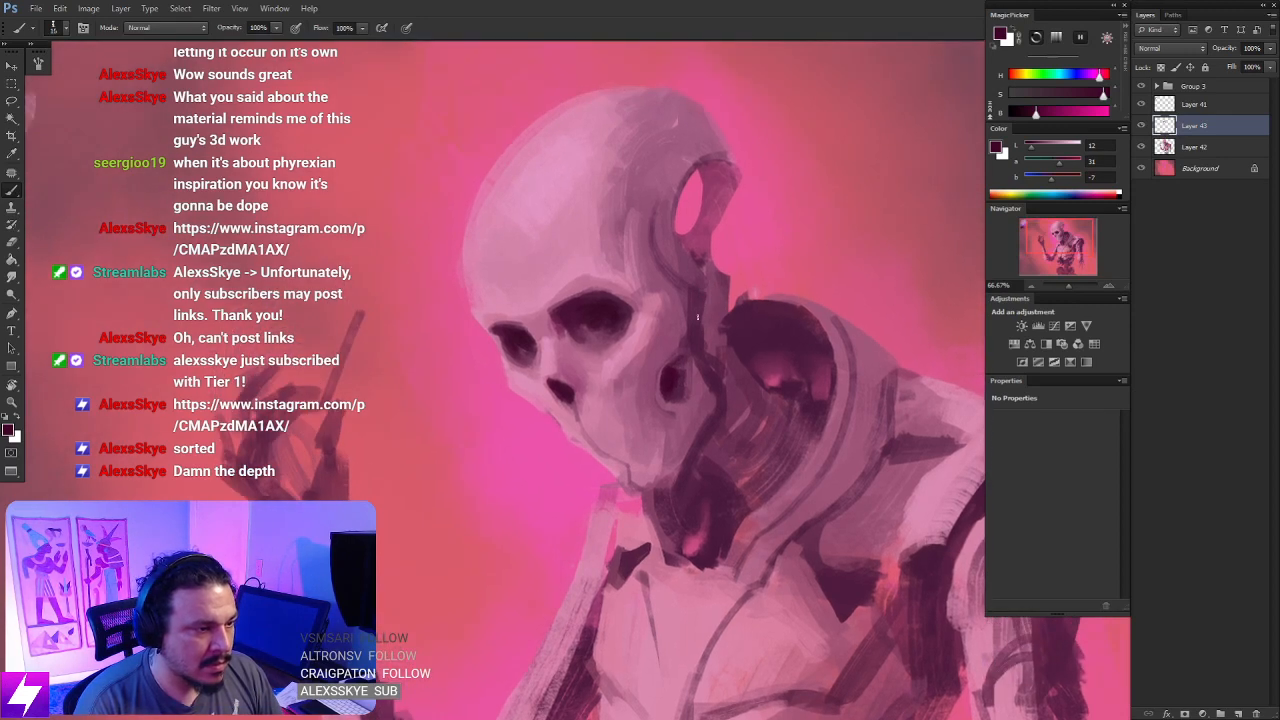
left_click_drag(680, 391, 697, 351)
- Dot small dark holes onto the cheek and the forehead above both eye sockets with a smaller brush
key("[")
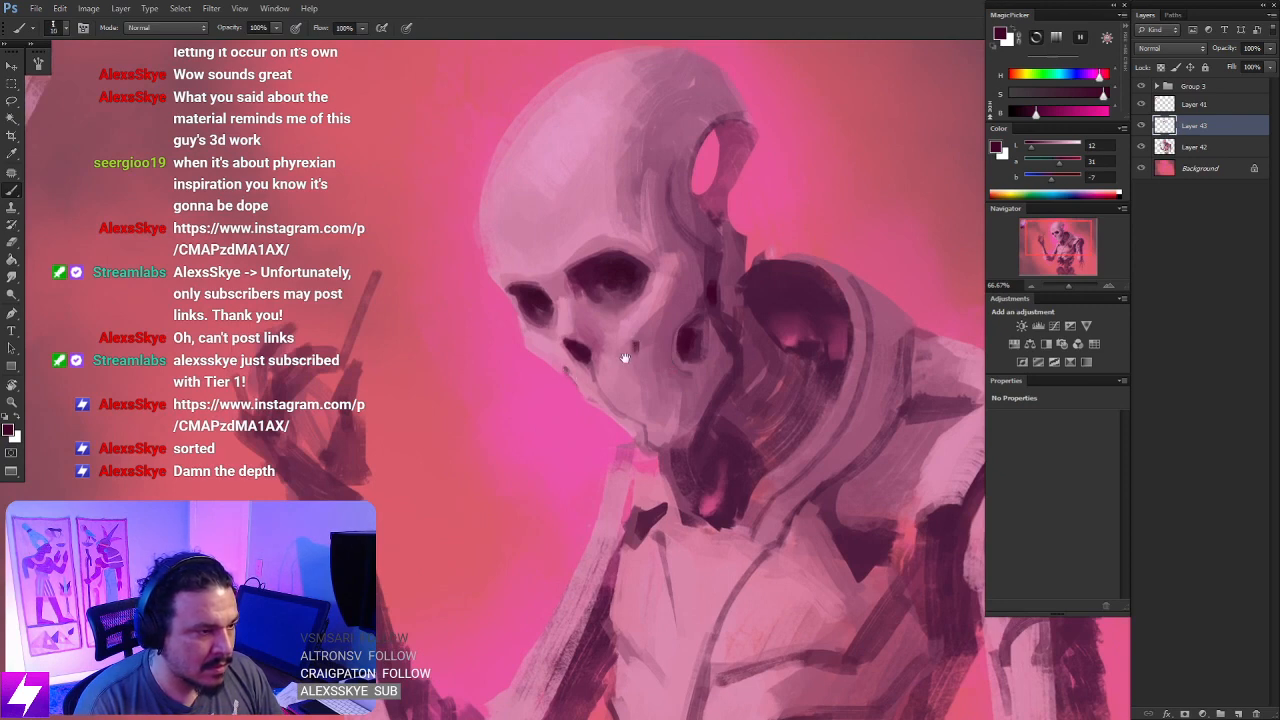
left_click_drag(625, 358, 642, 403)
left_click_drag(628, 308, 637, 353)
key("]")
key("]")
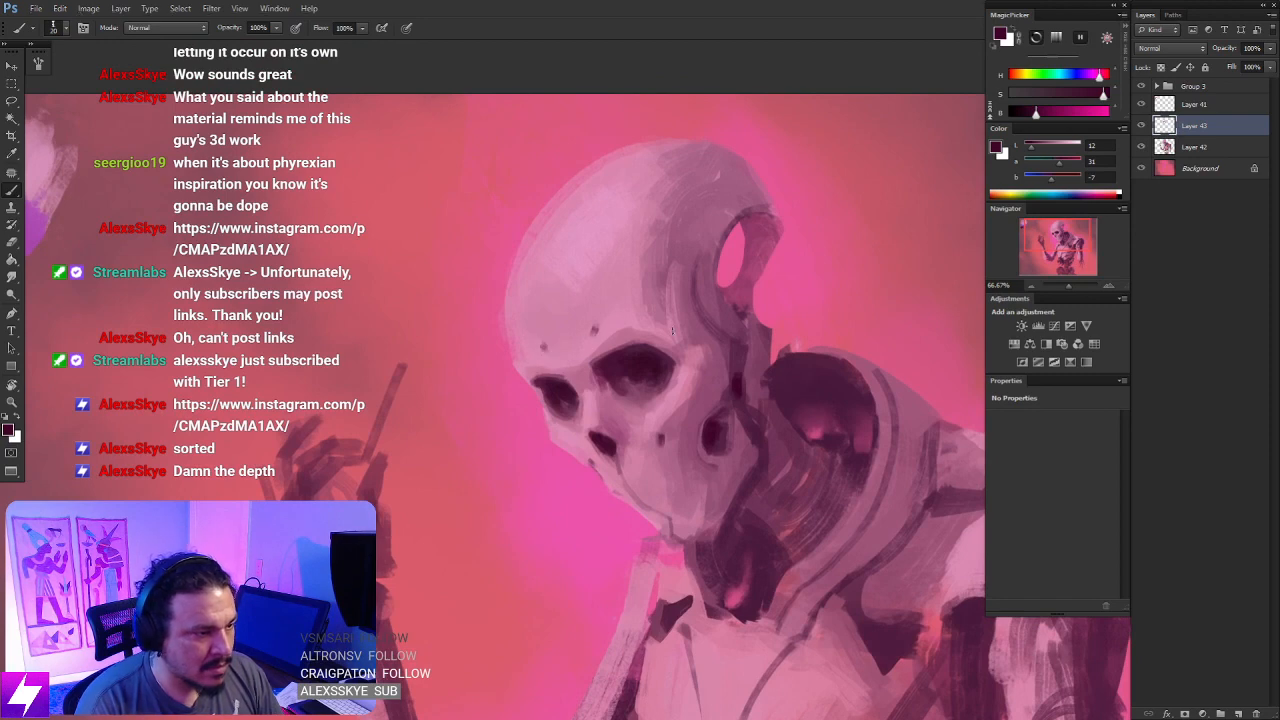
- Examine the whole figure at reduced zoom to judge how the darkened skull reads
key("ctrl+minus")
key("ctrl+minus")
key("r")
left_click_drag(713, 392, 717, 370)
key("Escape")
key("ctrl+minus")
key("ctrl+minus")
key("ctrl+minus")
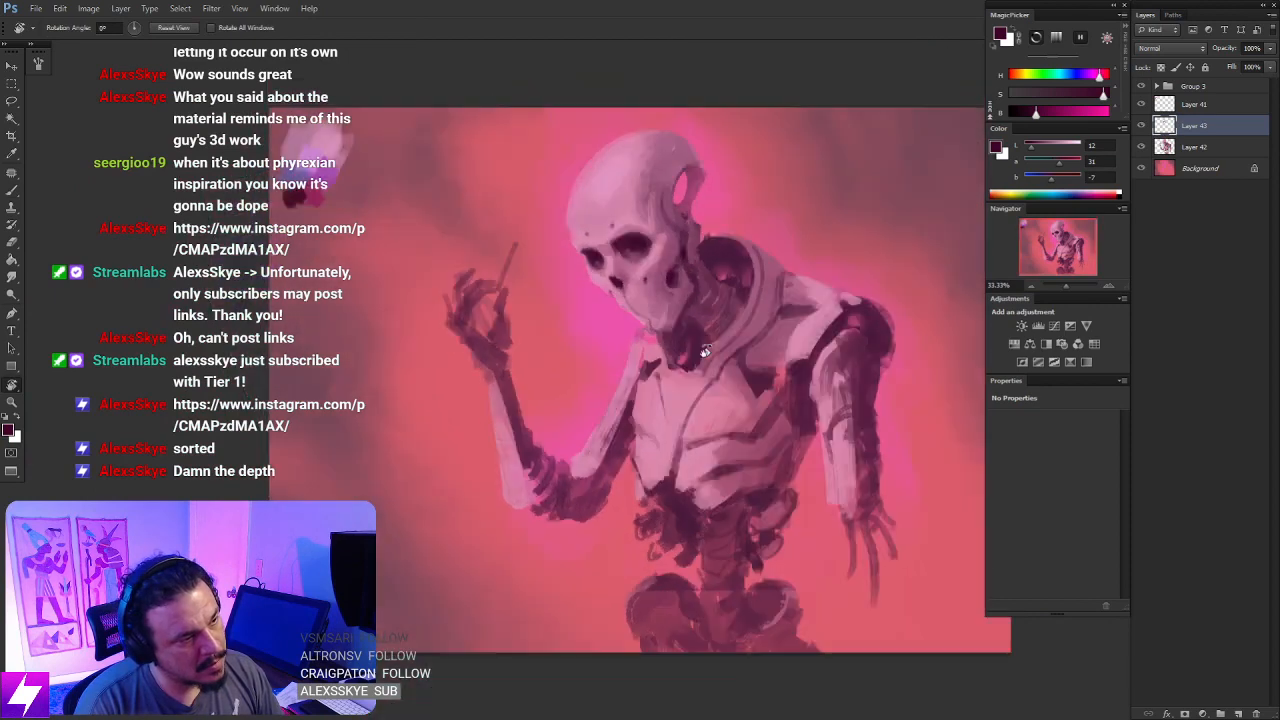
key("ctrl+plus")
key("ctrl+plus")
- Sample the pink background glow, add a new layer, and paint a small ring-shaped pupil inside each eye socket
key("ctrl+plus")
left_click_drag(665, 315, 668, 346)
mouse_move(652, 258)
left_mouse_down()
mouse_move(682, 302)
mouse_move(720, 308)
mouse_move(705, 305)
left_mouse_up()
key("ctrl+plus")
key("b")
left_click(595, 324, "alt")
key("ctrl+shift+alt+n")
key("ctrl+plus")
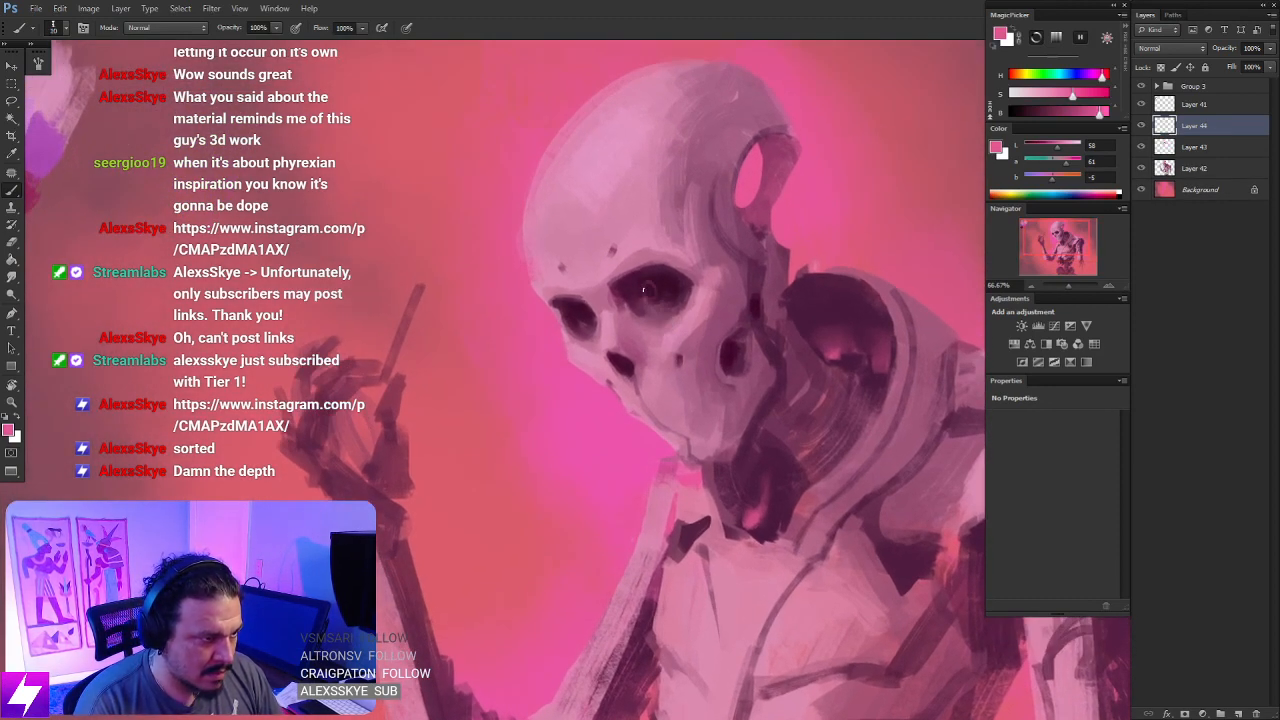
left_click_drag(657, 293, 655, 285)
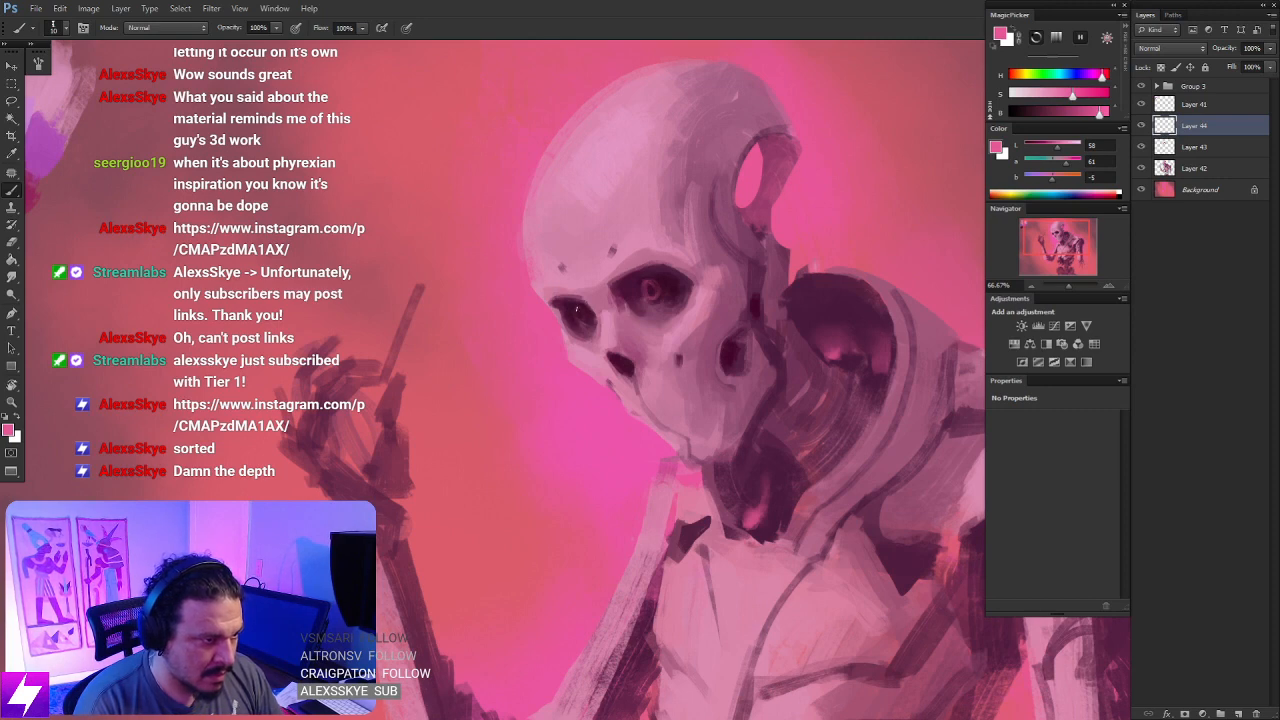
- Strengthen the pink ring-shaped pupils inside both eye sockets using a small brush
key("ctrl+minus")
key("ctrl+minus")
key("ctrl+minus")
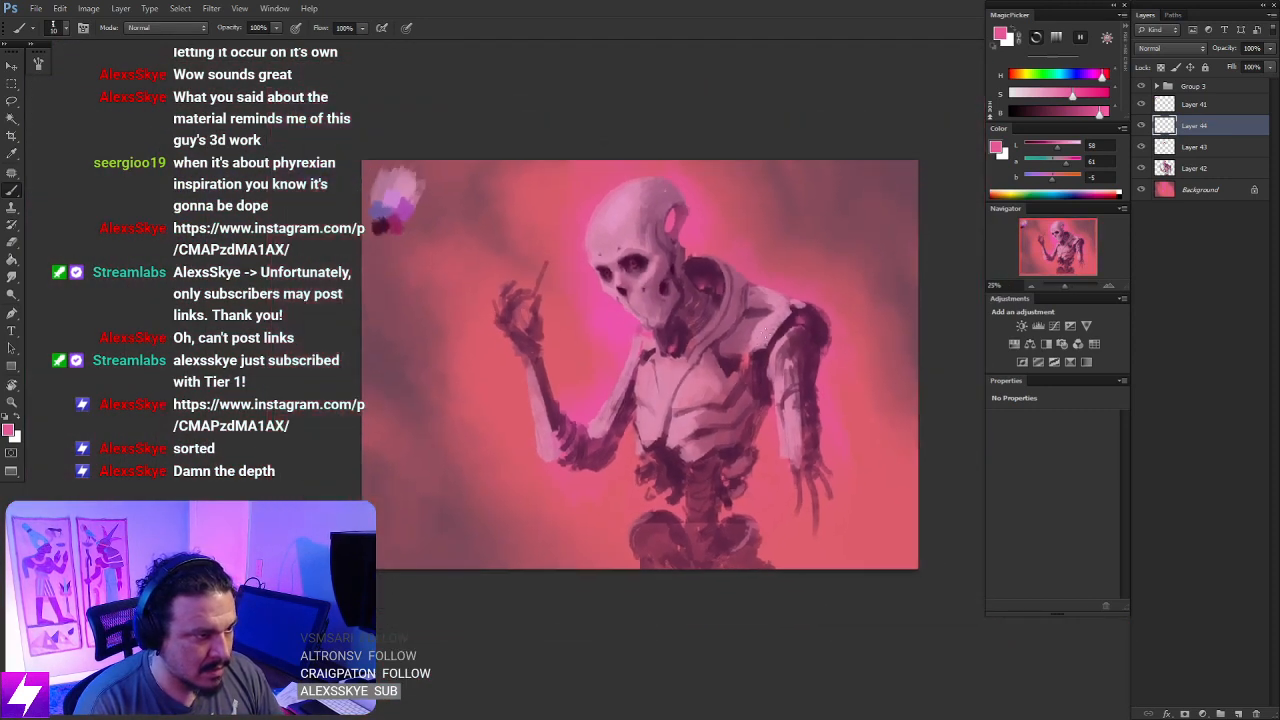
key("ctrl+plus")
key("ctrl+plus")
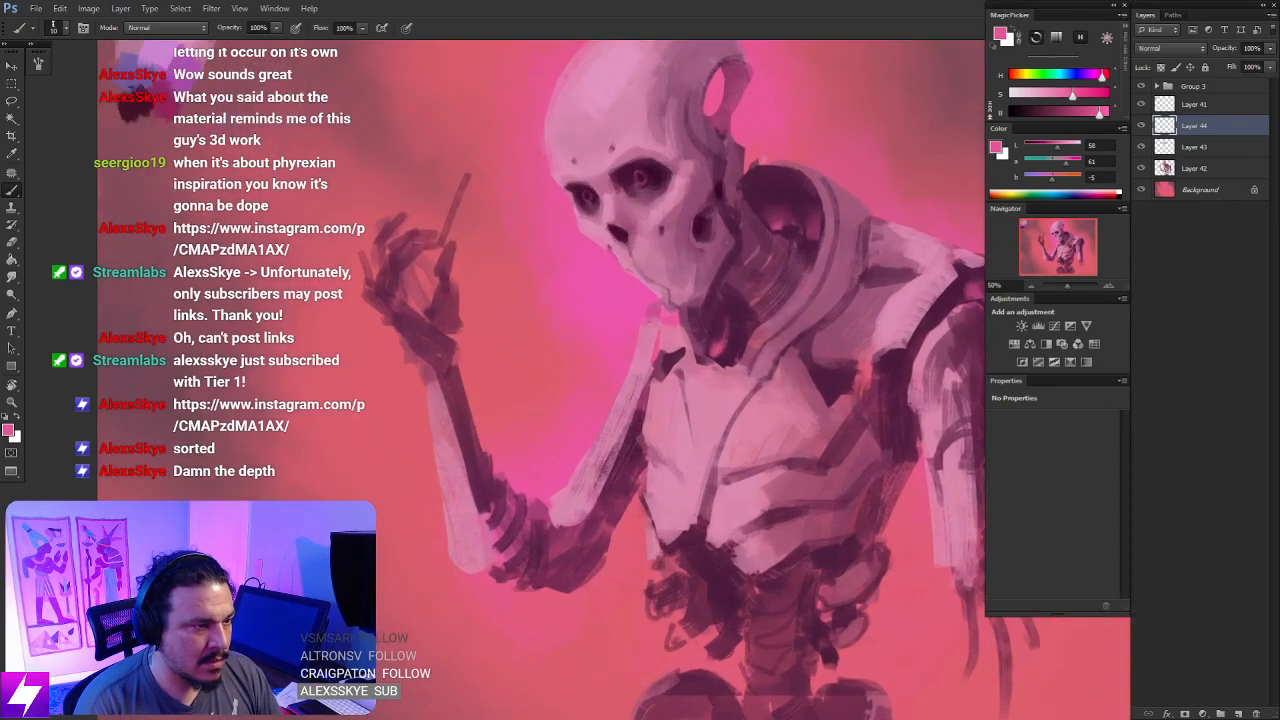
left_click_drag(708, 217, 716, 336)
key("r")
mouse_move(767, 302)
left_mouse_down()
mouse_move(757, 246)
mouse_move(643, 296)
left_mouse_up()
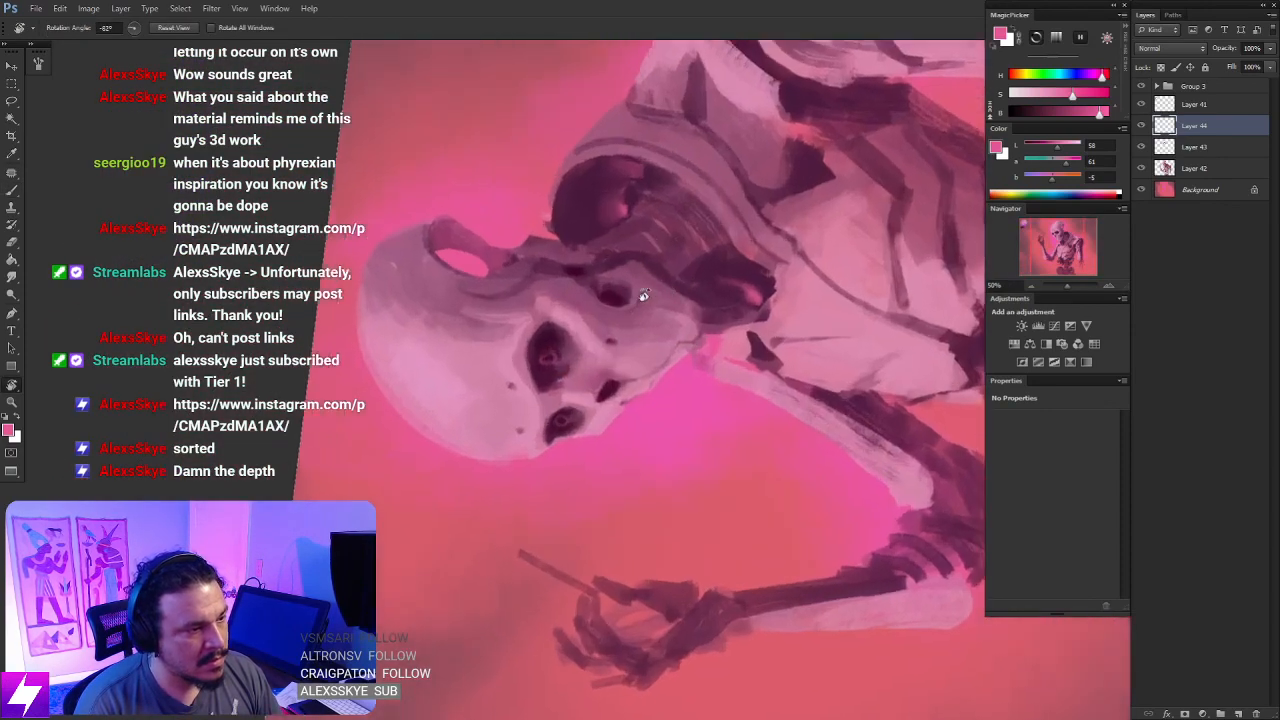
key("ctrl+plus")
key("ctrl+plus")
mouse_move(514, 338)
left_mouse_down()
mouse_move(526, 360)
mouse_move(638, 352)
left_mouse_up()
key("b")
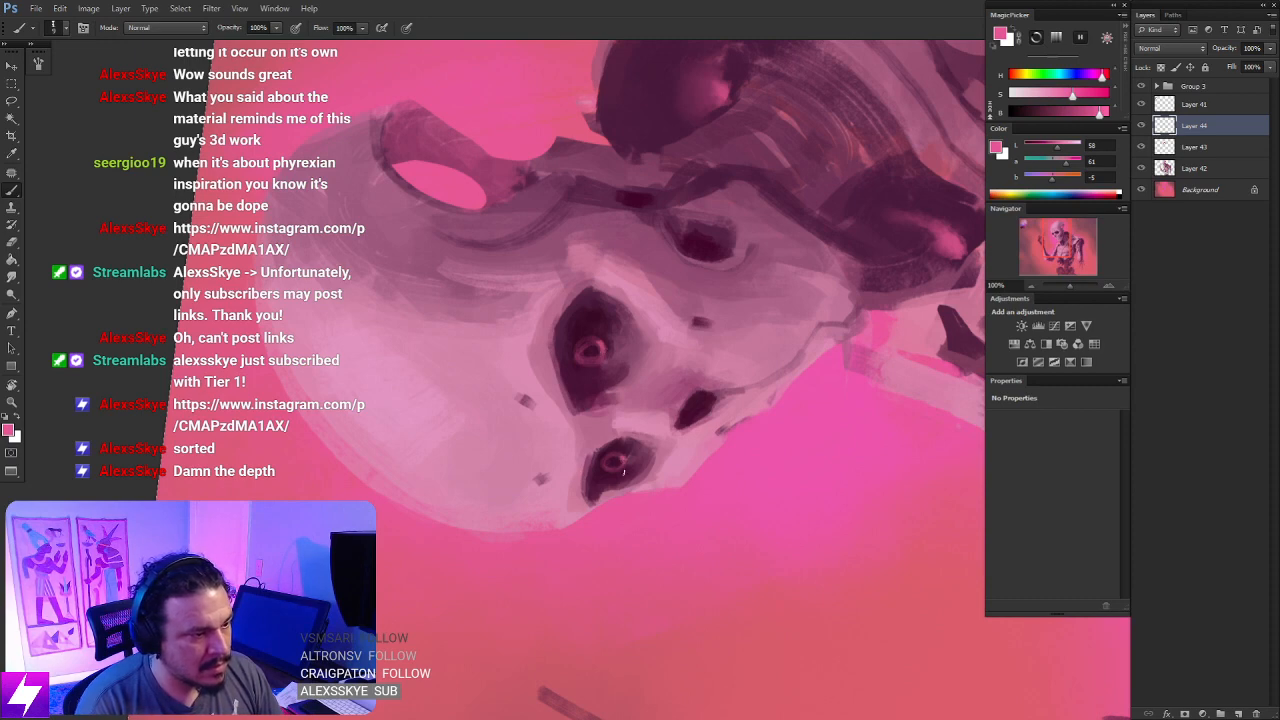
key("Escape")
key("ctrl+minus")
key("ctrl+minus")
key("ctrl+minus")
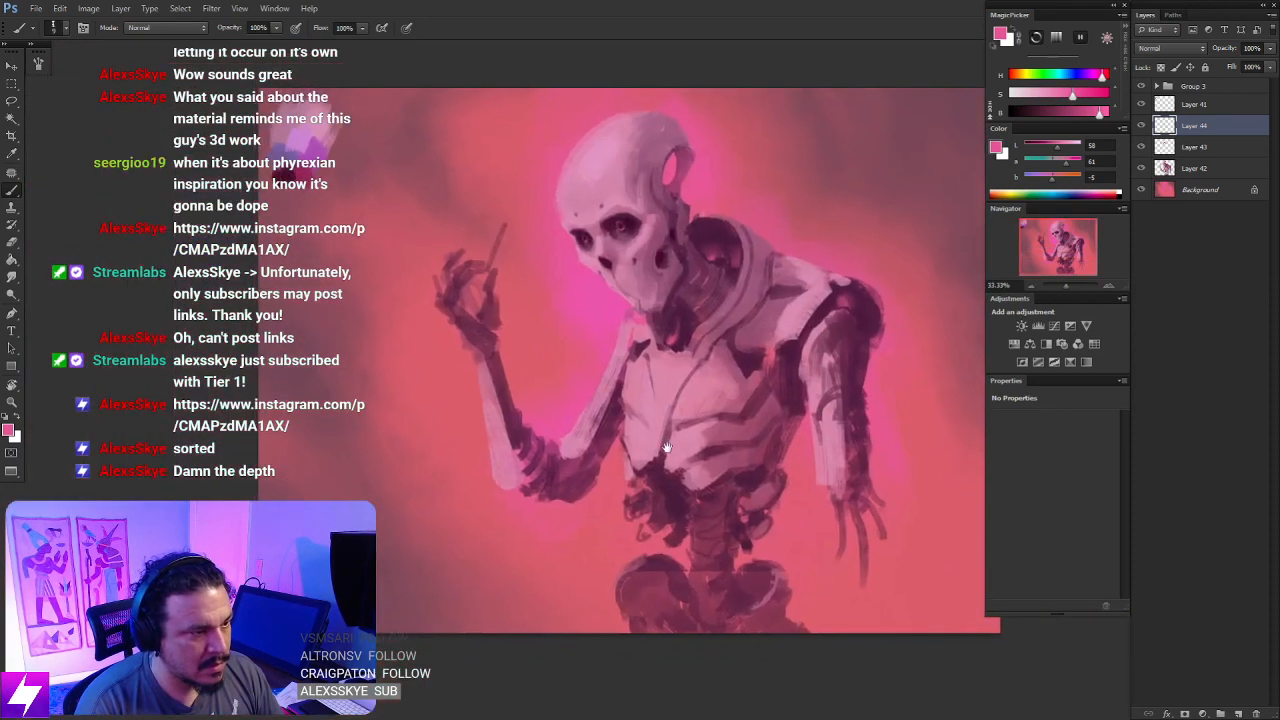
- Flip the canvas horizontally, sample a muted magenta from the jaw, and shade the chin's edge with a smaller brush
left_click_drag(754, 277, 714, 282)
key("ctrl+shift+h")
key("ctrl+plus")
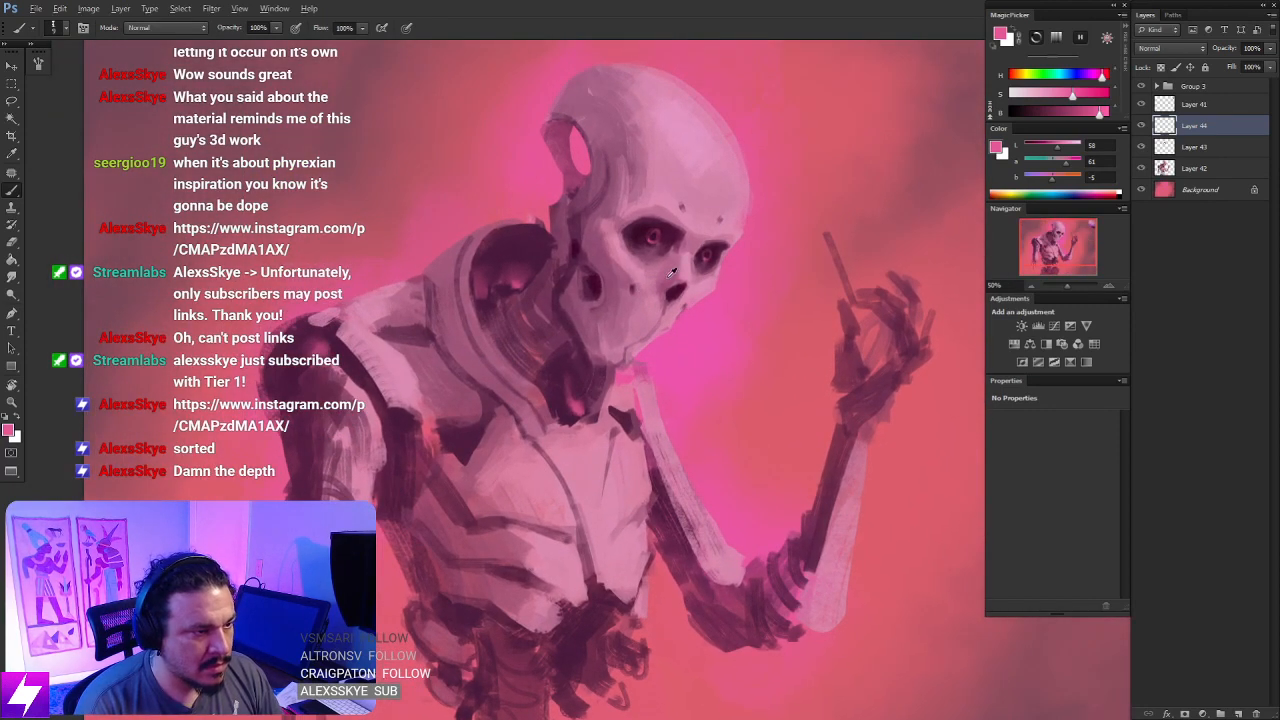
left_click(634, 325, "alt")
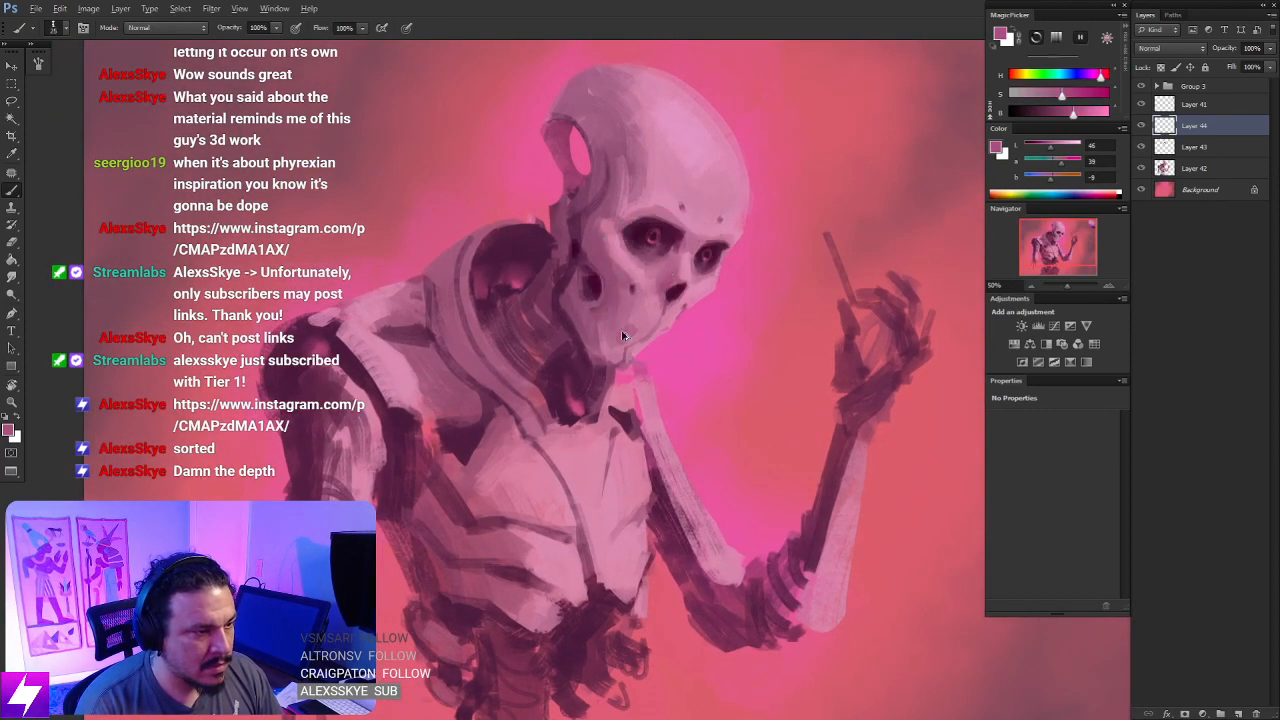
key("bracketleft")
key("bracketleft")
left_click_drag(648, 337, 637, 347)
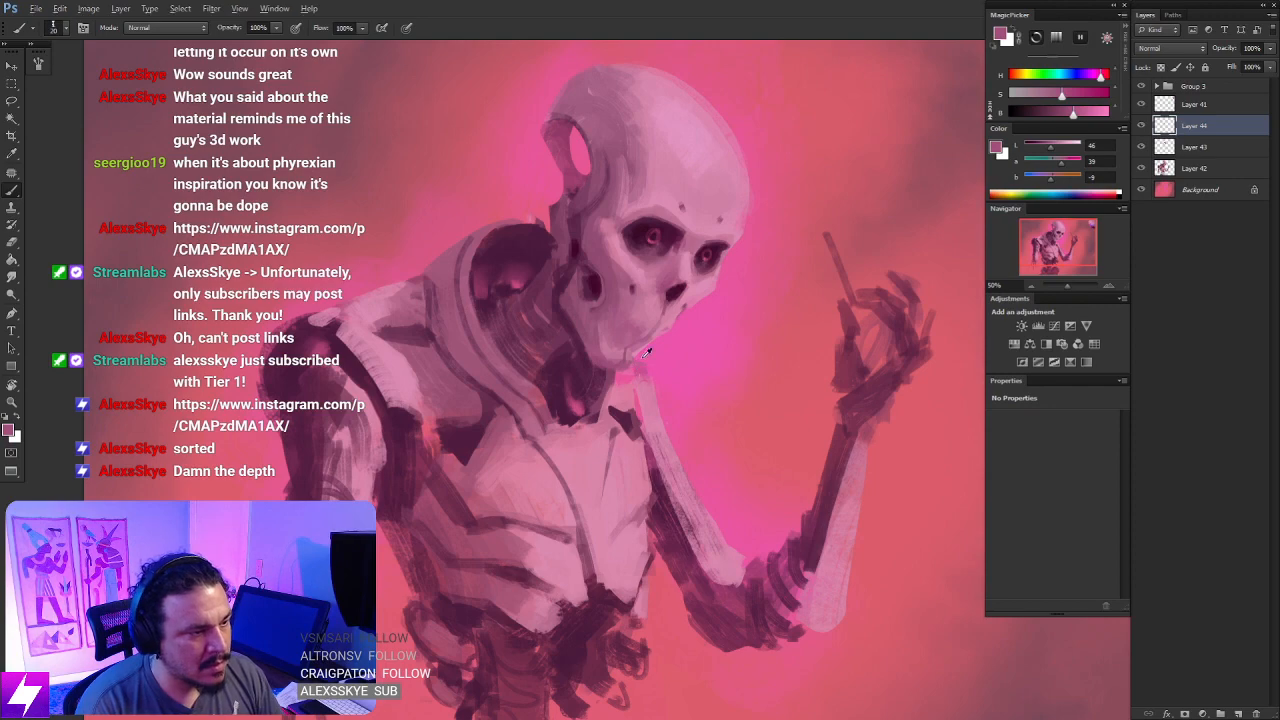
- Lasso the gap between the chin and the raised arm's shoulder, paint it with sampled light pink, and deselect
key("alt+l")
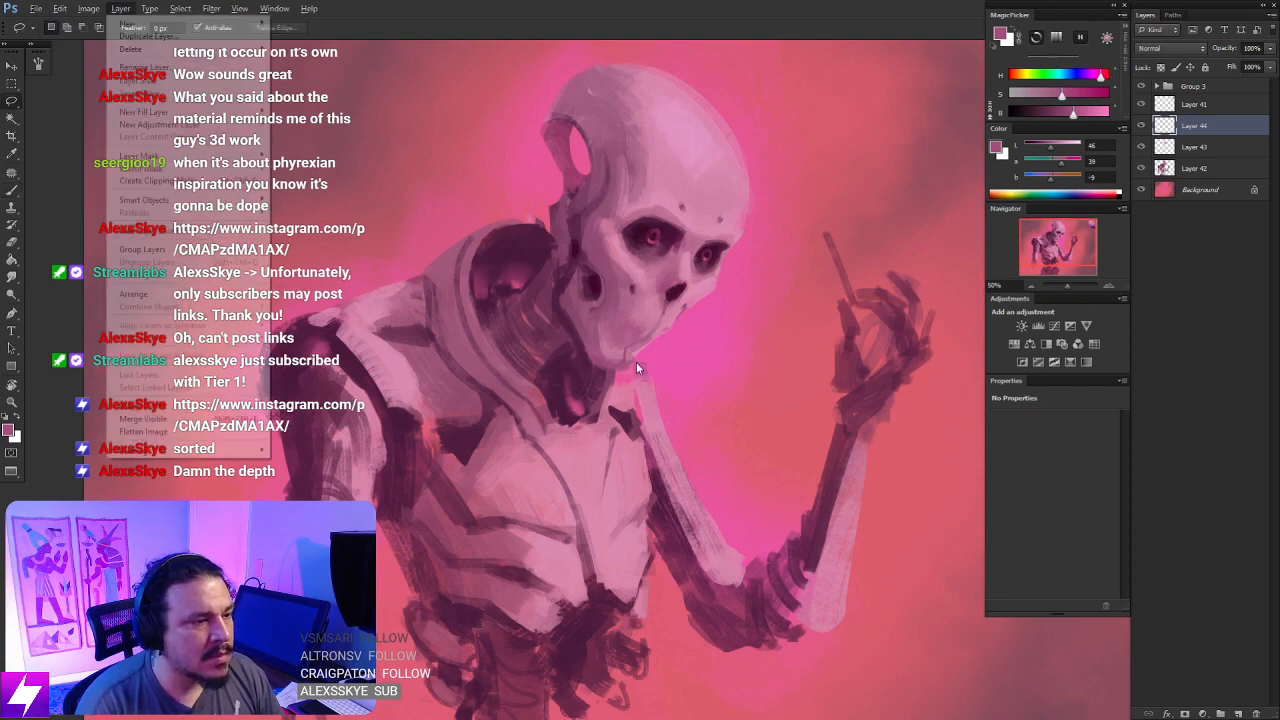
left_click(688, 328)
left_click_drag(725, 355, 676, 254)
key("ctrl+alt+z")
key("r")
mouse_move(755, 338)
left_mouse_down()
mouse_move(748, 323)
mouse_move(676, 315)
mouse_move(624, 360)
mouse_move(616, 398)
mouse_move(628, 424)
mouse_move(672, 410)
mouse_move(626, 340)
mouse_move(652, 376)
mouse_move(632, 350)
mouse_move(630, 394)
left_mouse_up()
key("Return")
key("b")
left_click(628, 298, "alt")
key("ctrl+d")
key("l")
key("b")
key("ctrl+minus")
key("Escape")
key("ctrl+minus")
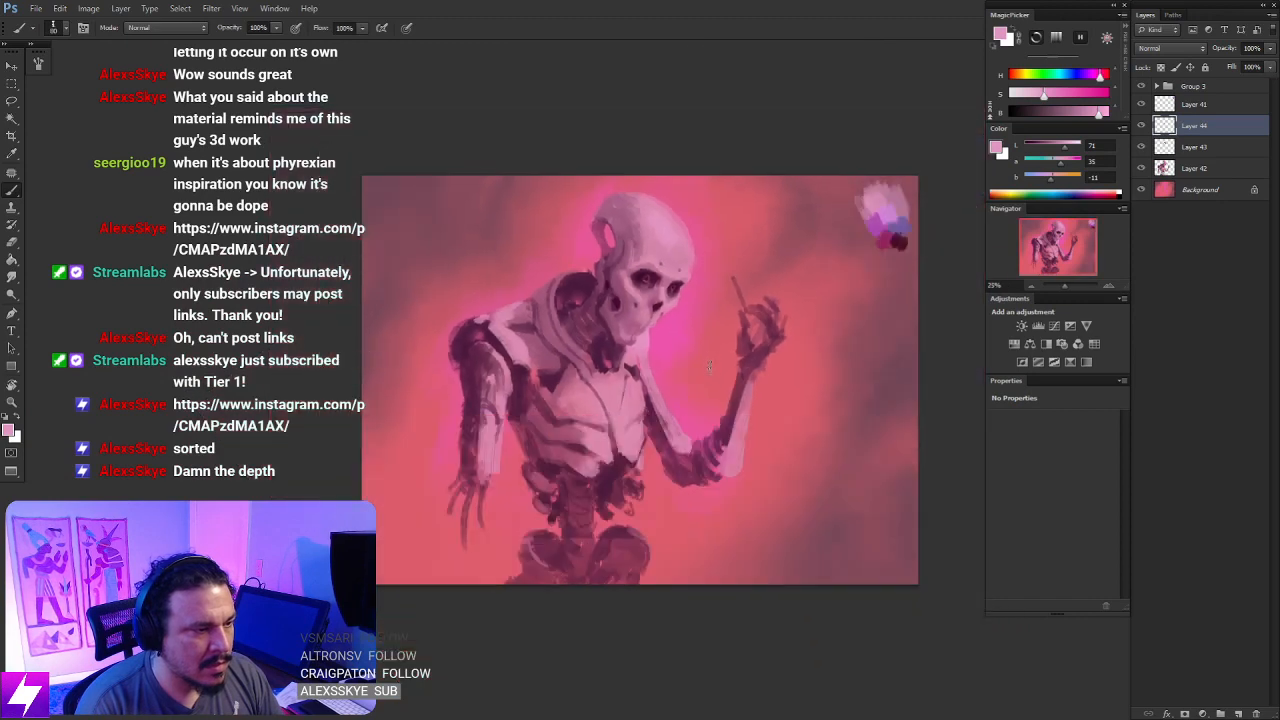
- Flip the canvas horizontally, sample plum tones from the skull, and paint small dark accents around the cheek hollow
key("ctrl+shift+h")
key("ctrl+plus")
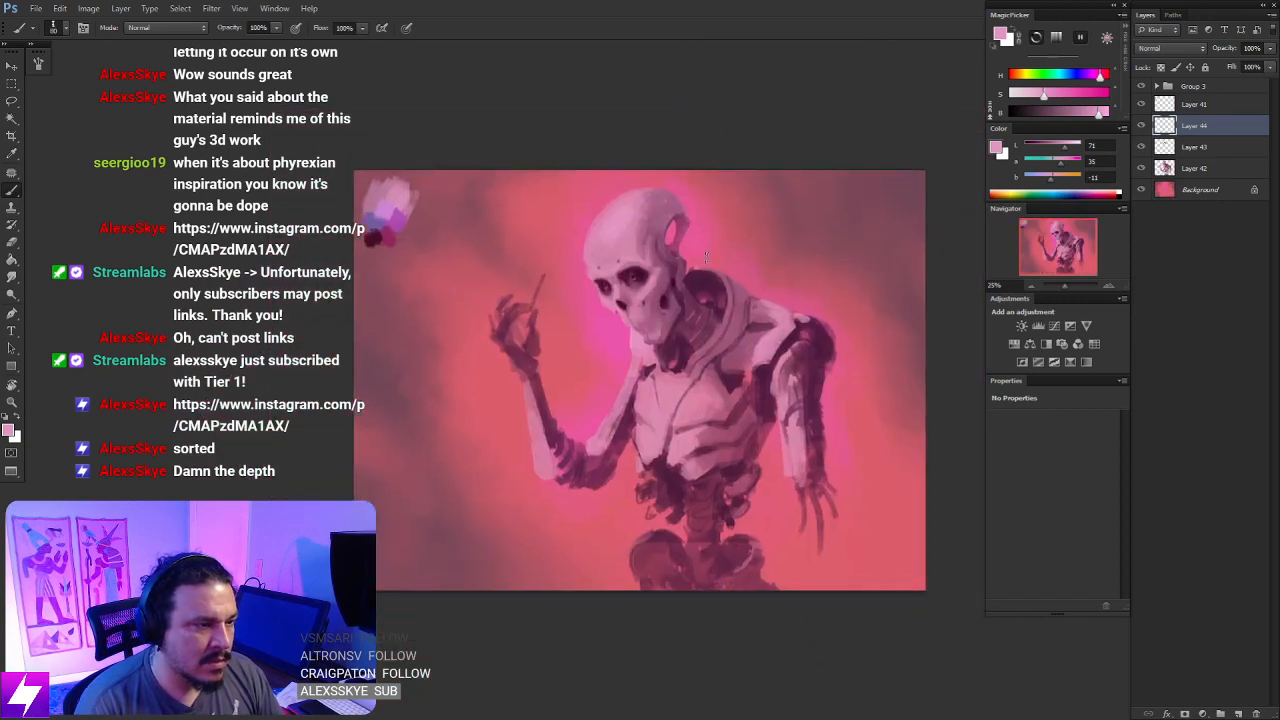
left_click_drag(718, 265, 718, 296)
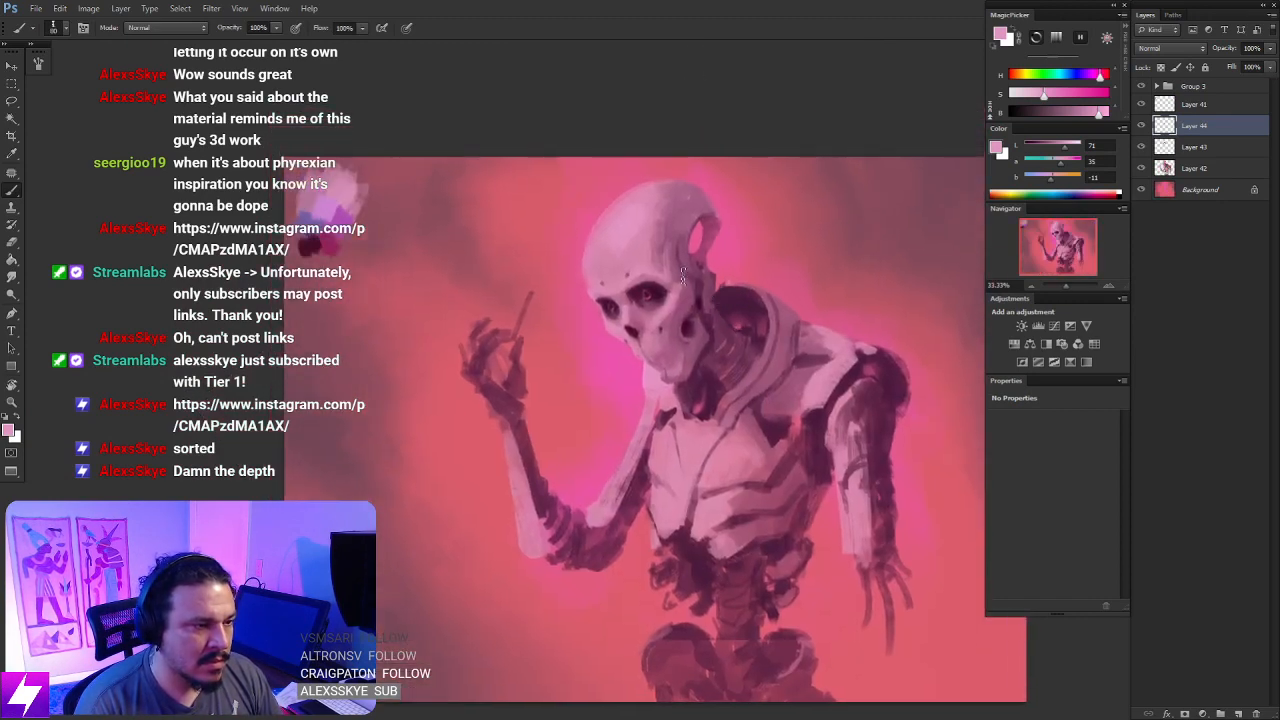
key("ctrl+plus")
key("ctrl+plus")
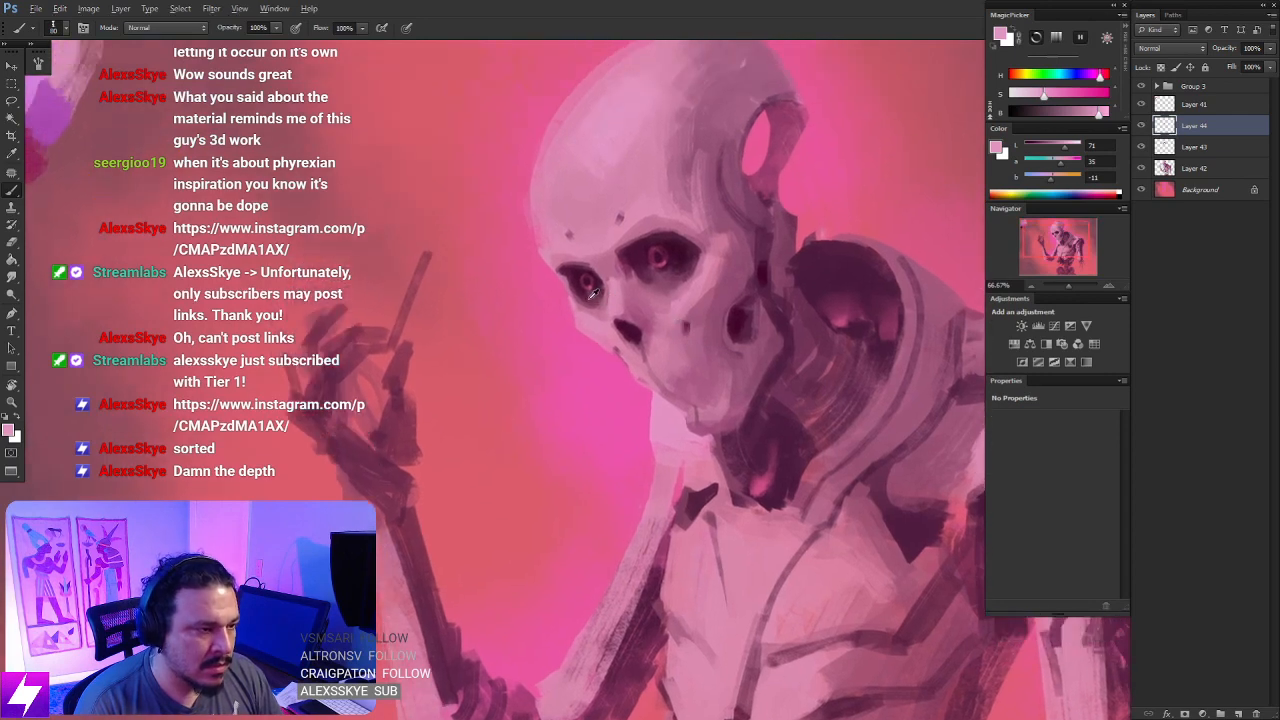
left_click(596, 300, "alt")
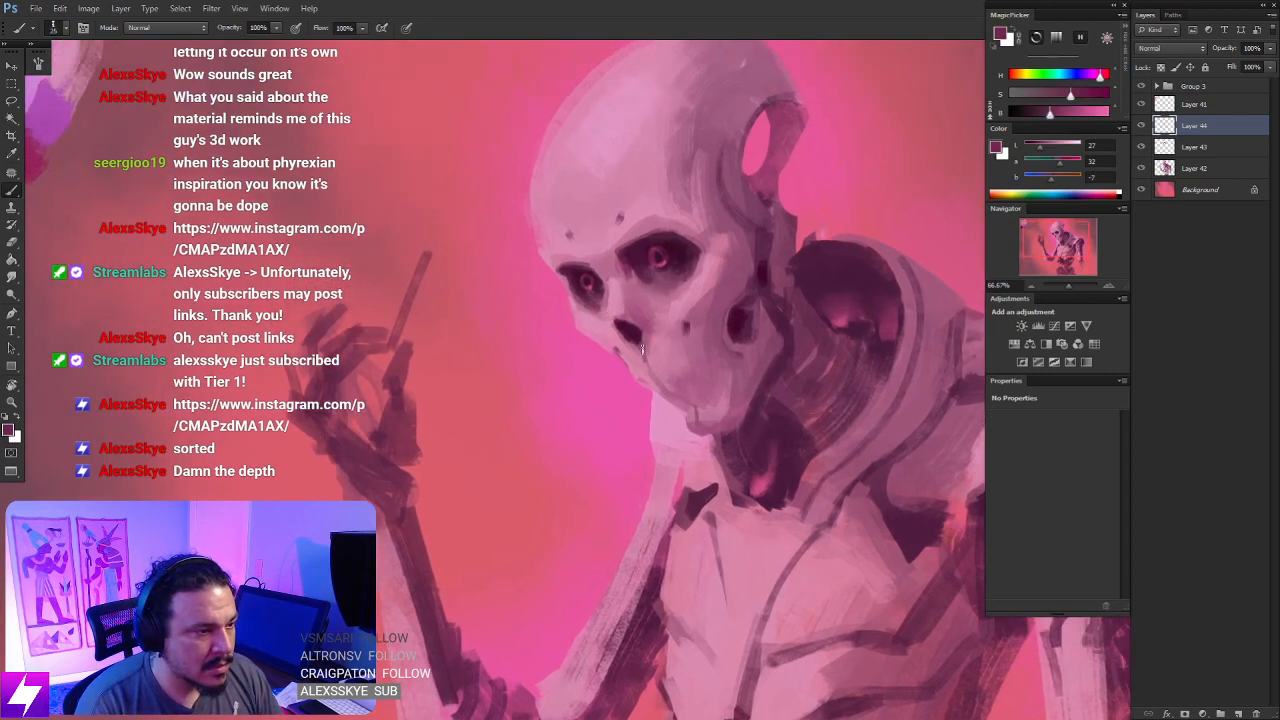
key("r")
left_click_drag(642, 349, 613, 283)
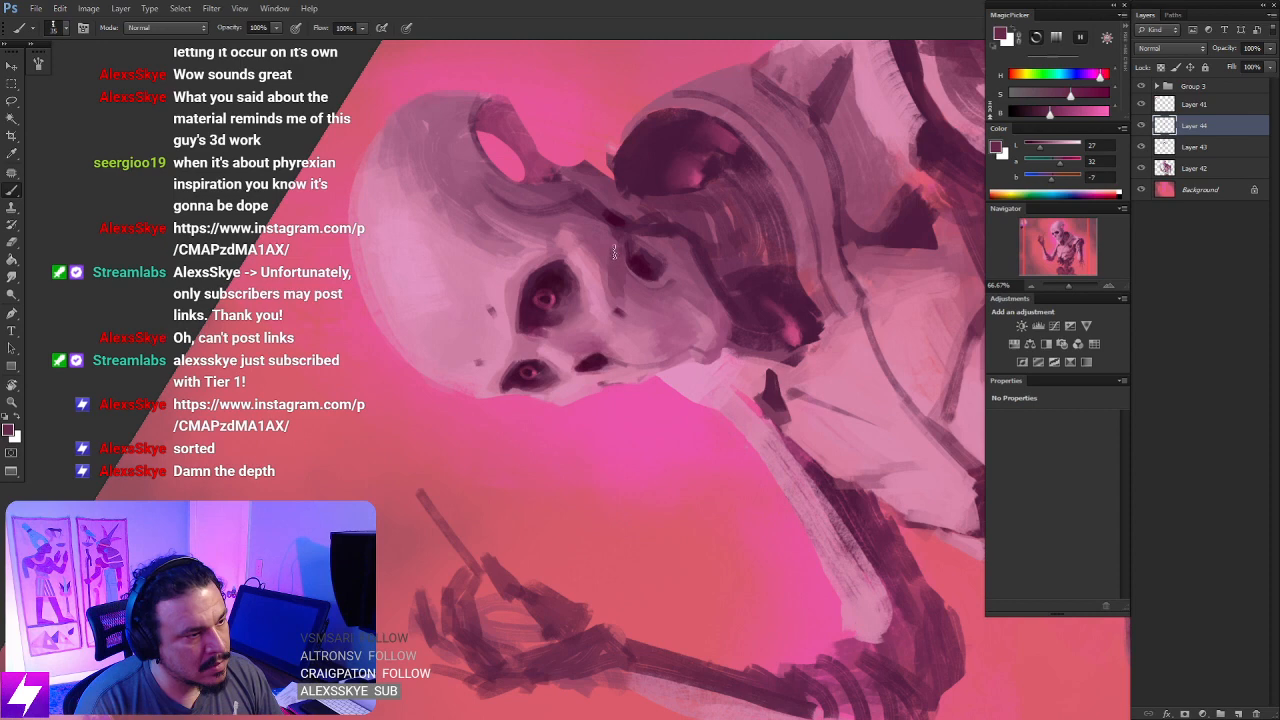
left_click(607, 250, "alt")
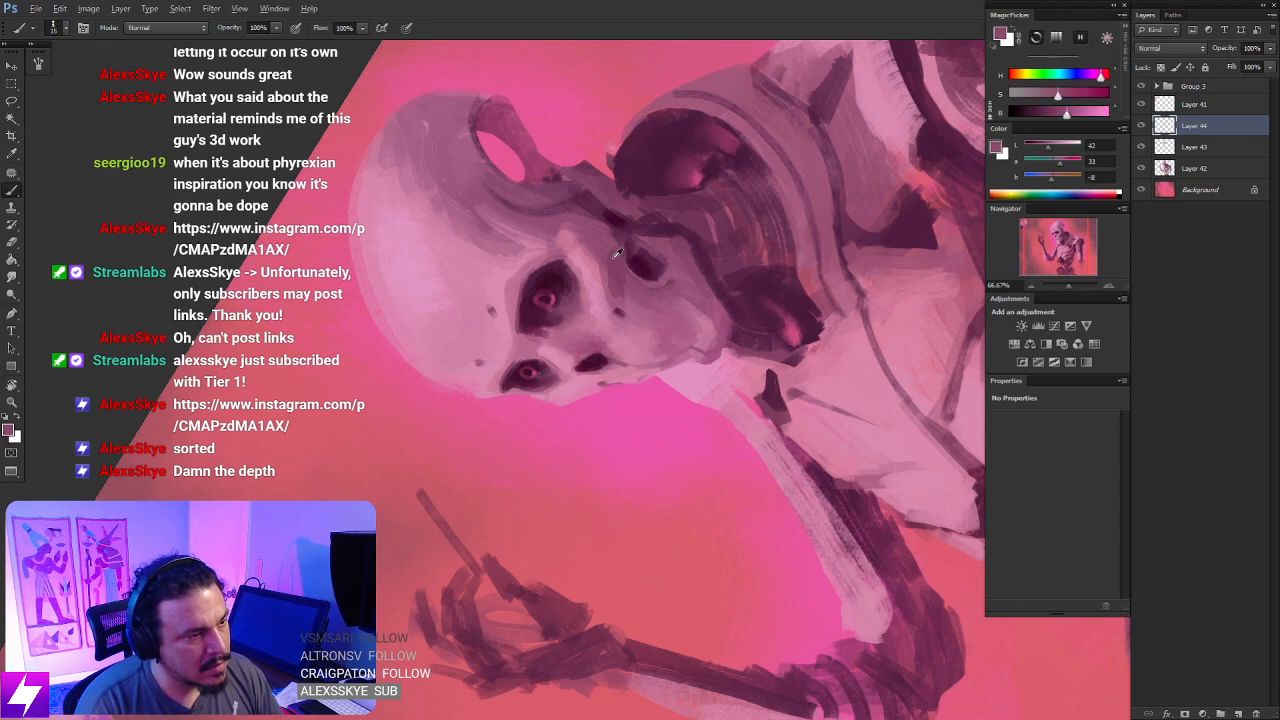
left_click(615, 247, "alt")
left_click(608, 260, "alt")
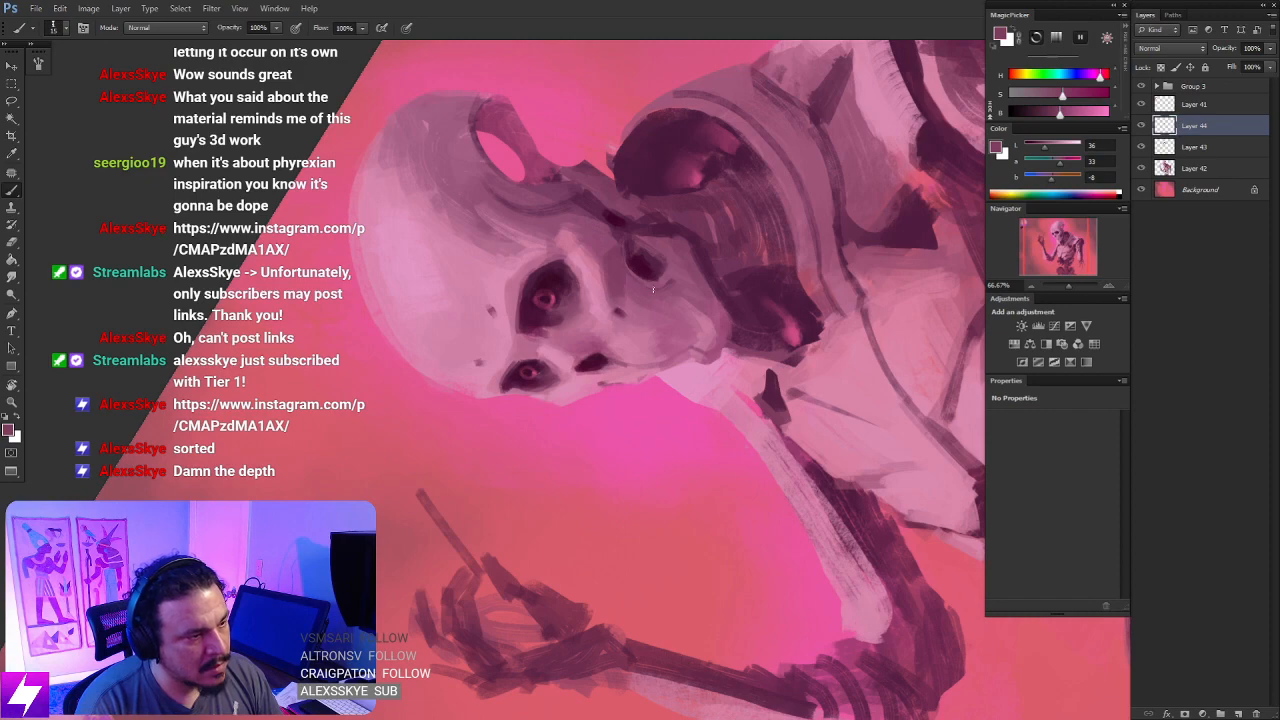
- Sample a mid magenta and paint a thin seam from the nose hollow down the front of the jaw
key("Escape")
key("r")
left_click_drag(622, 180, 685, 318)
left_click_drag(685, 318, 681, 296)
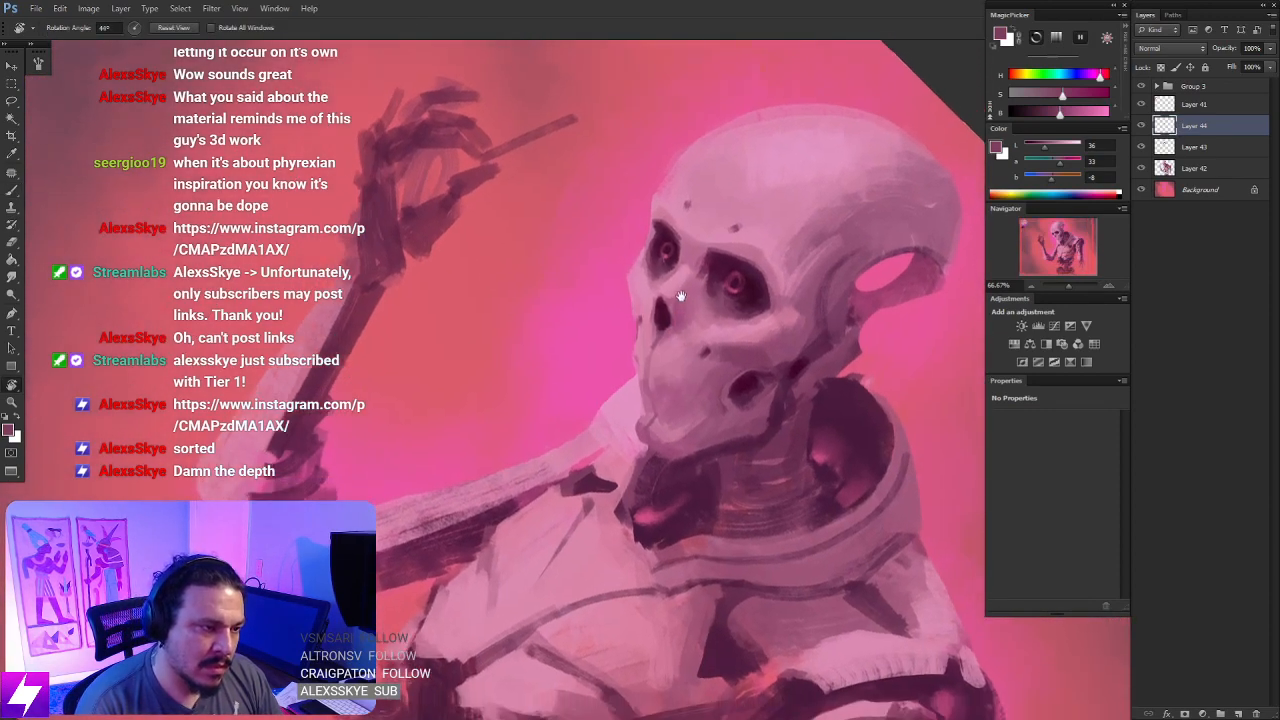
key("b")
left_click(676, 310, "alt")
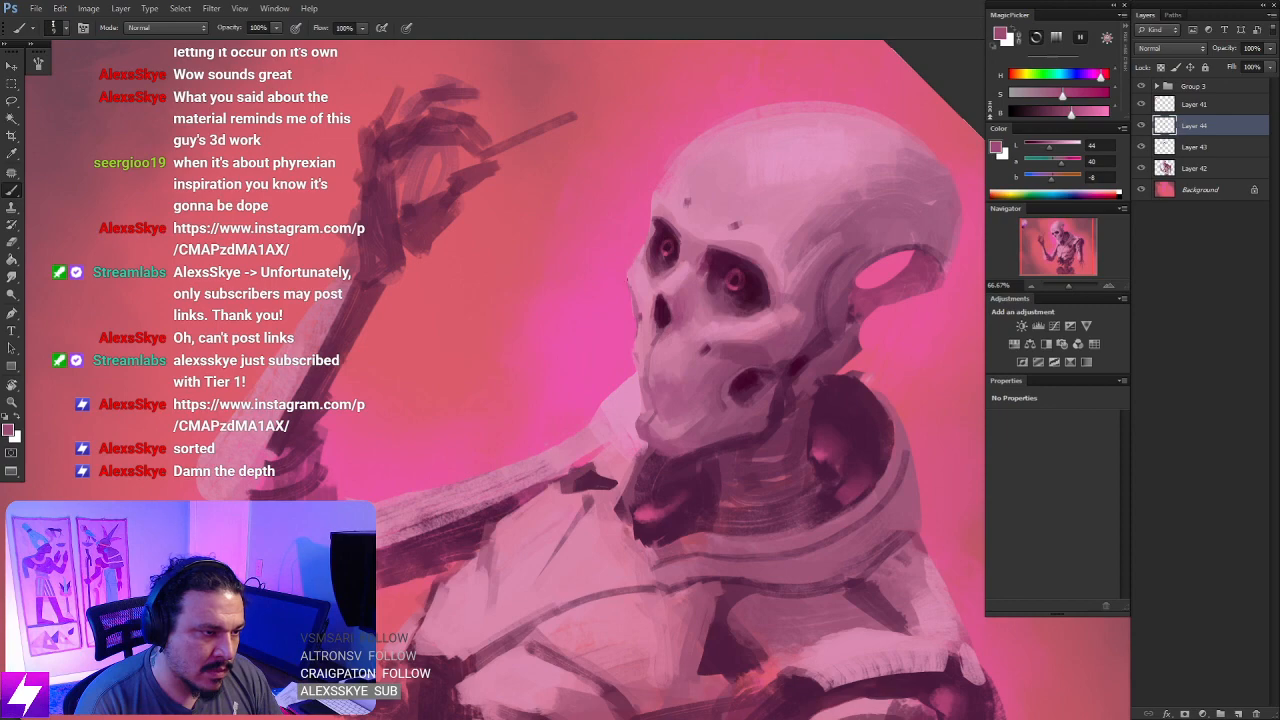
- Flip the canvas horizontally, sample a darker plum, and draw fine lines rising from the brow between the eye sockets
key("ctrl+minus")
key("ctrl+minus")
key("Escape")
mouse_move(754, 298)
left_mouse_down()
mouse_move(753, 320)
mouse_move(768, 308)
mouse_move(749, 263)
left_mouse_up()
key("F2")
key("ctrl+plus")
key("r")
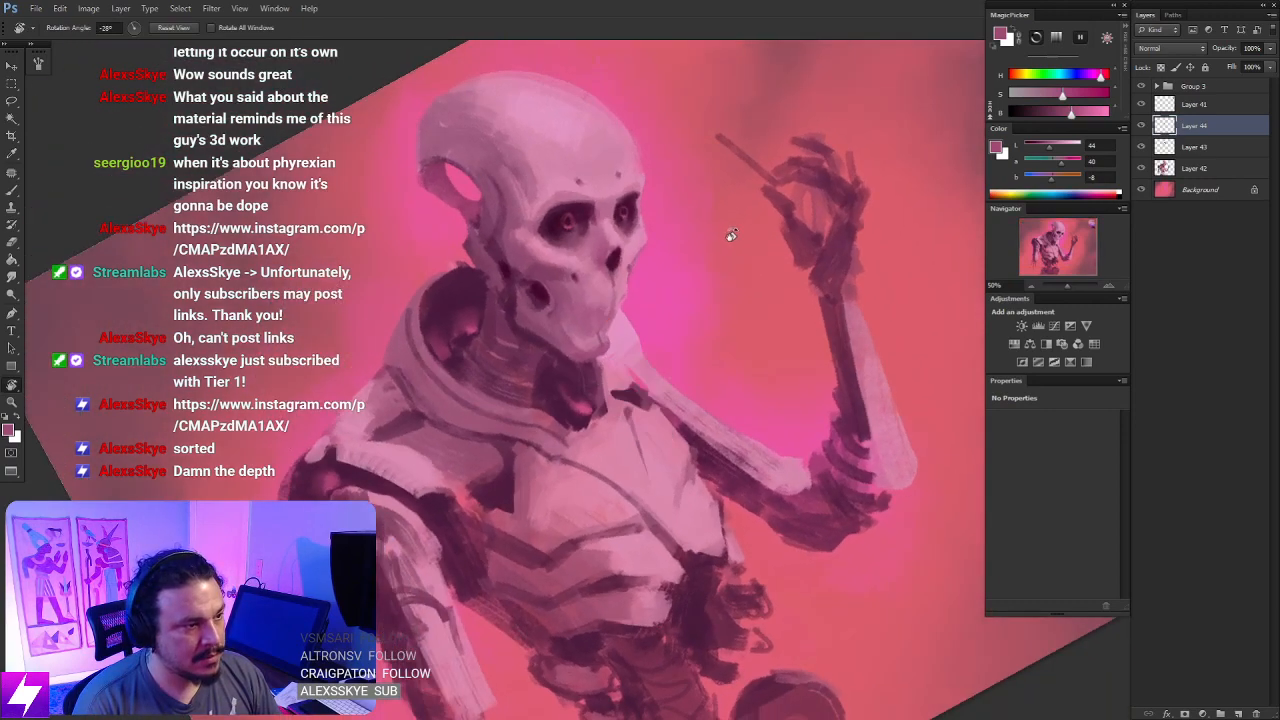
key("ctrl+plus")
left_click_drag(686, 223, 756, 298)
key("b")
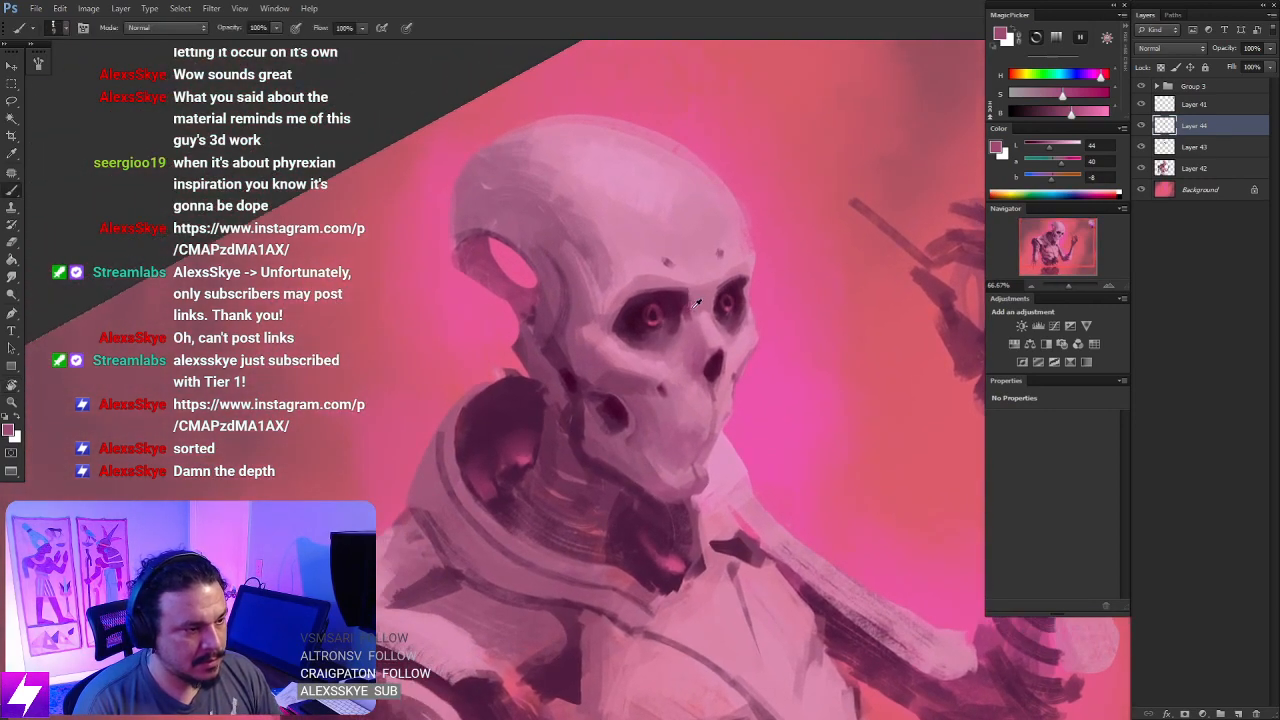
left_click(692, 304, "alt")
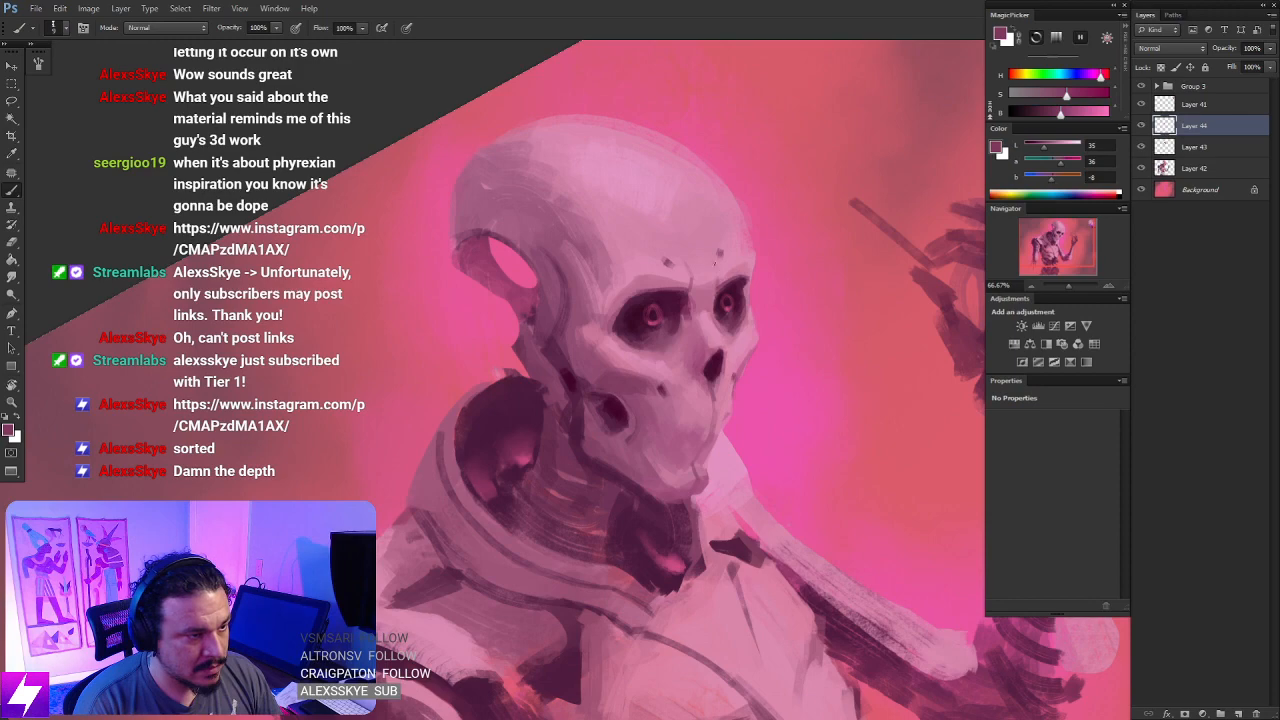
- Reset the canvas rotation and draw a thin oval panel line on the forehead, joined to the brow line
left_click_drag(951, 402, 717, 248)
key("r")
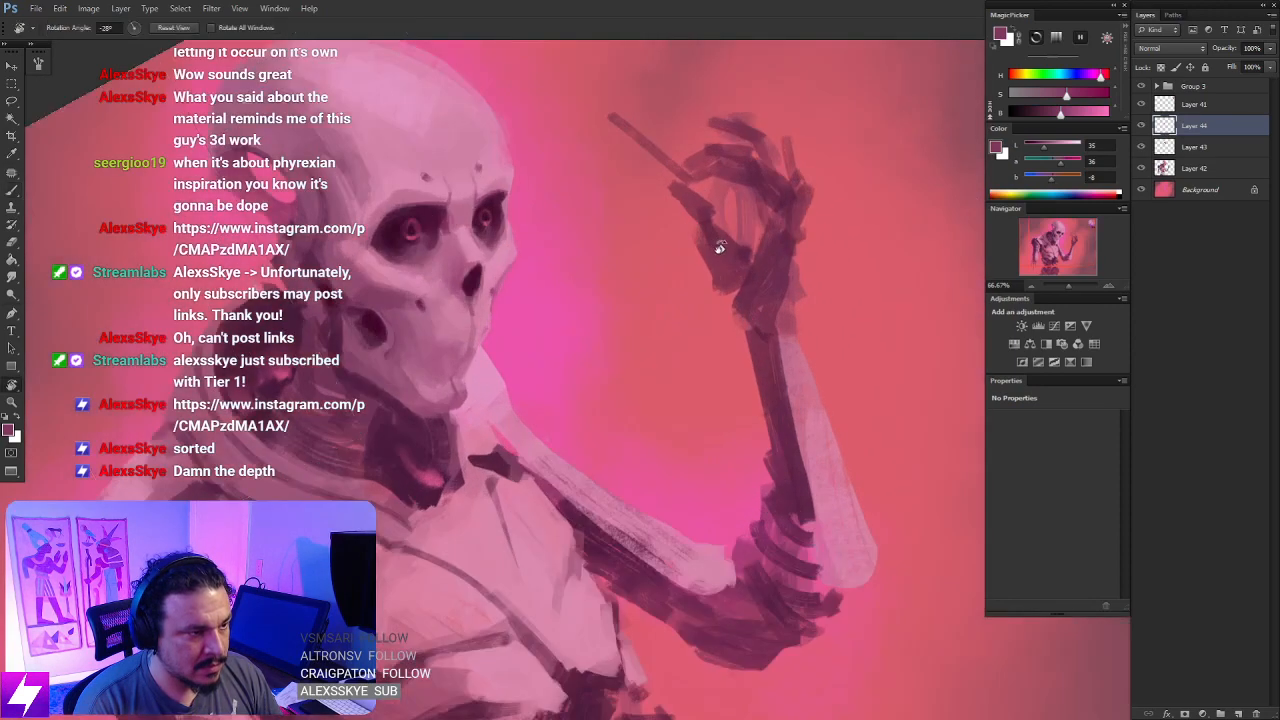
key("Escape")
left_click_drag(667, 134, 738, 378)
key("b")
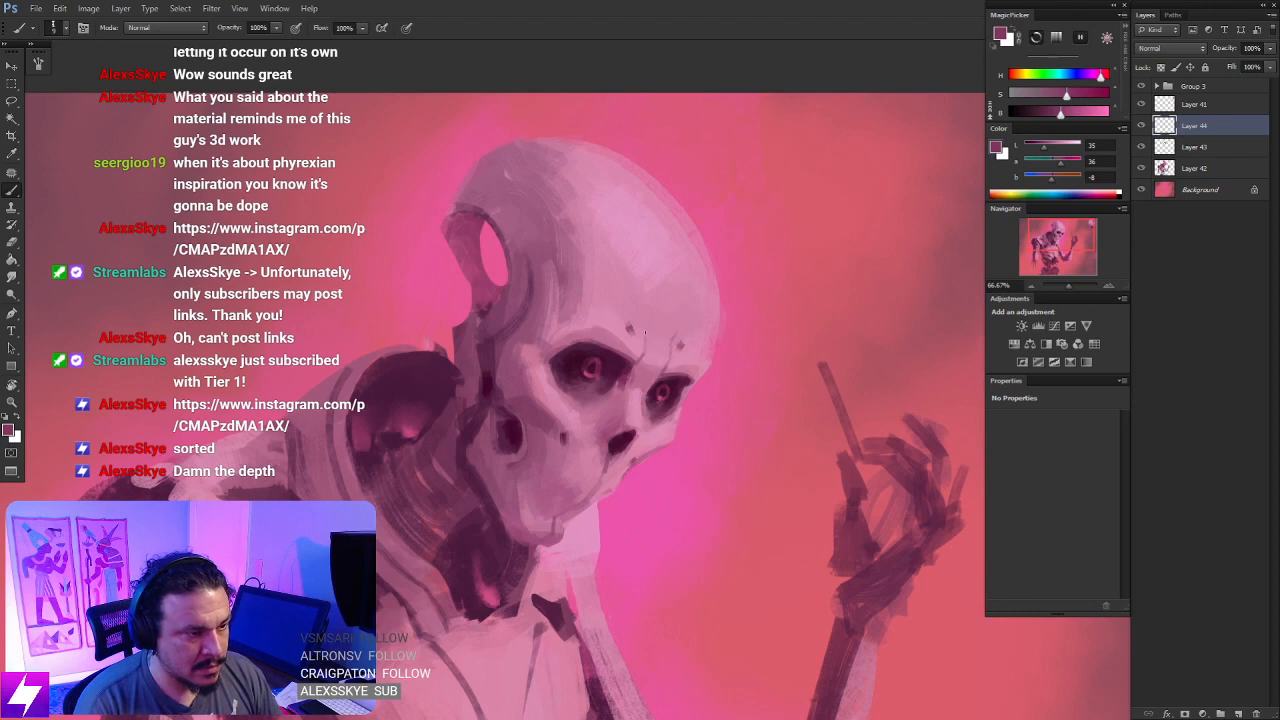
left_click_drag(711, 300, 707, 297)
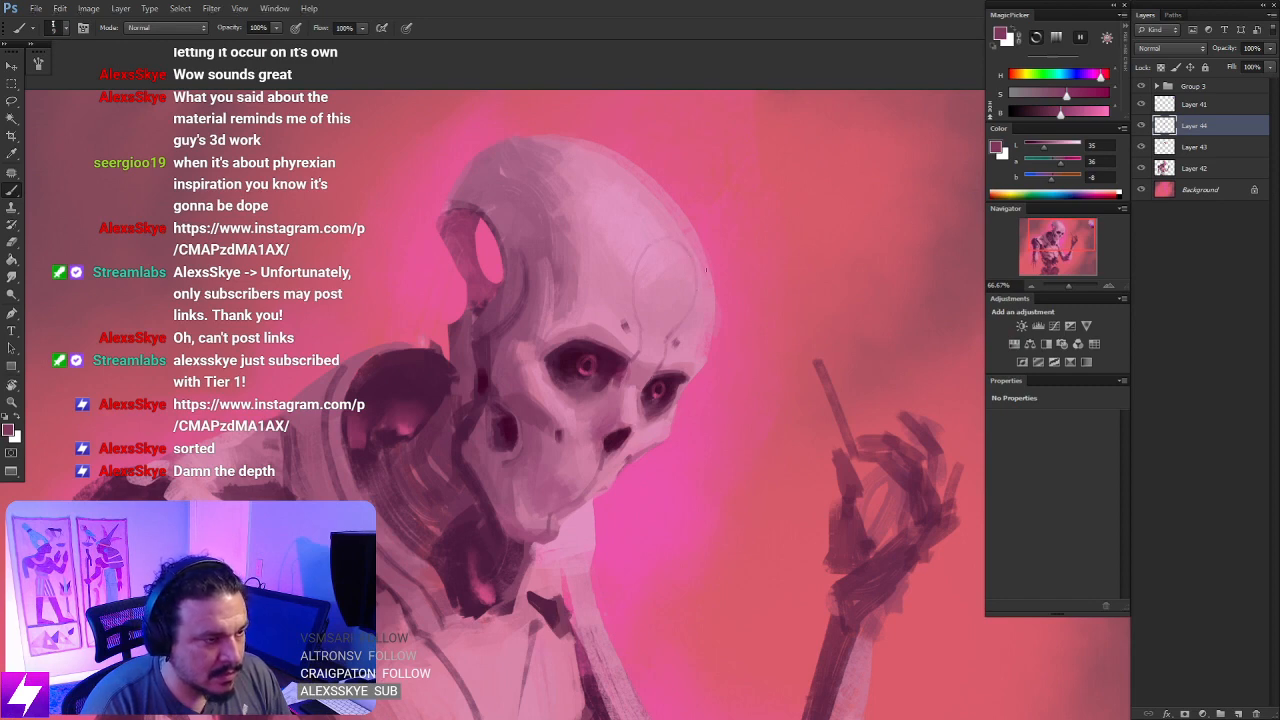
- Flip the canvas horizontally and examine how the forehead linework reads on the whole figure and up close
key("ctrl+minus")
key("ctrl+minus")
key("ctrl+minus")
key("ctrl+shift+h")
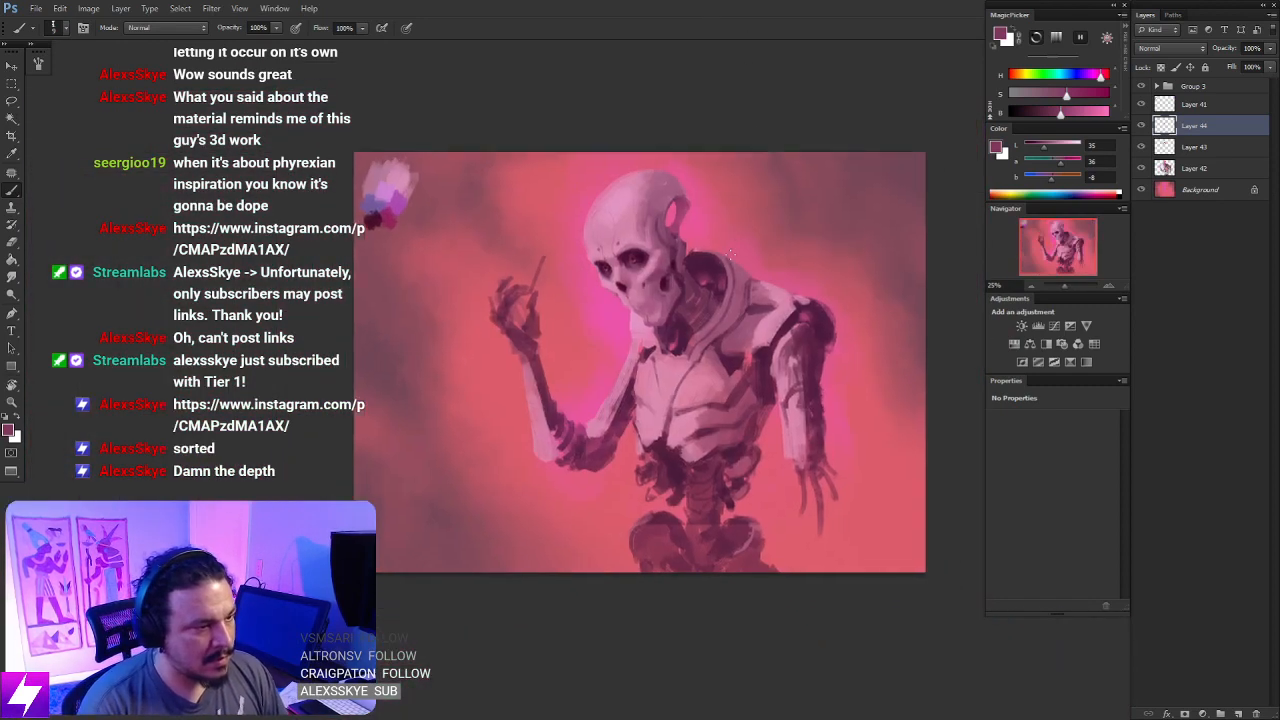
key("ctrl+plus")
left_click_drag(709, 271, 679, 297)
key("ctrl+plus")
key("ctrl+plus")
mouse_move(590, 216)
left_mouse_down()
mouse_move(625, 212)
mouse_move(646, 277)
left_mouse_up()
left_click_drag(667, 232, 651, 266)
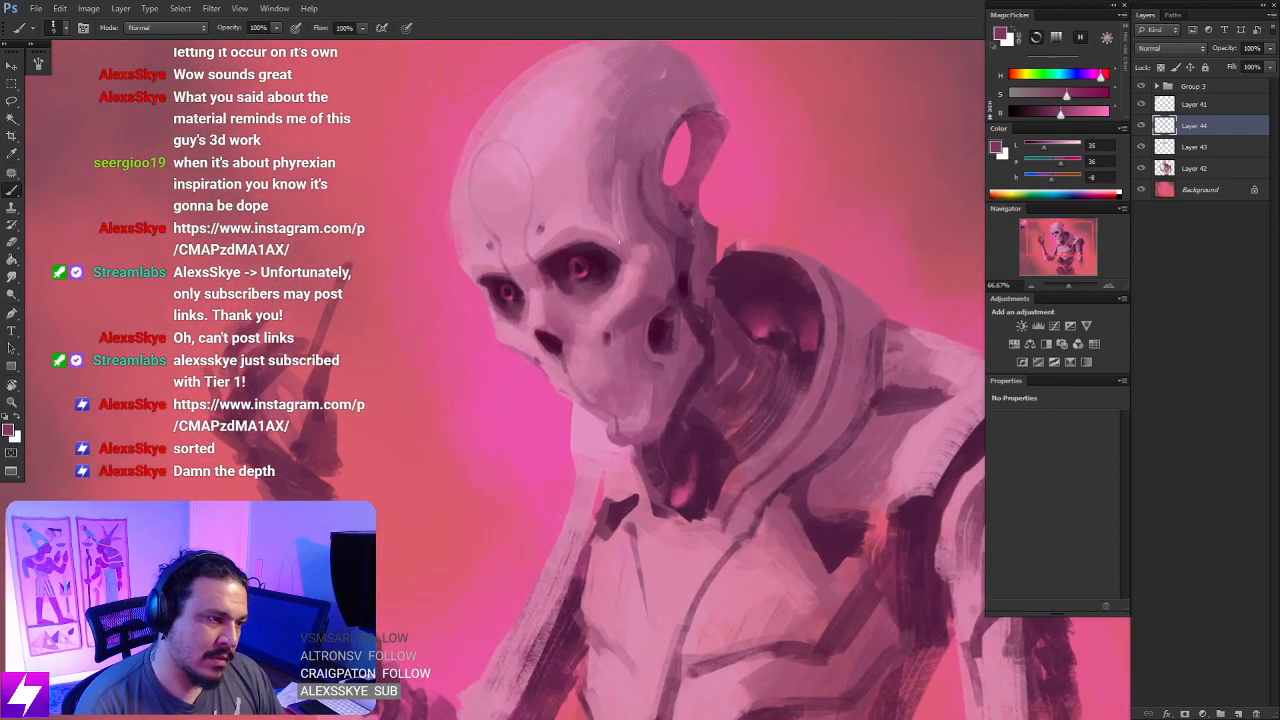
key("ctrl+minus")
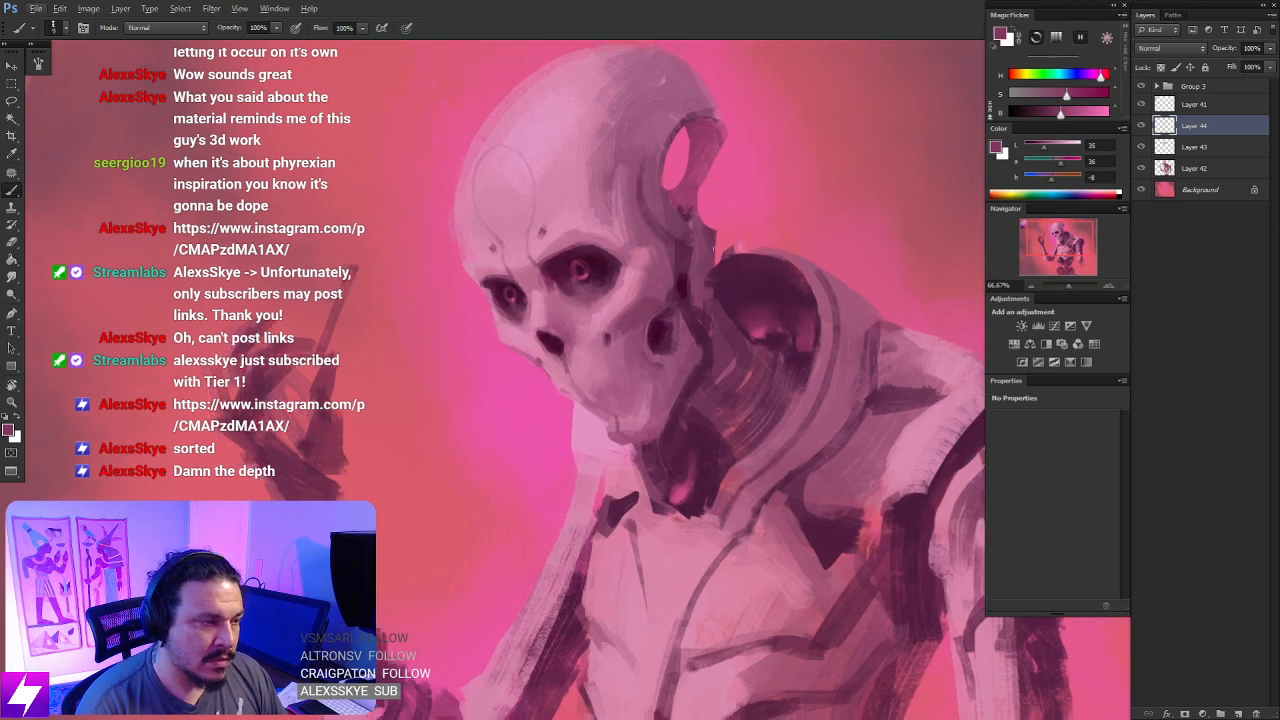
- Darken the brush colour to a near-black plum and deepen the shadows inside both eye sockets
left_click_drag(743, 257, 816, 262)
left_click_drag(168, 212, 162, 218)
left_click_drag(1036, 112, 1028, 112)
key("ctrl+plus")
key("ctrl+plus")
left_click_drag(665, 257, 640, 299)
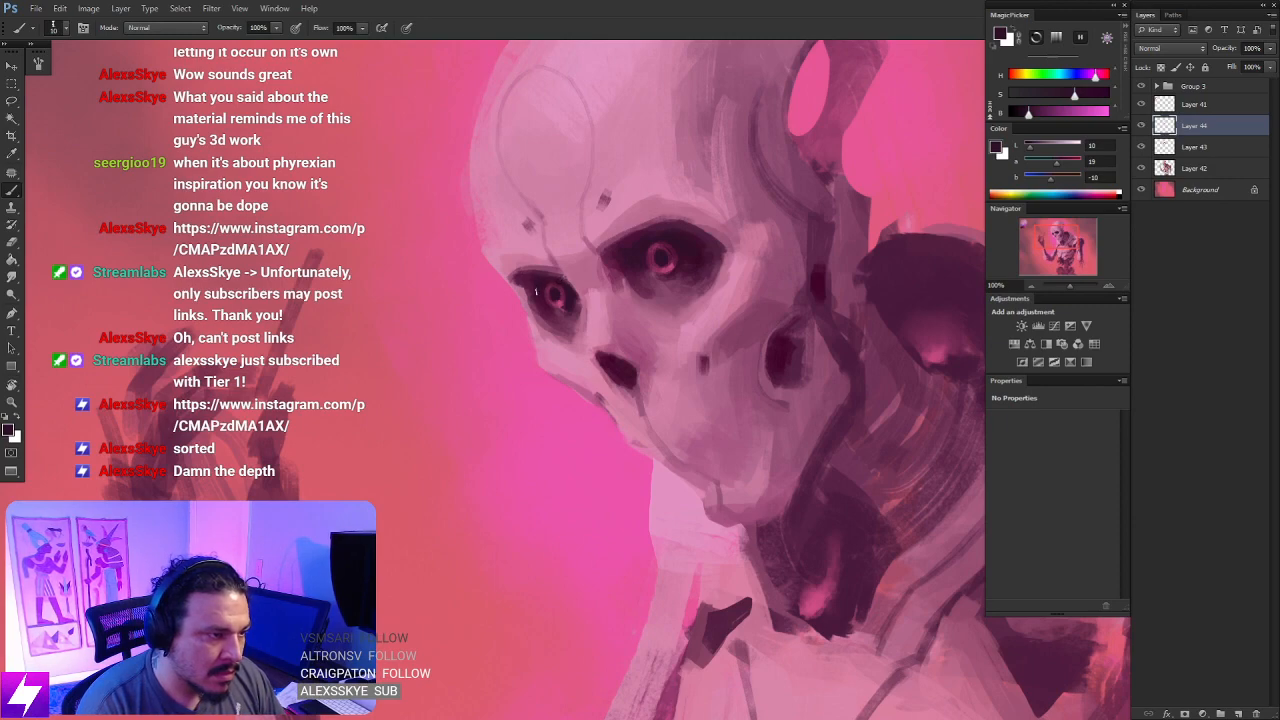
- Flip the canvas horizontally and examine the skull's darkened eye sockets on the whole figure and up close
key("ctrl+minus")
key("ctrl+minus")
key("ctrl+minus")
key("ctrl+minus")
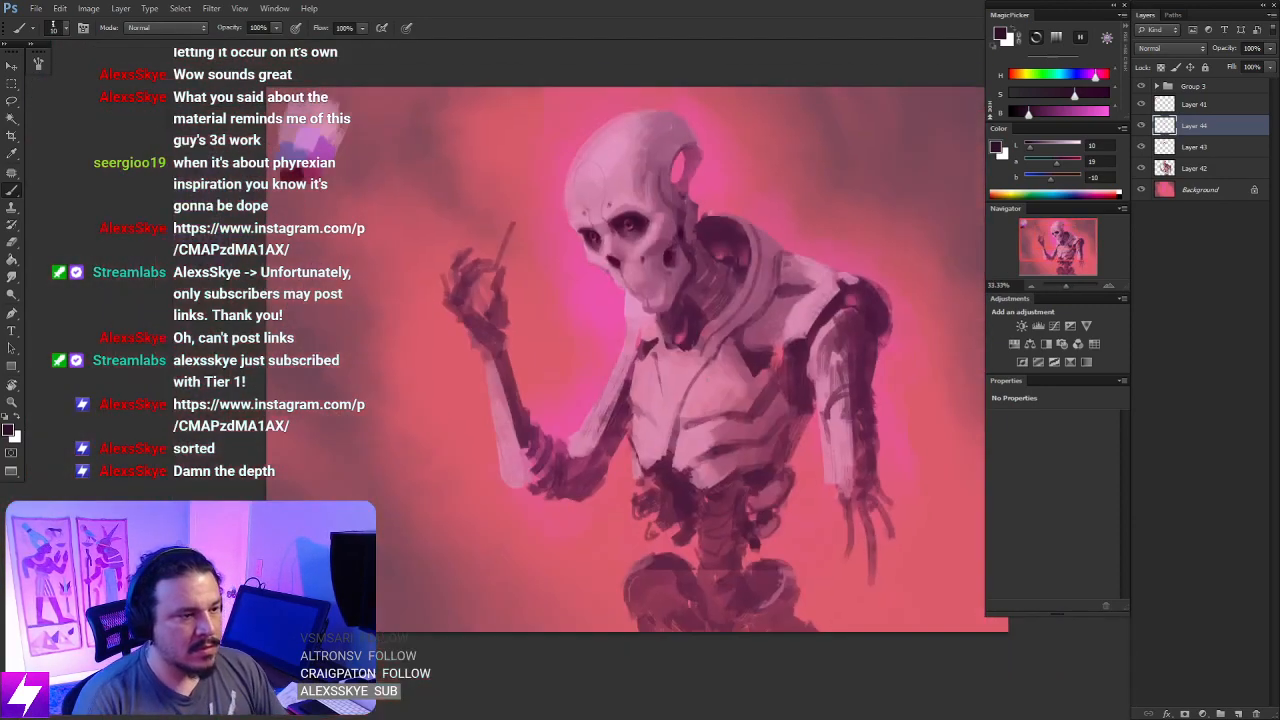
key("ctrl+shift+h")
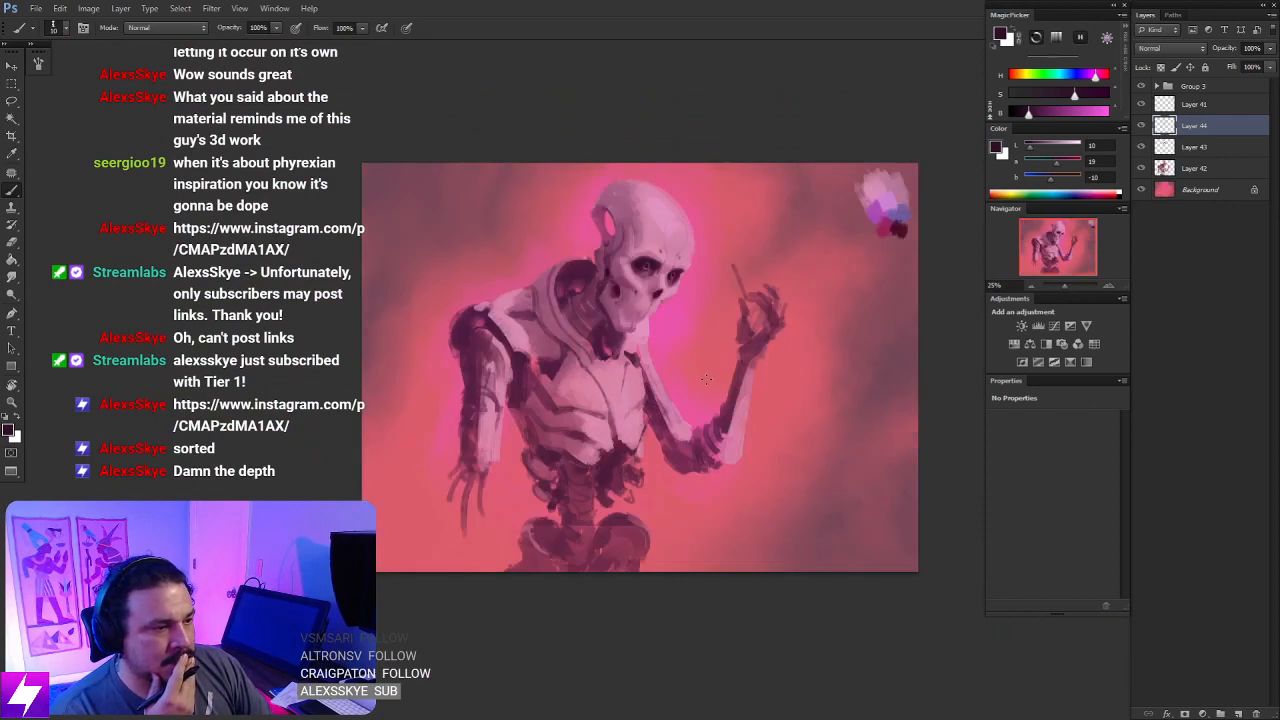
key("ctrl+plus")
key("ctrl+plus")
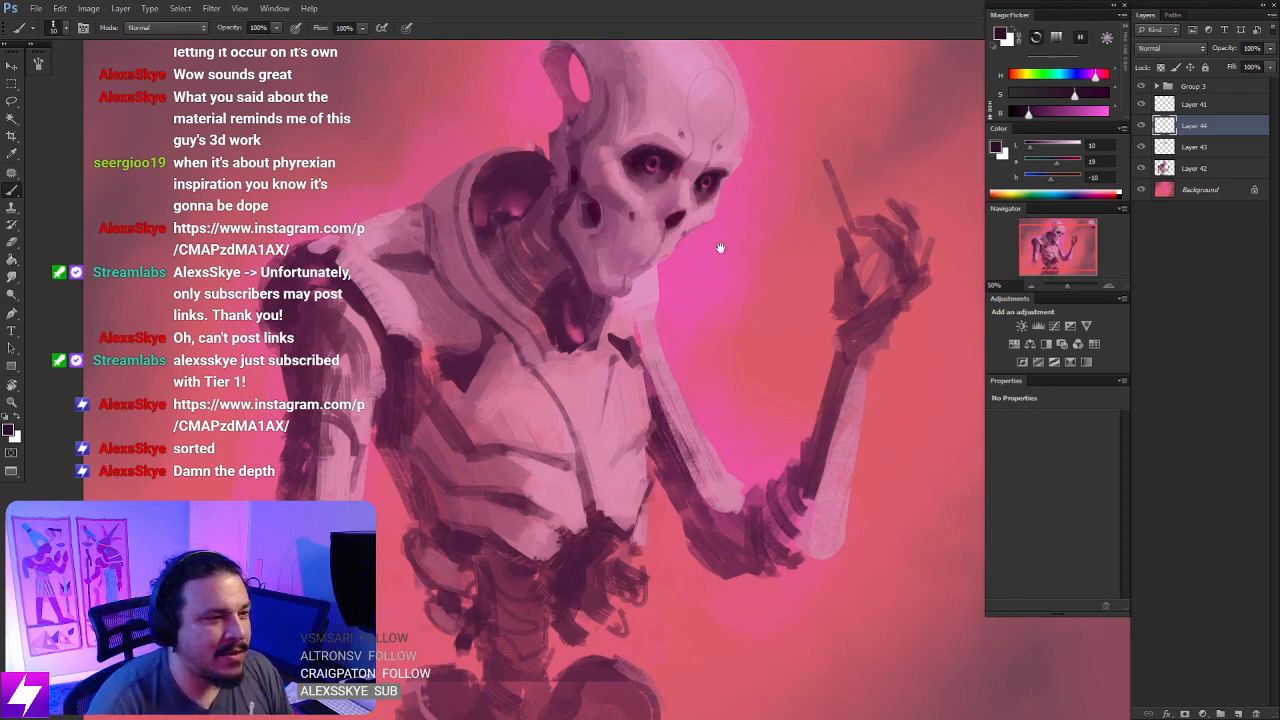
left_click_drag(720, 247, 695, 342)
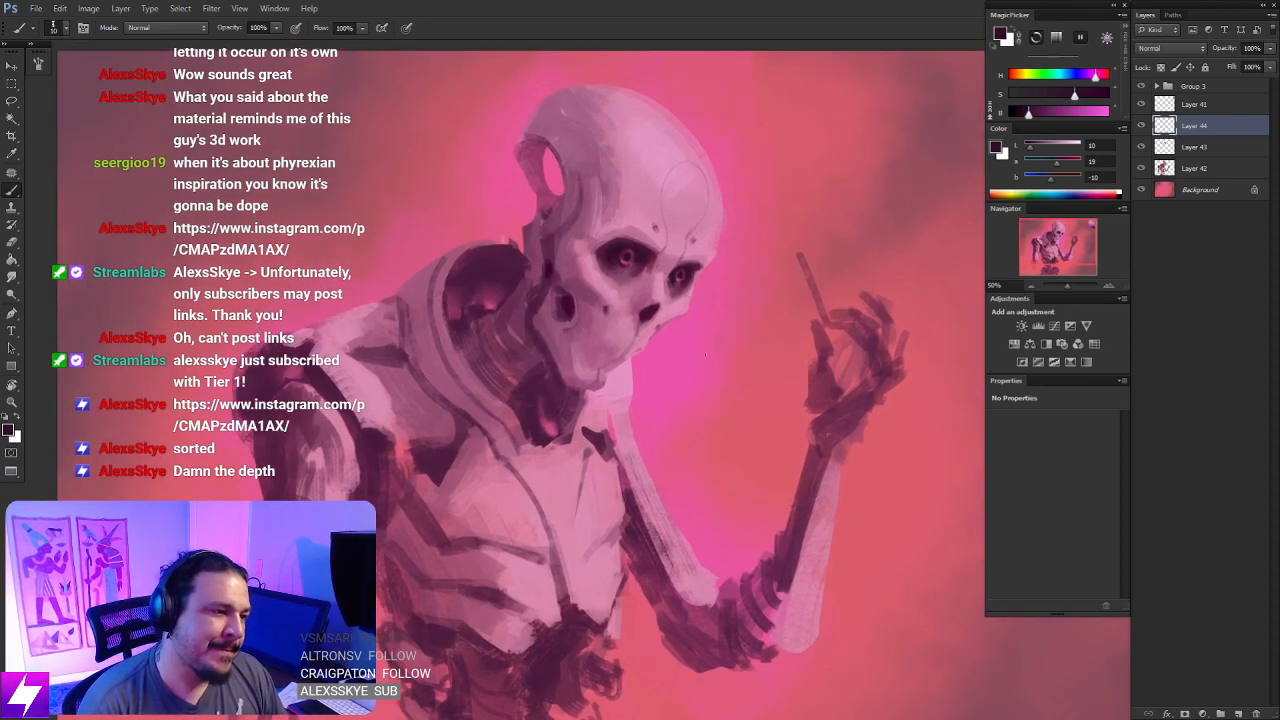
key("ctrl+plus")
left_click_drag(625, 270, 657, 343)
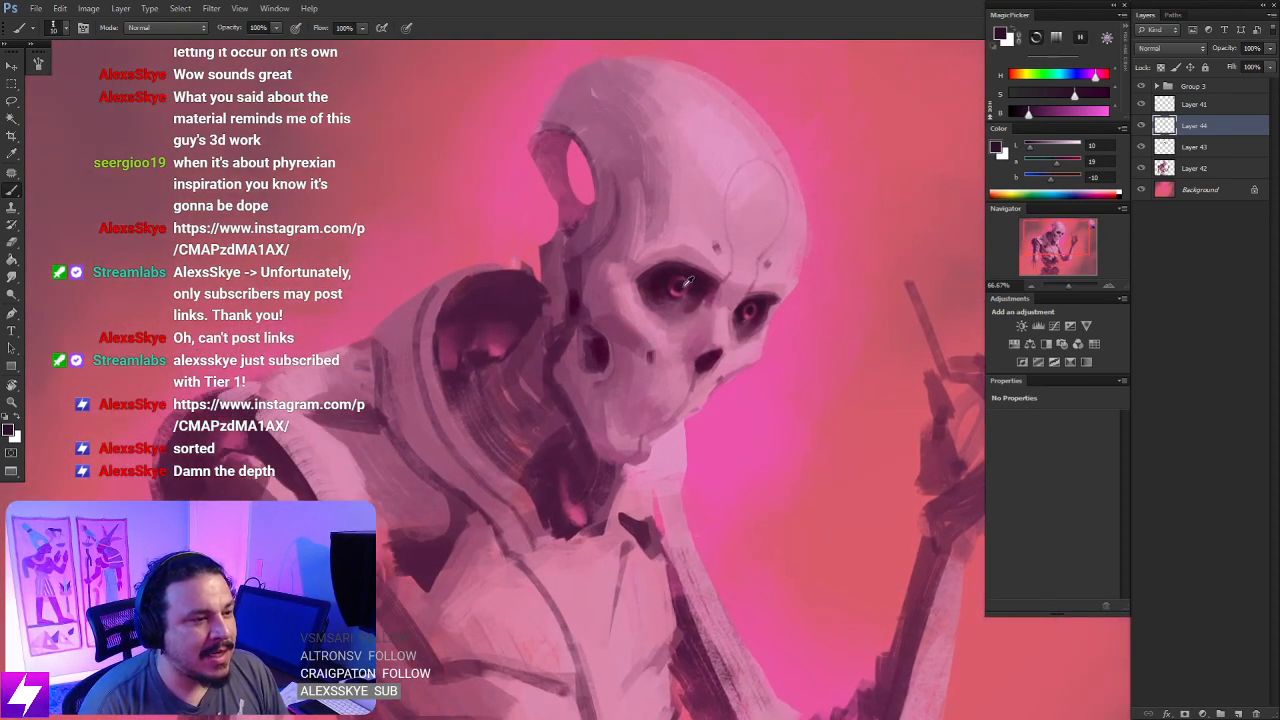
- Sample a dark plum beside the near pupil and smudge the paint just beneath the eye socket
left_click(674, 281, "alt")
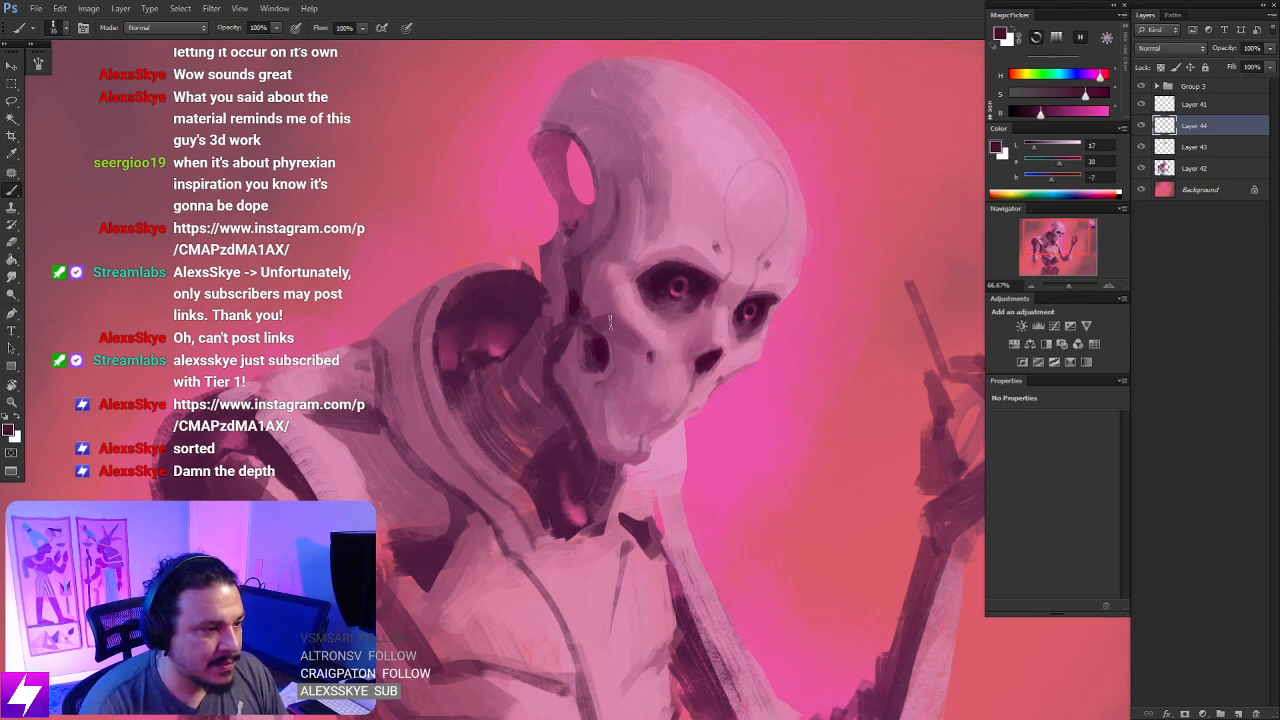
key("r")
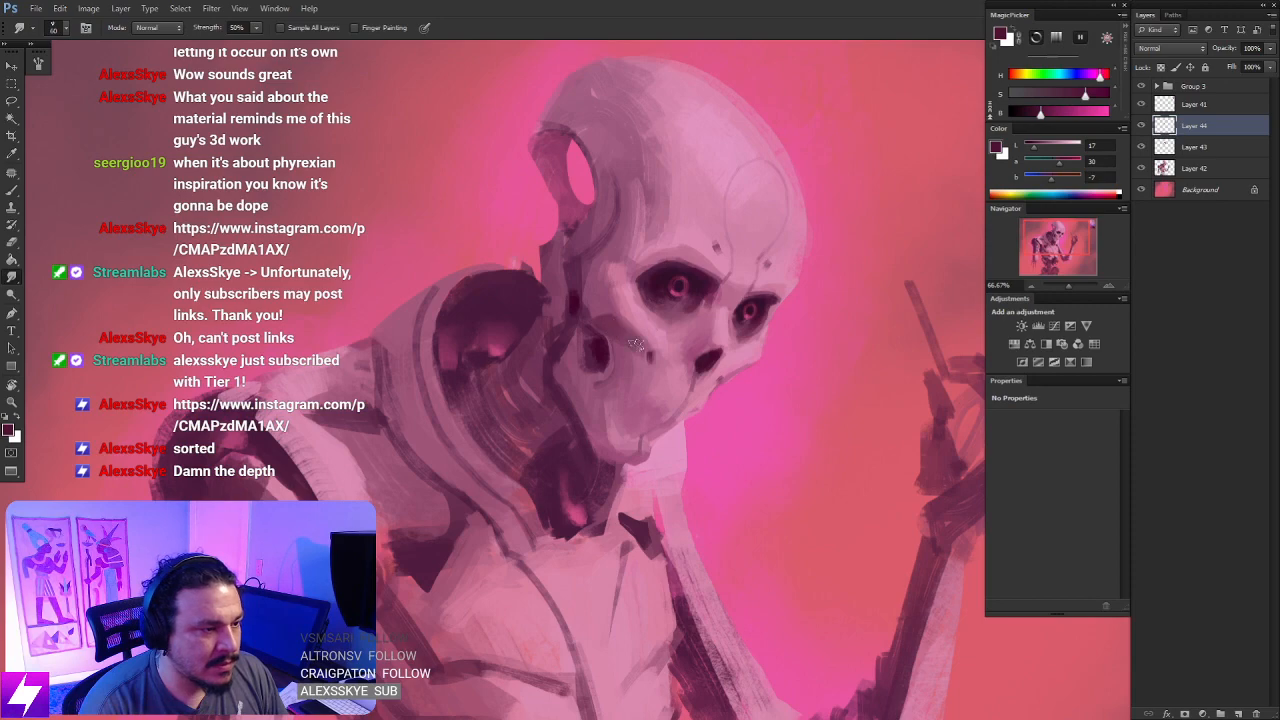
mouse_move(702, 325)
left_mouse_down()
mouse_move(714, 358)
mouse_move(748, 337)
mouse_move(738, 312)
mouse_move(683, 332)
left_mouse_up()
key("r")
key("Escape")
- Sample a blue-violet from the painted palette swatches and brush cool shading over the side and back of the skull
key("ctrl+minus")
key("ctrl+minus")
key("b")
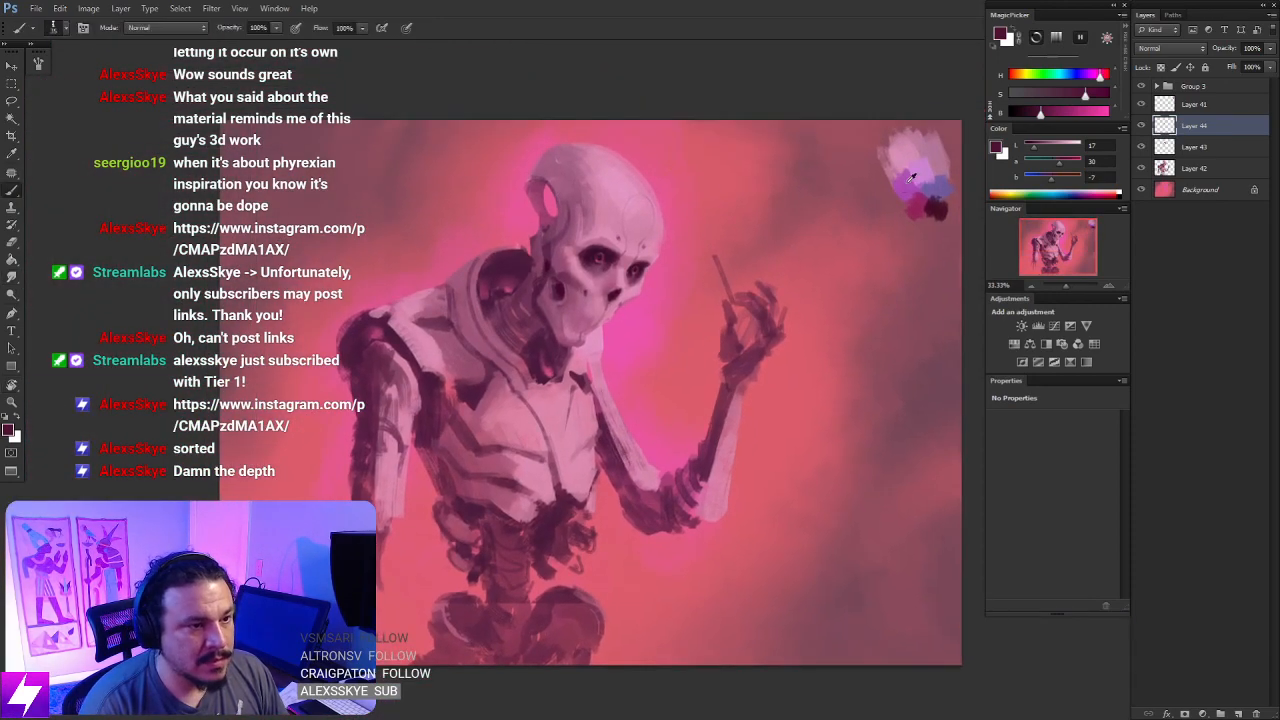
left_click(938, 189, "alt")
key("ctrl+plus")
key("ctrl+plus")
mouse_move(622, 264)
left_mouse_down()
mouse_move(600, 110)
mouse_move(643, 431)
left_mouse_up()
key("r")
key("b")
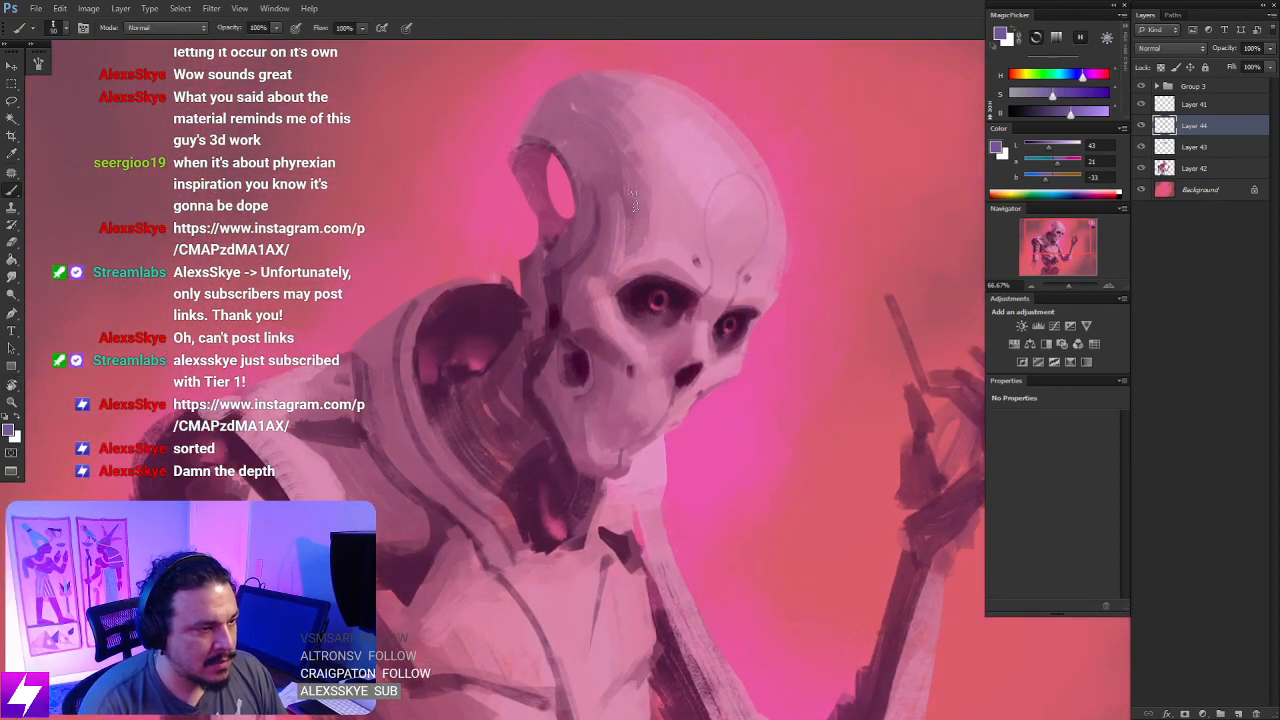
mouse_move(632, 228)
left_mouse_down()
mouse_move(643, 205)
mouse_move(617, 105)
mouse_move(588, 99)
mouse_move(619, 103)
mouse_move(616, 85)
mouse_move(587, 86)
mouse_move(573, 112)
mouse_move(621, 148)
mouse_move(607, 173)
mouse_move(595, 160)
left_mouse_up()
left_click(618, 84, "alt")
- Sample mauve tones from the skull and blend the edges of the violet shading with the canvas rotated, then reset the rotation
key("[")
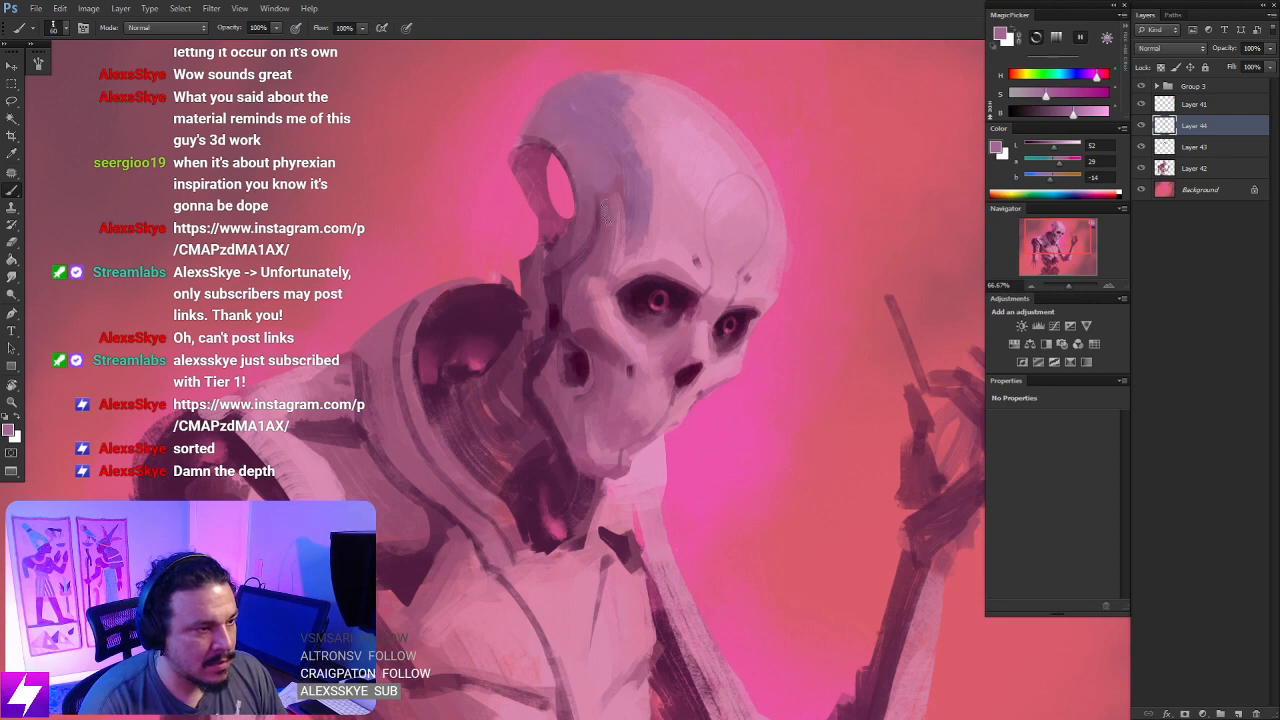
left_click(632, 180, "alt")
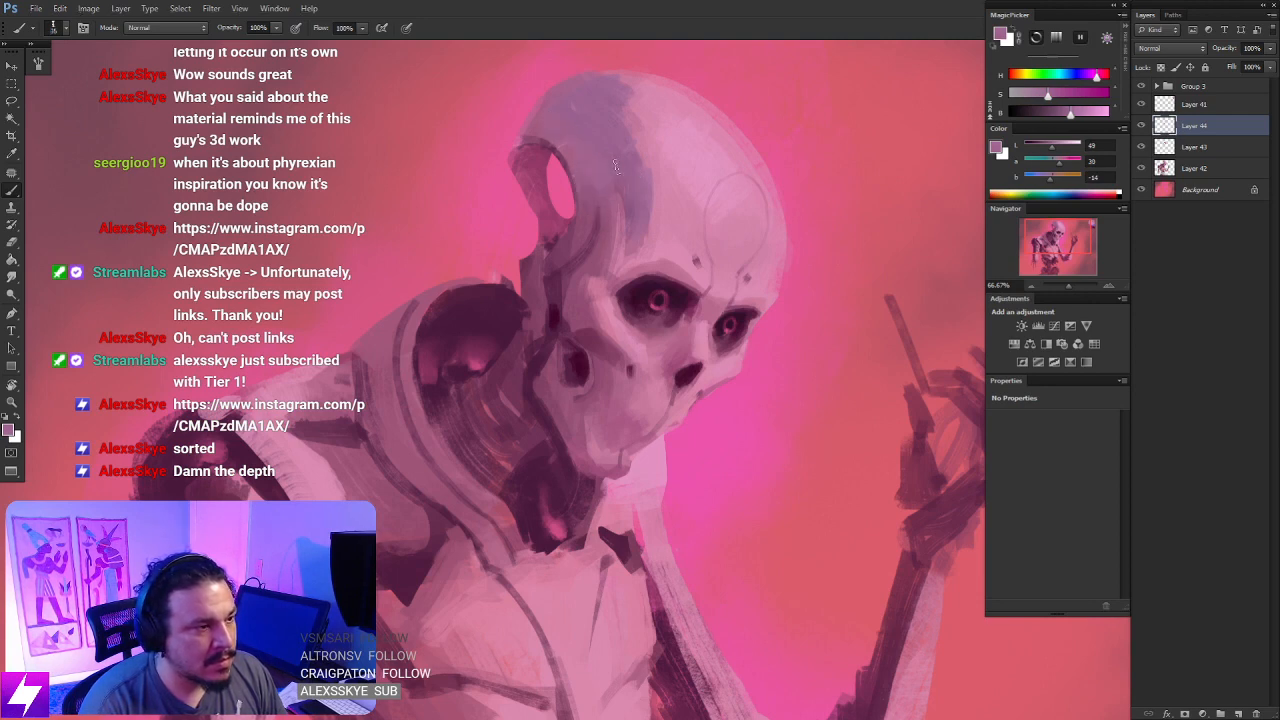
left_click(599, 146, "alt")
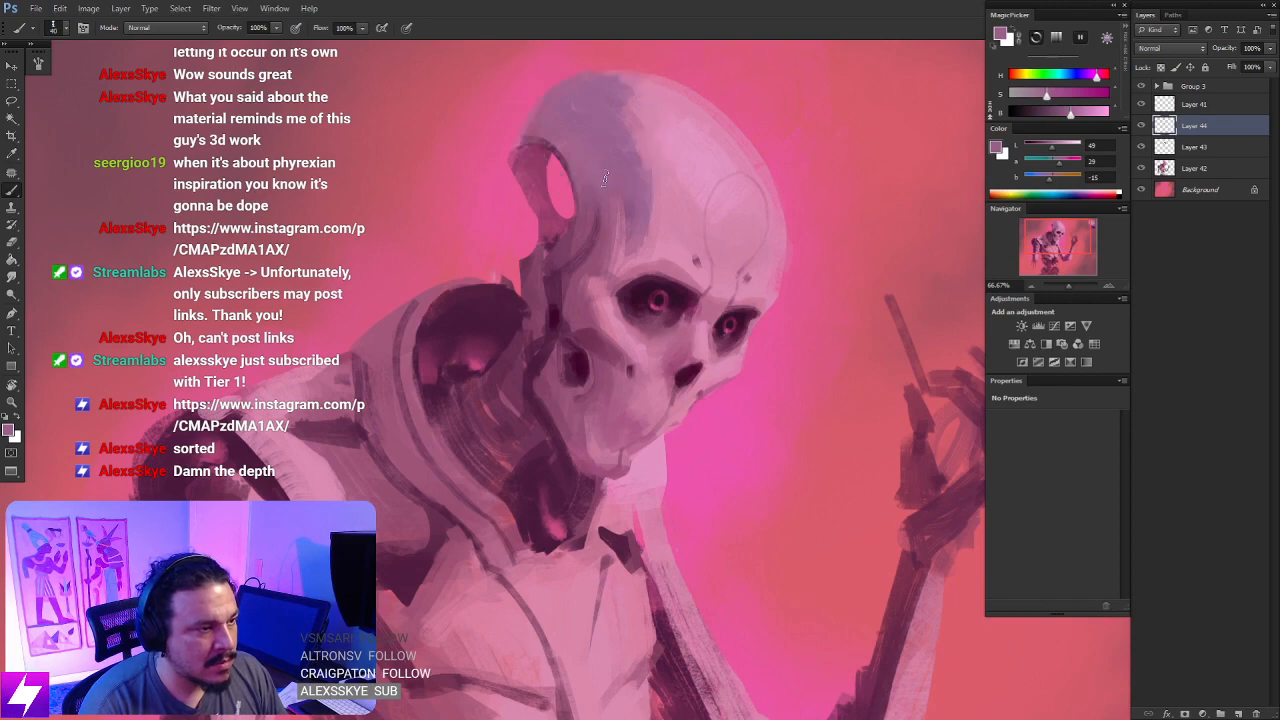
key("bracketright")
key("bracketright")
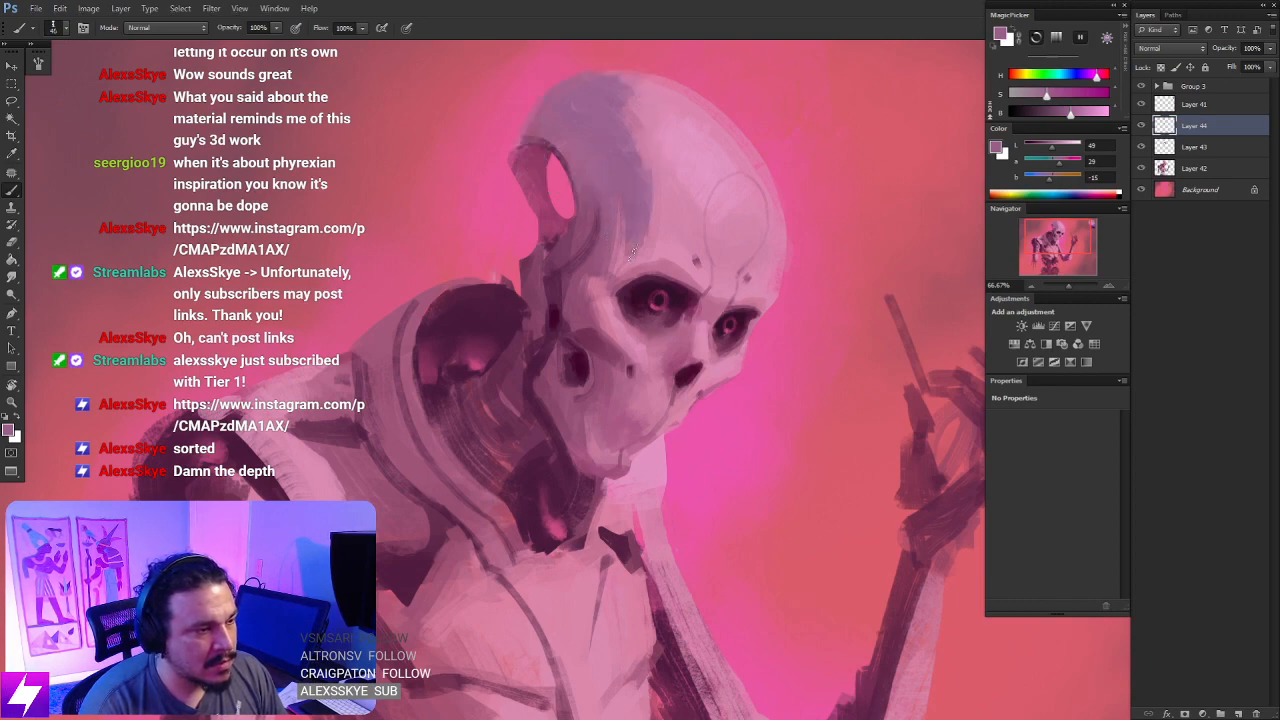
key("r")
mouse_move(633, 255)
left_mouse_down()
mouse_move(729, 380)
mouse_move(737, 277)
mouse_move(502, 346)
mouse_move(417, 343)
left_mouse_up()
key("b")
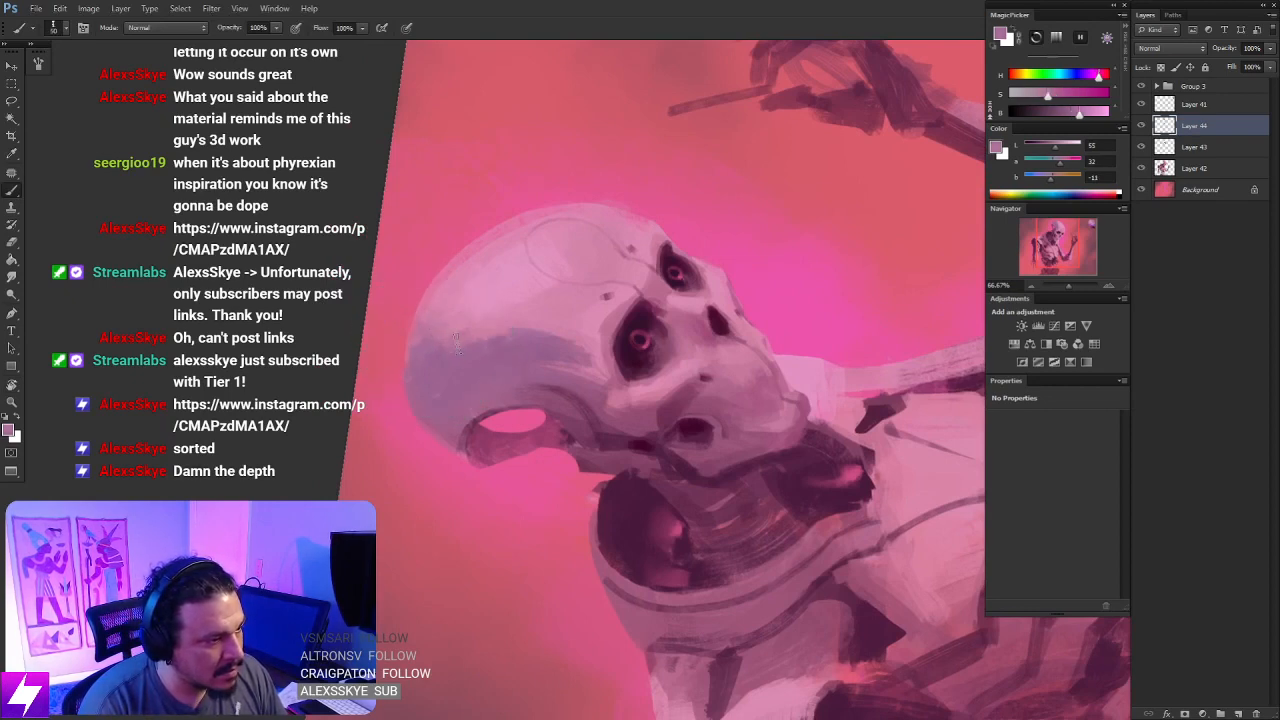
key("Escape")
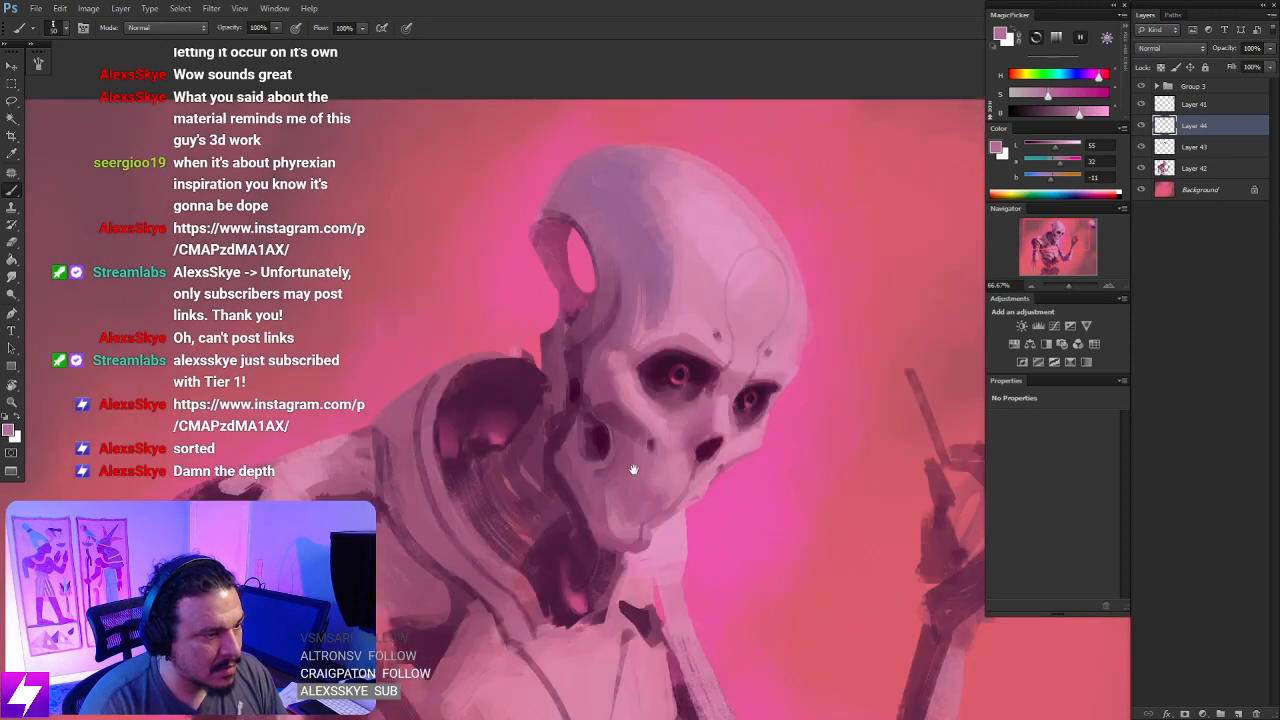
- Sample a muted violet from behind the jaw and paint it over the wide collar band around the neck
mouse_move(669, 399)
left_mouse_down()
mouse_move(666, 383)
mouse_move(670, 400)
left_mouse_up()
left_click(574, 316, "alt")
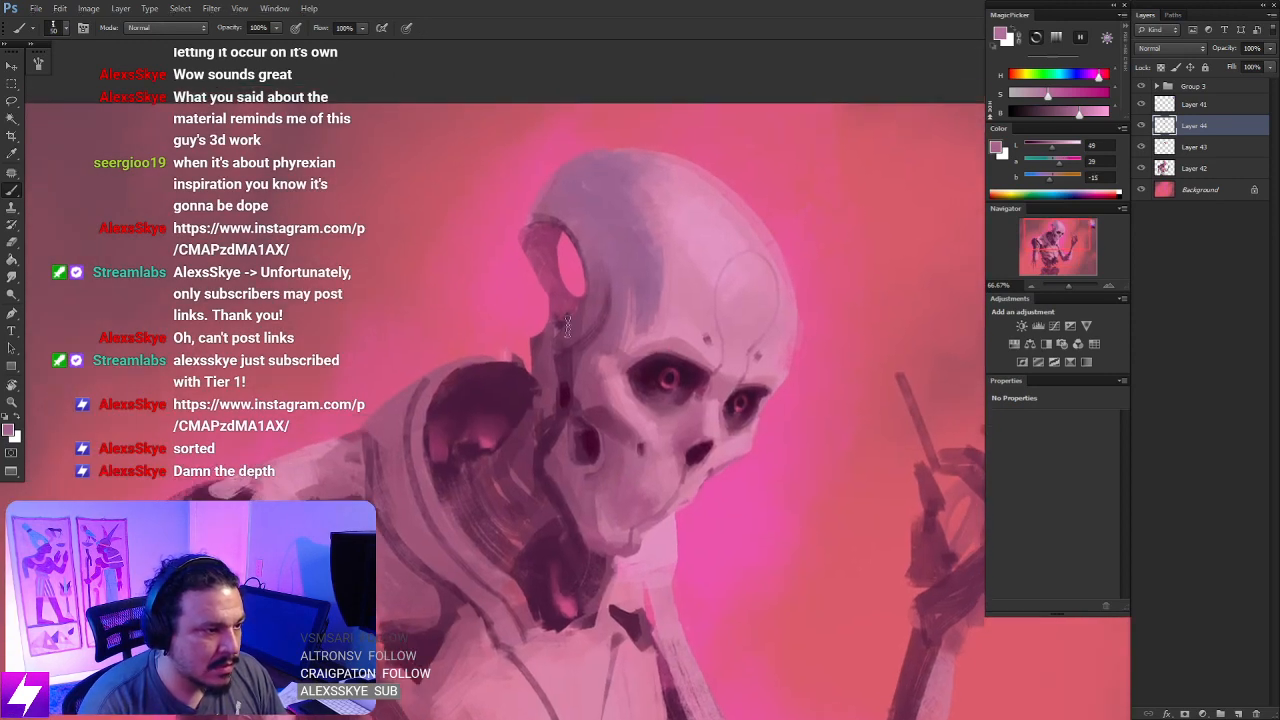
mouse_move(395, 450)
left_mouse_down()
mouse_move(443, 405)
mouse_move(438, 436)
left_mouse_up()
key("bracketright")
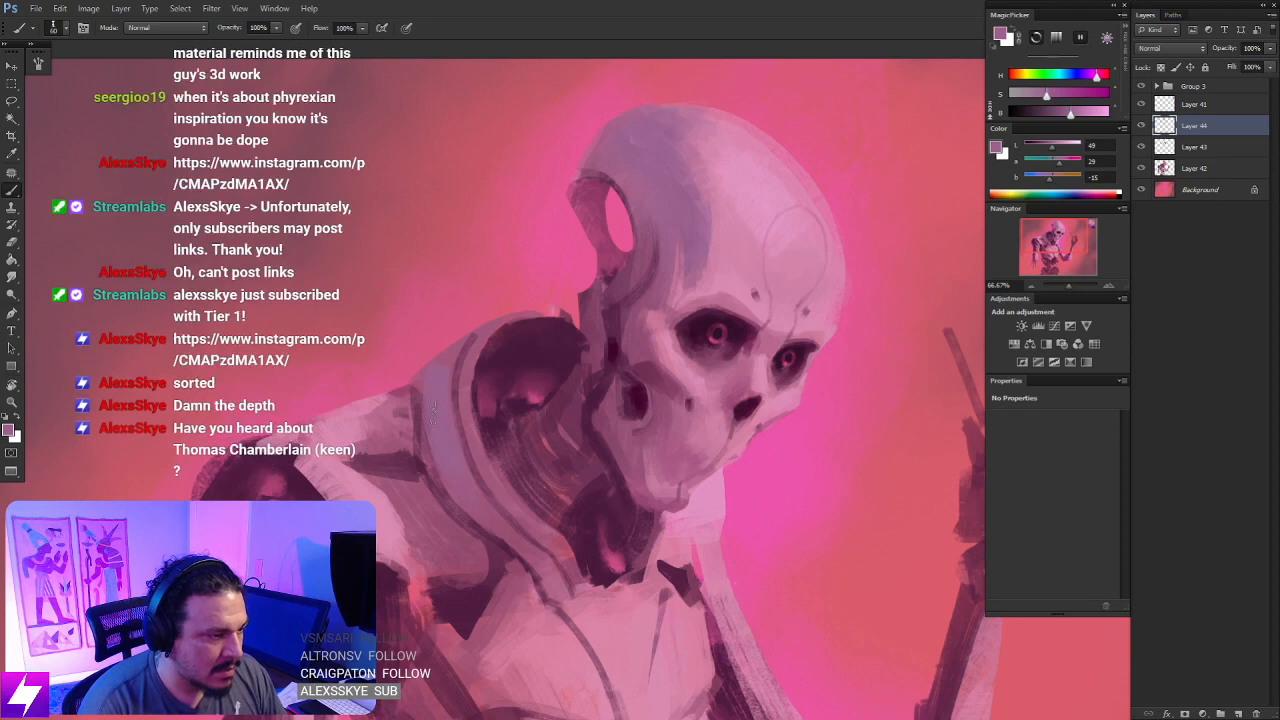
left_click_drag(506, 528, 554, 504)
- Rotate the canvas to refine the violet paint along the collar's outer rim, then restore the upright view
key("r")
left_click_drag(704, 412, 679, 362)
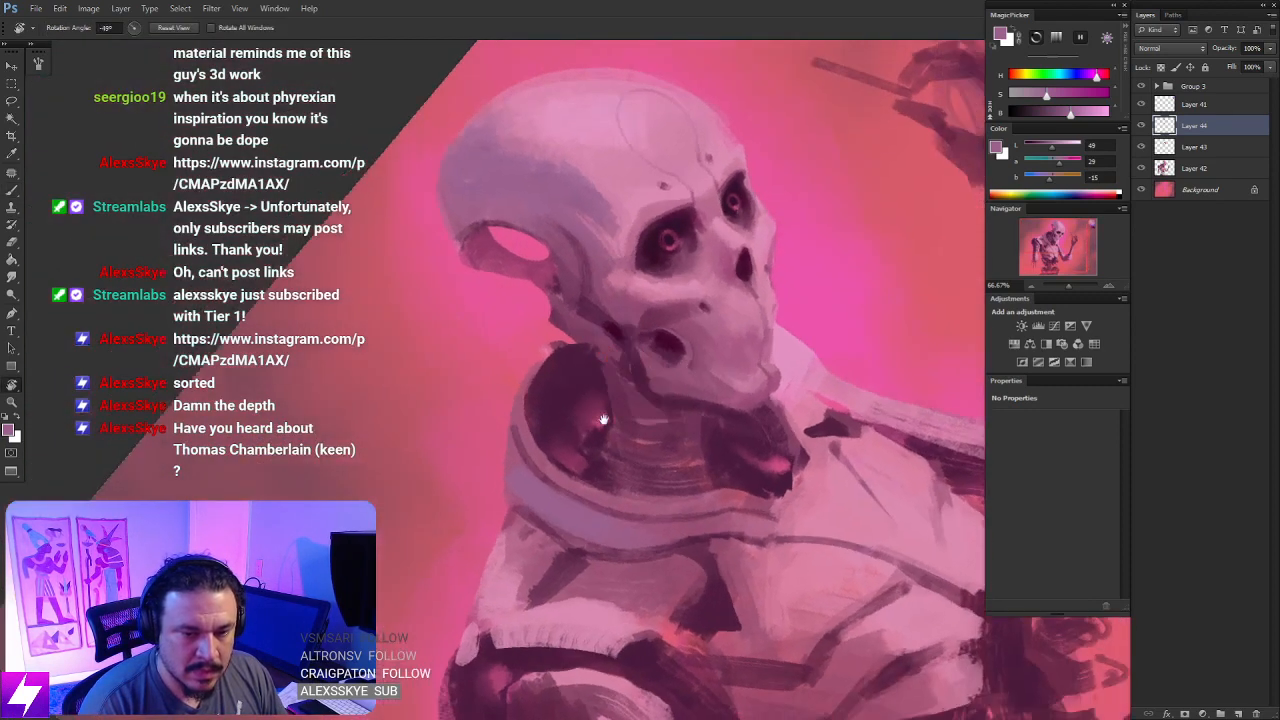
left_click_drag(603, 419, 600, 376)
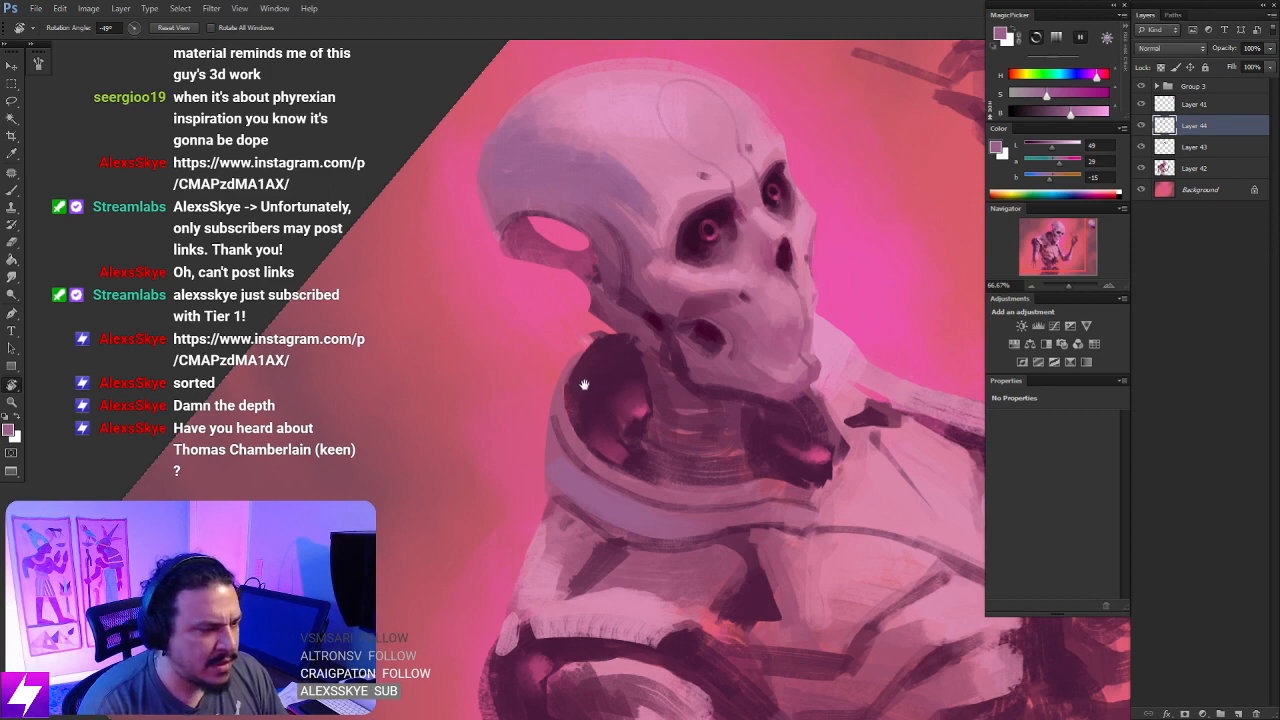
left_click_drag(584, 384, 610, 360)
key("b")
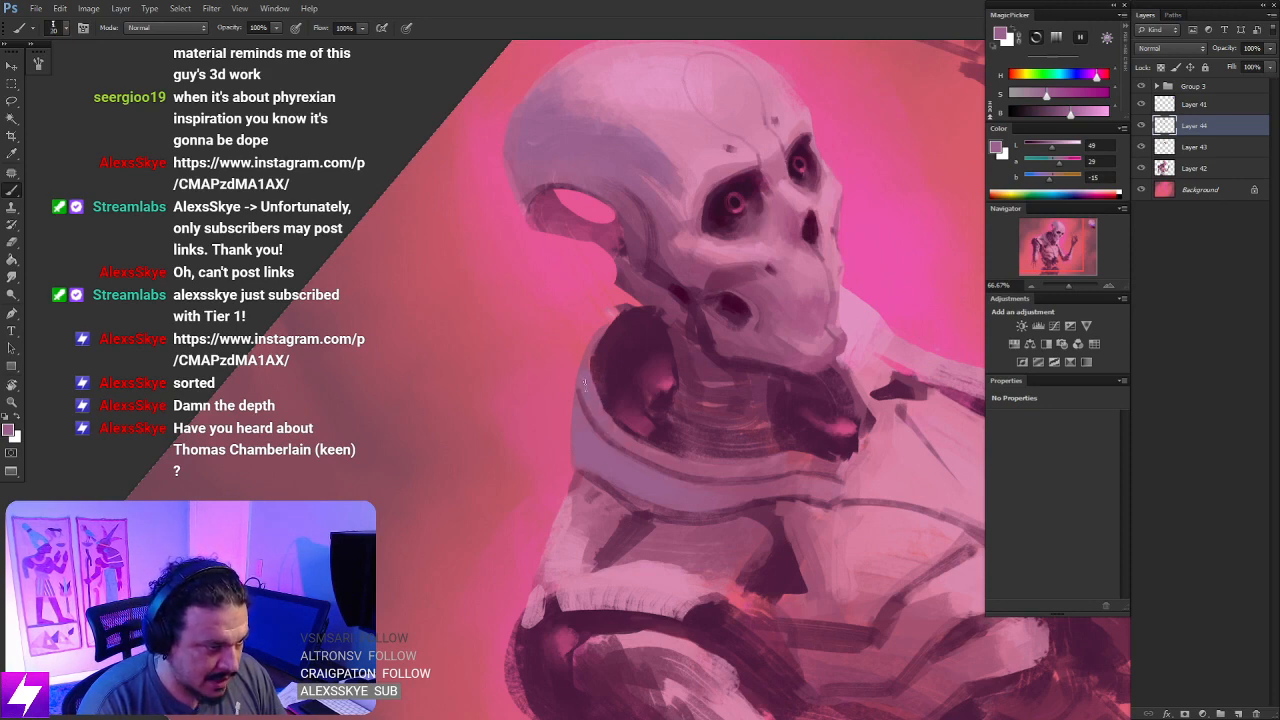
key("Escape")
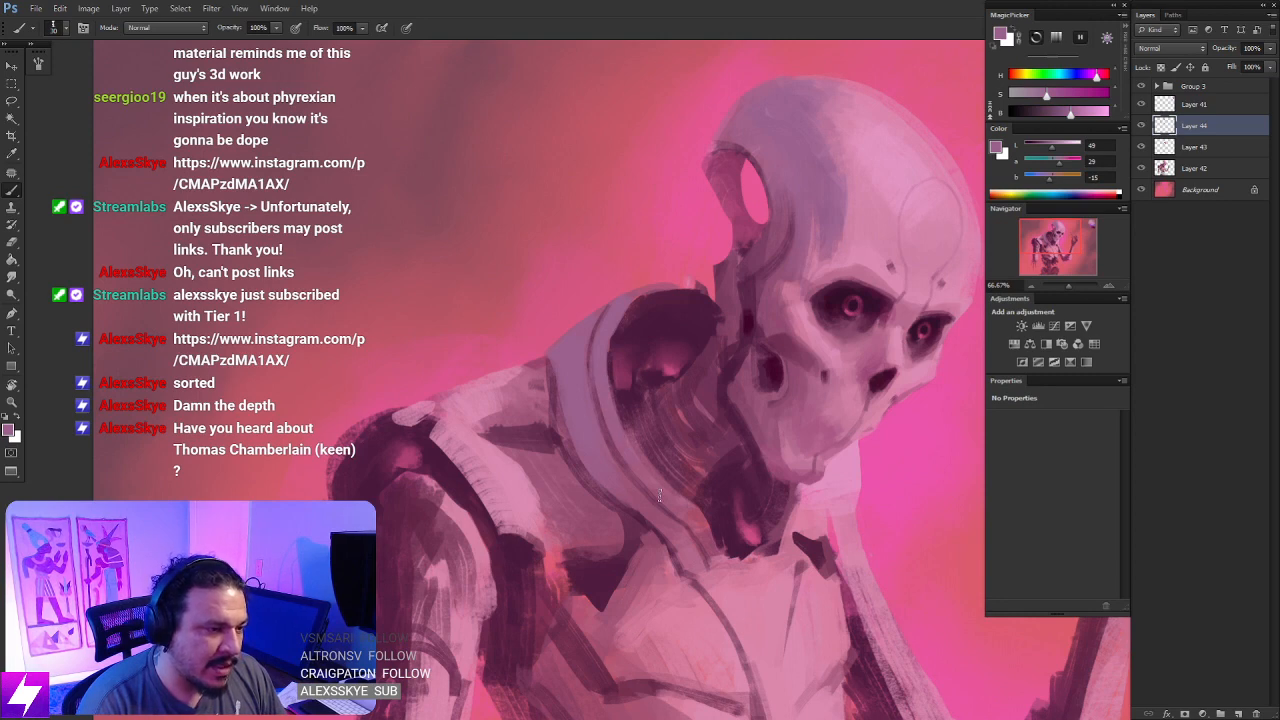
- Rotate the canvas, sample a dark plum inside the collar opening, and deepen the shadow along its inner rim
key("r")
mouse_move(685, 354)
left_mouse_down()
mouse_move(677, 343)
mouse_move(749, 371)
mouse_move(706, 294)
mouse_move(643, 339)
left_mouse_up()
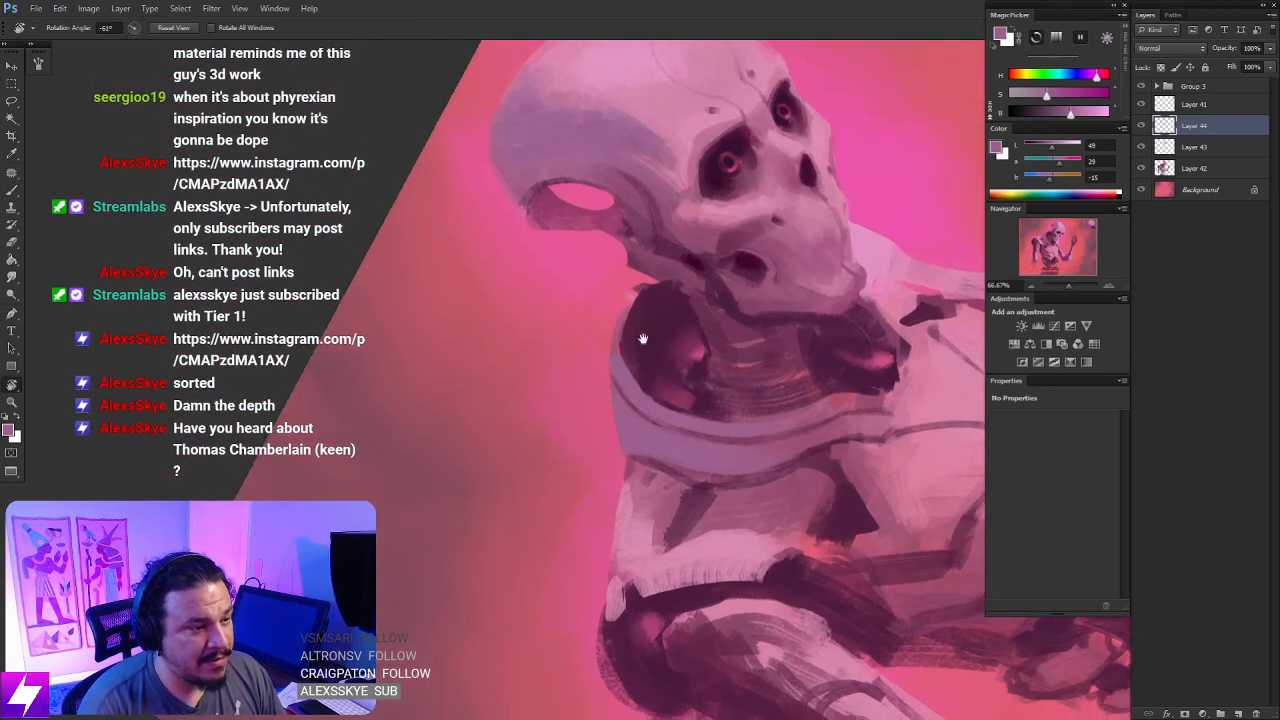
key("b")
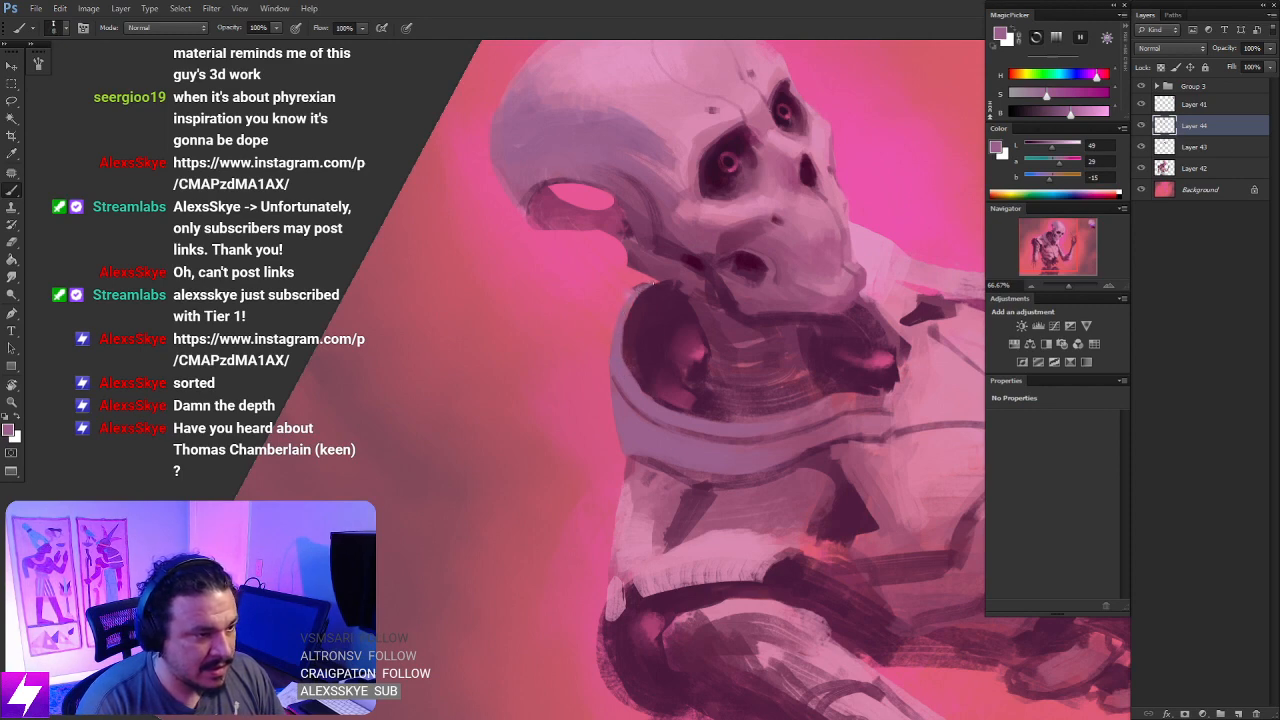
left_click(679, 299, "alt")
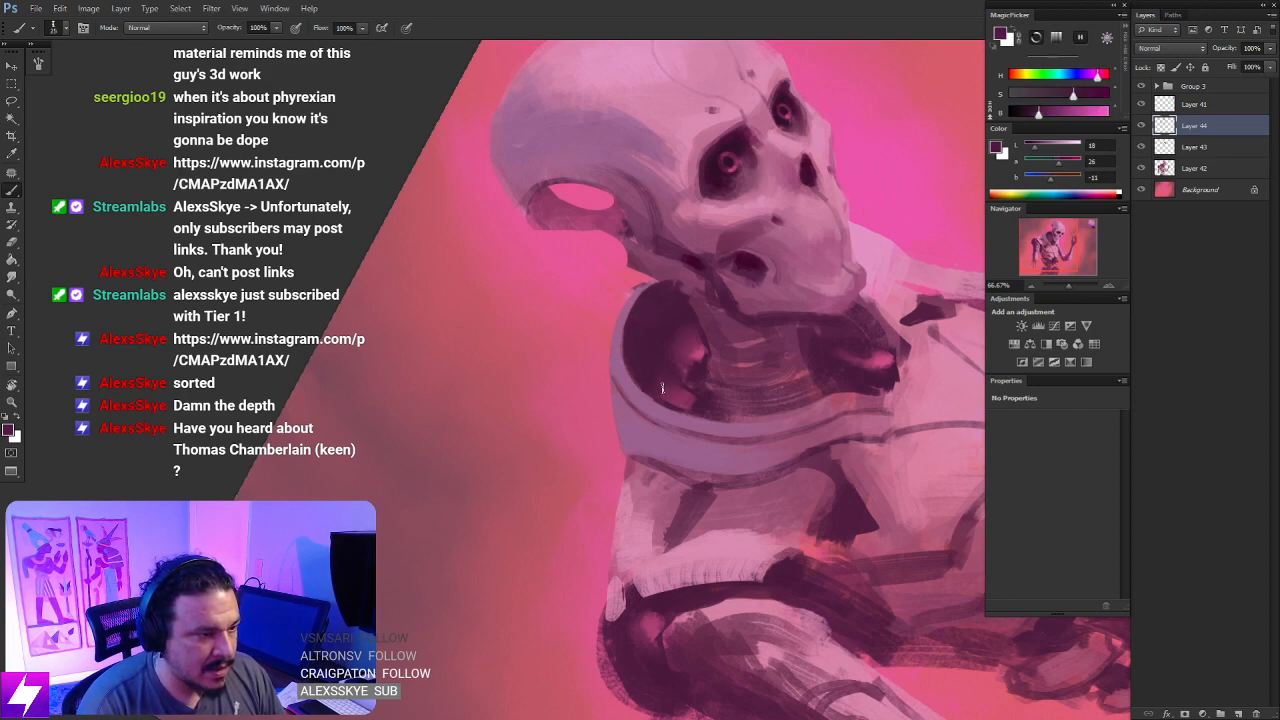
key("Escape")
- Sample muted violet-mauve tones from the figure and paint cool shading over the shoulder plate and upper arm
key("ctrl+minus")
key("ctrl+minus")
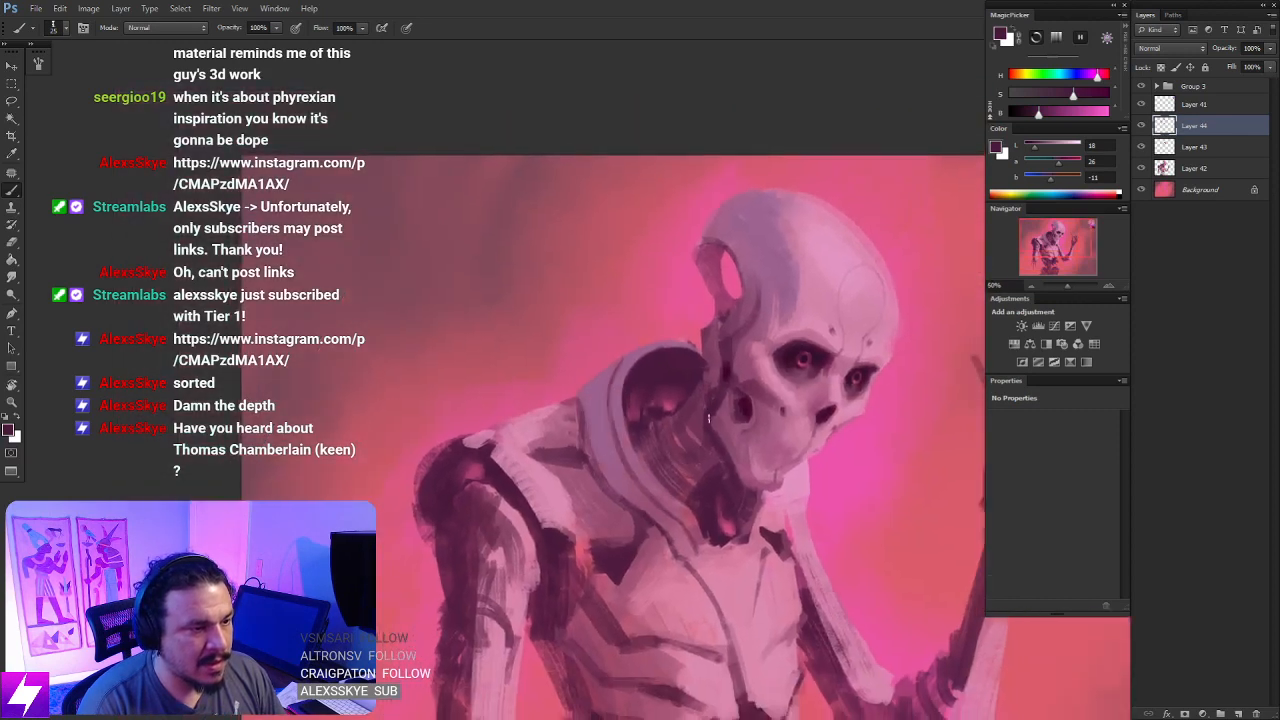
left_click_drag(629, 369, 738, 420)
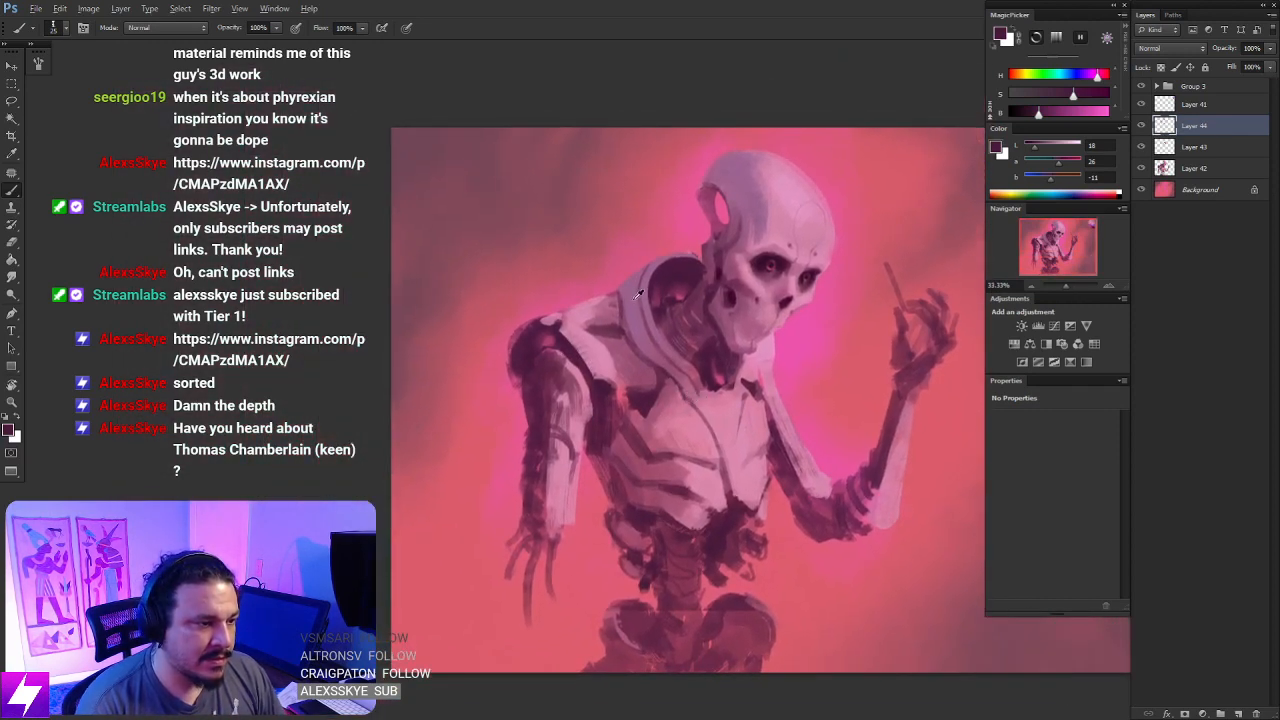
left_click(619, 339, "alt")
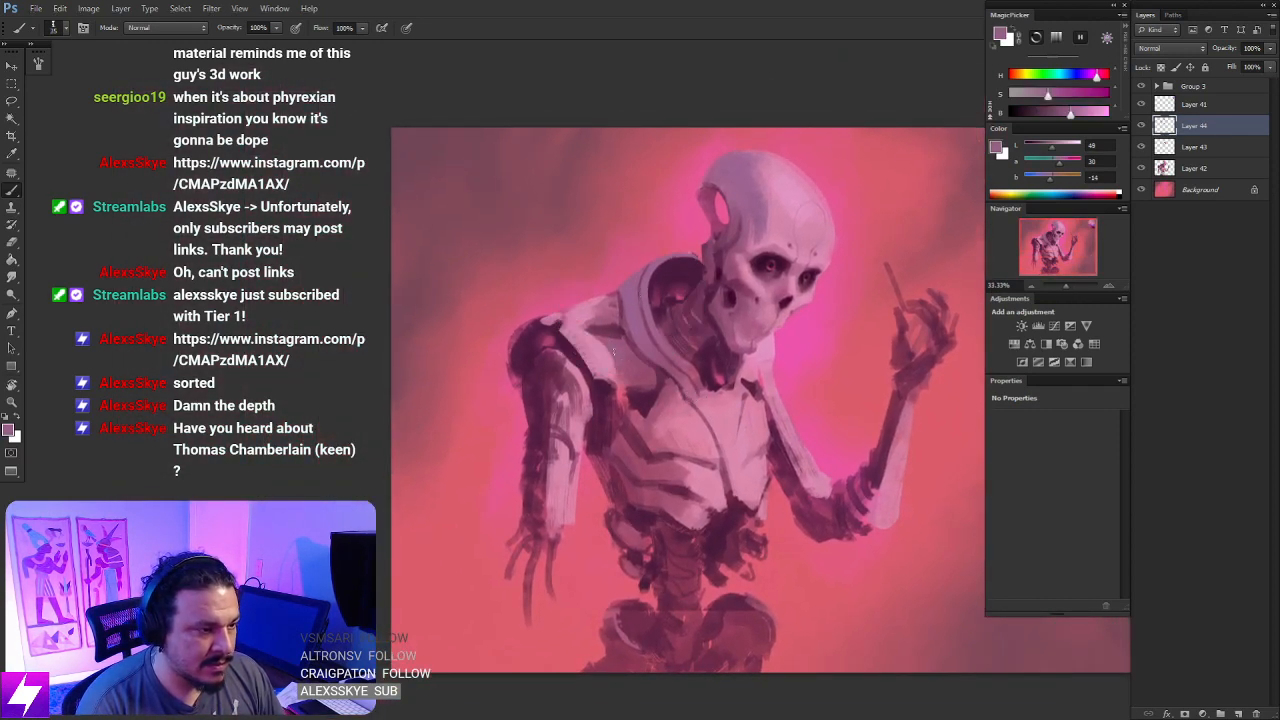
left_click(742, 157, "alt")
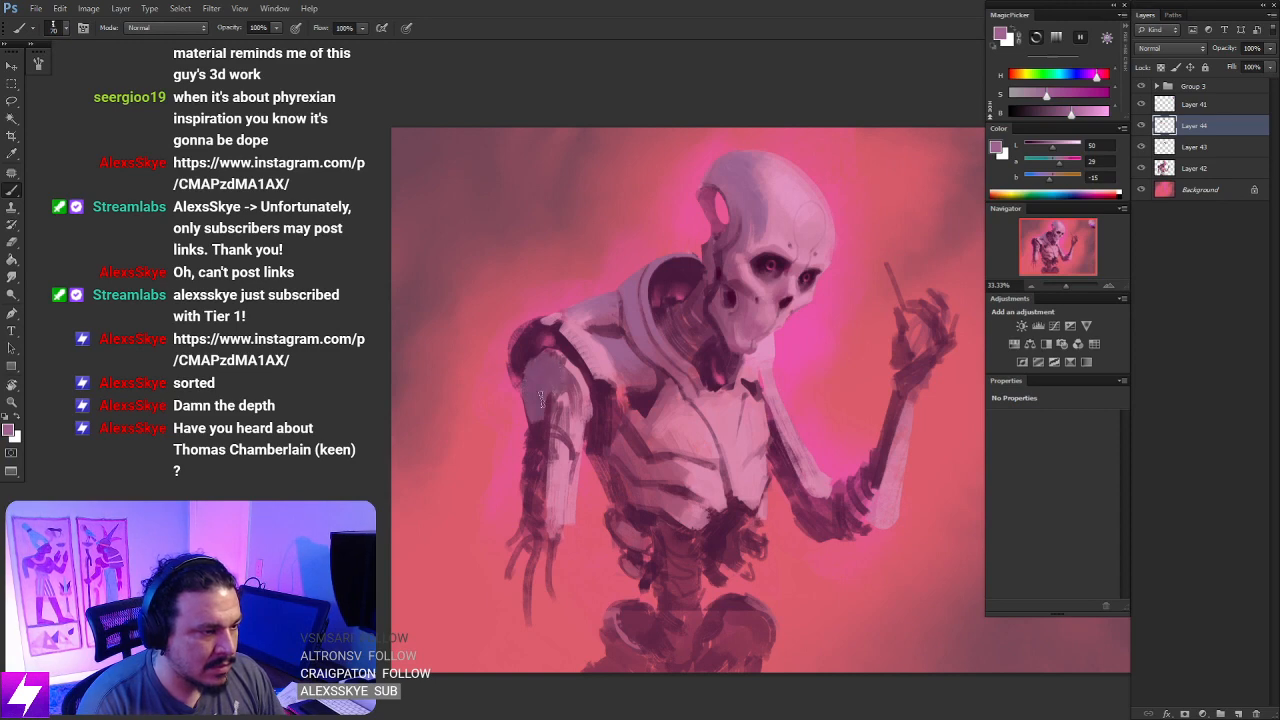
- Flip the canvas horizontally and brush the muted violet over the chest plates near the lowered arm
key("ctrl+minus")
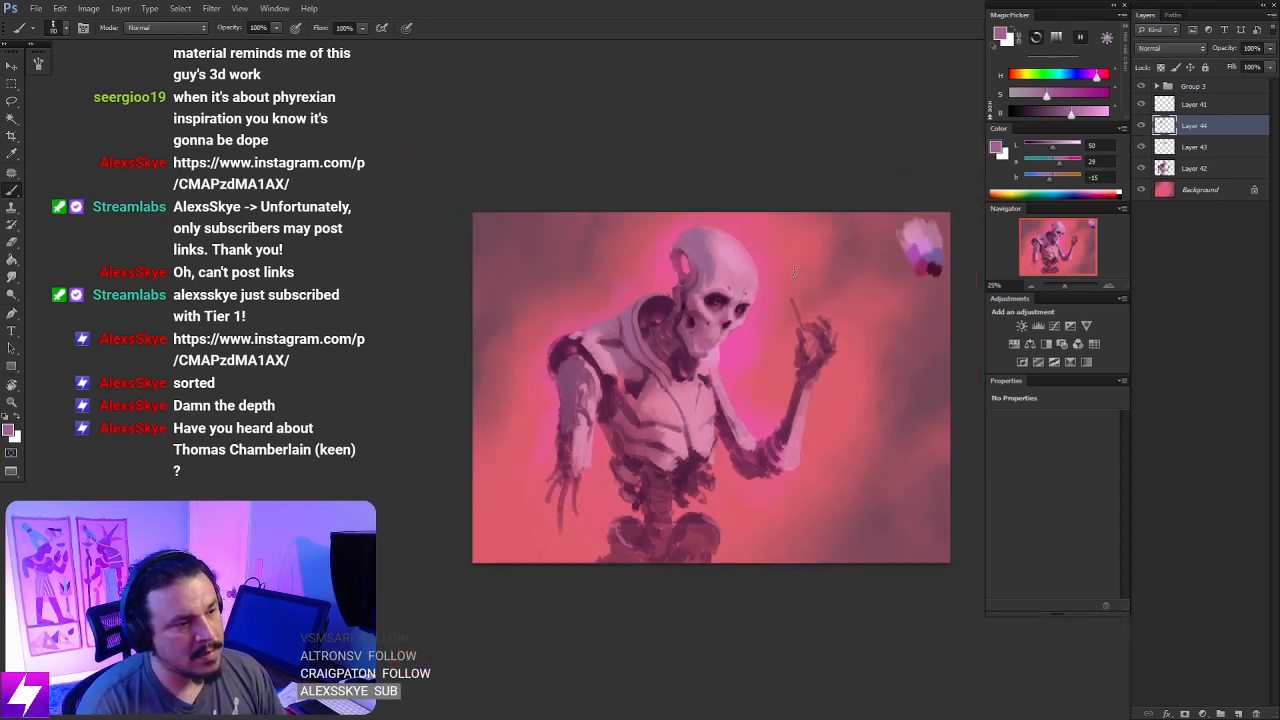
key("ctrl+minus")
key("ctrl+shift+h")
key("ctrl+plus")
left_click_drag(855, 305, 764, 299)
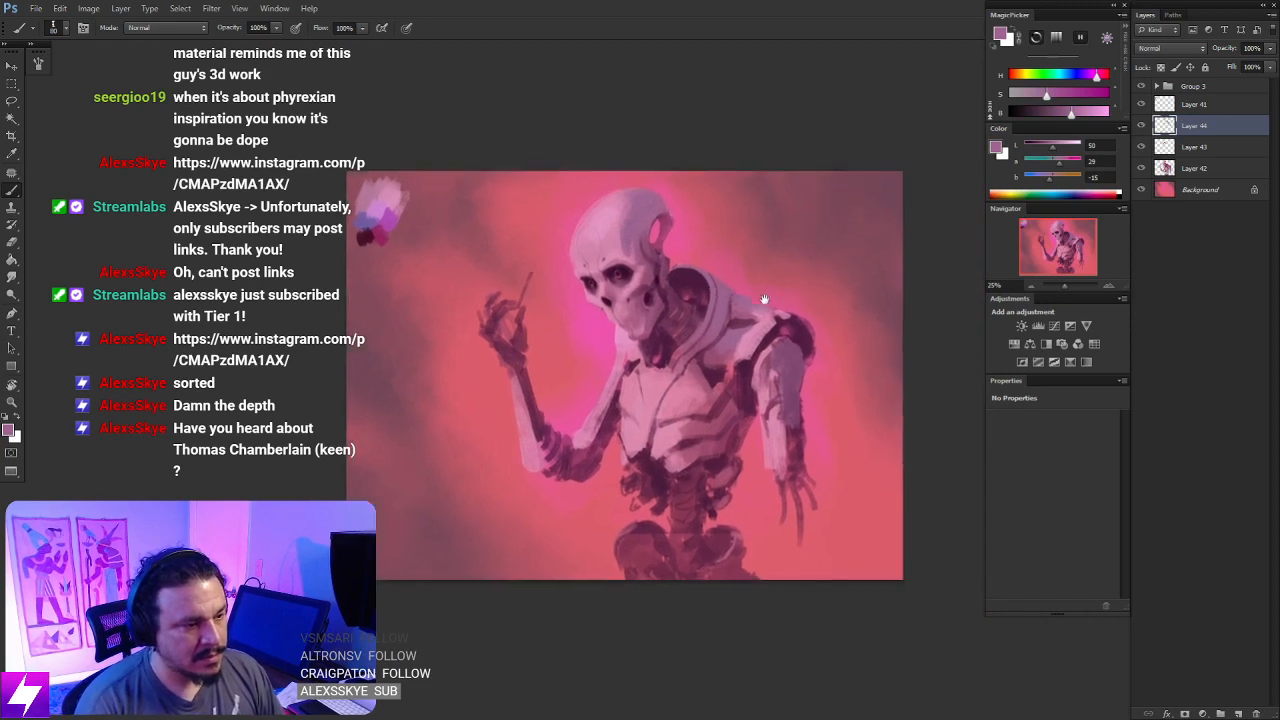
key("ctrl+plus")
key("ctrl+plus")
left_click_drag(778, 378, 680, 389)
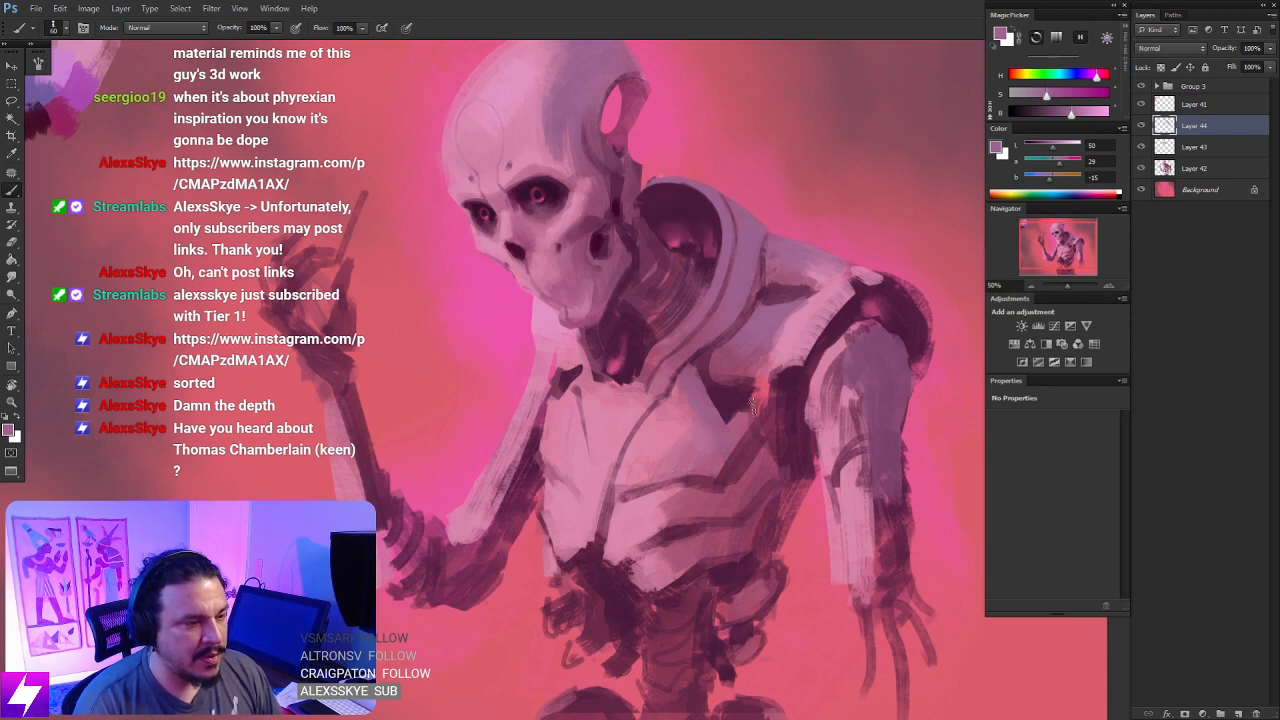
- Paint muted violet over the lower rib plates, the rounded forms beside the waist, and the hip's outer edge
mouse_move(780, 486)
left_mouse_down()
mouse_move(768, 420)
mouse_move(732, 443)
left_mouse_up()
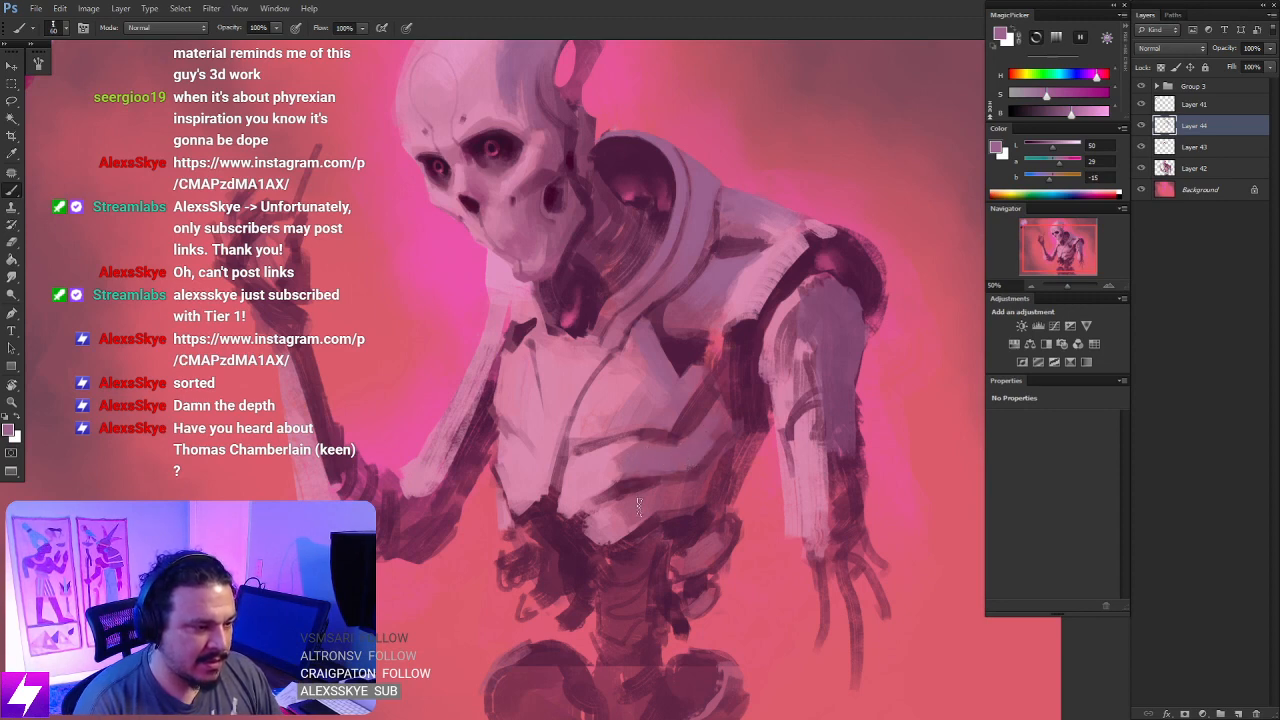
left_click_drag(710, 534, 708, 390)
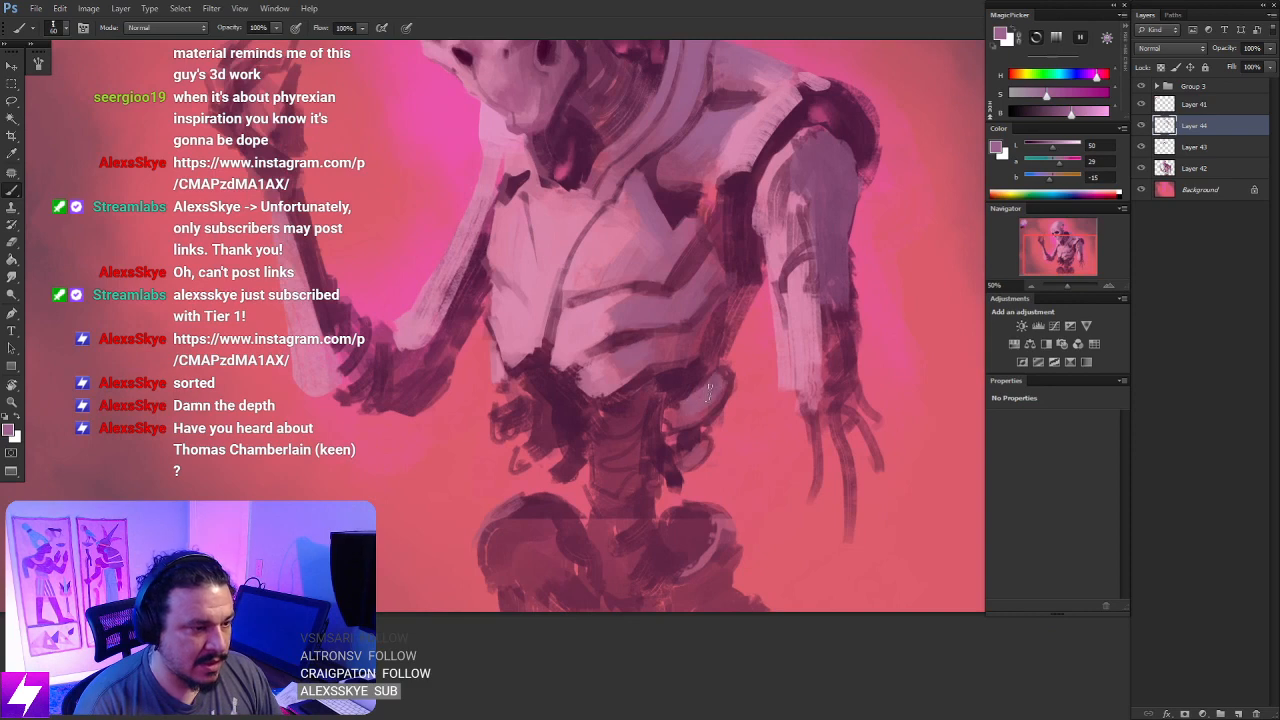
scroll(710, 466, "down", 3)
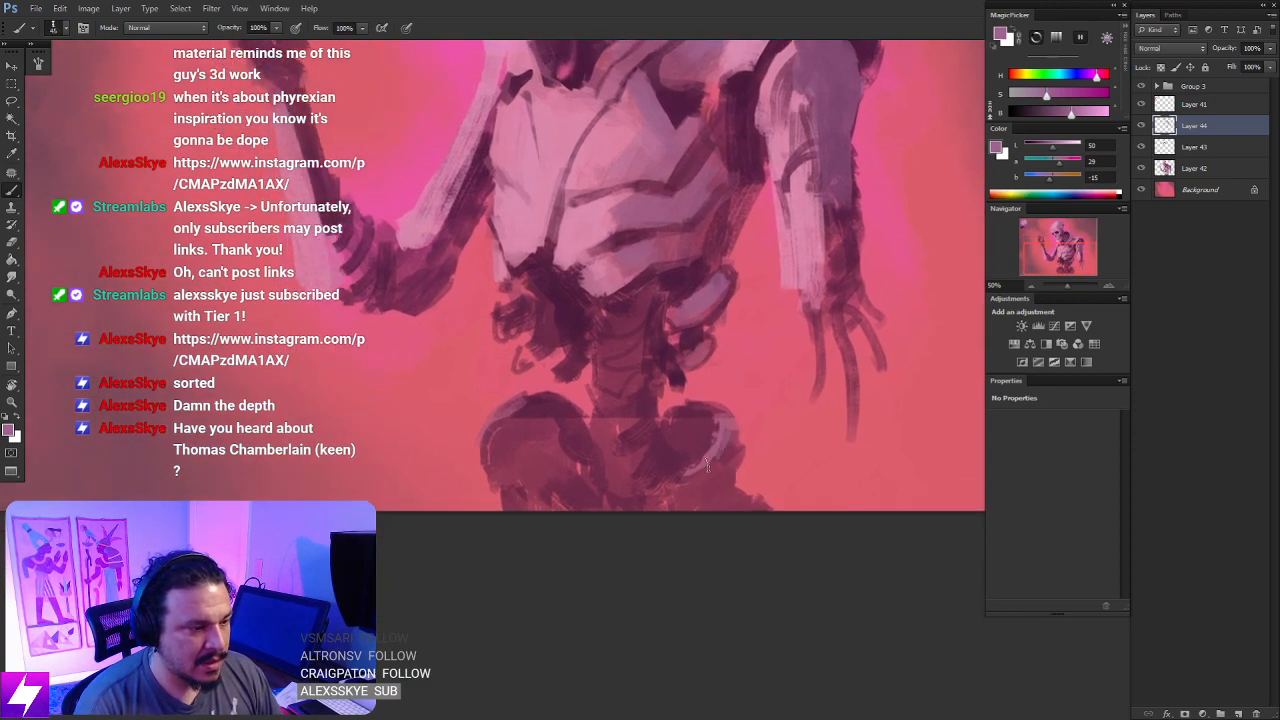
left_click_drag(722, 449, 671, 508)
- Flip the canvas back horizontally and examine the cool violet shading across the whole figure
key("ctrl+minus")
mouse_move(710, 290)
left_mouse_down()
mouse_move(765, 394)
mouse_move(754, 365)
left_mouse_up()
key("ctrl+minus")
key("F2")
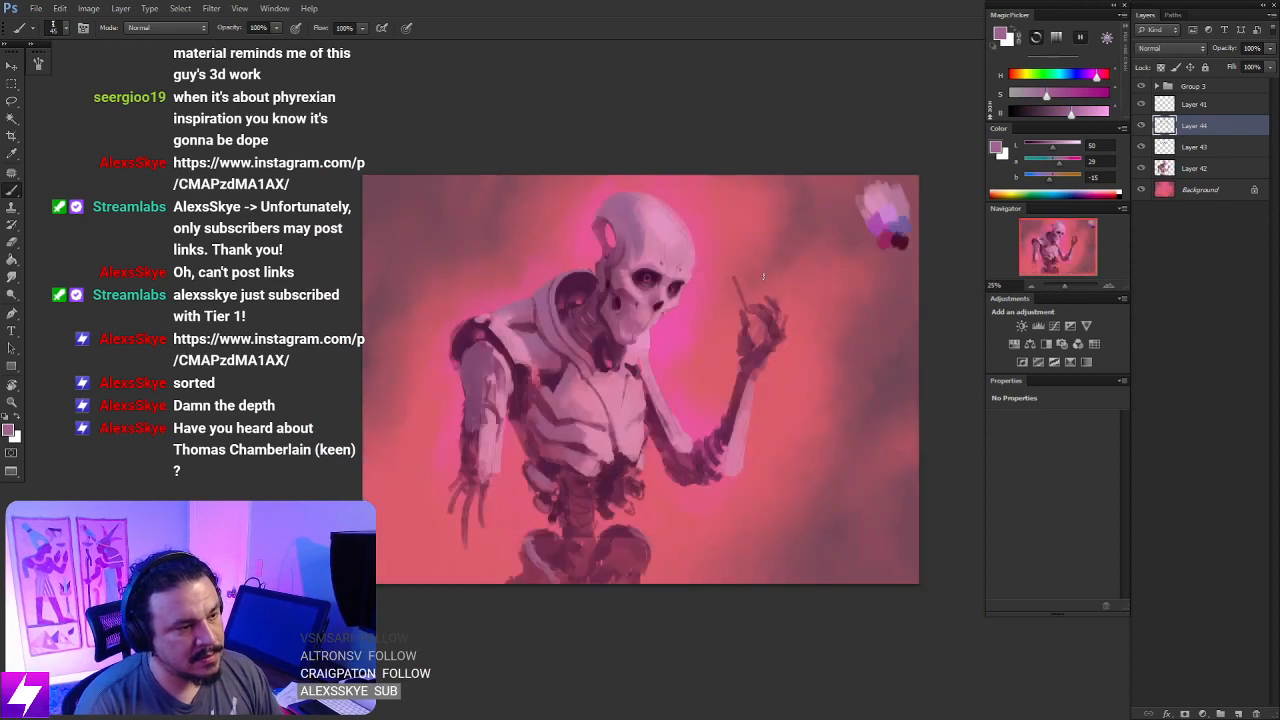
- Merge Layer 44, Layer 43 and Layer 42 into a single figure layer
key("ctrl+minus")
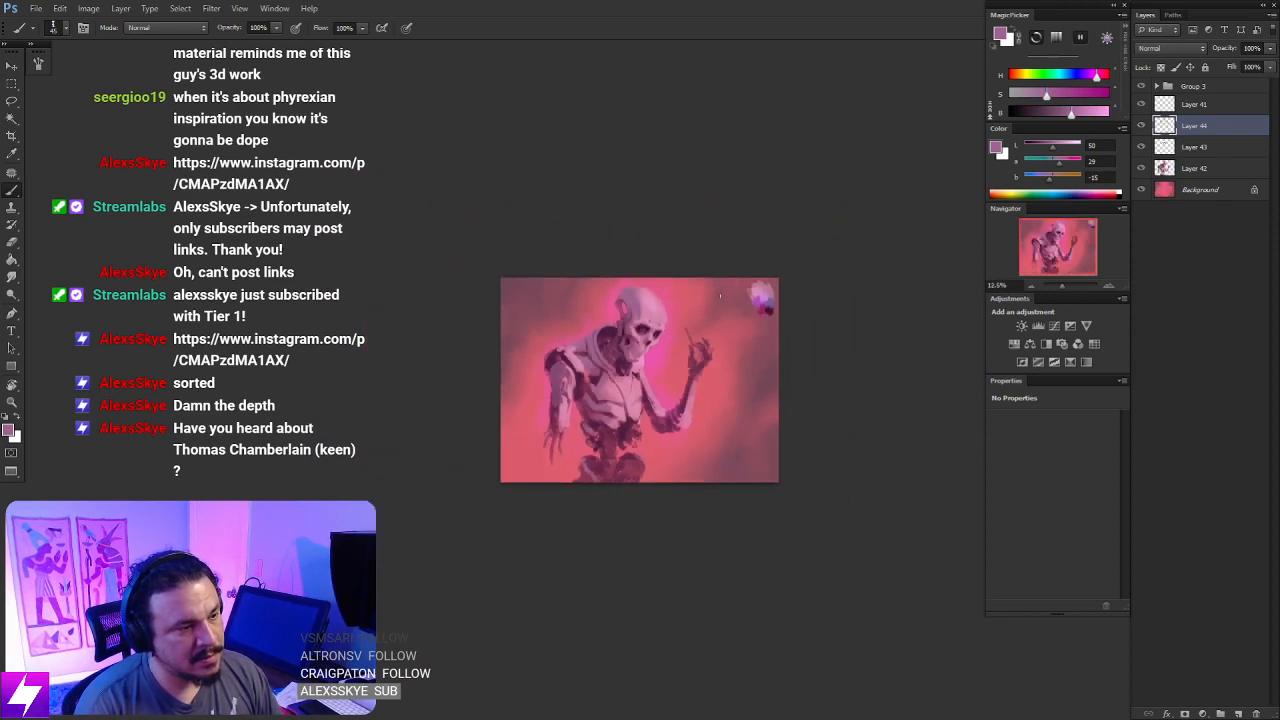
key("ctrl+plus")
key("ctrl+plus")
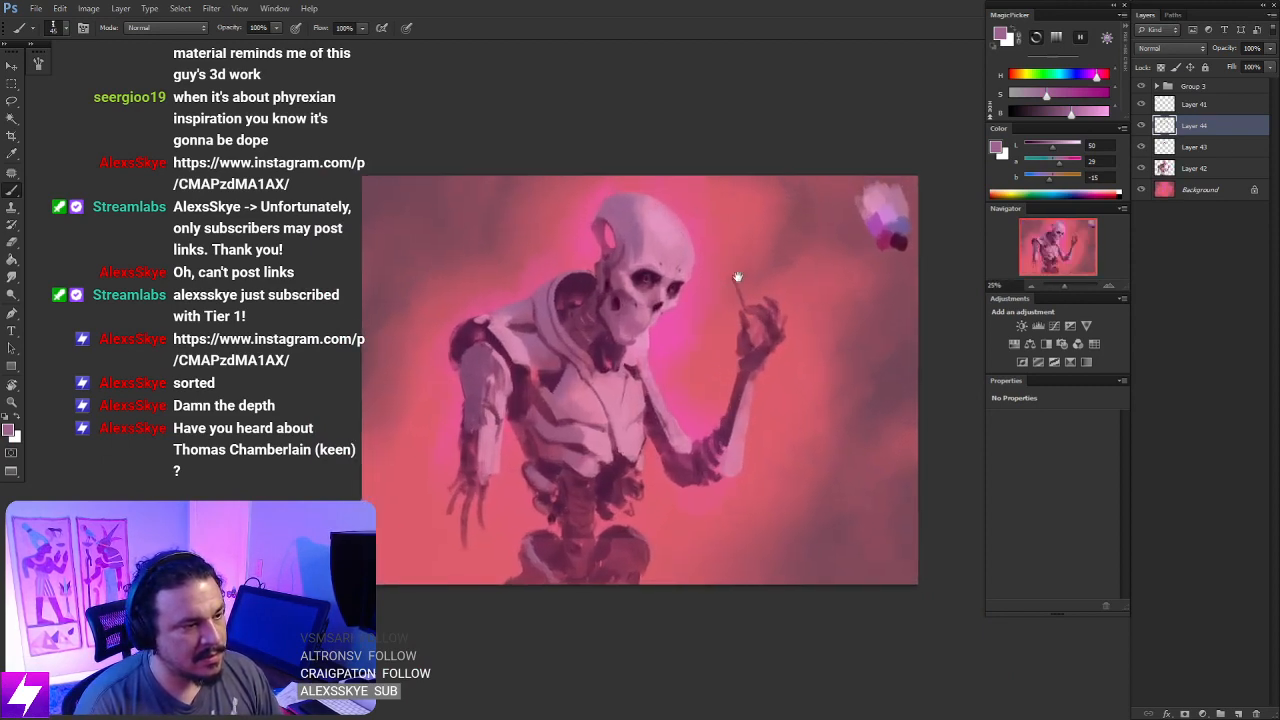
left_click_drag(774, 275, 744, 274)
left_click_drag(732, 322, 736, 339)
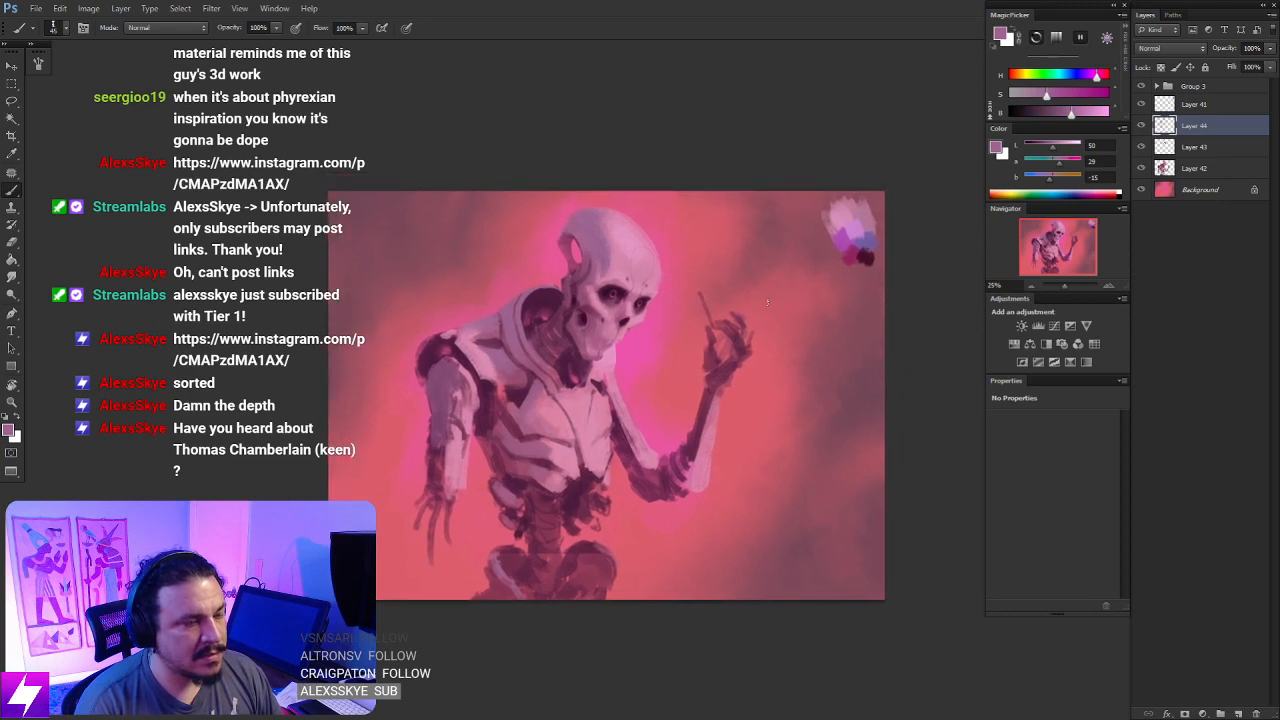
left_click(1172, 168, "shift")
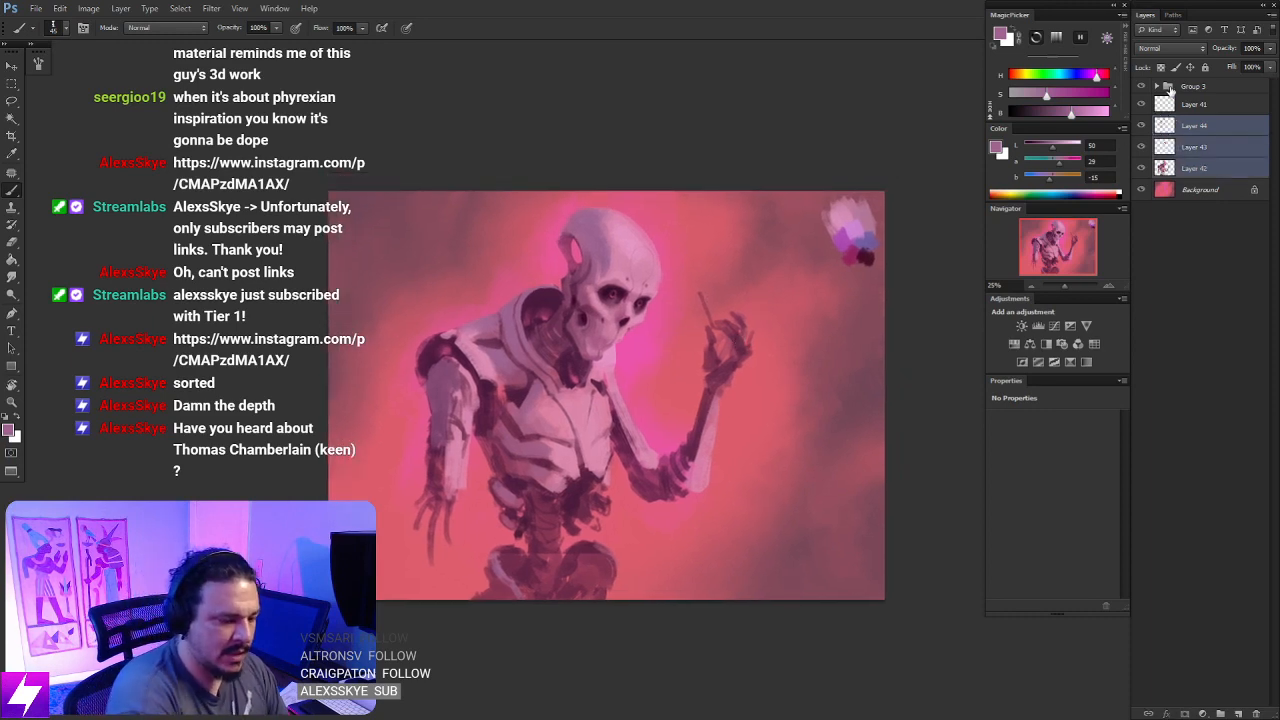
key("ctrl+e")
- Lasso the whole raised arm with its hand and move it slightly lower, clearing the selection once it is placed
key("ctrl+plus")
key("l")
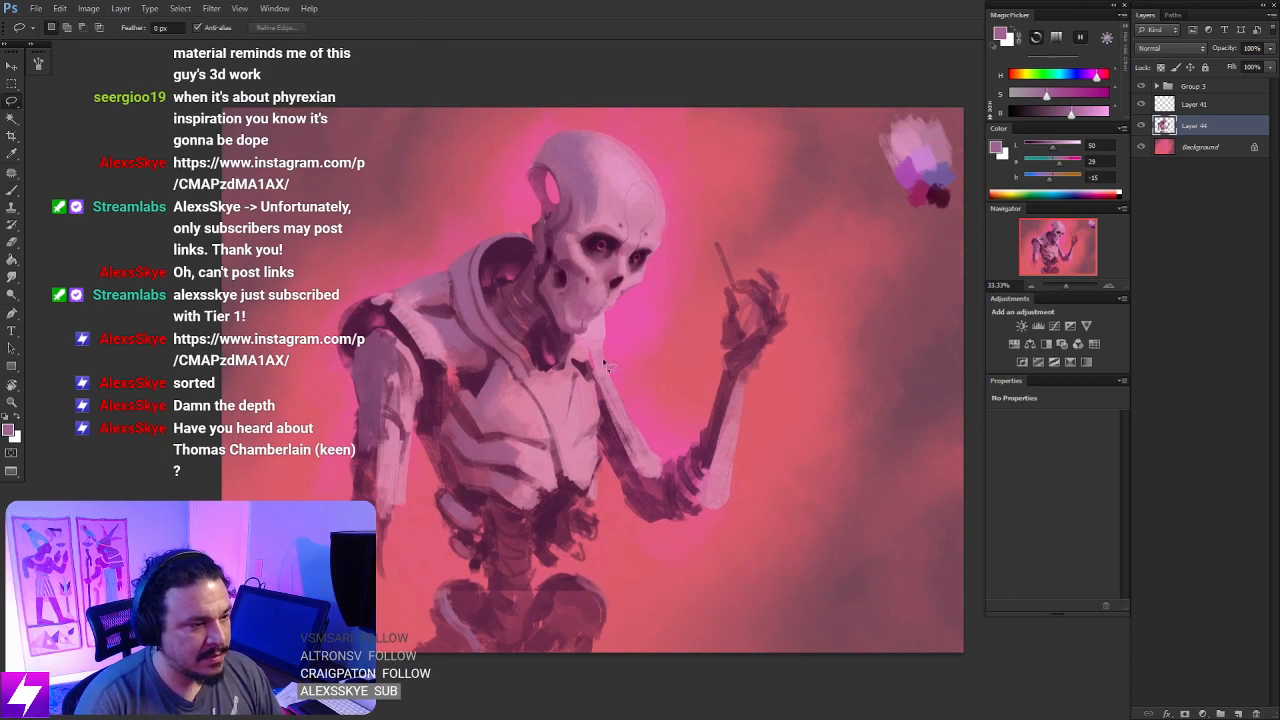
mouse_move(605, 363)
left_mouse_down()
mouse_move(627, 546)
mouse_move(742, 578)
mouse_move(779, 253)
mouse_move(722, 222)
left_mouse_up()
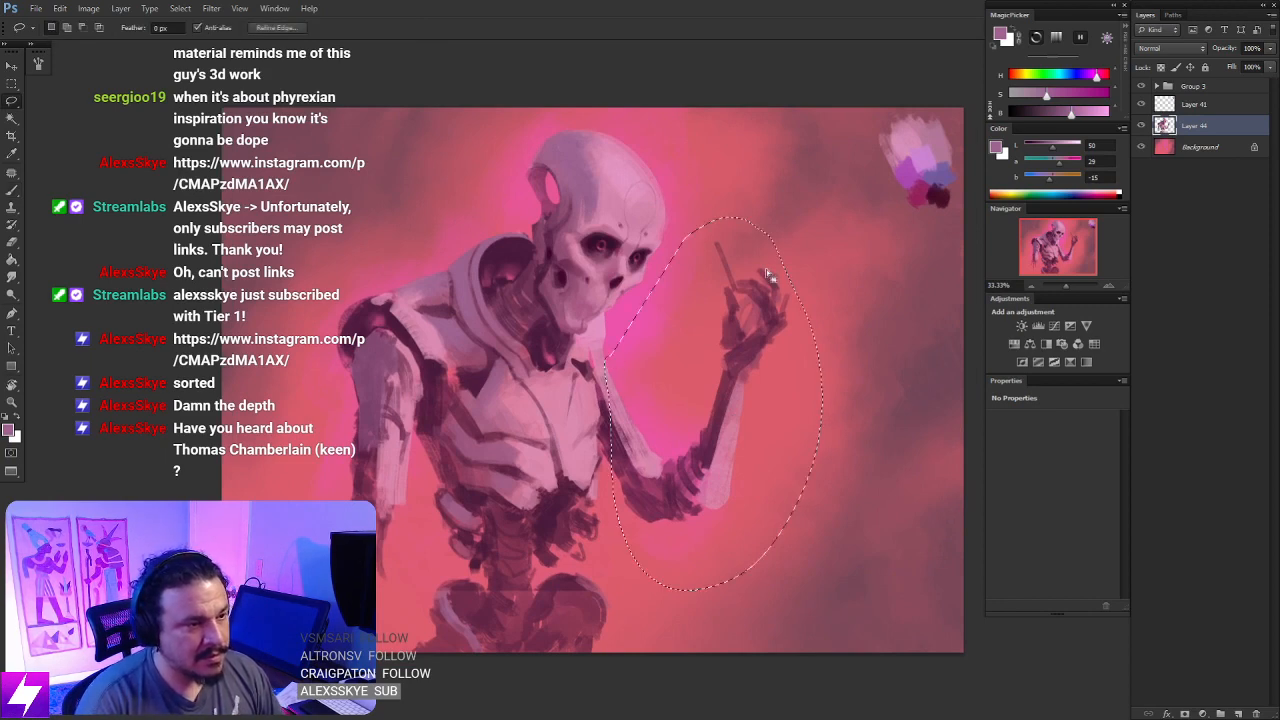
left_click_drag(768, 366, 766, 388)
left_click_drag(822, 349, 812, 421)
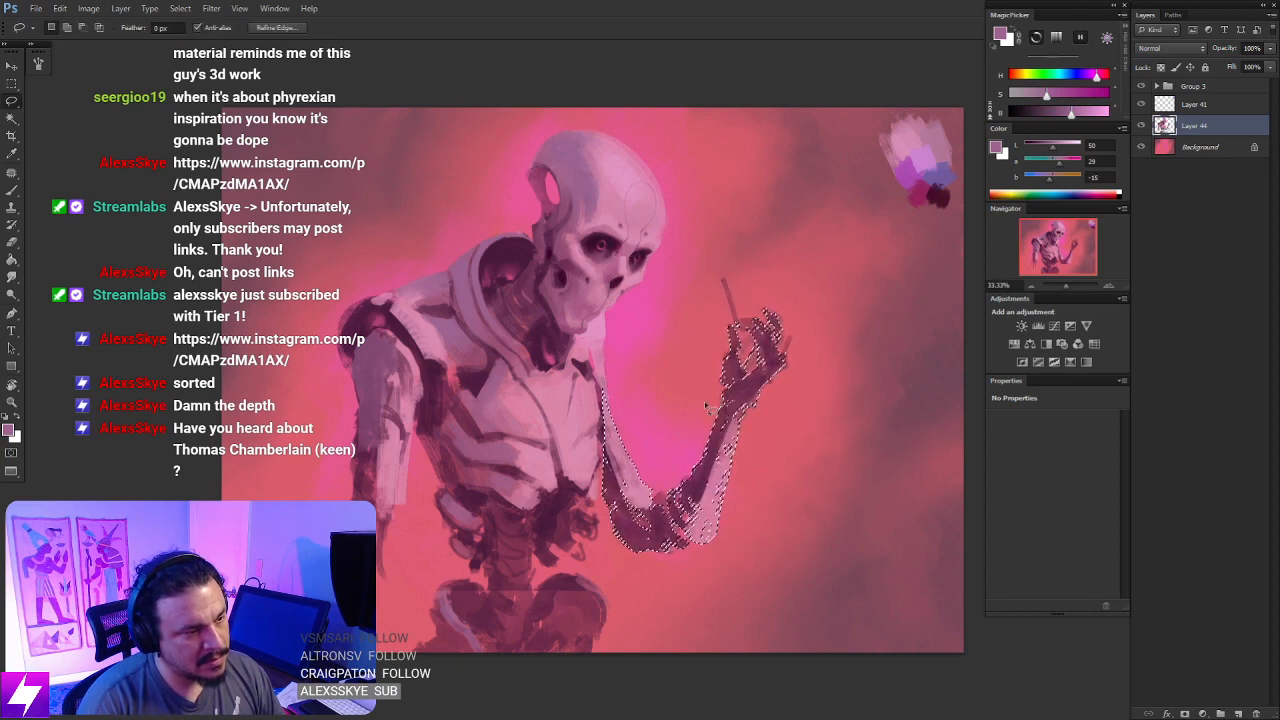
key("ctrl+d")
- Lasso the raised forearm and hand, rotate them outward from the elbow with Free Transform, and deselect
mouse_move(742, 583)
left_mouse_down()
mouse_move(718, 240)
mouse_move(665, 472)
left_mouse_up()
key("ctrl+t")
left_click_drag(744, 425, 654, 557)
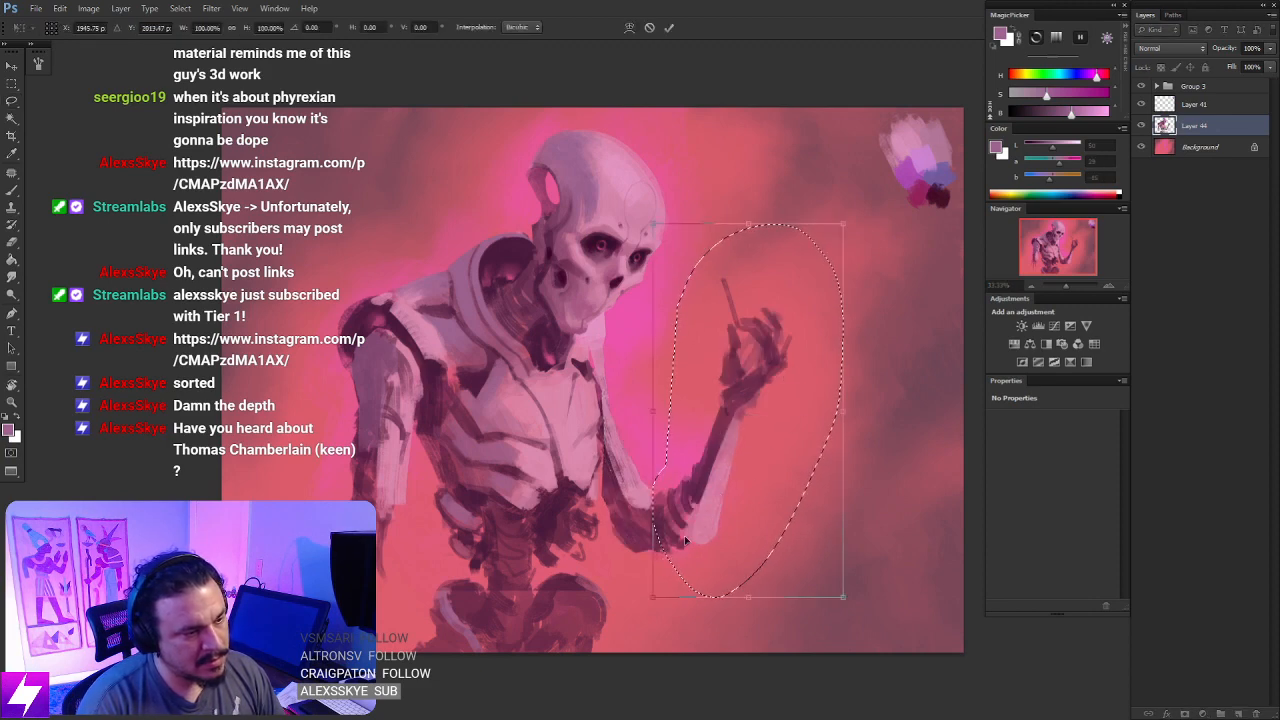
mouse_move(903, 334)
left_mouse_down()
mouse_move(871, 294)
mouse_move(901, 311)
mouse_move(914, 349)
mouse_move(899, 309)
left_mouse_up()
key("Return")
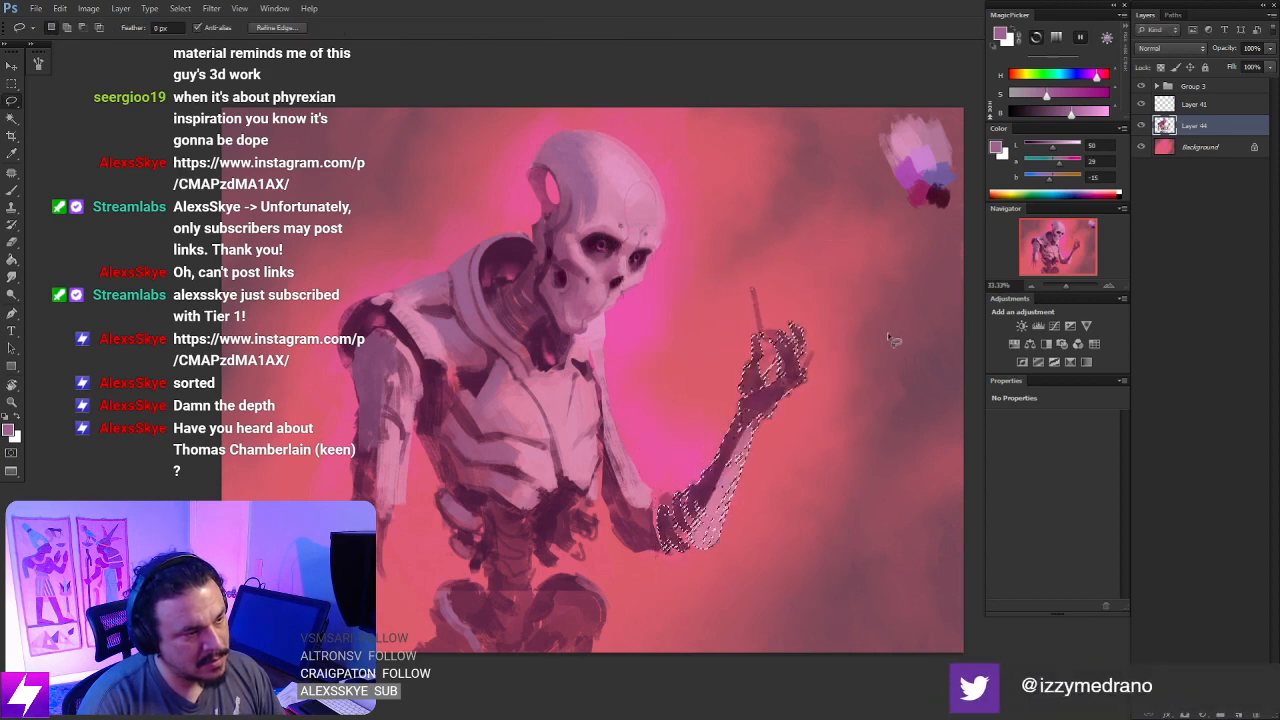
key("ctrl+minus")
key("ctrl+d")
key("ctrl+minus")
left_click_drag(798, 441, 803, 443)
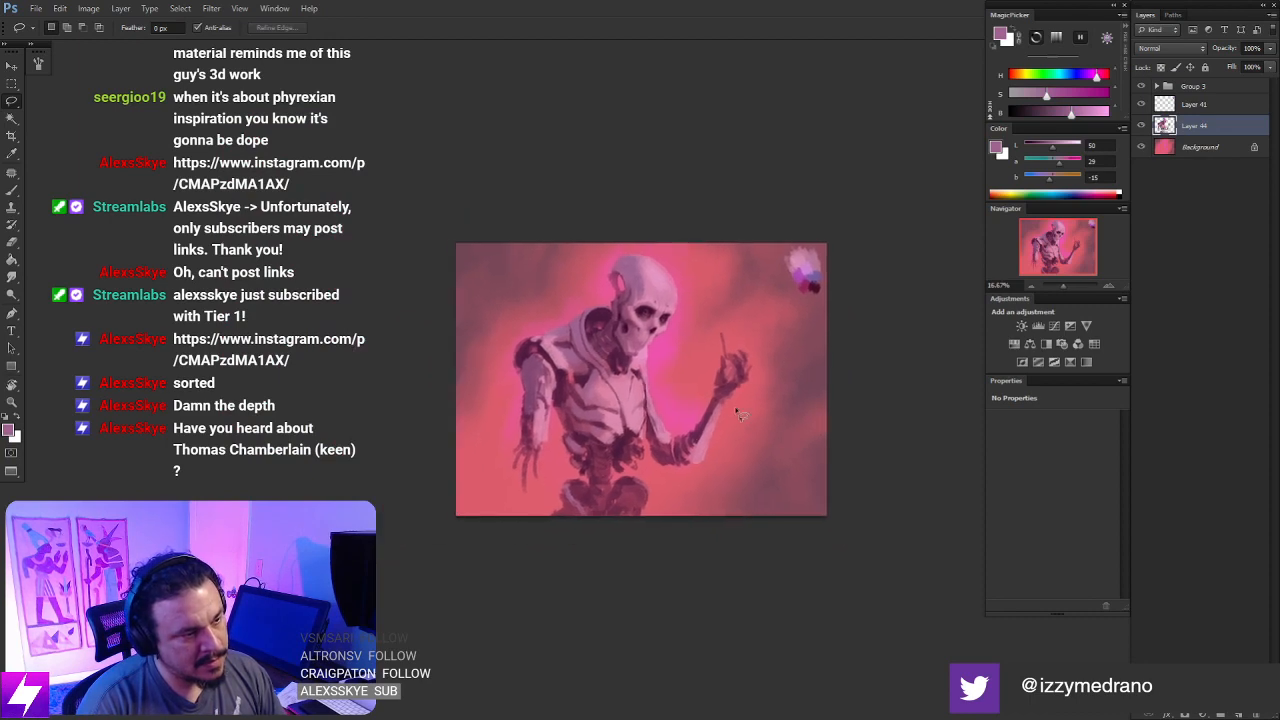
- Flip the canvas horizontally and paint a small deep saturated red flame at the tip of the stick in the raised hand
key("F2")
key("ctrl+plus")
key("ctrl+plus")
left_click_drag(599, 399, 623, 397)
left_click_drag(563, 329, 574, 356)
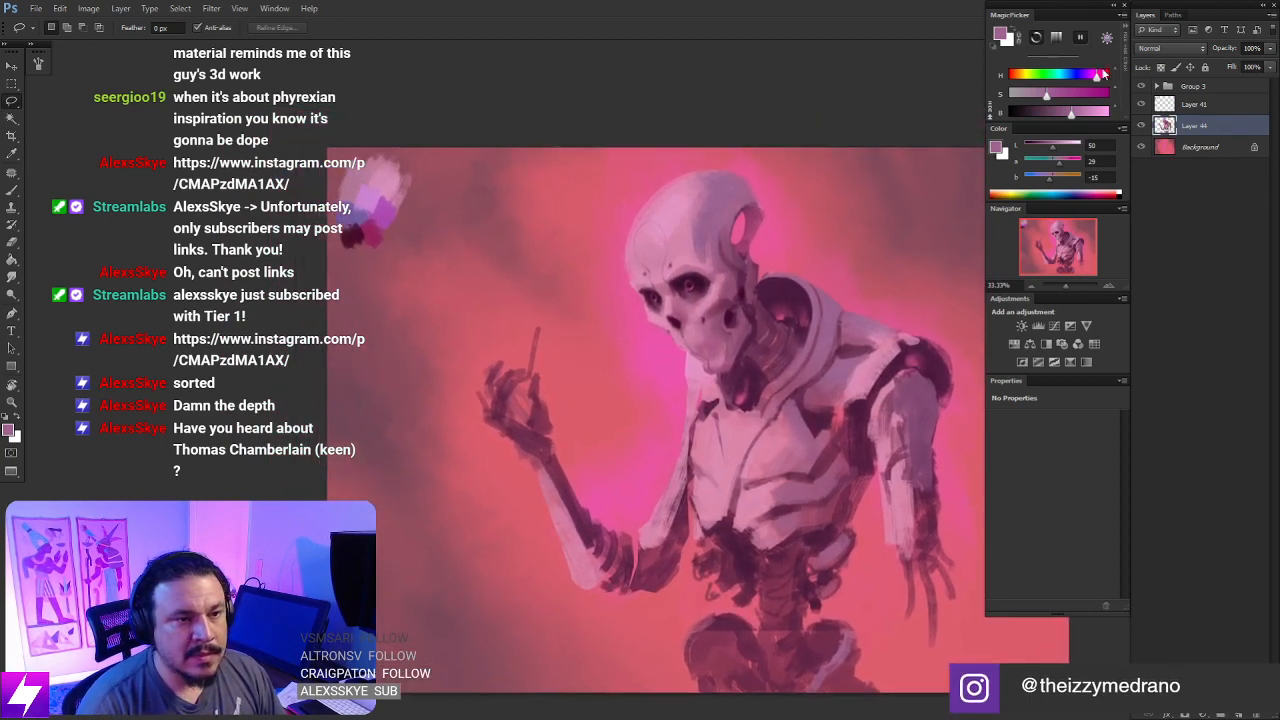
left_click_drag(1097, 75, 1009, 83)
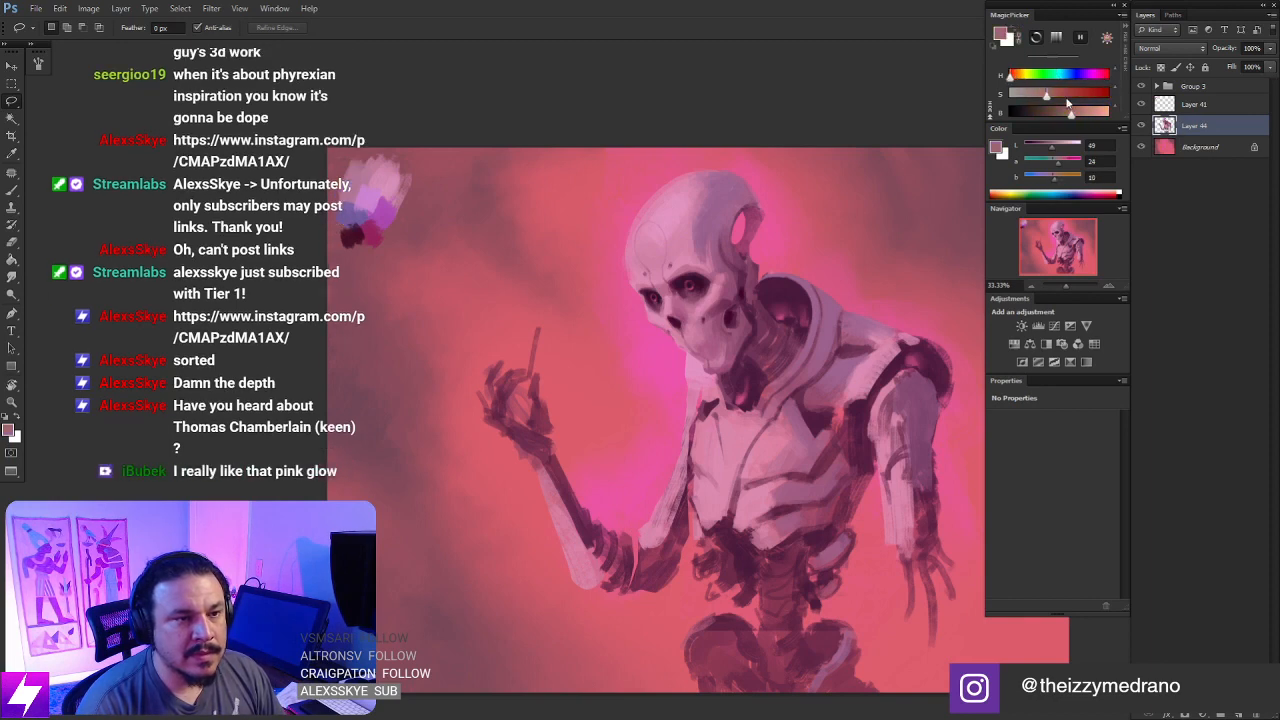
mouse_move(1071, 113)
left_mouse_down()
mouse_move(1110, 113)
mouse_move(1064, 97)
mouse_move(1102, 96)
left_mouse_up()
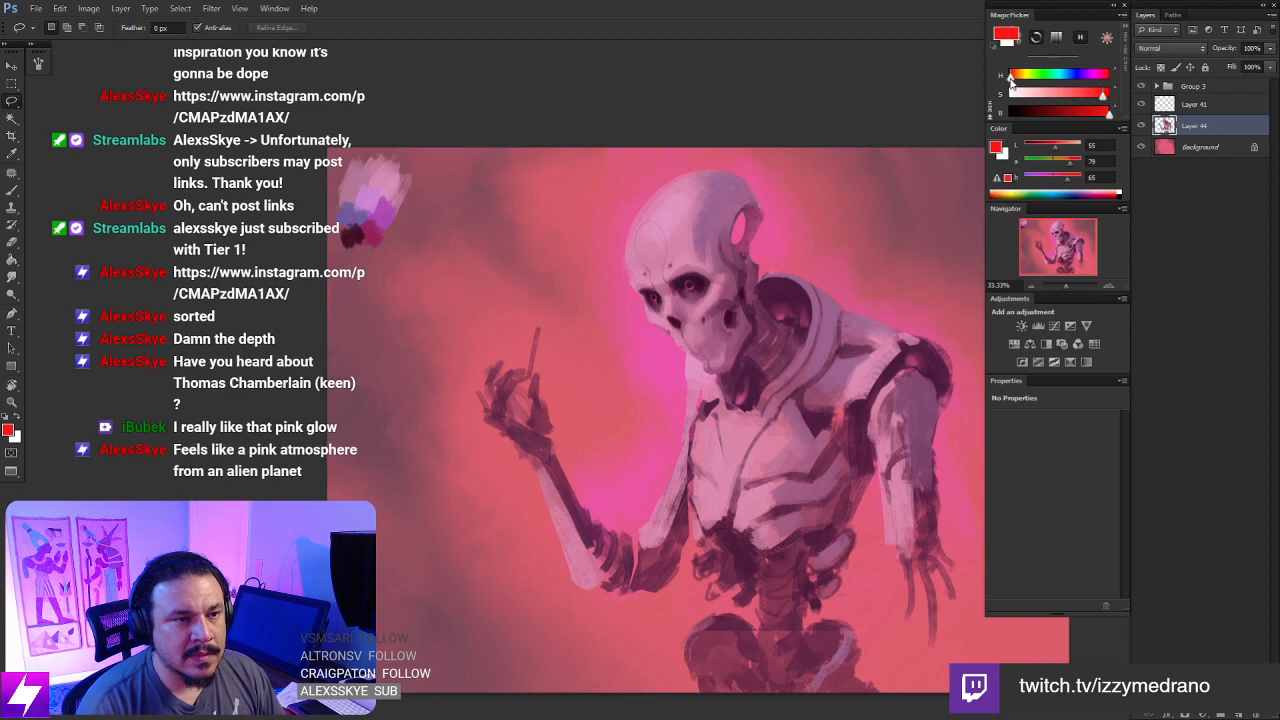
left_click_drag(1108, 117, 1076, 114)
key("b")
left_click_drag(538, 332, 538, 319)
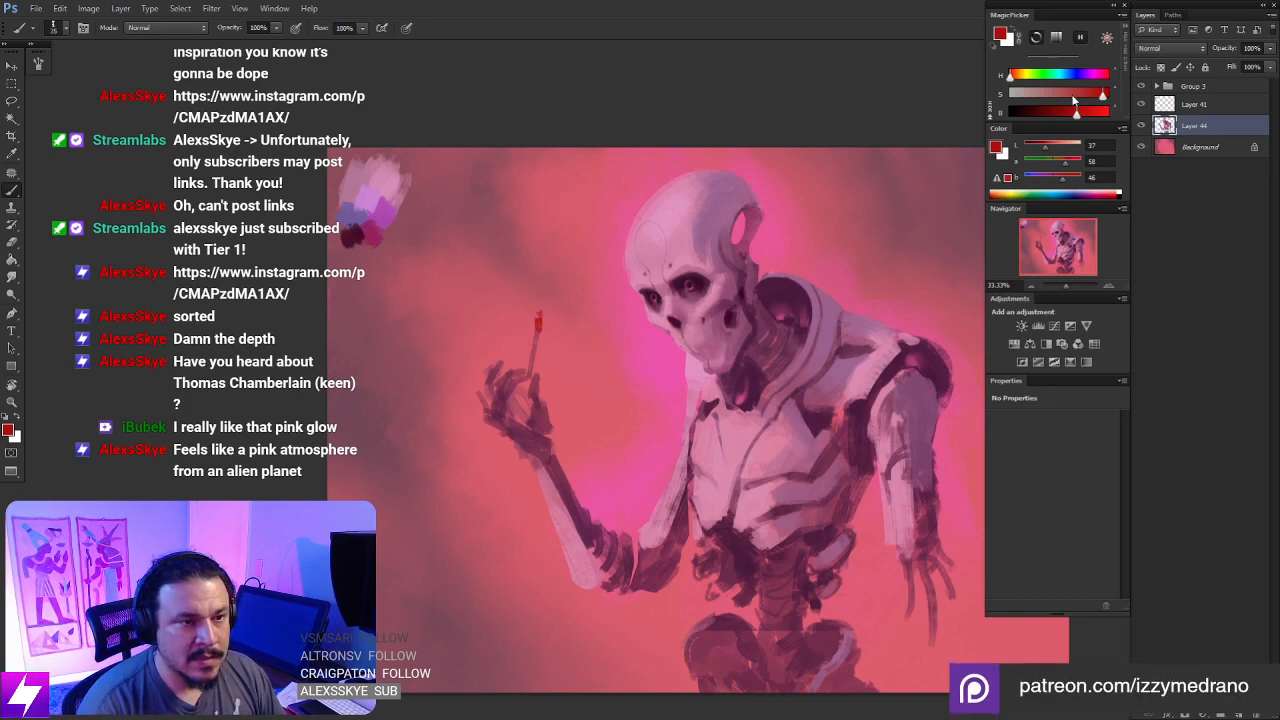
- Mix bright orange and yellow-orange and paint the glowing core of the small flame
left_click_drag(1076, 114, 1101, 115)
left_click_drag(1011, 77, 1016, 77)
left_click_drag(1103, 94, 1109, 94)
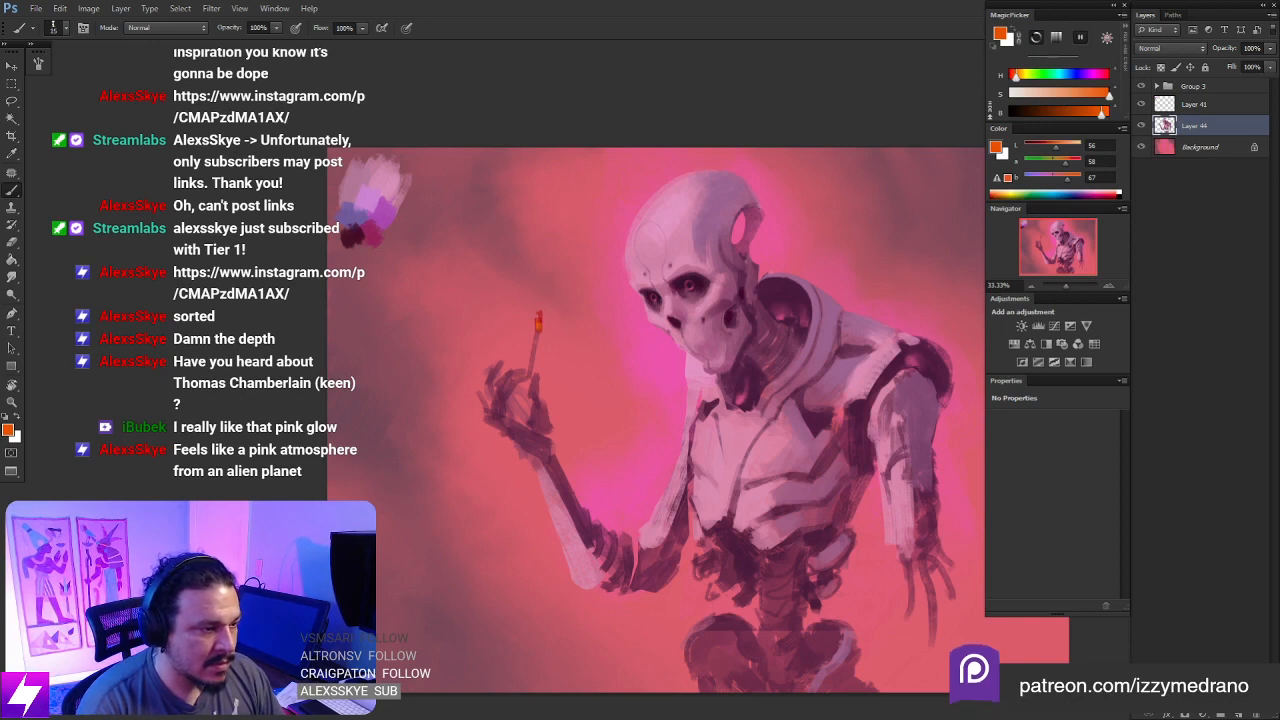
left_click_drag(1107, 93, 1112, 101)
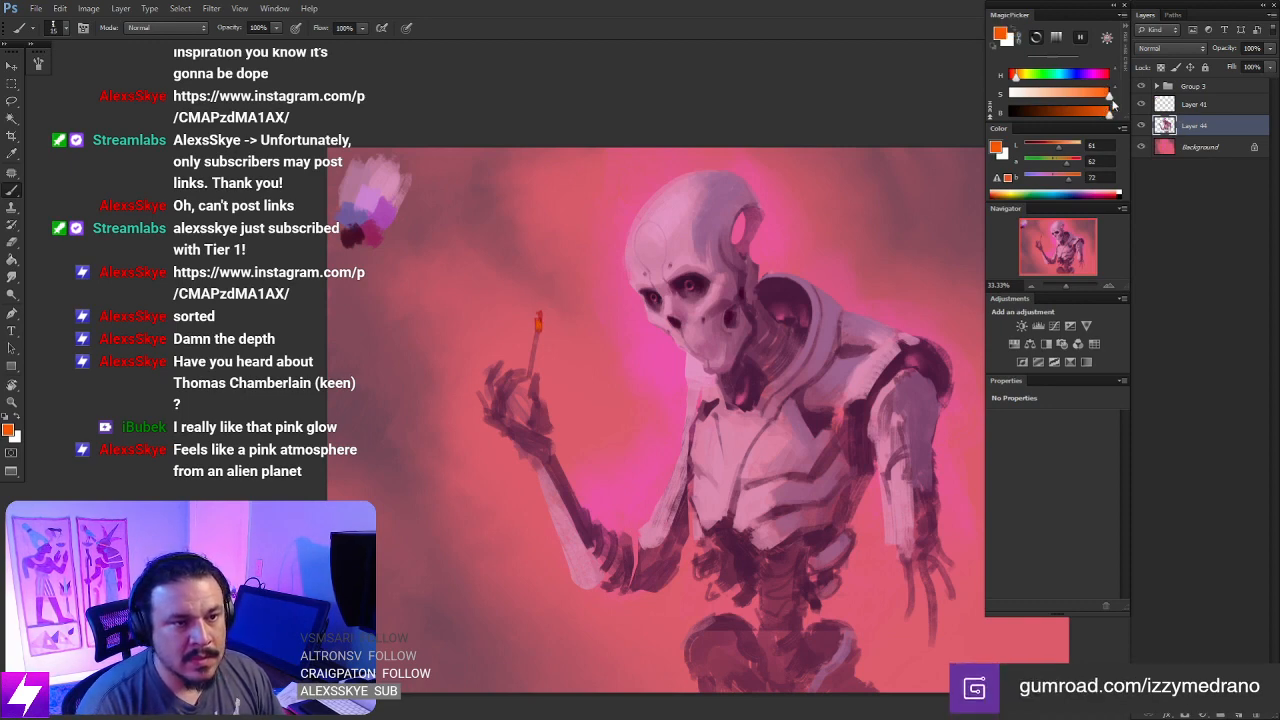
left_click_drag(1018, 76, 1020, 78)
key("ctrl+plus")
left_click_drag(593, 338, 598, 302)
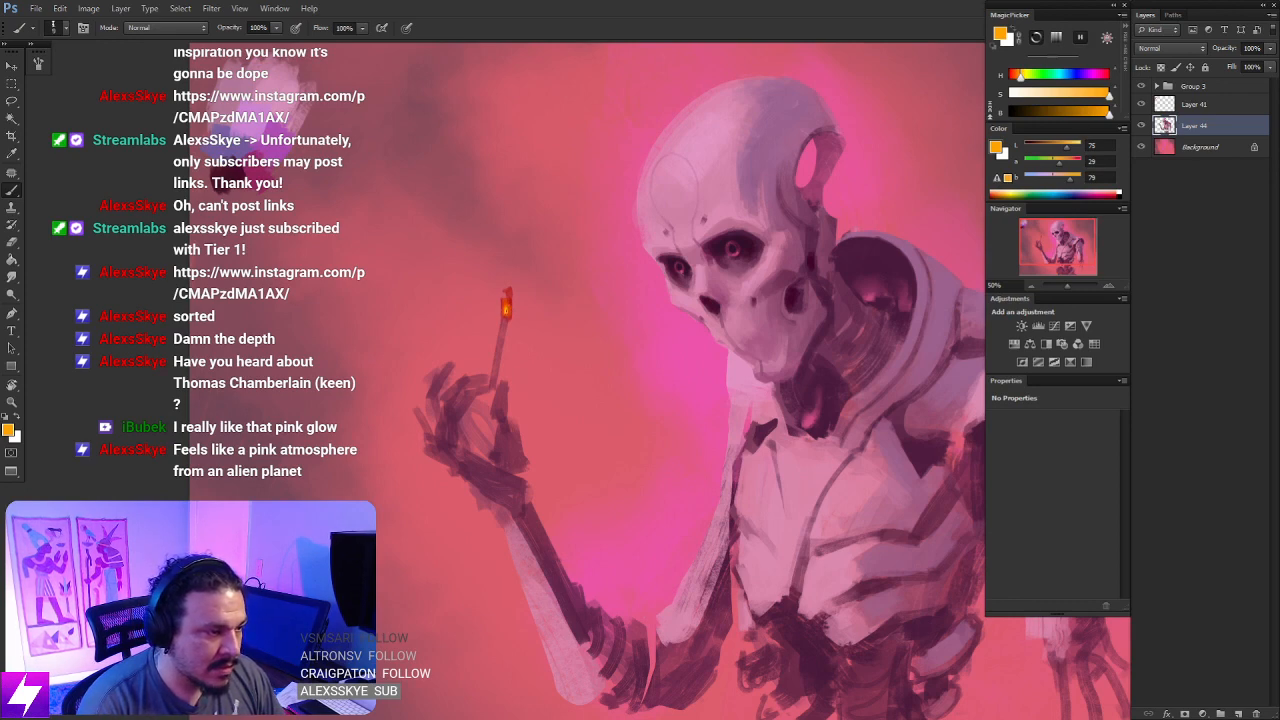
left_click_drag(757, 366, 643, 363)
- Flip the canvas back horizontally and trim the flame into a narrower, tapered shape with the Eraser
key("ctrl+minus")
key("ctrl+minus")
key("ctrl+minus")
key("ctrl+shift+h")
key("ctrl+plus")
key("ctrl+plus")
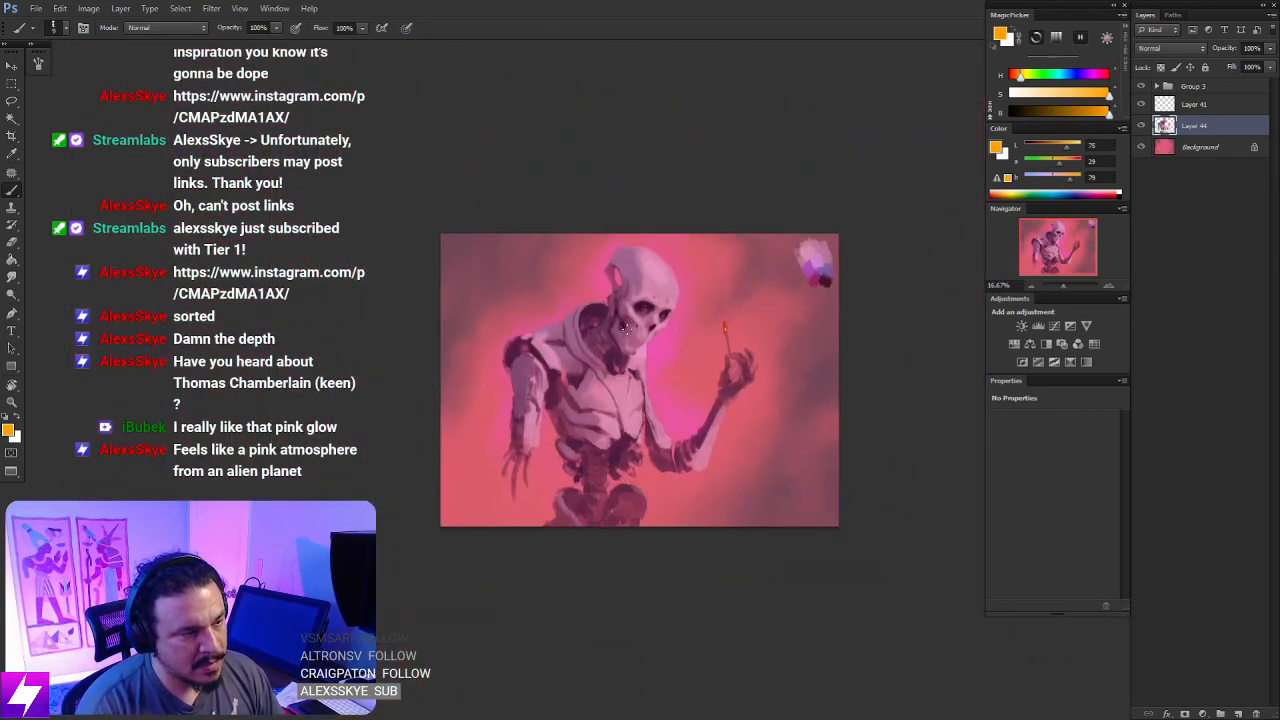
left_click_drag(756, 292, 702, 296)
key("ctrl+plus")
key("e")
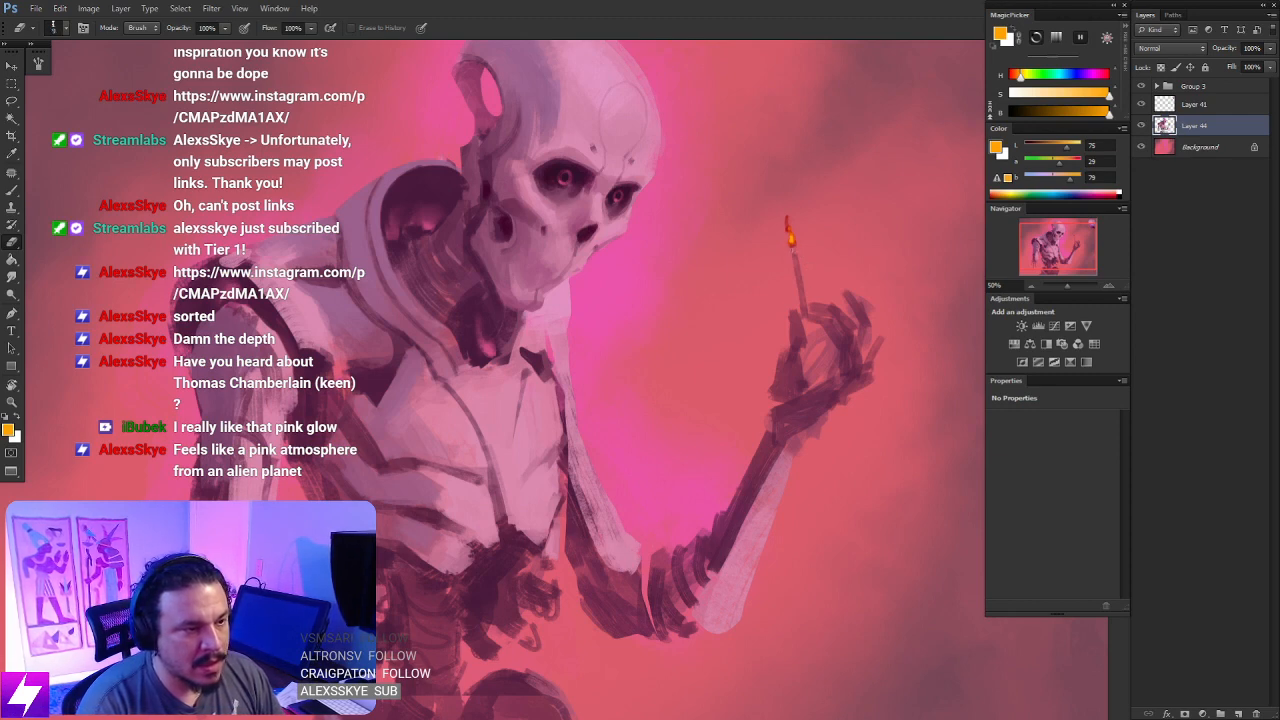
- Sample a dusky crimson from the burning stick and touch up its upper end with the brush
key("b")
left_click(798, 330, "alt")
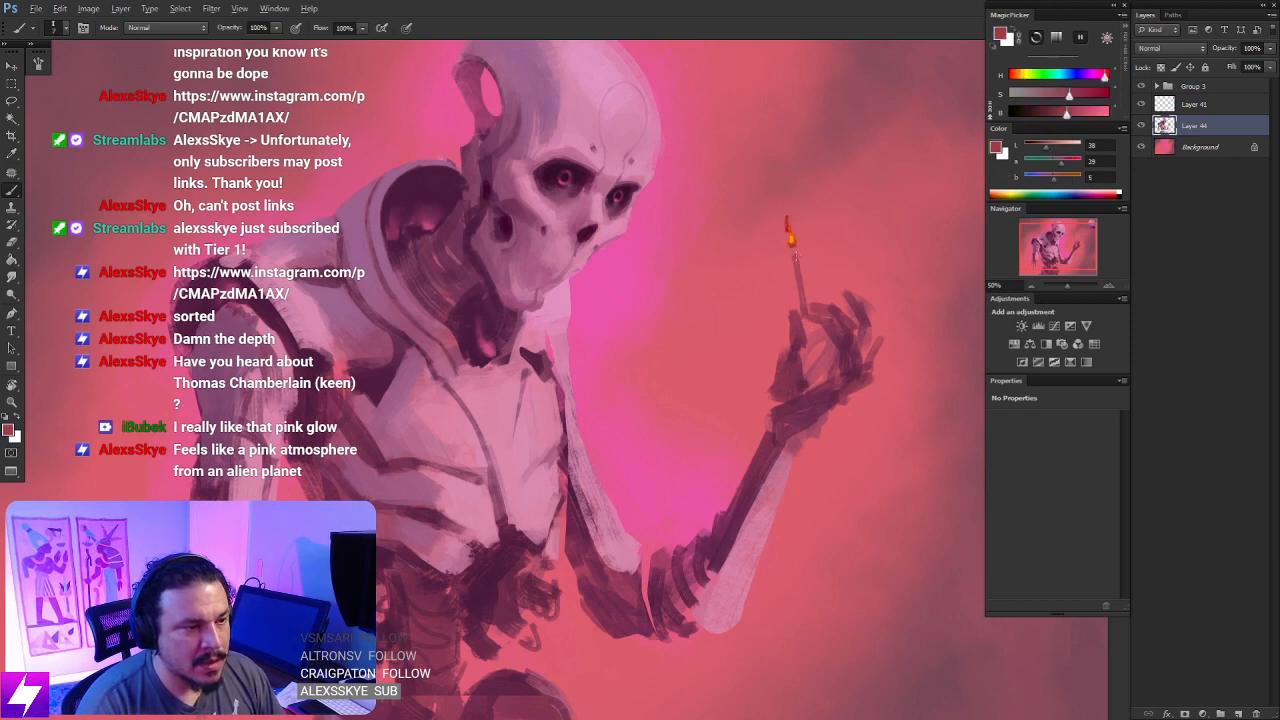
mouse_move(730, 448)
left_mouse_down()
mouse_move(768, 314)
mouse_move(738, 438)
left_mouse_up()
- Lasso the flame and warp it into a curved, flickering shape
key("l")
mouse_move(838, 232)
left_mouse_down()
mouse_move(799, 288)
mouse_move(766, 262)
mouse_move(758, 292)
mouse_move(778, 299)
mouse_move(790, 258)
left_mouse_up()
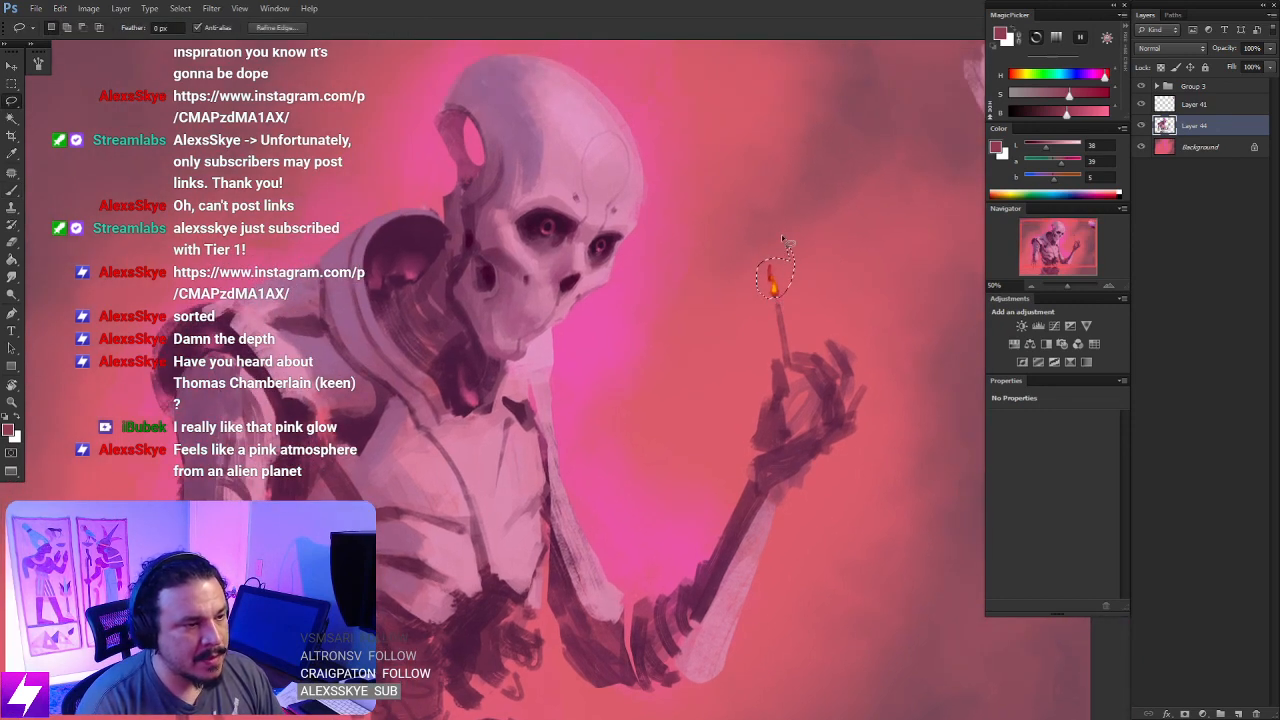
key("ctrl+t")
right_click(760, 252)
left_click(790, 352)
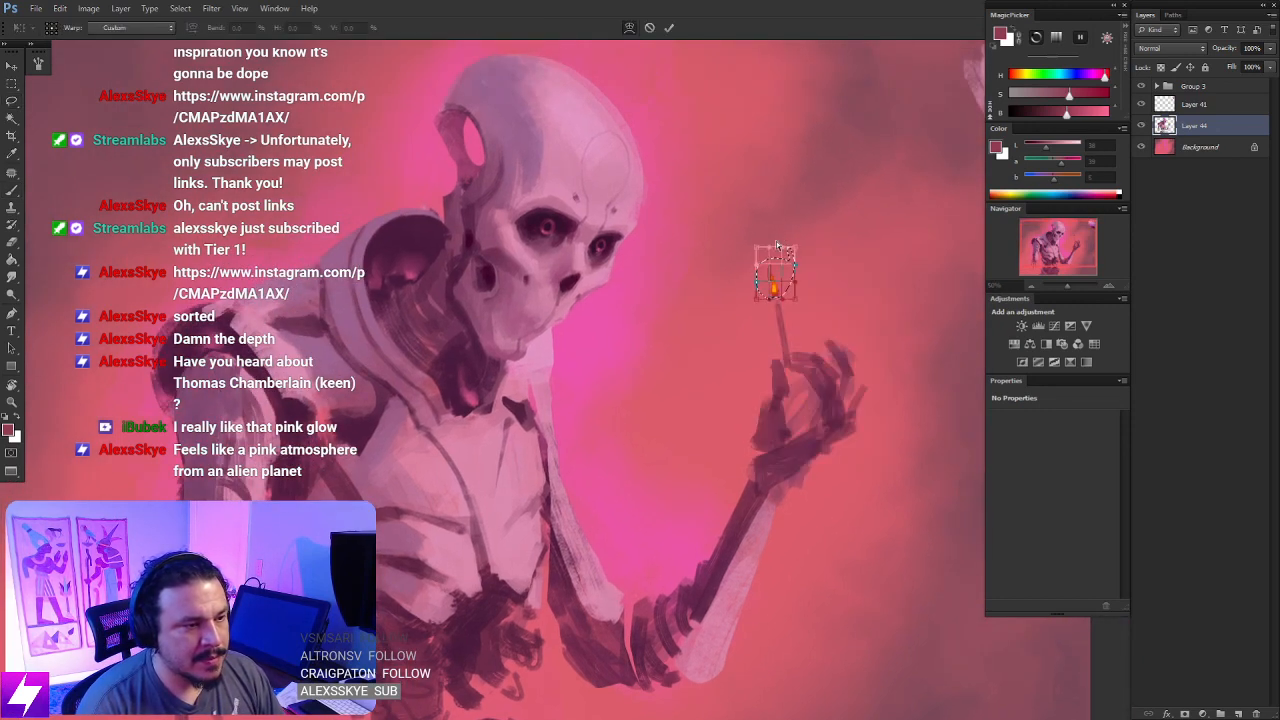
left_click_drag(784, 260, 779, 300)
key("Return")
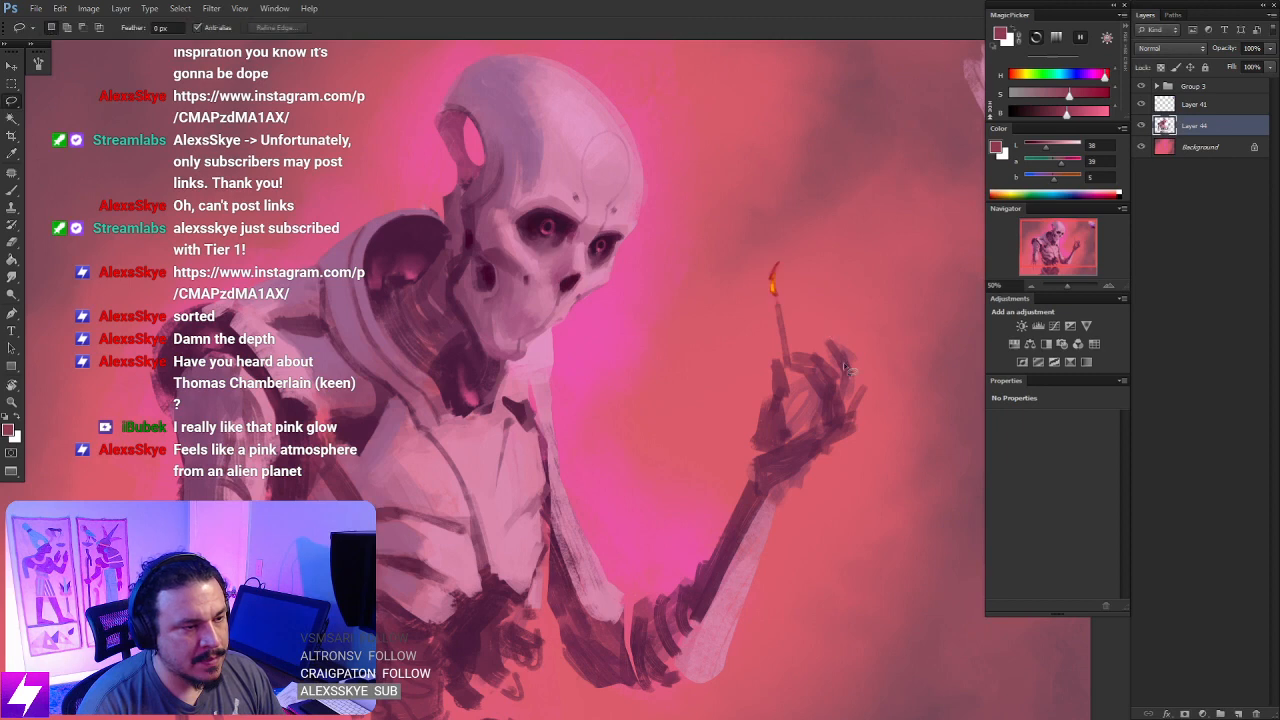
- Smudge the flame's tip upward into a thin, soft wisp
key("ctrl+minus")
mouse_move(766, 437)
left_mouse_down()
mouse_move(767, 352)
mouse_move(746, 454)
left_mouse_up()
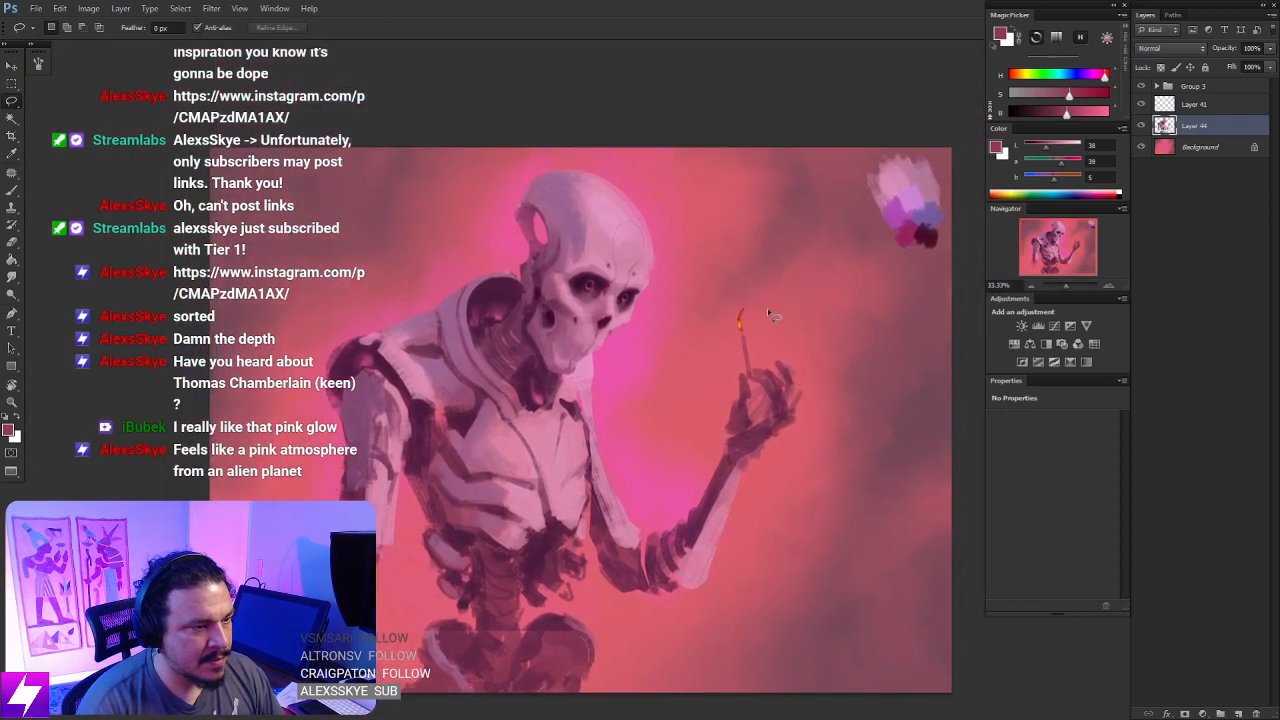
key("r")
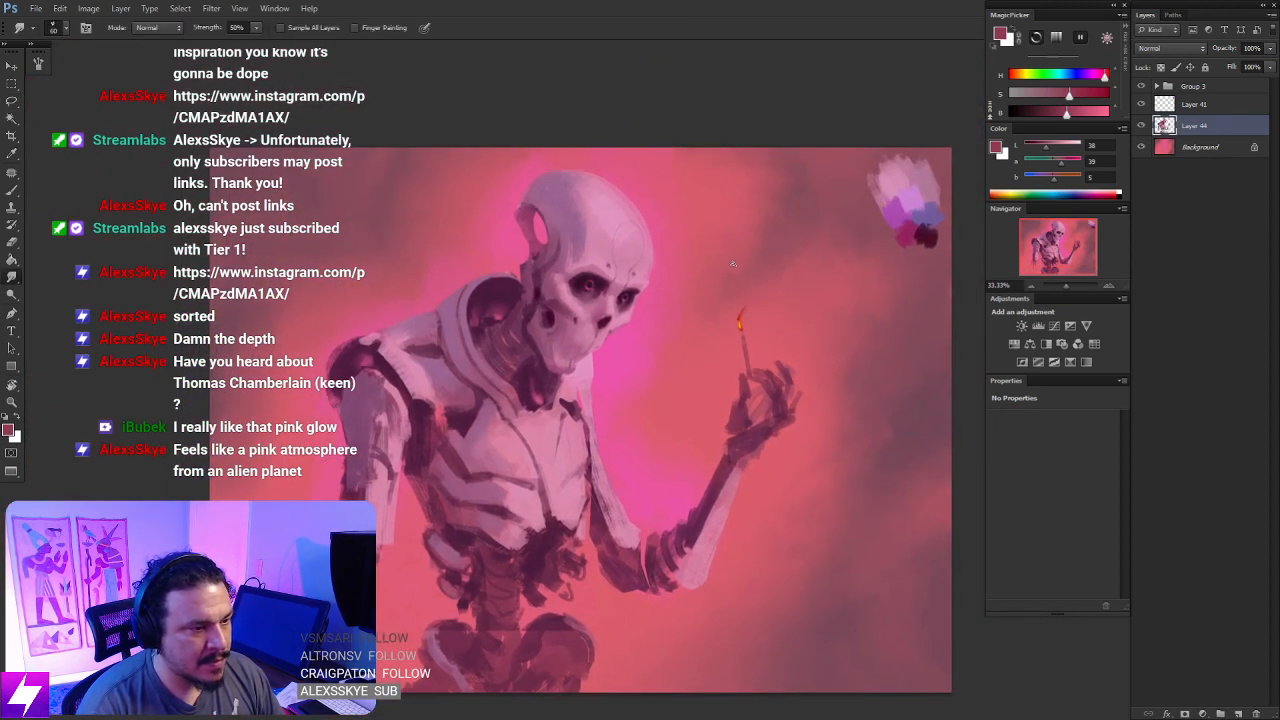
left_click_drag(789, 386, 690, 354)
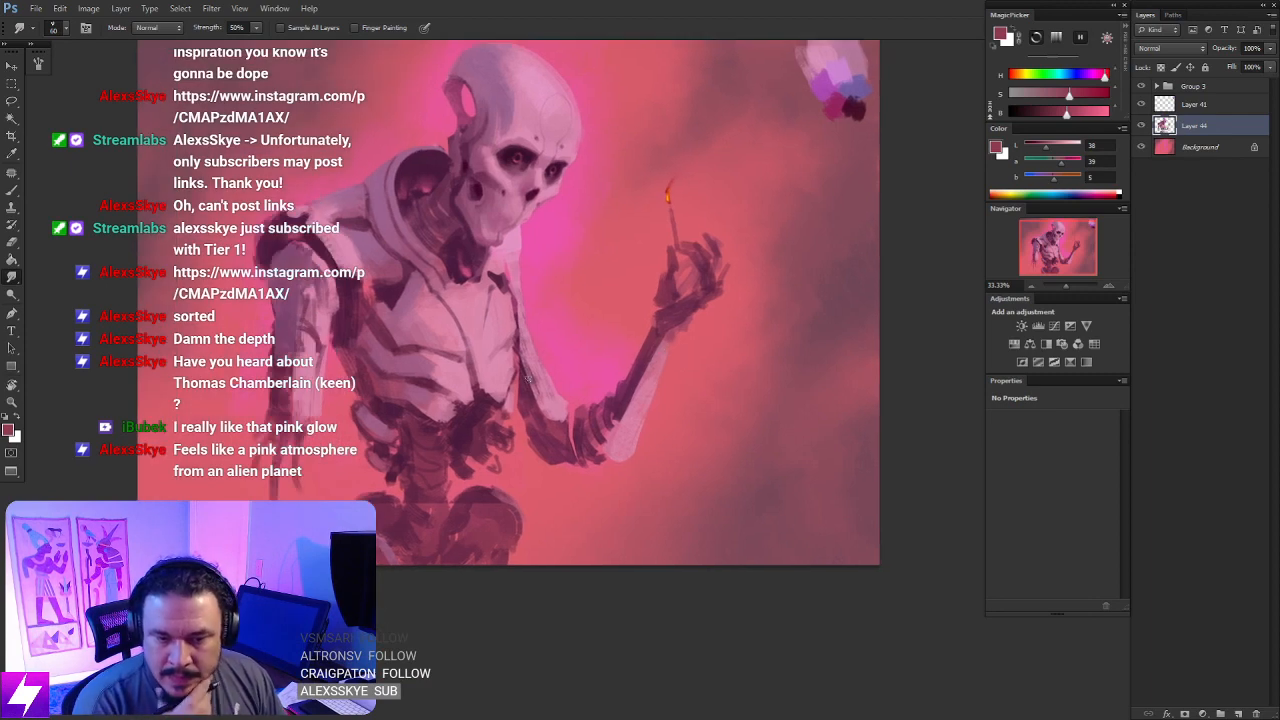
- Flip the canvas horizontally and clean up the outlines of the raised hand's fingers with the Eraser
key("ctrl+shift+h")
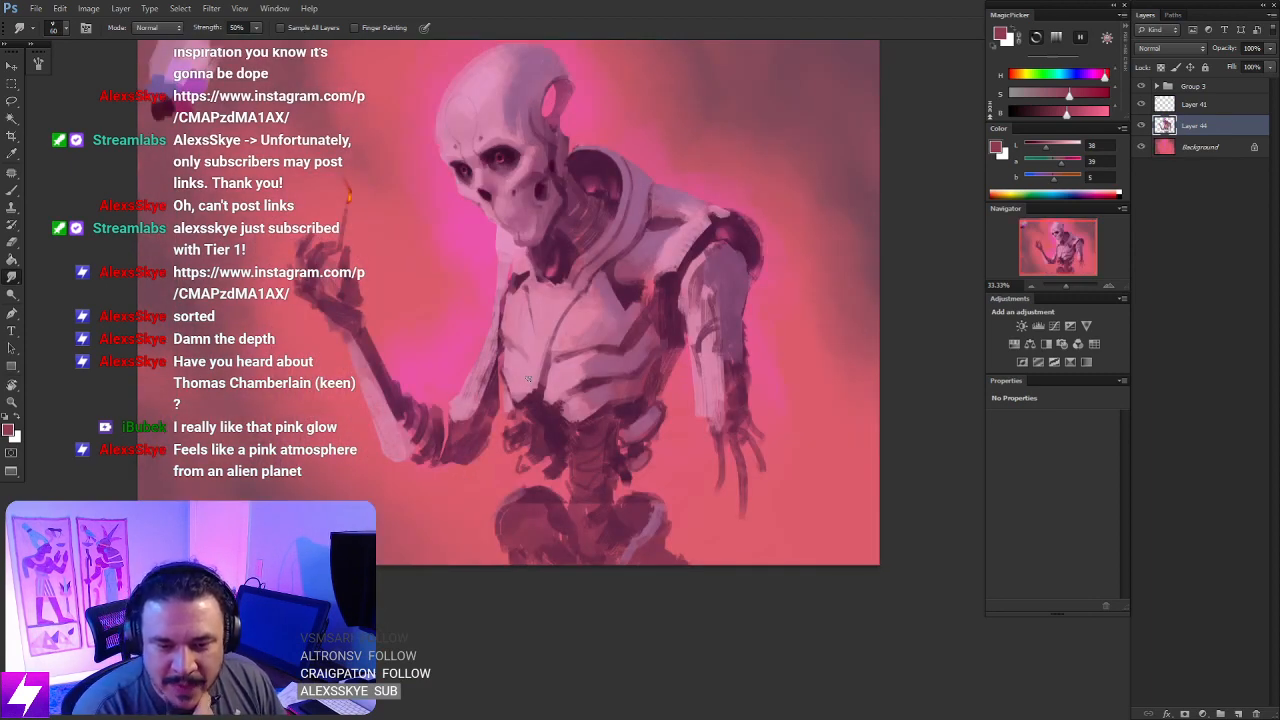
key("ctrl+plus")
key("ctrl+minus")
left_click_drag(367, 275, 528, 378)
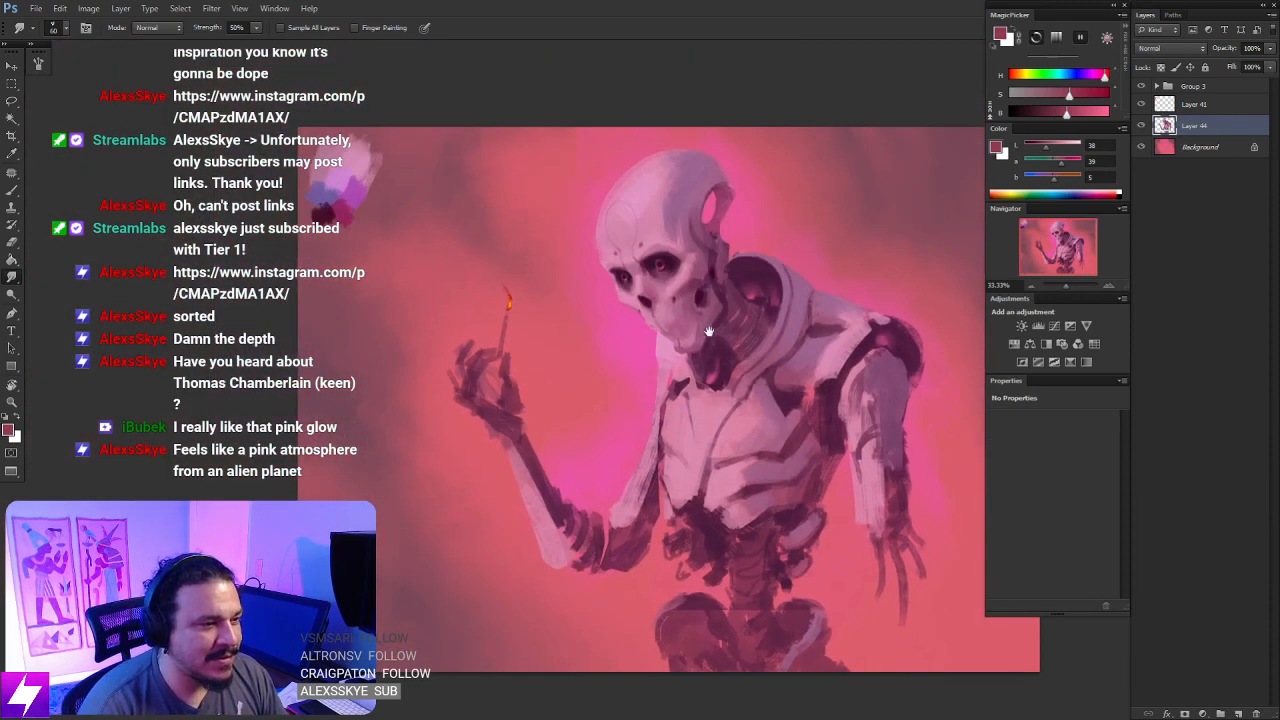
left_click_drag(759, 279, 740, 332)
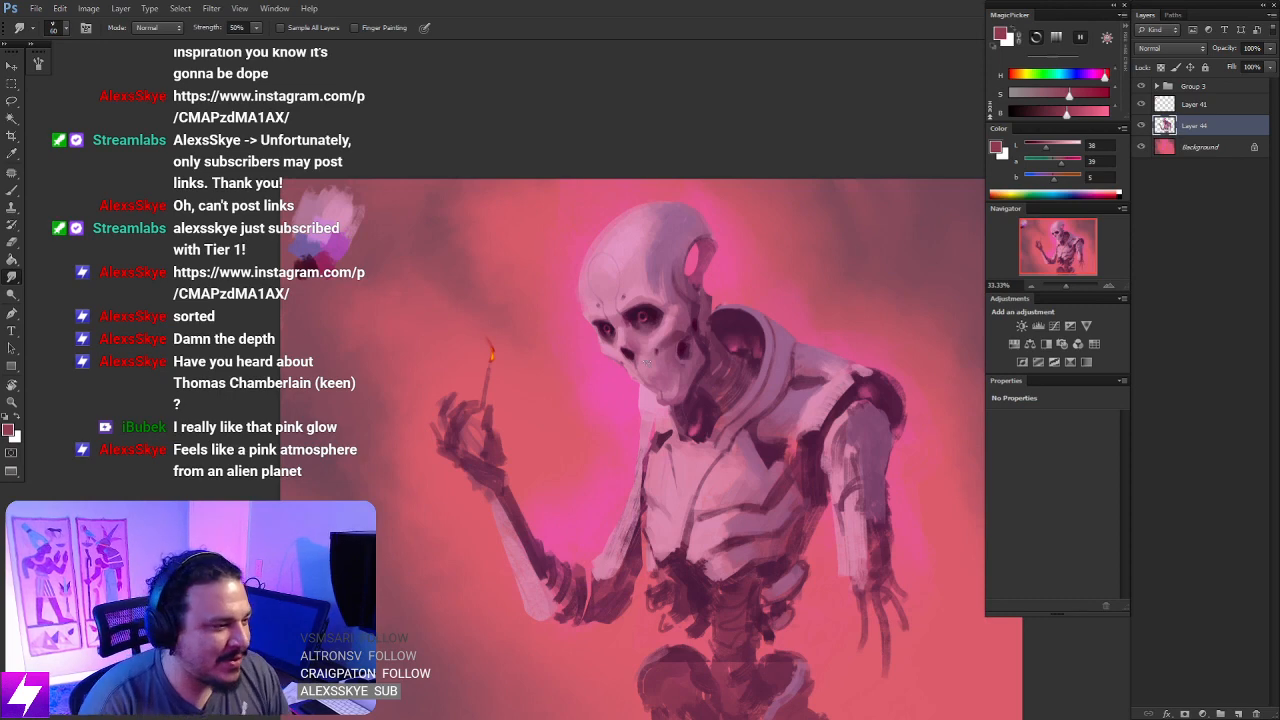
left_click_drag(552, 446, 593, 348)
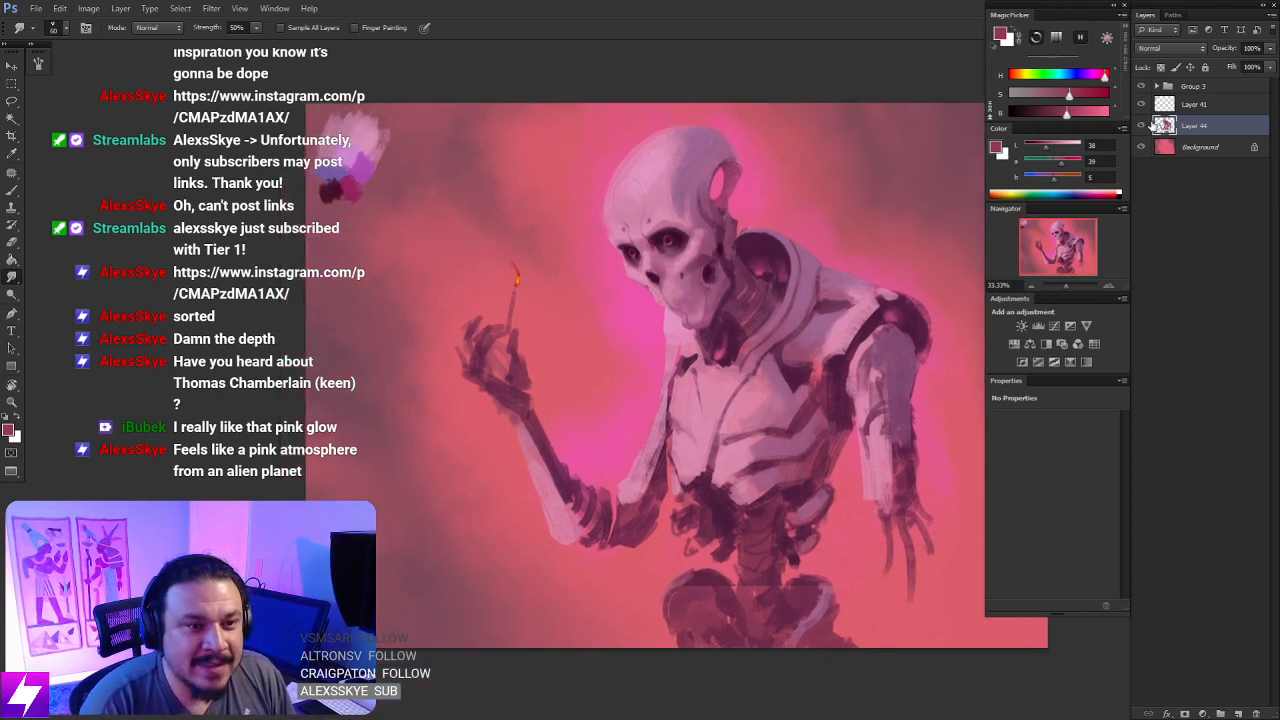
key("ctrl+plus")
key("e")
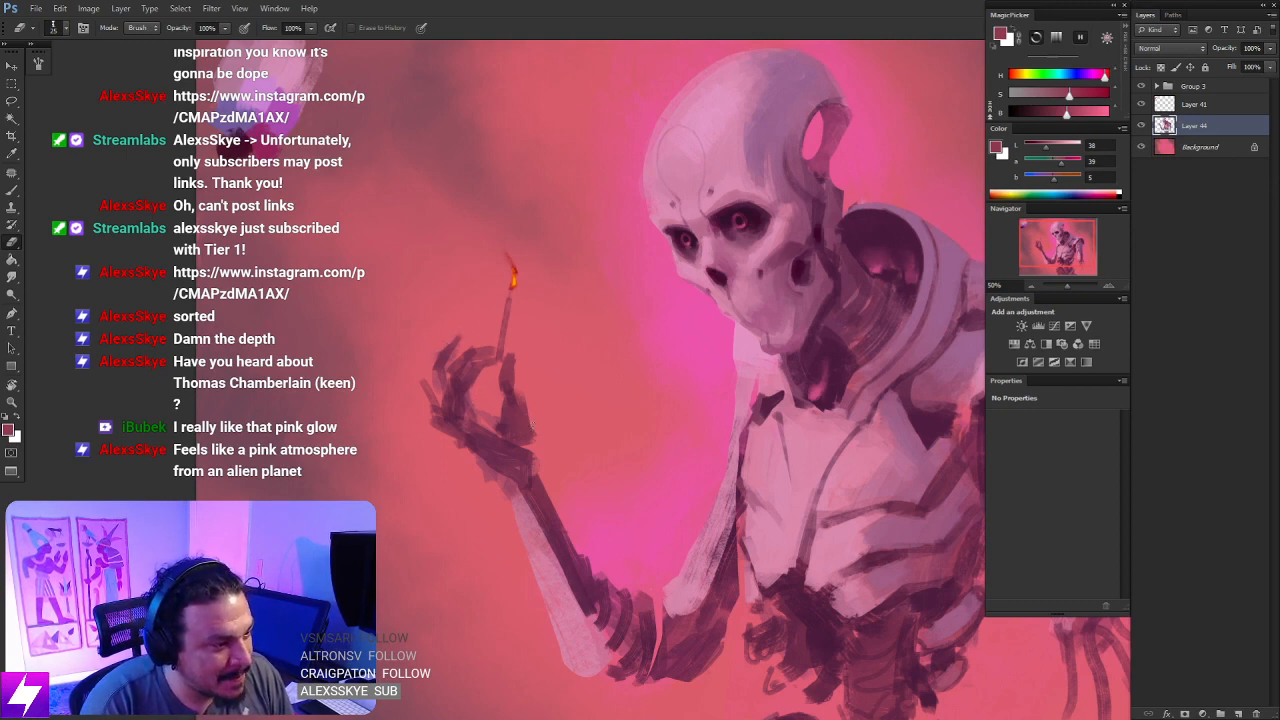
- Examine the whole figure's silhouette and balance at different magnifications, mirroring the canvas horizontally and back
key("ctrl+minus")
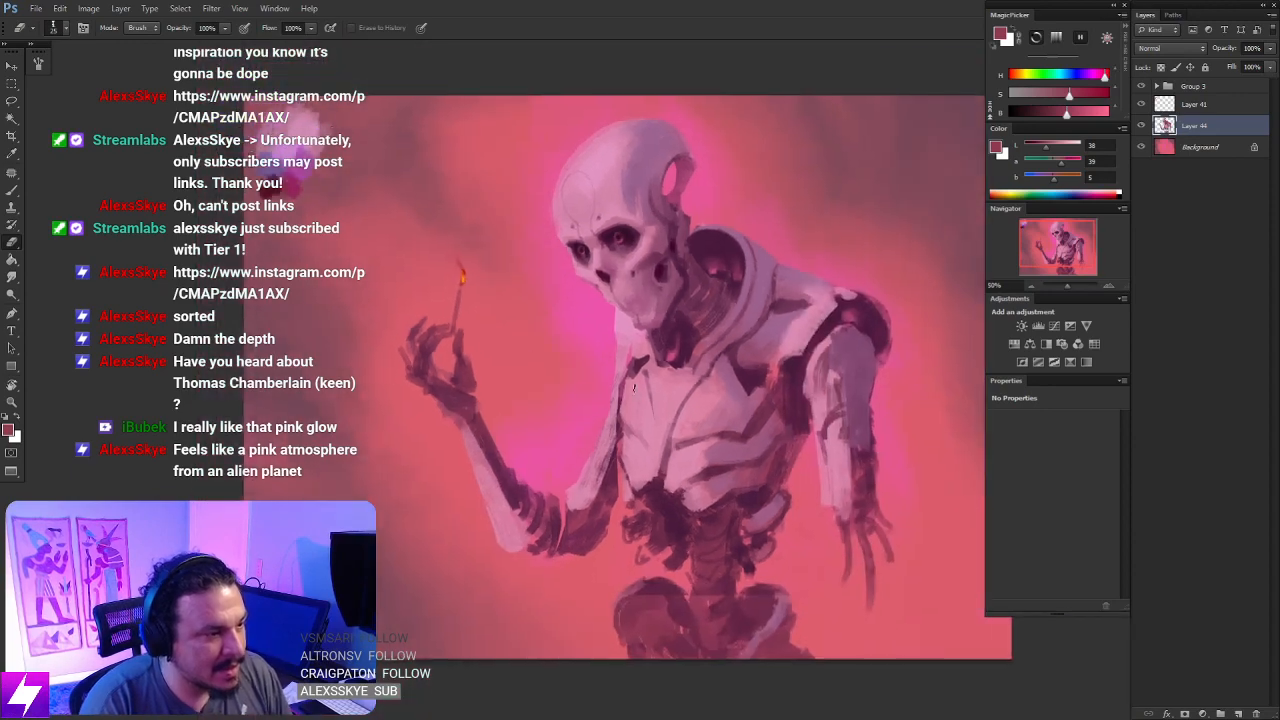
left_click_drag(691, 414, 624, 383)
key("ctrl+minus")
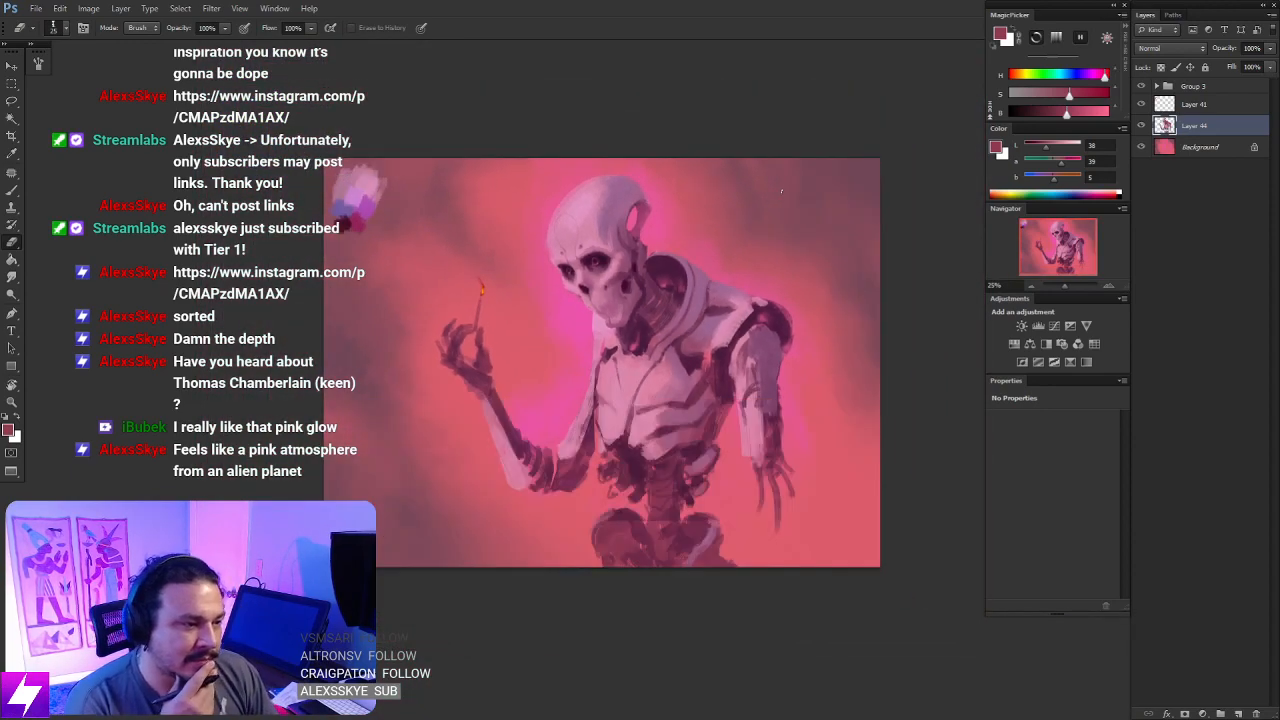
key("ctrl+shift+h")
key("ctrl+plus")
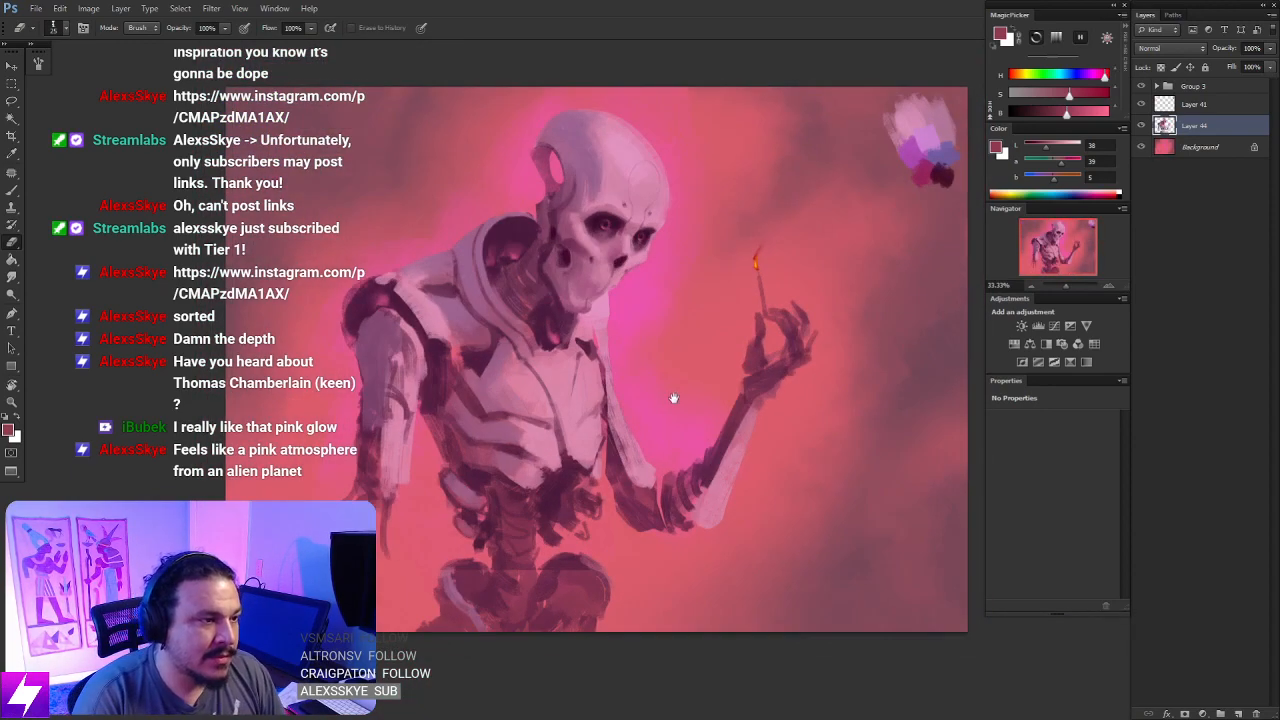
left_click_drag(674, 397, 709, 572)
key("ctrl+plus")
key("r")
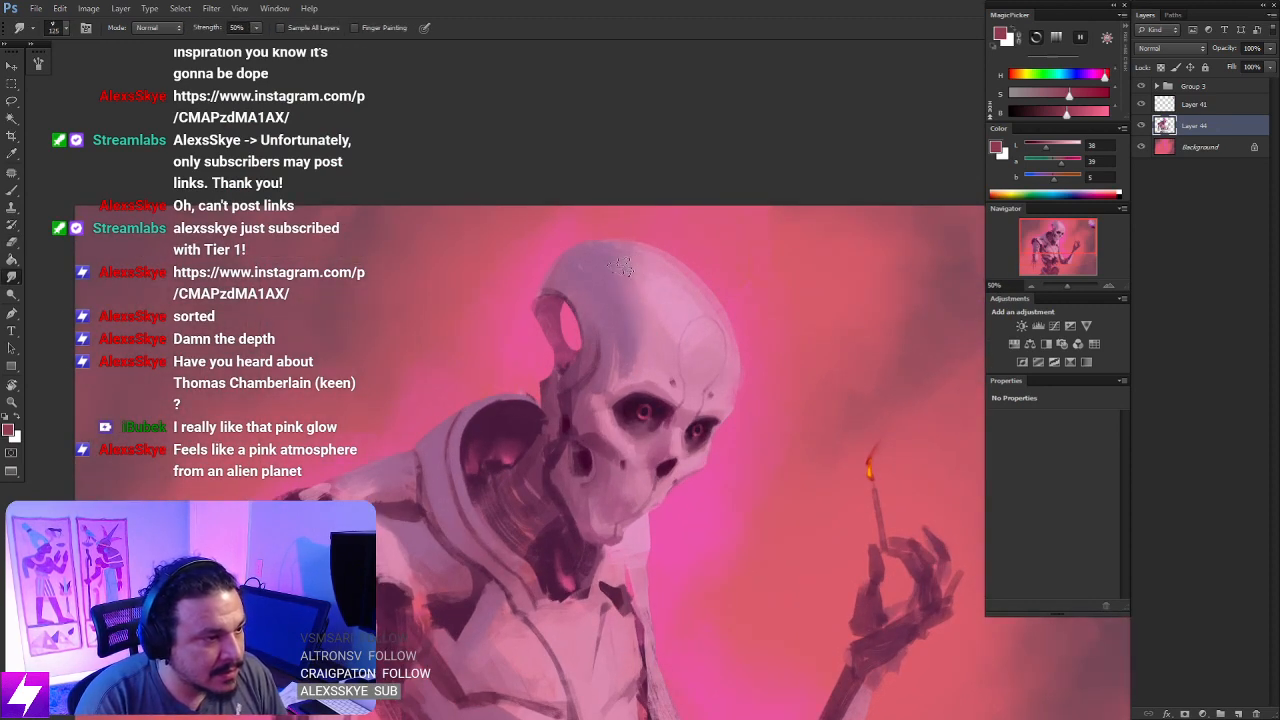
key("bracketleft")
key("bracketleft")
key("bracketleft")
key("bracketright")
key("bracketright")
key("bracketright")
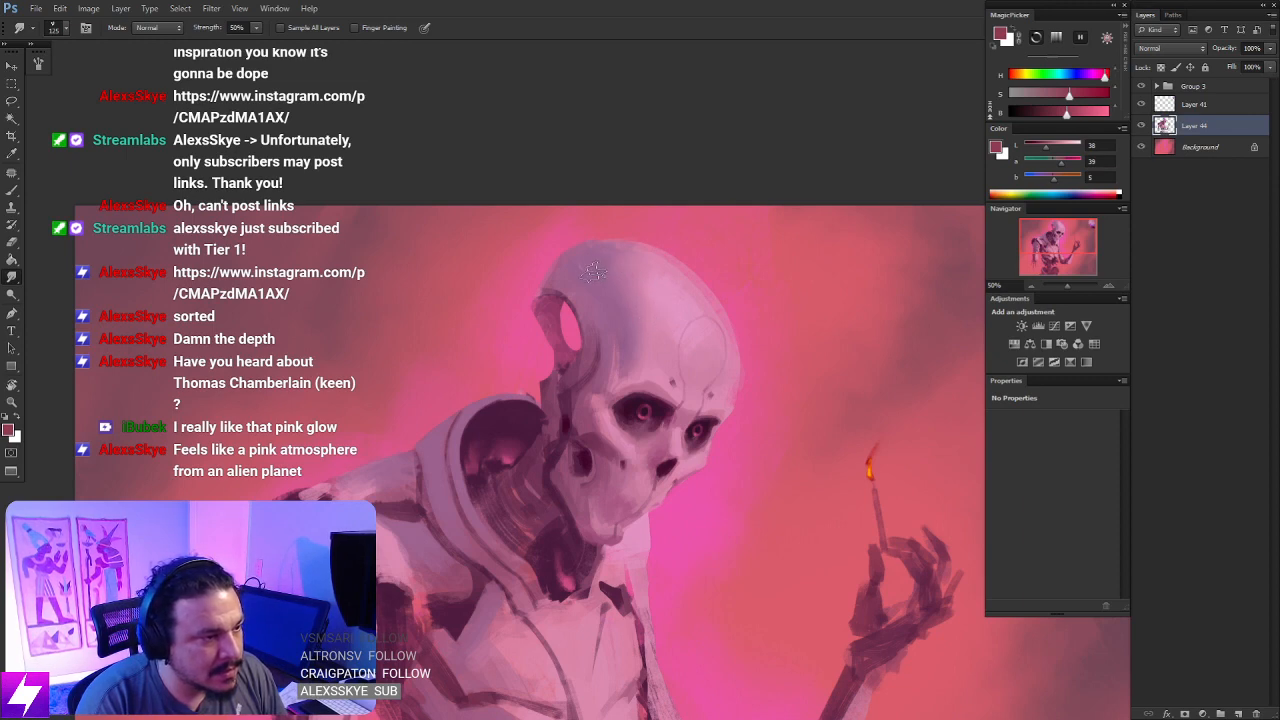
key("ctrl+minus")
key("ctrl+minus")
key("ctrl+minus")
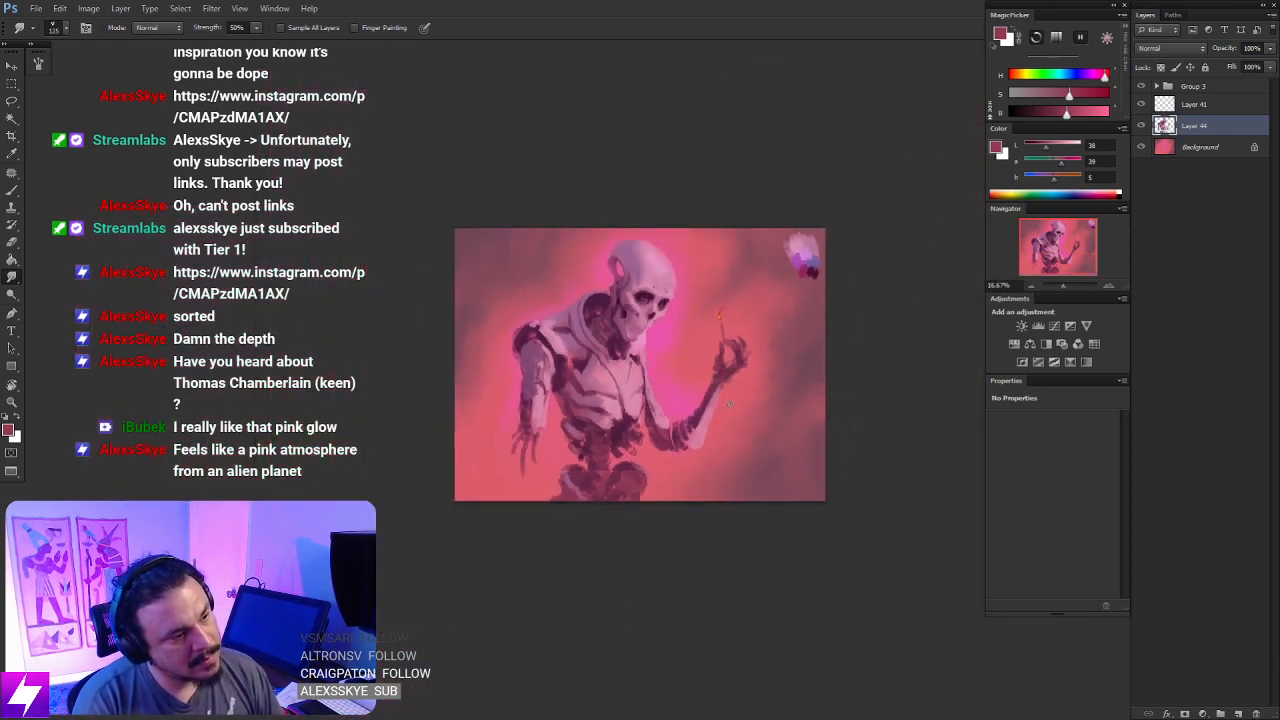
key("ctrl+shift+h")
key("ctrl+plus")
key("ctrl+plus")
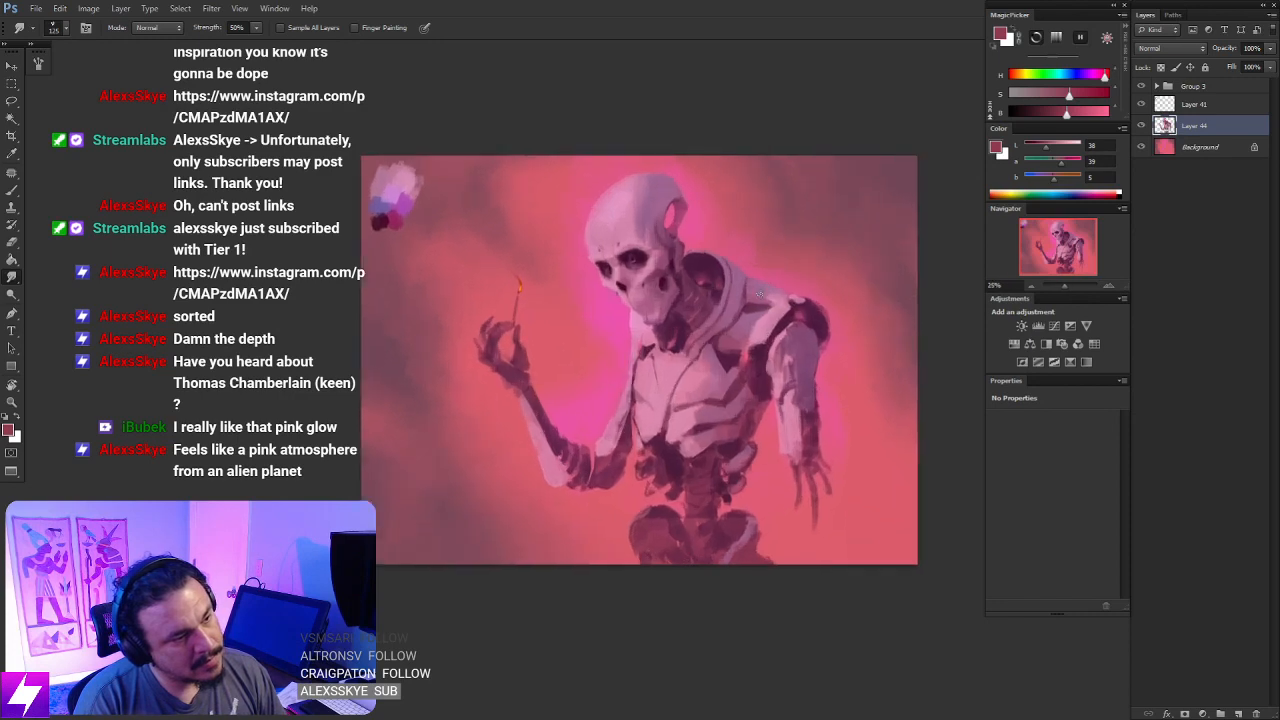
left_click_drag(751, 315, 695, 294)
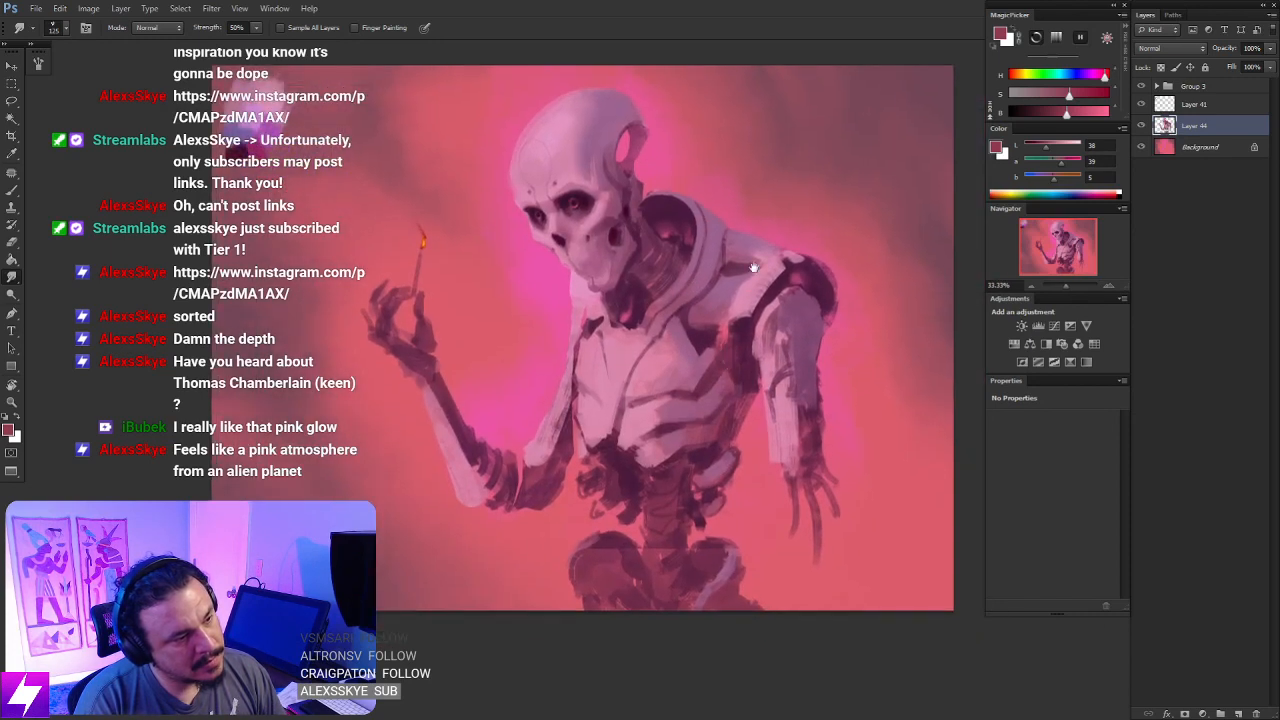
- Choose another brush preset, sample a light pink from the chest, and paint over the chest and rib plates
key("b")
right_click(560, 310)
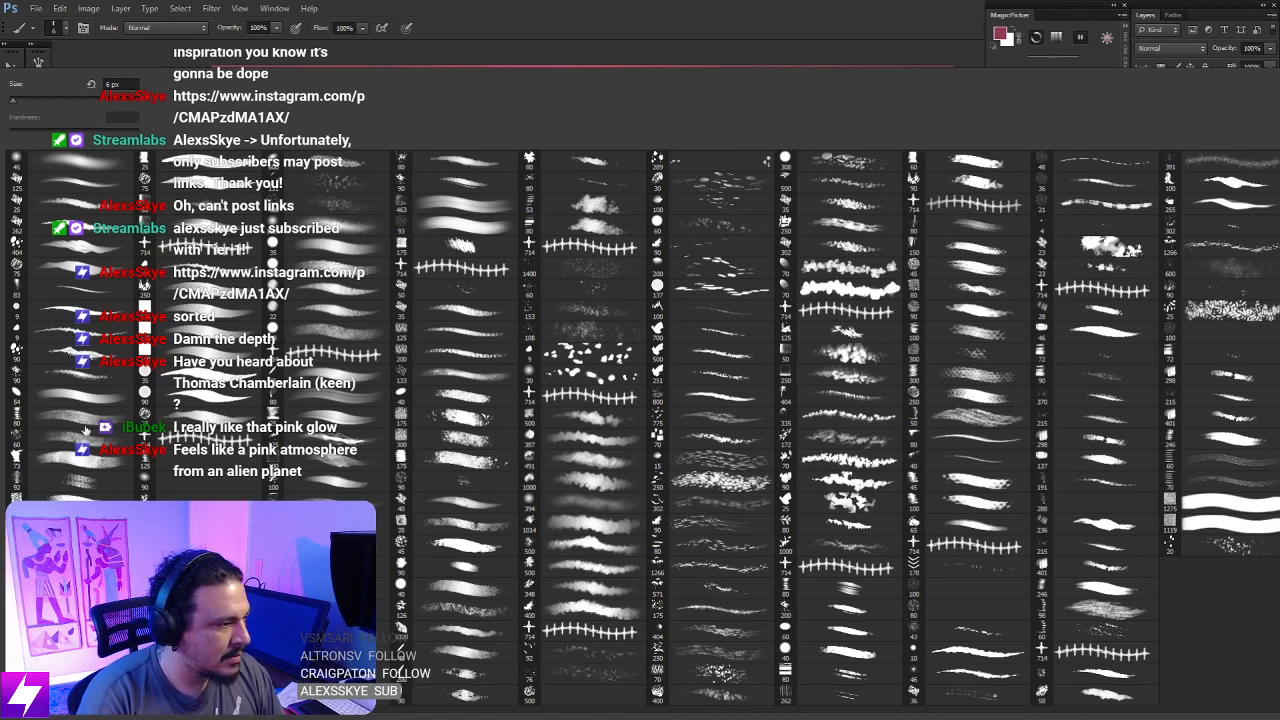
double_click(85, 483)
key("ctrl+plus")
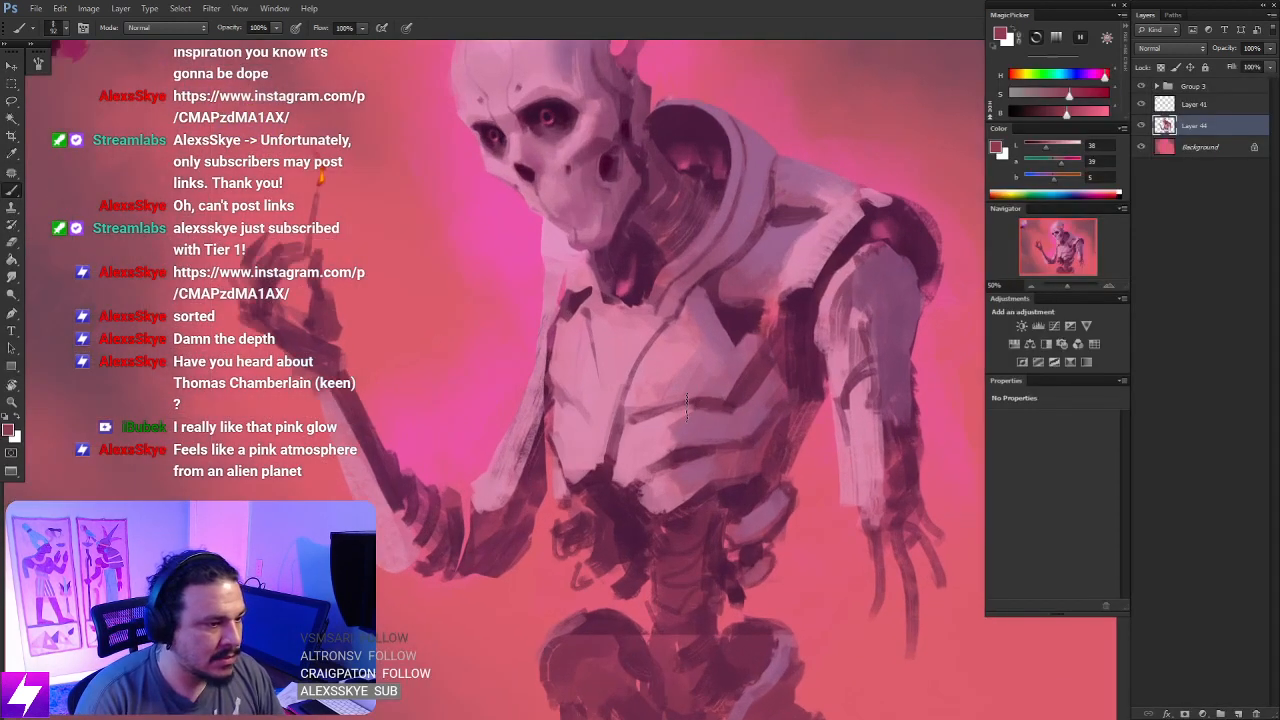
left_click_drag(687, 407, 677, 448)
left_click(690, 379, "alt")
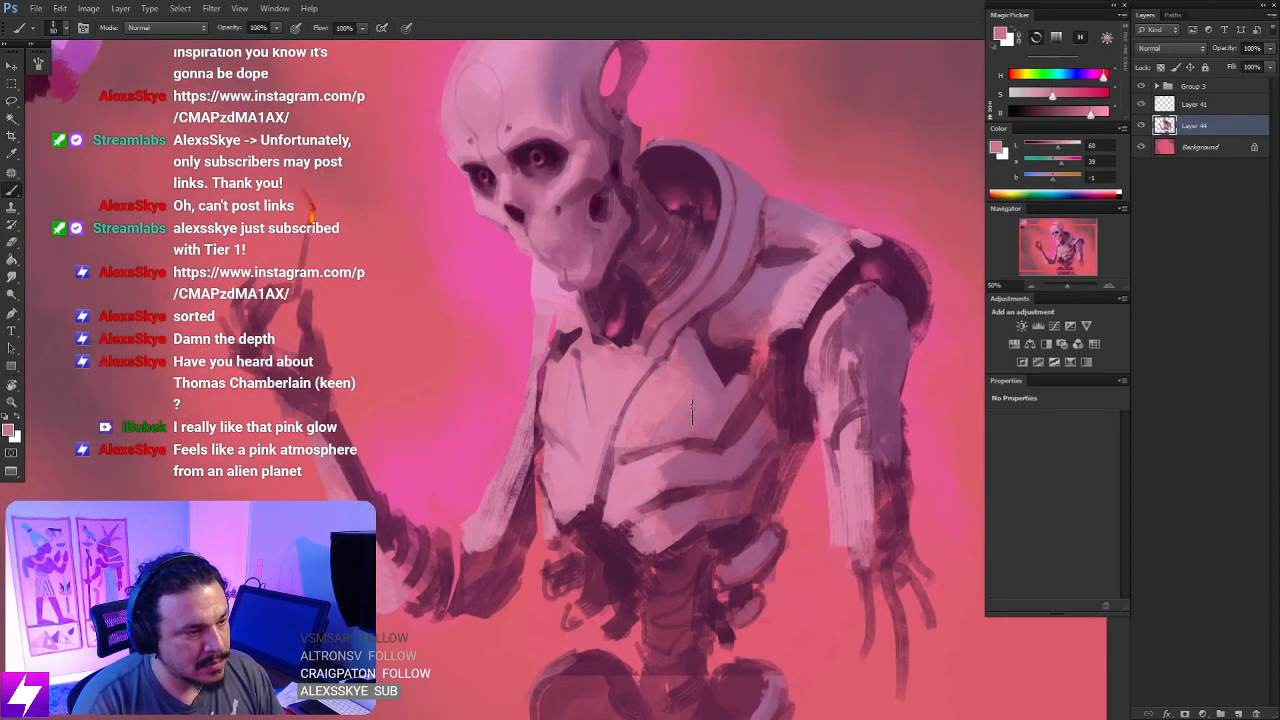
key("bracketright")
key("bracketright")
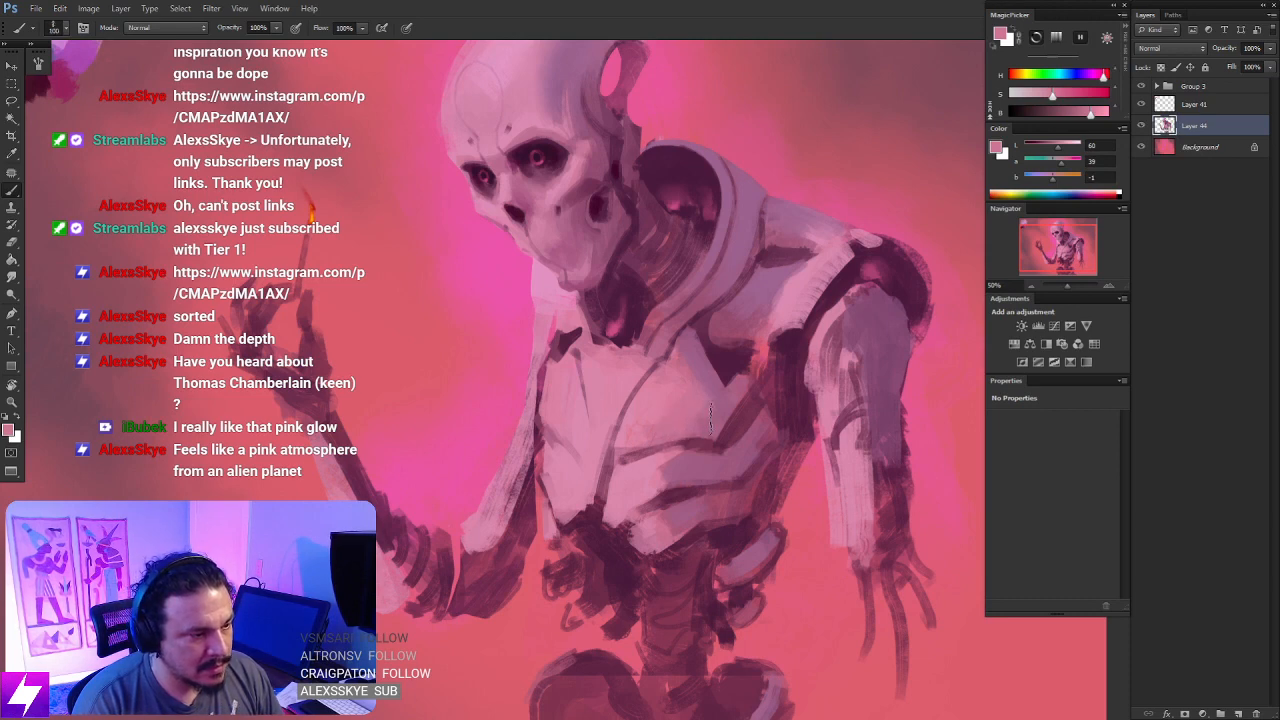
left_click_drag(689, 479, 711, 423)
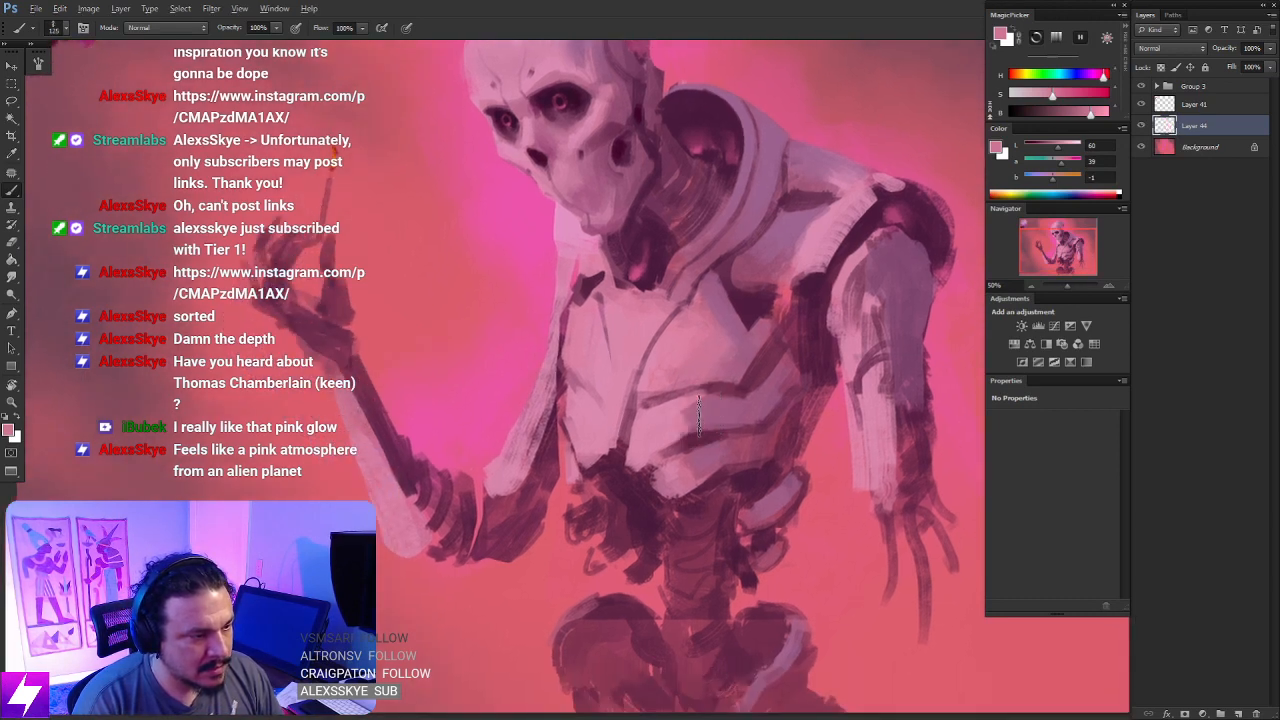
key("bracketright")
left_click_drag(699, 487, 721, 440)
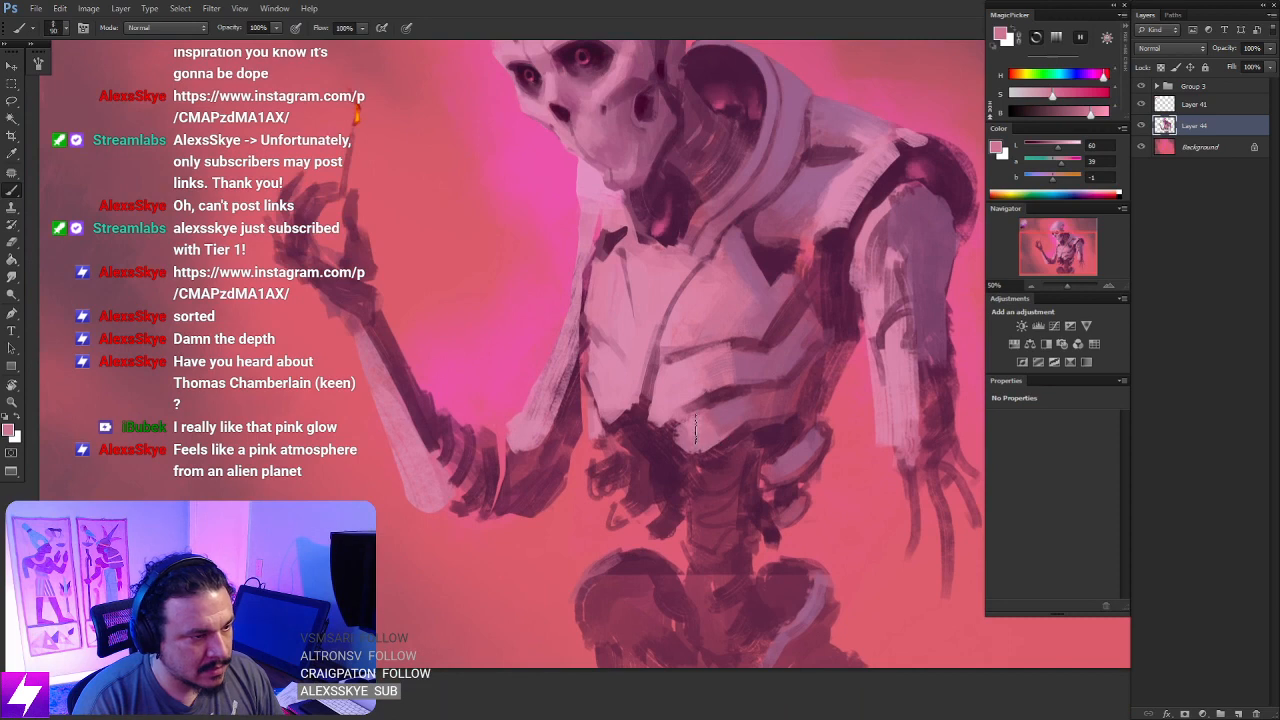
left_click_drag(822, 380, 775, 497)
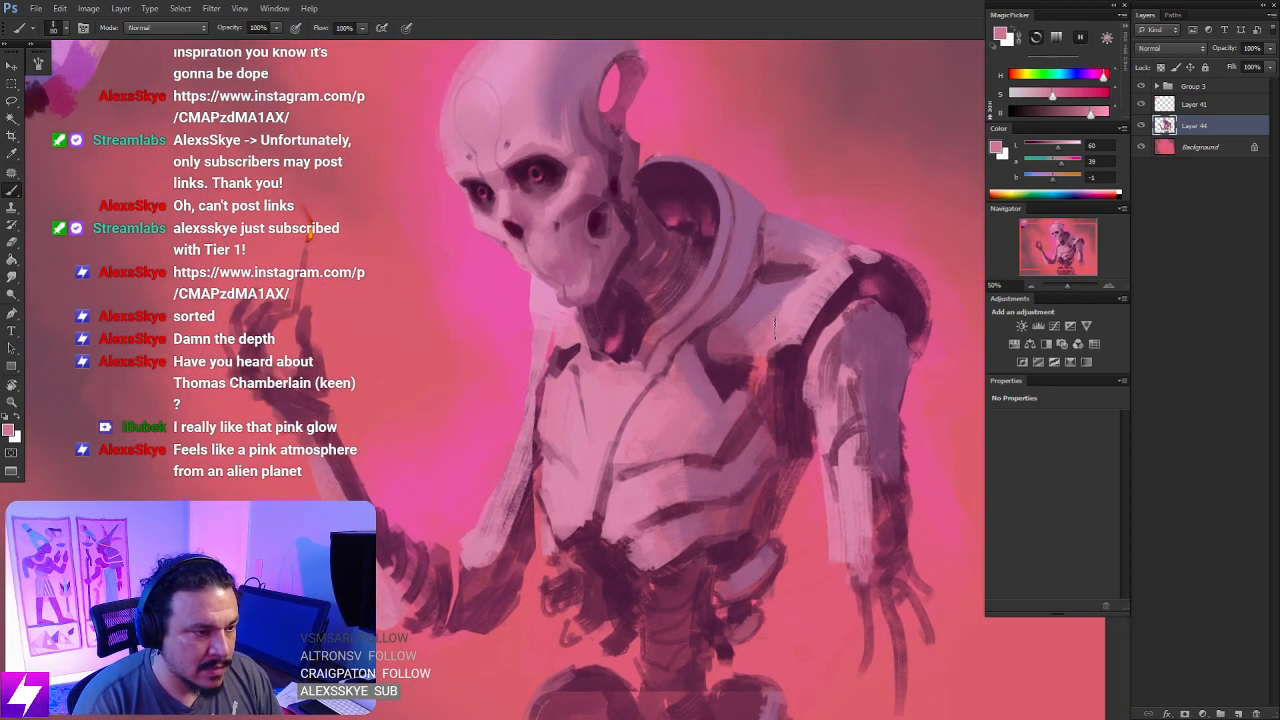
- Sample a dark plum and deepen the shadows beneath the lowered arm's shoulder, rotating the canvas to check the torso
left_click(785, 357, "alt")
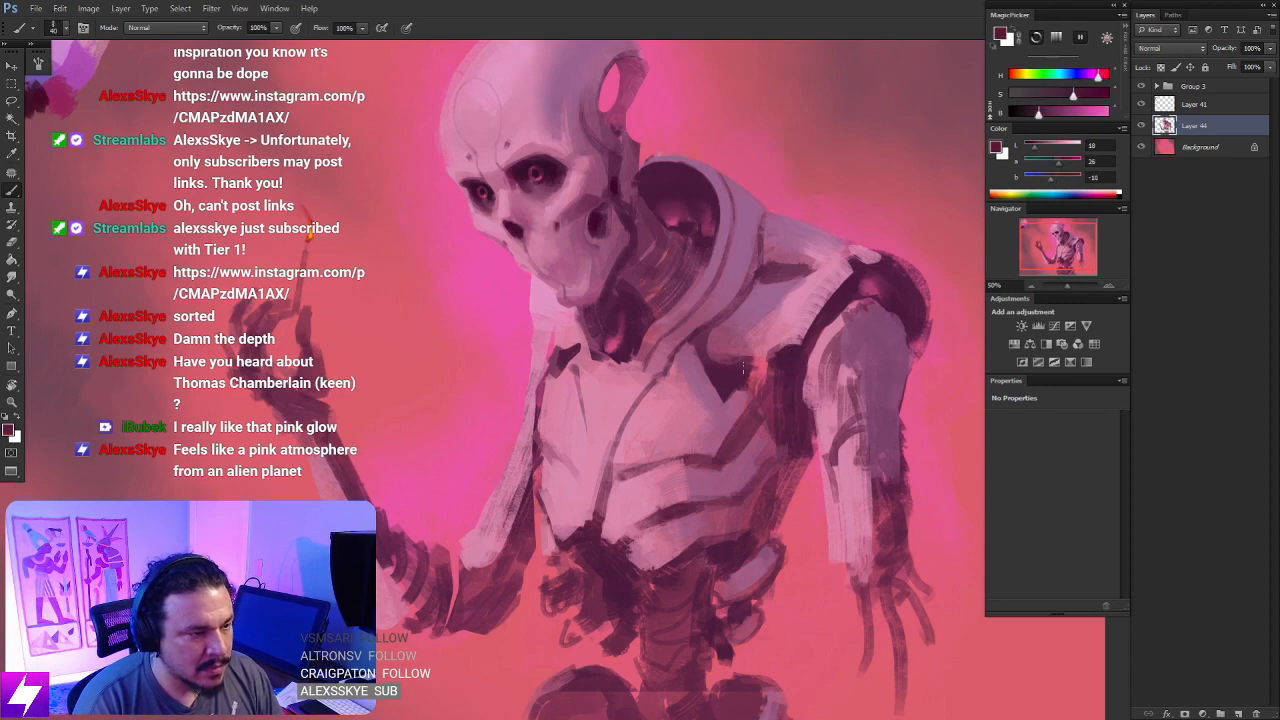
key("ctrl+minus")
key("r")
left_click_drag(788, 485, 845, 335)
left_click_drag(808, 320, 811, 462)
key("b")
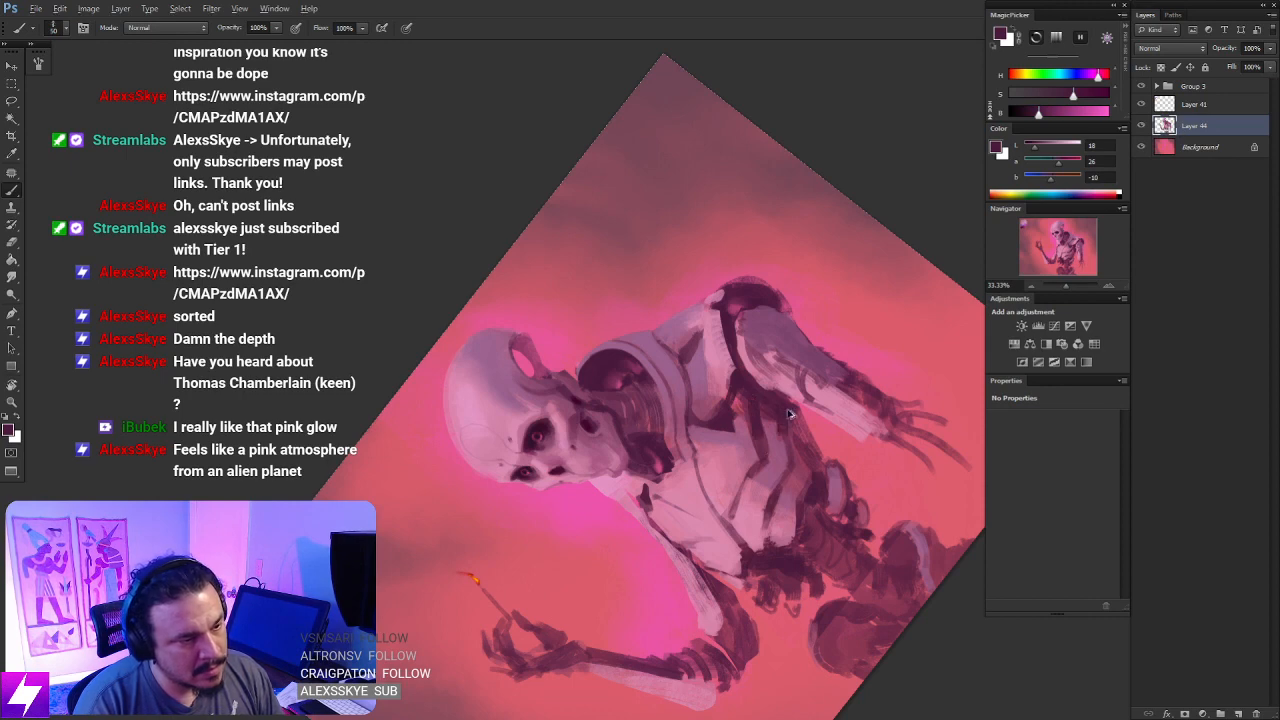
mouse_move(788, 412)
left_mouse_down()
mouse_move(815, 460)
mouse_move(797, 450)
mouse_move(825, 434)
mouse_move(825, 384)
mouse_move(788, 394)
left_mouse_up()
key("Escape")
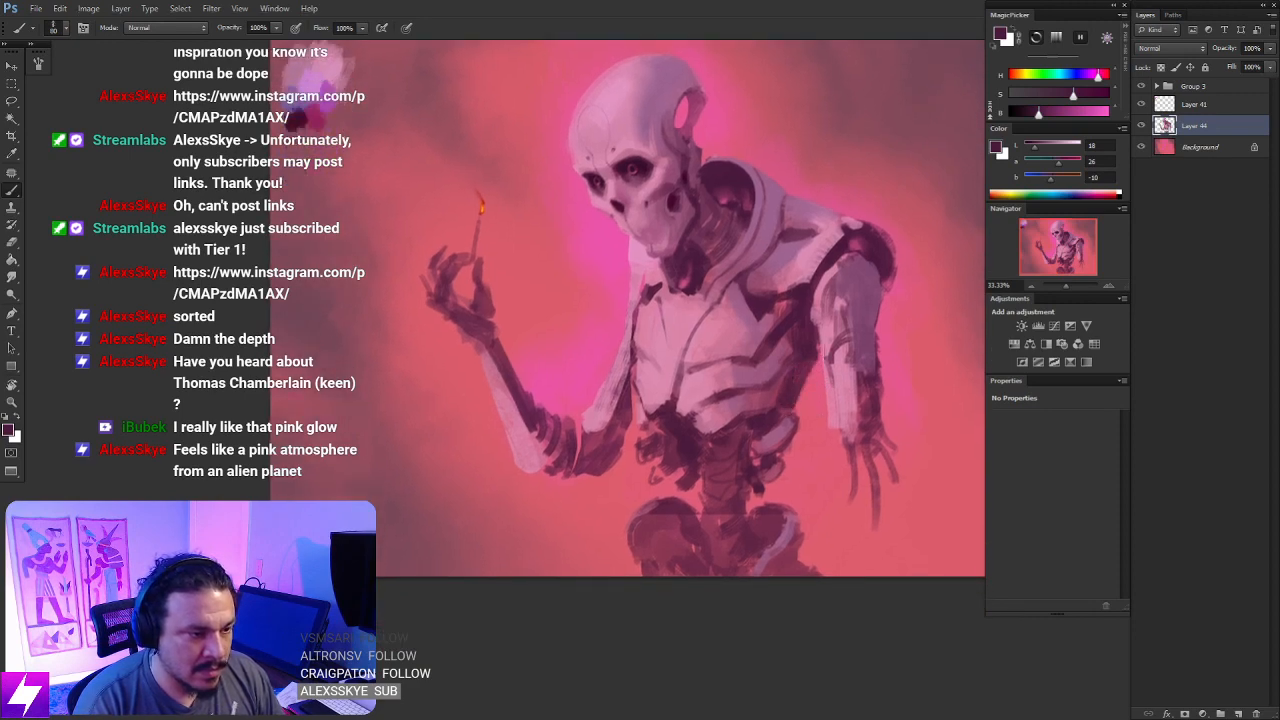
- Sample a mid-tone mauve from the torso and touch up the shadowed side of the ribs with a smaller brush
left_click(771, 397, "alt")
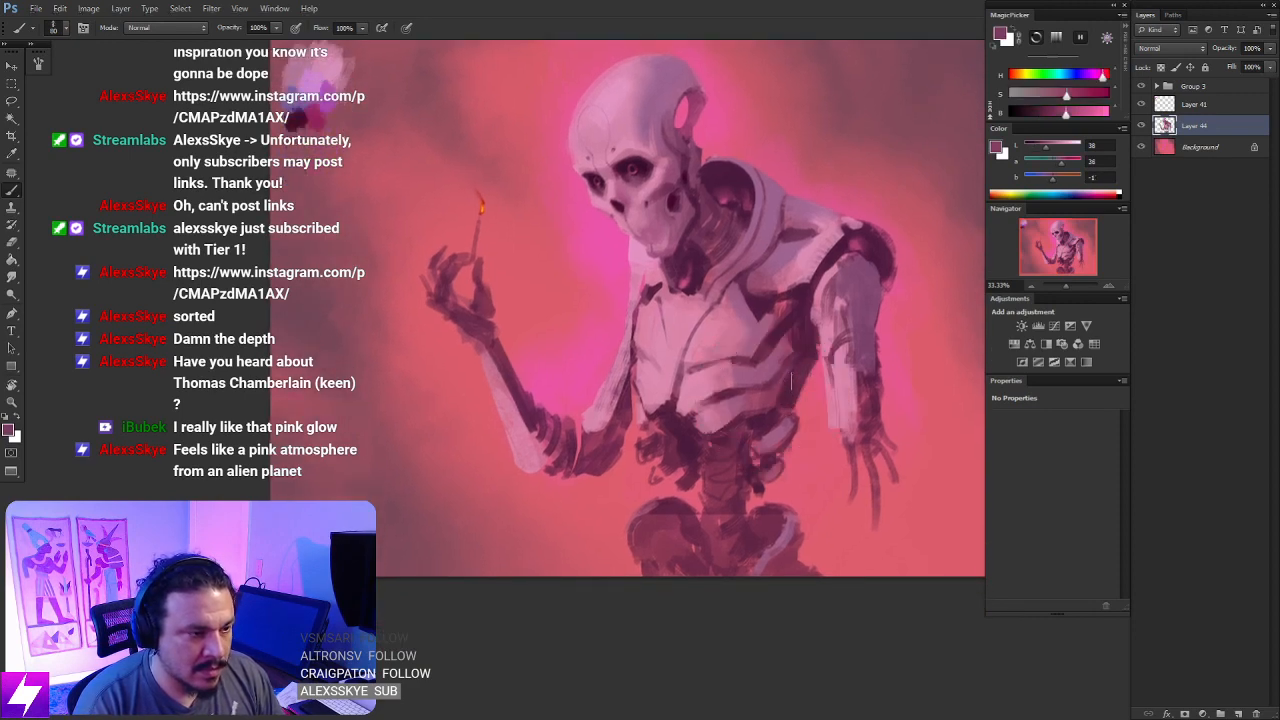
key("[")
key("[")
left_click_drag(797, 368, 787, 392)
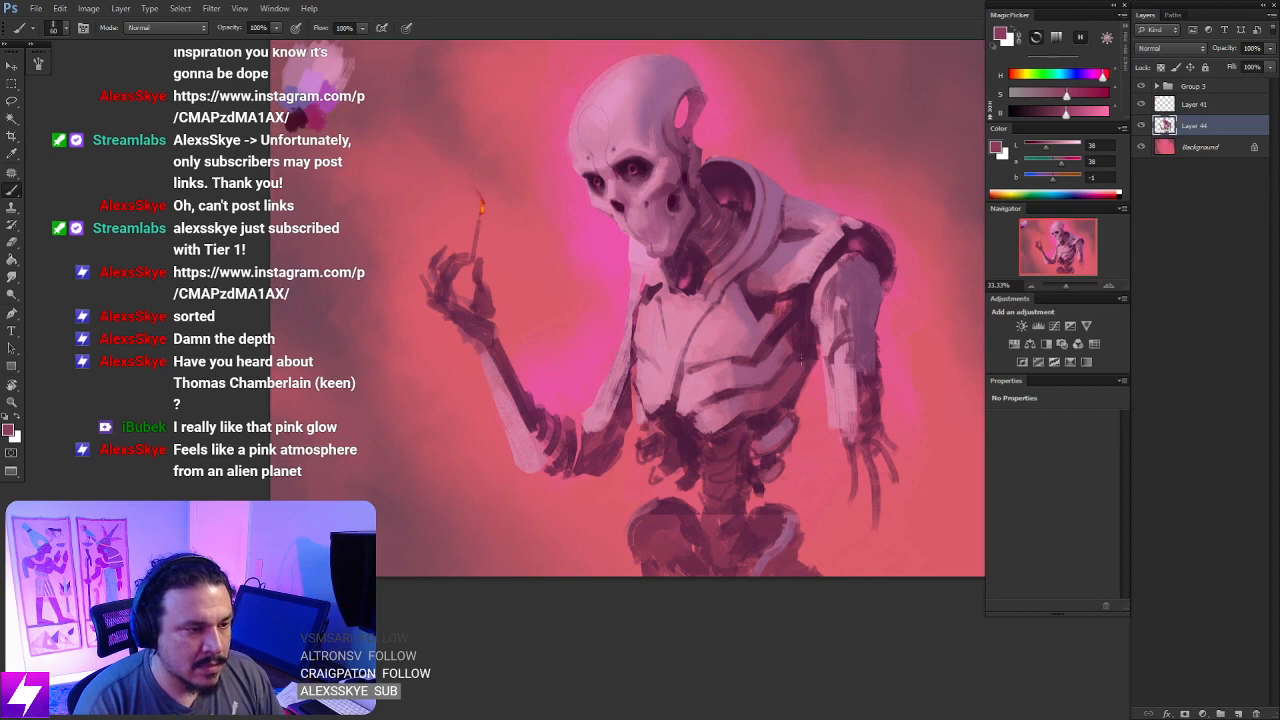
left_click_drag(803, 342, 792, 347)
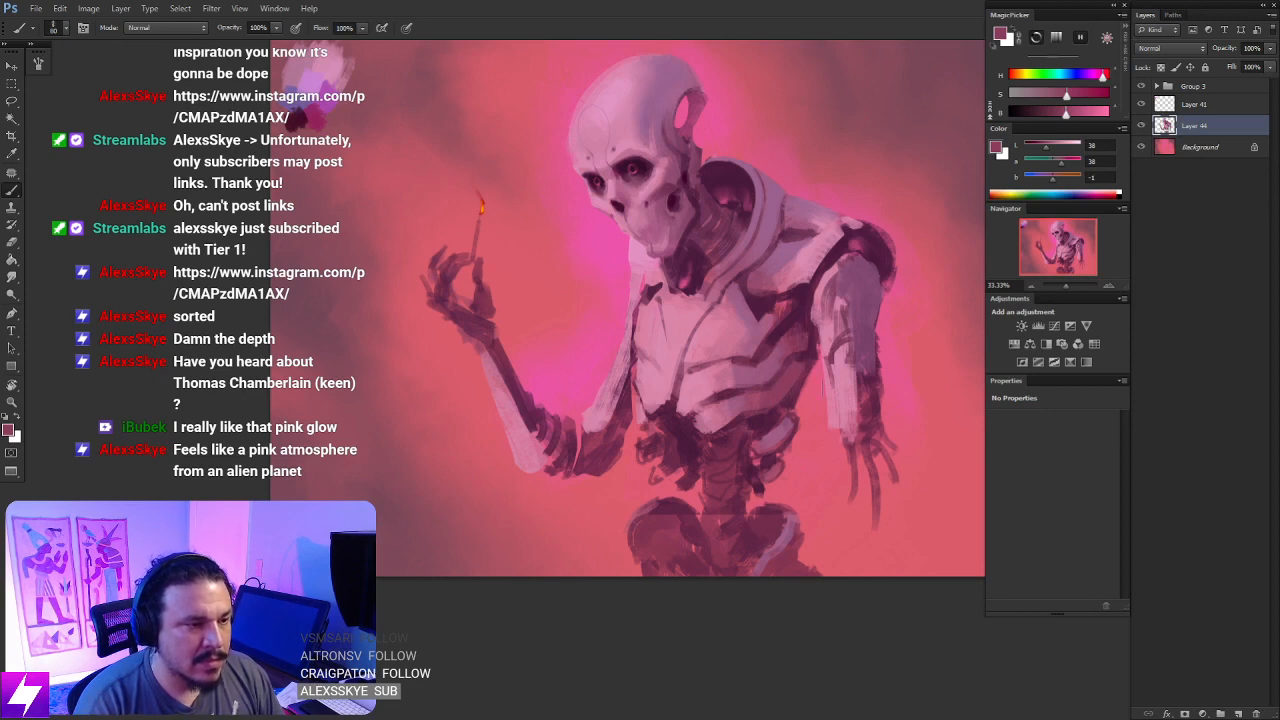
- Examine the painting as a thumbnail, mirroring the canvas to check the figure's overall read
key("ctrl+minus")
key("ctrl+minus")
key("ctrl+minus")
key("f")
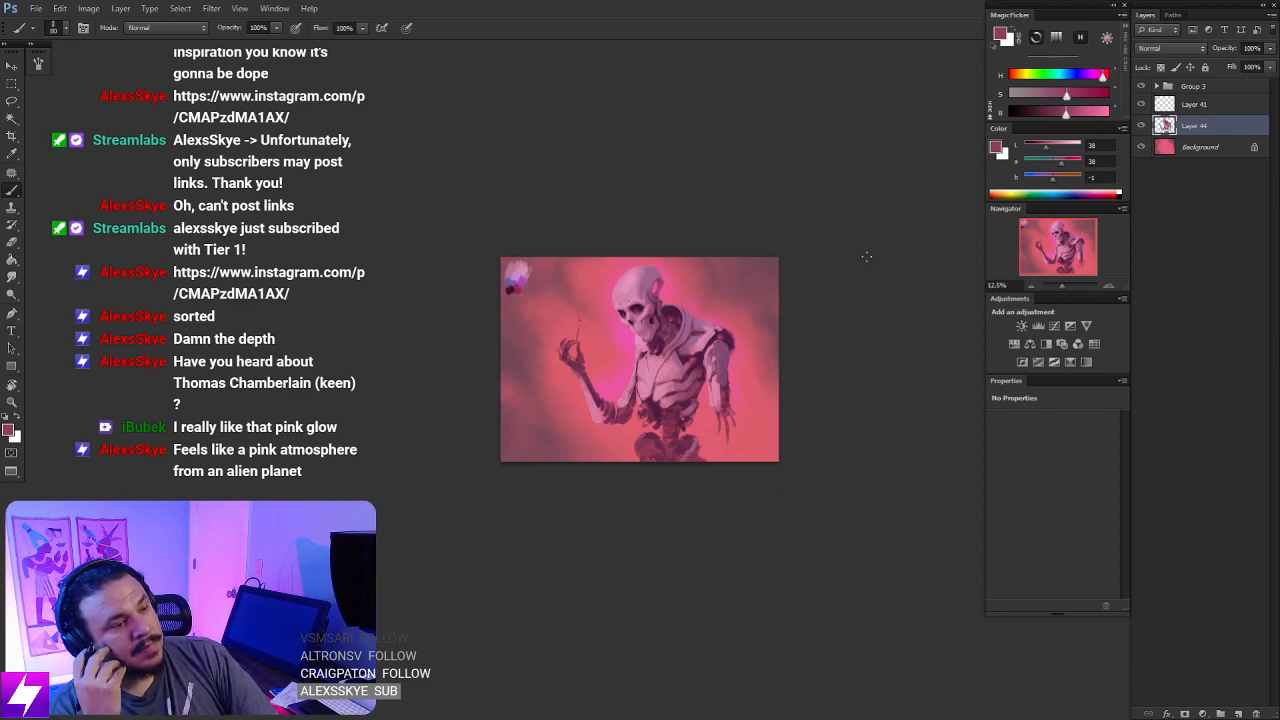
key("f")
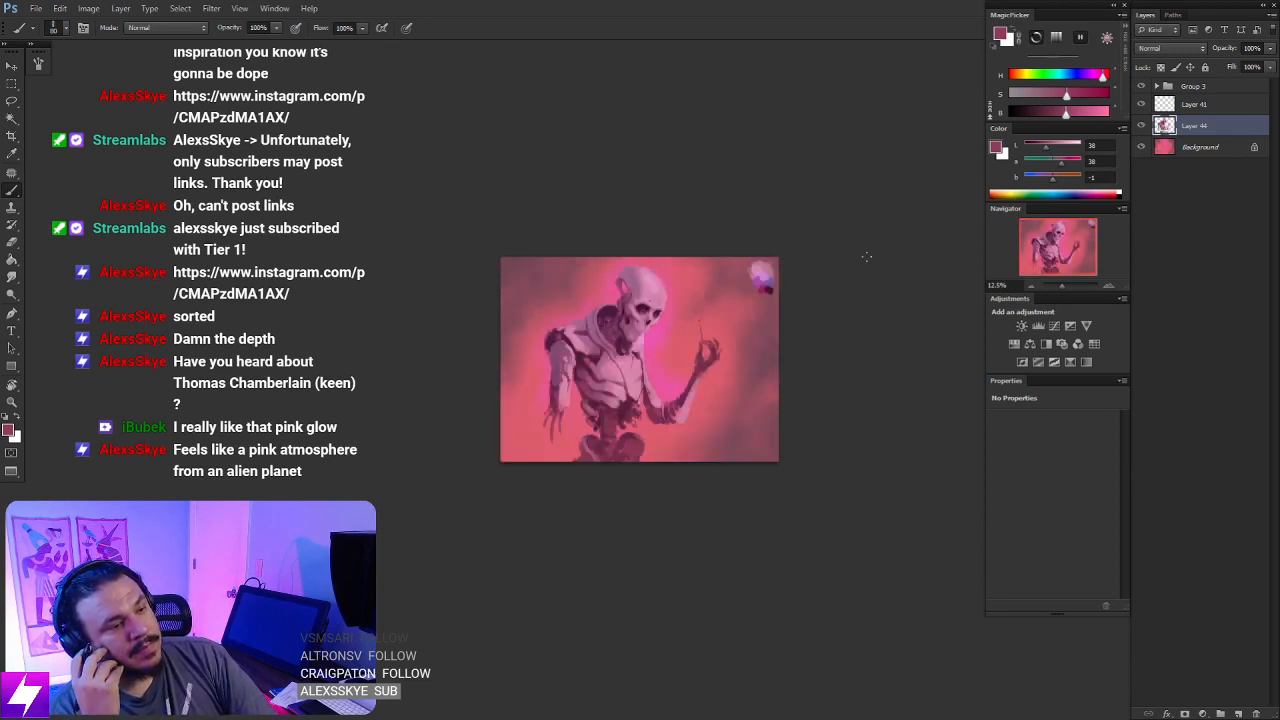
key("ctrl+plus")
key("ctrl+plus")
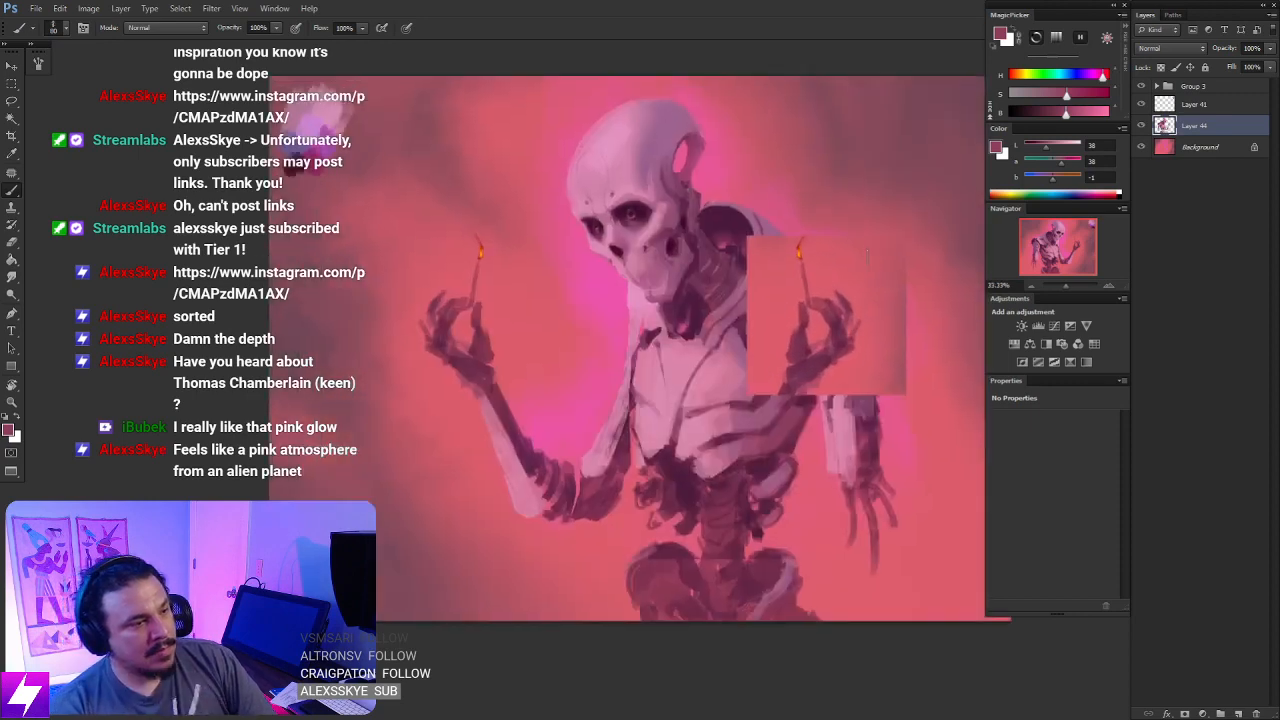
left_click_drag(604, 283, 675, 389)
- Add a new layer above the figure's layer and choose a different brush preset with the canvas in its original orientation
key("ctrl+alt+shift+n")
key("ctrl+shift+h")
left_click_drag(720, 321, 711, 340)
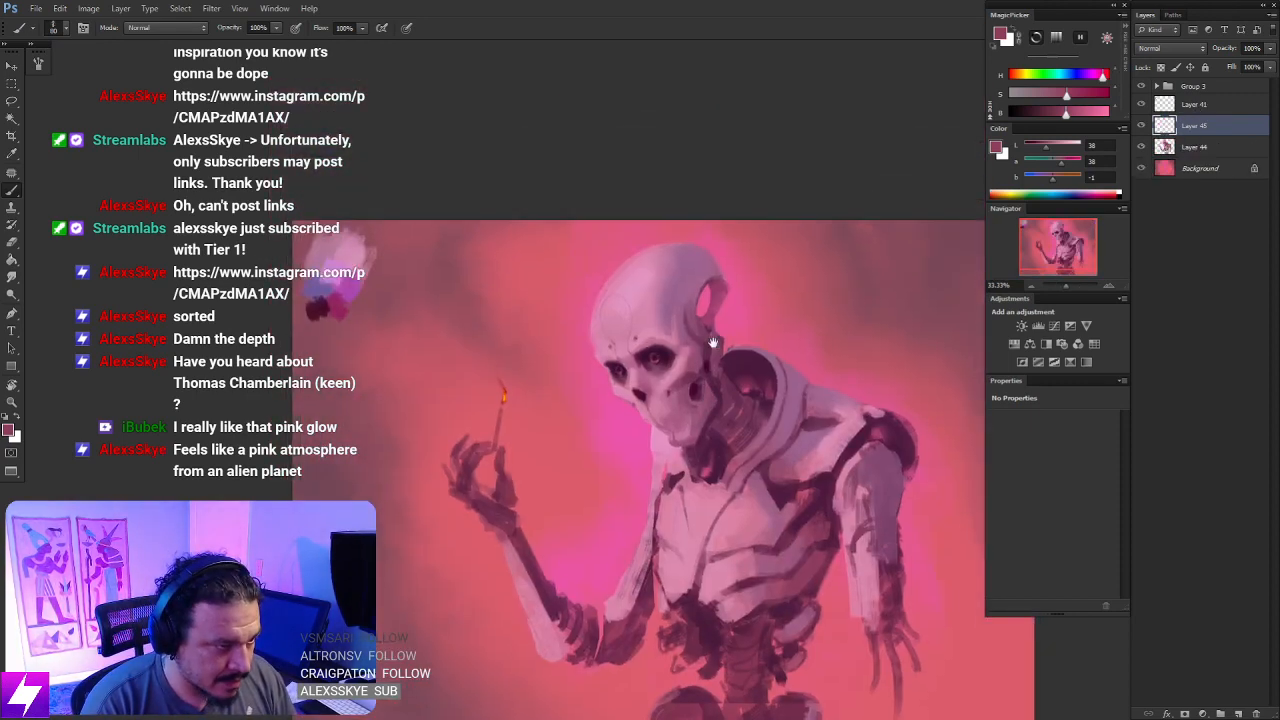
right_click(397, 322)
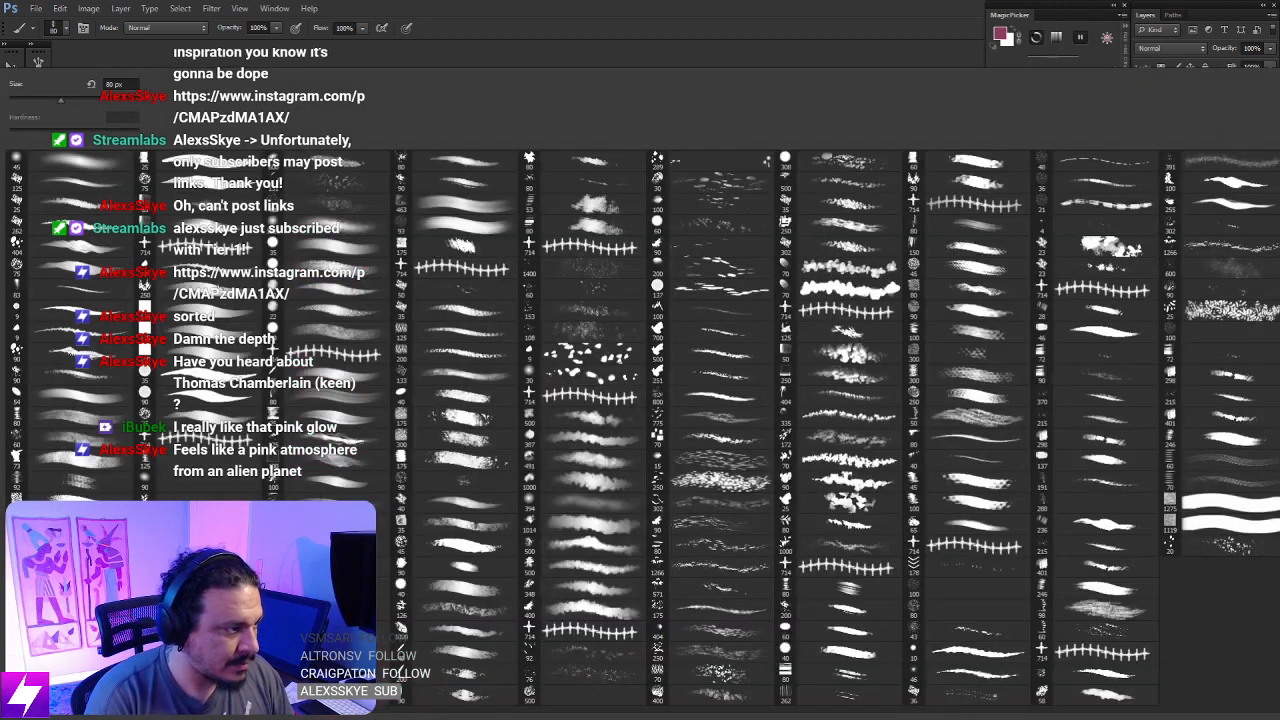
double_click(140, 260)
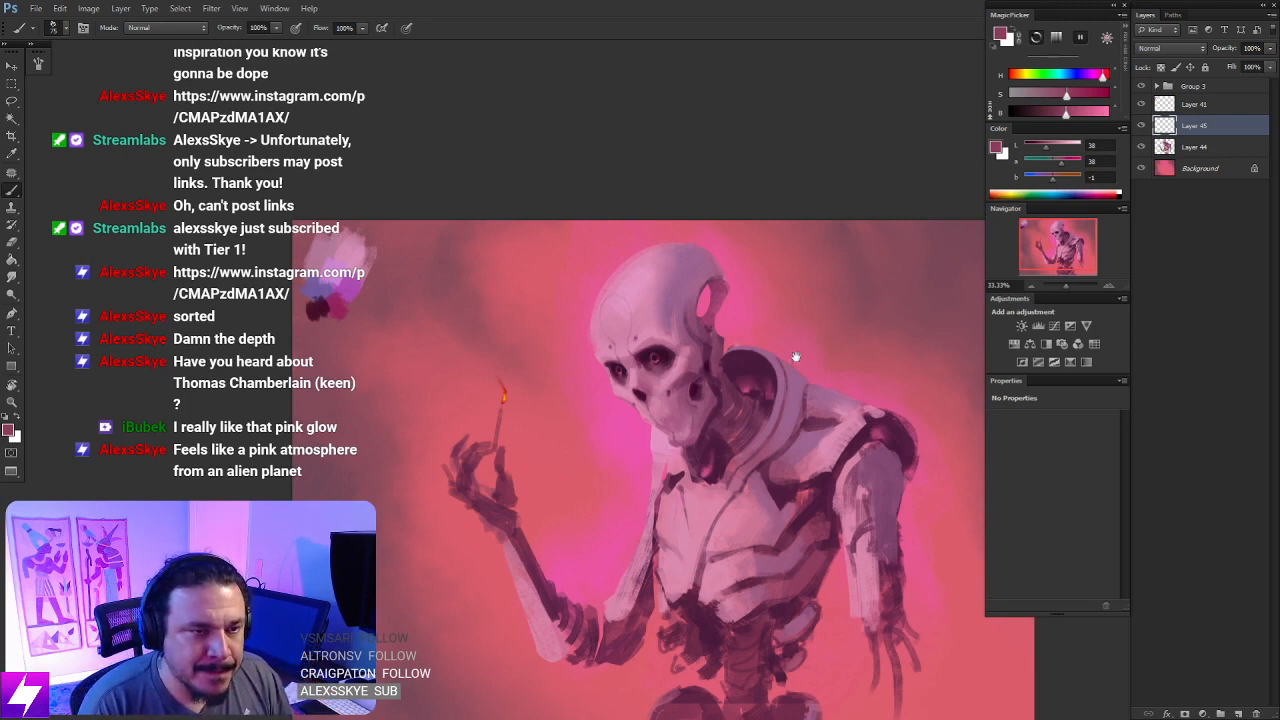
- Sample a deep plum from the skull's shadows and paint narrow vertical slots on the side of the cranium
left_click_drag(783, 390, 711, 375)
key("ctrl+plus")
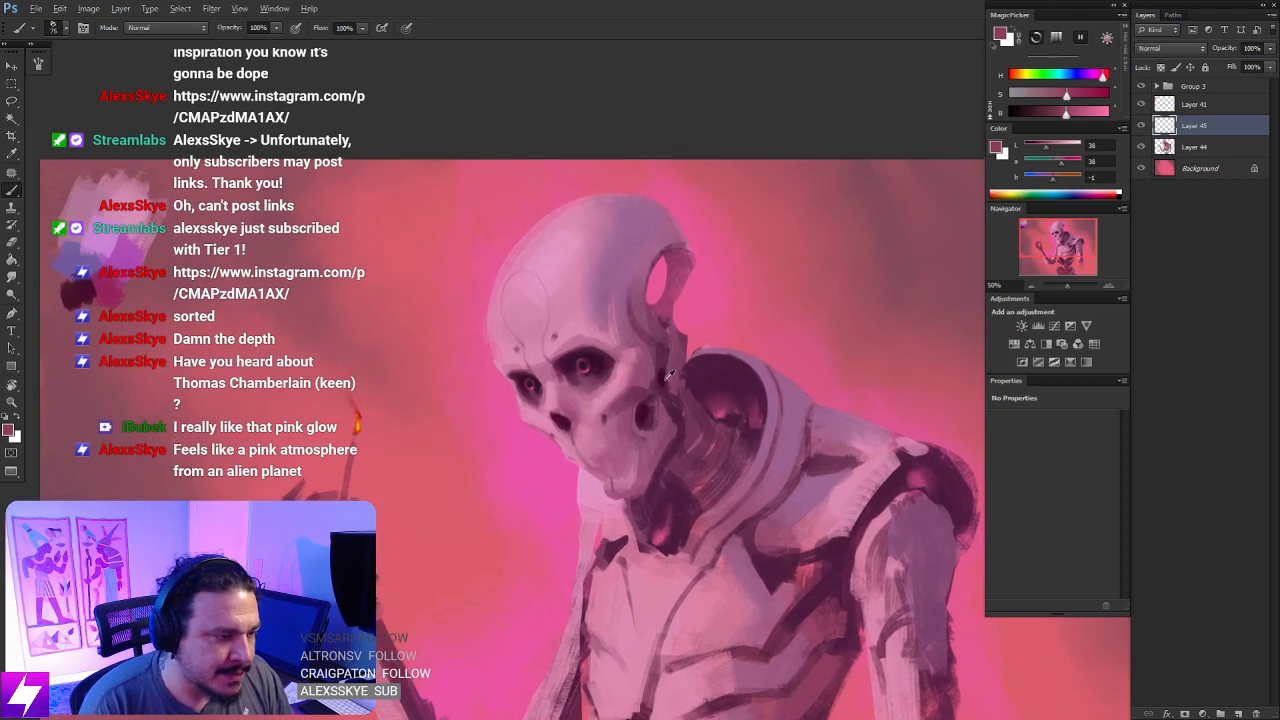
left_click(634, 354, "alt")
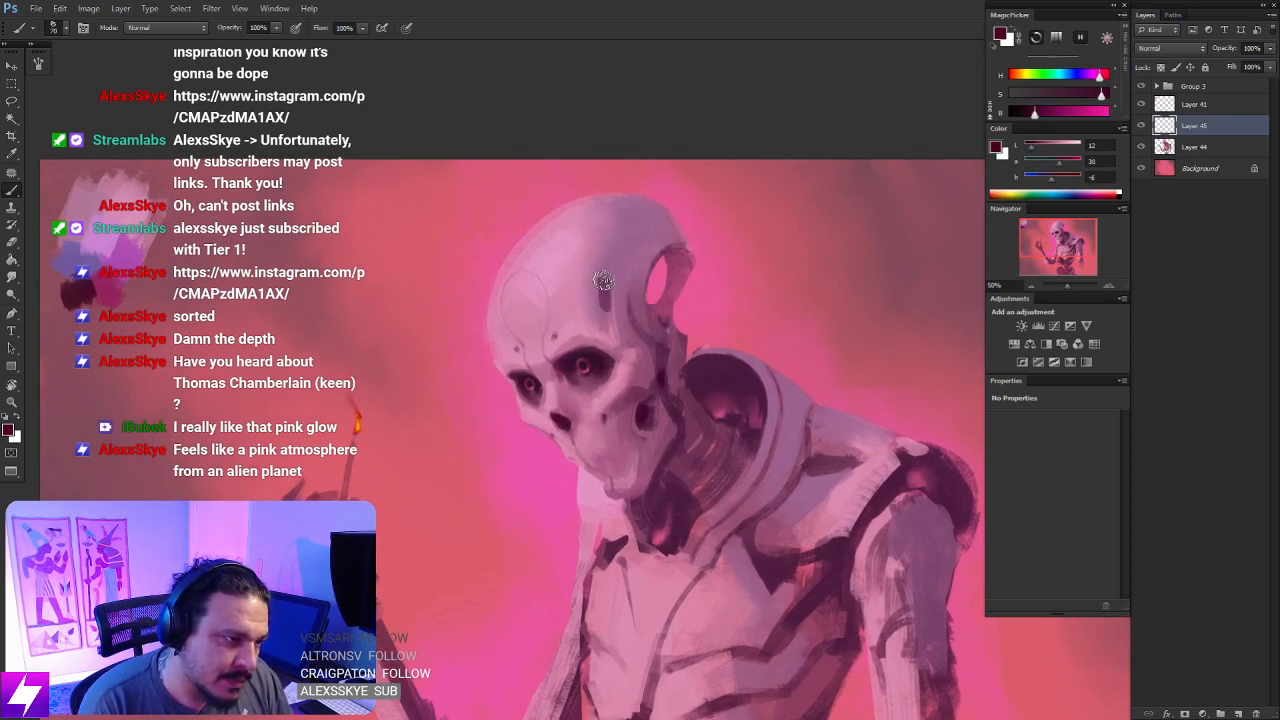
left_click_drag(604, 250, 606, 290)
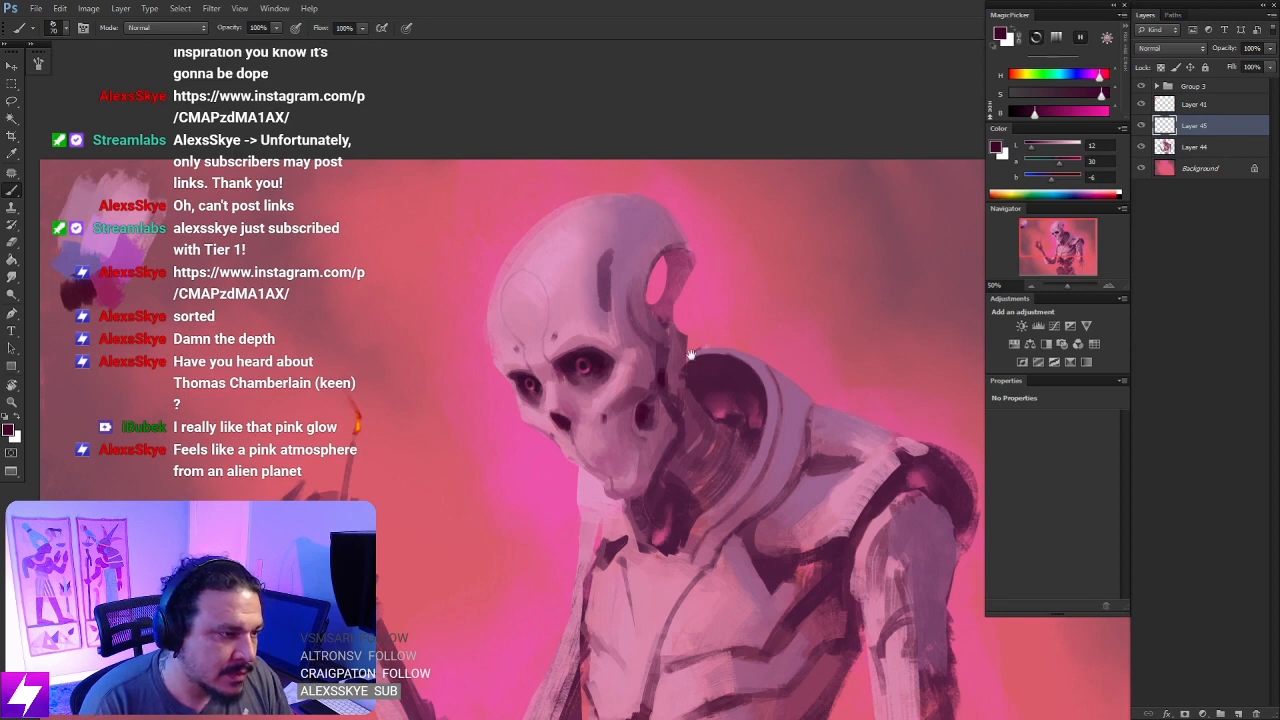
left_click_drag(690, 354, 635, 412)
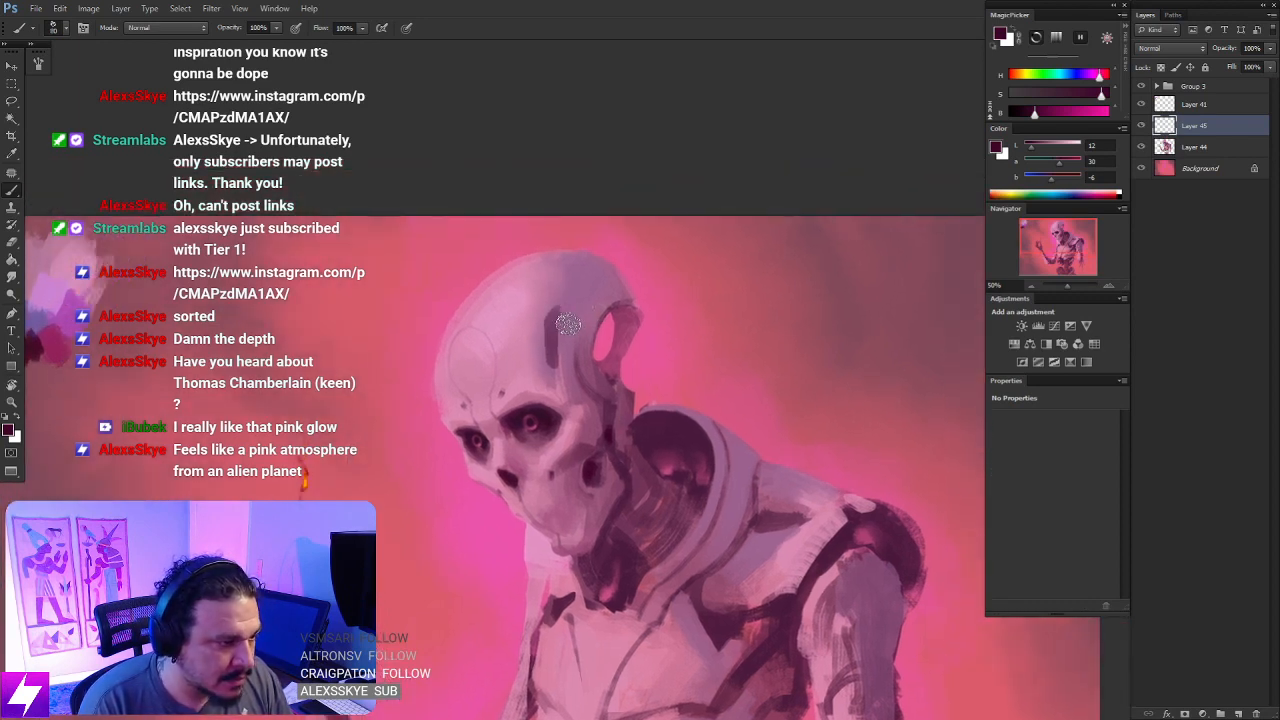
mouse_move(568, 314)
left_mouse_down()
mouse_move(560, 358)
mouse_move(584, 367)
mouse_move(608, 346)
mouse_move(584, 352)
mouse_move(612, 347)
mouse_move(640, 290)
mouse_move(624, 334)
mouse_move(574, 380)
left_mouse_up()
- Sample a softer plum from the skull and paint curved tubes looping out from the opening behind the head
key("bracketleft")
left_click(564, 399, "alt")
key("bracketright")
key("bracketright")
key("bracketleft")
key("bracketleft")
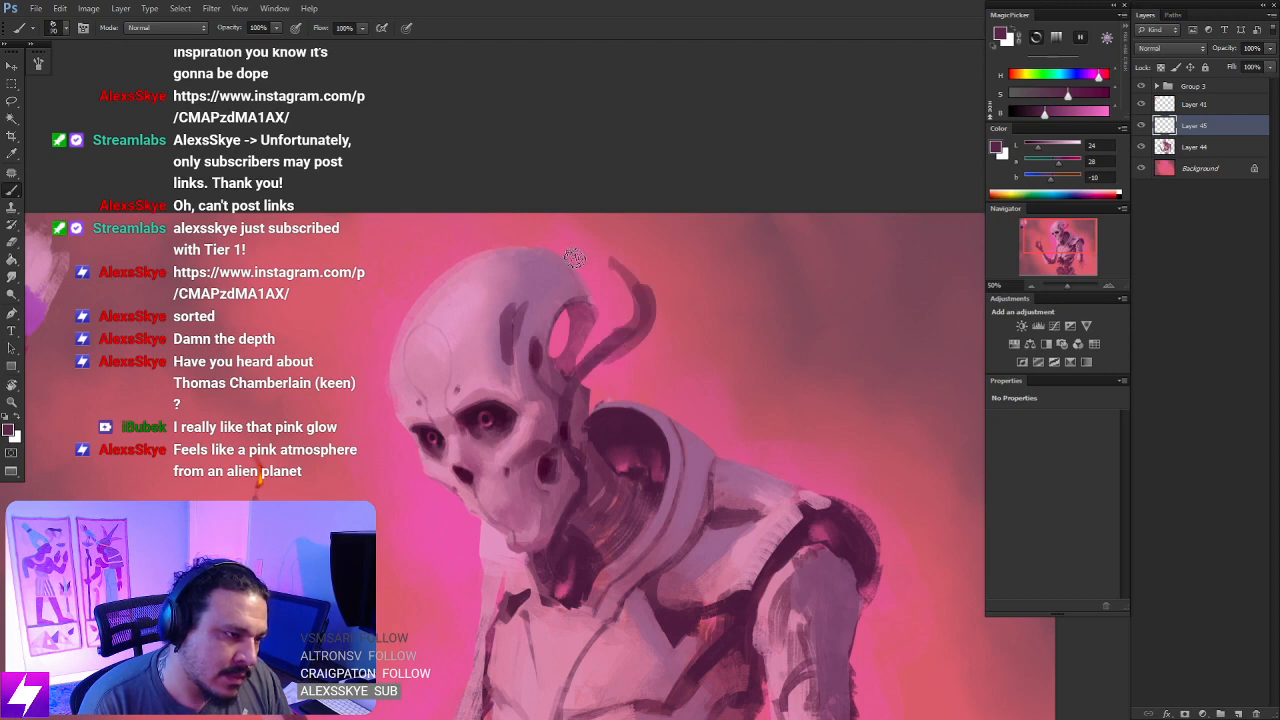
mouse_move(613, 268)
left_mouse_down()
mouse_move(589, 291)
mouse_move(597, 283)
mouse_move(559, 334)
left_mouse_up()
left_click_drag(585, 287, 558, 345)
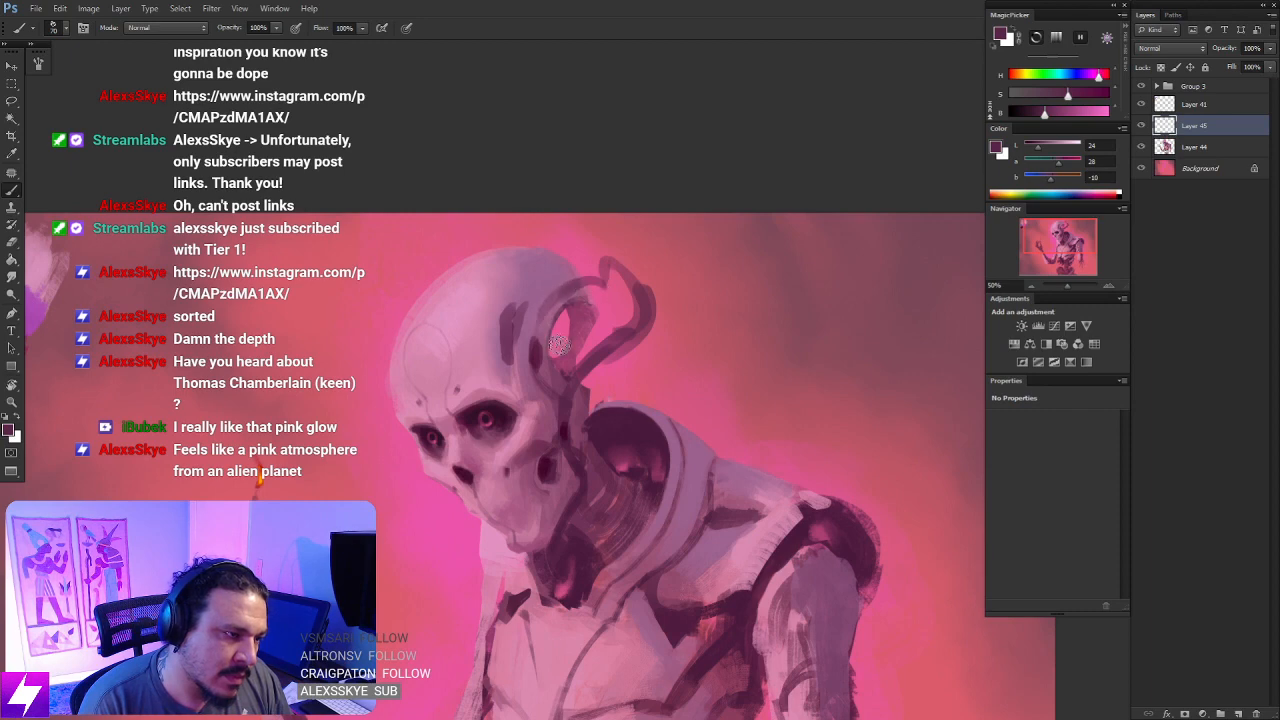
- Paint additional curved plum tubes arching above and around the existing loops behind the skull
mouse_move(595, 242)
left_mouse_down()
mouse_move(561, 256)
mouse_move(563, 277)
mouse_move(583, 251)
mouse_move(635, 253)
mouse_move(671, 283)
mouse_move(656, 262)
mouse_move(663, 329)
mouse_move(615, 337)
mouse_move(601, 306)
mouse_move(603, 343)
left_mouse_up()
left_click_drag(628, 402, 636, 378)
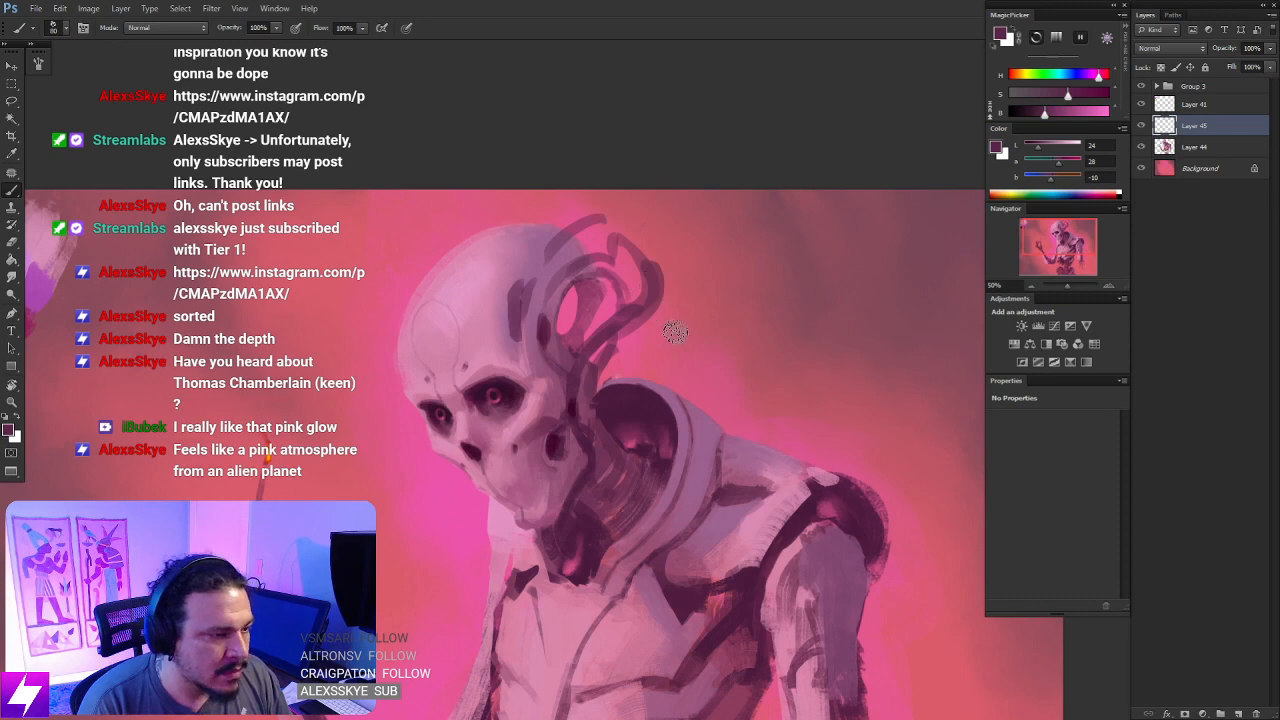
key("ctrl+minus")
left_click_drag(710, 360, 694, 389)
left_click_drag(710, 233, 722, 288)
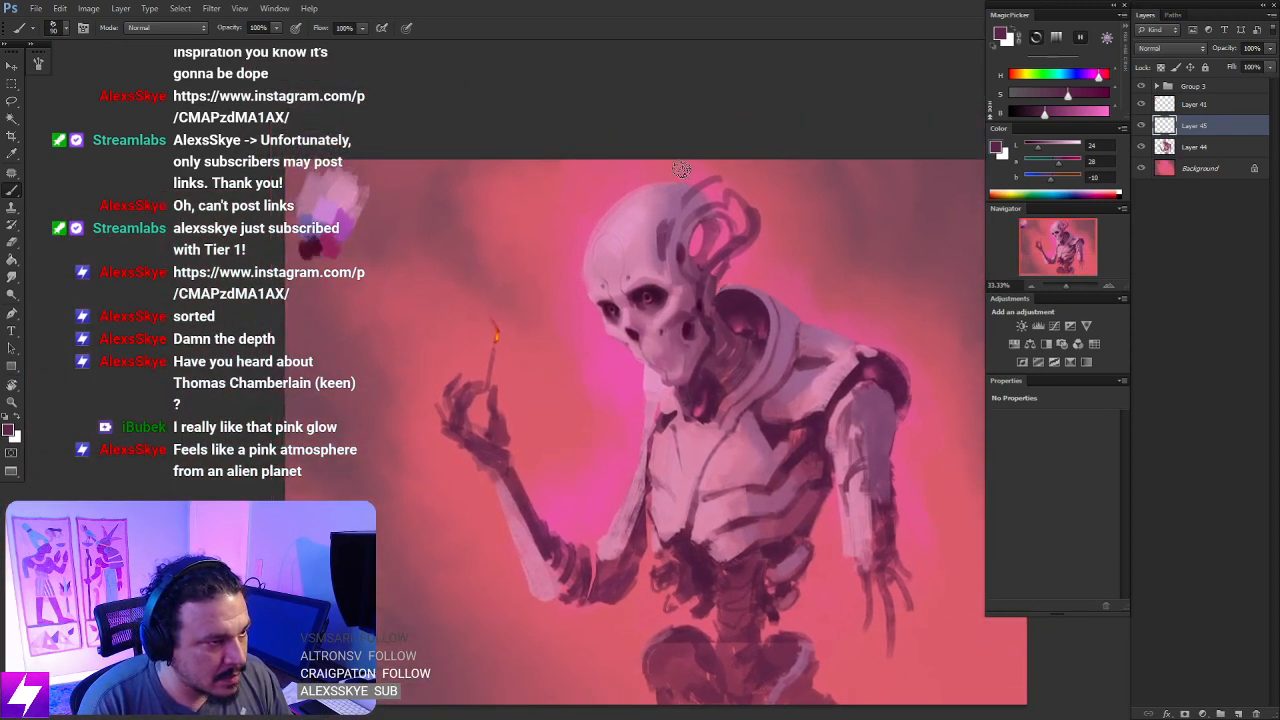
- Paint a thin plum tube arching over the top of the cranium and erase excess paint around the rear loops
left_click_drag(678, 177, 662, 223)
key("ctrl+z")
key("bracketright")
key("bracketright")
mouse_move(642, 172)
left_mouse_down()
mouse_move(660, 233)
mouse_move(675, 180)
mouse_move(652, 173)
mouse_move(681, 212)
mouse_move(646, 174)
mouse_move(613, 214)
left_mouse_up()
key("ctrl+z")
key("ctrl+z")
key("e")
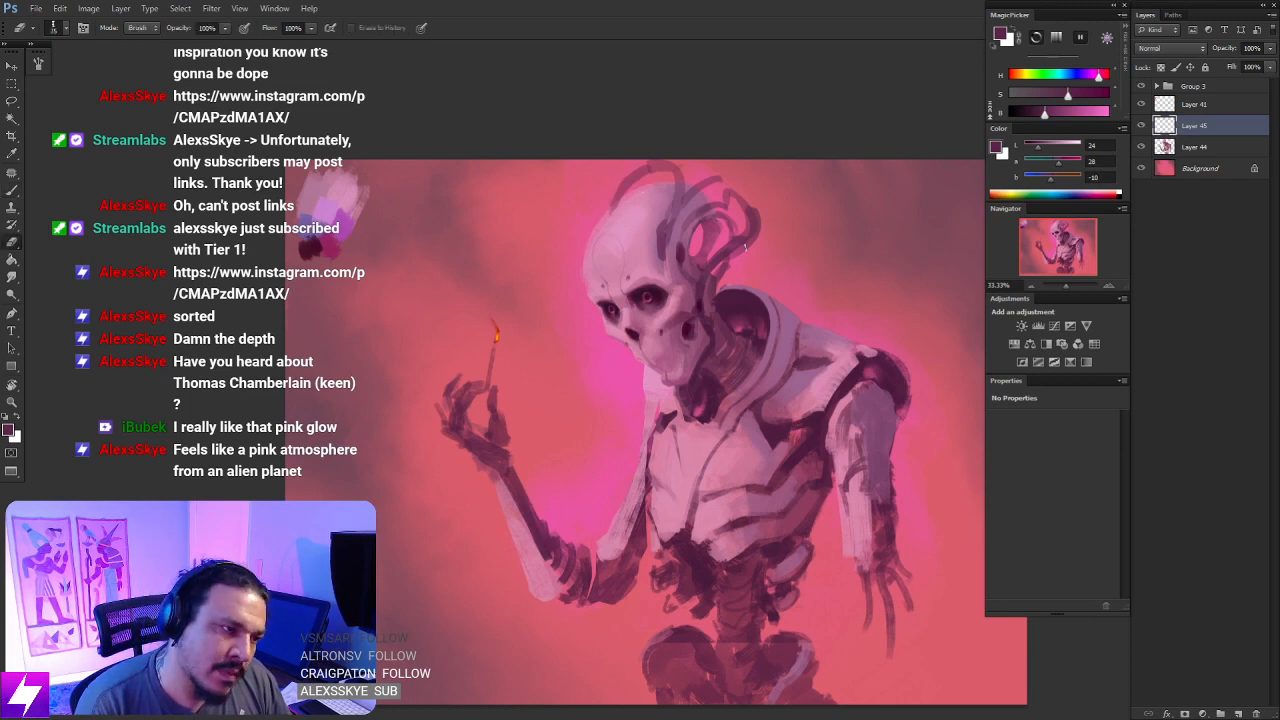
mouse_move(749, 281)
left_mouse_down()
mouse_move(731, 294)
mouse_move(722, 363)
left_mouse_up()
key("b")
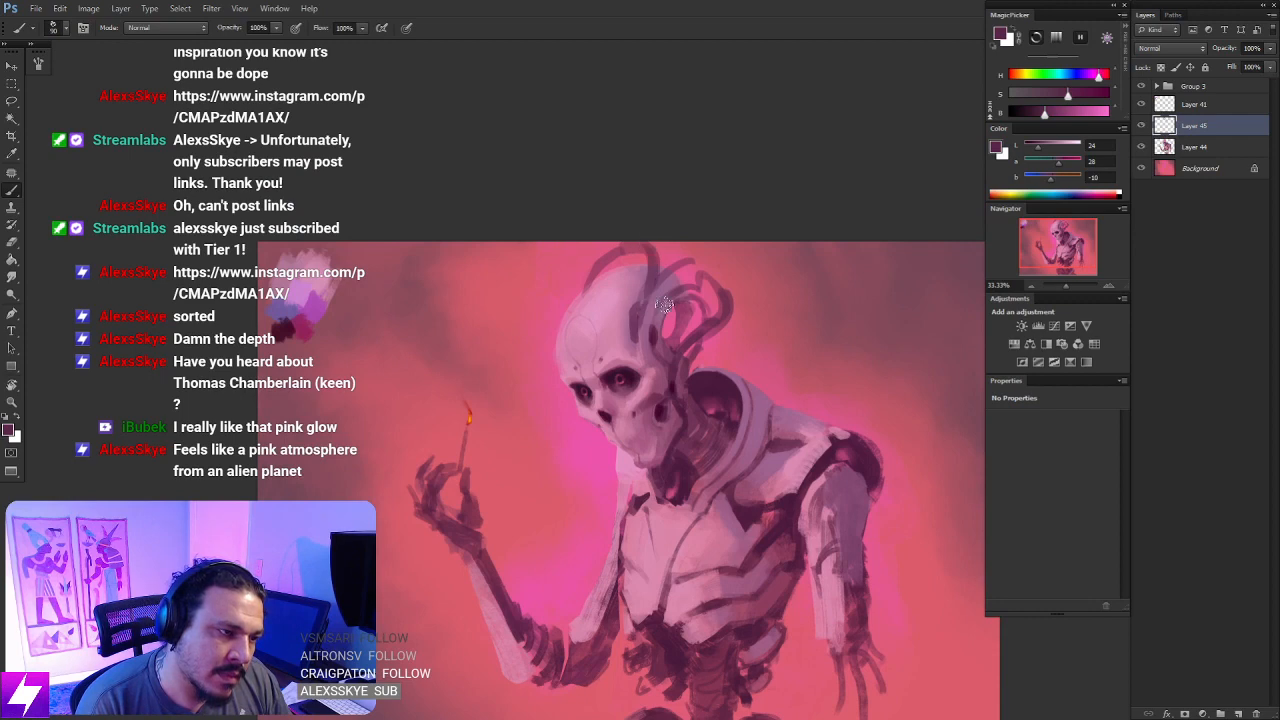
- Enlarge the brush and thicken the plum tubes looping out behind the head
key("bracketright")
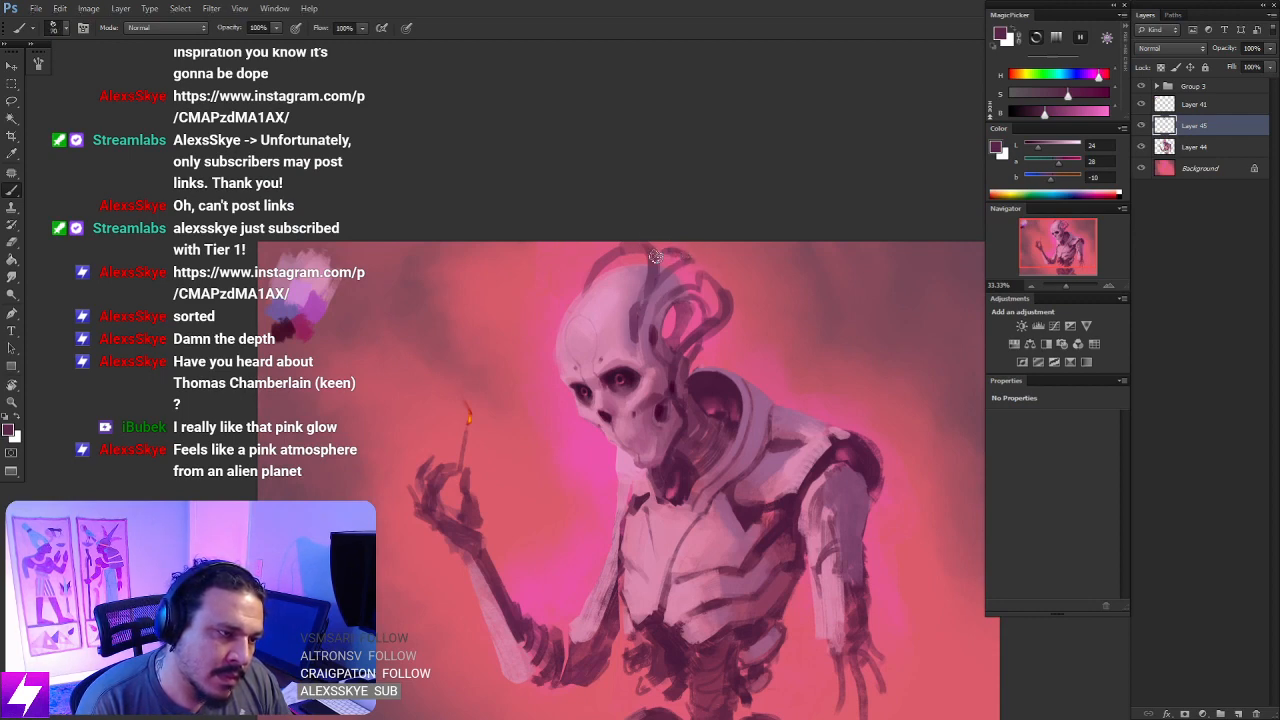
key("]")
key("]")
key("]")
key("]")
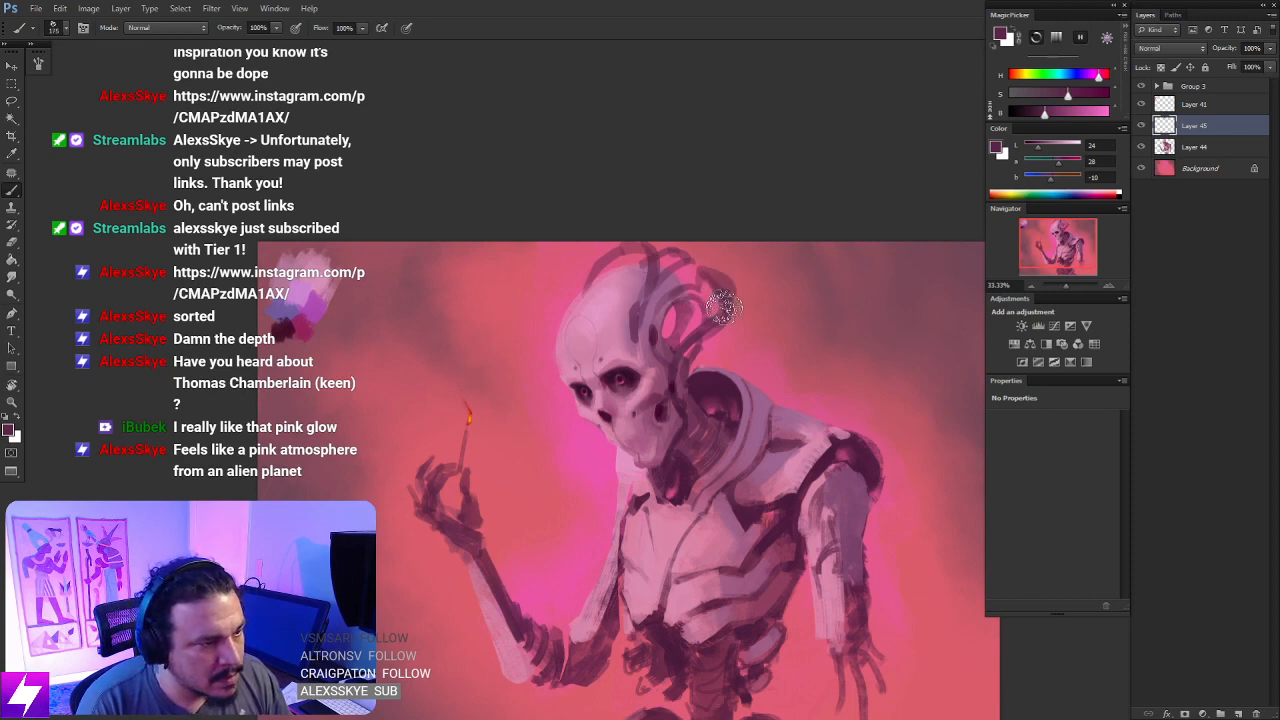
- Mirror the canvas to check the tube silhouette at thumbnail size and frame the skull closely again
key("ctrl+minus")
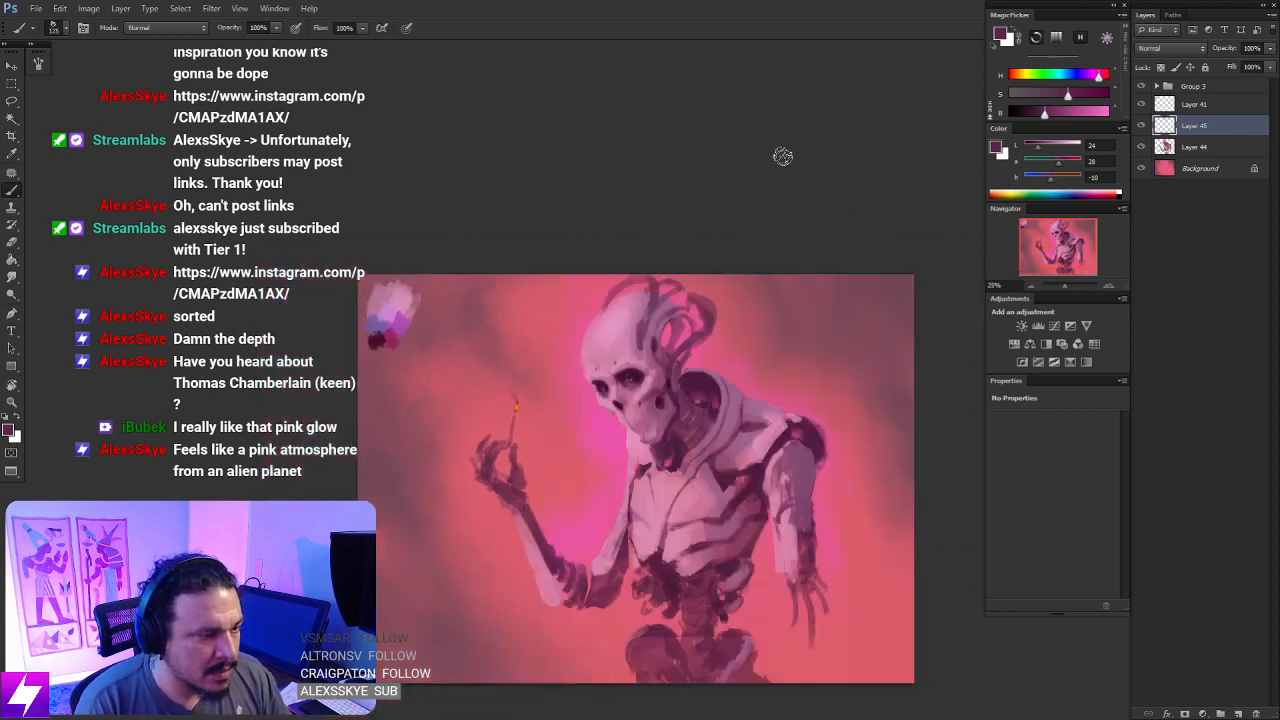
key("ctrl+minus")
key("ctrl+shift+h")
key("ctrl+plus")
key("ctrl+plus")
key("ctrl+plus")
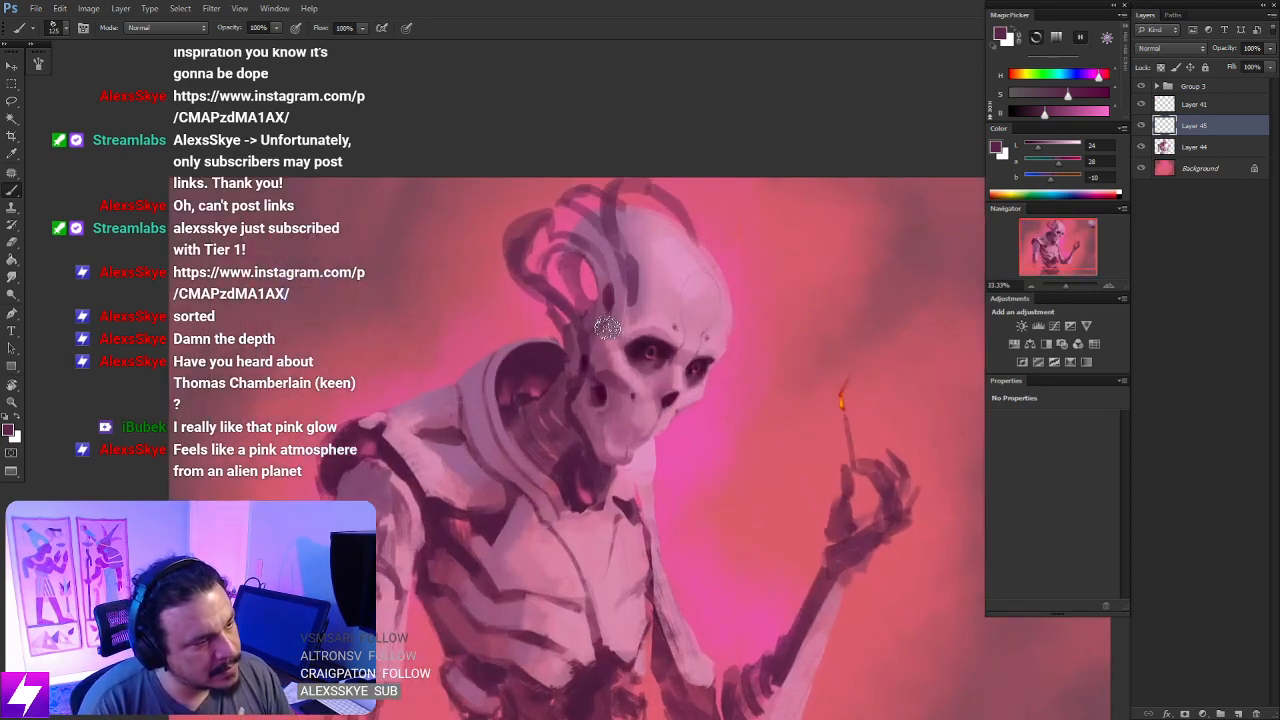
mouse_move(600, 295)
left_mouse_down()
mouse_move(646, 366)
mouse_move(691, 398)
left_mouse_up()
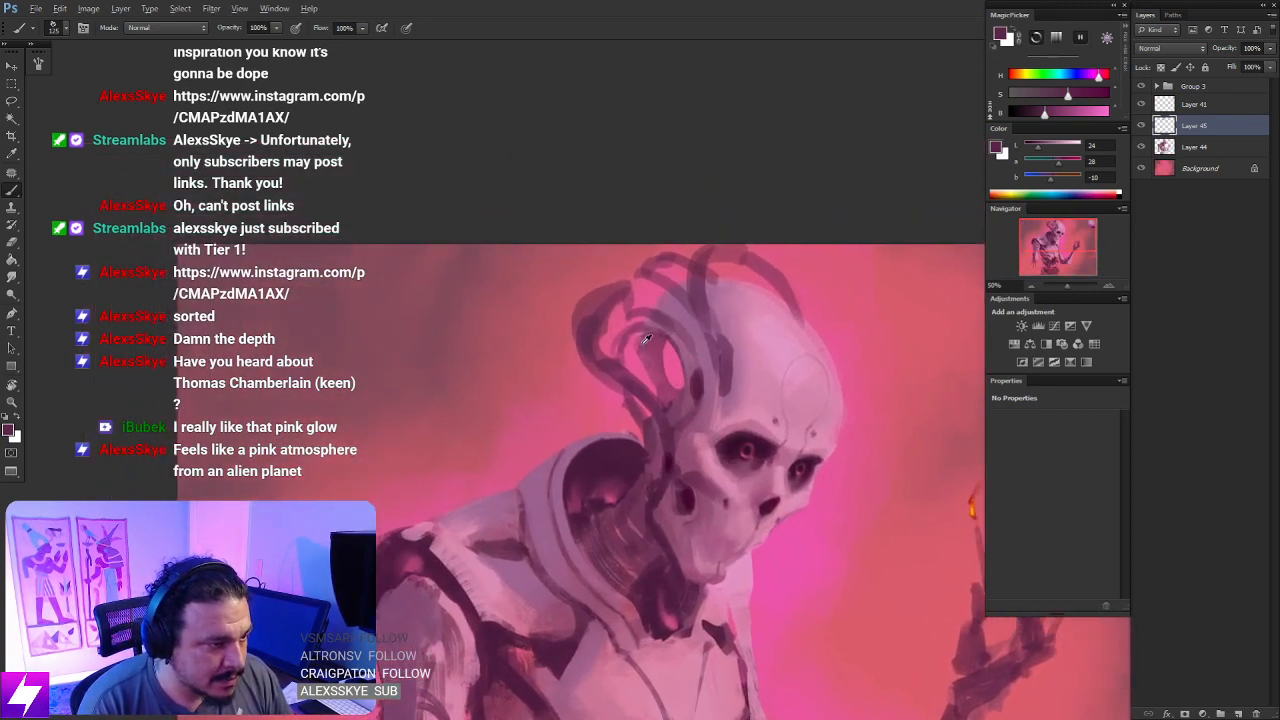
- Sample a dark plum and muted rose tones, and paint thin inner tubes inside the opening behind the head
left_click(616, 454, "alt")
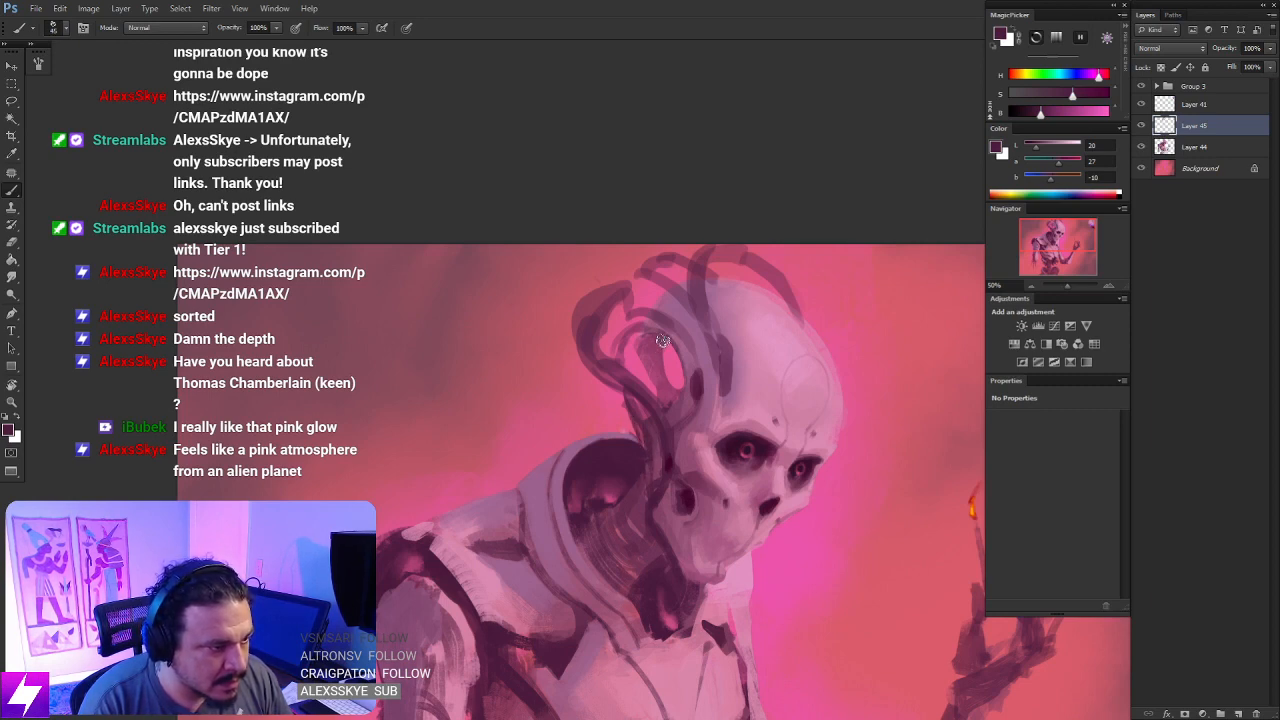
left_click_drag(662, 341, 672, 403)
left_click(638, 372, "alt")
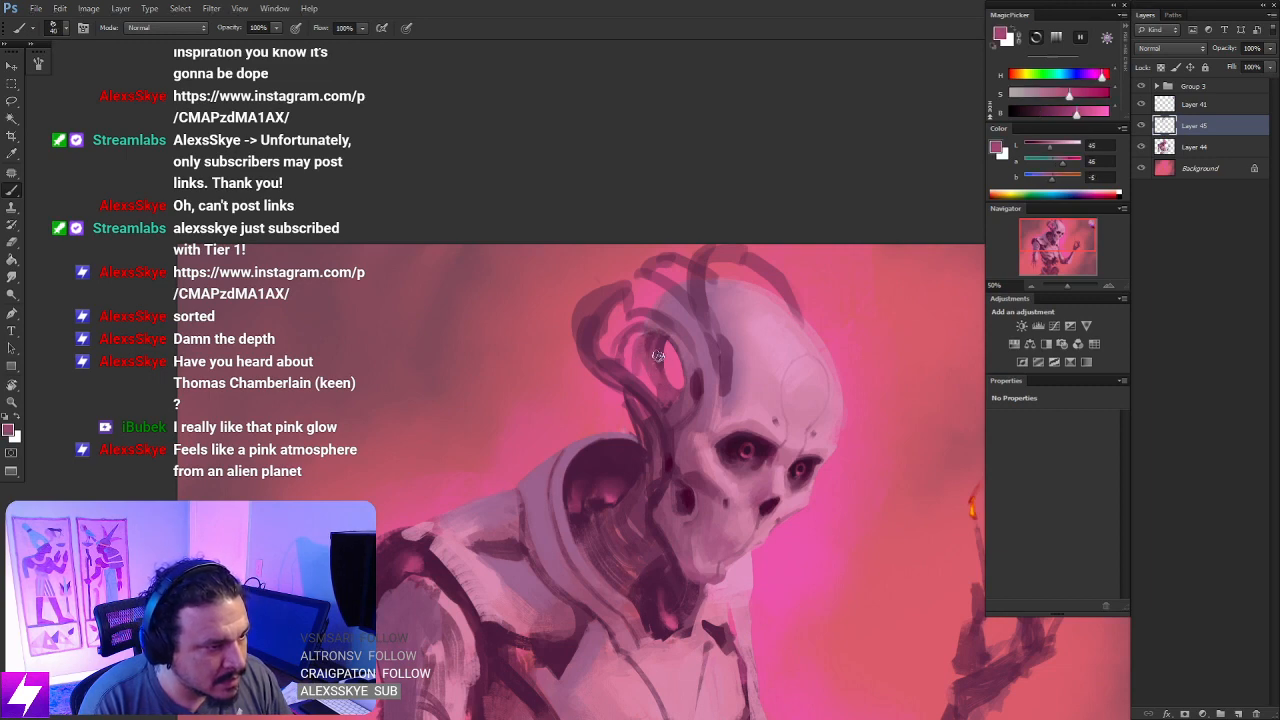
left_click(643, 366, "alt")
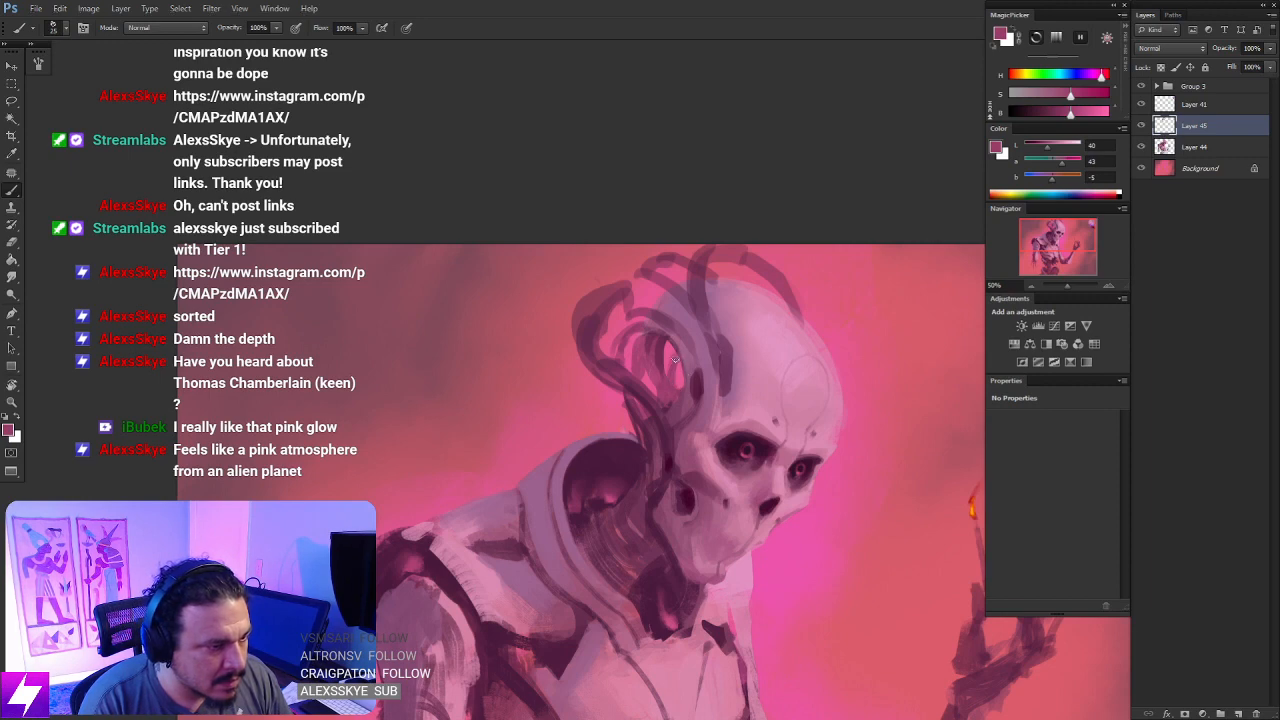
key("e")
left_click_drag(718, 406, 741, 429)
- Deepen the slot on the side of the cranium with sampled dark plum and a near-black plum from the eye socket
key("r")
mouse_move(770, 489)
left_mouse_down()
mouse_move(820, 445)
mouse_move(751, 254)
mouse_move(688, 288)
left_mouse_up()
scroll(628, 285, "up", 1)
key("b")
left_click(580, 292, "alt")
left_click_drag(580, 292, 642, 290)
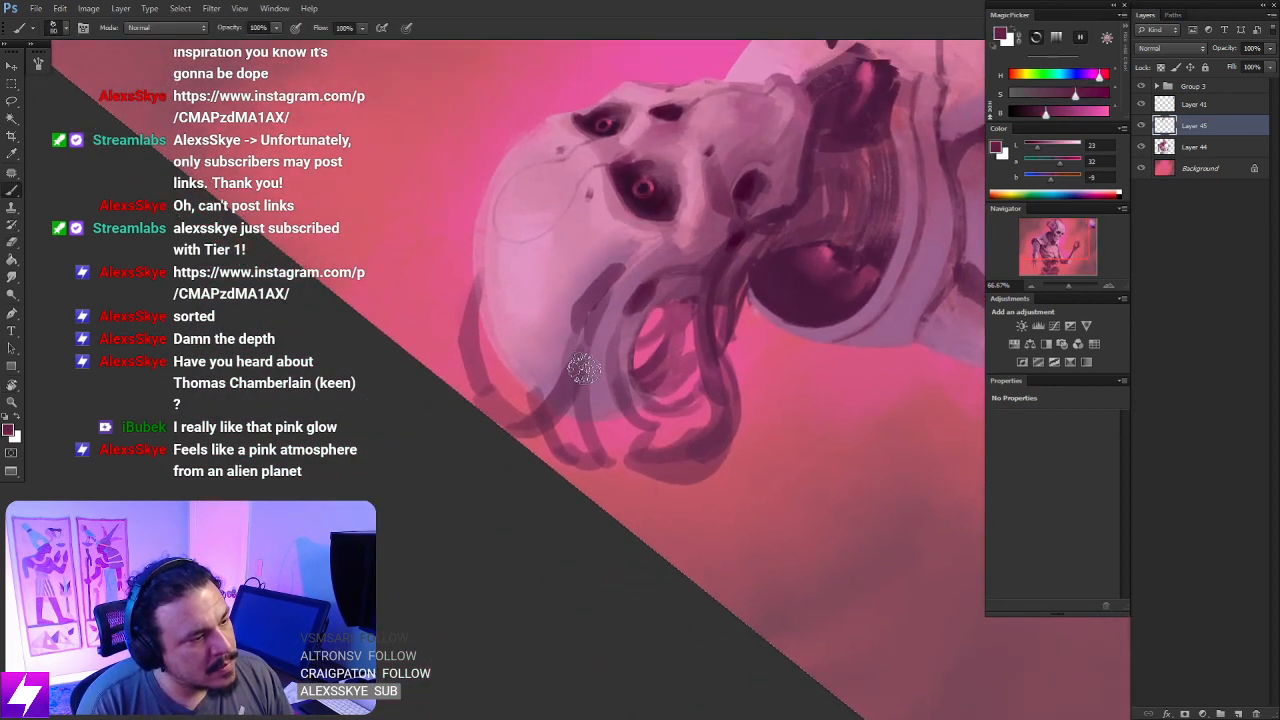
key("Escape")
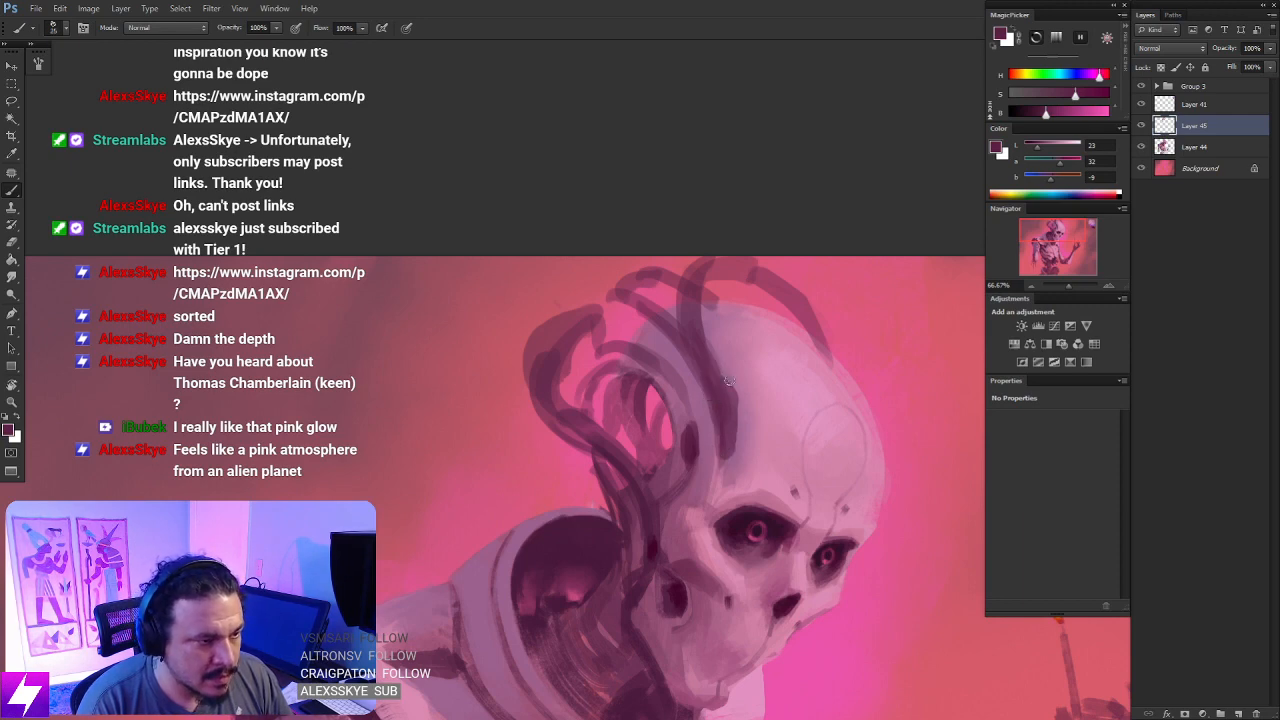
left_click_drag(703, 352, 733, 430)
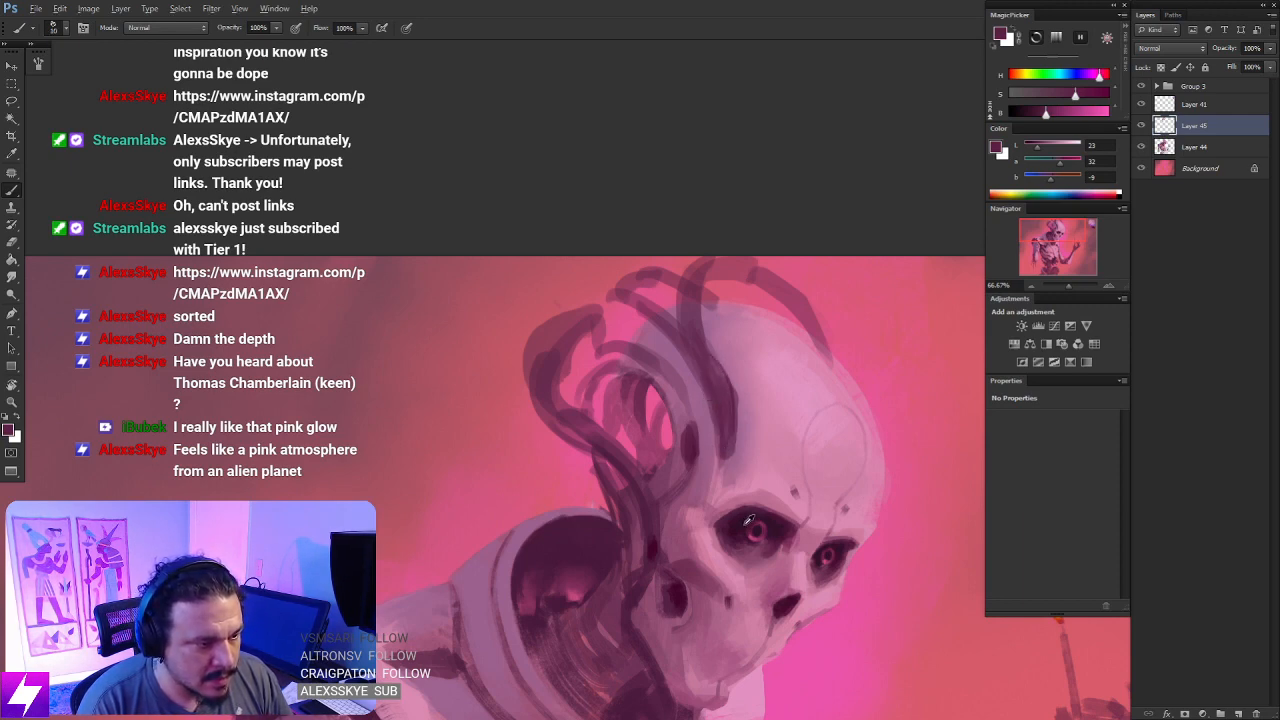
left_click(719, 390, "alt")
left_click_drag(707, 362, 732, 446)
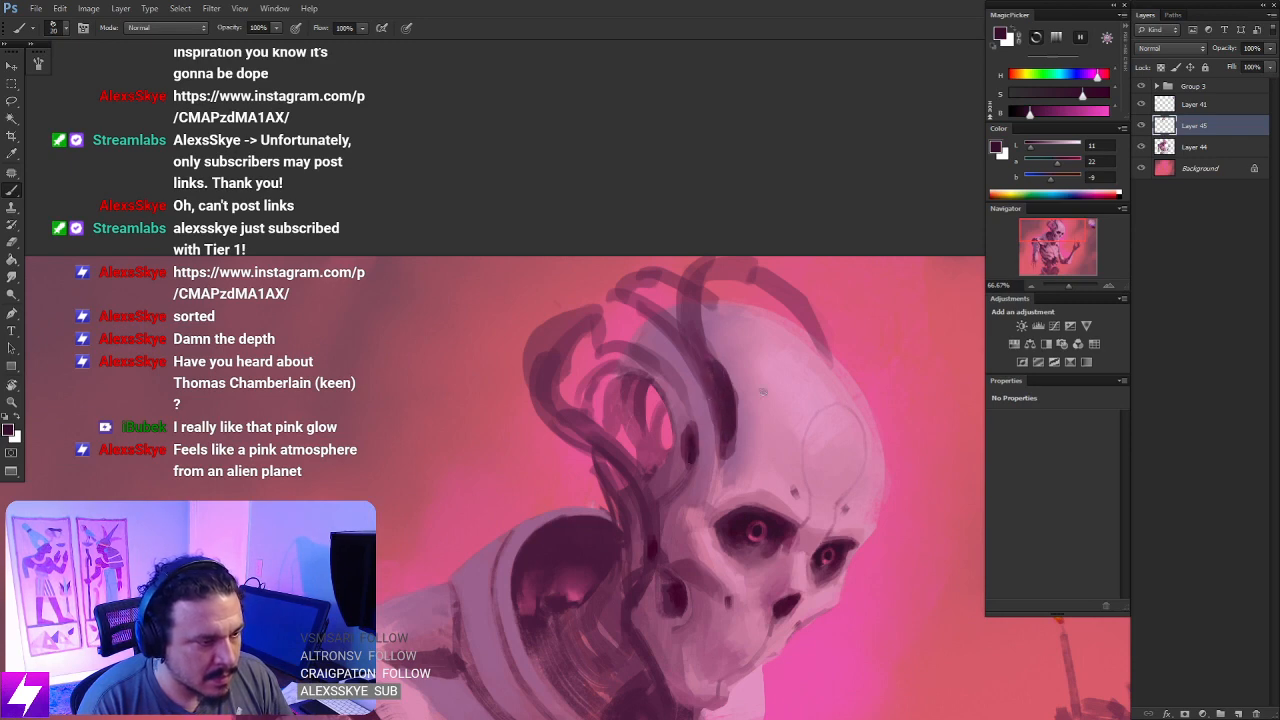
- Erase along the dark slot's front edge and lower end to shape it into a clean tapered curve
key("ctrl+minus")
key("r")
mouse_move(580, 475)
left_mouse_down()
mouse_move(700, 309)
mouse_move(594, 320)
left_mouse_up()
key("ctrl+plus")
key("e")
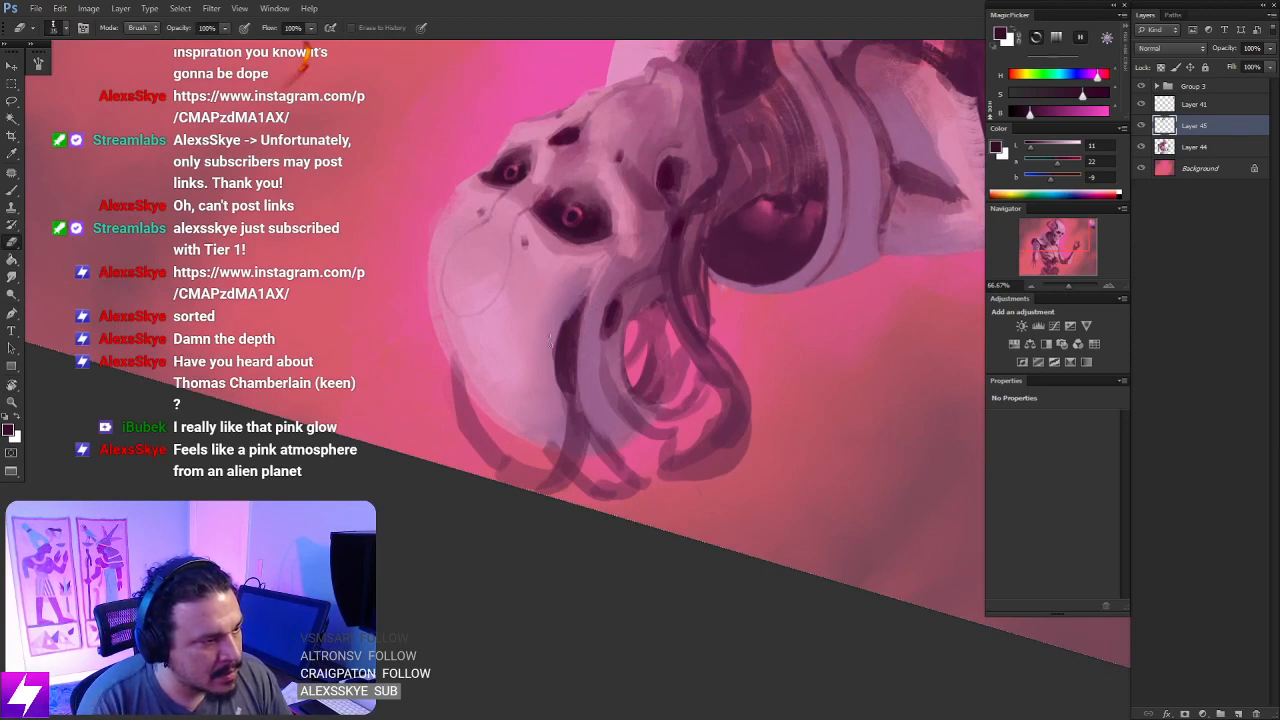
left_click_drag(573, 303, 542, 405)
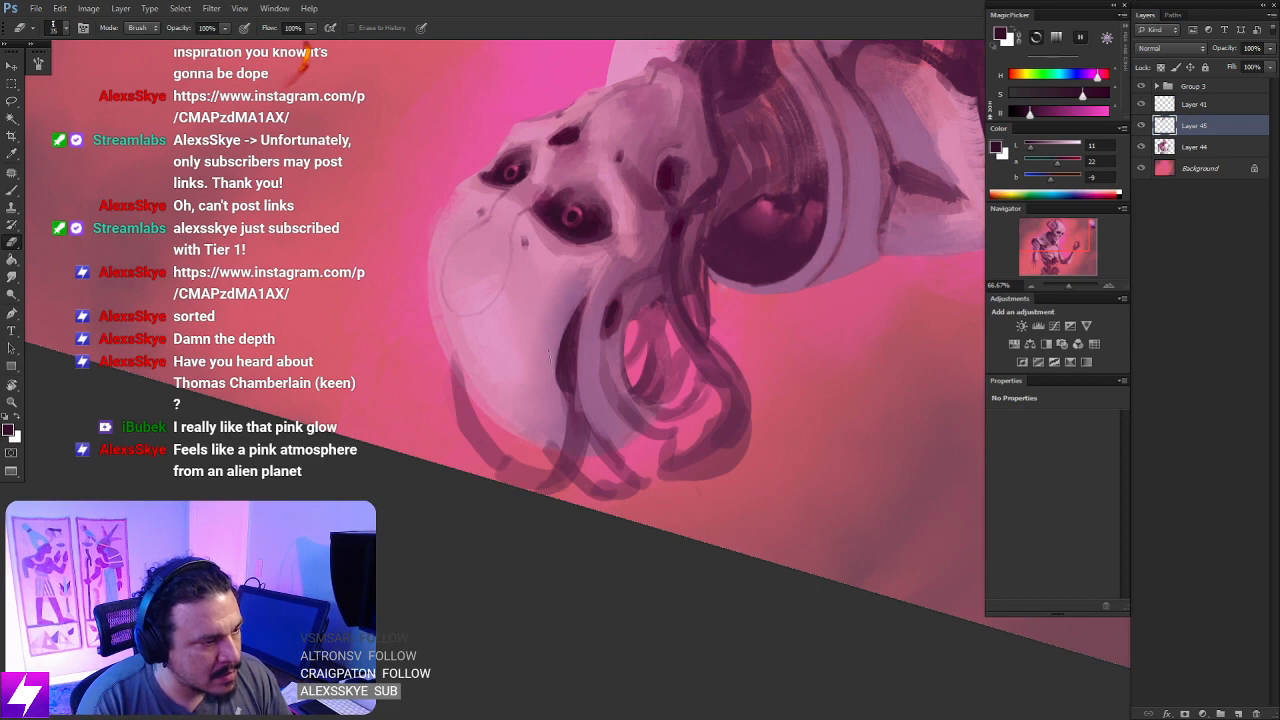
key("Escape")
left_click_drag(773, 431, 661, 397)
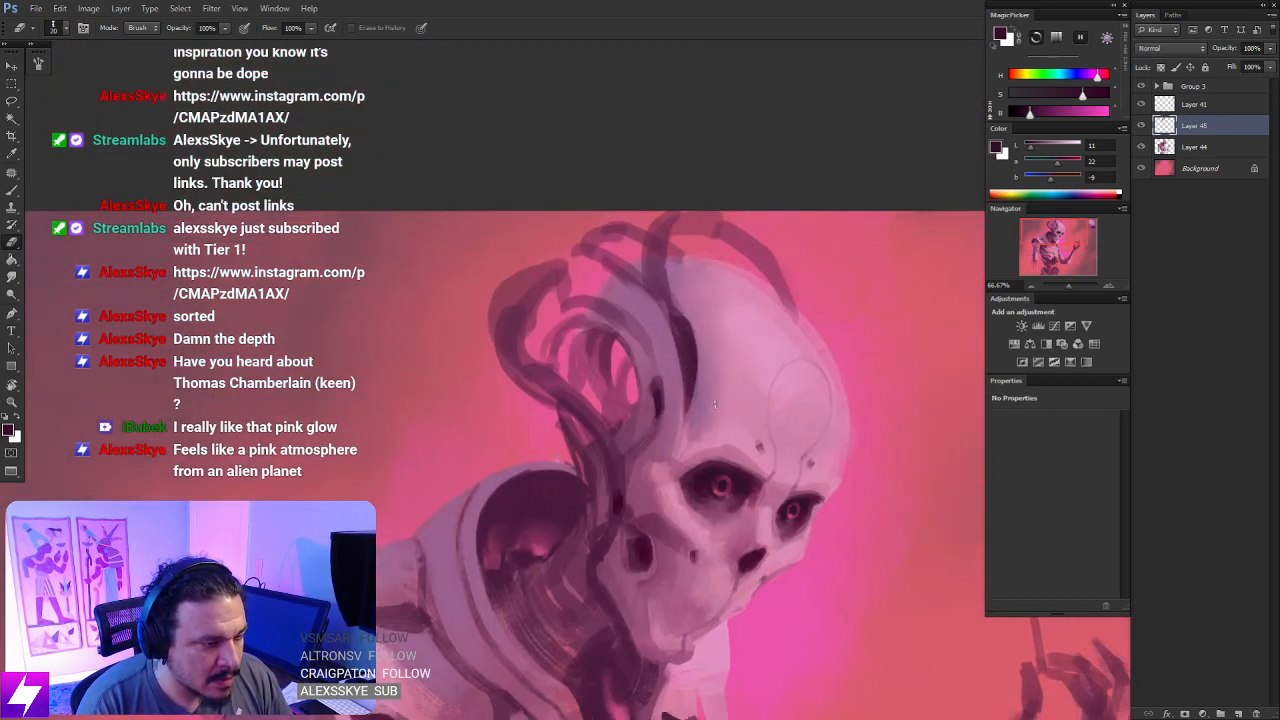
left_click_drag(682, 433, 688, 445)
key("b")
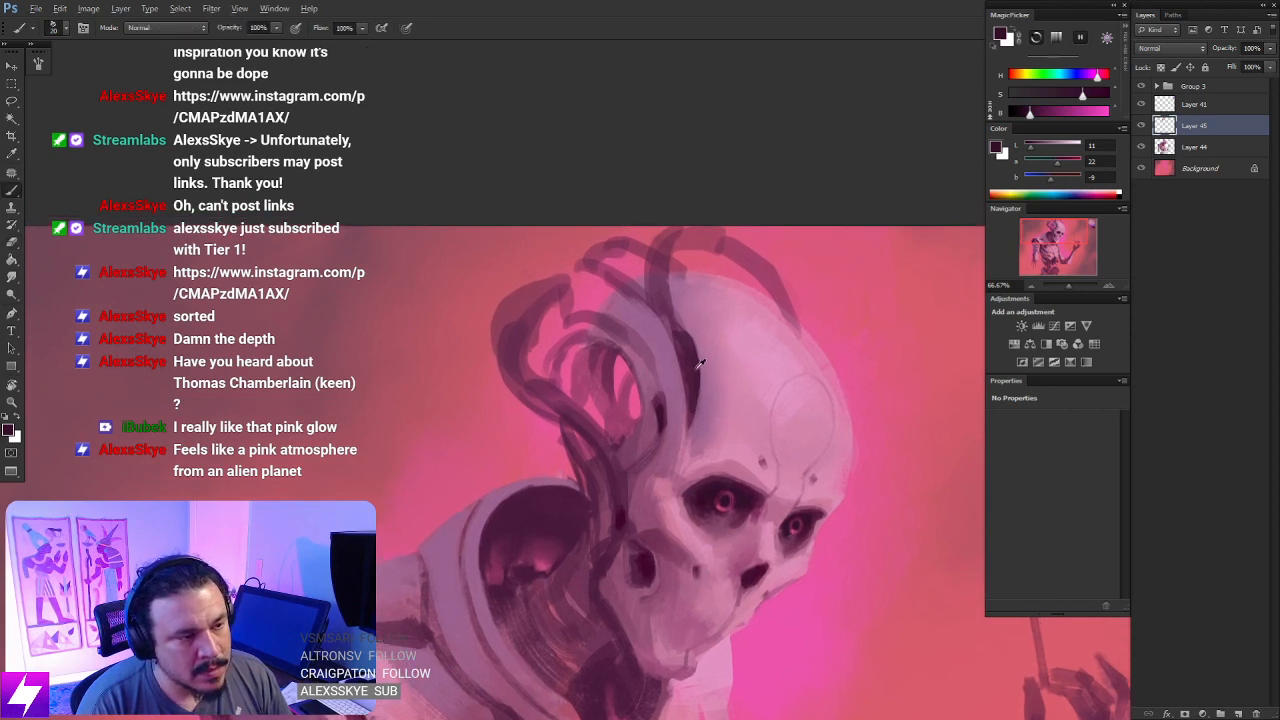
- Sample a muted lilac and paint a light tube rising past the crown, blending it into the plating behind the slot
left_click(698, 357, "alt")
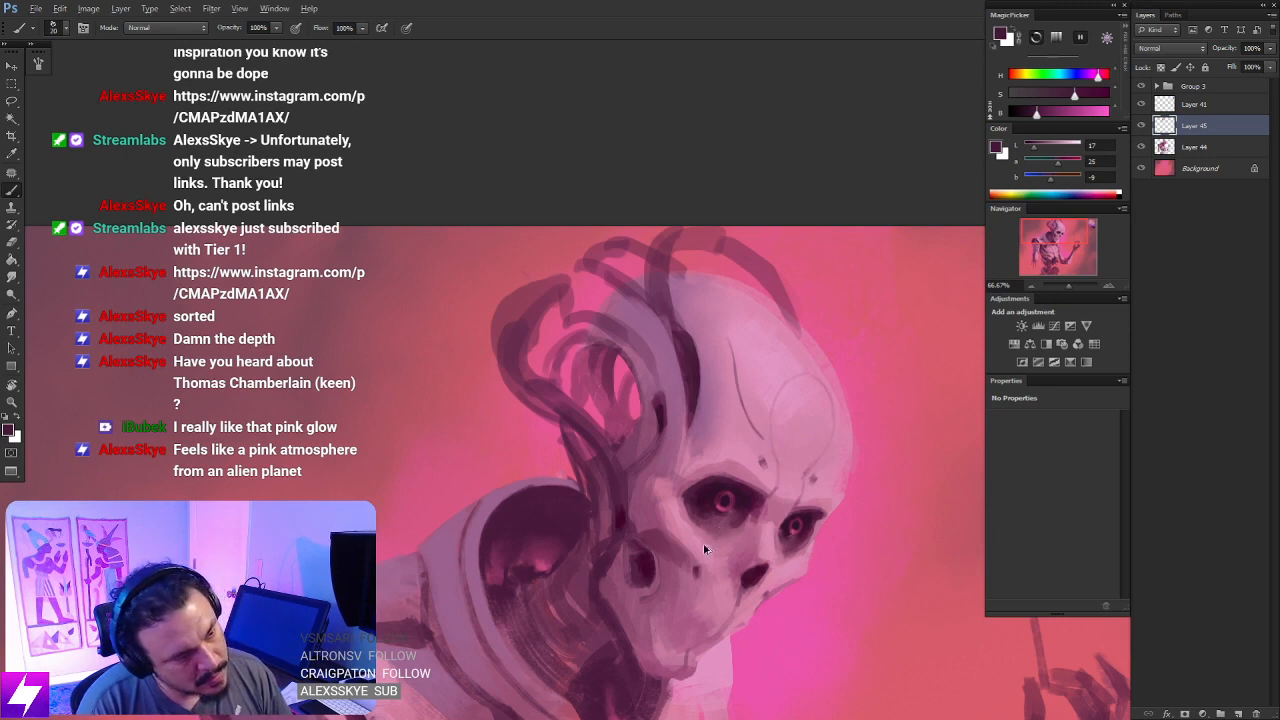
mouse_move(688, 369)
left_mouse_down()
mouse_move(744, 393)
mouse_move(744, 409)
left_mouse_up()
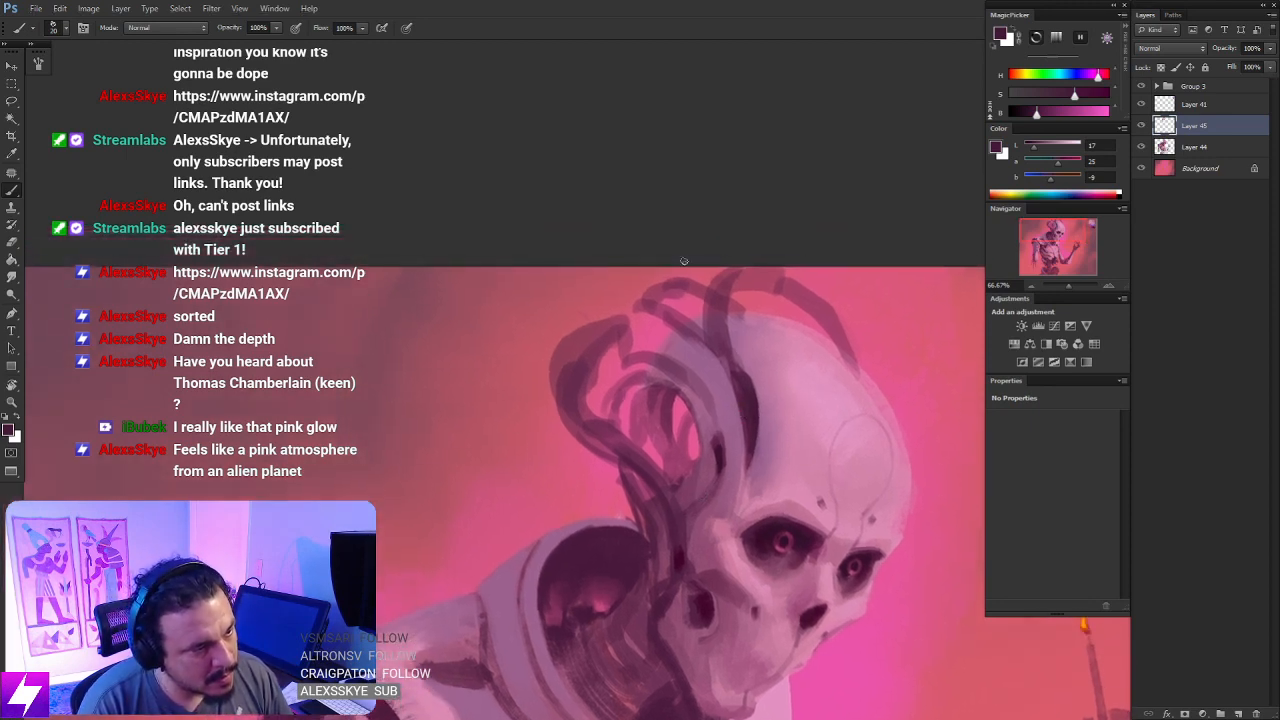
left_click(718, 378, "alt")
left_click_drag(714, 292, 726, 390)
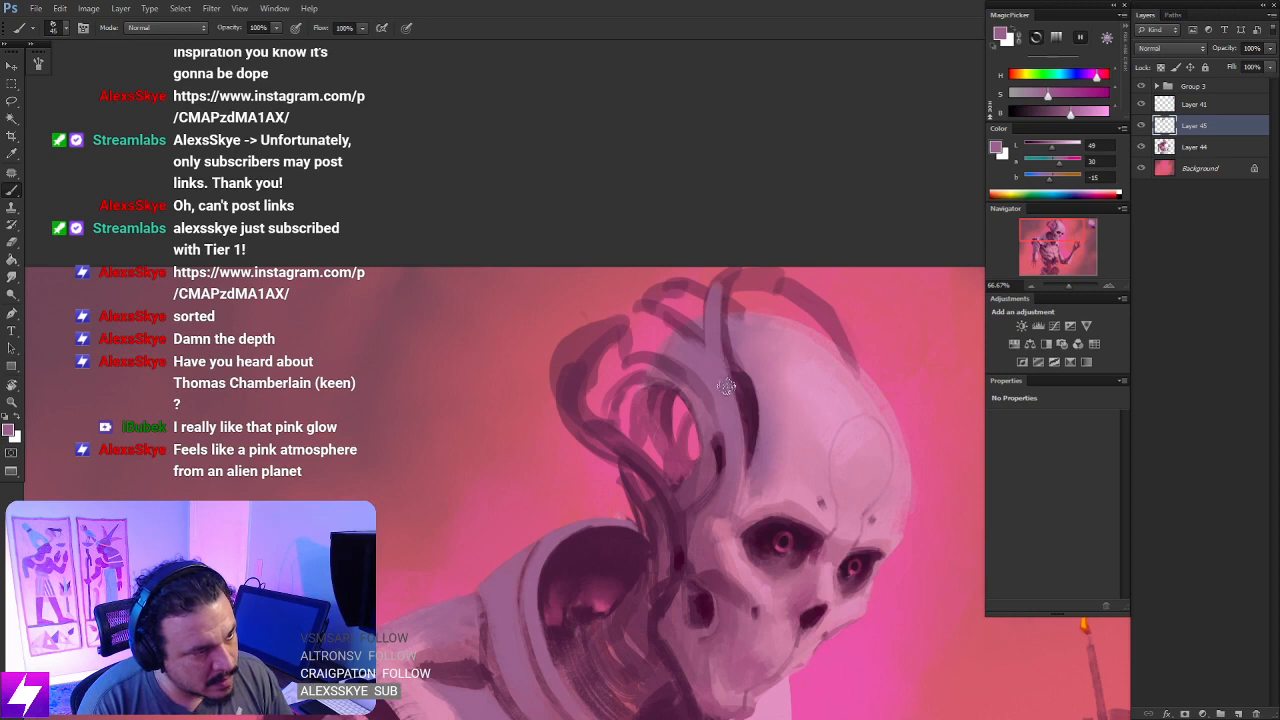
mouse_move(712, 294)
left_mouse_down()
mouse_move(730, 376)
mouse_move(719, 278)
mouse_move(713, 295)
mouse_move(726, 333)
mouse_move(728, 274)
mouse_move(726, 387)
mouse_move(729, 277)
mouse_move(727, 366)
mouse_move(718, 313)
mouse_move(722, 357)
mouse_move(763, 349)
mouse_move(728, 326)
mouse_move(730, 366)
mouse_move(695, 359)
left_mouse_up()
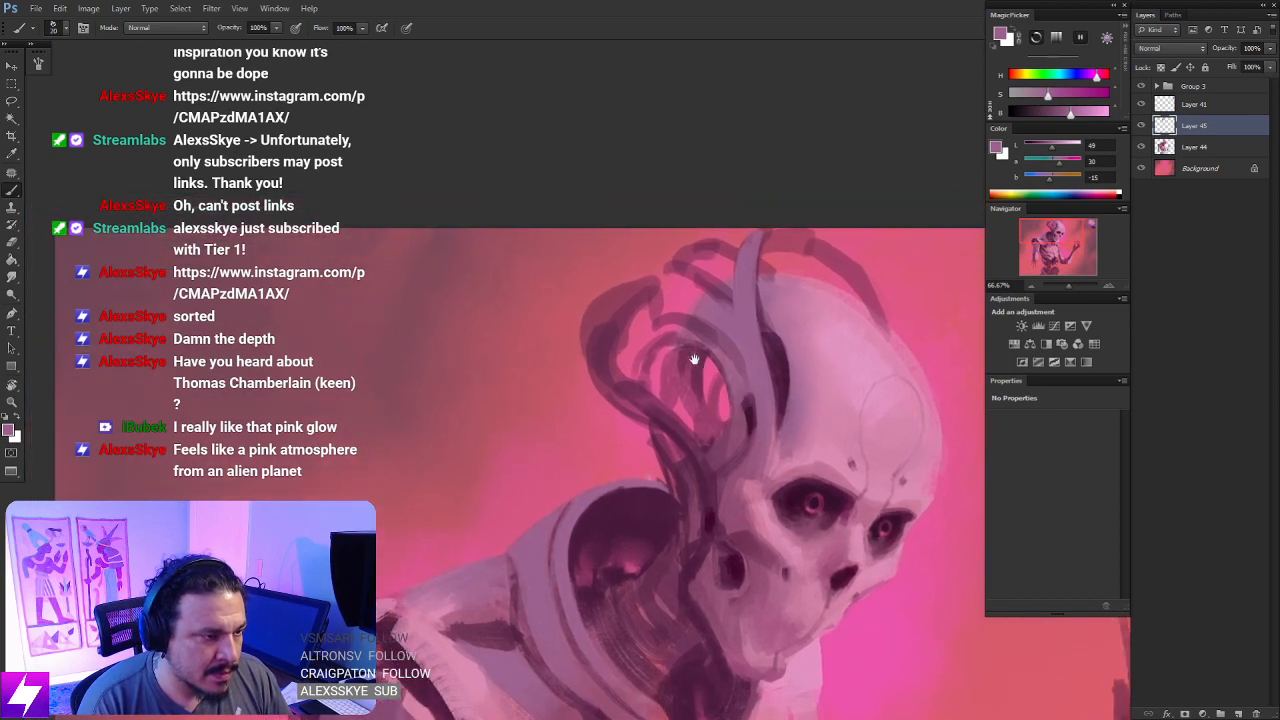
key("bracketright")
key("bracketright")
key("bracketright")
key("bracketright")
left_click_drag(671, 316, 750, 383)
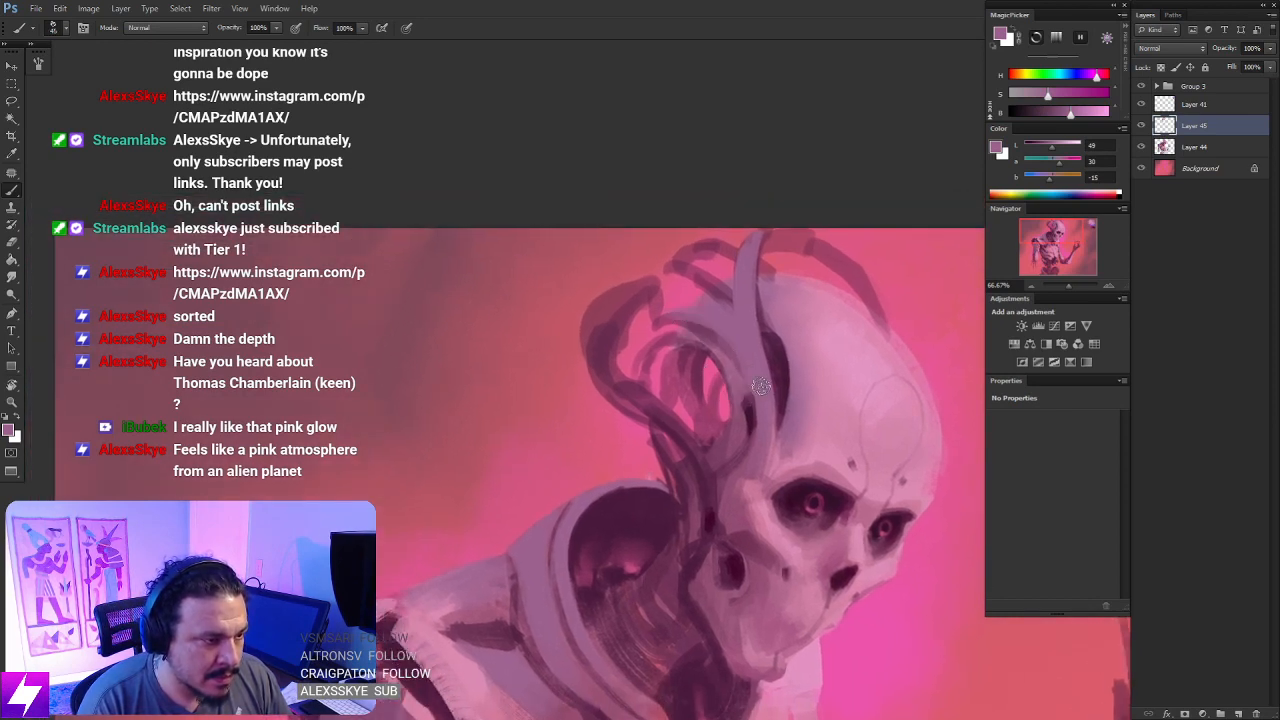
- Block in the upper end of the outermost tube with a broad muted lilac stroke
key("bracketright")
key("bracketright")
mouse_move(597, 330)
left_mouse_down()
mouse_move(650, 287)
mouse_move(586, 326)
mouse_move(649, 284)
left_mouse_up()
key("bracketleft")
key("bracketleft")
key("bracketleft")
key("bracketleft")
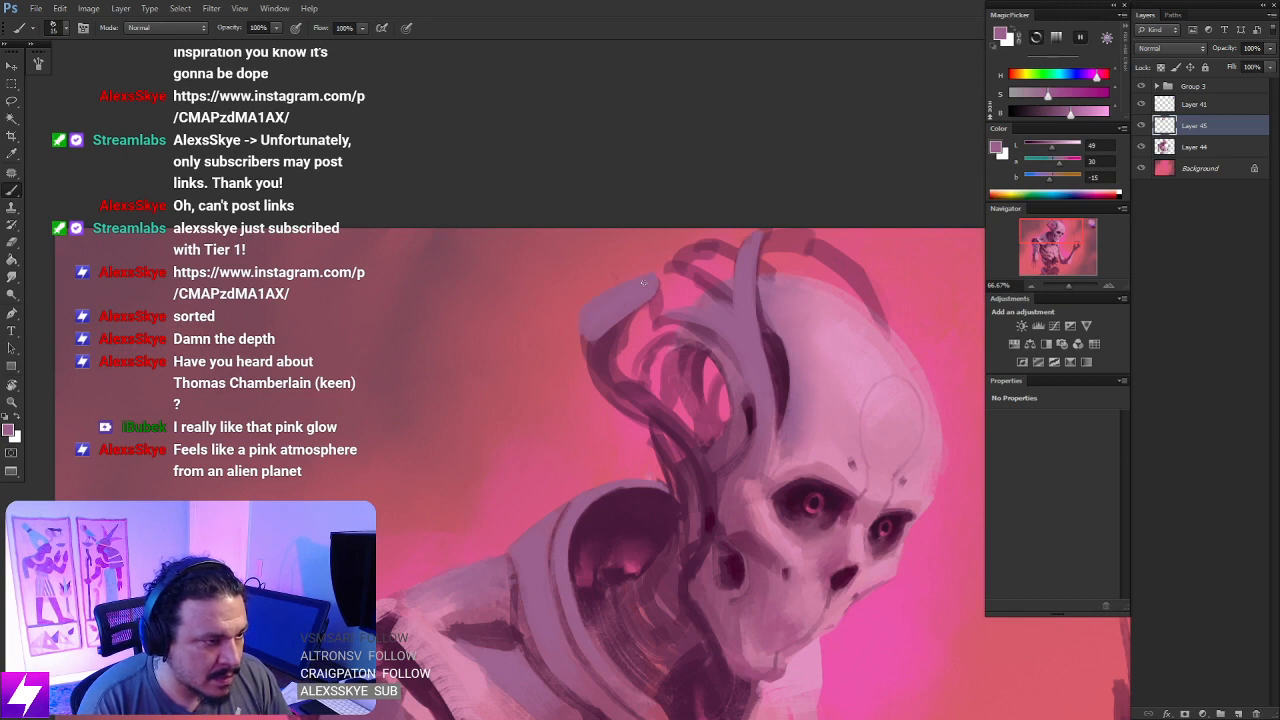
key("e")
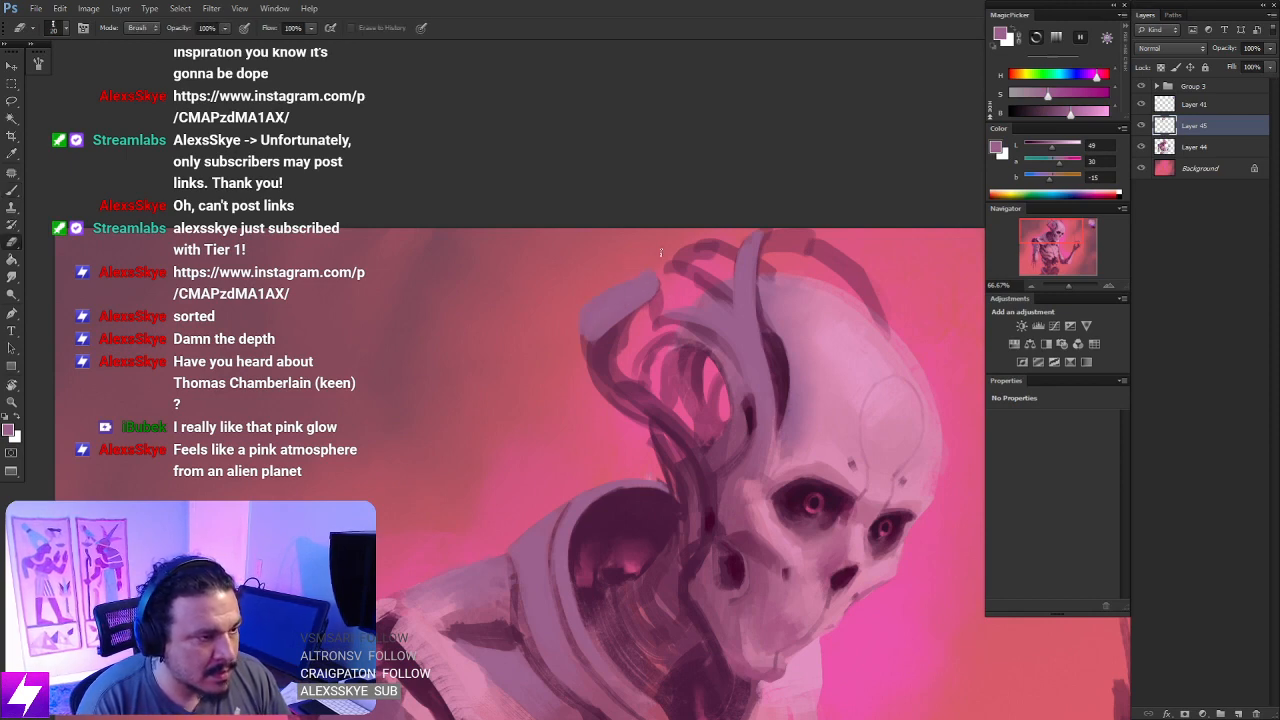
- Rotate the canvas until the skull is upside down and sample a muted lilac from its plating
key("ctrl+minus")
key("ctrl+minus")
left_click_drag(688, 445, 591, 209)
key("r")
left_click_drag(692, 500, 849, 348)
left_click_drag(824, 395, 791, 274)
key("ctrl+plus")
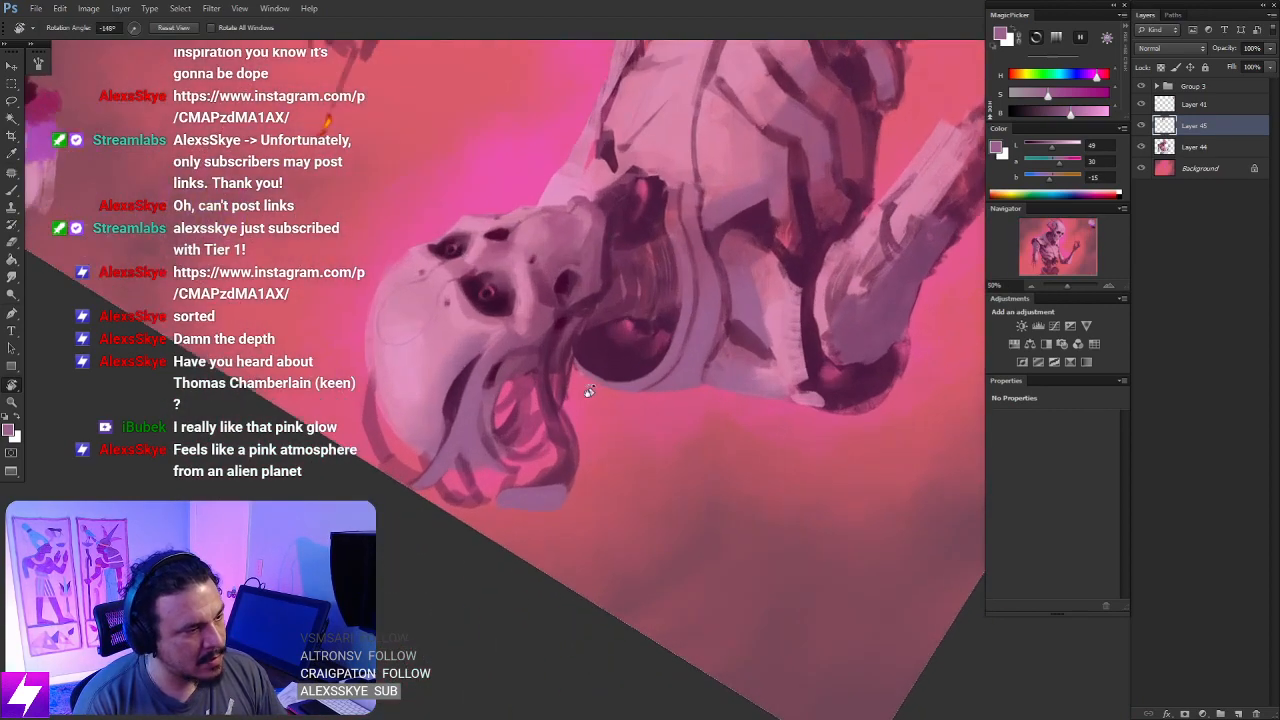
key("ctrl+plus")
left_click_drag(560, 403, 634, 383)
key("b")
left_click(506, 311, "alt")
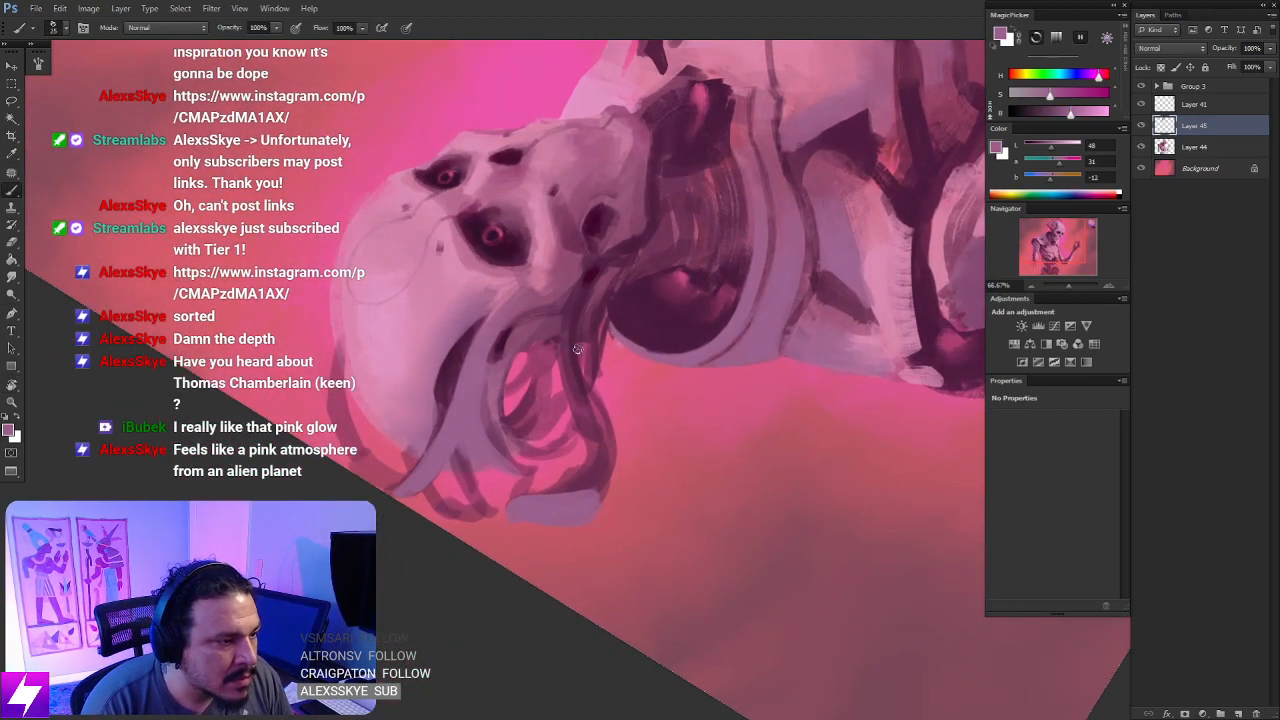
- Paint a light lilac band down the length of the outermost tube, redoing the strokes until they follow its curve
left_click_drag(566, 302, 596, 414)
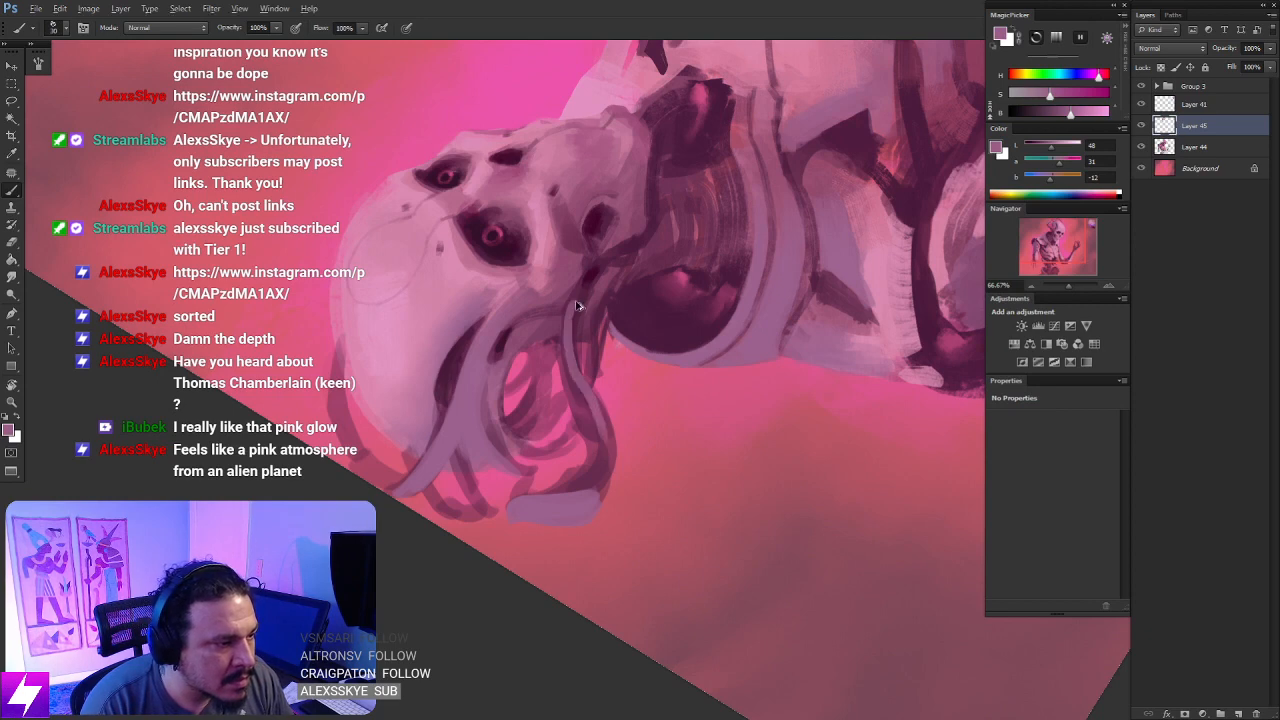
key("ctrl+z")
key("bracketright")
mouse_move(577, 284)
left_mouse_down()
mouse_move(569, 391)
mouse_move(605, 460)
left_mouse_up()
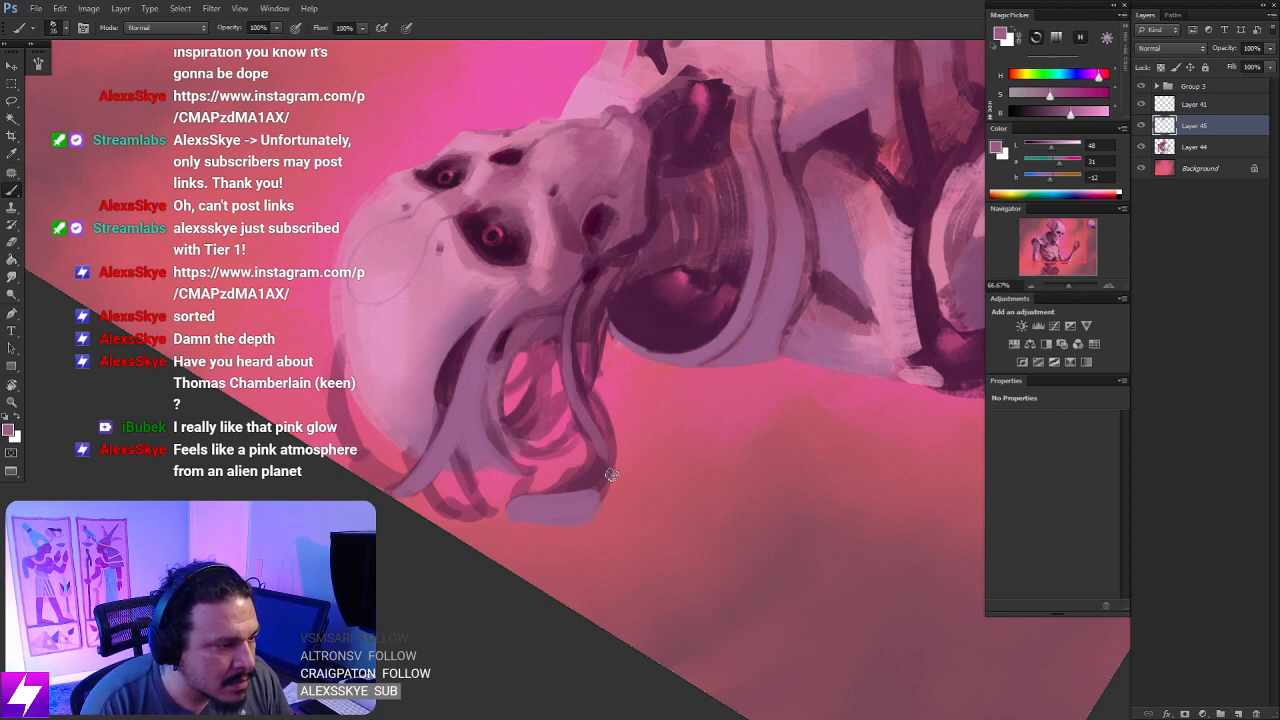
key("ctrl+z")
left_click_drag(570, 354, 599, 444)
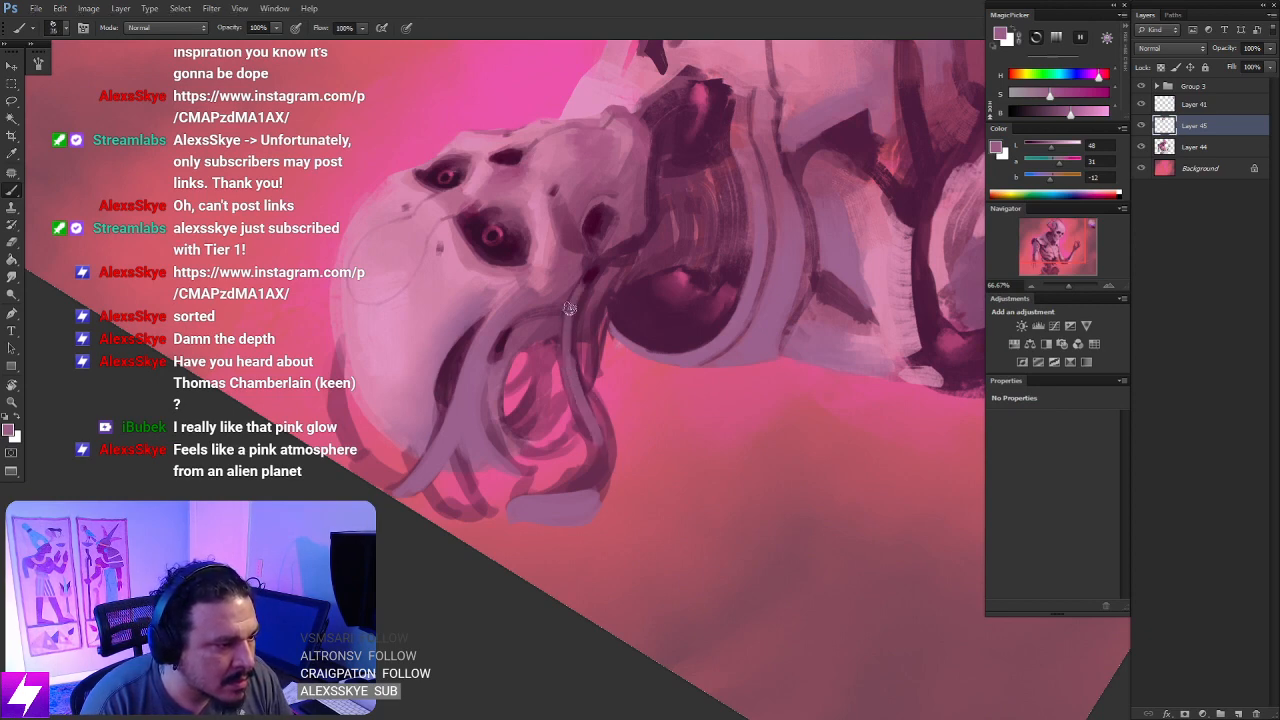
left_click_drag(569, 308, 589, 423)
left_click_drag(573, 374, 596, 460)
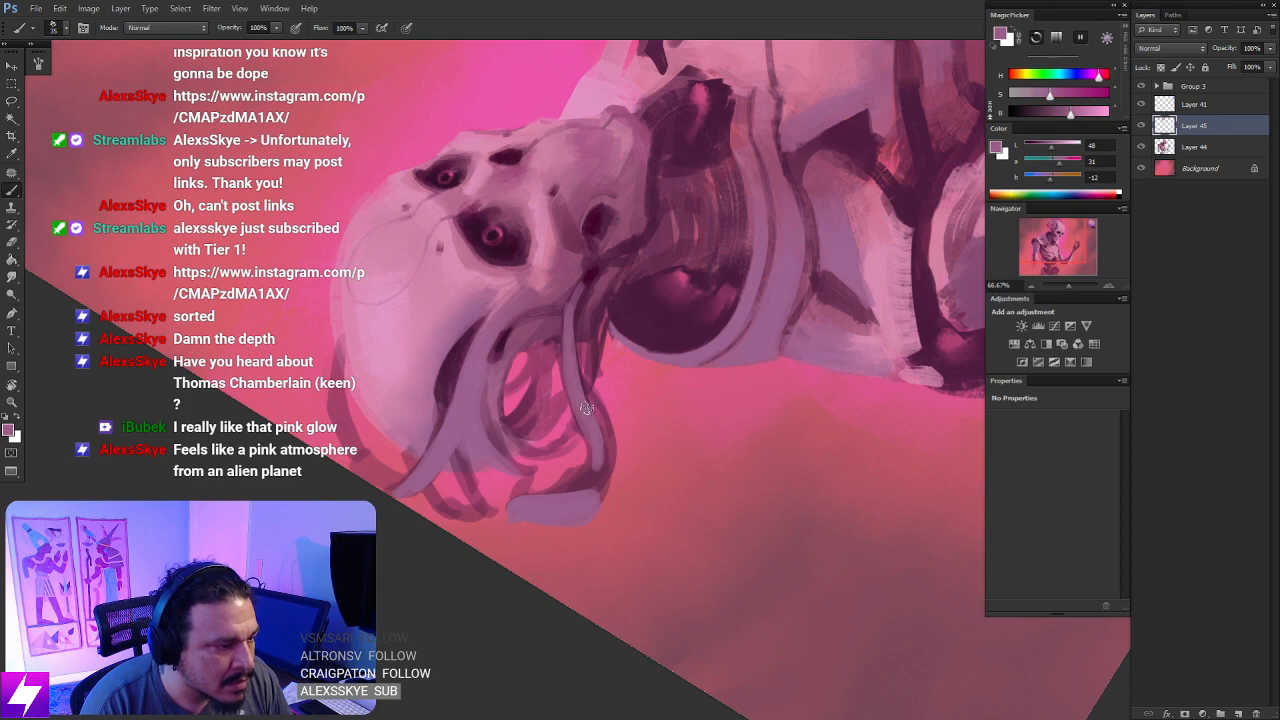
- Sample a dark plum and paint shadow strokes along the edge and upper end of the outermost tube
key("Escape")
left_click_drag(652, 284, 620, 350)
left_click(614, 330, "alt")
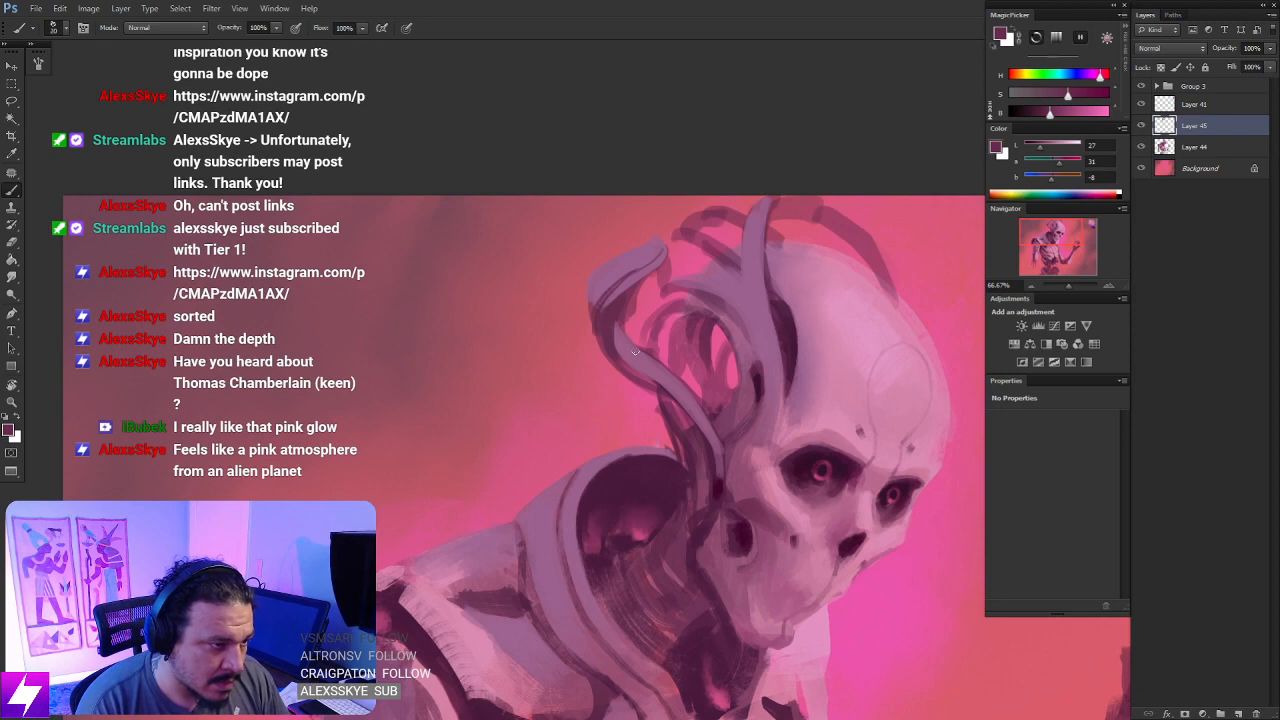
key("r")
mouse_move(798, 310)
left_mouse_down()
mouse_move(714, 211)
mouse_move(766, 217)
mouse_move(688, 186)
left_mouse_up()
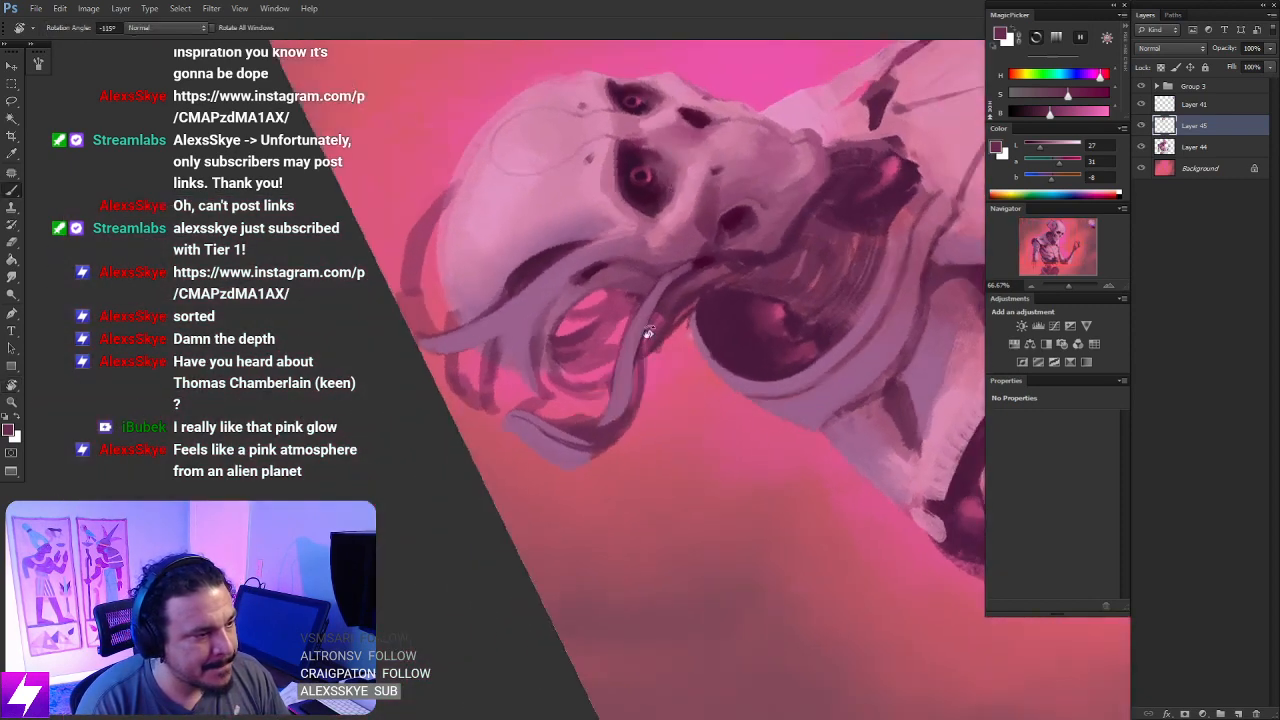
- Sample a deeper plum near the jaw and draw a thin dark line down the inner edge of the outermost tube
key("r")
left_click_drag(784, 302, 722, 240)
left_click(630, 248, "alt")
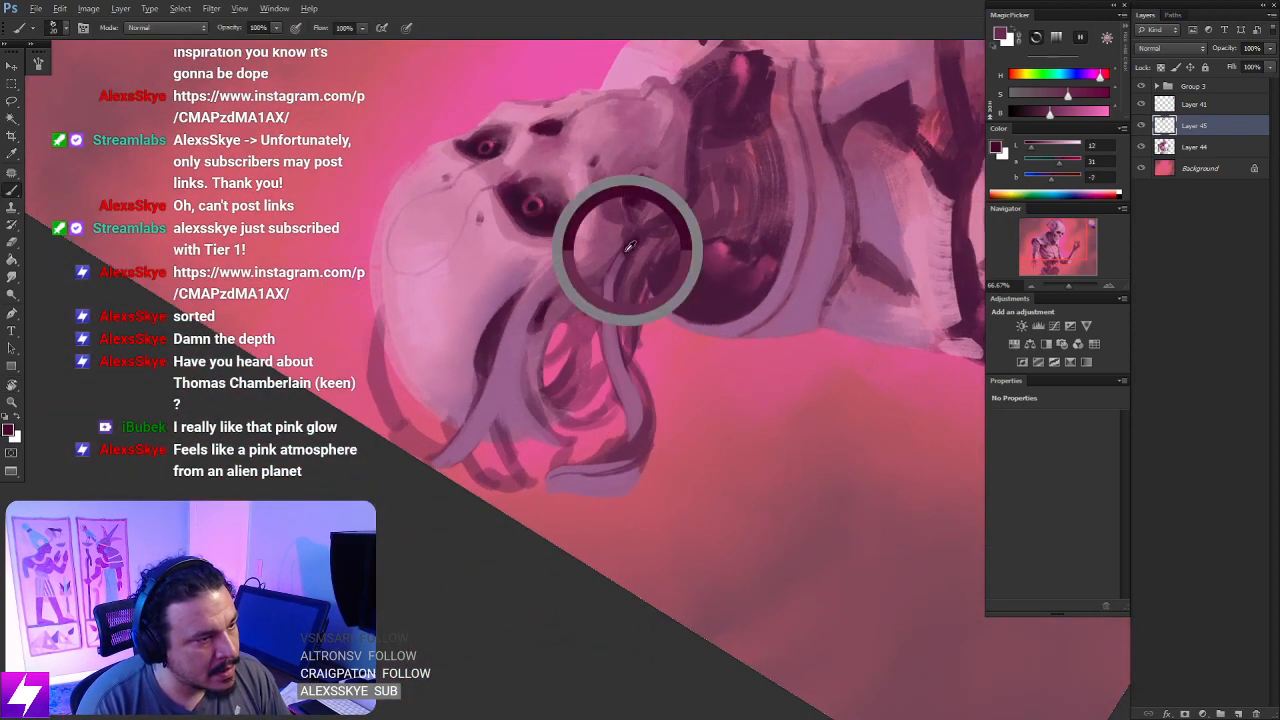
left_click_drag(620, 254, 637, 397)
key("ctrl+z")
key("]")
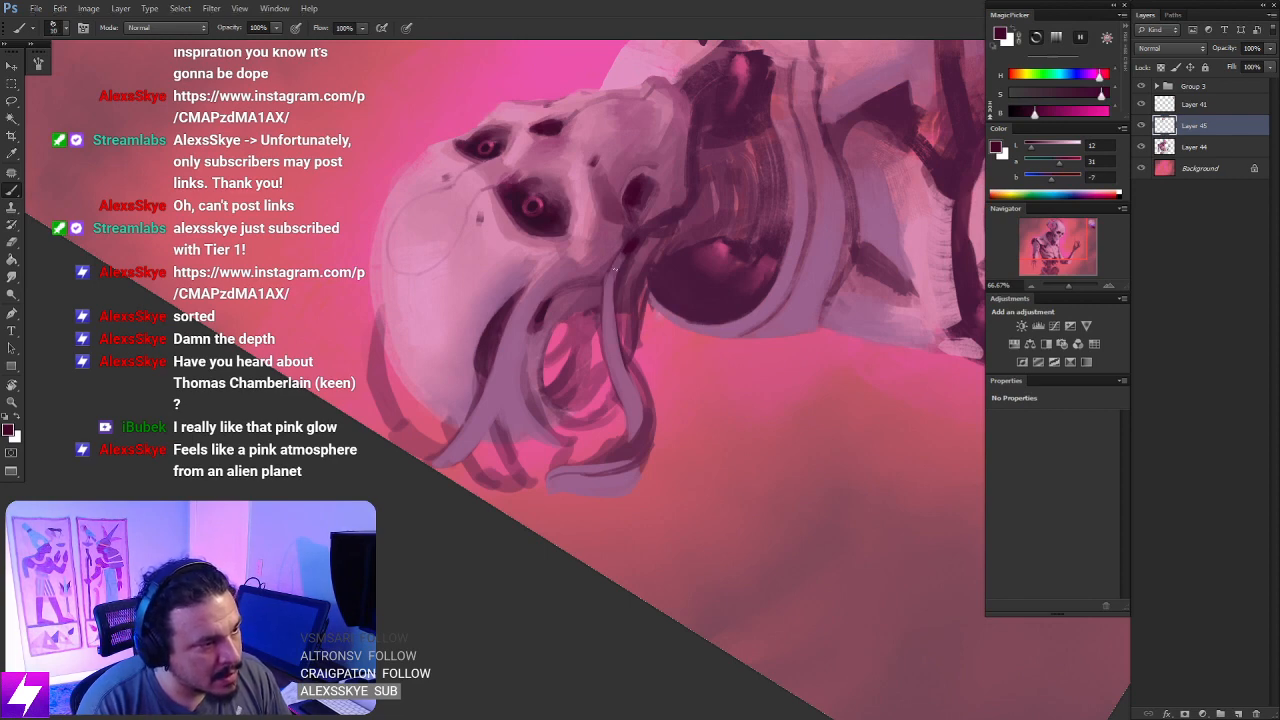
left_click_drag(620, 254, 626, 390)
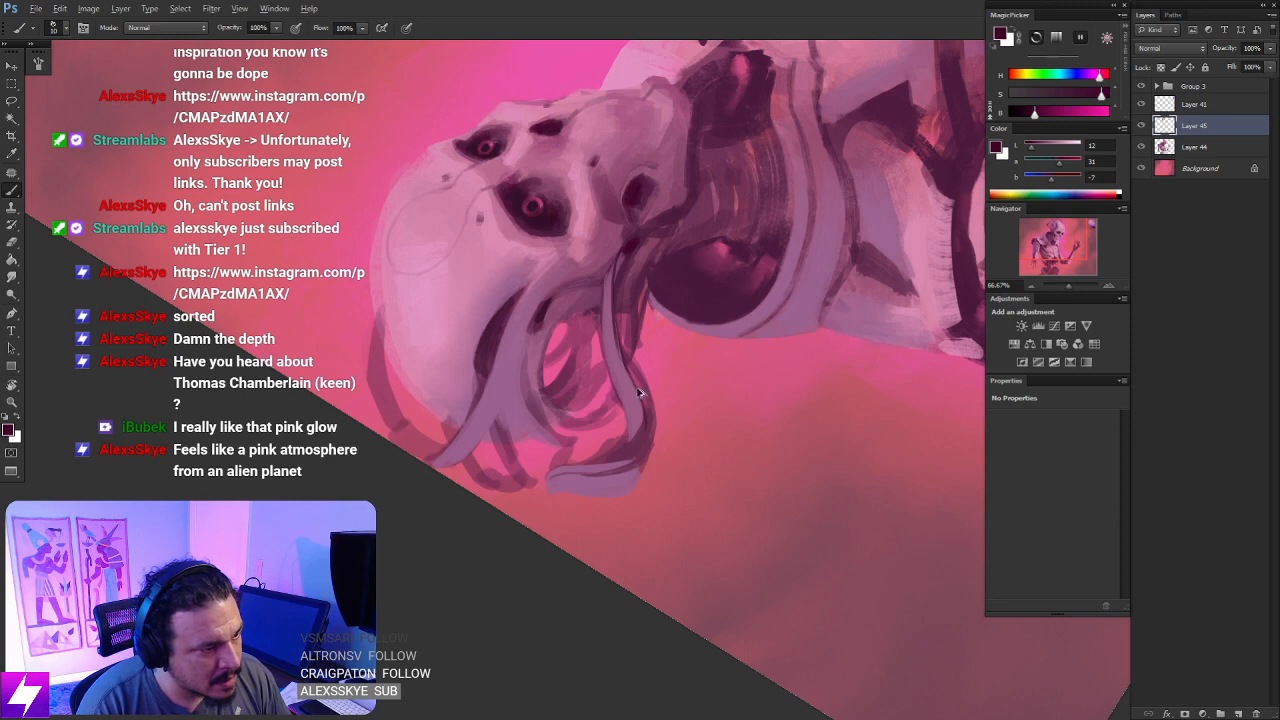
- Deepen the dark plum contour around the outermost tube's bend and return the canvas upright
key("r")
left_click_drag(711, 406, 654, 297)
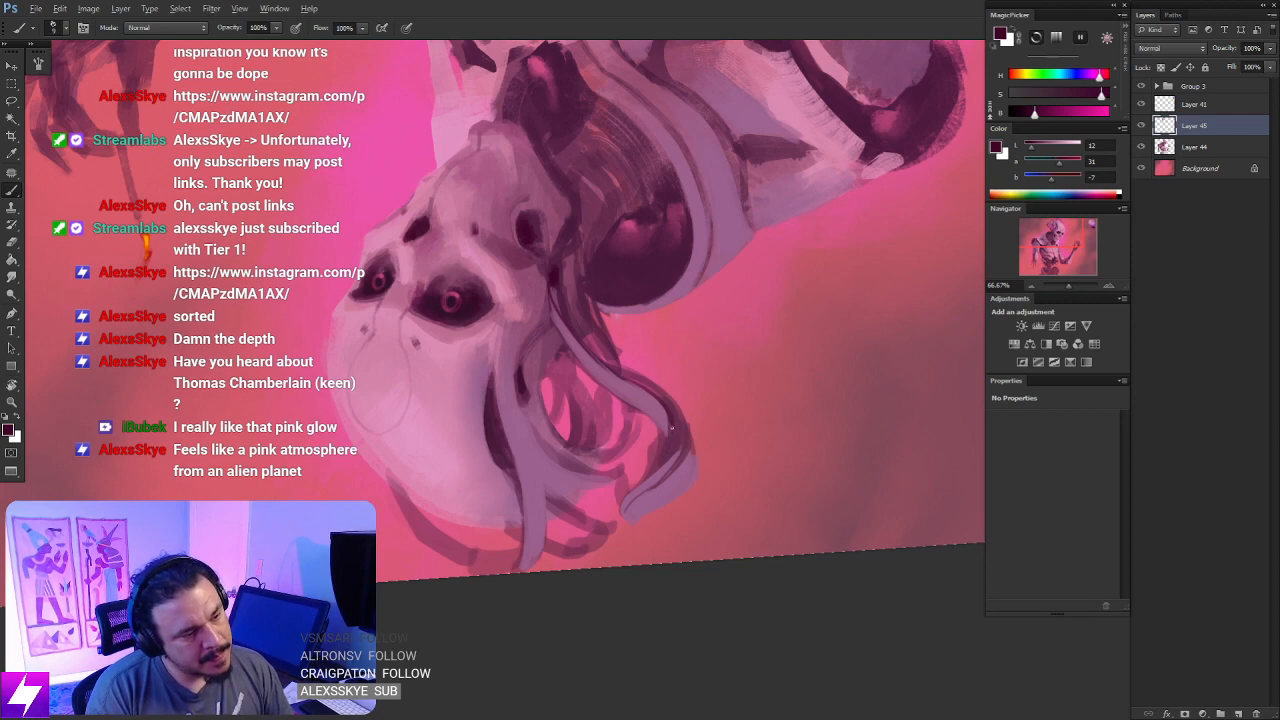
key("Escape")
left_click_drag(708, 502, 682, 514)
key("ctrl+plus")
left_click_drag(722, 401, 716, 412)
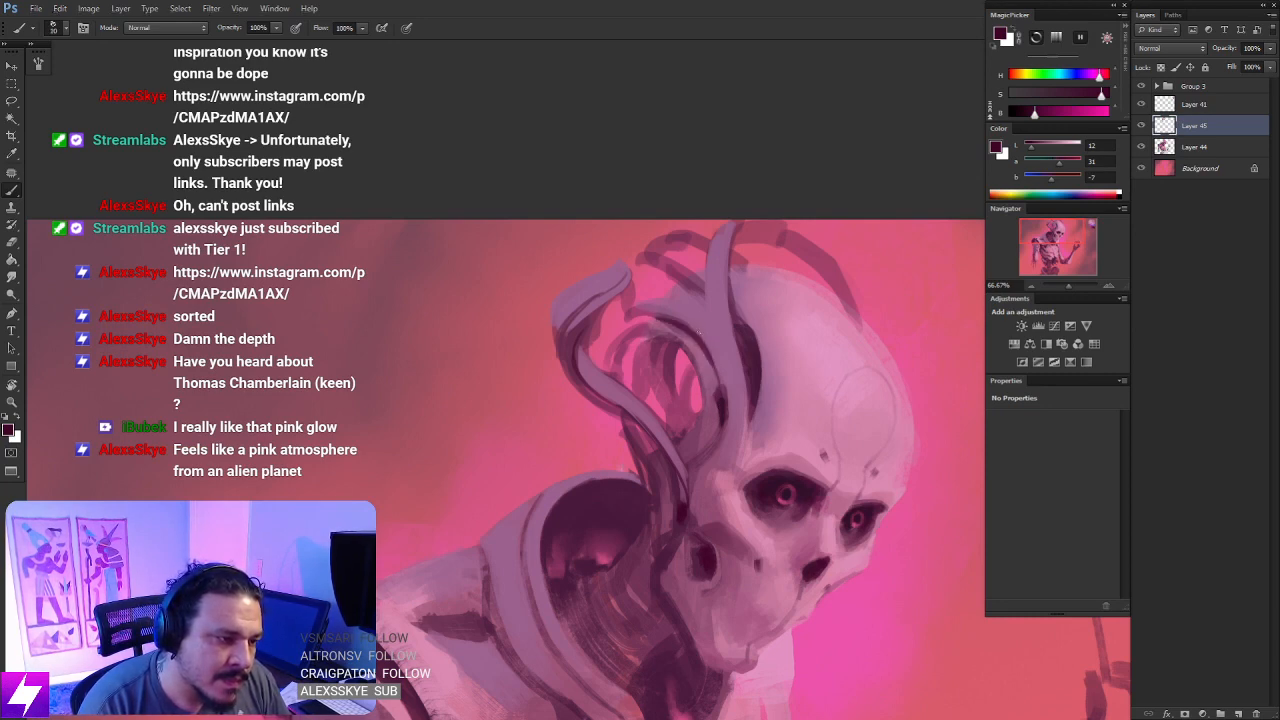
left_click_drag(727, 361, 752, 343)
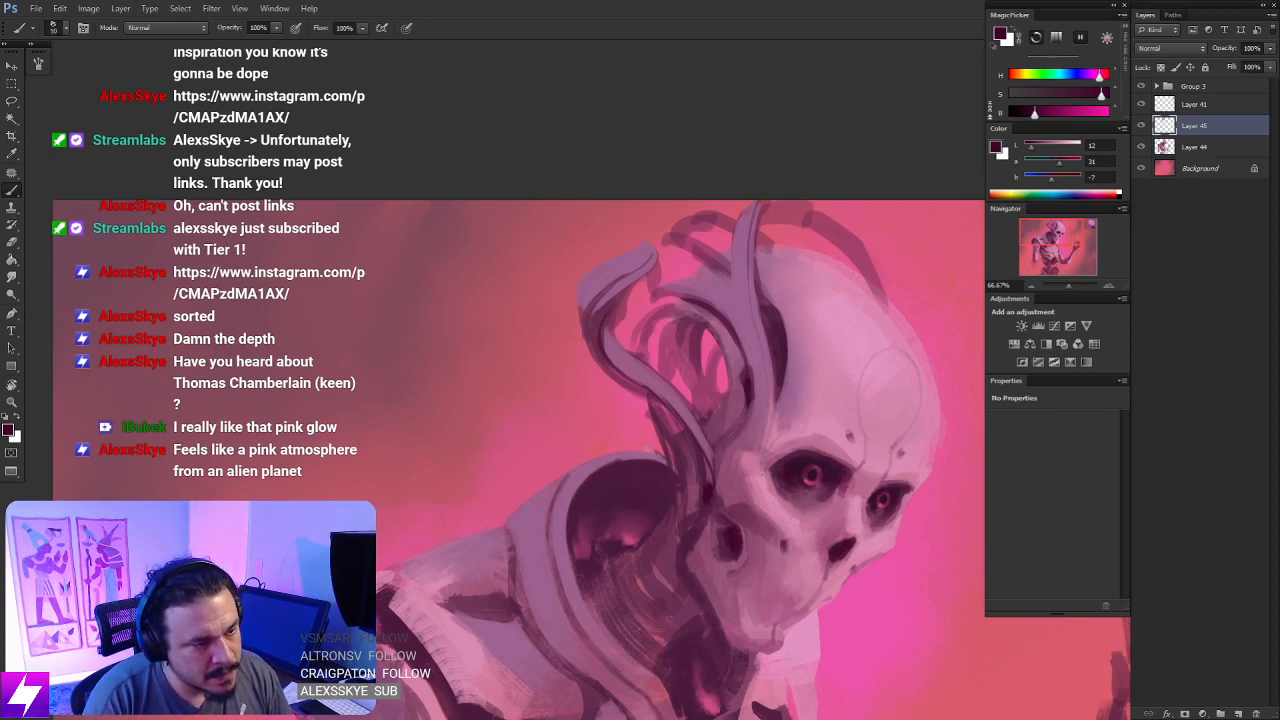
- Mirror the canvas view, sample a muted lilac from the figure's plating and make it slightly lighter and less saturated
key("ctrl+minus")
key("ctrl+minus")
left_click_drag(762, 474, 635, 250)
key("F2")
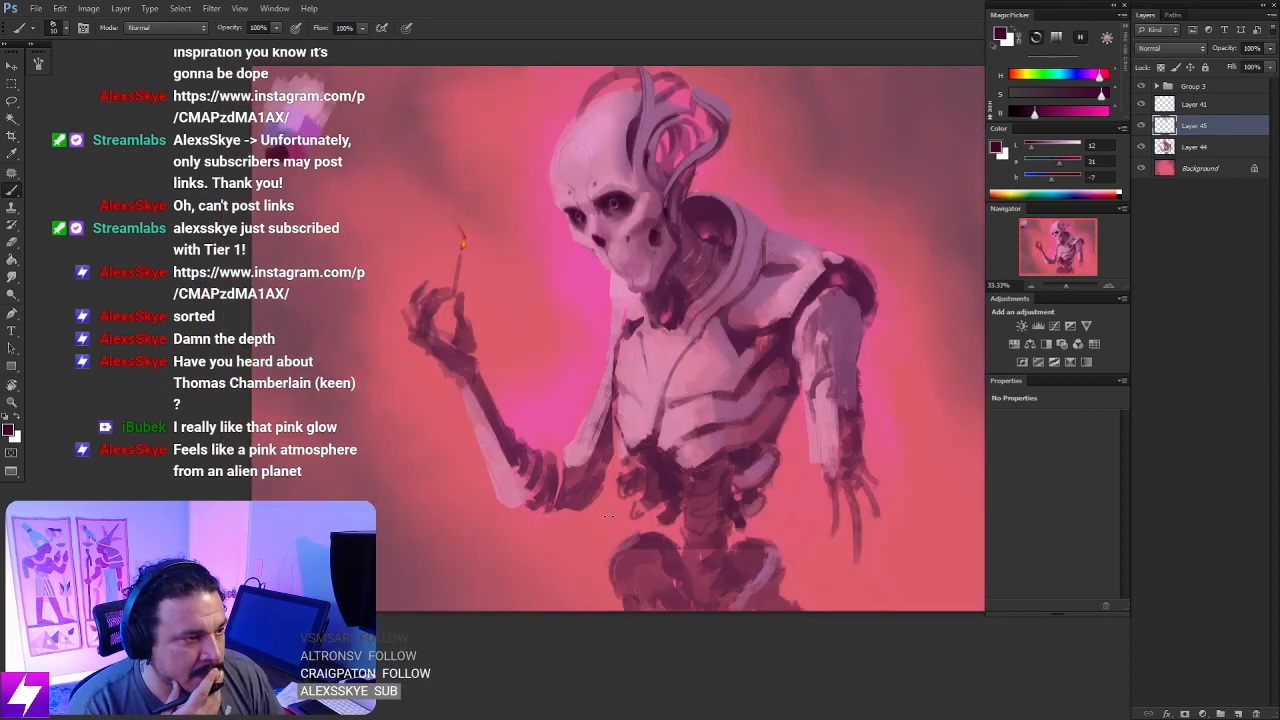
left_click_drag(612, 268, 601, 446)
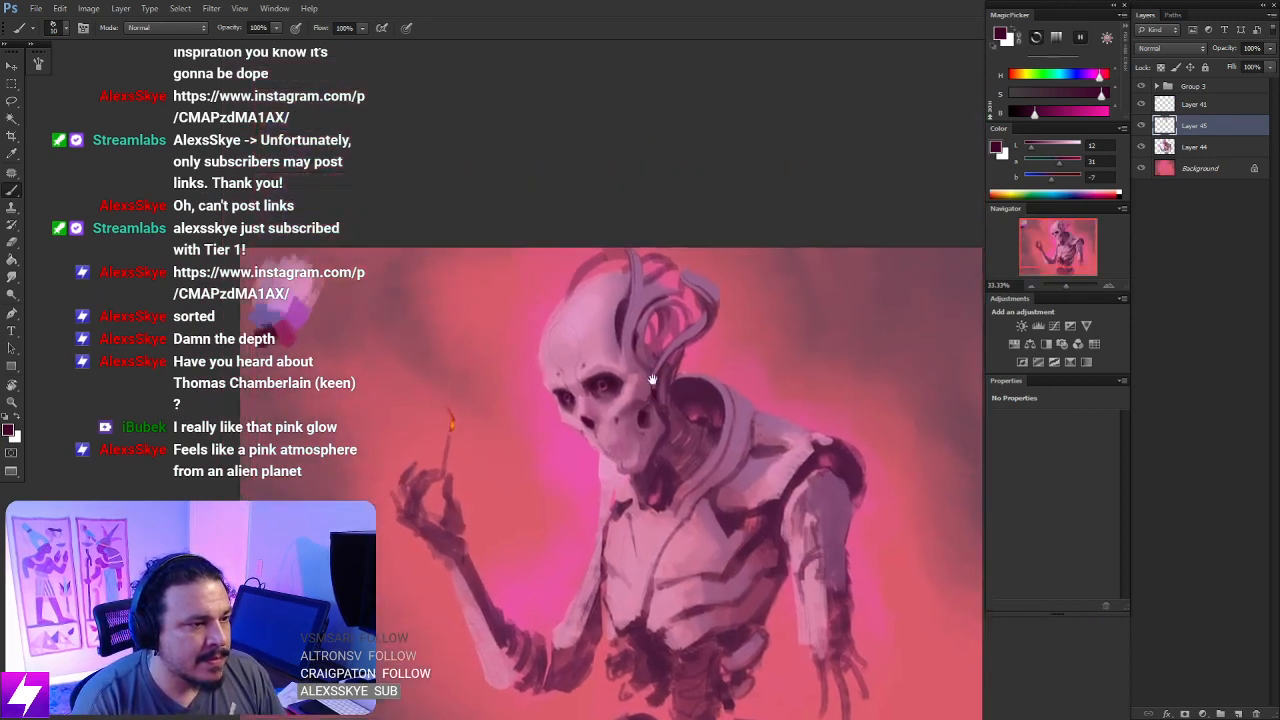
key("ctrl+plus")
left_click(777, 393, "alt")
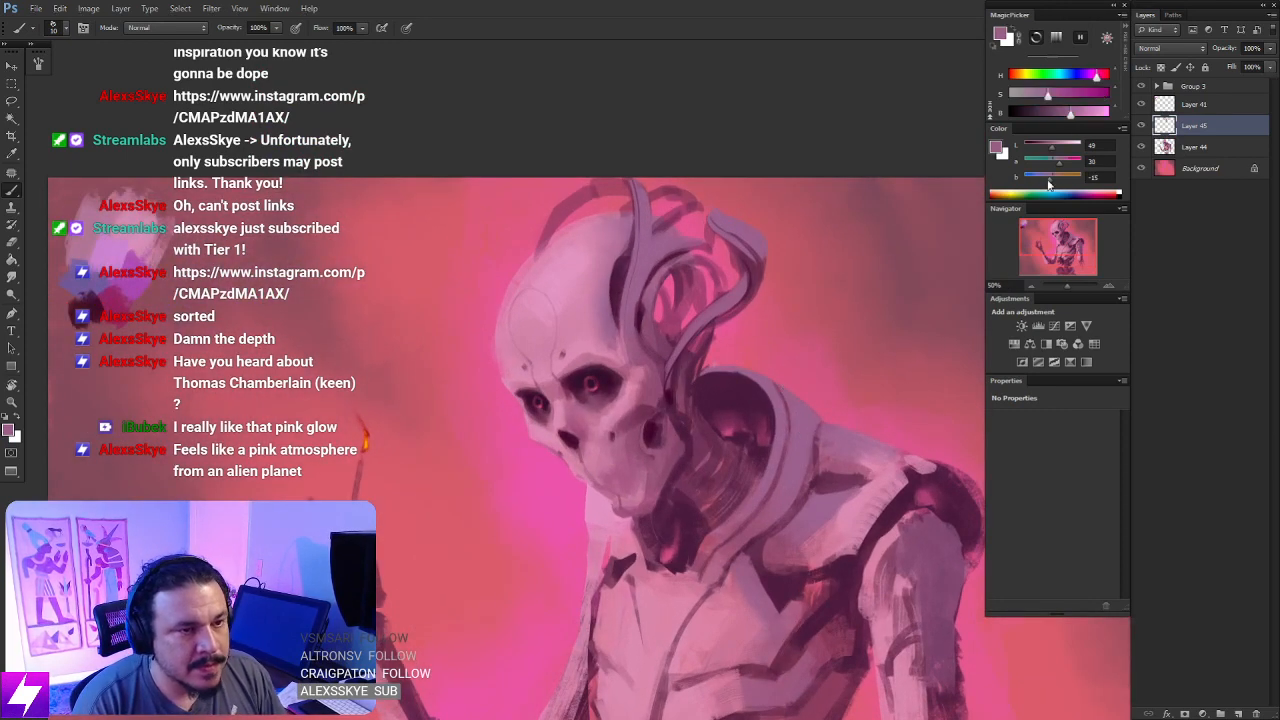
left_click_drag(1071, 113, 1044, 97)
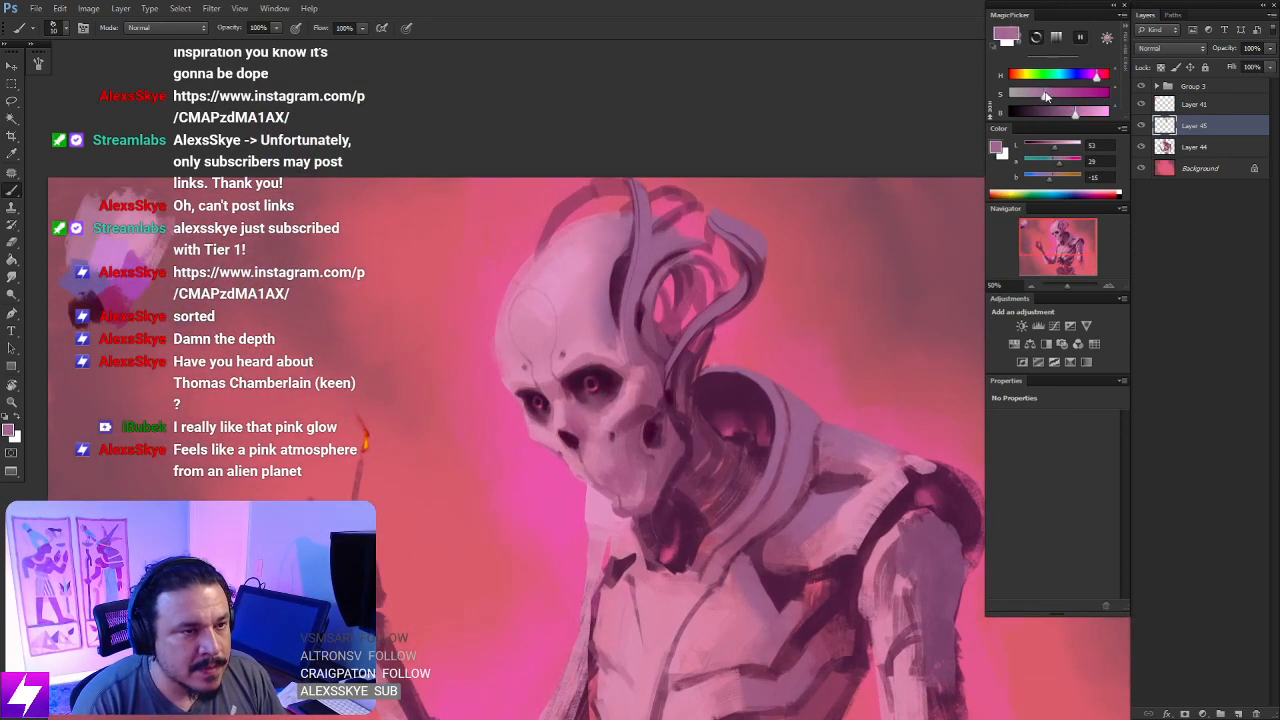
scroll(763, 326, "up", 3)
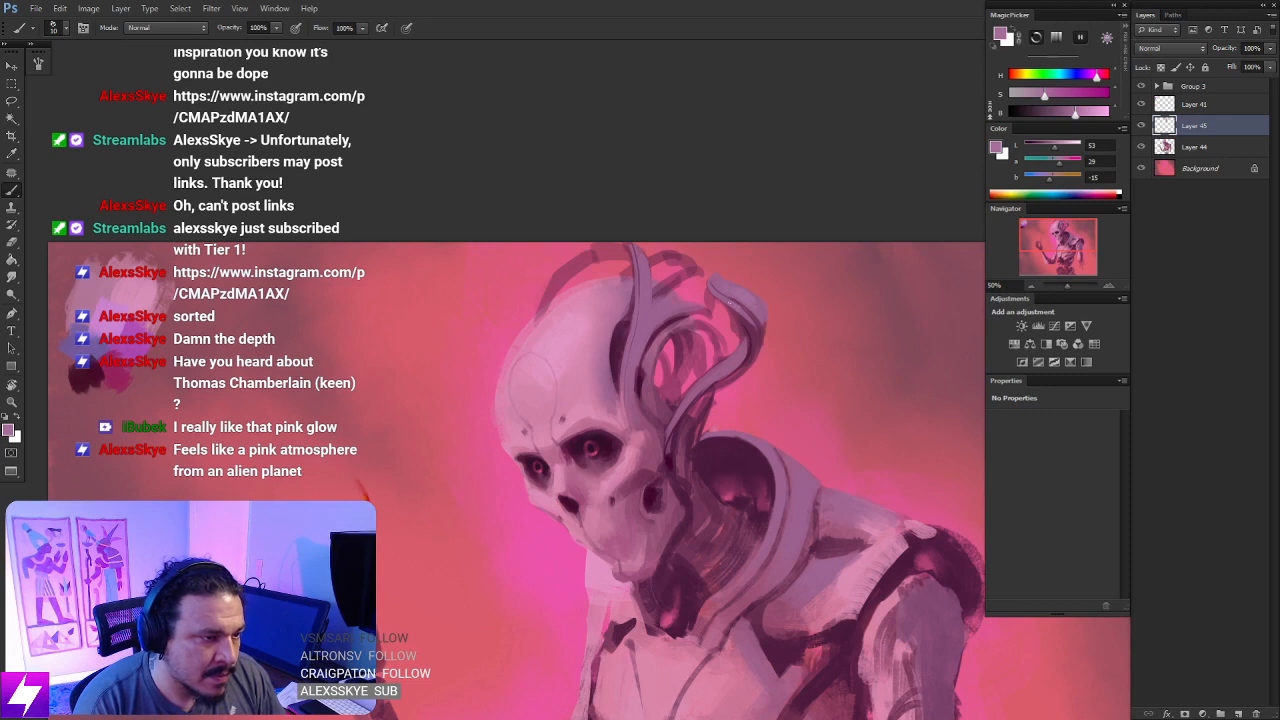
- Brush the lighter lilac onto the tubes behind the skull and flip the canvas view back
left_click_drag(737, 330, 756, 352)
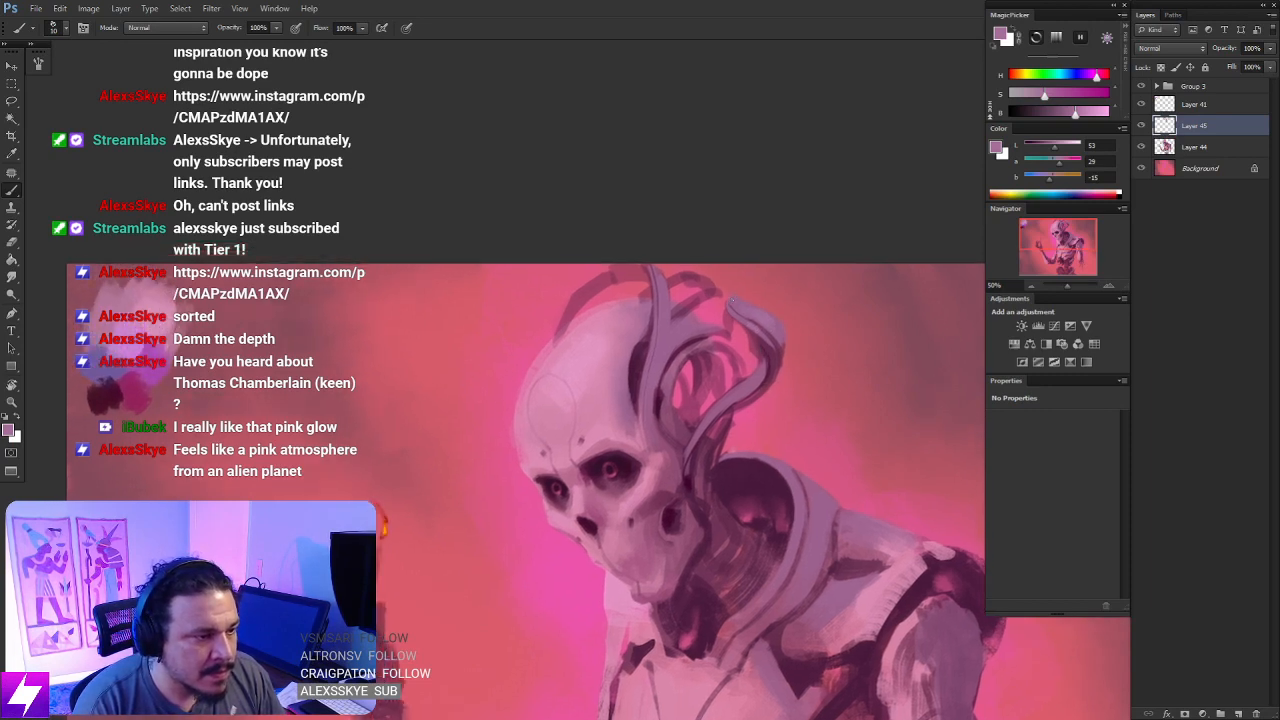
left_click_drag(792, 415, 749, 386)
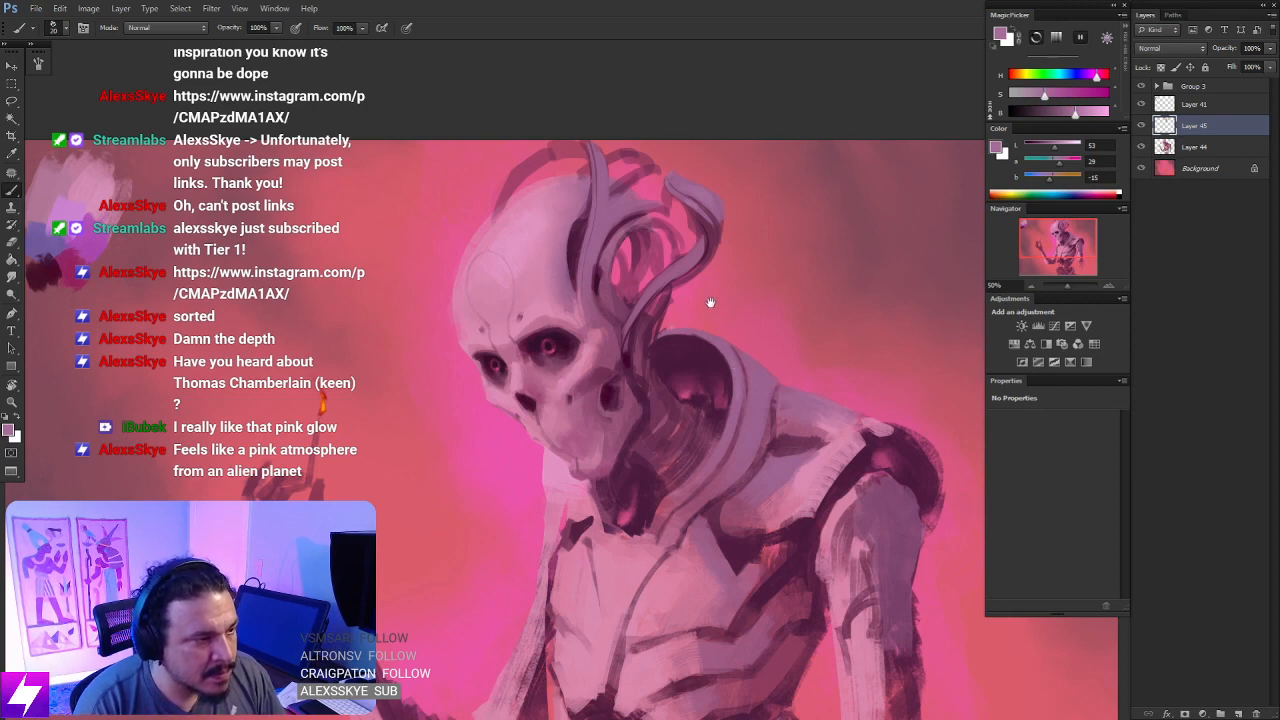
left_click_drag(647, 211, 703, 303)
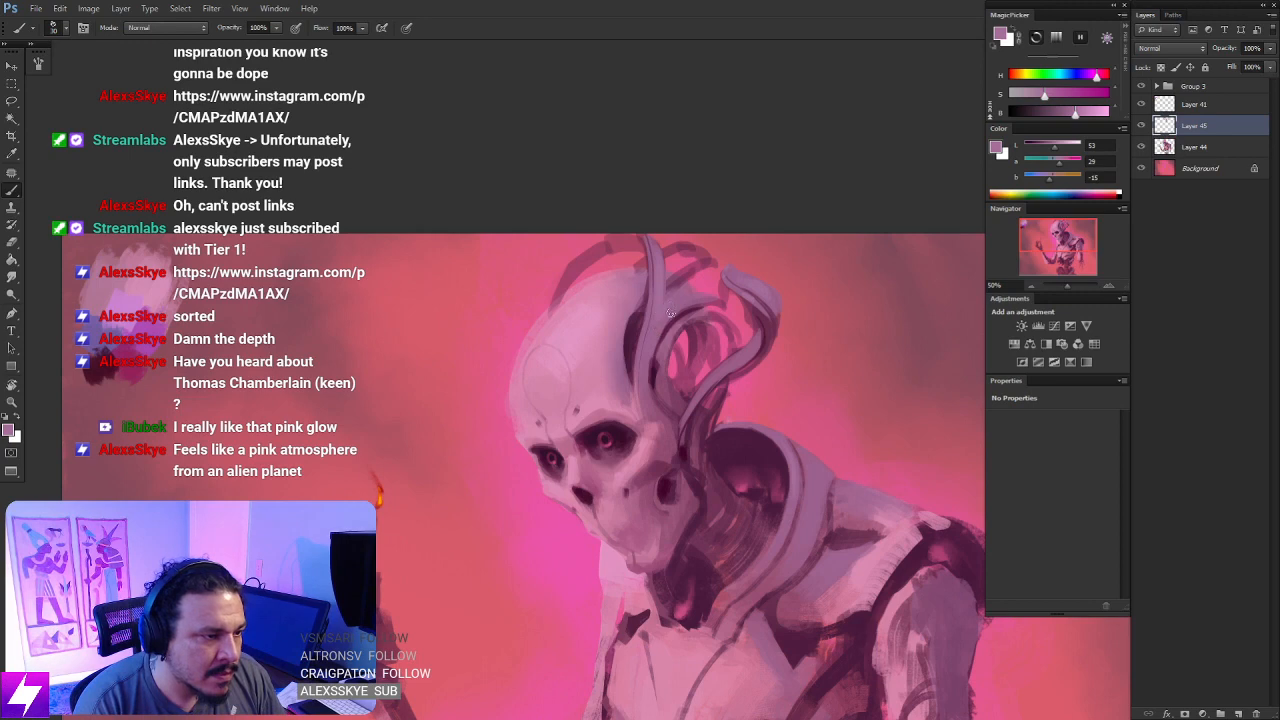
key("ctrl+minus")
key("ctrl+minus")
key("ctrl+shift+h")
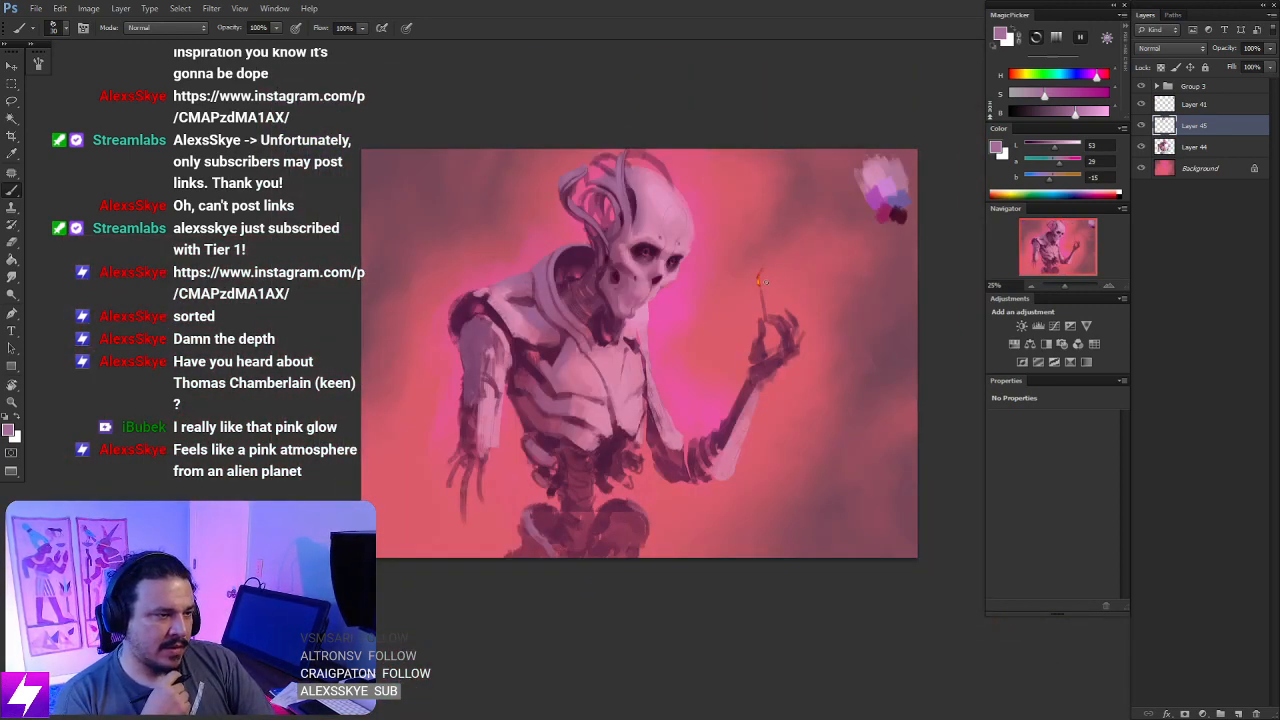
- Clean up the paint beside the outermost tube's upper end with the Eraser and tilt the canvas for the next strokes
key("ctrl+plus")
mouse_move(696, 290)
left_mouse_down()
mouse_move(754, 403)
mouse_move(780, 425)
left_mouse_up()
mouse_move(718, 314)
left_mouse_down()
mouse_move(766, 366)
mouse_move(758, 408)
left_mouse_up()
key("ctrl+plus")
key("e")
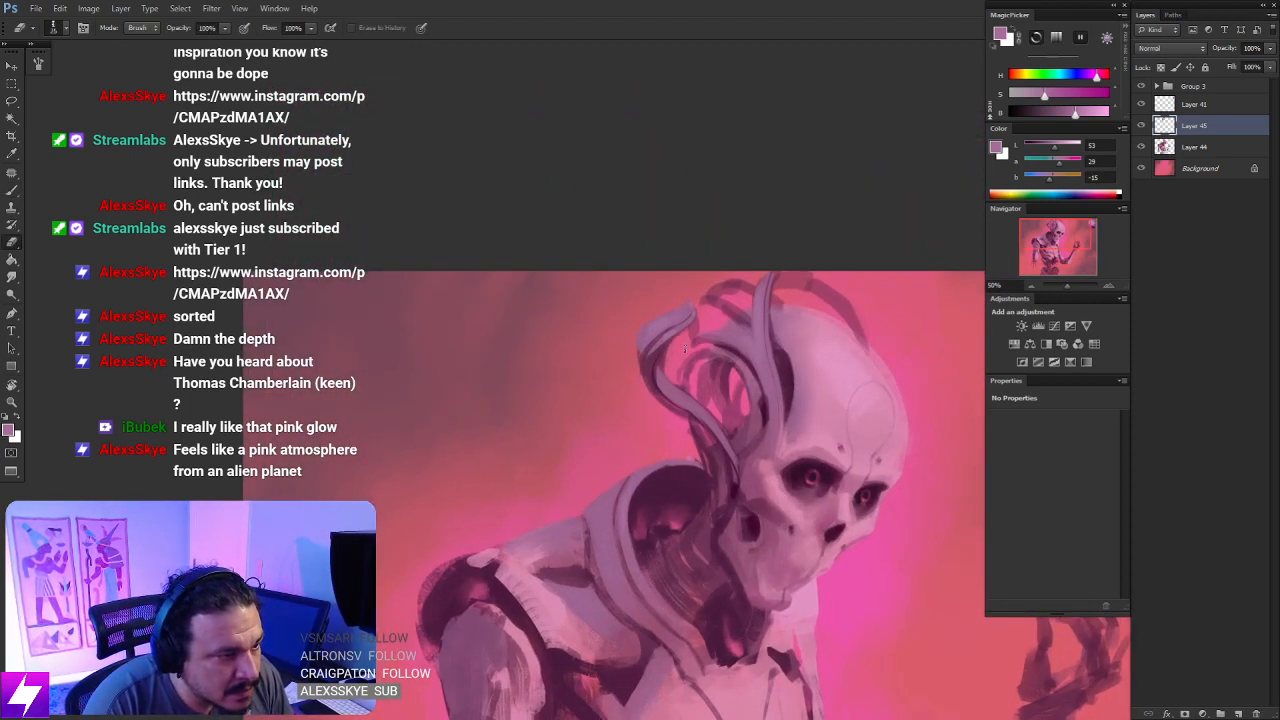
left_click_drag(735, 337, 719, 354)
key("r")
mouse_move(716, 280)
left_mouse_down()
mouse_move(734, 281)
mouse_move(747, 356)
left_mouse_up()
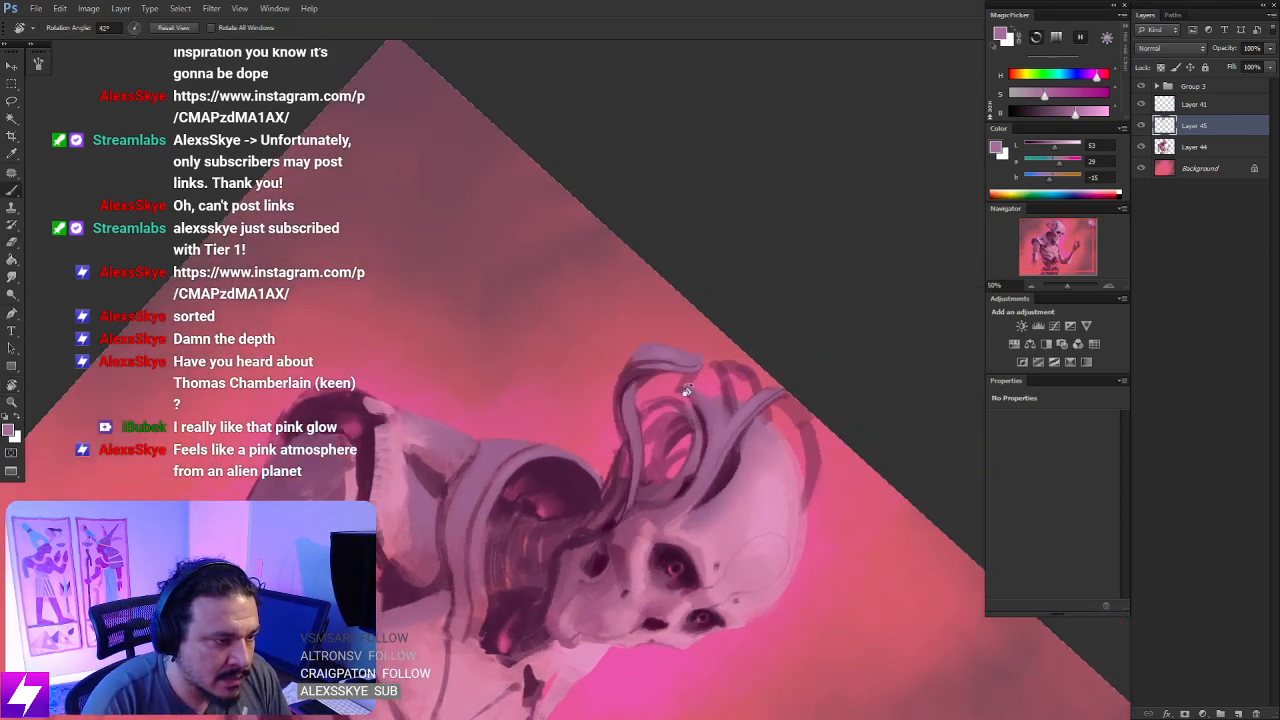
- Sample a dark plum and outline the underside of the plating edge that curves toward the outermost tube's tip
key("b")
left_click(632, 372, "alt")
key("ctrl+plus")
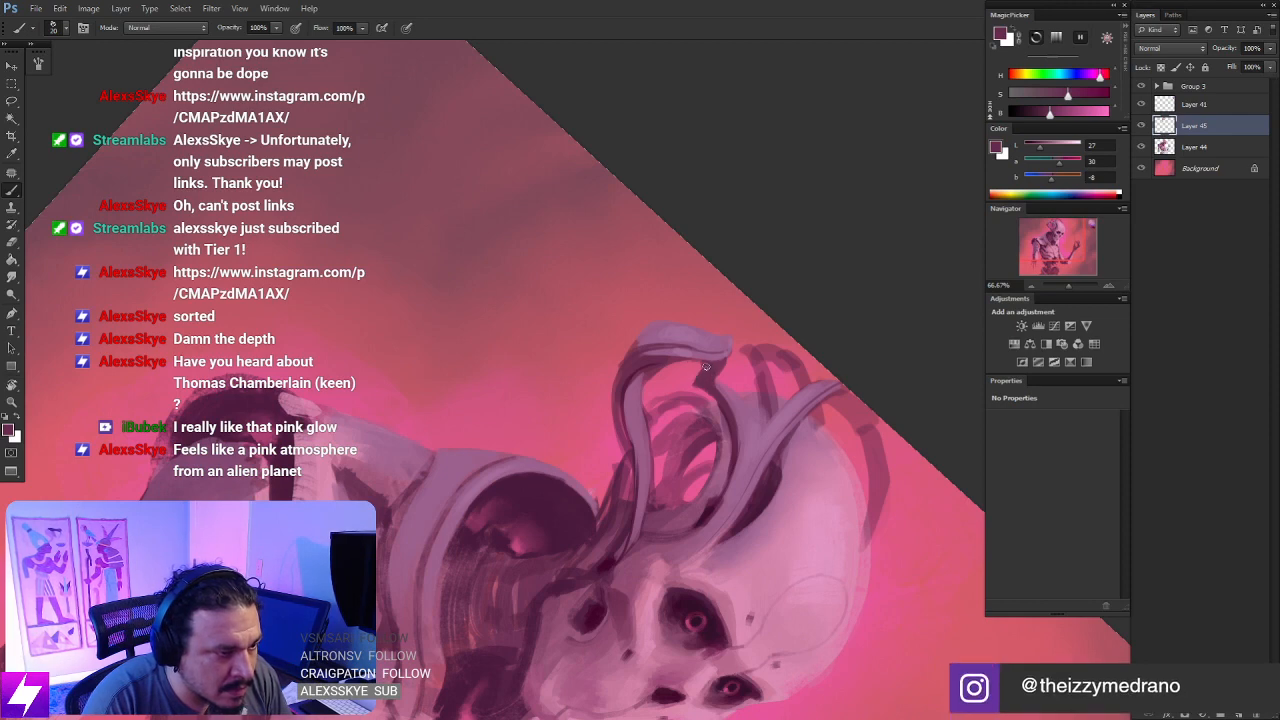
key("r")
mouse_move(765, 400)
left_mouse_down()
mouse_move(770, 330)
mouse_move(645, 300)
left_mouse_up()
key("bracketleft")
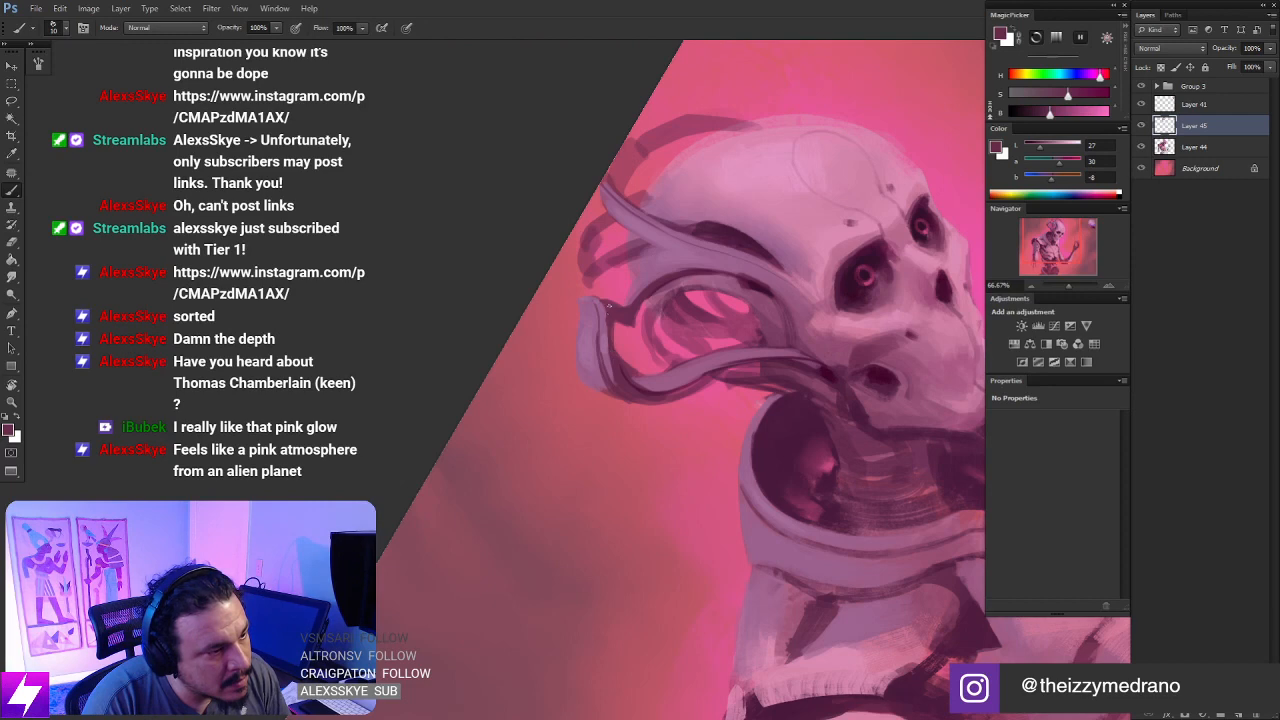
- Refine the dark contour and tip of the outermost tube, alternating the Eraser with a small plum brush
key("e")
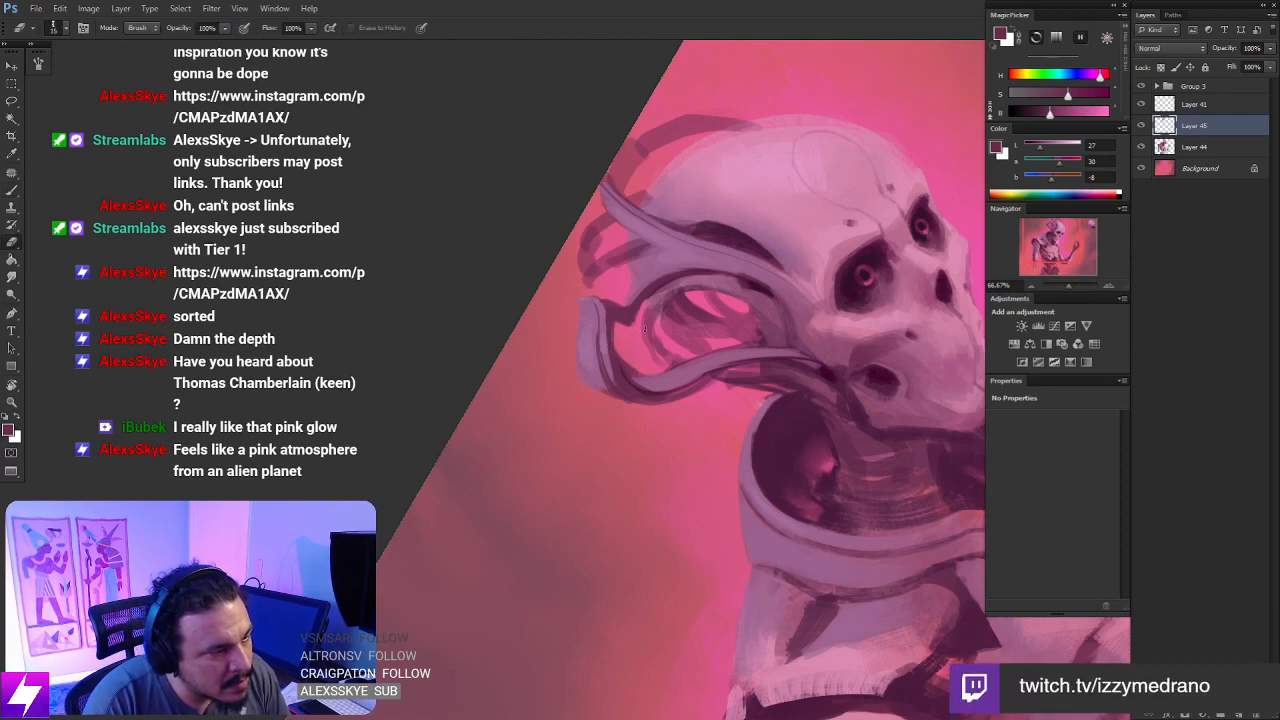
key("r")
left_click_drag(646, 328, 769, 285)
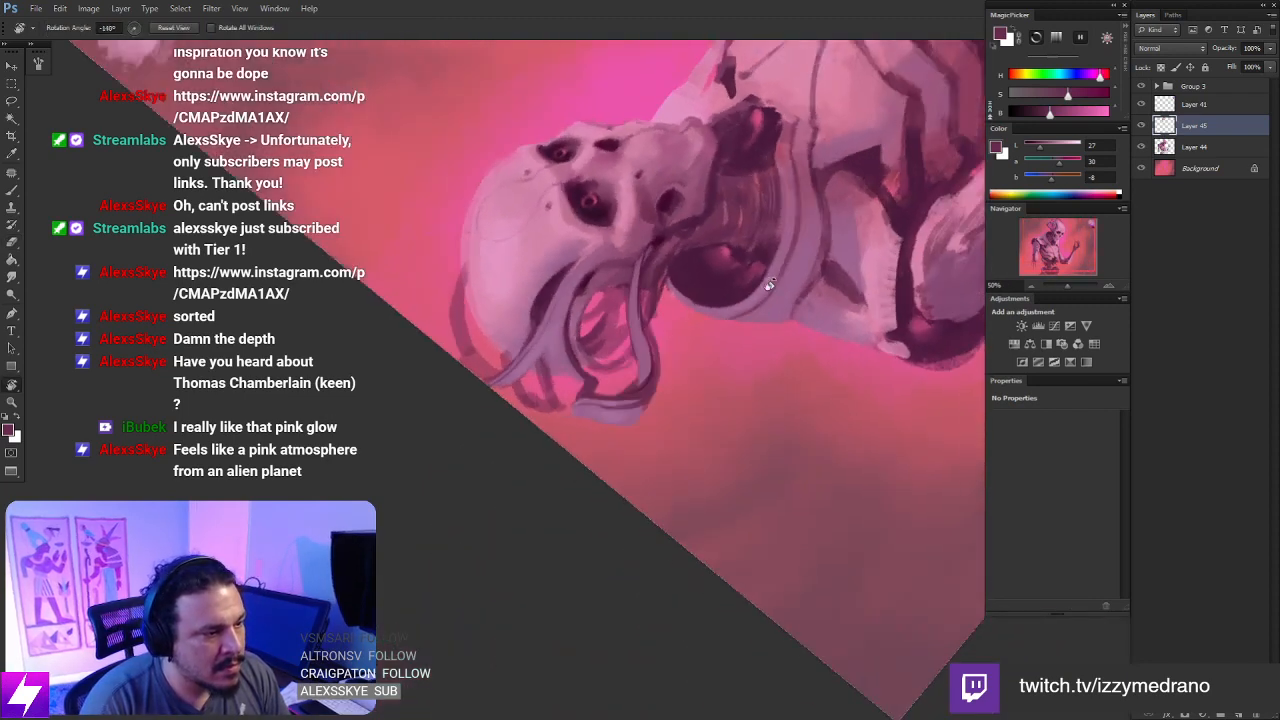
key("ctrl+plus")
key("ctrl+plus")
left_click_drag(551, 435, 586, 421)
key("b")
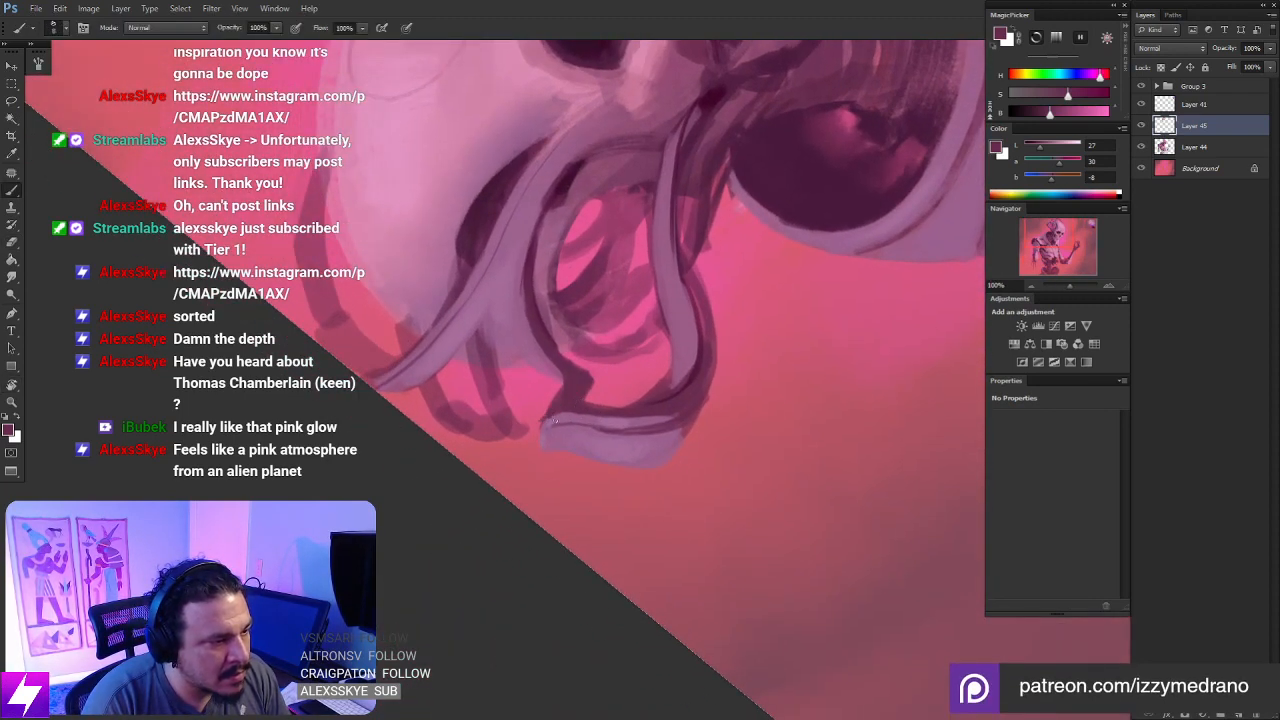
key("e")
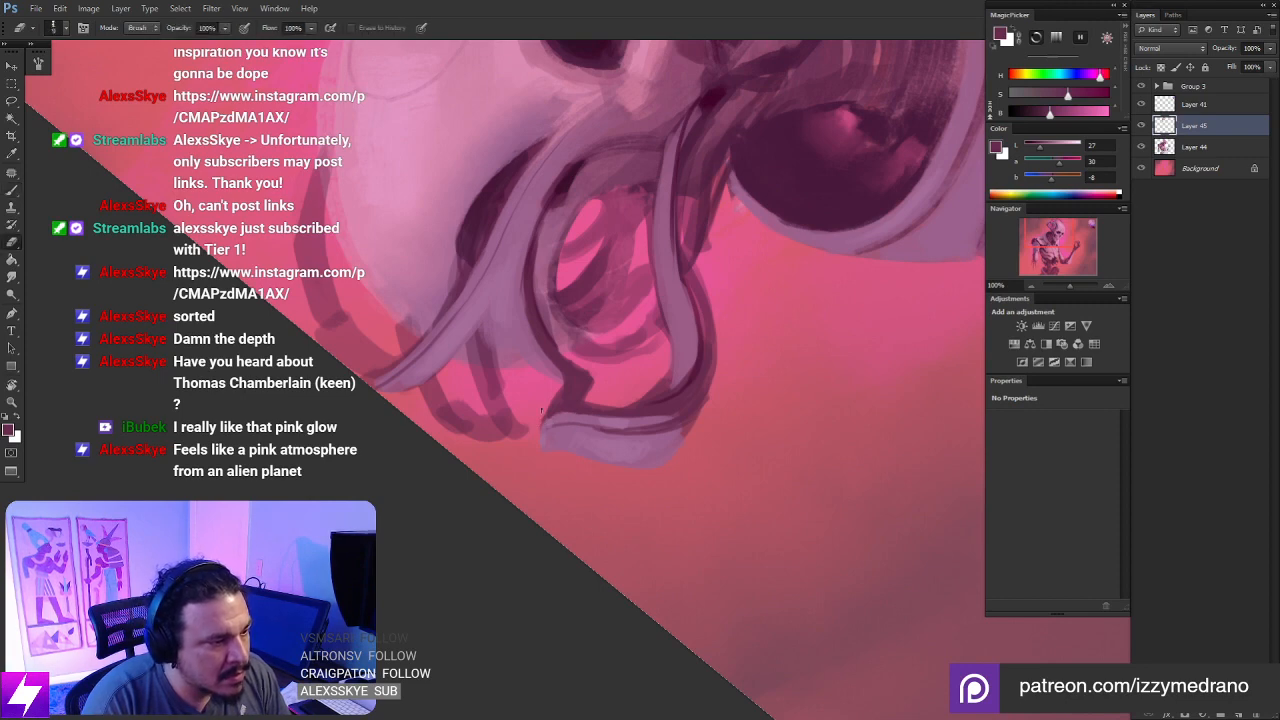
key("Escape")
key("ctrl+minus")
left_click_drag(711, 383, 636, 418)
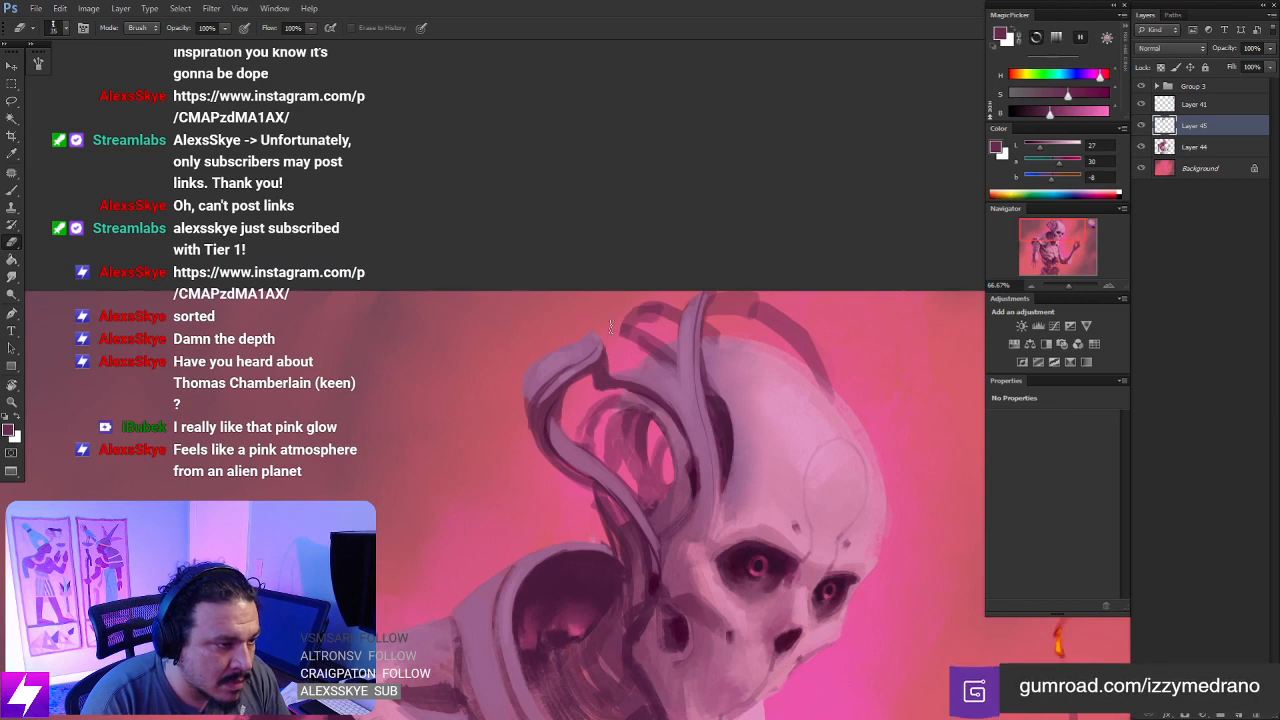
left_click_drag(696, 311, 731, 317)
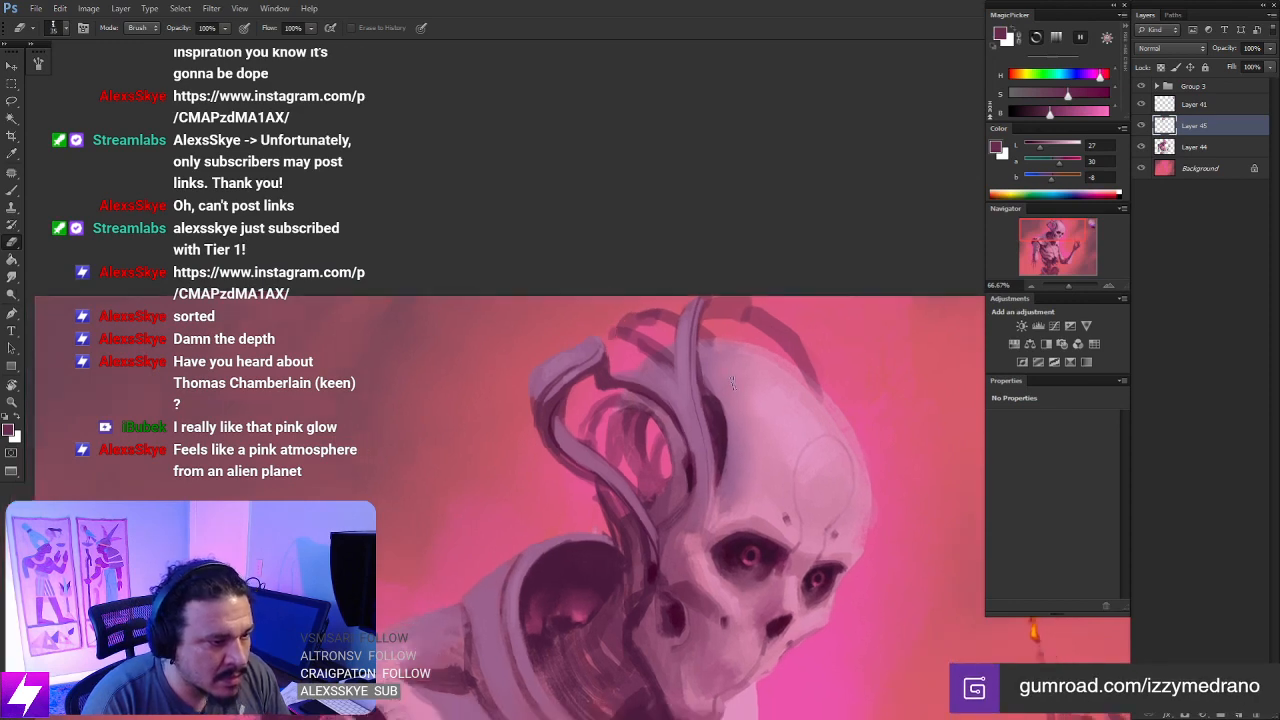
- Sample a light pink and paint a thin rim light along the lower part of the tube arching over the crown
key("ctrl+minus")
left_click_drag(709, 359, 707, 328)
left_click_drag(769, 280, 771, 323)
mouse_move(780, 424)
left_mouse_down()
mouse_move(751, 326)
mouse_move(746, 427)
left_mouse_up()
key("ctrl+plus")
key("b")
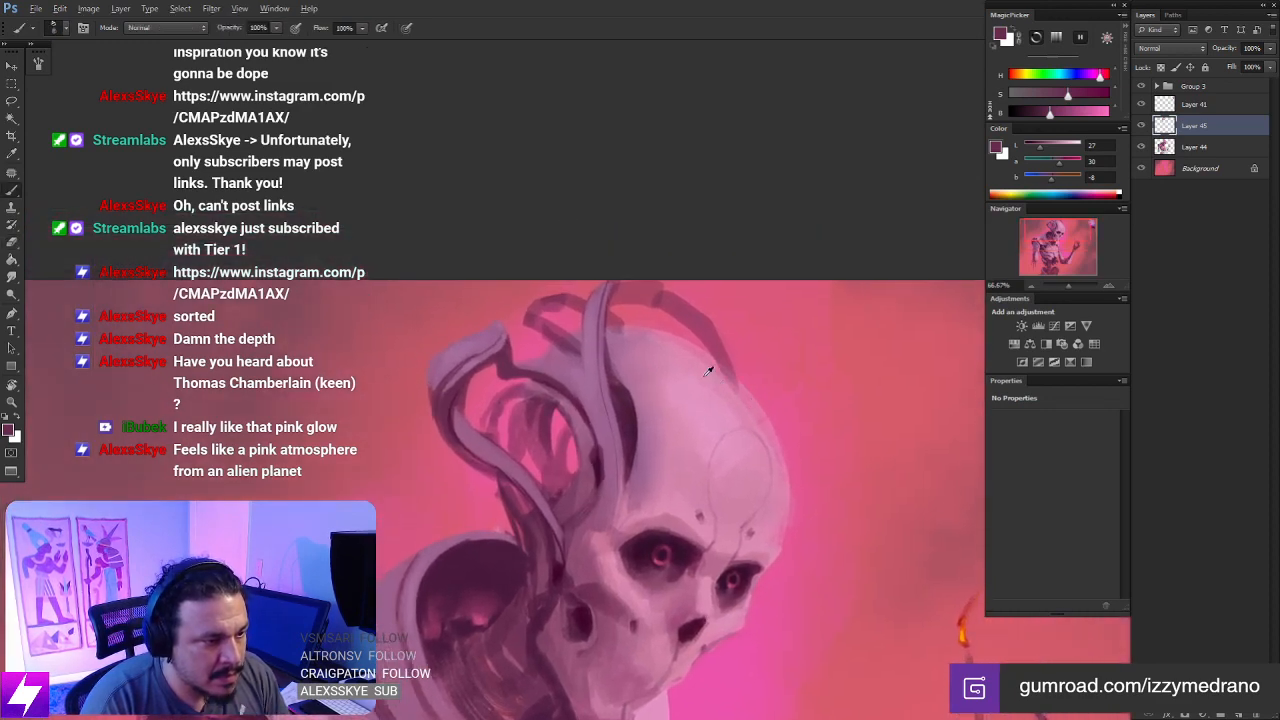
left_click(720, 342, "alt")
left_click_drag(704, 316, 737, 388)
key("ctrl+z")
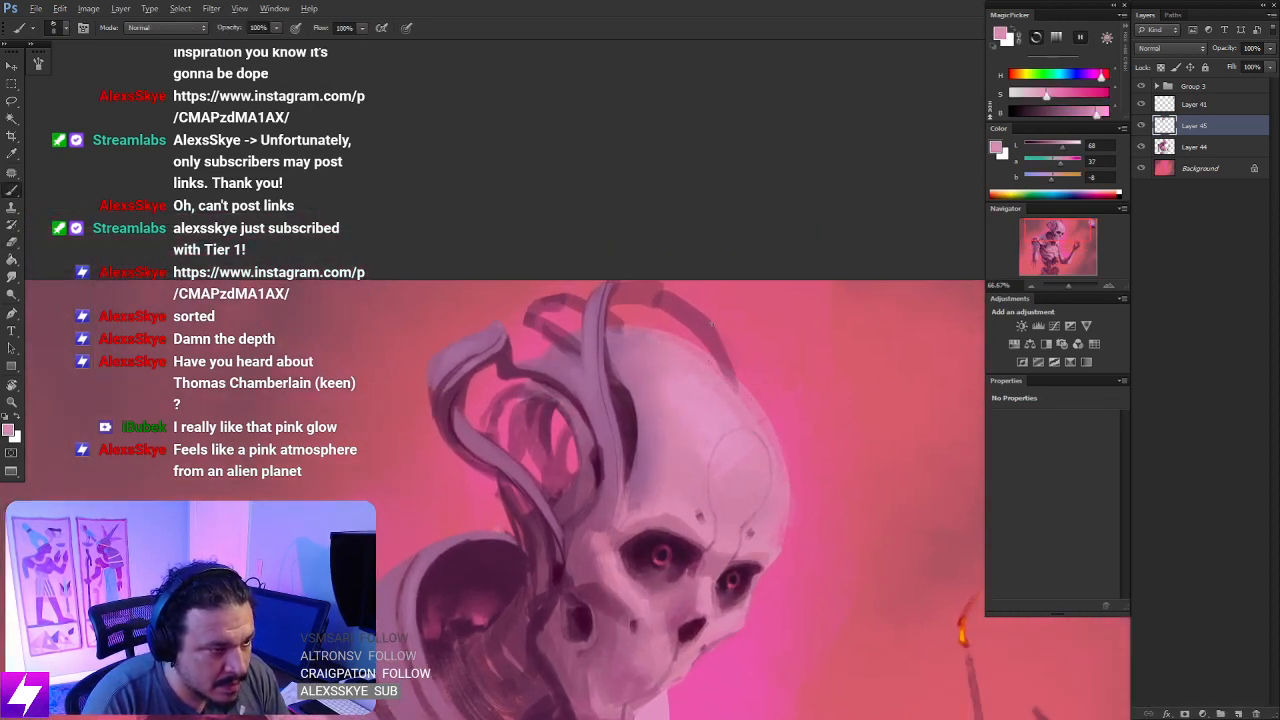
left_click_drag(714, 326, 739, 384)
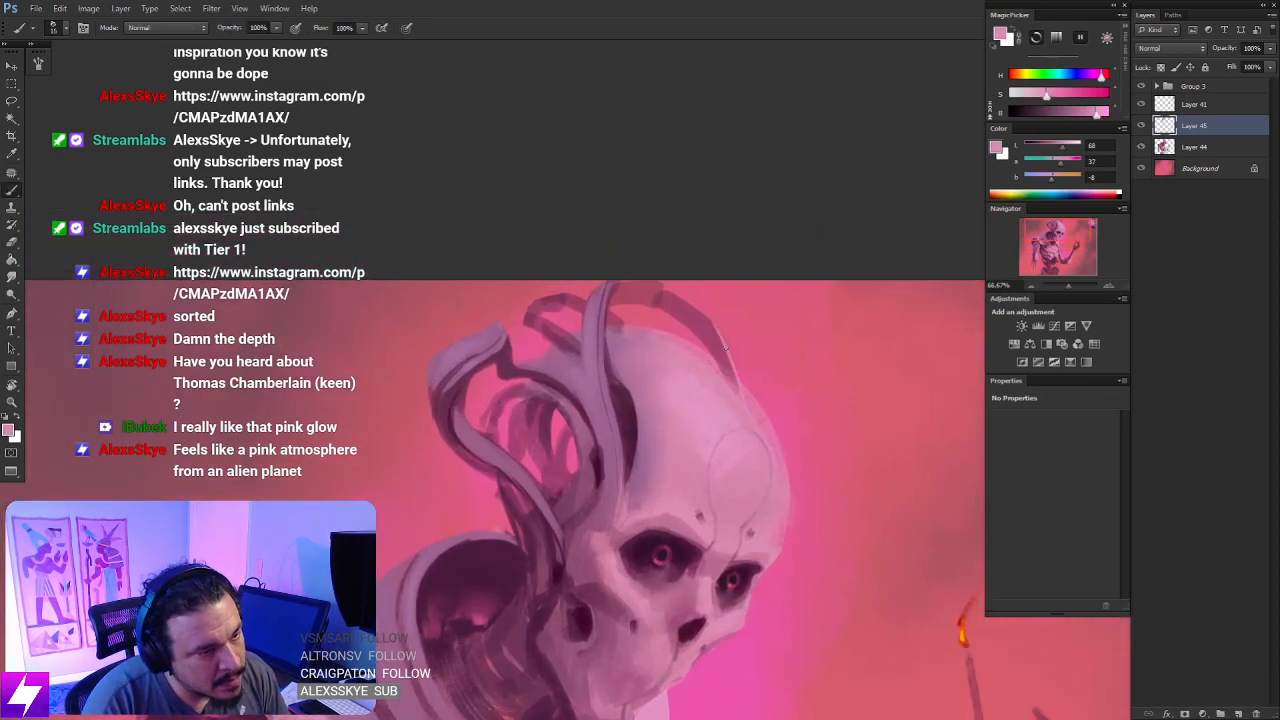
left_click_drag(708, 320, 738, 382)
- Rotate the canvas and extend the light pink rim over the top of the tube arching above the crown
key("ctrl+minus")
key("r")
mouse_move(757, 460)
left_mouse_down()
mouse_move(720, 260)
mouse_move(660, 260)
left_mouse_up()
key("ctrl+plus")
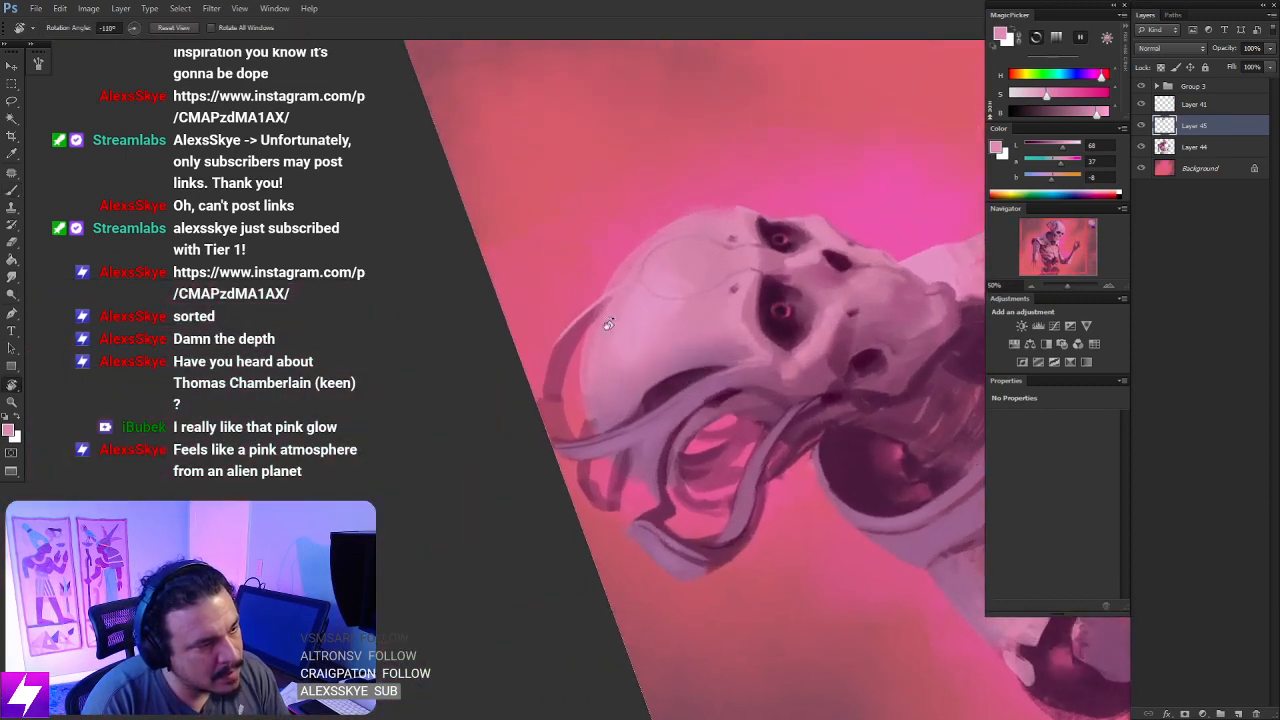
key("b")
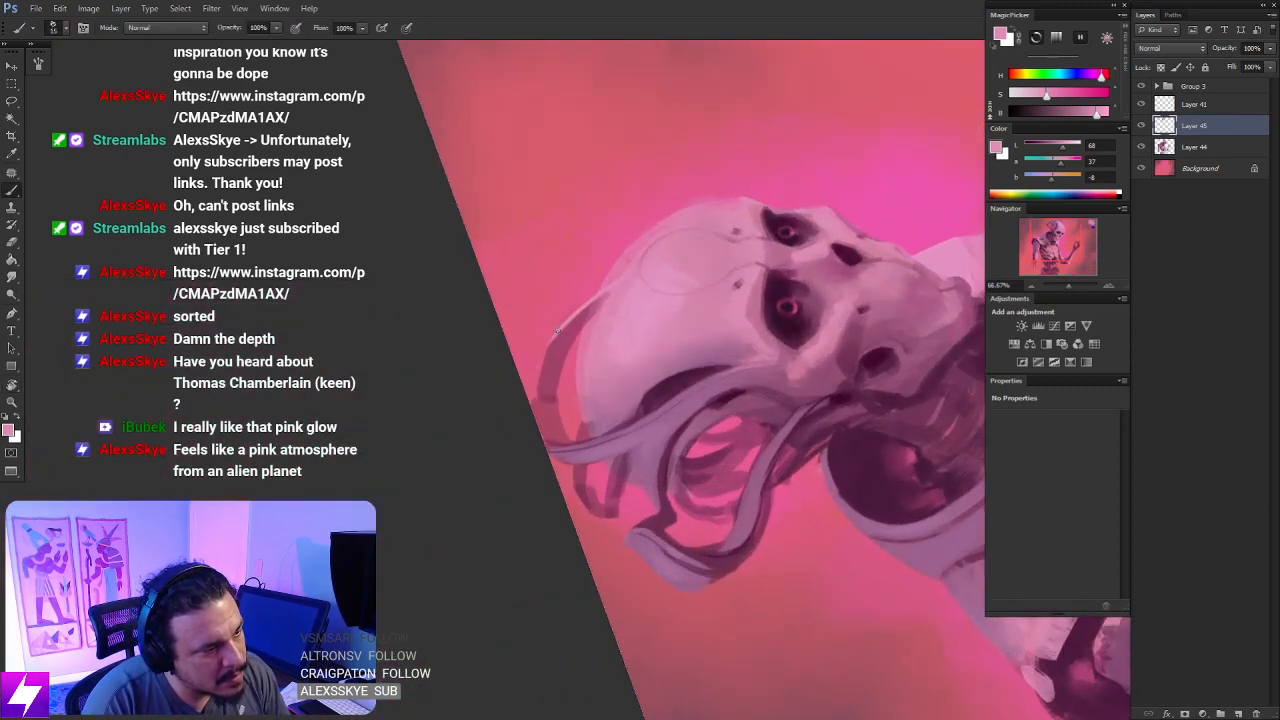
left_click_drag(556, 337, 532, 434)
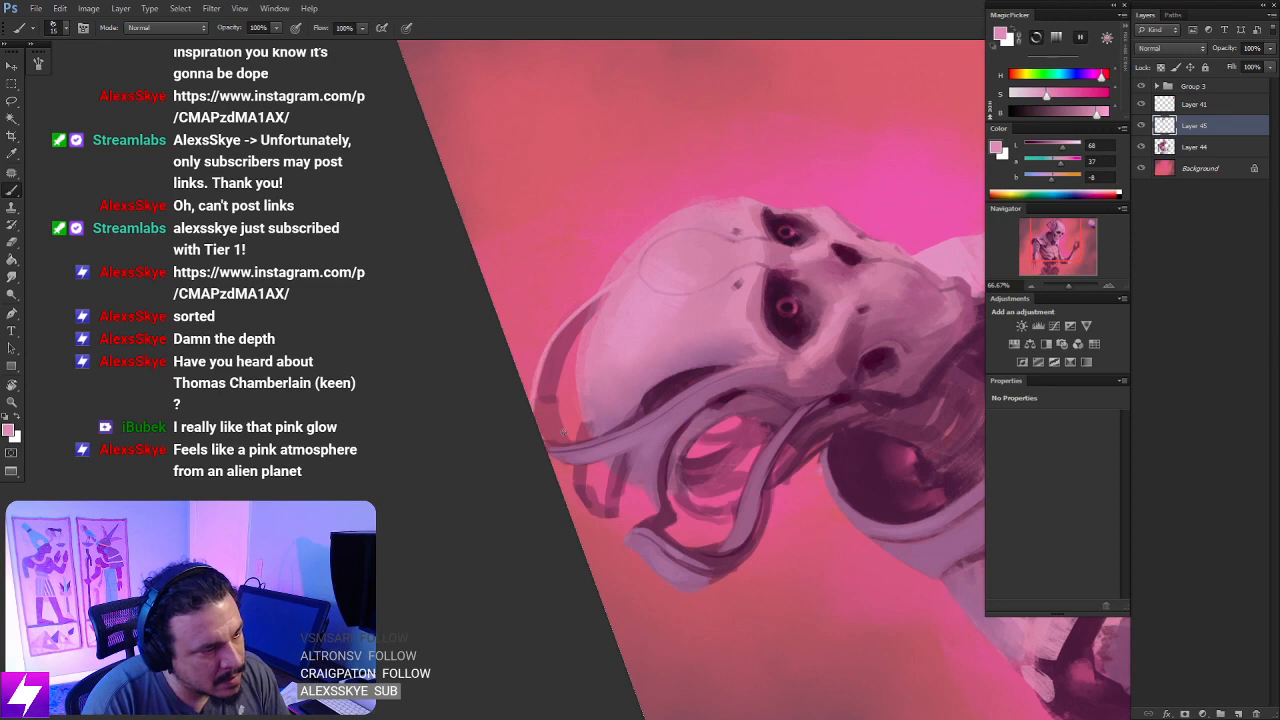
- Paint a light pink rim along the edge of the tube rising past the crown, redoing the stroke with a larger brush
key("r")
mouse_move(554, 337)
left_mouse_down()
mouse_move(646, 372)
mouse_move(665, 432)
left_mouse_up()
key("b")
key("ctrl+z")
left_click_drag(639, 359, 658, 435)
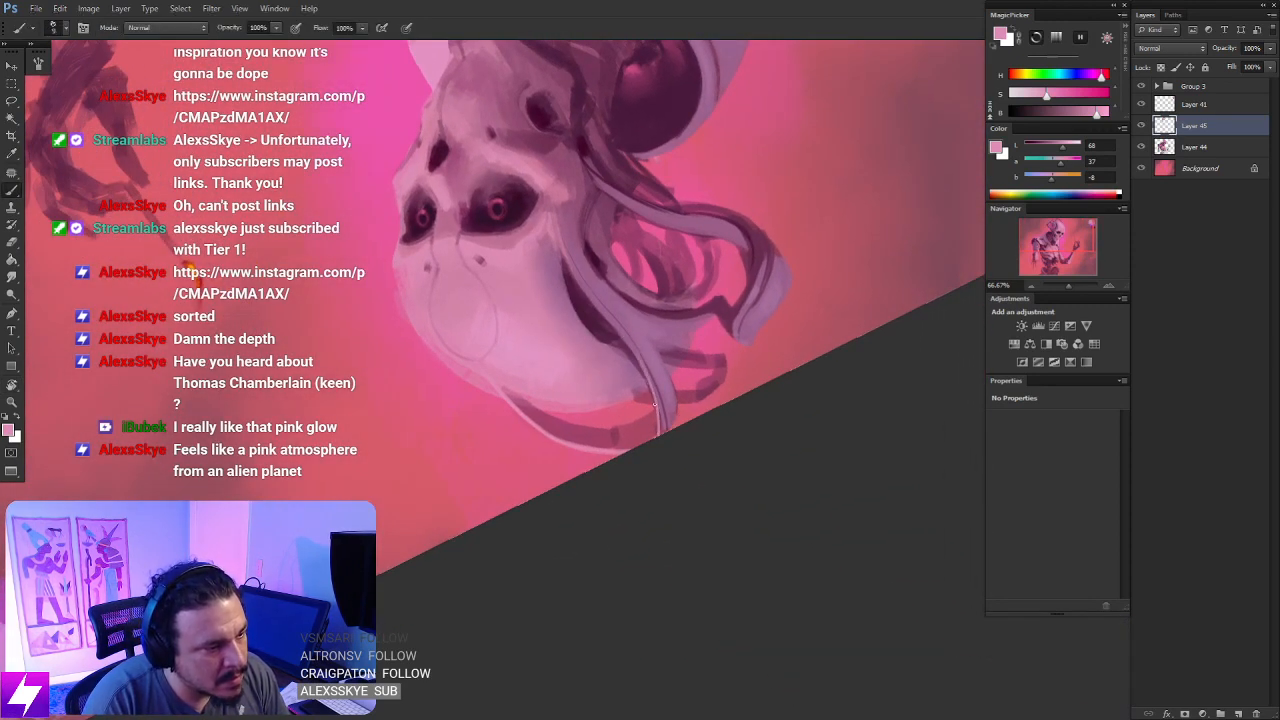
key("ctrl+z")
key("bracketright")
left_click_drag(632, 351, 654, 438)
left_click_drag(650, 392, 656, 428)
key("Escape")
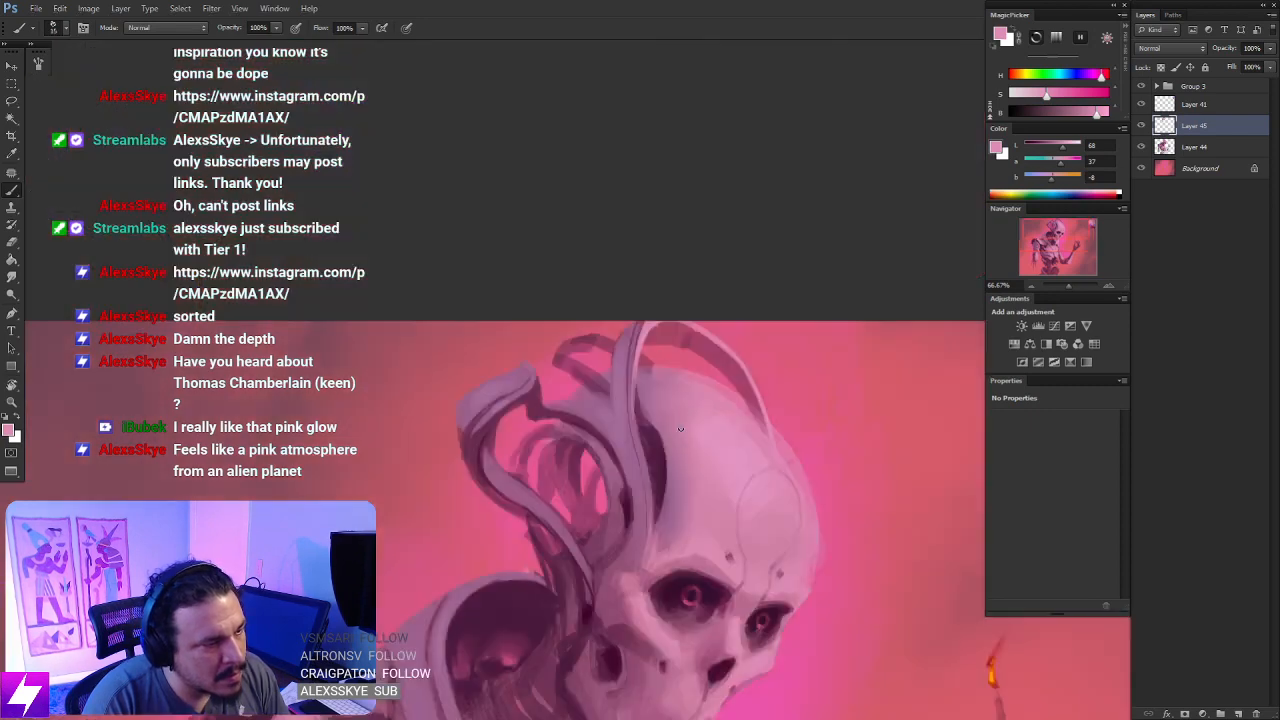
left_click_drag(690, 483, 648, 425)
key("ctrl+minus")
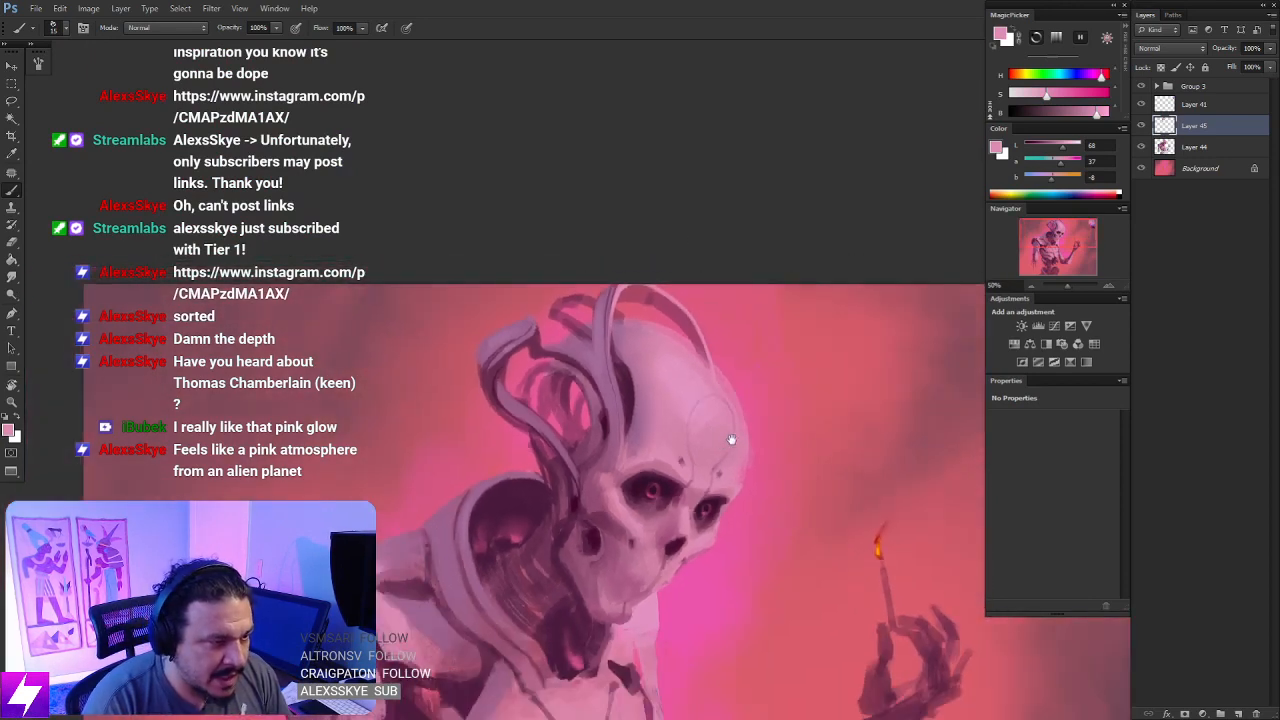
key("ctrl+plus")
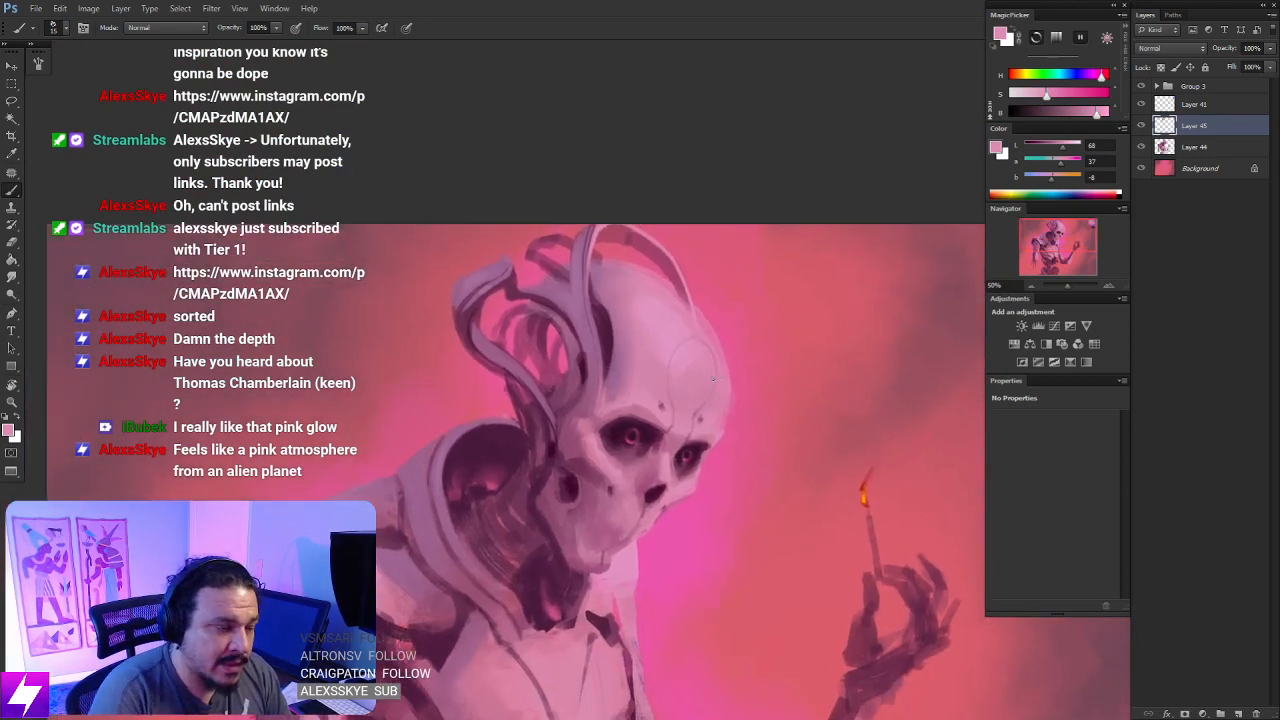
left_click_drag(738, 346, 741, 404)
left_click_drag(687, 365, 704, 344)
left_click_drag(716, 369, 693, 366)
key("ctrl+z")
left_click_drag(755, 334, 743, 363)
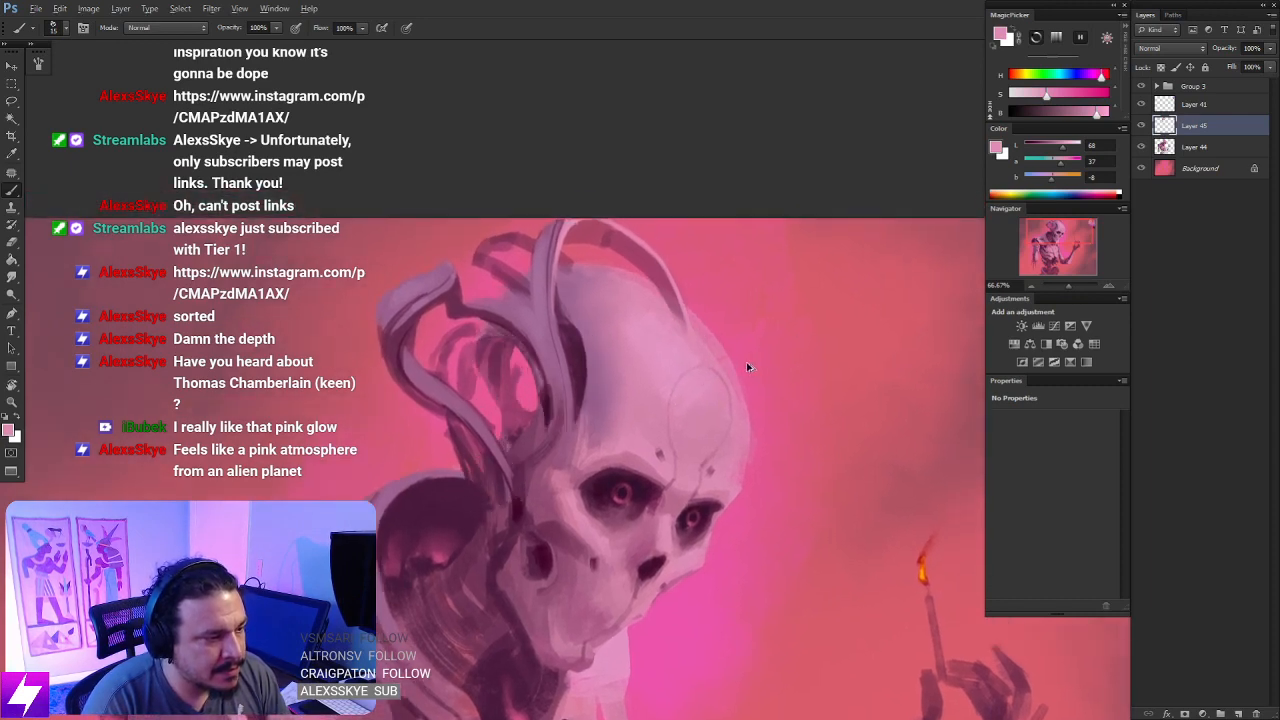
- Warp the tube layer so the tube arching over the crown bulges outward and follows the skull's front contour
key("ctrl+t")
right_click(658, 218)
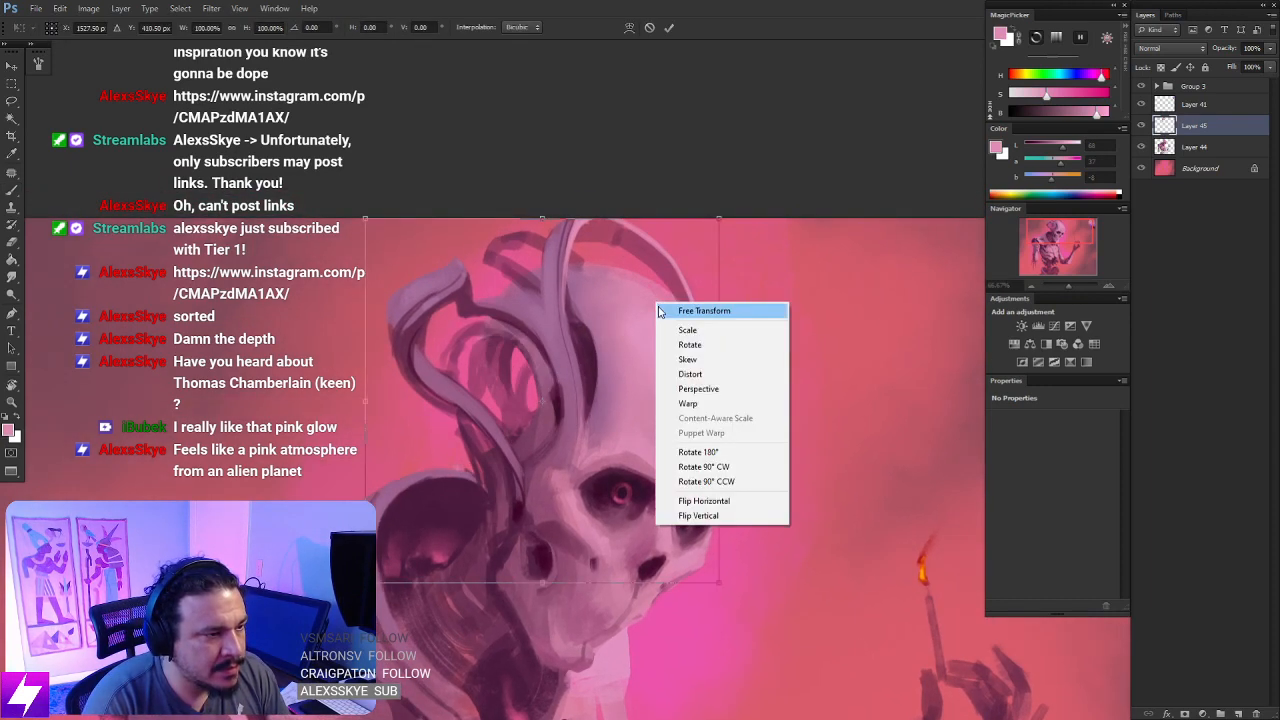
left_click(695, 402)
left_click_drag(603, 222, 628, 173)
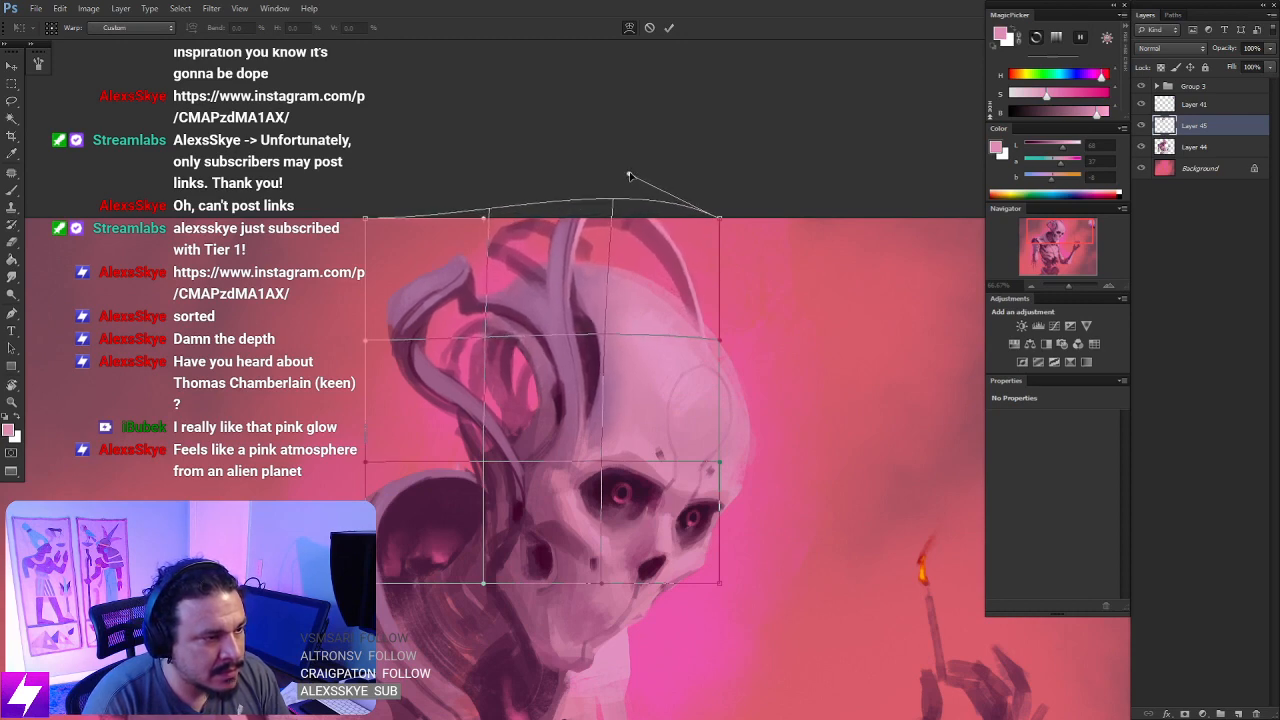
left_click_drag(720, 340, 792, 410)
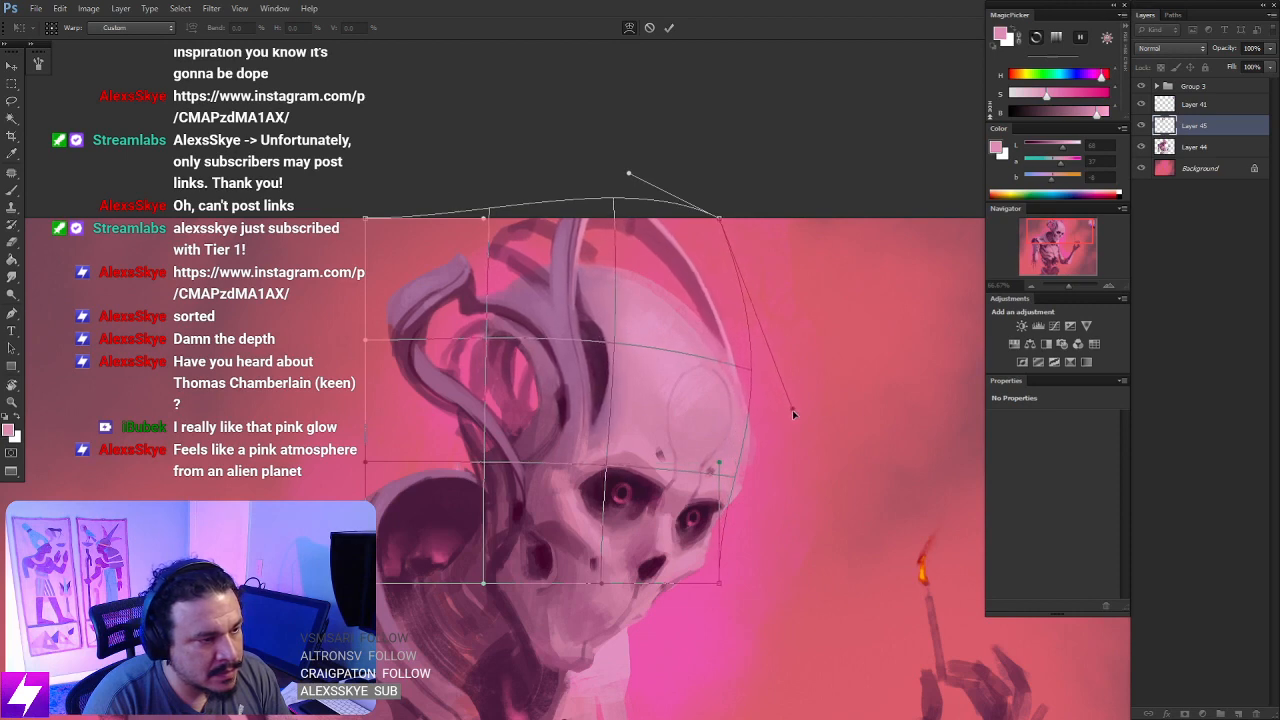
mouse_move(720, 217)
left_mouse_down()
mouse_move(736, 215)
mouse_move(729, 225)
left_mouse_up()
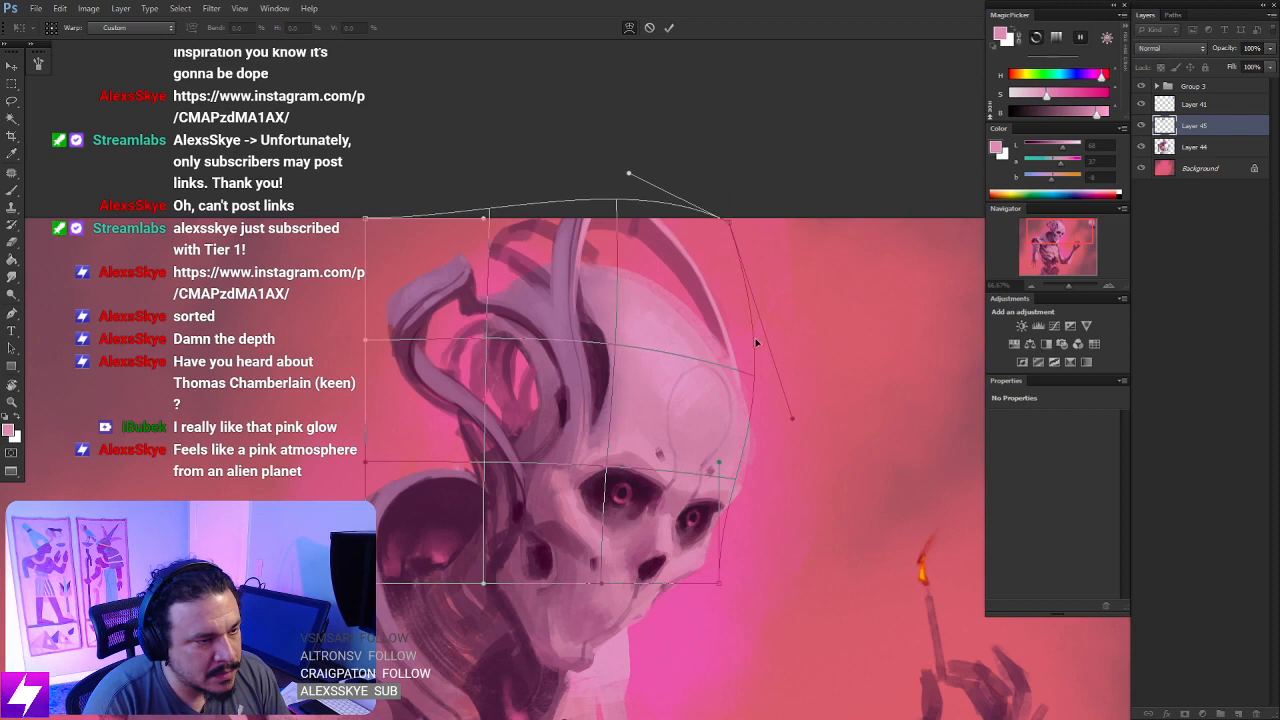
left_click_drag(746, 363, 744, 370)
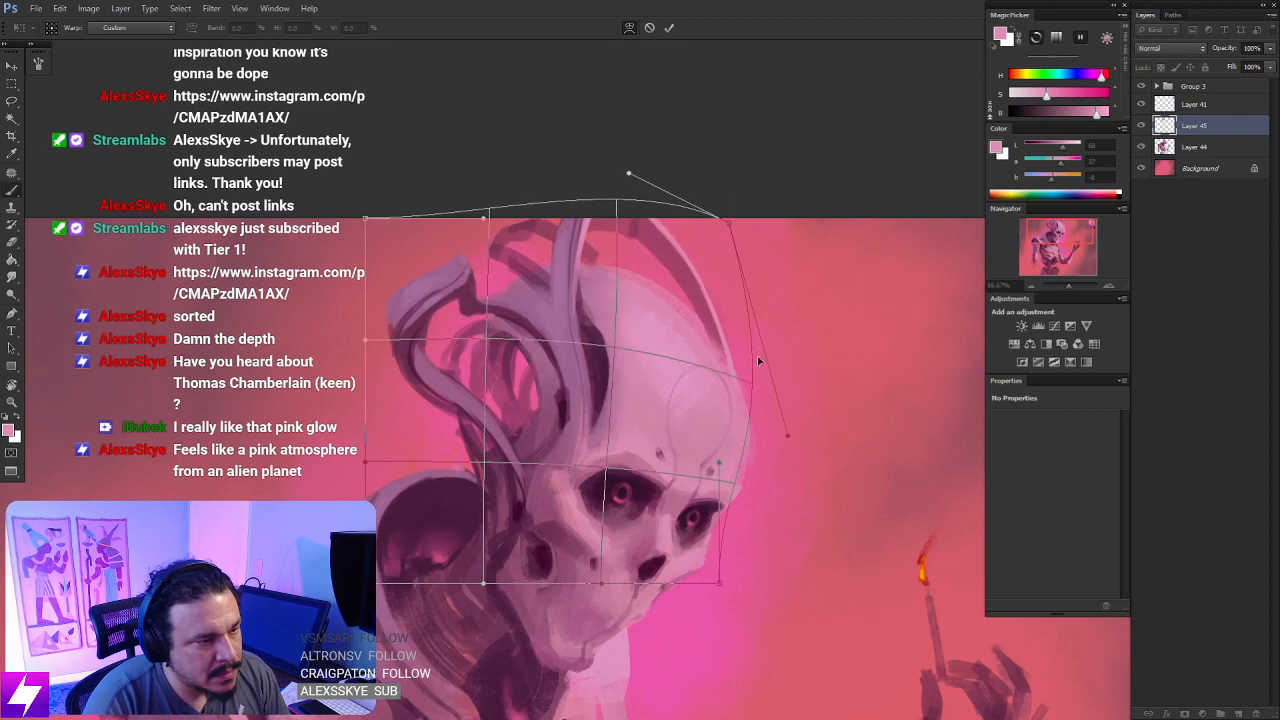
key("Return")
- Flip the canvas horizontally and check the reshaped tube against the whole figure
key("ctrl+minus")
key("ctrl+minus")
key("ctrl+minus")
key("ctrl+minus")
key("ctrl+shift+h")
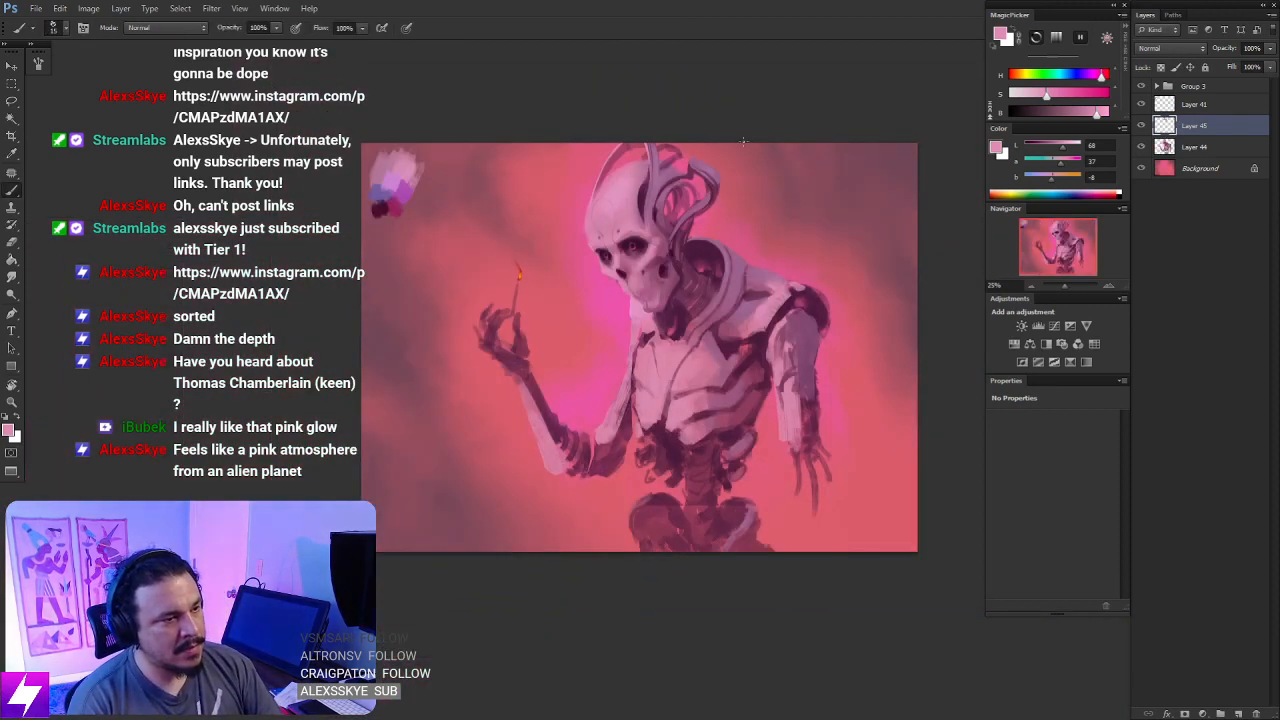
key("ctrl+plus")
left_click_drag(694, 229, 681, 356)
key("ctrl+plus")
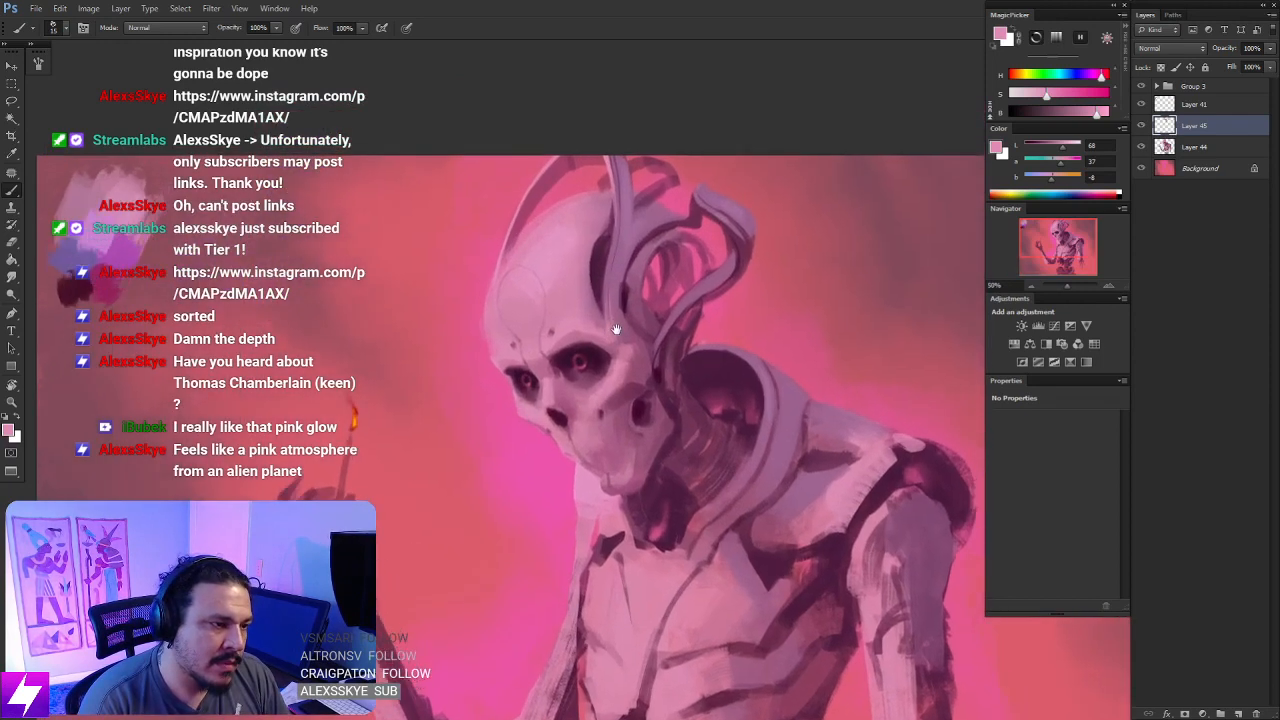
left_click_drag(604, 296, 617, 323)
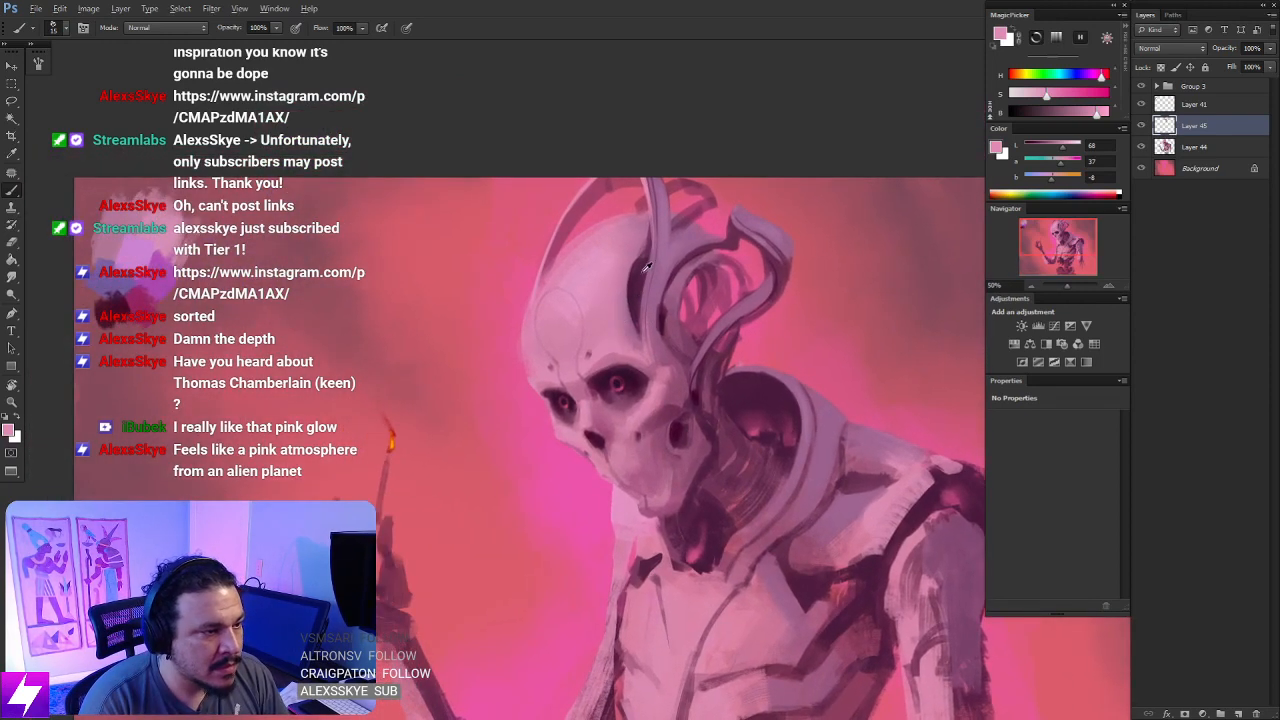
- Sample a dark plum and paint a curved line down the skull's temple, redoing the stroke with a larger brush
left_click(645, 268, "alt")
left_click_drag(578, 267, 599, 325)
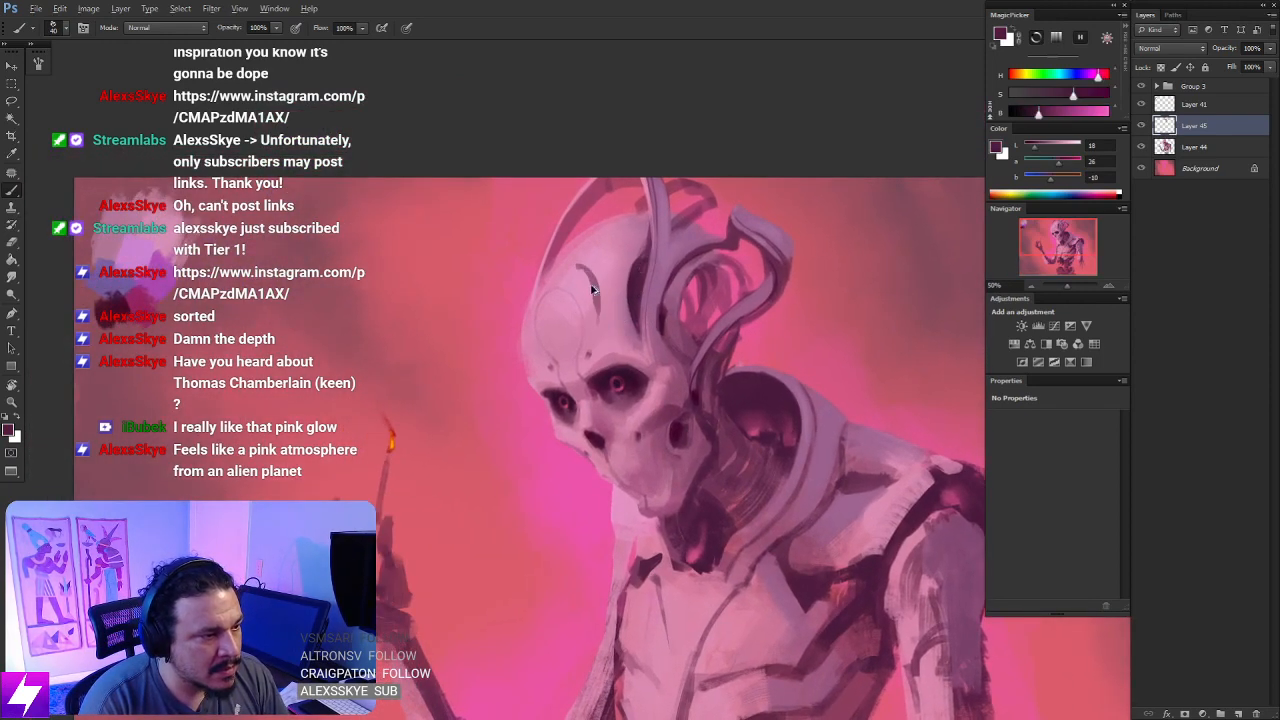
key("ctrl+z")
key("bracketright")
key("bracketright")
key("bracketright")
key("bracketright")
key("bracketright")
left_click_drag(580, 266, 600, 344)
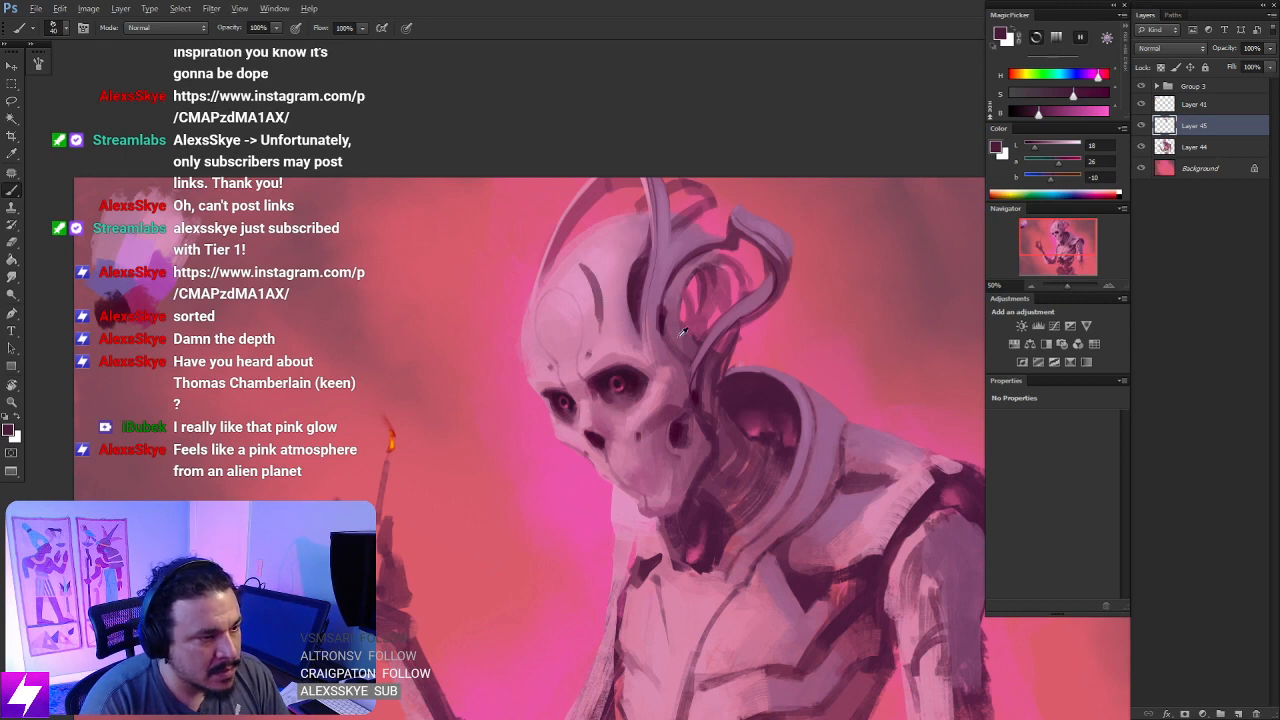
- Sample a lighter plum and recolour the curved temple line with transparent pixels temporarily locked
left_click(597, 391, "alt")
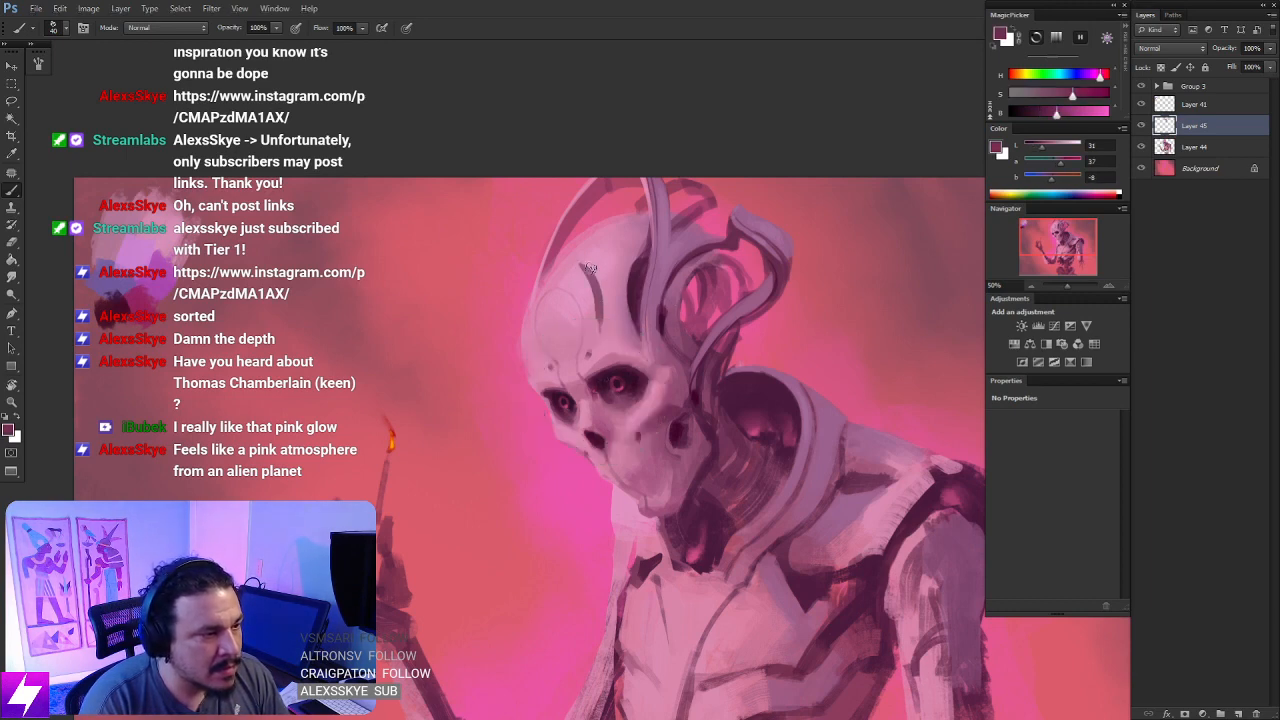
left_click_drag(578, 262, 599, 336)
key("ctrl+z")
key("slash")
key("bracketright")
key("bracketright")
key("bracketright")
left_click_drag(591, 270, 597, 320)
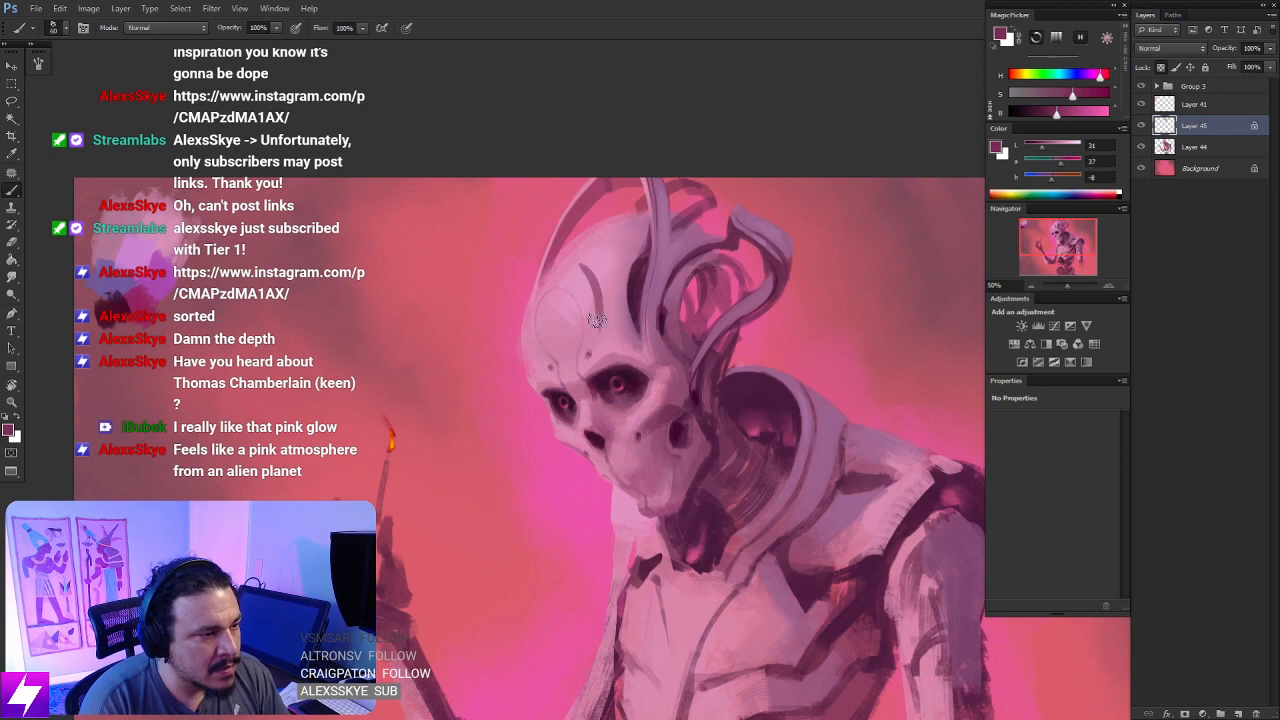
key("slash")
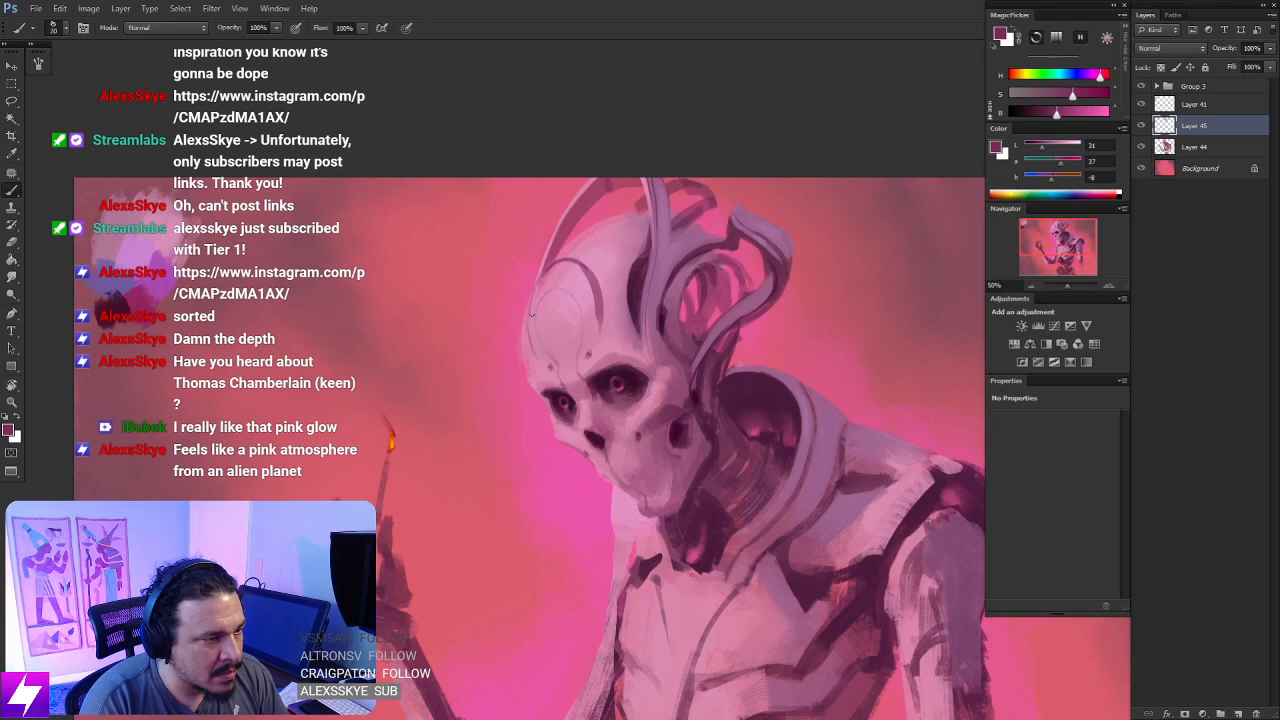
- Outline the top of the forehead plate in plum and fill a pointed dark recess behind it on the crown
left_click_drag(603, 311, 595, 369)
key("bracketright")
key("ctrl+z")
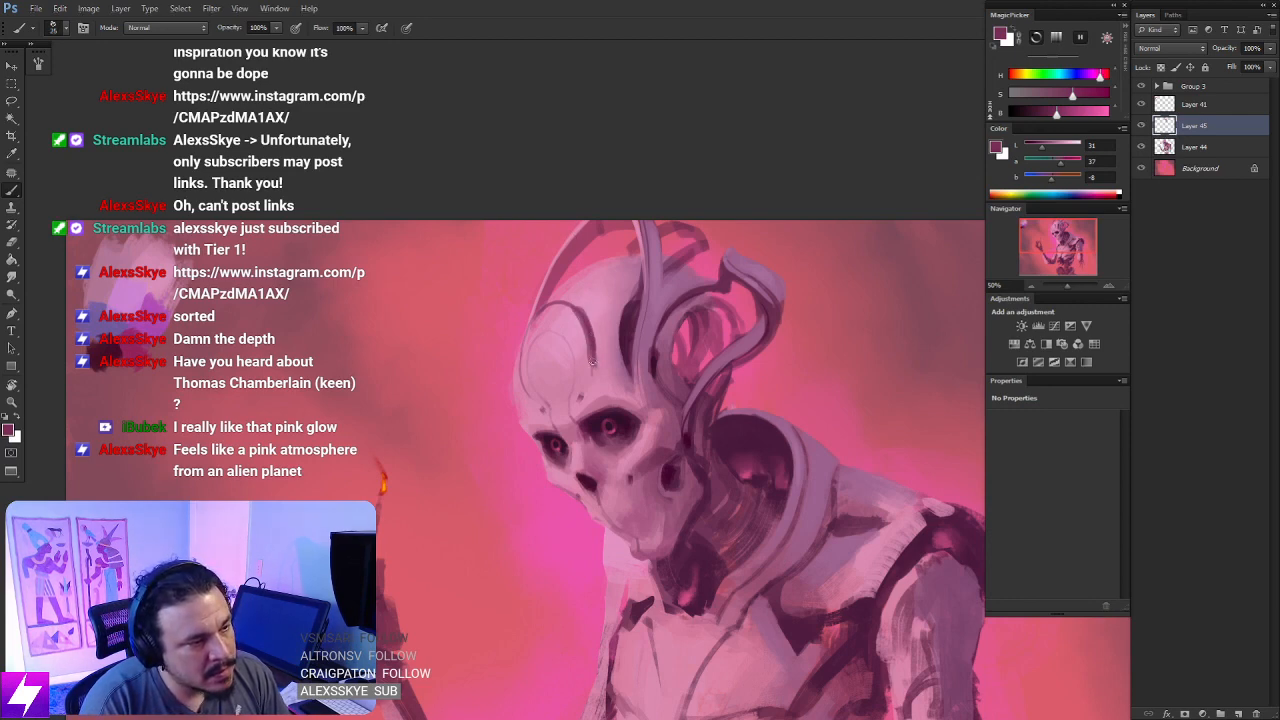
mouse_move(603, 283)
left_mouse_down()
mouse_move(594, 356)
mouse_move(582, 313)
left_mouse_up()
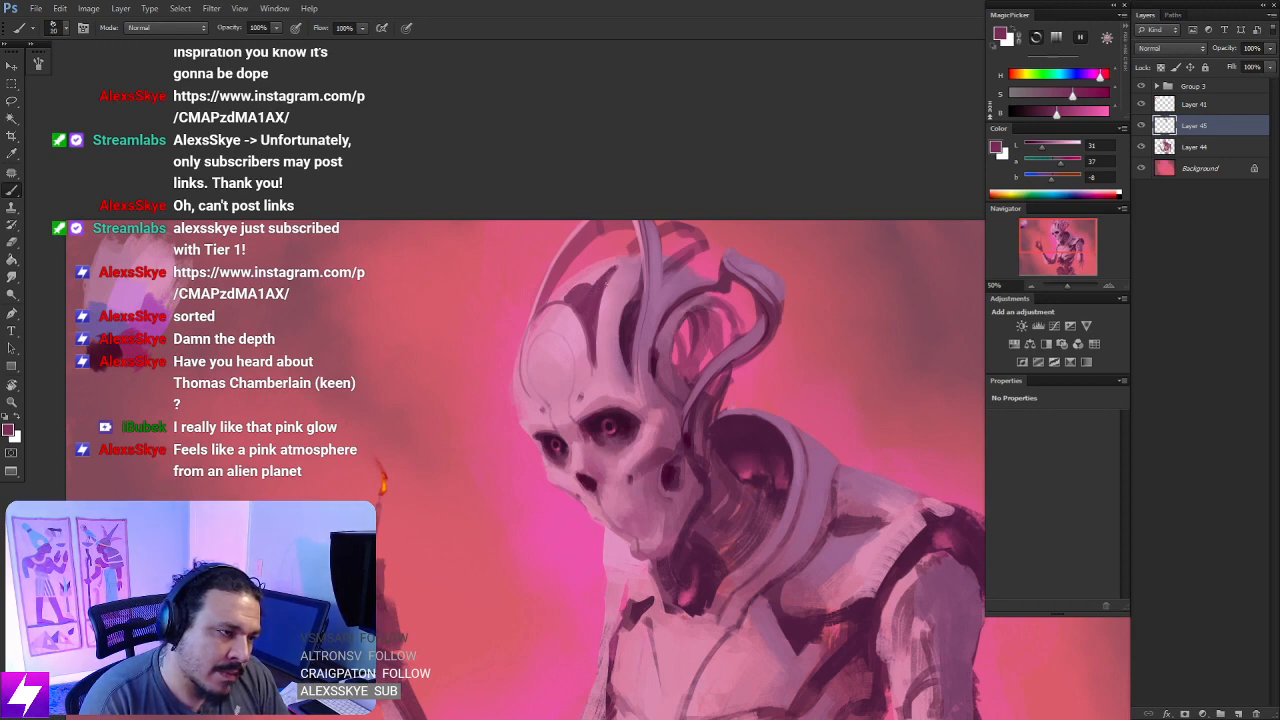
mouse_move(567, 297)
left_mouse_down()
mouse_move(580, 287)
mouse_move(567, 293)
left_mouse_up()
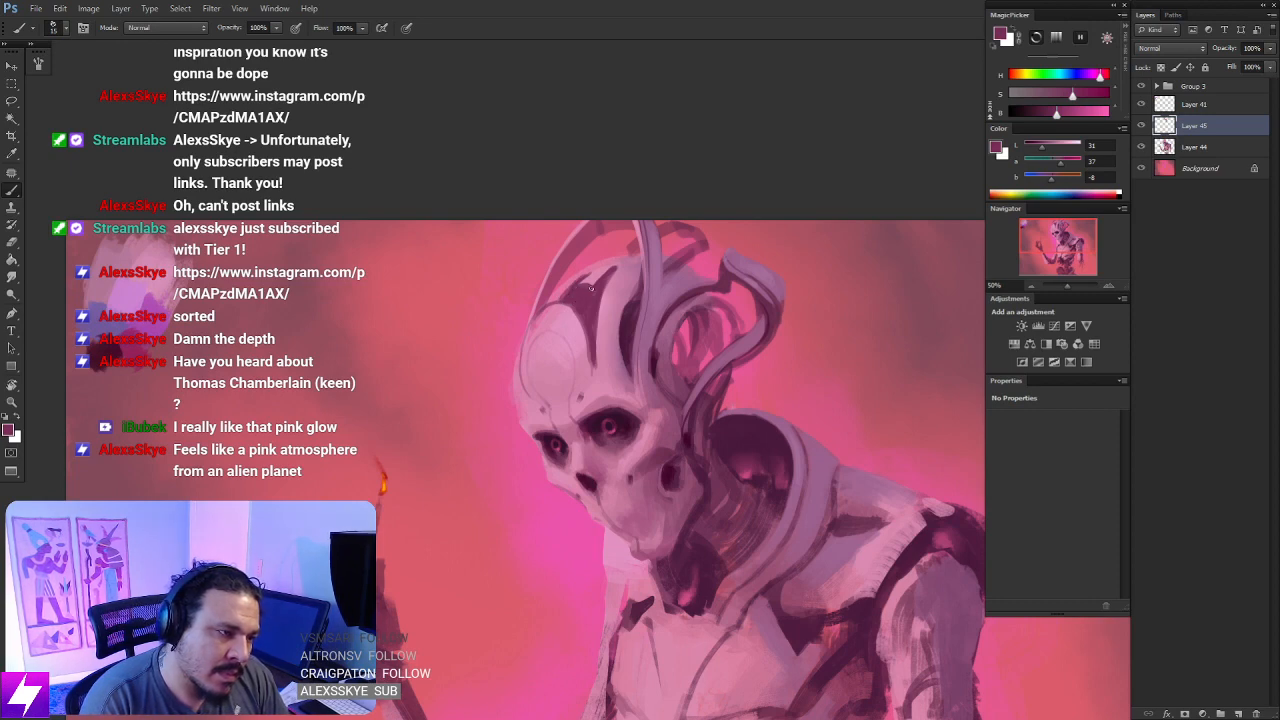
key("e")
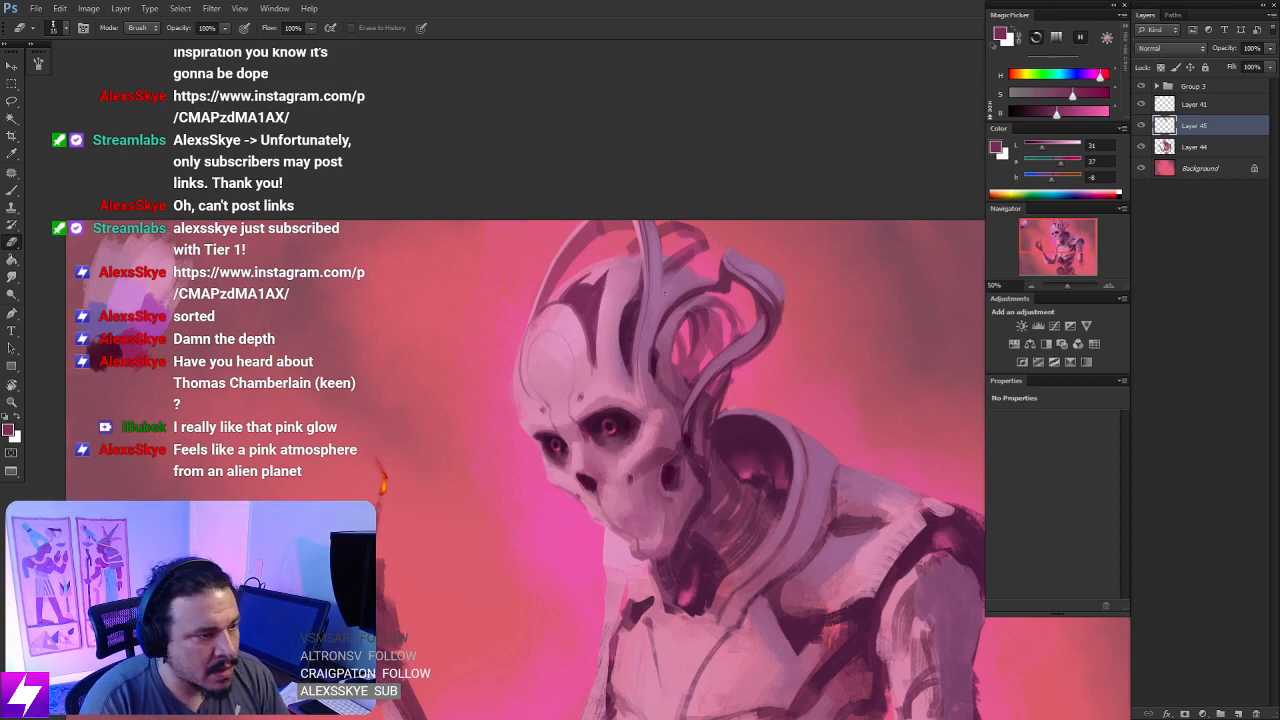
- Flip the canvas horizontally back and frame the dark recess on the crown without any view rotation
key("ctrl+minus")
key("ctrl+shift+h")
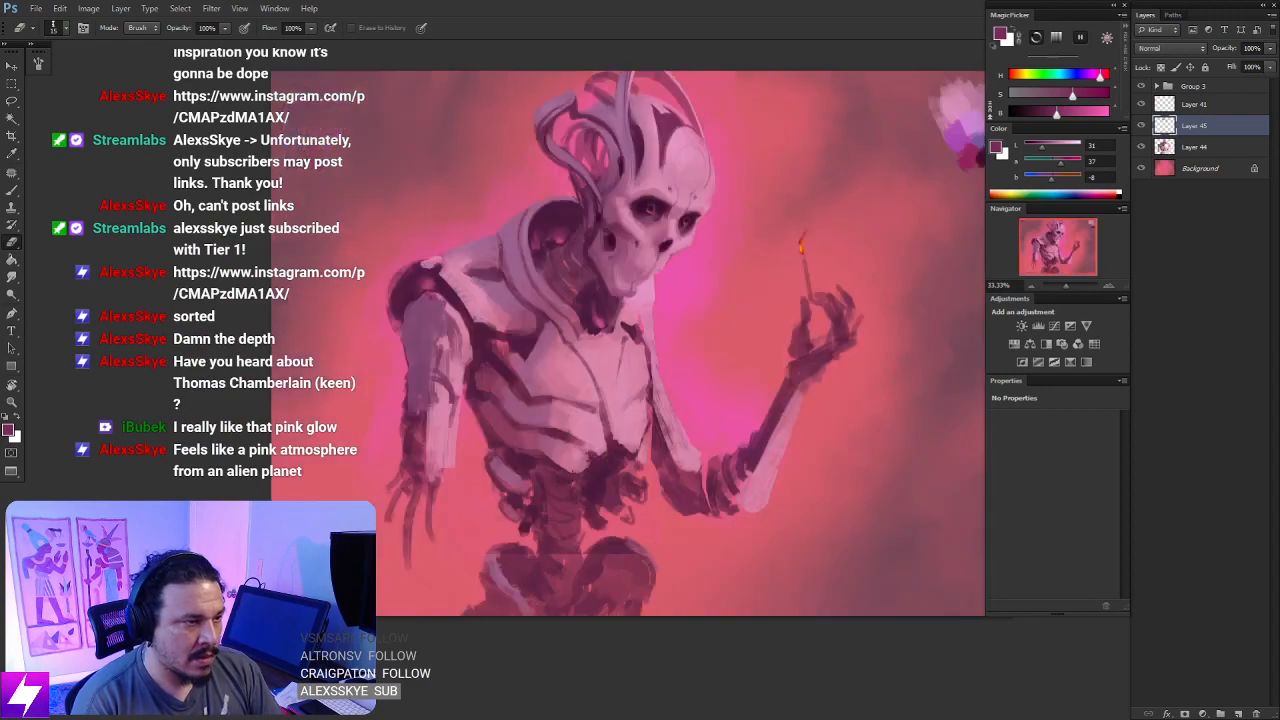
key("ctrl+plus")
left_click_drag(733, 150, 700, 232)
key("r")
key("ctrl+plus")
key("ctrl+plus")
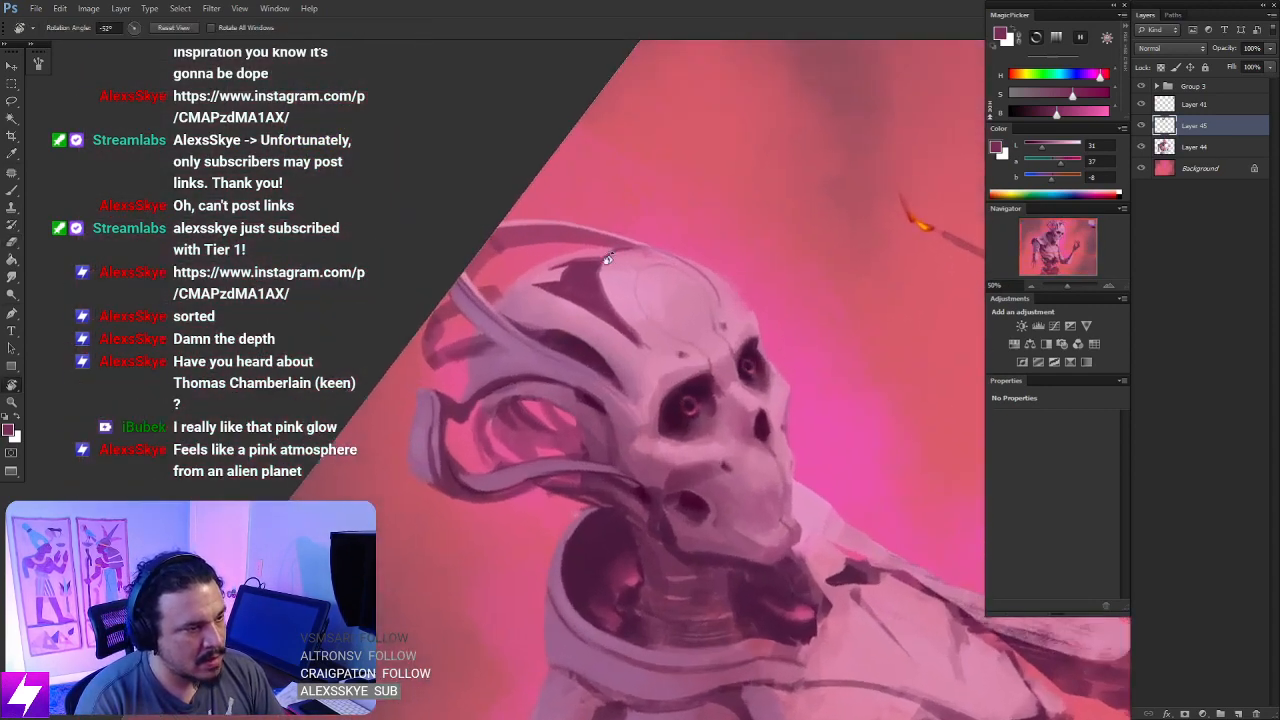
left_click_drag(594, 274, 614, 302)
key("Escape")
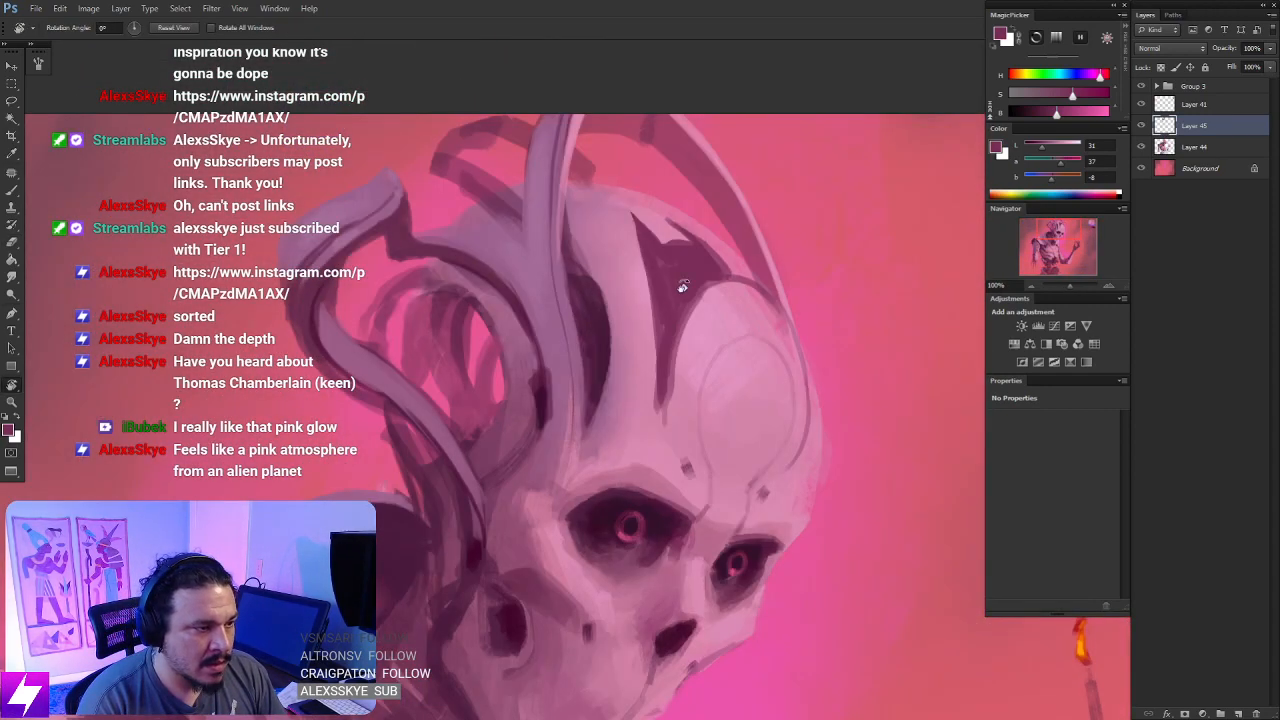
- Erase a light raised shape inside the crown's dark recess and clean up its edges
key("b")
mouse_move(670, 262)
left_mouse_down()
mouse_move(660, 228)
mouse_move(683, 300)
left_mouse_up()
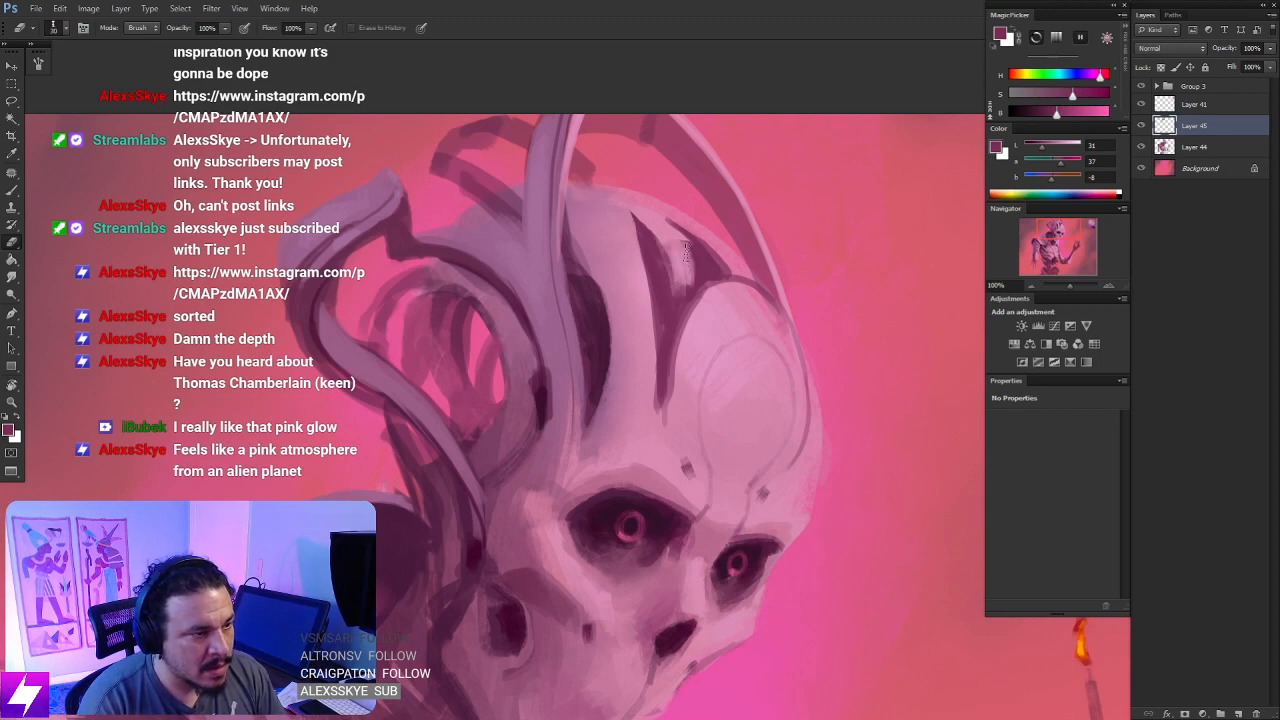
left_click_drag(663, 232, 683, 252)
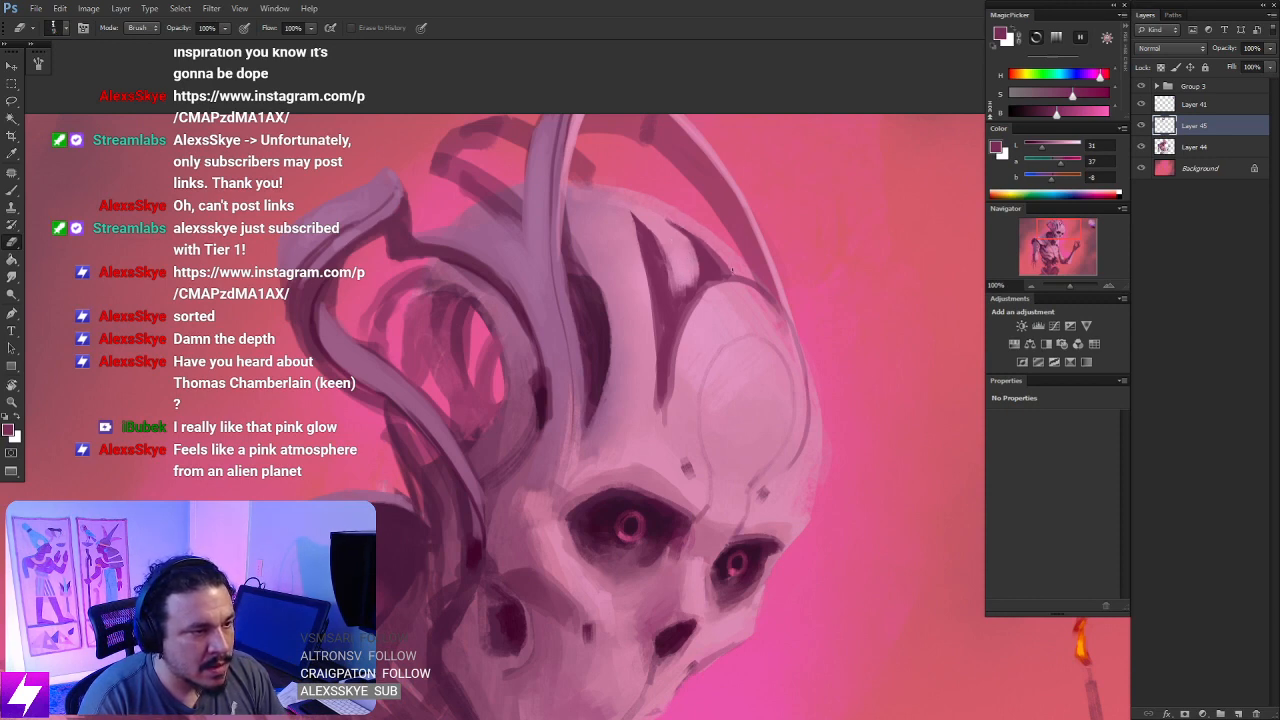
left_click_drag(705, 343, 724, 327)
- Sample a muted mauve, shade the raised shape inside the crown recess, and blend it with the Smudge tool at 50% strength
key("b")
left_click(613, 230, "alt")
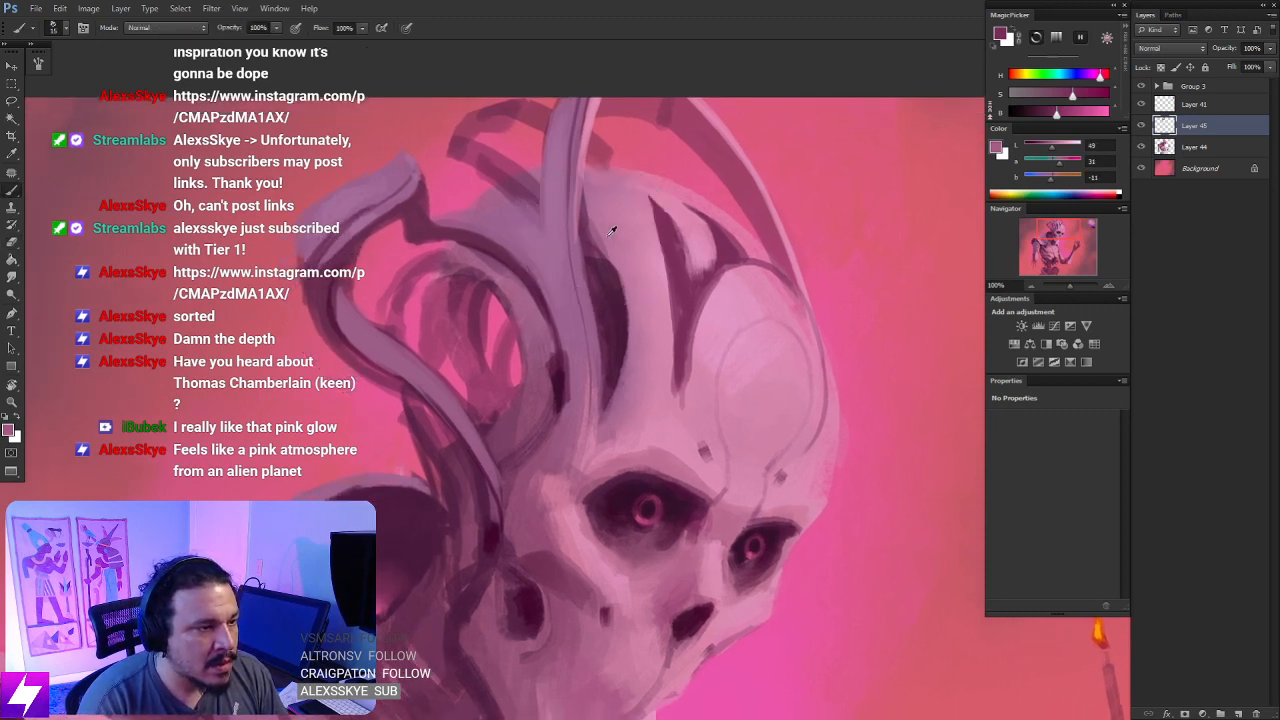
mouse_move(703, 234)
left_mouse_down()
mouse_move(693, 260)
mouse_move(707, 259)
left_mouse_up()
key("bracketleft")
key("r")
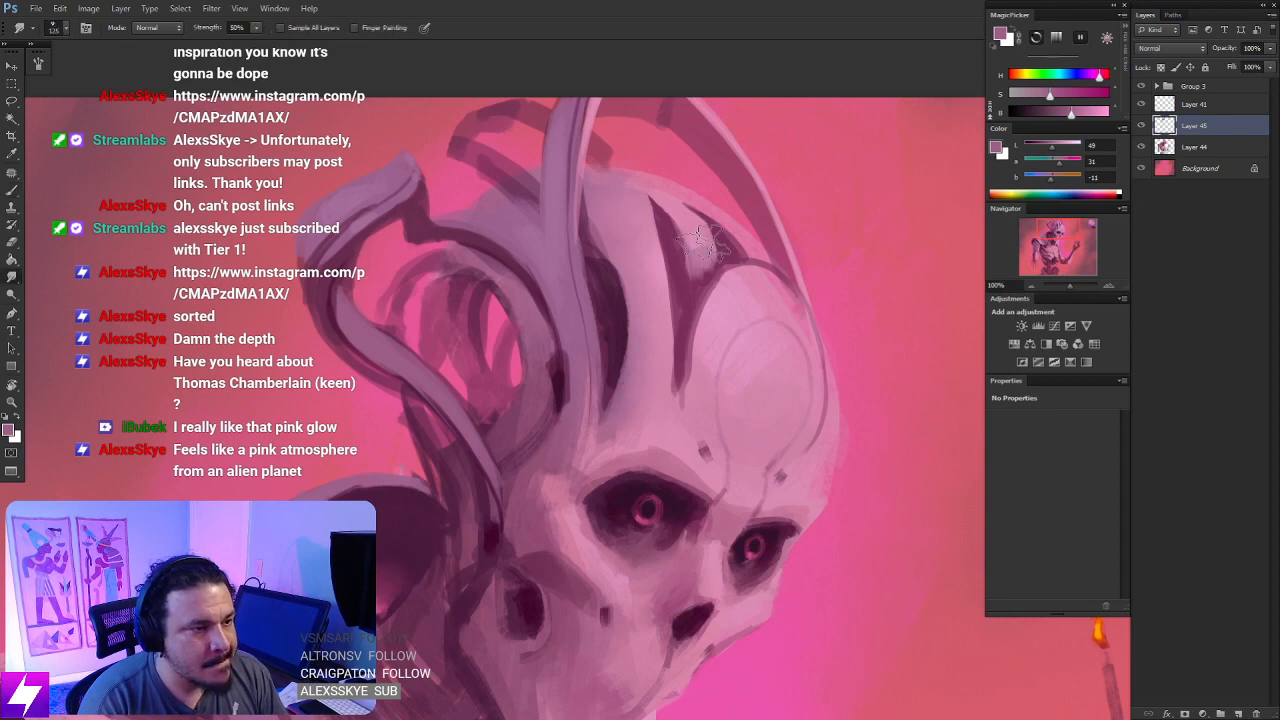
- Sample a very dark plum from the temple shadow and deepen the crown recess with a small brush
key("b")
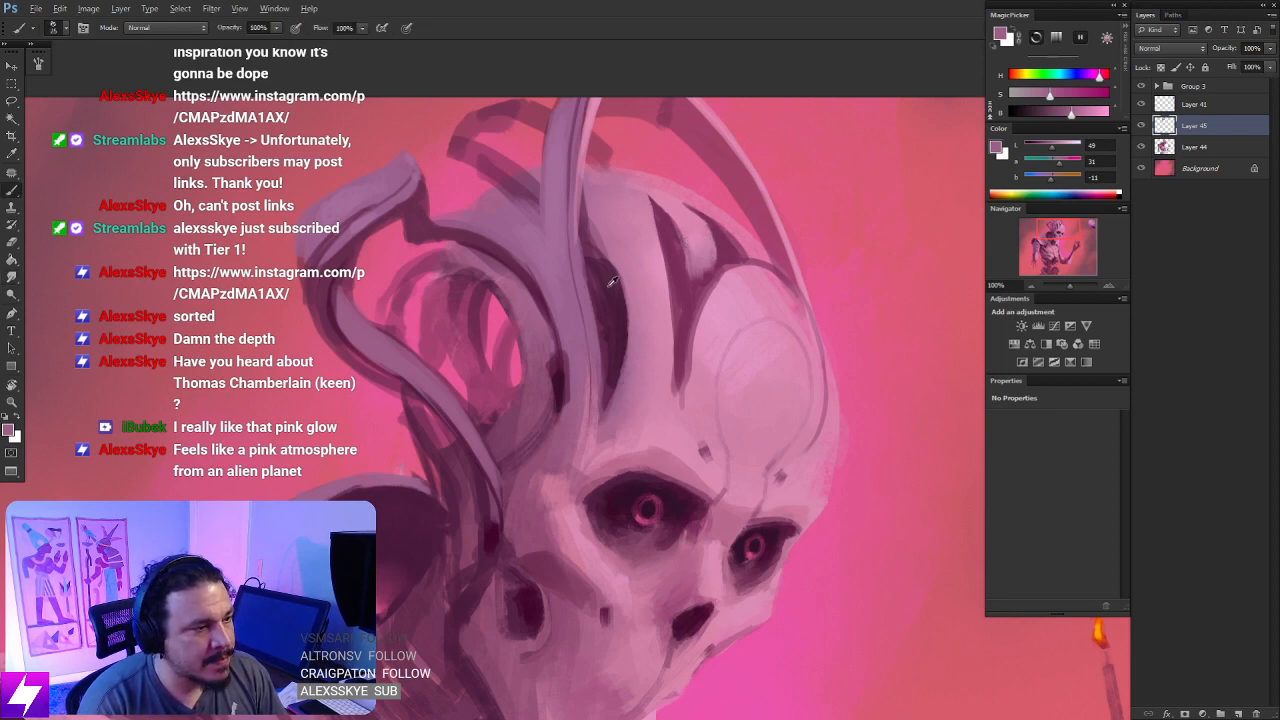
mouse_move(601, 279)
left_mouse_down("alt")
mouse_move(605, 320)
mouse_move(625, 330)
left_mouse_up("alt")
scroll(640, 300, "up", 3)
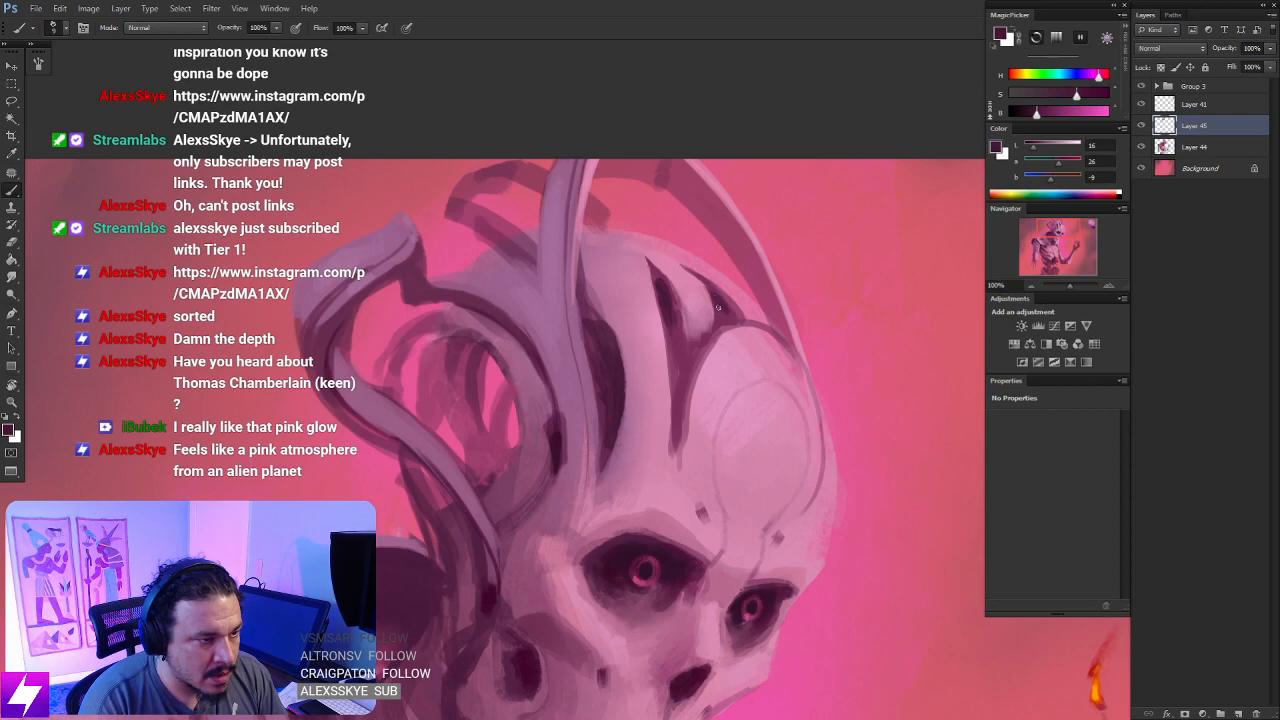
- Rotate the canvas and dab small bright pink accents inside the crown's dark recesses, alternating sampled pinks and plums
key("ctrl+minus")
key("r")
mouse_move(745, 410)
left_mouse_down()
mouse_move(746, 309)
mouse_move(735, 335)
mouse_move(757, 351)
mouse_move(789, 345)
left_mouse_up()
key("ctrl+plus")
key("b")
left_click(752, 430, "alt")
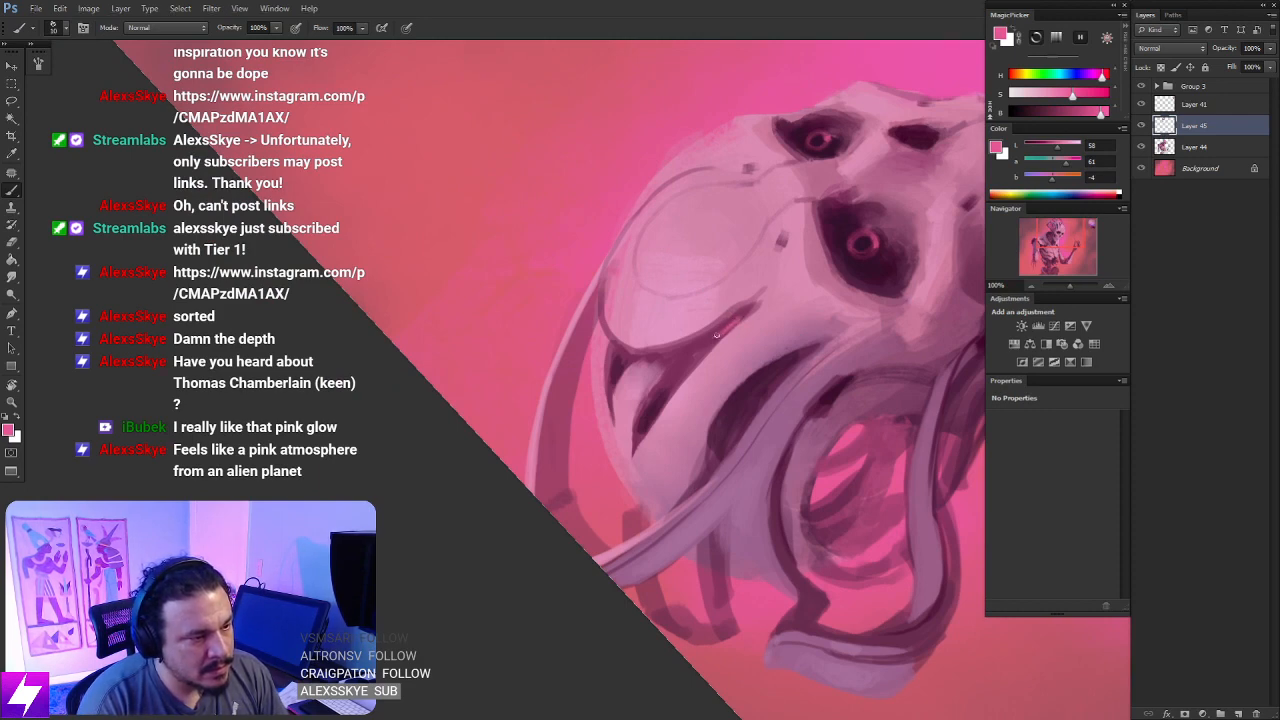
left_click(710, 343, "alt")
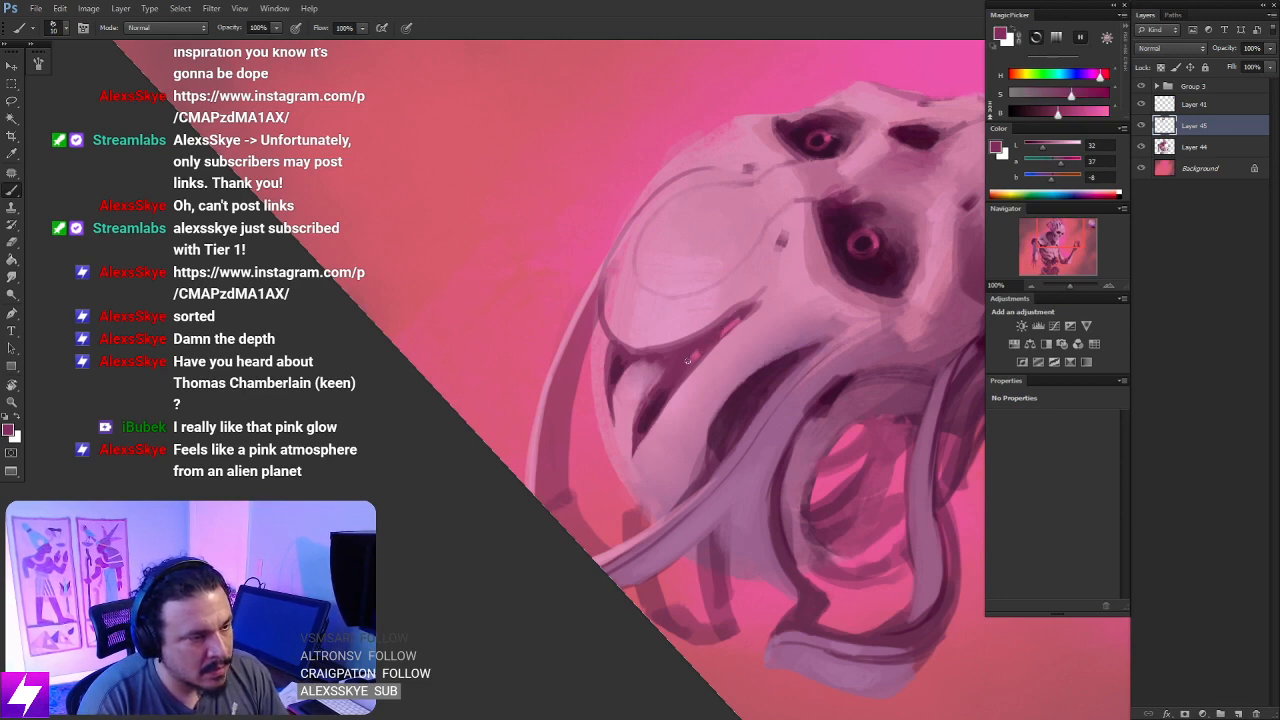
left_click(826, 480, "alt")
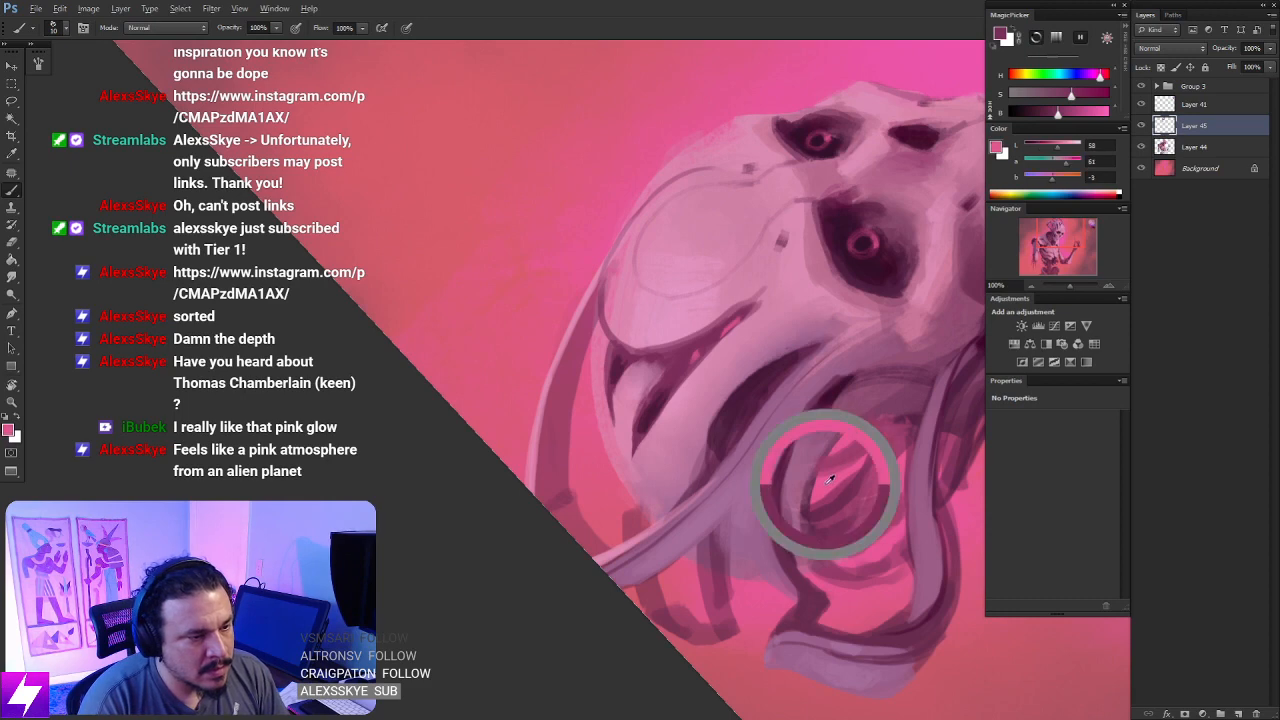
left_click(649, 420, "alt")
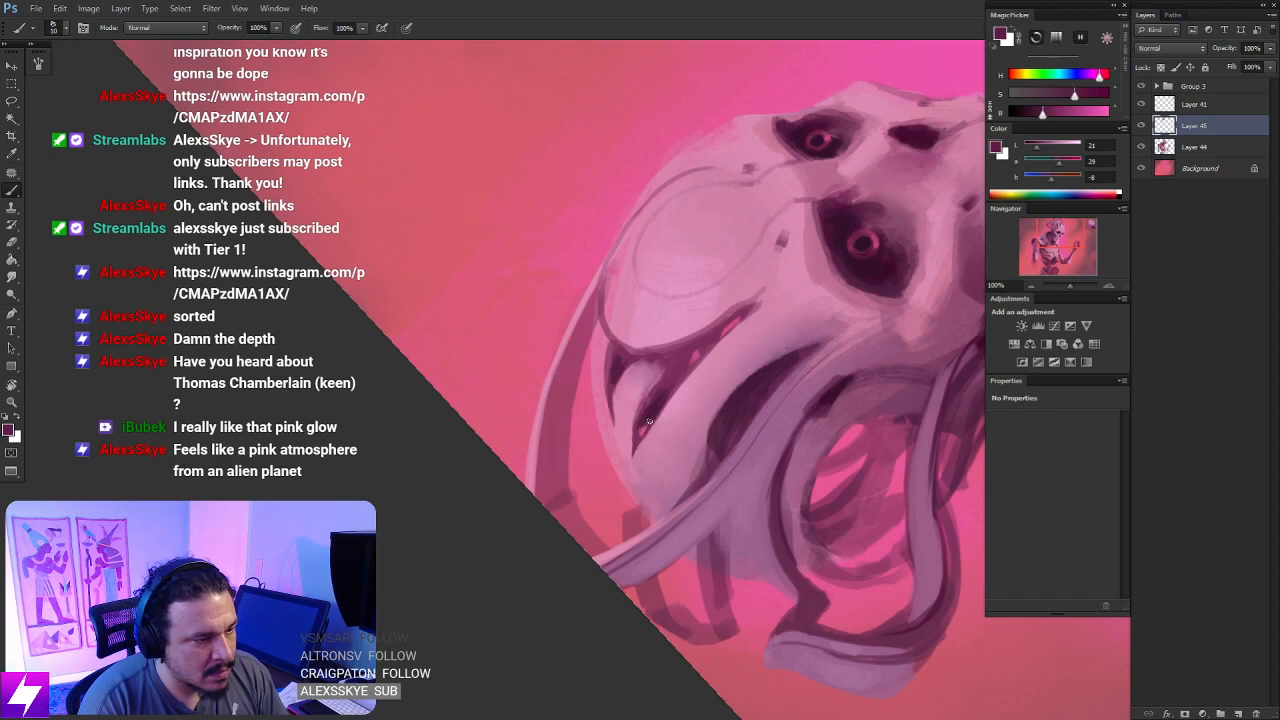
left_click(643, 428, "alt")
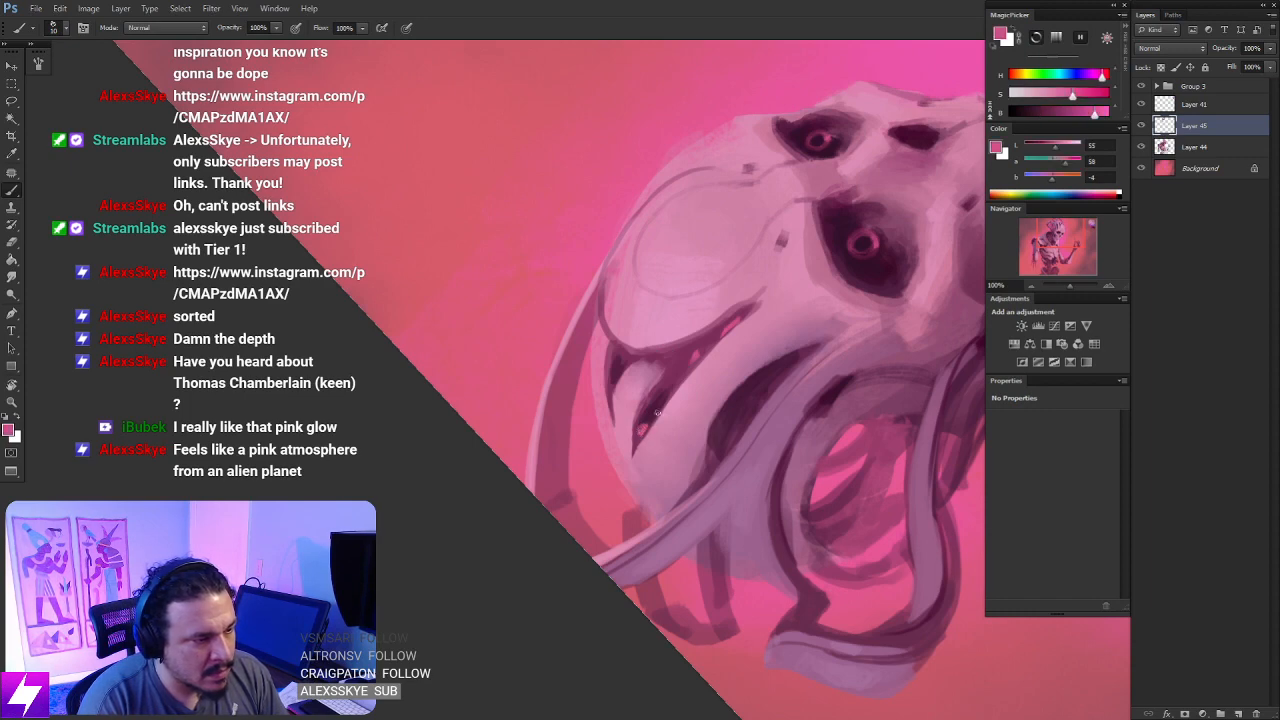
- Reset the canvas rotation and review the whole figure
key("Escape")
key("ctrl+minus")
key("ctrl+minus")
key("ctrl+minus")
key("ctrl+minus")
key("ctrl+shift+h")
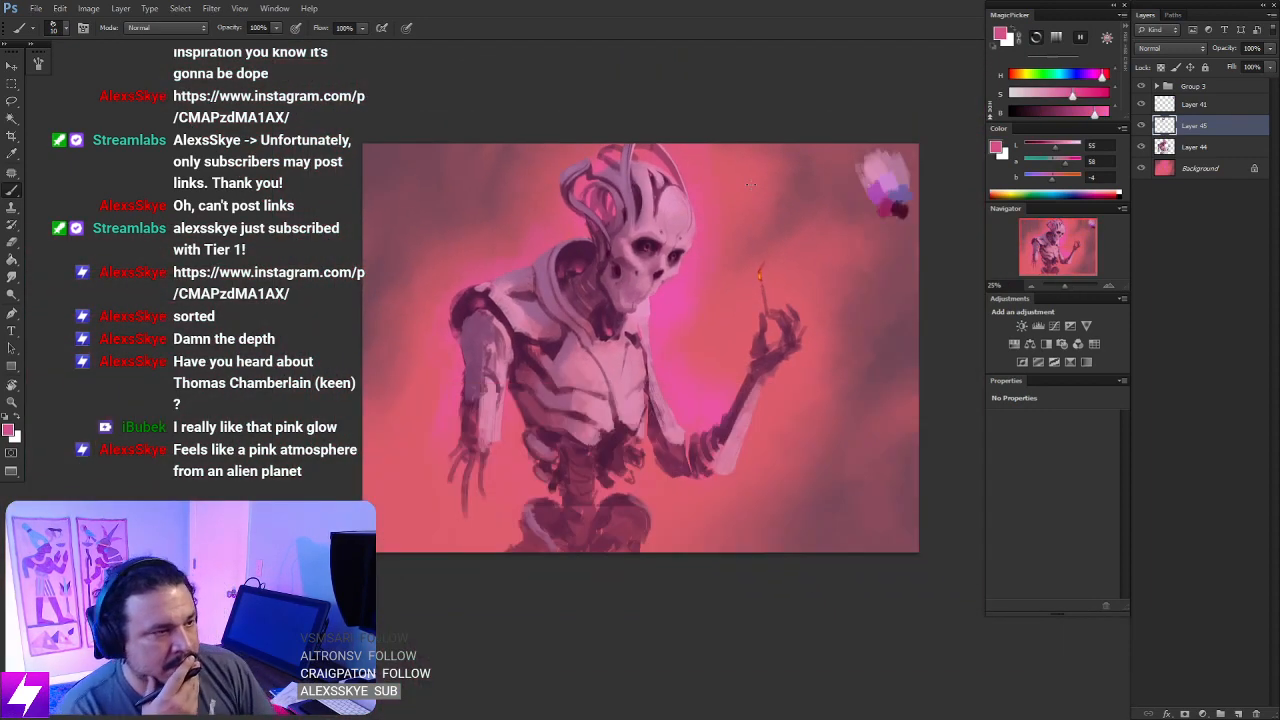
- Flip the canvas horizontally to check the figure in mirror view and bring the skull's crown into focus
key("ctrl+shift+h")
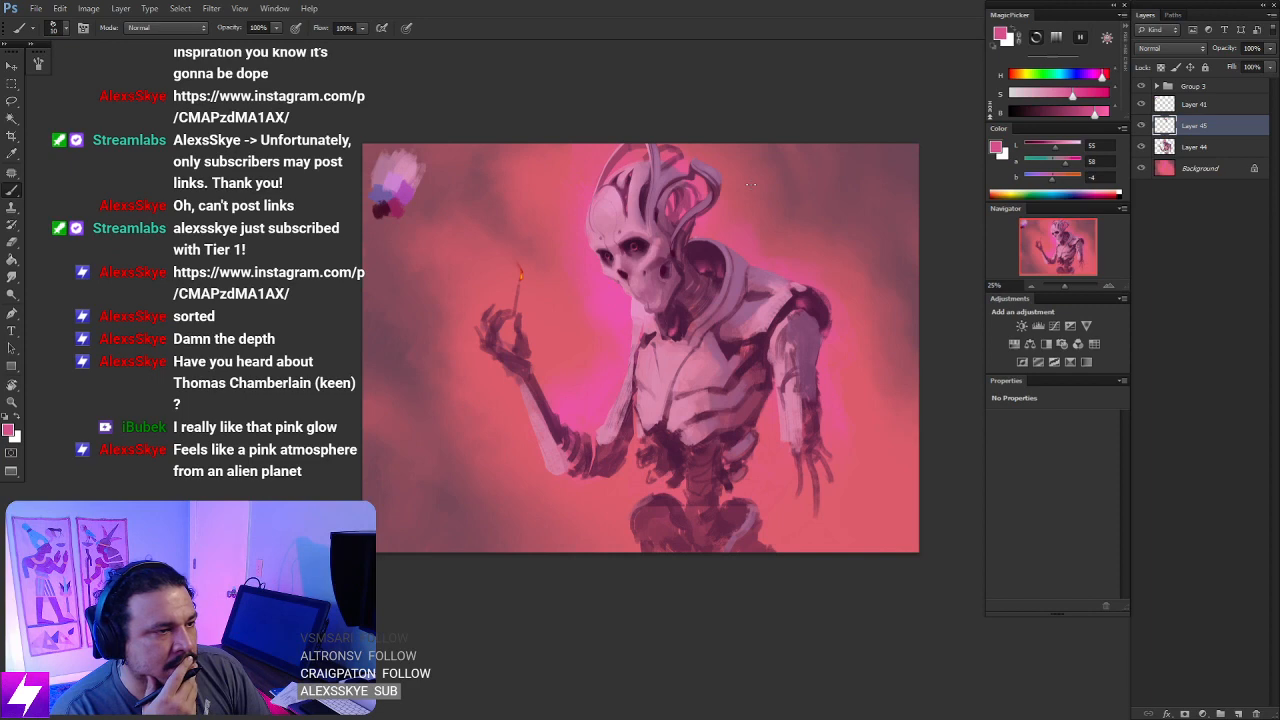
key("ctrl+plus")
key("ctrl+plus")
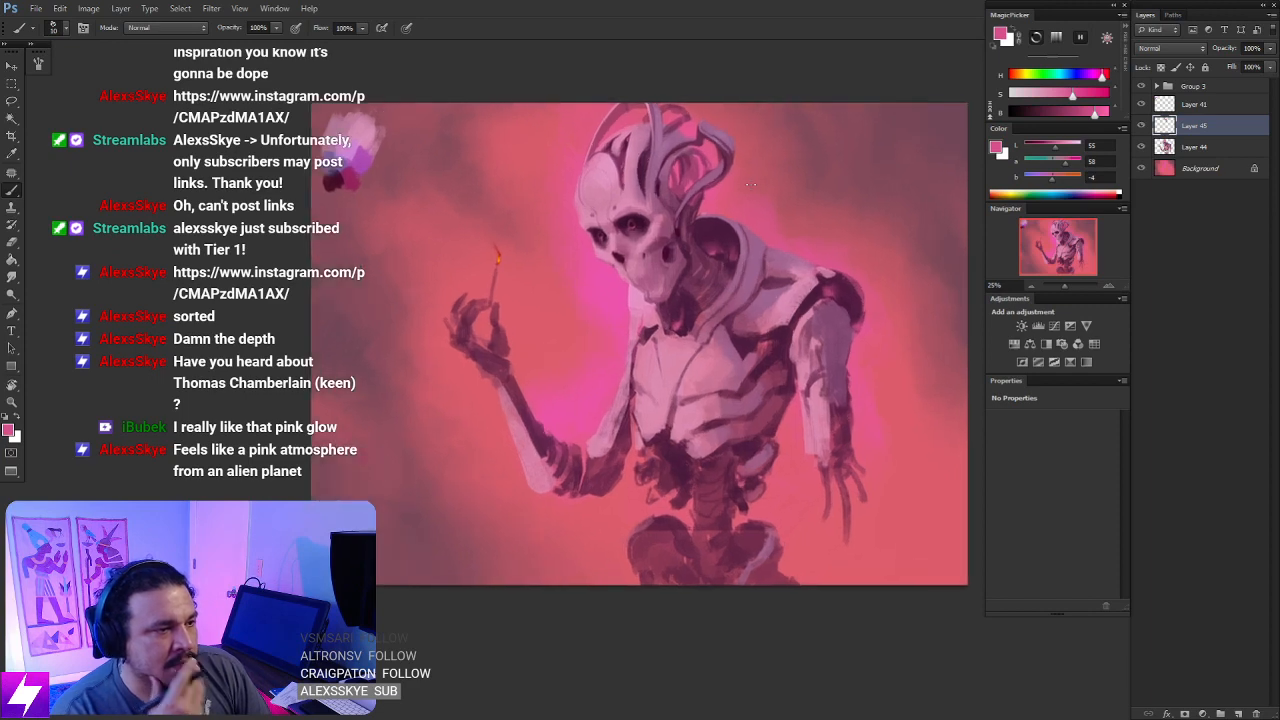
left_click_drag(640, 425, 691, 679)
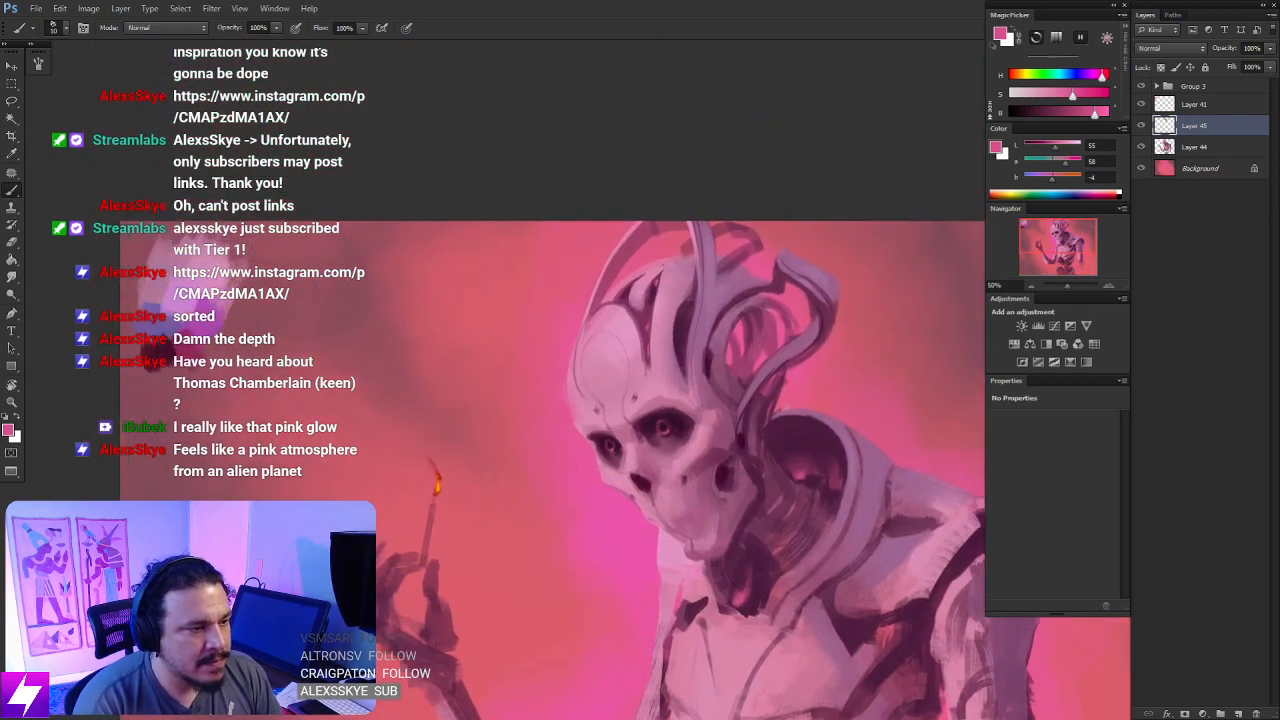
key("ctrl+plus")
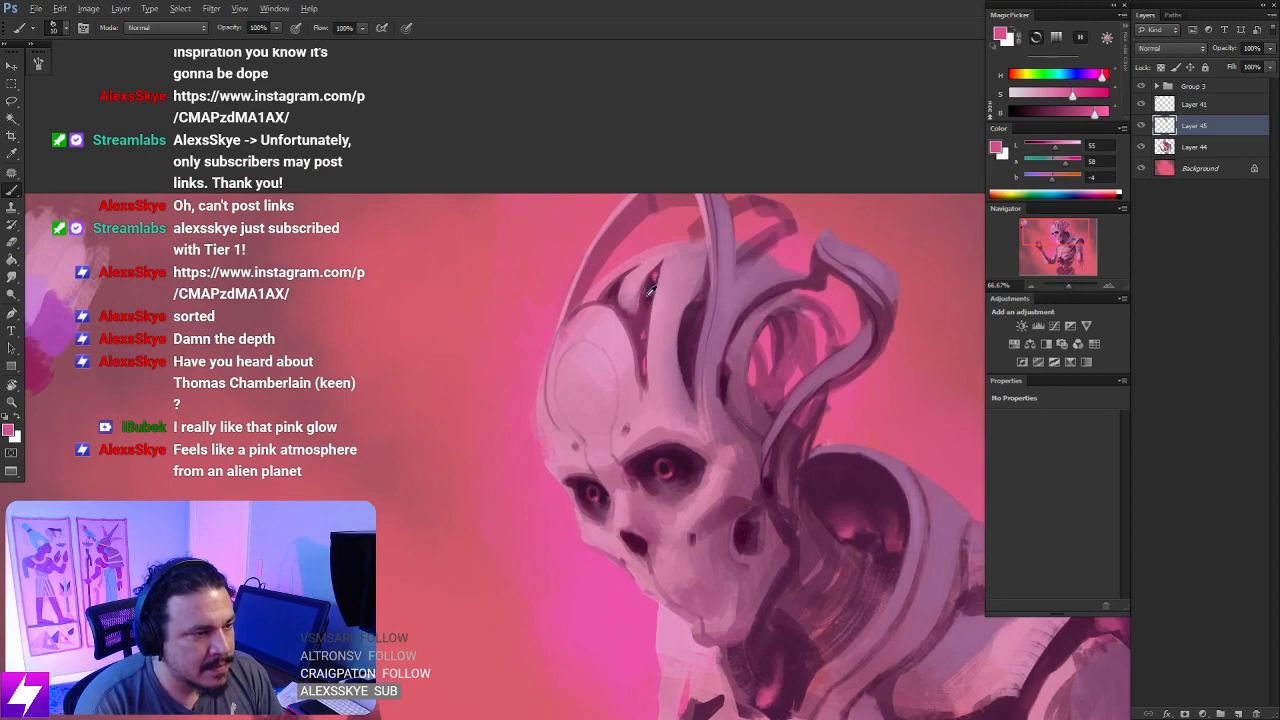
- Sample a plum and a very dark plum from the crown recess and touch up its shadow with a smaller brush
left_click(650, 283, "alt")
key("bracketleft")
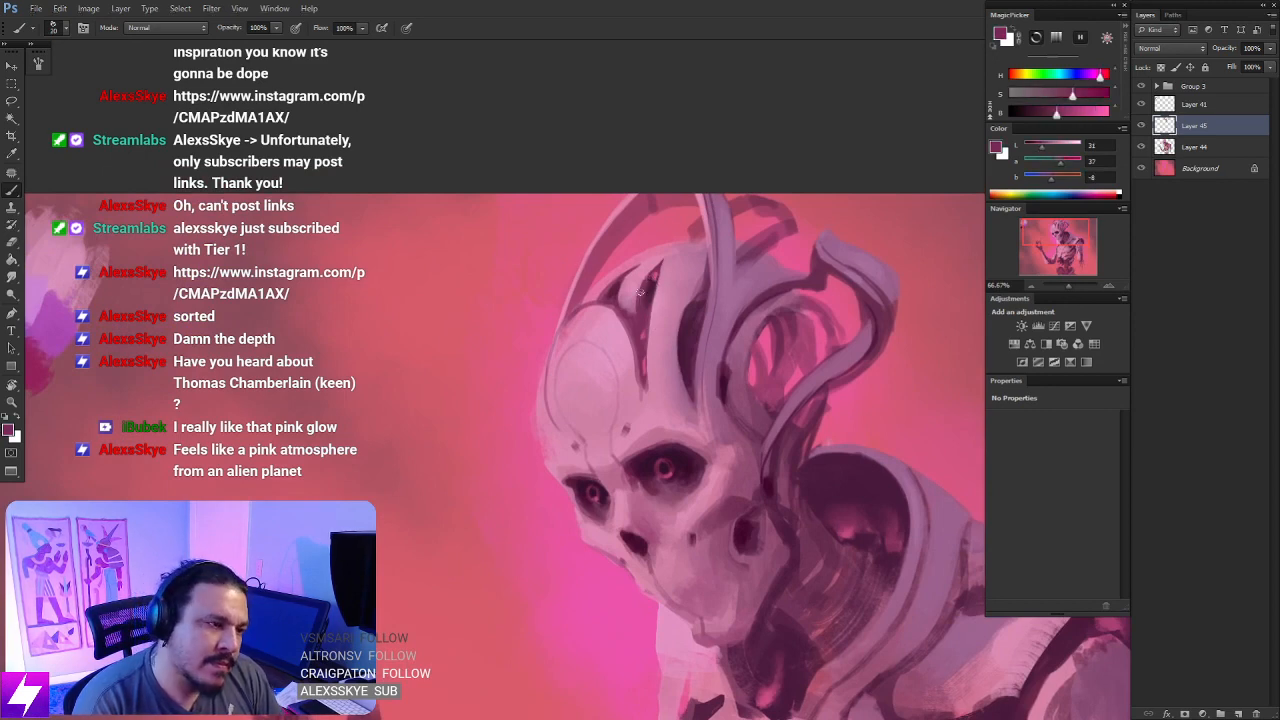
mouse_move(653, 272)
left_mouse_down()
mouse_move(637, 308)
mouse_move(651, 304)
left_mouse_up()
key("ctrl+z")
key("ctrl+z")
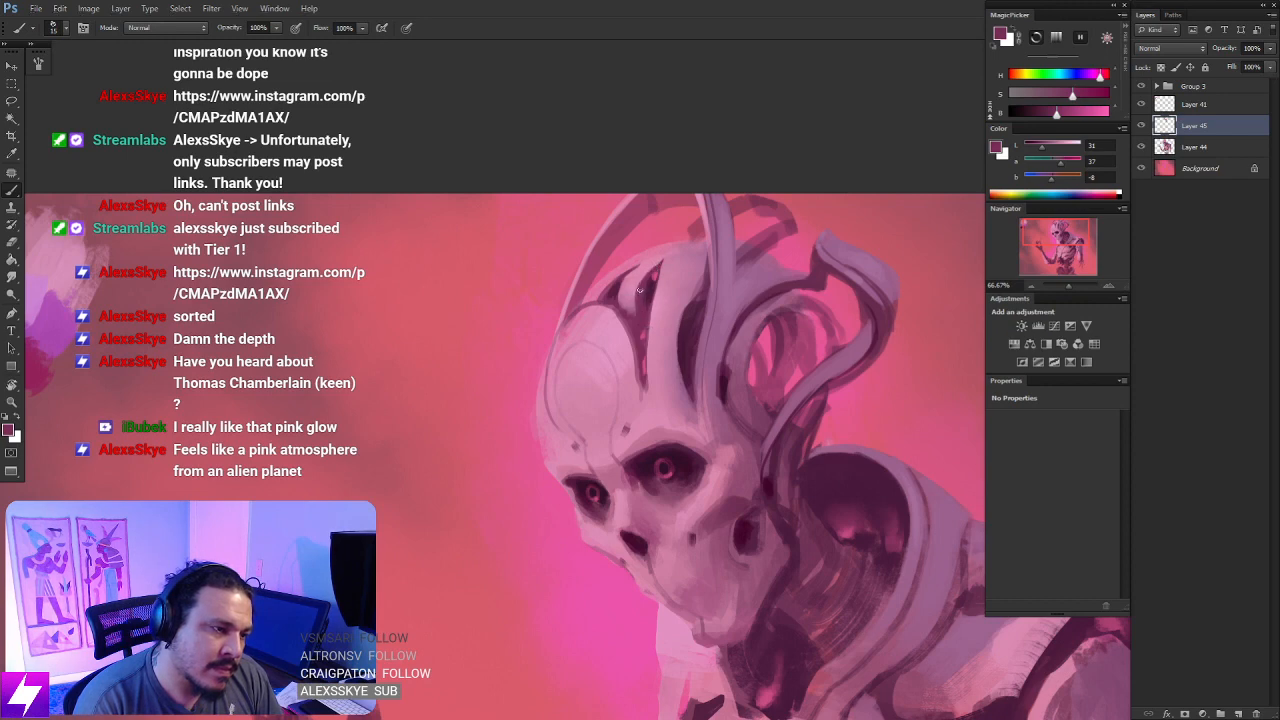
left_click(652, 290, "alt")
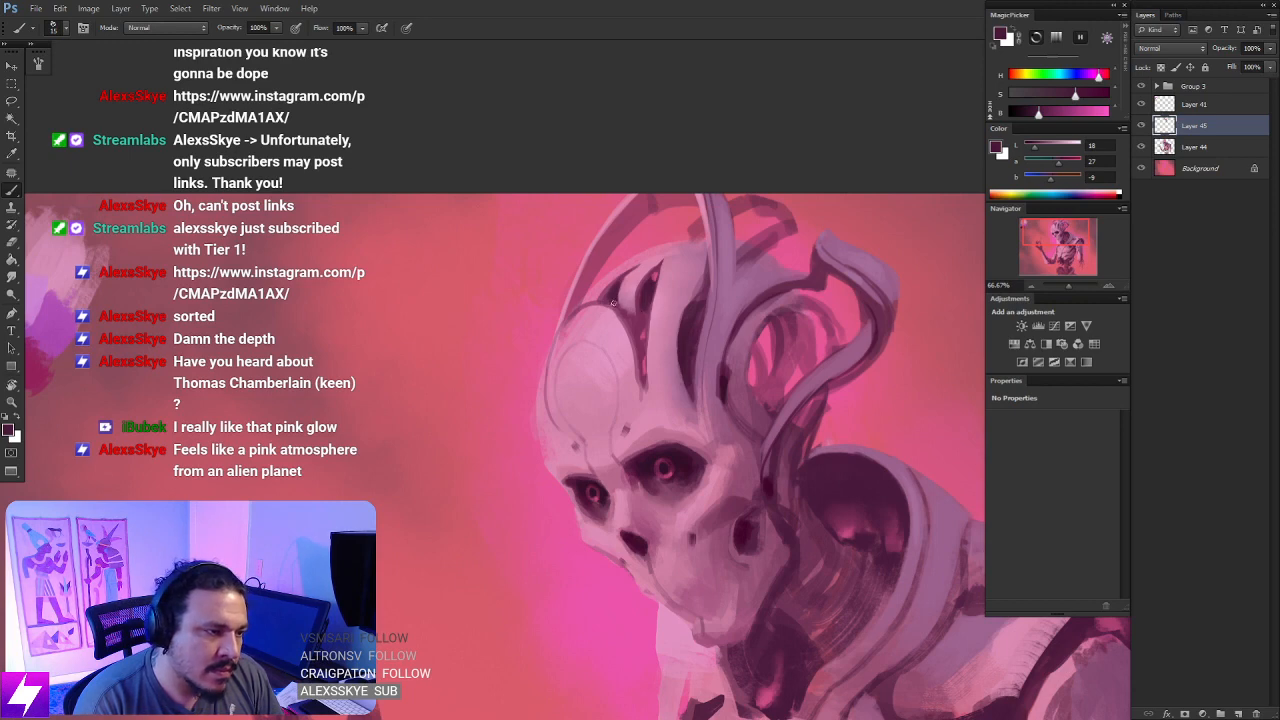
key("ctrl+minus")
key("ctrl+minus")
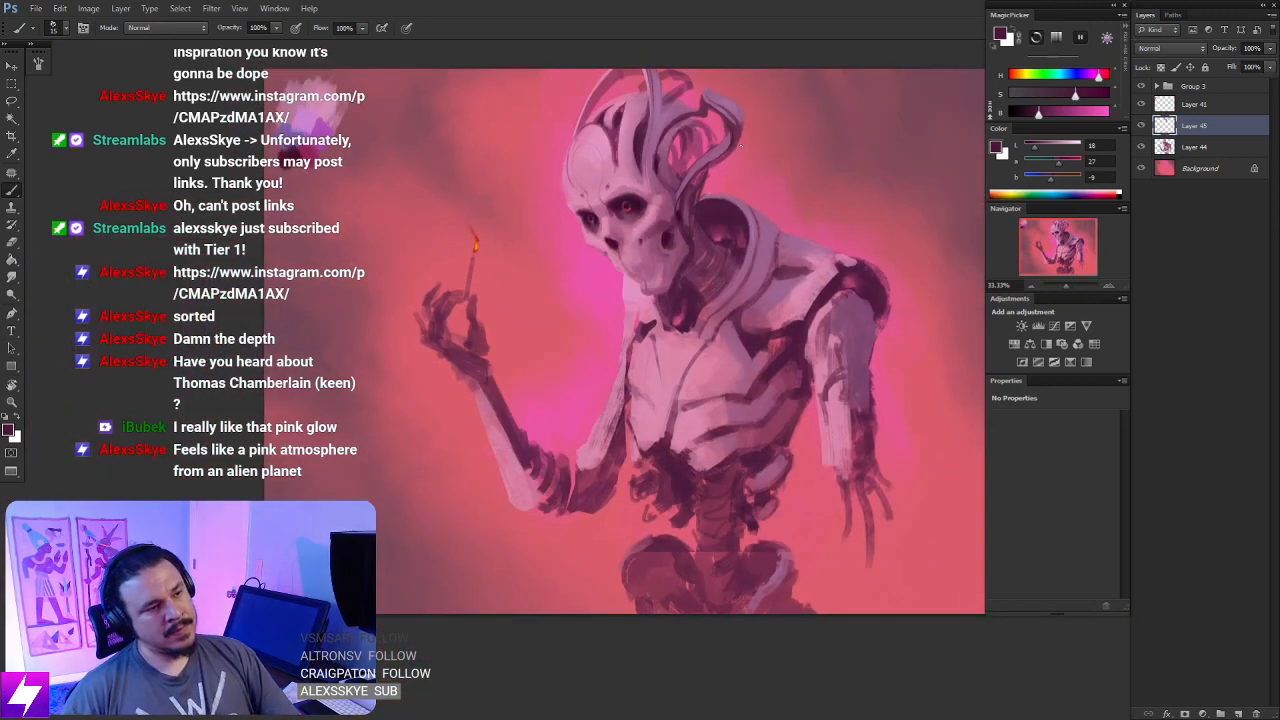
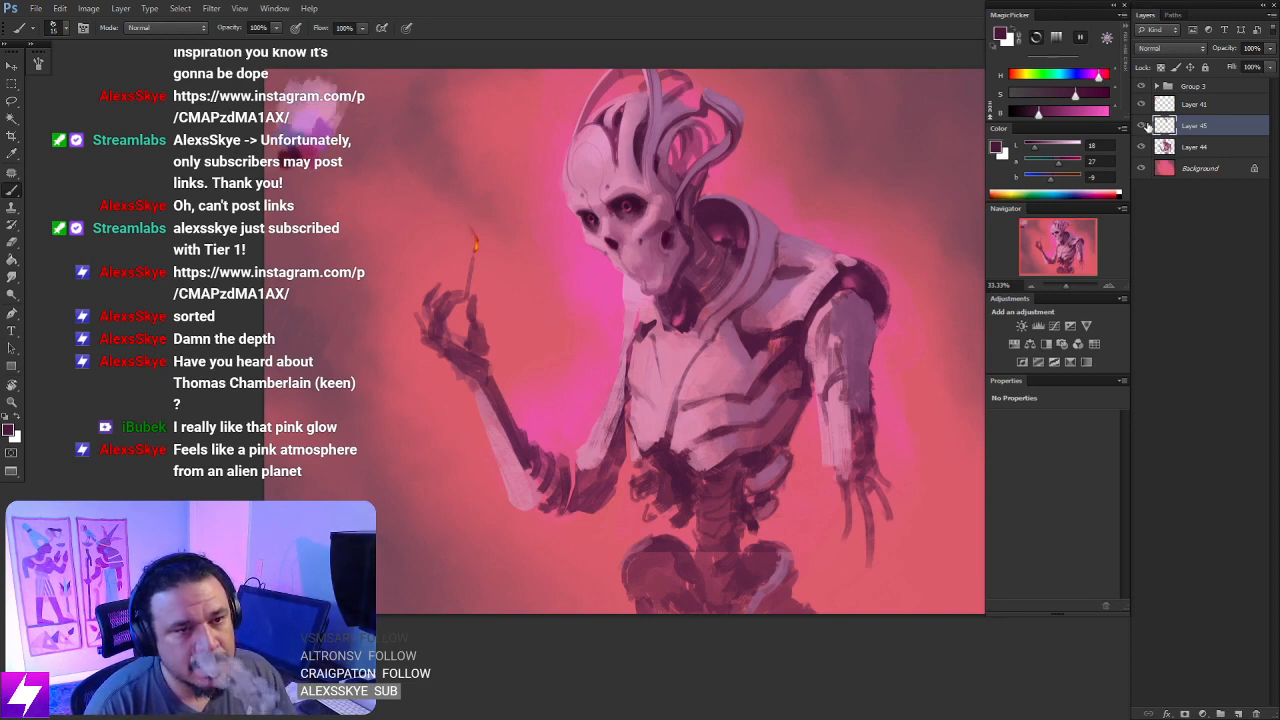
- Compare the painting with and without Layer 45, and retouch the skull around the nose using a sampled muted pink
left_click(1141, 125)
left_click(1141, 125)
key("ctrl+plus")
key("ctrl+plus")
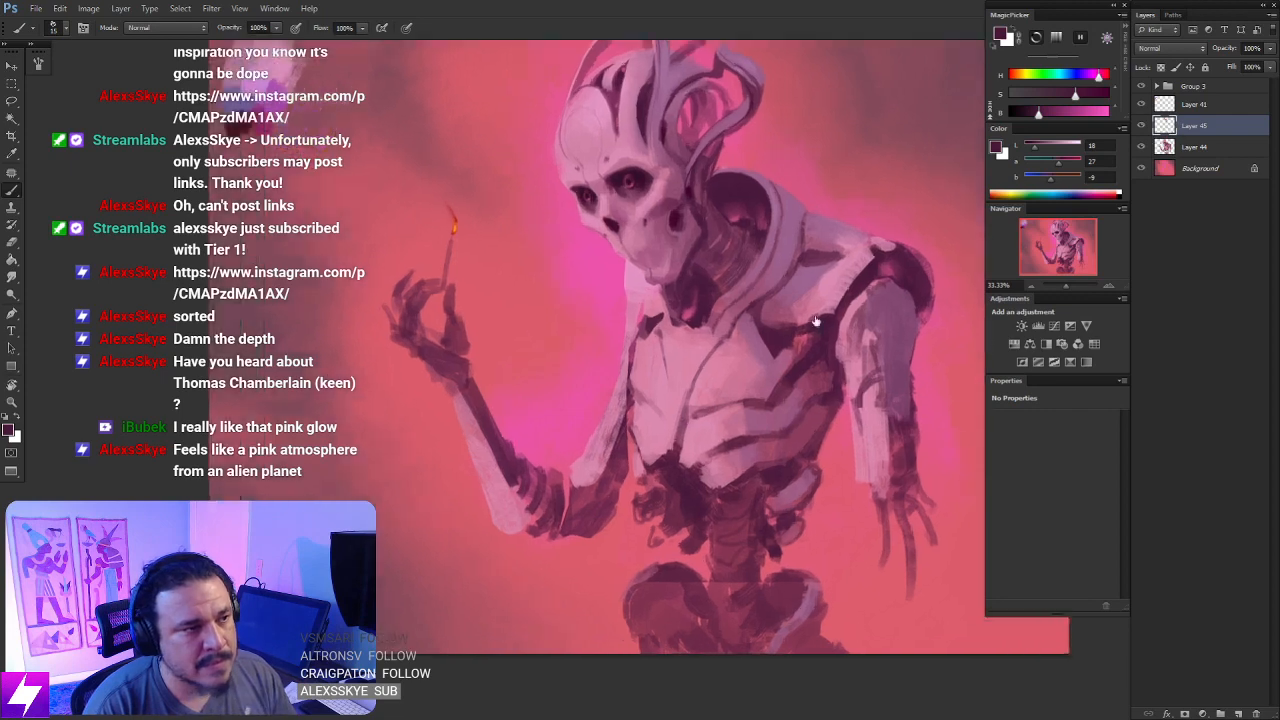
left_click_drag(731, 151, 760, 366)
left_click_drag(683, 316, 765, 386)
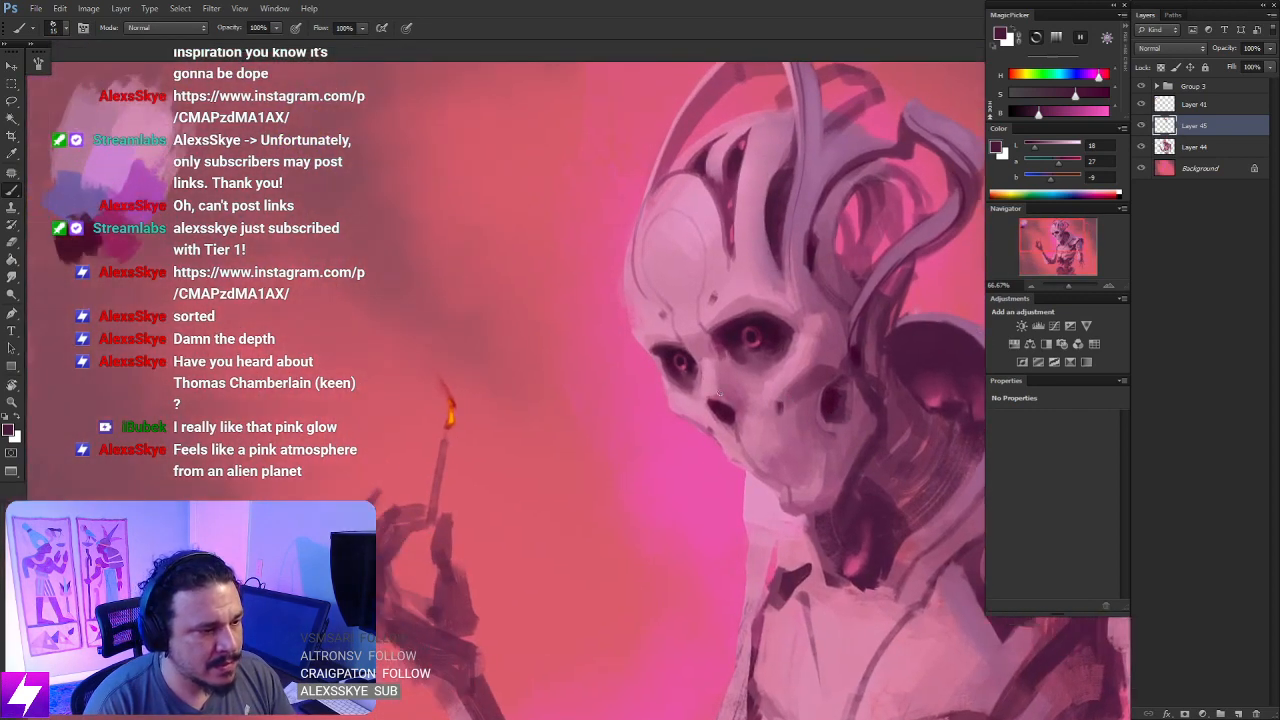
left_click(728, 376, "alt")
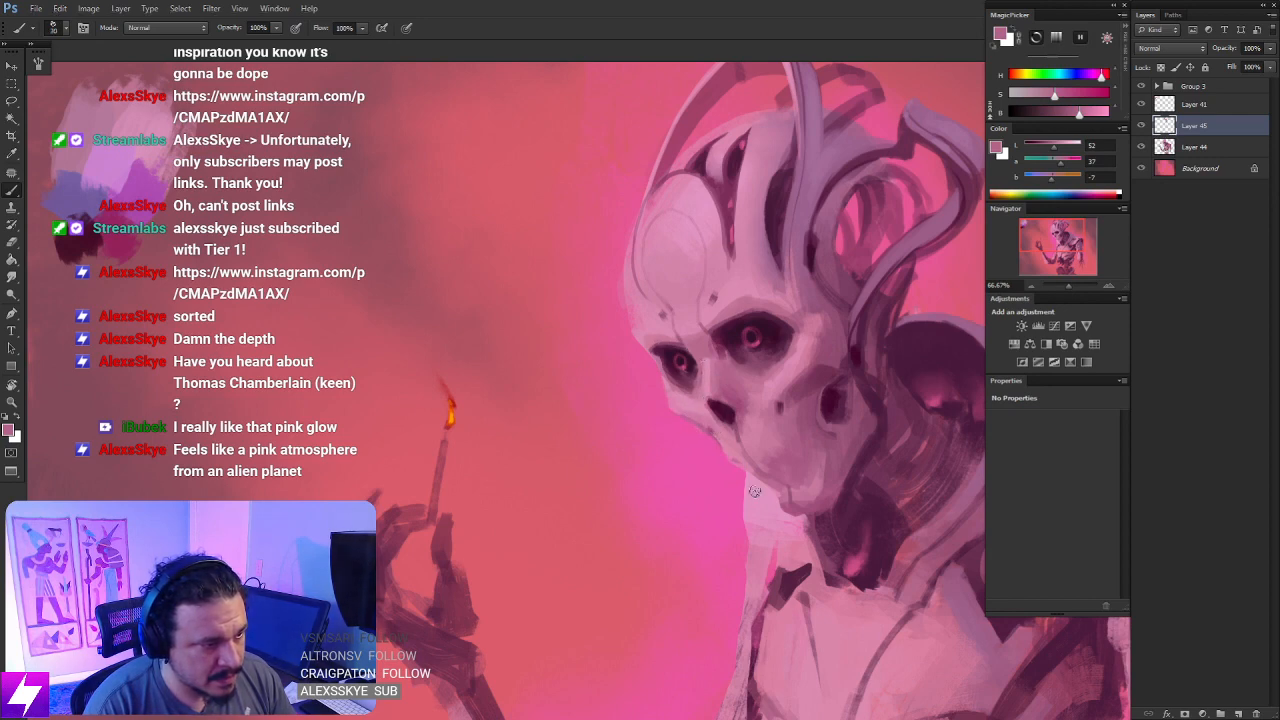
- Flip the canvas horizontally to check the figure mirrored
key("ctrl+minus")
left_click_drag(823, 495, 772, 378)
key("ctrl+minus")
key("ctrl+shift+h")
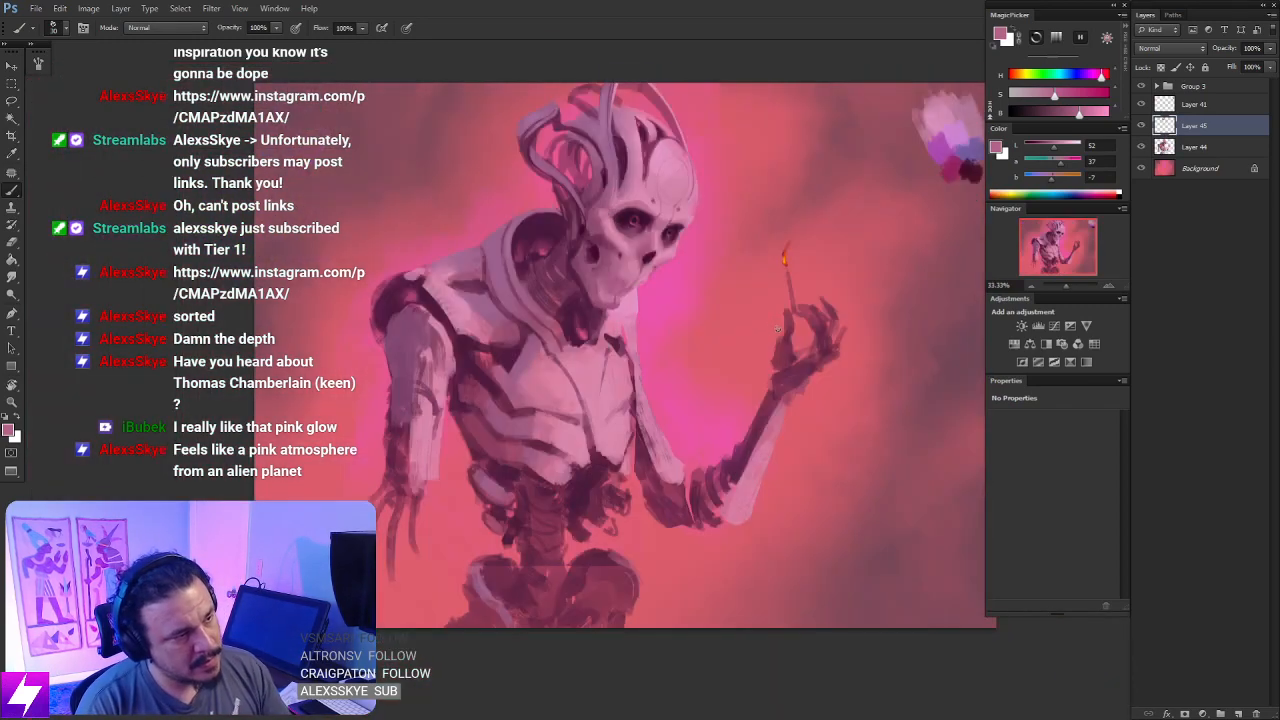
key("ctrl+plus")
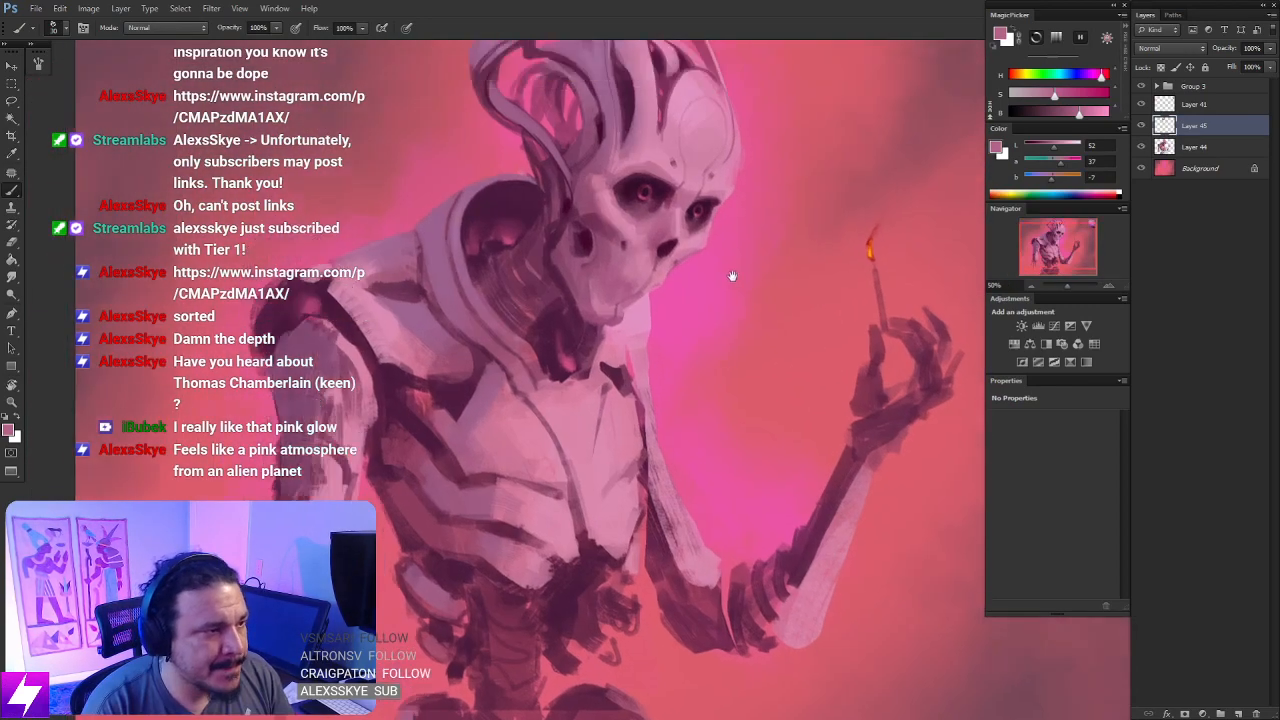
- Rotate the view around the skull and refine the brow and eye socket edges with light and mid pinks sampled from the face
left_click_drag(733, 276, 753, 472)
key("r")
left_click_drag(655, 314, 696, 358)
key("ctrl+plus")
key("b")
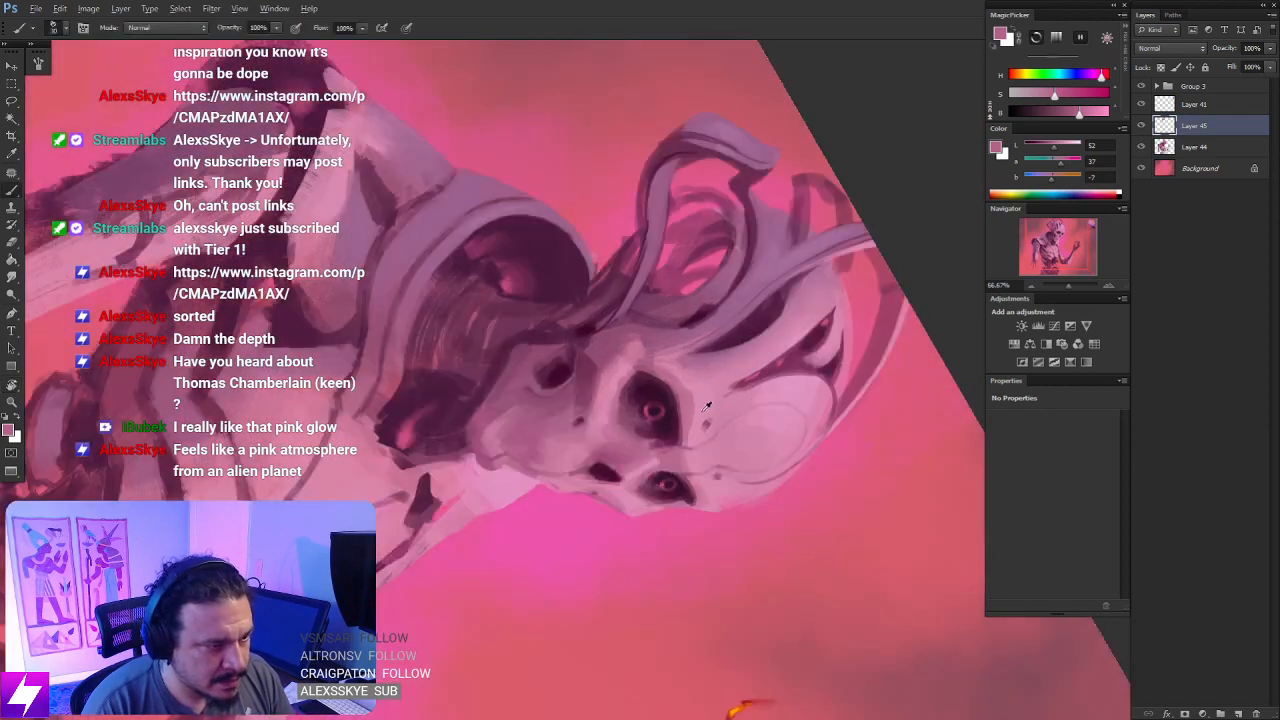
left_click(704, 404, "alt")
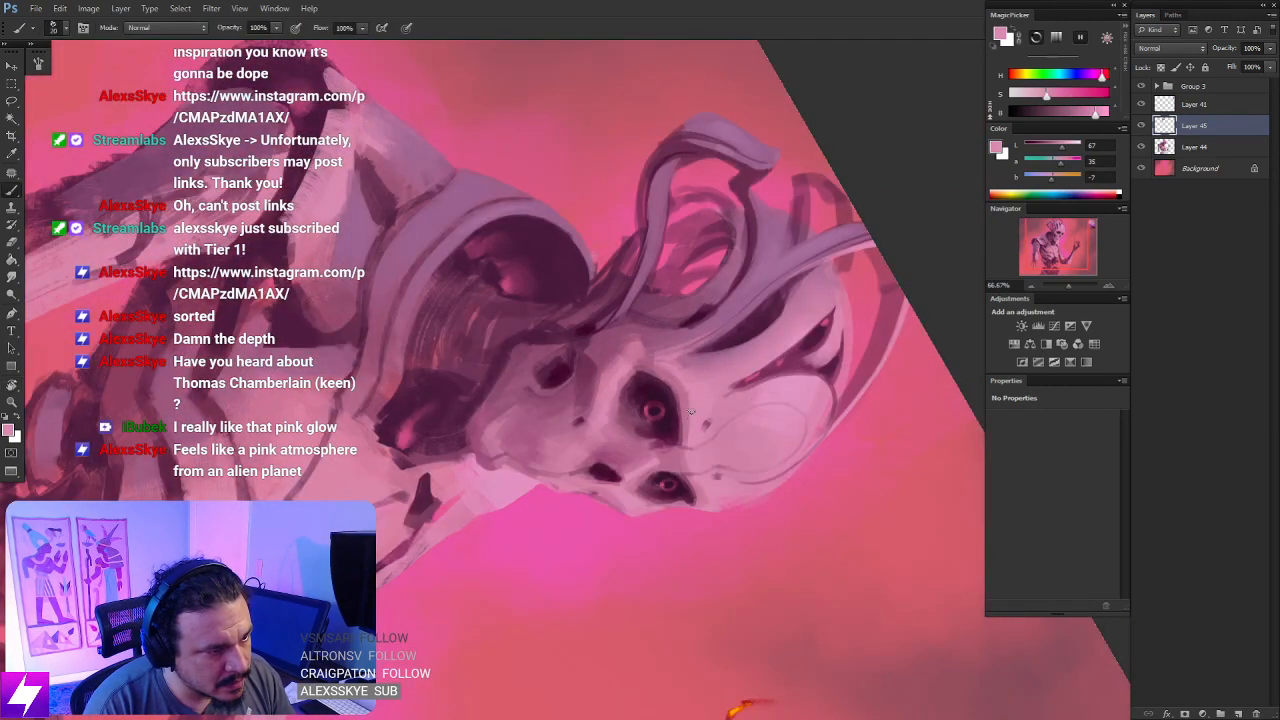
scroll(689, 444, "down", 1)
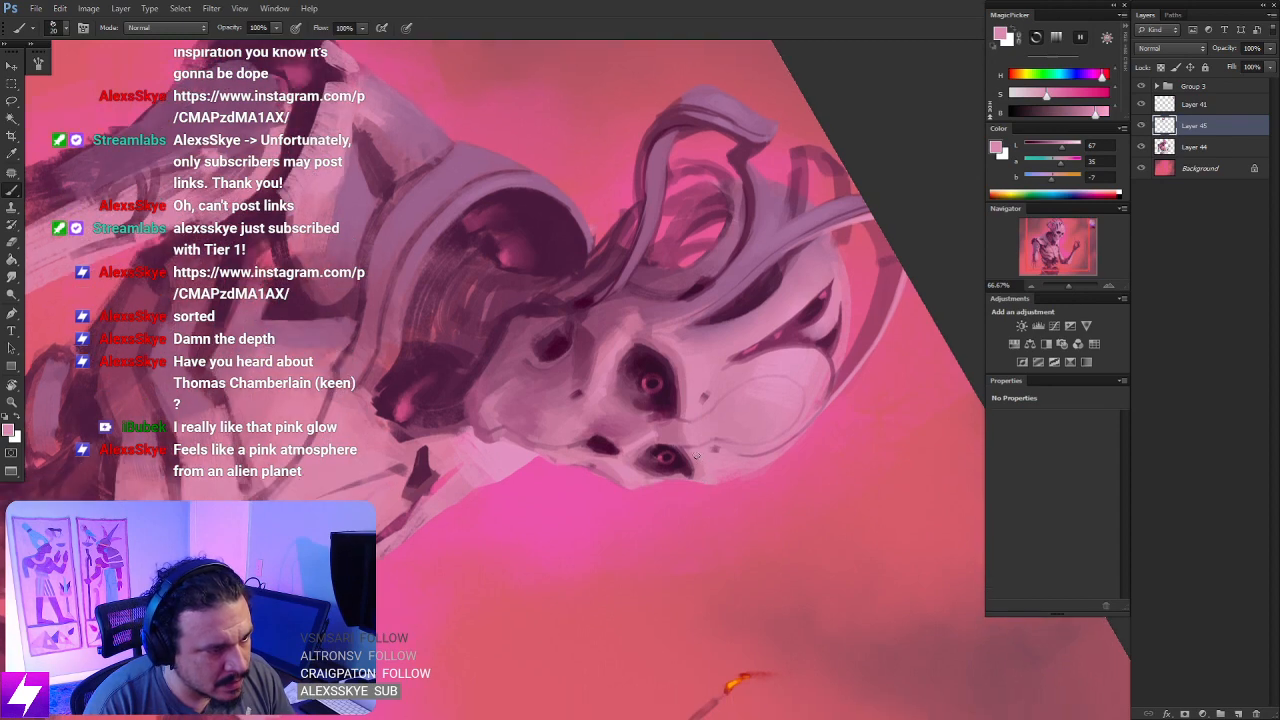
left_click(687, 398, "alt")
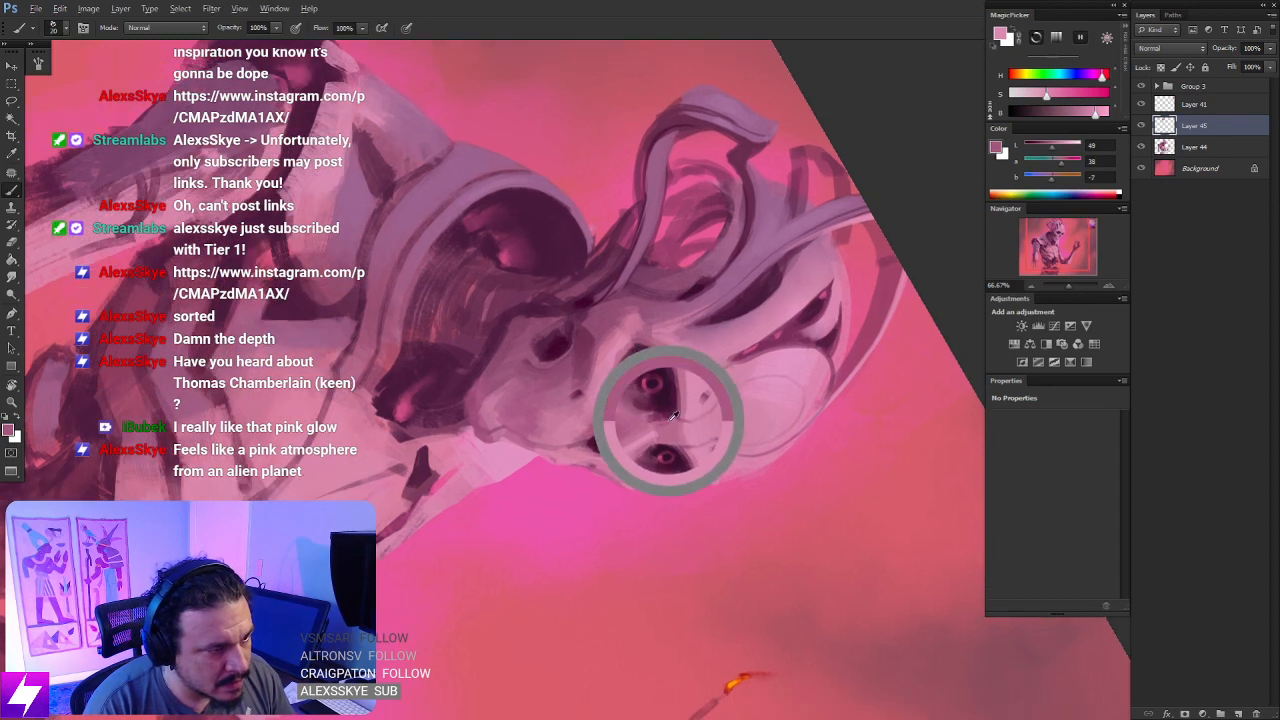
scroll(693, 470, "down", 1)
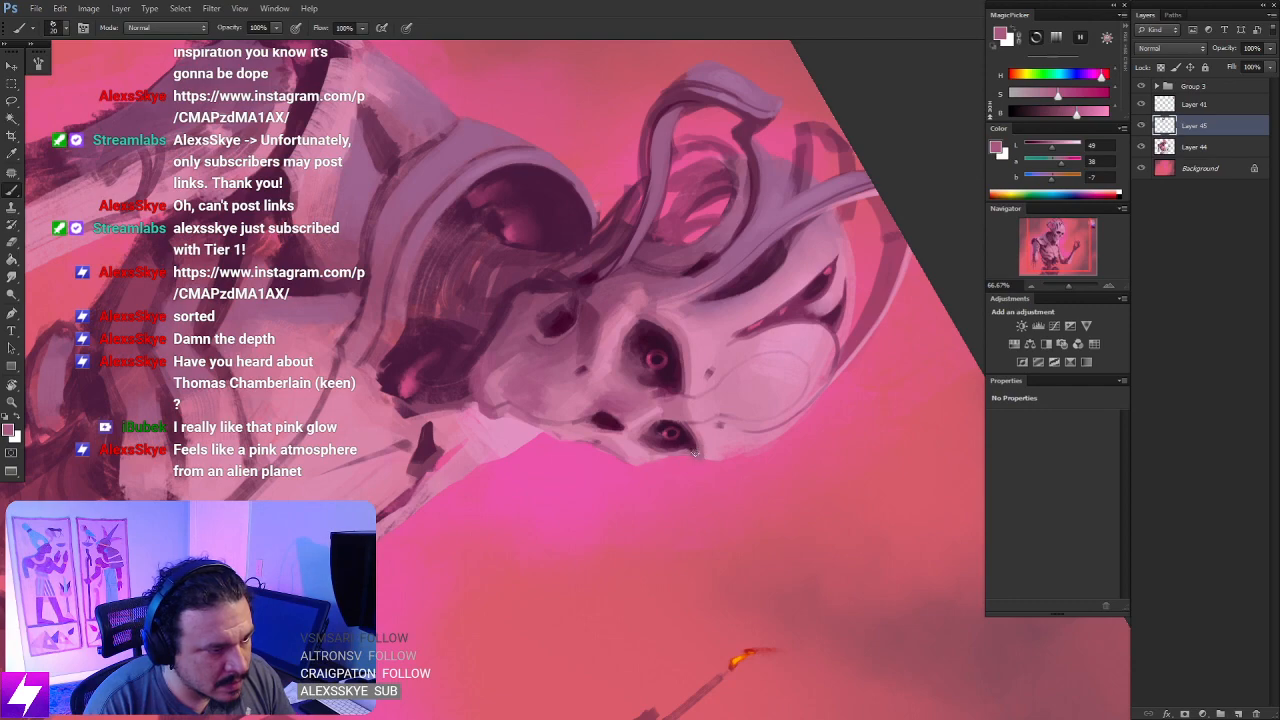
- Return the view upright and deepen the shadows in both eye sockets with dark purples sampled from the face
key("r")
left_click_drag(694, 453, 755, 268)
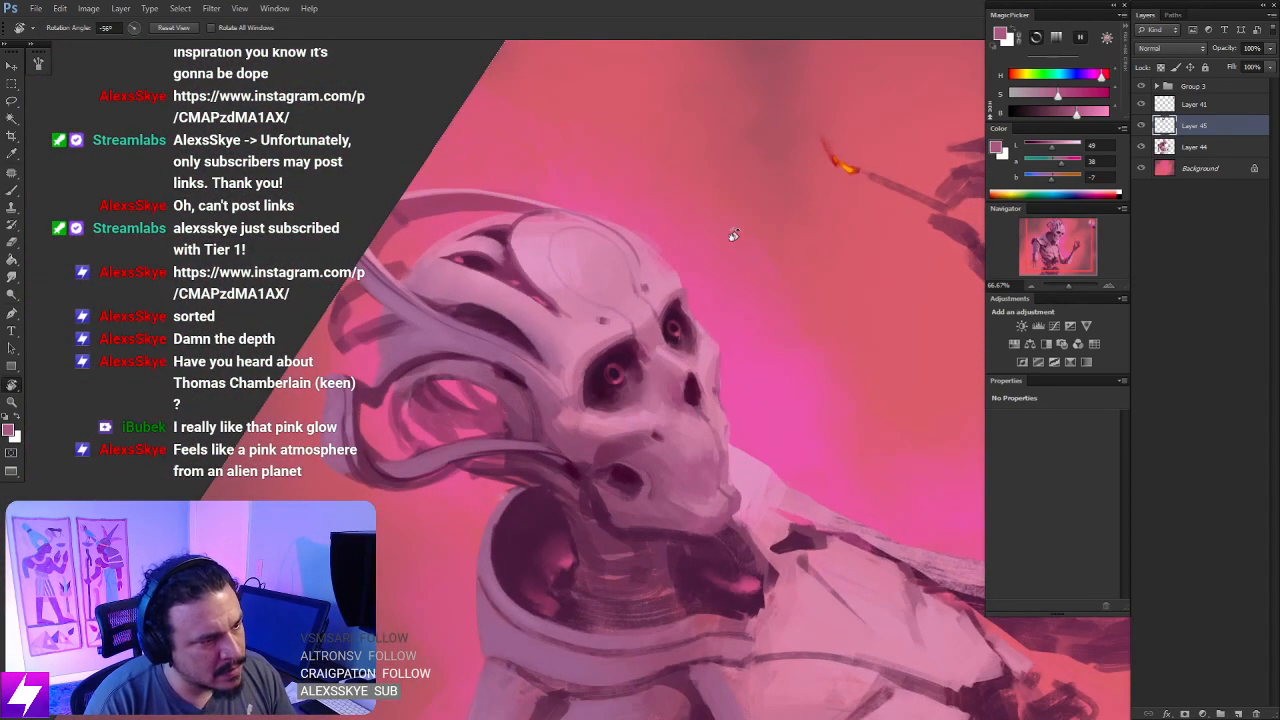
key("b")
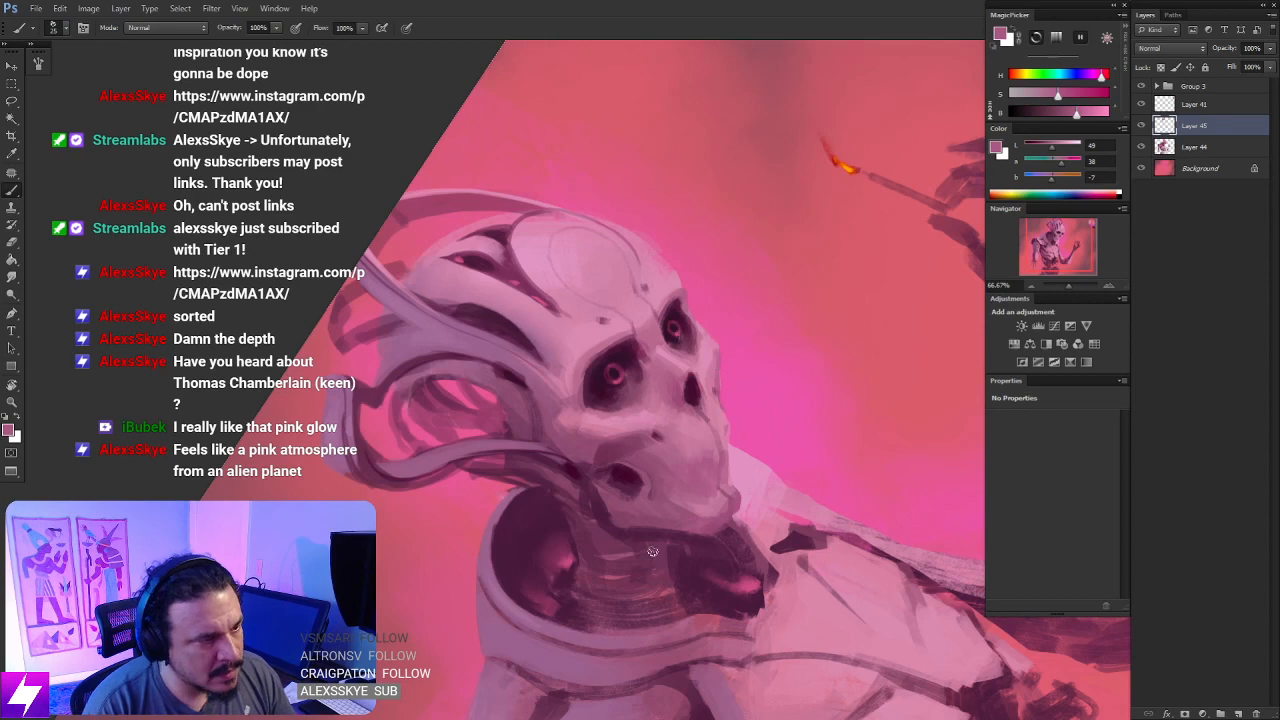
key("ctrl+0")
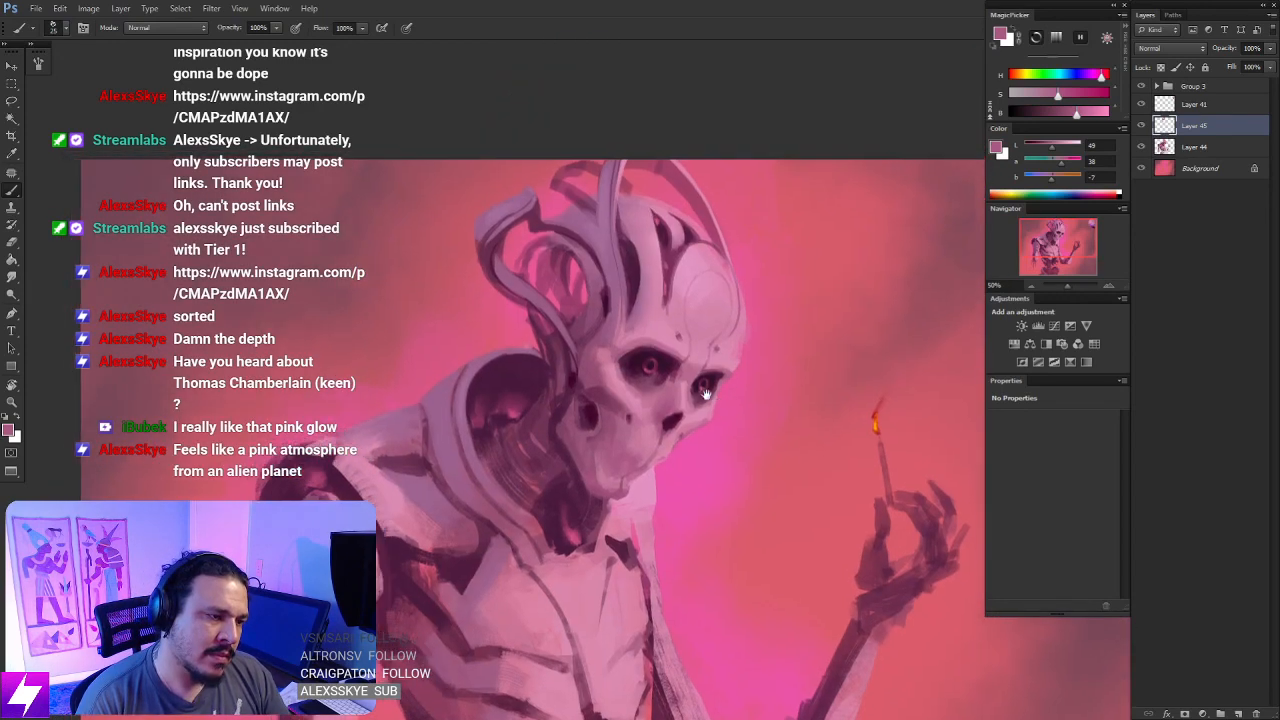
left_click(664, 398, "alt")
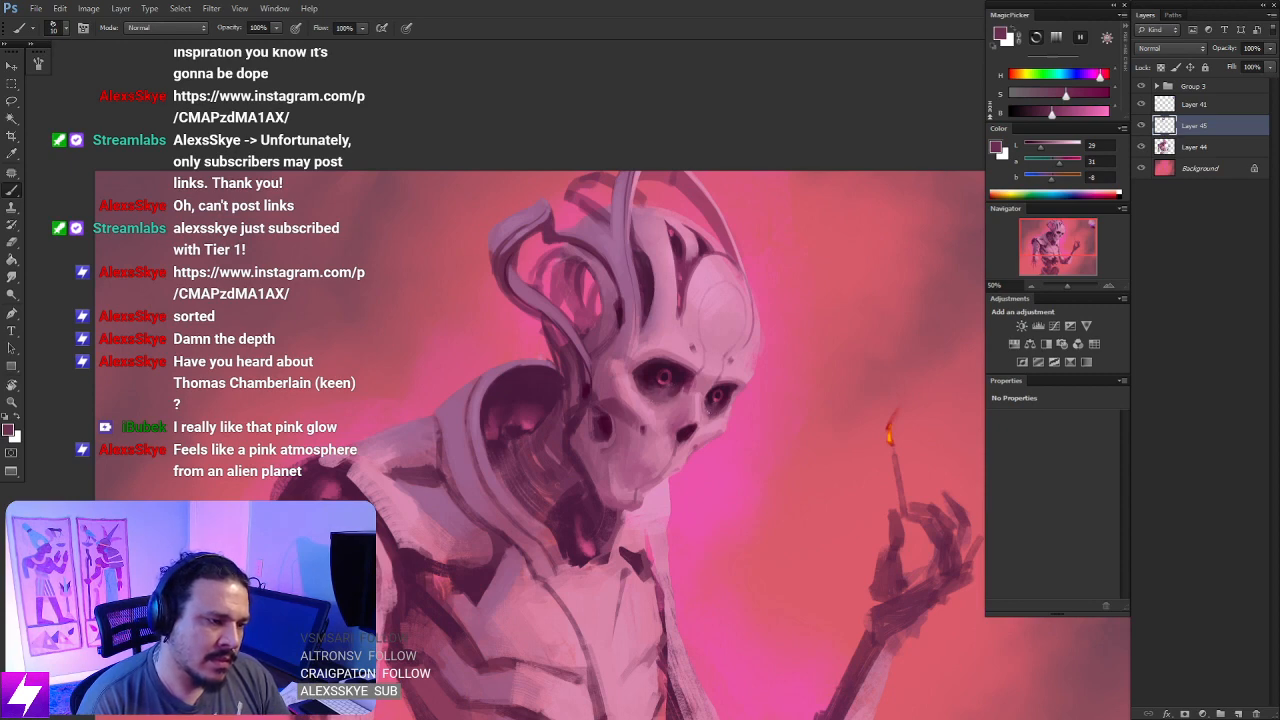
left_click(714, 393, "alt")
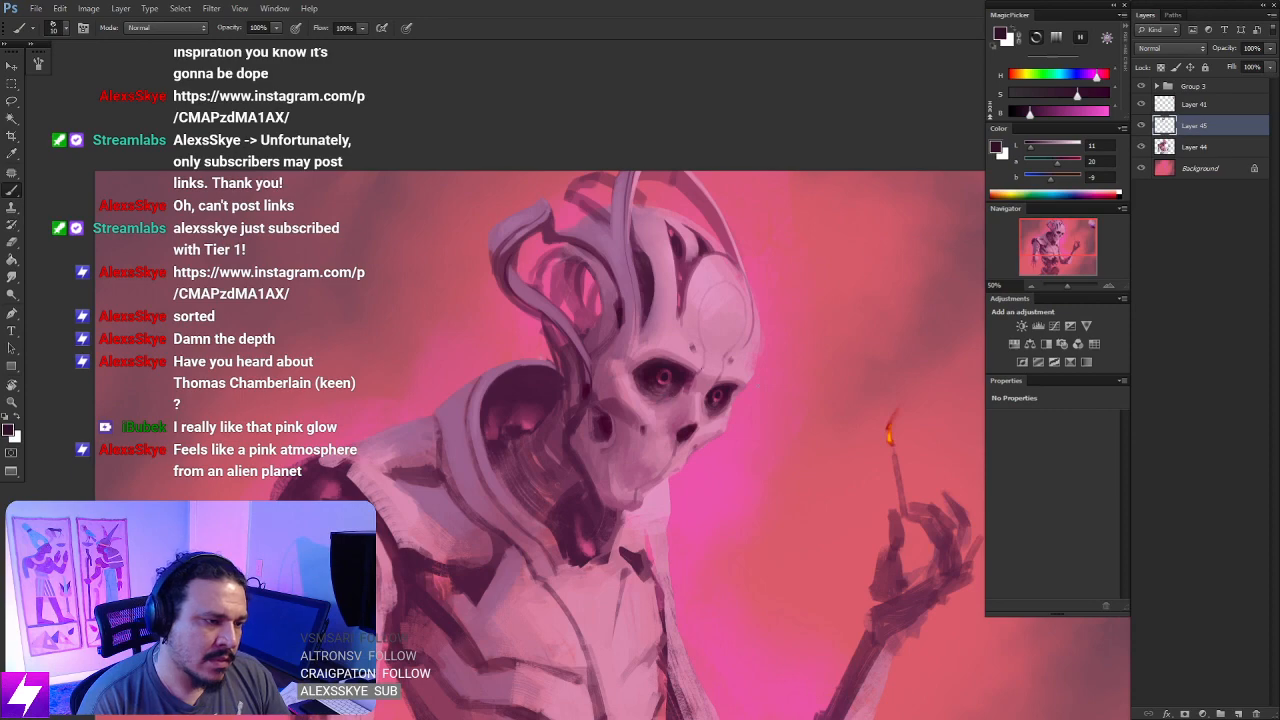
- Sample the bright background pink beside the head and touch up the inner corner of the larger eye socket
key("ctrl+minus")
key("ctrl+plus")
left_click_drag(679, 172, 675, 374)
key("ctrl+plus")
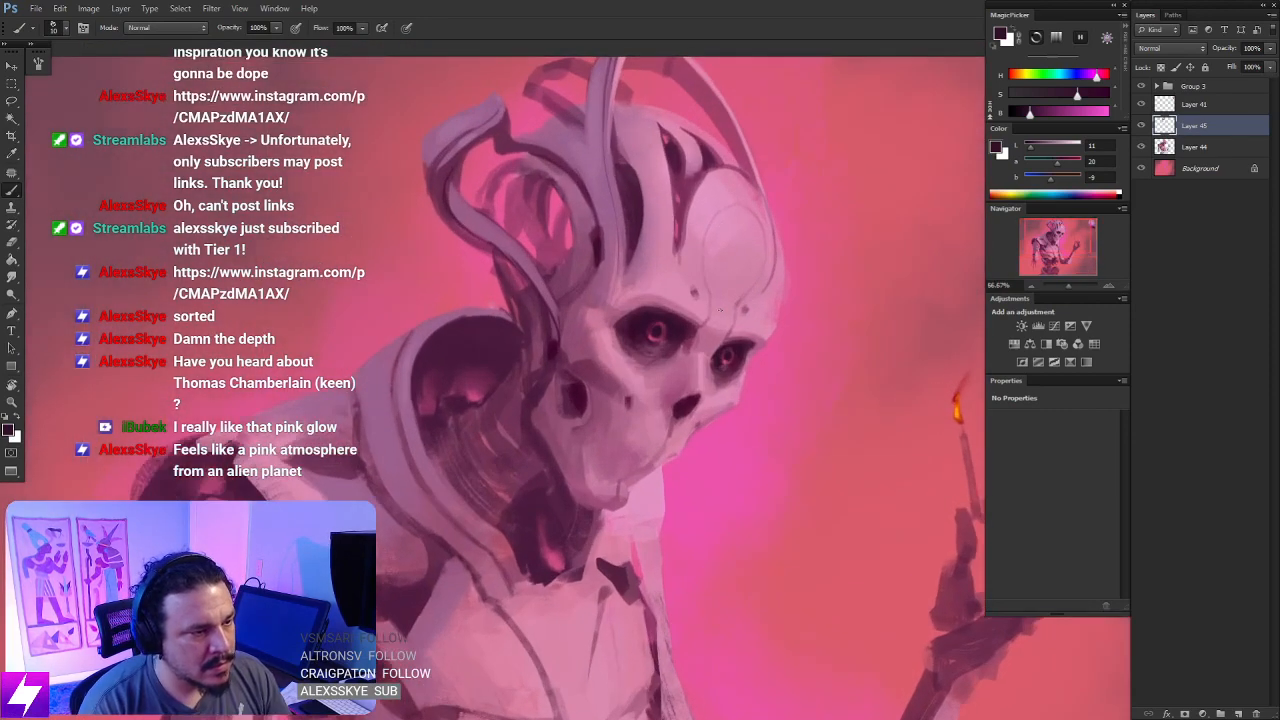
key("ctrl+plus")
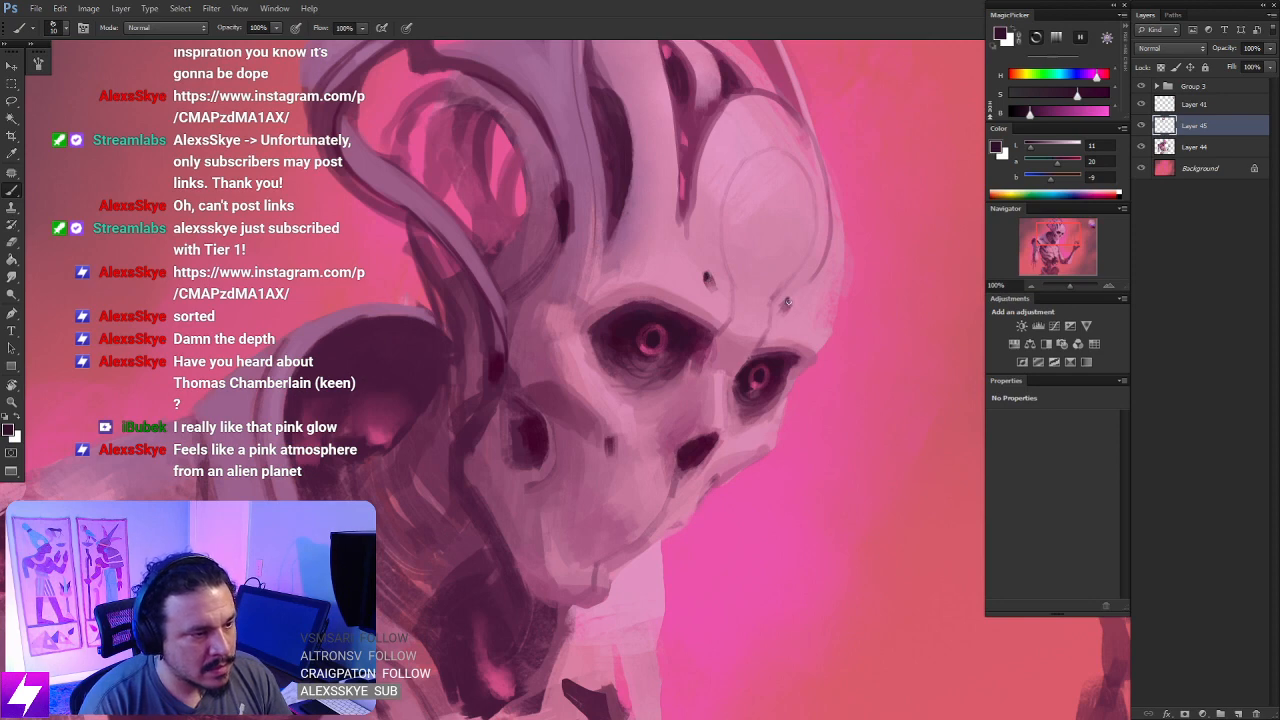
left_click_drag(700, 441, 717, 417)
left_click(871, 313, "alt")
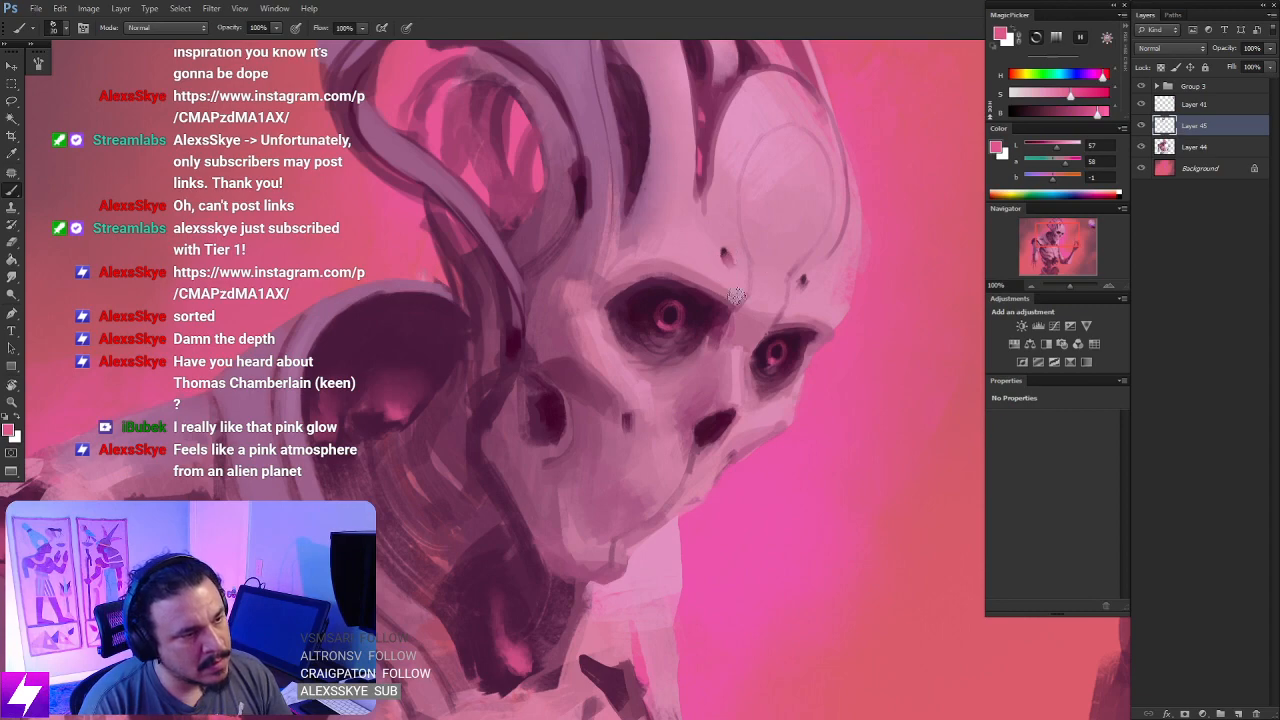
key("ctrl+minus")
key("ctrl+minus")
key("ctrl+minus")
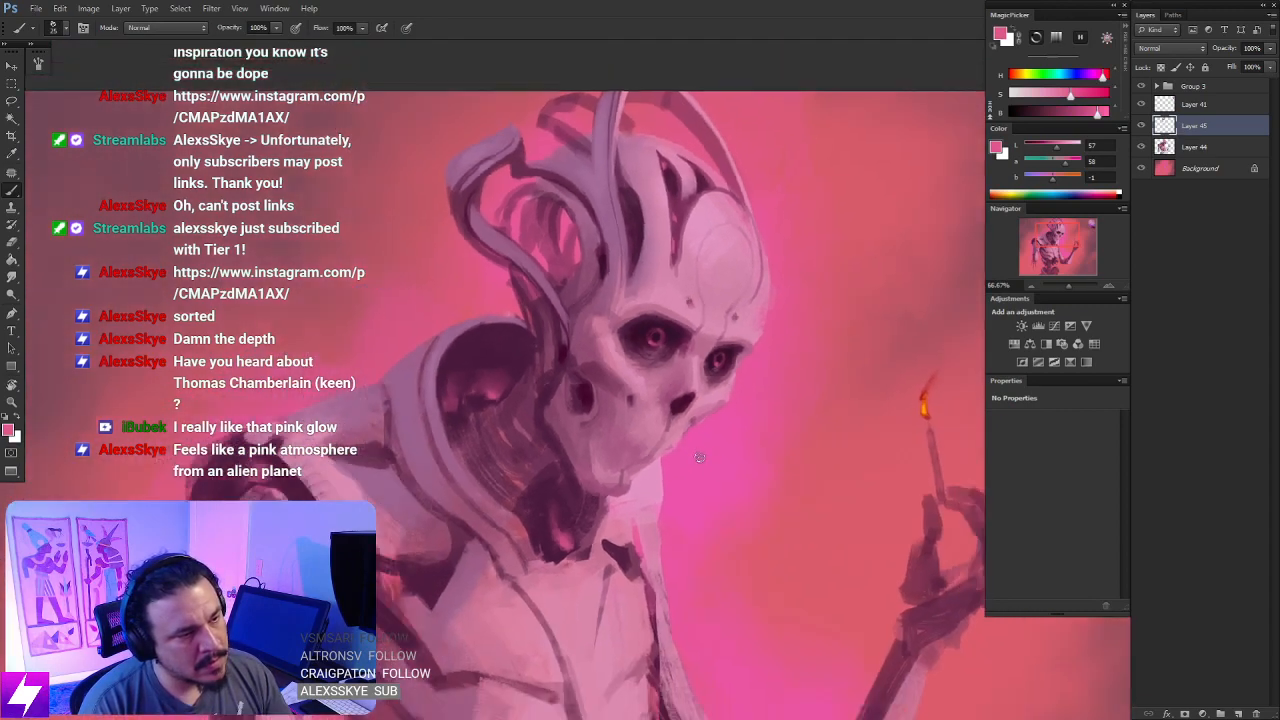
- Sample the nose cavity's dark purple, sharpen the cavity's edge and draw thin frown creases between the eye sockets
key("ctrl+plus")
left_click_drag(704, 188, 714, 322)
key("r")
left_click_drag(757, 358, 700, 337)
key("ctrl+plus")
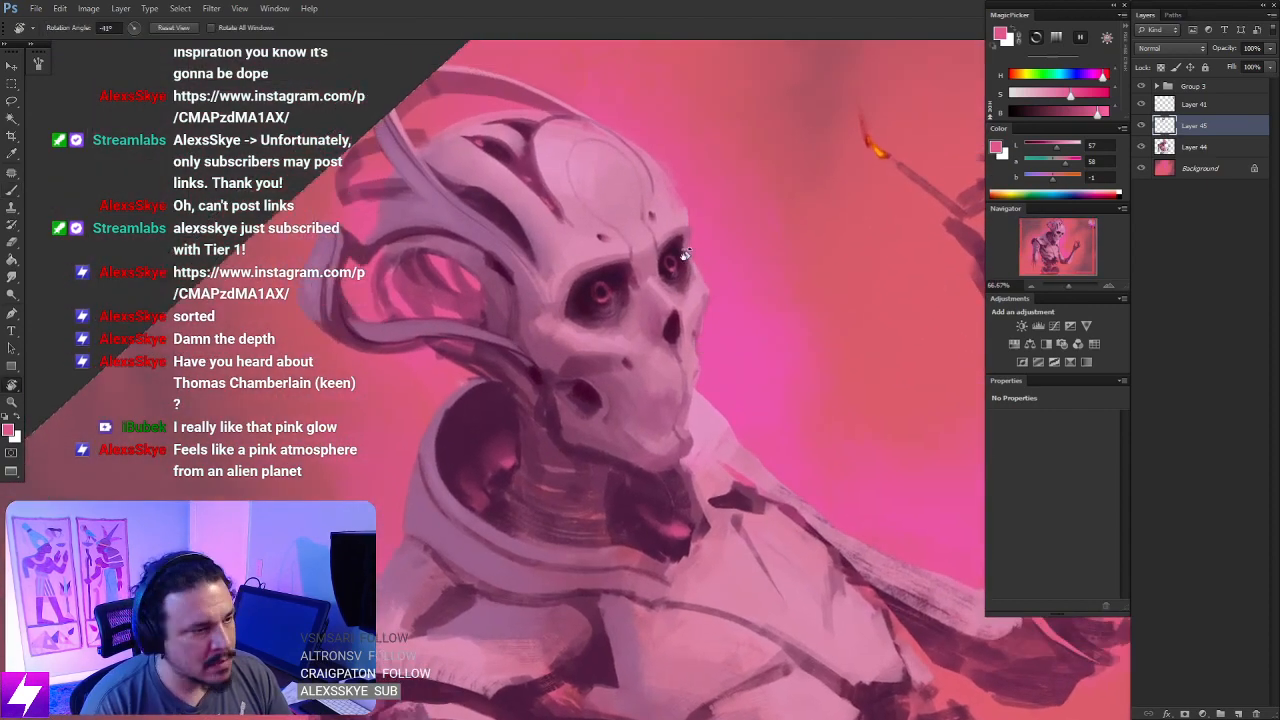
key("ctrl+plus")
left_click_drag(748, 290, 729, 321)
key("b")
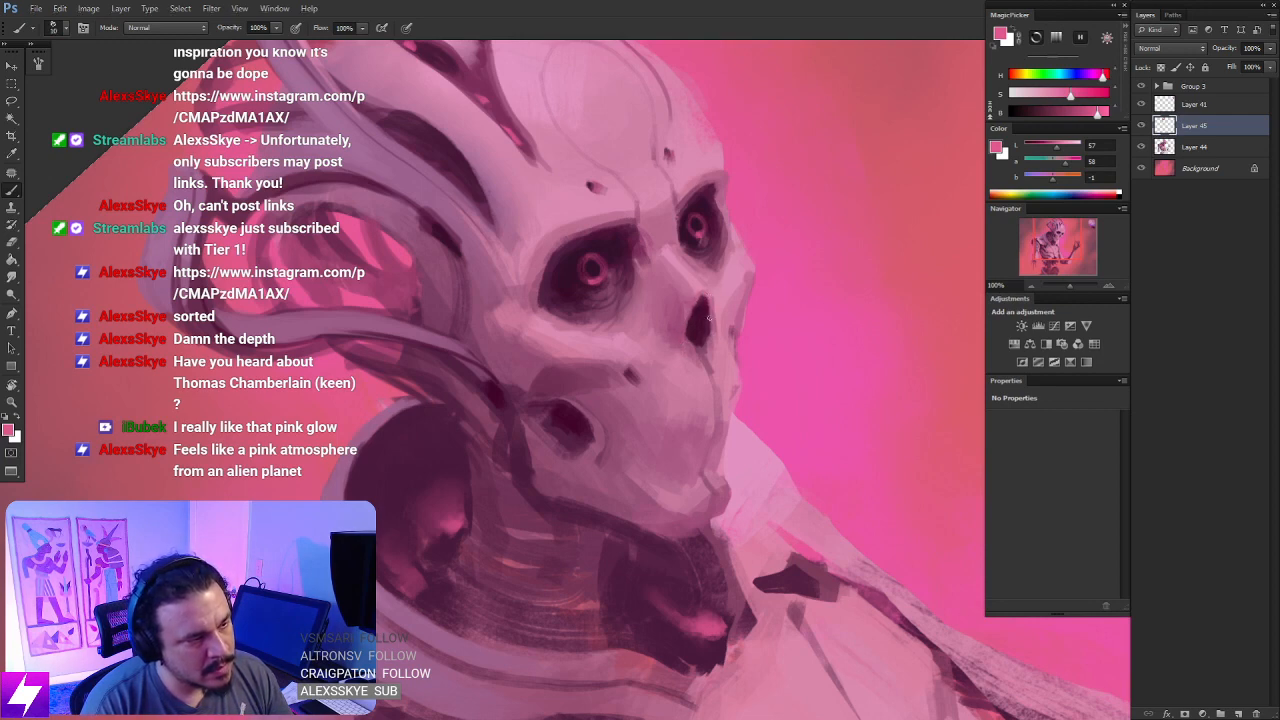
left_click(703, 305, "alt")
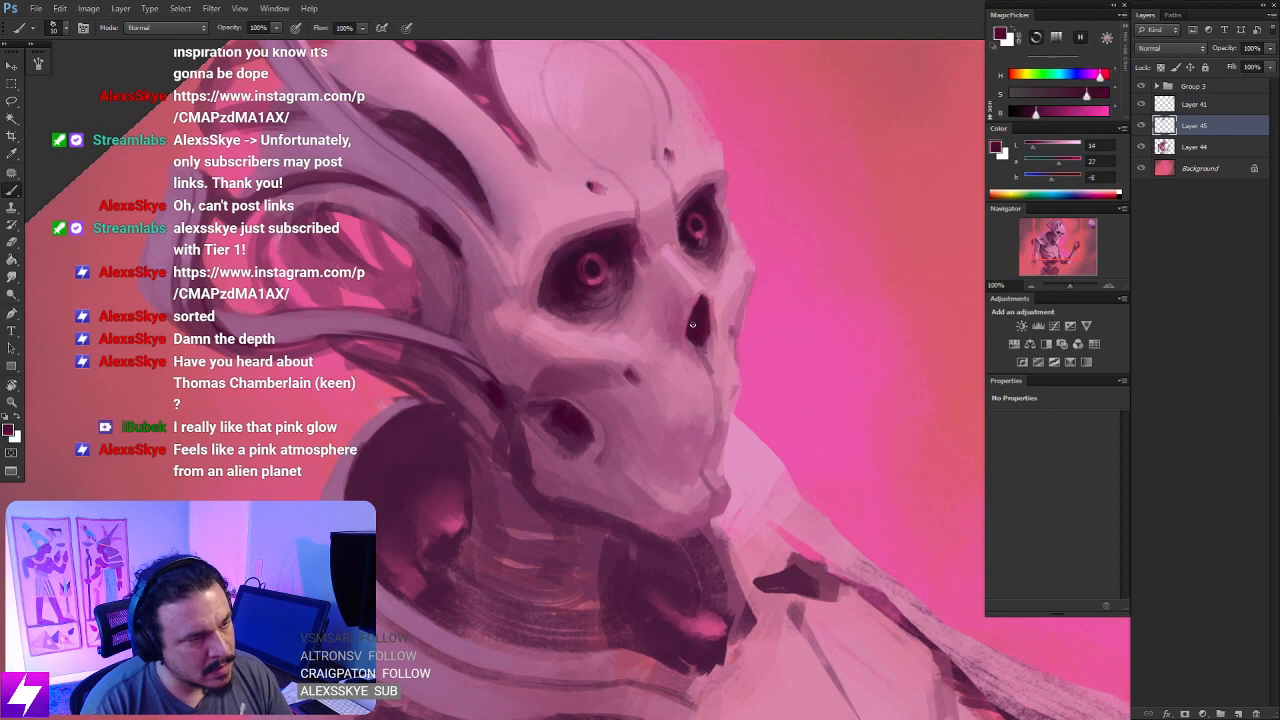
key("Escape")
left_click_drag(755, 299, 747, 313)
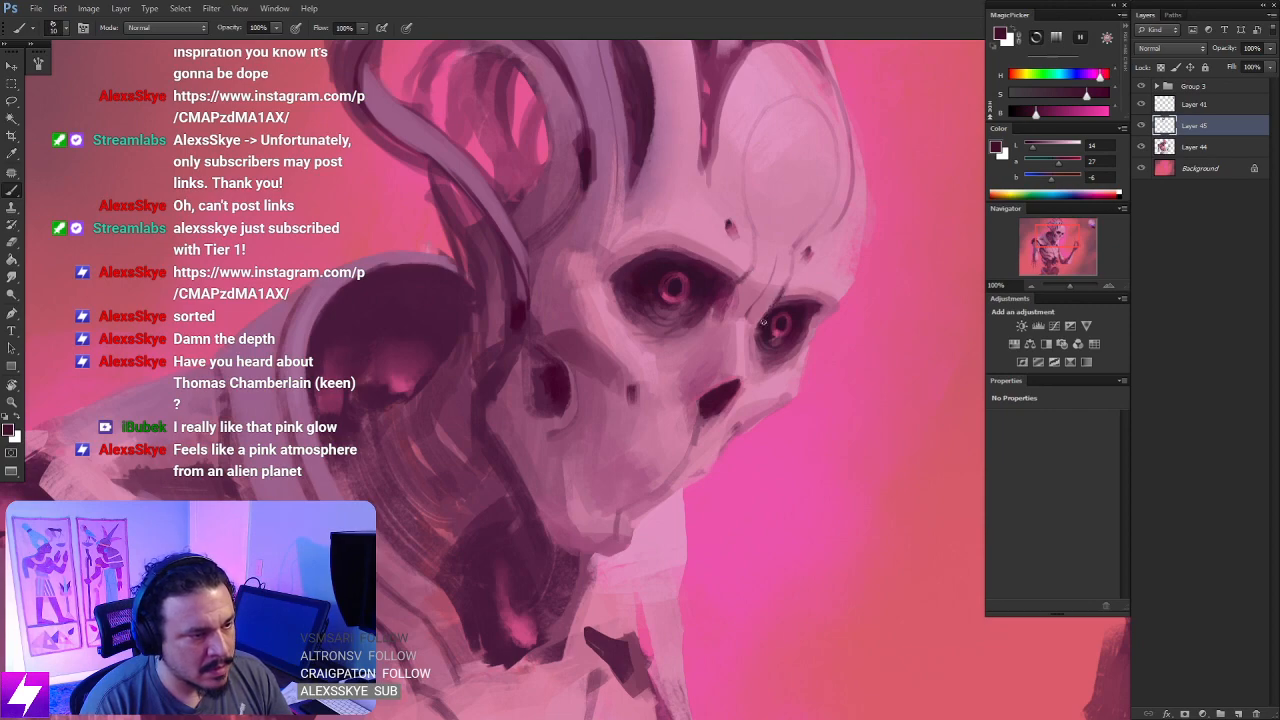
- Blend the creases between the brows and eye sockets with mid purples sampled beside the larger socket
key("ctrl+minus")
key("r")
left_click_drag(774, 389, 769, 314)
key("ctrl+plus")
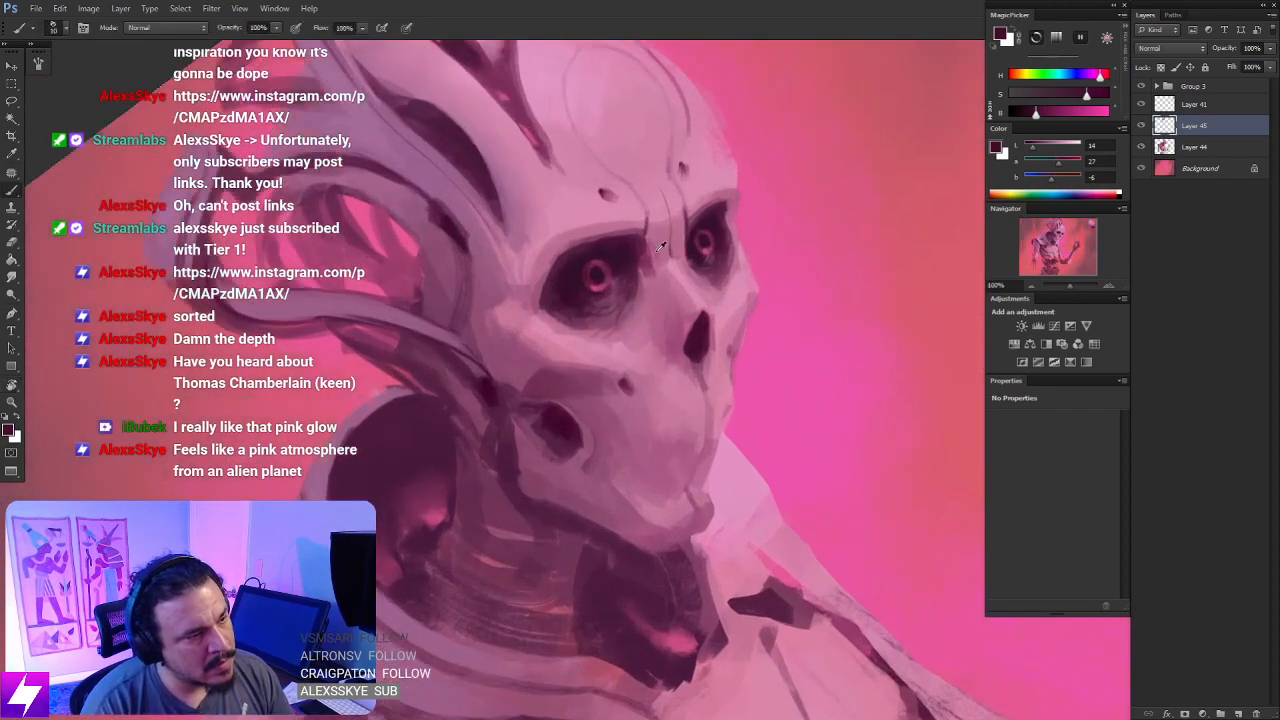
left_click(652, 248, "alt")
key("r")
left_click_drag(651, 235, 644, 245)
left_click(628, 252, "alt")
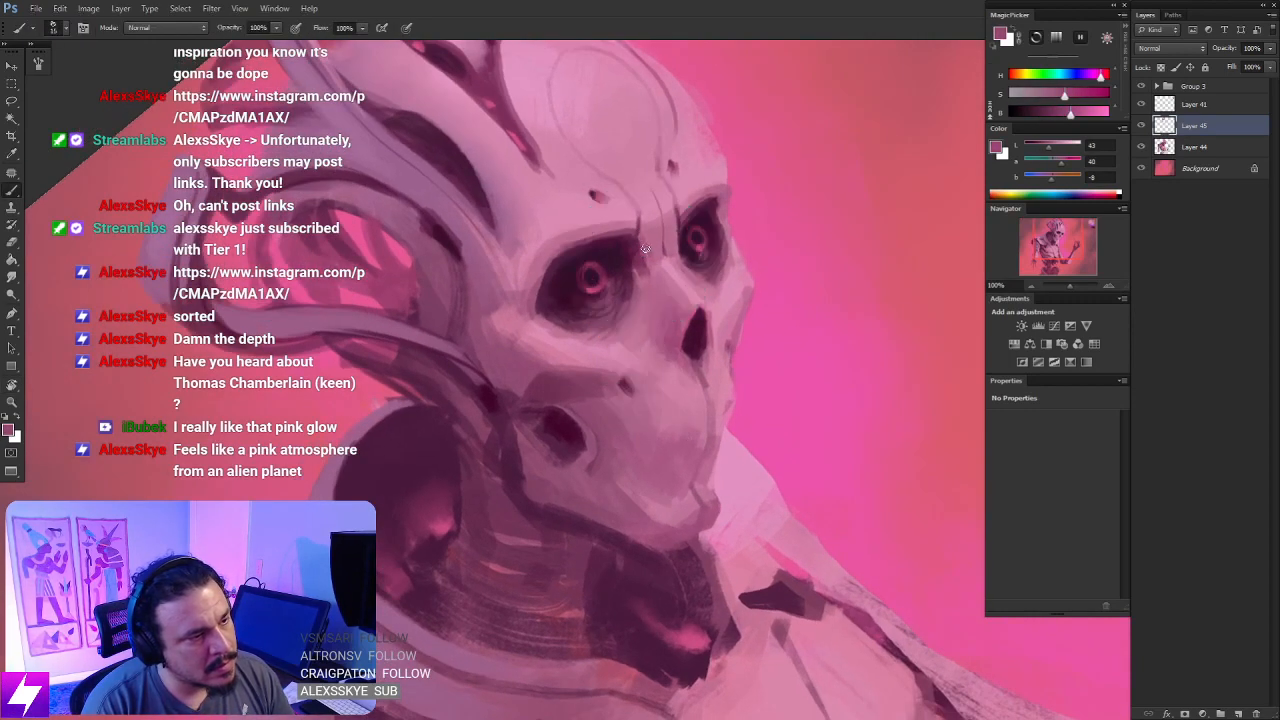
left_click(643, 255, "alt")
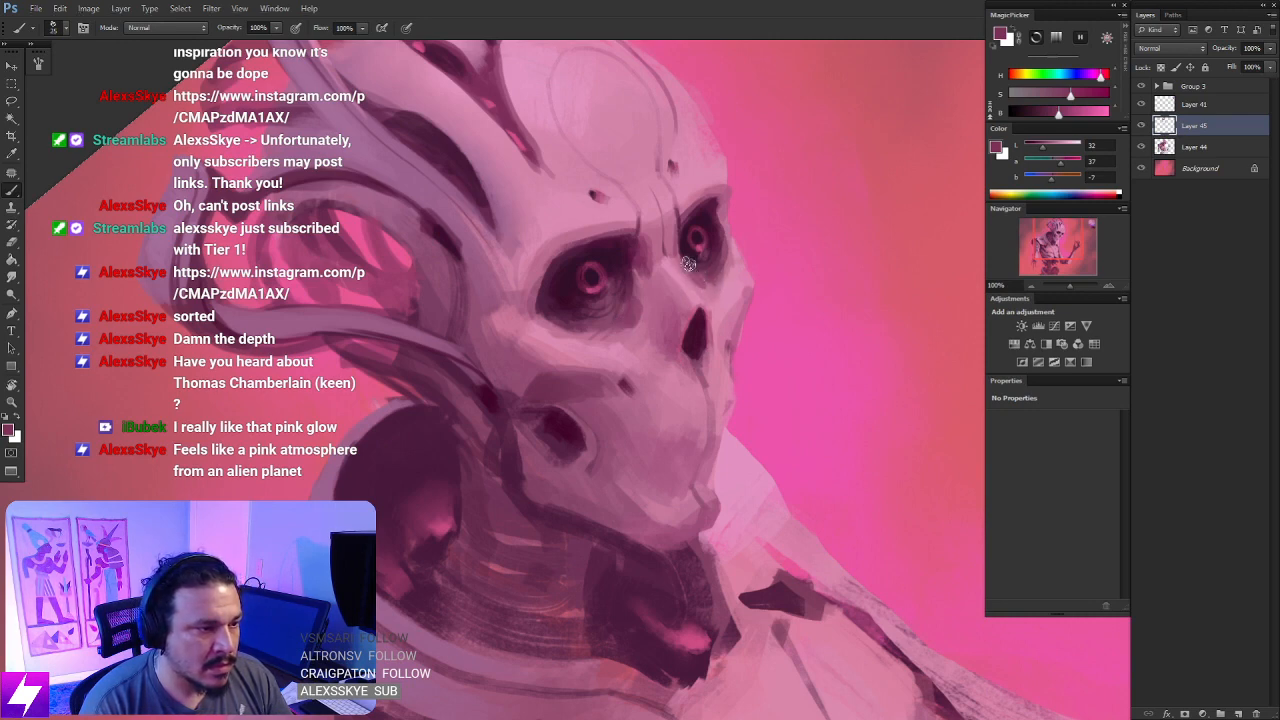
- Reset the view rotation and flip the canvas back to its original orientation
key("ctrl+minus")
key("ctrl+minus")
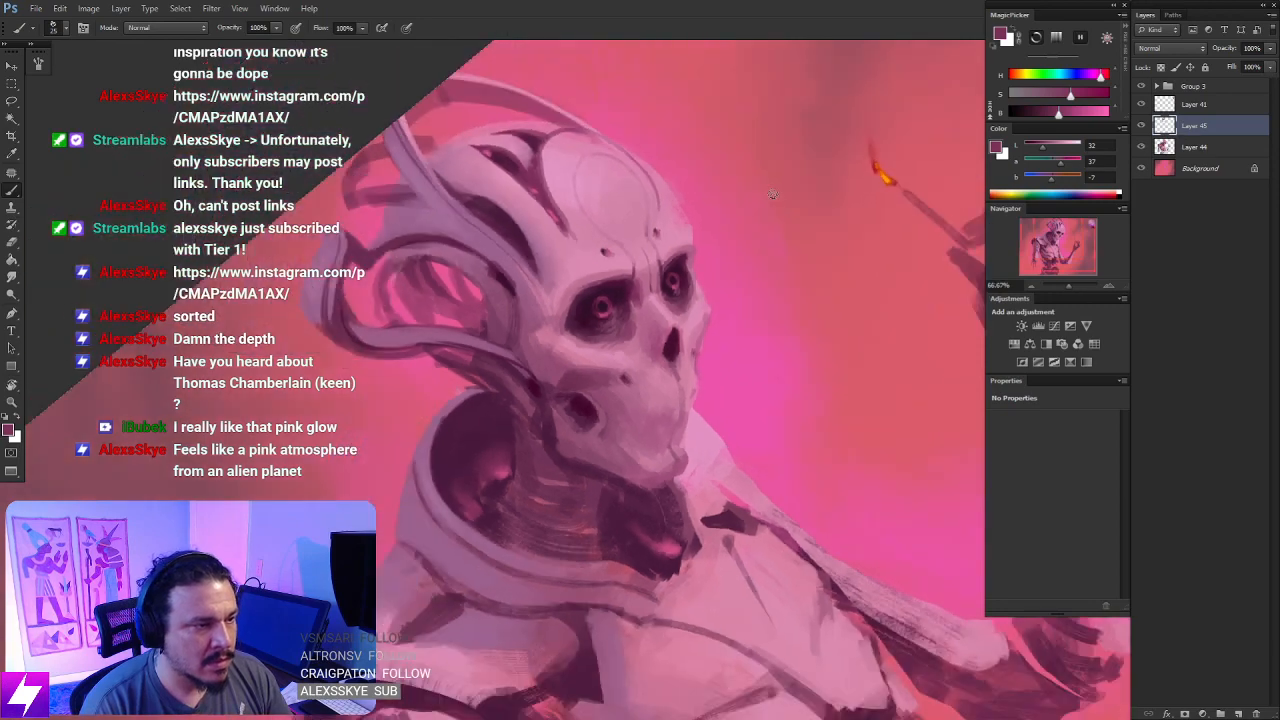
key("ctrl+minus")
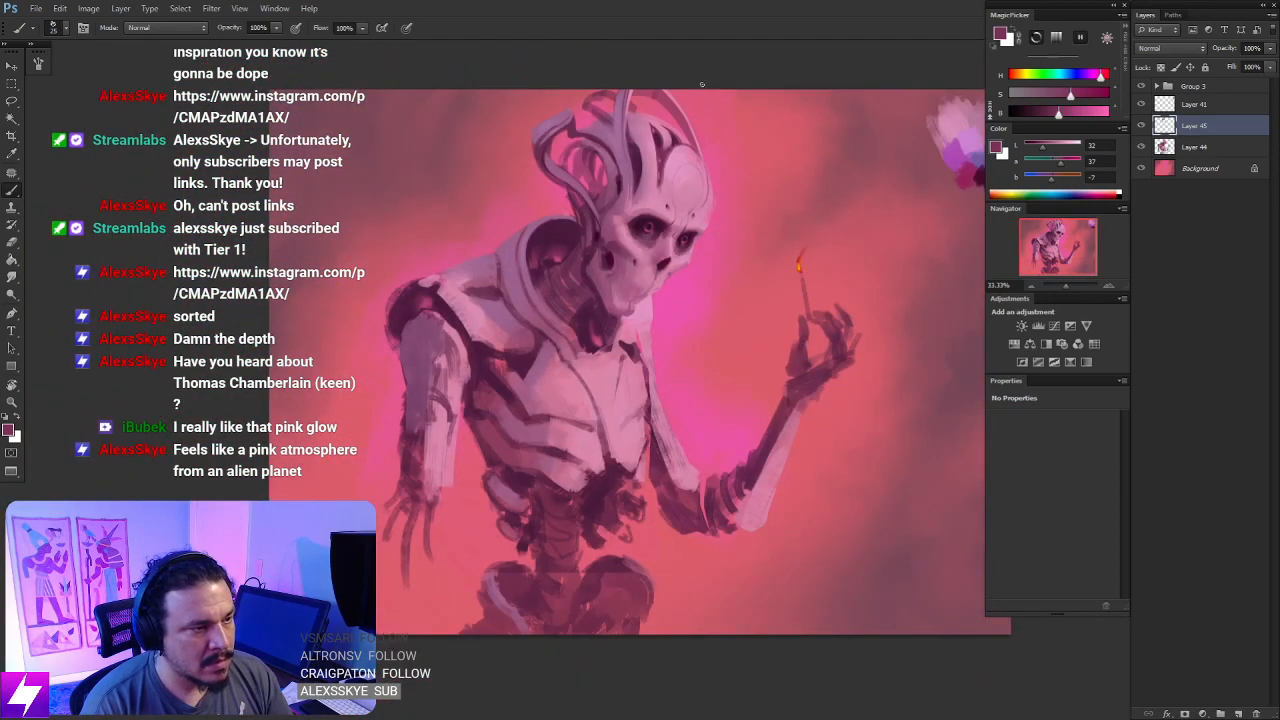
key("ctrl+plus")
key("ctrl+plus")
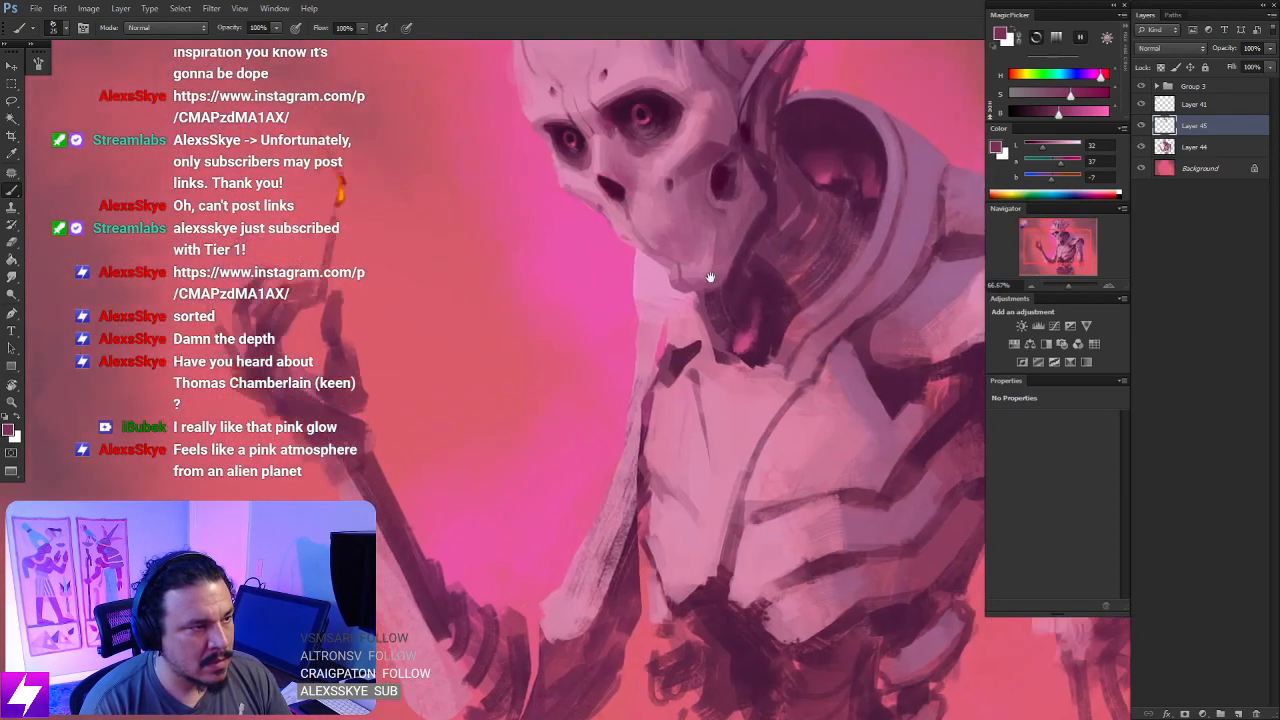
left_click_drag(699, 226, 718, 283)
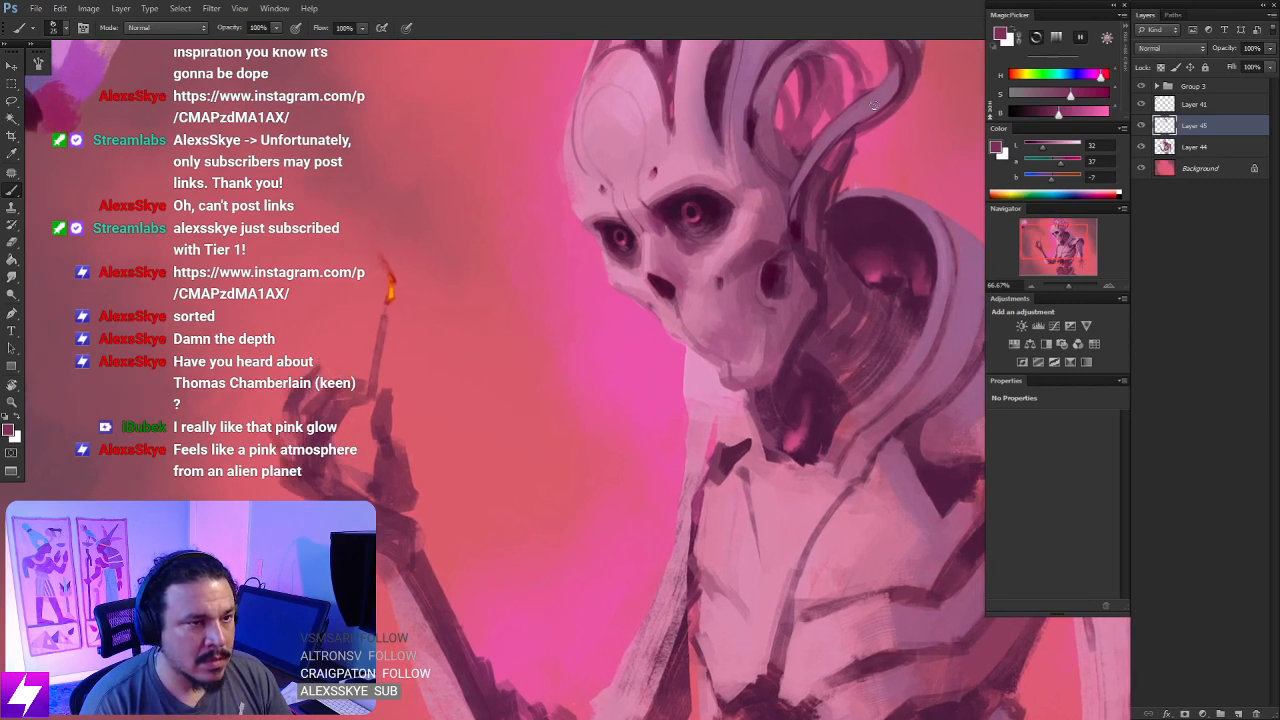
- Sample the match flame's orange, shift it to a pale yellow and paint a bright core in the flame
left_click(392, 291, "alt")
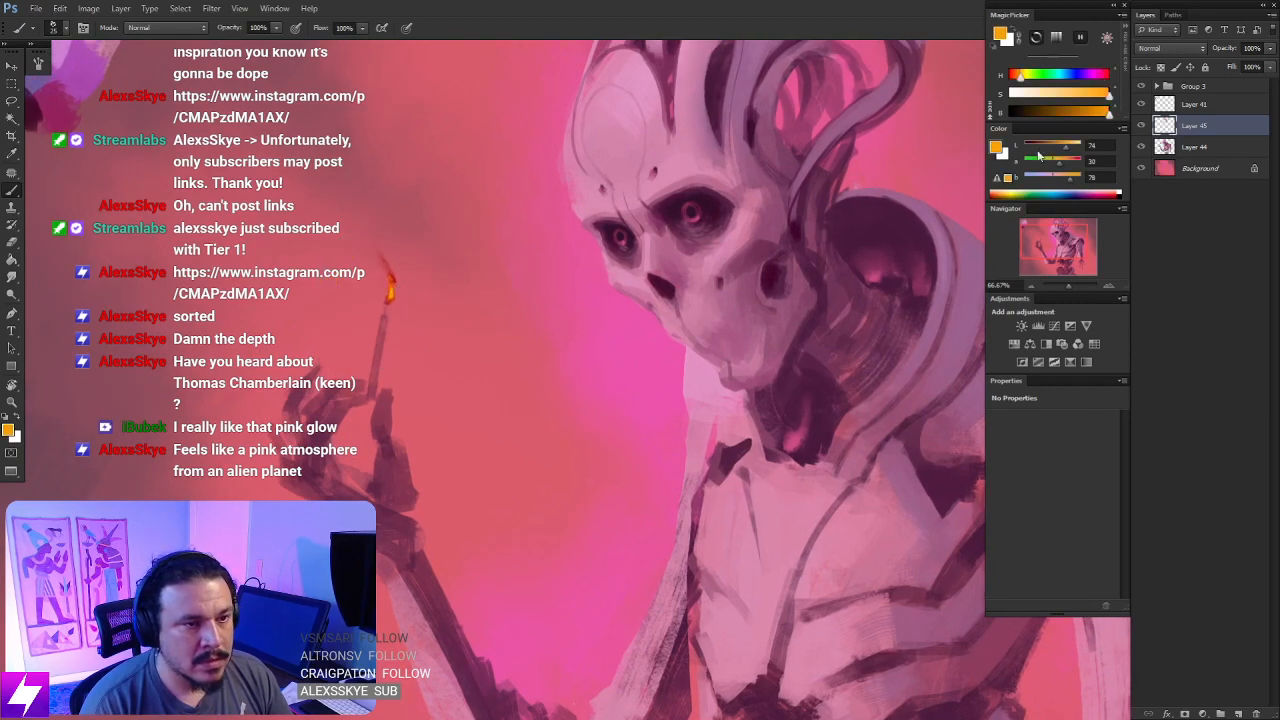
left_click(1023, 78)
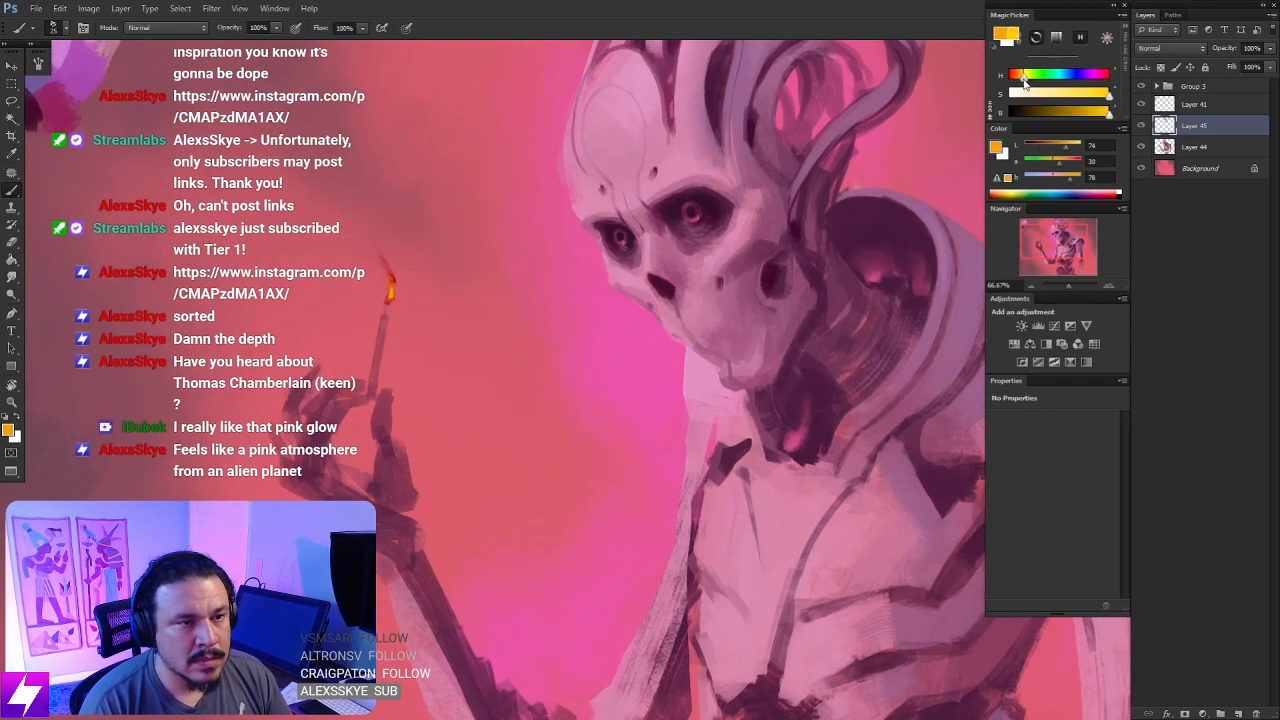
left_click_drag(1104, 93, 1043, 95)
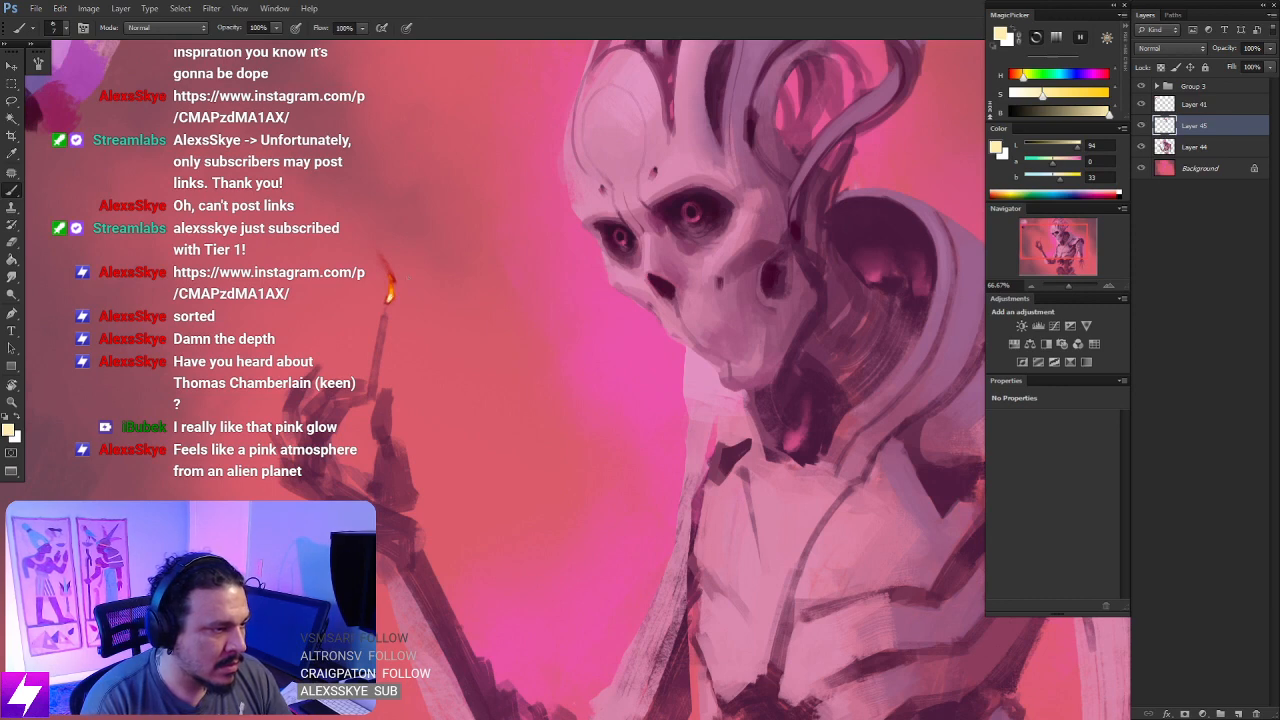
left_click_drag(638, 238, 620, 281)
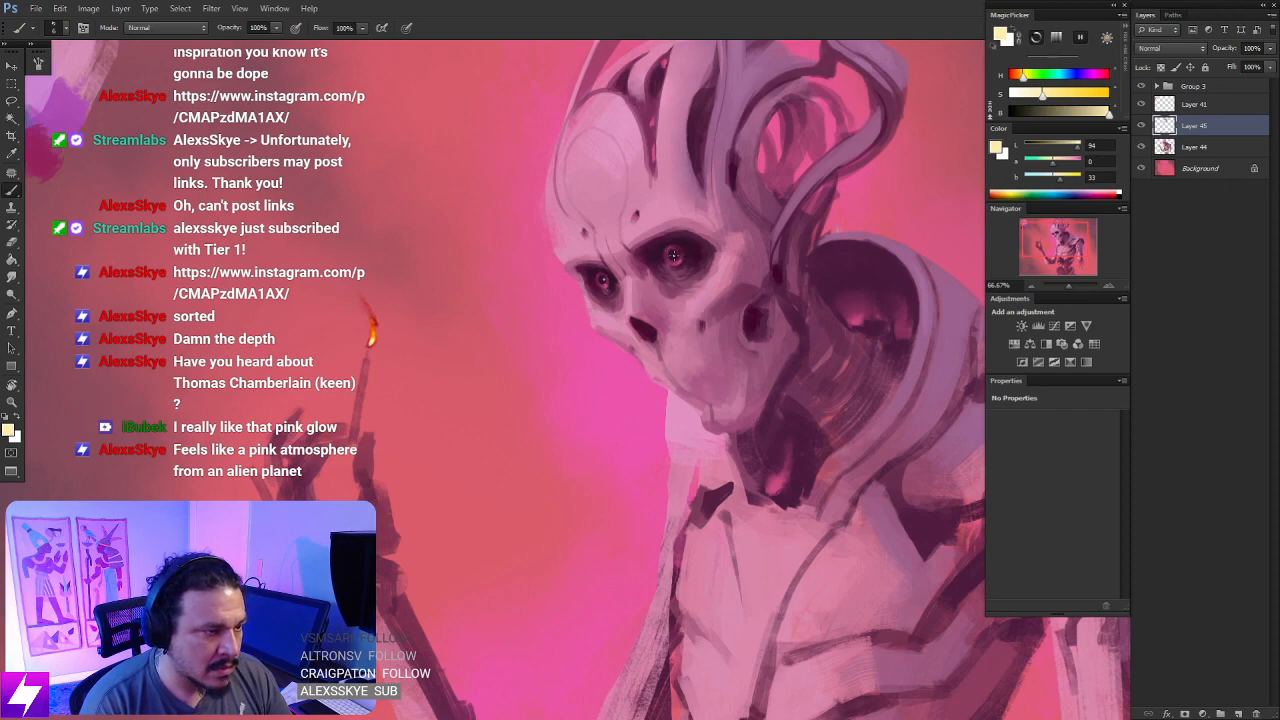
- Shift the pale yellow to a light peach pink, choose another brush preset and dot tiny highlights in both eyes
key("ctrl+minus")
key("ctrl+minus")
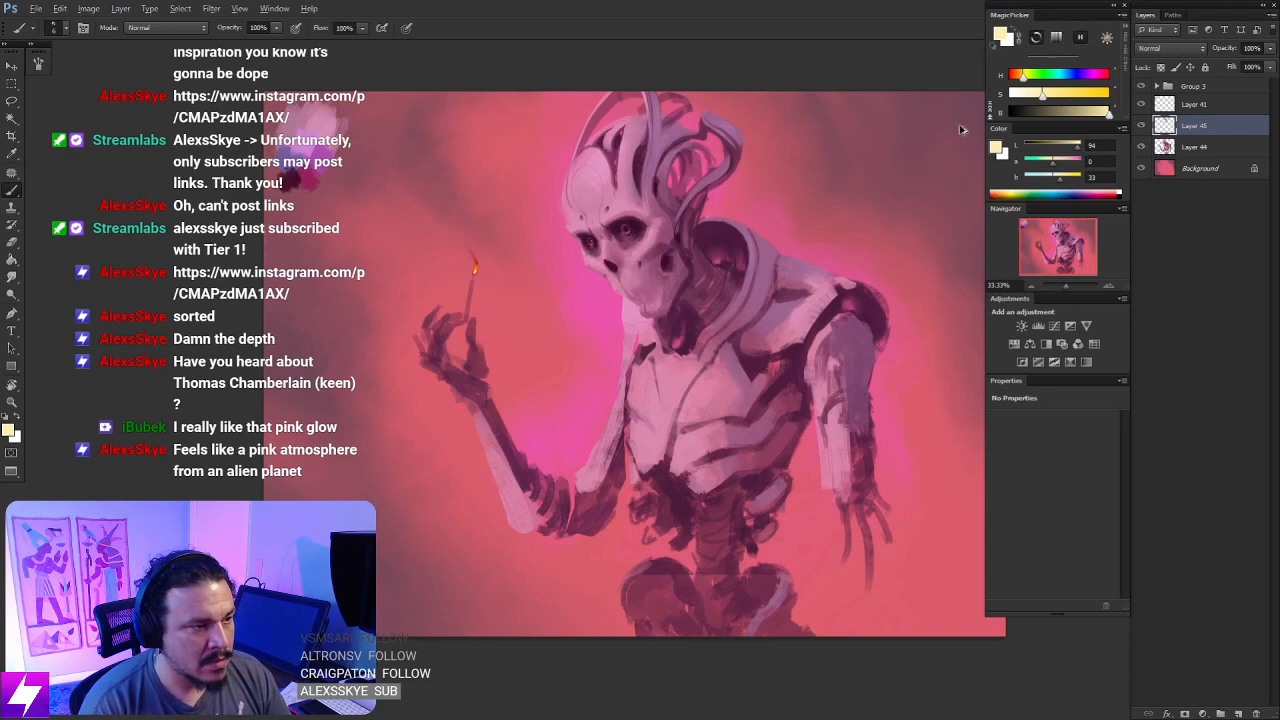
left_click(1020, 78)
left_click_drag(1019, 78, 1012, 77)
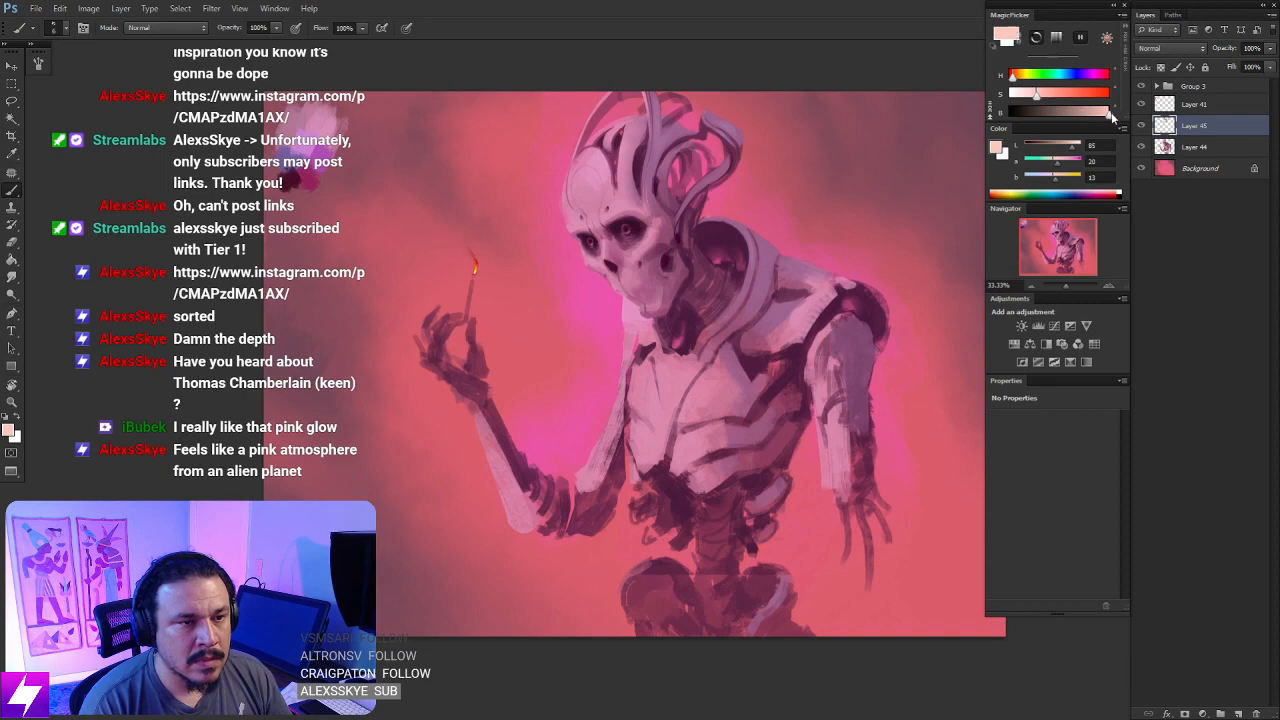
key("ctrl+plus")
key("ctrl+plus")
left_click_drag(707, 210, 665, 326)
key("ctrl+plus")
left_click_drag(646, 185, 645, 318)
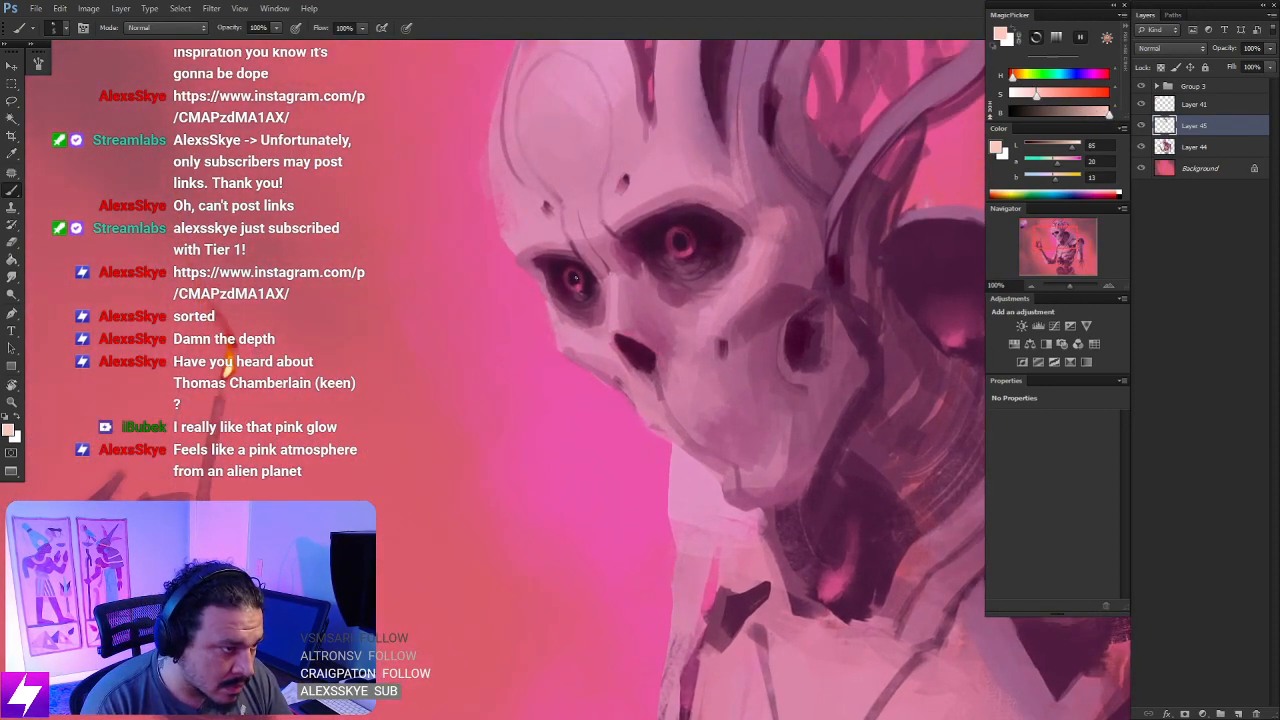
right_click(523, 231)
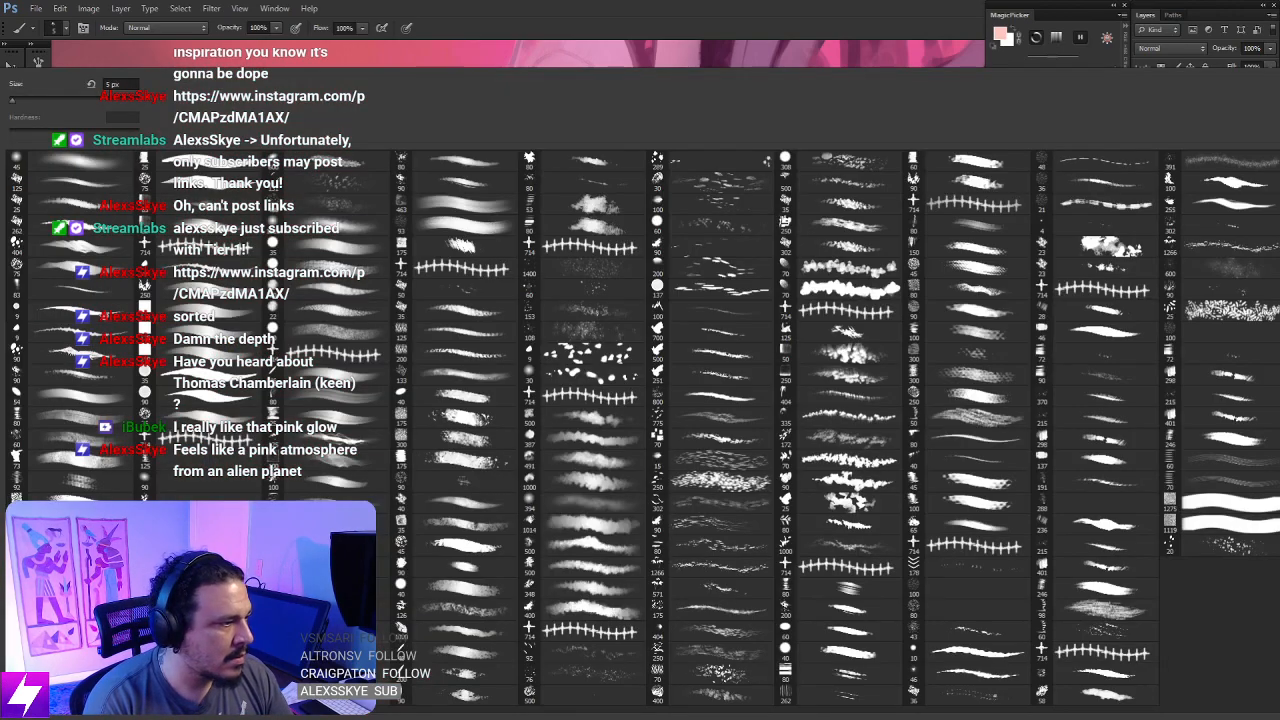
double_click(105, 317)
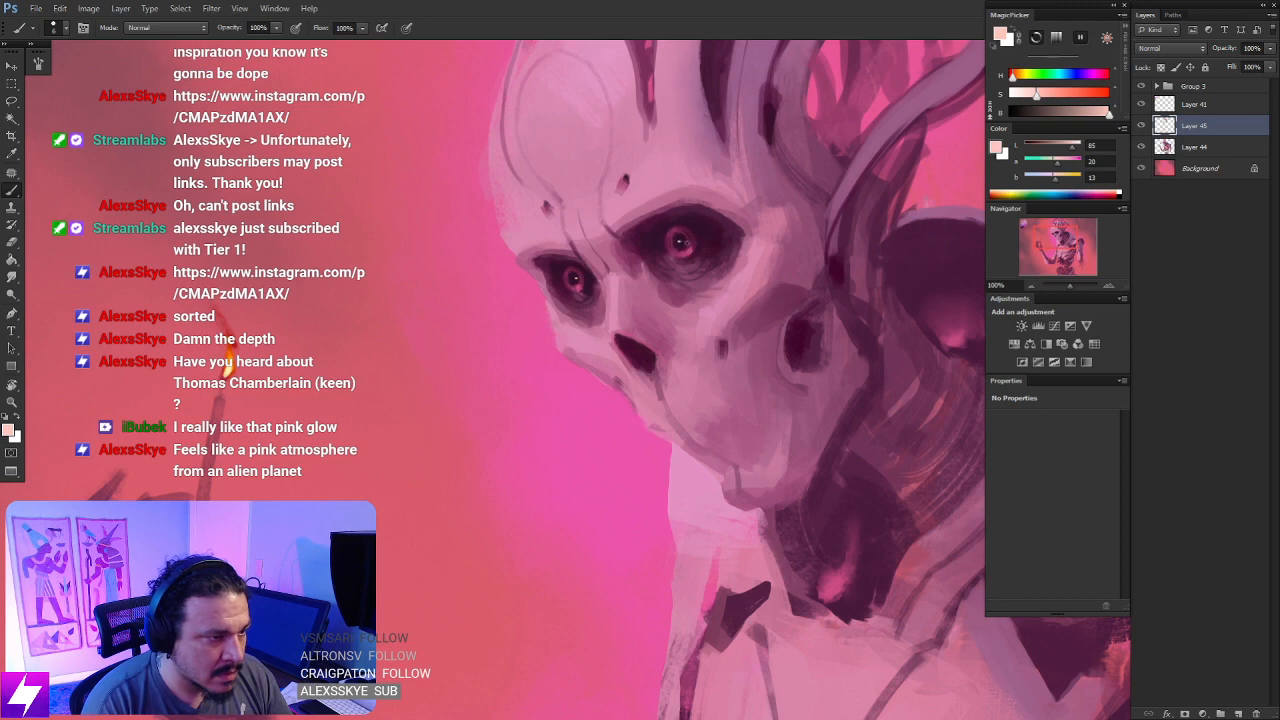
- Flip the canvas horizontally to check the figure and frame the mirrored head
key("ctrl+minus")
key("ctrl+minus")
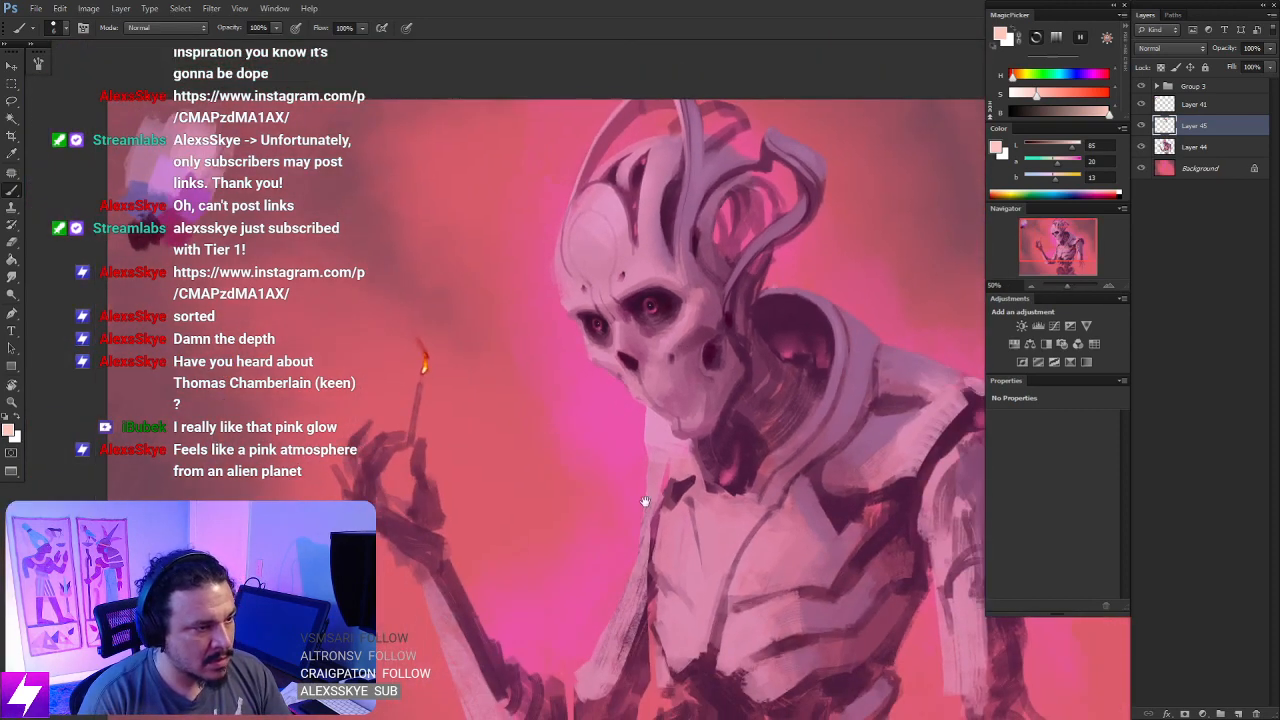
left_click_drag(670, 548, 620, 525)
key("ctrl+minus")
key("ctrl+minus")
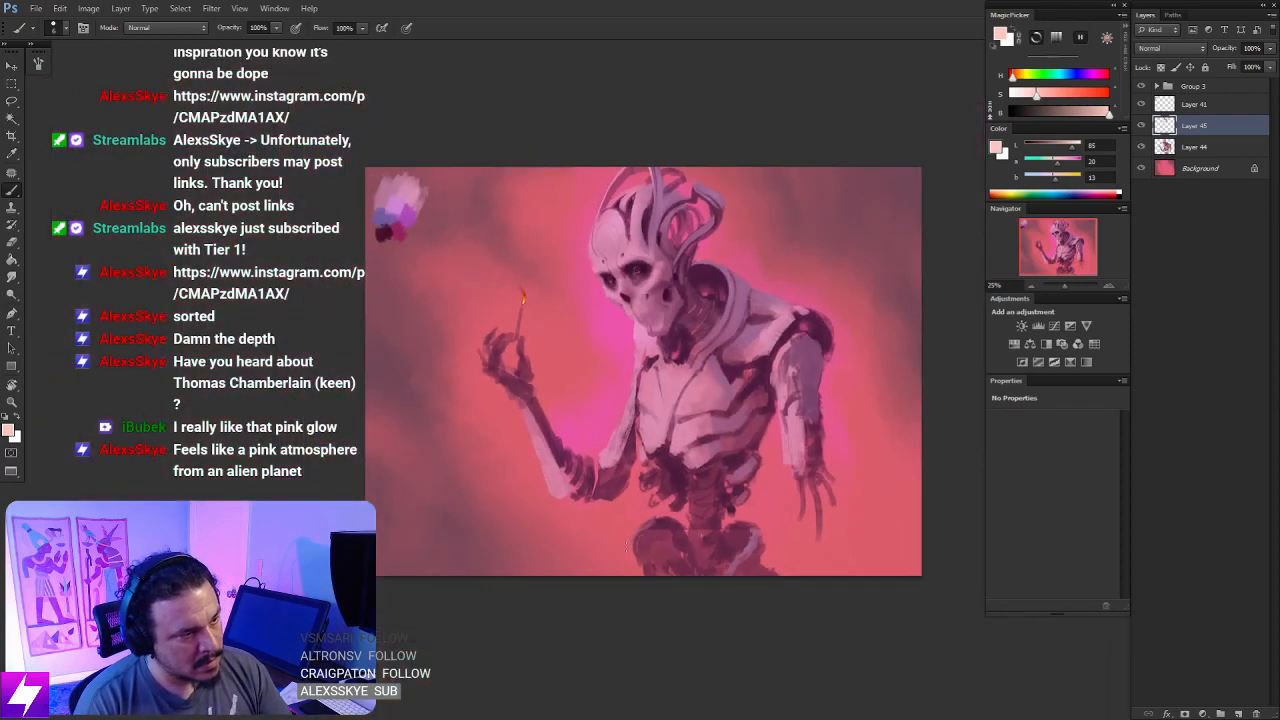
key("ctrl+shift+h")
key("ctrl+plus")
left_click_drag(655, 368, 694, 437)
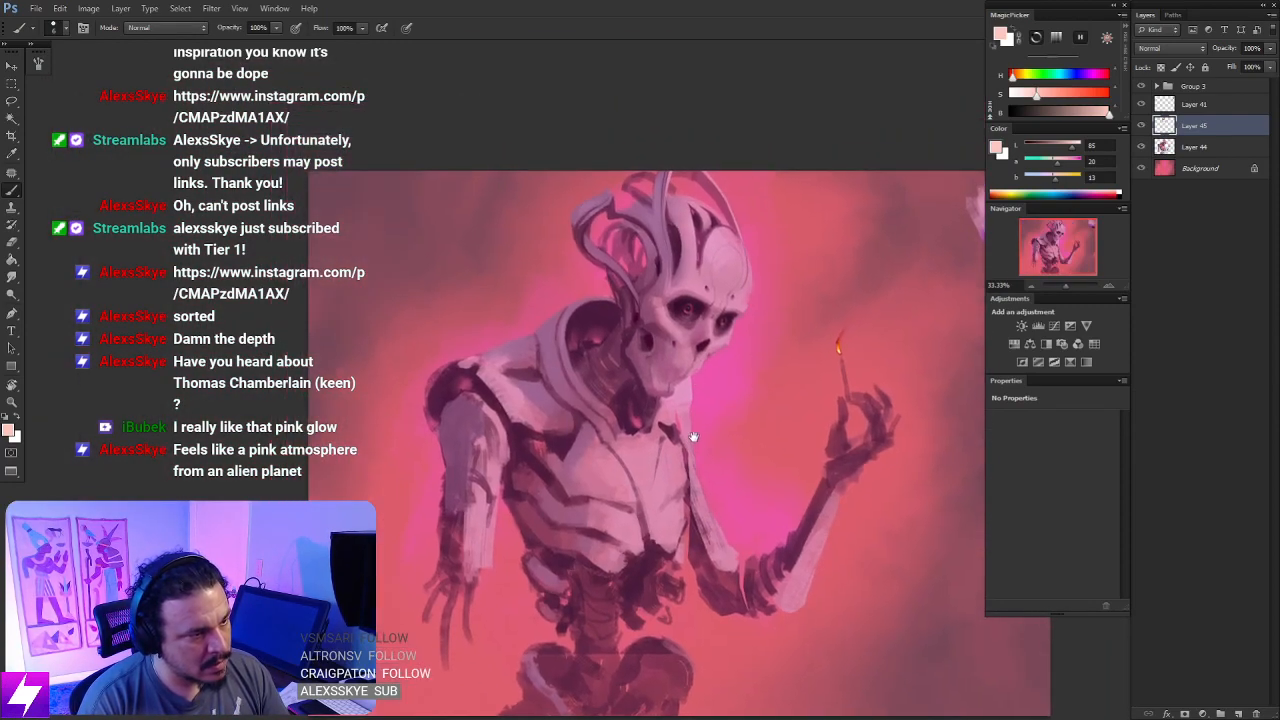
key("ctrl+plus")
key("ctrl+plus")
left_click_drag(739, 340, 706, 391)
left_click_drag(743, 312, 717, 403)
- Sample the forehead plate's pink, shift it to a pale lavender and brush a highlight onto the plate's upper part
left_click(718, 259, "alt")
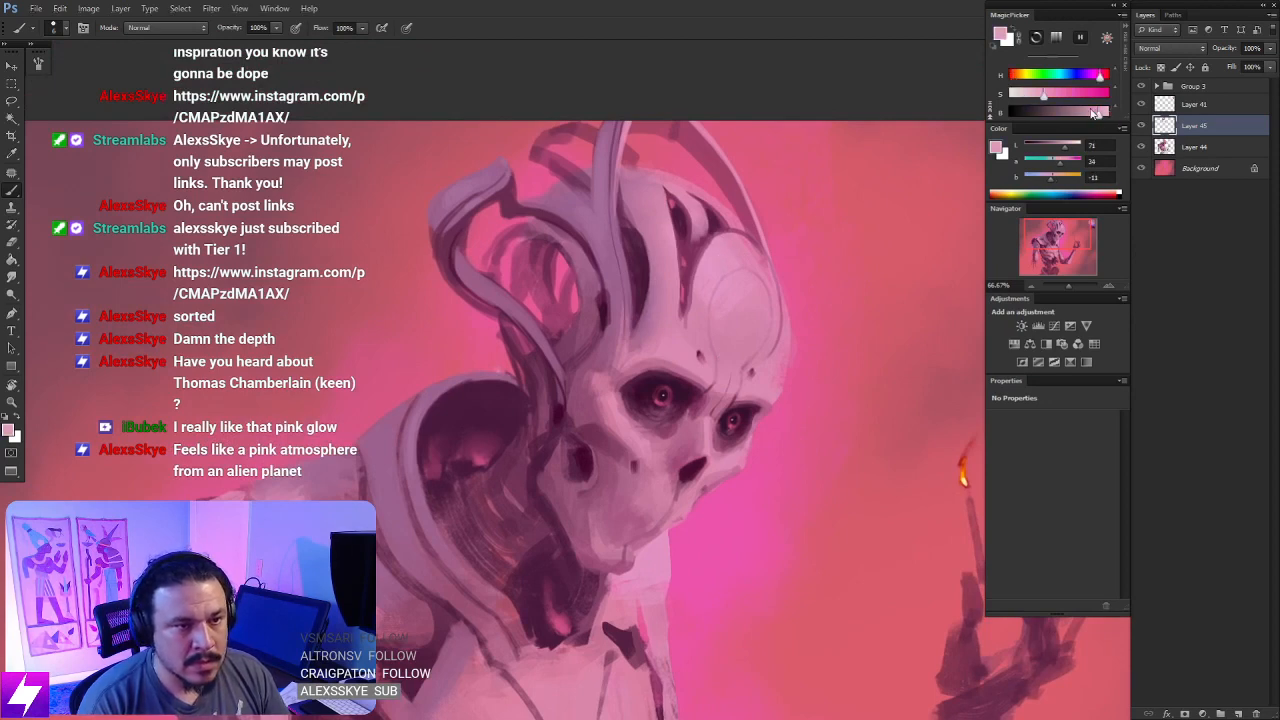
left_click_drag(1044, 96, 1089, 78)
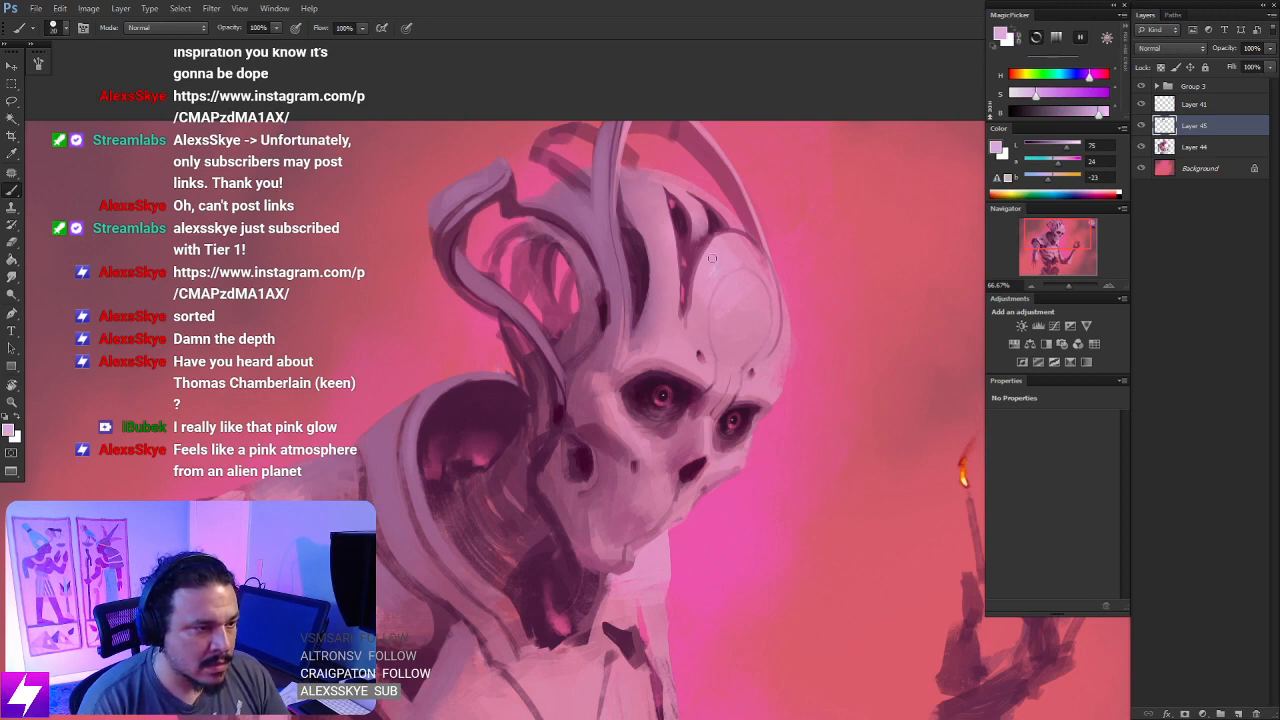
key("r")
key("b")
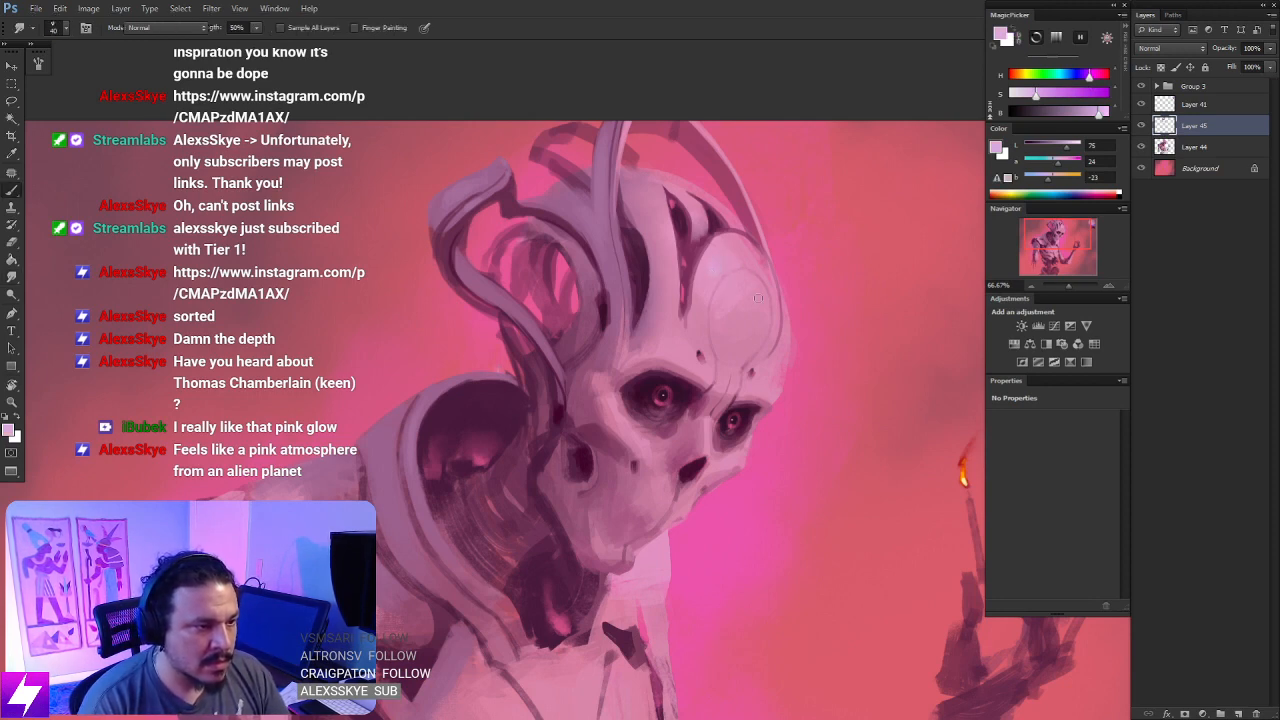
right_click(118, 334)
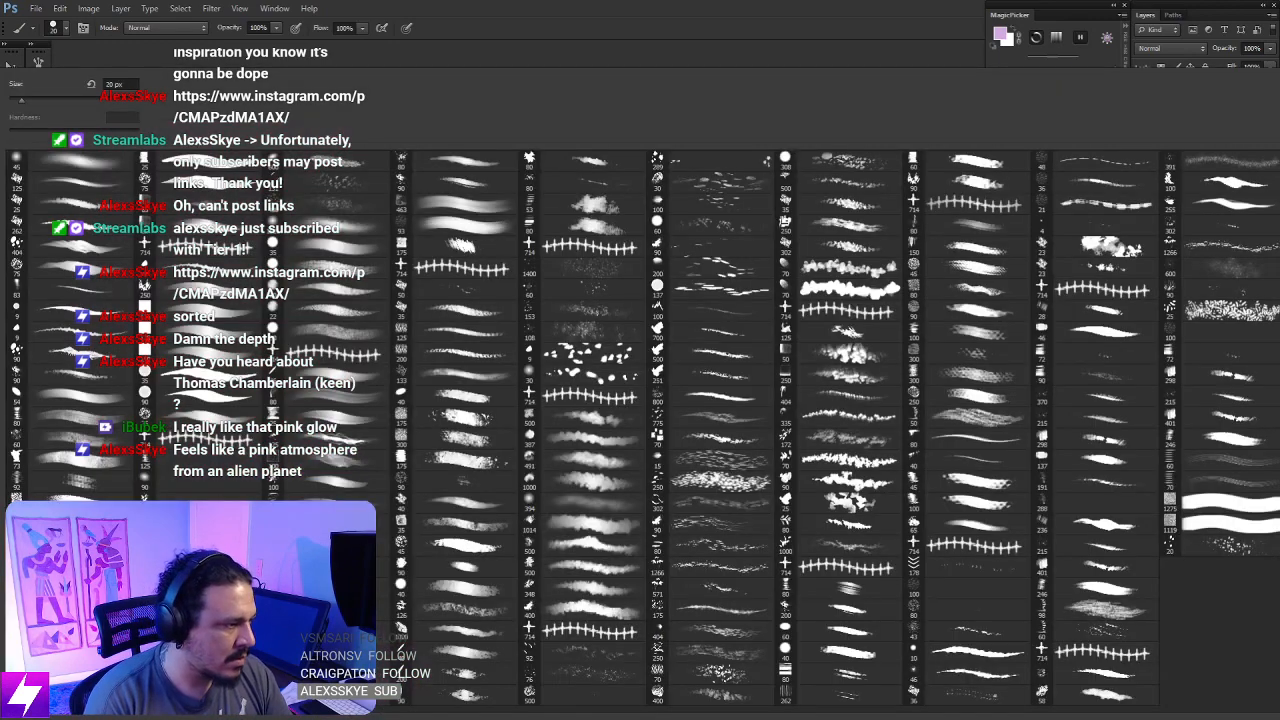
double_click(89, 421)
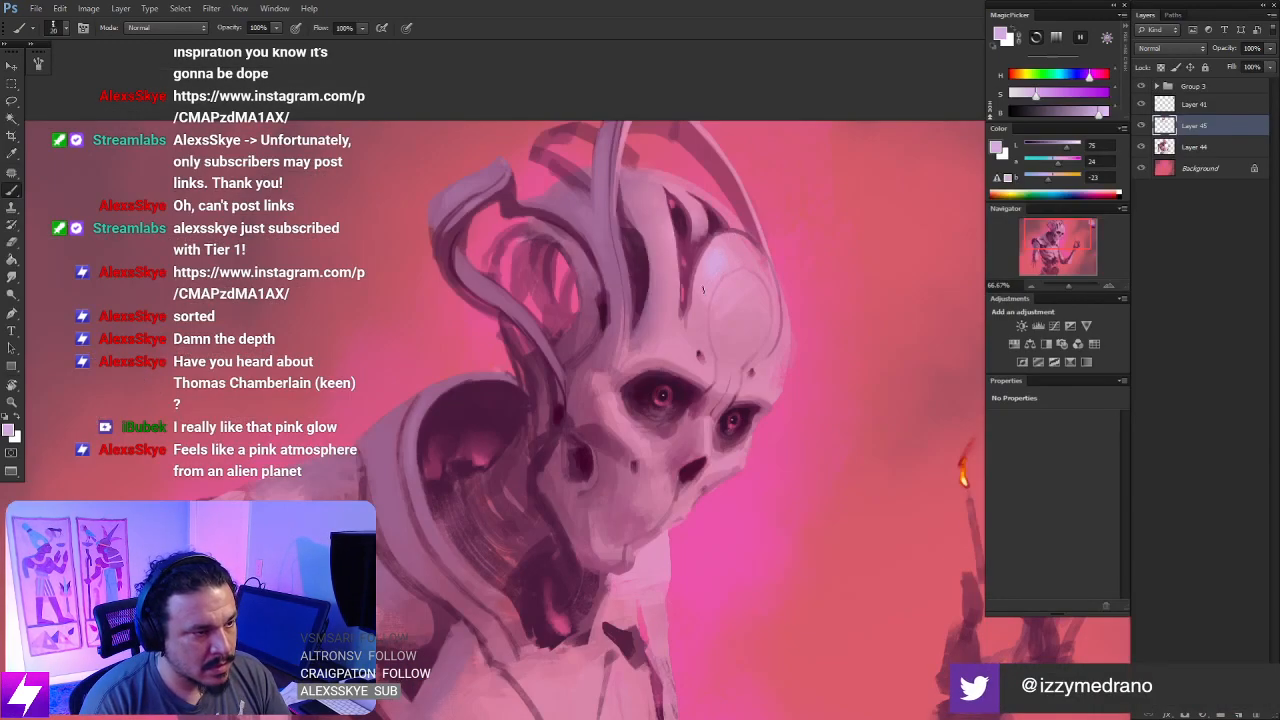
left_click_drag(730, 287, 747, 342)
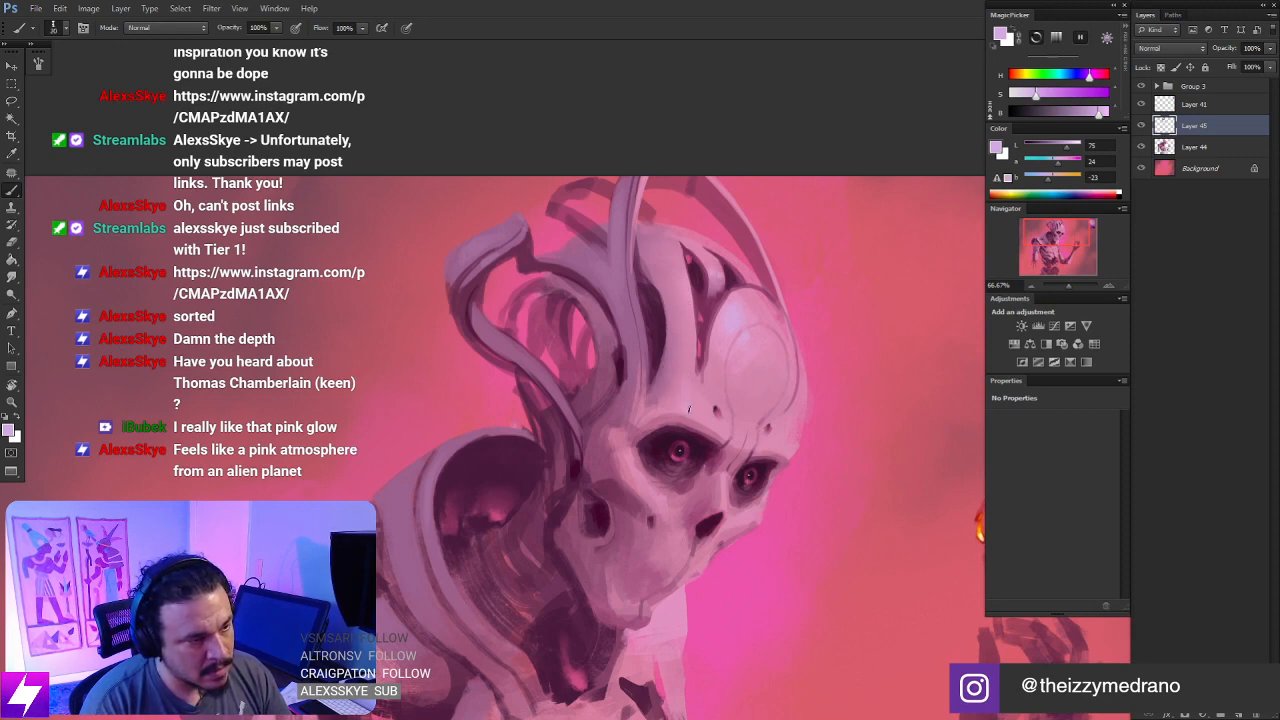
- Refine the brow above the larger eye socket by erasing excess paint and brushing in sampled pink and lavender highlights
key("e")
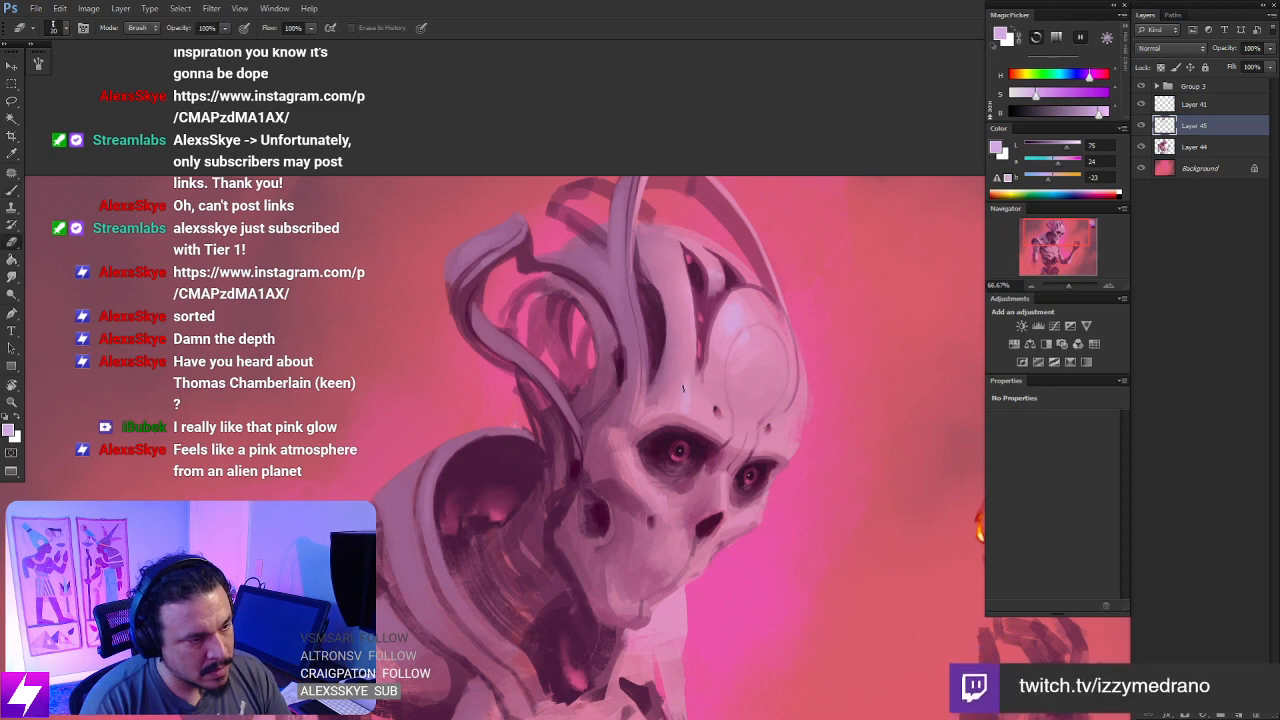
left_click_drag(709, 410, 645, 300)
key("b")
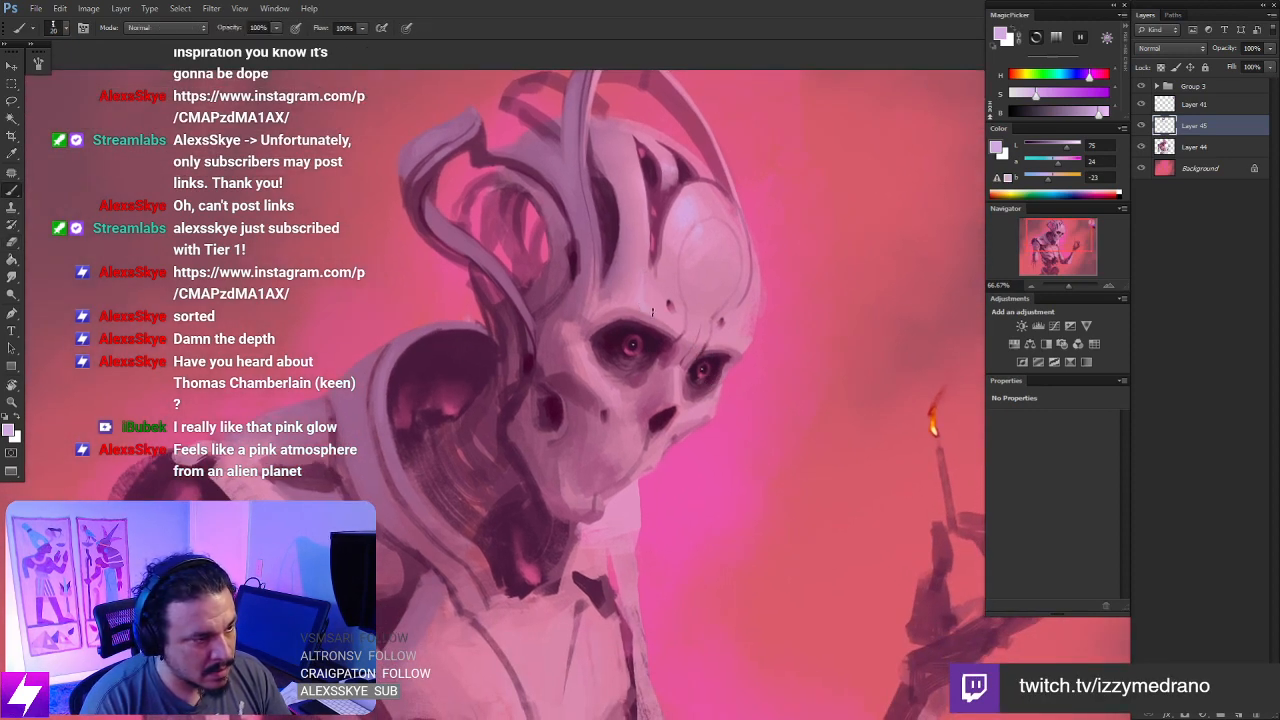
left_click(656, 308, "alt")
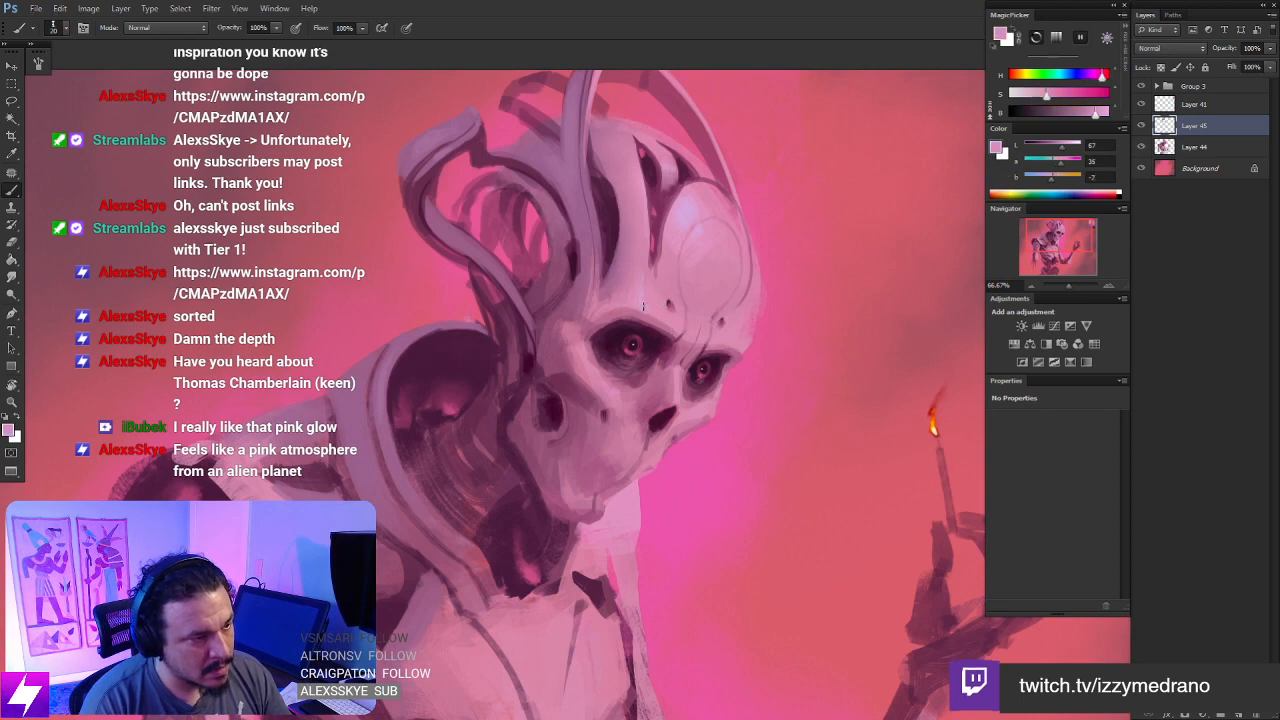
left_click(704, 226, "alt")
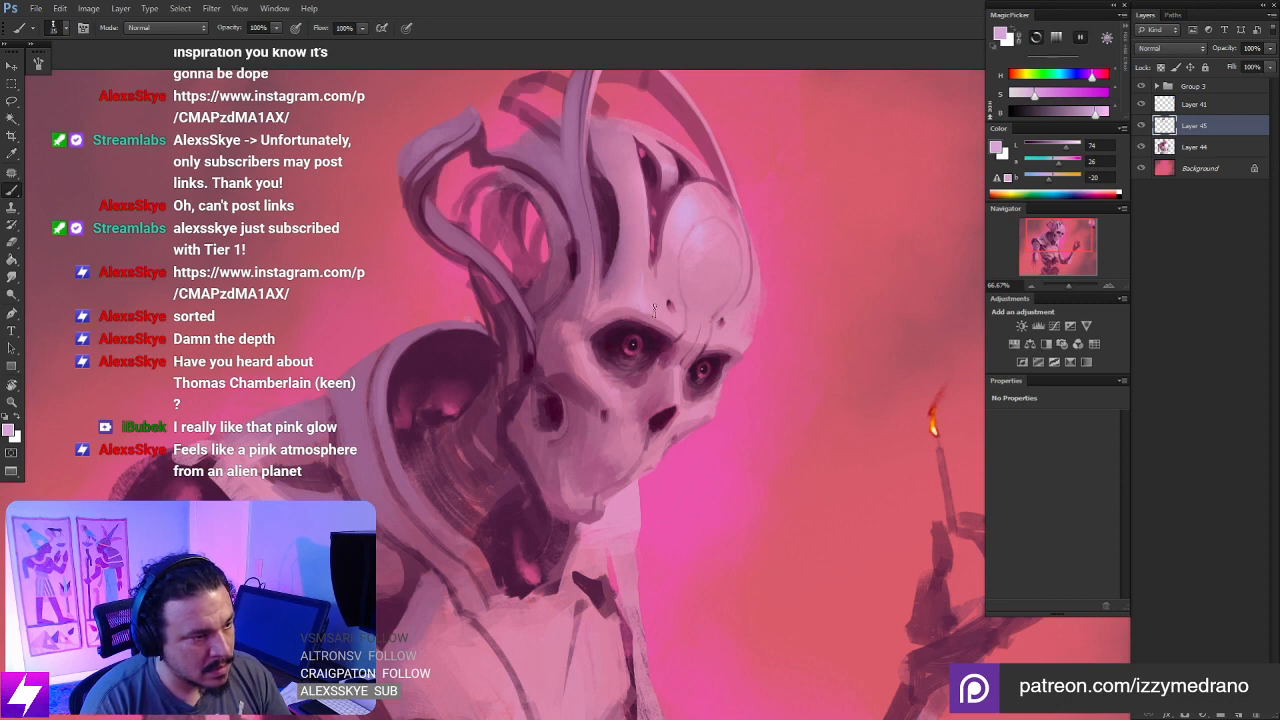
left_click_drag(643, 292, 623, 272)
key("bracketright")
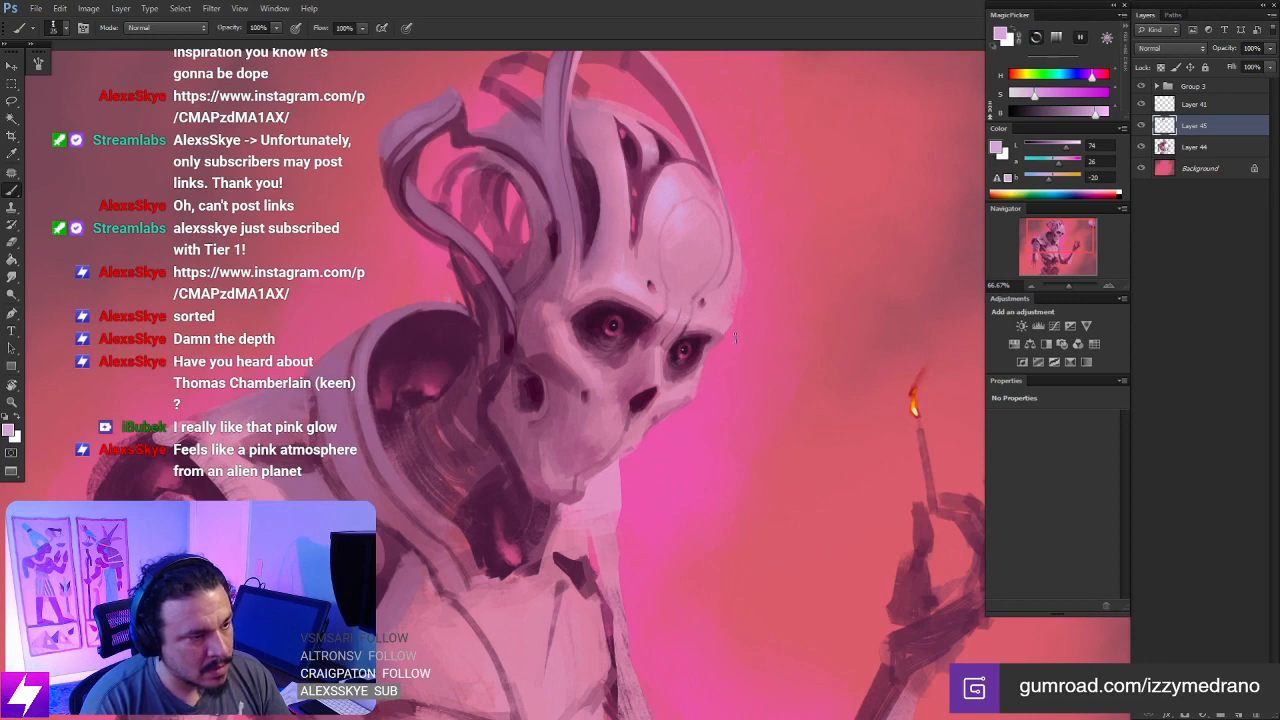
- Rotate the view and paint thin lavender highlights along the nose bridge between the eye sockets
key("ctrl+minus")
key("ctrl+minus")
key("r")
left_click_drag(735, 420, 673, 224)
key("ctrl+plus")
key("ctrl+plus")
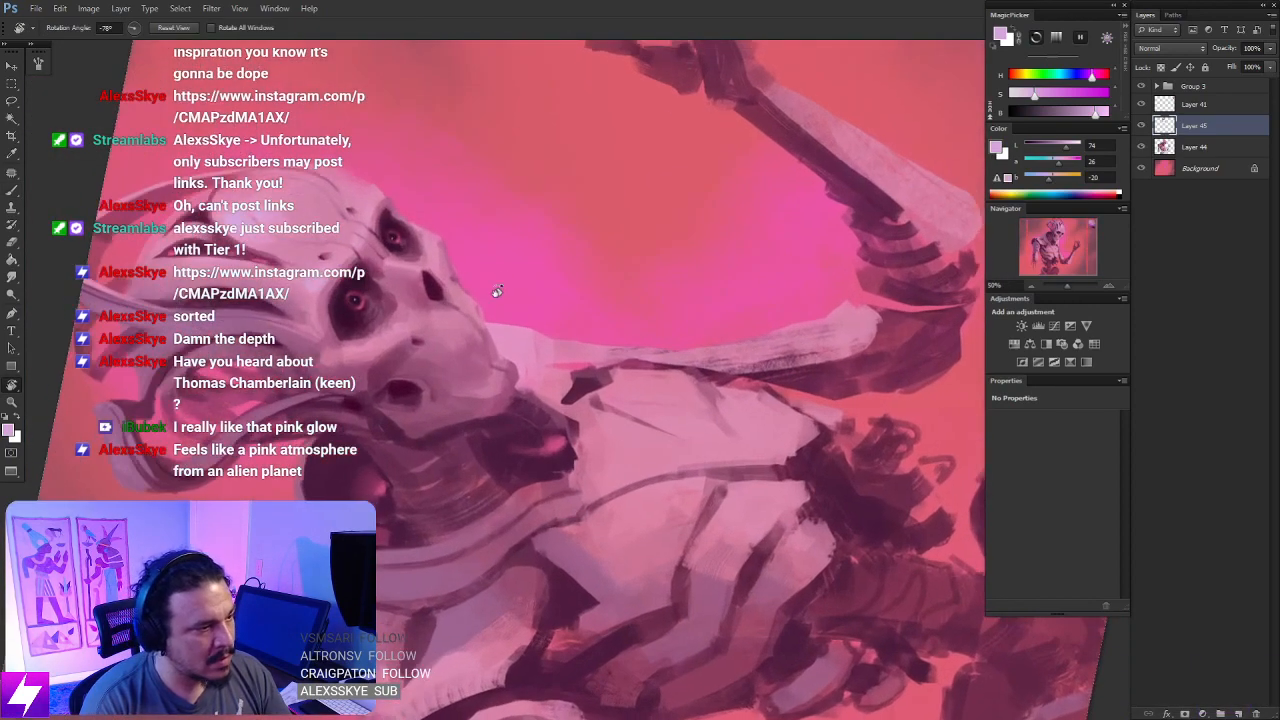
mouse_move(408, 257)
left_mouse_down()
mouse_move(508, 300)
mouse_move(600, 301)
left_mouse_up()
key("ctrl+plus")
key("b")
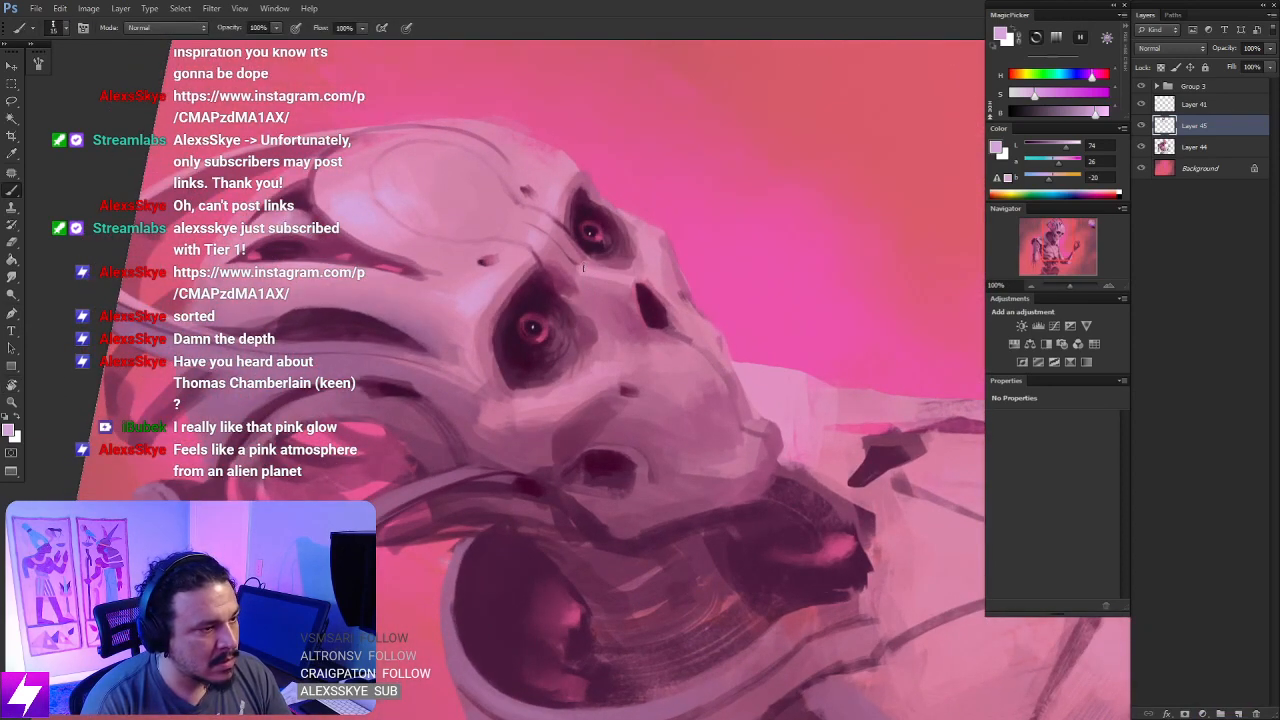
left_click_drag(652, 371, 639, 348)
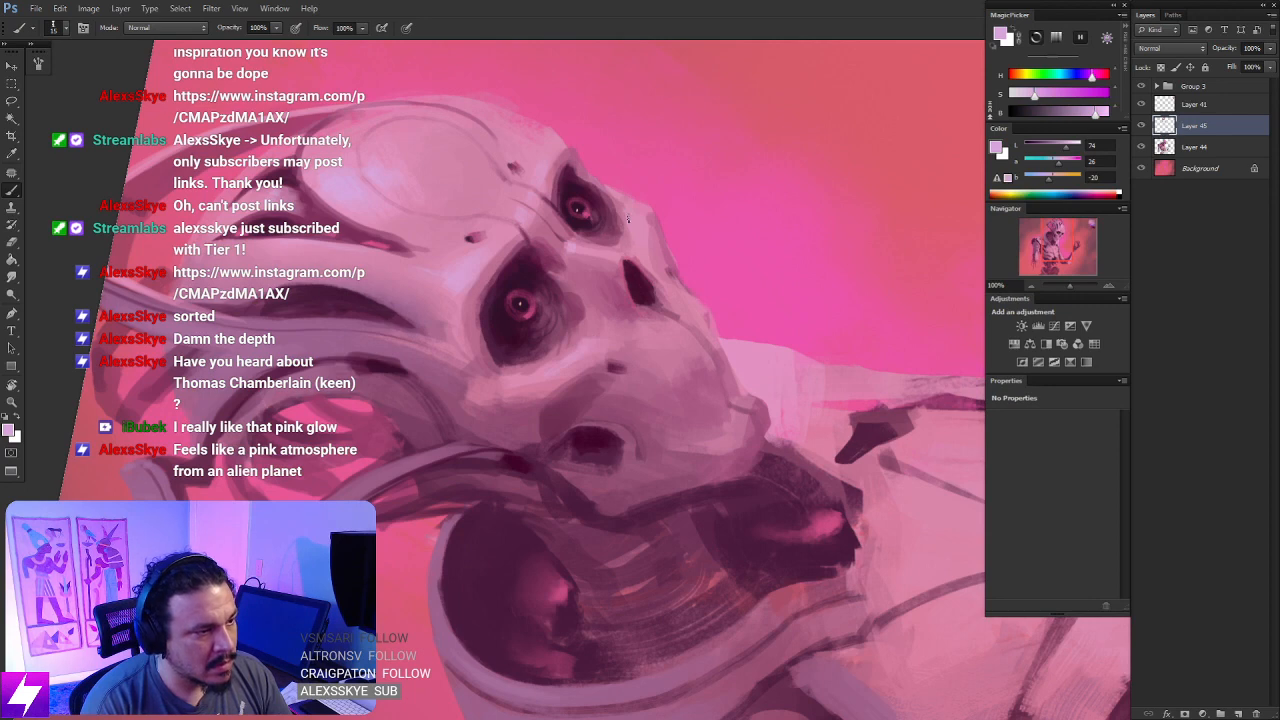
- Brush lavender highlights on the skull ridge beside the cranial slits and reset the view rotation
left_click_drag(519, 406, 628, 455)
left_click_drag(524, 365, 600, 363)
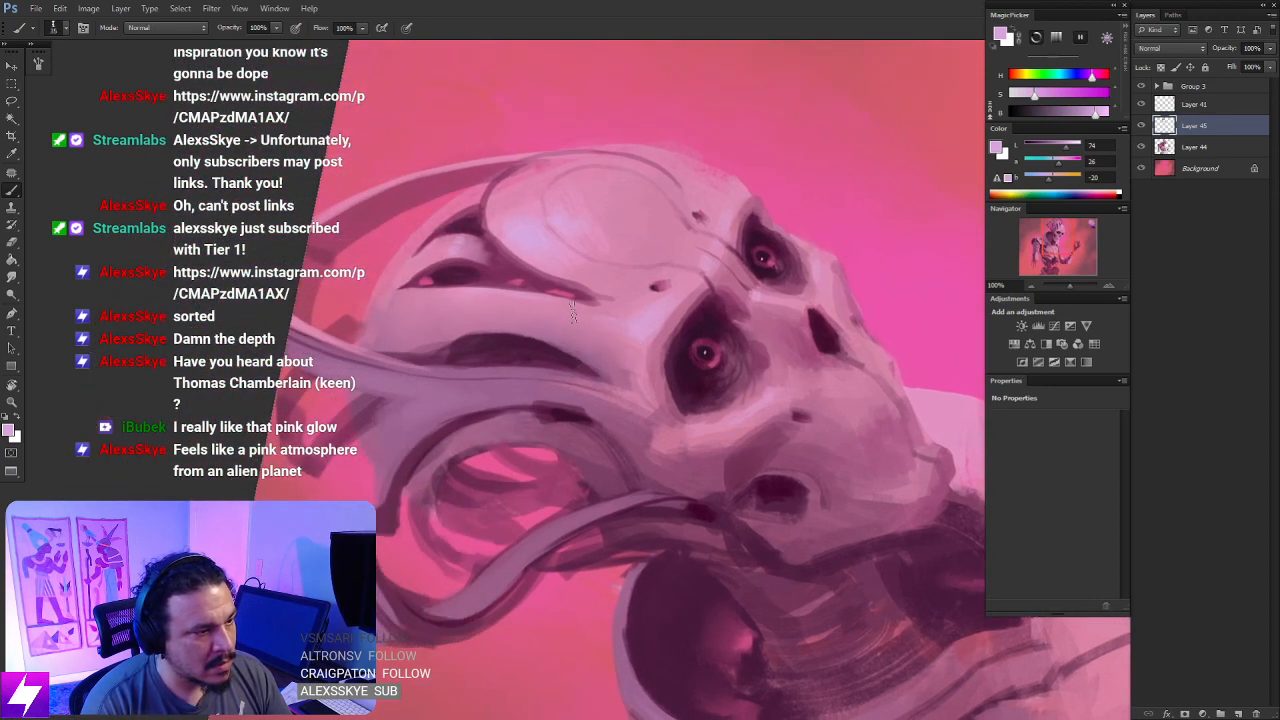
key("Escape")
left_click_drag(698, 386, 737, 314)
left_click_drag(779, 364, 732, 317)
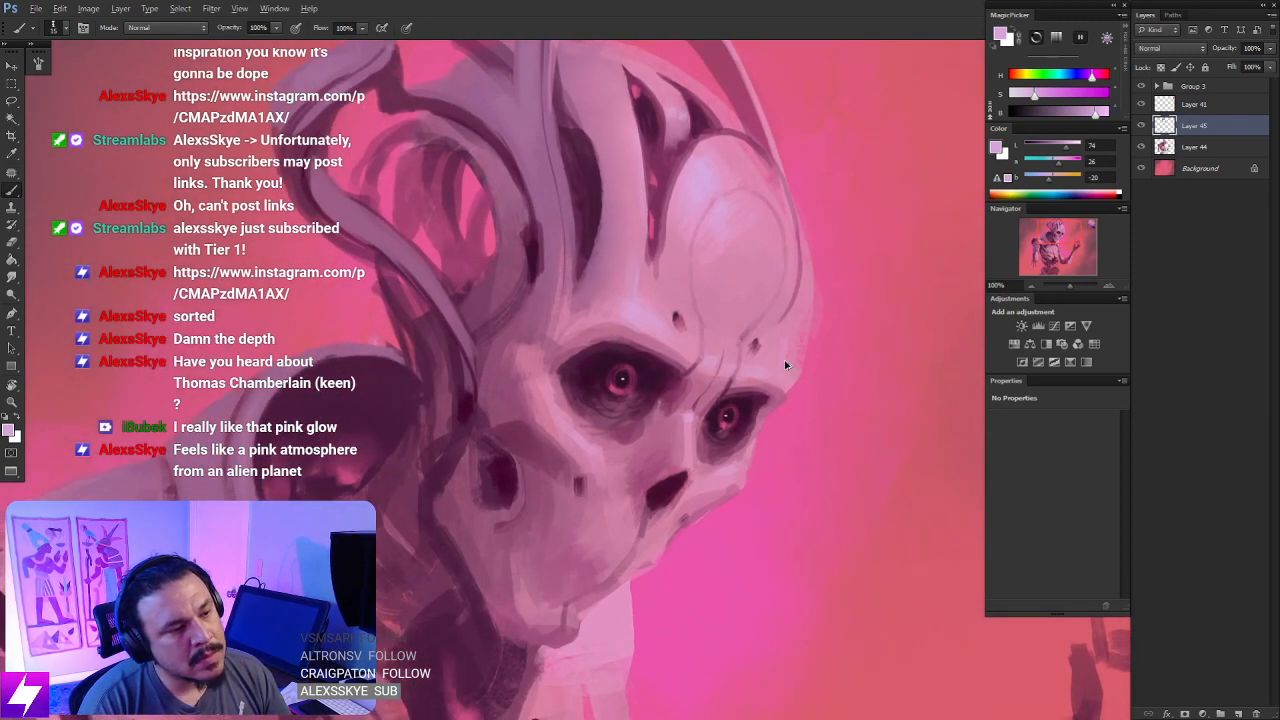
- Check the head at a rotated angle, reset the rotation and merge Layer 45 down into Layer 44
key("ctrl+minus")
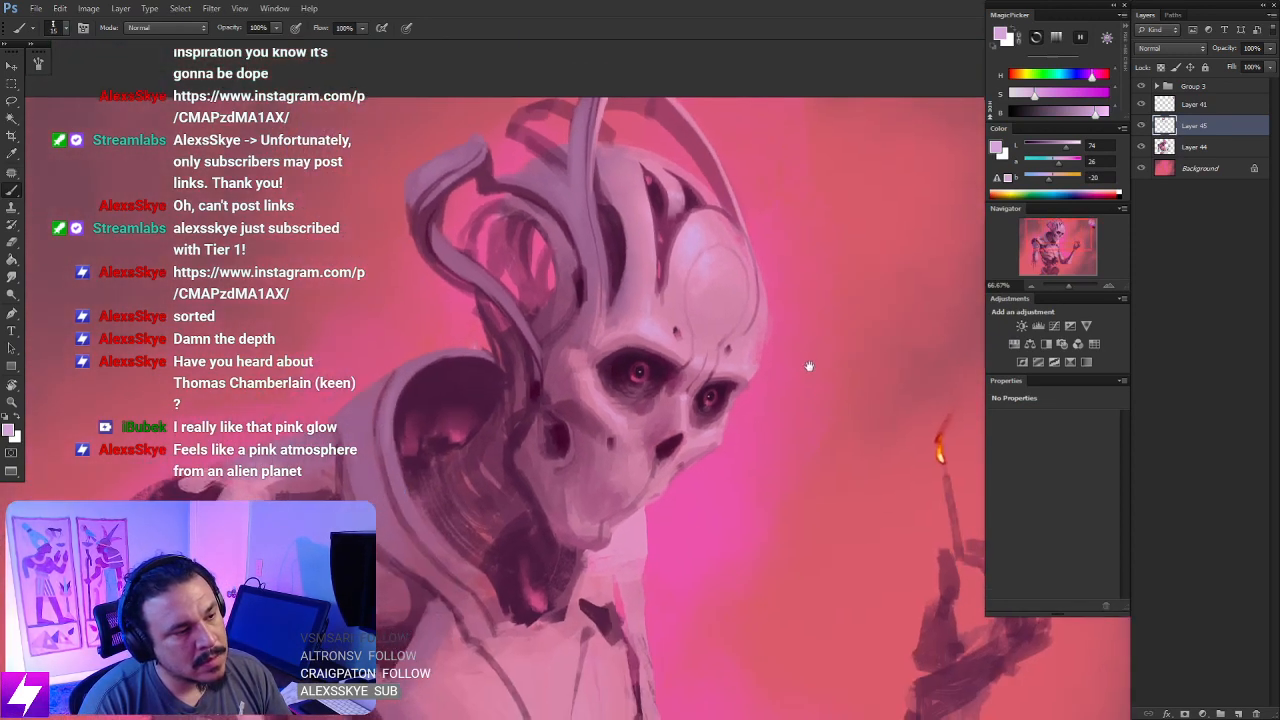
key("r")
left_click_drag(811, 380, 800, 303)
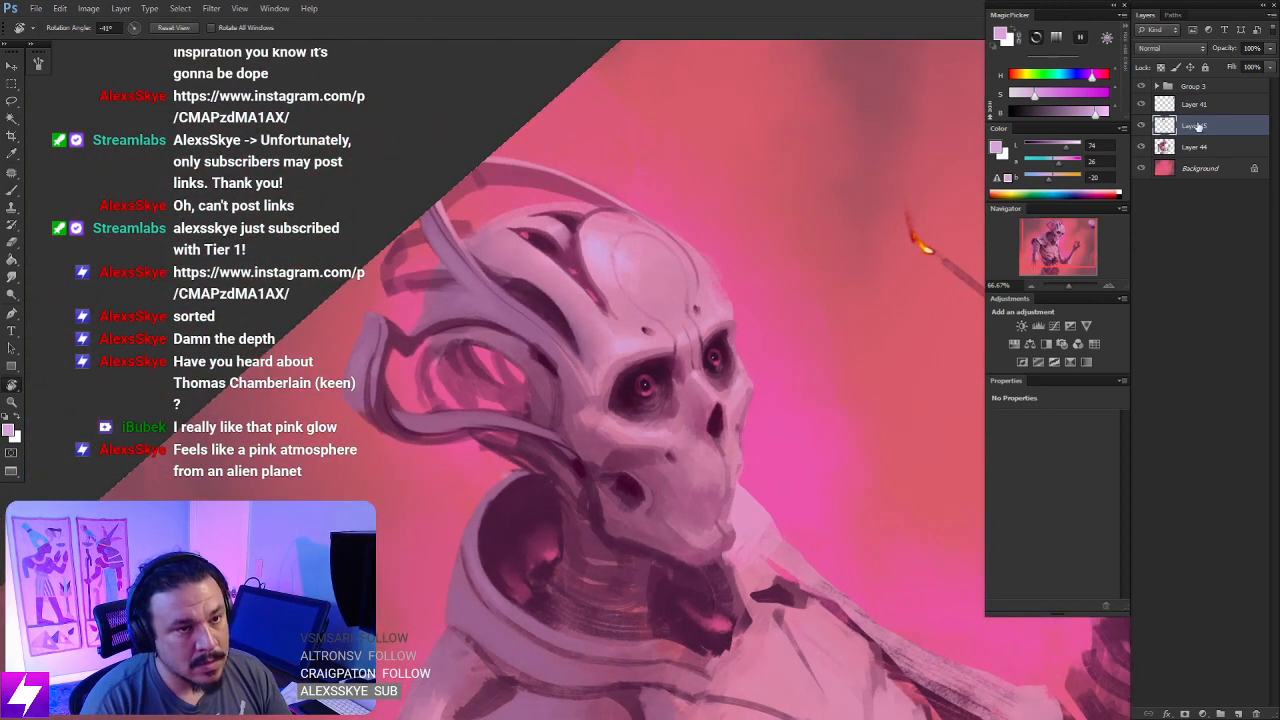
key("Escape")
key("ctrl+e")
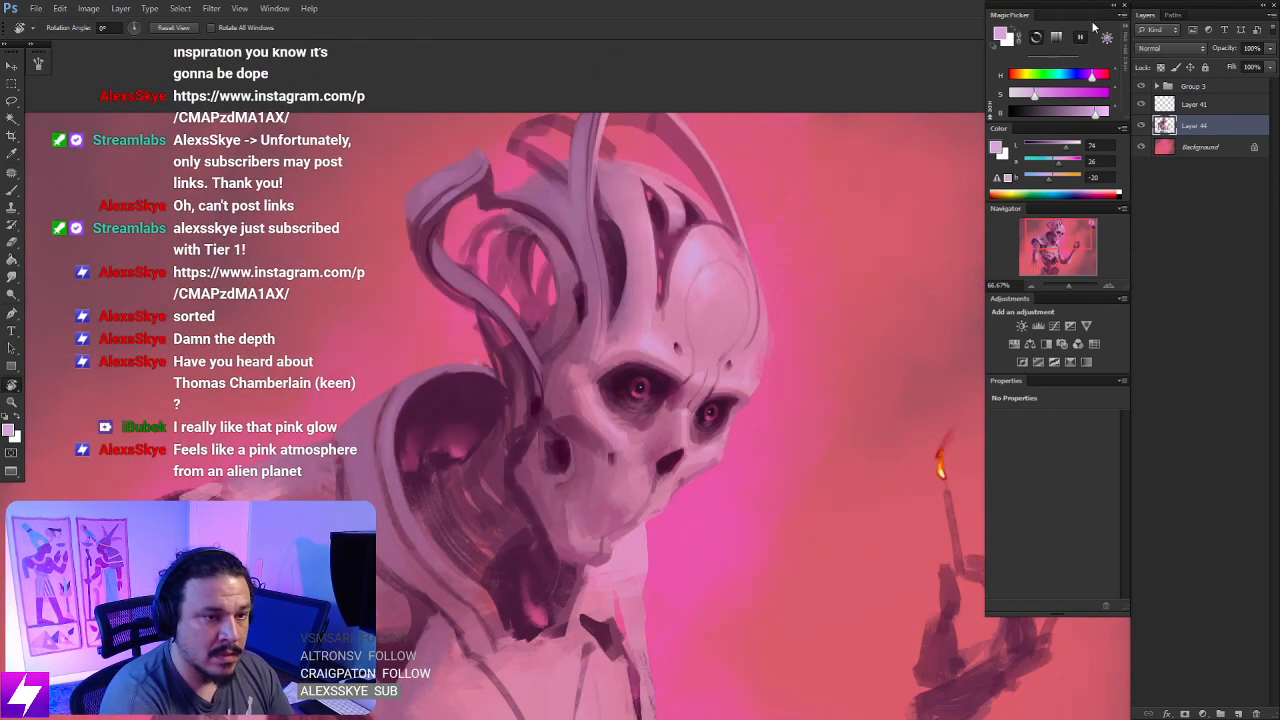
- Clean up the forehead's outer edge with the Eraser and flip the canvas back to its original orientation
key("b")
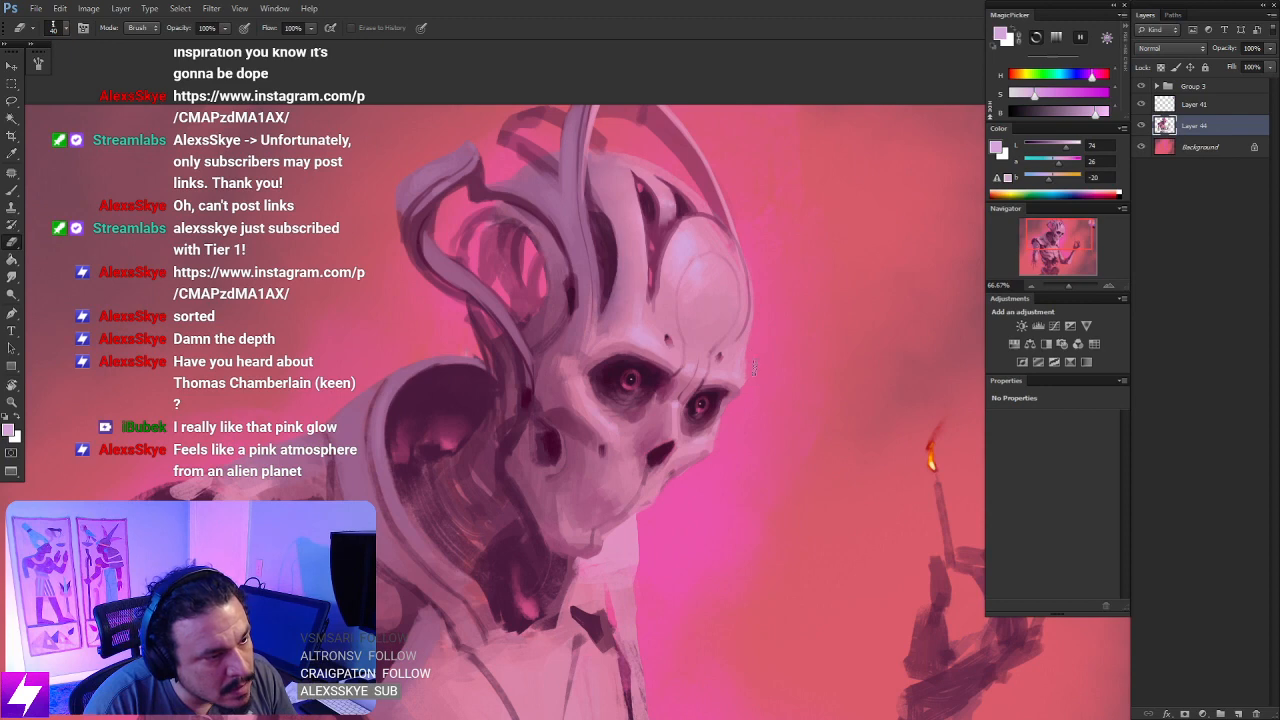
scroll(754, 395, "down", 3)
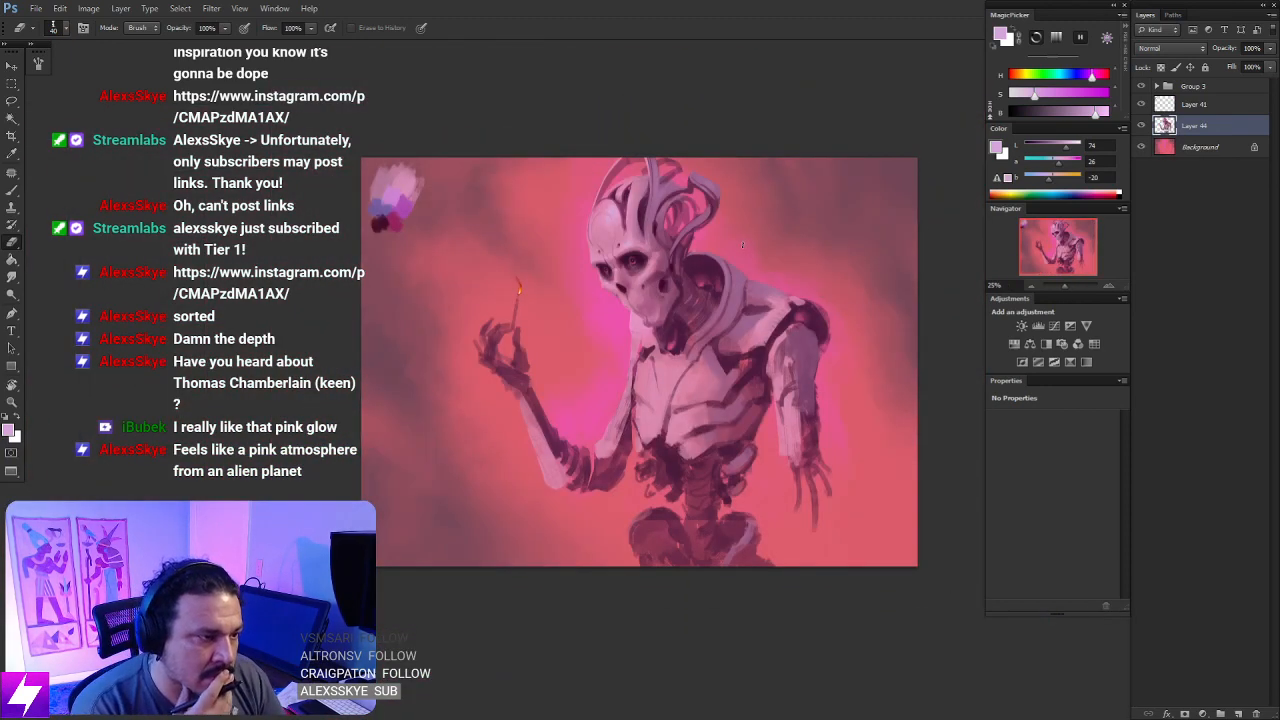
key("ctrl+plus")
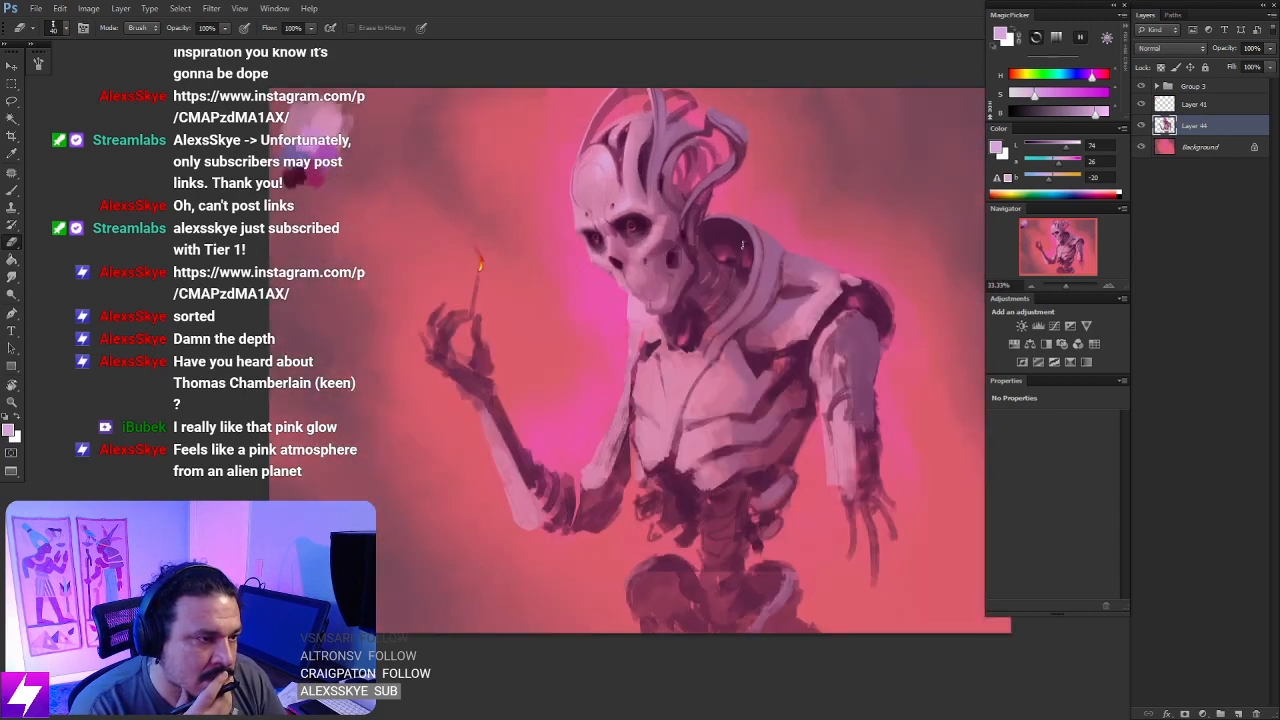
left_click_drag(671, 251, 642, 429)
key("ctrl+plus")
key("ctrl+plus")
key("F2")
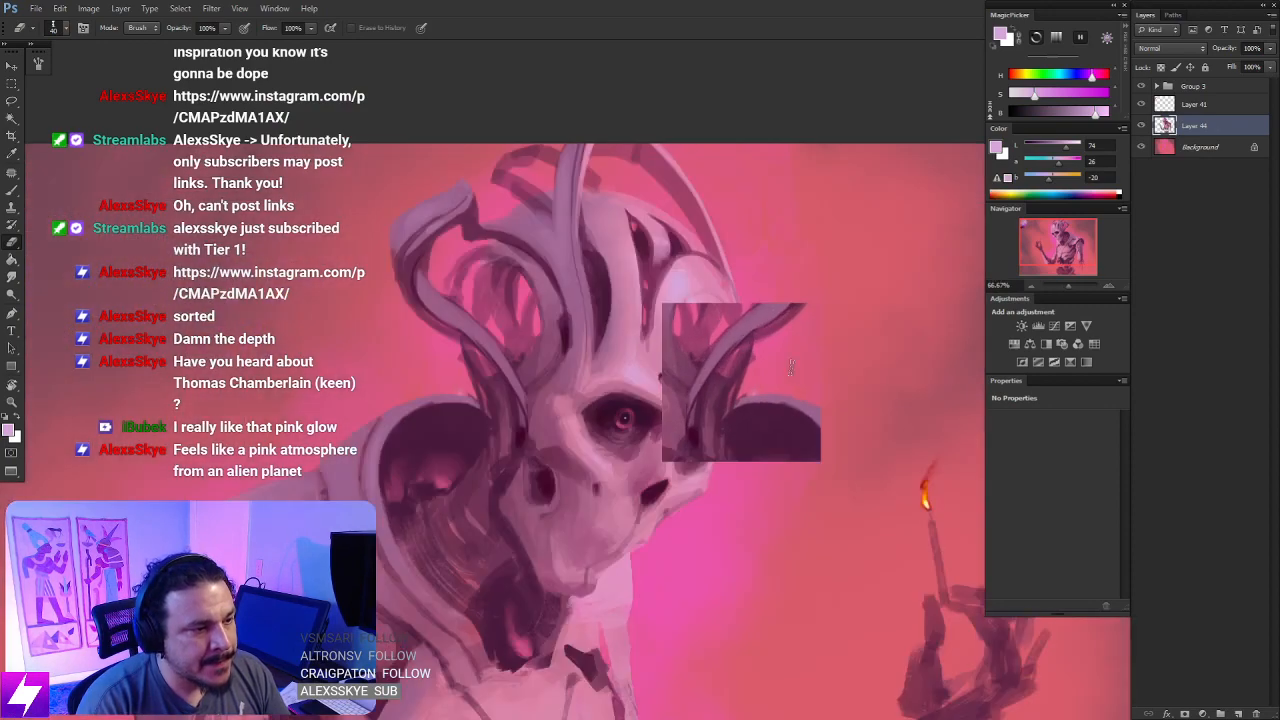
key("F2")
- Rotate the view, pick a textured brush, sample the head tube's mid purple and try a stroke down its lower end
key("r")
mouse_move(795, 459)
left_mouse_down()
mouse_move(809, 391)
mouse_move(775, 334)
left_mouse_up()
key("b")
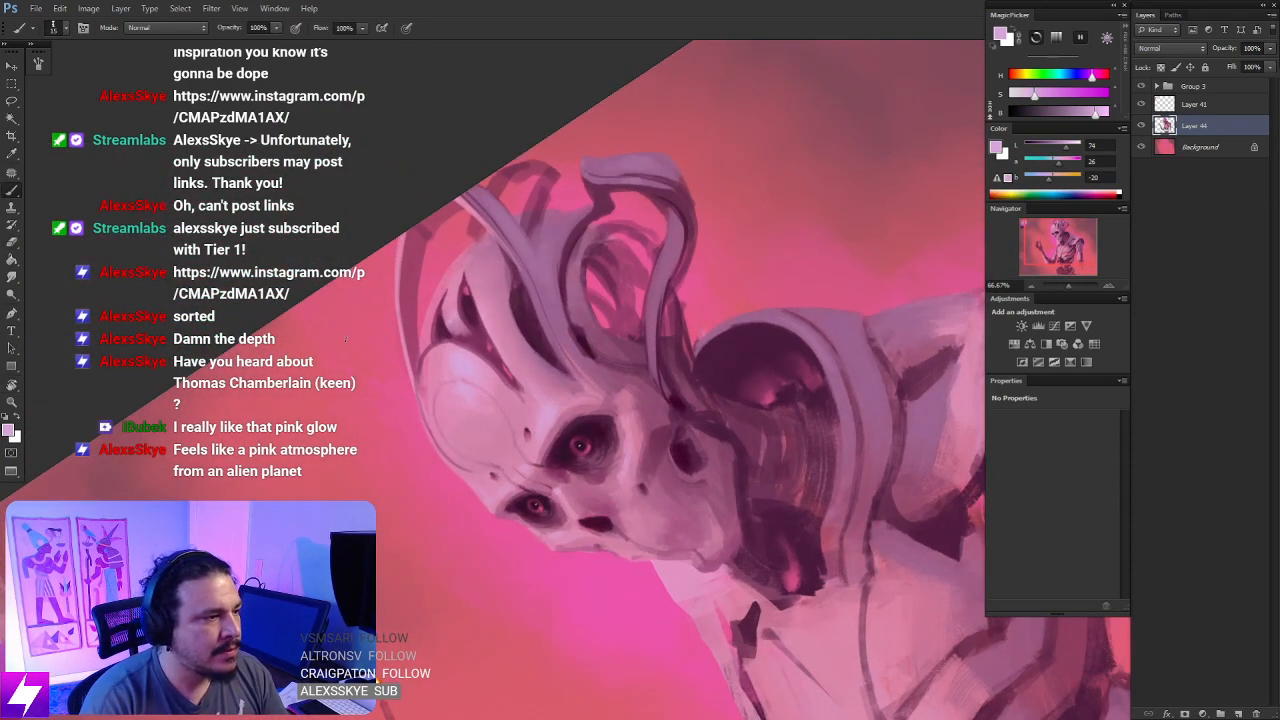
right_click(737, 417)
double_click(116, 266)
left_click_drag(664, 356, 650, 390)
left_click(640, 184, "alt")
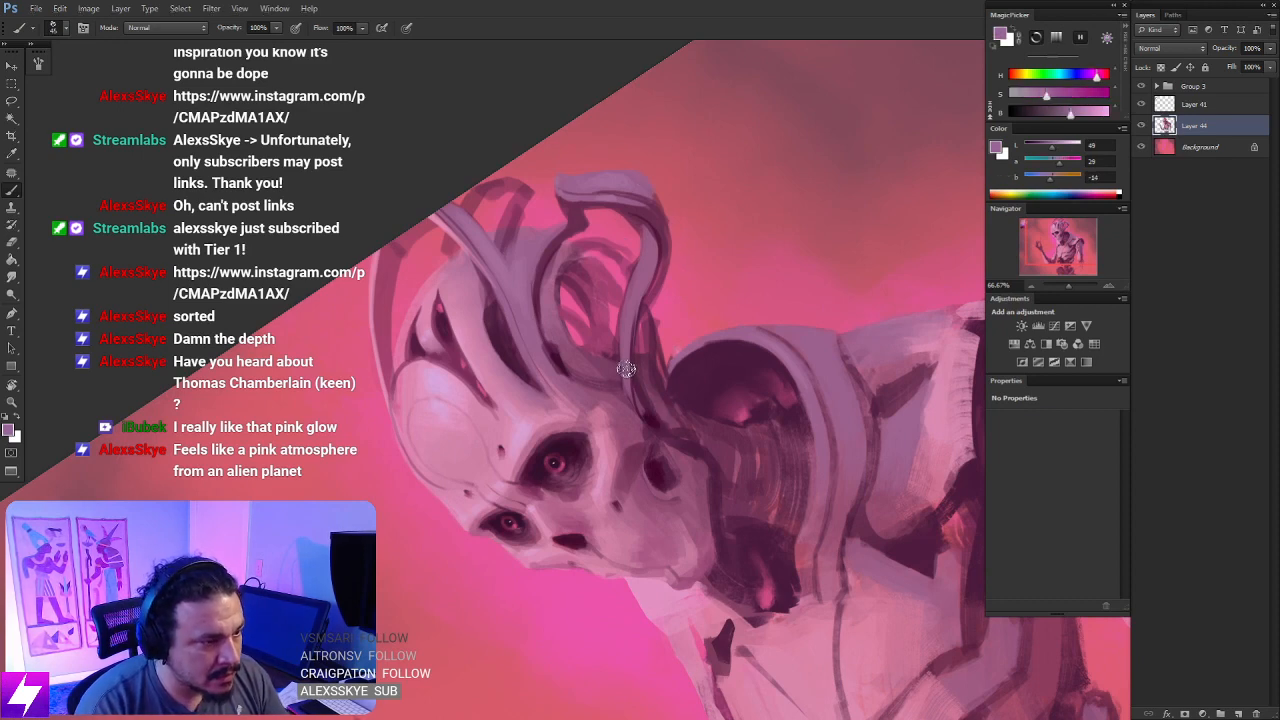
left_click_drag(627, 333, 643, 429)
key("ctrl+z")
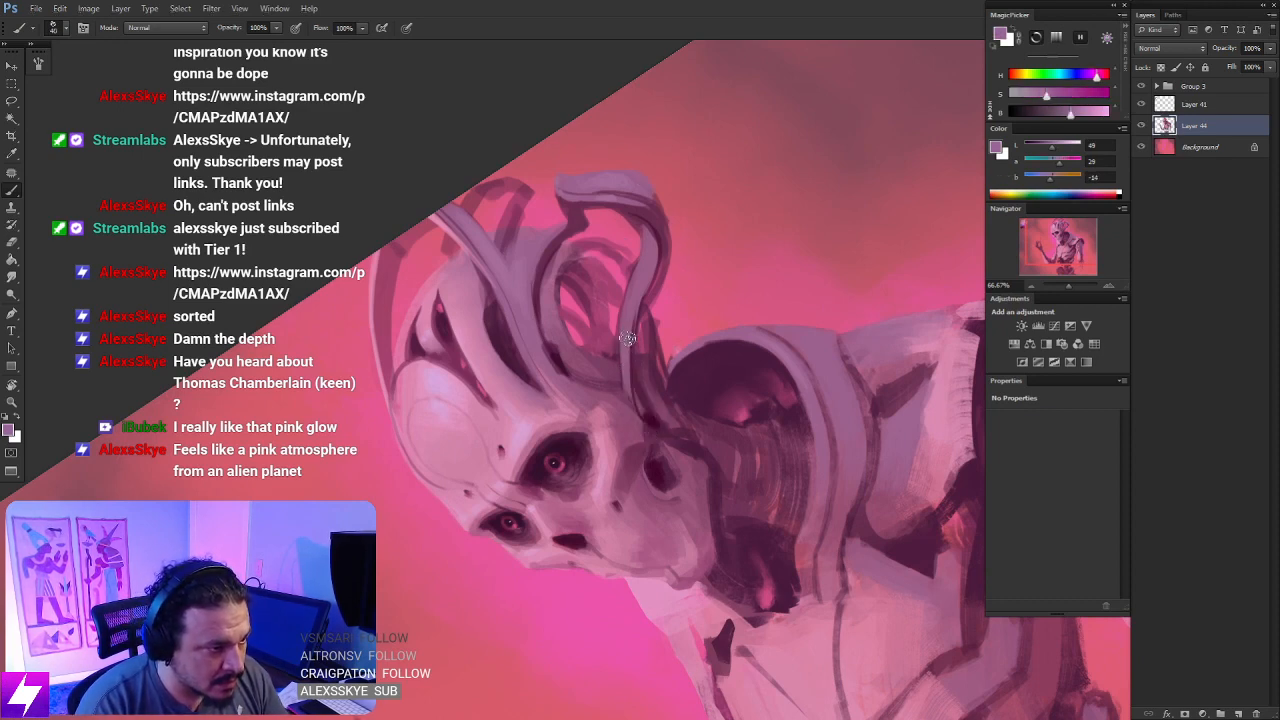
- Paint the head tube's lower end in mid purple where it joins the skull, using a smaller brush, and rotate the view
left_click_drag(634, 307, 645, 440)
key("bracketleft")
key("bracketleft")
key("bracketleft")
mouse_move(631, 357)
left_mouse_down()
mouse_move(645, 425)
mouse_move(708, 428)
left_mouse_up()
key("r")
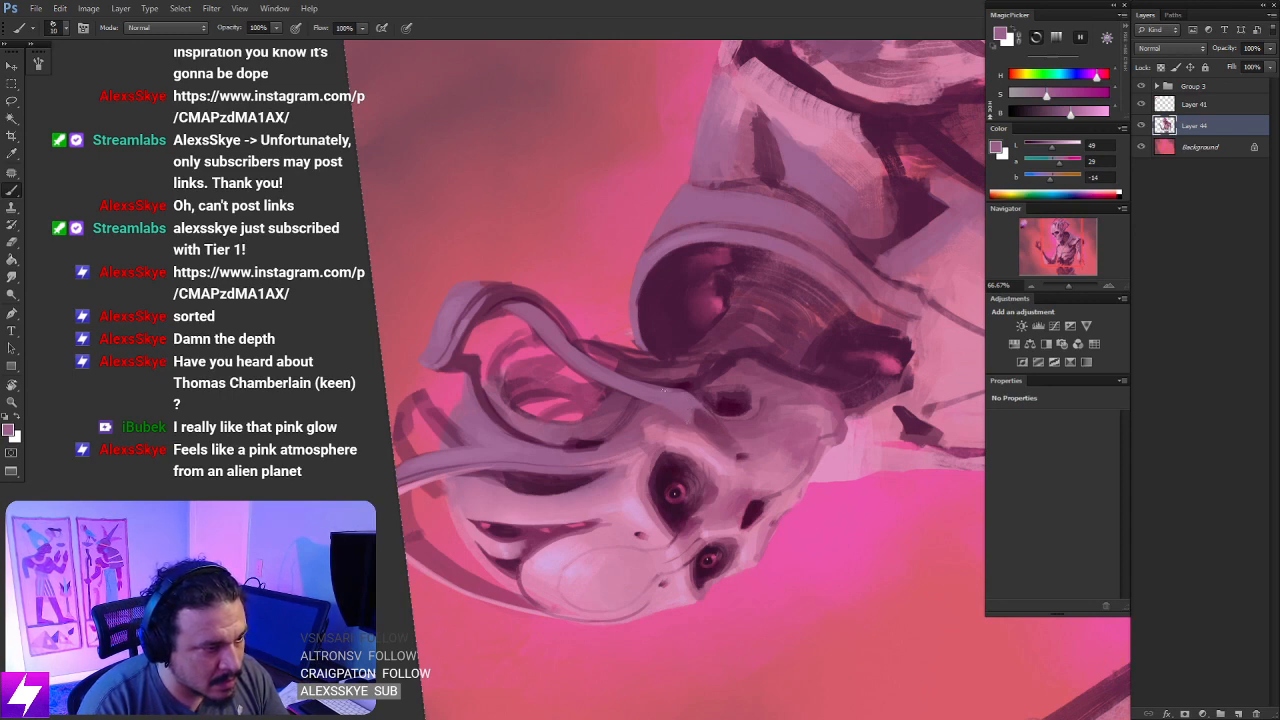
- Reset the view rotation and touch up the head tube's base with a sampled darker mauve
key("Escape")
left_click_drag(677, 414, 694, 425)
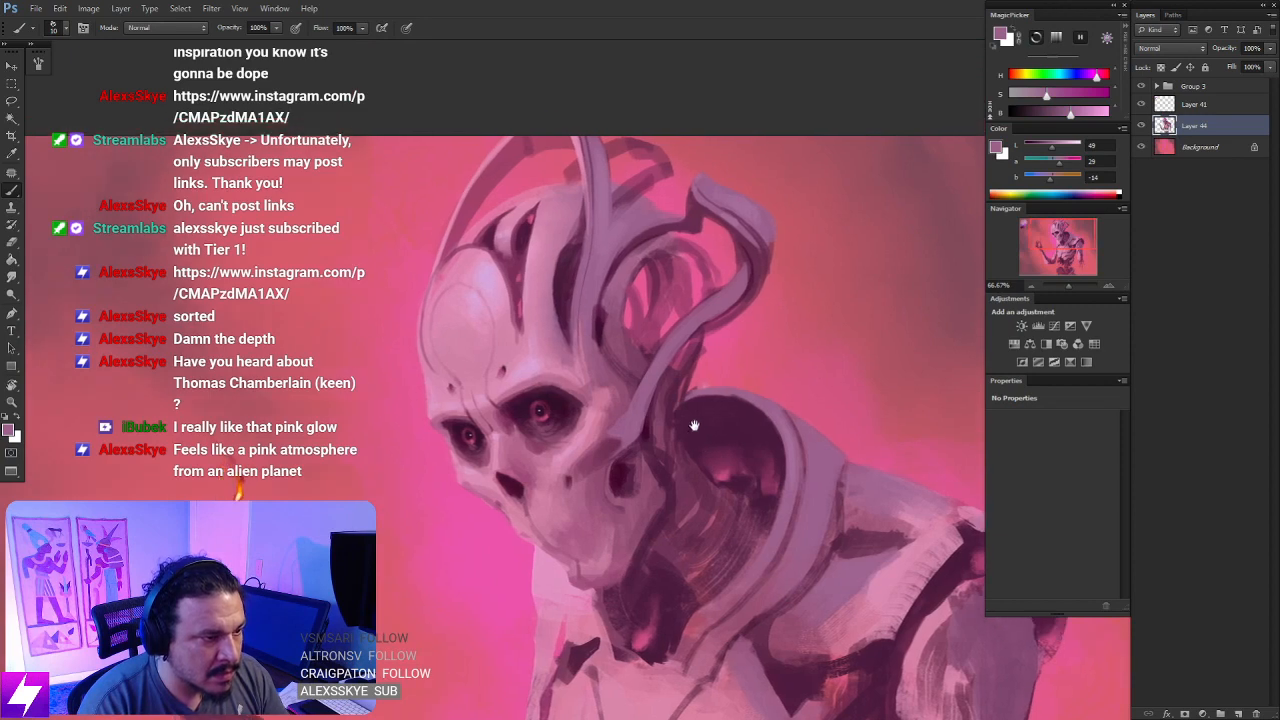
left_click(623, 413, "alt")
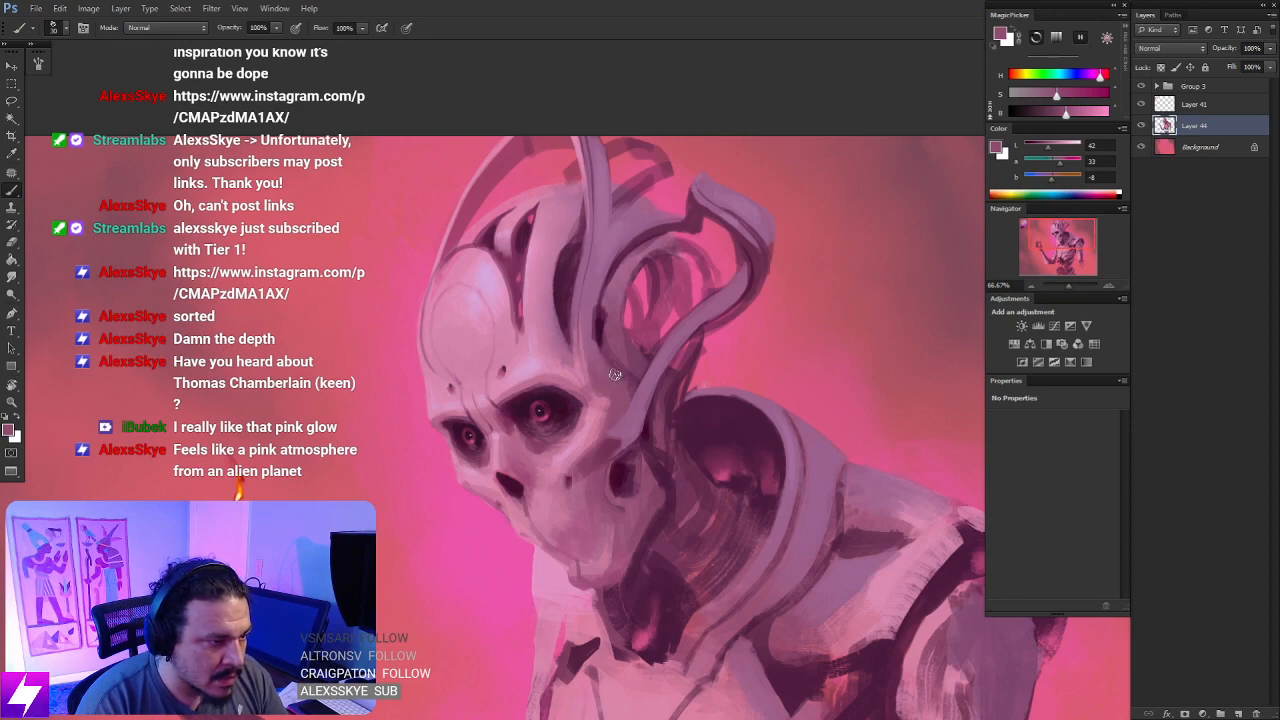
- Sample dark maroon from the ear opening and paint a small dark hole at the head tube's lower tip
key("r")
mouse_move(615, 375)
left_mouse_down()
mouse_move(677, 491)
mouse_move(731, 417)
mouse_move(684, 336)
left_mouse_up()
left_click(677, 329, "alt")
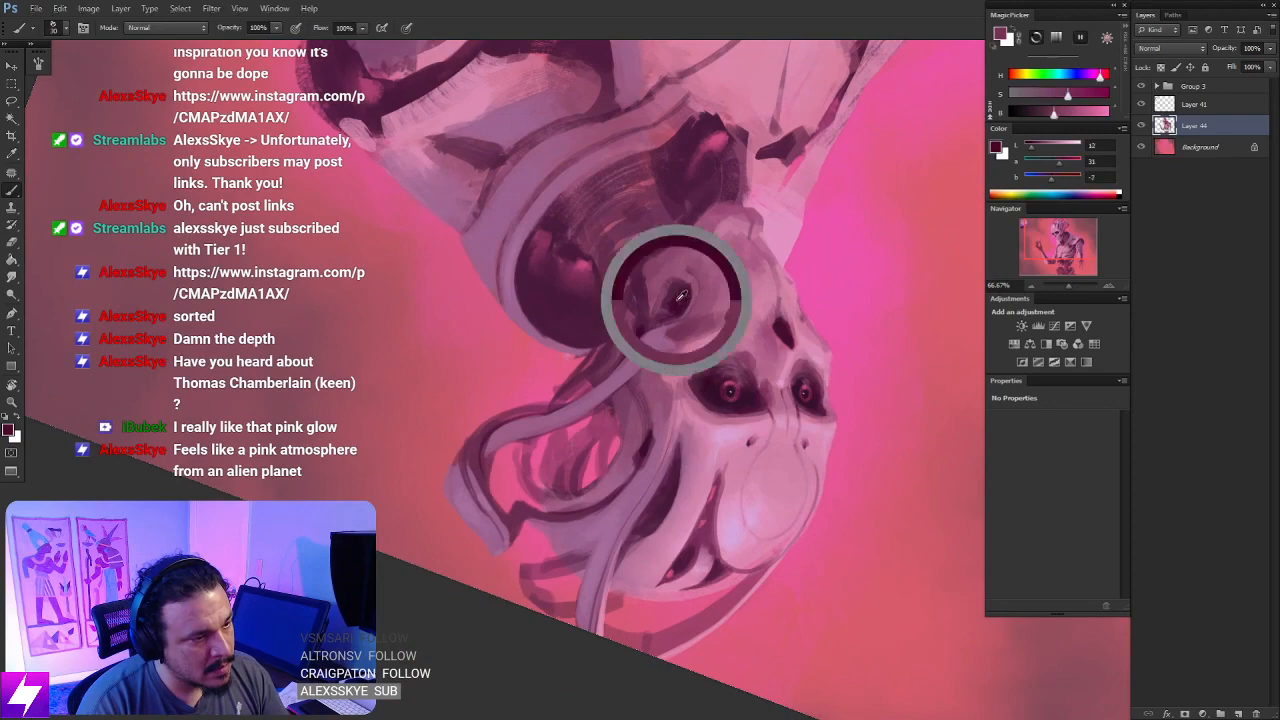
left_click_drag(699, 401, 738, 306)
key("r")
key("ctrl+plus")
scroll(703, 343, "down", 2)
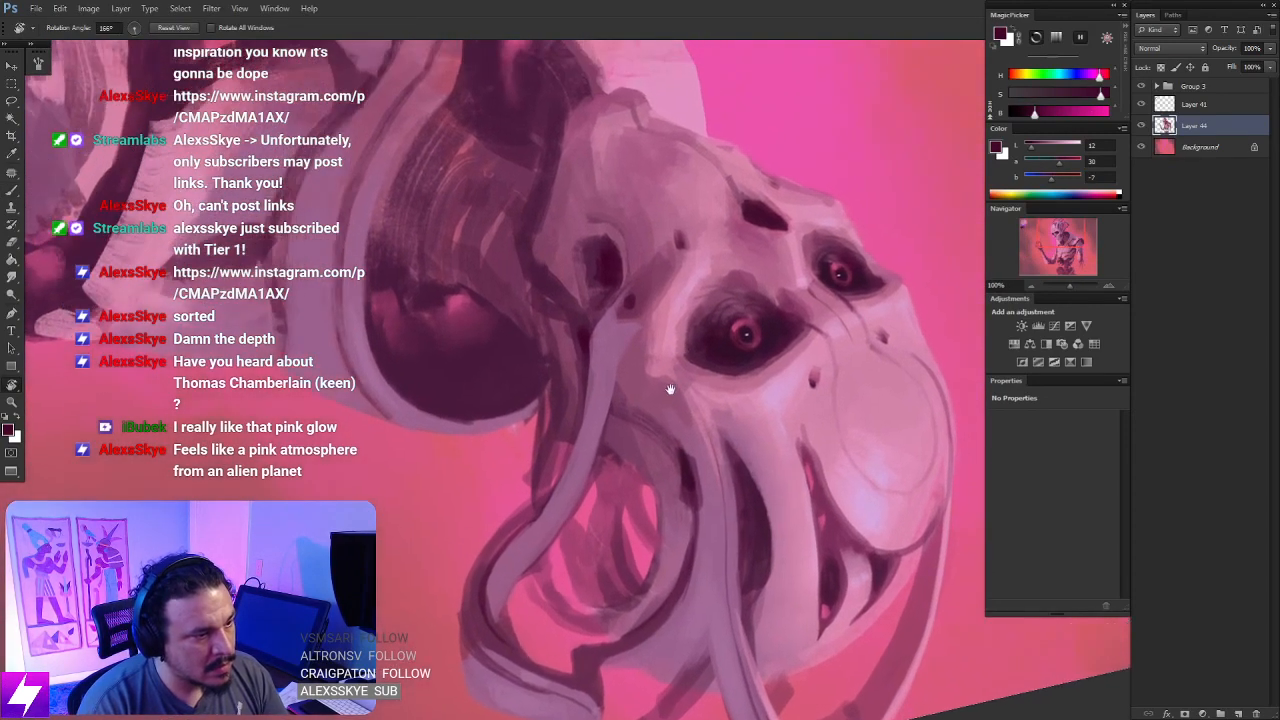
- Paint the head tube's base and the adjoining temple in sampled mid purple, and switch to the Smudge tool at 50% strength for blending
key("b")
left_click(608, 357, "alt")
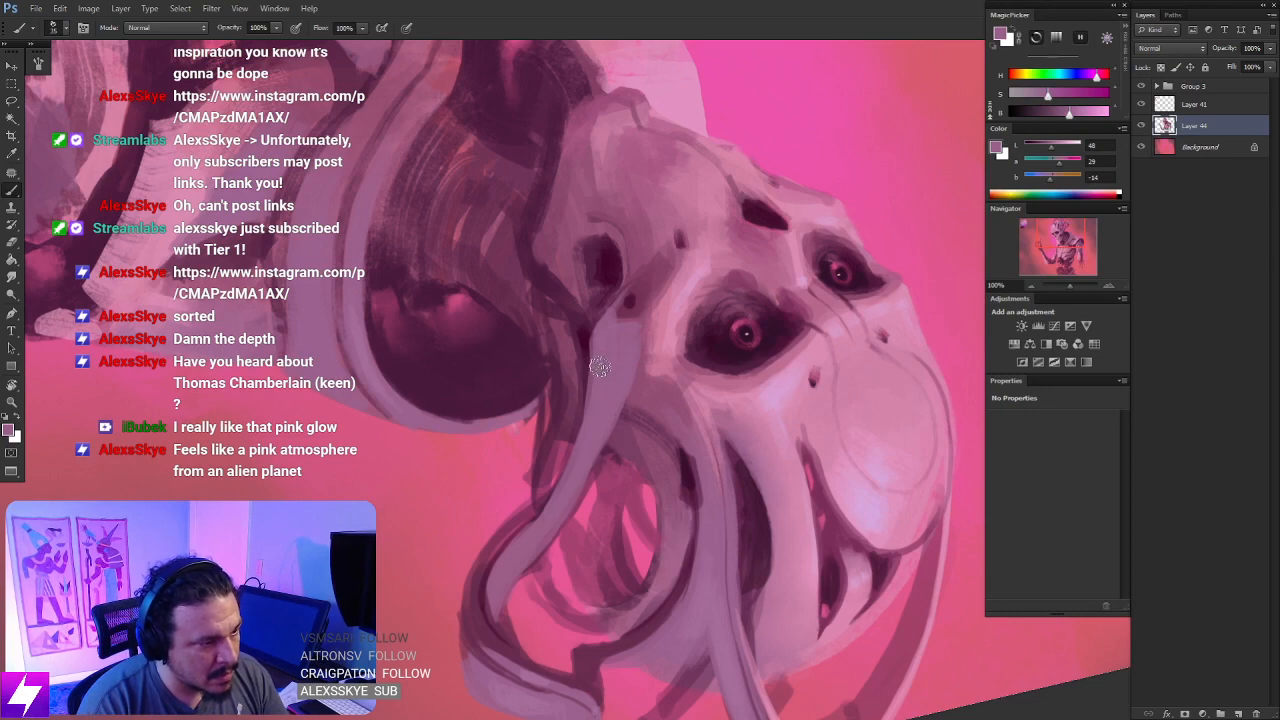
key("r")
mouse_move(603, 360)
left_mouse_down()
mouse_move(680, 320)
mouse_move(736, 258)
left_mouse_up()
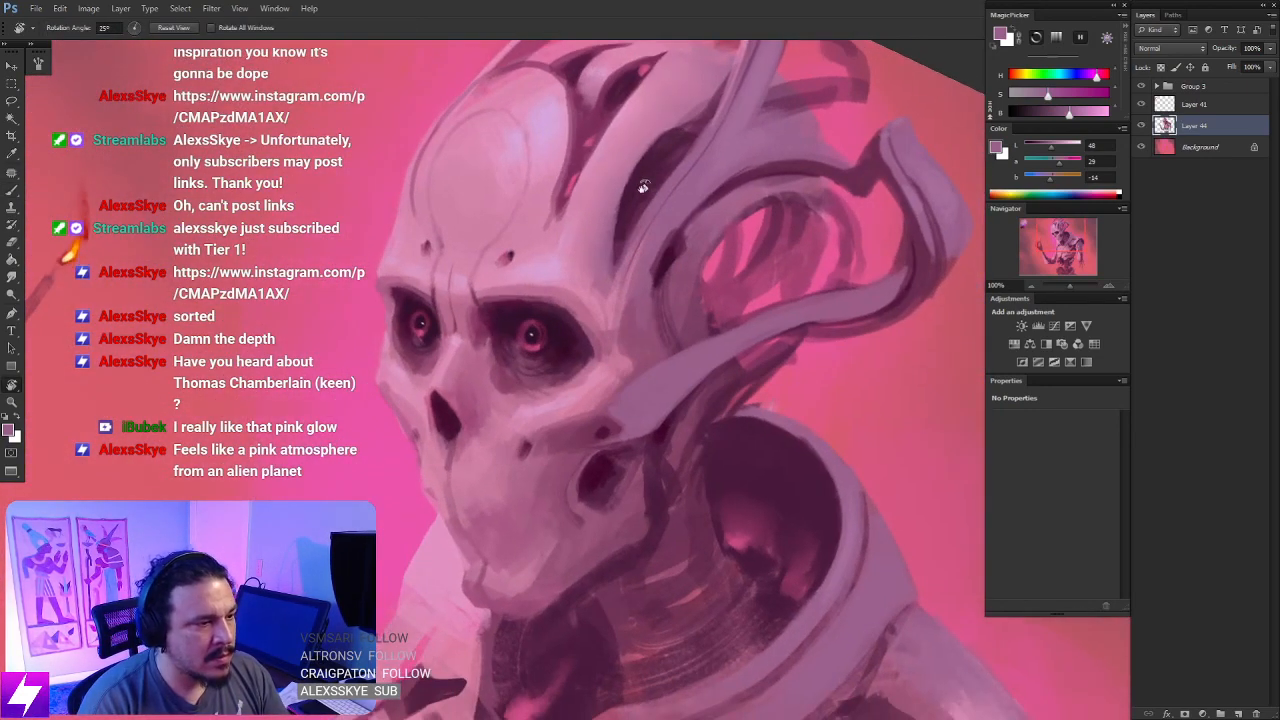
key("b")
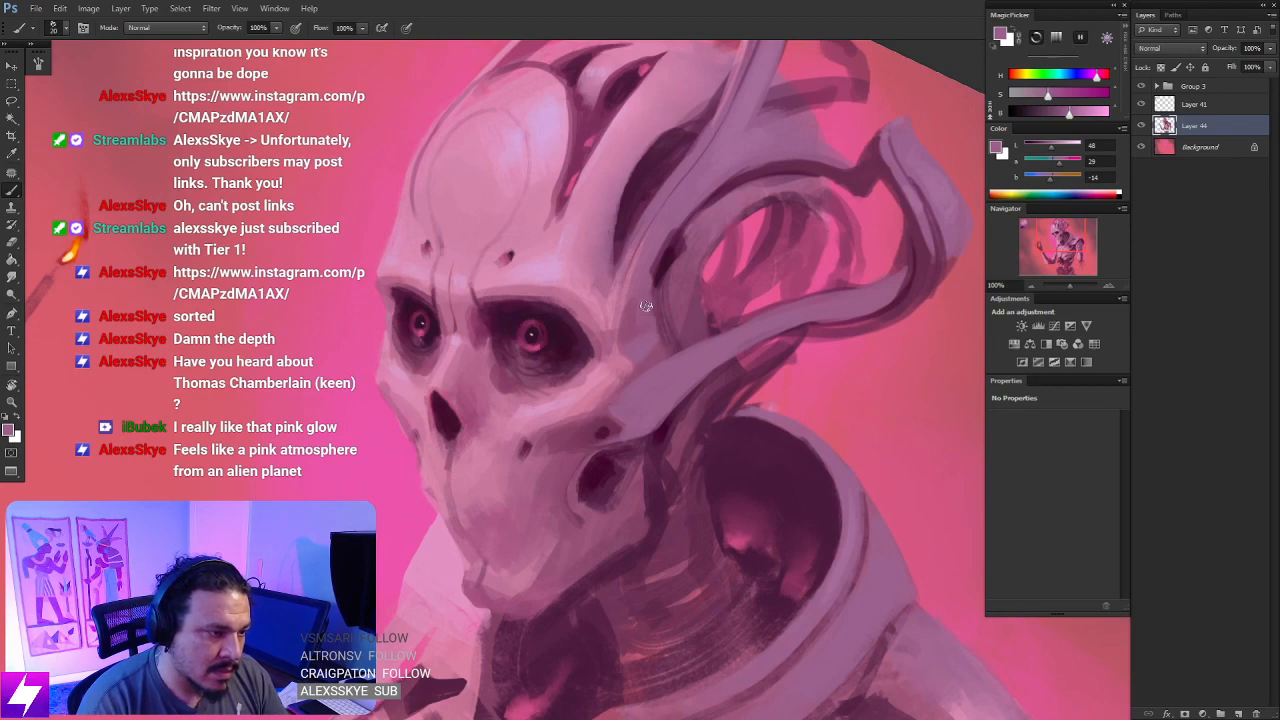
key("r")
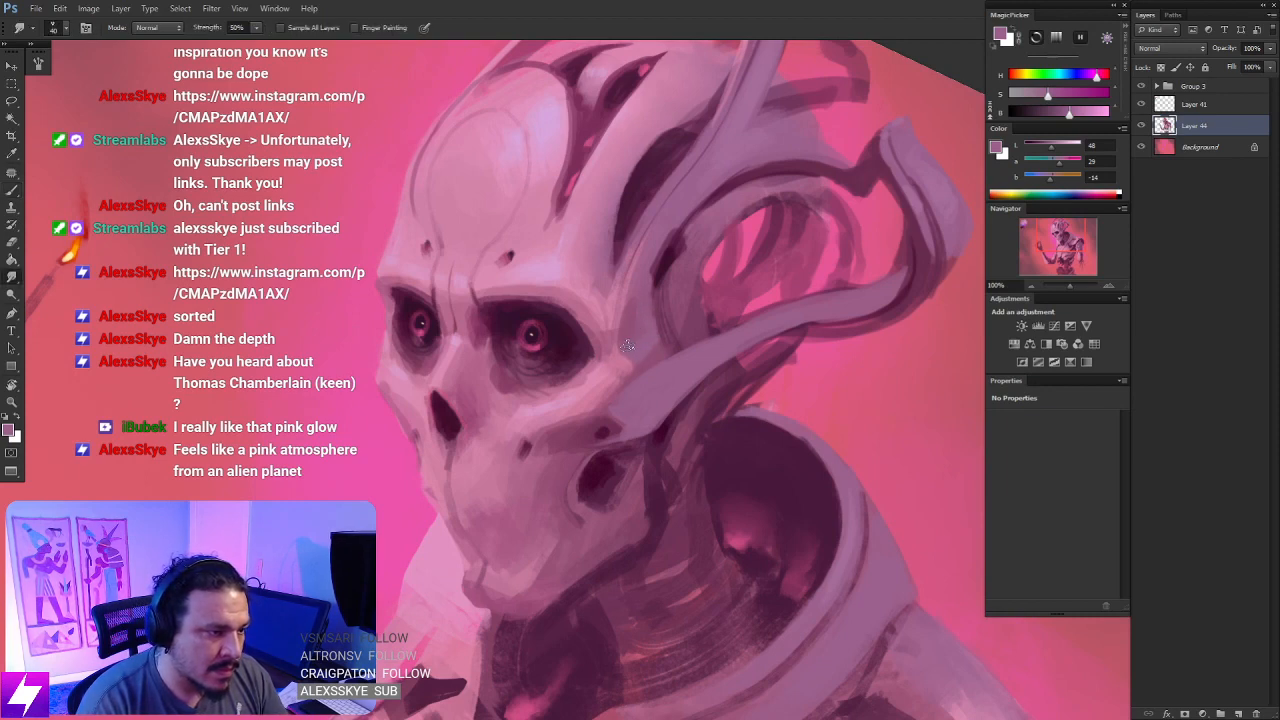
- Refine the lower edge of the head loop in mid purple and soften the seam beside the tube's base with sampled mauve
key("ctrl+minus")
key("r")
left_click_drag(741, 436, 724, 322)
key("ctrl+plus")
left_click_drag(674, 358, 656, 372)
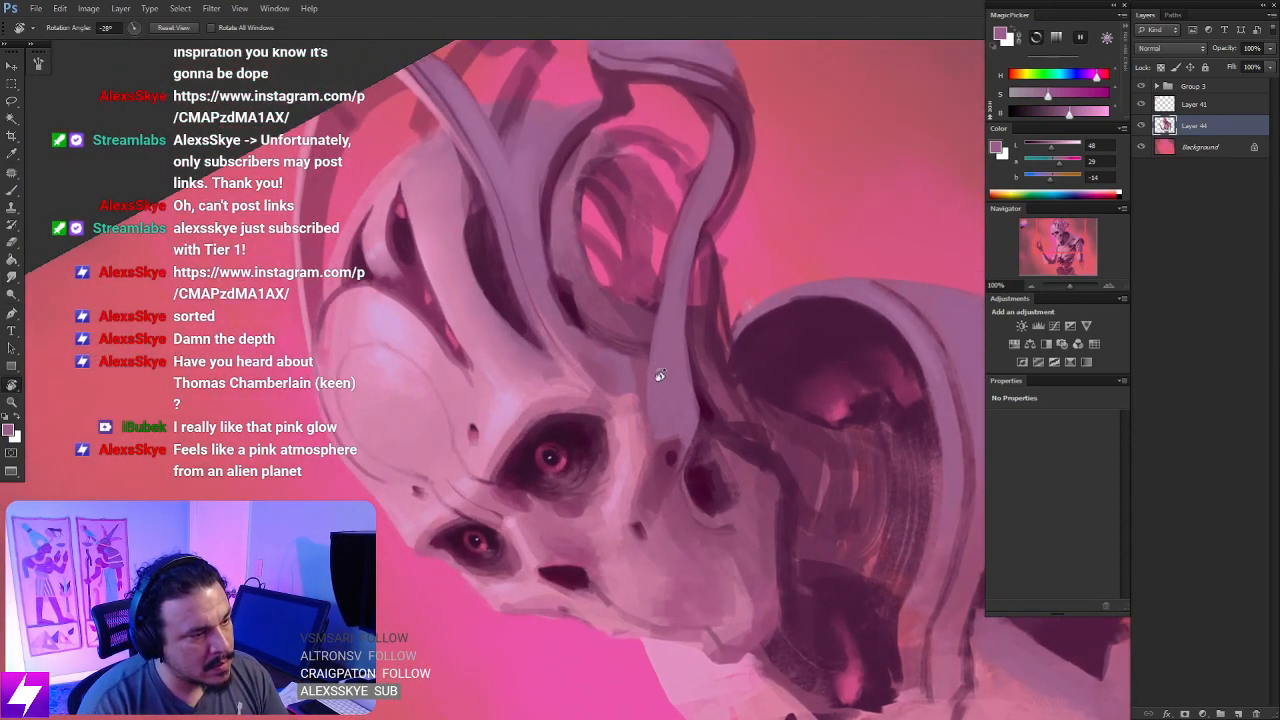
key("b")
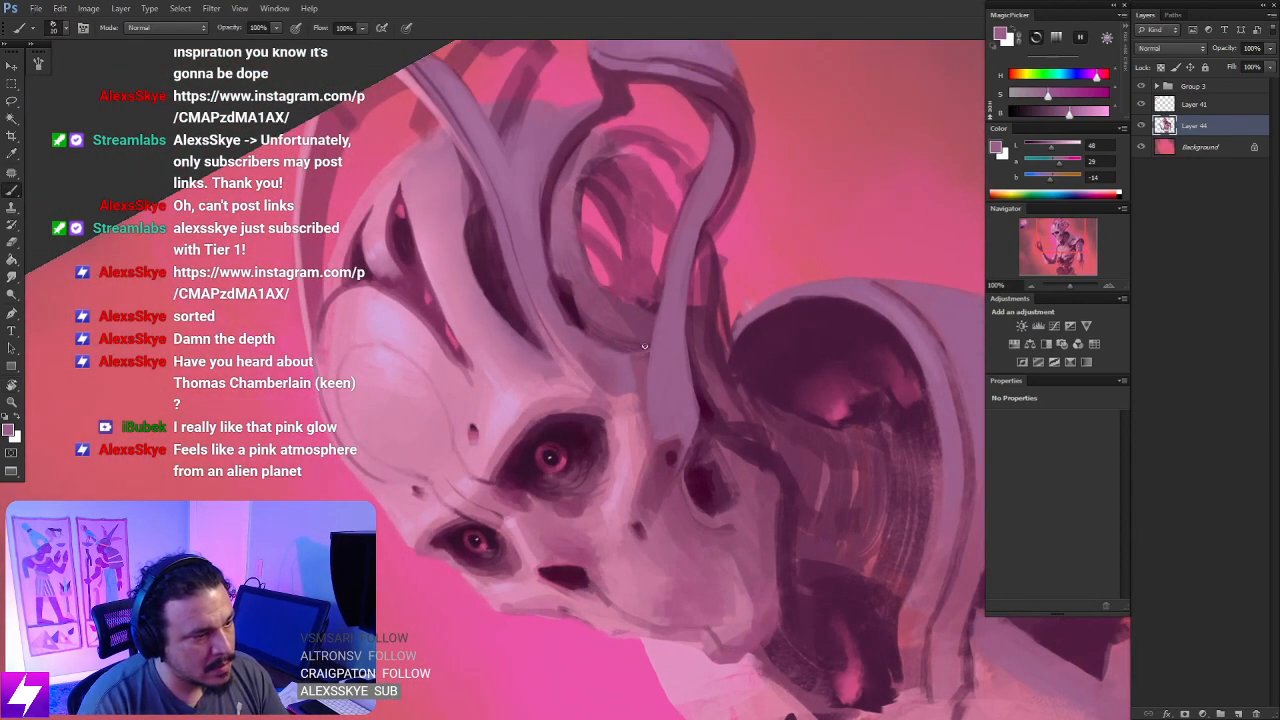
left_click_drag(691, 387, 613, 478)
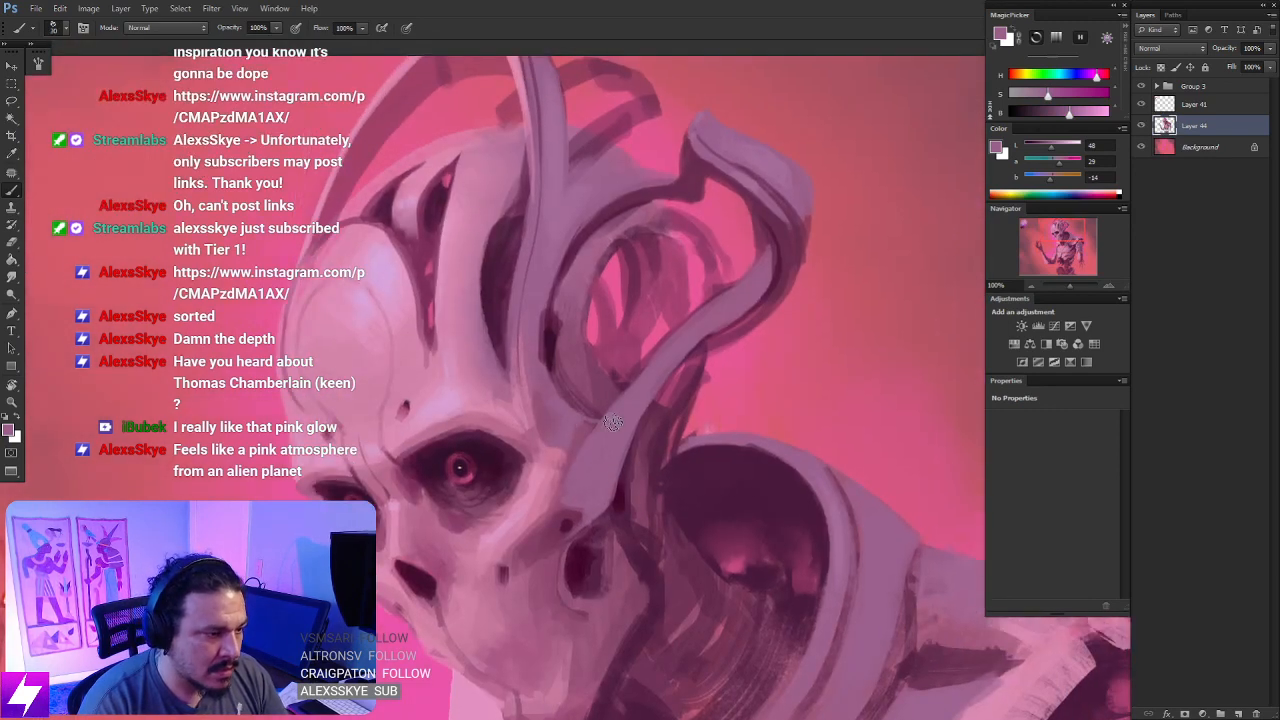
left_click(583, 438, "alt")
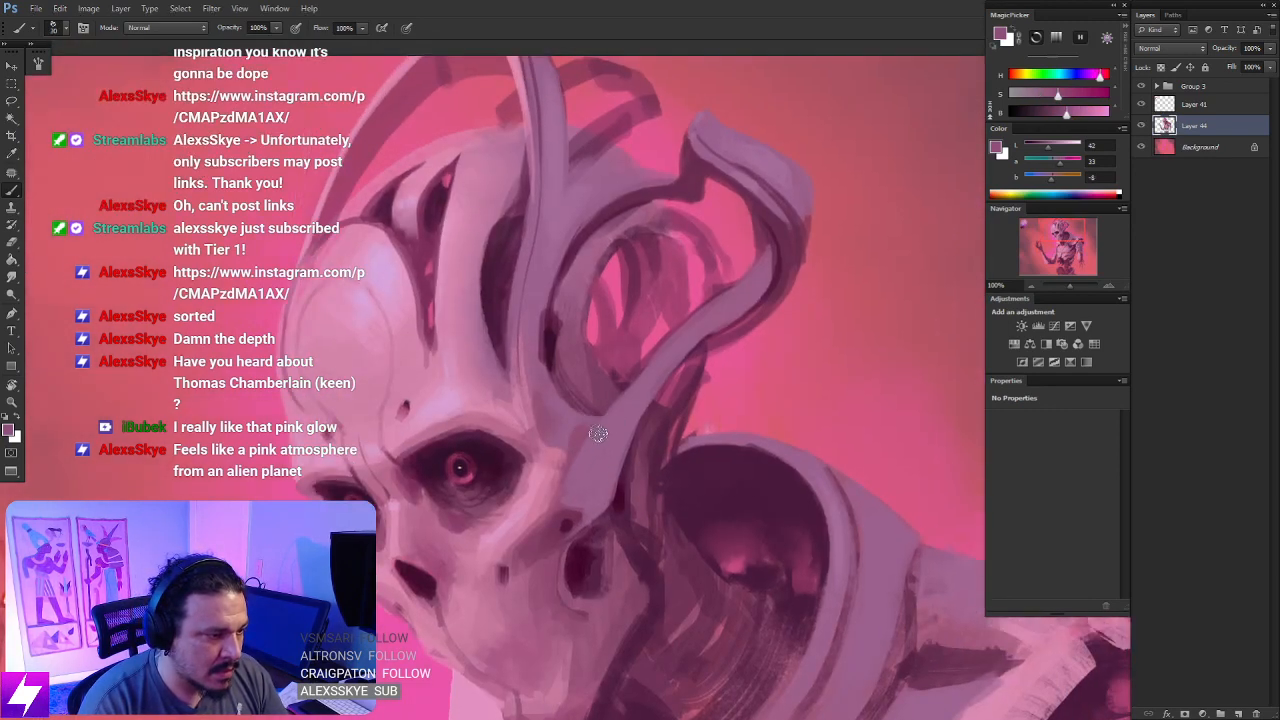
left_click_drag(600, 431, 590, 450)
- Flip the canvas horizontally and touch up the skull's crown near the forehead with sampled light pinks
scroll(666, 369, "down", 2)
scroll(742, 352, "down", 1)
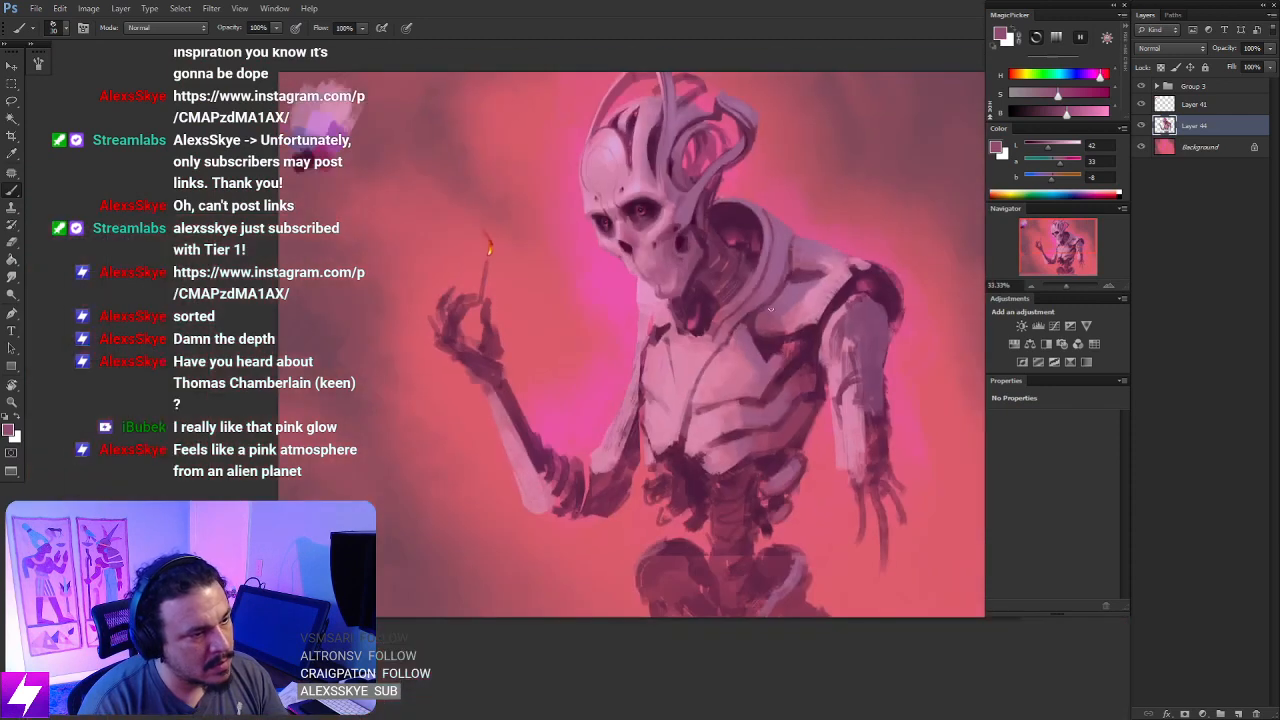
key("F2")
left_click_drag(710, 200, 737, 363)
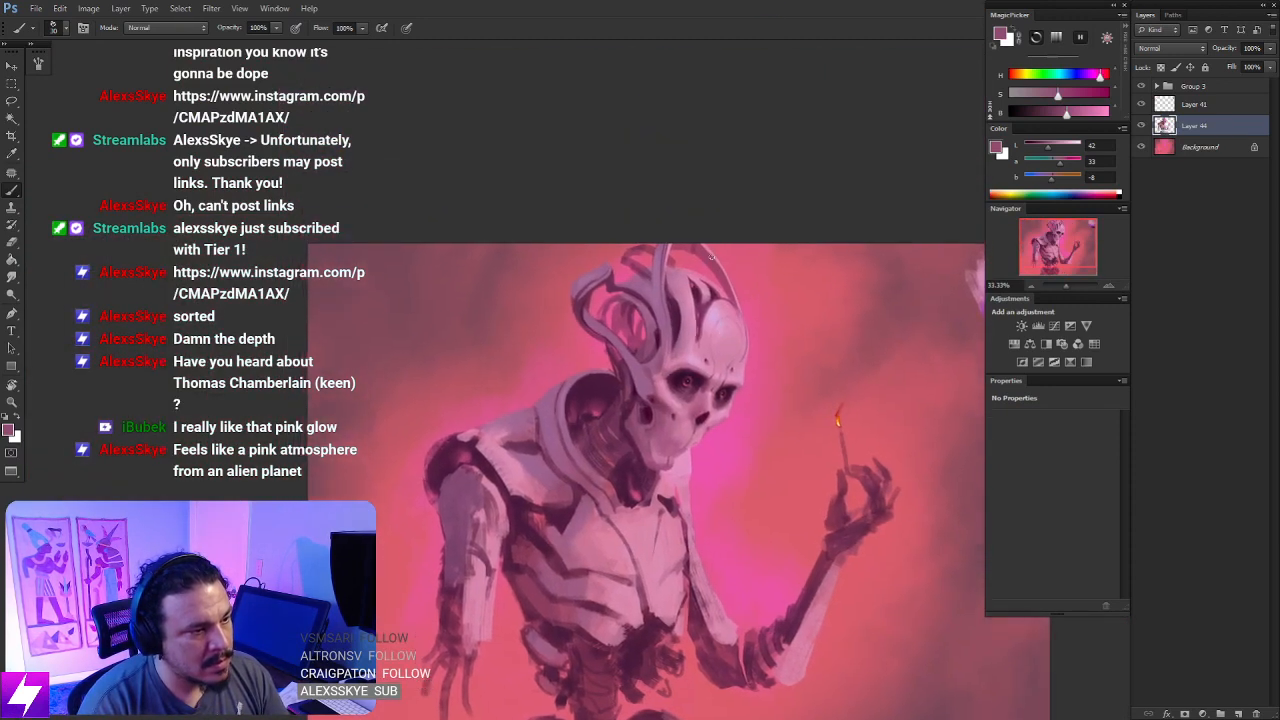
key("ctrl+plus")
left_click(728, 222, "alt")
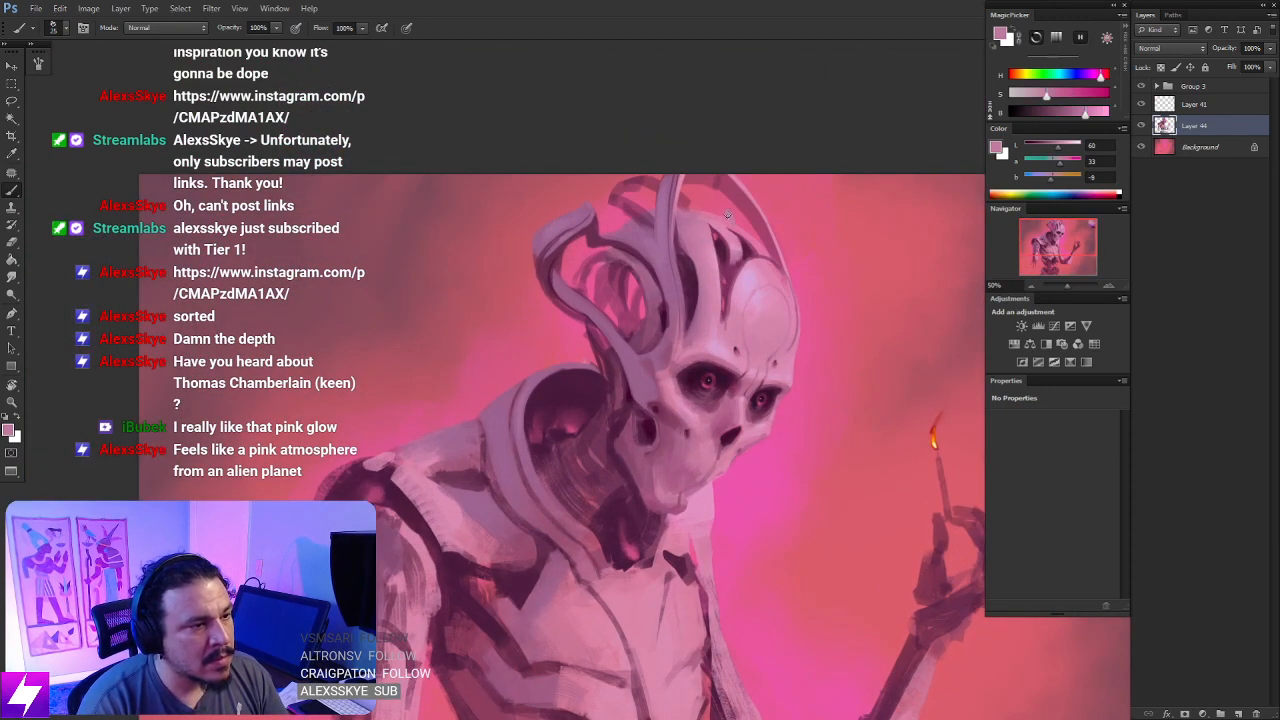
mouse_move(734, 221)
left_mouse_down("alt")
mouse_move(714, 220)
mouse_move(734, 222)
left_mouse_up("alt")
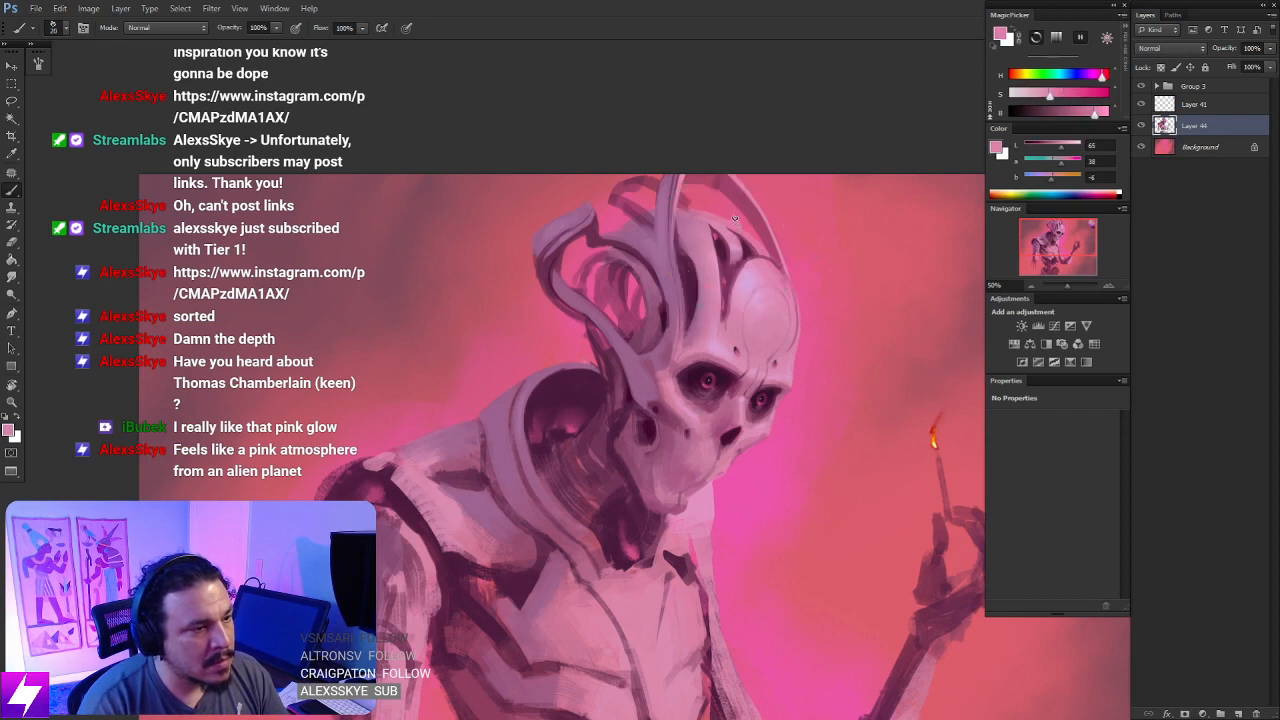
key("ctrl+minus")
mouse_move(730, 336)
left_mouse_down()
mouse_move(709, 323)
mouse_move(727, 316)
left_mouse_up()
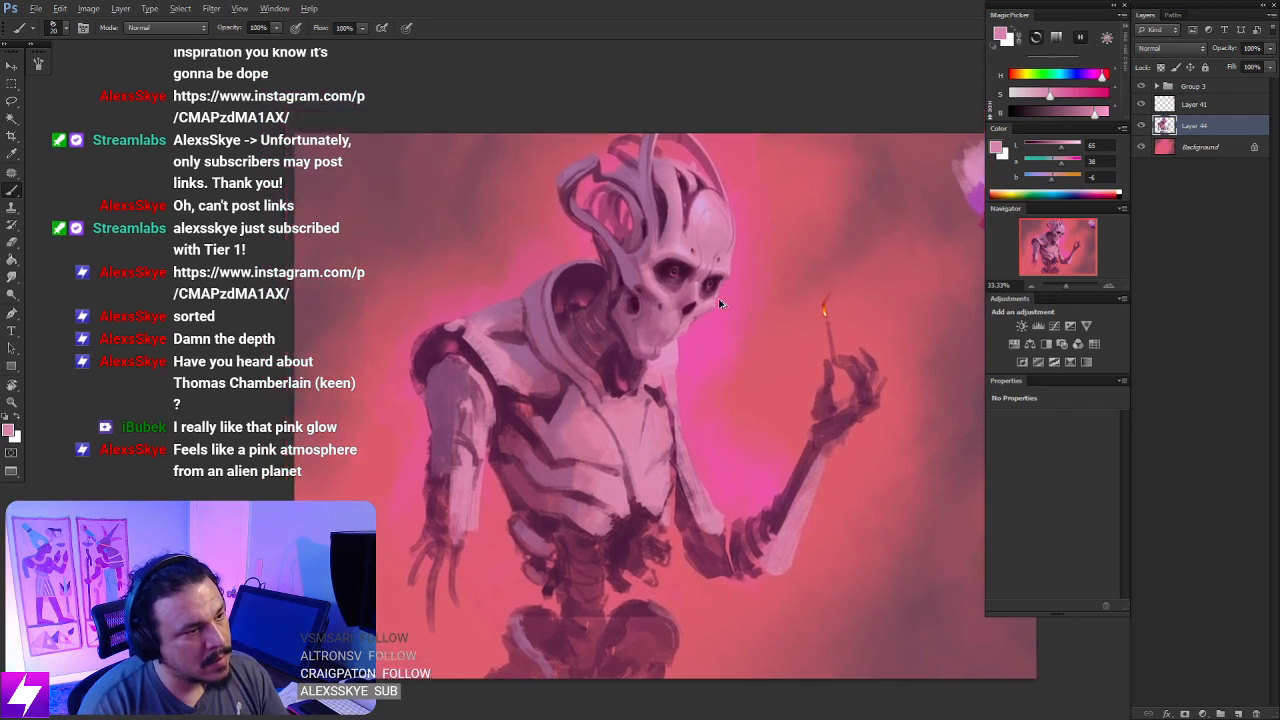
- Flip the canvas back to its original orientation and check the head and its tubes
key("ctrl+shift+h")
key("ctrl+plus")
left_click_drag(709, 222, 701, 439)
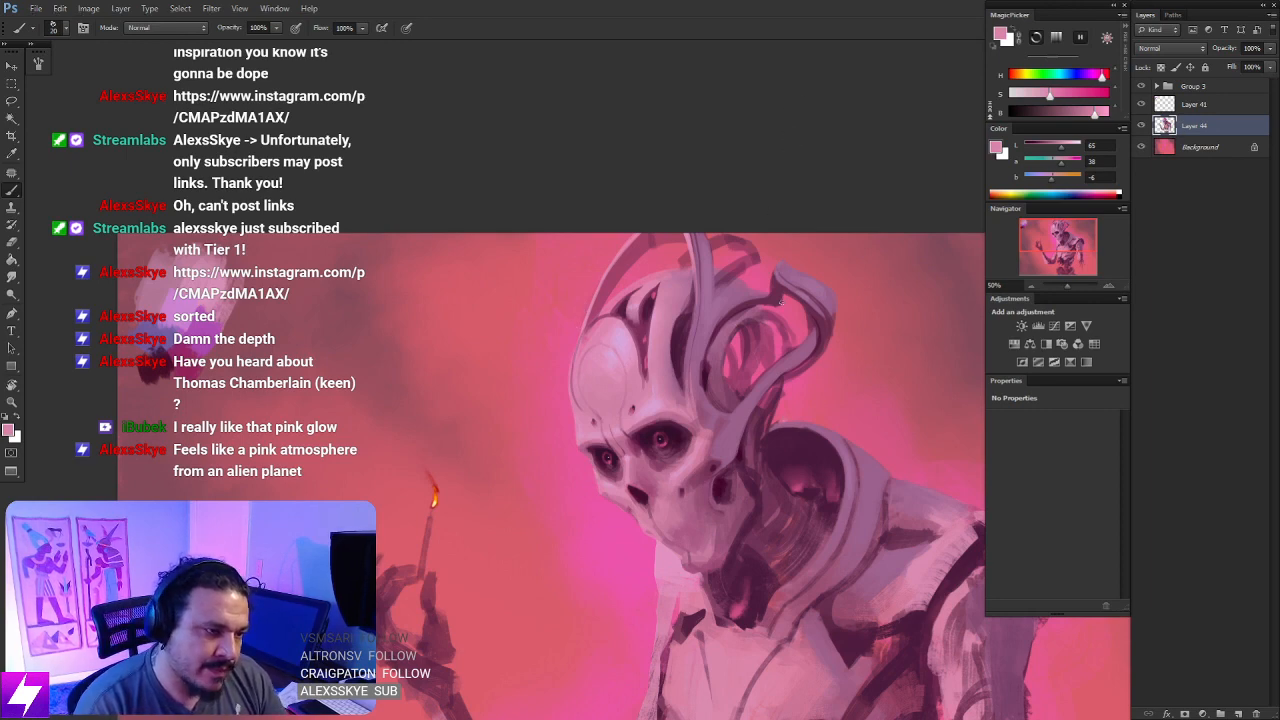
key("ctrl+minus")
left_click_drag(785, 519, 749, 511)
key("ctrl+plus")
key("ctrl+plus")
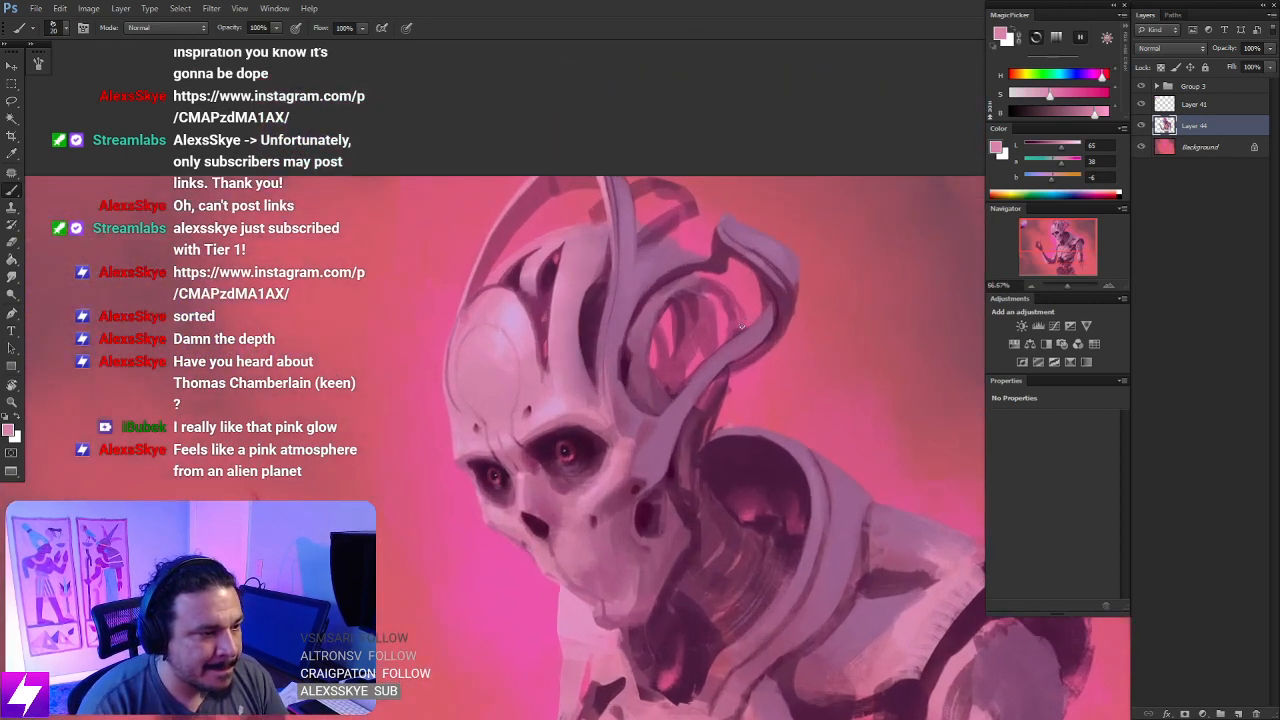
- Define the inner head loop behind the outer tube, alternating sampled dark and mid purples with a small brush
left_click_drag(728, 288, 730, 350)
left_click(715, 282, "alt")
key("[")
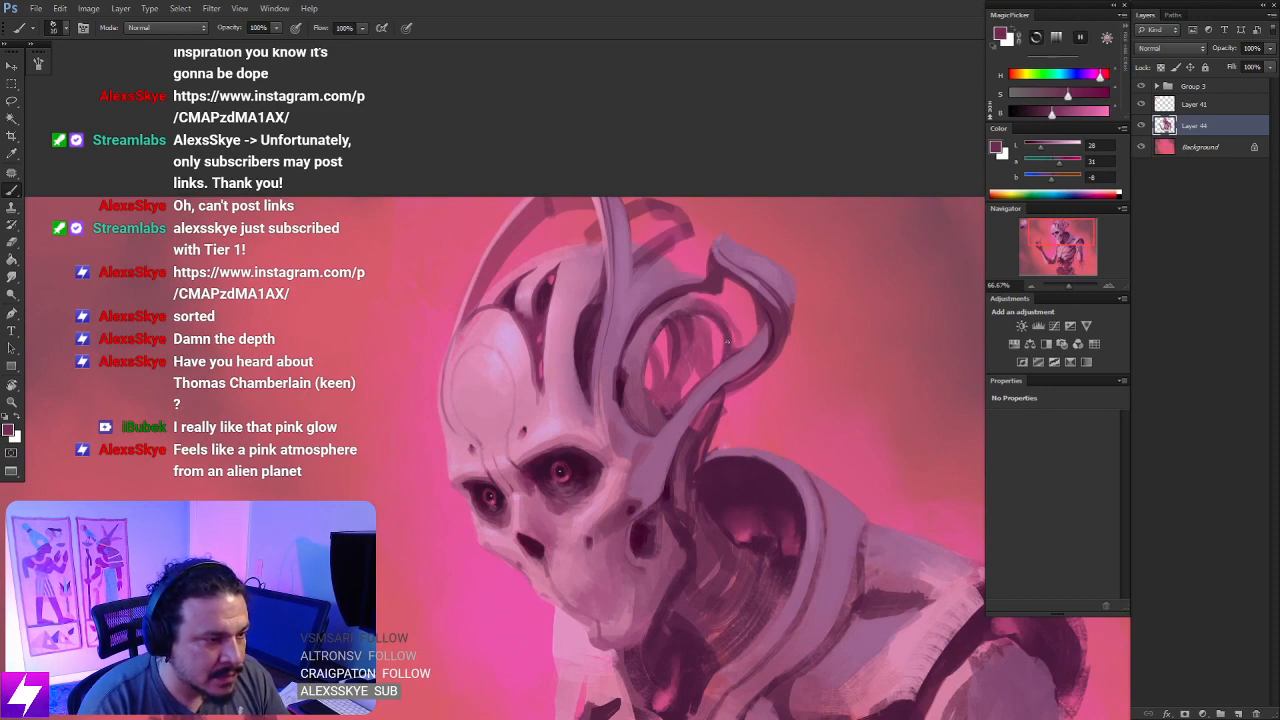
left_click(745, 356, "alt")
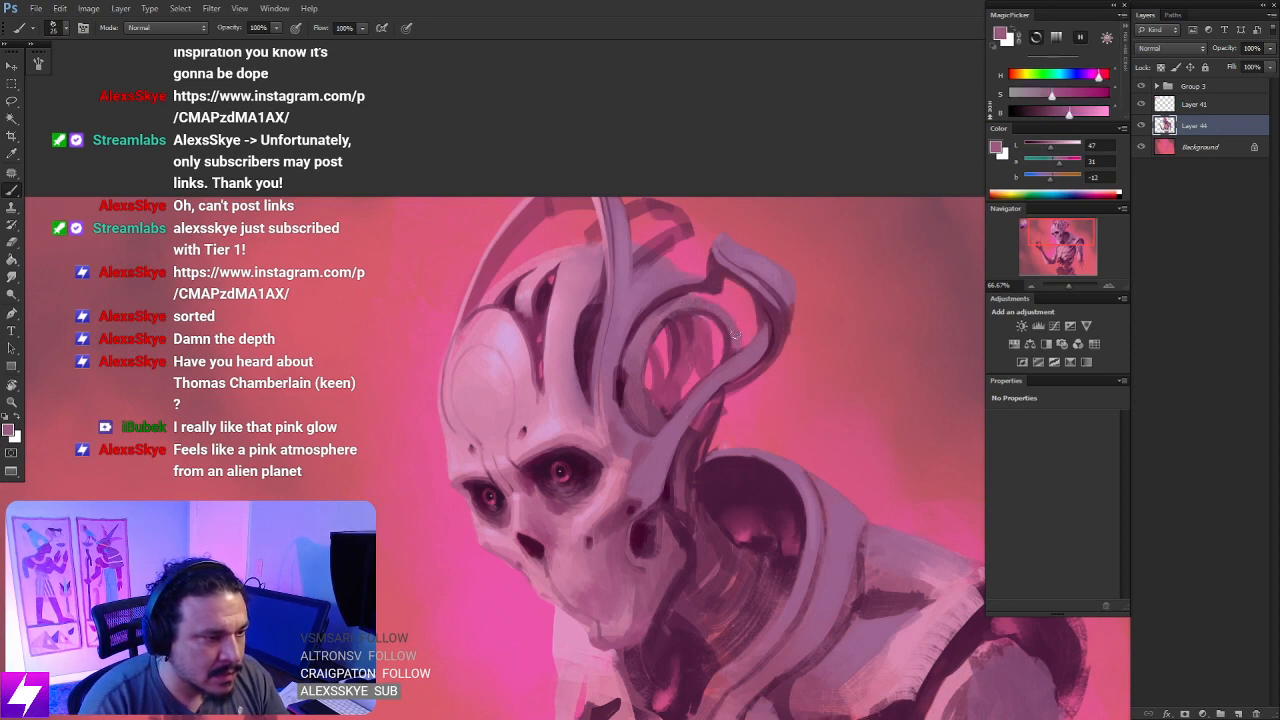
left_click(728, 341, "alt")
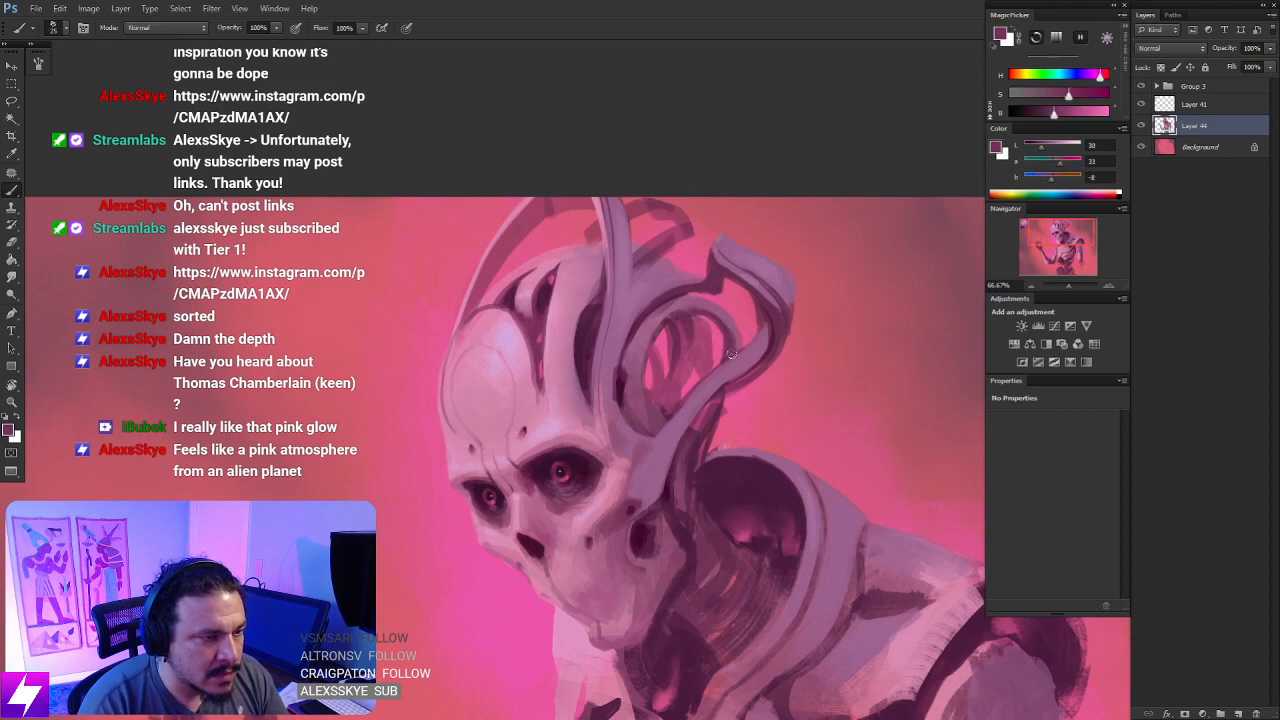
left_click(722, 318, "alt")
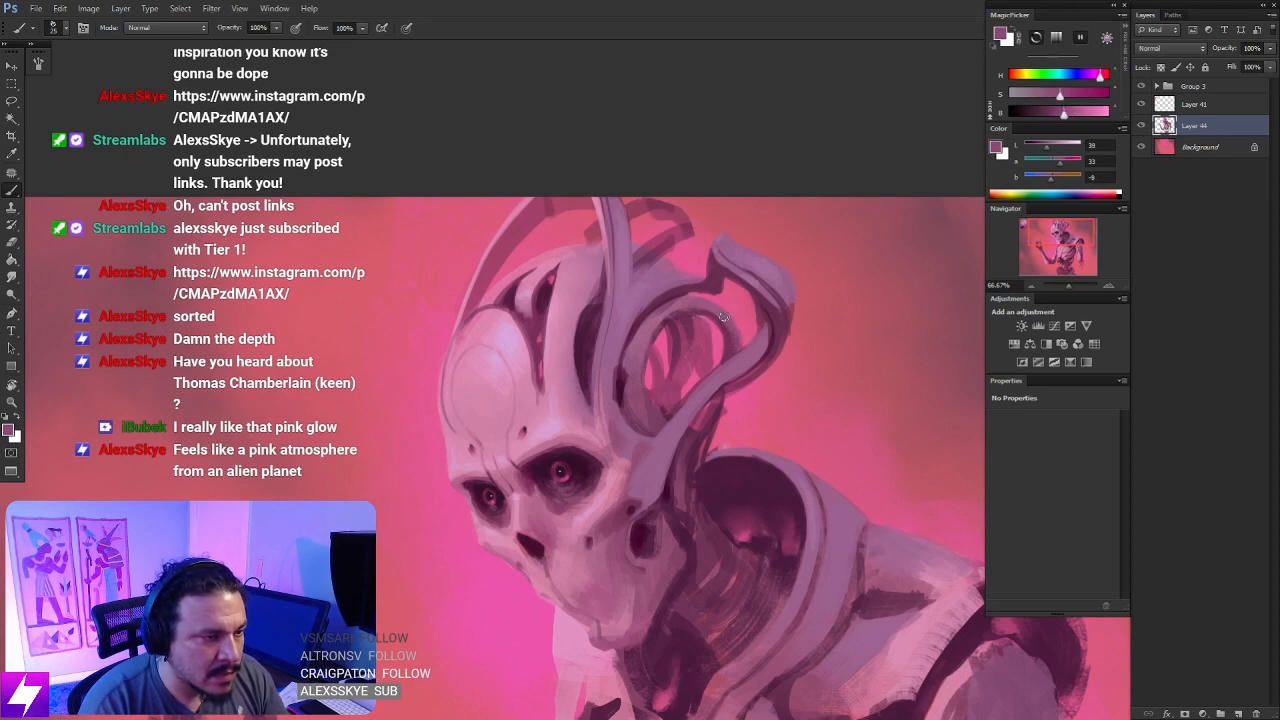
left_click_drag(734, 347, 720, 294)
- Shade the underside of the outer head tube's bend with sampled dark purple and soften it with the Smudge tool
key("r")
key("b")
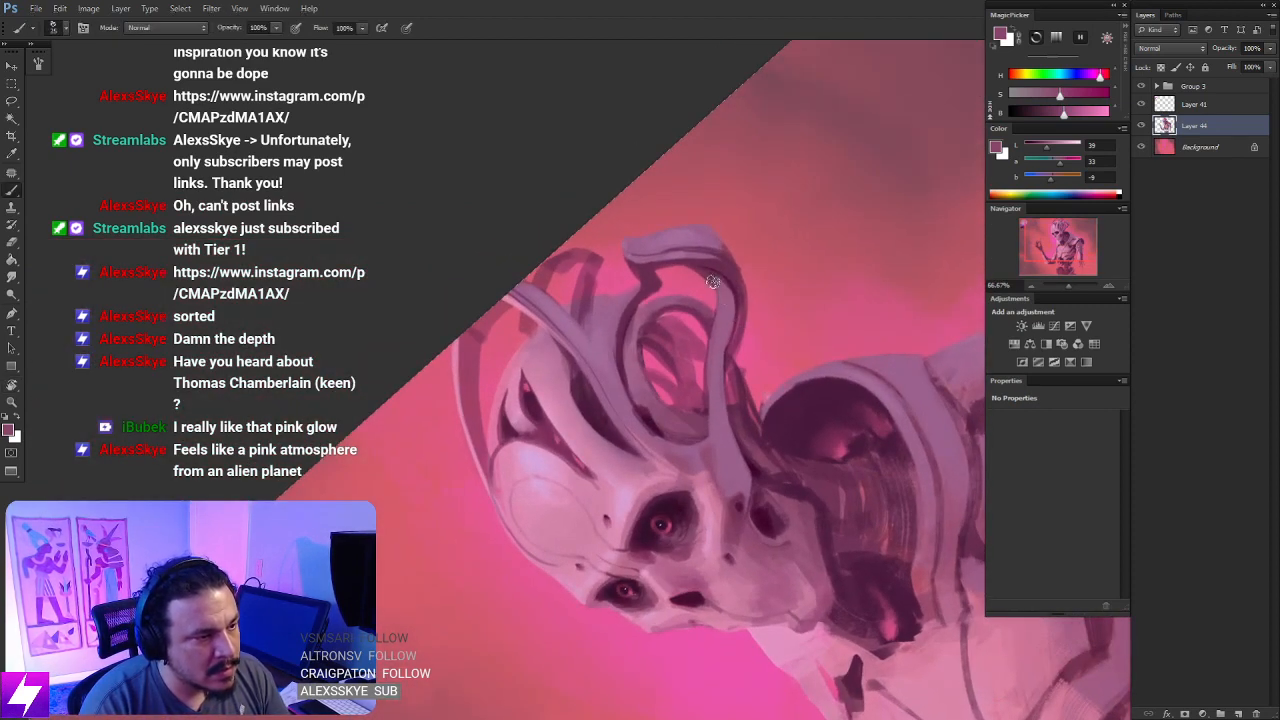
left_click(720, 270, "alt")
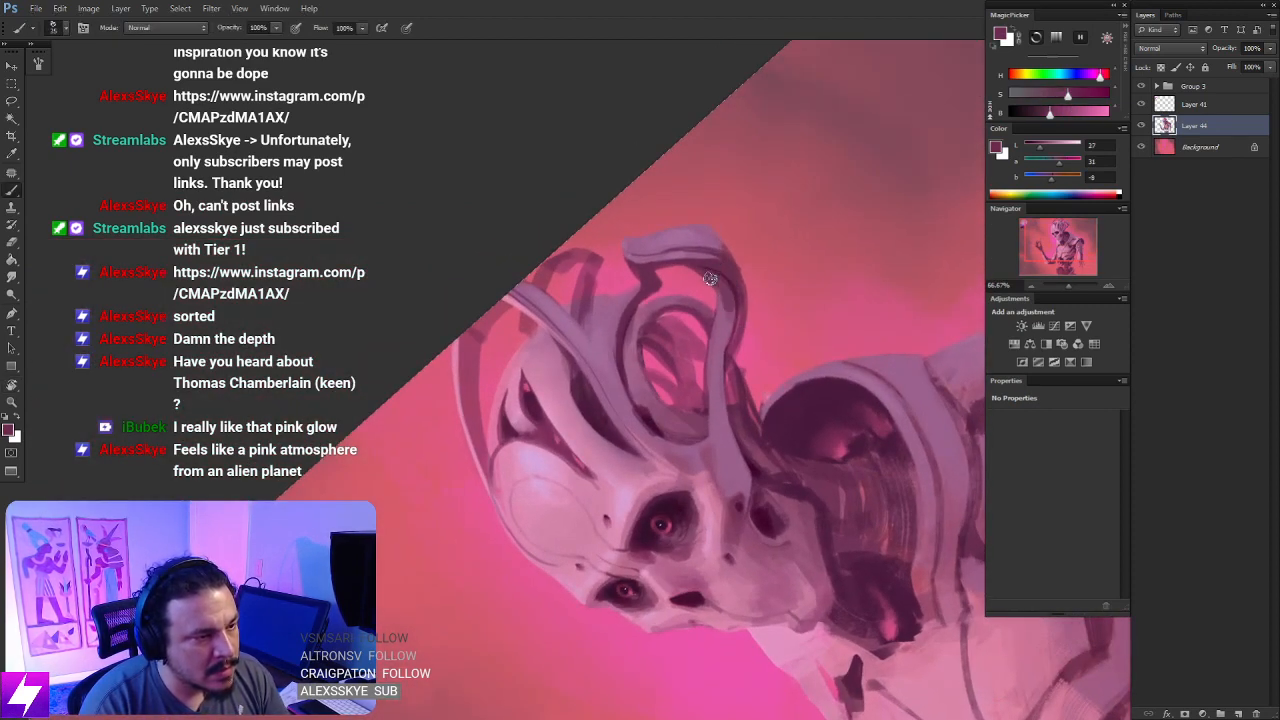
key("s")
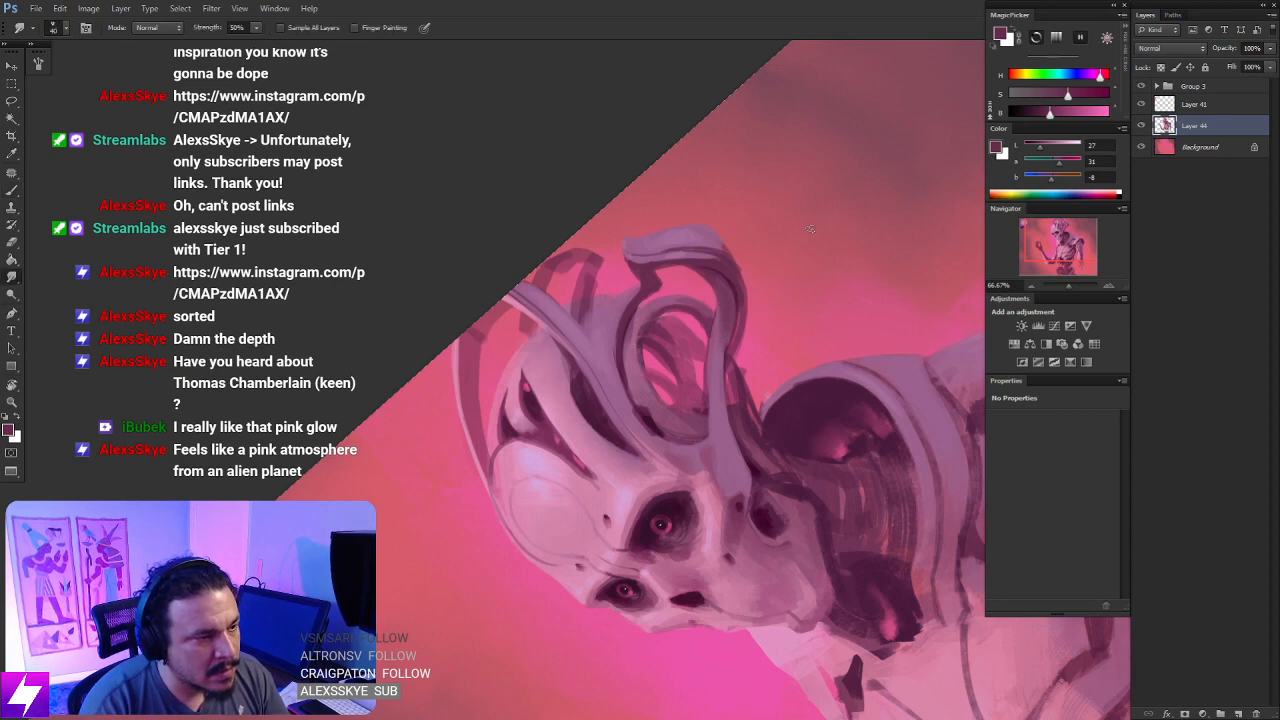
- Rotate the view close to upright and flip the canvas horizontally to check the whole figure
key("Escape")
key("ctrl+minus")
key("ctrl+minus")
key("r")
left_click_drag(786, 341, 784, 330)
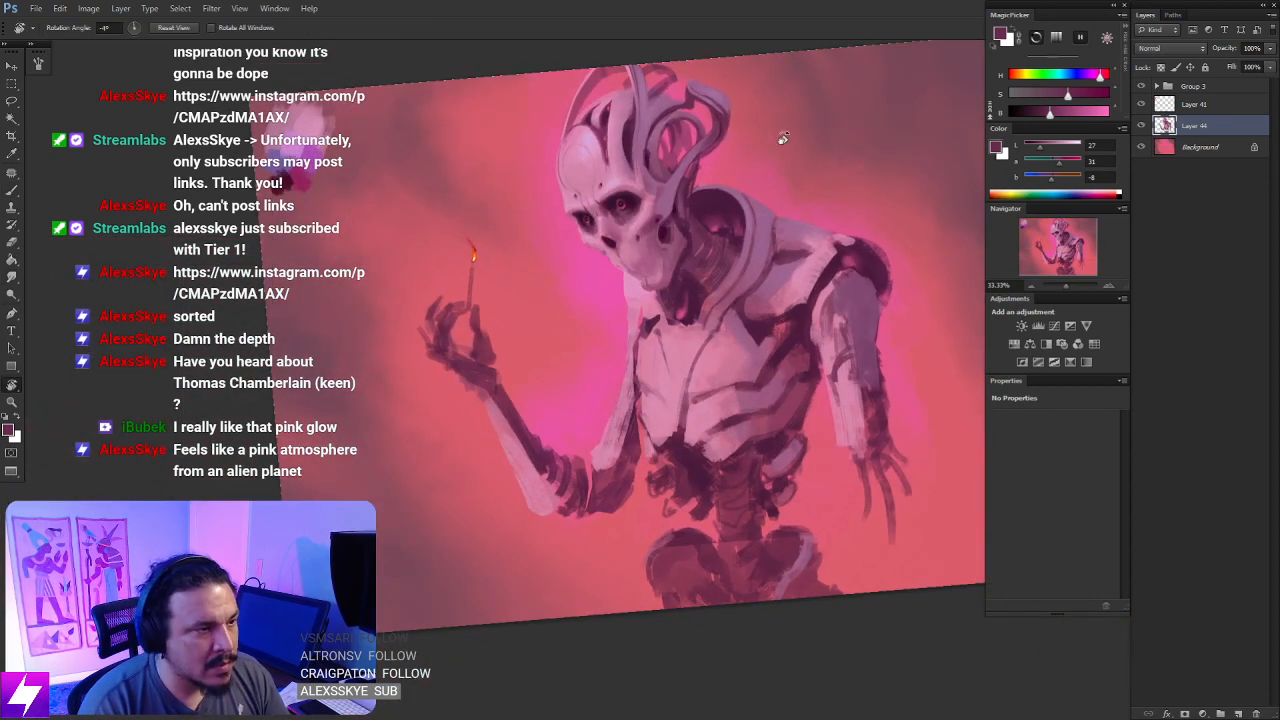
key("ctrl+minus")
key("ctrl+shift+h")
key("ctrl+plus")
key("ctrl+plus")
key("ctrl+plus")
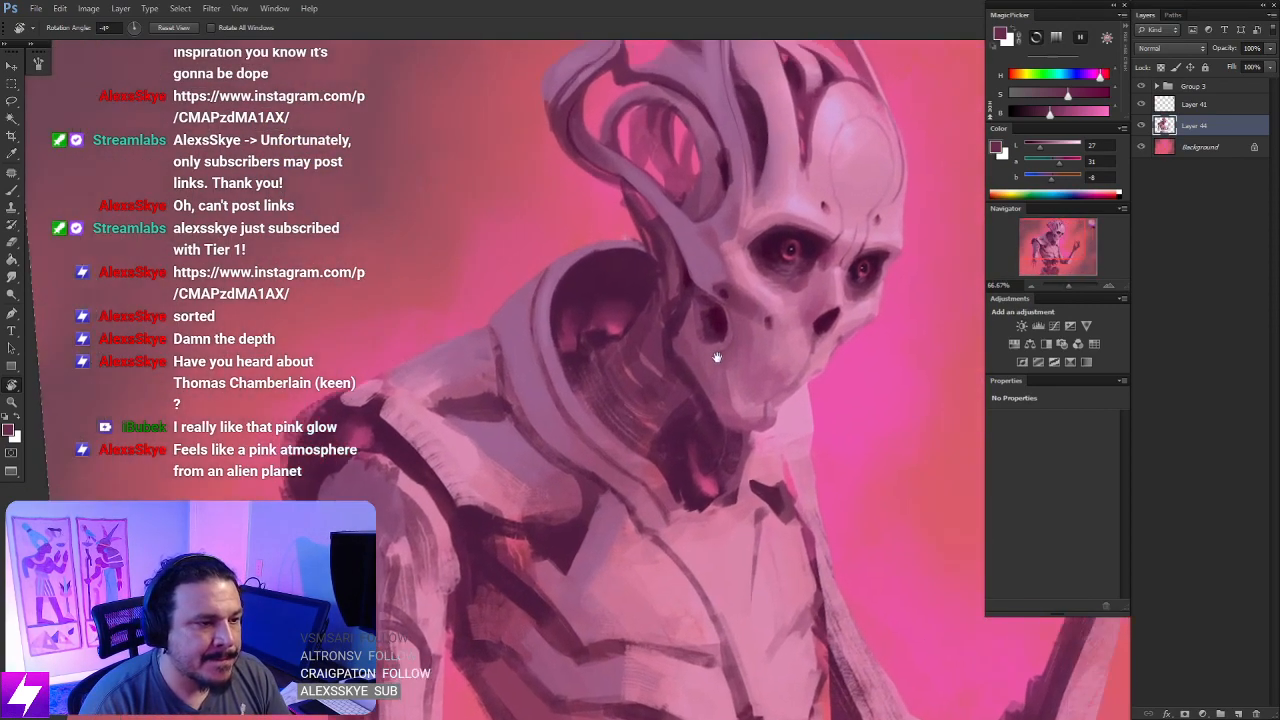
- Refine the back of the jaw around the ear opening with sampled mauve and dark purple
mouse_move(717, 357)
left_mouse_down()
mouse_move(638, 452)
mouse_move(614, 402)
mouse_move(600, 440)
mouse_move(608, 427)
mouse_move(581, 423)
mouse_move(596, 436)
mouse_move(606, 408)
mouse_move(576, 422)
mouse_move(614, 470)
left_mouse_up()
key("b")
left_click(637, 445, "alt")
left_click(614, 388, "alt")
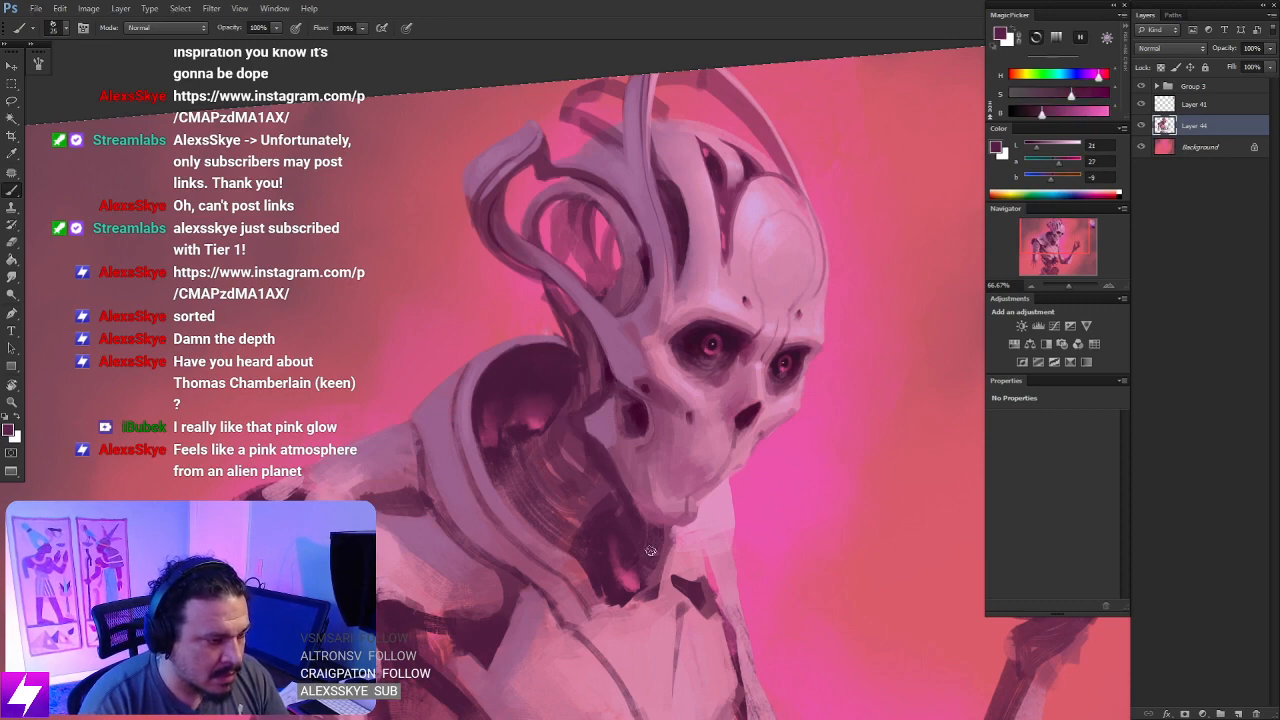
- Rotate the view and shape the rim of the ear opening with sampled light and mid purples
key("ctrl+minus")
key("r")
mouse_move(606, 522)
left_mouse_down()
mouse_move(668, 520)
mouse_move(748, 449)
mouse_move(708, 320)
left_mouse_up()
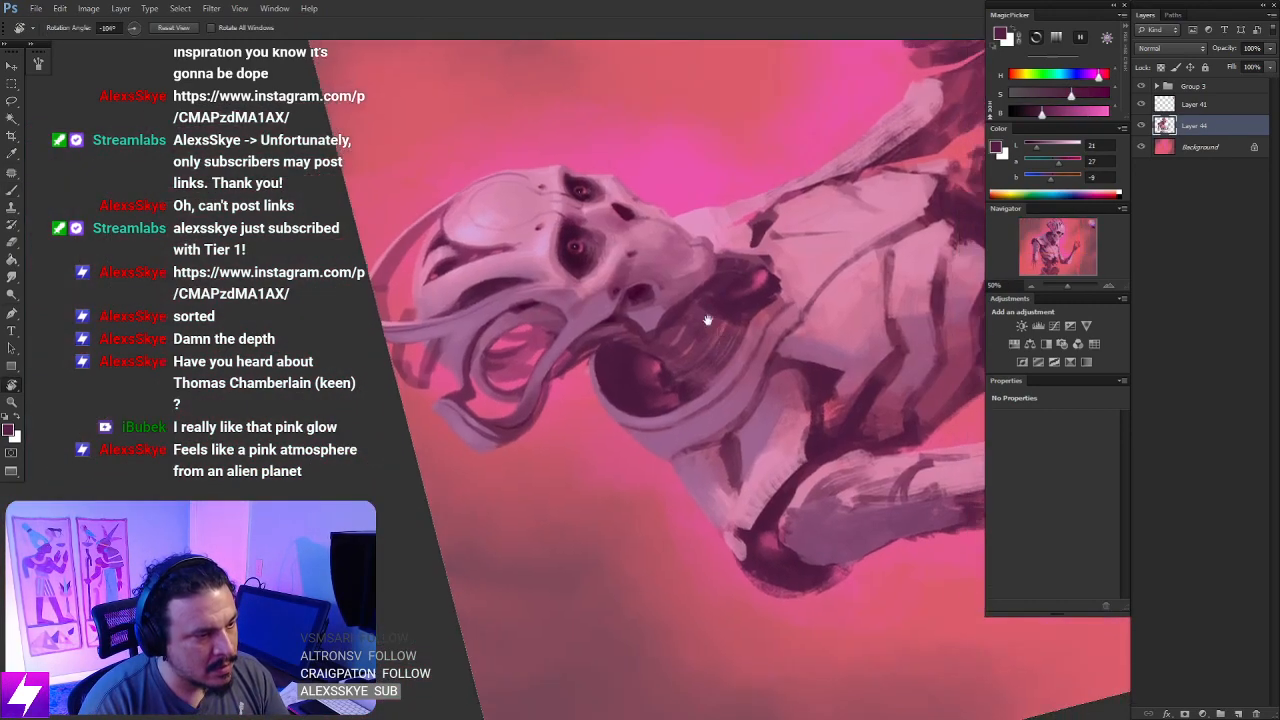
key("b")
left_click(652, 301, "alt")
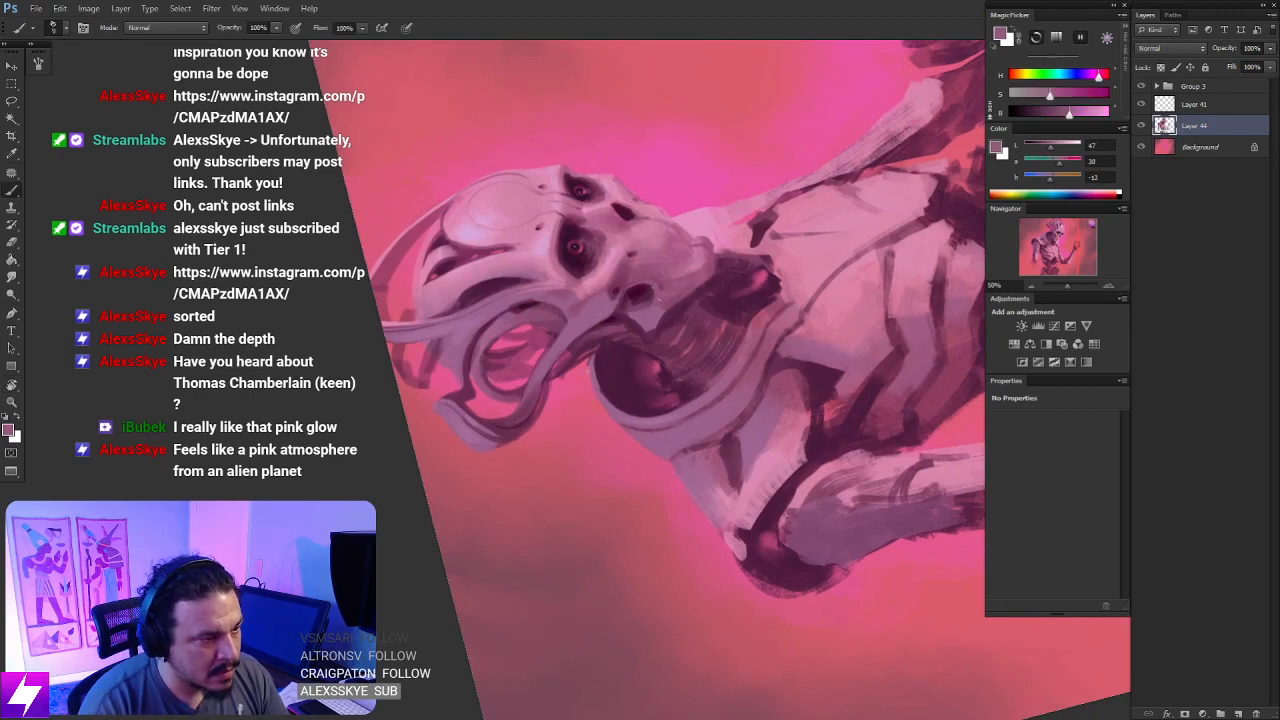
left_click(480, 278, "alt")
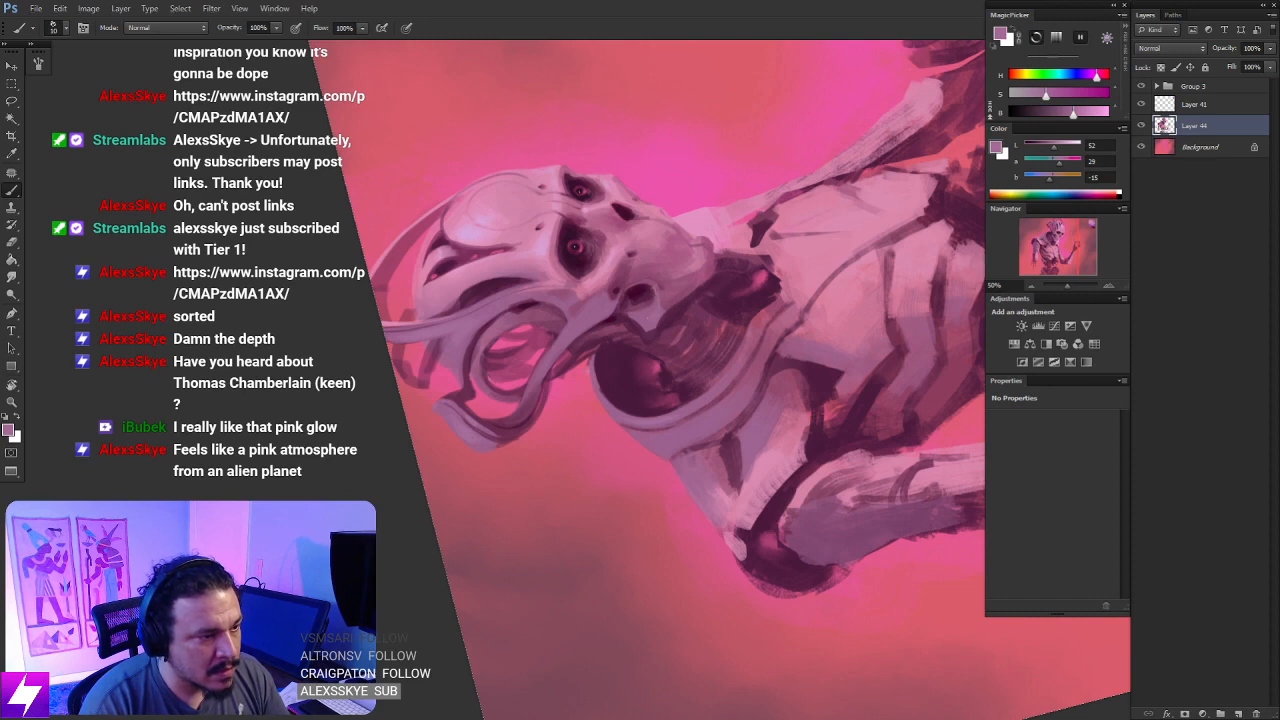
left_click(655, 300, "alt")
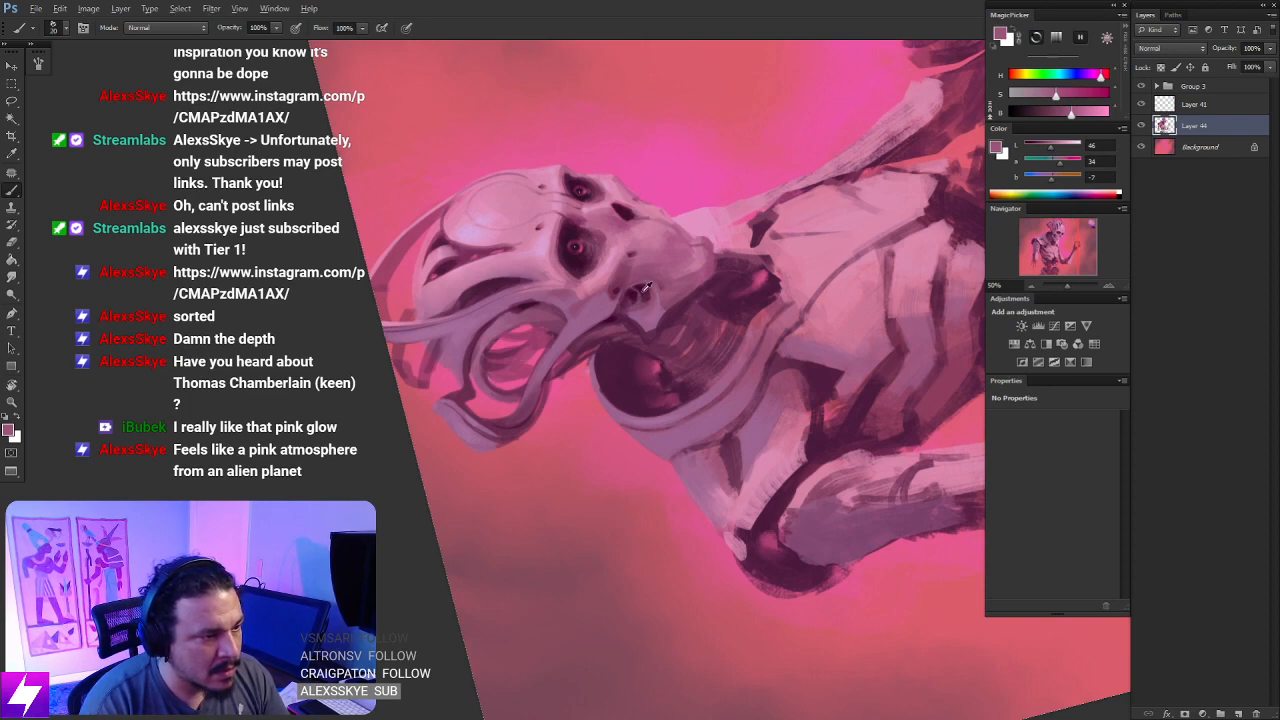
- Darken the inside of the ear opening with sampled dark maroon and reset the view rotation
left_click(635, 291, "alt")
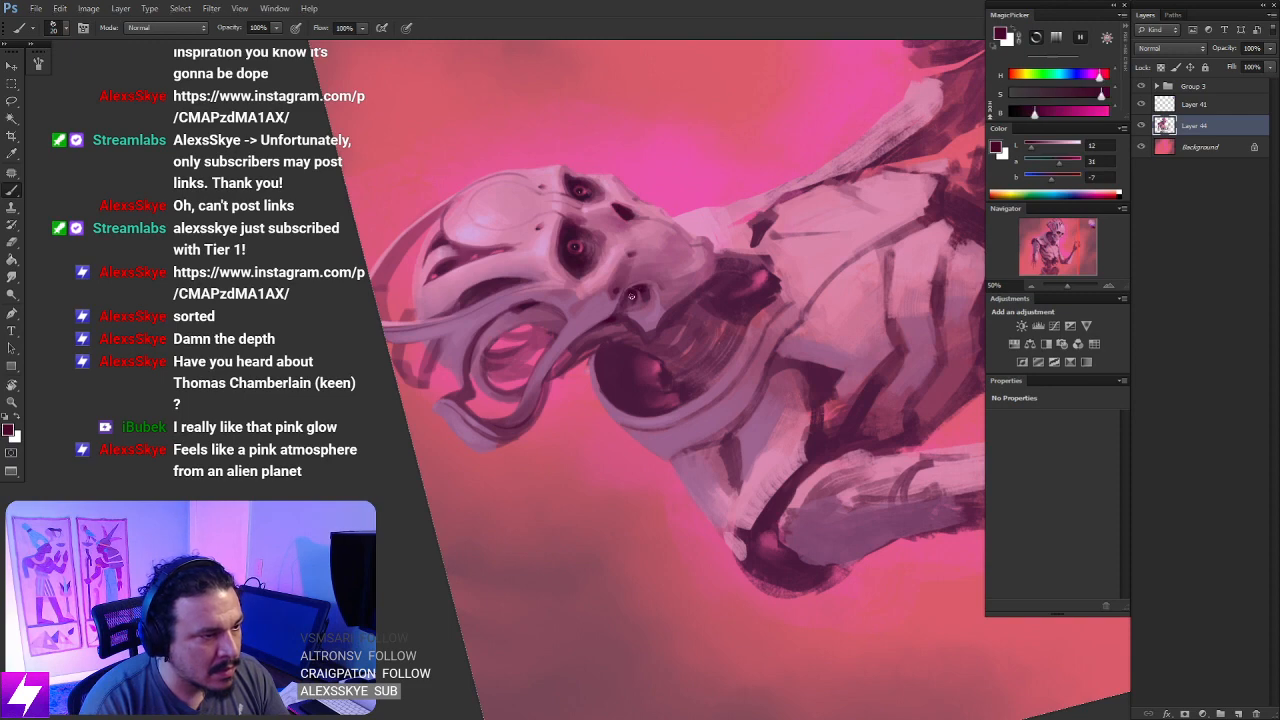
key("Escape")
left_click_drag(766, 500, 720, 406)
key("ctrl+plus")
left_click_drag(732, 339, 715, 358)
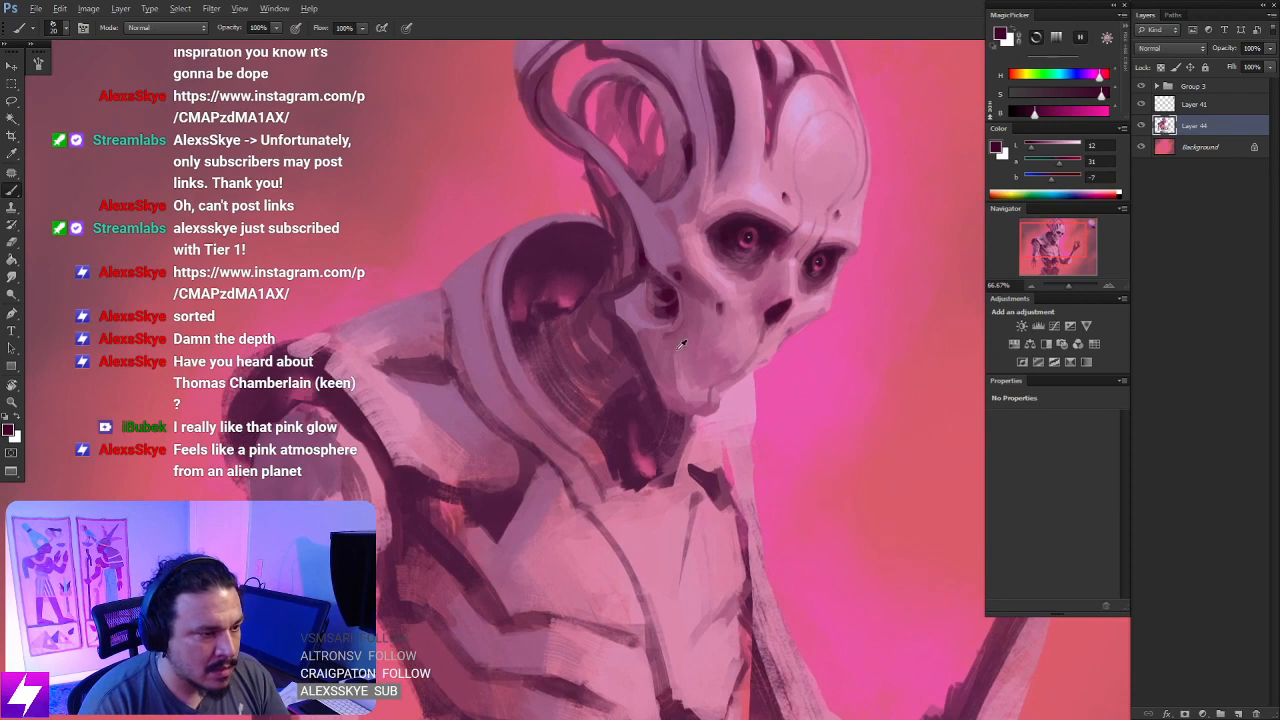
- Darken the upper inside of the collar opening behind the neck with a larger brush and dark purple sampled from the eye socket
left_click(681, 336, "alt")
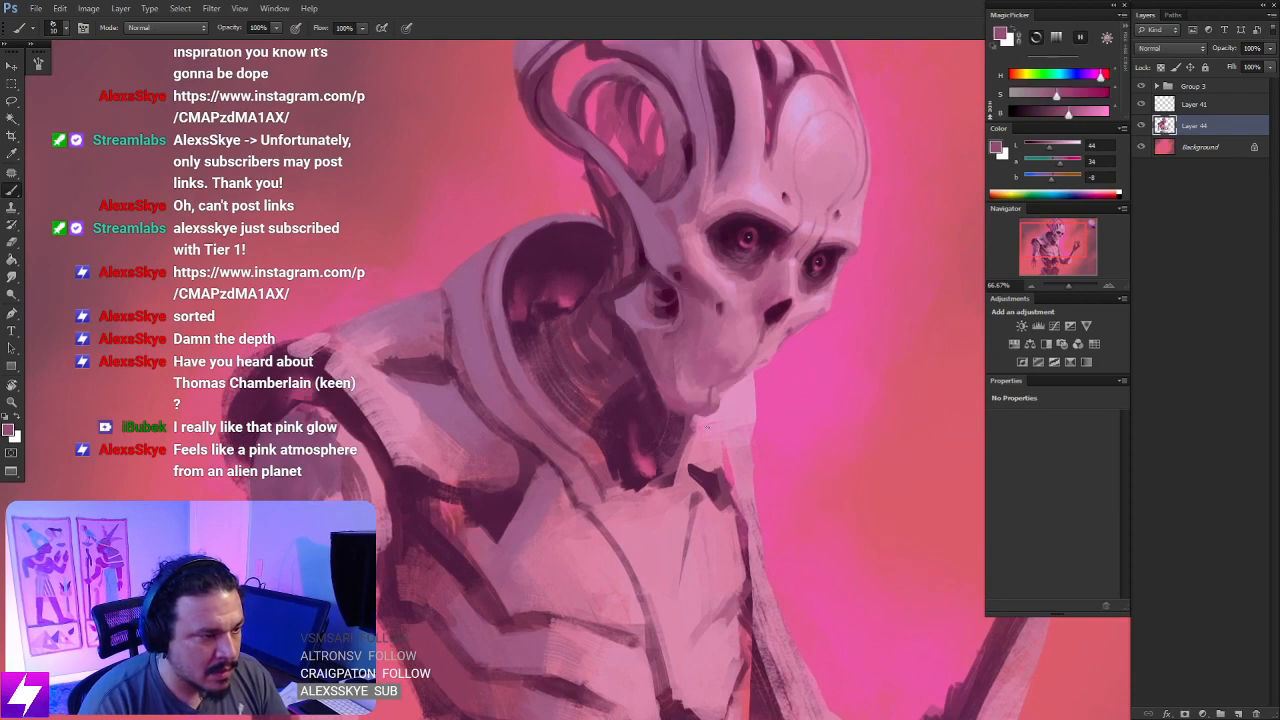
mouse_move(612, 353)
left_mouse_down()
mouse_move(677, 386)
mouse_move(681, 410)
left_mouse_up()
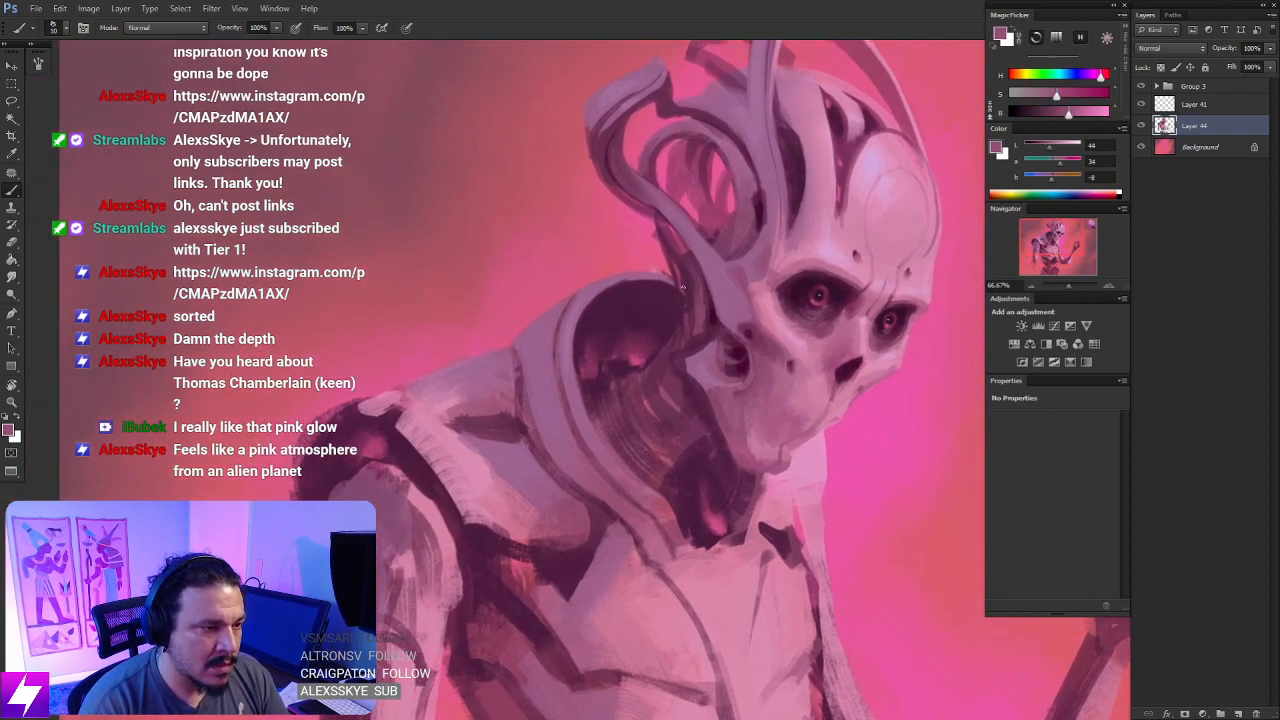
left_click(829, 284, "alt")
mouse_move(677, 340)
left_mouse_down()
mouse_move(687, 384)
mouse_move(680, 351)
mouse_move(663, 360)
mouse_move(670, 371)
mouse_move(604, 368)
mouse_move(621, 345)
left_mouse_up()
key("]")
key("]")
key("]")
key("]")
key("]")
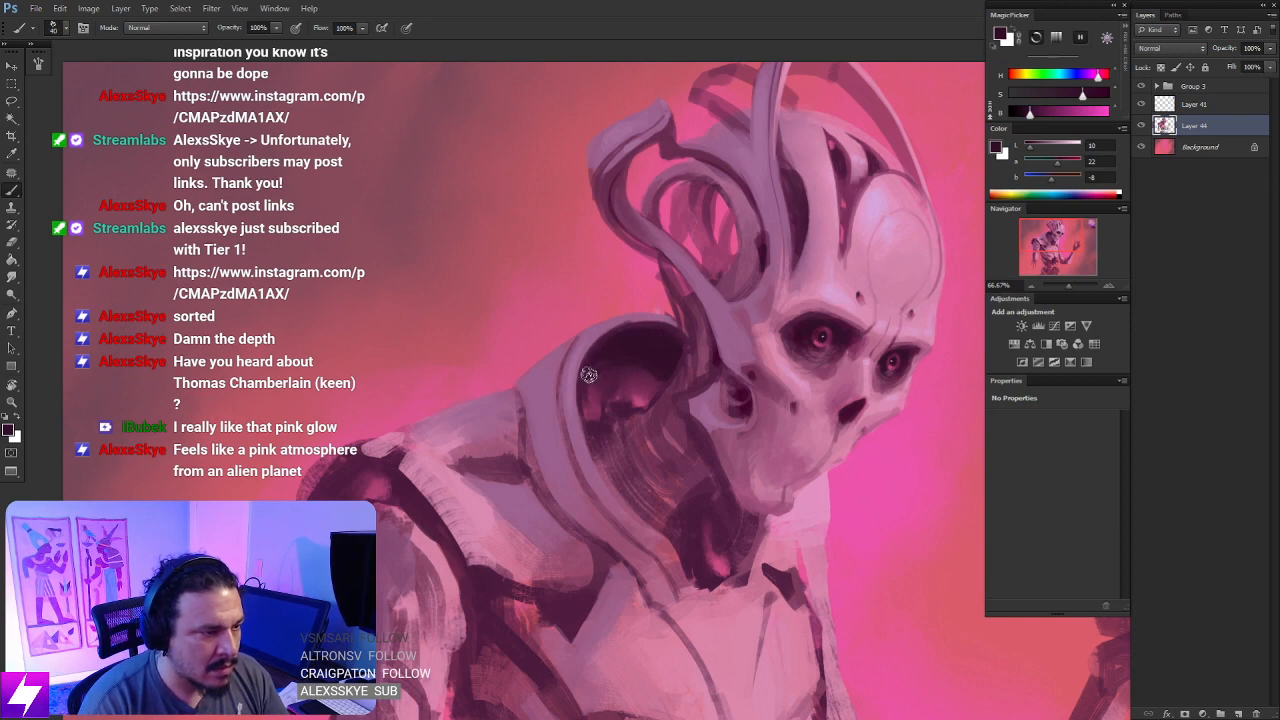
- Rotate the view, deepen the shadow along the collar's inner rim with a smaller brush, and reset the view rotation
key("ctrl+minus")
key("r")
mouse_move(710, 446)
left_mouse_down()
mouse_move(751, 394)
mouse_move(691, 329)
left_mouse_up()
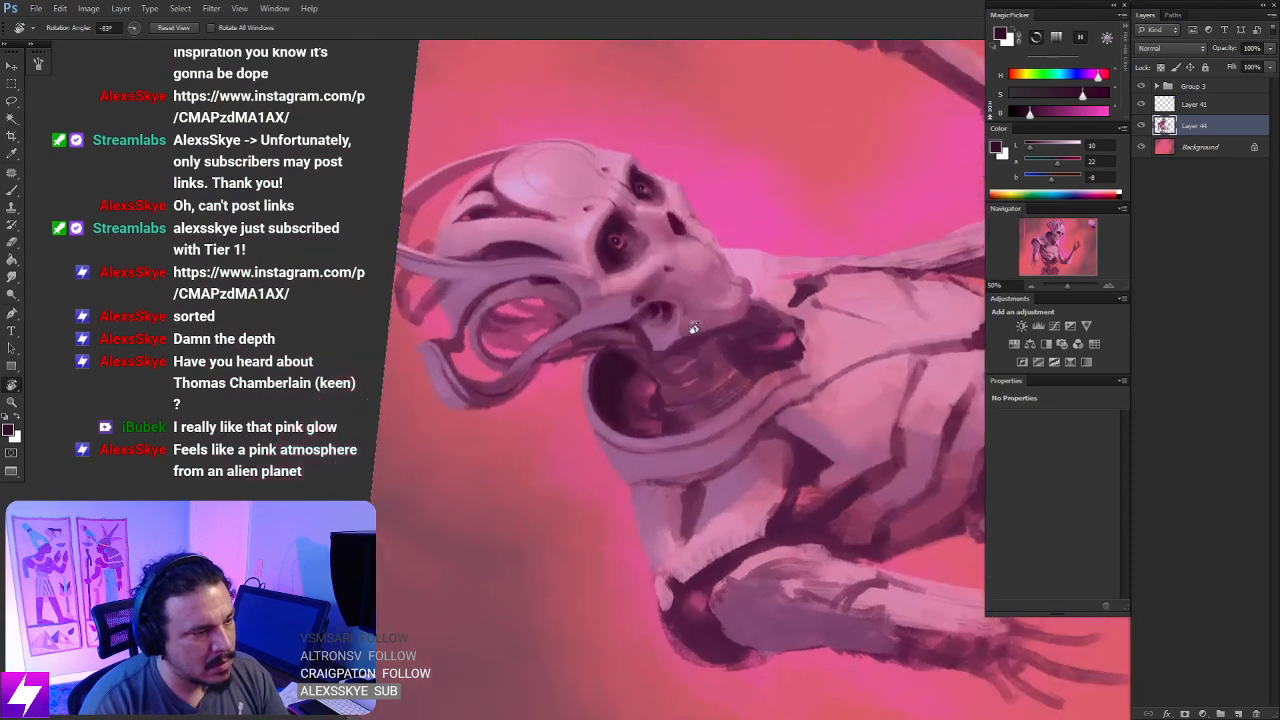
key("ctrl+plus")
key("b")
key("bracketleft")
key("bracketleft")
key("bracketleft")
left_click_drag(611, 390, 626, 443)
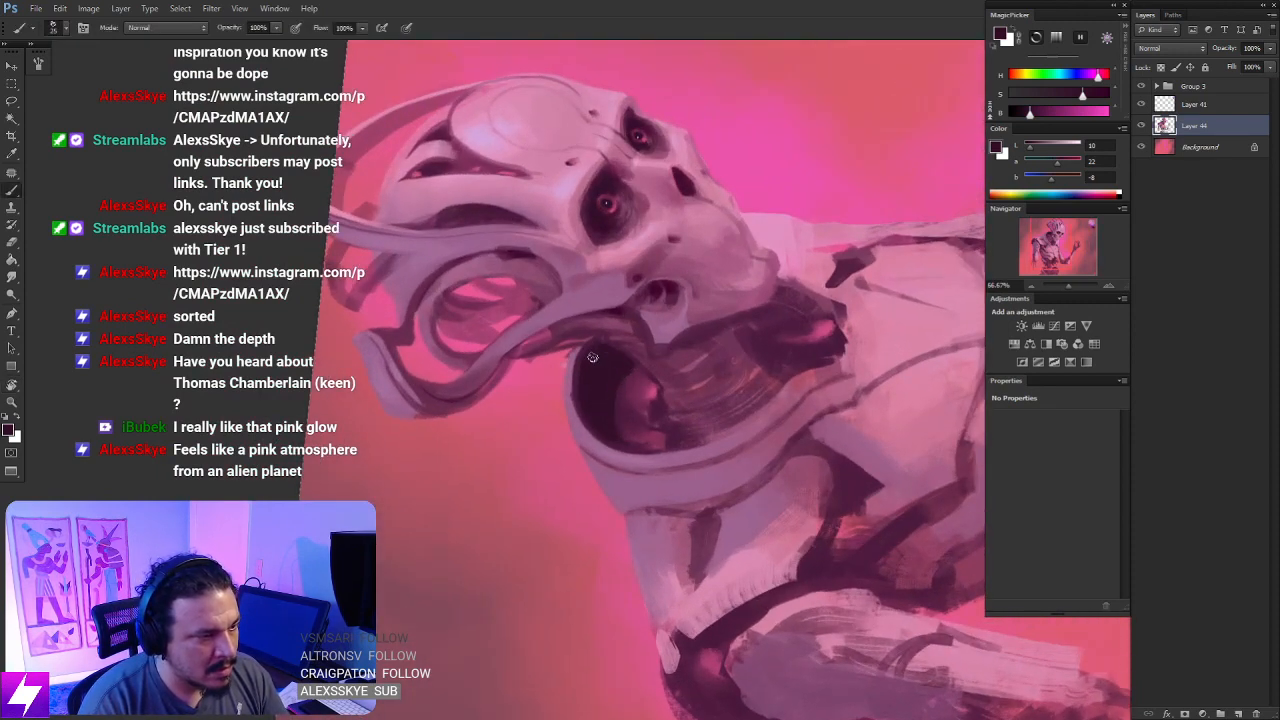
key("Escape")
mouse_move(729, 392)
left_mouse_down()
mouse_move(723, 349)
mouse_move(697, 318)
left_mouse_up()
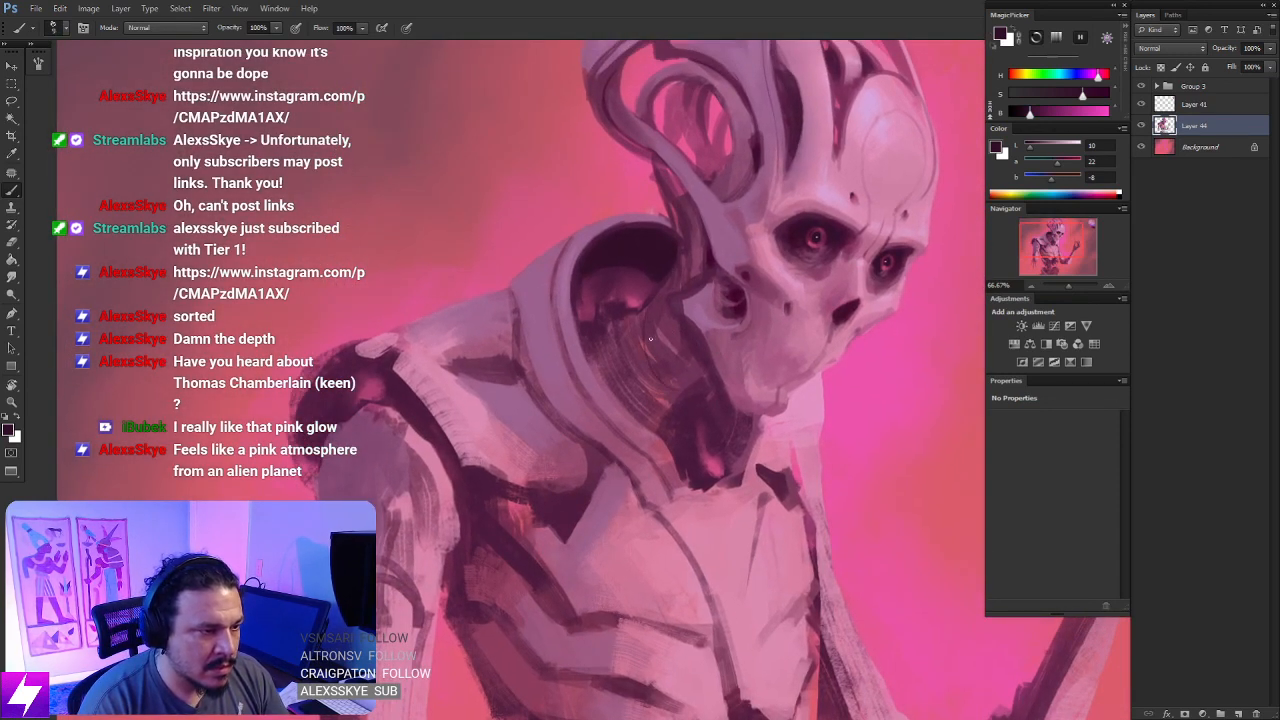
- Paint dark curved lines and shadows on the neck beside the collar, and clean the collar's inner edge with sampled mauve
left_click_drag(639, 326, 686, 382)
key("ctrl+z")
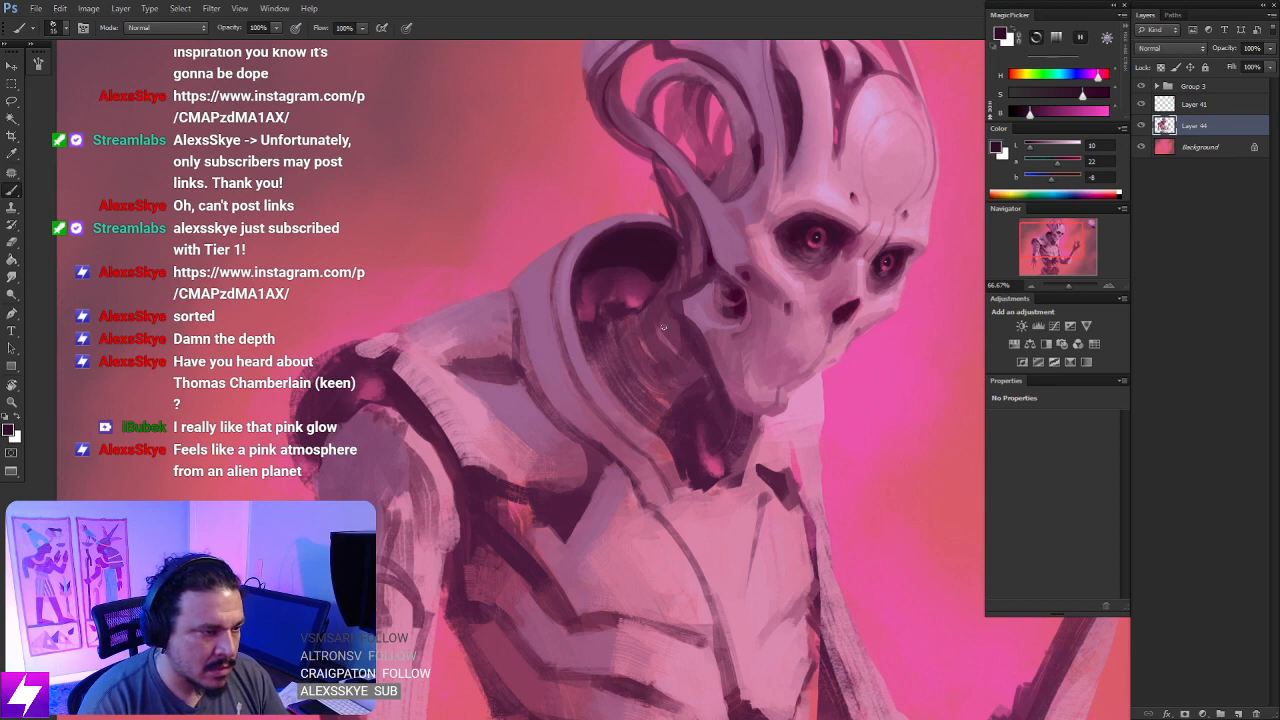
left_click_drag(638, 330, 680, 388)
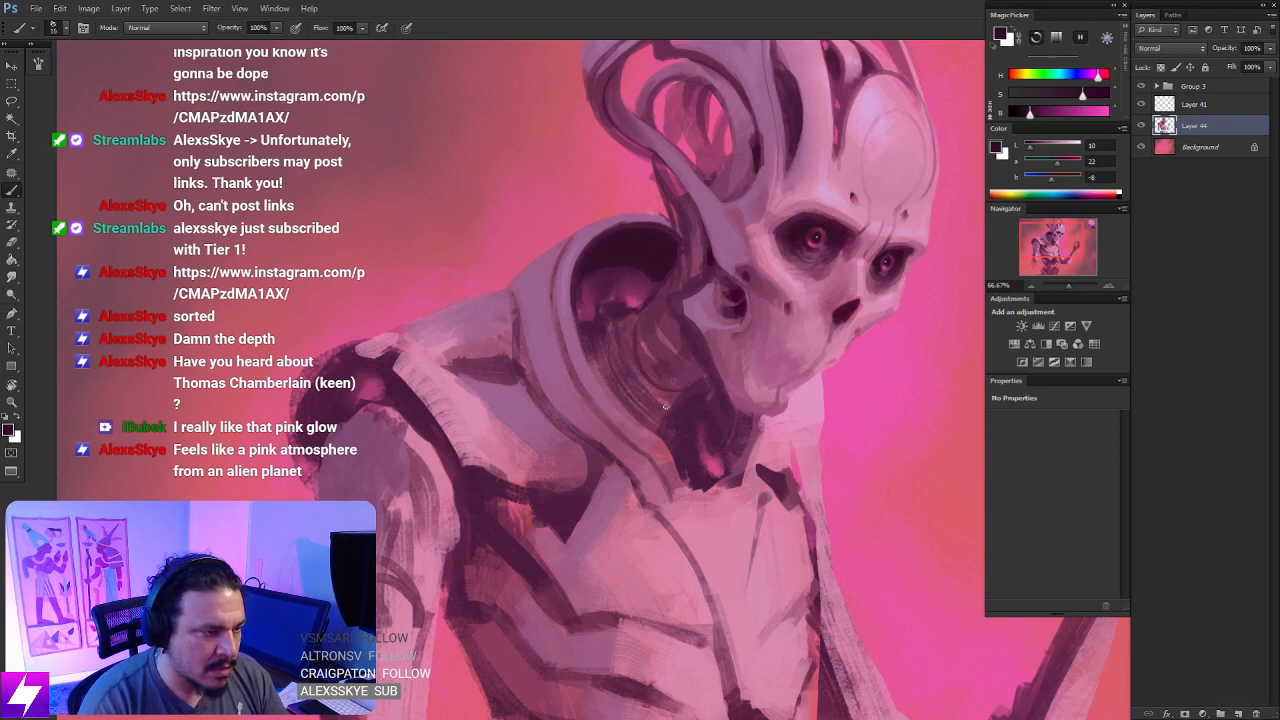
left_click_drag(596, 349, 613, 393)
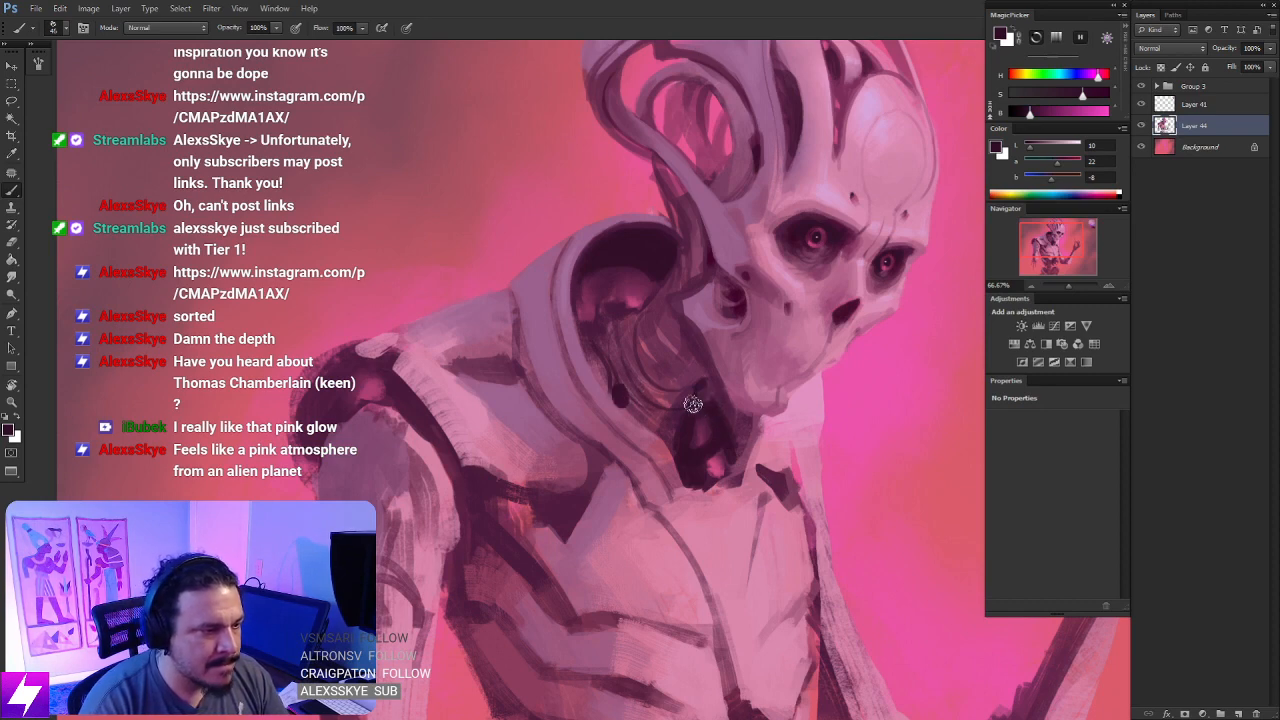
key("e")
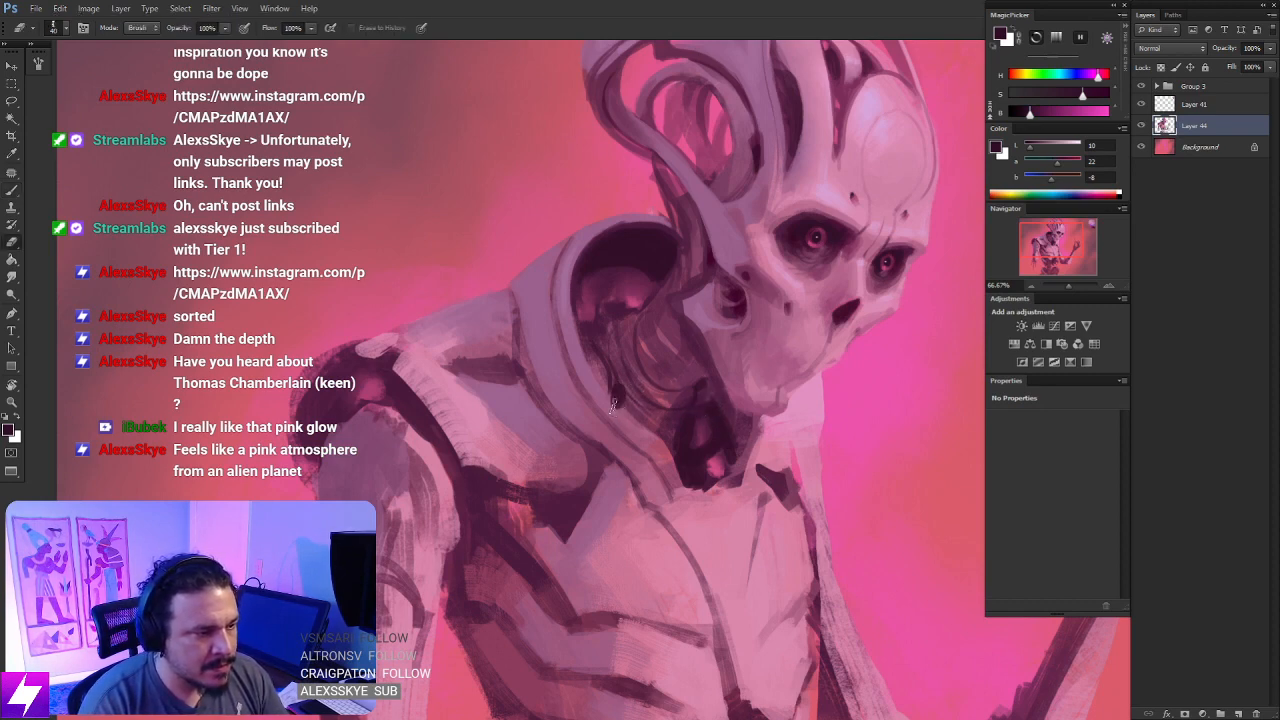
key("b")
left_click(614, 410, "alt")
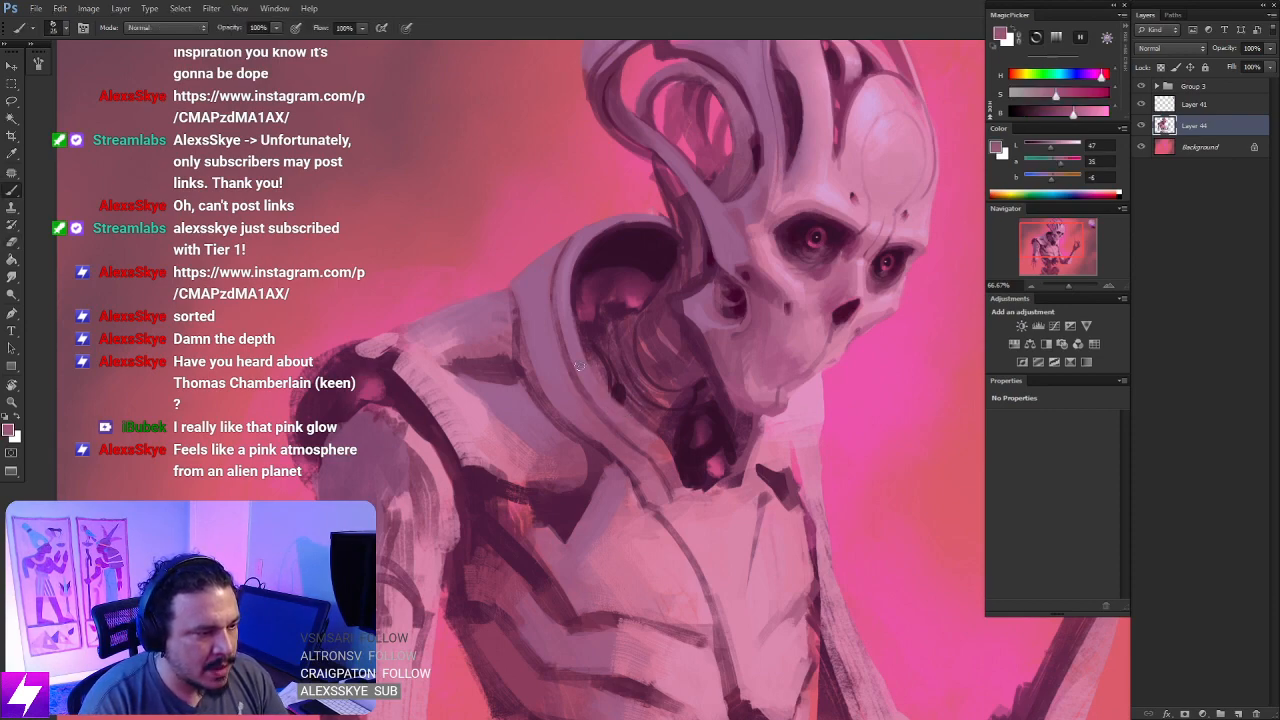
- Flip the canvas horizontally and darken the neck cables below the jaw with sampled dark purple
key("ctrl+minus")
key("ctrl+minus")
key("ctrl+minus")
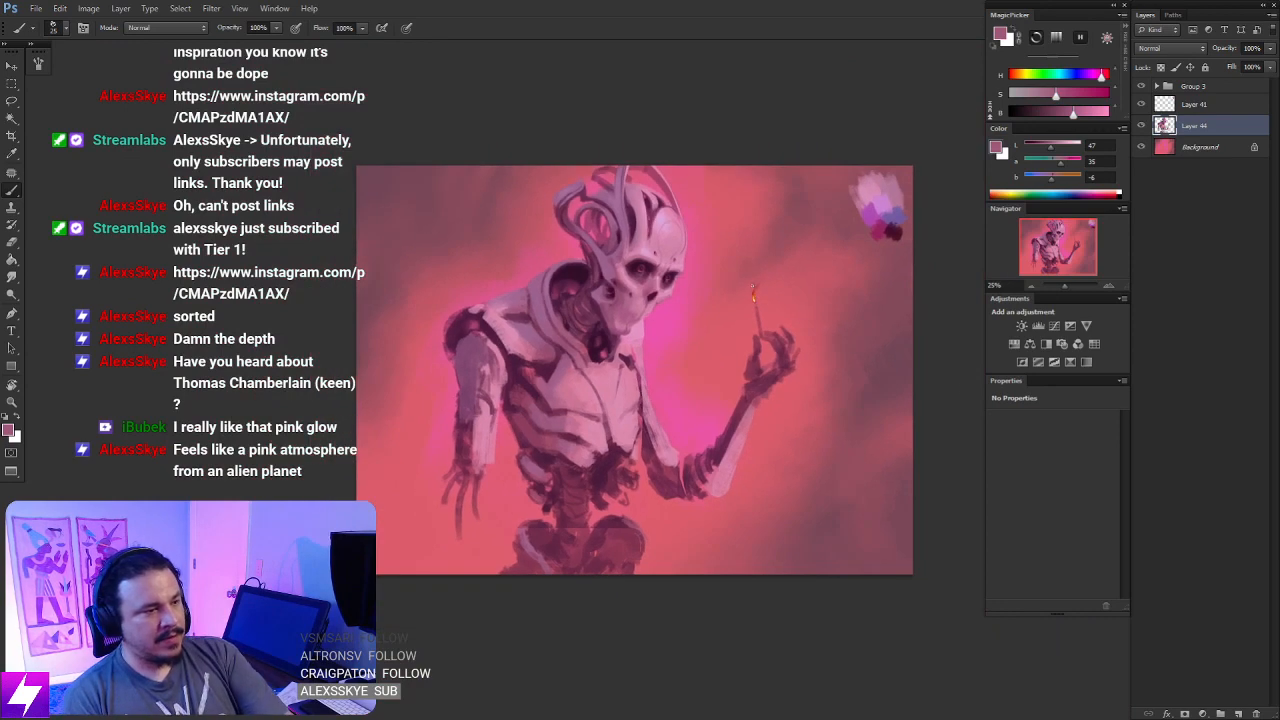
scroll(726, 258, "up", 2)
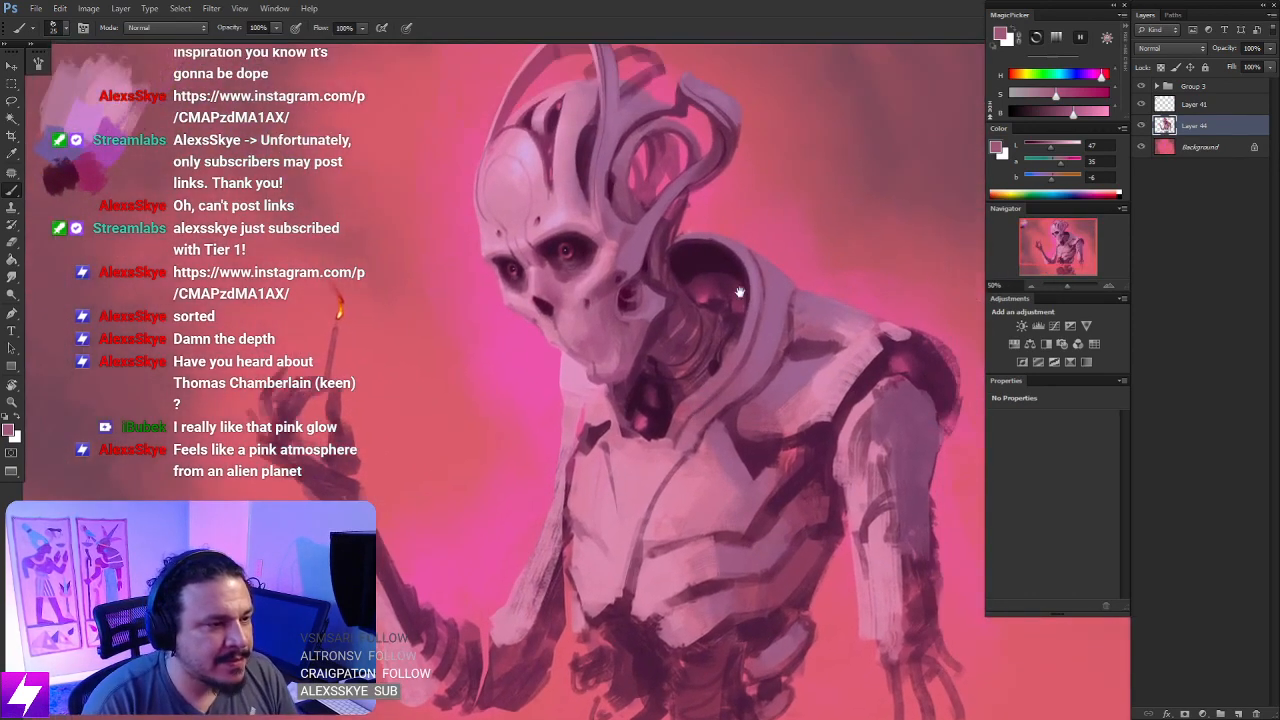
left_click(695, 245, "alt")
left_click_drag(718, 380, 708, 314)
mouse_move(647, 351)
left_mouse_down()
mouse_move(666, 370)
mouse_move(643, 353)
left_mouse_up()
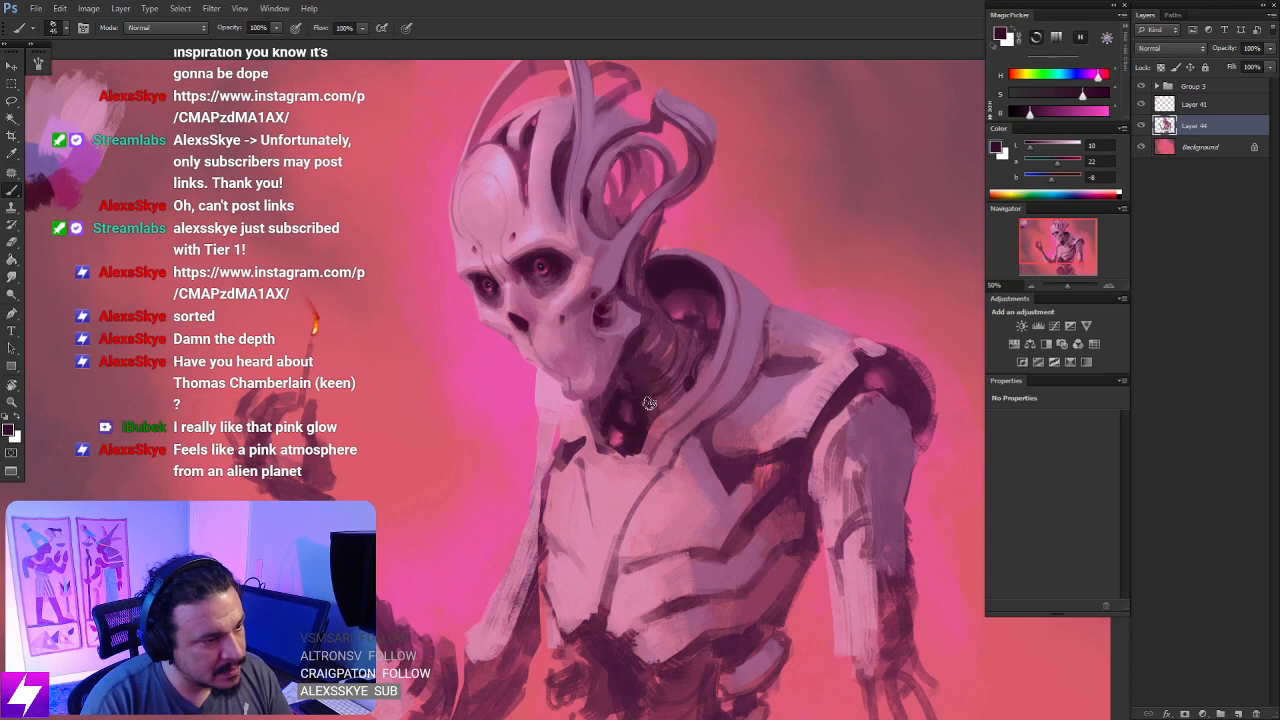
mouse_move(656, 402)
left_mouse_down()
mouse_move(650, 416)
mouse_move(665, 404)
mouse_move(652, 326)
mouse_move(678, 365)
mouse_move(684, 345)
mouse_move(692, 378)
mouse_move(708, 354)
left_mouse_up()
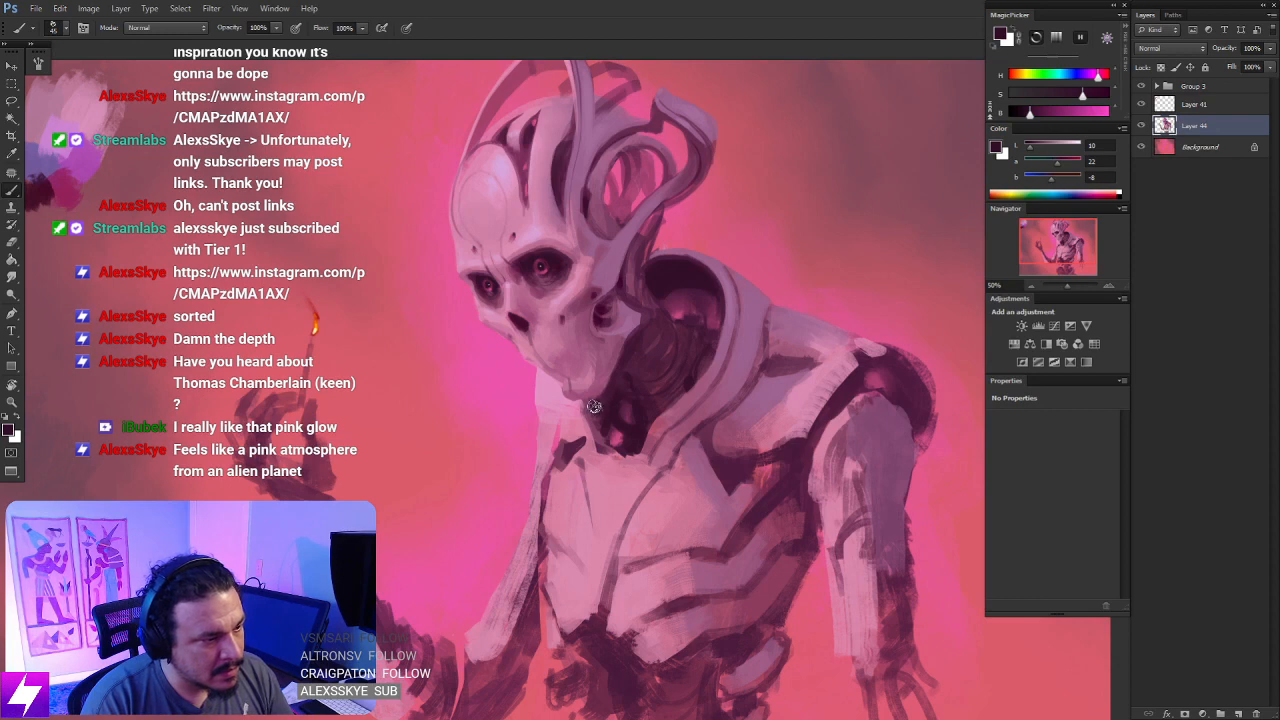
- Flip the canvas back horizontally and check the whole painting's values in a grayscale proof preview
scroll(740, 270, "down", 2)
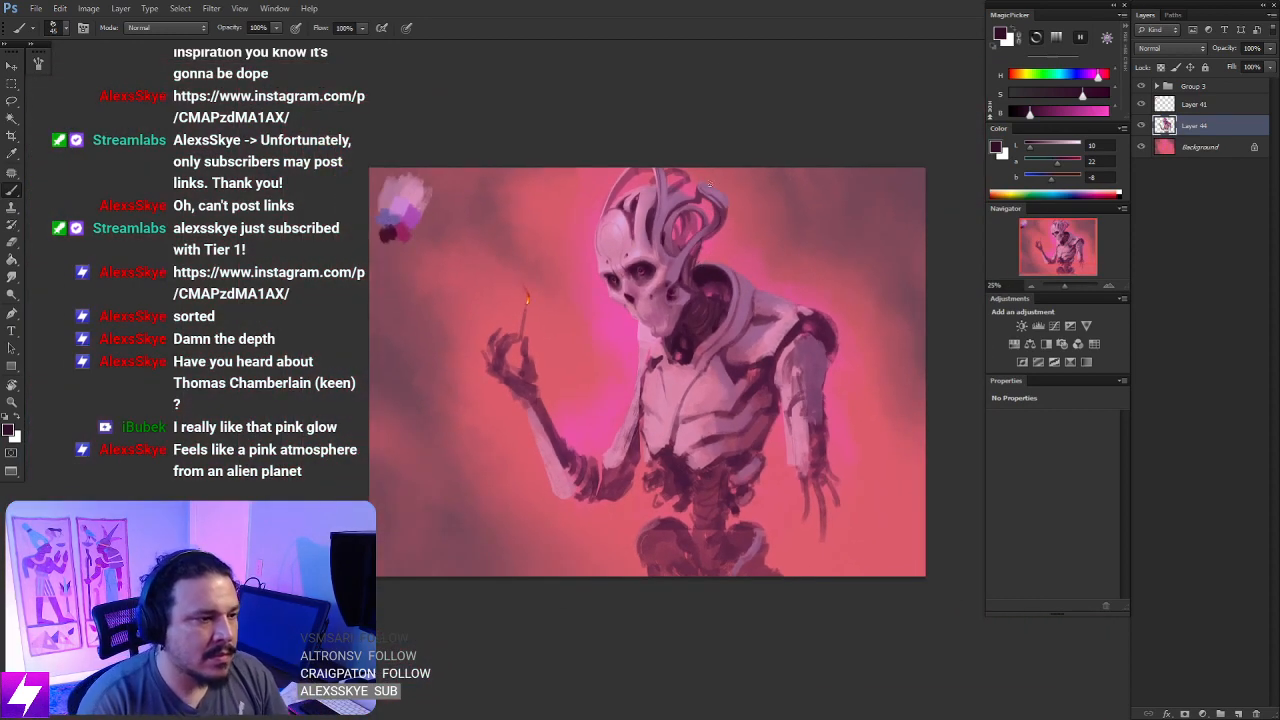
scroll(733, 320, "up", 1)
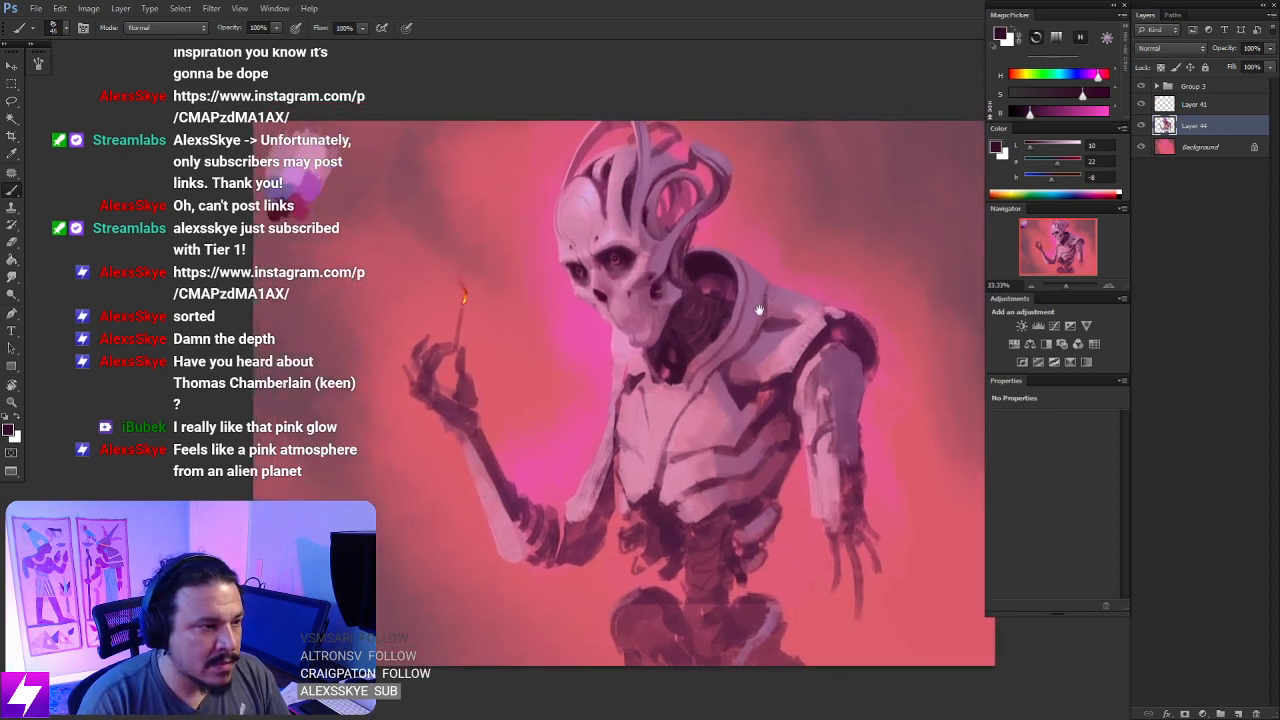
left_click_drag(768, 315, 717, 298)
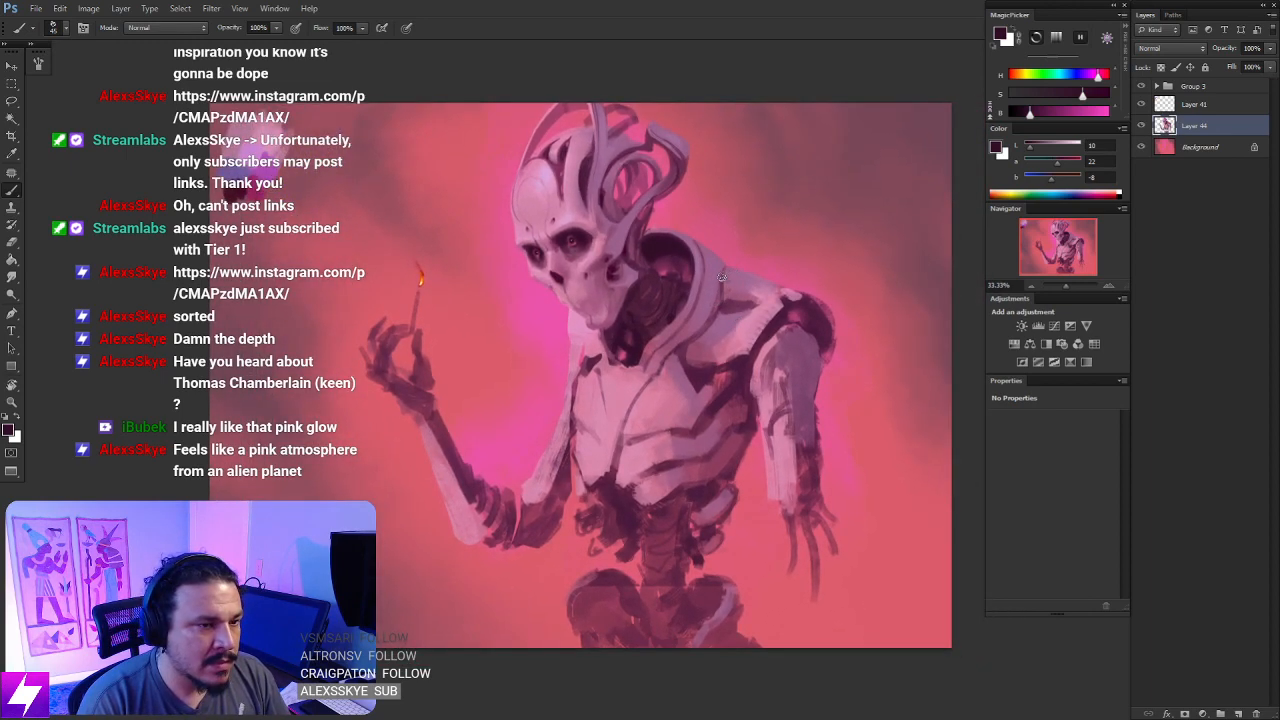
key("ctrl+minus")
key("ctrl+shift+h")
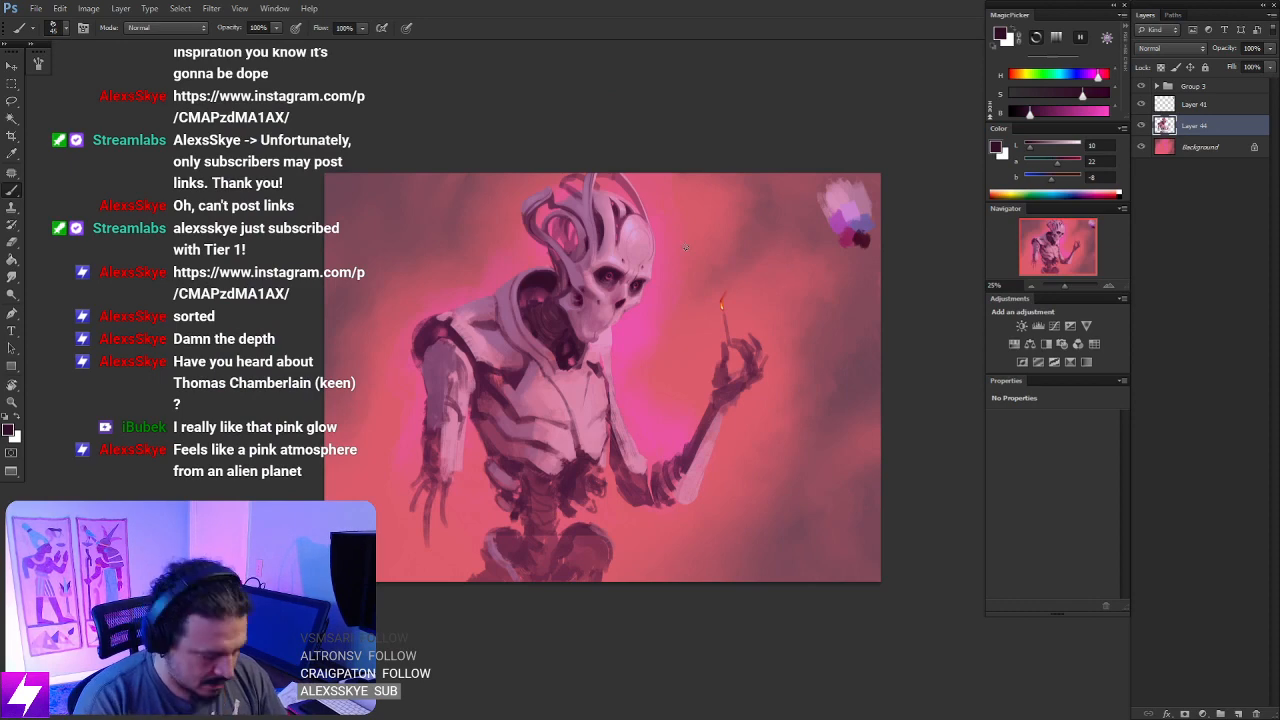
key("ctrl+y")
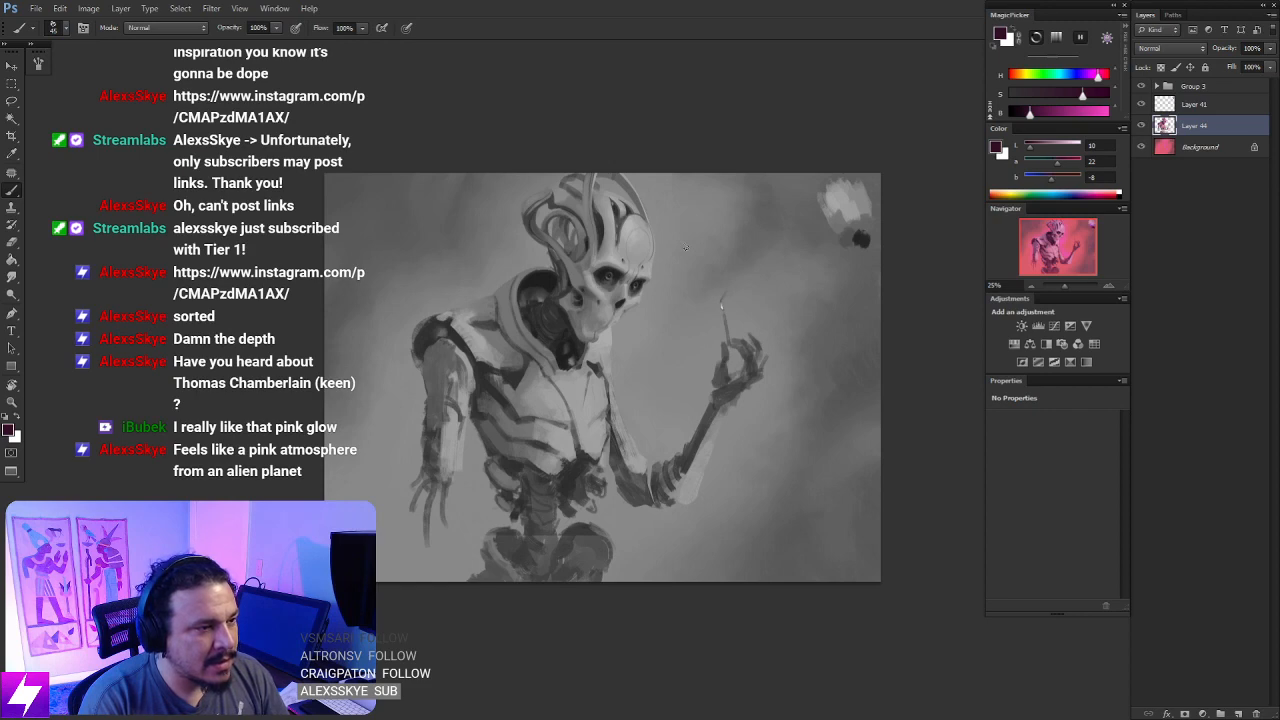
key("ctrl+y")
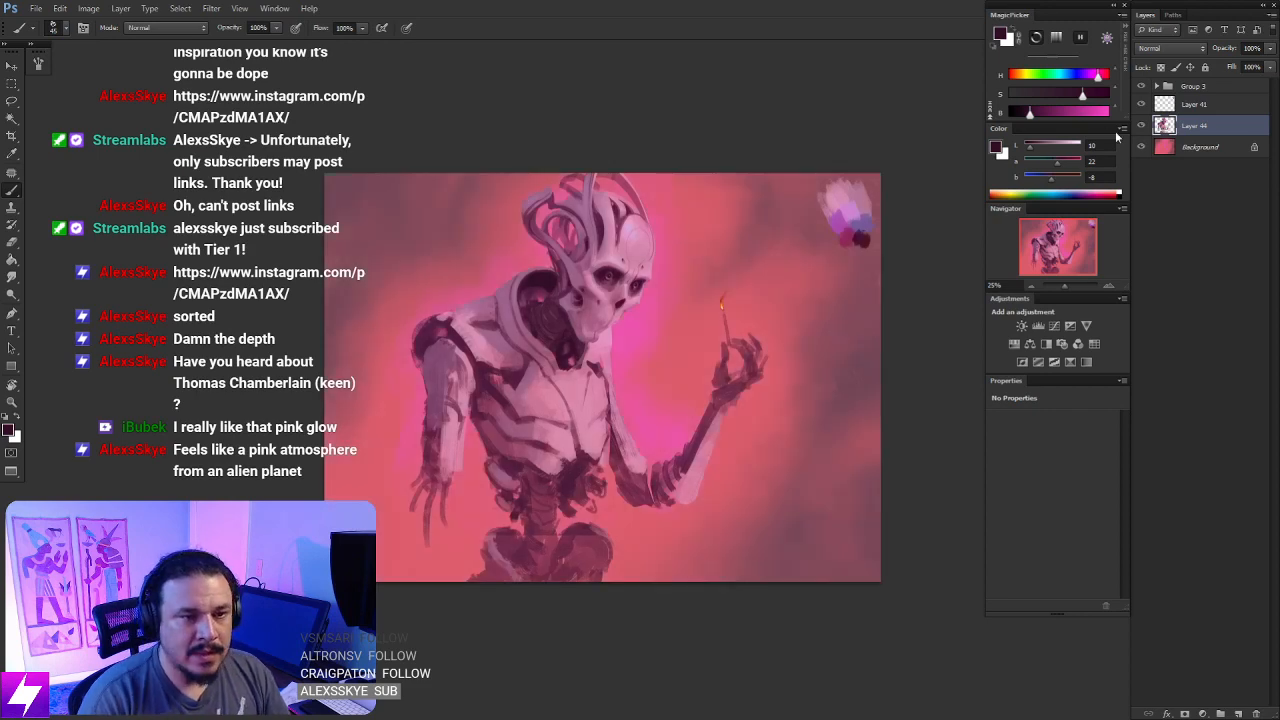
- Darken the Background layer with Levels: input black 14, midtone 0.94 and output white 229
left_click(1198, 146)
key("ctrl+l")
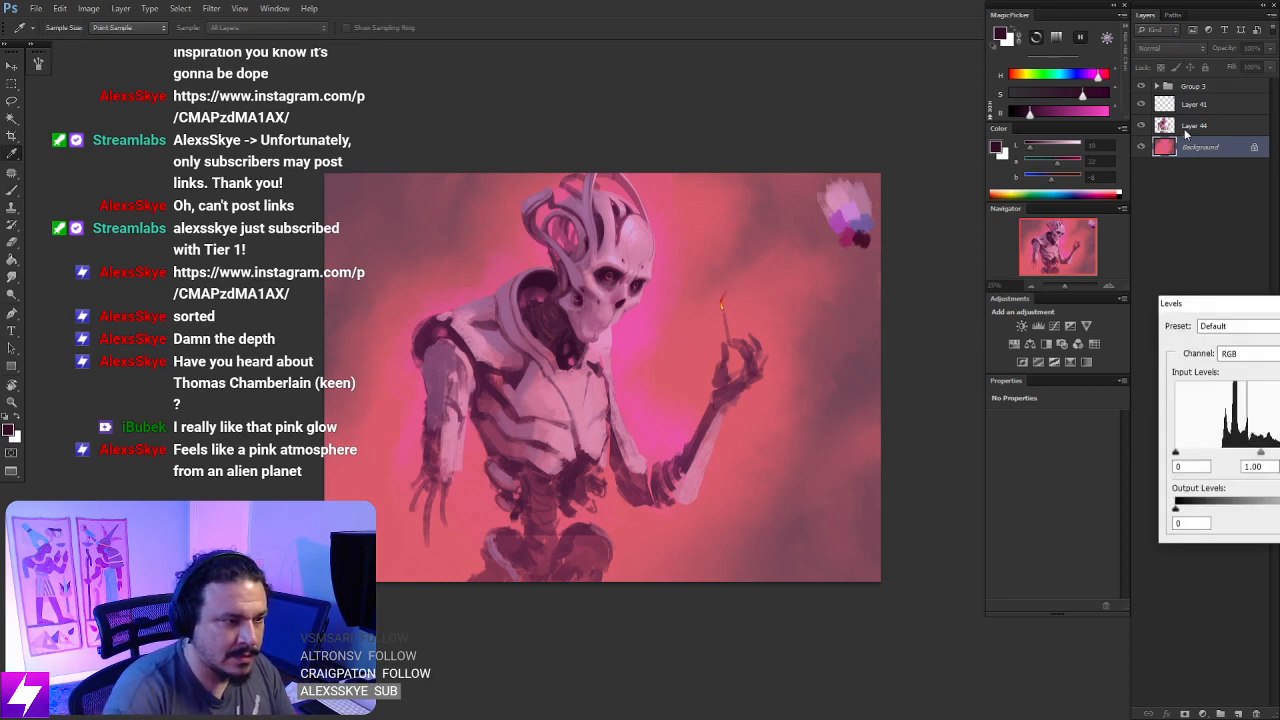
left_click_drag(1236, 303, 840, 334)
left_click_drag(780, 484, 788, 484)
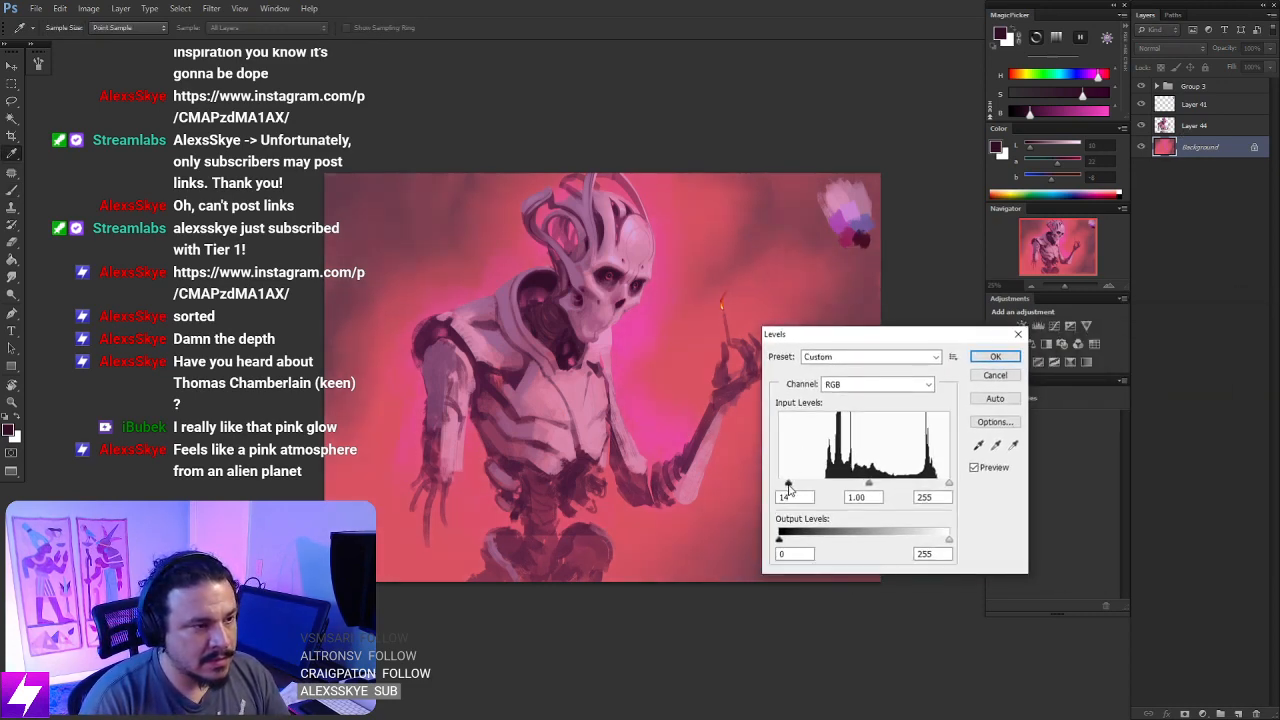
left_click_drag(869, 485, 873, 487)
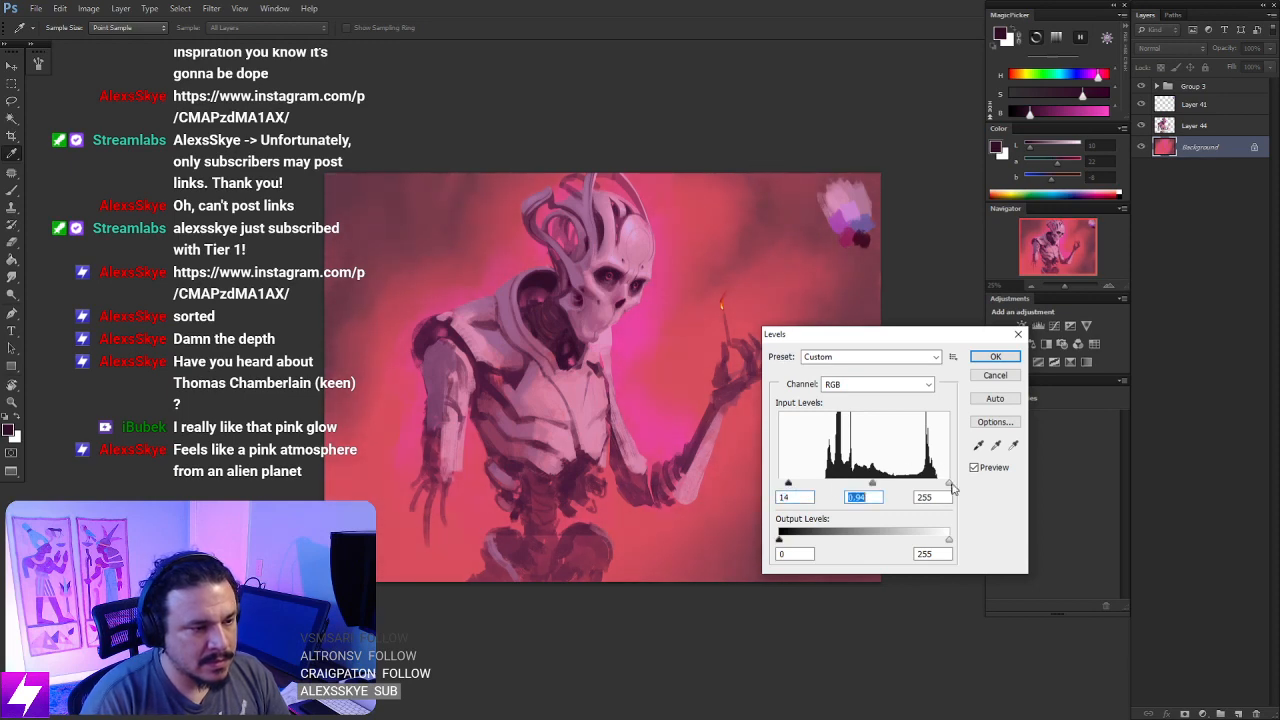
left_click_drag(949, 542, 935, 543)
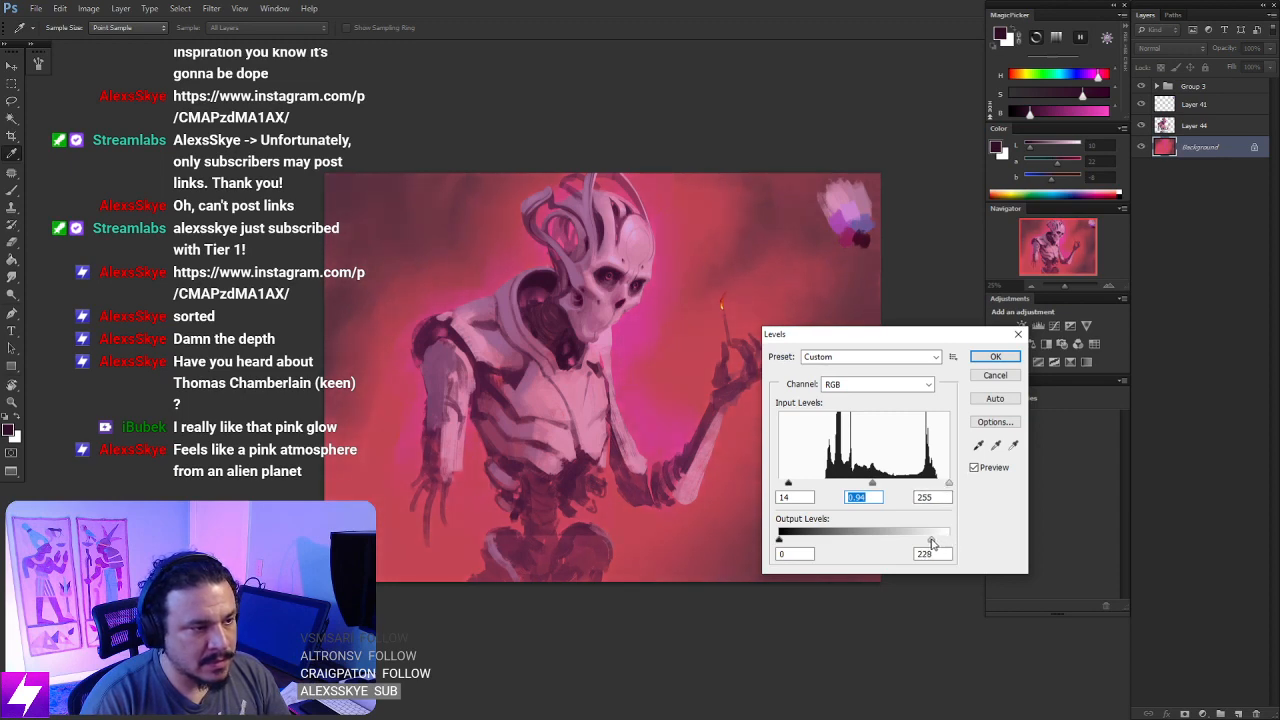
left_click(995, 356)
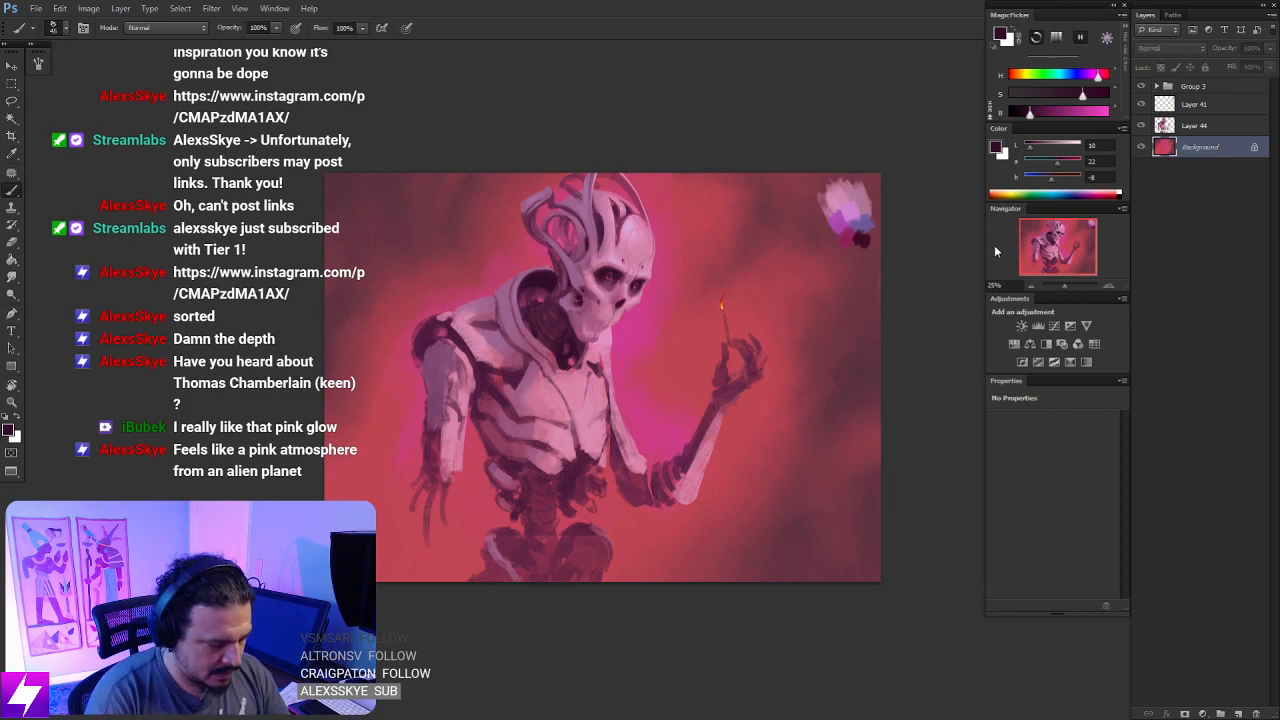
- Compare the painting in grayscale and color, and with the background Levels change undone and restored
key("ctrl+y")
key("ctrl+y")
key("ctrl+y")
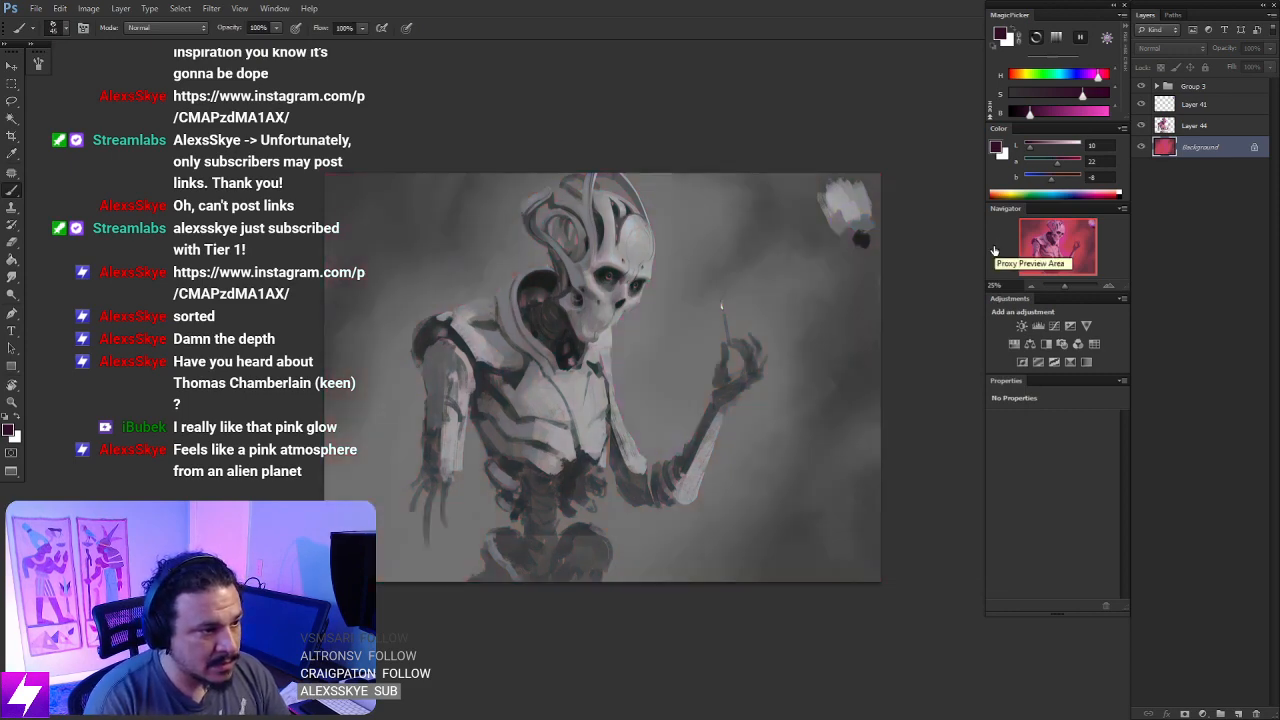
key("ctrl+y")
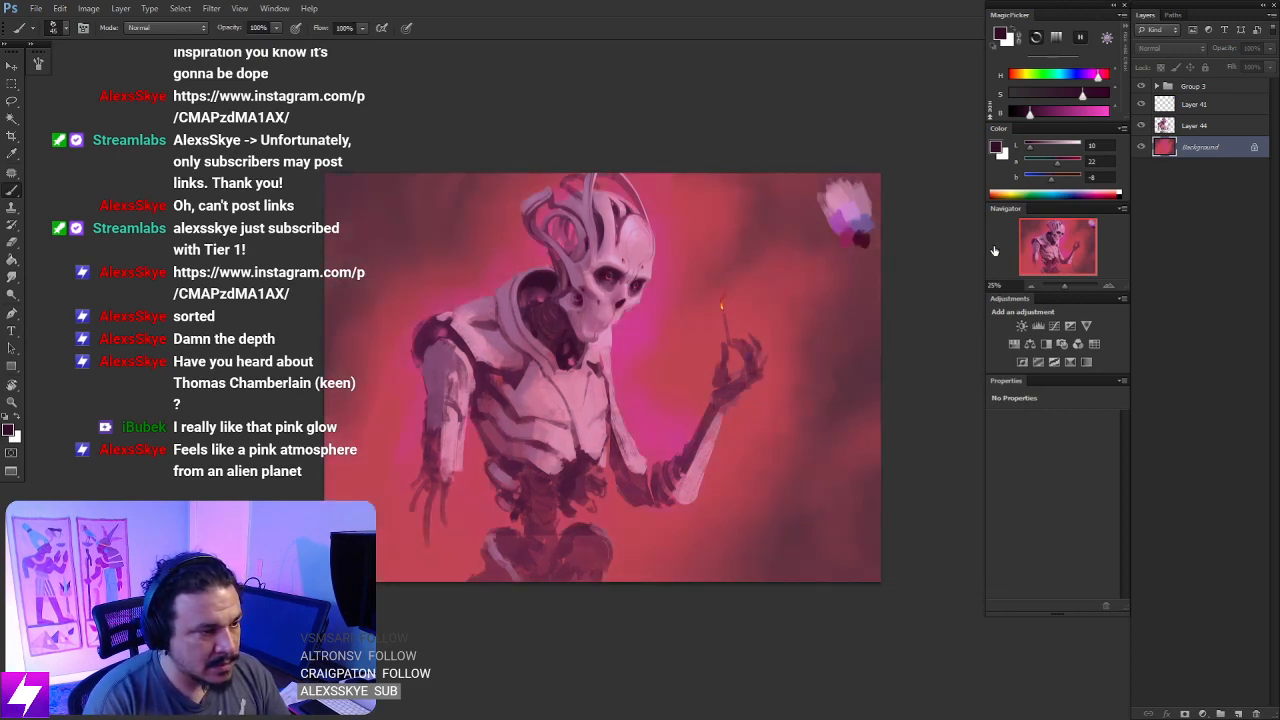
key("ctrl+z")
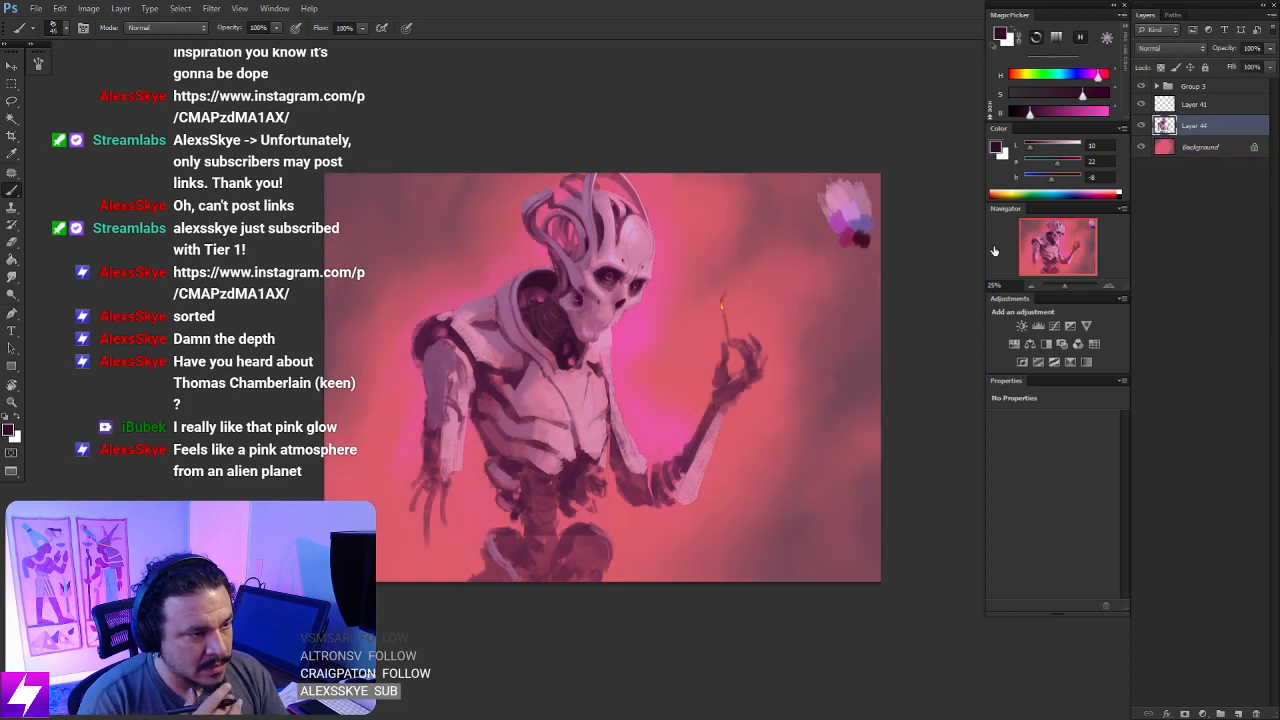
key("ctrl+z")
key("ctrl+z")
key("ctrl+z")
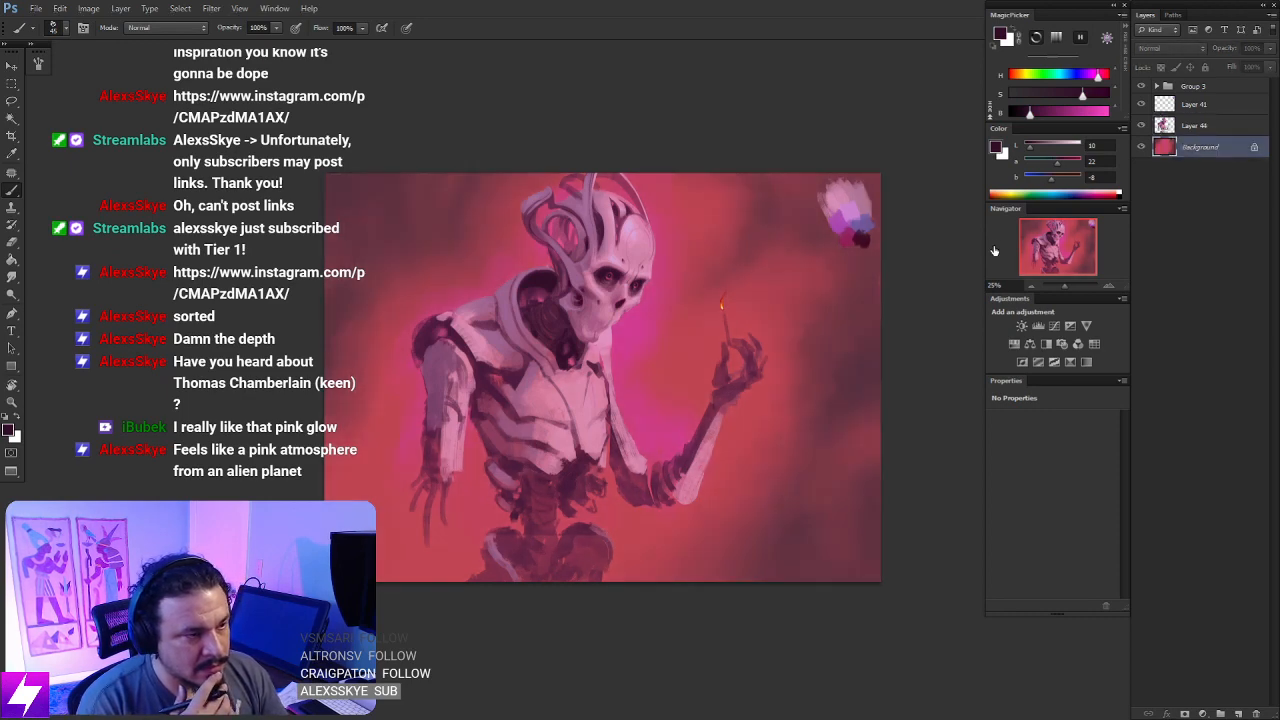
key("ctrl+z")
key("ctrl+z")
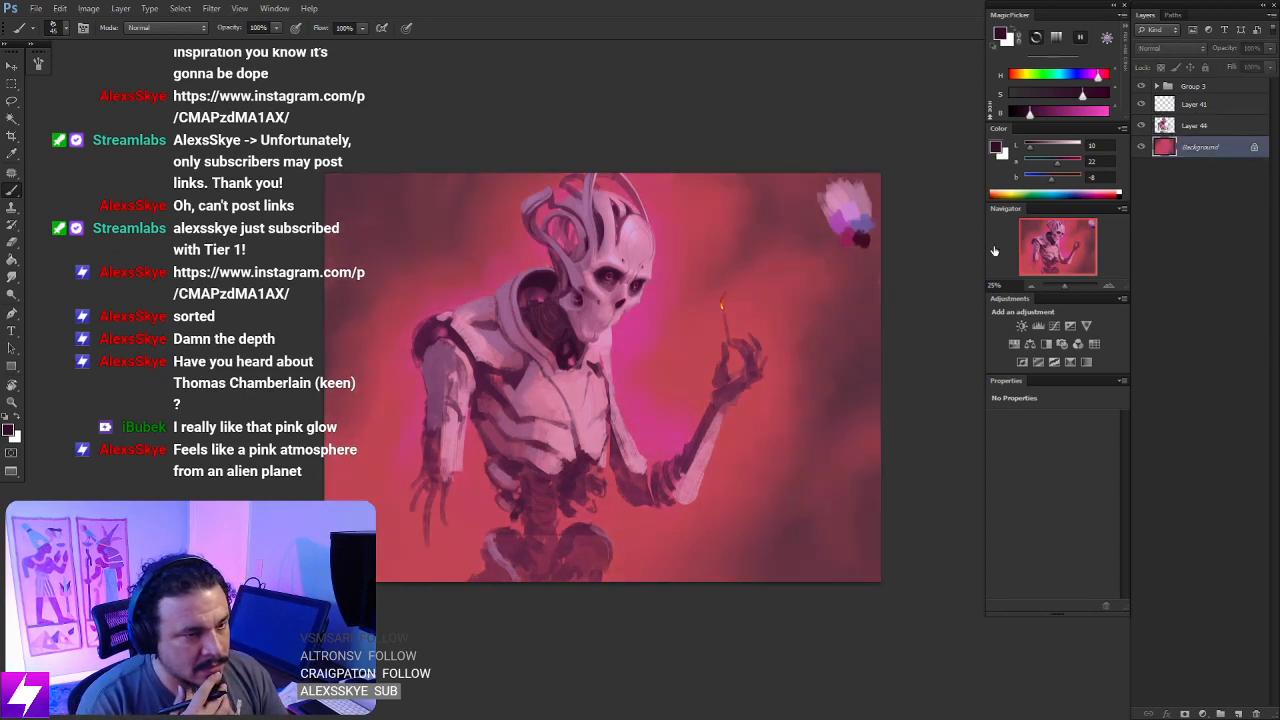
- Add a new layer directly above Layer 44 and flip the canvas horizontally
left_click(1174, 127)
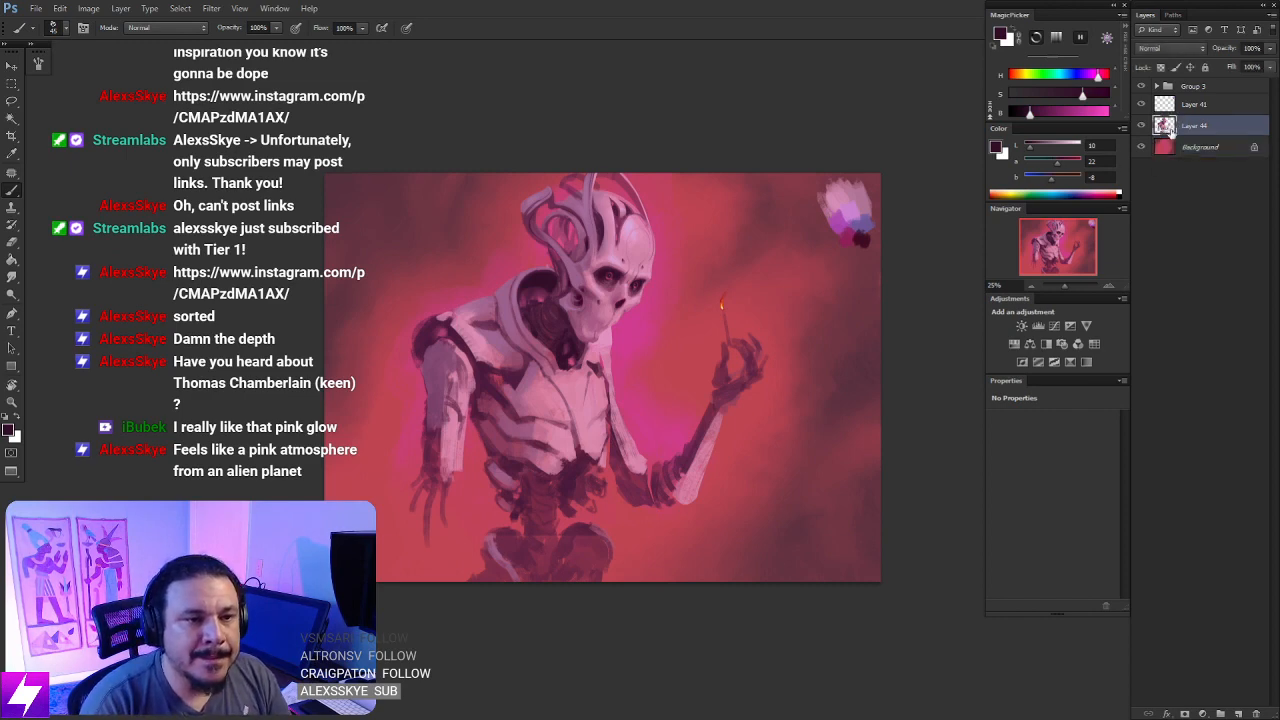
key("ctrl+alt+shift+n")
left_click_drag(699, 521, 674, 498)
key("ctrl+shift+h")
left_click_drag(698, 454, 668, 464)
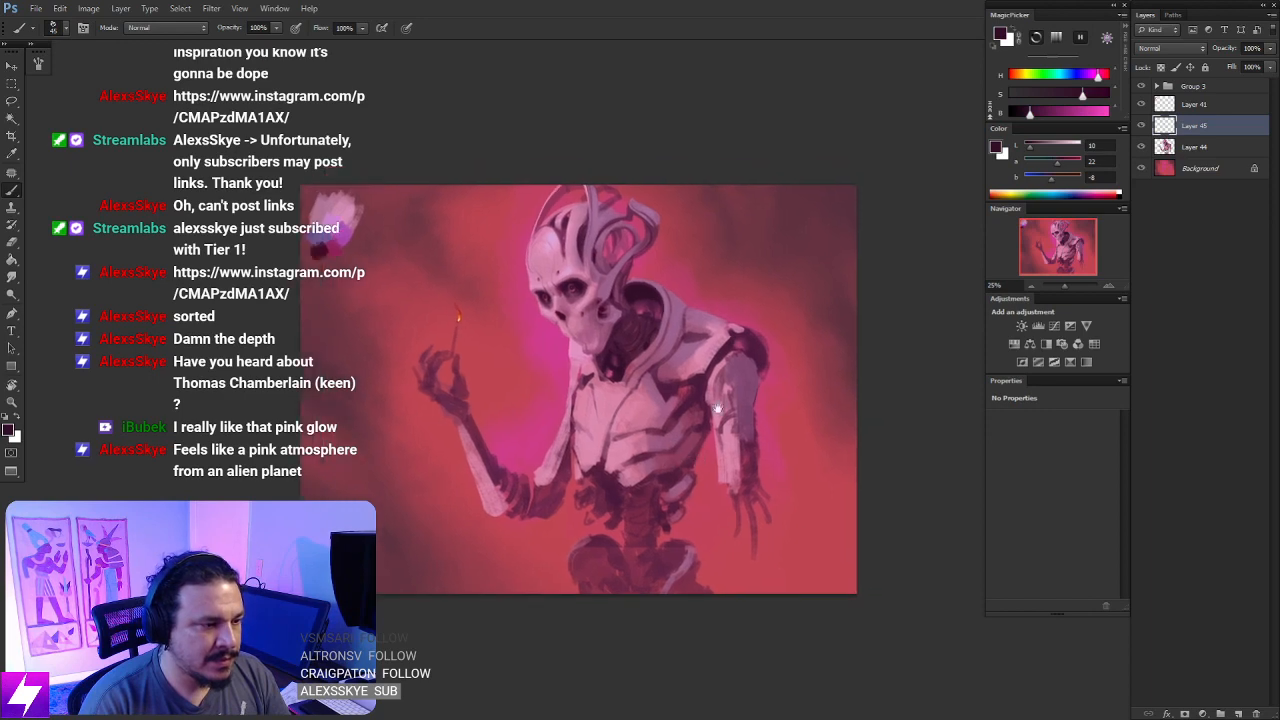
- Darken the lower neck inside the collar on the new layer with dark purple sampled from the figure's shadows
key("ctrl+plus")
key("ctrl+plus")
left_click_drag(763, 451, 743, 457)
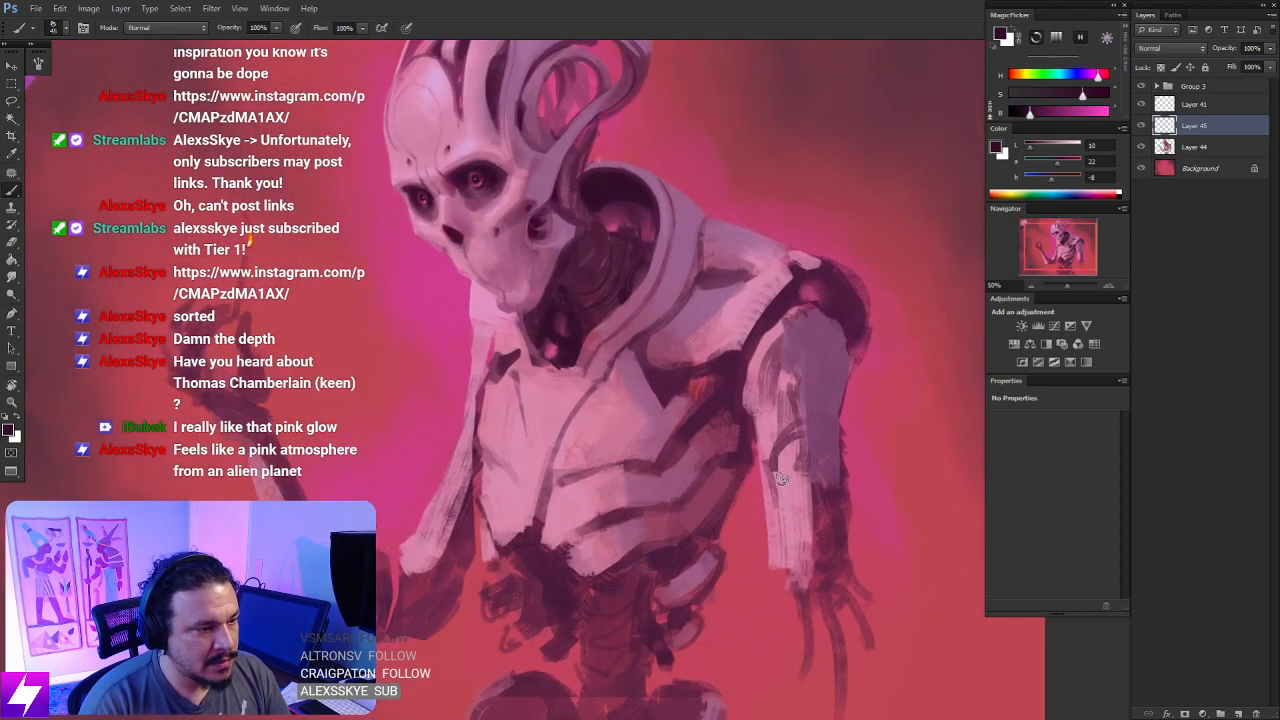
left_click(599, 187, "alt")
left_click(490, 172, "alt")
left_click_drag(642, 421, 644, 351)
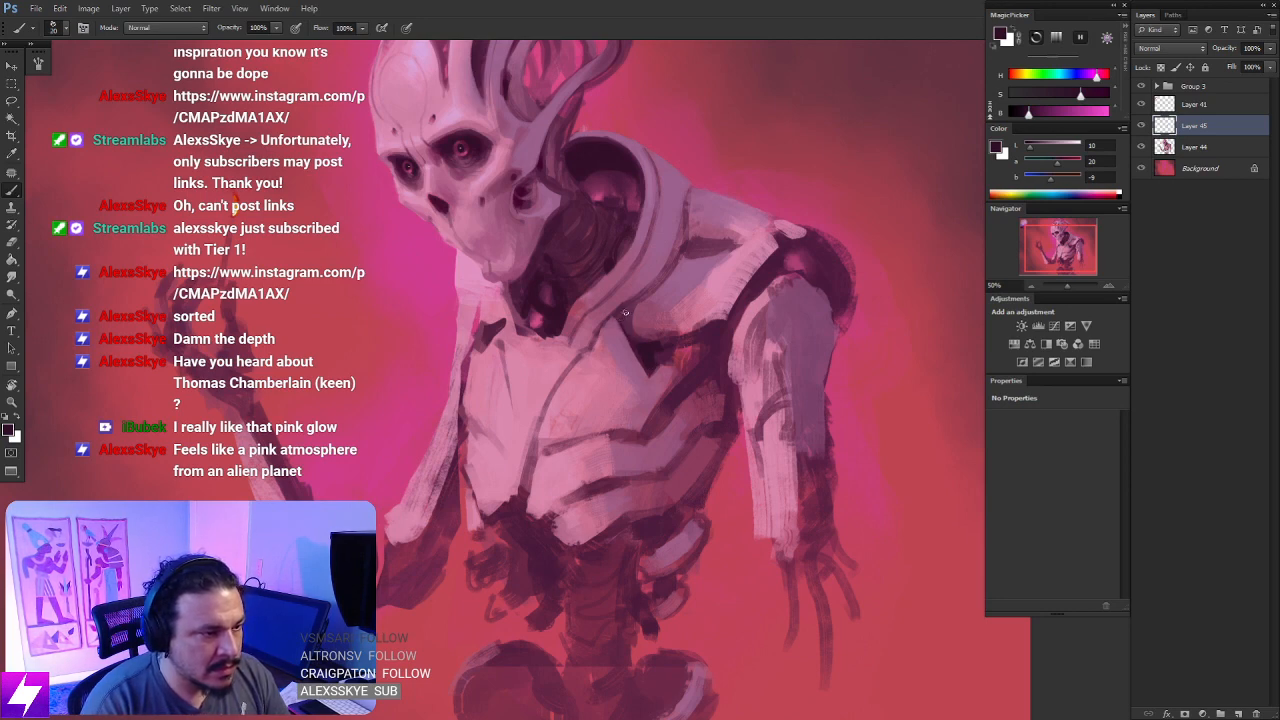
- Paint a small dark round socket on the upper center of the chest plate, just below the collar
key("r")
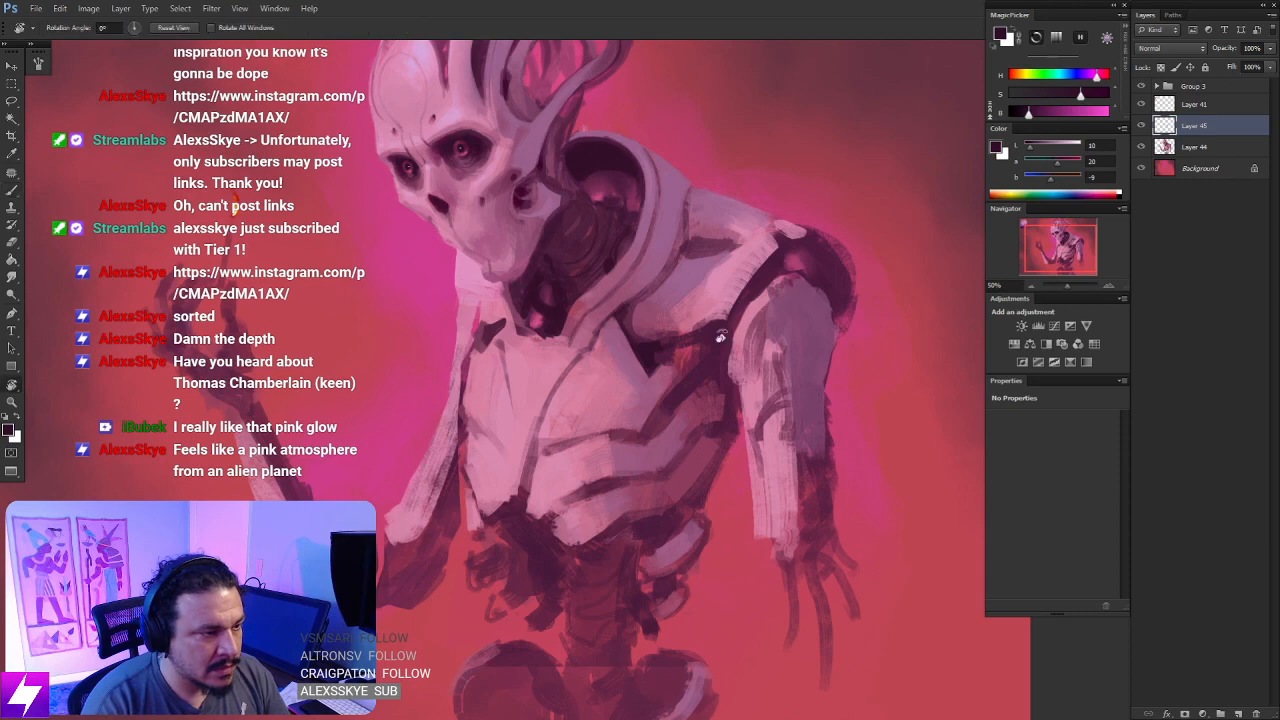
left_click_drag(627, 305, 570, 369)
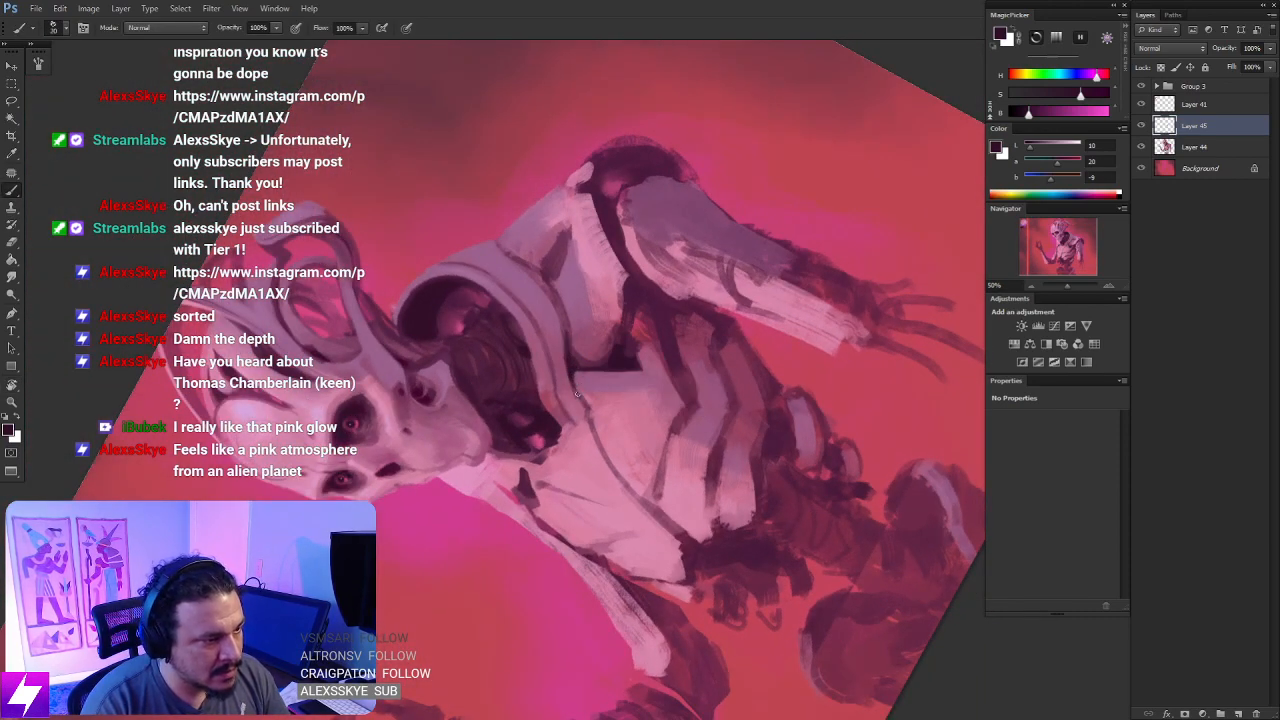
key("Escape")
mouse_move(569, 458)
left_mouse_down()
mouse_move(570, 401)
mouse_move(545, 377)
mouse_move(570, 374)
left_mouse_up()
key("ctrl+minus")
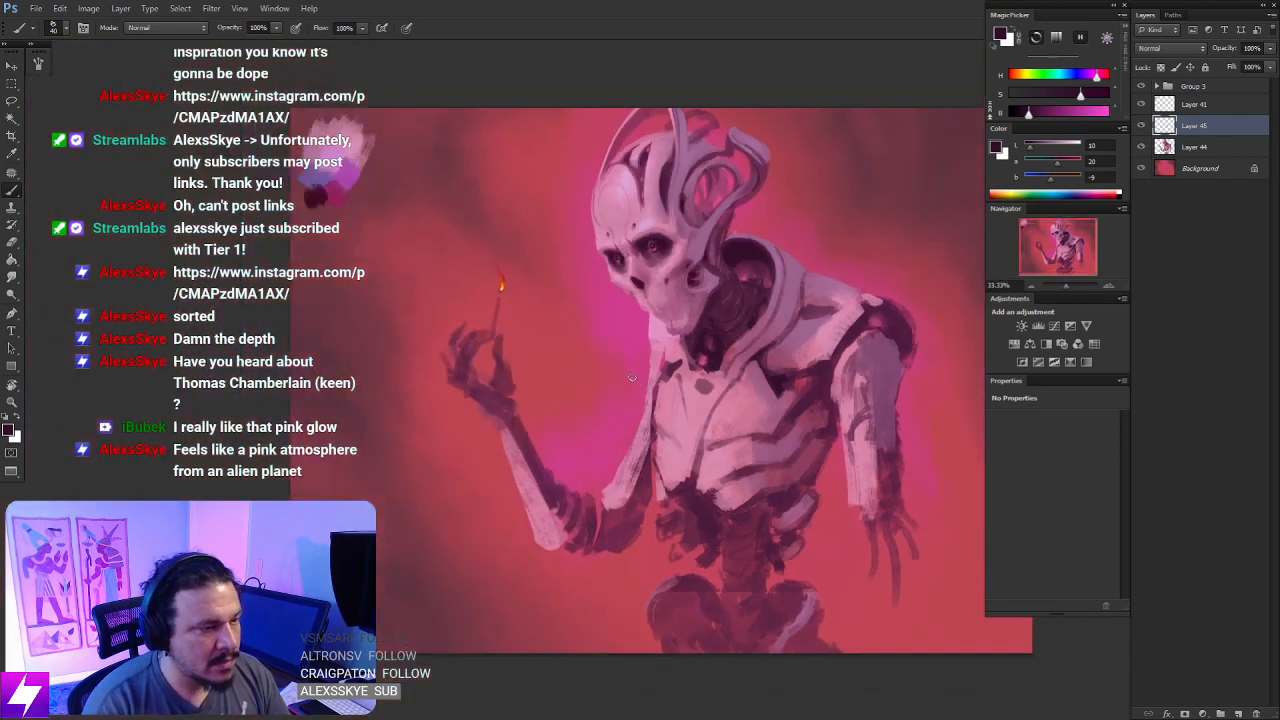
key("ctrl+plus")
key("bracketleft")
mouse_move(740, 390)
left_mouse_down()
mouse_move(734, 354)
mouse_move(687, 368)
left_mouse_up()
left_click_drag(576, 429, 575, 416)
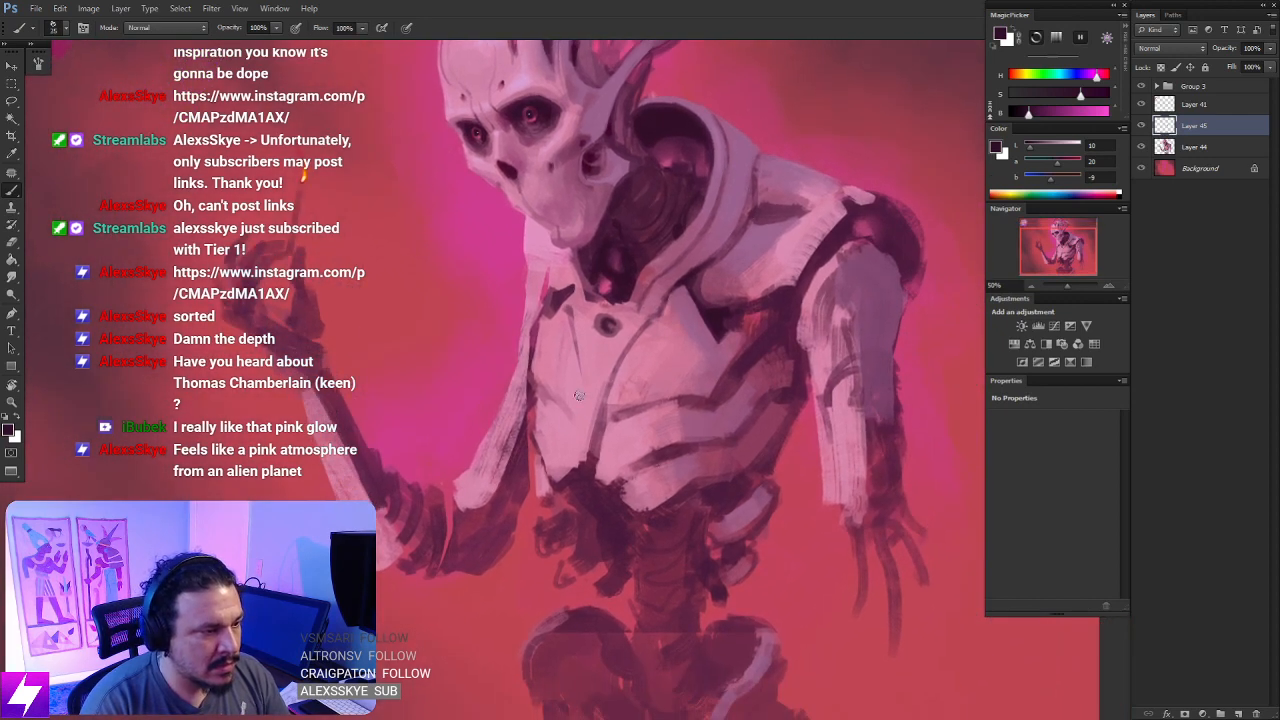
- Sample the armor's light pink and extend the central chest strip down past the rib plates
left_click(572, 472, "alt")
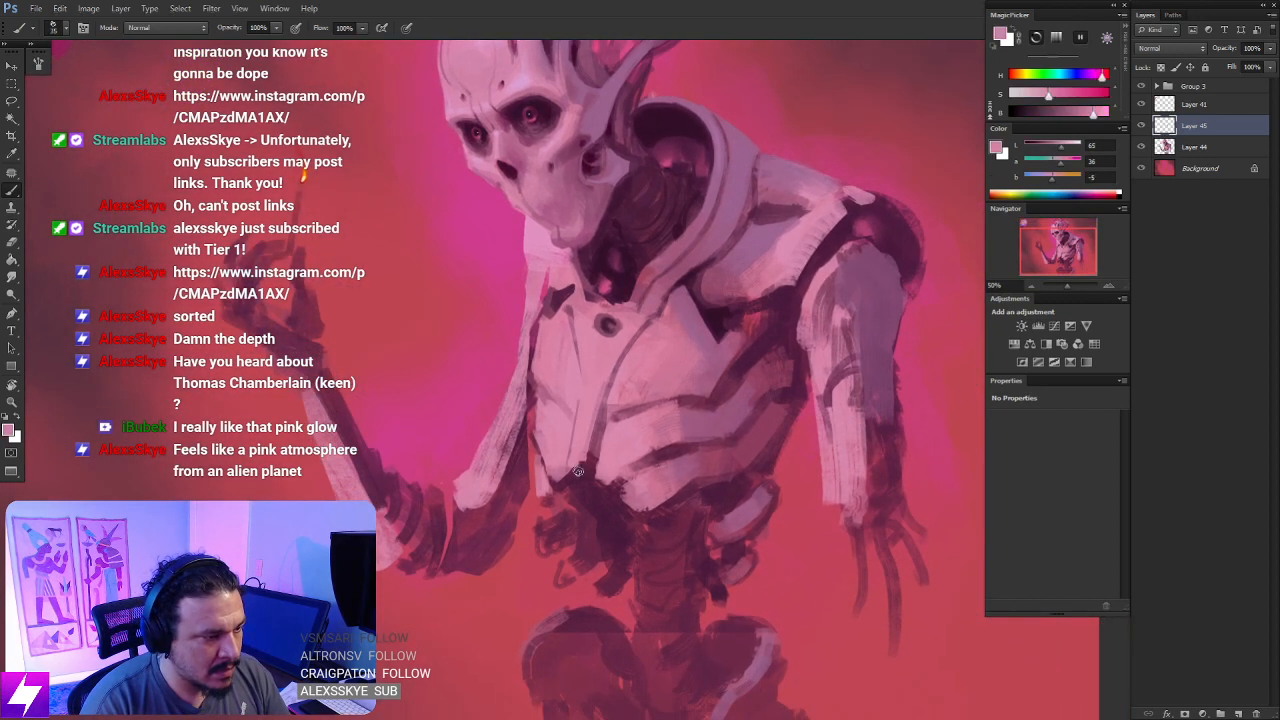
left_click_drag(577, 497, 586, 448)
mouse_move(575, 495)
left_mouse_down()
mouse_move(720, 455)
mouse_move(796, 390)
mouse_move(811, 344)
left_mouse_up()
key("ctrl+minus")
key("r")
key("ctrl+plus")
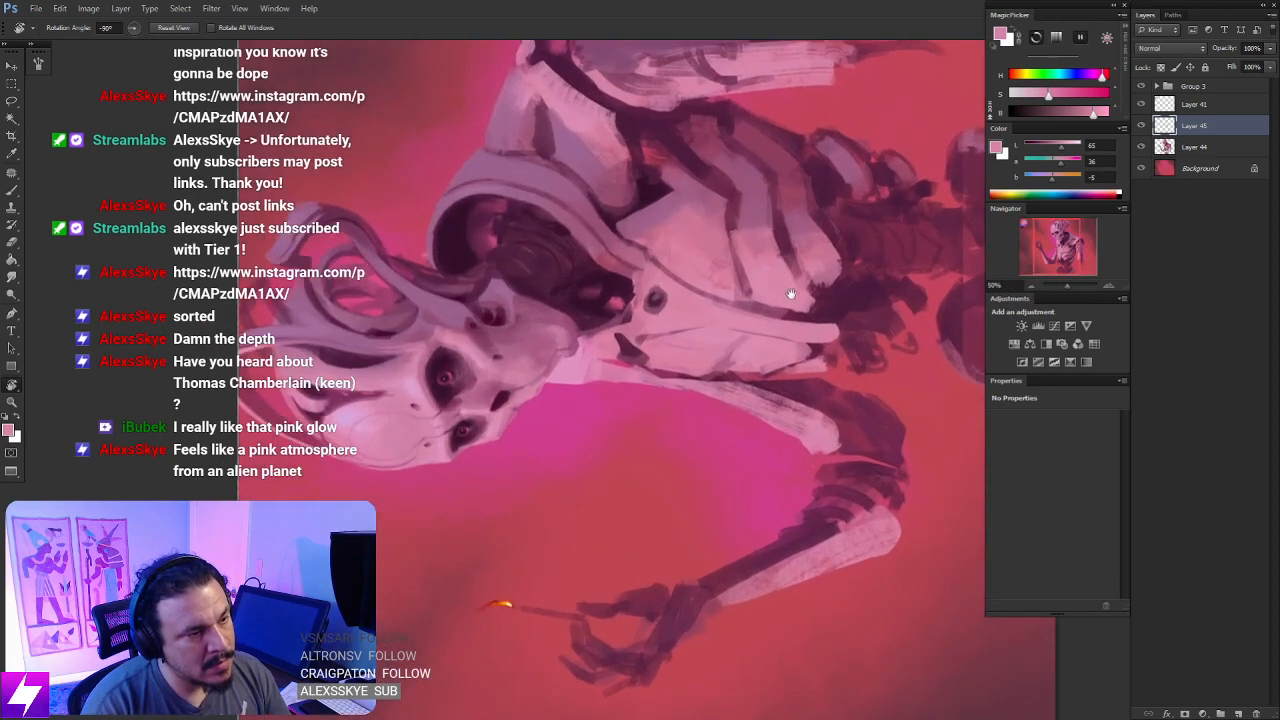
- Sample a dark purple and reinforce the curved gaps between the rib plates with darker strokes
key("b")
left_click(775, 335, "alt")
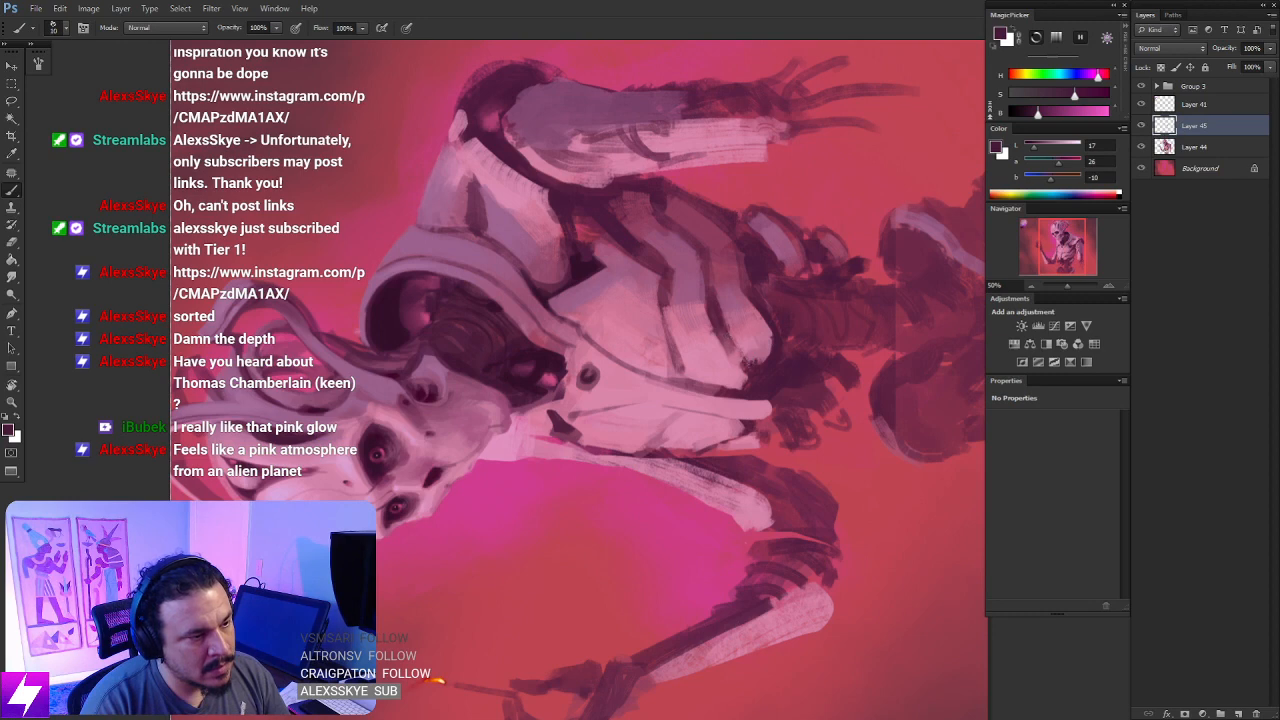
left_click_drag(723, 329, 755, 369)
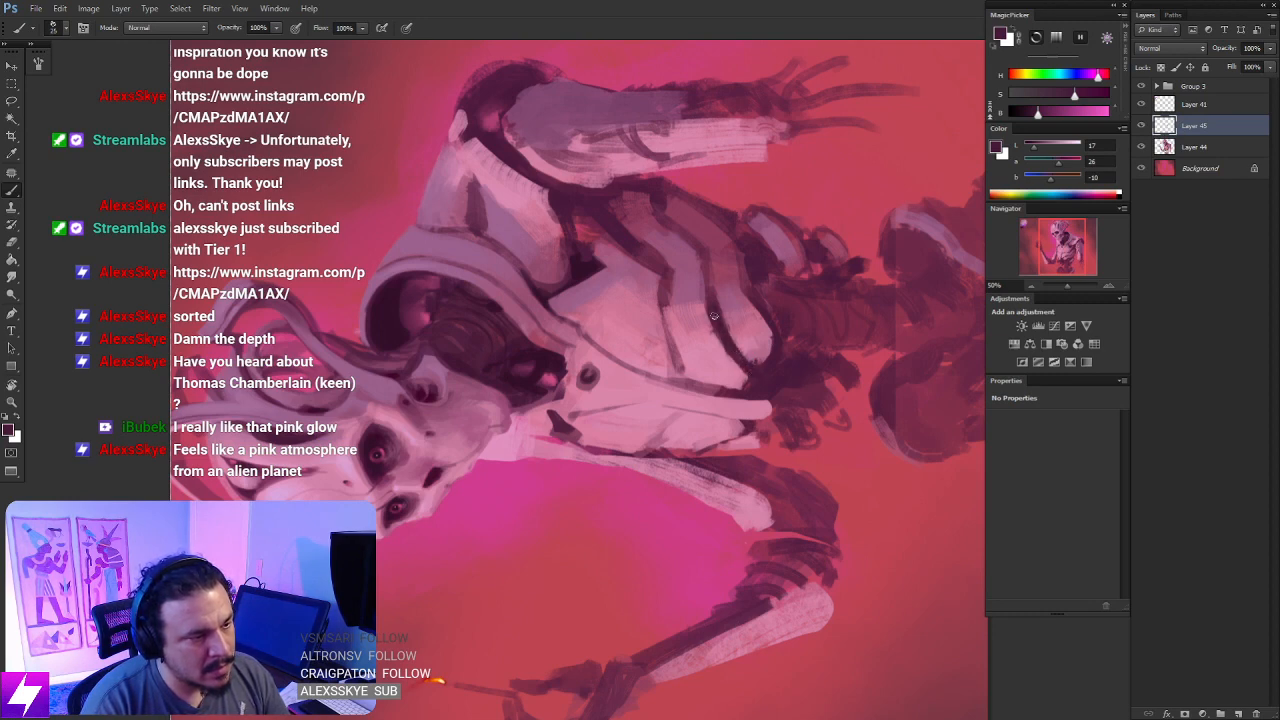
left_click_drag(713, 315, 729, 350)
left_click_drag(711, 269, 716, 380)
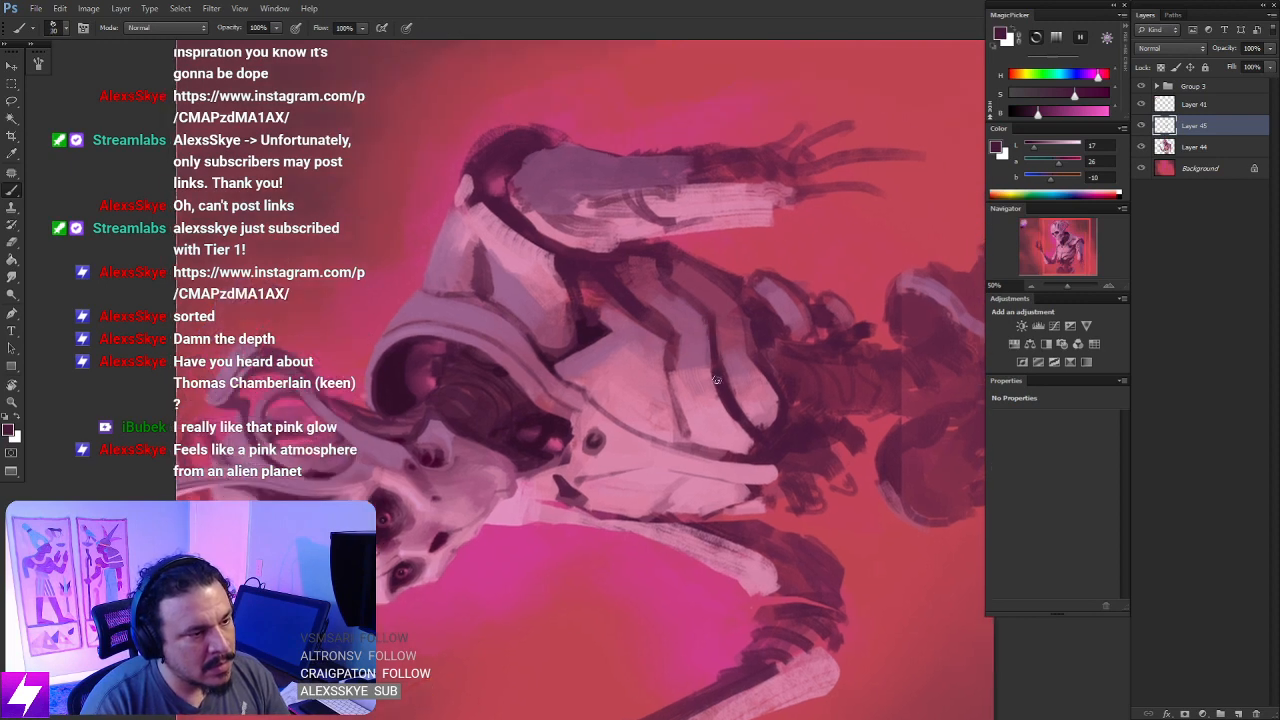
left_click_drag(716, 332, 724, 372)
key("bracketright")
left_click_drag(674, 281, 704, 315)
mouse_move(622, 284)
left_mouse_down()
mouse_move(672, 336)
mouse_move(653, 312)
left_mouse_up()
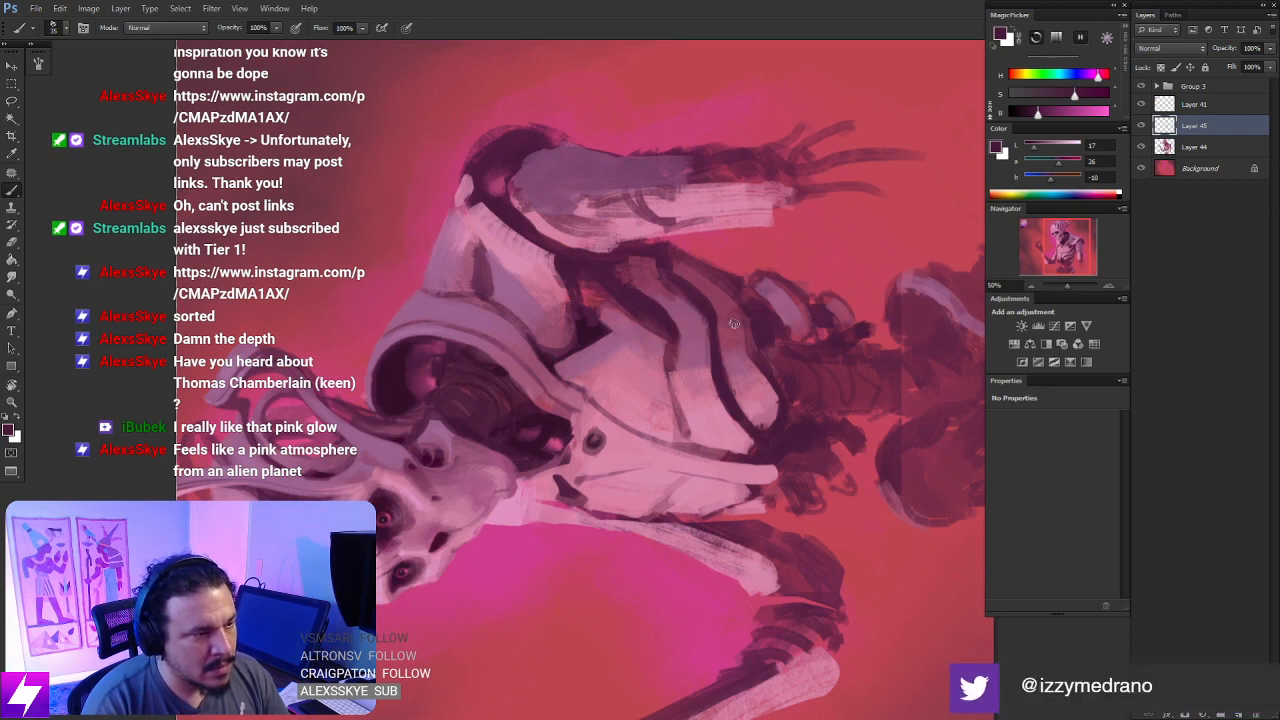
- Shade the side of the torso beneath the arm with a larger brush in sampled dark purple
key("Escape")
left_click_drag(736, 415, 682, 344)
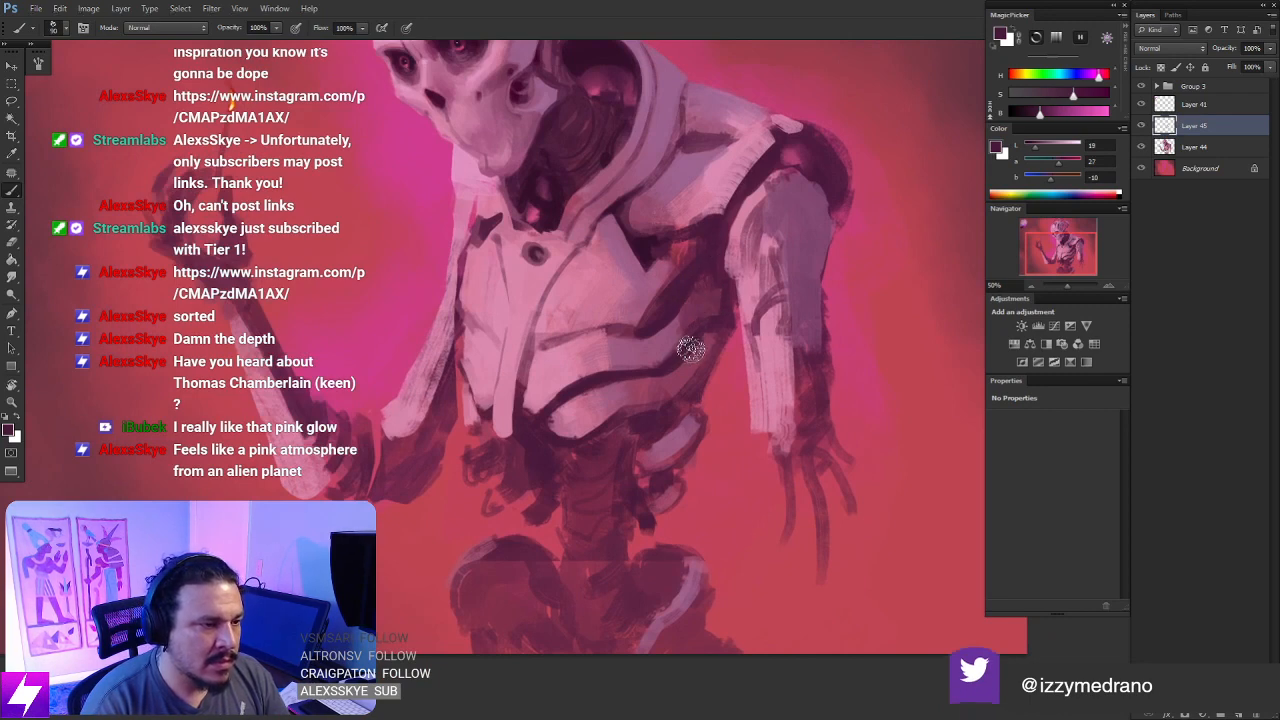
mouse_move(678, 409)
left_mouse_down()
mouse_move(703, 349)
mouse_move(699, 404)
mouse_move(692, 345)
left_mouse_up()
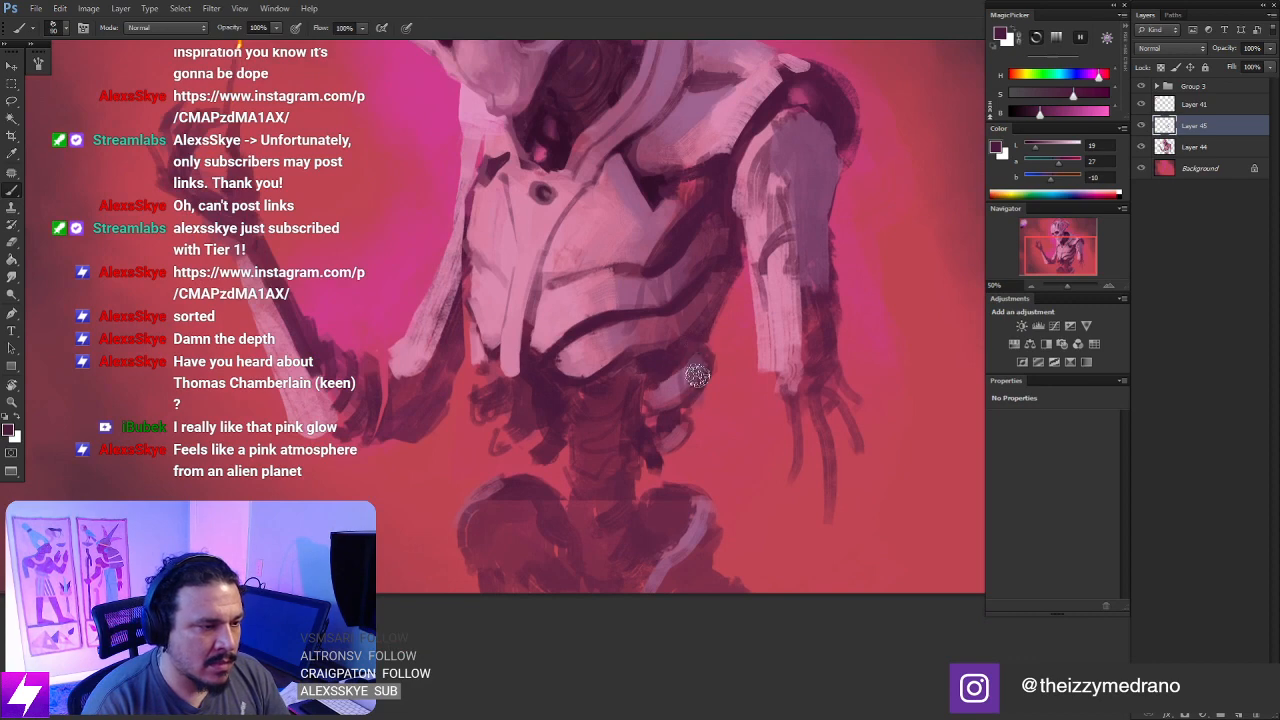
left_click_drag(740, 231, 763, 379)
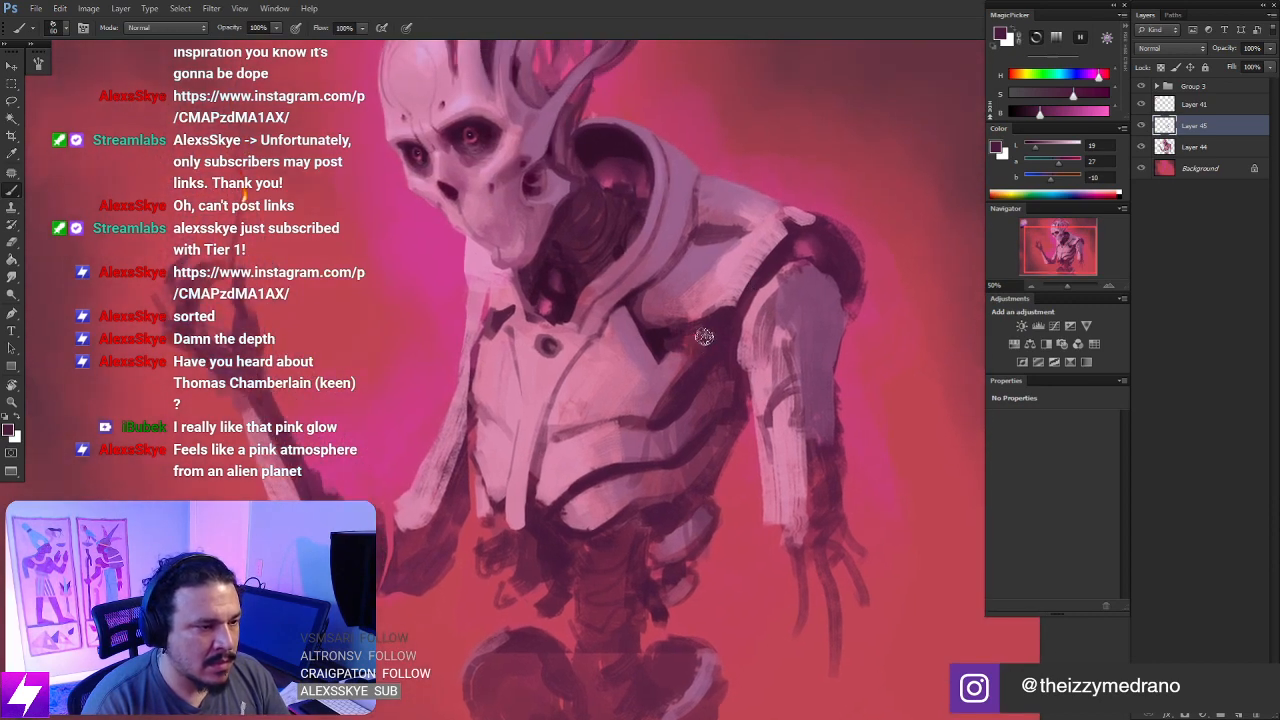
key("ctrl+minus")
left_click_drag(758, 370, 764, 300)
left_click_drag(692, 140, 676, 125)
- Clean up the upper chest plate around the round socket using light pink sampled from the armor
key("ctrl+plus")
key("ctrl+plus")
left_click_drag(615, 283, 631, 354)
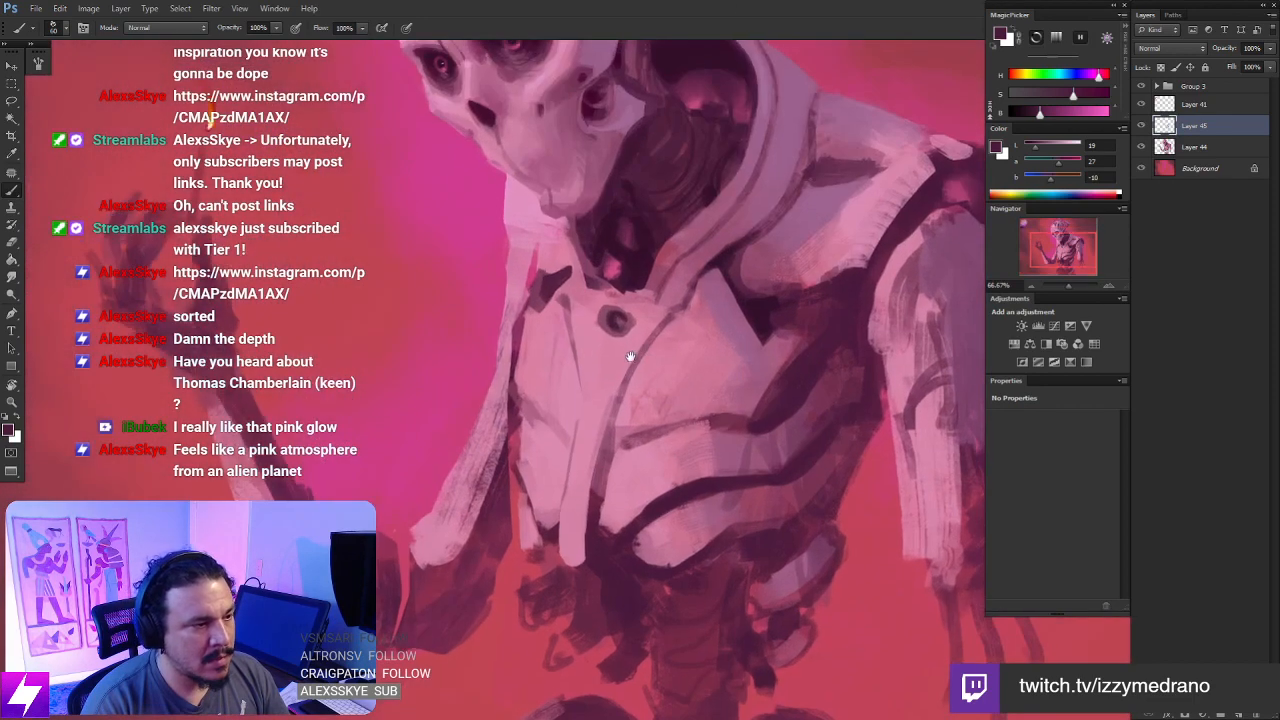
left_click_drag(594, 304, 620, 334)
left_click(589, 354, "alt")
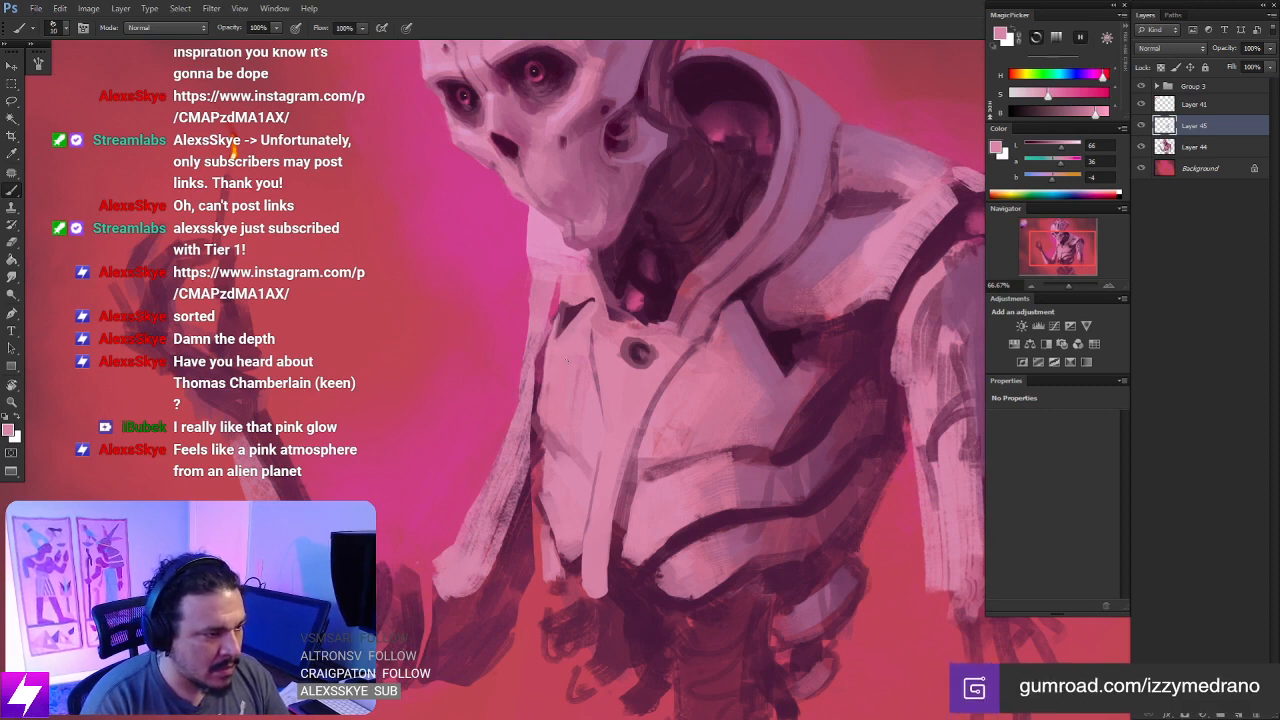
- Check the whole painting's composition with the canvas flipped horizontally, and restore its orientation
key("ctrl+minus")
key("ctrl+minus")
key("ctrl+minus")
left_click_drag(630, 468, 666, 485)
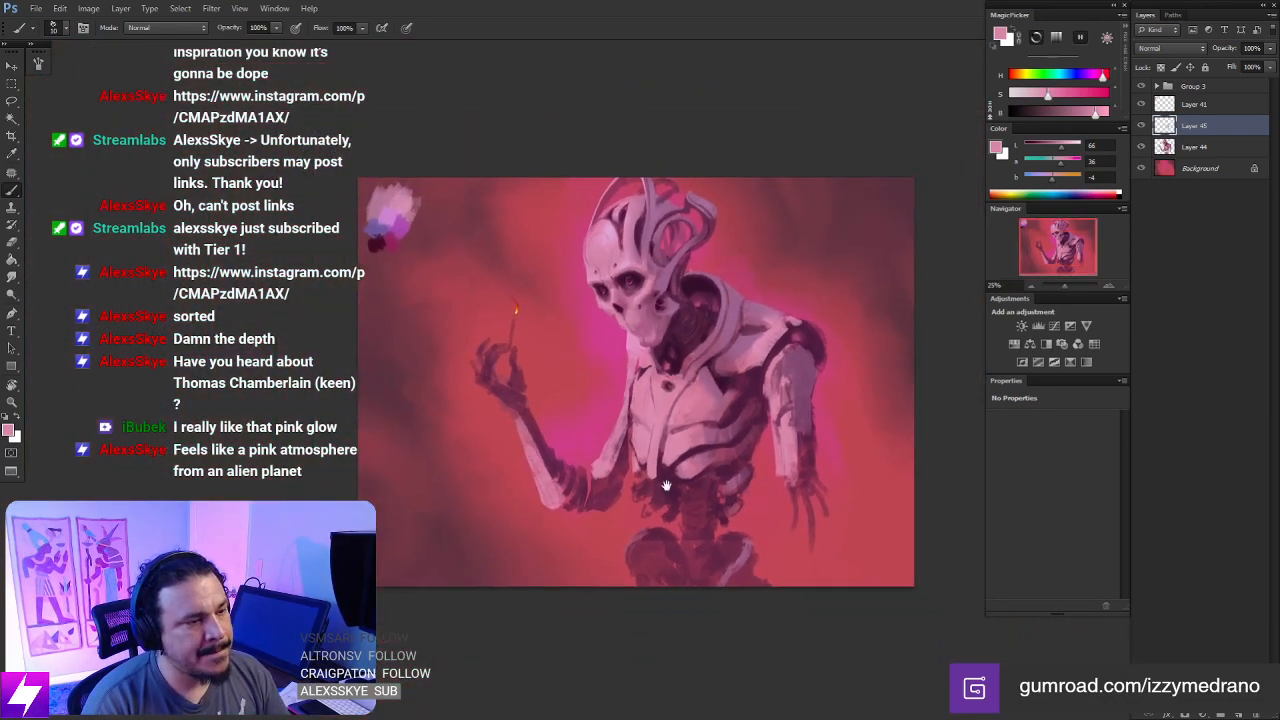
key("ctrl+minus")
key("ctrl+shift+h")
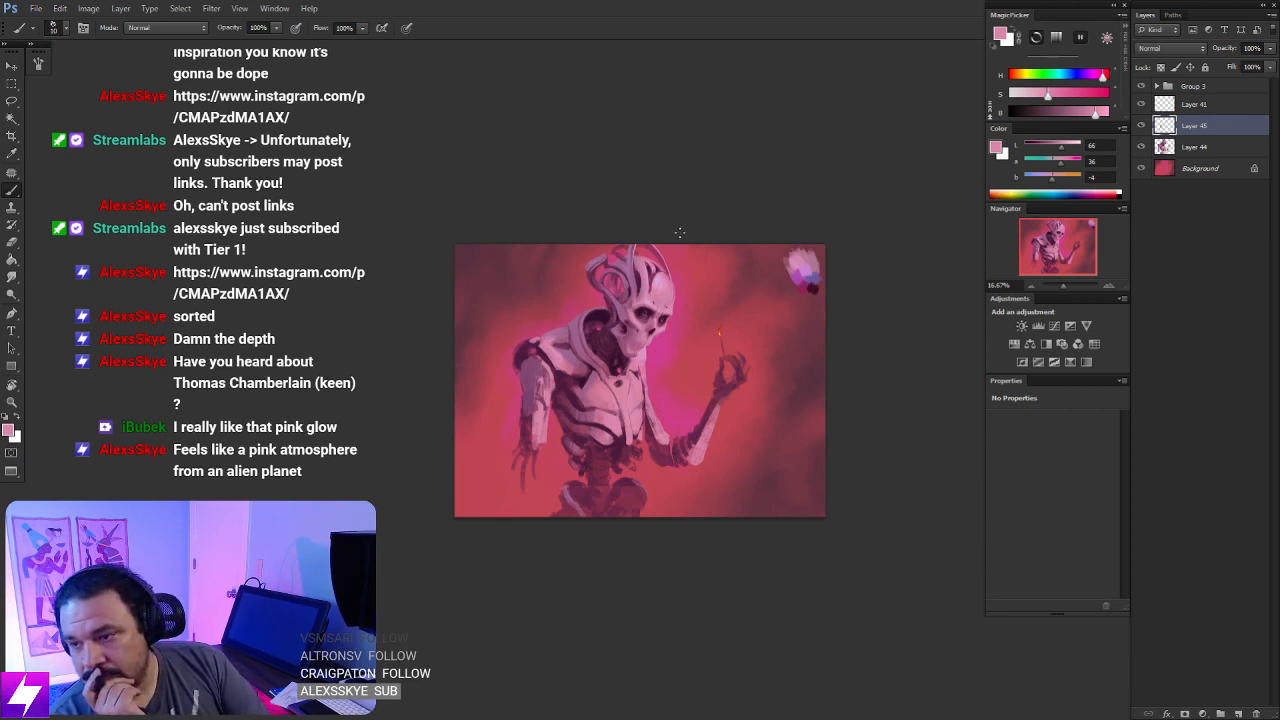
key("ctrl+plus")
key("ctrl+plus")
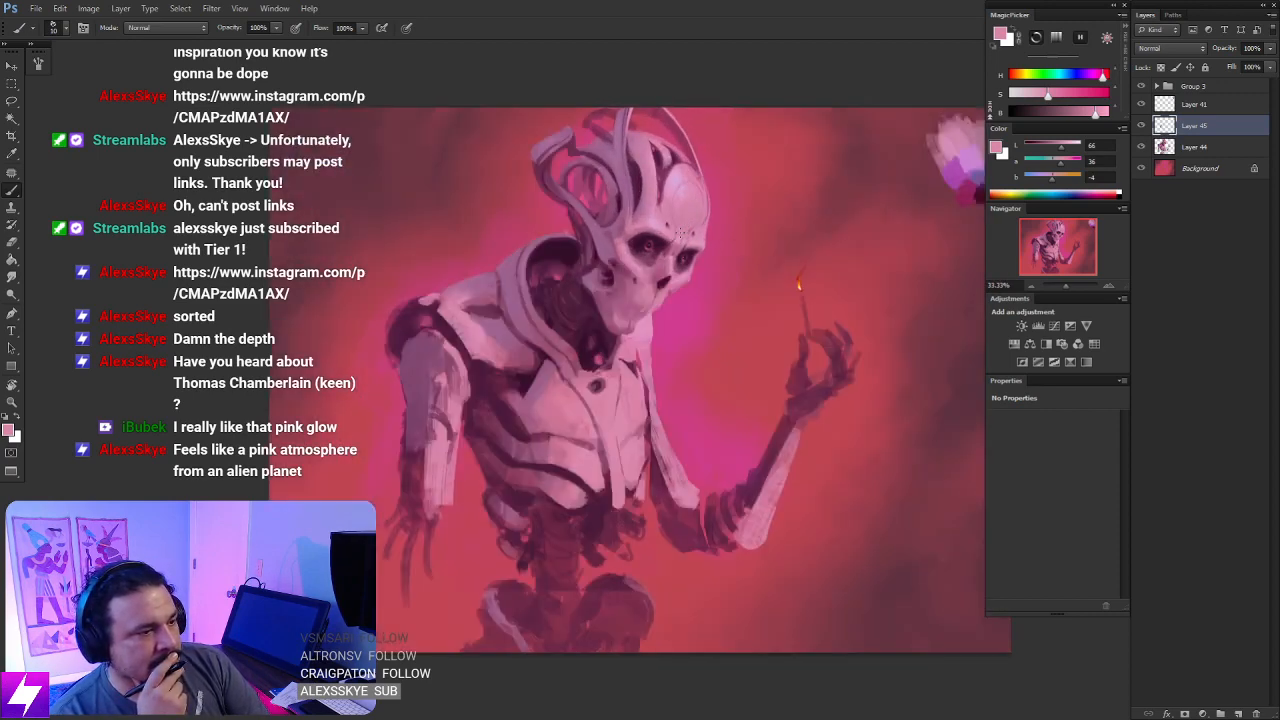
key("ctrl+shift+h")
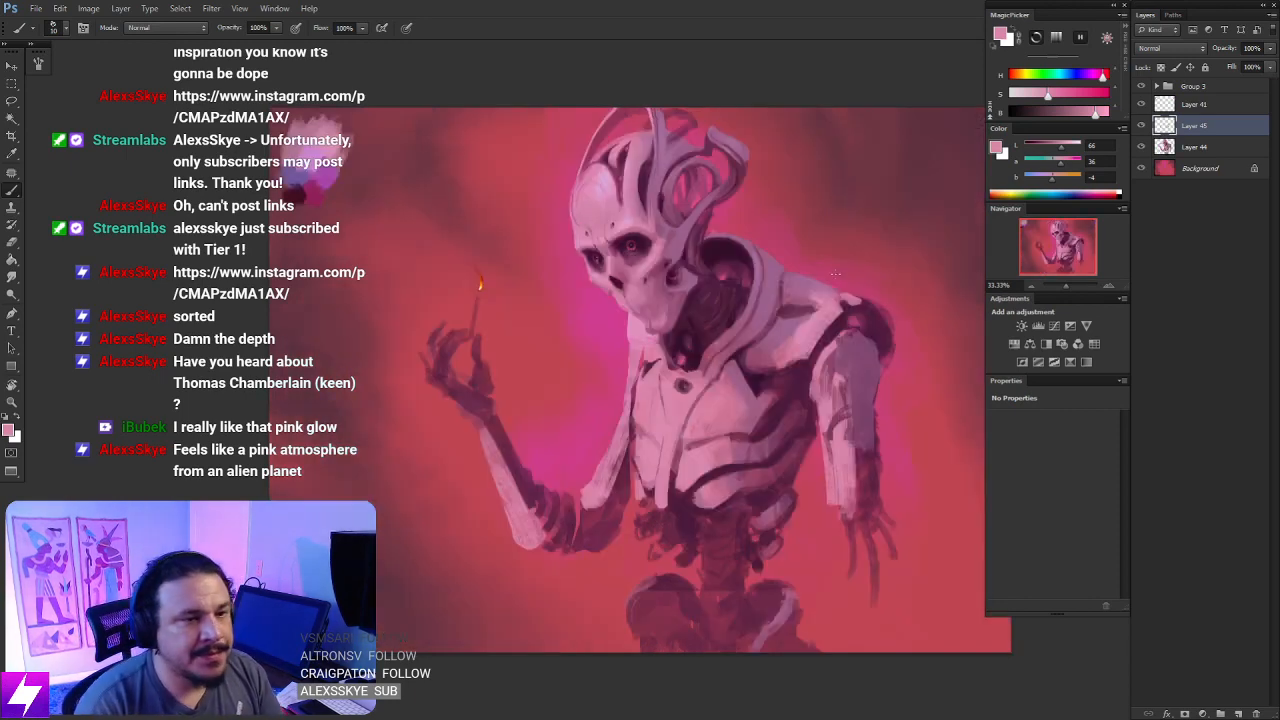
left_click_drag(766, 386, 694, 384)
- Choose a flat textured brush and paint a very dark purple edge where the hanging arm's armor ends
right_click(591, 361)
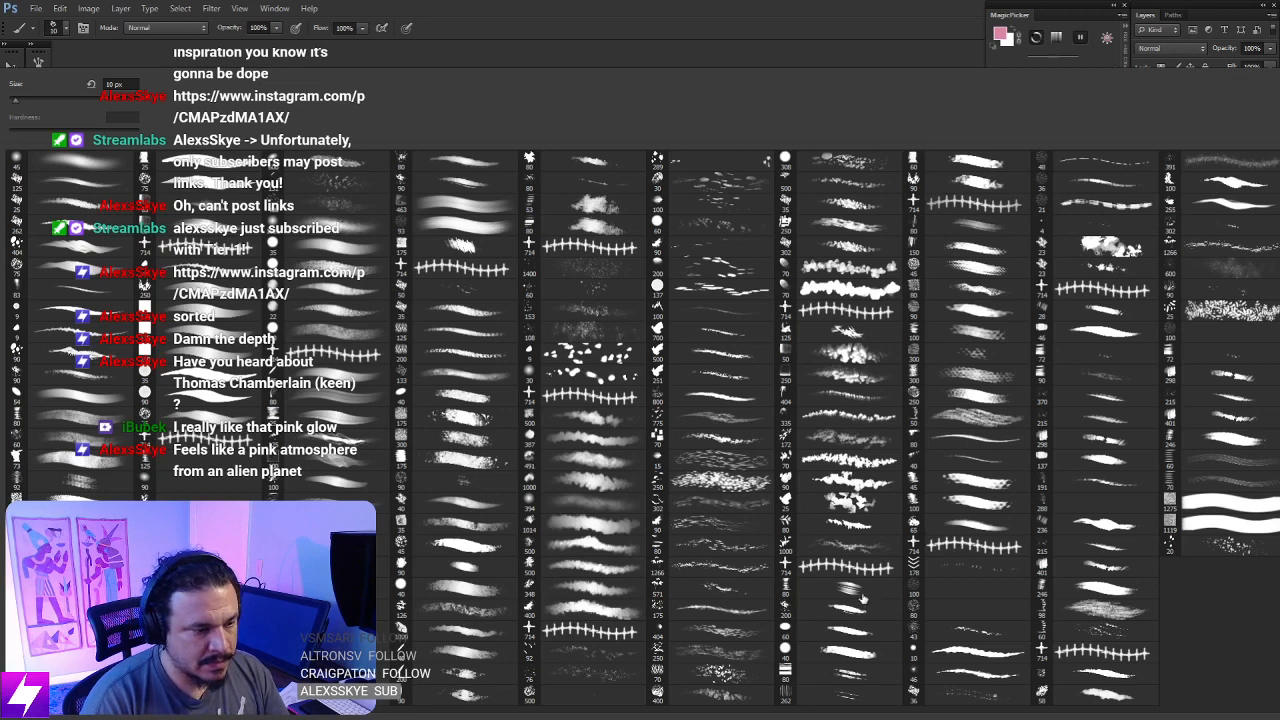
double_click(855, 593)
key("ctrl+plus")
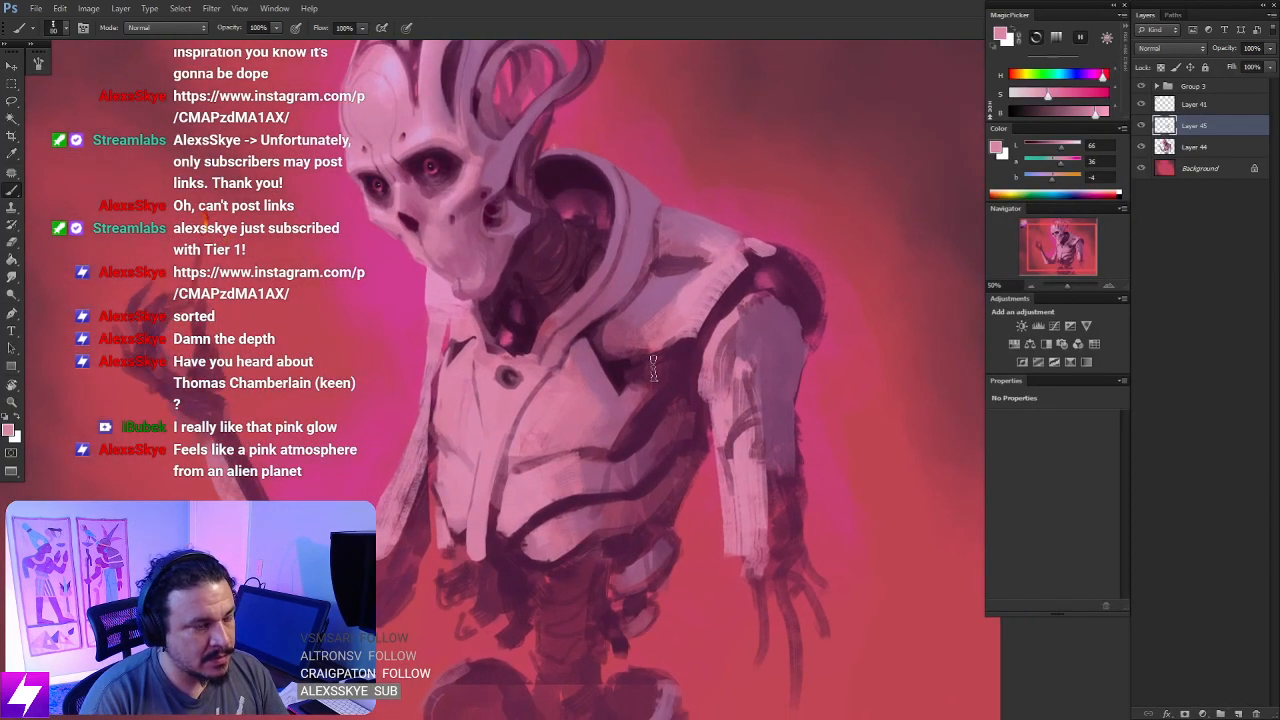
left_click(524, 337, "alt")
key("r")
mouse_move(824, 500)
left_mouse_down()
mouse_move(863, 391)
mouse_move(749, 374)
left_mouse_up()
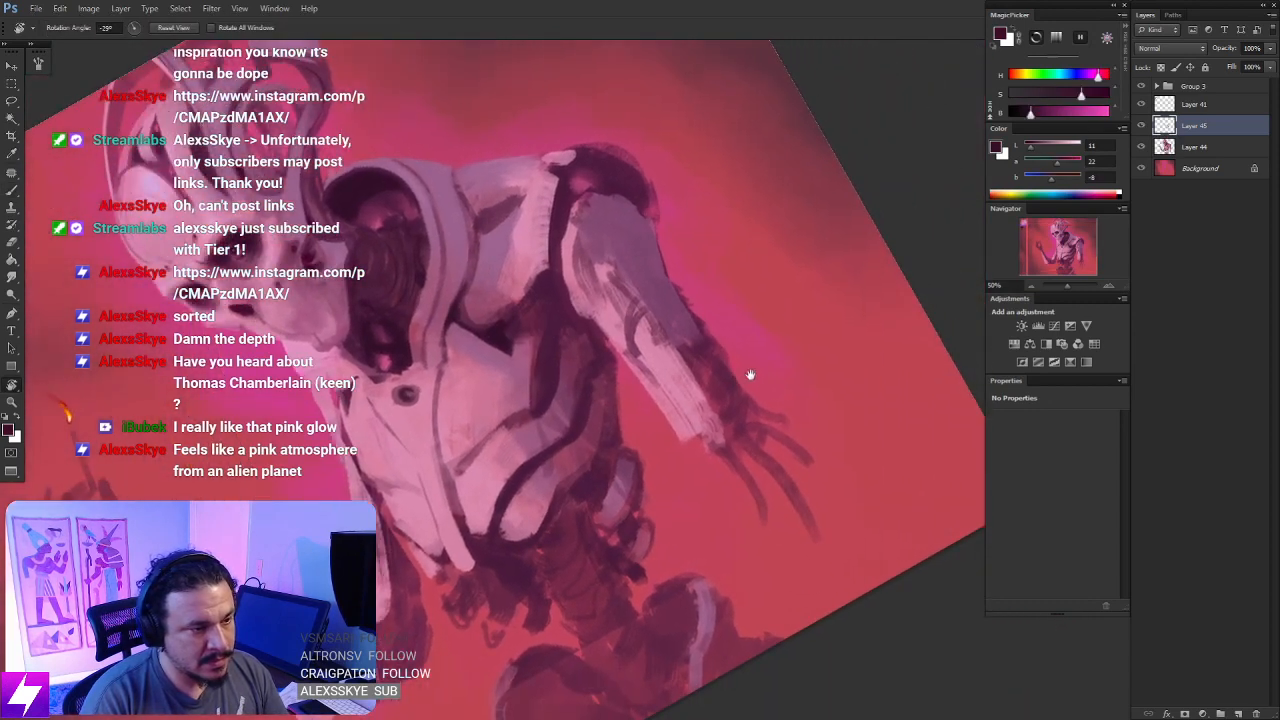
key("[")
mouse_move(699, 340)
left_mouse_down()
mouse_move(692, 370)
mouse_move(713, 369)
mouse_move(706, 350)
mouse_move(703, 377)
mouse_move(690, 361)
mouse_move(702, 442)
left_mouse_up()
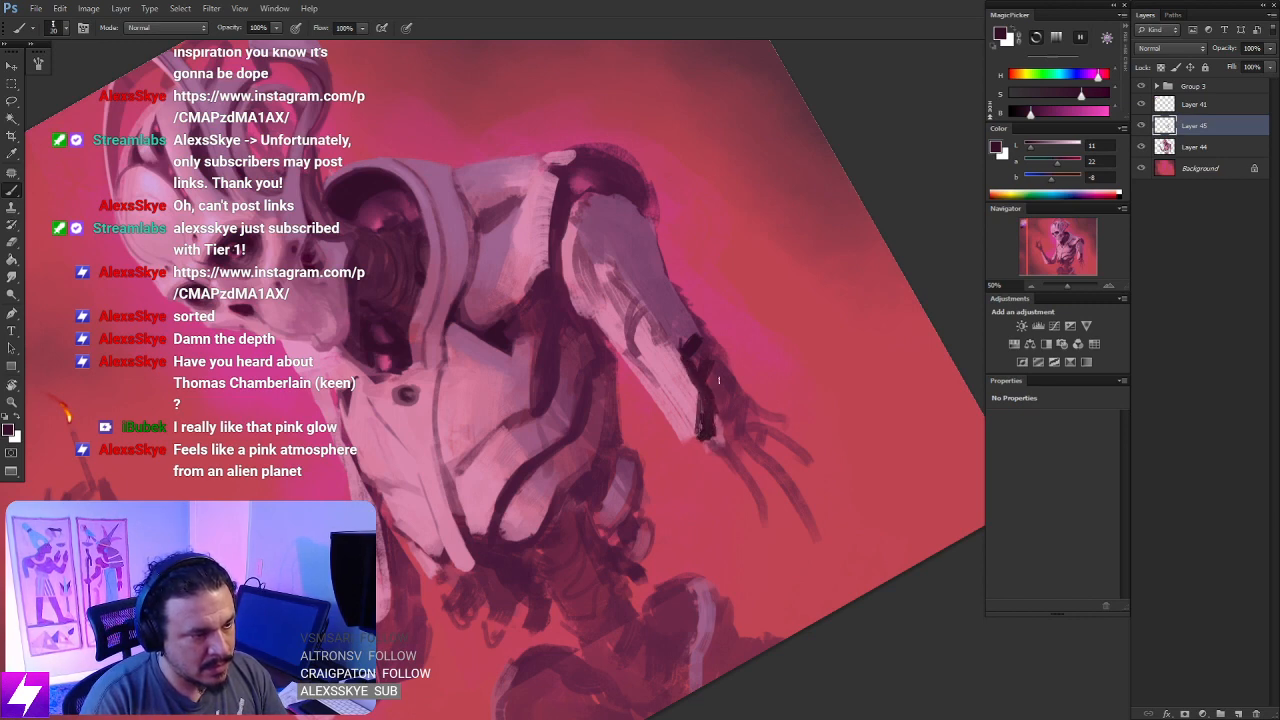
- Fill the hanging arm's exposed forearm and wrist with dark purple using a larger brush
key("]")
key("]")
key("]")
key("]")
key("]")
left_click_drag(717, 392, 729, 417)
mouse_move(722, 421)
left_mouse_down()
mouse_move(742, 420)
mouse_move(737, 441)
left_mouse_up()
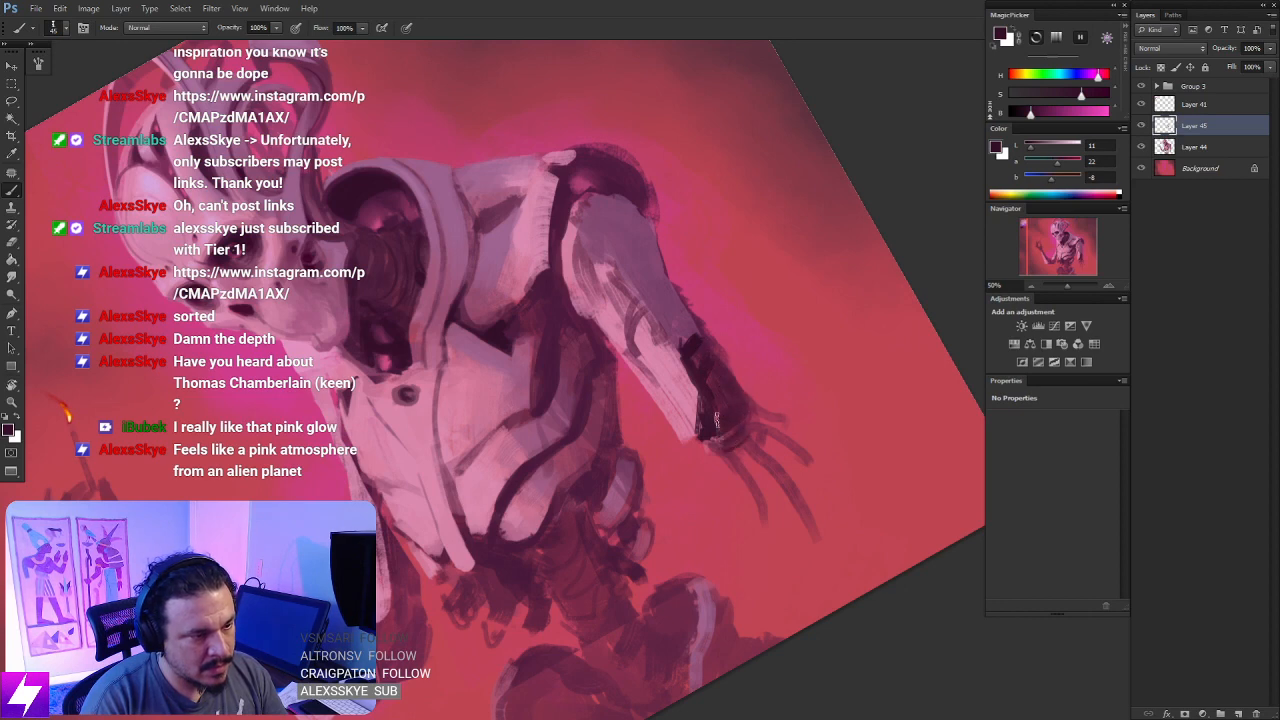
left_click_drag(745, 383, 697, 318)
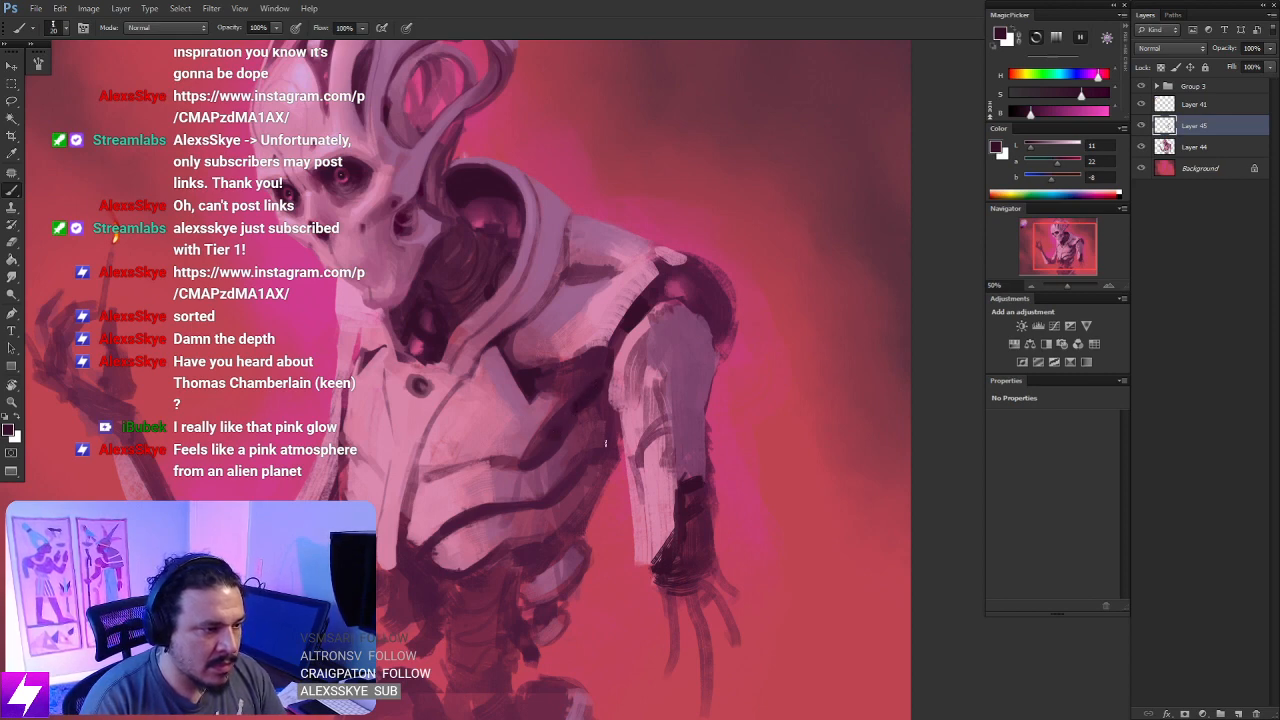
- Refine the shoulder plate's edge and the gap beside the upper arm with dark purple and sampled mid-pink strokes
key("r")
left_click_drag(605, 443, 580, 403)
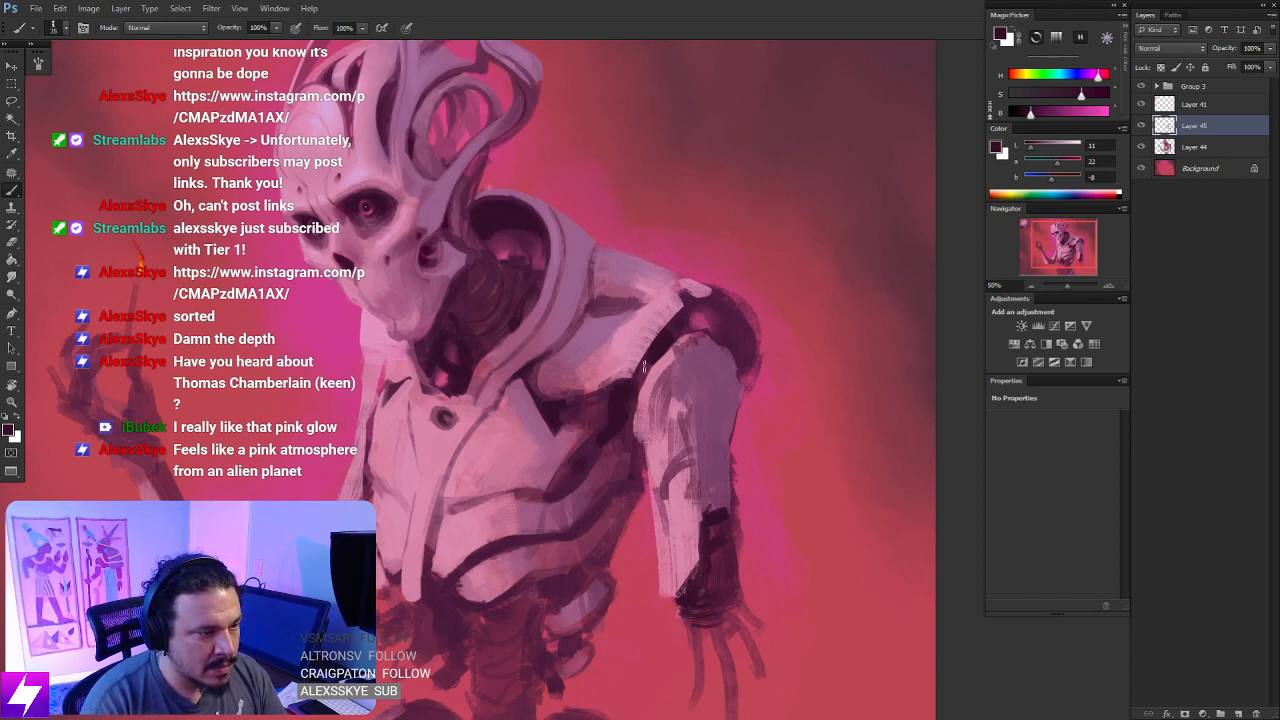
left_click_drag(640, 425, 610, 340)
left_click(375, 250, "alt")
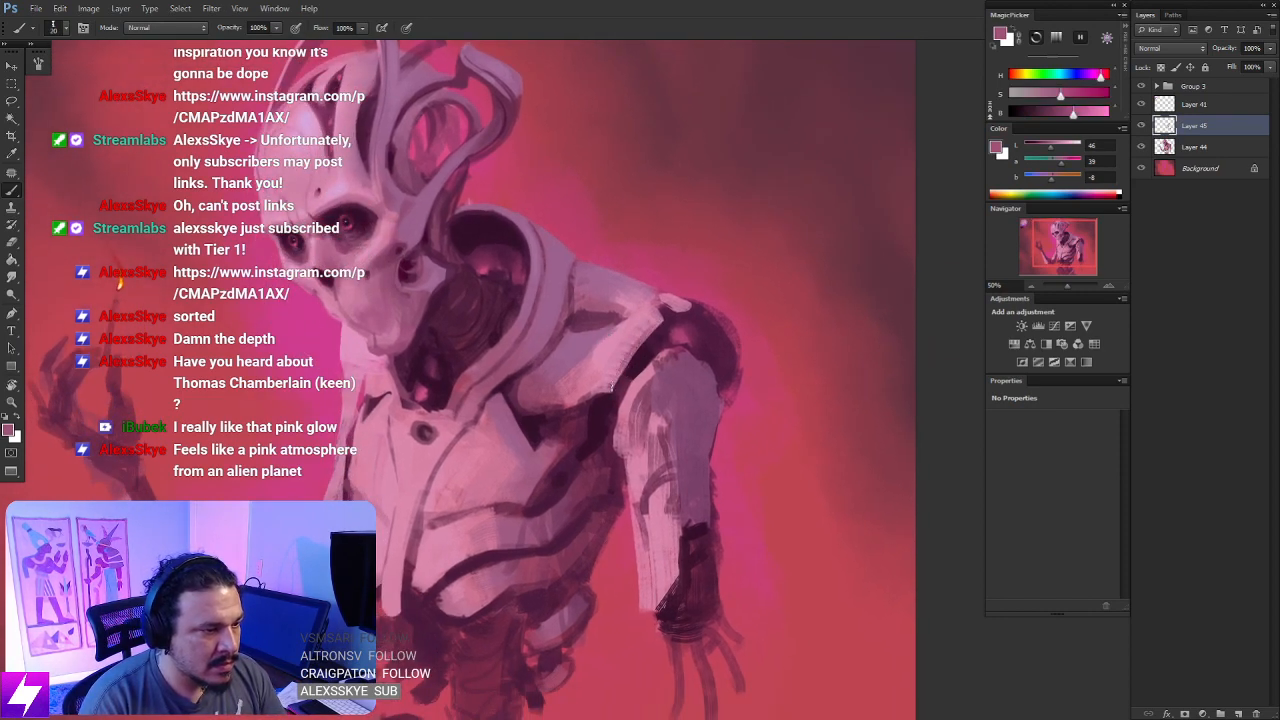
left_click_drag(640, 362, 616, 387)
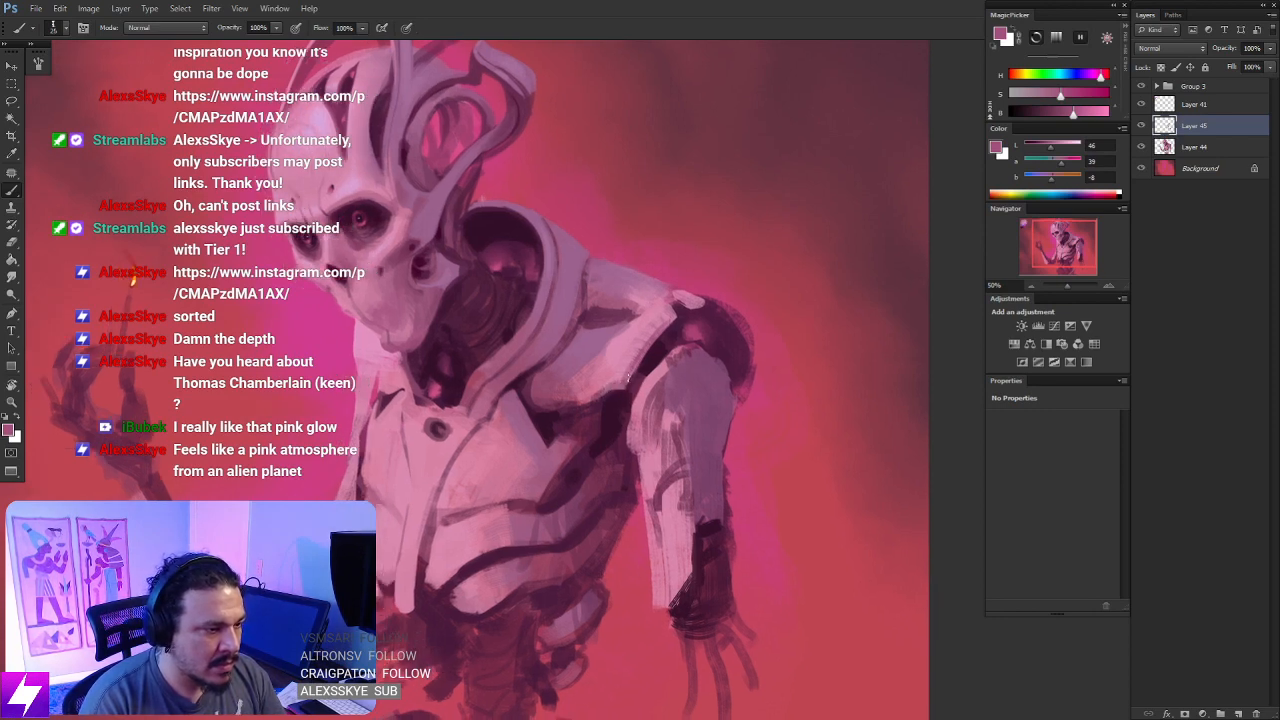
left_click_drag(682, 336, 627, 480)
- Try painting a muted purple rim on the shoulder joint with color sampled from the upper arm, and undo the strokes
key("ctrl+minus")
key("r")
mouse_move(790, 364)
left_mouse_down()
mouse_move(793, 301)
mouse_move(760, 244)
left_mouse_up()
left_click_drag(756, 238, 637, 452)
key("b")
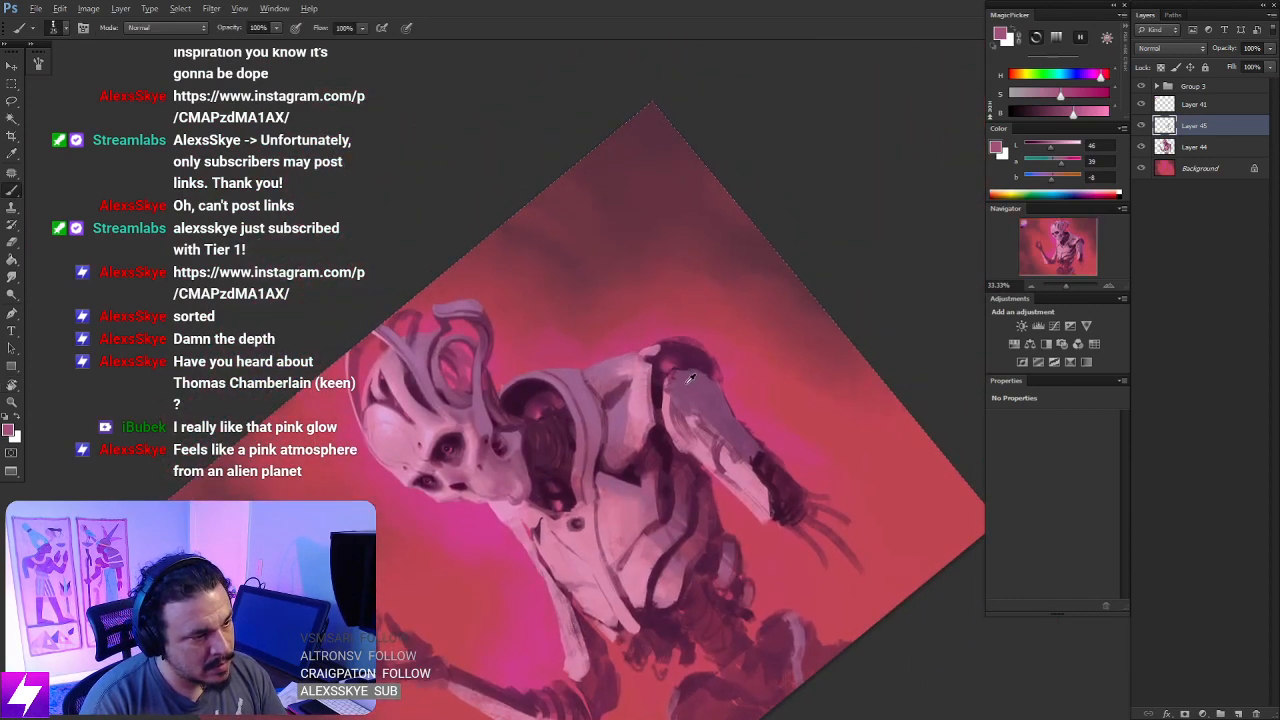
left_click(712, 350, "alt")
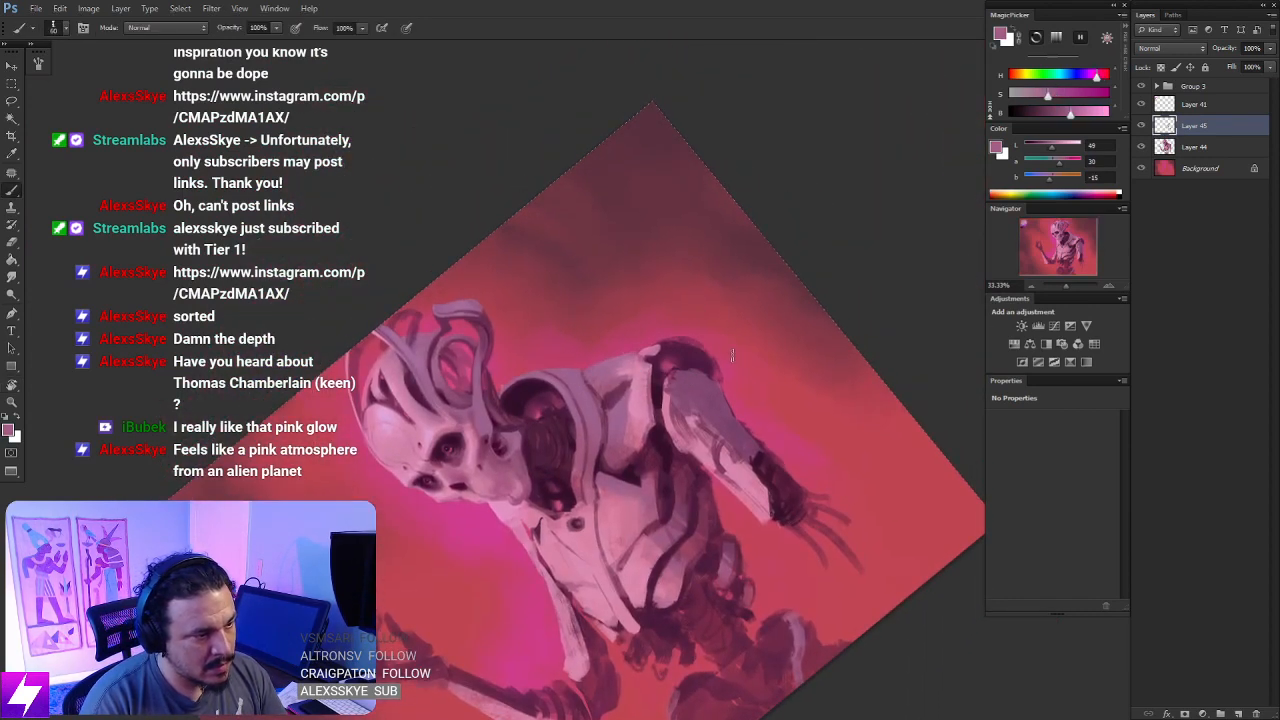
mouse_move(732, 354)
left_mouse_down()
mouse_move(659, 368)
mouse_move(720, 353)
mouse_move(701, 324)
mouse_move(656, 355)
left_mouse_up()
key("ctrl+z")
key("ctrl+z")
key("ctrl+z")
key("Escape")
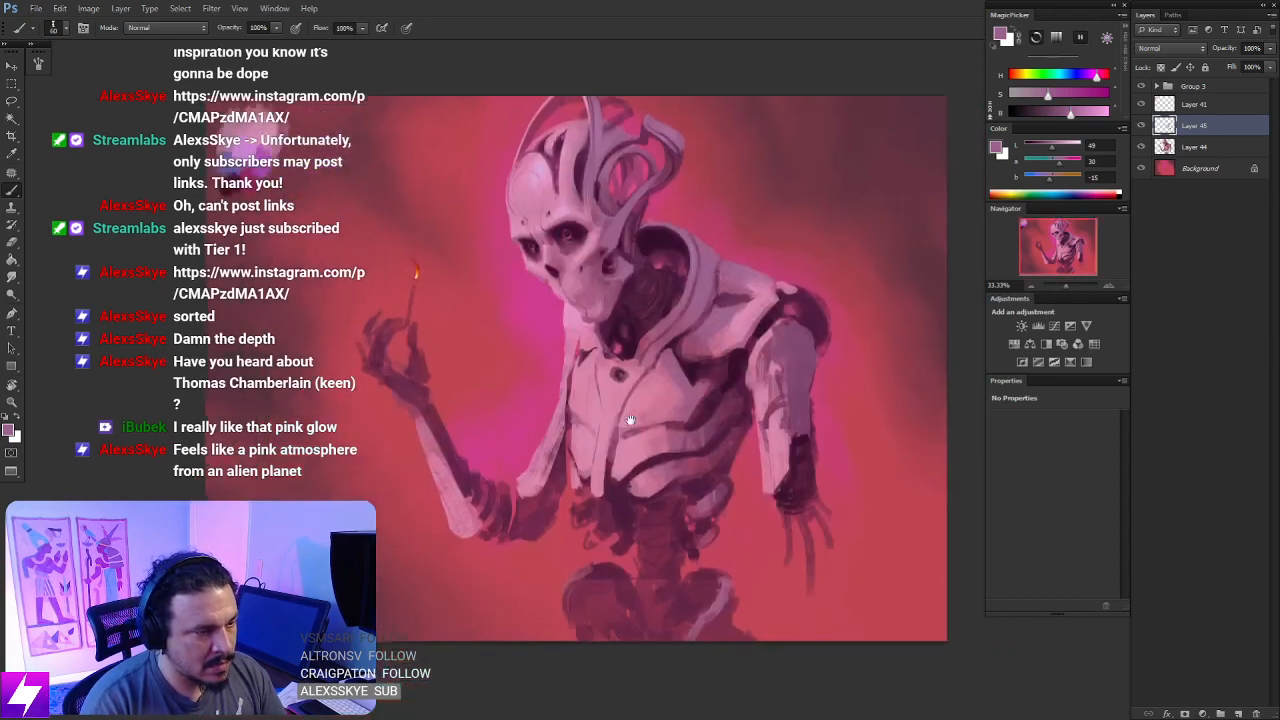
- Lasso a thin crescent along the shoulder joint's outer rim, paint it muted purple, and clear the selection
left_click_drag(628, 420, 614, 425)
left_click_drag(806, 334, 650, 420)
key("ctrl+plus")
mouse_move(698, 514)
left_mouse_down()
mouse_move(730, 472)
mouse_move(677, 266)
left_mouse_up()
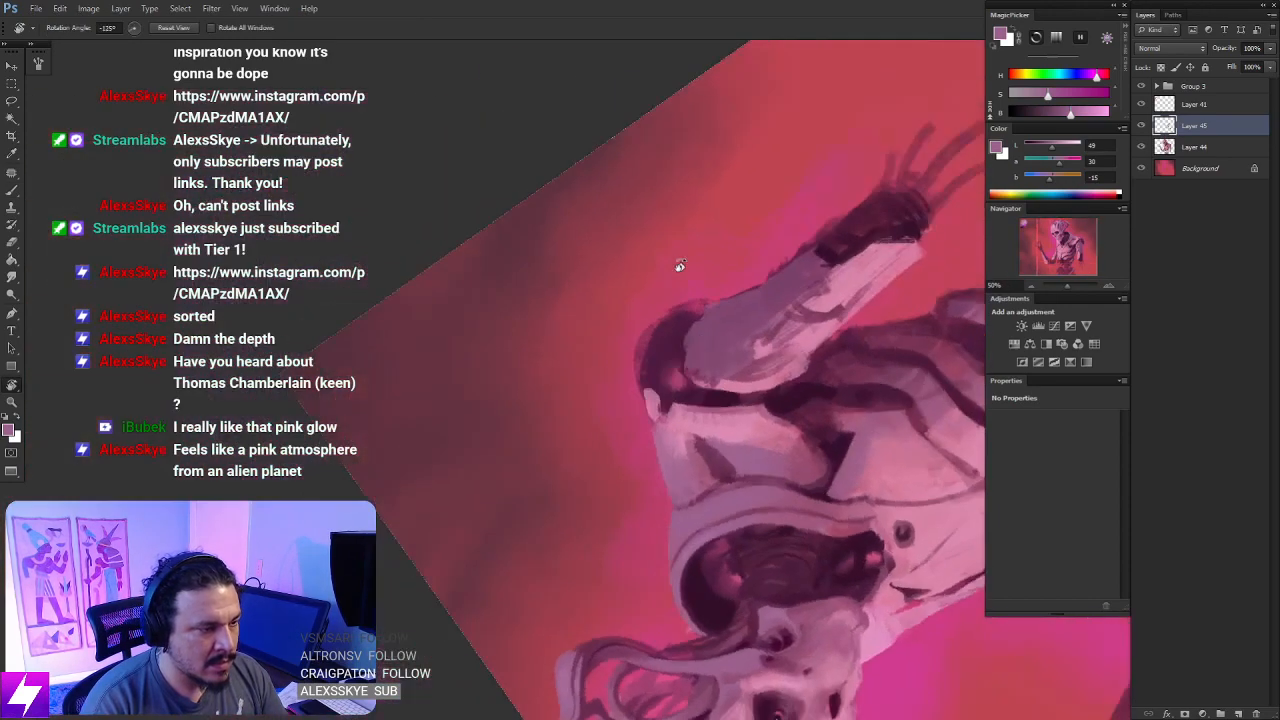
key("l")
left_click_drag(665, 320, 668, 315)
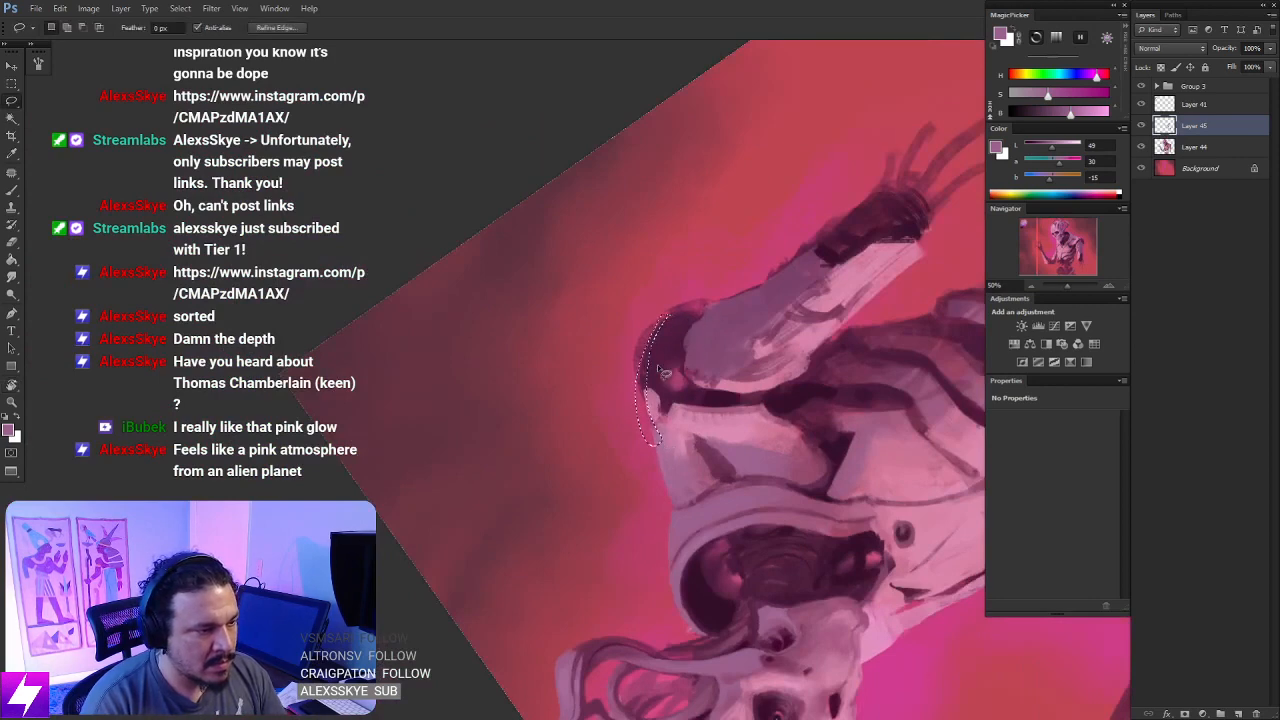
key("b")
mouse_move(650, 320)
left_mouse_down()
mouse_move(638, 356)
mouse_move(653, 430)
left_mouse_up()
key("ctrl+d")
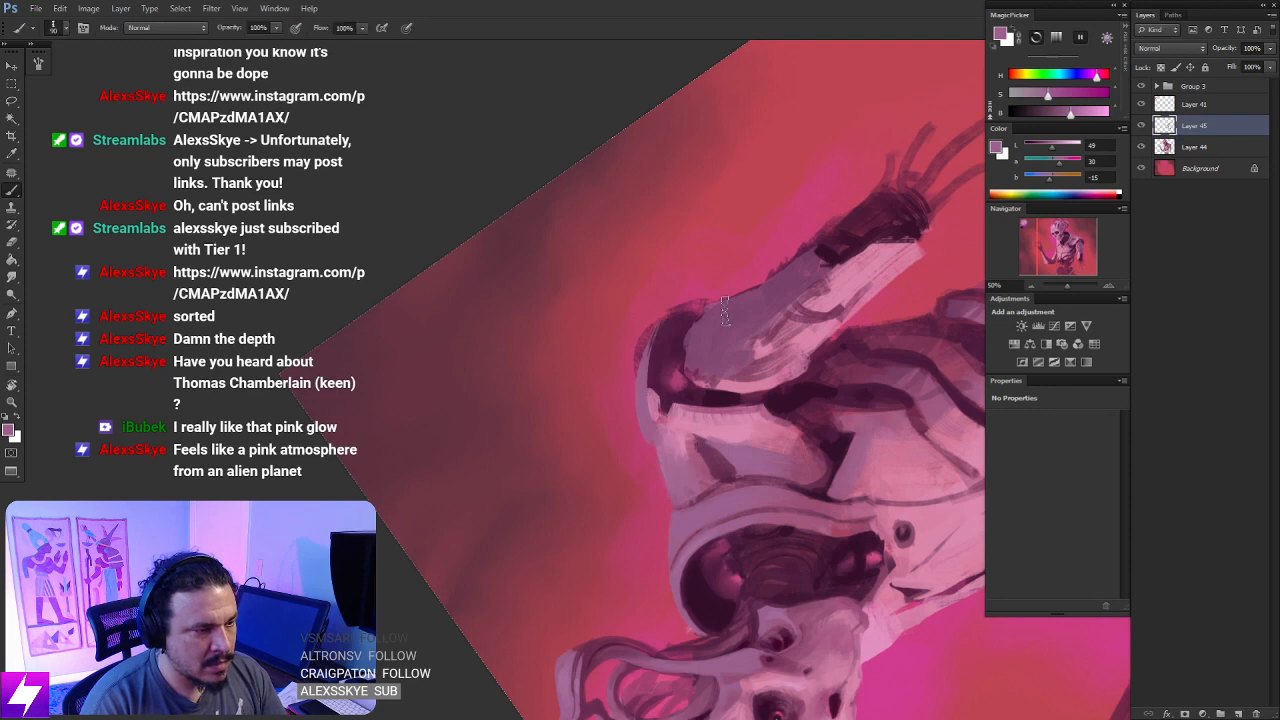
key("Escape")
key("ctrl+minus")
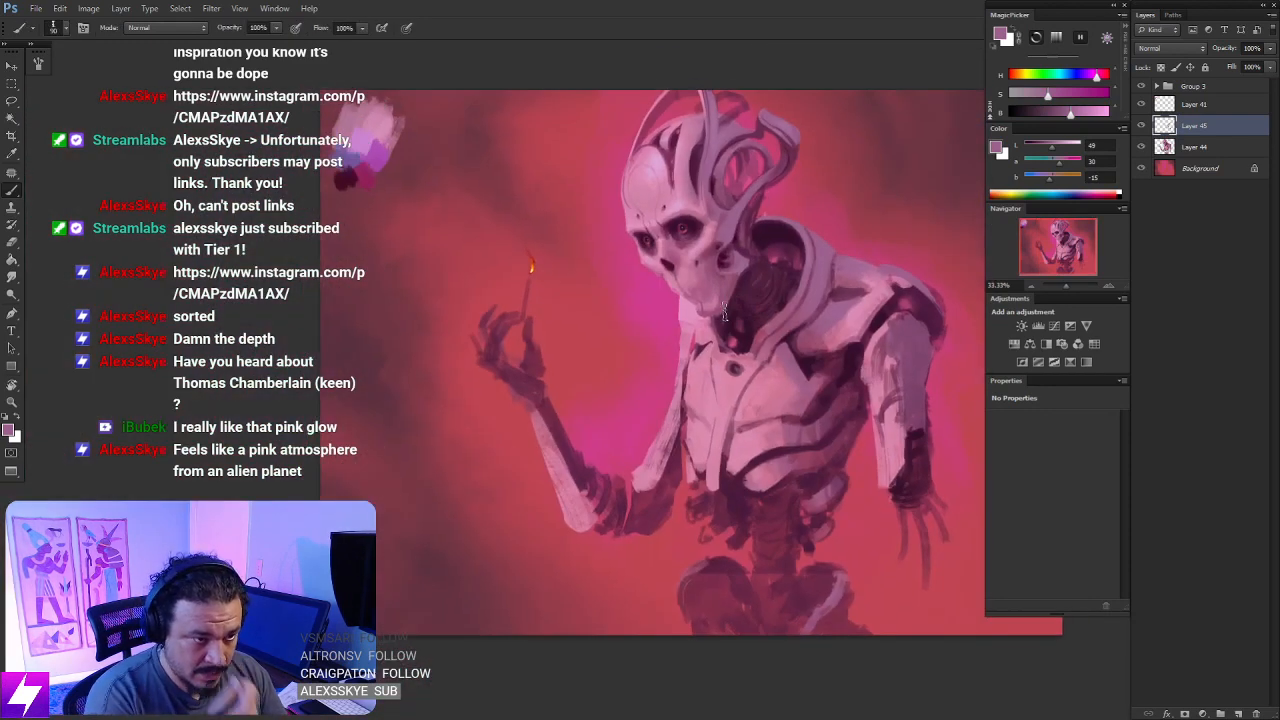
- Flip the canvas horizontally, lasso an inner crescent along the shoulder joint, paint it muted purple, and clear the selection
left_click_drag(868, 426, 808, 449)
key("F2")
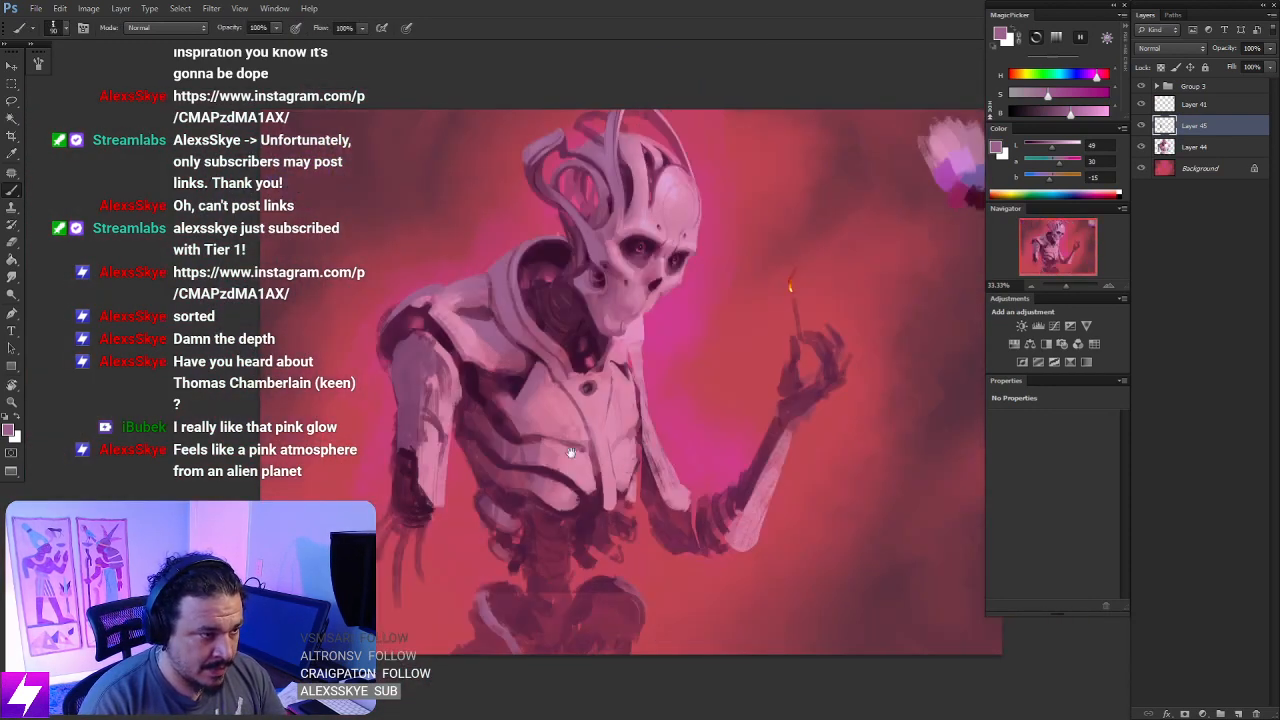
left_click_drag(511, 444, 732, 489)
key("ctrl+plus")
key("ctrl+plus")
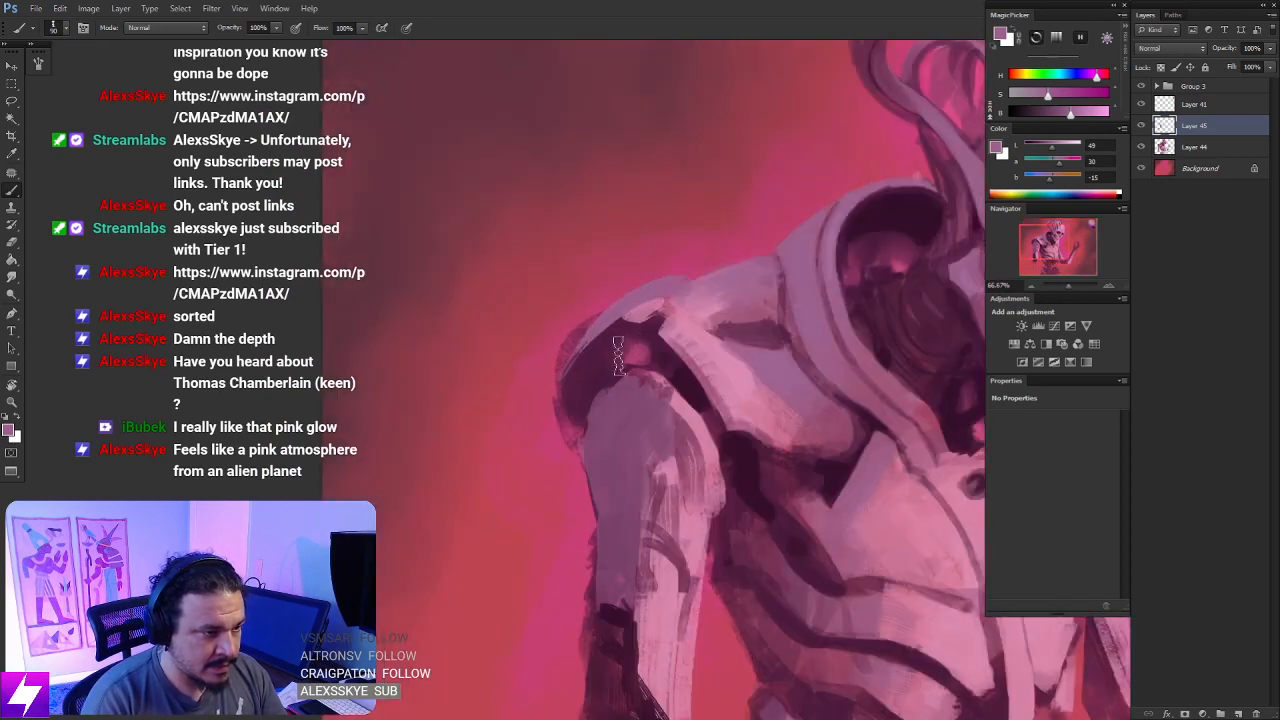
key("l")
mouse_move(625, 342)
left_mouse_down()
mouse_move(582, 470)
mouse_move(610, 360)
left_mouse_up()
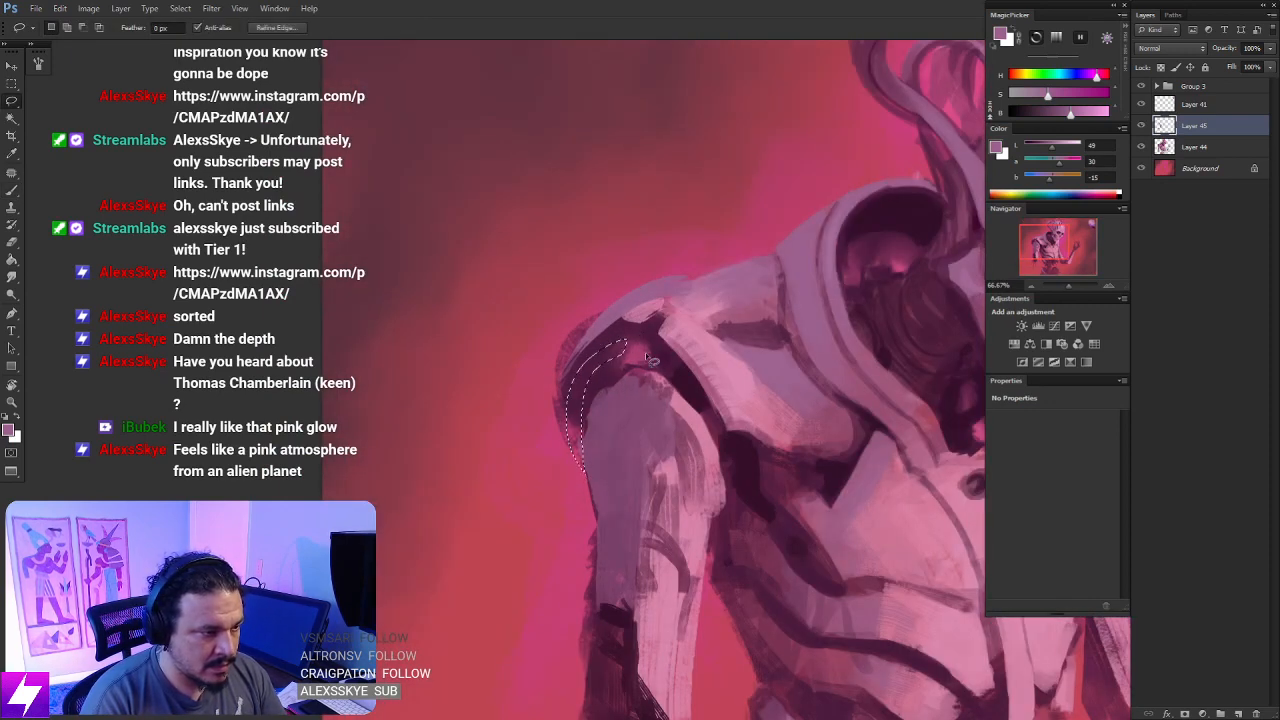
key("b")
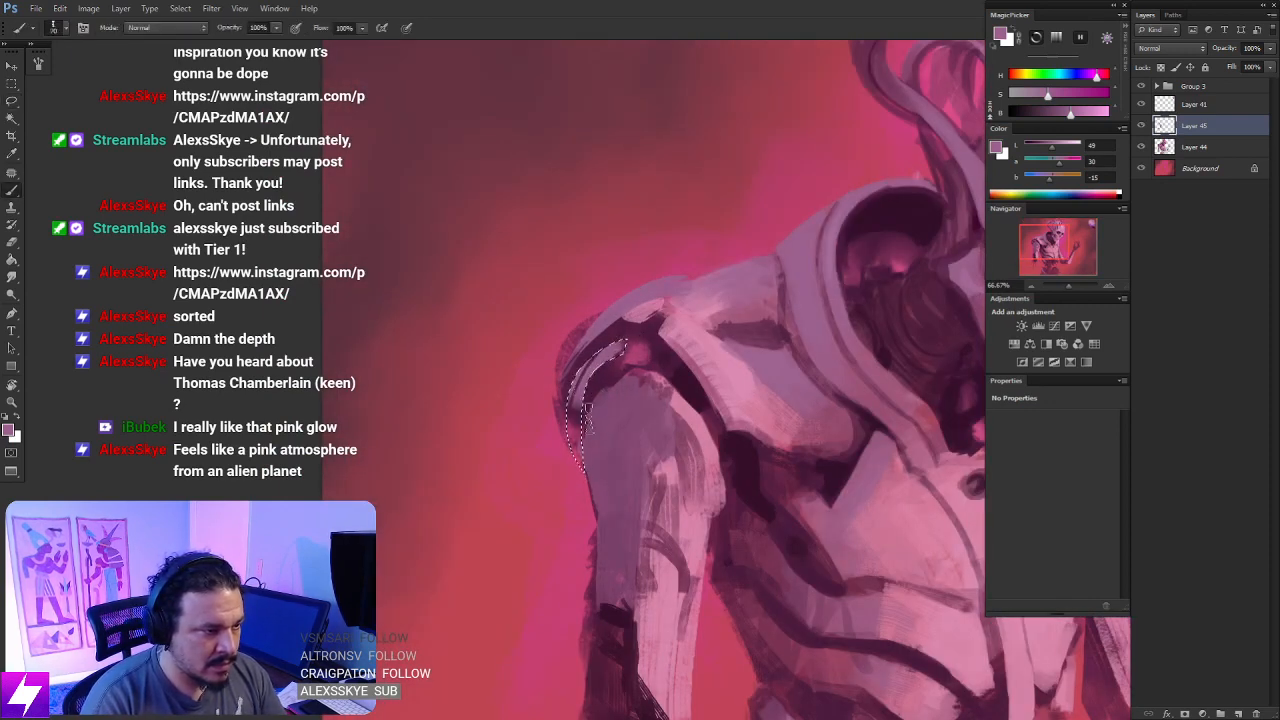
mouse_move(615, 380)
left_mouse_down()
mouse_move(569, 375)
mouse_move(593, 440)
mouse_move(571, 385)
mouse_move(575, 415)
left_mouse_up()
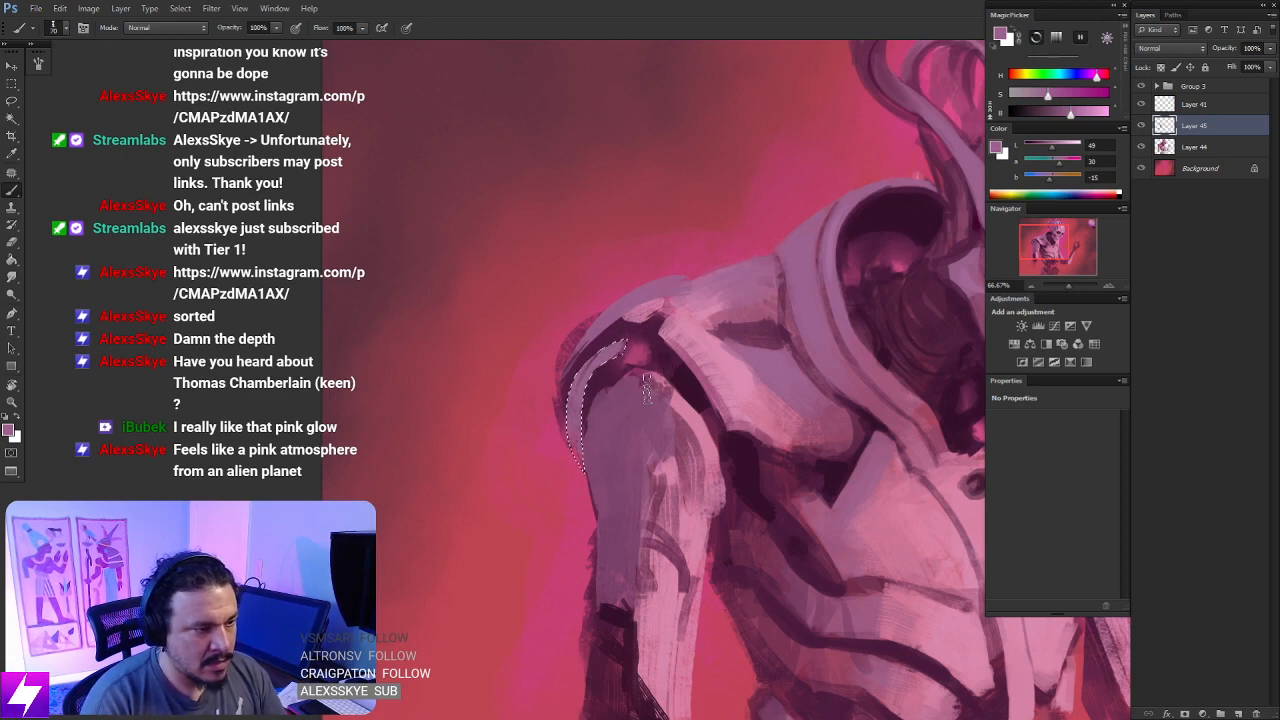
left_click(609, 371, "alt")
key("l")
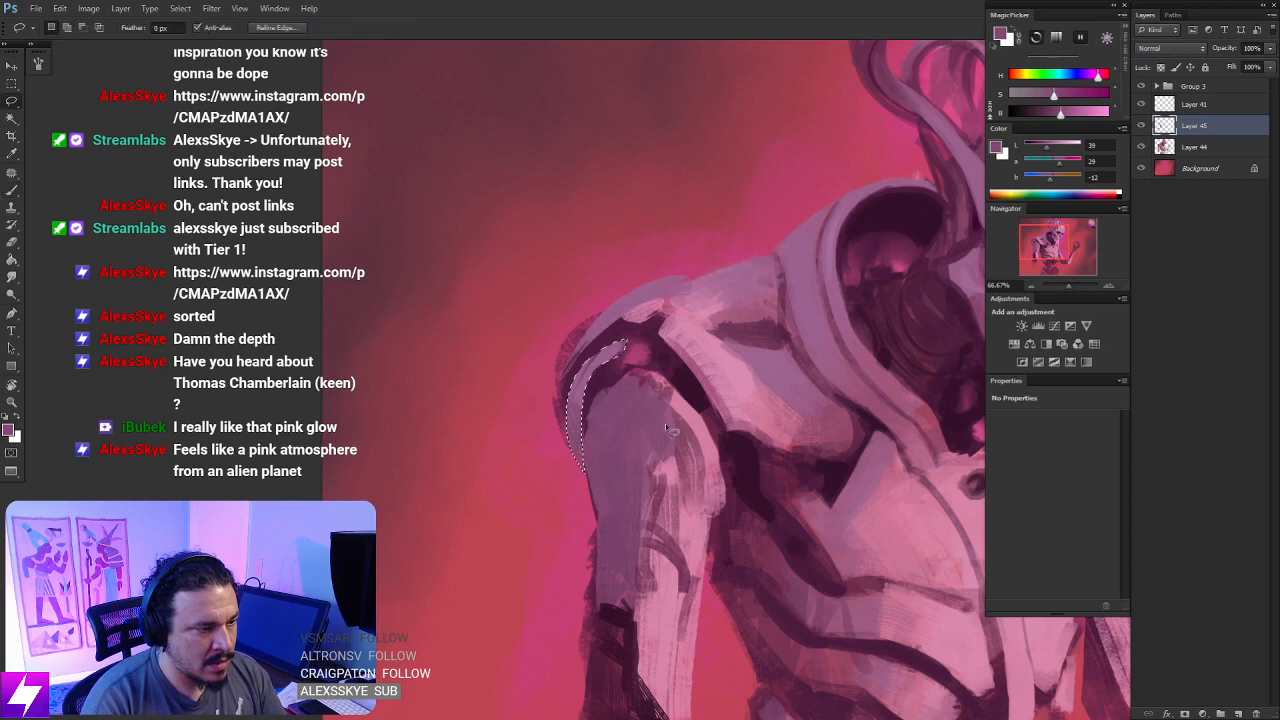
left_click(620, 463)
- Lasso the strip along the chest plate's edge below the shoulder plate, fill it with sampled muted purple, and clear the selection
key("b")
key("ctrl+minus")
key("ctrl+minus")
left_click_drag(870, 558, 671, 506)
left_click_drag(583, 478, 603, 483)
mouse_move(478, 460)
left_mouse_down()
mouse_move(560, 470)
mouse_move(599, 458)
left_mouse_up()
key("ctrl+plus")
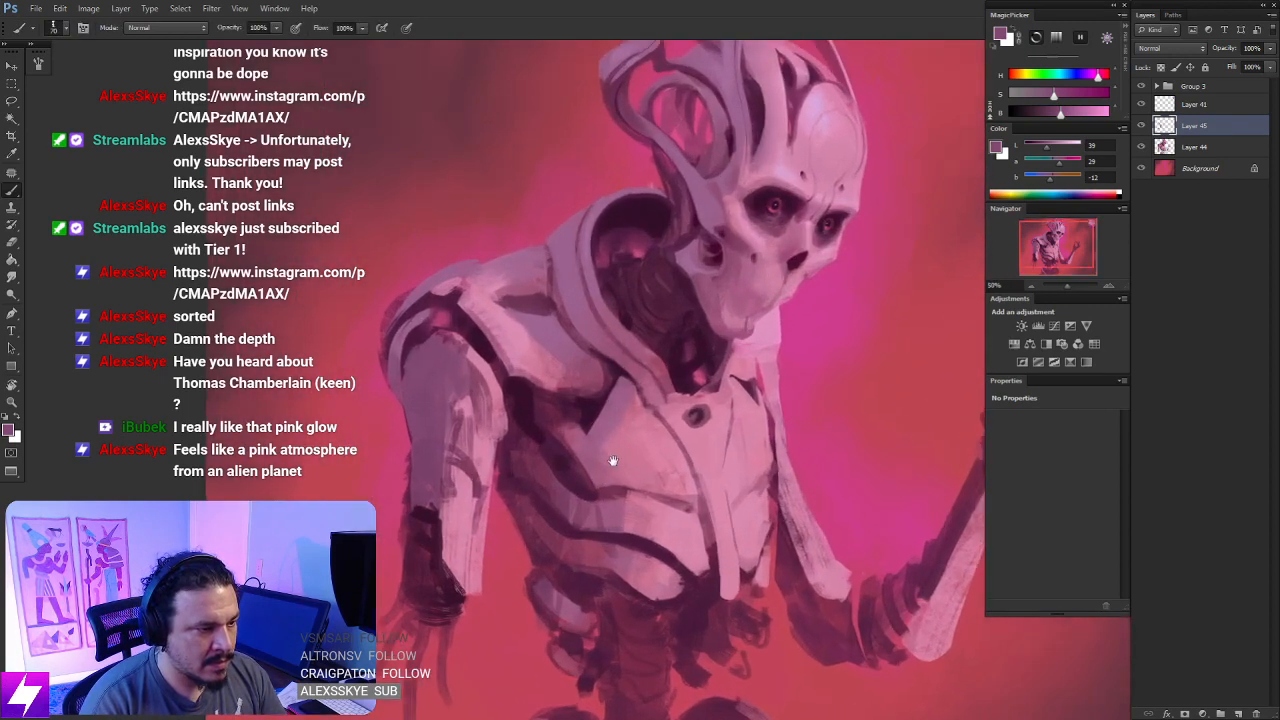
key("l")
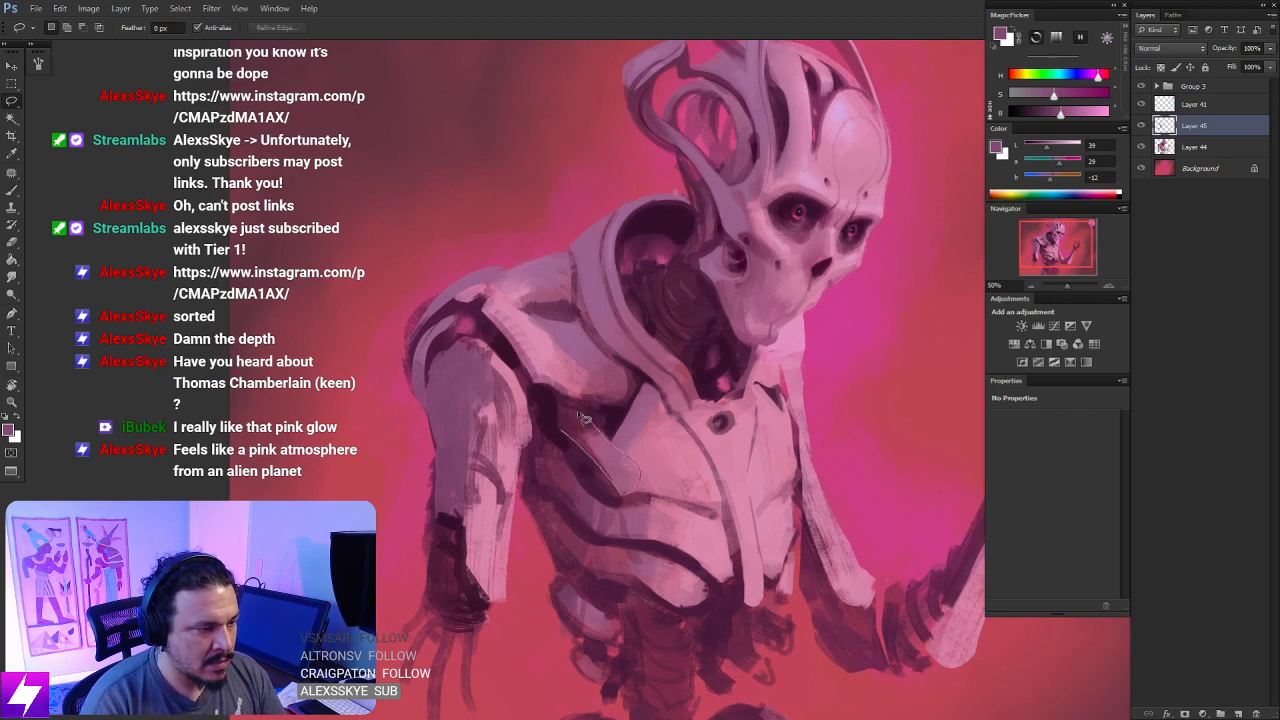
mouse_move(583, 418)
left_mouse_down()
mouse_move(568, 412)
mouse_move(606, 475)
mouse_move(575, 424)
mouse_move(574, 452)
left_mouse_up()
key("b")
left_click(580, 432, "alt")
key("l")
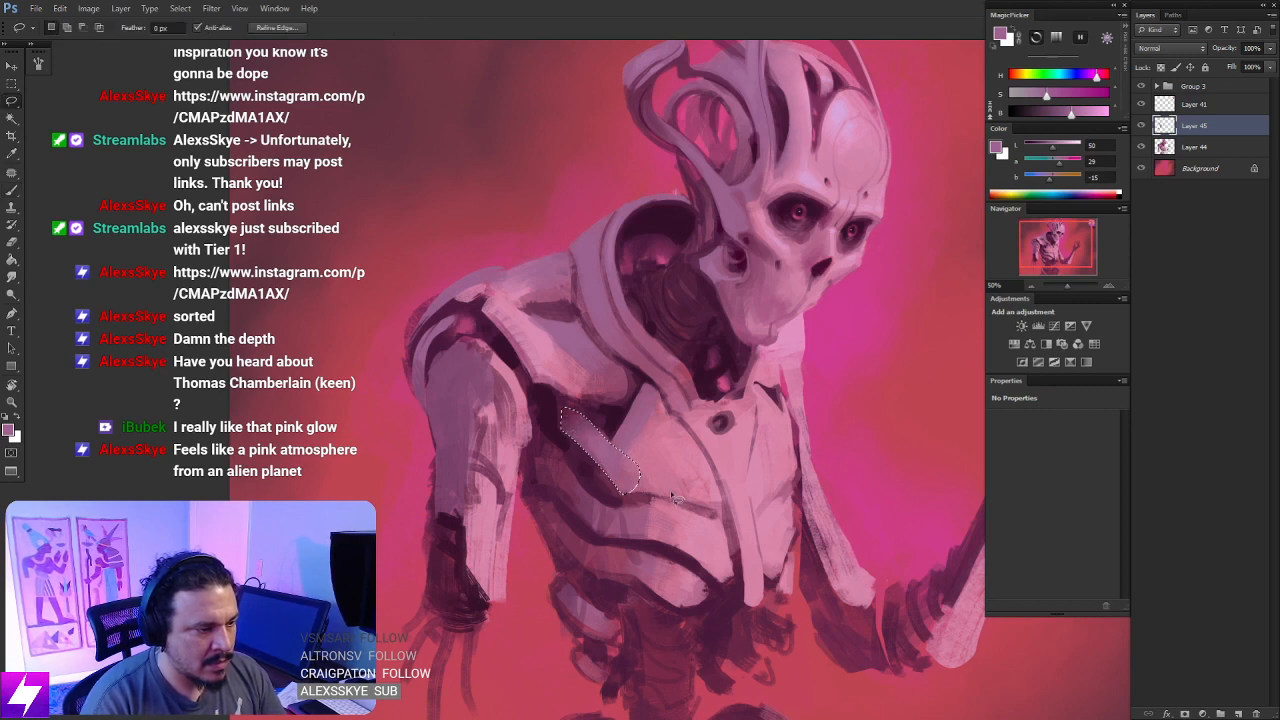
key("ctrl+d")
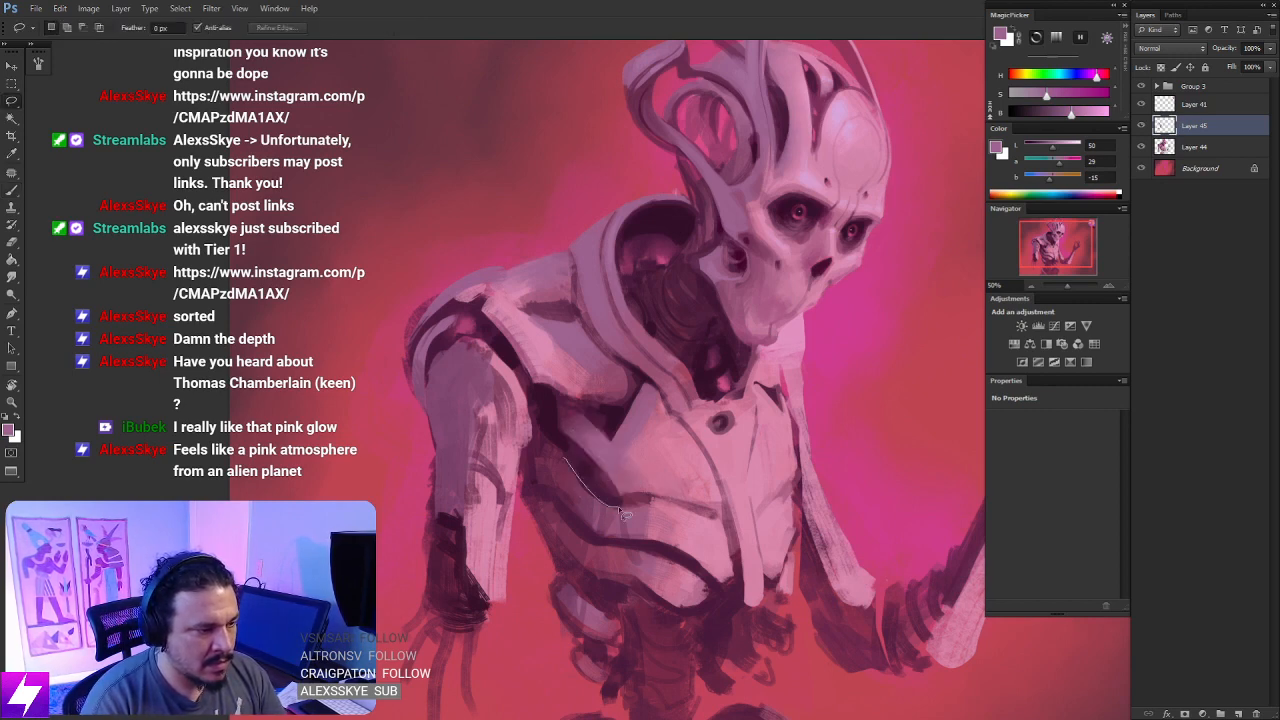
- Lasso the upper rib band beneath the chest plate, paint its shaded side muted purple, and clear the selection
mouse_move(618, 506)
left_mouse_down()
mouse_move(670, 509)
mouse_move(646, 557)
mouse_move(601, 542)
mouse_move(513, 466)
left_mouse_up()
left_click_drag(648, 518, 552, 354)
key("r")
key("ctrl+plus")
key("l")
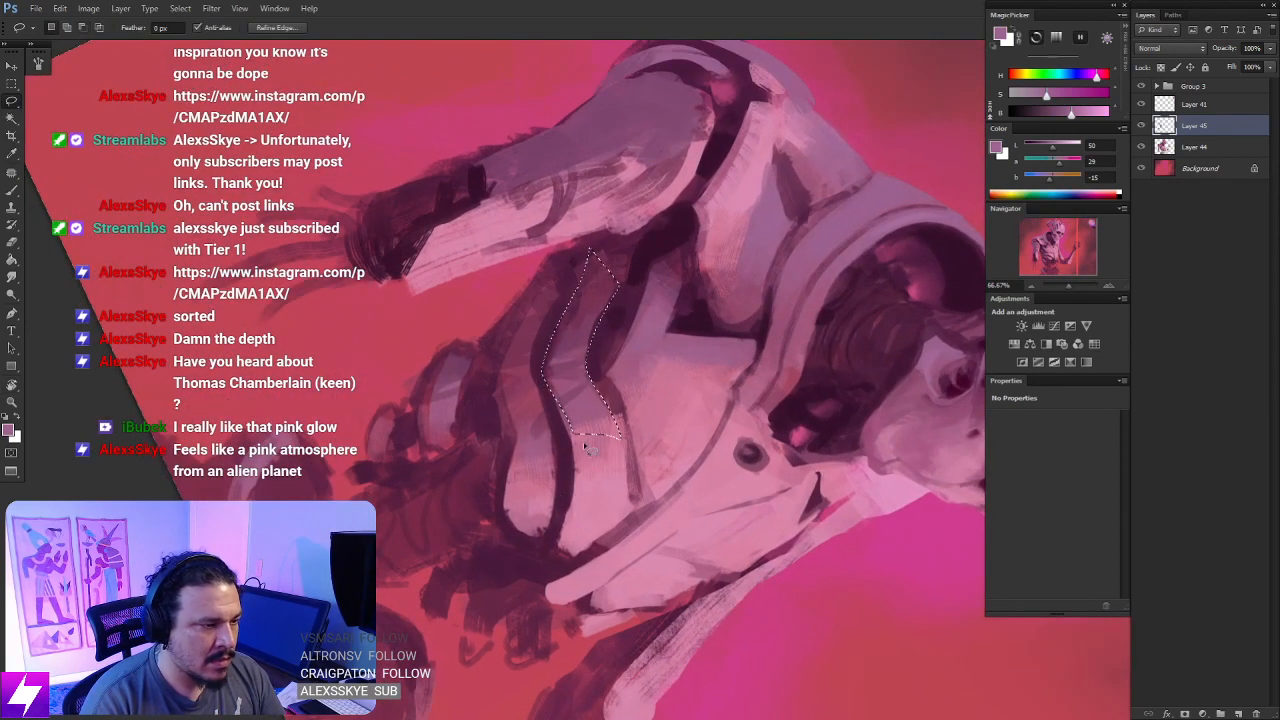
left_click_drag(568, 310, 588, 384)
mouse_move(612, 313)
left_mouse_down()
mouse_move(527, 480)
mouse_move(545, 405)
mouse_move(571, 523)
mouse_move(569, 412)
left_mouse_up()
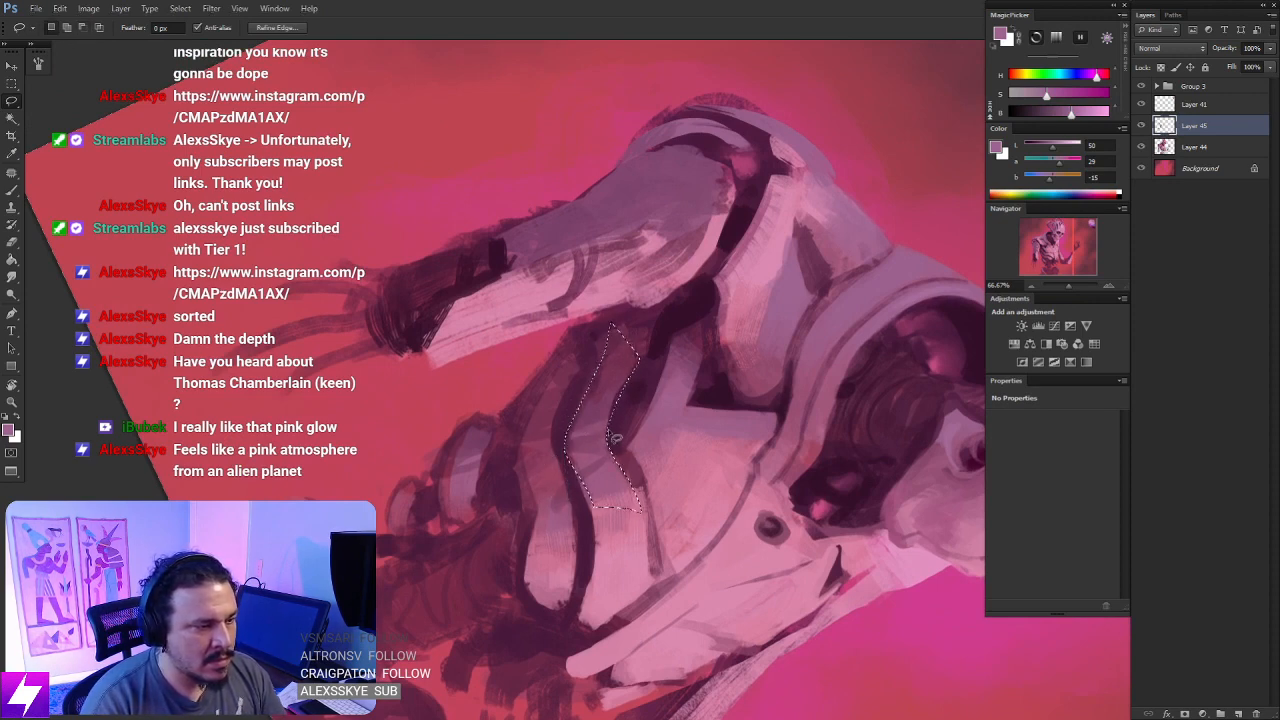
key("b")
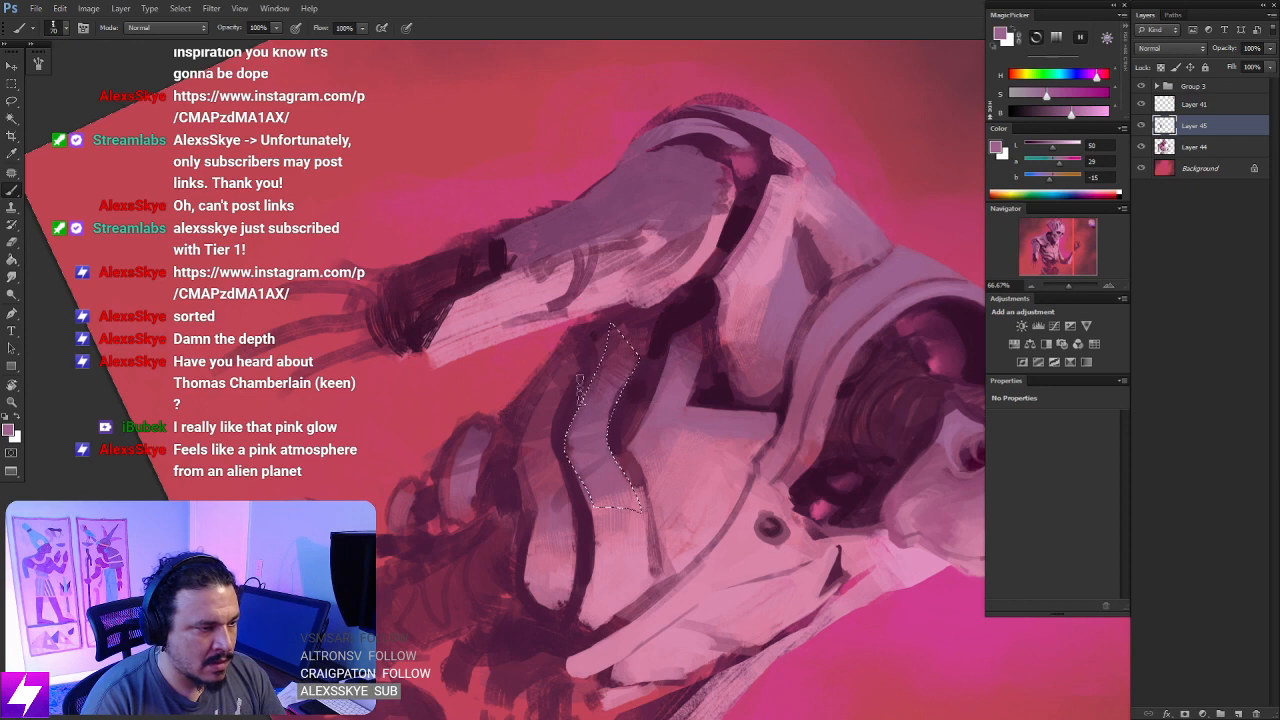
mouse_move(579, 380)
left_mouse_down()
mouse_move(576, 447)
mouse_move(615, 448)
left_mouse_up()
key("r")
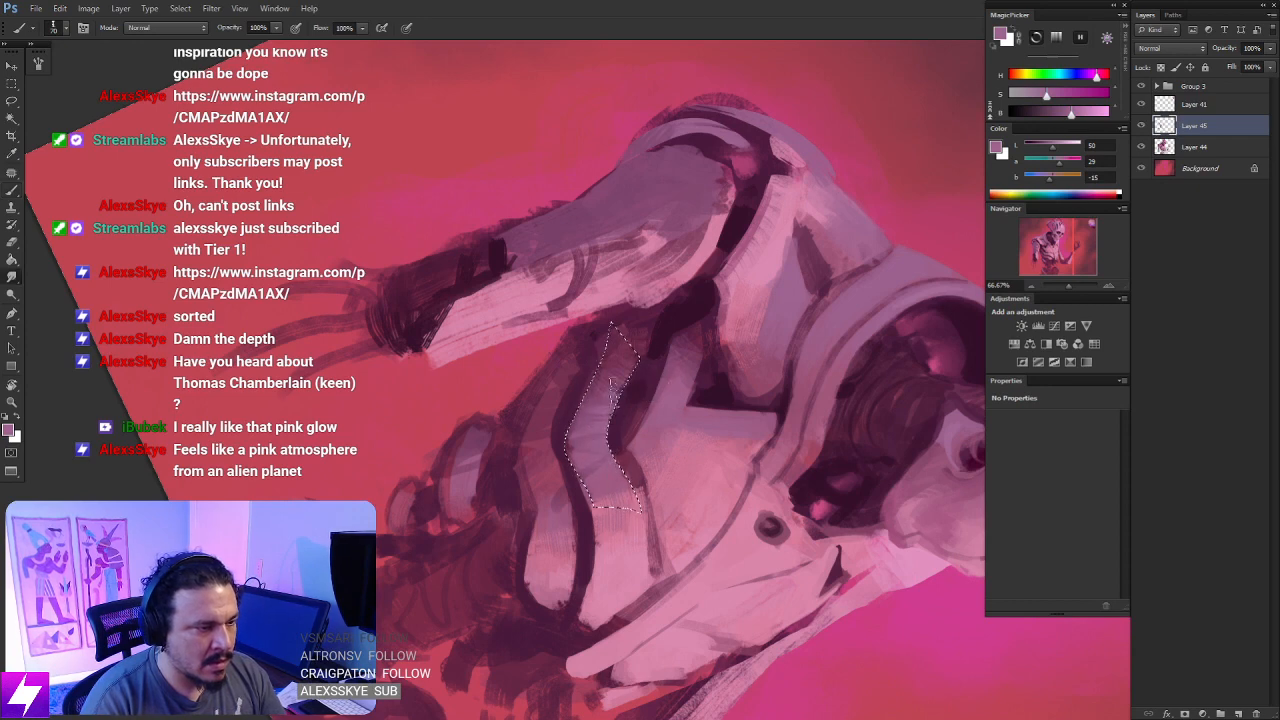
key("ctrl+d")
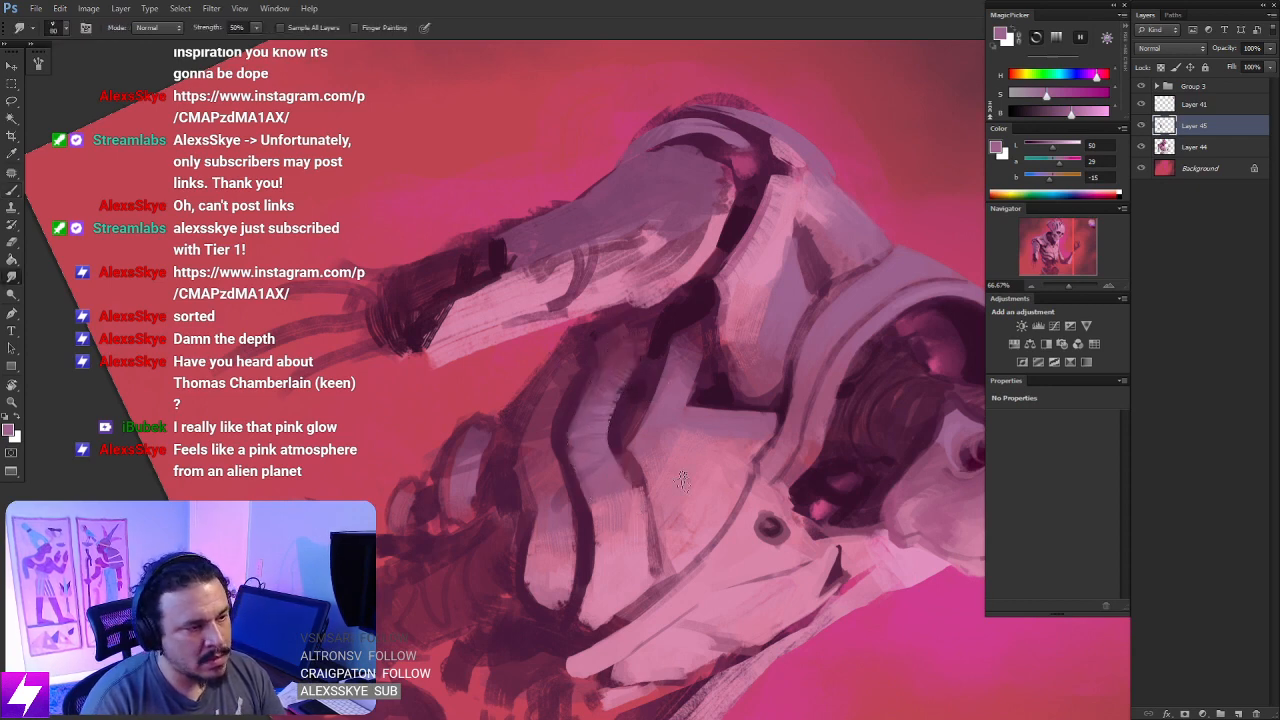
- Lasso the lowest rib band along its curved edges, paint it muted purple, and clear the selection
key("Escape")
key("ctrl+minus")
mouse_move(695, 523)
left_mouse_down()
mouse_move(677, 497)
mouse_move(764, 446)
mouse_move(740, 385)
left_mouse_up()
key("r")
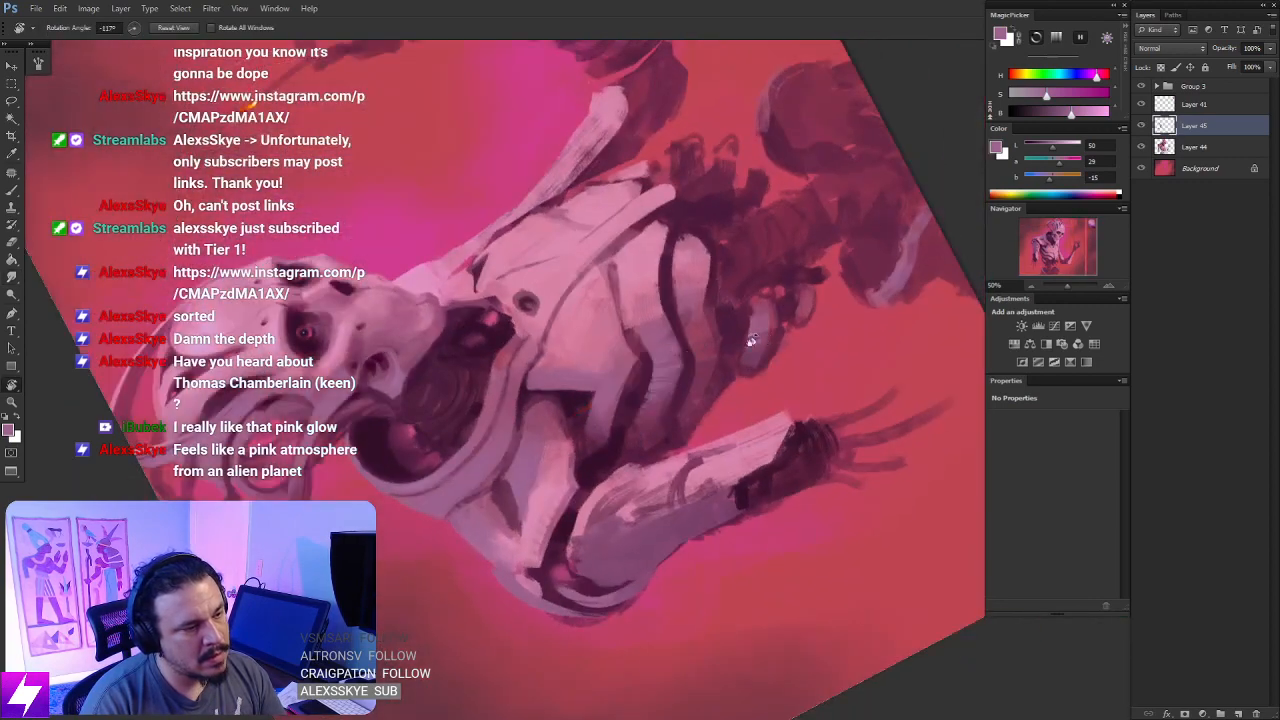
key("ctrl+plus")
key("l")
mouse_move(697, 322)
left_mouse_down()
mouse_move(708, 285)
mouse_move(703, 331)
mouse_move(690, 304)
mouse_move(706, 349)
left_mouse_up()
key("Return")
left_click(695, 319)
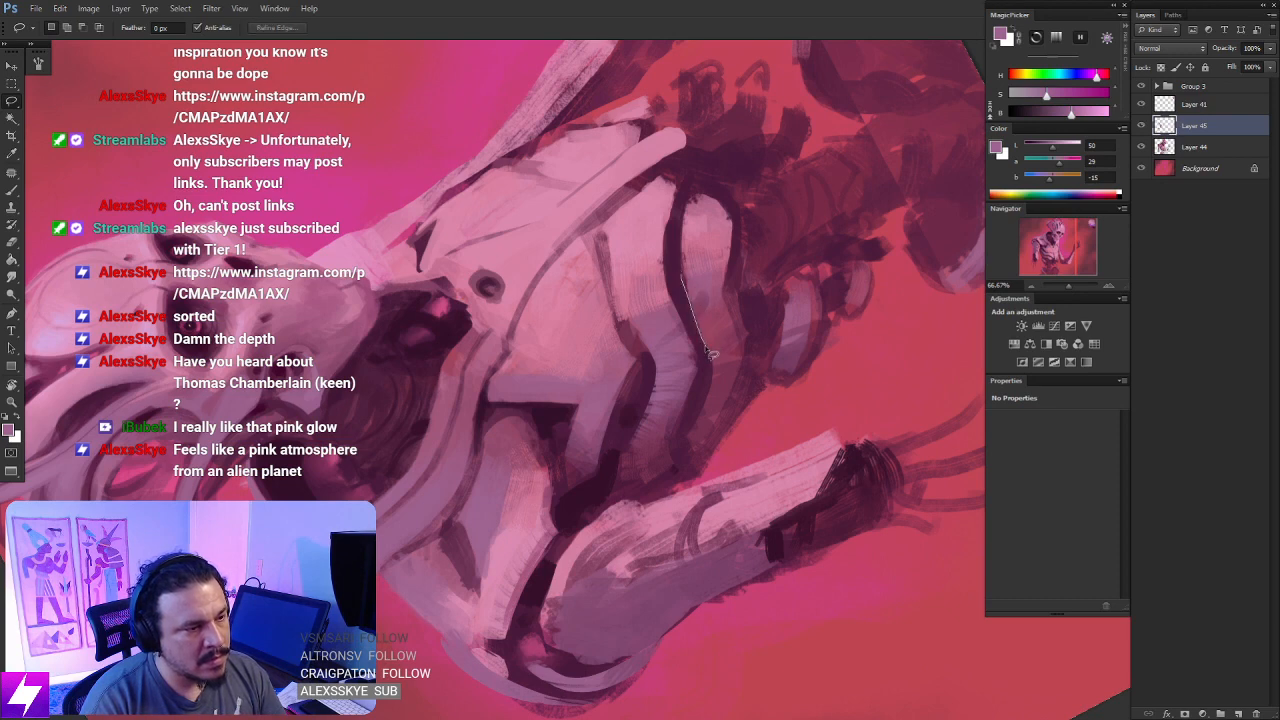
mouse_move(733, 408)
left_mouse_down()
mouse_move(744, 330)
mouse_move(728, 228)
left_mouse_up()
mouse_move(728, 286)
left_mouse_down()
mouse_move(747, 354)
mouse_move(702, 418)
left_mouse_up()
mouse_move(741, 324)
left_mouse_down()
mouse_move(704, 443)
mouse_move(773, 342)
left_mouse_up()
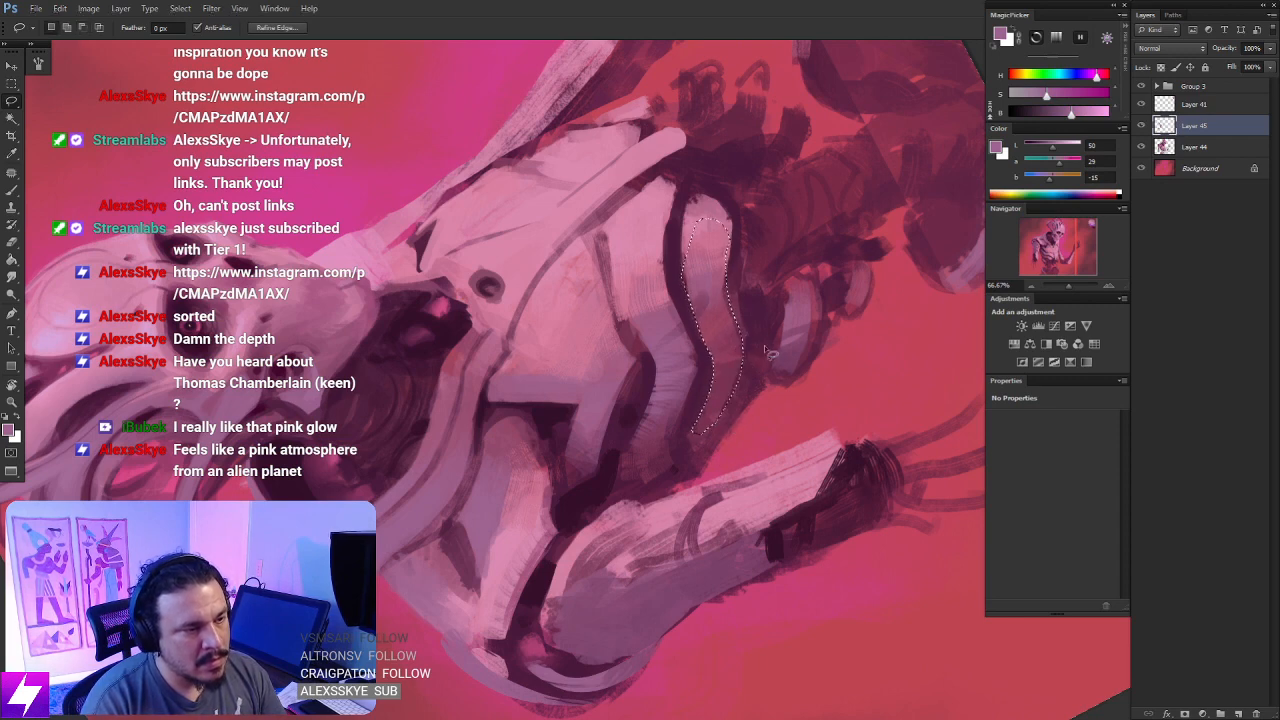
key("Escape")
left_click_drag(763, 403, 760, 320)
key("b")
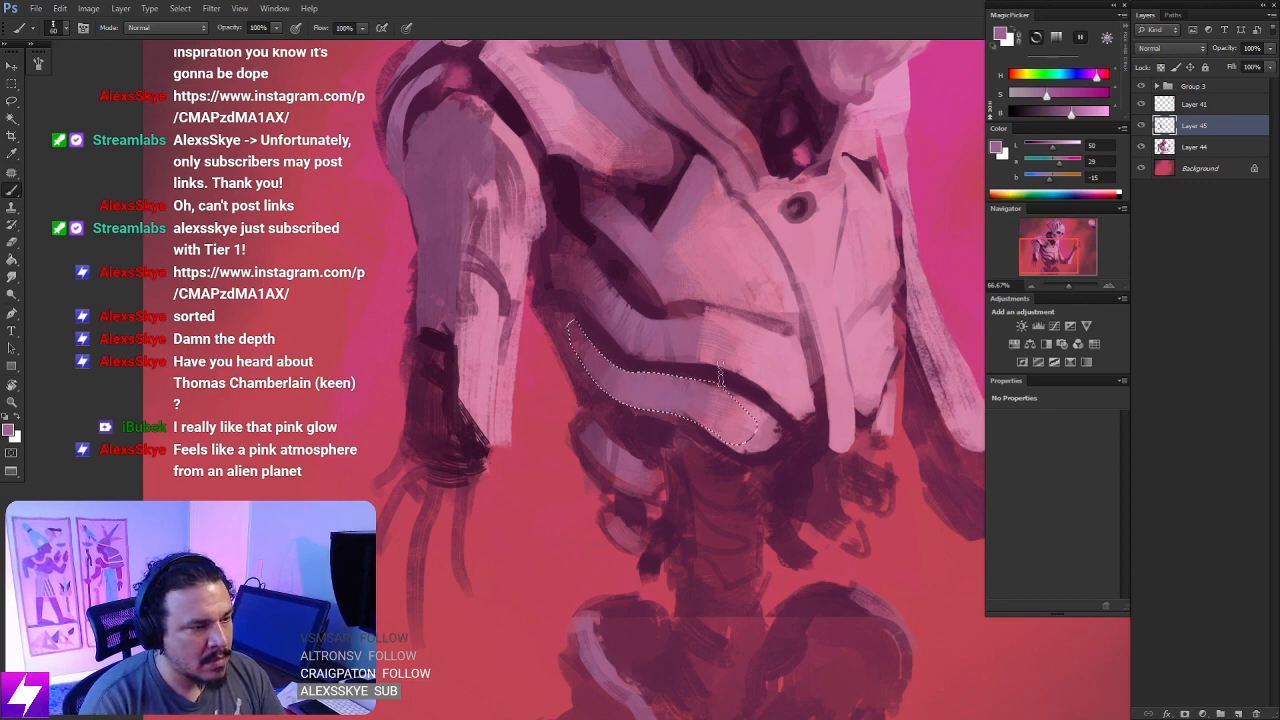
key("l")
key("ctrl+d")
- Flip the canvas horizontally to review the whole figure
key("ctrl+minus")
key("ctrl+minus")
key("r")
mouse_move(657, 534)
left_mouse_down()
mouse_move(785, 342)
mouse_move(768, 296)
left_mouse_up()
key("Escape")
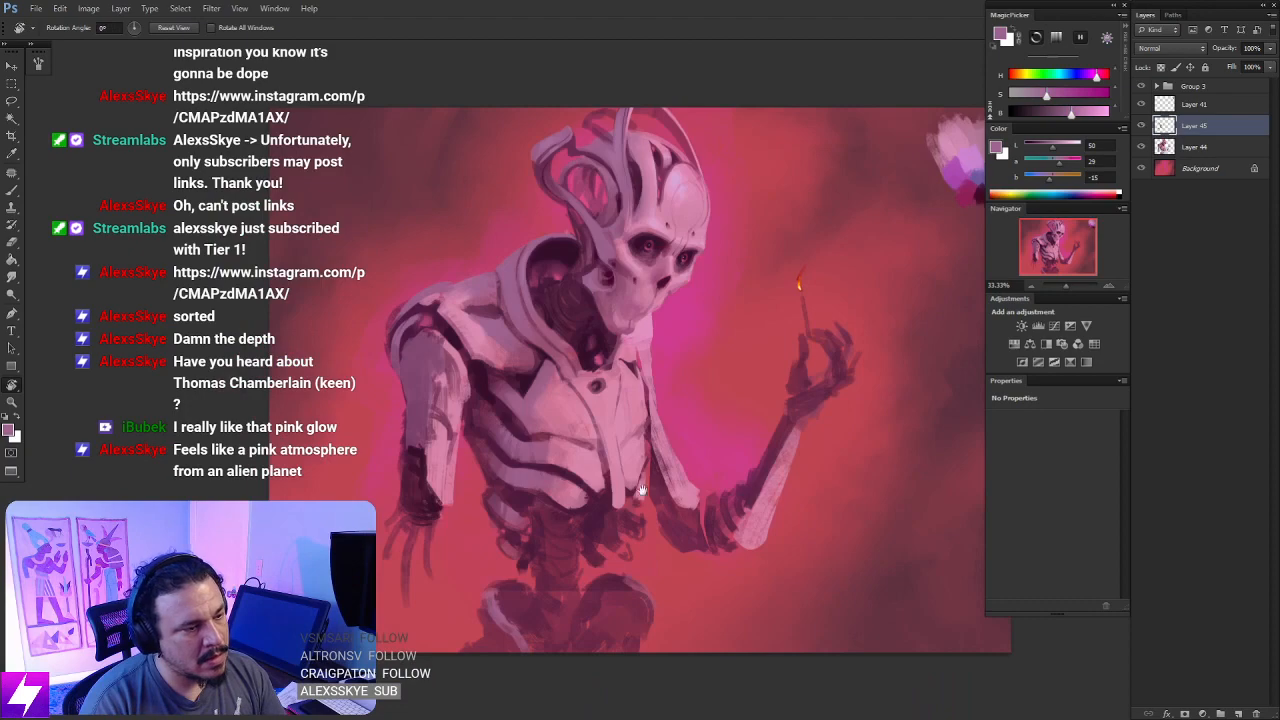
left_click_drag(642, 490, 549, 528)
key("ctrl+minus")
key("ctrl+shift+h")
key("ctrl+plus")
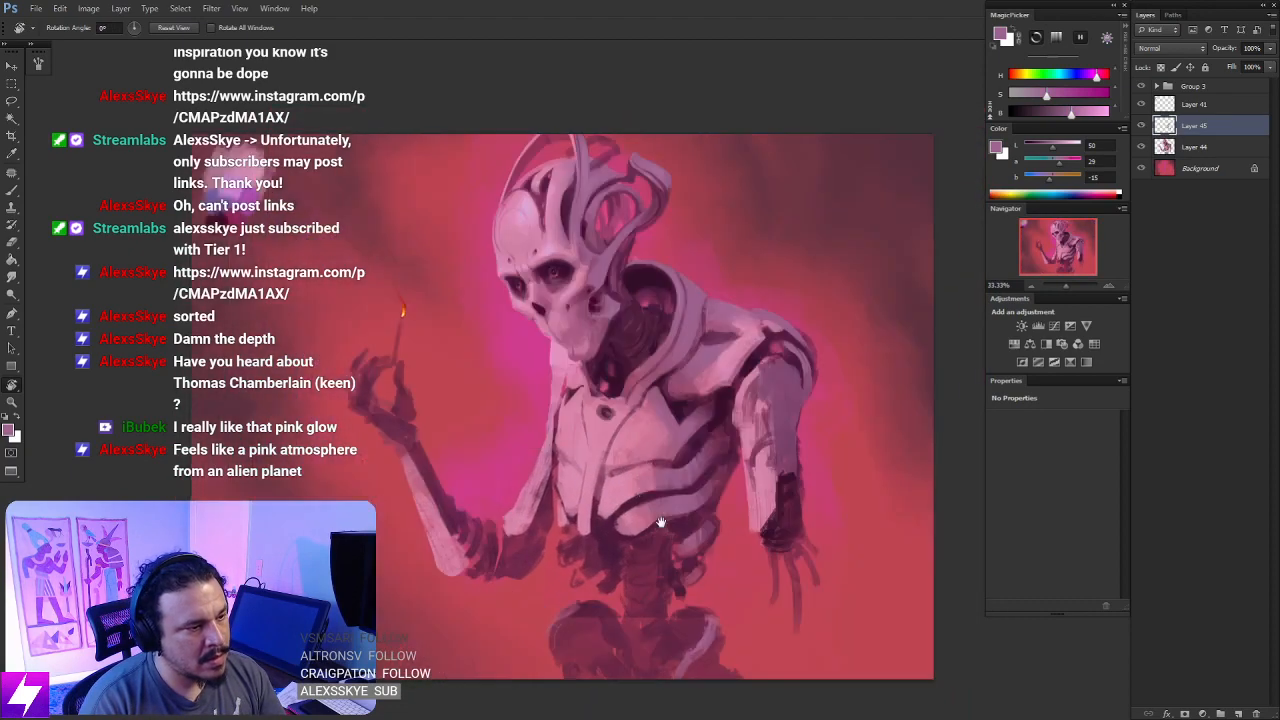
- Sample very dark purple from the torso's shadow beside the arm and deepen the shadow beneath the rib cage
mouse_move(667, 580)
left_mouse_down()
mouse_move(643, 443)
mouse_move(623, 427)
left_mouse_up()
key("b")
left_click(688, 275, "alt")
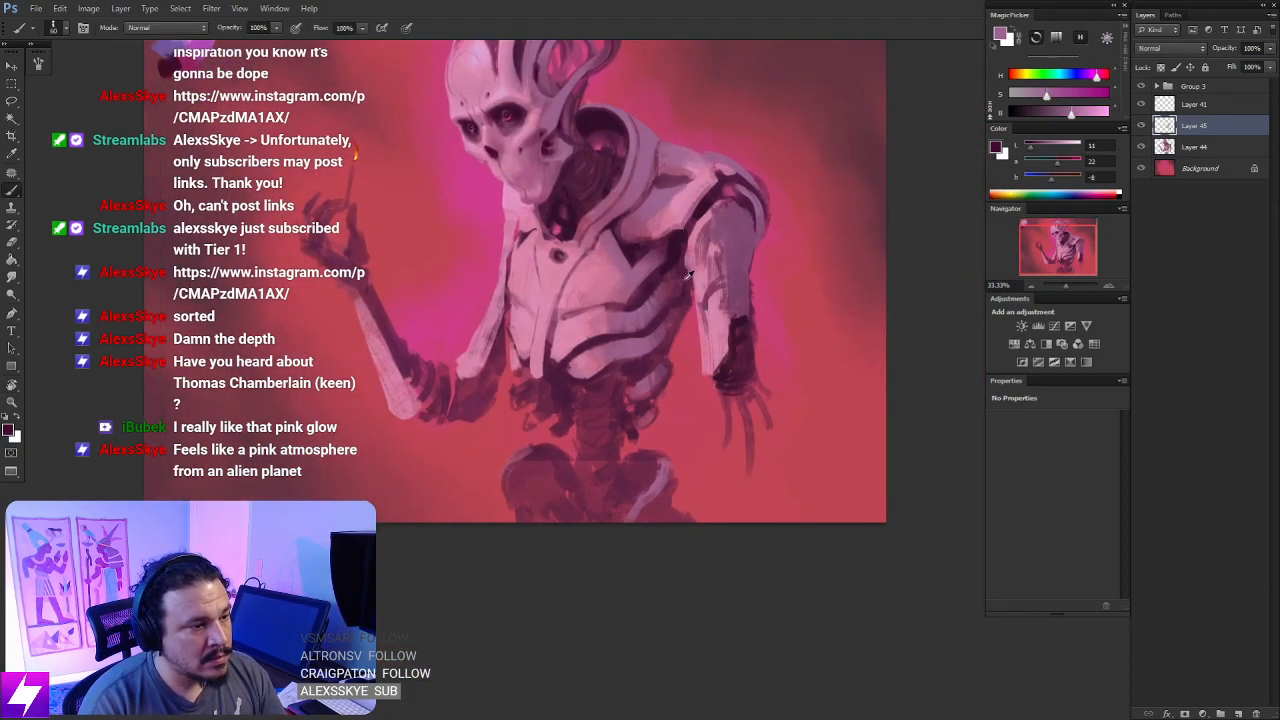
key("ctrl+plus")
mouse_move(612, 368)
left_mouse_down()
mouse_move(694, 477)
mouse_move(543, 334)
mouse_move(617, 370)
left_mouse_up()
key("r")
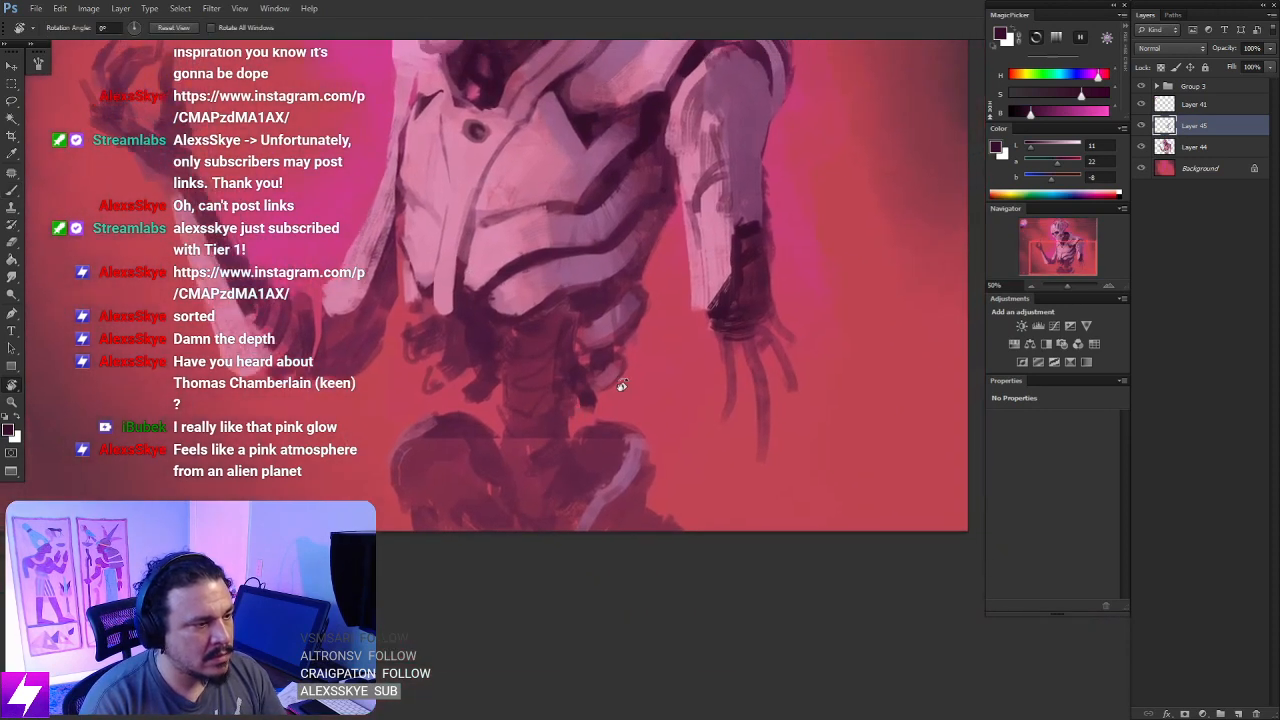
key("b")
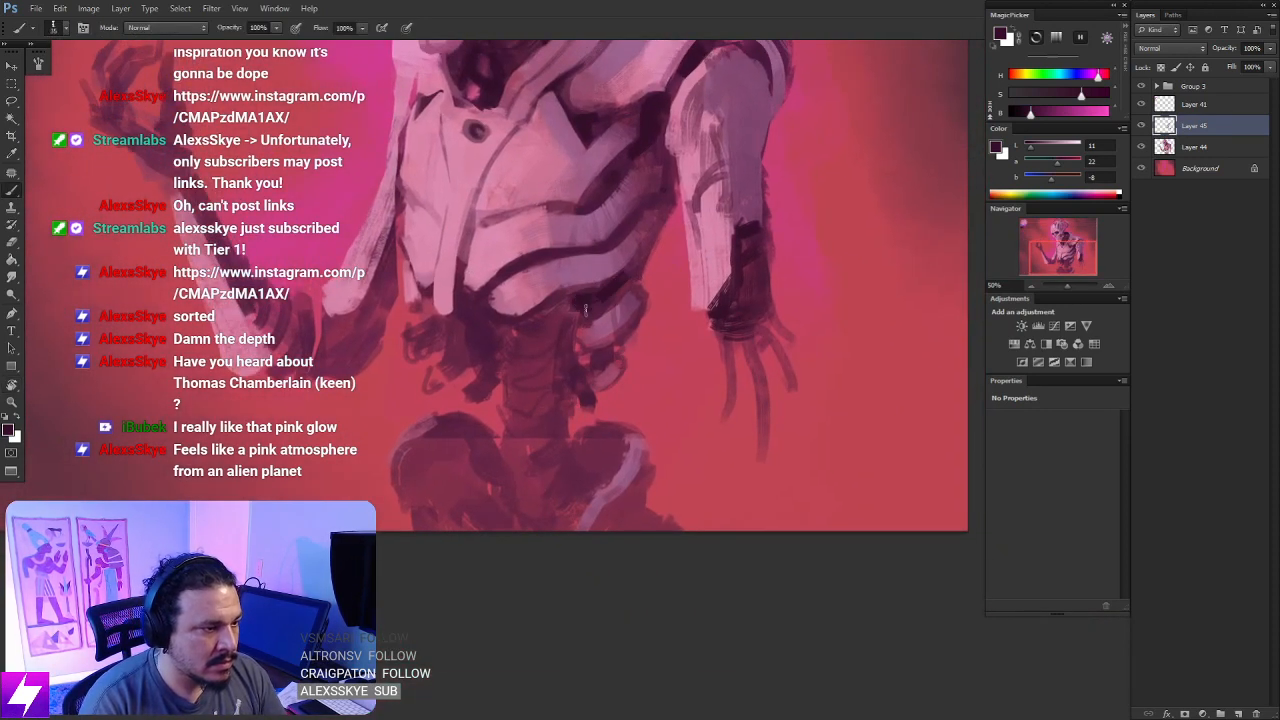
mouse_move(568, 314)
left_mouse_down()
mouse_move(546, 353)
mouse_move(535, 345)
mouse_move(570, 355)
left_mouse_up()
- Enlarge the brush to 100 and paint dark ridged strokes down the spine into the pelvis, reducing it to 90 for the spine's side
key("bracketright")
key("bracketright")
key("bracketright")
key("bracketright")
key("bracketright")
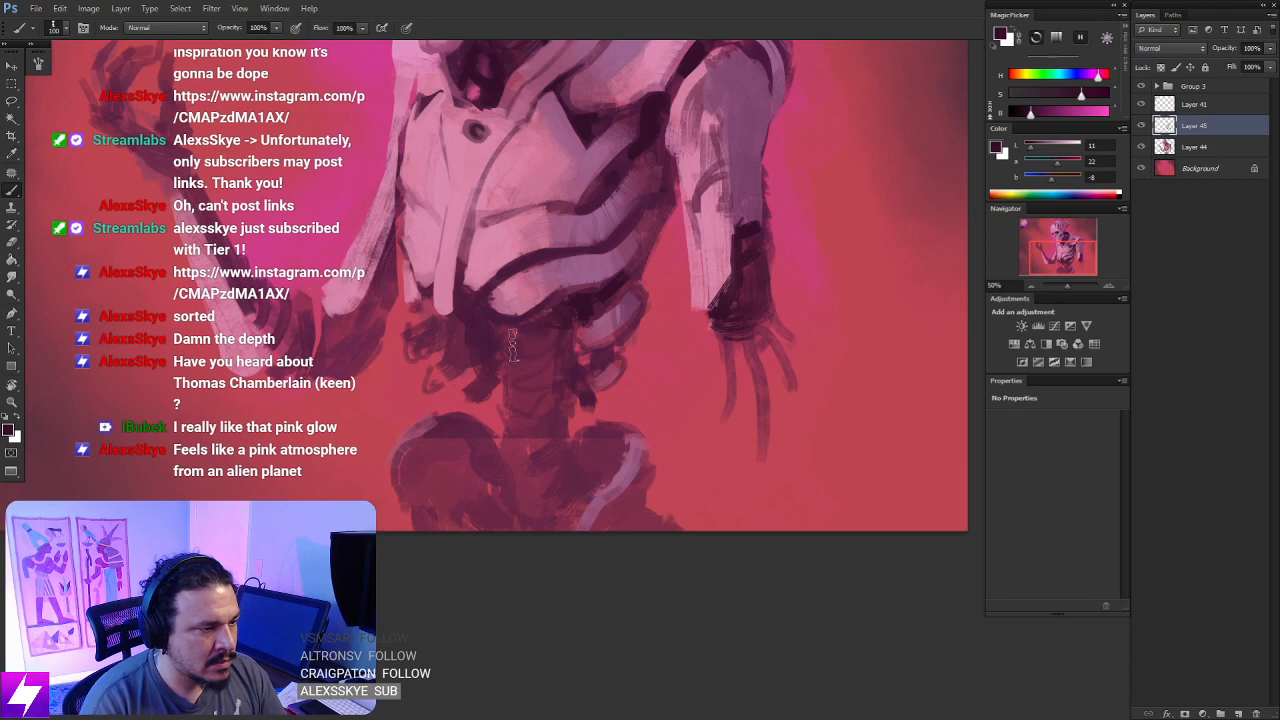
left_click_drag(514, 375, 555, 378)
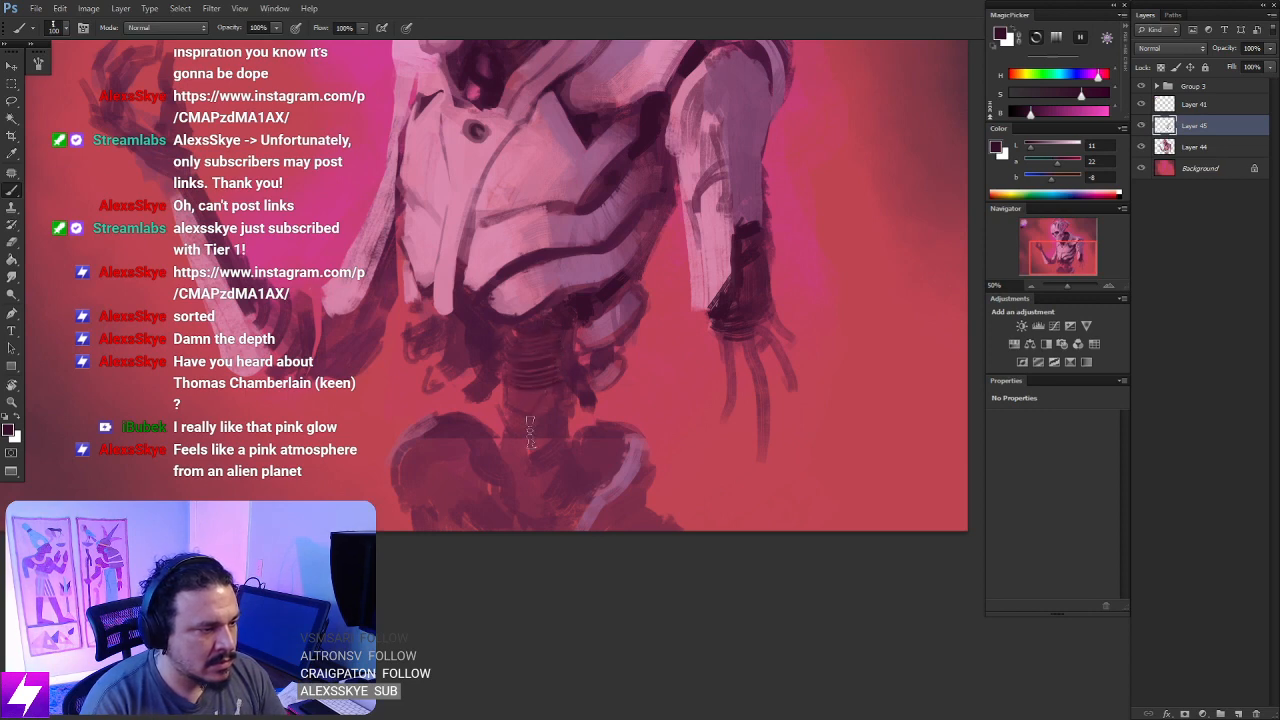
mouse_move(521, 434)
left_mouse_down()
mouse_move(560, 443)
mouse_move(565, 480)
mouse_move(505, 495)
mouse_move(560, 505)
mouse_move(573, 487)
mouse_move(546, 492)
left_mouse_up()
mouse_move(492, 461)
left_mouse_down()
mouse_move(530, 474)
mouse_move(534, 436)
left_mouse_up()
key("[")
mouse_move(565, 326)
left_mouse_down()
mouse_move(547, 445)
mouse_move(575, 499)
left_mouse_up()
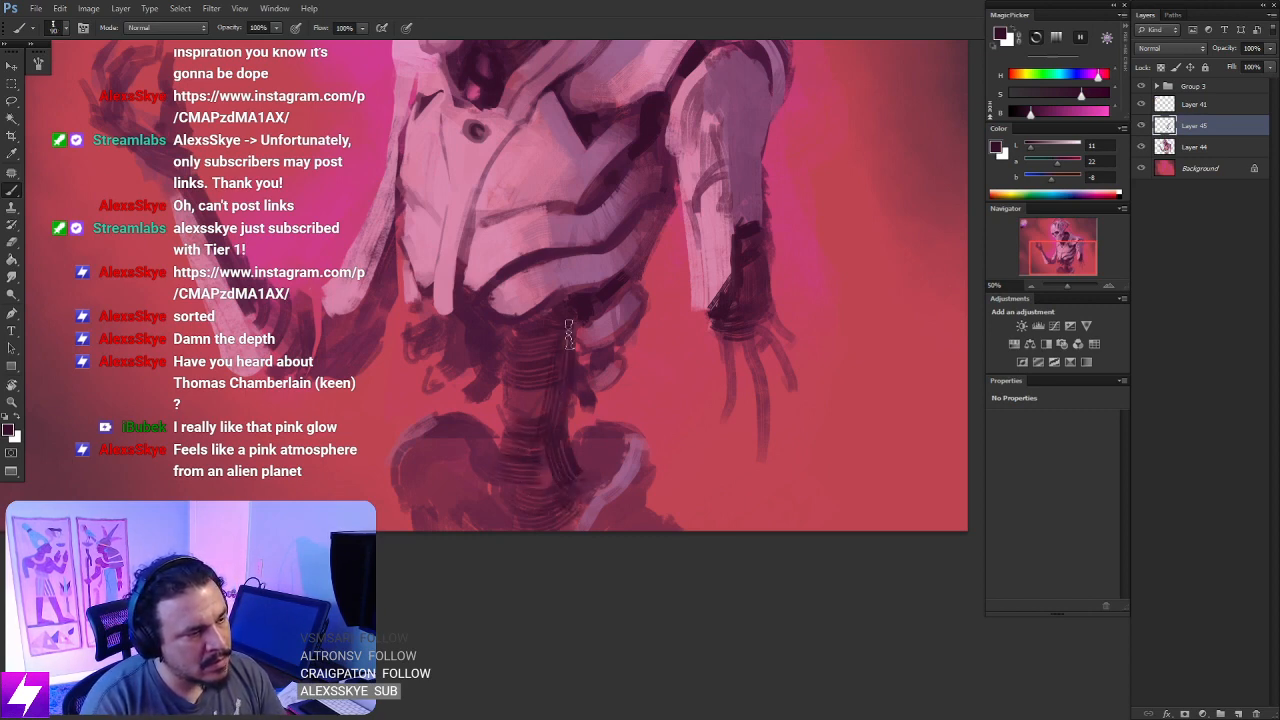
- Paint dark curved ridges over the hip joint on the raised-arm side and darken its inner edge
mouse_move(573, 308)
left_mouse_down()
mouse_move(560, 332)
mouse_move(557, 484)
mouse_move(514, 409)
mouse_move(486, 456)
left_mouse_up()
mouse_move(476, 384)
left_mouse_down()
mouse_move(449, 434)
mouse_move(492, 460)
left_mouse_up()
left_click_drag(492, 430, 513, 465)
key("[")
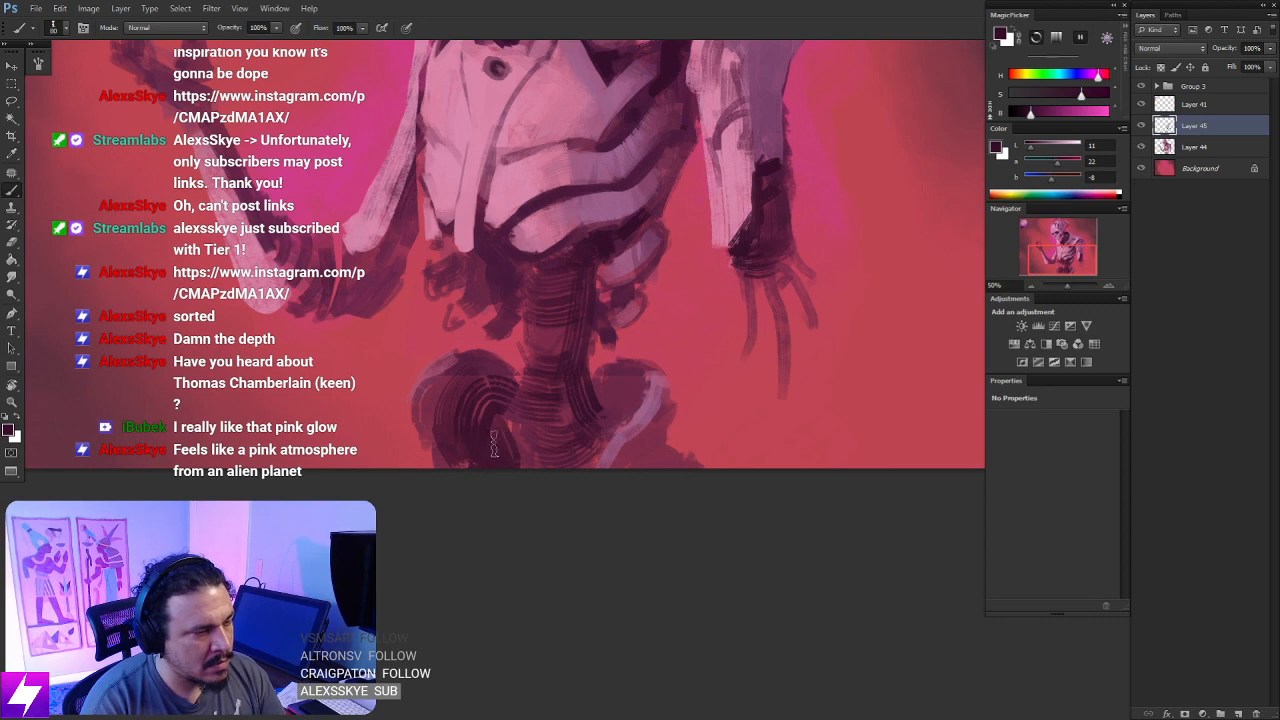
left_click_drag(635, 470, 606, 450)
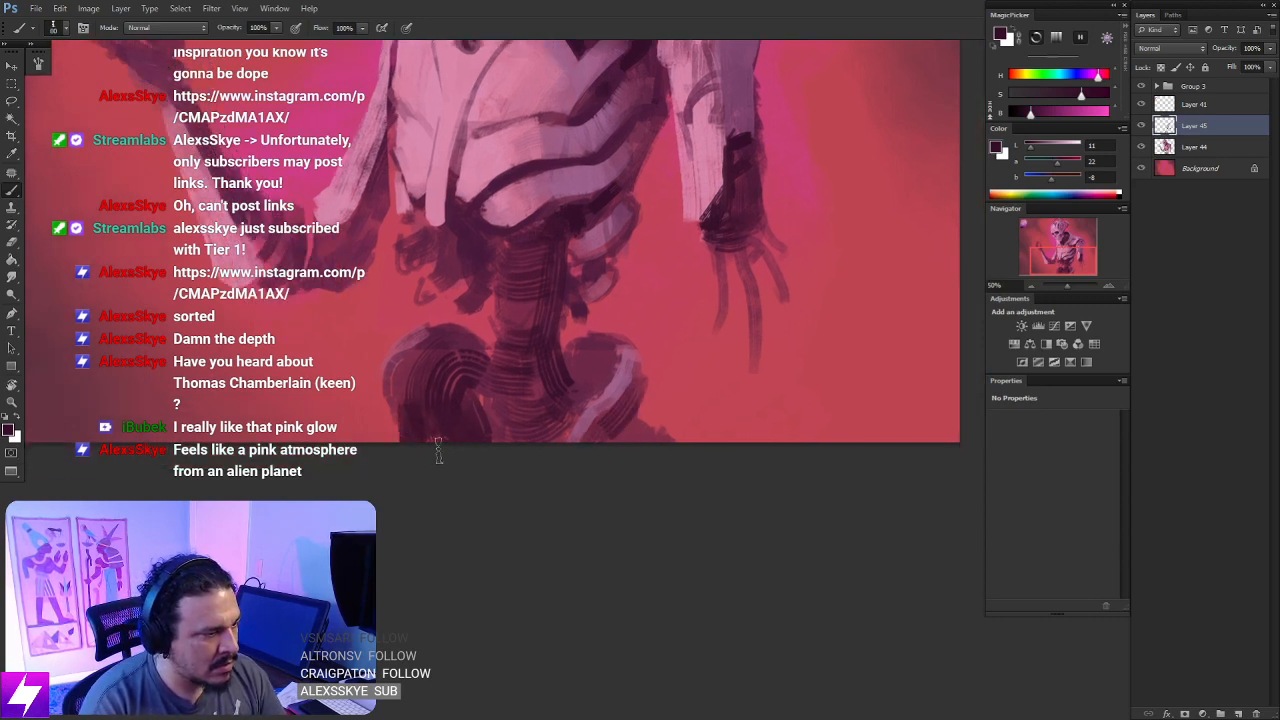
- Undo the last hip stroke and fill the hip joint's outer side with sampled dark plum
key("ctrl+alt+z")
left_click(430, 338, "alt")
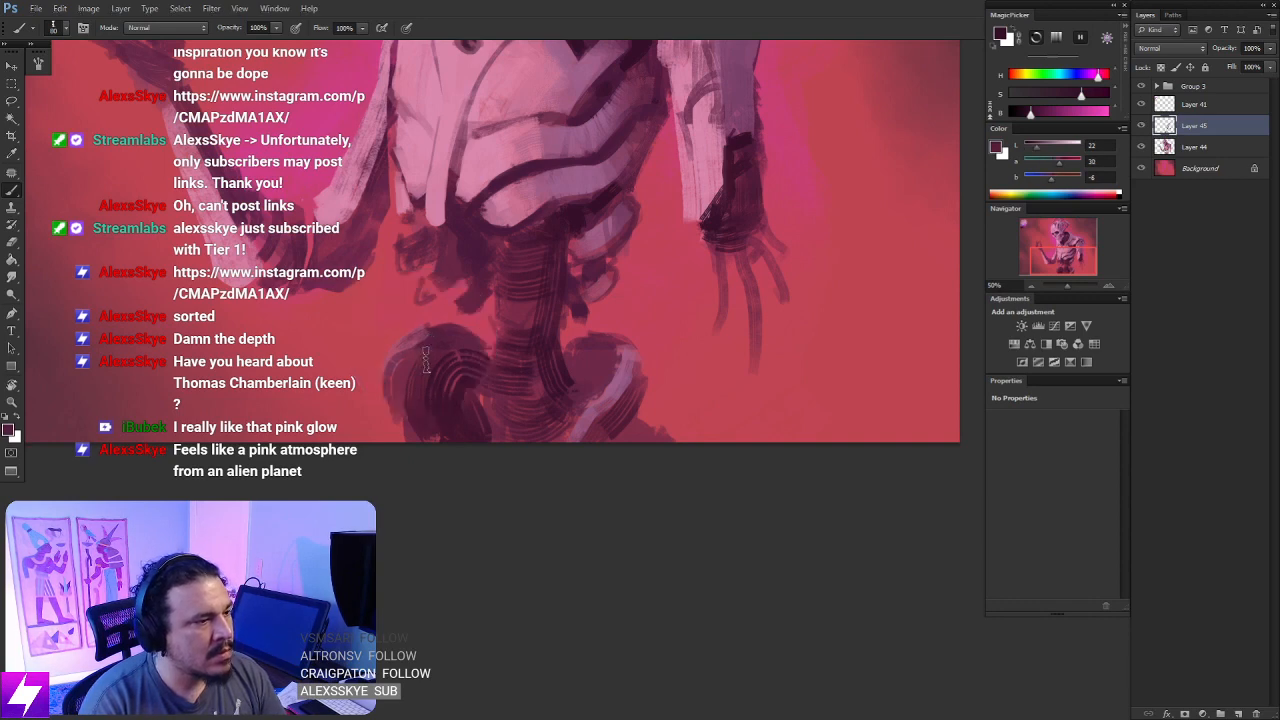
left_click_drag(409, 405, 400, 440)
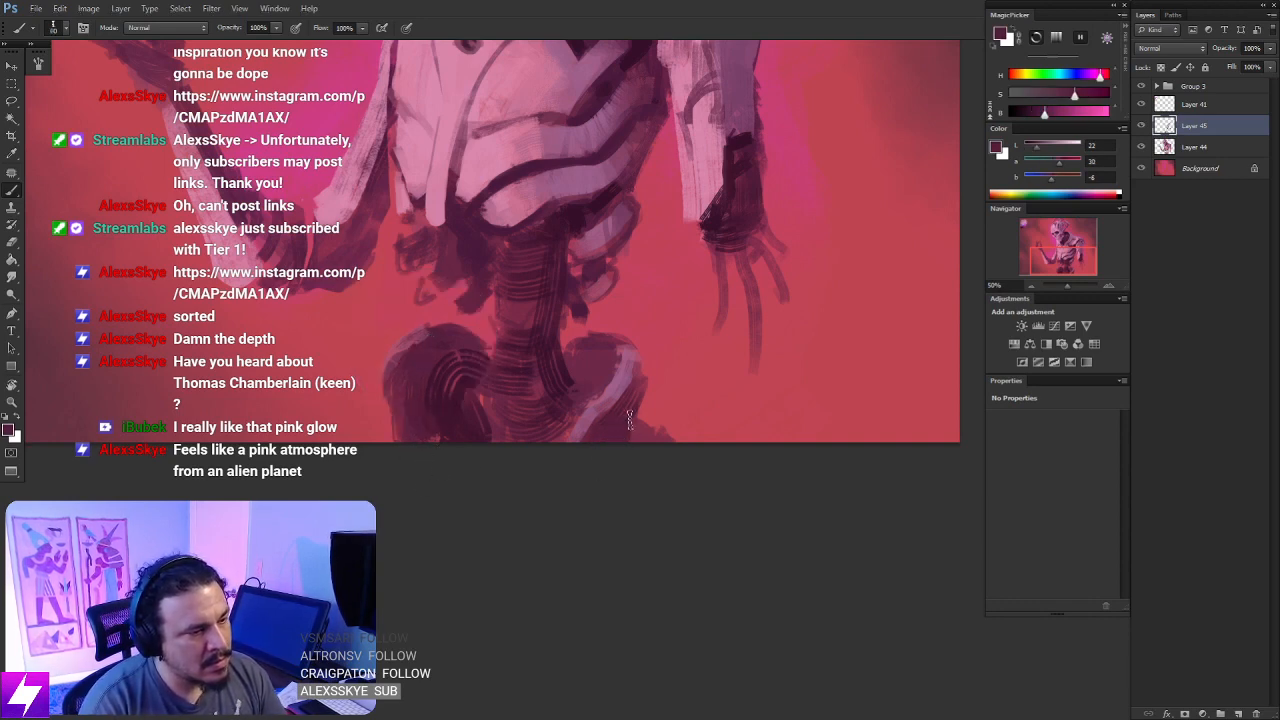
- Erase the stray paint outside the hip on the hanging-arm side from Layer 44
key("e")
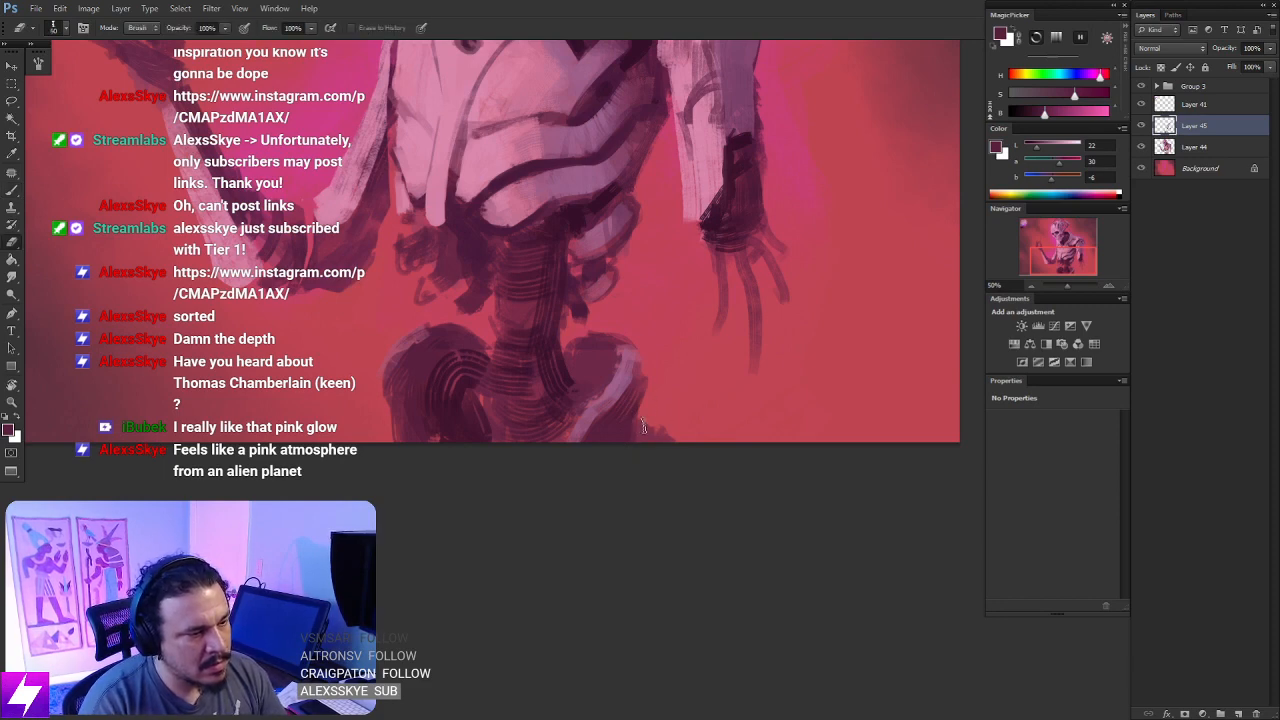
left_click(1172, 148)
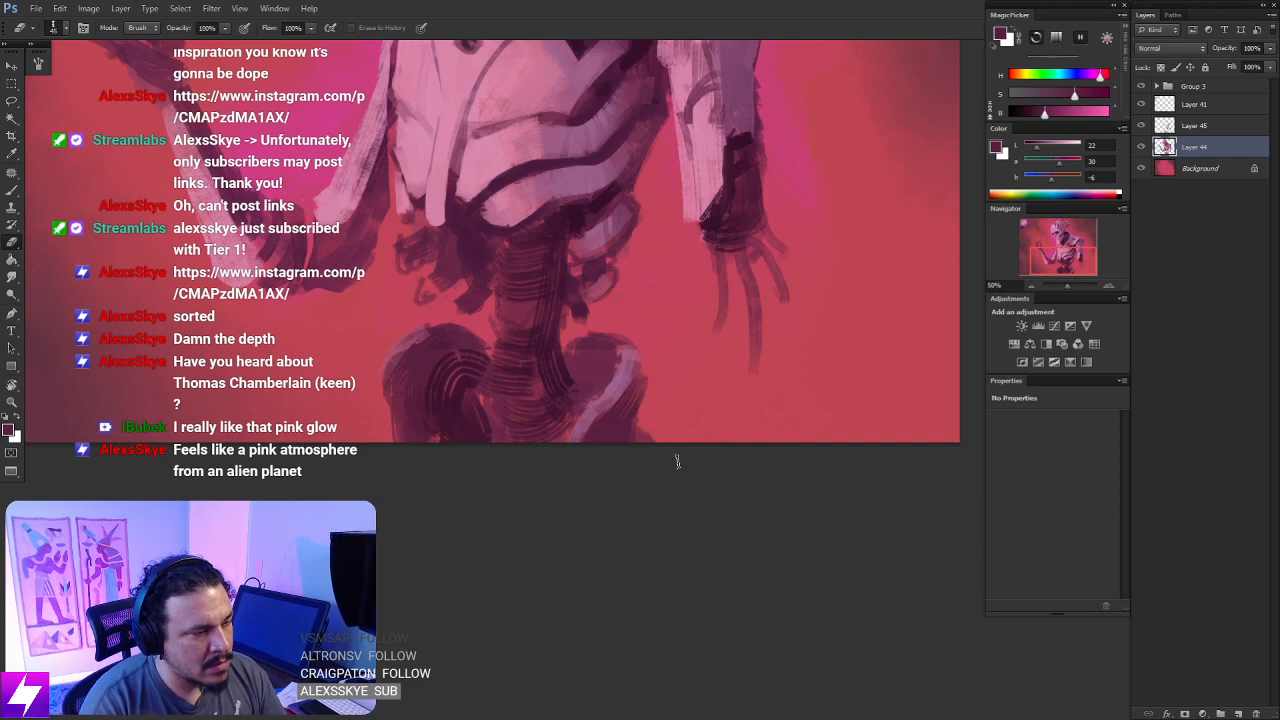
left_click_drag(594, 469, 601, 502)
left_click_drag(646, 443, 619, 460)
- On Layer 45, tone down the pale highlight on the hanging-arm side's hip joint with plum and sampled mauve strokes
key("b")
left_click(581, 427, "alt")
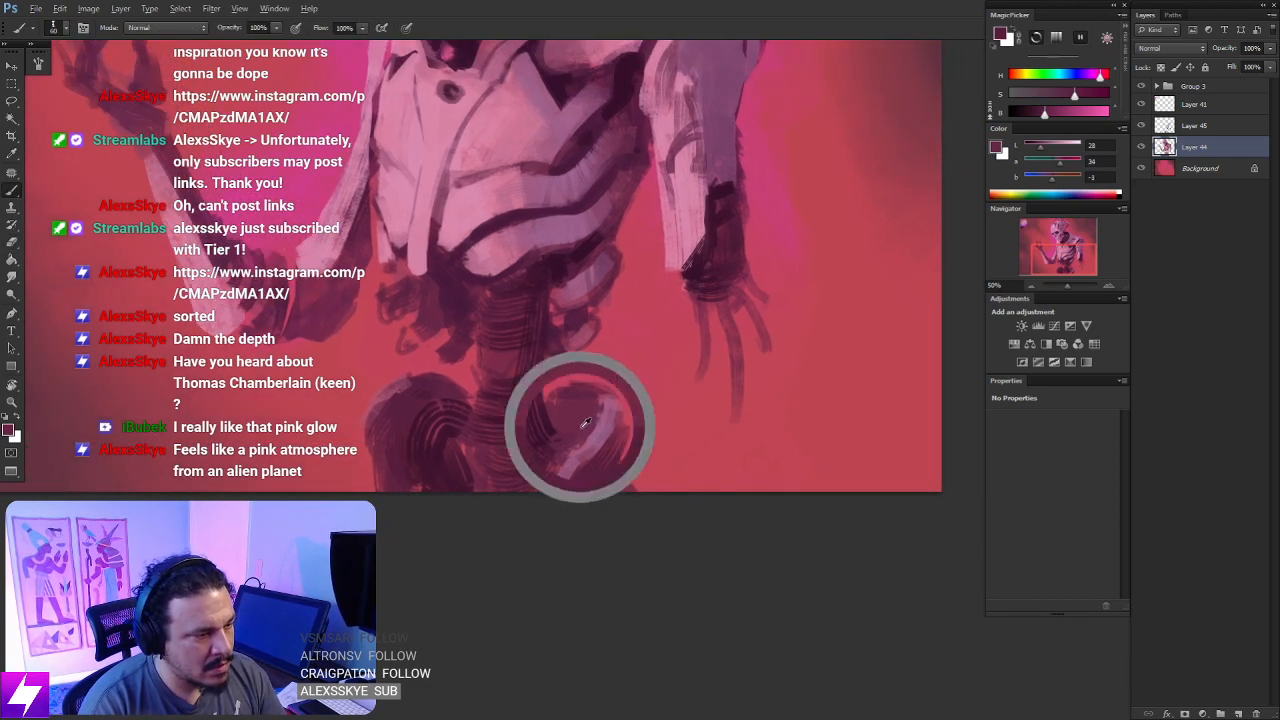
left_click(1158, 125)
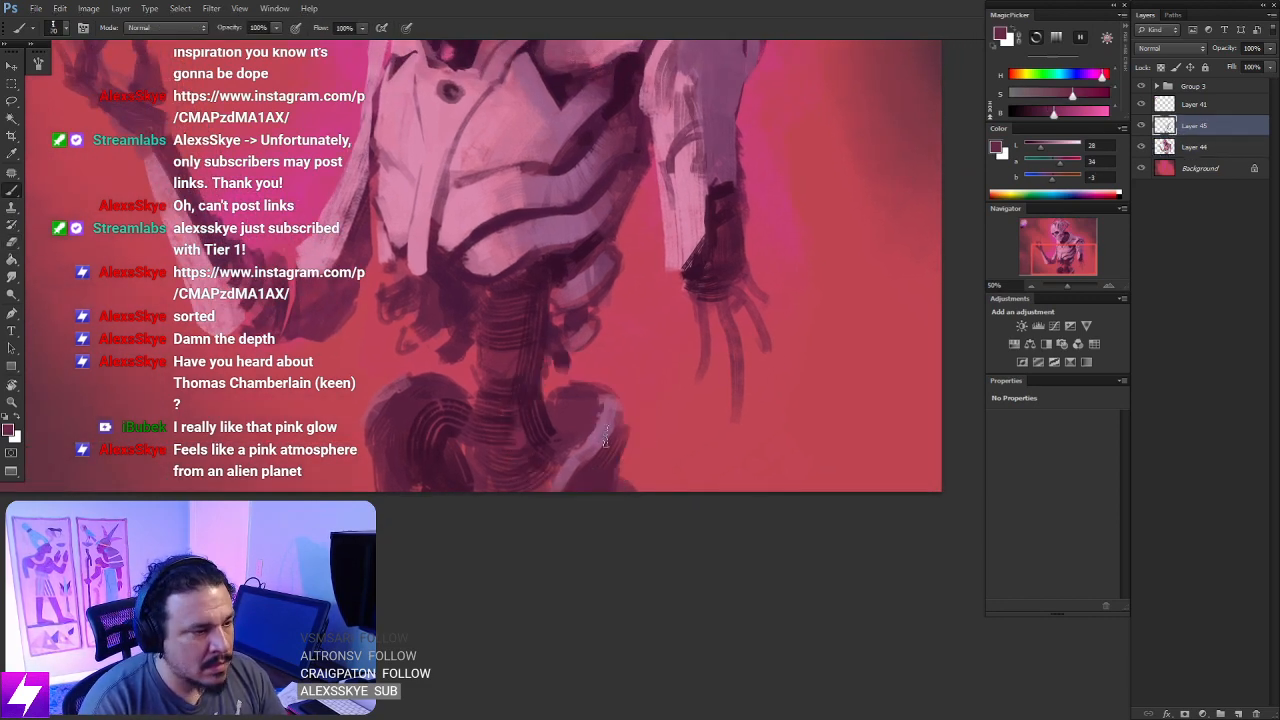
mouse_move(584, 437)
left_mouse_down()
mouse_move(579, 428)
mouse_move(578, 452)
mouse_move(605, 408)
left_mouse_up()
left_click(607, 403, "alt")
key("[")
key("[")
left_click_drag(583, 455, 573, 470)
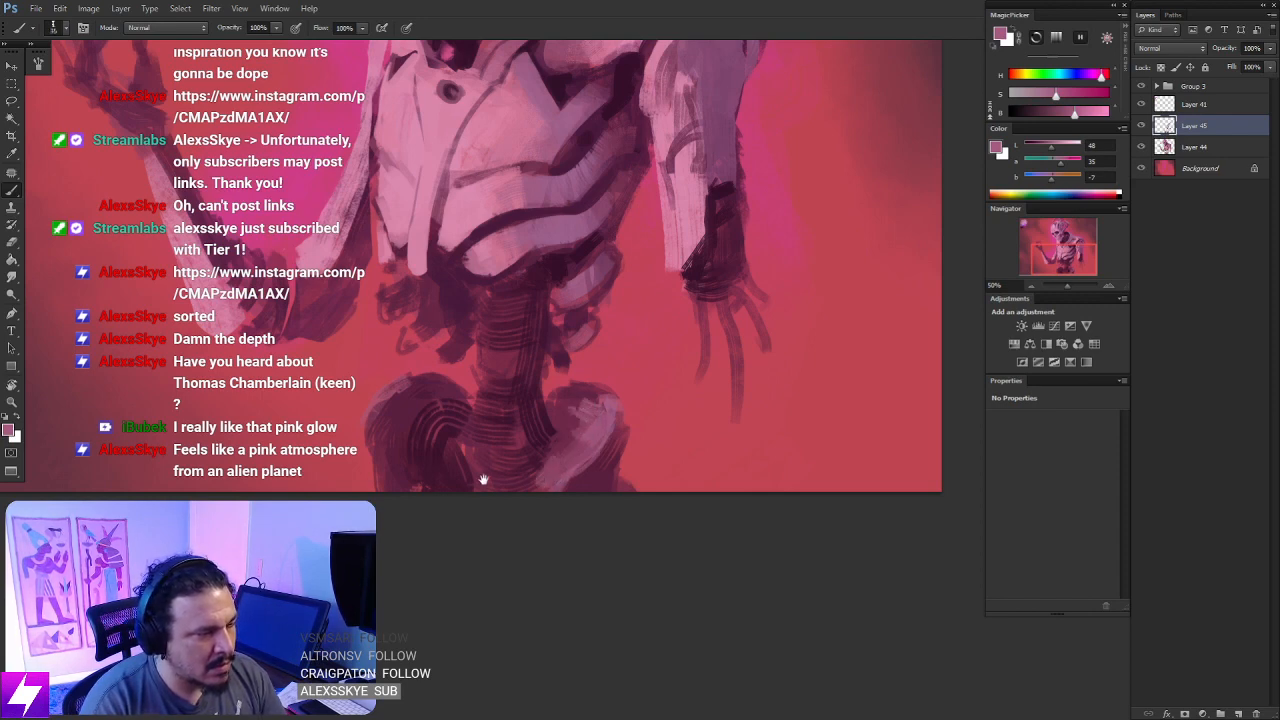
- Paint a mauve edge on the outer rim of the raised-arm side's hip joint and darken its interior with sampled deep plum
left_click_drag(483, 480, 511, 499)
left_click_drag(397, 451, 402, 478)
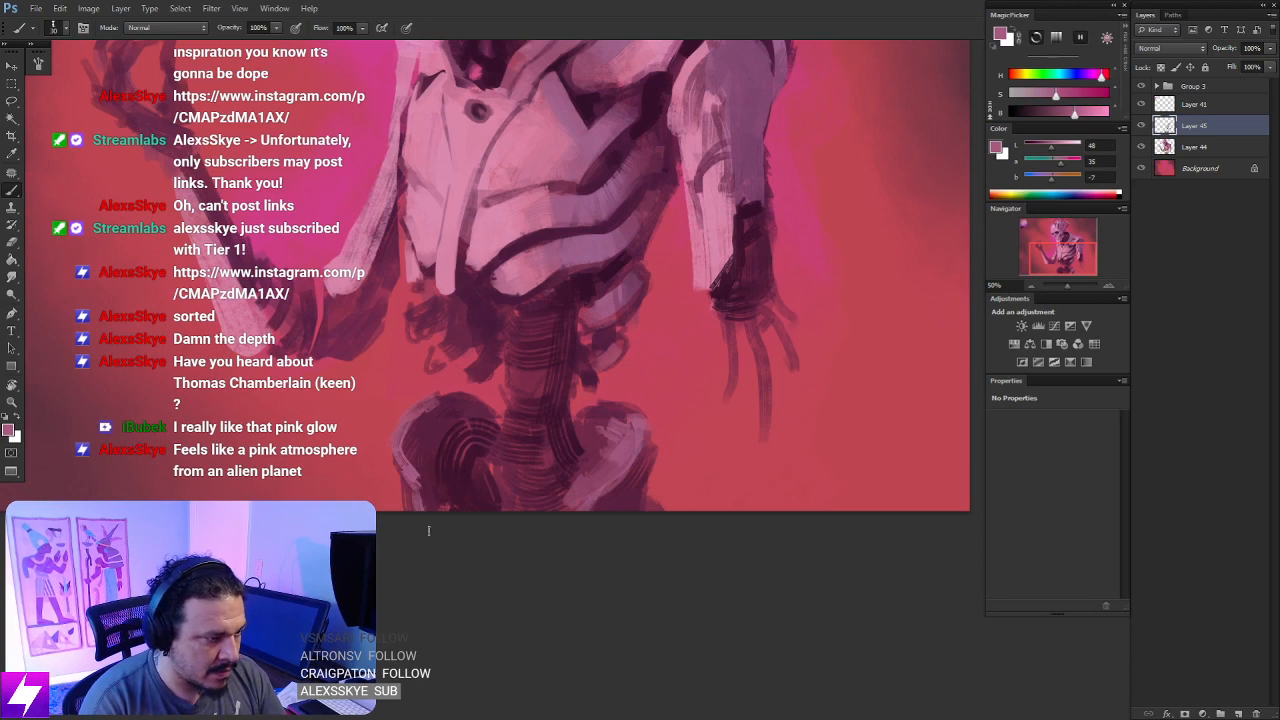
left_click(440, 421, "alt")
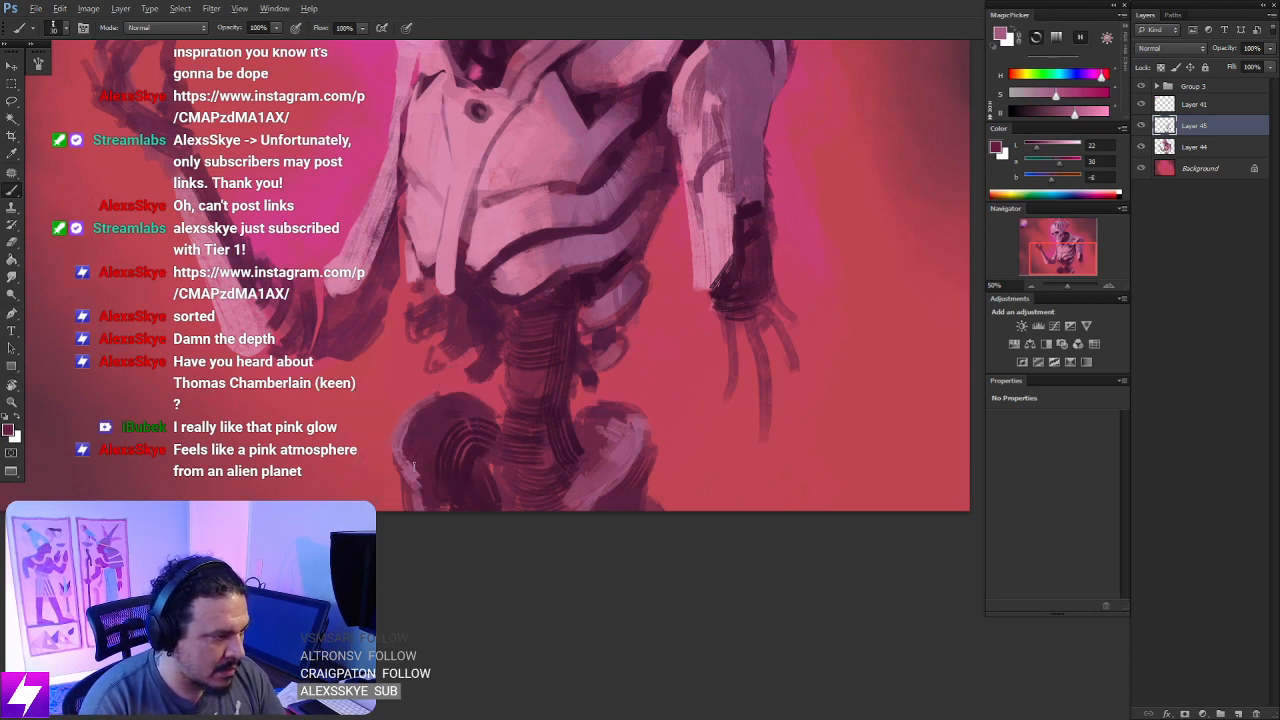
left_click(474, 426, "alt")
left_click_drag(444, 438, 458, 442)
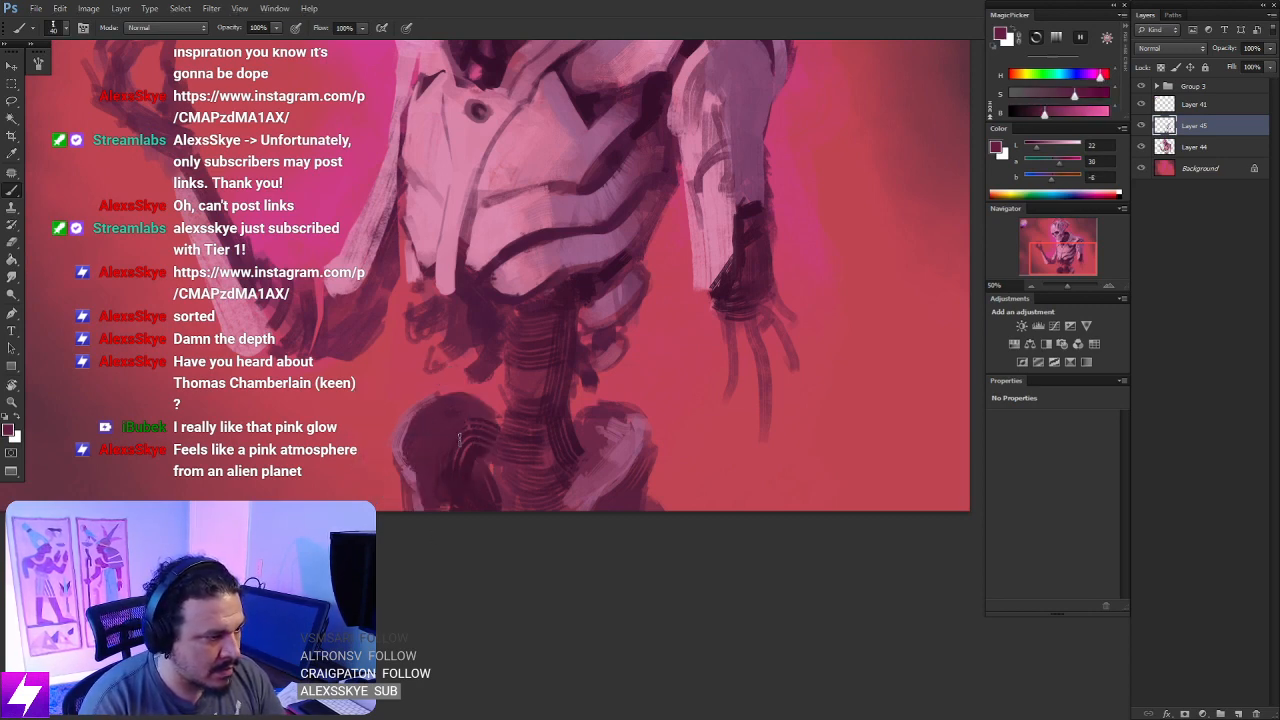
left_click(577, 290, "alt")
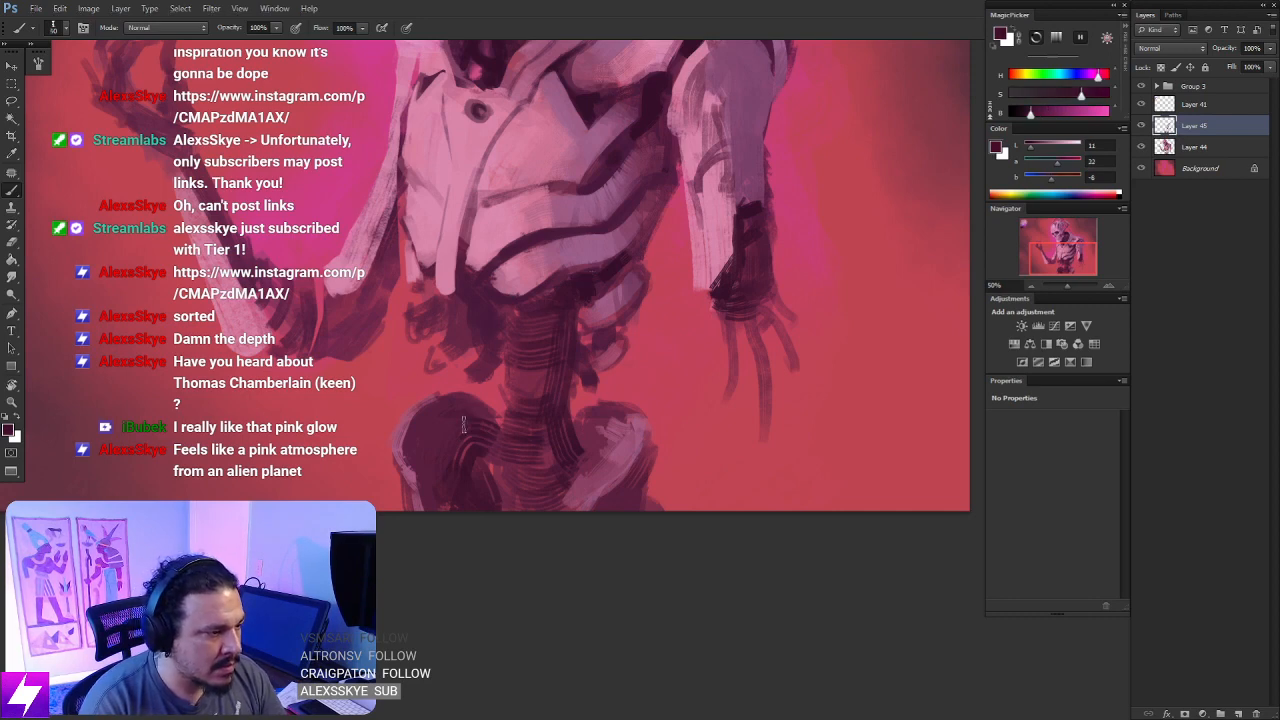
left_click_drag(446, 474, 422, 443)
left_click_drag(408, 424, 436, 512)
- Flip the canvas horizontally to check the whole figure in mirror image
key("ctrl+minus")
key("ctrl+minus")
key("ctrl+minus")
key("ctrl+minus")
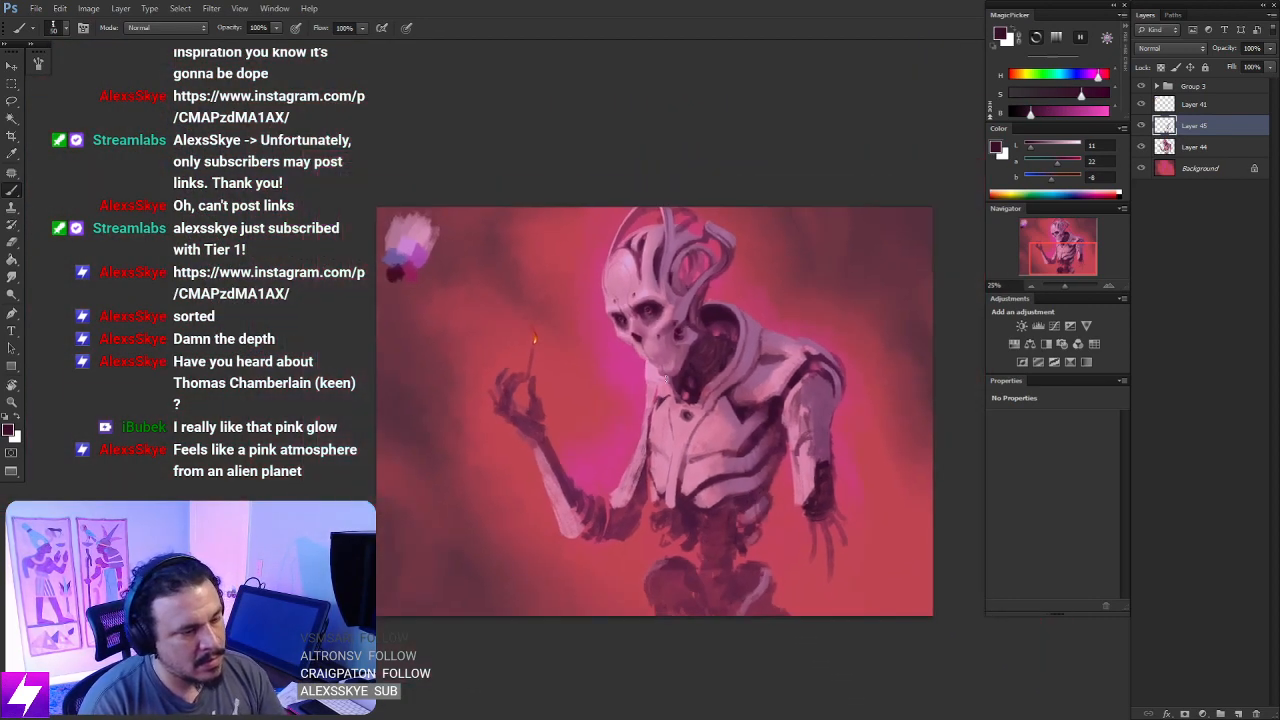
key("ctrl+shift+h")
left_click(618, 339, "alt")
key("ctrl+plus")
key("ctrl+plus")
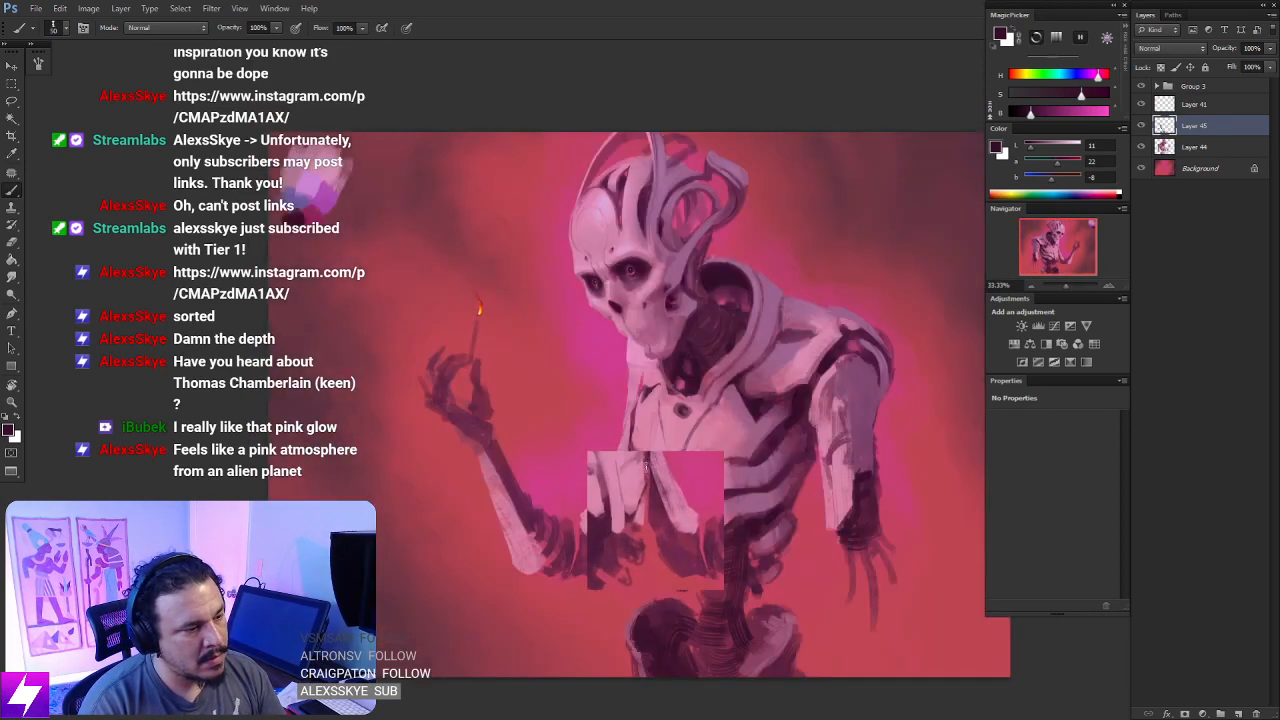
left_click_drag(607, 518, 594, 417)
left_click_drag(758, 346, 659, 409)
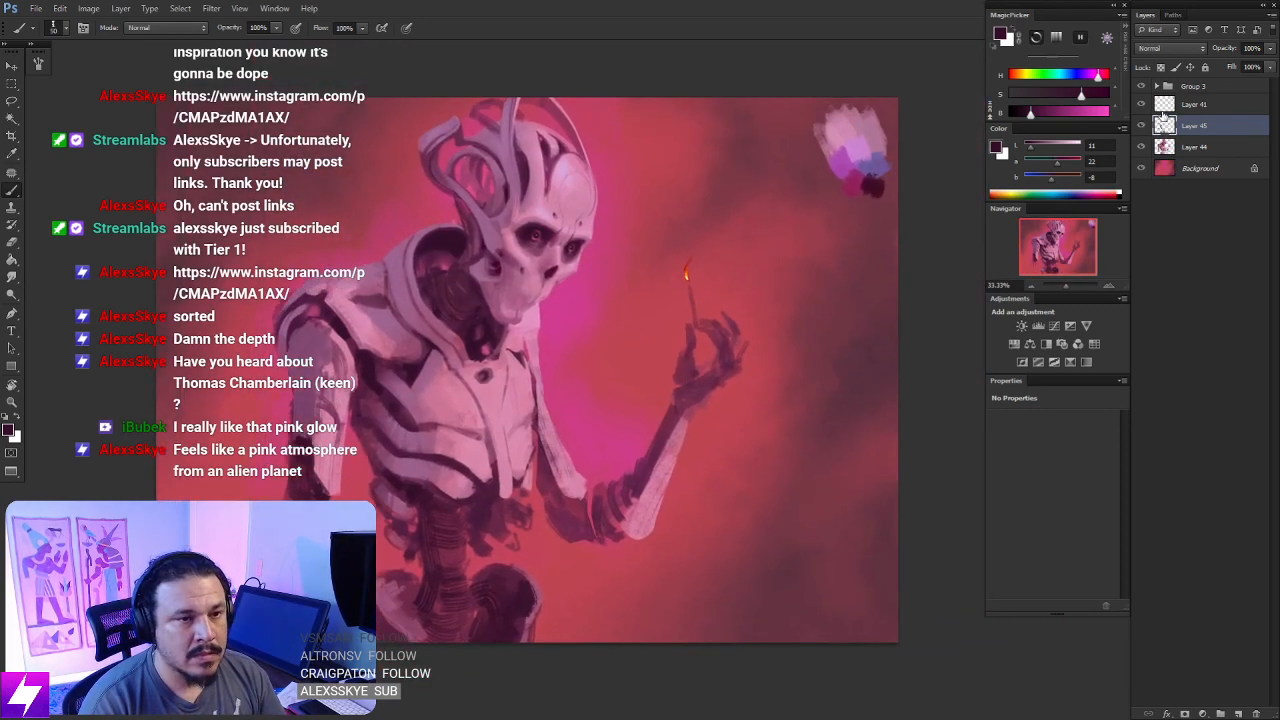
- Merge Layer 44 and Layer 45 into one layer and lock its transparent pixels
left_click(1216, 145, "shift")
key("ctrl+e")
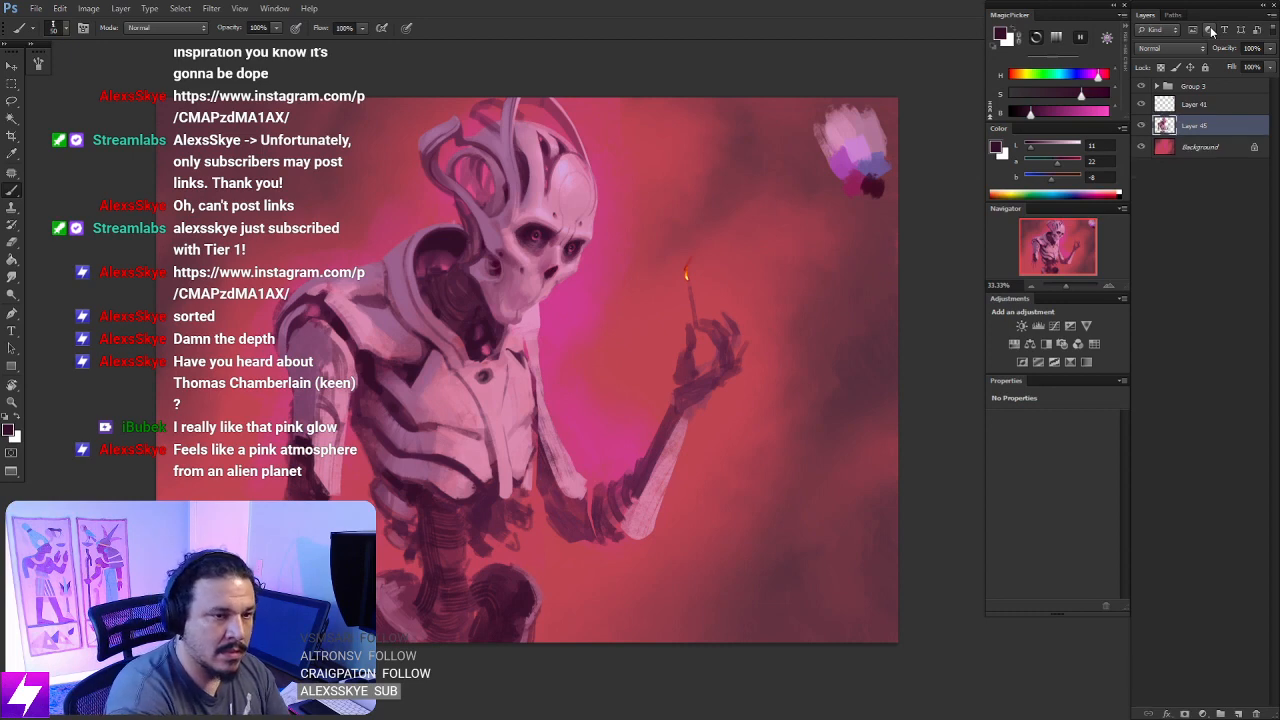
left_click_drag(567, 528, 584, 464)
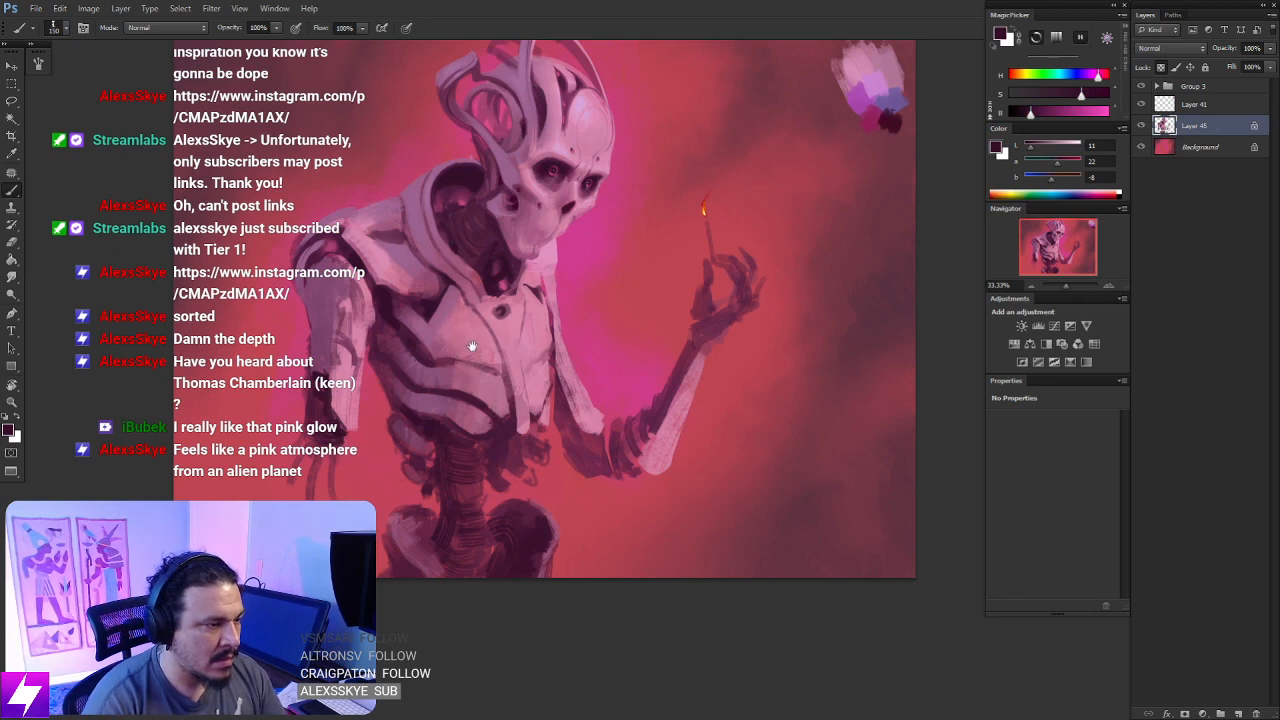
left_click_drag(472, 346, 544, 362)
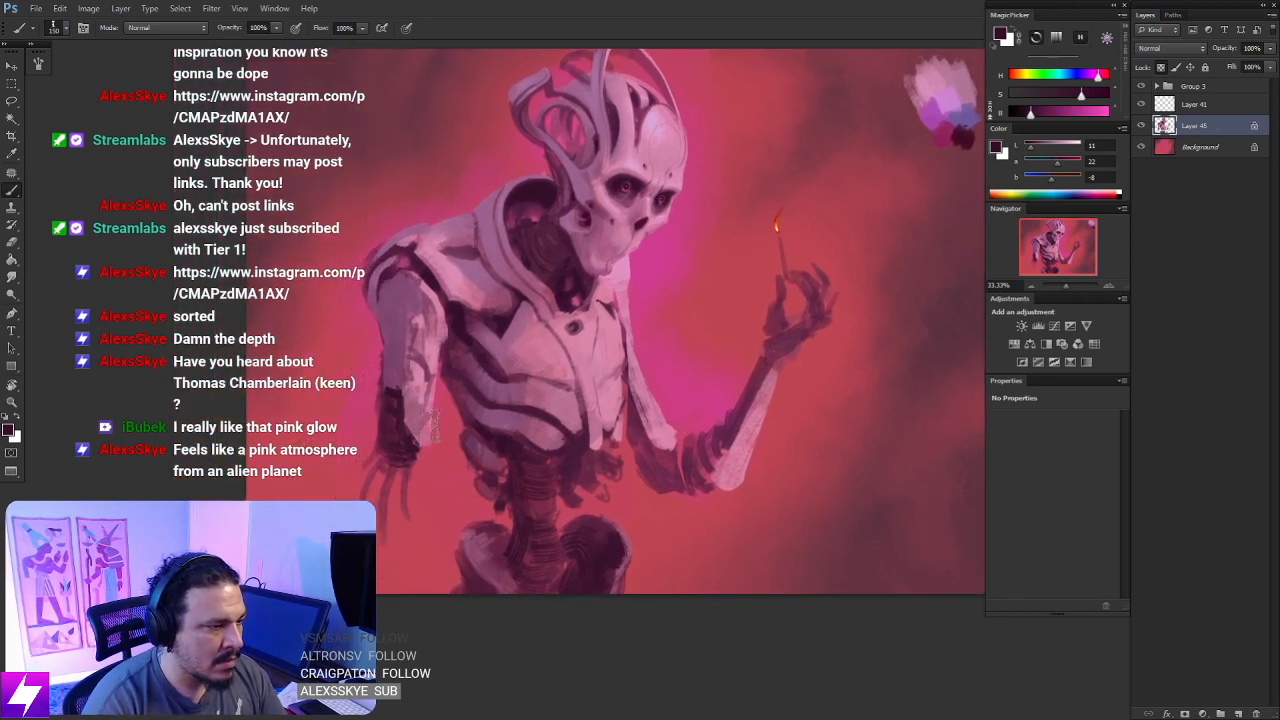
- Choose a soft round brush, sample dark plum from inside the collar and softly shade the hanging arm
mouse_move(430, 396)
left_mouse_down()
mouse_move(402, 372)
mouse_move(409, 340)
left_mouse_up()
key("ctrl+minus")
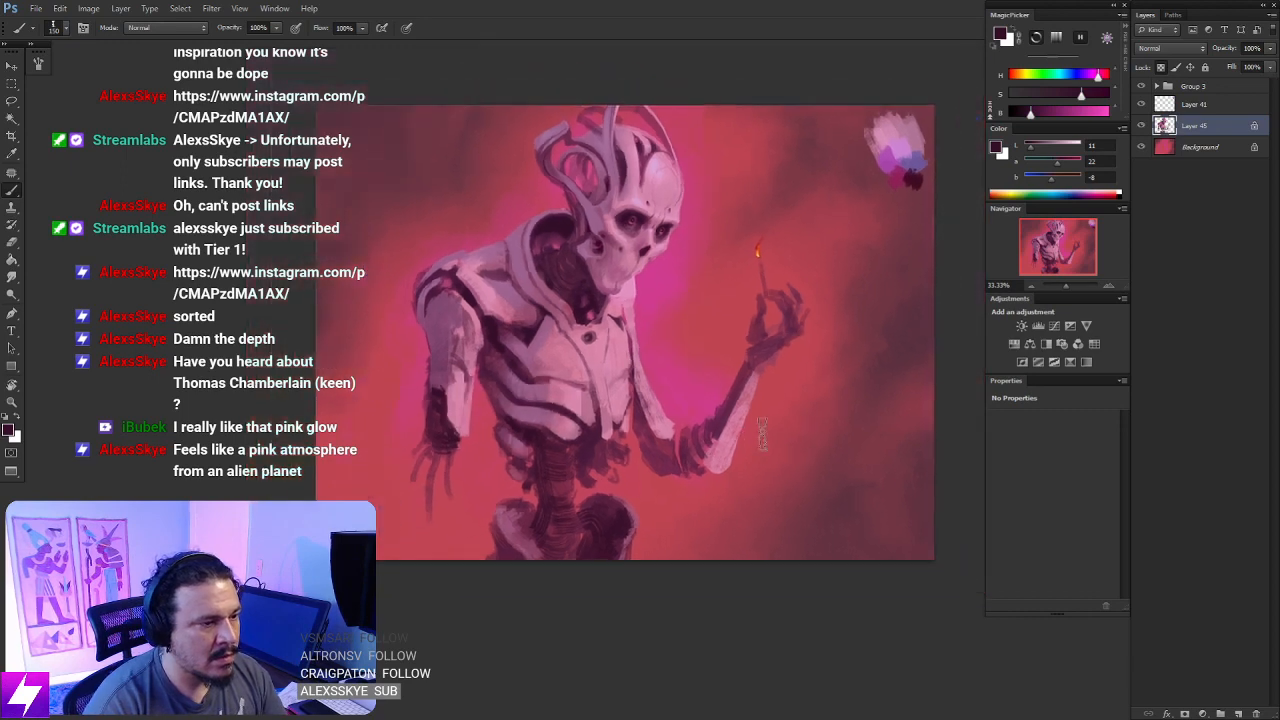
key("ctrl+minus")
right_click(478, 280)
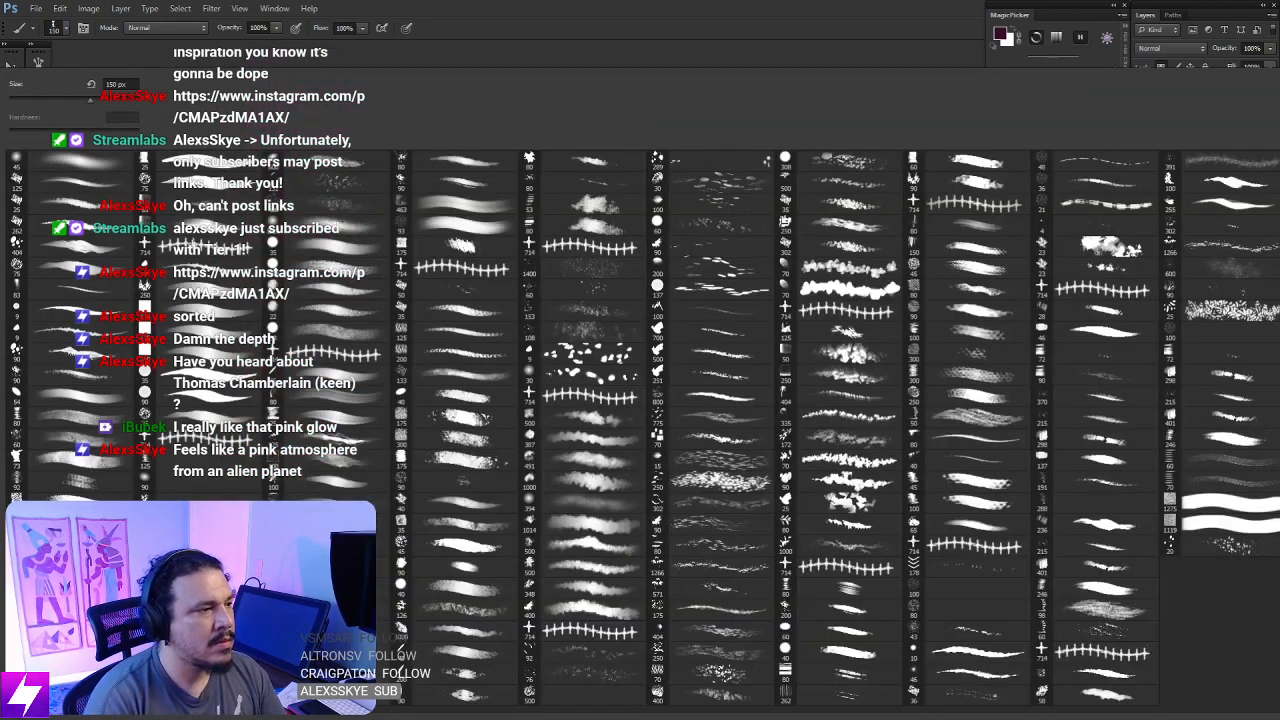
double_click(92, 164)
left_click(439, 203, "alt")
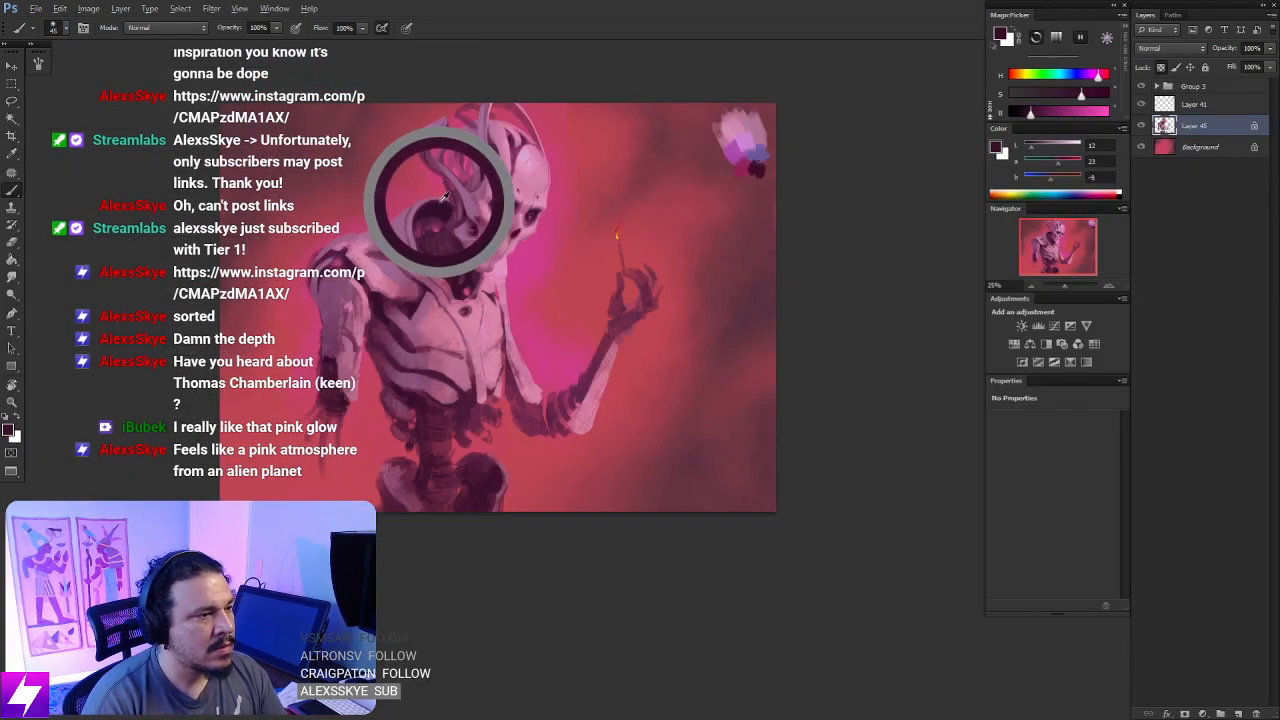
key("bracketright")
key("bracketright")
key("bracketright")
left_click_drag(300, 324, 331, 372)
- Enlarge the soft brush to 900 px and darken the hips and waist with broad dark plum strokes
key("bracketright")
key("bracketright")
key("bracketright")
key("bracketright")
key("bracketright")
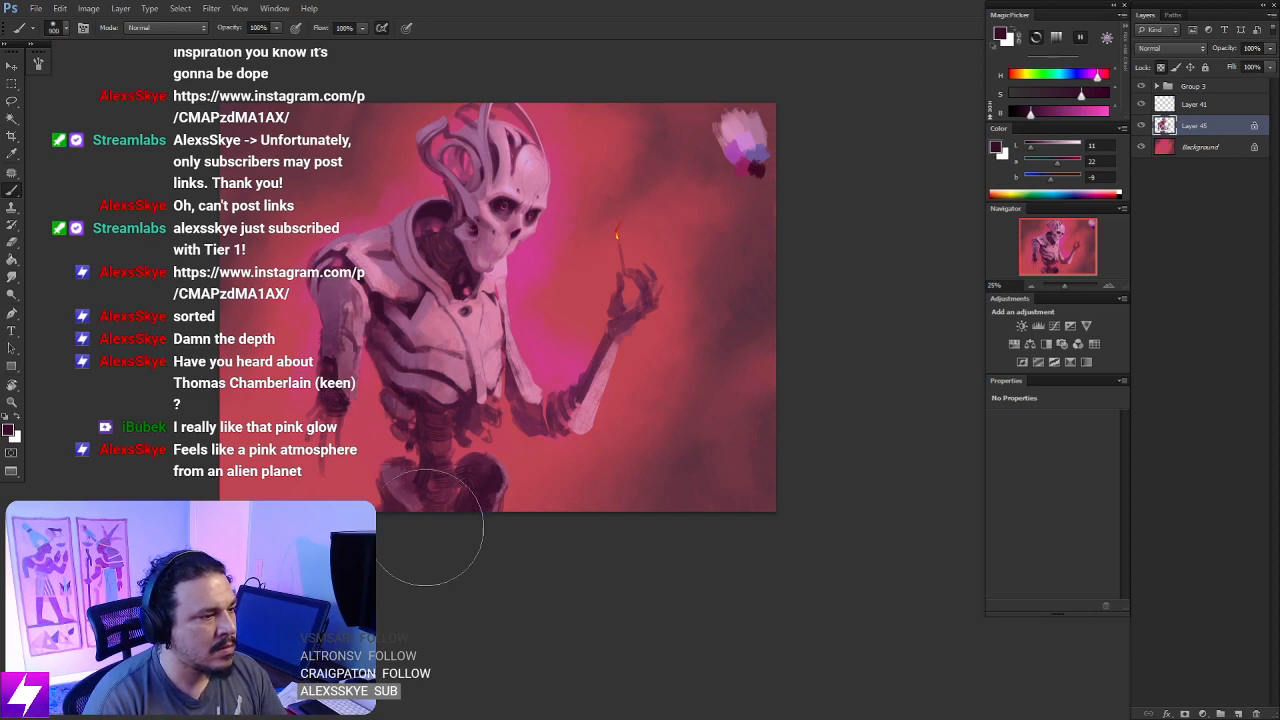
left_click_drag(432, 380, 548, 545)
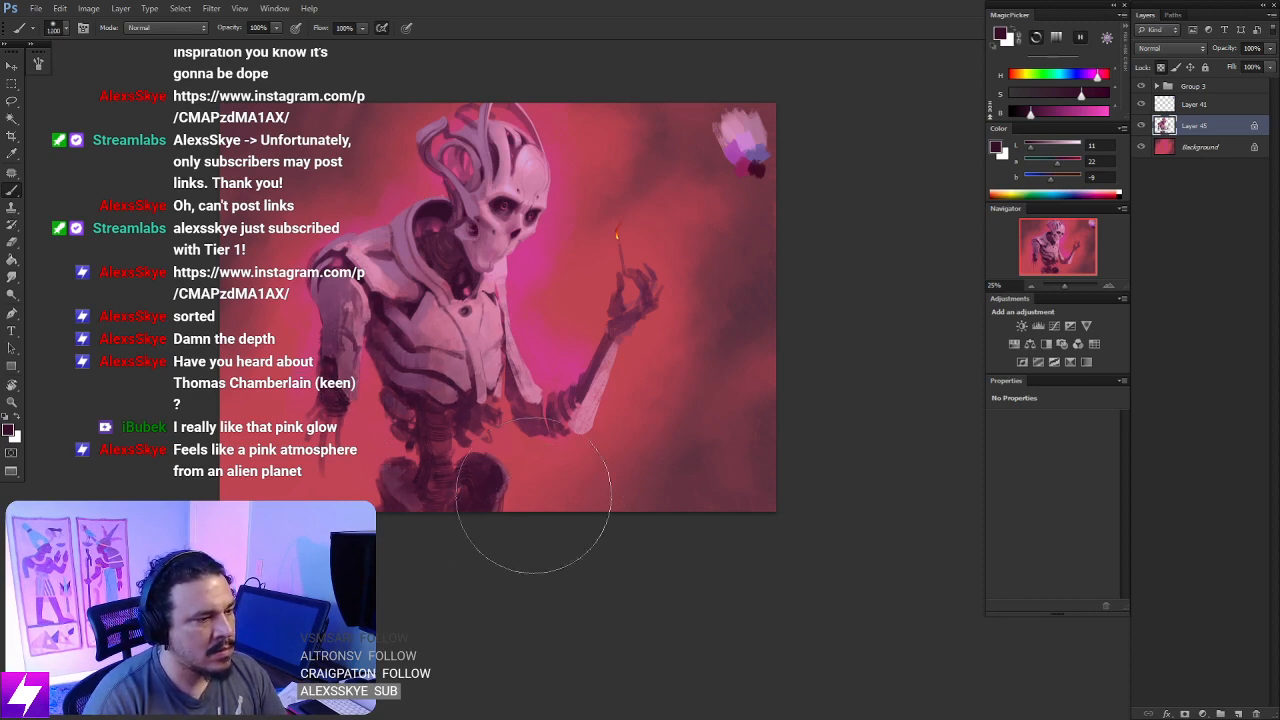
mouse_move(519, 456)
left_mouse_down()
mouse_move(549, 457)
mouse_move(610, 514)
mouse_move(677, 474)
left_mouse_up()
- Reduce the soft brush in stages from 1000 to 400 px and deepen the shading on the torso, hanging arm and spine
key("bracketleft")
key("bracketleft")
left_click_drag(480, 425, 450, 440)
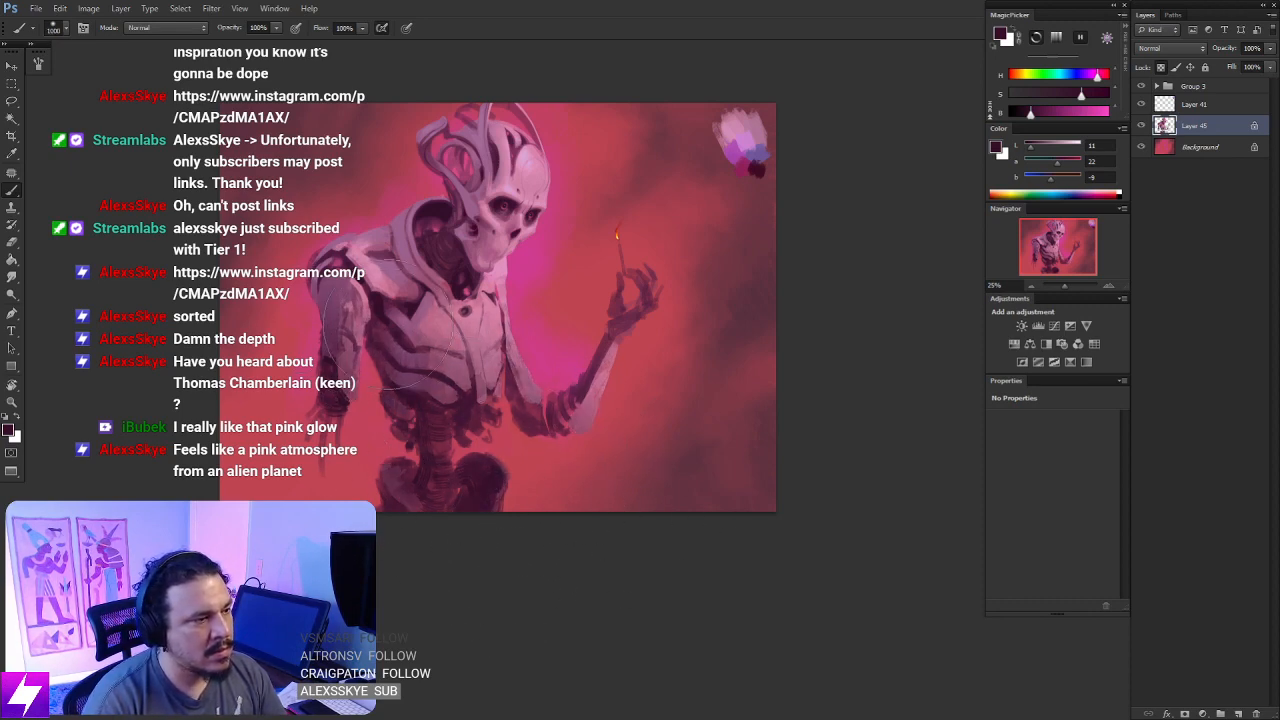
left_click_drag(358, 213, 270, 317)
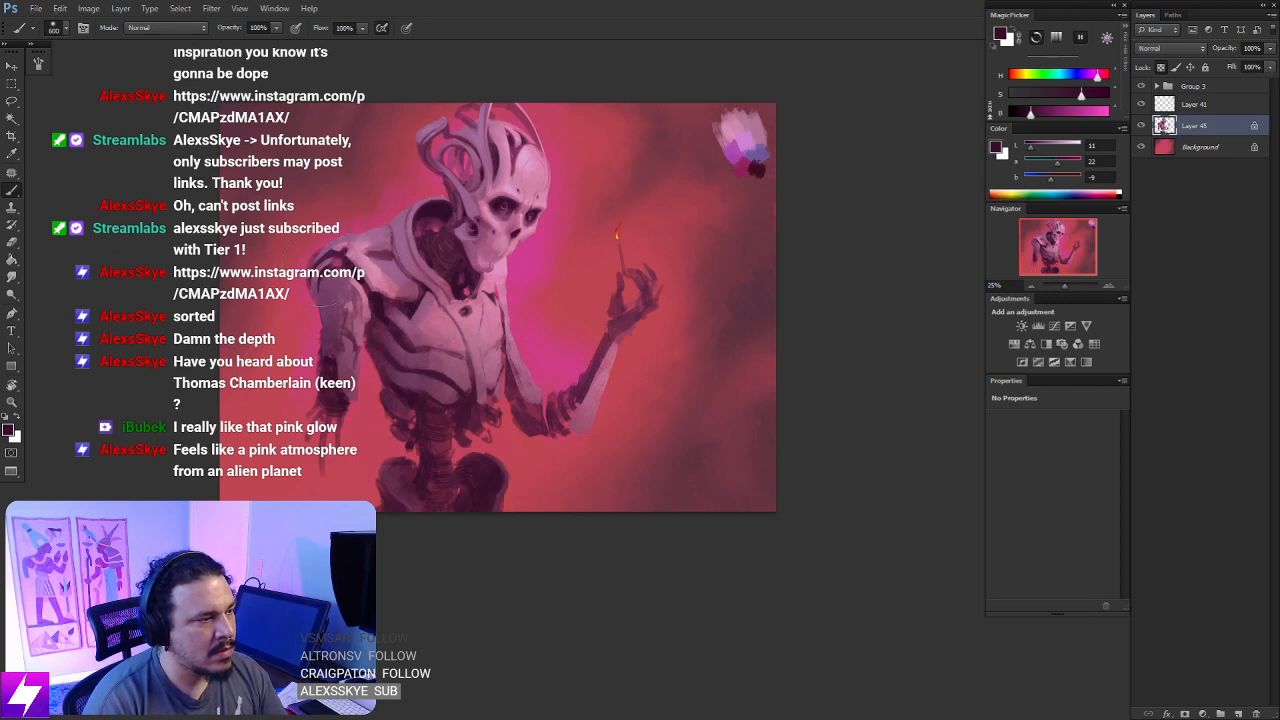
left_click_drag(453, 432, 449, 534)
mouse_move(453, 300)
left_mouse_down()
mouse_move(427, 273)
mouse_move(438, 296)
left_mouse_up()
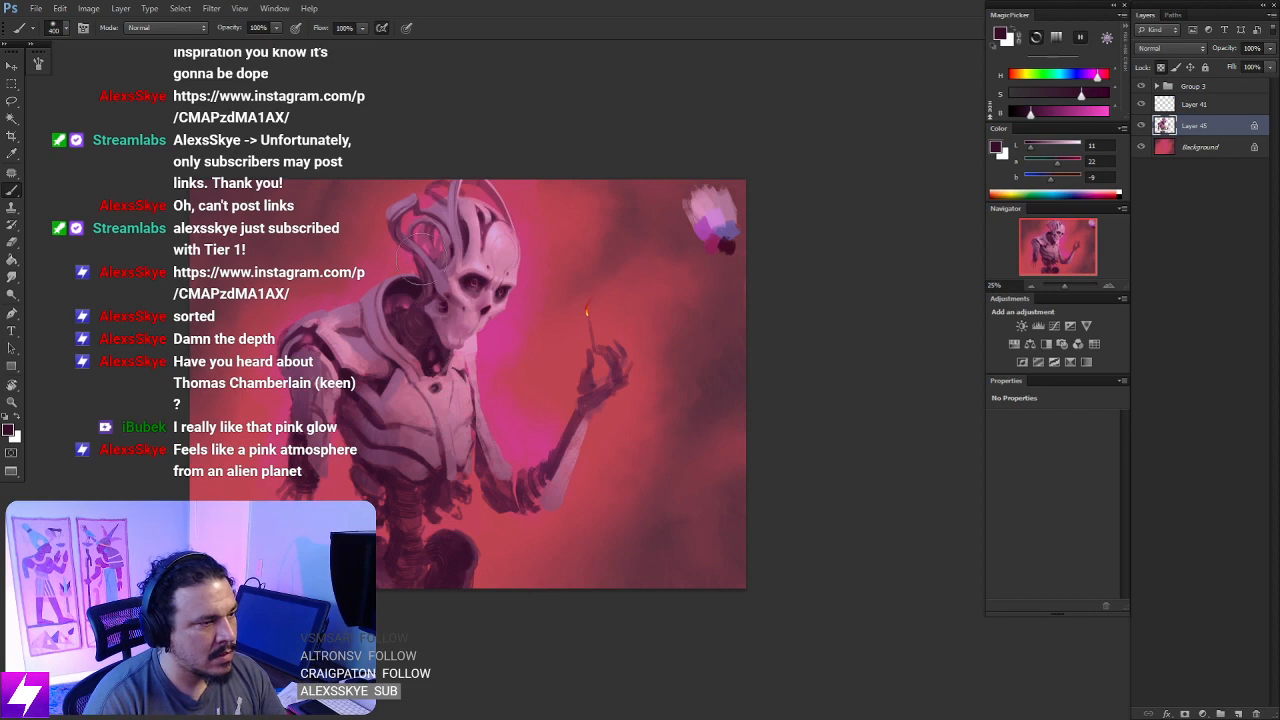
- Flip the canvas horizontally back to its original orientation
key("ctrl+minus")
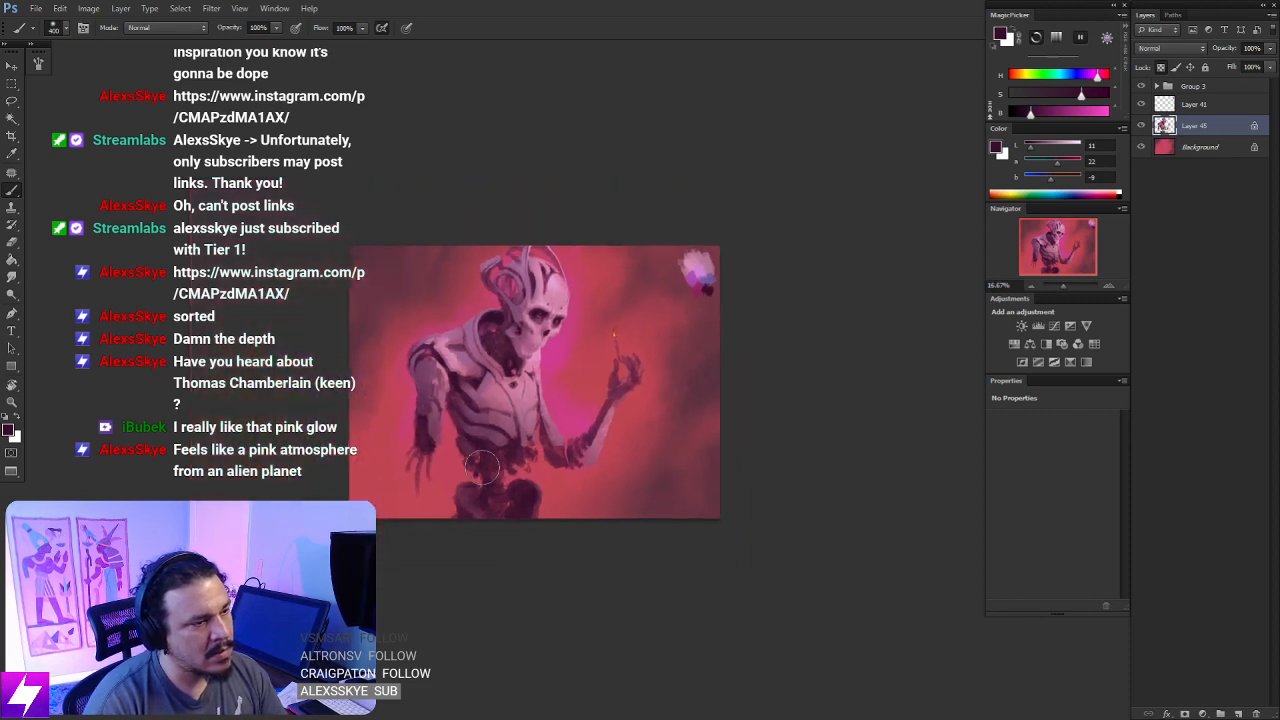
key("ctrl+minus")
key("ctrl+shift+h")
key("ctrl+plus")
key("ctrl+plus")
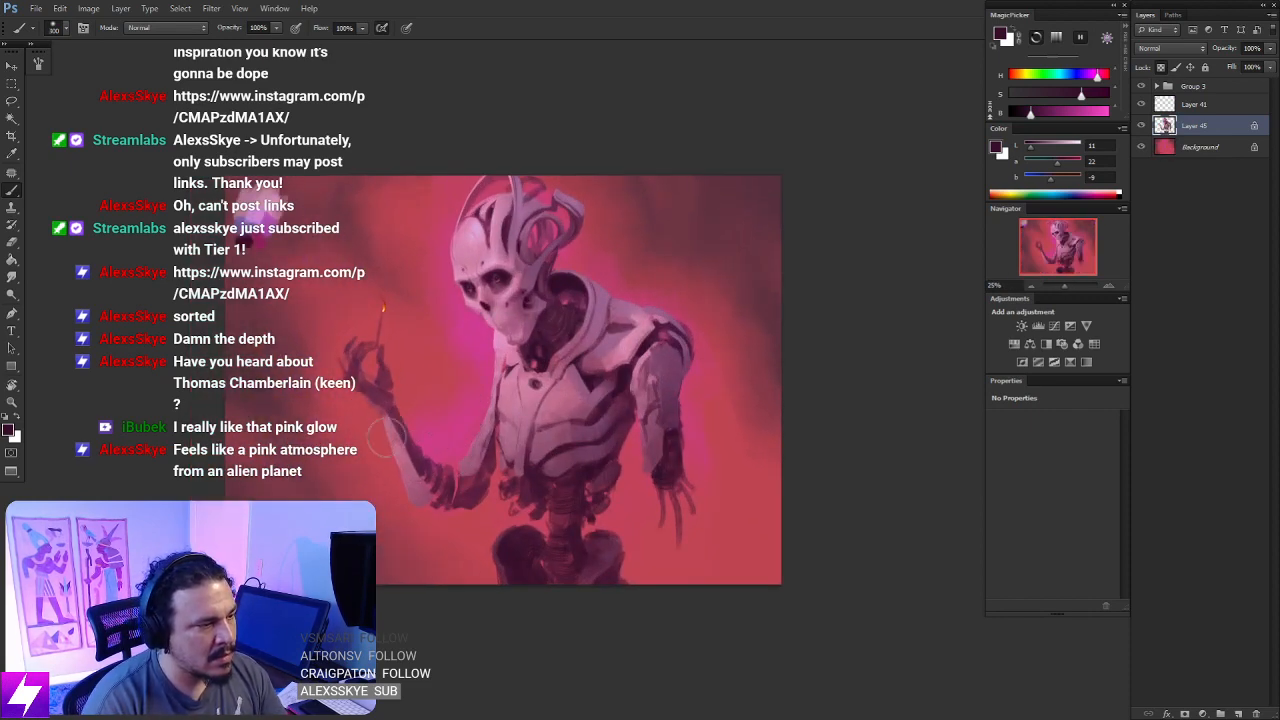
left_click_drag(494, 598, 426, 555)
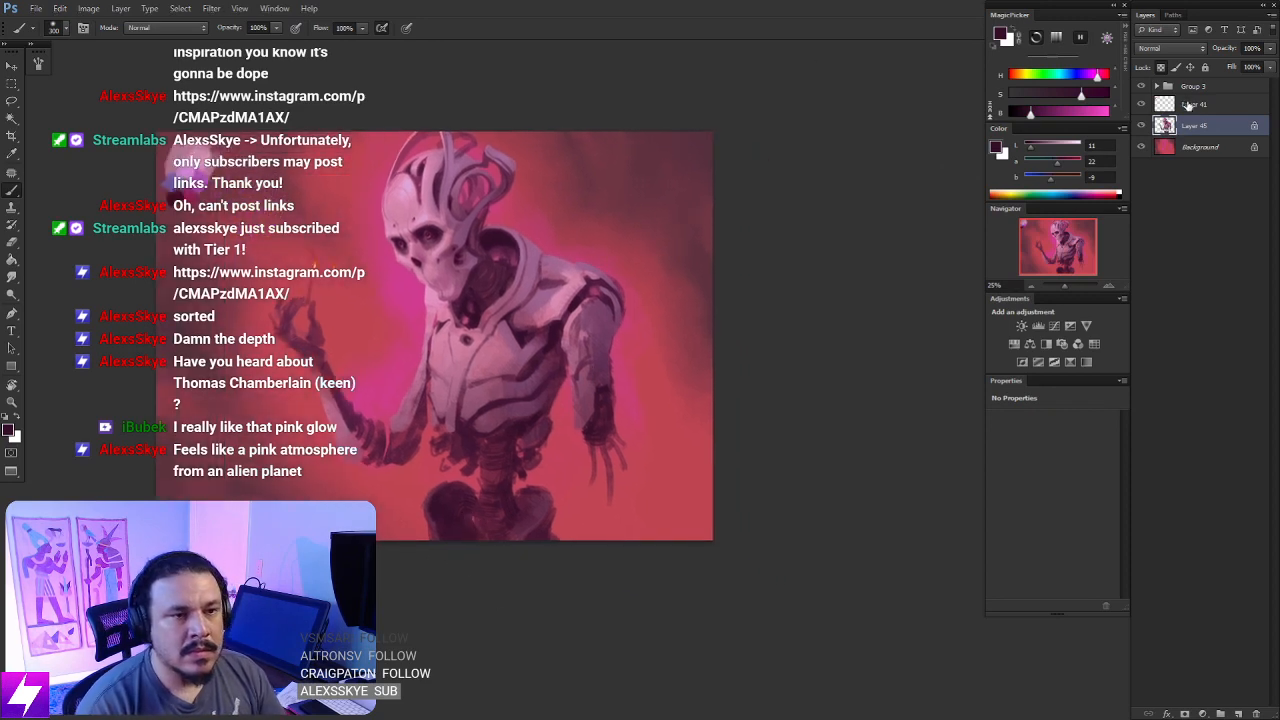
- Add a new layer directly above Layer 45 and lasso a thin notch in the chest's side beside the raised arm
key("ctrl+shift+alt+n")
key("ctrl+plus")
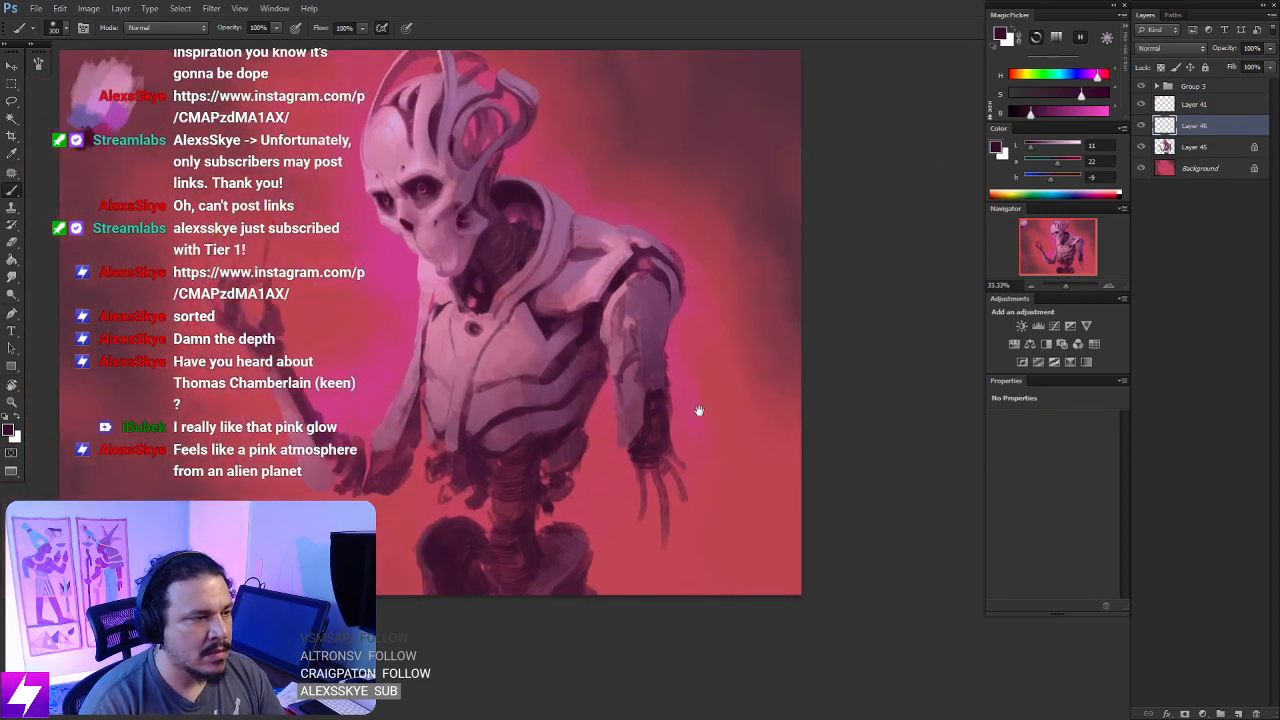
left_click_drag(583, 427, 680, 435)
key("l")
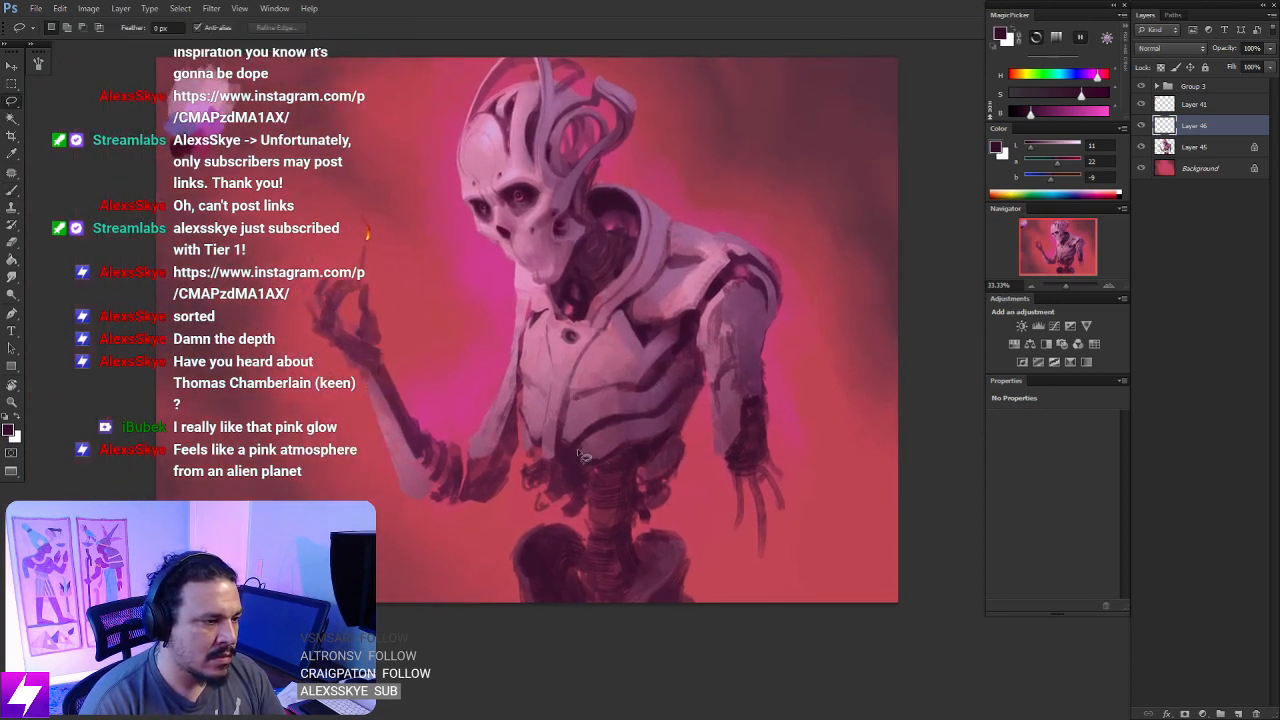
key("ctrl+plus")
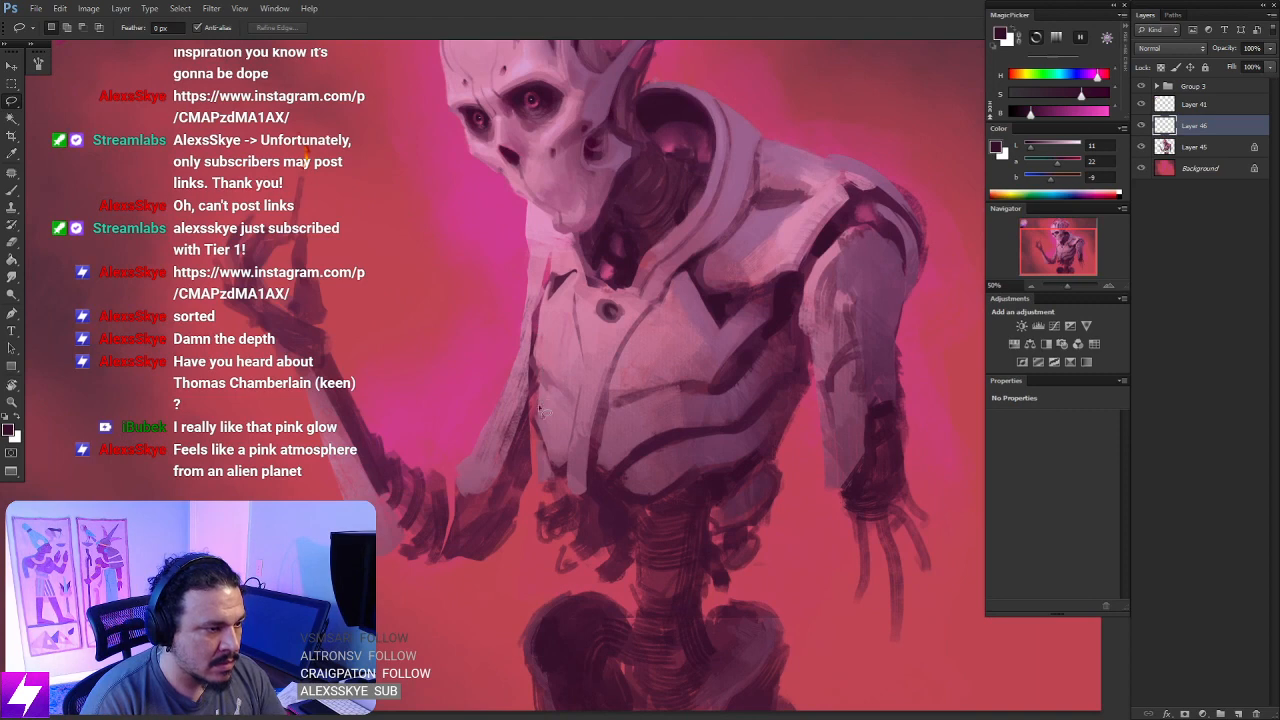
left_click_drag(538, 414, 550, 379)
key("Return")
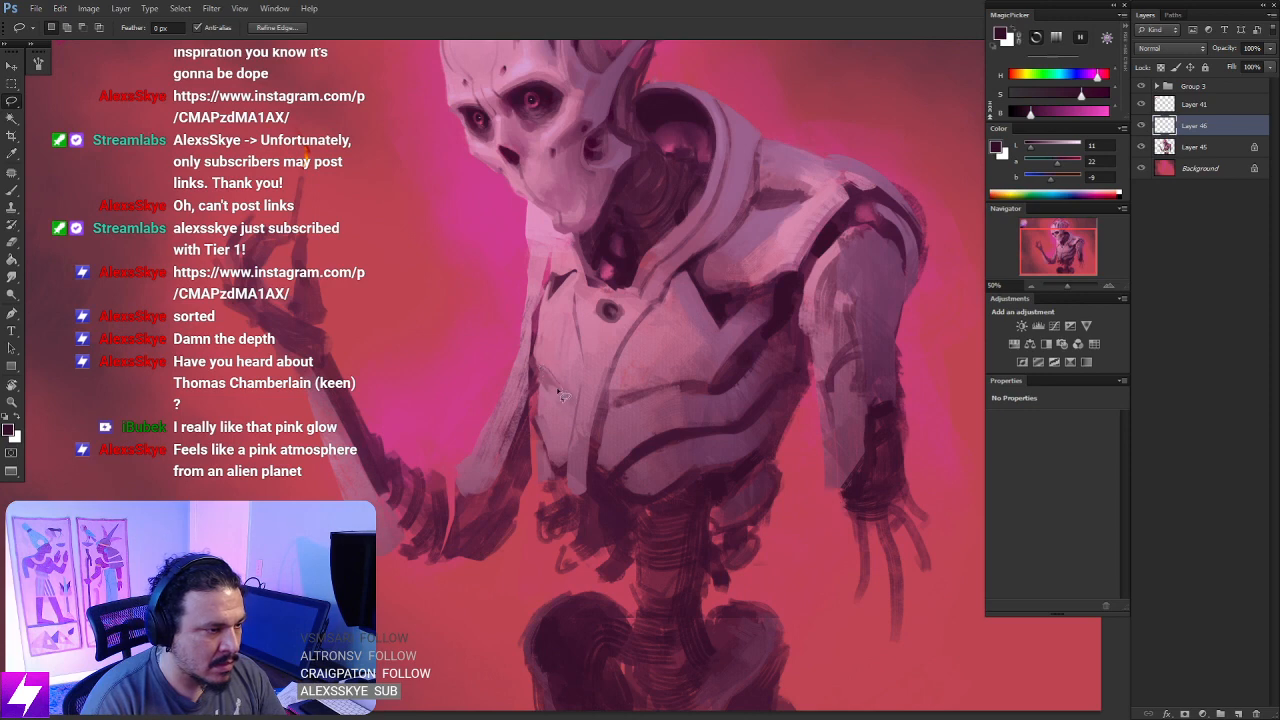
- Extend and trim the lasso selection along the chest's side and down the inner edge of the raised arm to the elbow
mouse_move(542, 380)
left_mouse_down()
mouse_move(535, 363)
mouse_move(562, 394)
mouse_move(545, 402)
left_mouse_up()
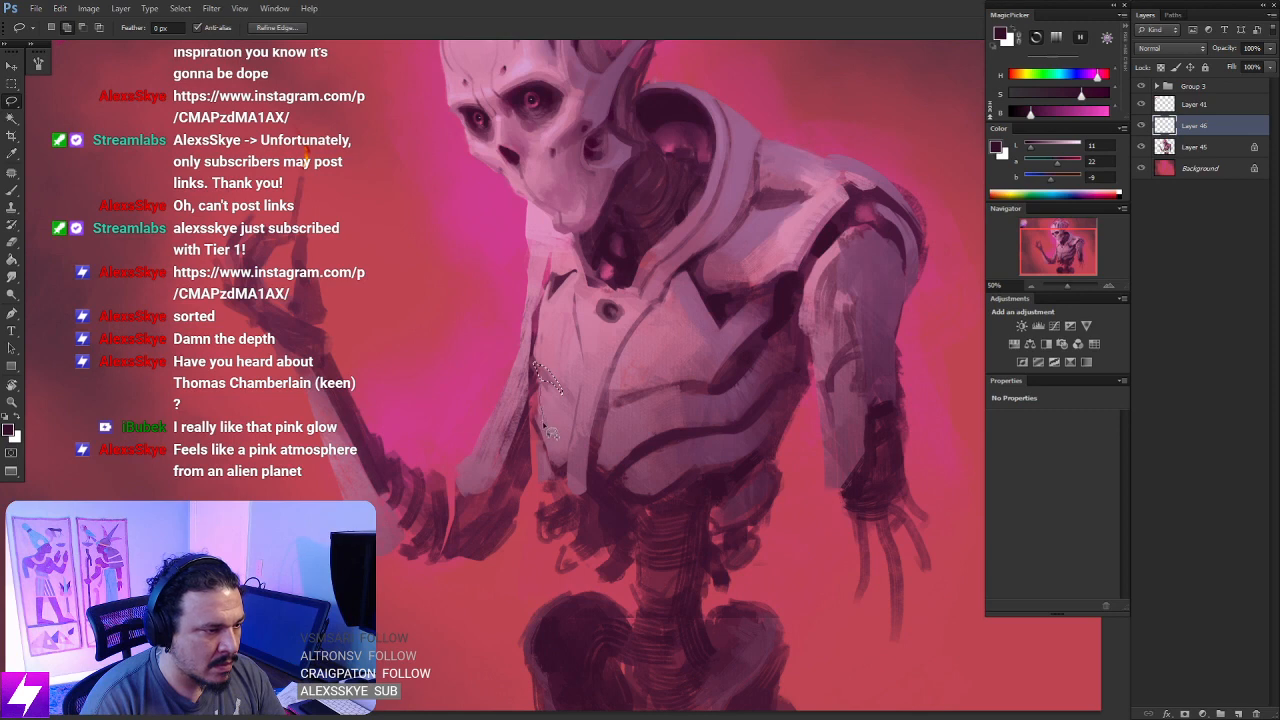
mouse_move(543, 437)
left_mouse_down()
mouse_move(538, 393)
mouse_move(551, 449)
mouse_move(538, 391)
mouse_move(558, 466)
left_mouse_up()
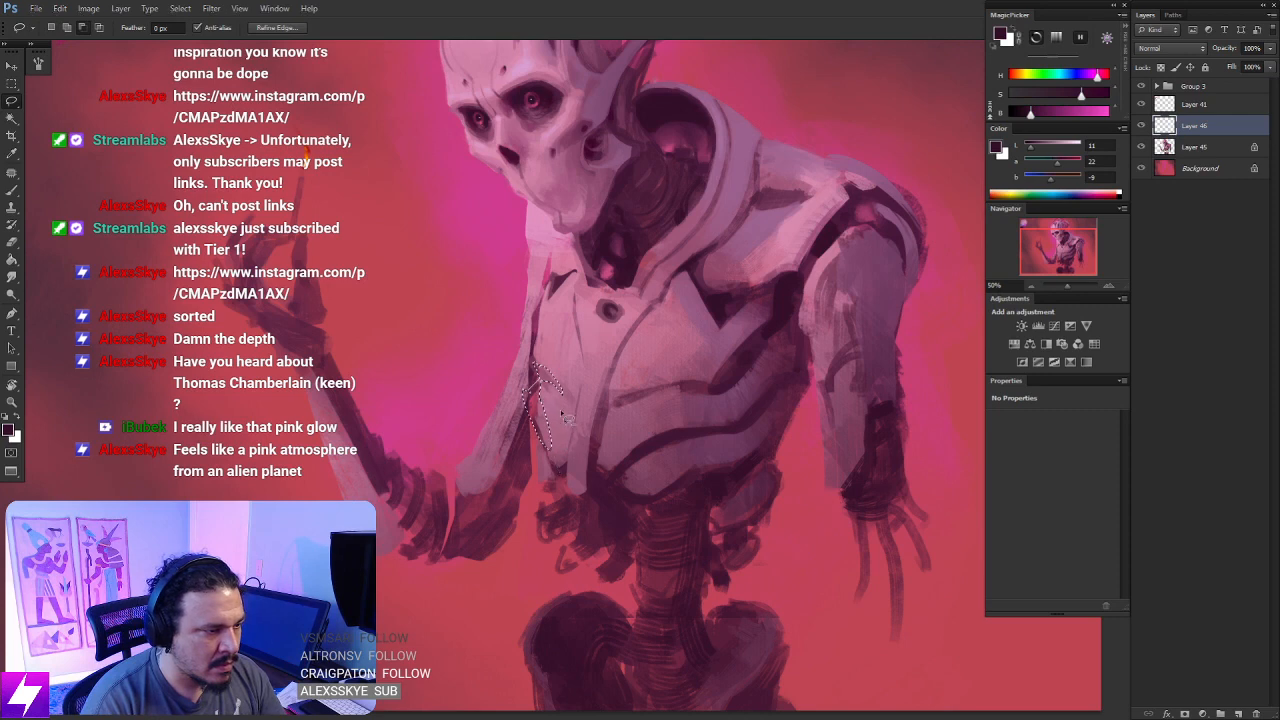
mouse_move(564, 411)
left_mouse_down()
mouse_move(541, 382)
mouse_move(560, 468)
mouse_move(546, 440)
left_mouse_up()
left_click_drag(541, 384, 545, 440)
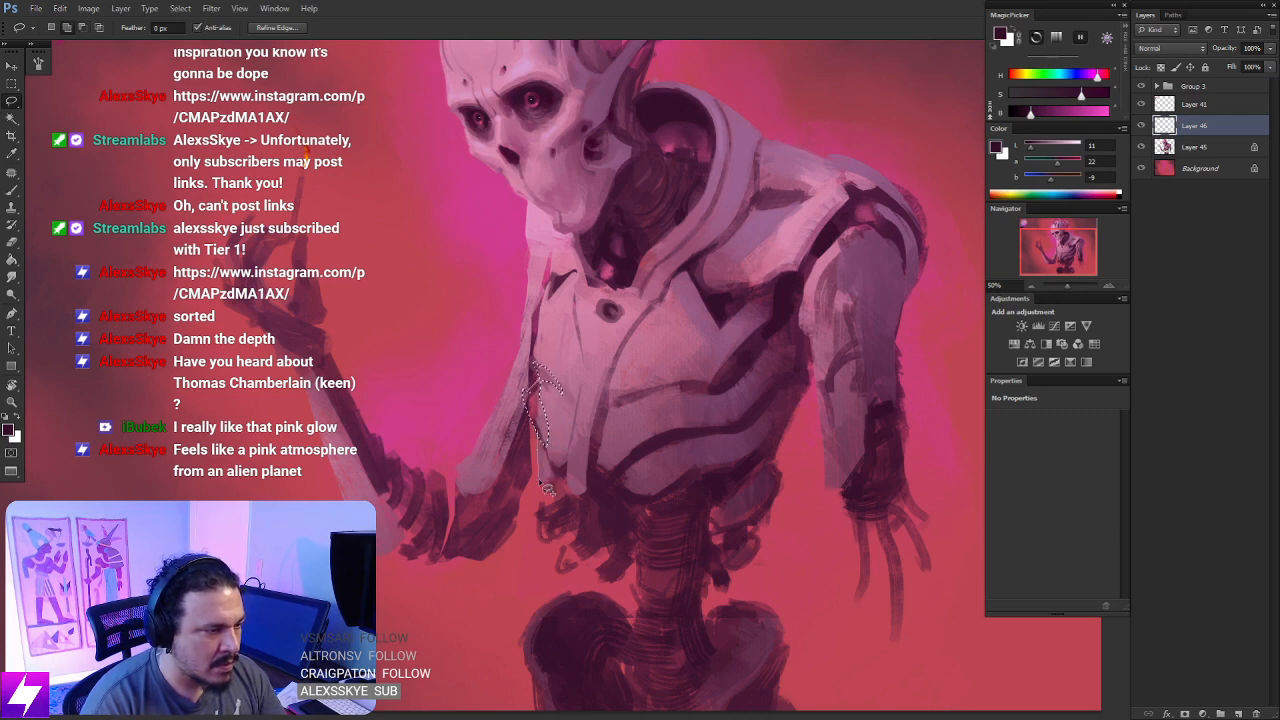
mouse_move(540, 486)
left_mouse_down()
mouse_move(527, 404)
mouse_move(541, 488)
mouse_move(500, 546)
mouse_move(535, 490)
left_mouse_up()
- Choose the textured 150 px brush, paint dark plum shadow inside the selection between arm and chest, and deselect
key("b")
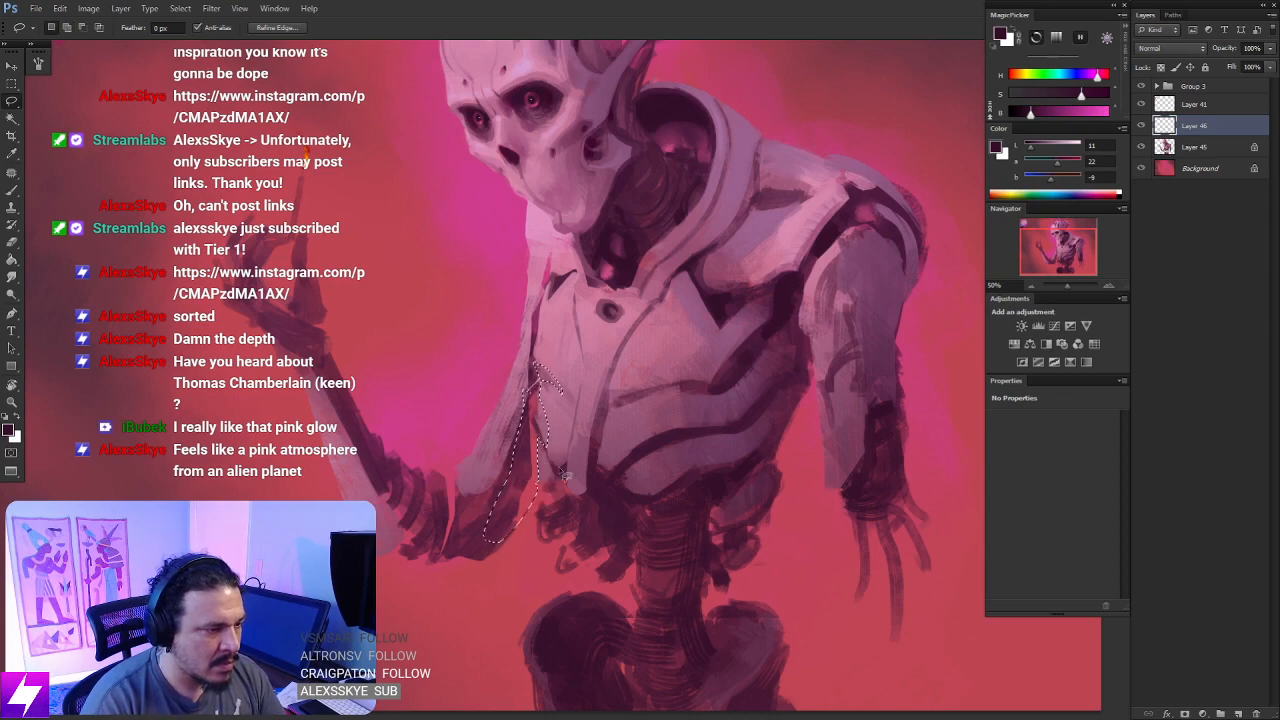
right_click(627, 244)
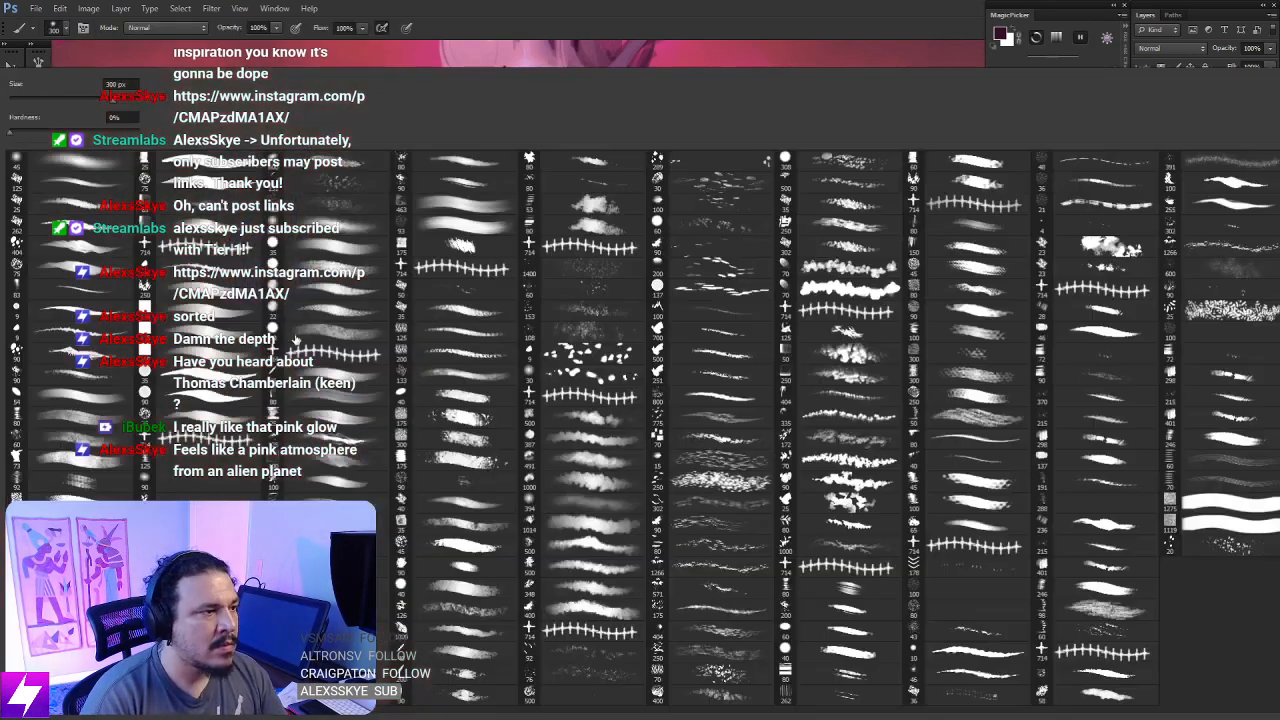
double_click(104, 416)
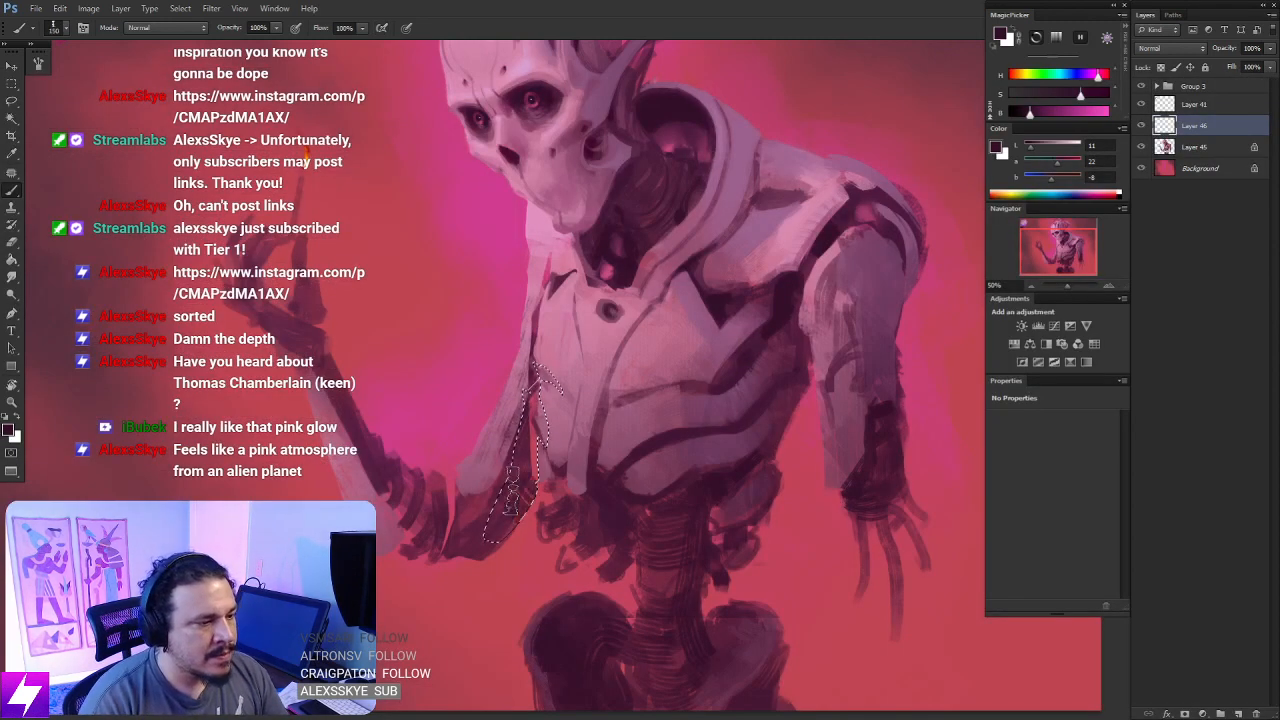
left_click_drag(510, 492, 548, 492)
key("ctrl+d")
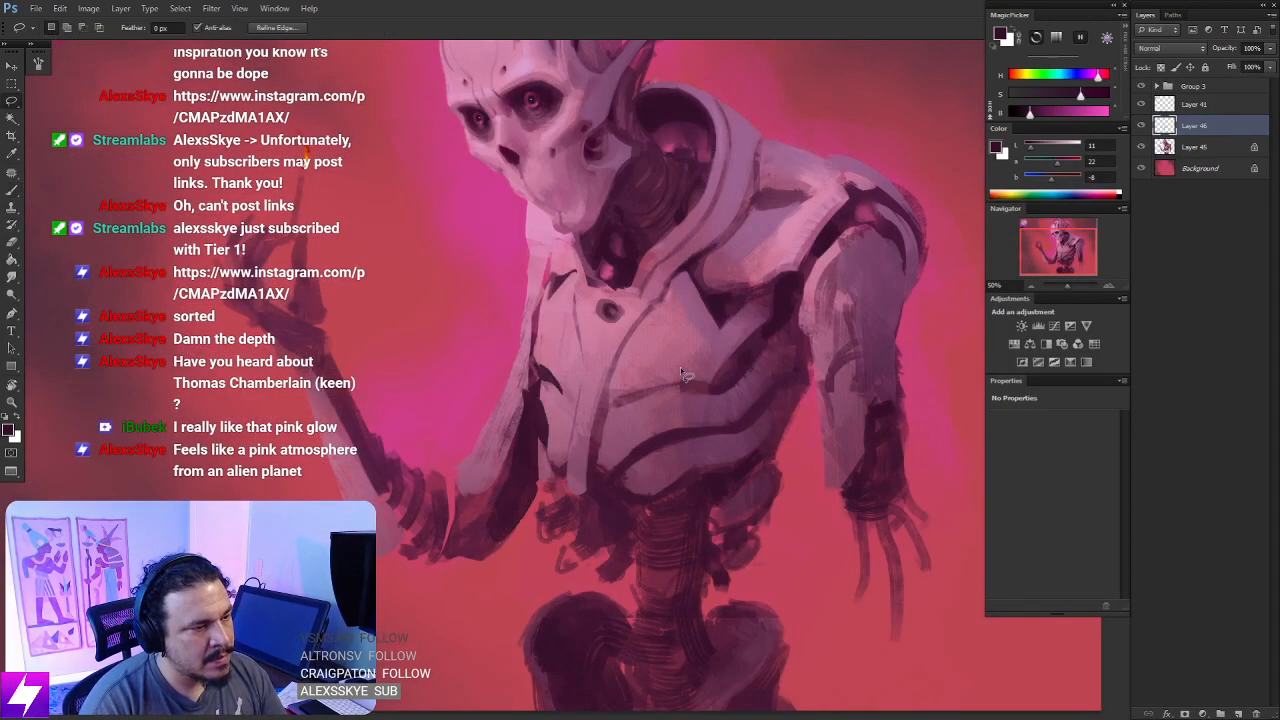
- Flip the canvas horizontally
key("ctrl+minus")
key("ctrl+minus")
key("ctrl+minus")
key("ctrl+shift+h")
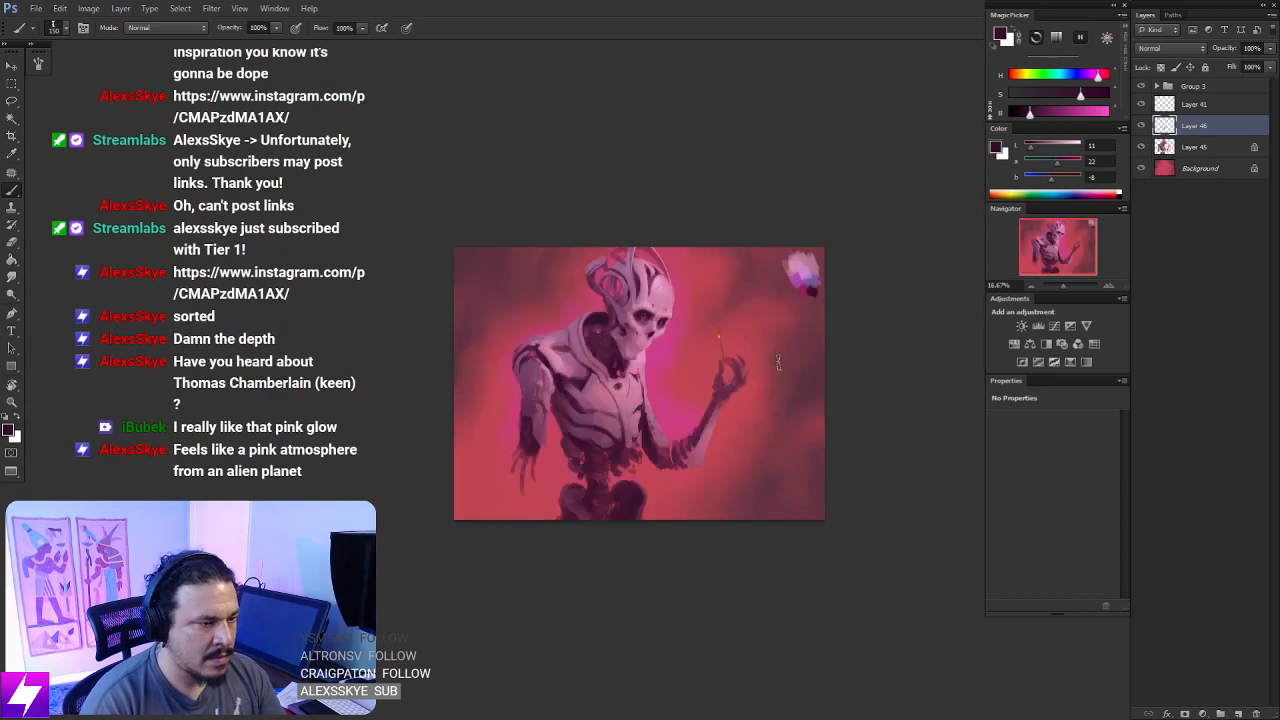
key("ctrl+plus")
left_click_drag(737, 406, 729, 369)
key("ctrl+plus")
key("ctrl+shift+h")
key("ctrl+plus")
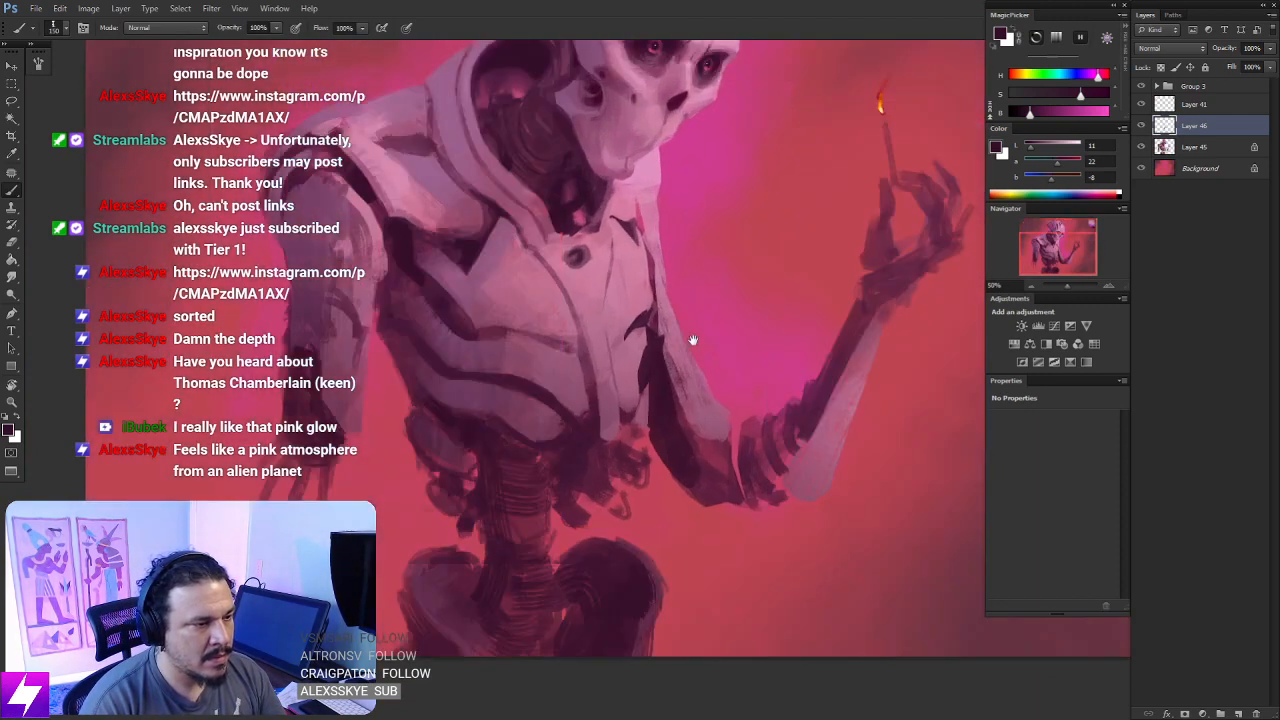
- Lasso a pointed shape below the raised arm's elbow, paint it solid dark plum, and deselect
mouse_move(785, 414)
left_mouse_down()
mouse_move(694, 360)
mouse_move(660, 356)
left_mouse_up()
key("l")
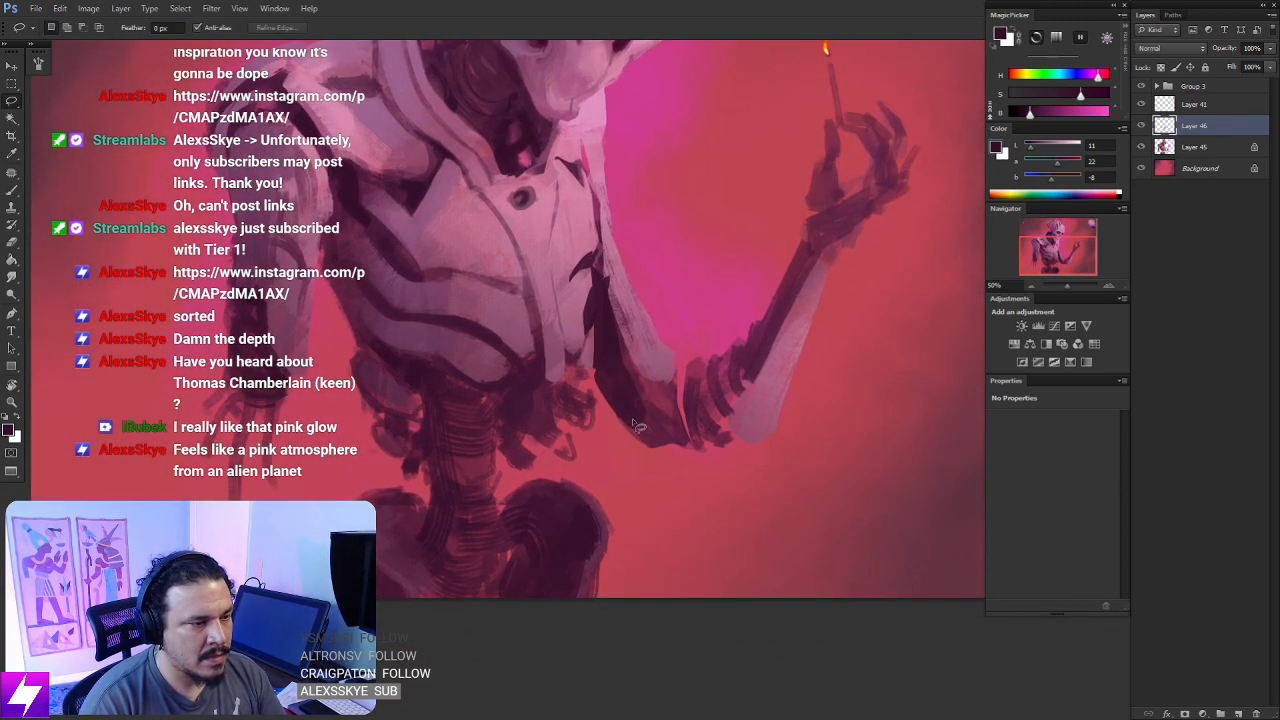
mouse_move(633, 421)
left_mouse_down()
mouse_move(680, 486)
mouse_move(710, 488)
mouse_move(679, 434)
mouse_move(690, 475)
left_mouse_up()
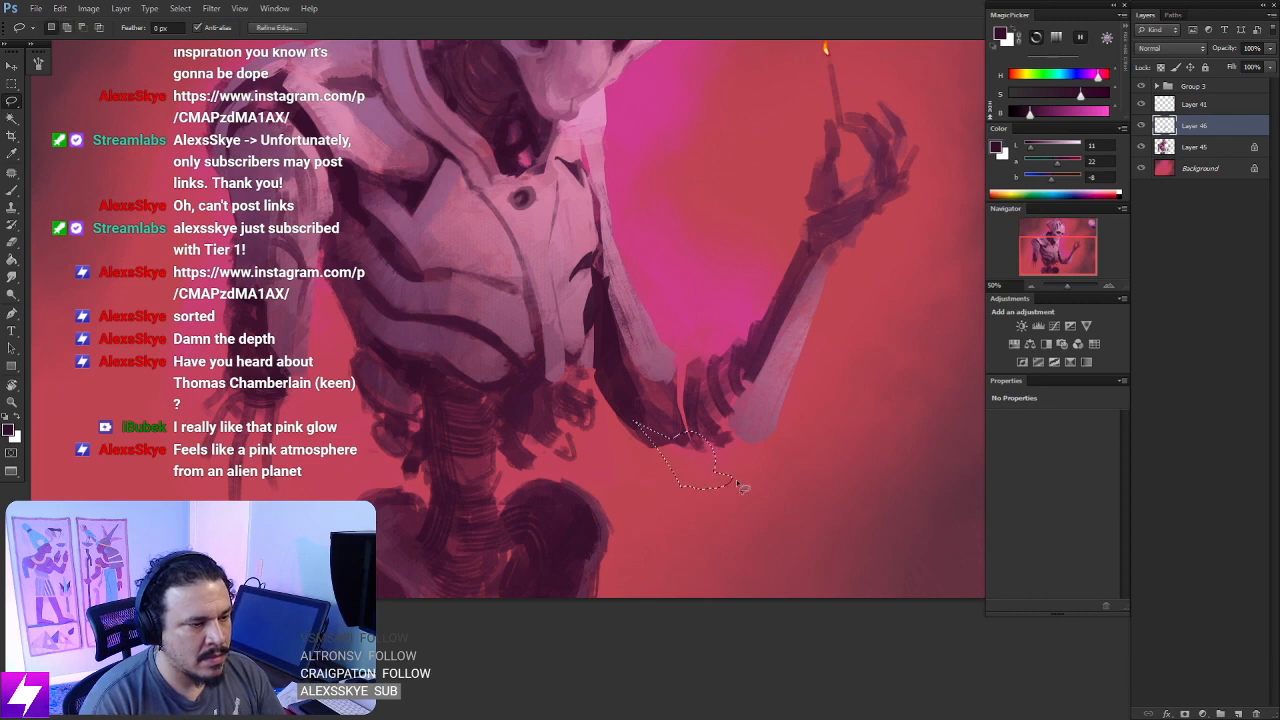
key("b")
mouse_move(651, 430)
left_mouse_down()
mouse_move(730, 488)
mouse_move(670, 495)
mouse_move(730, 482)
left_mouse_up()
key("ctrl+d")
key("l")
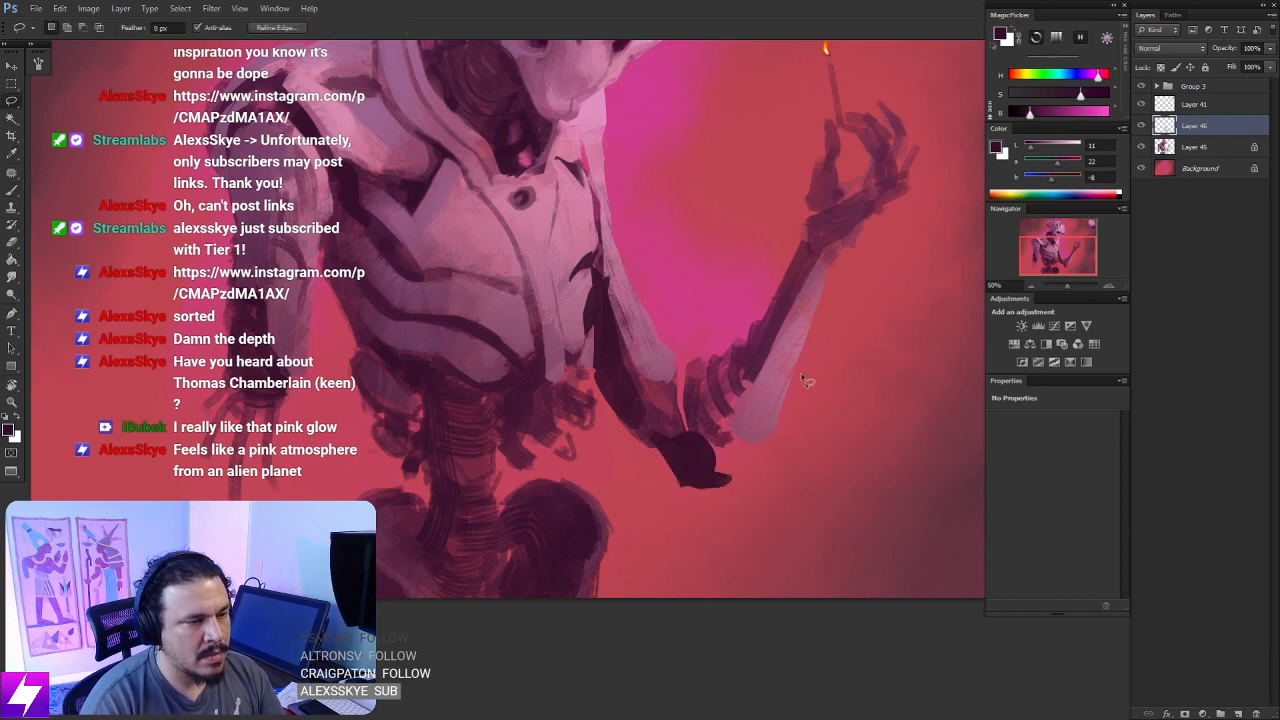
- Merge Layer 46 down into Layer 45
key("ctrl+minus")
key("r")
left_click_drag(780, 331, 780, 271)
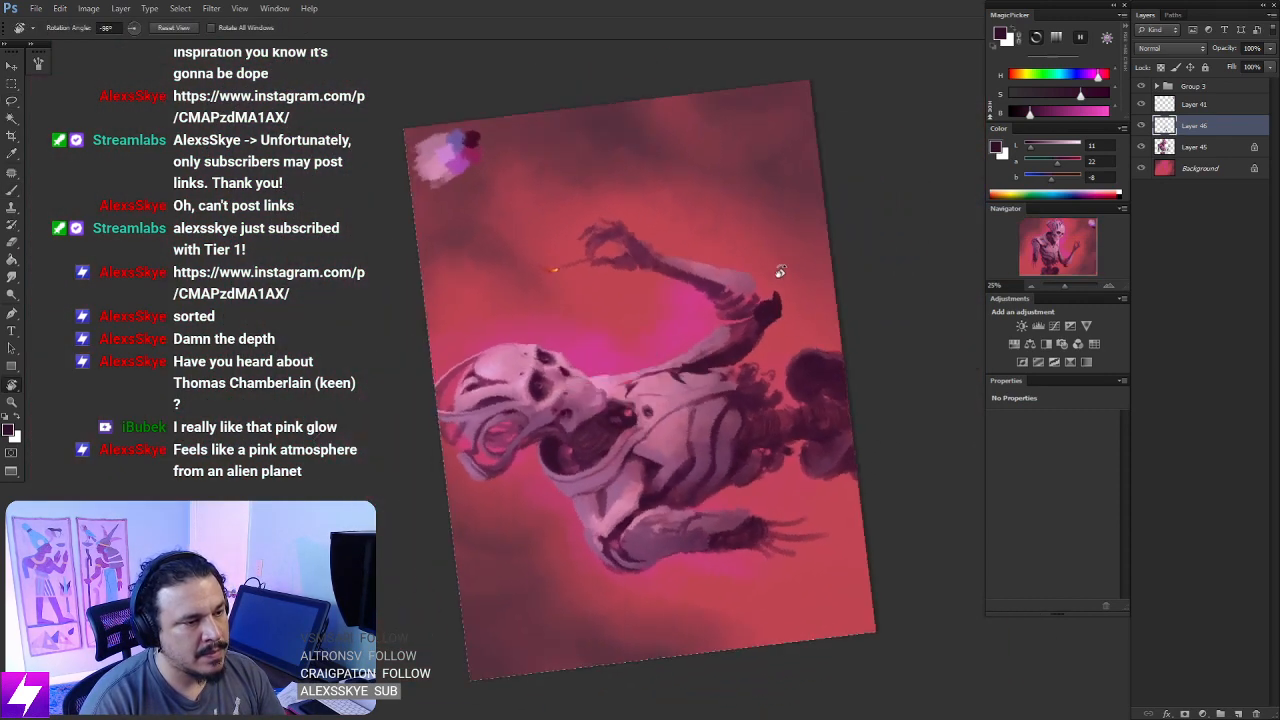
key("Escape")
key("ctrl+plus")
left_click_drag(760, 443, 726, 347)
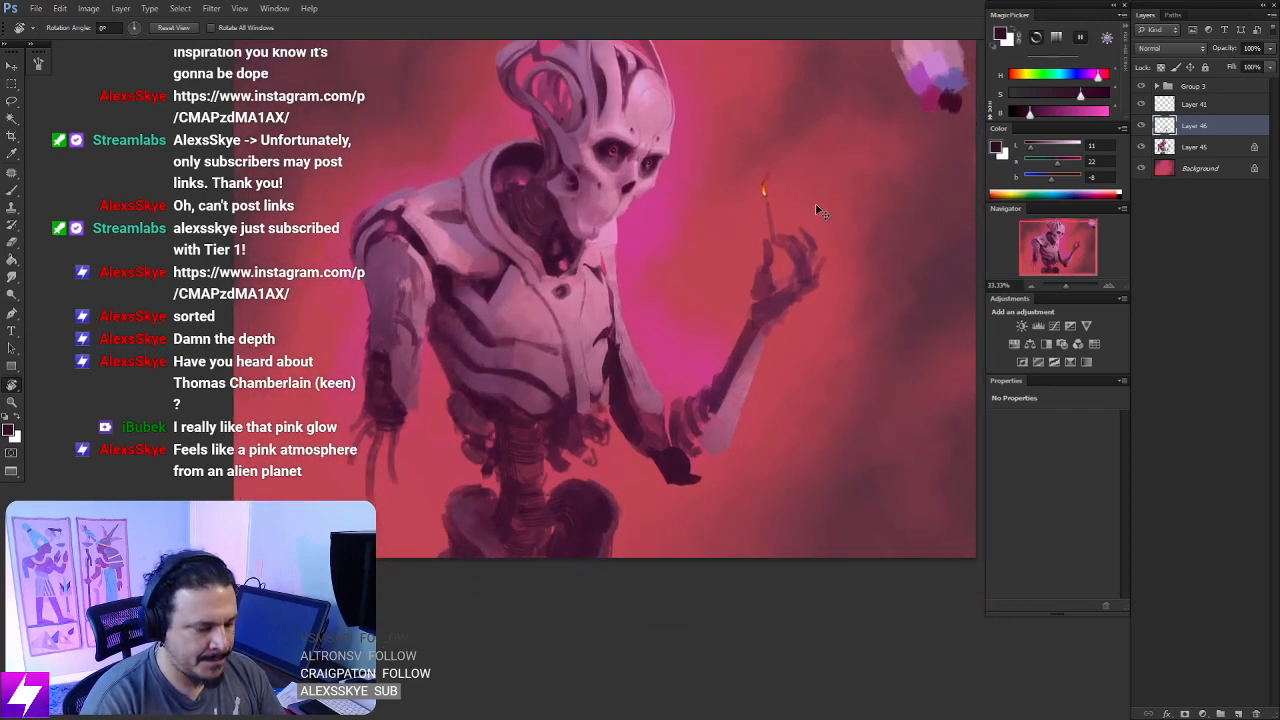
key("ctrl+e")
- Lasso the inner edge of the ribbed section above the raised elbow, erase the paint inside it, and deselect
key("ctrl+plus")
left_click_drag(813, 348, 707, 309)
key("l")
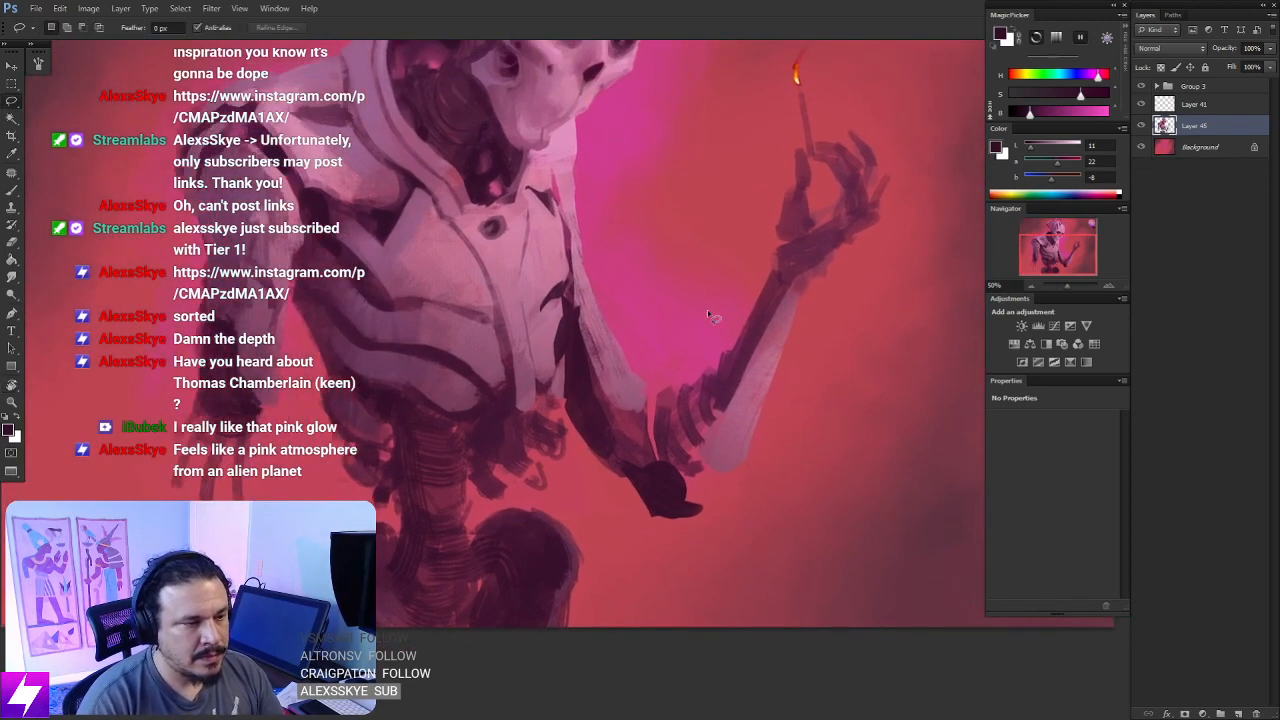
mouse_move(692, 383)
left_mouse_down()
mouse_move(676, 408)
mouse_move(712, 354)
left_mouse_up()
key("b")
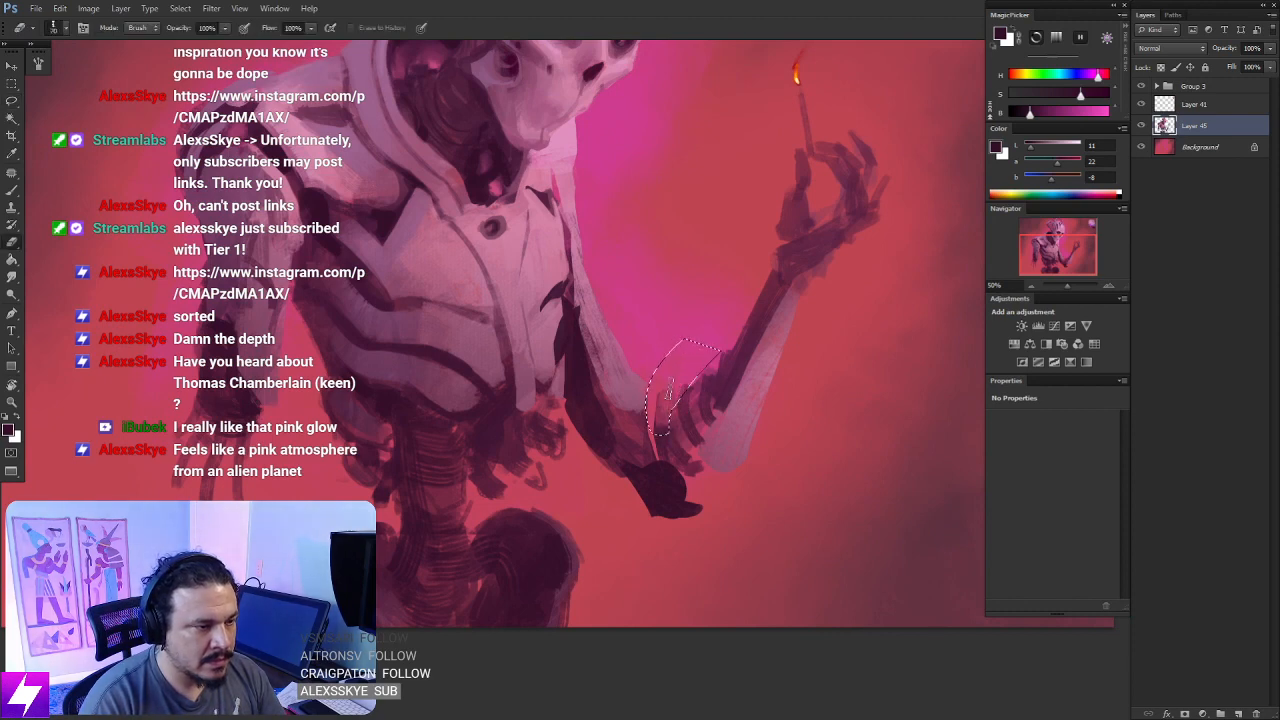
key("l")
left_click(773, 405)
key("Return")
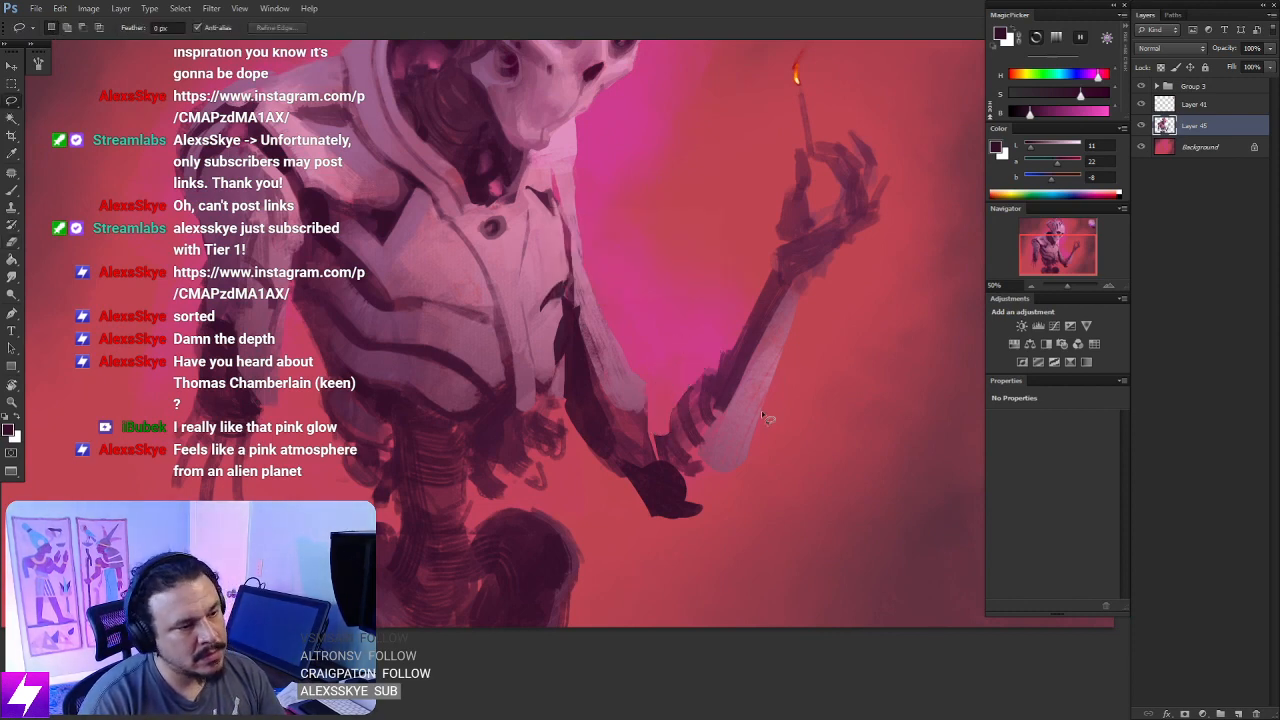
- Sample a dark plum from the figure and reshape the lower end of the raised upper arm's pale plate with a selection and brush
key("ctrl+minus")
left_click_drag(668, 322, 730, 462)
left_click(697, 454, "ctrl")
key("b")
left_click_drag(737, 615, 660, 449)
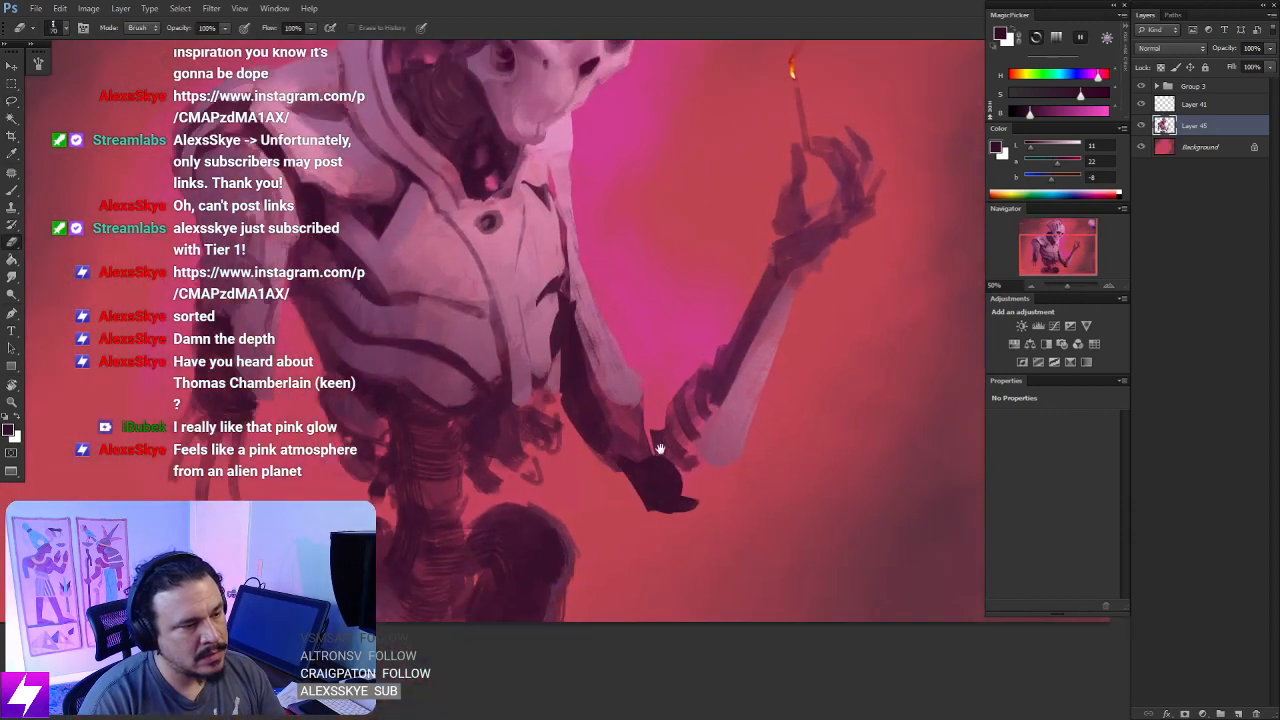
left_click(543, 316, "alt")
left_click_drag(615, 401, 565, 352)
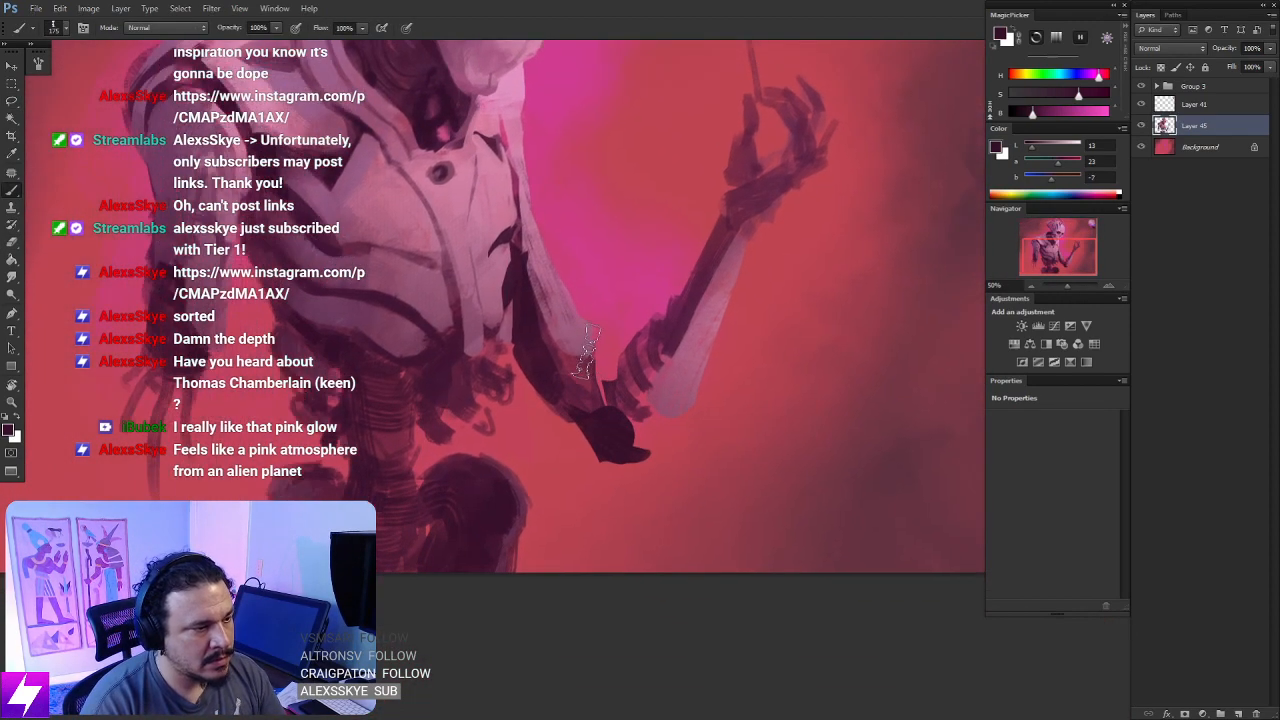
left_click_drag(532, 297, 569, 366)
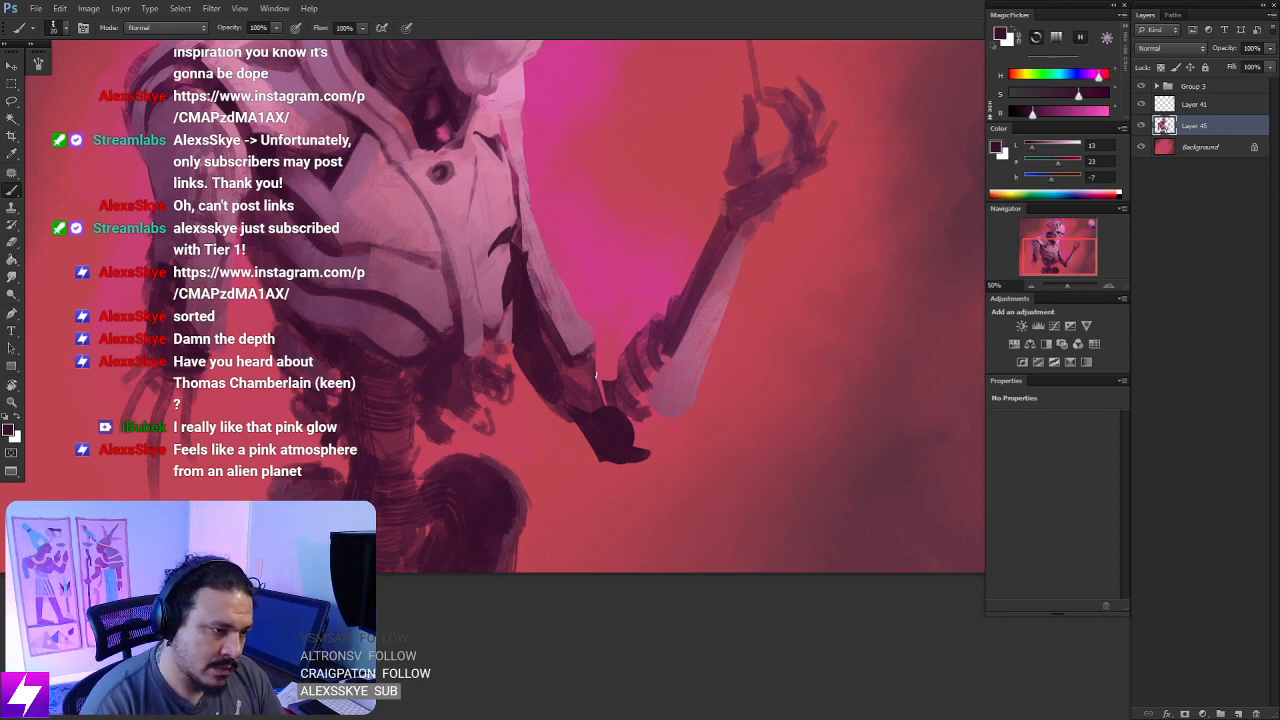
- Paint small dark plum strokes bridging the inner elbow gap between upper arm and forearm, and clean the elbow's edge with the eraser
left_click_drag(596, 376, 594, 368)
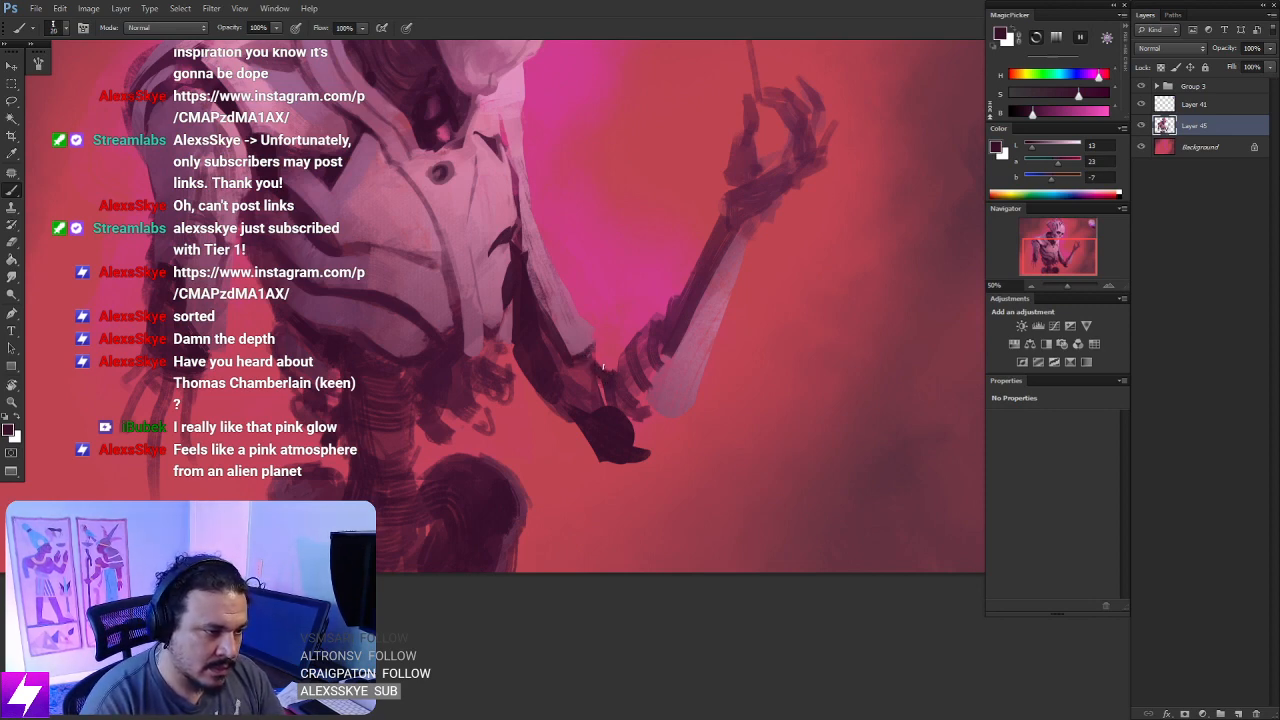
mouse_move(645, 439)
left_mouse_down()
mouse_move(630, 336)
mouse_move(656, 300)
left_mouse_up()
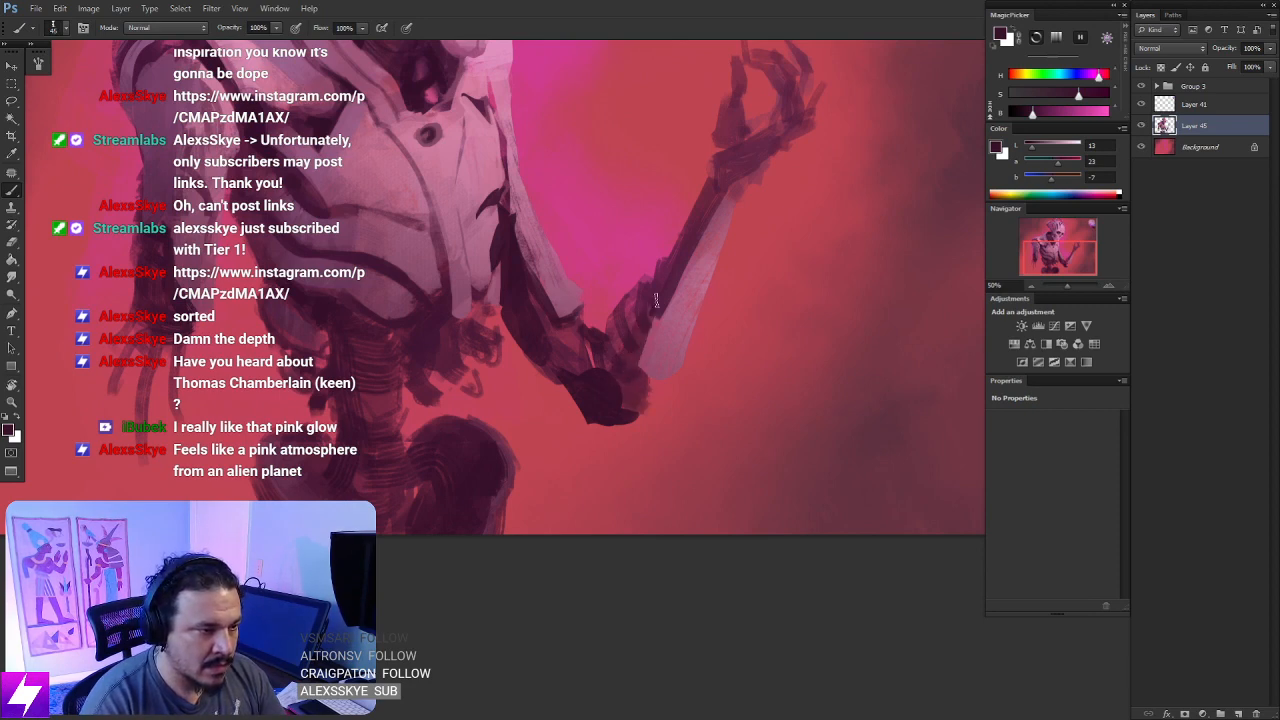
key("e")
scroll(731, 345, "down", 1)
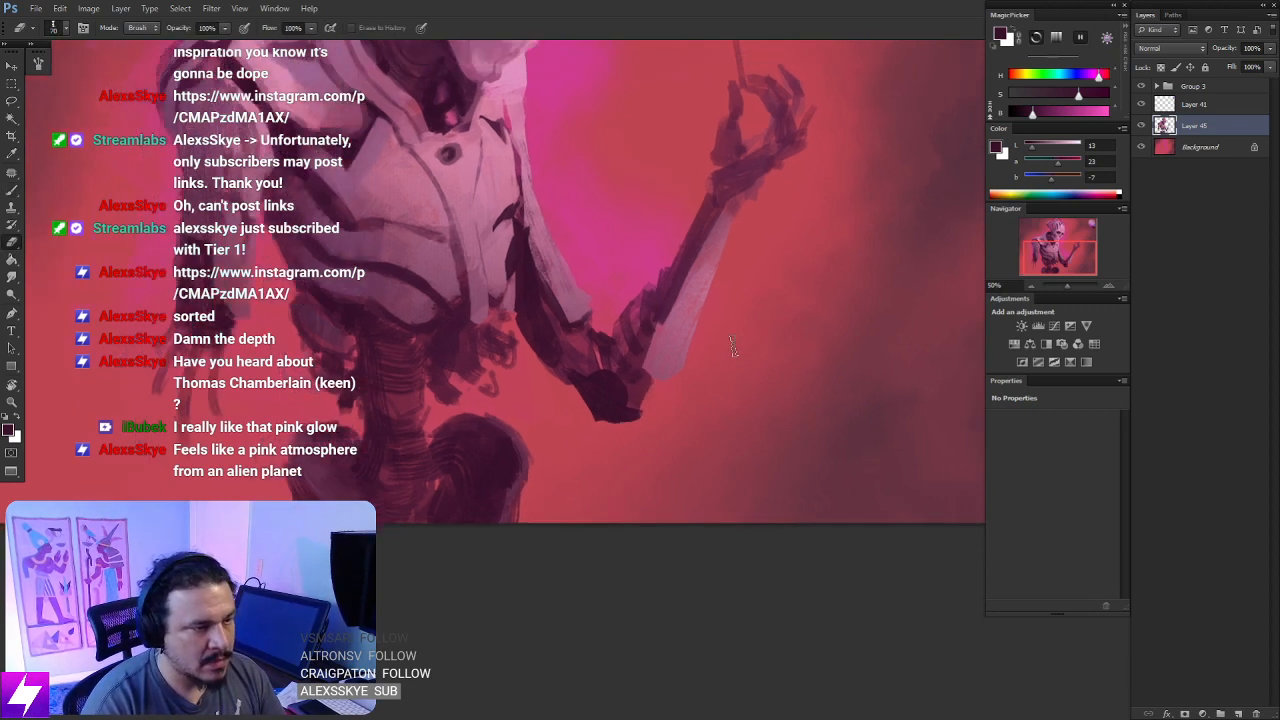
- Flip the canvas horizontally back after checking the figure in a rotated view
key("ctrl+minus")
key("ctrl+minus")
key("r")
left_click_drag(777, 372, 765, 165)
left_click_drag(845, 240, 760, 118)
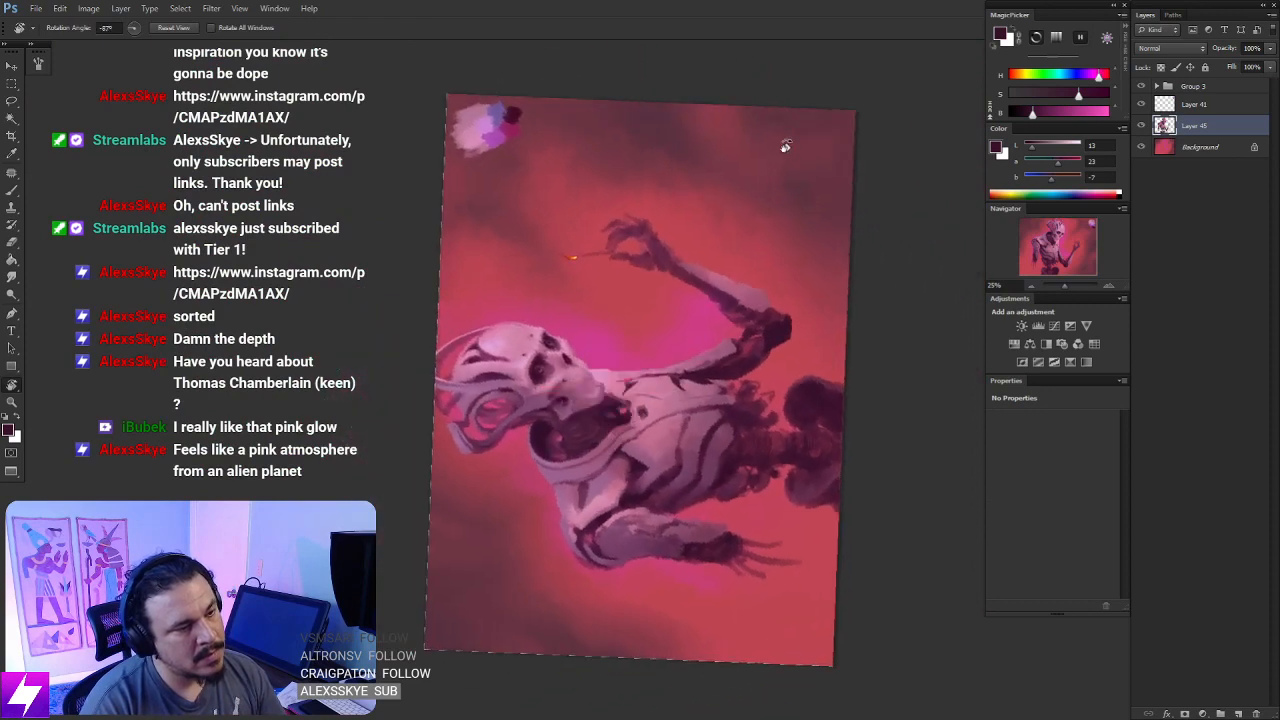
key("Escape")
key("ctrl+minus")
key("ctrl+shift+h")
key("ctrl+plus")
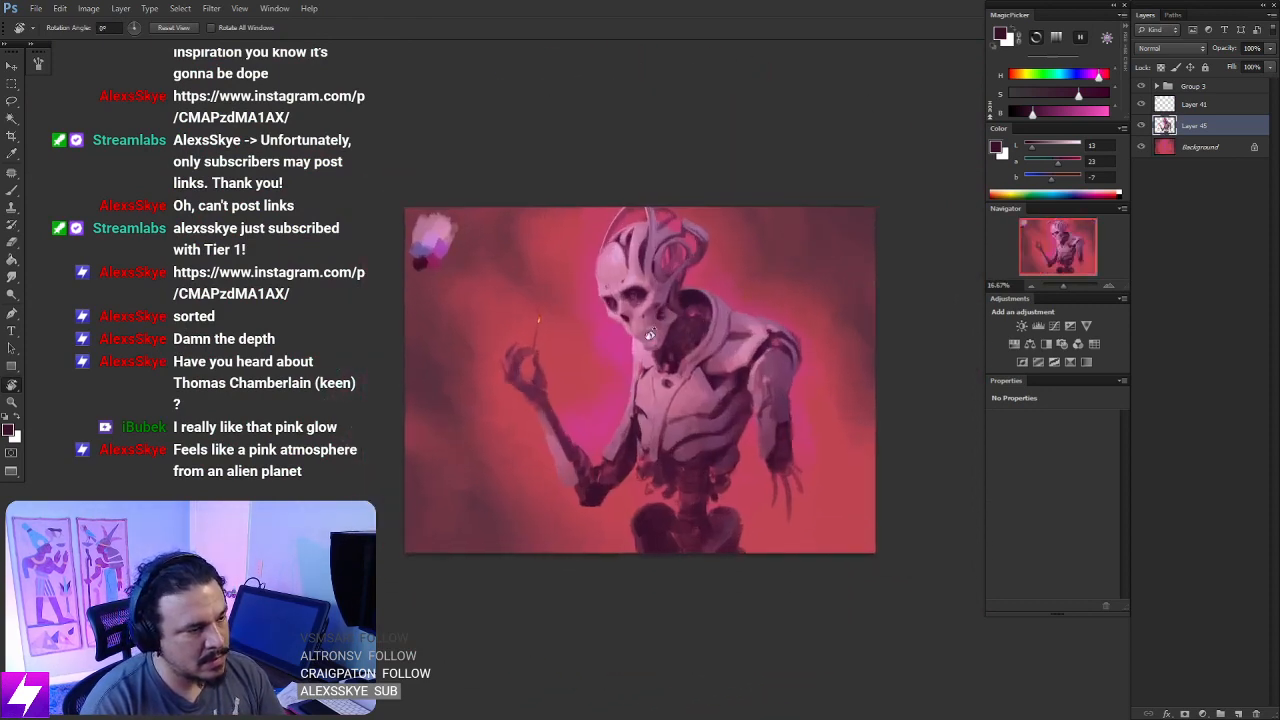
- Lasso the raised forearm's pale plate with a squared lower end, paint it light pink sampled from the chest's edge, and deselect
key("ctrl+plus")
key("ctrl+plus")
key("ctrl+plus")
key("b")
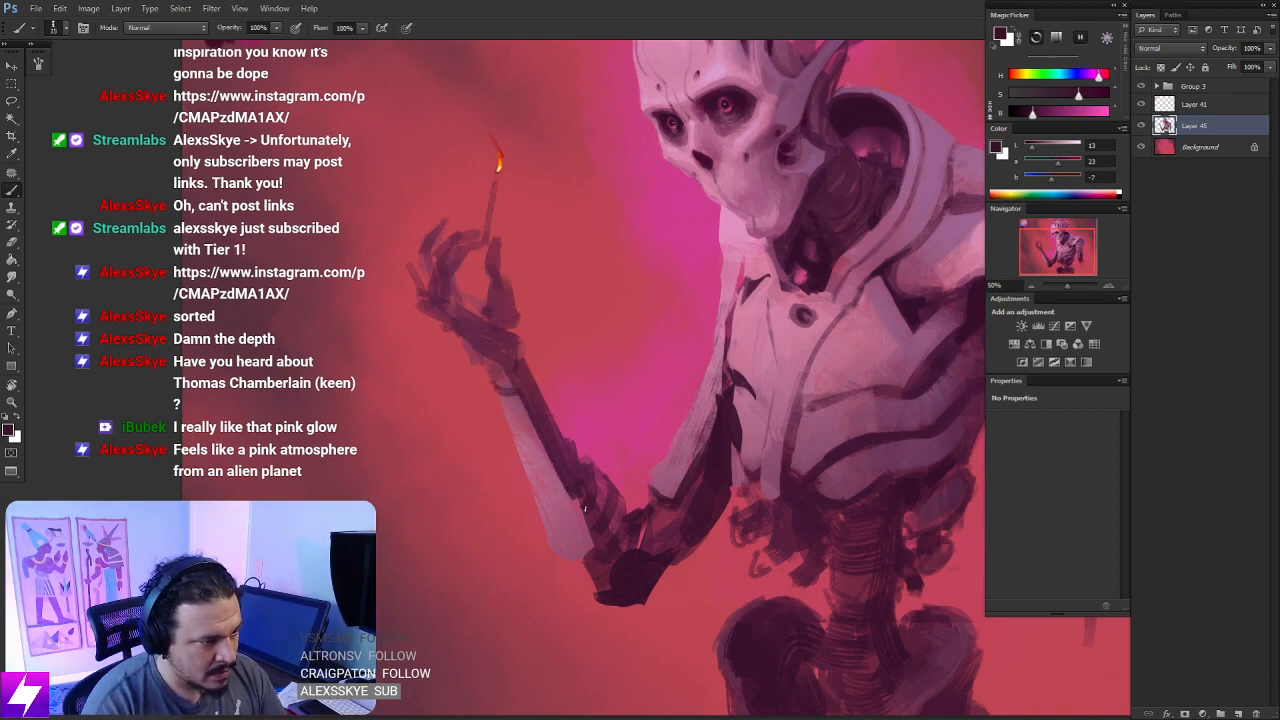
mouse_move(595, 548)
left_mouse_down()
mouse_move(568, 464)
mouse_move(534, 475)
mouse_move(582, 452)
left_mouse_up()
key("l")
key("b")
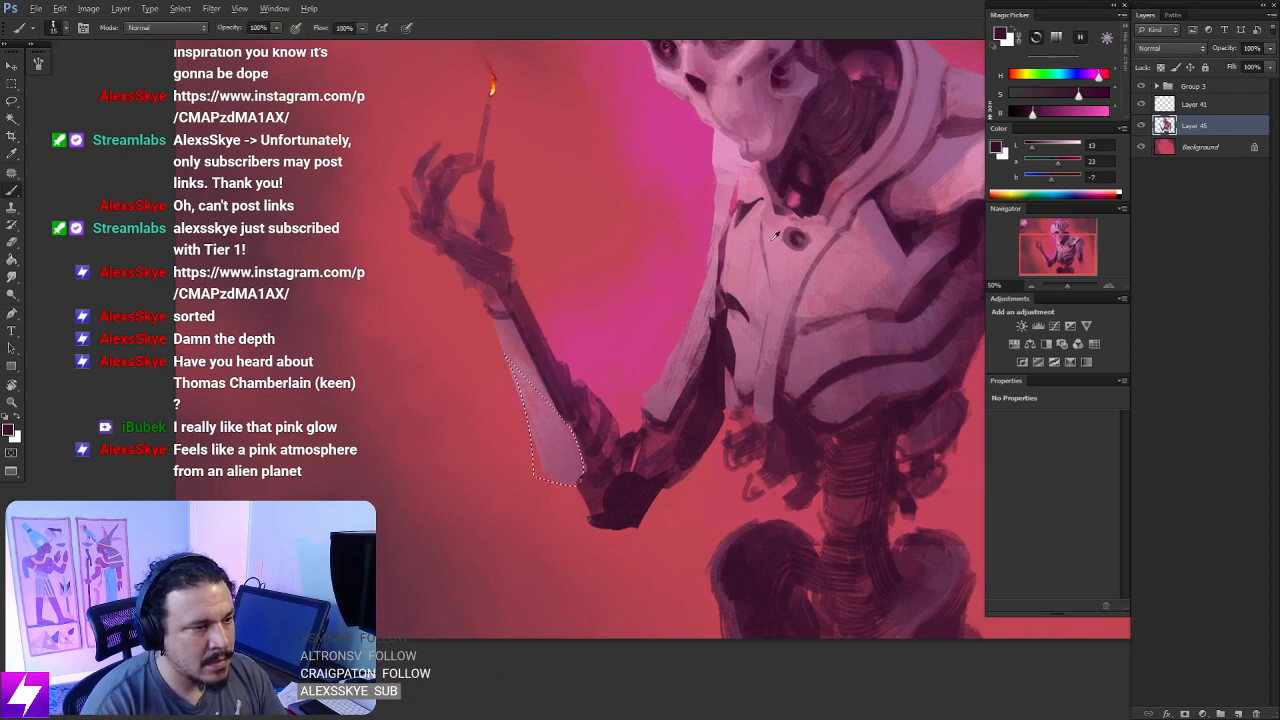
left_click(720, 229, "alt")
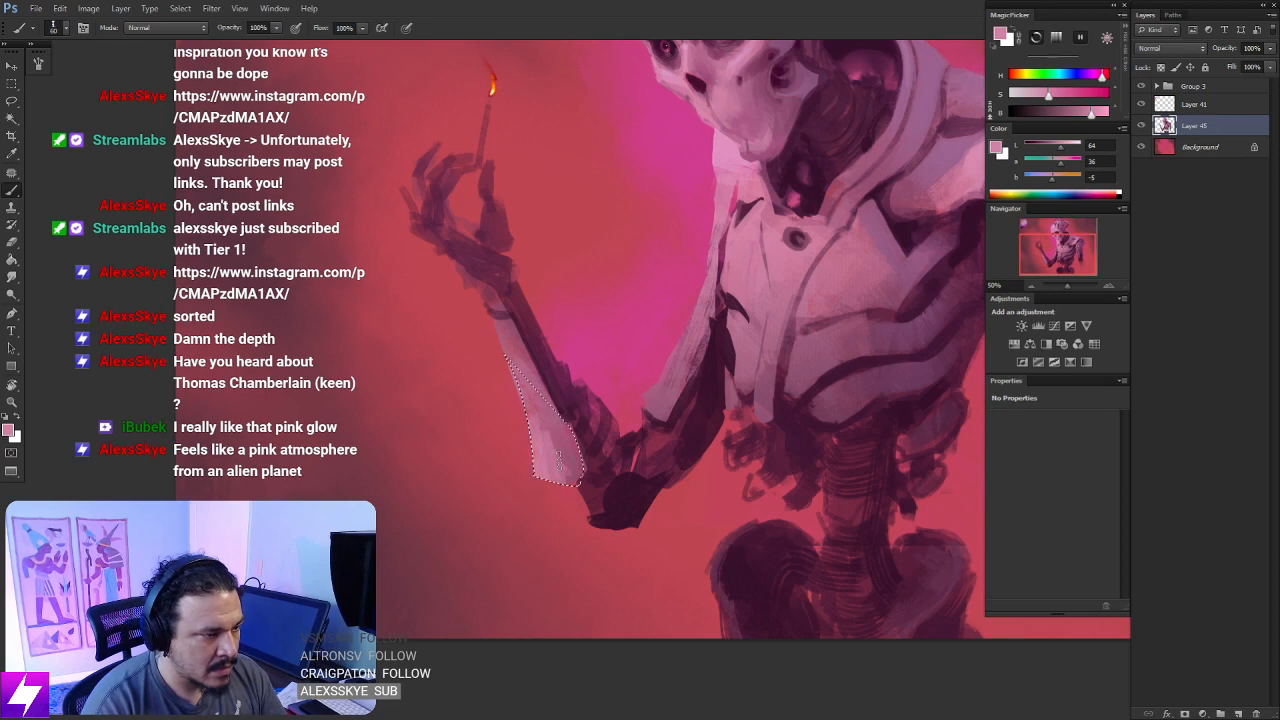
left_click(543, 462, "alt")
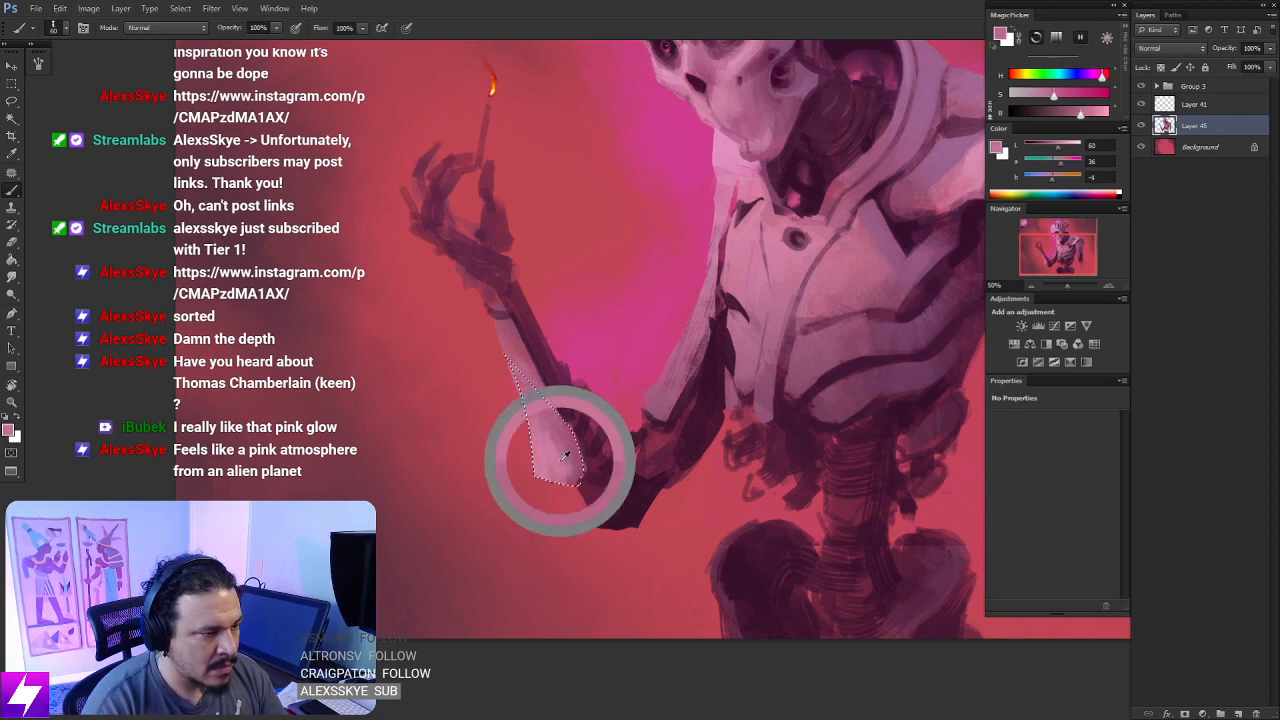
key("ctrl+d")
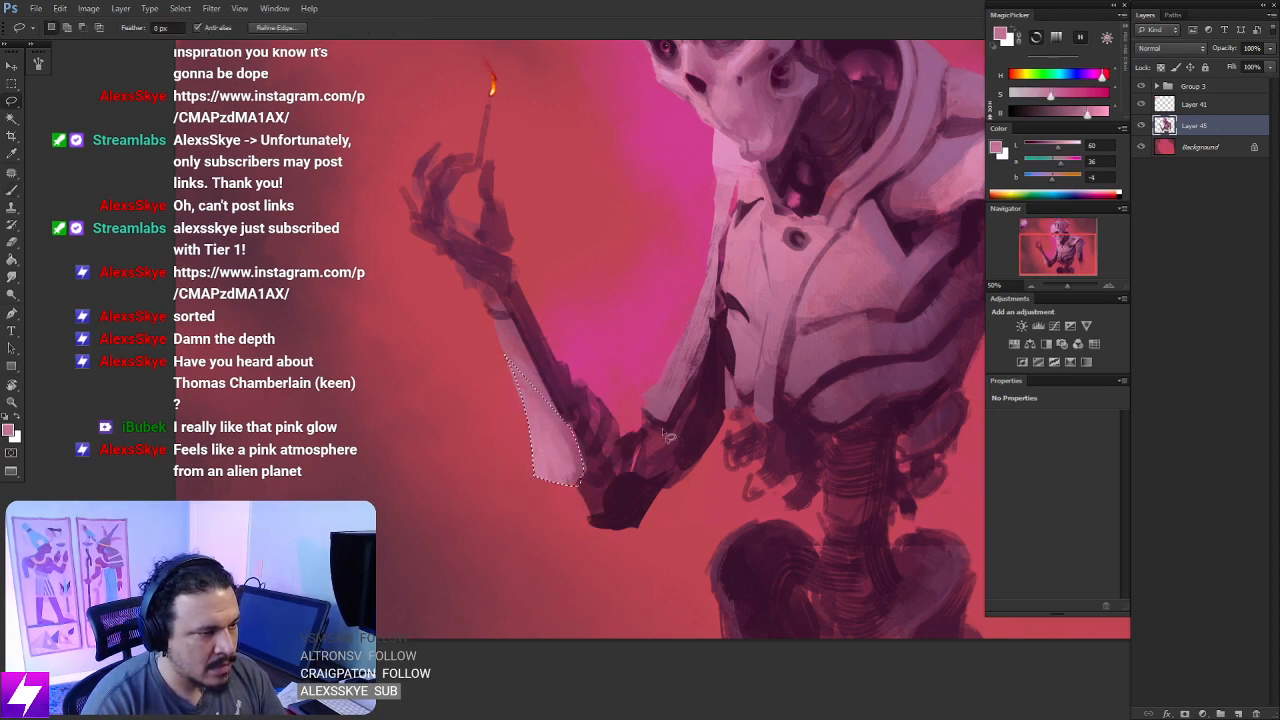
- Examine the whole figure and the reshaped raised arm from rotated and zoomed-out views
key("ctrl+minus")
key("ctrl+minus")
key("r")
left_click_drag(712, 468, 706, 382)
key("ctrl+plus")
left_click_drag(800, 458, 689, 338)
left_click_drag(717, 257, 689, 310)
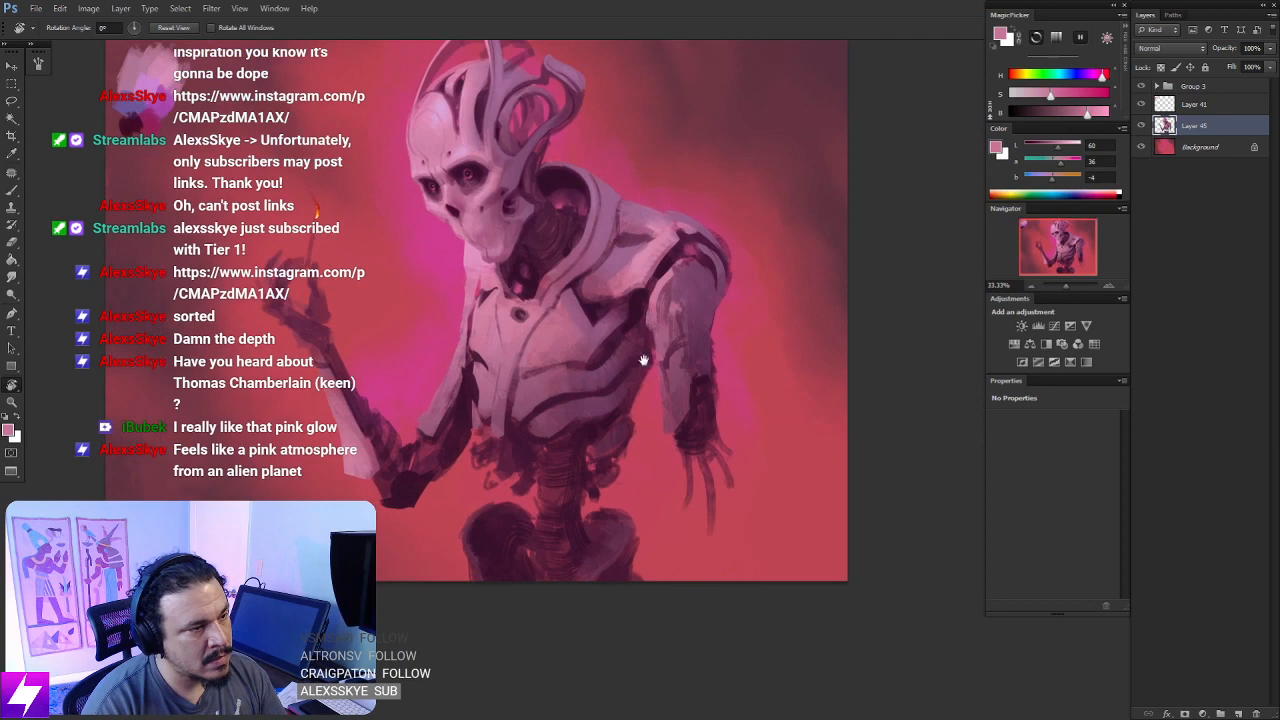
left_click_drag(509, 381, 676, 396)
key("ctrl+plus")
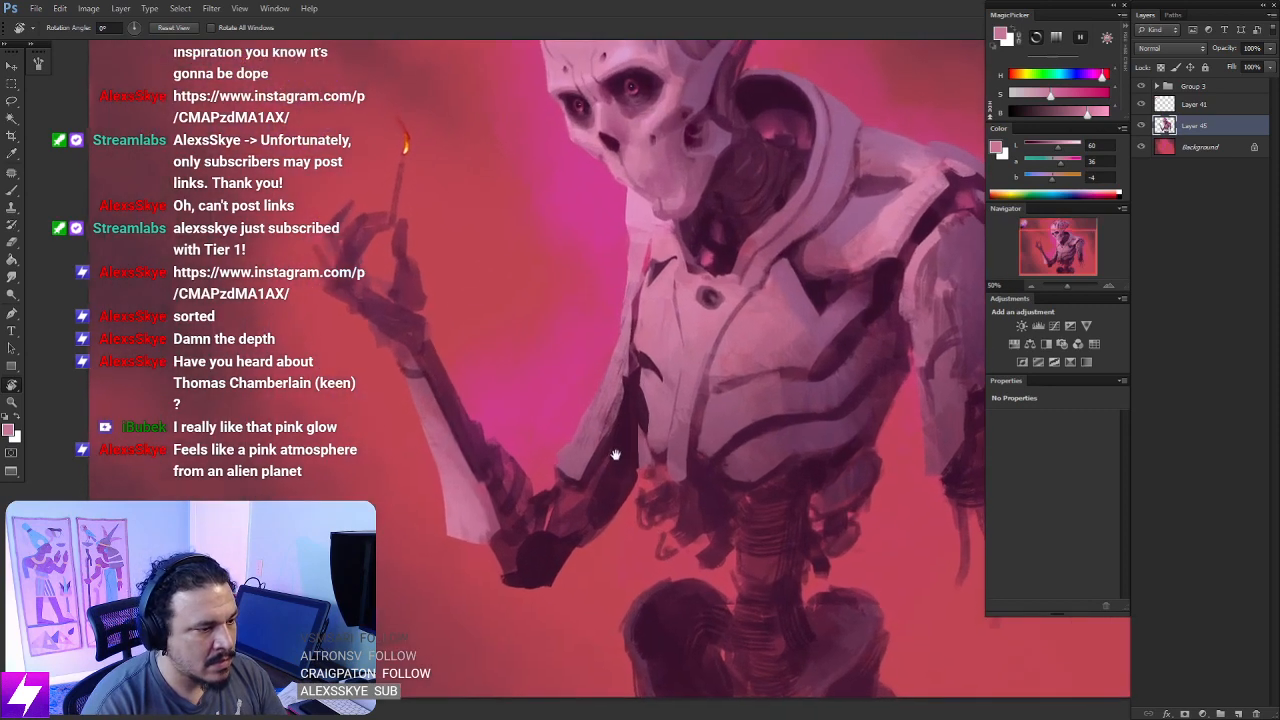
- Lasso the raised upper arm's pale plate and sample a light pink from the chest for painting it
key("l")
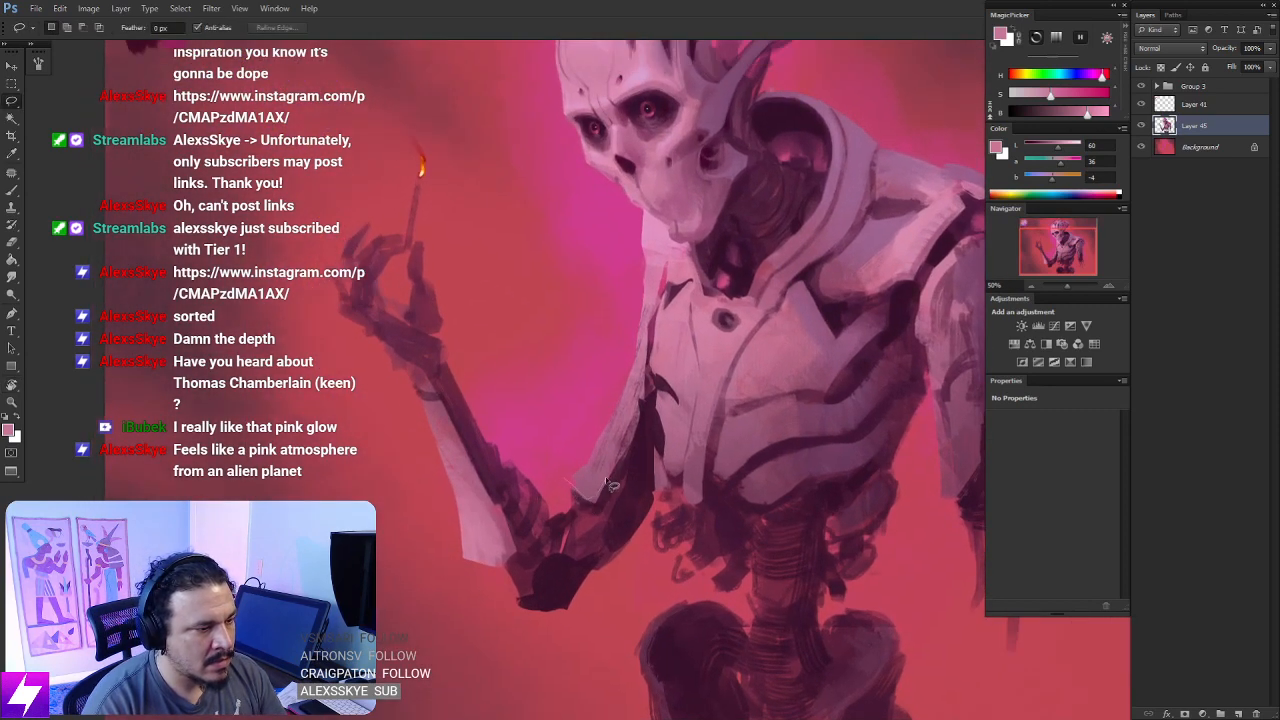
left_click_drag(642, 348, 566, 476)
key("b")
left_click(680, 302, "alt")
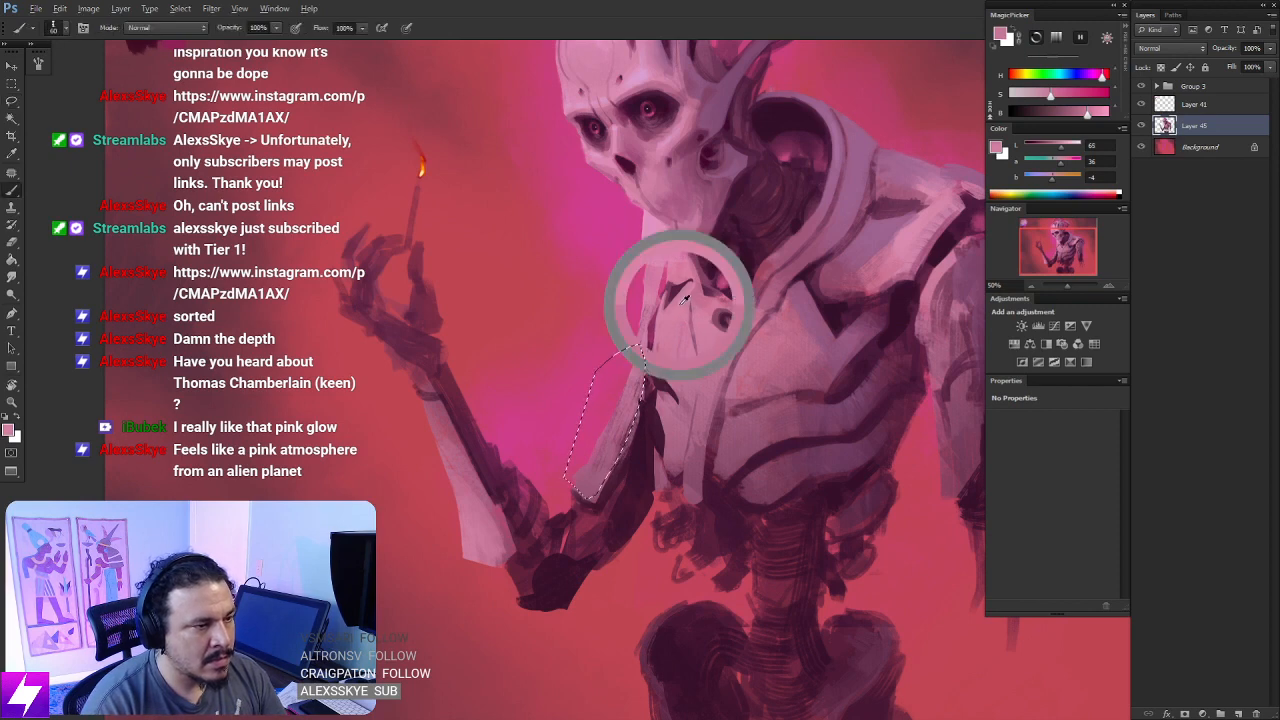
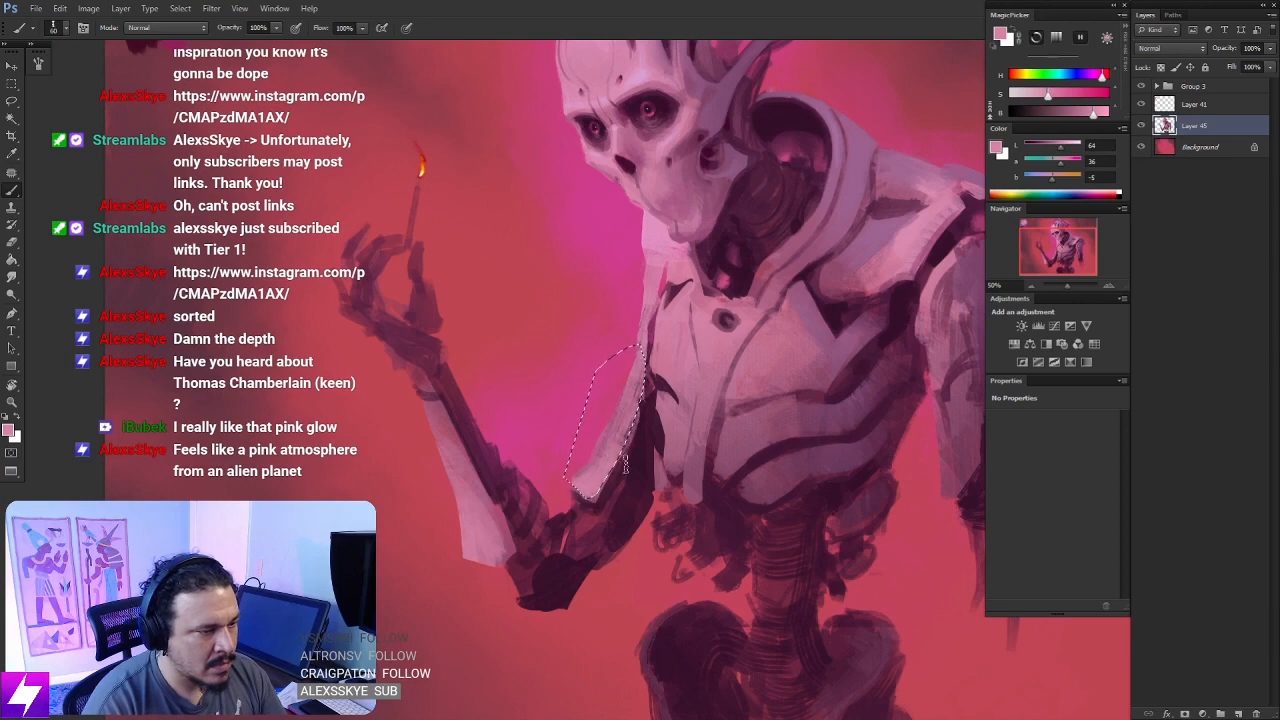
- Finish the light pink plate on the raised upper arm and deselect it
key("l")
left_click(652, 411)
key("b")
- Examine the whole figure with the repainted raised arm from zoomed-out views
key("ctrl+minus")
key("ctrl+minus")
key("r")
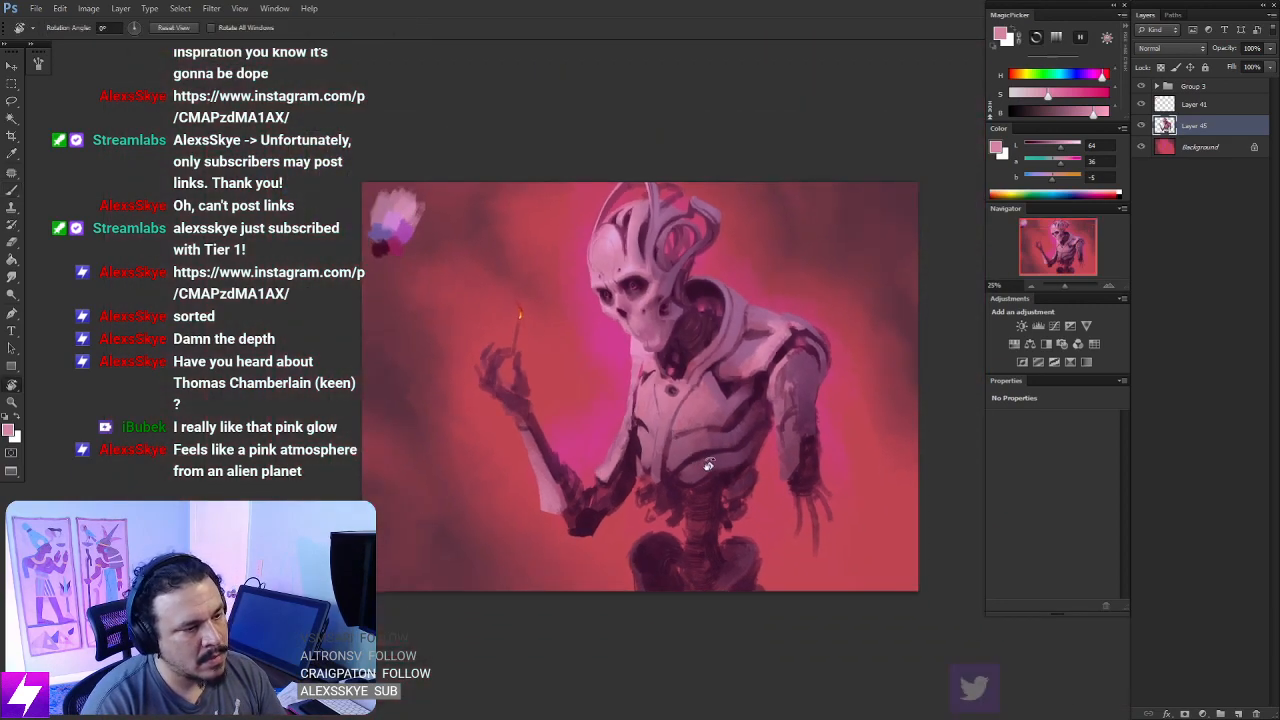
mouse_move(708, 466)
left_mouse_down()
mouse_move(740, 393)
mouse_move(712, 312)
left_mouse_up()
key("Escape")
key("ctrl+minus")
key("ctrl+minus")
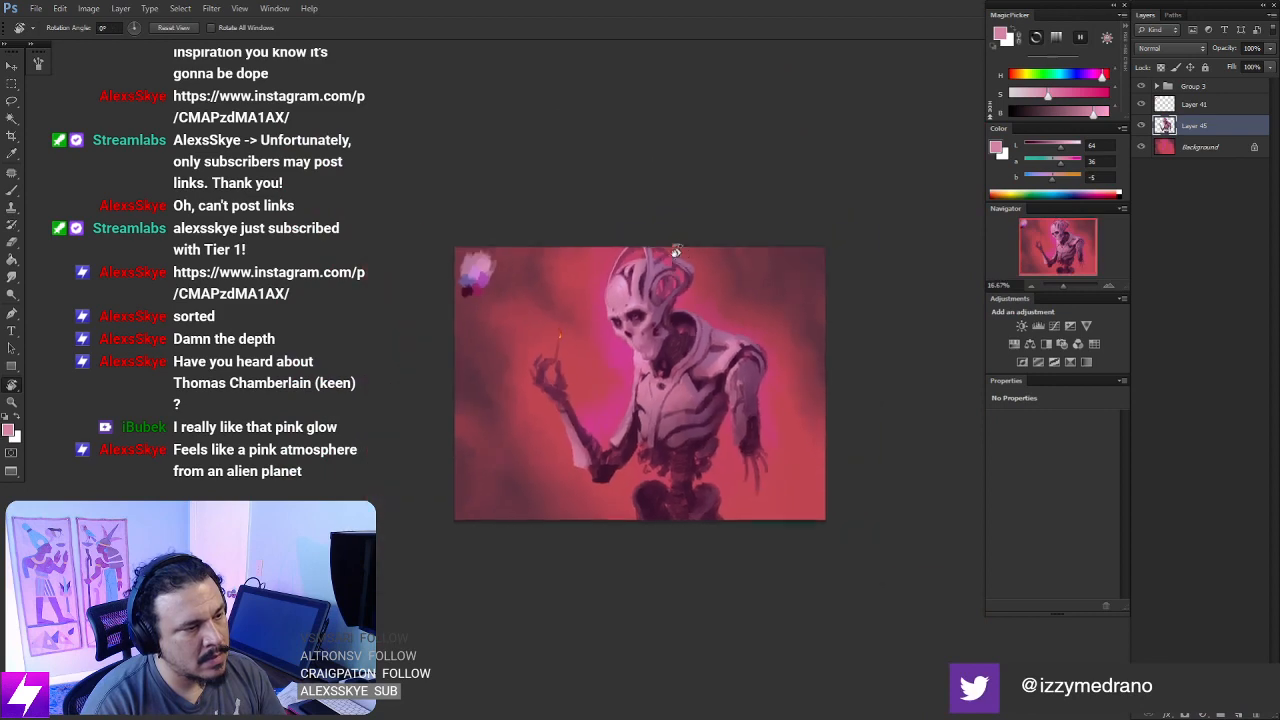
key("ctrl+plus")
key("ctrl+plus")
key("ctrl+plus")
key("ctrl+plus")
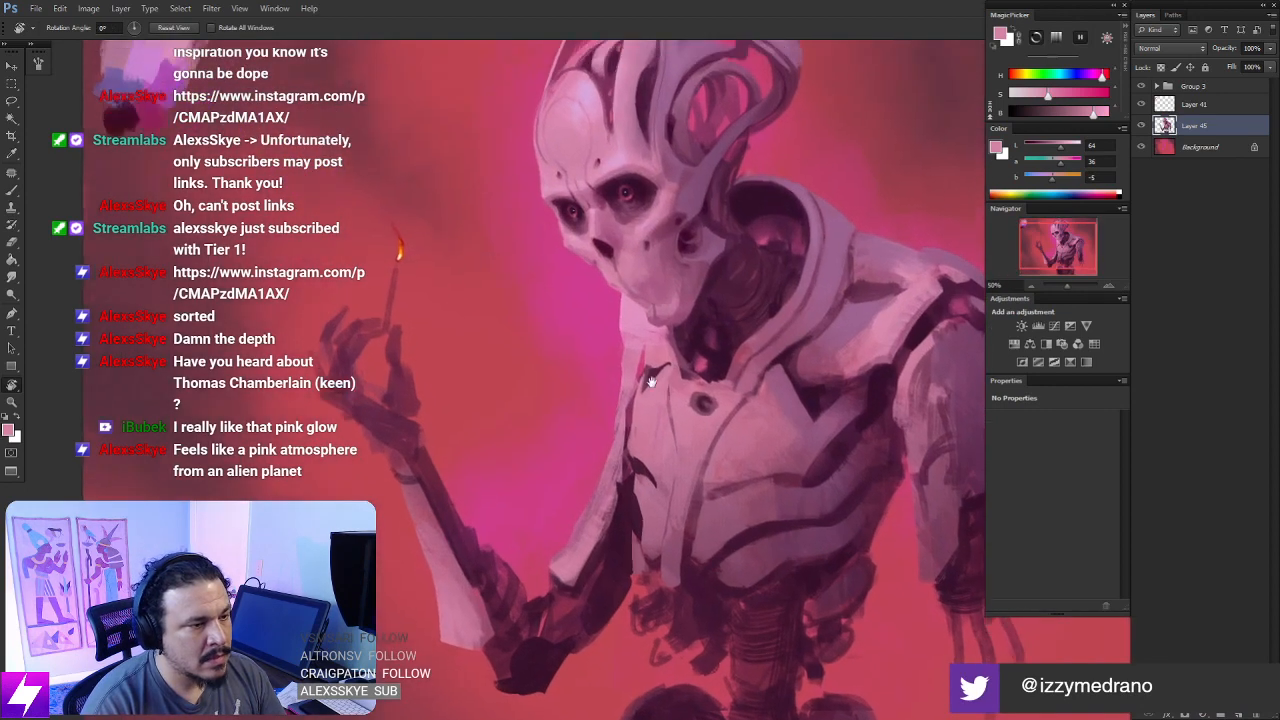
- Sample dark and mid purples from the chest and neck and paint fine shading on the far shoulder plate below the jaw
key("b")
left_click_drag(664, 380, 574, 371)
left_click(718, 398, "alt")
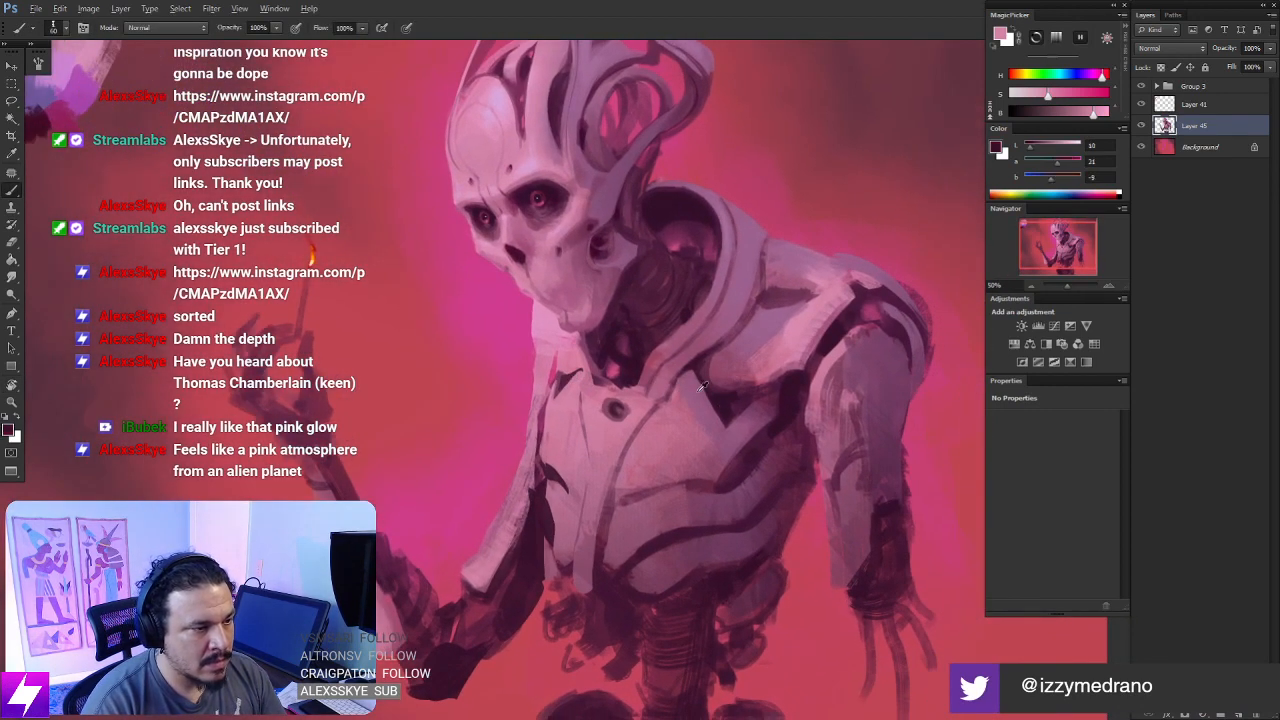
key("bracketleft")
key("bracketleft")
key("bracketleft")
key("bracketleft")
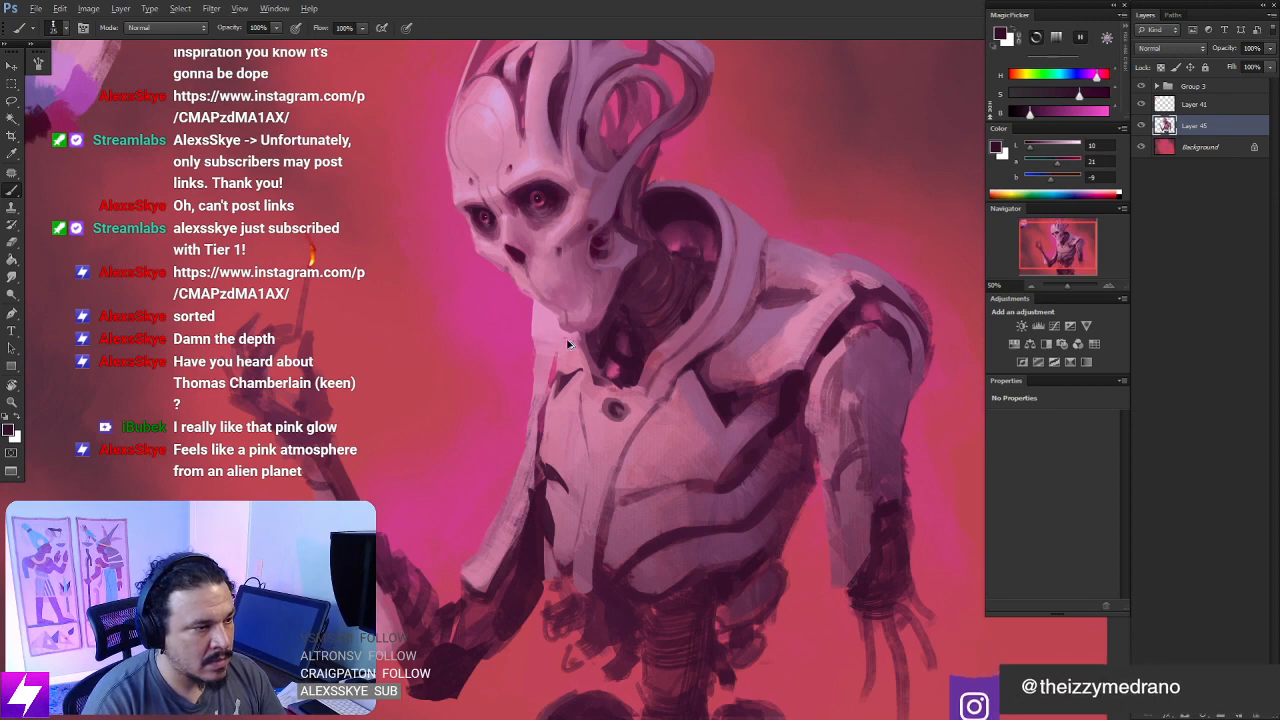
left_click(607, 343, "alt")
left_click_drag(607, 343, 517, 202, "alt")
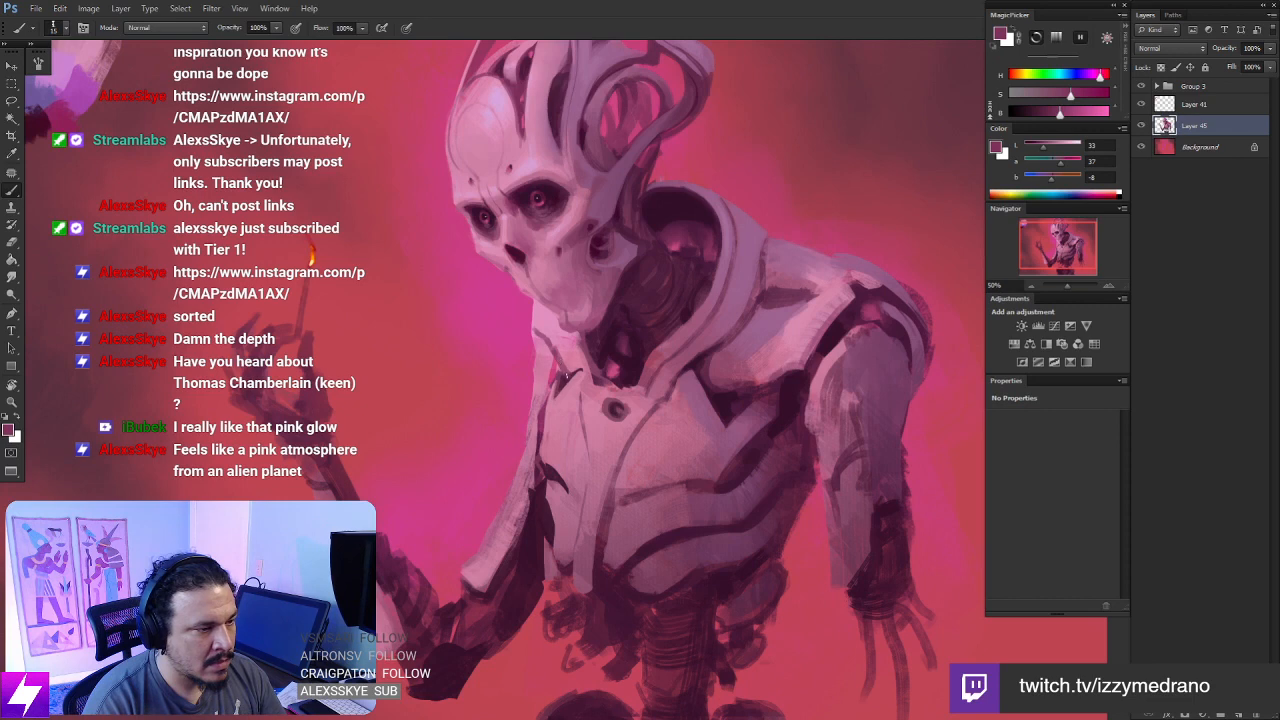
- Smudge the fresh shading on the far shoulder plate and where it meets the chest
key("r")
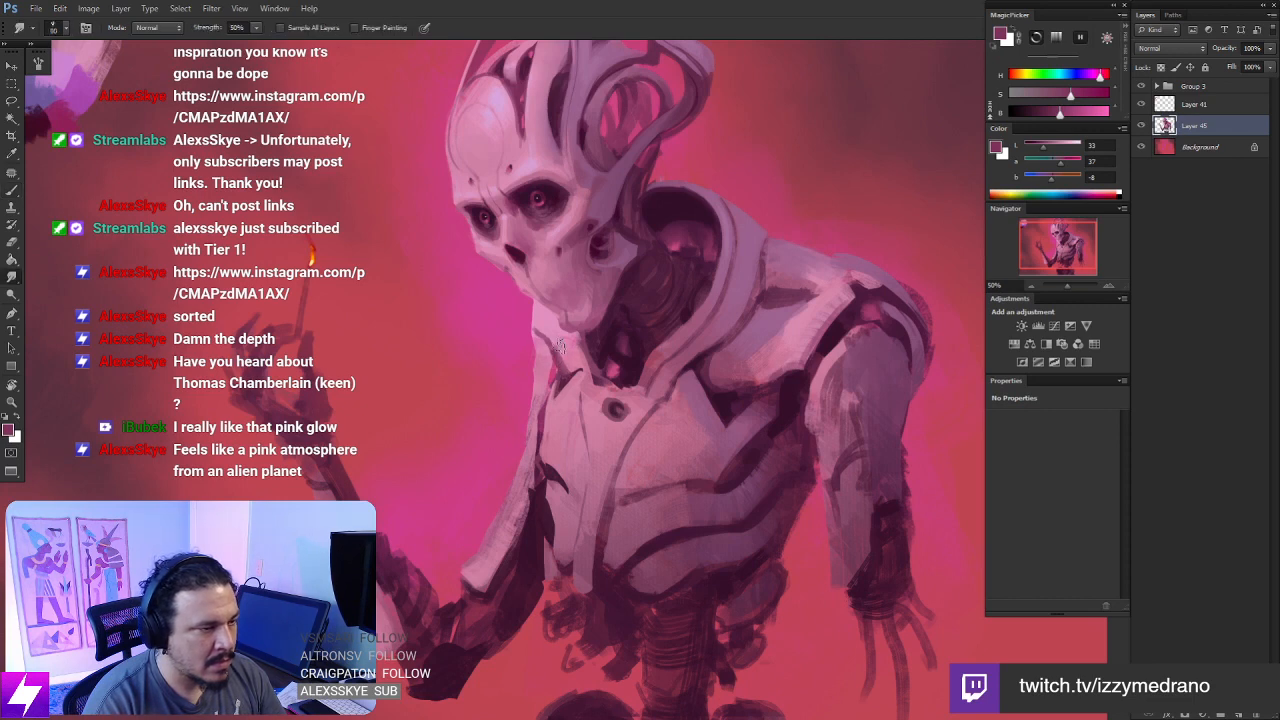
left_click_drag(565, 359, 556, 340)
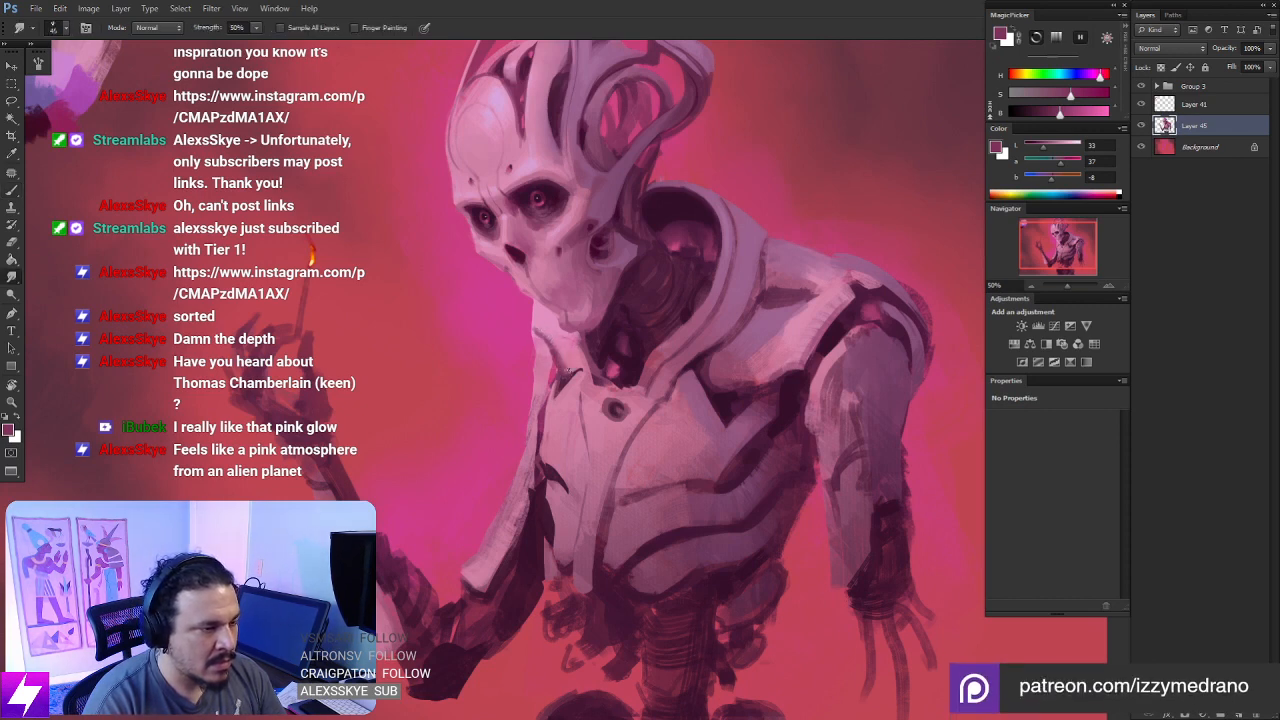
left_click_drag(544, 388, 566, 382)
key("b")
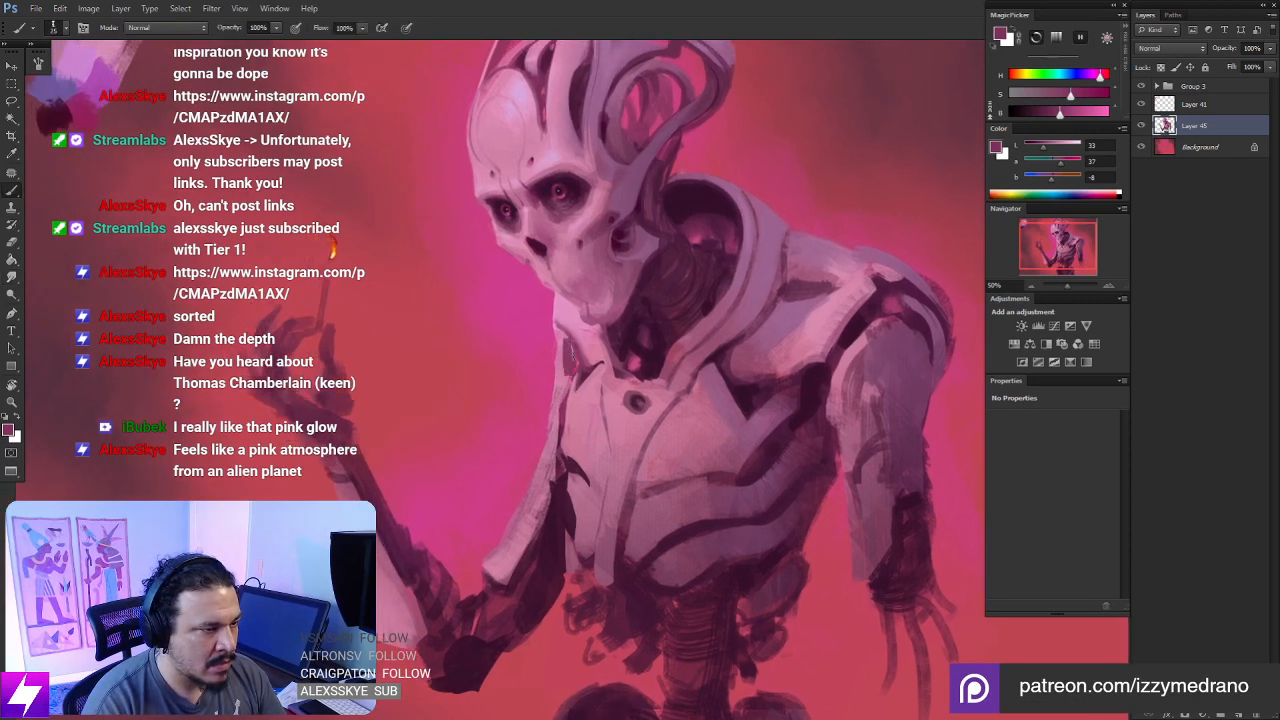
- Paint thin dark purple strokes, sampled from the neck, into the gap between the far shoulder and the chest
left_click(627, 334, "alt")
key("bracketleft")
key("bracketleft")
left_click_drag(571, 352, 572, 363)
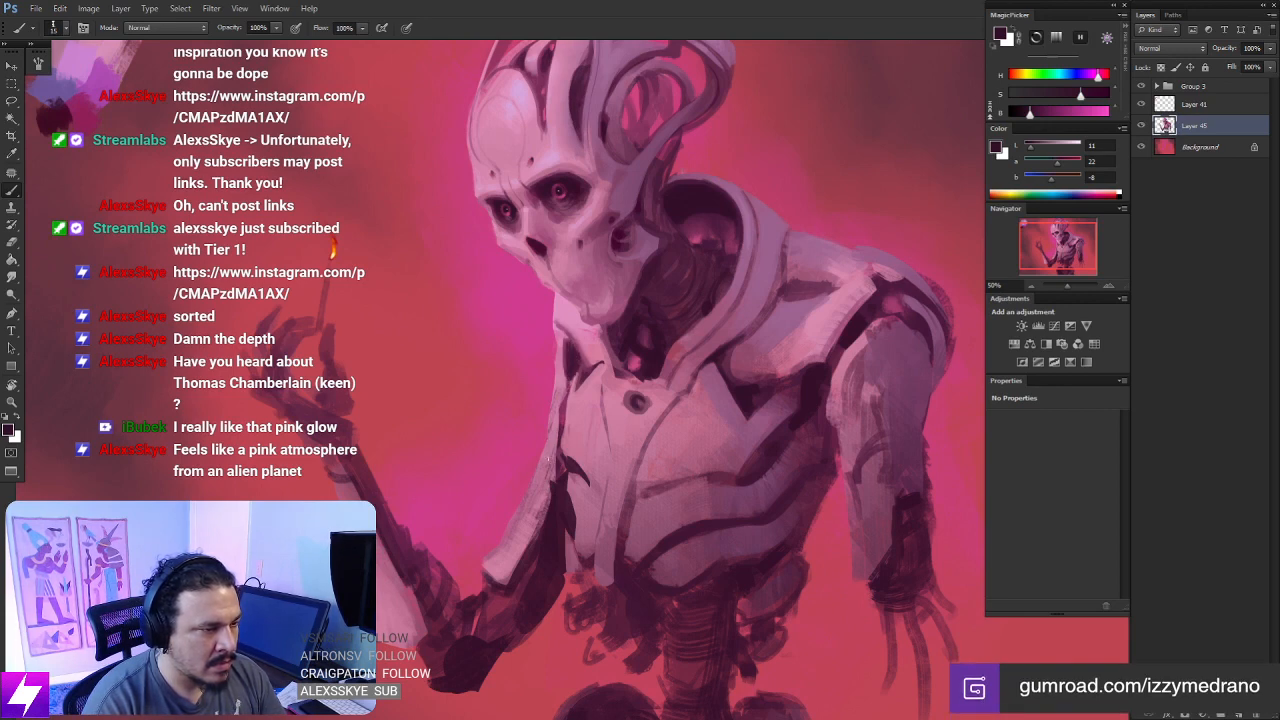
left_click_drag(584, 375, 576, 403)
mouse_move(571, 392)
left_mouse_down()
mouse_move(576, 405)
mouse_move(542, 360)
left_mouse_up()
- Clean up the far shoulder's edge with the Eraser and flip the canvas horizontally to check the figure
key("e")
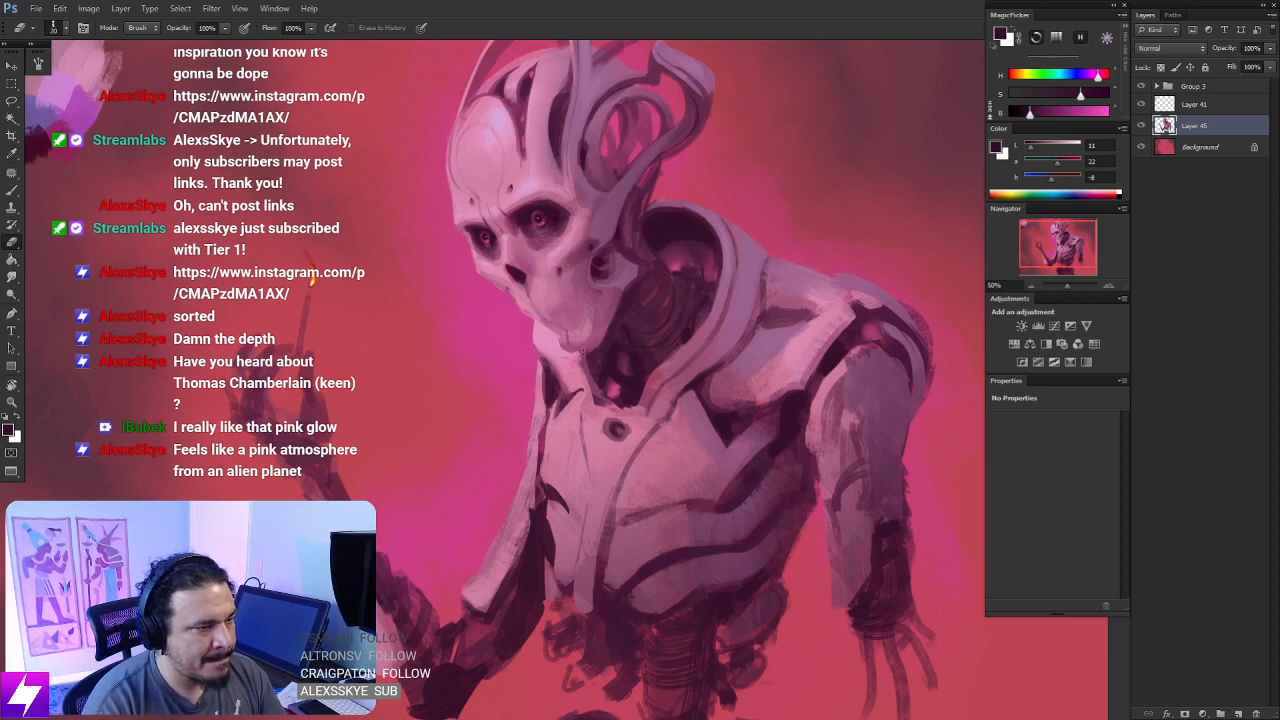
left_click_drag(583, 352, 690, 313)
key("ctrl+minus")
key("ctrl+minus")
left_click_drag(642, 444, 614, 446)
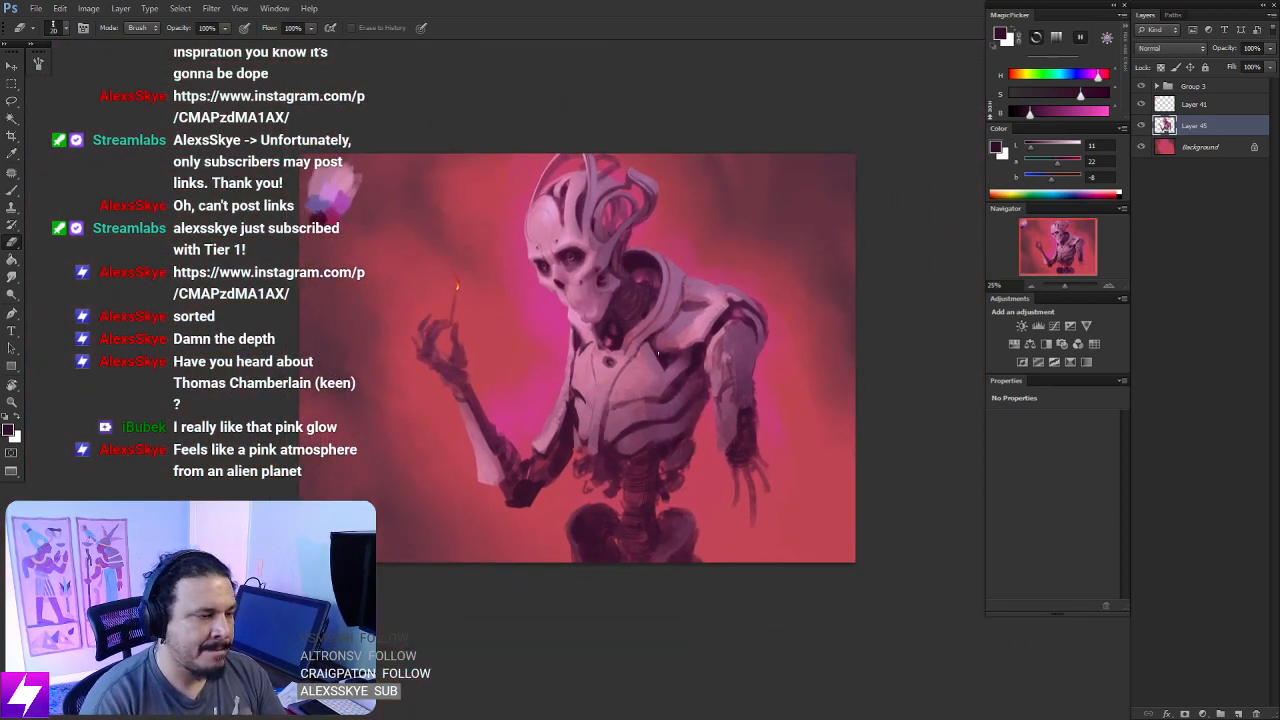
key("ctrl+shift+h")
- Lasso the large chest plate beside the round port, paint it light pink sampled from the shoulder, and deselect
key("ctrl+plus")
left_click_drag(612, 427, 688, 473)
key("ctrl+plus")
key("ctrl+plus")
key("ctrl+plus")
key("l")
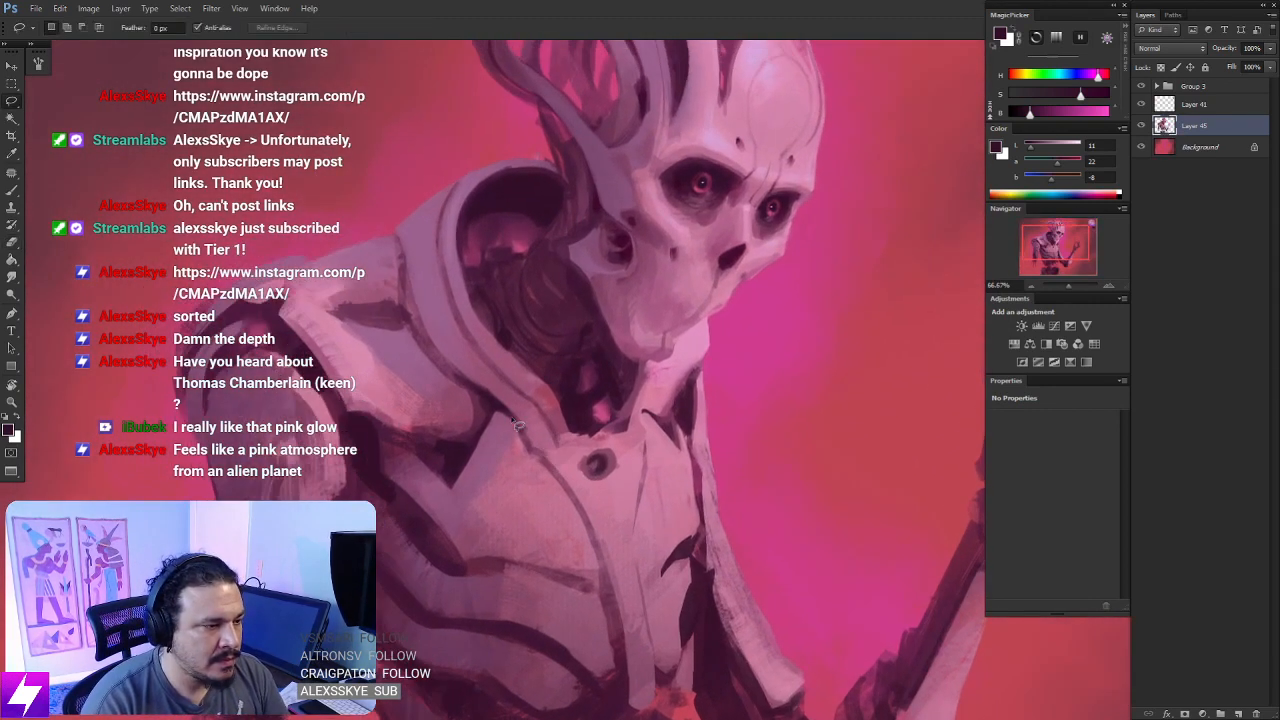
mouse_move(515, 424)
left_mouse_down()
mouse_move(590, 479)
mouse_move(619, 555)
mouse_move(605, 588)
mouse_move(482, 473)
mouse_move(611, 518)
mouse_move(601, 551)
mouse_move(529, 439)
mouse_move(519, 458)
mouse_move(576, 516)
mouse_move(529, 521)
mouse_move(608, 571)
mouse_move(585, 504)
left_mouse_up()
key("b")
left_click(350, 340, "alt")
key("bracketright")
key("bracketright")
key("bracketright")
key("bracketright")
key("bracketright")
key("bracketright")
key("bracketright")
key("bracketright")
key("bracketright")
key("bracketright")
key("bracketright")
key("l")
left_click(657, 460)
key("ctrl+minus")
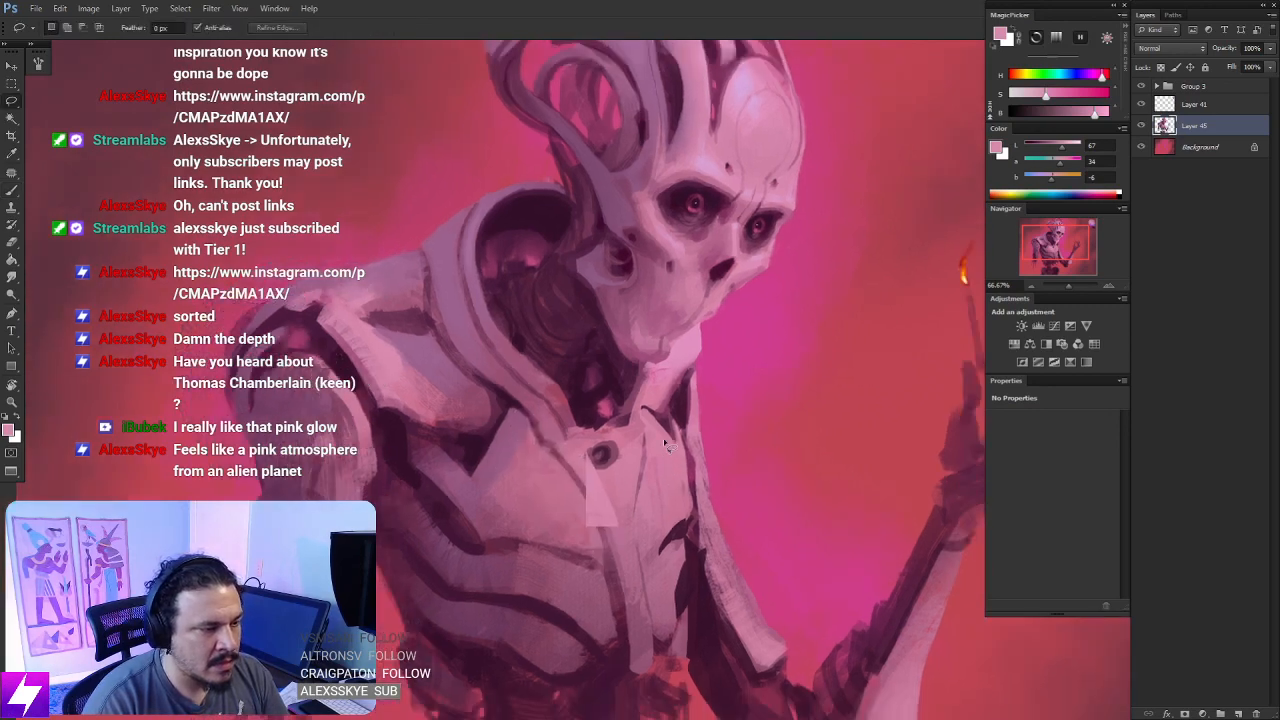
key("ctrl+minus")
left_click_drag(677, 460, 666, 435)
key("b")
key("ctrl+plus")
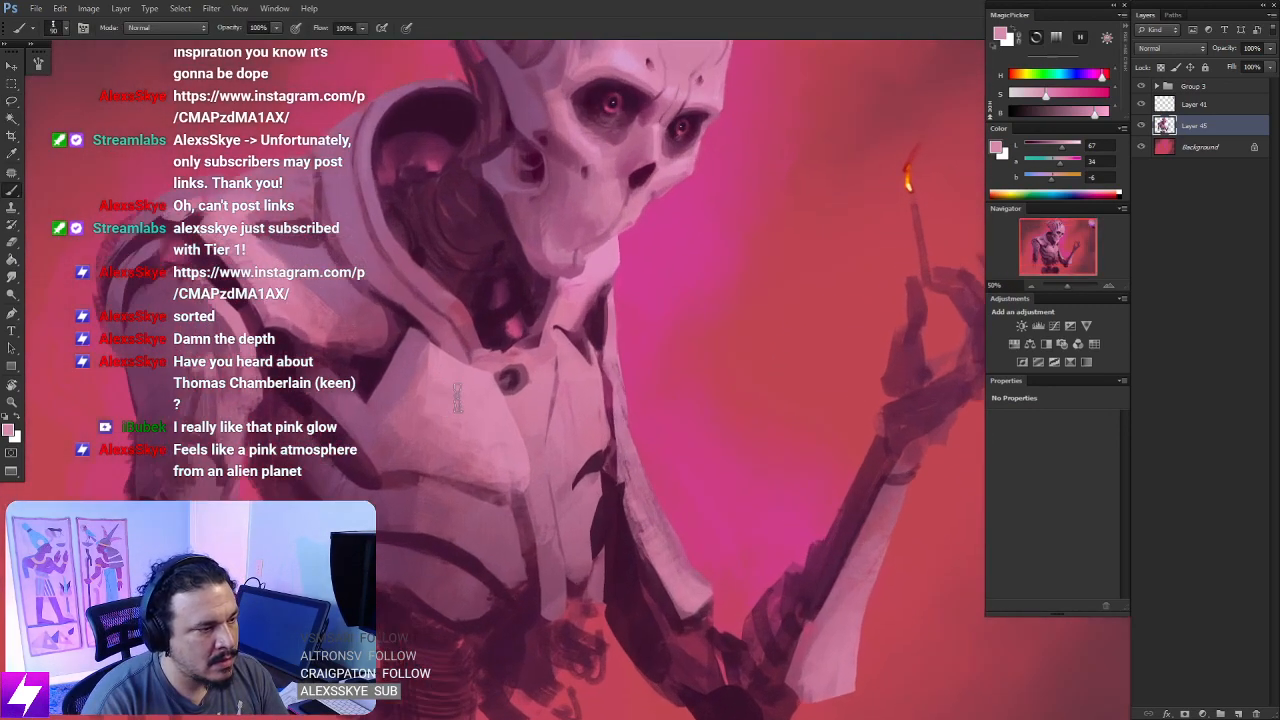
key("e")
left_click_drag(431, 377, 428, 414)
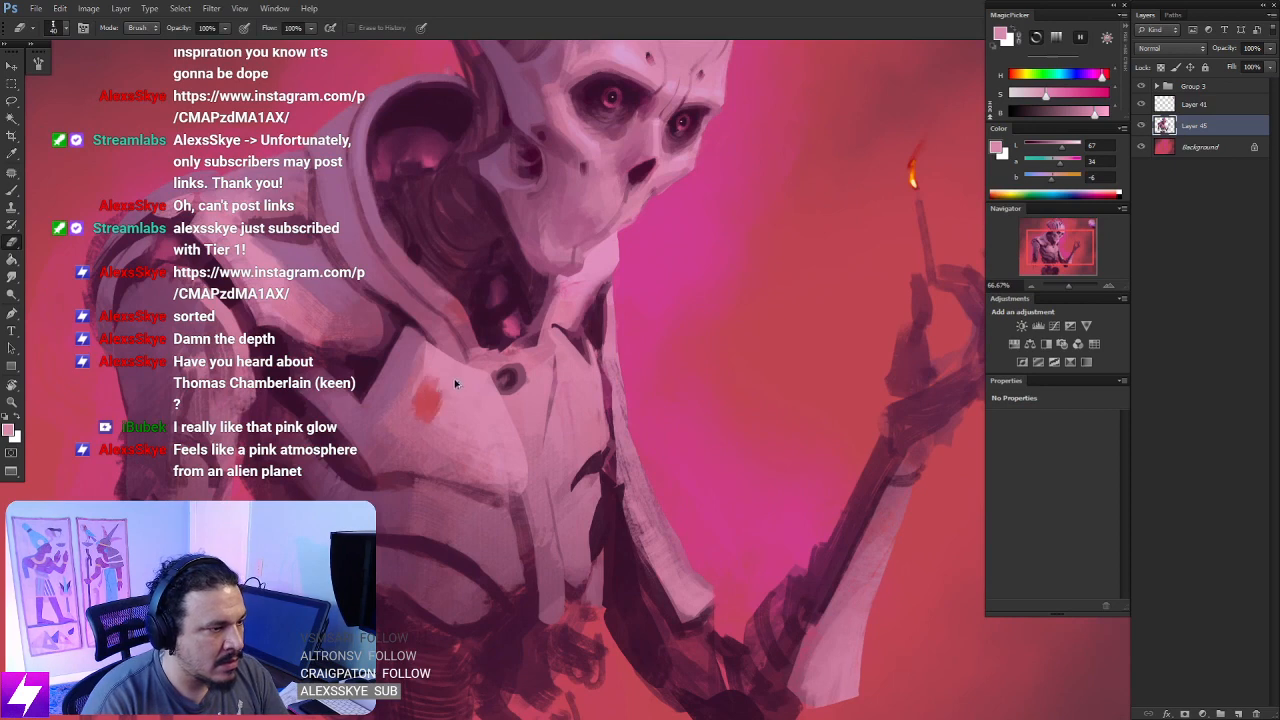
key("ctrl+z")
- Smudge the brightened large chest plate and lasso the narrow plate on the other side of the round port
key("r")
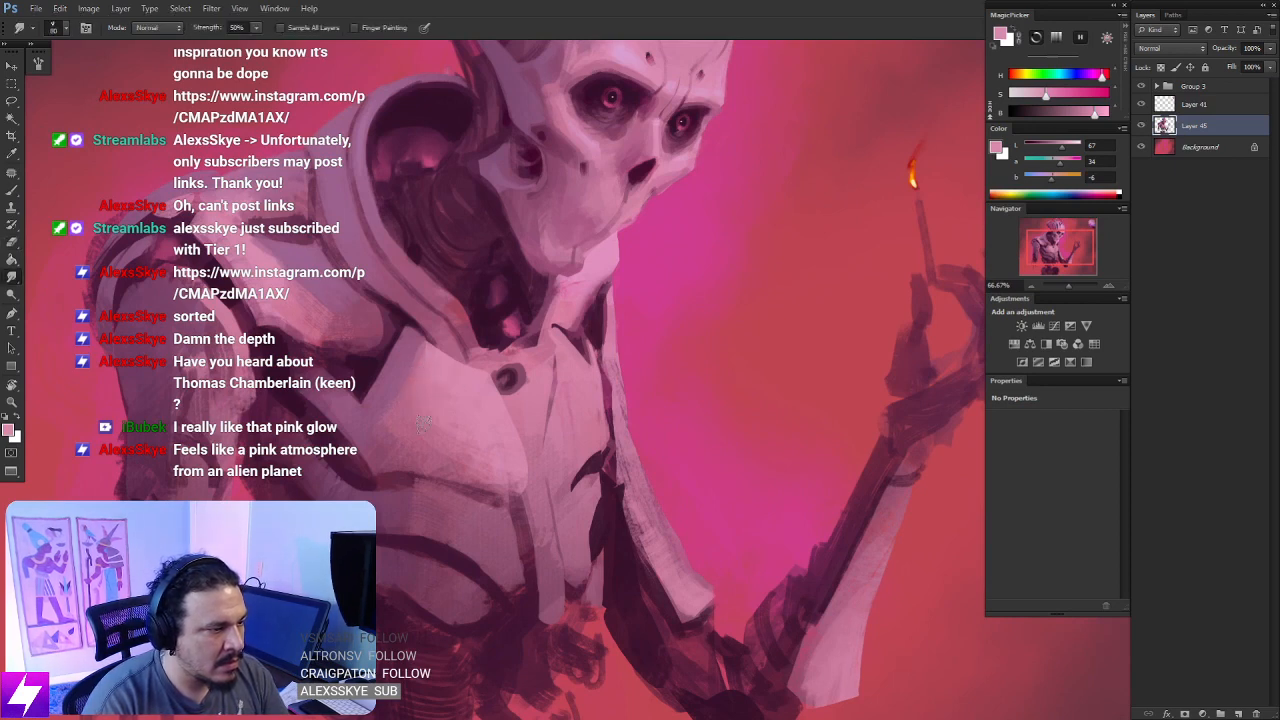
mouse_move(588, 446)
left_mouse_down()
mouse_move(531, 488)
mouse_move(580, 392)
mouse_move(516, 392)
mouse_move(546, 350)
mouse_move(555, 396)
left_mouse_up()
key("l")
key("b")
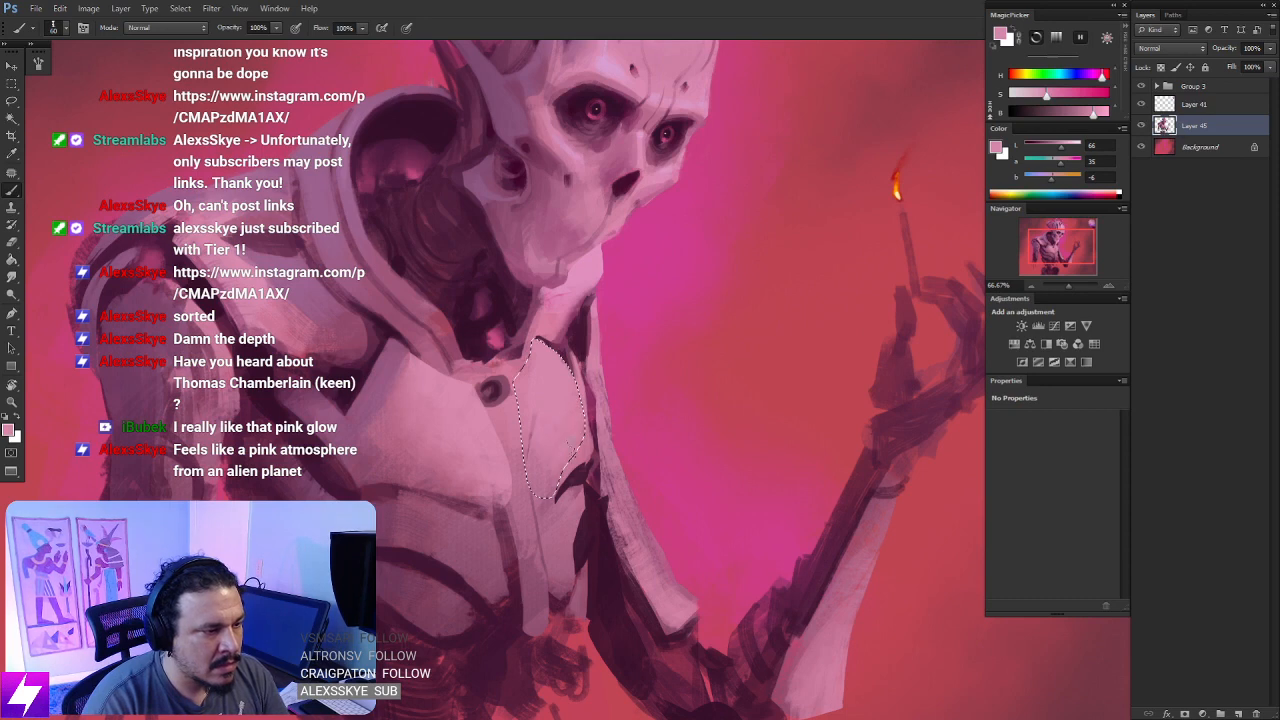
- Paint a dark purple and muted red seam along the inner edge of the lassoed narrow chest plate and deselect
left_click(574, 471, "alt")
left_click_drag(516, 384, 522, 468)
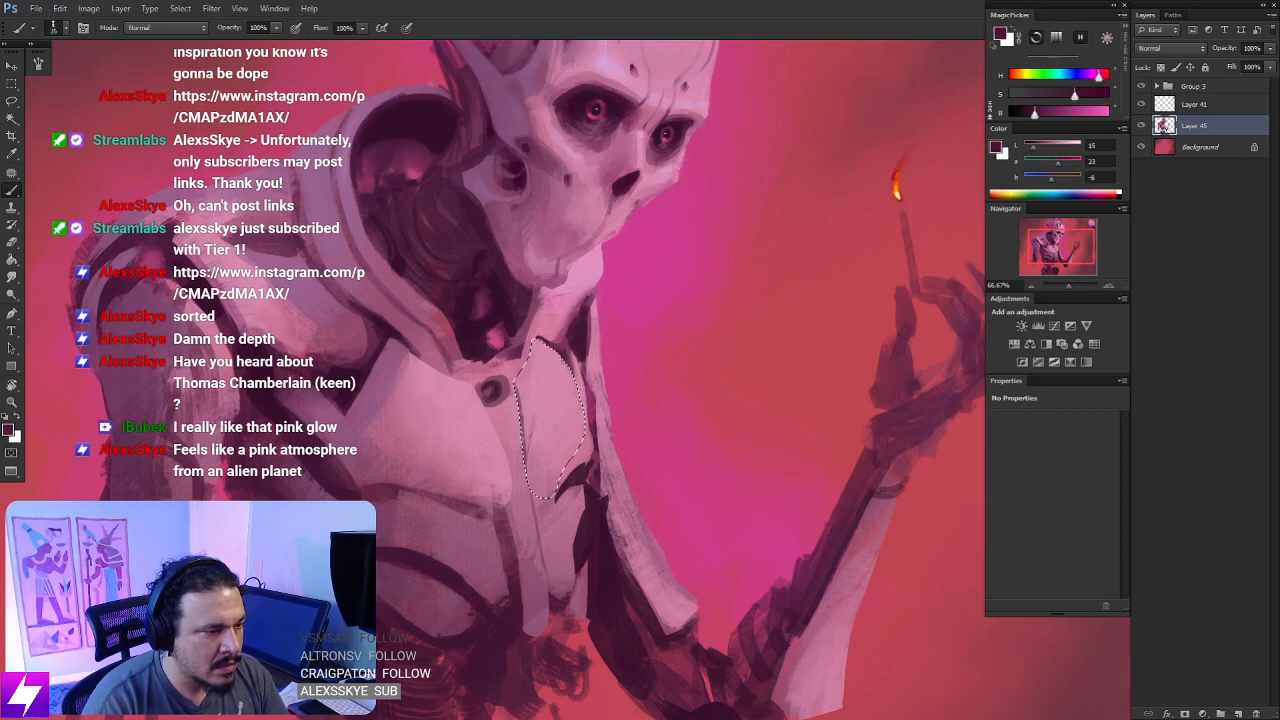
left_click_drag(521, 410, 535, 494)
left_click_drag(524, 448, 537, 498)
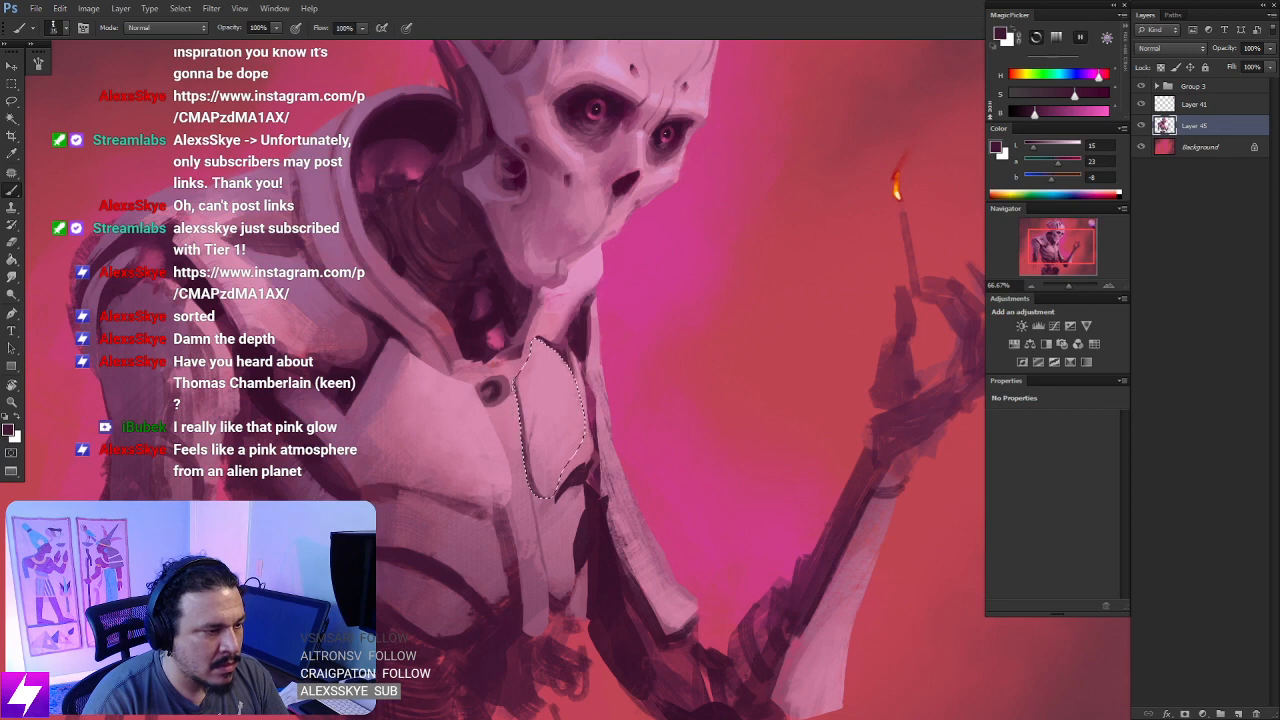
left_click(503, 323, "alt")
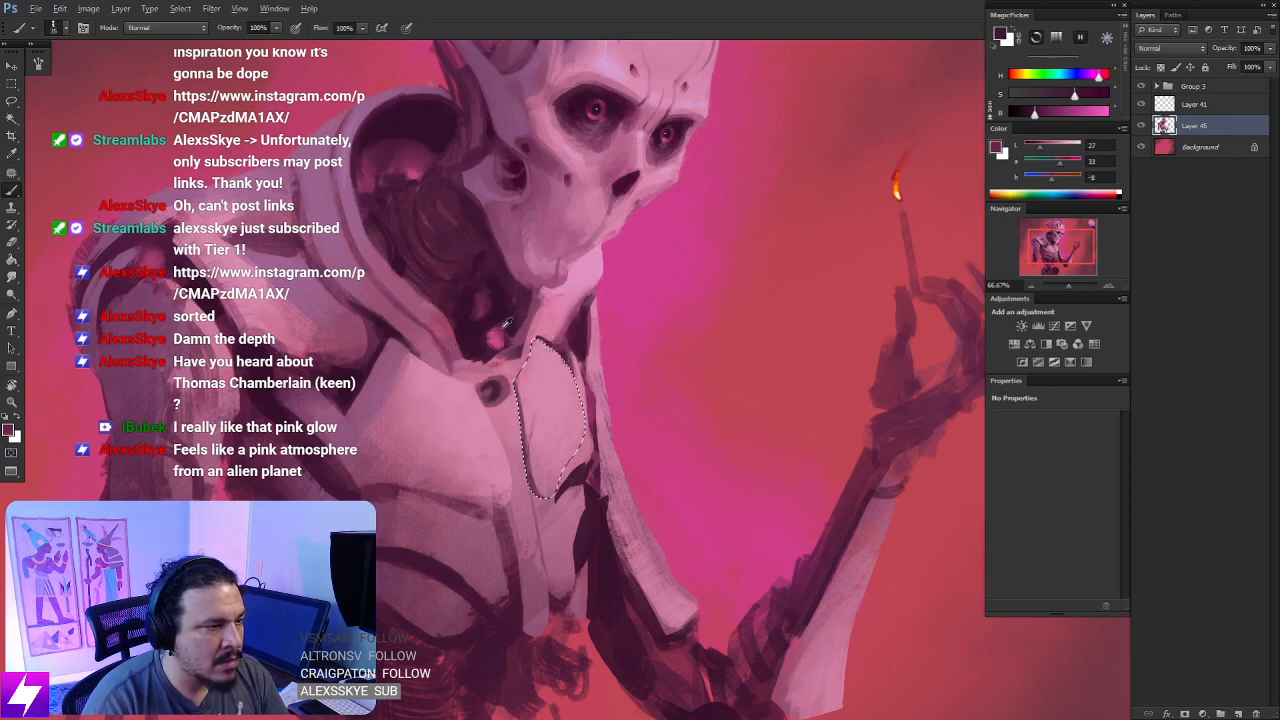
left_click(452, 325, "alt")
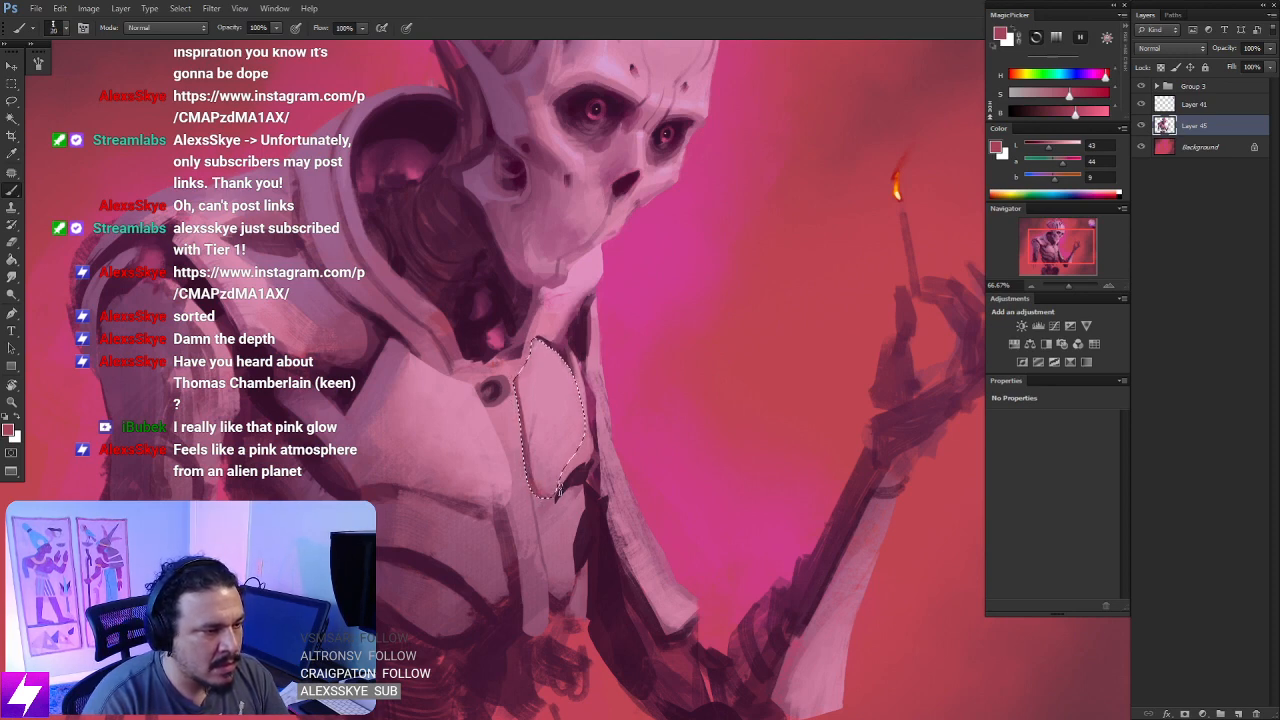
key("ctrl+d")
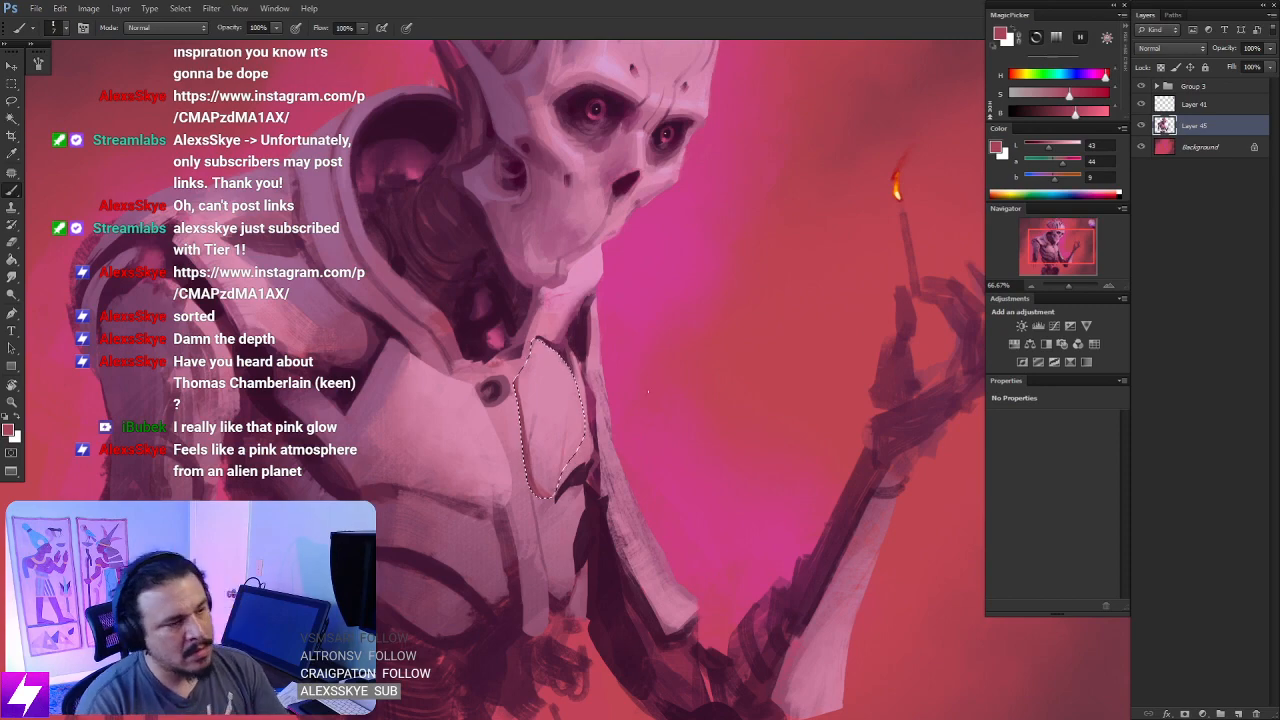
- Flip the canvas horizontally back and check the whole figure with its new chest plates
key("l")
key("ctrl+minus")
key("ctrl+minus")
key("ctrl+minus")
key("ctrl+f")
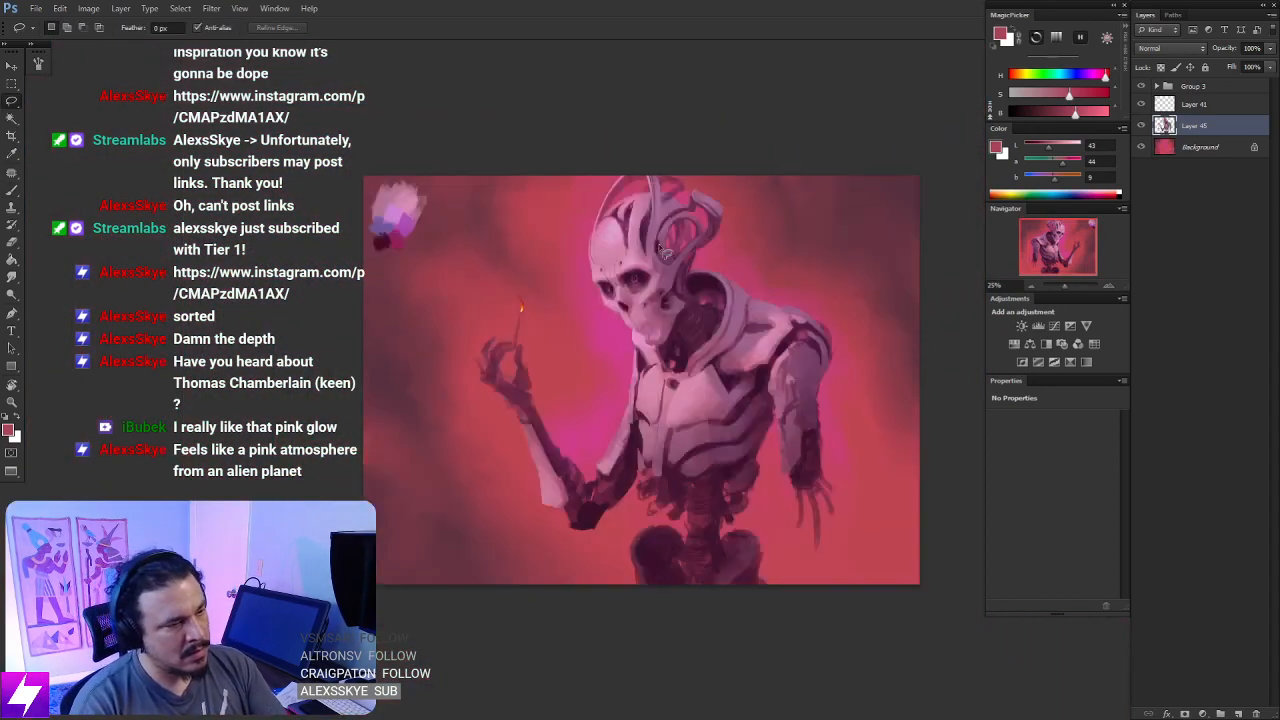
key("ctrl+plus")
key("ctrl+plus")
key("ctrl+plus")
key("ctrl+plus")
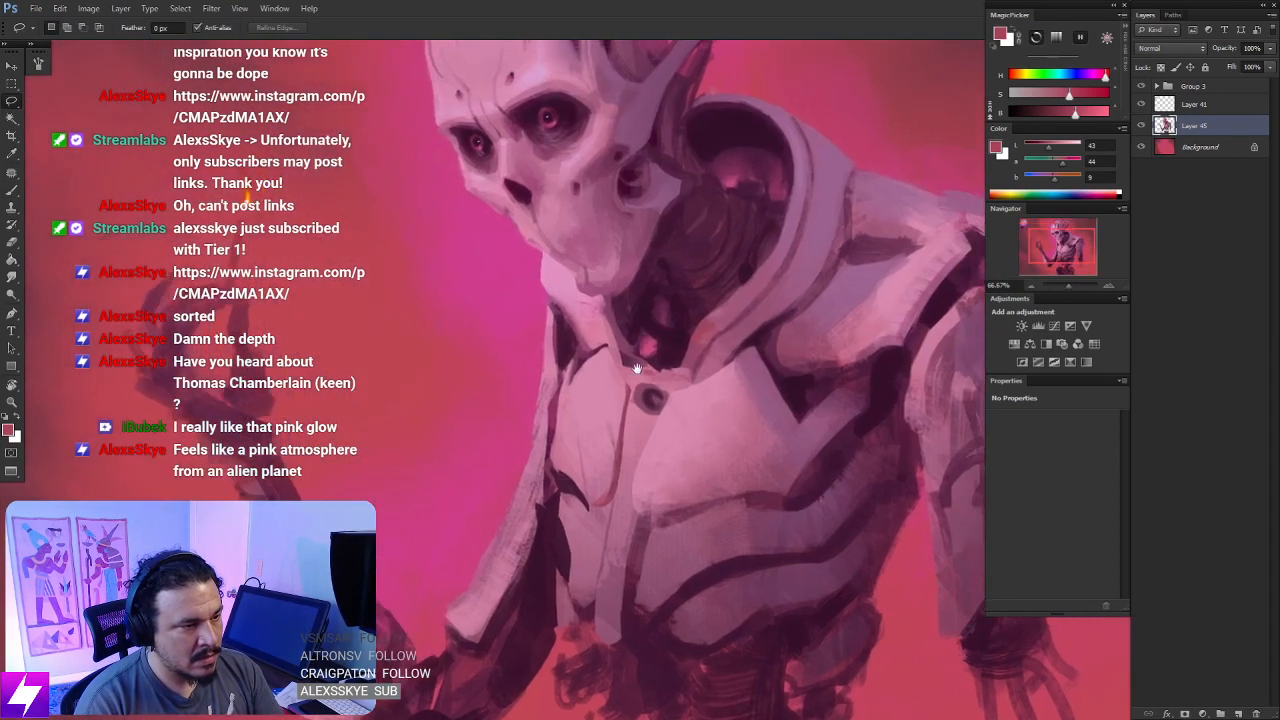
- Paint the narrow chest plate's pointed top lighter with pale pinks sampled from the skull and the plate
left_click_drag(637, 368, 617, 377)
key("b")
left_click(586, 365, "alt")
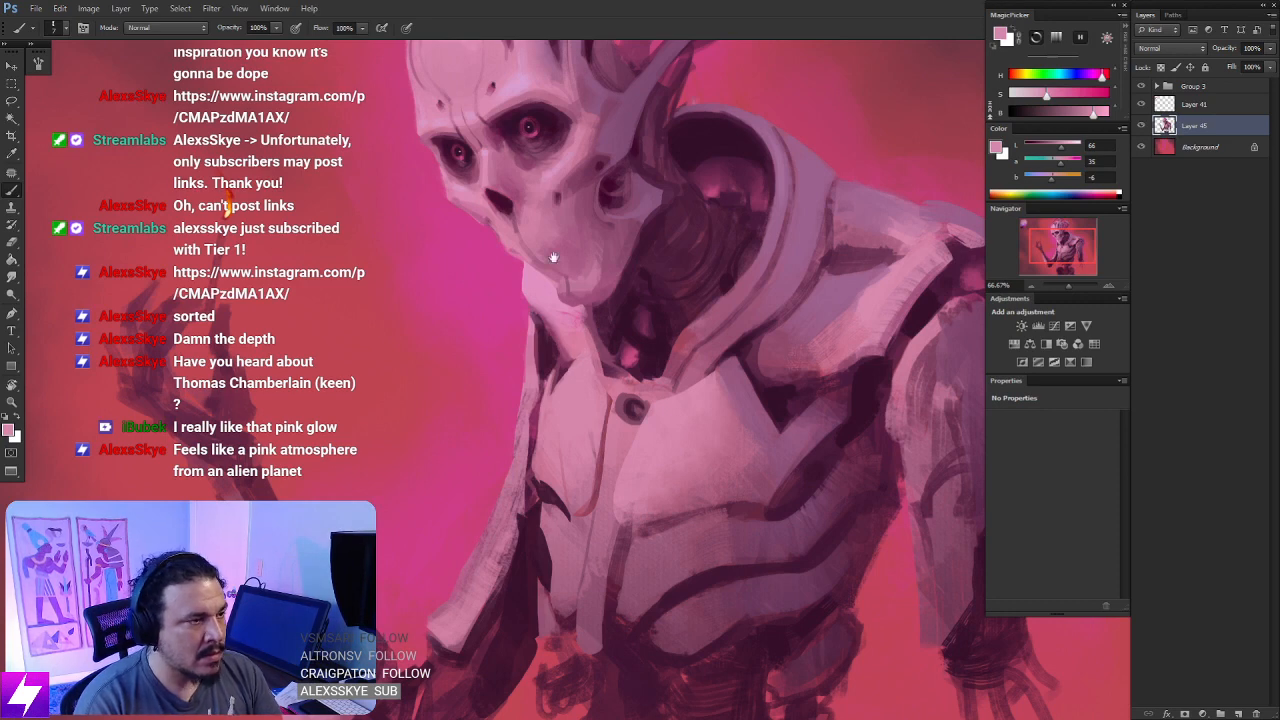
left_click_drag(553, 258, 573, 378)
left_click(540, 204, "alt")
scroll(540, 204, "down", 3)
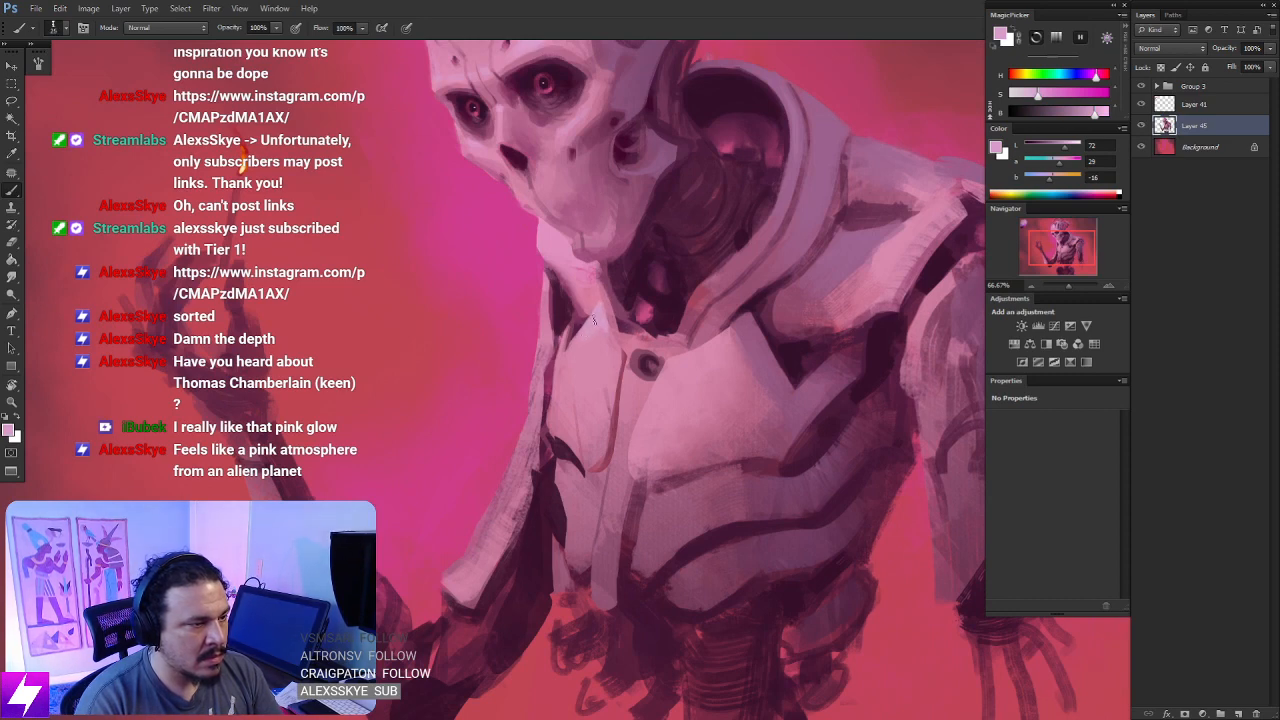
left_click(600, 352, "alt")
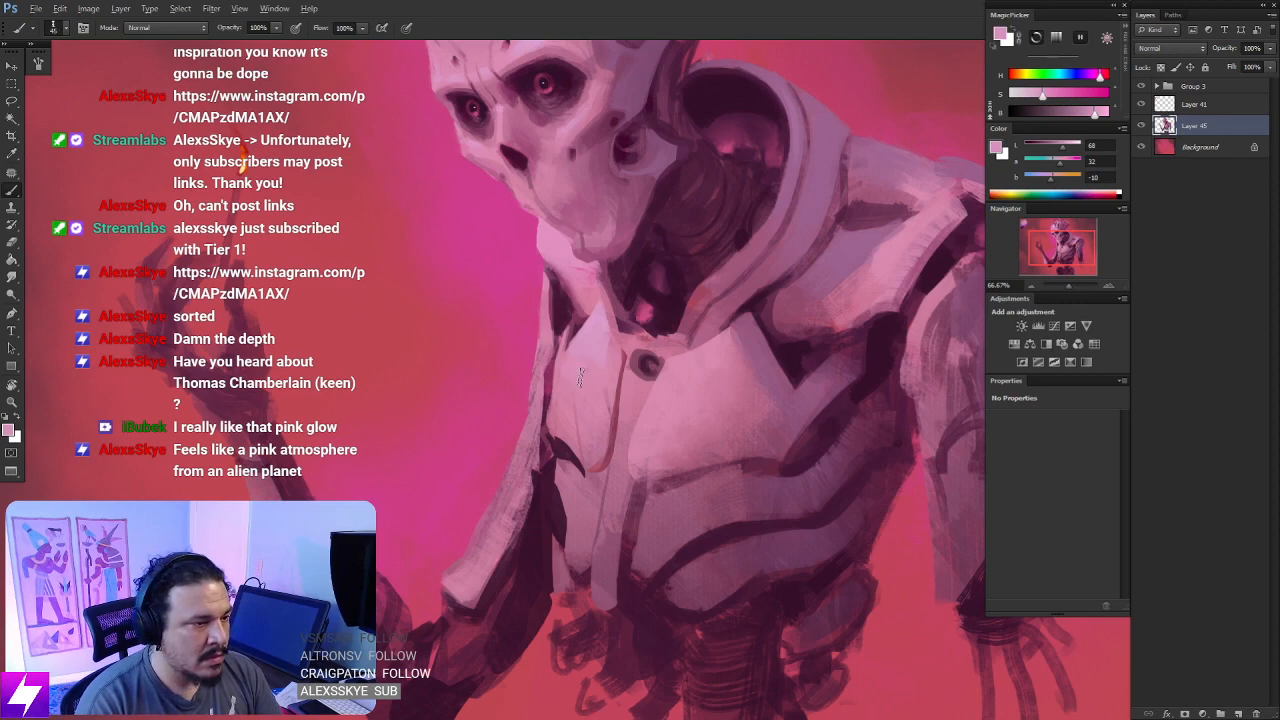
- Shade the collar in muted purple from an upside-down view and smudge the strokes
key("r")
mouse_move(602, 333)
left_mouse_down()
mouse_move(646, 342)
mouse_move(695, 383)
mouse_move(687, 450)
mouse_move(709, 447)
mouse_move(733, 400)
mouse_move(723, 299)
mouse_move(608, 467)
left_mouse_up()
left_click(605, 398, "alt")
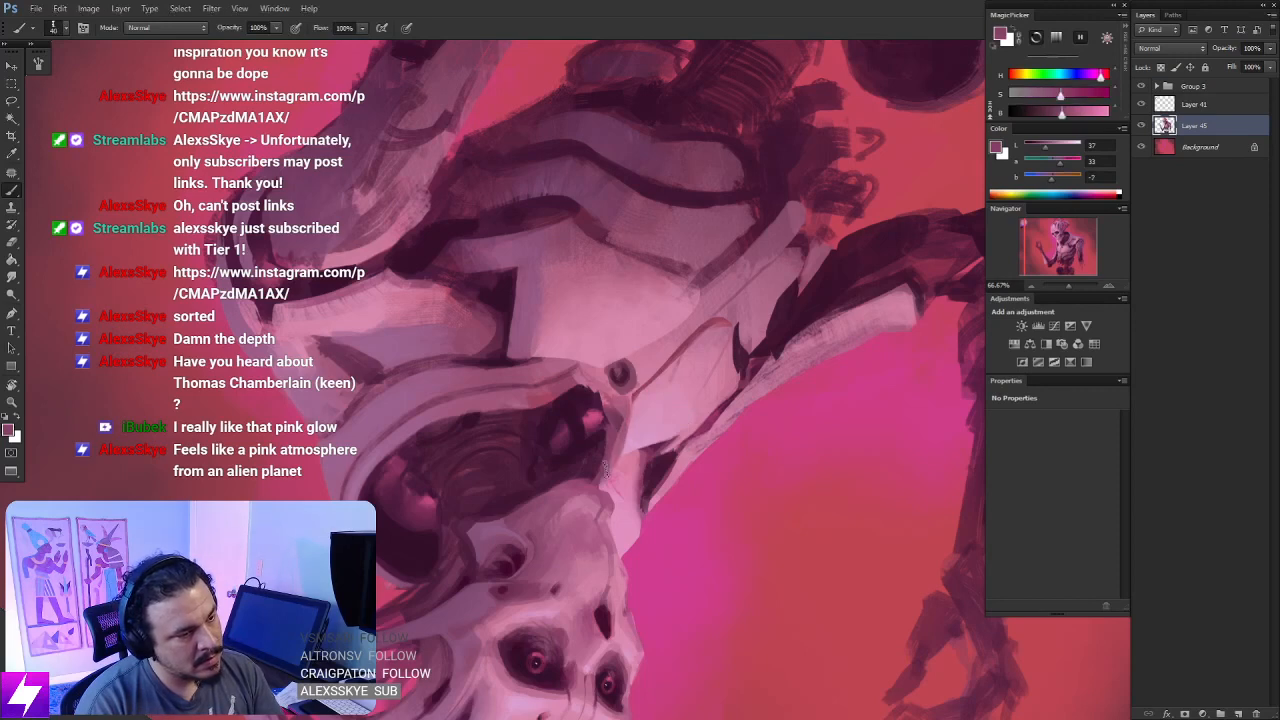
mouse_move(627, 400)
left_mouse_down()
mouse_move(628, 428)
mouse_move(603, 429)
mouse_move(614, 446)
left_mouse_up()
key("]")
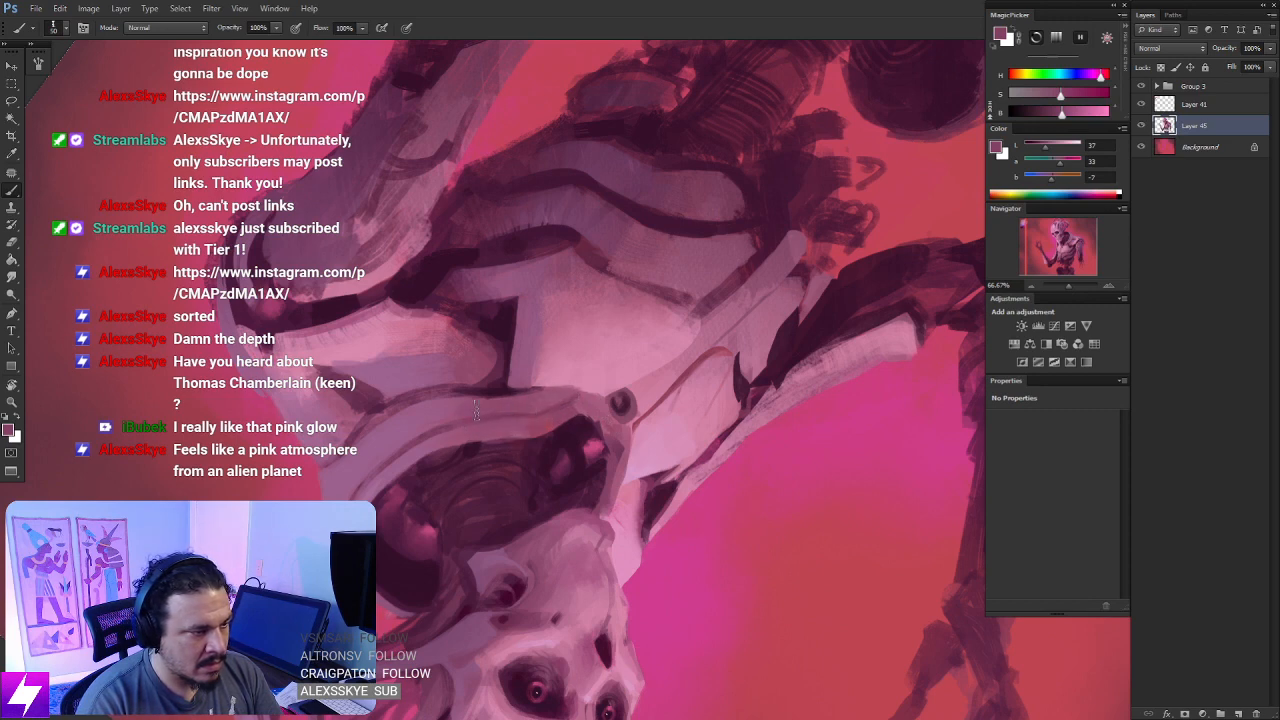
key("r")
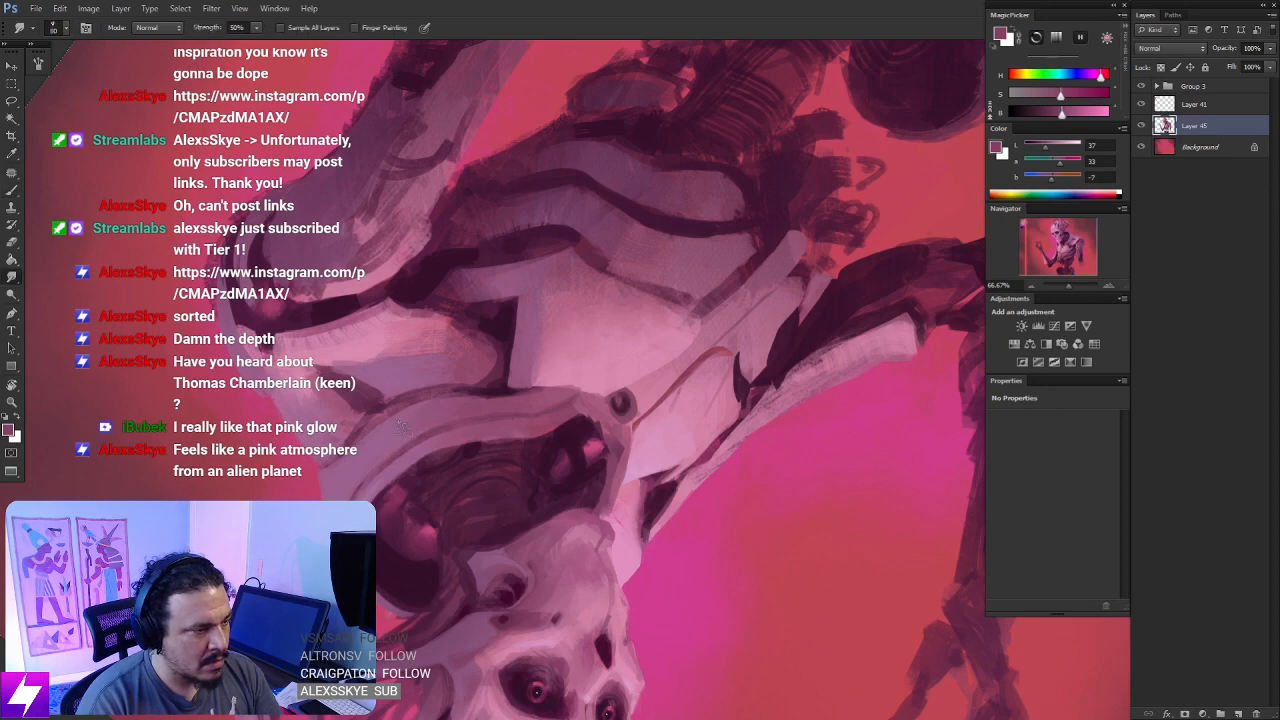
- Darken the round port's inner ring and the collar's inner edge beside it with deep purples sampled from the neck
key("Escape")
key("ctrl+minus")
key("ctrl+minus")
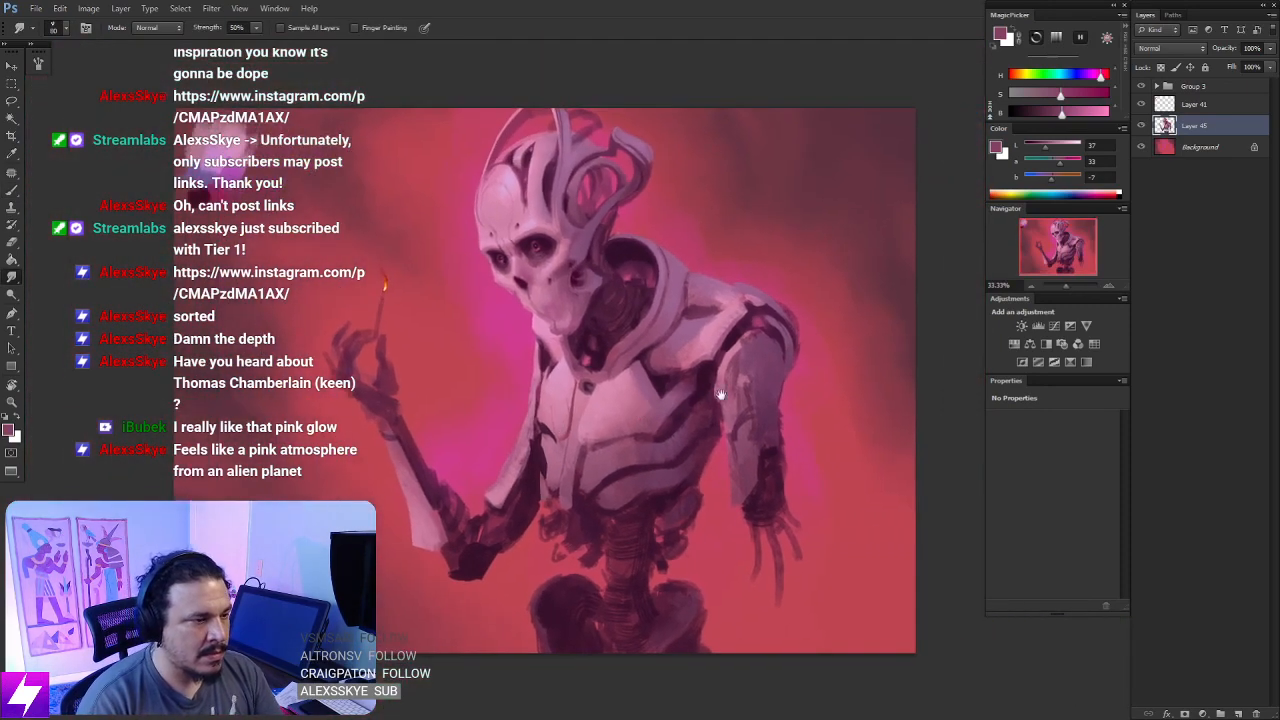
key("ctrl+plus")
key("ctrl+plus")
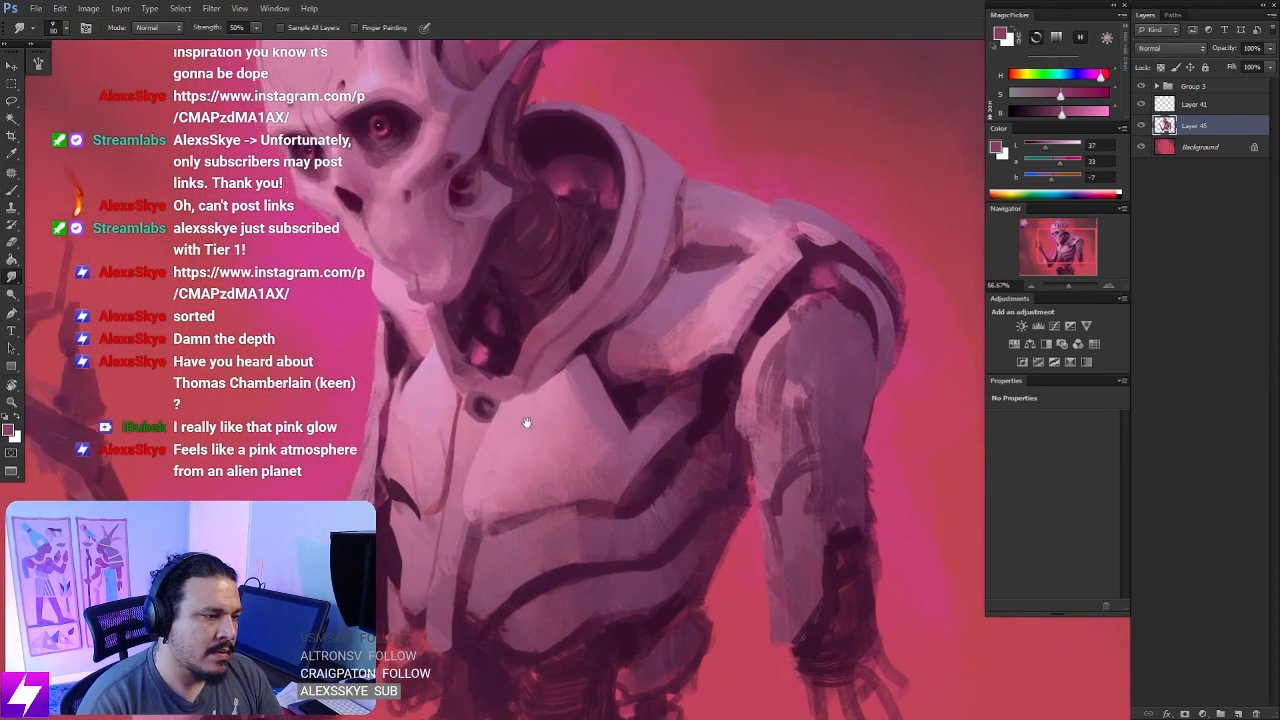
left_click_drag(526, 423, 553, 437)
key("b")
left_click(494, 374, "alt")
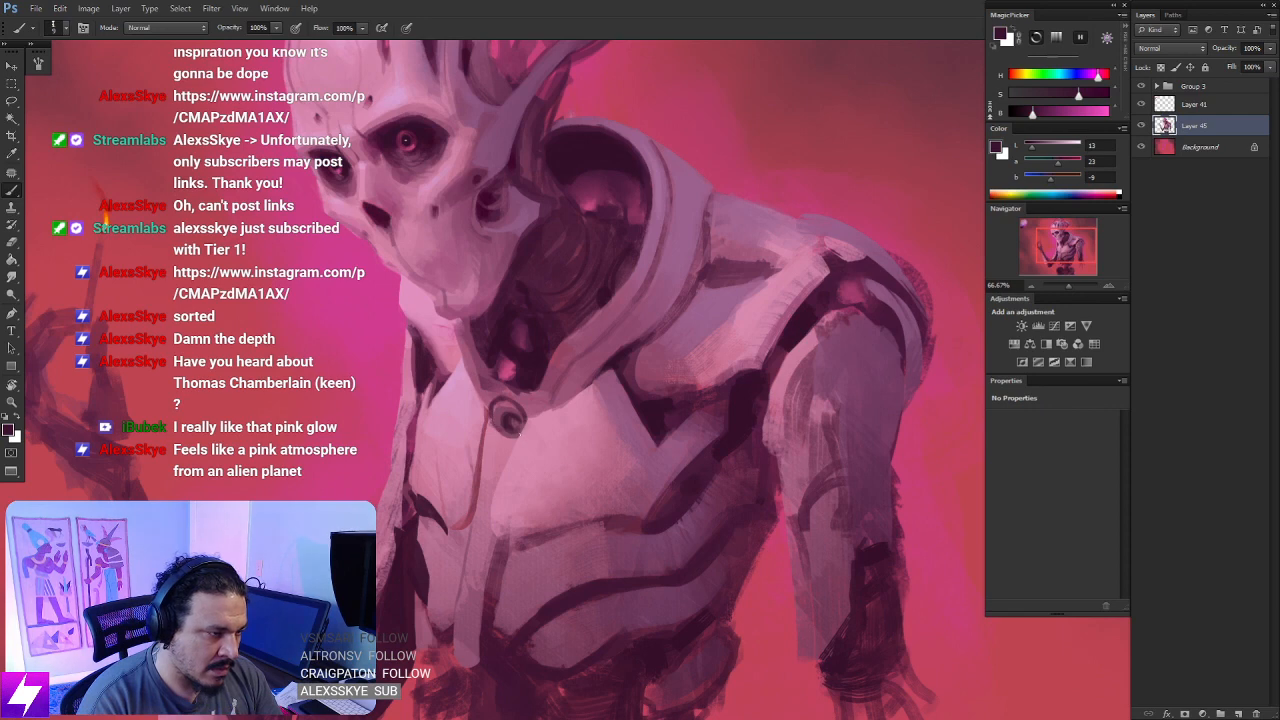
key("]")
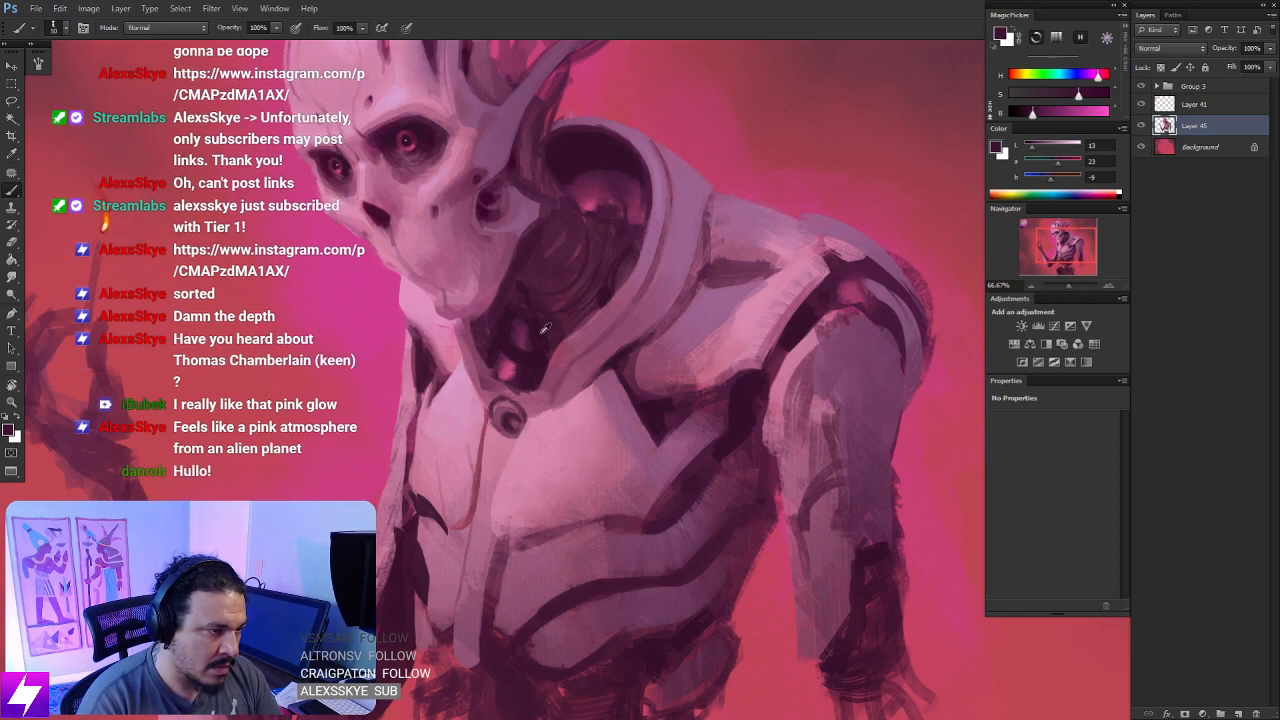
left_click(615, 178, "alt")
mouse_move(533, 401)
left_mouse_down()
mouse_move(540, 339)
mouse_move(556, 380)
left_mouse_up()
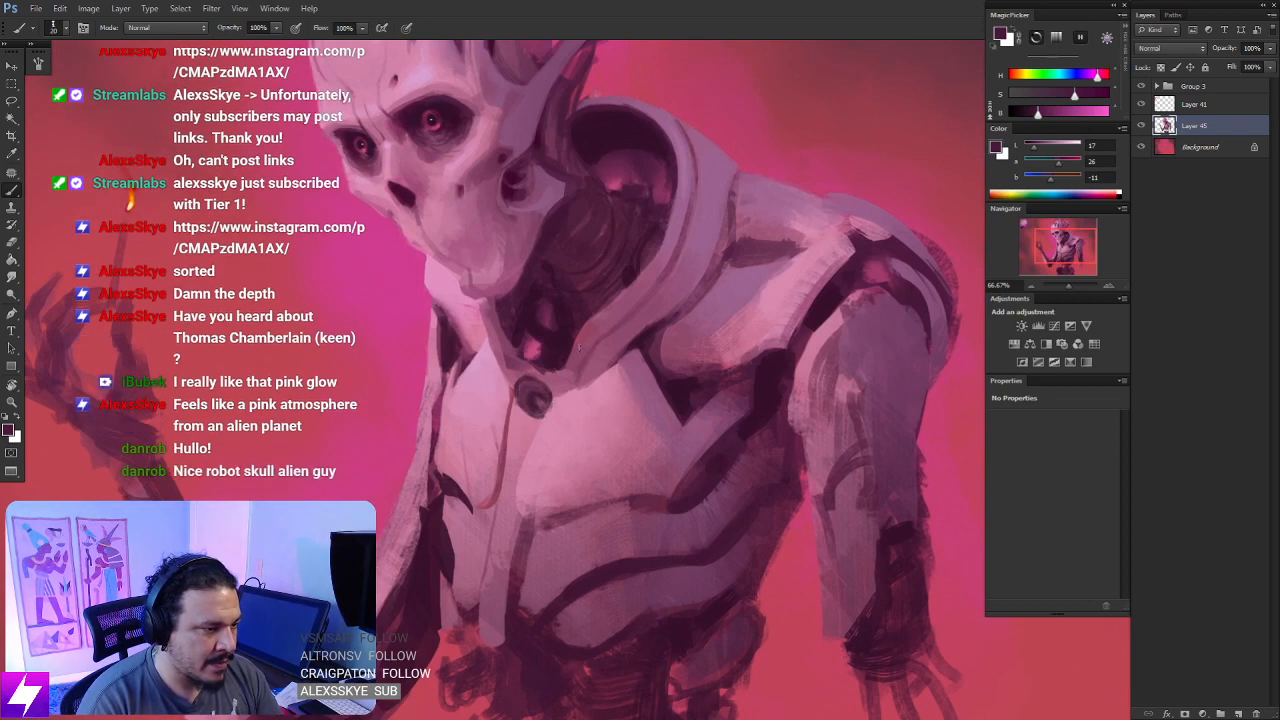
left_click(540, 338, "alt")
- Flip the canvas horizontally and touch up the collar's tip around the round port with a sampled muted pink
key("ctrl+minus")
key("ctrl+minus")
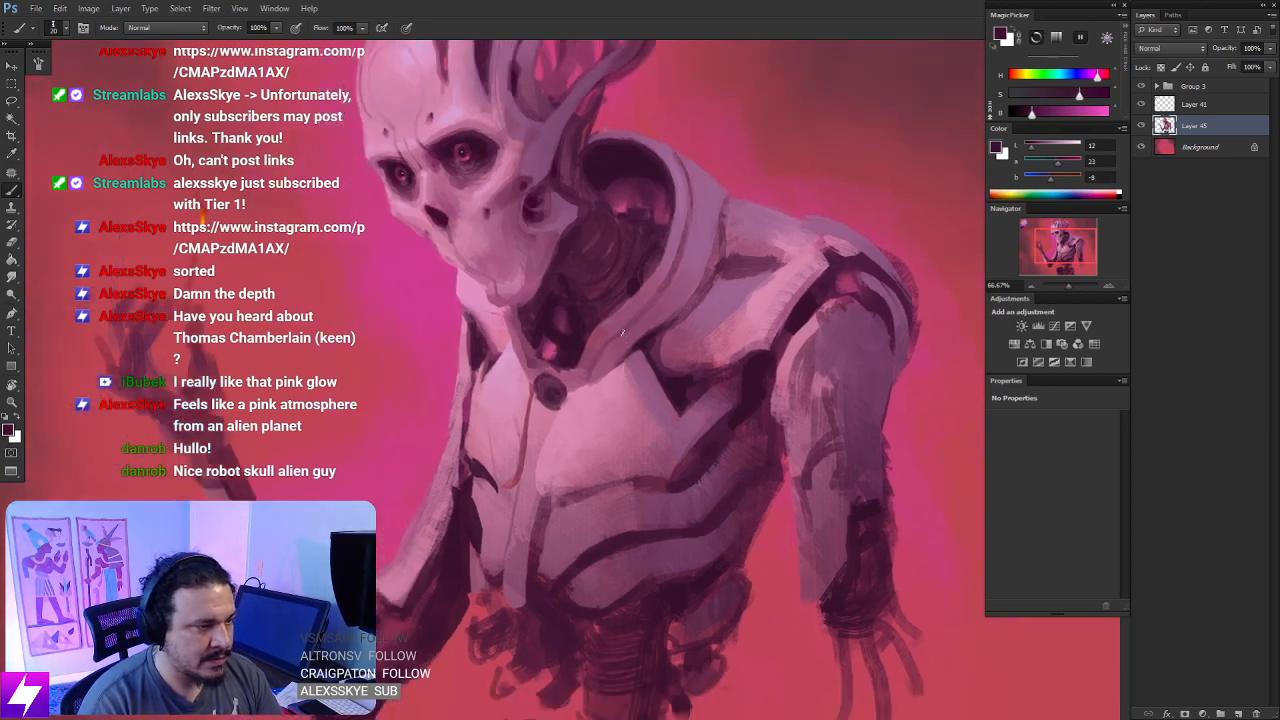
left_click_drag(737, 379, 544, 432)
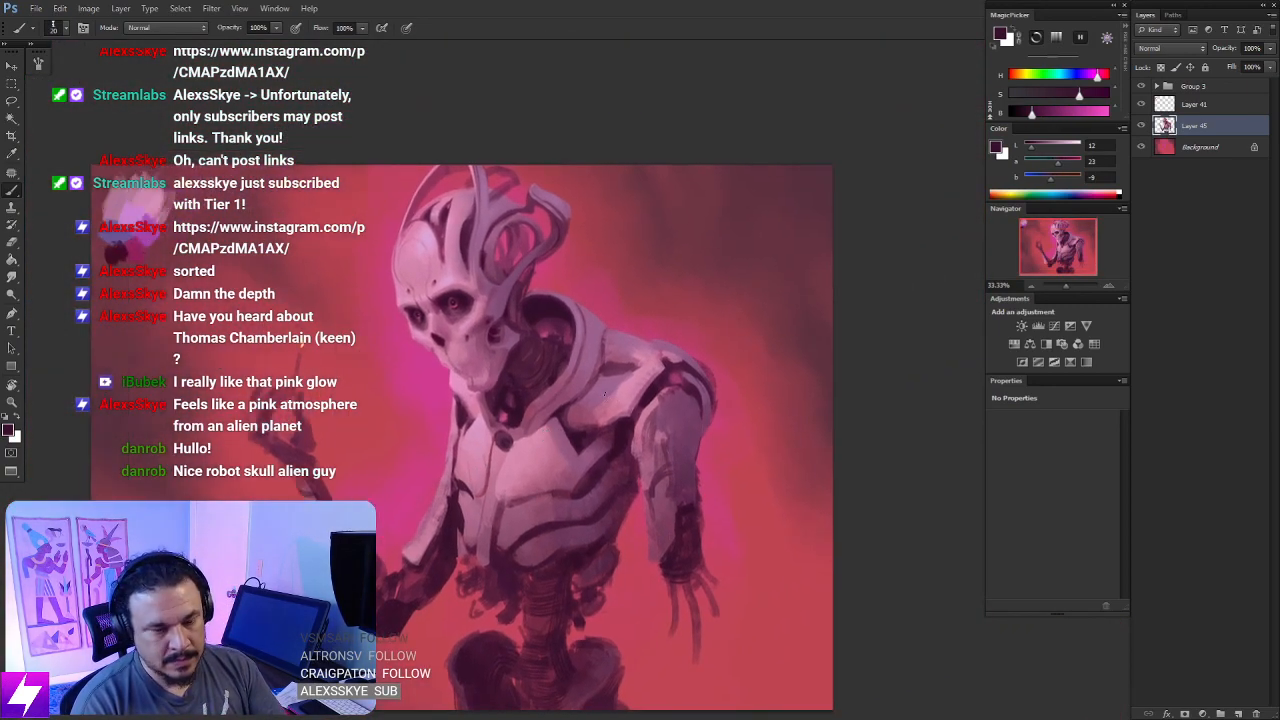
key("ctrl+shift+h")
left_click_drag(409, 442, 420, 454)
key("ctrl+plus")
mouse_move(349, 491)
left_mouse_down()
mouse_move(505, 460)
mouse_move(438, 450)
left_mouse_up()
key("ctrl+plus")
key("ctrl+plus")
left_click(435, 462, "alt")
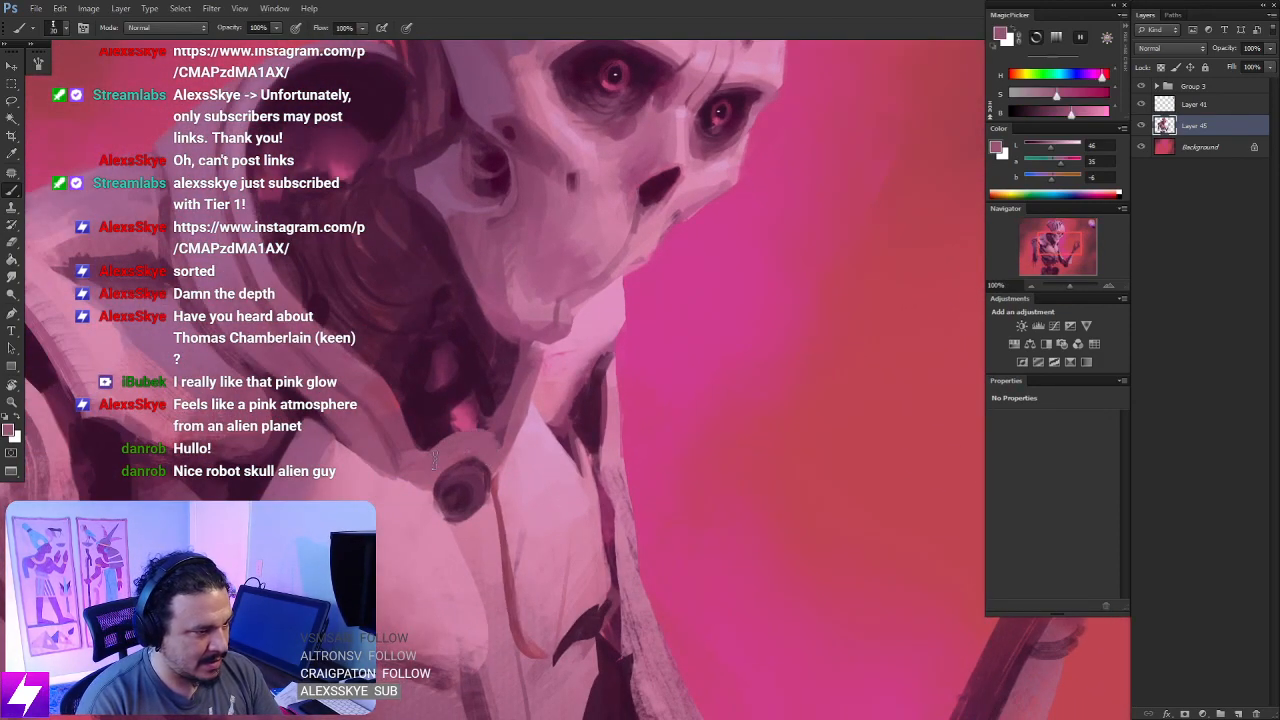
key("ctrl+minus")
left_click_drag(541, 500, 478, 509)
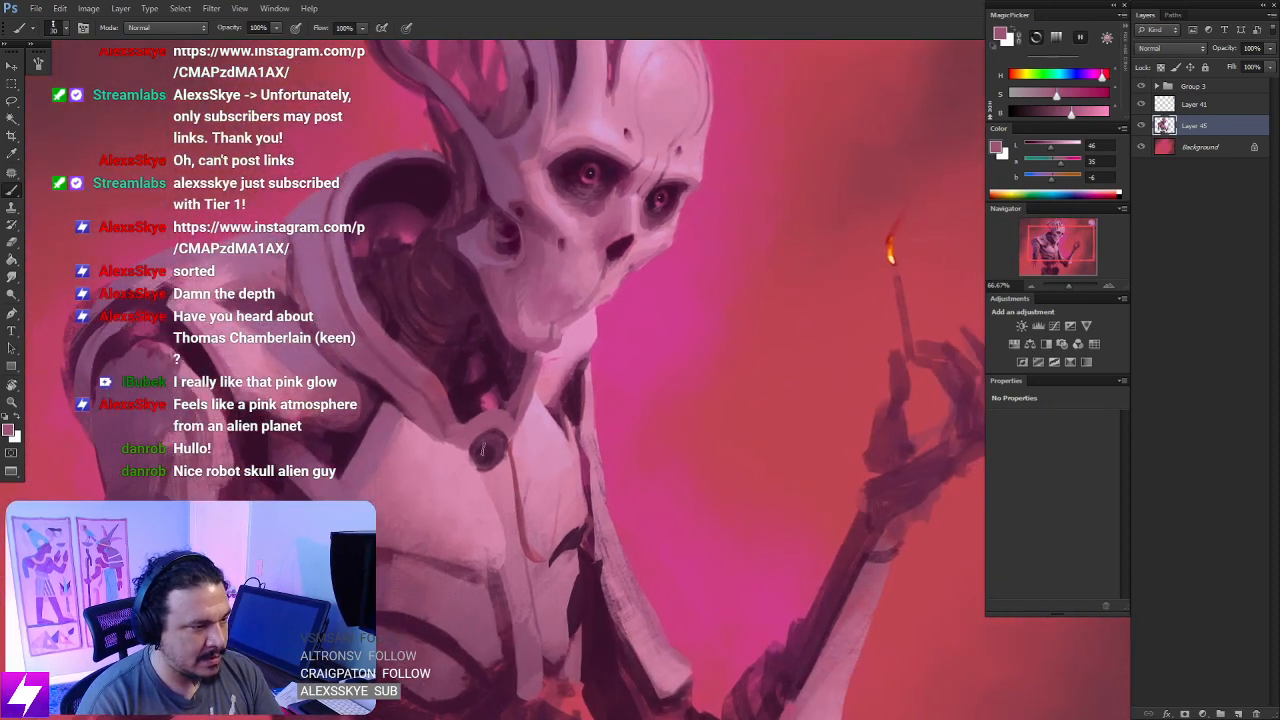
- Darken the round port's centre with a near-black purple sampled from the neck, using a smaller brush
key("ctrl+plus")
mouse_move(385, 497)
left_mouse_down()
mouse_move(469, 486)
mouse_move(526, 439)
mouse_move(500, 438)
mouse_move(521, 438)
mouse_move(507, 430)
mouse_move(512, 411)
mouse_move(503, 437)
left_mouse_up()
left_click(519, 421, "alt")
left_click(470, 343, "alt")
key("bracketleft")
key("bracketleft")
key("bracketleft")
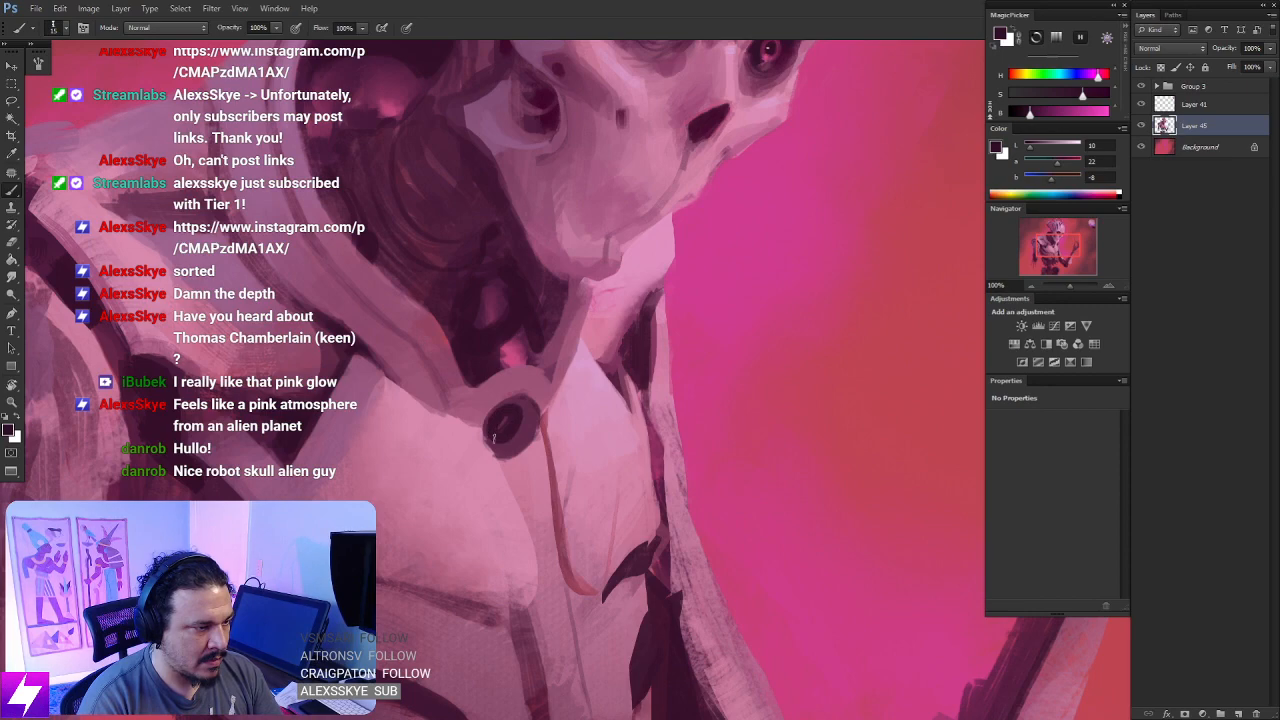
- Redraw the round port's outer rim in near-black purple with a small brush from an upside-down view
key("ctrl+minus")
key("ctrl+minus")
key("ctrl+minus")
key("r")
mouse_move(650, 436)
left_mouse_down()
mouse_move(698, 423)
mouse_move(749, 360)
mouse_move(650, 312)
left_mouse_up()
key("ctrl+plus")
key("ctrl+plus")
key("ctrl+plus")
key("b")
mouse_move(762, 325)
left_mouse_down()
mouse_move(697, 313)
mouse_move(688, 368)
left_mouse_up()
key("ctrl+z")
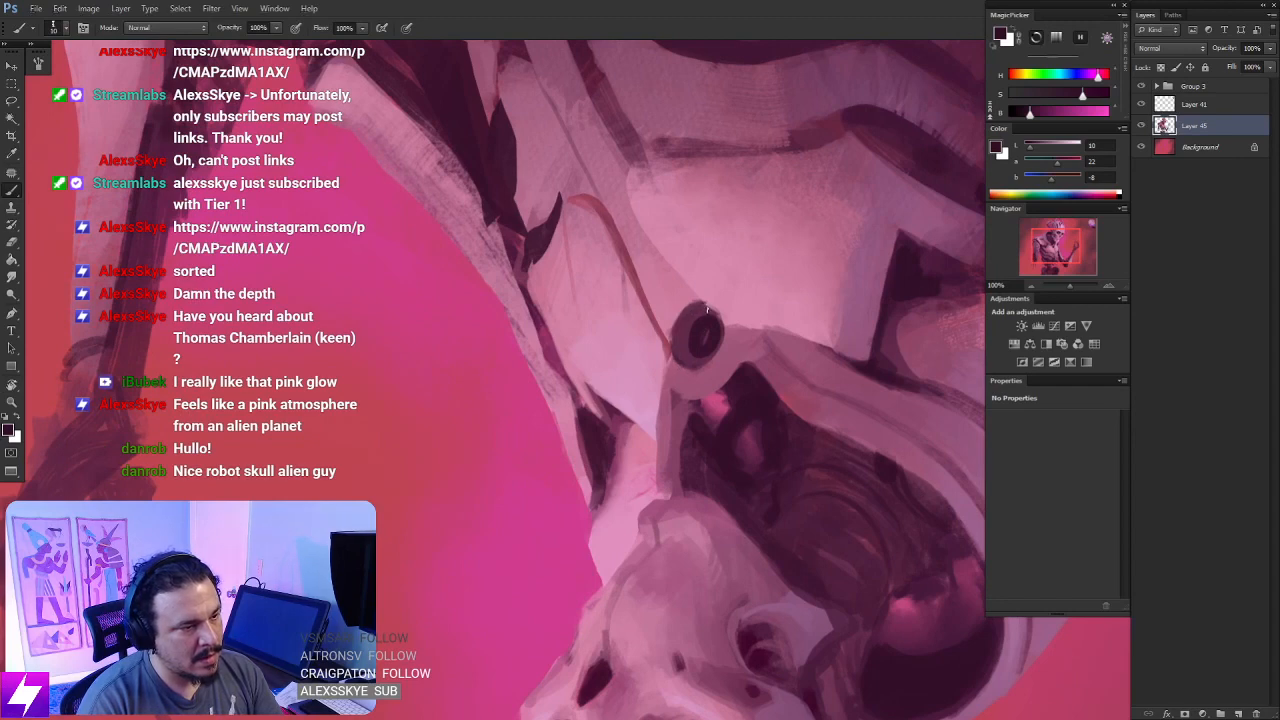
left_click_drag(708, 306, 676, 353)
left_click_drag(701, 311, 686, 316)
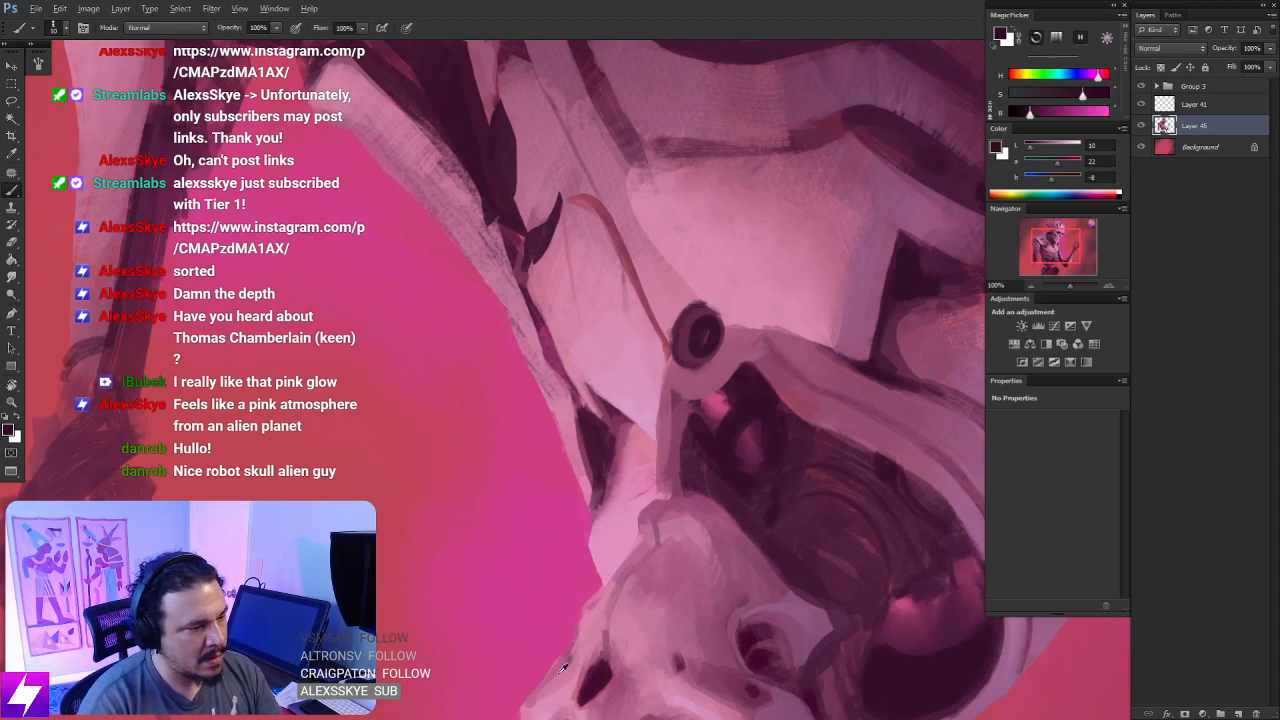
- Paint a glowing magenta spot in the round port's centre with pink sampled from the background glow
left_click_drag(562, 668, 538, 510)
left_click(616, 549, "alt")
left_click_drag(606, 236, 595, 502)
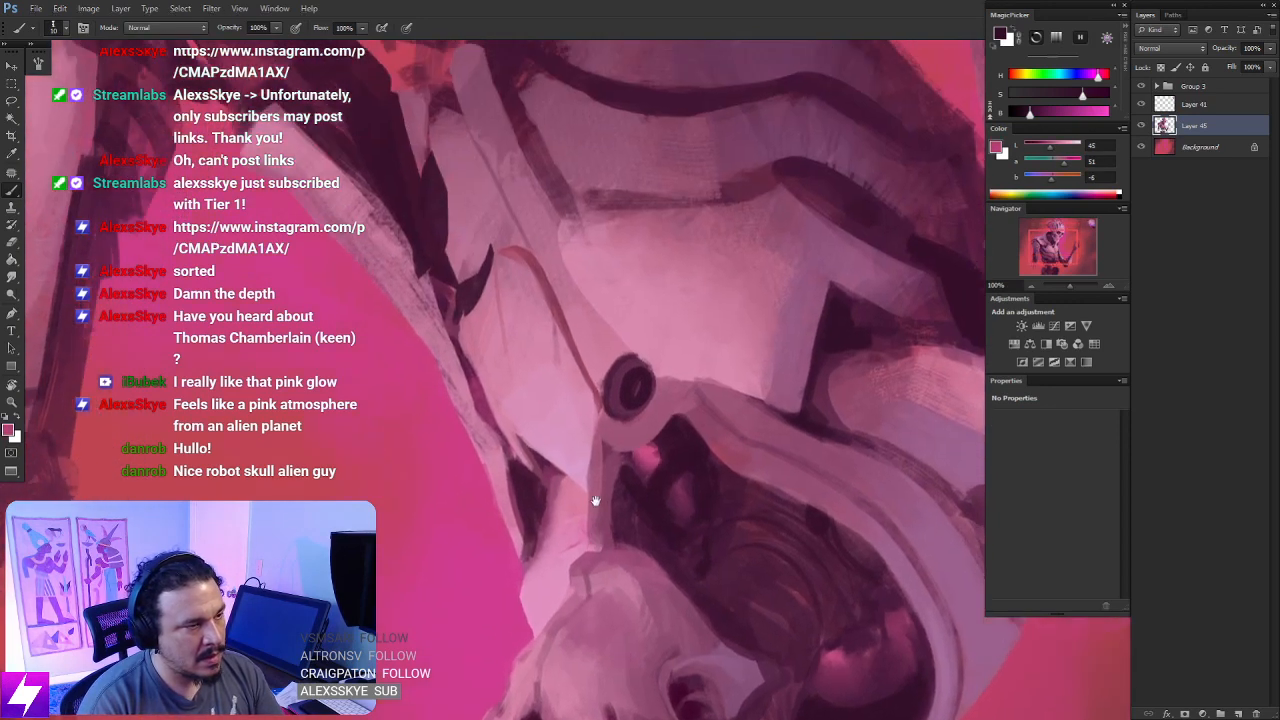
left_click(448, 540, "alt")
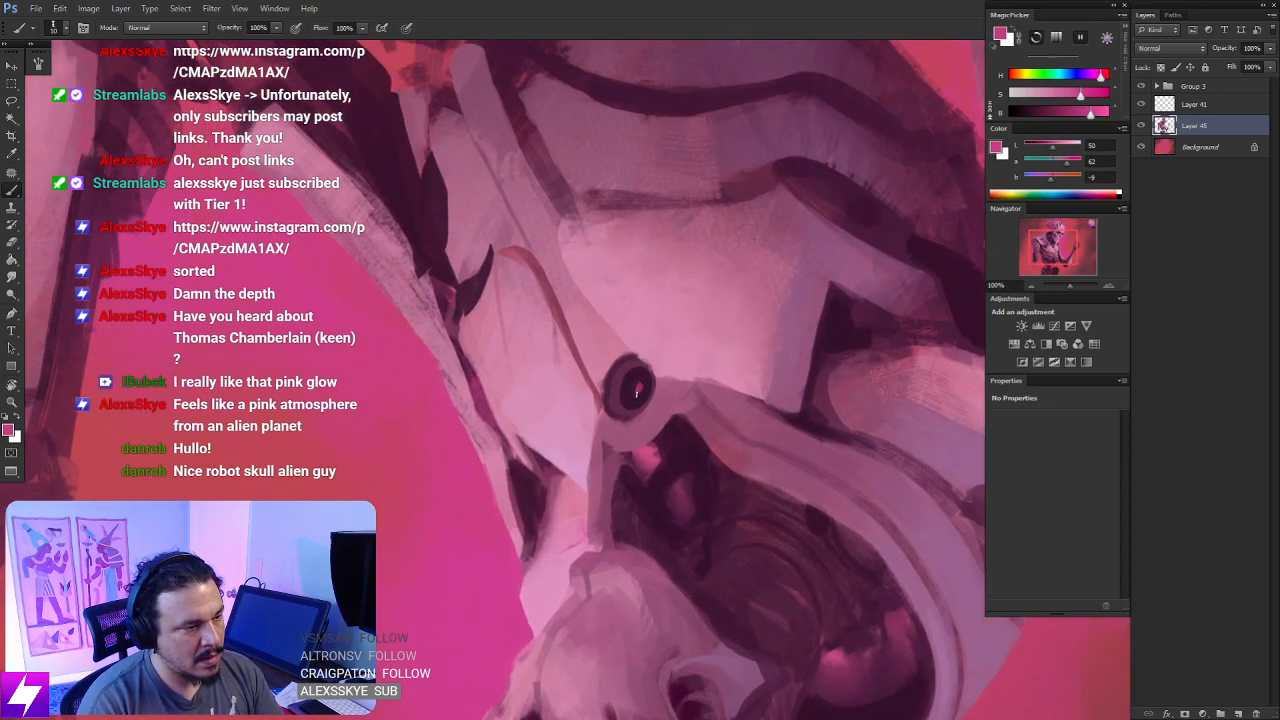
left_click_drag(636, 393, 637, 392)
key("r")
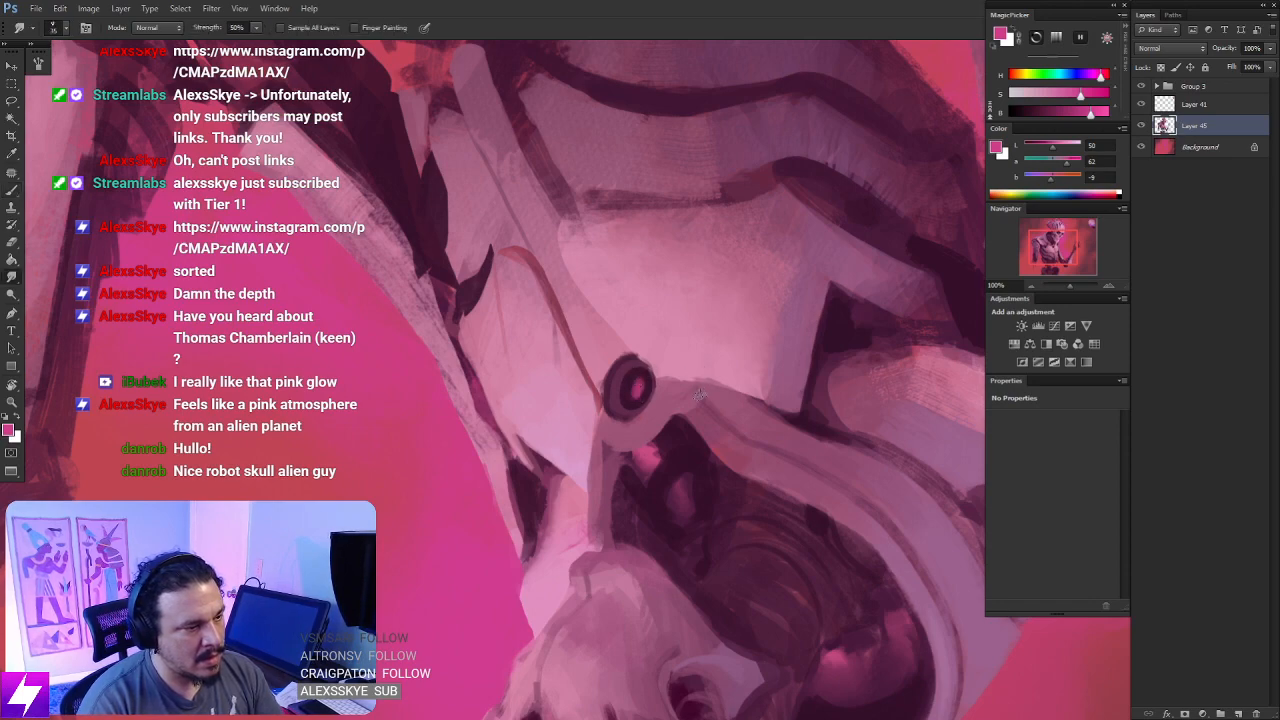
- Check the figure upright and strengthen the seam beneath the large chest plate with dark purple sampled from the gap beside it
key("Escape")
key("ctrl+minus")
key("ctrl+minus")
left_click_drag(750, 300, 711, 335)
key("ctrl+plus")
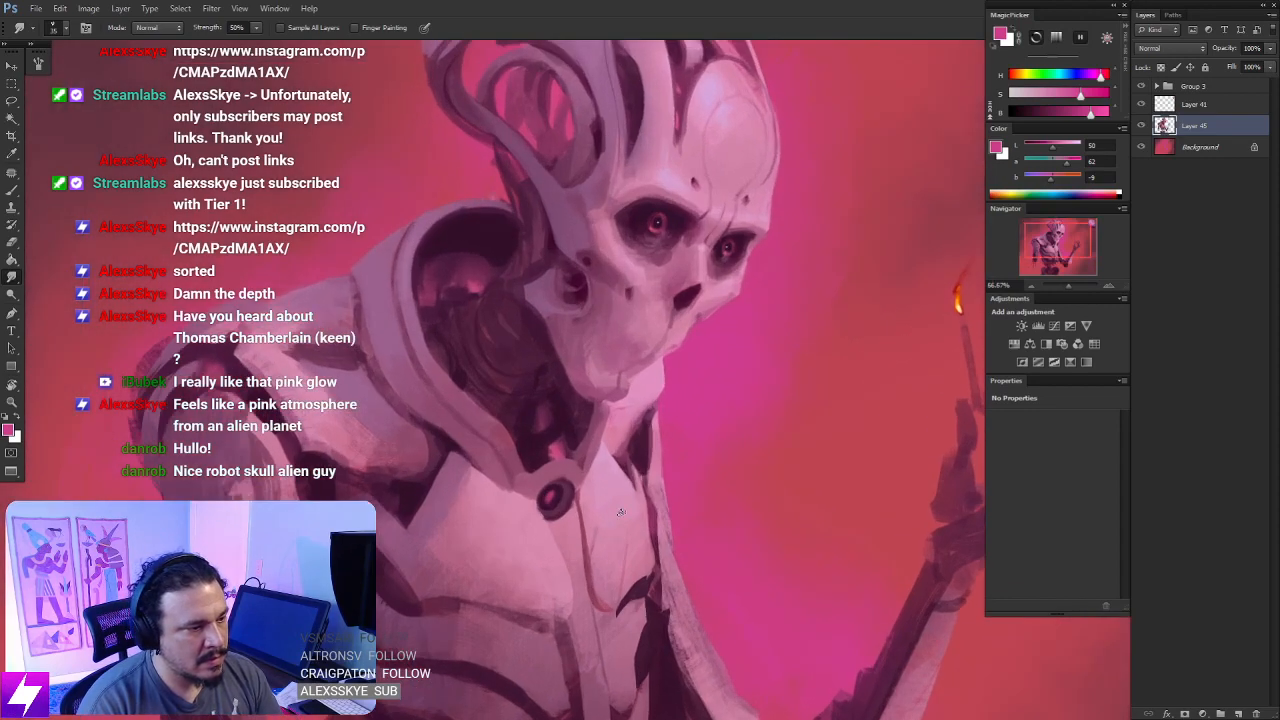
left_click_drag(628, 492, 601, 503)
mouse_move(706, 331)
left_mouse_down()
mouse_move(695, 351)
mouse_move(712, 355)
left_mouse_up()
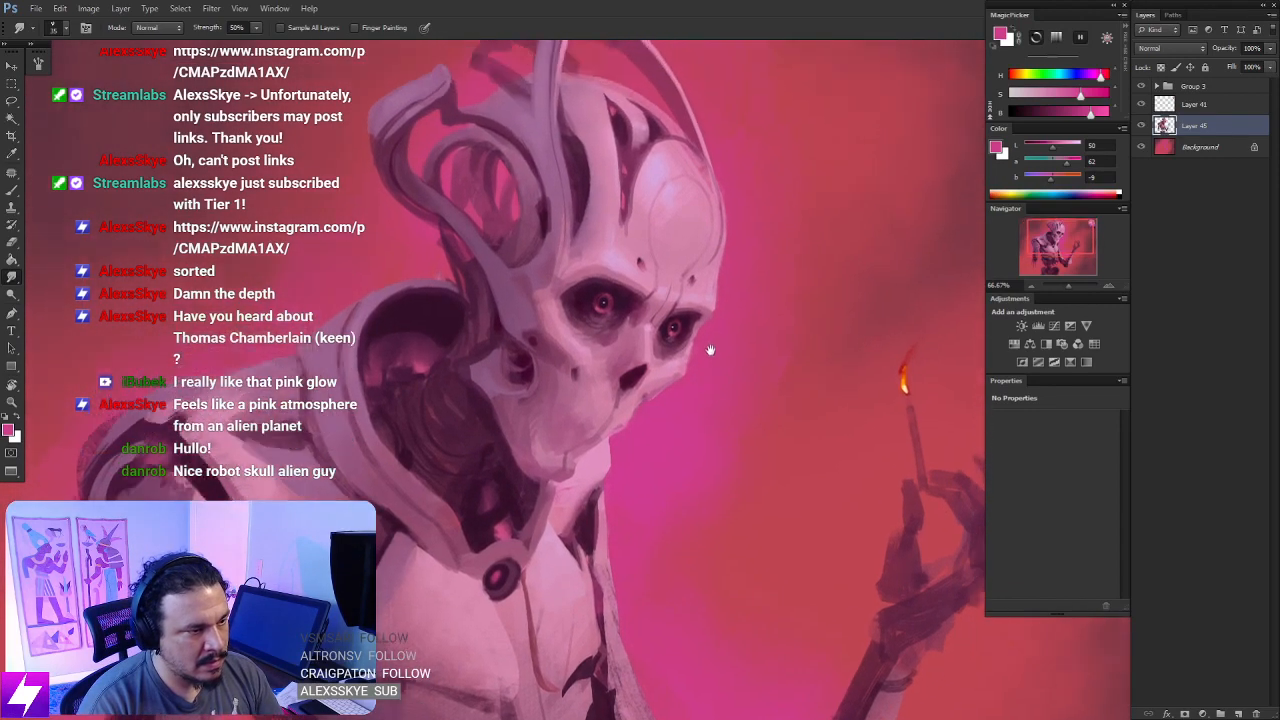
left_click_drag(620, 550, 662, 335)
left_click_drag(598, 375, 641, 358)
key("b")
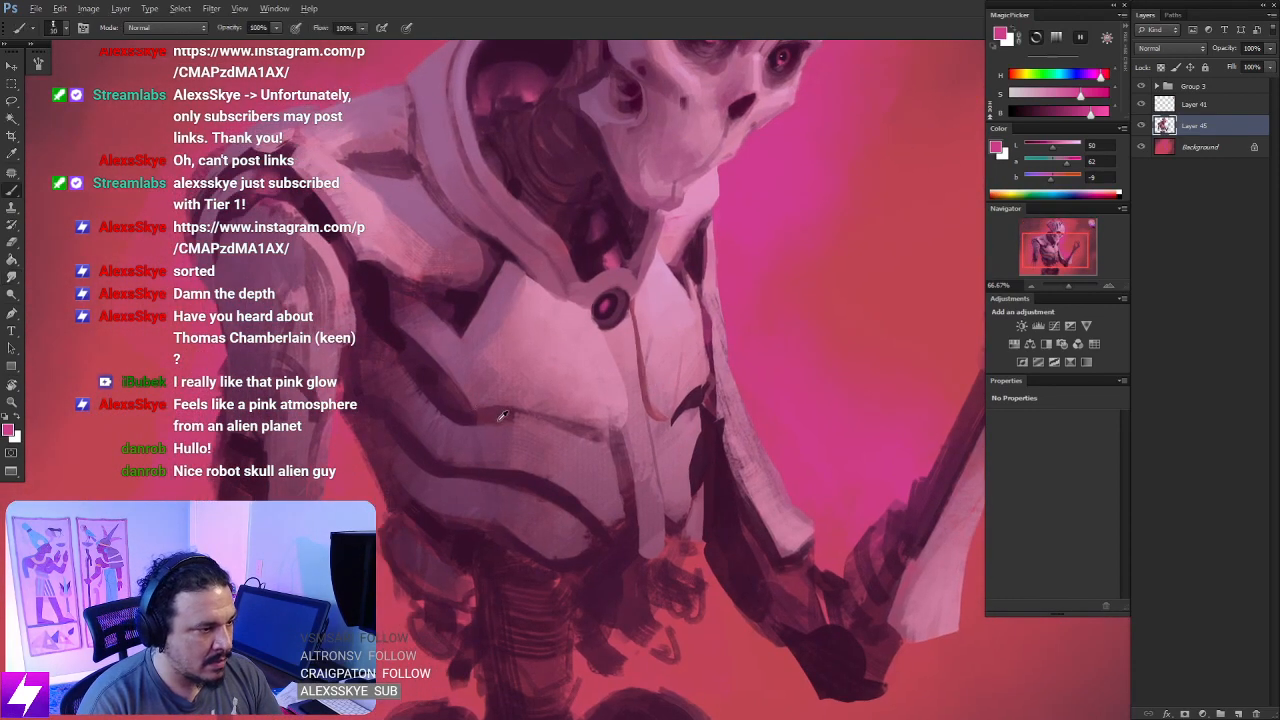
left_click(456, 414, "alt")
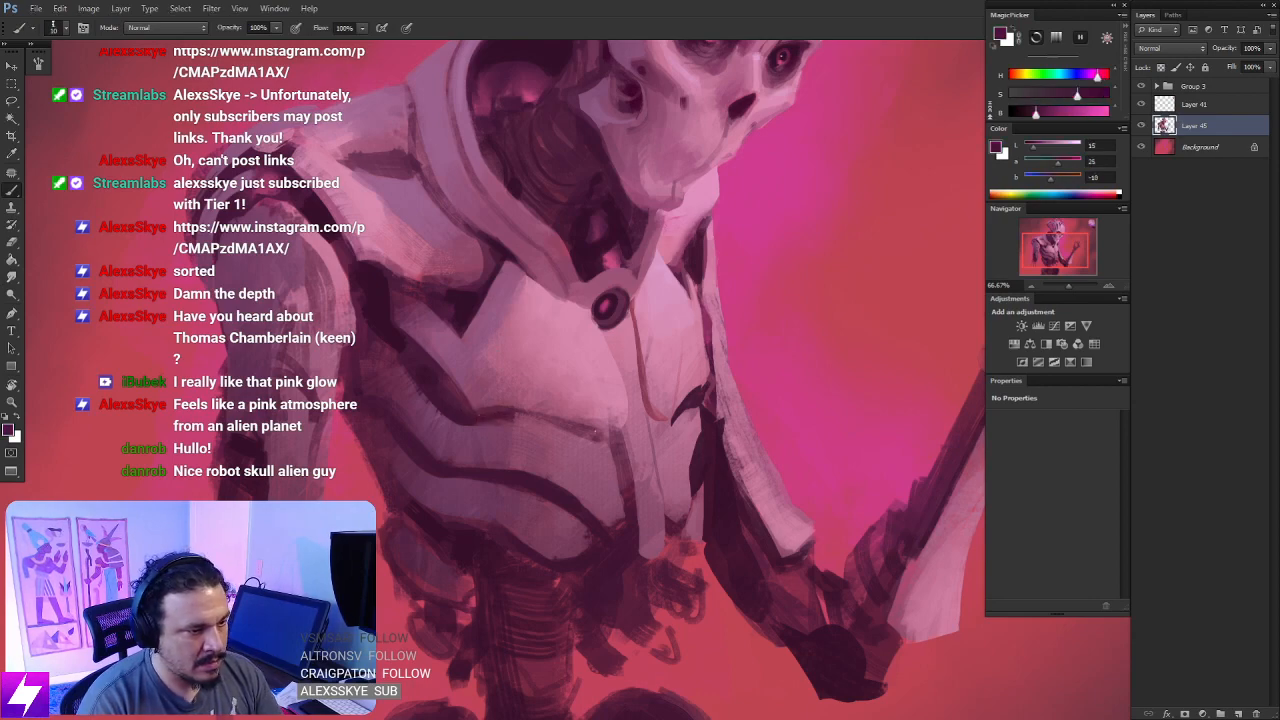
- From a rotated view, tint the dark gaps along the narrow chest plate's outer edge with muted magenta based on the background glow
key("ctrl+minus")
left_click_drag(754, 472, 686, 308)
key("r")
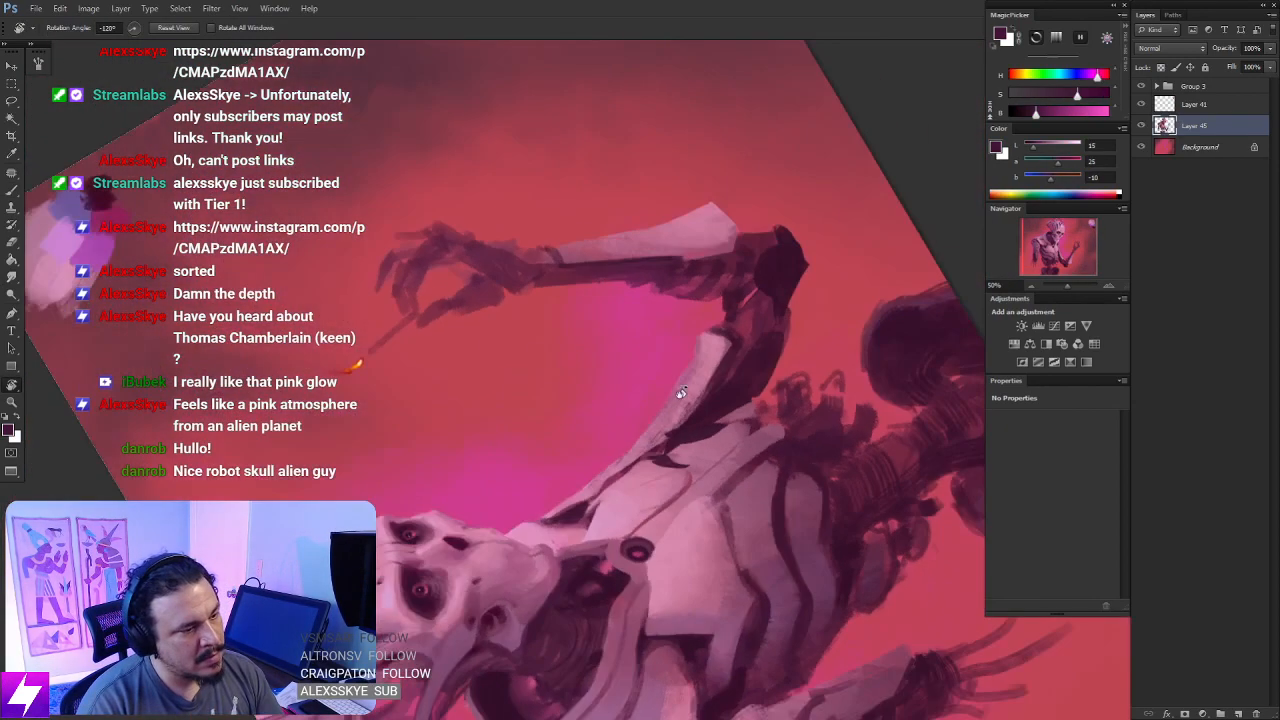
left_click_drag(697, 492, 686, 489)
key("ctrl+plus")
left_click_drag(731, 536, 643, 494)
key("b")
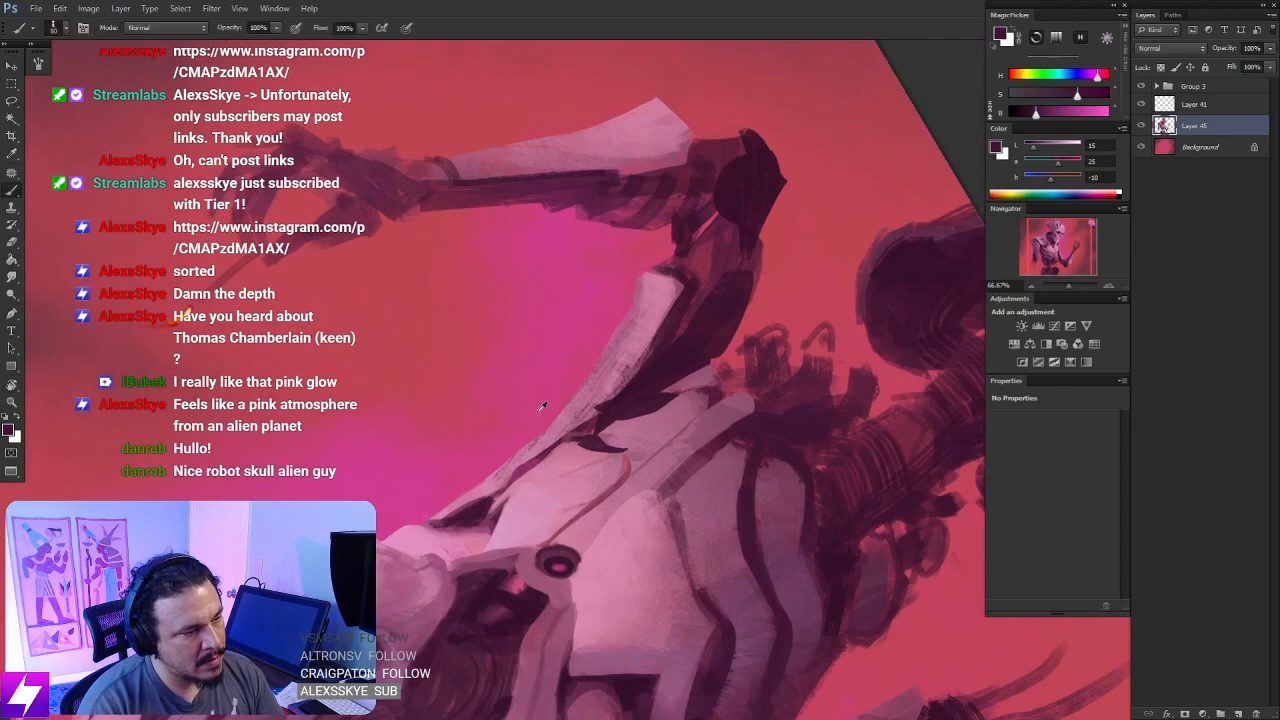
left_click(541, 407, "alt")
key("ctrl+minus")
key("r")
key("ctrl+plus")
left_click_drag(580, 457, 608, 342)
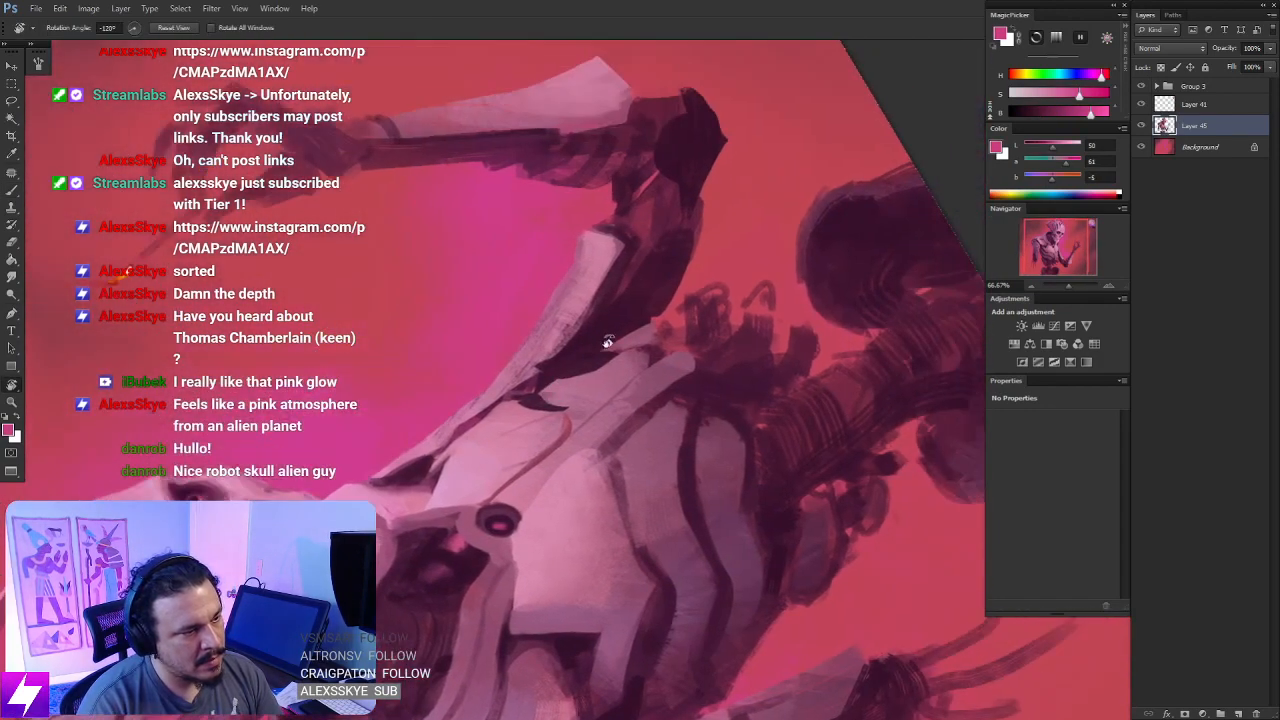
key("ctrl+plus")
key("b")
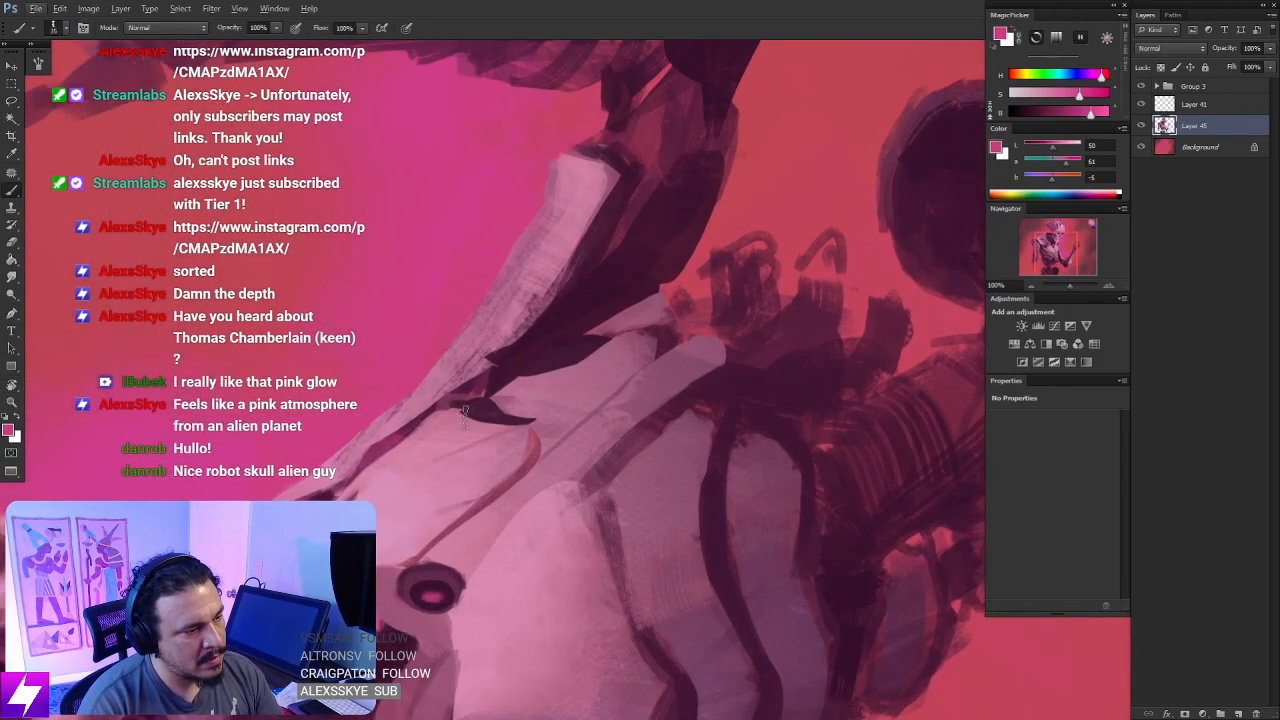
left_click_drag(499, 421, 507, 423)
key("ctrl+z")
left_click(472, 416, "alt")
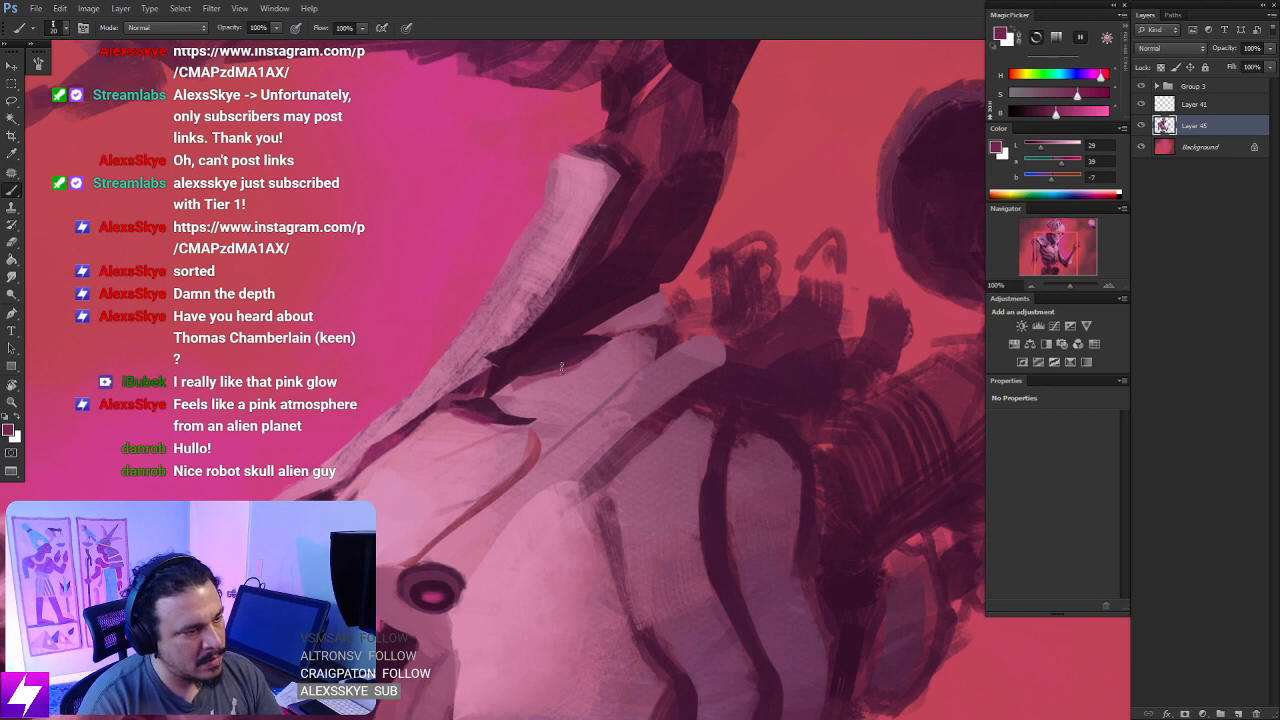
left_click_drag(562, 368, 520, 376)
- Smudge the magenta tints in the narrow chest plate's dark gaps and return to the upright view
key("r")
mouse_move(562, 480)
left_mouse_down()
mouse_move(492, 433)
mouse_move(514, 491)
mouse_move(592, 378)
left_mouse_up()
key("Escape")
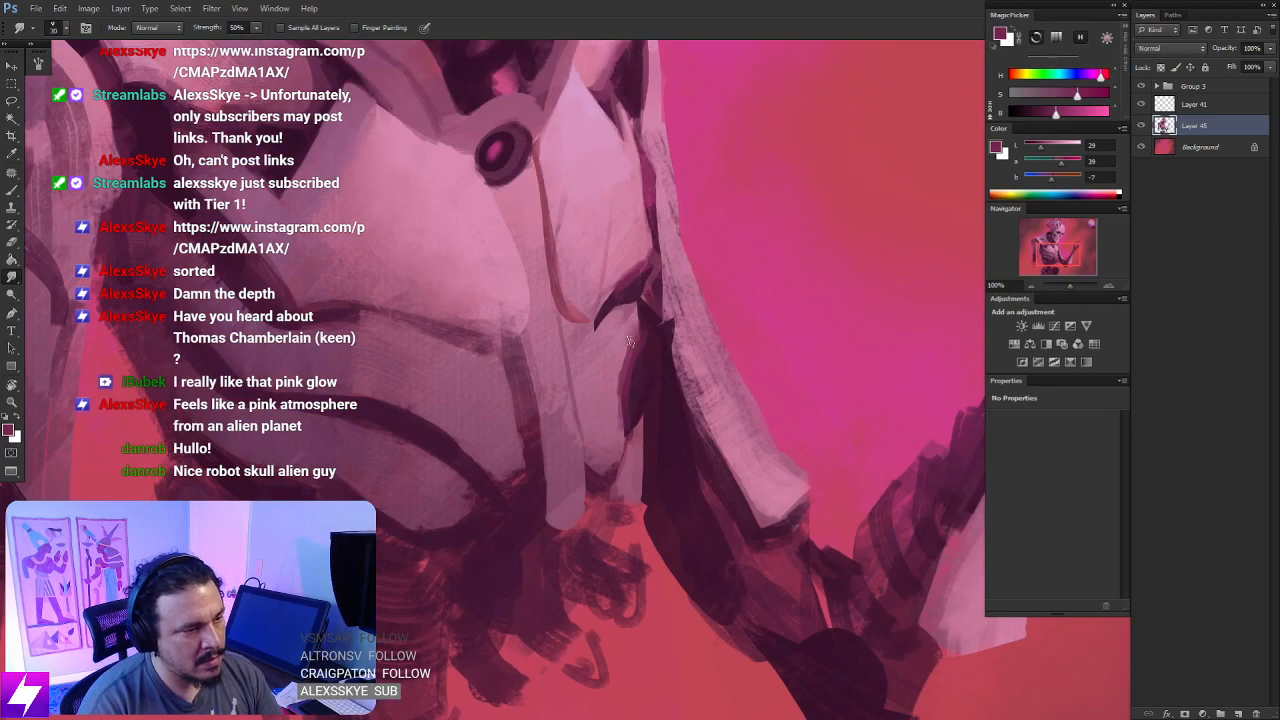
scroll(615, 394, "down", 1)
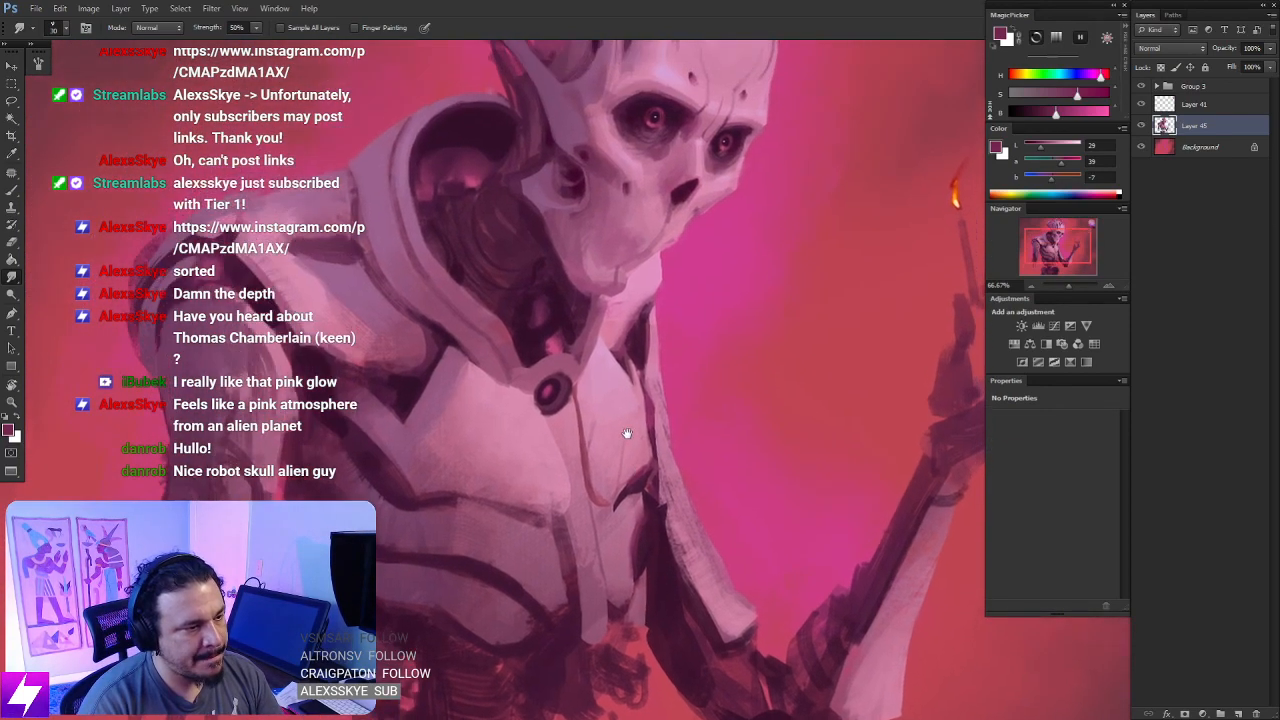
- Repaint the brown seam line below the round port with magenta sampled from the port's glow and check the whole picture
key("b")
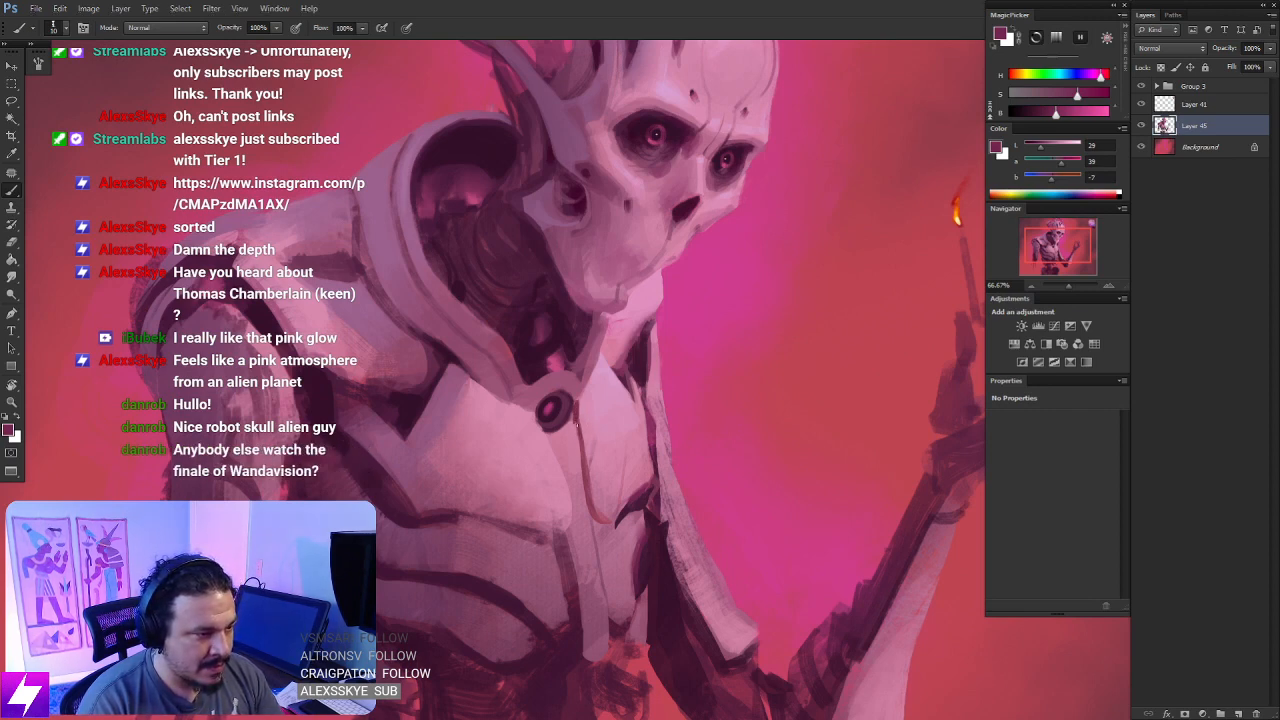
left_click_drag(594, 490, 575, 412)
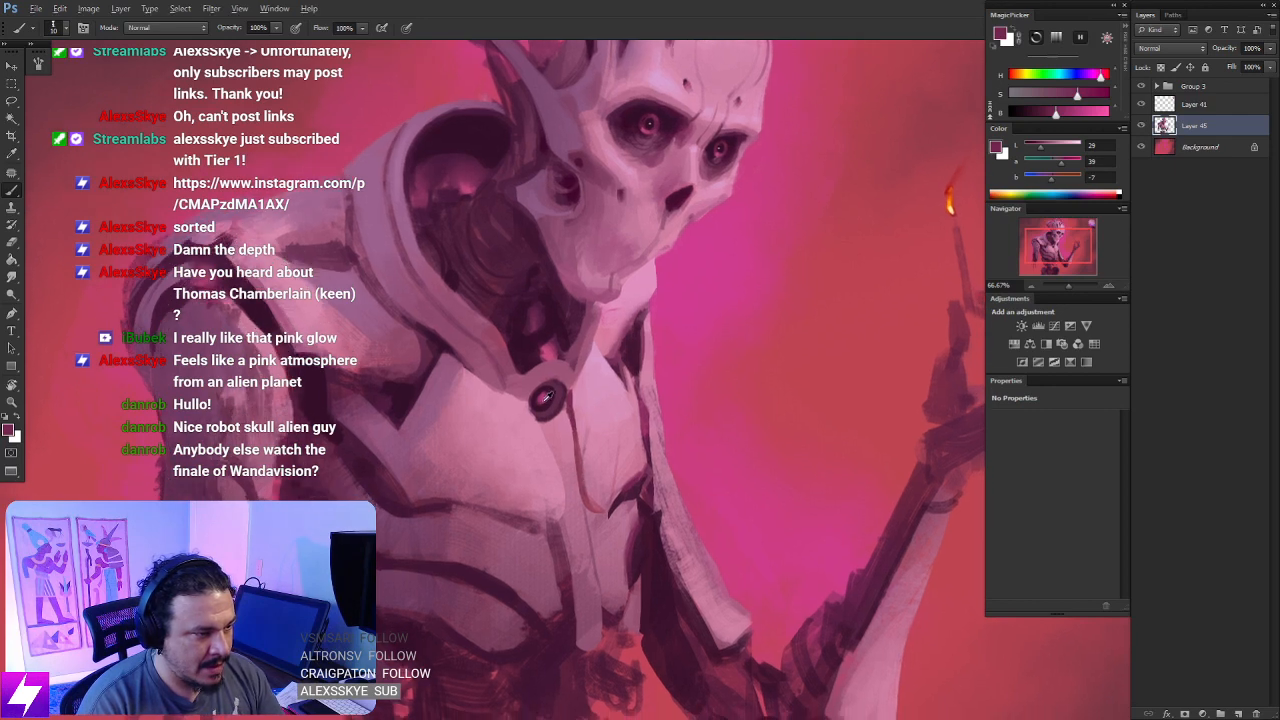
left_click(546, 396, "alt")
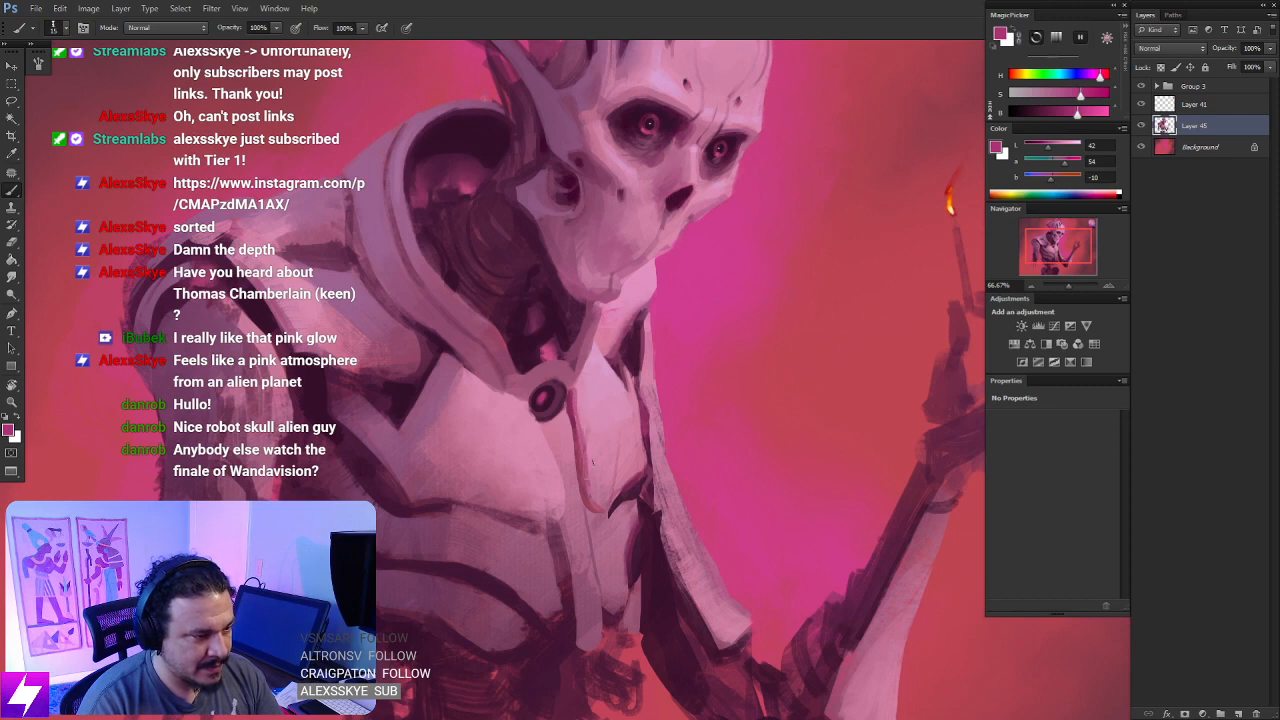
key("r")
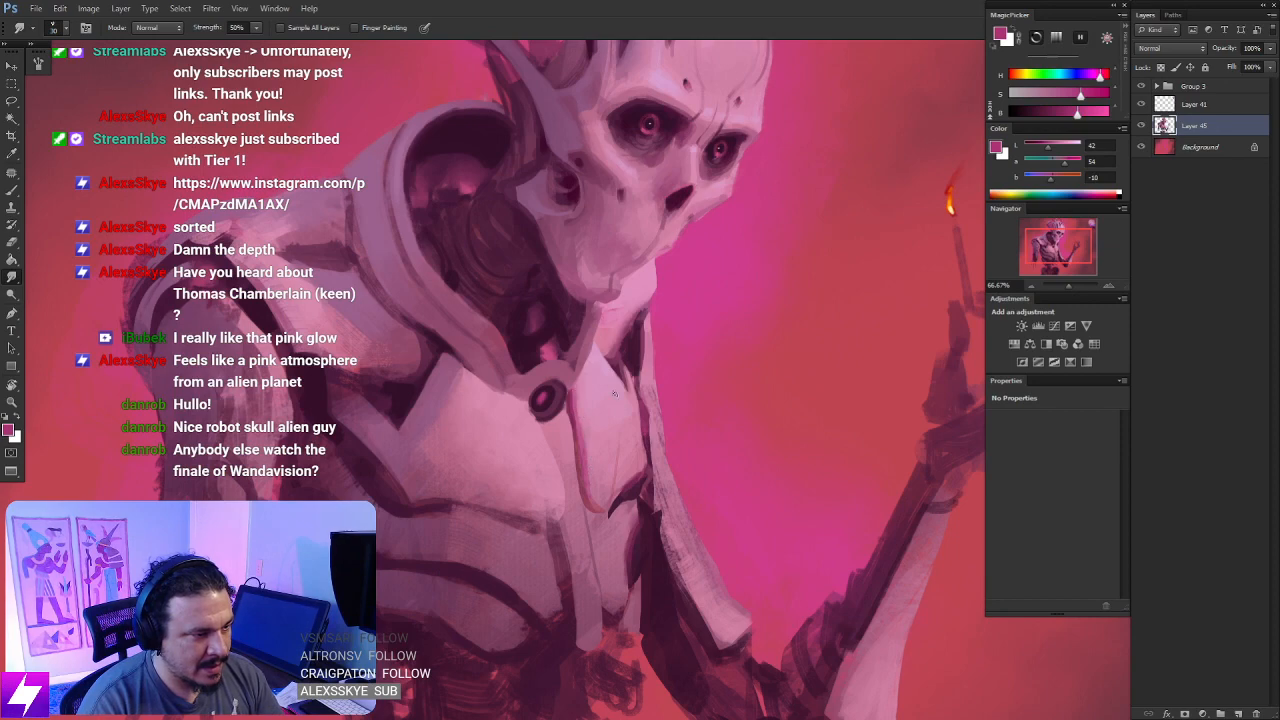
scroll(614, 394, "down", 4)
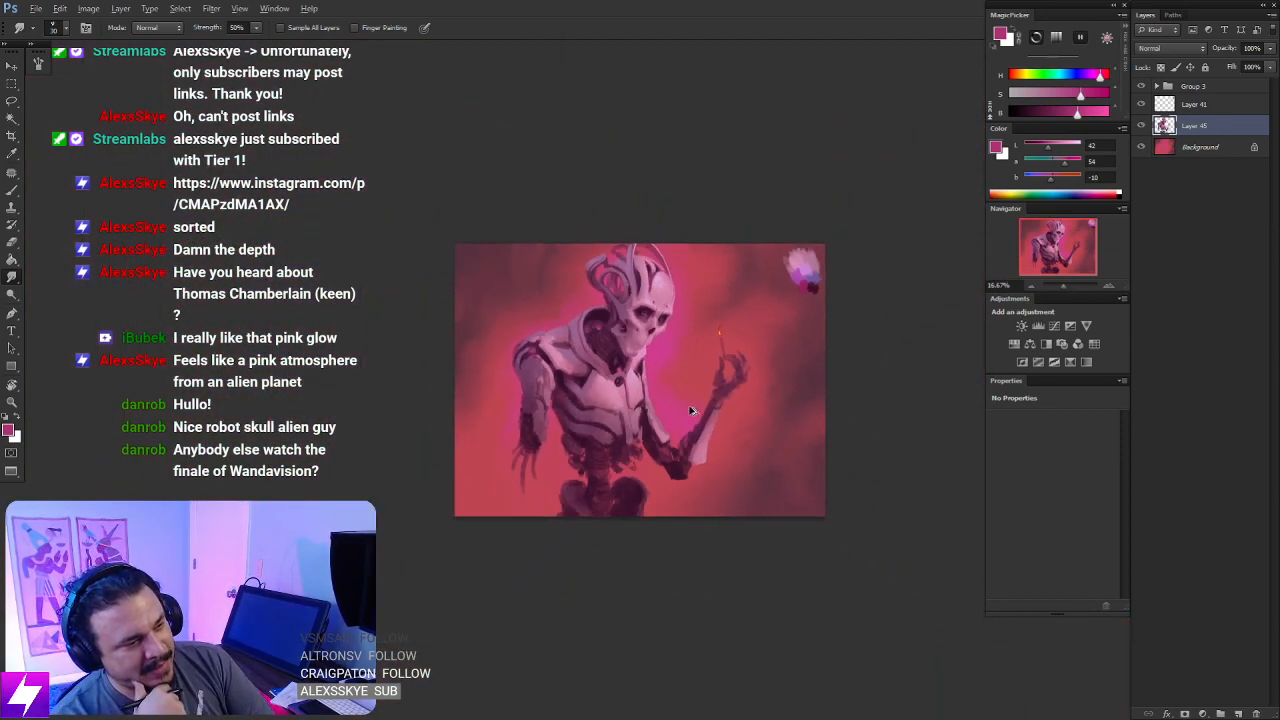
- Deepen the recess in the shoulder plate beside the collar with near-black purple sampled from inside the collar
scroll(690, 410, "up", 3)
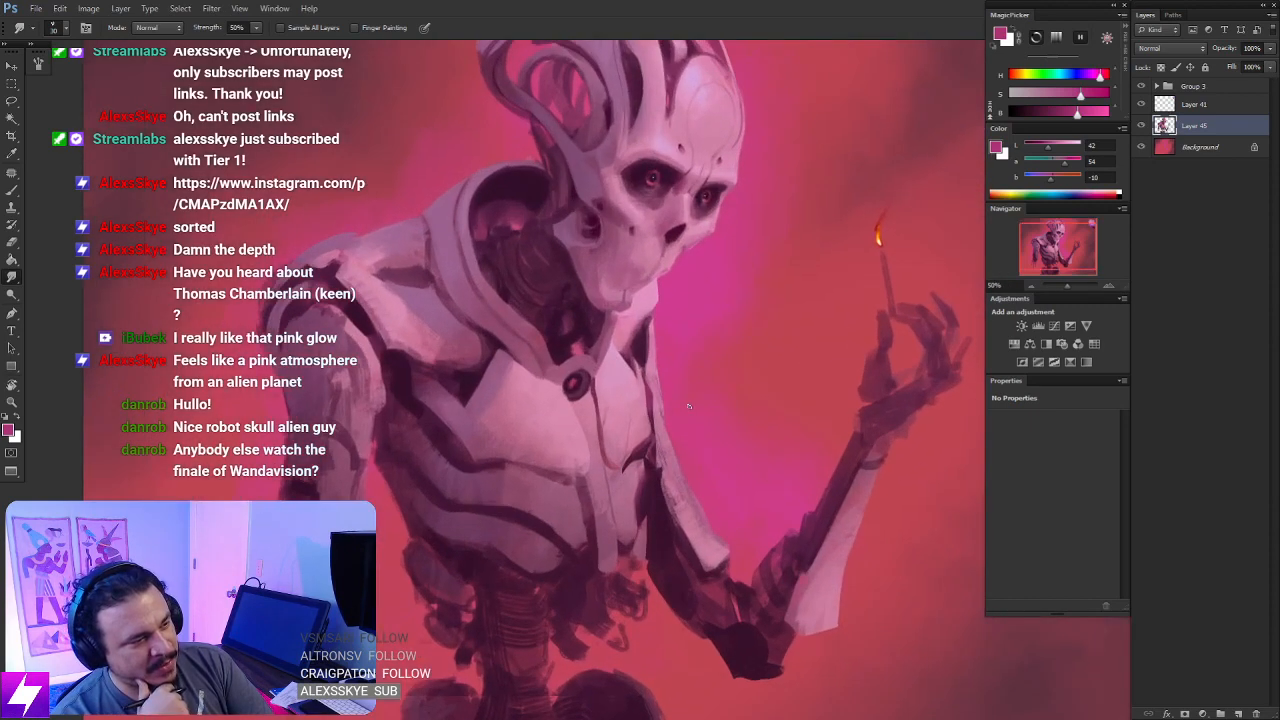
key("b")
left_click(518, 187, "alt")
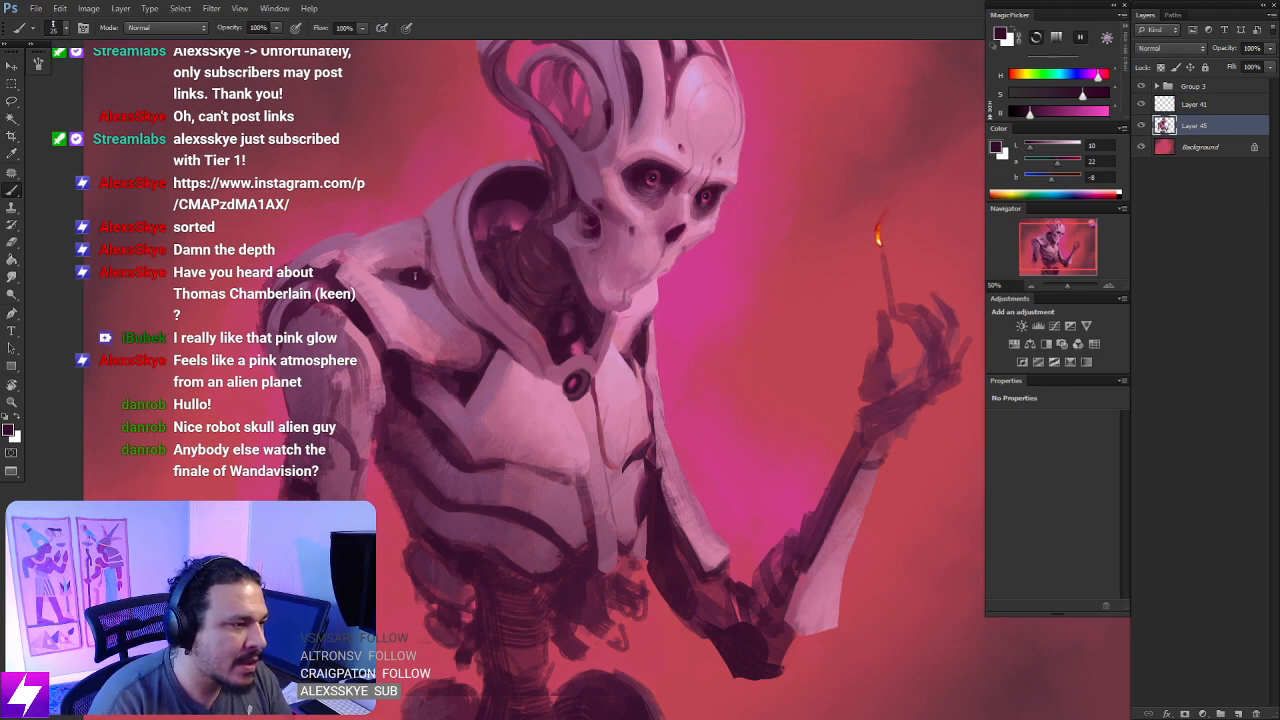
left_click_drag(425, 269, 382, 273)
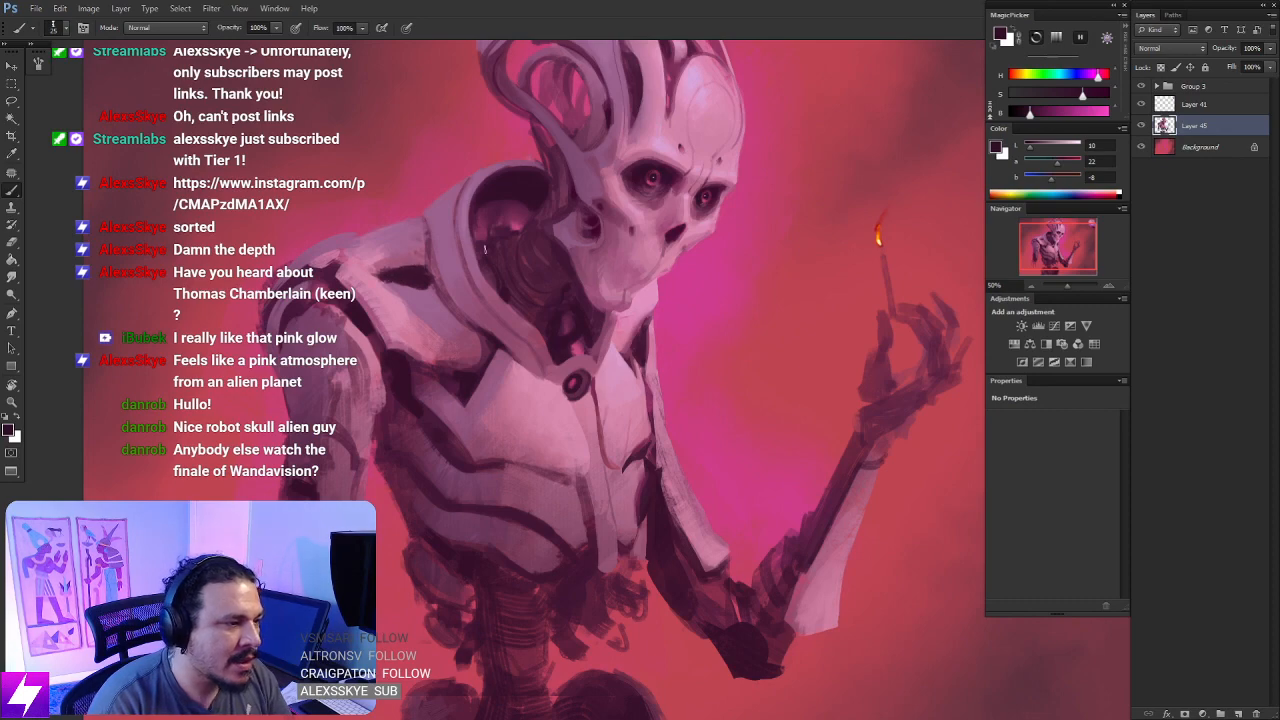
- Try a muted purple stroke across the shoulder plate beside the collar from a rotated view, undo it and return upright
key("ctrl+minus")
key("r")
left_click_drag(707, 290, 624, 264)
left_click_drag(587, 355, 545, 400)
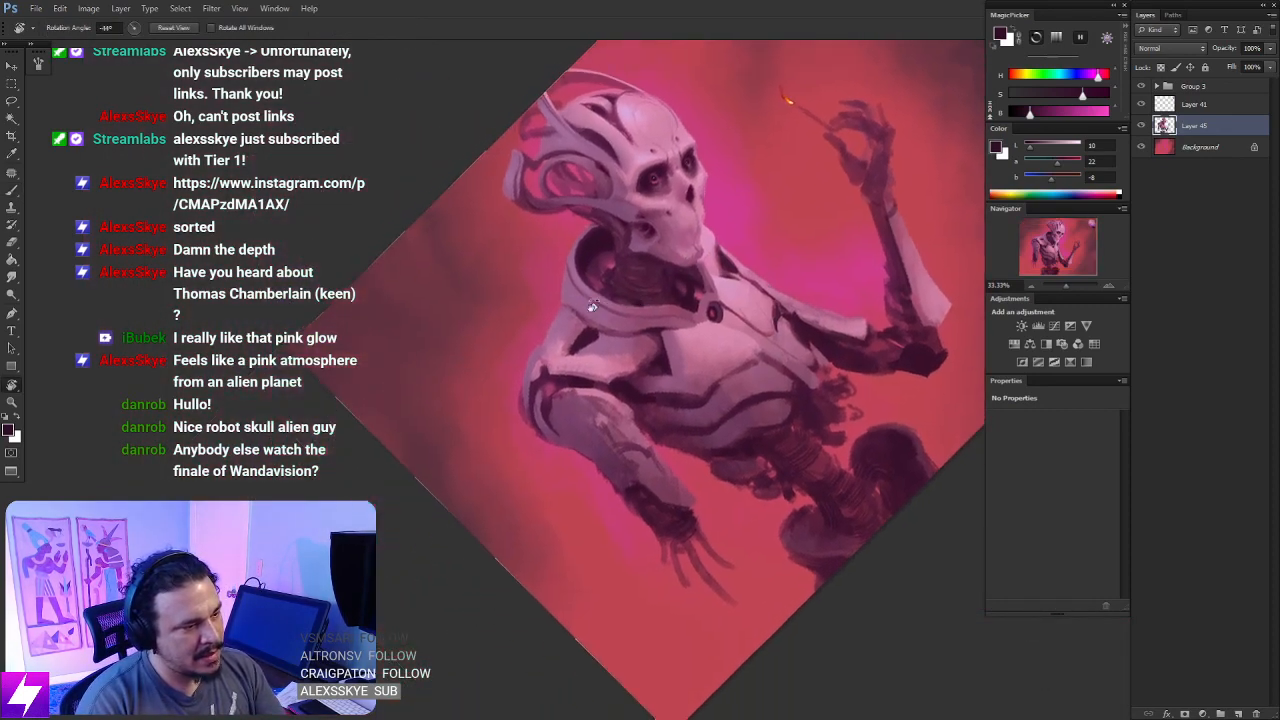
key("ctrl+plus")
key("b")
left_click(498, 390, "alt")
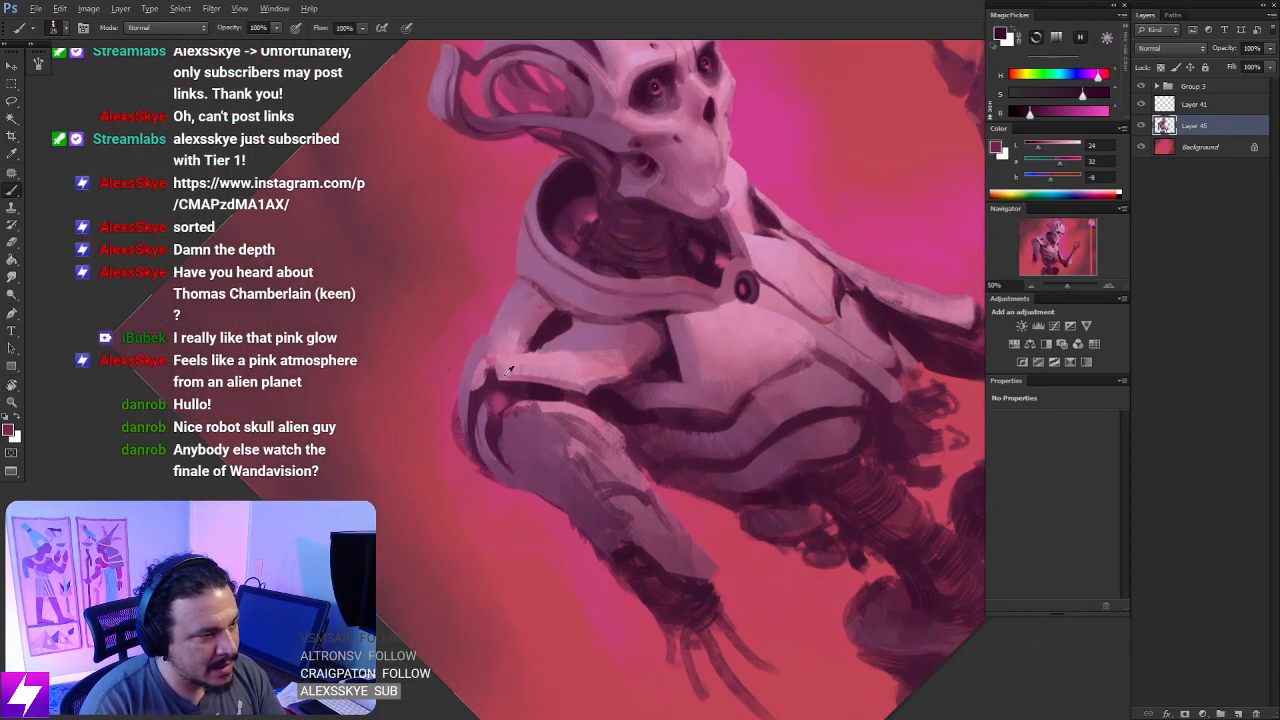
mouse_move(552, 309)
left_mouse_down()
mouse_move(524, 346)
mouse_move(534, 365)
mouse_move(554, 366)
left_mouse_up()
key("ctrl+z")
key("Escape")
- Darken the gap between the shoulder plate and the upper arm with deep purple sampled from the plate's recess
key("ctrl+minus")
key("ctrl+minus")
key("ctrl+plus")
key("ctrl+plus")
left_click_drag(442, 304, 507, 317)
left_click(576, 300, "alt")
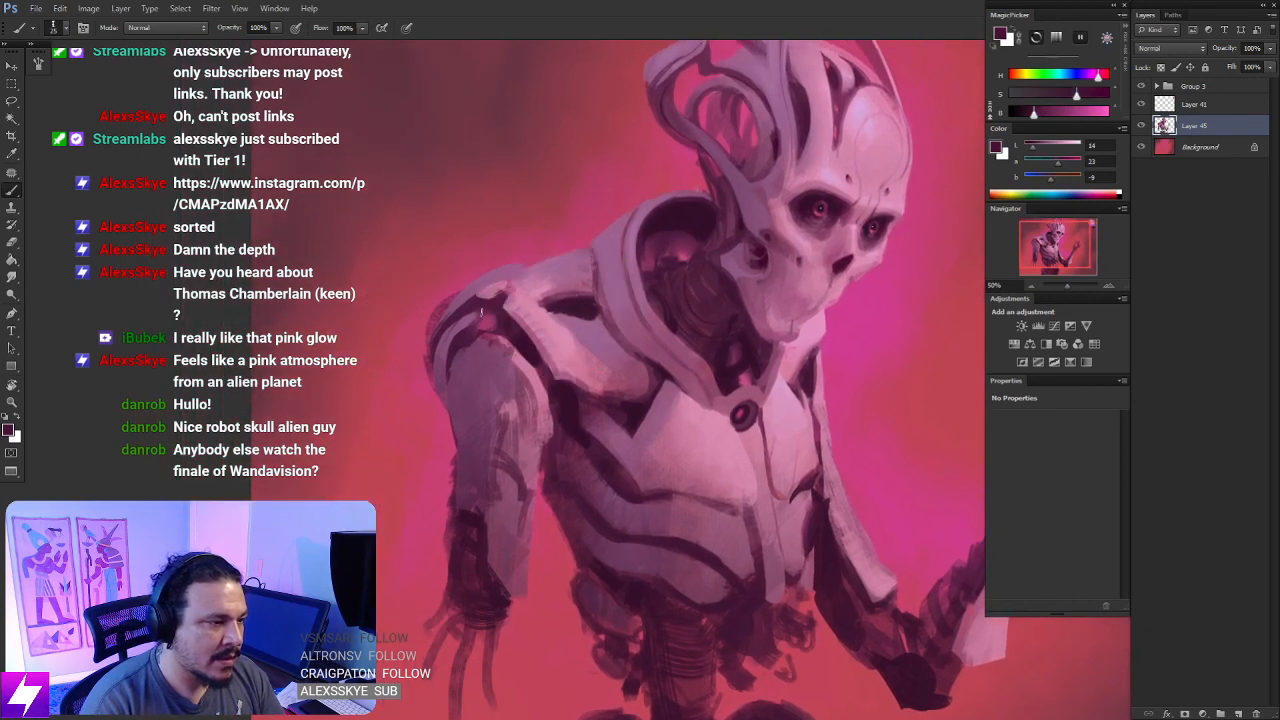
- Lasso a rounded area on top of the shoulder, paint it with pale lilac sampled from the skull, and deselect
key("l")
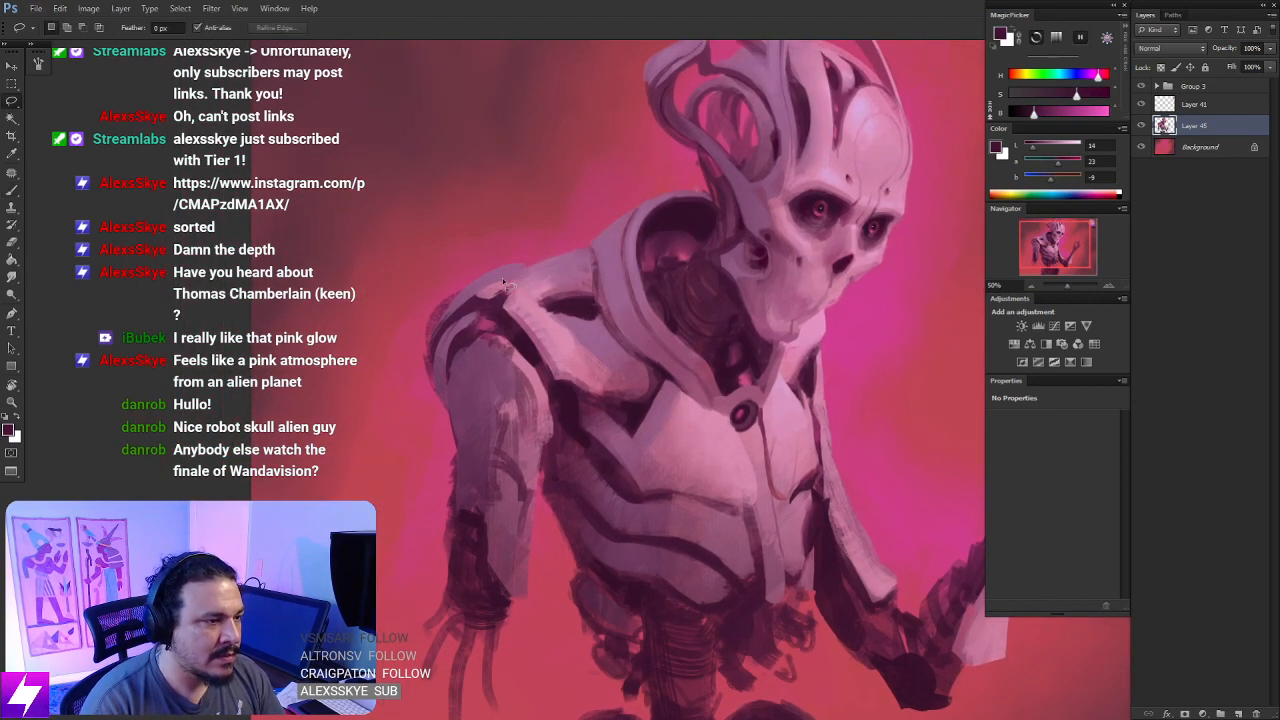
mouse_move(510, 280)
left_mouse_down()
mouse_move(484, 300)
mouse_move(516, 318)
left_mouse_up()
key("b")
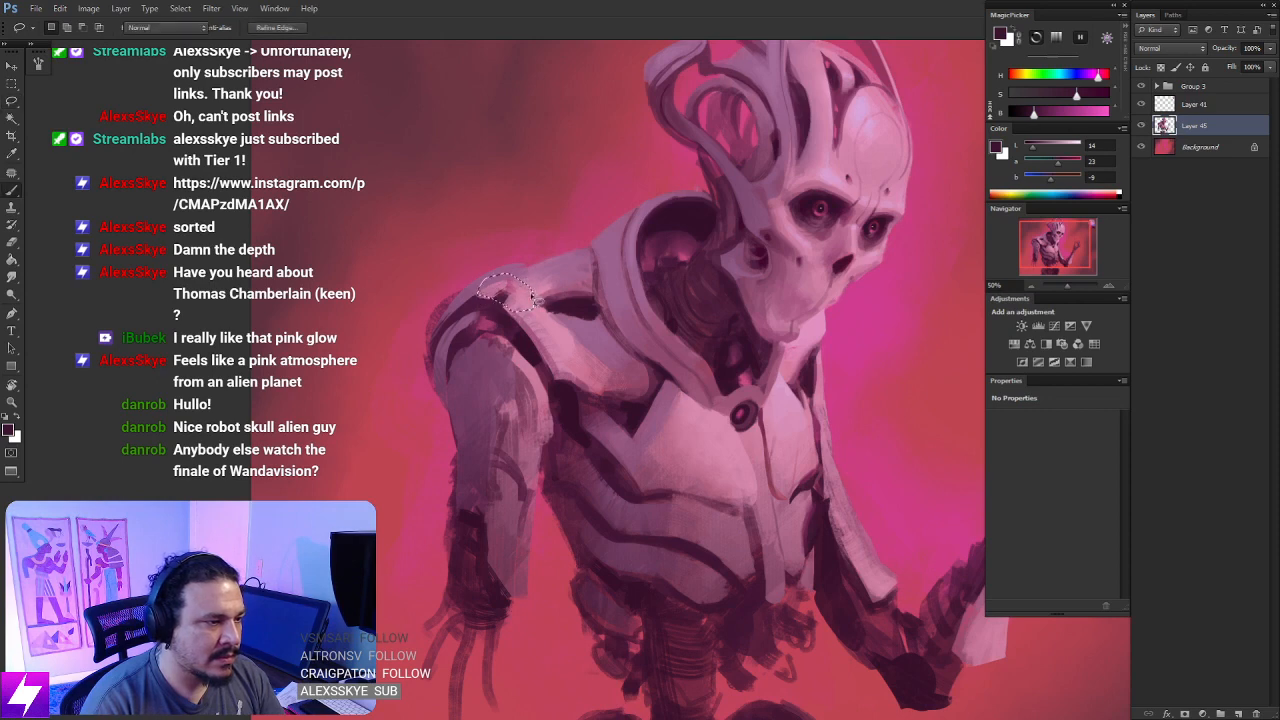
left_click(830, 174, "alt")
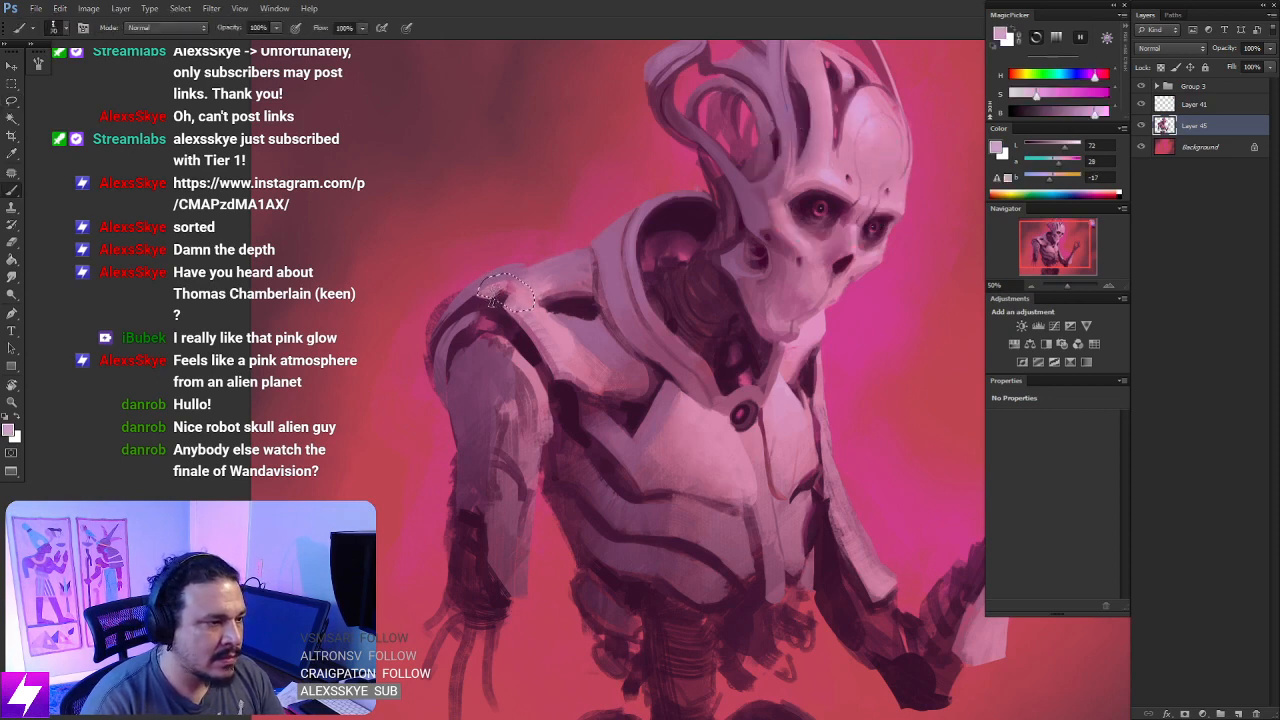
mouse_move(507, 293)
left_mouse_down()
mouse_move(516, 287)
mouse_move(504, 294)
left_mouse_up()
left_click(492, 287, "alt")
key("ctrl+d")
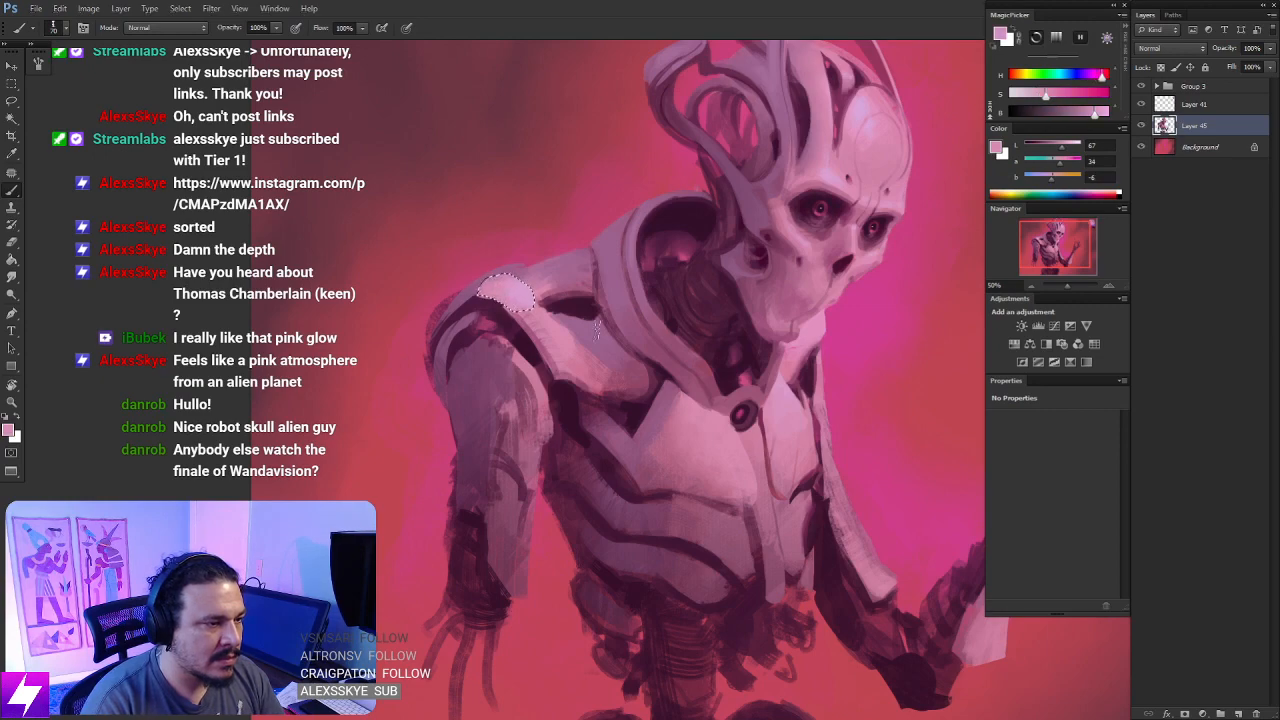
- From a rotated close-up, sharpen the dark gap beside the rounded shoulder cap with deep purple sampled from that gap
key("l")
left_click_drag(599, 330, 608, 336)
key("Return")
key("r")
mouse_move(645, 400)
left_mouse_down()
mouse_move(634, 457)
mouse_move(565, 470)
mouse_move(515, 440)
mouse_move(495, 408)
mouse_move(434, 422)
mouse_move(449, 369)
left_mouse_up()
scroll(460, 400, "up", 2)
key("b")
left_click(428, 372, "alt")
key("ctrl+z")
key("space")
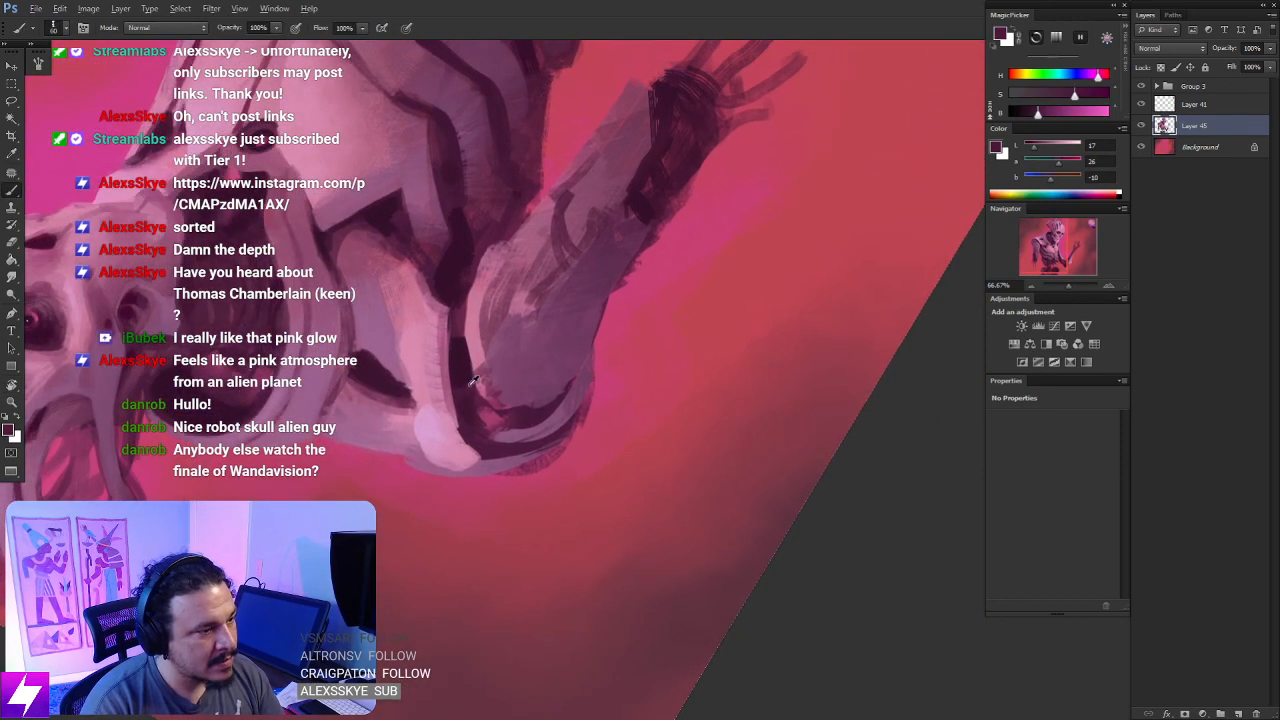
left_click(474, 402, "alt")
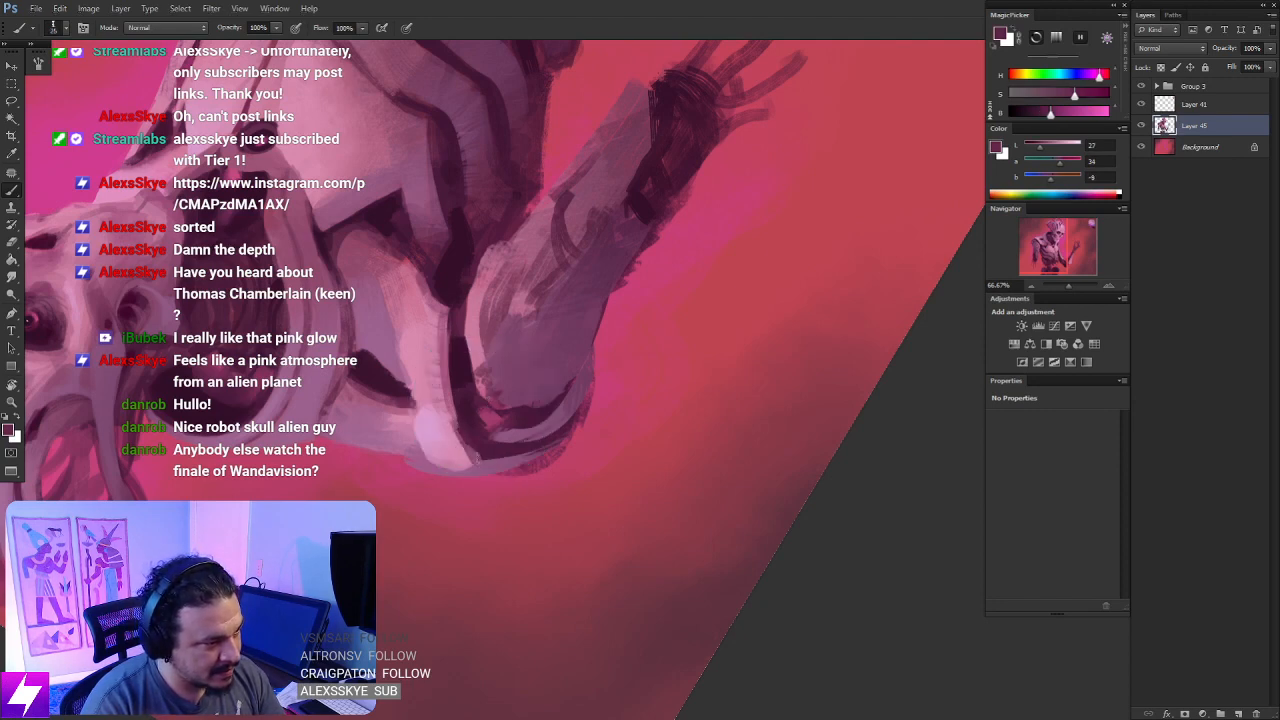
- Touch up the edge of the upper arm along the dark shoulder gap with muted pink and return upright
left_click(456, 404, "alt")
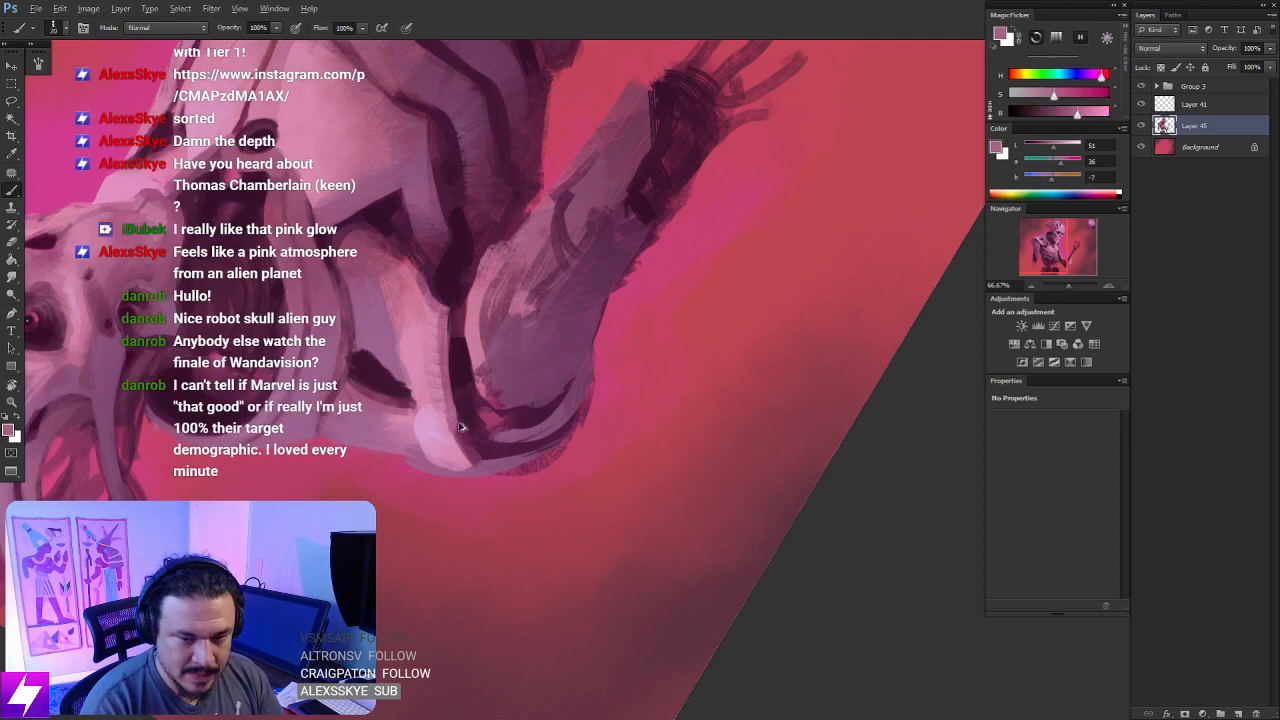
left_click_drag(461, 308, 457, 336)
key("Escape")
- Flip the picture horizontally and view the whole figure
left_click_drag(474, 388, 316, 405)
mouse_move(590, 245)
left_mouse_down()
mouse_move(466, 377)
mouse_move(358, 440)
left_mouse_up()
key("ctrl+minus")
key("ctrl+minus")
key("ctrl+shift+h")
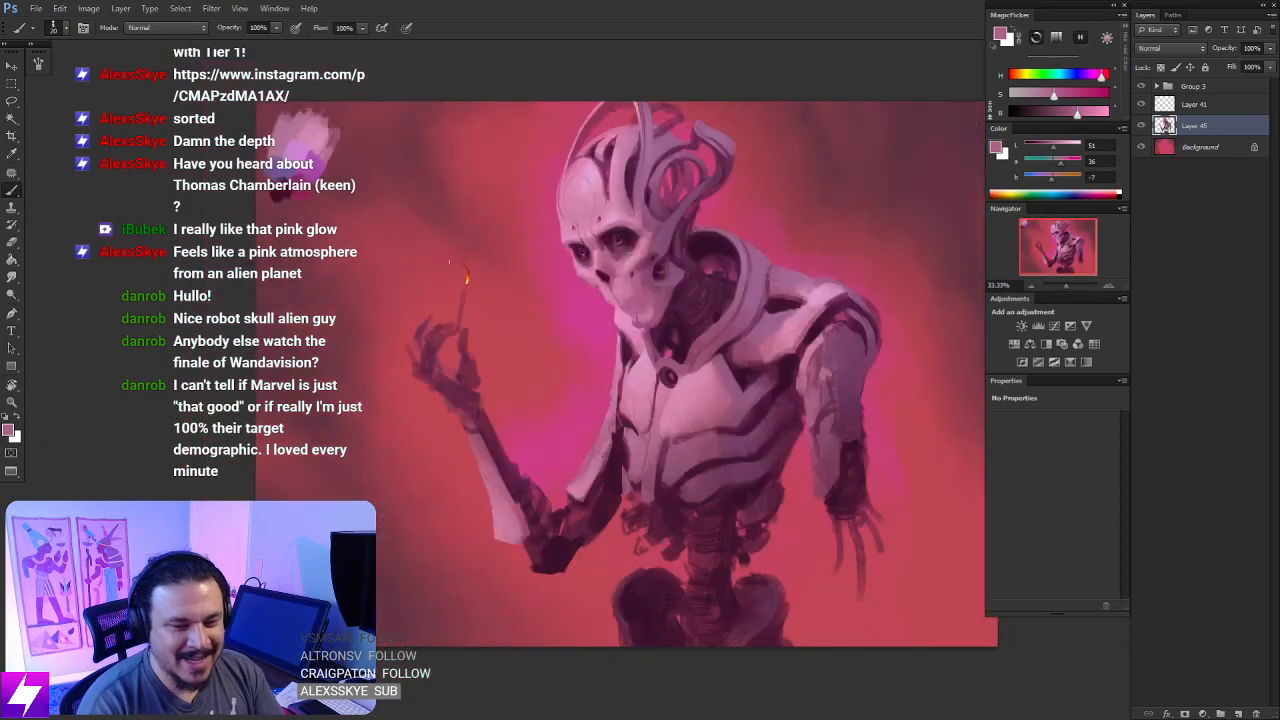
- Redefine the dark line along the shoulder cap's outer edge with near-black purple sampled from the adjoining gap
key("ctrl+plus")
left_click_drag(676, 342, 300, 395)
key("ctrl+plus")
left_click_drag(616, 315, 682, 290)
key("r")
mouse_move(562, 346)
left_mouse_down()
mouse_move(626, 336)
mouse_move(575, 303)
mouse_move(590, 391)
mouse_move(566, 337)
mouse_move(528, 300)
left_mouse_up()
key("b")
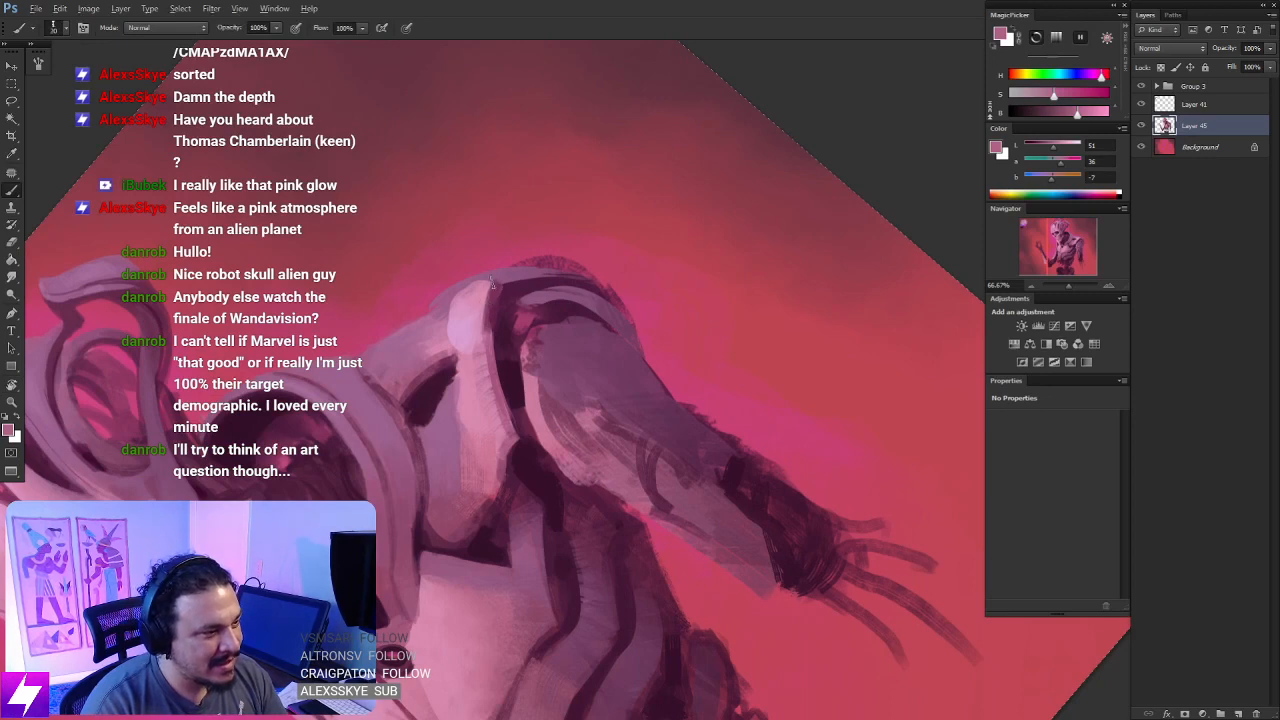
key("ctrl+z")
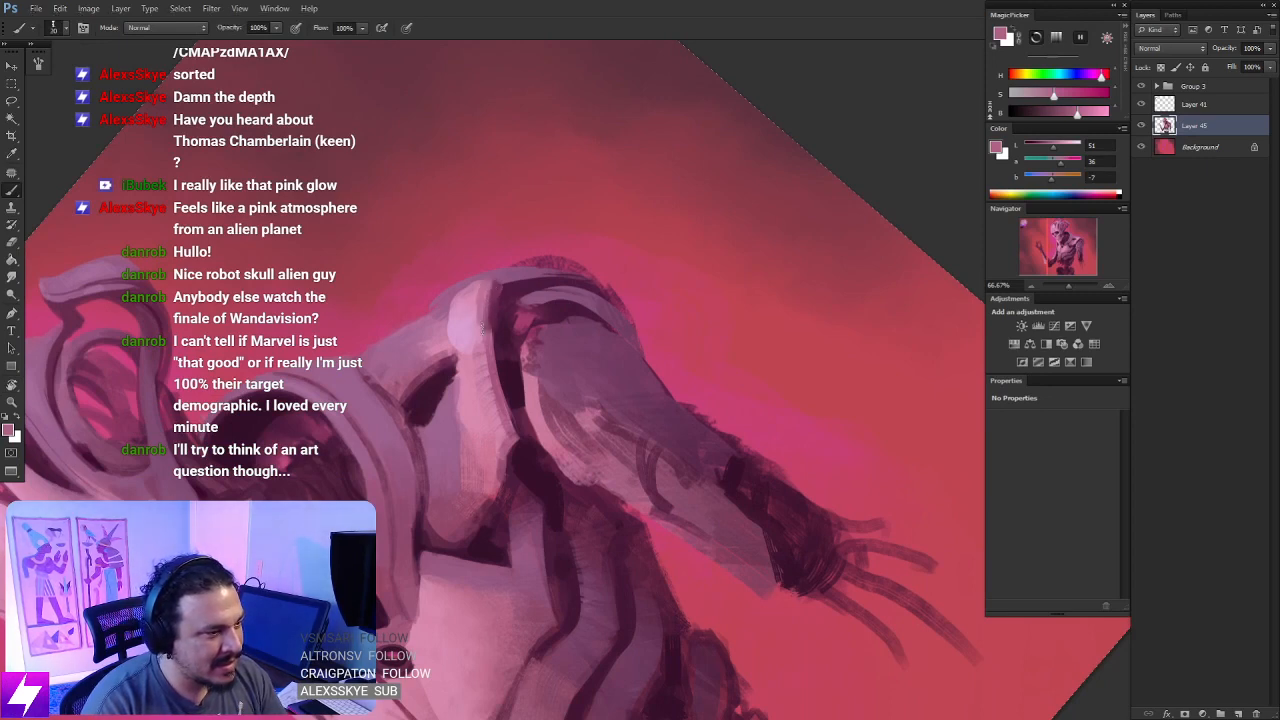
left_click(495, 311, "alt")
left_click_drag(499, 283, 490, 322)
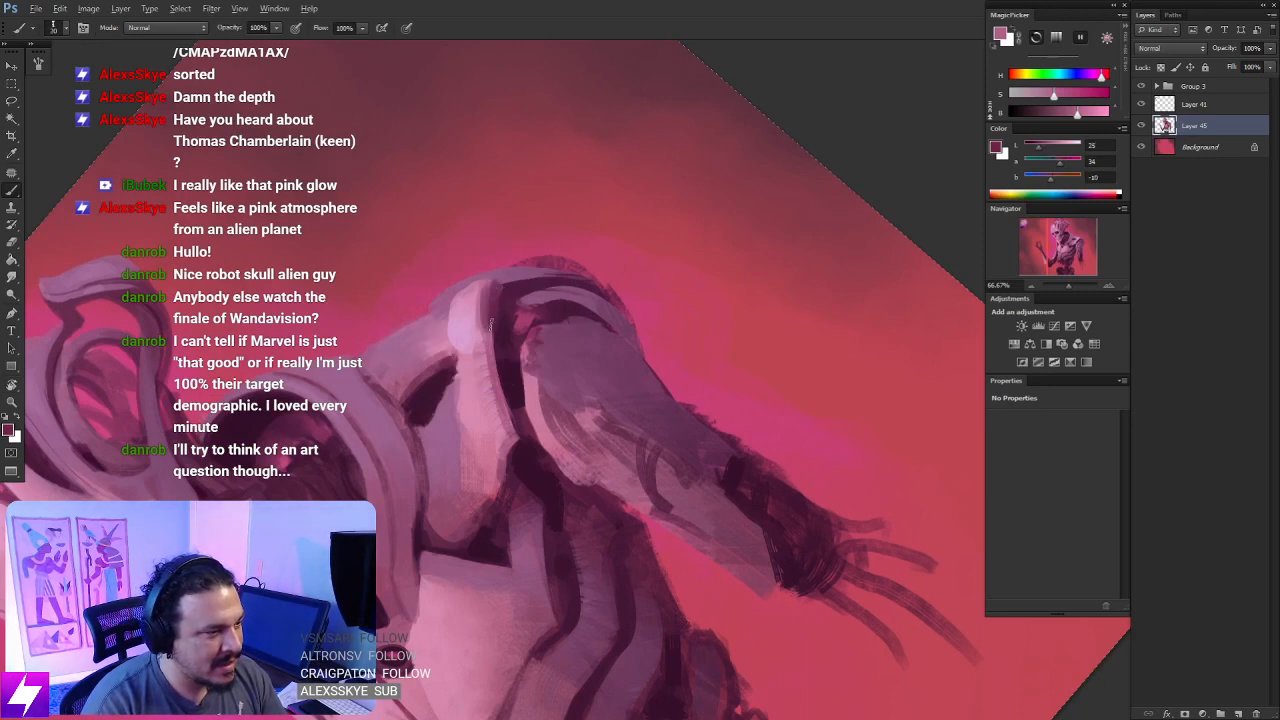
left_click(510, 377, "alt")
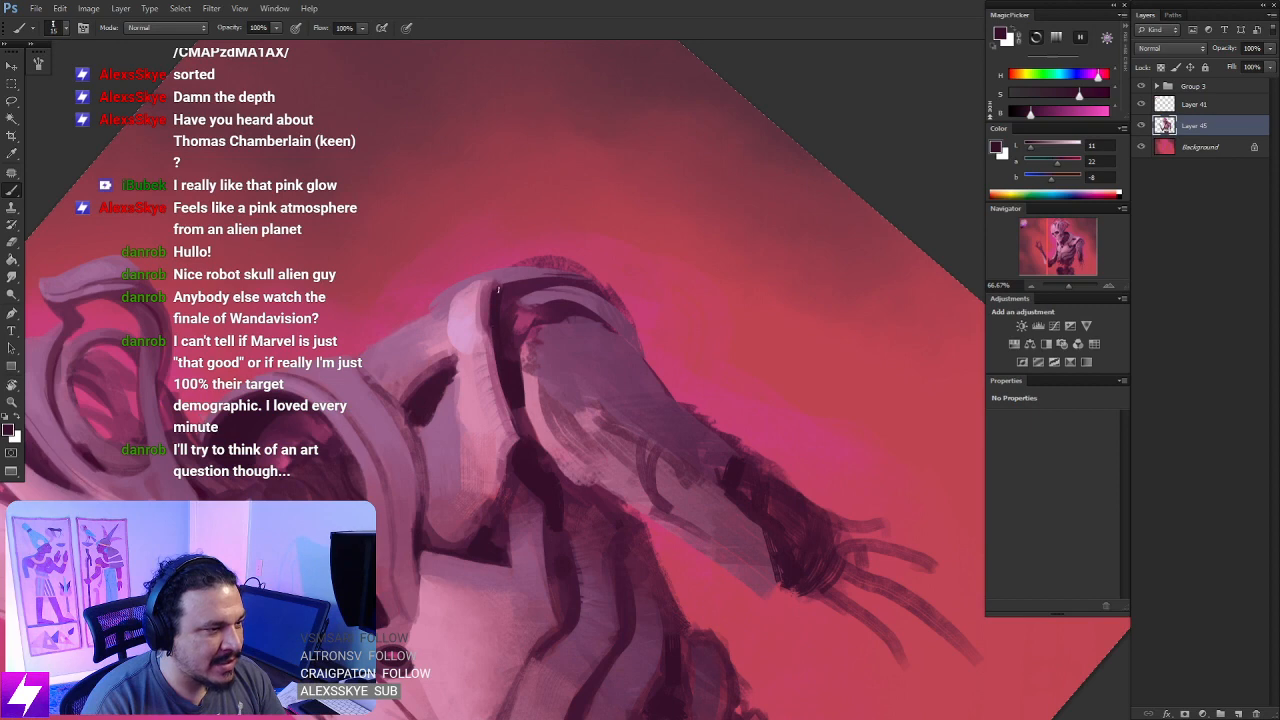
key("Escape")
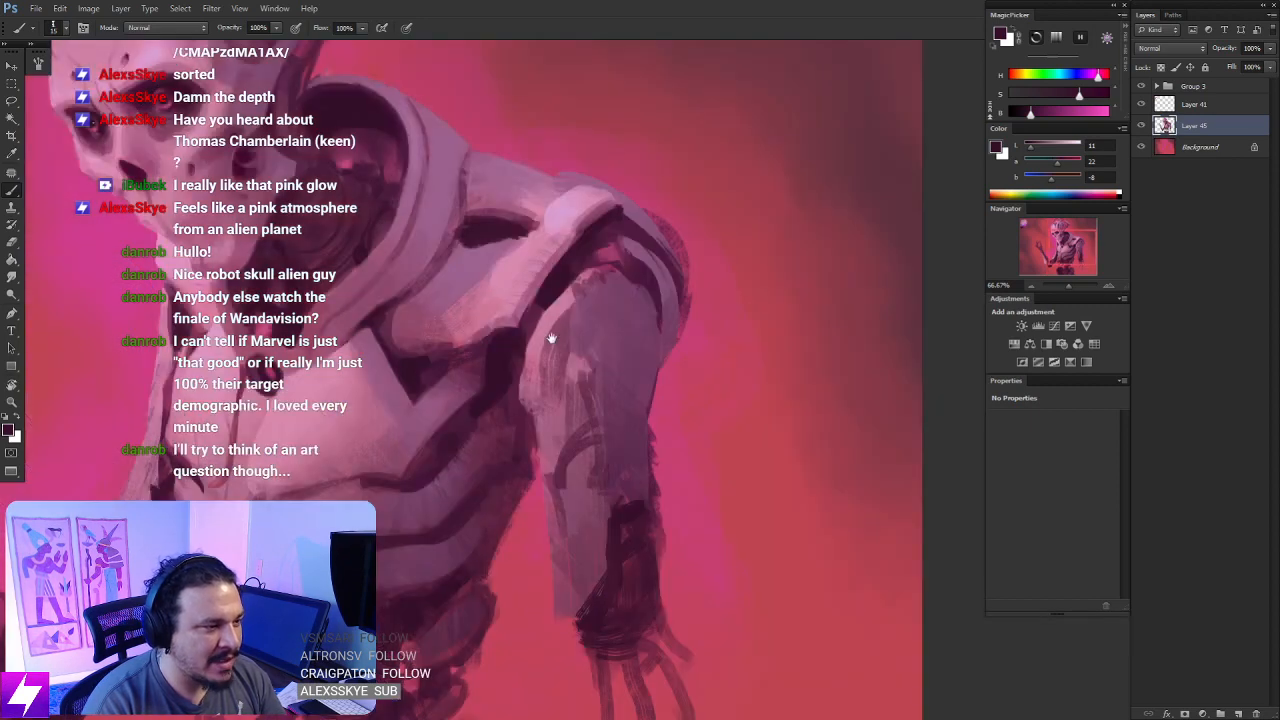
- Lasso a triangular area on the rounded shoulder cap in a rotated close-up and paint it with pale lilac
left_click_drag(621, 256, 529, 331)
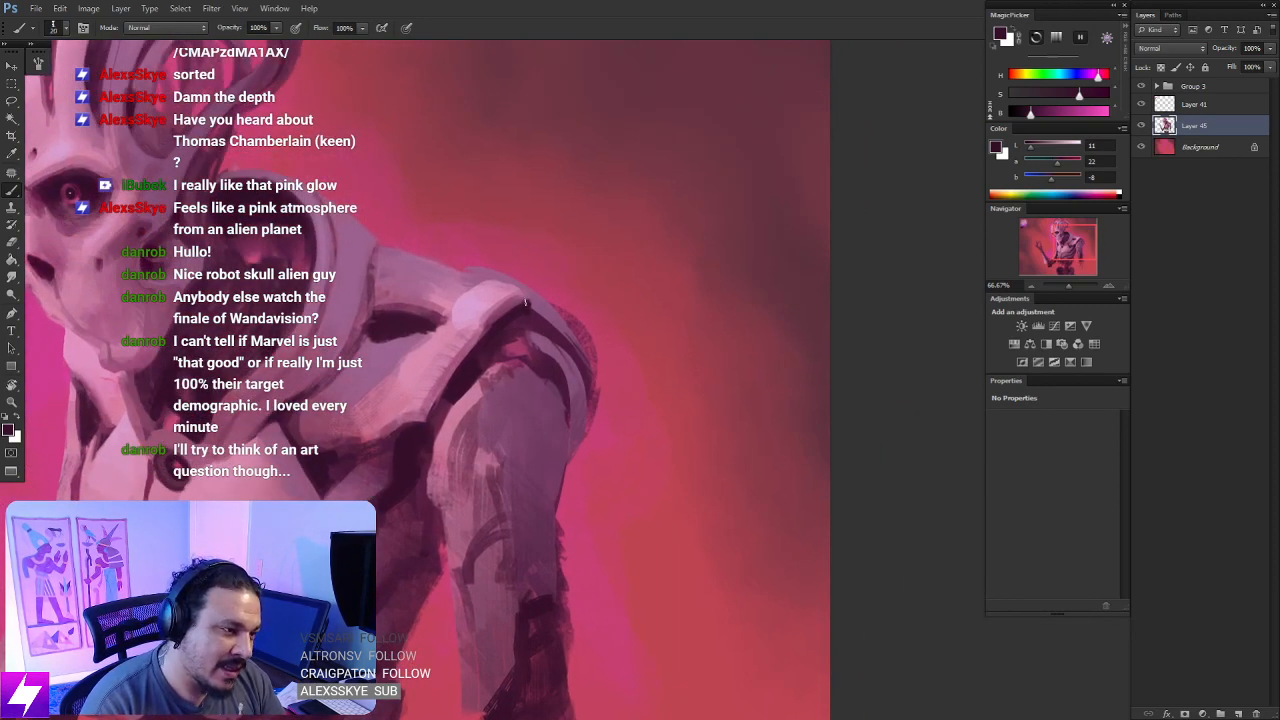
key("ctrl+minus")
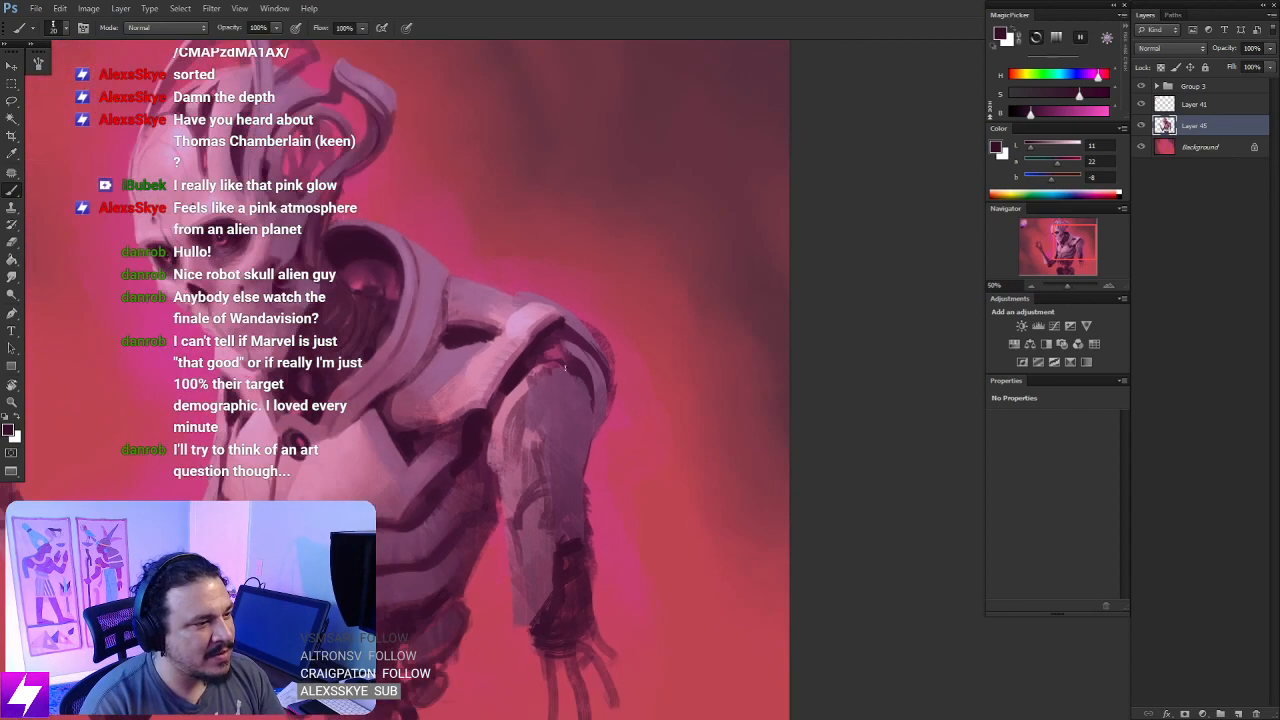
key("r")
left_click_drag(536, 396, 537, 263)
key("ctrl+plus")
key("ctrl+plus")
key("b")
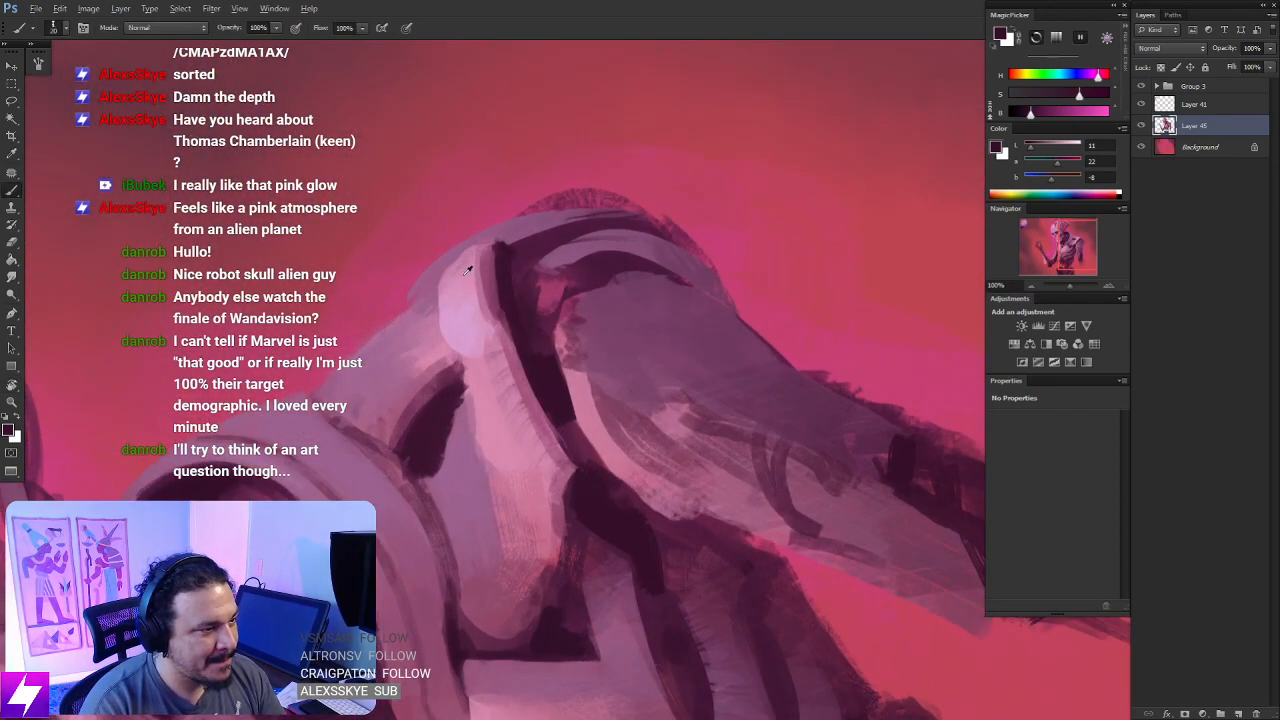
key("l")
left_click(462, 271)
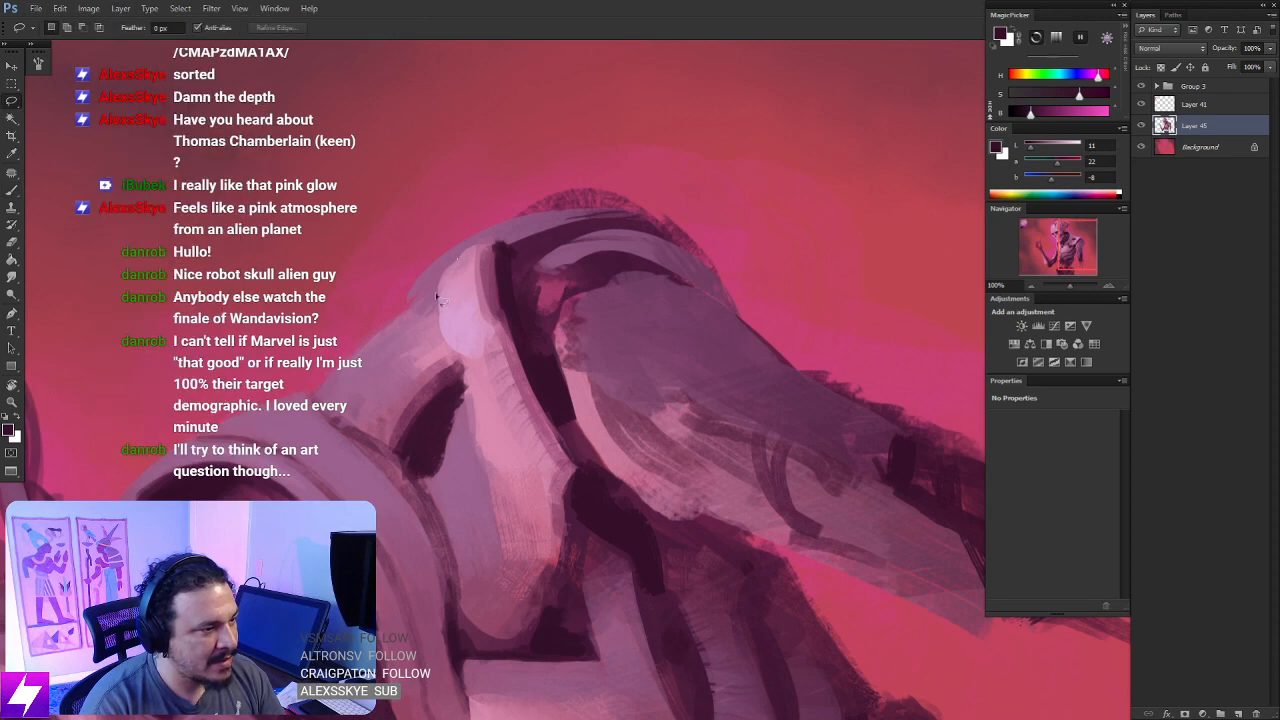
mouse_move(436, 295)
left_mouse_down()
mouse_move(458, 272)
mouse_move(460, 348)
mouse_move(463, 298)
mouse_move(430, 305)
mouse_move(423, 334)
left_mouse_up()
key("b")
left_click(443, 328, "alt")
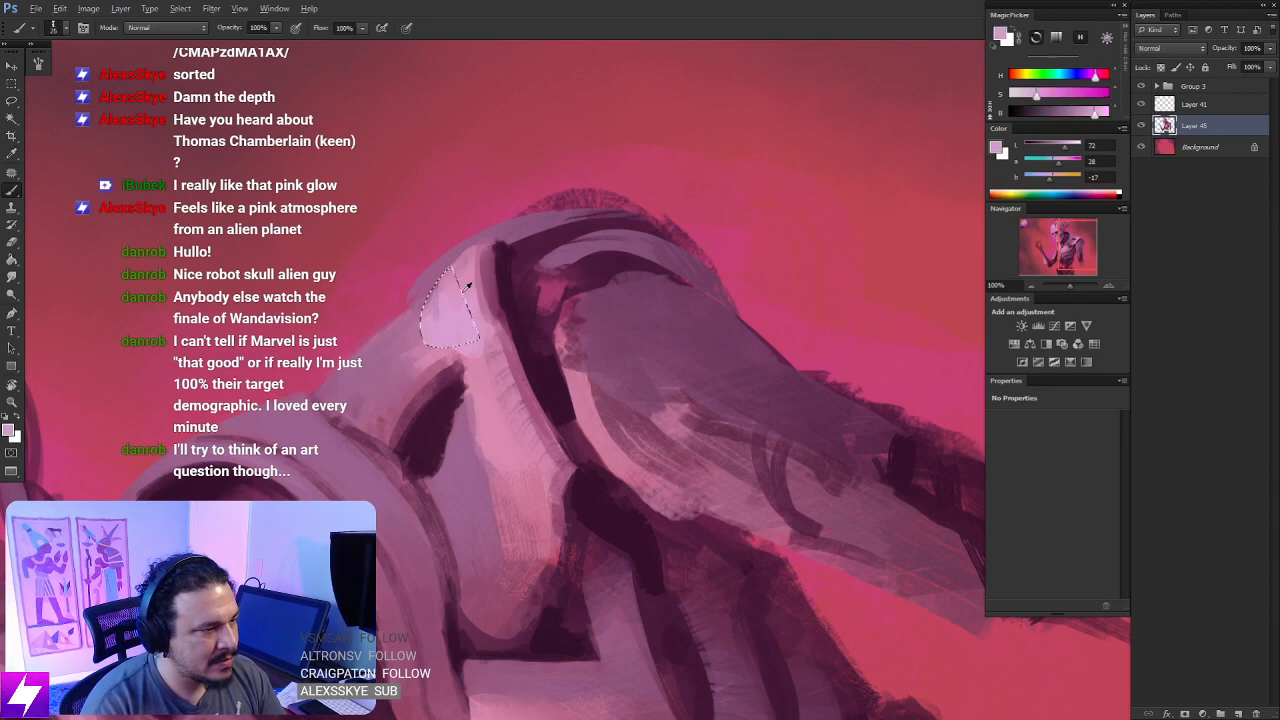
- Blend pinkish lilac into the selected area of the shoulder cap, then clear the selection
left_click(446, 281, "alt")
left_click_drag(450, 277, 428, 311)
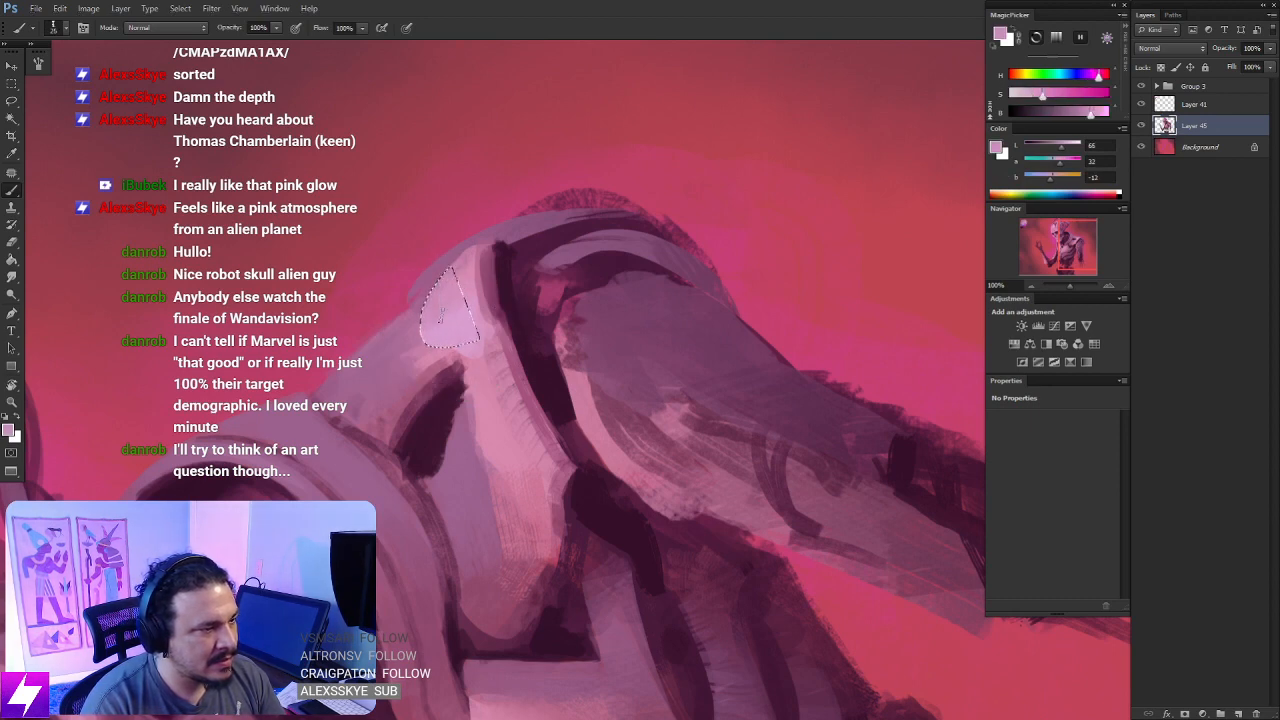
key("l")
key("ctrl+minus")
key("ctrl+minus")
key("ctrl+minus")
key("ctrl+minus")
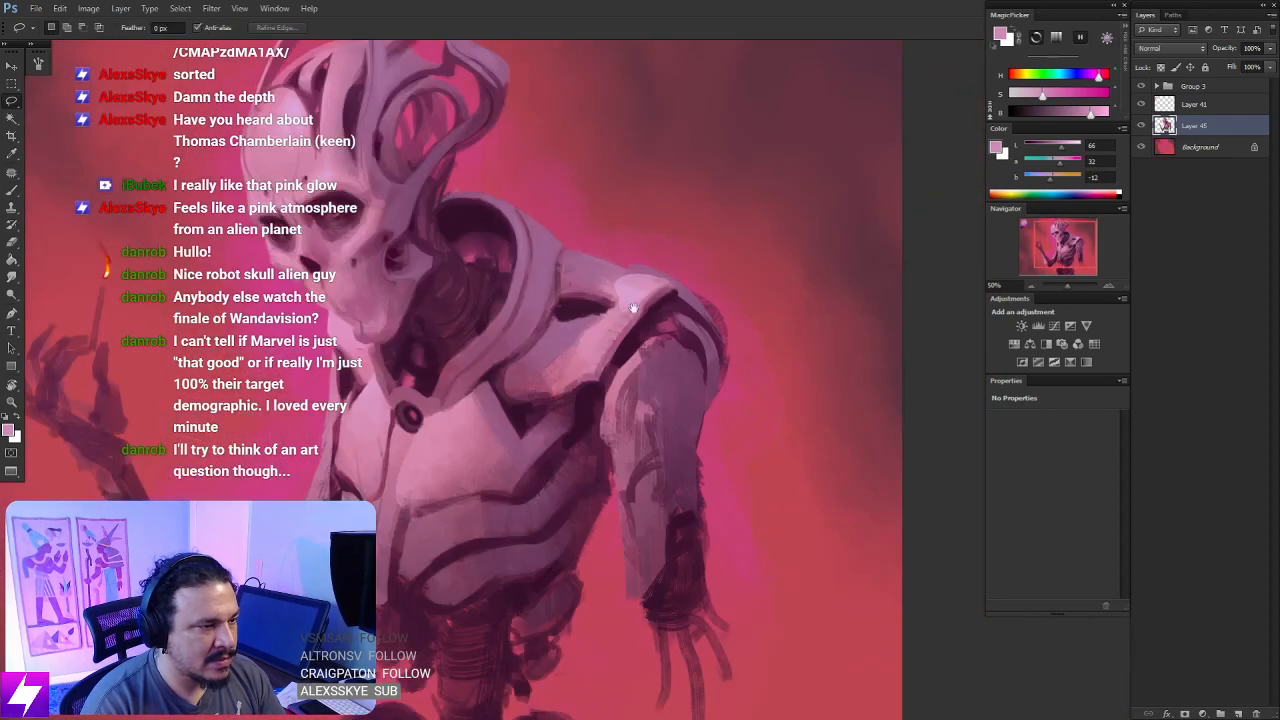
- Define the inner edge of the rounded shoulder cap with a thin brush in muted plum
key("b")
left_click_drag(708, 337, 533, 350)
key("ctrl+plus")
key("ctrl+plus")
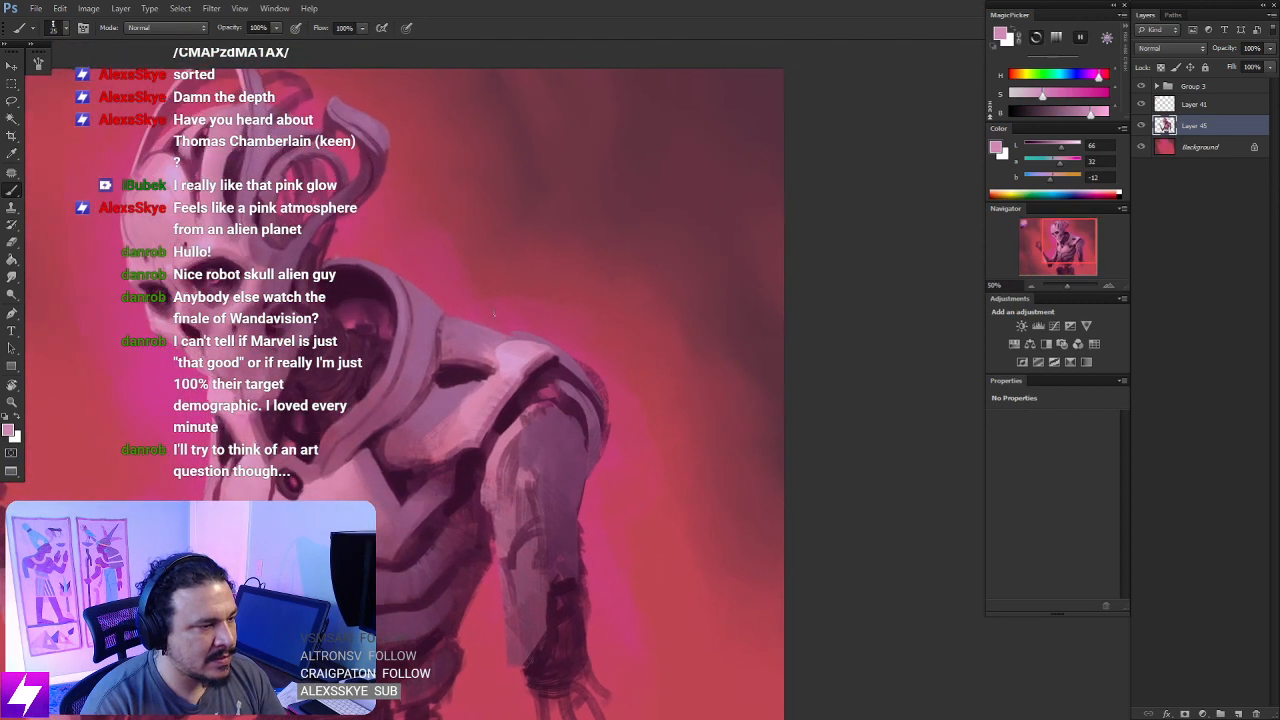
key("ctrl+plus")
left_click(443, 361, "alt")
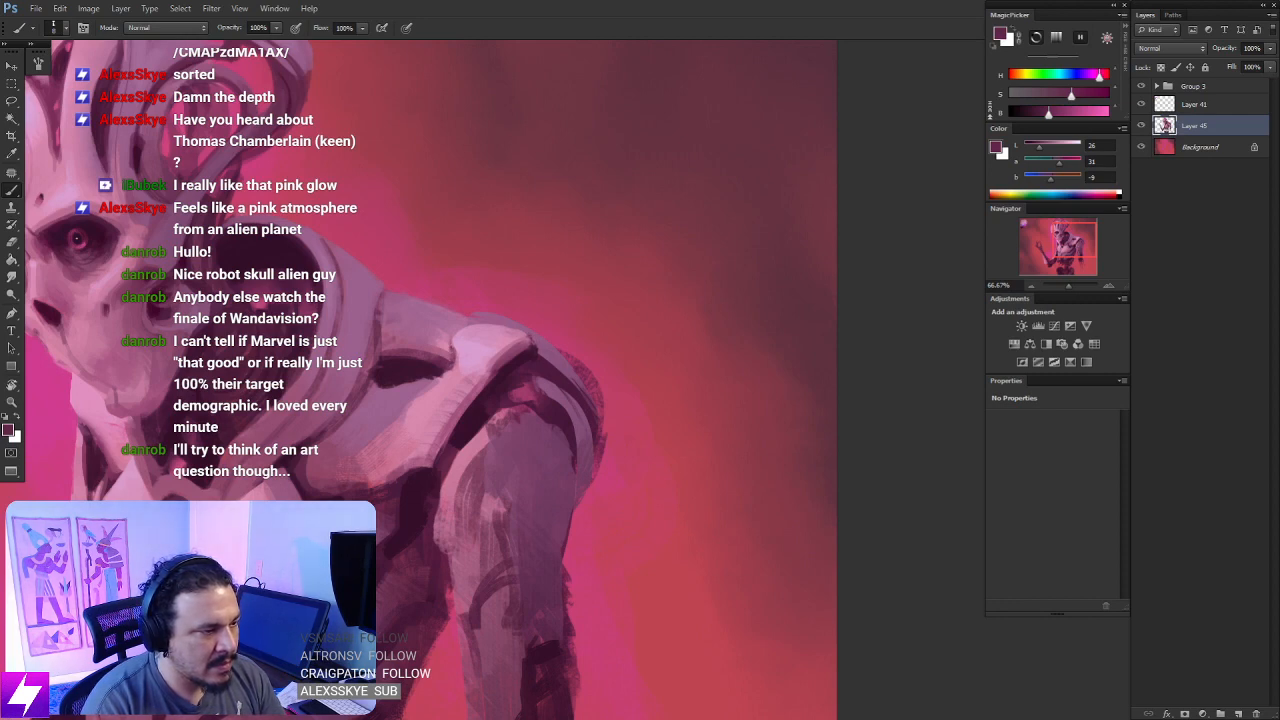
- Examine the repainted shoulder cap against the whole figure
left_click_drag(590, 412, 514, 341)
key("ctrl+minus")
key("r")
key("Escape")
key("ctrl+minus")
key("ctrl+minus")
left_click_drag(600, 334, 494, 351)
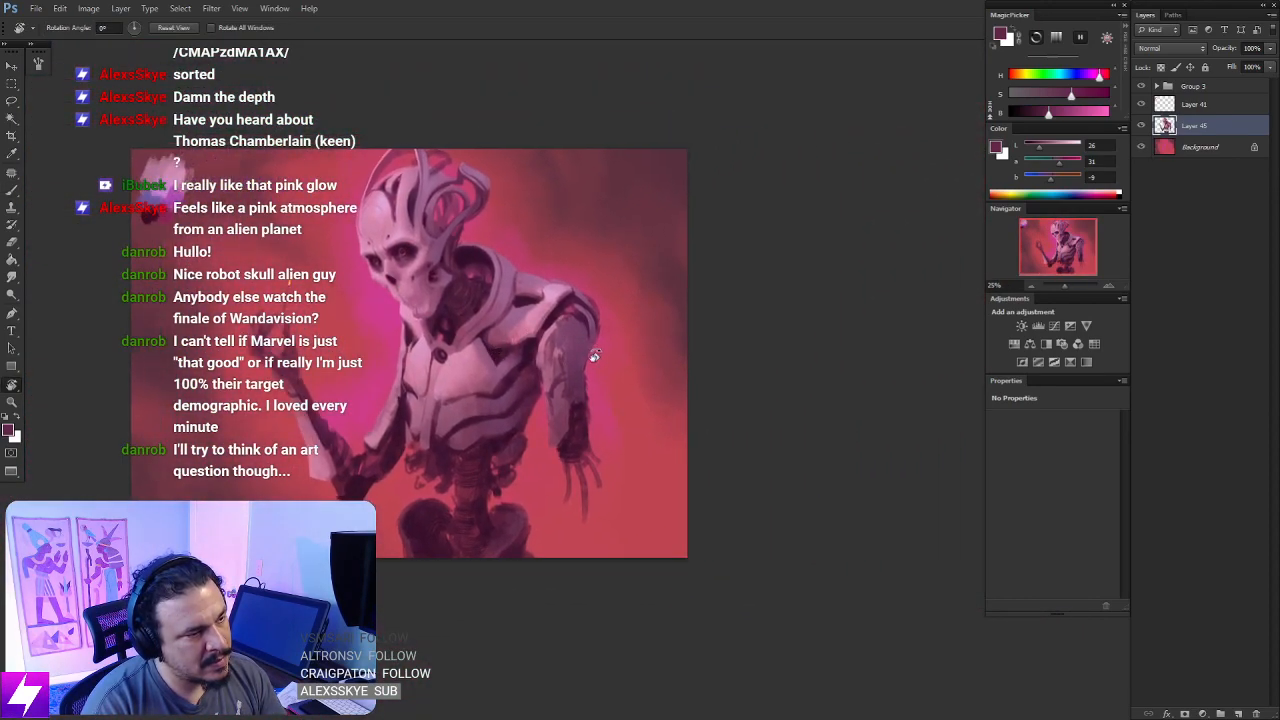
left_click_drag(595, 356, 610, 338)
key("Escape")
- Paint a second dark slot on the shoulder plate with a larger brush in near-black purple sampled from inside the collar
key("ctrl+plus")
key("ctrl+plus")
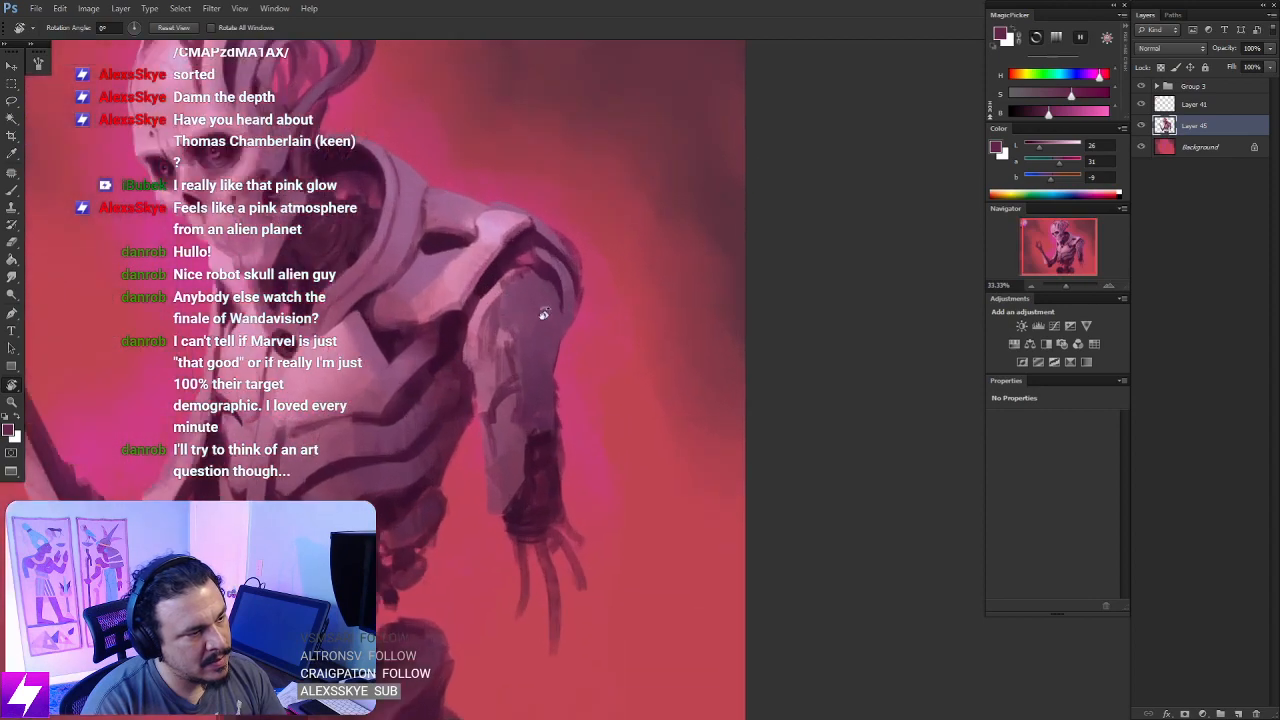
left_click_drag(574, 250, 495, 278)
left_click_drag(430, 345, 530, 238)
key("ctrl+plus")
key("b")
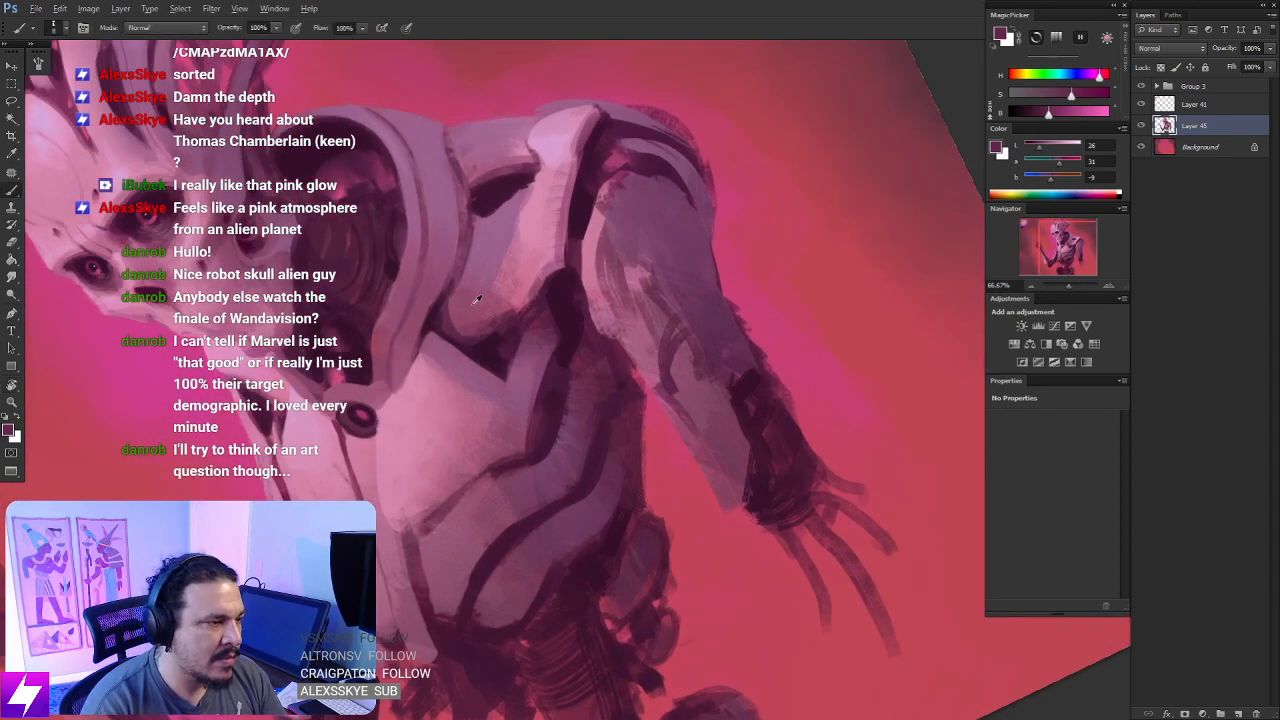
left_click_drag(363, 311, 359, 355)
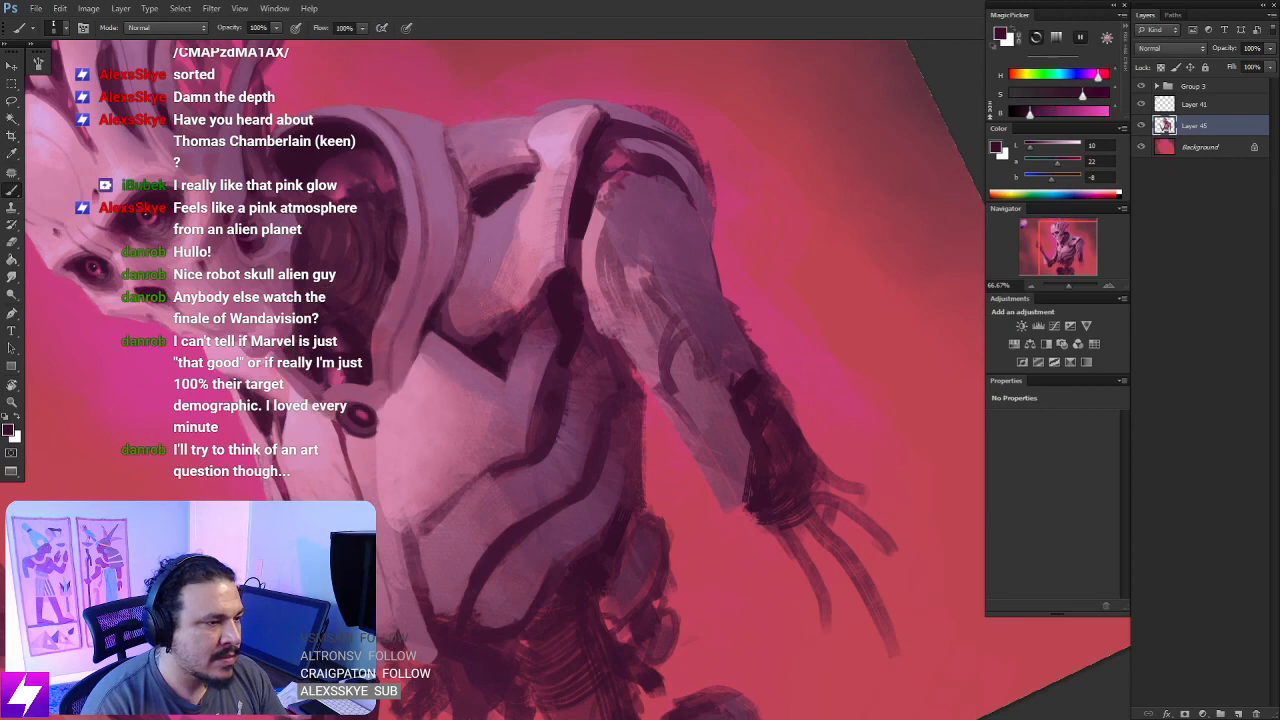
key("]")
key("]")
left_click_drag(465, 283, 493, 252)
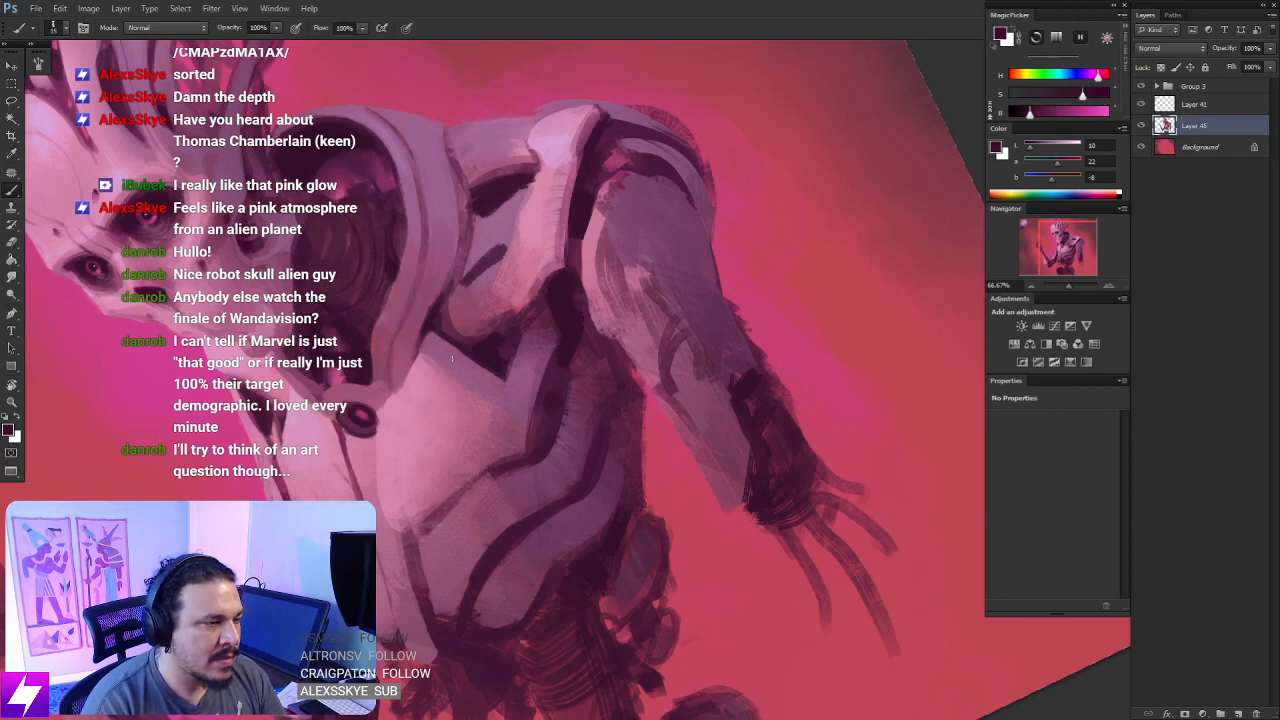
- Check the whole figure and repaint the lit side of the upper arm with dusty pink sampled from the arm's top edge
key("ctrl+minus")
key("ctrl+minus")
key("ctrl+minus")
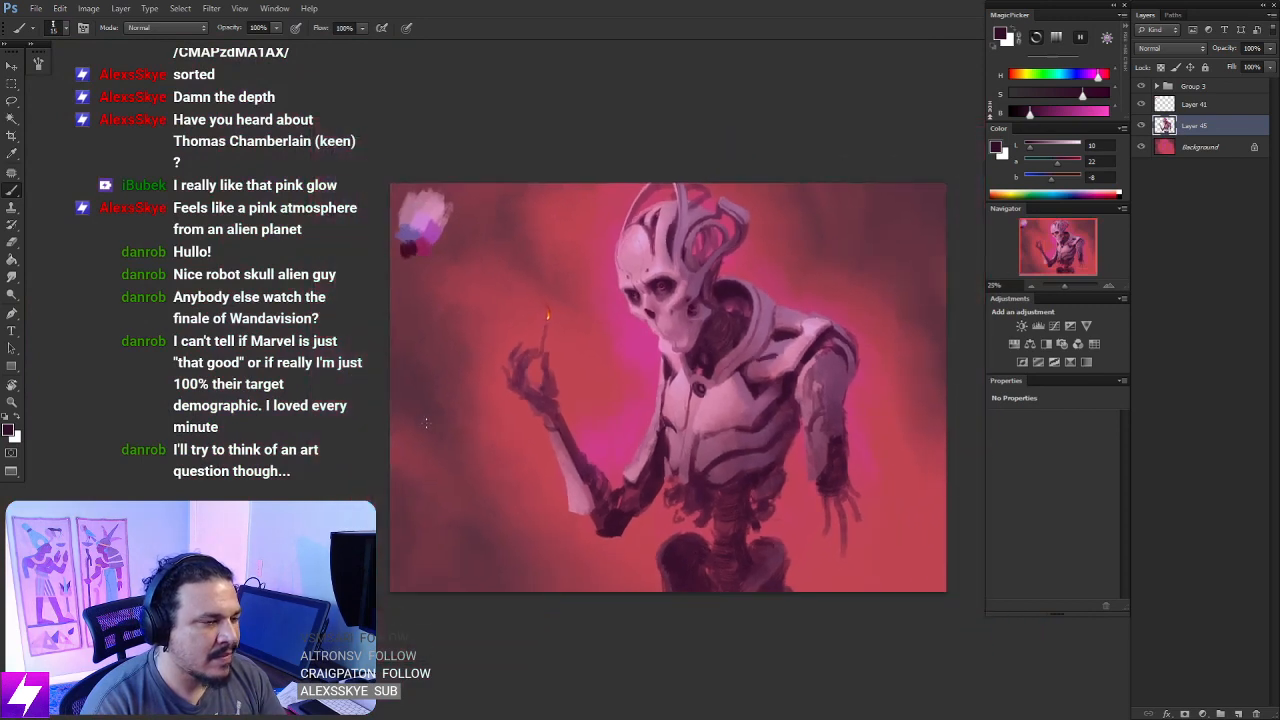
key("ctrl+plus")
left_click_drag(614, 283, 396, 289)
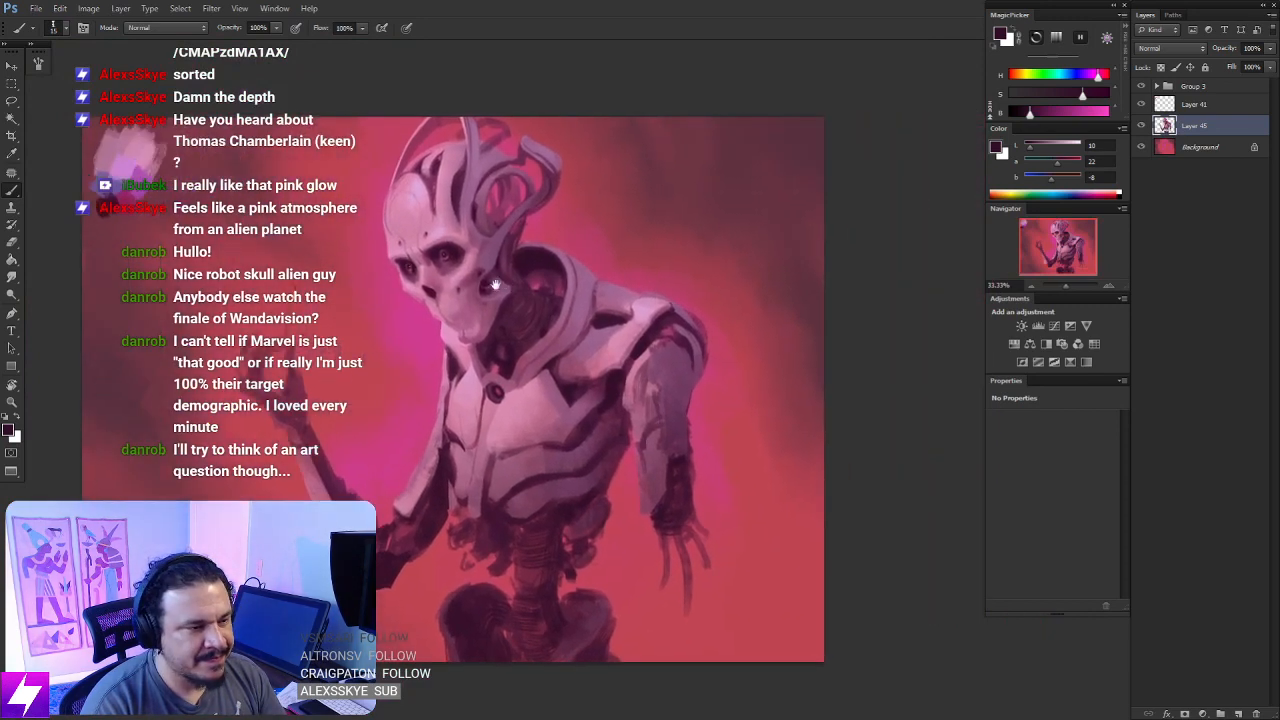
left_click_drag(617, 308, 531, 257)
key("ctrl+plus")
mouse_move(622, 284)
left_mouse_down()
mouse_move(541, 247)
mouse_move(566, 323)
mouse_move(565, 285)
mouse_move(543, 277)
mouse_move(546, 290)
left_mouse_up()
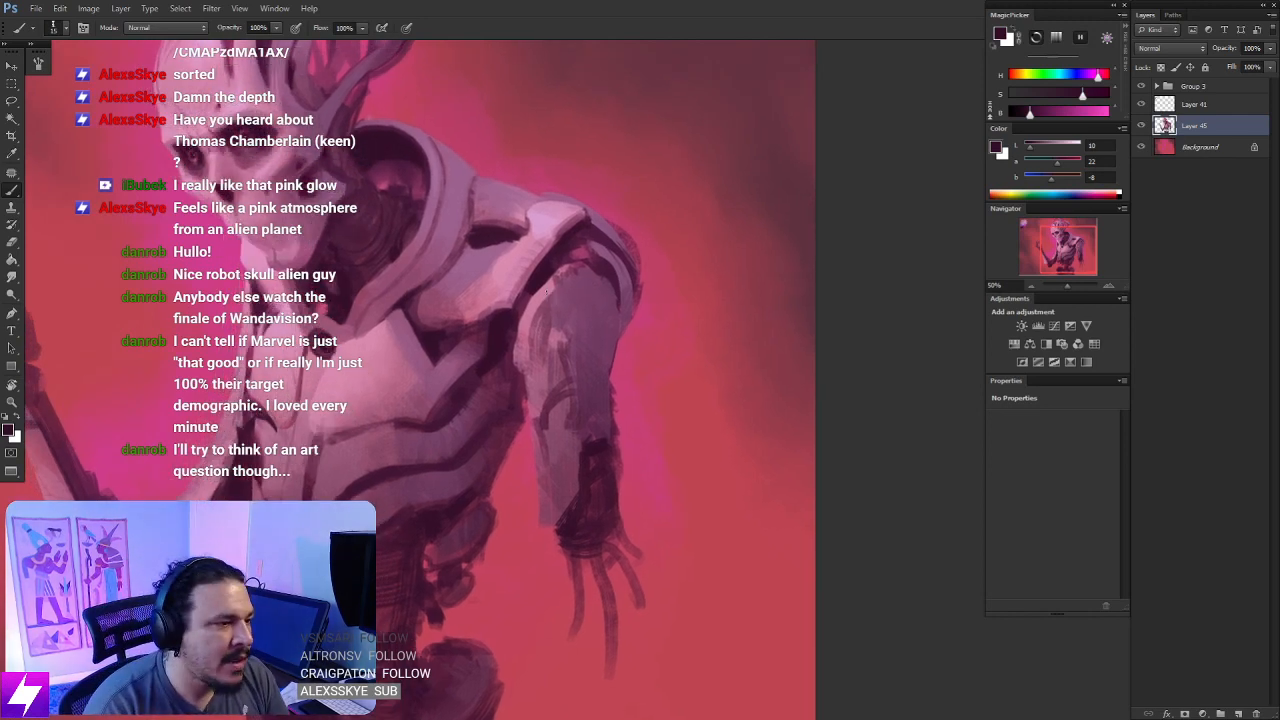
left_click(557, 279, "alt")
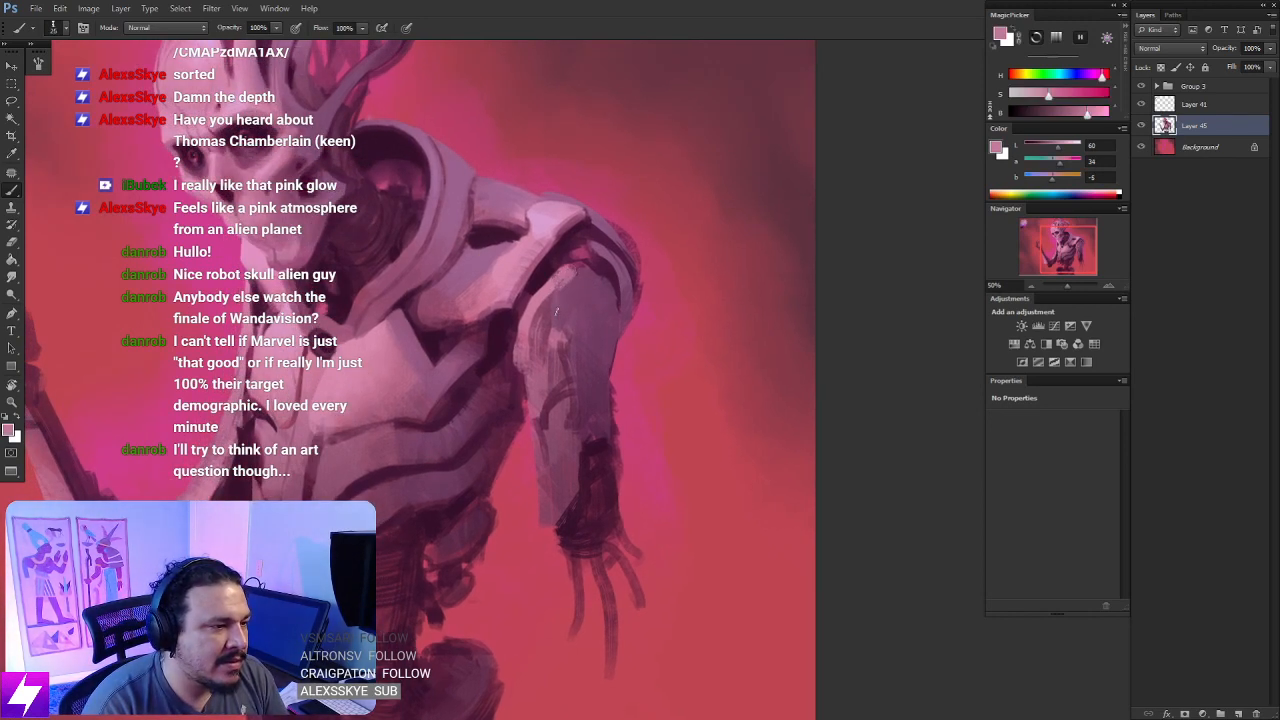
mouse_move(569, 271)
left_mouse_down()
mouse_move(565, 318)
mouse_move(555, 310)
mouse_move(545, 325)
mouse_move(555, 436)
left_mouse_up()
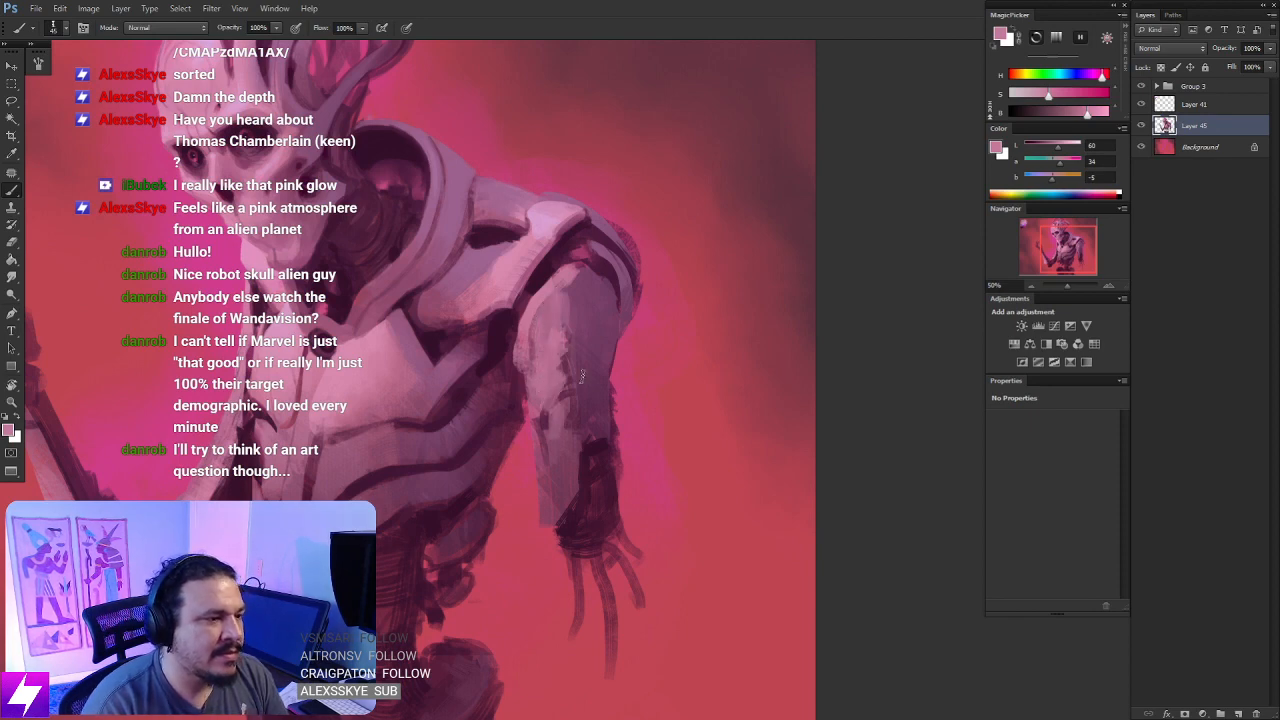
- Blend the lit and shaded sides of the upper arm with dusty pink and muted purple sampled from the arm, using a slightly larger brush
left_click_drag(554, 341, 574, 352)
left_click(598, 252, "alt")
key("]")
mouse_move(582, 268)
left_mouse_down()
mouse_move(596, 248)
mouse_move(577, 314)
left_mouse_up()
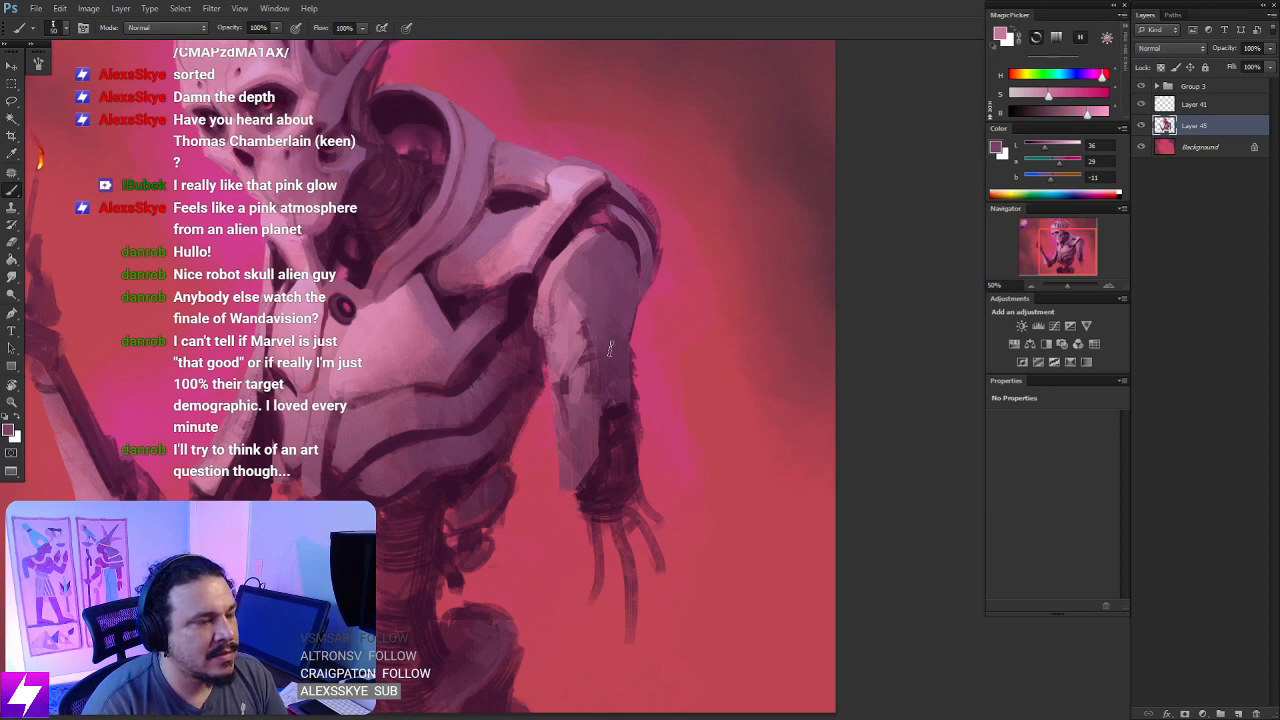
key("ctrl+minus")
left_click_drag(620, 386, 593, 267)
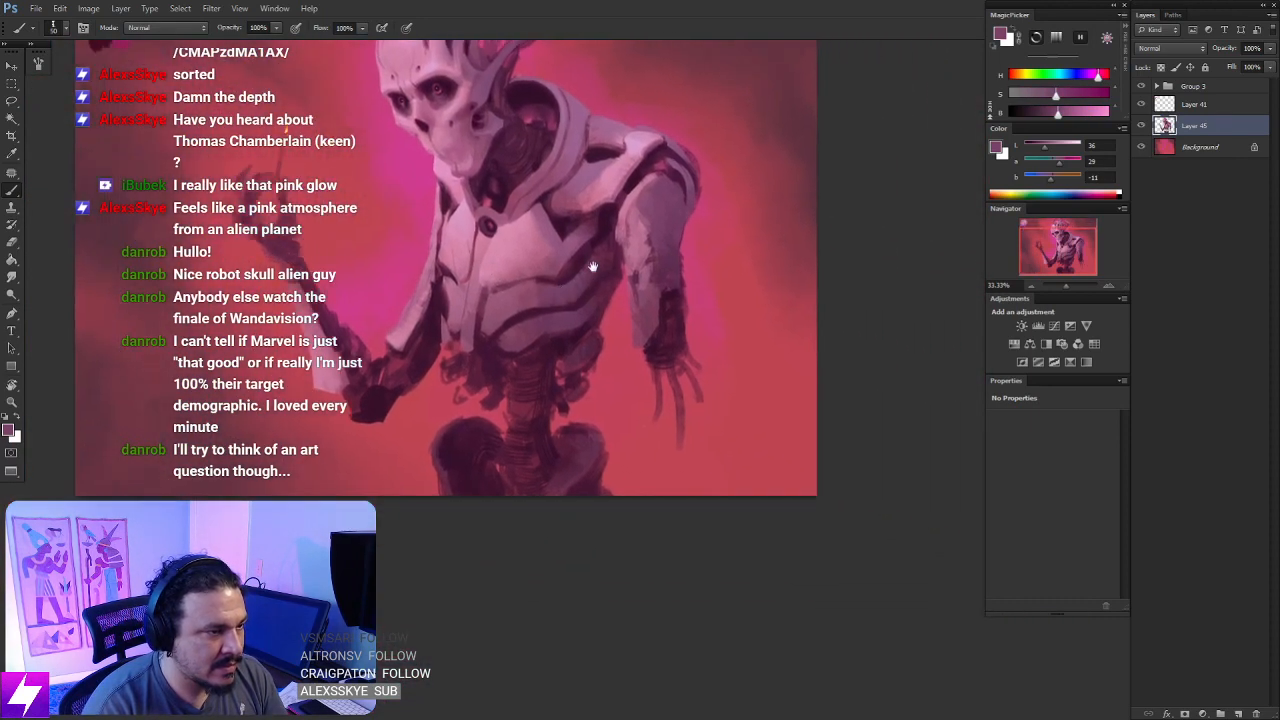
- Soften the upper arm's shadow edge and darken its outer edge above the elbow with dark plum sampled from the arm's edge
left_click(645, 234, "alt")
left_click(657, 224, "alt")
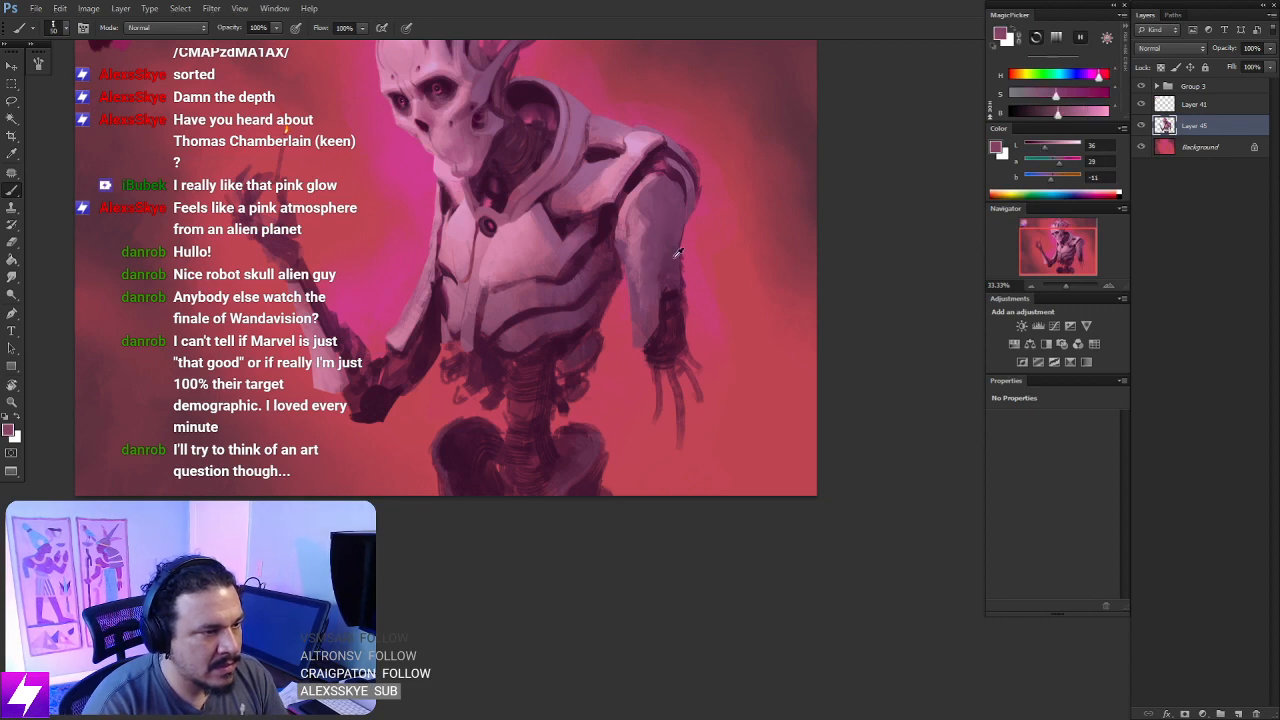
left_click(677, 253, "alt")
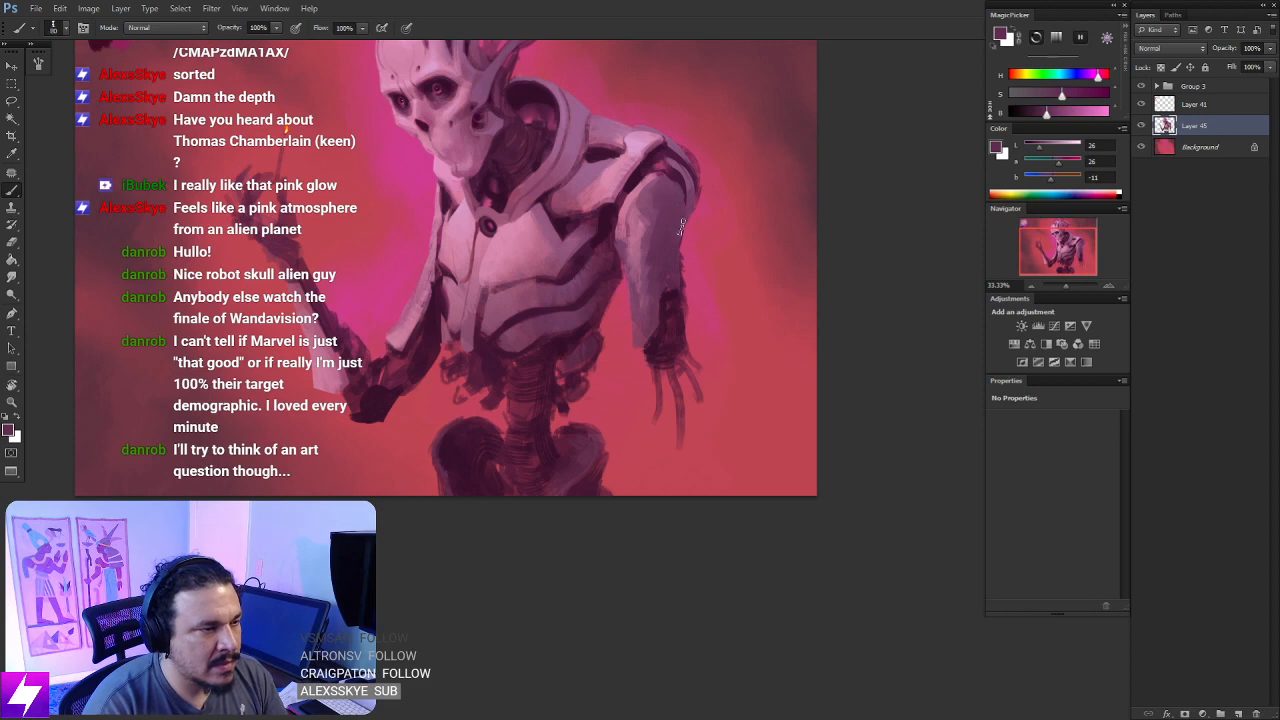
left_click_drag(680, 252, 684, 286)
key("ctrl+minus")
key("ctrl+minus")
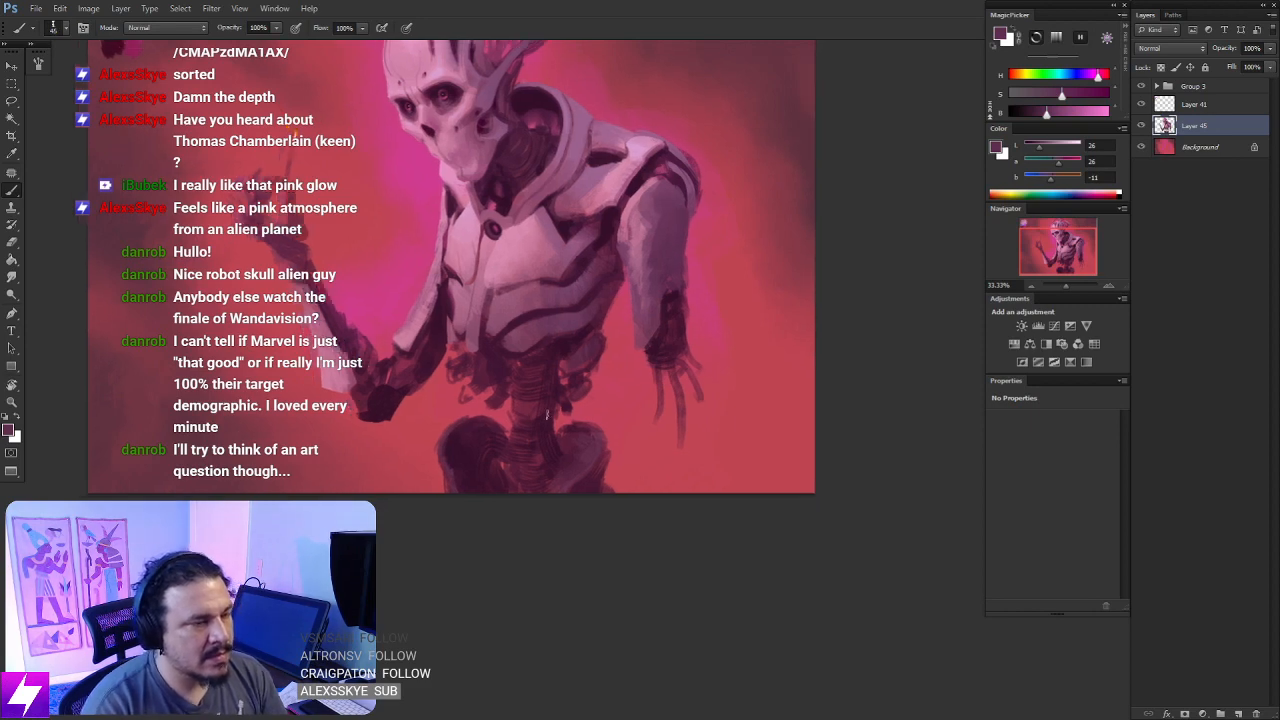
- Check the figure mirrored and darken the gap beneath the shoulder plate beside the collar with sampled deep plum
key("ctrl+shift+h")
key("ctrl+plus")
key("ctrl+plus")
key("ctrl+shift+h")
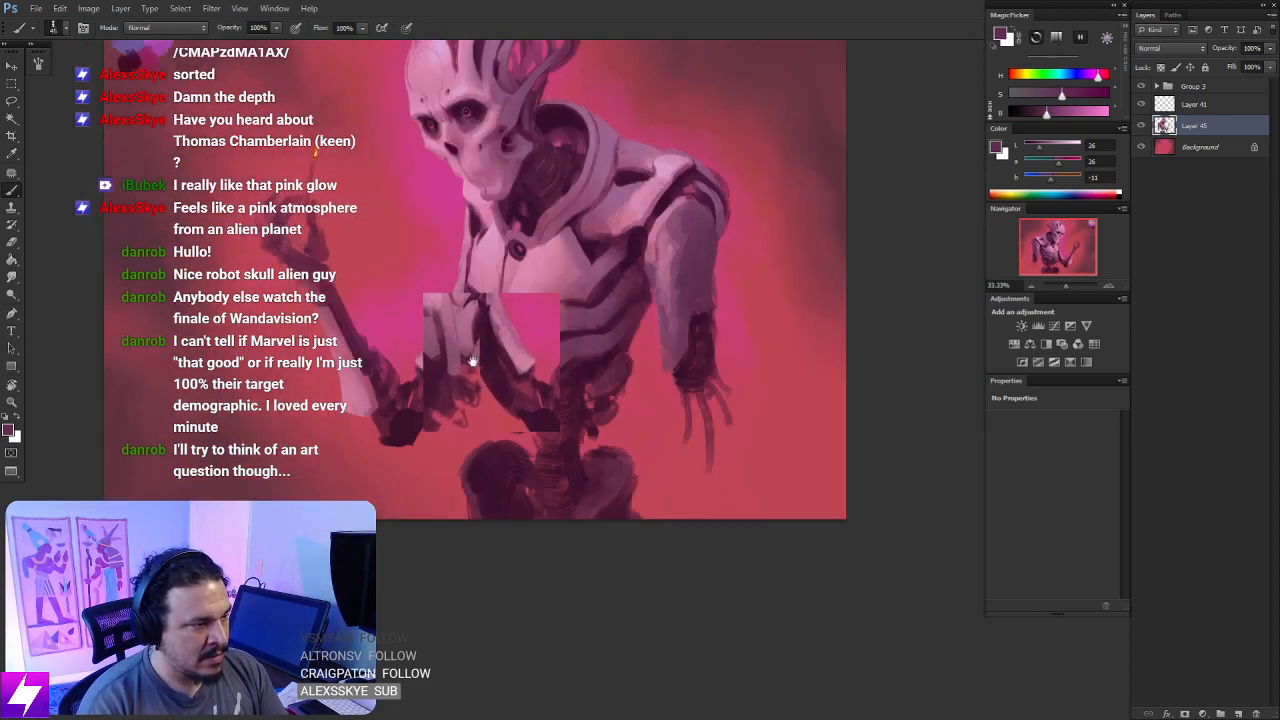
key("ctrl+shift+h")
left_click_drag(417, 343, 535, 315)
key("ctrl+plus")
left_click_drag(465, 288, 504, 322)
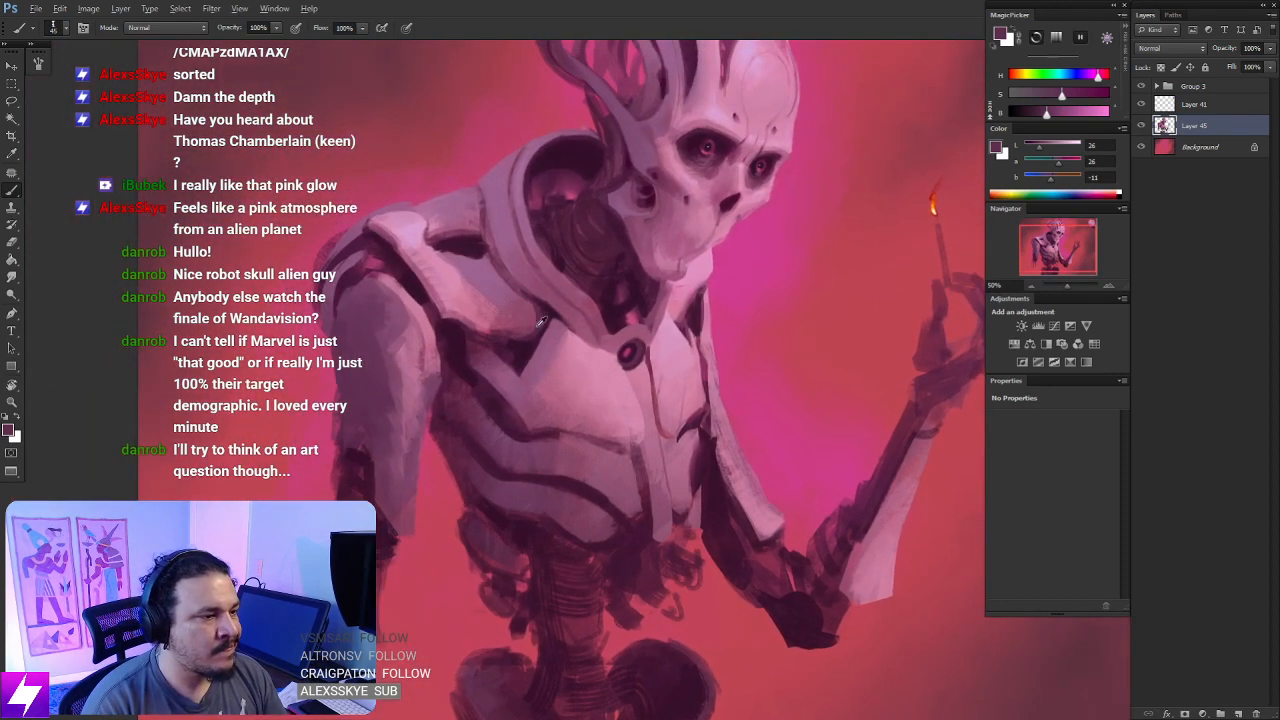
left_click(508, 332, "alt")
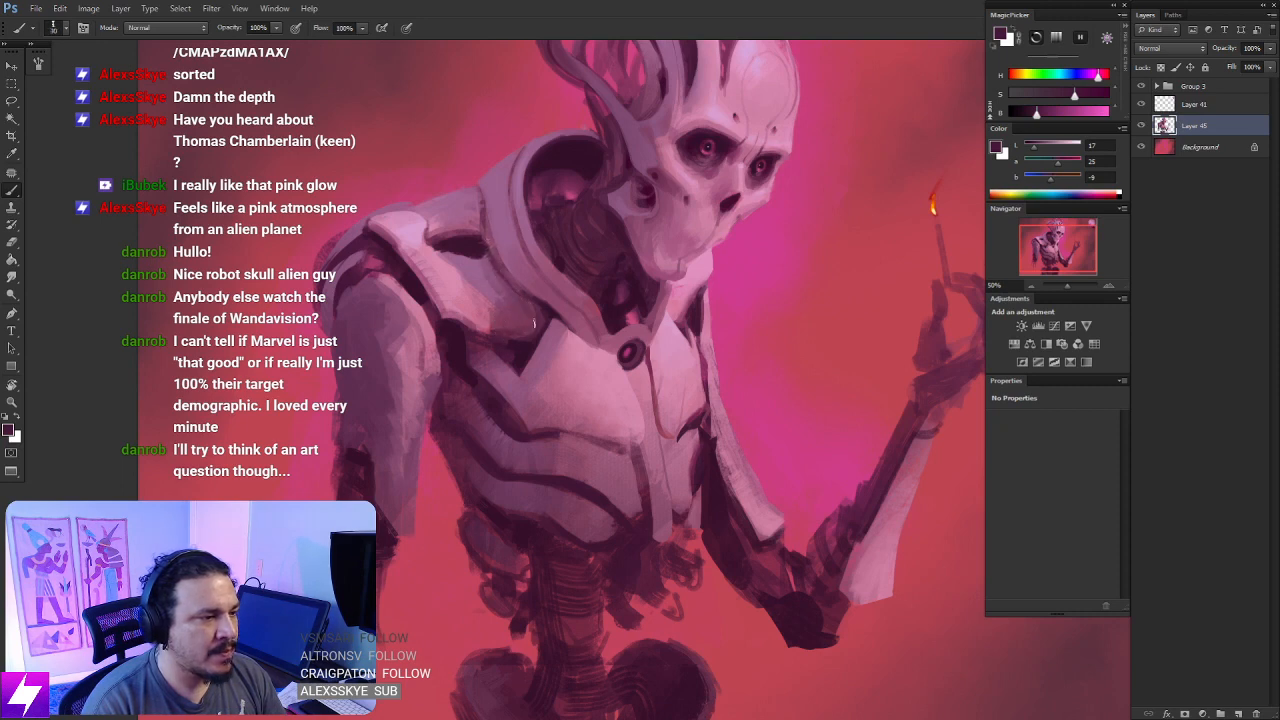
key("r")
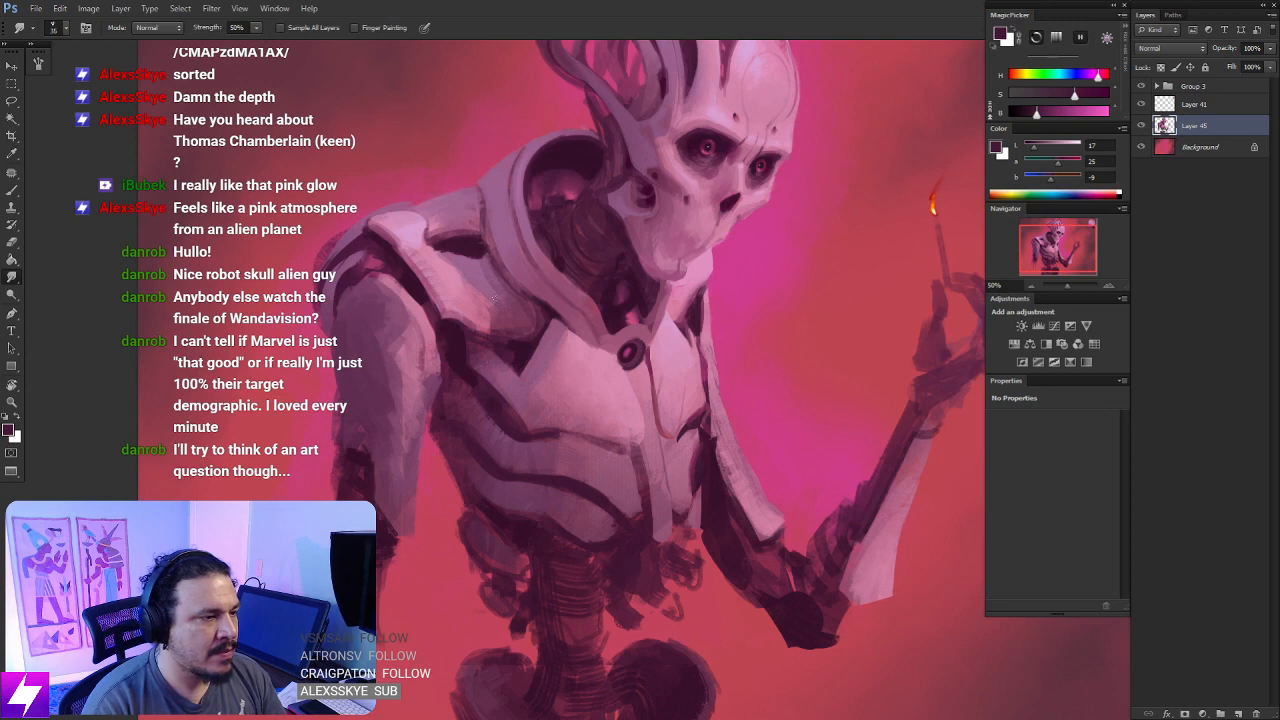
scroll(495, 315, "down", 13)
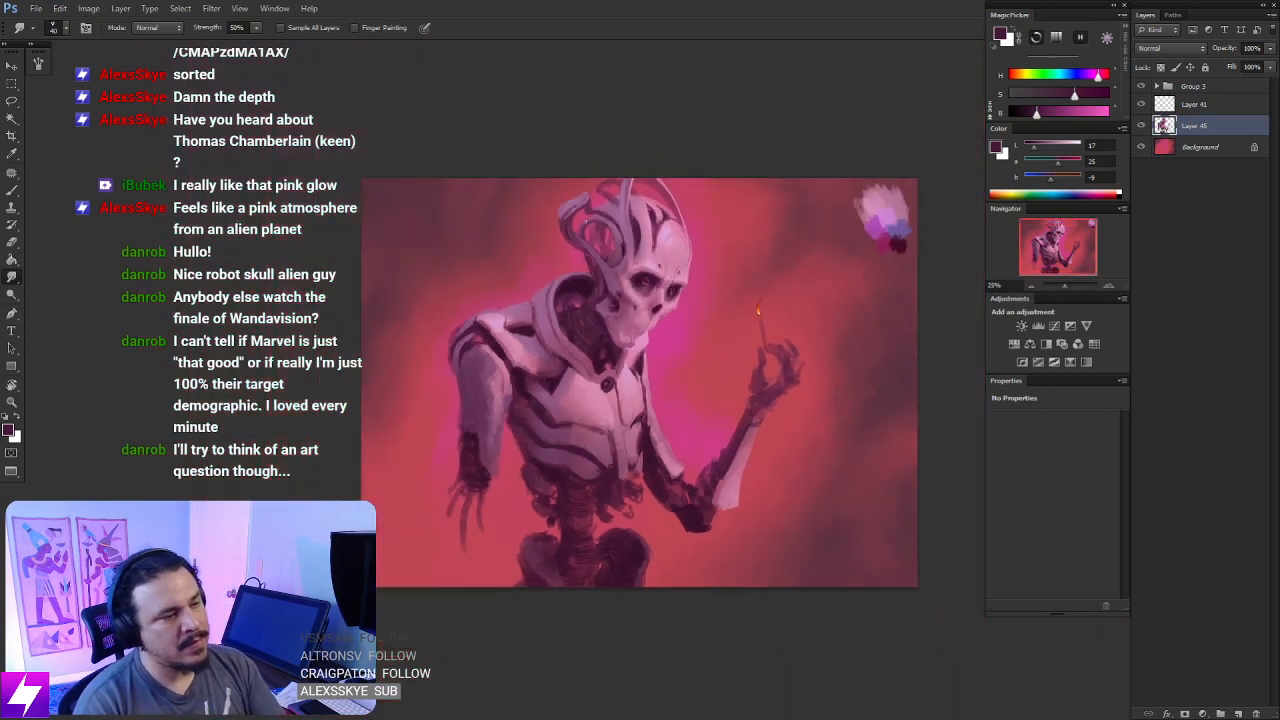
- Examine the shoulder, arm and collar in the unmirrored view and with the canvas rotated
key("ctrl+shift+h")
scroll(613, 267, "up", 1)
left_click_drag(662, 269, 590, 262)
left_click_drag(712, 273, 603, 300)
key("ctrl+plus")
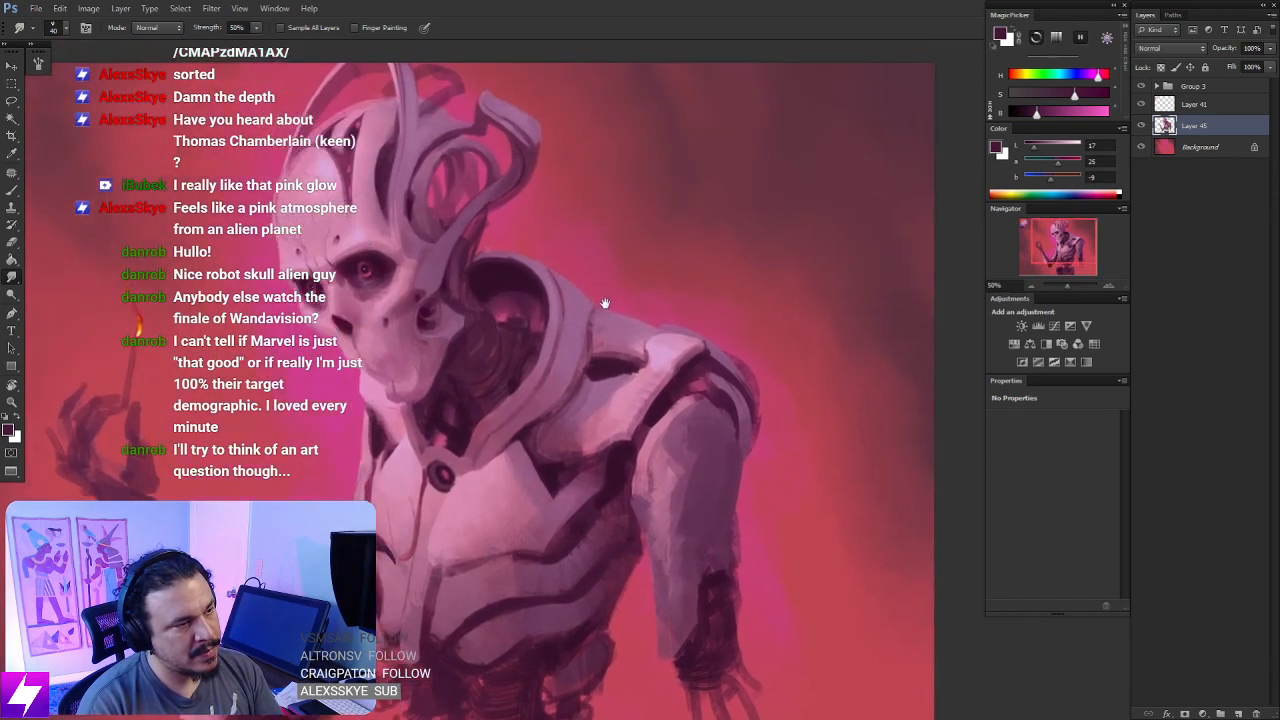
key("r")
left_click_drag(640, 355, 593, 330)
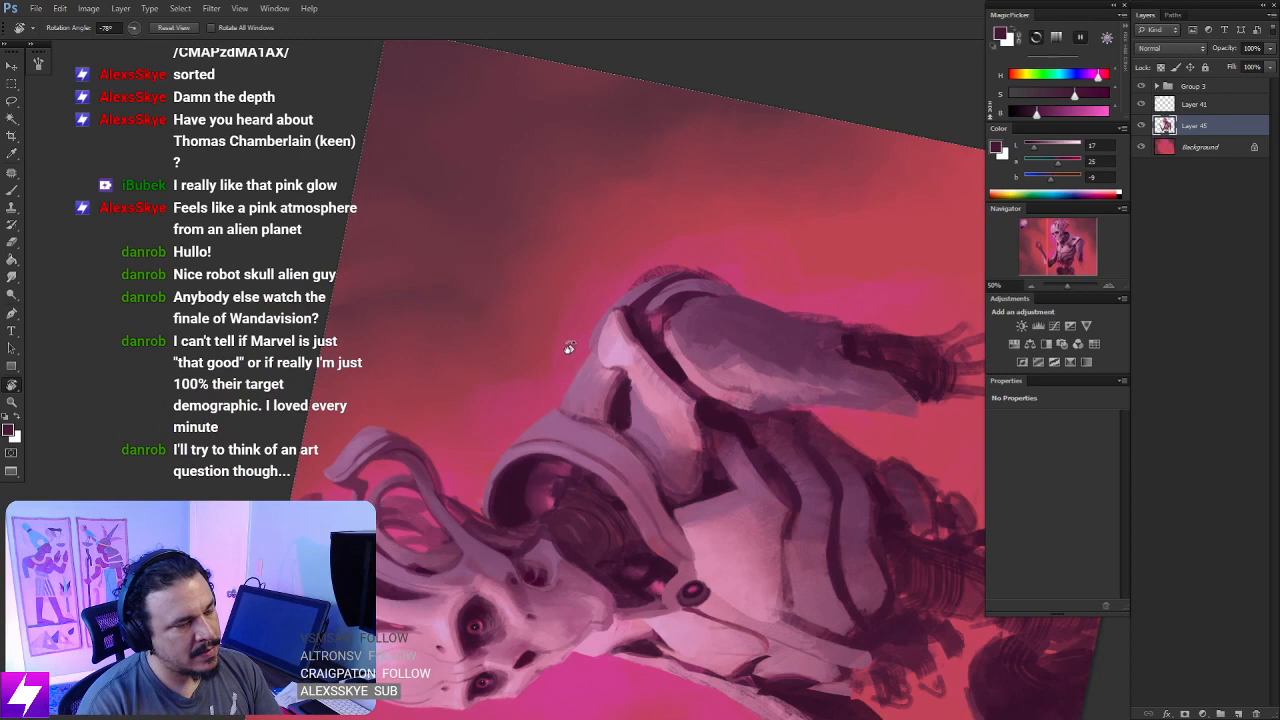
mouse_move(552, 436)
left_mouse_down()
mouse_move(596, 228)
mouse_move(556, 268)
left_mouse_up()
key("ctrl+plus")
key("l")
key("Escape")
key("ctrl+d")
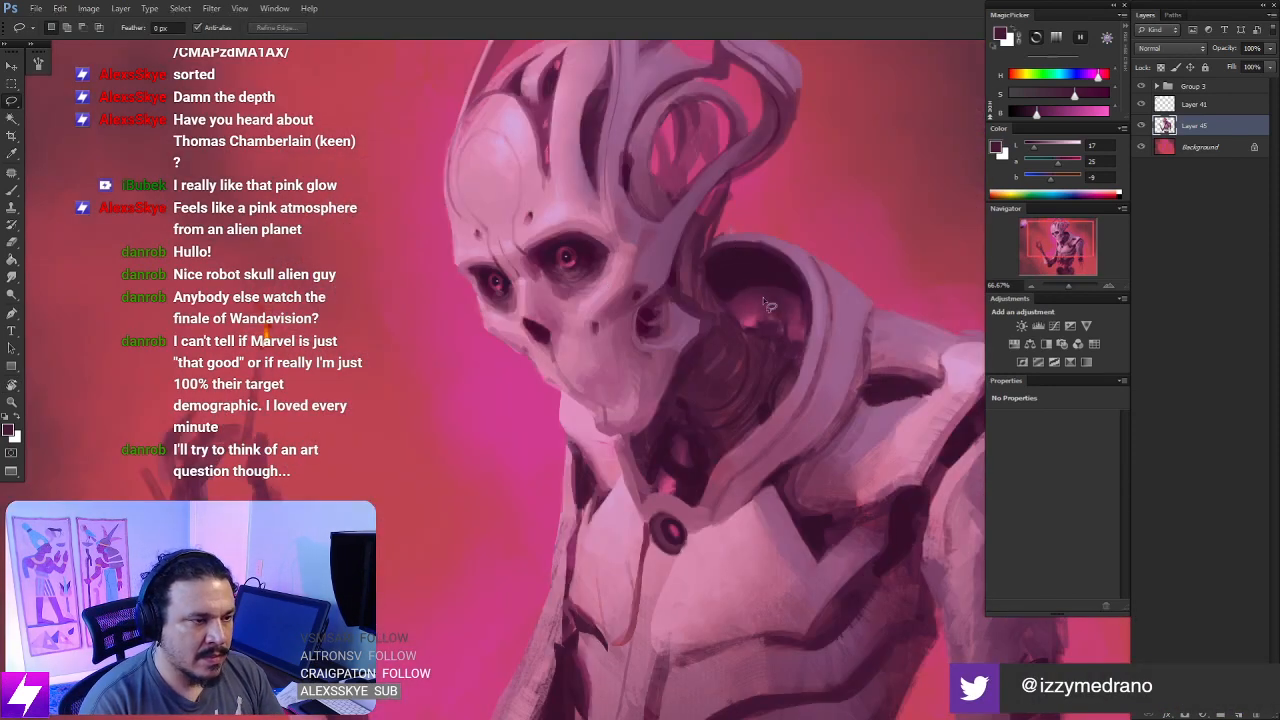
- Paint small dark dots along the collar rim with a small brush in near-black purple sampled from inside the collar
left_click_drag(765, 302, 671, 261)
key("b")
left_click(662, 228, "alt")
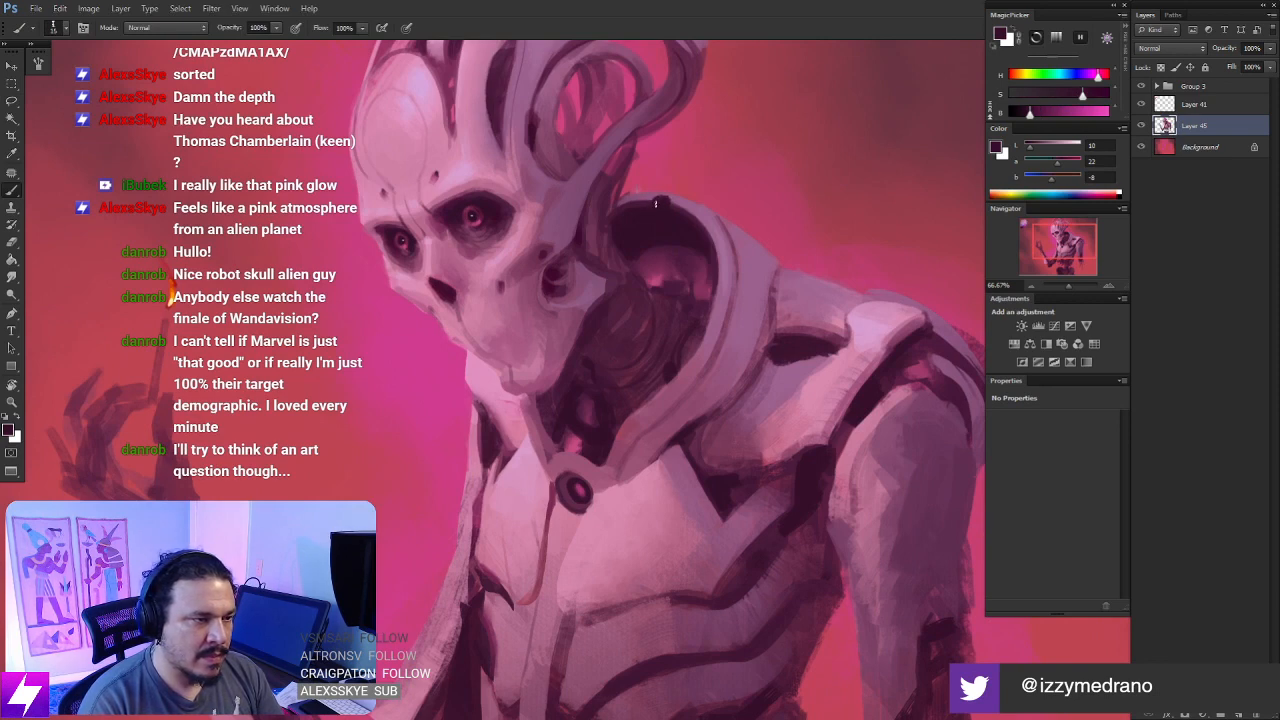
left_click_drag(655, 204, 626, 144)
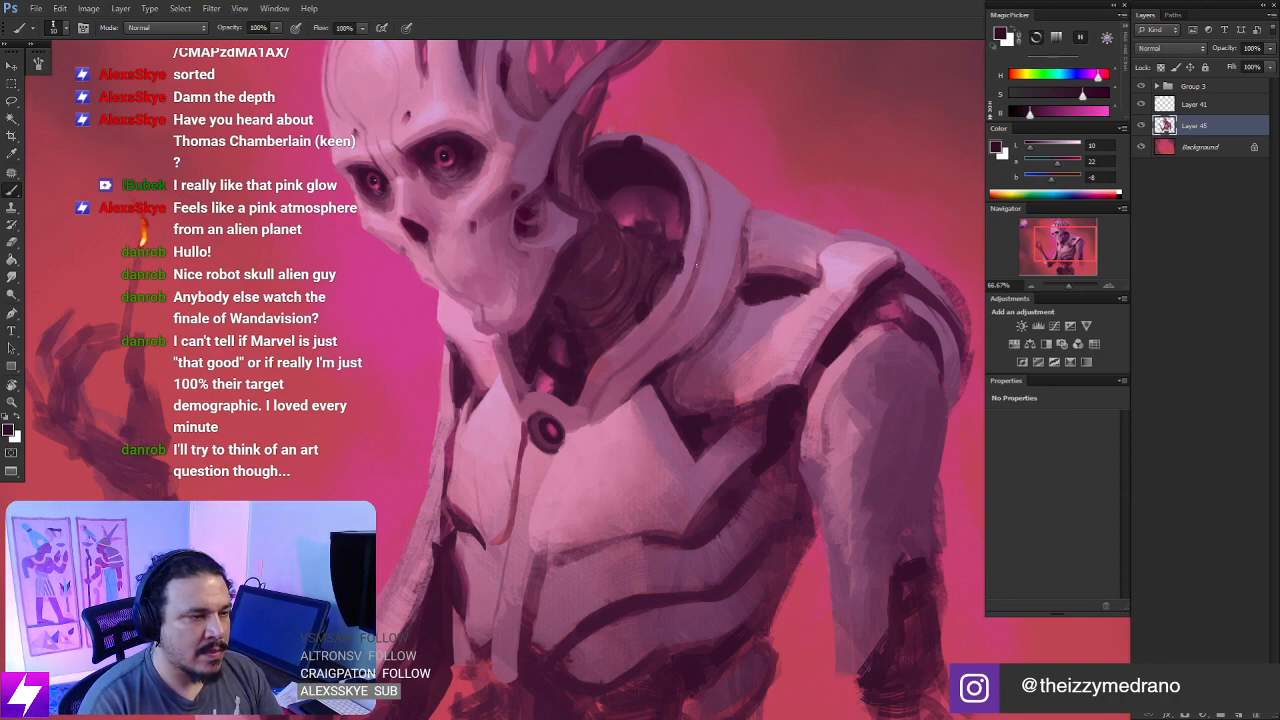
- Examine the whole figure at several zoom levels, from the collar and chest to the raised arm
key("ctrl+minus")
key("ctrl+minus")
key("r")
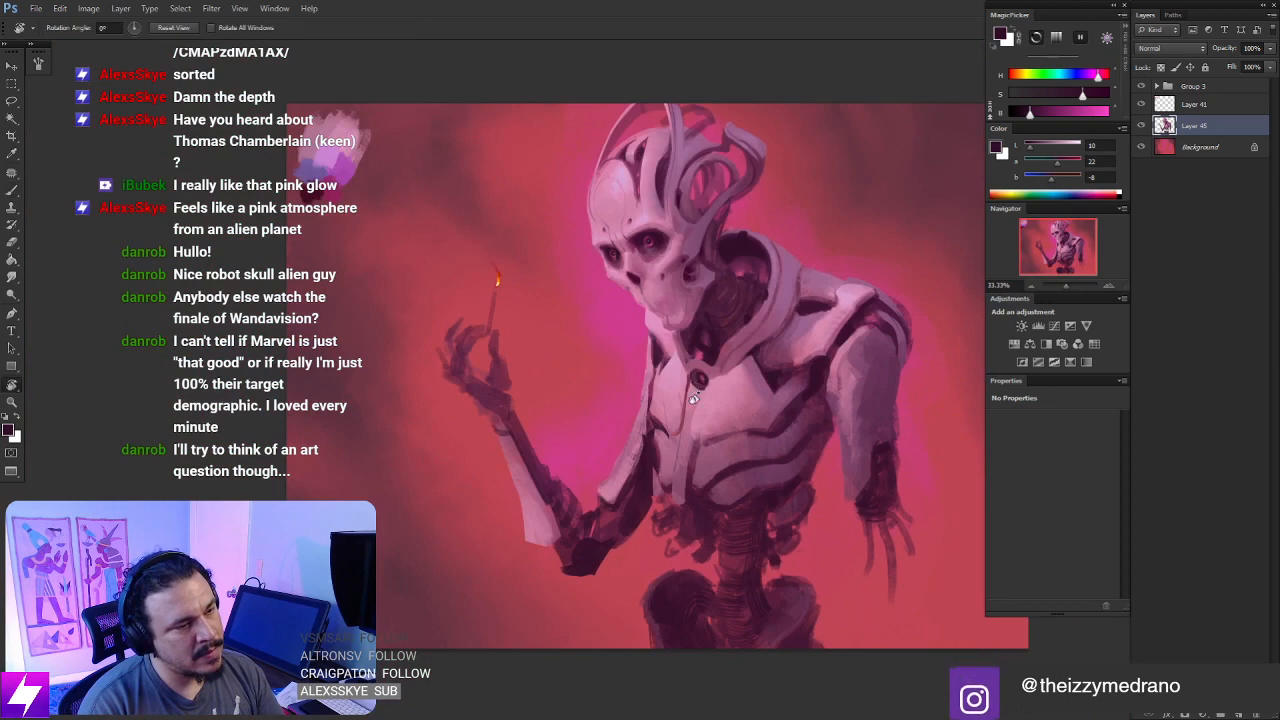
left_click_drag(697, 391, 736, 224)
key("Escape")
key("ctrl+minus")
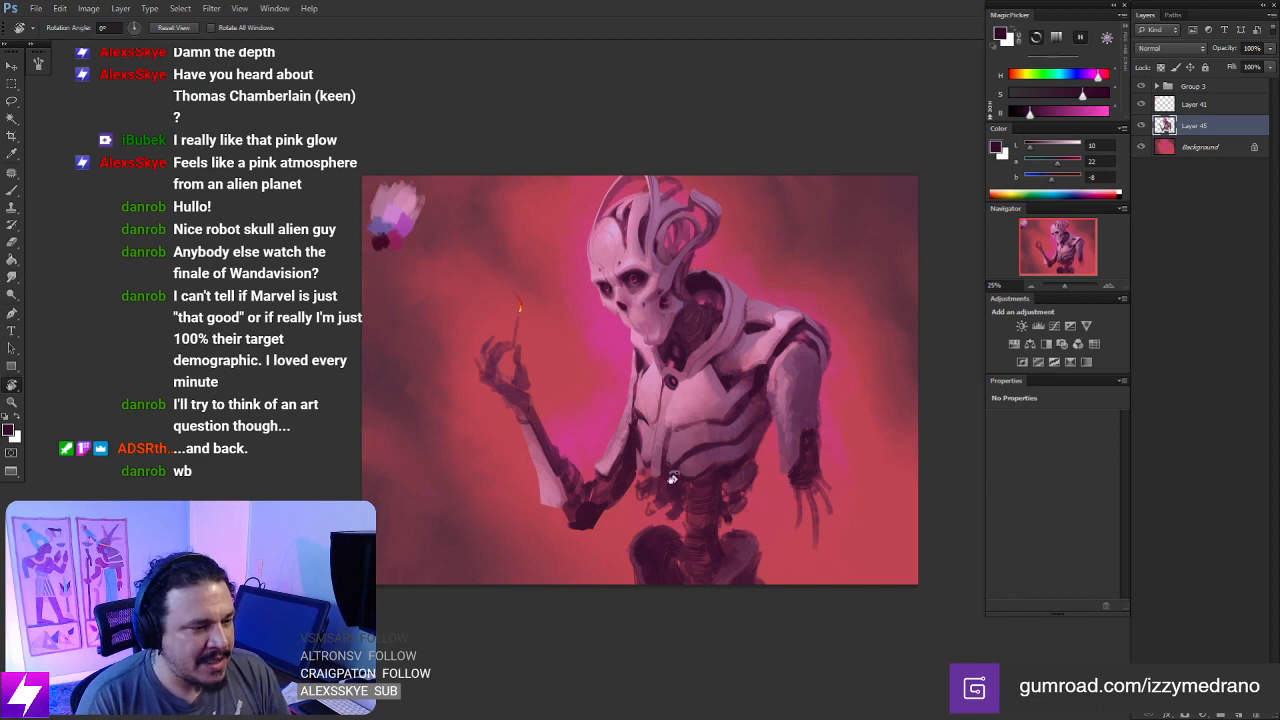
key("ctrl+plus")
left_click_drag(727, 407, 725, 378)
left_click_drag(676, 343, 669, 337)
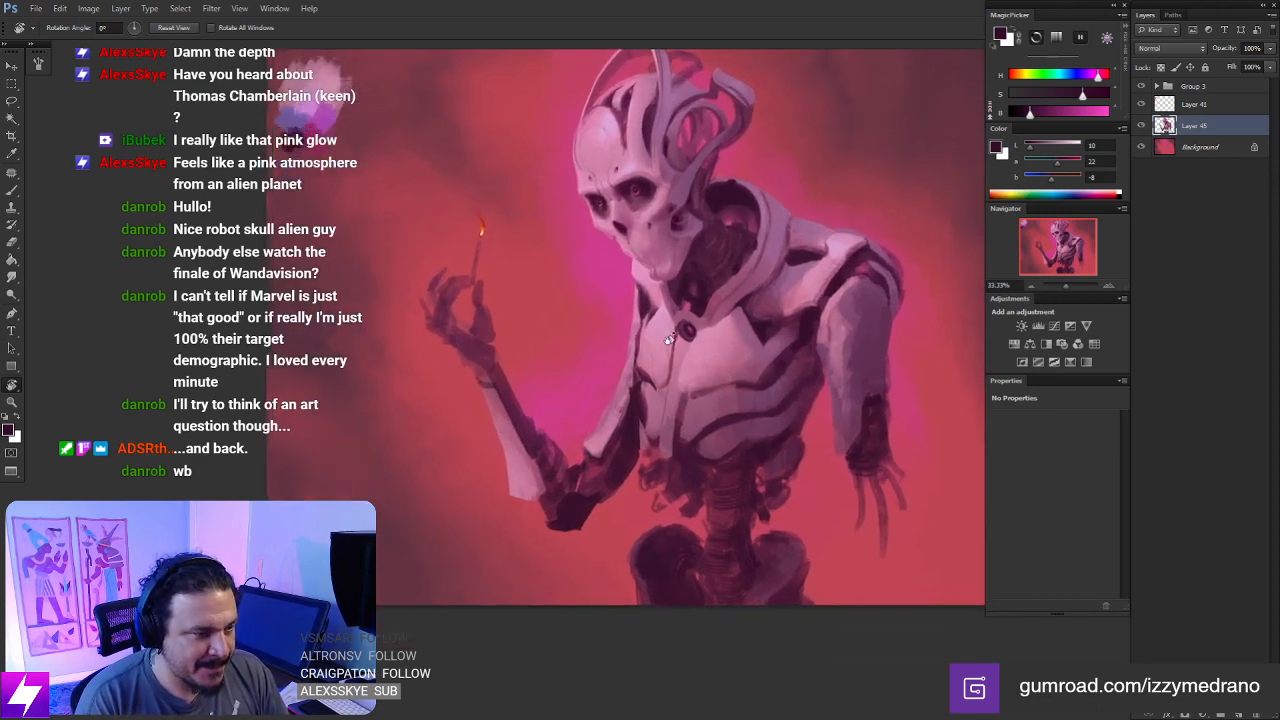
key("ctrl+plus")
left_click_drag(667, 388, 677, 448)
- Touch up the narrow side panel of the chest with light pink sampled from the chest plate
key("b")
left_click(648, 347, "alt")
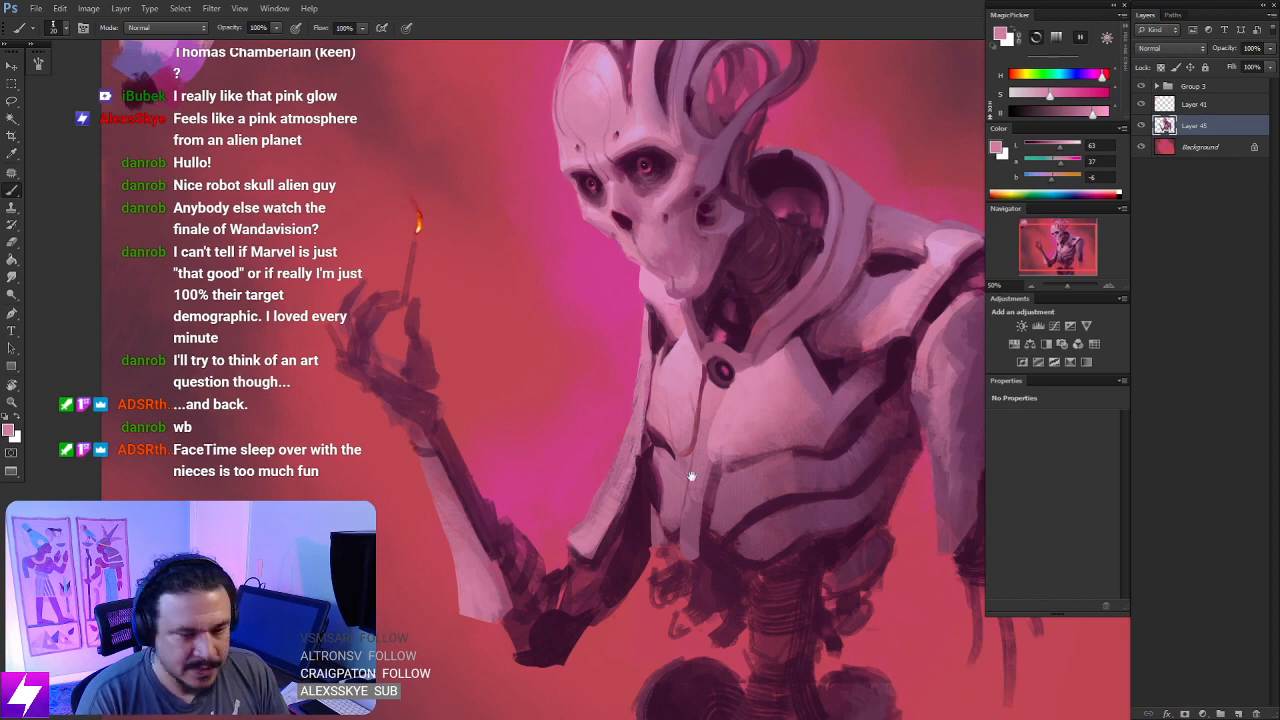
left_click_drag(655, 505, 662, 465)
left_click_drag(722, 460, 608, 489)
key("ctrl+0")
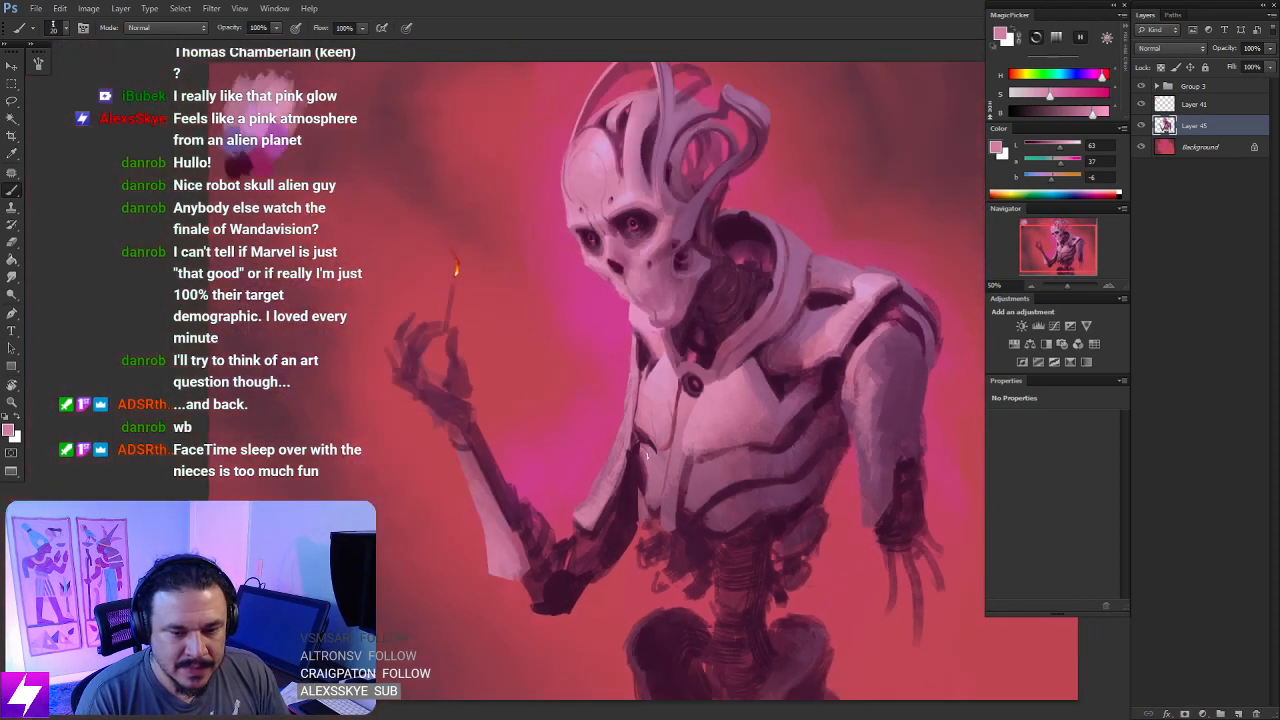
- Lasso the long strip along the raised arm's upper plate in the mirrored view and brush it with light pink
key("ctrl+shift+h")
key("ctrl+plus")
mouse_move(713, 498)
left_mouse_down()
mouse_move(710, 477)
mouse_move(670, 443)
left_mouse_up()
left_click_drag(671, 345, 713, 553)
key("l")
left_click_drag(662, 415, 659, 350)
key("b")
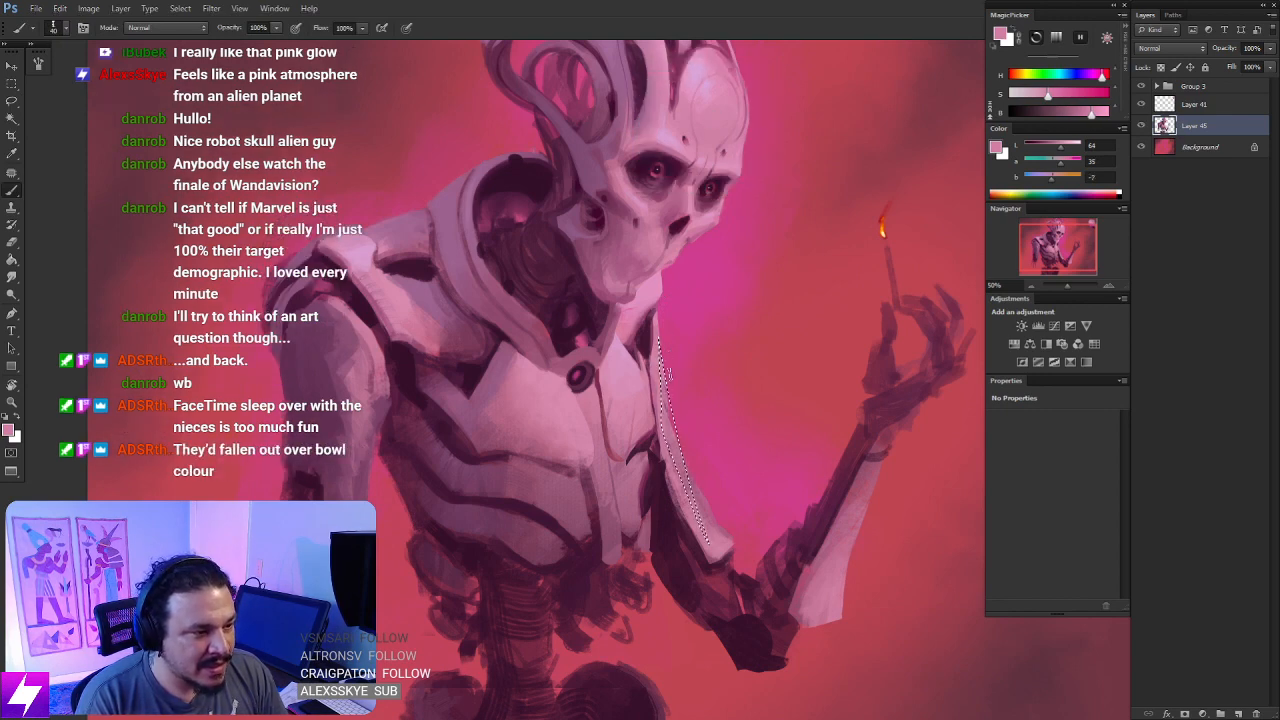
left_click_drag(668, 380, 702, 528)
key("ctrl+d")
key("l")
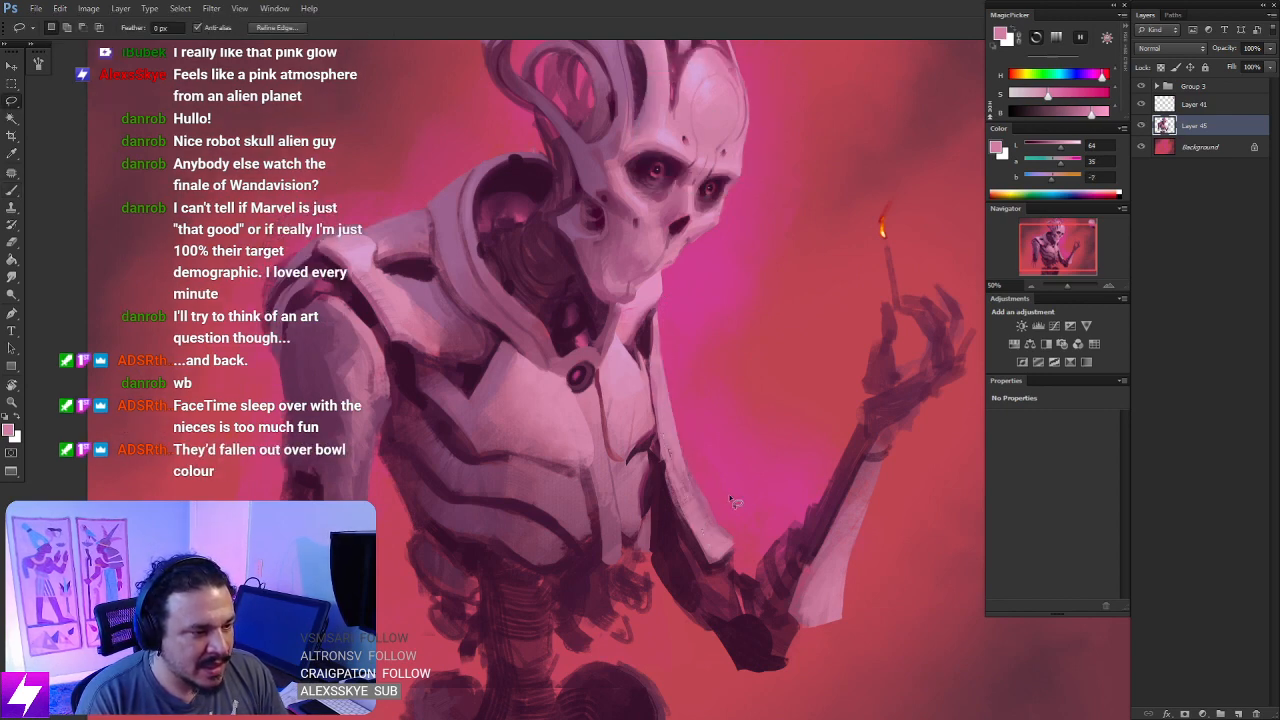
key("b")
scroll(733, 502, "down", 2)
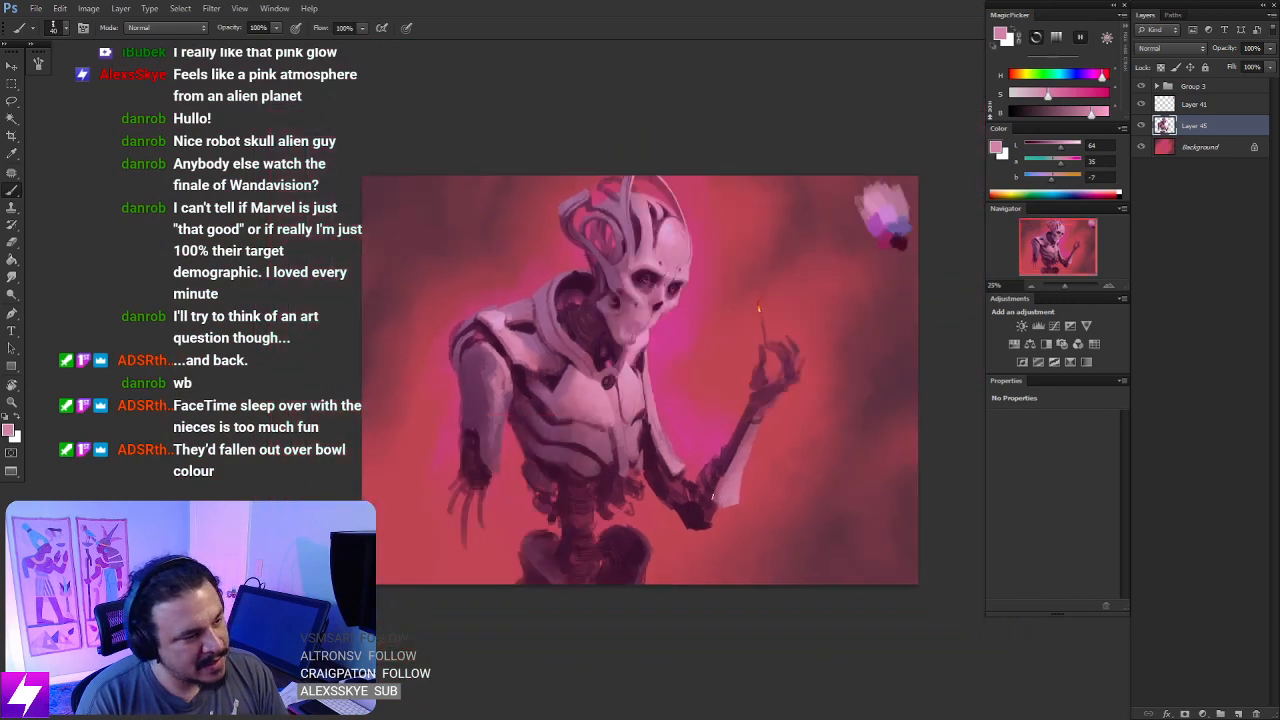
- Lasso a curved band along the underside of the raised arm's elbow and paint it as a dusty pink armour plate
key("ctrl+plus")
mouse_move(705, 598)
left_mouse_down()
mouse_move(686, 497)
mouse_move(740, 531)
left_mouse_up()
scroll(676, 400, "up", 1)
key("l")
left_click_drag(688, 498, 691, 475)
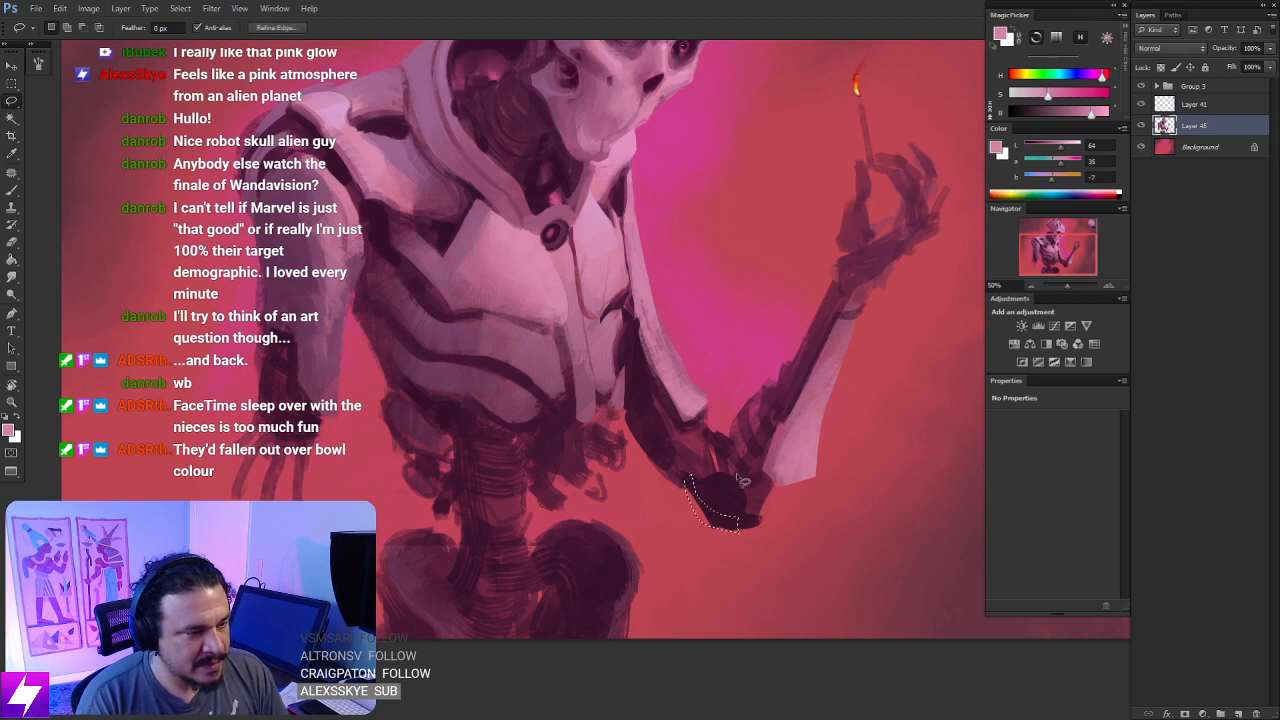
key("b")
left_click(771, 464, "alt")
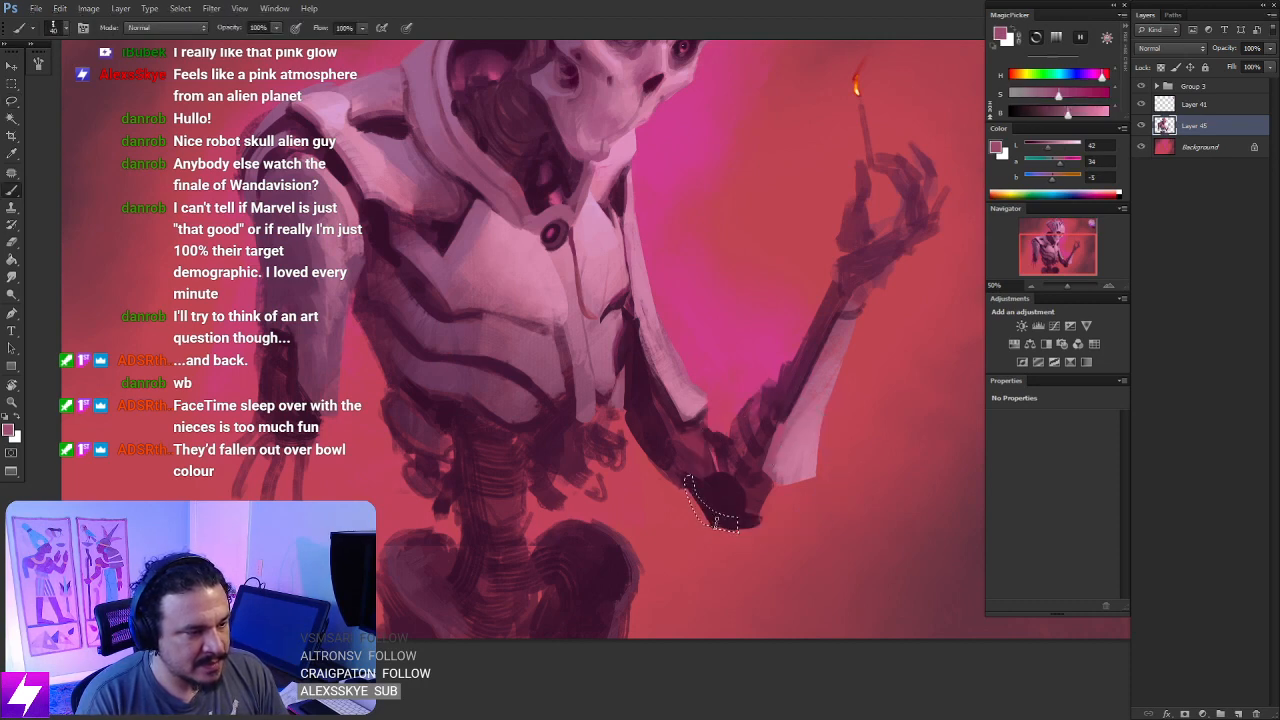
mouse_move(709, 513)
left_mouse_down()
mouse_move(691, 482)
mouse_move(705, 523)
mouse_move(735, 530)
left_mouse_up()
left_click(742, 524, "alt")
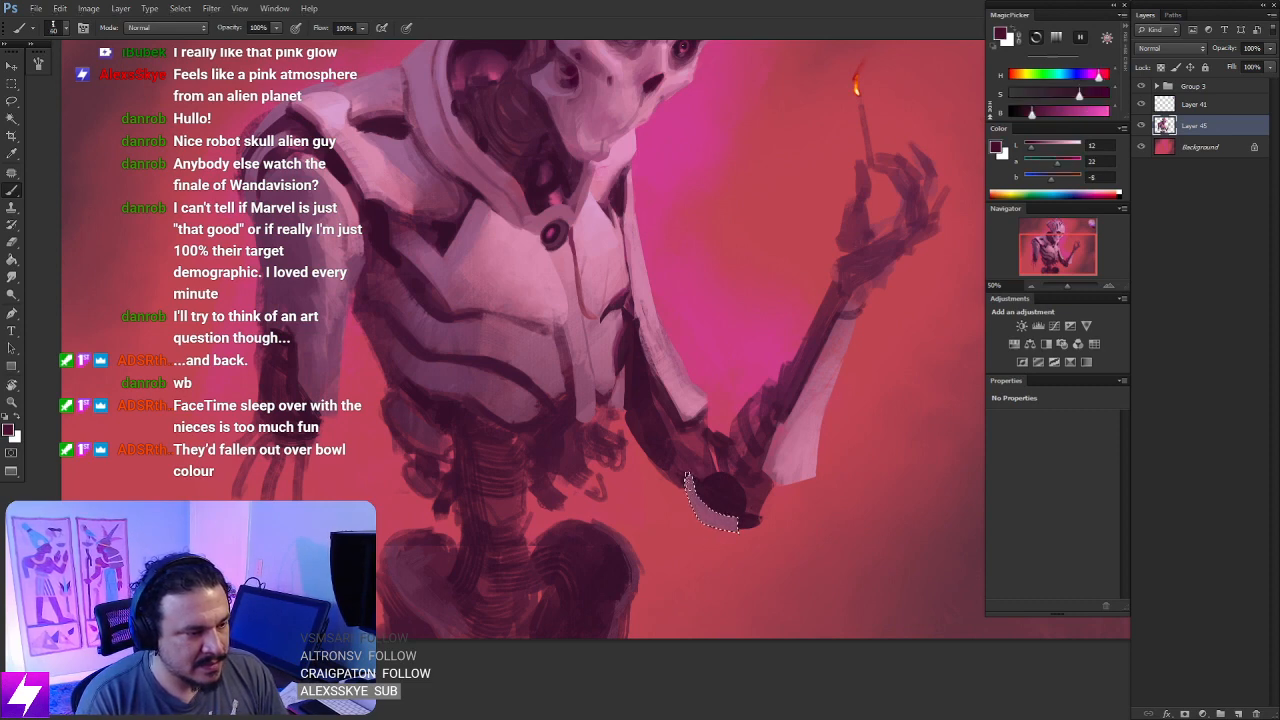
key("l")
scroll(788, 505, "down", 2)
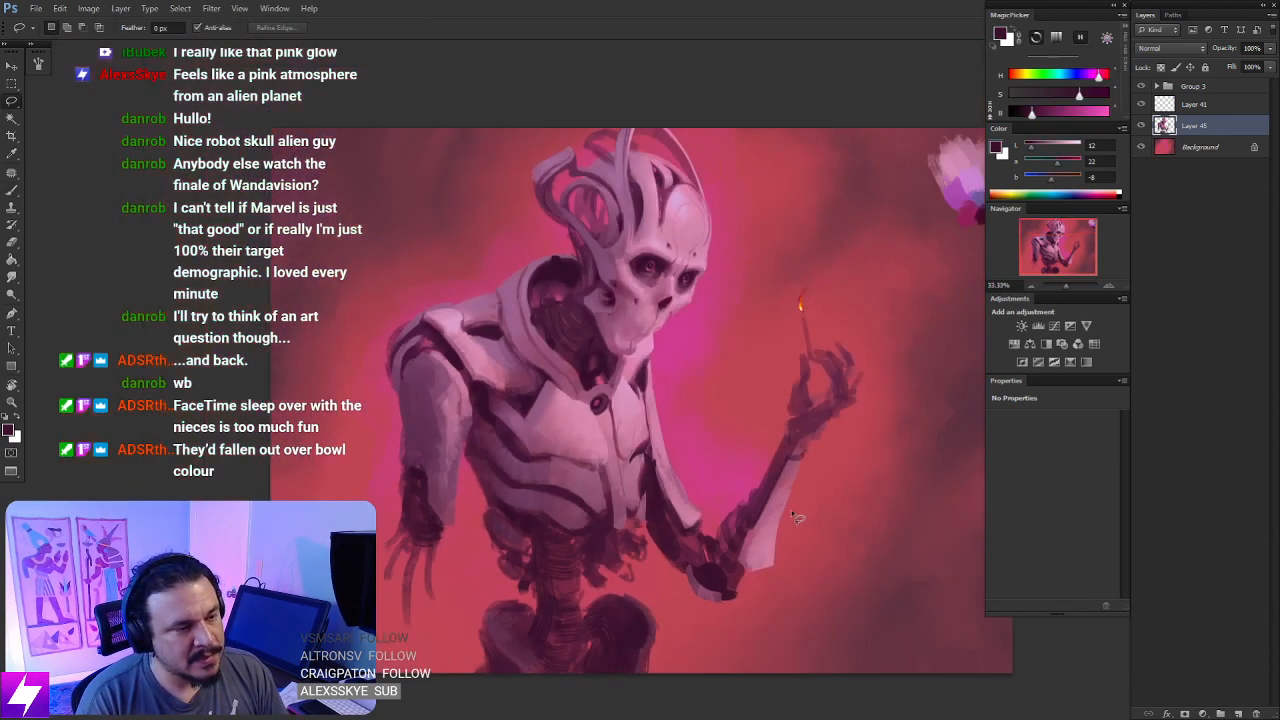
- Rotate the canvas, lasso a plate along the back of the match-holding hand near the wrist, and paint it muted pink
key("r")
mouse_move(766, 491)
left_mouse_down()
mouse_move(810, 477)
mouse_move(817, 326)
mouse_move(849, 313)
mouse_move(761, 418)
mouse_move(794, 363)
mouse_move(762, 429)
mouse_move(783, 430)
mouse_move(806, 360)
left_mouse_up()
scroll(844, 323, "up", 1)
scroll(844, 323, "up", 1)
key("l")
key("b")
left_click(788, 476, "alt")
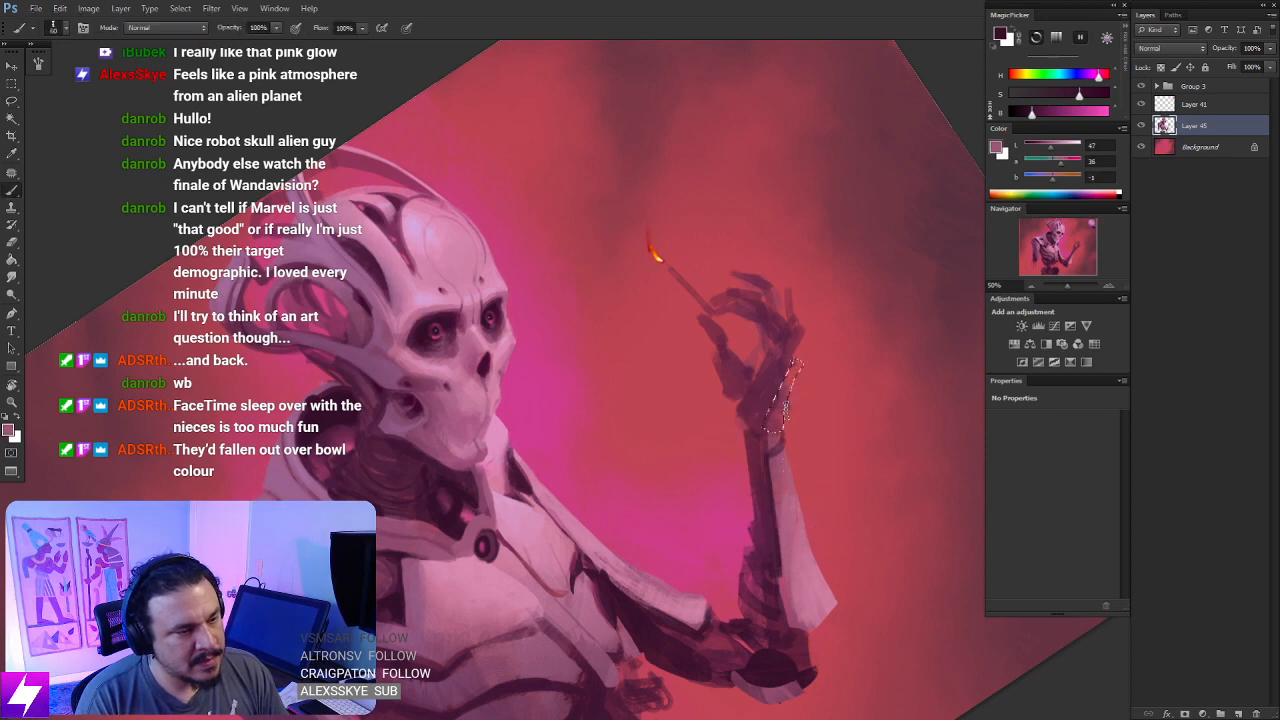
mouse_move(772, 435)
left_mouse_down()
mouse_move(804, 364)
mouse_move(804, 386)
left_mouse_up()
left_click(772, 450, "alt")
key("l")
left_click(843, 425)
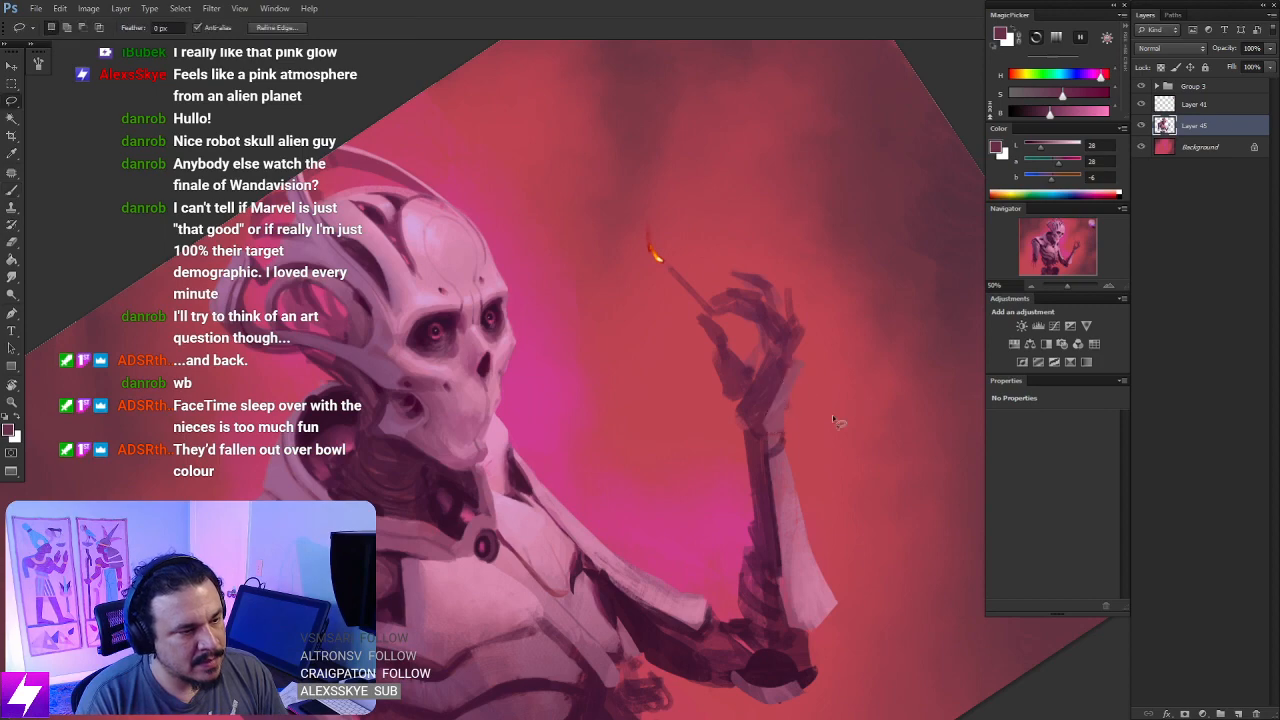
- Define the thumb's mechanical segments on the match-holding hand with a thin brush in near-black purple
key("Escape")
key("h")
mouse_move(829, 460)
left_mouse_down()
mouse_move(711, 457)
mouse_move(698, 493)
left_mouse_up()
key("b")
key("h")
left_click(592, 632, "alt")
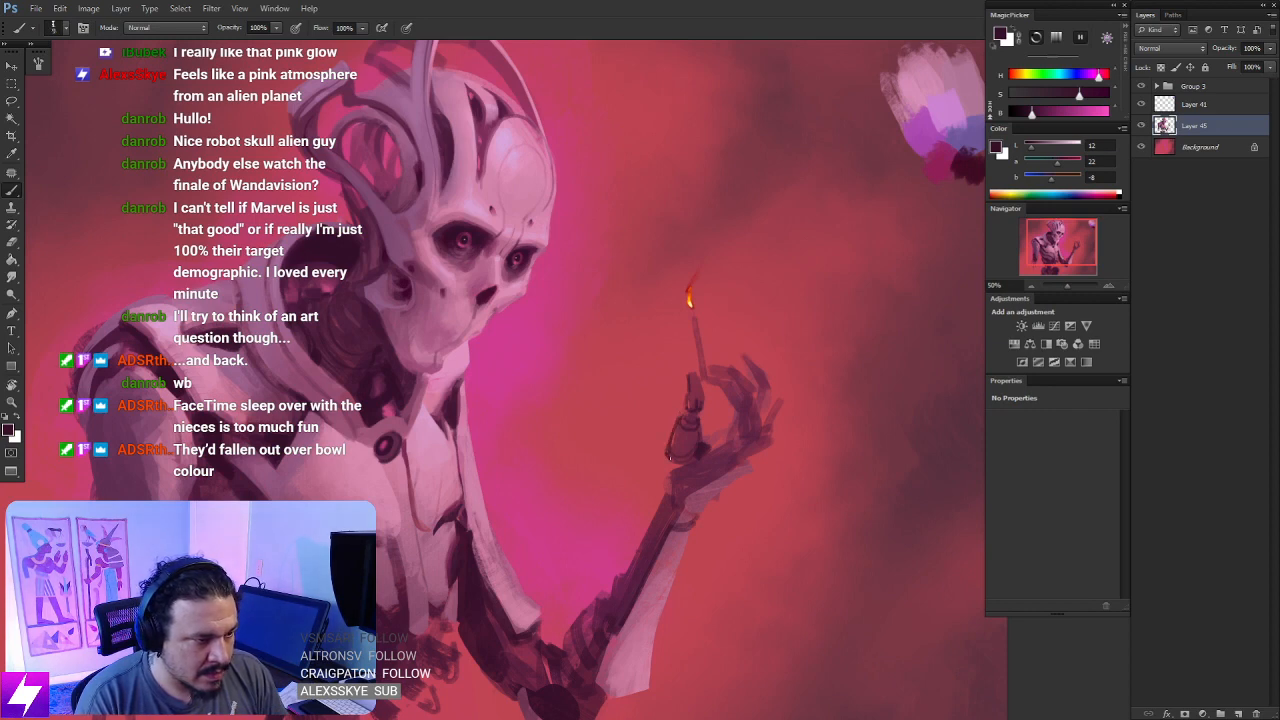
- Examine the reworked thumb and hand against the whole figure in both canvas orientations
key("ctrl+minus")
key("ctrl+shift+h")
key("ctrl+plus")
left_click_drag(687, 510, 559, 485)
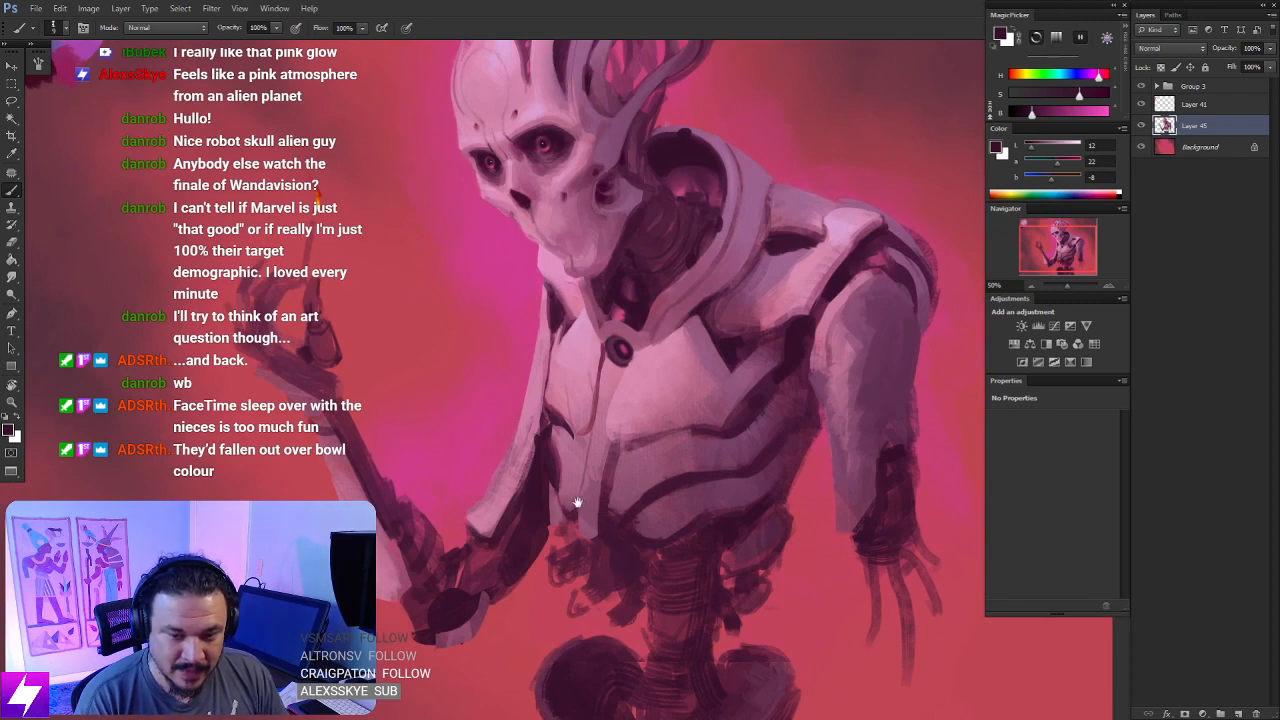
left_click_drag(564, 490, 668, 479)
key("ctrl+shift+h")
key("ctrl+plus")
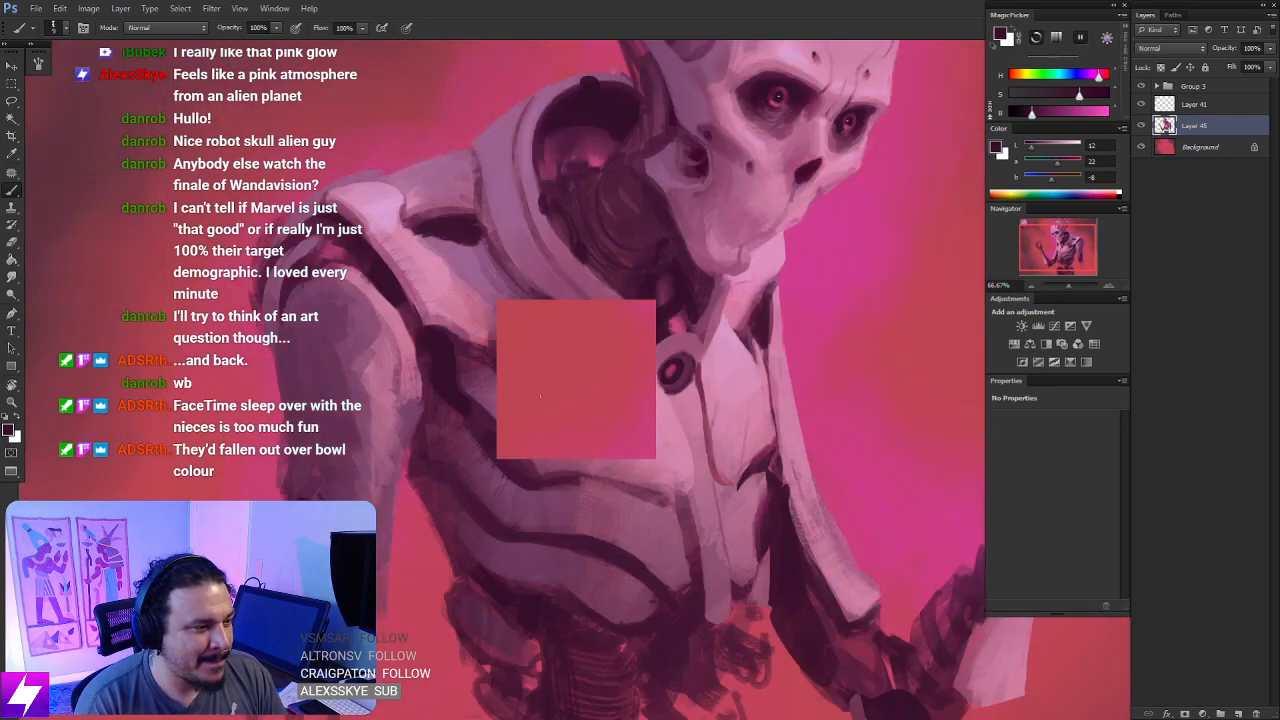
- Paint a dark joint on the wrist and small dark marks on the upper forearm in near-black purple
key("ctrl+shift+h")
left_click_drag(514, 388, 636, 439)
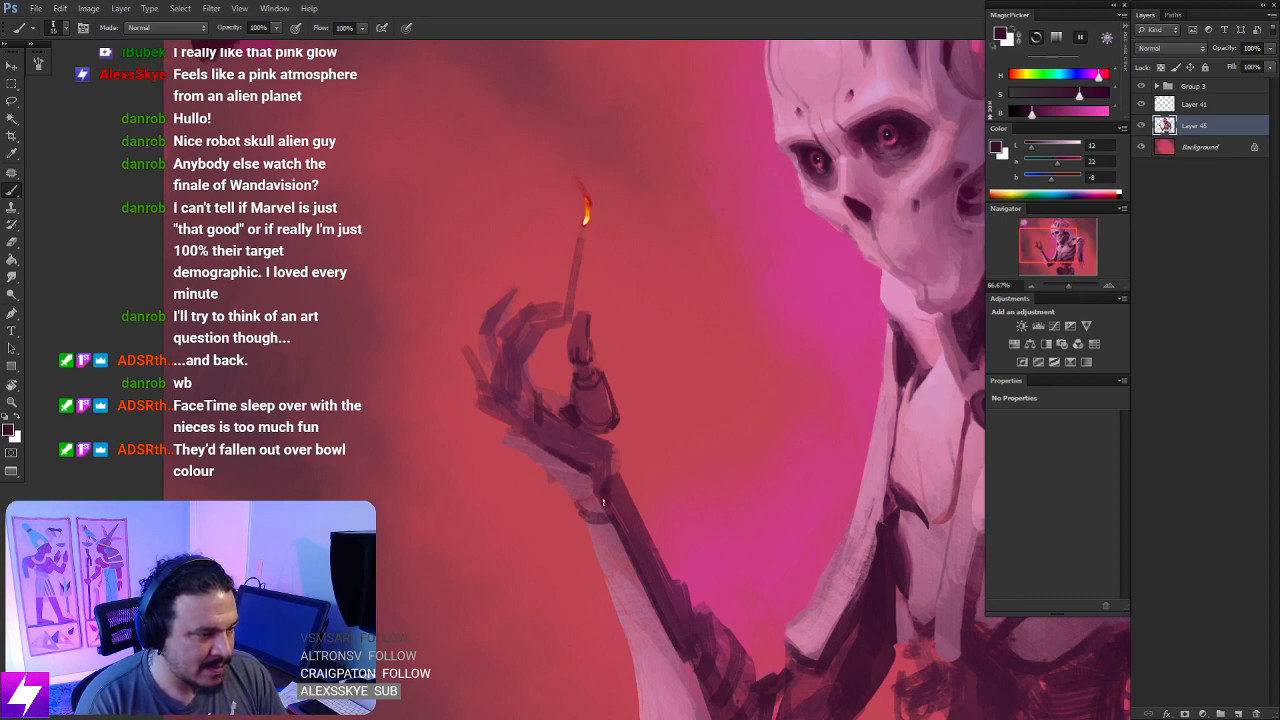
left_click_drag(604, 490, 596, 443)
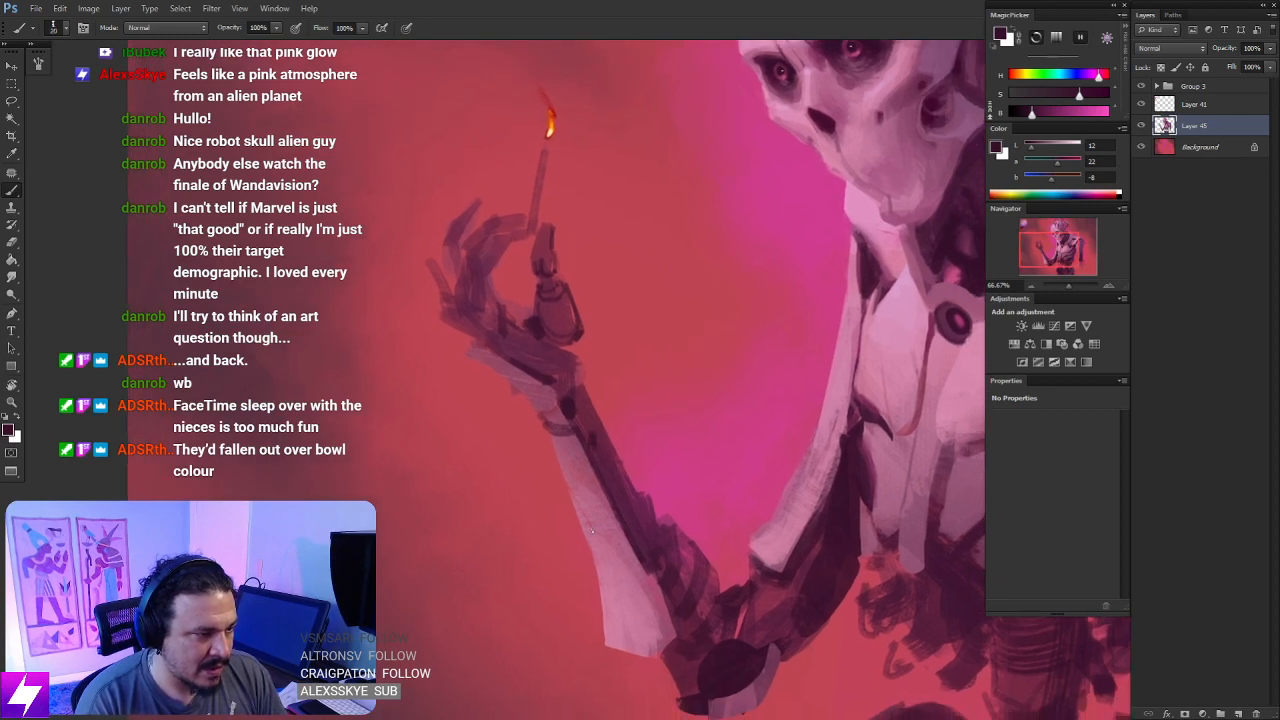
left_click_drag(489, 368, 577, 461)
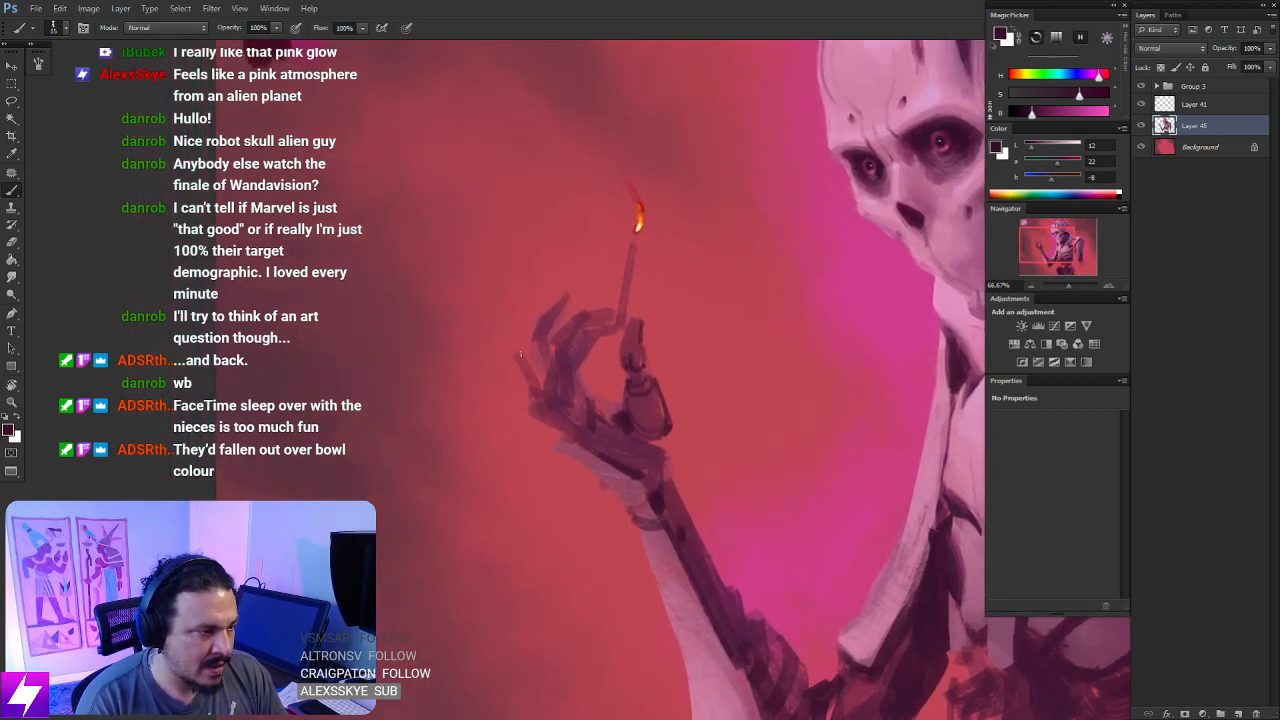
- Try outlining the little finger of the match-holding hand with thin near-black purple strokes
left_click_drag(520, 353, 547, 393)
left_click_drag(516, 347, 532, 410)
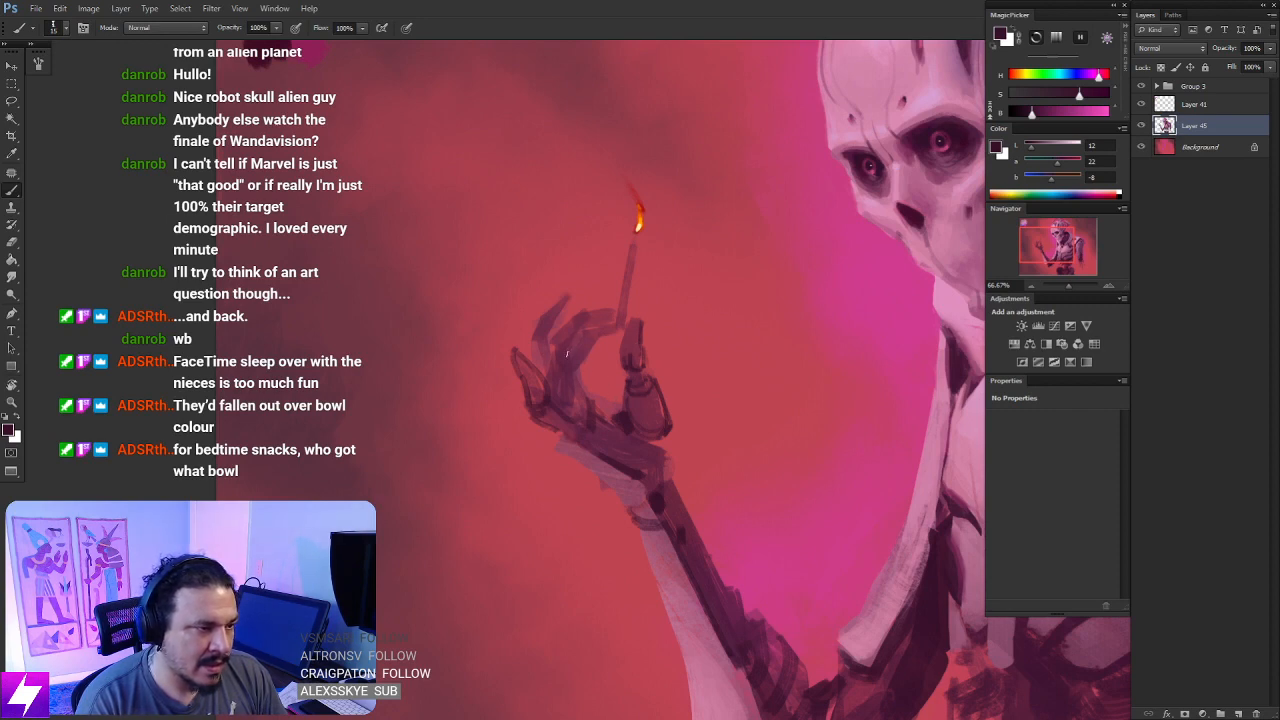
key("ctrl+minus")
key("ctrl+minus")
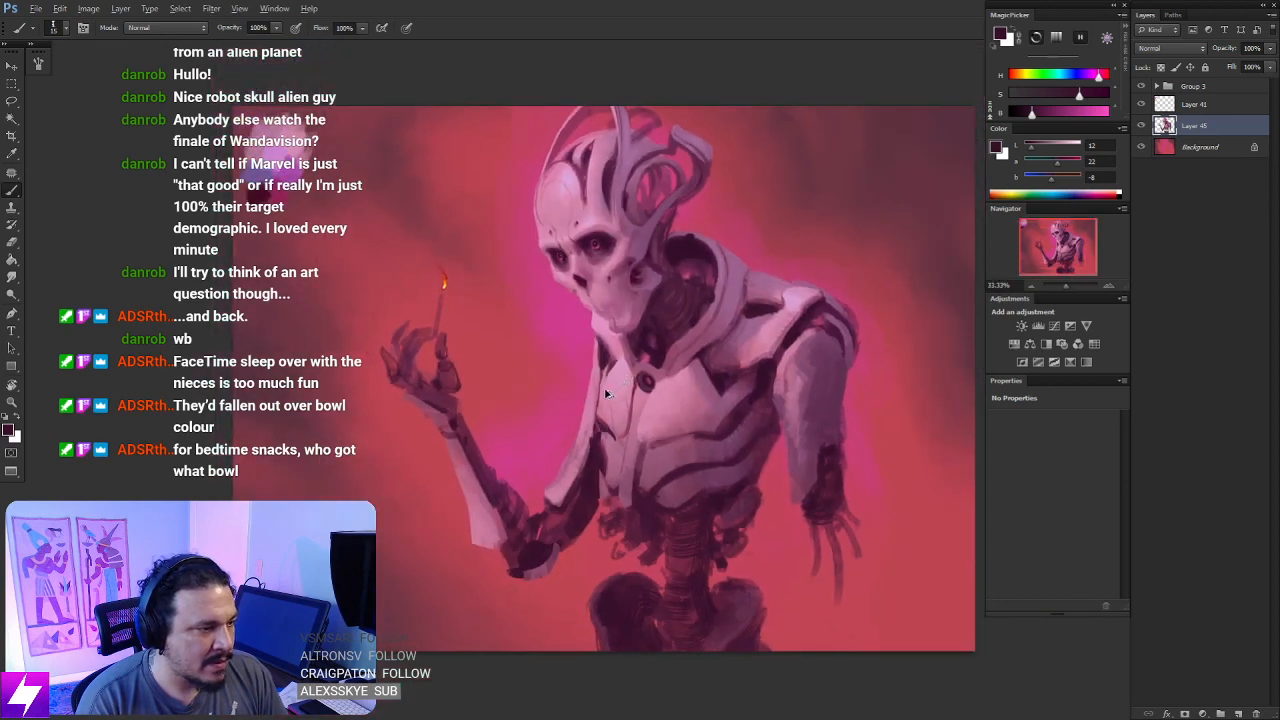
key("z")
key("ctrl+minus")
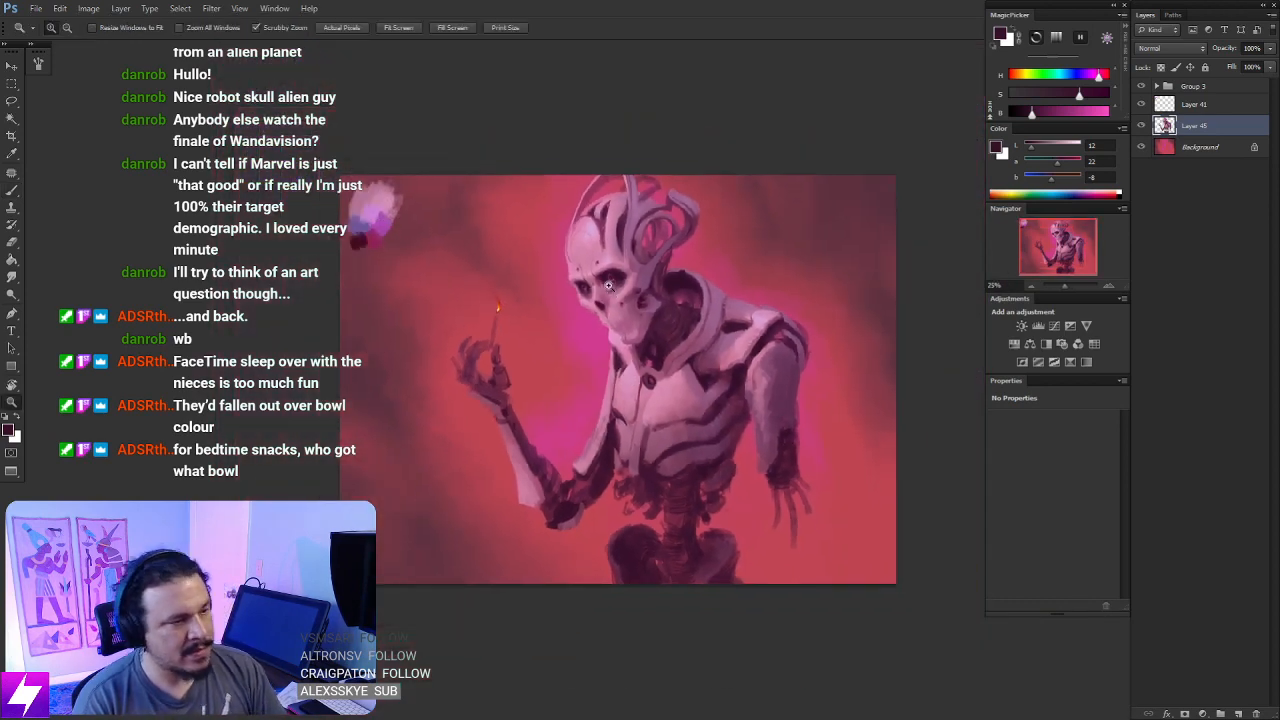
- Mirror the canvas horizontally and sample the light pink of the skull's forehead for the brush
key("ctrl+shift+h")
key("ctrl+plus")
key("ctrl+plus")
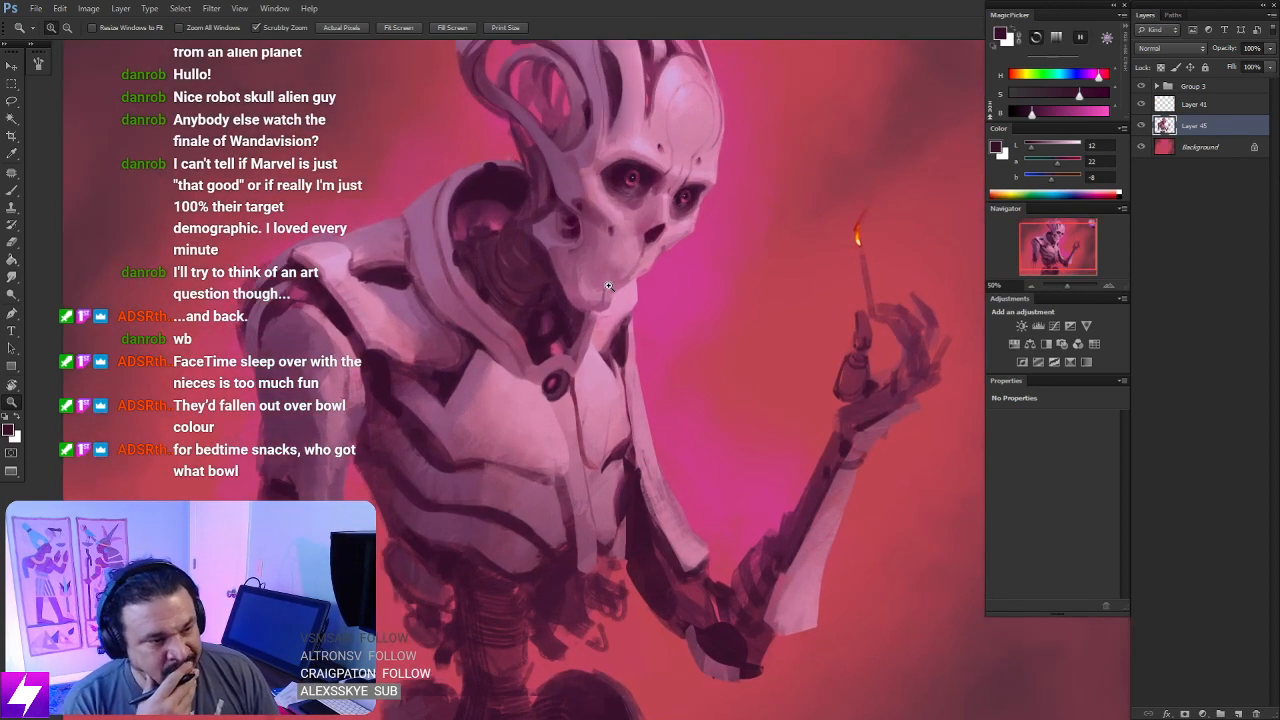
left_click_drag(653, 493, 506, 570)
key("b")
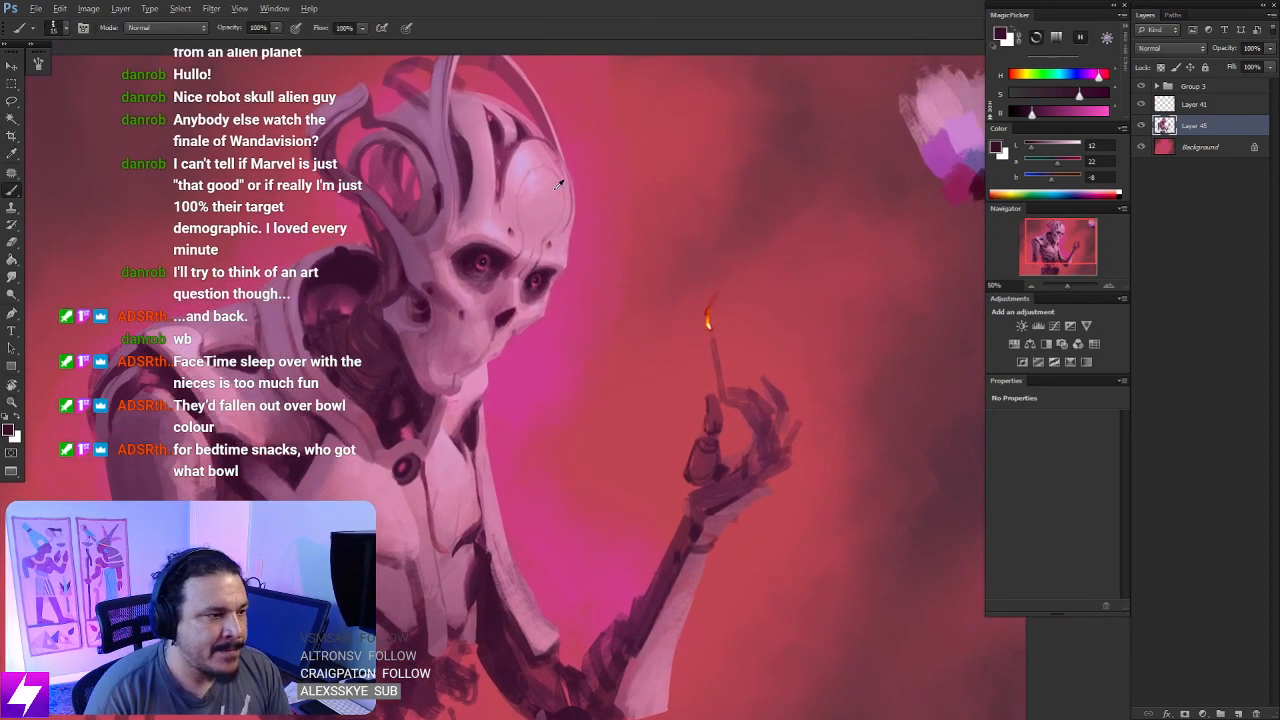
left_click(539, 201, "alt")
left_click_drag(652, 465, 608, 460)
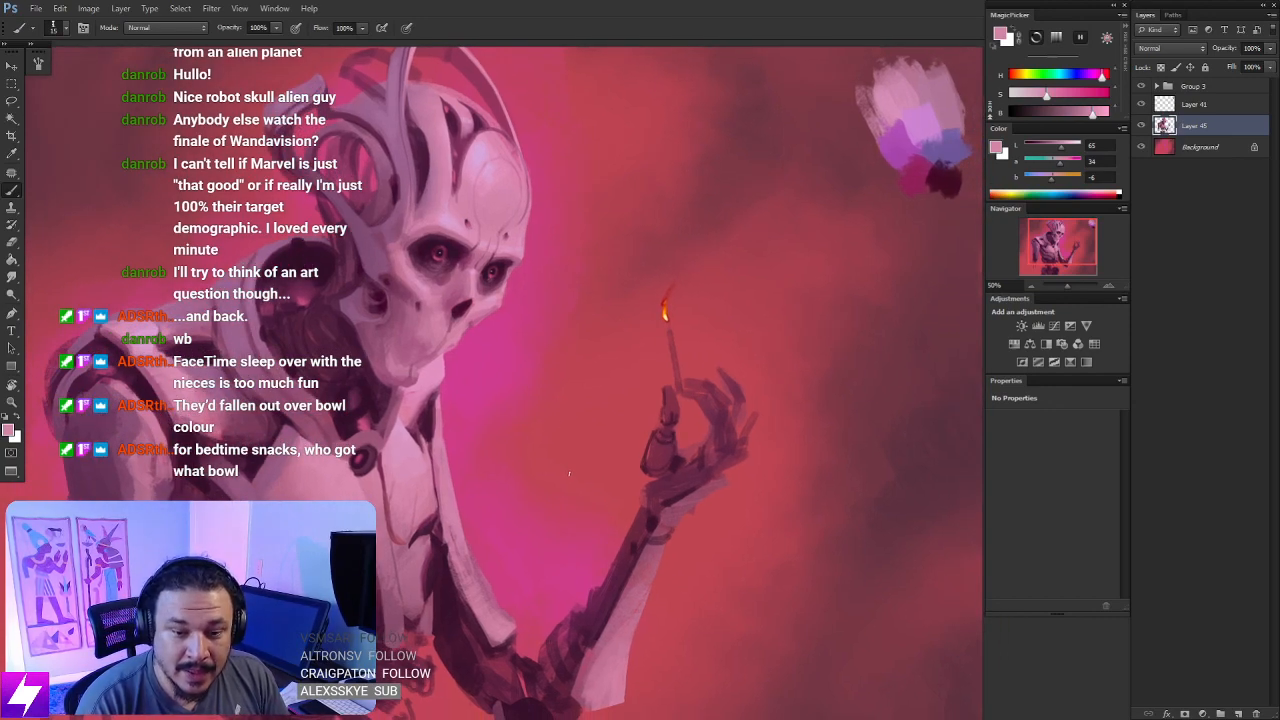
- Paint two light pink plates along the middle segments of the bent fingers nearest the match
key("ctrl+plus")
left_click_drag(692, 474, 649, 474)
left_click_drag(727, 488, 675, 472)
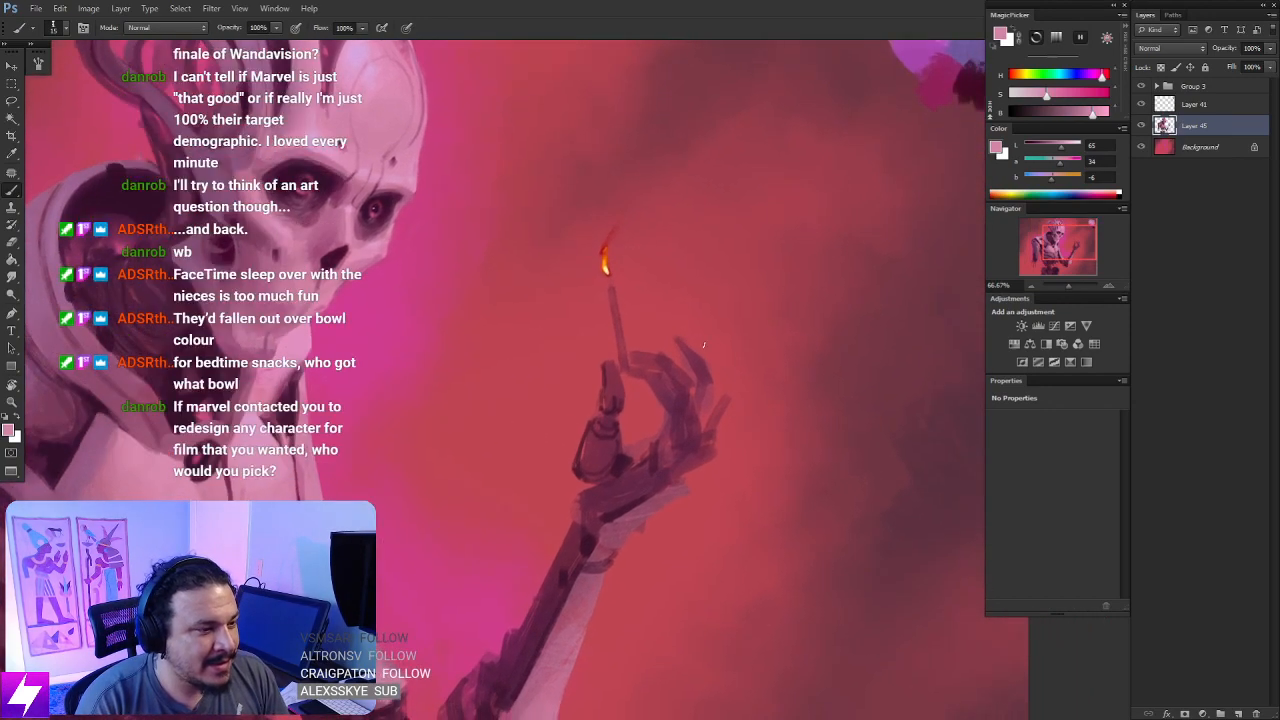
key("r")
mouse_move(703, 345)
left_mouse_down()
mouse_move(729, 357)
mouse_move(680, 406)
mouse_move(680, 434)
mouse_move(637, 451)
mouse_move(658, 484)
left_mouse_up()
key("b")
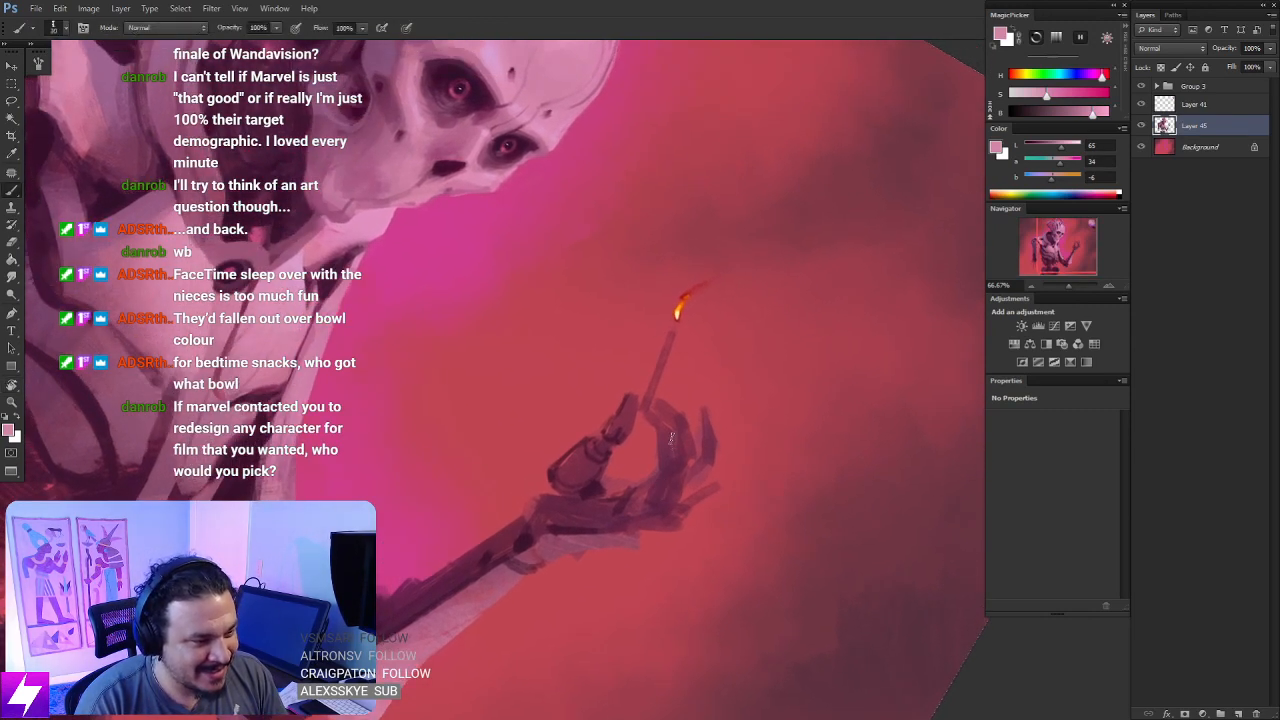
mouse_move(671, 434)
left_mouse_down()
mouse_move(673, 476)
mouse_move(680, 468)
left_mouse_up()
key("ctrl+z")
key("ctrl+z")
key("[")
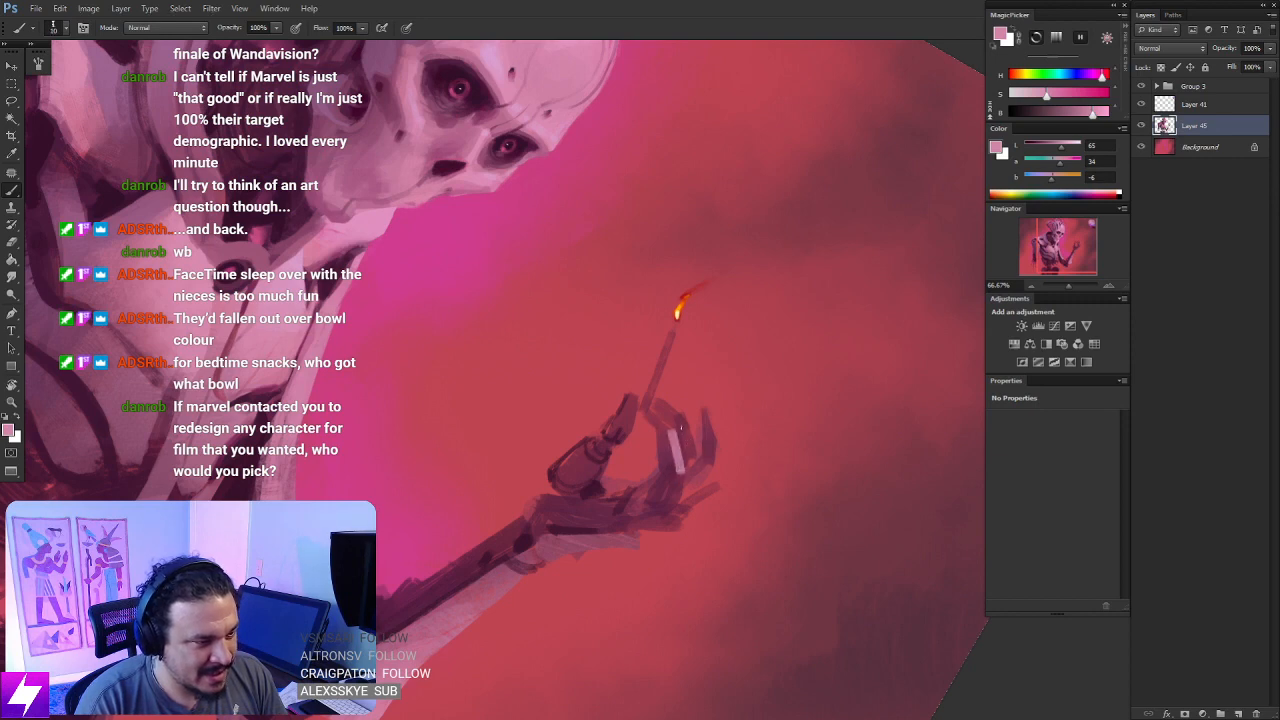
mouse_move(679, 420)
left_mouse_down()
mouse_move(686, 456)
mouse_move(630, 442)
left_mouse_up()
key("Escape")
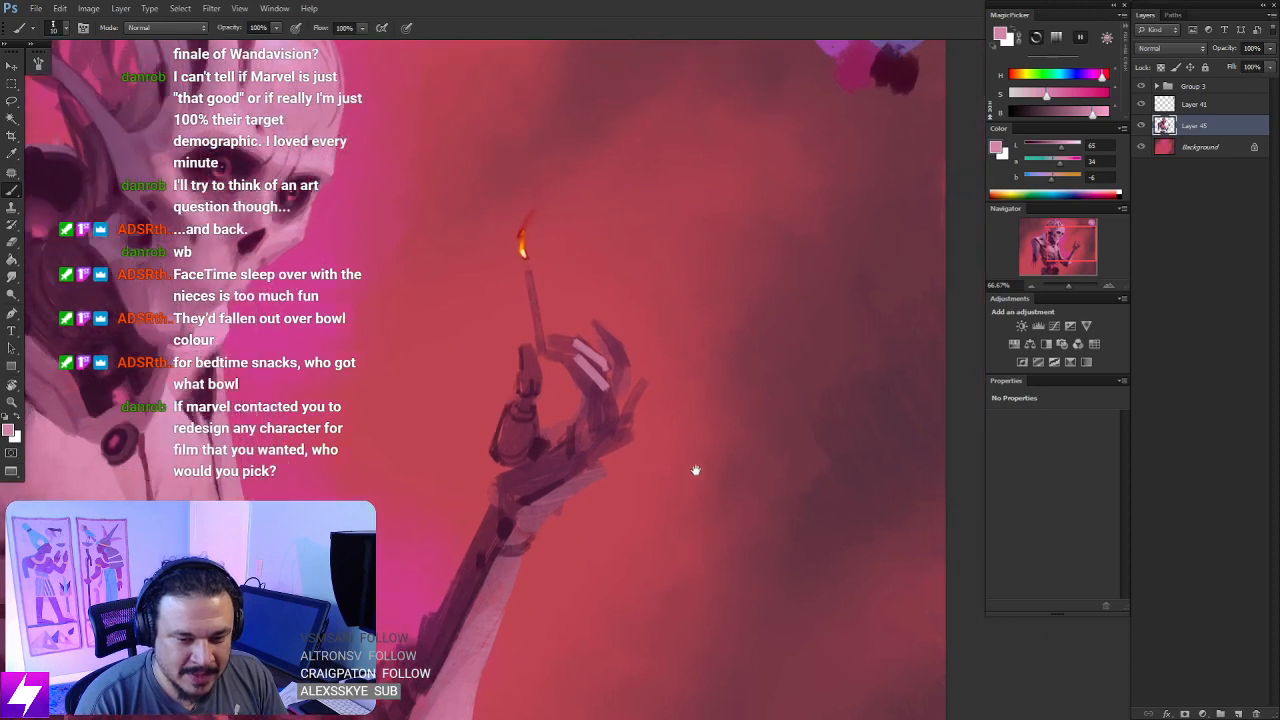
- Broaden the two light pink plates on the bent fingers with additional strokes
mouse_move(697, 491)
left_mouse_down()
mouse_move(689, 474)
mouse_move(698, 480)
left_mouse_up()
key("r")
left_click_drag(697, 537, 732, 350)
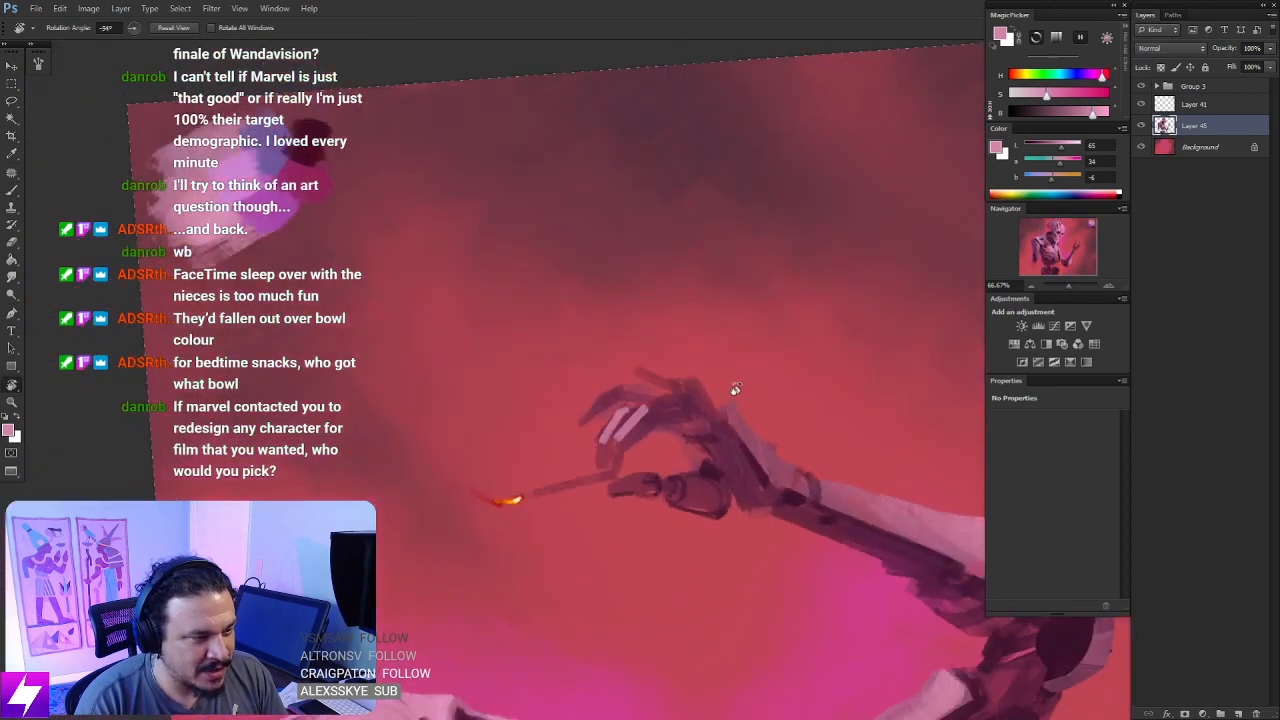
key("ctrl+plus")
key("Escape")
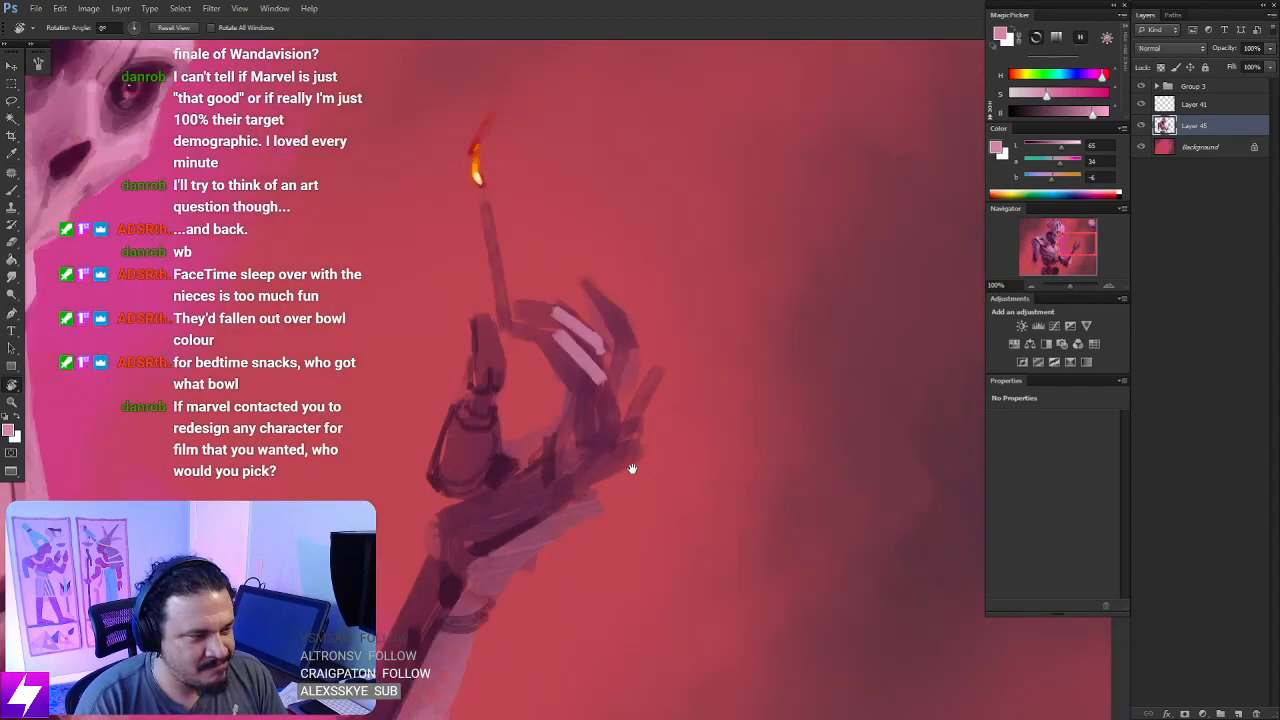
left_click_drag(632, 469, 676, 552)
key("b")
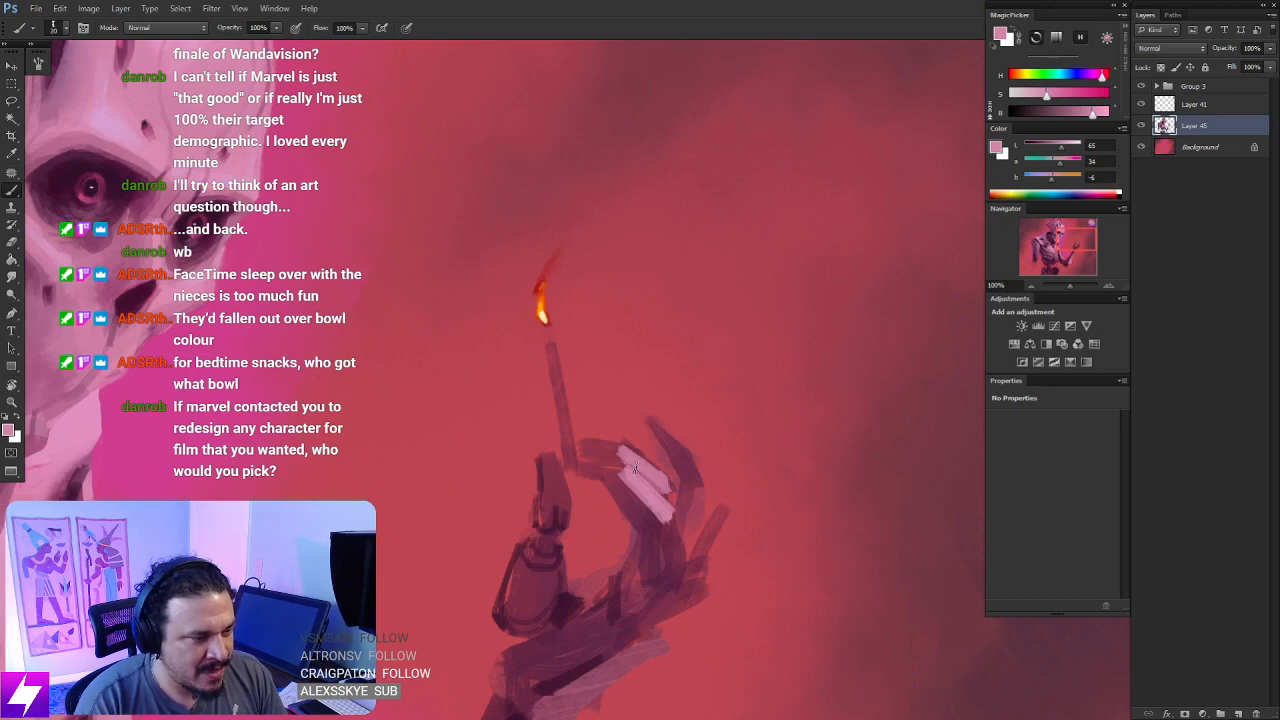
- Extend the light pink plating along the fingertip segments down to the match with a thinner brush
key("ctrl+minus")
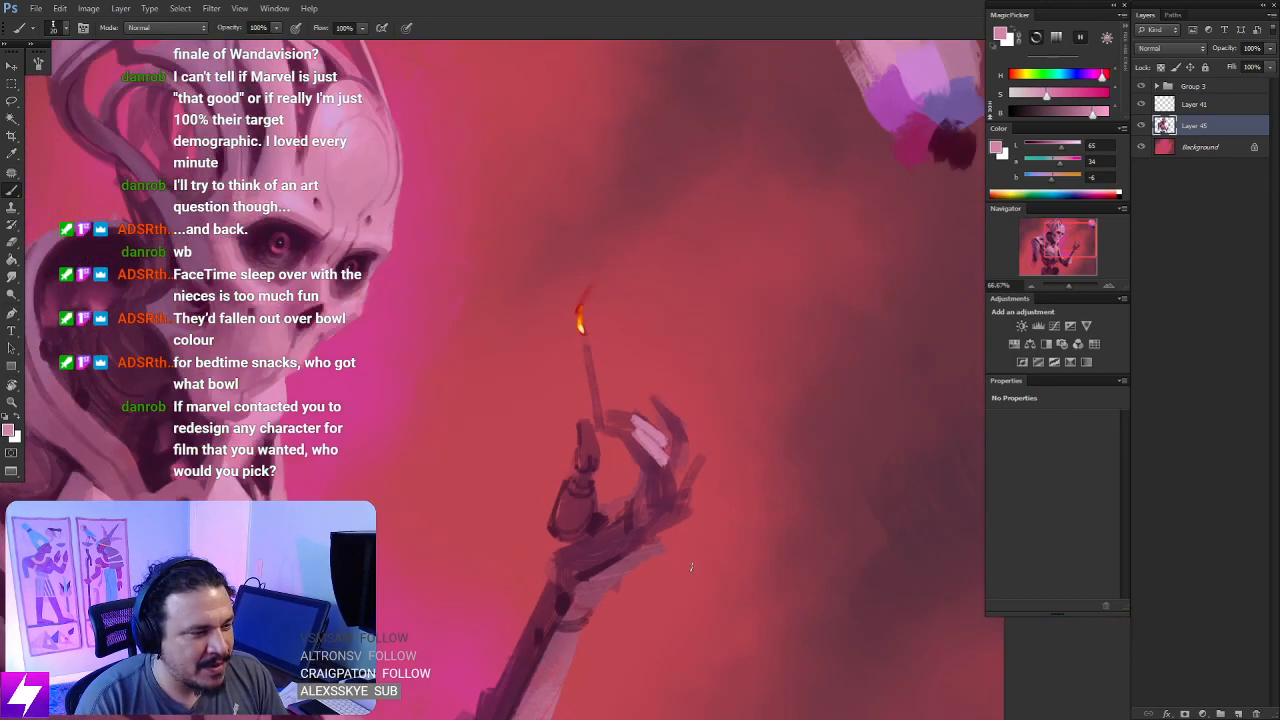
key("ctrl+minus")
key("r")
mouse_move(687, 594)
left_mouse_down()
mouse_move(749, 516)
mouse_move(761, 476)
mouse_move(759, 348)
mouse_move(713, 421)
mouse_move(696, 408)
mouse_move(684, 458)
left_mouse_up()
key("ctrl+plus")
key("ctrl+plus")
key("b")
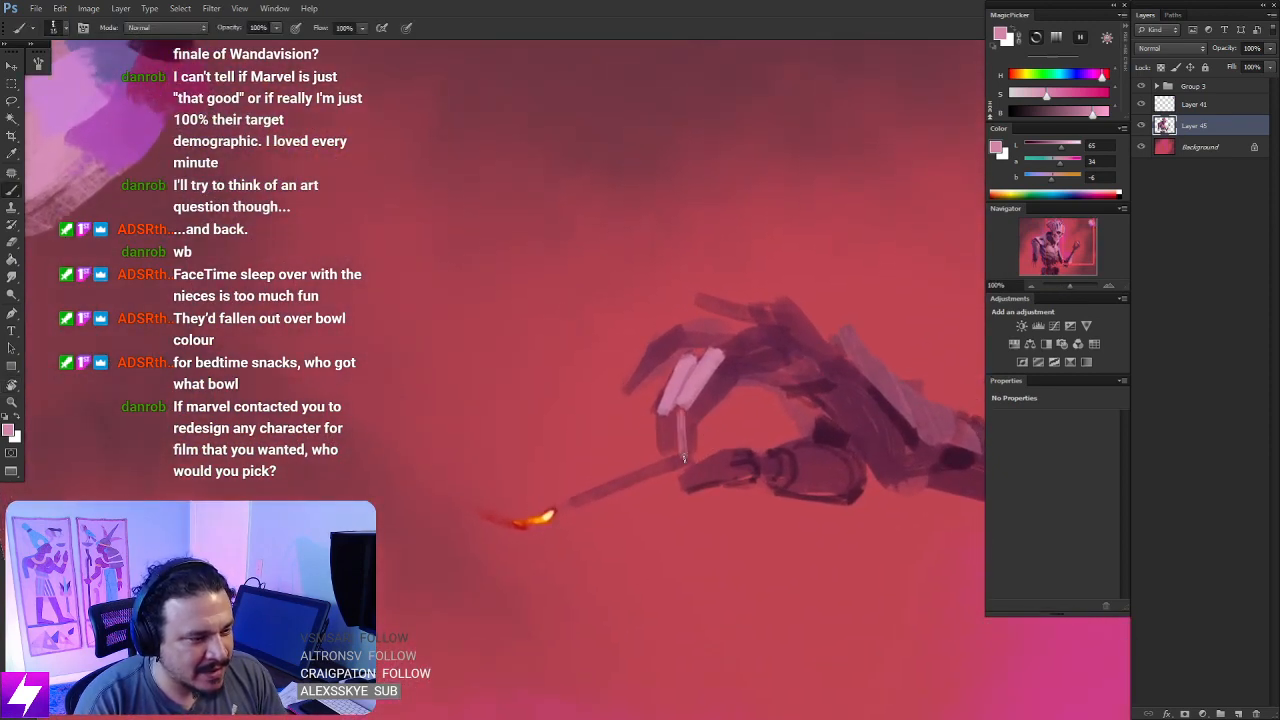
key("ctrl+z")
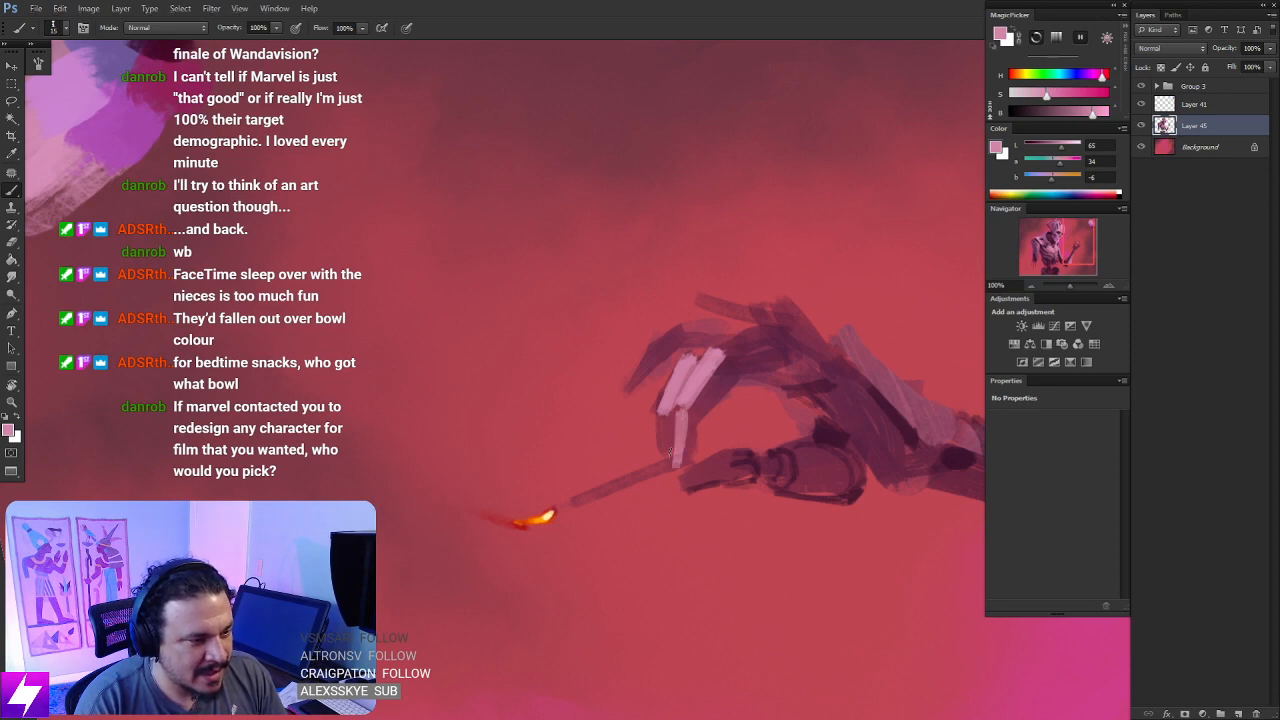
left_click_drag(662, 414, 671, 450)
key("Escape")
key("ctrl+minus")
key("ctrl+minus")
key("ctrl+minus")
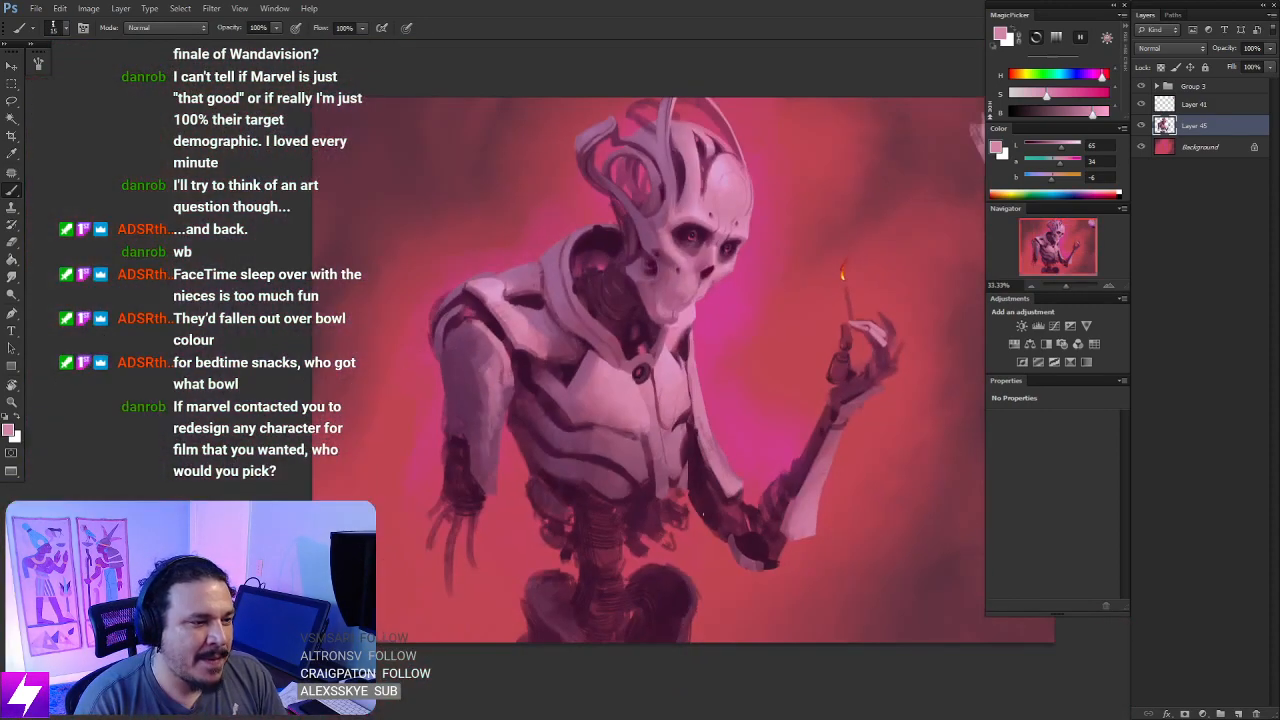
- Mirror the canvas back and separate the pink finger plates at the joint with thin dark purple lines
key("ctrl+shift+h")
key("ctrl+plus")
left_click_drag(536, 443, 710, 416)
key("ctrl+plus")
key("ctrl+plus")
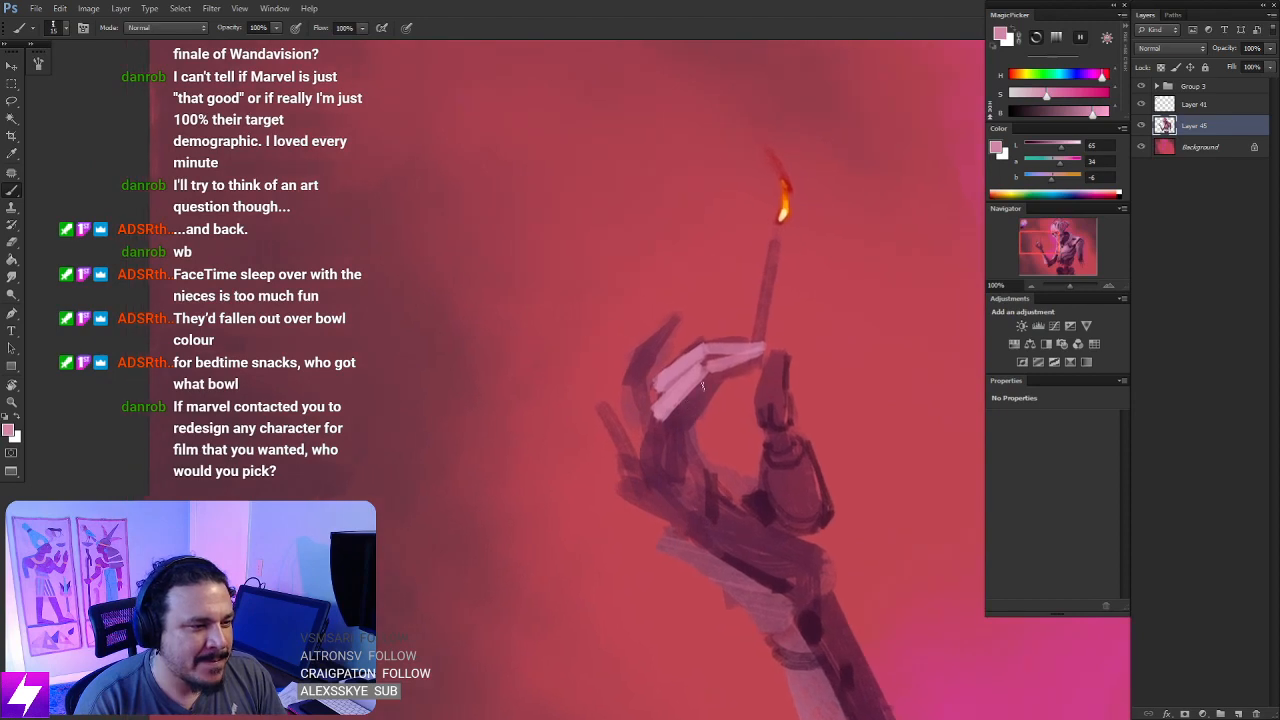
left_click(695, 413, "alt")
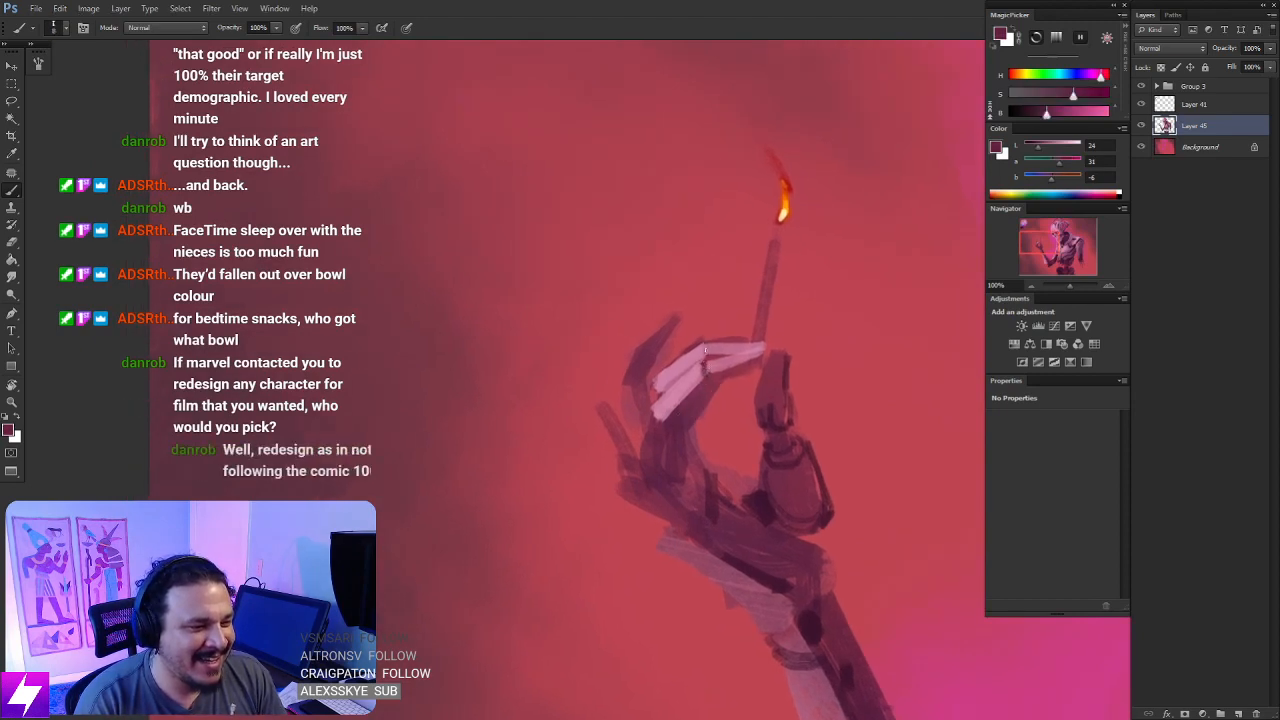
key("ctrl+minus")
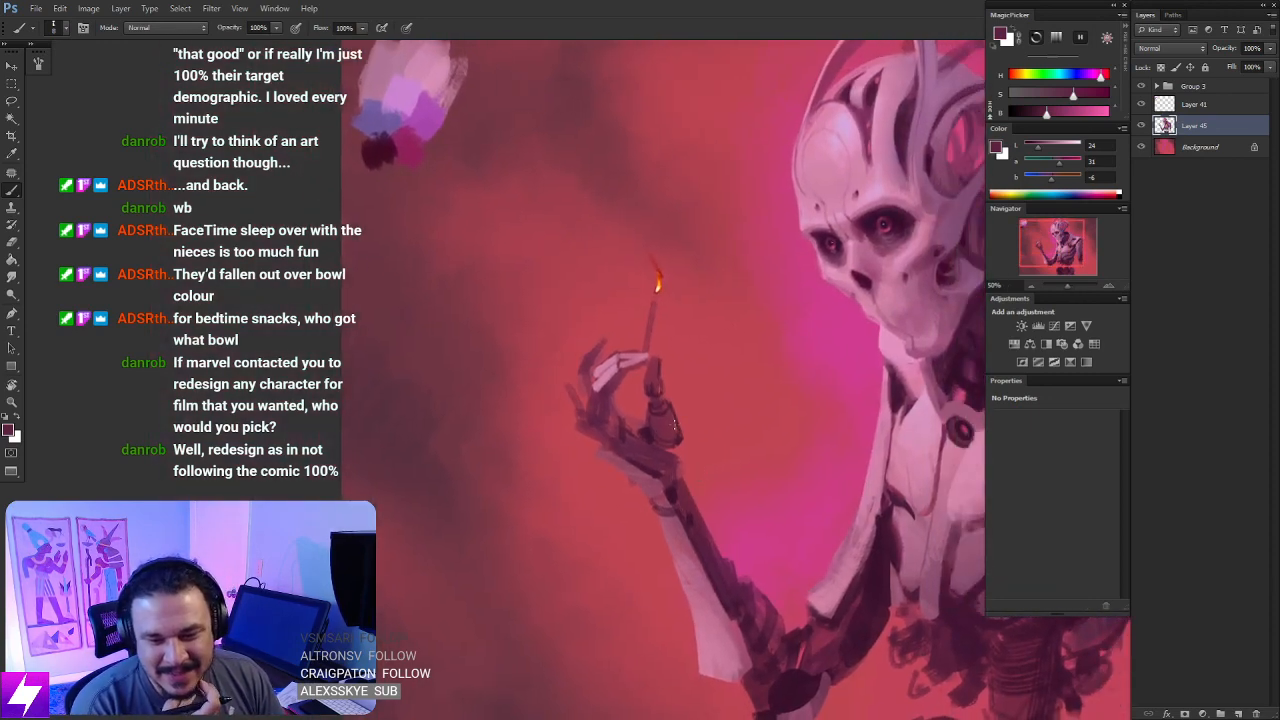
key("ctrl+plus")
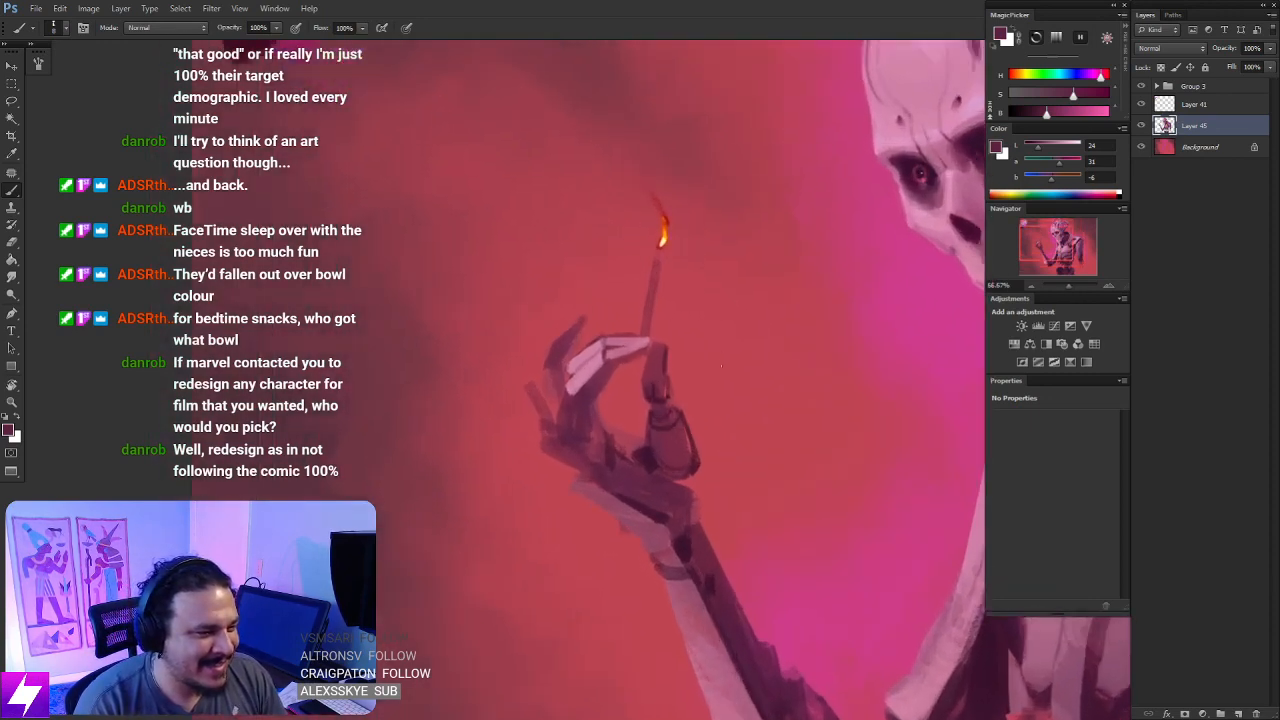
key("ctrl+plus")
left_click_drag(640, 406, 626, 420)
- Sample the light pink from the finger plates and paint a thin plate along the little finger's outer edge
left_click(549, 366, "alt")
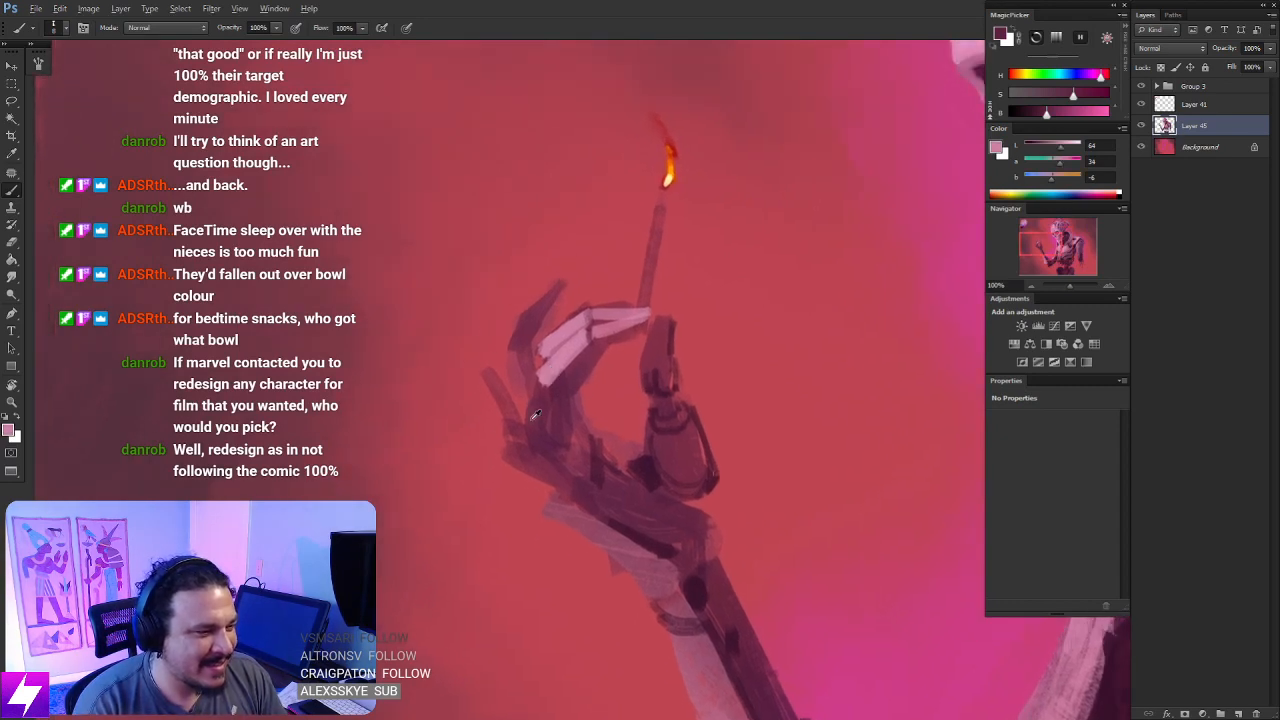
left_click_drag(489, 371, 506, 439)
key("ctrl+z")
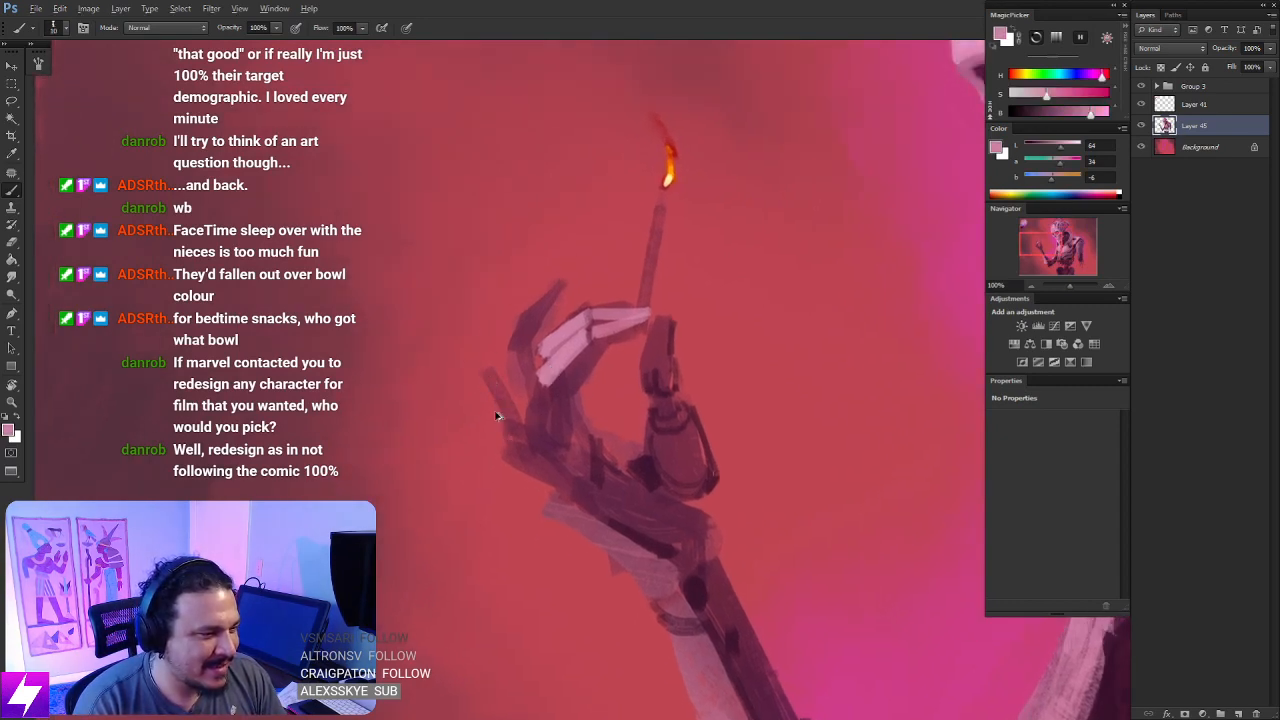
mouse_move(489, 371)
left_mouse_down()
mouse_move(503, 437)
mouse_move(497, 416)
left_mouse_up()
key("ctrl+z")
left_click_drag(484, 368, 500, 437)
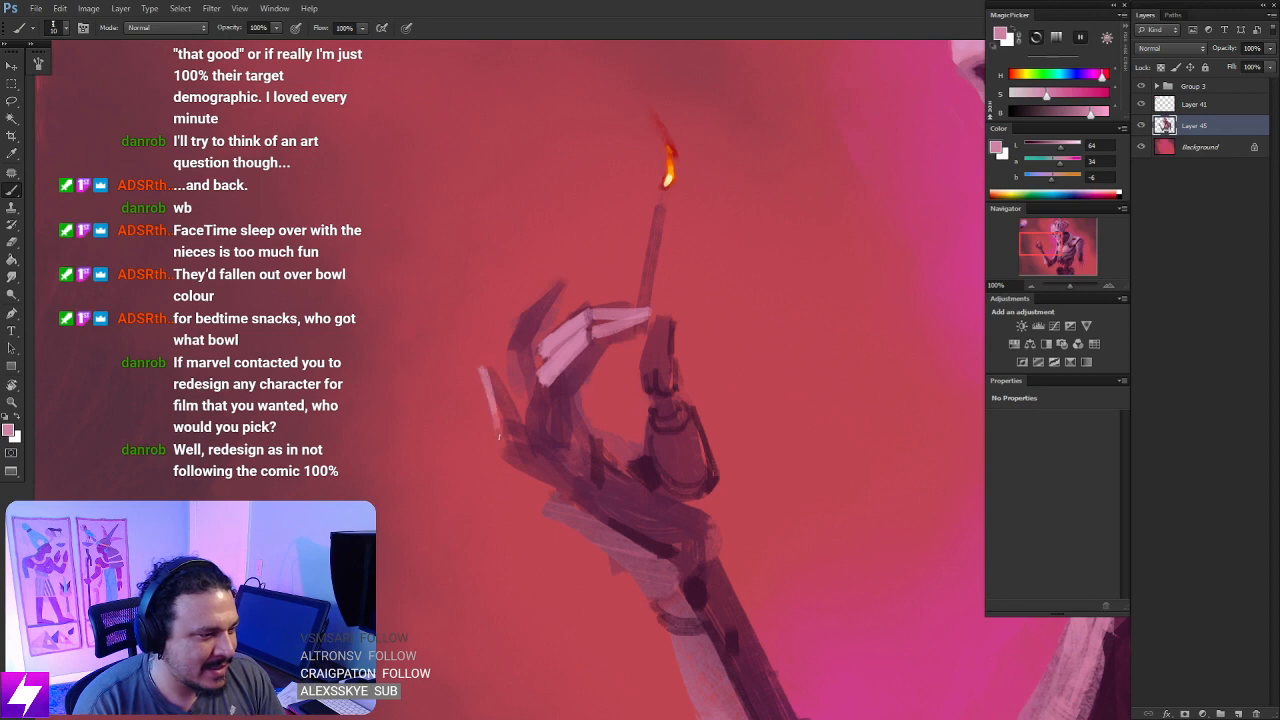
key("ctrl+z")
left_click_drag(485, 368, 503, 427)
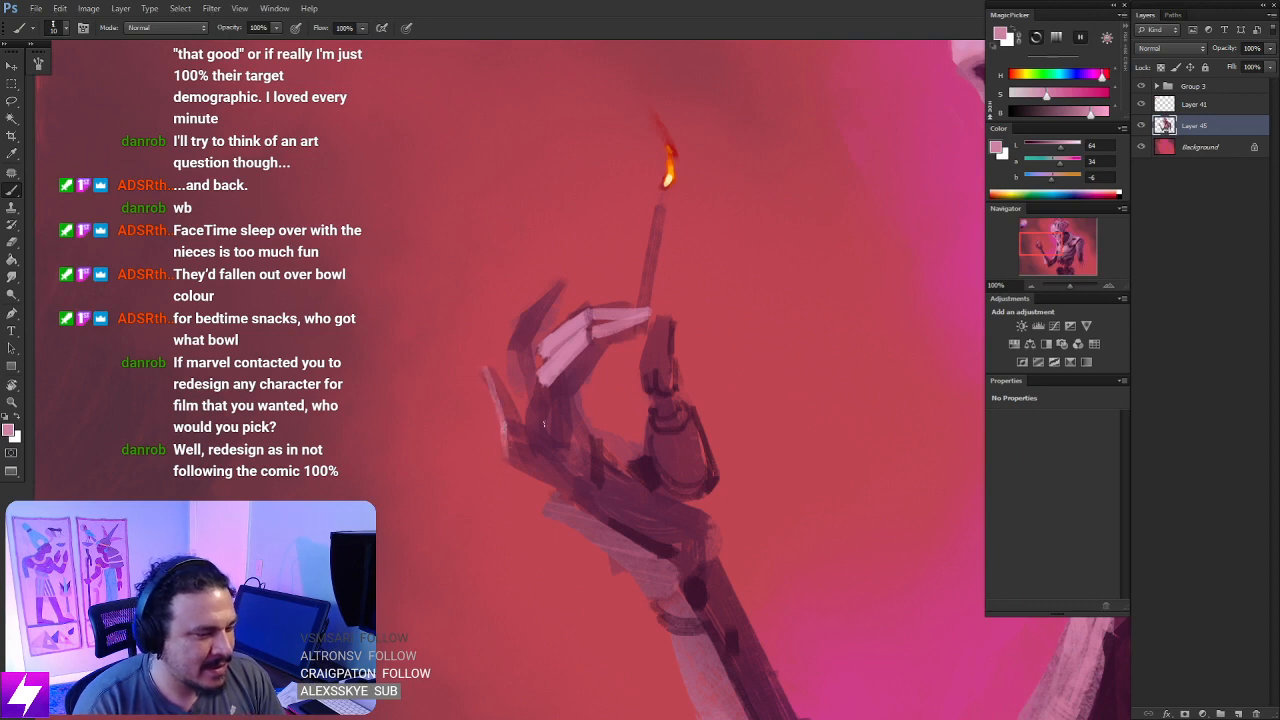
- Paint light pink plates along the outer edge of the raised finger beside the little finger, up to its tip
left_click_drag(528, 306, 509, 351)
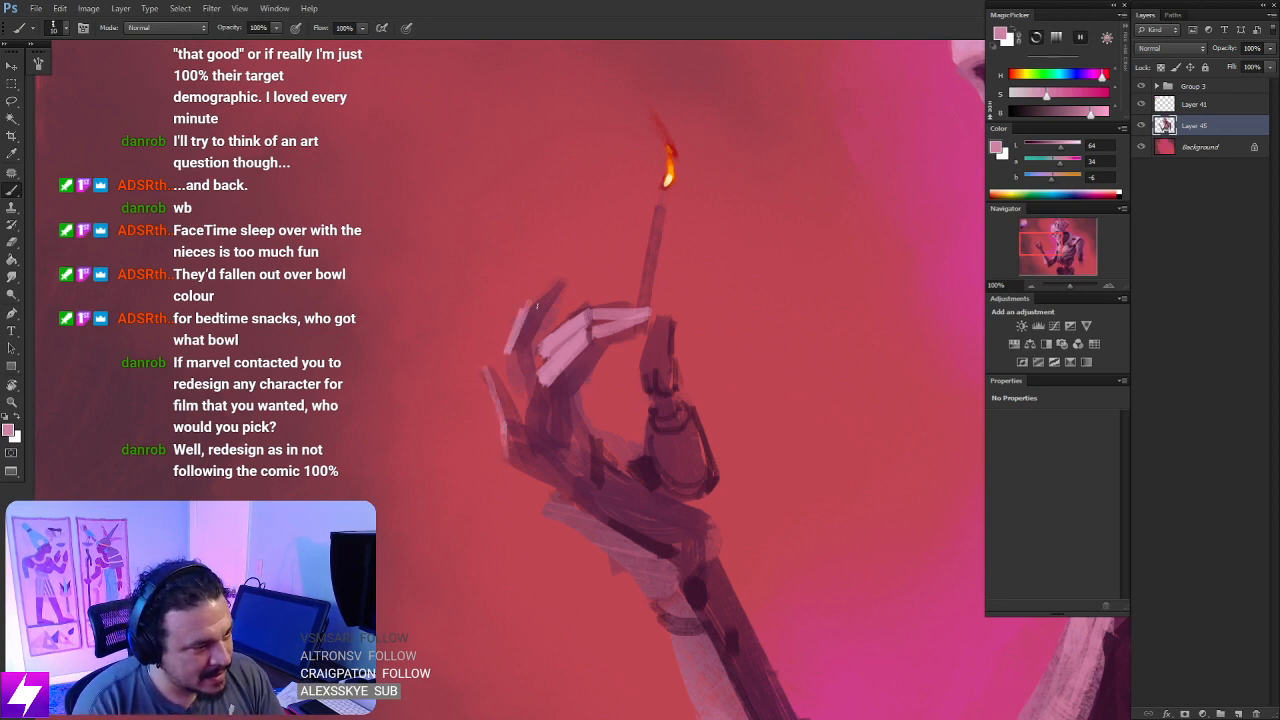
key("ctrl+z")
left_click_drag(527, 308, 511, 351)
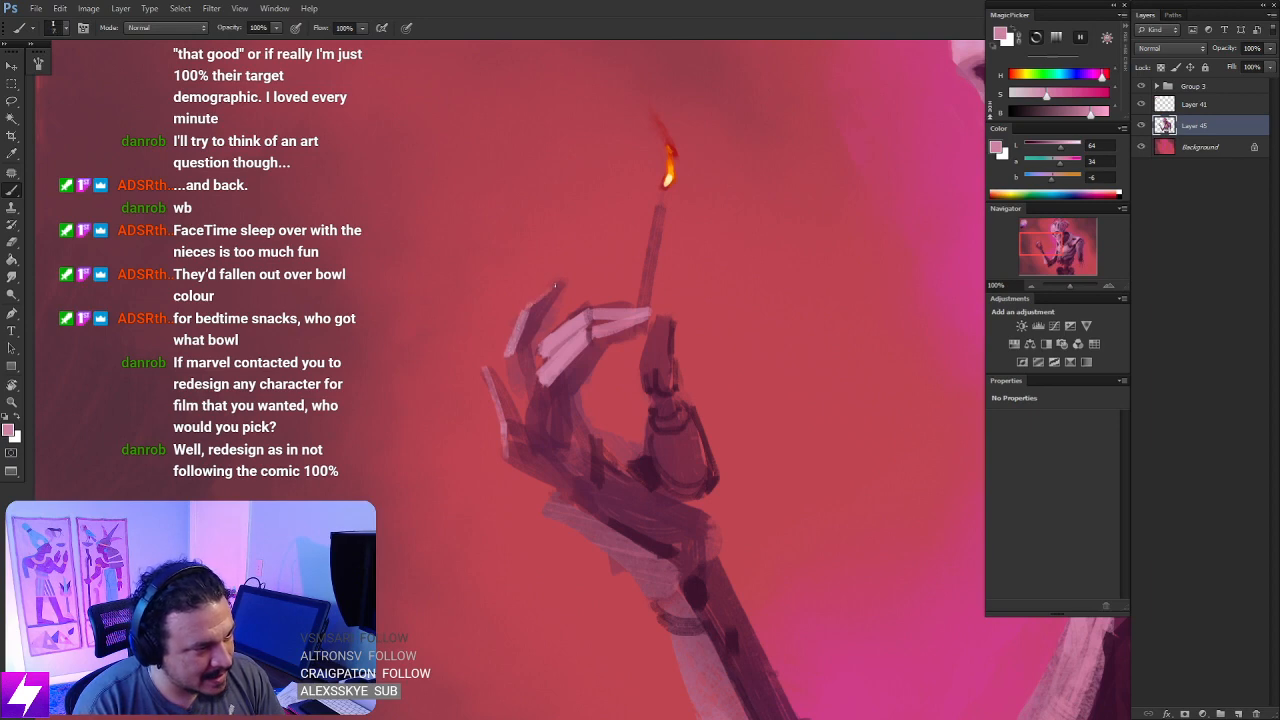
left_click_drag(530, 309, 561, 279)
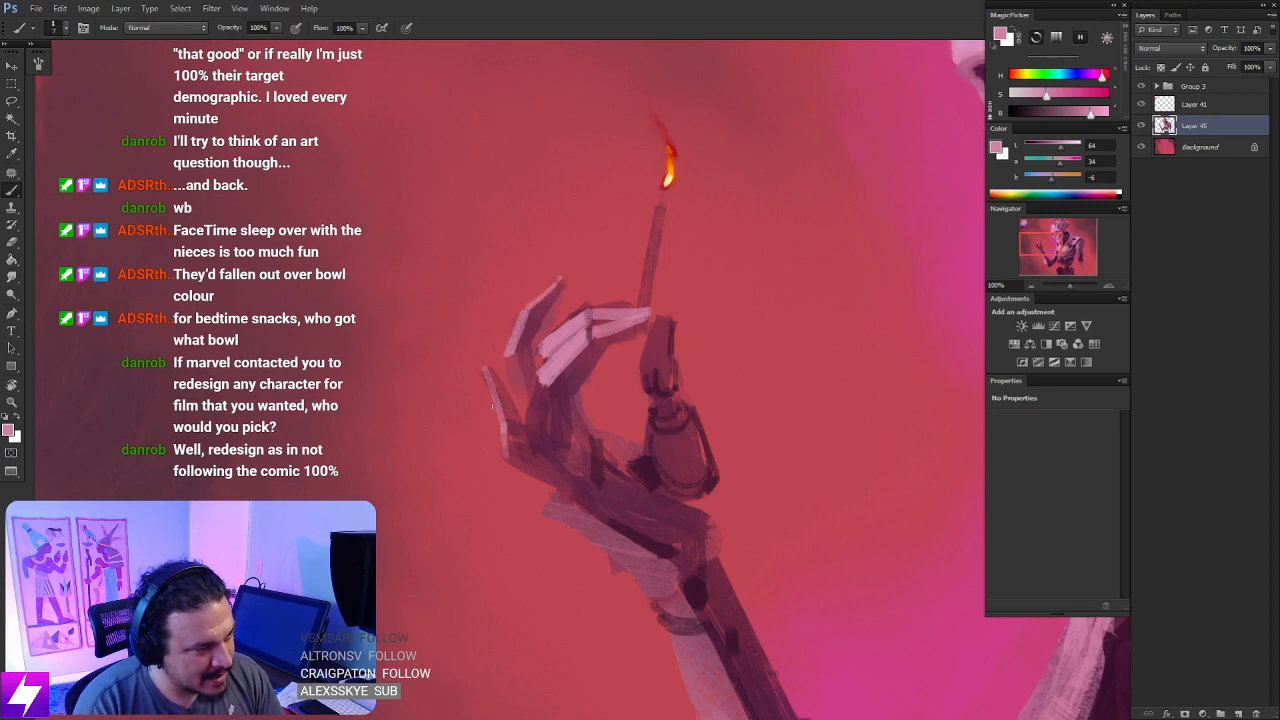
left_click_drag(616, 460, 620, 426)
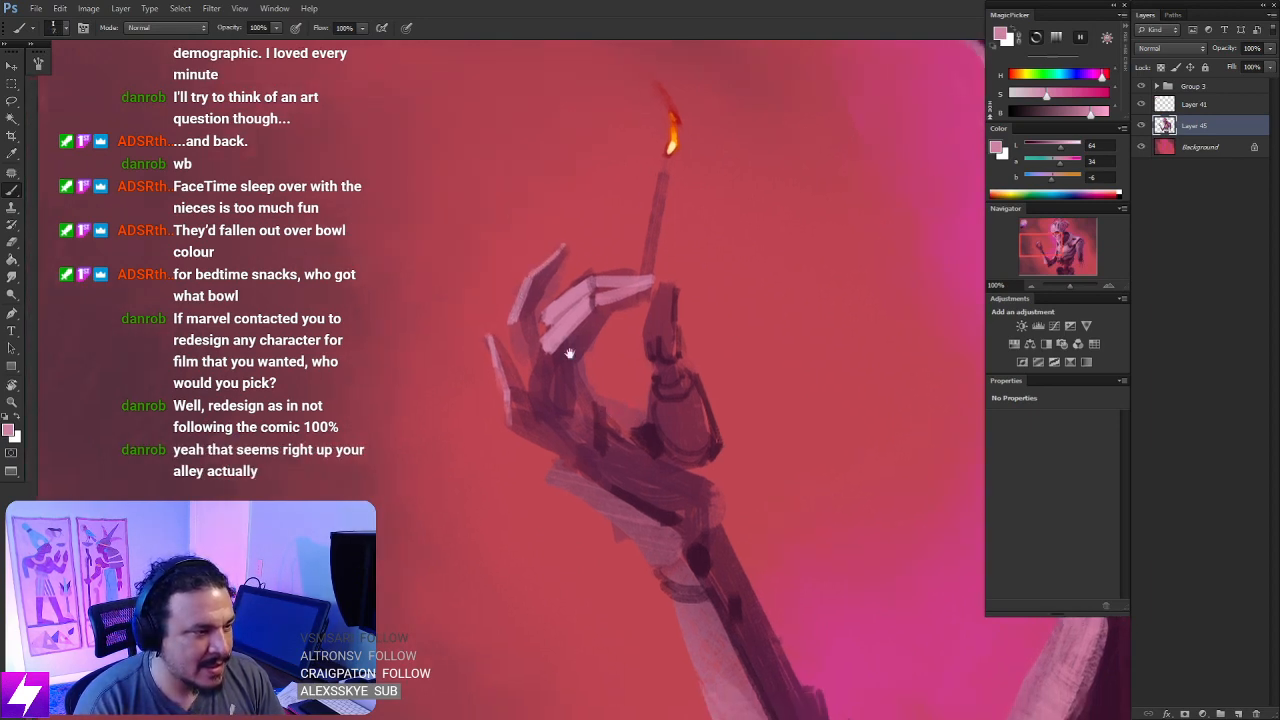
- Paint a narrow light pink edge from the bent finger's middle plate down toward its knuckle
left_click_drag(553, 345, 520, 432)
key("ctrl+z")
left_click_drag(532, 377, 521, 430)
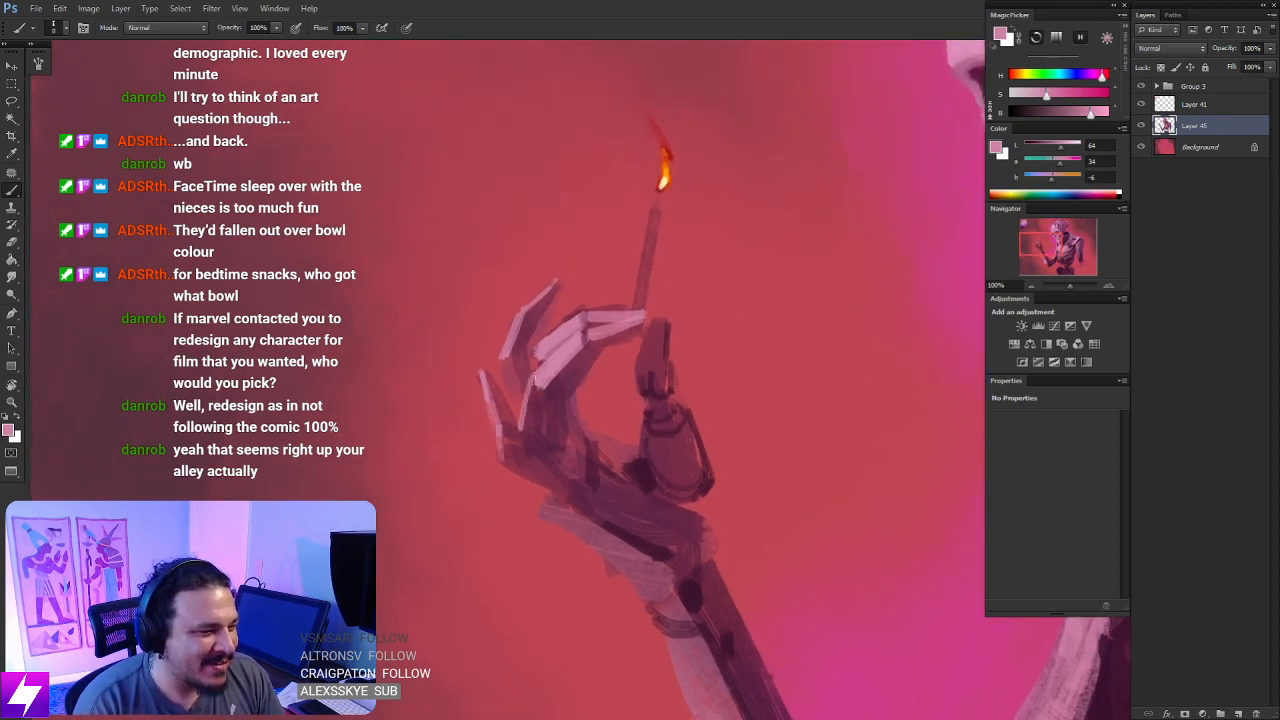
key("ctrl+z")
left_click_drag(533, 379, 526, 434)
key("ctrl+z")
left_click_drag(532, 381, 526, 433)
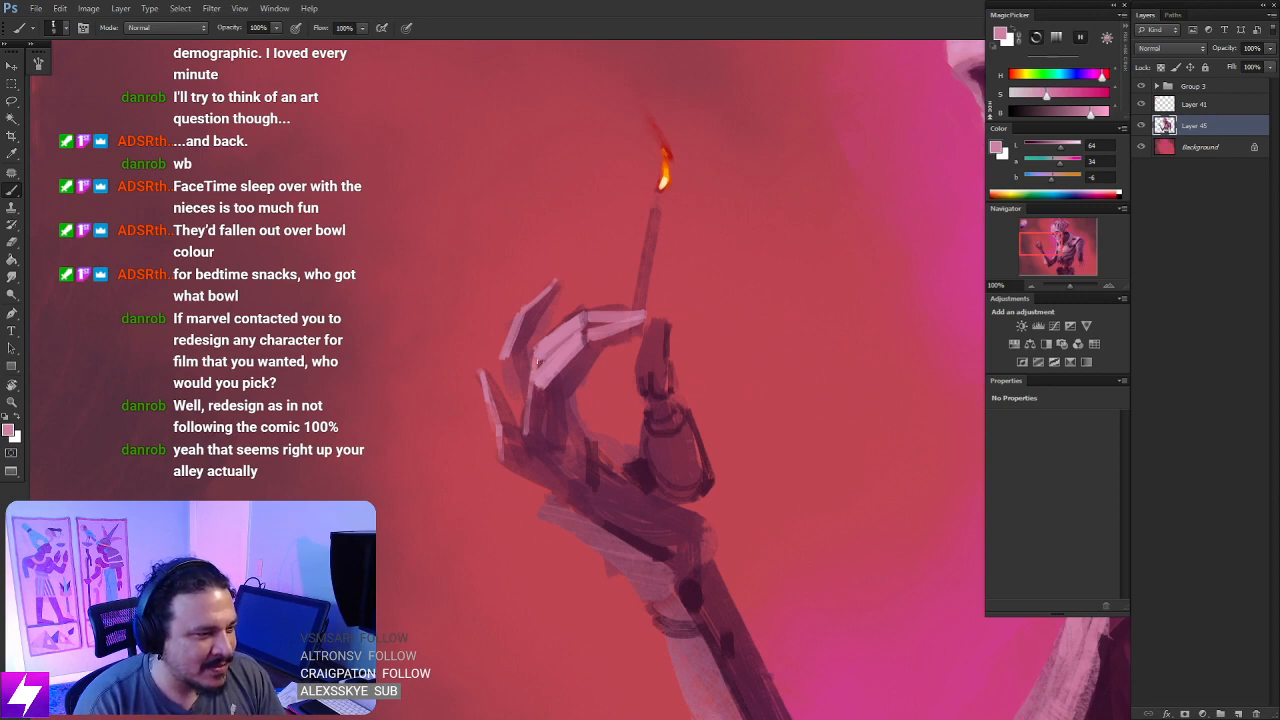
- Paint a light pink plate on the tip of the thumb and check it against the figure
scroll(640, 372, "down", 2)
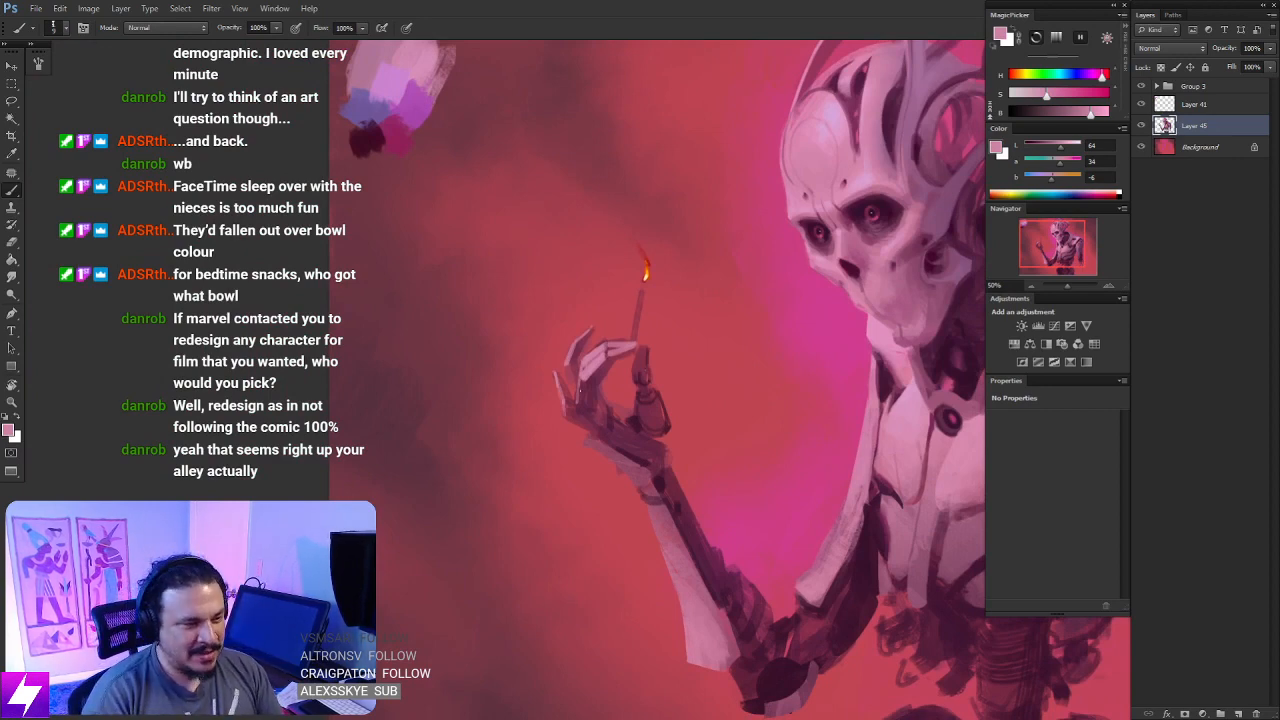
mouse_move(646, 431)
left_mouse_down()
mouse_move(628, 419)
mouse_move(643, 403)
mouse_move(648, 416)
left_mouse_up()
key("ctrl+plus")
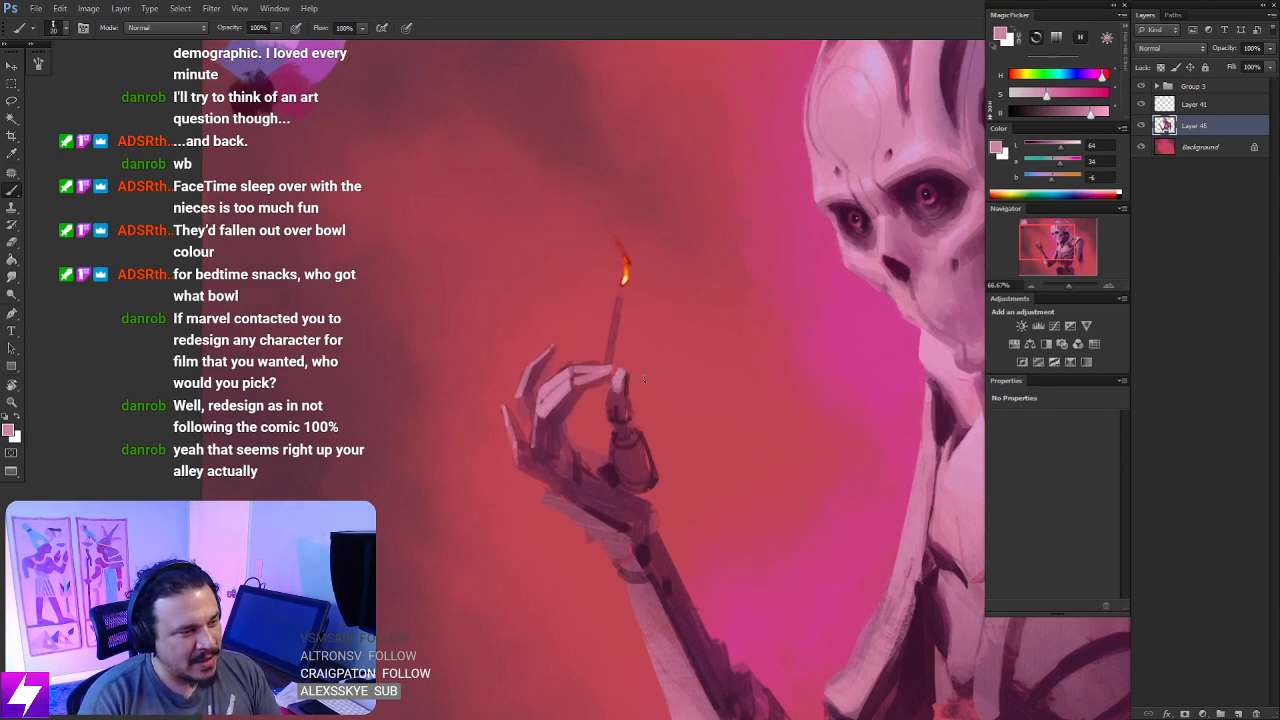
key("ctrl+minus")
left_click_drag(683, 451, 657, 389)
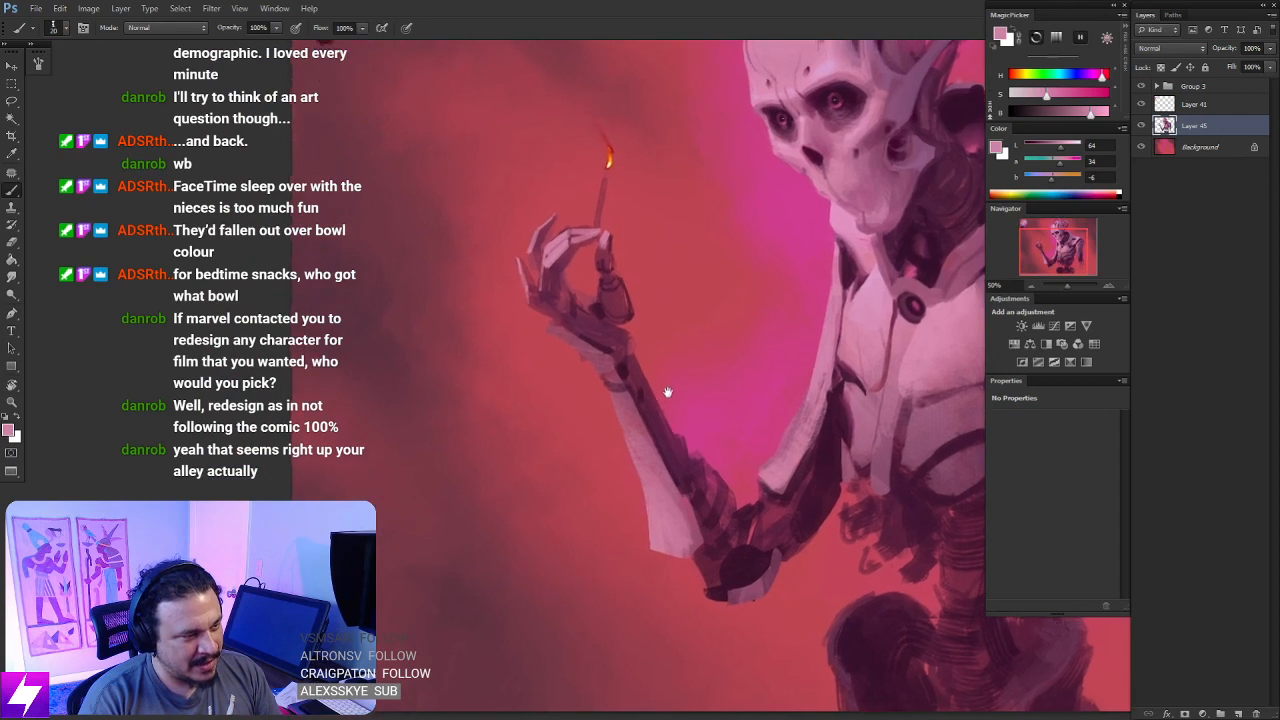
left_click_drag(665, 310, 682, 393)
key("ctrl+plus")
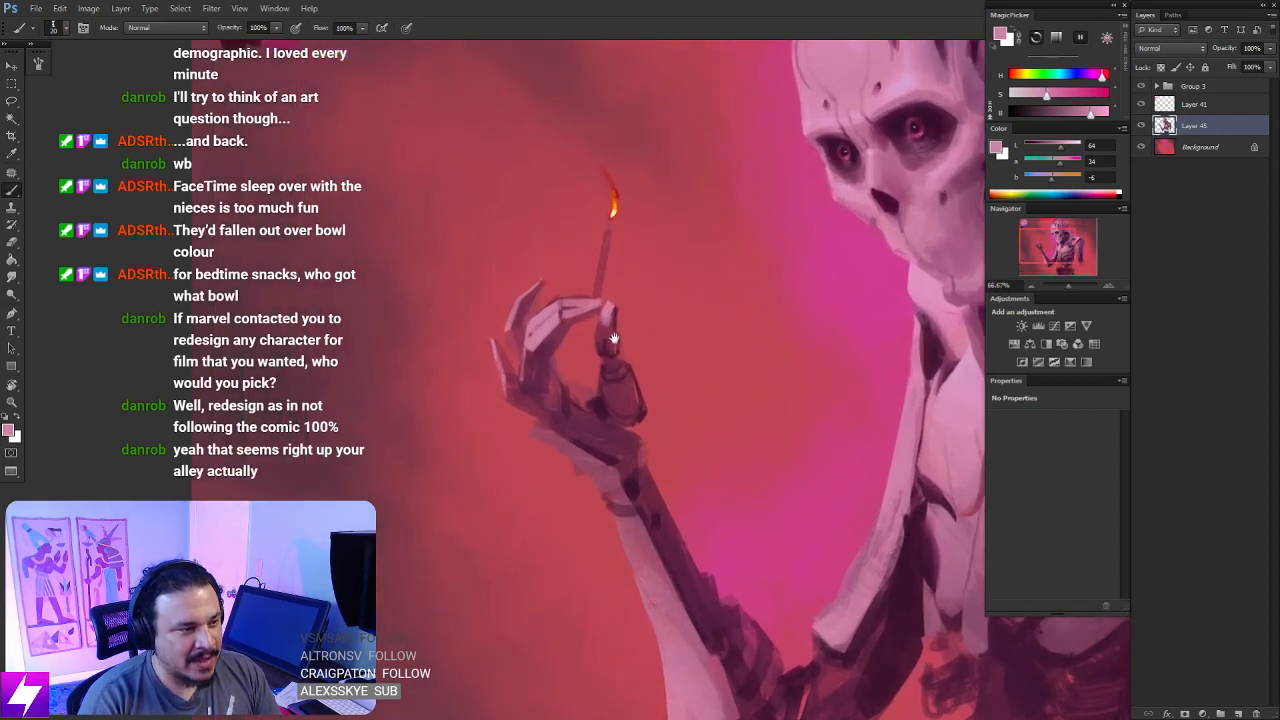
- Clear the selection, flip the canvas horizontally and check the match-holding hand against the whole figure
left_click_drag(615, 303, 636, 406)
key("l")
mouse_move(657, 296)
left_mouse_down()
mouse_move(594, 354)
mouse_move(607, 412)
mouse_move(626, 412)
mouse_move(654, 353)
mouse_move(648, 391)
left_mouse_up()
key("ctrl+d")
key("ctrl+minus")
key("ctrl+minus")
key("ctrl+minus")
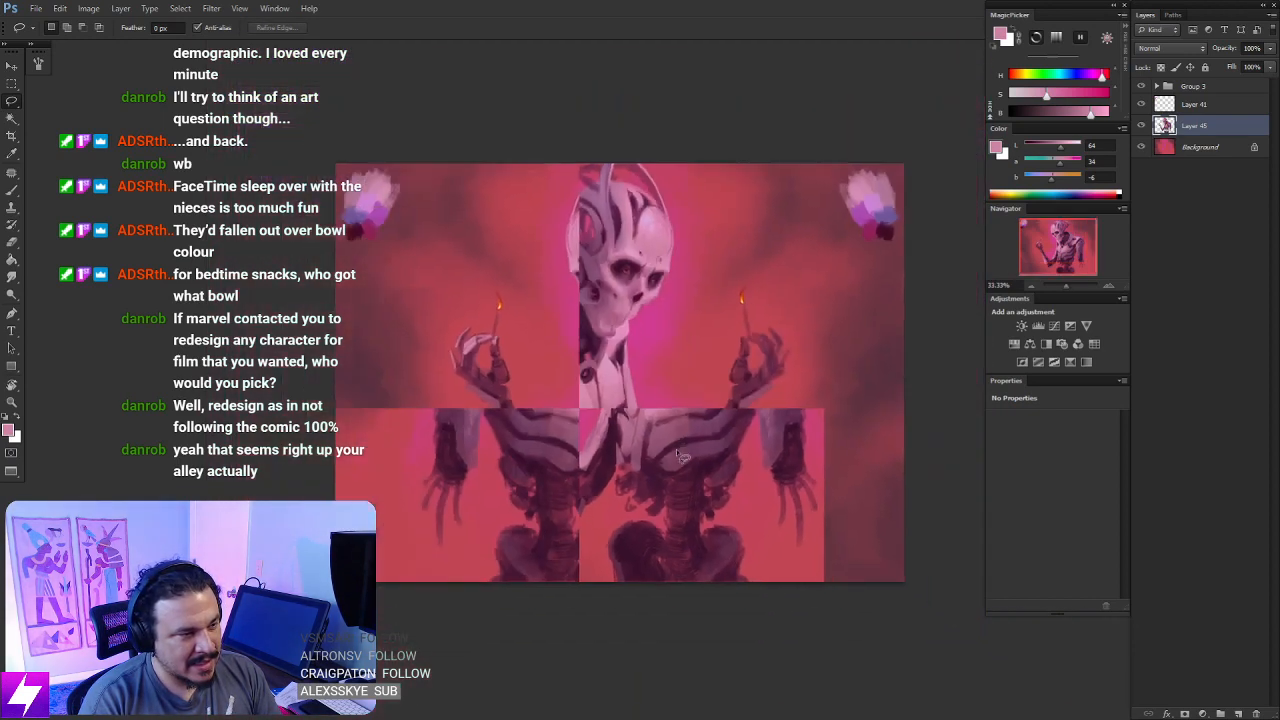
left_click_drag(572, 478, 628, 488)
key("ctrl+shift+h")
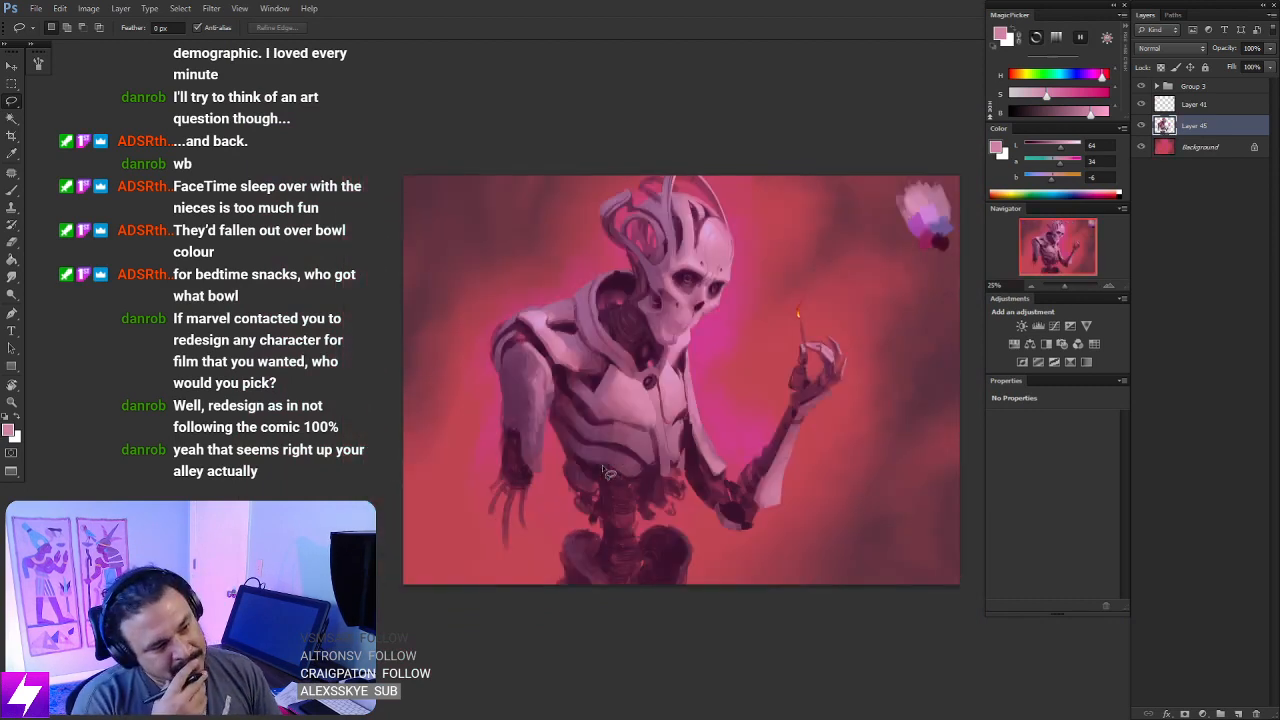
key("ctrl+plus")
key("ctrl+plus")
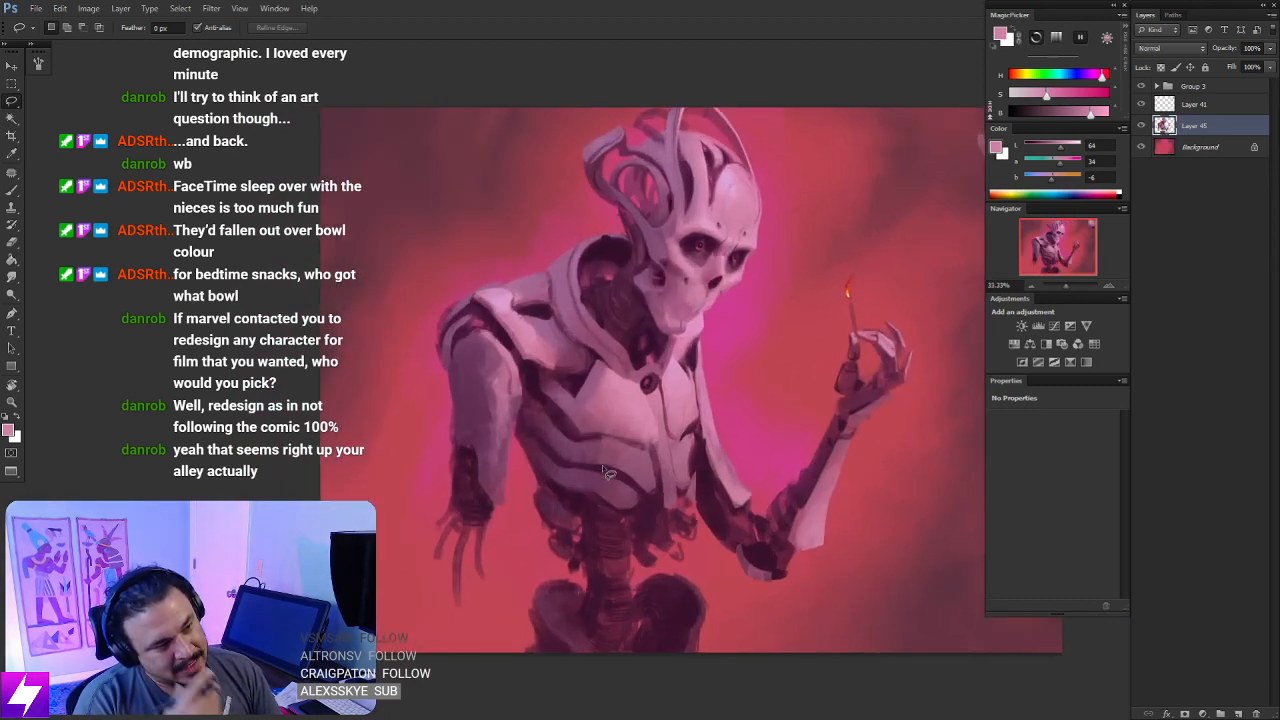
key("ctrl+plus")
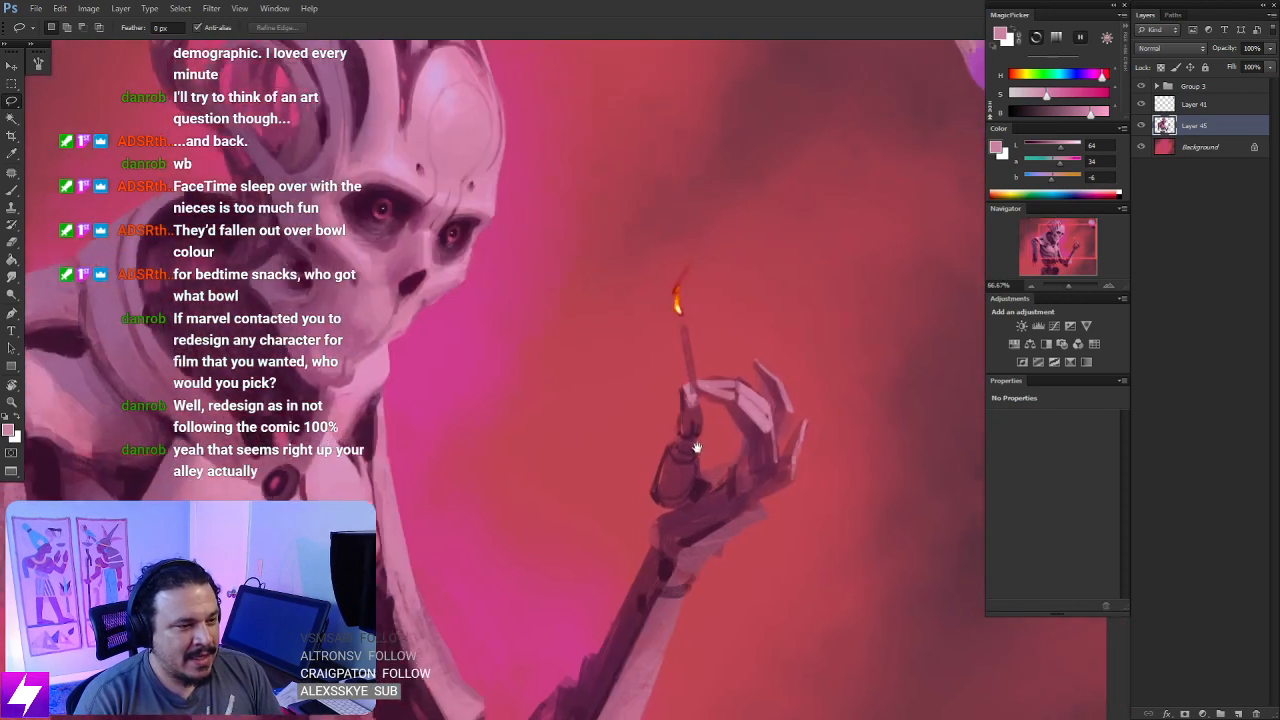
- Touch up the thumb plate with sampled pink and paint a light pink edge on the outer palm below the little finger
key("b")
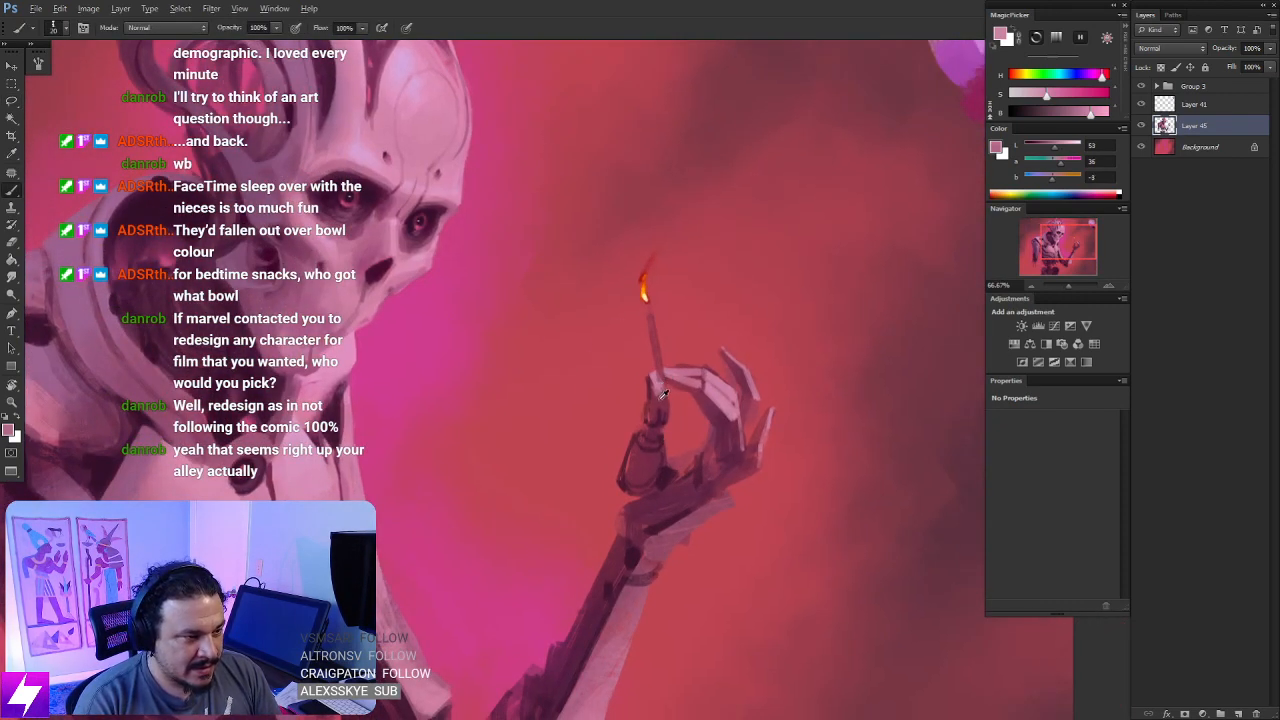
left_click(657, 386, "alt")
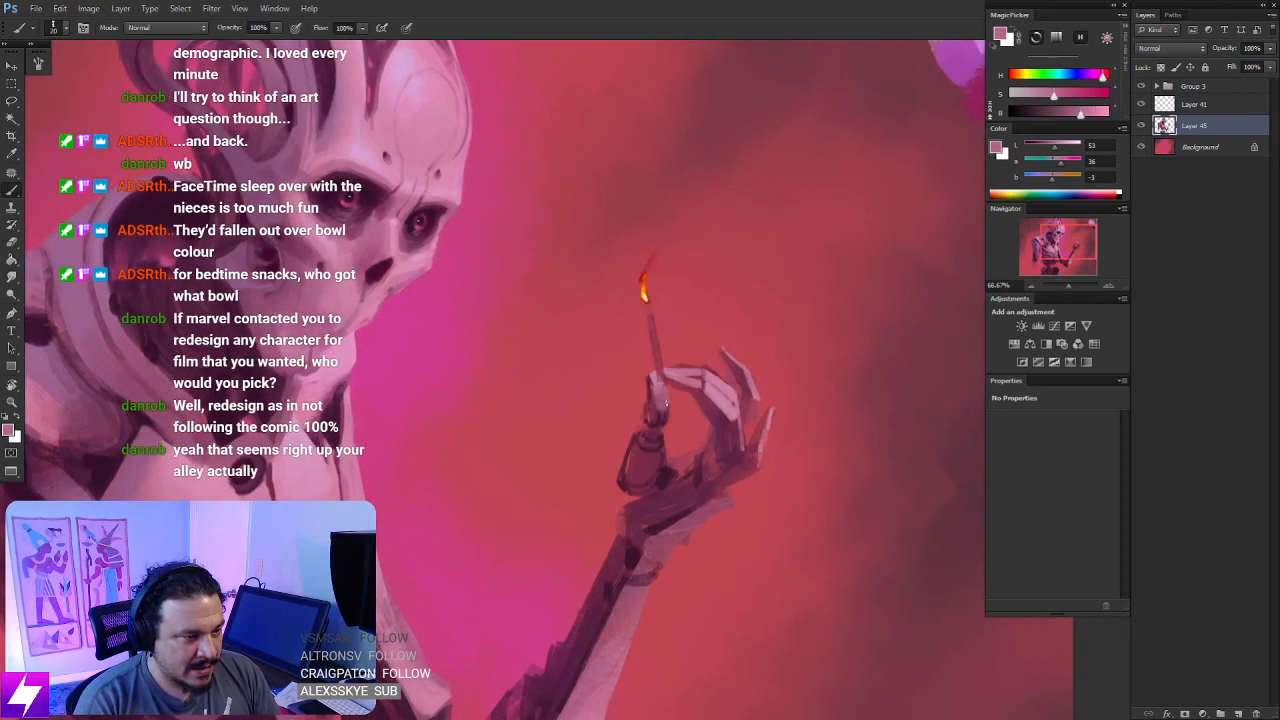
left_click_drag(728, 408, 686, 425)
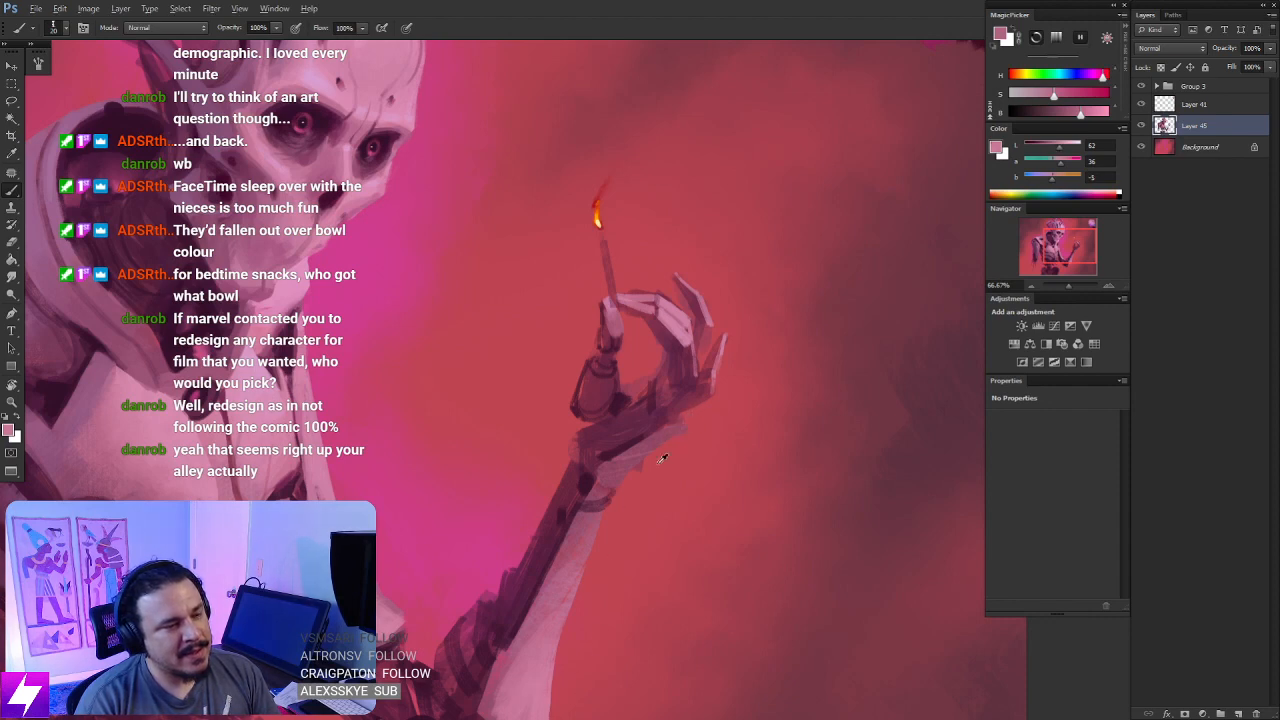
left_click(682, 426, "alt")
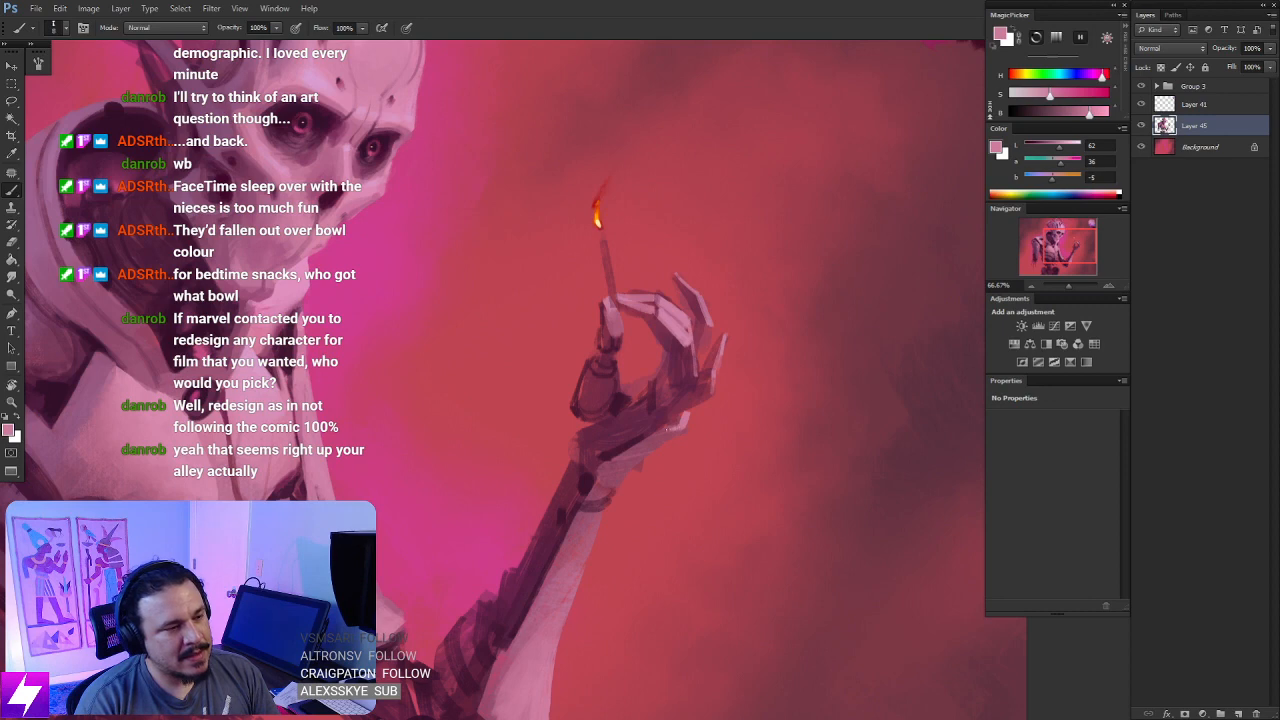
- Rotate the view and erase stray paint along the palm's outer edge down to the wrist
key("e")
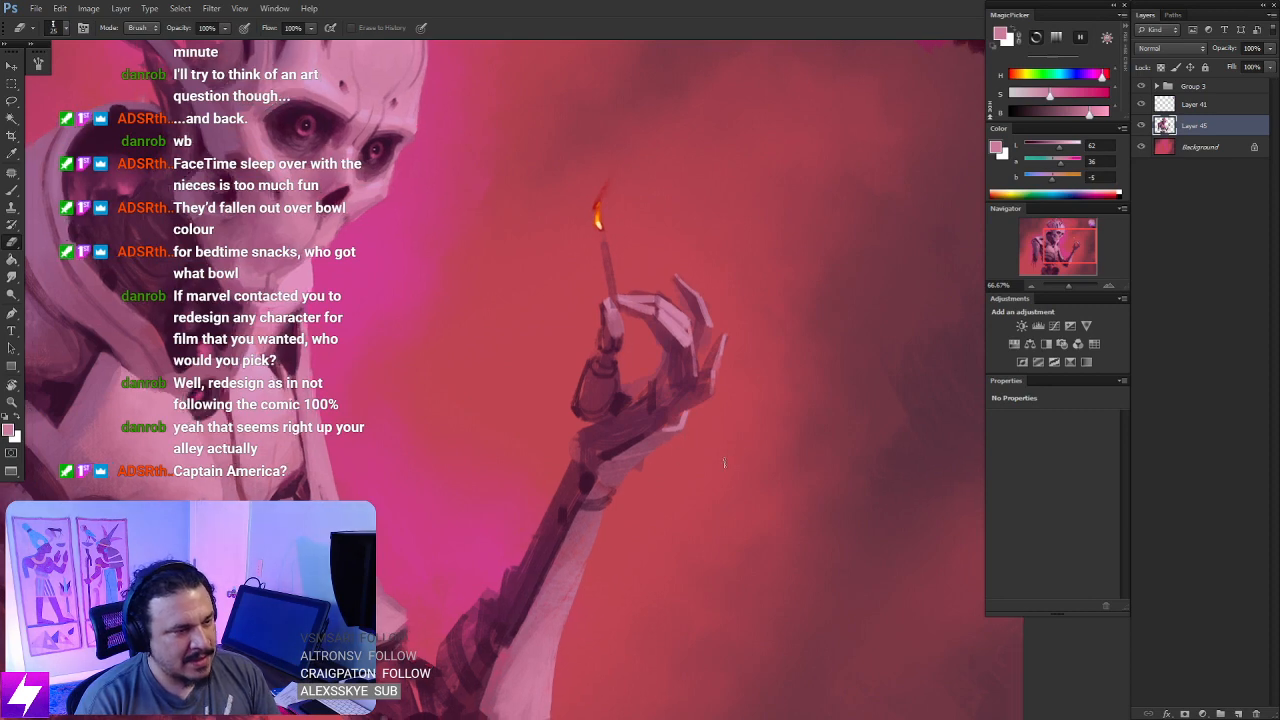
key("ctrl+minus")
key("ctrl+minus")
key("r")
left_click_drag(712, 535, 751, 409)
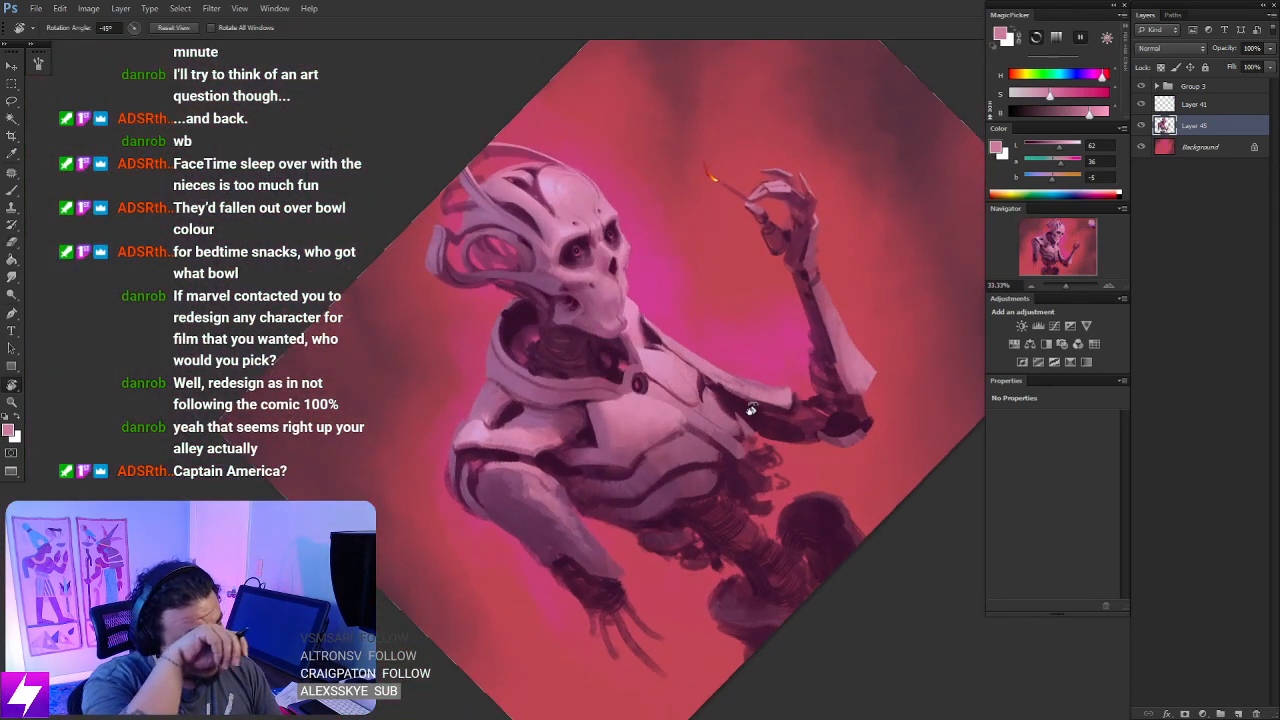
key("ctrl+plus")
key("ctrl+plus")
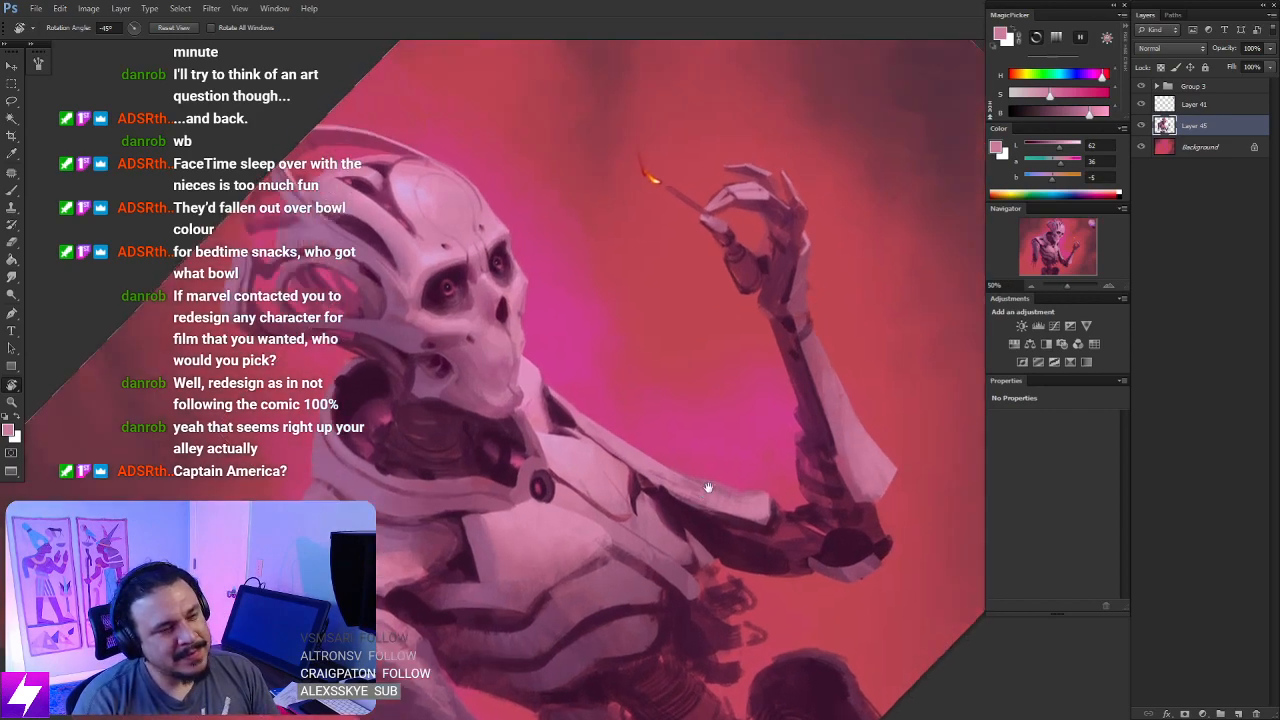
key("ctrl+plus")
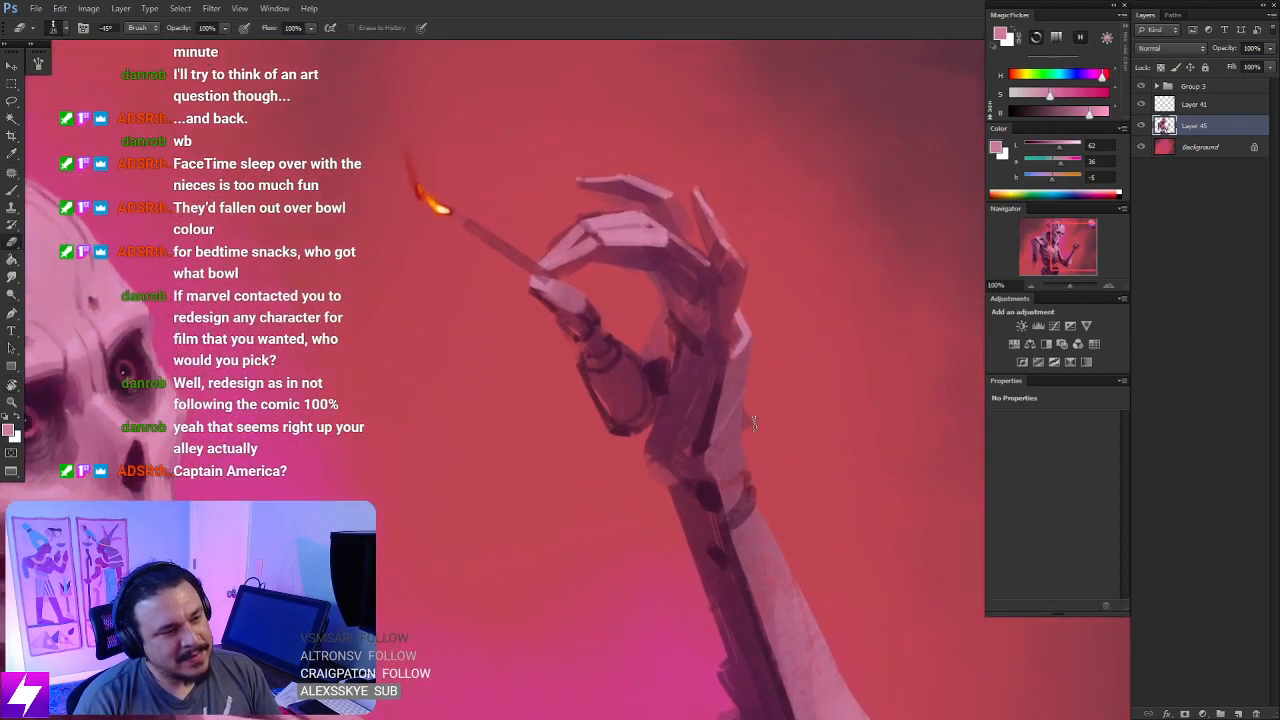
key("b")
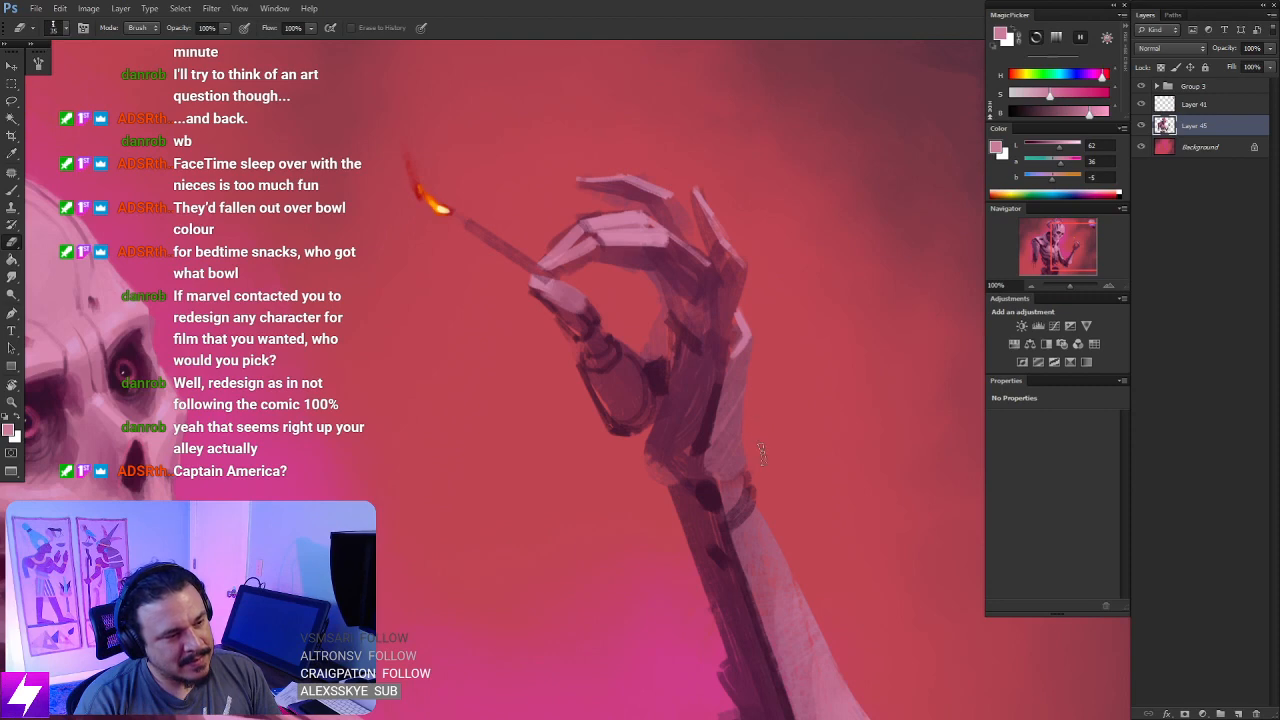
key("Escape")
left_click_drag(678, 548, 746, 440)
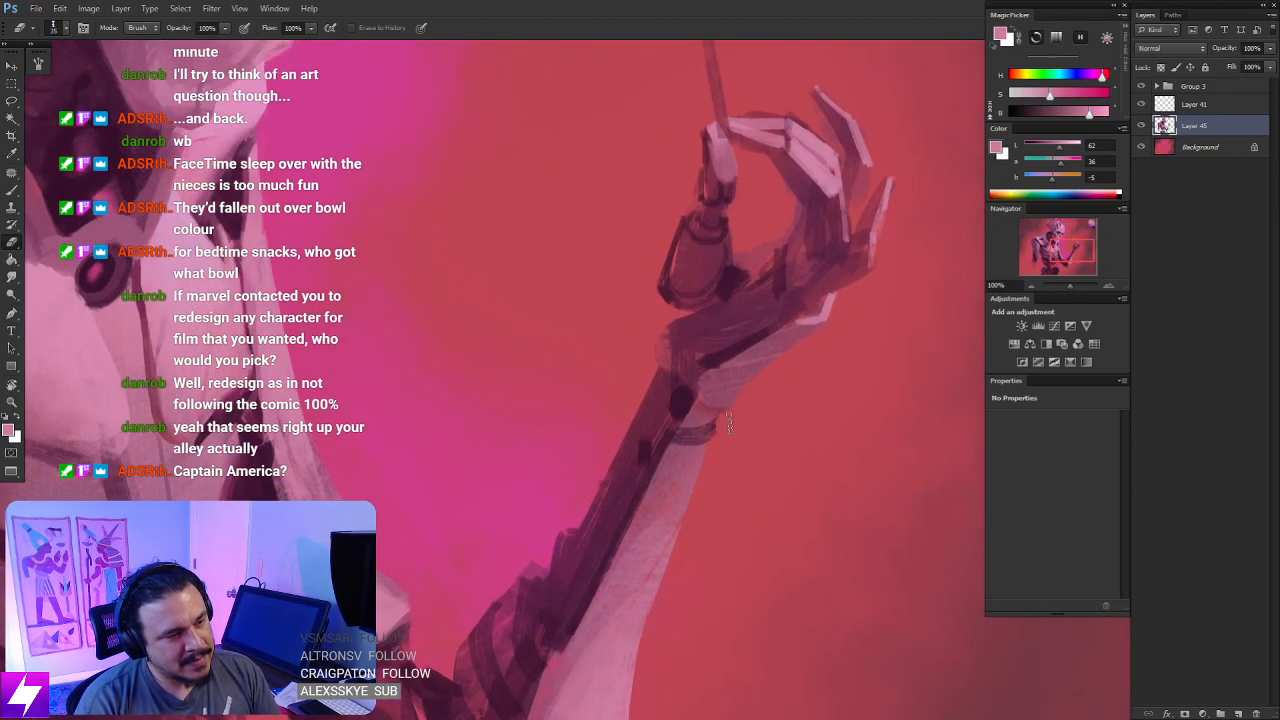
- Lasso the wrist end of the forearm plate, extend its outer edge with sampled dusty pink, and deselect
key("ctrl+minus")
key("ctrl+minus")
left_click_drag(723, 479, 746, 420)
key("r")
left_click_drag(755, 529, 771, 405)
key("ctrl+plus")
key("ctrl+plus")
left_click_drag(682, 370, 711, 408)
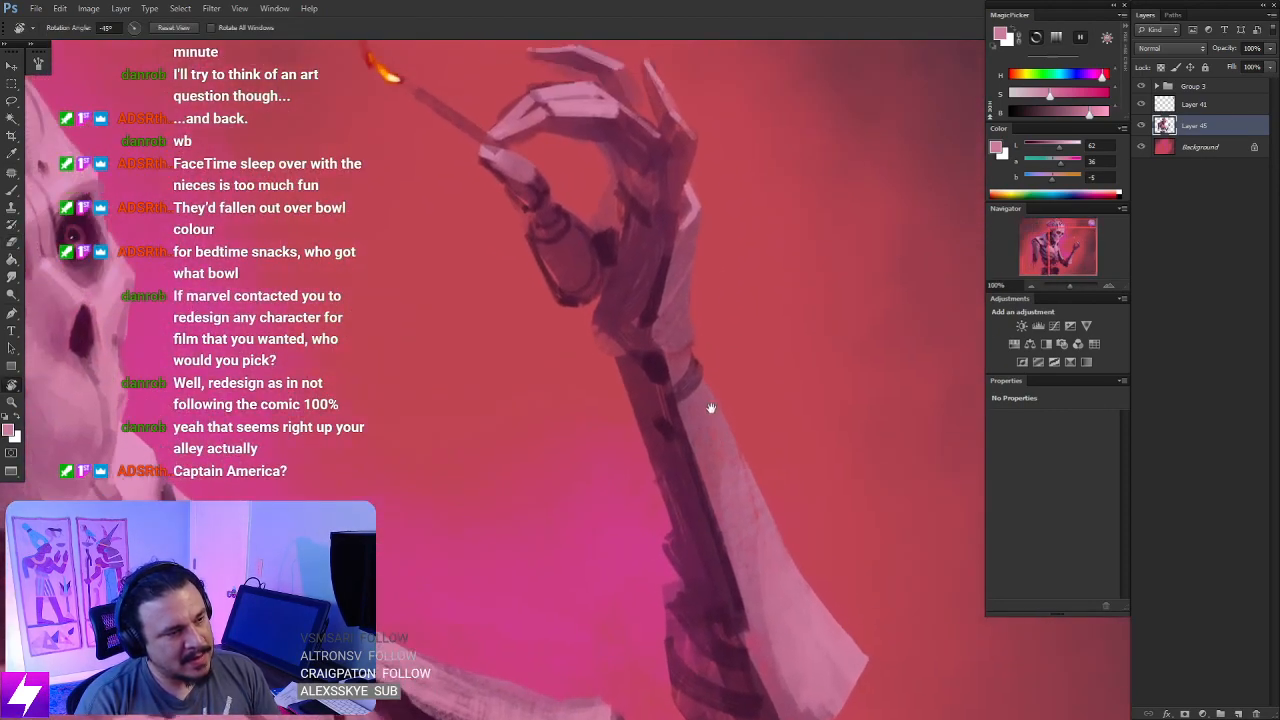
key("l")
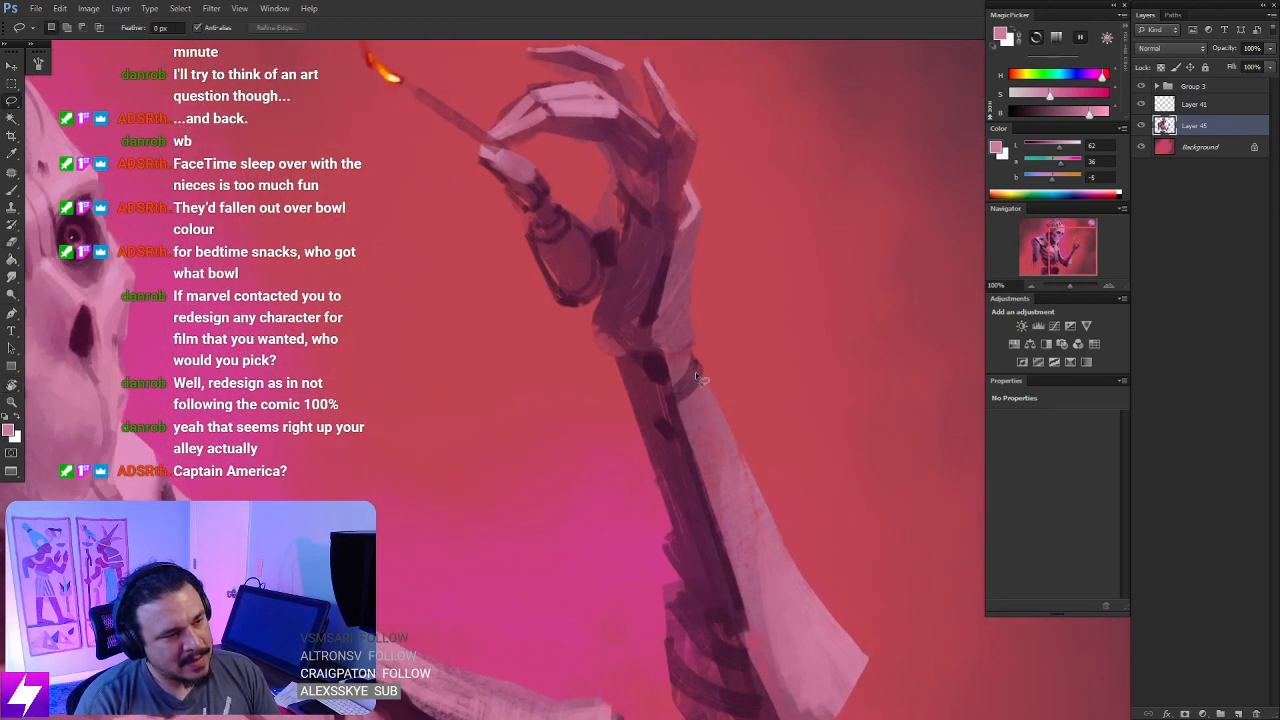
left_click_drag(712, 362, 696, 355)
key("Escape")
left_click_drag(726, 484, 734, 410)
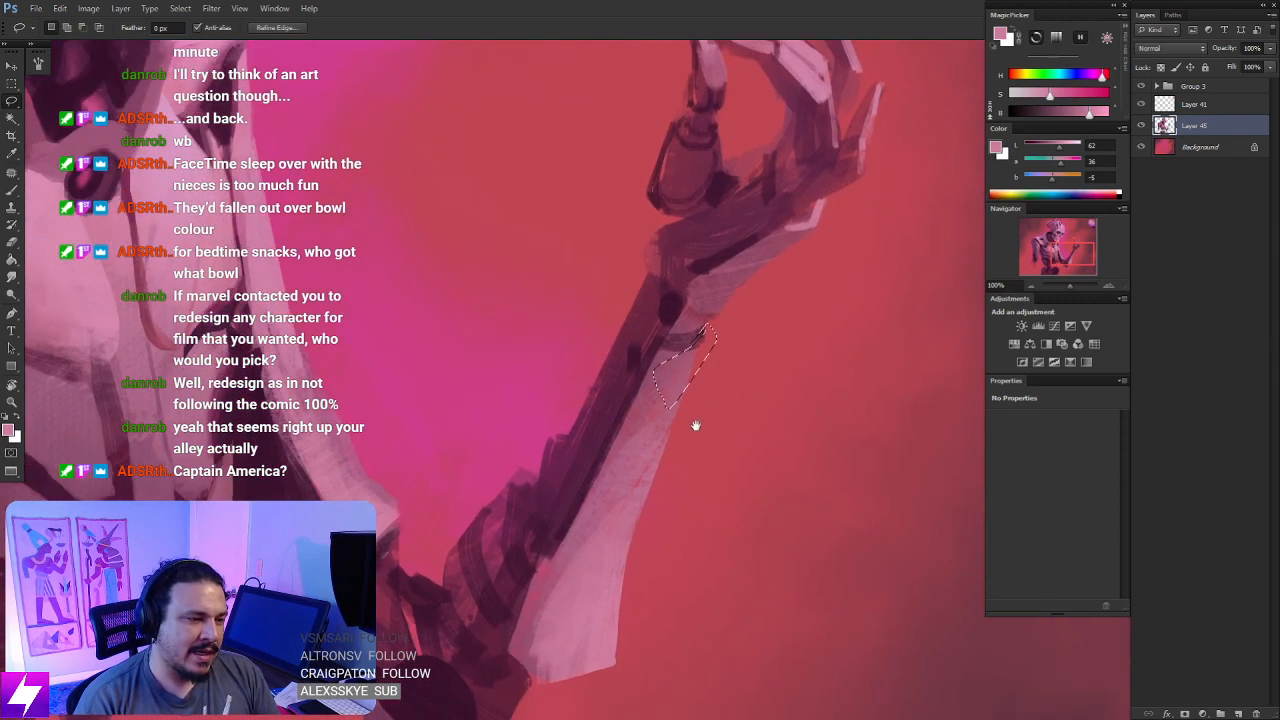
key("b")
left_click(695, 380, "alt")
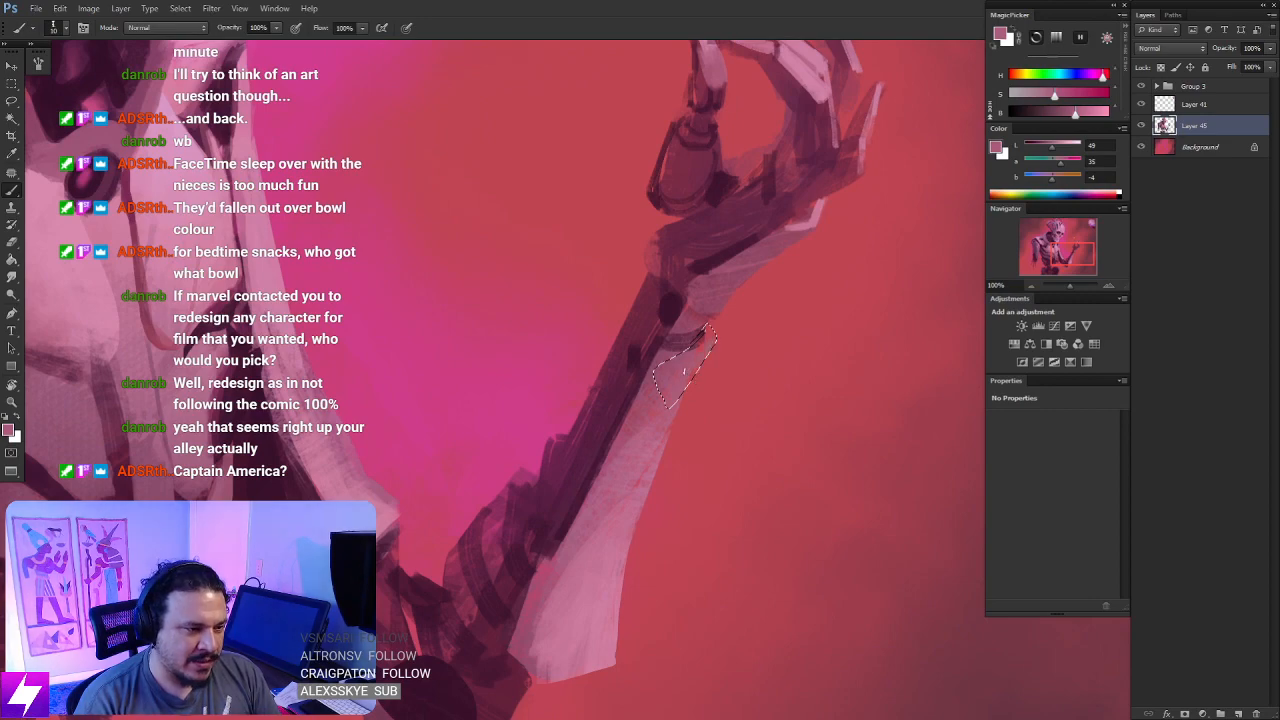
left_click_drag(693, 347, 714, 329)
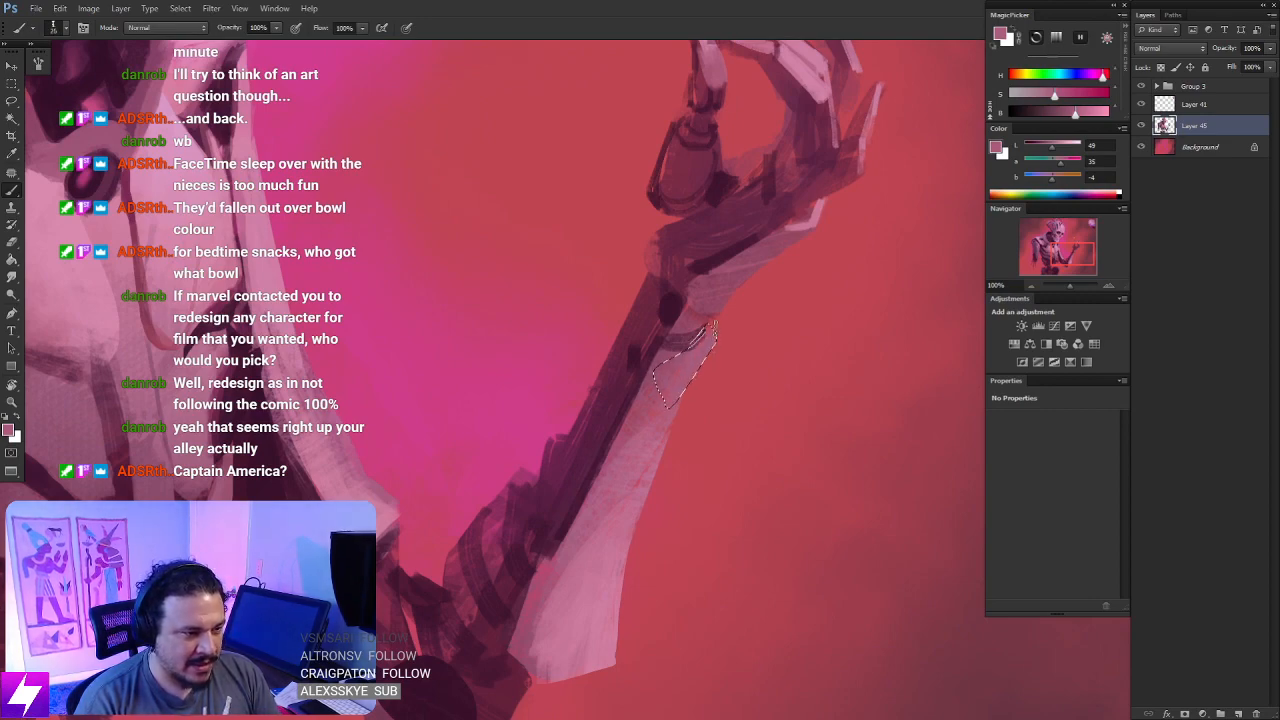
key("l")
left_click(782, 410)
- Check the reshaped wrist against the whole figure and flip the canvas horizontally back
key("ctrl+minus")
key("ctrl+minus")
key("ctrl+minus")
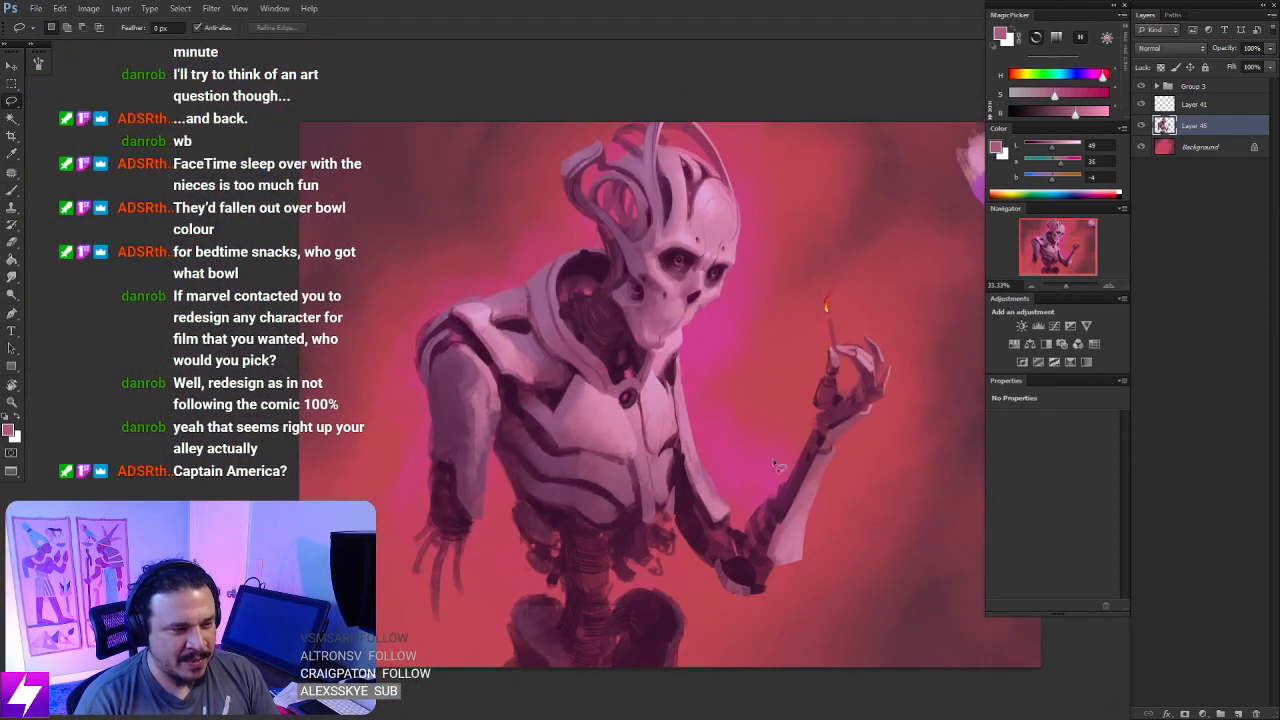
left_click_drag(734, 526, 654, 386)
left_click_drag(737, 461, 661, 560)
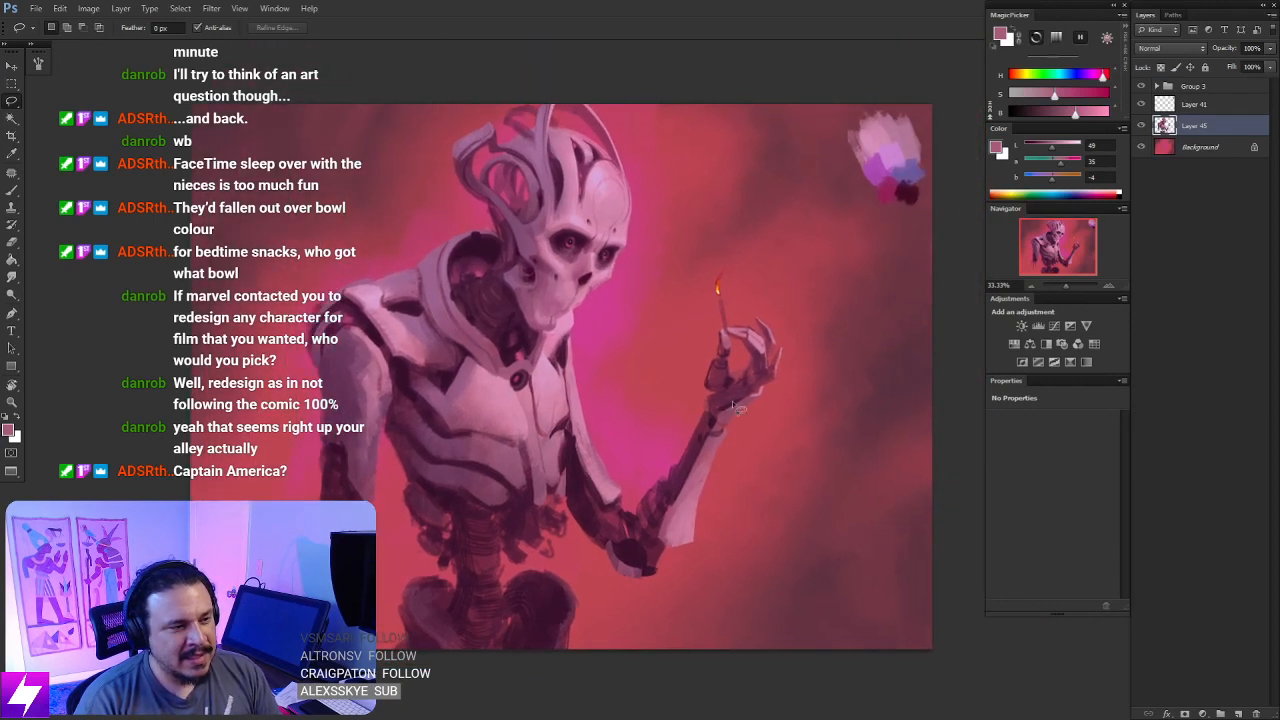
key("ctrl+shift+h")
- Lasso the heel of the palm beside the wrist, paint it as a pink plate with a larger brush, and deselect
key("ctrl+plus")
key("ctrl+plus")
left_click_drag(523, 508, 654, 466)
mouse_move(599, 527)
left_mouse_down()
mouse_move(568, 468)
mouse_move(609, 457)
mouse_move(620, 494)
mouse_move(684, 502)
mouse_move(723, 440)
mouse_move(655, 428)
mouse_move(676, 382)
mouse_move(644, 490)
left_mouse_up()
key("ctrl+plus")
key("r")
key("l")
key("ctrl+z")
mouse_move(658, 376)
left_mouse_down()
mouse_move(638, 484)
mouse_move(656, 362)
mouse_move(698, 354)
left_mouse_up()
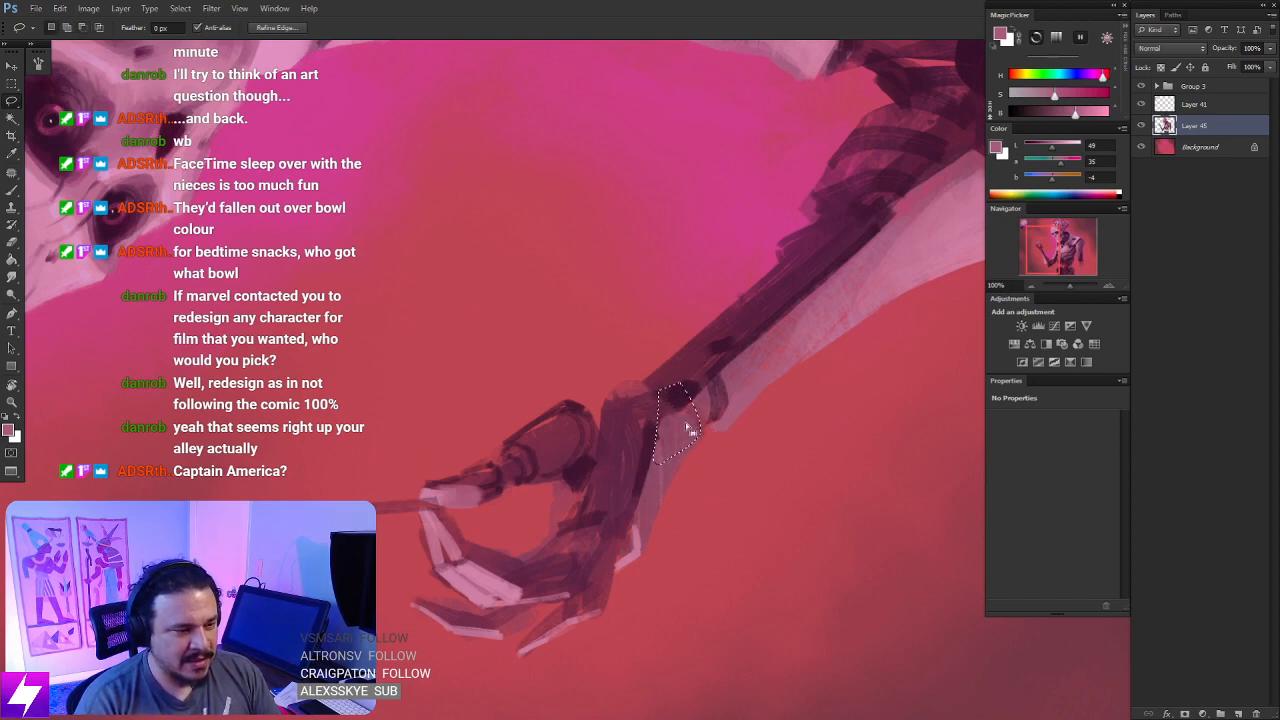
key("b")
left_click(802, 343, "alt")
left_click(732, 393, "alt")
key("]")
key("]")
key("]")
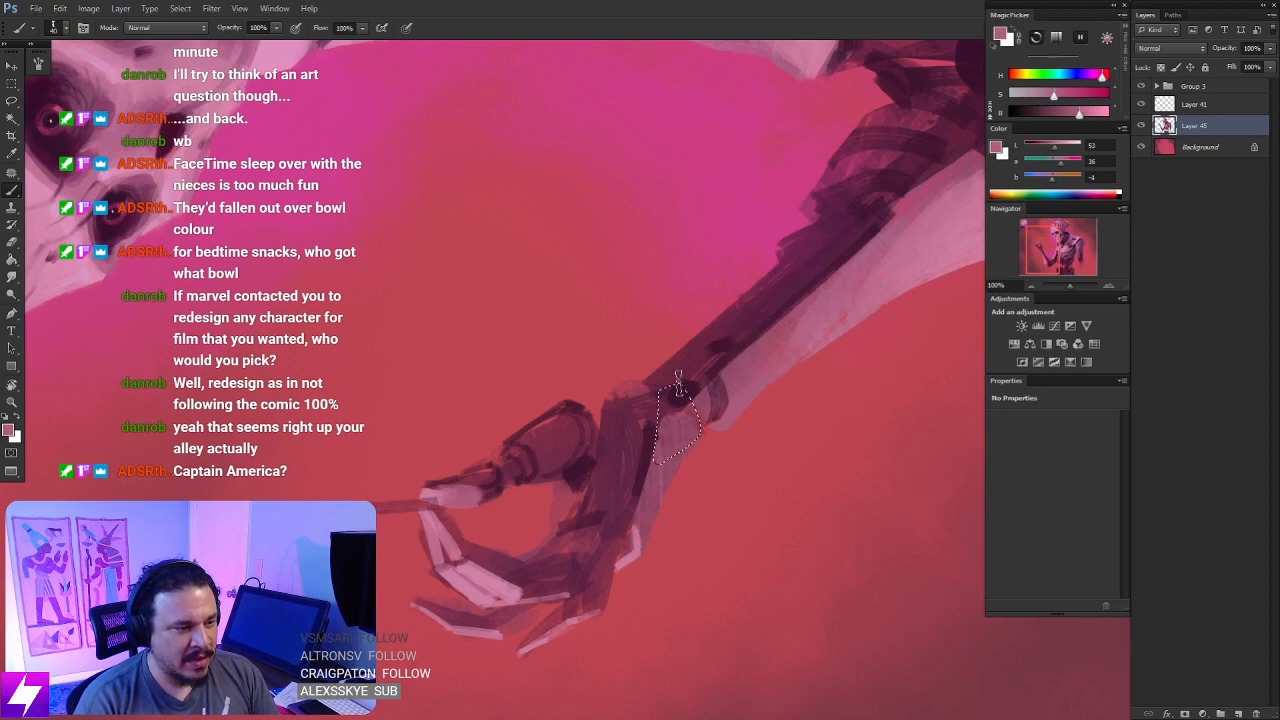
mouse_move(677, 380)
left_mouse_down()
mouse_move(678, 414)
mouse_move(670, 374)
mouse_move(674, 412)
mouse_move(683, 374)
mouse_move(690, 462)
mouse_move(692, 380)
mouse_move(668, 447)
left_mouse_up()
key("ctrl+z")
key("l")
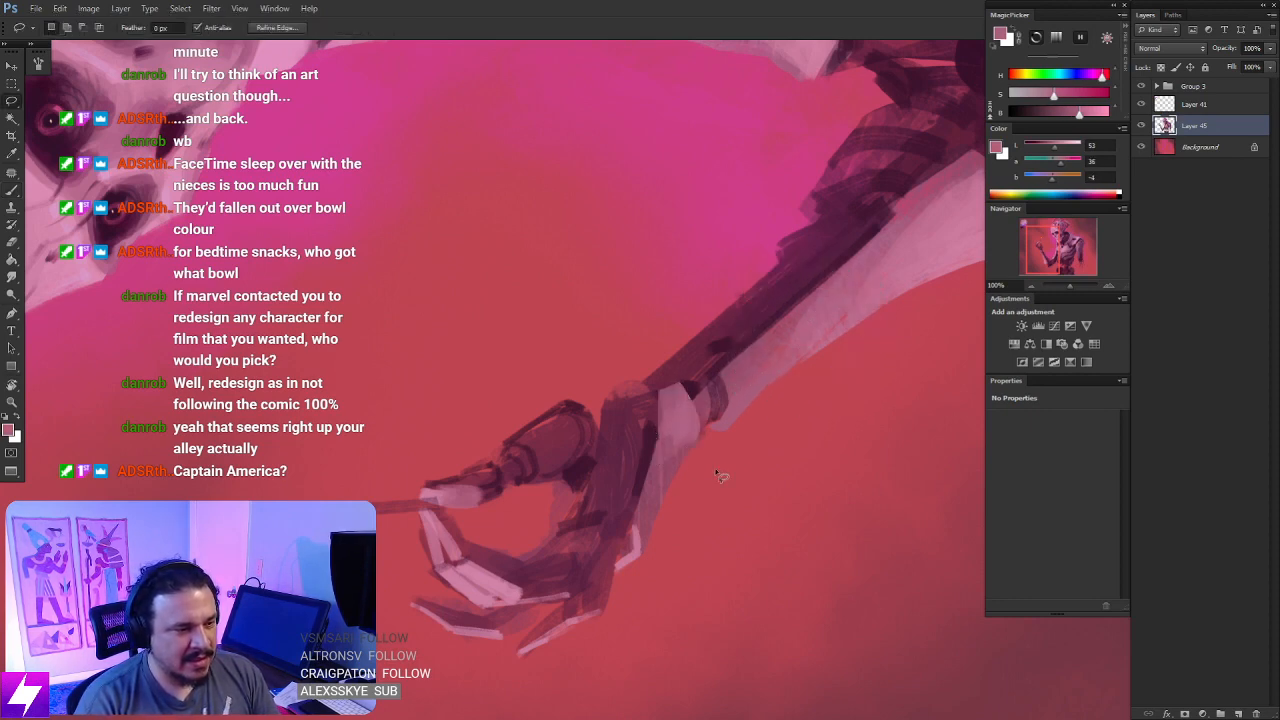
key("ctrl+d")
- Sample the dark maroon beside the new palm plate and sharpen the plate's inner edge with it
key("ctrl+minus")
key("ctrl+minus")
key("ctrl+minus")
key("r")
left_click_drag(707, 525, 706, 367)
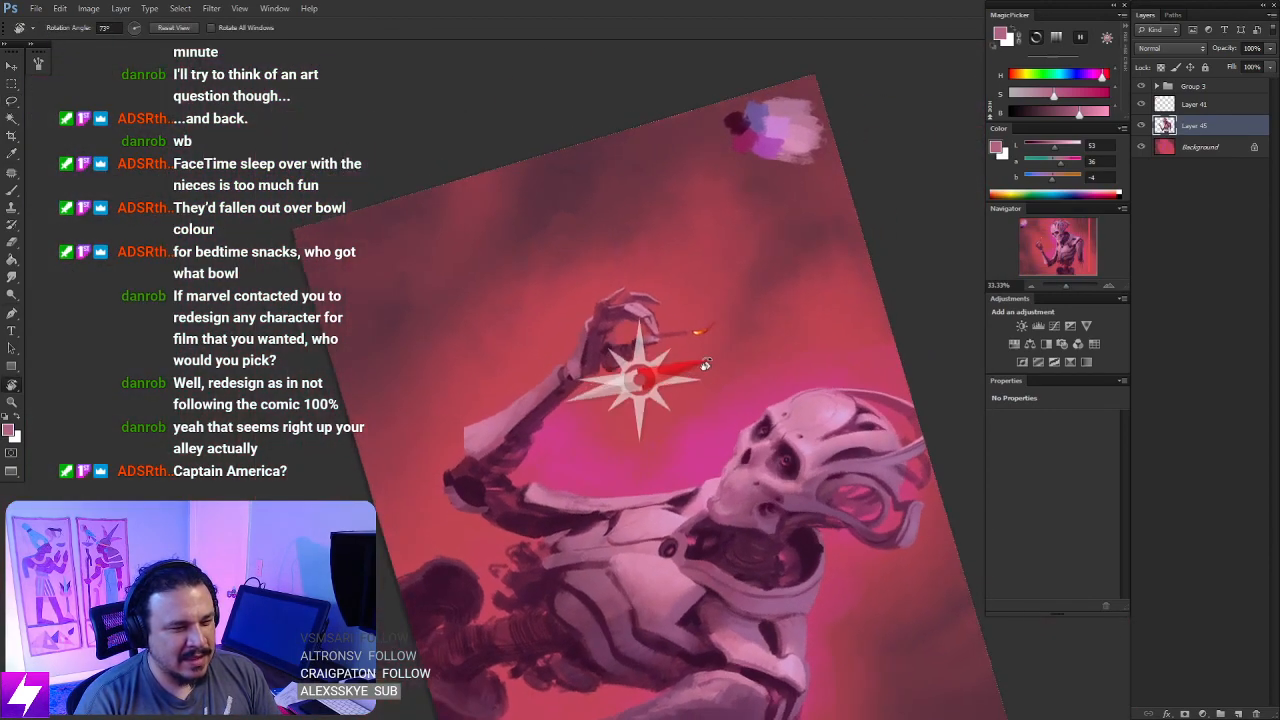
key("ctrl+plus")
key("ctrl+plus")
left_click_drag(566, 397, 696, 469)
key("ctrl+plus")
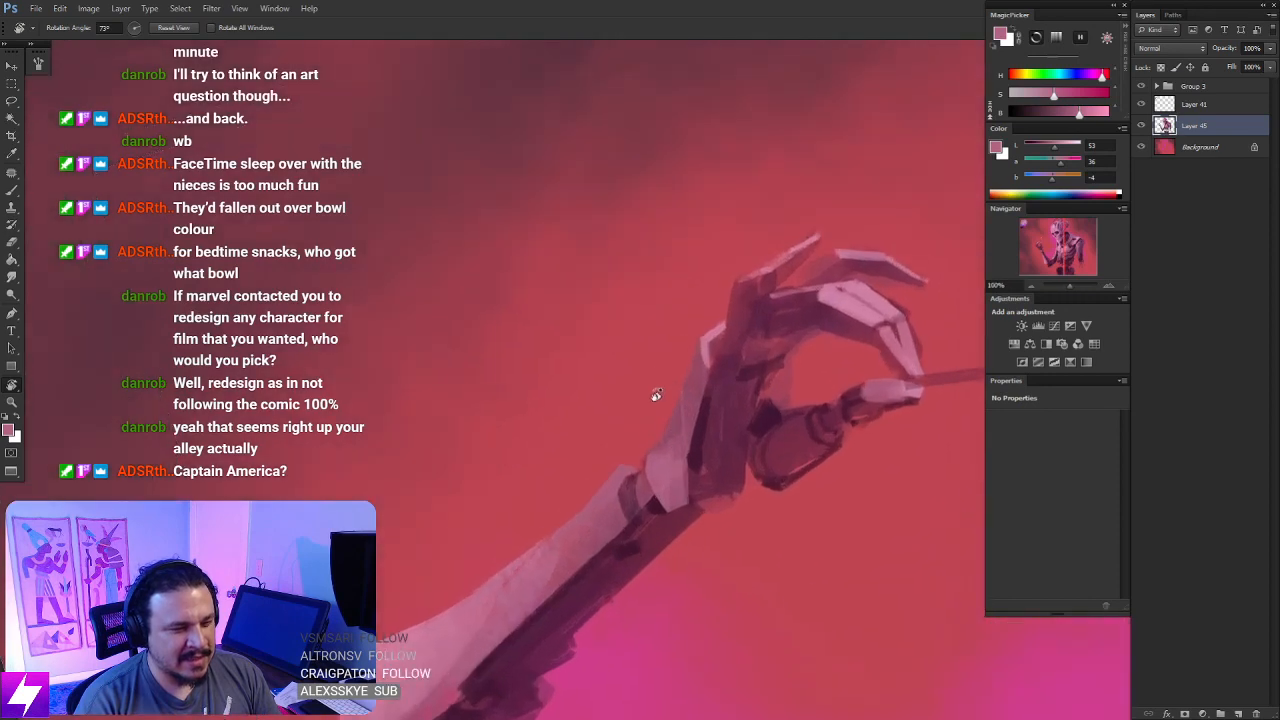
key("b")
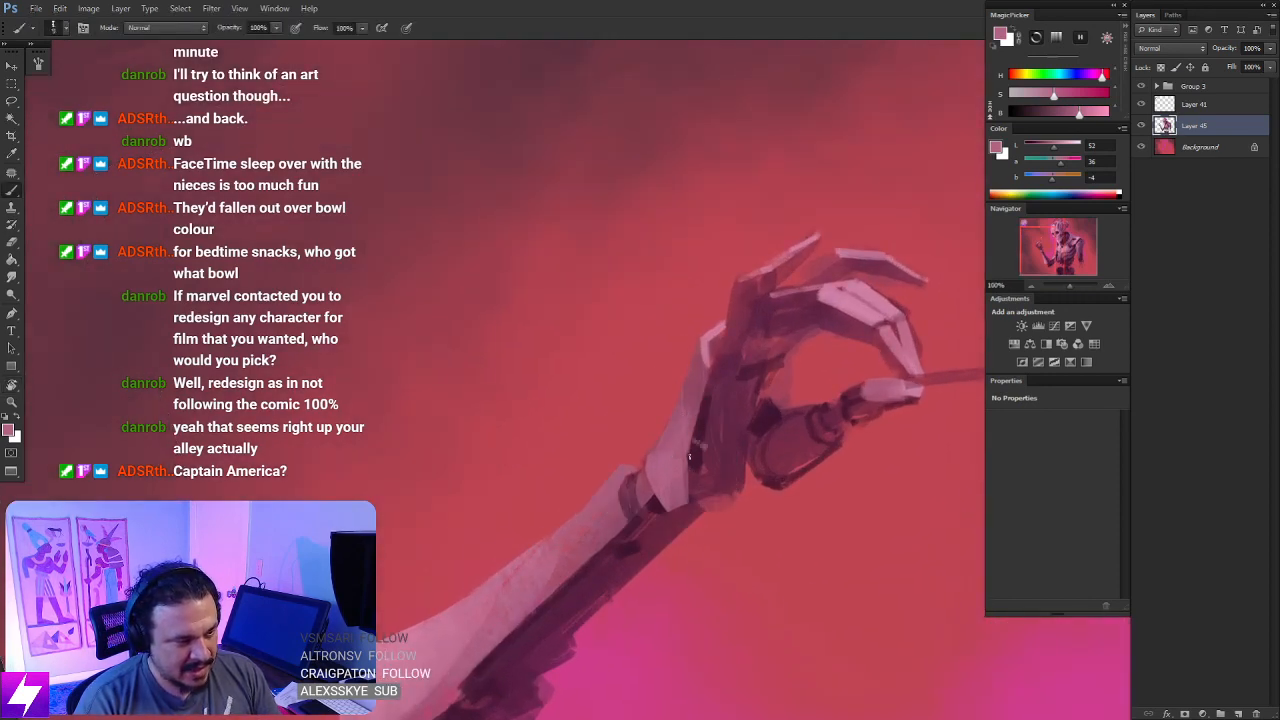
left_click(699, 448, "alt")
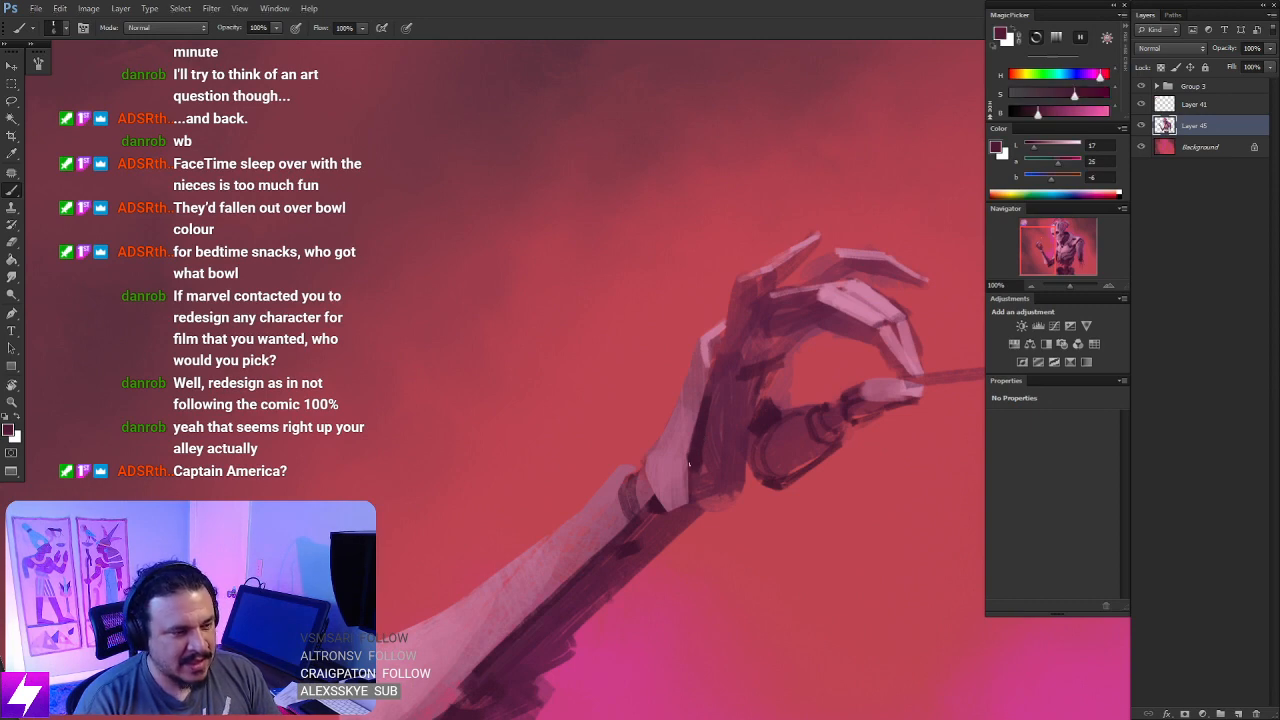
key("ctrl+minus")
key("ctrl+minus")
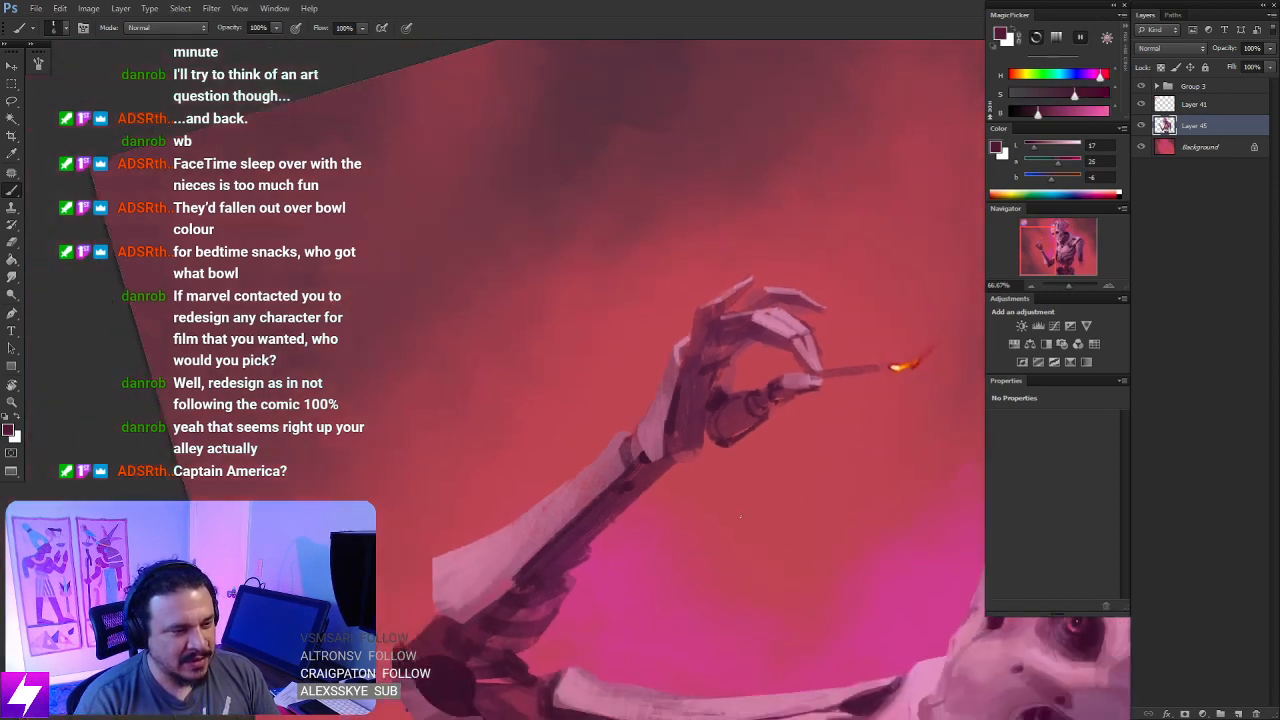
- Blend sampled dusky pink and dark purple shading over the lowered arm's upper plate with a large brush
key("Escape")
key("ctrl+minus")
key("ctrl+minus")
mouse_move(644, 578)
left_mouse_down()
mouse_move(663, 566)
mouse_move(671, 580)
mouse_move(661, 570)
left_mouse_up()
mouse_move(778, 421)
left_mouse_down()
mouse_move(748, 444)
mouse_move(782, 418)
left_mouse_up()
key("ctrl+plus")
left_click(776, 368, "alt")
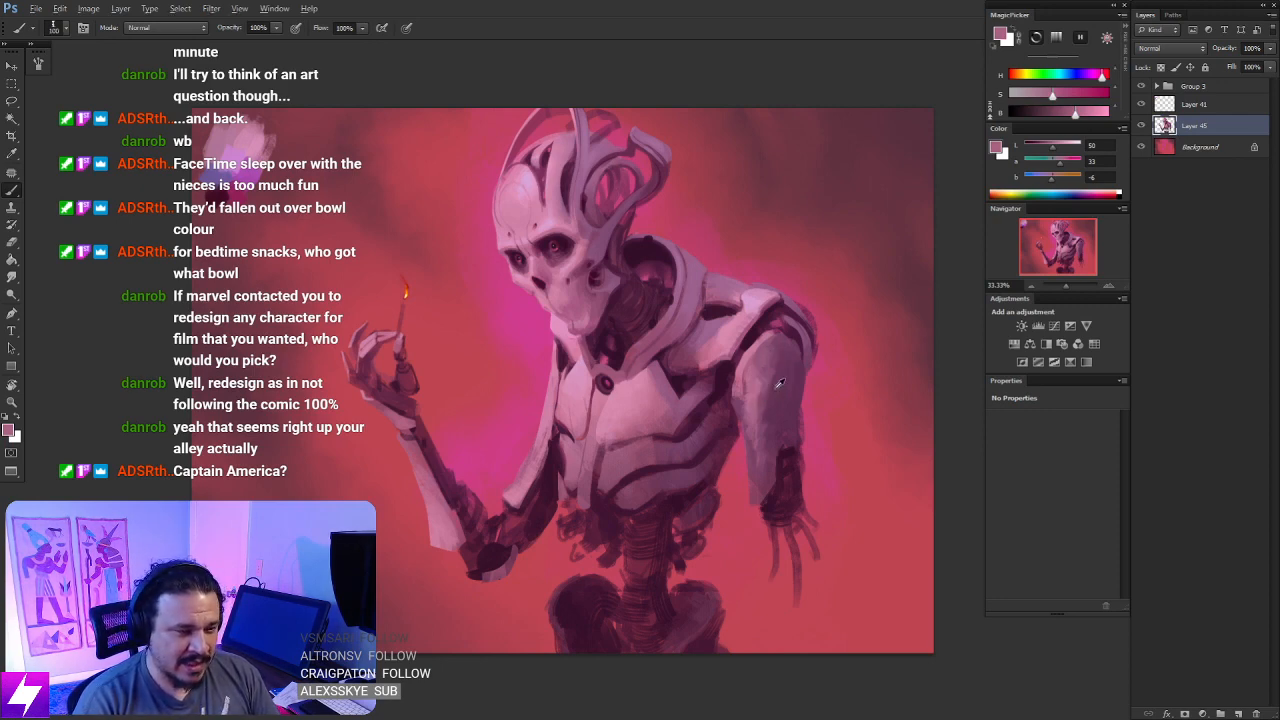
left_click(775, 372, "alt")
left_click_drag(773, 362, 762, 428)
key("ctrl+z")
left_click_drag(769, 382, 765, 408)
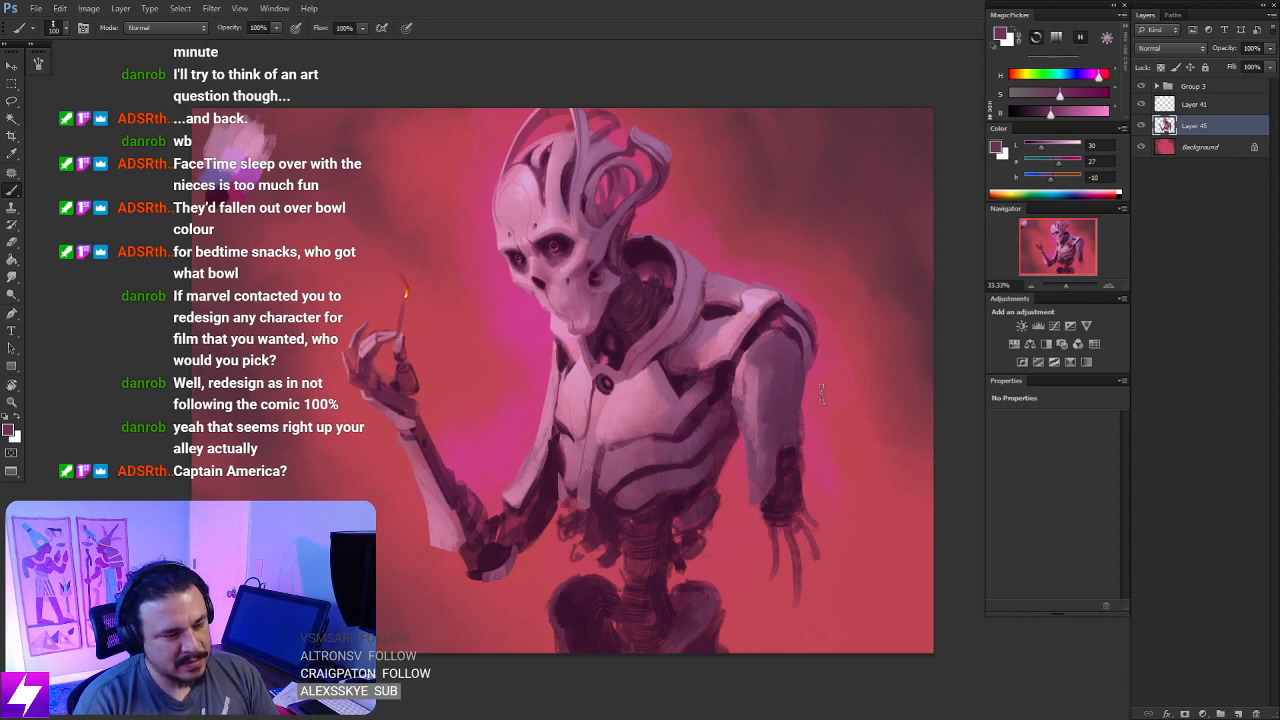
left_click(746, 368, "alt")
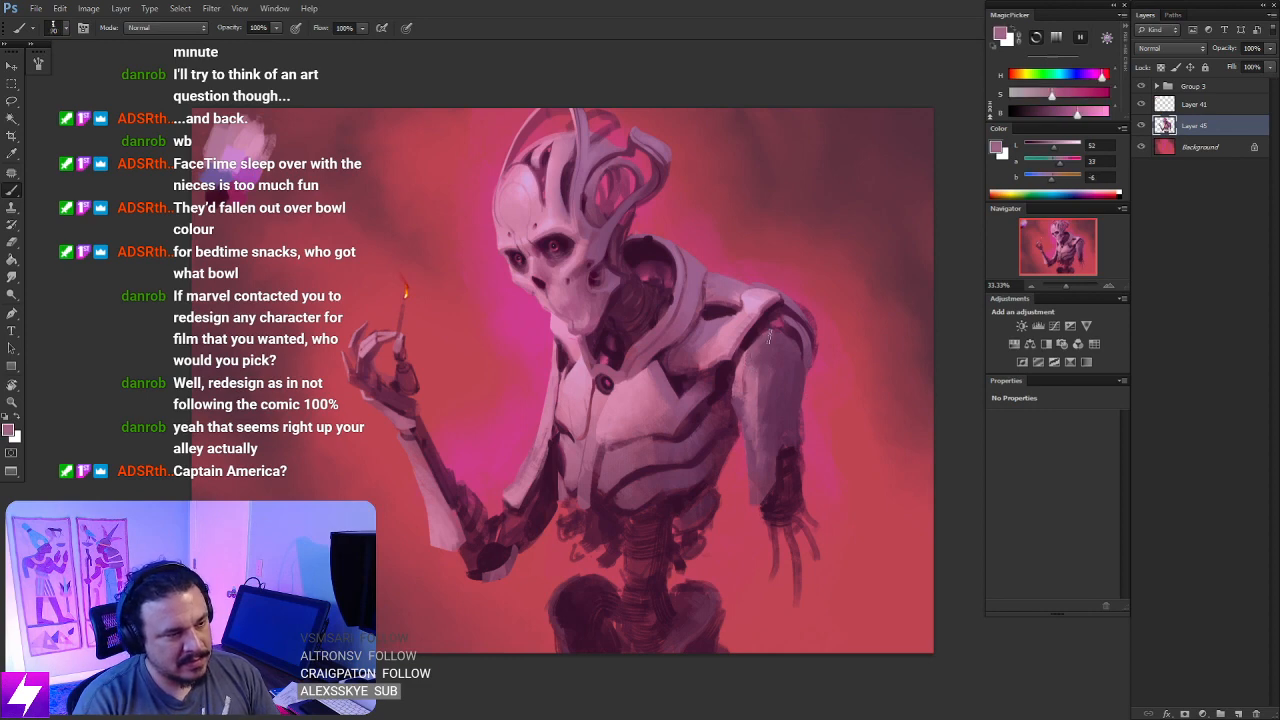
left_click_drag(739, 411, 747, 441)
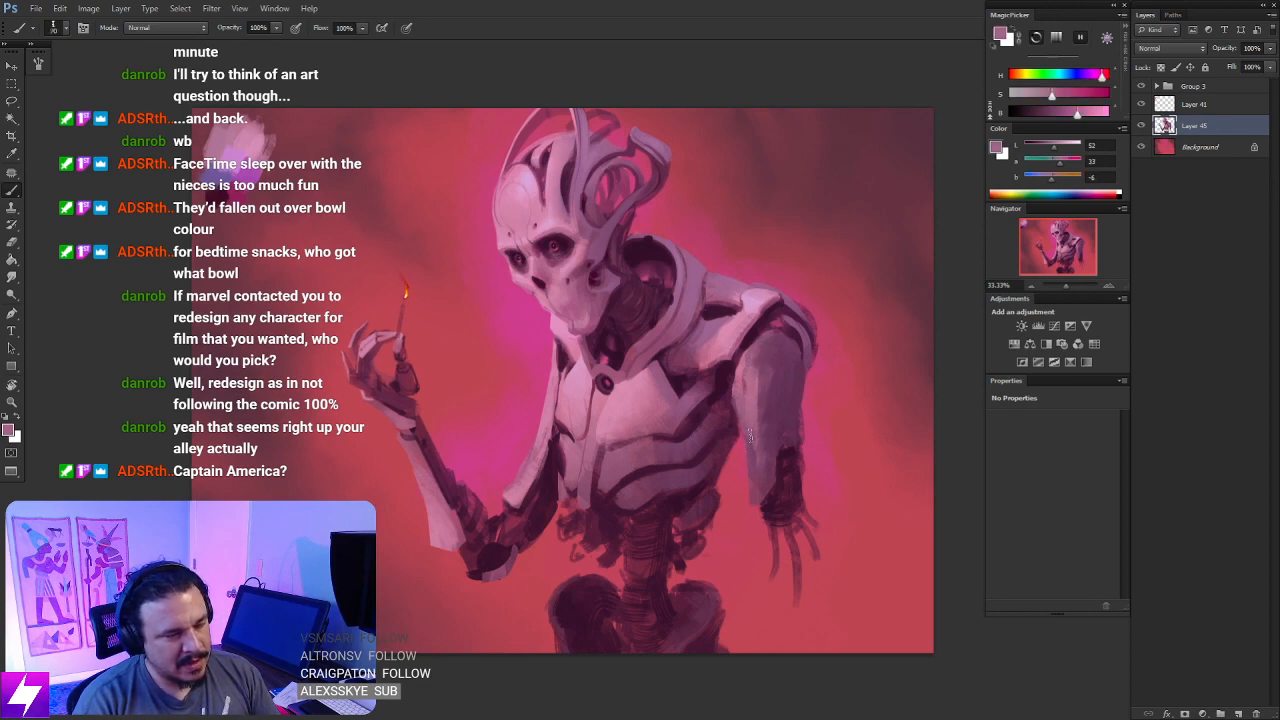
- Flip the canvas horizontally at a reduced view to compare the figure in both orientations, leaving it mirrored
key("ctrl+minus")
key("ctrl+minus")
key("ctrl+minus")
key("ctrl+shift+h")
key("ctrl+shift+h")
key("ctrl+shift+h")
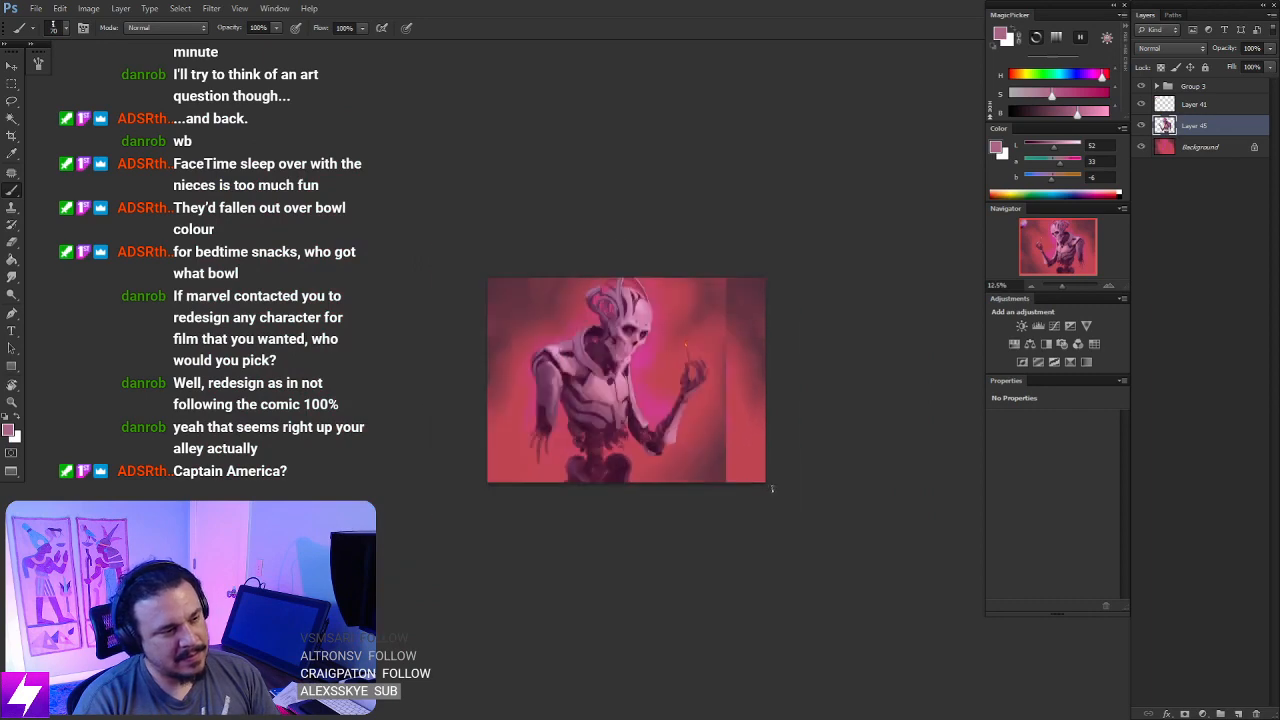
key("ctrl+plus")
key("ctrl+plus")
key("ctrl+plus")
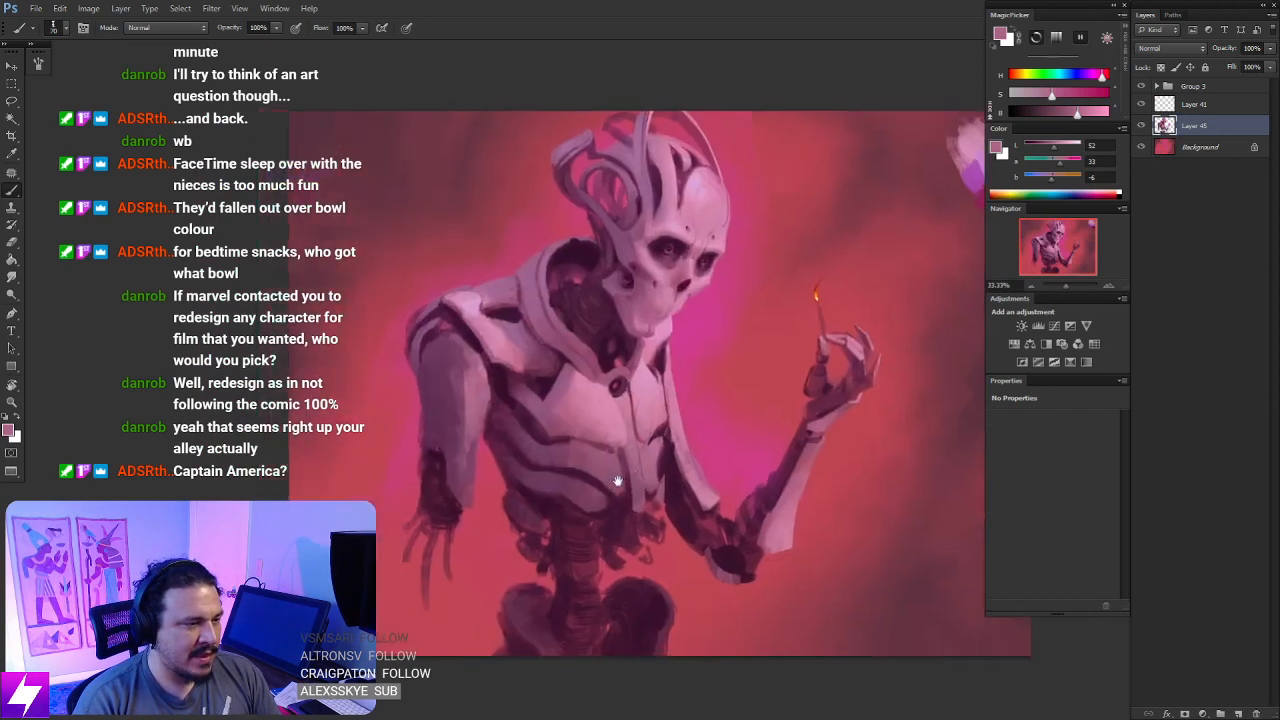
- Touch up the lower end of the lowered arm's plate with a sampled dusky pink and a smaller brush
mouse_move(624, 455)
left_mouse_down()
mouse_move(640, 463)
mouse_move(599, 532)
left_mouse_up()
left_click(604, 458, "alt")
mouse_move(604, 468)
left_mouse_down()
mouse_move(599, 526)
mouse_move(603, 476)
left_mouse_up()
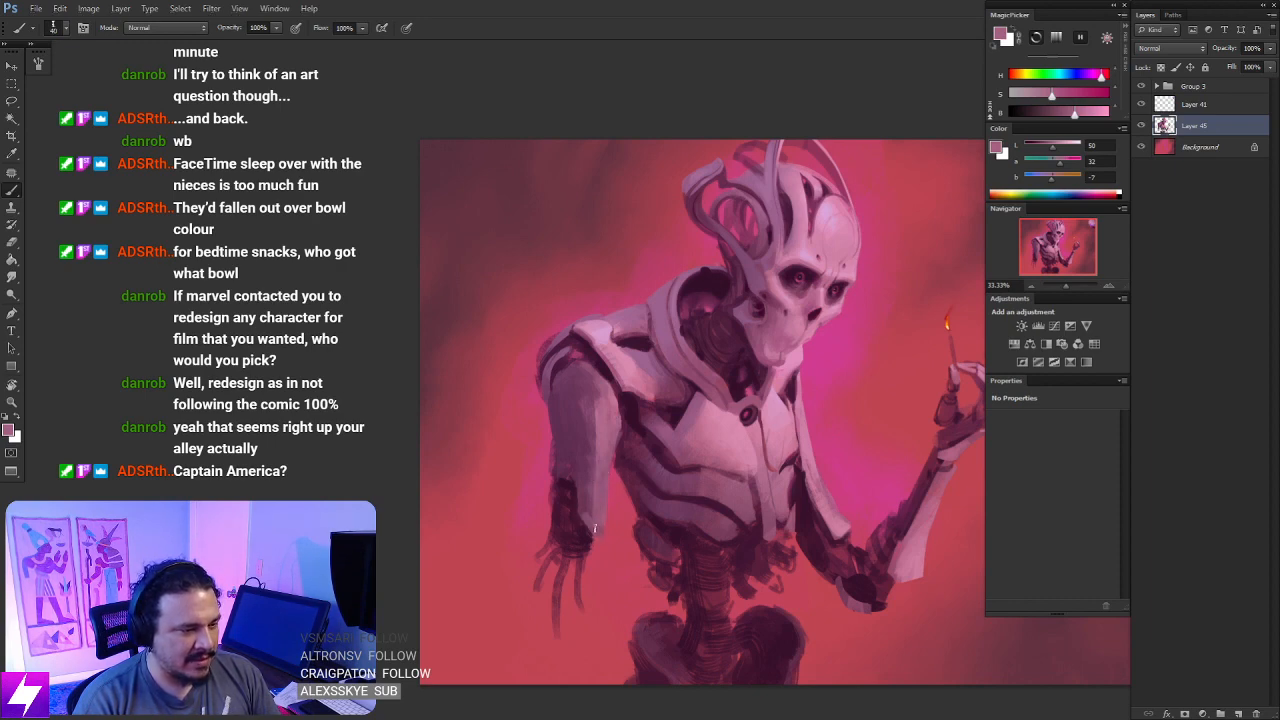
key("[")
mouse_move(584, 512)
left_mouse_down()
mouse_move(595, 530)
mouse_move(650, 530)
left_mouse_up()
left_click_drag(688, 410, 681, 429)
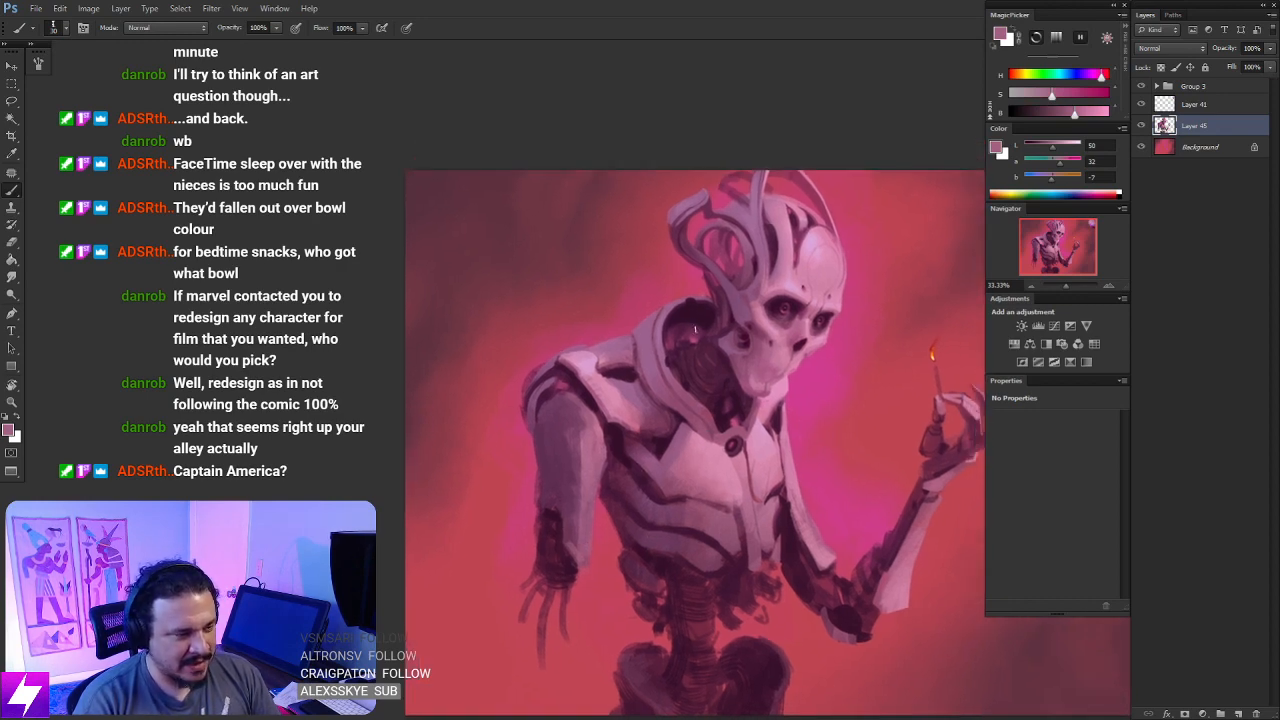
- Lasso a rounded section of the lowered arm's upper plate just below the shoulder
key("ctrl+minus")
key("r")
left_click_drag(756, 488, 742, 243)
key("ctrl+plus")
key("ctrl+plus")
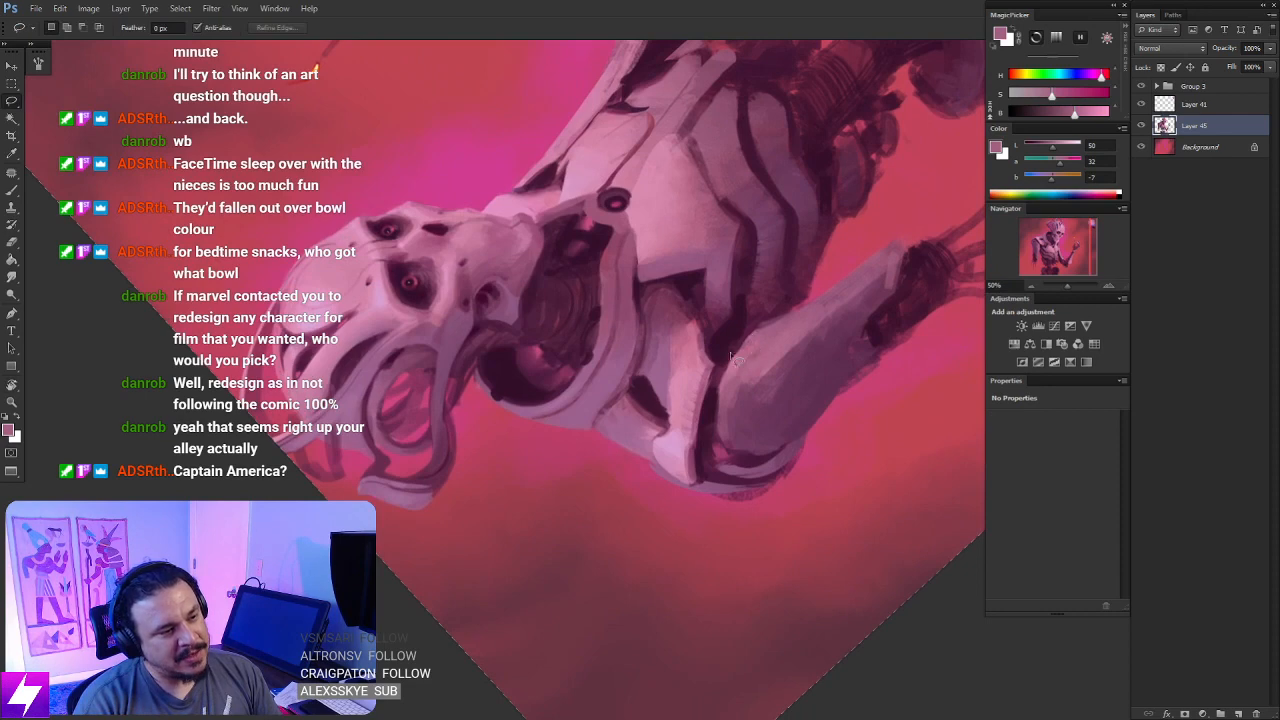
mouse_move(735, 358)
left_mouse_down()
mouse_move(778, 458)
mouse_move(800, 352)
mouse_move(738, 352)
left_mouse_up()
left_click_drag(769, 414, 771, 408)
key("Escape")
mouse_move(698, 470)
left_mouse_down()
mouse_move(734, 440)
mouse_move(768, 452)
left_mouse_up()
- Paint a light pink rim along the inner edge of the selected upper-arm section using sampled plate colours
key("b")
left_click(588, 407, "alt")
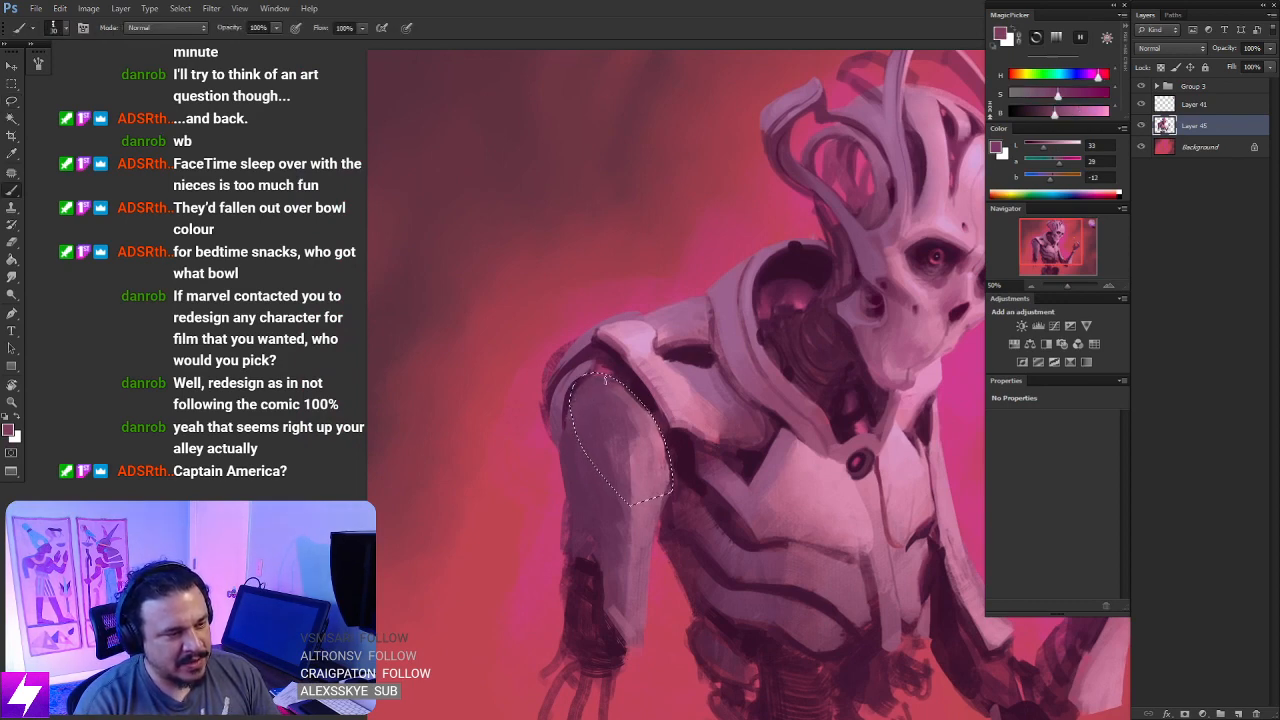
left_click(657, 398, "alt")
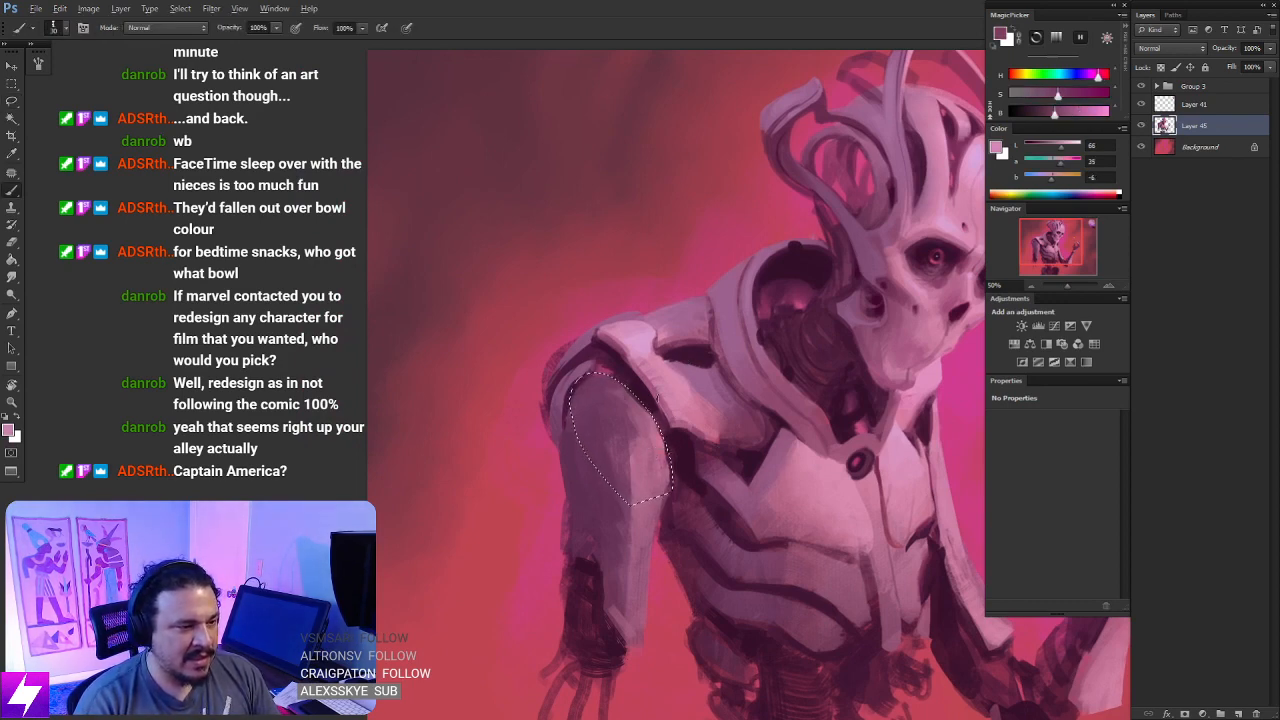
left_click(628, 392, "alt")
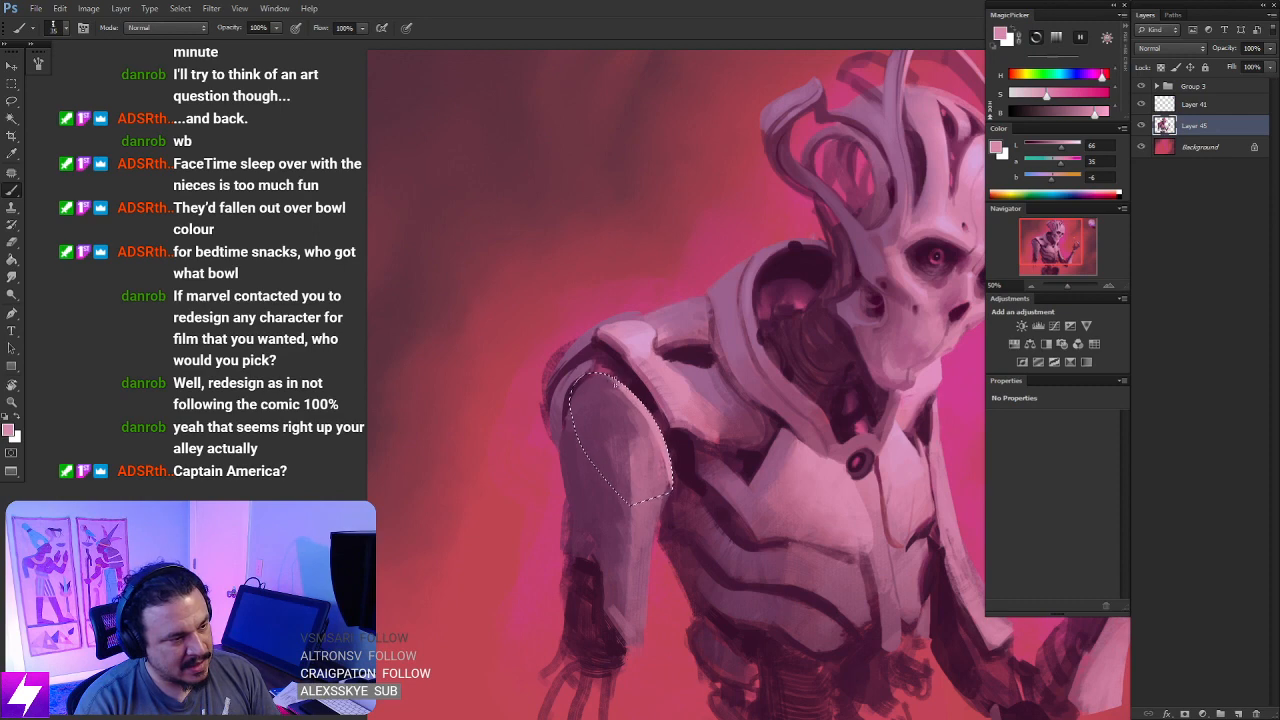
left_click(665, 430, "alt")
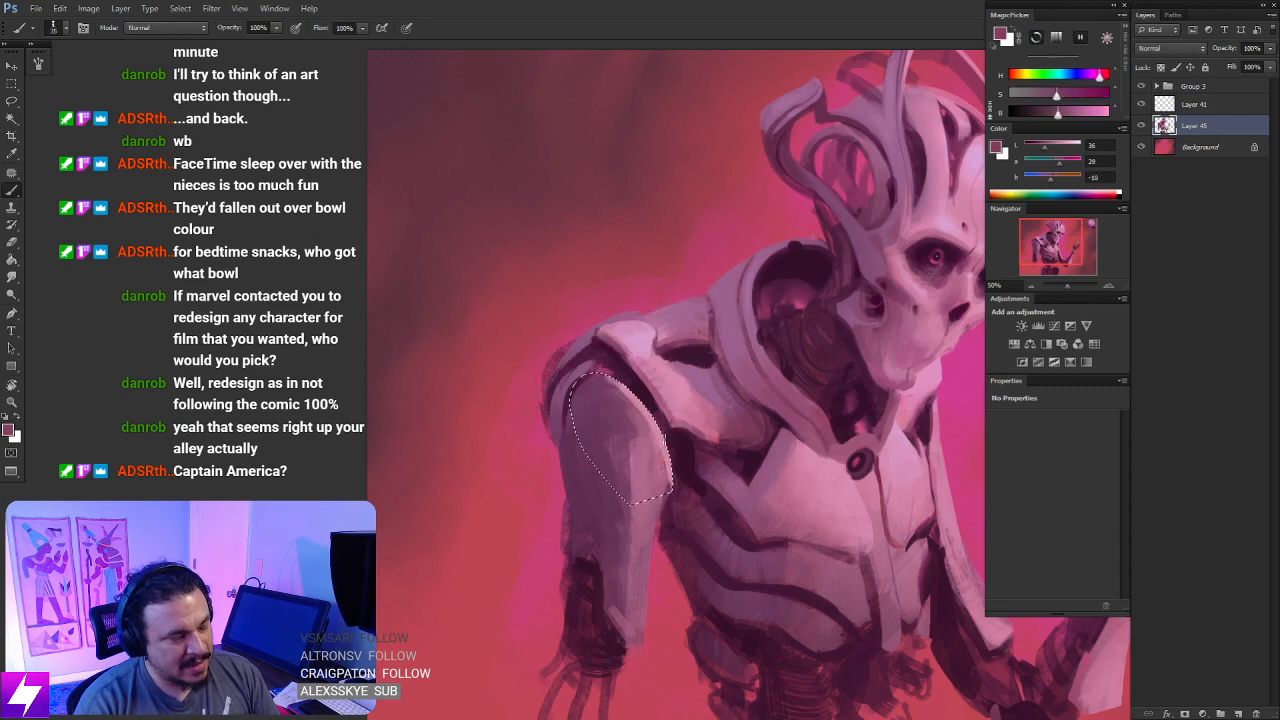
- Blend sampled purple and dusky pink shading inside the selected upper-arm section, and deselect
left_click_drag(620, 440, 647, 412)
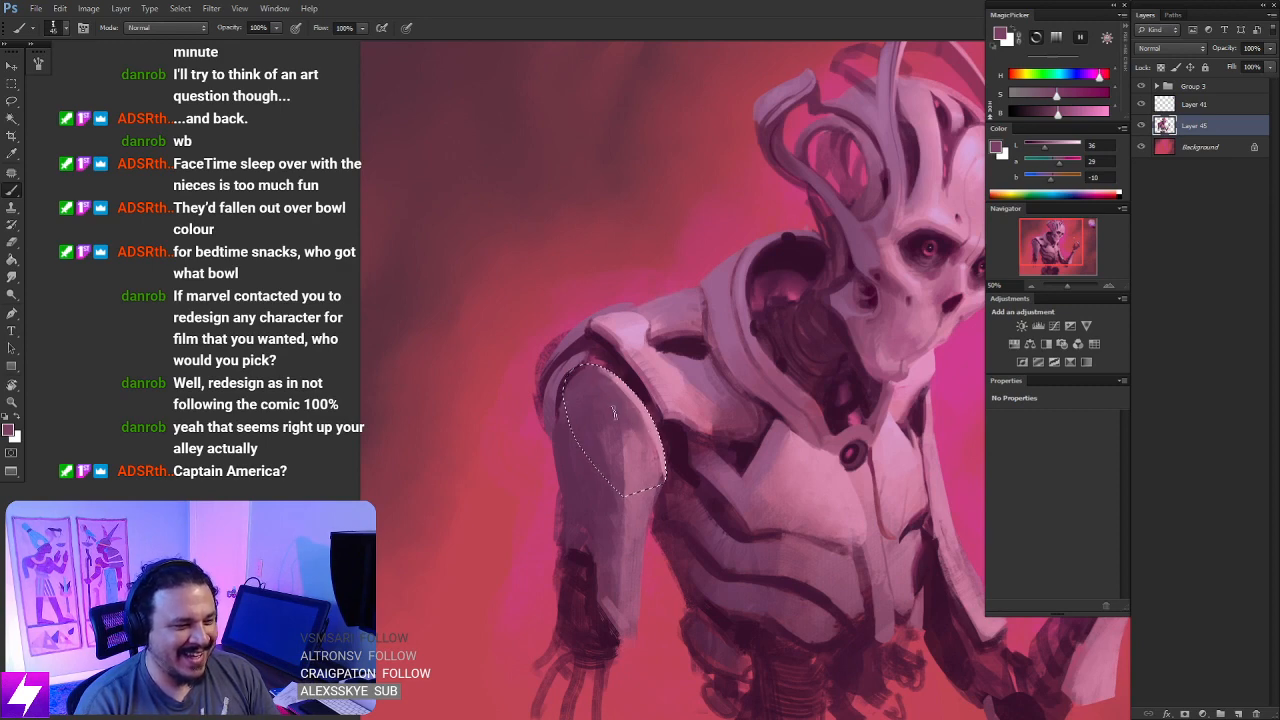
left_click_drag(606, 453, 630, 425)
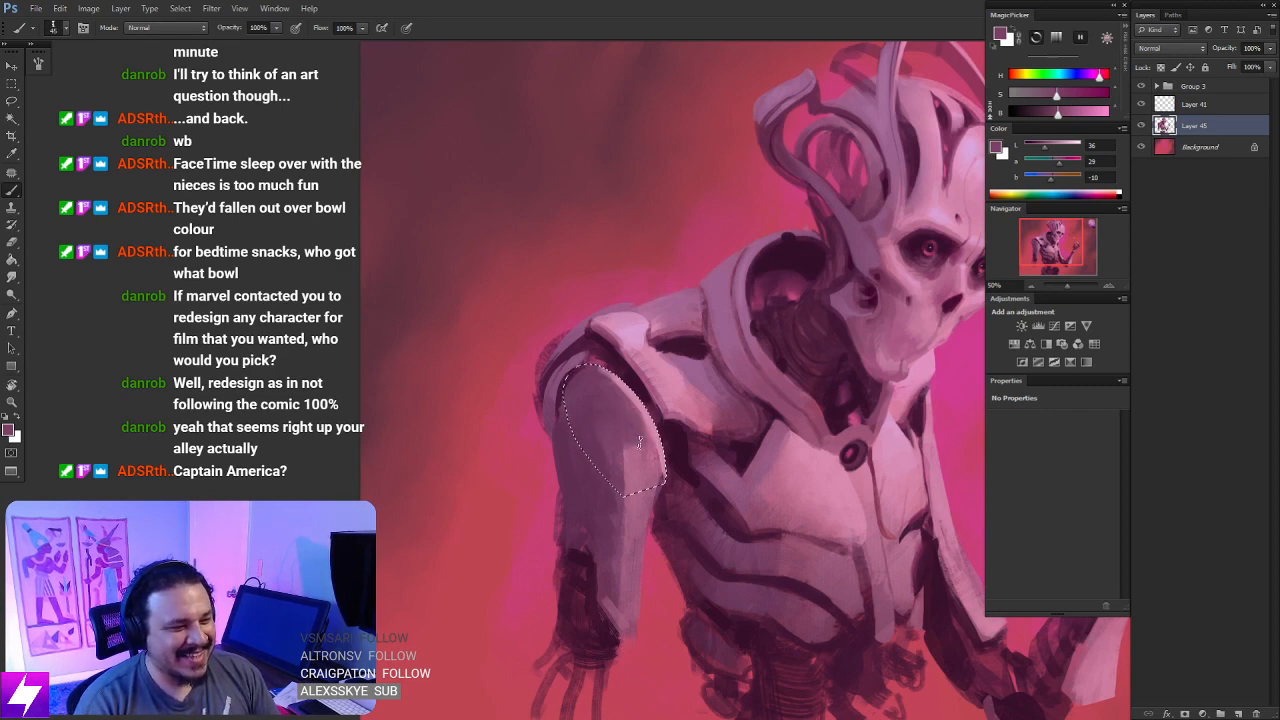
left_click(641, 424, "alt")
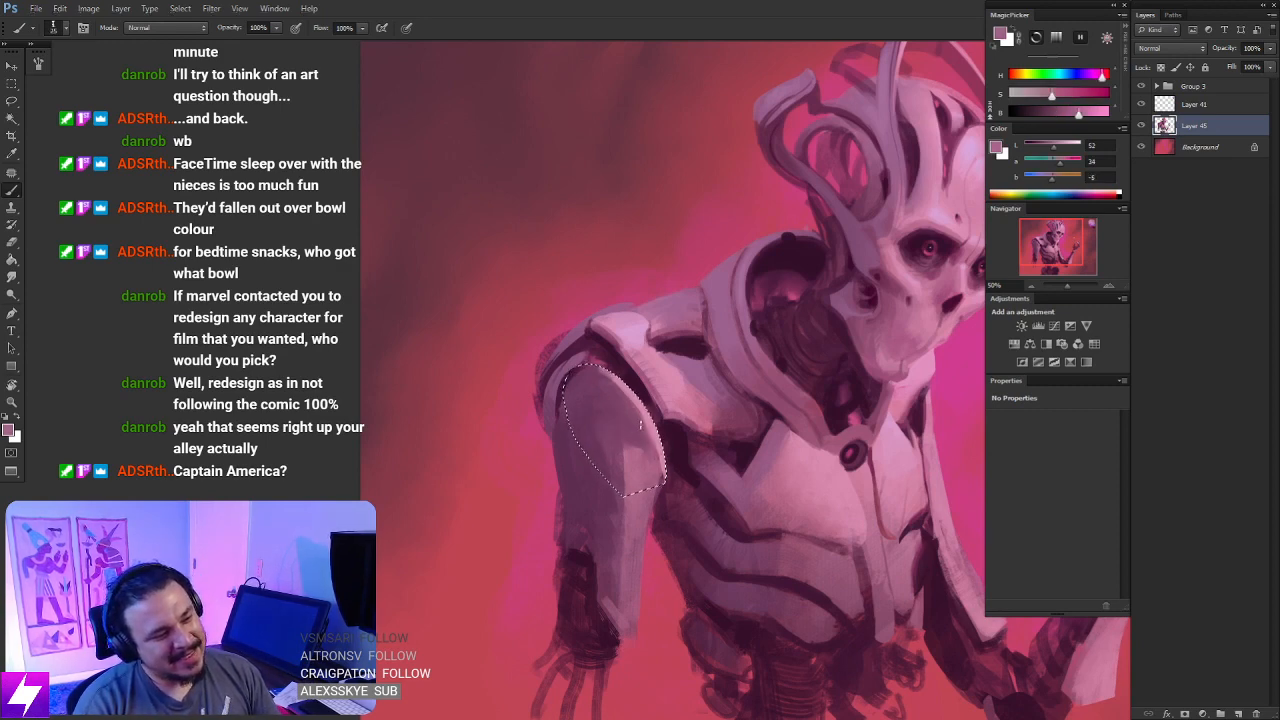
left_click(647, 438, "alt")
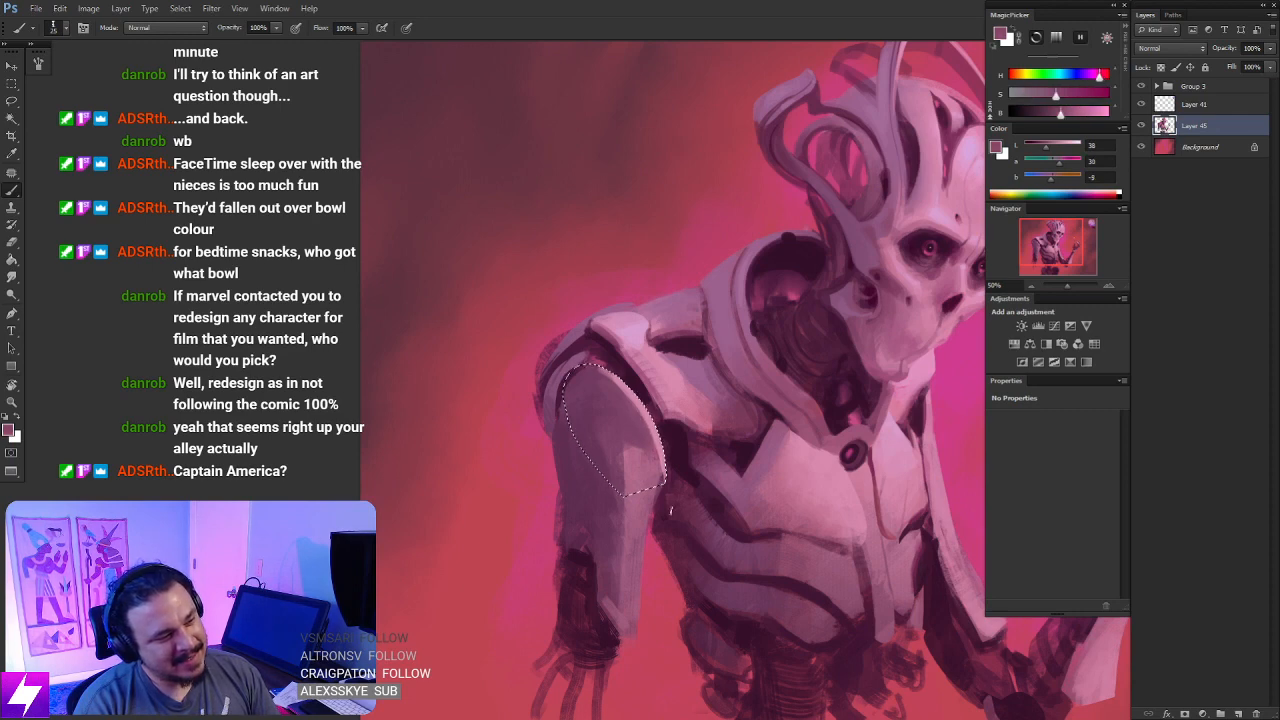
key("ctrl+d")
- Examine the whole figure at a reduced, rotated view to judge the arm shading and overall balance
key("ctrl+minus")
key("ctrl+minus")
key("r")
mouse_move(671, 560)
left_mouse_down()
mouse_move(691, 557)
mouse_move(735, 490)
left_mouse_up()
key("l")
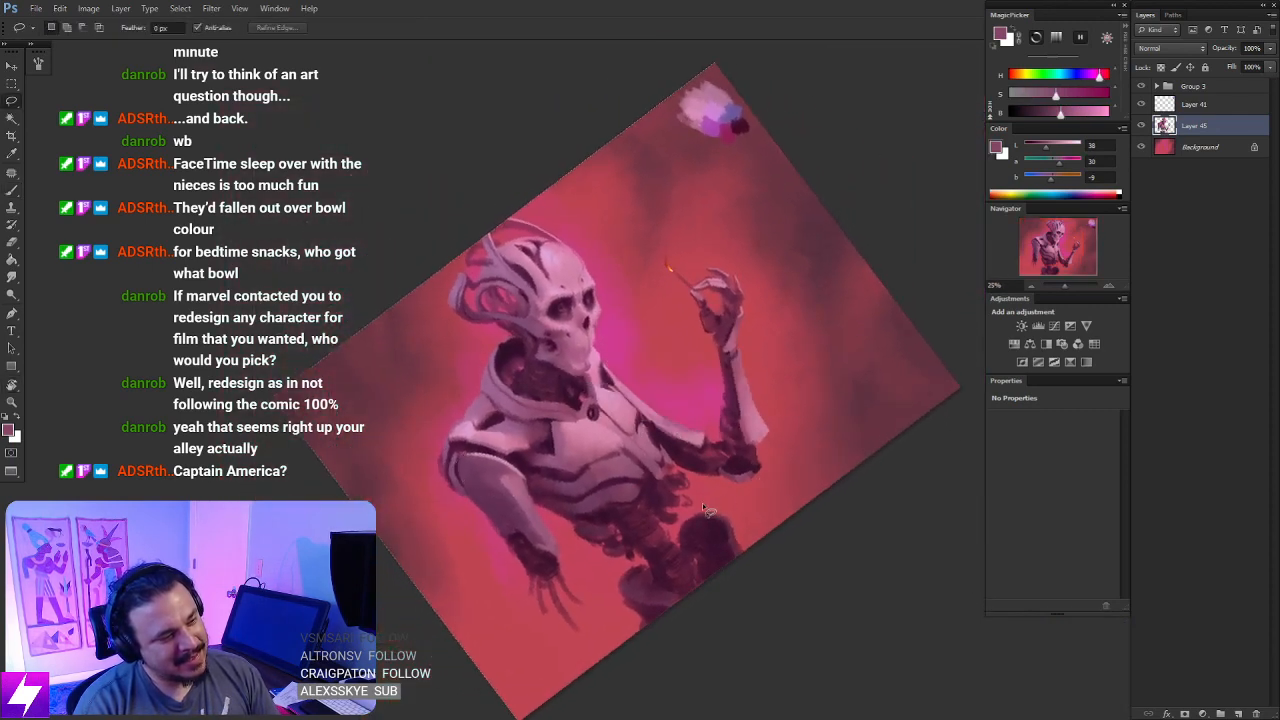
key("ctrl+minus")
key("Escape")
key("ctrl+plus")
key("ctrl+plus")
key("ctrl+plus")
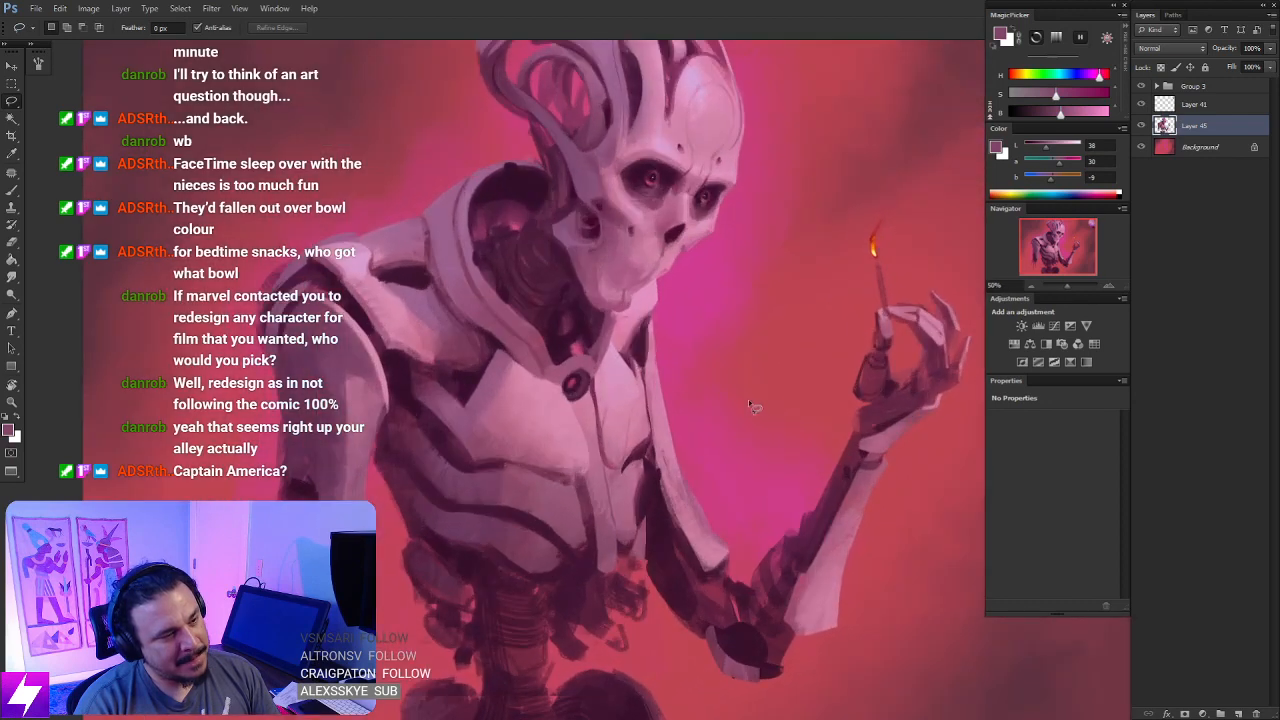
- Sample a very dark maroon and draw a thin dark line from the thumb's base to the wrist, retrying the stroke several times
mouse_move(840, 414)
left_mouse_down()
mouse_move(729, 383)
mouse_move(650, 393)
mouse_move(697, 414)
mouse_move(683, 392)
left_mouse_up()
key("b")
left_click(485, 529, "alt")
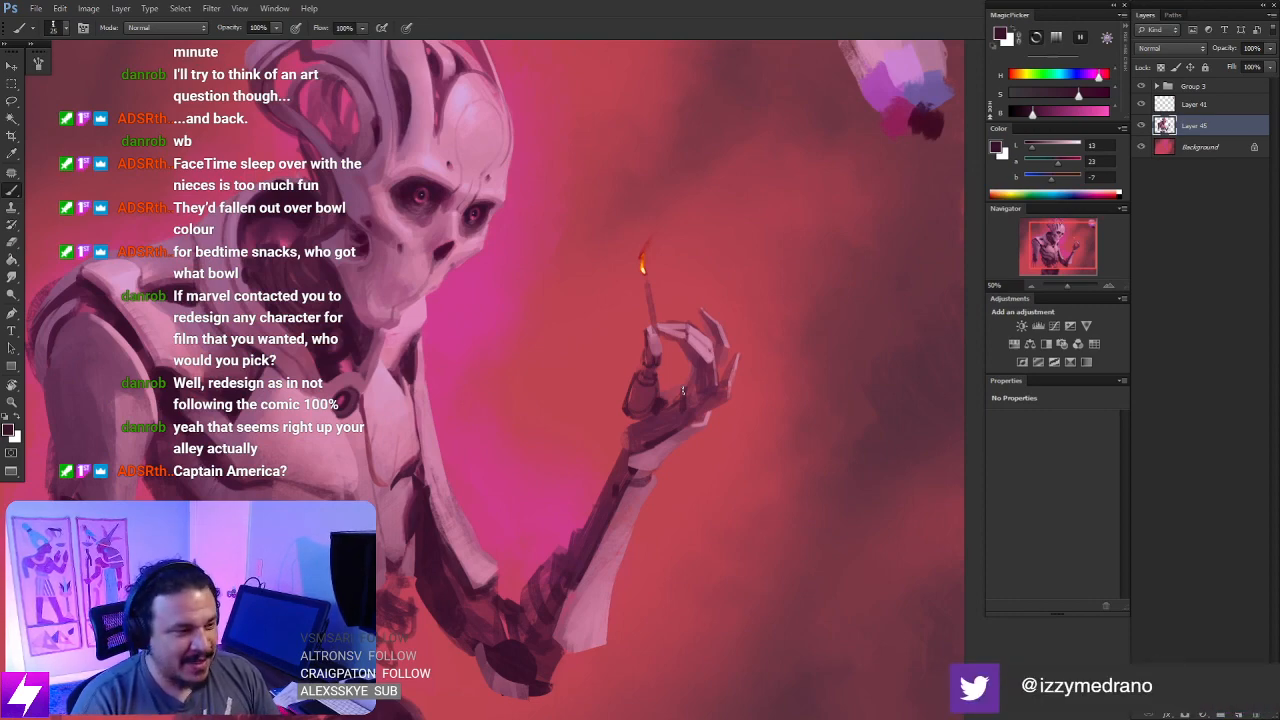
key("ctrl+plus")
left_click_drag(712, 456, 737, 466)
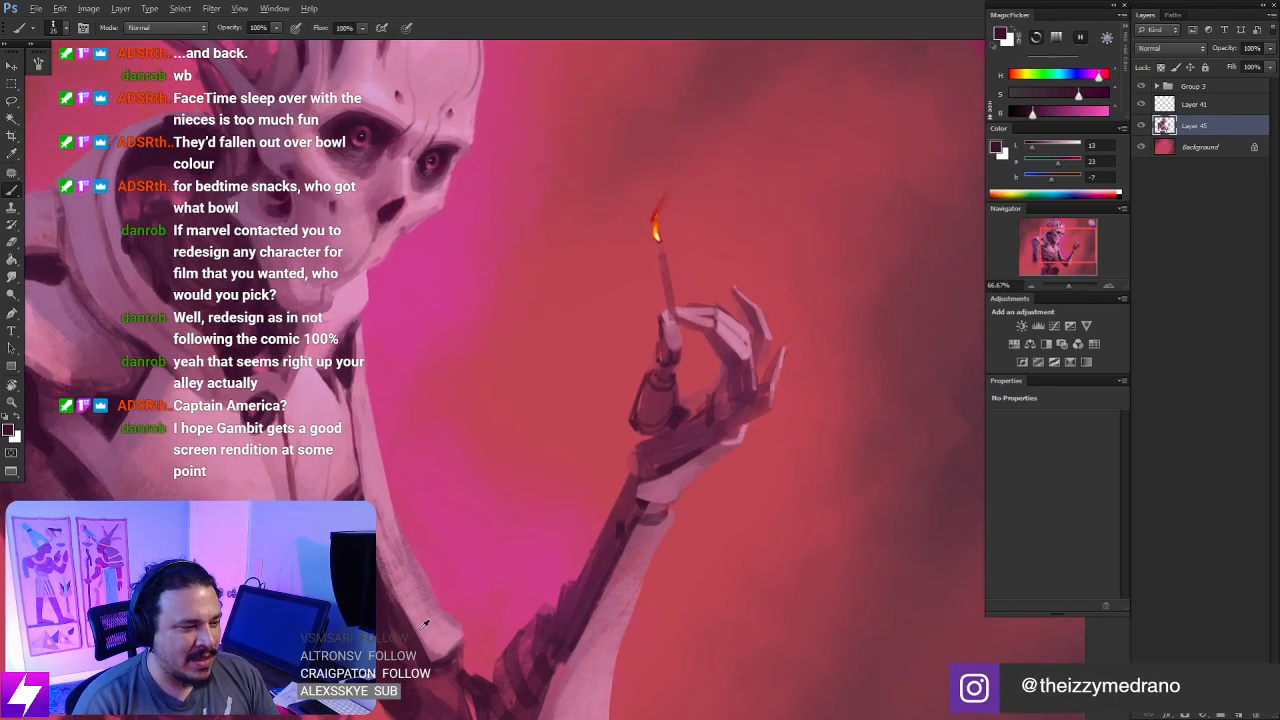
left_click(380, 545, "alt")
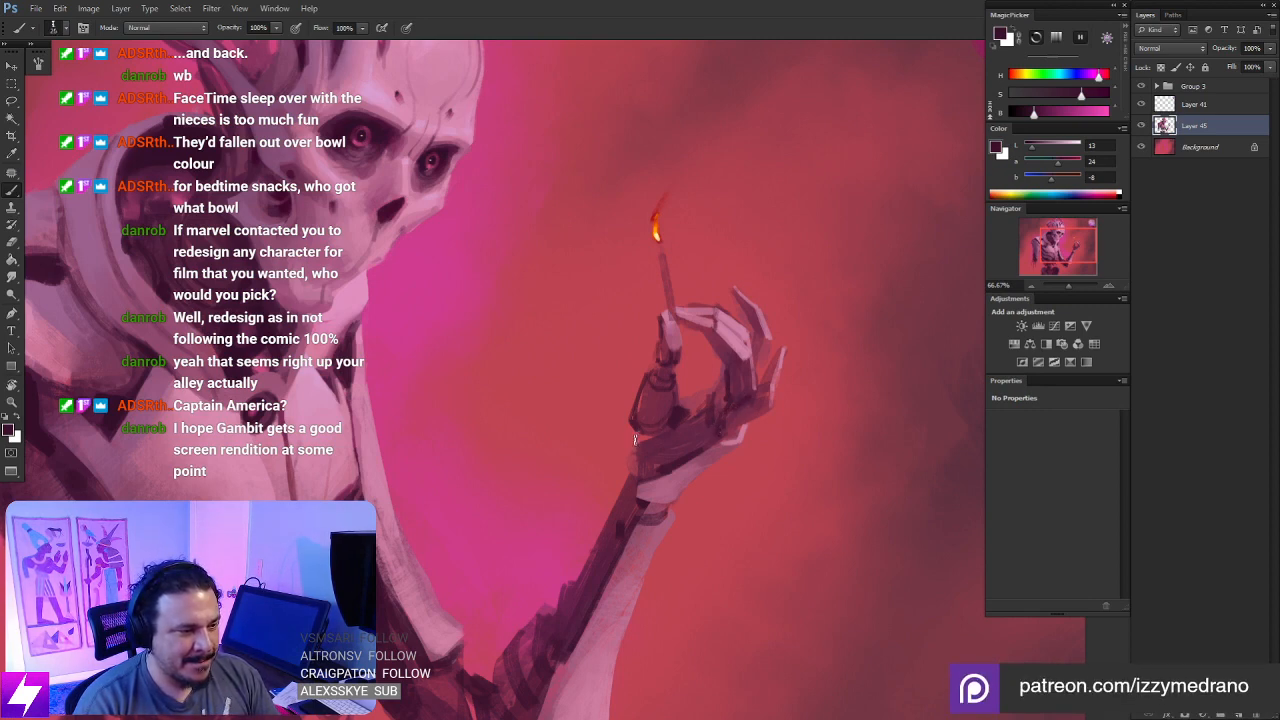
left_click_drag(634, 438, 621, 483)
key("ctrl+z")
left_click_drag(633, 431, 629, 484)
key("ctrl+z")
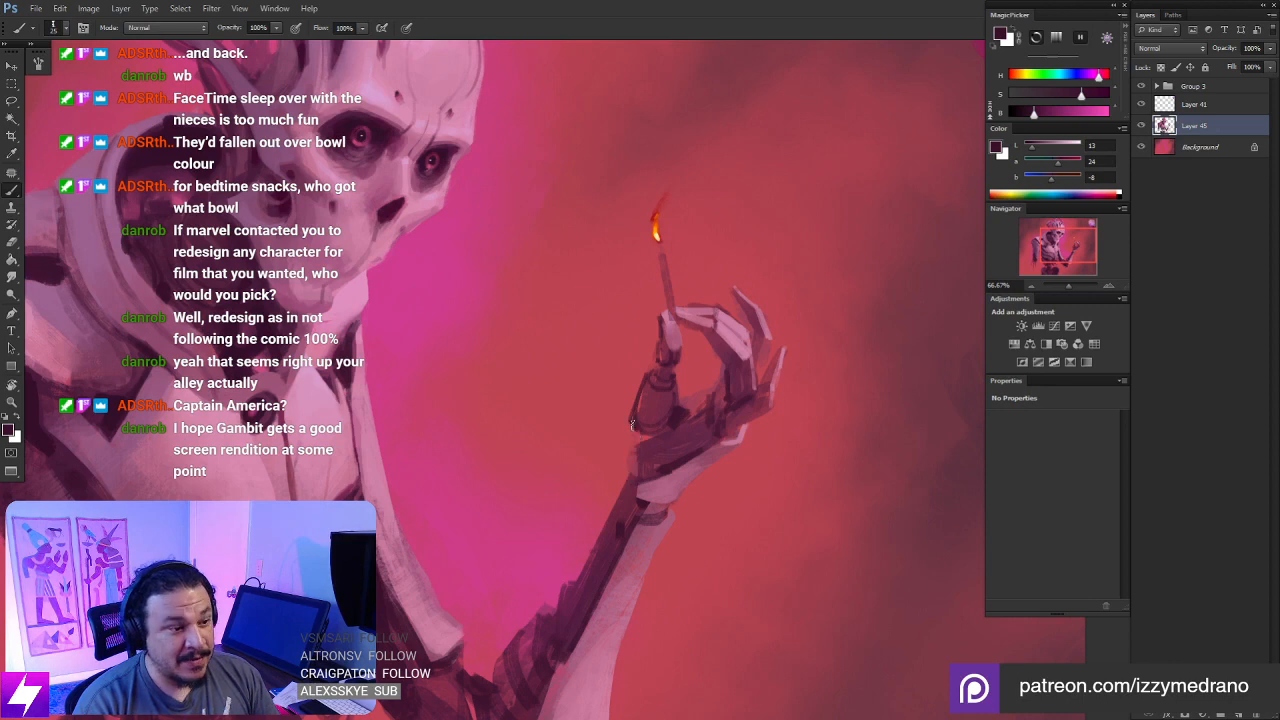
left_click_drag(631, 432, 631, 481)
key("ctrl+z")
left_click_drag(632, 430, 630, 478)
key("ctrl+z")
- Check the figure from a rotated, reduced view and flip the canvas horizontally
key("ctrl+minus")
key("ctrl+minus")
key("ctrl+minus")
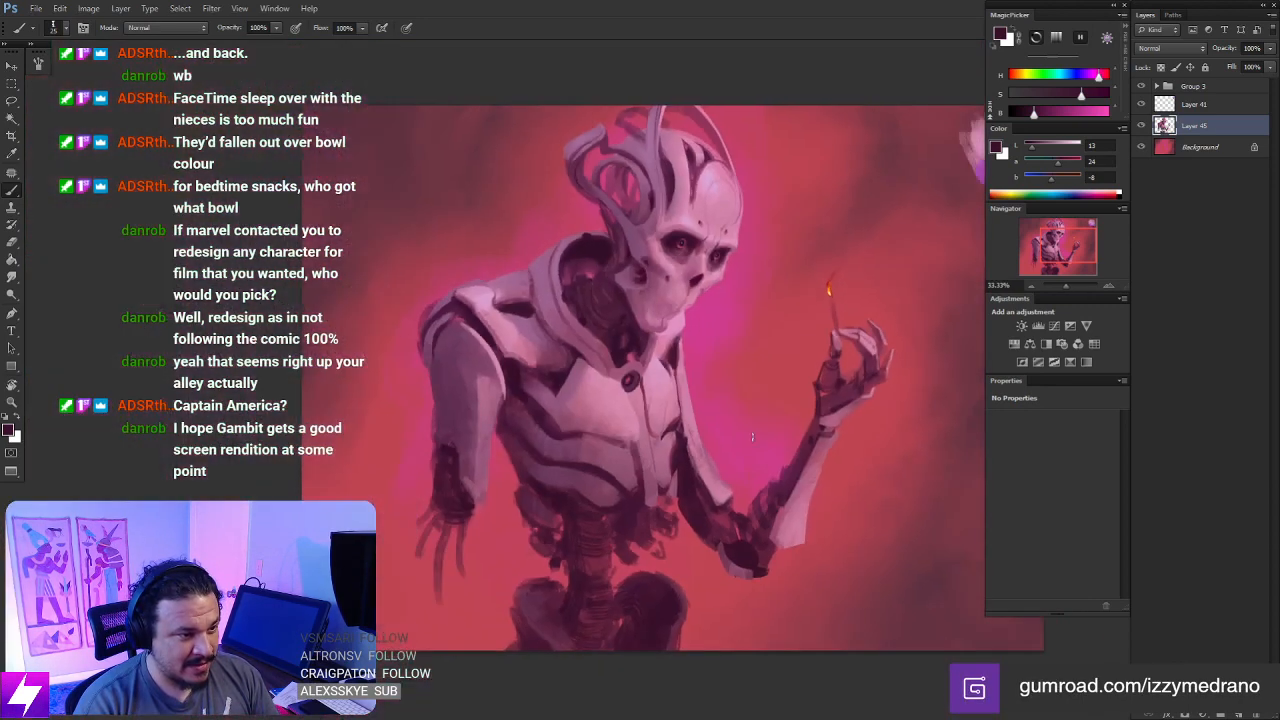
key("r")
left_click_drag(741, 496, 740, 331)
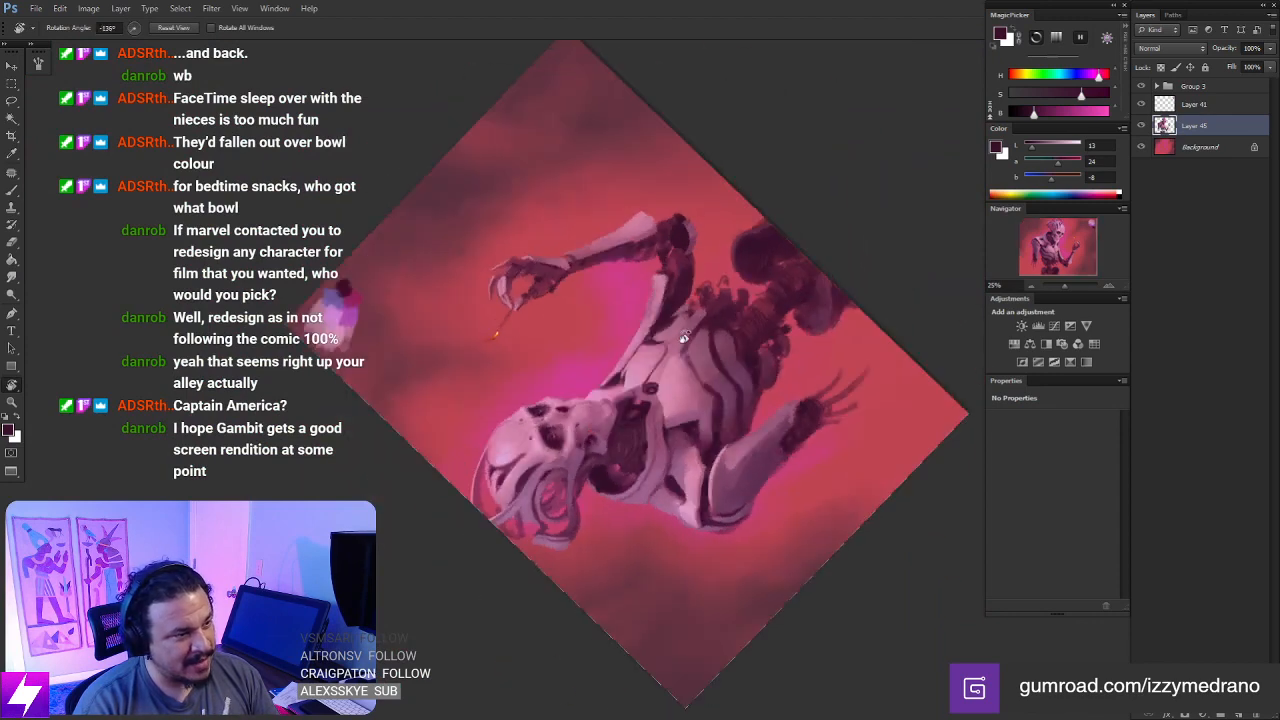
key("Escape")
left_click_drag(731, 402, 687, 385)
left_click_drag(740, 474, 724, 410)
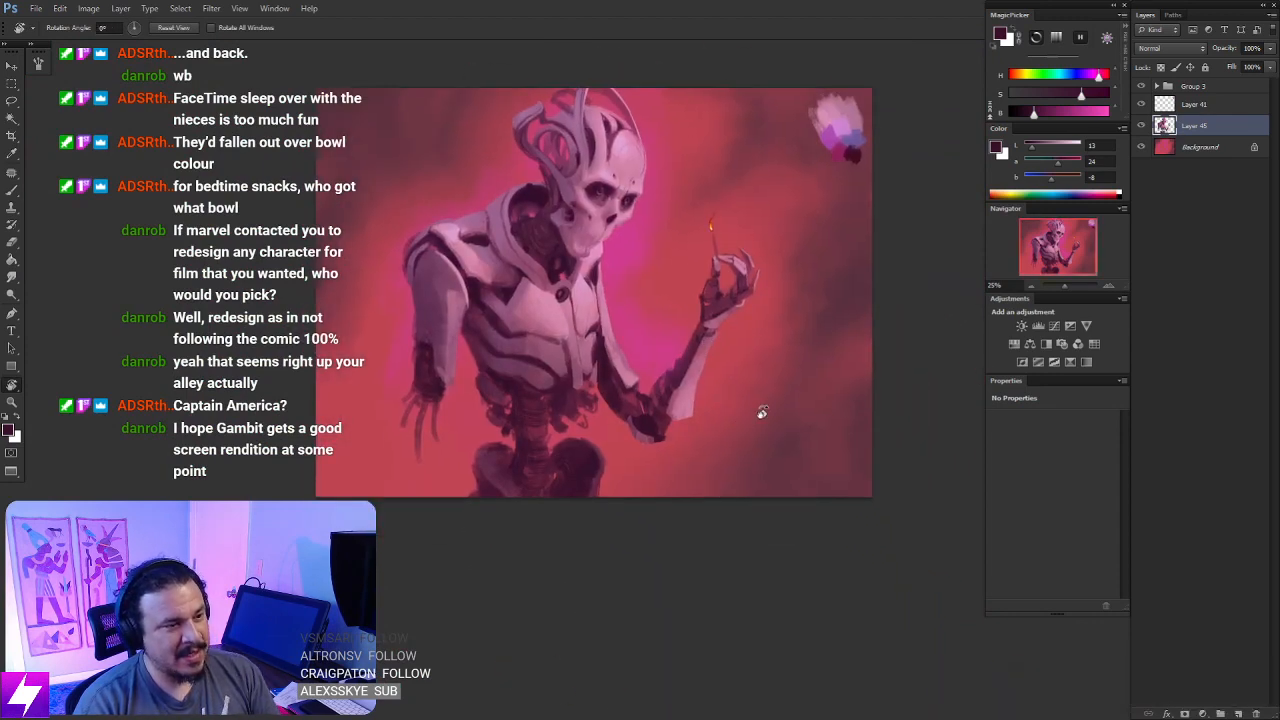
key("ctrl+minus")
key("ctrl+shift+h")
key("ctrl+plus")
key("ctrl+plus")
key("ctrl+plus")
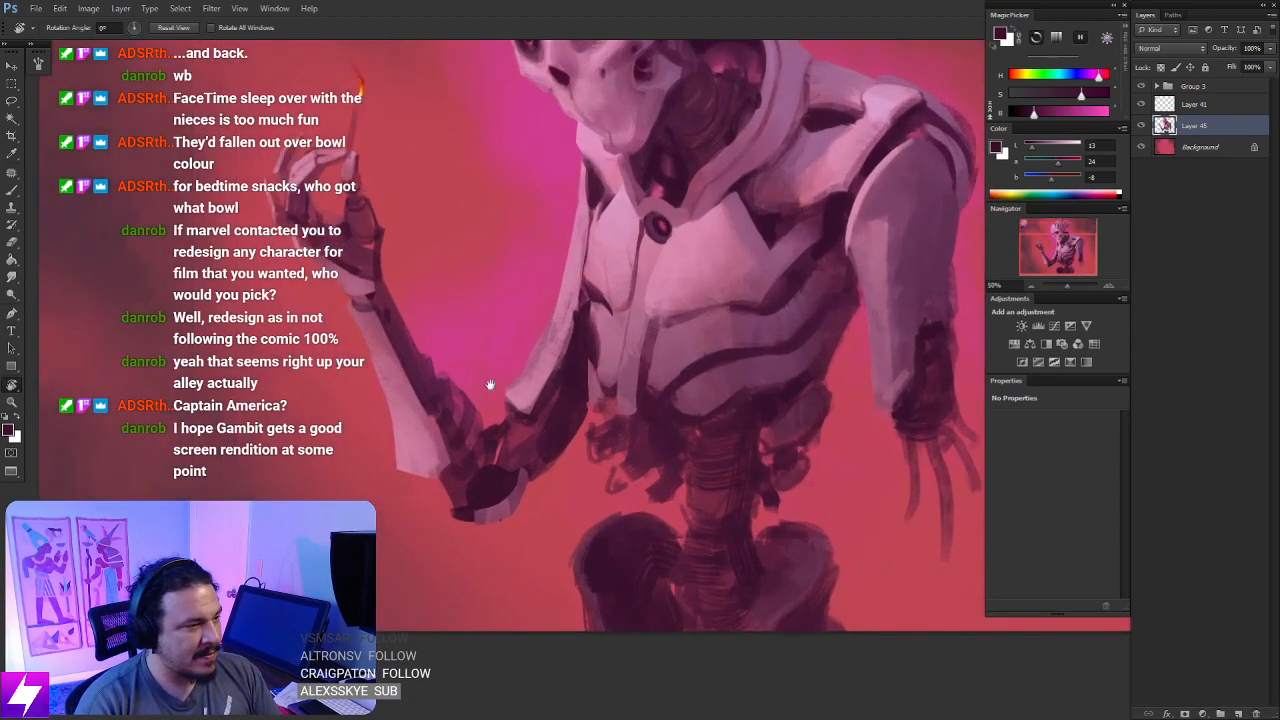
- Lasso the raised forearm's dark inner strip, work its edge with sampled light pink and a smaller brush, and deselect
mouse_move(436, 344)
left_mouse_down()
mouse_move(533, 391)
mouse_move(592, 452)
mouse_move(600, 490)
mouse_move(521, 366)
mouse_move(600, 474)
left_mouse_up()
key("l")
key("b")
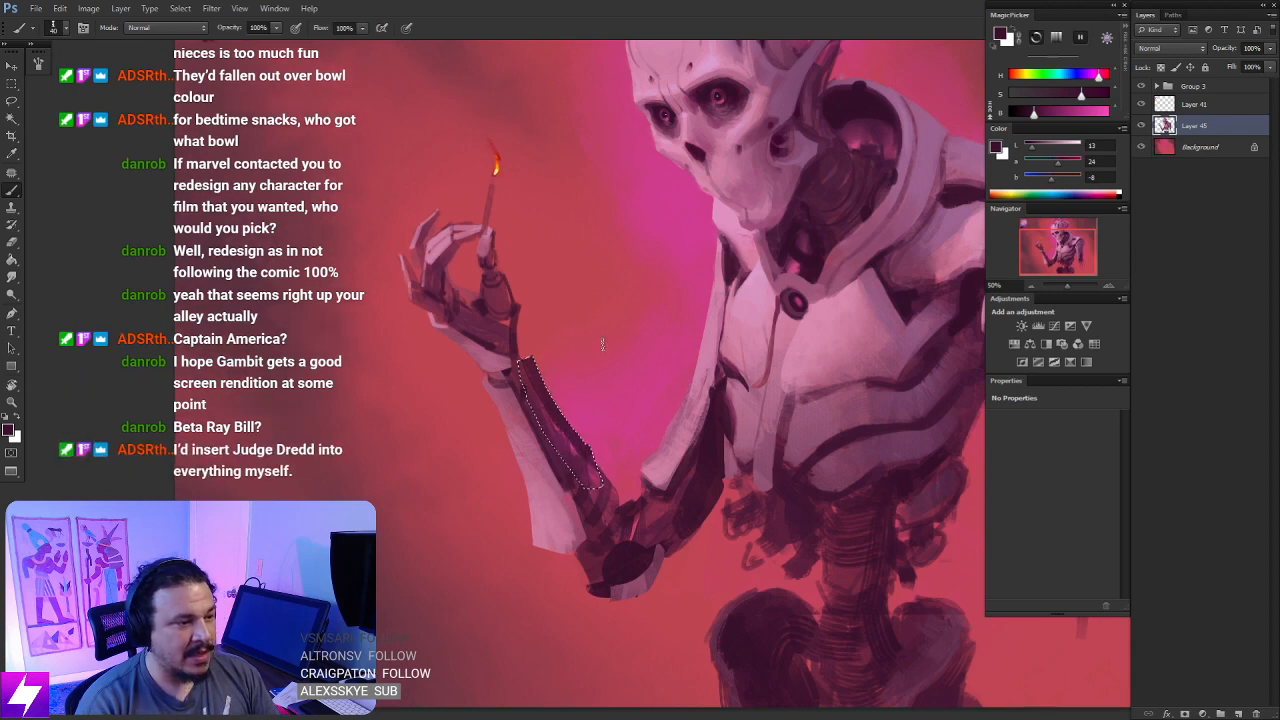
left_click(546, 484, "alt")
key("[")
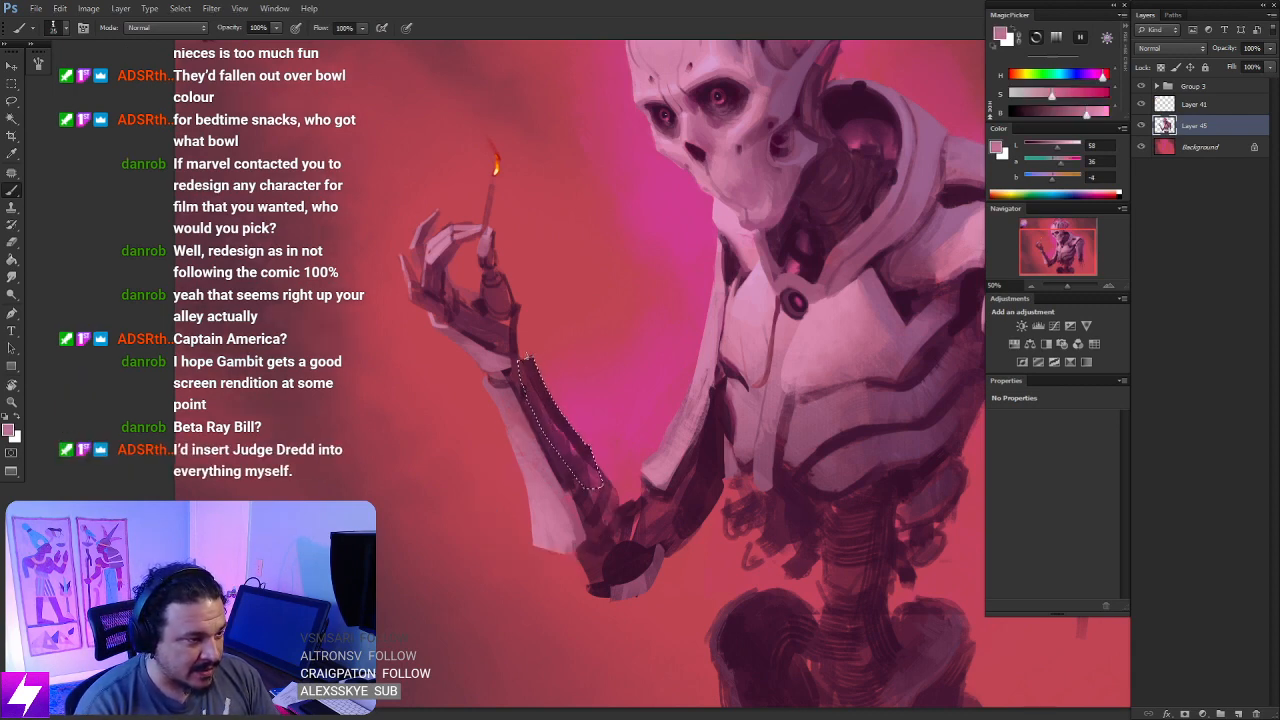
left_click_drag(571, 401, 596, 478)
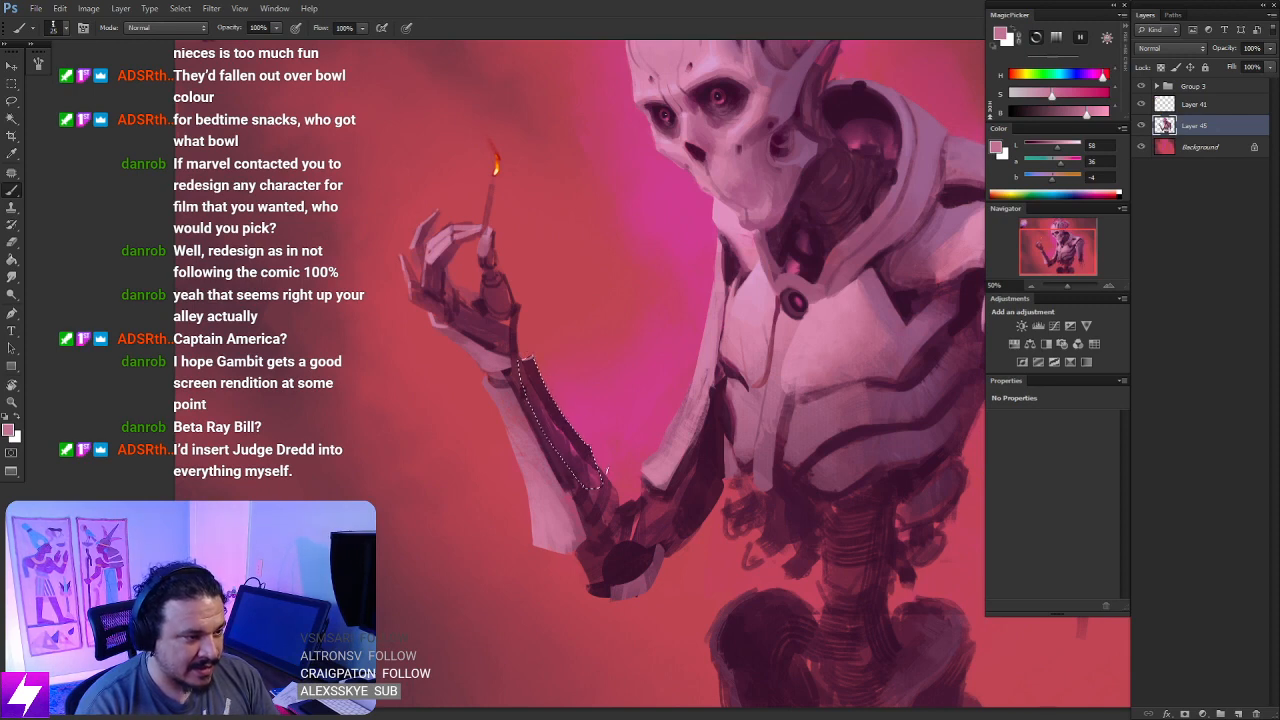
key("ctrl+d")
- Sample a dark maroon near the raised wrist and touch up the forearm's inner edge with it, checking the result at a reduced view
key("l")
key("ctrl+minus")
key("ctrl+minus")
left_click_drag(612, 543, 617, 474)
mouse_move(600, 345)
left_mouse_down()
mouse_move(620, 354)
mouse_move(610, 349)
mouse_move(598, 375)
left_mouse_up()
scroll(609, 348, "up", 3)
key("b")
left_click(584, 299, "alt")
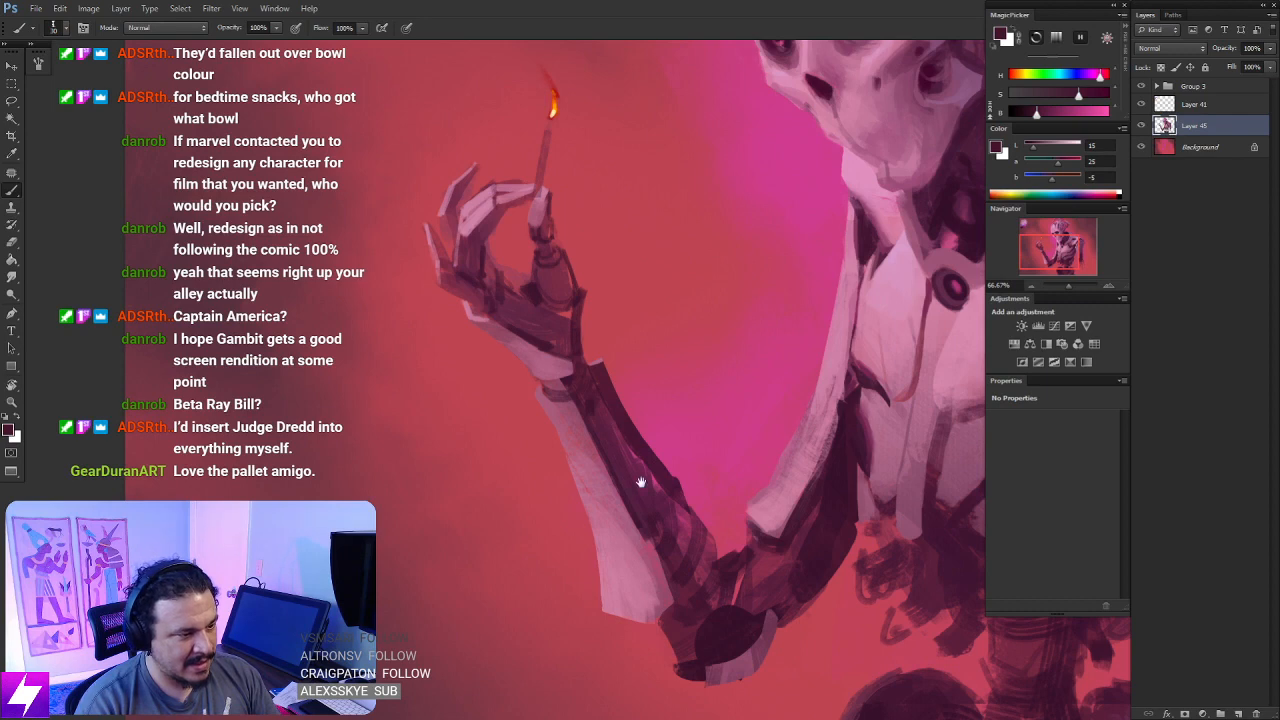
left_click_drag(641, 482, 603, 449)
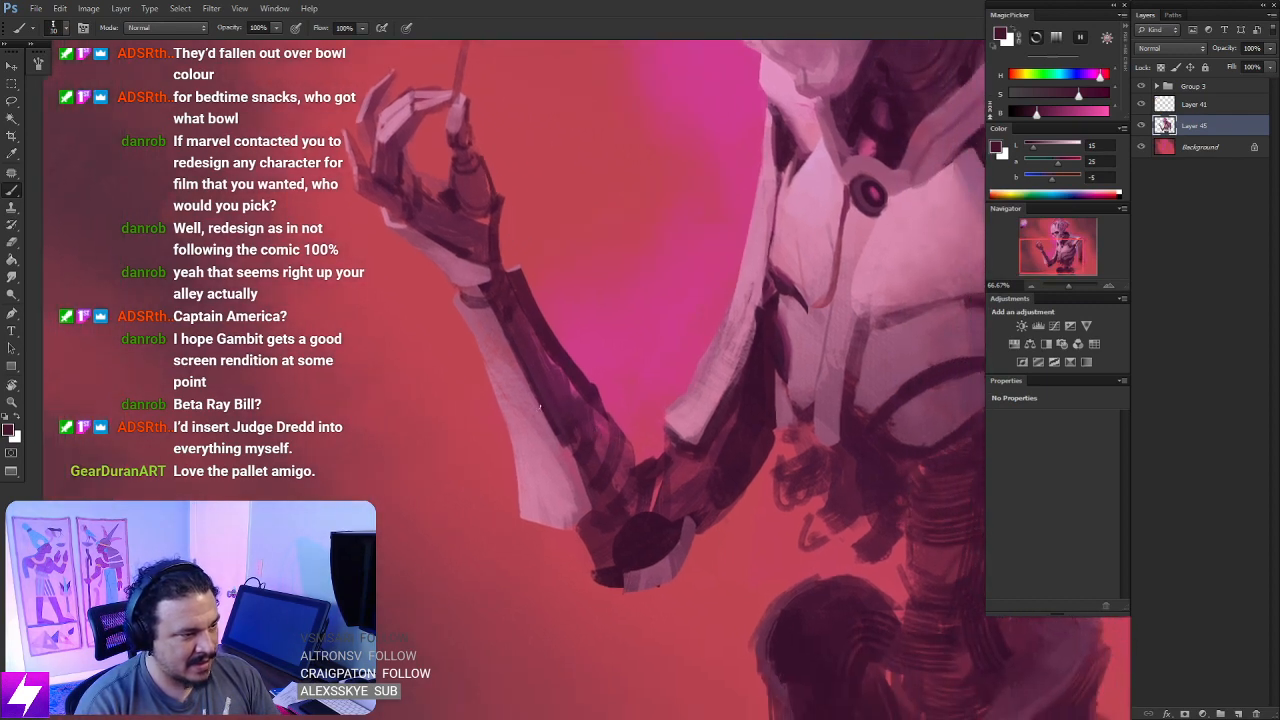
key("ctrl+minus")
key("ctrl+minus")
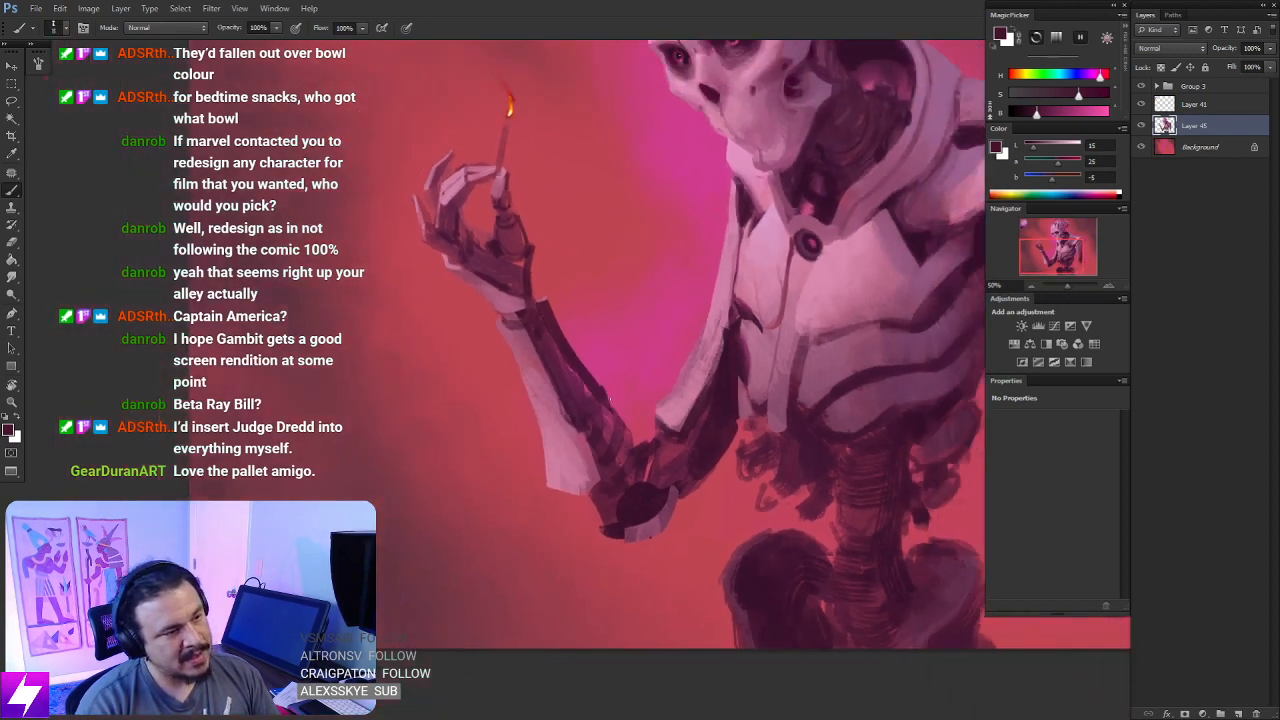
left_click_drag(579, 517, 563, 474)
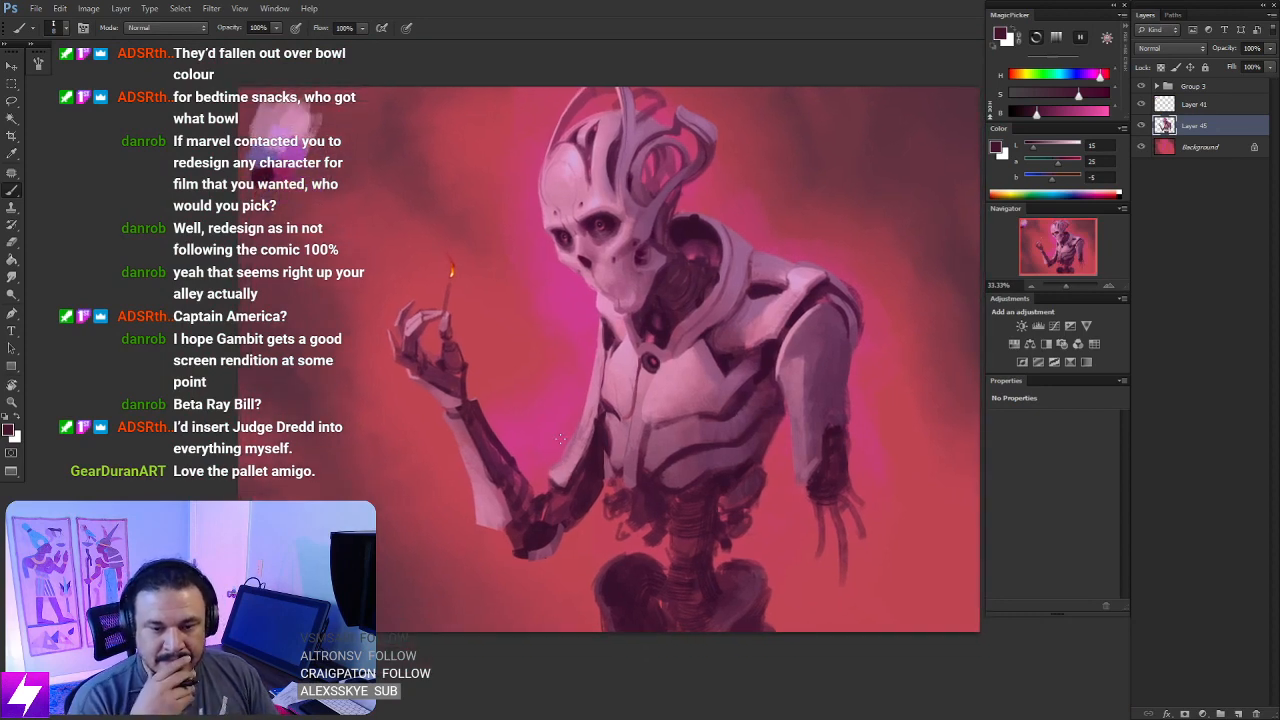
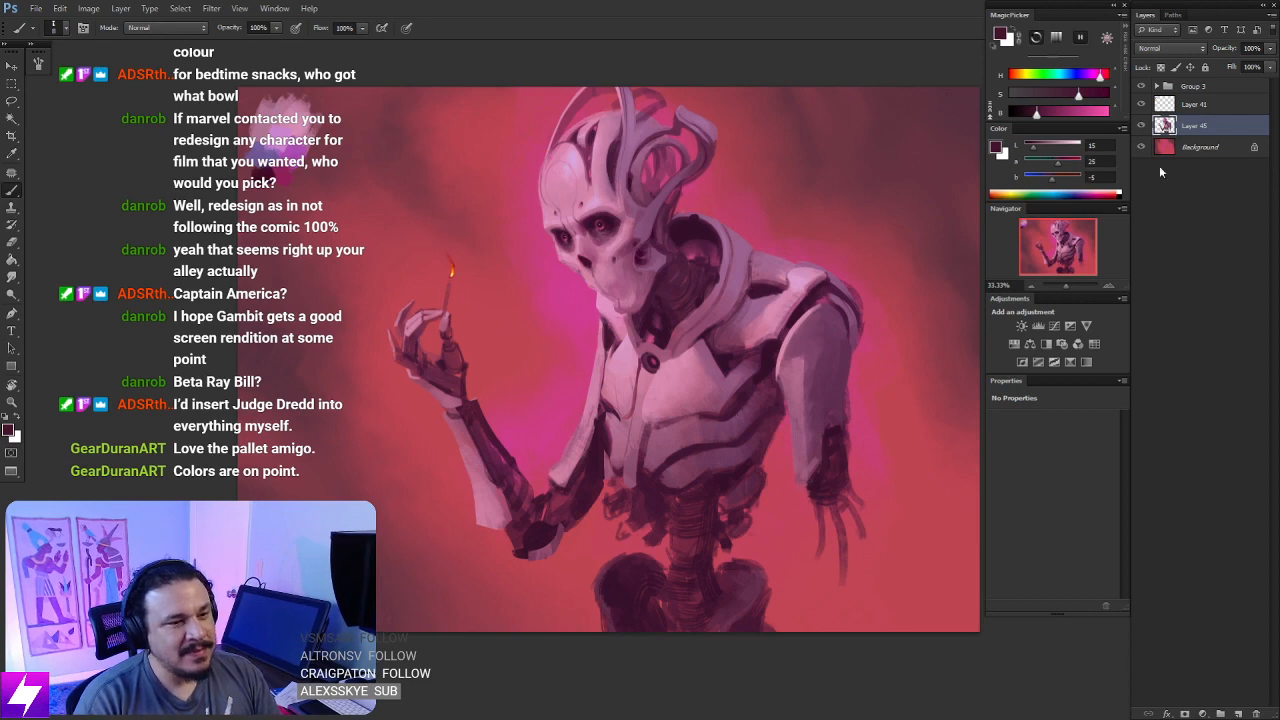
- Lasso the raised hand with the lit match, enlarge it proportionally with Free Transform and nudge it slightly upward
left_click_drag(483, 450, 549, 469)
key("l")
mouse_move(500, 434)
left_mouse_down()
mouse_move(427, 304)
mouse_move(537, 250)
mouse_move(568, 368)
left_mouse_up()
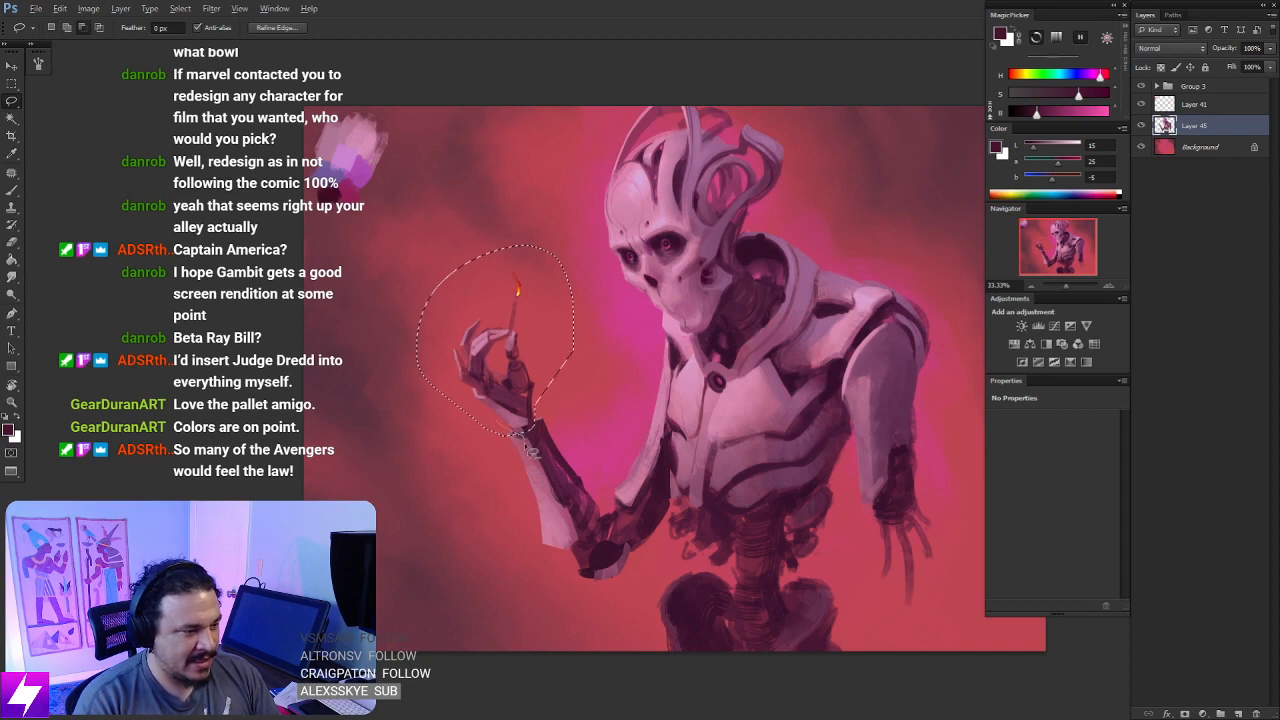
left_click_drag(558, 542, 527, 574)
key("ctrl+t")
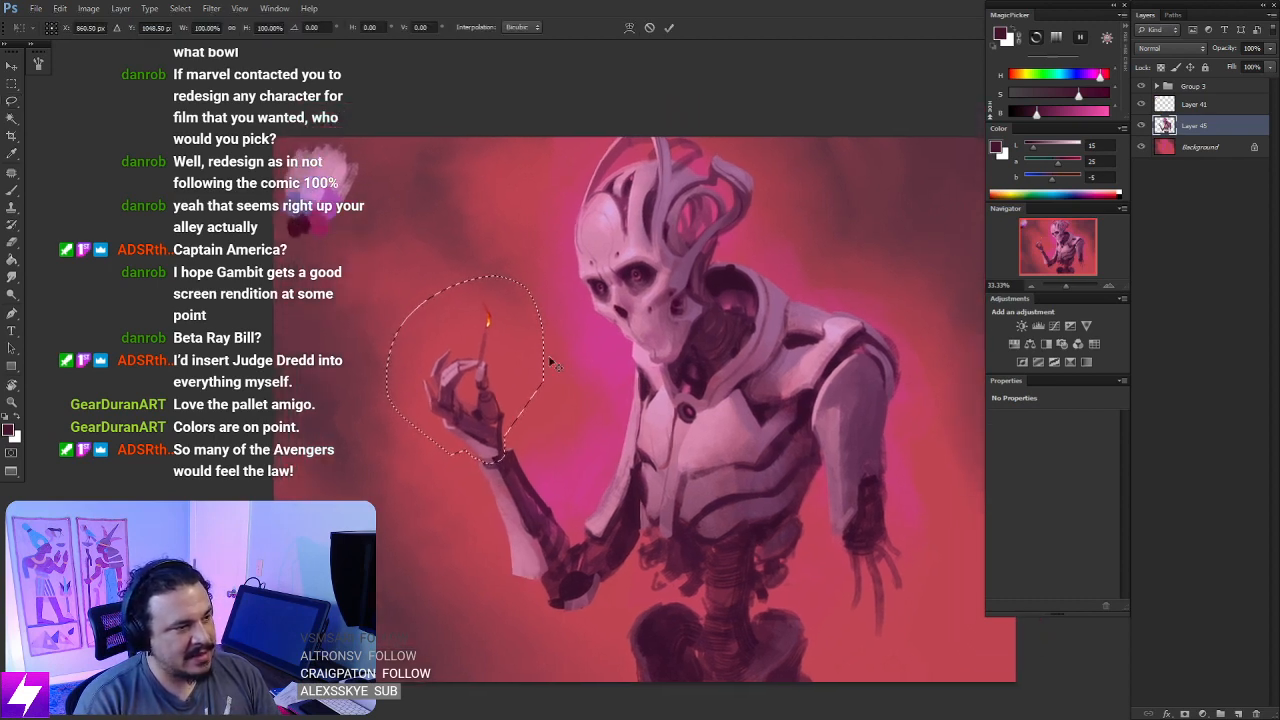
mouse_move(545, 272)
left_mouse_down()
mouse_move(569, 250)
mouse_move(555, 265)
left_mouse_up()
key("Return")
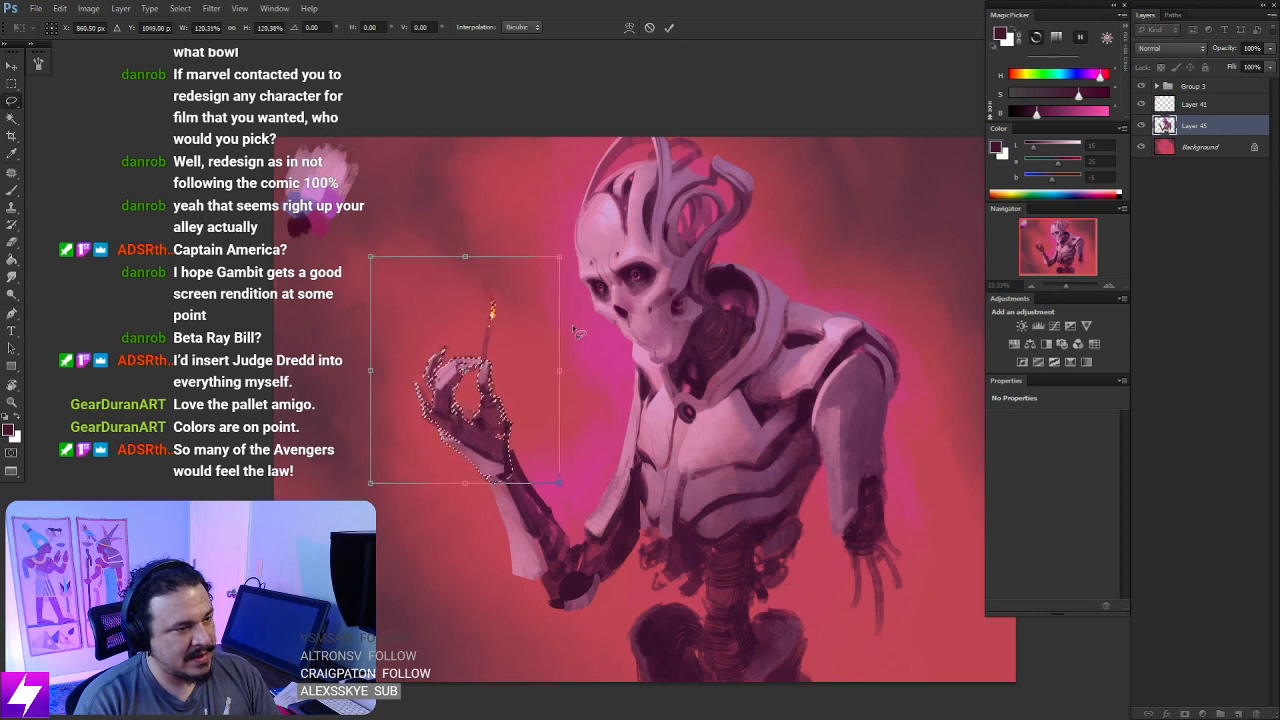
mouse_move(589, 428)
left_mouse_down()
mouse_move(577, 357)
mouse_move(591, 411)
left_mouse_up()
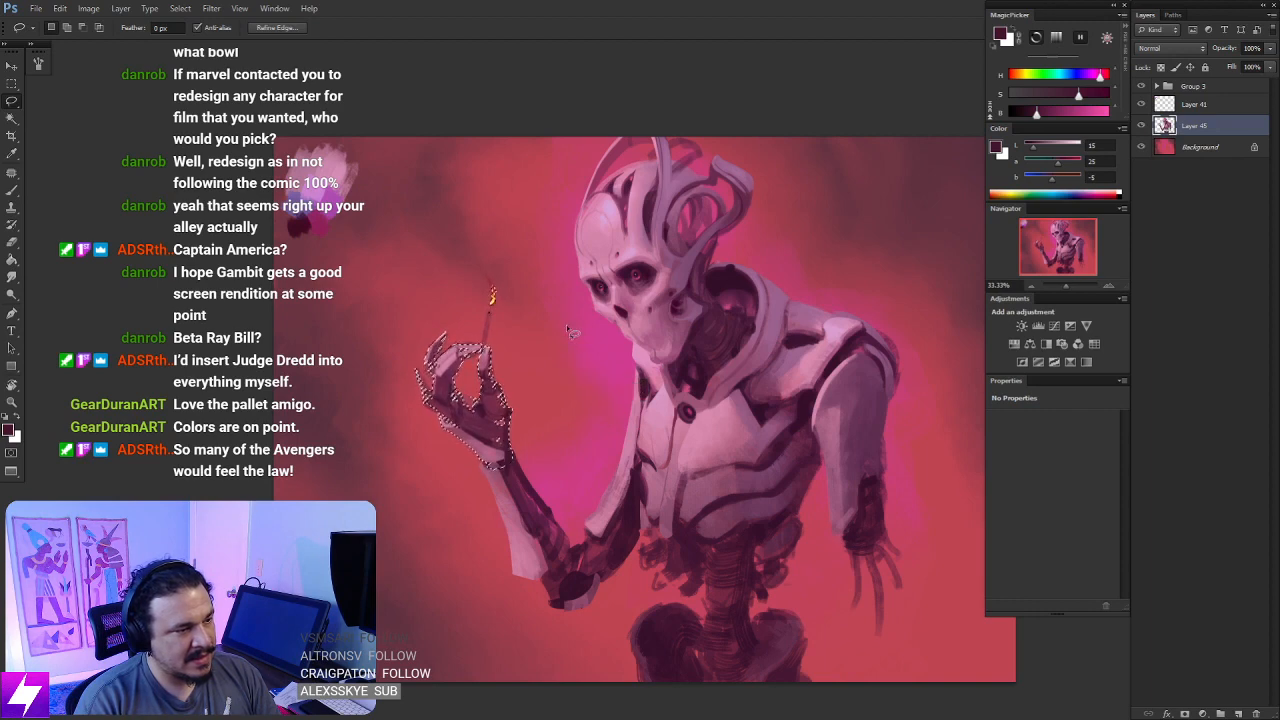
- Rotate the selected hand and match slightly clockwise, reposition them on the wrist, and deselect
key("ctrl+t")
left_click_drag(514, 463, 600, 305)
key("Return")
left_click_drag(580, 468, 577, 468)
key("ctrl+d")
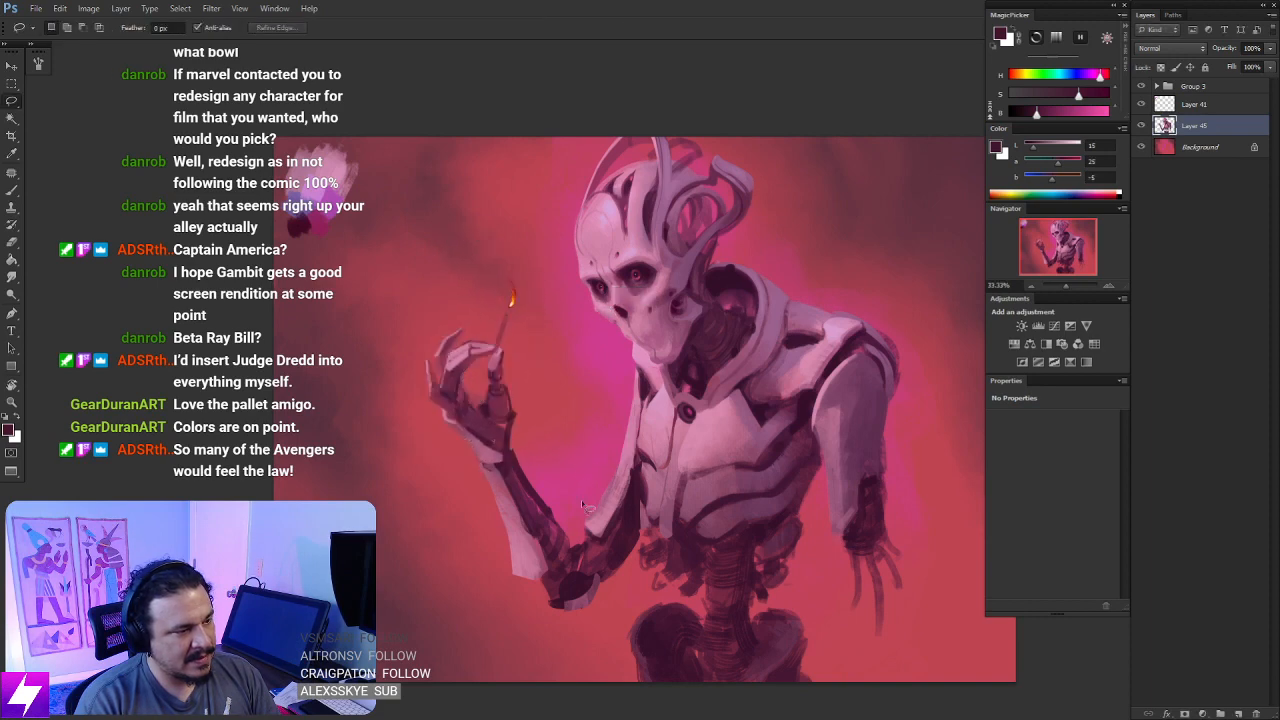
- Flip the canvas horizontally and check the enlarged hand's proportions at a reduced view
key("ctrl+minus")
key("ctrl+minus")
key("ctrl+shift+h")
key("ctrl+plus")
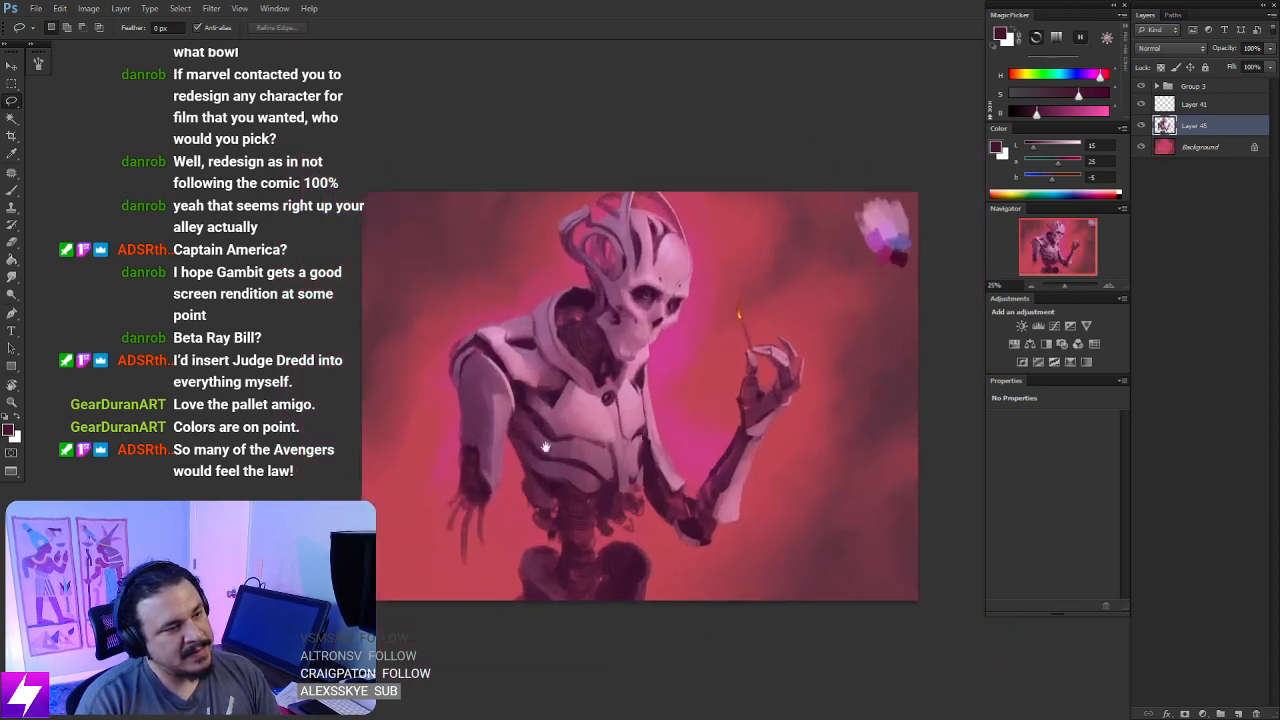
left_click_drag(541, 519, 520, 452)
key("ctrl+plus")
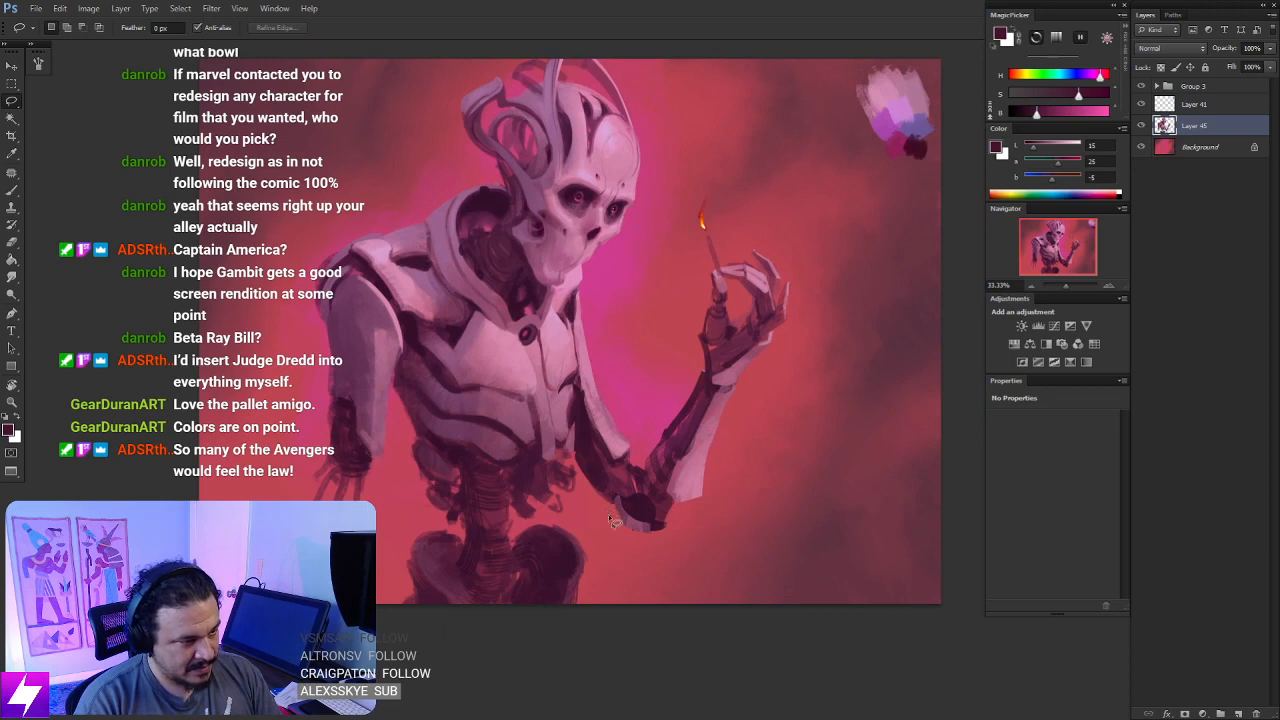
- Lasso the dark upper-arm section next to the raised arm's elbow and rework it with sampled very dark maroon
key("b")
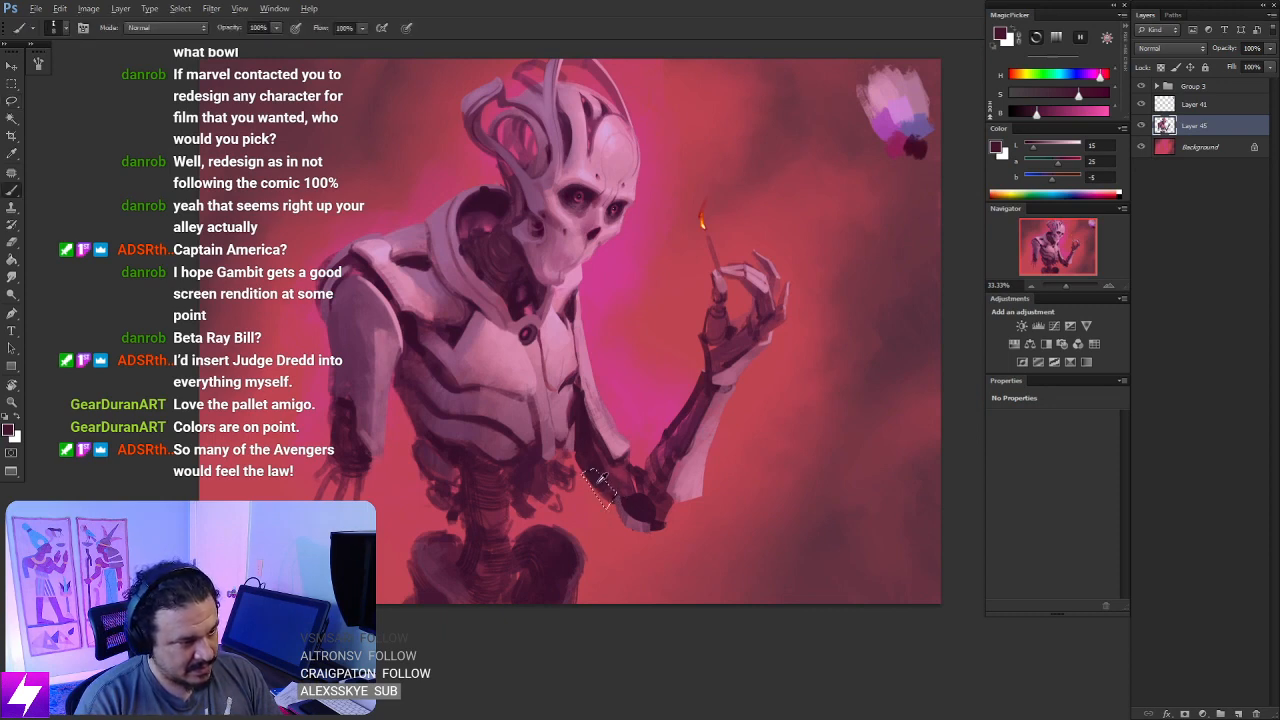
left_click(600, 490, "alt")
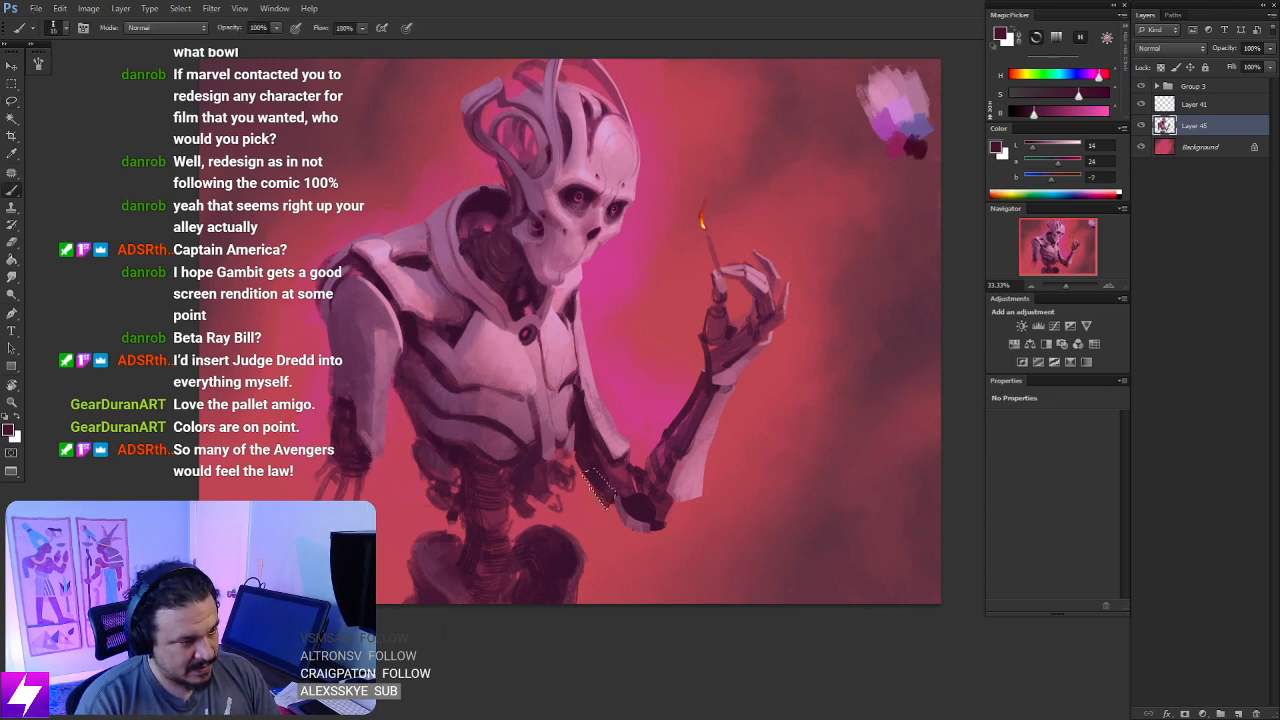
key("l")
left_click(622, 505)
key("b")
key("ctrl+minus")
mouse_move(622, 521)
left_mouse_down()
mouse_move(659, 442)
mouse_move(633, 442)
mouse_move(614, 470)
mouse_move(628, 480)
mouse_move(650, 462)
mouse_move(635, 490)
mouse_move(675, 474)
mouse_move(716, 418)
mouse_move(720, 498)
mouse_move(687, 512)
mouse_move(696, 425)
left_mouse_up()
key("ctrl+plus")
key("ctrl+plus")
left_click(592, 404, "alt")
key("ctrl+minus")
key("ctrl+minus")
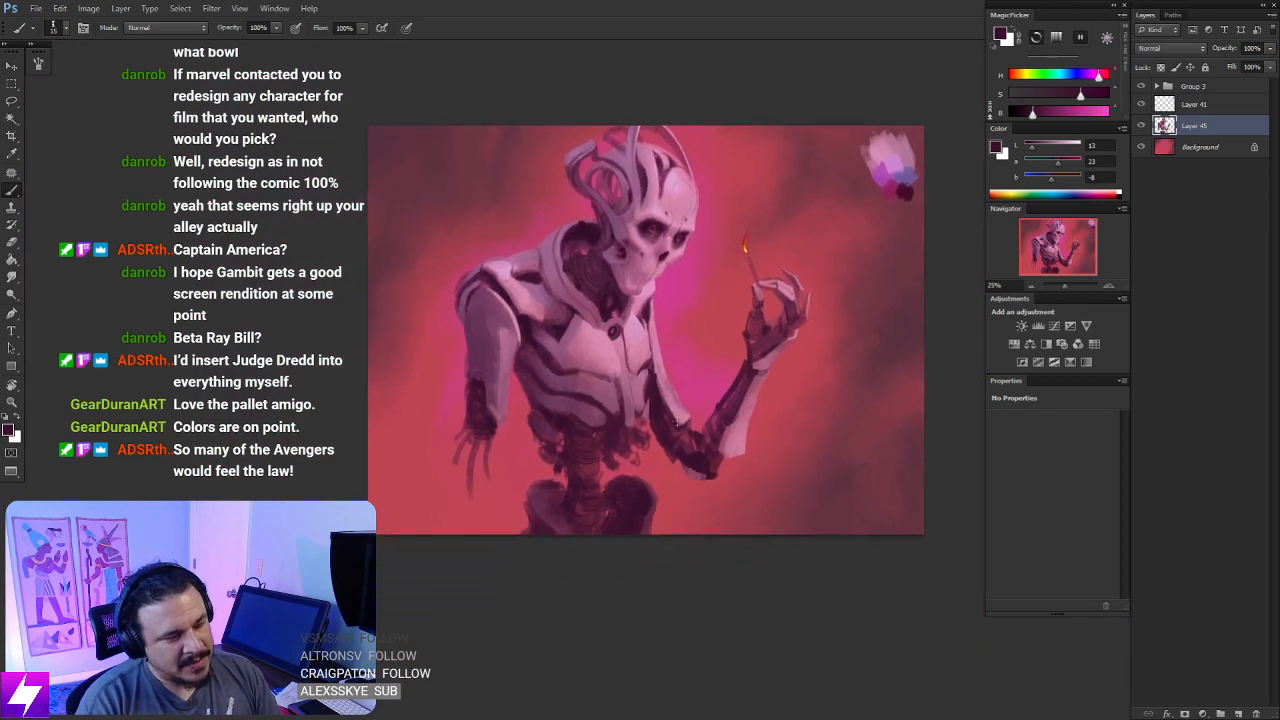
- Sample a dark maroon in the lowered arm's shoulder joint and refine the recess lines with a smaller brush from a rotated view
key("ctrl+plus")
left_click_drag(620, 466, 684, 499)
key("r")
left_click_drag(684, 442, 718, 371)
key("ctrl+plus")
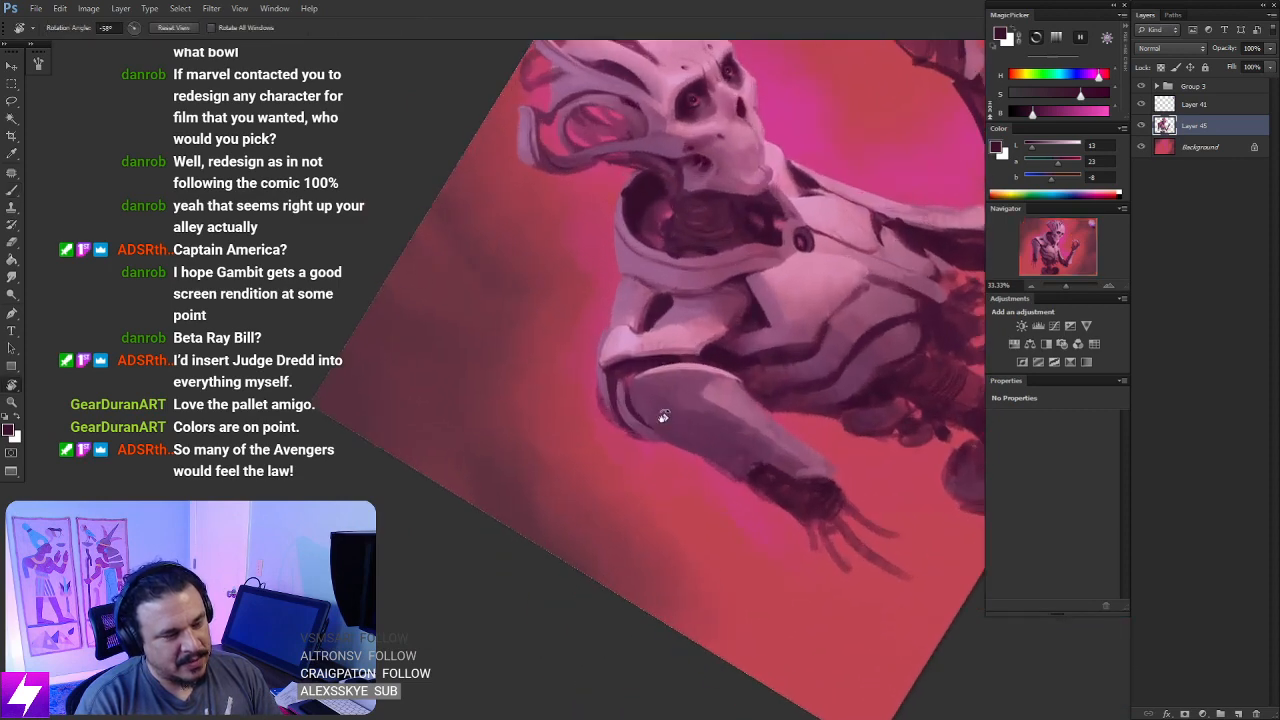
key("ctrl+plus")
key("b")
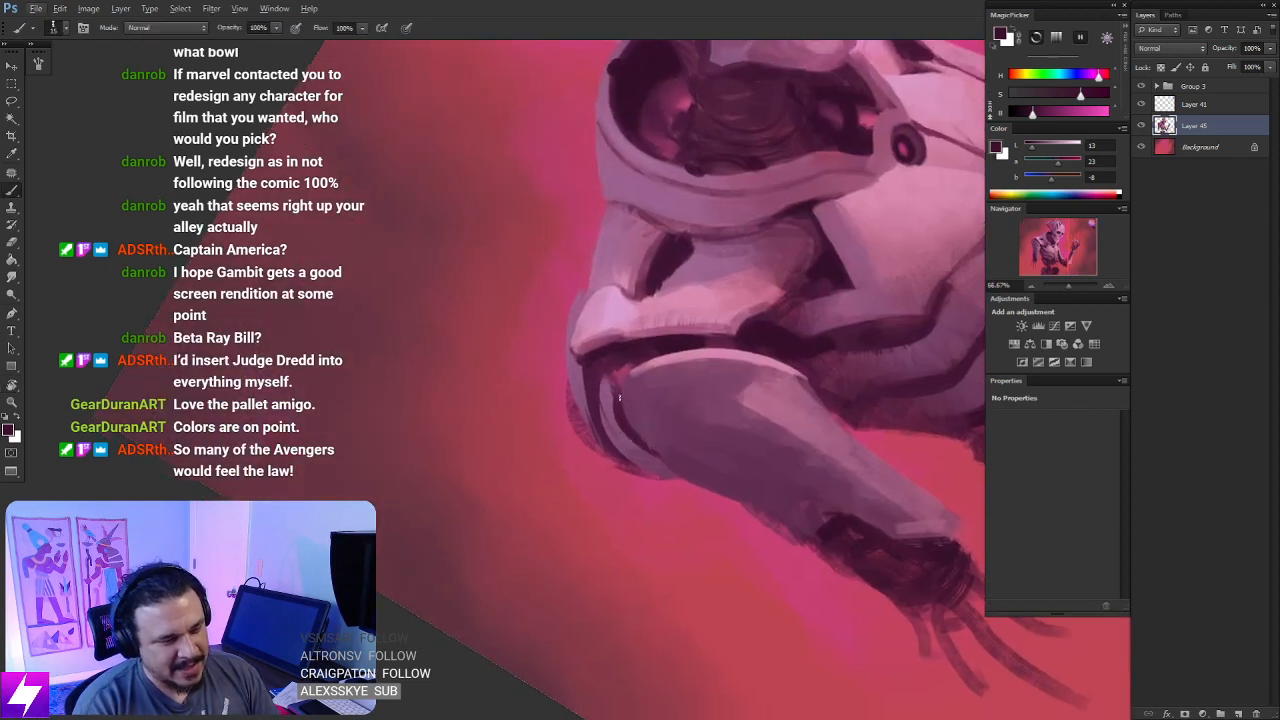
left_click(614, 405, "alt")
key("[")
key("[")
key("[")
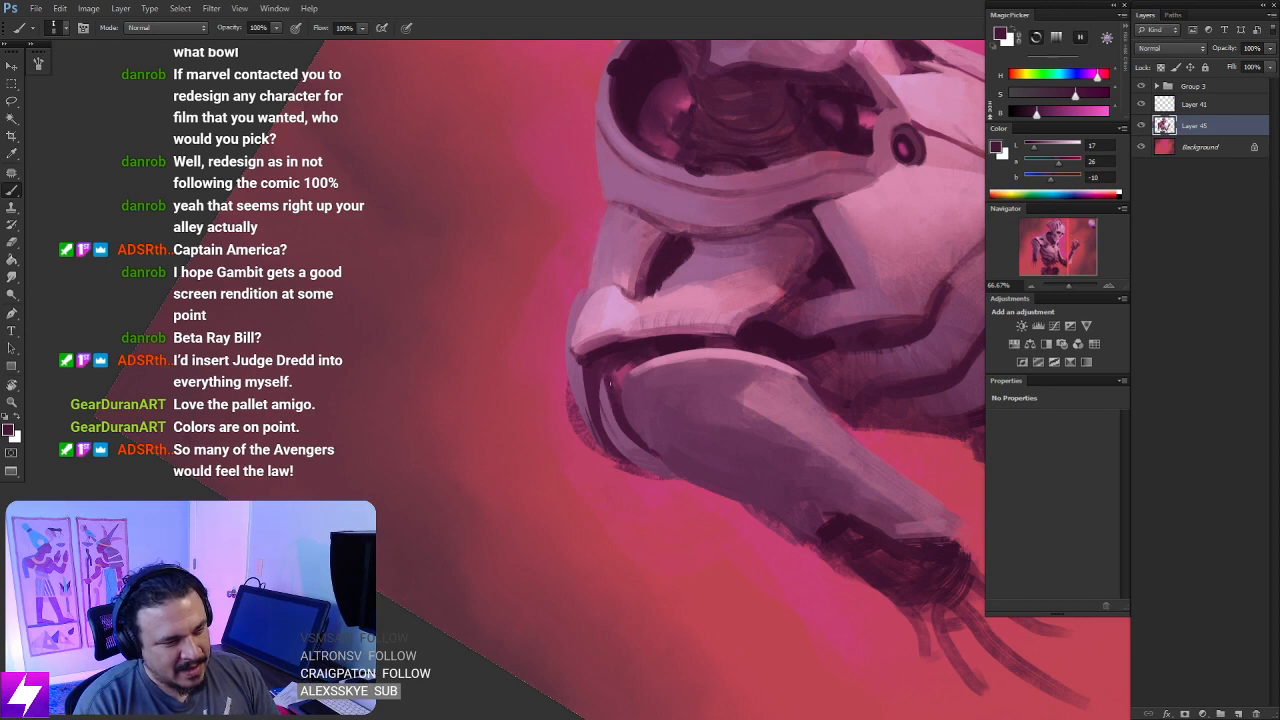
key("Escape")
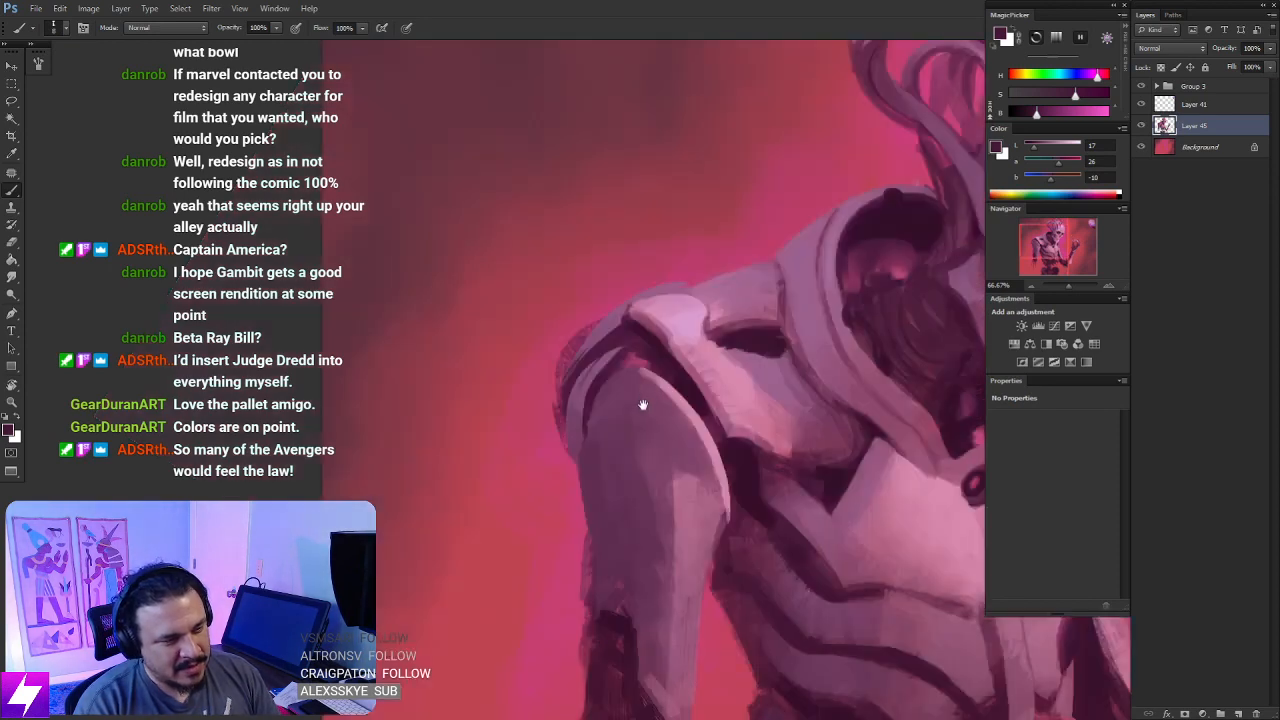
- Flip the canvas back to its original orientation and check the shoulder work on the whole figure
mouse_move(643, 406)
left_mouse_down()
mouse_move(660, 377)
mouse_move(640, 362)
left_mouse_up()
key("ctrl+minus")
key("ctrl+minus")
key("ctrl+minus")
key("ctrl+shift+h")
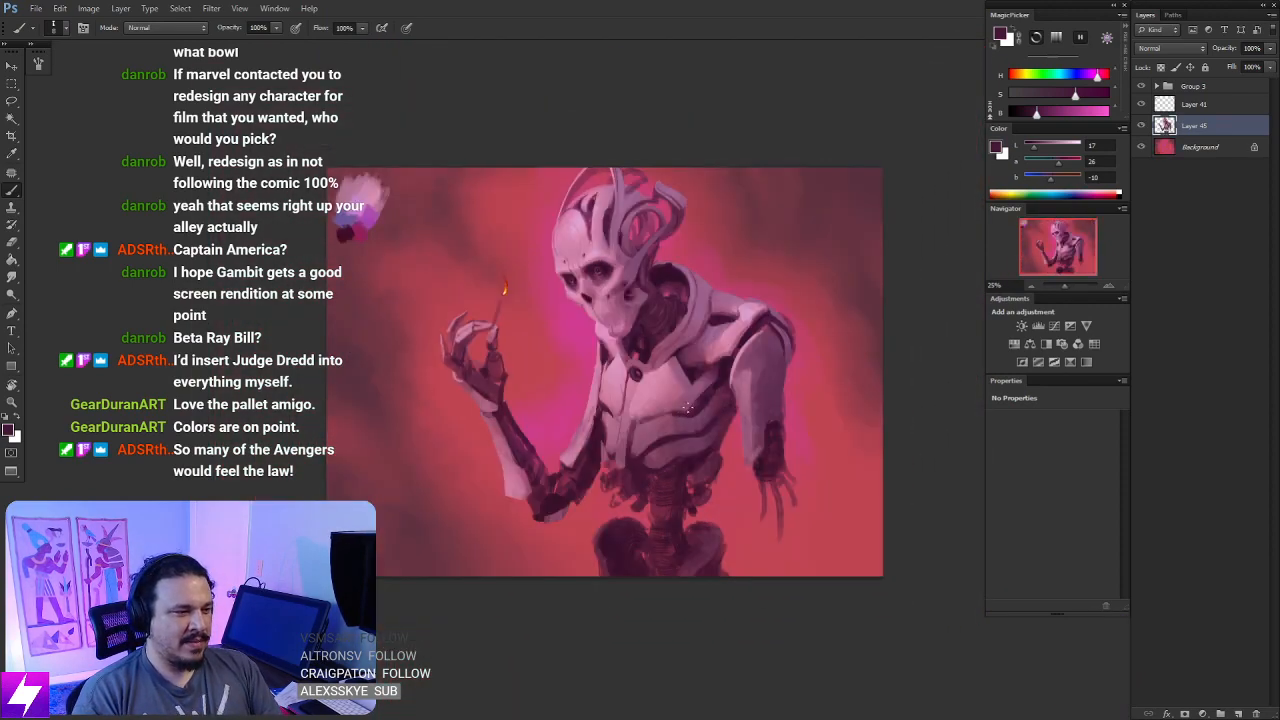
- Lasso along the outer contour of the lowered arm's shoulder, erase the rough paint outside it, and deselect
key("ctrl+plus")
key("ctrl+plus")
left_click_drag(776, 462, 600, 486)
mouse_move(808, 412)
left_mouse_down()
mouse_move(761, 417)
mouse_move(728, 397)
left_mouse_up()
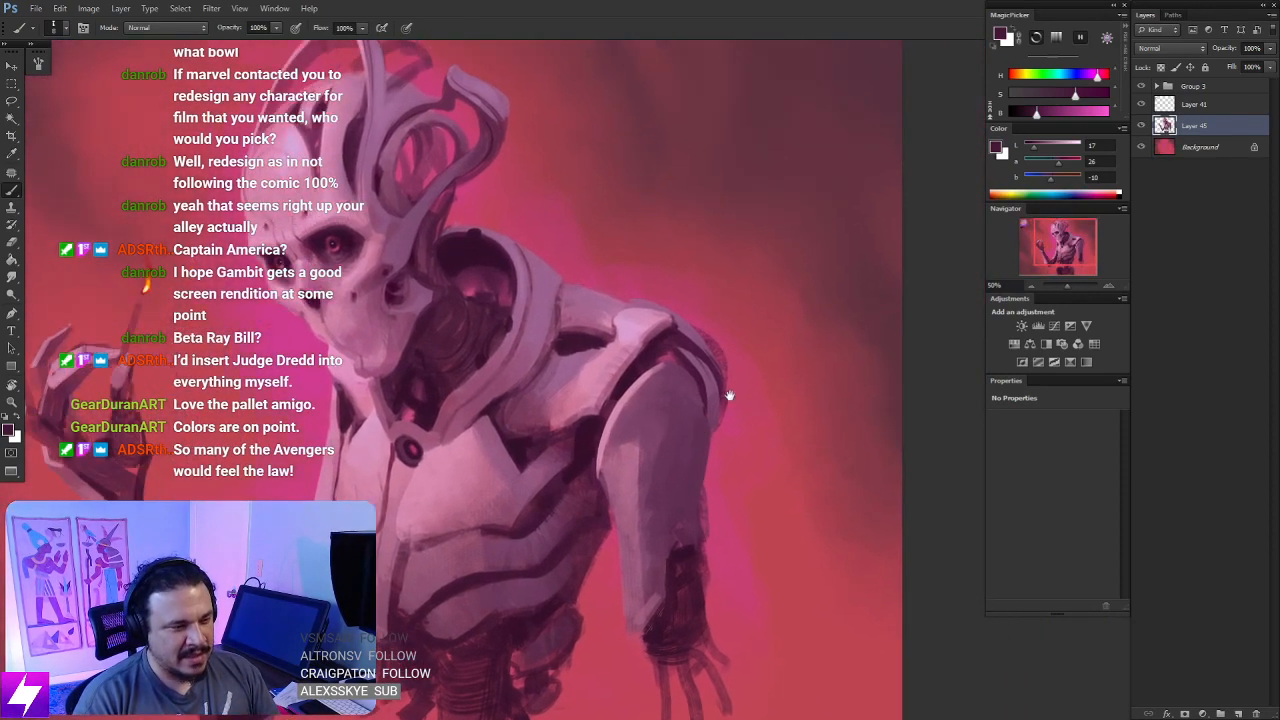
key("ctrl+plus")
left_click_drag(784, 336, 690, 402)
key("l")
mouse_move(657, 304)
left_mouse_down()
mouse_move(690, 336)
mouse_move(690, 268)
left_mouse_up()
mouse_move(720, 343)
left_mouse_down()
mouse_move(722, 398)
mouse_move(754, 388)
mouse_move(727, 407)
mouse_move(728, 462)
mouse_move(726, 420)
left_mouse_up()
key("e")
key("l")
key("ctrl+d")
key("ctrl+d")
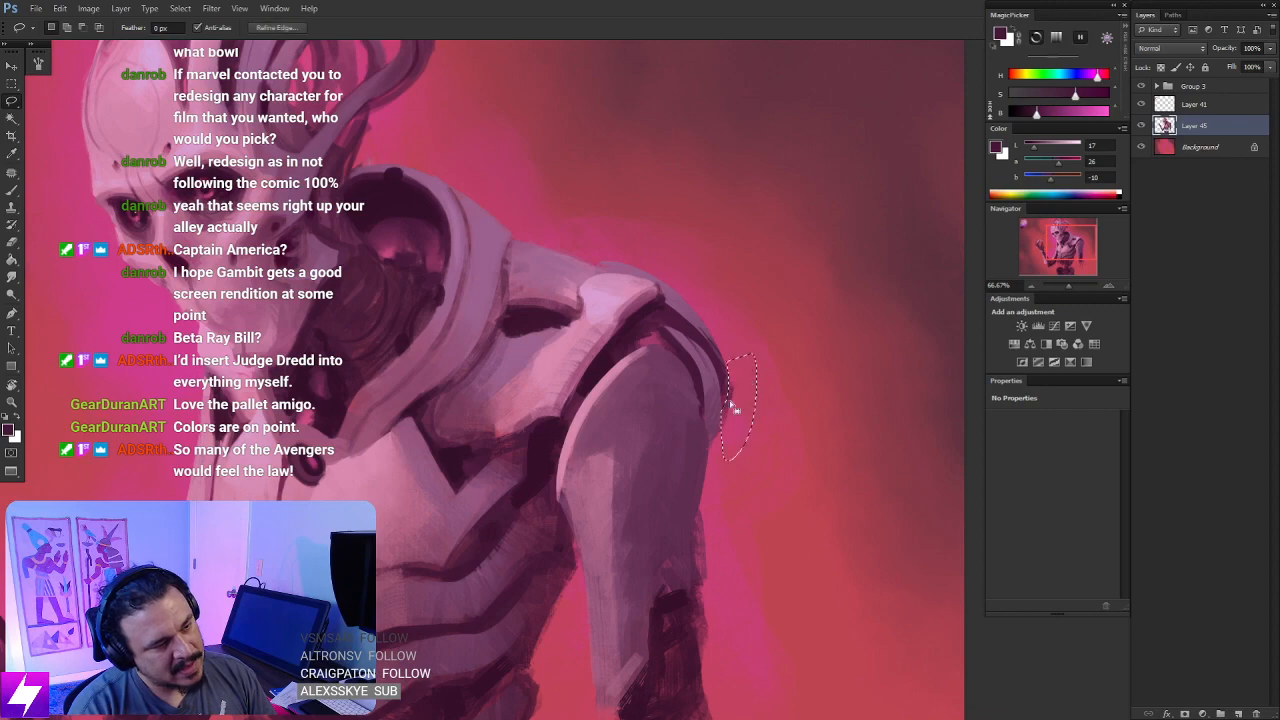
key("e")
key("ctrl+d")
- Sample dark maroon from the shoulder joint and fill the gap above the upper-arm plate with a larger brush
key("ctrl+minus")
key("ctrl+minus")
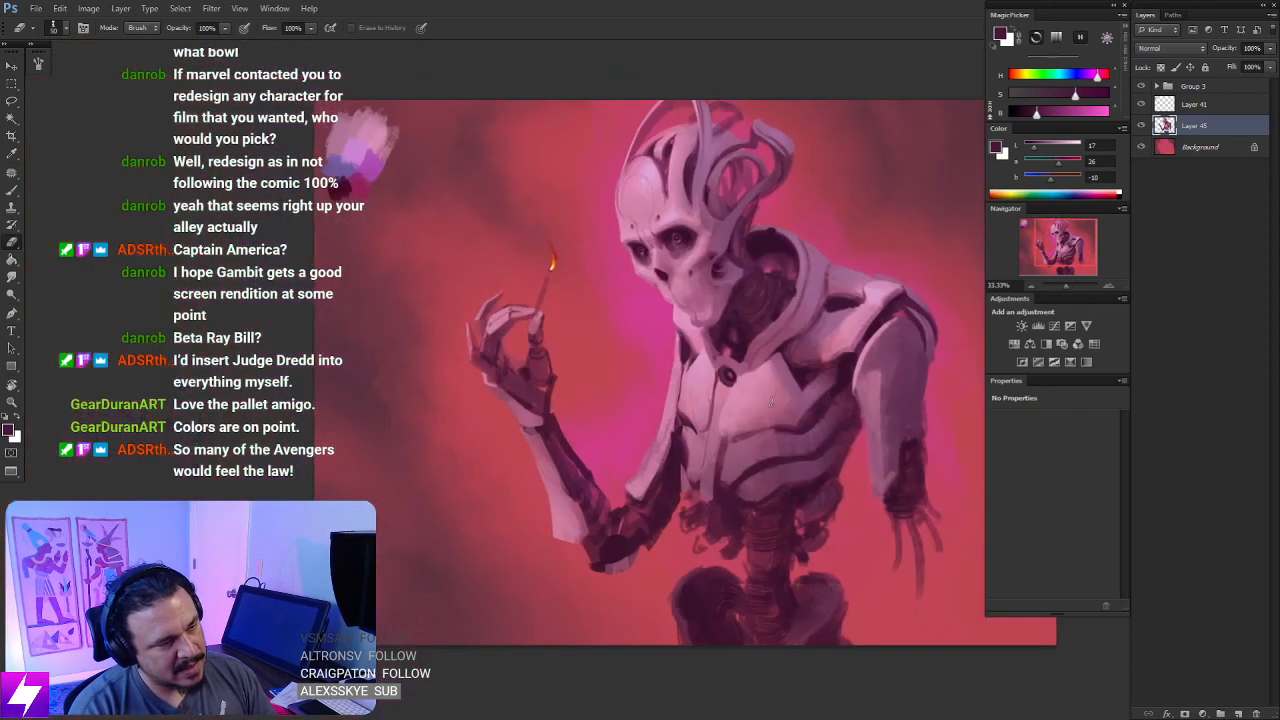
mouse_move(869, 378)
left_mouse_down()
mouse_move(742, 397)
mouse_move(791, 363)
mouse_move(758, 367)
mouse_move(743, 388)
mouse_move(776, 390)
left_mouse_up()
key("ctrl+plus")
key("ctrl+plus")
key("b")
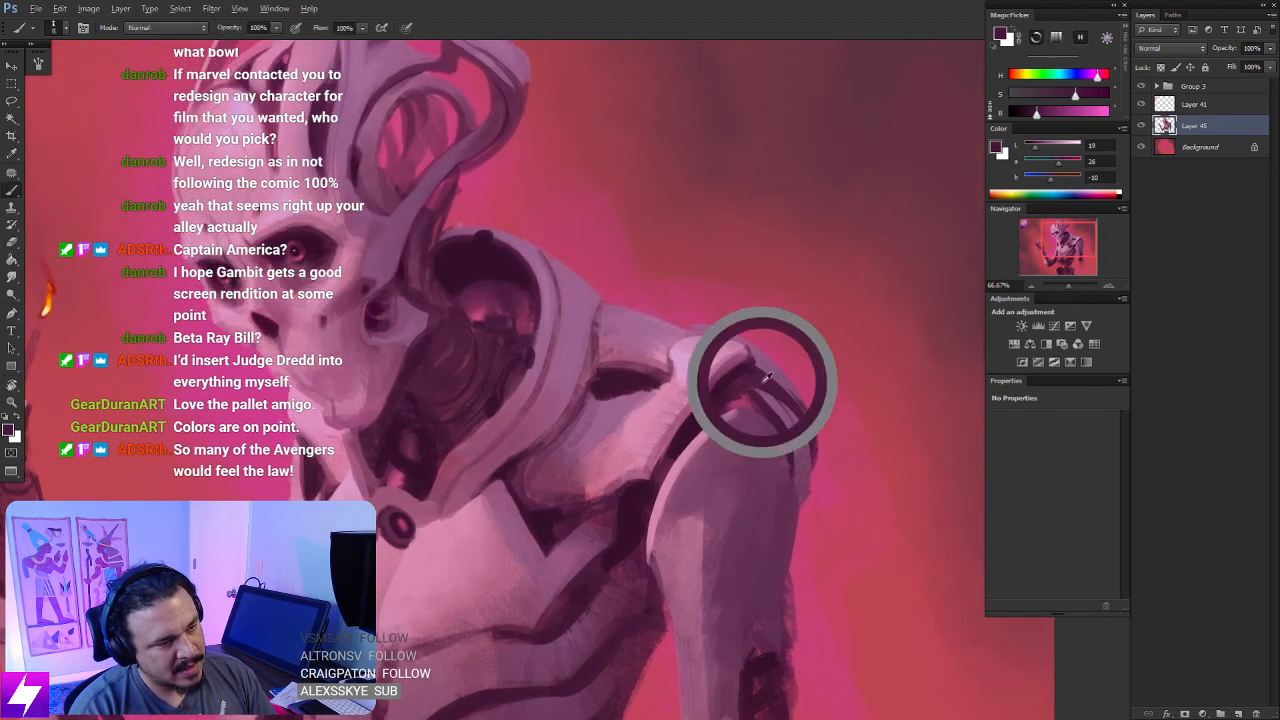
left_click(762, 384, "alt")
key("bracketright")
key("bracketright")
key("bracketright")
key("bracketright")
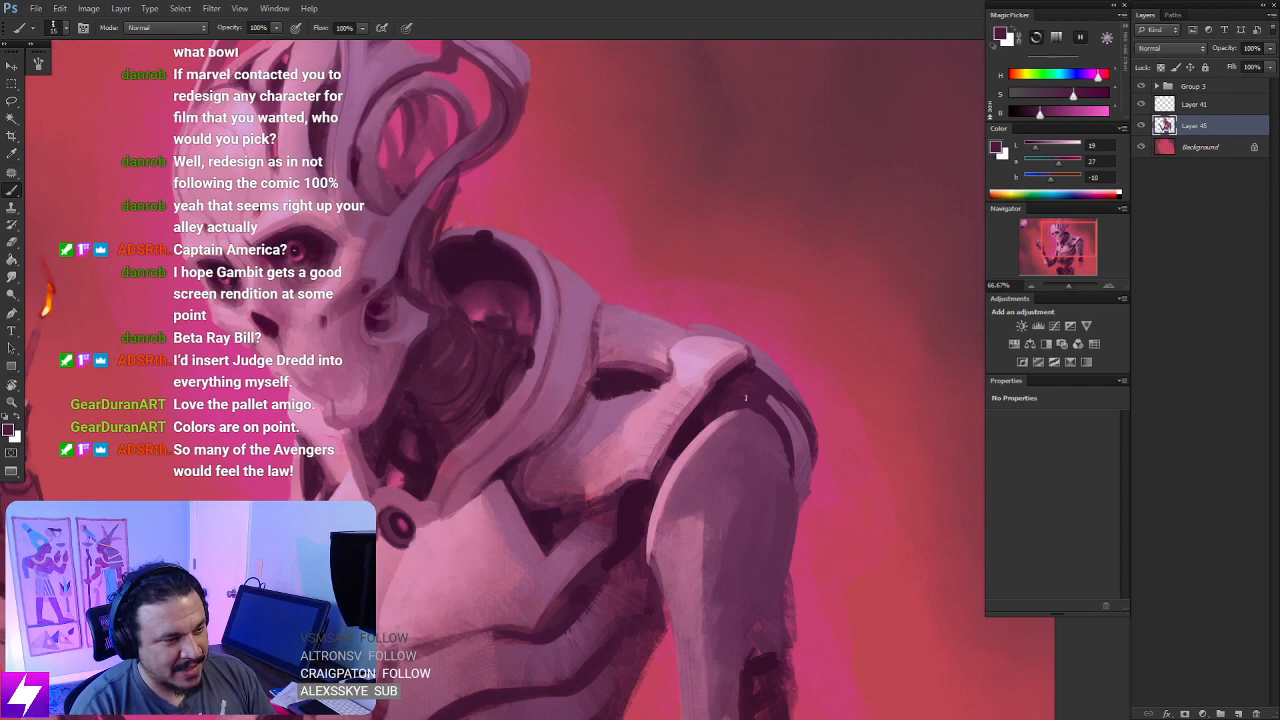
- Mirror the canvas horizontally and review the filled shoulder gap on the reduced figure
key("ctrl+minus")
key("ctrl+minus")
key("ctrl+minus")
key("ctrl+minus")
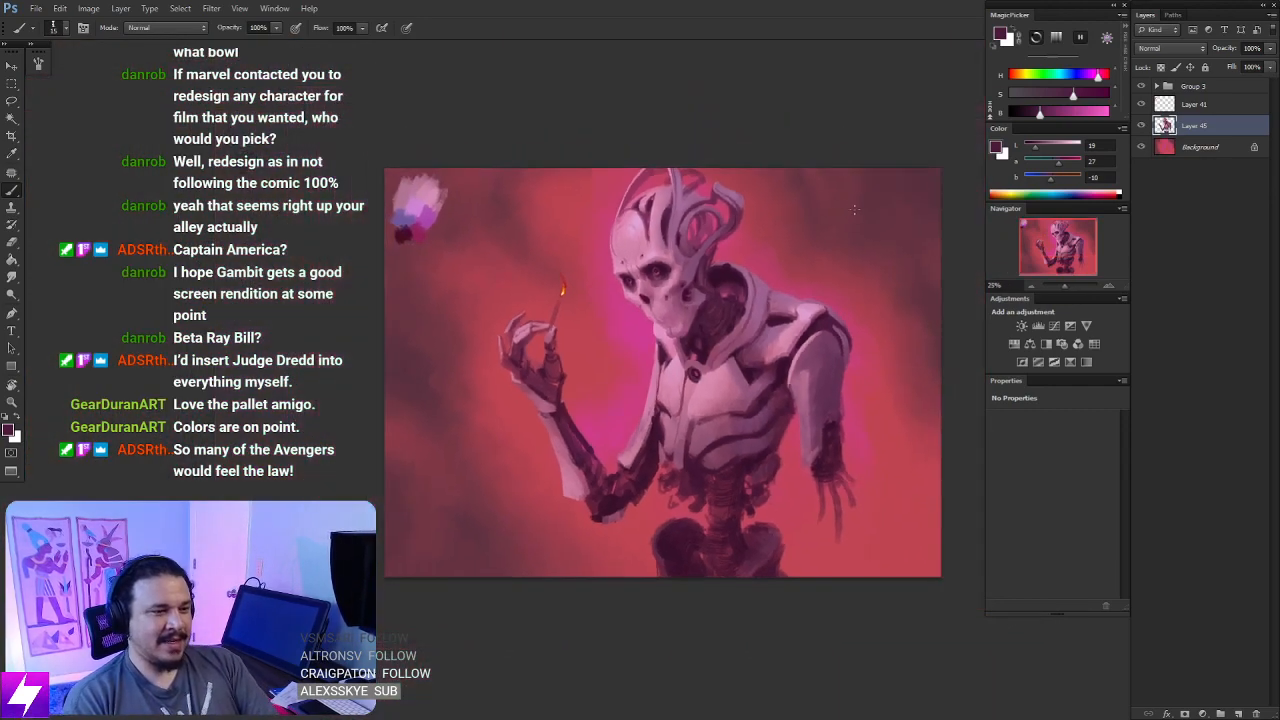
key("ctrl+shift+h")
key("ctrl+plus")
key("ctrl+plus")
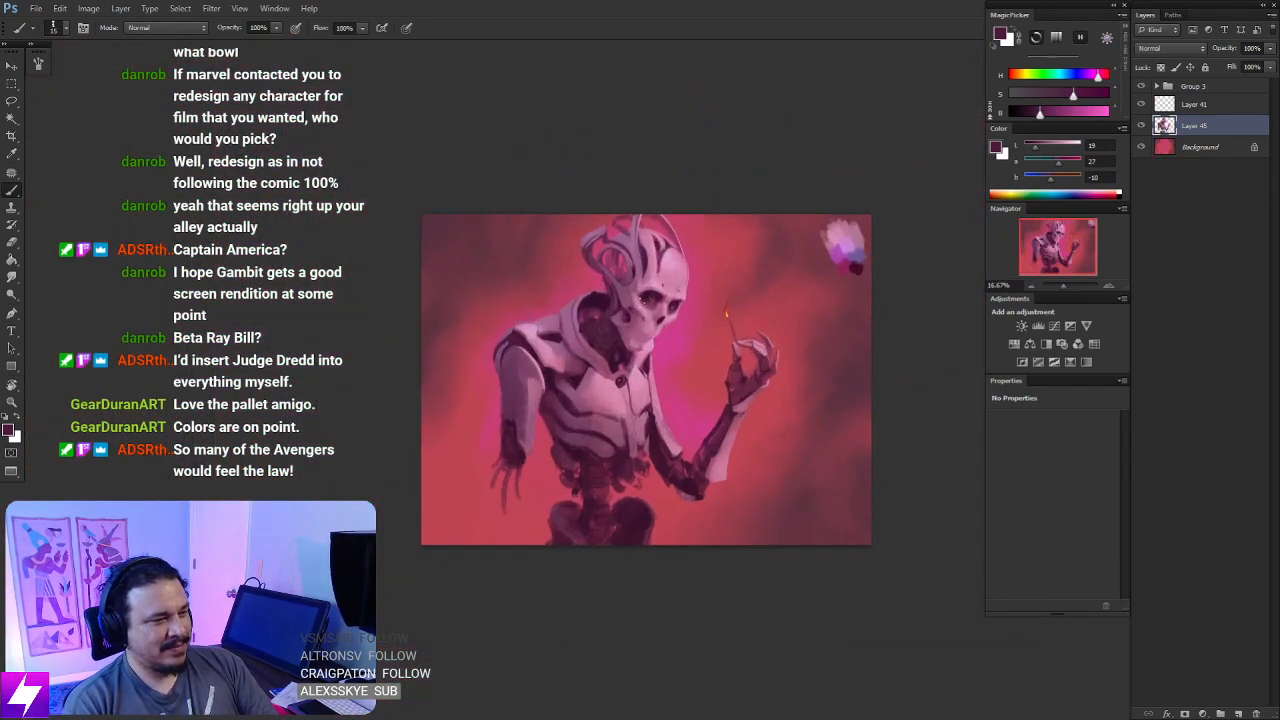
- Sample a near-black maroon and deepen the shadow in the shoulder gap, adjusting the brush size
left_click_drag(534, 363, 613, 371, "space")
key("ctrl+plus")
key("ctrl+plus")
left_click(748, 220, "alt")
key("bracketright")
key("bracketright")
key("bracketright")
key("bracketright")
key("bracketright")
mouse_move(523, 356)
left_mouse_down()
mouse_move(488, 351)
mouse_move(528, 355)
left_mouse_up()
key("bracketleft")
key("bracketleft")
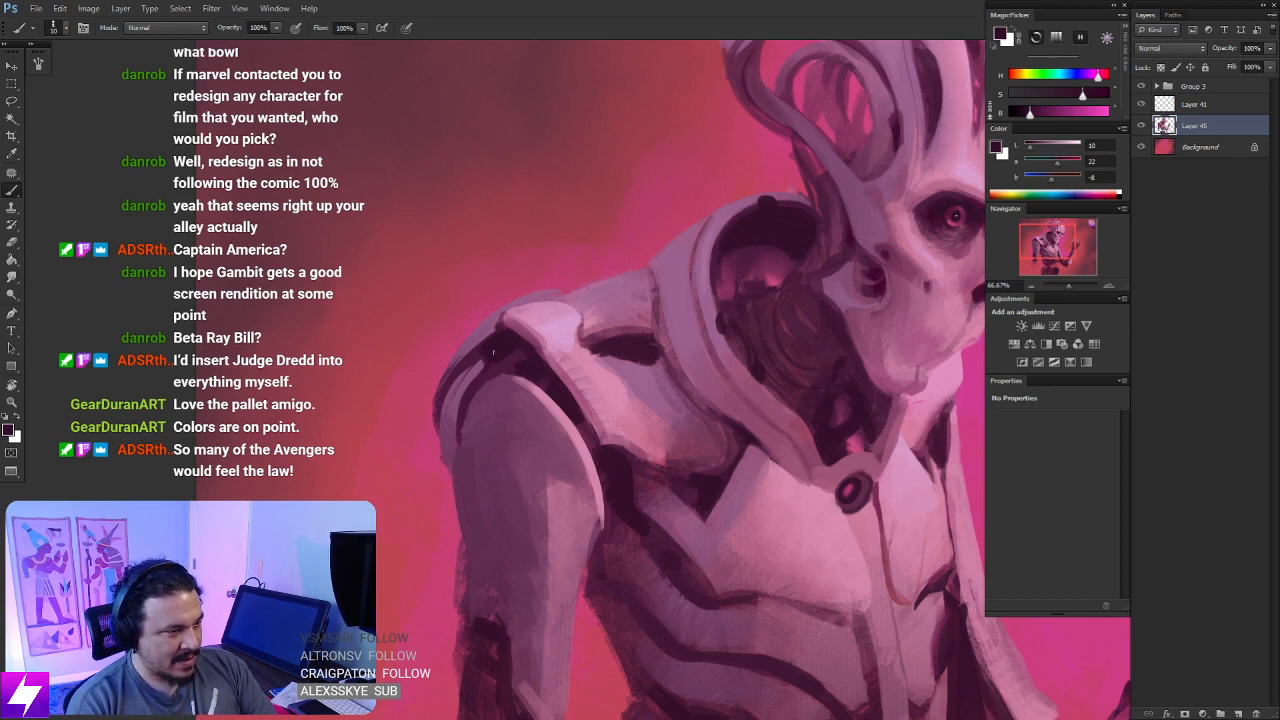
- Review the whole painting, flip the canvas back horizontally, and hide Layer 41
key("ctrl+minus")
key("ctrl+minus")
key("ctrl+minus")
key("ctrl+minus")
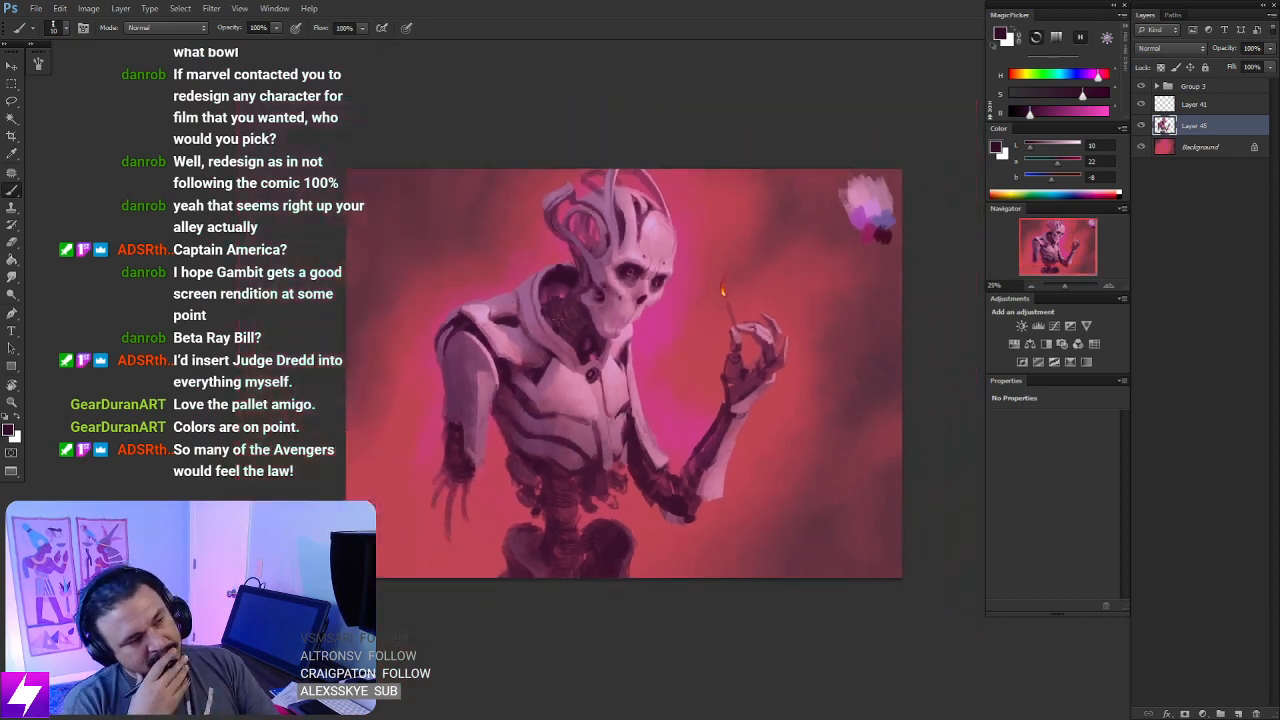
key("ctrl+shift+h")
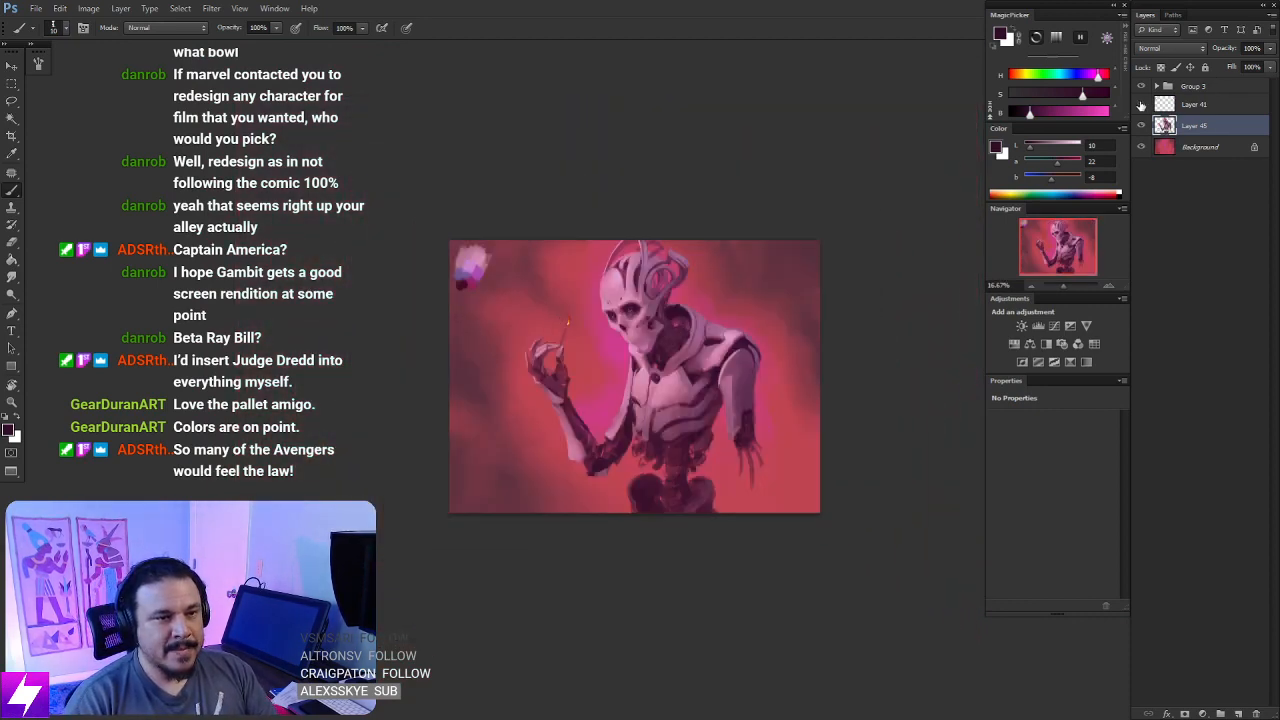
left_click(1141, 104)
- Choose a textured brush preset and sample light pink from the skull's forehead
key("ctrl+plus")
key("ctrl+plus")
mouse_move(558, 430)
left_mouse_down()
mouse_move(560, 460)
mouse_move(543, 481)
left_mouse_up()
right_click(444, 286)
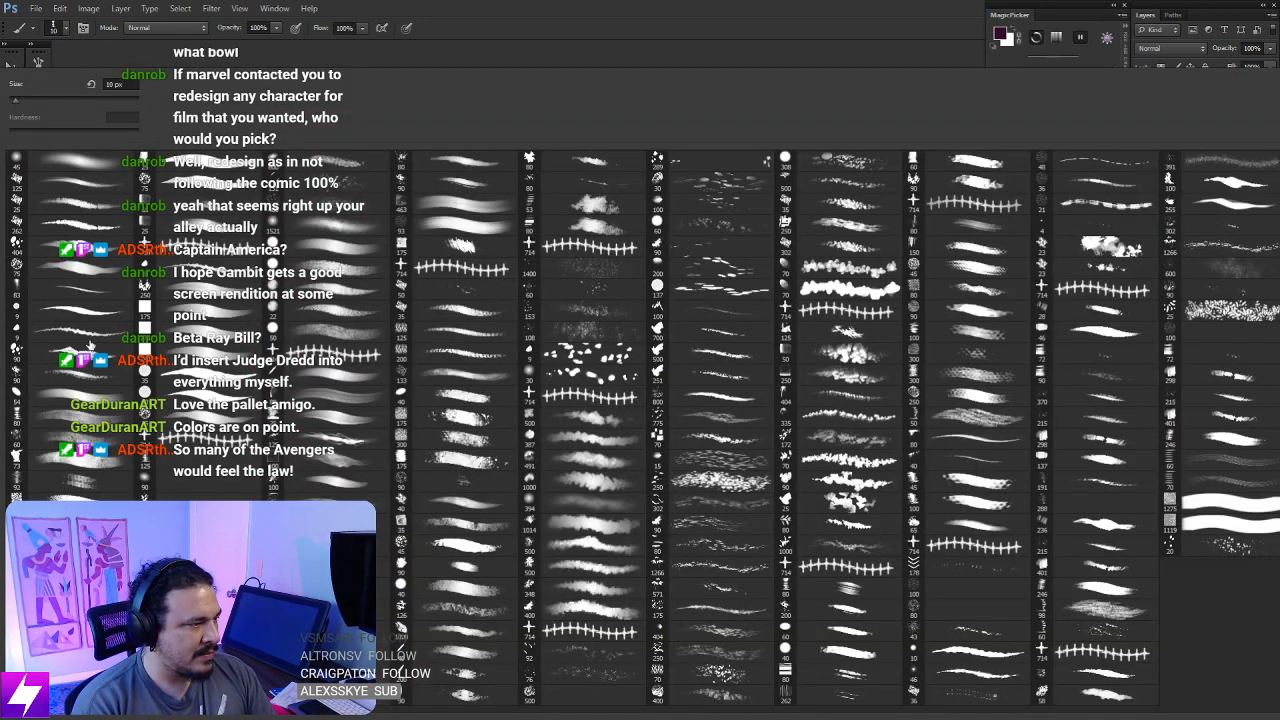
double_click(91, 347)
key("ctrl+plus")
left_click(563, 129, "alt")
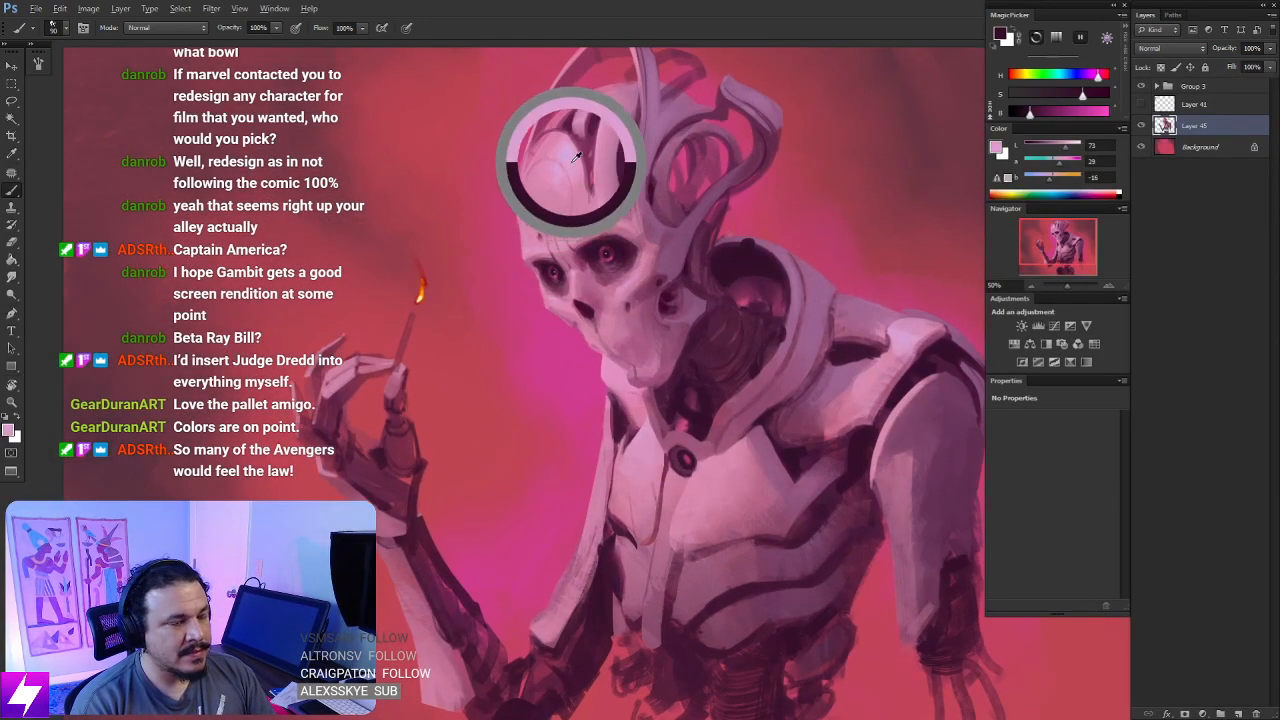
- Reduce the brush size and paint light pink highlights on the raised hand's fingers and outer edge
mouse_move(385, 512)
left_mouse_down()
mouse_move(458, 422)
mouse_move(506, 398)
left_mouse_up()
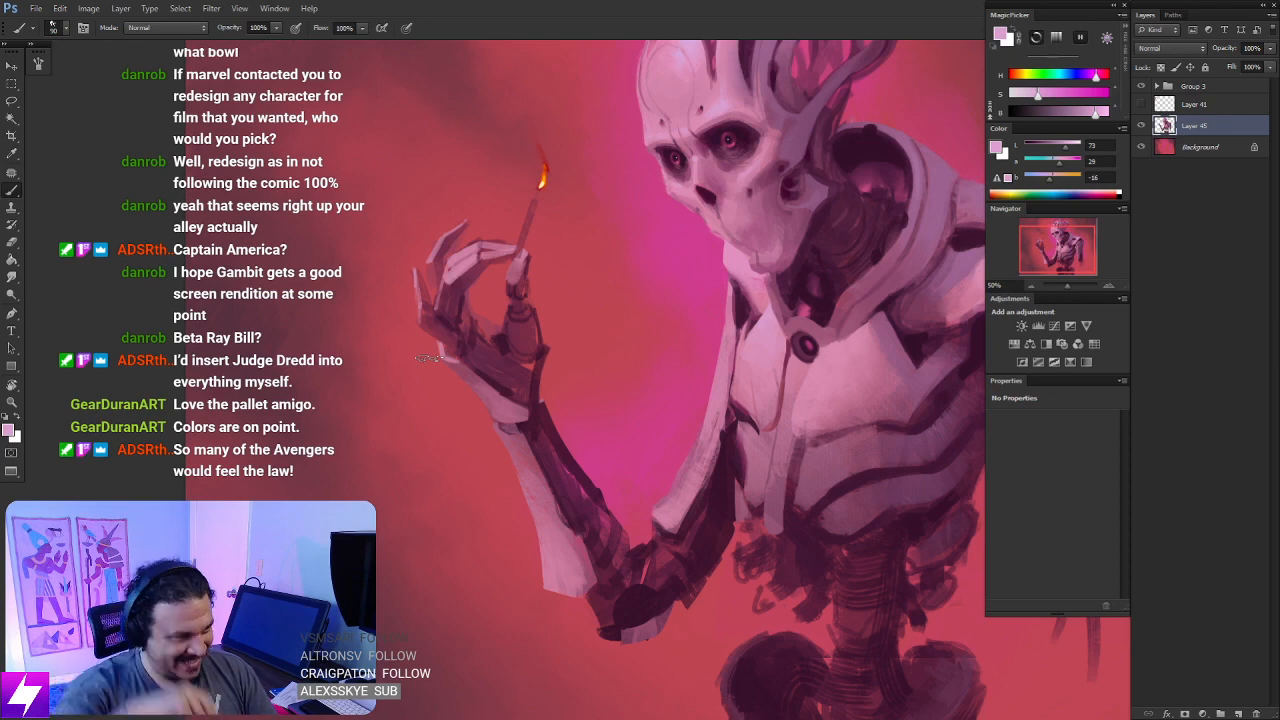
key("ctrl+plus")
mouse_move(534, 442)
left_mouse_down()
mouse_move(620, 469)
mouse_move(666, 515)
left_mouse_up()
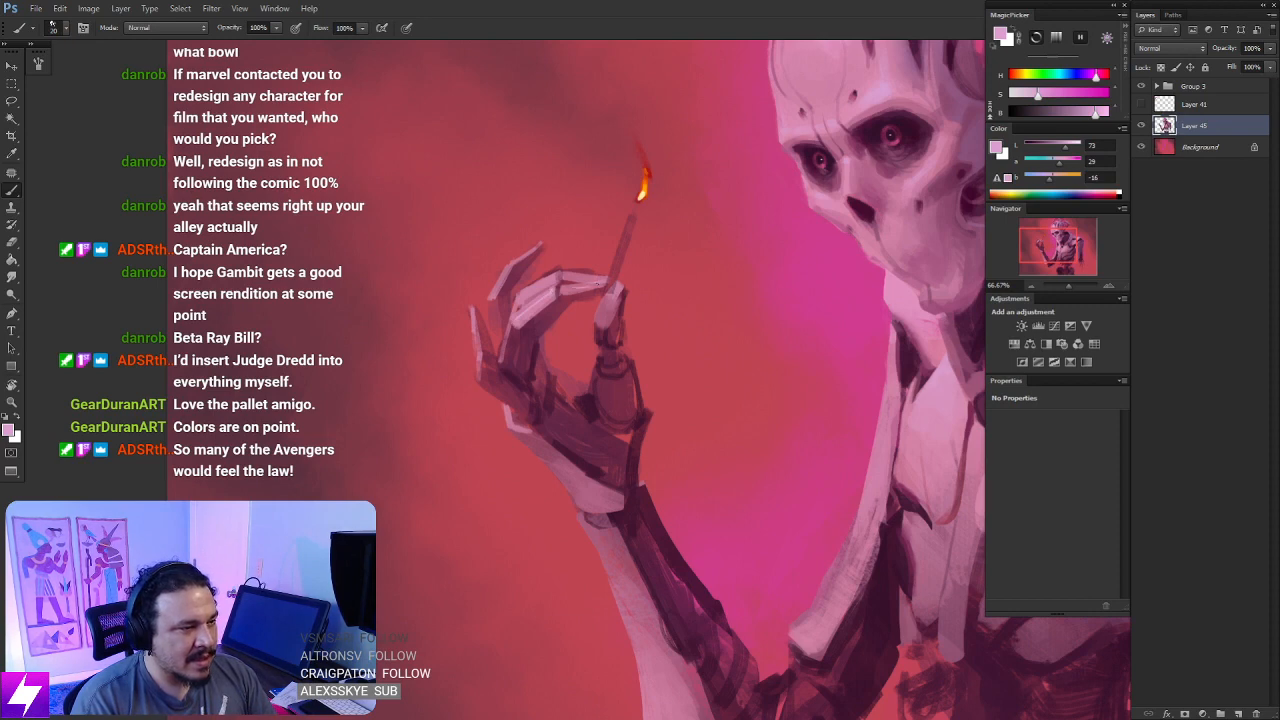
left_click_drag(578, 278, 603, 275)
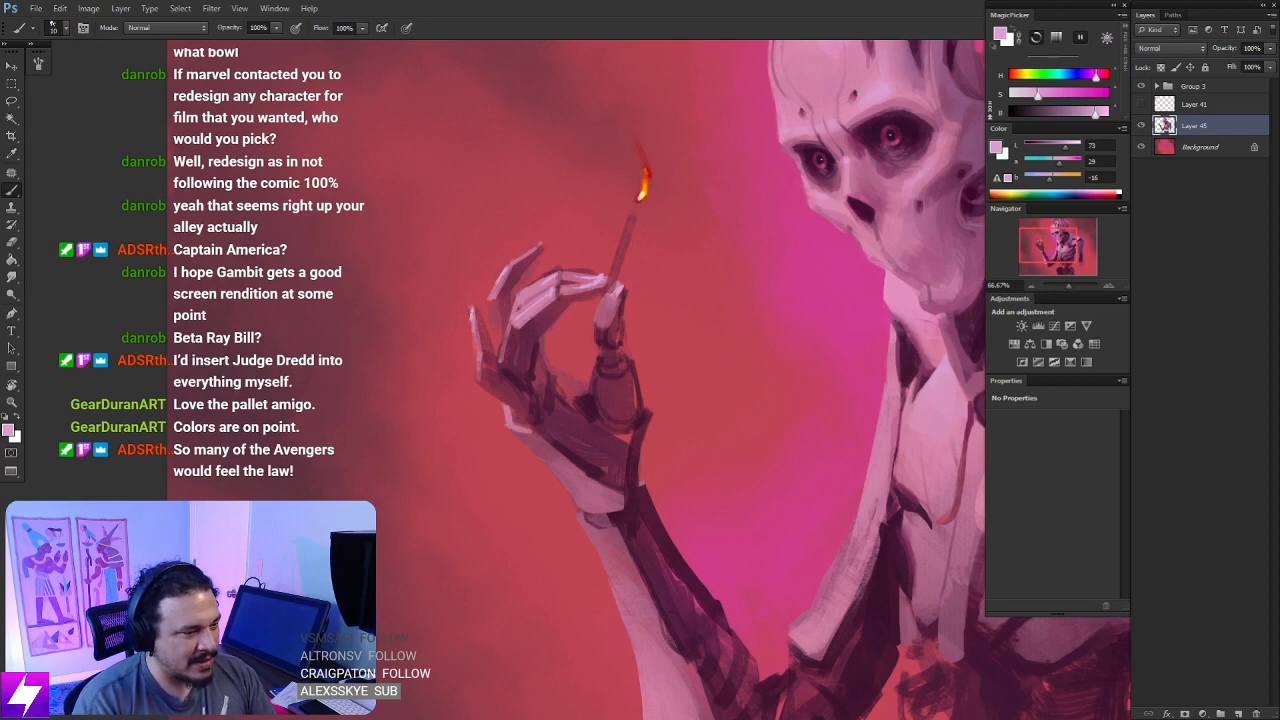
- Touch up the light plate of the raised arm beside the chest with light pink, using a 15 px brush
key("ctrl+minus")
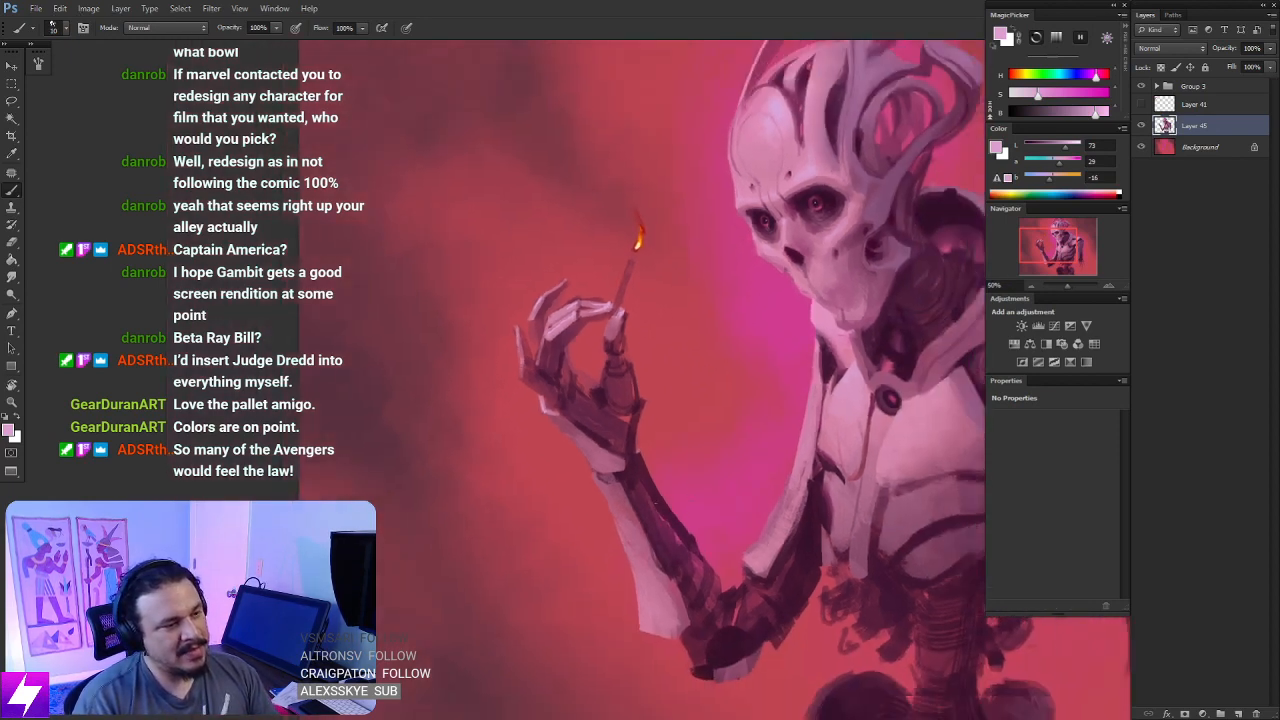
key("ctrl+minus")
left_click_drag(671, 517, 674, 488)
key("ctrl+plus")
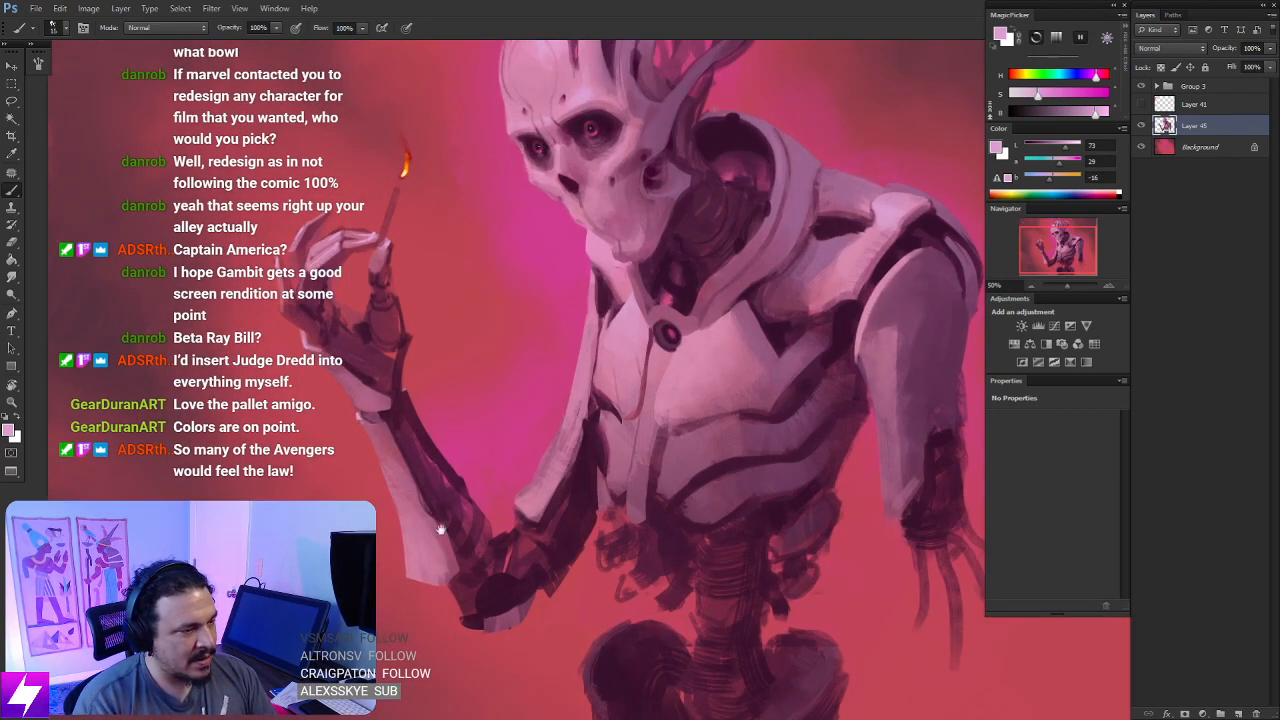
left_click_drag(441, 530, 392, 560)
left_click_drag(557, 404, 560, 411)
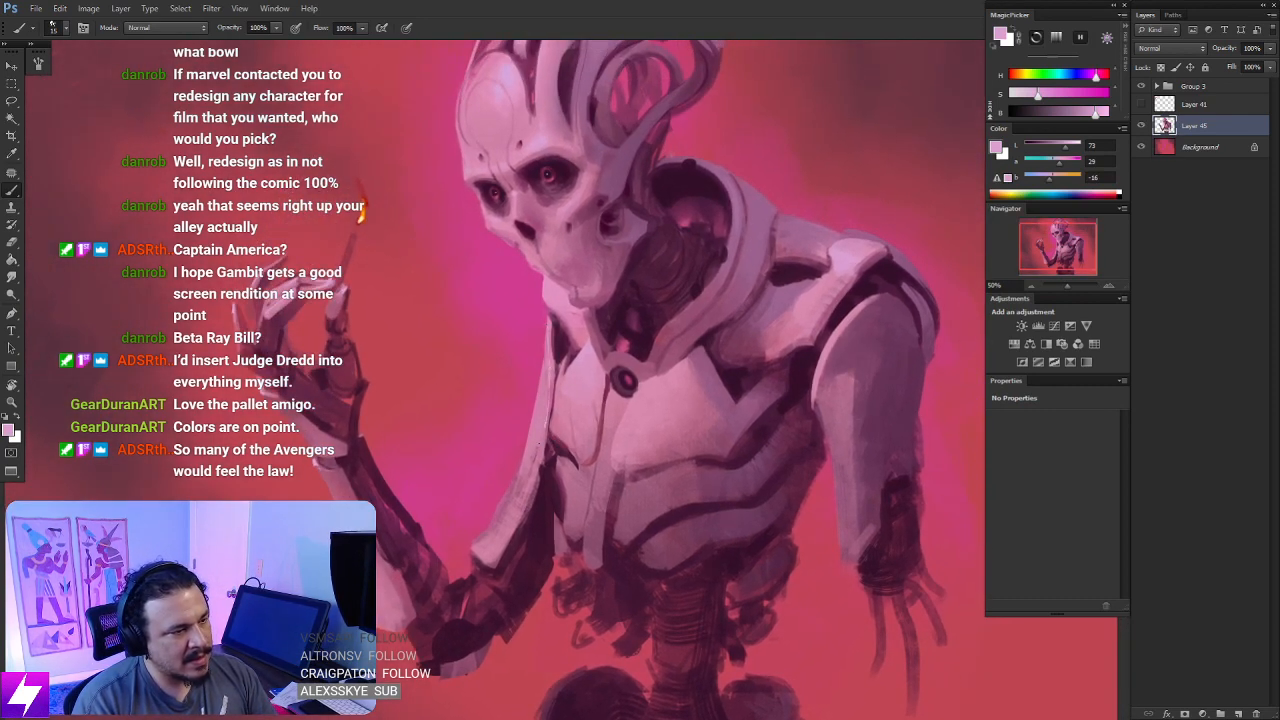
left_click_drag(597, 386, 633, 406)
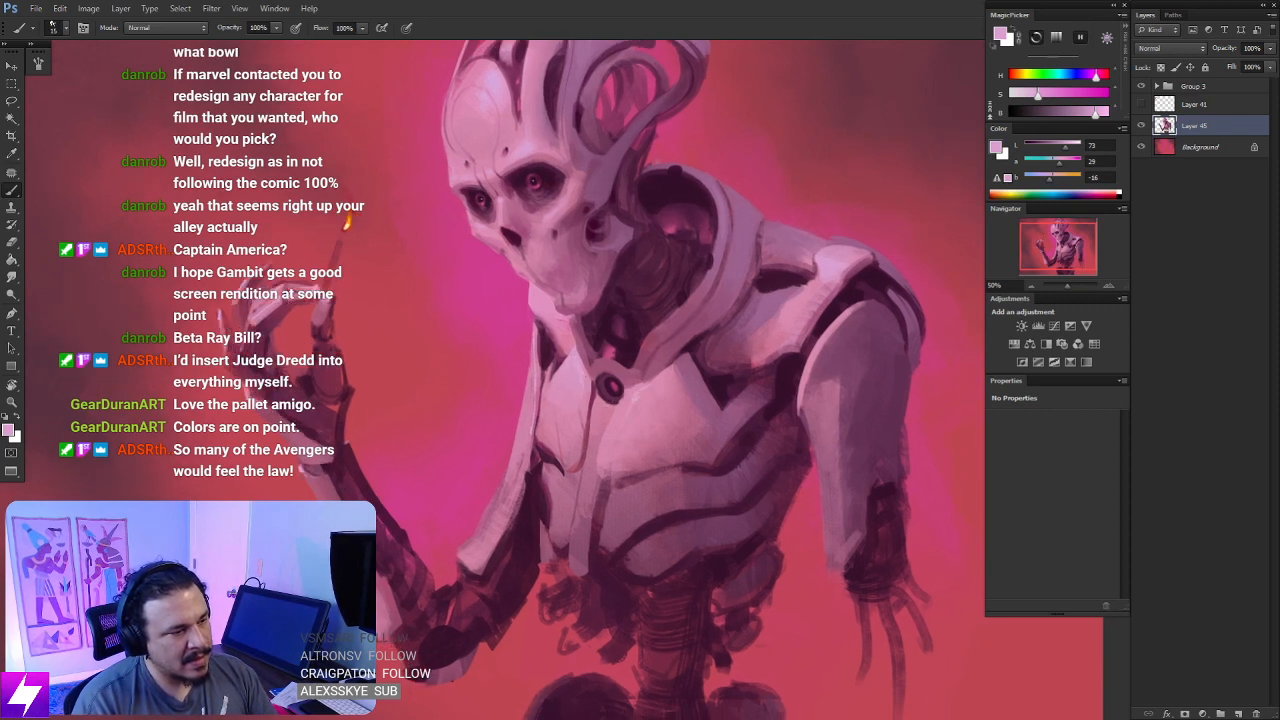
left_click_drag(670, 310, 609, 370)
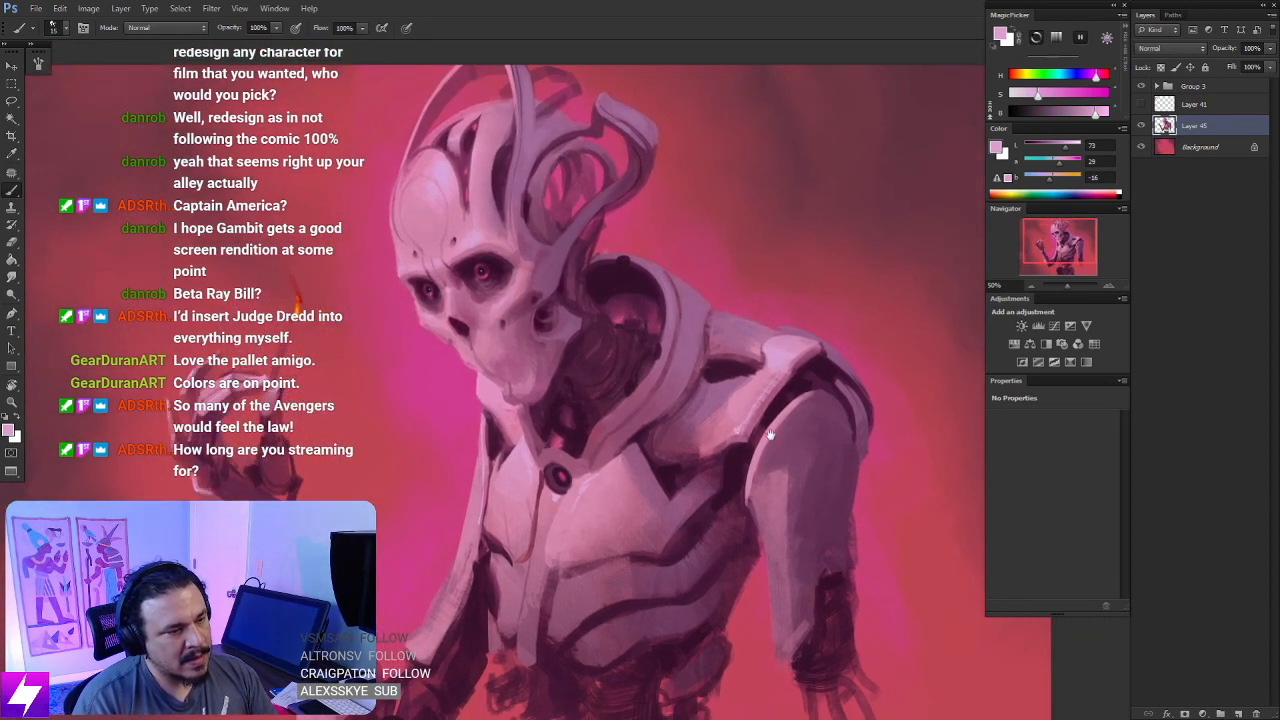
- Review the figure from head to hips, then flip the canvas horizontally to check the whole painting
left_click_drag(770, 434, 774, 364)
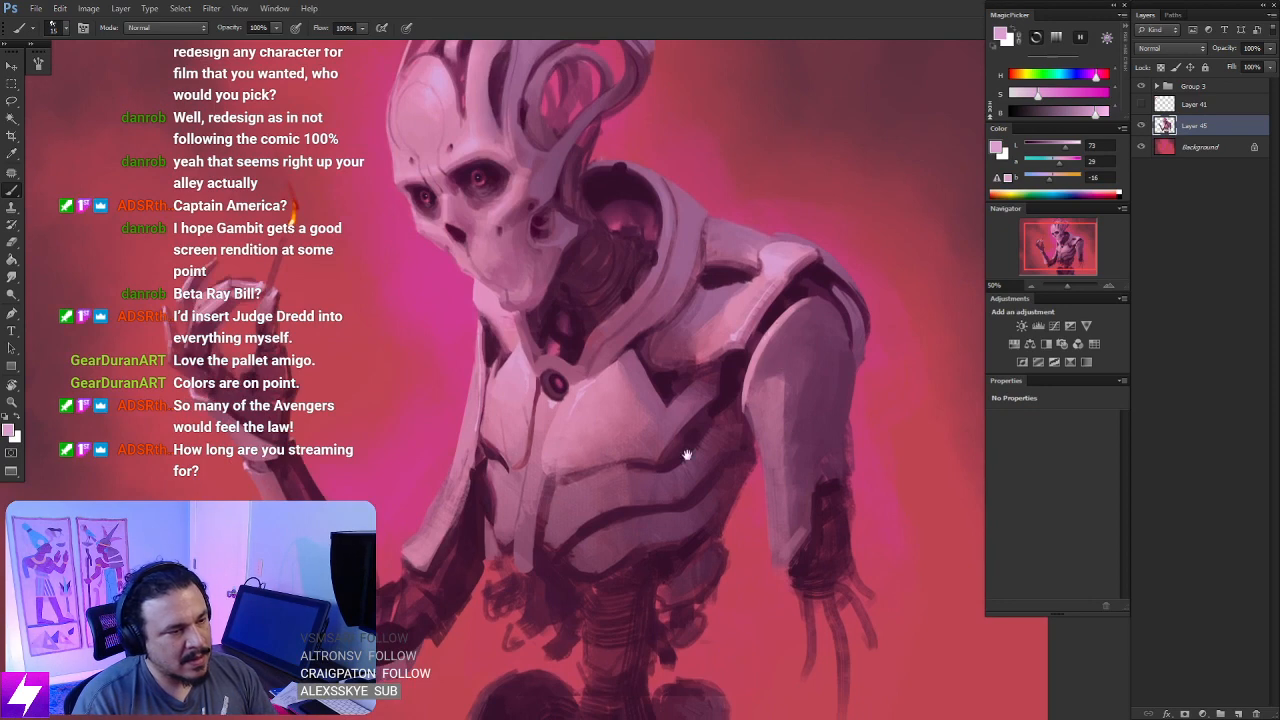
left_click_drag(598, 488, 679, 387)
key("bracketright")
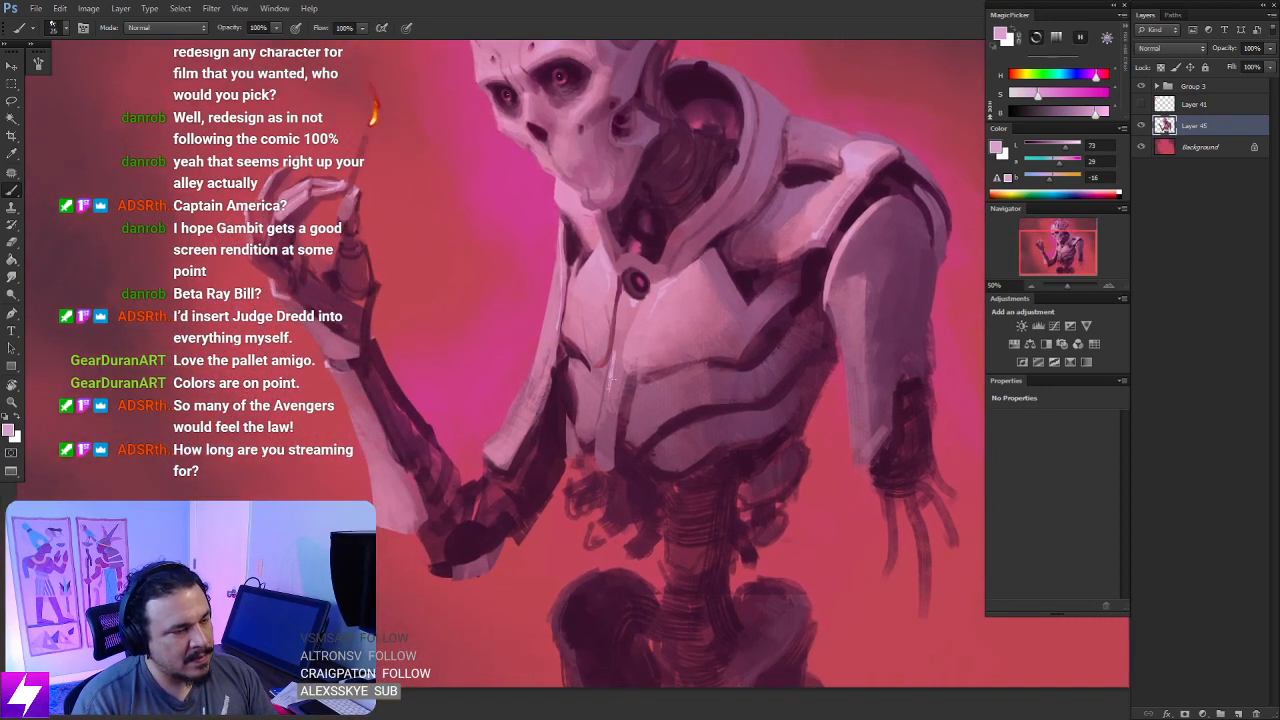
left_click_drag(609, 378, 604, 492)
left_click_drag(603, 341, 603, 440)
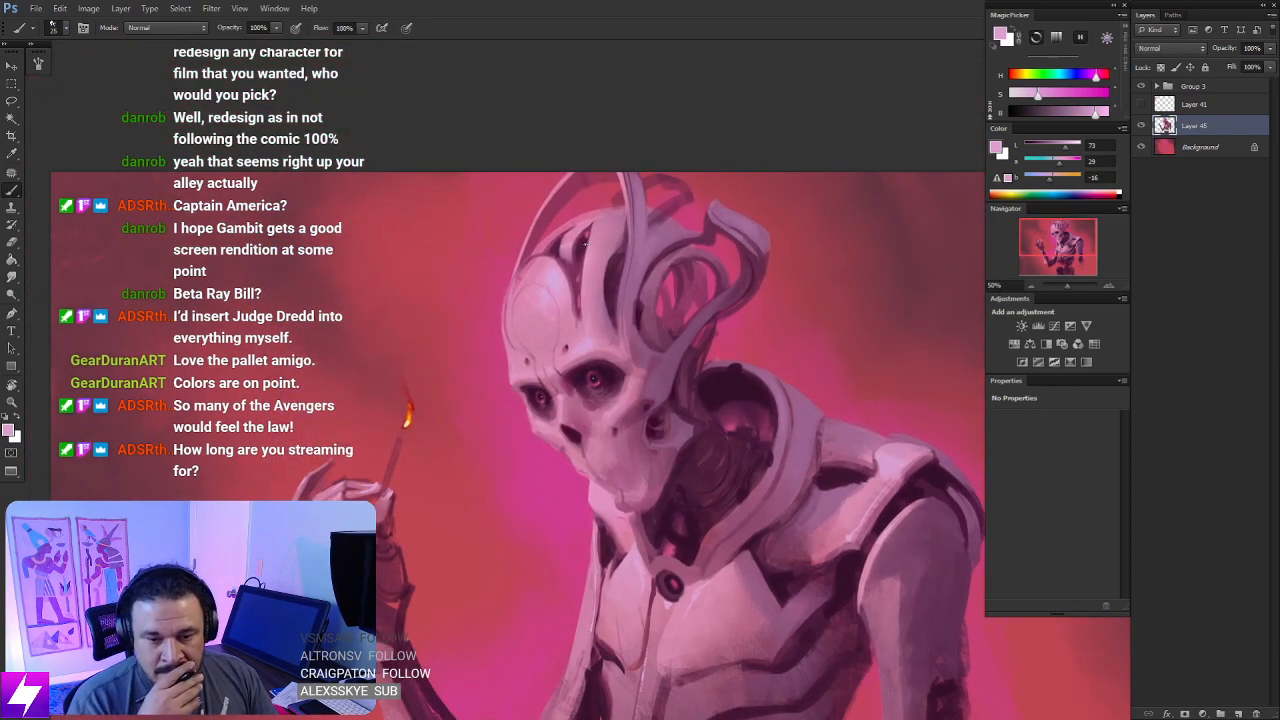
key("ctrl+0")
key("ctrl+minus")
key("F2")
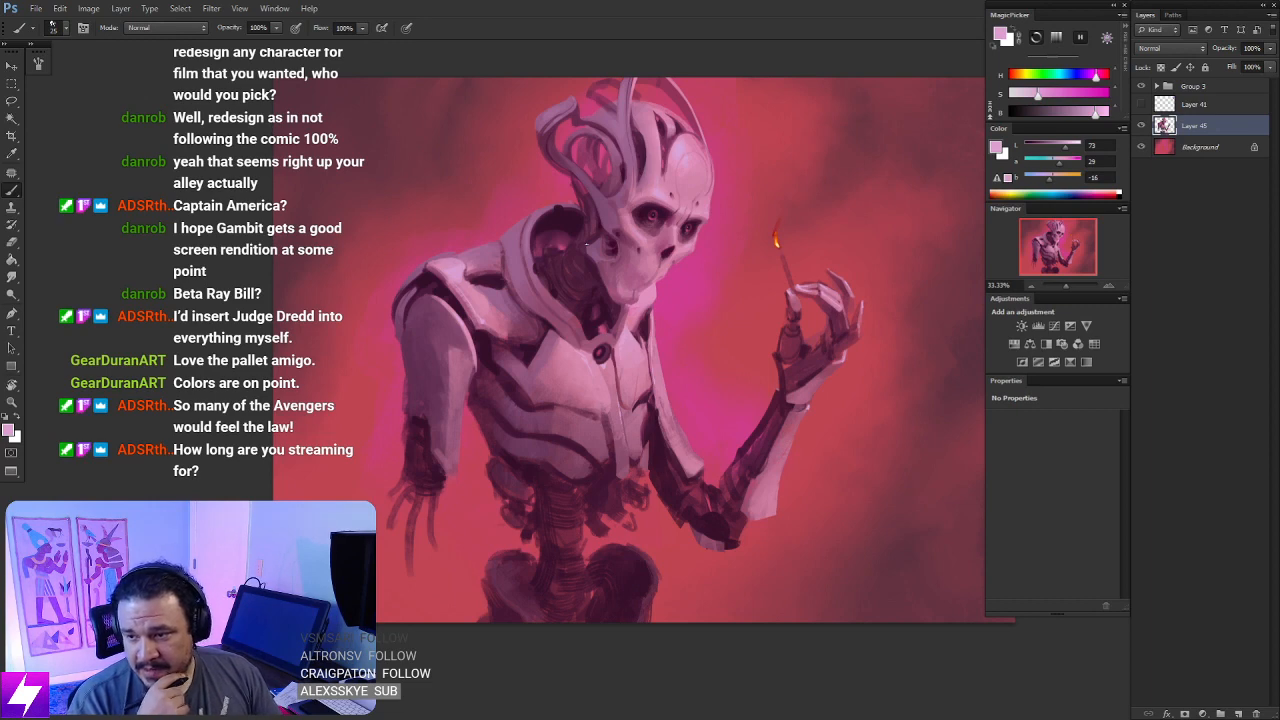
- Sample pinks near the brow and refine the base of the dark groove beside the skull's tall crest with a 10 px brush
key("ctrl+plus")
left_click_drag(657, 190, 699, 469)
key("ctrl+plus")
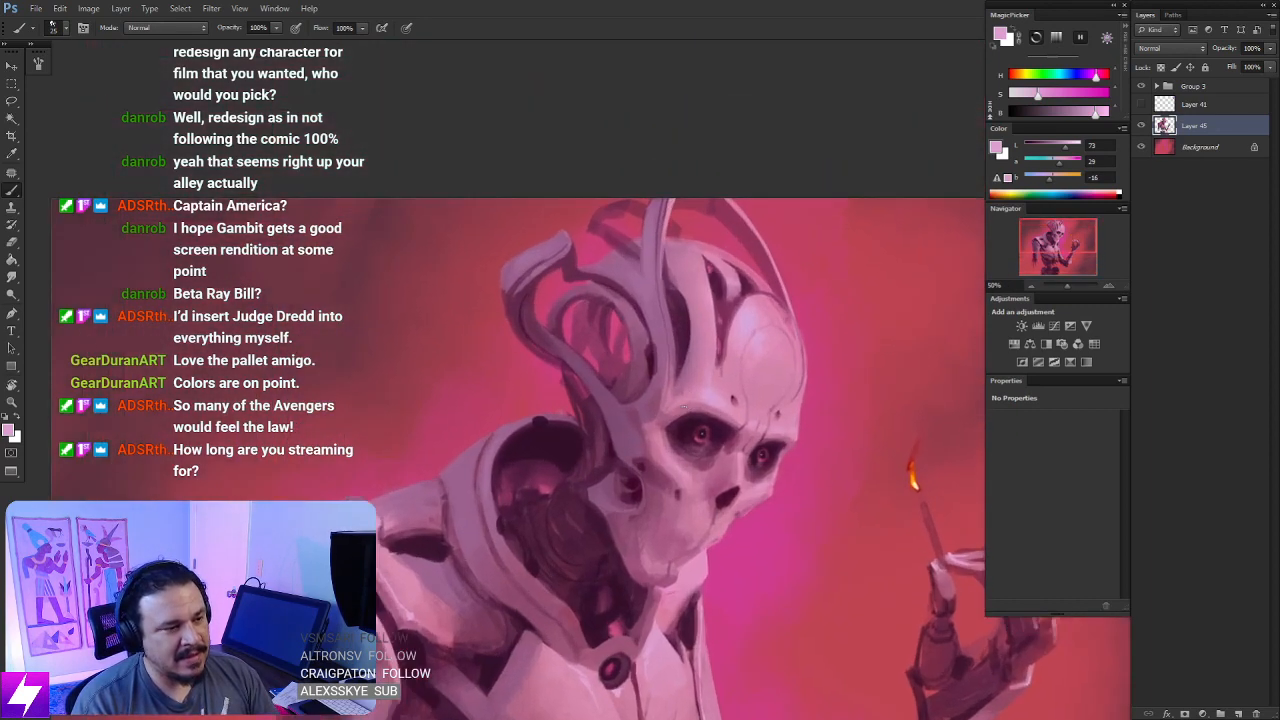
key("ctrl+plus")
left_click_drag(688, 391, 673, 400)
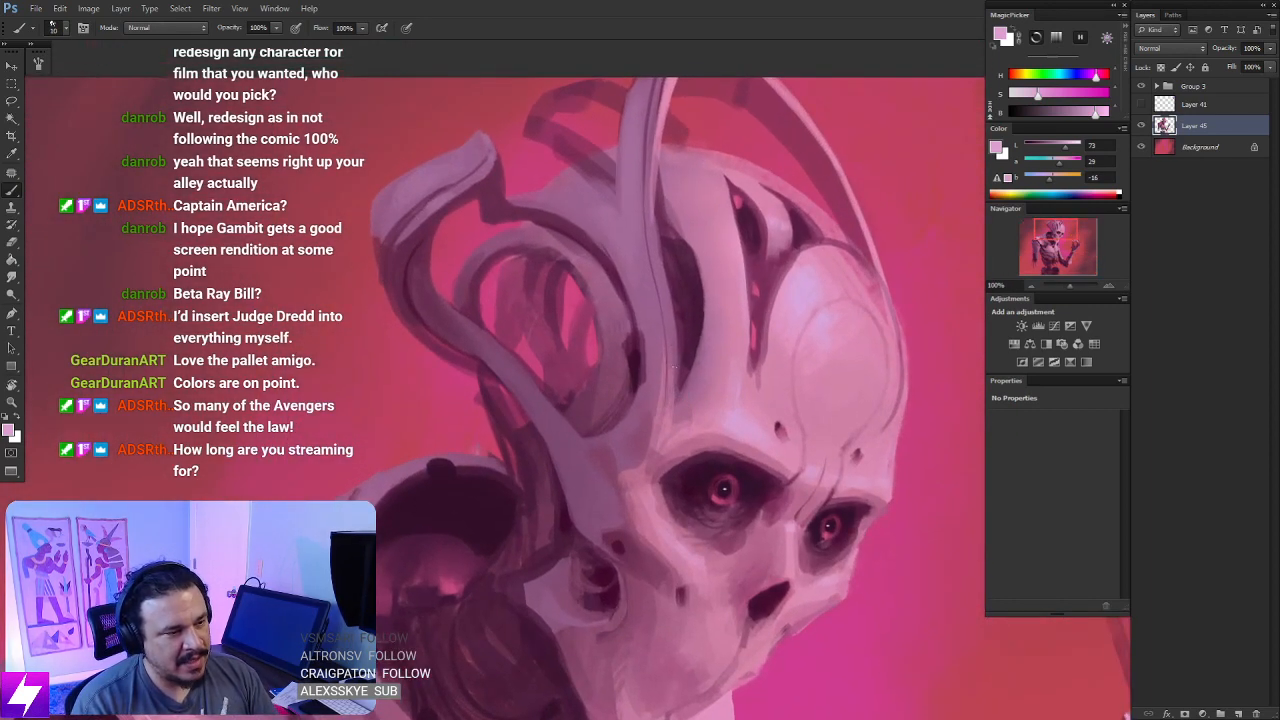
left_click(672, 417, "alt")
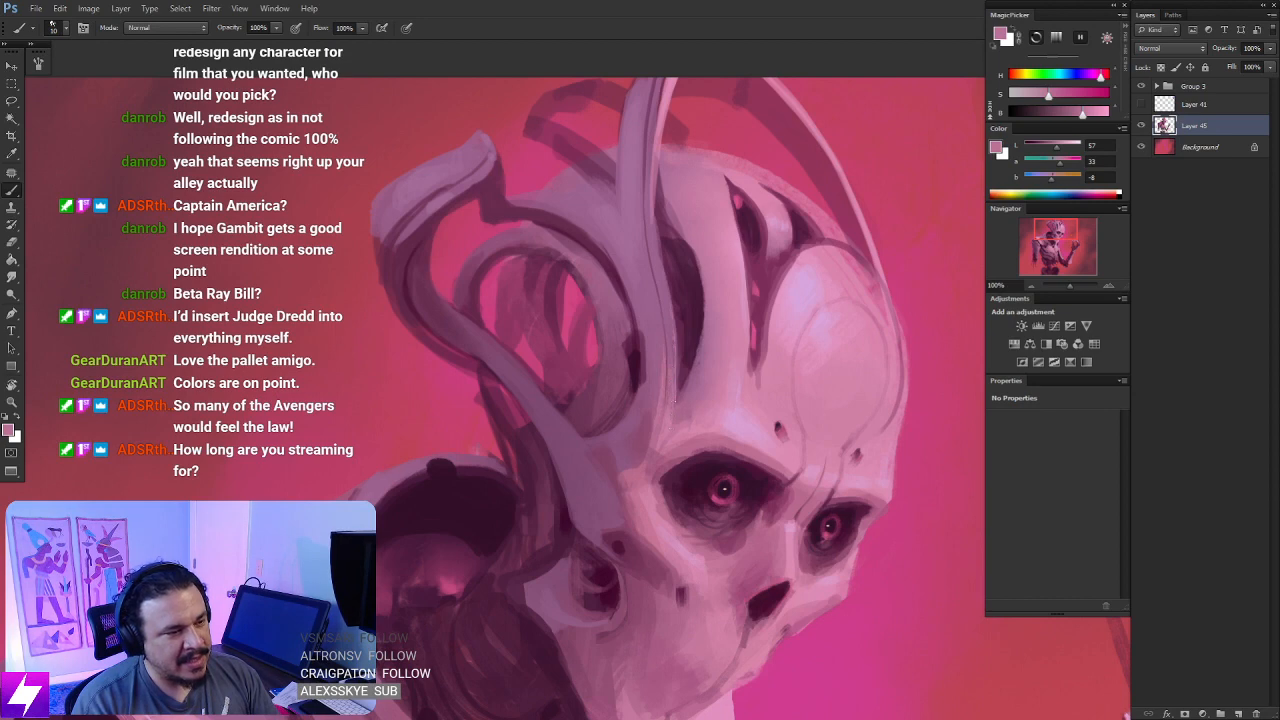
left_click(685, 433, "alt")
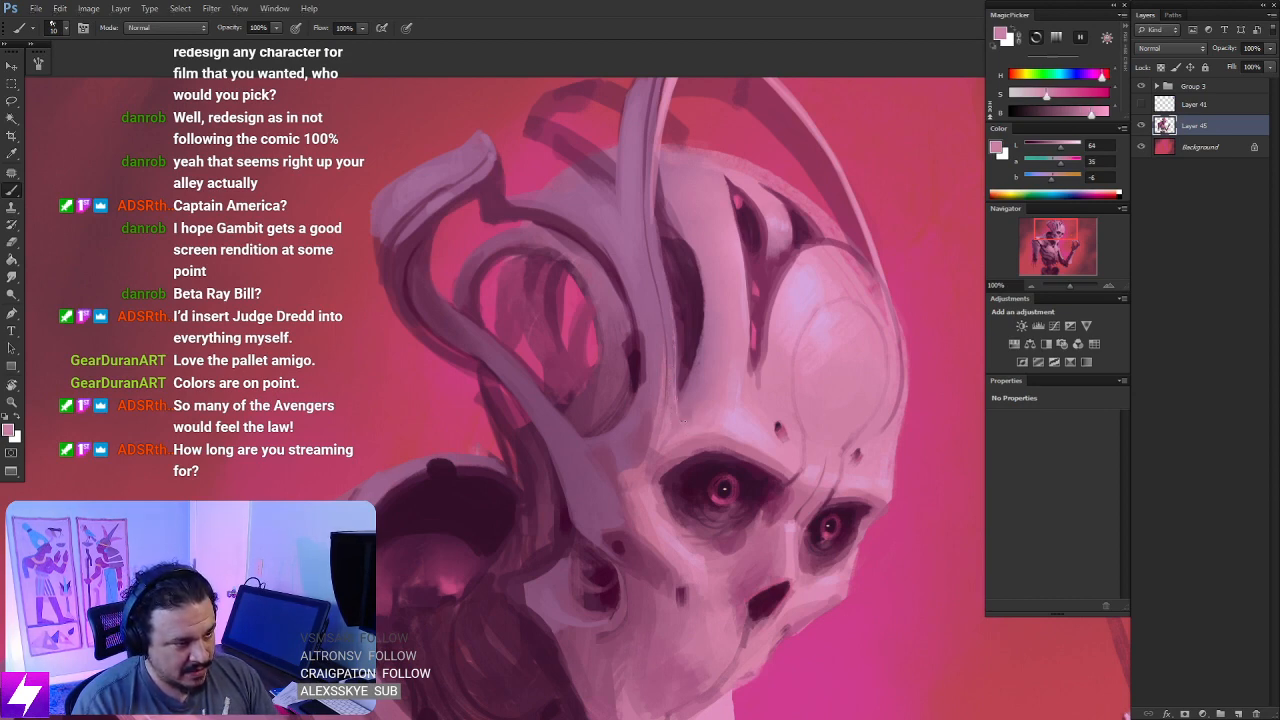
- Sample mauve beside the dark groove above the eye socket and touch up the groove's lower edge
key("r")
mouse_move(741, 374)
left_mouse_down()
mouse_move(623, 371)
mouse_move(771, 371)
mouse_move(686, 247)
mouse_move(680, 334)
mouse_move(709, 364)
mouse_move(706, 238)
mouse_move(684, 230)
left_mouse_up()
key("b")
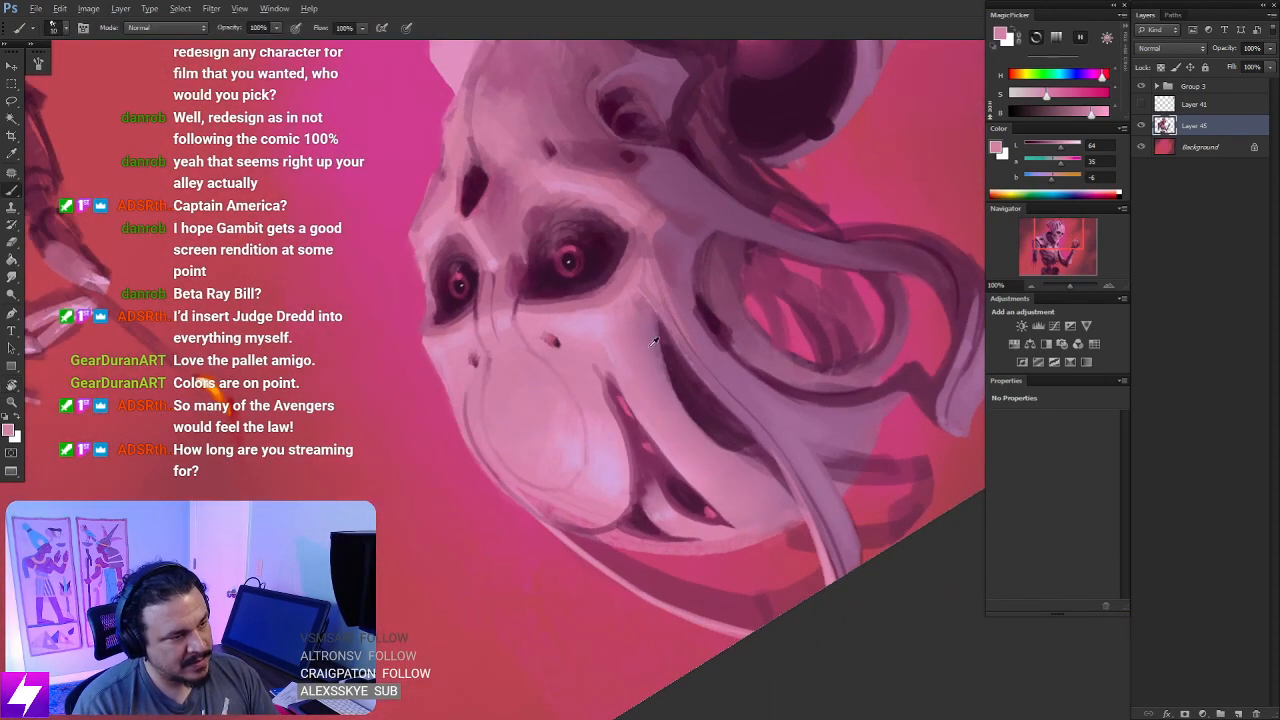
left_click(653, 356, "alt")
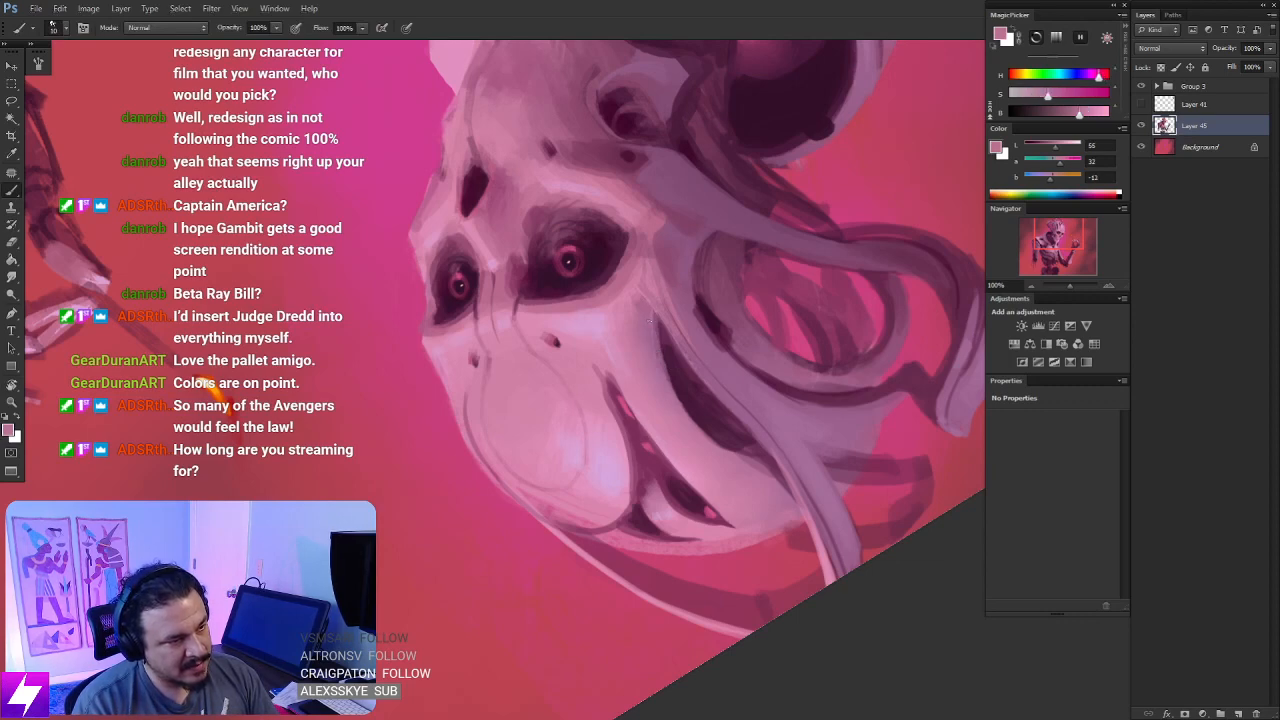
mouse_move(717, 392)
left_mouse_down()
mouse_move(686, 391)
mouse_move(677, 459)
left_mouse_up()
key("Escape")
left_click_drag(636, 344, 680, 417)
left_click_drag(588, 240, 619, 356)
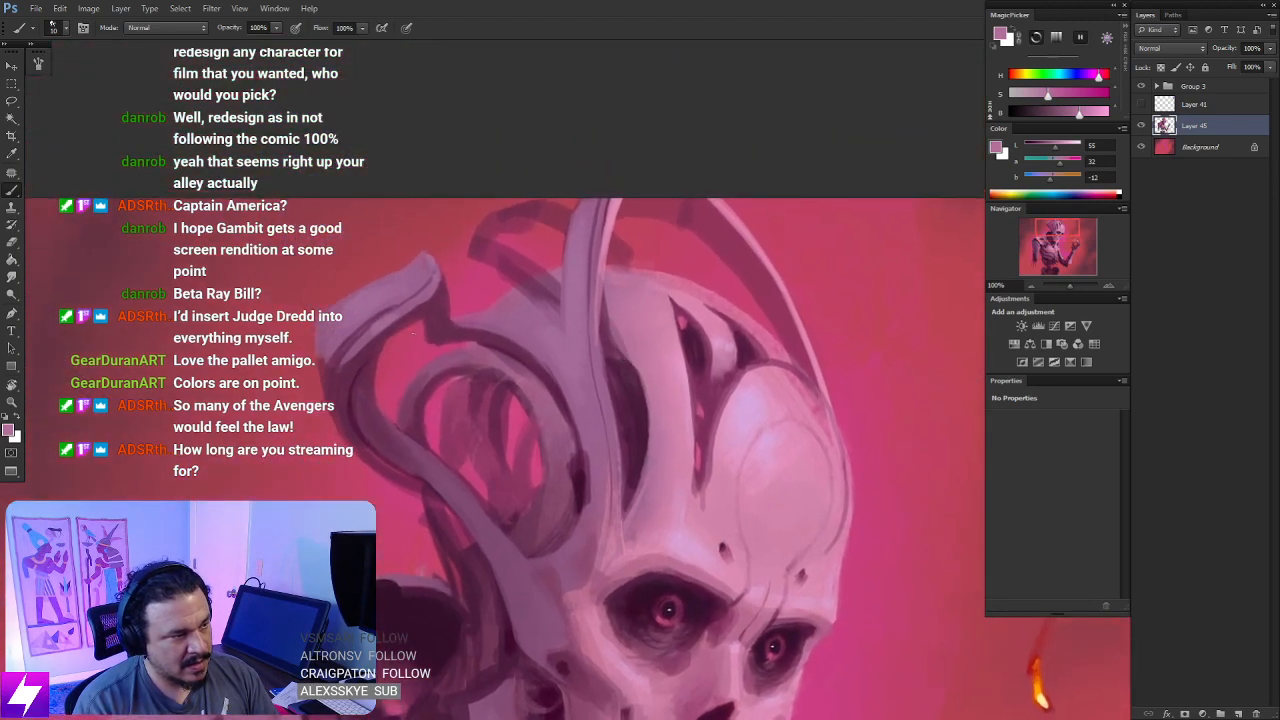
- Sample the rear horn's mauve, shift it to a lighter purple, highlight the horn's broad tip and blend it with the Smudge tool
left_click(366, 302, "alt")
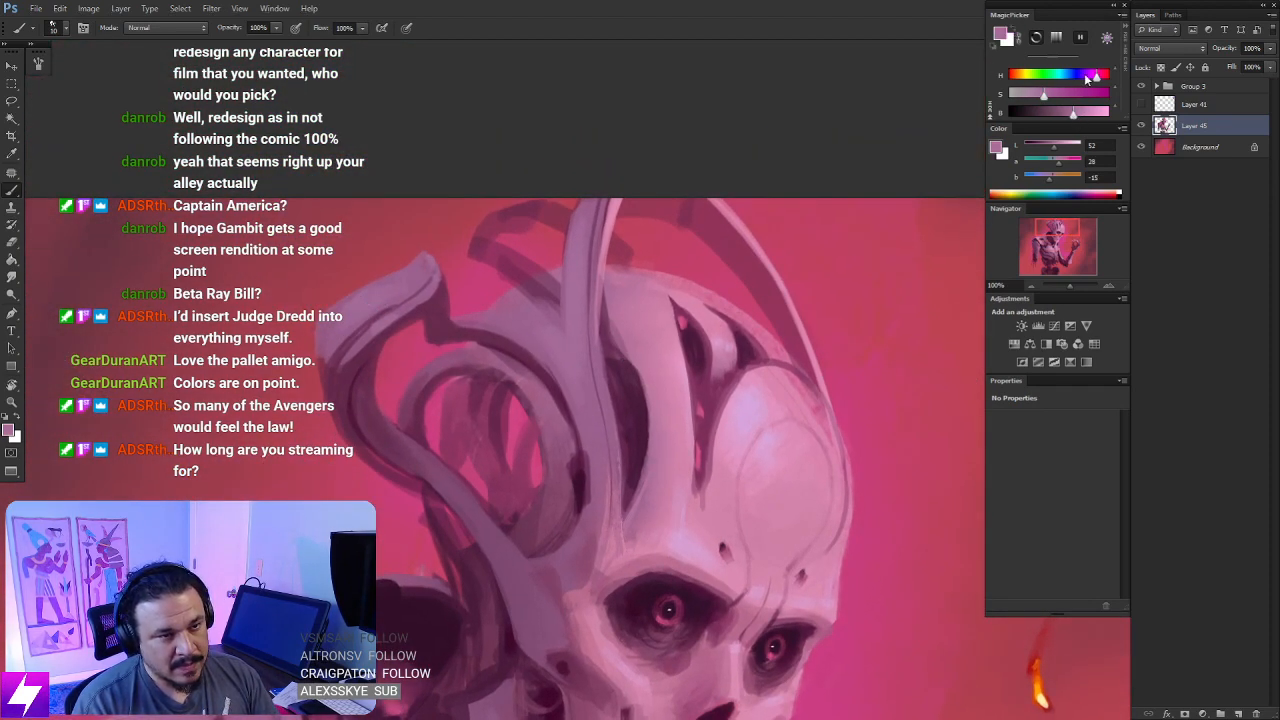
left_click(1090, 76)
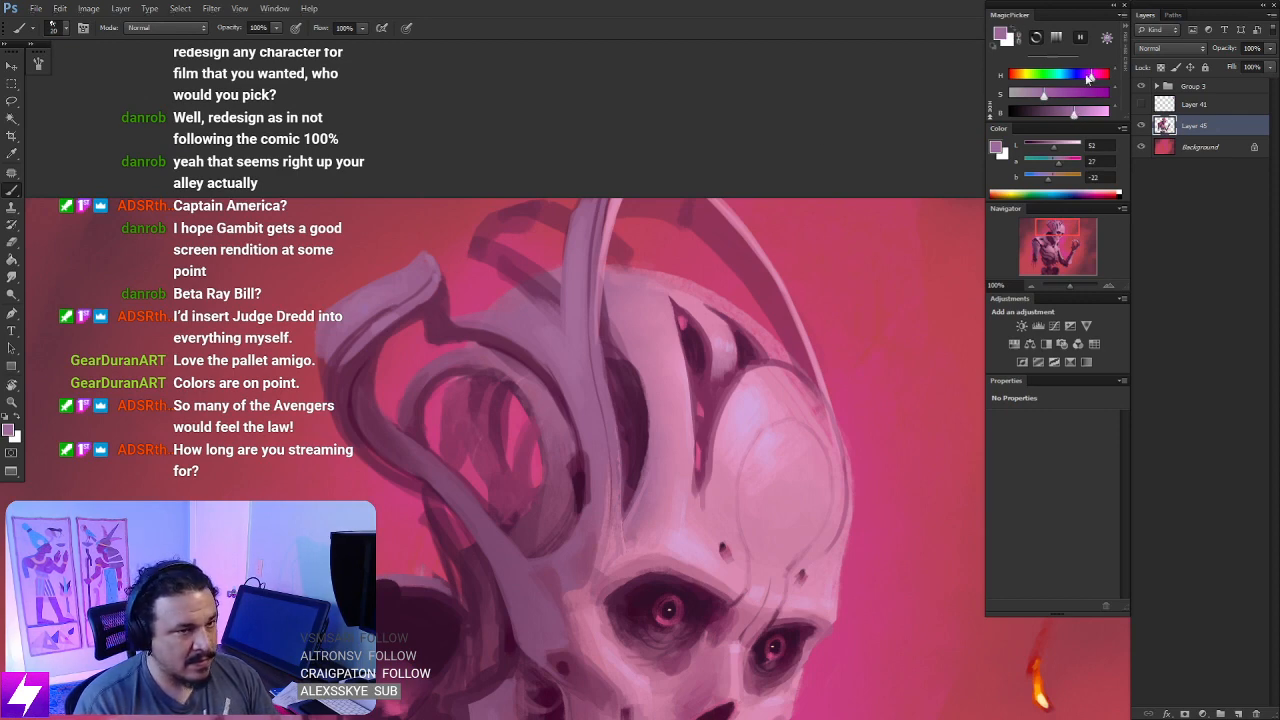
left_click(1084, 113)
left_click_drag(1084, 117, 1086, 117)
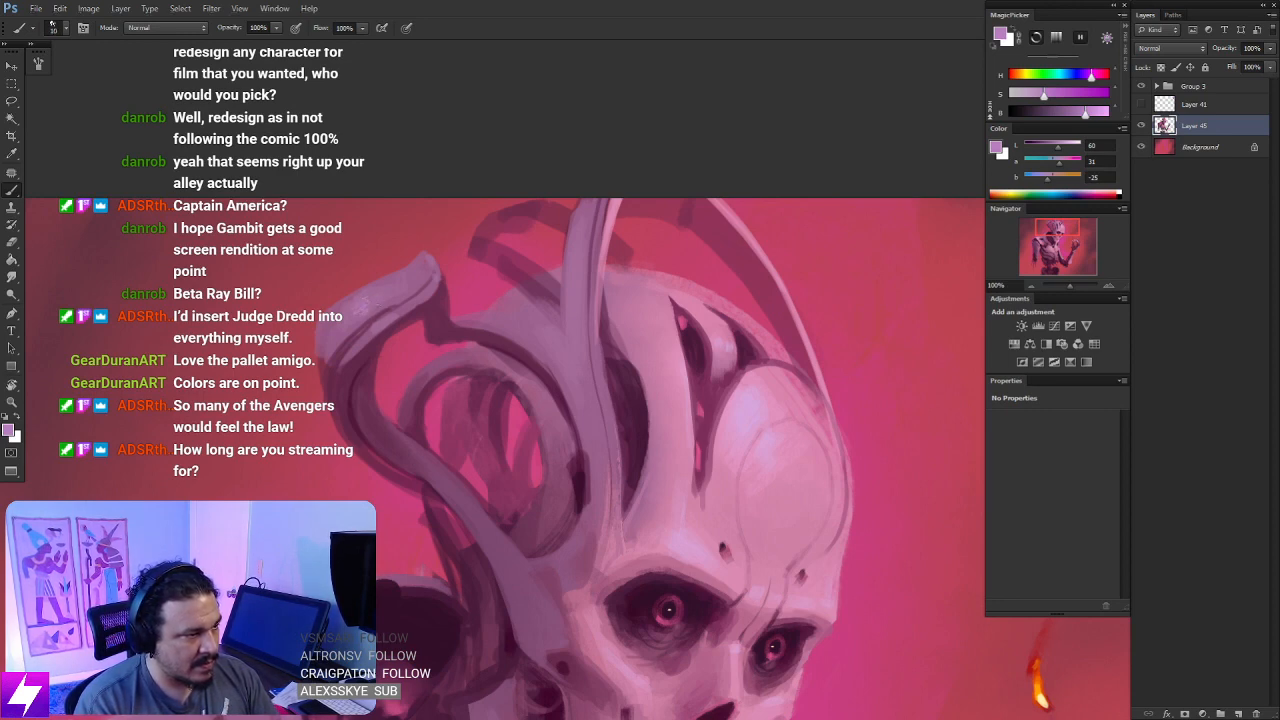
key("r")
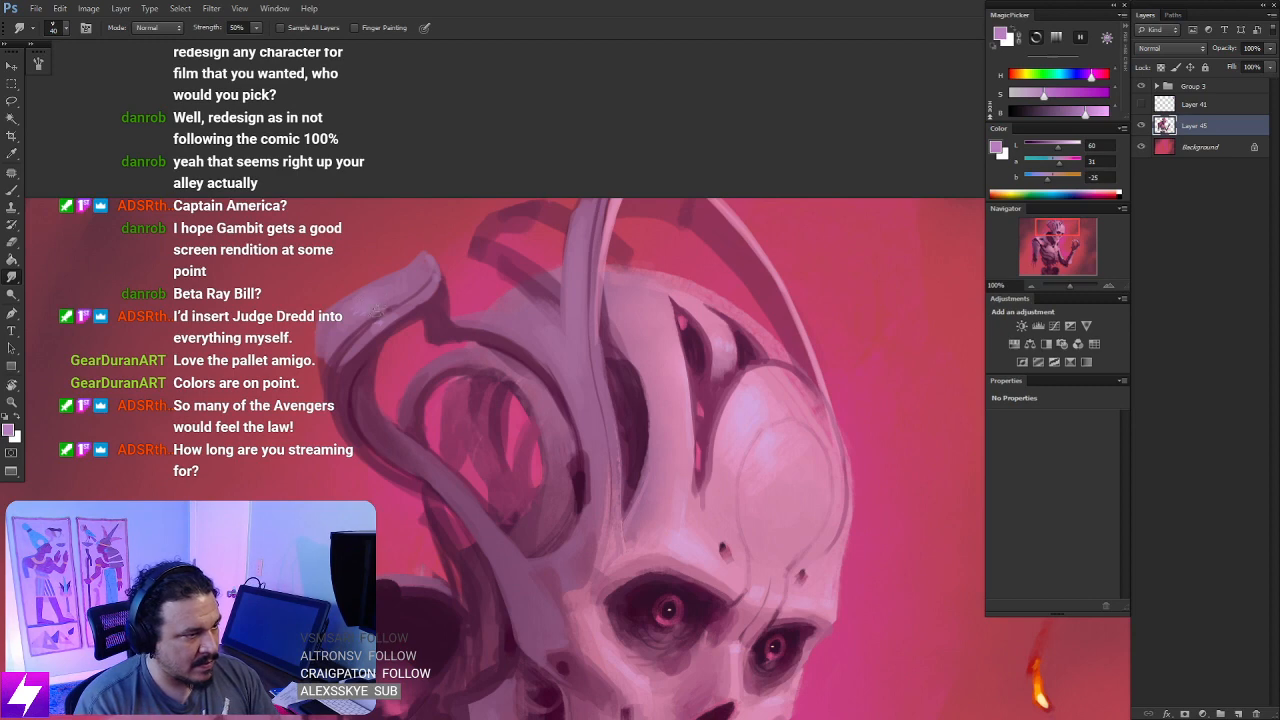
scroll(530, 336, "up", 3)
key("b")
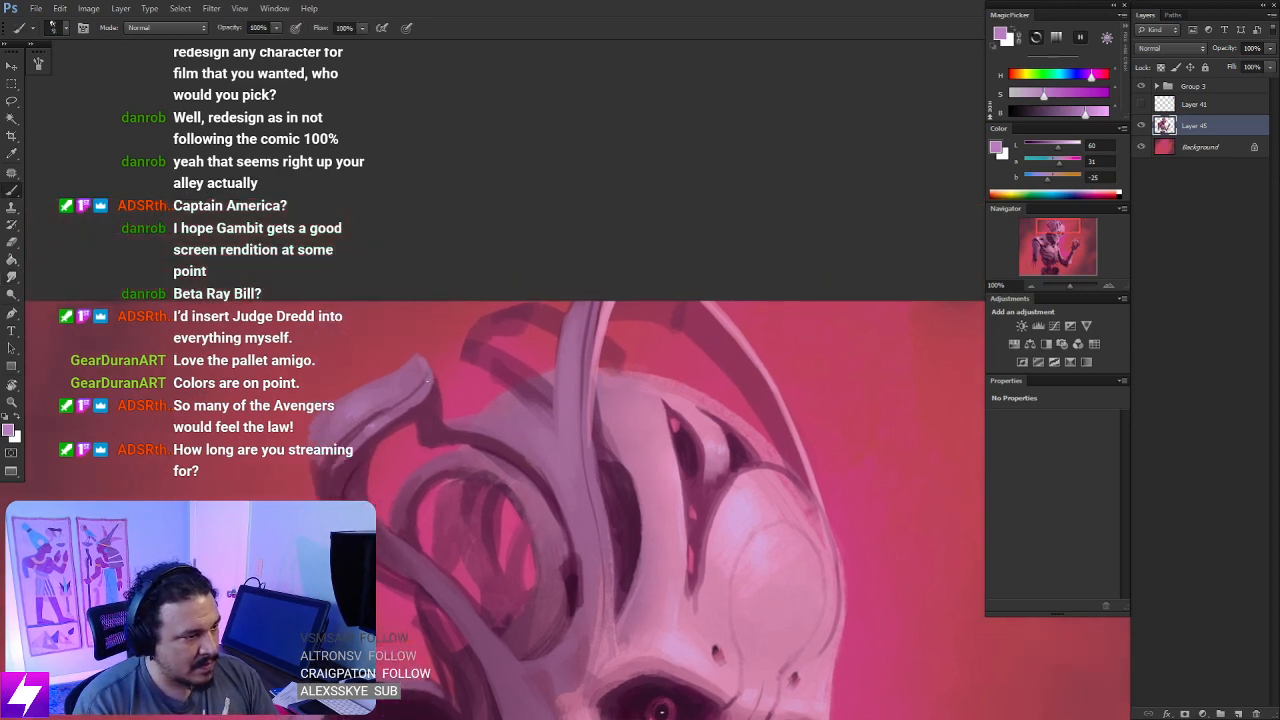
- Enlarge the brush and paint light purple highlights along the edges of the tall crest above the ring
mouse_move(528, 457)
left_mouse_down()
mouse_move(474, 414)
mouse_move(514, 488)
left_mouse_up()
key("bracketright")
key("bracketright")
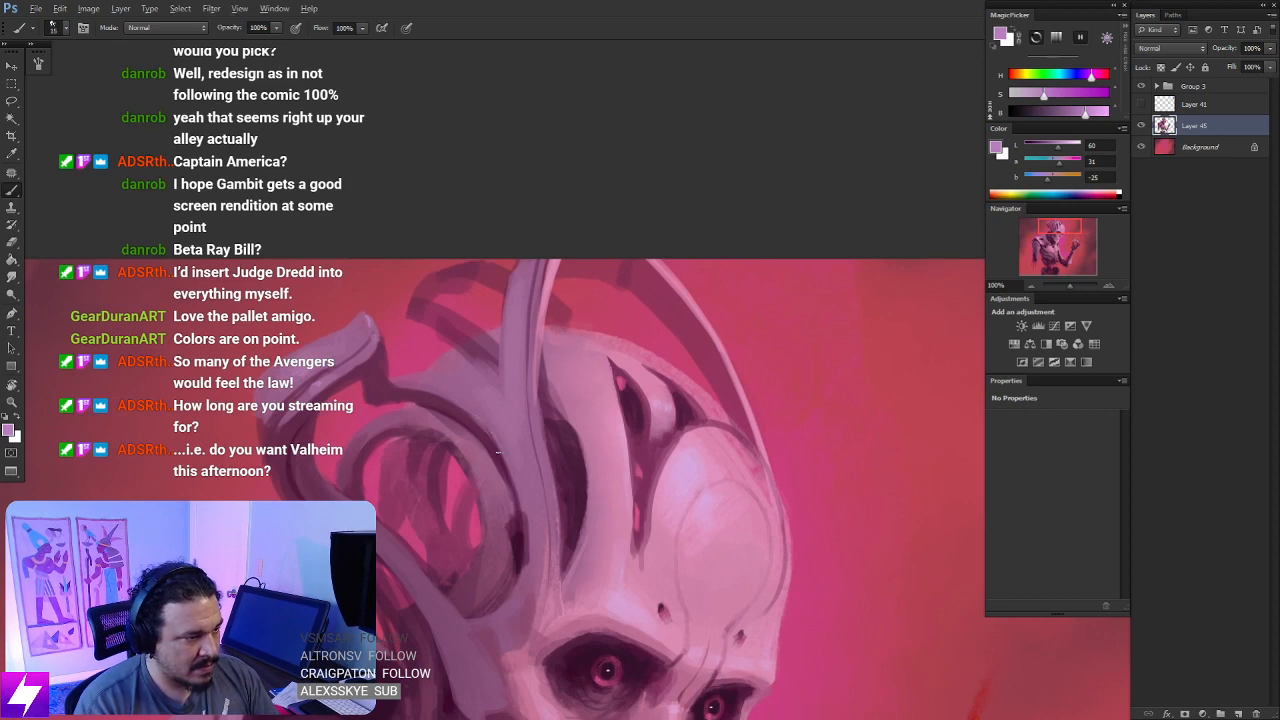
left_click_drag(476, 419, 517, 493)
left_click_drag(524, 391, 539, 432)
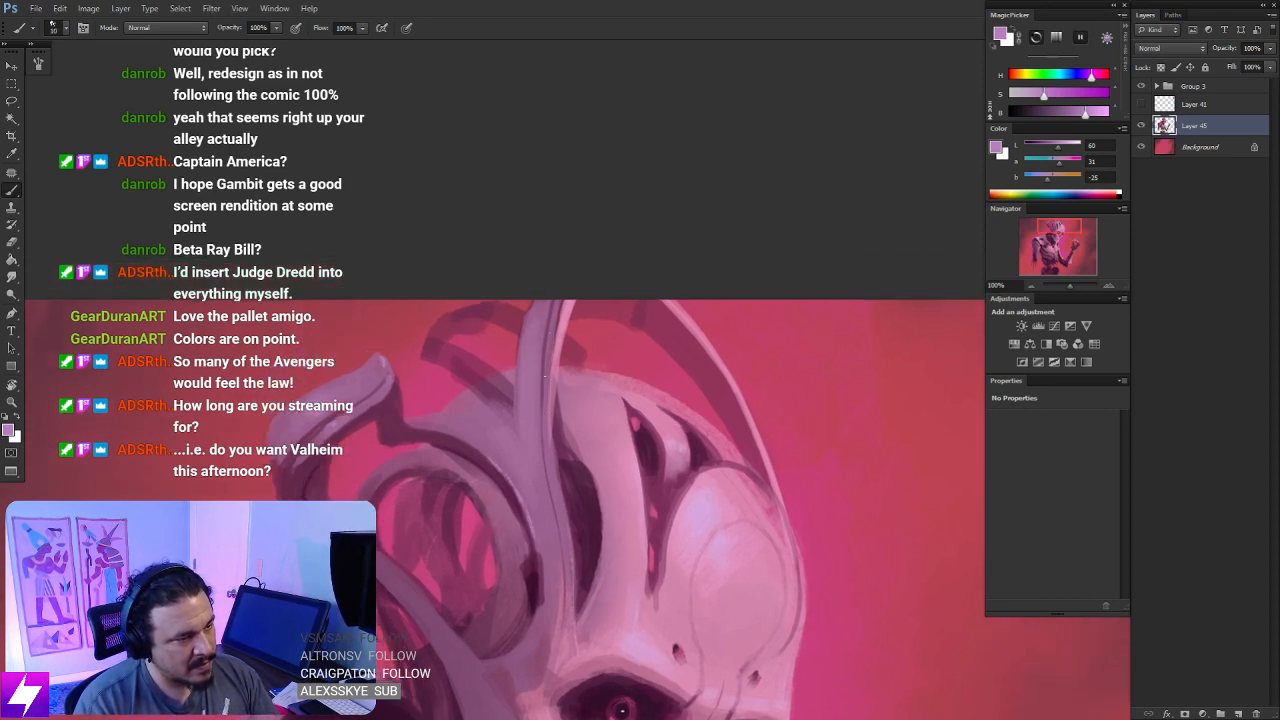
mouse_move(492, 590)
left_mouse_down()
mouse_move(509, 417)
mouse_move(527, 406)
mouse_move(518, 482)
left_mouse_up()
- Sample mauve from the crest and try highlight strokes along the curved strut below the ring, undoing them
left_click(538, 270, "alt")
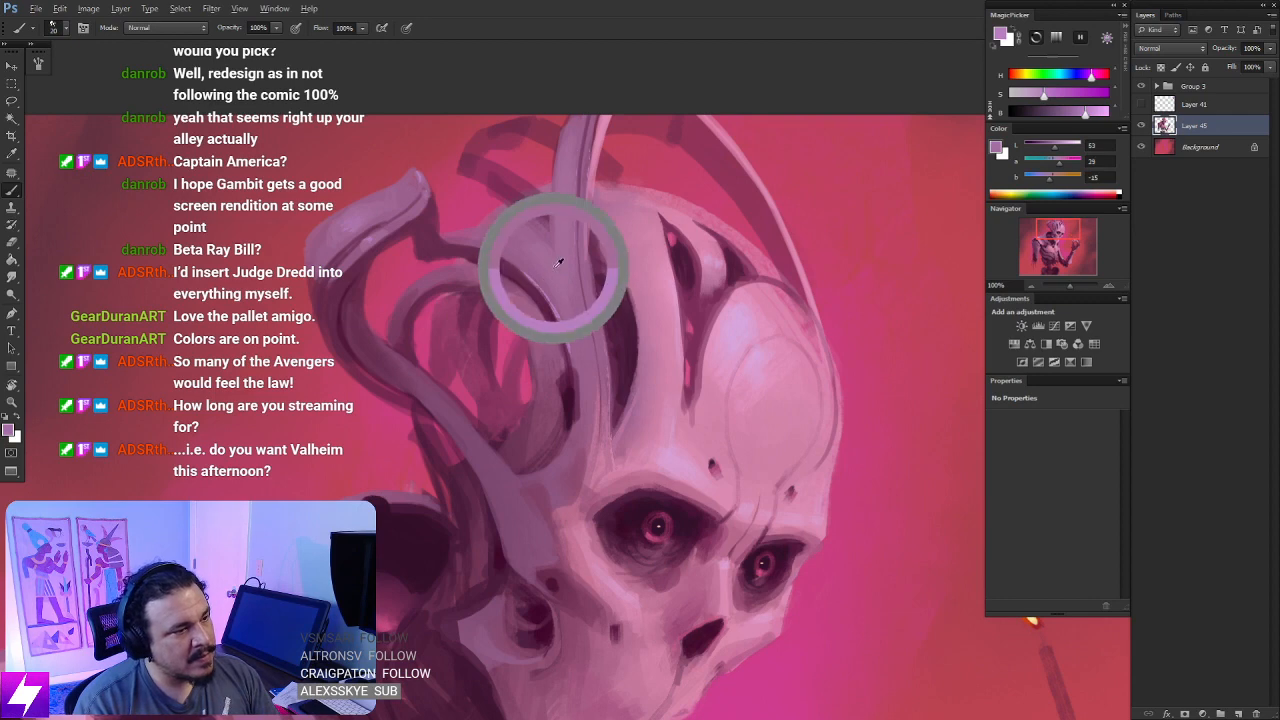
left_click_drag(490, 442, 507, 464)
key("ctrl+z")
key("[")
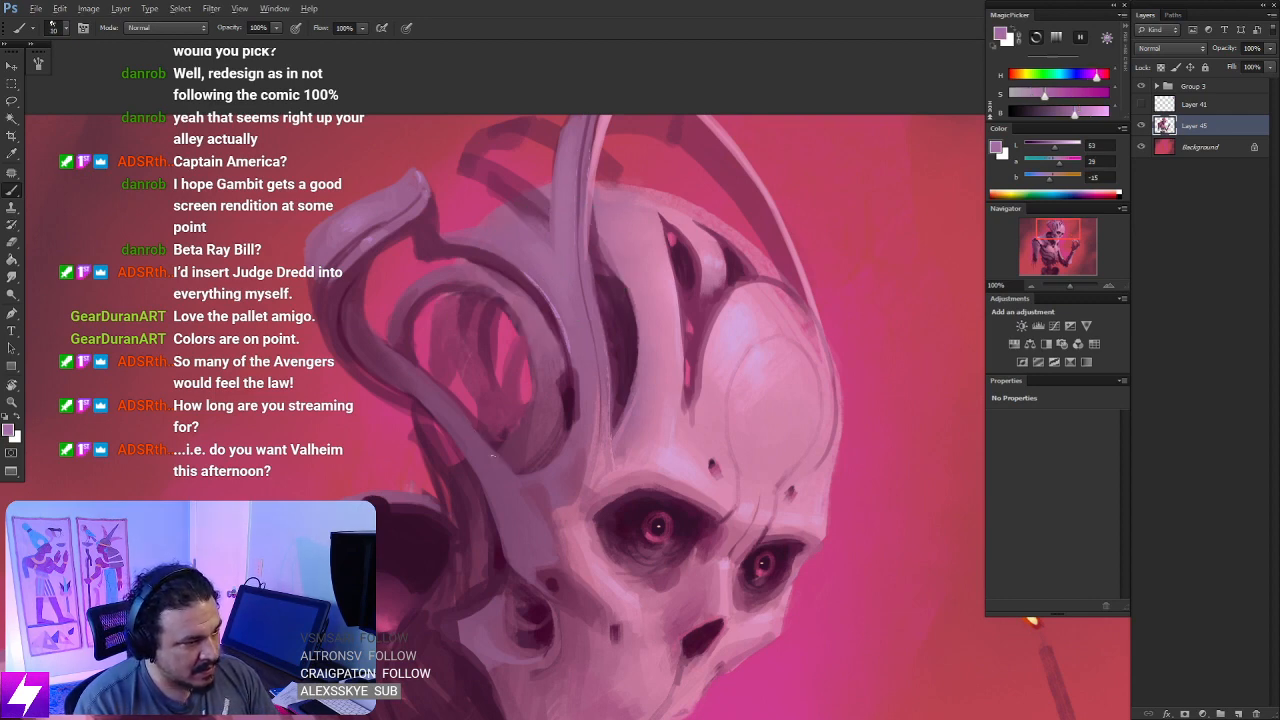
left_click_drag(454, 405, 516, 479)
key("ctrl+z")
- Choose another brush preset and paint mauve along the edge of the curved strut beside the ring, using a 10 px brush
key("ctrl+minus")
key("r")
mouse_move(790, 400)
left_mouse_down()
mouse_move(735, 268)
mouse_move(471, 239)
left_mouse_up()
right_click(471, 239)
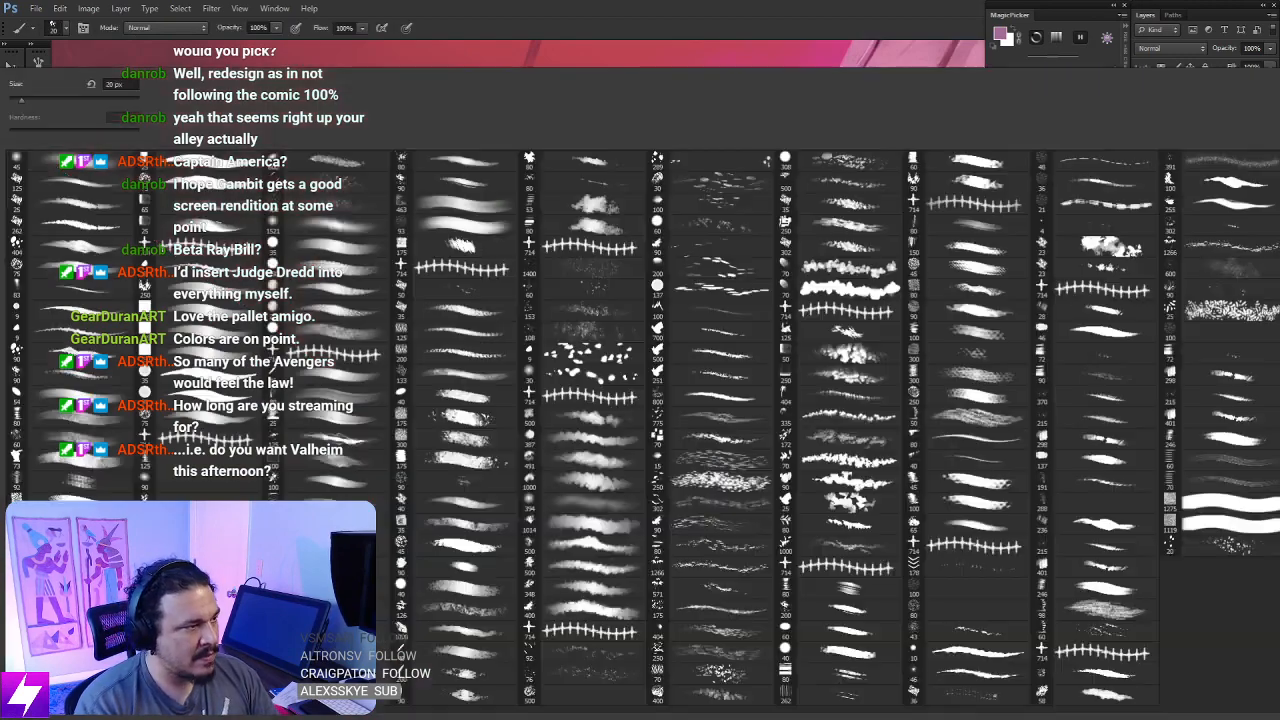
double_click(104, 270)
key("ctrl+plus")
key("r")
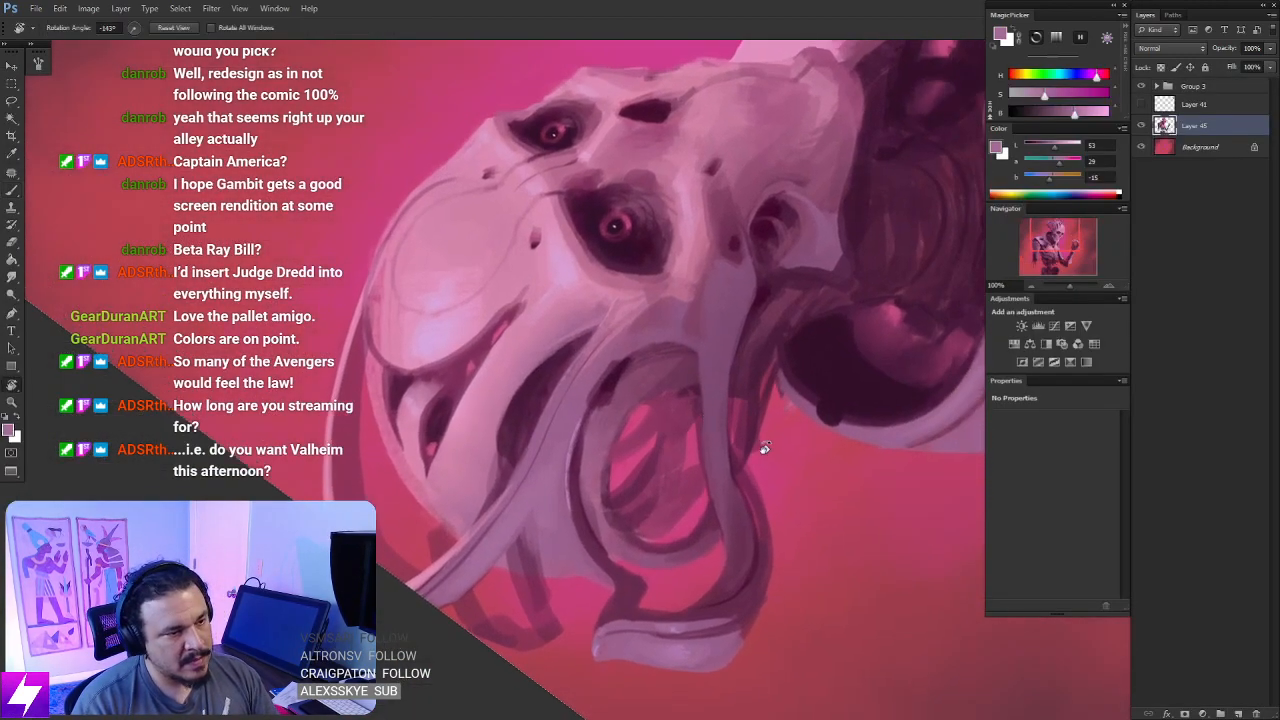
left_click_drag(726, 434, 600, 284)
key("b")
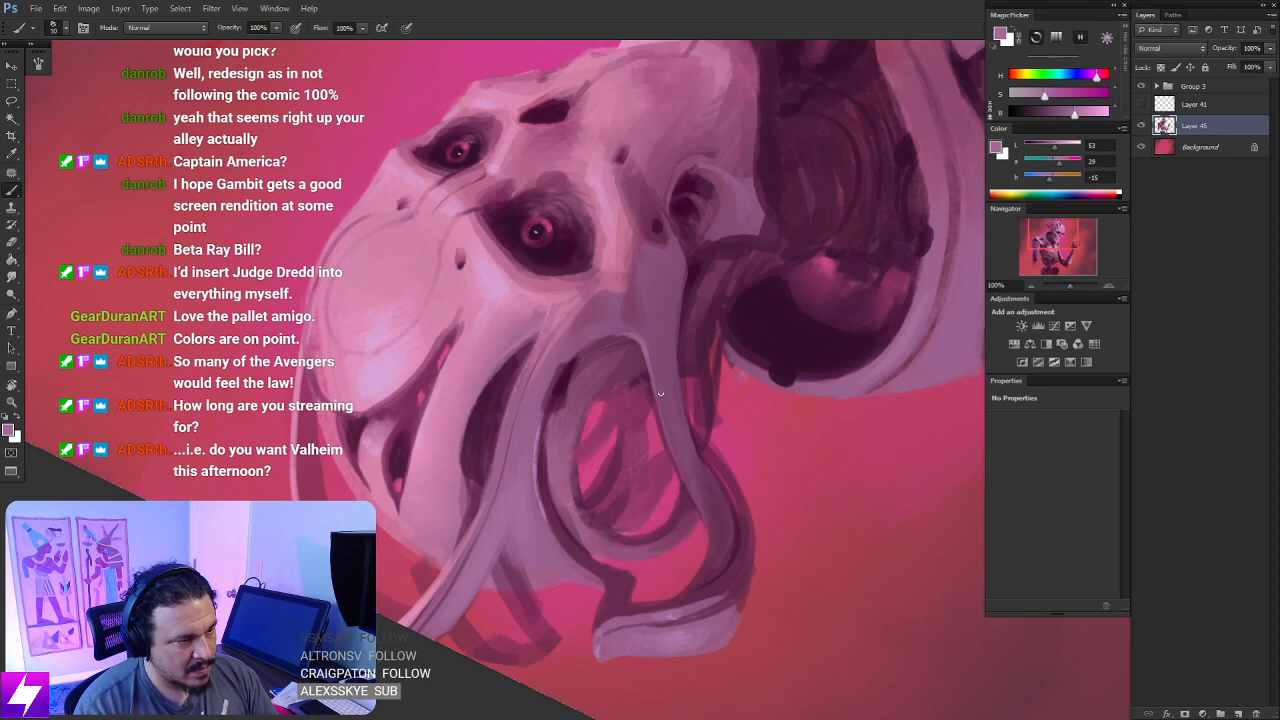
key("ctrl+minus")
key("Escape")
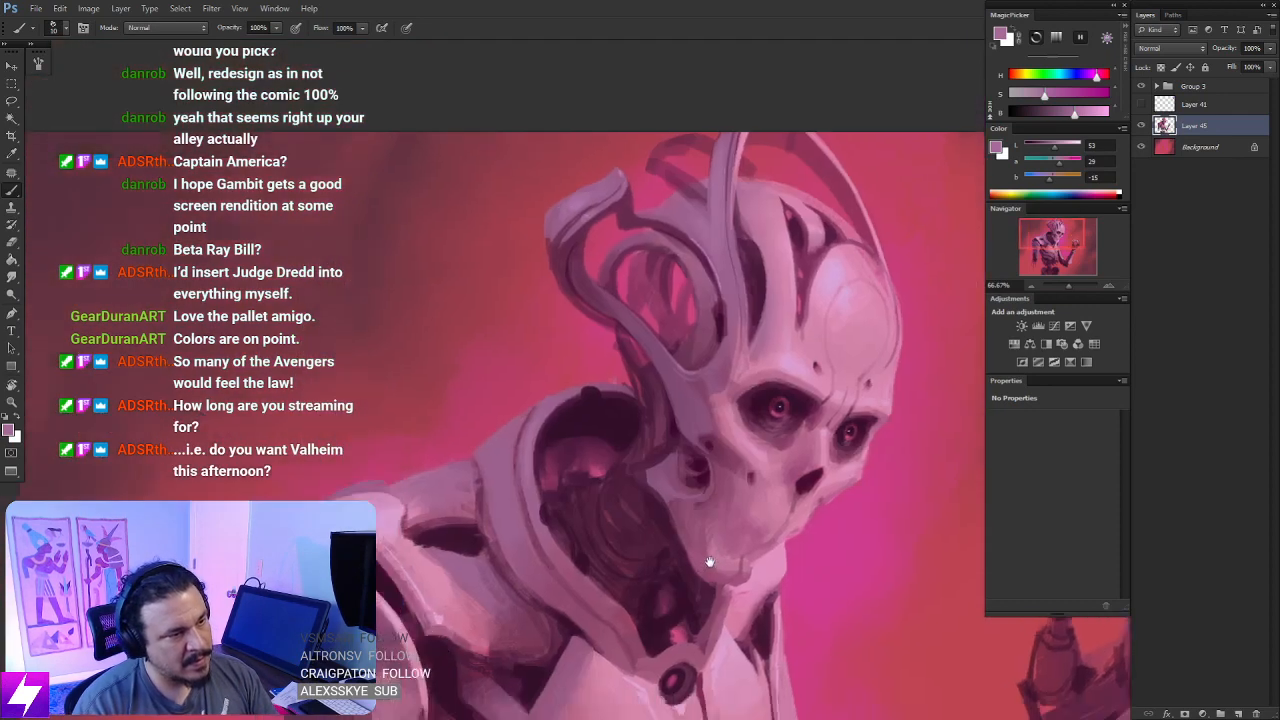
- Sample a slightly darker mauve from the crest's base and shade the ring behind the head with a 30 px brush
left_click_drag(734, 497, 700, 514)
left_click_drag(716, 314, 678, 397)
key("ctrl+plus")
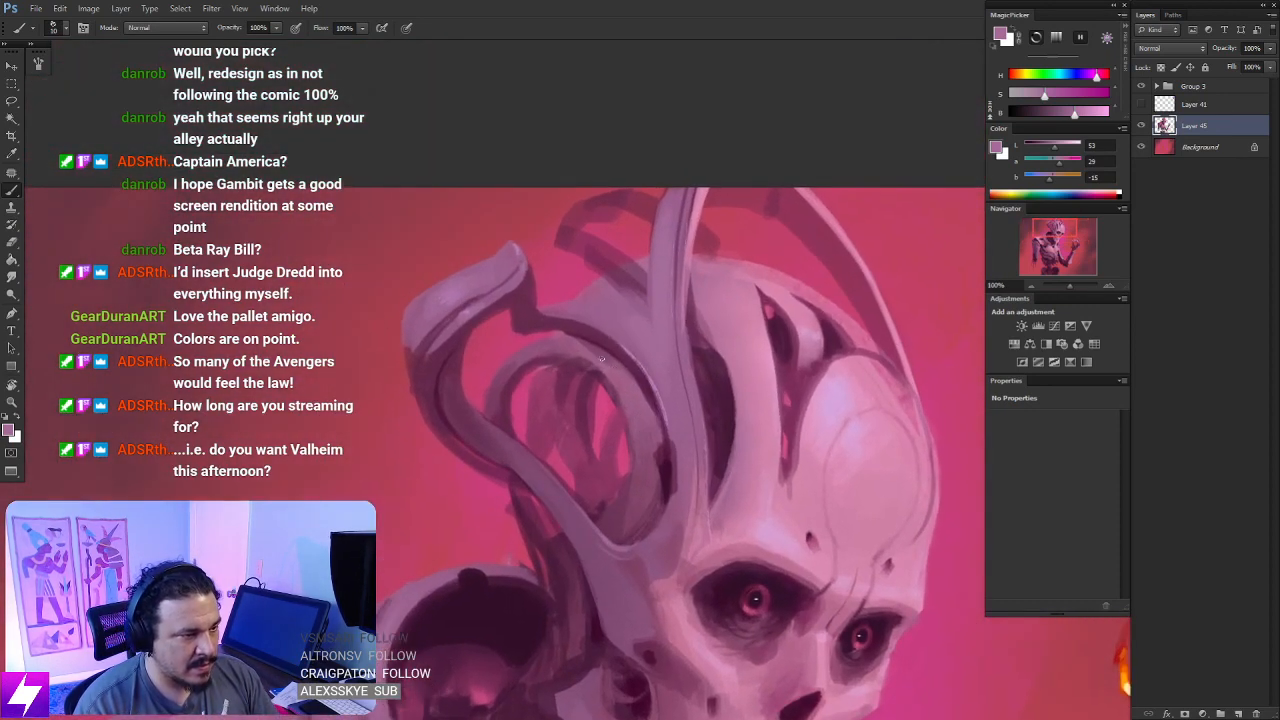
left_click(611, 298, "alt")
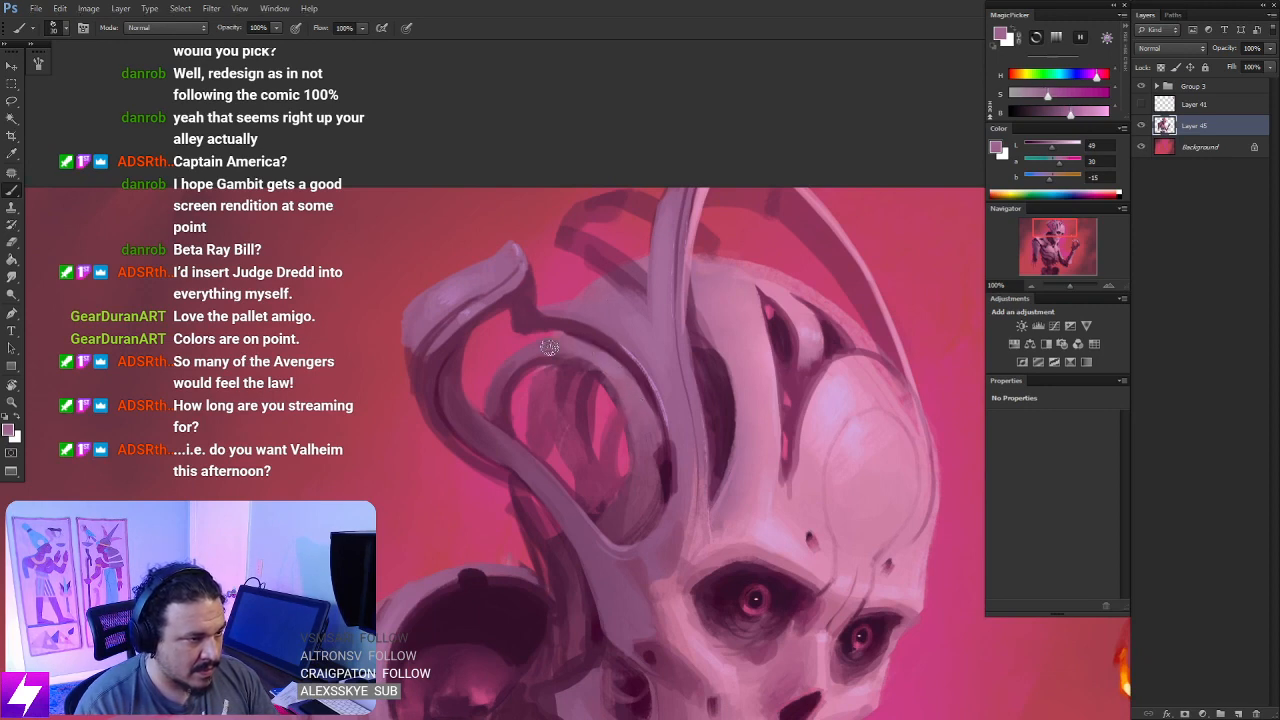
key("ctrl+minus")
key("r")
left_click_drag(745, 515, 710, 475)
key("Escape")
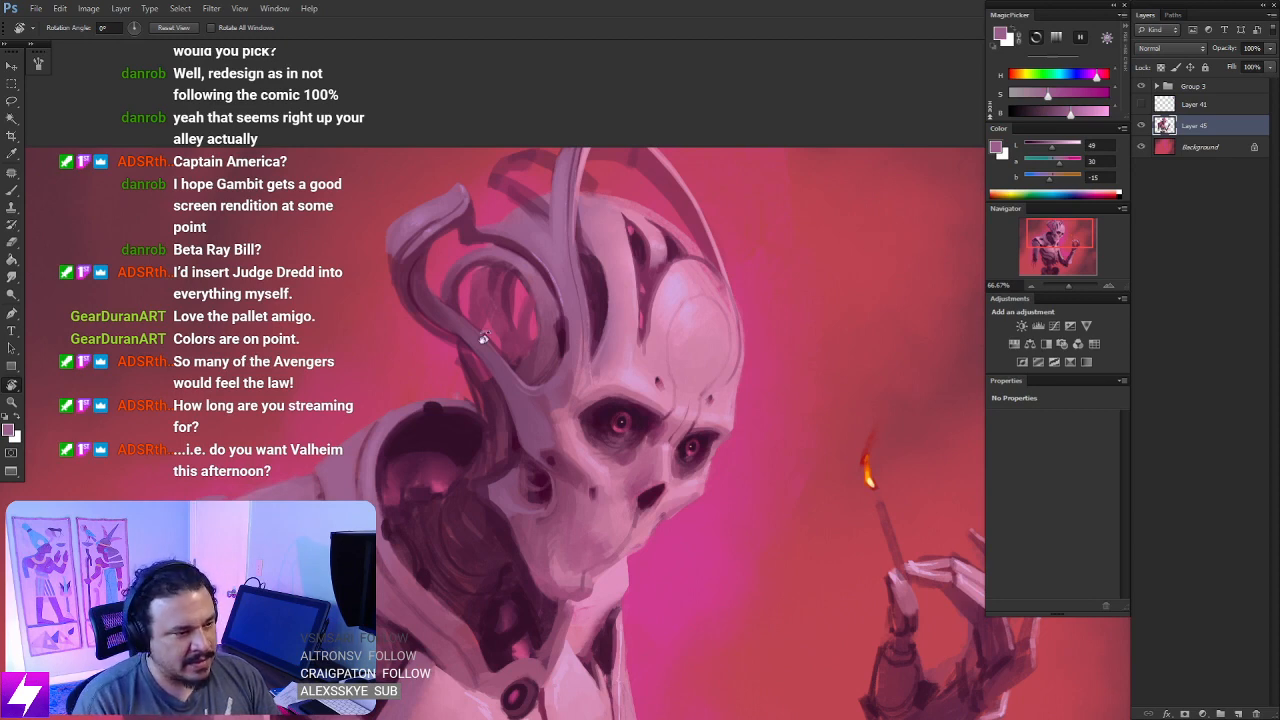
- Sample mauve from the crest, reselect Layer 45, and paint the strut's base beside the eye socket with a 10 px brush
left_click(1179, 296)
key("ctrl+plus")
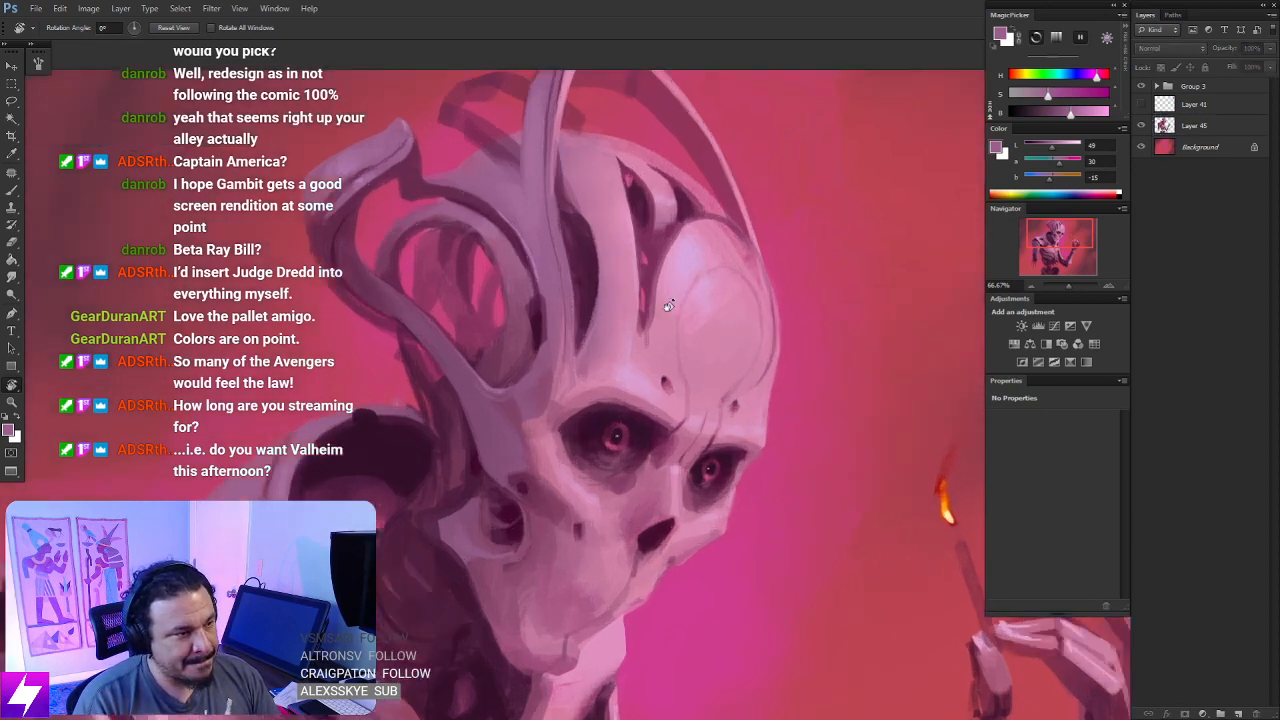
left_click_drag(514, 400, 552, 404)
key("b")
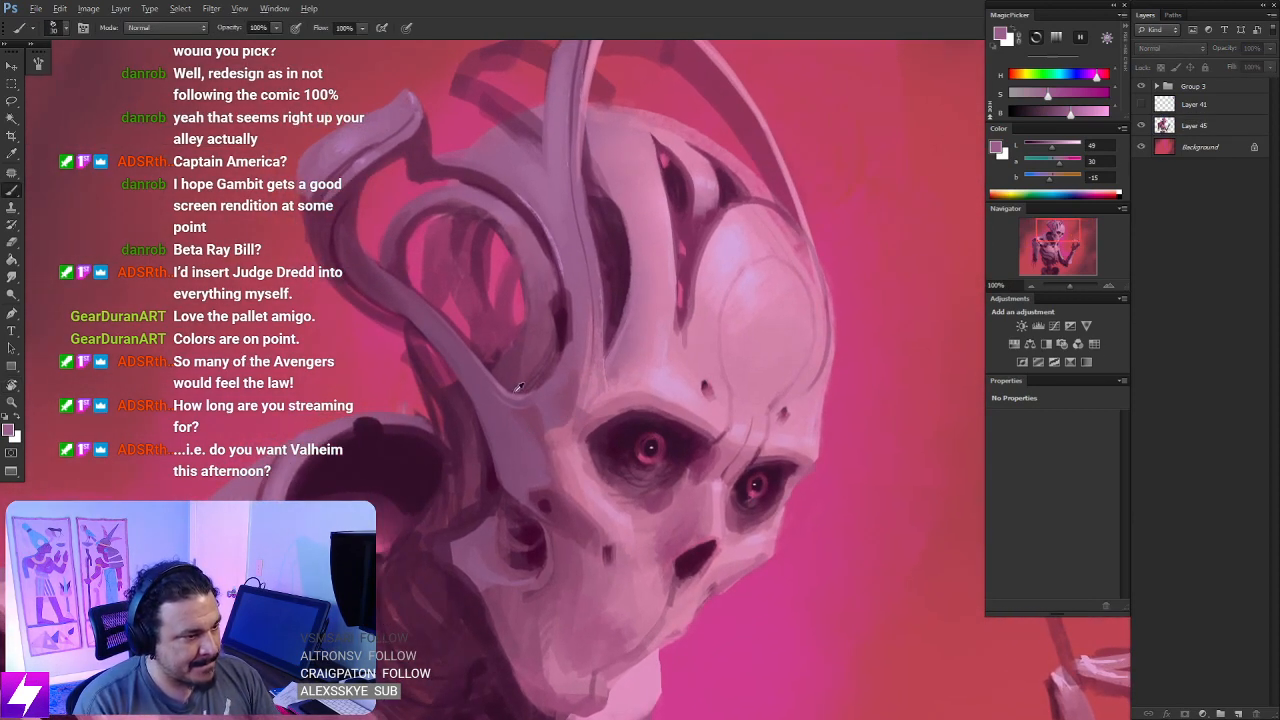
left_click(541, 170, "alt")
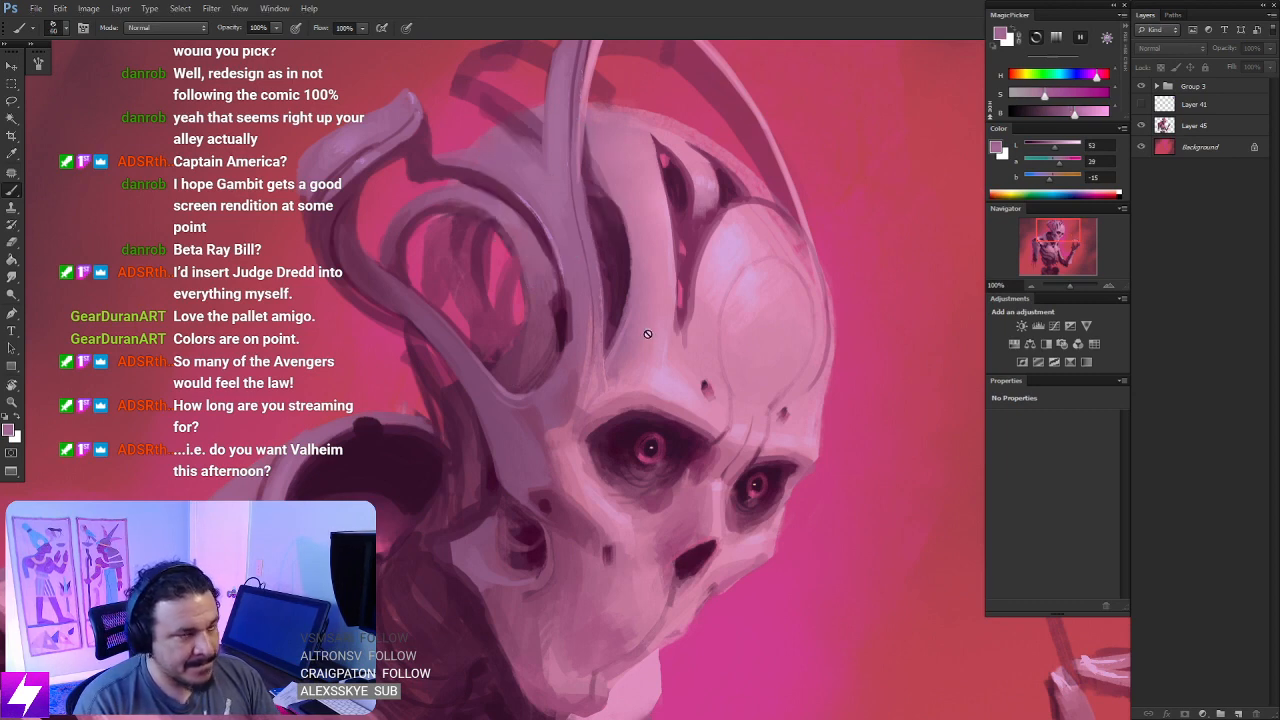
left_click(1190, 125)
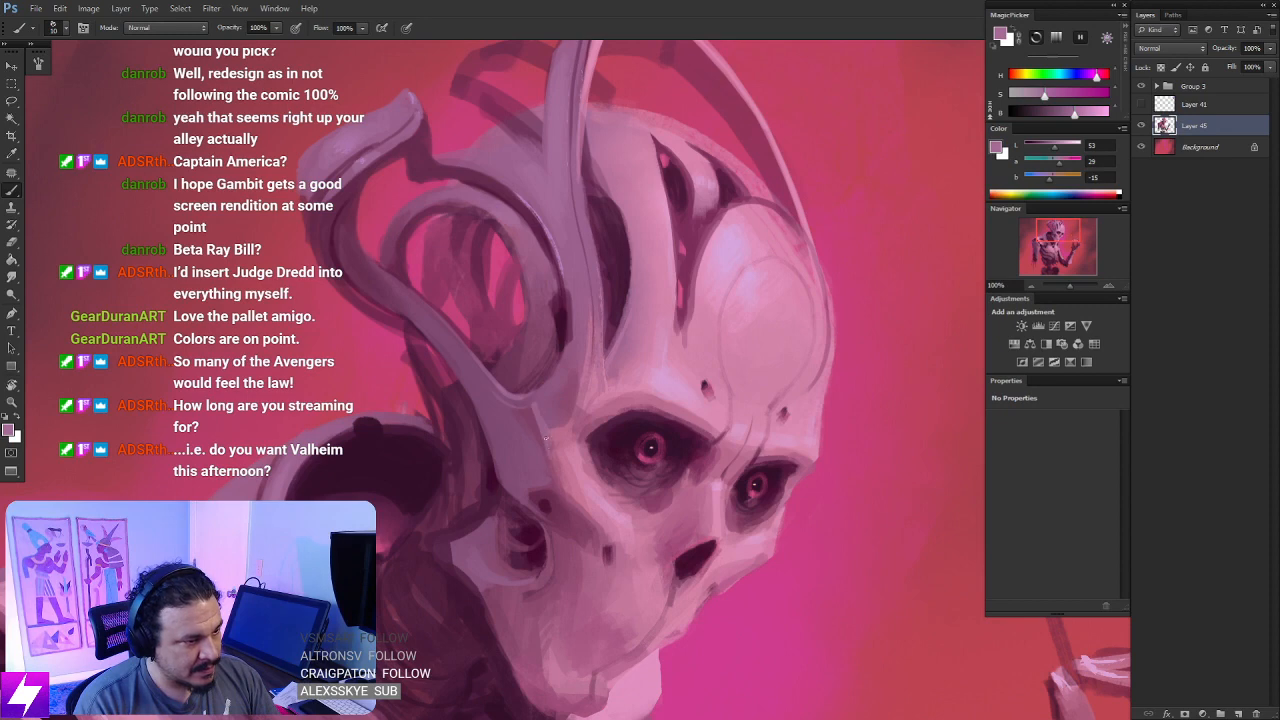
left_click_drag(546, 438, 533, 409)
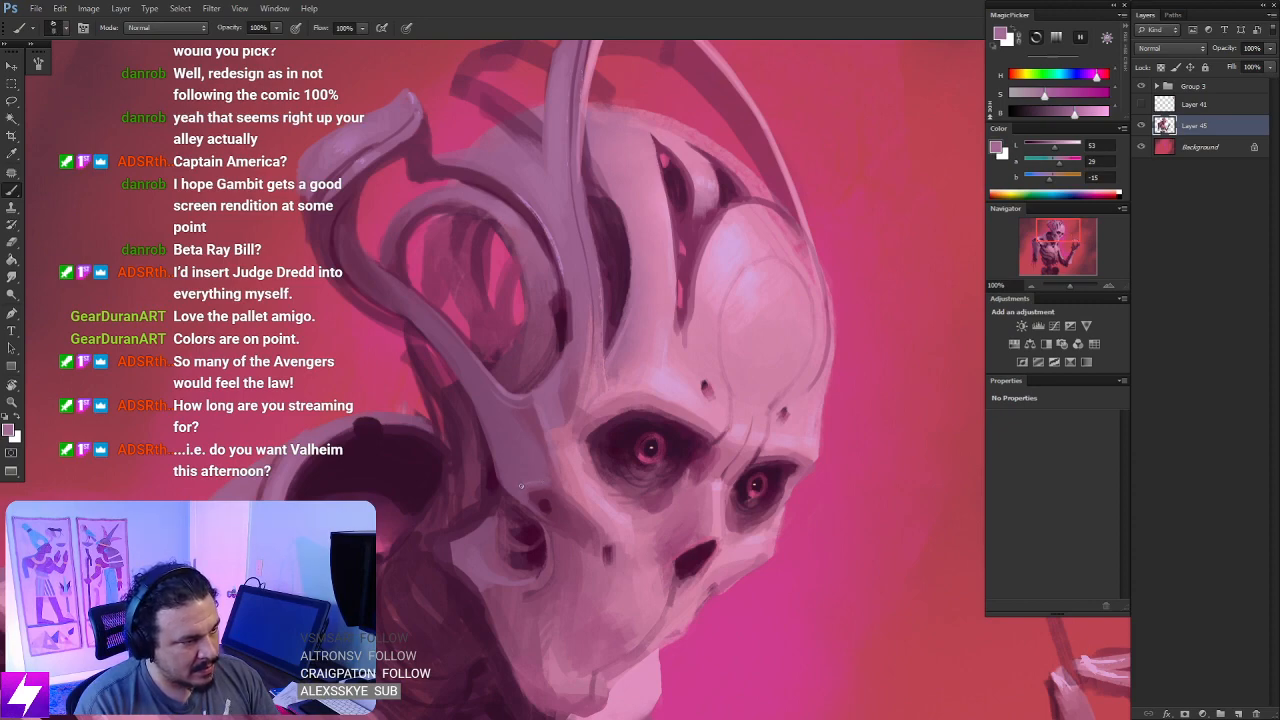
- Touch up the strut's lower end above the ear opening with mauve, using a small brush
key("ctrl+minus")
key("ctrl+minus")
key("r")
left_click_drag(730, 366, 663, 261)
key("ctrl+plus")
mouse_move(803, 434)
left_mouse_down()
mouse_move(808, 417)
mouse_move(760, 314)
left_mouse_up()
key("ctrl+plus")
key("b")
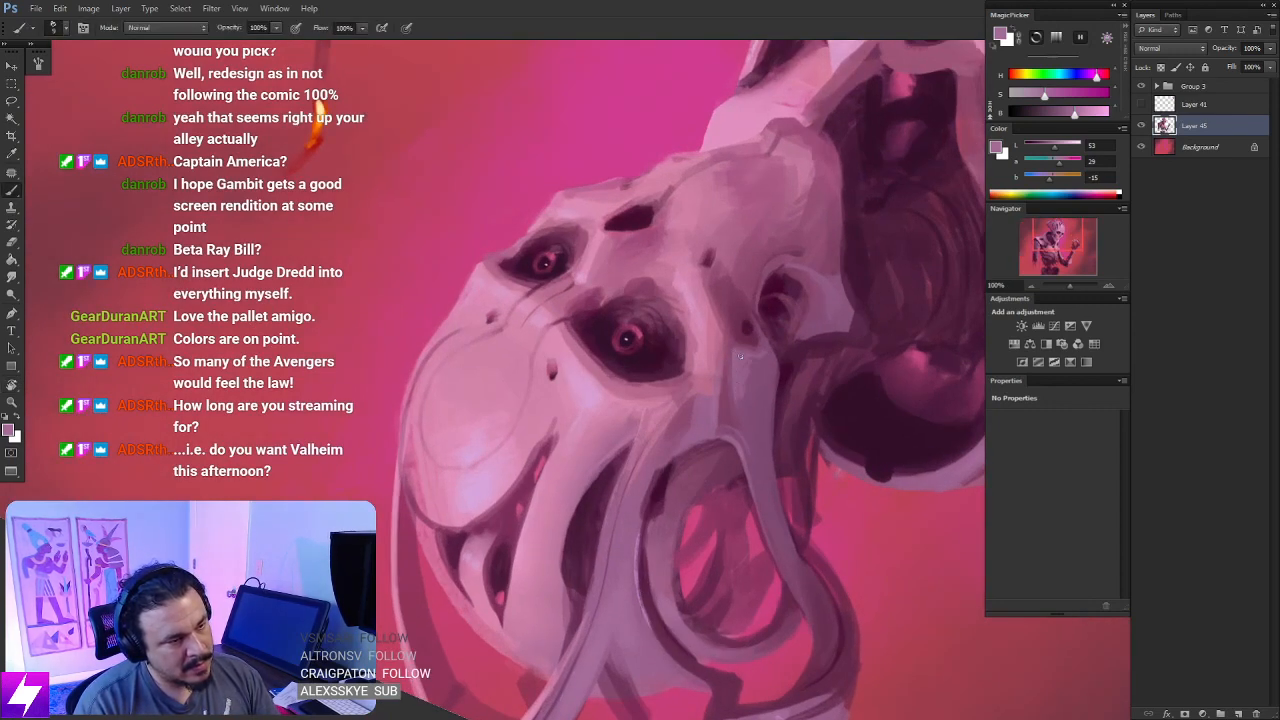
- Blend the paint on the strut's lower end with the Smudge tool at 50% strength
key("s")
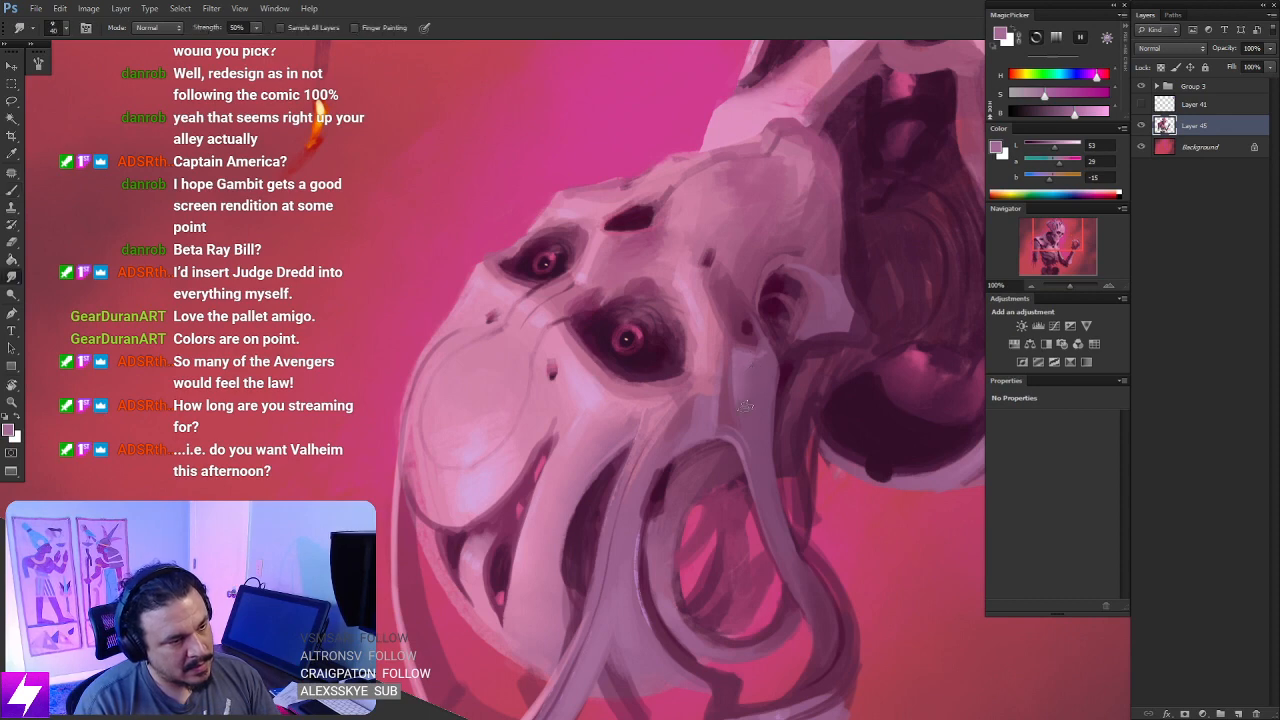
key("Escape")
key("ctrl+minus")
left_click_drag(688, 418, 733, 368)
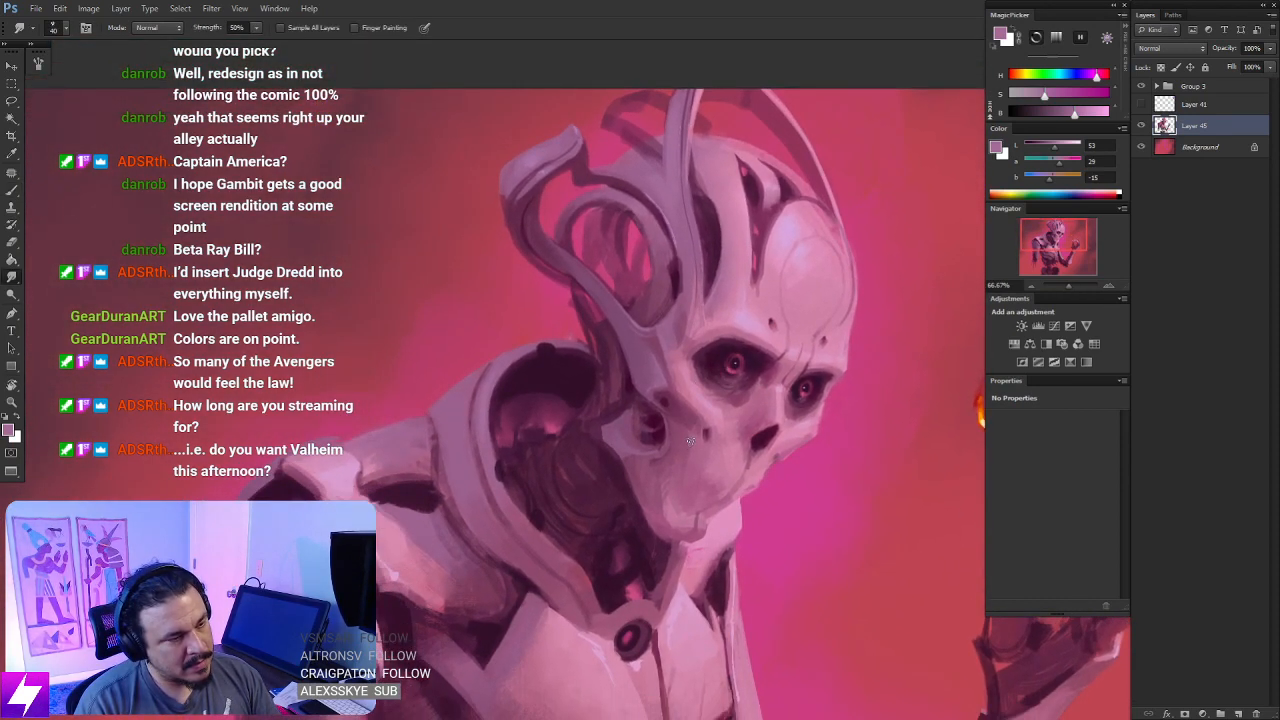
- Sample a darker mauve and shade the lower end of the strut just above the ear opening
key("b")
left_click(666, 348, "alt")
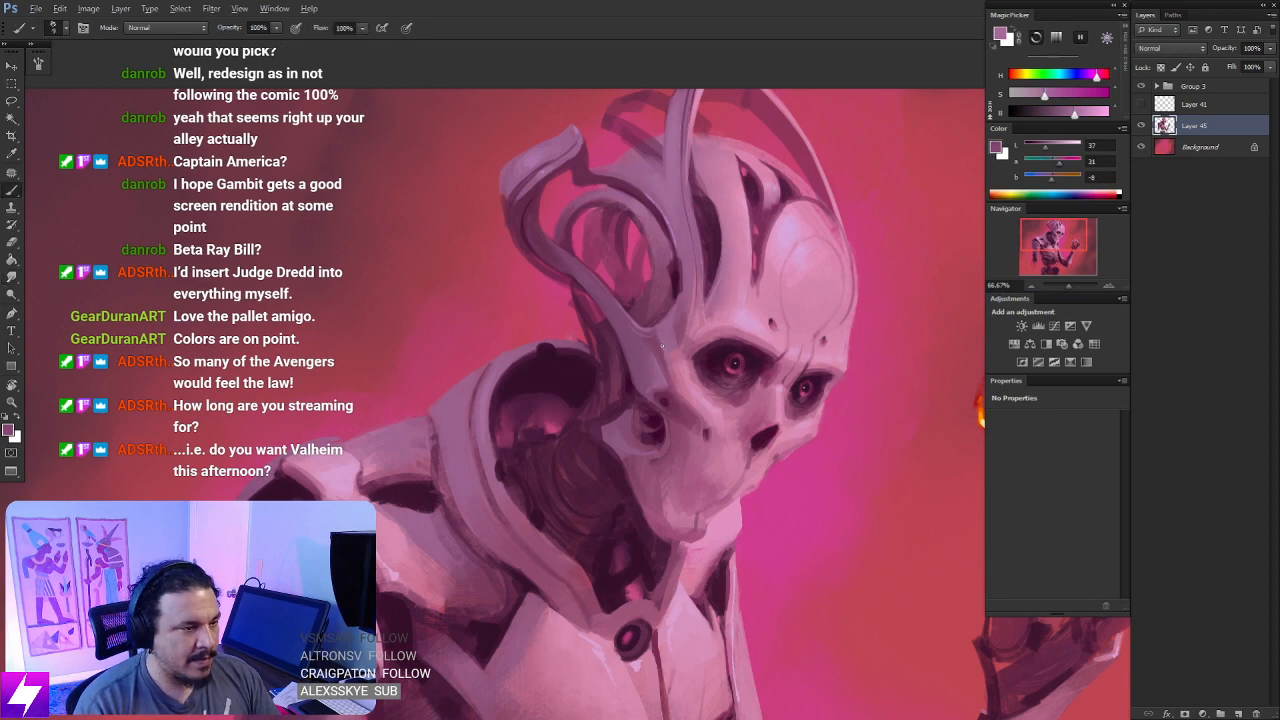
key("ctrl+plus")
mouse_move(662, 378)
left_mouse_down()
mouse_move(661, 393)
mouse_move(643, 366)
left_mouse_up()
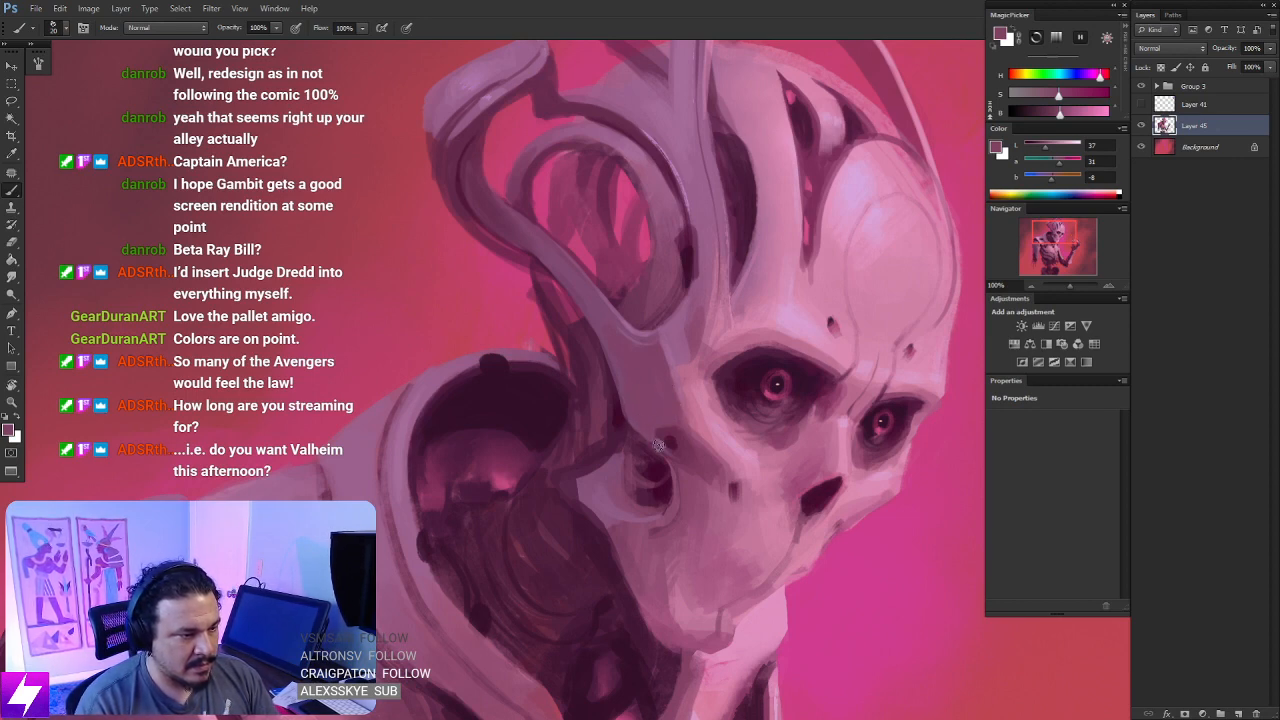
- Rotate the view and refine the small hole above the ear opening with sampled mauve and dark plum, using a fine brush
key("ctrl+minus")
key("r")
left_click_drag(776, 545, 757, 197)
key("ctrl+plus")
key("b")
left_click(681, 357, "alt")
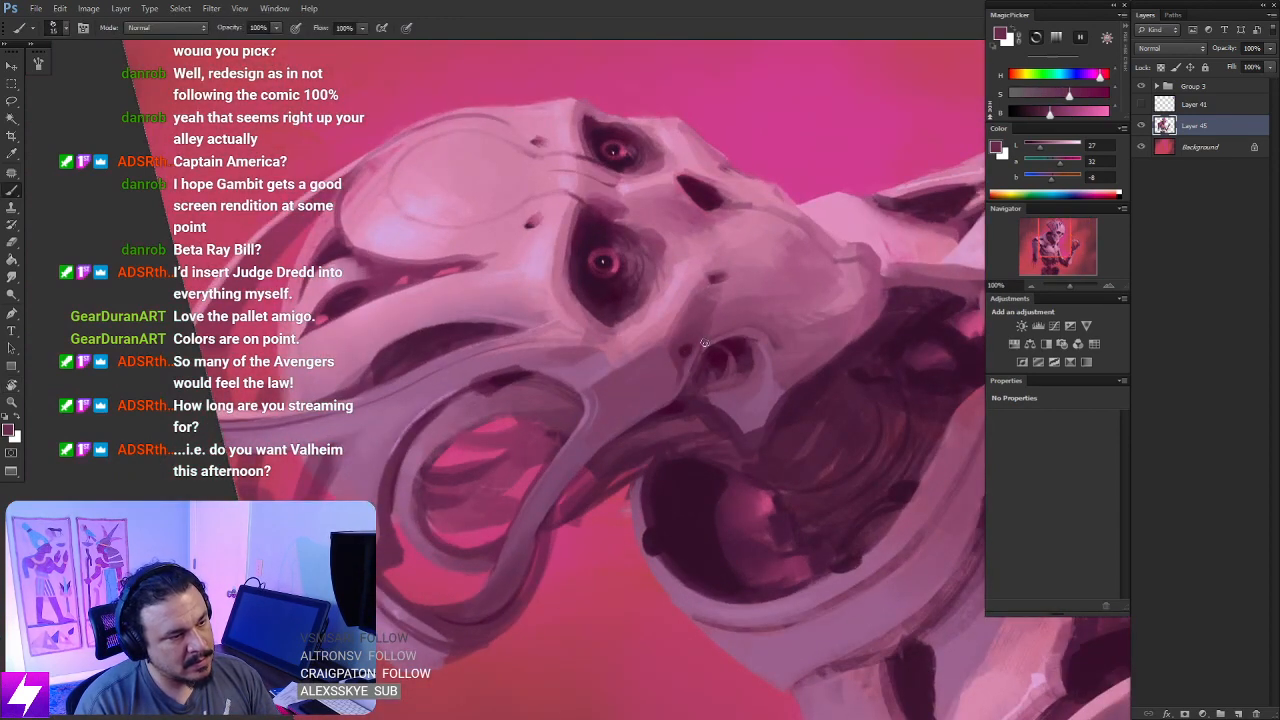
left_click(684, 374, "alt")
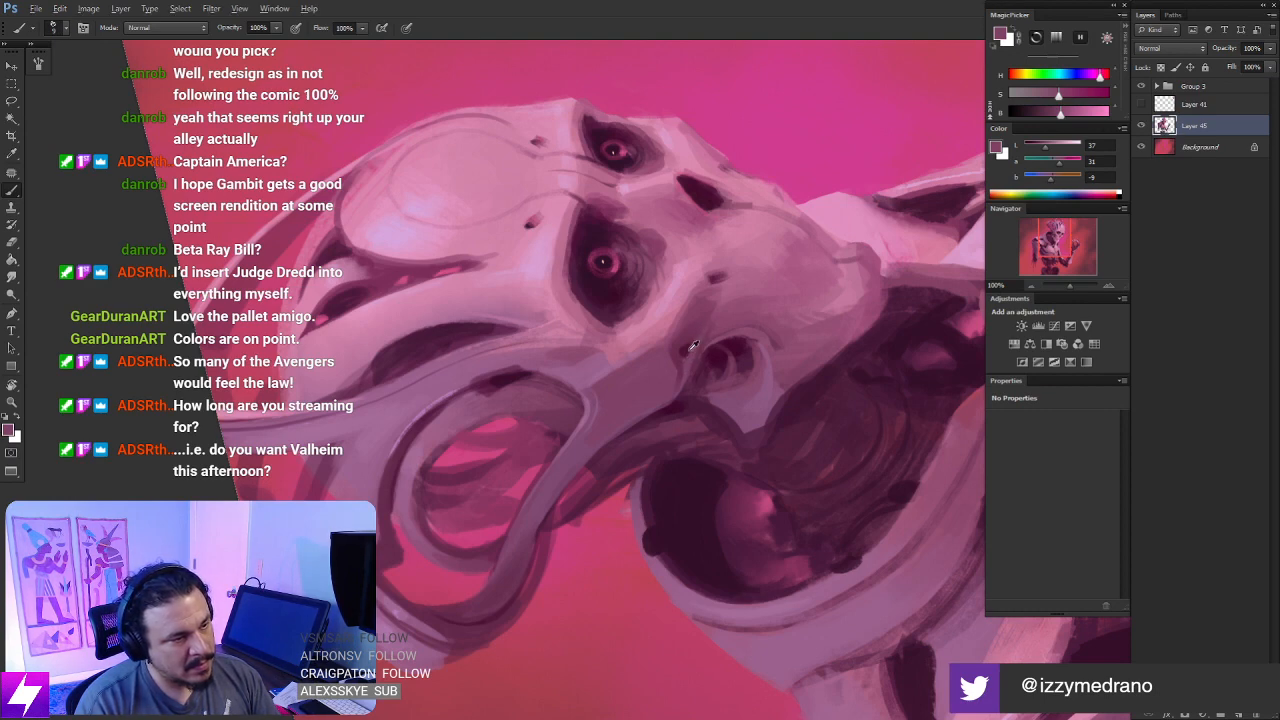
left_click(694, 348, "alt")
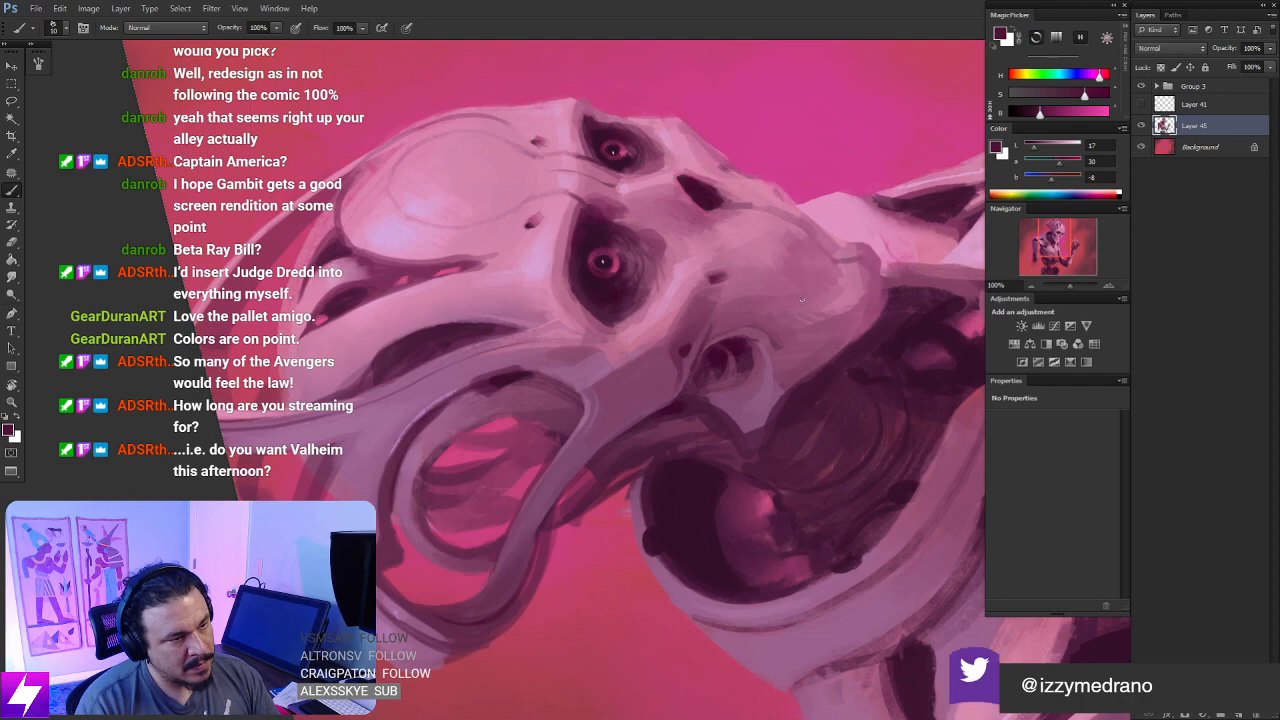
- Straighten the view, flip the canvas horizontally, and block in the hips with a very dark plum using a 40 px brush
key("ctrl+minus")
key("ctrl+minus")
key("Escape")
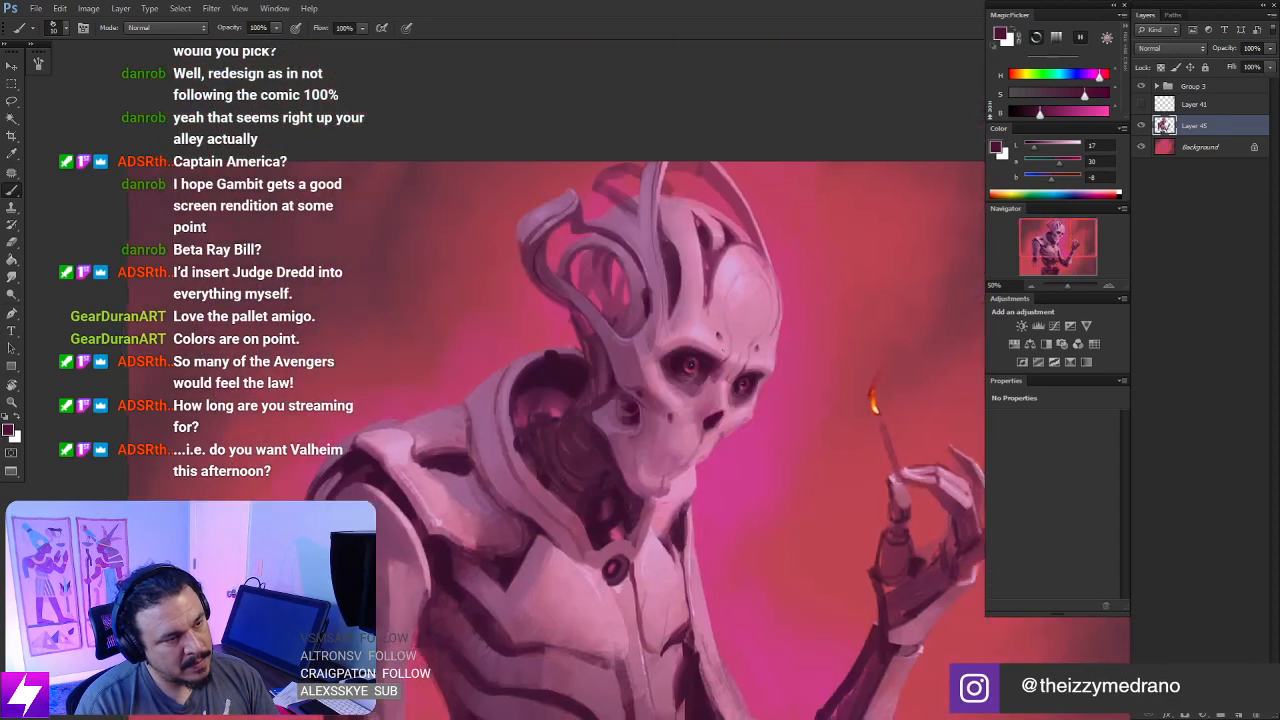
key("ctrl+minus")
key("ctrl+minus")
key("ctrl+shift+h")
key("ctrl+0")
key("ctrl+plus")
key("ctrl+plus")
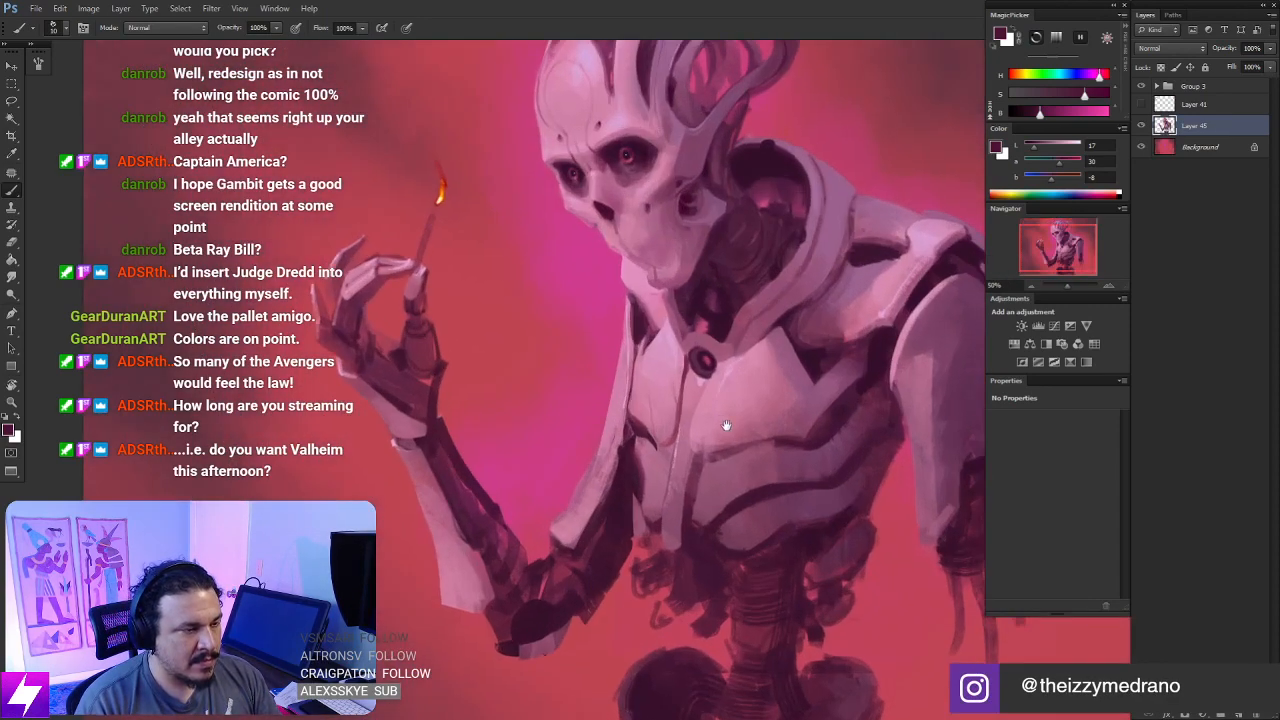
left_click_drag(726, 426, 681, 366)
left_click(681, 341, "alt")
scroll(676, 340, "down", 3)
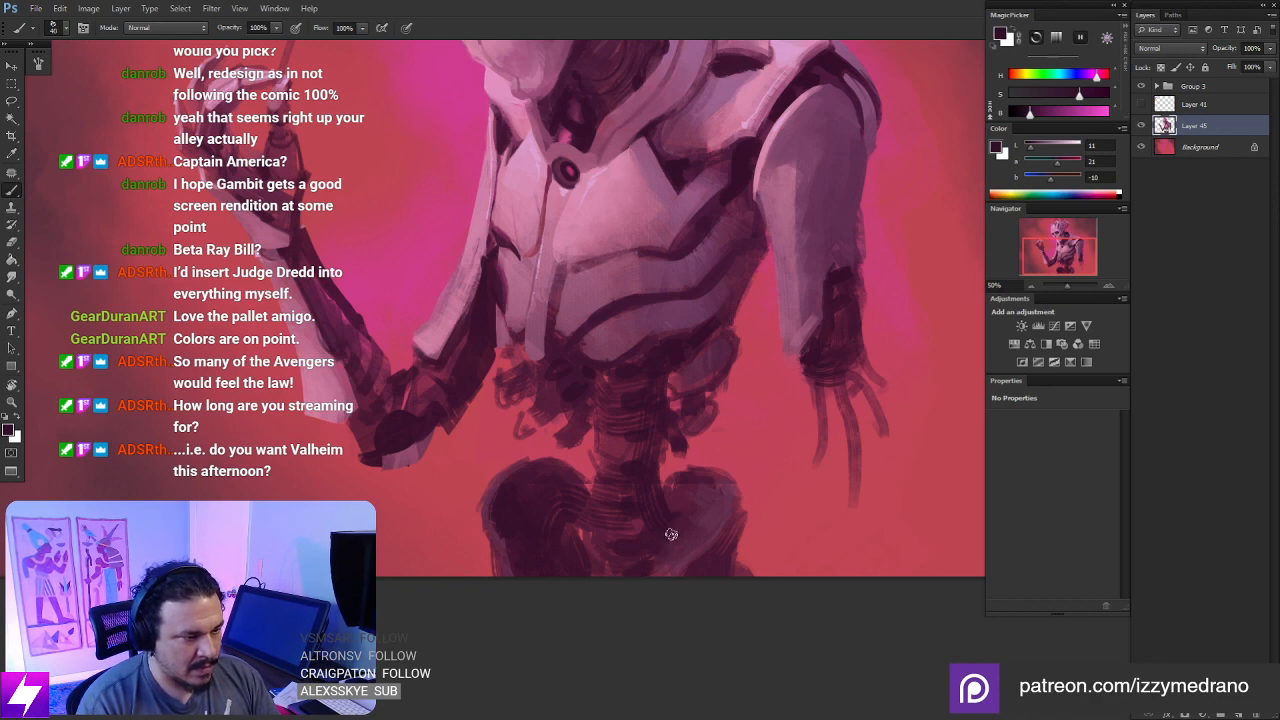
- Erase the upper edge of the hip beneath the hanging arm, carving a curved notch beside the spine
key("e")
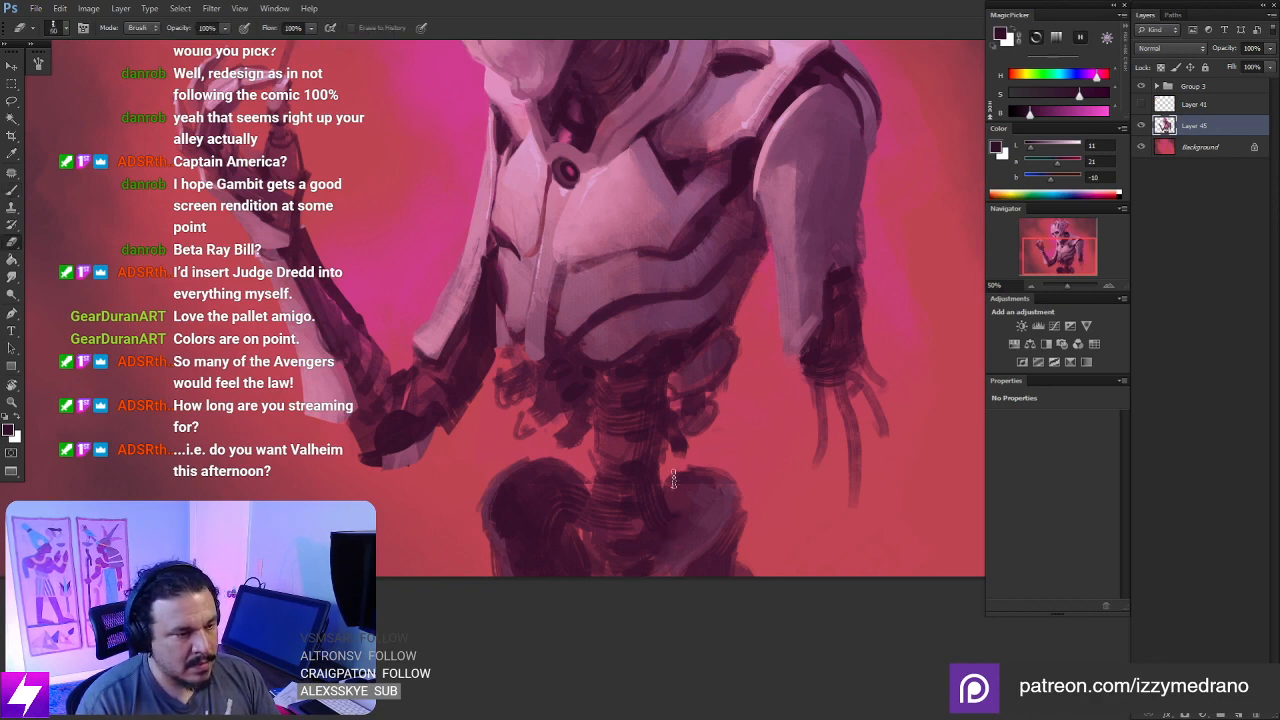
left_click_drag(671, 493, 689, 487)
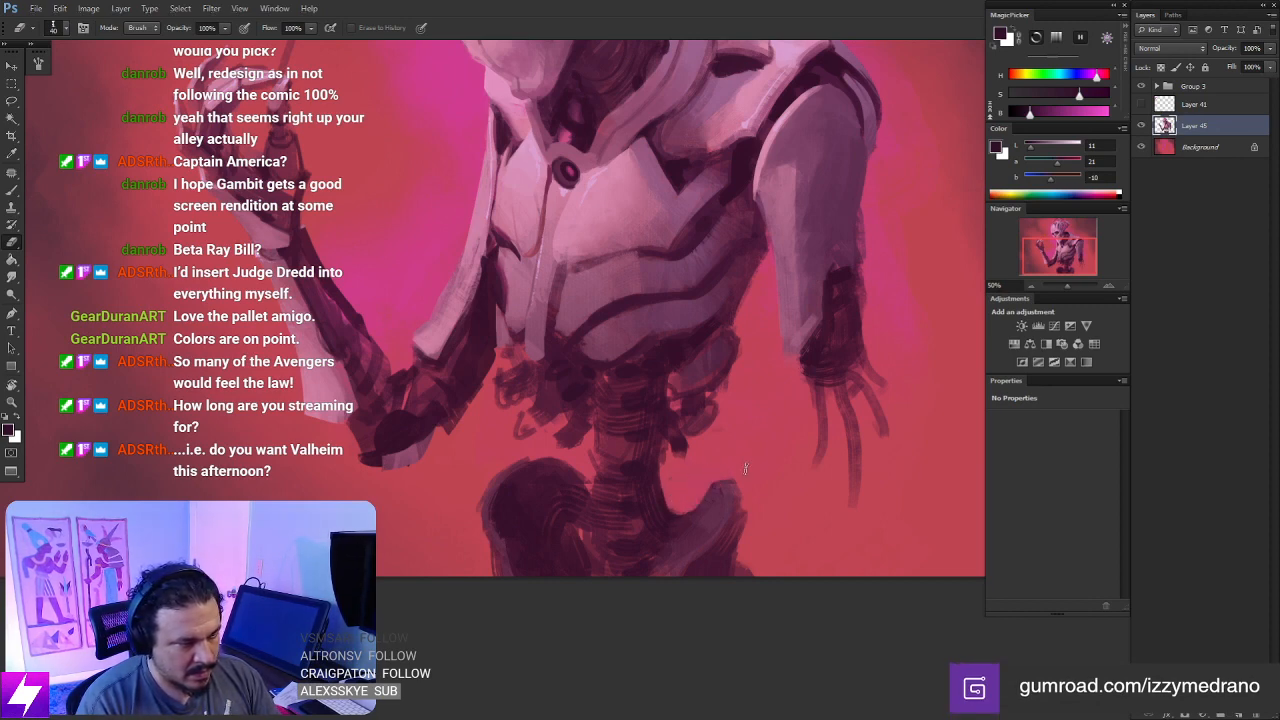
key("ctrl+minus")
left_click_drag(640, 310, 734, 466)
mouse_move(742, 600)
left_mouse_down()
mouse_move(706, 534)
mouse_move(730, 471)
mouse_move(769, 474)
mouse_move(734, 457)
mouse_move(748, 466)
left_mouse_up()
- Sample light pink from the body armor and paint a rim highlight down the outer edge of the hip nearest the raised arm
key("b")
left_click(647, 277, "alt")
key("ctrl+plus")
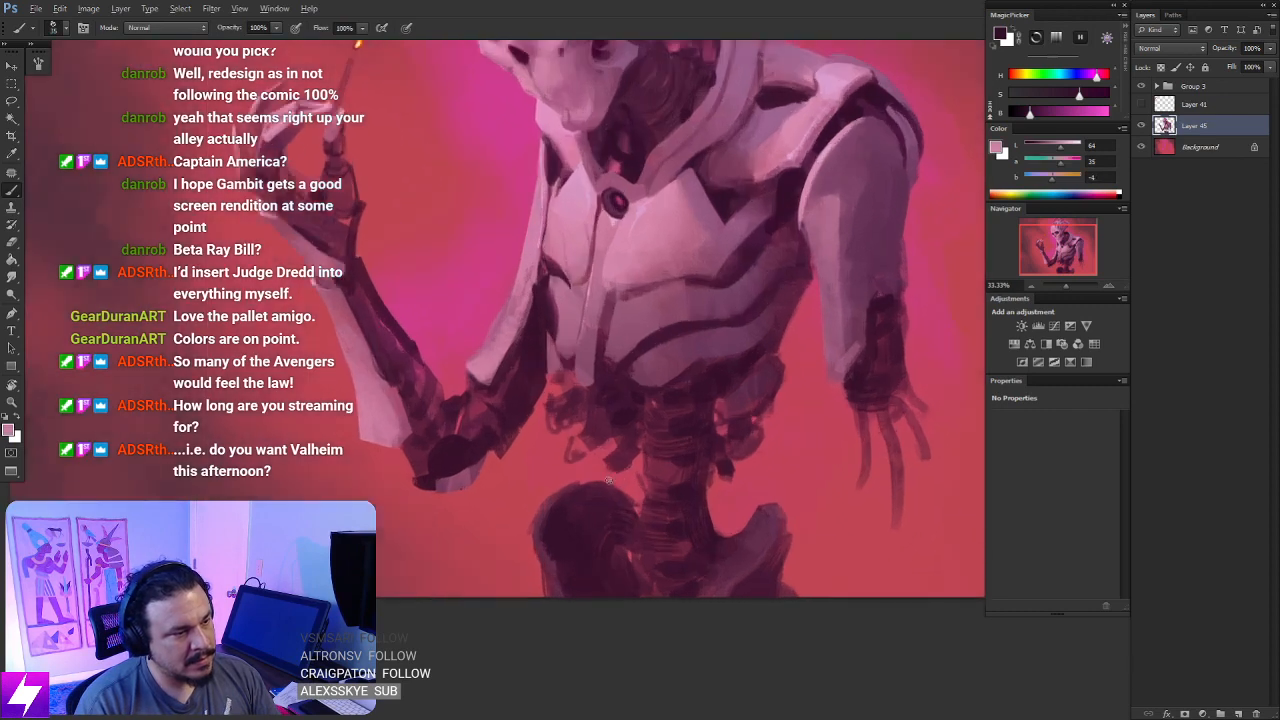
mouse_move(629, 536)
left_mouse_down()
mouse_move(592, 481)
mouse_move(566, 506)
left_mouse_up()
key("ctrl+z")
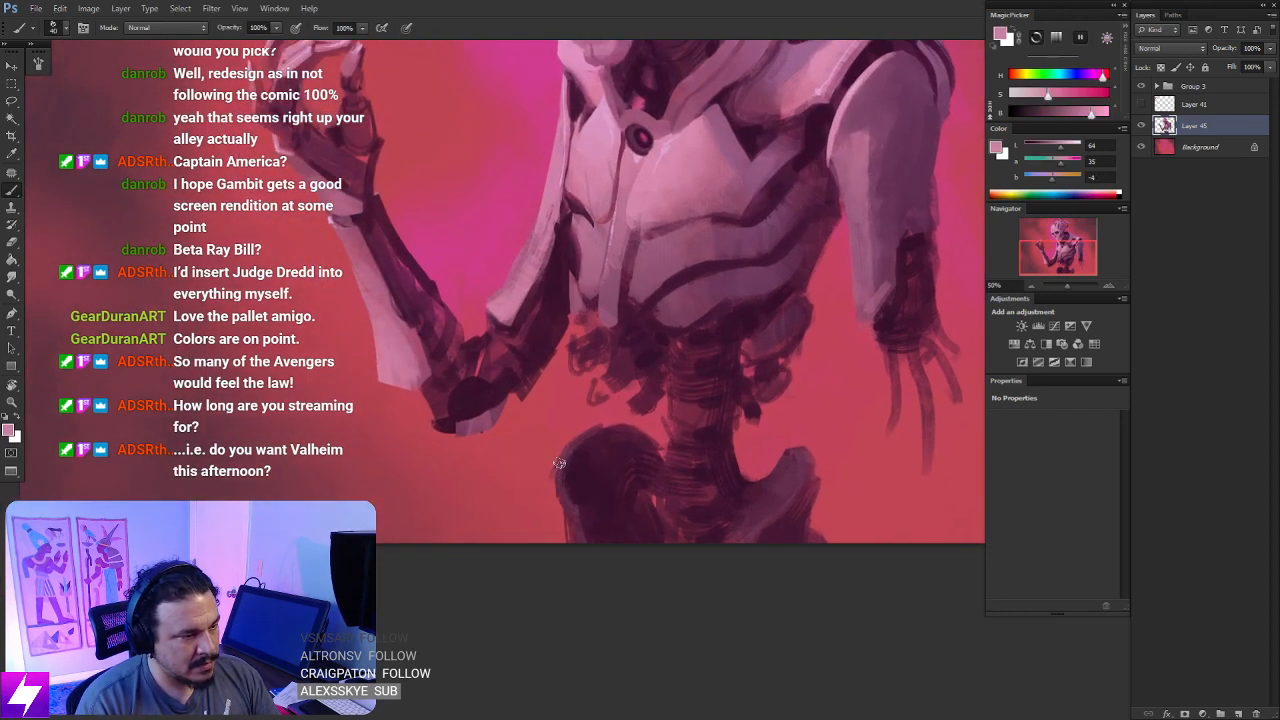
left_click_drag(582, 436, 564, 513)
left_click_drag(568, 456, 567, 520)
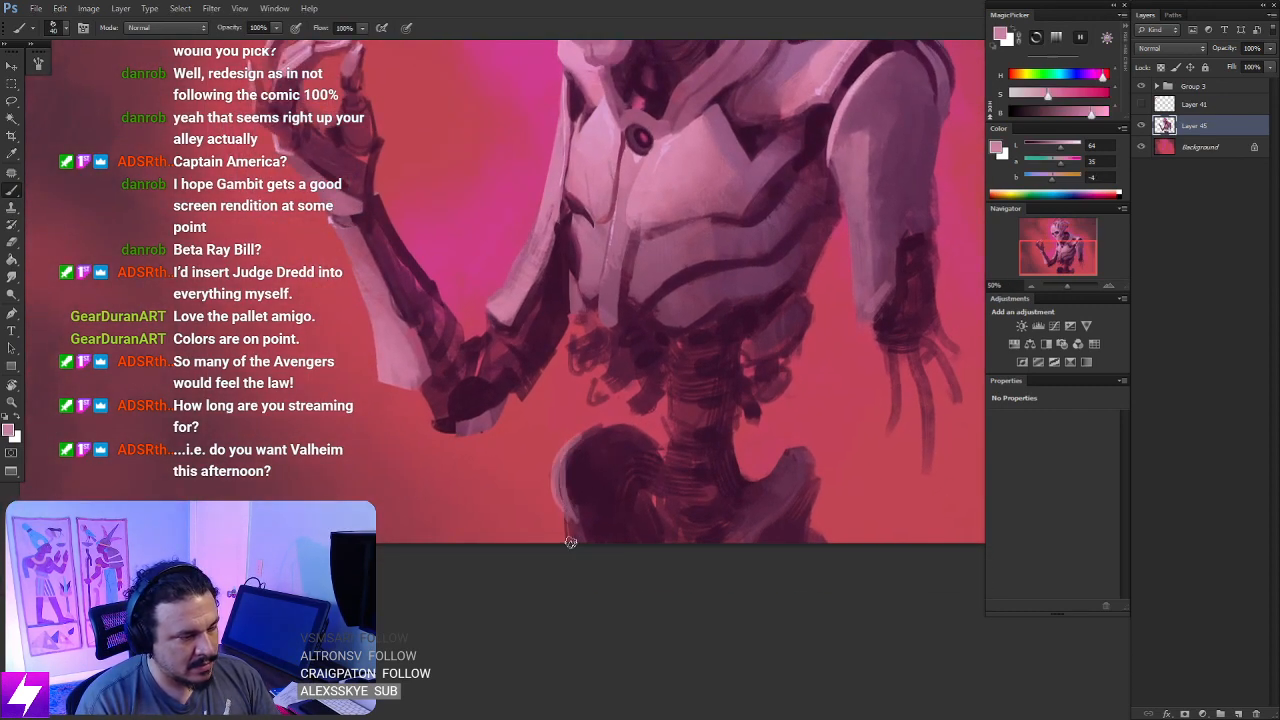
- Paint a light pink highlight along the opposite hip's curve with a larger brush and round off its crest
left_click_drag(740, 520, 720, 513)
key("bracketright")
left_click_drag(778, 456, 737, 528)
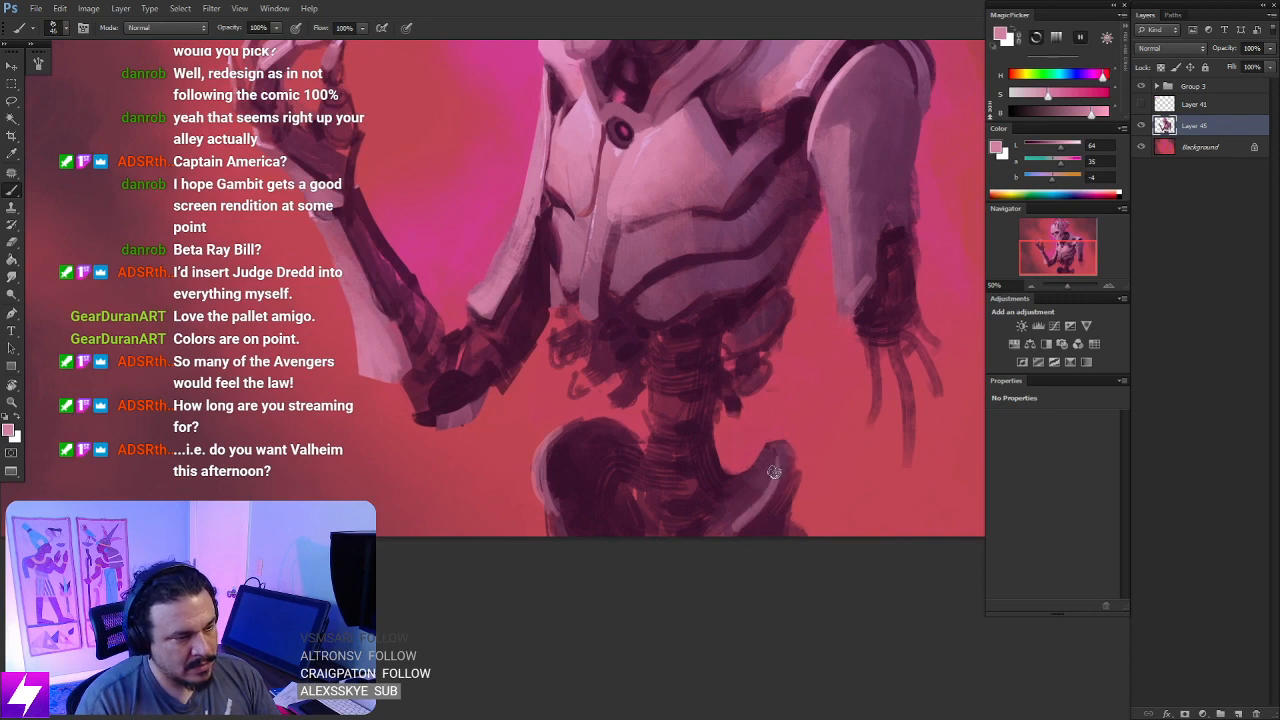
mouse_move(777, 470)
left_mouse_down()
mouse_move(752, 505)
mouse_move(770, 478)
mouse_move(747, 508)
mouse_move(777, 451)
mouse_move(759, 445)
mouse_move(746, 484)
left_mouse_up()
left_click(770, 457, "alt")
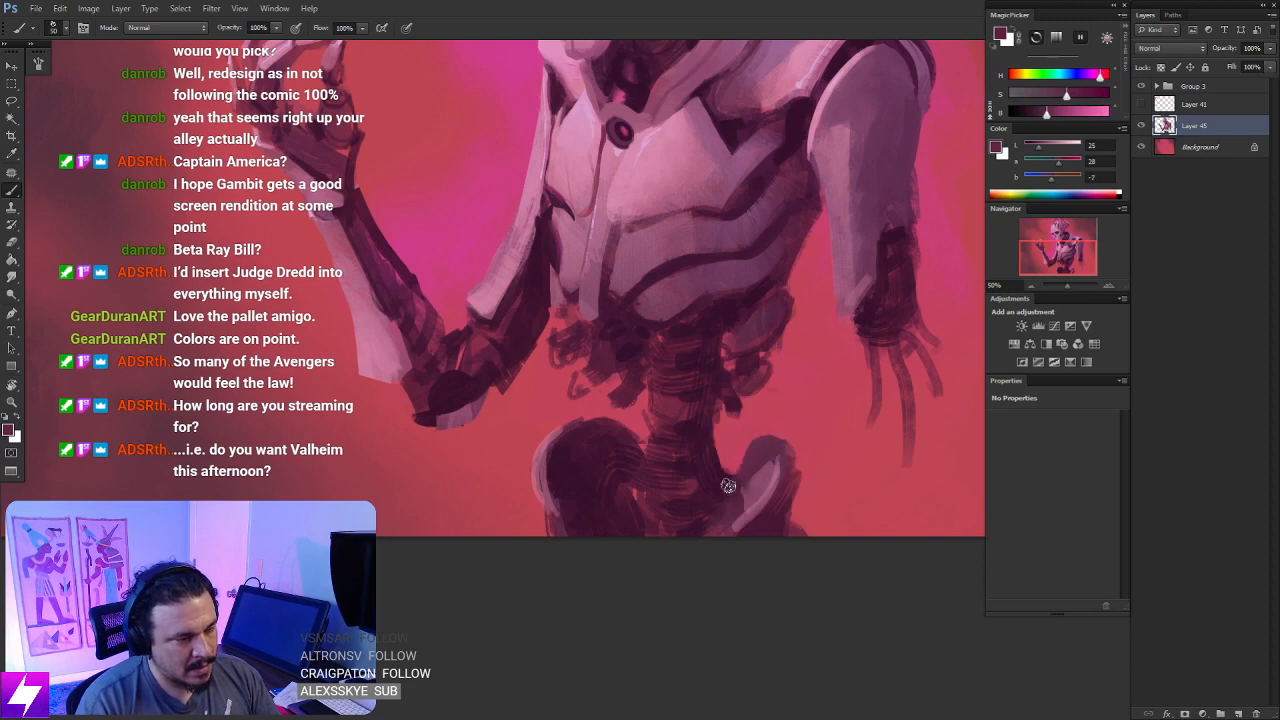
- Darken the pelvis around the spine, then rotate the view and paint the lower vertebrae in a sampled mid mauve
mouse_move(644, 446)
left_mouse_down()
mouse_move(605, 412)
mouse_move(629, 420)
mouse_move(618, 445)
mouse_move(637, 464)
mouse_move(640, 445)
left_mouse_up()
left_click(595, 436, "alt")
key("ctrl+minus")
left_click_drag(693, 395, 803, 320)
key("r")
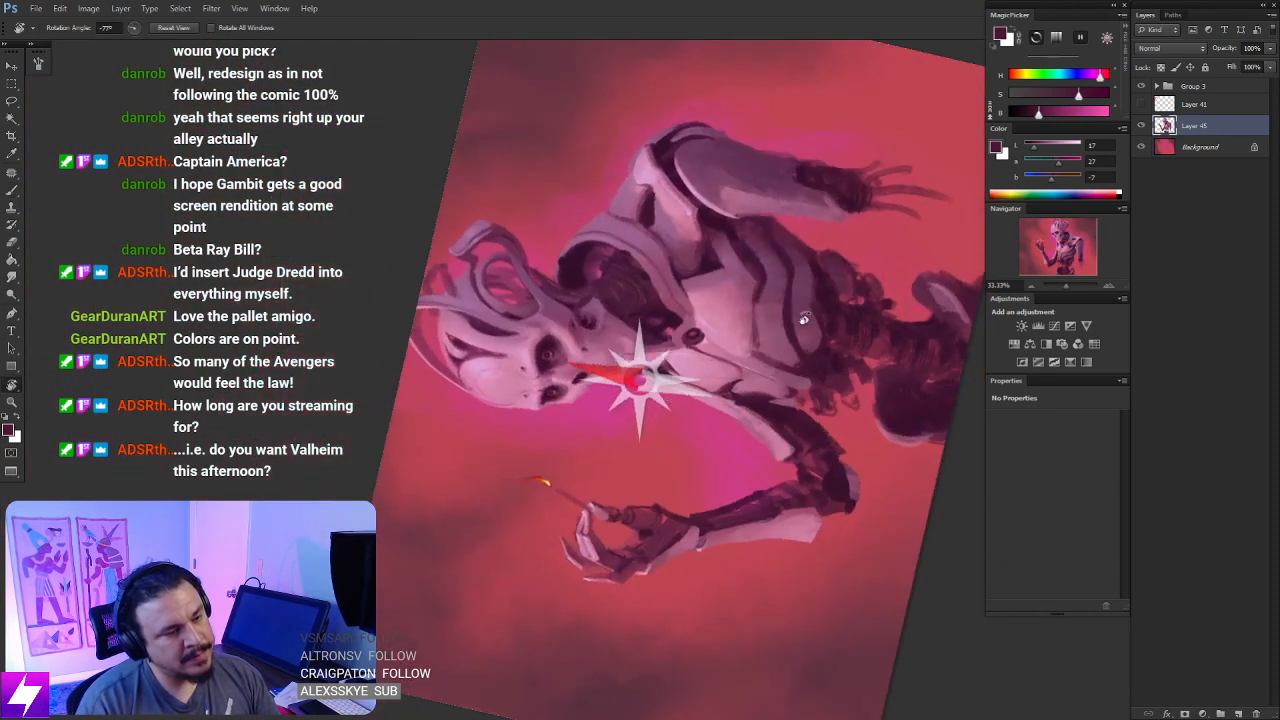
left_click_drag(862, 377, 782, 395)
key("ctrl+plus")
key("b")
left_click(886, 238, "alt")
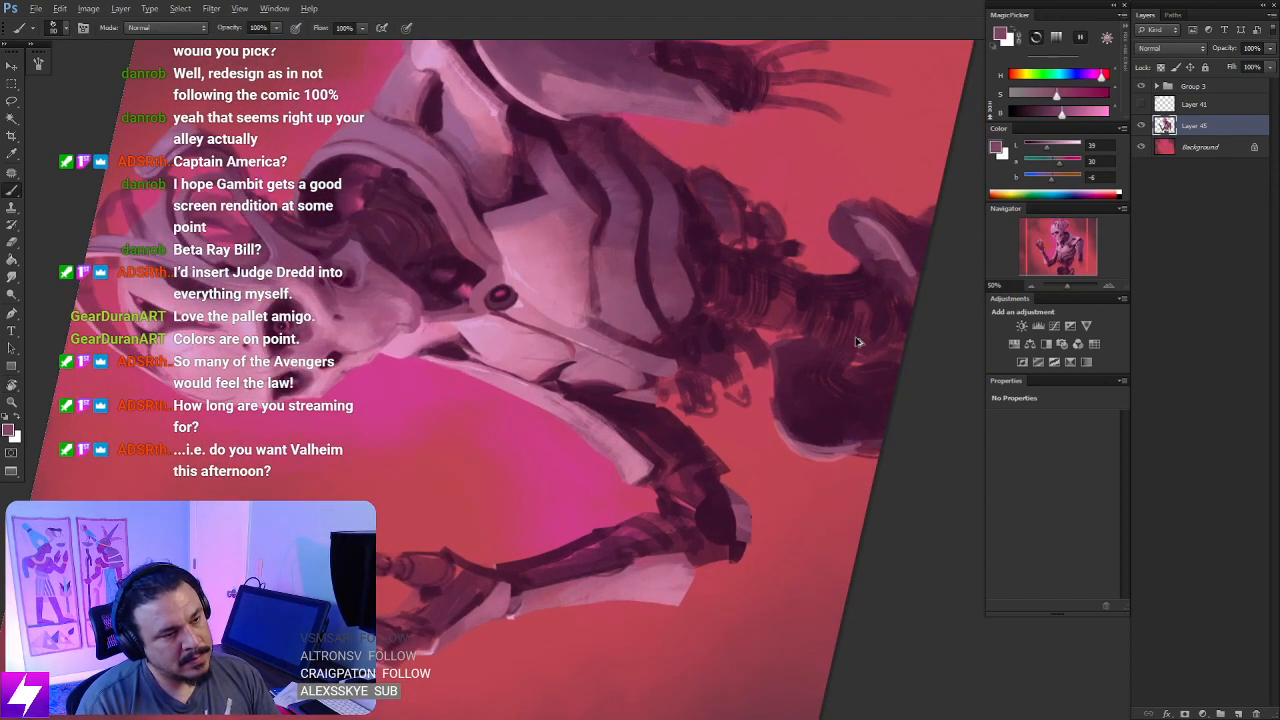
mouse_move(881, 331)
left_mouse_down()
mouse_move(828, 342)
mouse_move(833, 308)
mouse_move(822, 325)
mouse_move(760, 306)
left_mouse_up()
key("Escape")
left_click_drag(790, 545, 744, 403)
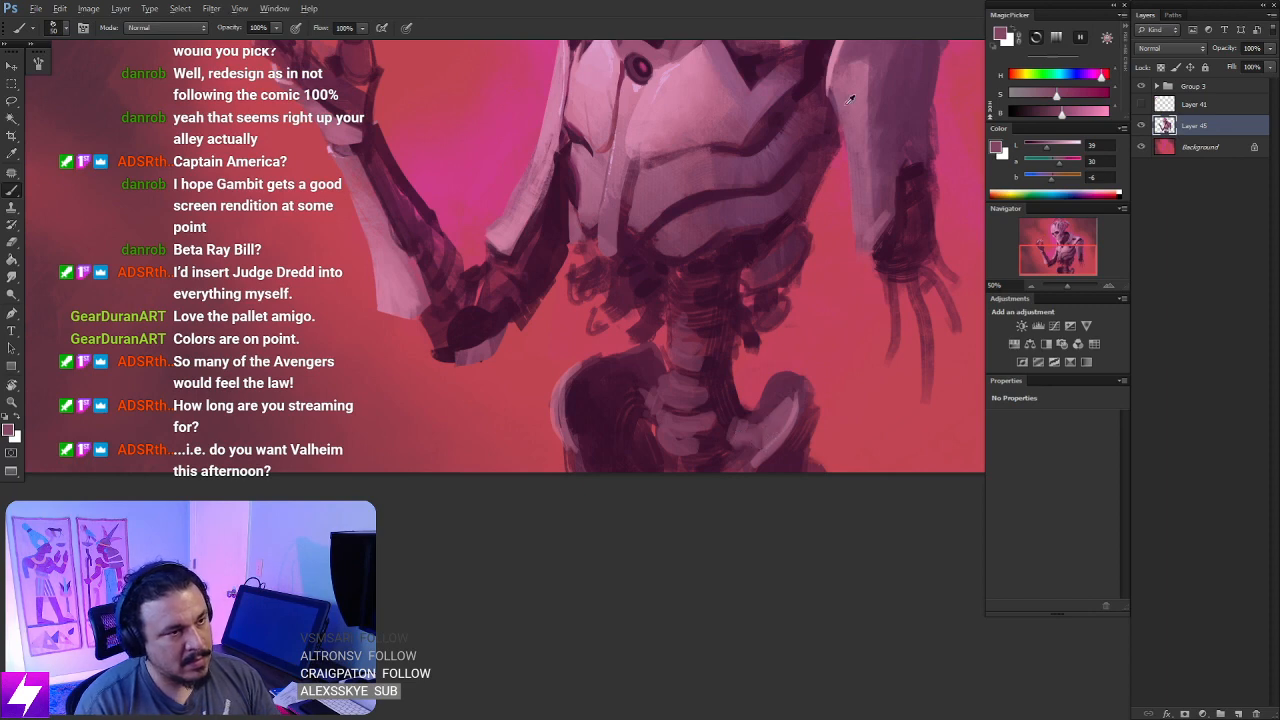
left_click(763, 95, "alt")
key("[")
left_click_drag(787, 380, 799, 408)
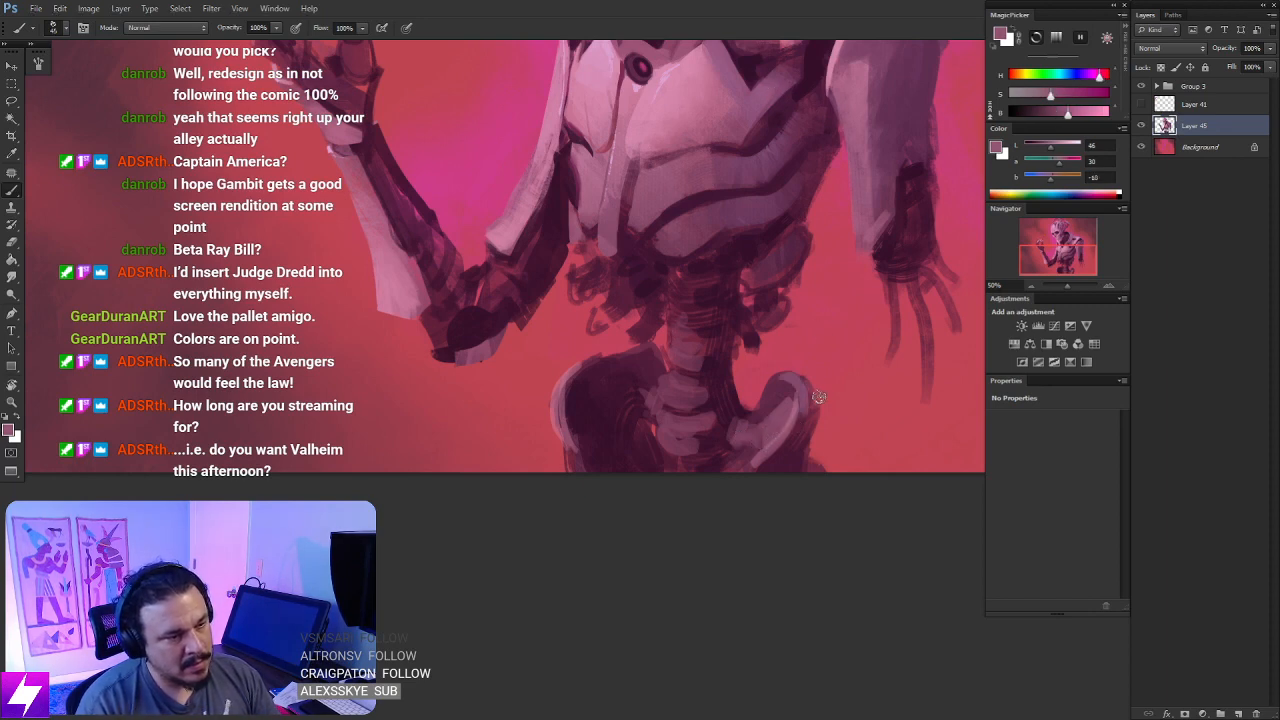
key("ctrl+z")
- Sample a cooler mauve from the head's crest struts and paint the rim of the hip beneath the hanging arm with a 70 px brush
left_click_drag(855, 284, 738, 600)
left_click(536, 138, "alt")
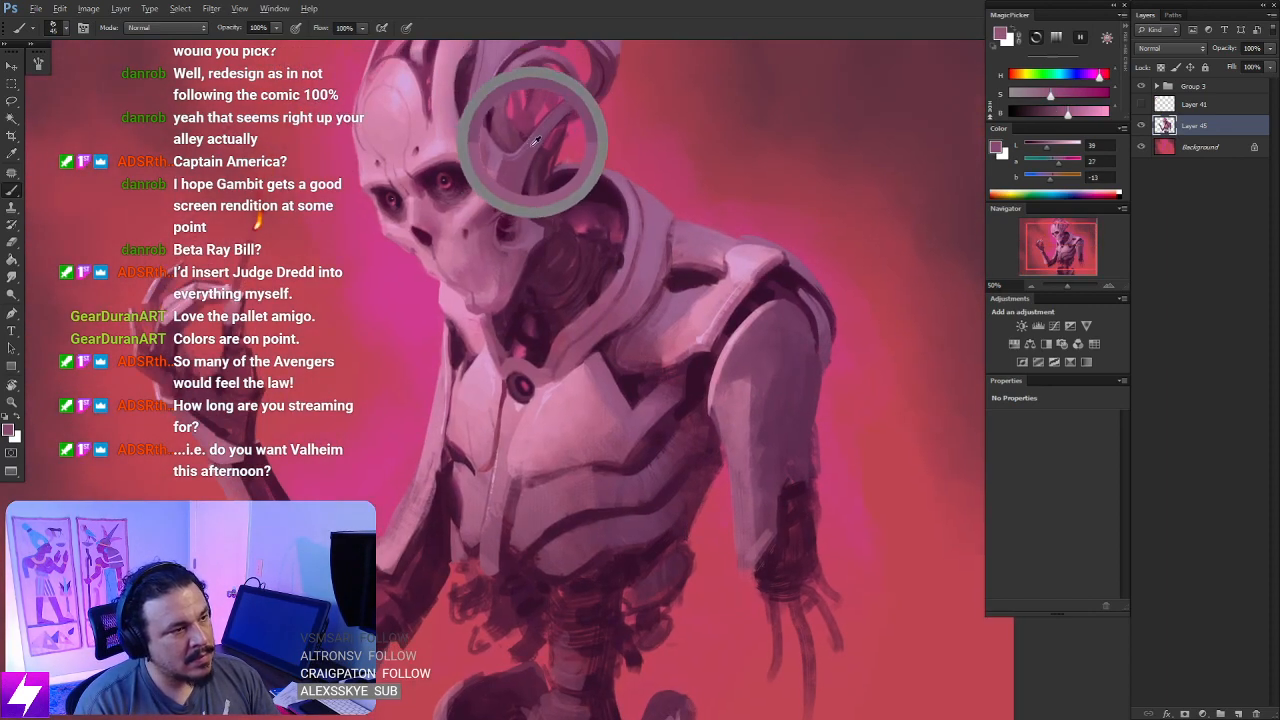
left_click_drag(657, 580, 661, 220)
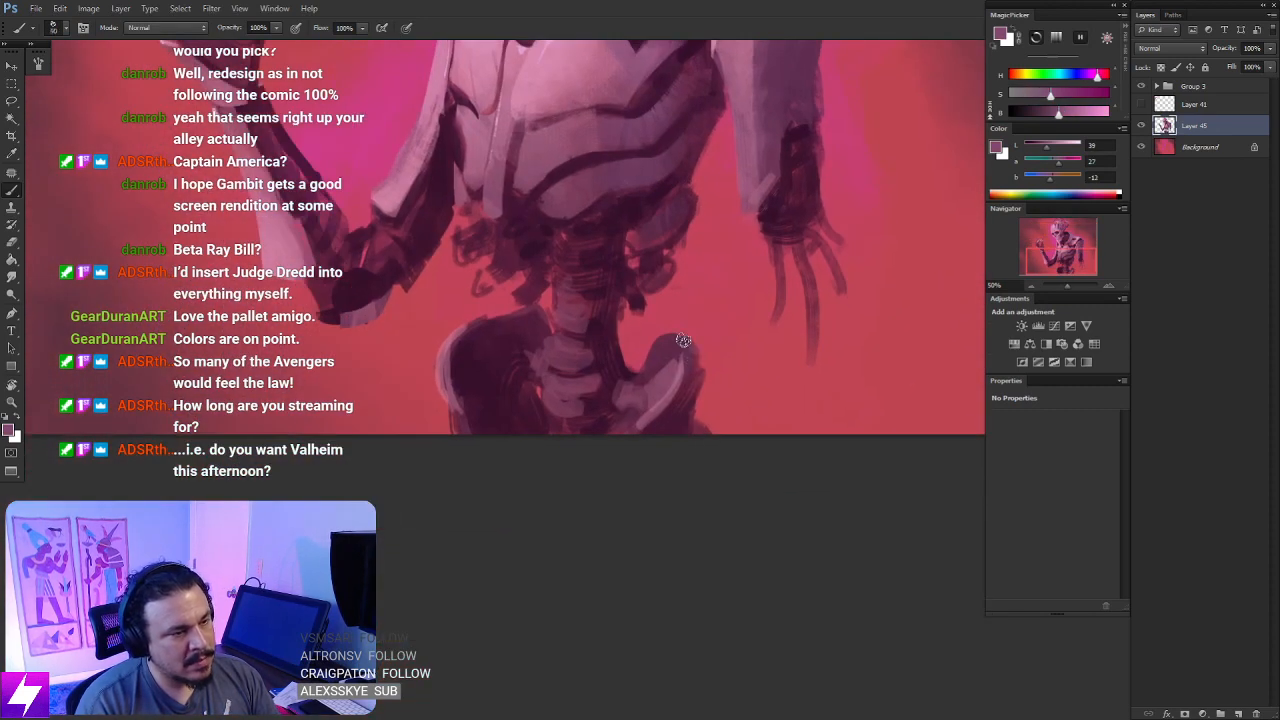
left_click_drag(684, 341, 646, 440)
key("ctrl+z")
key("]")
key("]")
key("]")
left_click_drag(690, 354, 665, 419)
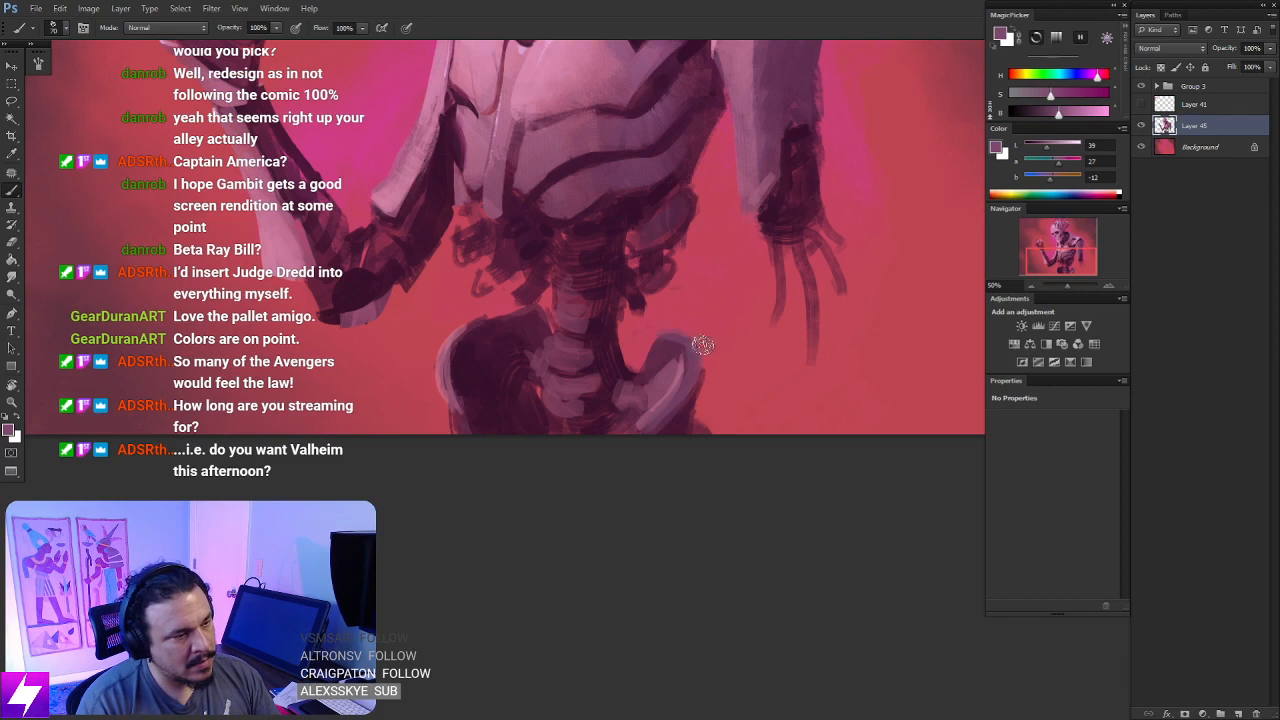
- Sample dark plum from beside the spine and deepen the shadows around the lower vertebrae and inner pelvis
left_click(614, 385, "alt")
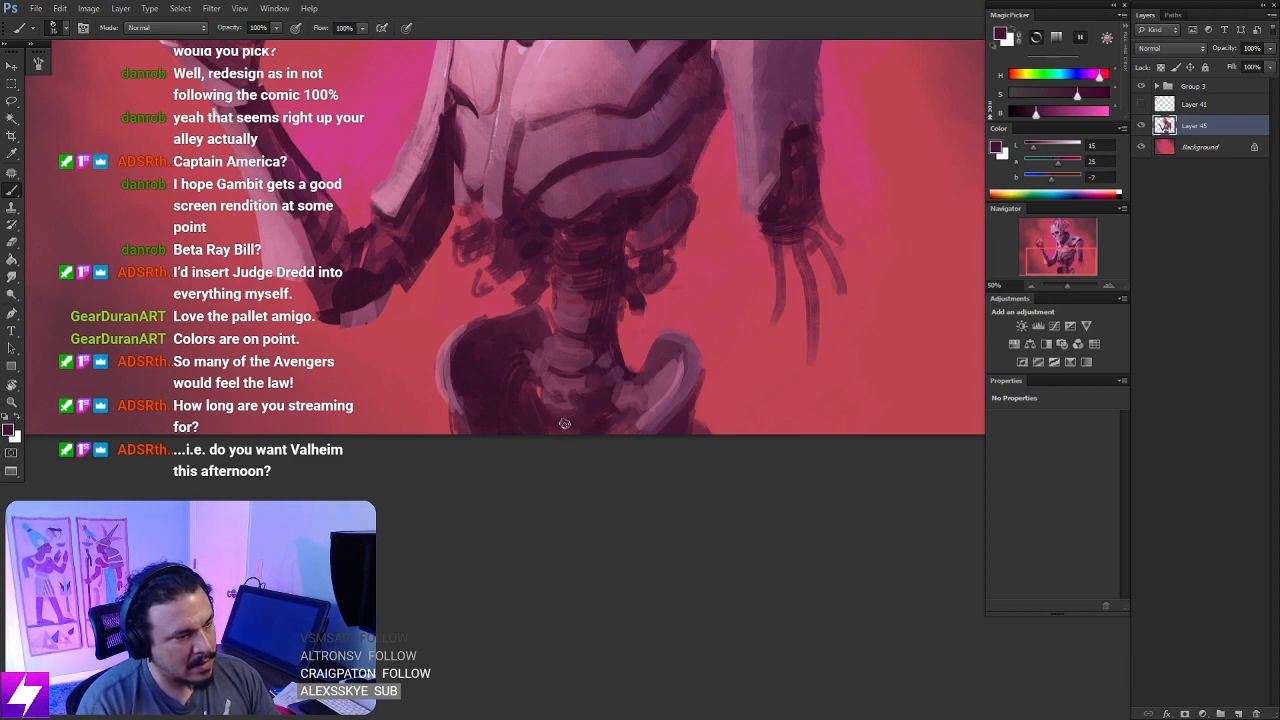
key("ctrl+minus")
mouse_move(565, 424)
left_mouse_down()
mouse_move(660, 520)
mouse_move(598, 302)
left_mouse_up()
key("ctrl+plus")
mouse_move(666, 508)
left_mouse_down()
mouse_move(649, 424)
mouse_move(638, 444)
mouse_move(646, 437)
left_mouse_up()
- Erase an opening through the pelvis beside the base of the spine and tidy the hip's outline
key("e")
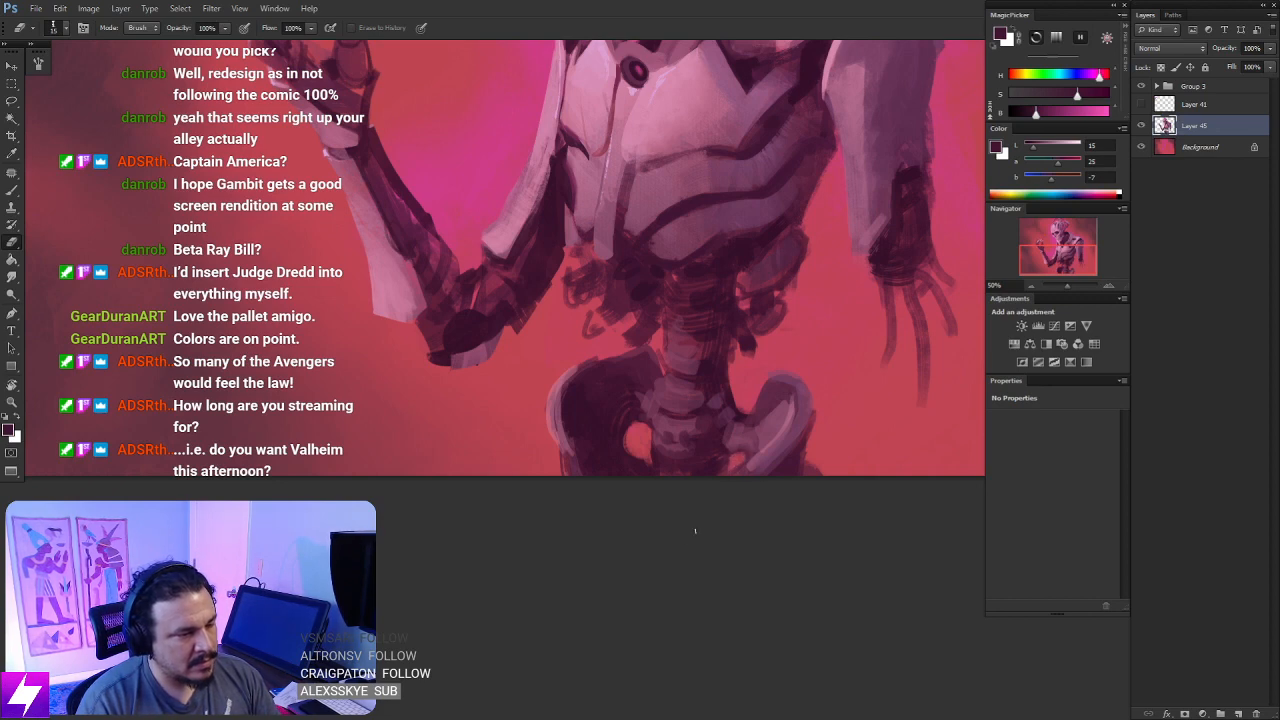
mouse_move(695, 531)
left_mouse_down()
mouse_move(609, 491)
mouse_move(539, 503)
left_mouse_up()
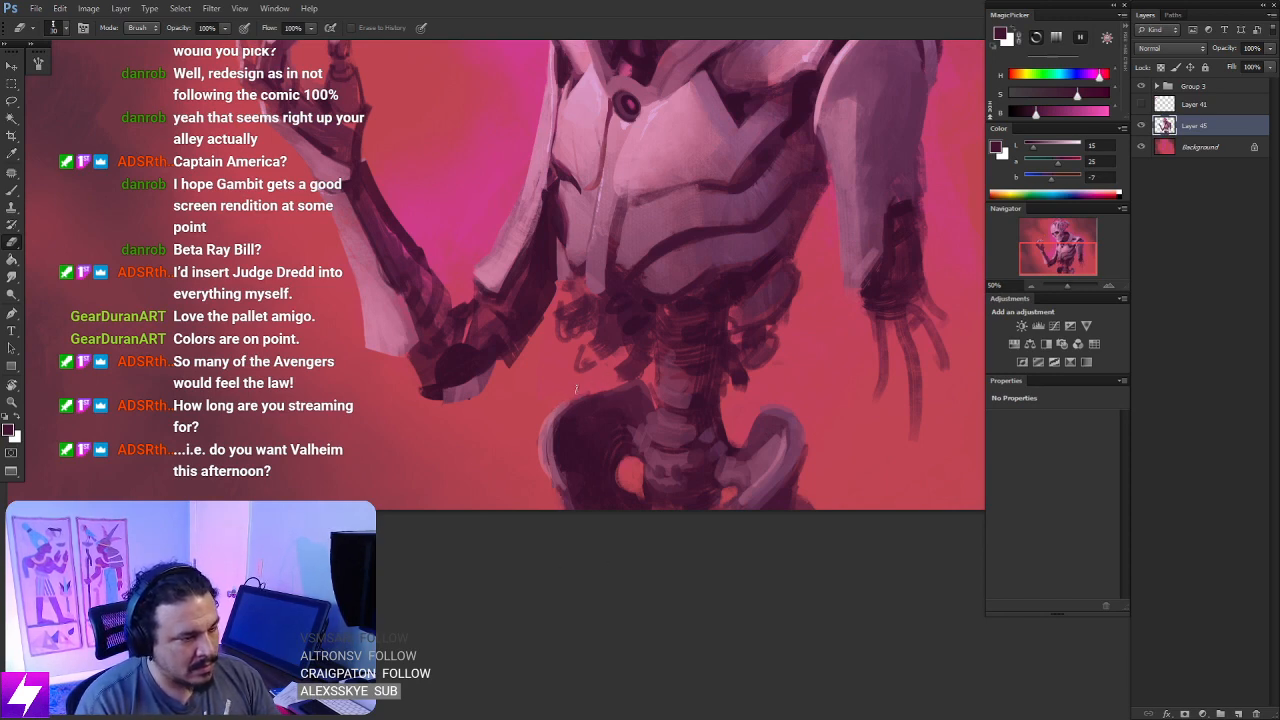
left_click_drag(580, 370, 655, 640)
- Flip the canvas back and erase the loose, ragged strokes hanging below the ribcage on both sides of the spine
key("ctrl+minus")
key("ctrl+minus")
key("F4")
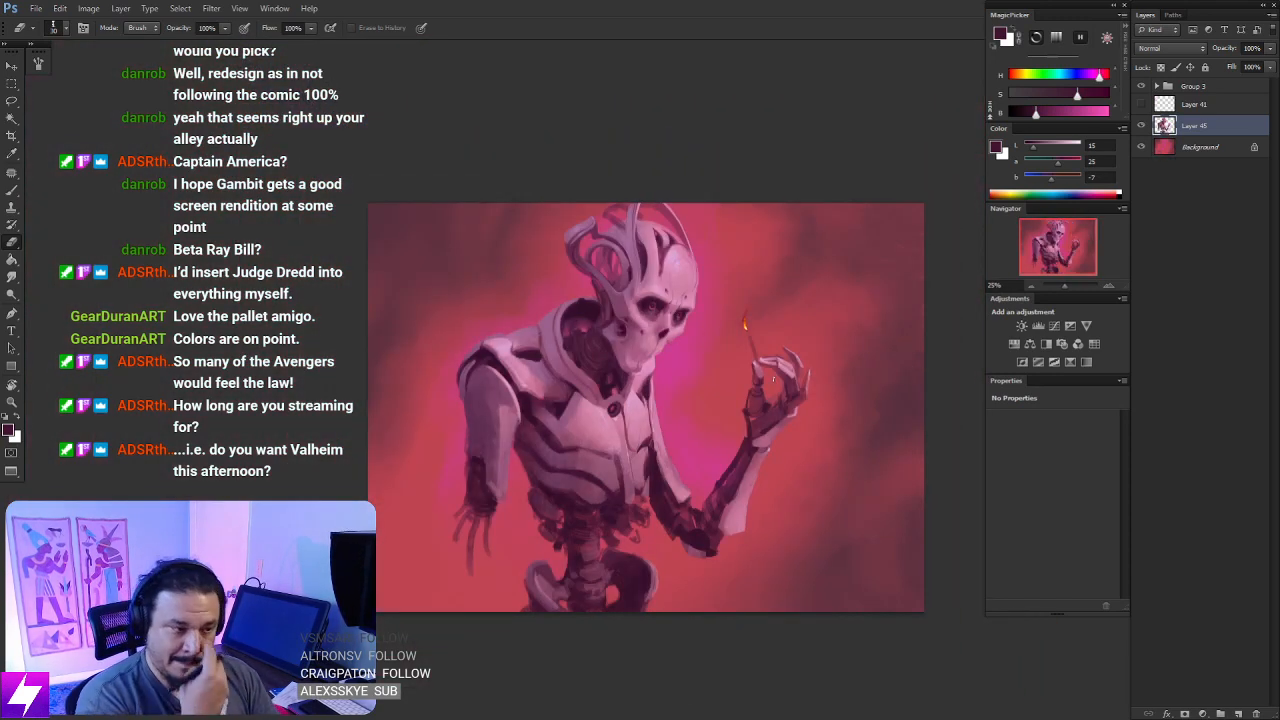
key("ctrl+plus")
left_click_drag(699, 588, 693, 545)
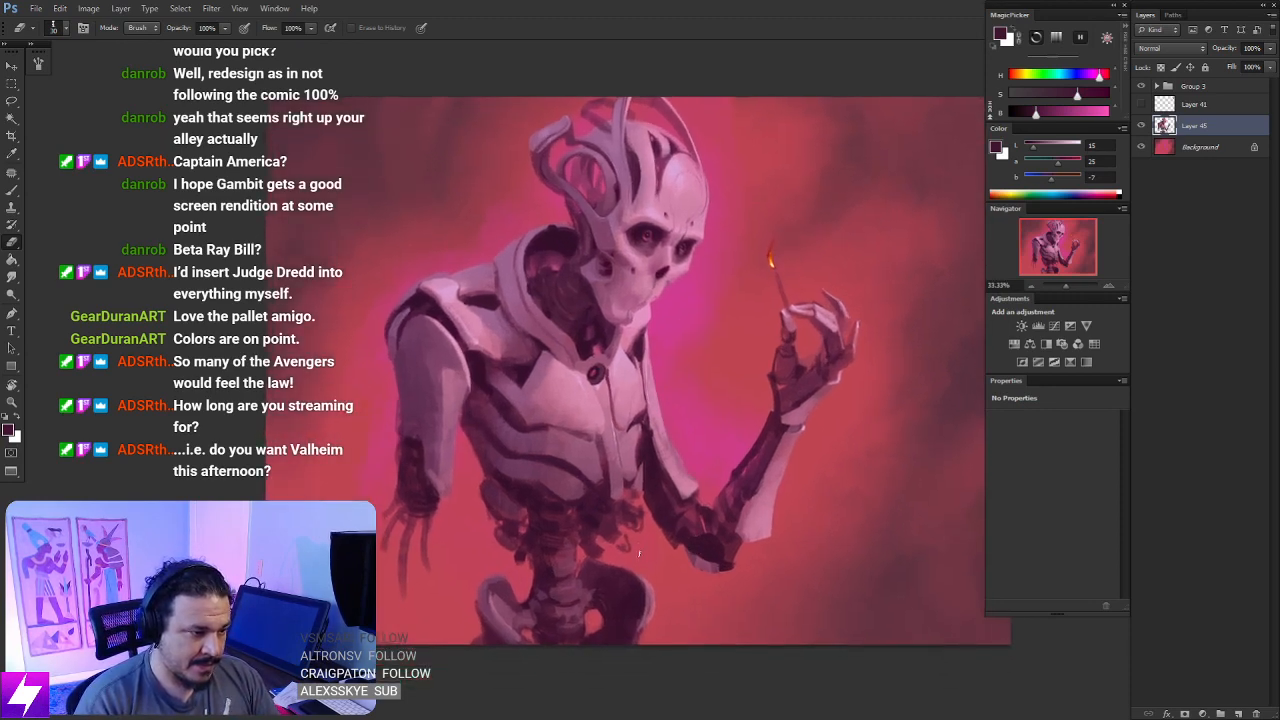
key("ctrl+plus")
left_click_drag(638, 600, 654, 522)
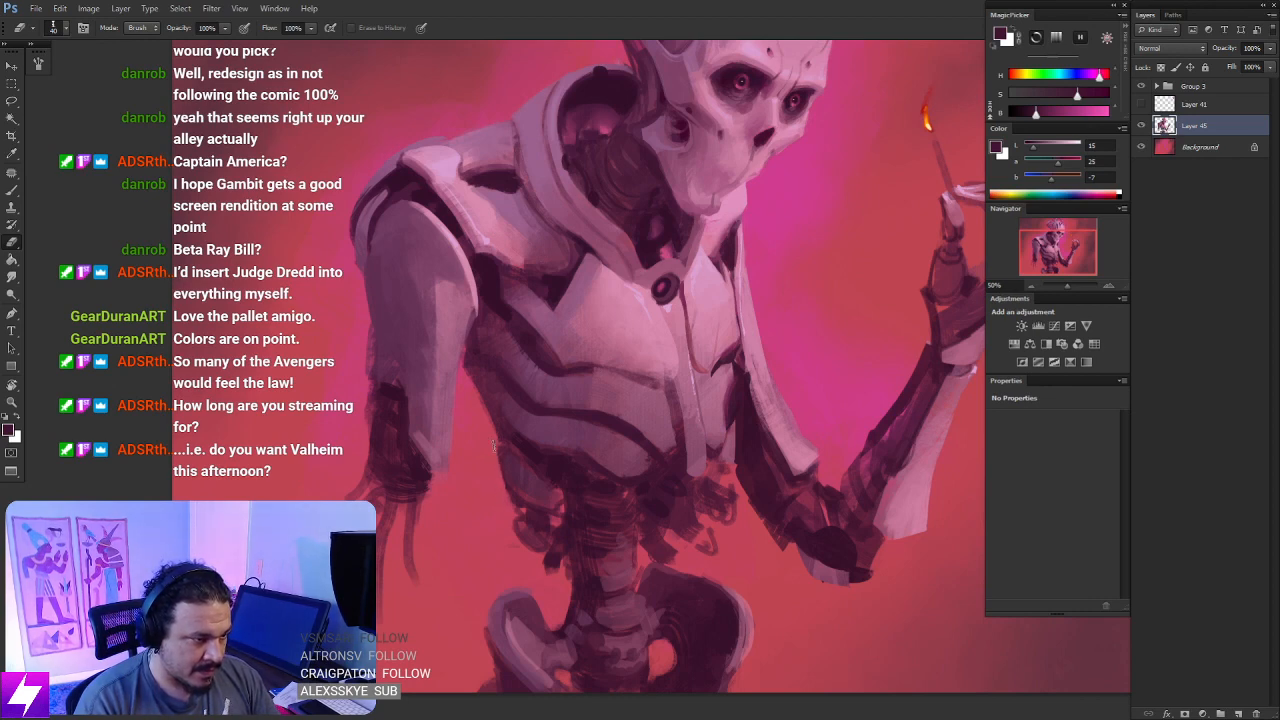
mouse_move(532, 509)
left_mouse_down()
mouse_move(506, 497)
mouse_move(492, 449)
left_mouse_up()
left_click_drag(609, 468, 590, 444)
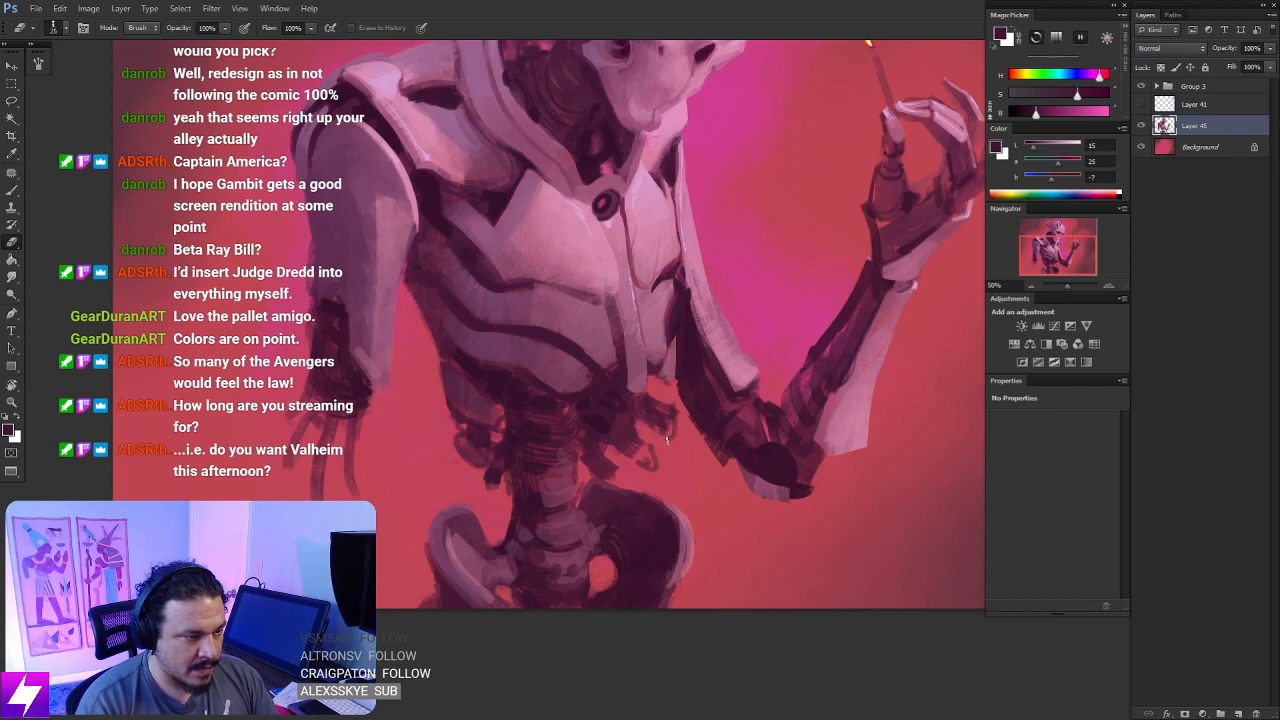
mouse_move(630, 458)
left_mouse_down()
mouse_move(658, 466)
mouse_move(606, 454)
left_mouse_up()
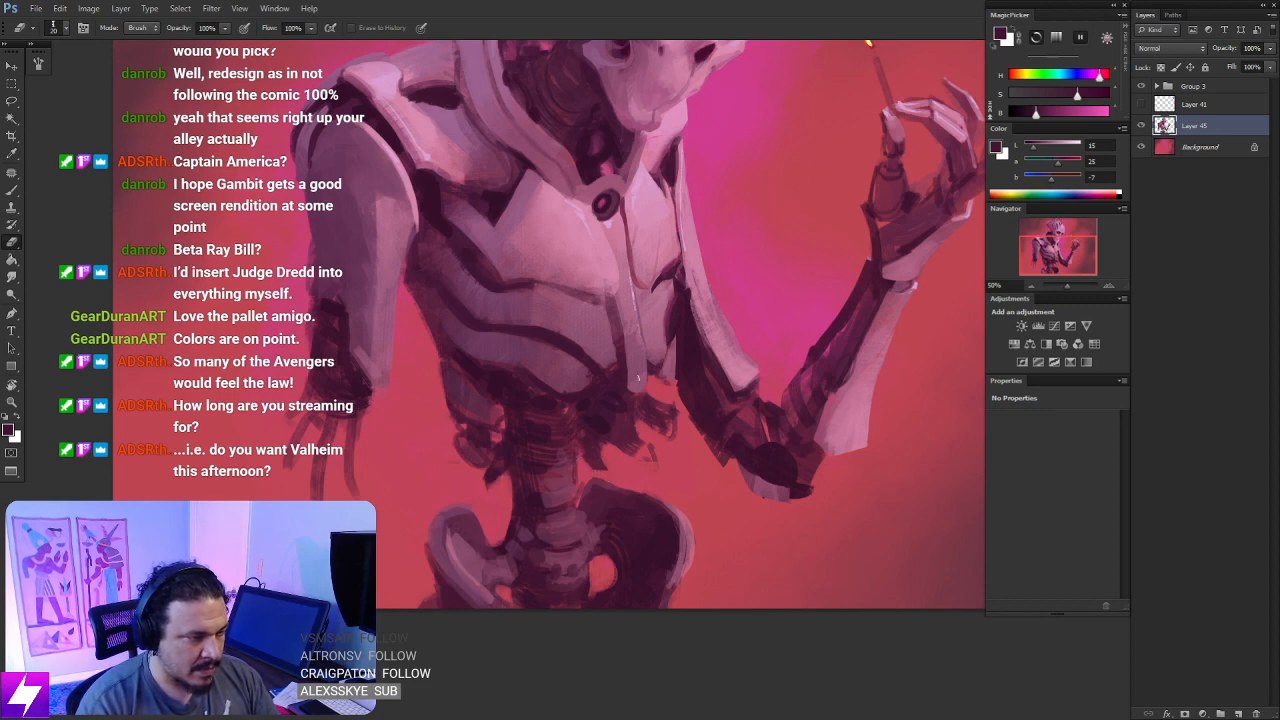
- Sample dark plum from the spine and paint jagged vertebra projections along the side of the lower spine
key("b")
left_click(512, 497, "alt")
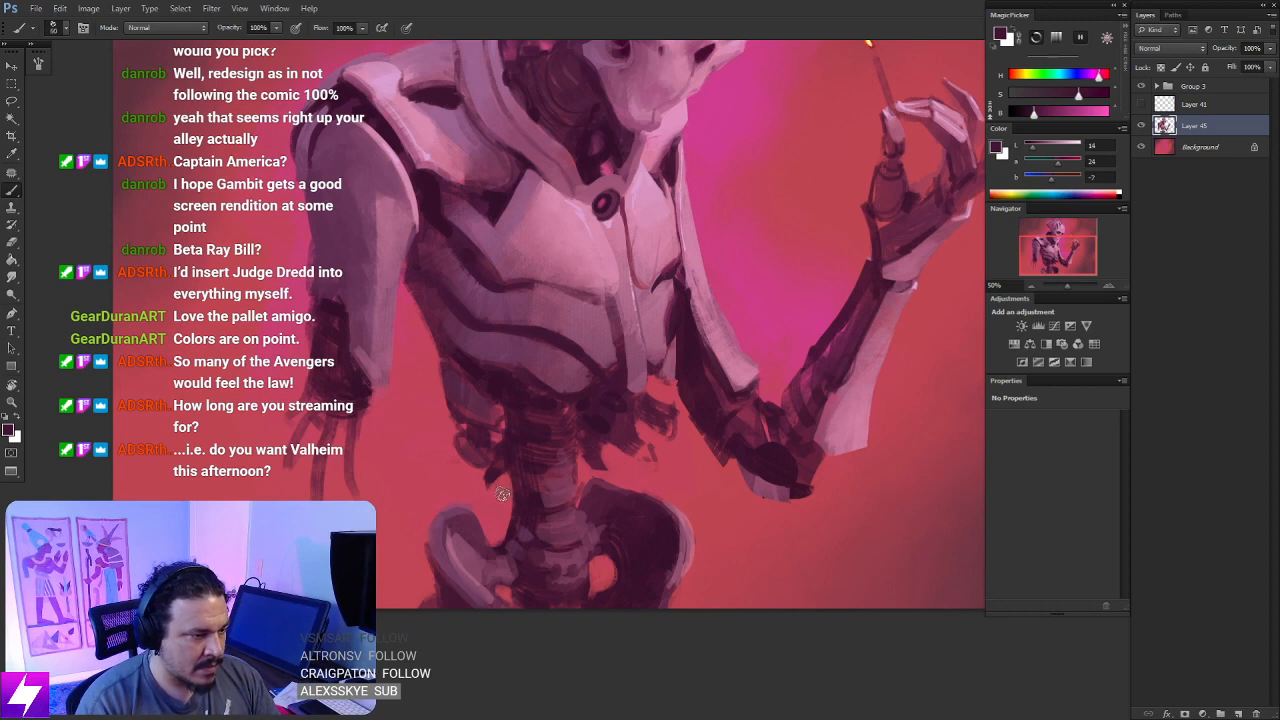
mouse_move(503, 494)
left_mouse_down()
mouse_move(533, 501)
mouse_move(499, 516)
mouse_move(533, 500)
mouse_move(534, 530)
mouse_move(511, 551)
left_mouse_up()
left_click_drag(524, 471, 531, 486)
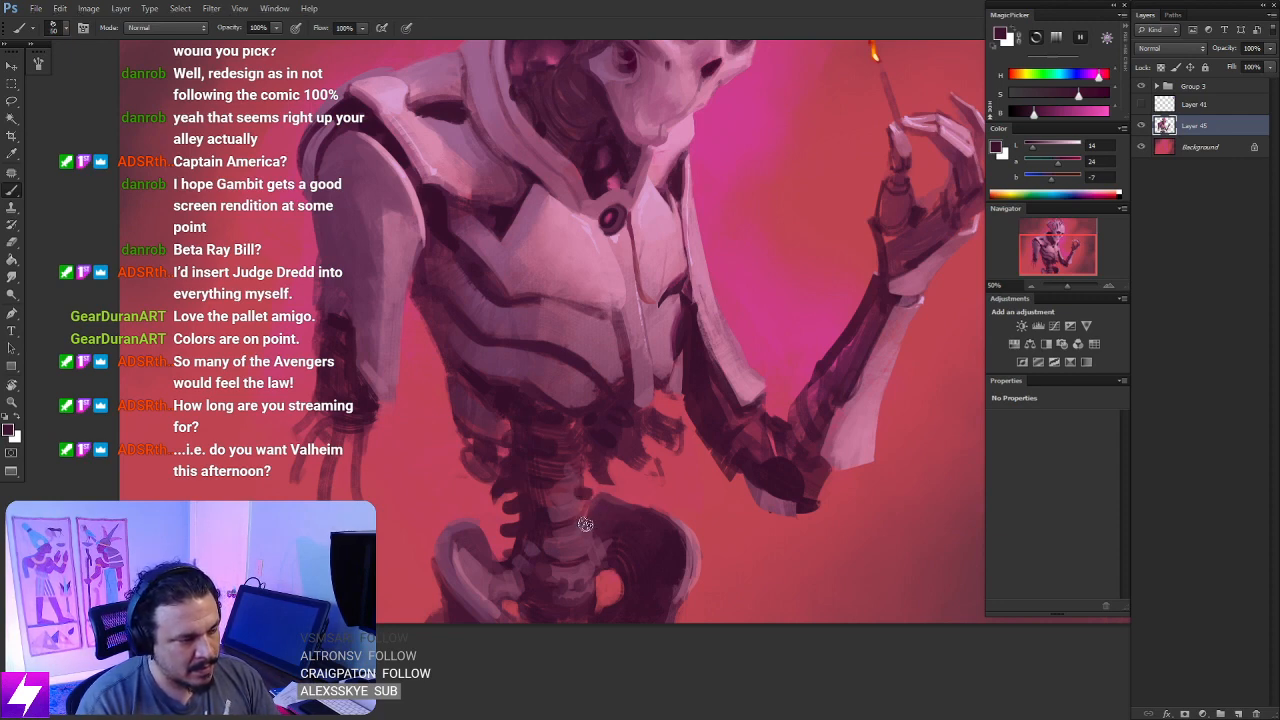
left_click_drag(589, 516, 549, 622)
left_click_drag(600, 468, 601, 372)
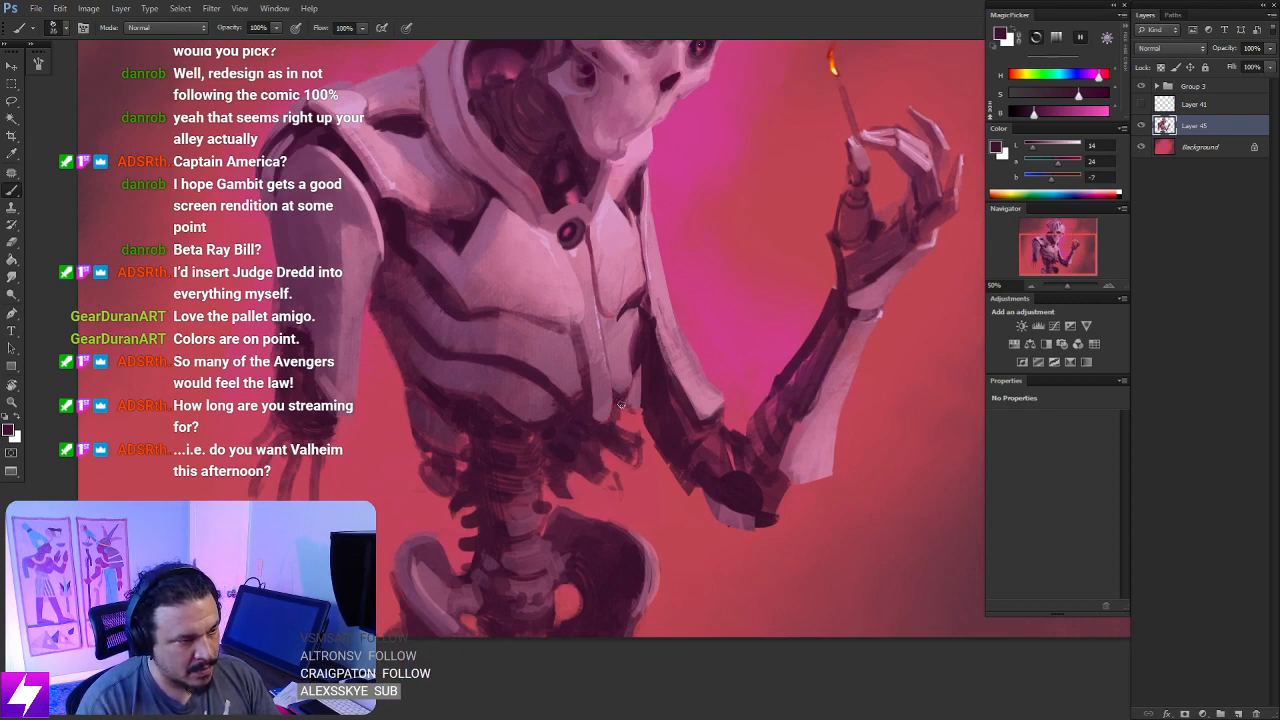
- Flip the canvas horizontally to check the whole figure at a reduced view
key("ctrl+minus")
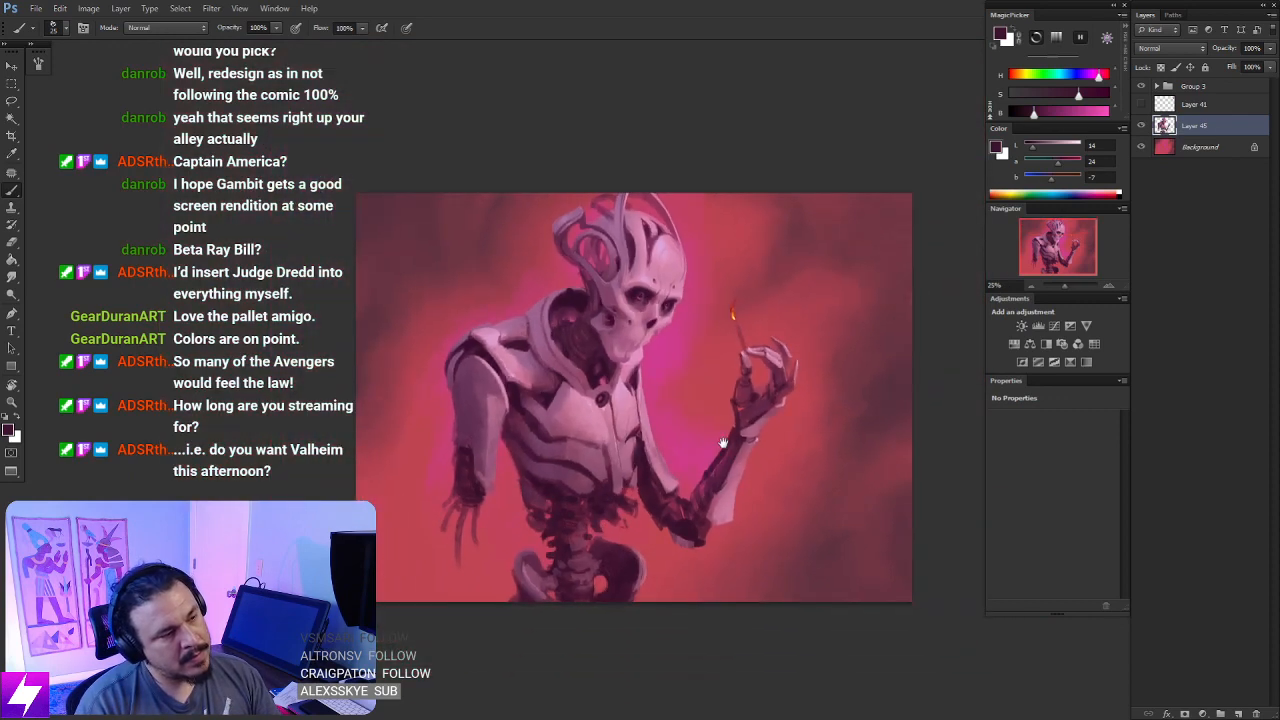
left_click_drag(754, 319, 722, 360)
key("ctrl+minus")
key("F2")
key("ctrl+plus")
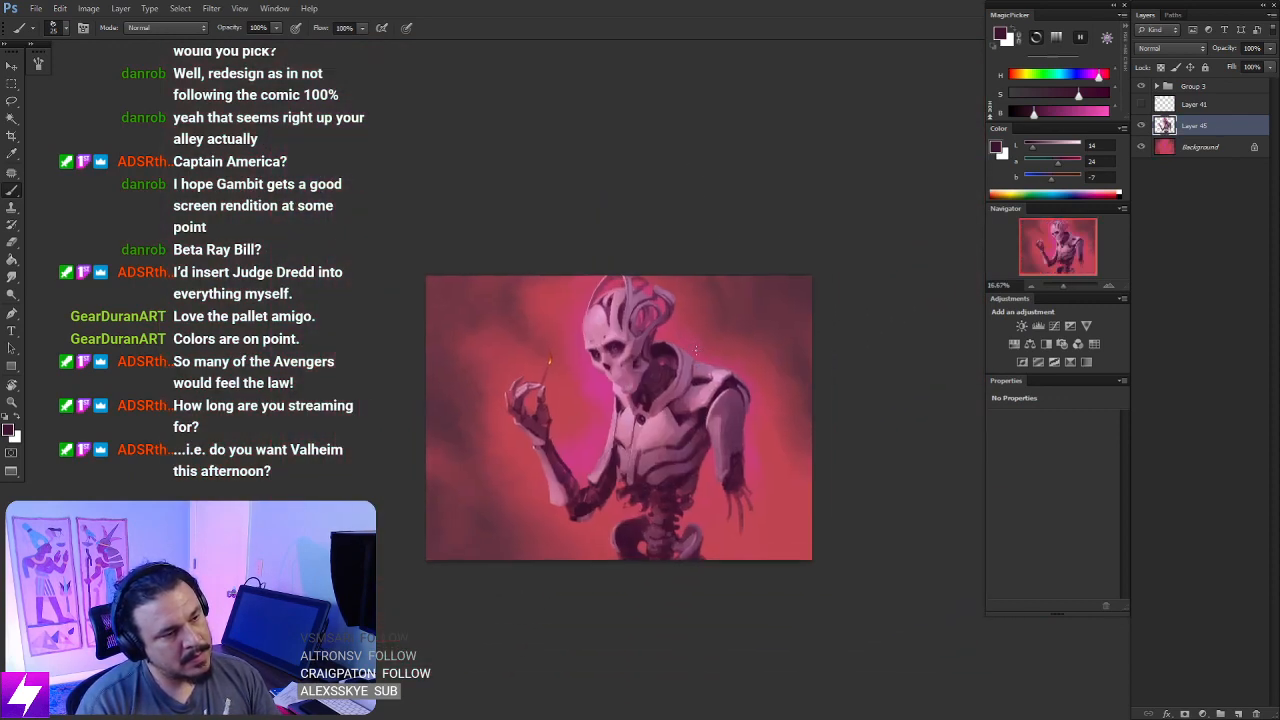
- Crop the canvas to a narrower rectangle around the figure, trimming empty background from both sides, and clear the selection
left_click_drag(734, 451, 682, 440)
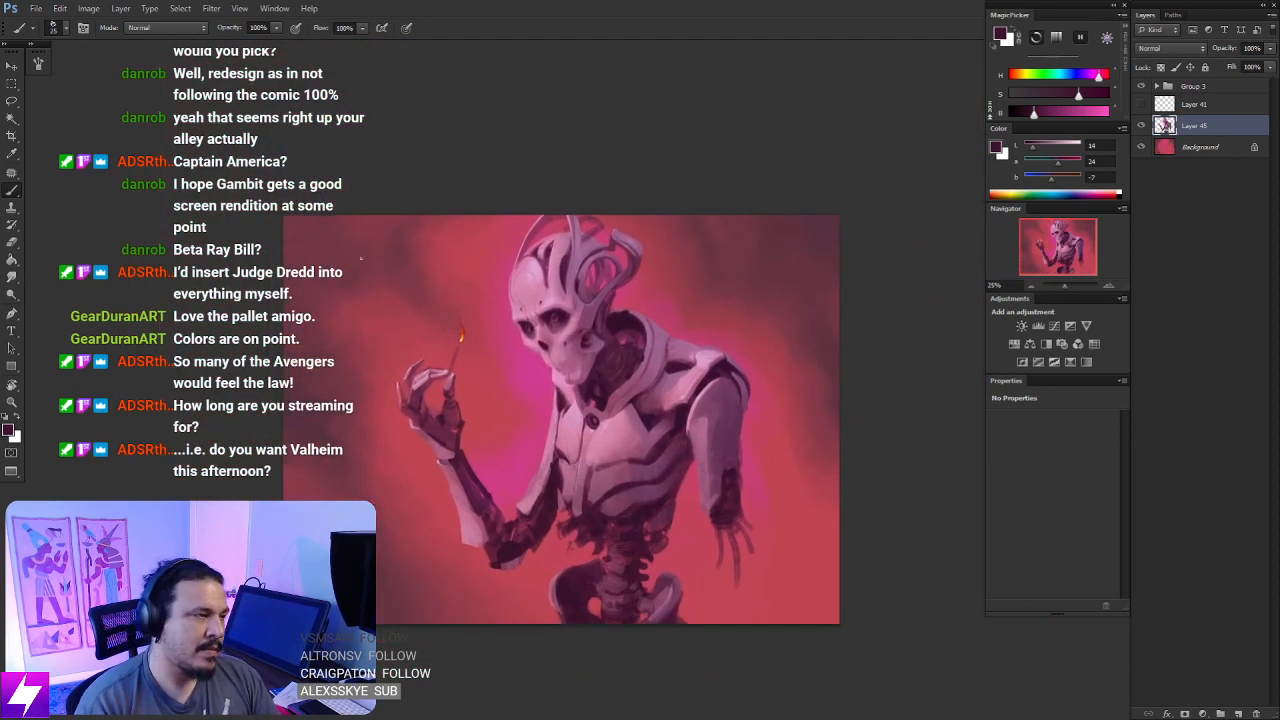
left_click(12, 83)
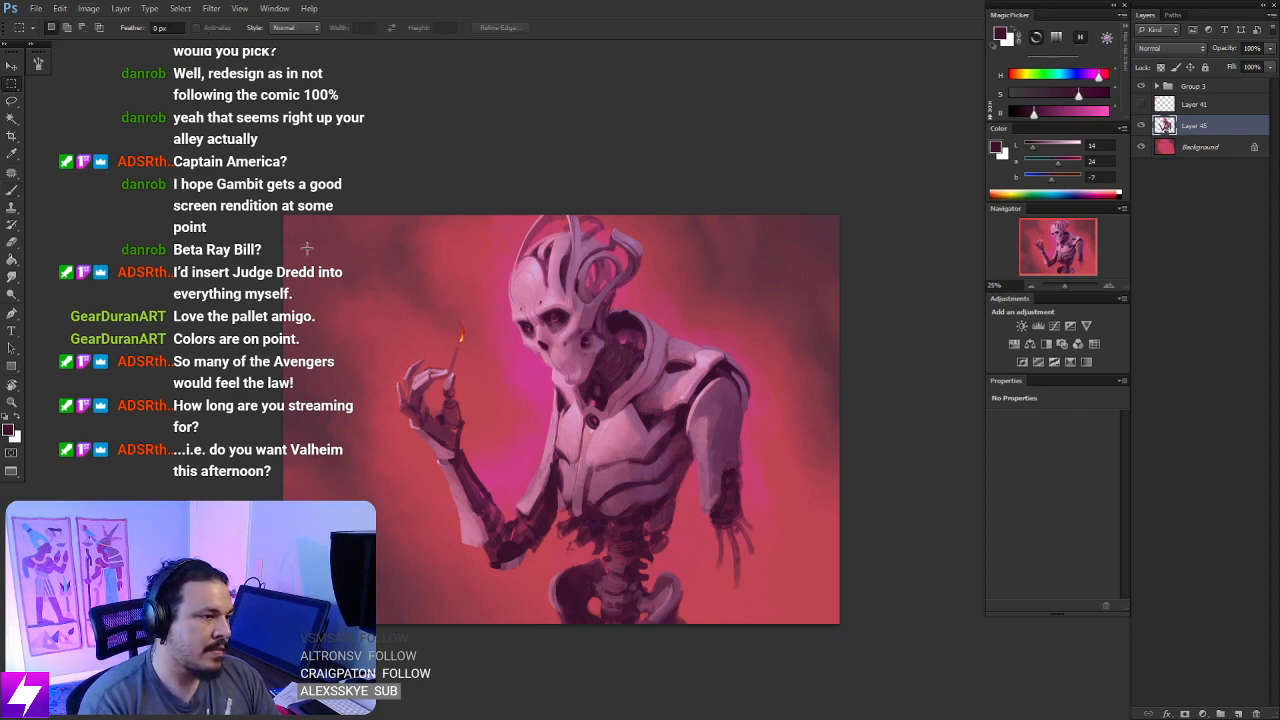
mouse_move(369, 208)
left_mouse_down()
mouse_move(805, 665)
mouse_move(803, 680)
left_mouse_up()
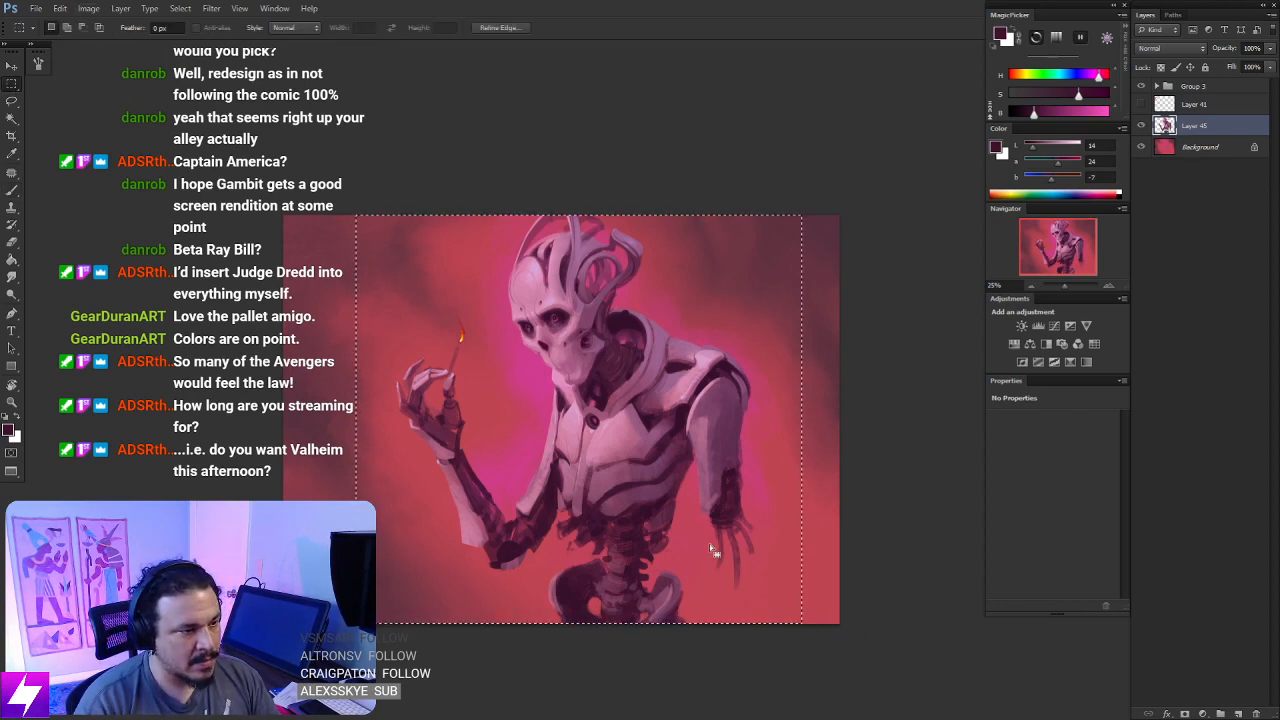
left_click_drag(727, 562, 727, 560)
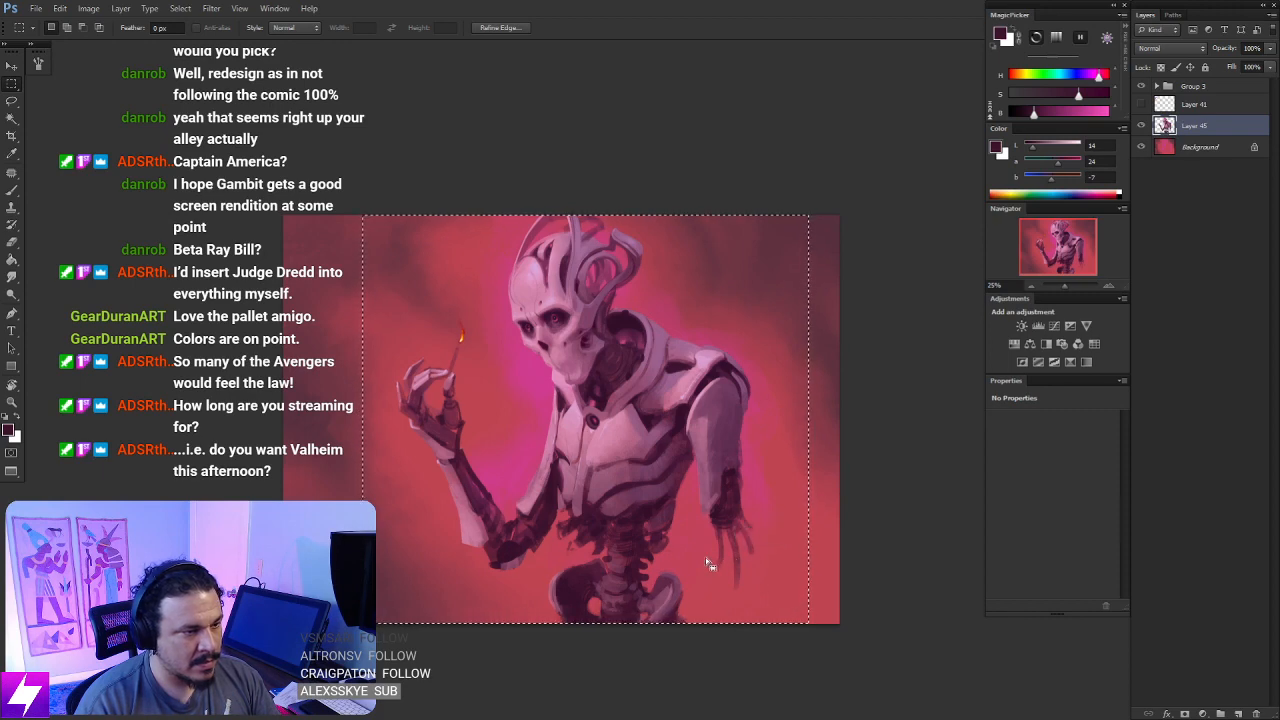
left_click(88, 8)
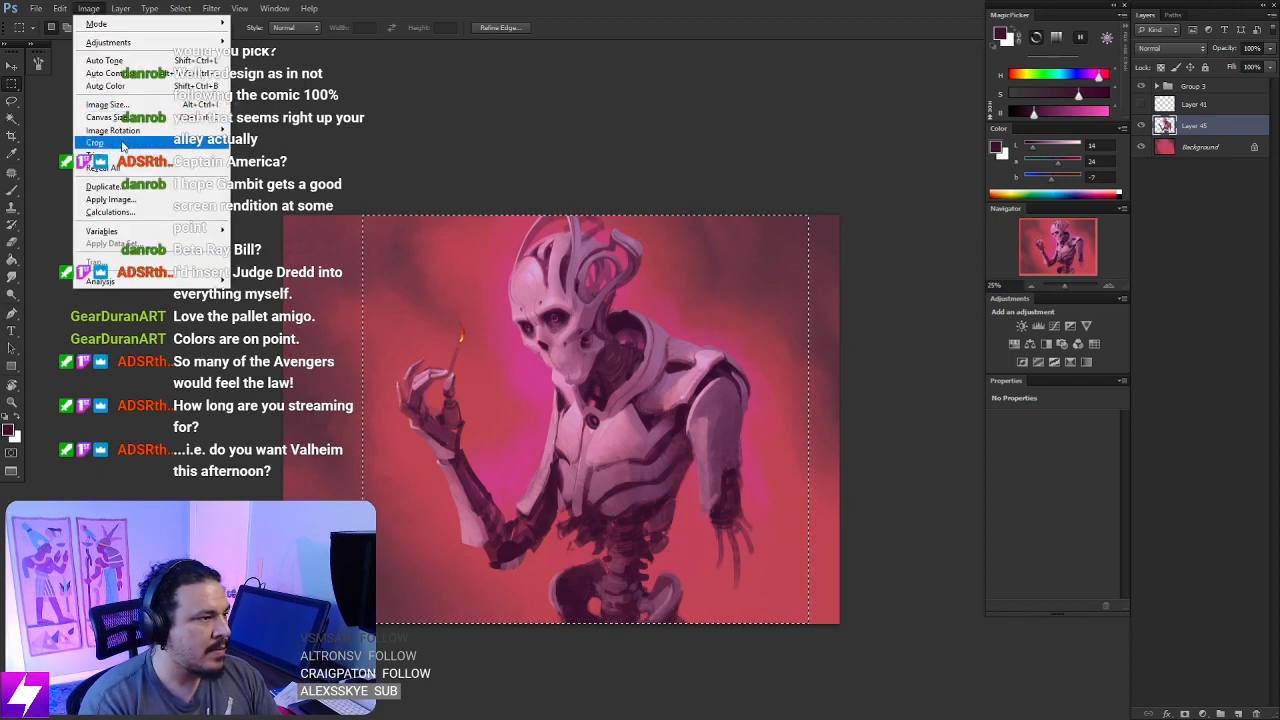
left_click(110, 124)
key("ctrl+d")
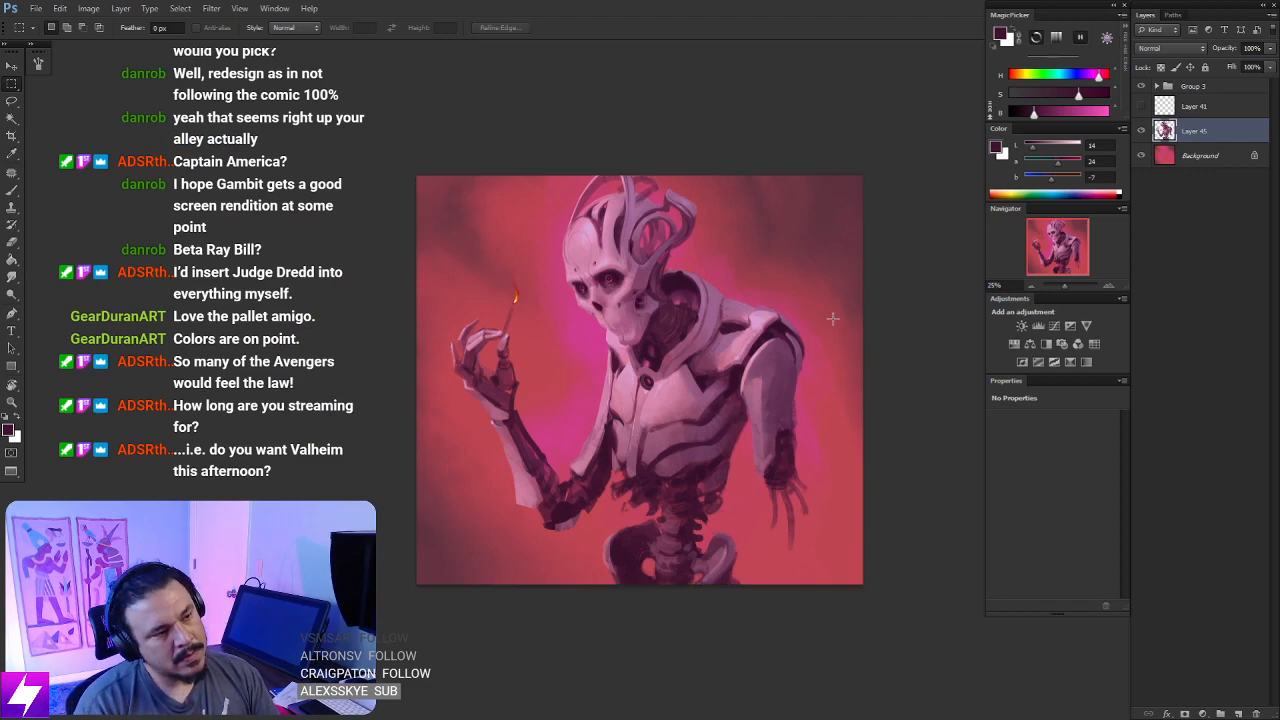
- Flip the canvas horizontally to check the cropped composition, and flip it back
key("ctrl+shift+h")
key("ctrl+plus")
left_click_drag(807, 309, 757, 337)
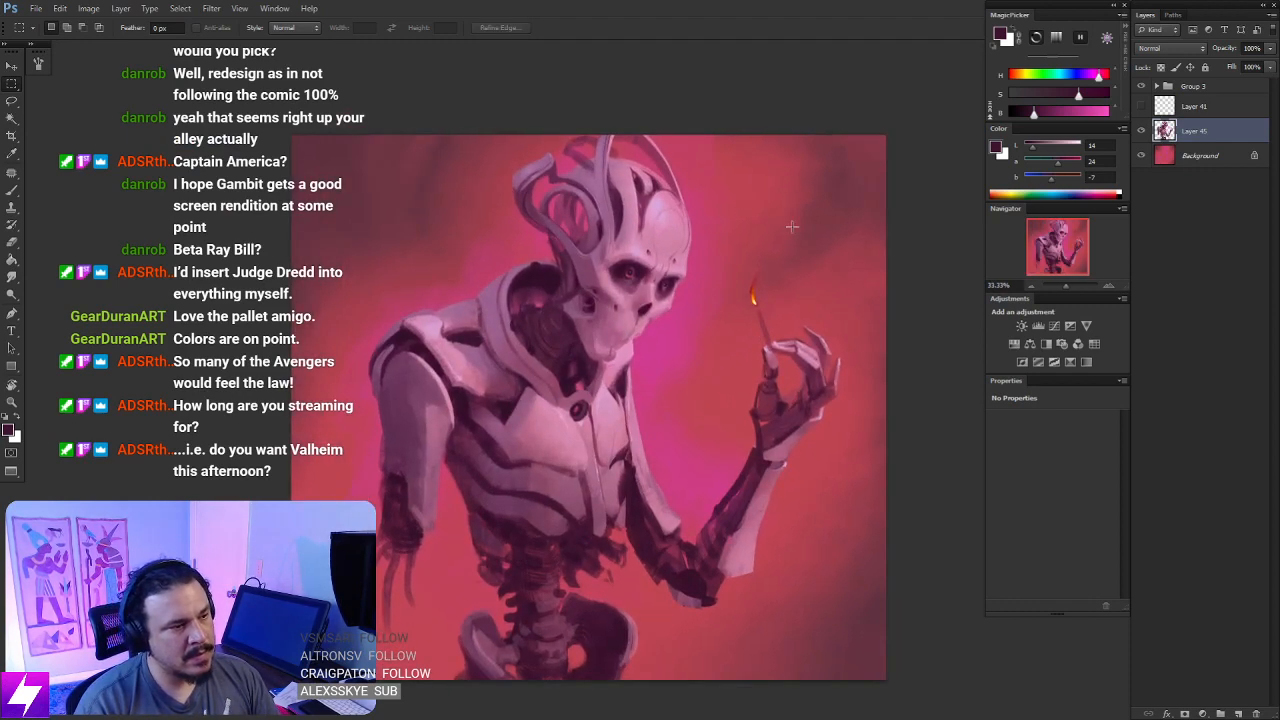
key("ctrl+shift+h")
left_click_drag(742, 398, 760, 407)
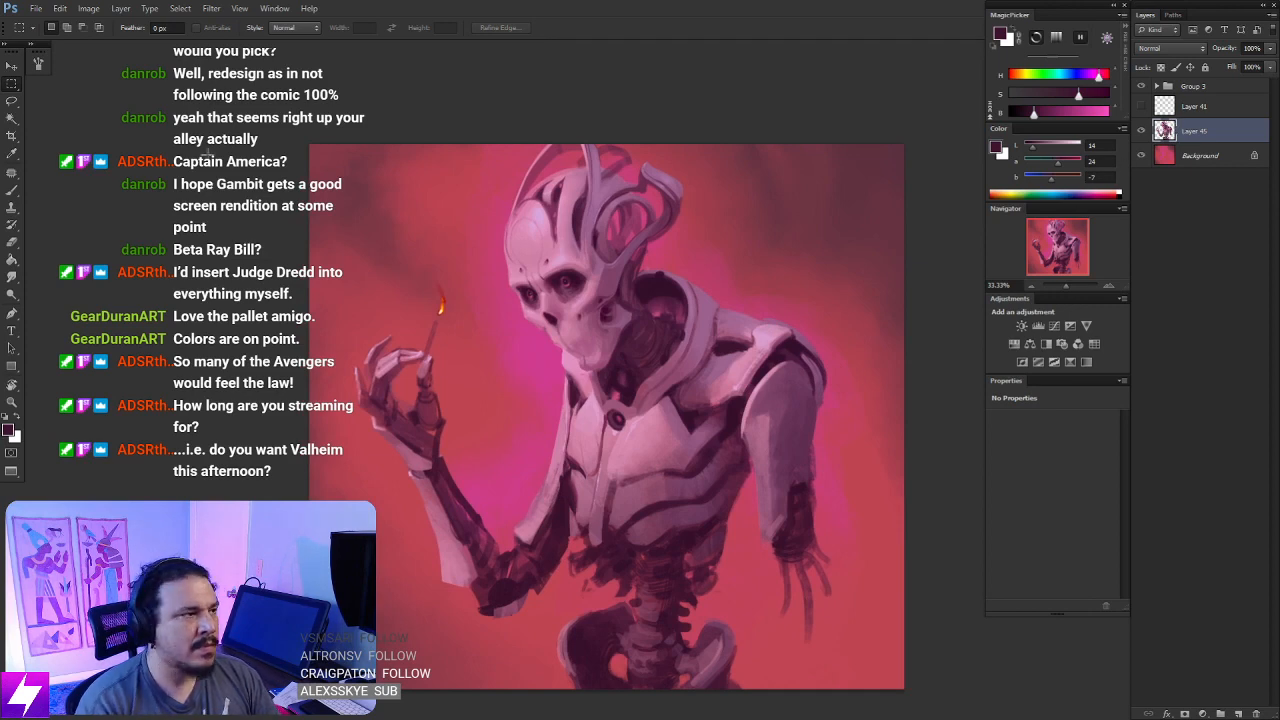
- Try reapplying the last Liquify filter to the figure layer, toggling it off and on to compare the head
left_click(211, 9)
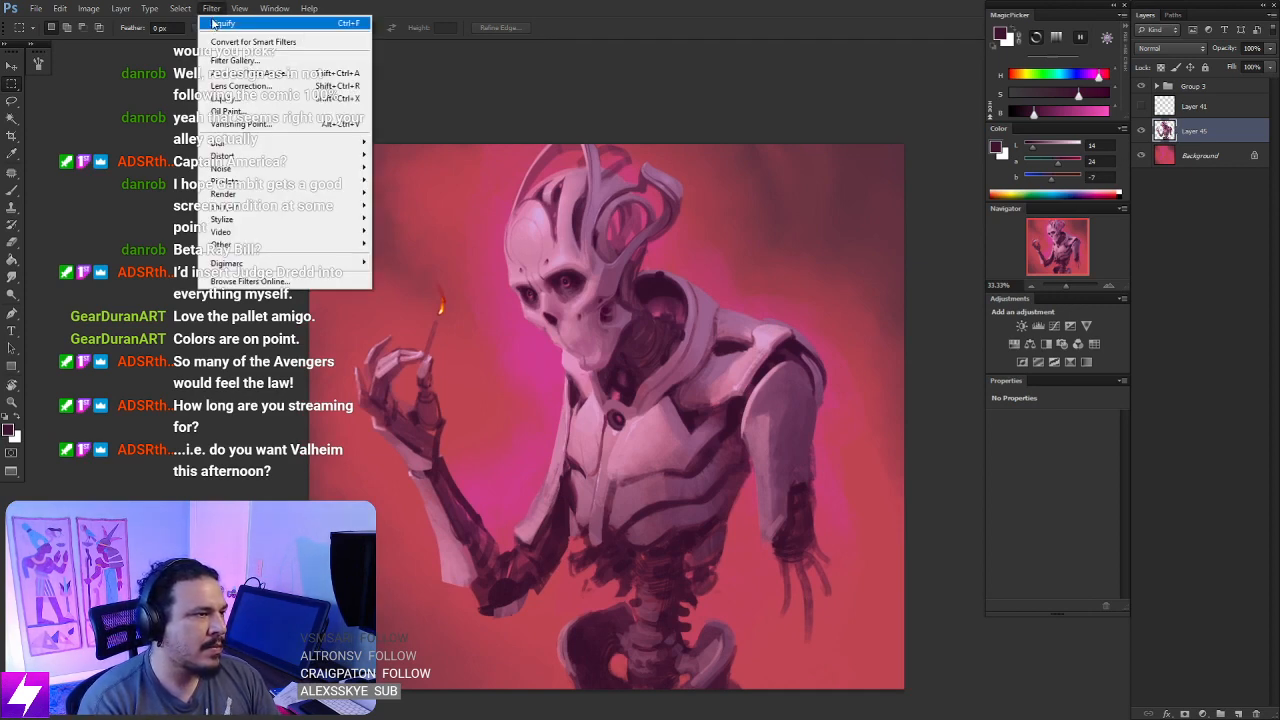
left_click(224, 24)
key("ctrl+z")
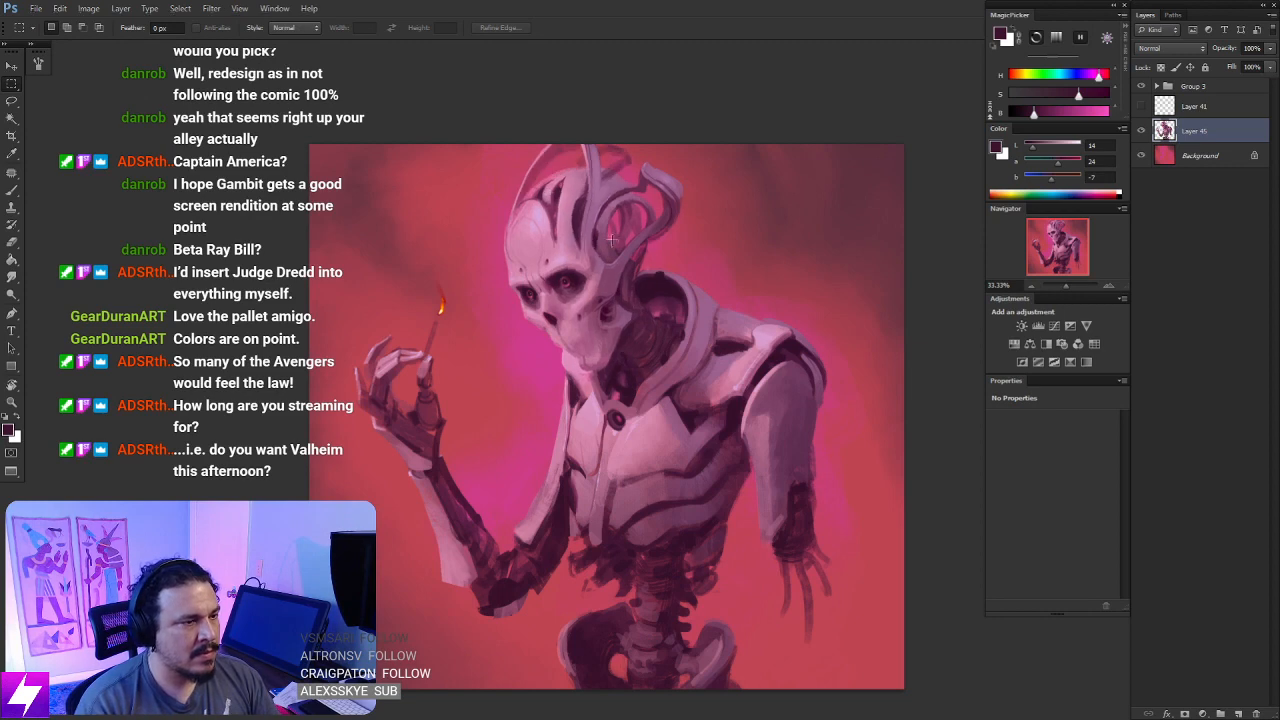
key("ctrl+z")
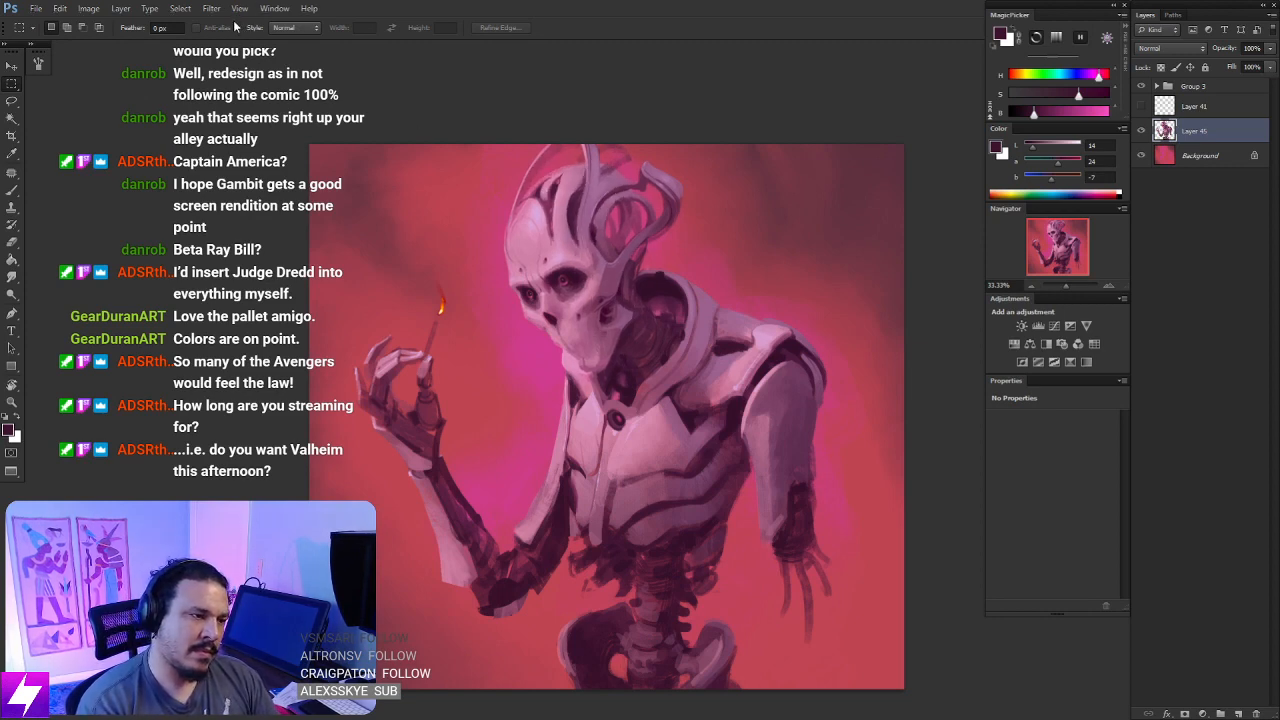
key("ctrl+z")
key("ctrl+z")
key("ctrl+z")
key("ctrl+z")
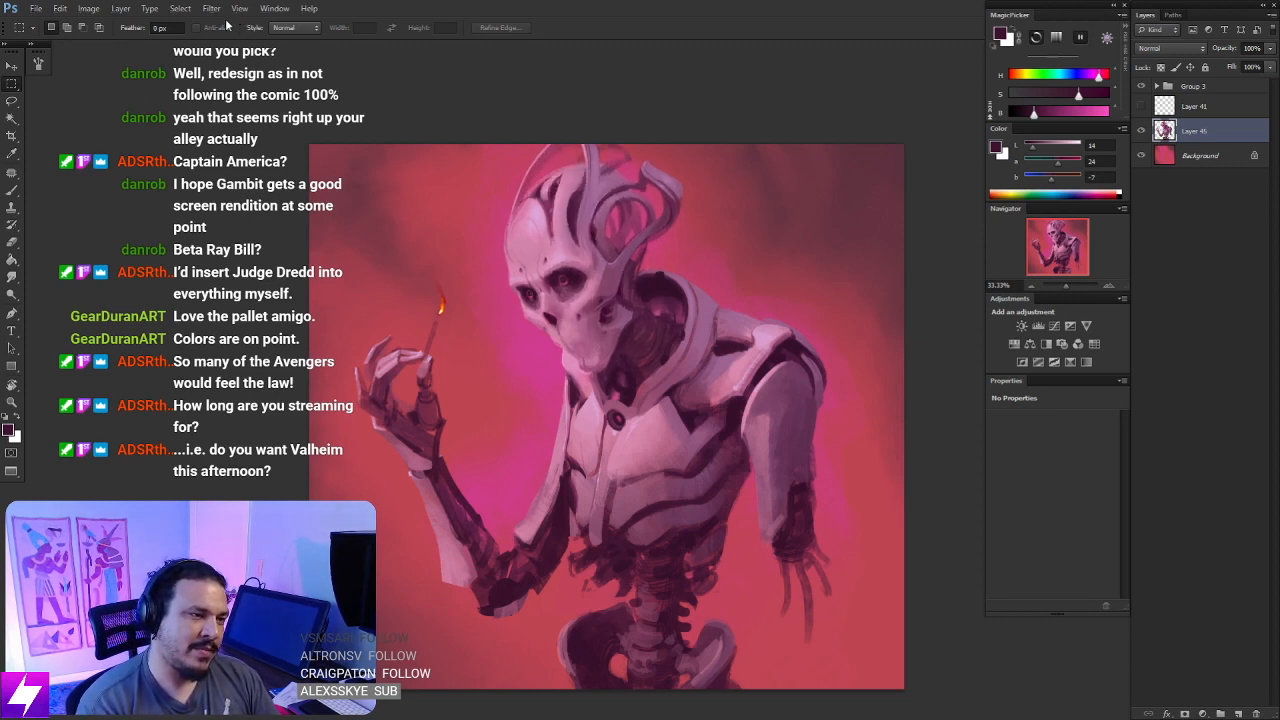
key("ctrl+z")
key("ctrl+z")
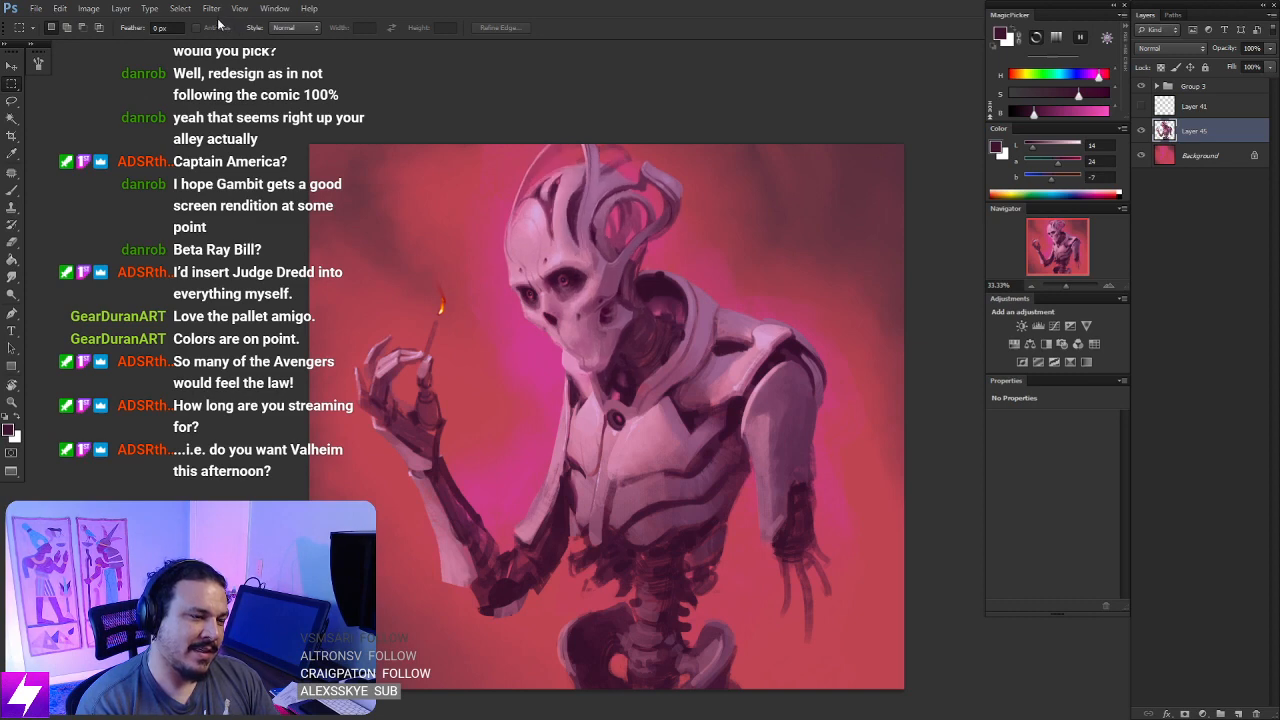
key("ctrl+z")
key("ctrl+z")
key("ctrl+z")
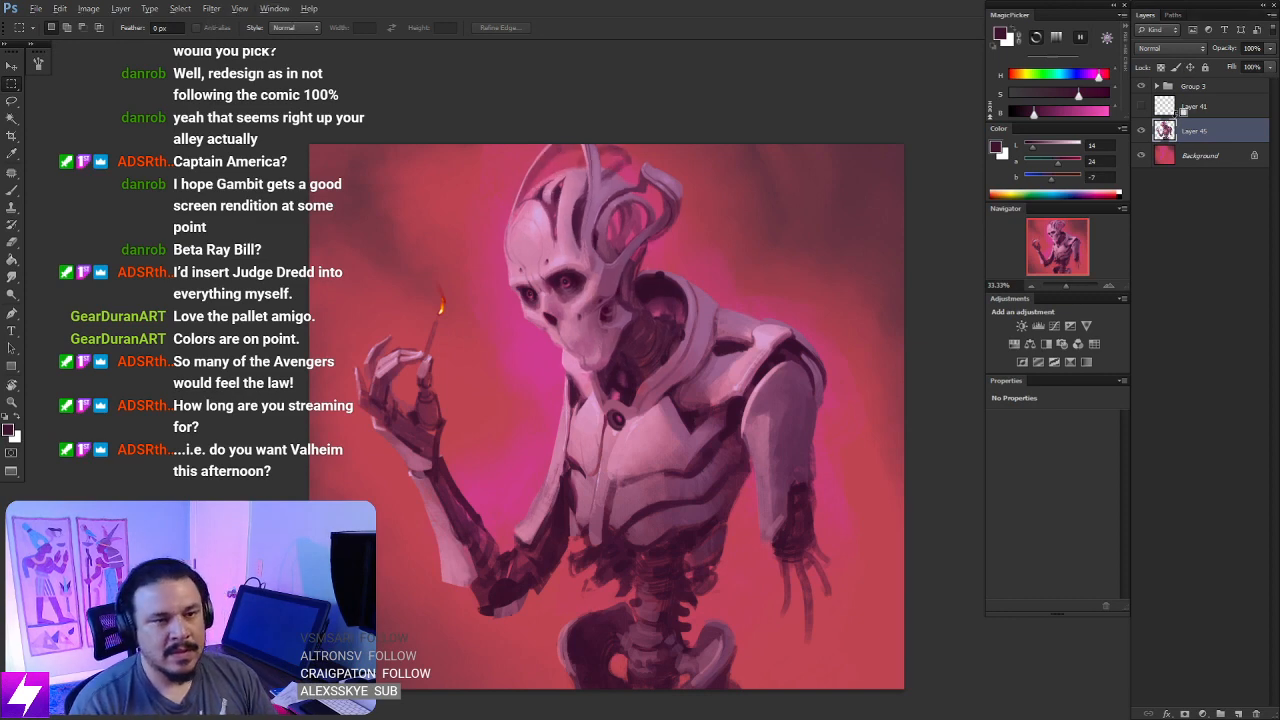
- Duplicate the figure layer and reapply the last Liquify filter to the copy
key("ctrl+j")
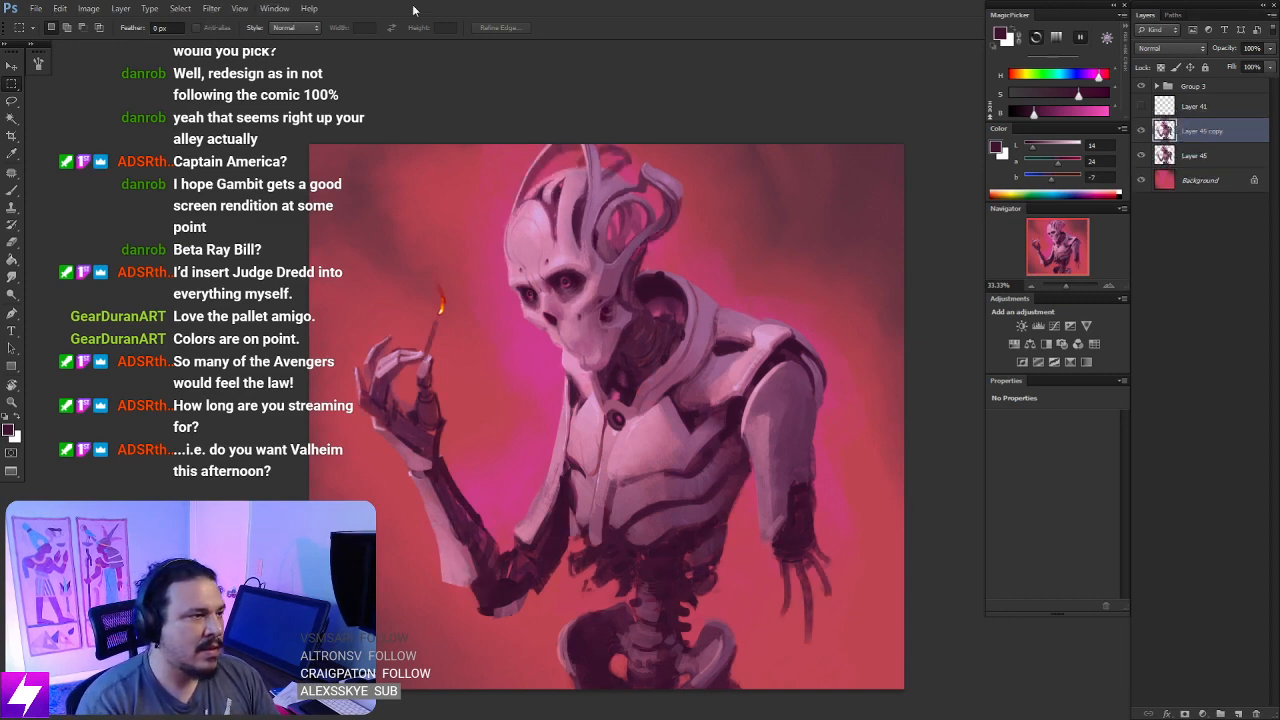
left_click(211, 8)
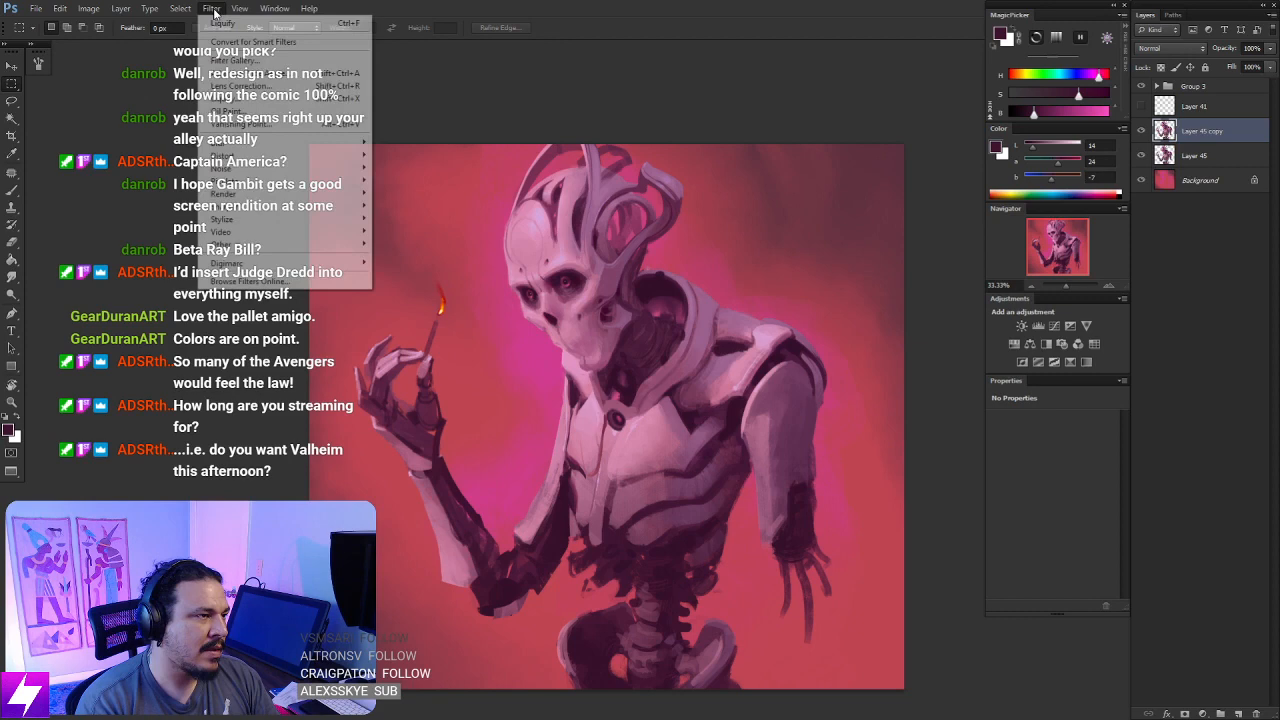
left_click(225, 26)
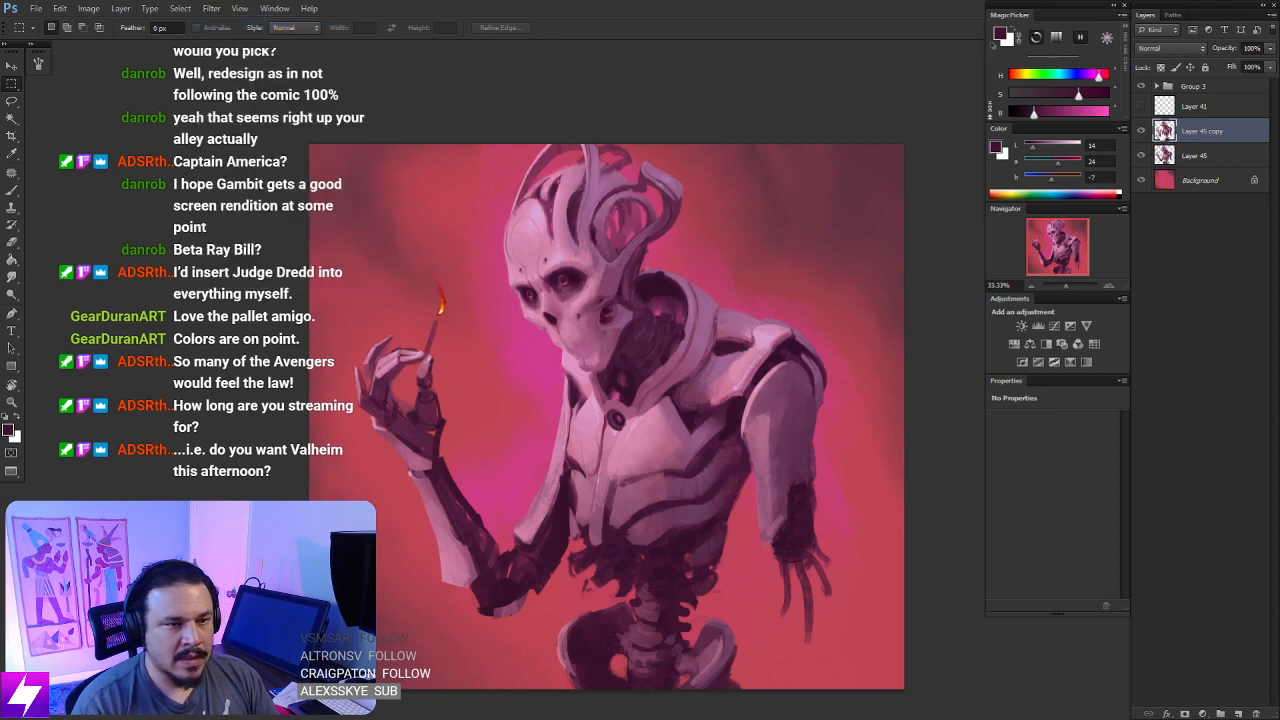
- Lasso the skull's face on the liquified copy and add a layer mask that limits the copy to that area
key("l")
mouse_move(605, 240)
left_mouse_down()
mouse_move(518, 212)
mouse_move(492, 302)
mouse_move(541, 344)
mouse_move(580, 327)
mouse_move(603, 255)
left_mouse_up()
mouse_move(514, 308)
left_mouse_down()
mouse_move(623, 300)
mouse_move(607, 256)
left_mouse_up()
left_click(1186, 712)
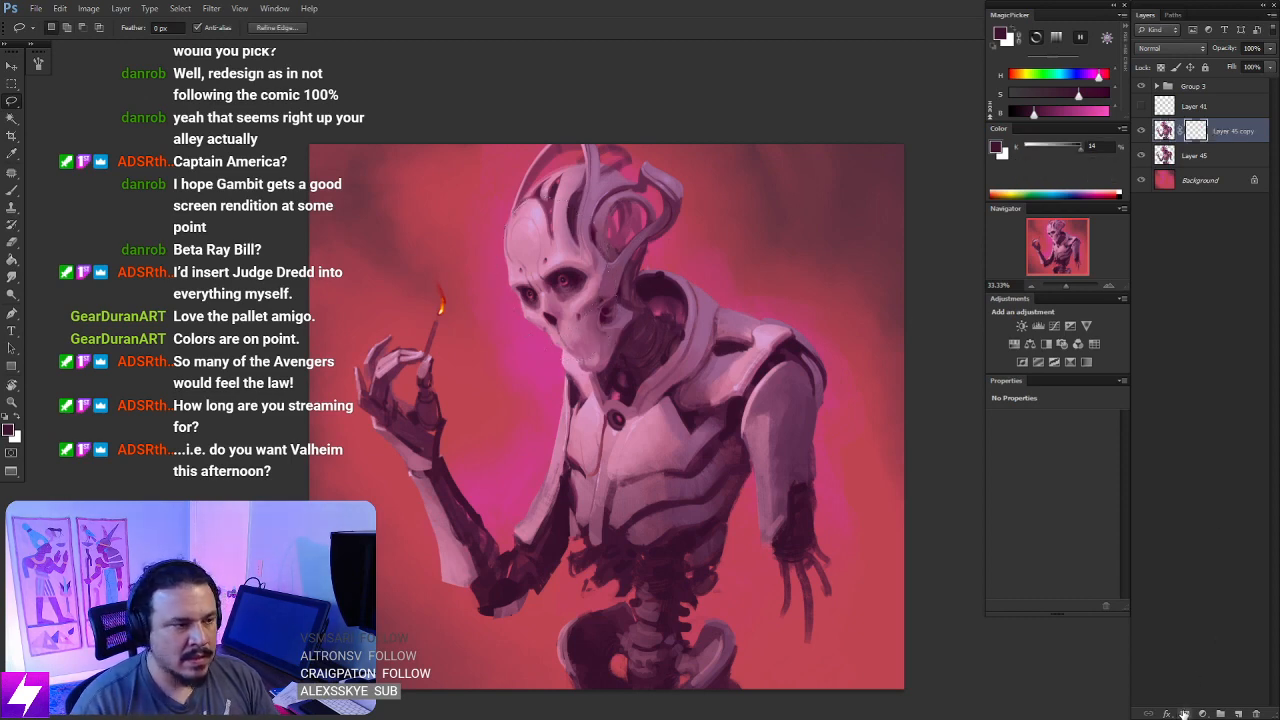
- Rotate the view toward the skull and brush black on the copy's layer mask to blend its edge around the cranium
key("ctrl+plus")
left_click_drag(654, 393, 604, 433)
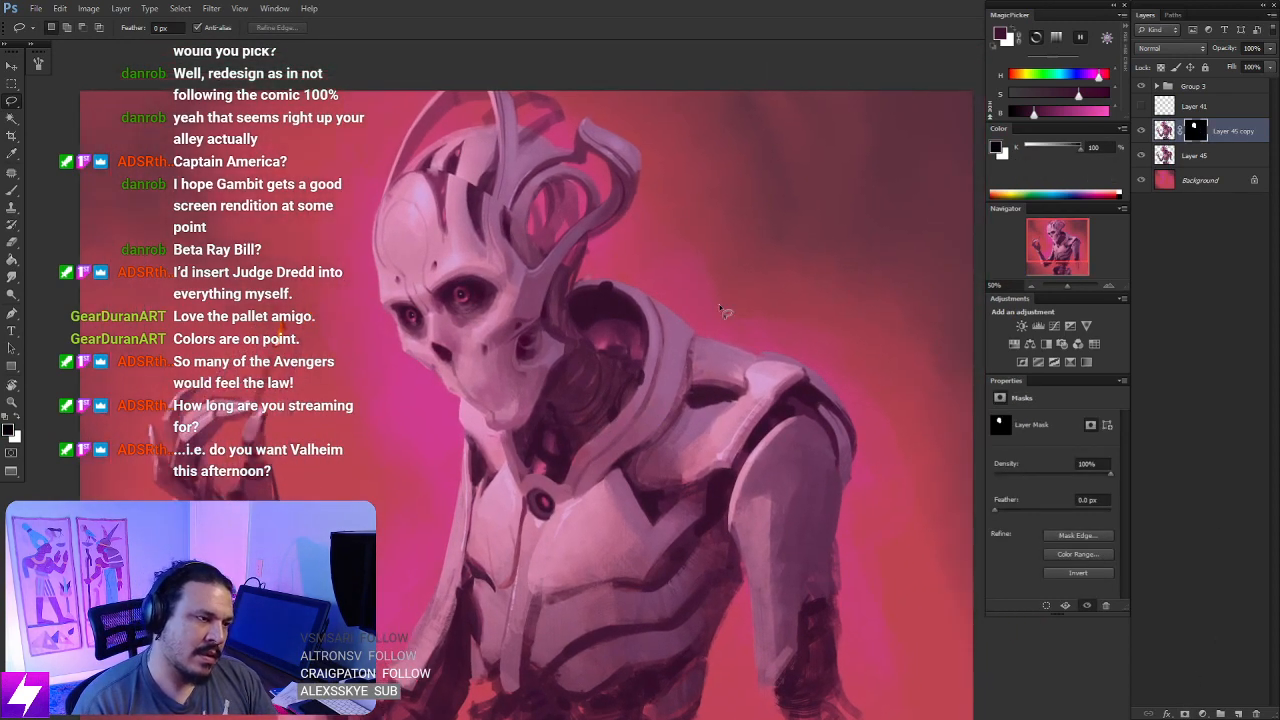
key("r")
left_click_drag(602, 206, 697, 348)
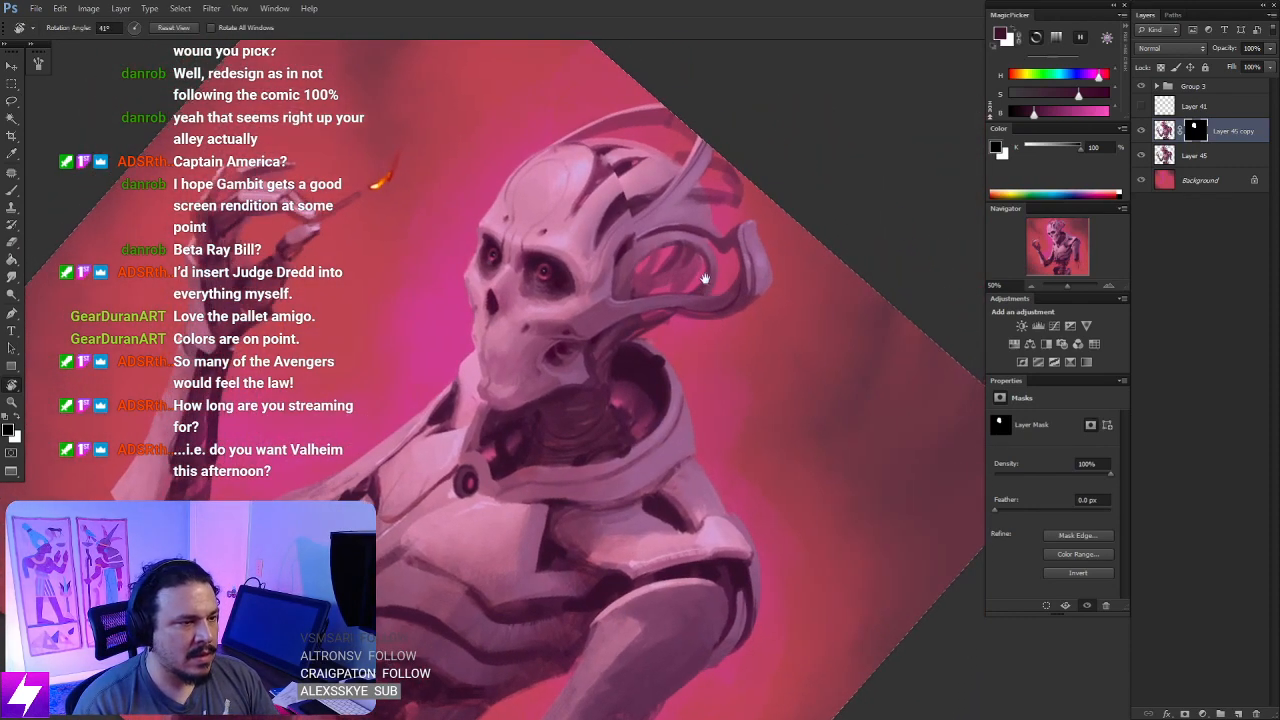
key("ctrl+plus")
left_click_drag(660, 220, 656, 315)
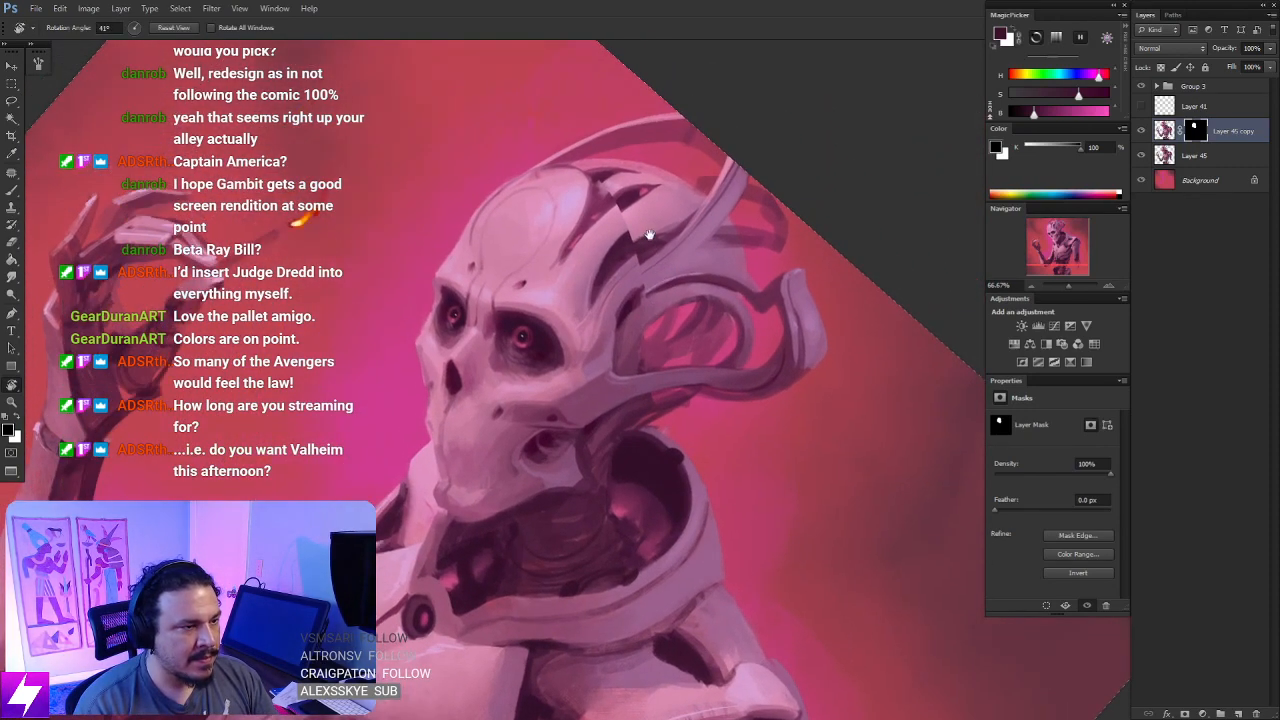
key("e")
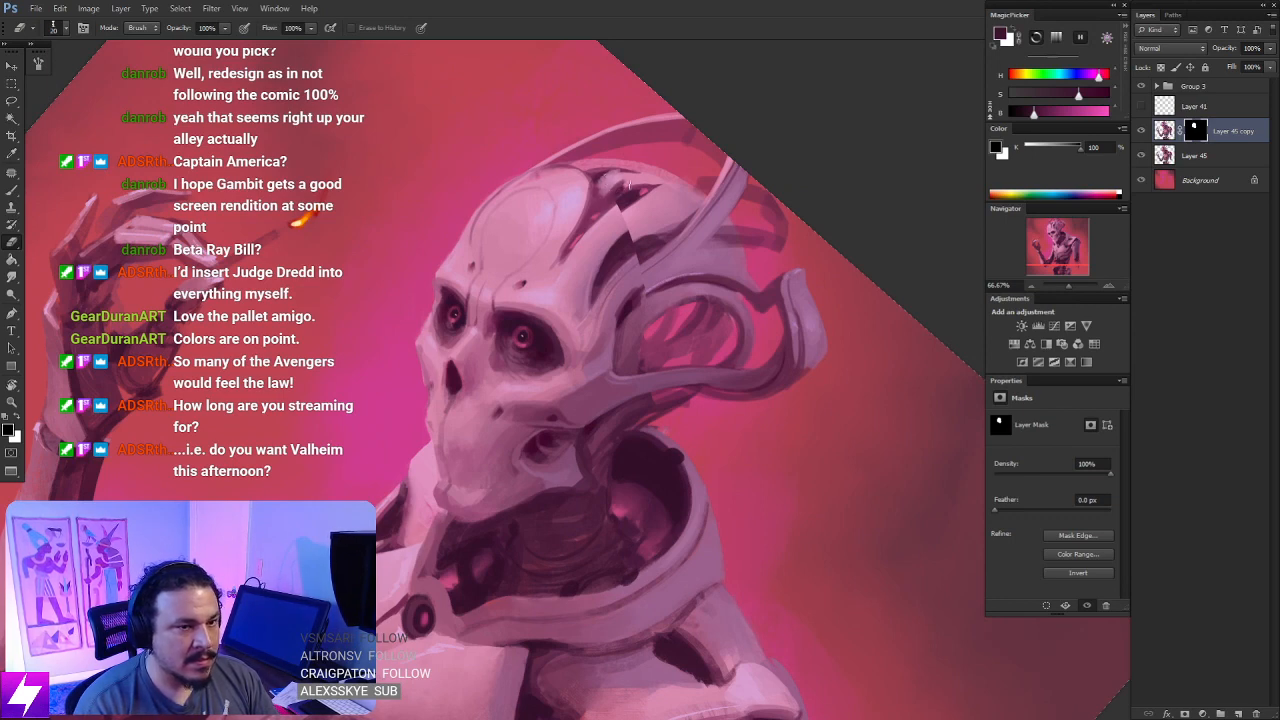
left_click(1162, 130)
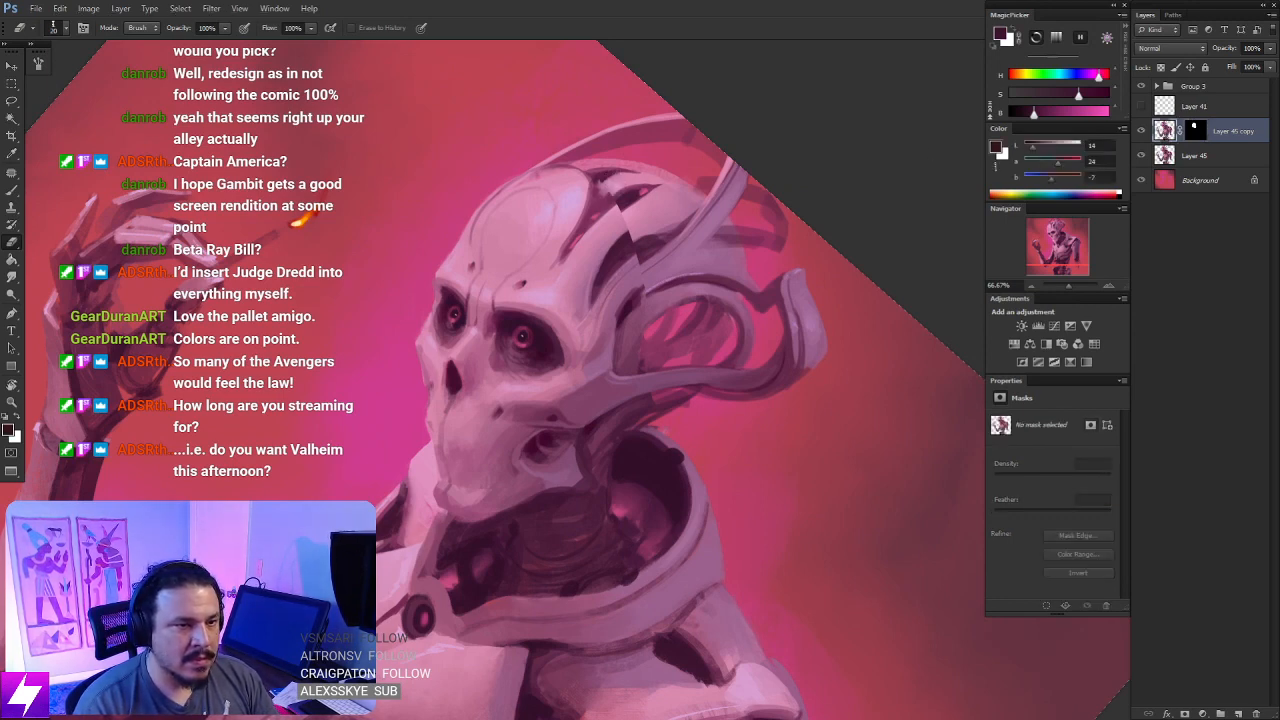
left_click(1197, 131)
key("b")
left_click_drag(624, 186, 643, 226)
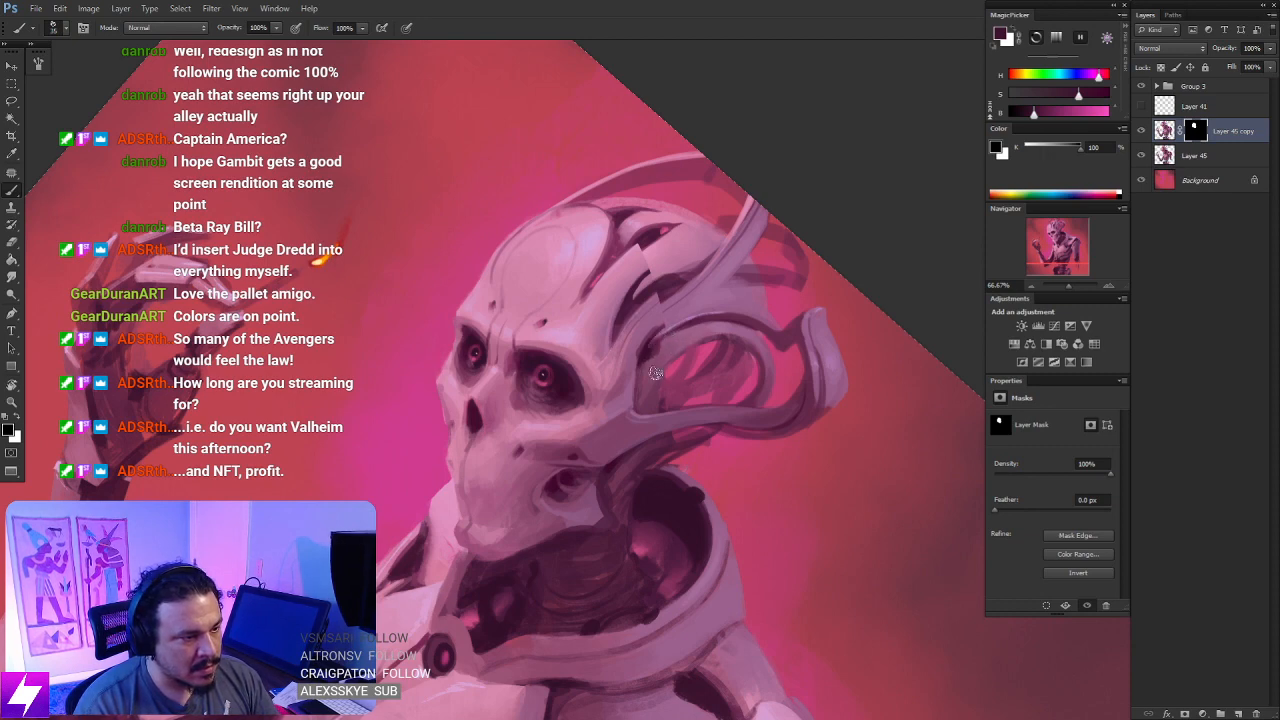
- Reset the view rotation and refine the mask edge with black between the temple and the base of the curved horns
key("Escape")
key("ctrl+minus")
left_click_drag(748, 458, 734, 420)
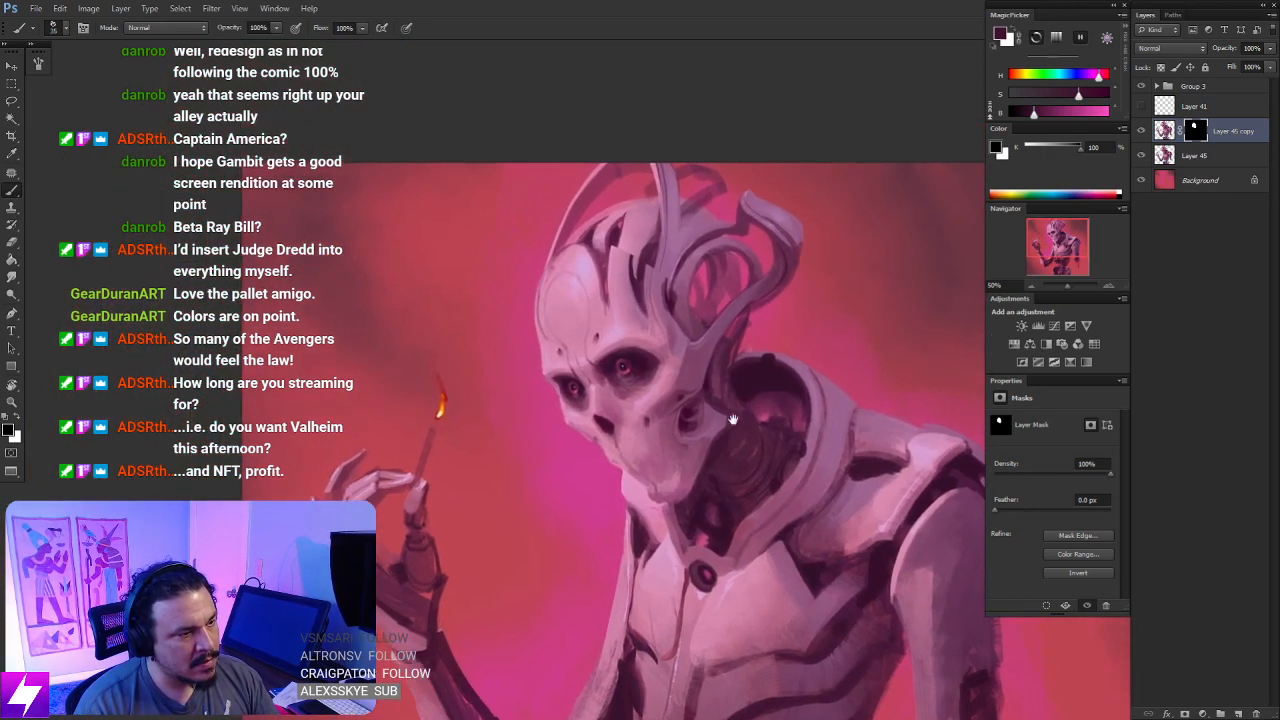
left_click_drag(735, 315, 640, 325)
key("ctrl+plus")
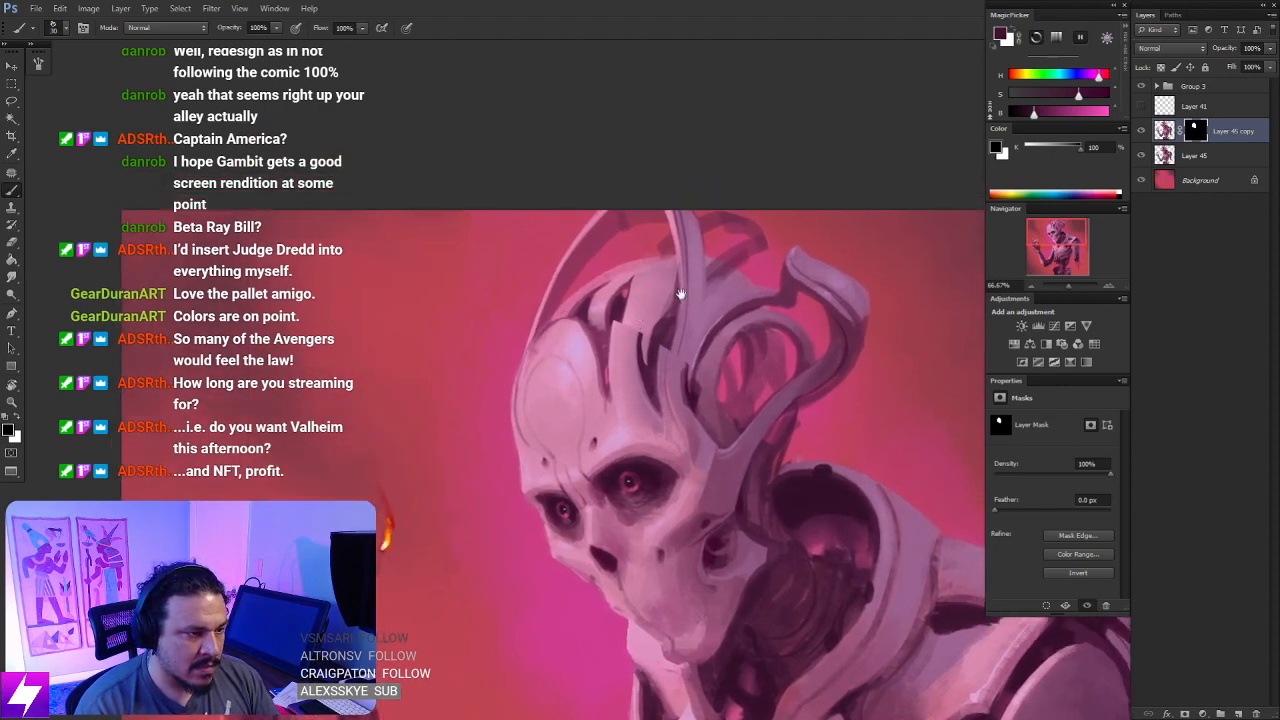
left_click_drag(686, 412, 668, 352)
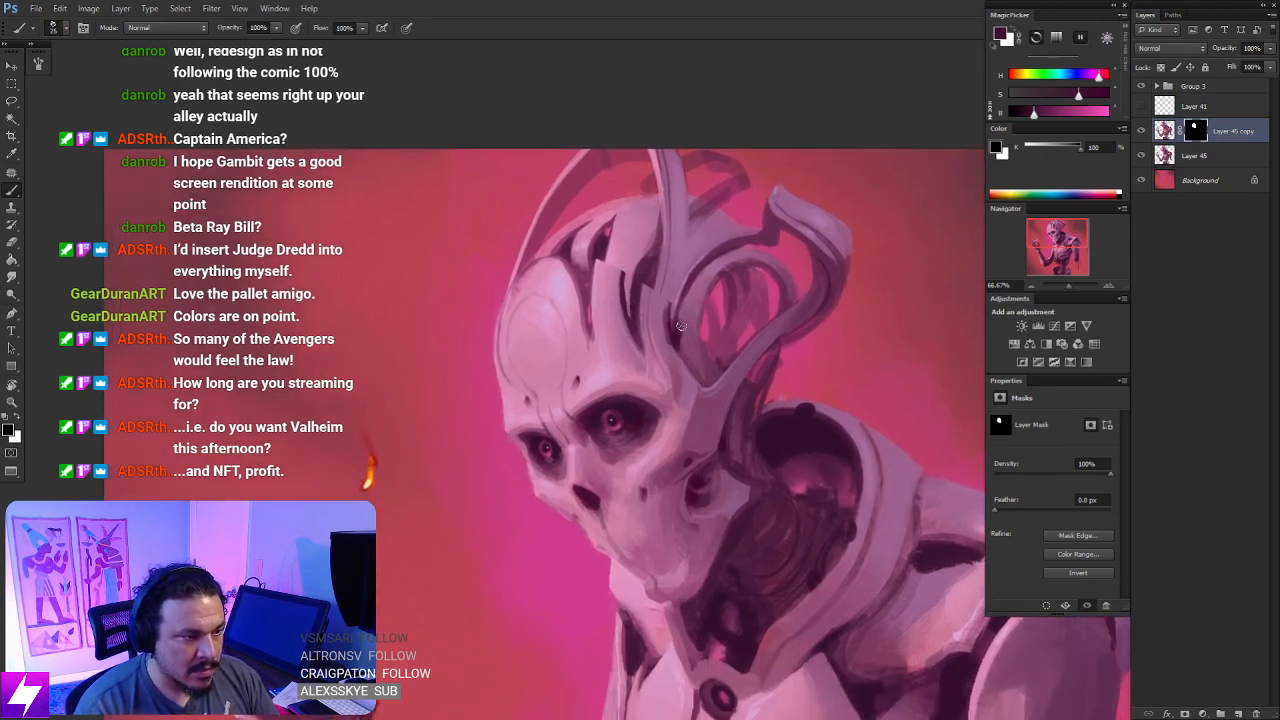
left_click_drag(681, 343, 666, 402)
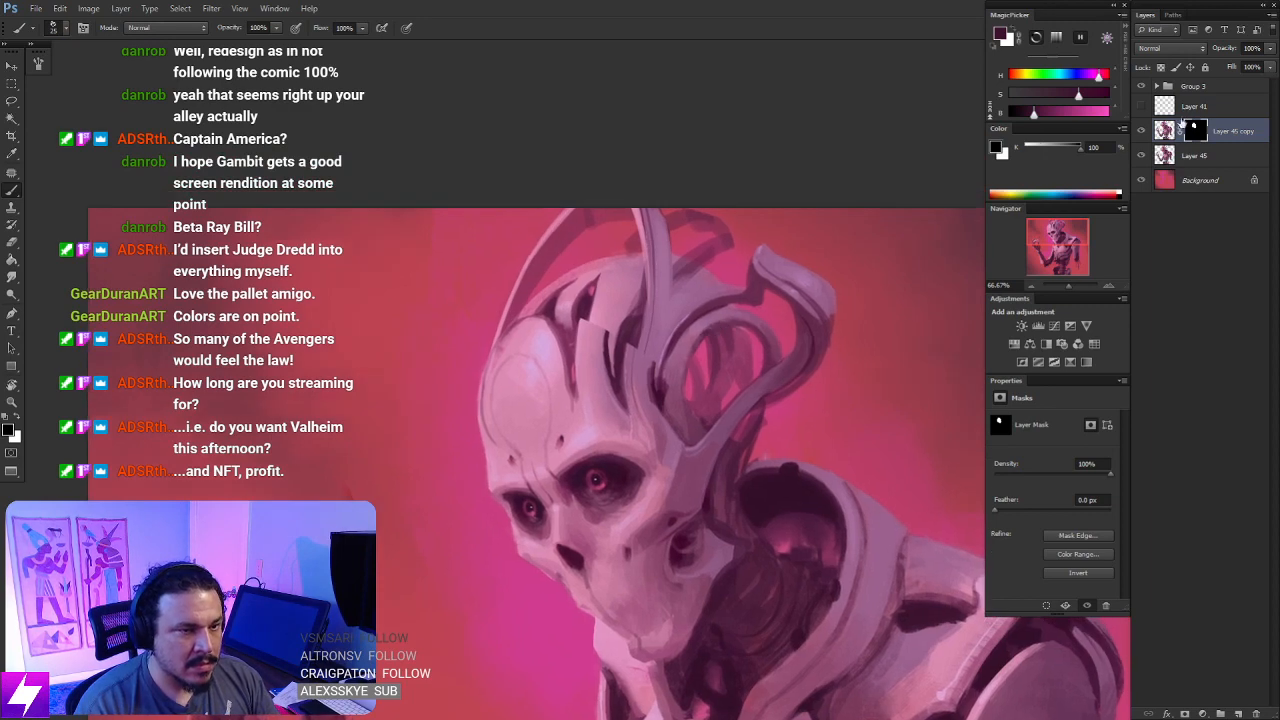
- Paint white on the layer mask over the cranial ridges to remove the visible seam across the top of the skull
key("x")
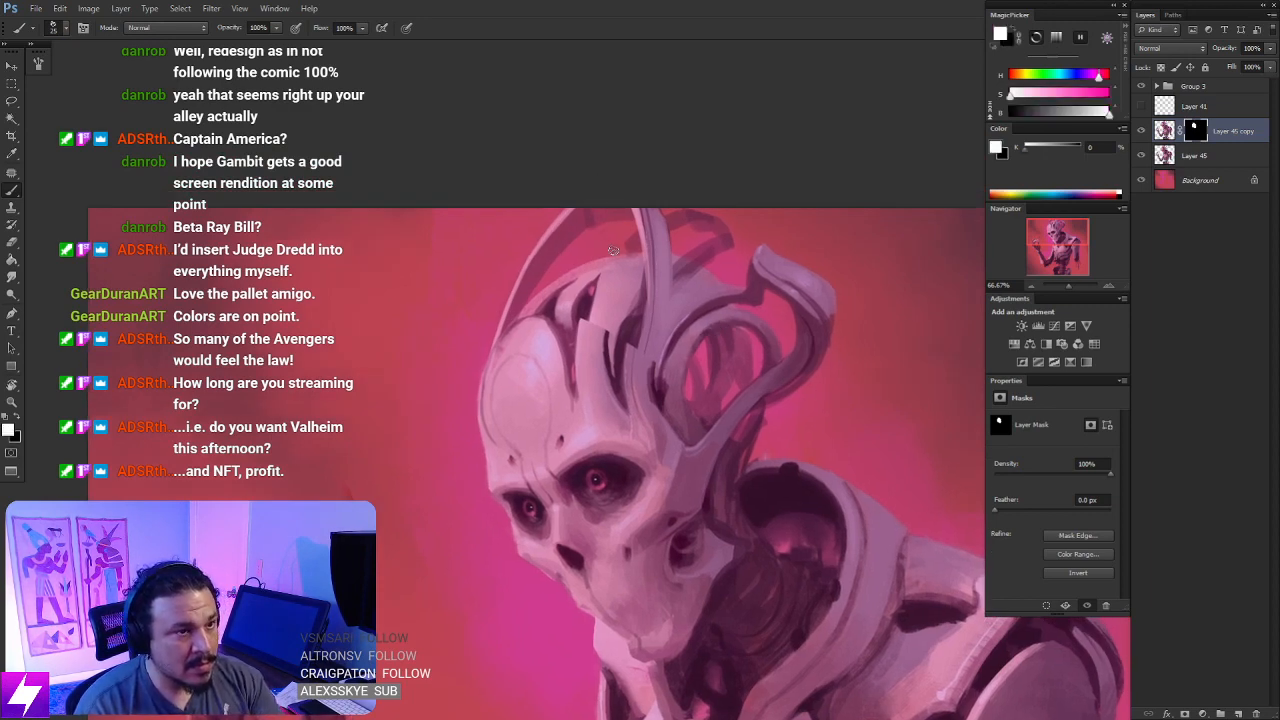
mouse_move(585, 297)
left_mouse_down()
mouse_move(592, 342)
mouse_move(608, 298)
mouse_move(592, 310)
left_mouse_up()
left_click_drag(626, 360, 621, 345)
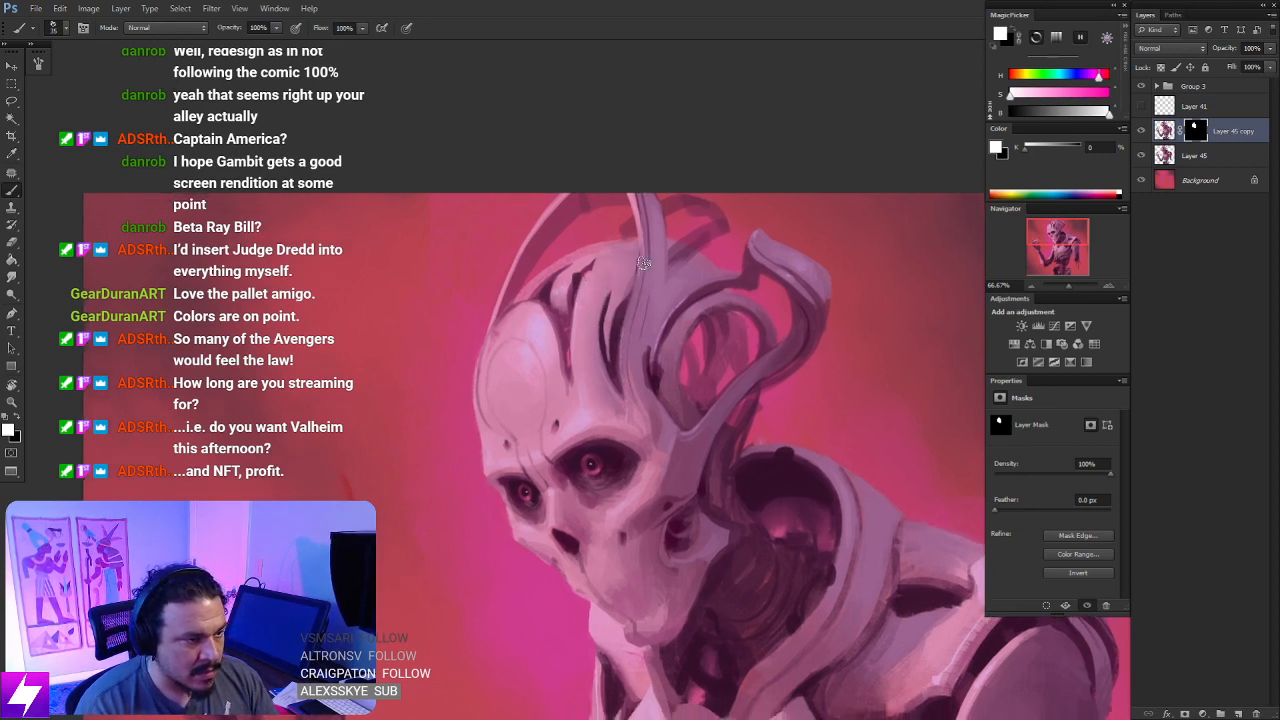
- Examine the whole figure with the canvas flipped horizontally, flip it back and inspect the blended skull up close
key("ctrl+minus")
key("ctrl+minus")
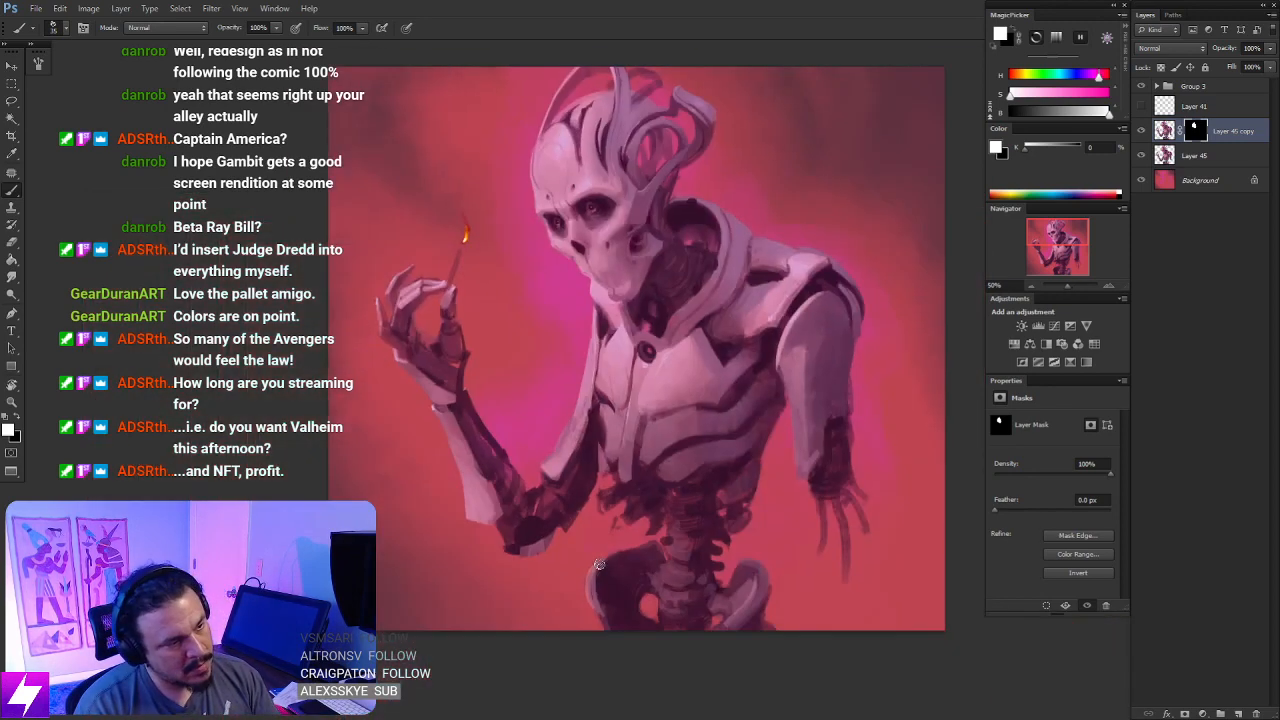
key("ctrl+shift+h")
left_click_drag(746, 140, 734, 224)
key("ctrl+shift+h")
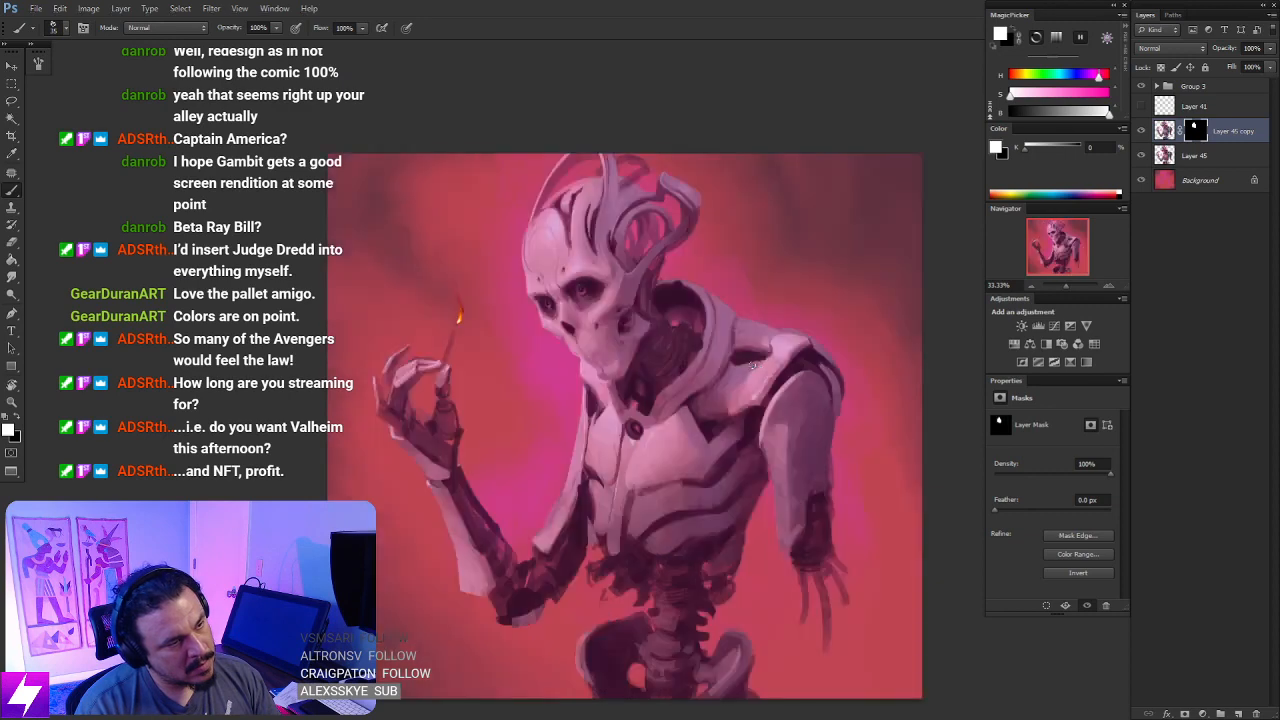
scroll(718, 342, "up", 3)
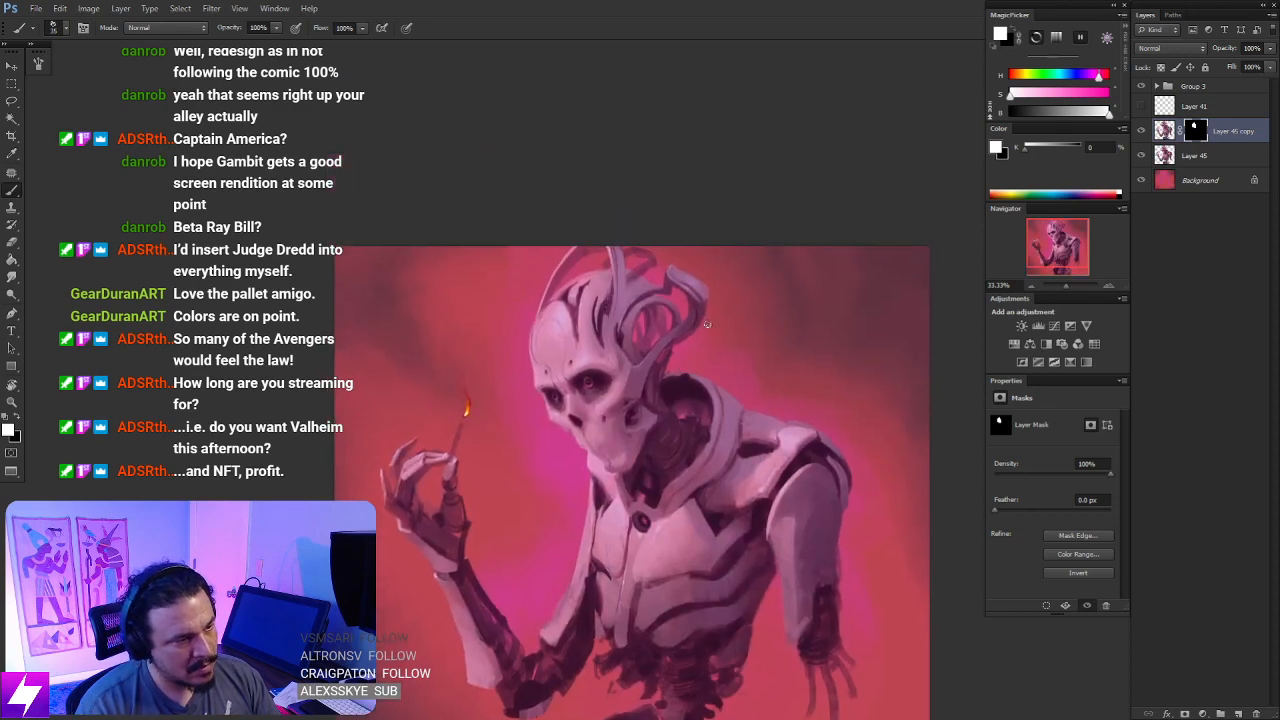
scroll(694, 350, "up", 2)
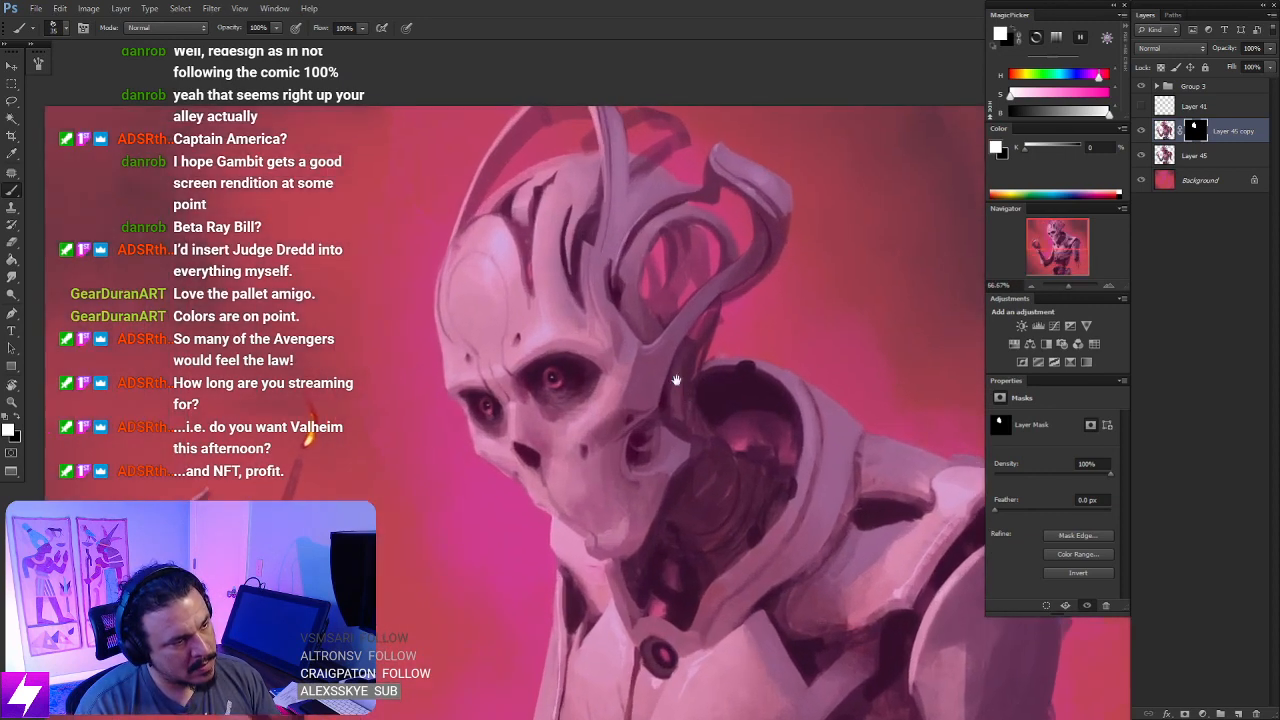
mouse_move(687, 336)
left_mouse_down()
mouse_move(712, 300)
mouse_move(729, 300)
mouse_move(717, 312)
left_mouse_up()
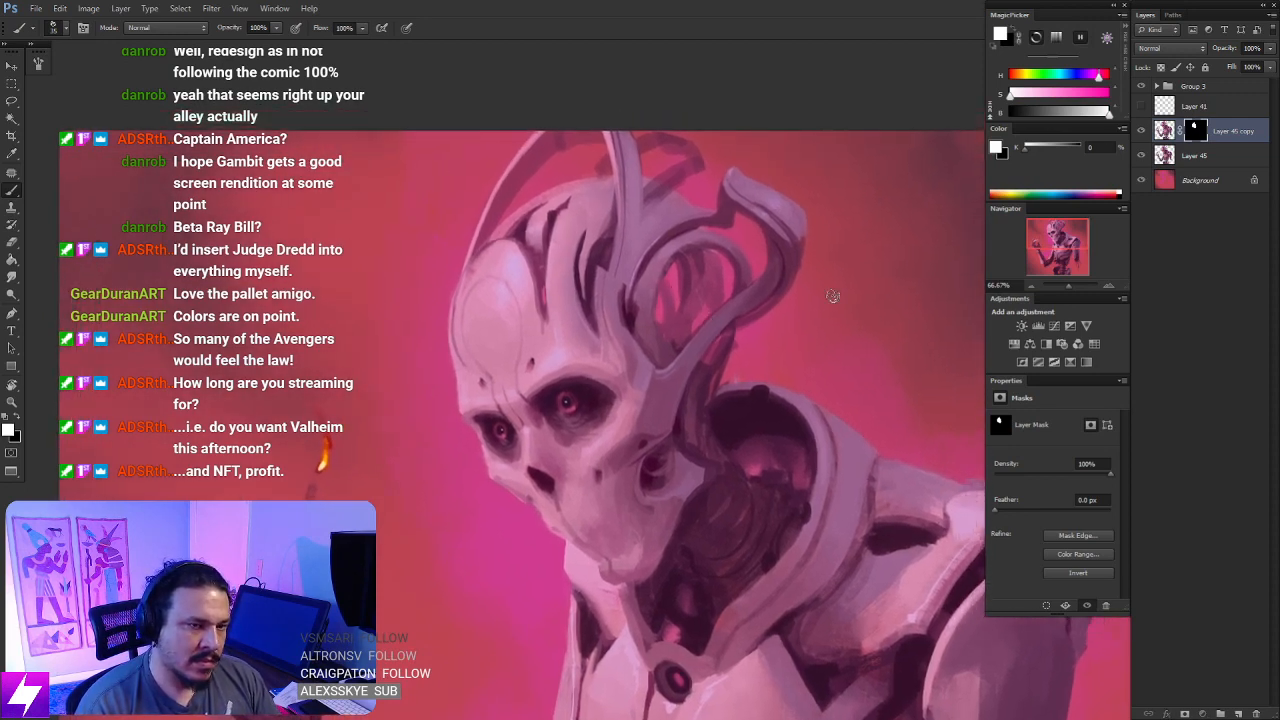
- Lasso a loose selection around the whole head and horns on the skull copy layer
key("l")
scroll(732, 304, "down", 1)
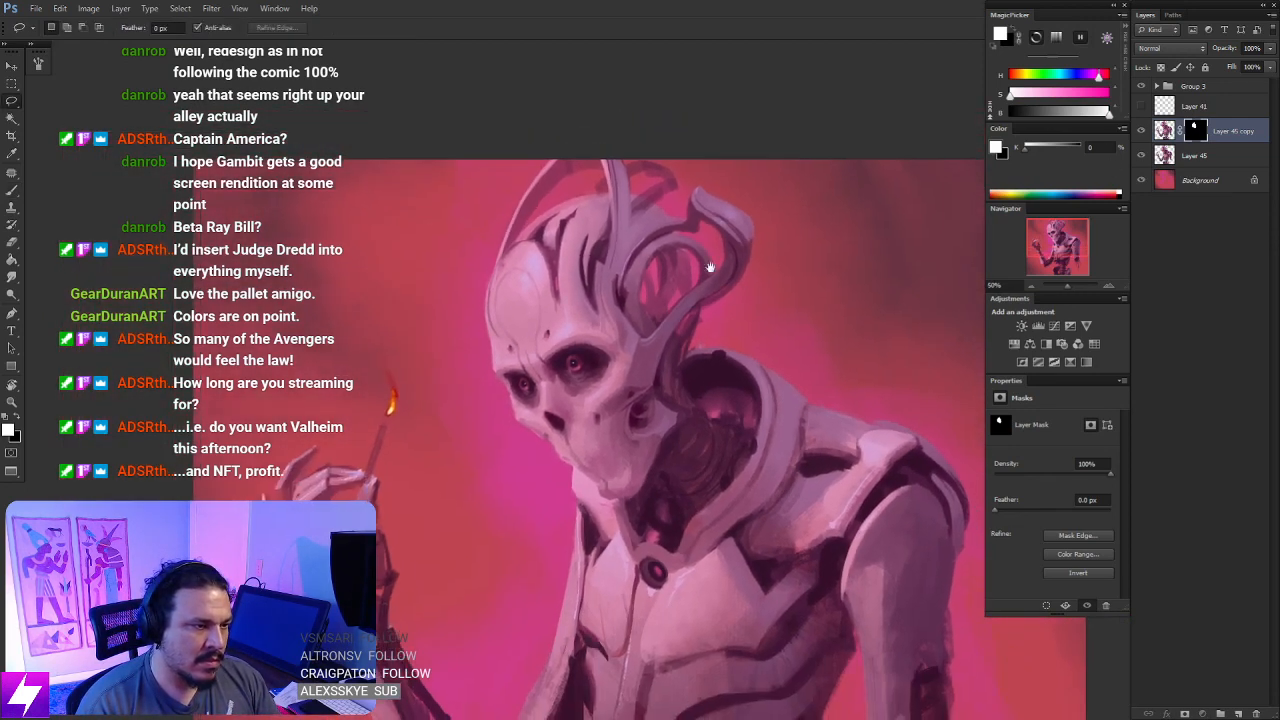
mouse_move(763, 220)
left_mouse_down()
mouse_move(720, 162)
mouse_move(697, 522)
mouse_move(765, 225)
left_mouse_up()
- Try to warp the selected head area with the layer mask still targeted
key("ctrl+t")
right_click(627, 268)
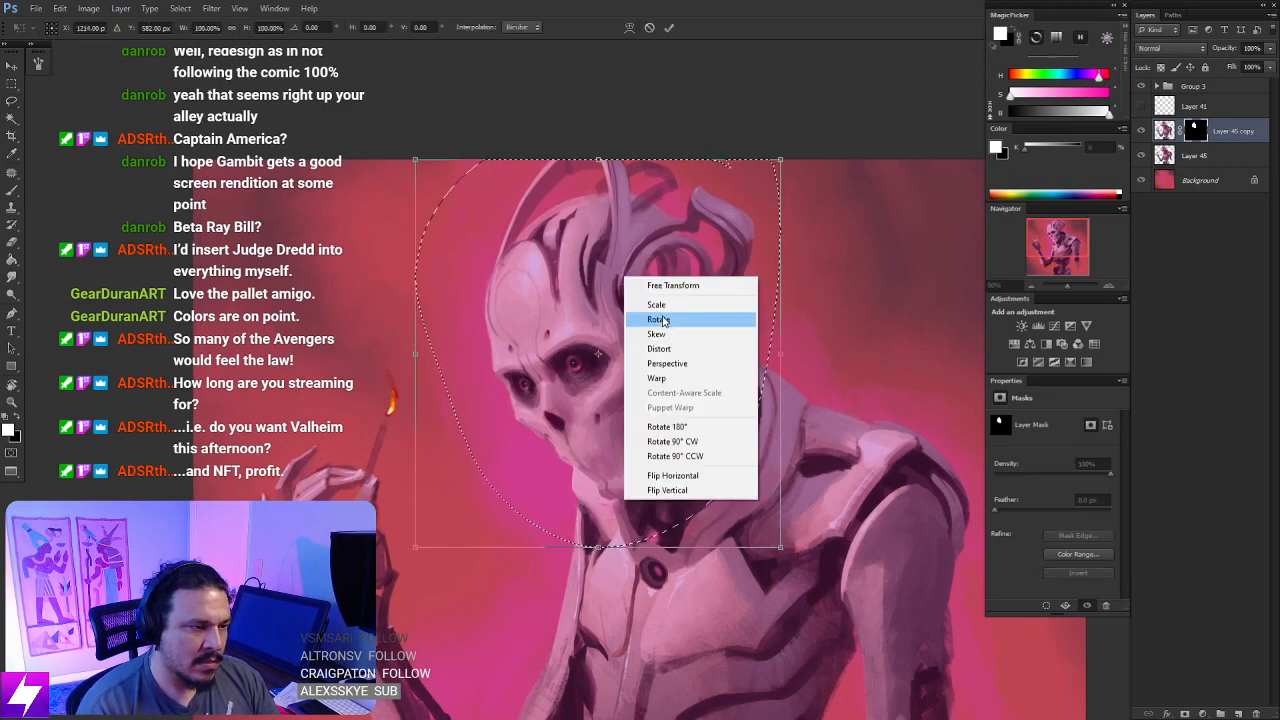
left_click(697, 378)
left_click_drag(659, 160, 692, 160)
key("Return")
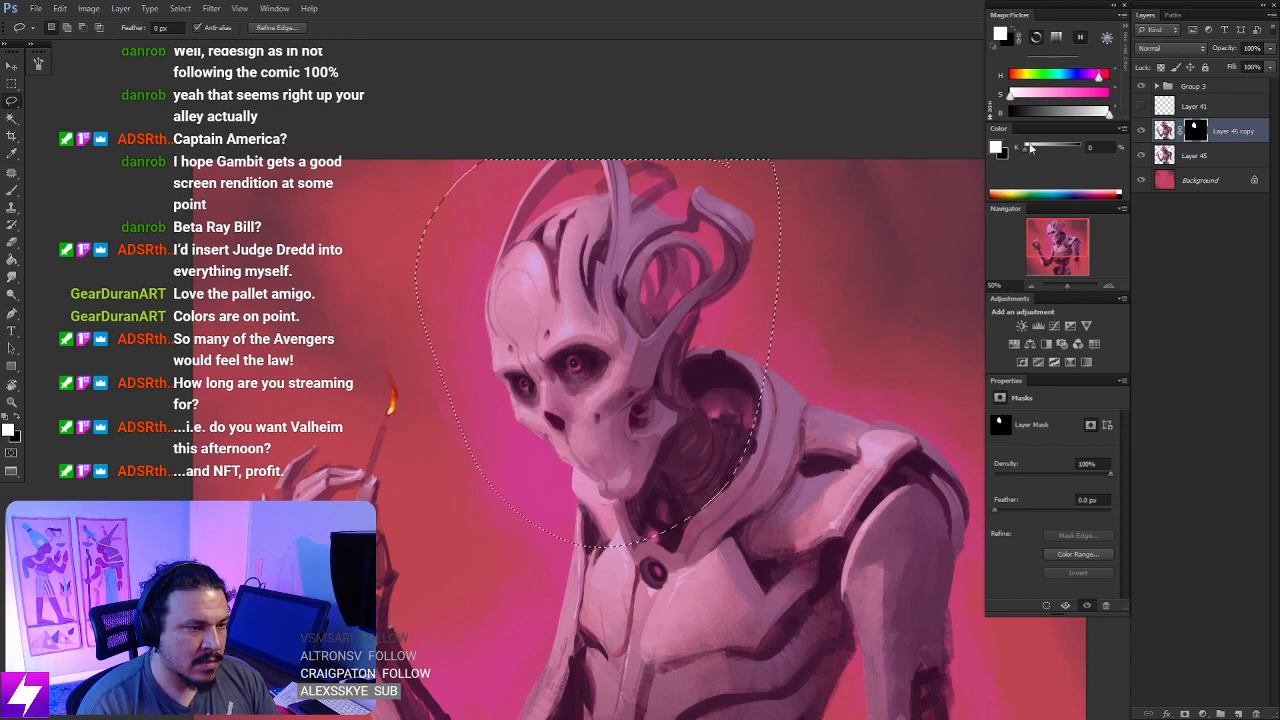
- Target the skull copy's image instead of its mask, warp the top of the selected head slightly, and deselect
left_click(1167, 131)
key("ctrl+t")
right_click(617, 259)
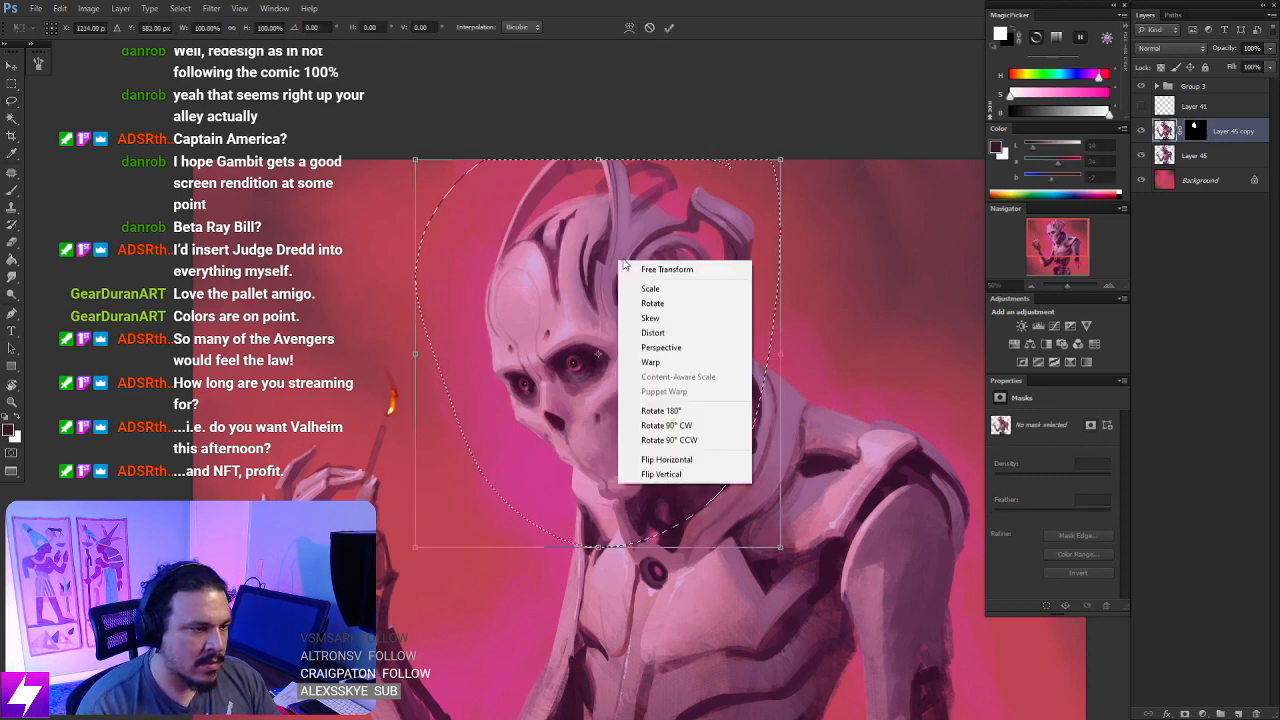
left_click(652, 363)
left_click_drag(659, 160, 687, 160)
key("Return")
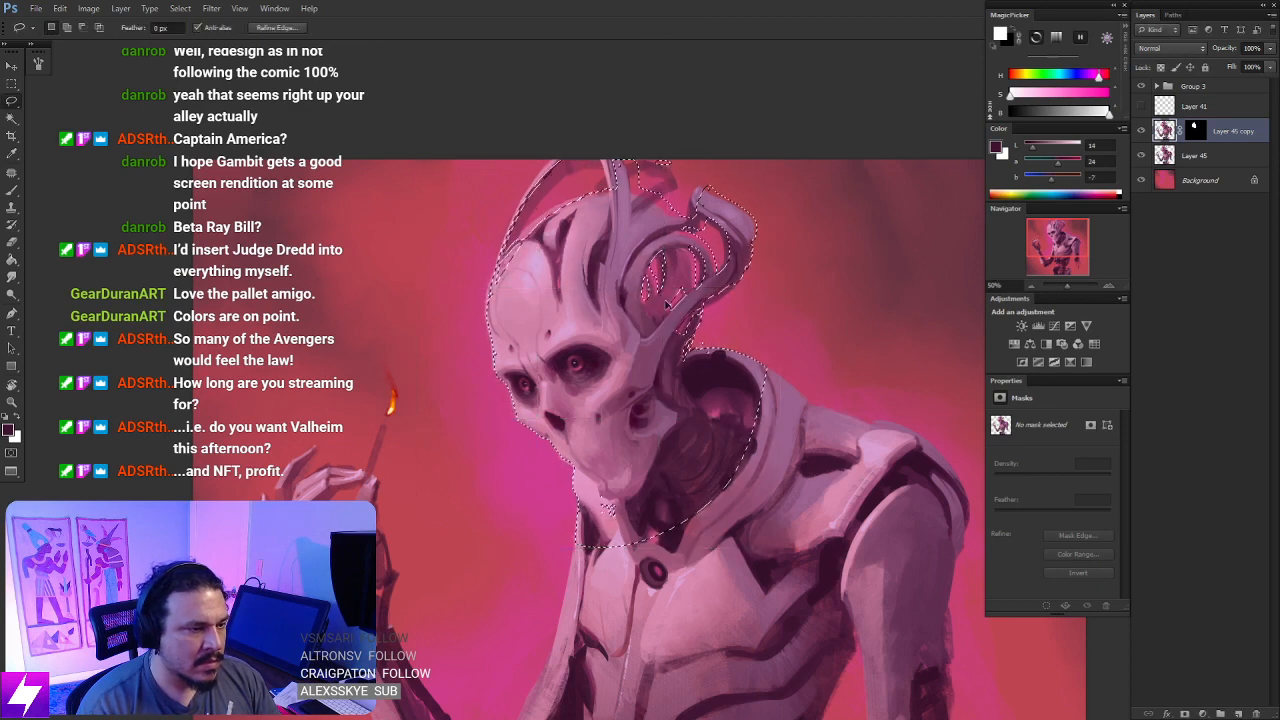
key("ctrl+d")
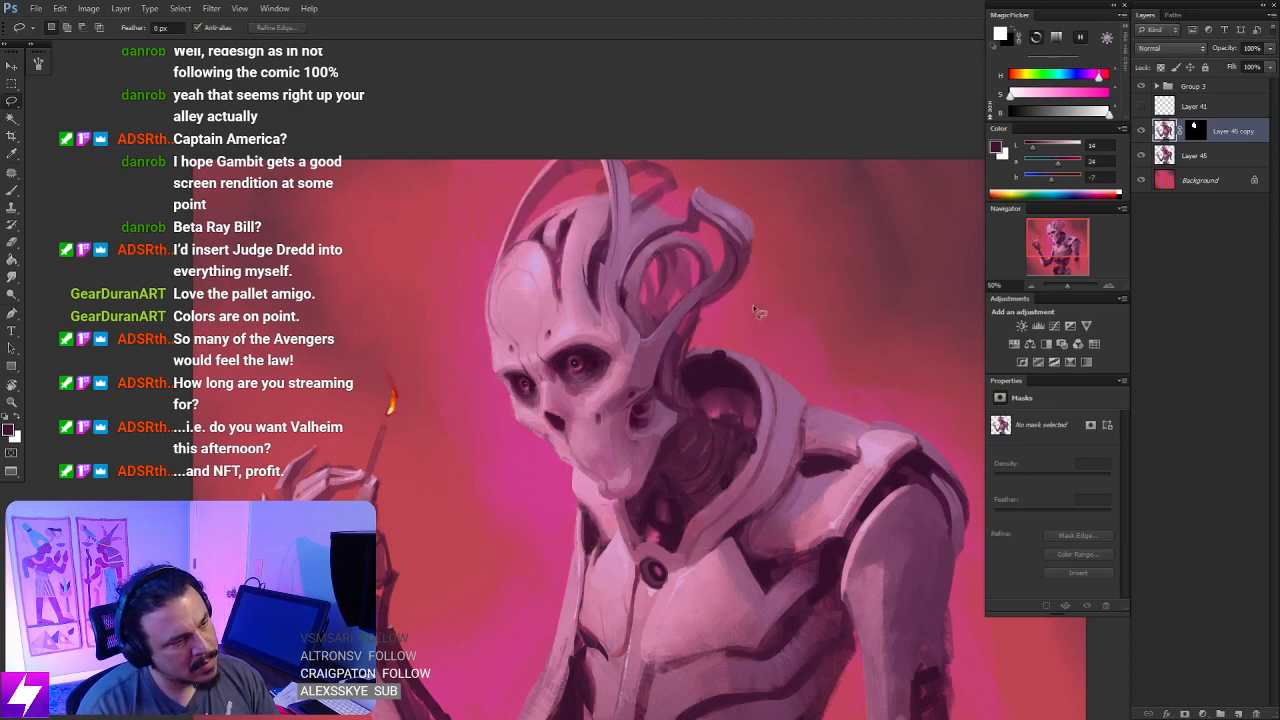
- Examine the whole figure with the canvas flipped horizontally and back, and compare it with the skull copy hidden and shown
key("ctrl+minus")
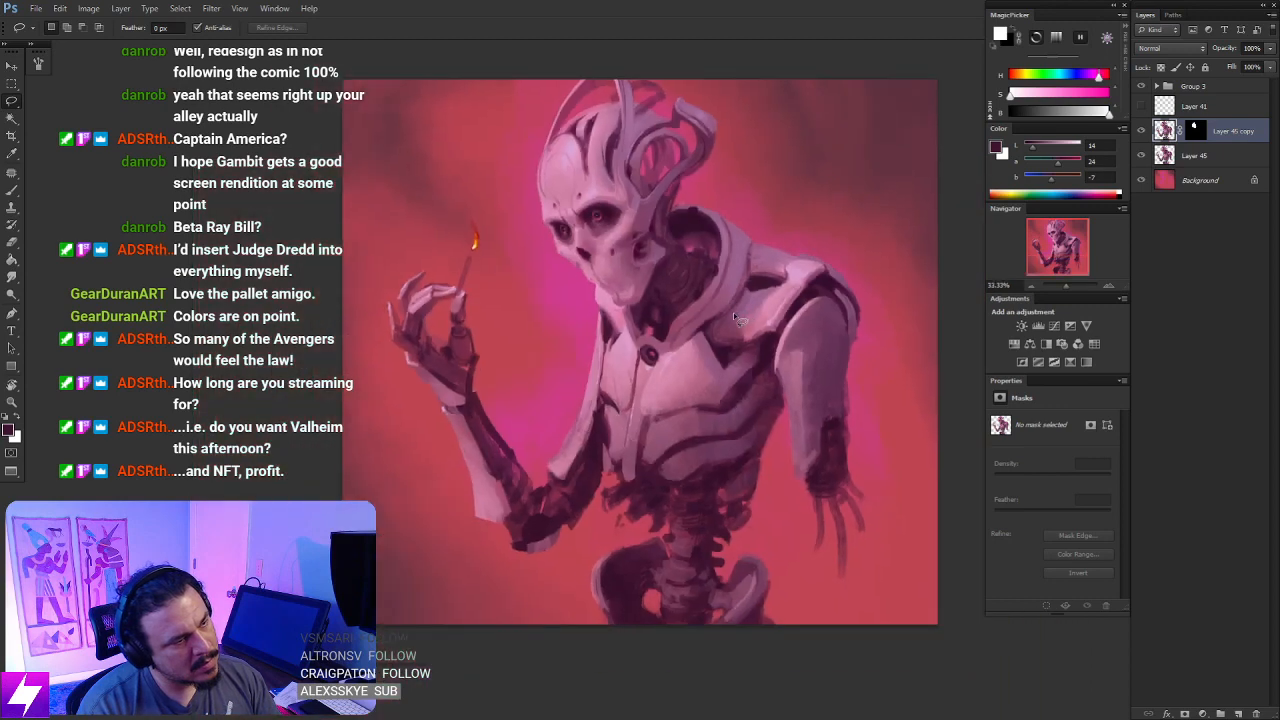
key("ctrl+shift+h")
key("ctrl+shift+h")
key("ctrl+plus")
key("ctrl+minus")
left_click(1141, 132)
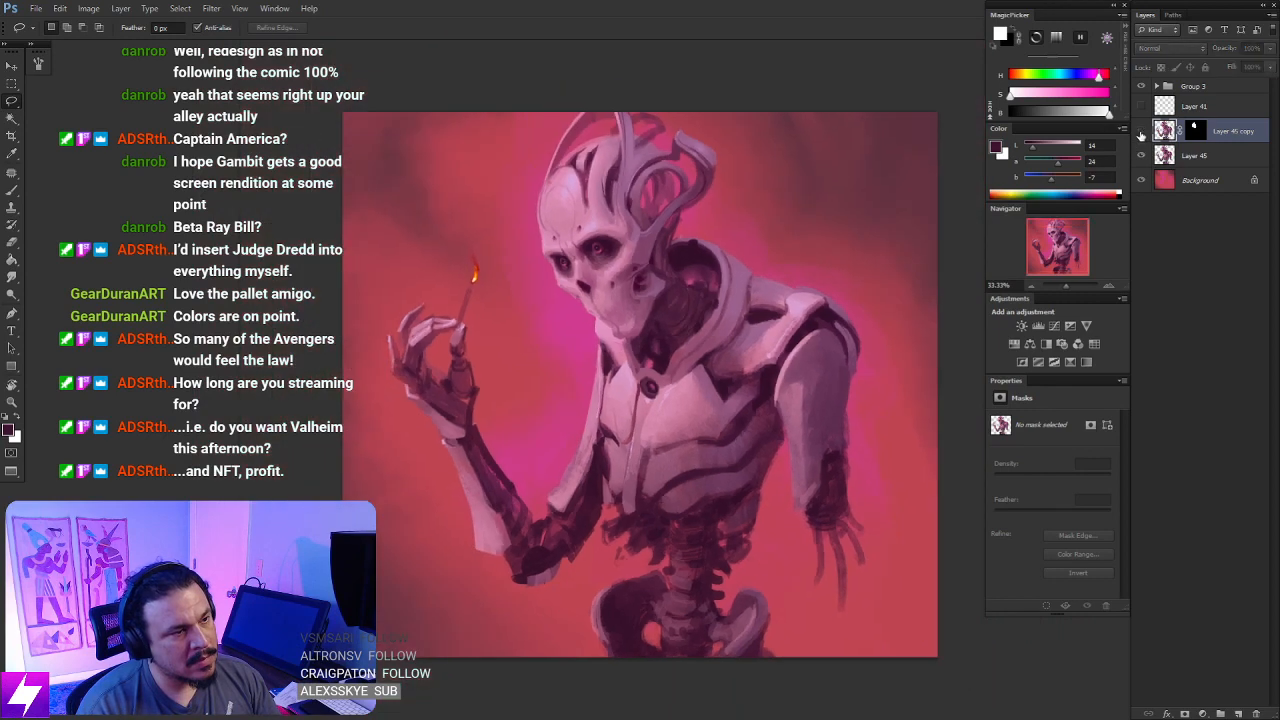
left_click(1141, 132)
key("ctrl+plus")
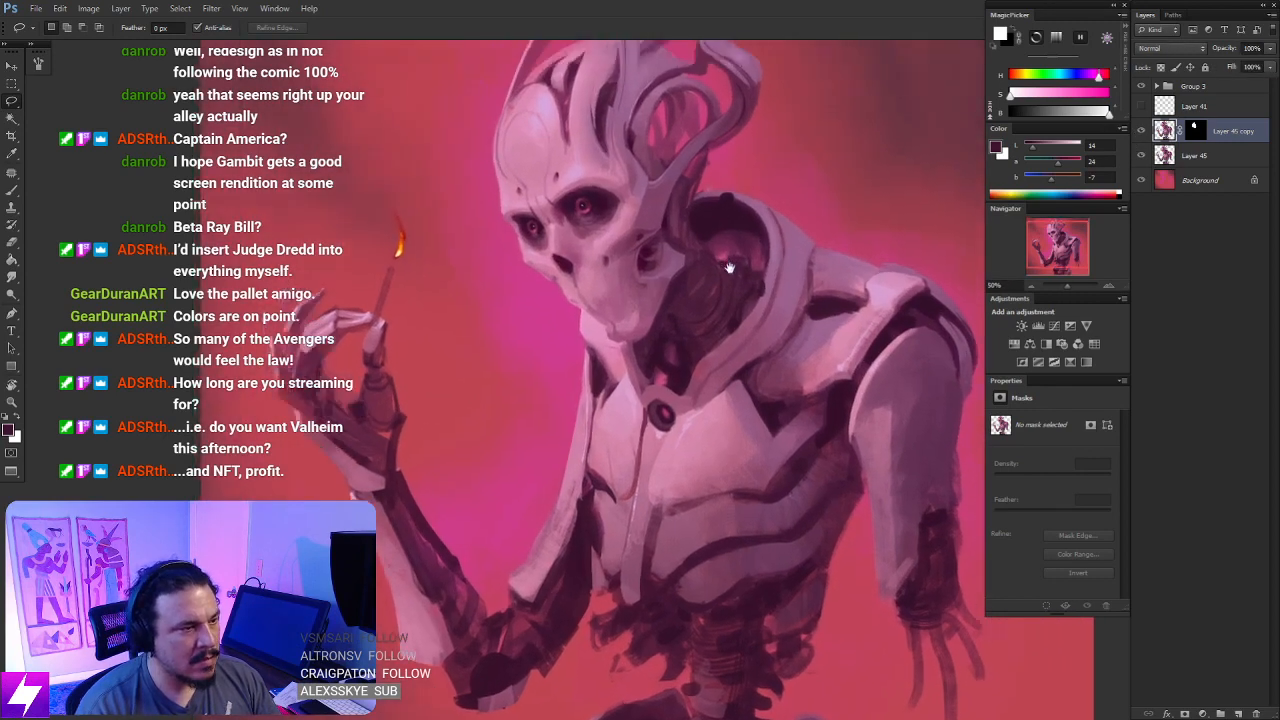
- Create a new layer above the skull copy and sample dark purple from the cranial opening for the brush
left_click_drag(729, 267, 743, 437)
key("ctrl+plus")
left_click_drag(647, 249, 651, 297)
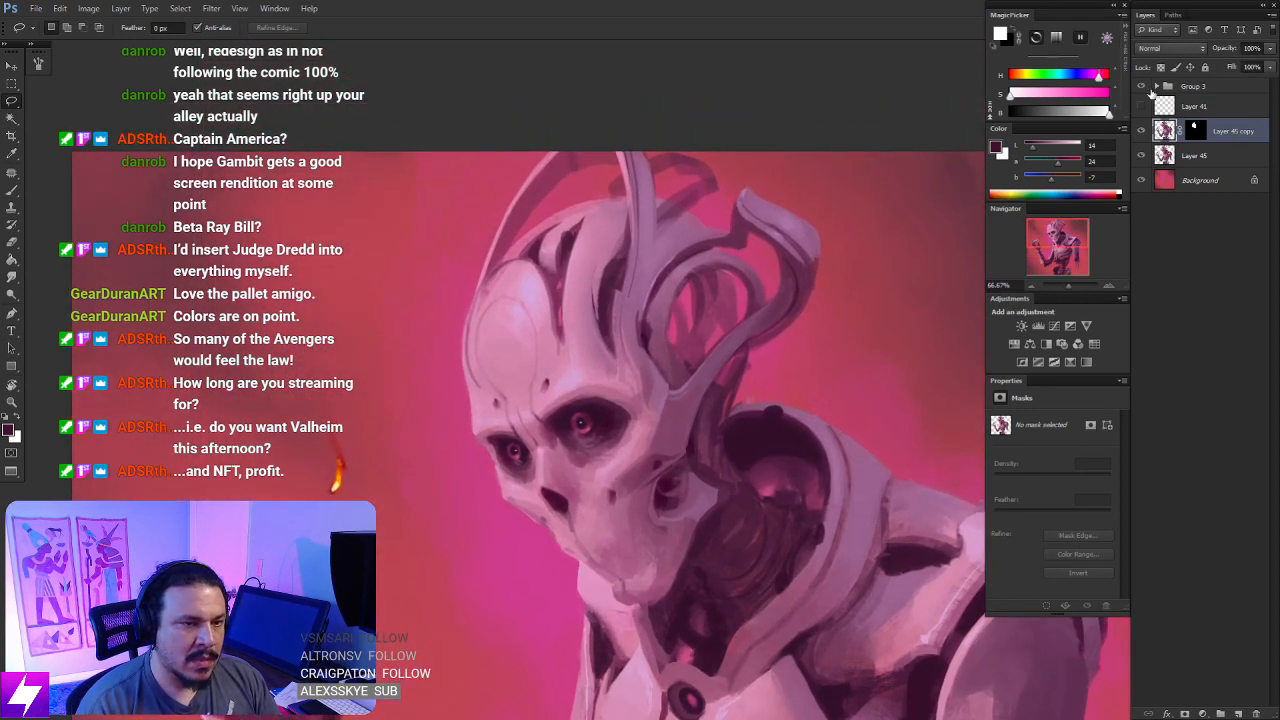
key("ctrl+shift+alt+n")
key("ctrl+plus")
key("b")
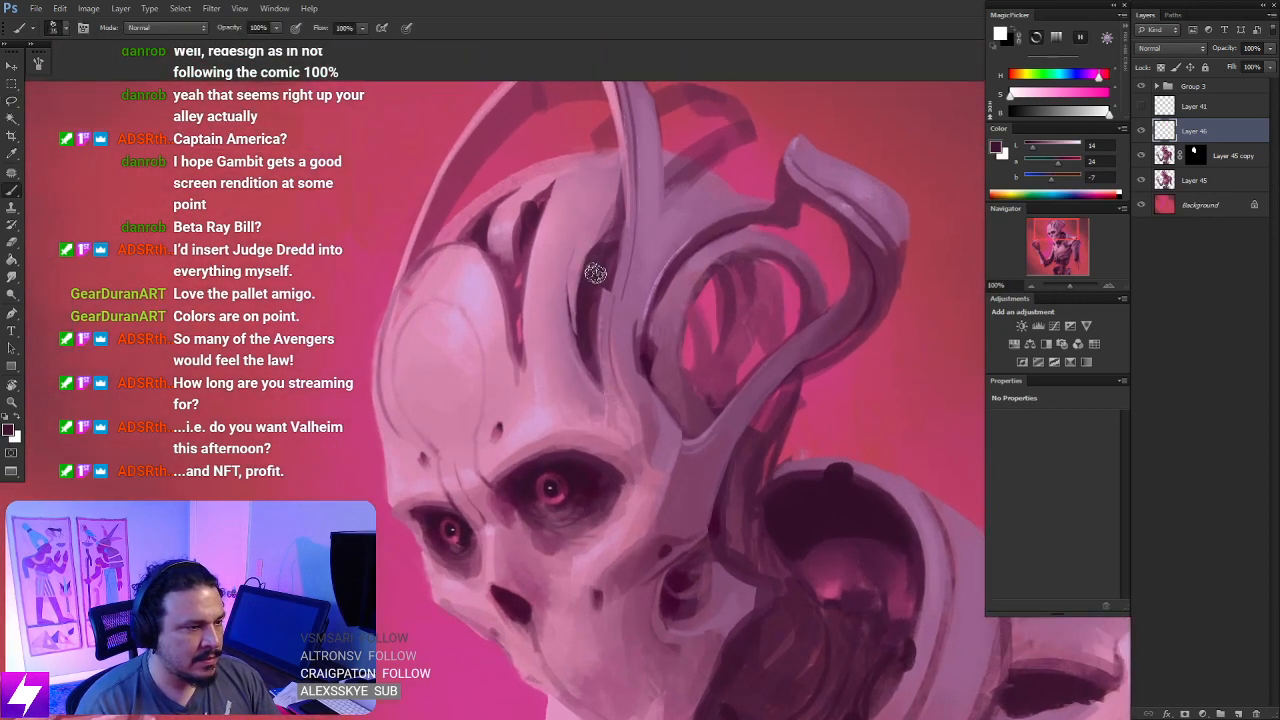
left_click(595, 273, "alt")
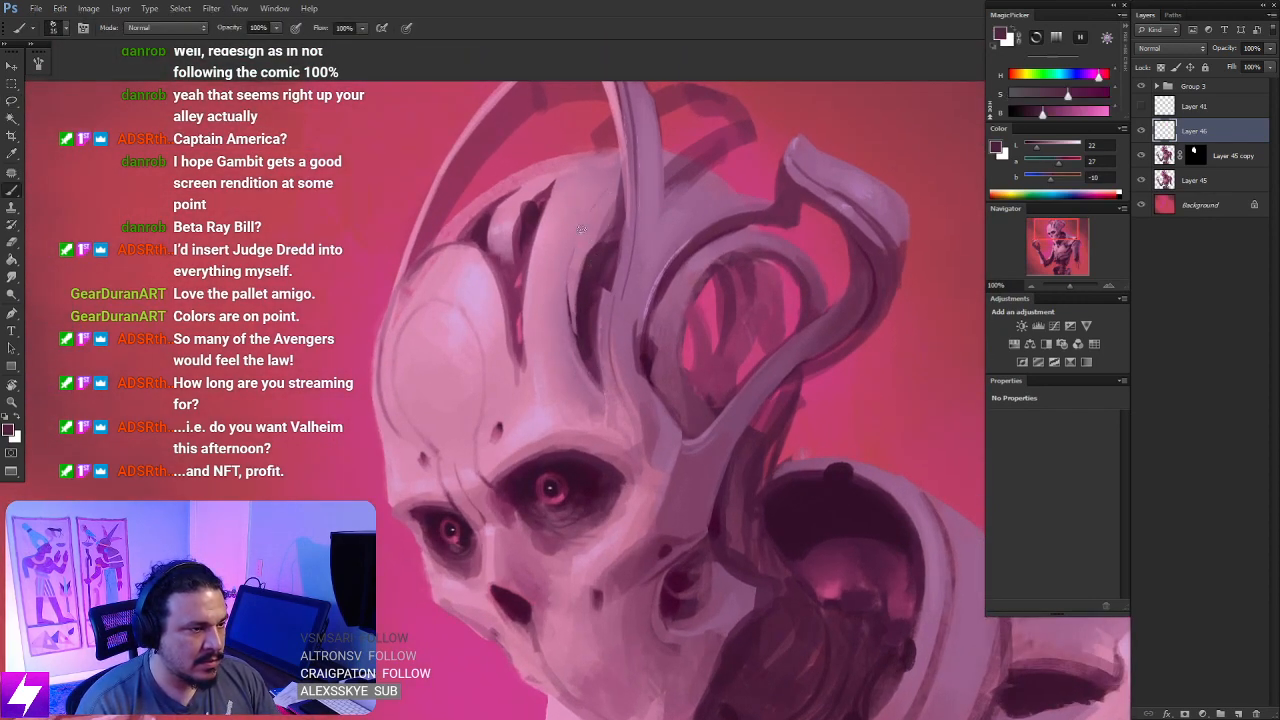
- Paint a curved dark groove beside the central cranial ridge, from the base of the tall horn down into the opening
mouse_move(619, 180)
left_mouse_down()
mouse_move(568, 285)
mouse_move(569, 321)
left_mouse_up()
key("ctrl+z")
key("bracketright")
mouse_move(619, 179)
left_mouse_down()
mouse_move(570, 292)
mouse_move(589, 394)
left_mouse_up()
key("ctrl+z")
mouse_move(609, 179)
left_mouse_down()
mouse_move(588, 372)
mouse_move(598, 386)
left_mouse_up()
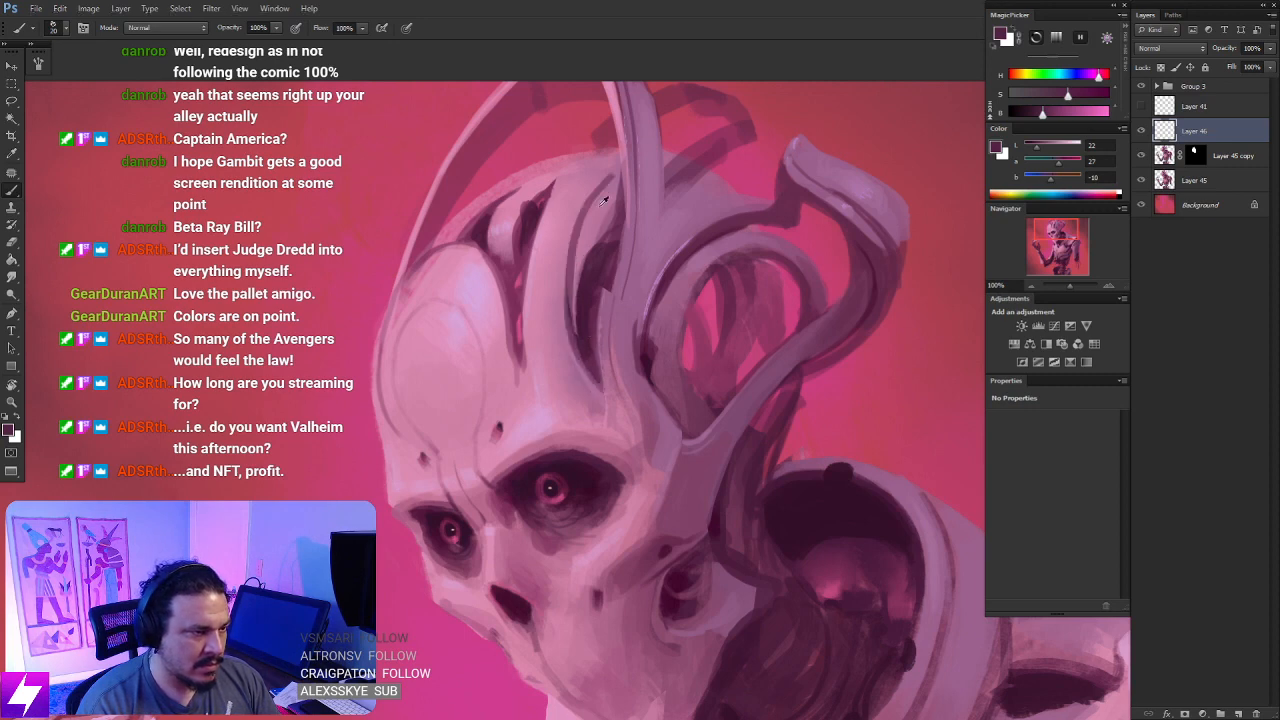
key("ctrl+z")
left_click_drag(615, 177, 592, 376)
left_click_drag(571, 272, 600, 378)
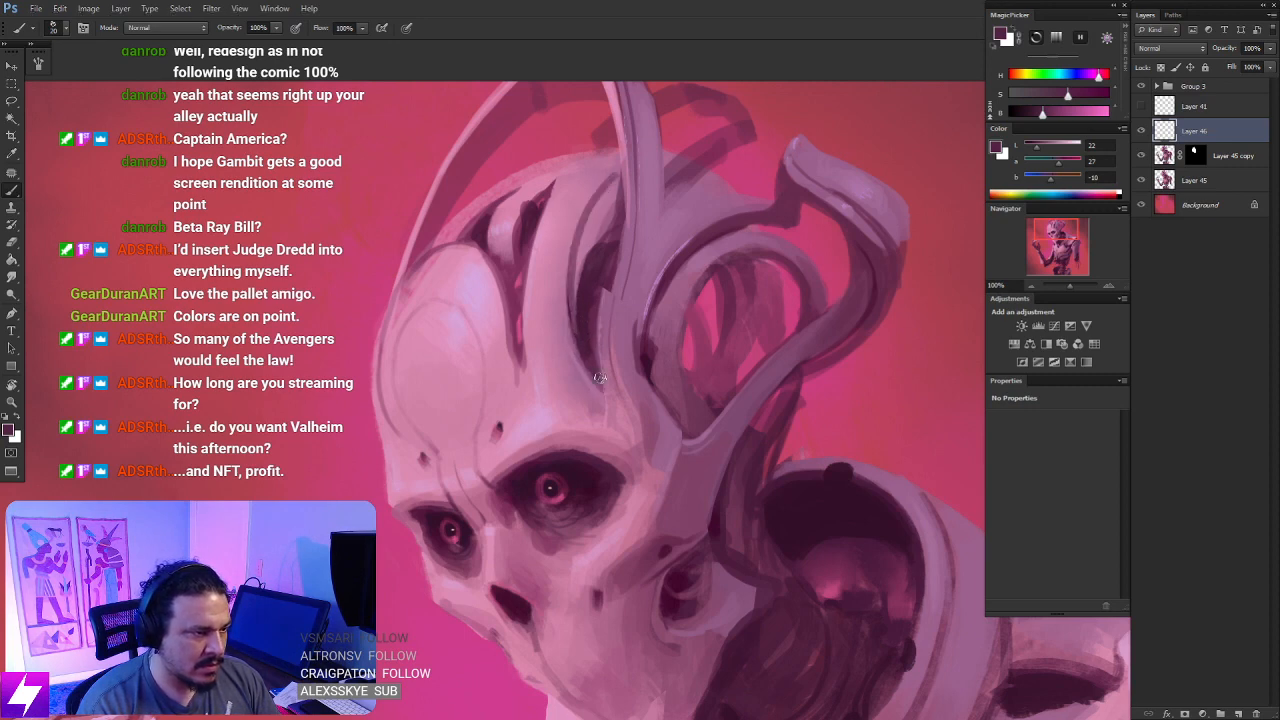
- Erase the faint horn fragment above the back of the cranium on Layer 45 with a size 40 eraser
key("ctrl+minus")
left_click_drag(816, 386, 760, 396)
left_click(1180, 180)
key("e")
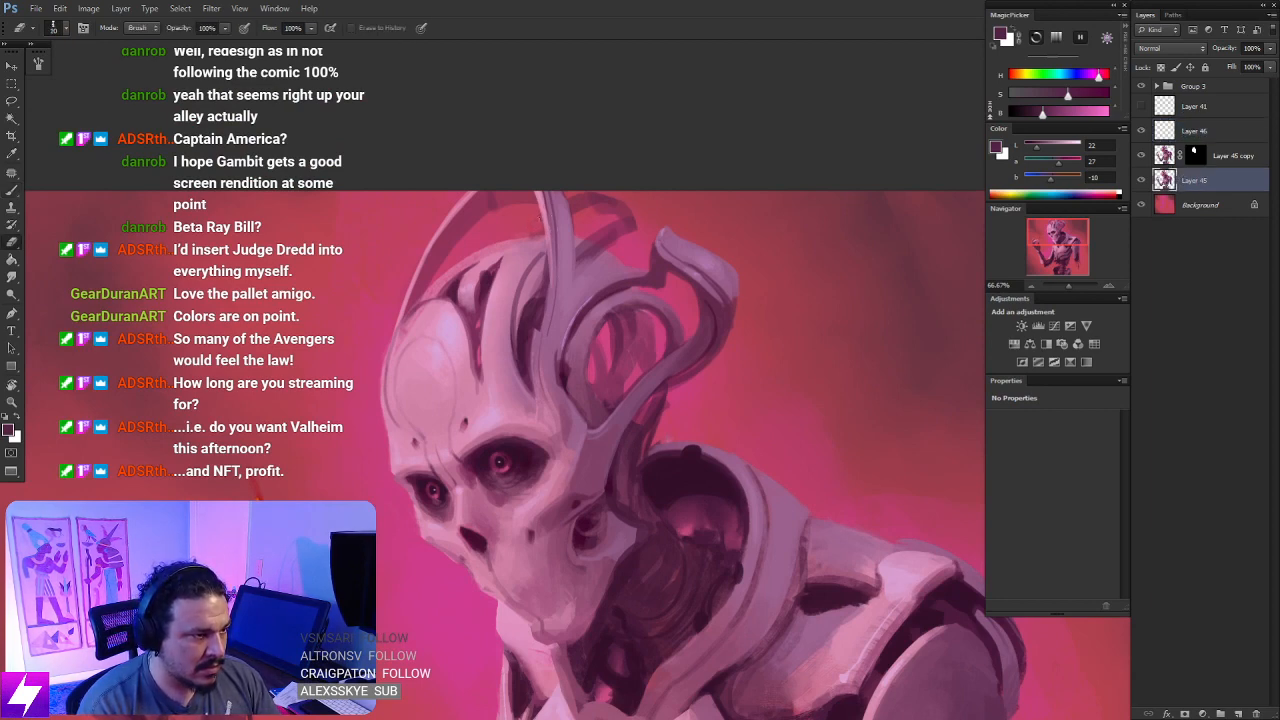
key("bracketright")
key("bracketright")
mouse_move(590, 236)
left_mouse_down()
mouse_move(620, 249)
mouse_move(634, 202)
mouse_move(579, 210)
left_mouse_up()
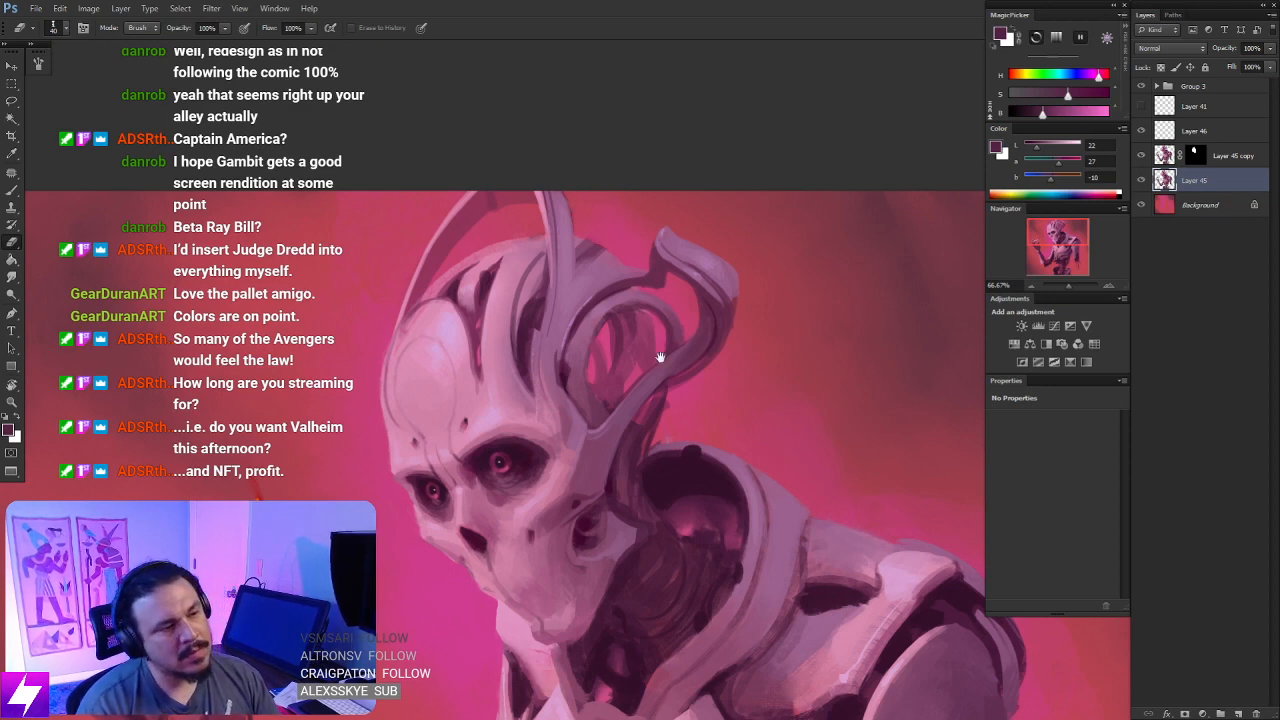
mouse_move(660, 357)
left_mouse_down()
mouse_move(652, 349)
mouse_move(691, 329)
left_mouse_up()
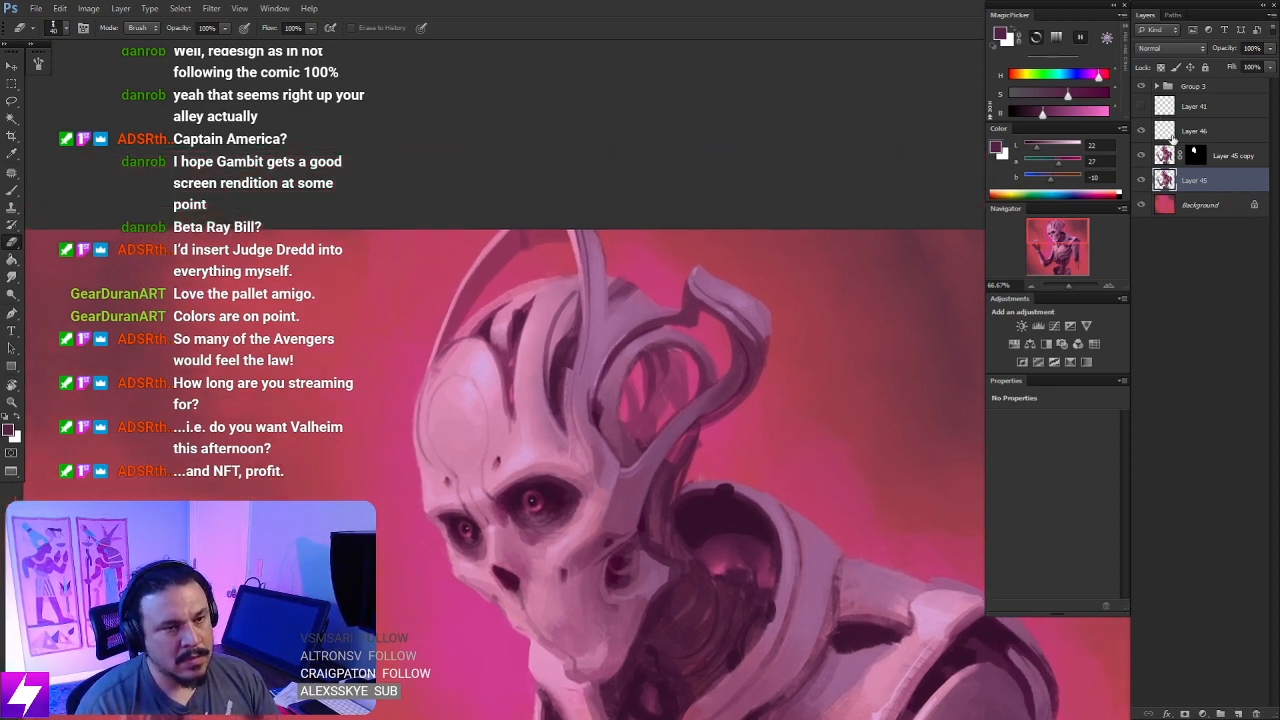
- Return to Layer 46, sample a darker purple and deepen the opening between the central ridge and the tall horn
left_click(1173, 138)
key("ctrl+plus")
key("b")
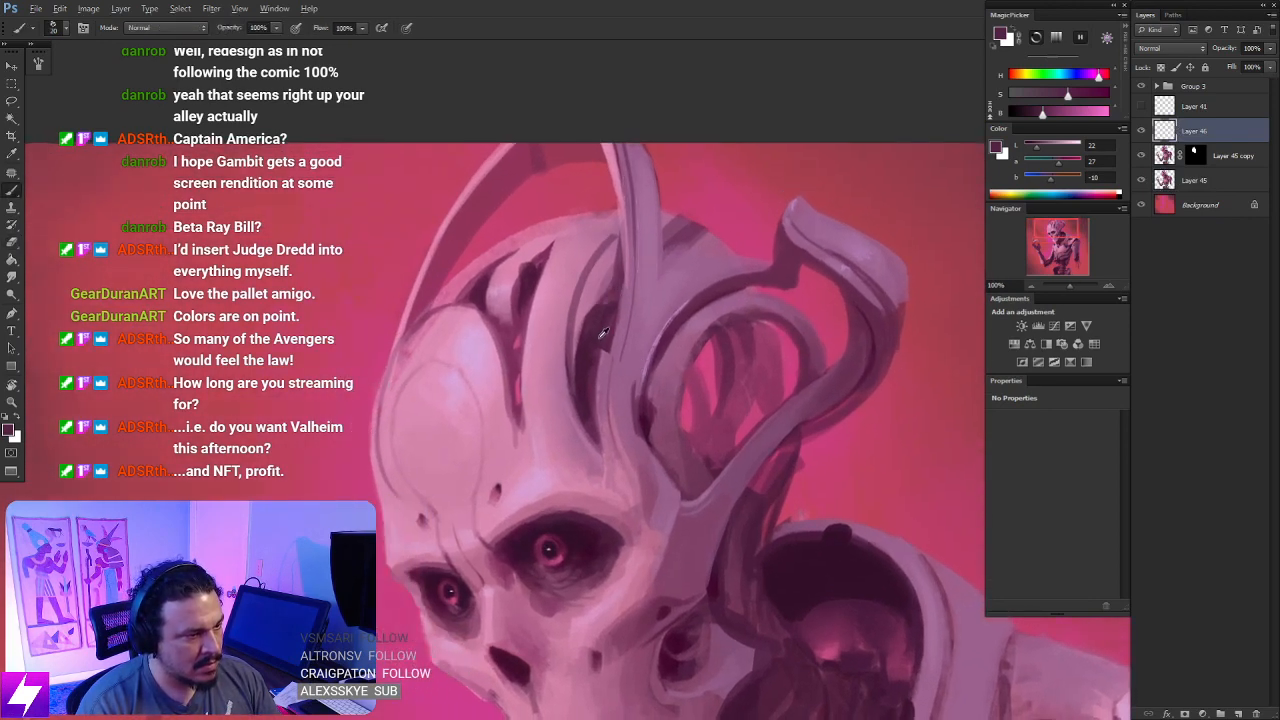
left_click(651, 420, "alt")
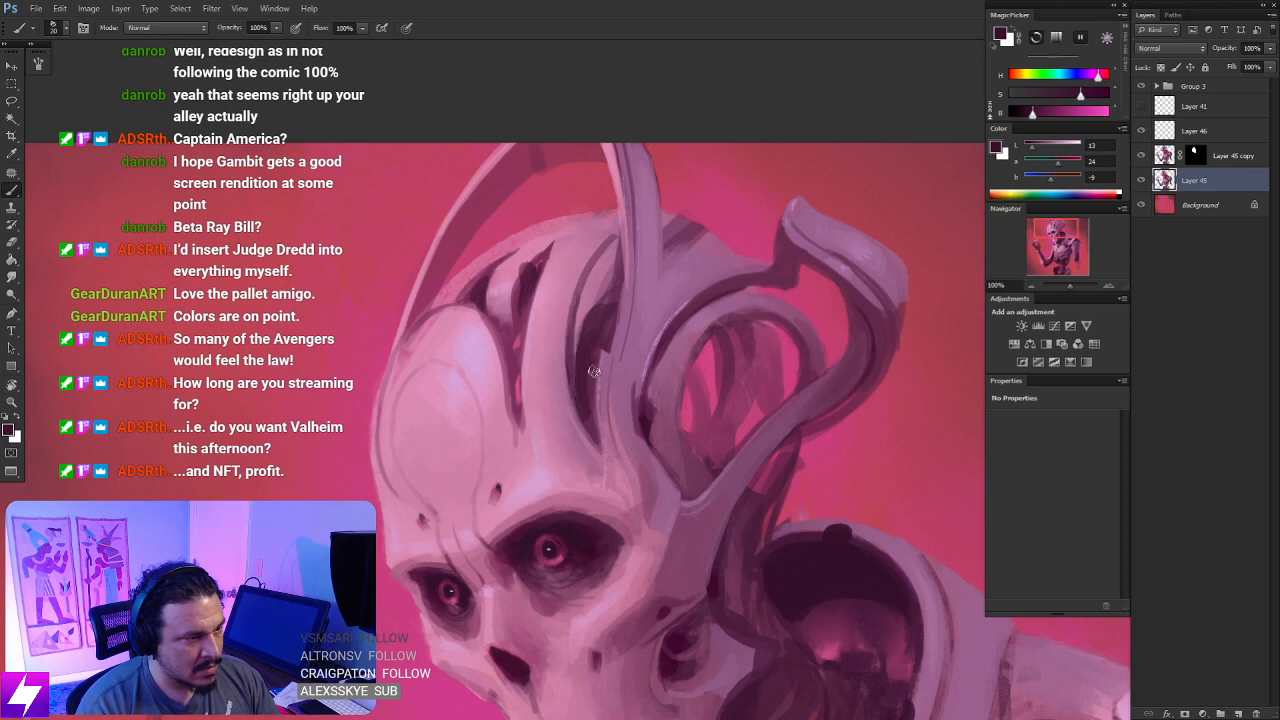
left_click(1168, 132)
left_click_drag(560, 474, 514, 471)
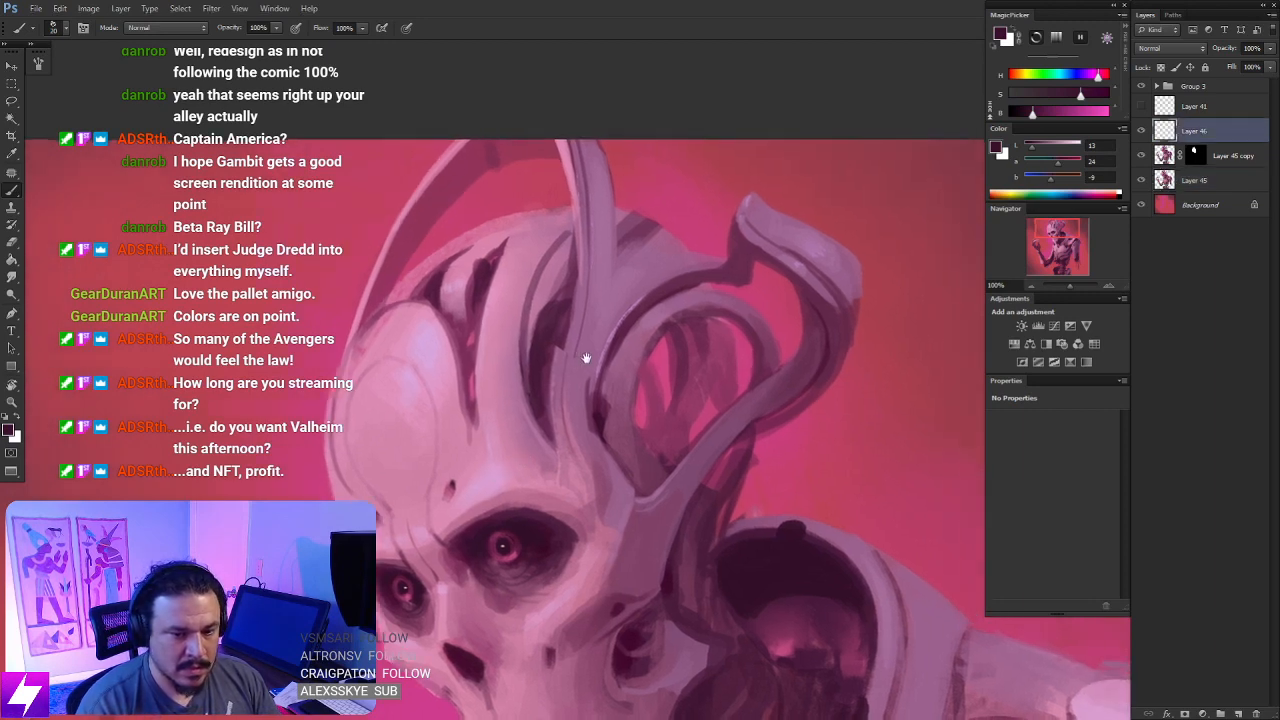
left_click_drag(613, 314, 605, 331)
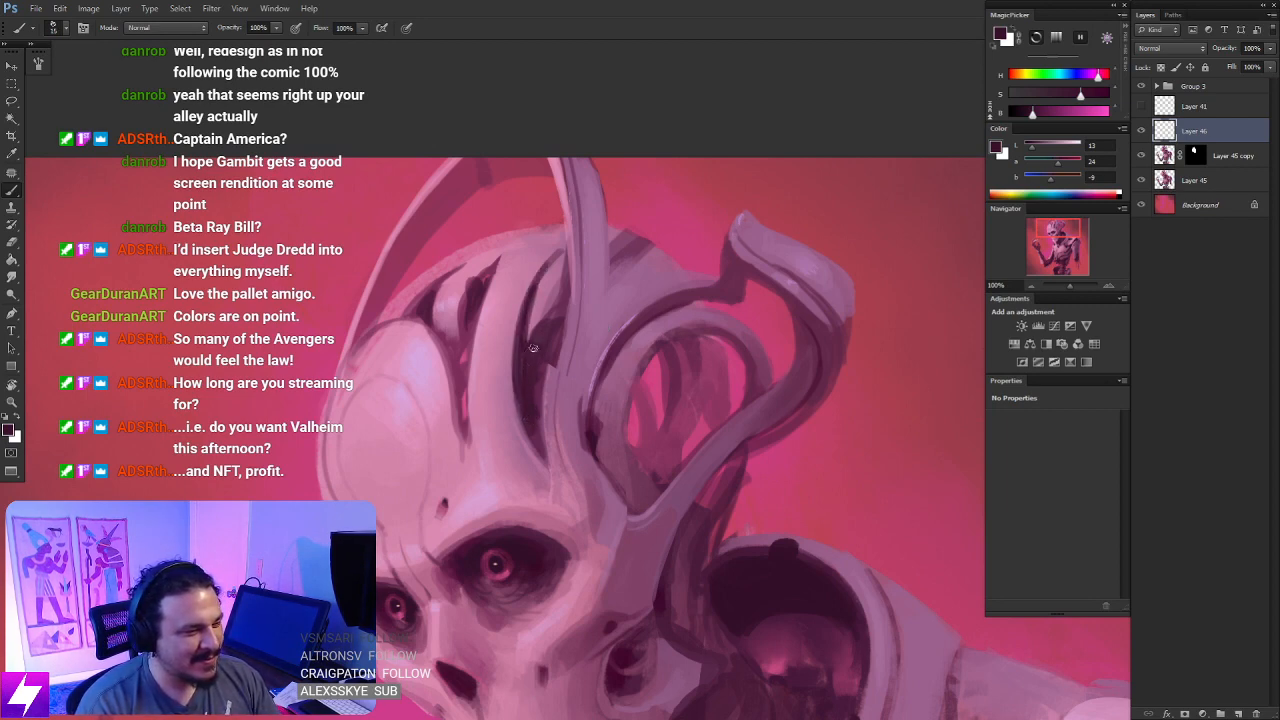
left_click_drag(494, 318, 545, 282)
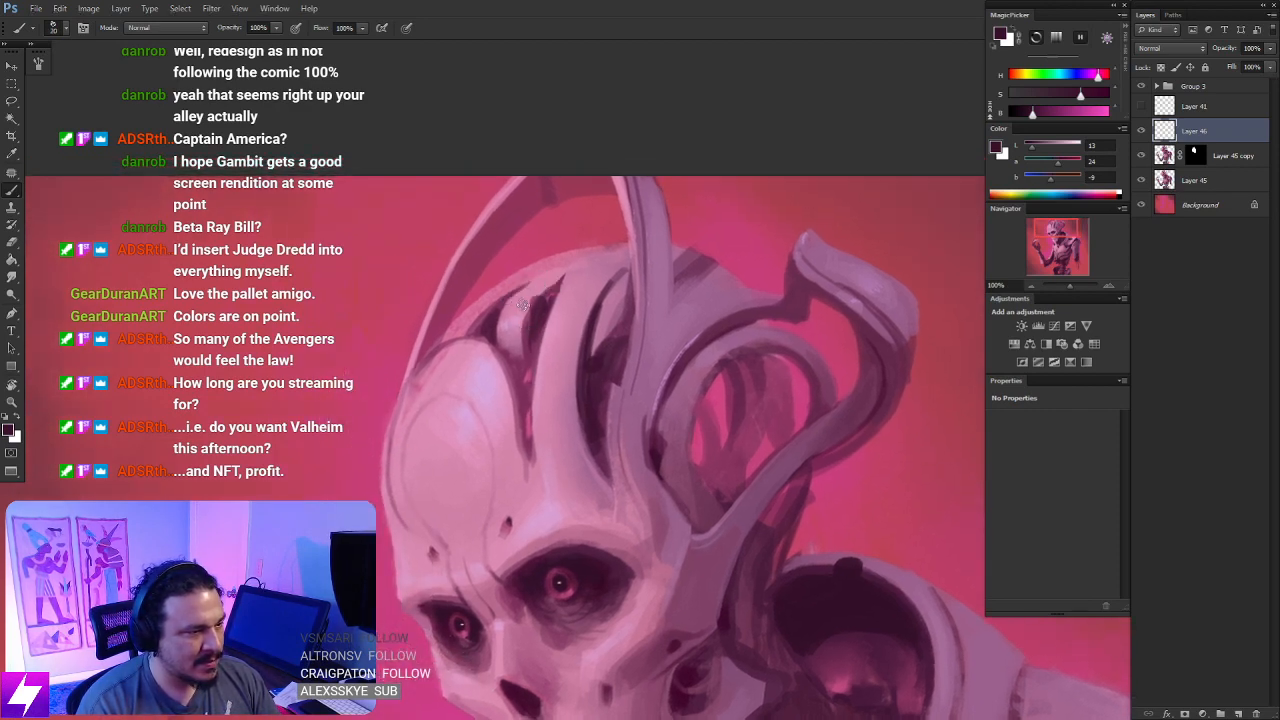
- Paint dark purple along the upper edge of the front cranial opening and darken its interior with a deeper sampled tone
left_click(500, 300, "alt")
mouse_move(556, 280)
left_mouse_down()
mouse_move(506, 309)
mouse_move(558, 274)
mouse_move(515, 316)
mouse_move(534, 281)
left_mouse_up()
key("ctrl+z")
key("bracketright")
left_click(494, 318, "alt")
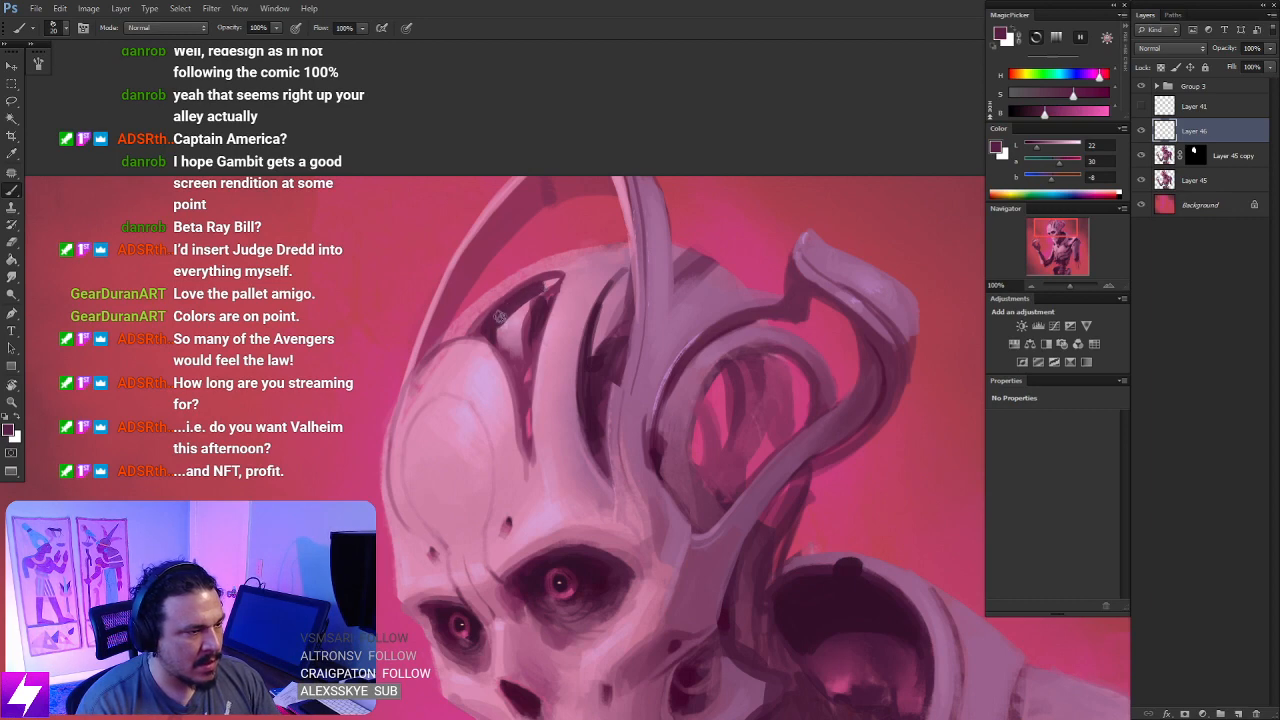
left_click(565, 566, "alt")
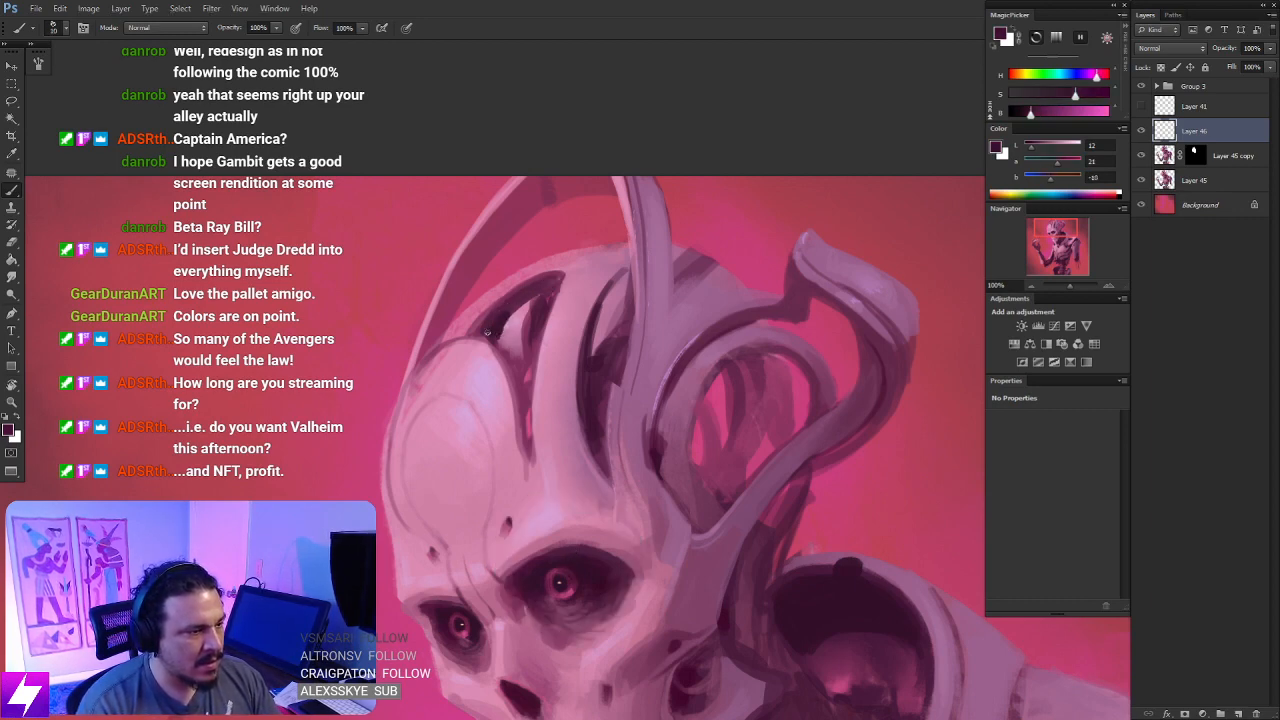
mouse_move(504, 315)
left_mouse_down()
mouse_move(504, 342)
mouse_move(539, 292)
left_mouse_up()
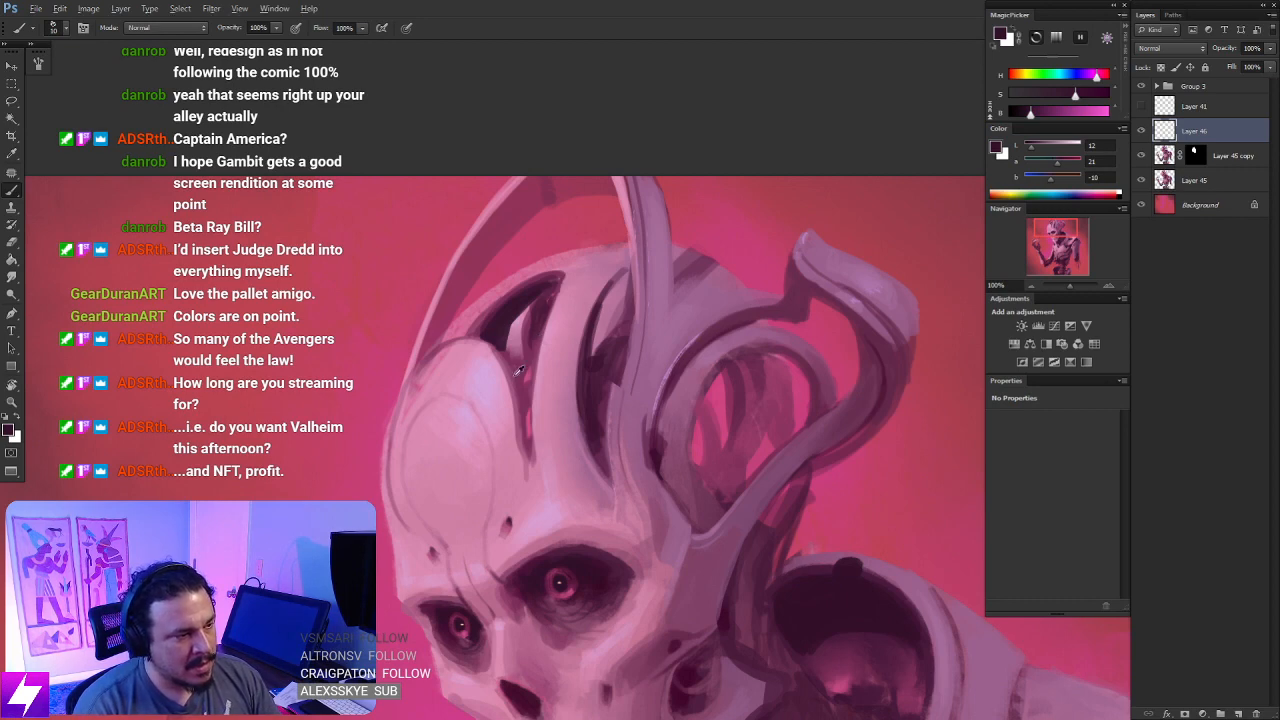
- Sample a mid purple, paint over the light strut inside the front cranial opening, and switch to the Smudge tool
left_click(526, 364, "alt")
key("bracketright")
key("bracketright")
key("bracketright")
mouse_move(526, 344)
left_mouse_down()
mouse_move(539, 305)
mouse_move(523, 348)
mouse_move(532, 343)
mouse_move(538, 296)
mouse_move(507, 339)
left_mouse_up()
key("r")
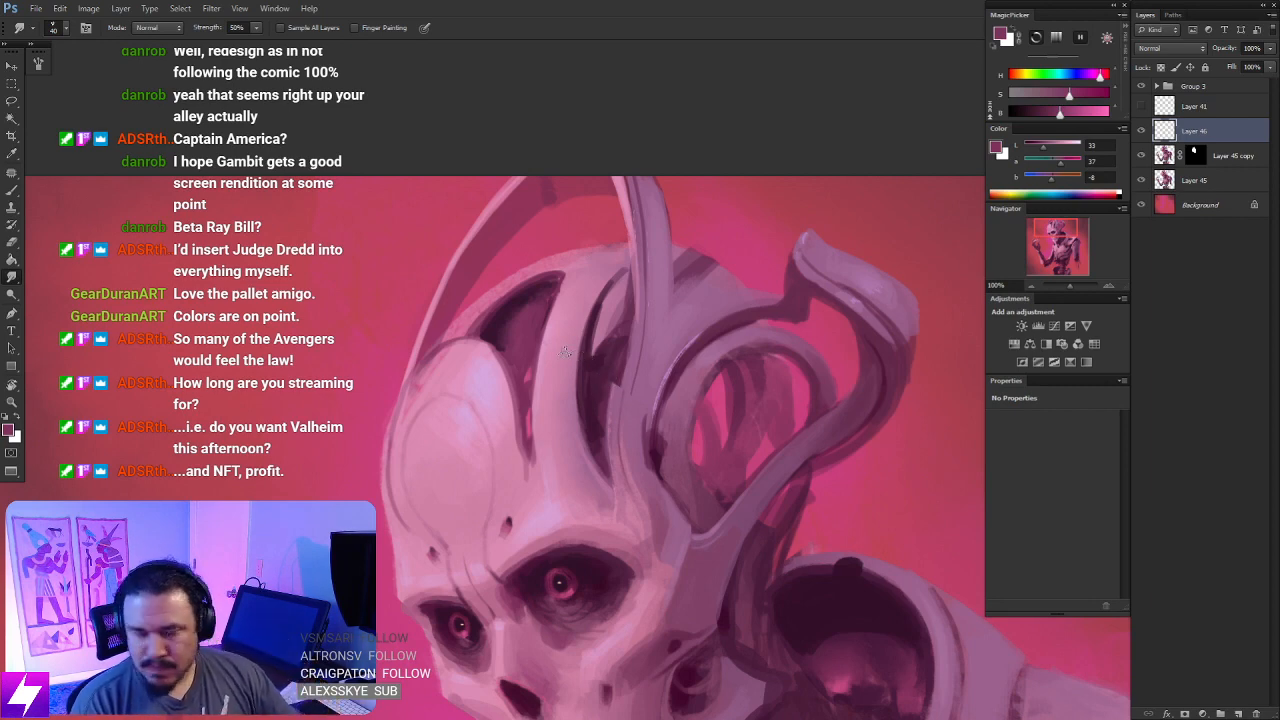
- Paint a background-pink gap inside the front cranial opening and refine its edges with sampled dark purple
key("ctrl+minus")
key("ctrl+minus")
key("ctrl+minus")
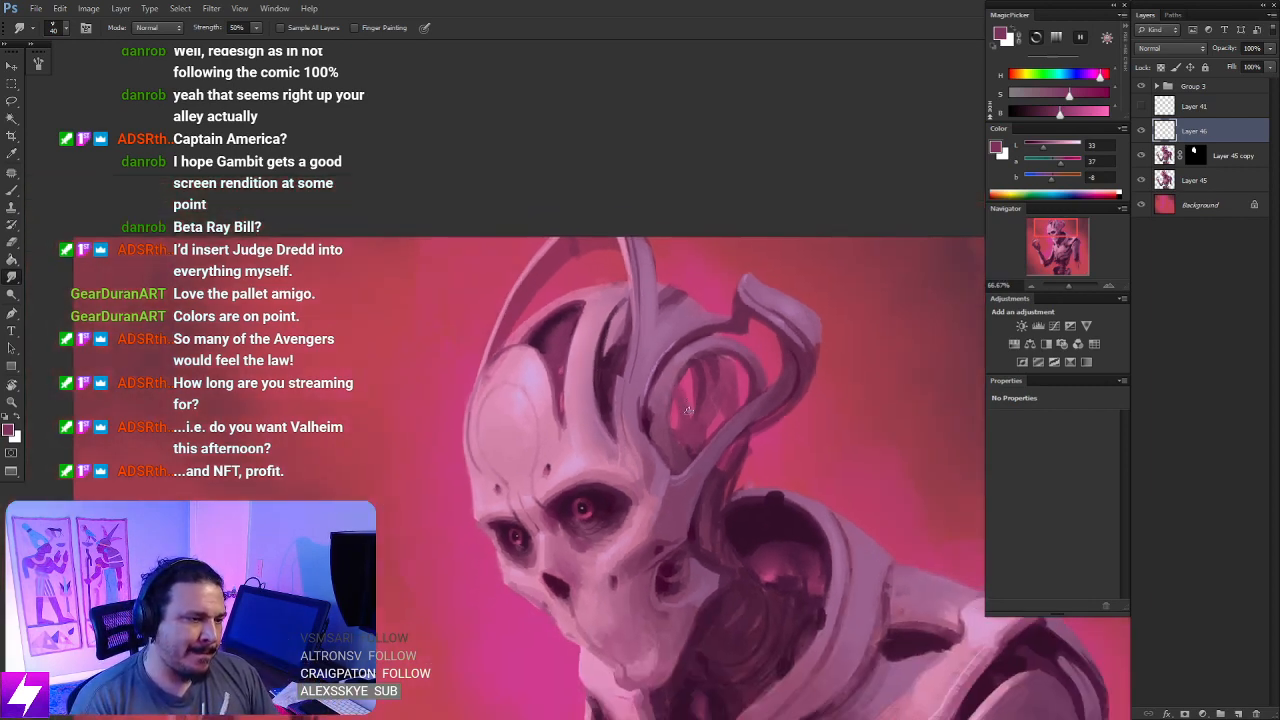
left_click_drag(730, 699, 777, 352)
key("r")
key("ctrl+plus")
key("ctrl+plus")
key("b")
left_click(656, 96, "alt")
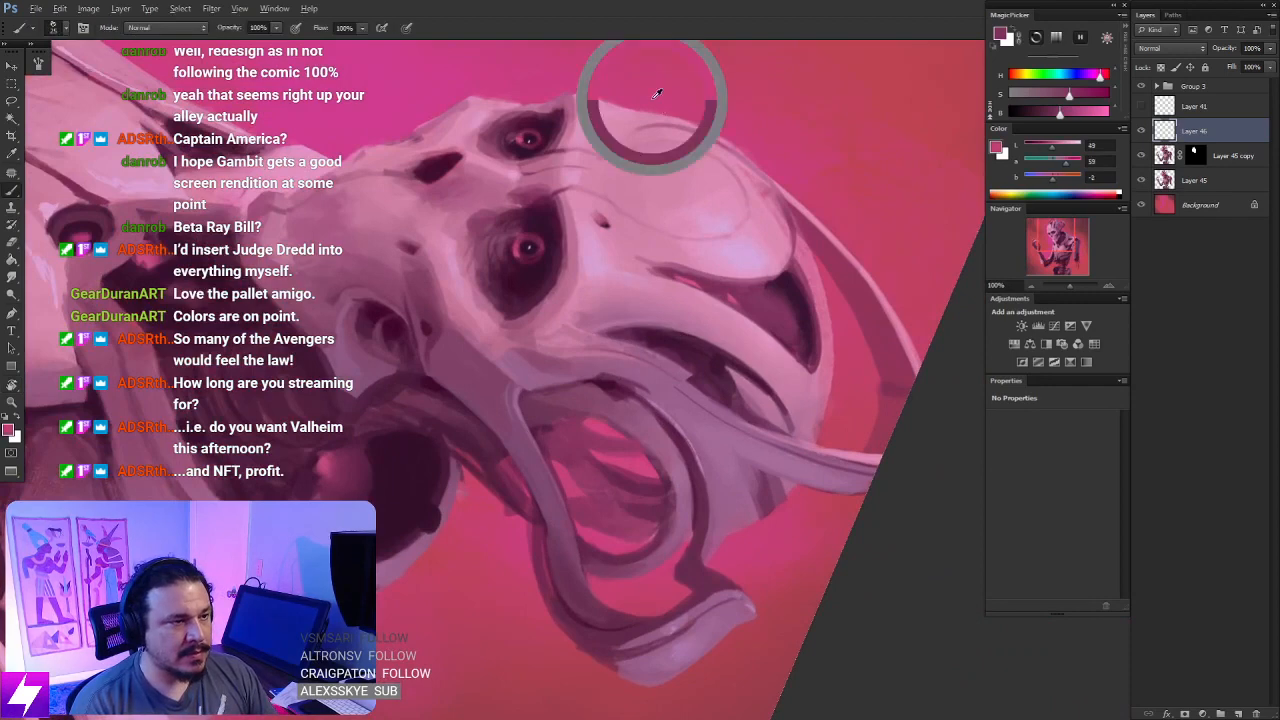
left_click_drag(753, 395, 689, 396)
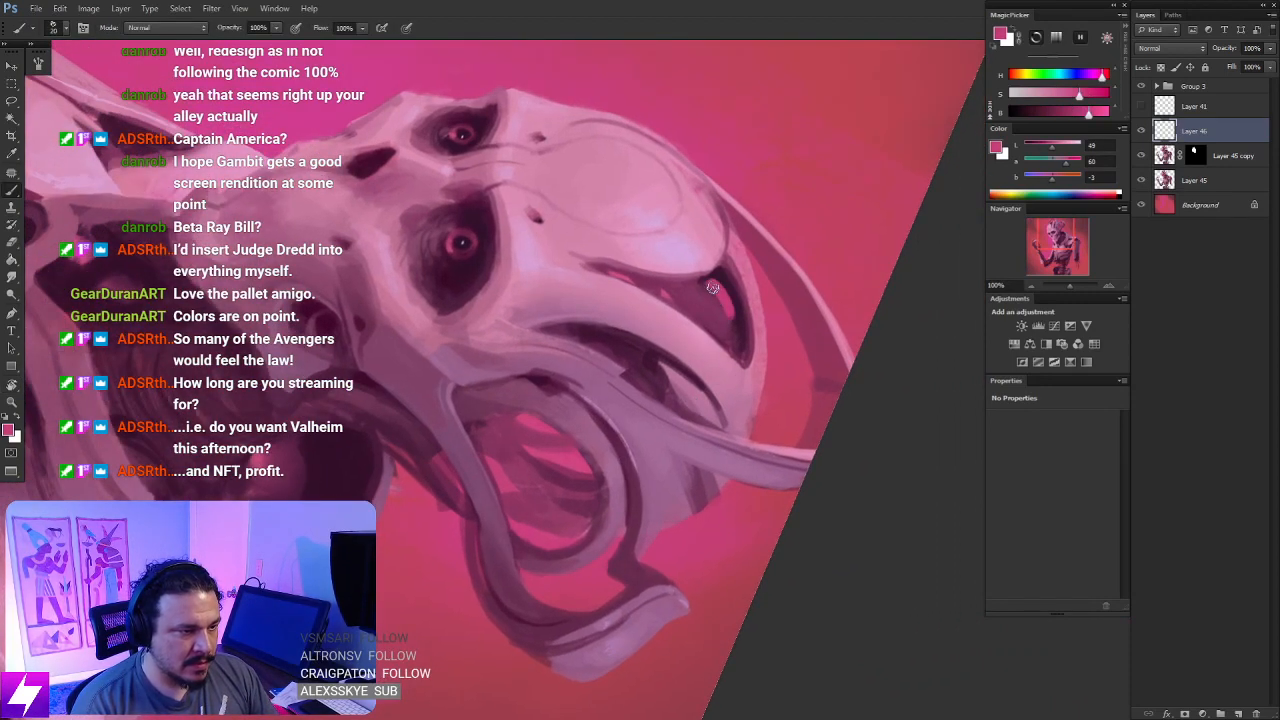
left_click(731, 287, "alt")
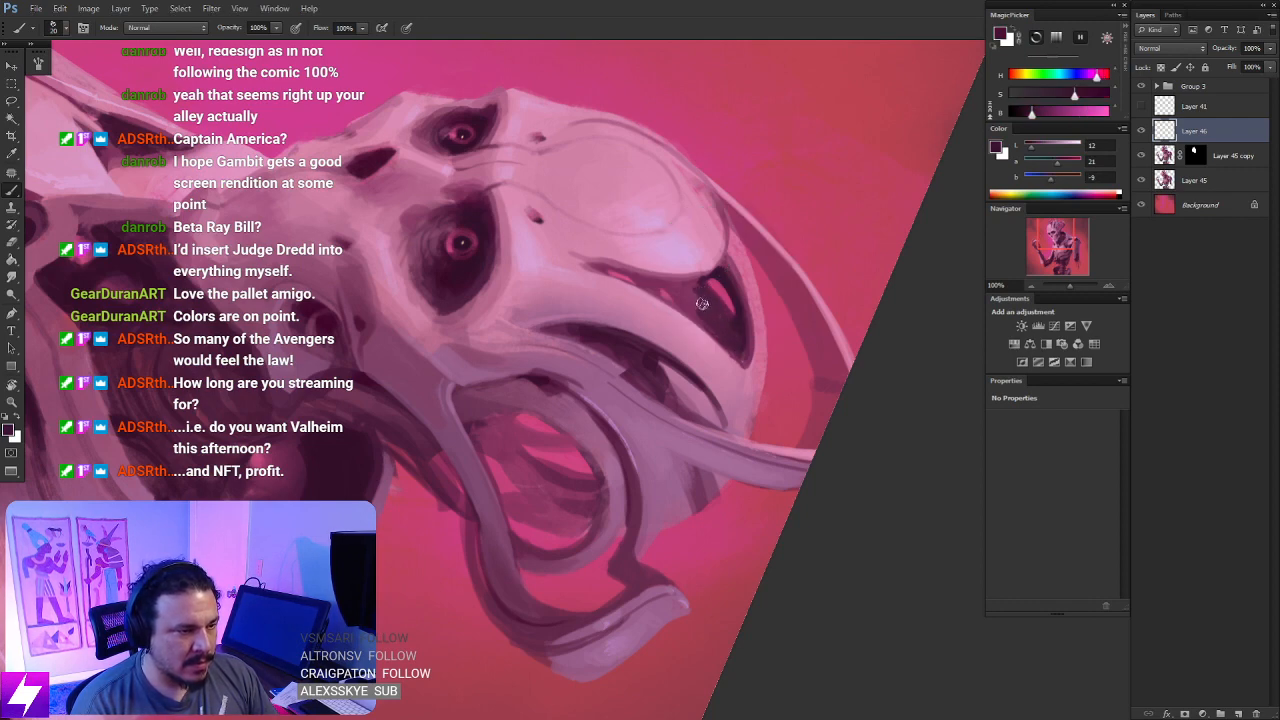
mouse_move(699, 309)
left_mouse_down()
mouse_move(689, 282)
mouse_move(694, 311)
mouse_move(708, 314)
mouse_move(675, 284)
left_mouse_up()
- Paint small background-pink gaps inside the second cranial opening beside the tall horn and tidy them with dark purple
key("ctrl+minus")
key("Escape")
left_click_drag(751, 470, 747, 354)
key("r")
key("ctrl+plus")
key("b")
left_click(722, 329, "alt")
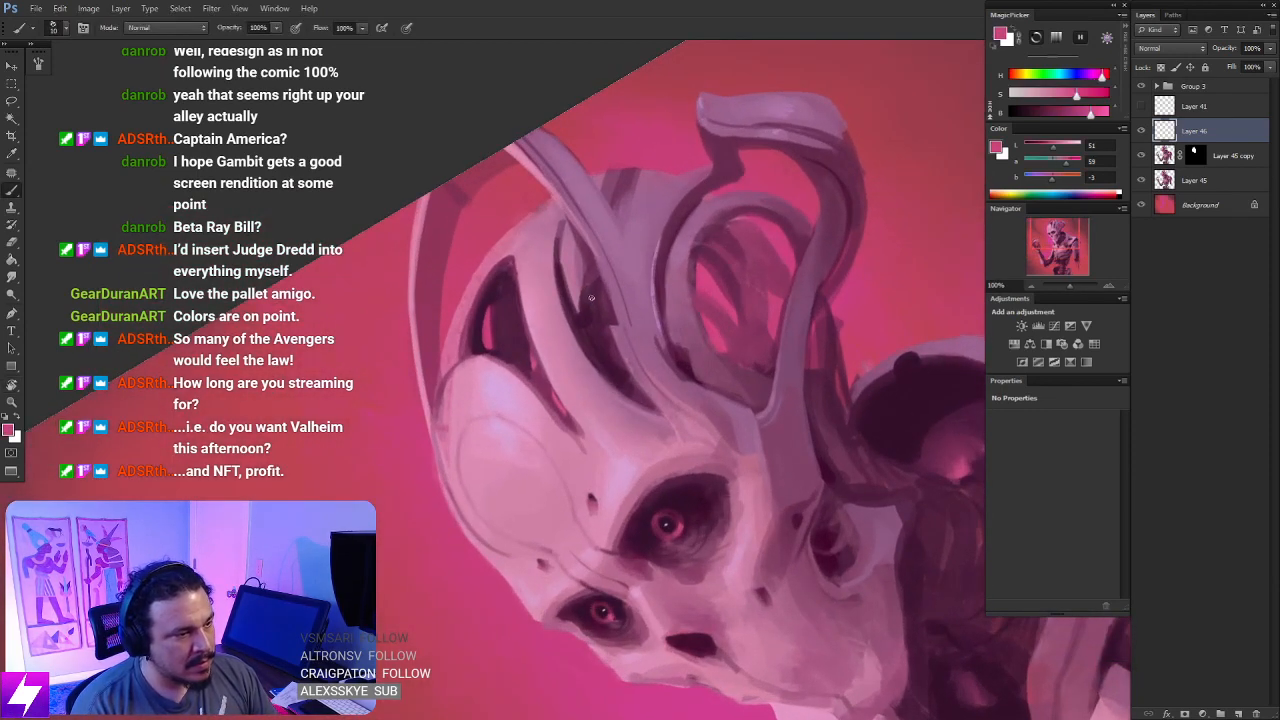
left_click_drag(588, 298, 596, 331)
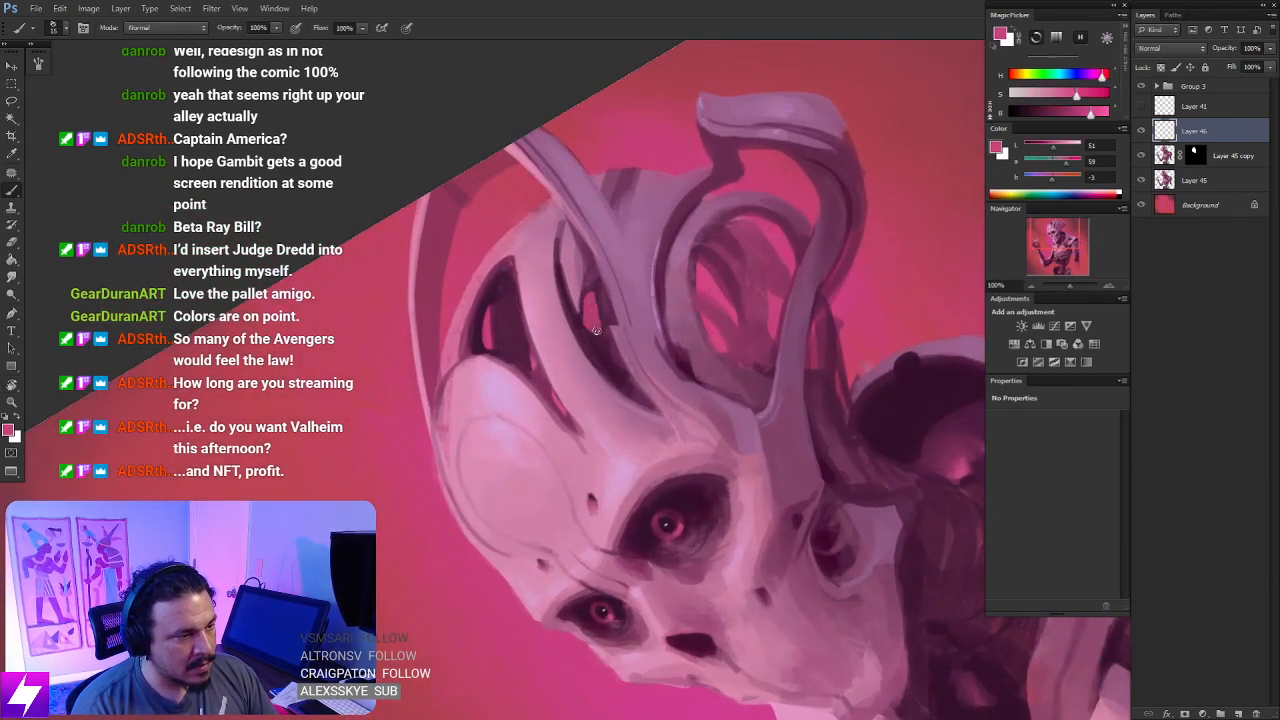
left_click_drag(640, 376, 628, 384)
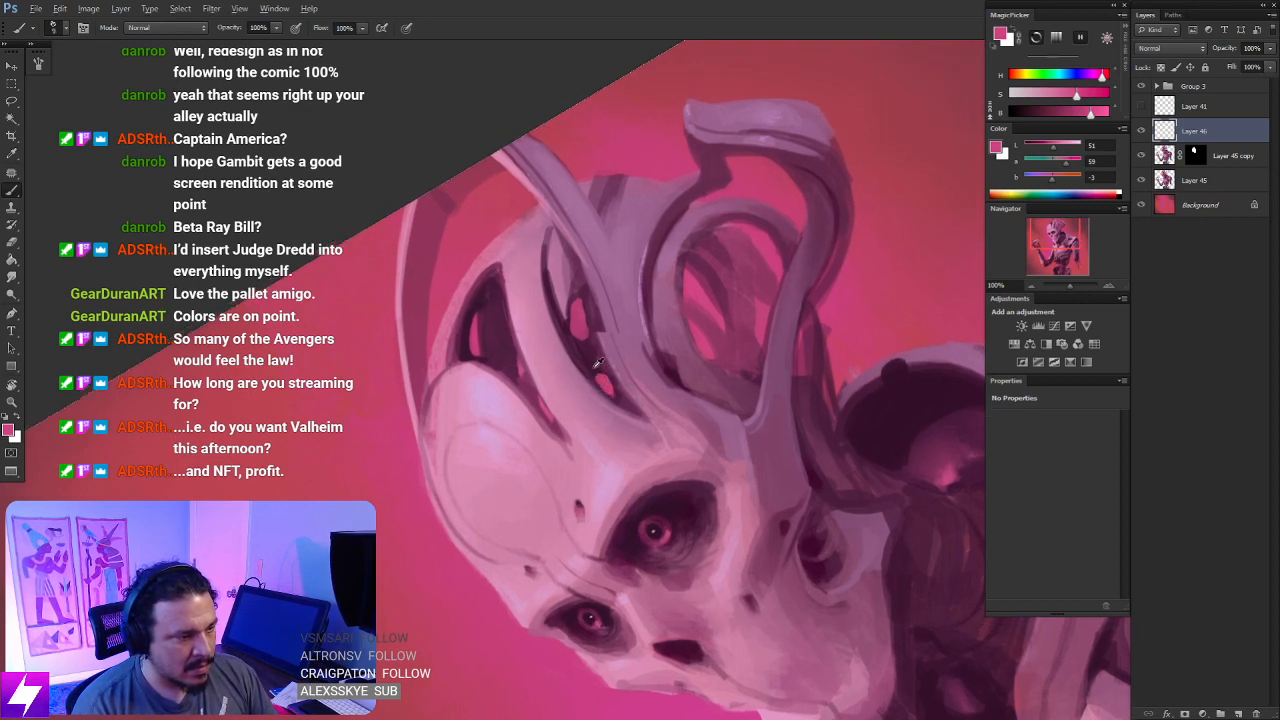
left_click(604, 374, "alt")
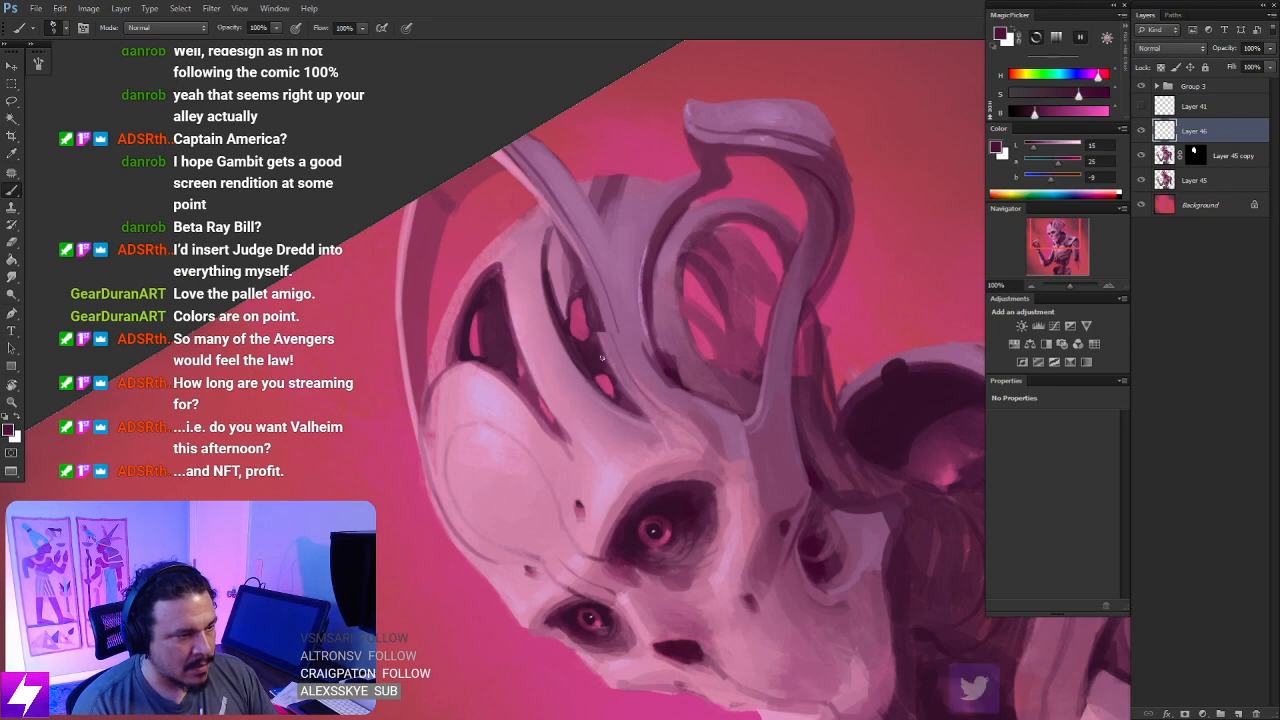
- Paint black on the Layer 45 copy mask along the tall horn's inner edge beside the second cranial opening
key("Escape")
key("ctrl+minus")
left_click_drag(701, 337, 685, 378)
left_click(1197, 150)
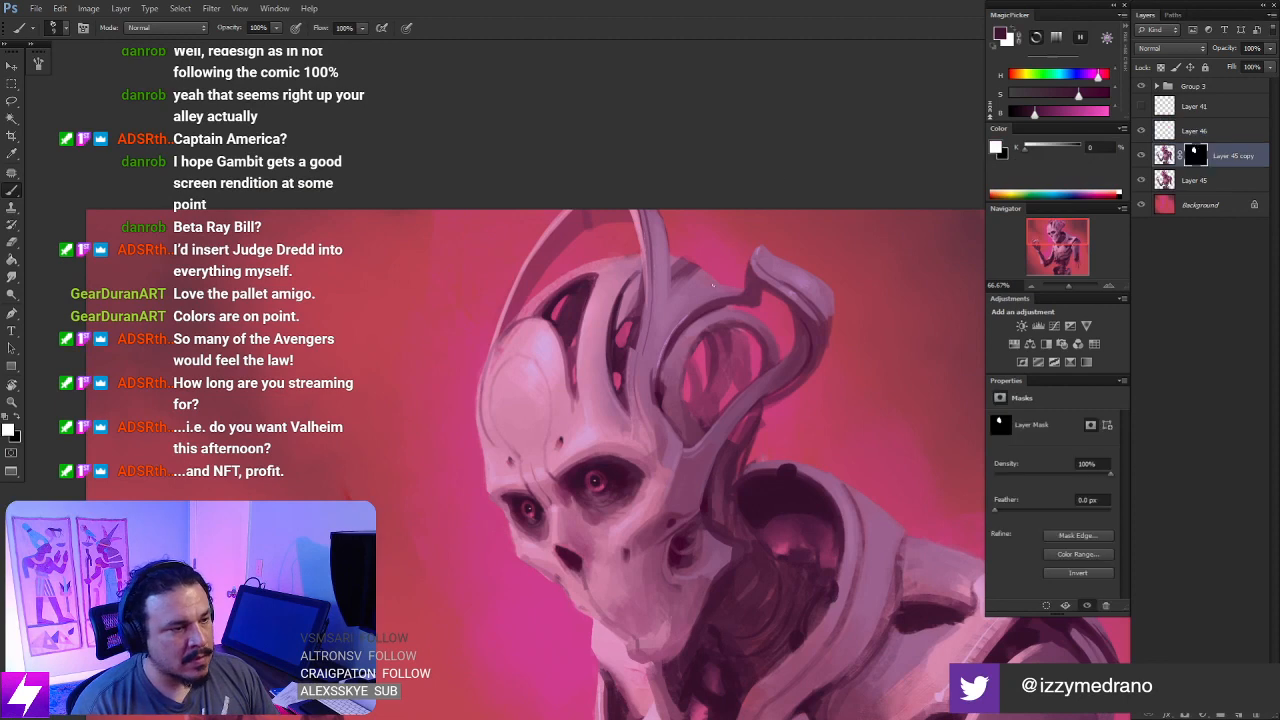
key("ctrl+plus")
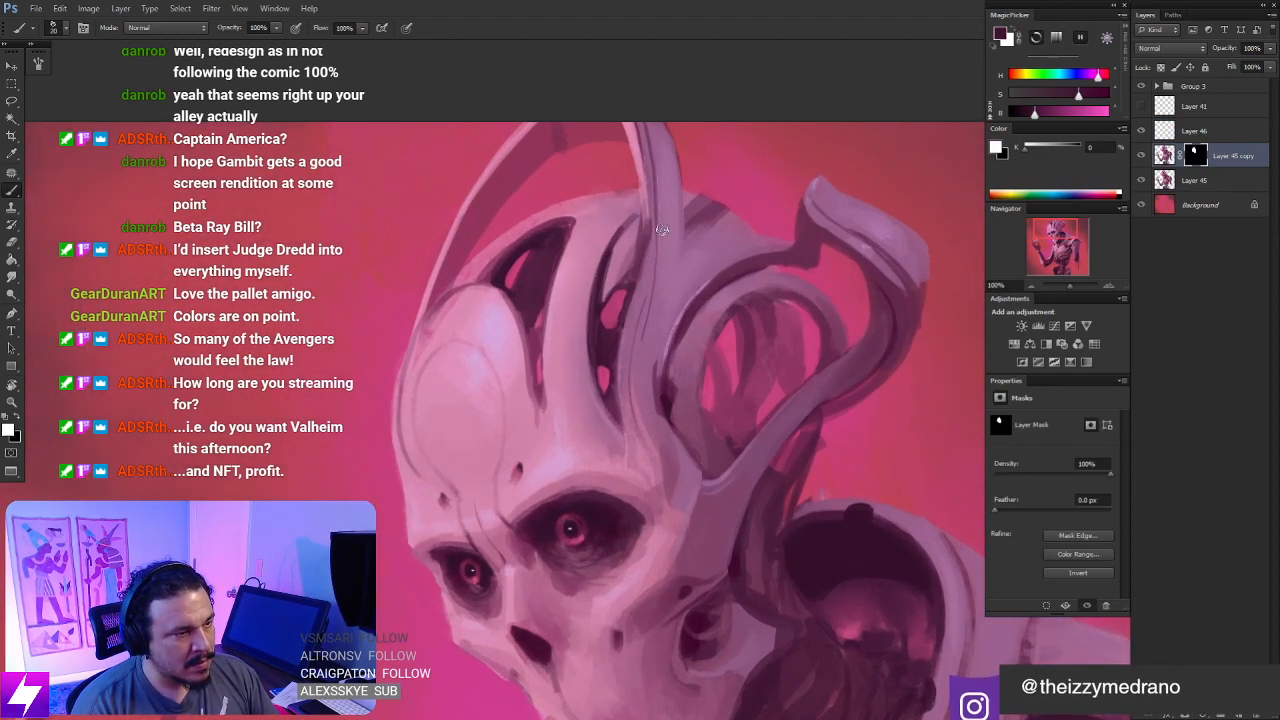
key("x")
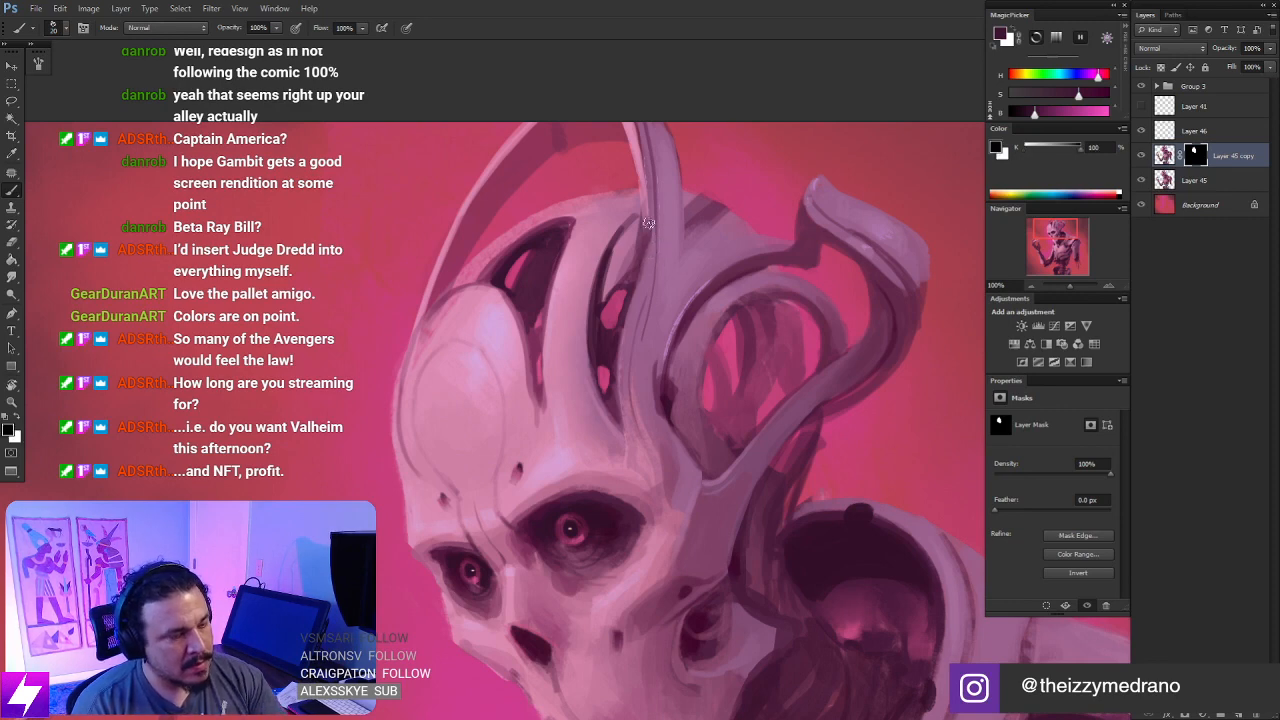
left_click_drag(649, 226, 647, 284)
key("ctrl+minus")
- On Layer 46, rotate the view and touch up the gap in the second cranial opening with sampled background pink
key("ctrl+minus")
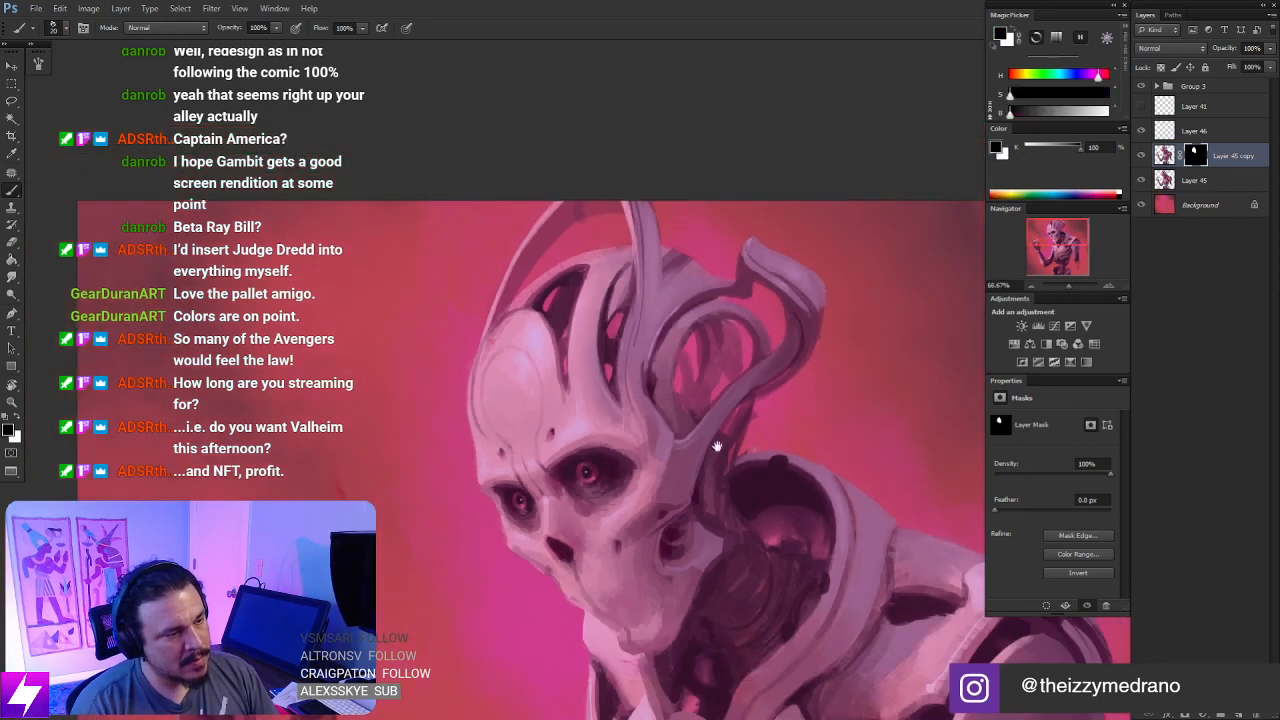
left_click(1184, 137)
key("ctrl+minus")
key("r")
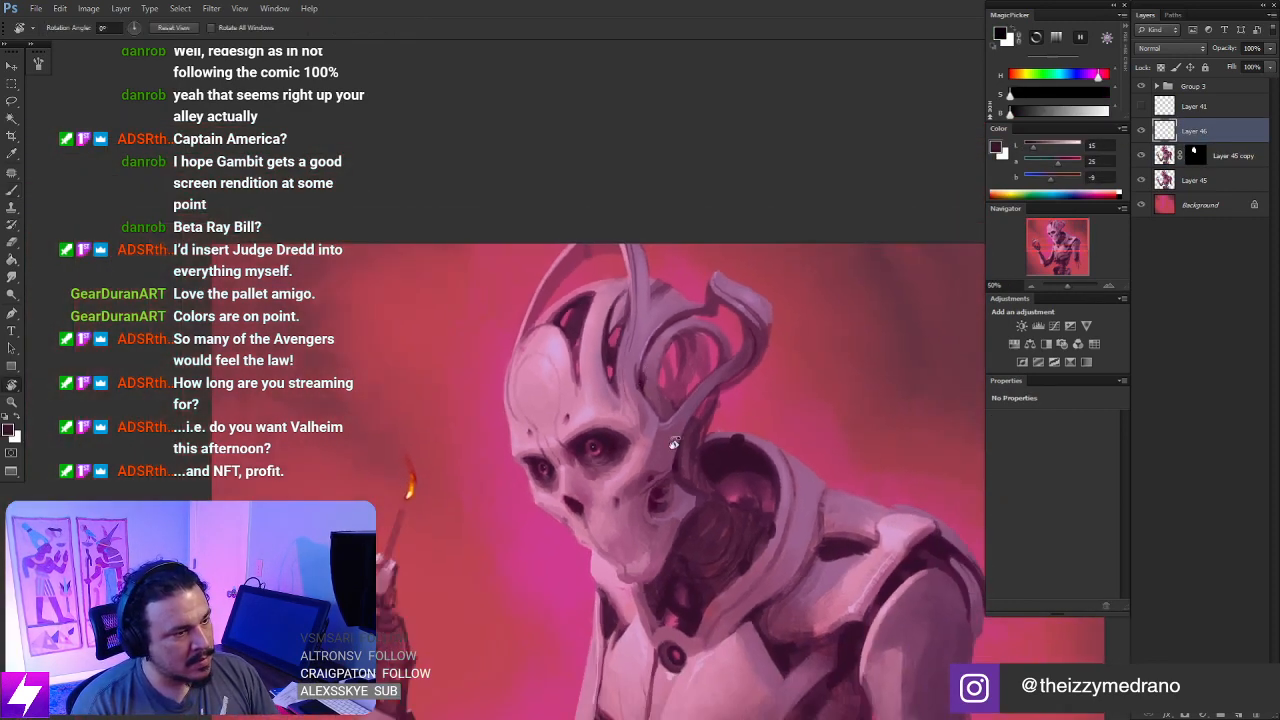
left_click_drag(671, 443, 713, 450)
key("ctrl+plus")
key("ctrl+plus")
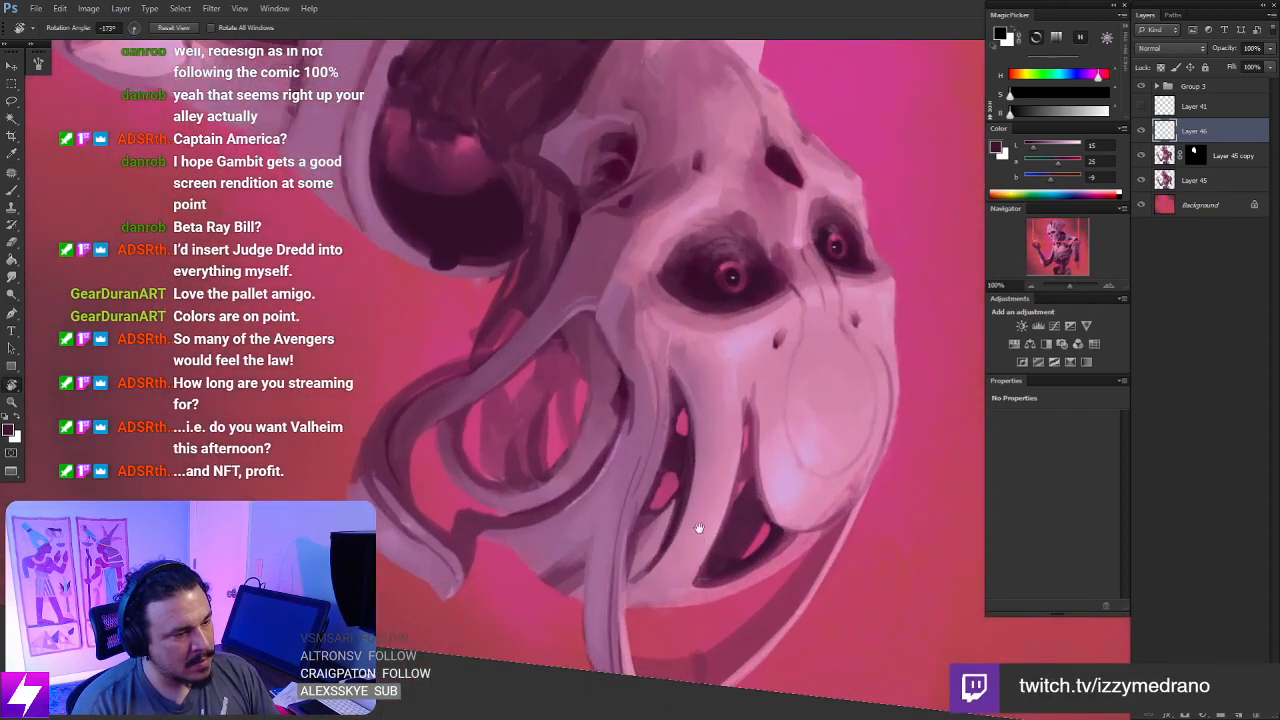
key("b")
left_click(918, 350, "alt")
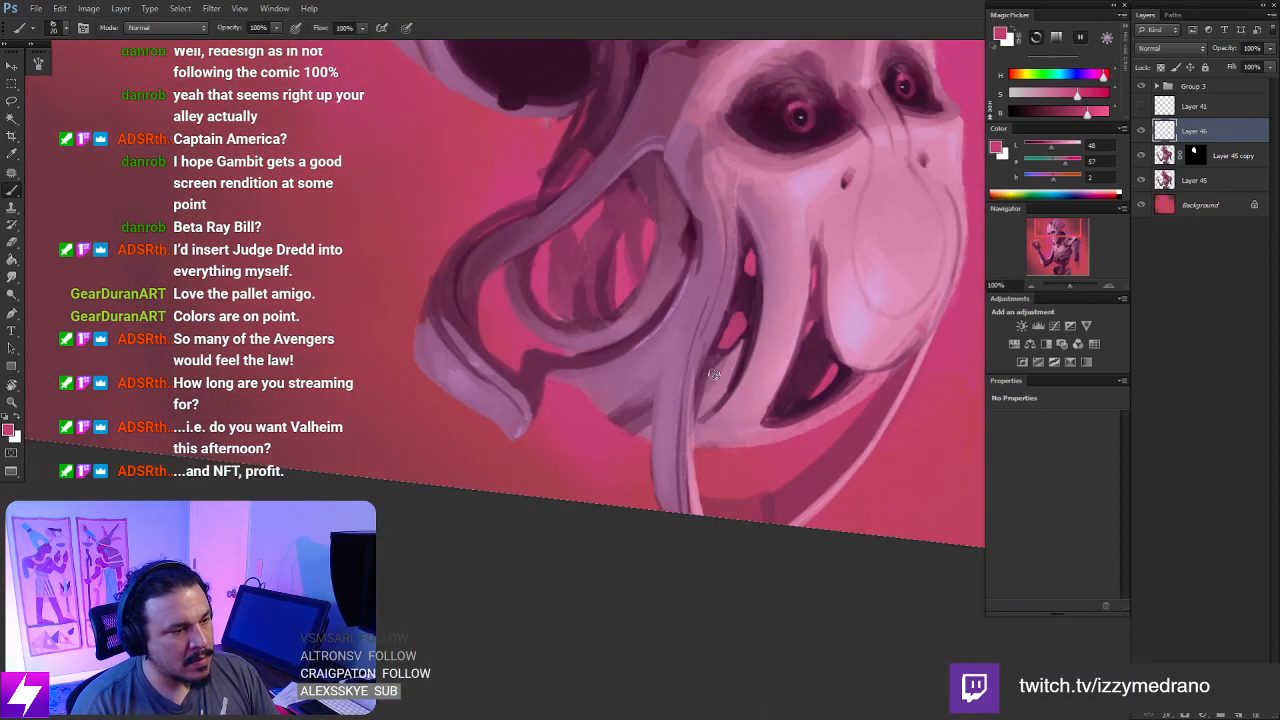
left_click_drag(783, 396, 853, 320)
- Sample dark purple and refine the edges of the second cranial opening with a larger brush, undoing a stray stroke
left_click(748, 356, "alt")
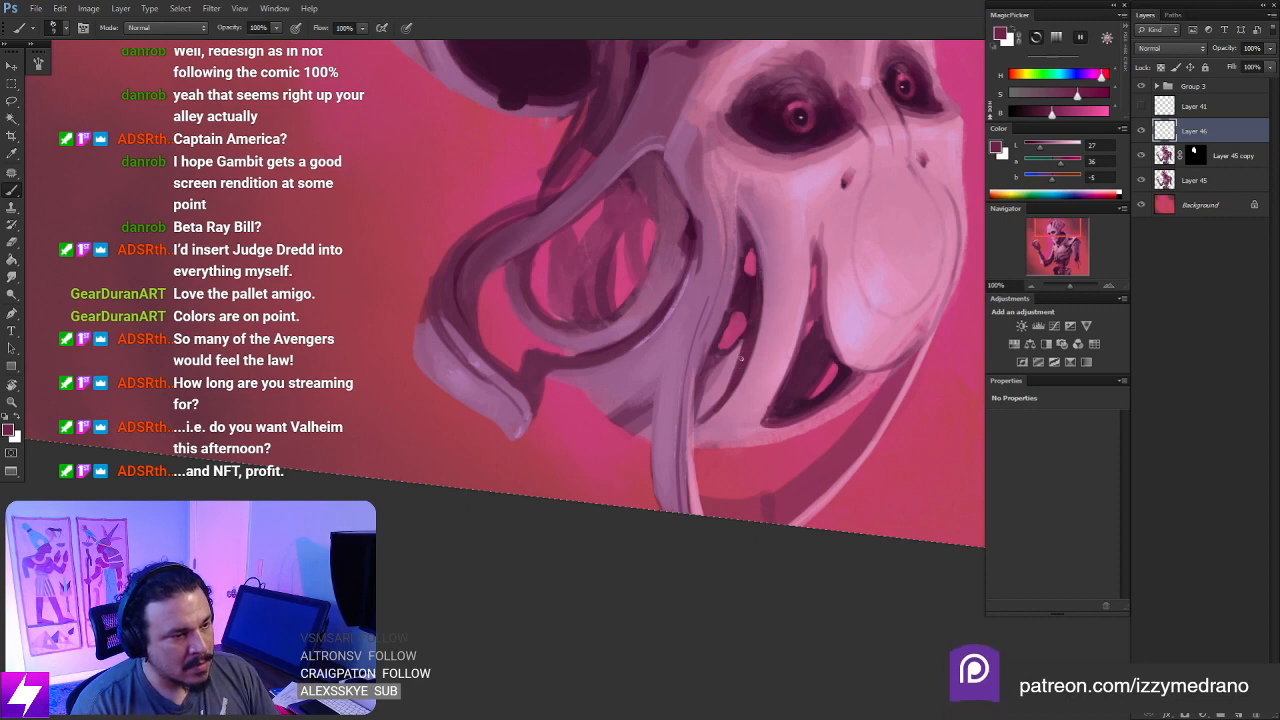
mouse_move(834, 304)
left_mouse_down()
mouse_move(788, 322)
mouse_move(792, 349)
left_mouse_up()
key("bracketright")
key("bracketright")
key("ctrl+z")
mouse_move(775, 268)
left_mouse_down()
mouse_move(800, 389)
mouse_move(785, 366)
left_mouse_up()
key("Escape")
- Paint the strut at the upper end of the second cranial opening with light purple sampled from the nearby horn
key("ctrl+minus")
key("r")
key("ctrl+plus")
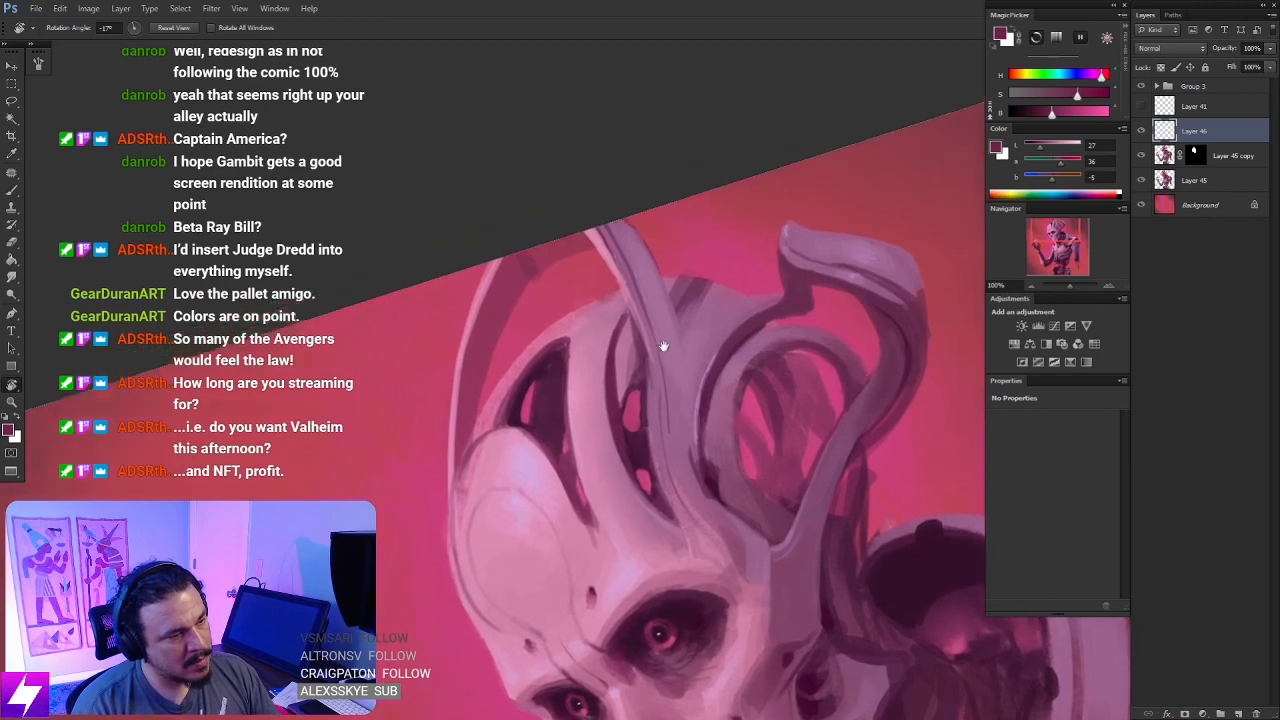
key("b")
left_click(650, 325, "alt")
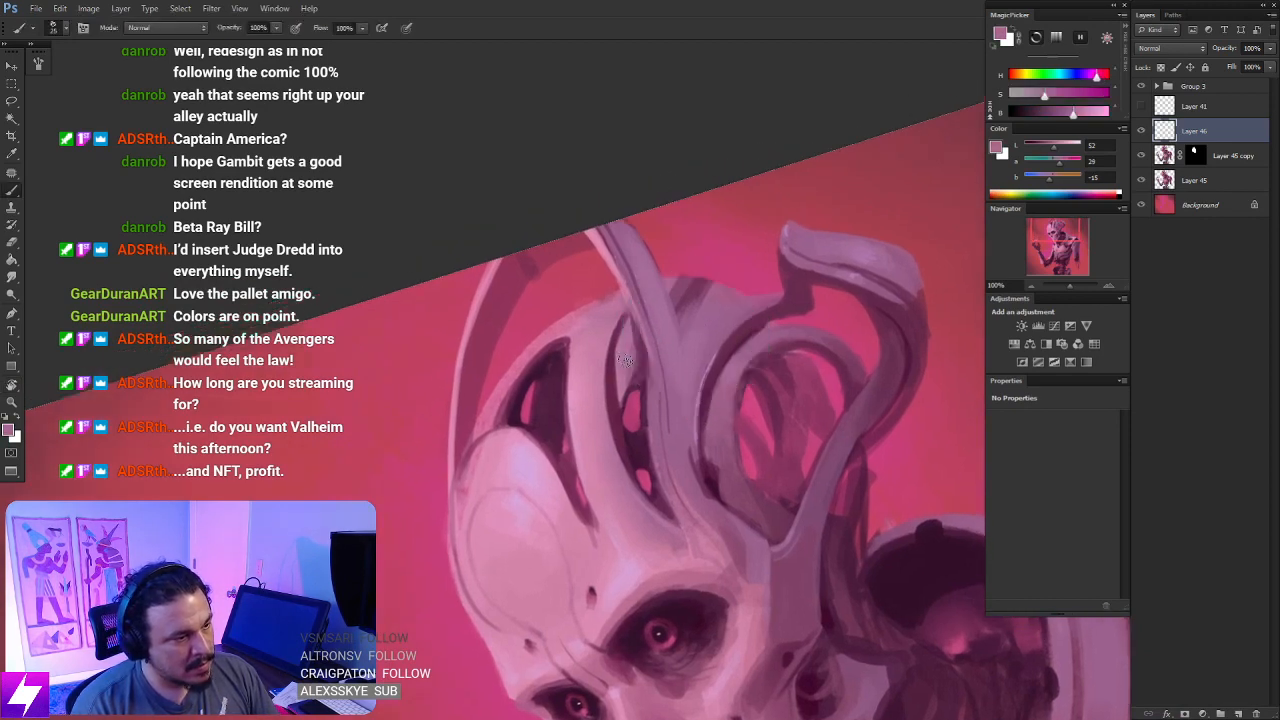
left_click(708, 318, "alt")
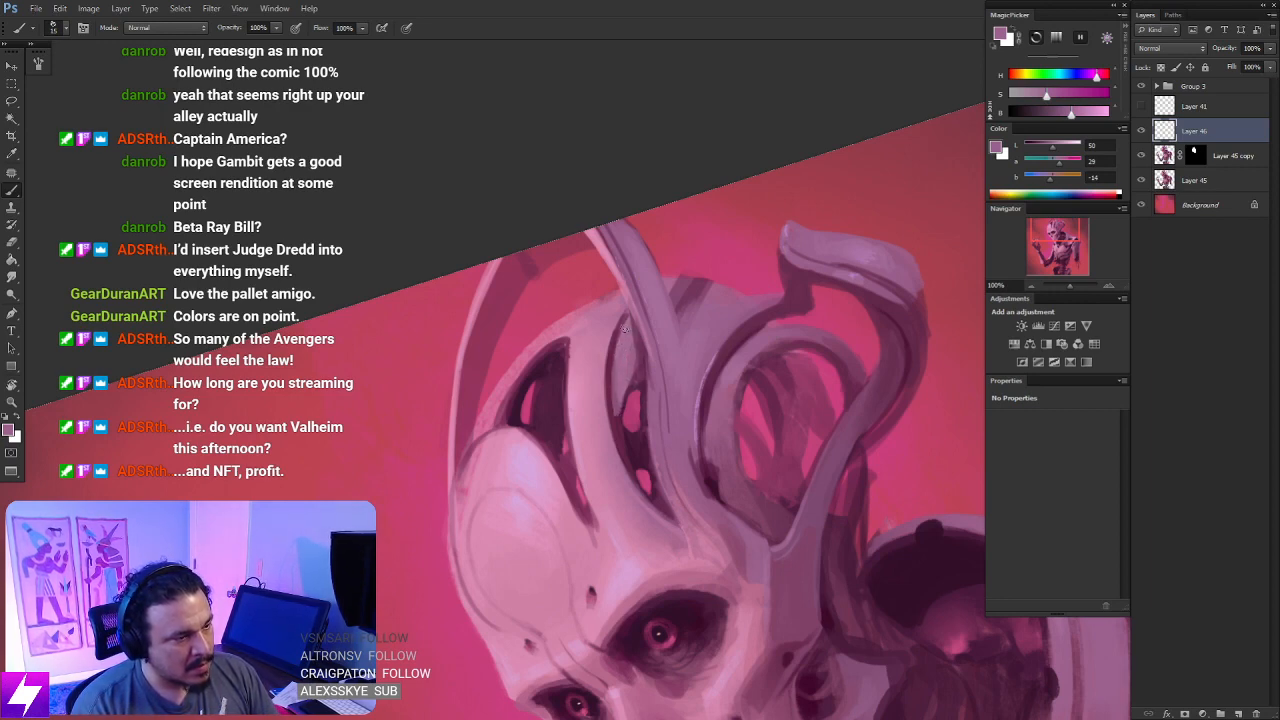
- Paint over the dark streak on the back of the cranium with sampled purple and switch to the Smudge tool
key("Escape")
left_click_drag(743, 411, 683, 453)
key("r")
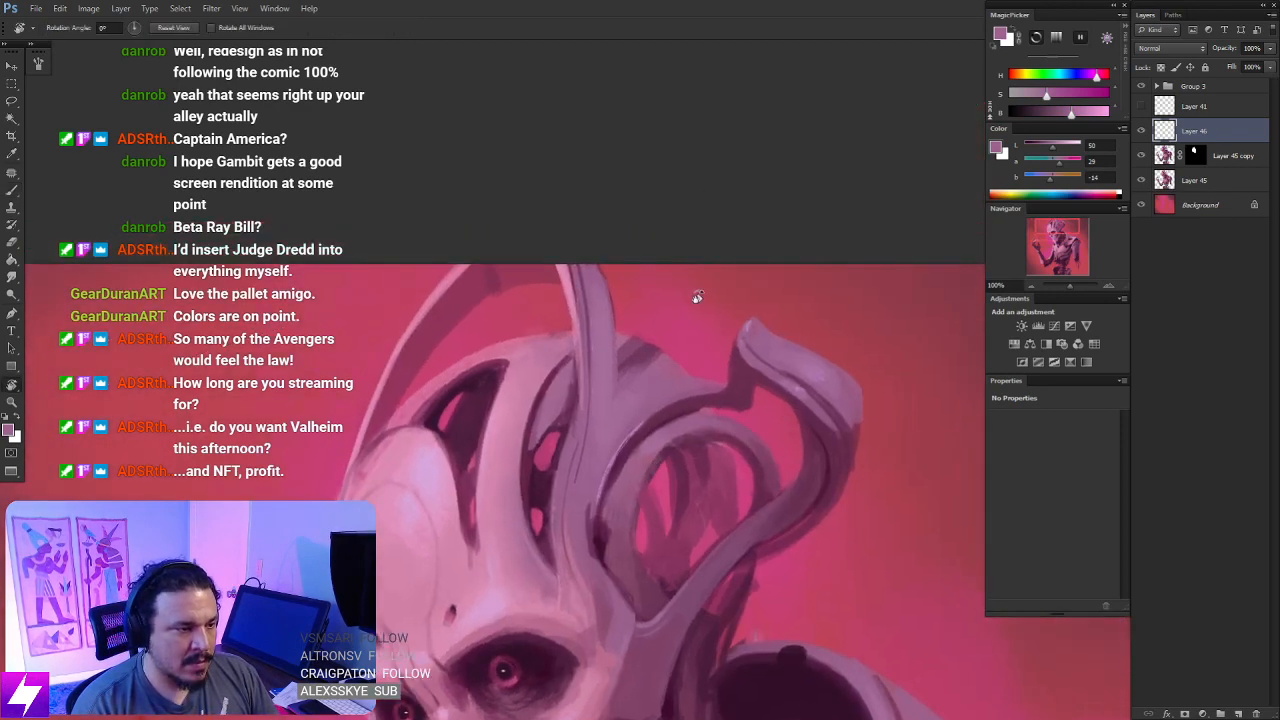
mouse_move(694, 294)
left_mouse_down()
mouse_move(707, 325)
mouse_move(669, 374)
left_mouse_up()
left_click(636, 381, "alt")
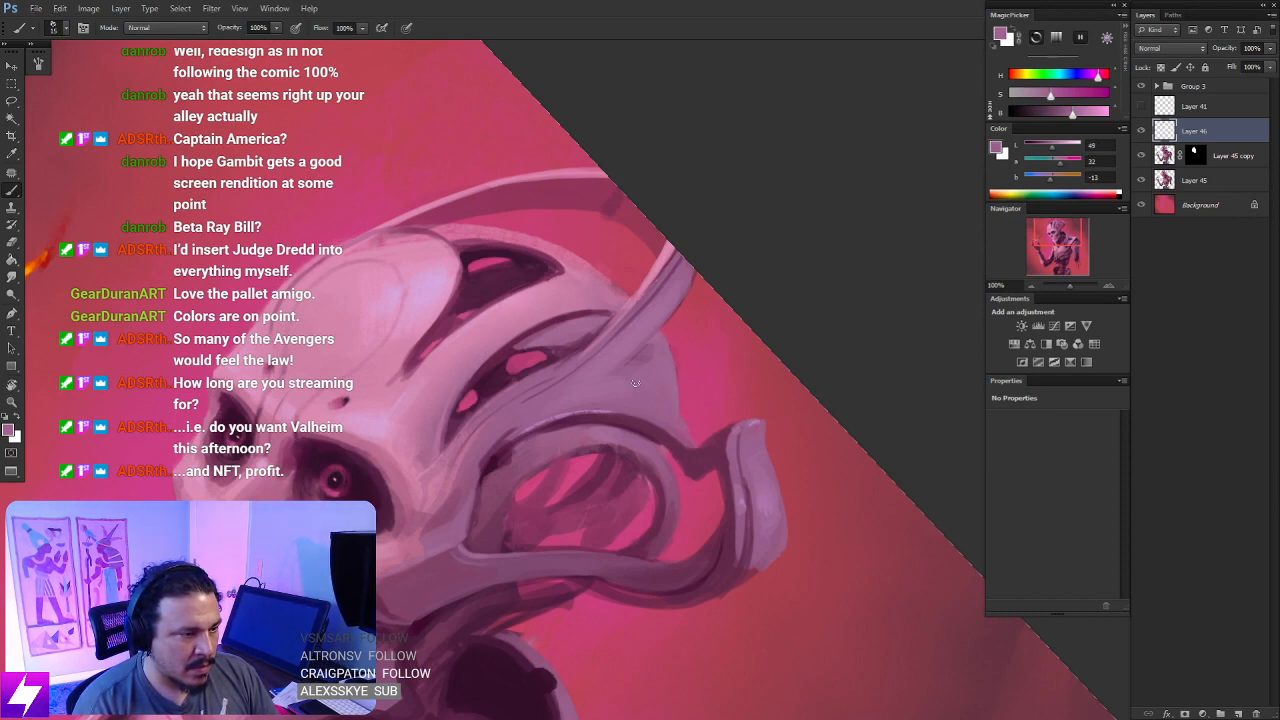
key("r")
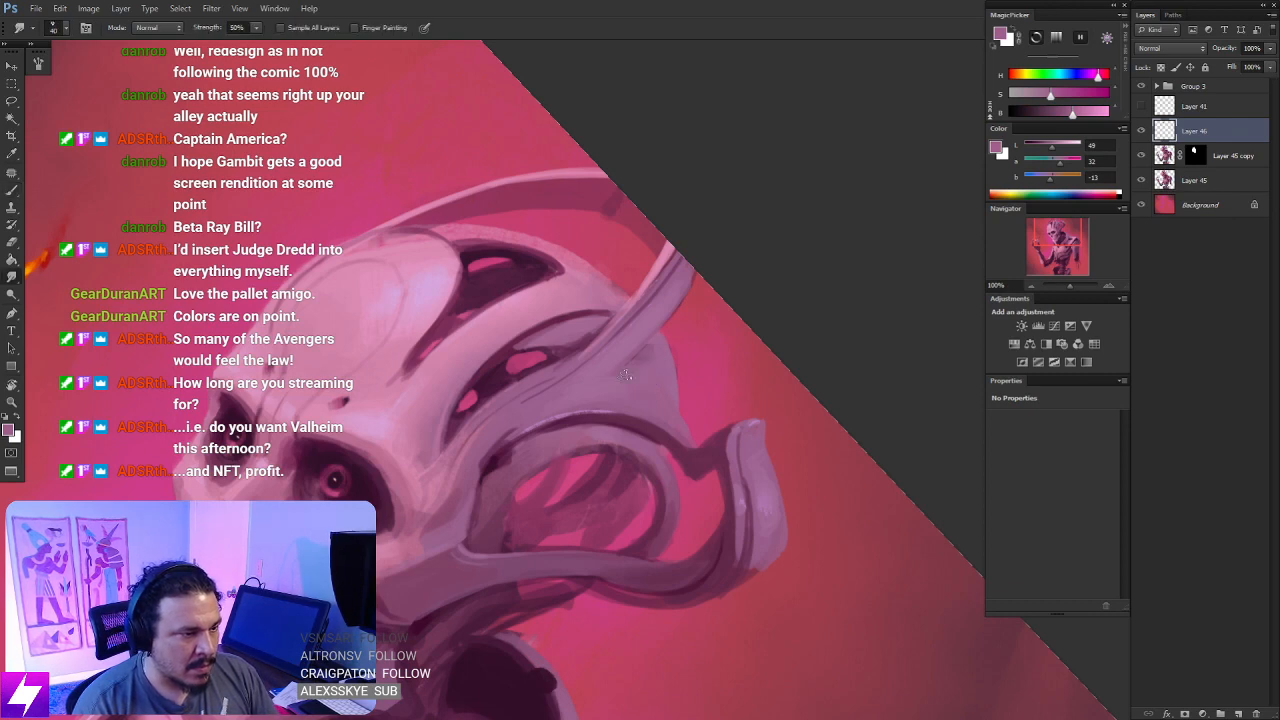
key("Escape")
key("ctrl+minus")
key("ctrl+minus")
key("ctrl+minus")
key("ctrl+minus")
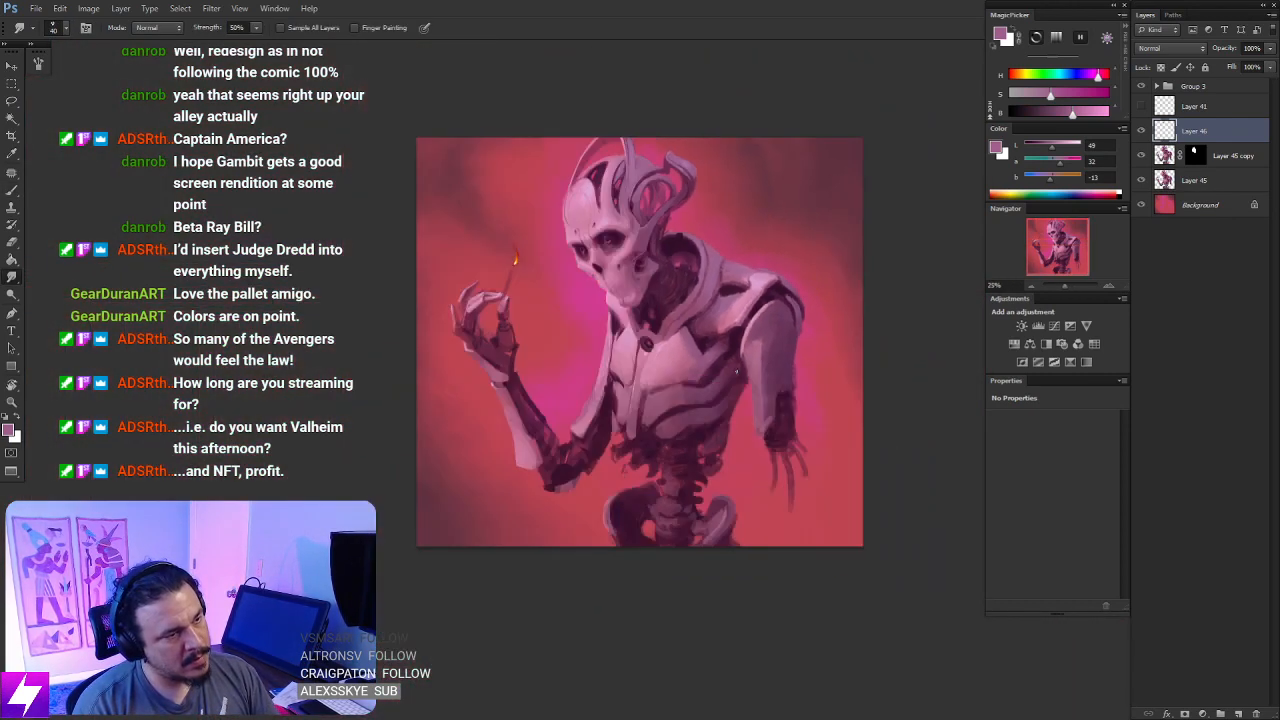
- Flip the canvas horizontally, paint a narrow sampled dark purple slit on the forehead plate, and trim it with the Eraser
key("ctrl+shift+h")
key("ctrl+plus")
left_click_drag(710, 247, 702, 412)
key("ctrl+plus")
key("ctrl+plus")
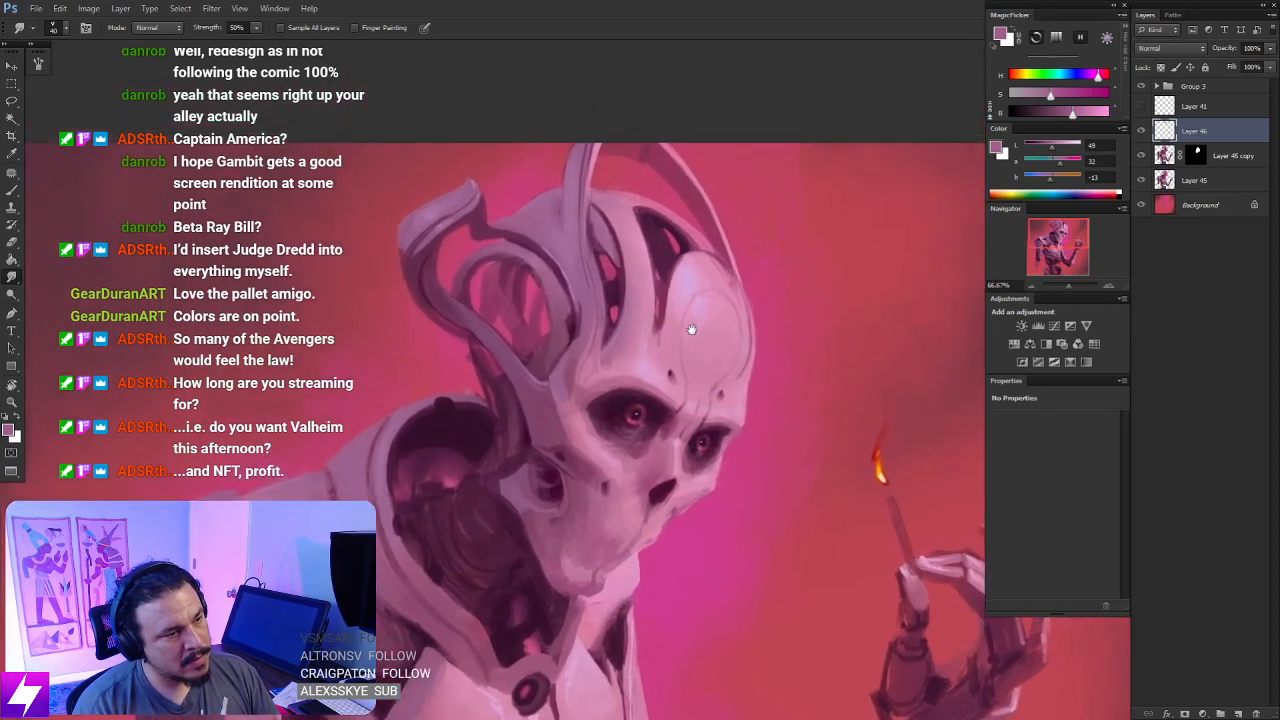
key("b")
left_click(679, 262, "alt")
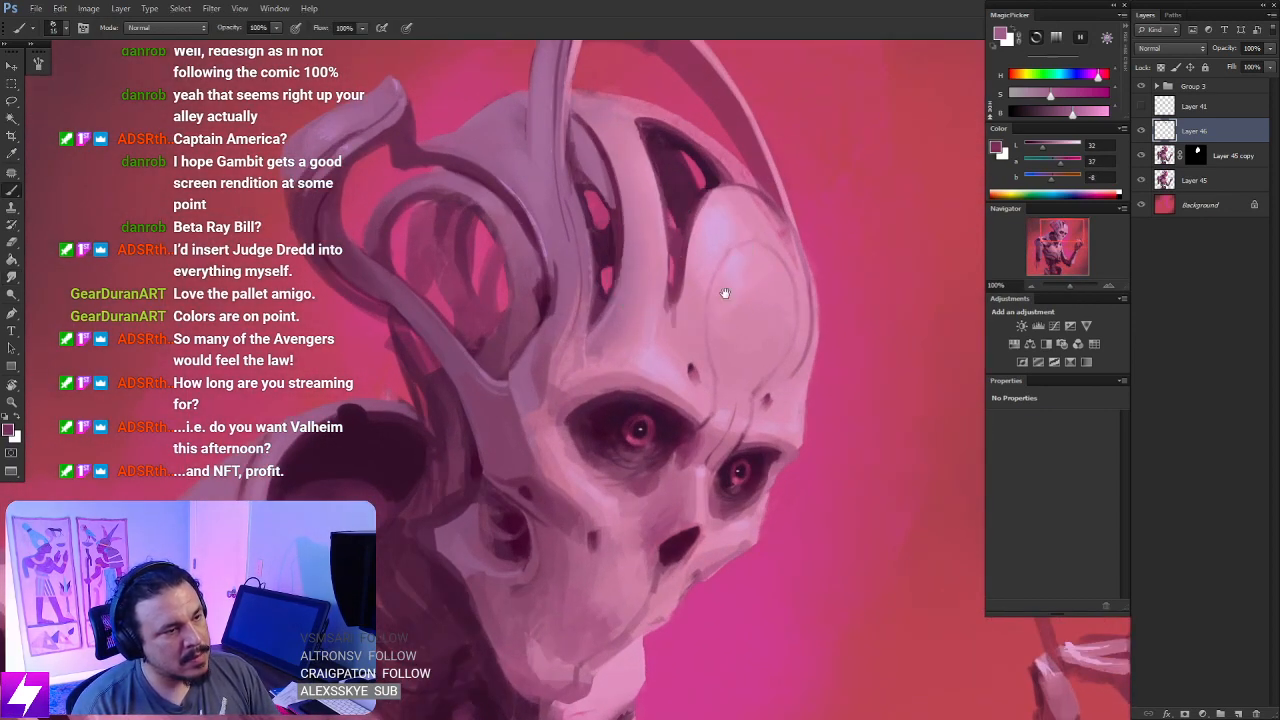
key("ctrl+plus")
mouse_move(696, 293)
left_mouse_down()
mouse_move(692, 278)
mouse_move(694, 312)
mouse_move(695, 266)
mouse_move(694, 324)
mouse_move(692, 271)
left_mouse_up()
key("e")
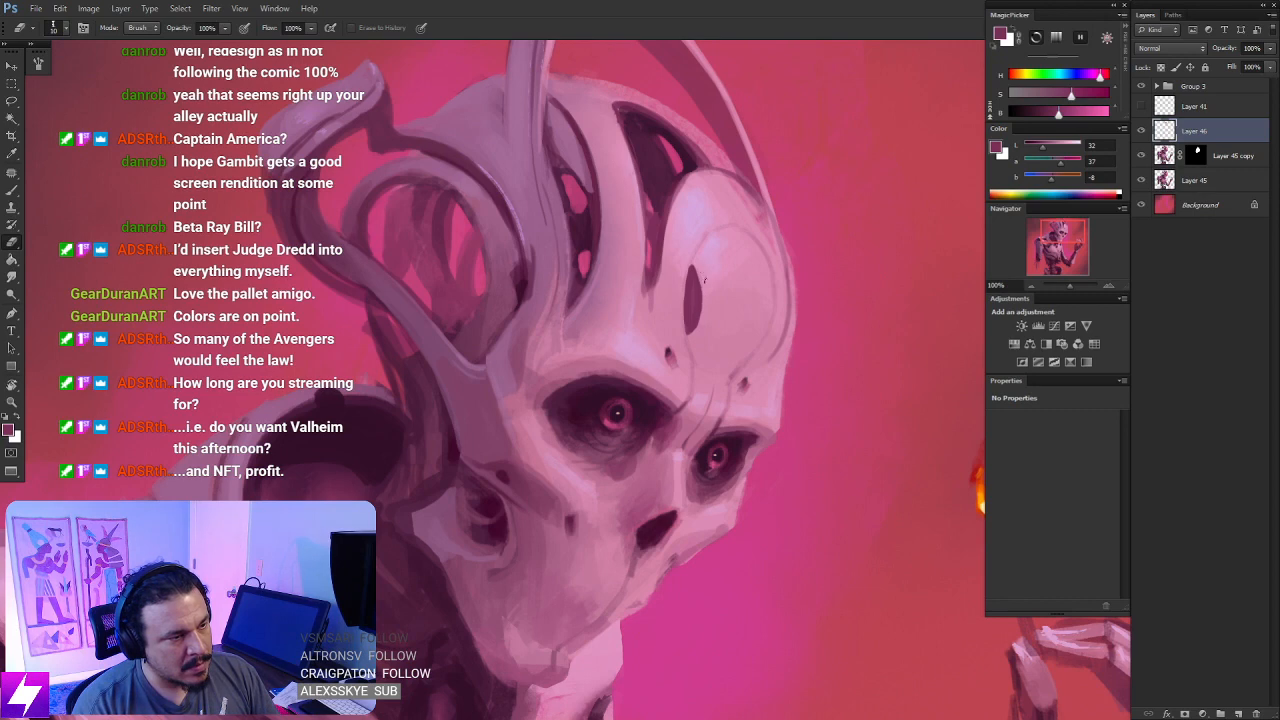
mouse_move(702, 327)
left_mouse_down()
mouse_move(677, 318)
mouse_move(742, 334)
mouse_move(732, 346)
left_mouse_up()
- Paint a matching thin dark purple slit on the far side of the forehead plate and trim its edges
key("b")
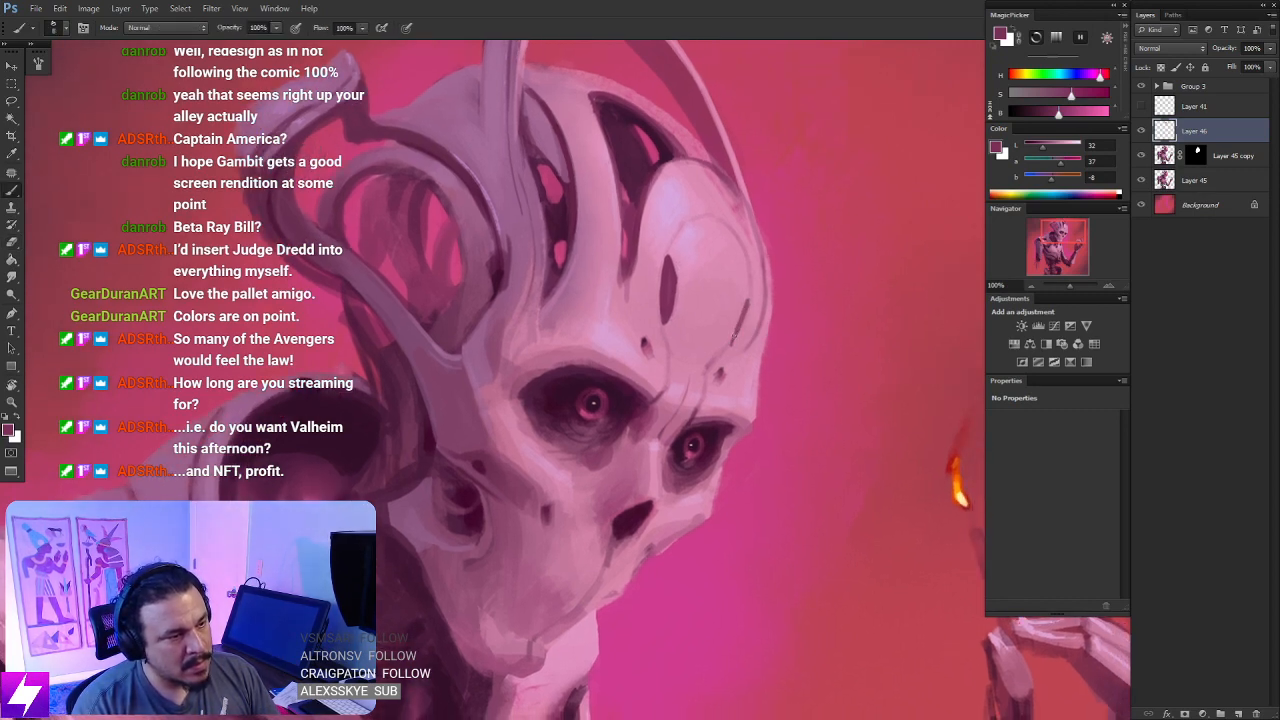
mouse_move(745, 297)
left_mouse_down()
mouse_move(806, 311)
mouse_move(761, 302)
mouse_move(730, 337)
left_mouse_up()
key("r")
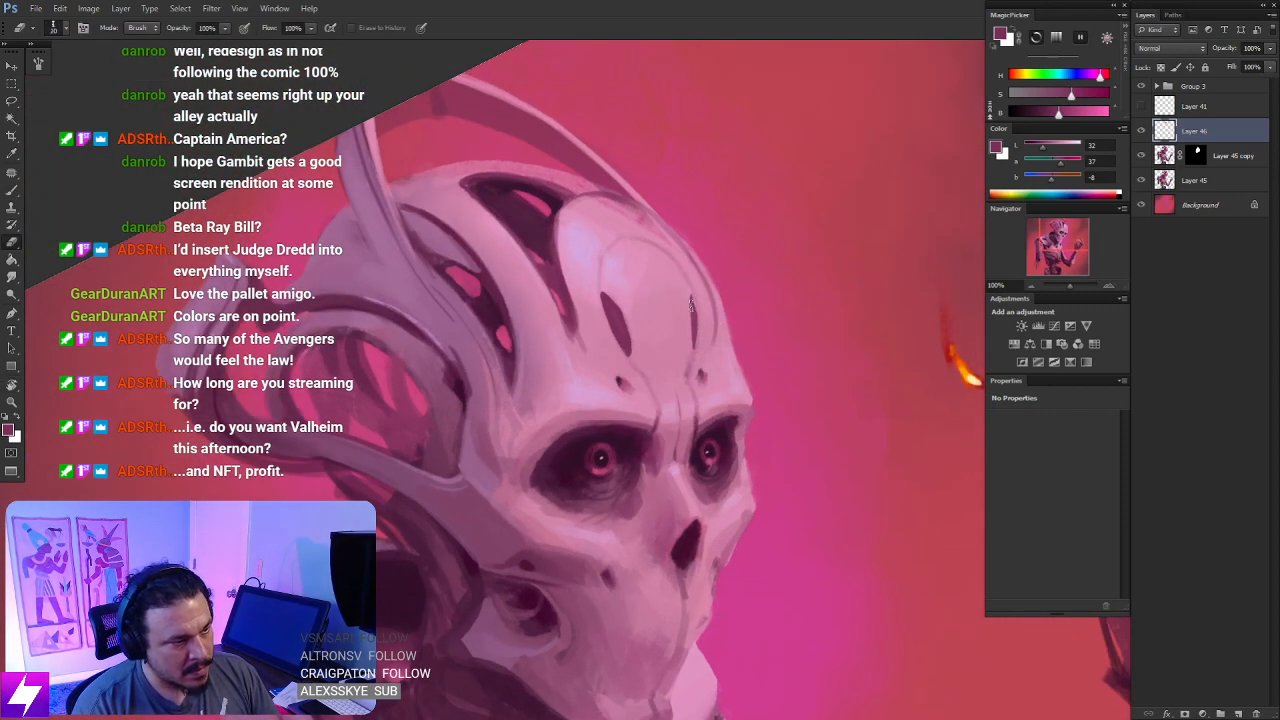
key("b")
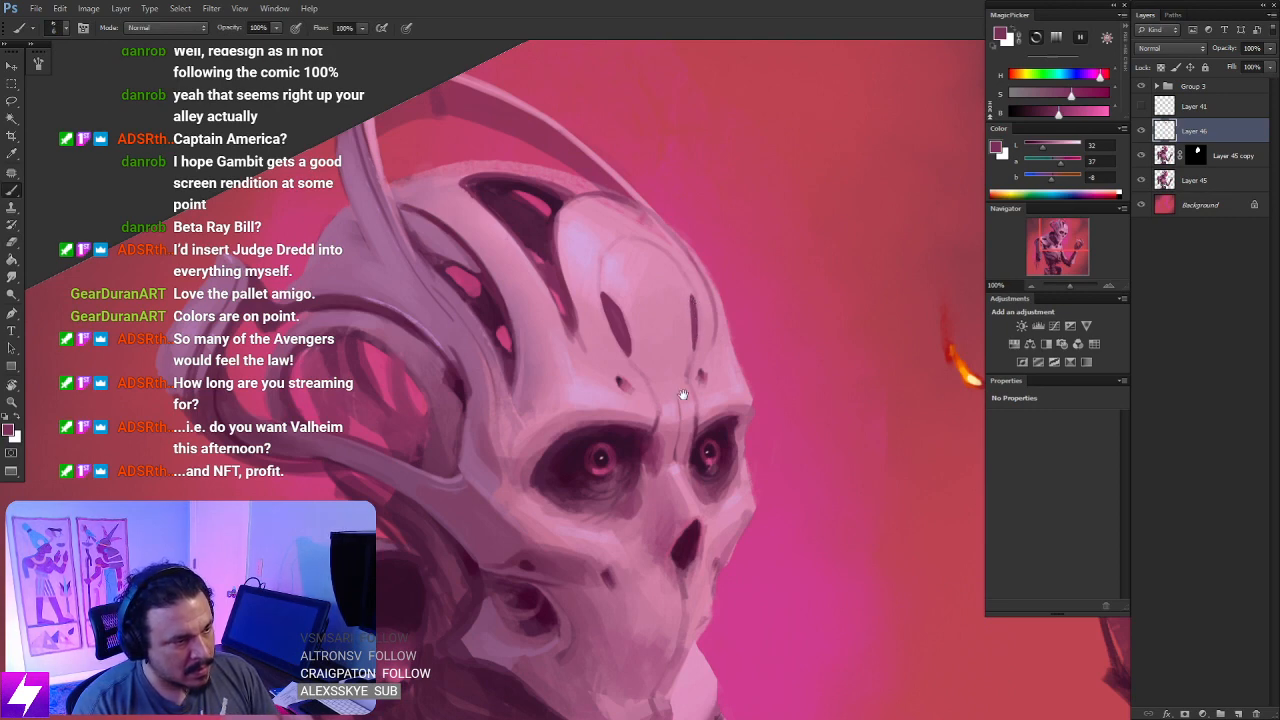
- Sample the slit's purple, make it deeper and more saturated, and darken the inside of both forehead slits
left_click_drag(683, 394, 666, 372)
left_click(574, 336, "alt")
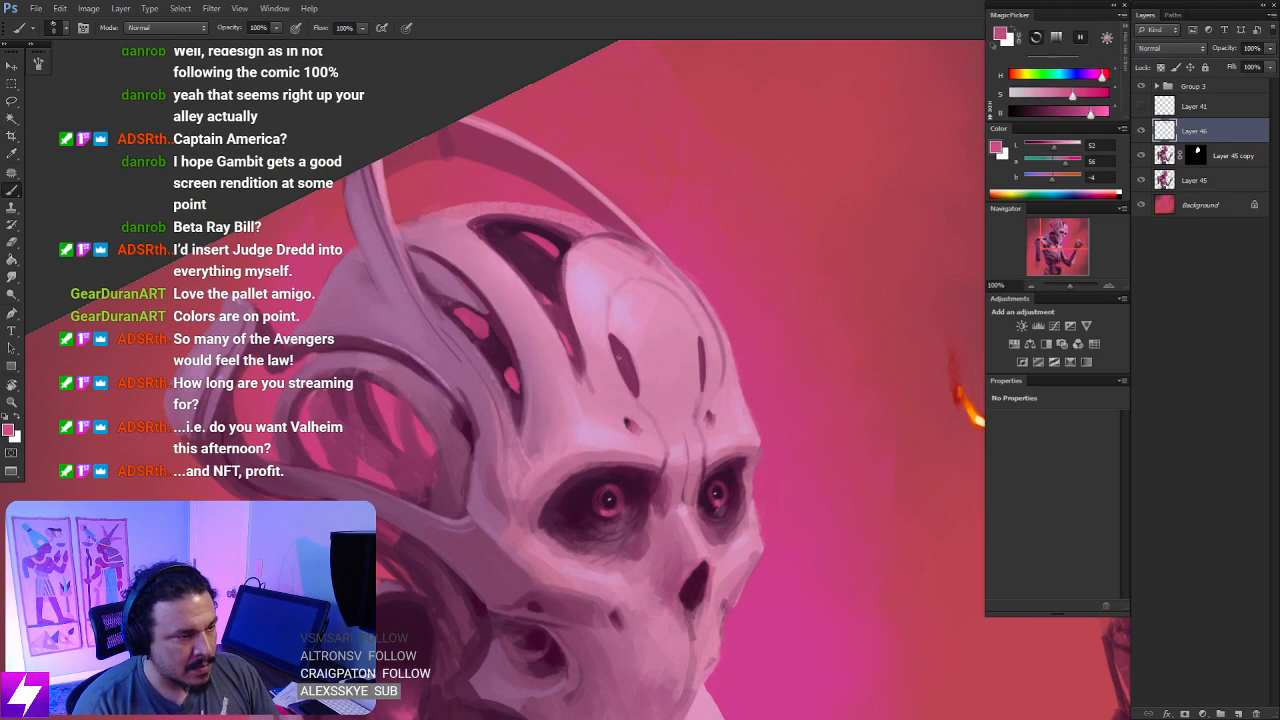
left_click(626, 366, "alt")
left_click(634, 486, "alt")
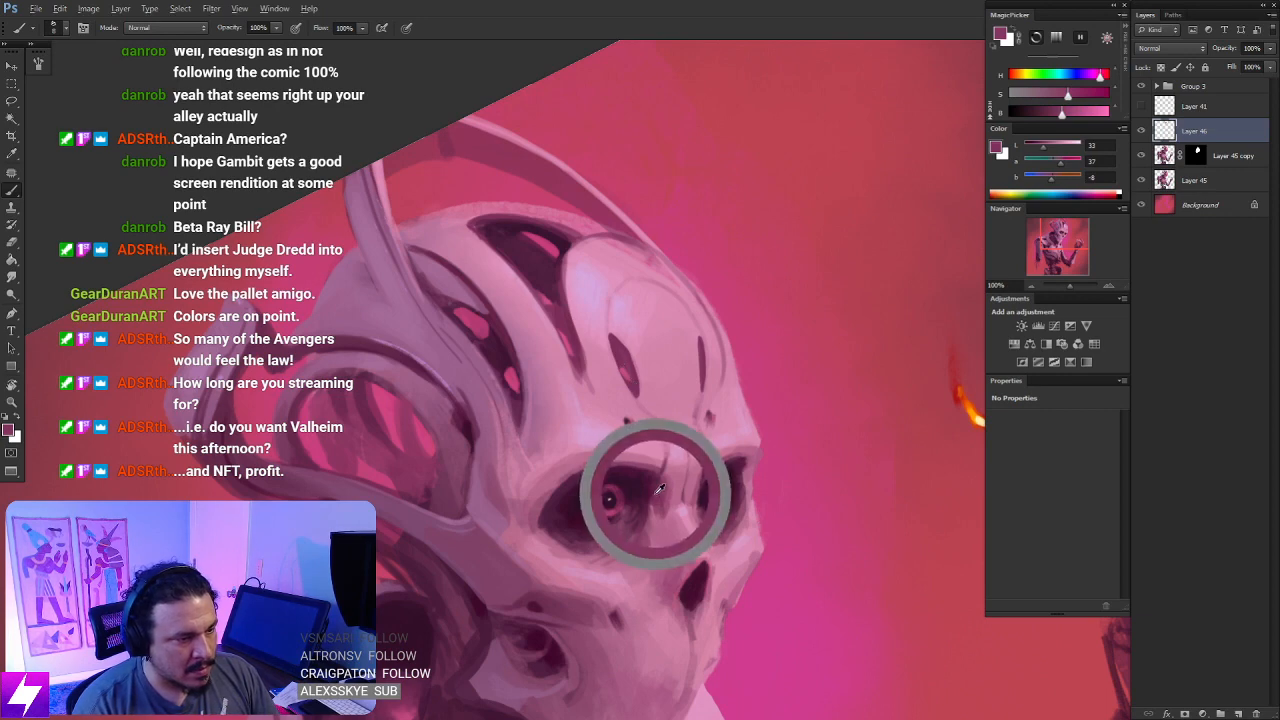
left_click_drag(1085, 93, 1091, 93)
left_click_drag(613, 341, 638, 387)
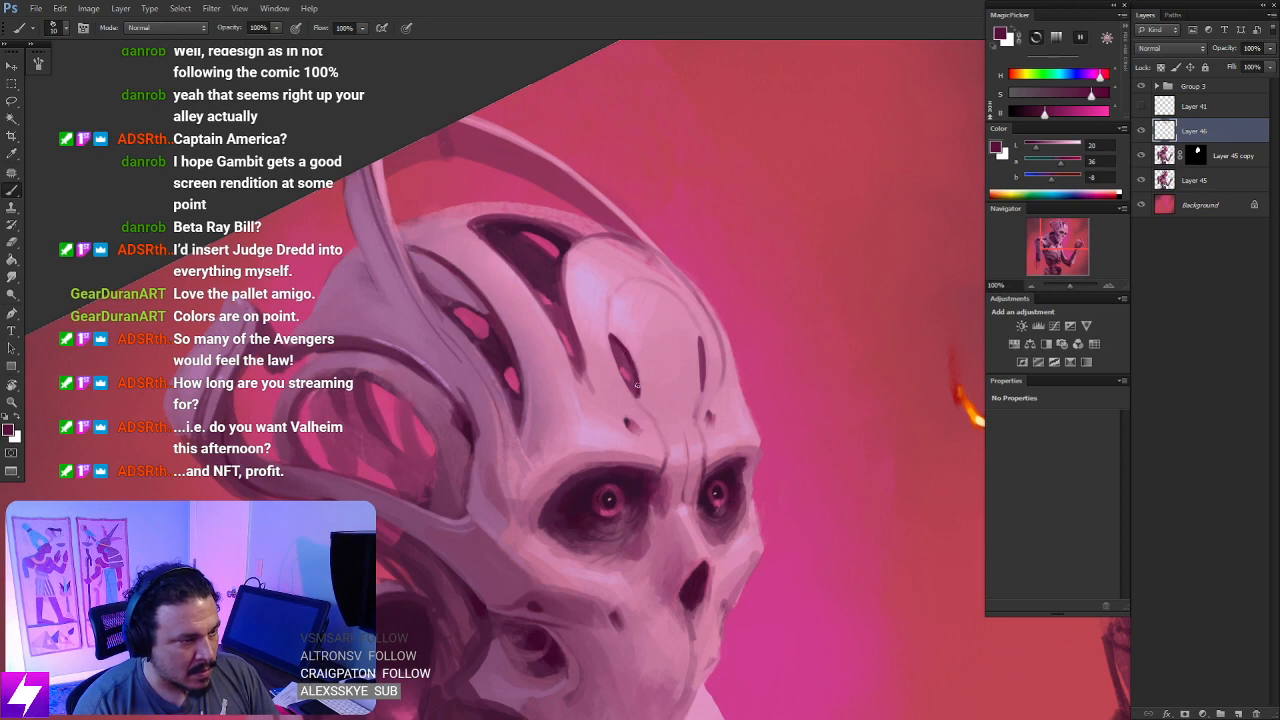
mouse_move(718, 333)
left_mouse_down()
mouse_move(703, 348)
mouse_move(708, 373)
left_mouse_up()
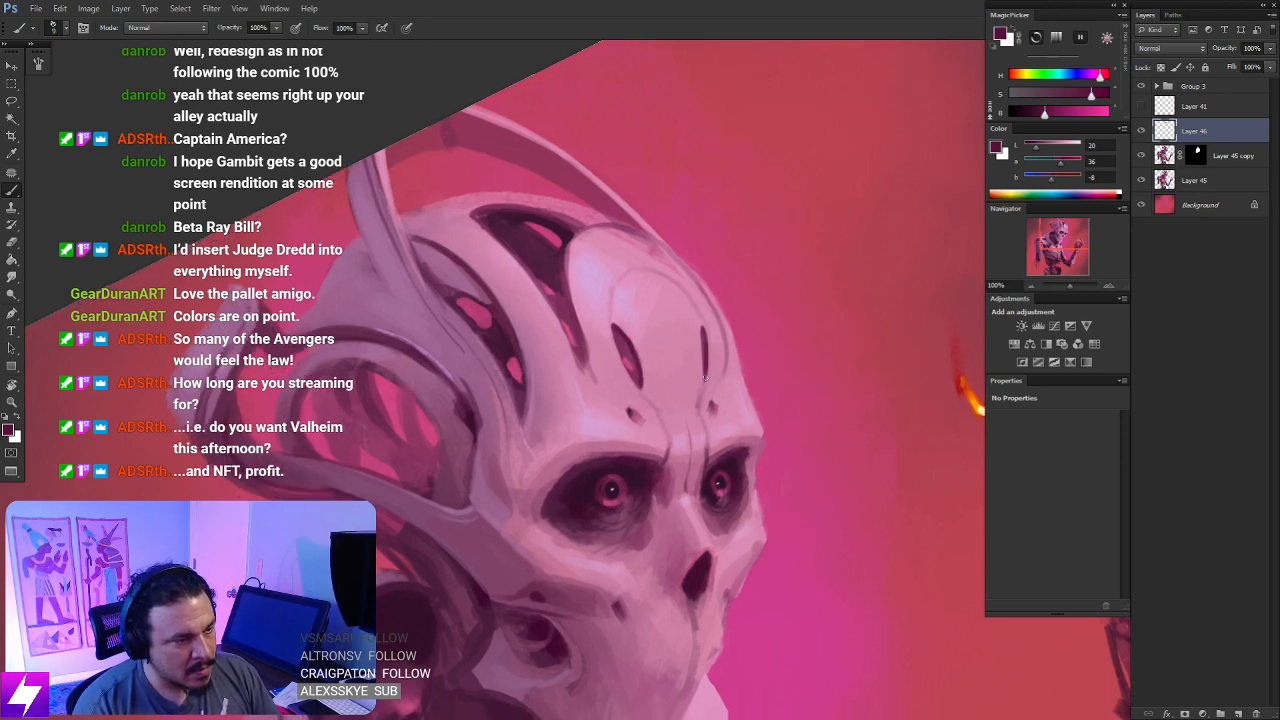
- Flip the canvas horizontally back to its original direction and review the whole figure and the head
key("ctrl+minus")
key("ctrl+minus")
key("ctrl+0")
key("ctrl+minus")
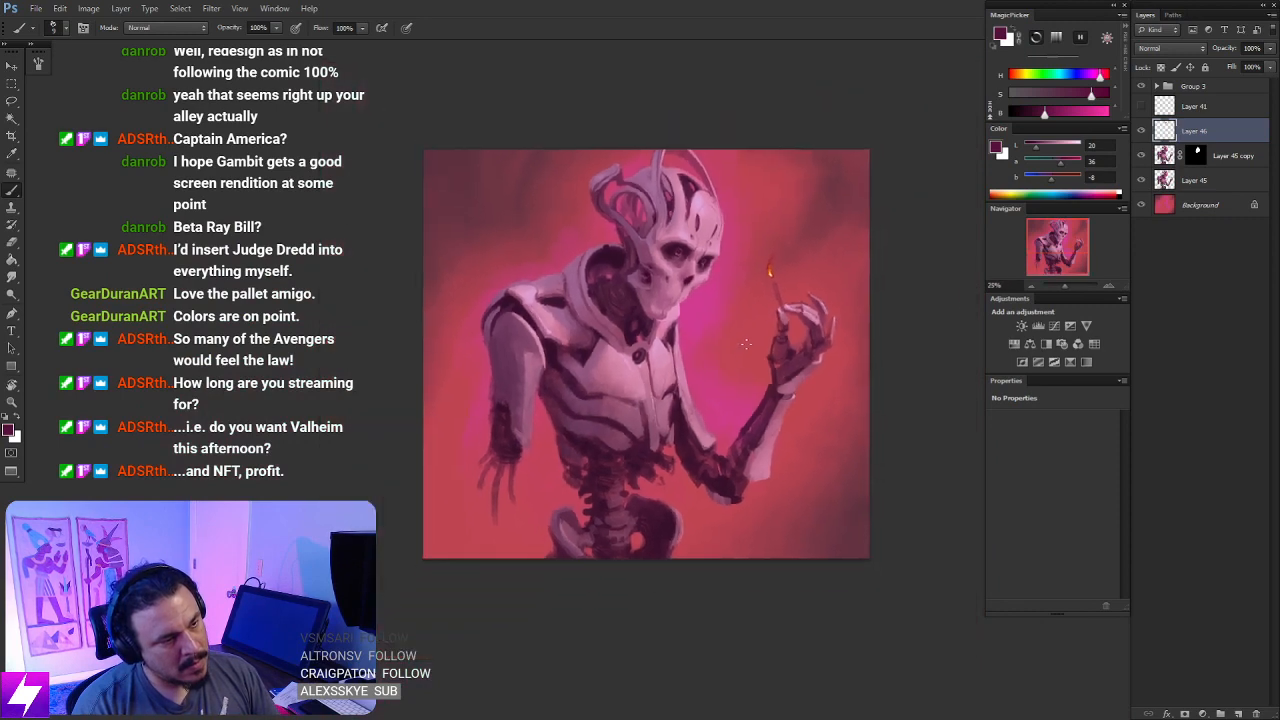
key("ctrl+shift+h")
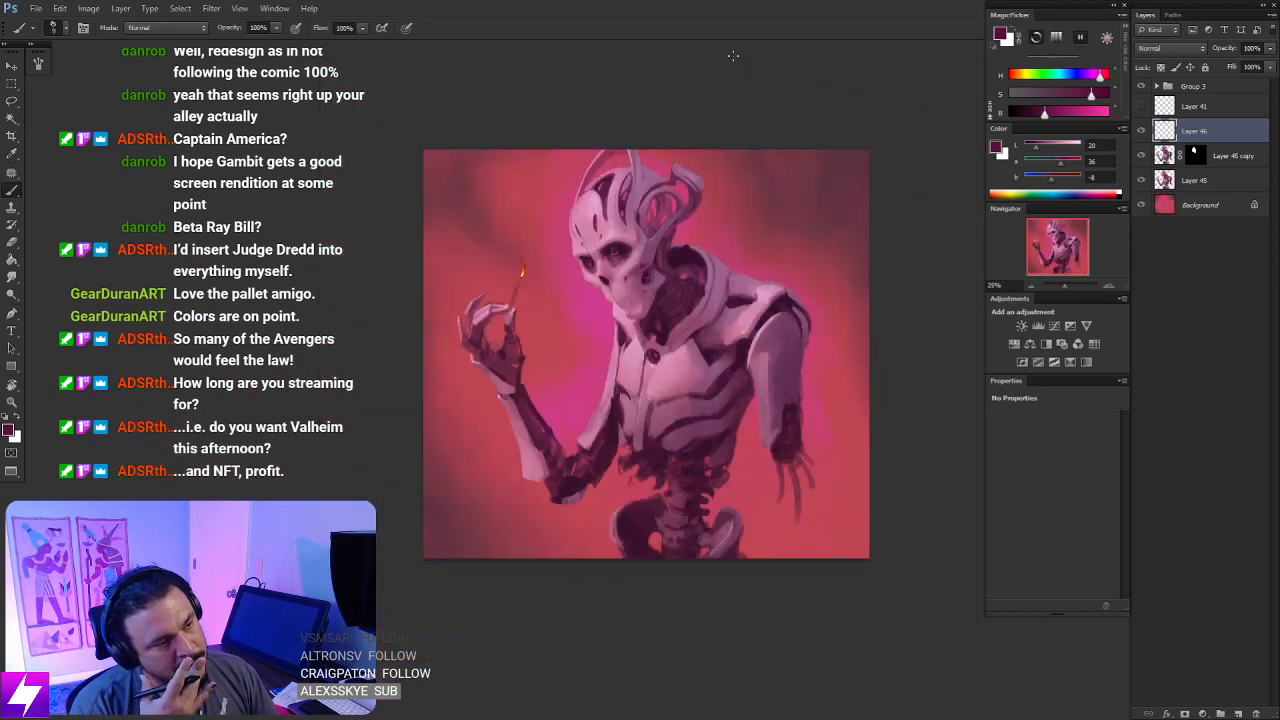
key("ctrl+plus")
key("ctrl+plus")
left_click_drag(586, 310, 582, 493)
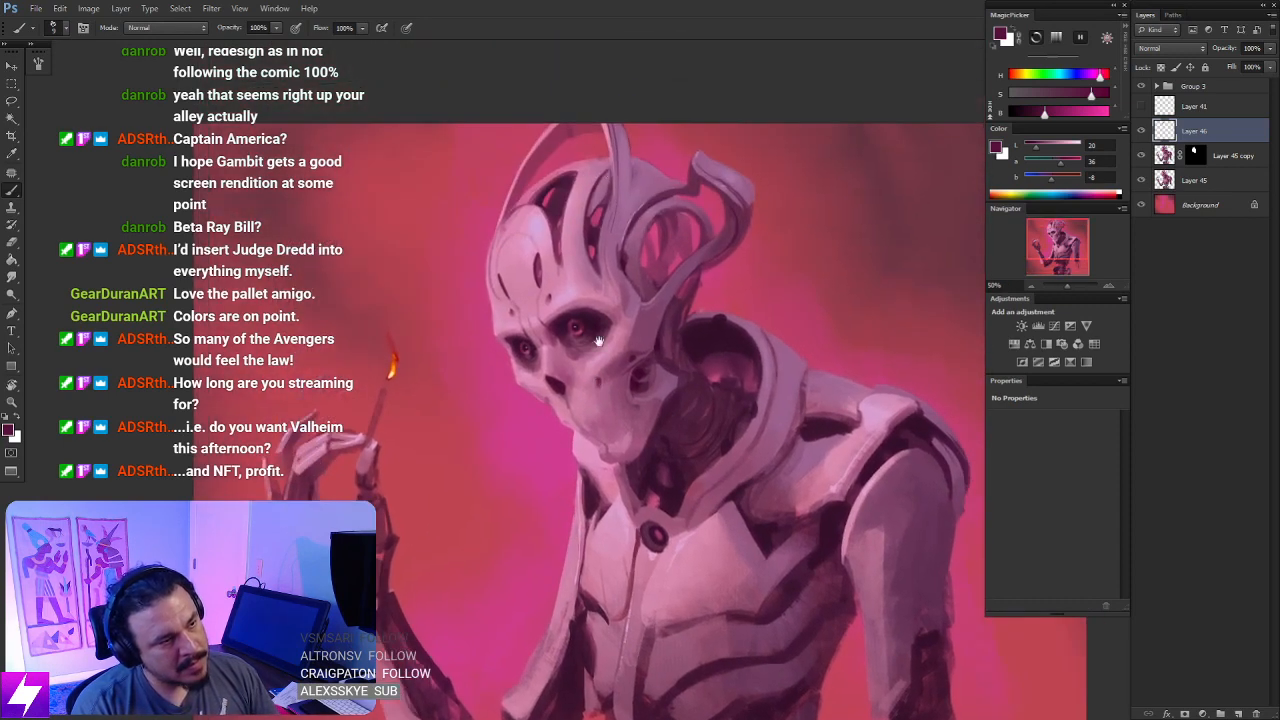
key("ctrl+plus")
key("ctrl+shift+h")
- Sample a mid reddish purple, shade the cheek beside the nose cavity, and switch to the Smudge tool for blending
left_click(686, 196, "alt")
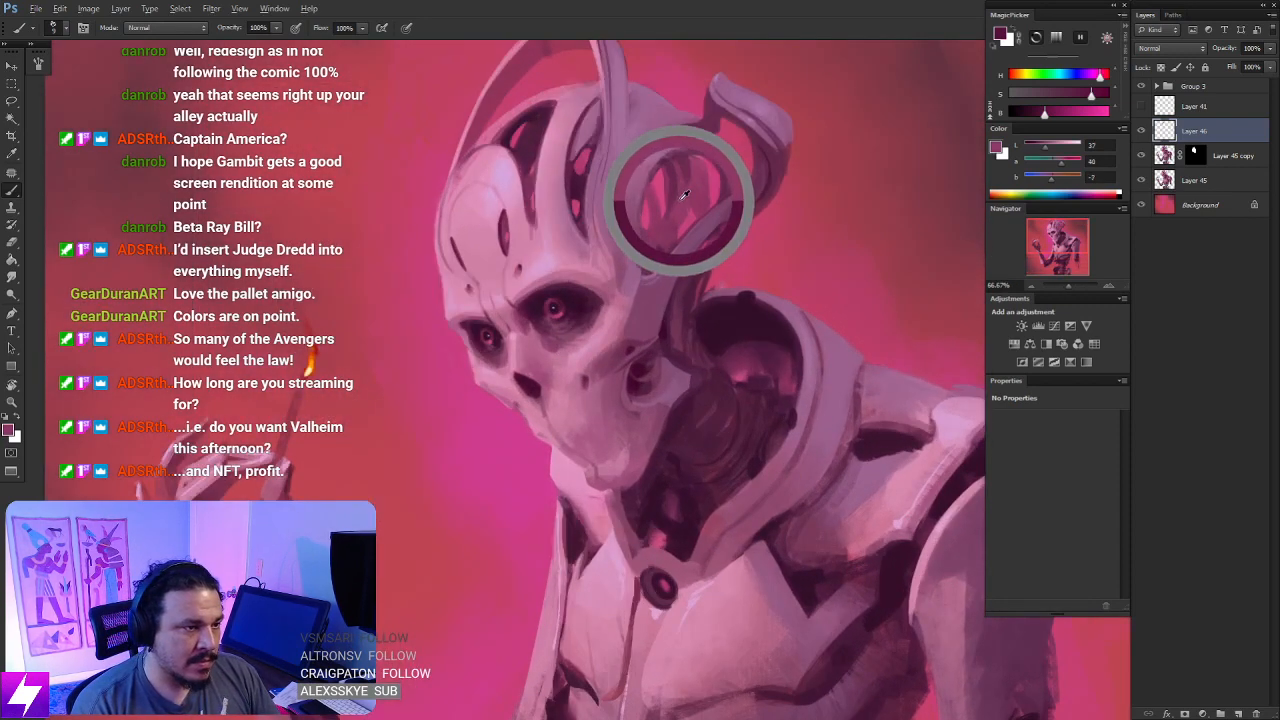
left_click(568, 330, "alt")
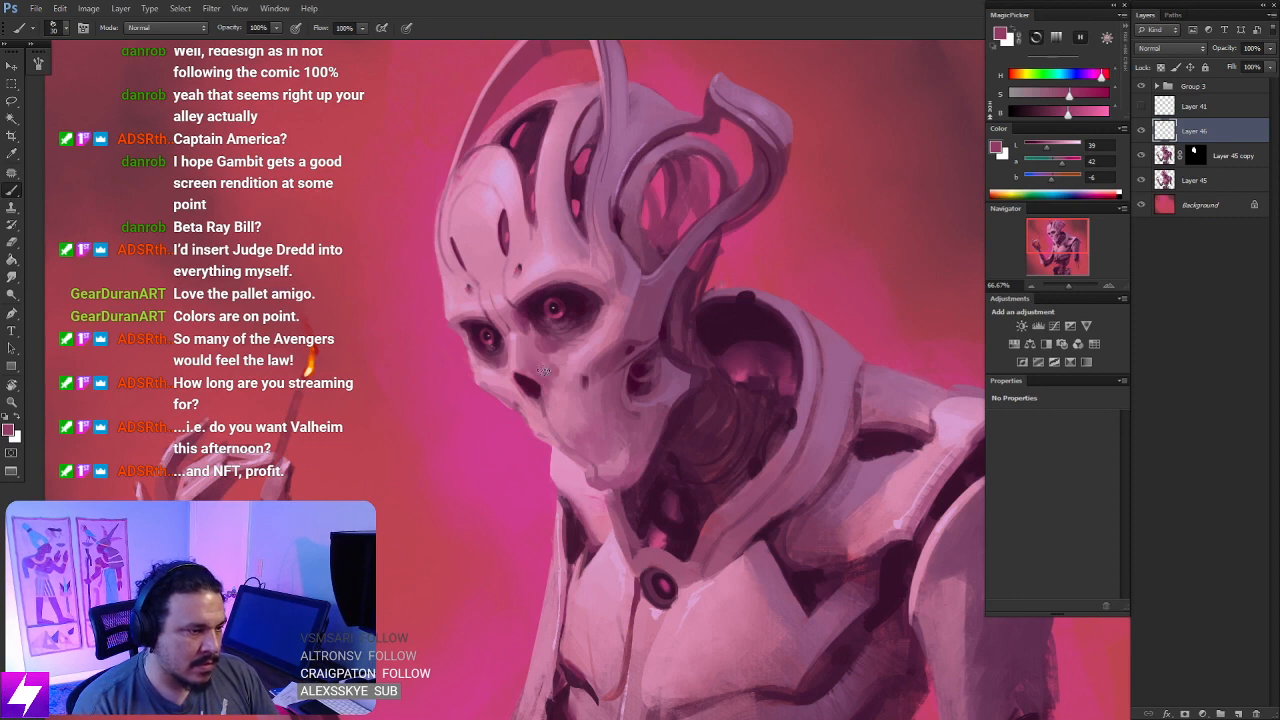
key("r")
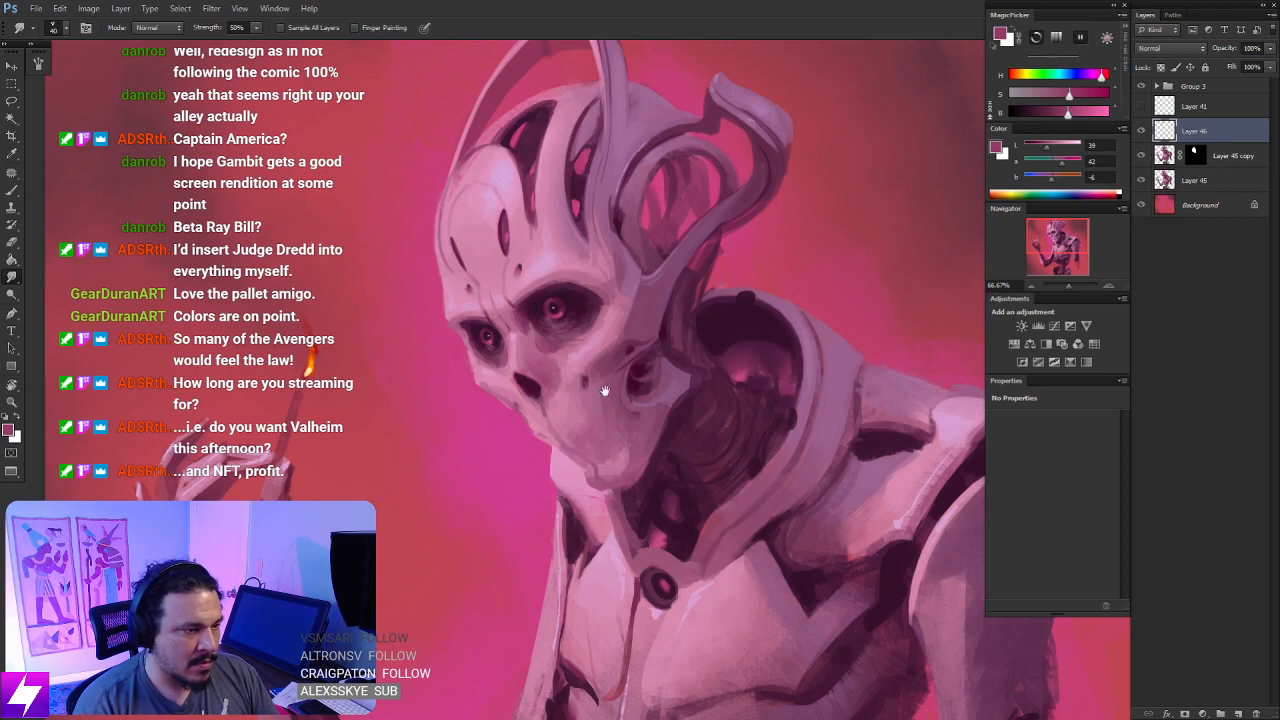
left_click_drag(603, 389, 593, 327)
- Shade the skull's cheek and jaw with the reddish purple and smudge the strokes into the surrounding surface
key("b")
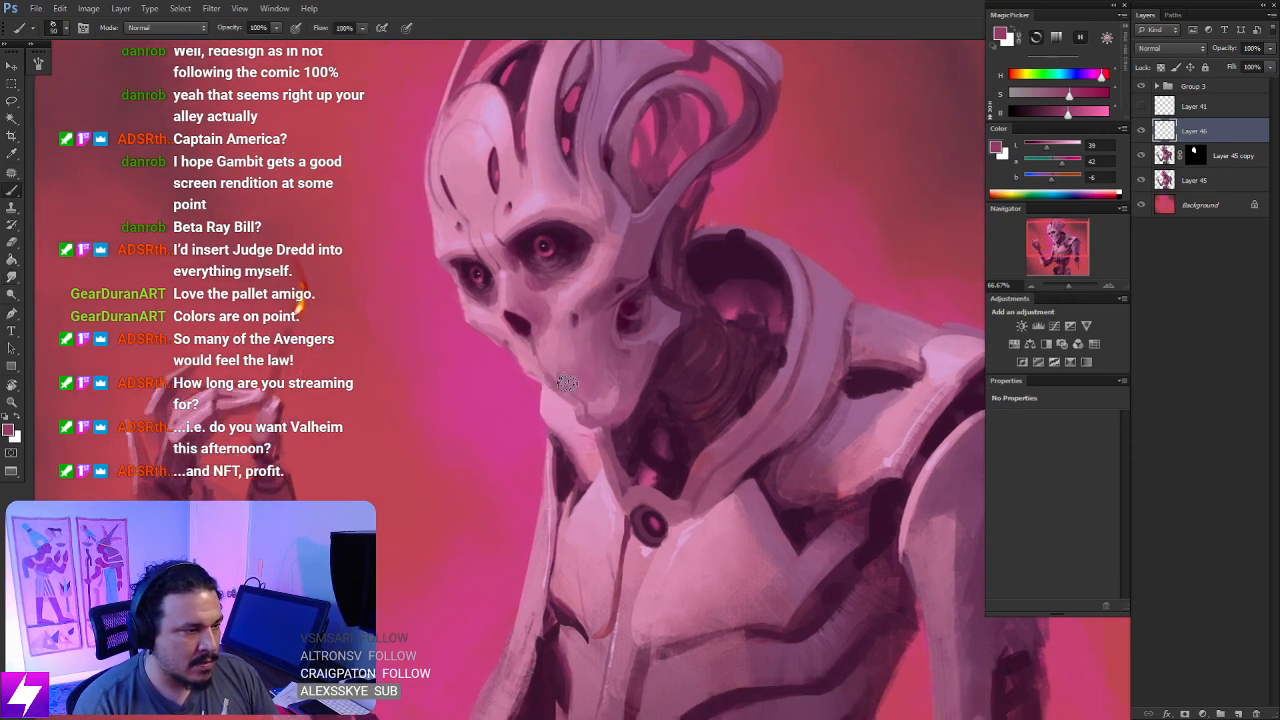
key("r")
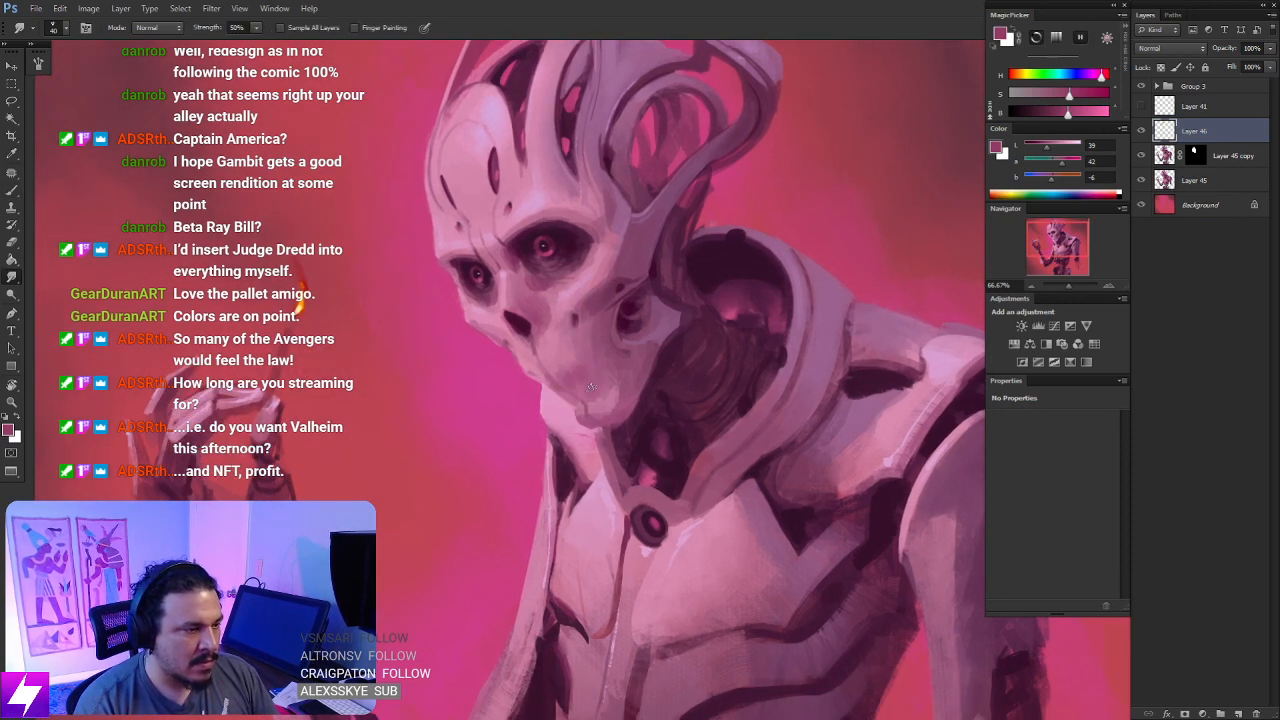
left_click_drag(639, 427, 621, 411)
key("b")
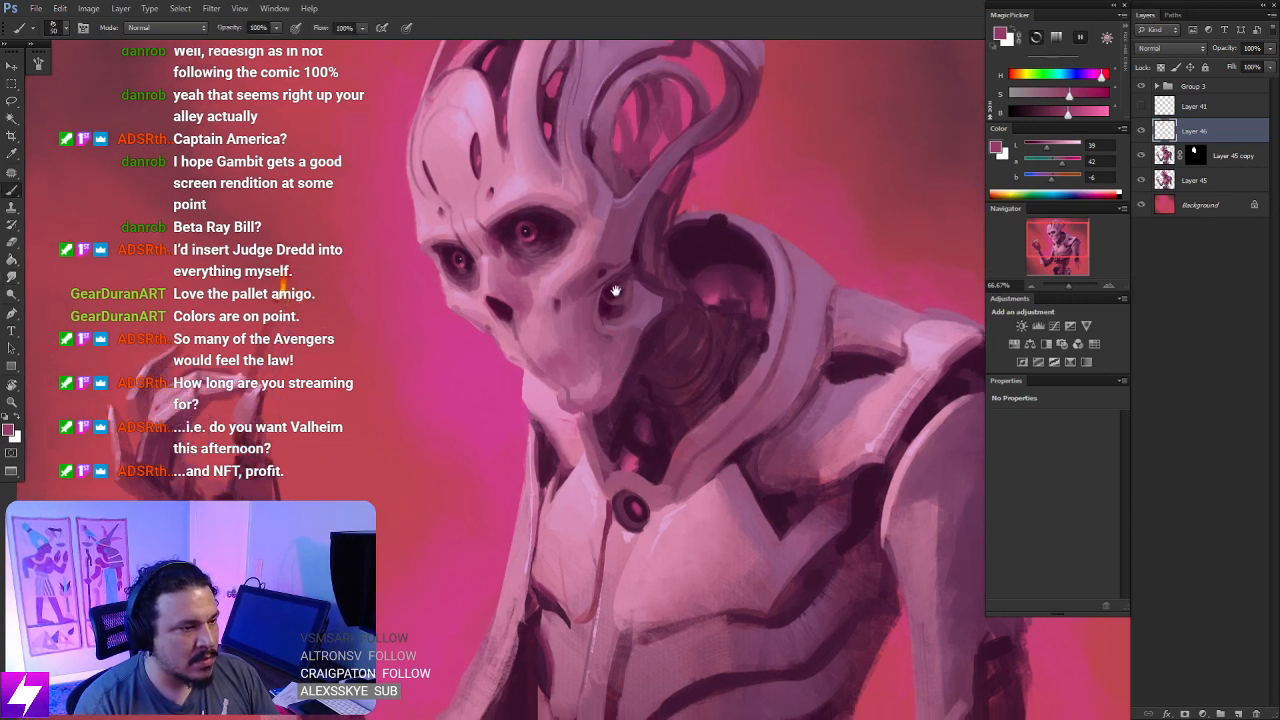
left_click_drag(614, 264, 604, 332)
key("[")
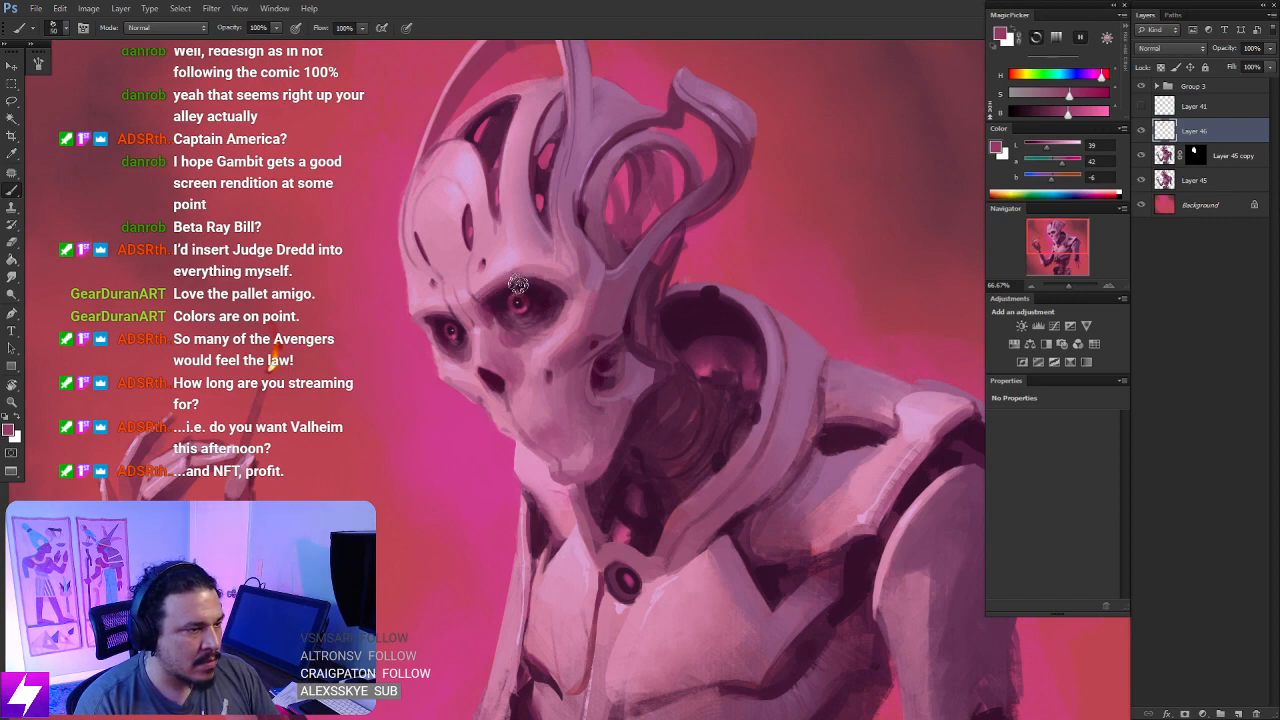
- Soften the shading on the brow and on the cranial ridge above the near eye socket
key("r")
mouse_move(555, 305)
left_mouse_down()
mouse_move(700, 295)
mouse_move(711, 180)
mouse_move(658, 229)
mouse_move(660, 263)
left_mouse_up()
key("Escape")
left_click_drag(616, 371, 600, 352)
key("b")
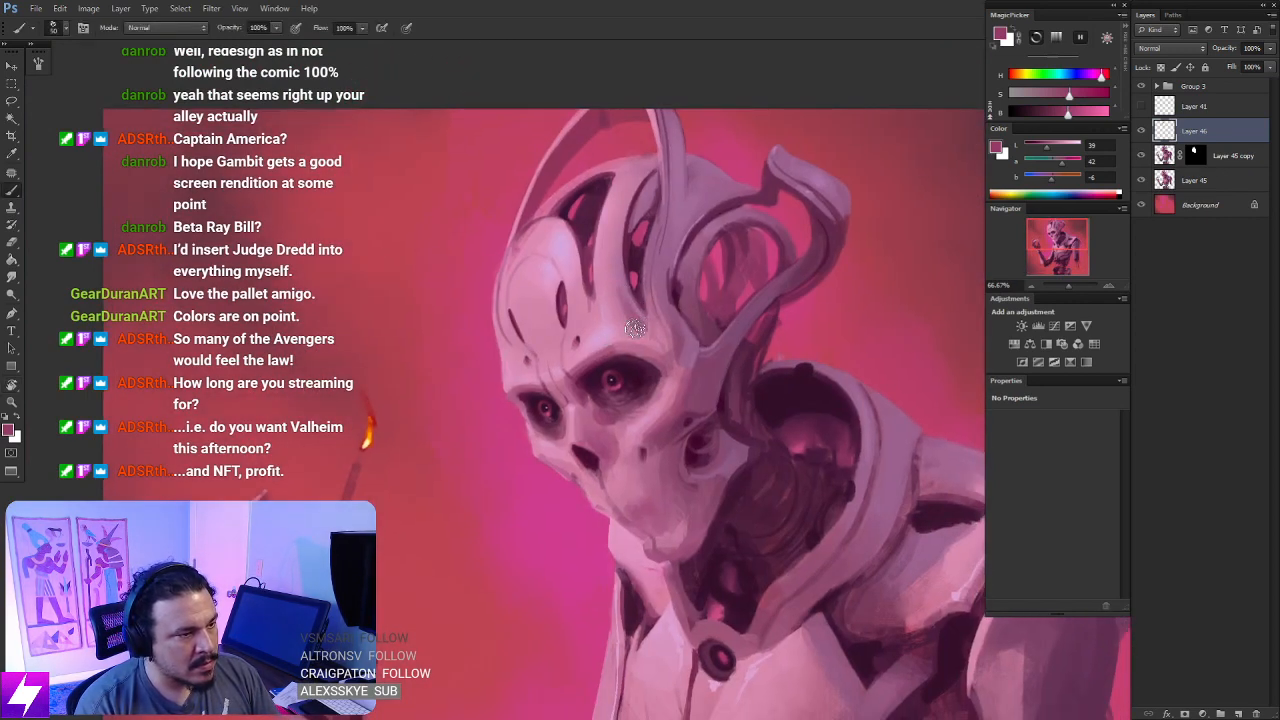
key("s")
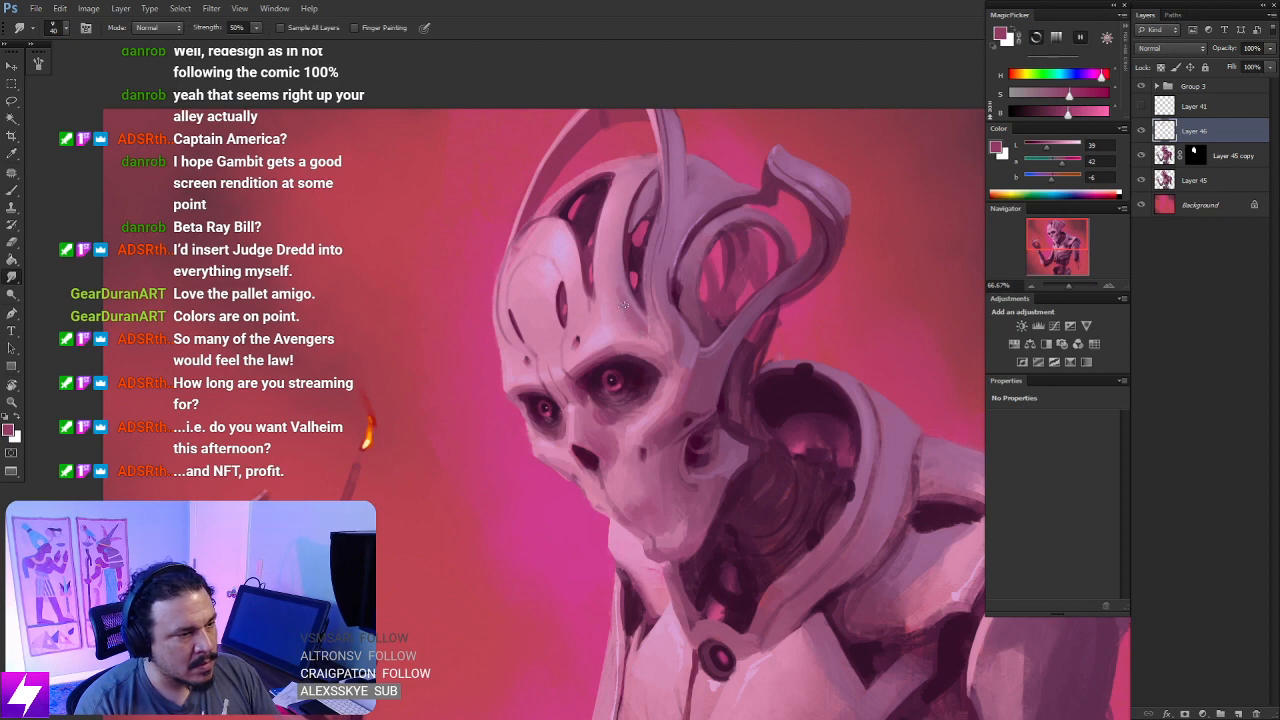
- Flip the canvas horizontally and check the mirrored figure as a whole and closer around the head and torso
key("ctrl+minus")
key("ctrl+minus")
left_click_drag(640, 400, 610, 245)
key("ctrl+shift+h")
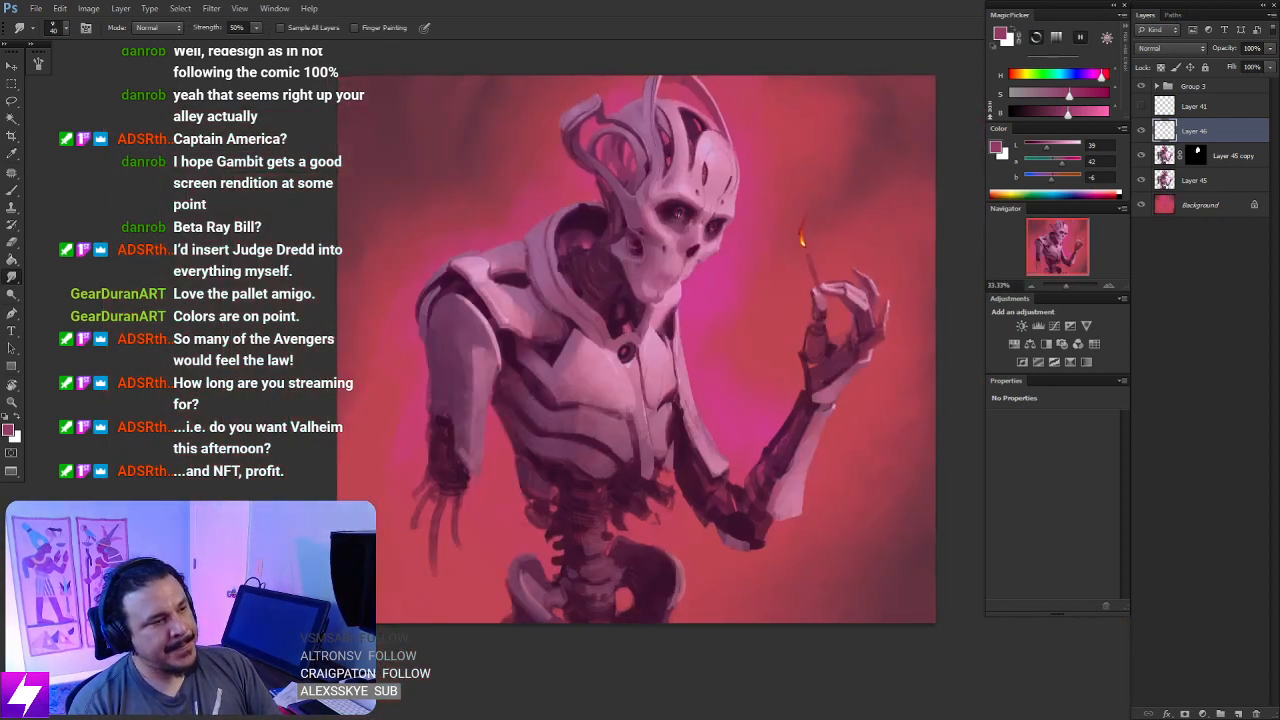
key("ctrl+plus")
mouse_move(700, 216)
left_mouse_down()
mouse_move(698, 296)
mouse_move(649, 349)
mouse_move(659, 372)
left_mouse_up()
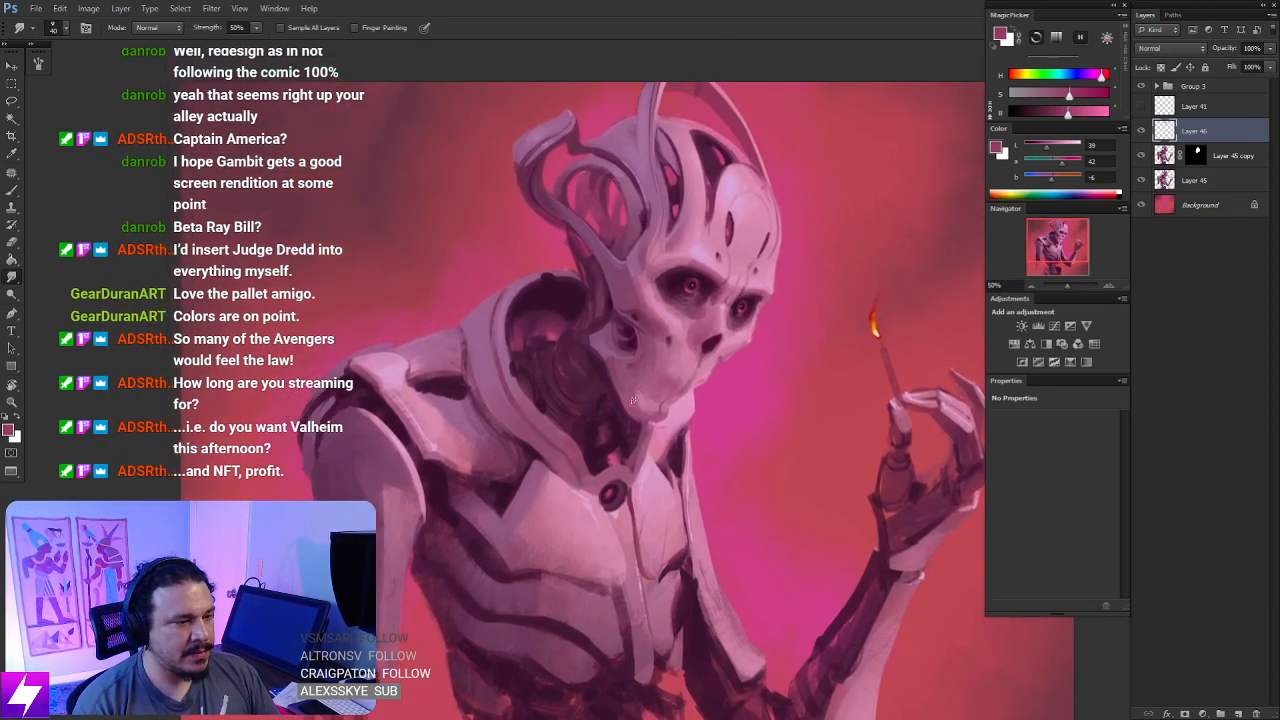
- Touch up the underside of the jaw, the neck and the chest plate edges with a small reddish purple brush
key("b")
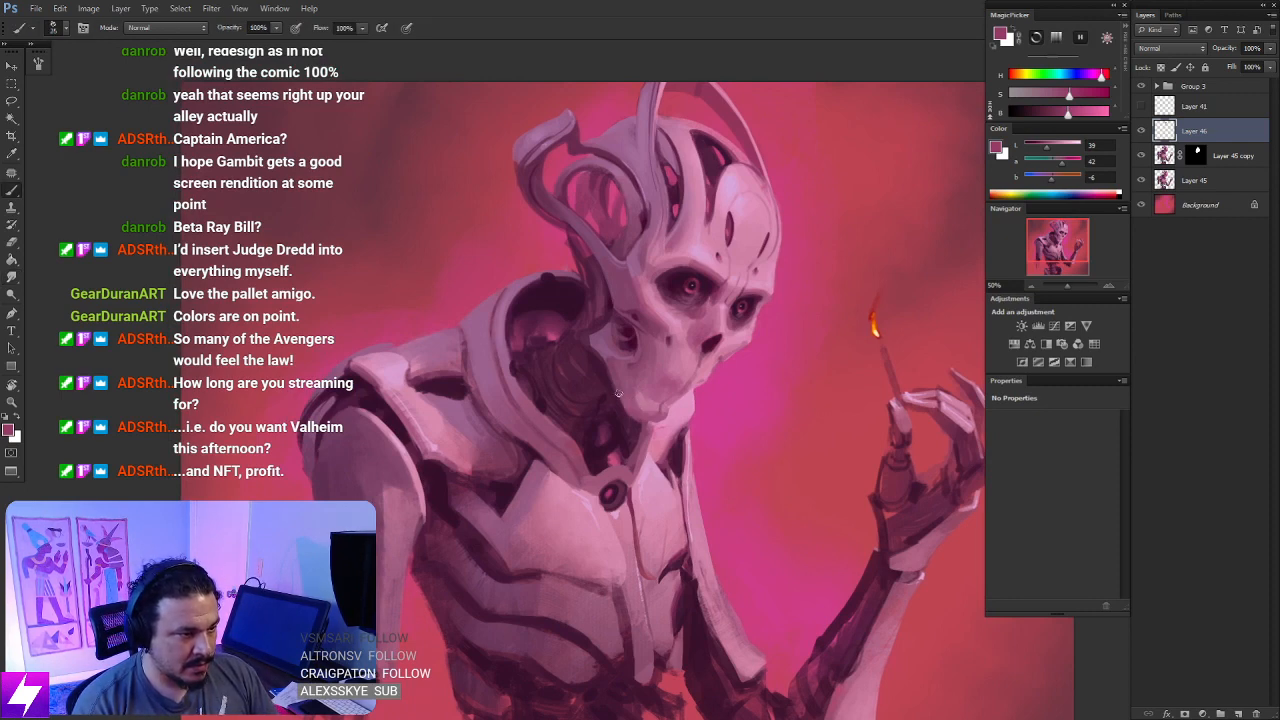
left_click_drag(706, 422, 686, 420)
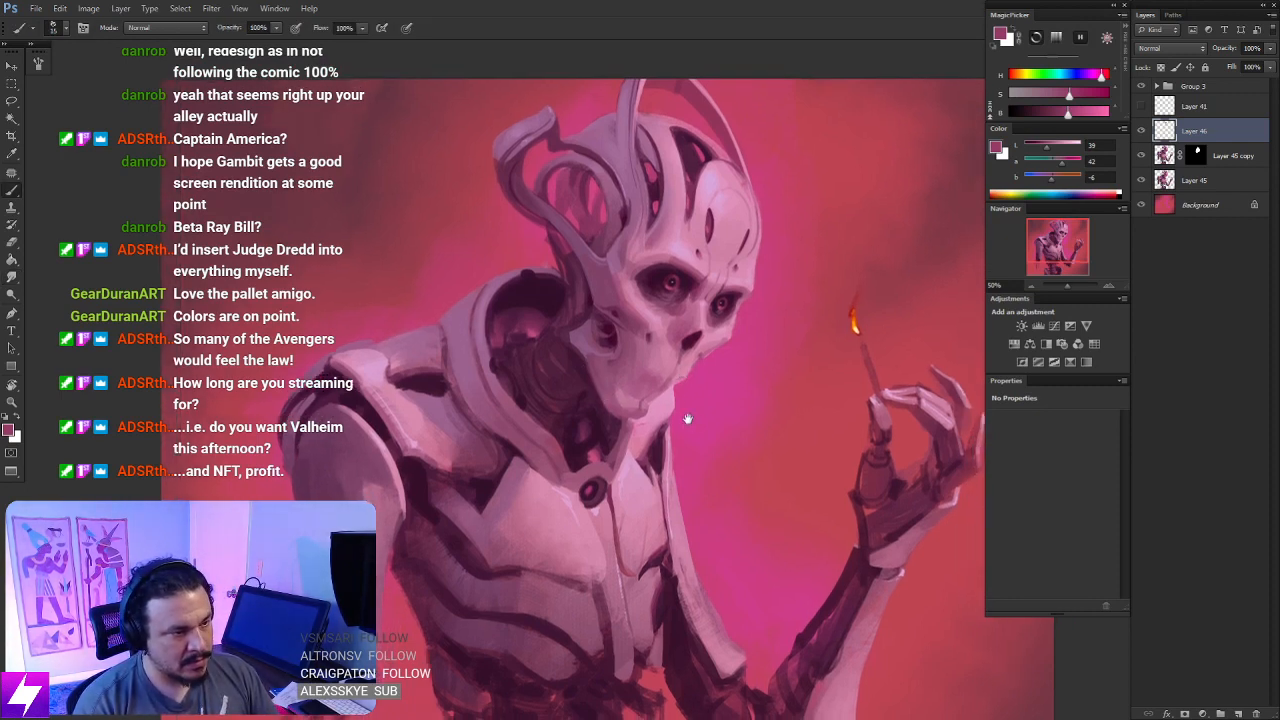
left_click_drag(670, 474, 629, 429)
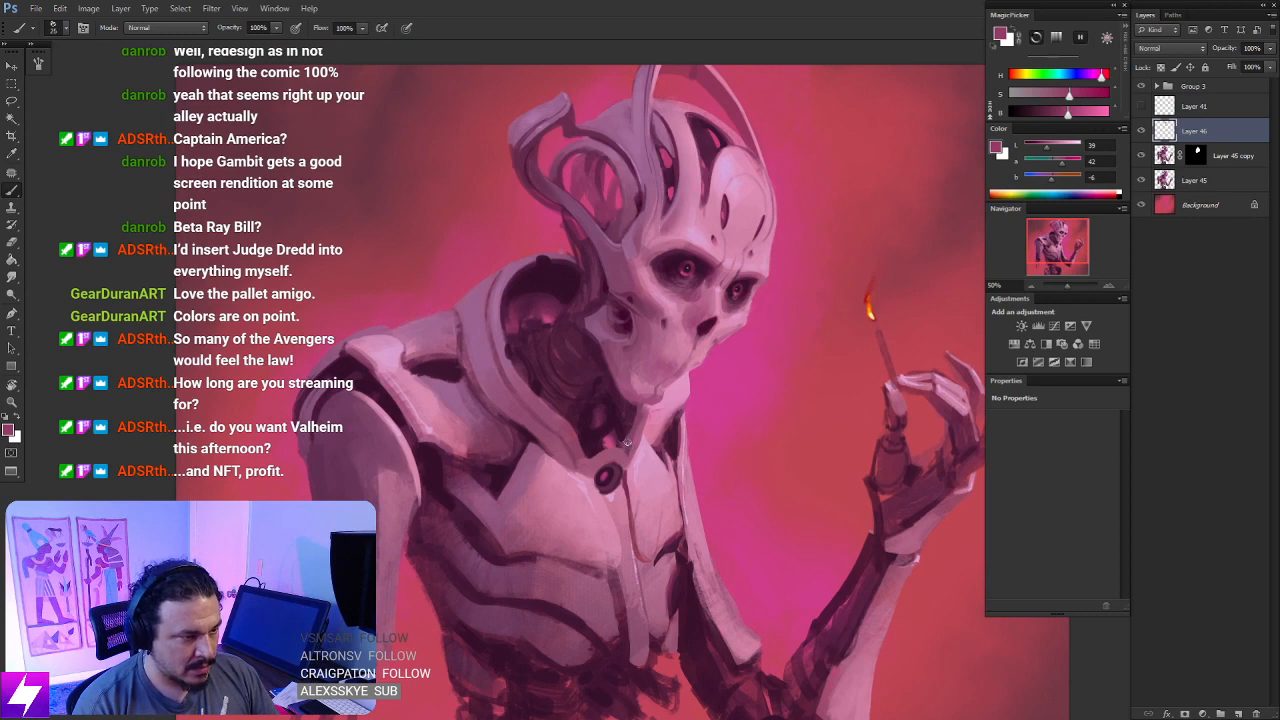
left_click_drag(674, 449, 677, 400)
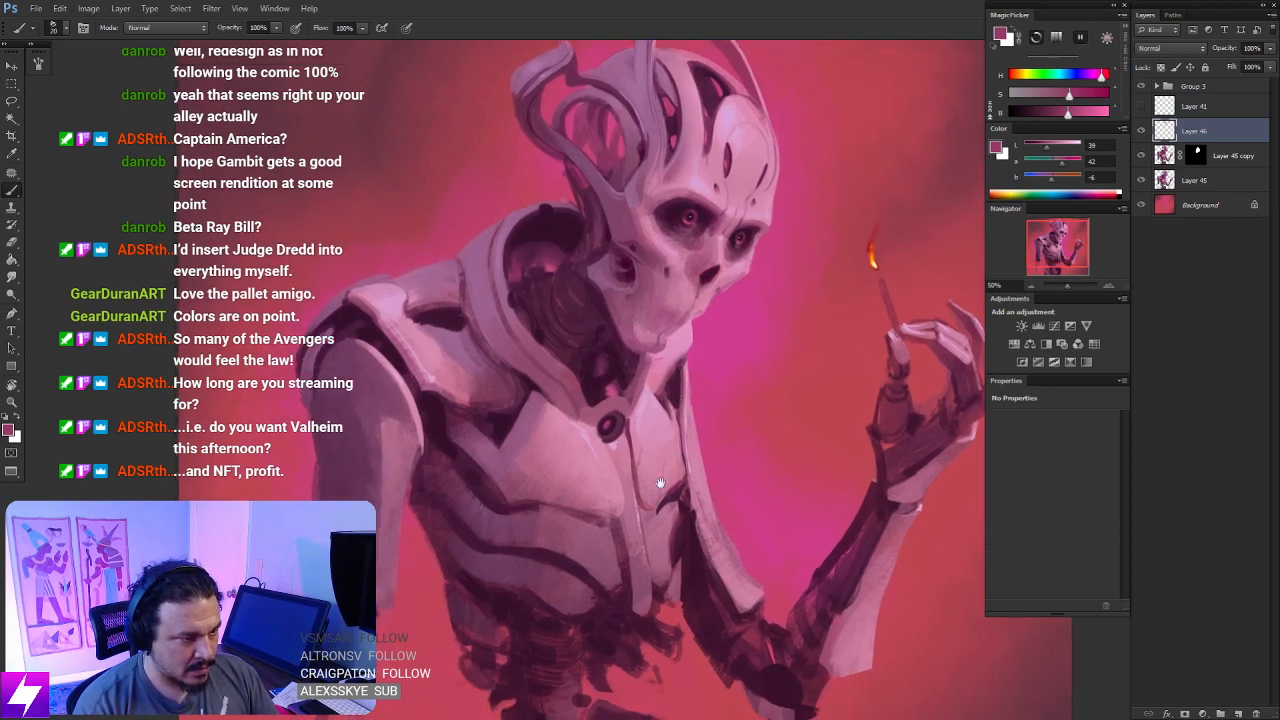
mouse_move(660, 484)
left_mouse_down()
mouse_move(642, 369)
mouse_move(652, 447)
mouse_move(617, 440)
mouse_move(589, 368)
left_mouse_up()
key("r")
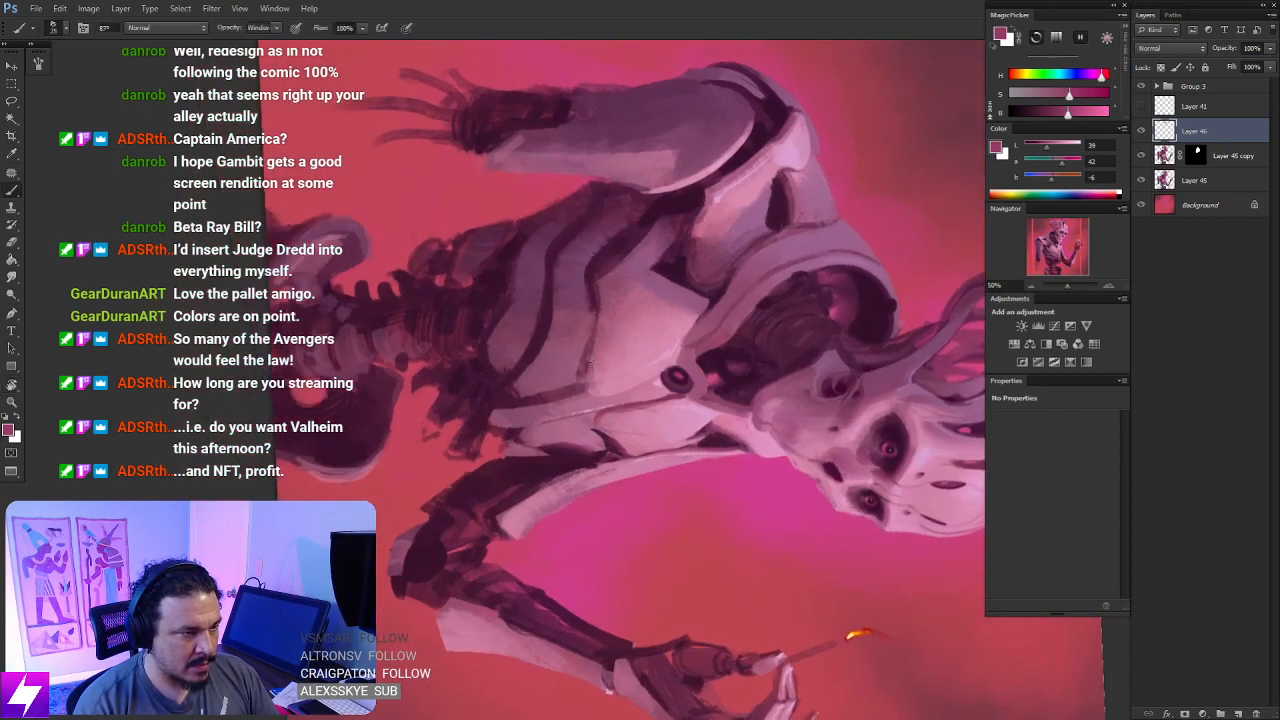
key("Escape")
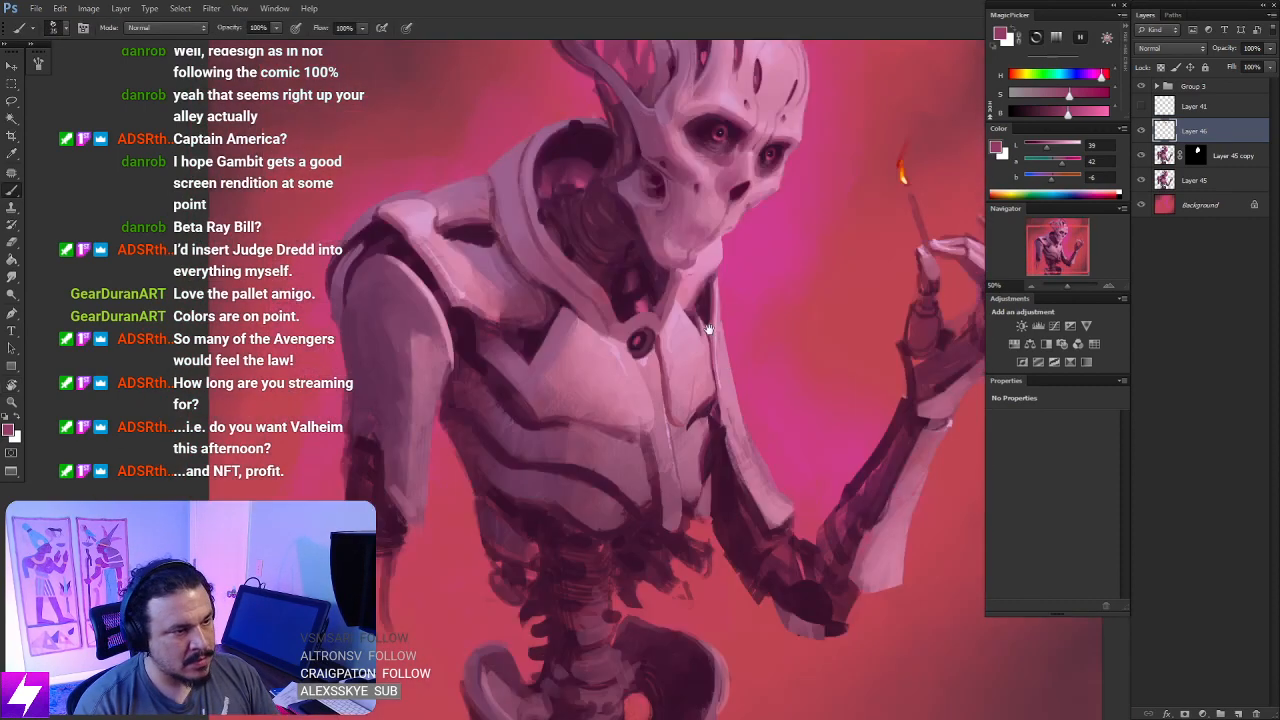
- Sample the background pink beside the arched head spike, clean up the gap between spike and cranium, and smudge it
left_click_drag(709, 329, 723, 449)
left_click_drag(717, 237, 711, 352)
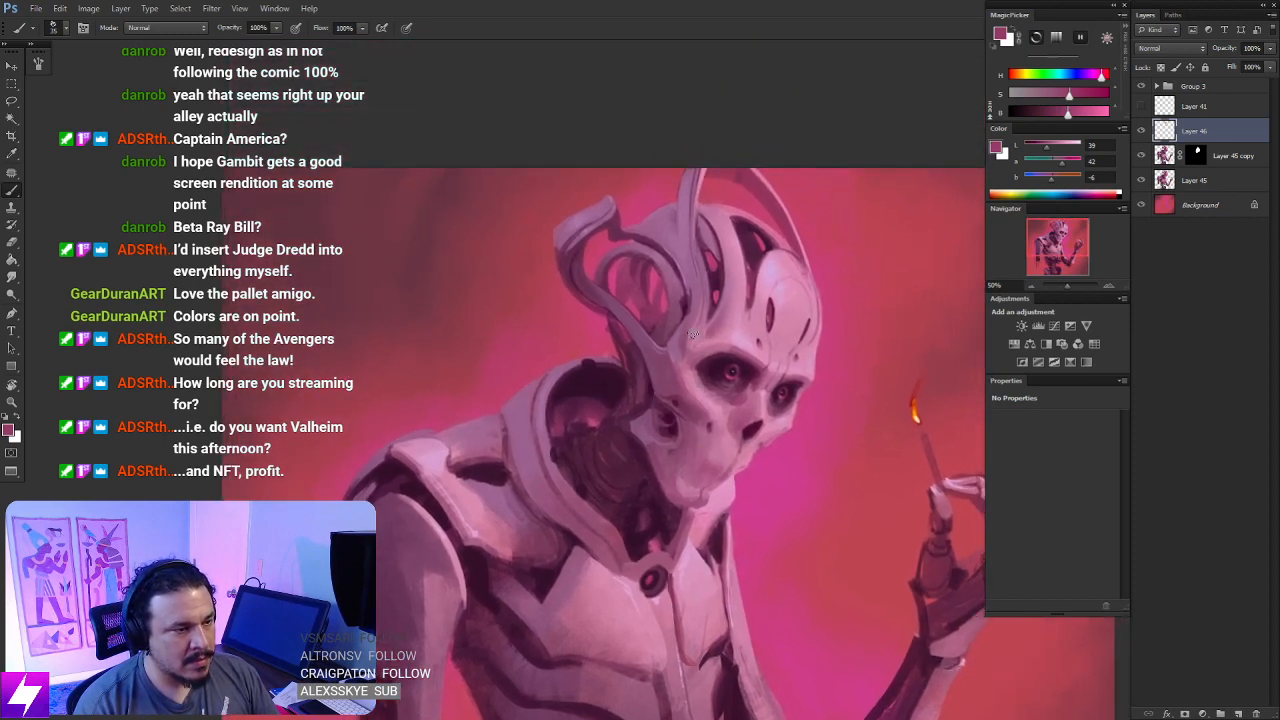
scroll(665, 384, "up", 1)
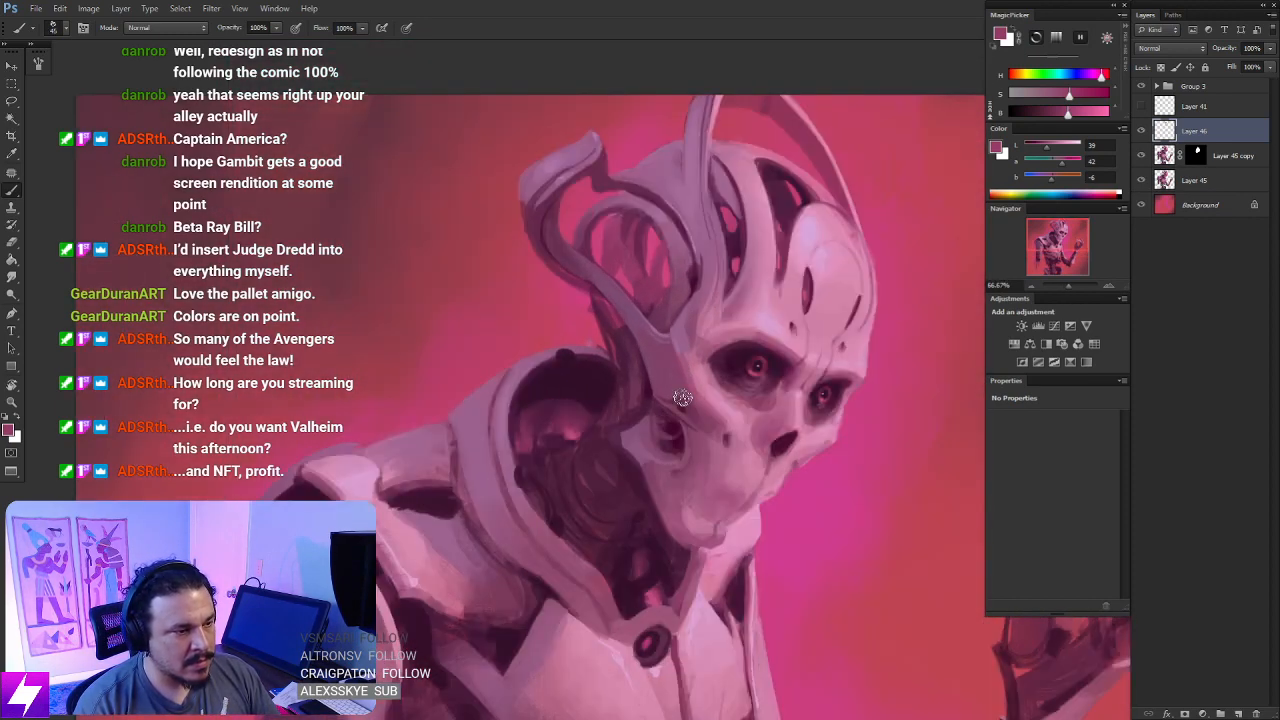
left_click_drag(735, 235, 728, 304)
left_click_drag(770, 249, 749, 288)
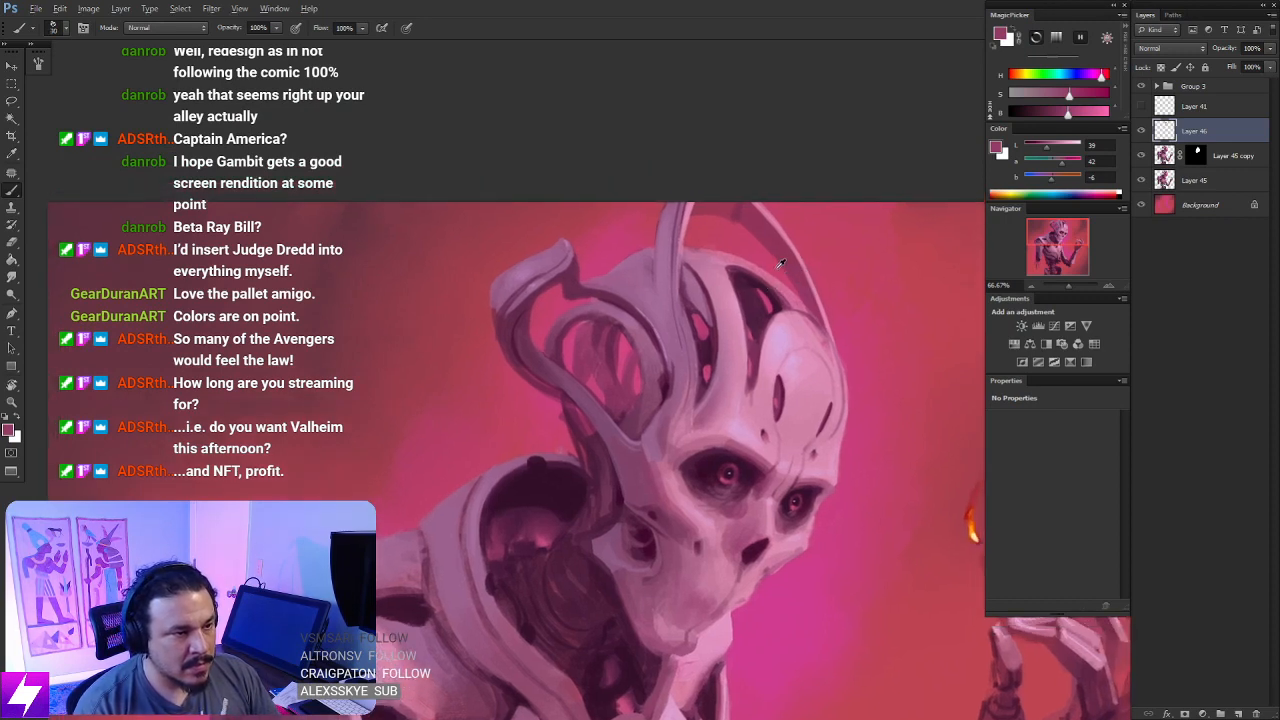
left_click(781, 263, "alt")
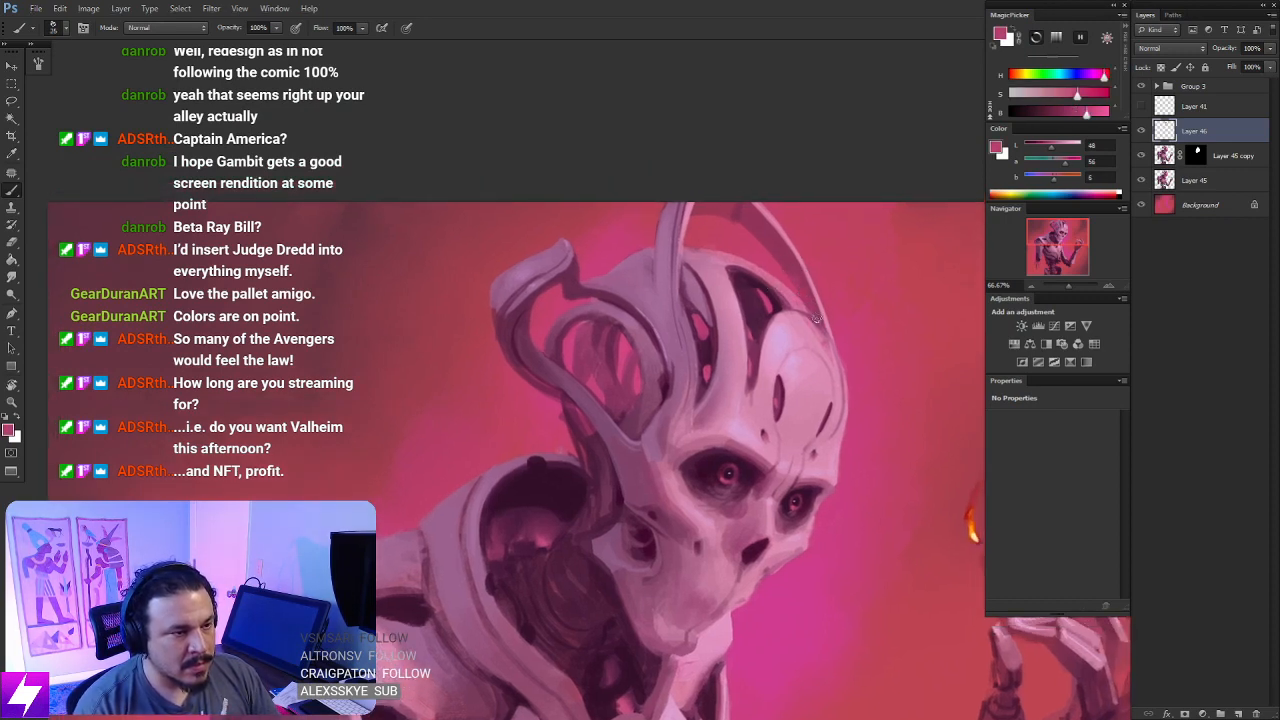
key("r")
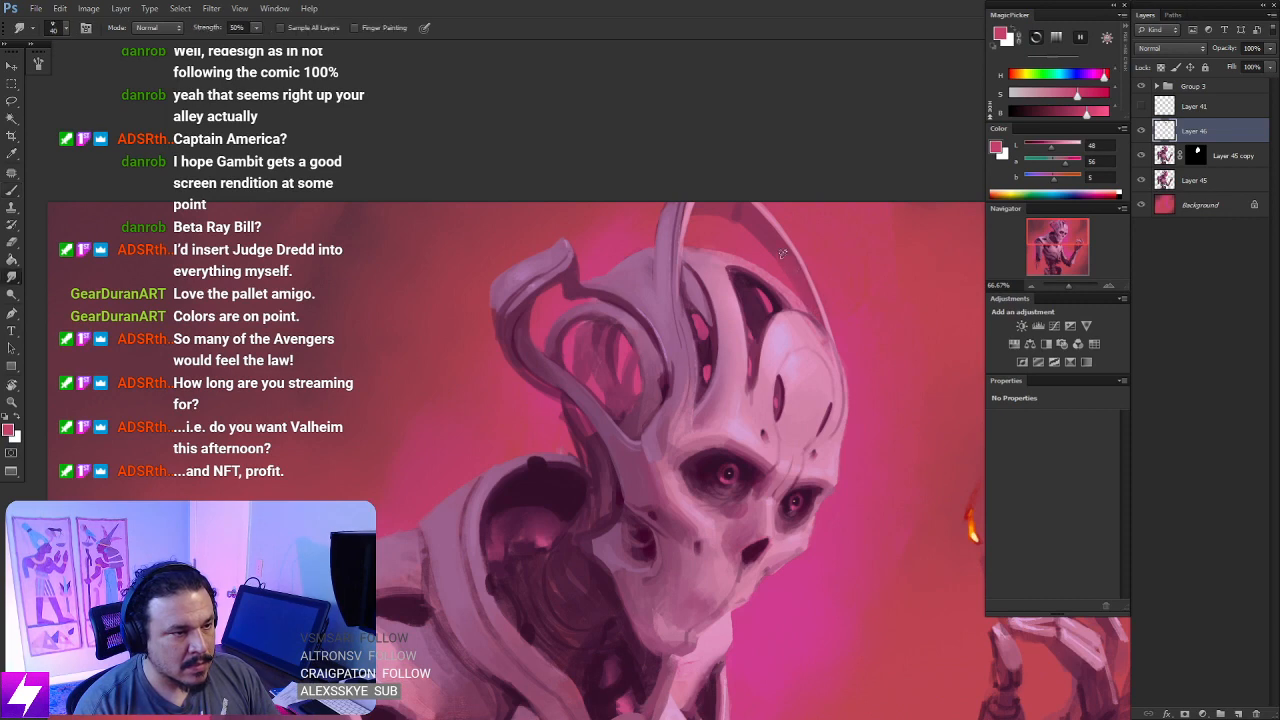
left_click_drag(727, 346, 703, 317)
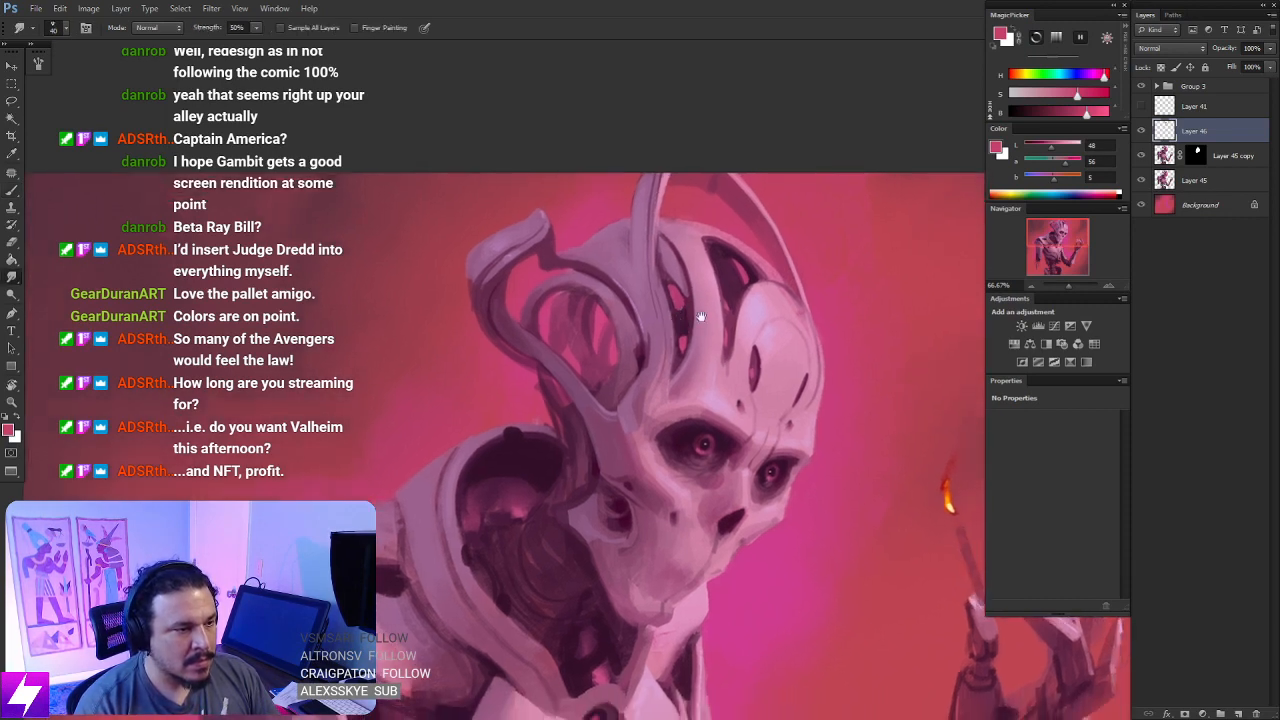
- Sample a brighter pink inside the loop behind the head, lighten the struts within it, and smudge the strokes
key("b")
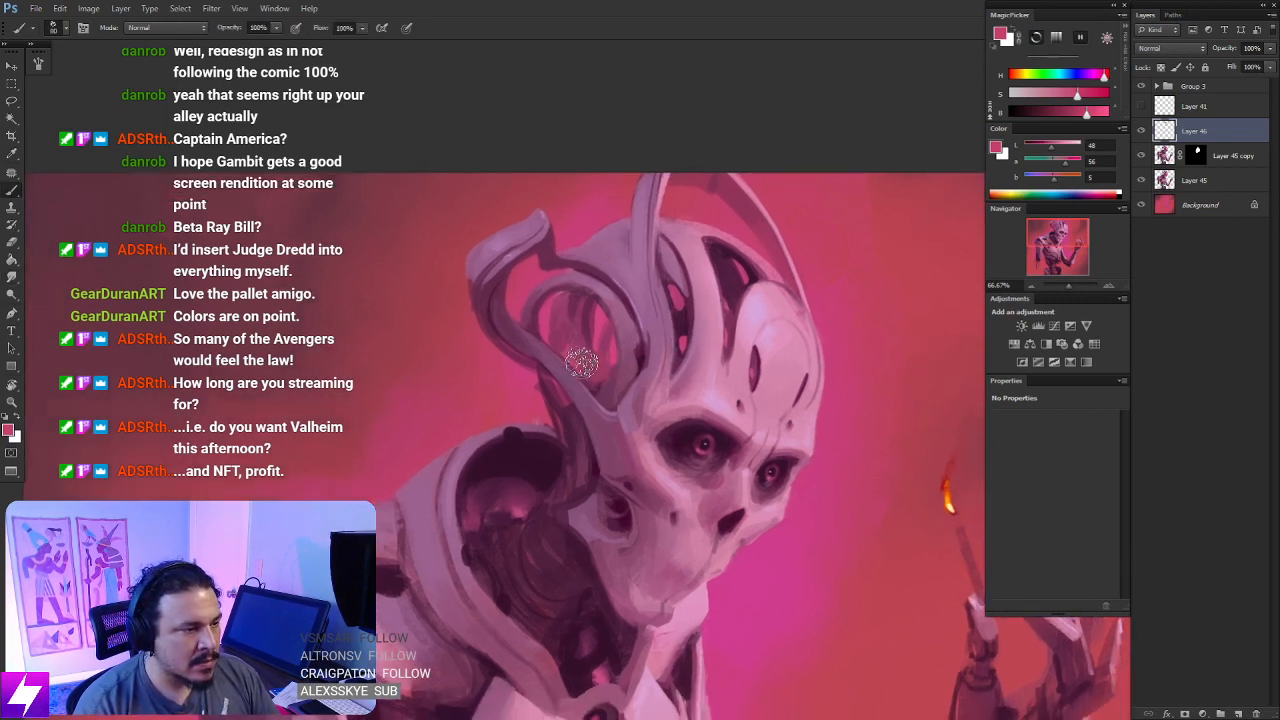
left_click(613, 355, "alt")
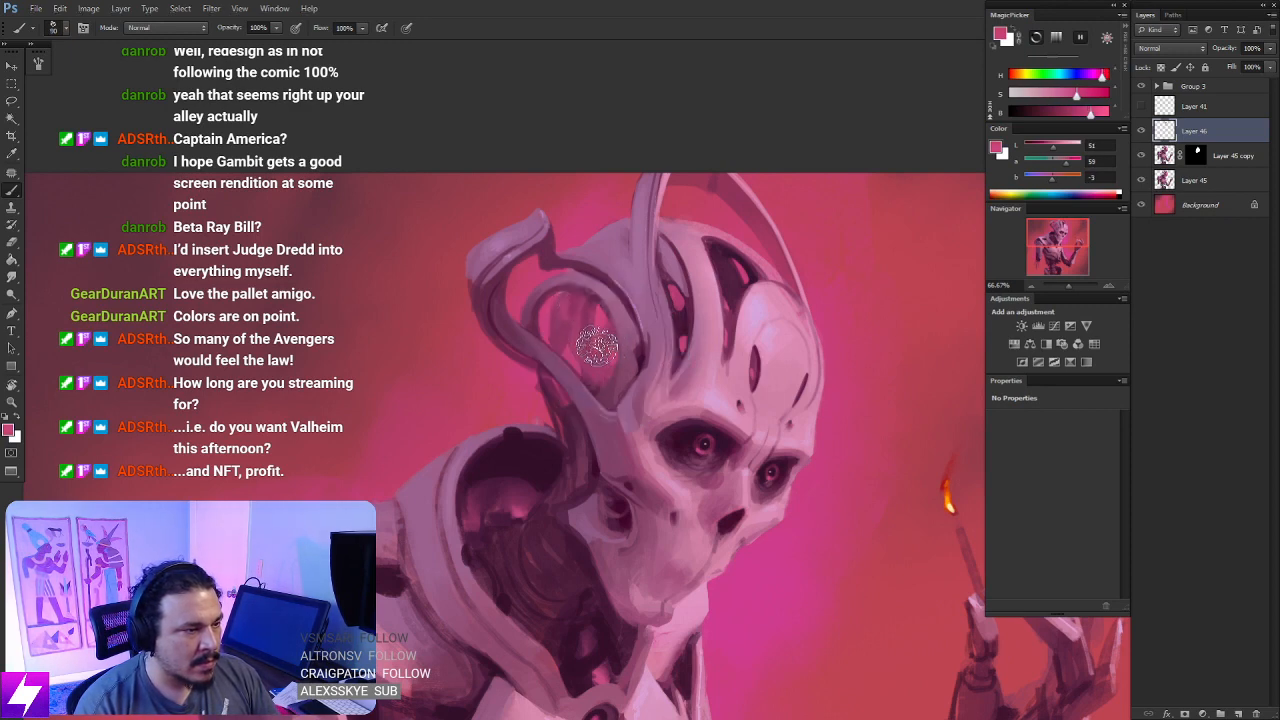
key("r")
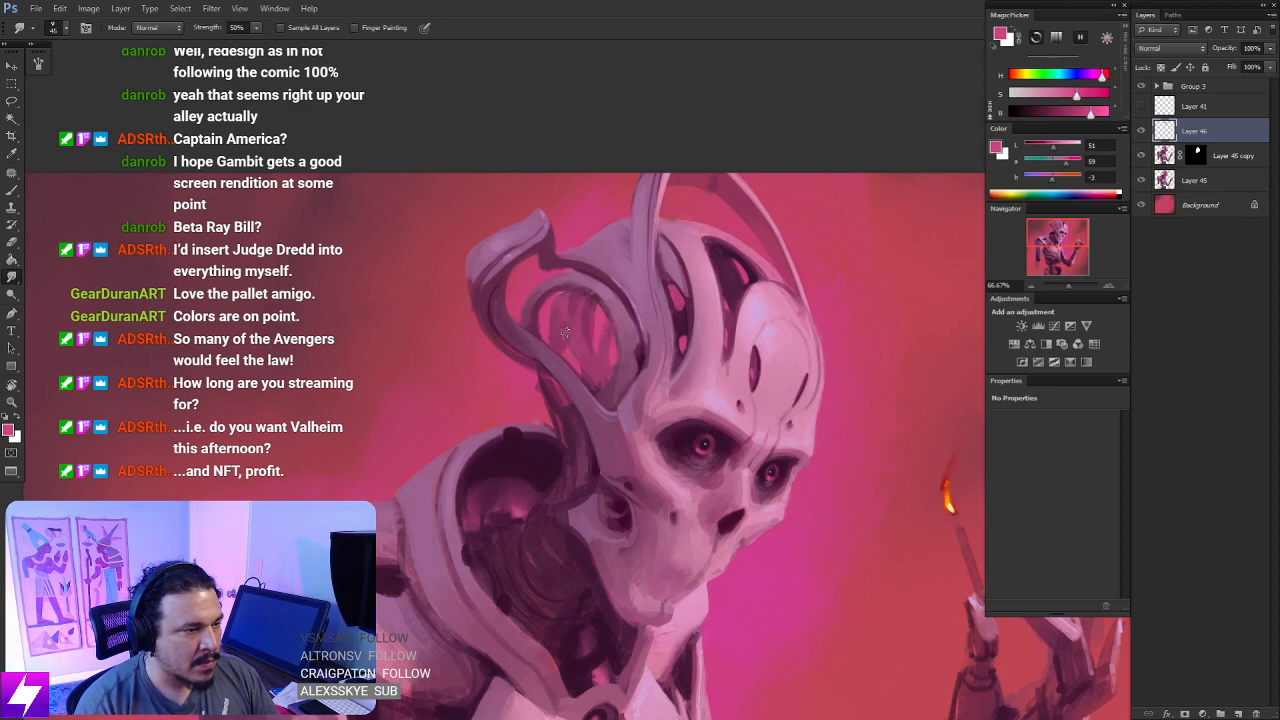
- Brush the bright pink behind the neck and into the cranial openings, and smudge it into the dark interior
key("b")
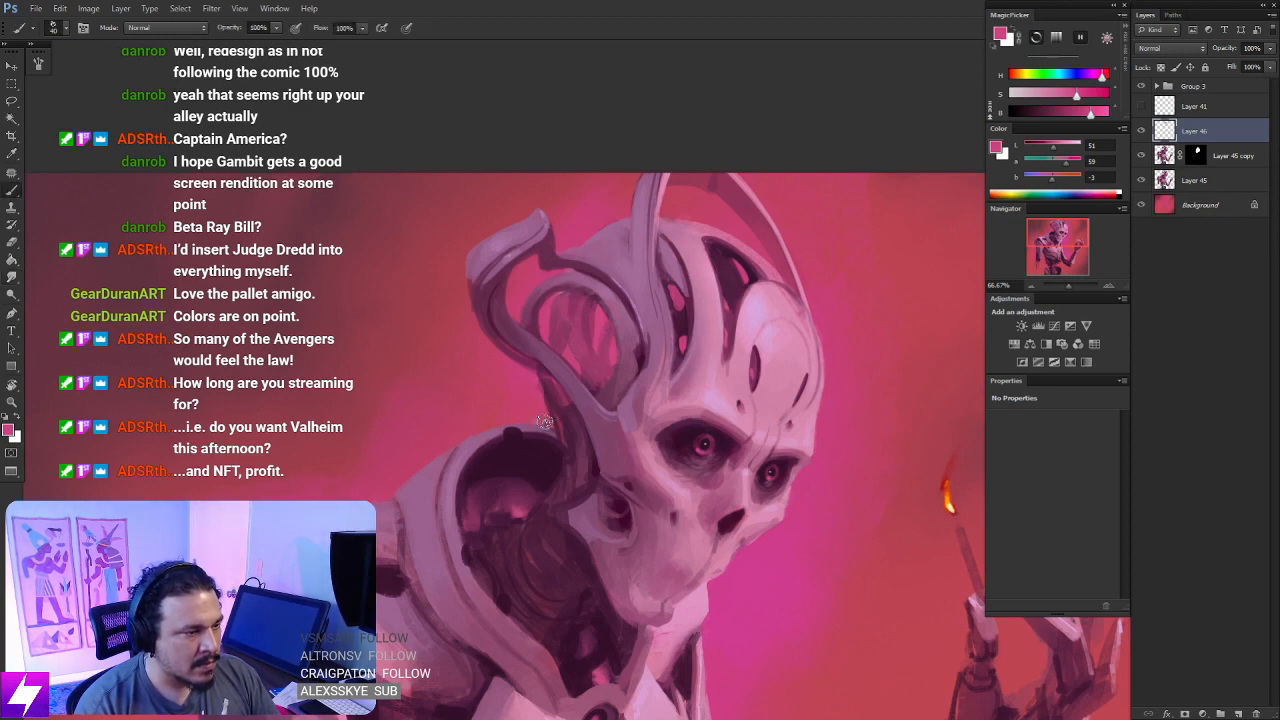
left_click_drag(692, 388, 663, 394)
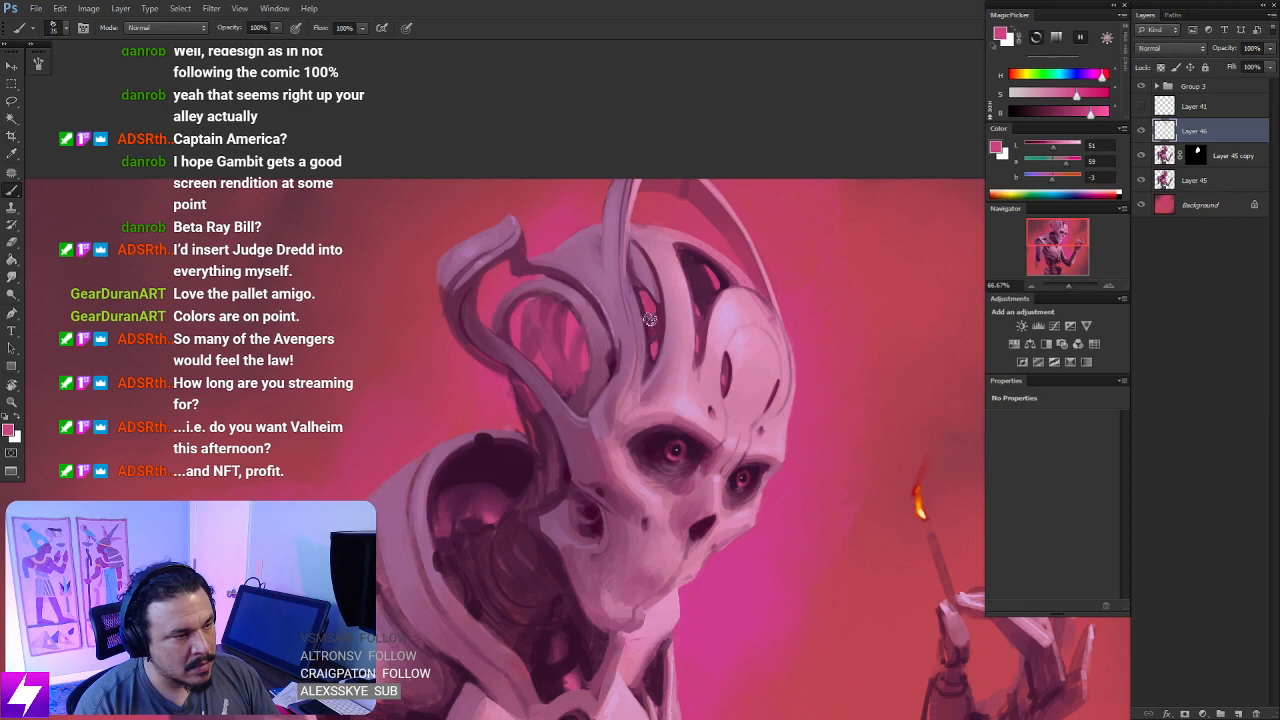
left_click_drag(731, 426, 701, 441)
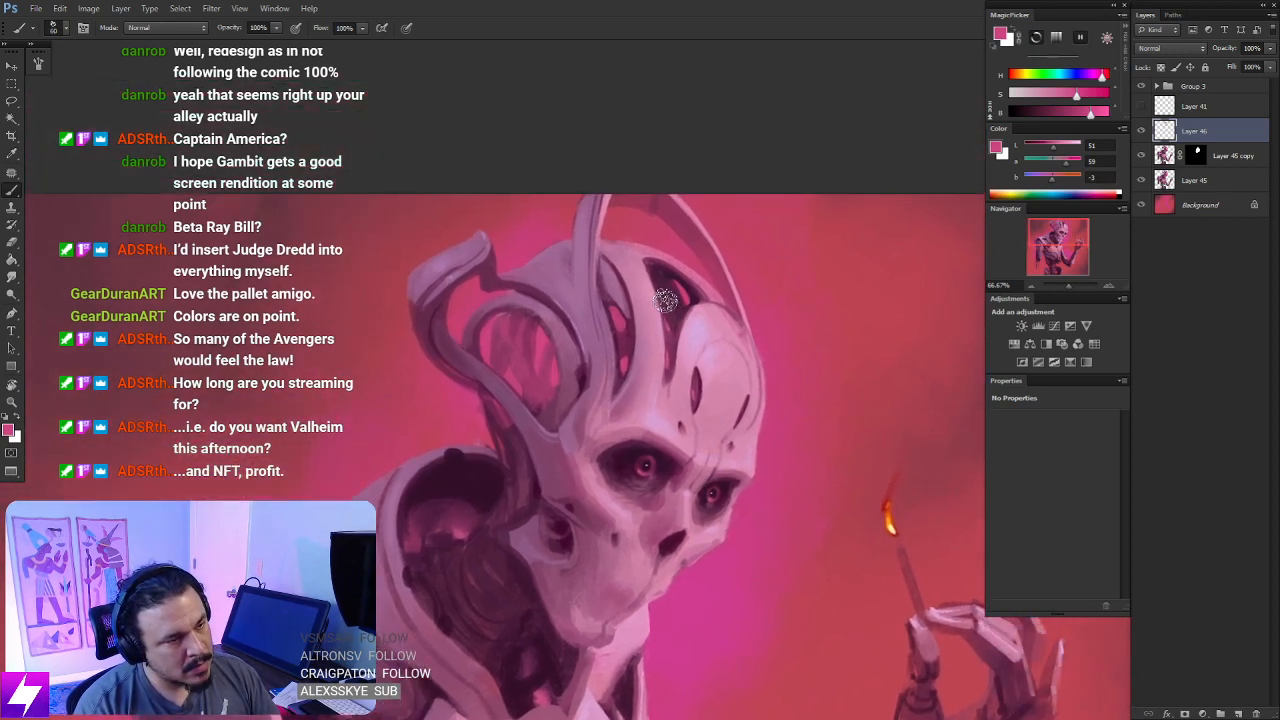
key("r")
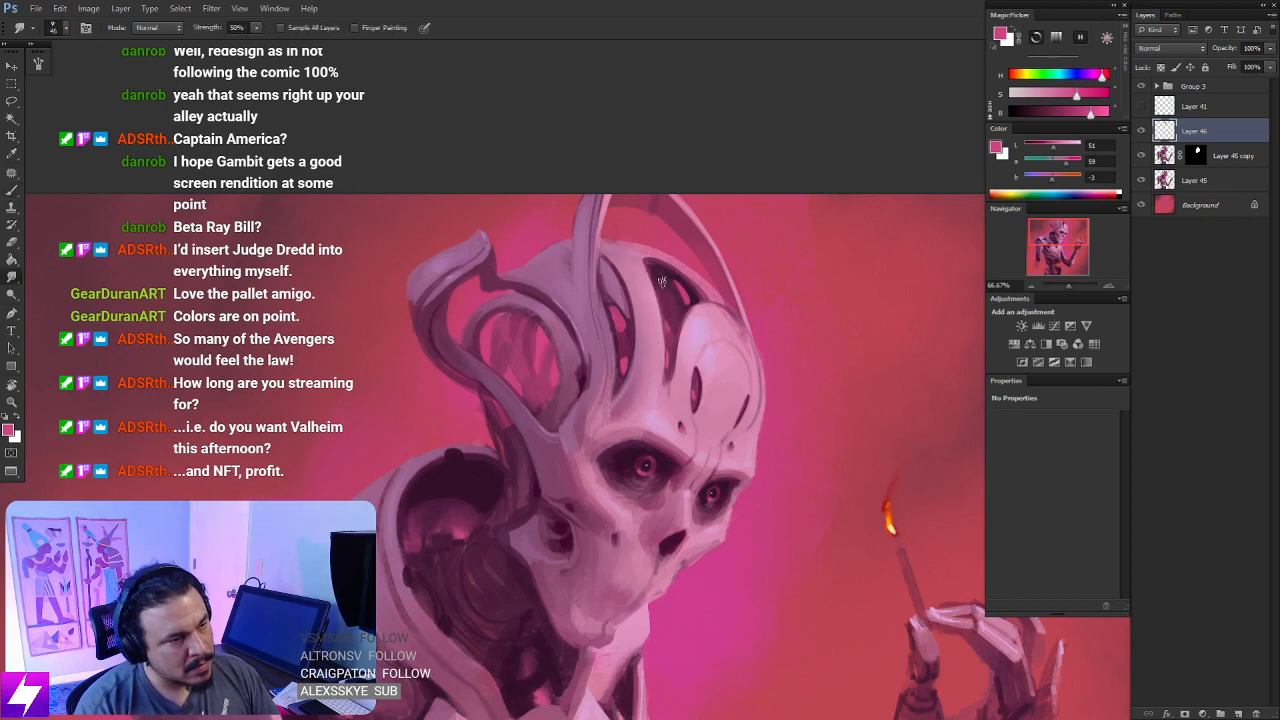
- Sample mid, dark and light purples around the loop and refine the edge where it meets the tall head spike
key("ctrl+minus")
key("ctrl+minus")
left_click_drag(665, 505, 706, 392)
key("ctrl+plus")
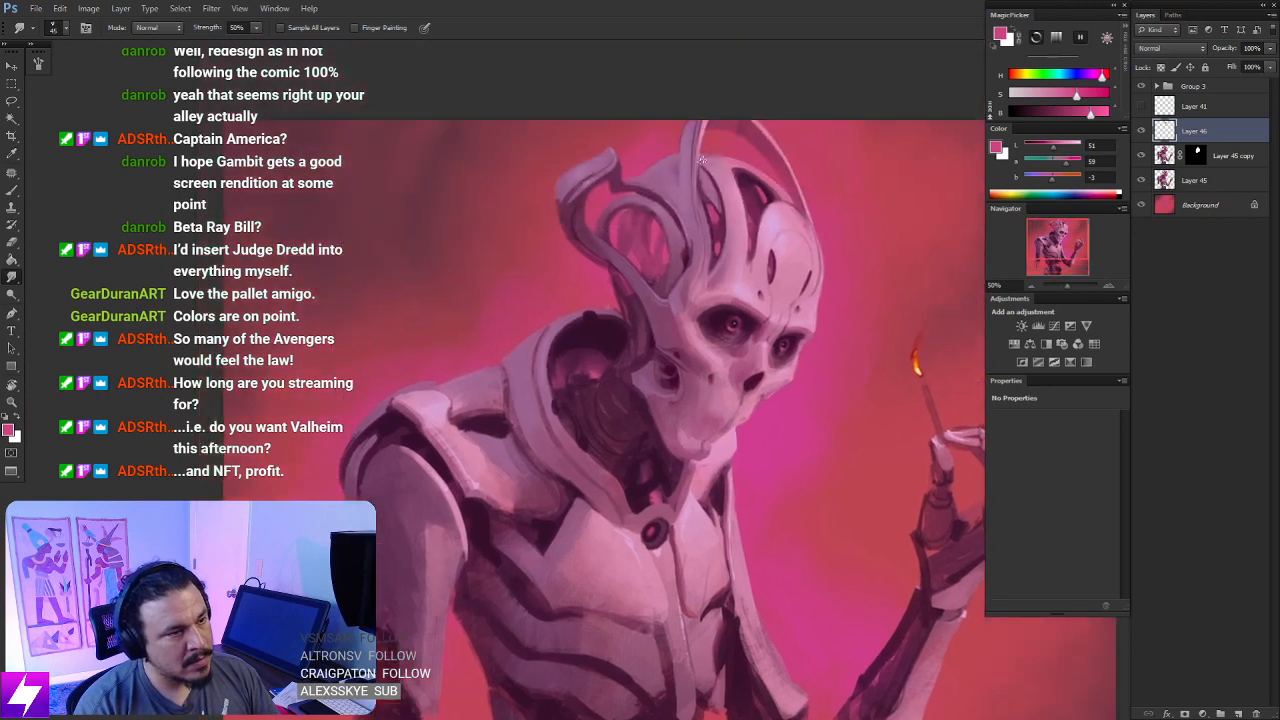
key("ctrl+plus")
left_click_drag(703, 218, 703, 261)
key("b")
left_click(691, 274, "alt")
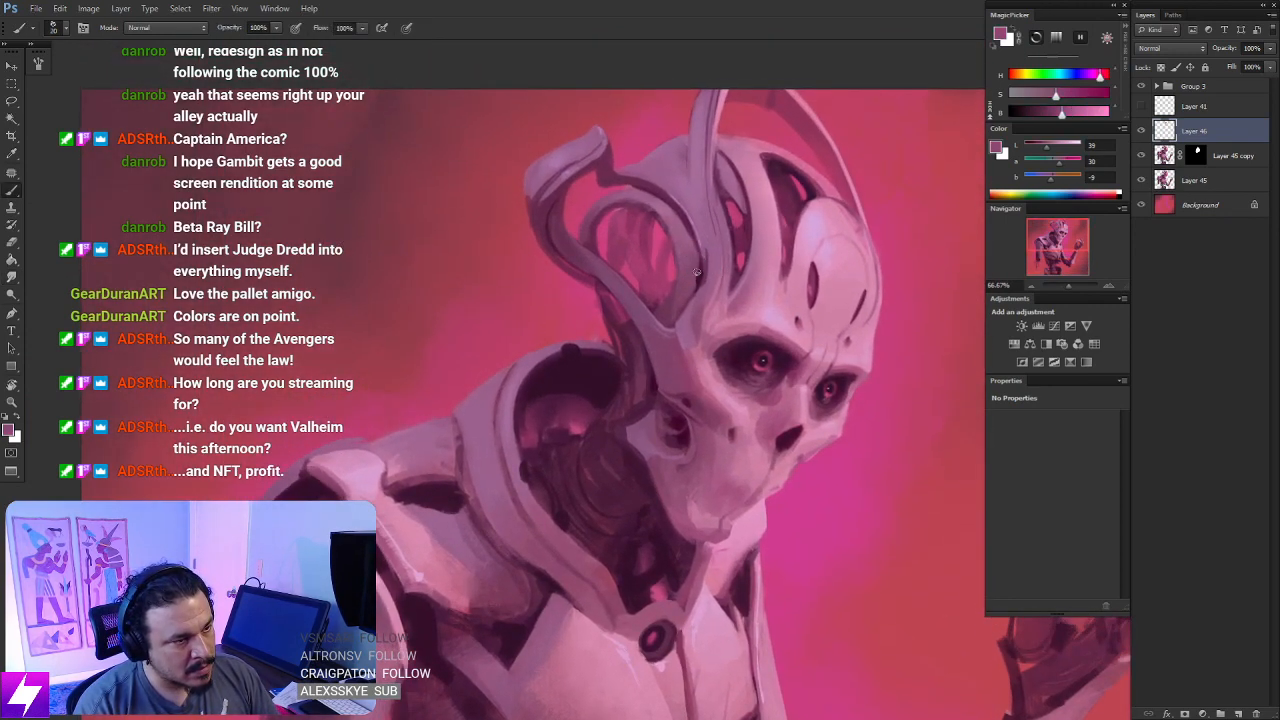
left_click(700, 277, "alt")
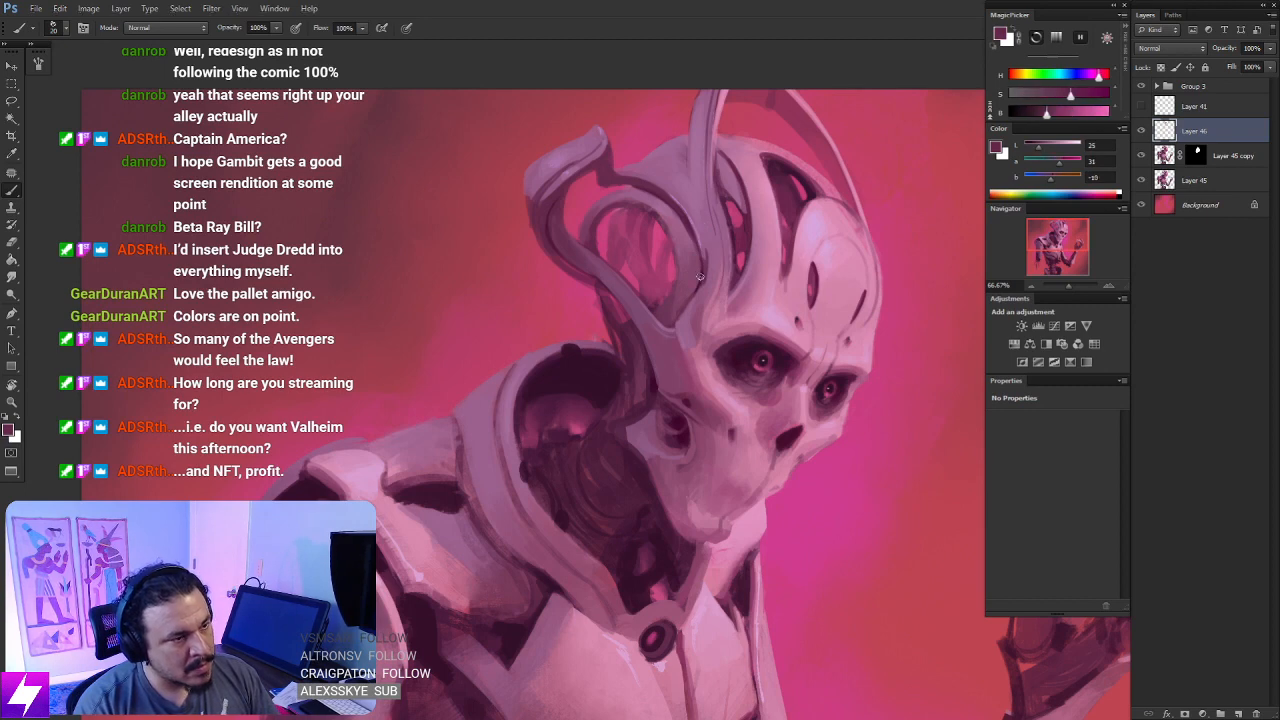
left_click(711, 238, "alt")
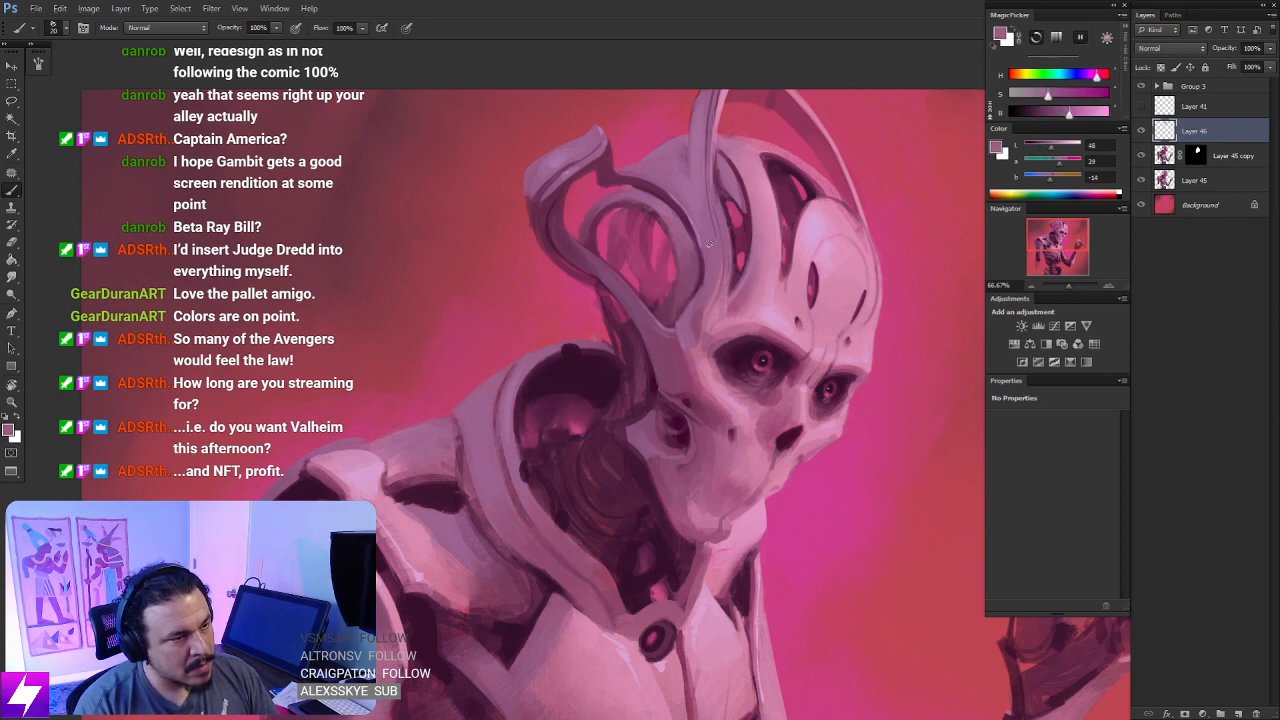
- Flip the canvas horizontally back to its original direction and review the entire painting at 25% zoom
key("ctrl+minus")
key("ctrl+minus")
key("ctrl+minus")
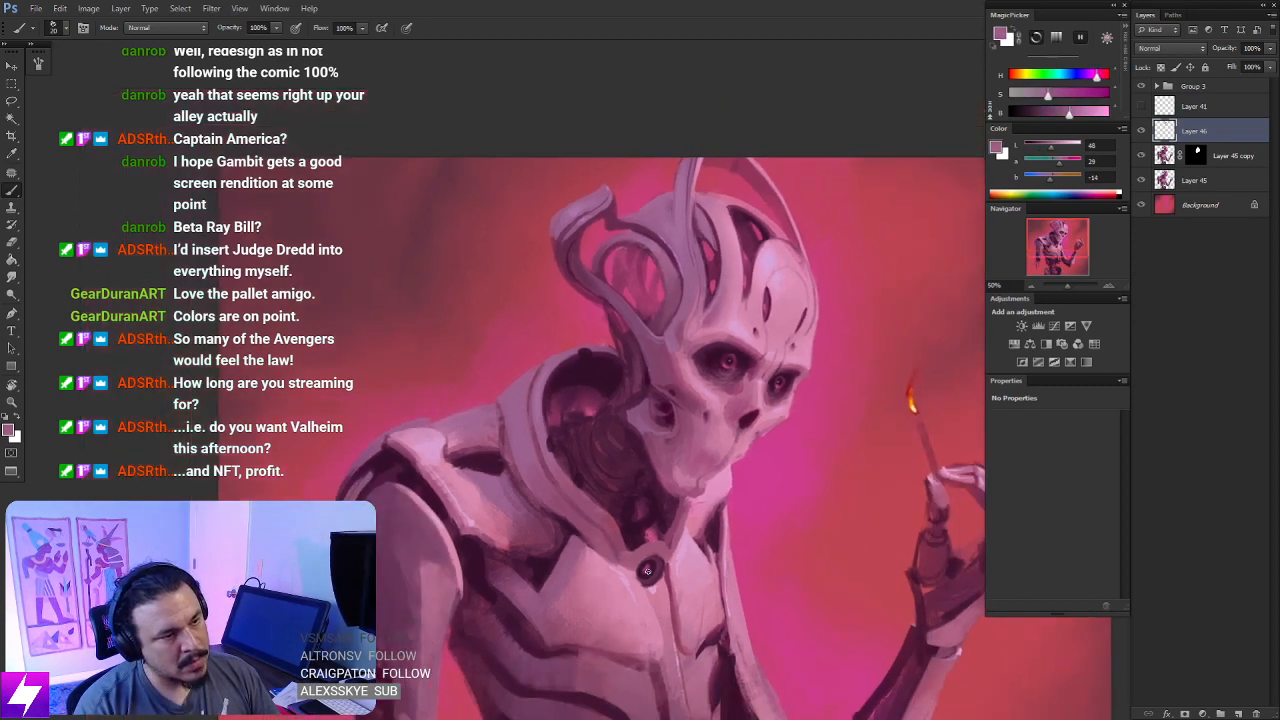
key("ctrl+shift+h")
key("ctrl+shift+h")
key("ctrl+shift+h")
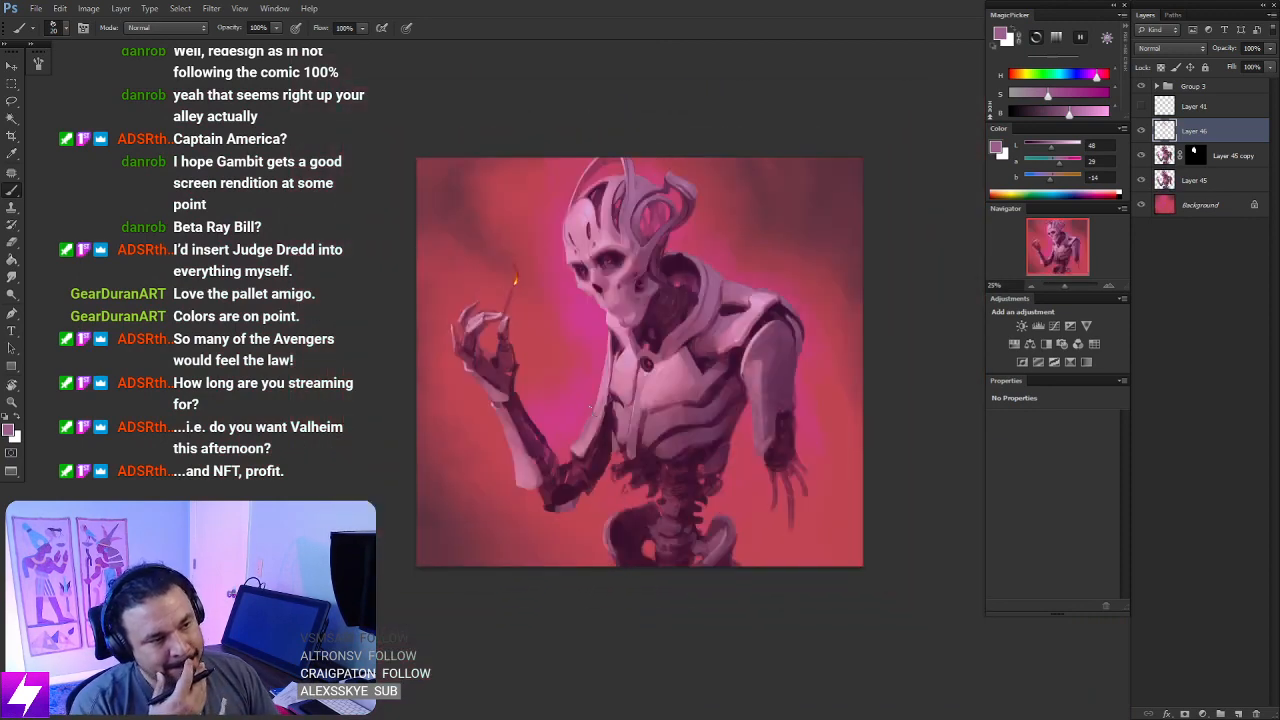